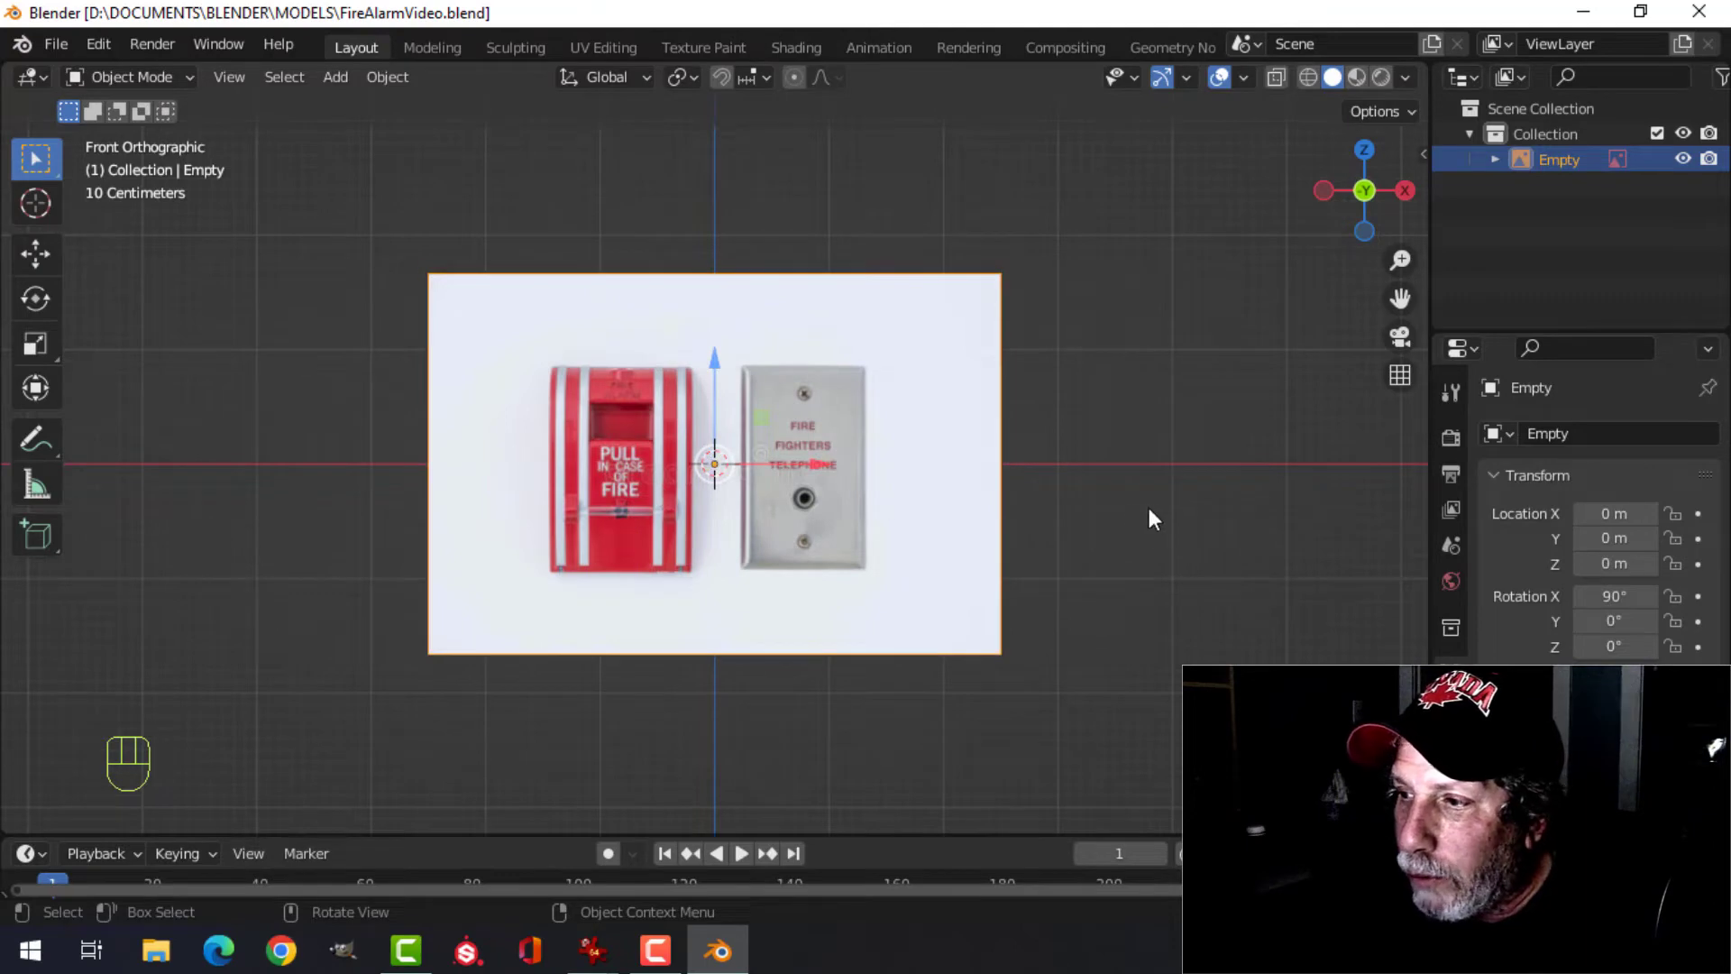
- Scale the fire alarm reference image by a factor of 2
scroll(1077, 525, "down", 1)
scroll(1070, 522, "up", 2)
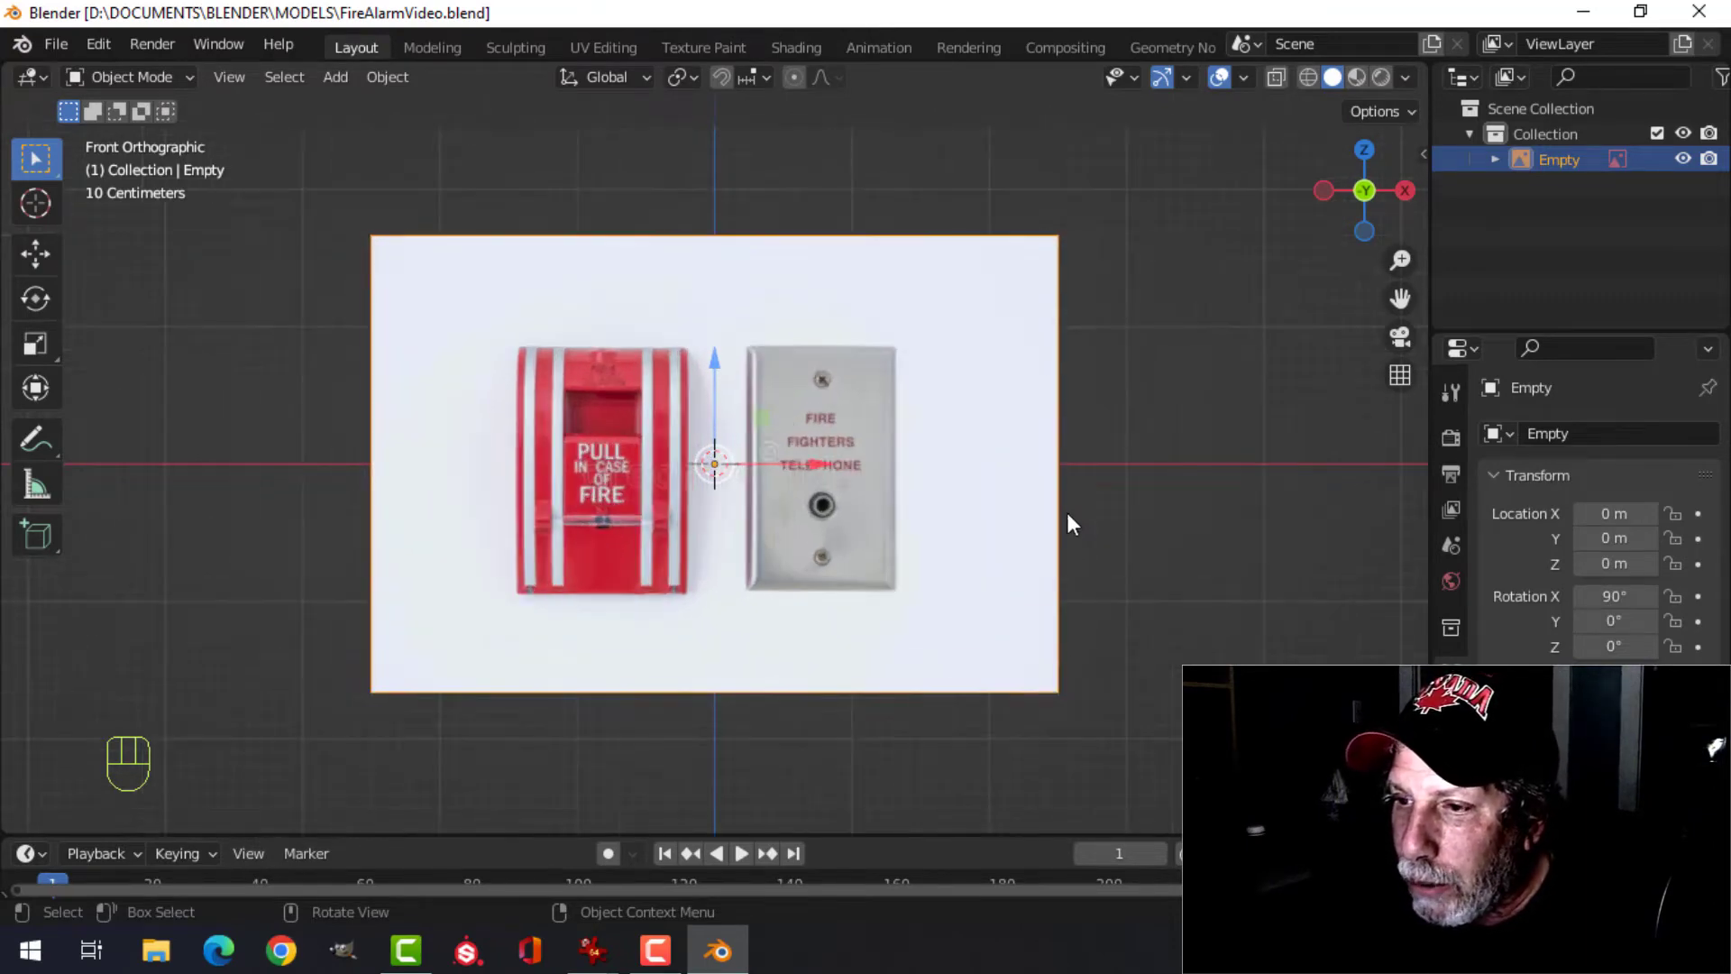
scroll(747, 503, "down", 1)
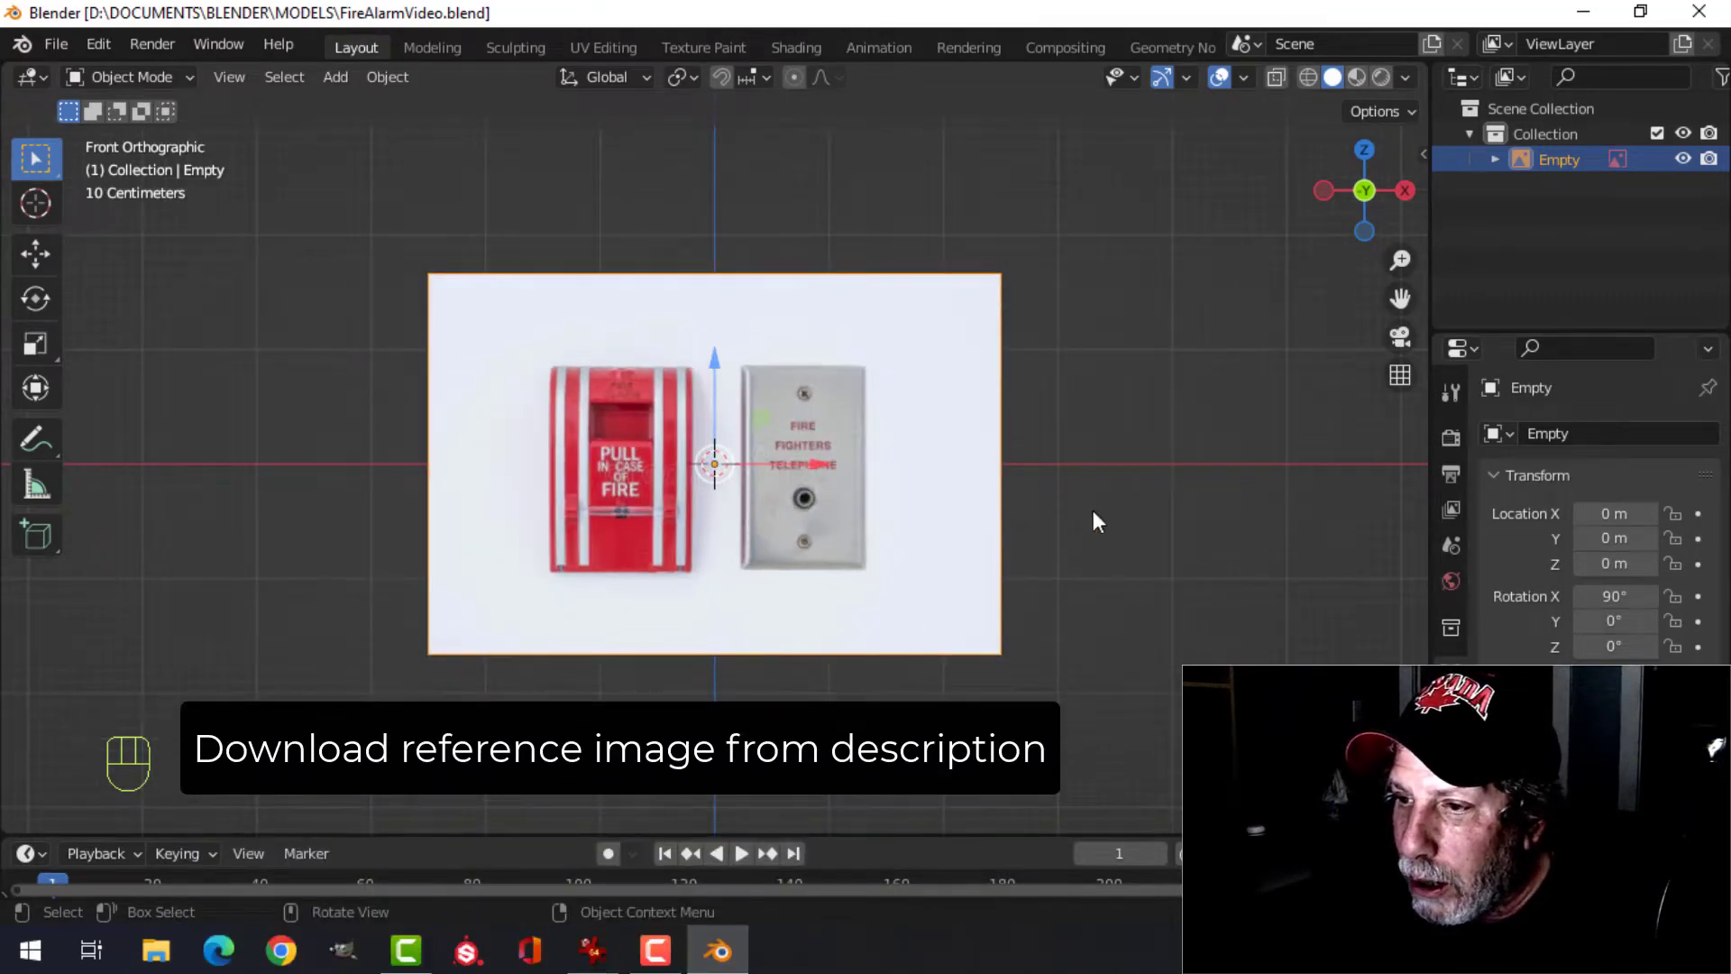
scroll(1090, 512, "up", 1)
scroll(1093, 519, "up", 1)
scroll(1091, 520, "down", 4)
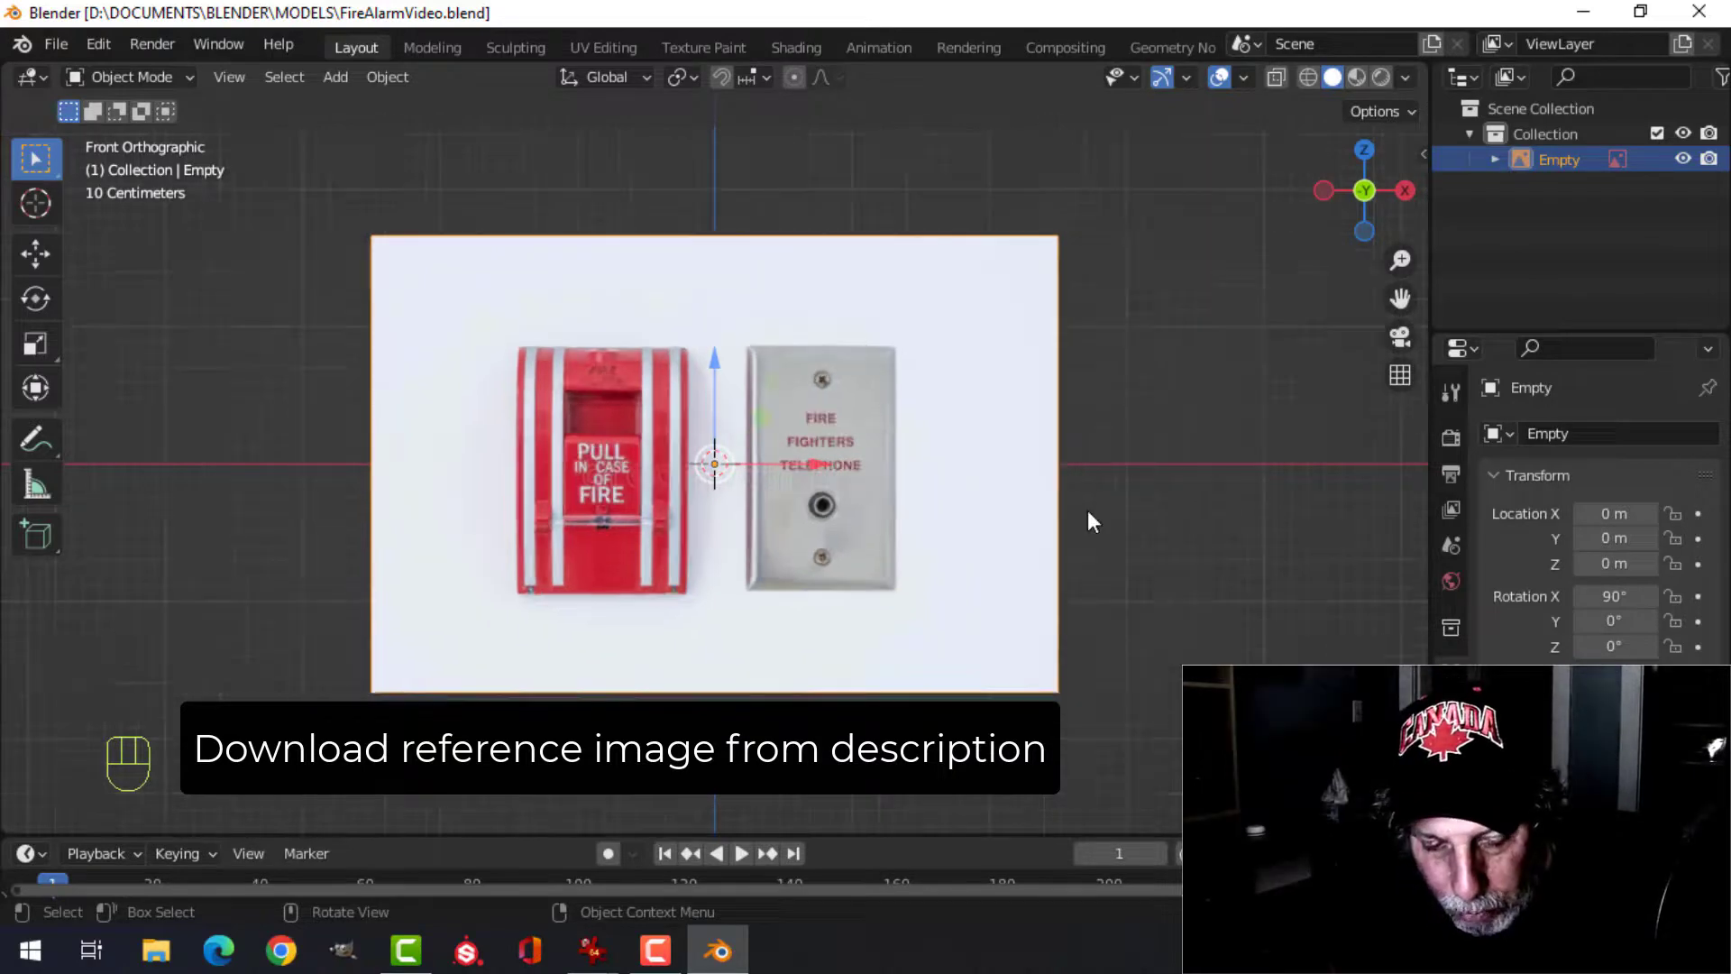
key("s")
key("2")
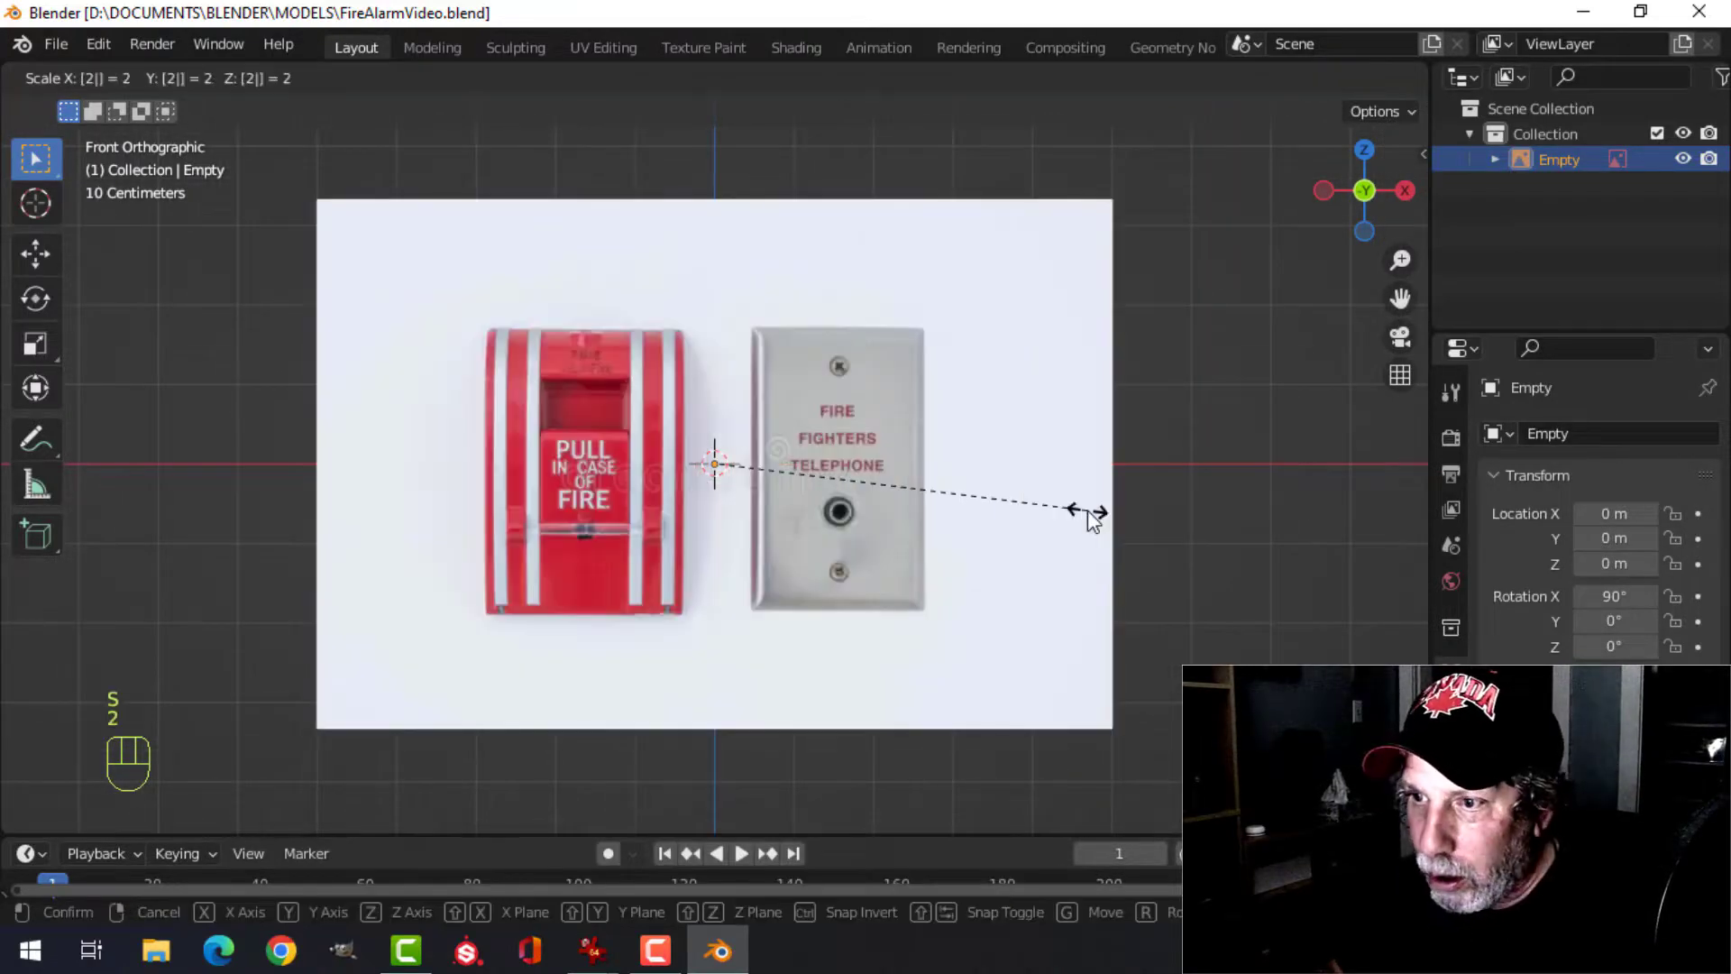
left_click(1087, 510)
- Move the reference image about 1.65 m along X and 1.84 m along Z so the red alarm's bottom centre sits on the origin
key("g")
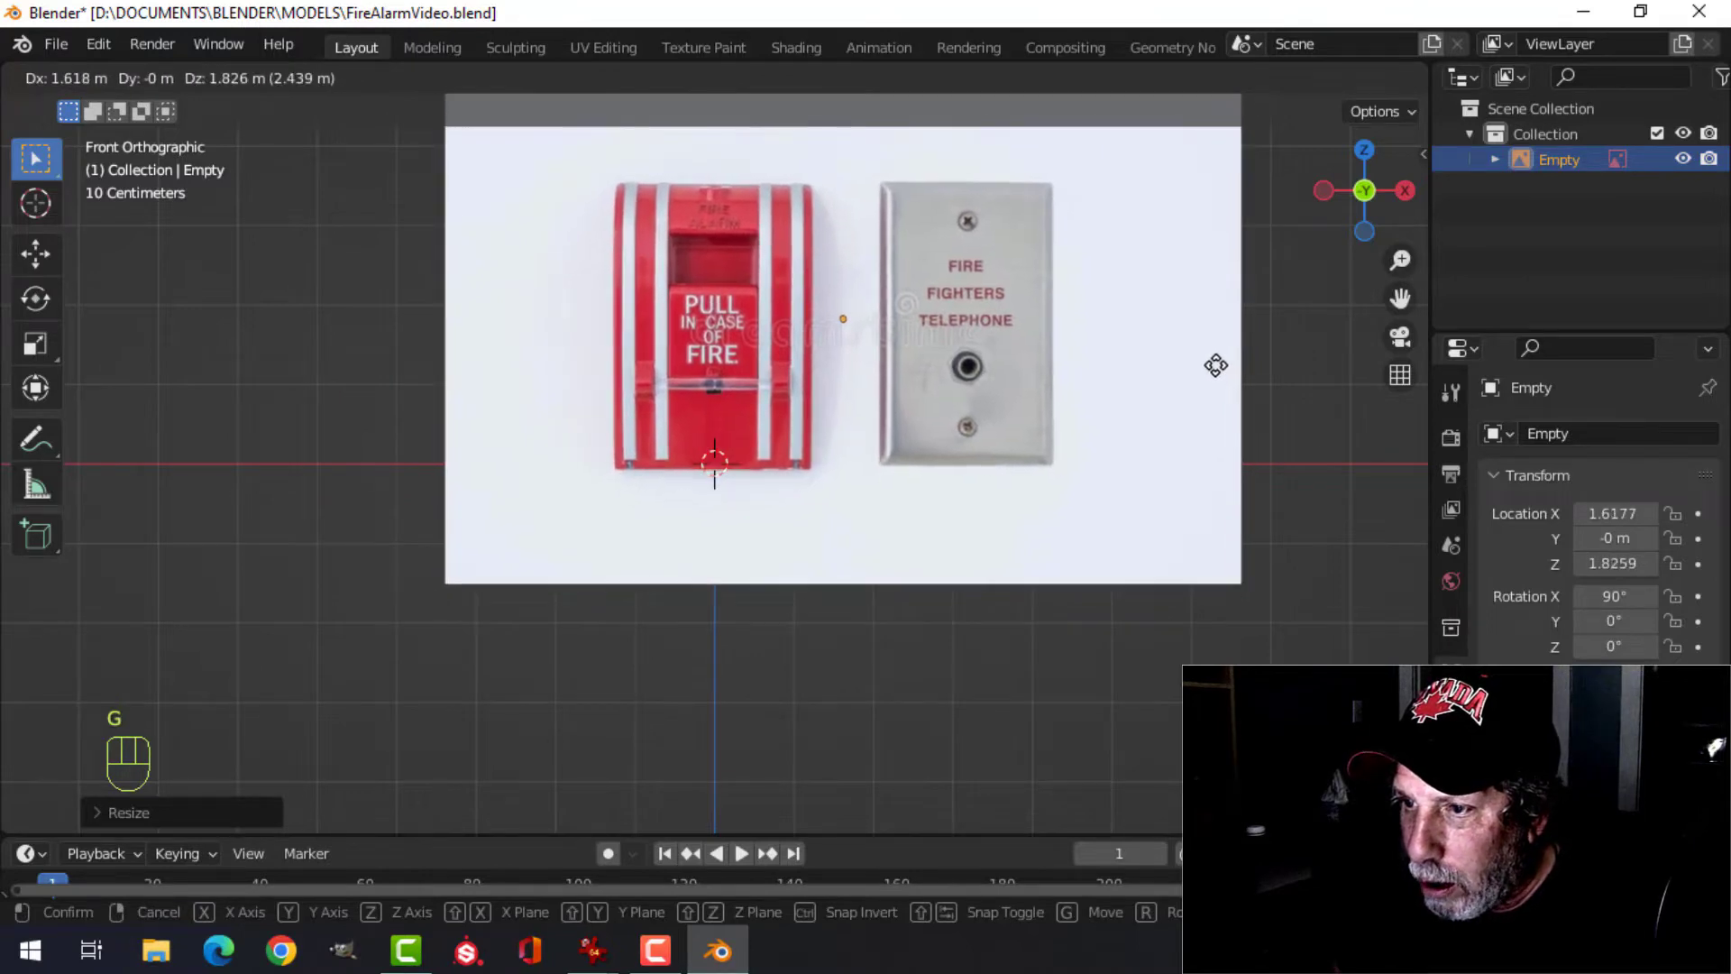
left_click(1198, 377)
scroll(997, 424, "up", 4)
scroll(991, 413, "down", 3)
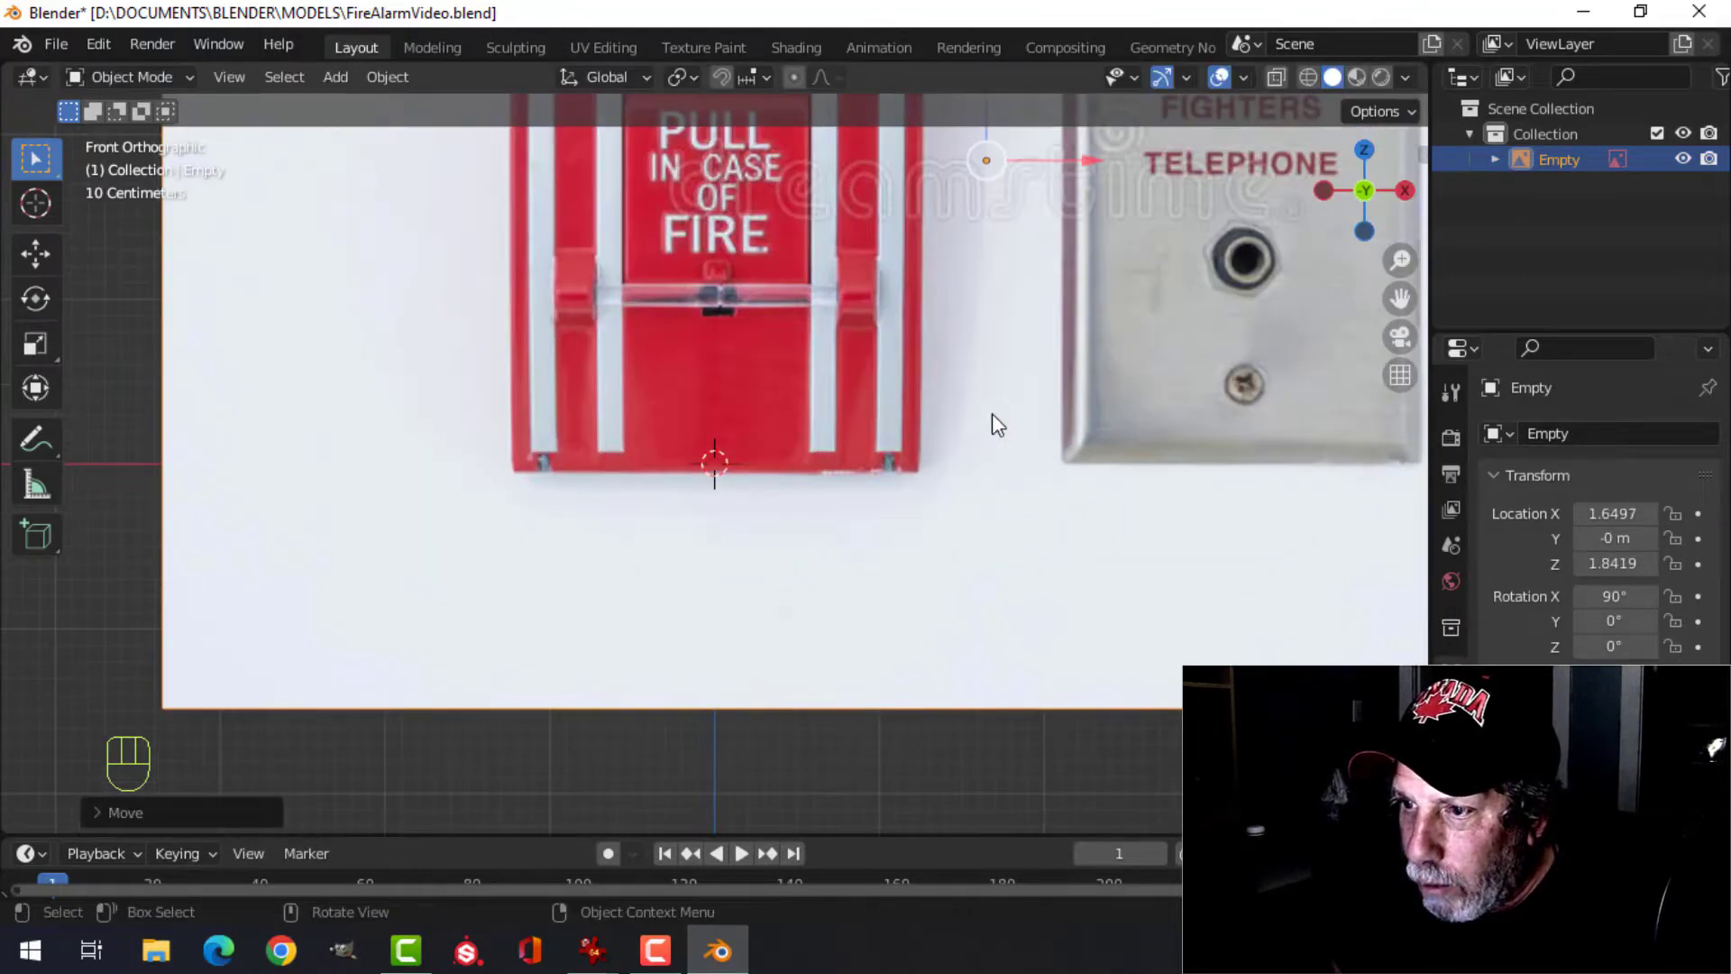
- Push the reference image back about 4.1 m along Y in the side view and return to the front view
key("KP_3")
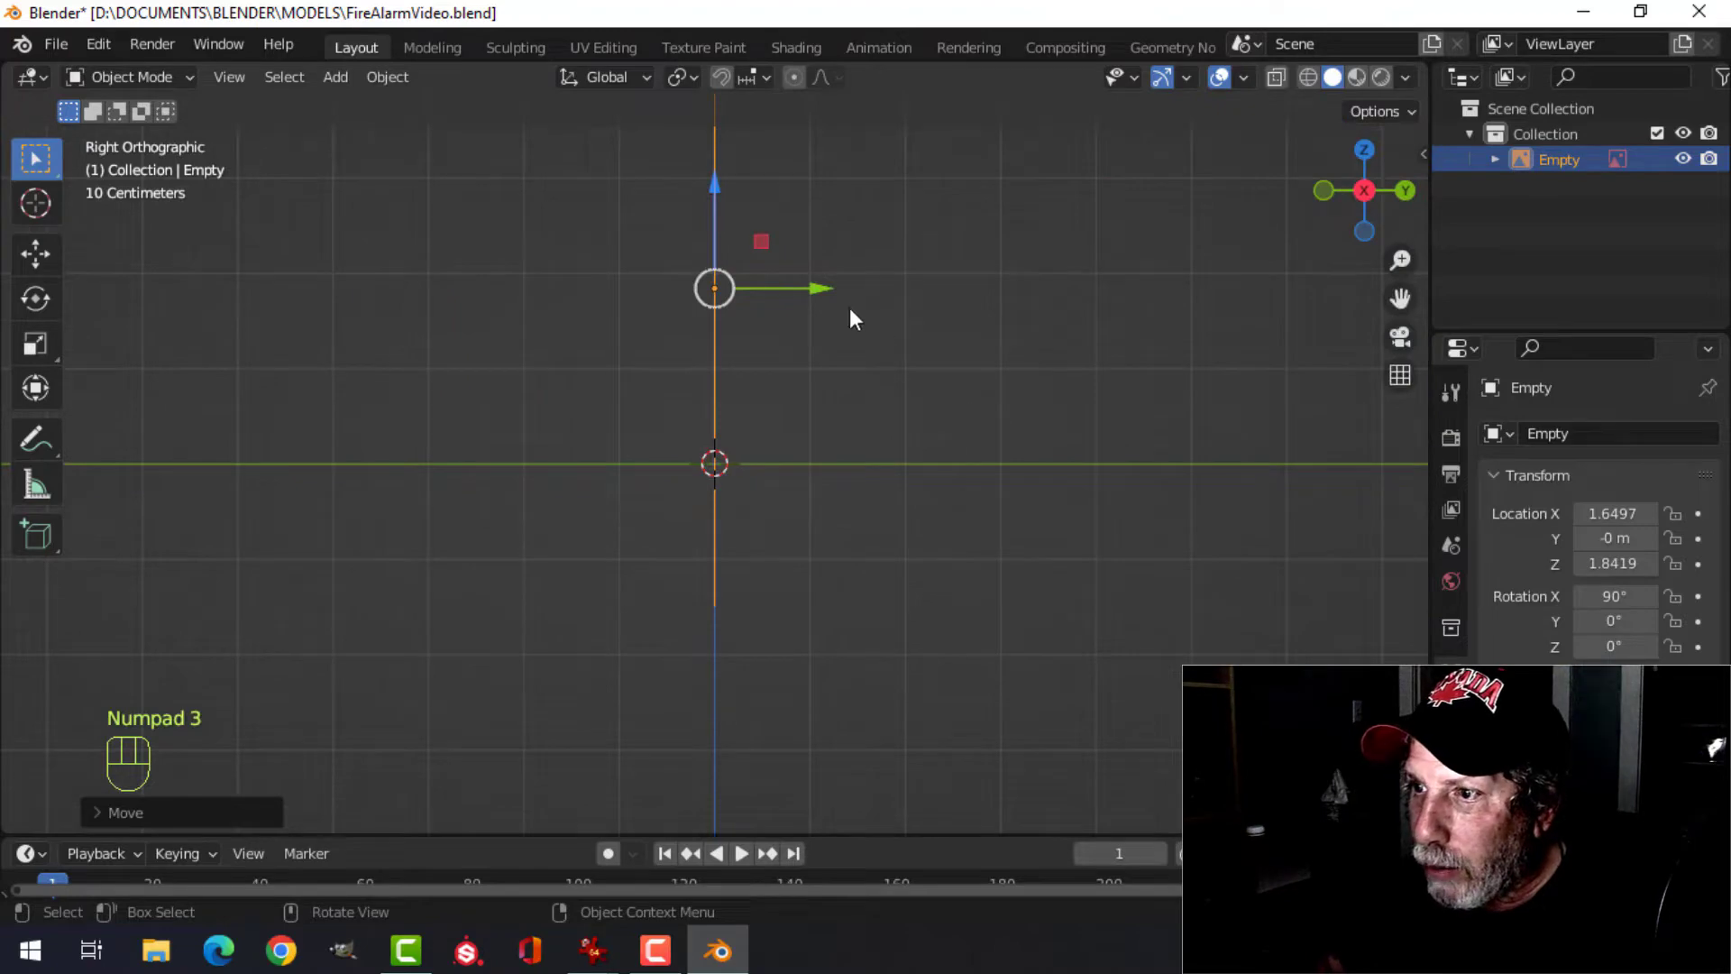
left_click_drag(819, 289, 1210, 288)
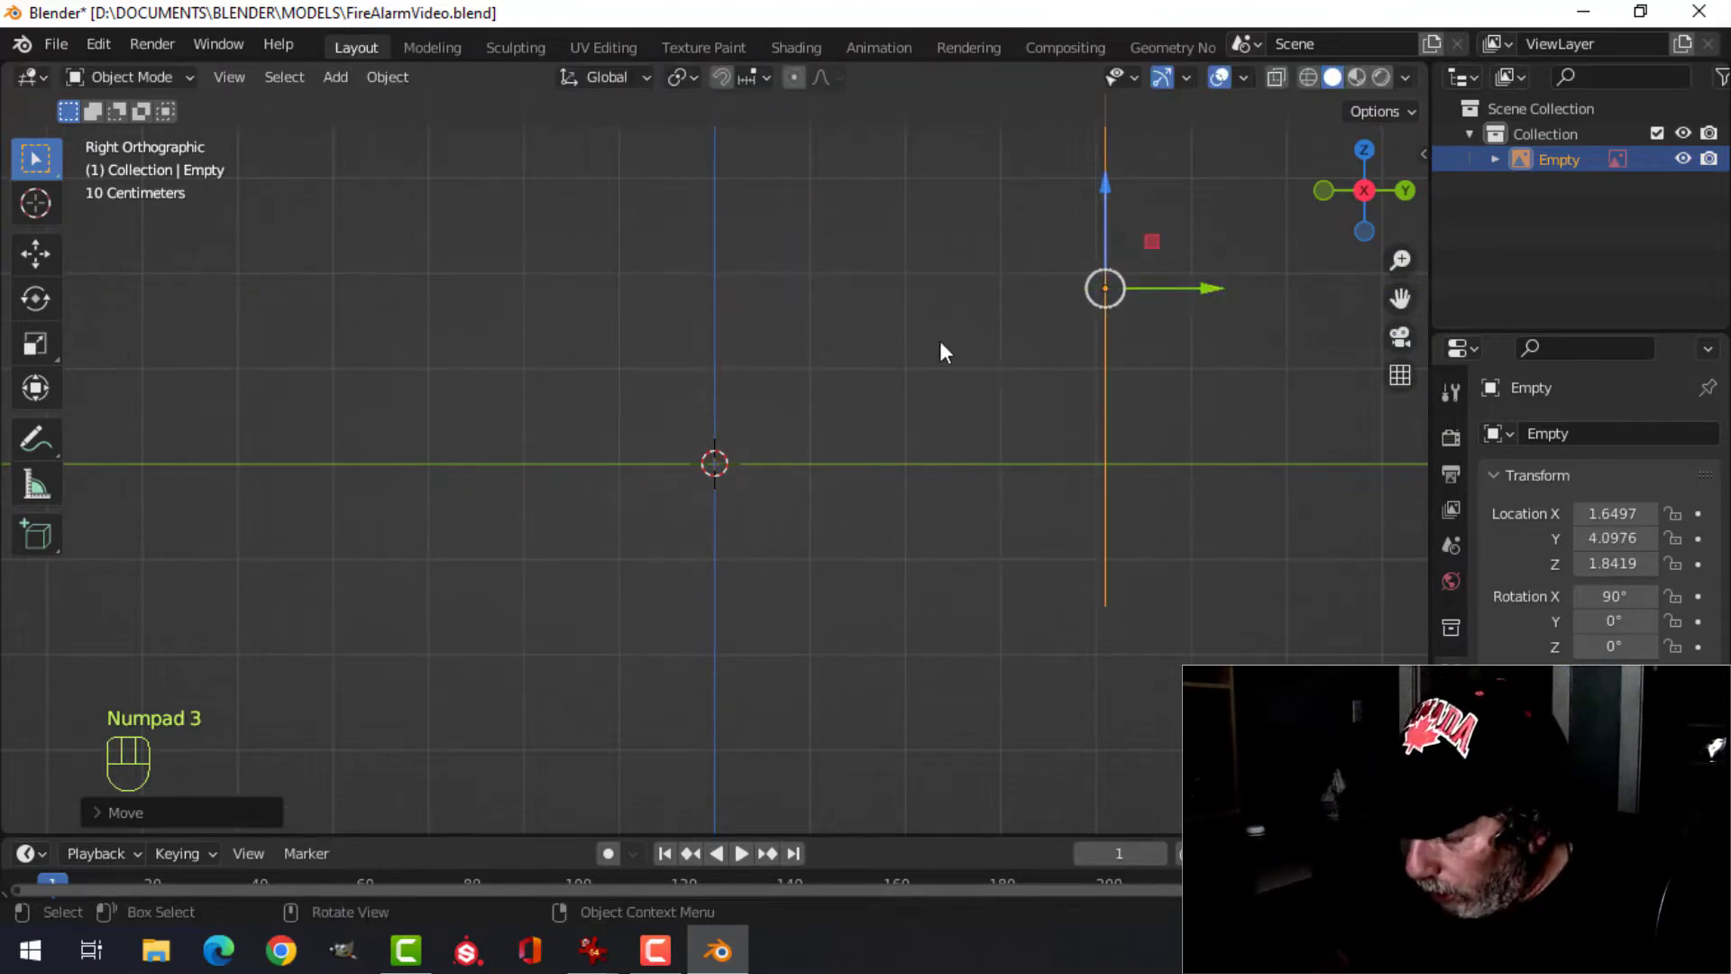
key("KP_1")
middle_click_drag(841, 343, 858, 486, "shift")
scroll(813, 474, "up", 2)
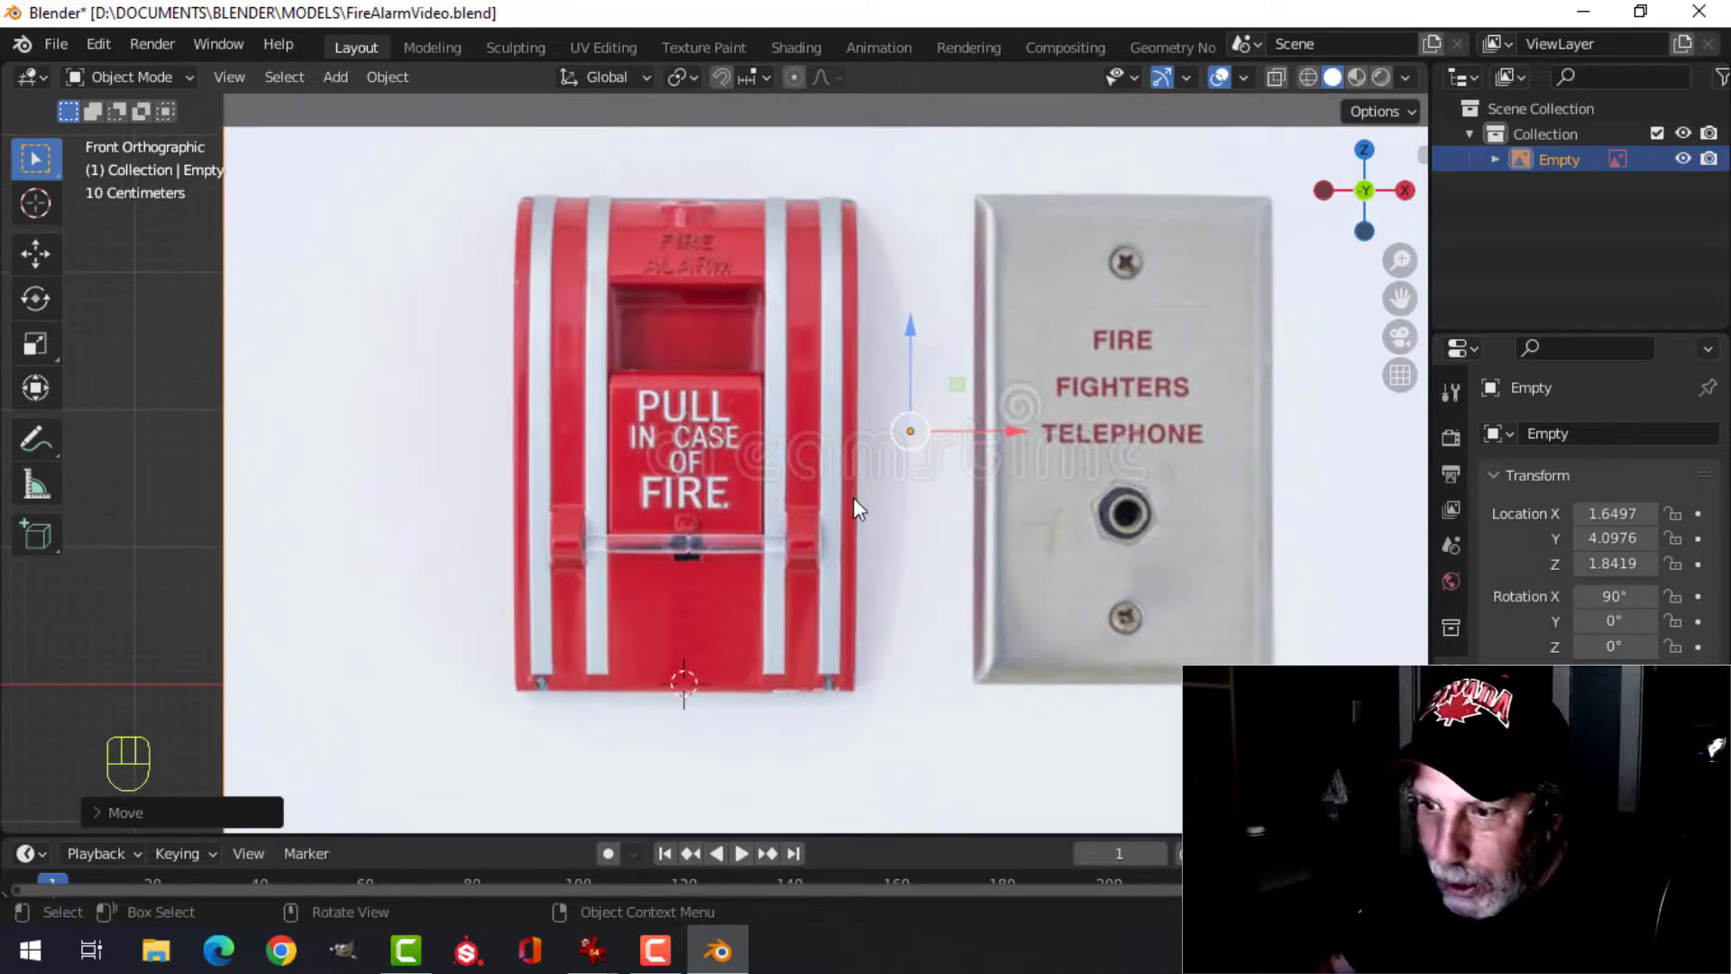
- Add a mesh plane at the origin and scale its geometry by about 1.23 to match the red alarm's width
key("shift+a")
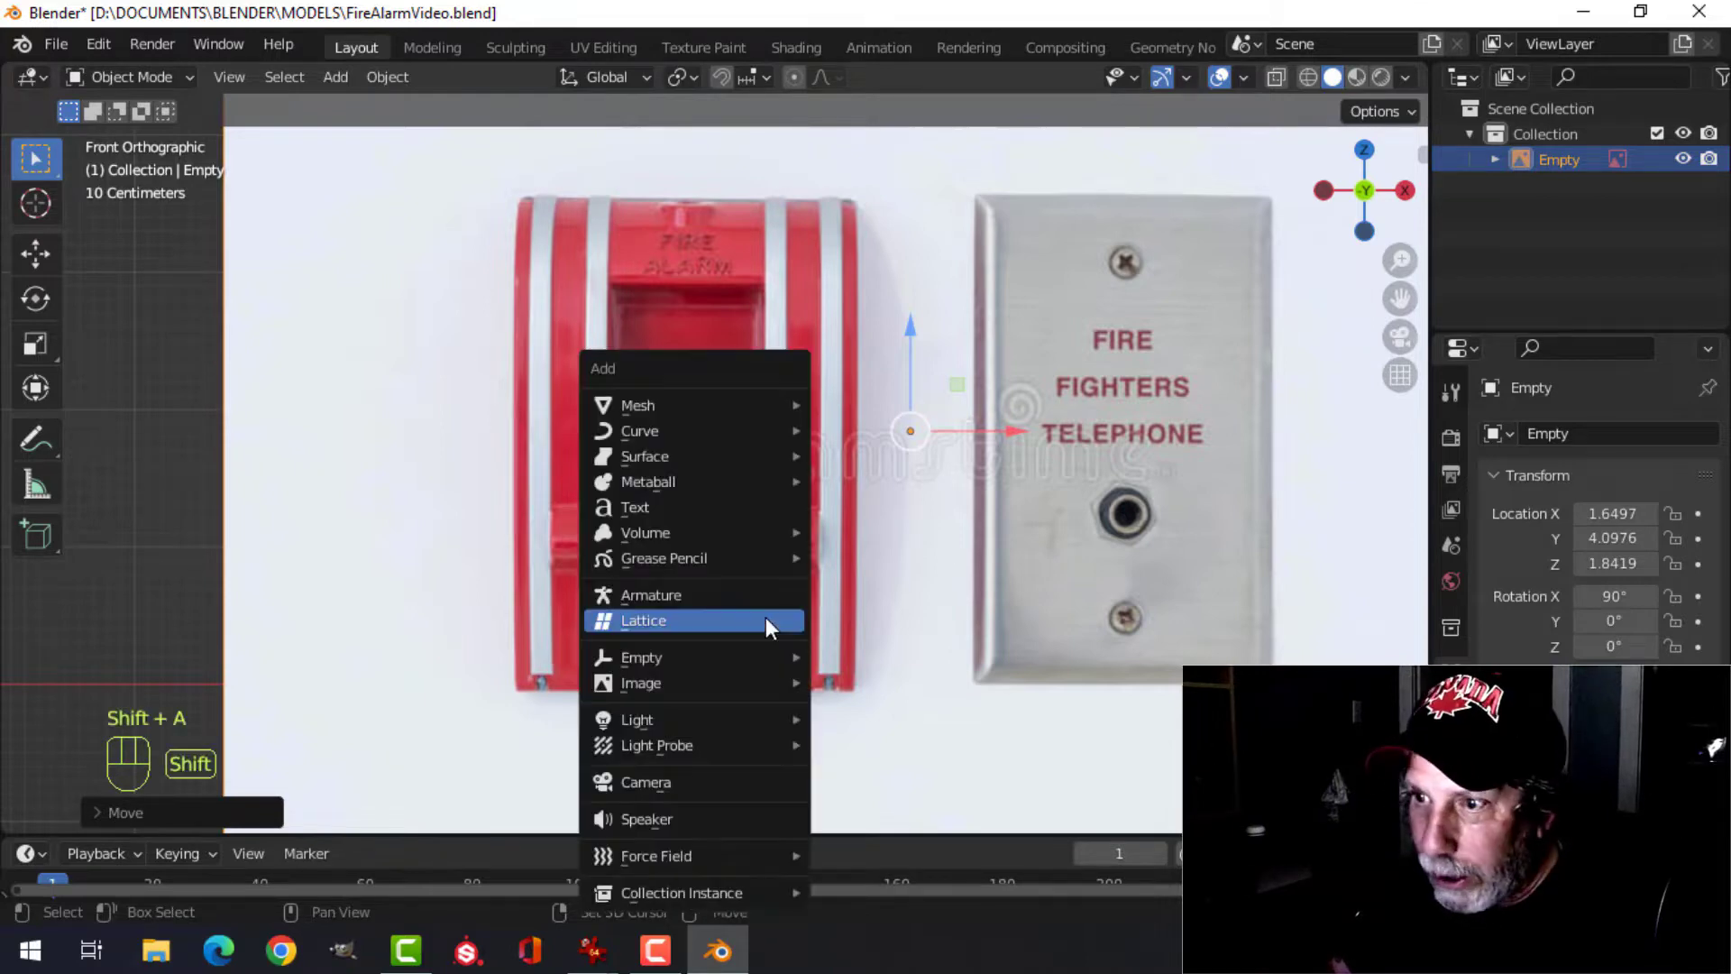
mouse_move(720, 401)
left_click(838, 404)
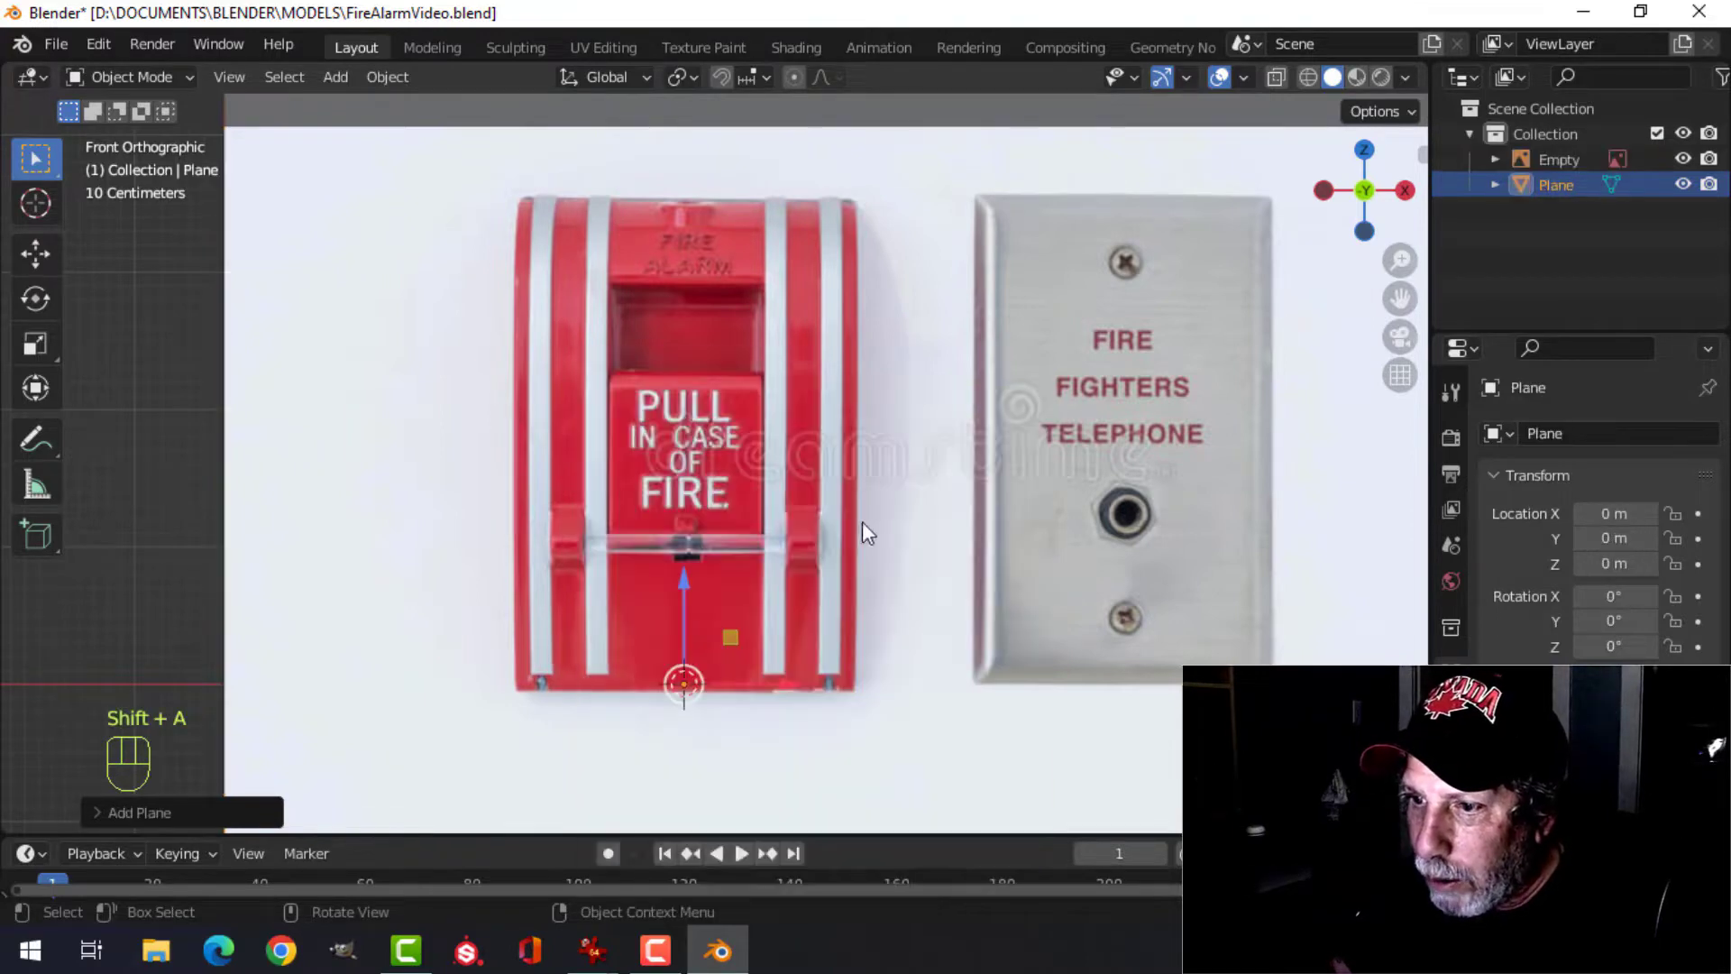
scroll(896, 537, "up", 2)
key("Tab")
middle_click_drag(926, 550, 916, 491, "shift")
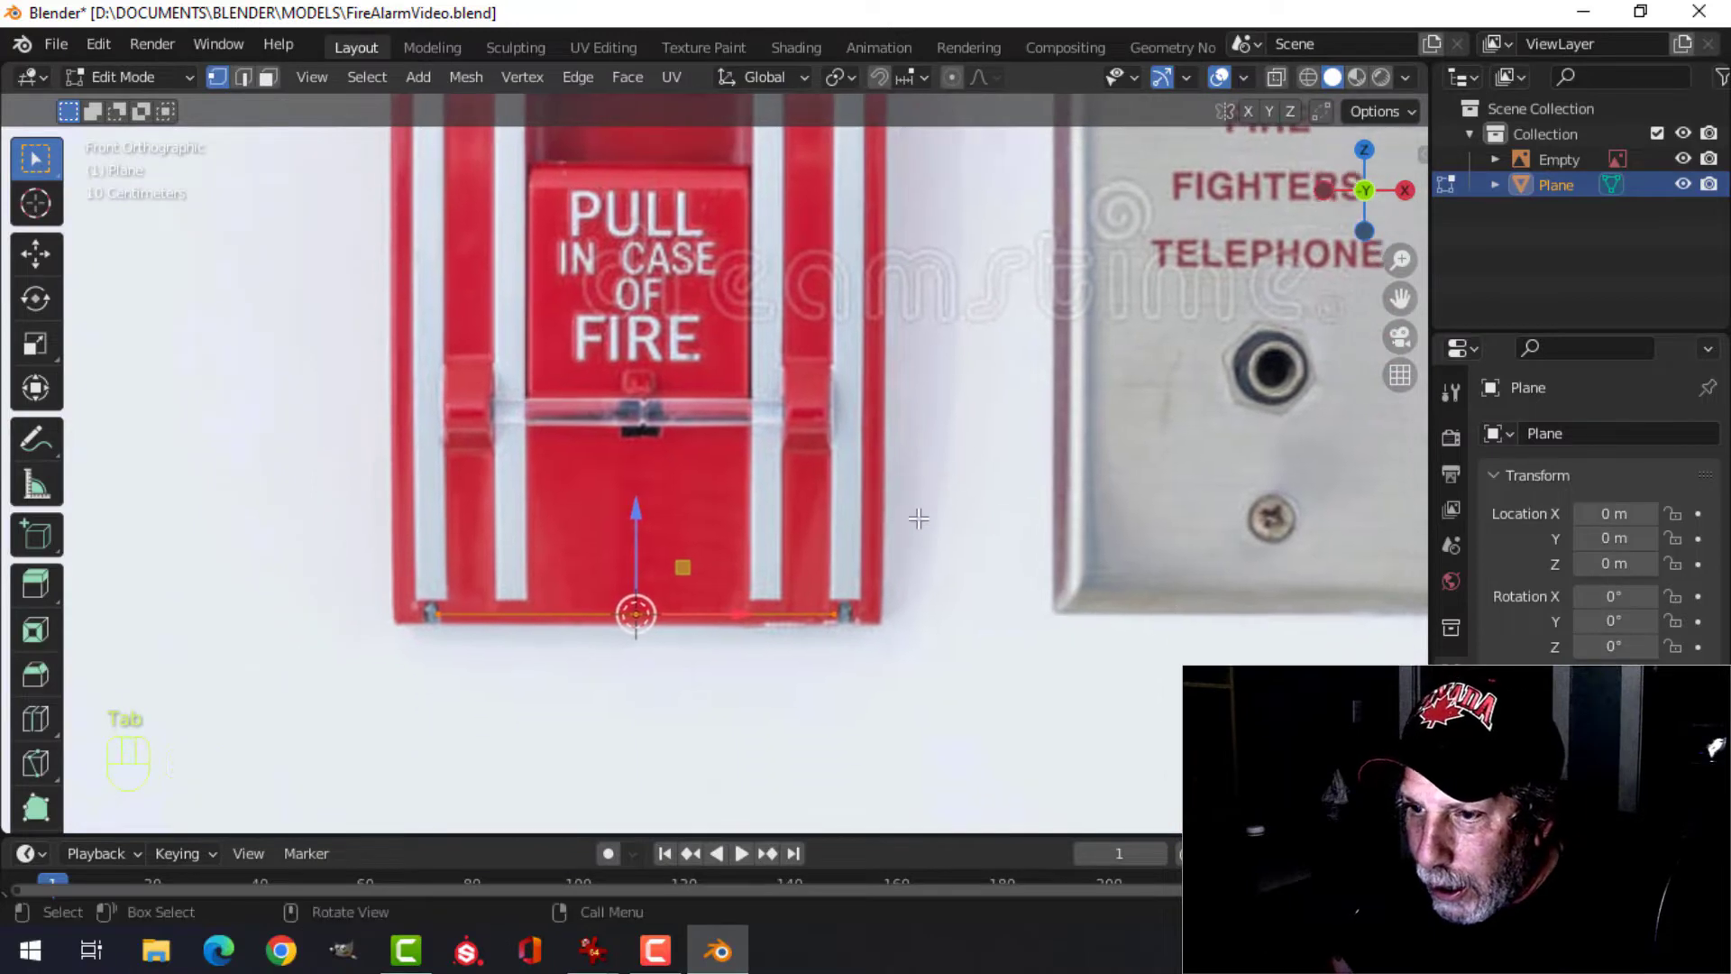
key("s")
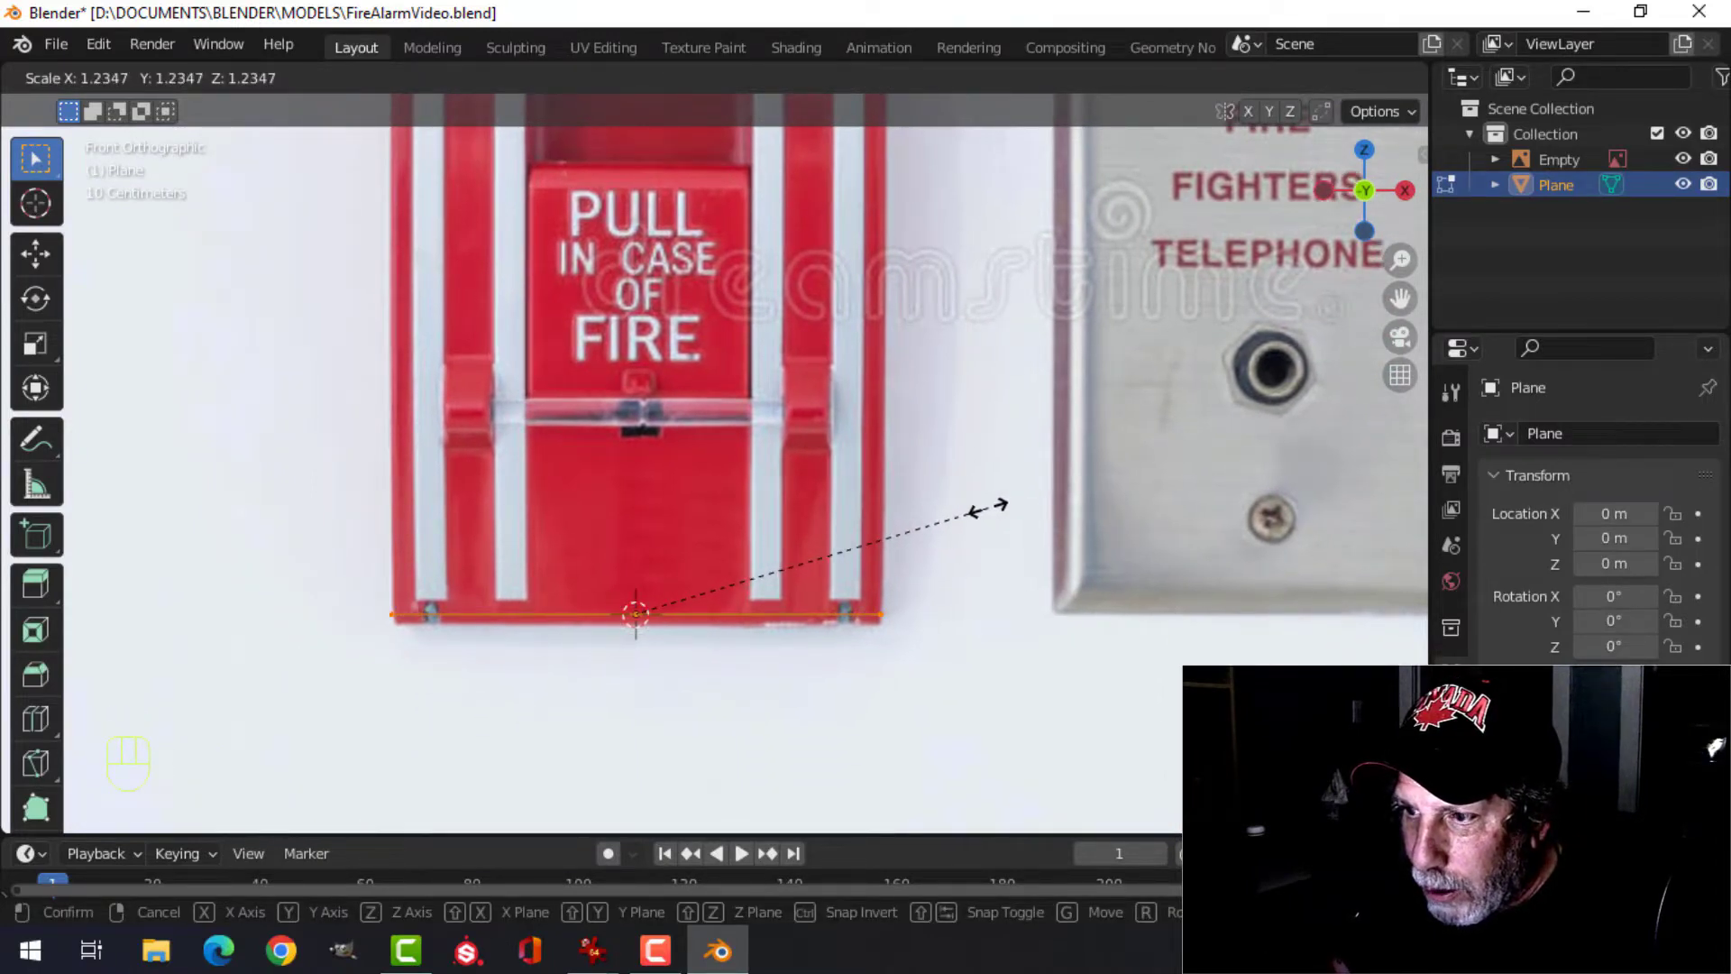
left_click(989, 508)
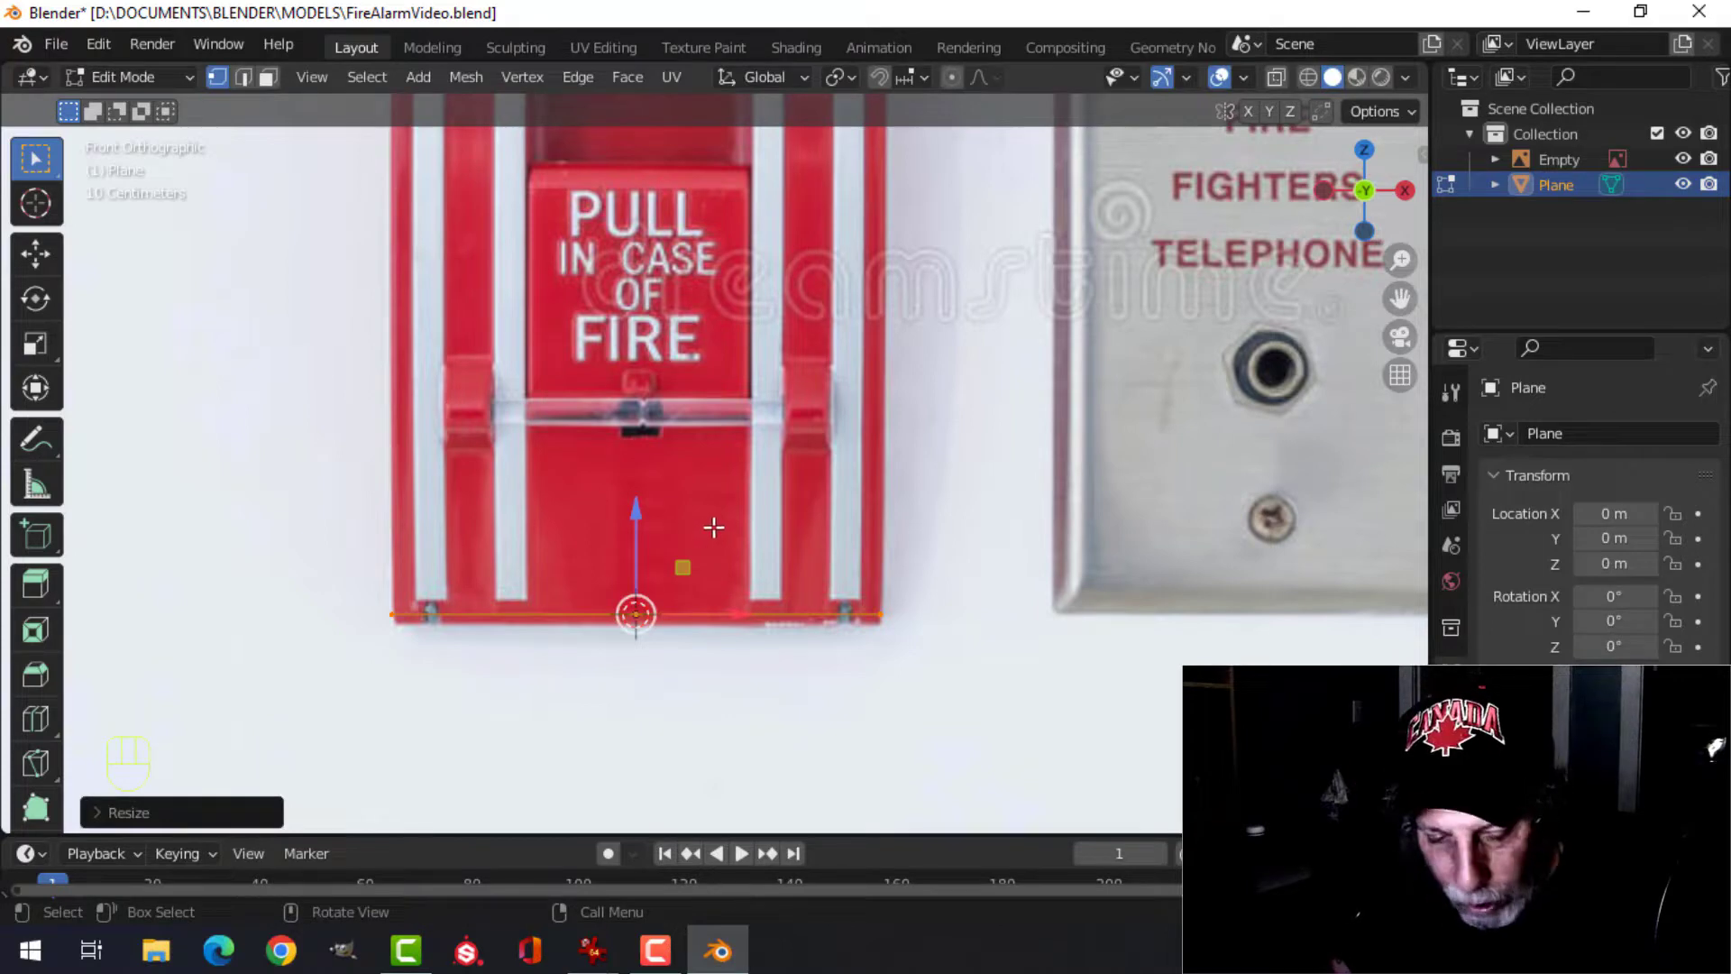
- Rotate the plane's geometry 90 degrees around X so it stands upright facing the front
key("r")
key("x")
key("9")
key("0")
left_click(714, 528)
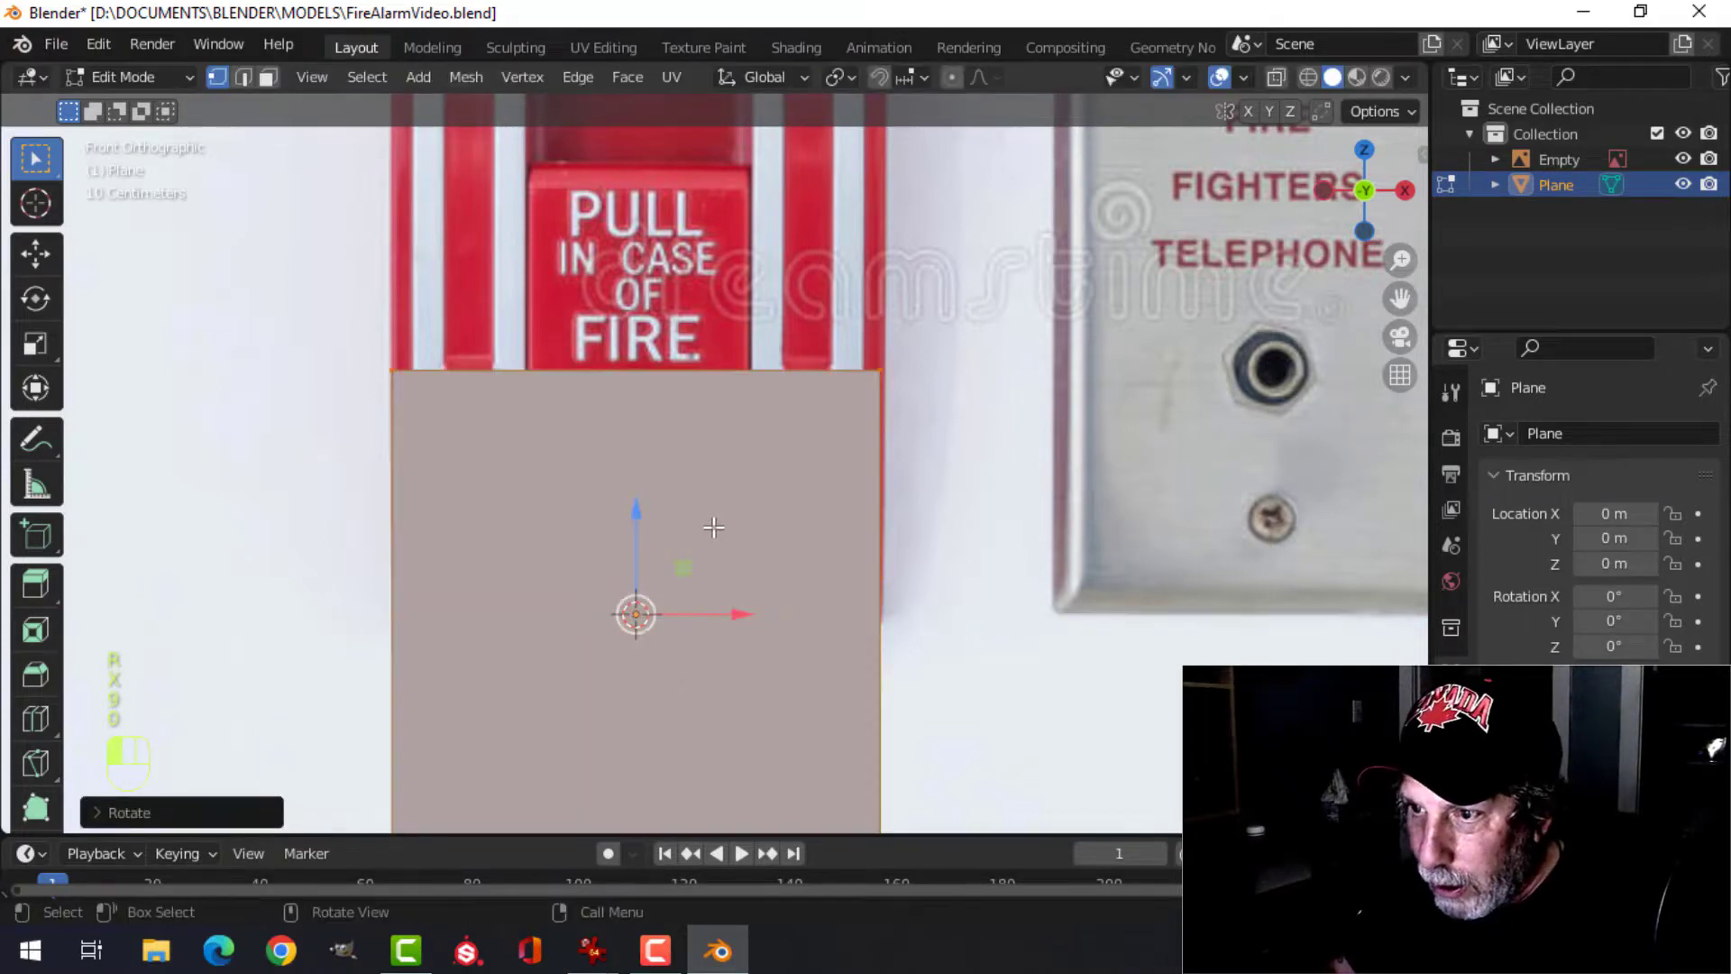
- Raise the plane to the alarm's top edge and lower its bottom edge to the alarm's base
scroll(714, 527, "down", 4)
left_click_drag(671, 458, 692, 225)
left_click(545, 437)
left_click(788, 416, "shift")
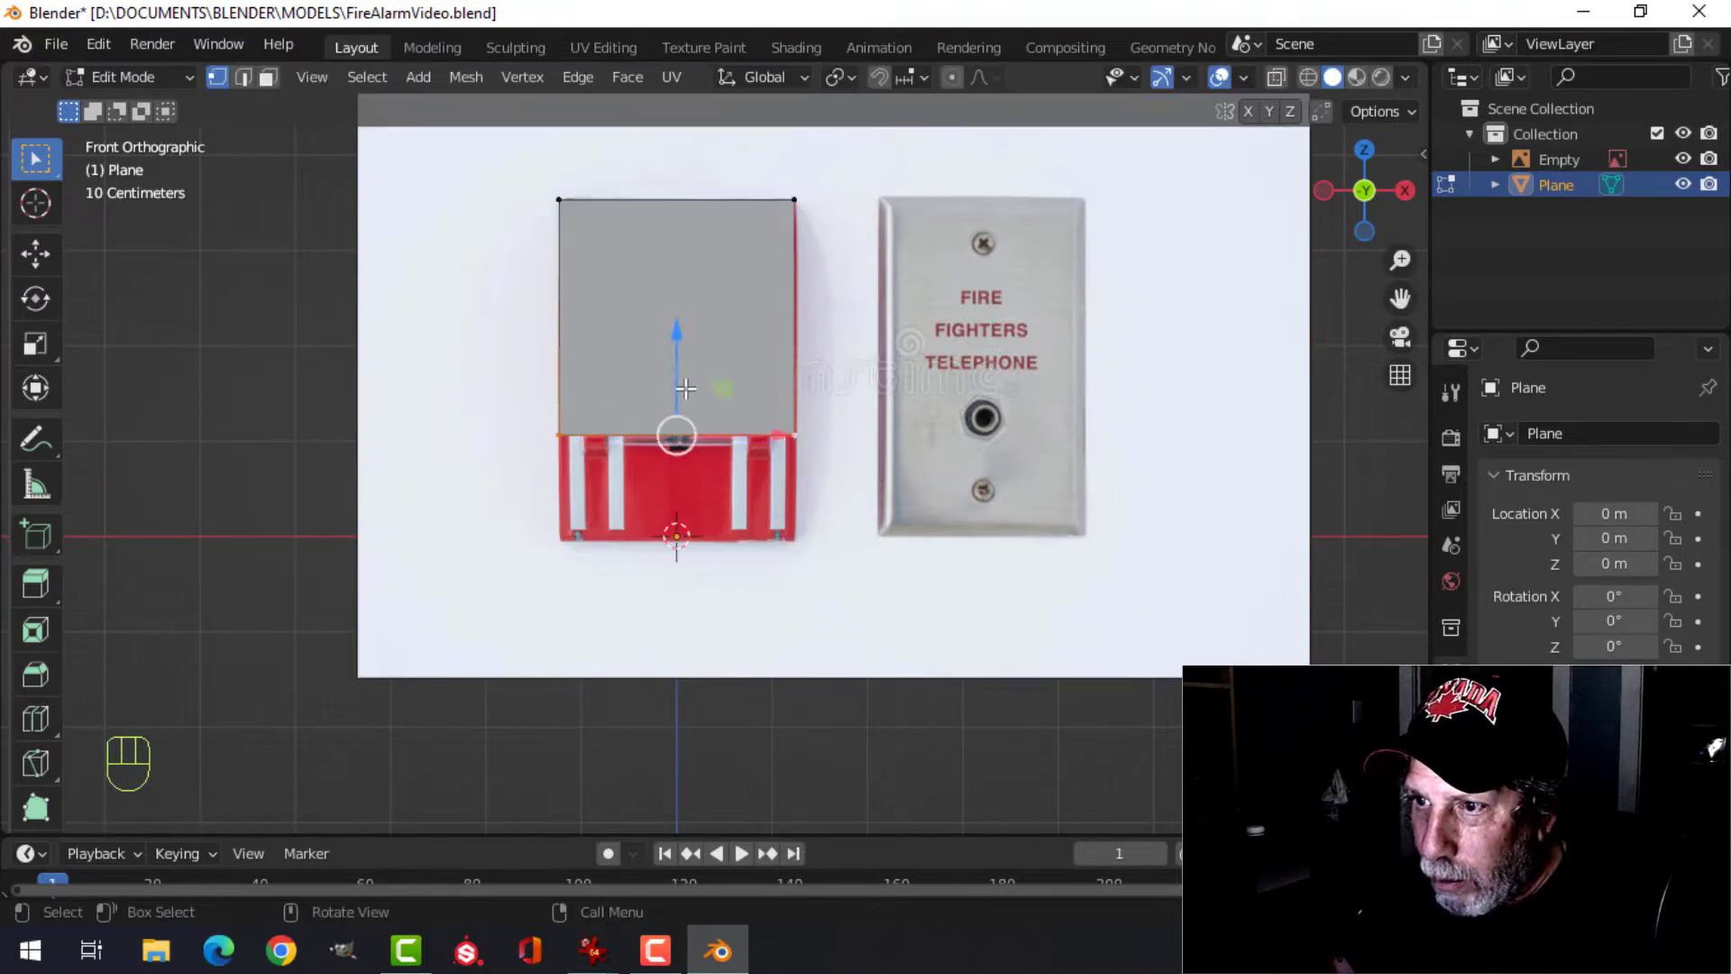
left_click_drag(678, 373, 679, 478)
left_click(36, 255)
scroll(793, 365, "down", 3)
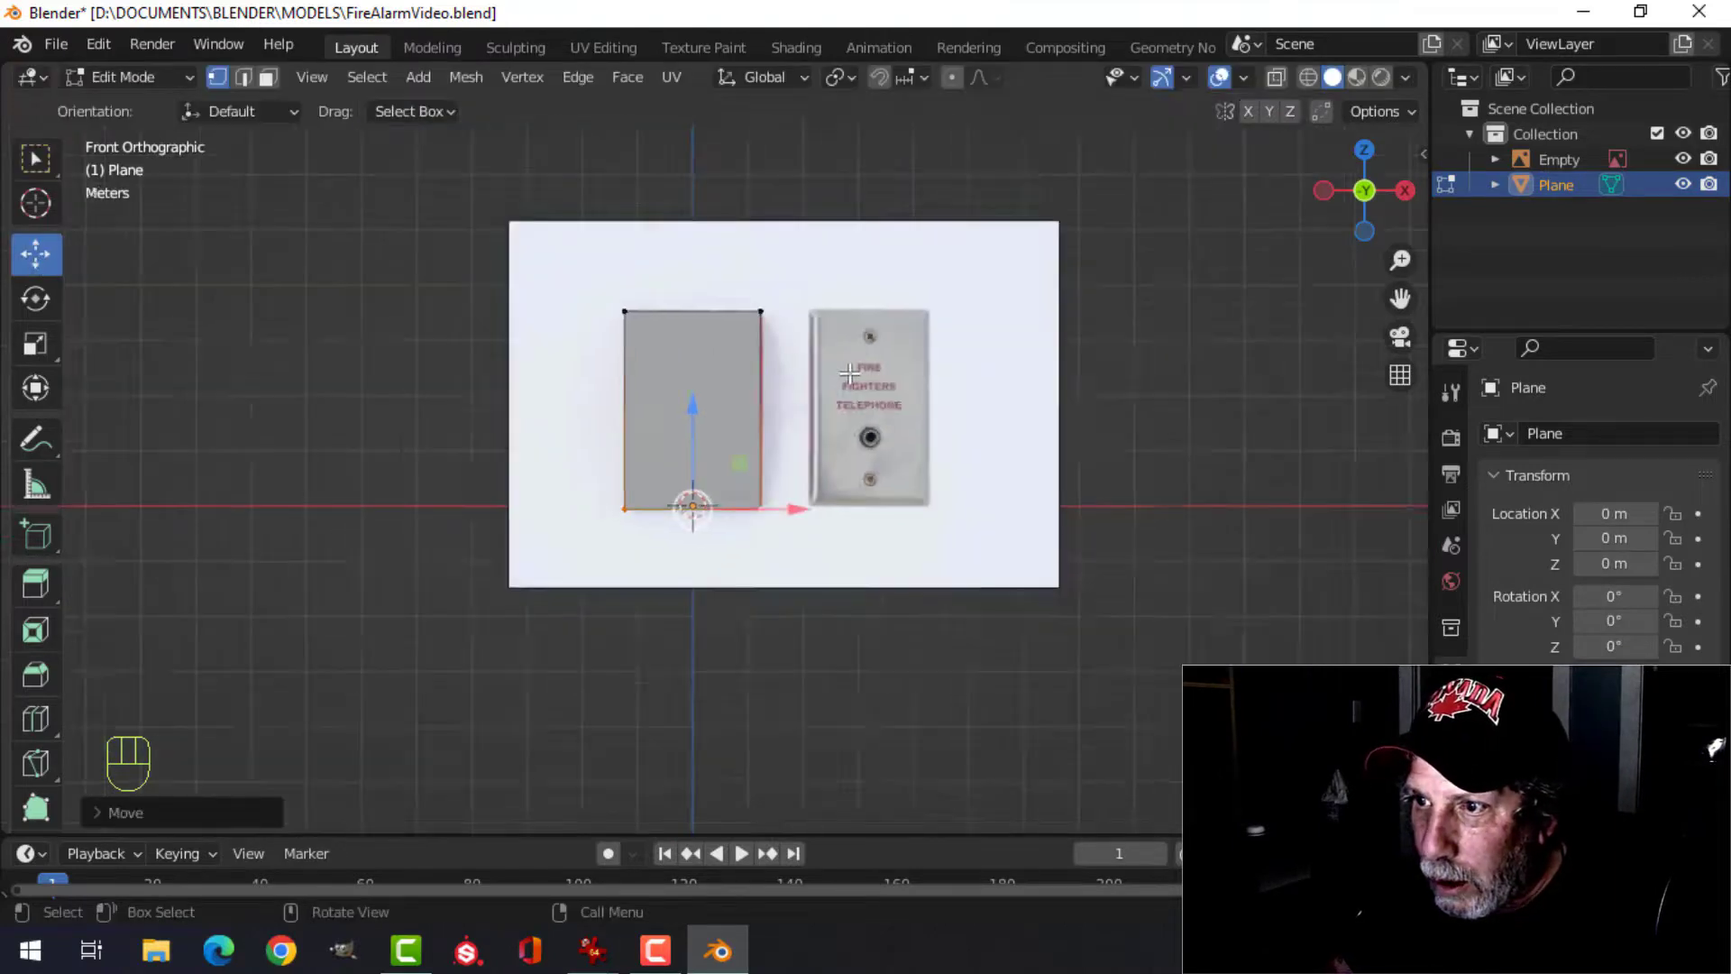
- Extrude the whole plane forward, away from the reference image, to form the alarm's box body
middle_click_drag(793, 365, 630, 444)
key("a")
scroll(864, 456, "up", 4)
middle_click_drag(907, 437, 927, 499, "shift")
middle_click_drag(926, 499, 900, 451)
scroll(896, 463, "up", 1)
key("e")
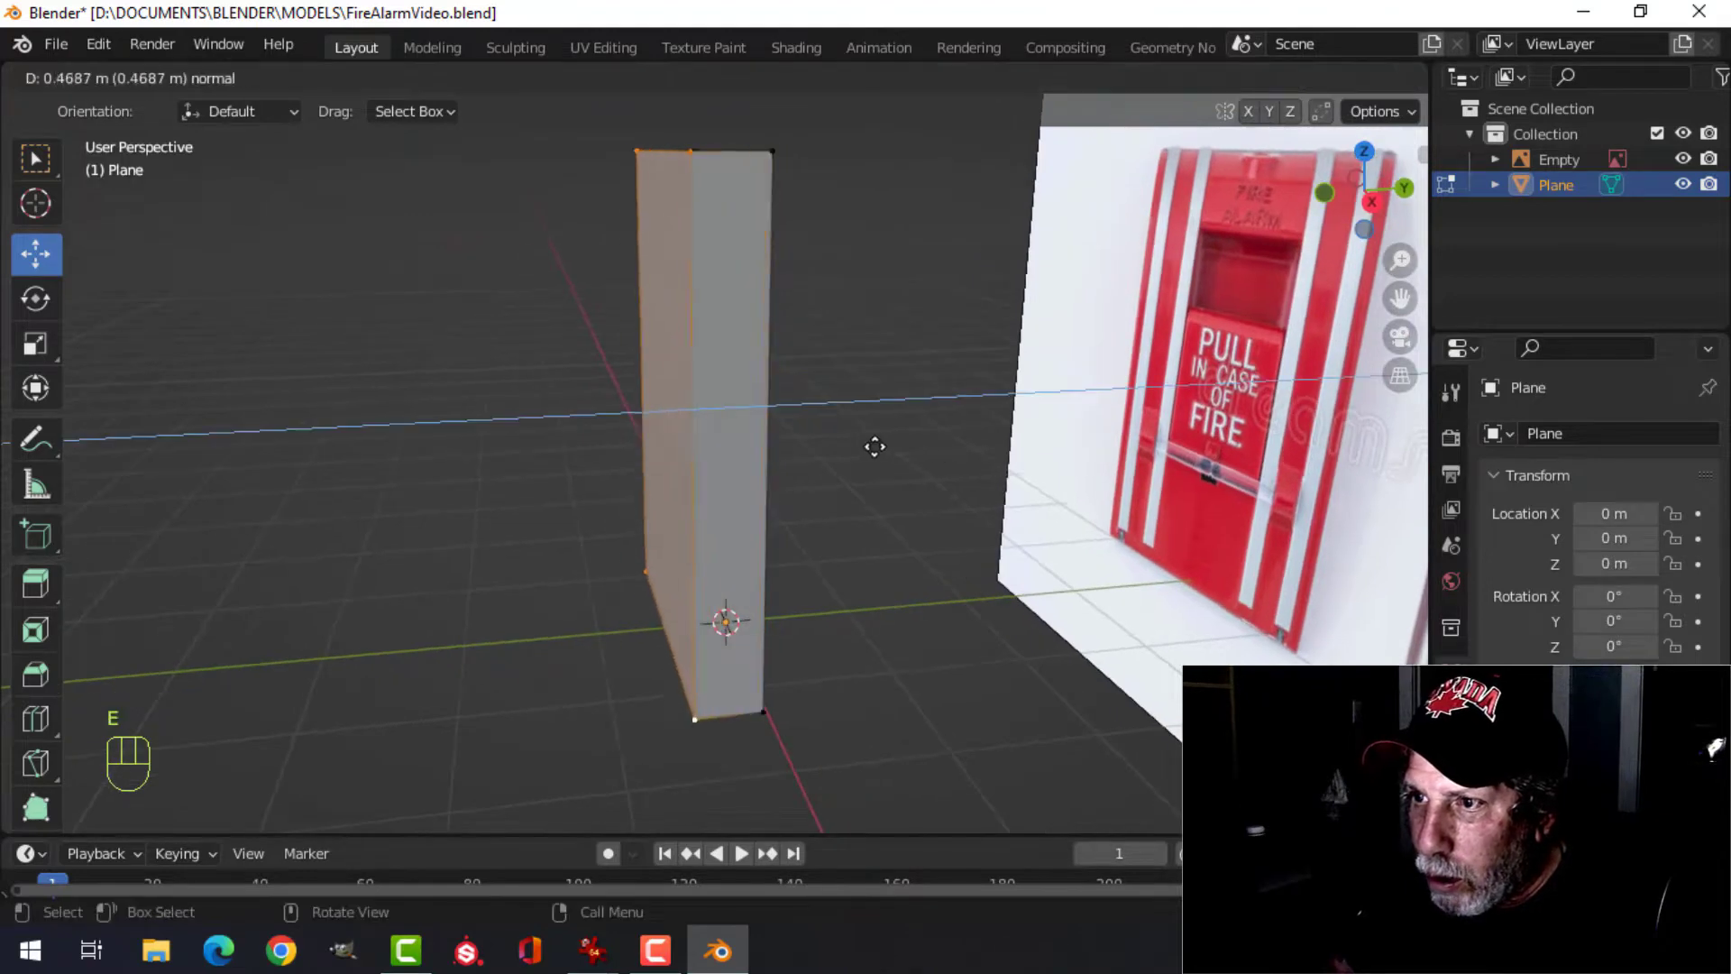
left_click(828, 450)
middle_click_drag(828, 450, 781, 430)
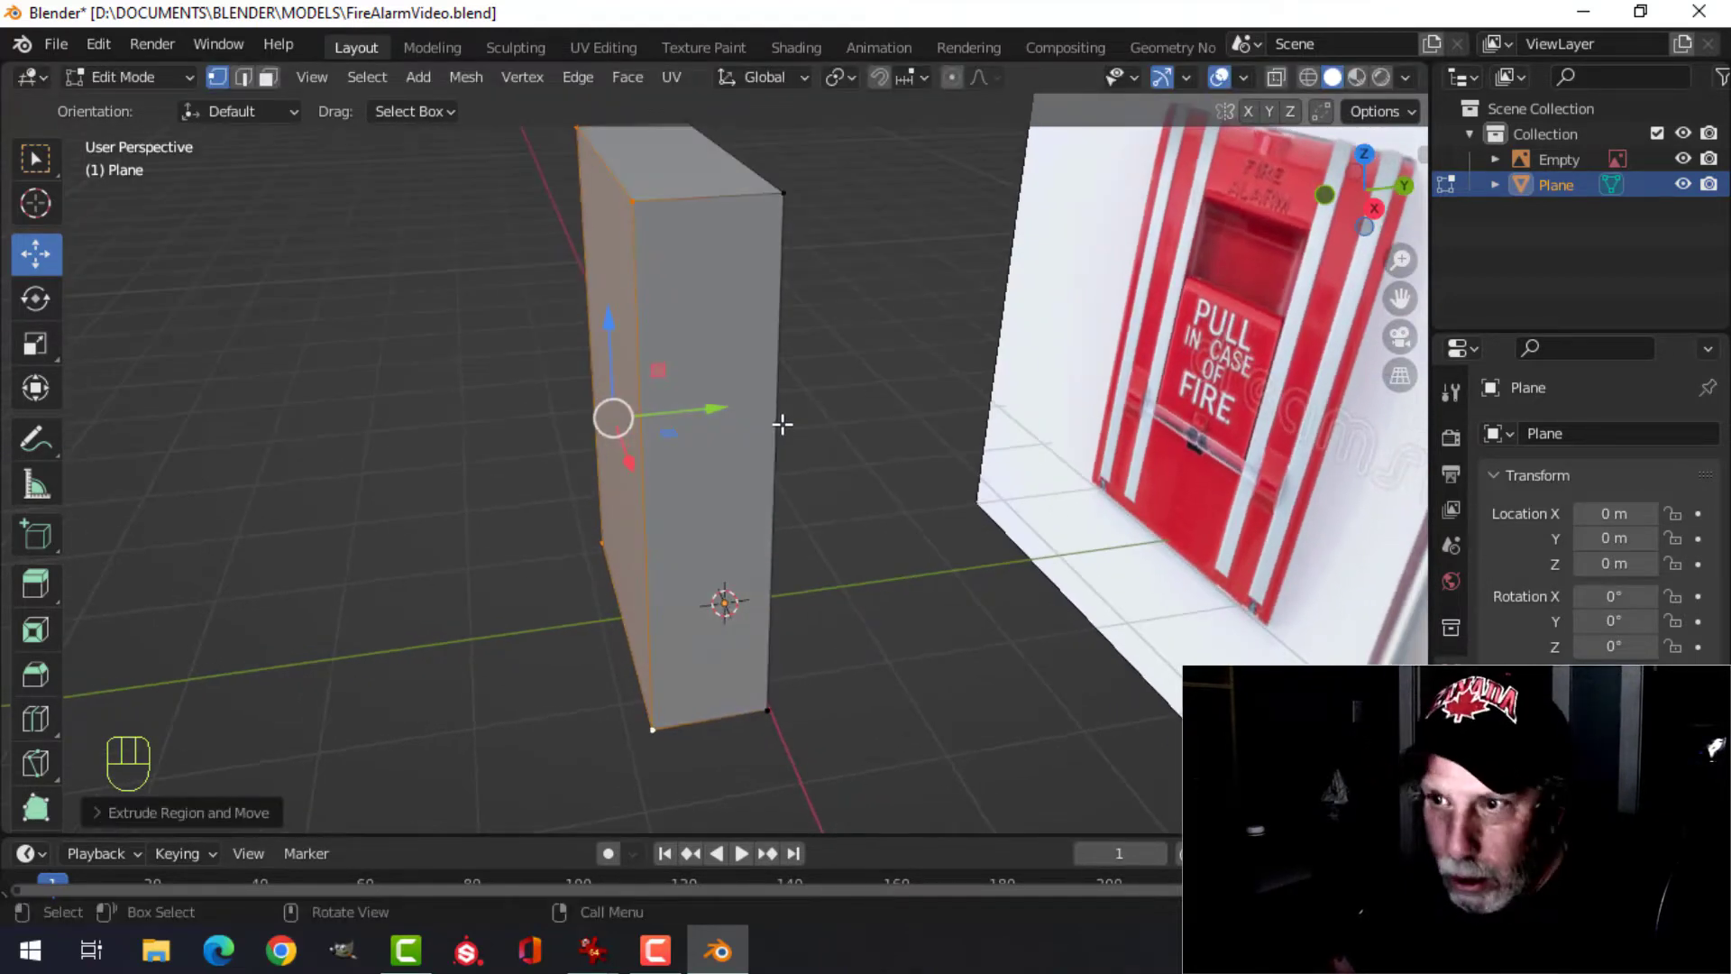
- Move the box's lower front edge back toward the rear face so the front tapers toward the bottom
key("2")
left_click(619, 183)
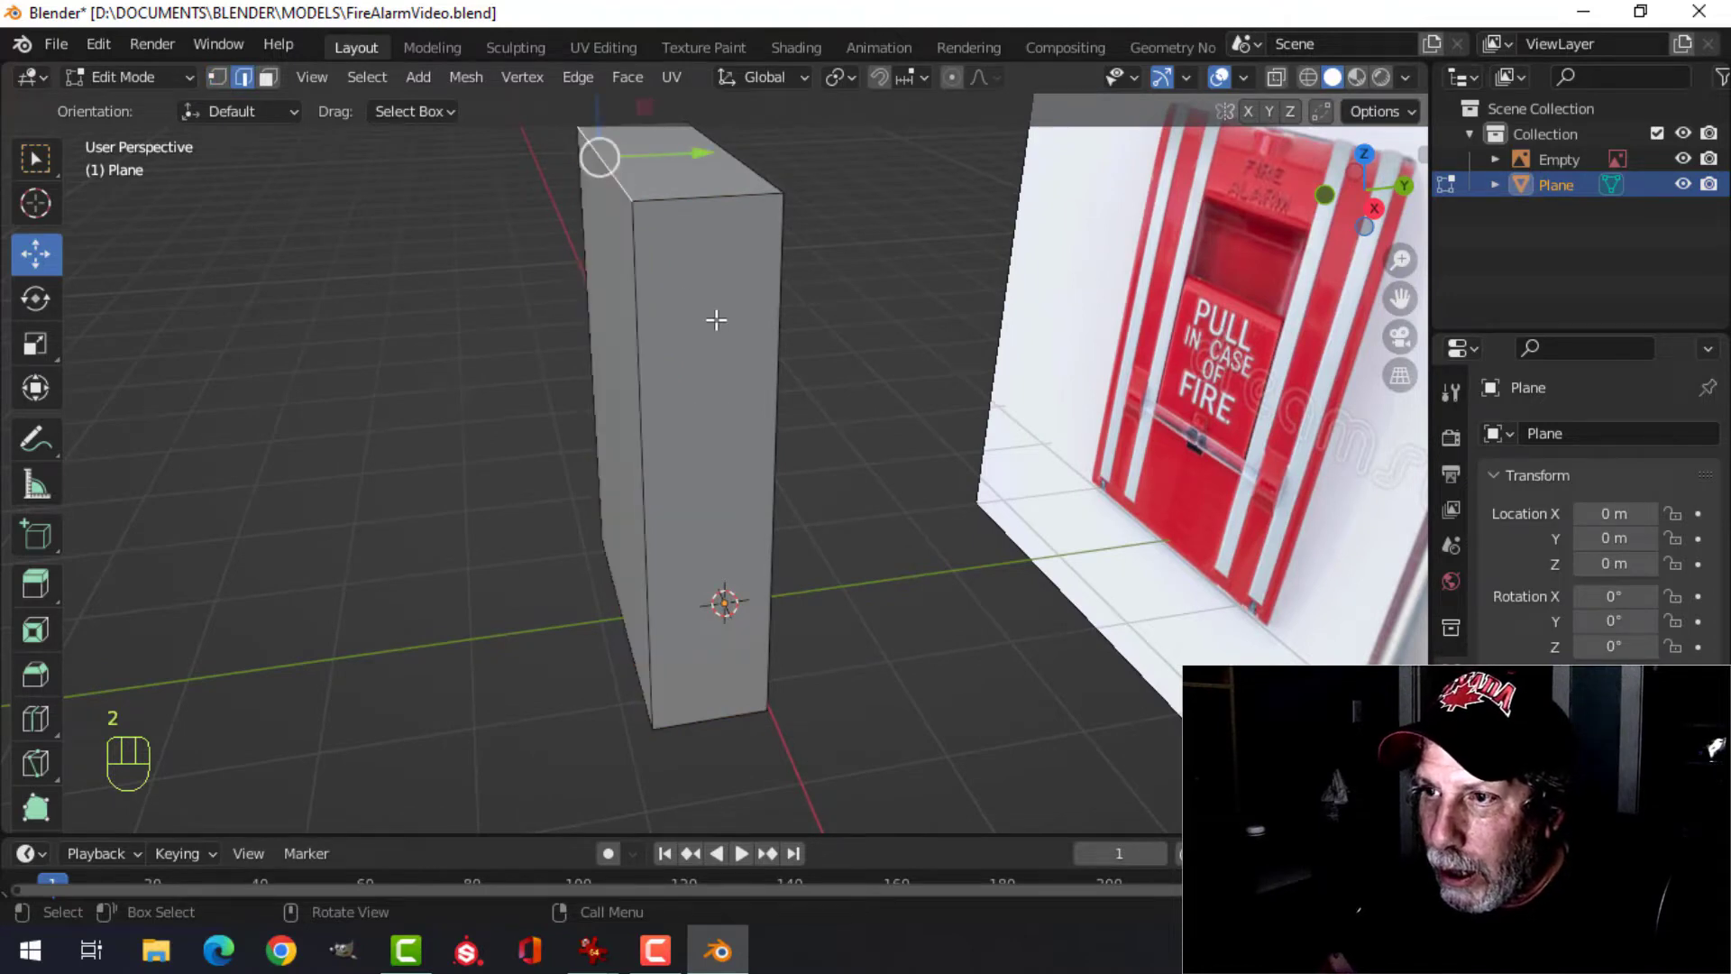
middle_click_drag(715, 319, 716, 341)
middle_click_drag(701, 517, 712, 425)
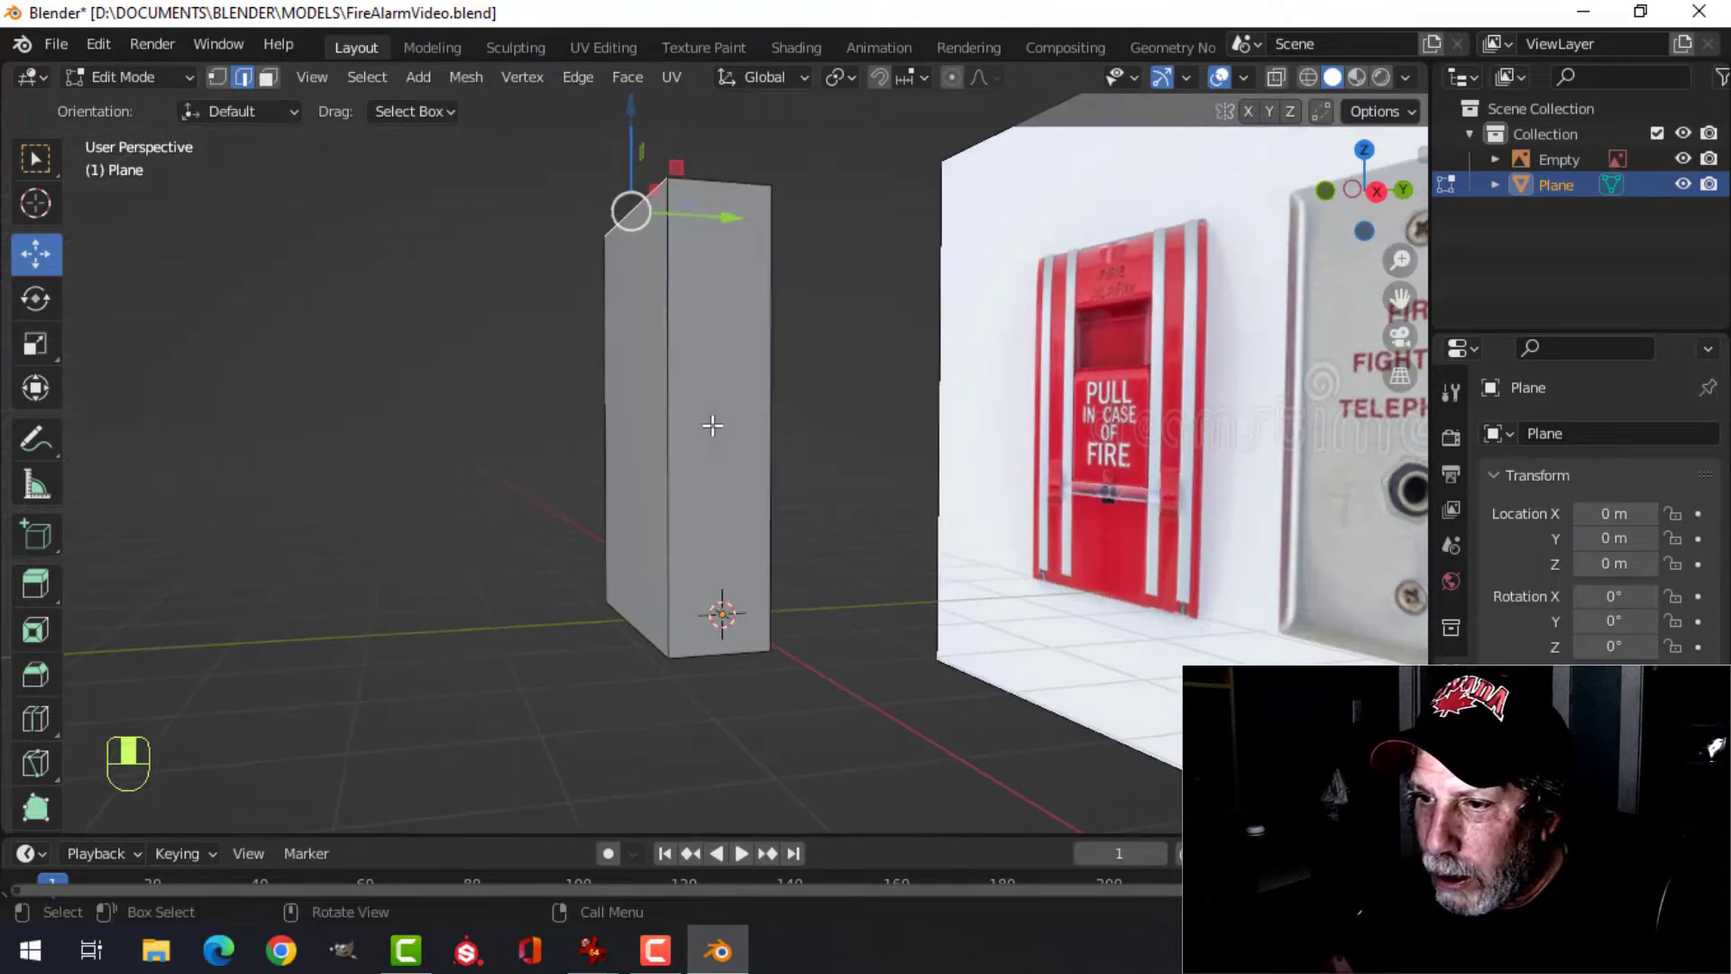
left_click(648, 608)
middle_click_drag(726, 532, 723, 544)
left_click_drag(727, 620, 762, 588)
middle_click_drag(762, 588, 765, 445)
- Bevel the box's upper front edge about 0.66 m wide with 6 segments
left_click(677, 290)
scroll(769, 444, "up", 2)
mouse_move(847, 486)
middle_mouse_down("shift")
mouse_move(815, 545)
mouse_move(803, 514)
mouse_move(831, 519)
mouse_move(824, 503)
middle_mouse_up("shift")
scroll(803, 514, "down", 1)
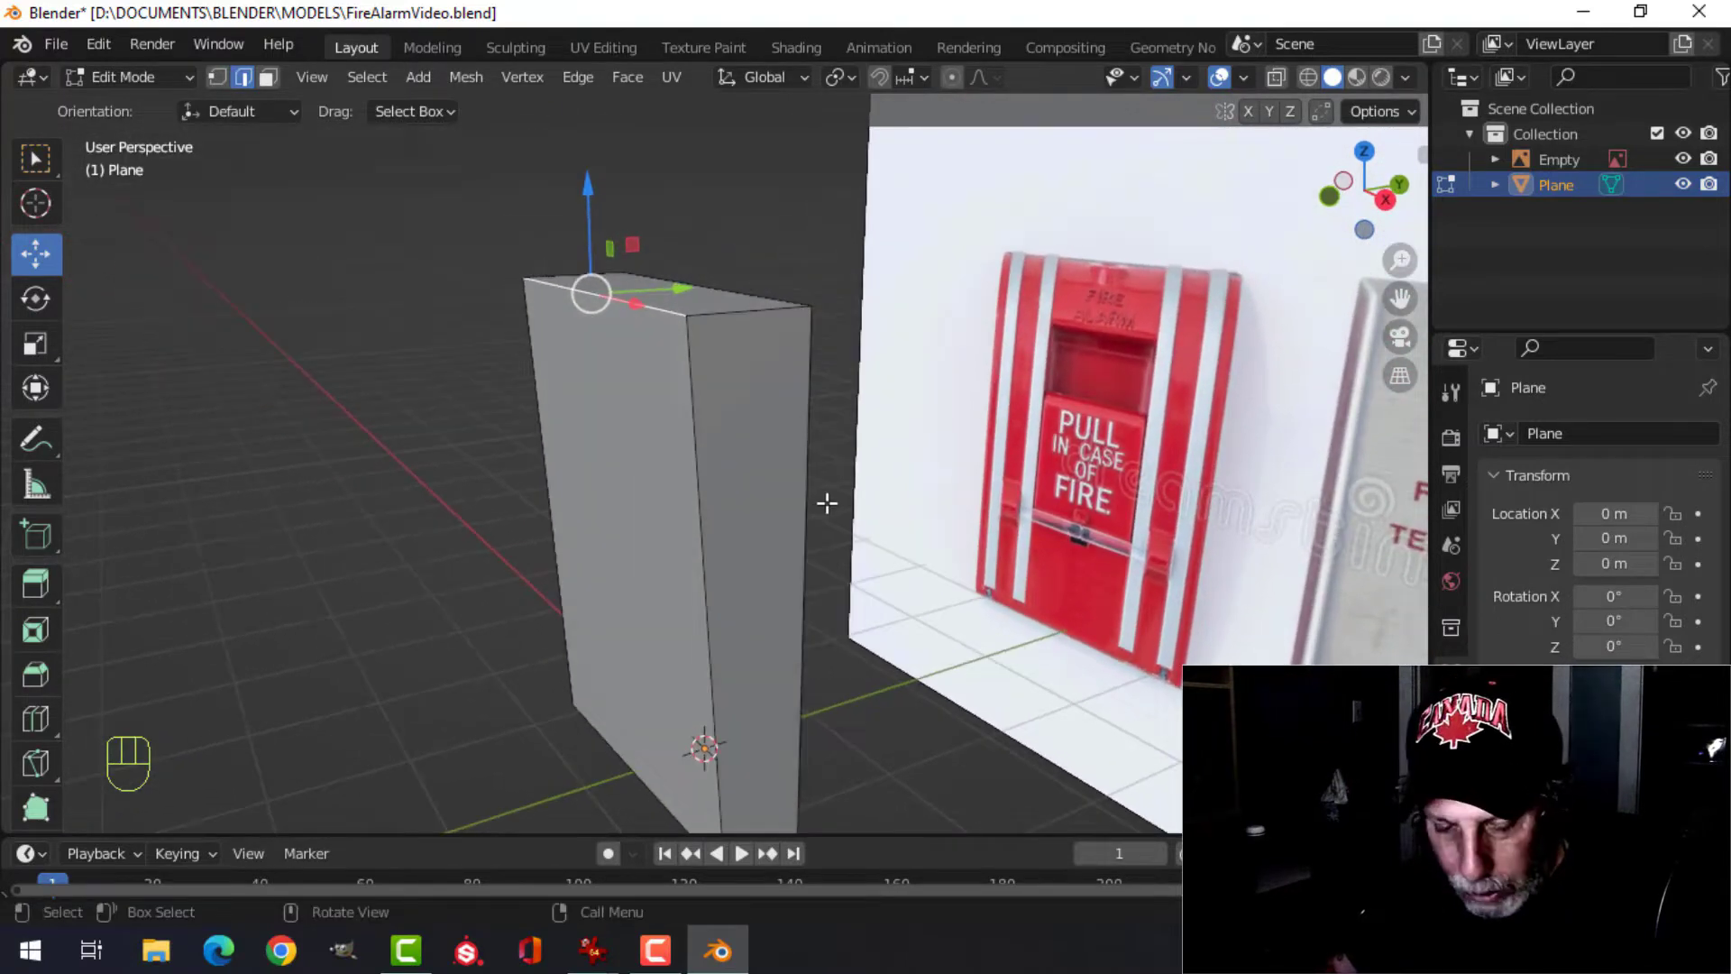
key("ctrl+b")
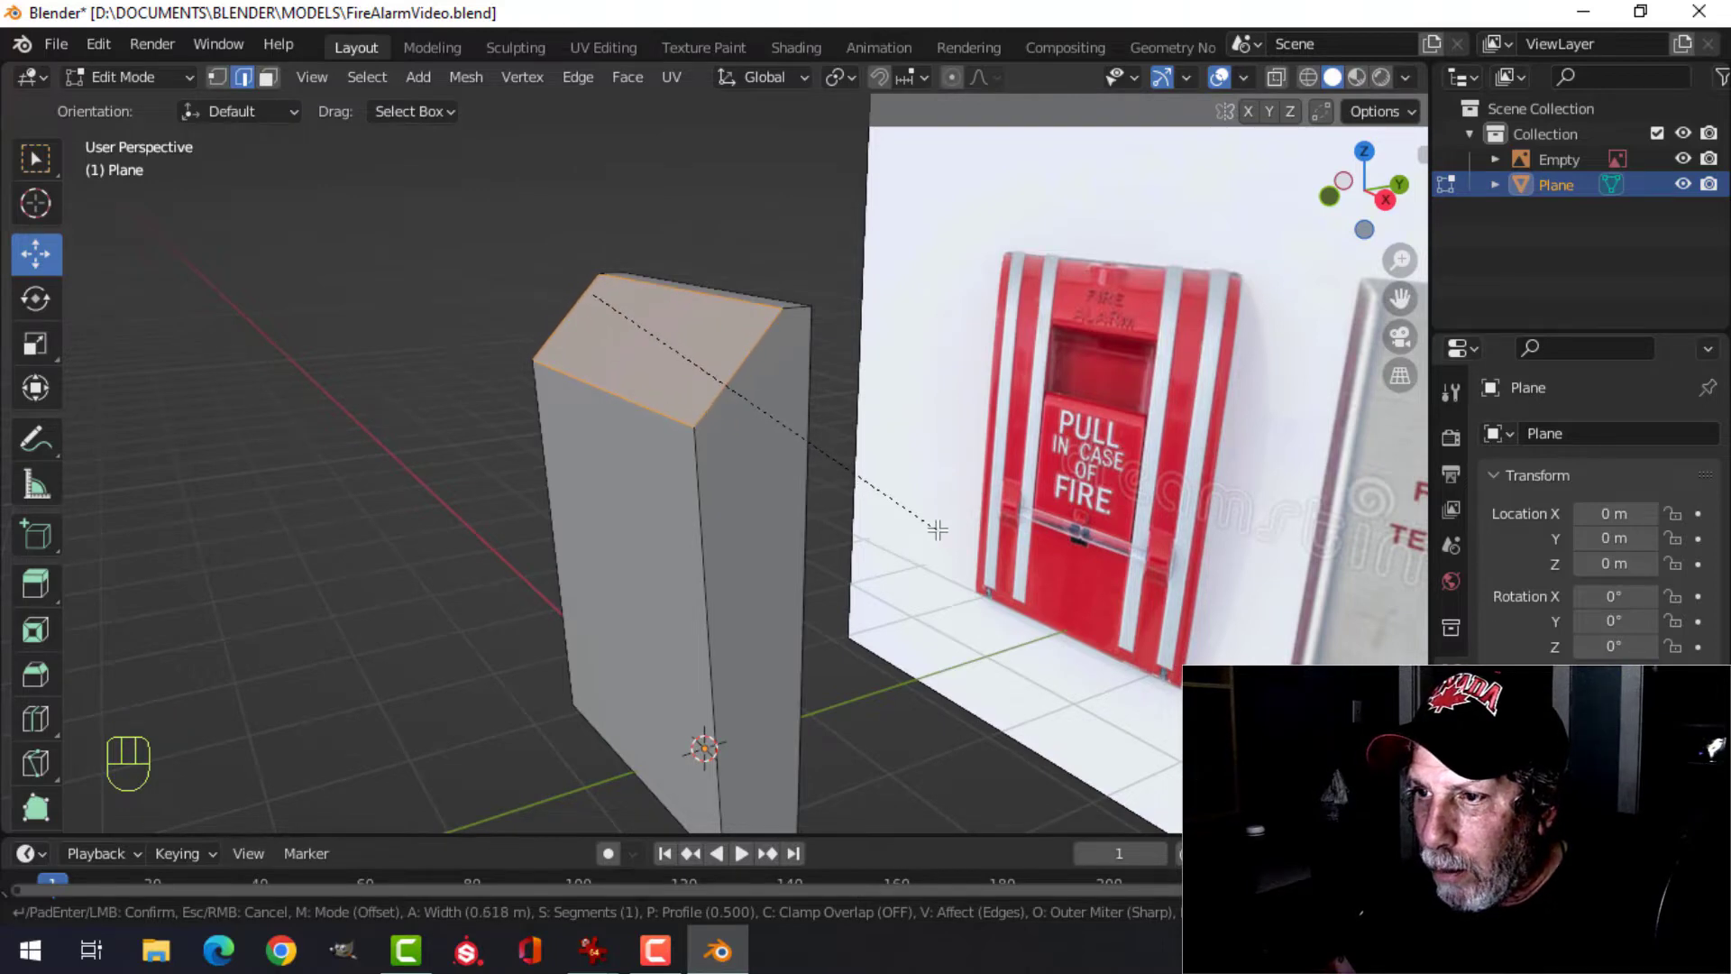
scroll(937, 530, "up", 1)
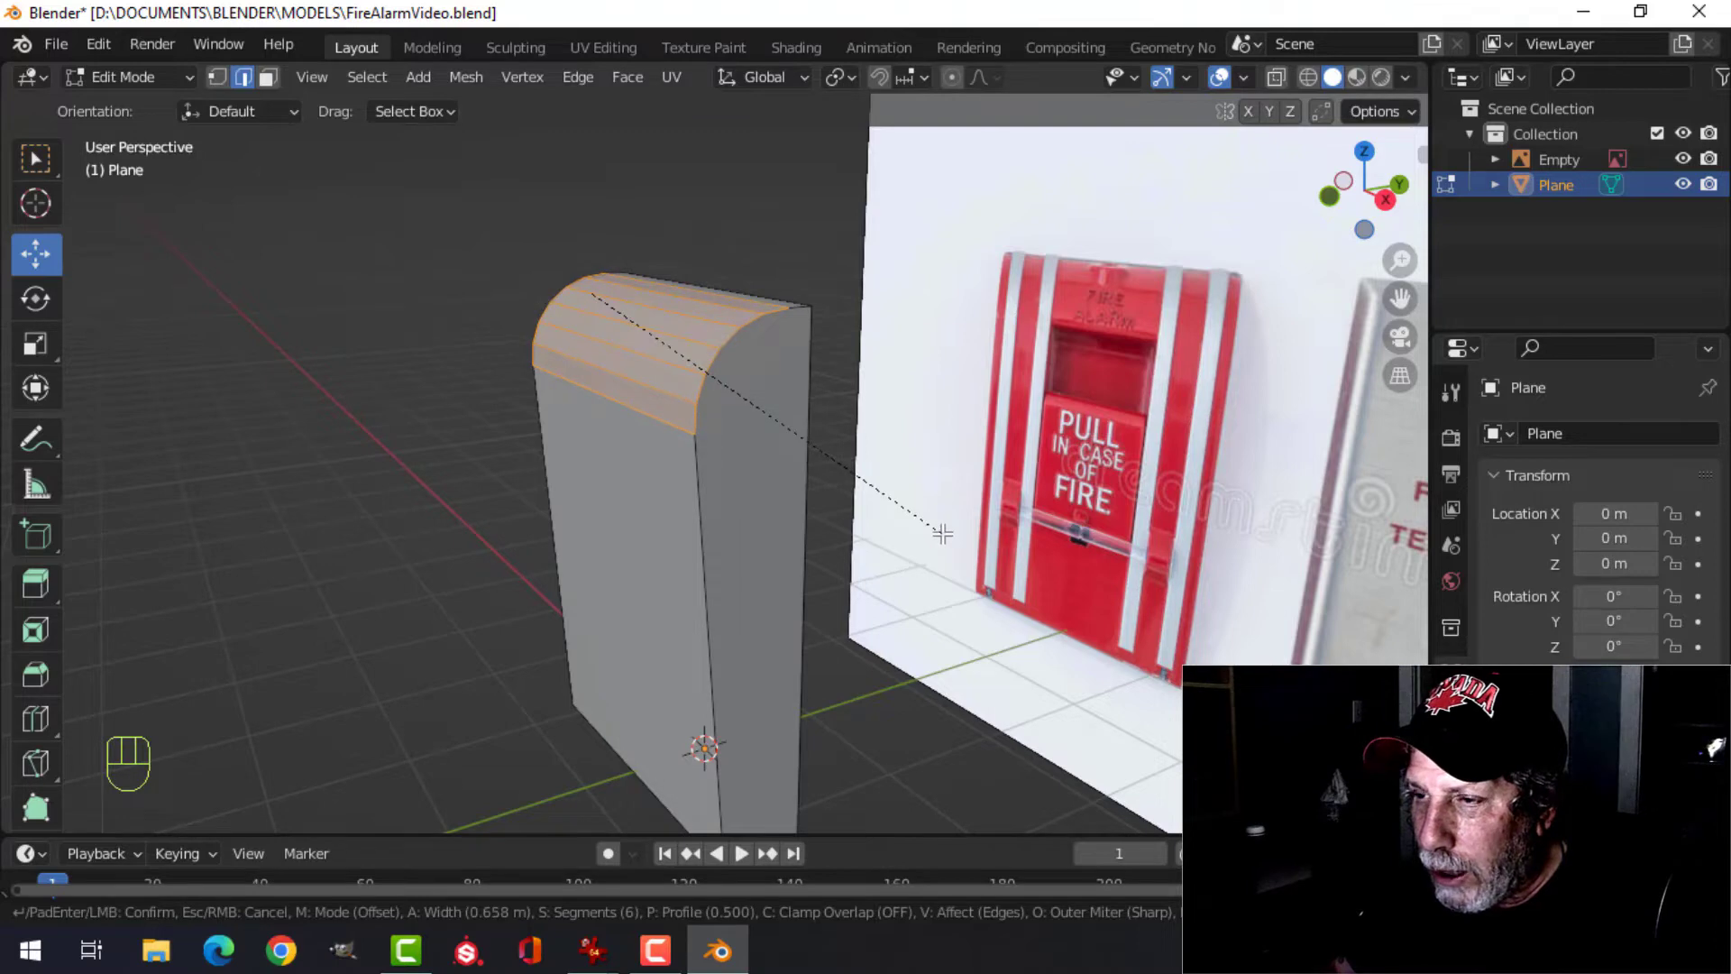
left_click(942, 533)
middle_click_drag(942, 533, 900, 491)
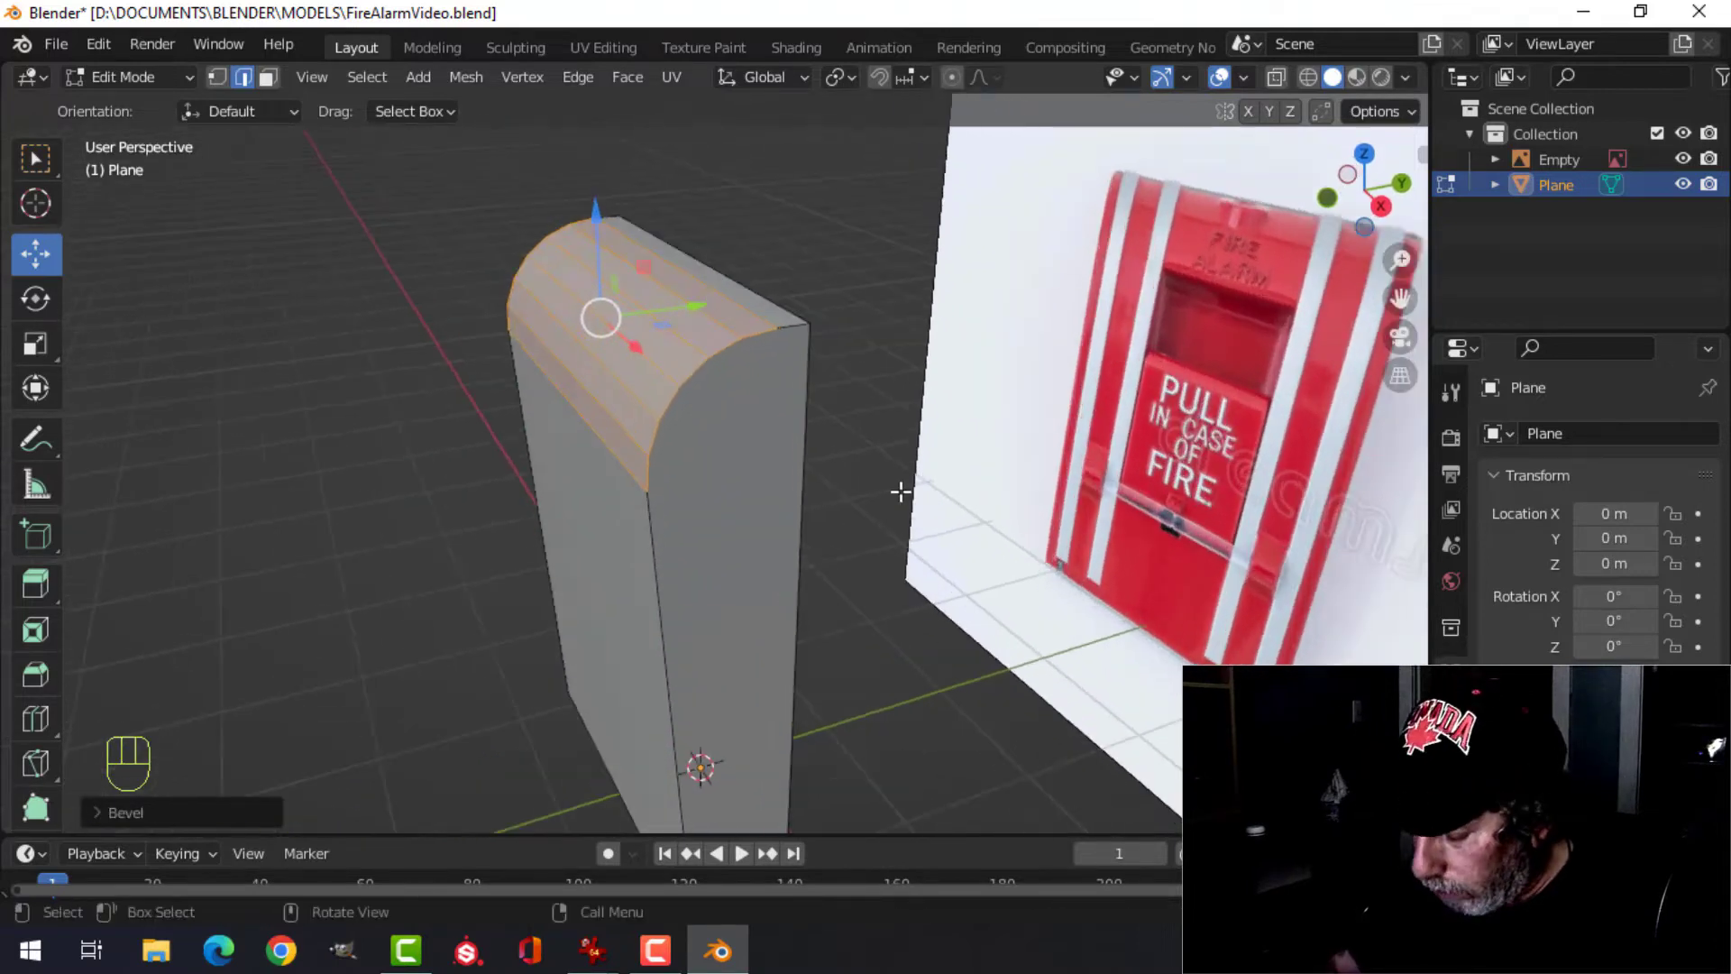
- In front wireframe view, undo the upper front bevel and redo it about 0.57 m wide with 6 segments, ending at the alarm's recess
key("KP_1")
key("z")
left_click(773, 502)
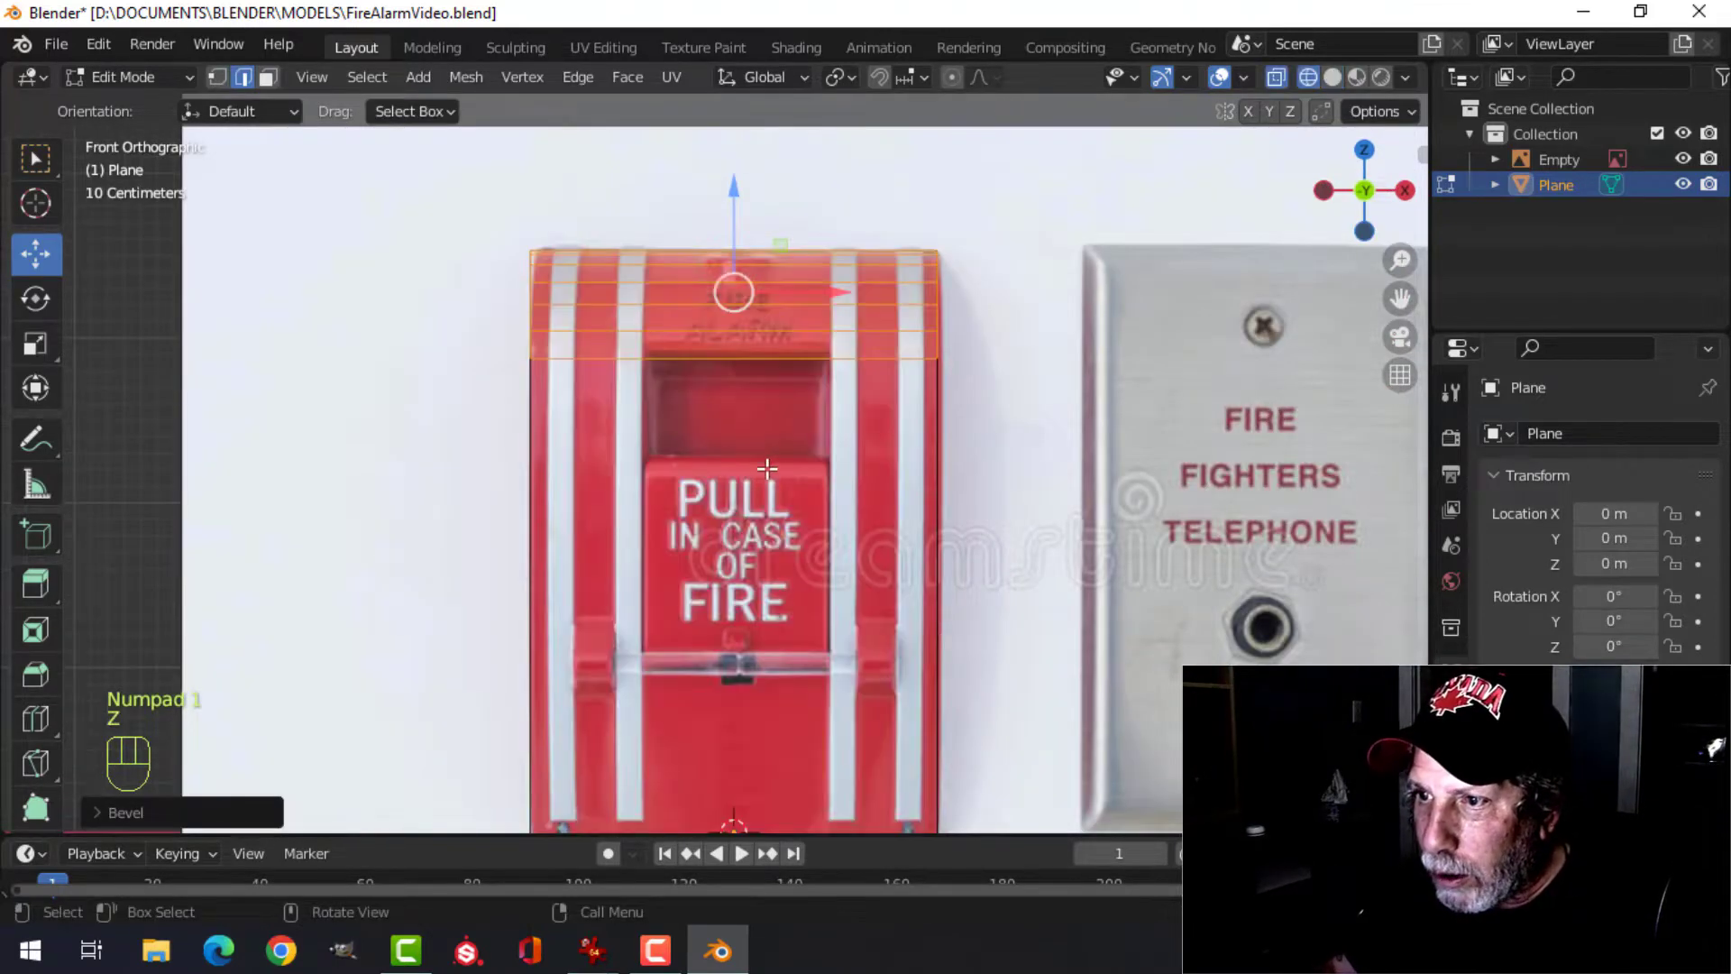
scroll(820, 400, "up", 2)
scroll(820, 400, "down", 1)
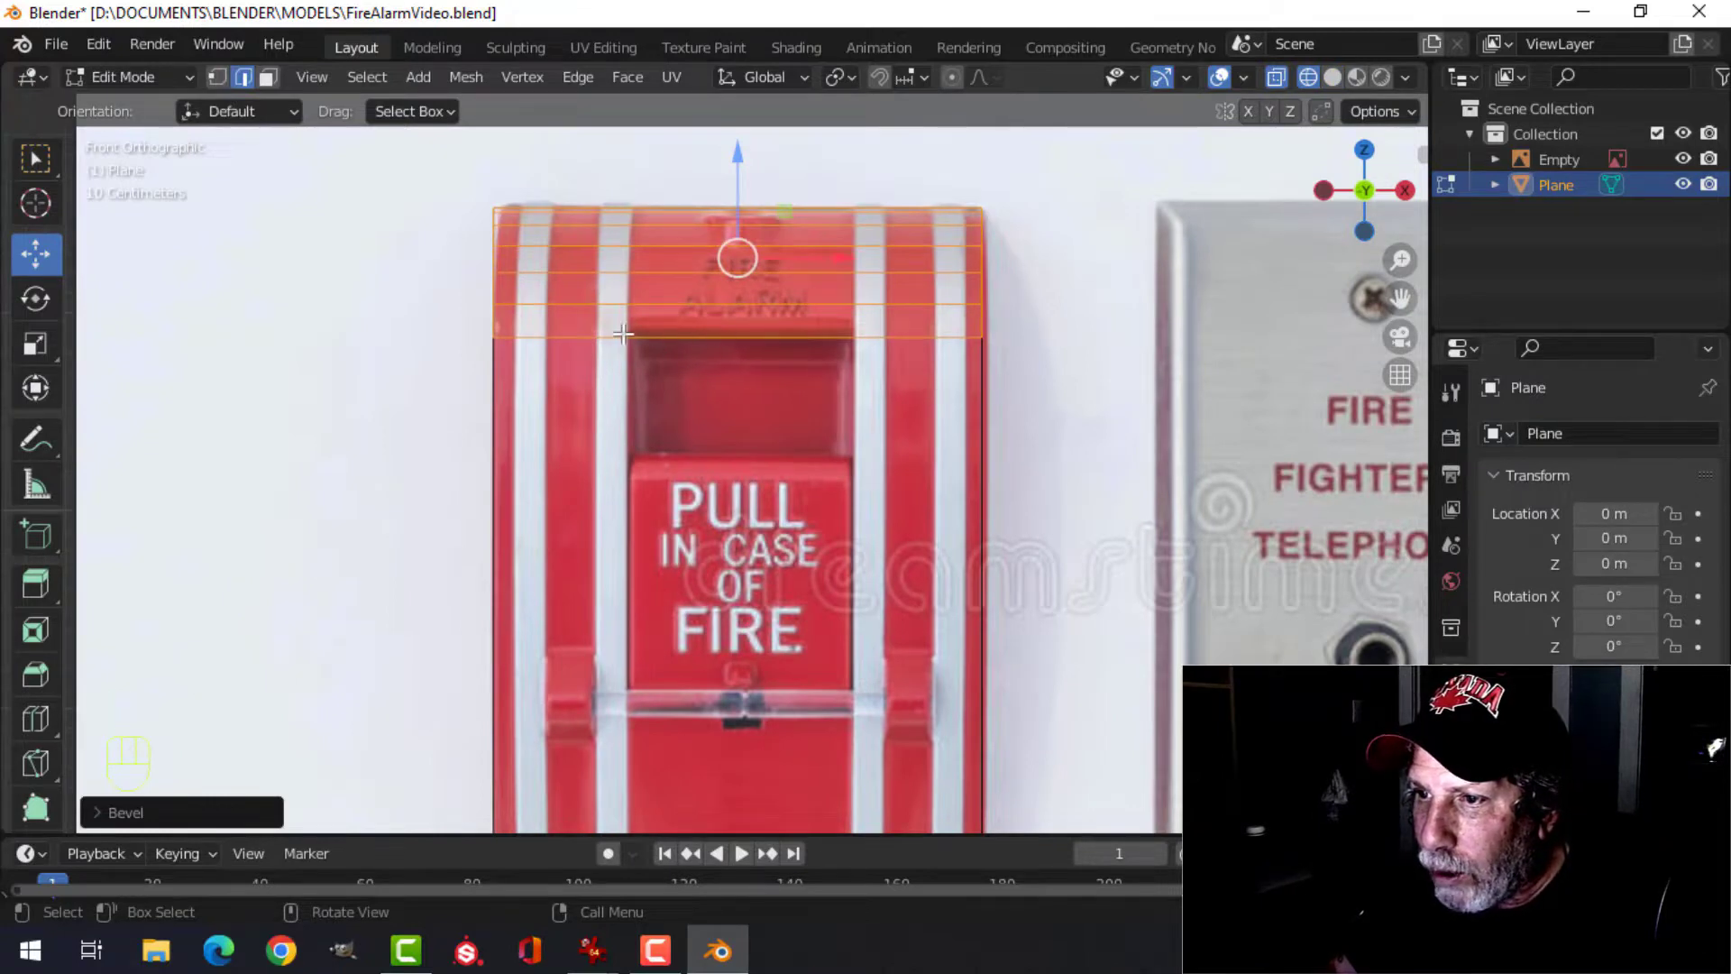
middle_click_drag(960, 377, 839, 383)
key("ctrl+z")
key("ctrl+b")
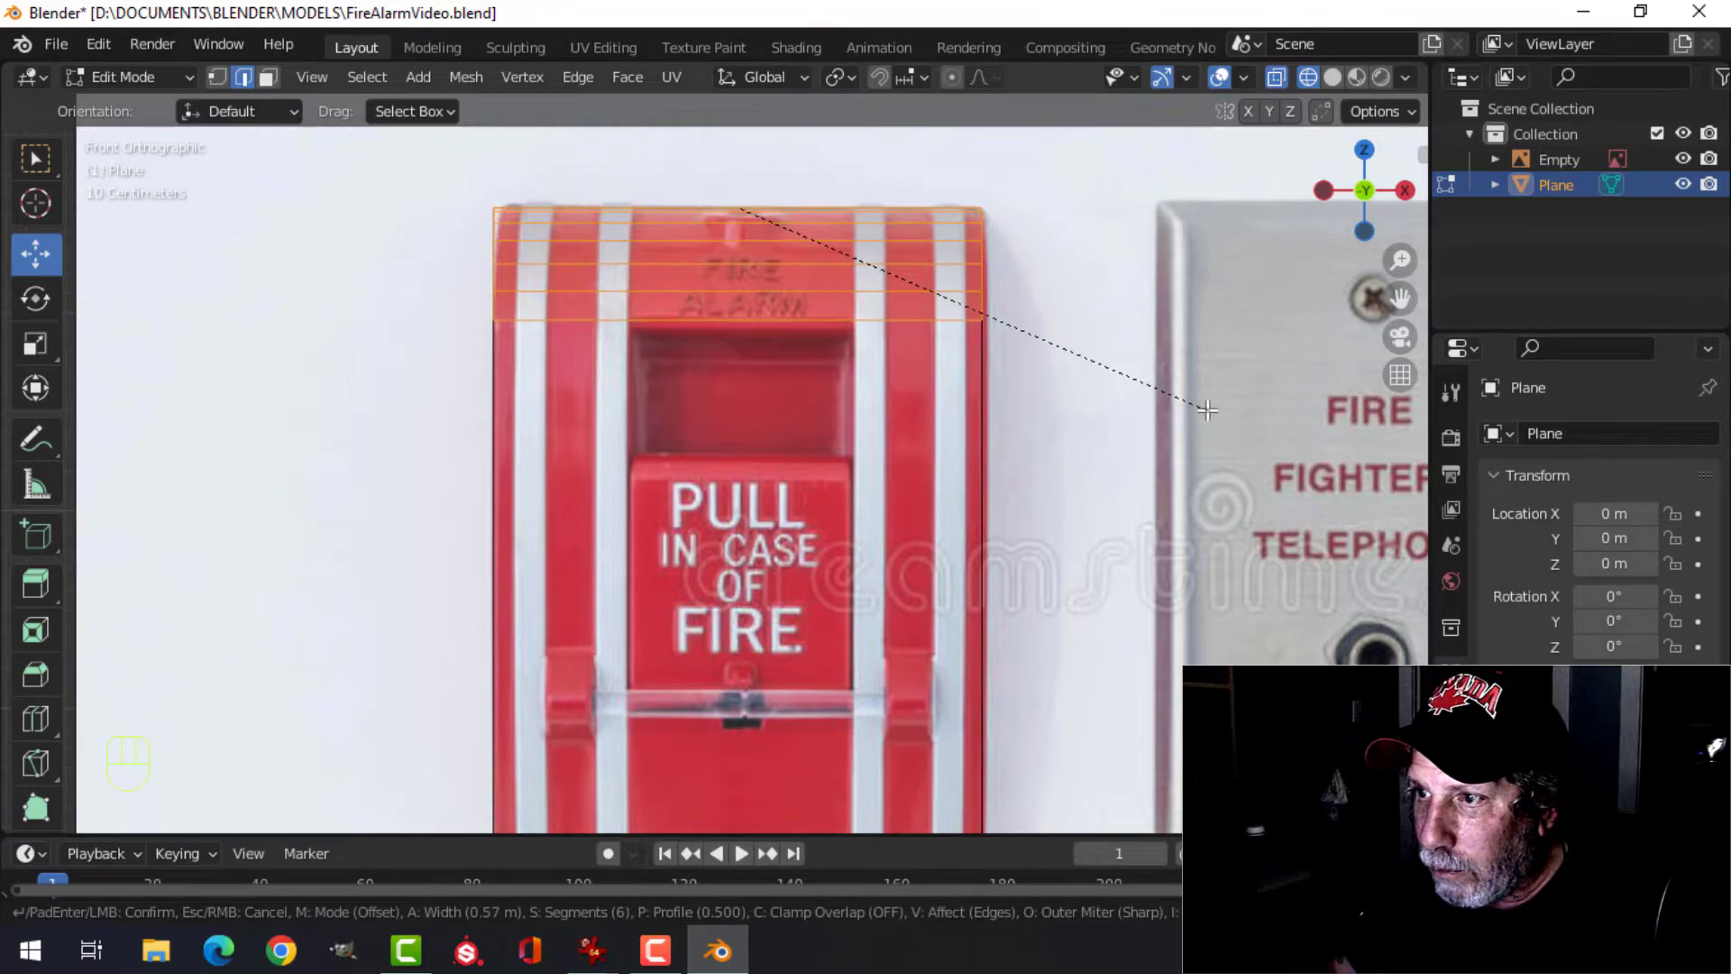
left_click(1208, 409)
- Round the box's lower front edge with a 6-segment bevel
middle_click_drag(1208, 408, 784, 336)
key("alt+a")
left_click(640, 608, "alt")
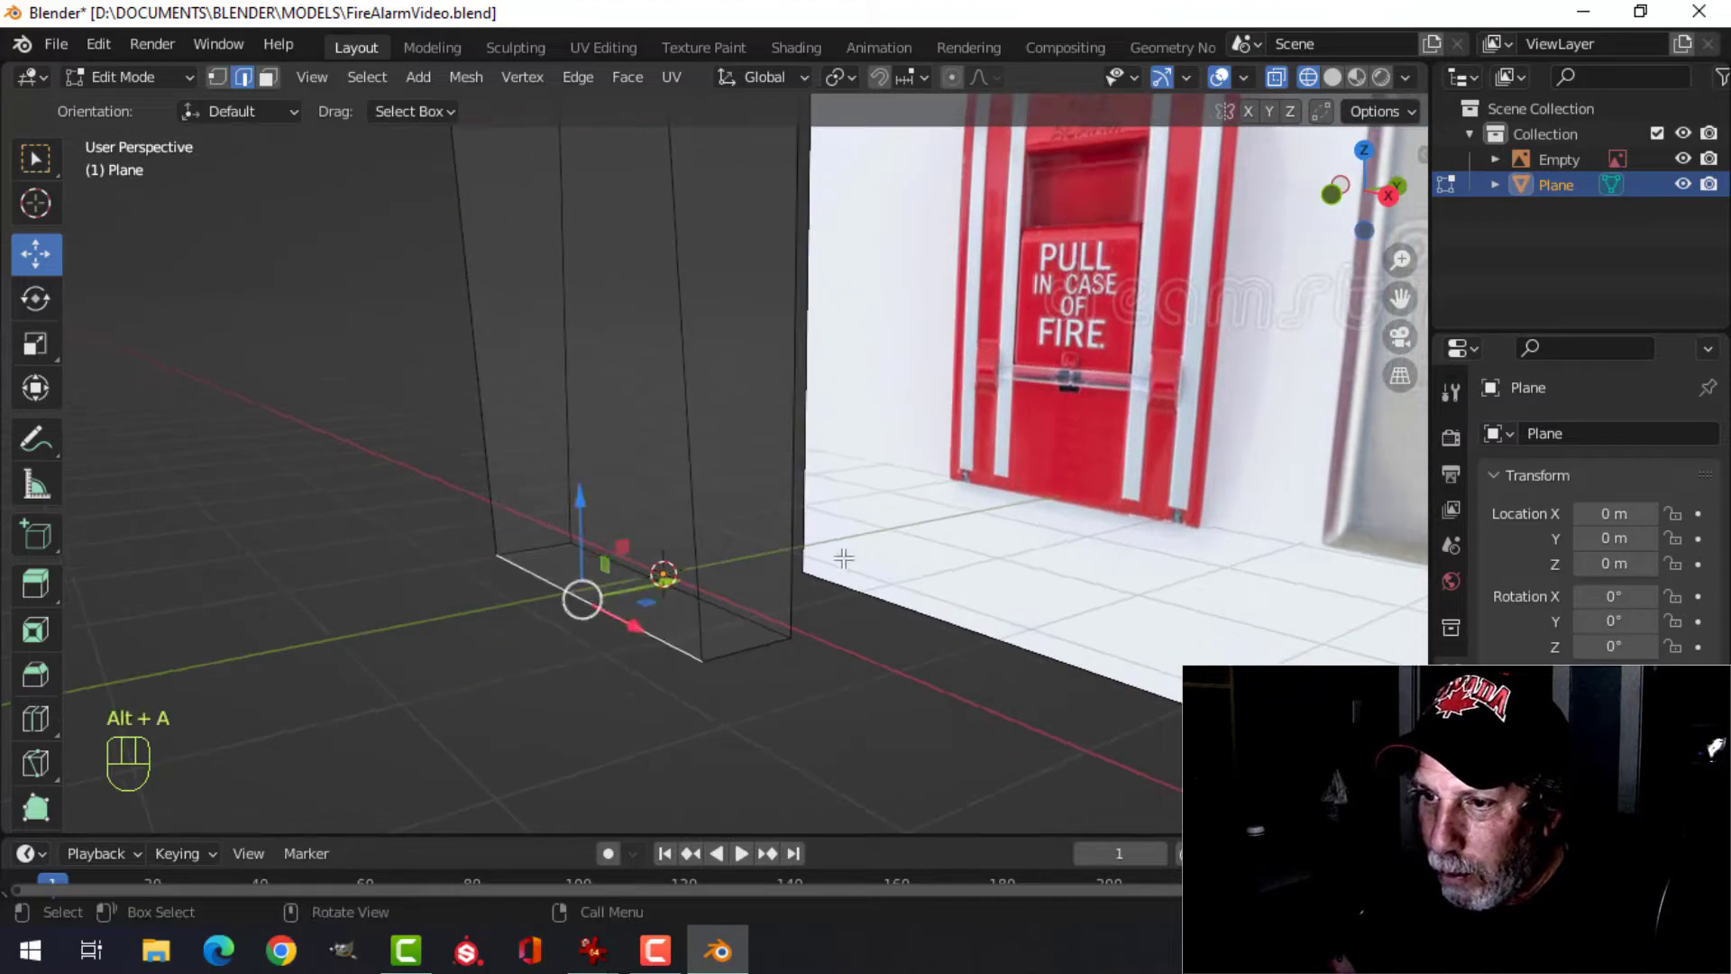
middle_click_drag(640, 608, 622, 528, "shift")
key("ctrl+b")
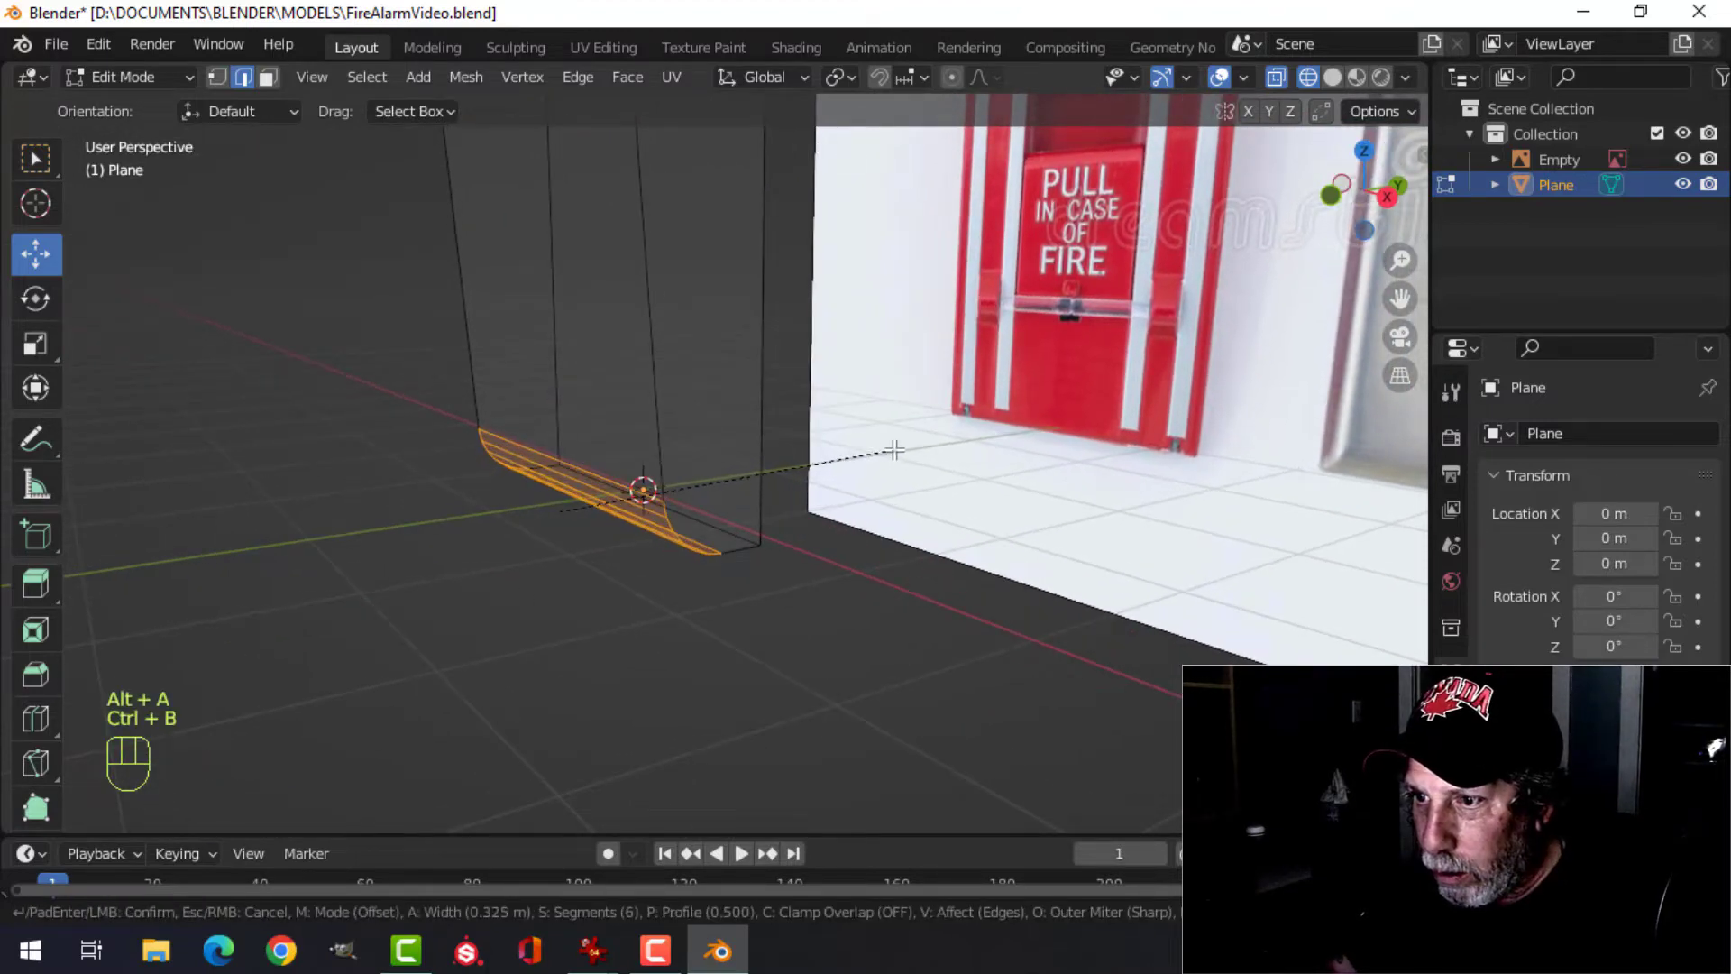
left_click(915, 439)
middle_click_drag(916, 439, 668, 434)
scroll(639, 465, "up", 2)
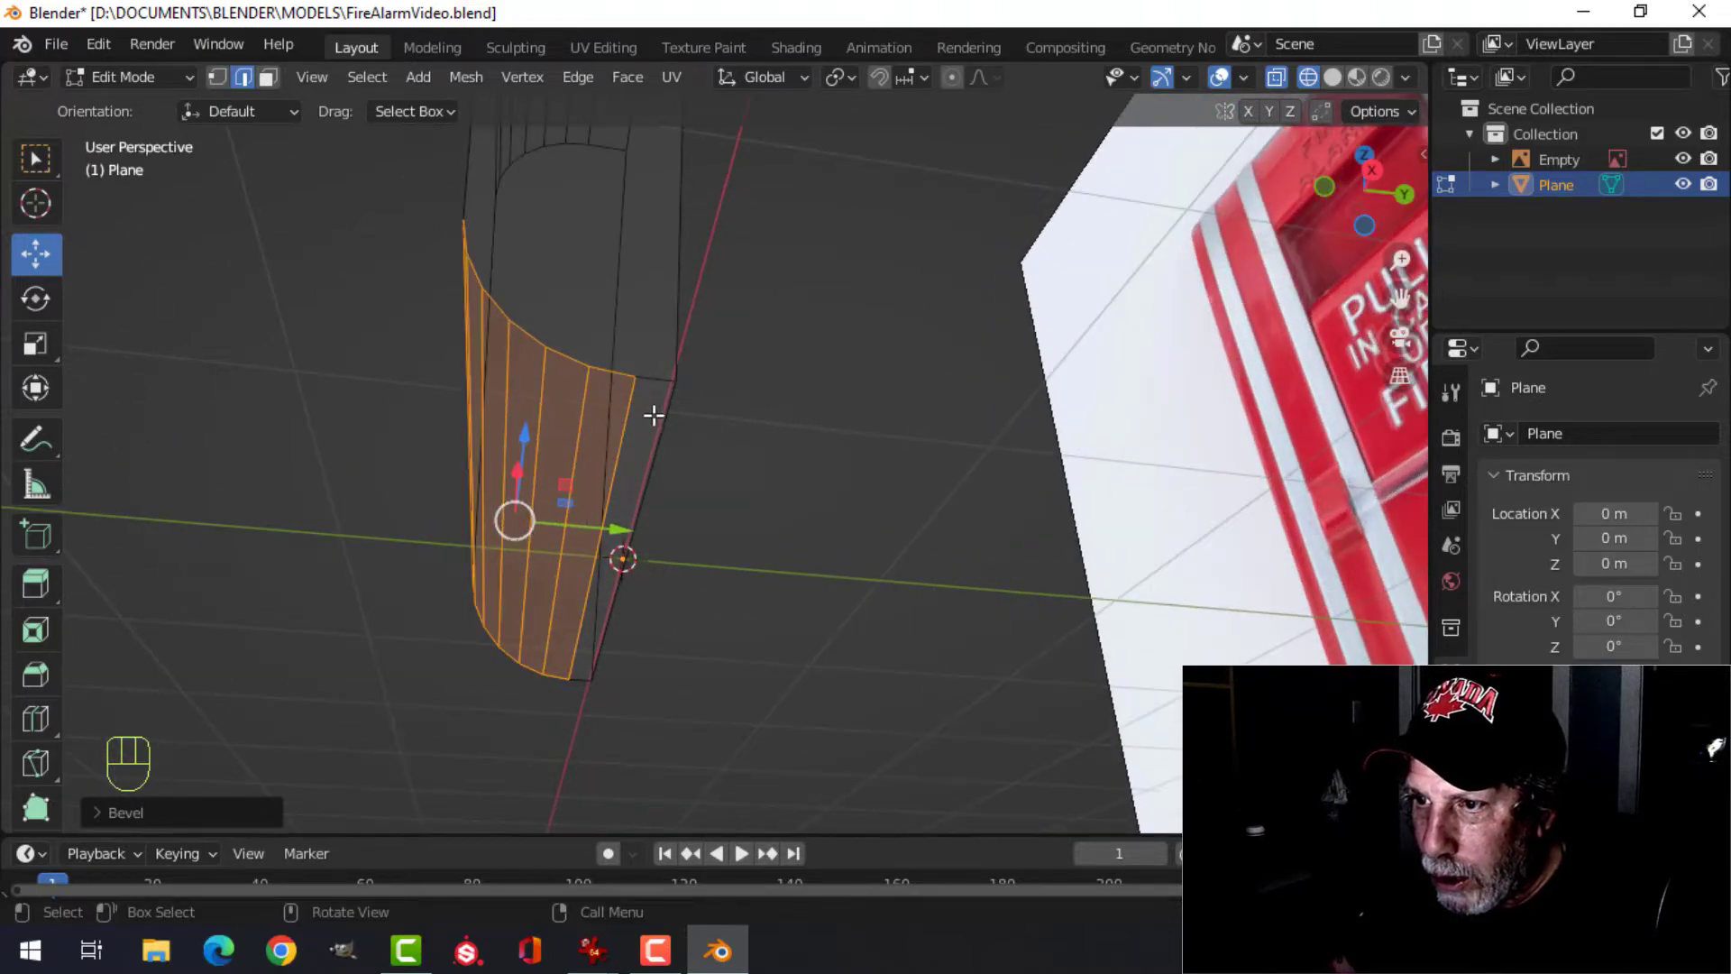
- Deselect all geometry and return to solid shading to inspect the rounded body from several sides
key("alt+a")
mouse_move(743, 397)
middle_mouse_down()
mouse_move(750, 348)
mouse_move(757, 425)
middle_mouse_up()
key("z")
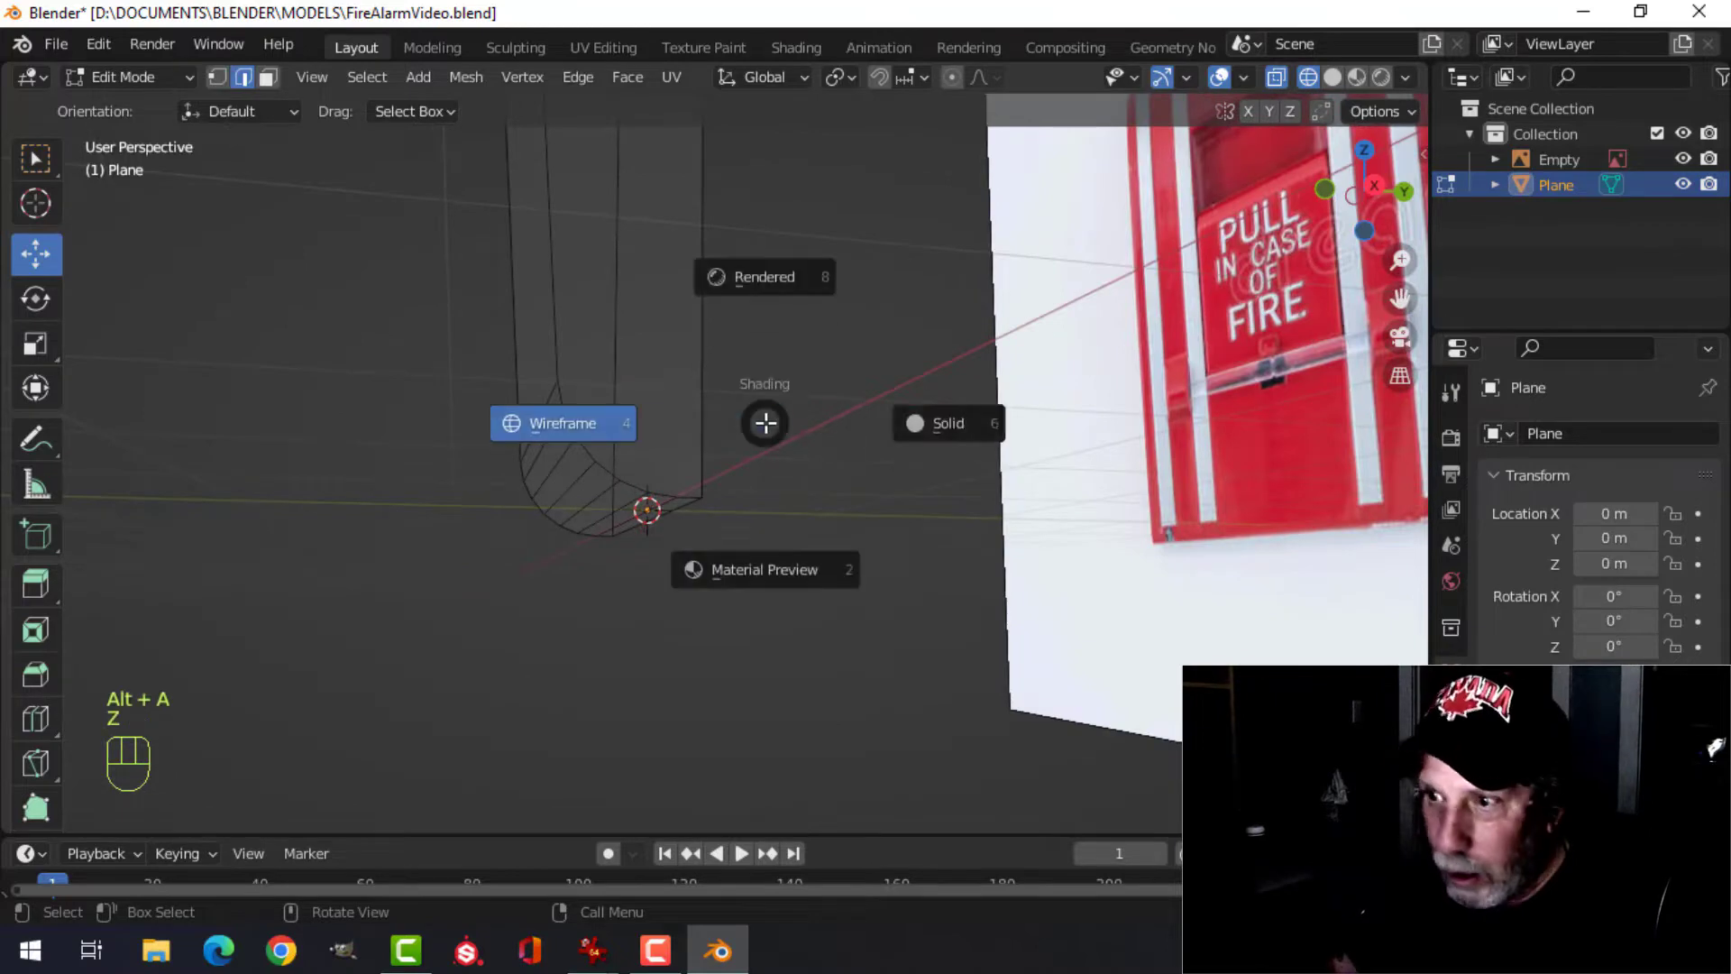
left_click(910, 402)
middle_click_drag(910, 402, 714, 436)
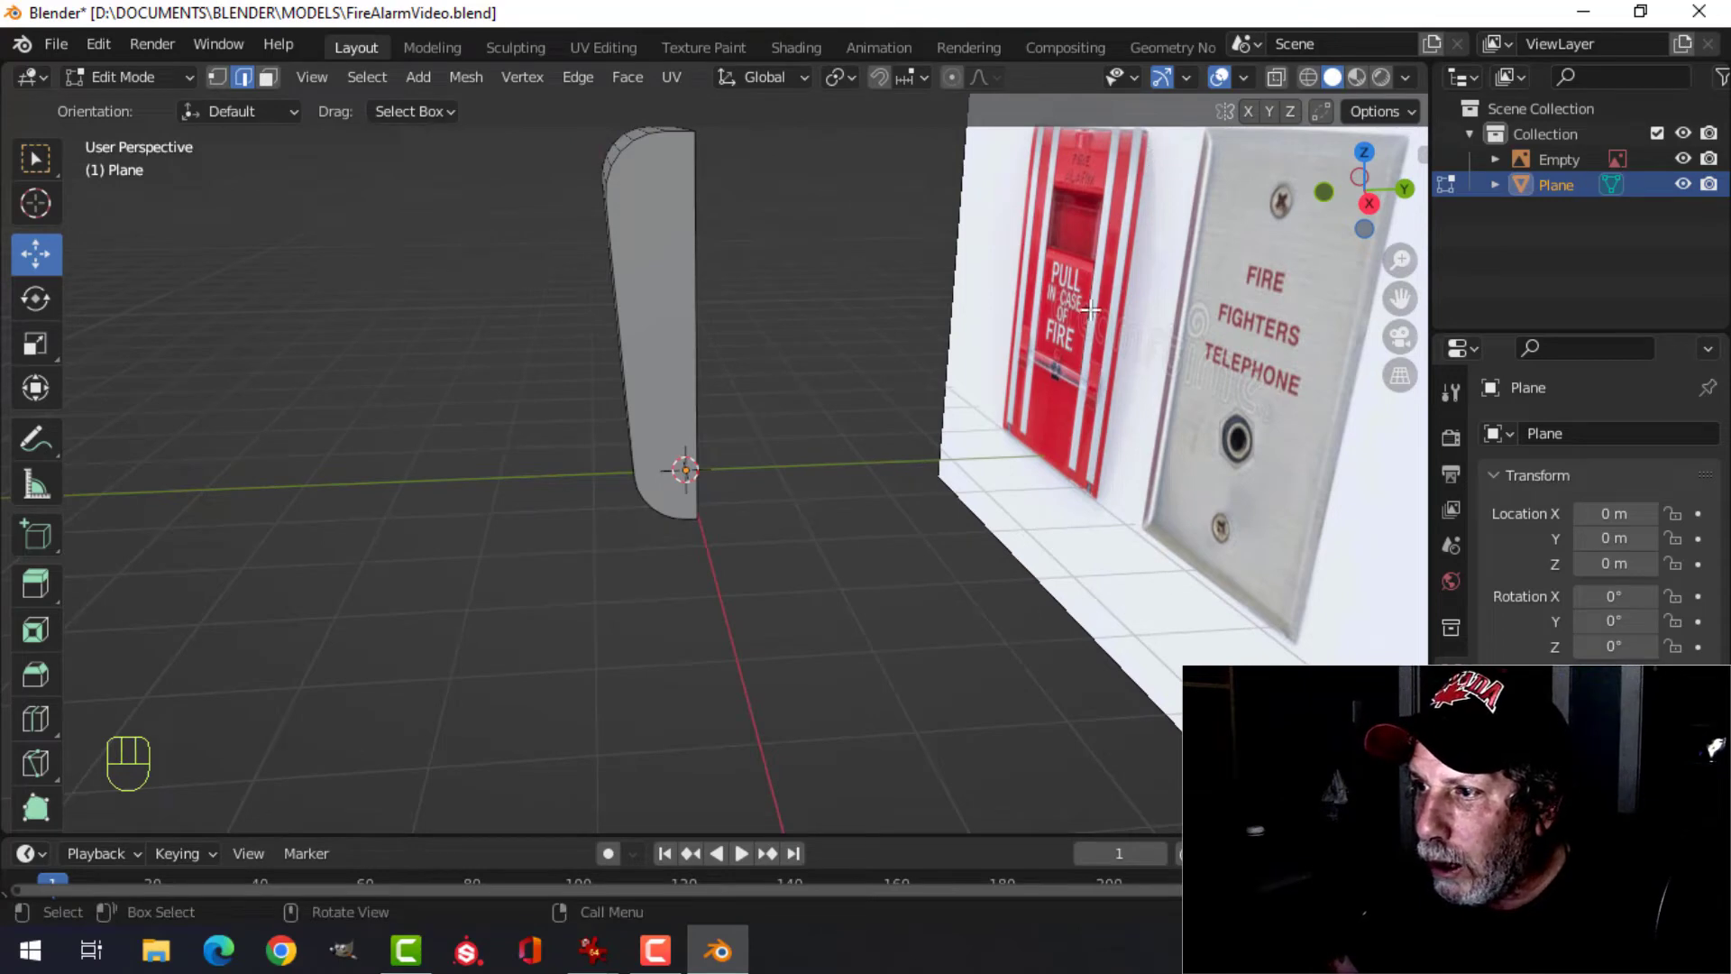
middle_click_drag(814, 404, 897, 376)
scroll(896, 375, "up", 1)
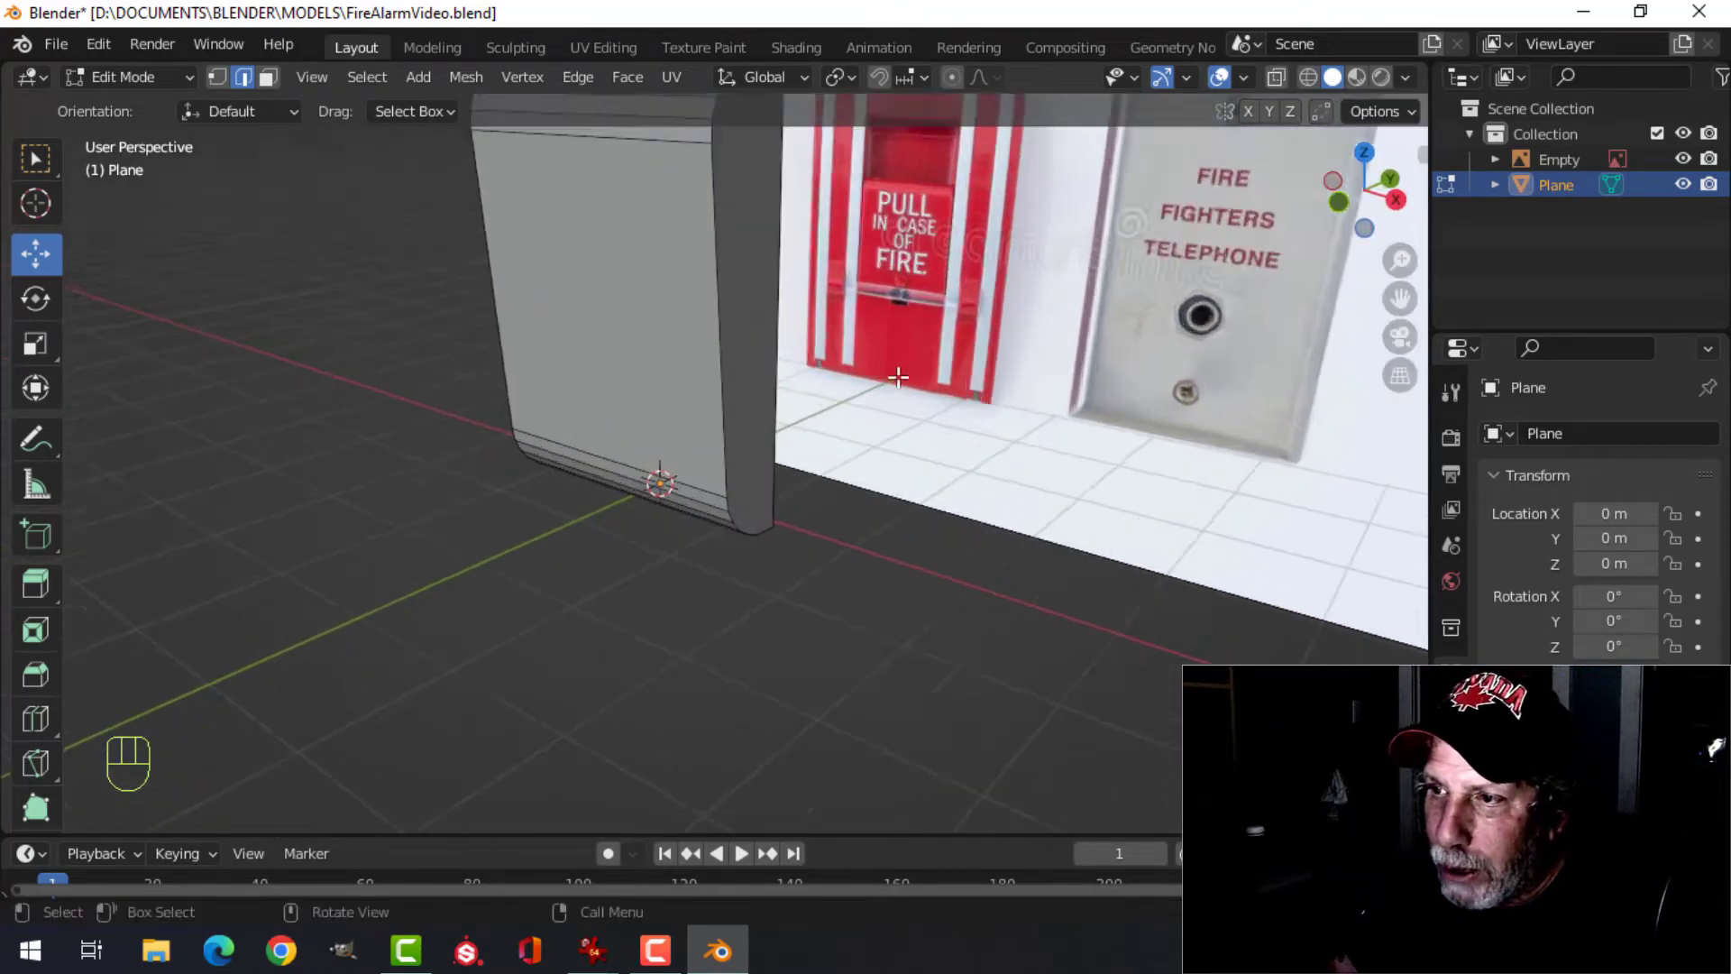
scroll(882, 344, "down", 1)
middle_click_drag(820, 330, 647, 341, "shift")
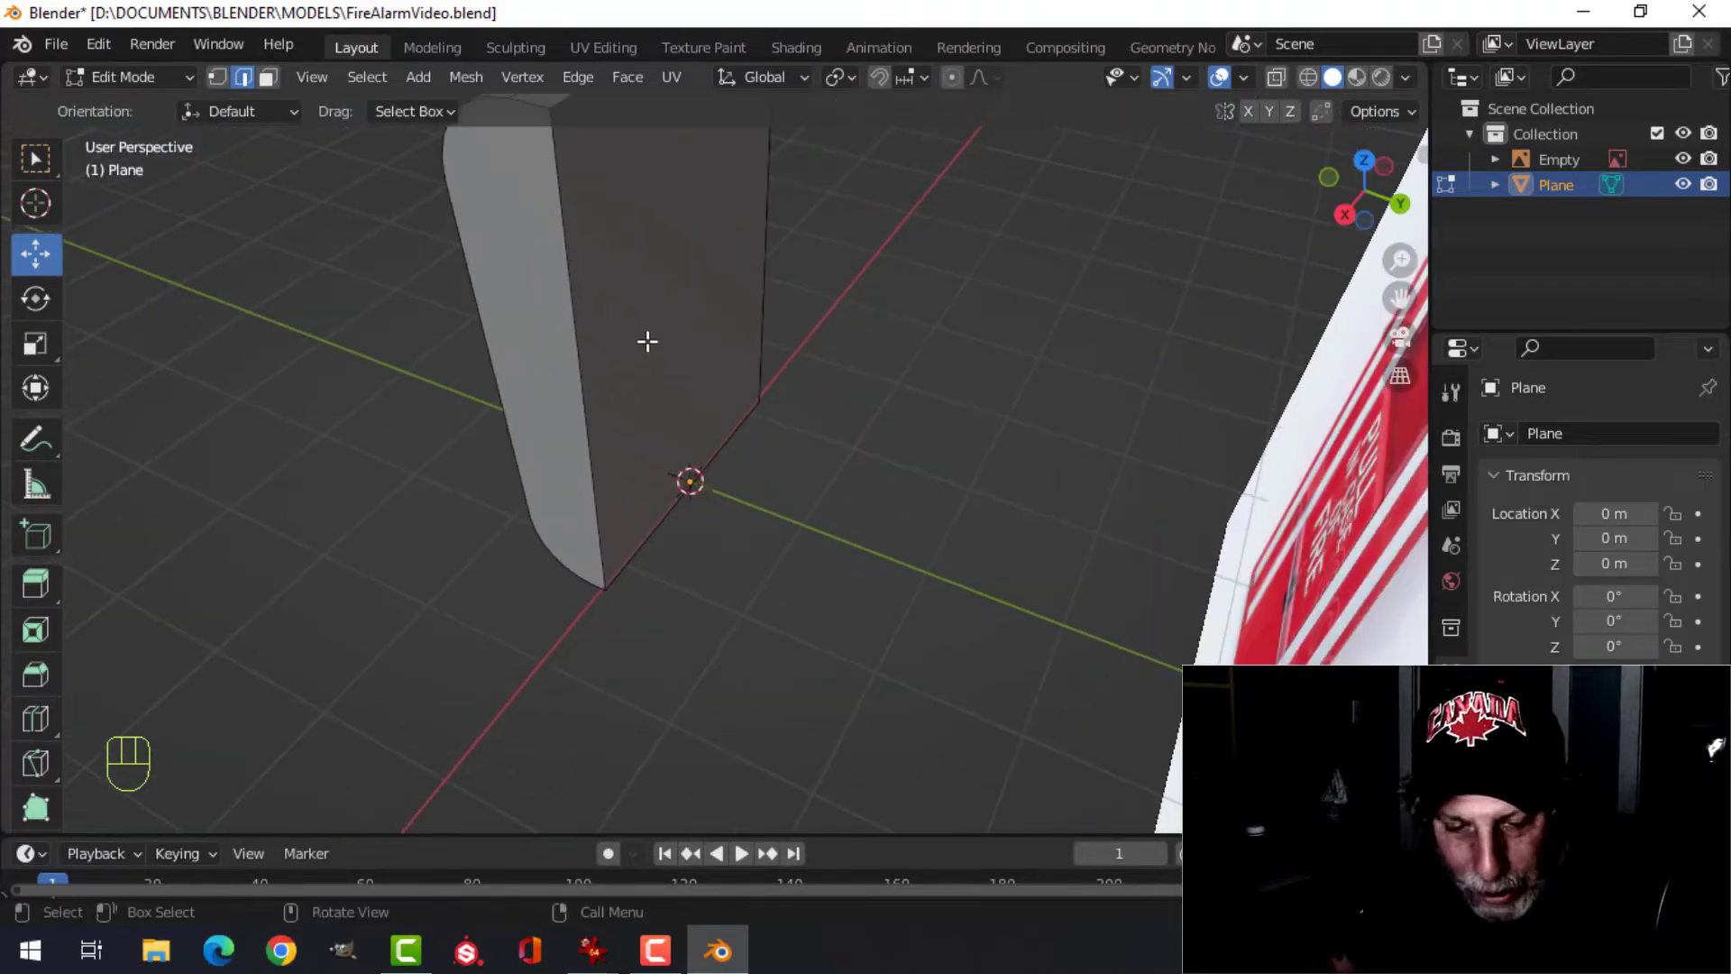
- Delete the back face of the alarm body
middle_click_drag(762, 329, 734, 351)
left_click(710, 328)
key("x")
left_click(680, 385)
- Bevel the front edge loops along both sides of the body about 0.05 m wide with 6 segments
key("2")
left_click(707, 289, "alt+shift")
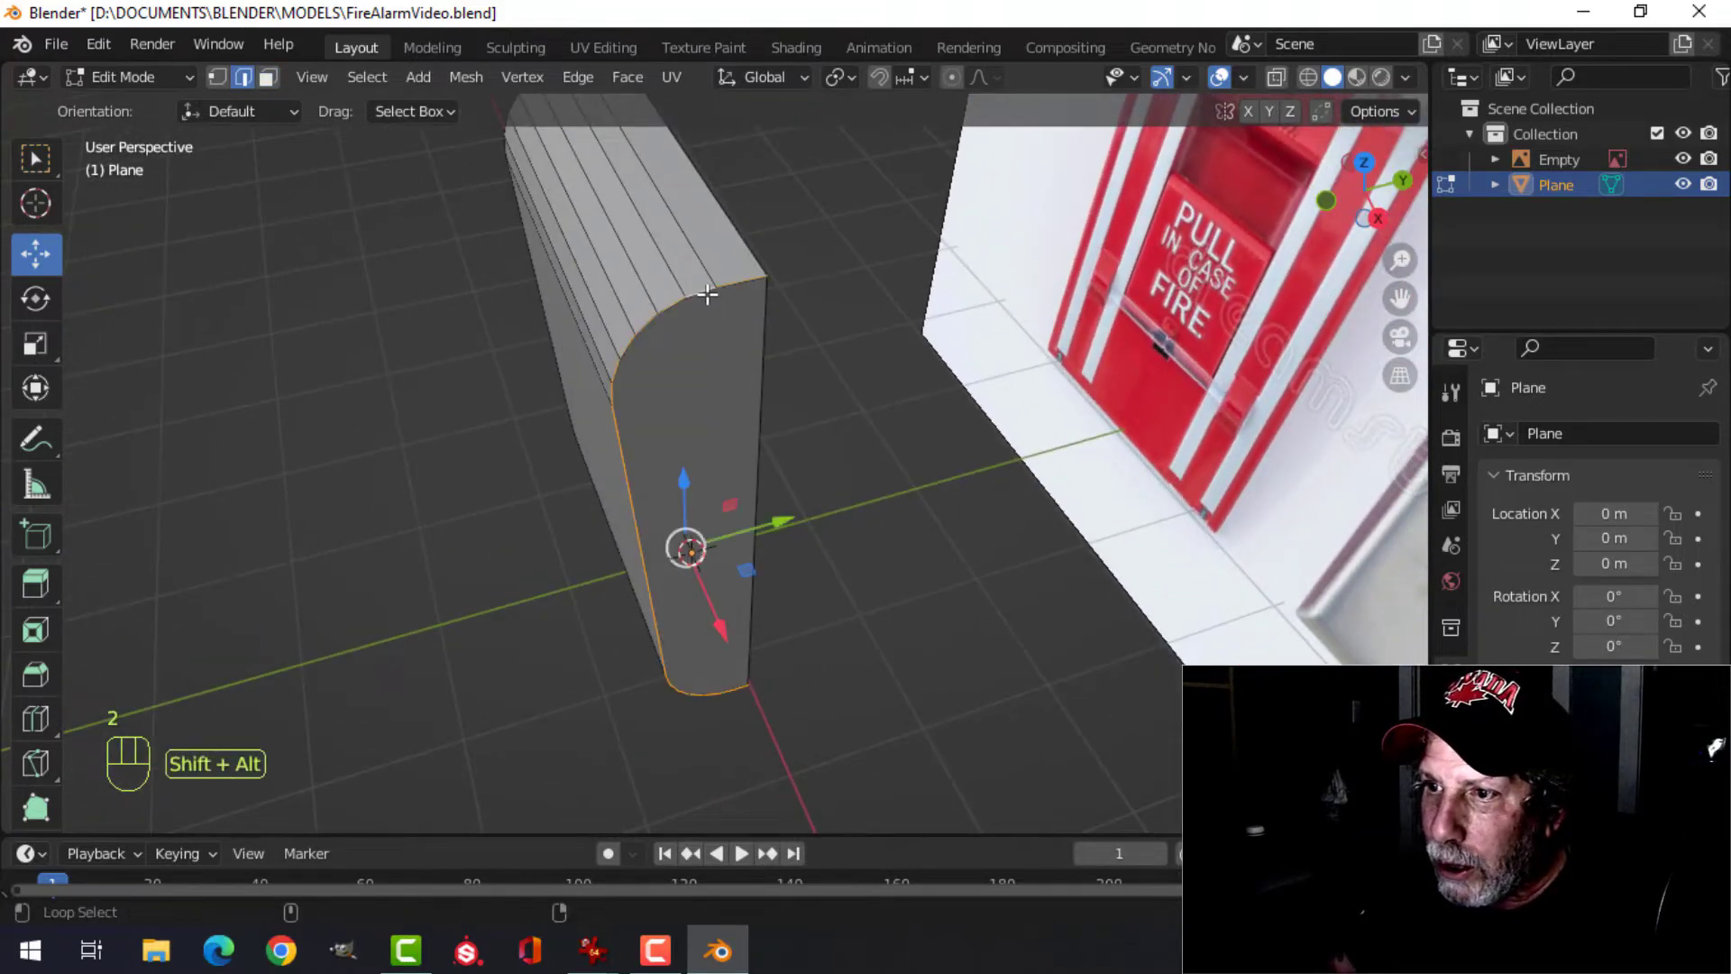
middle_click_drag(707, 290, 541, 316)
left_click(603, 286, "alt+shift")
middle_click_drag(601, 321, 649, 340, "shift")
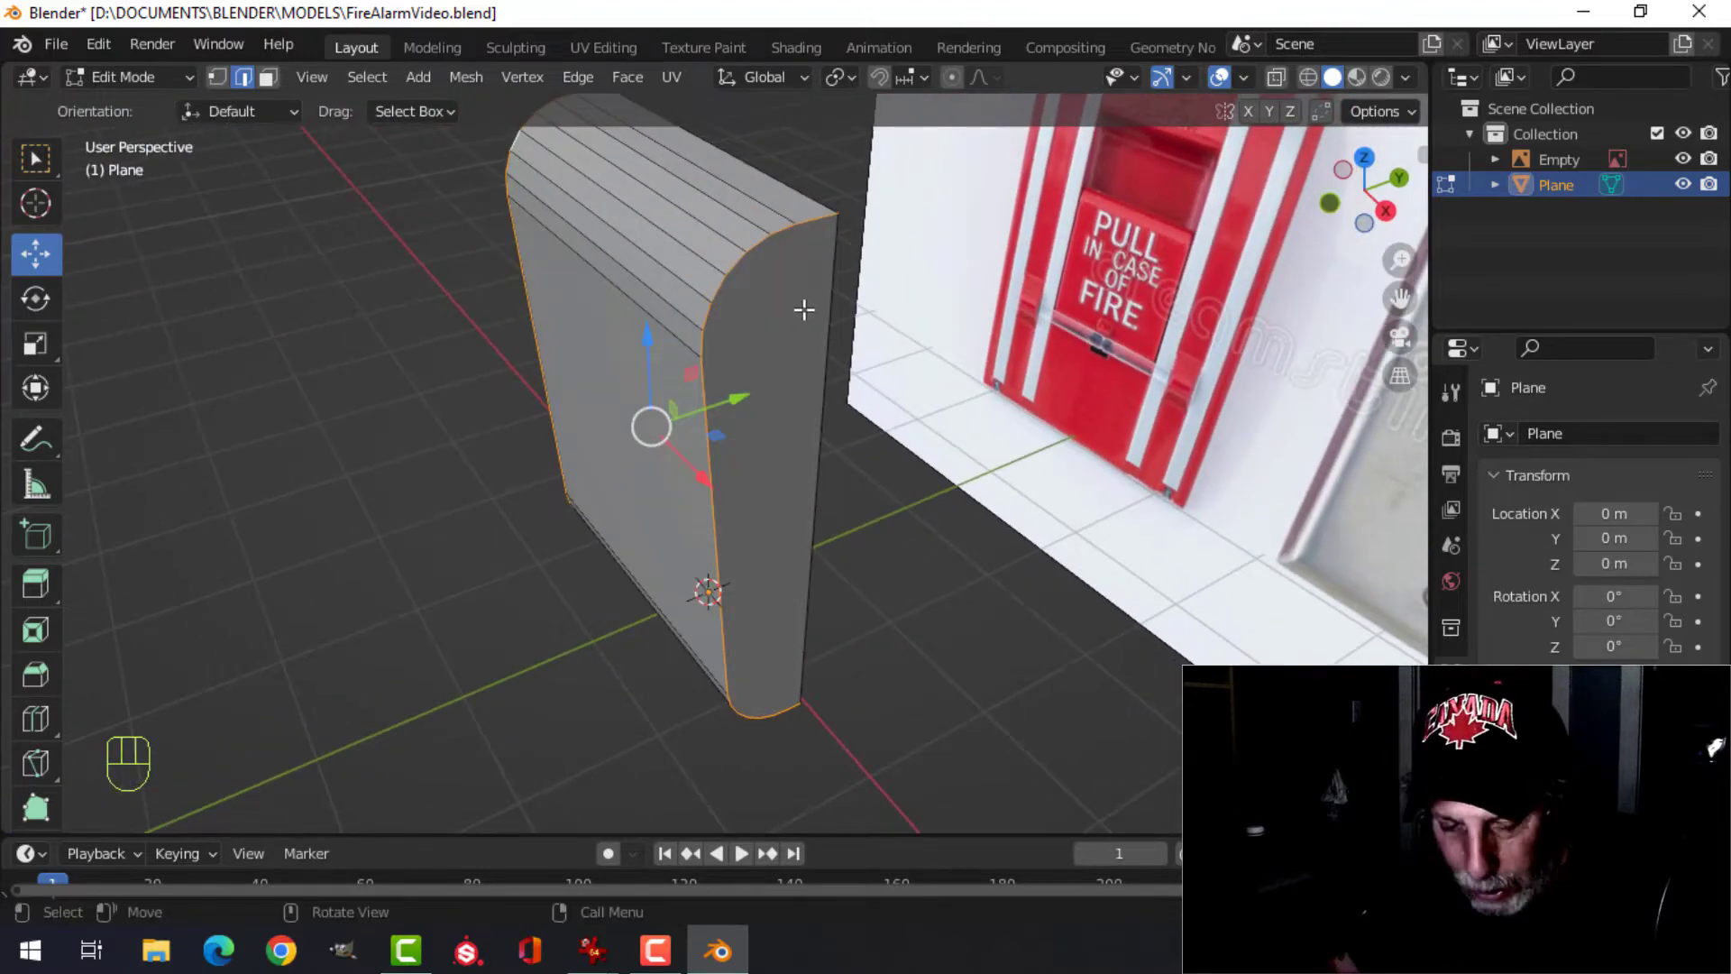
key("ctrl+b")
key("shift")
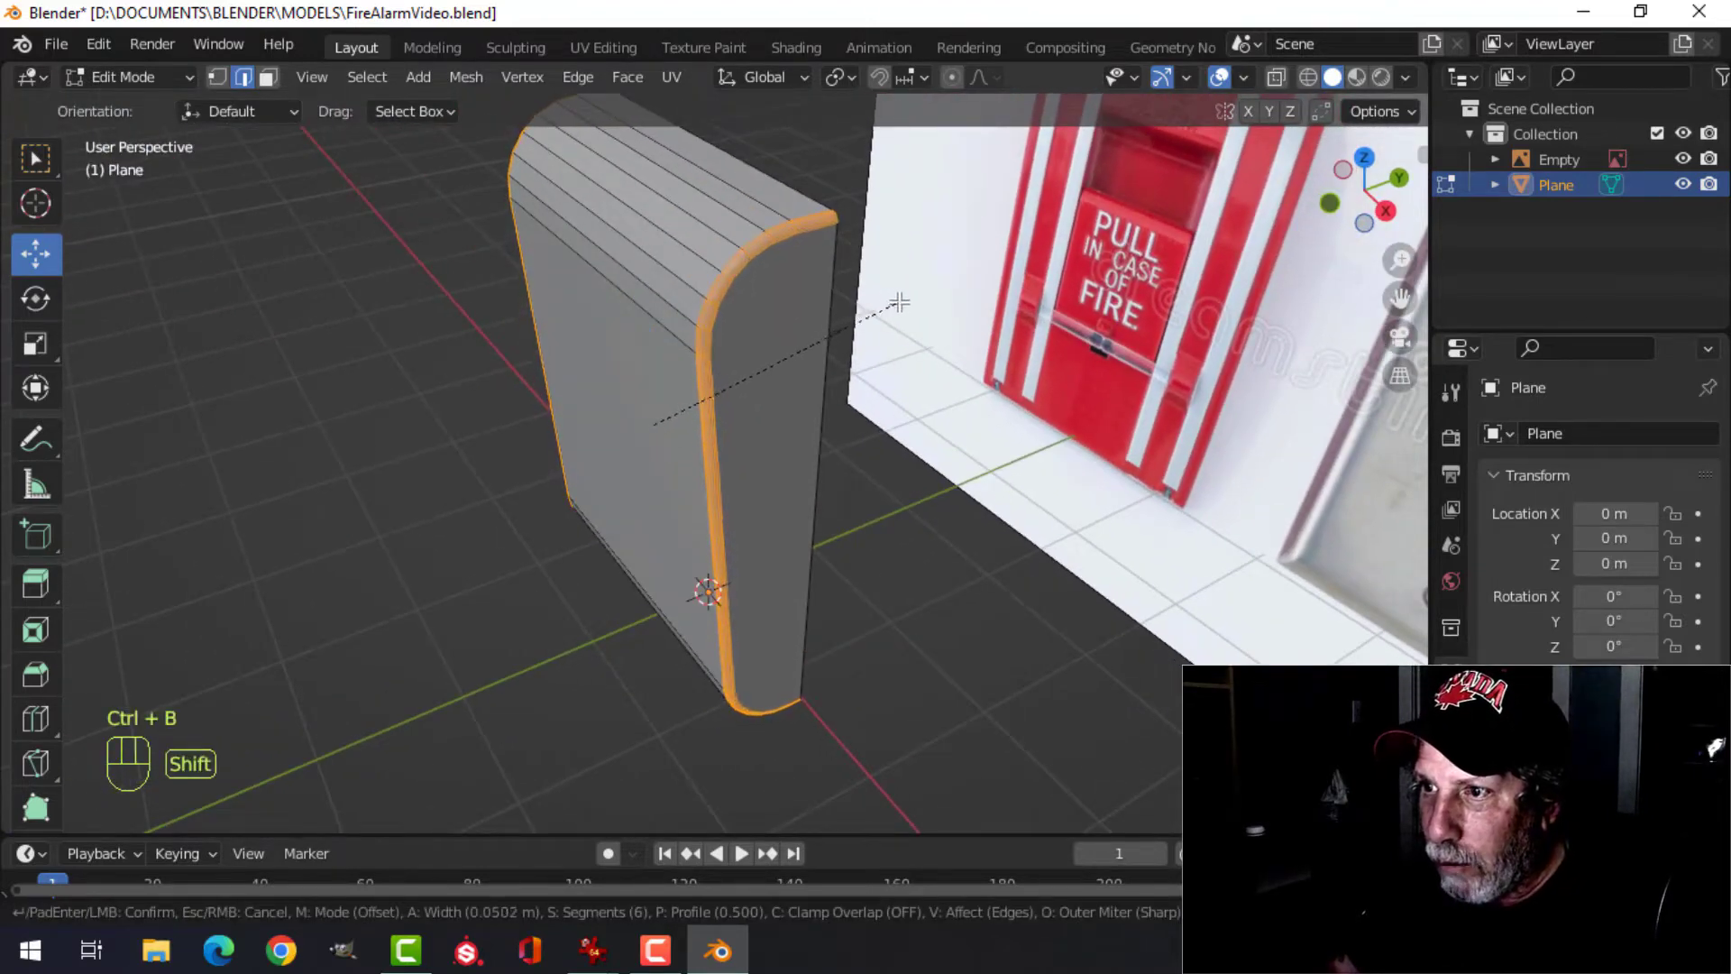
left_click(904, 300)
key("Tab")
middle_click_drag(864, 305, 732, 283)
- In front view, add a centred vertical loop cut through the body and deselect all geometry
key("KP_1")
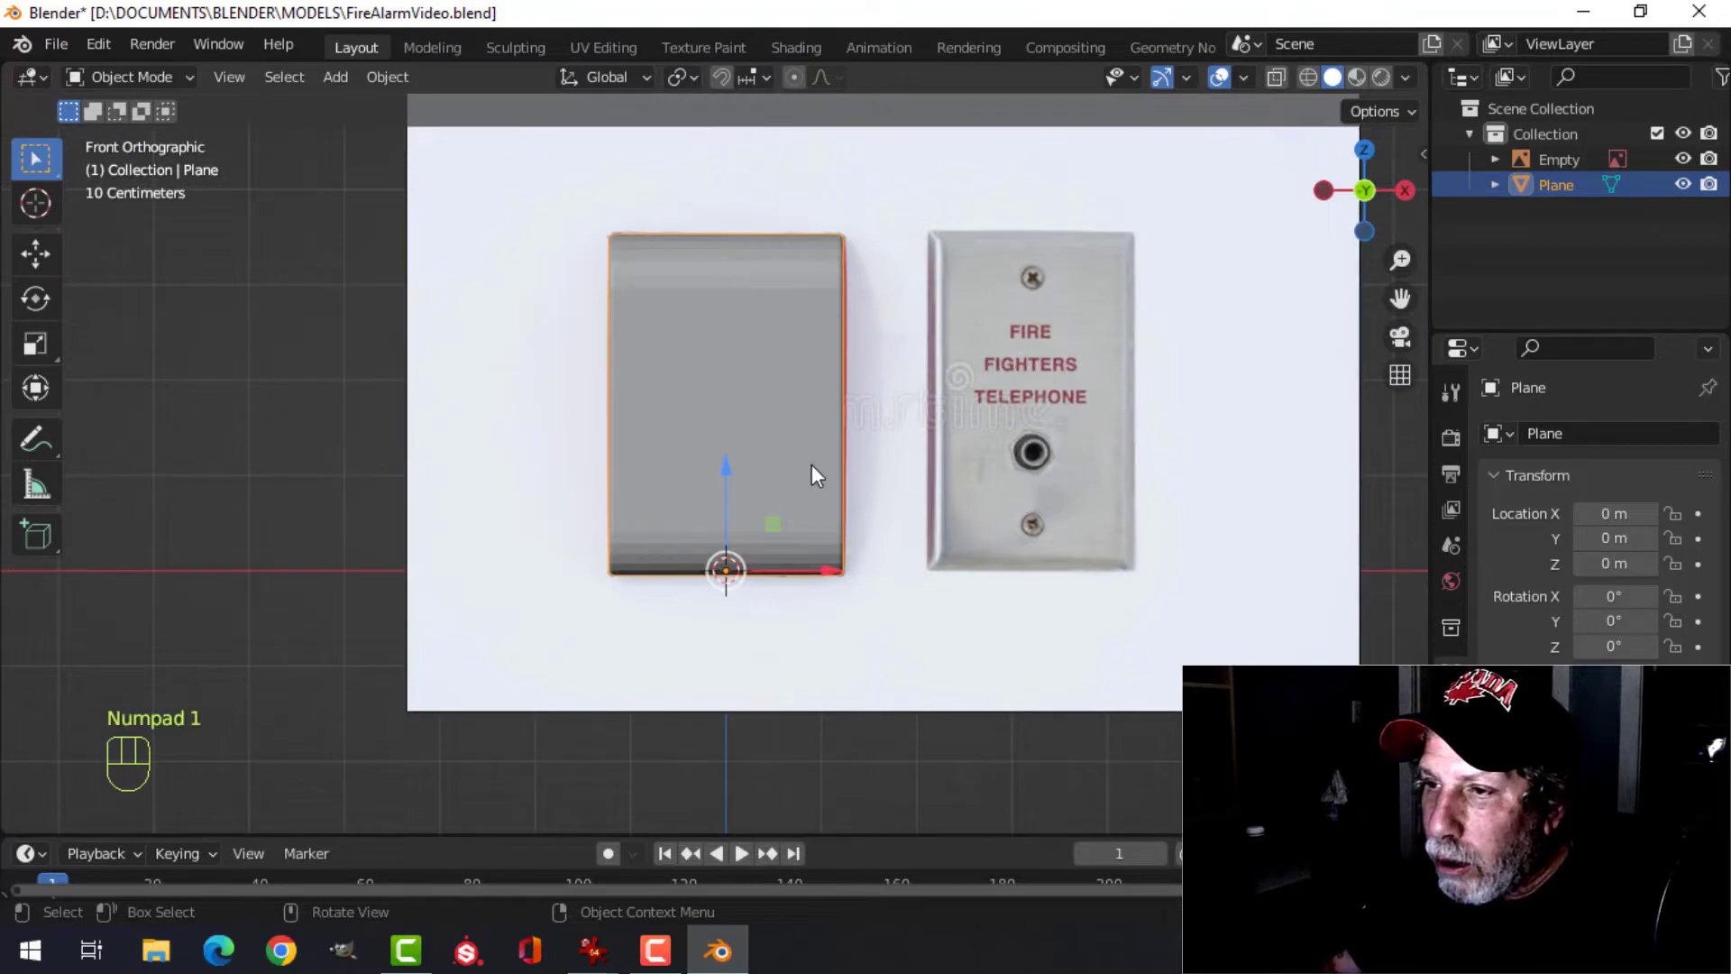
key("Tab")
key("ctrl+r")
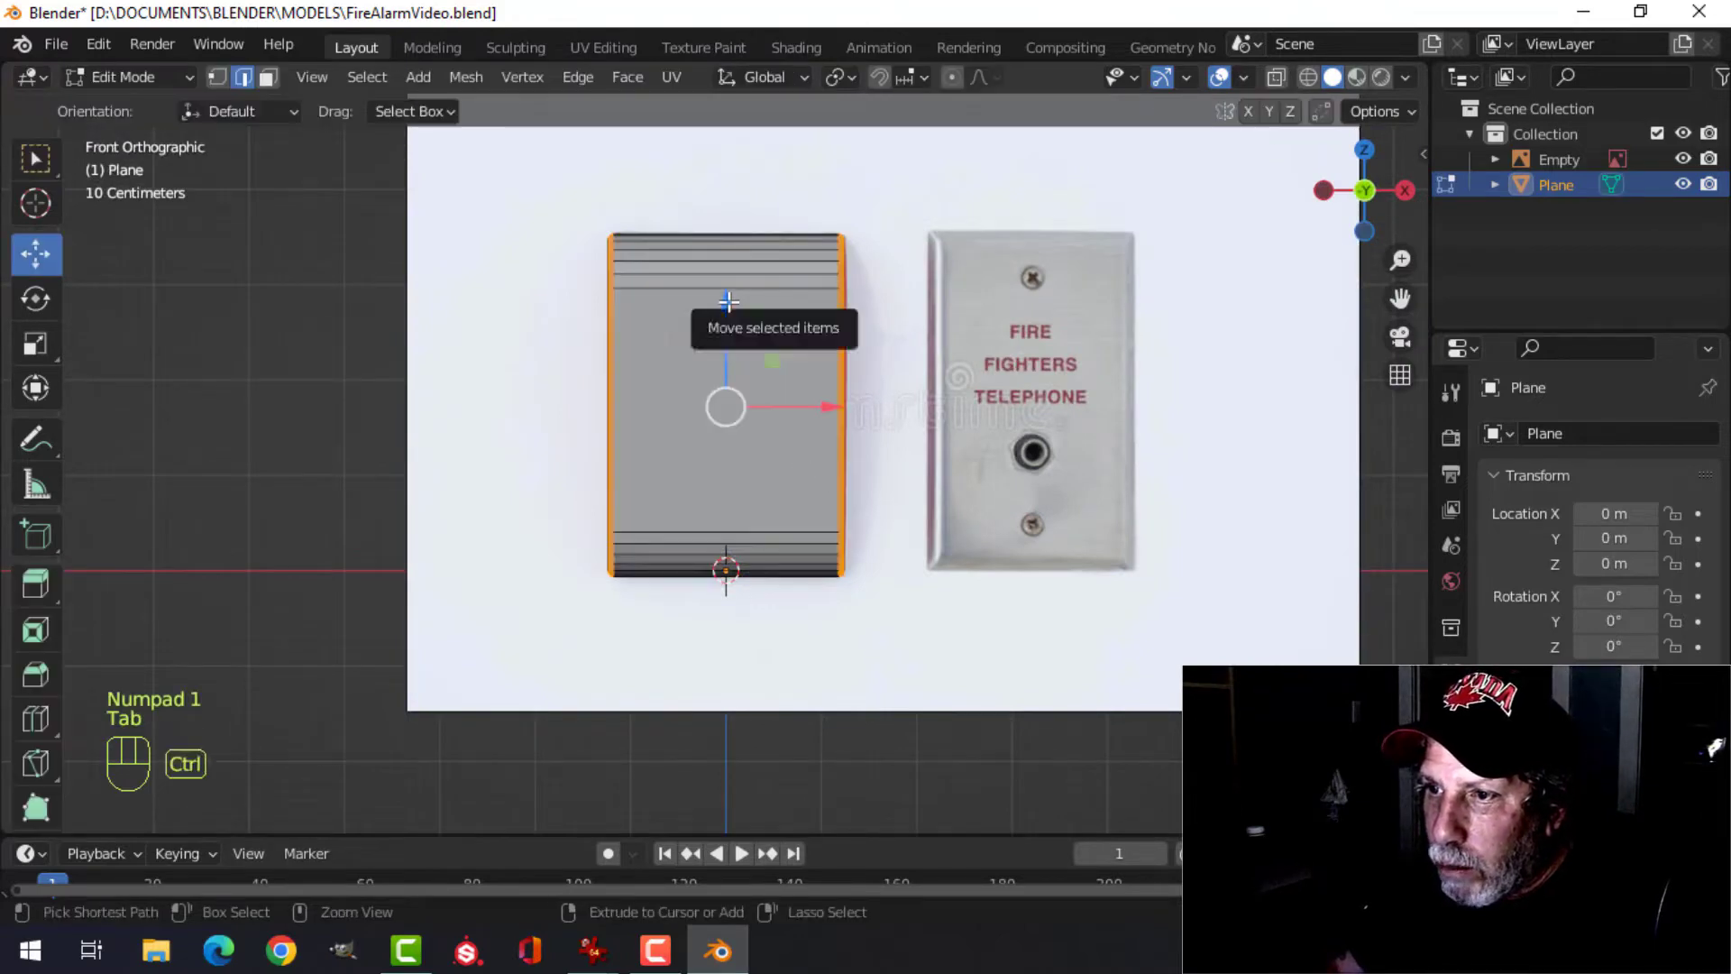
left_click(728, 301)
right_click(729, 301)
key("alt+a")
- In wireframe display, select the vertices of the body's right half and delete them
mouse_move(918, 355)
middle_mouse_down("shift")
mouse_move(838, 433)
mouse_move(827, 388)
middle_mouse_up("shift")
scroll(835, 404, "up", 2)
key("z")
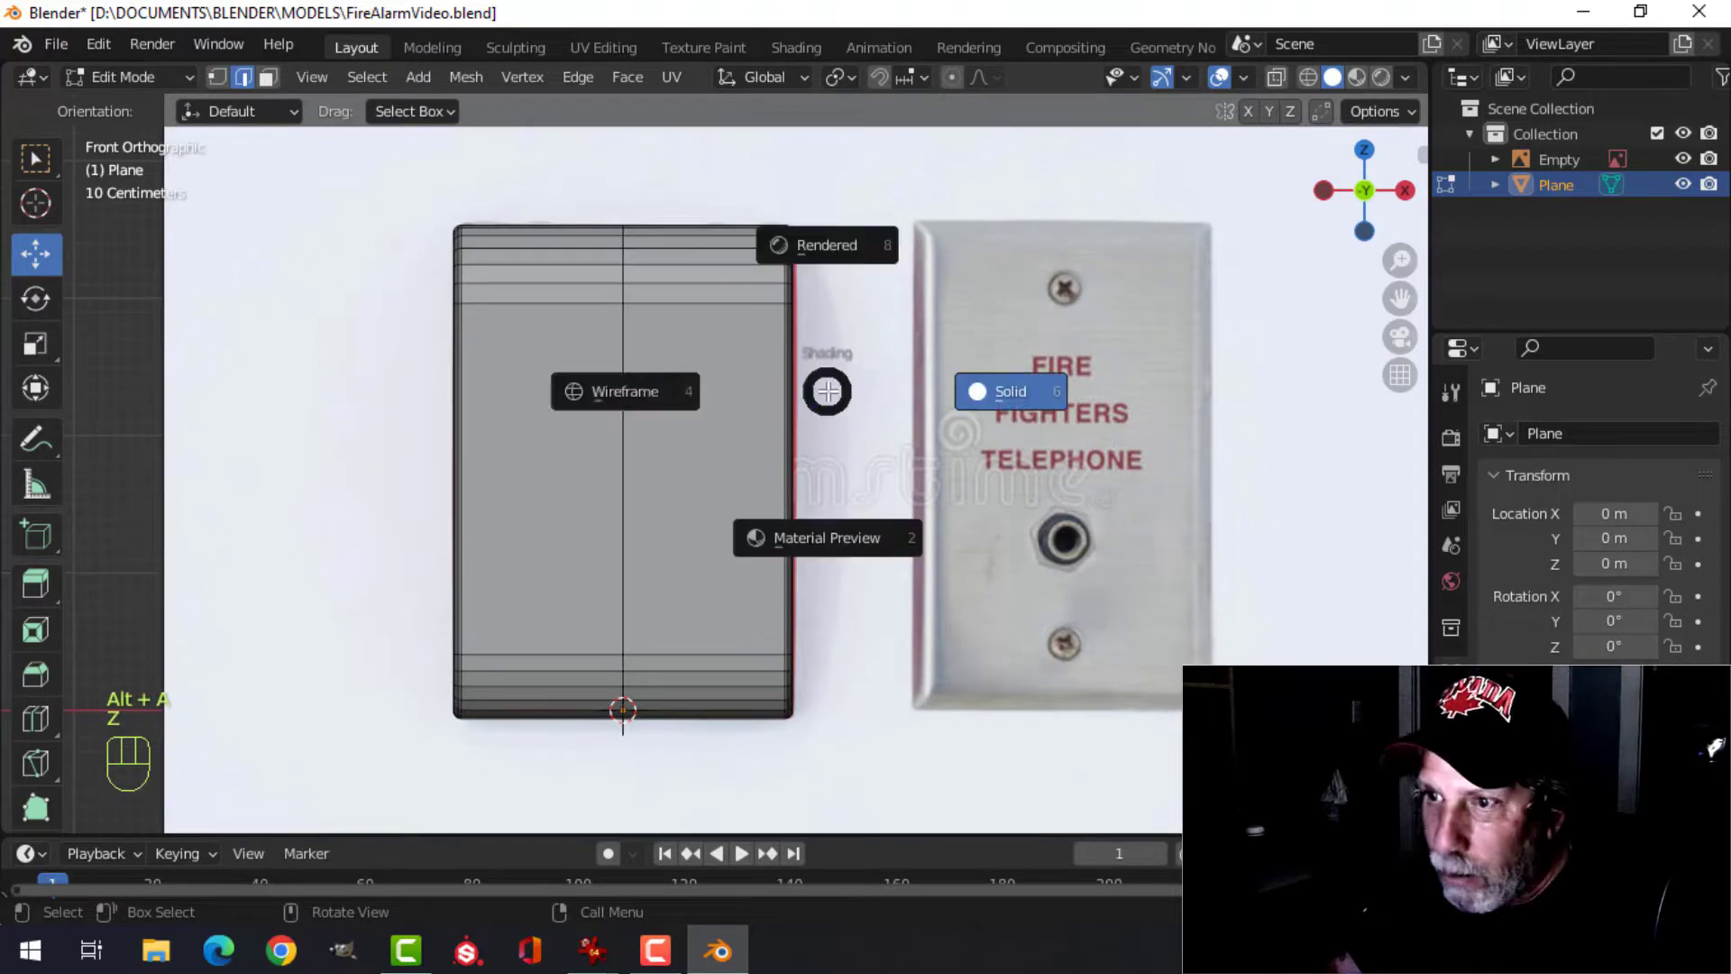
left_click(598, 414)
key("1")
key("b")
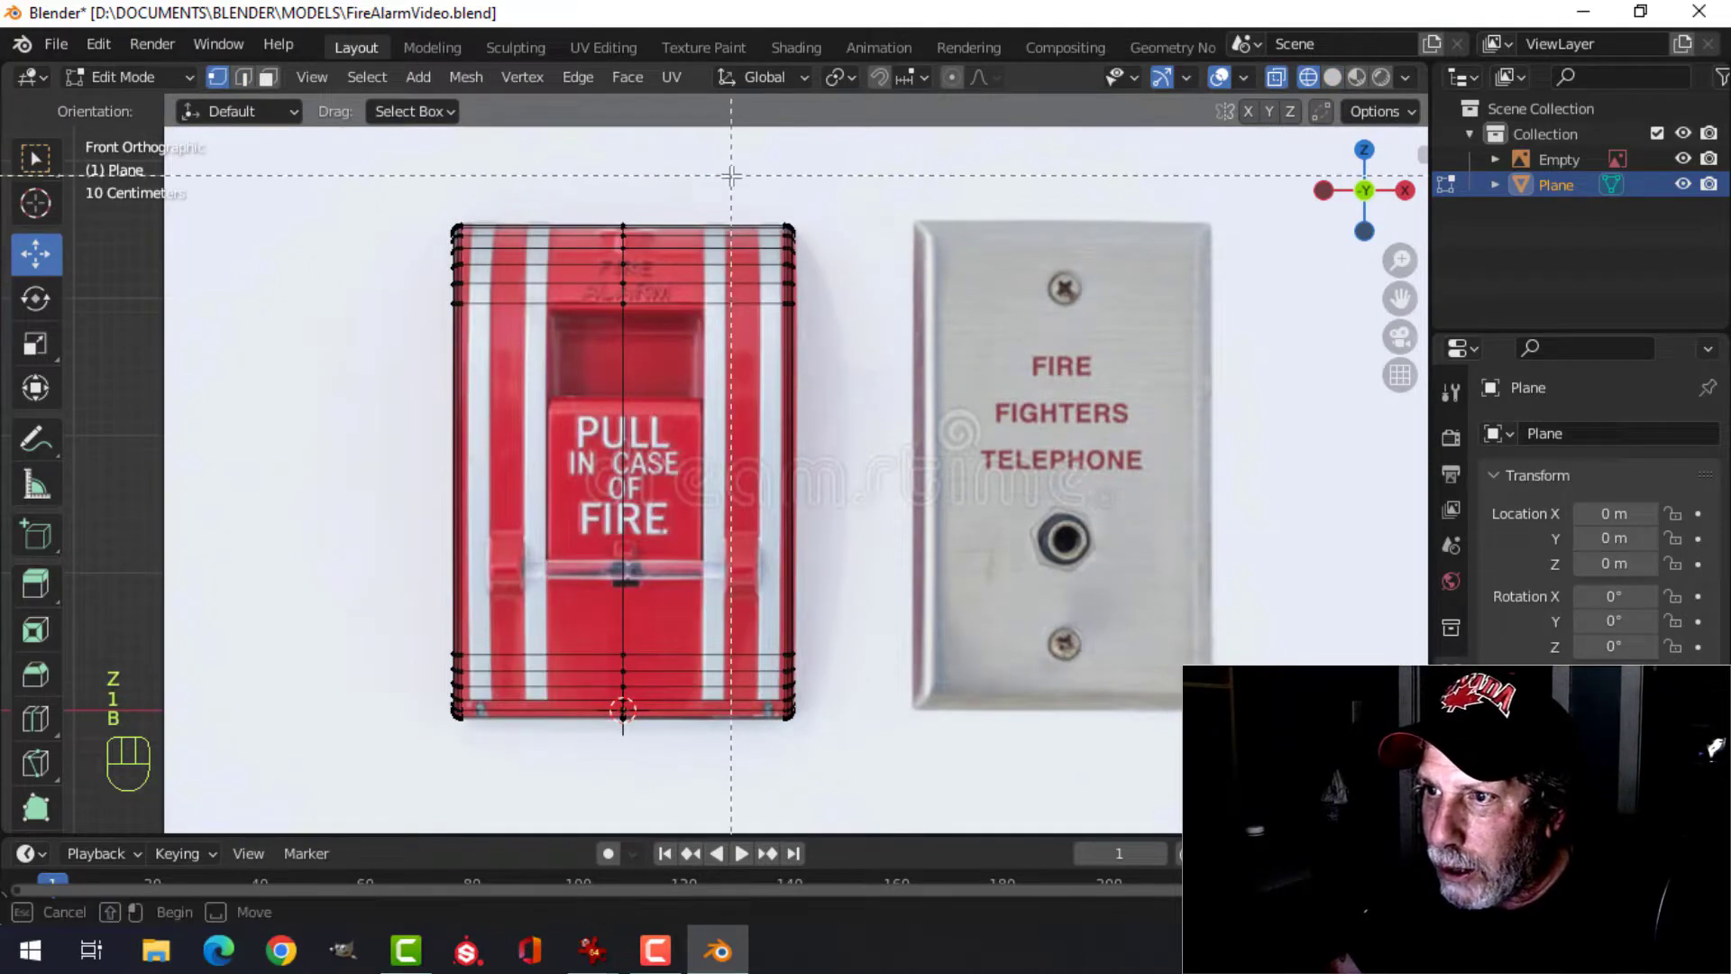
left_click_drag(731, 176, 867, 638)
left_click_drag(886, 773, 886, 772)
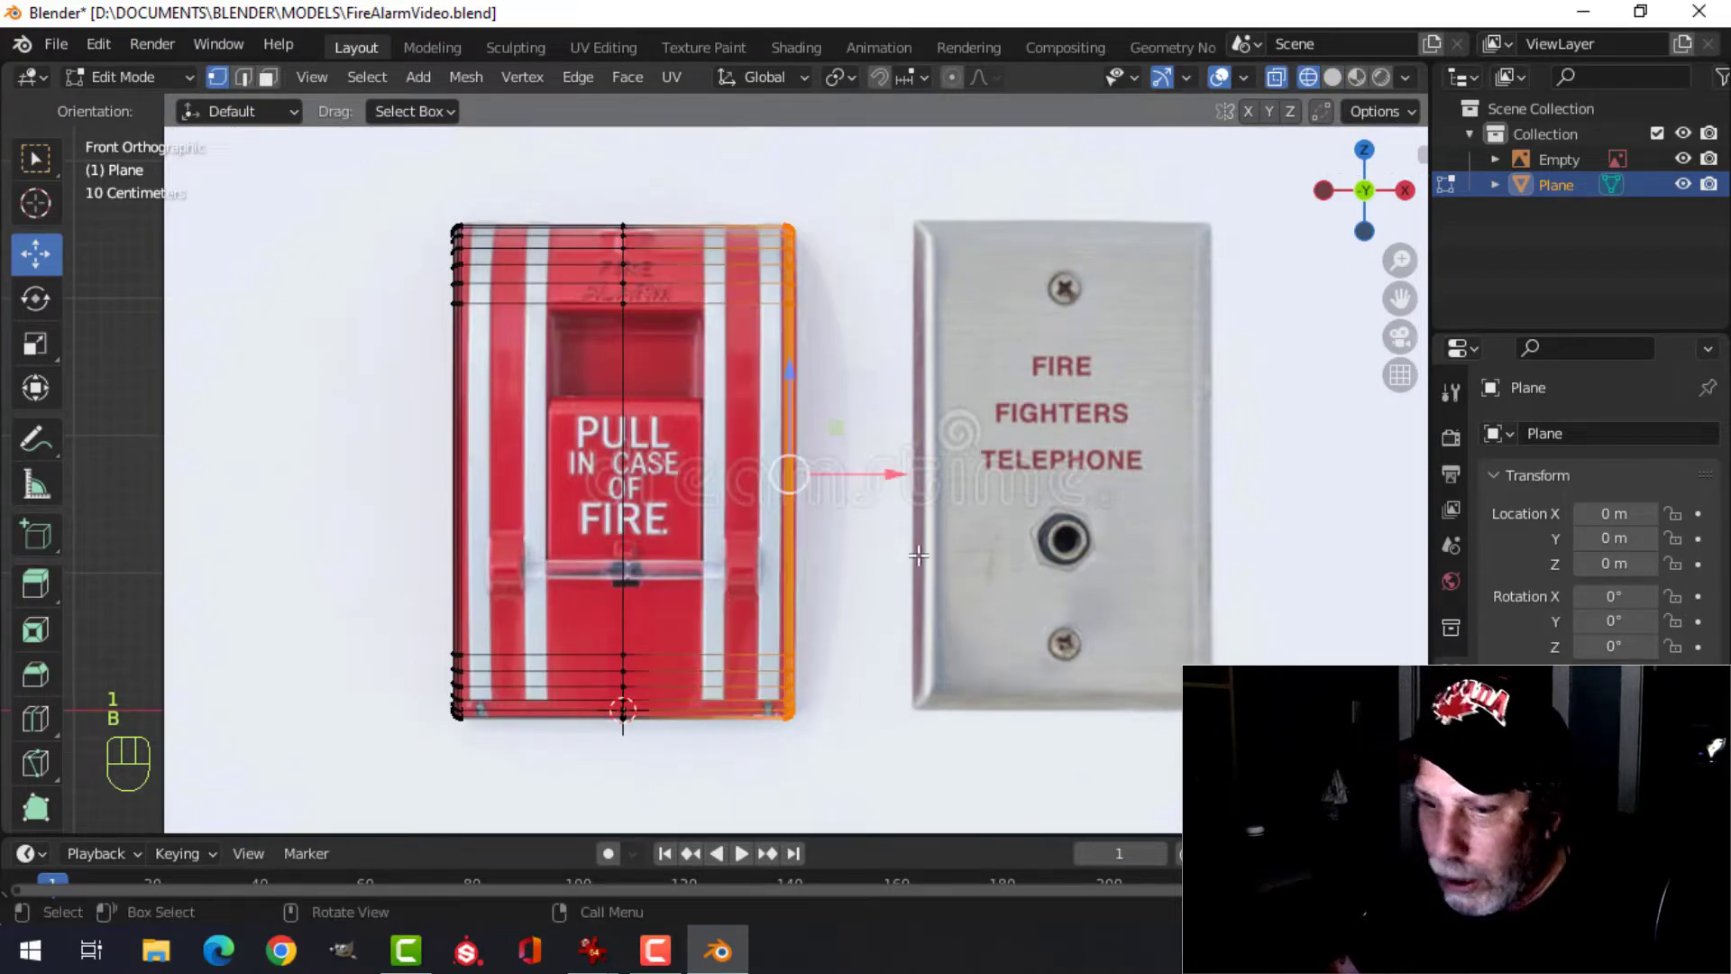
key("x")
left_click(849, 505)
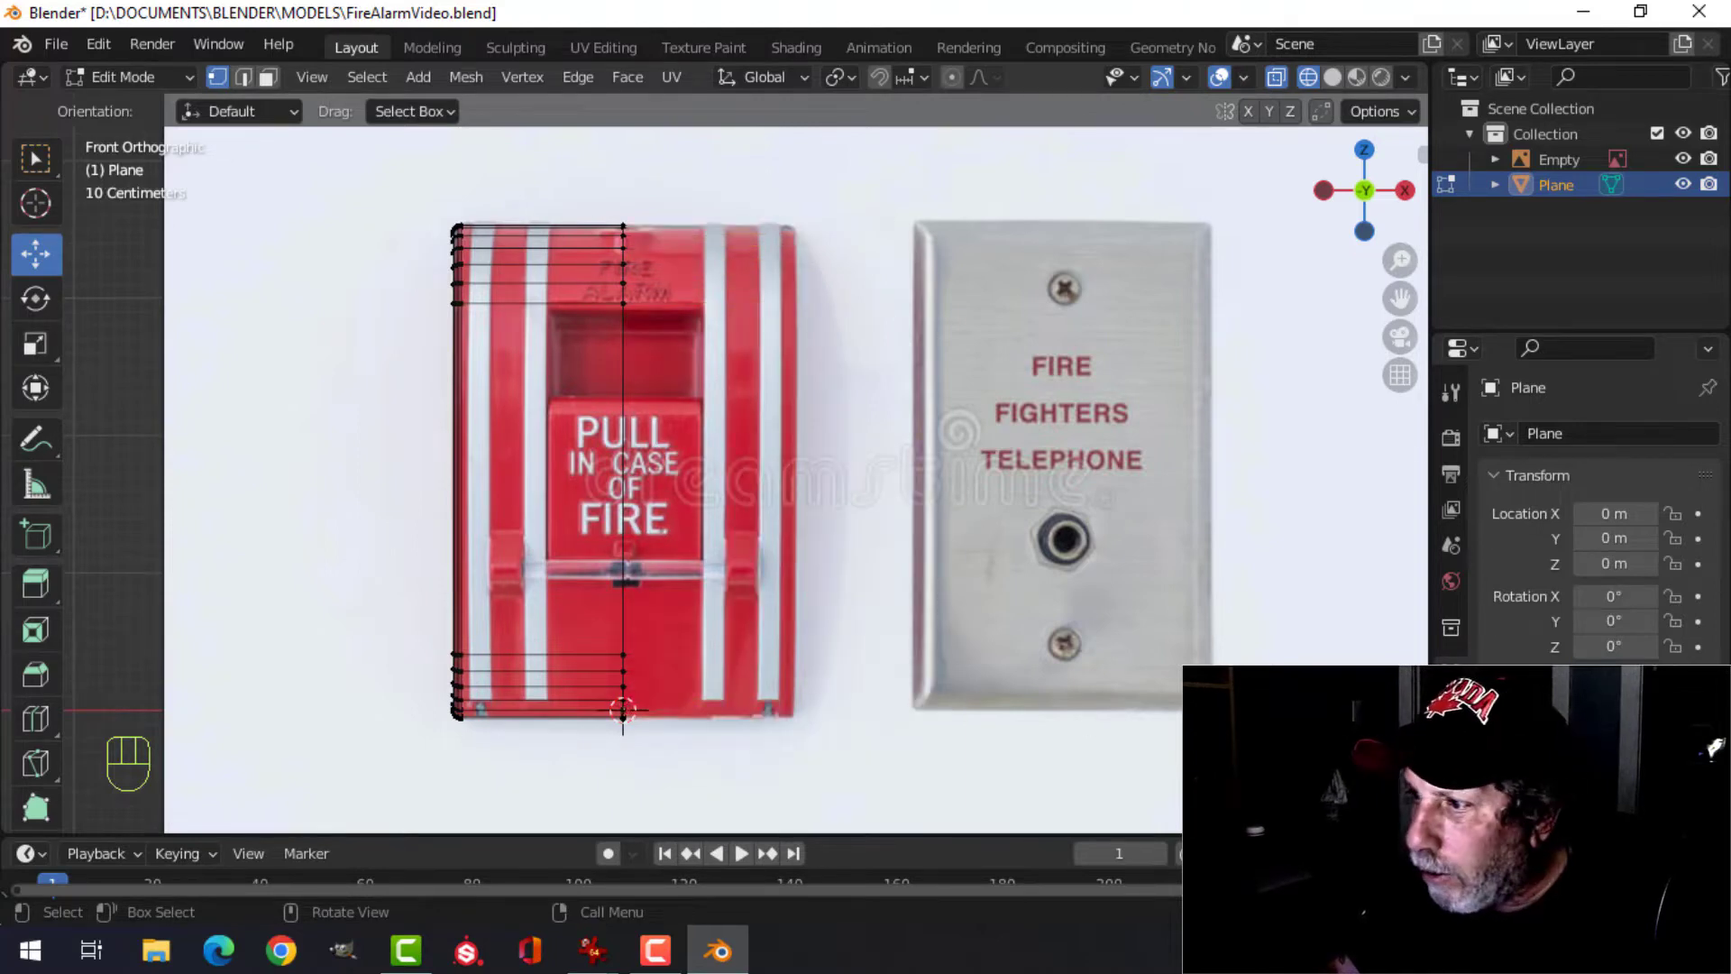
- Add a Mirror modifier on the X axis with Clipping enabled to restore the other half of the body
left_click(1450, 698)
left_click(1567, 436)
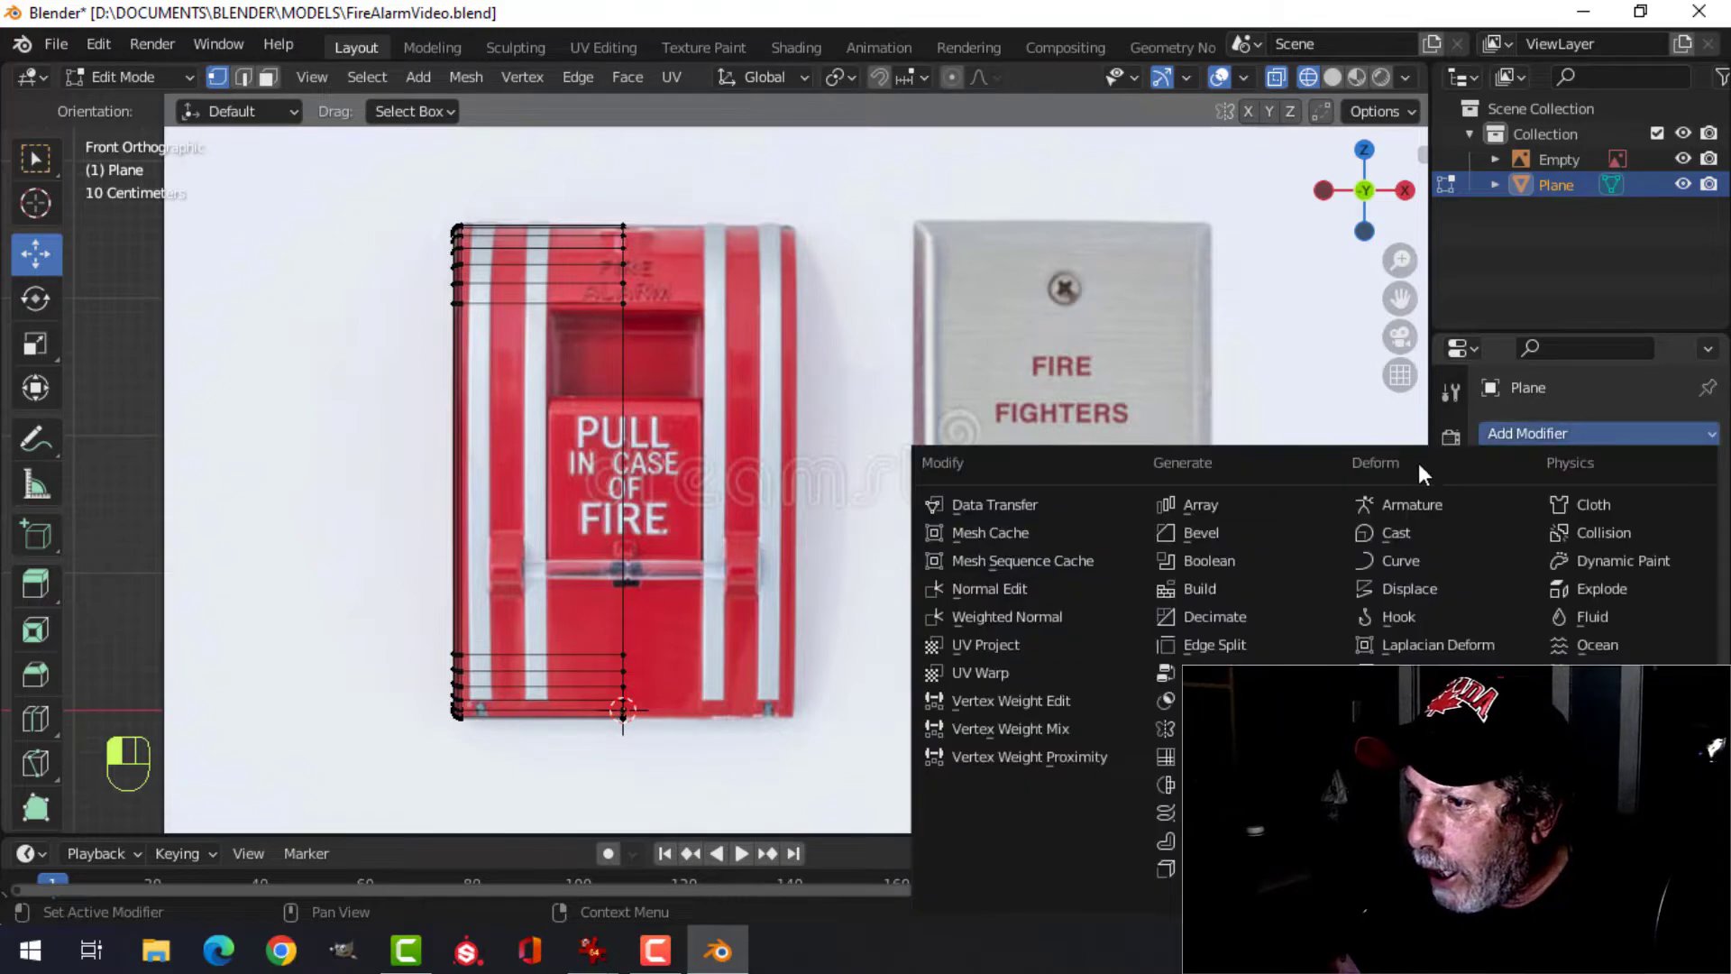
left_click(1172, 756)
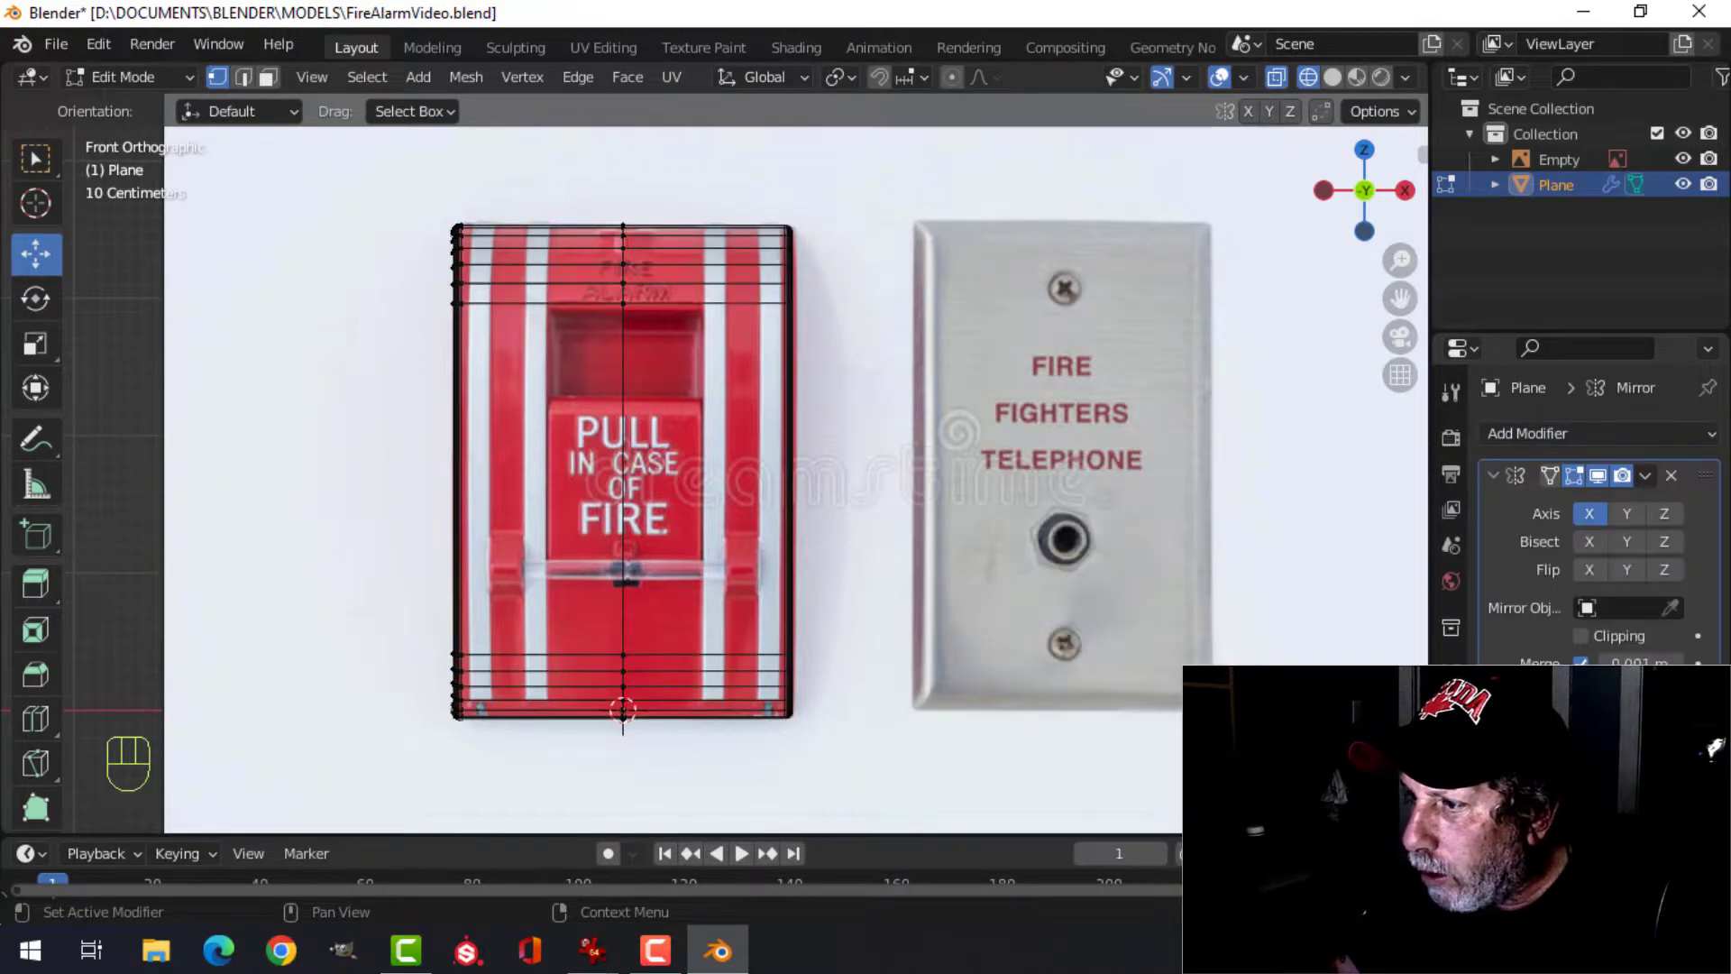
left_click(1582, 636)
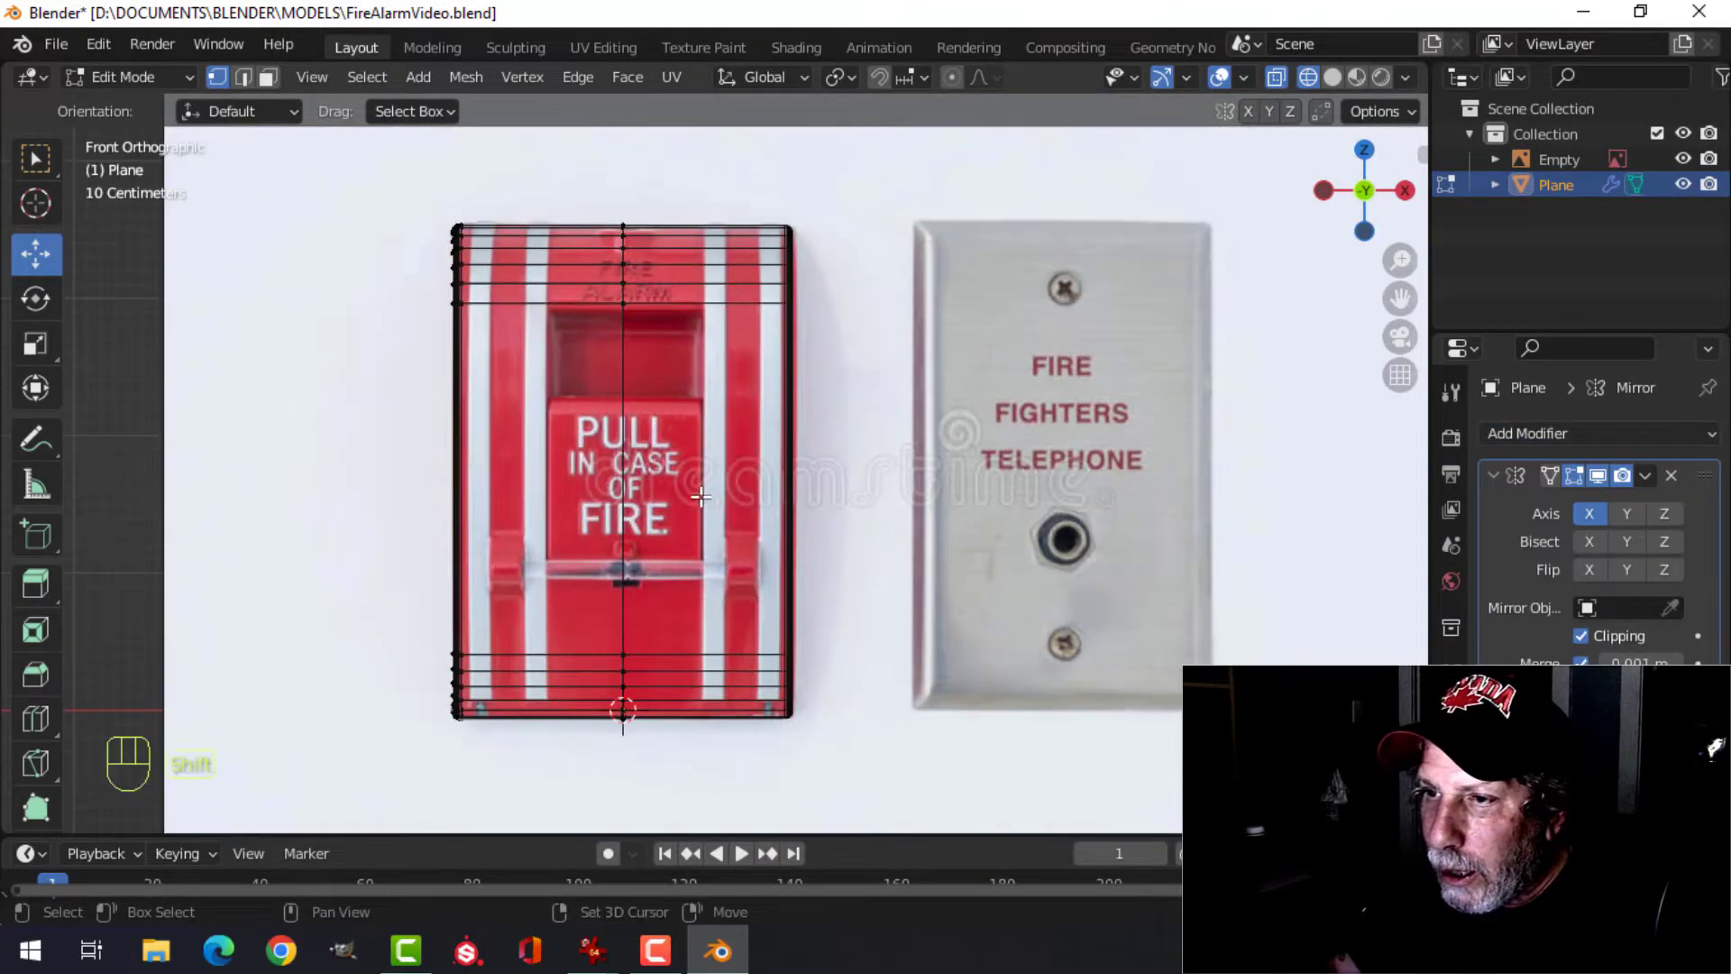
- Add a vertical loop cut and slide it to the left edge of the pull handle recess in the reference
middle_click_drag(721, 505, 847, 578, "shift")
scroll(846, 578, "up", 2)
scroll(844, 566, "down", 1)
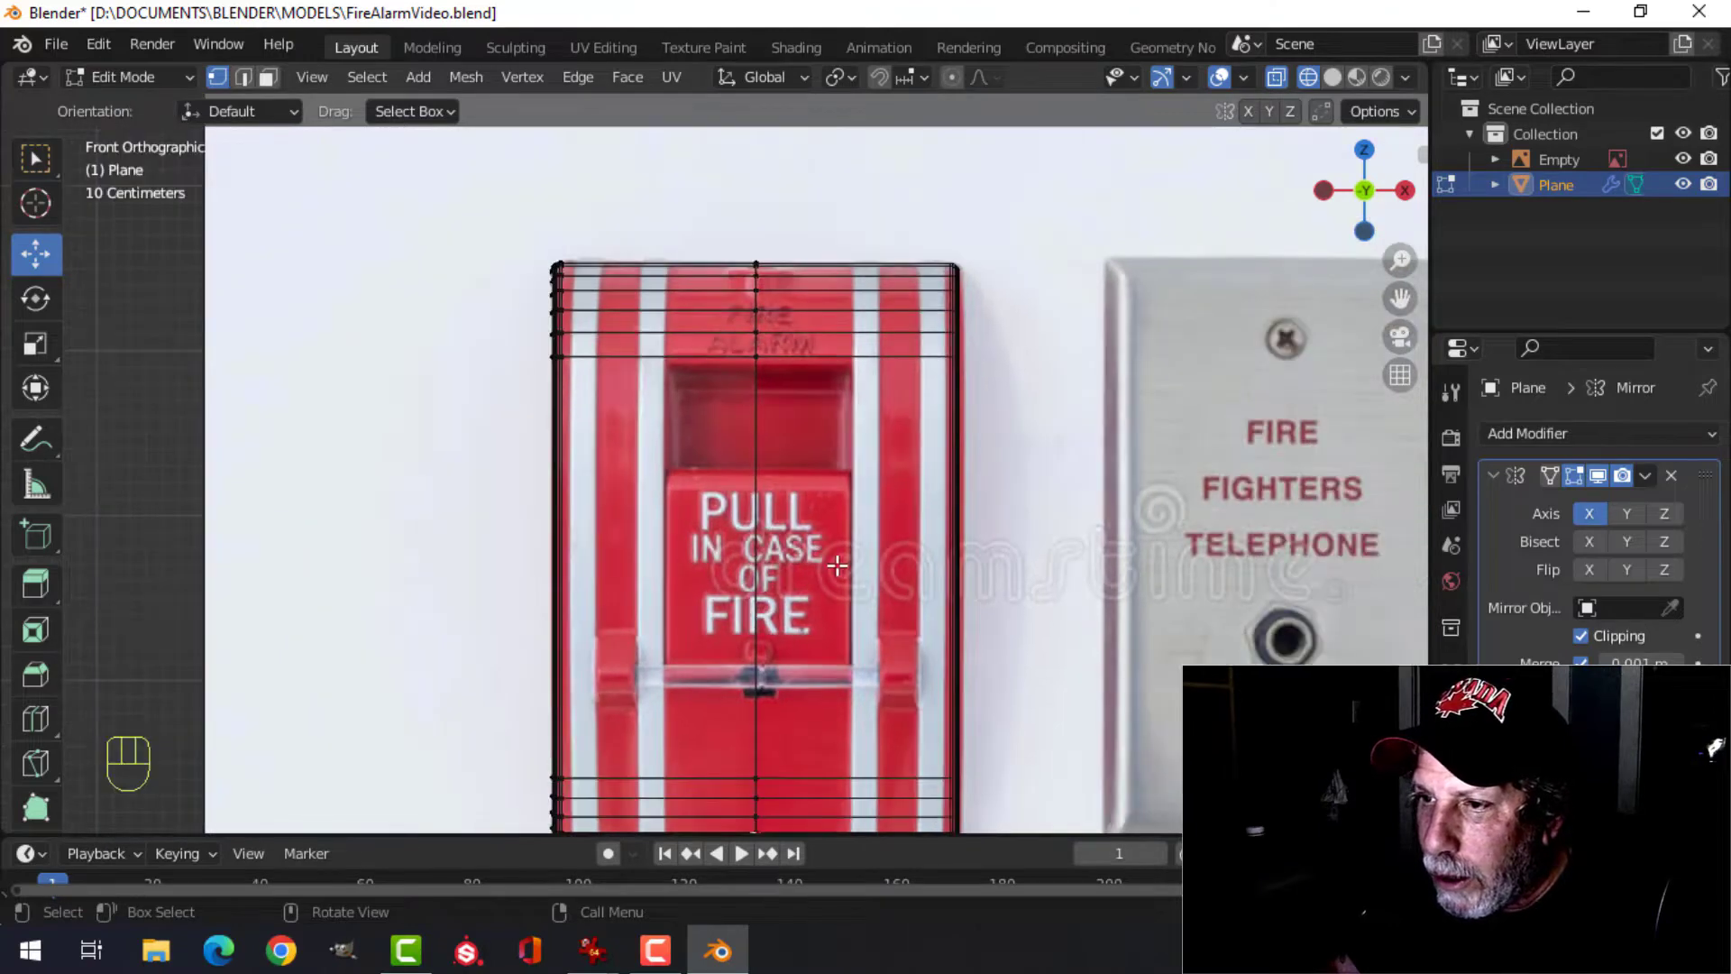
scroll(708, 450, "up", 1)
key("ctrl+r")
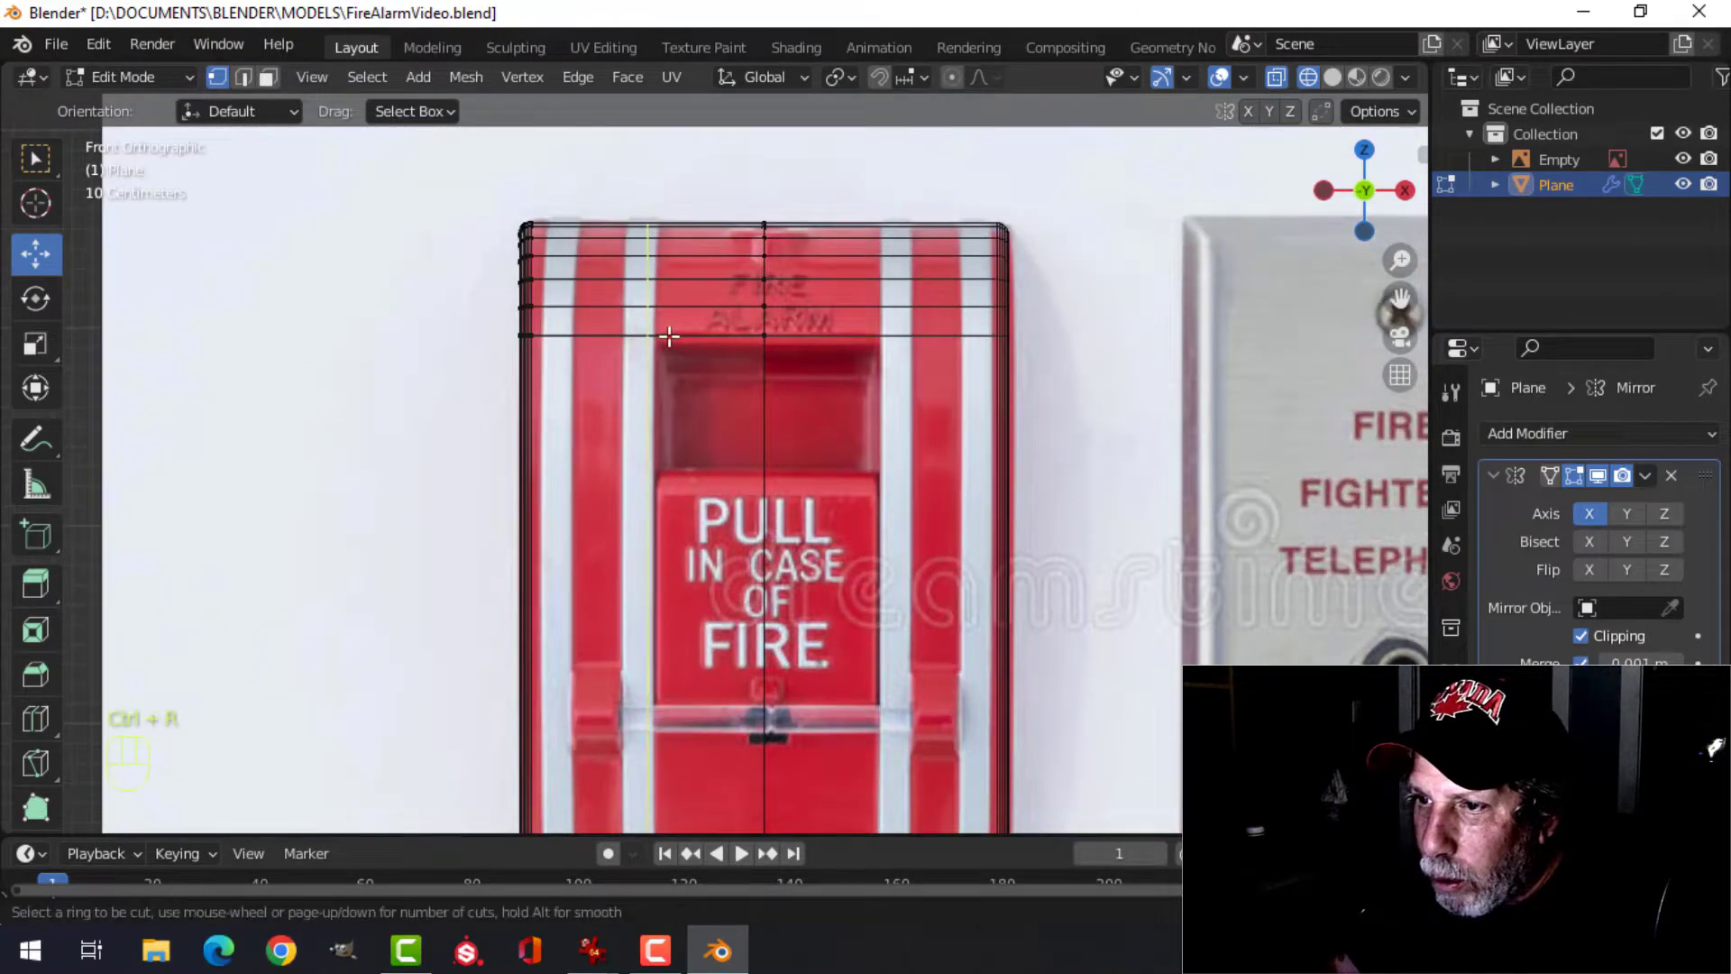
left_click(668, 337)
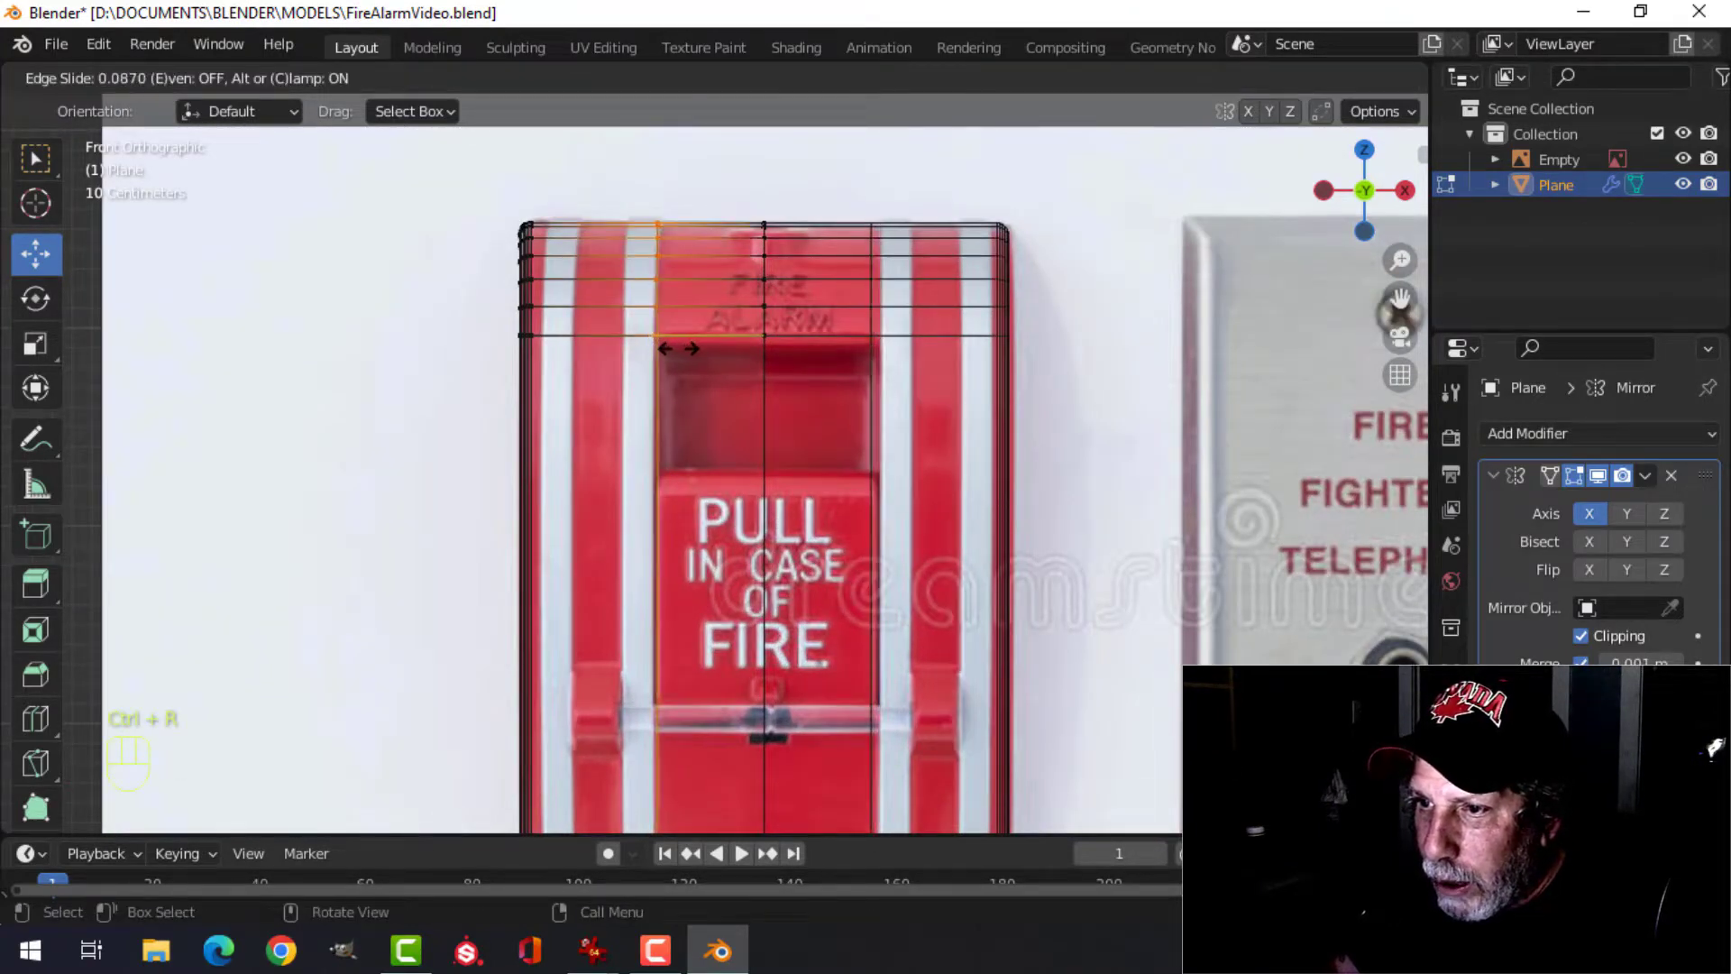
left_click(658, 581)
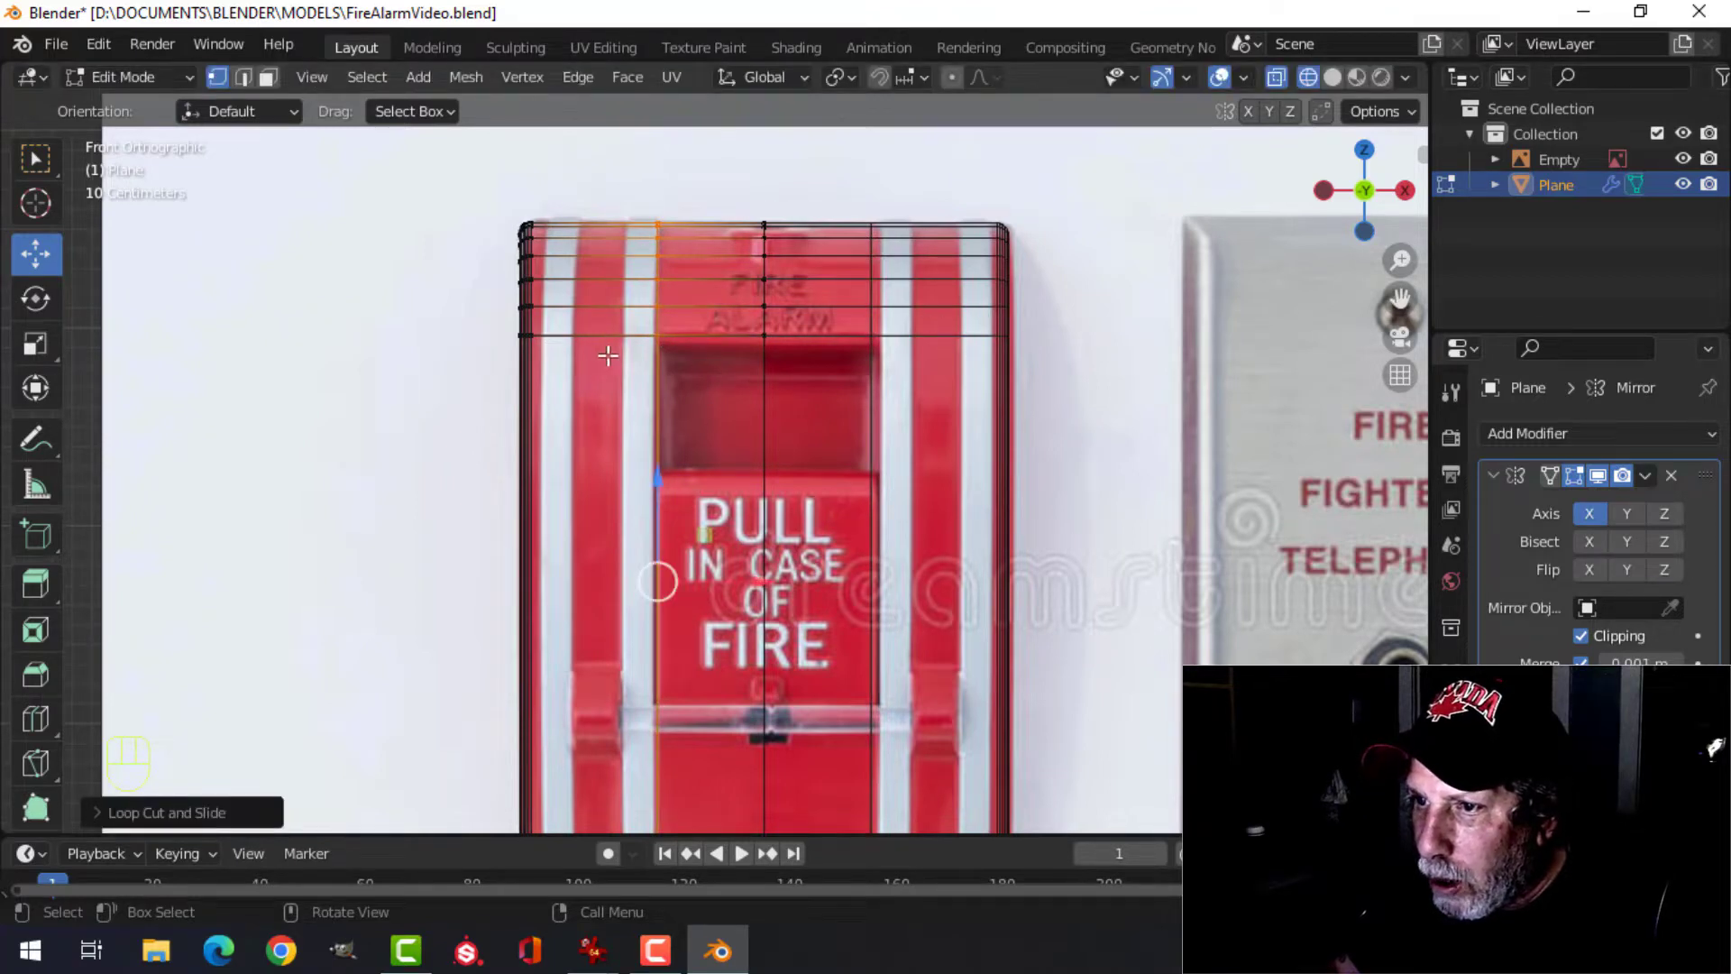
- Add a horizontal loop cut across the body and slide it down to the clear bar beneath the pull handle
middle_click_drag(825, 677, 763, 473, "shift")
scroll(691, 531, "up", 1)
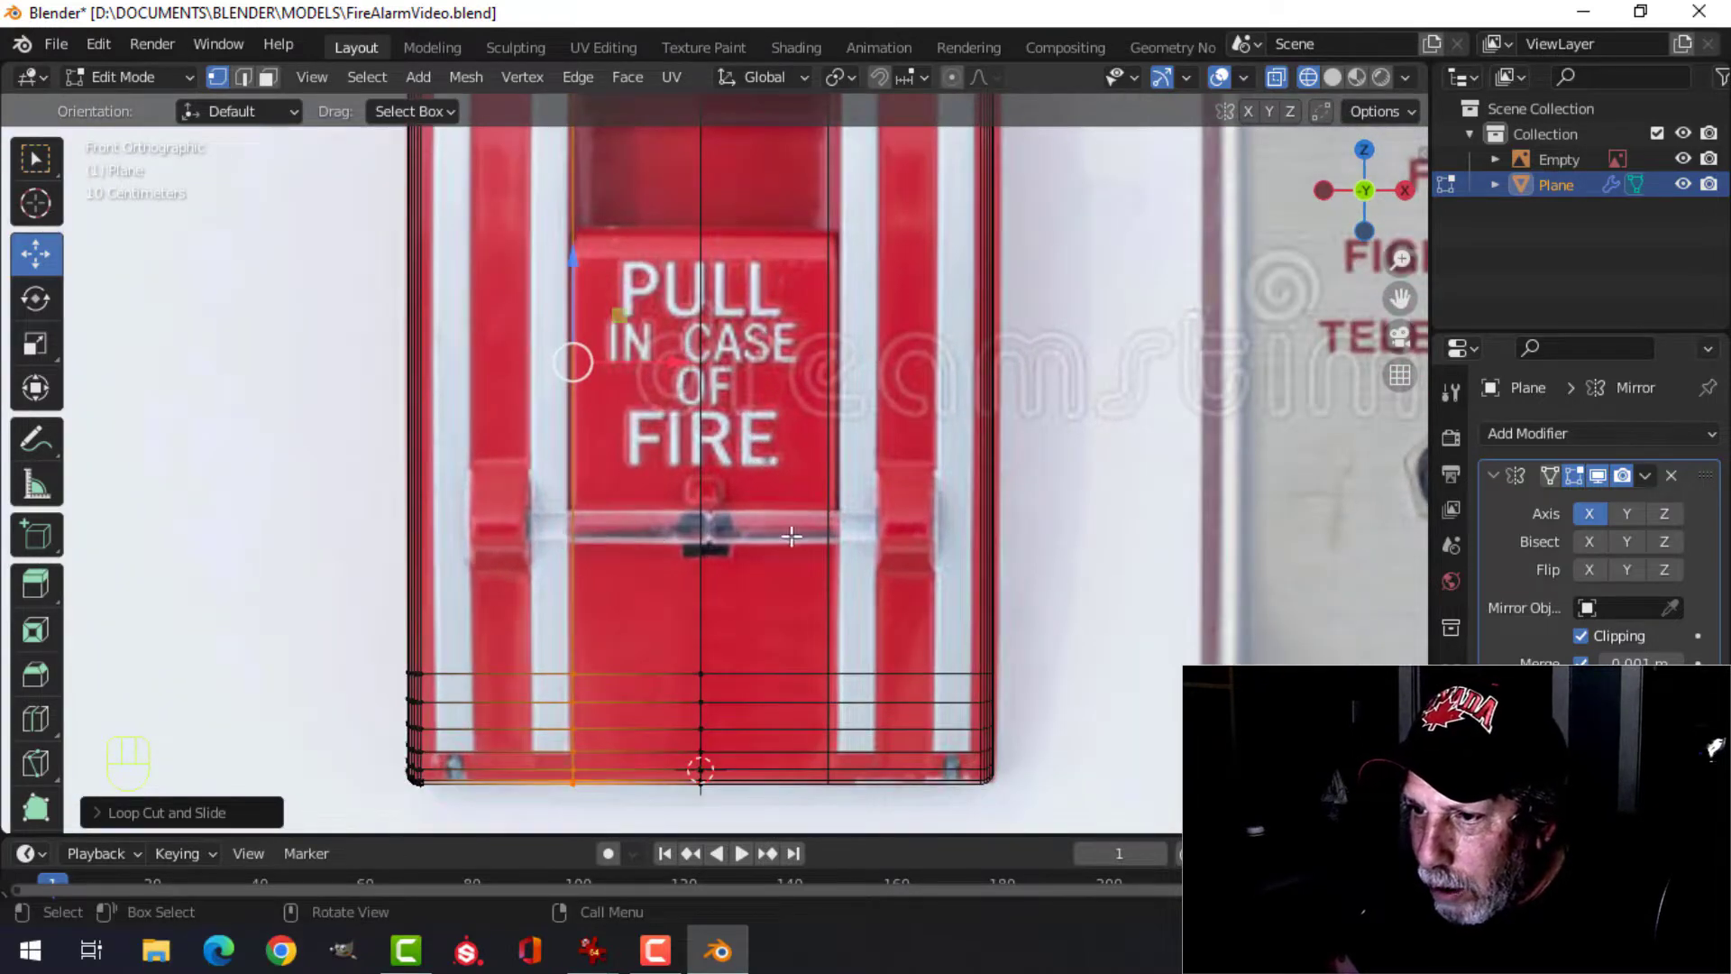
key("ctrl+r")
left_click(568, 532)
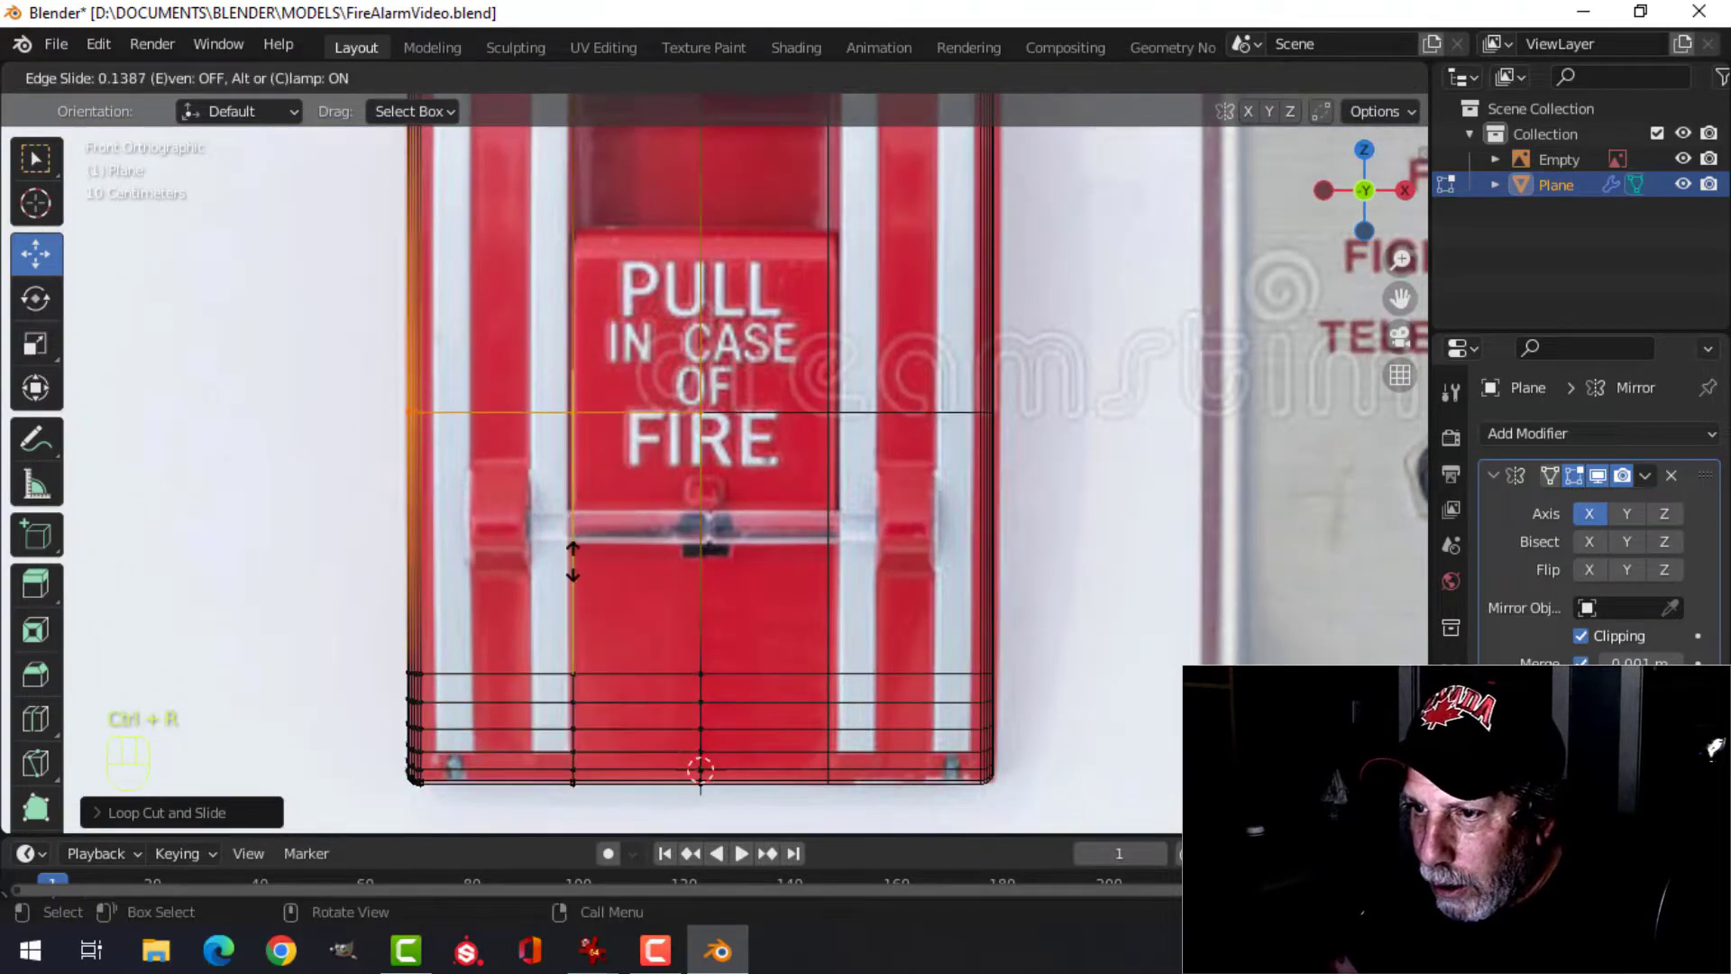
left_click(550, 678)
- Add a vertical loop cut at the black latch's left side and a horizontal one at its lower edge, and deselect all
scroll(719, 641, "up", 3)
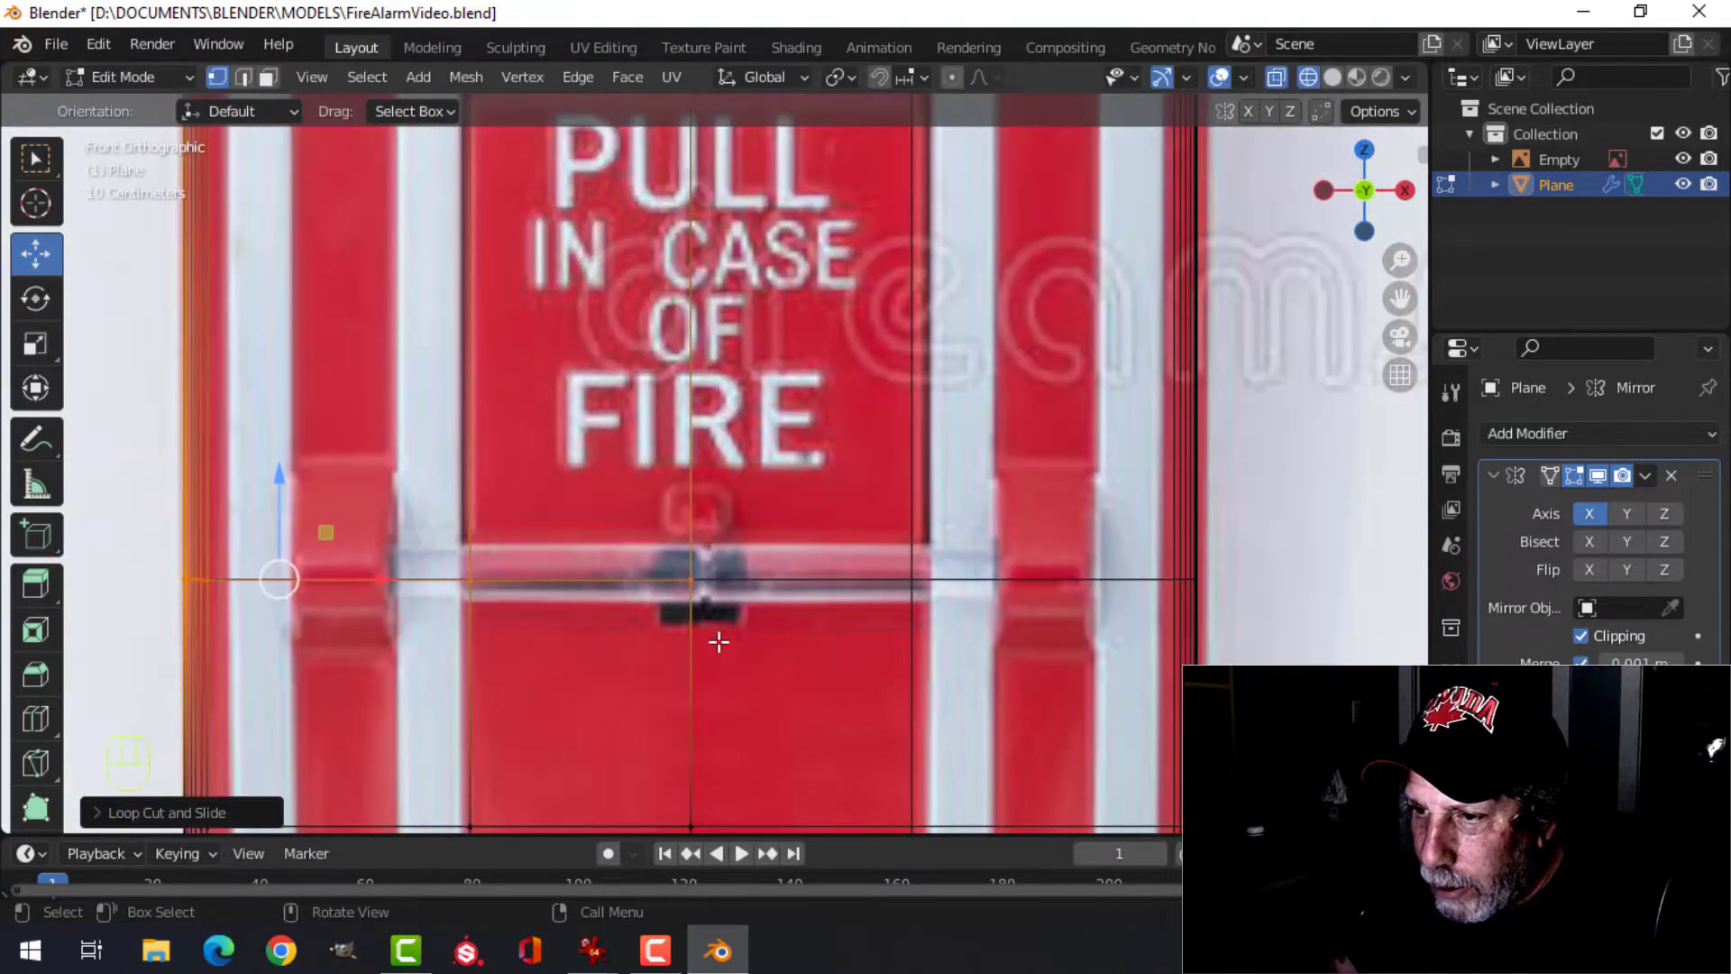
key("ctrl+r")
left_click(667, 585)
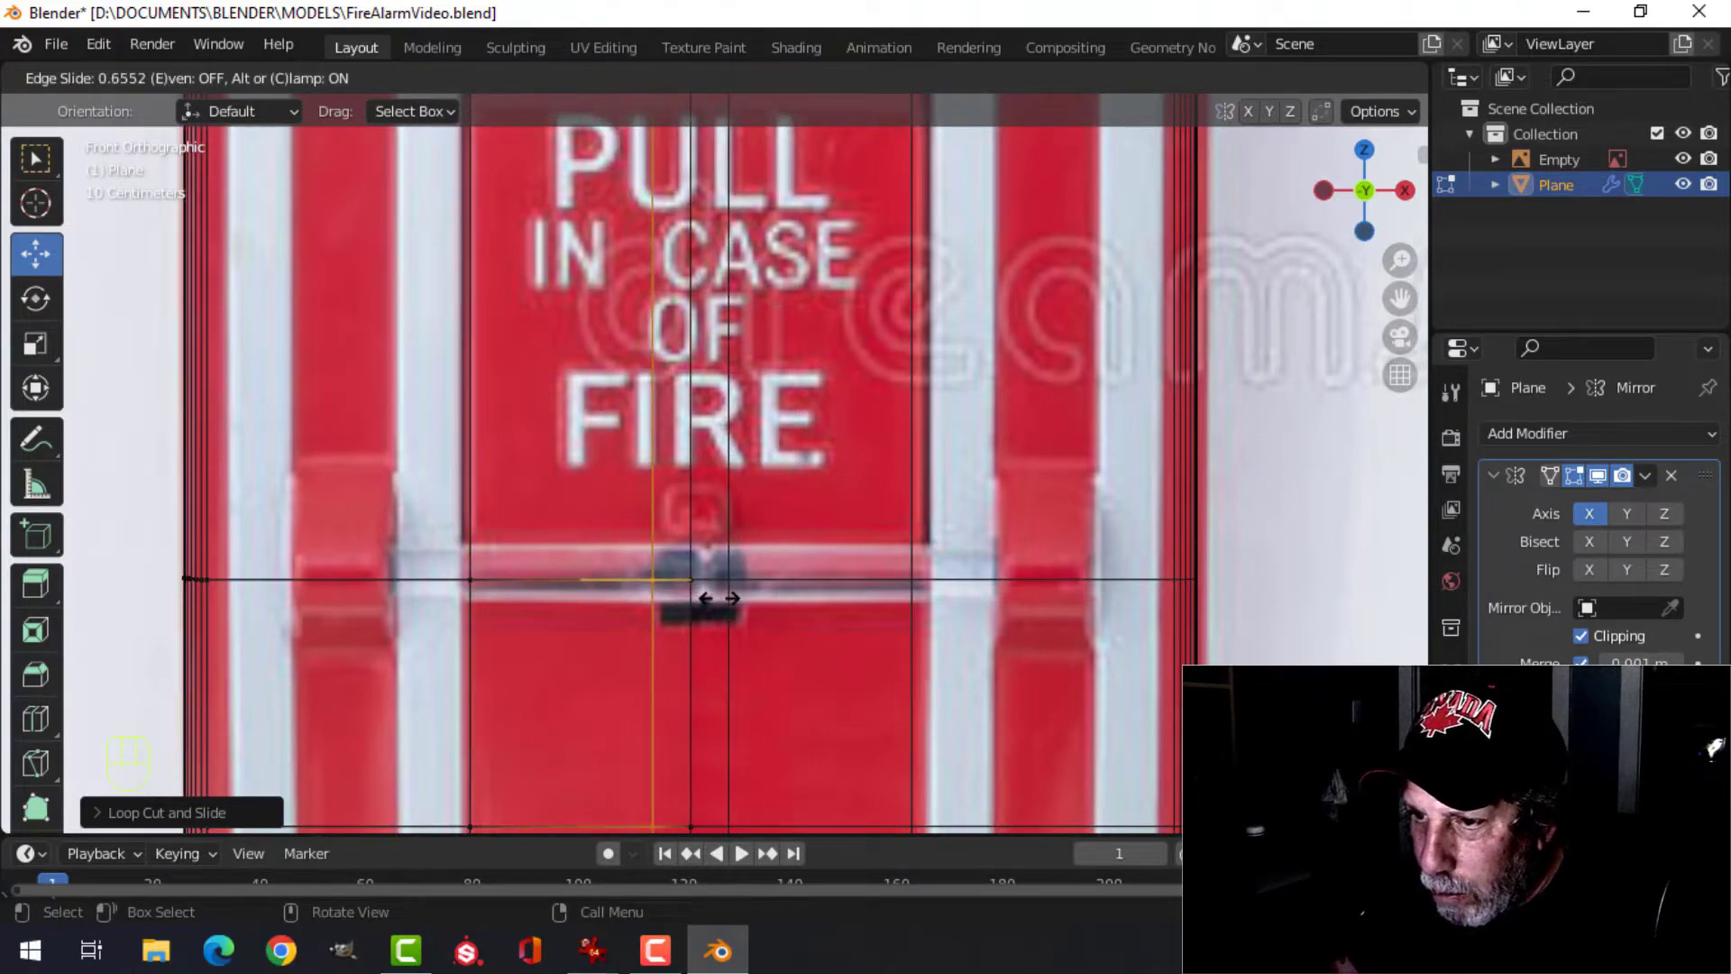
left_click(726, 622)
key("ctrl+r")
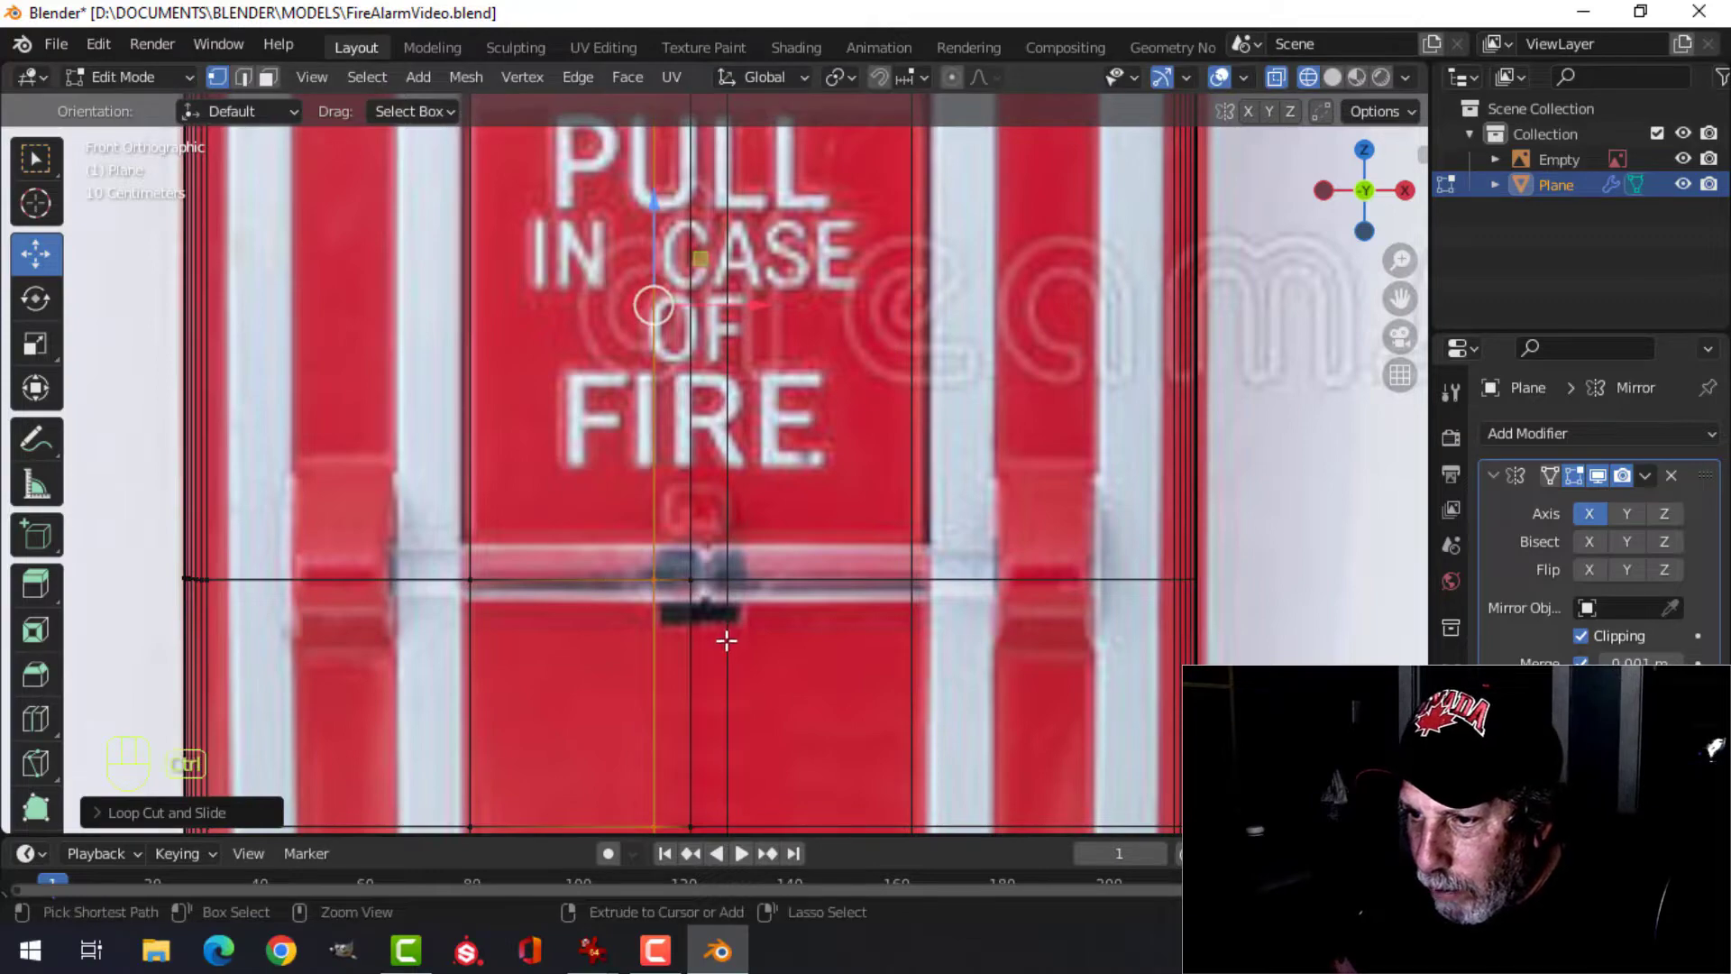
left_click(727, 640)
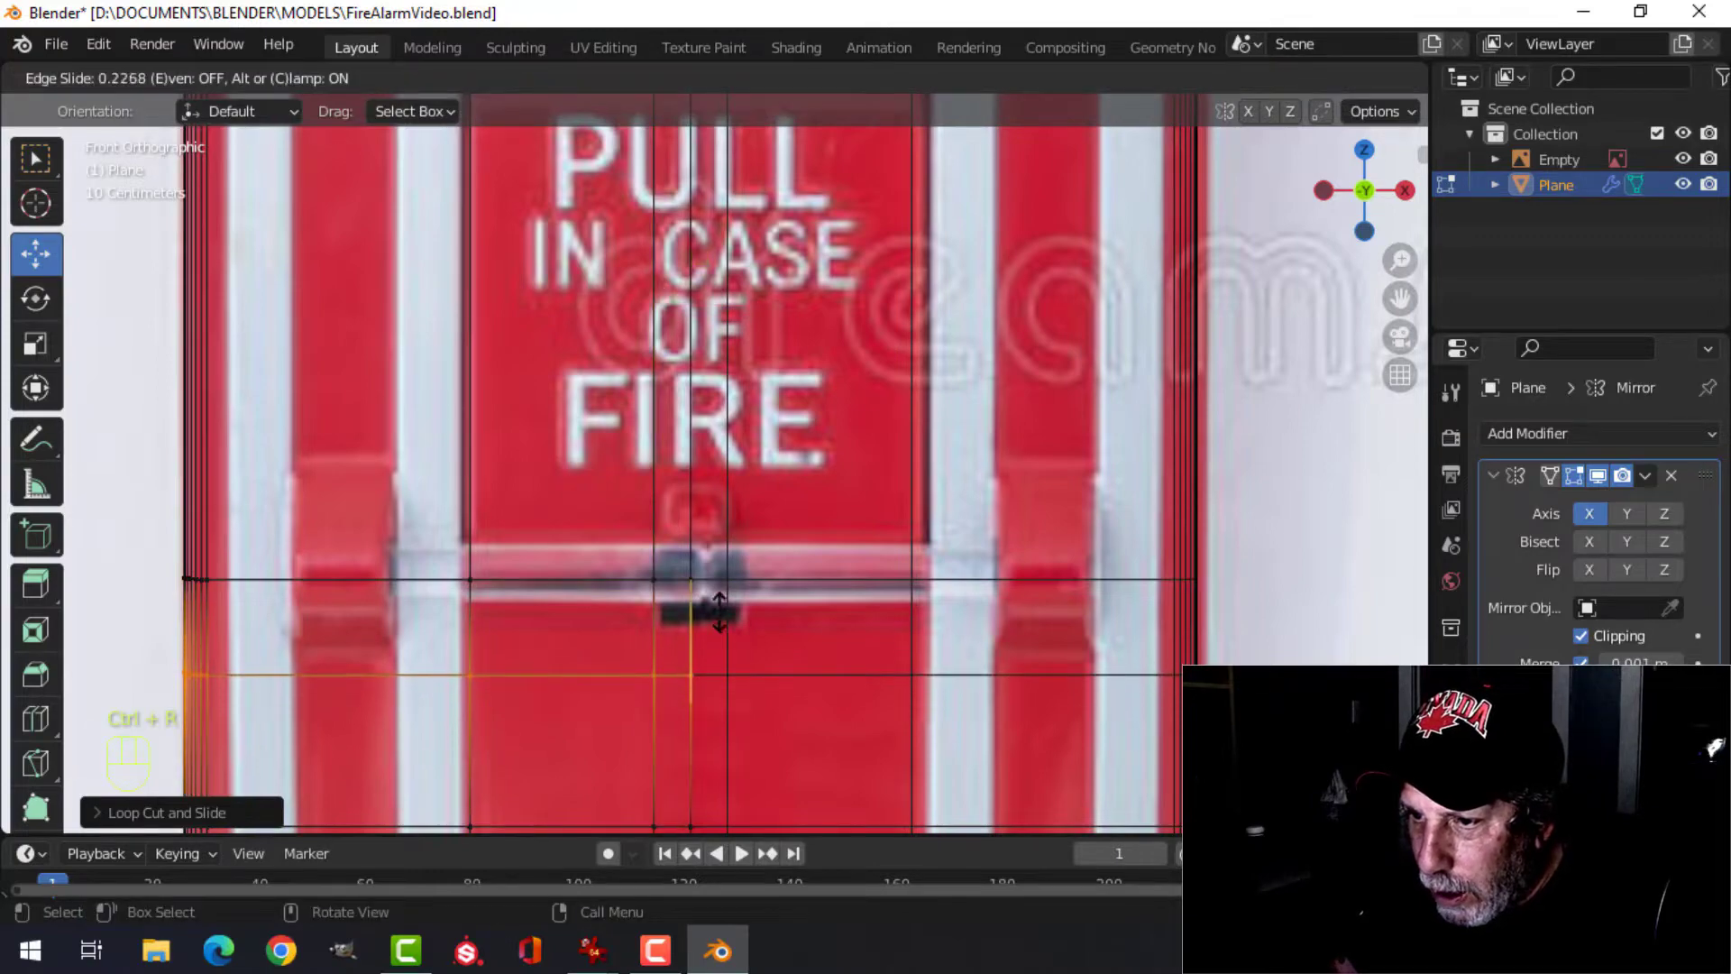
left_click(715, 566)
scroll(715, 566, "down", 3)
key("alt+a")
- In solid shading, select the handle recess faces plus the small latch notch face and extrude them inward into the body
mouse_move(721, 559)
middle_mouse_down()
mouse_move(761, 552)
mouse_move(767, 579)
middle_mouse_up()
key("z")
scroll(767, 579, "down", 3)
middle_click_drag(709, 552, 707, 532, "shift")
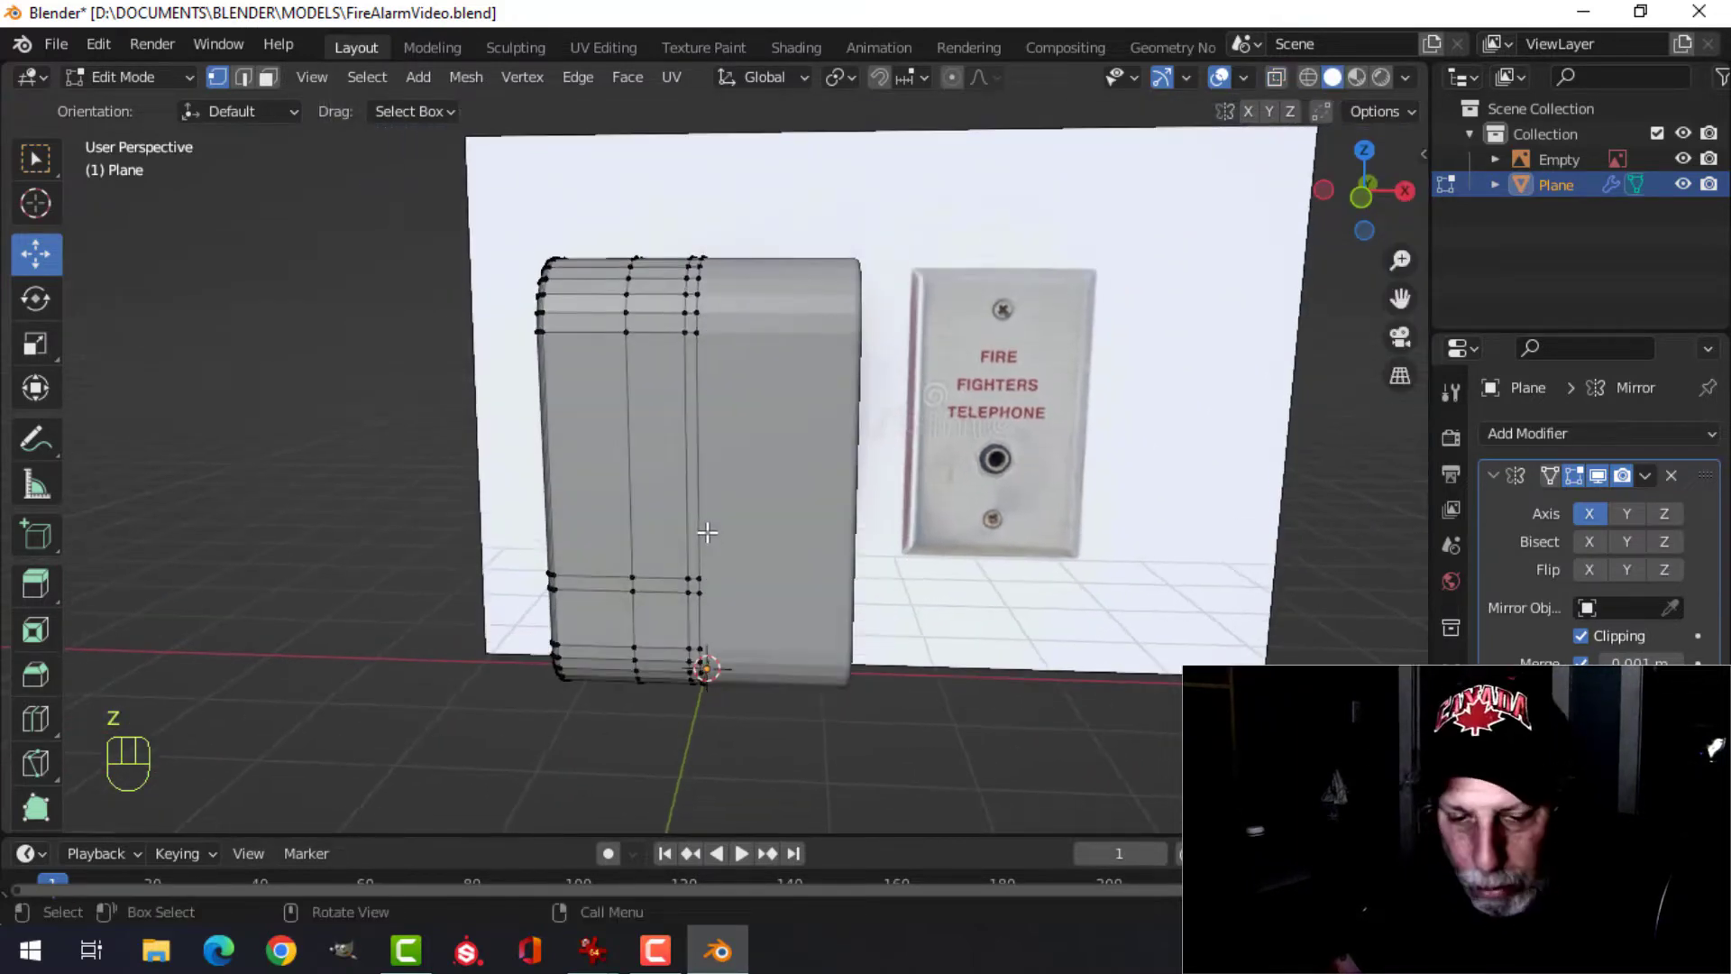
left_click(663, 439)
scroll(690, 611, "up", 2)
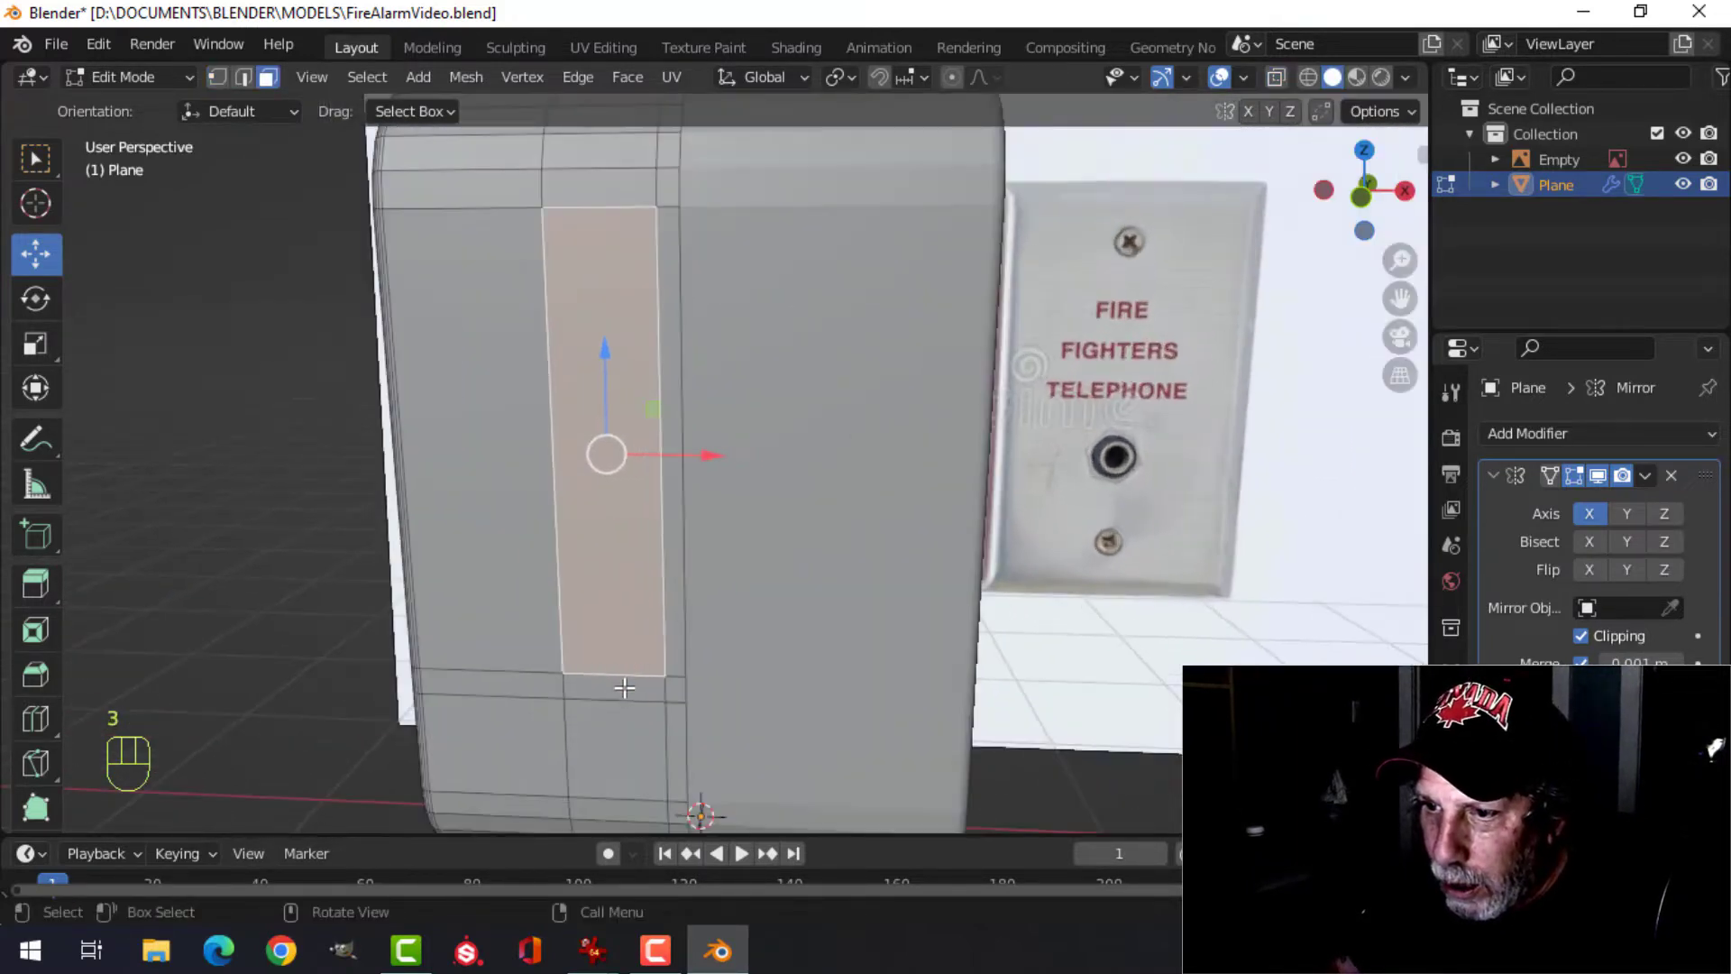
left_click(642, 690, "shift")
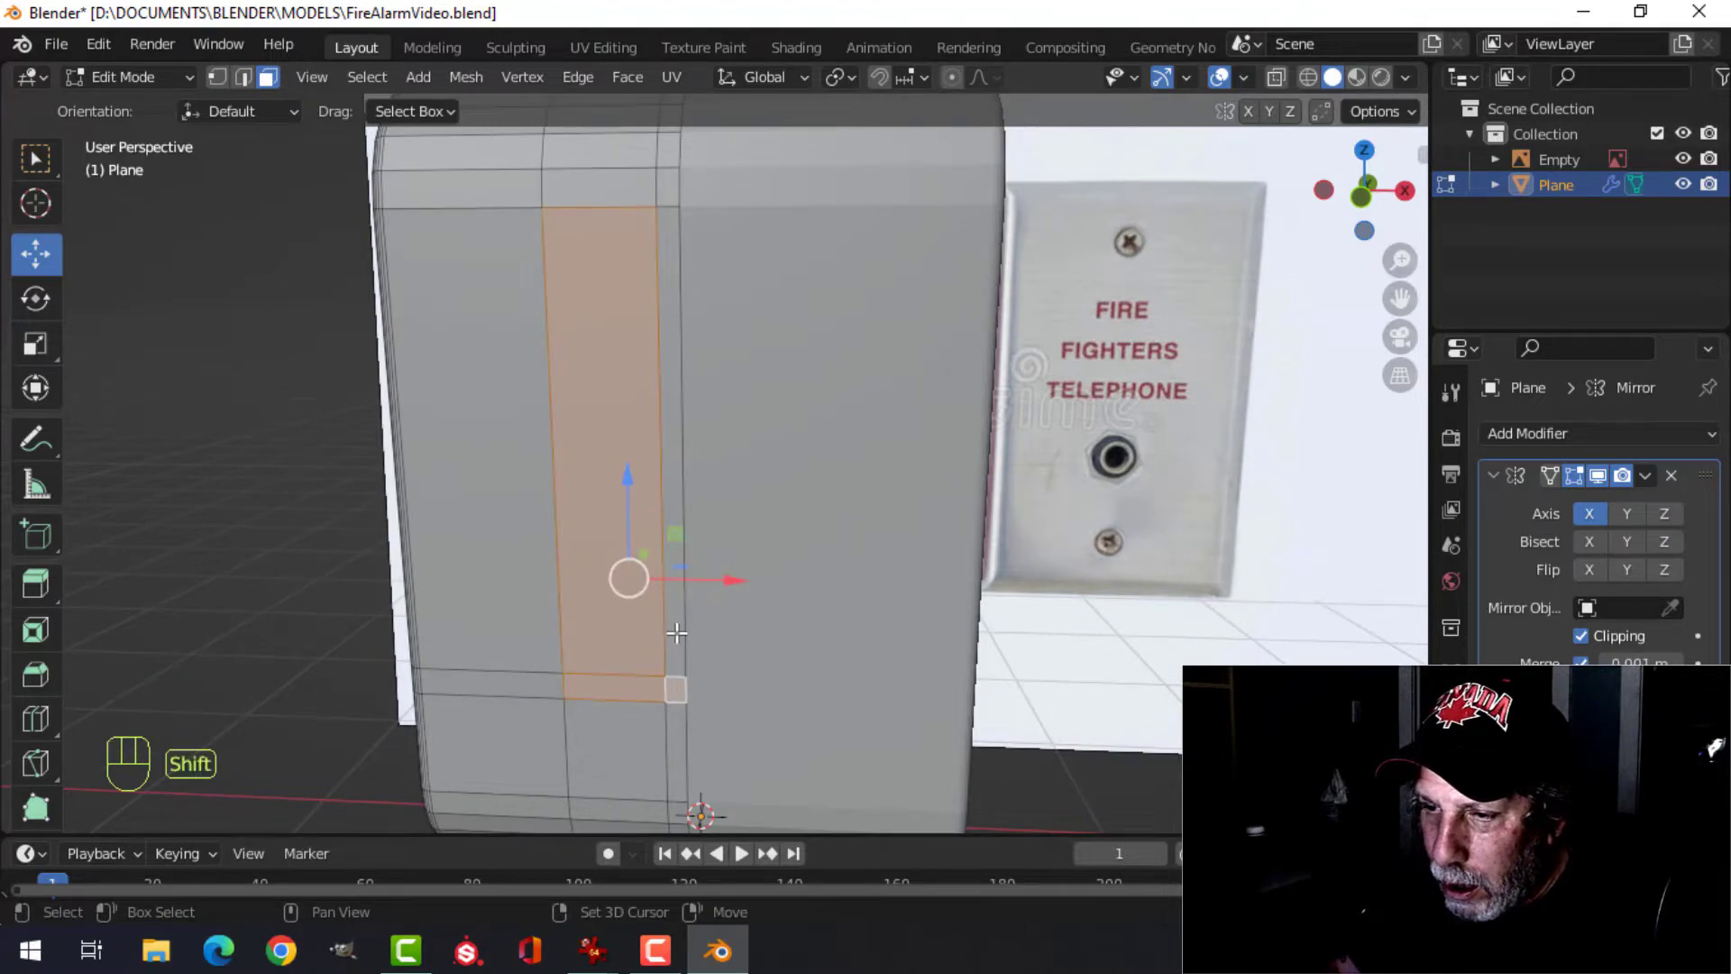
left_click(678, 605, "shift")
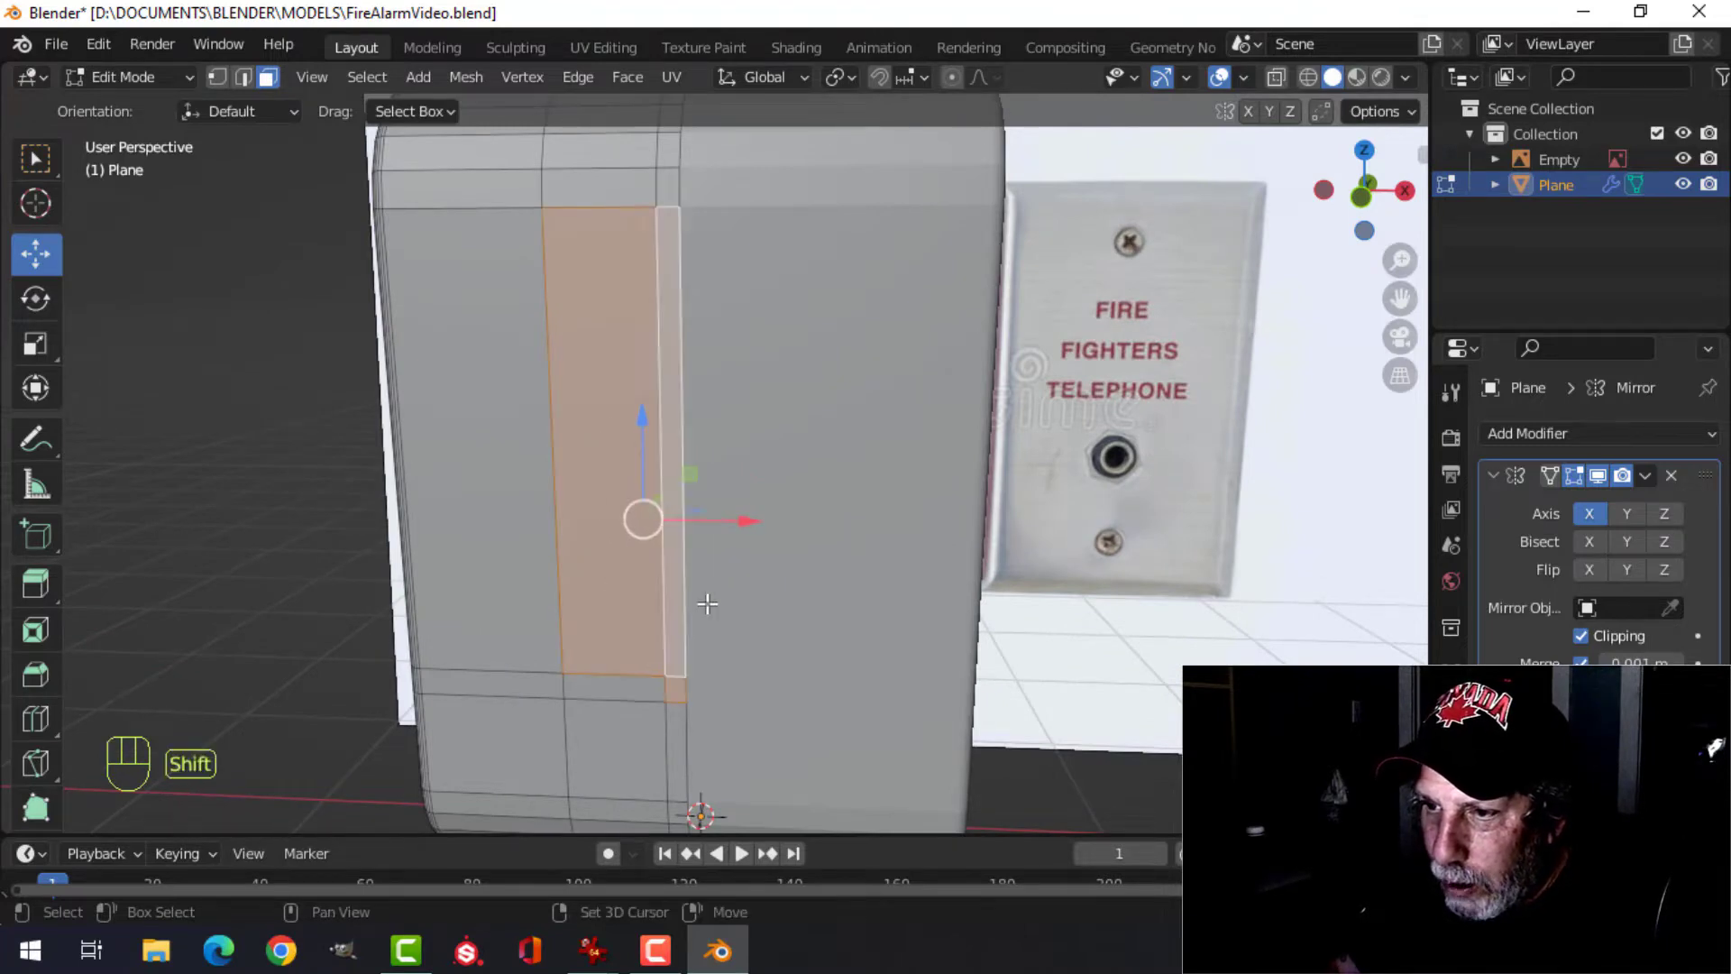
scroll(730, 590, "down", 3)
middle_click_drag(745, 580, 773, 541)
key("e")
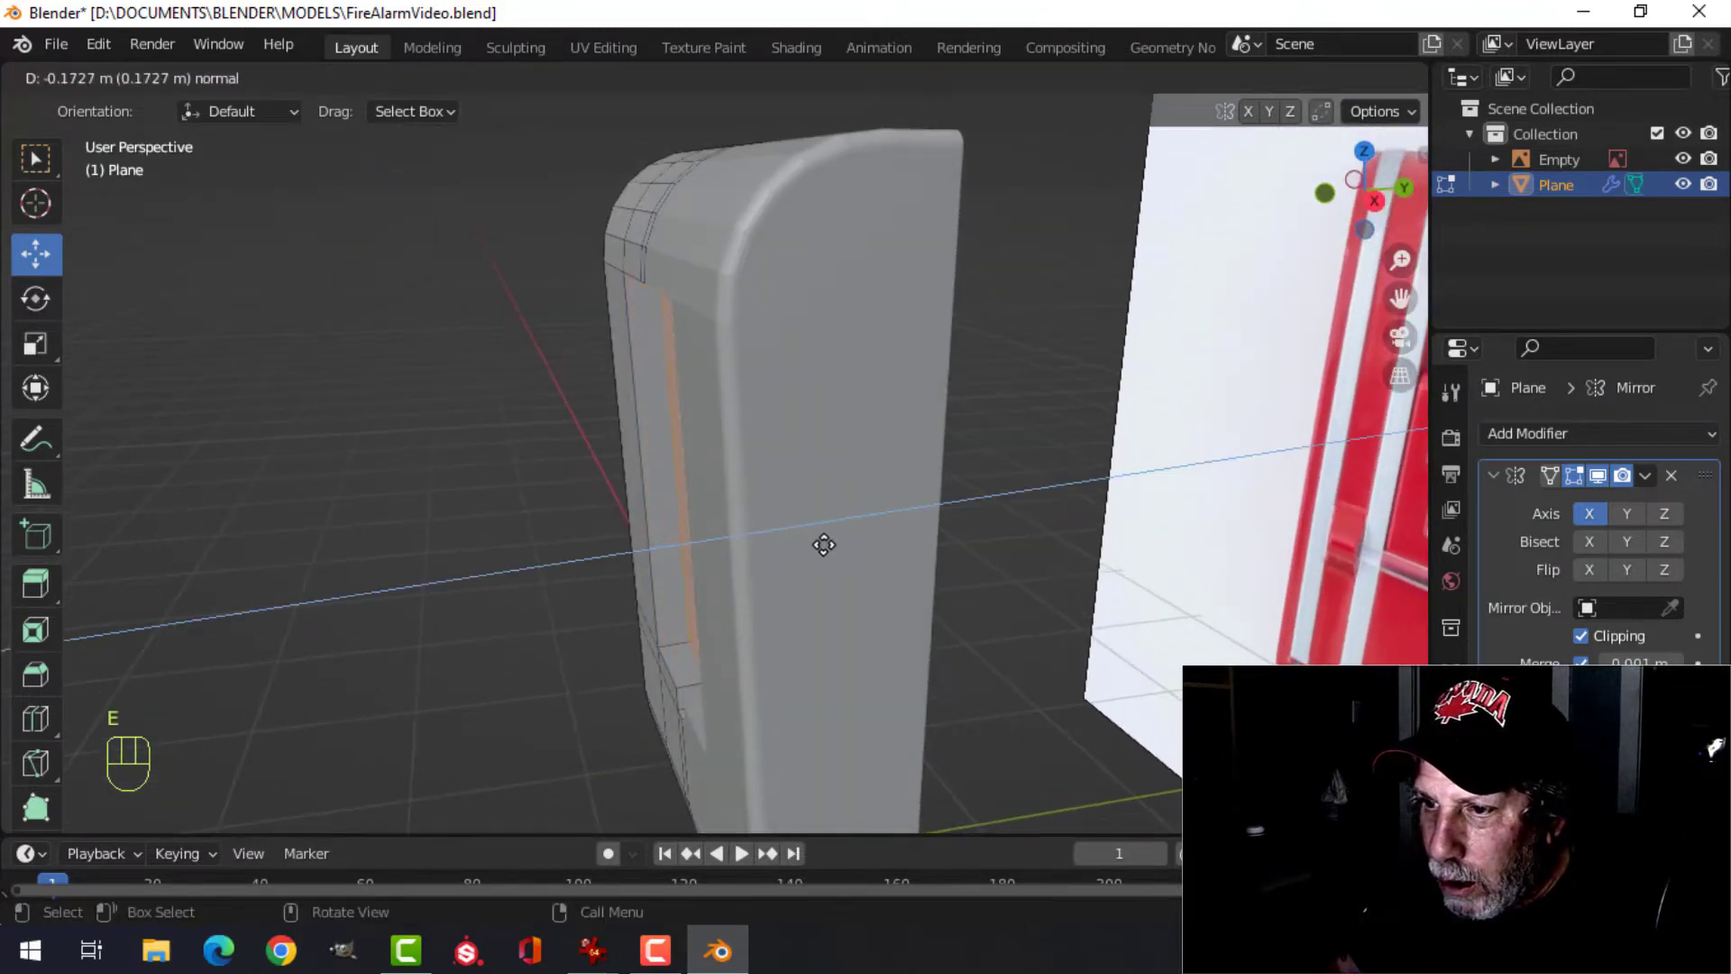
left_click(841, 543)
middle_click_drag(846, 541, 982, 528)
- In front view, scale the recessed faces slightly along Z, deselect everything and return to Object Mode
key("KP_1")
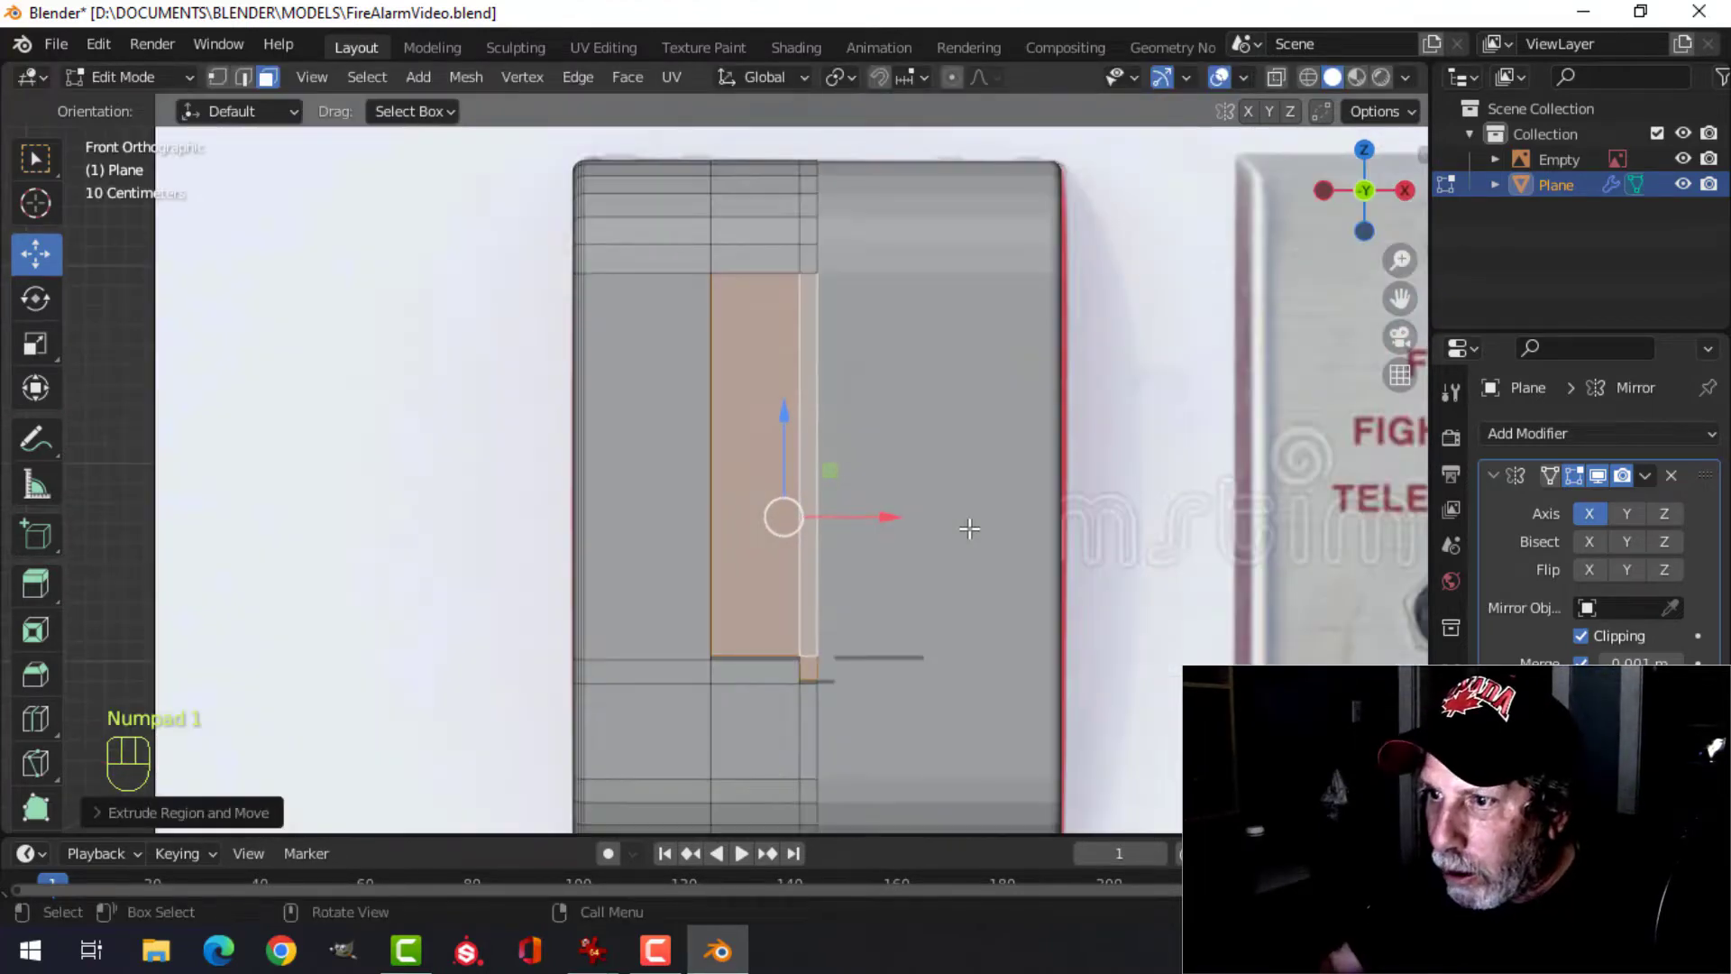
key("s")
key("z")
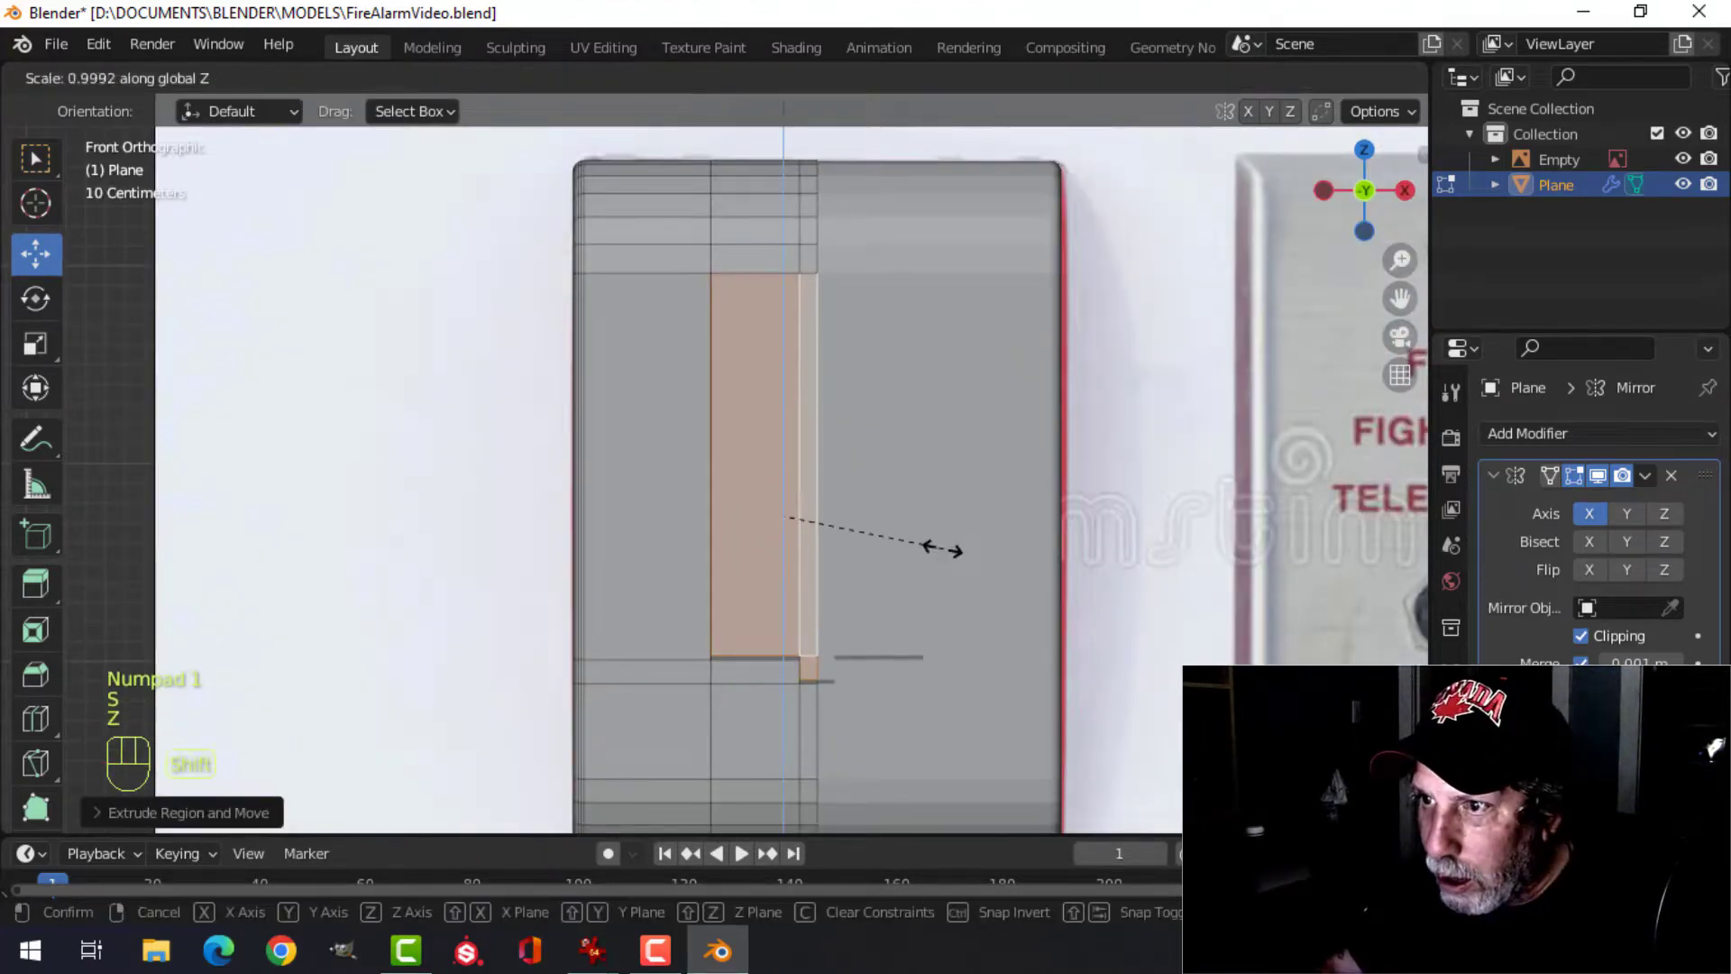
left_click(847, 523)
middle_click_drag(847, 523, 811, 523)
key("alt+a")
scroll(838, 461, "down", 3)
key("Tab")
scroll(804, 494, "down", 3)
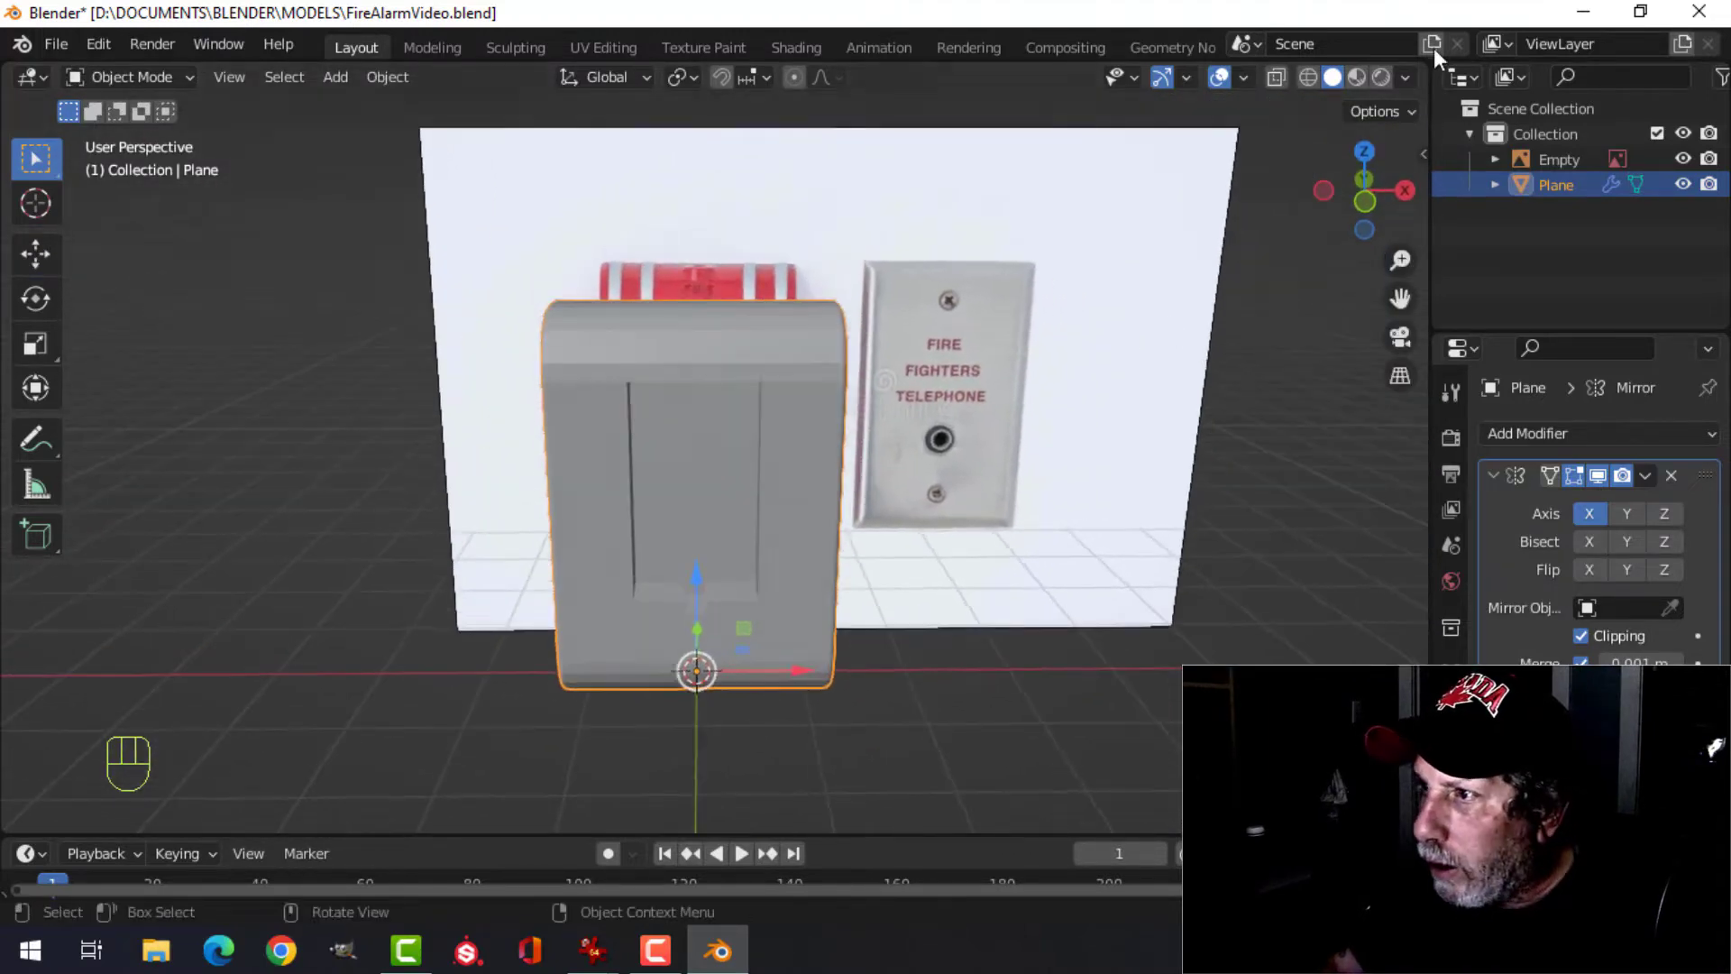
- Enable Cavity in the viewport shading and apply Shade Smooth to the alarm body
left_click(1405, 77)
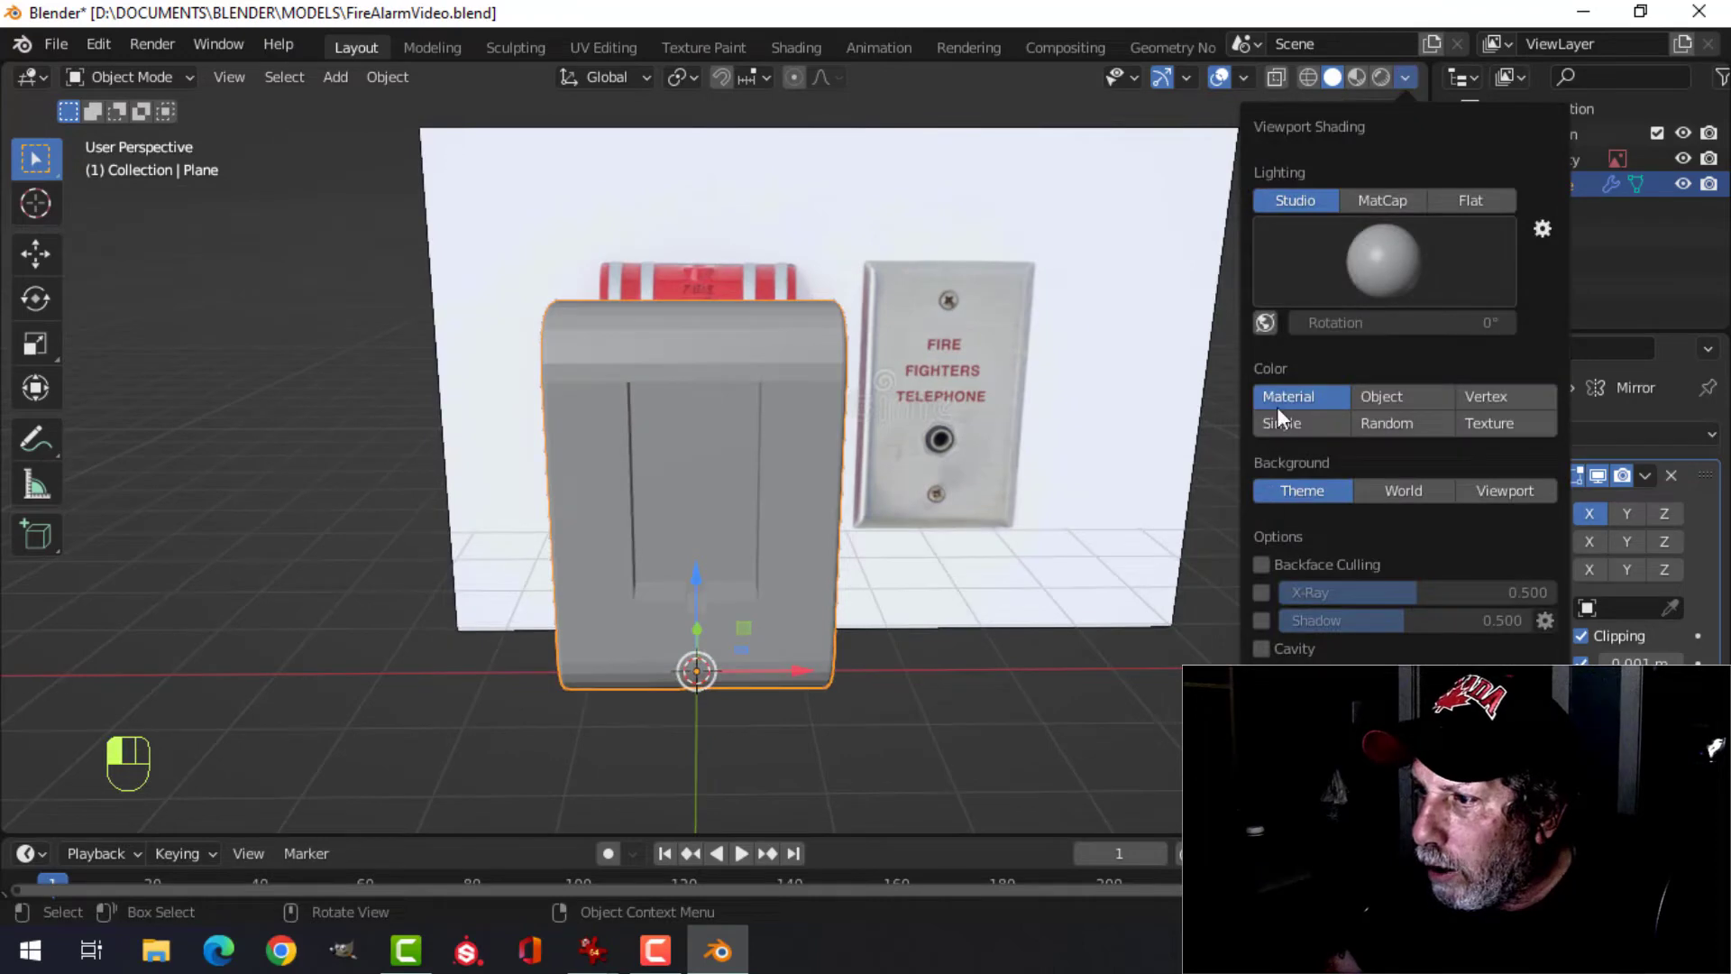
left_click(1262, 649)
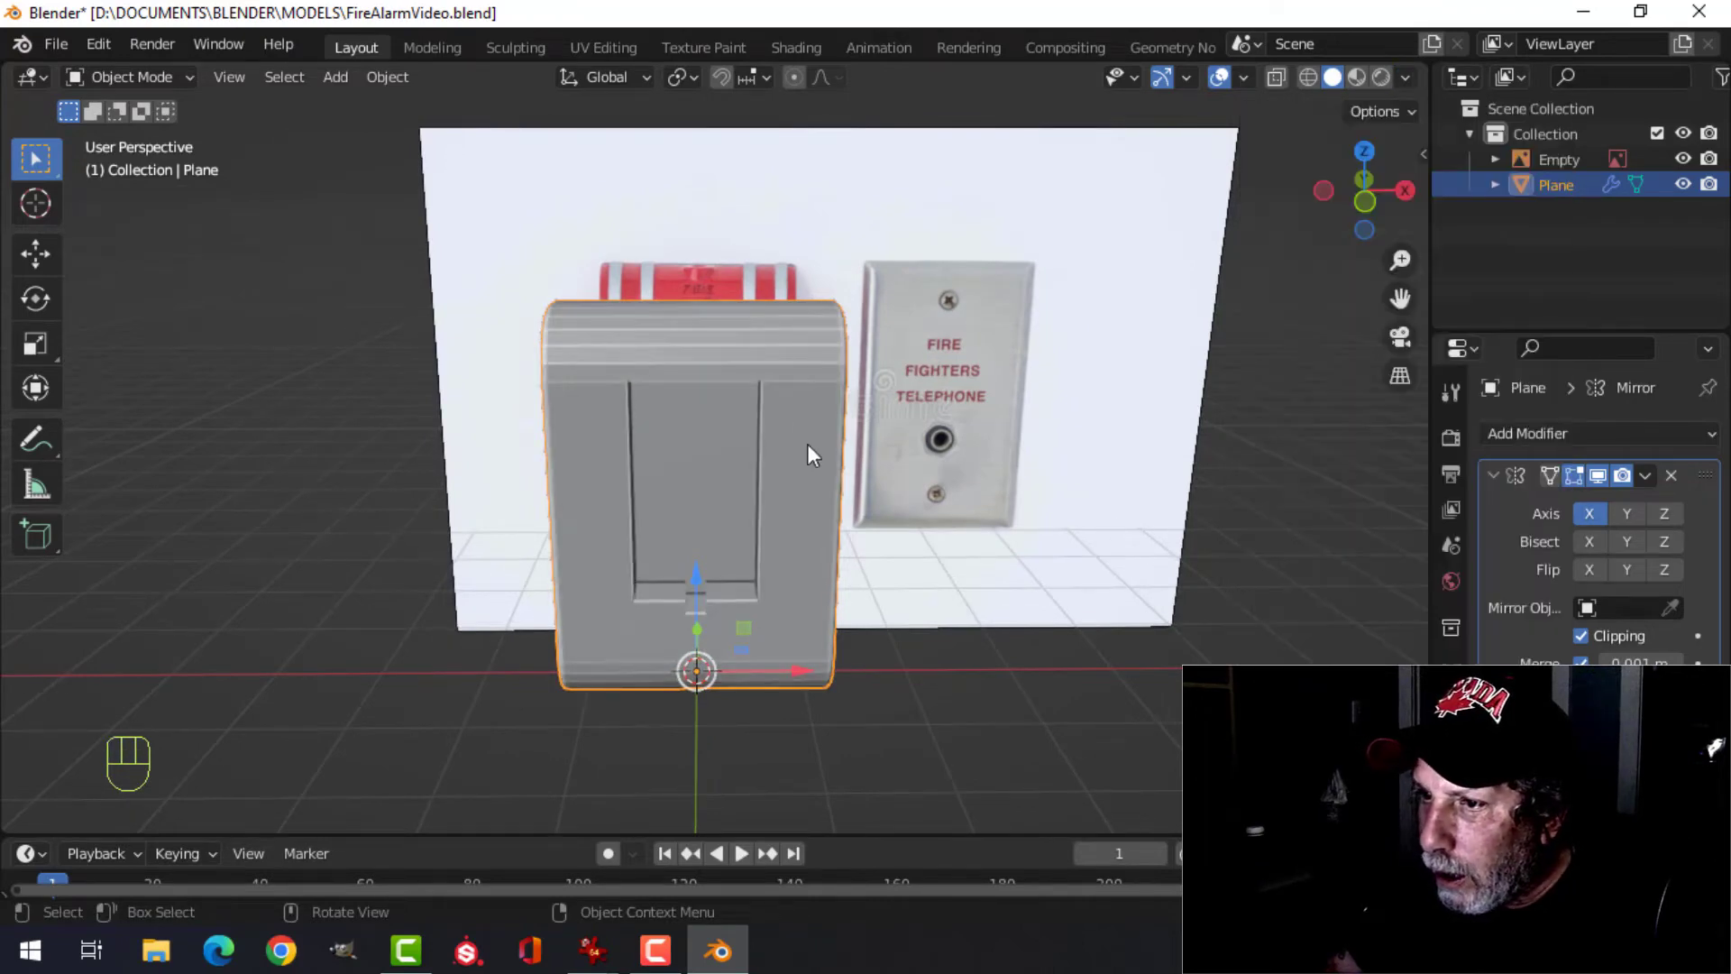
right_click(772, 361)
left_click(772, 360)
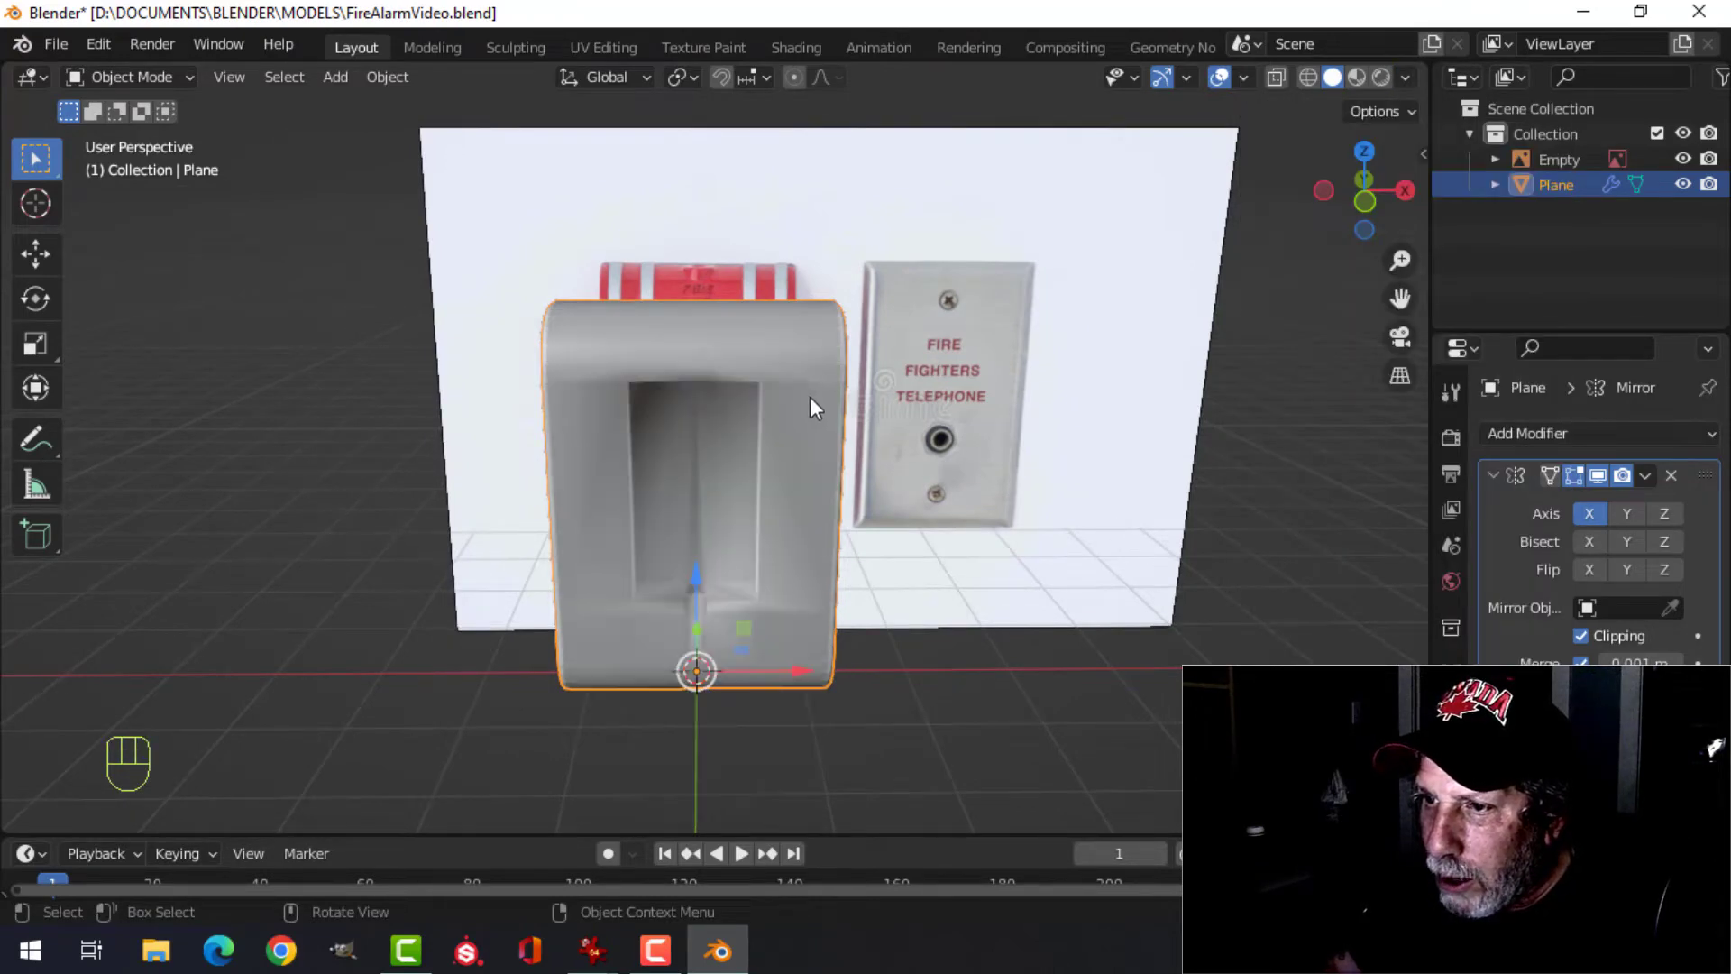
middle_click_drag(811, 403, 875, 483)
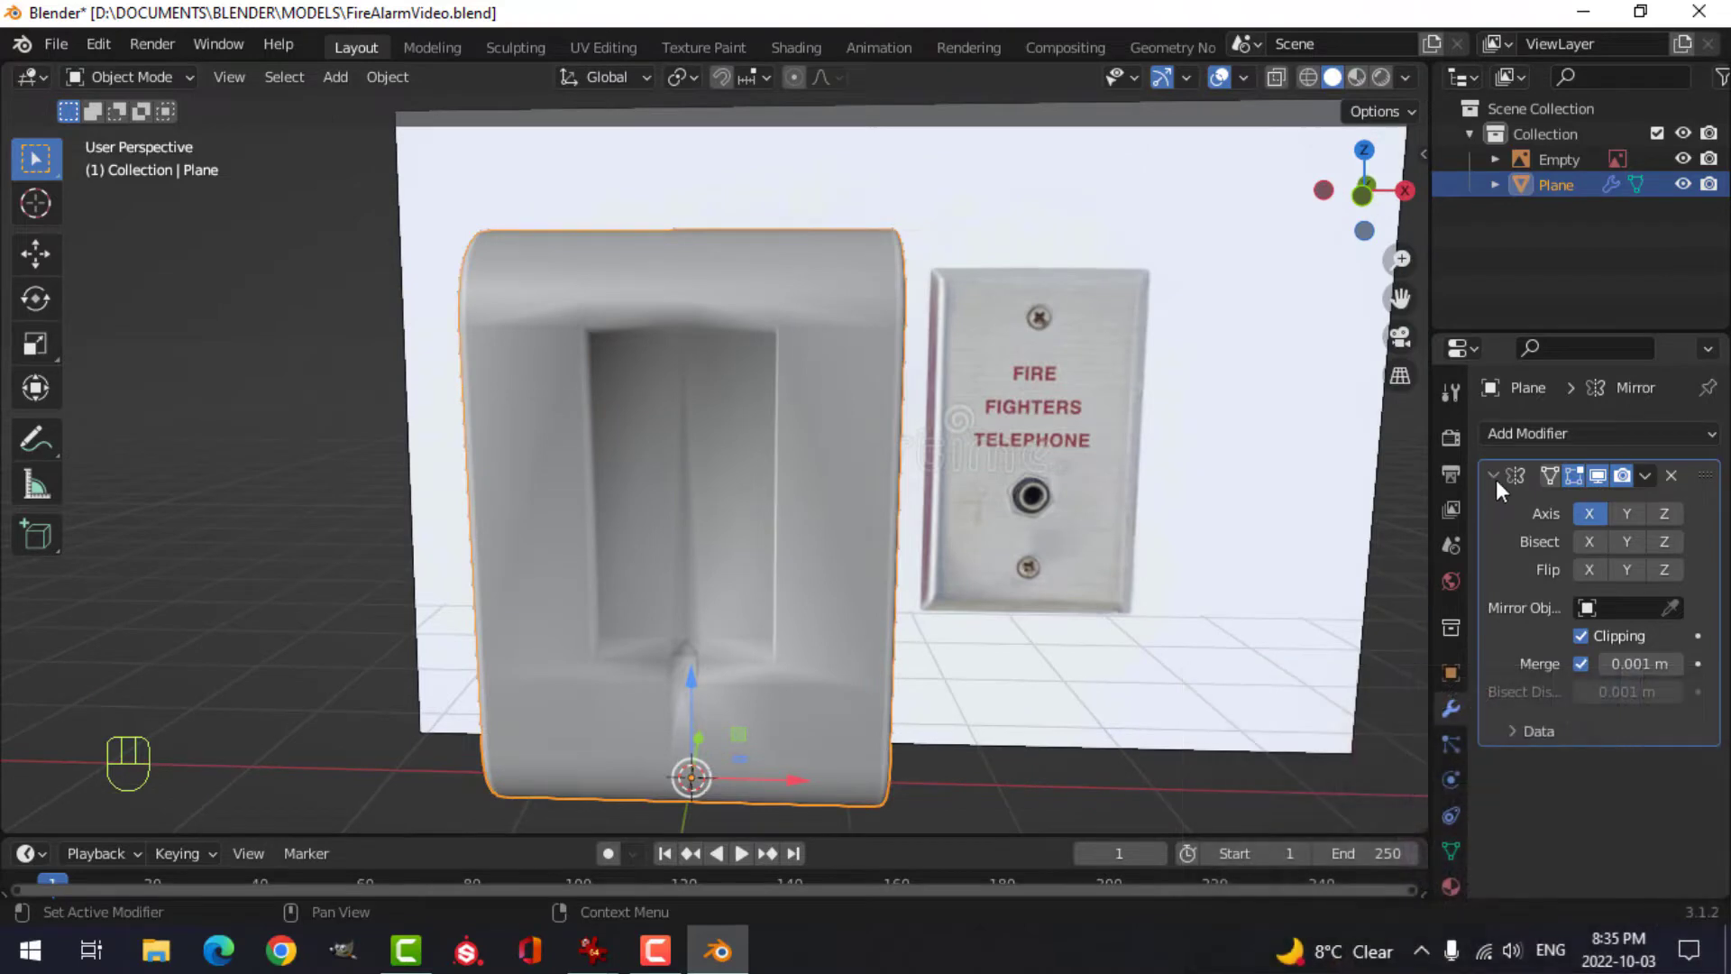
- Collapse the Mirror modifier's settings and add a Weighted Normal modifier to the body
left_click(1493, 476)
left_click(1520, 433)
left_click(1046, 616)
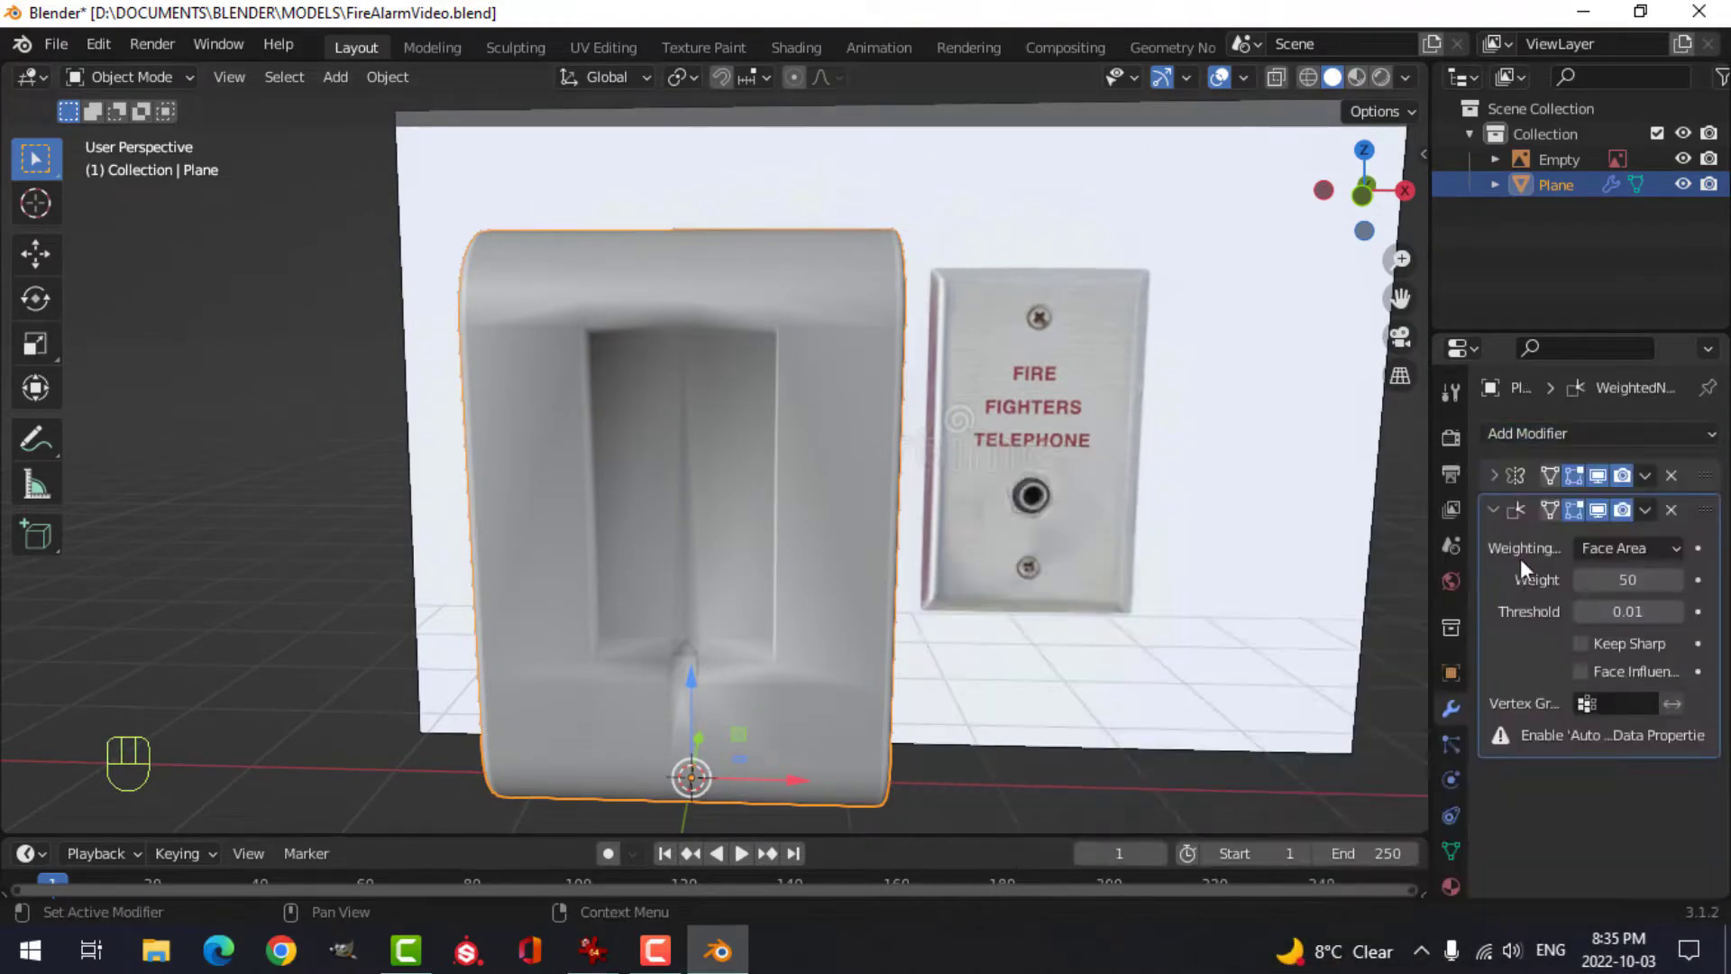
- Enable Auto Smooth at 30° in the body mesh's normals settings
left_click(1449, 850)
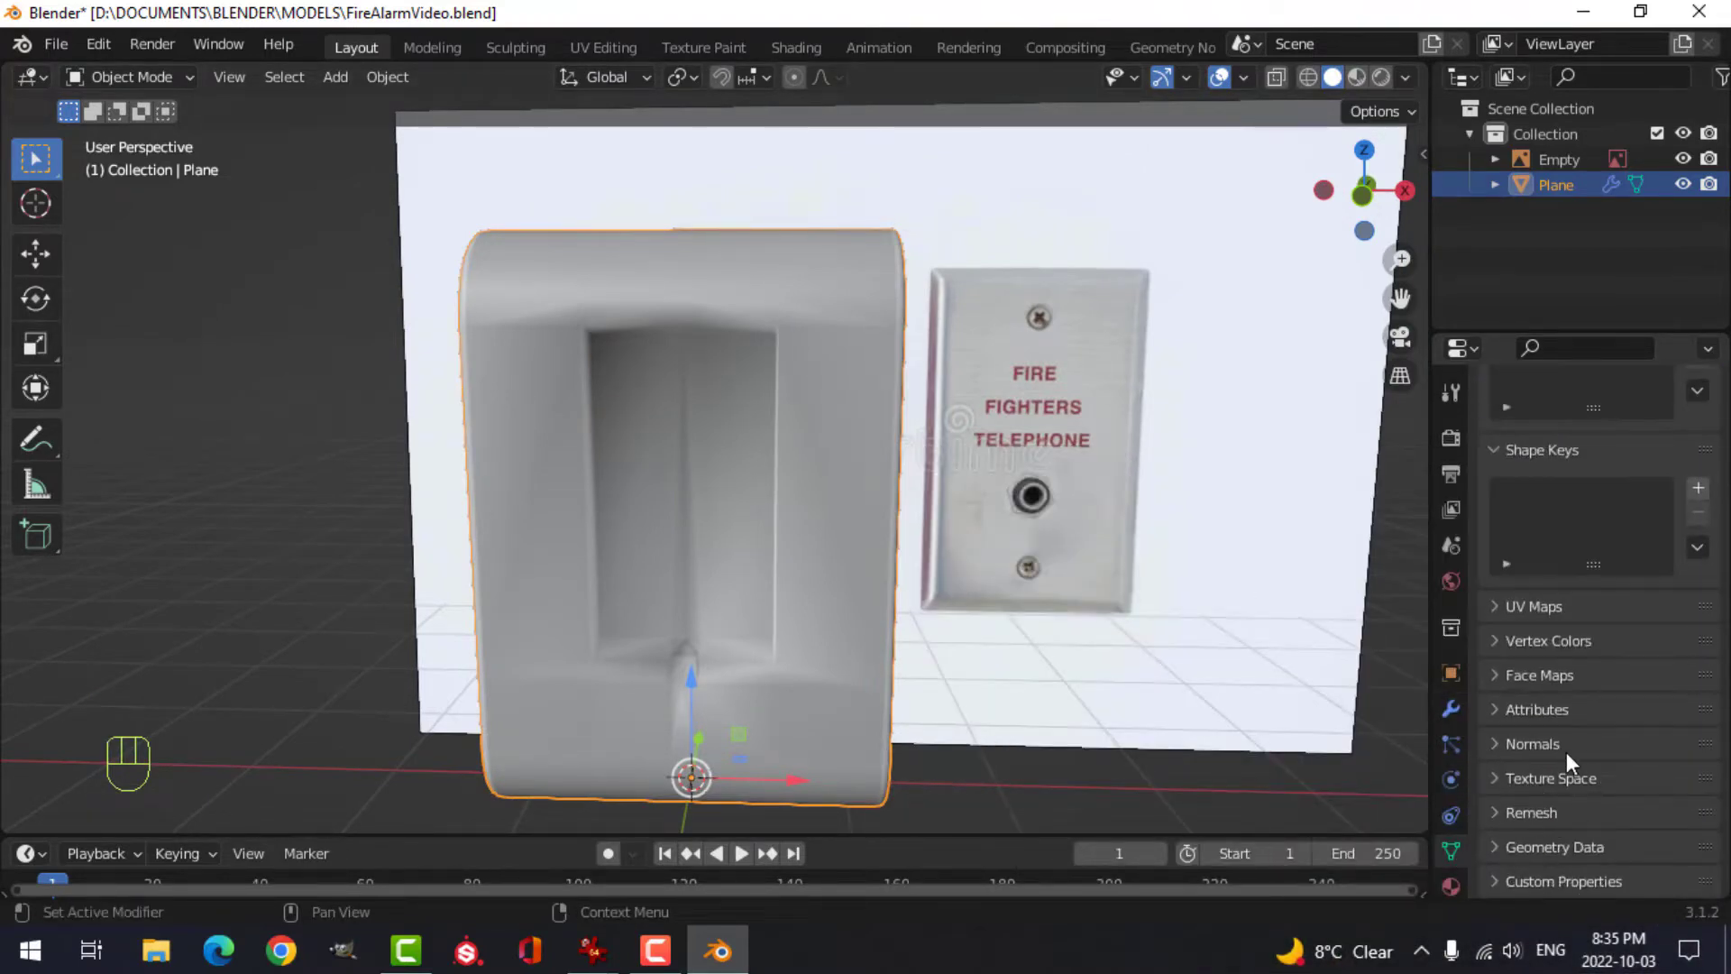
left_click(1503, 744)
left_click(1580, 781)
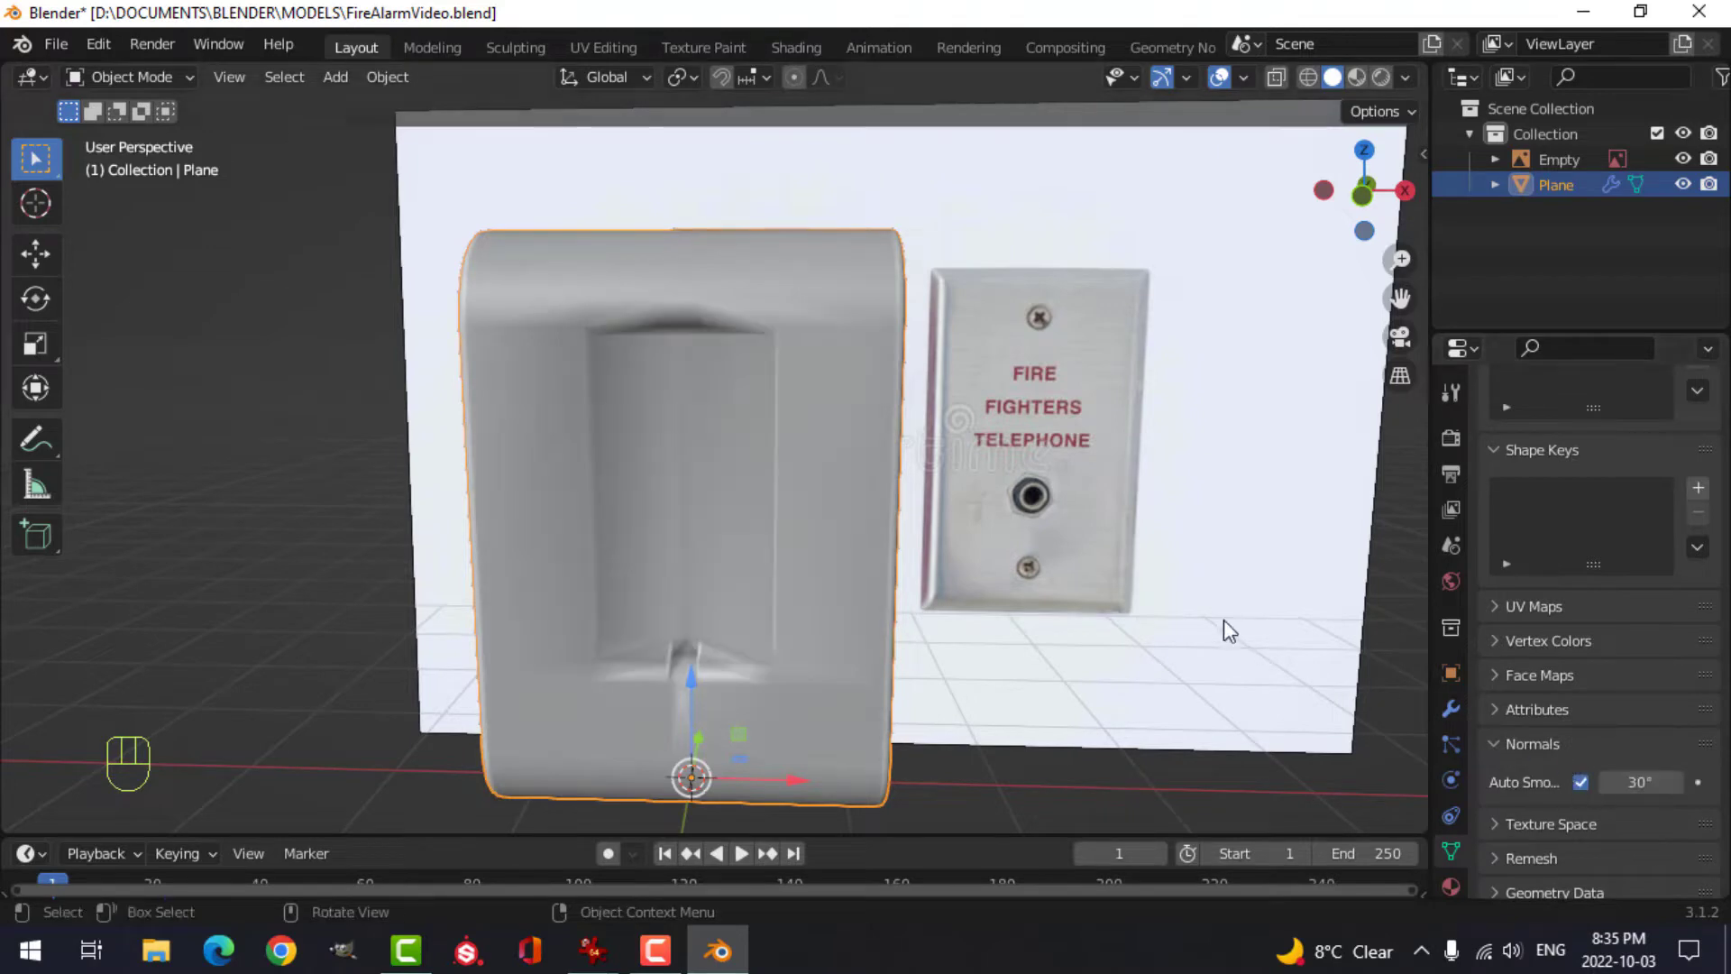
- Add a Bevel modifier to the body and move it above the Mirror and Weighted Normal modifiers
left_click(1452, 709)
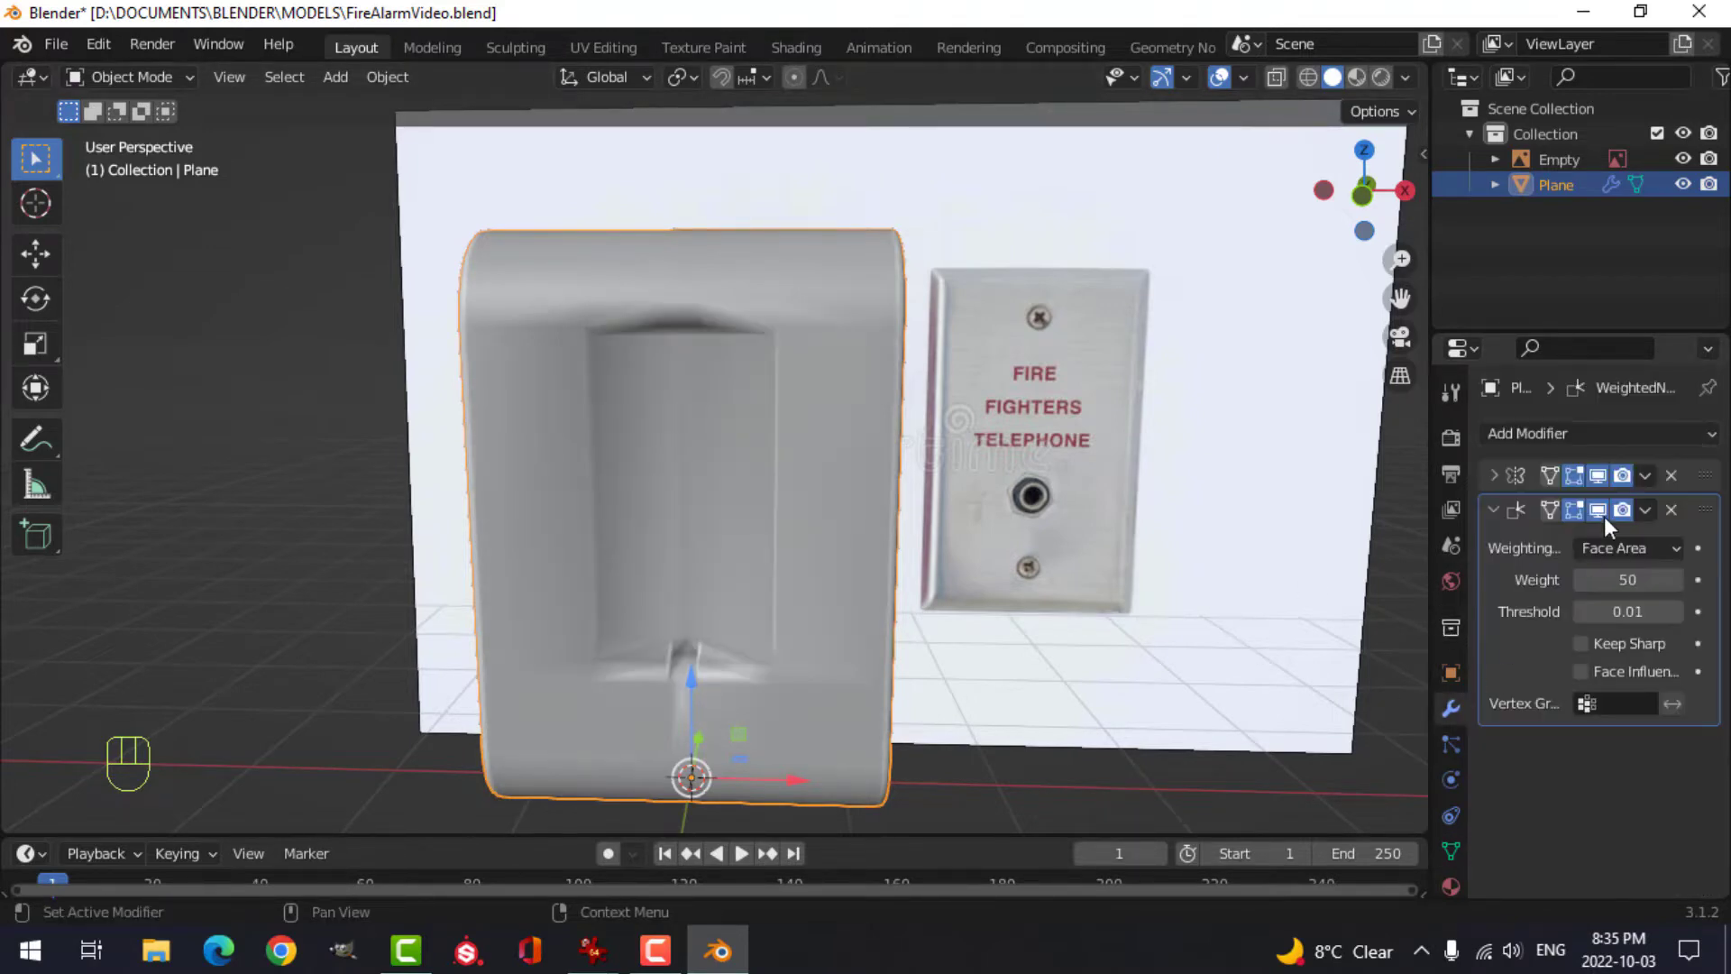
left_click(1551, 436)
left_click(1226, 532)
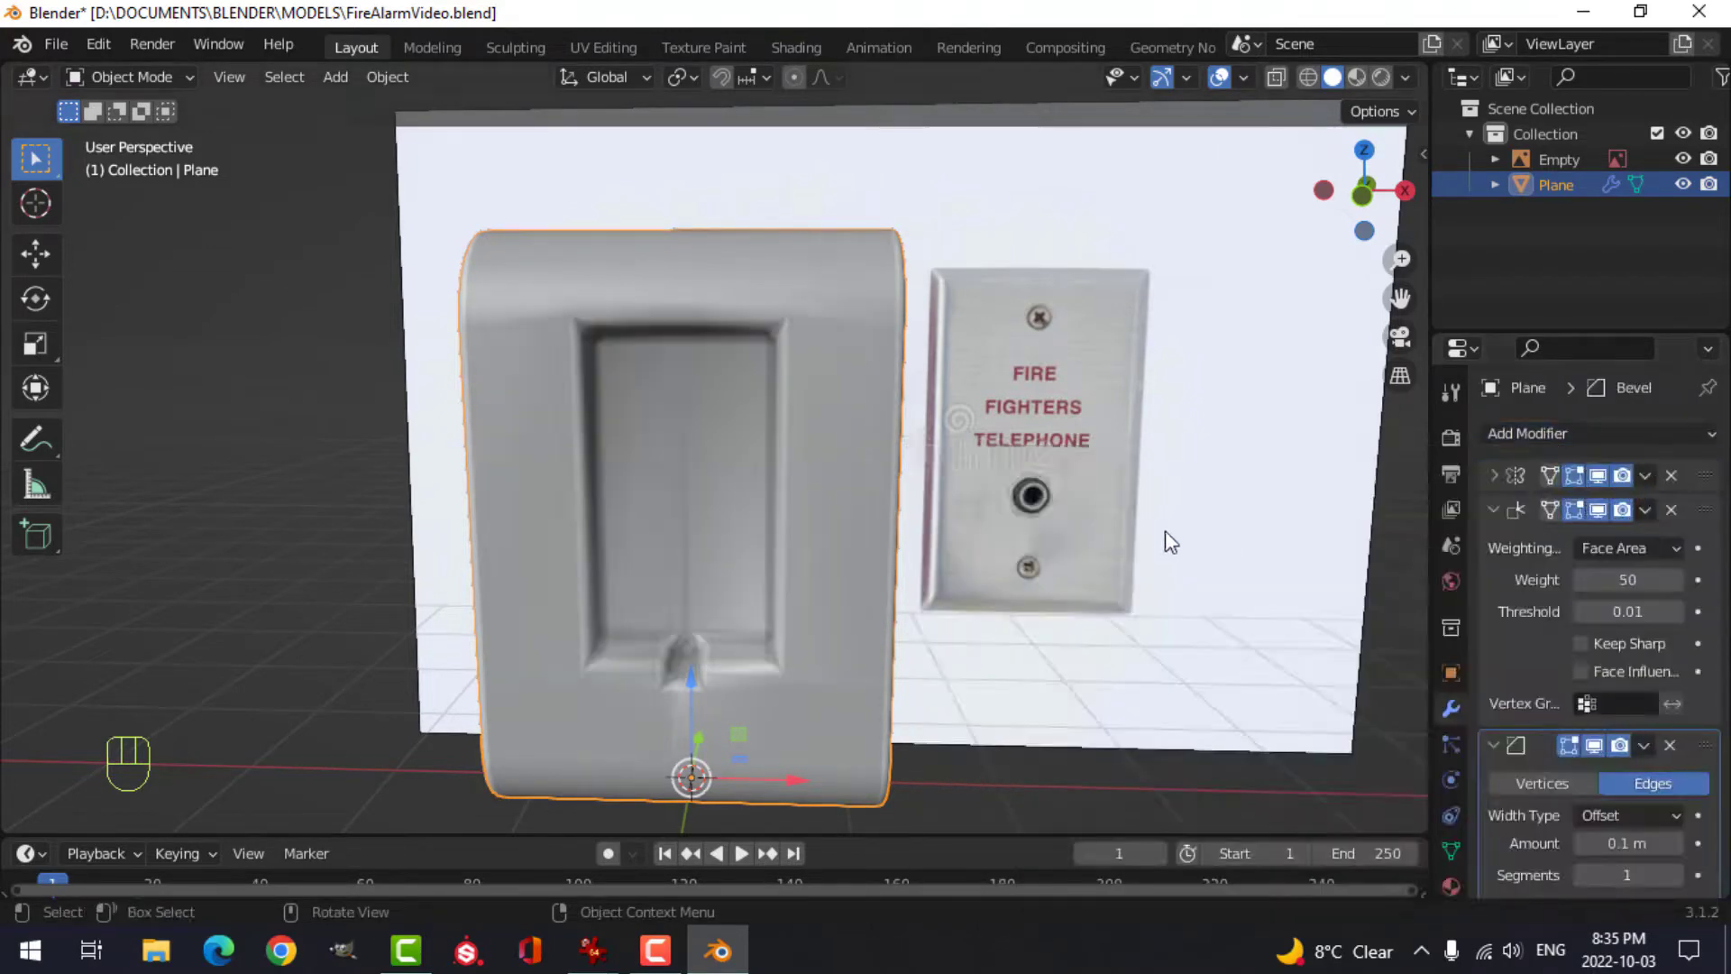
left_click_drag(1704, 746, 1696, 479)
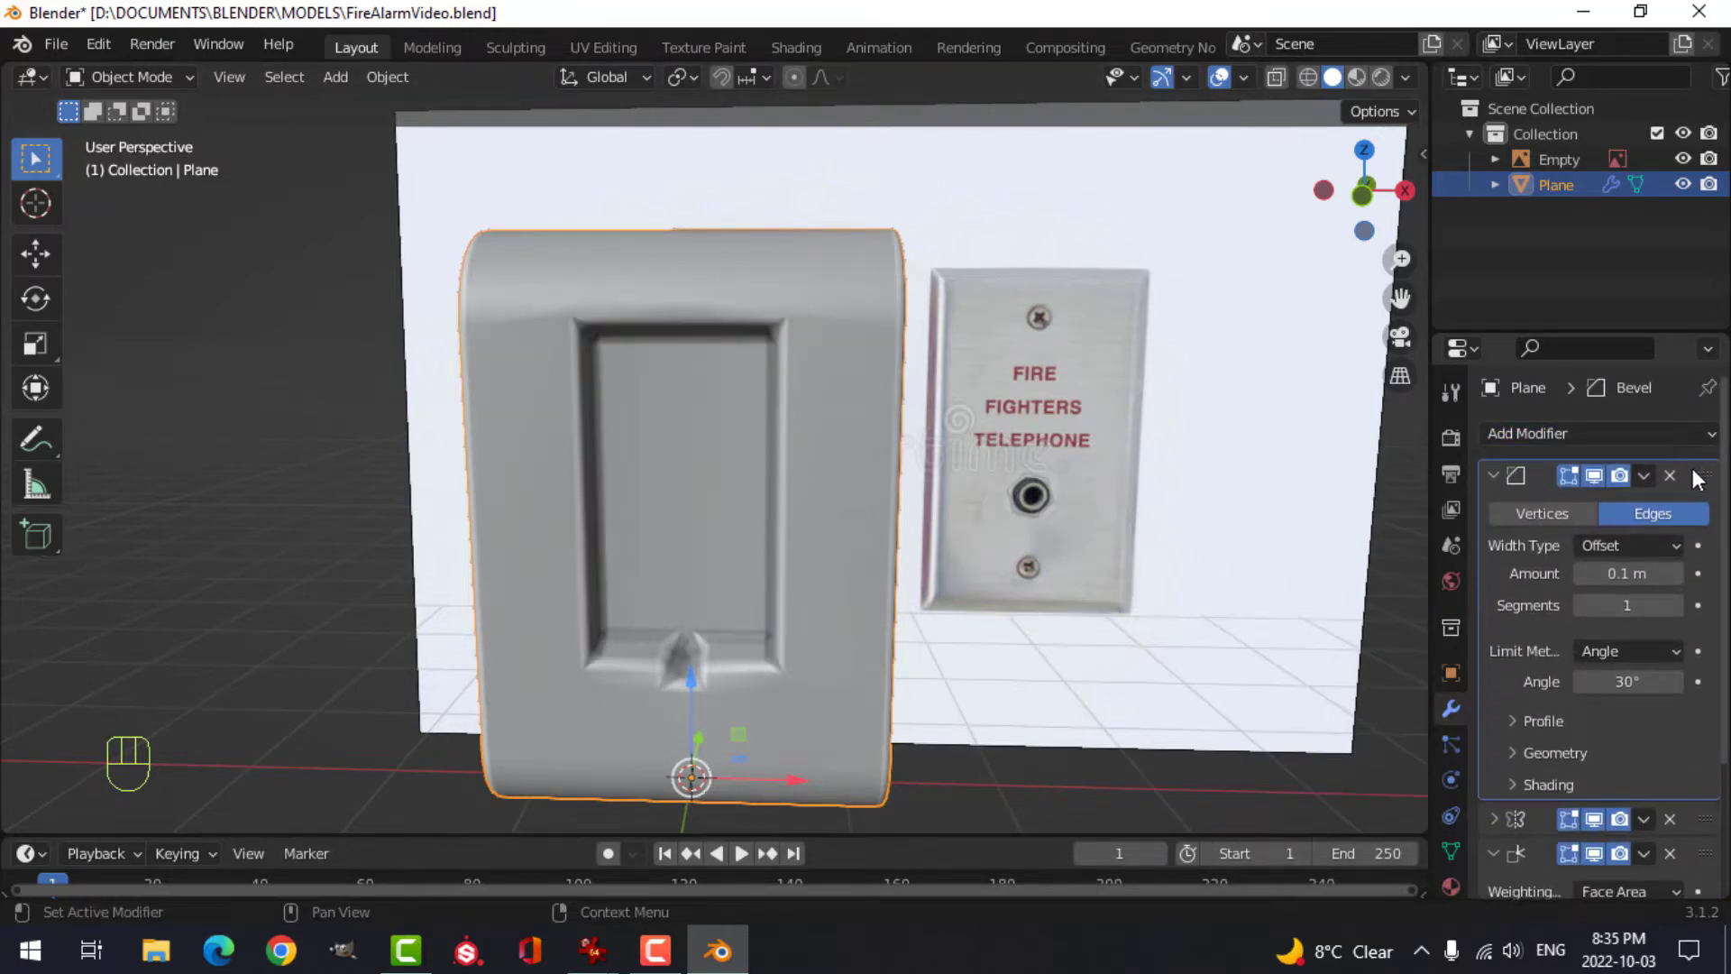
- Set the Bevel modifier to 3 segments and try amounts of 0.02 m and 0.05 m
left_click(1674, 605)
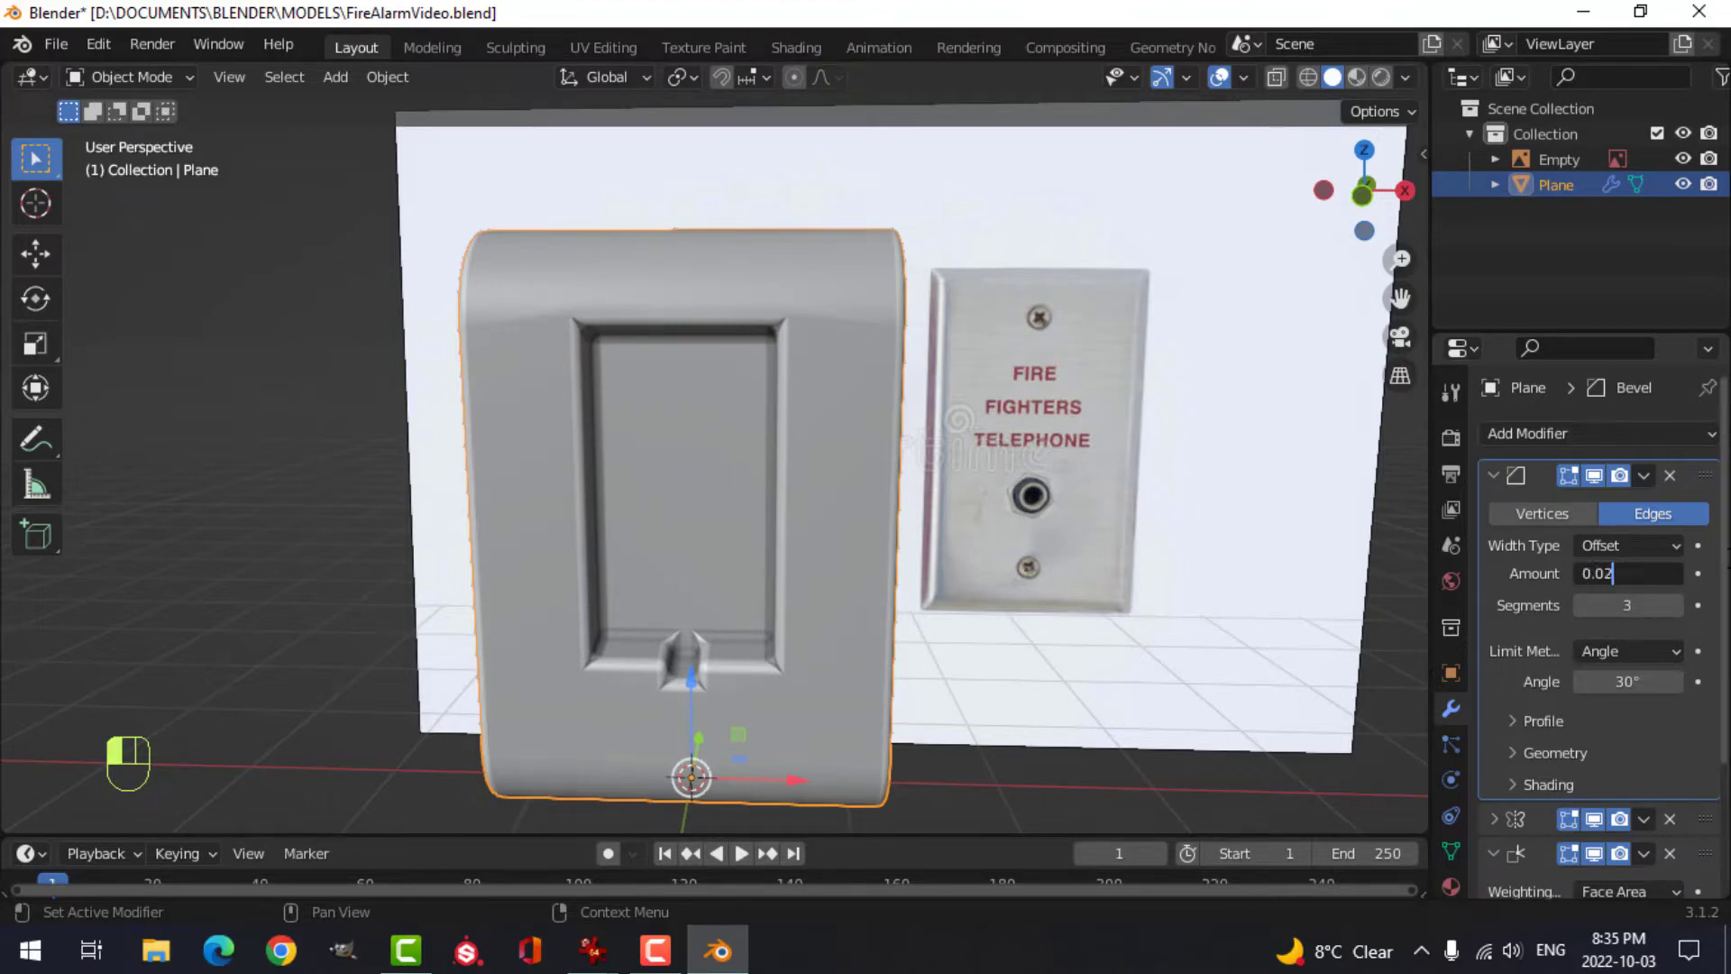
type("0.02")
key("Return")
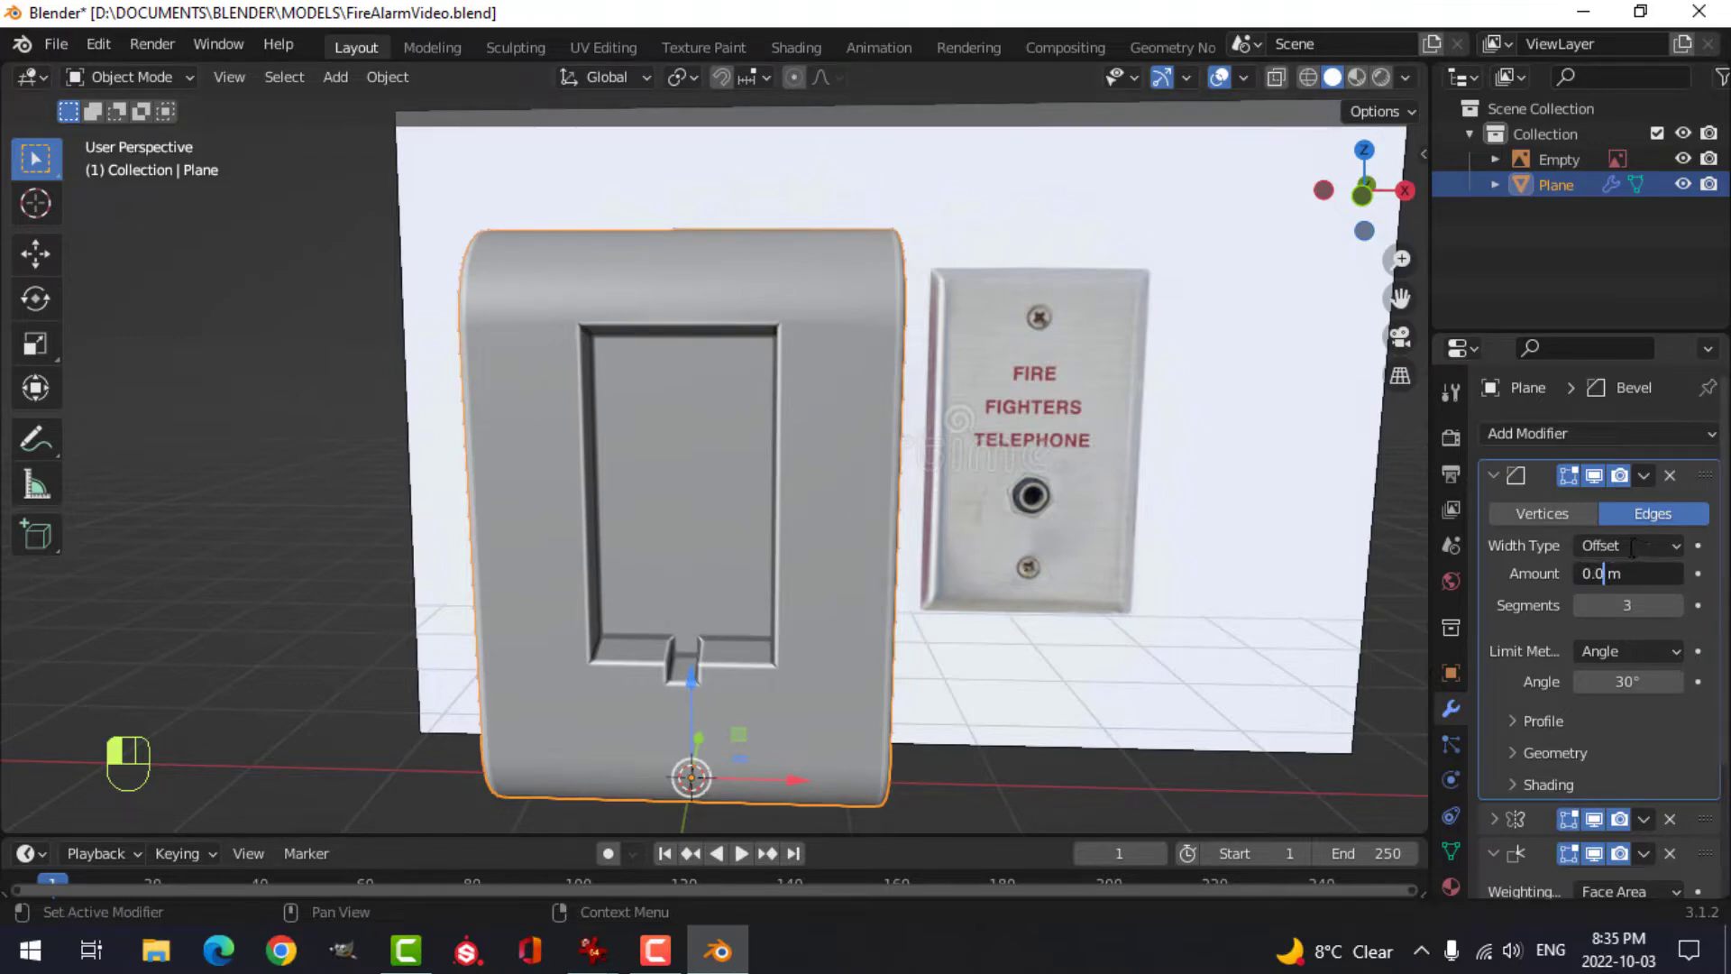
type("5")
key("Return")
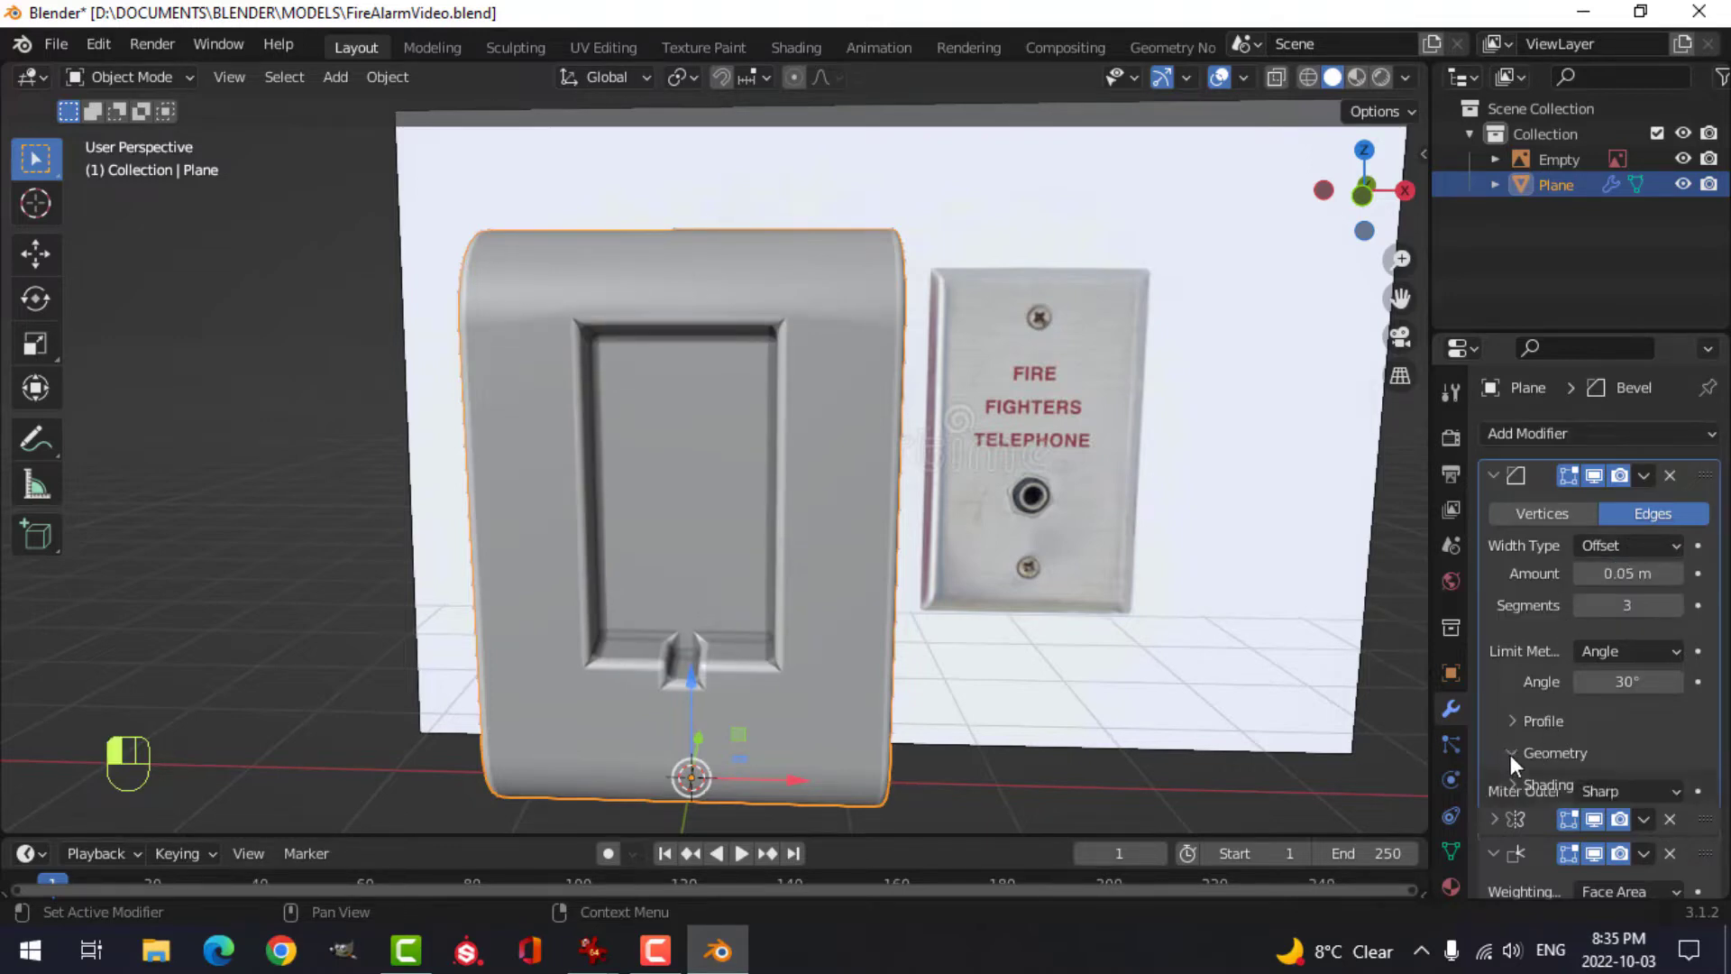
- Set the Bevel modifier's outer miter to Arc in its geometry settings
left_click(1511, 752)
scroll(1594, 740, "down", 4)
left_click(1607, 637)
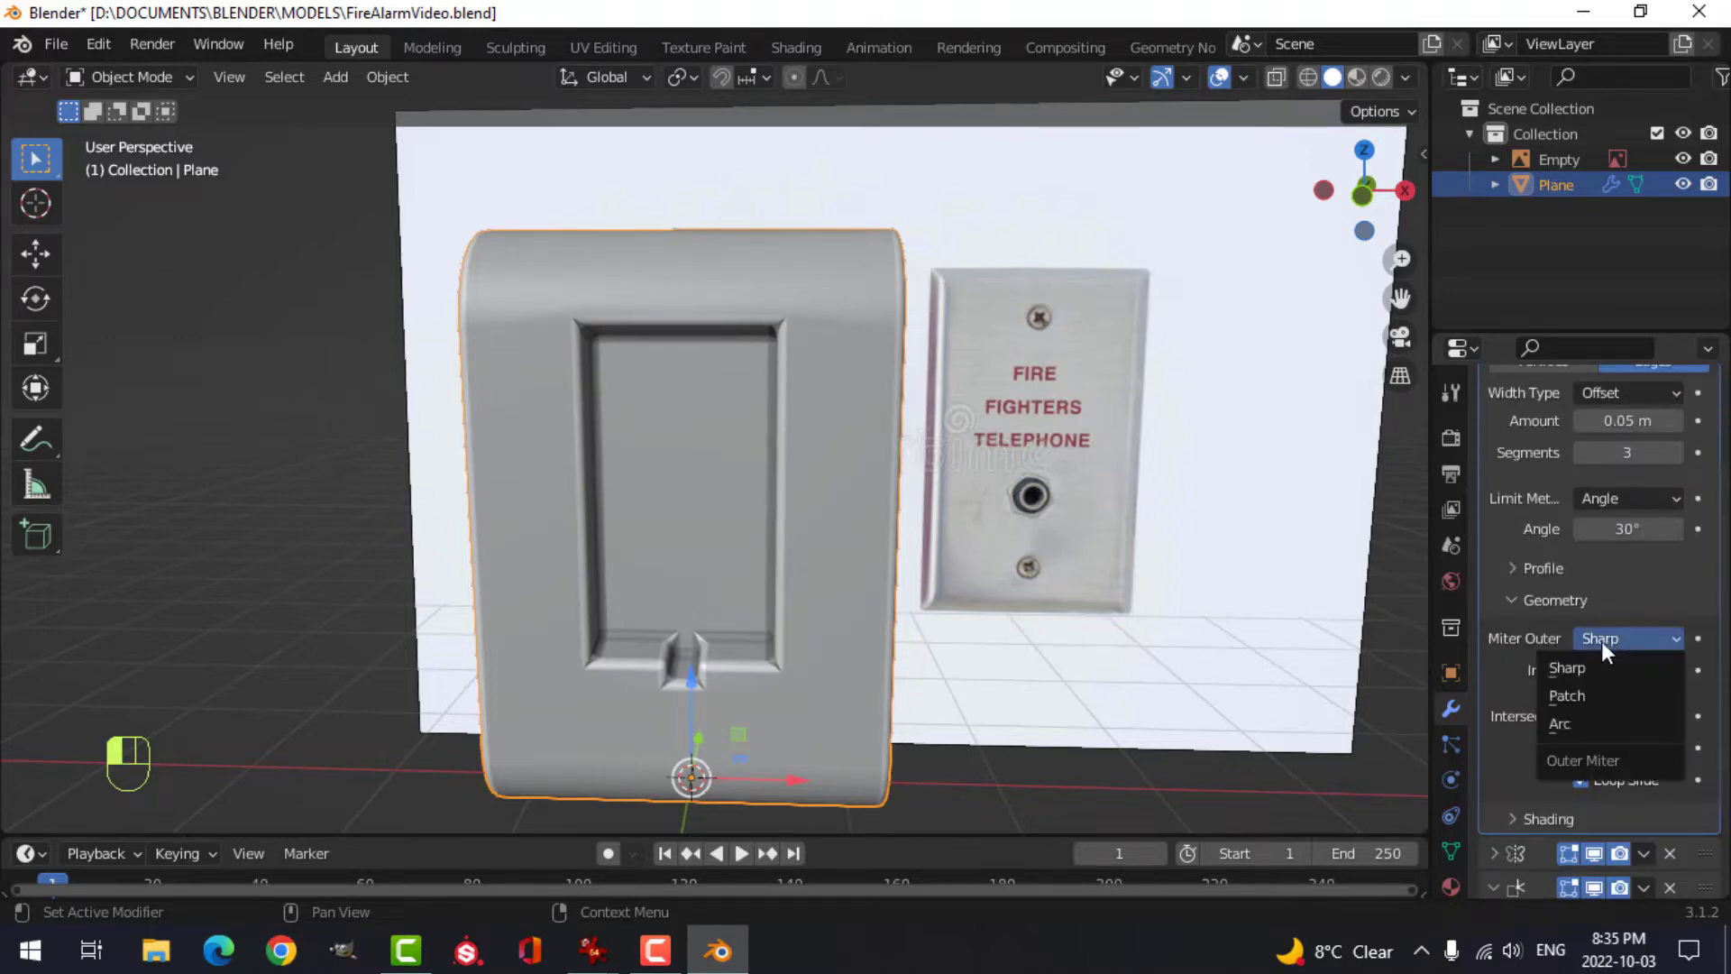
left_click(1581, 722)
scroll(721, 360, "up", 1)
scroll(602, 310, "down", 3)
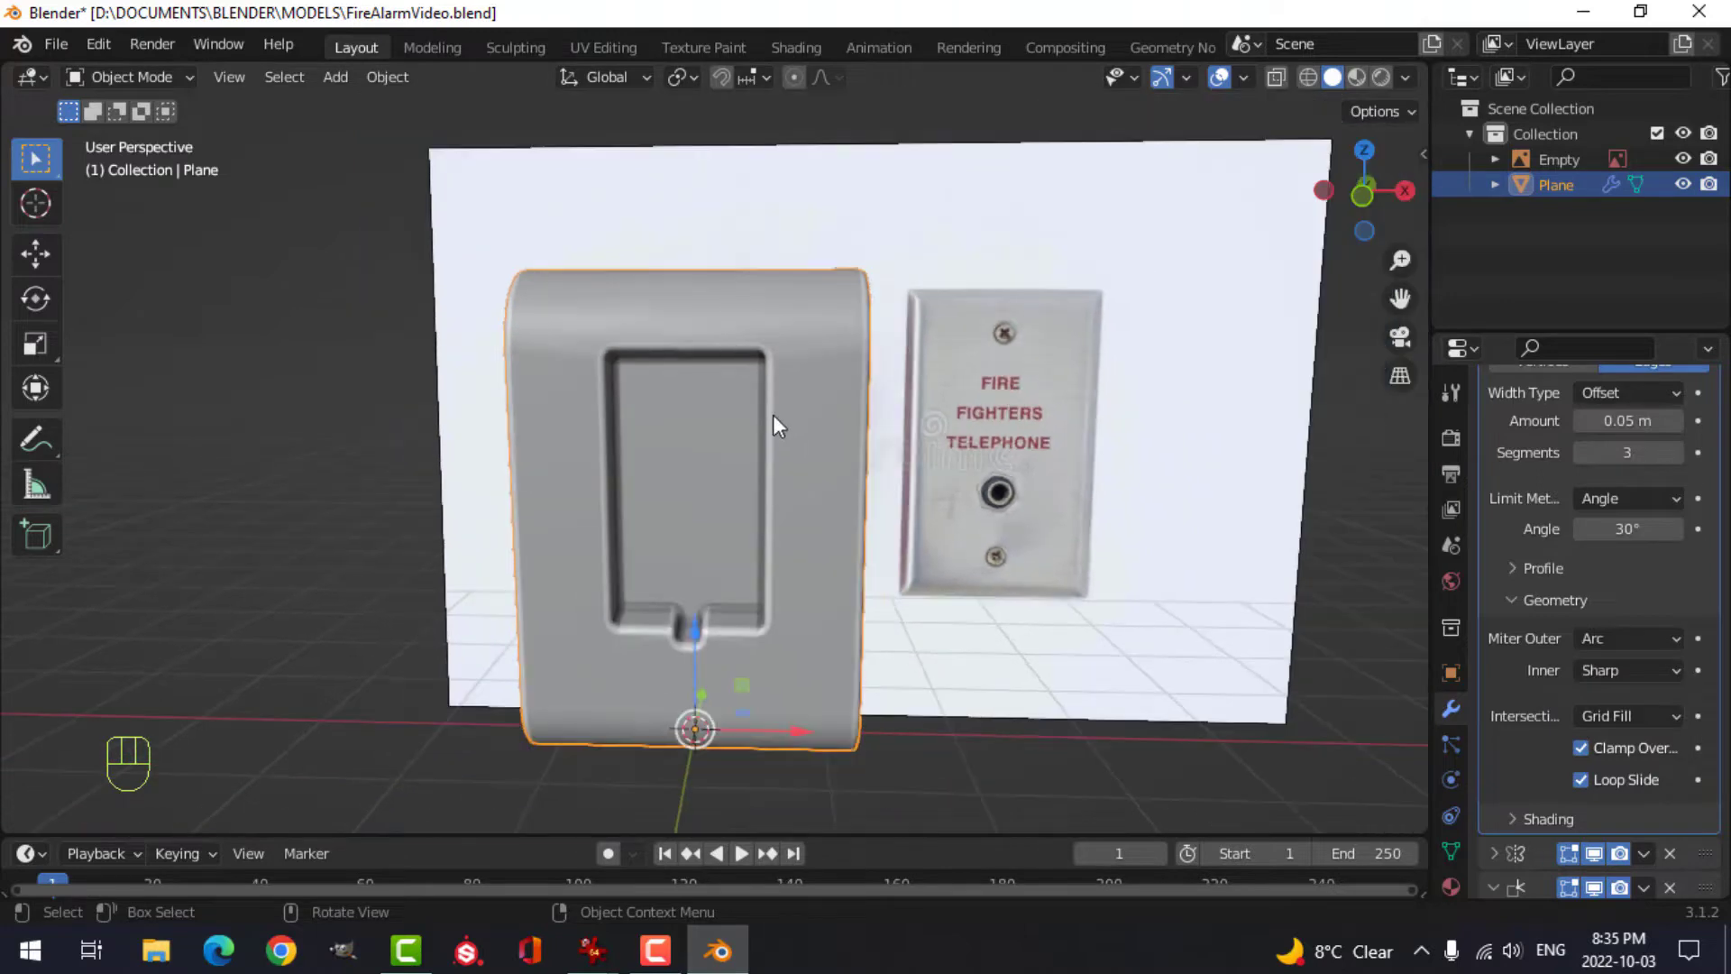
- Set the Bevel modifier's amount to 0.04 m
mouse_move(772, 414)
middle_mouse_down()
mouse_move(743, 400)
mouse_move(769, 410)
middle_mouse_up()
left_click(1630, 421)
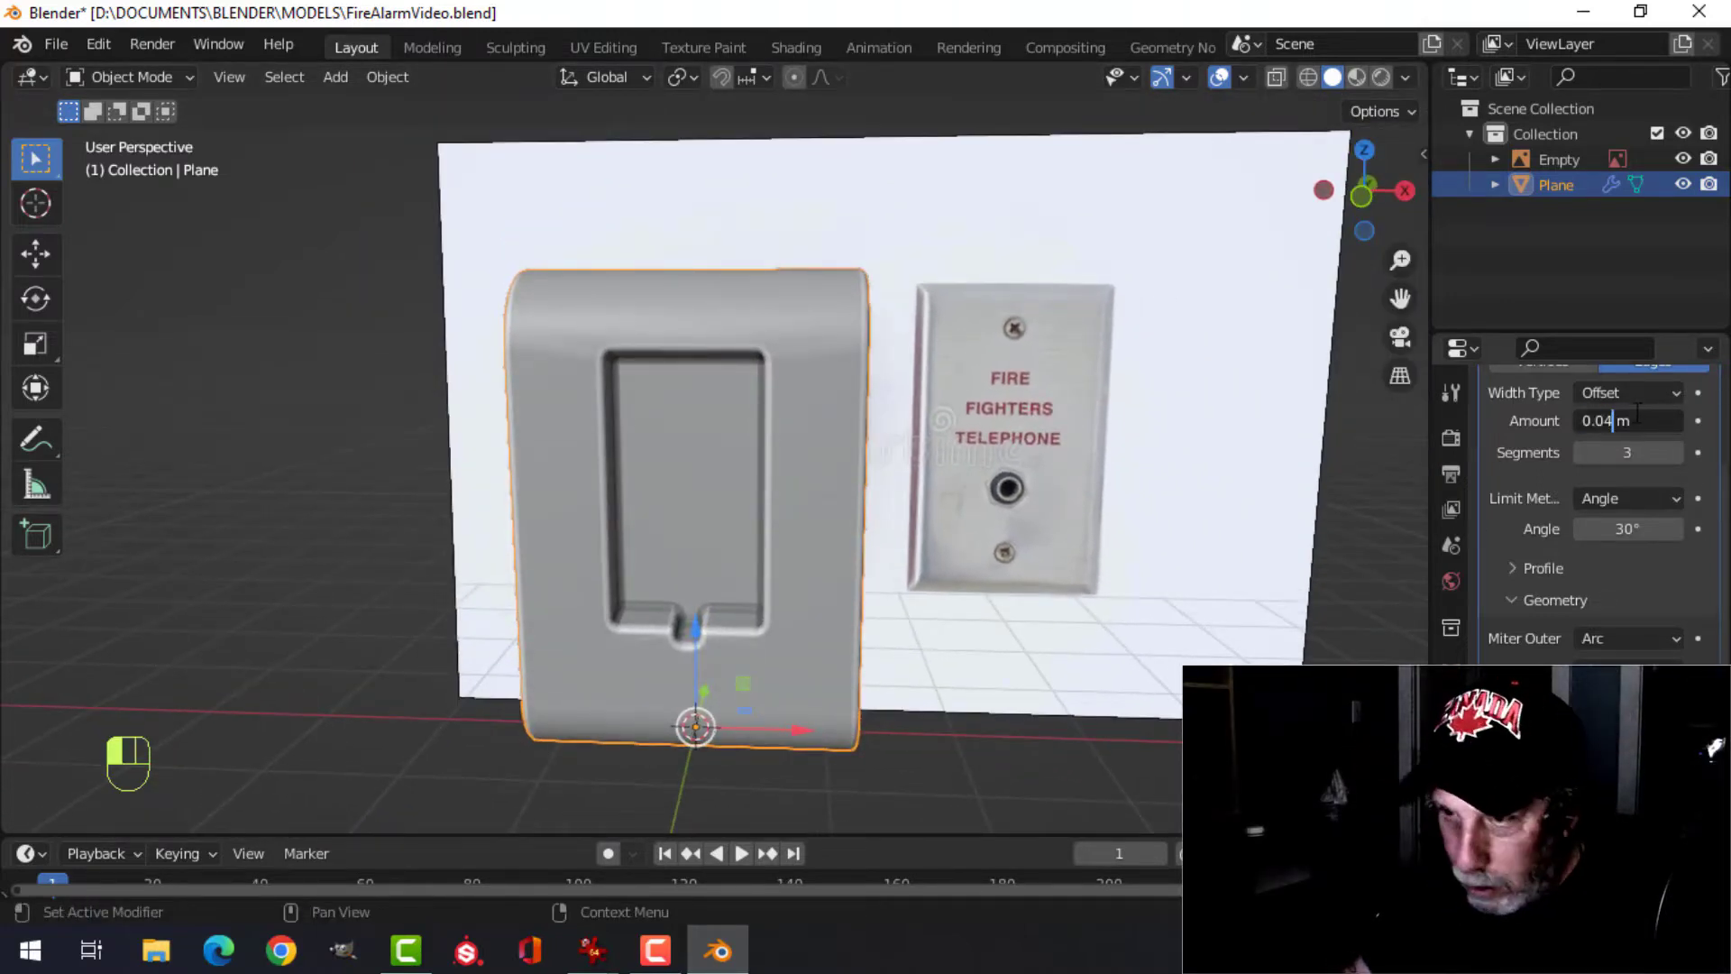
key("BackSpace")
type("4")
key("Return")
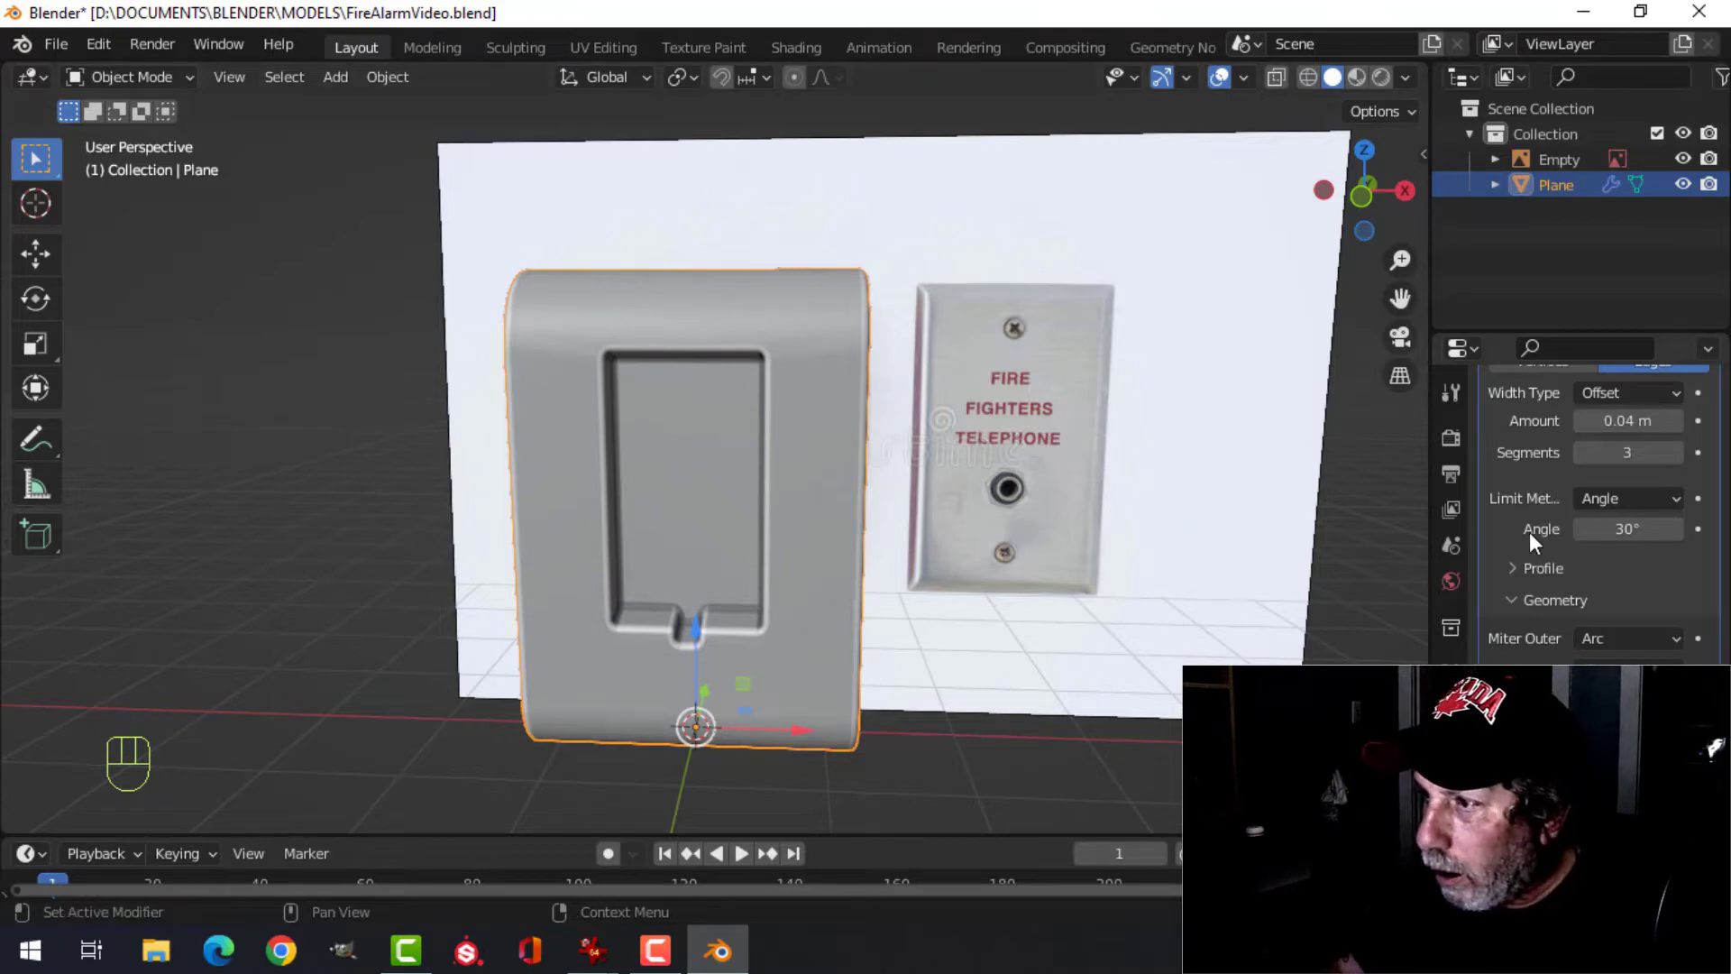
- Collapse the Bevel modifier's settings and apply the Mirror modifier to the body
scroll(1528, 532, "up", 4)
middle_click_drag(786, 505, 920, 495)
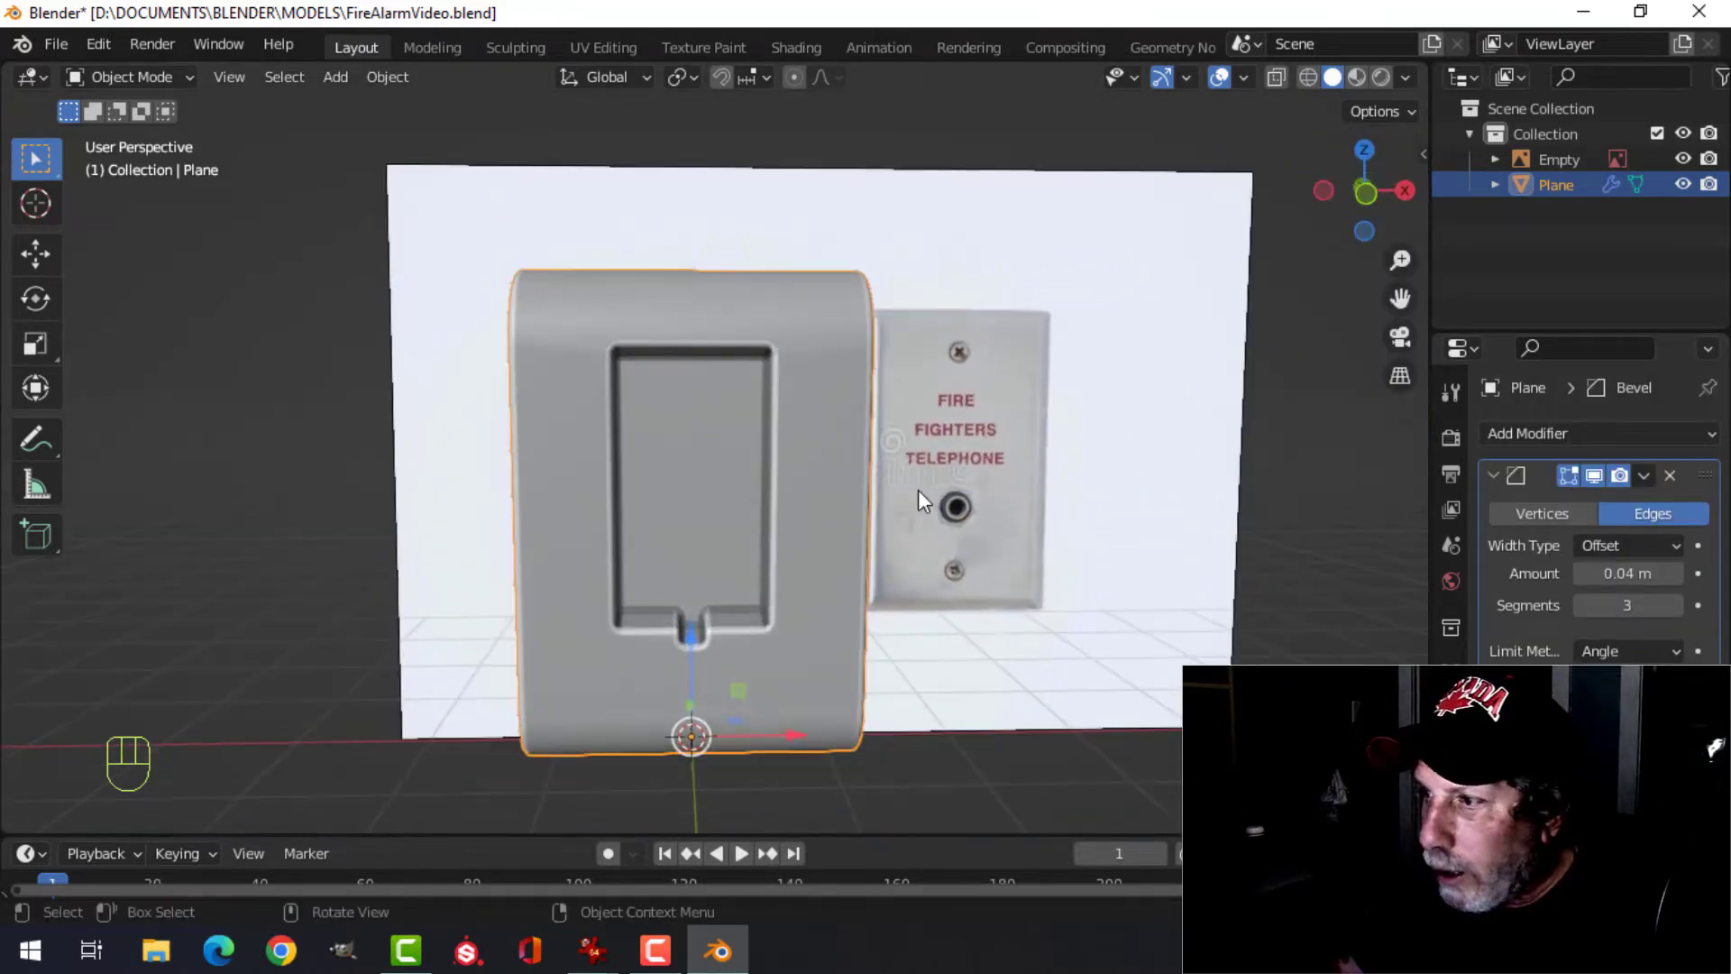
scroll(1517, 499, "down", 4)
left_click(1493, 376)
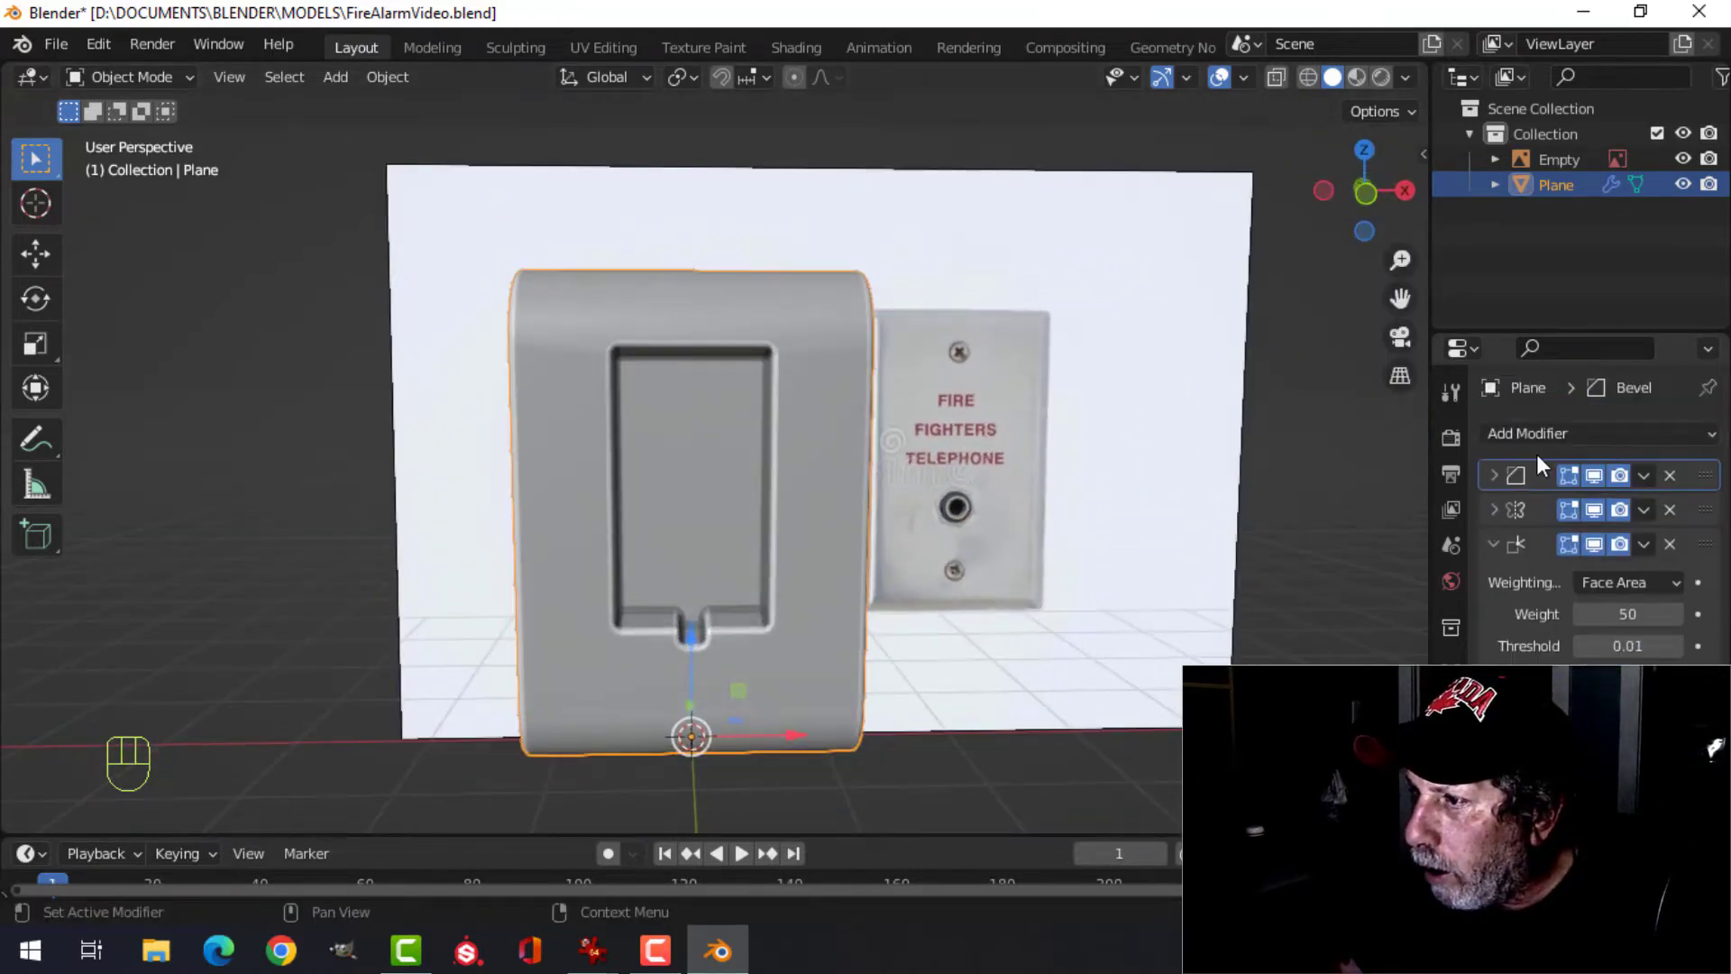
left_click(1641, 512)
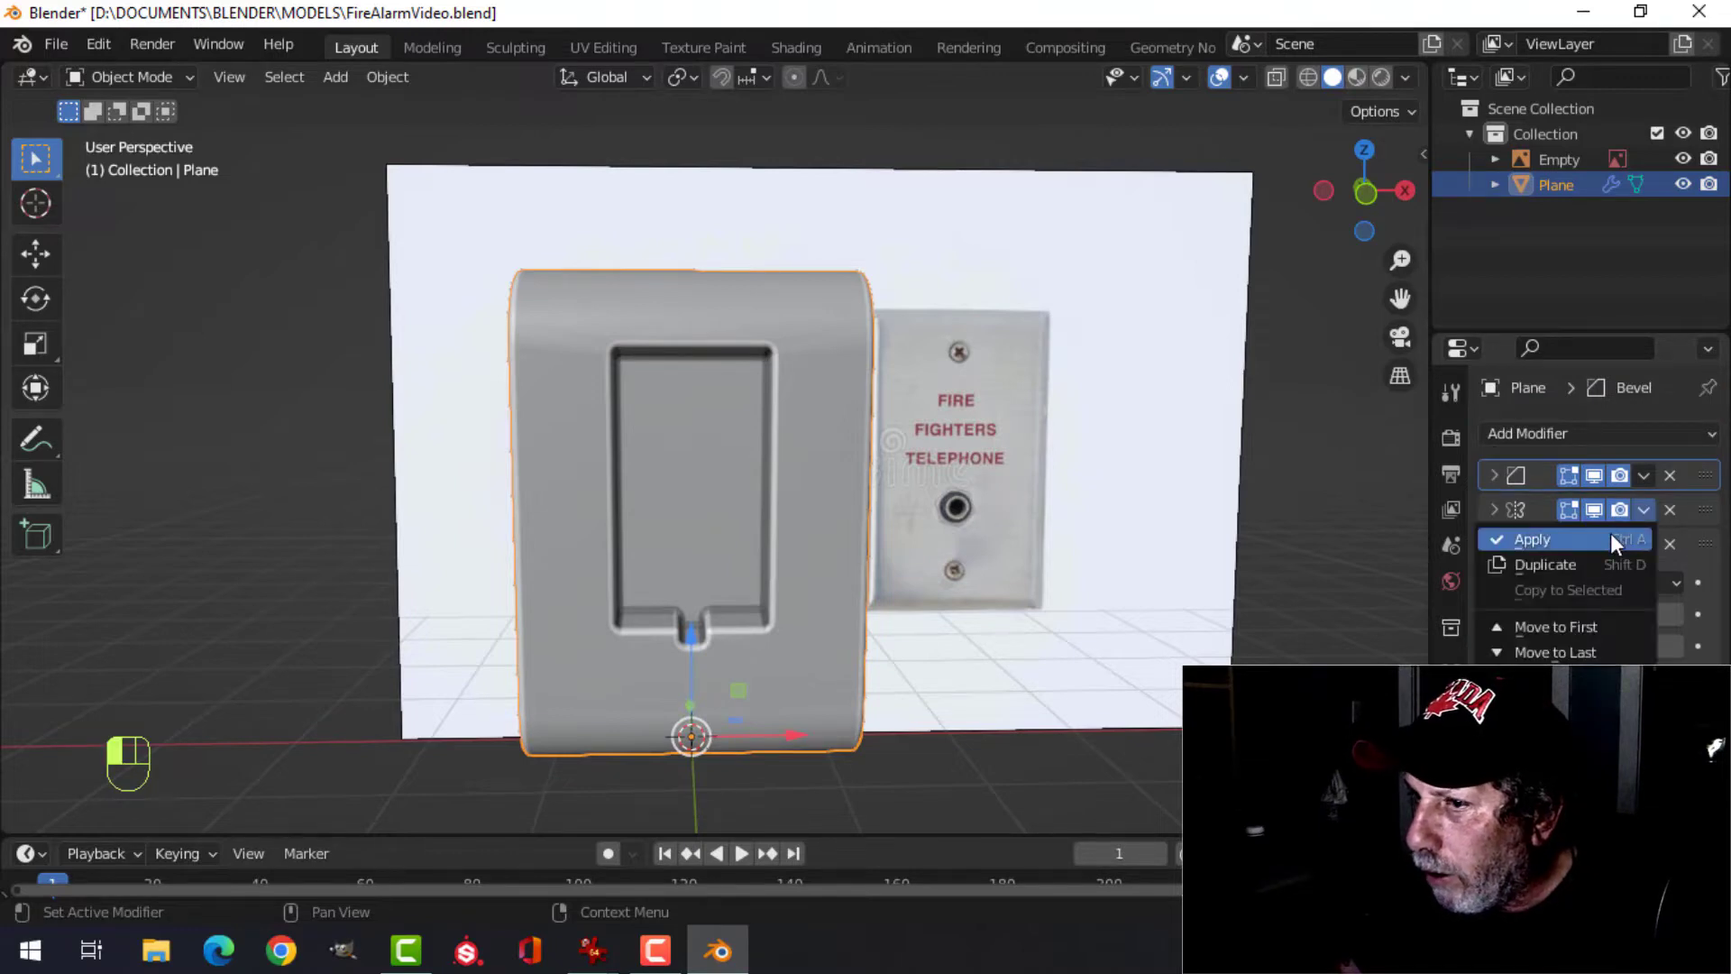
left_click(1610, 532)
- In Edit Mode, select the entire body mesh and merge its vertices by distance
key("Tab")
key("a")
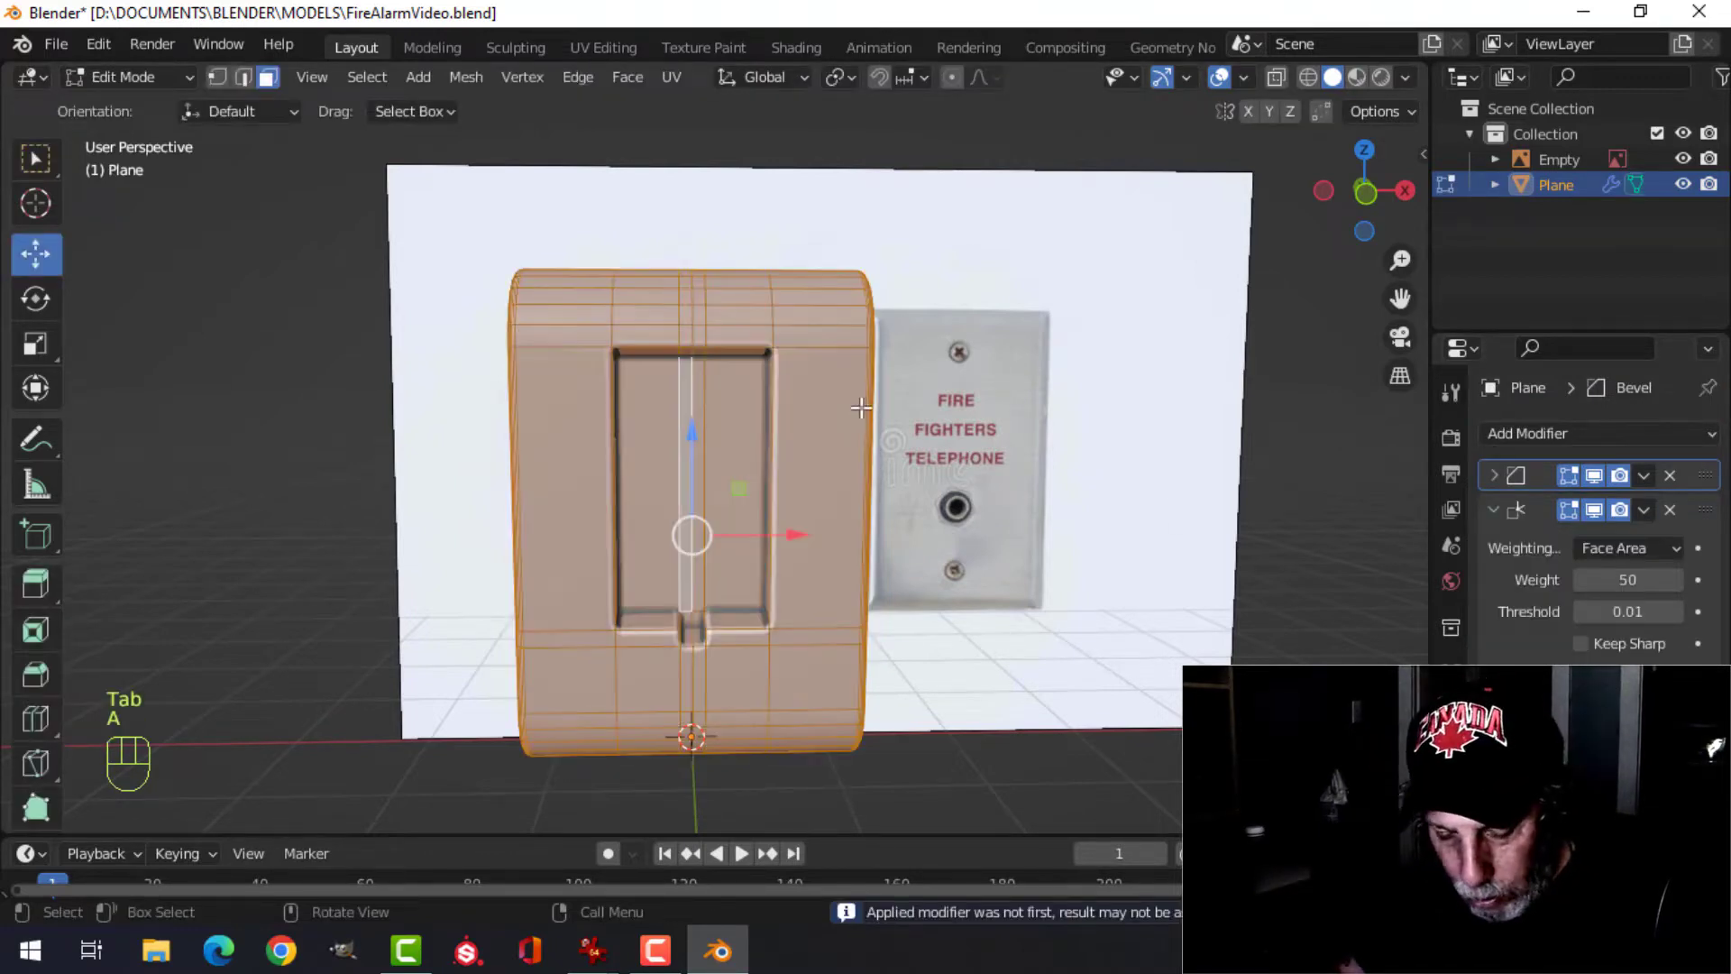
key("m")
left_click(826, 495)
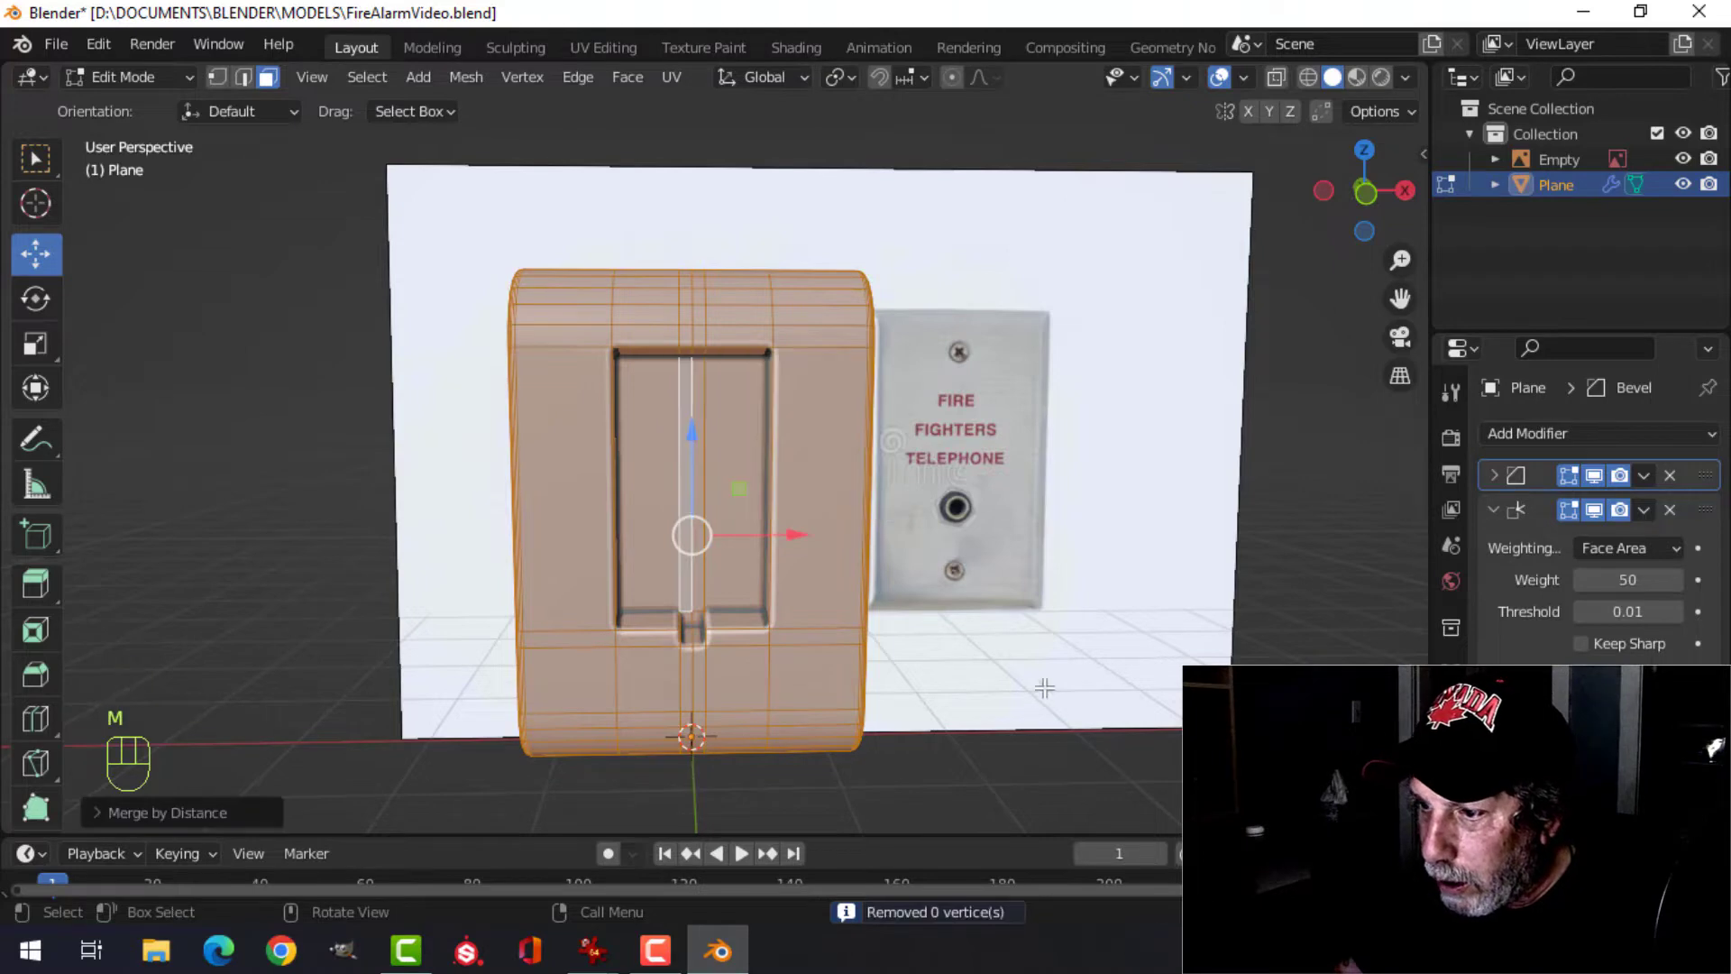
- Dissolve the vertical edge loop running down the body's centre, then return to Object Mode and deselect everything
key("alt+a")
mouse_move(793, 436)
middle_mouse_down()
mouse_move(742, 456)
mouse_move(730, 391)
mouse_move(780, 429)
middle_mouse_up()
scroll(731, 390, "up", 2)
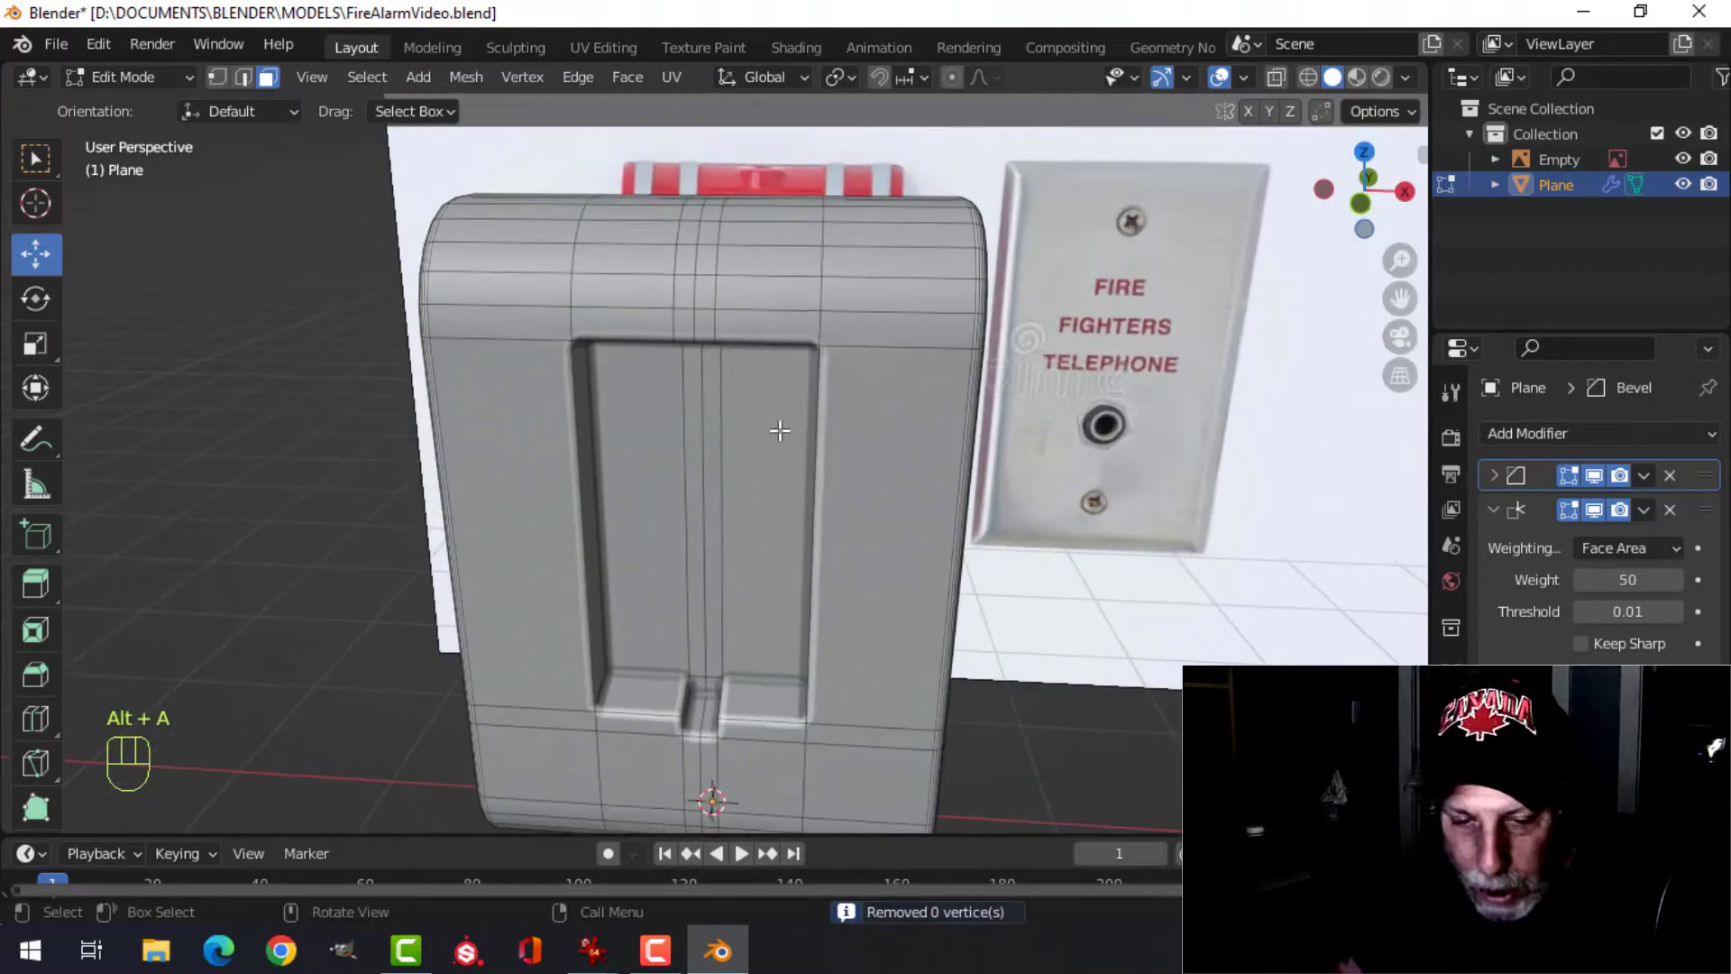
key("2")
left_click(699, 296, "alt+shift")
key("x")
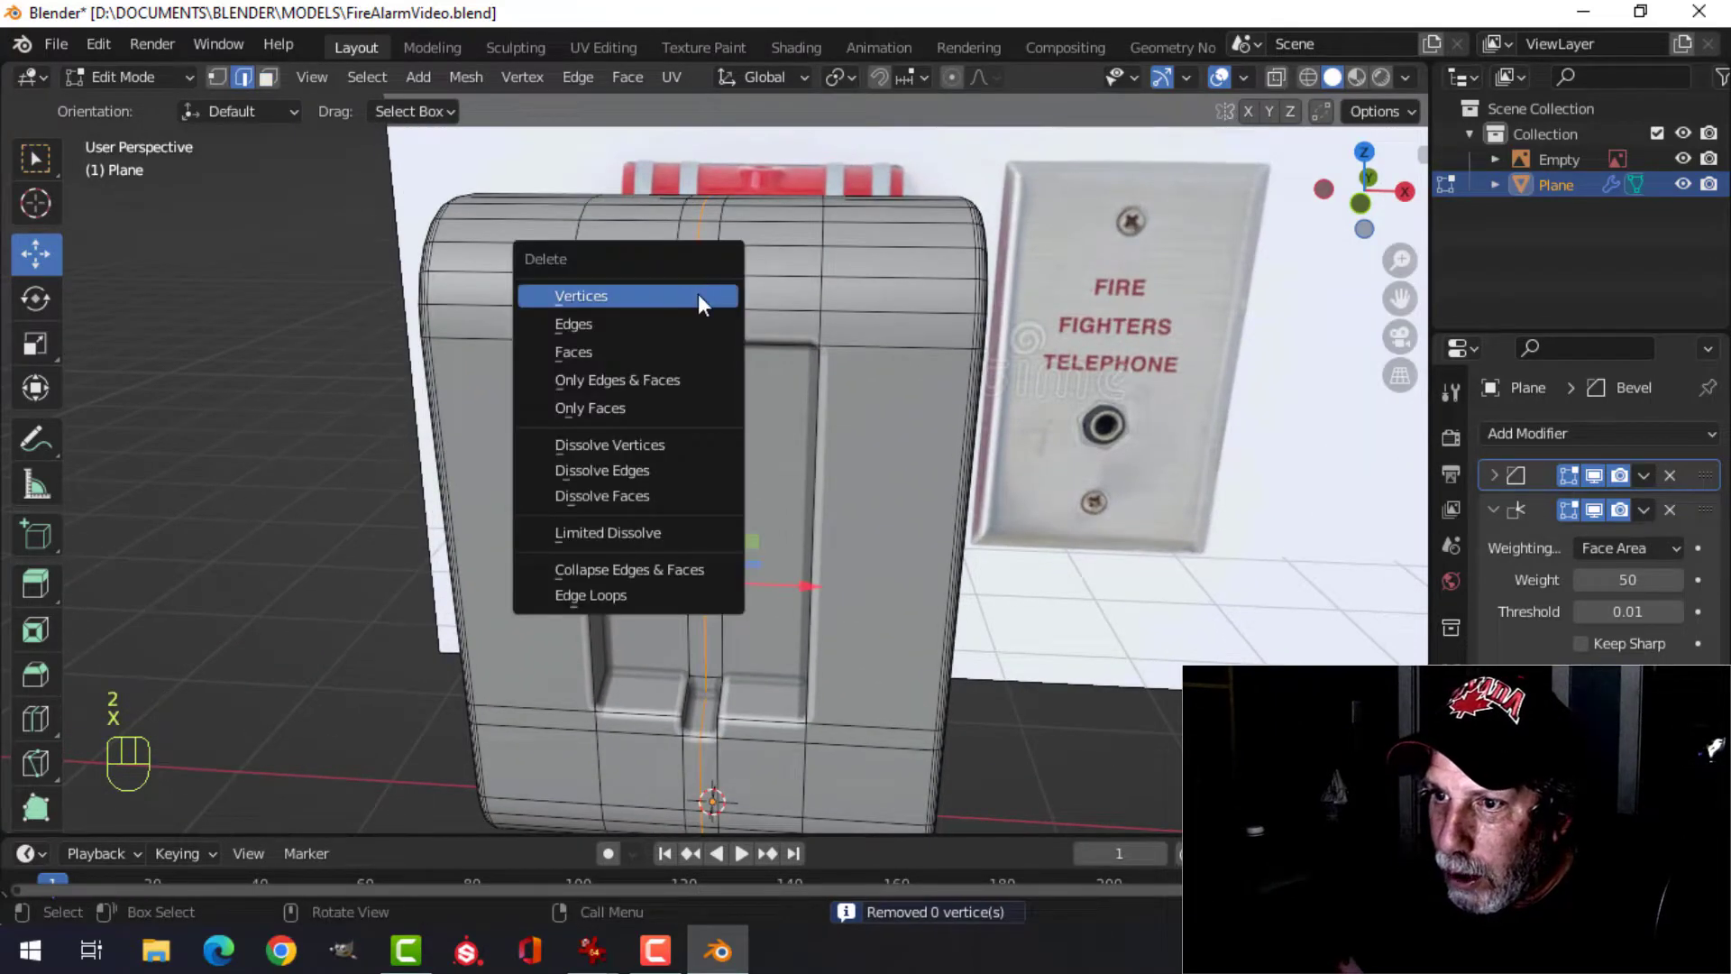
left_click(633, 469)
scroll(695, 460, "down", 5)
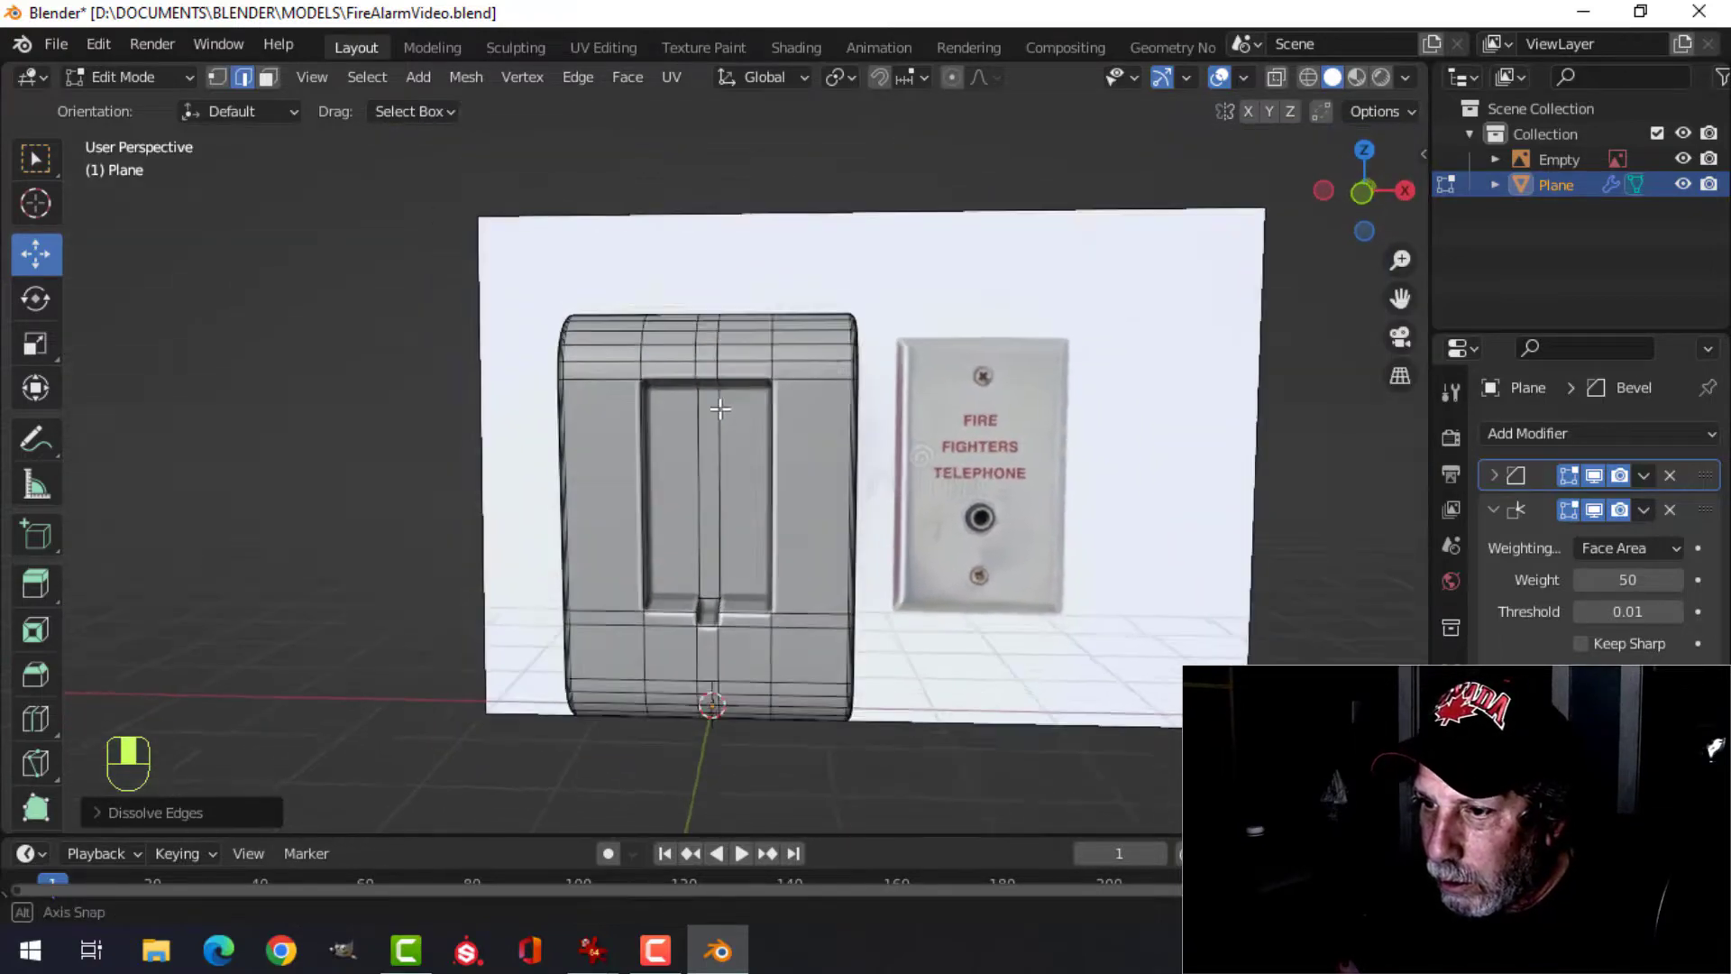
key("Tab")
middle_click_drag(719, 409, 745, 469)
key("alt+a")
scroll(873, 429, "down", 6)
- In front wireframe view, add a vertical loop cut to the body along the reference's outermost white stripe on the left side
left_click(637, 332)
key("Tab")
scroll(668, 375, "up", 2)
key("alt+a")
middle_click_drag(668, 375, 703, 370, "shift")
key("KP_1")
key("z")
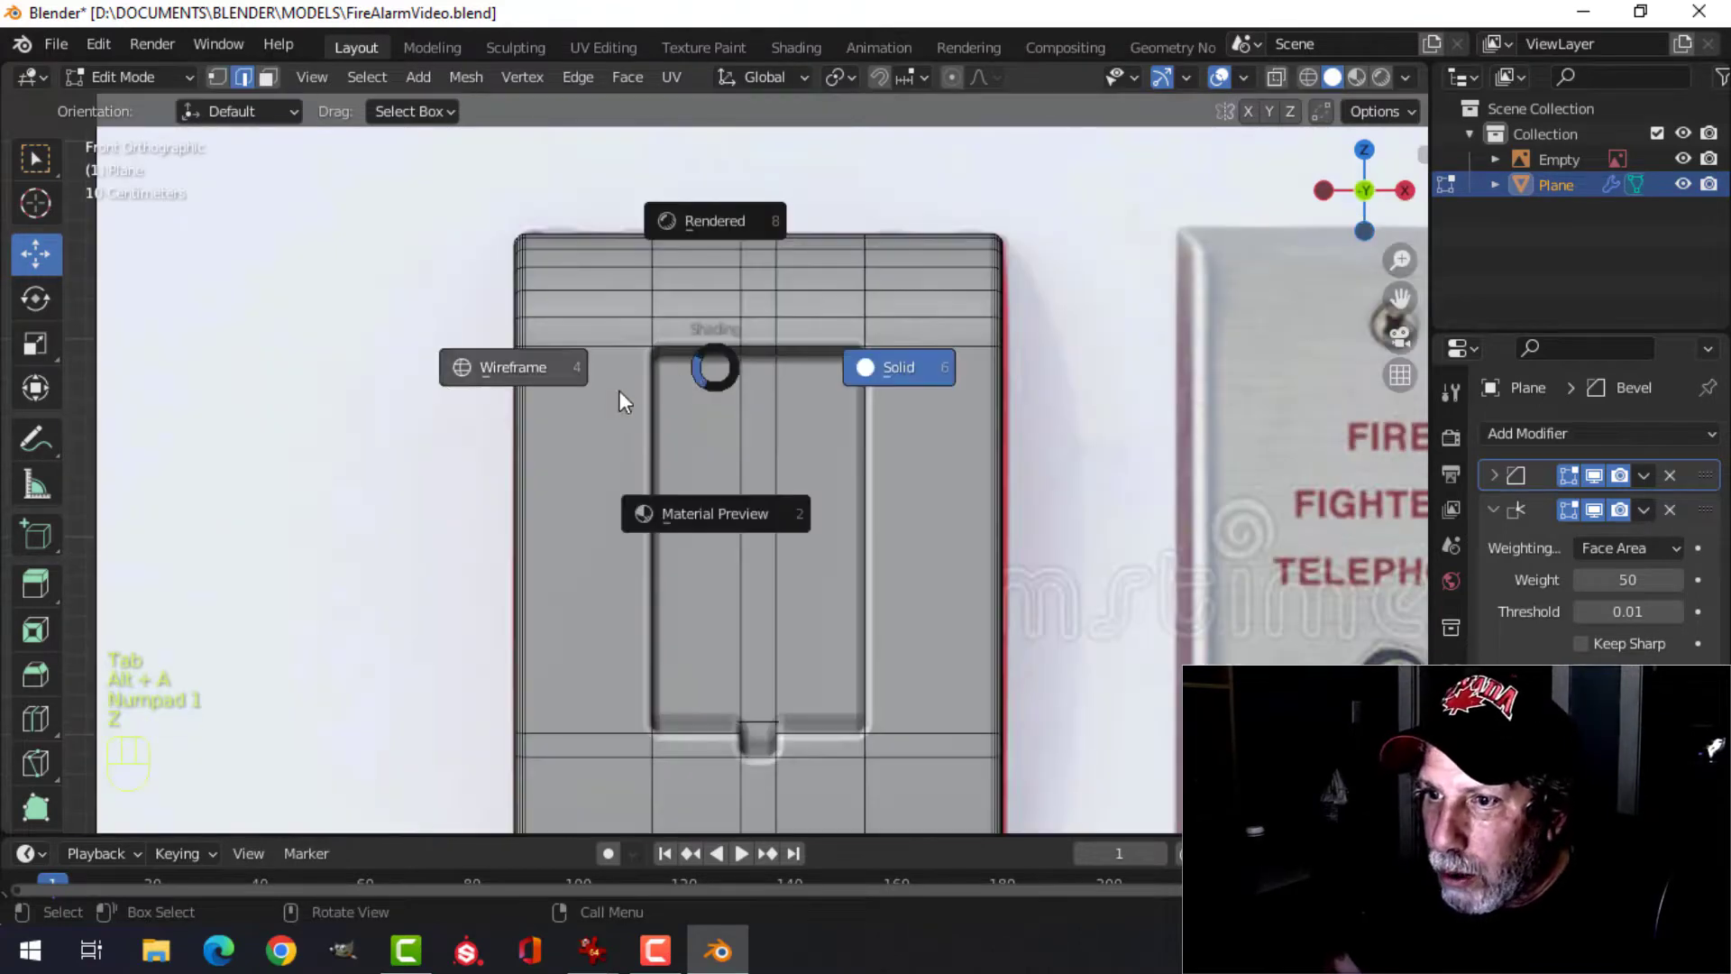
left_click(486, 367)
scroll(531, 386, "up", 1)
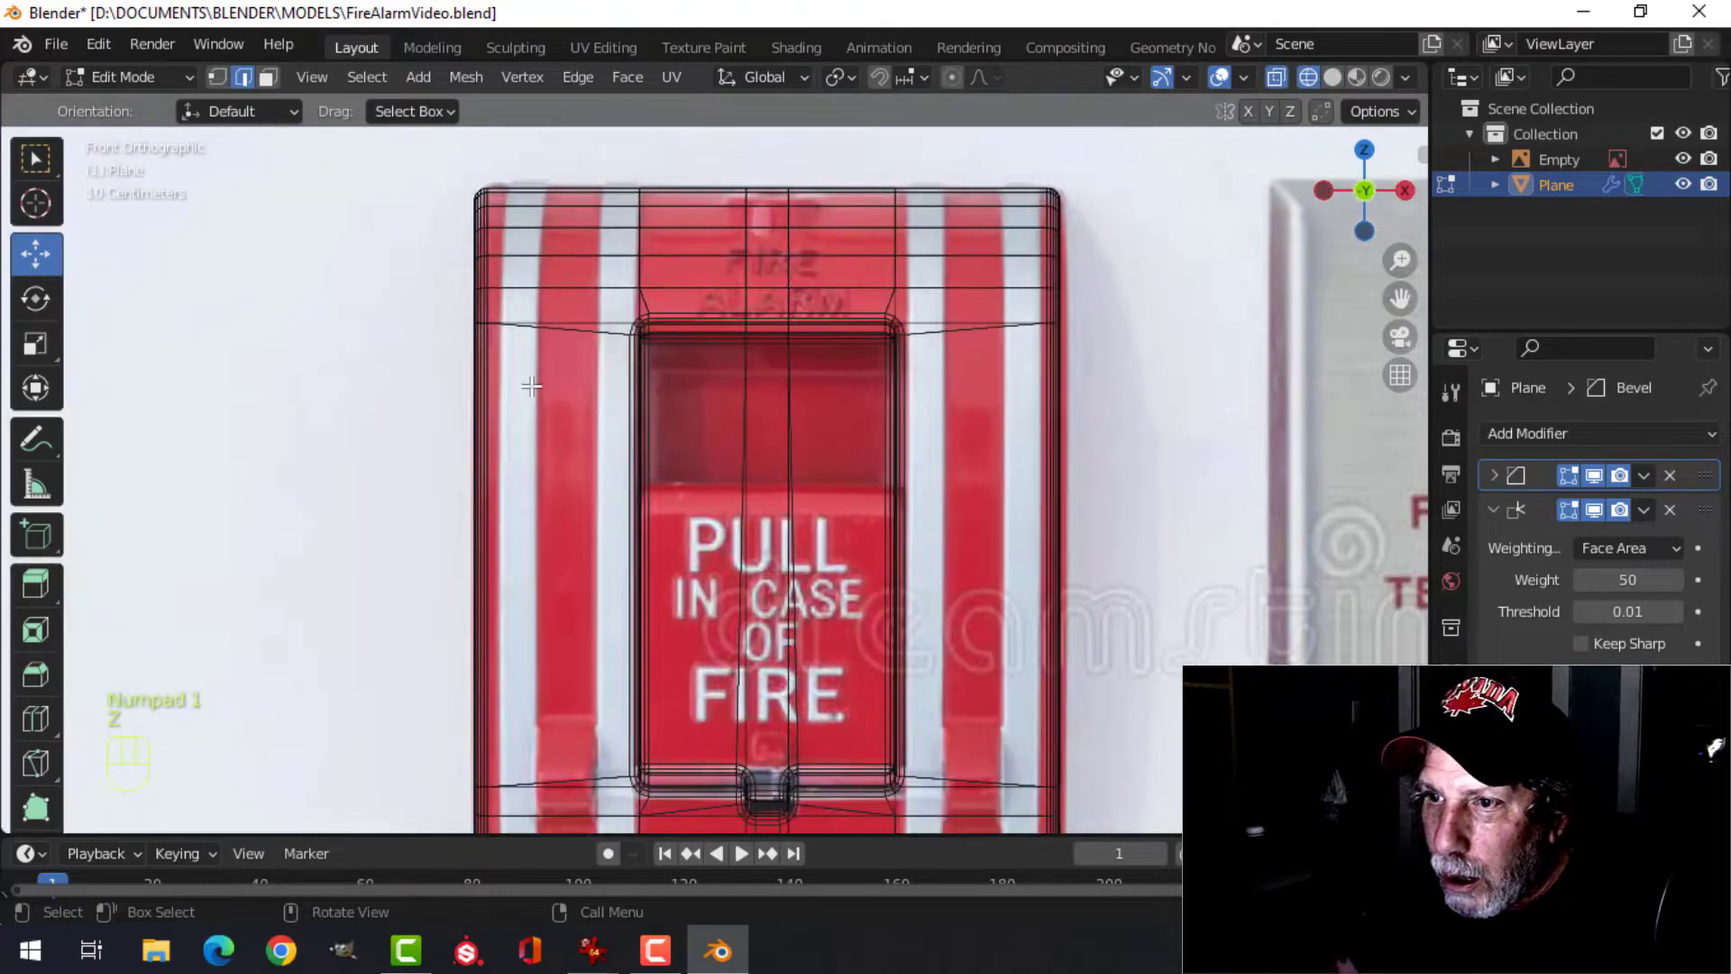
key("ctrl+r")
left_click(527, 329)
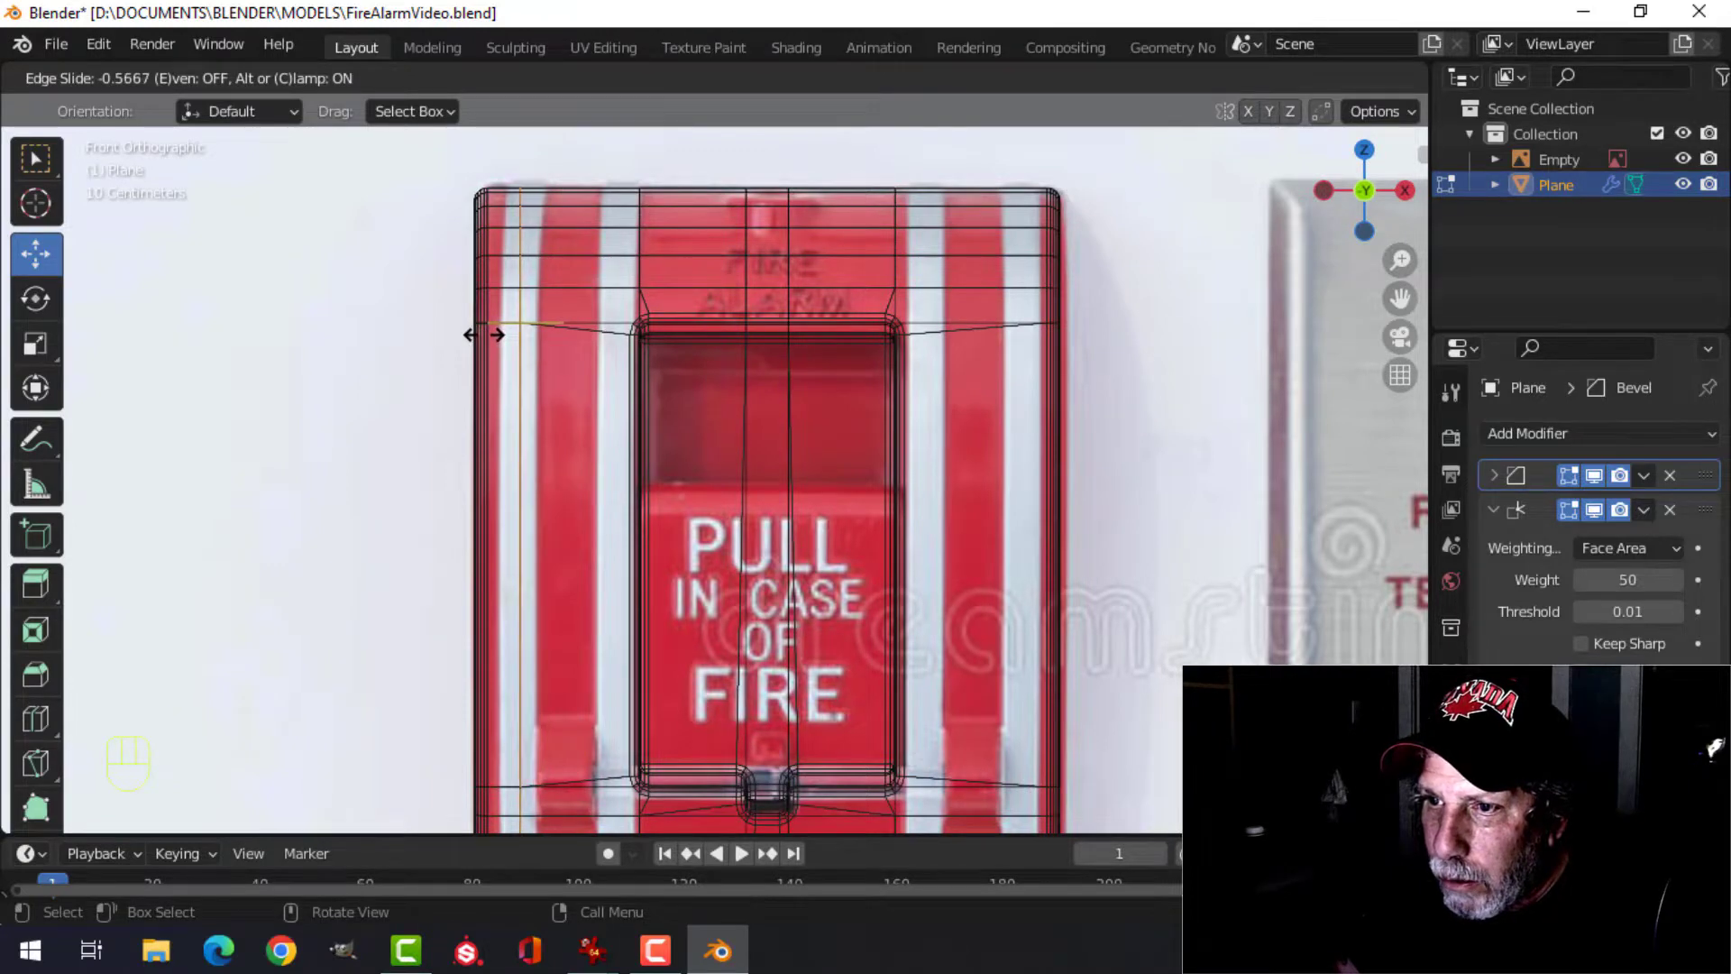
left_click(484, 335)
- Bevel the new edge loop with one segment, about 0.057 m wide, to match the white stripe's width
scroll(583, 385, "up", 2)
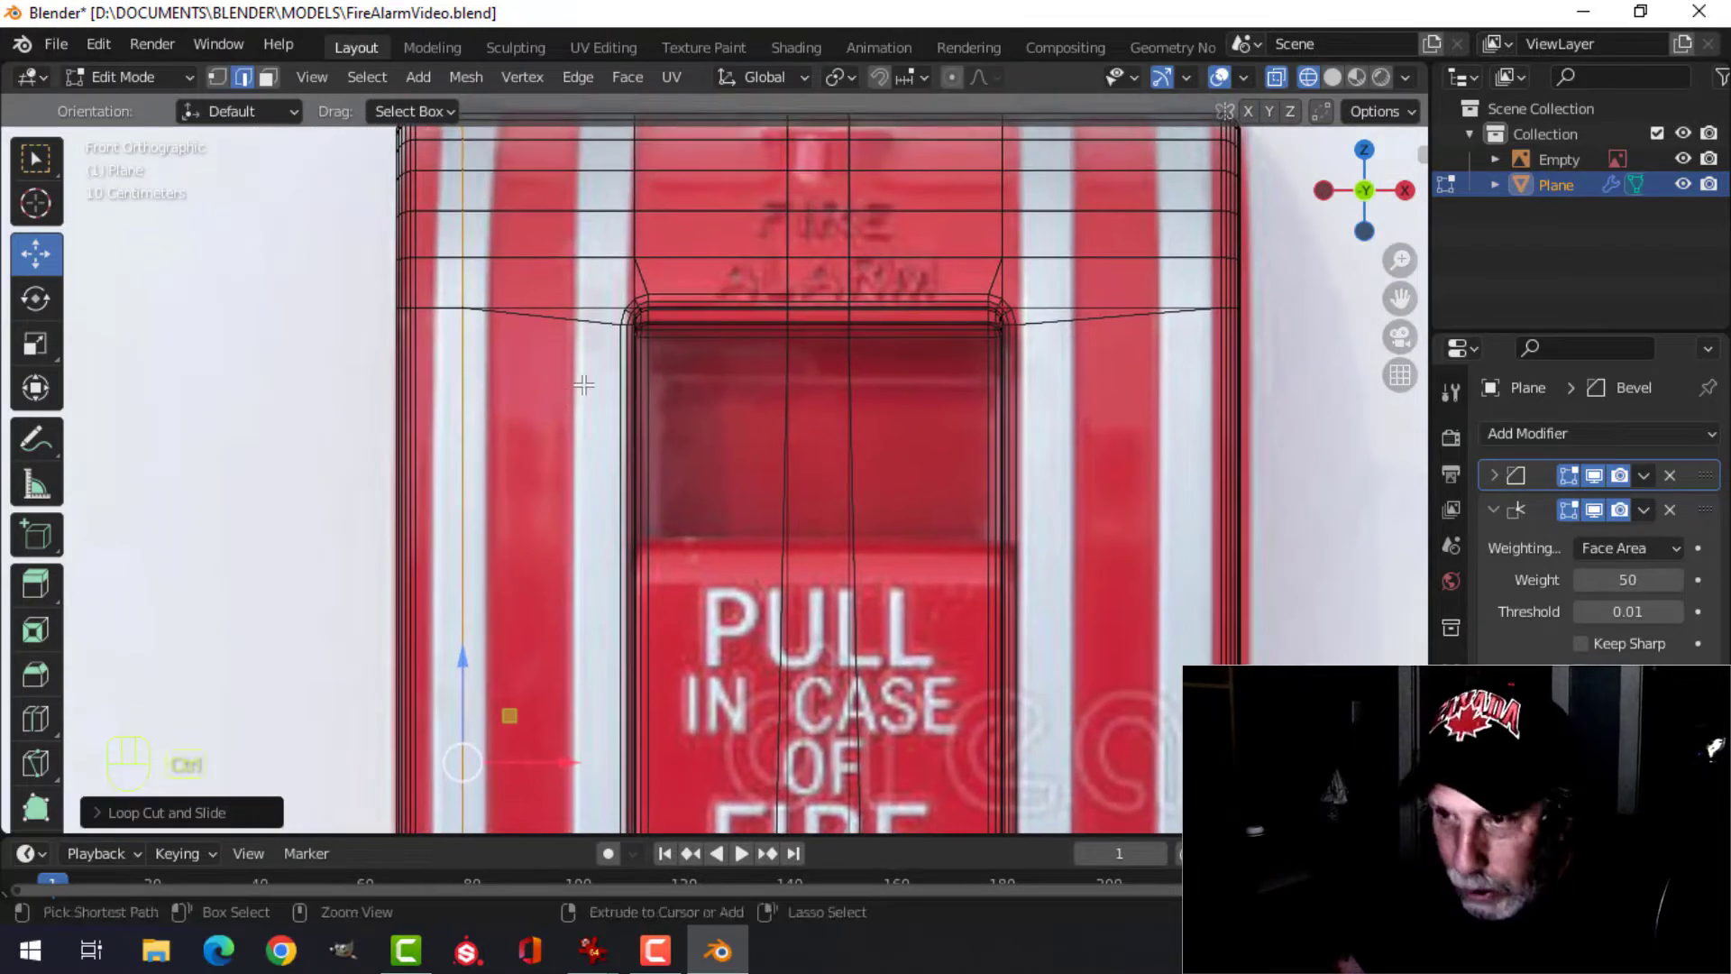
key("ctrl+b")
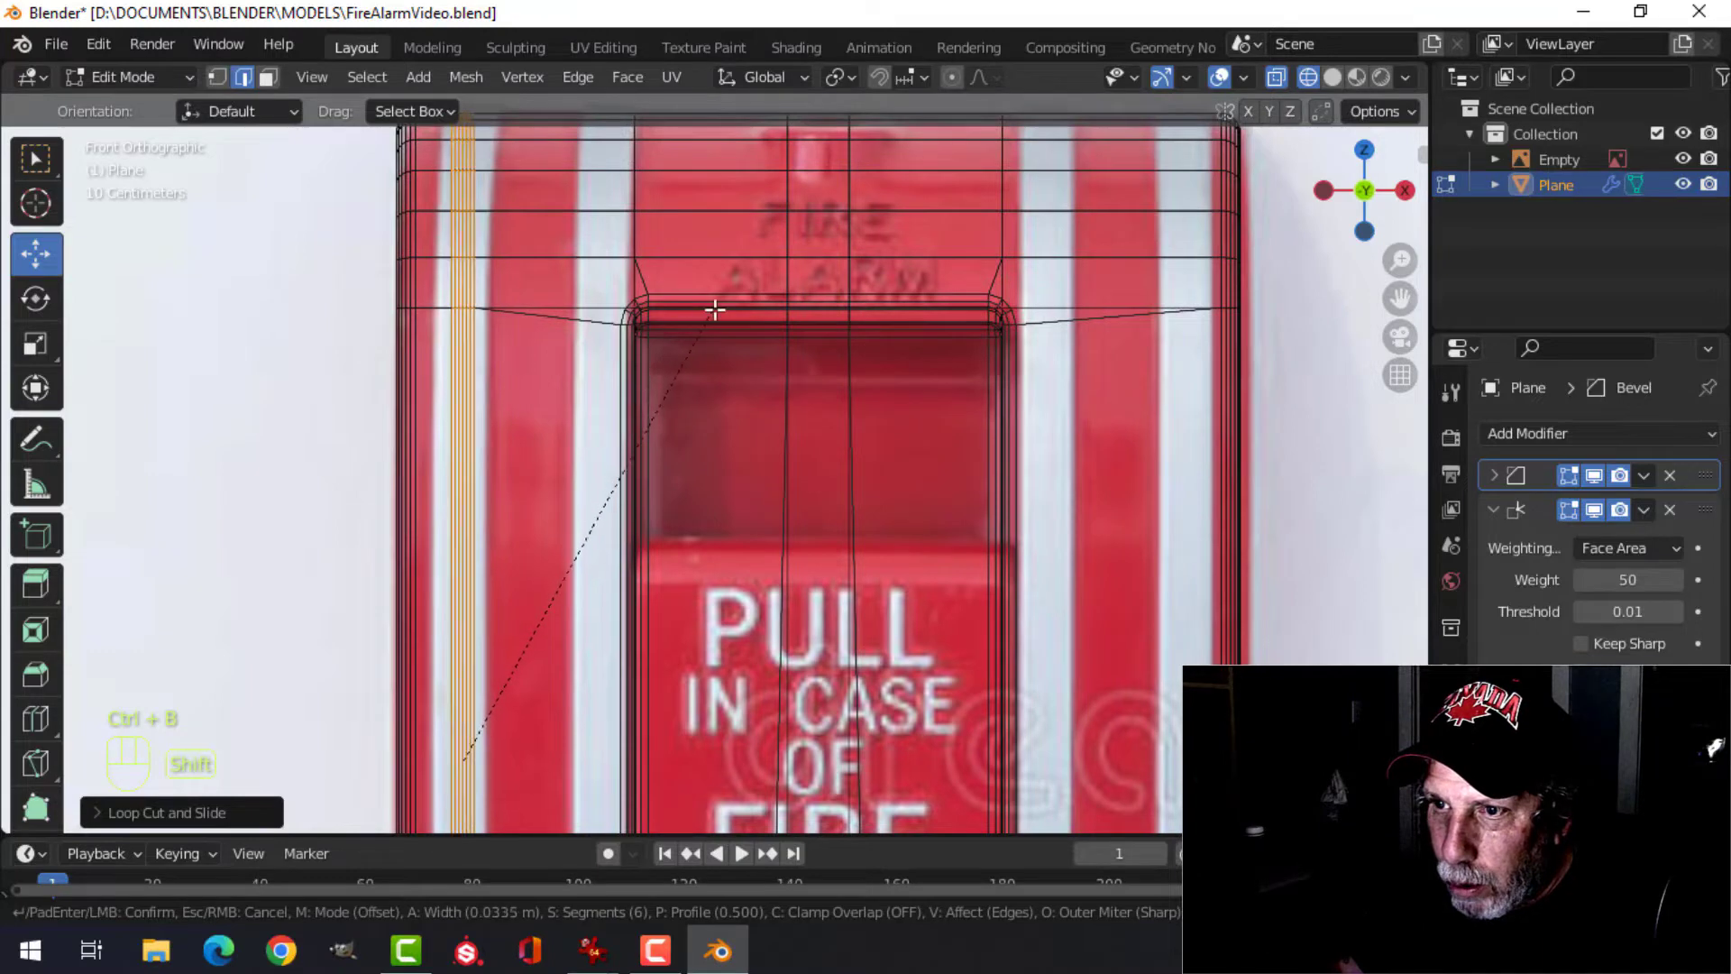
scroll(717, 308, "down", 5)
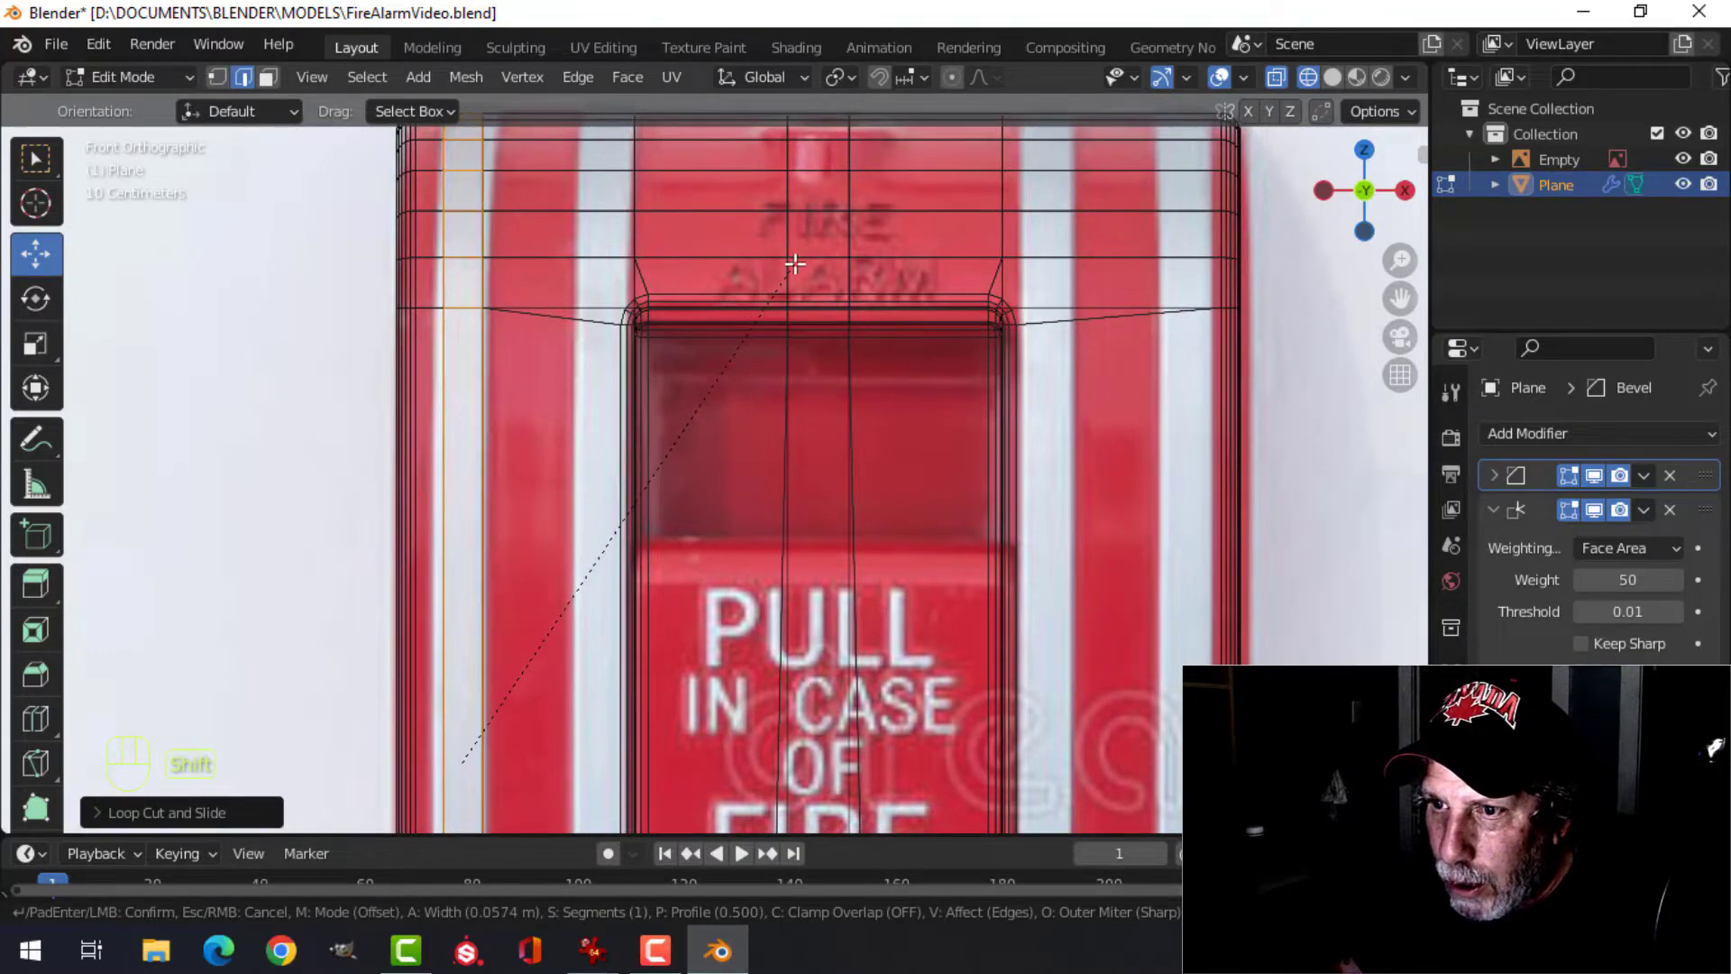
left_click(793, 263)
- In solid shading, duplicate the stripe faces in place, separate them into their own object and return to Object Mode
middle_click_drag(630, 393, 738, 448)
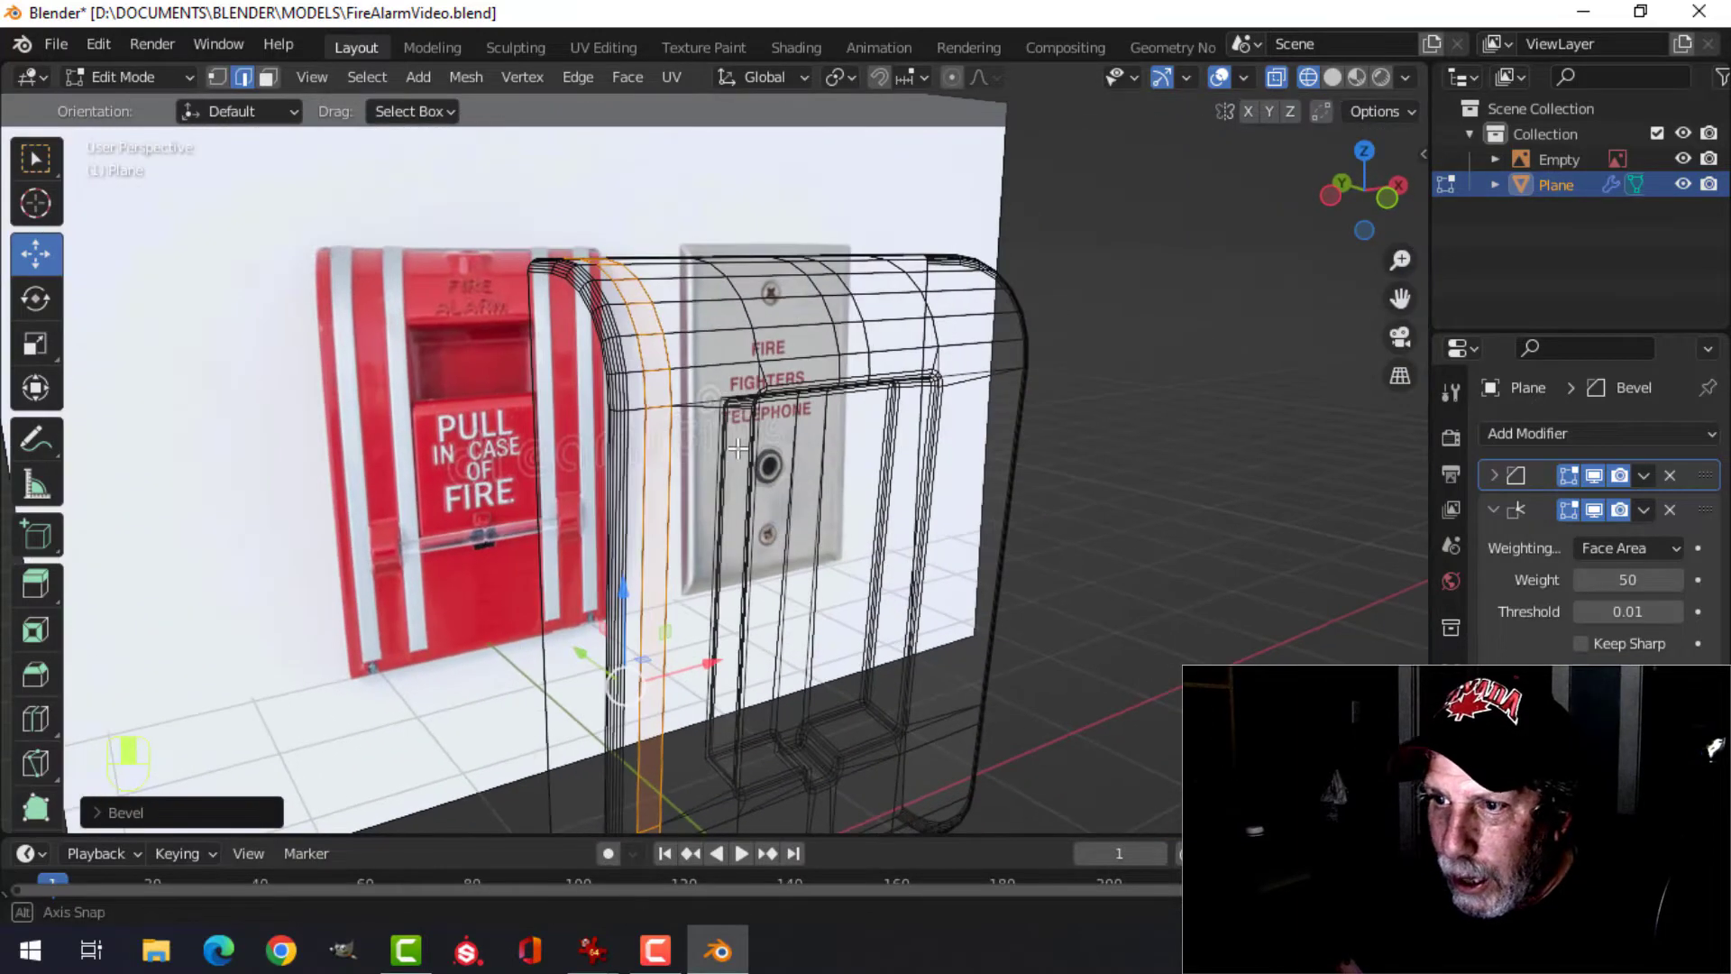
key("z")
left_click(766, 449)
scroll(766, 449, "up", 4)
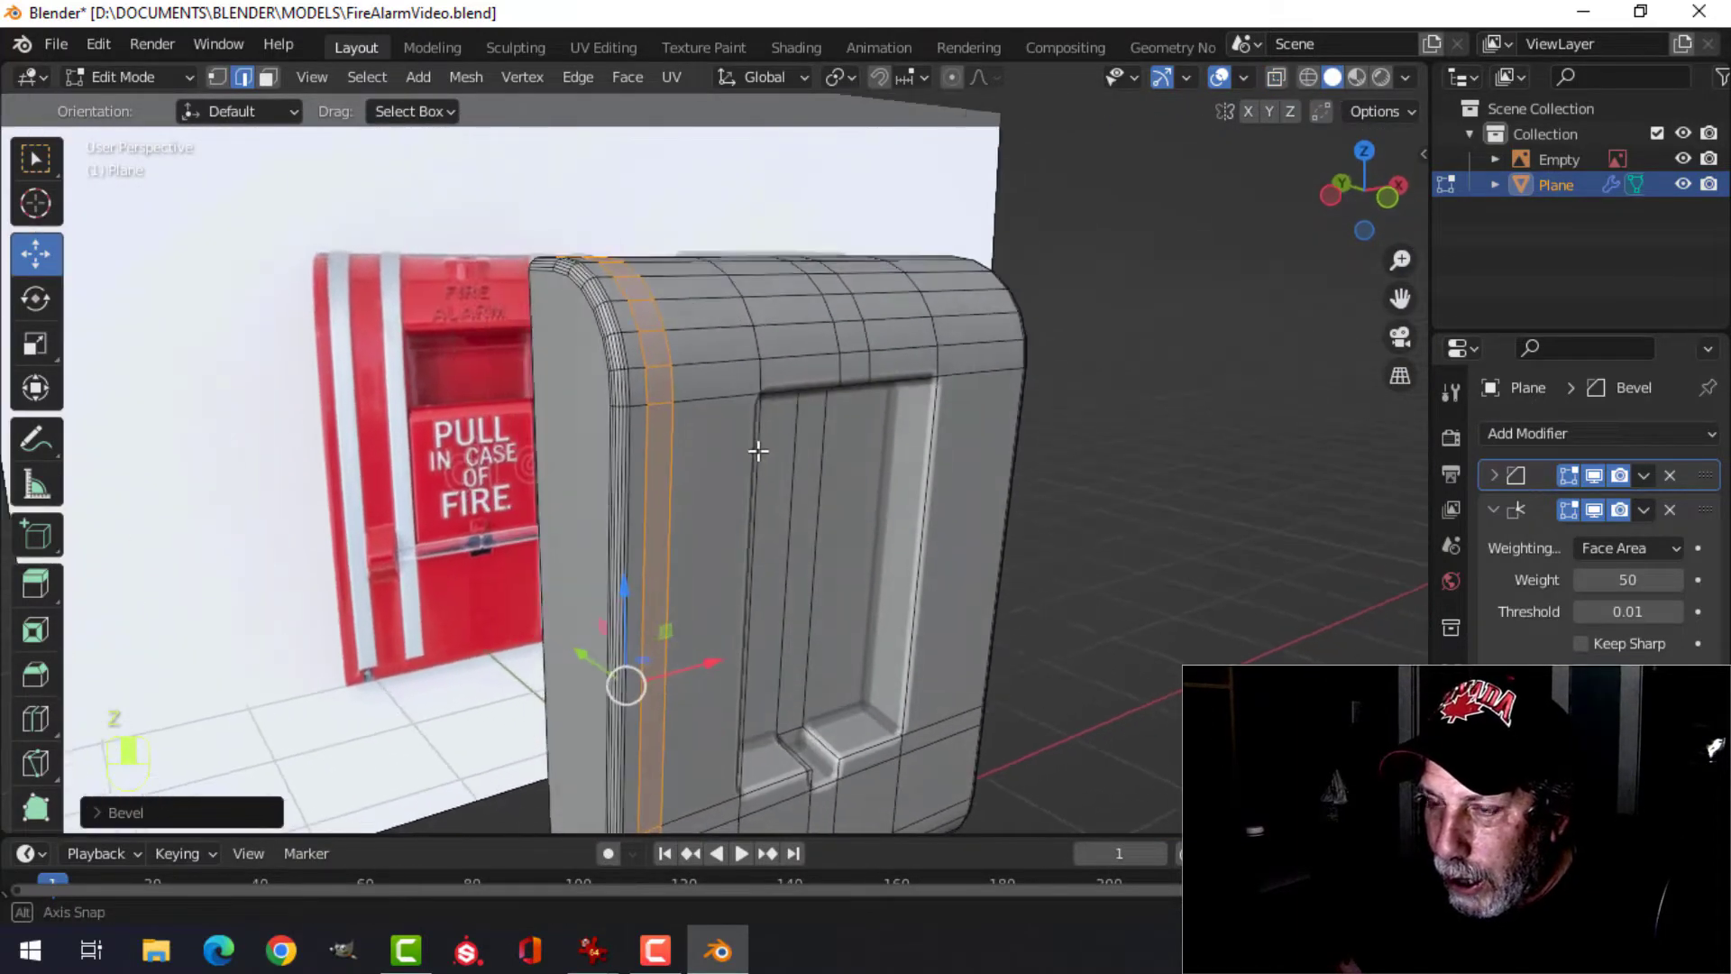
middle_click_drag(767, 448, 769, 482)
key("shift+d")
left_click(769, 481)
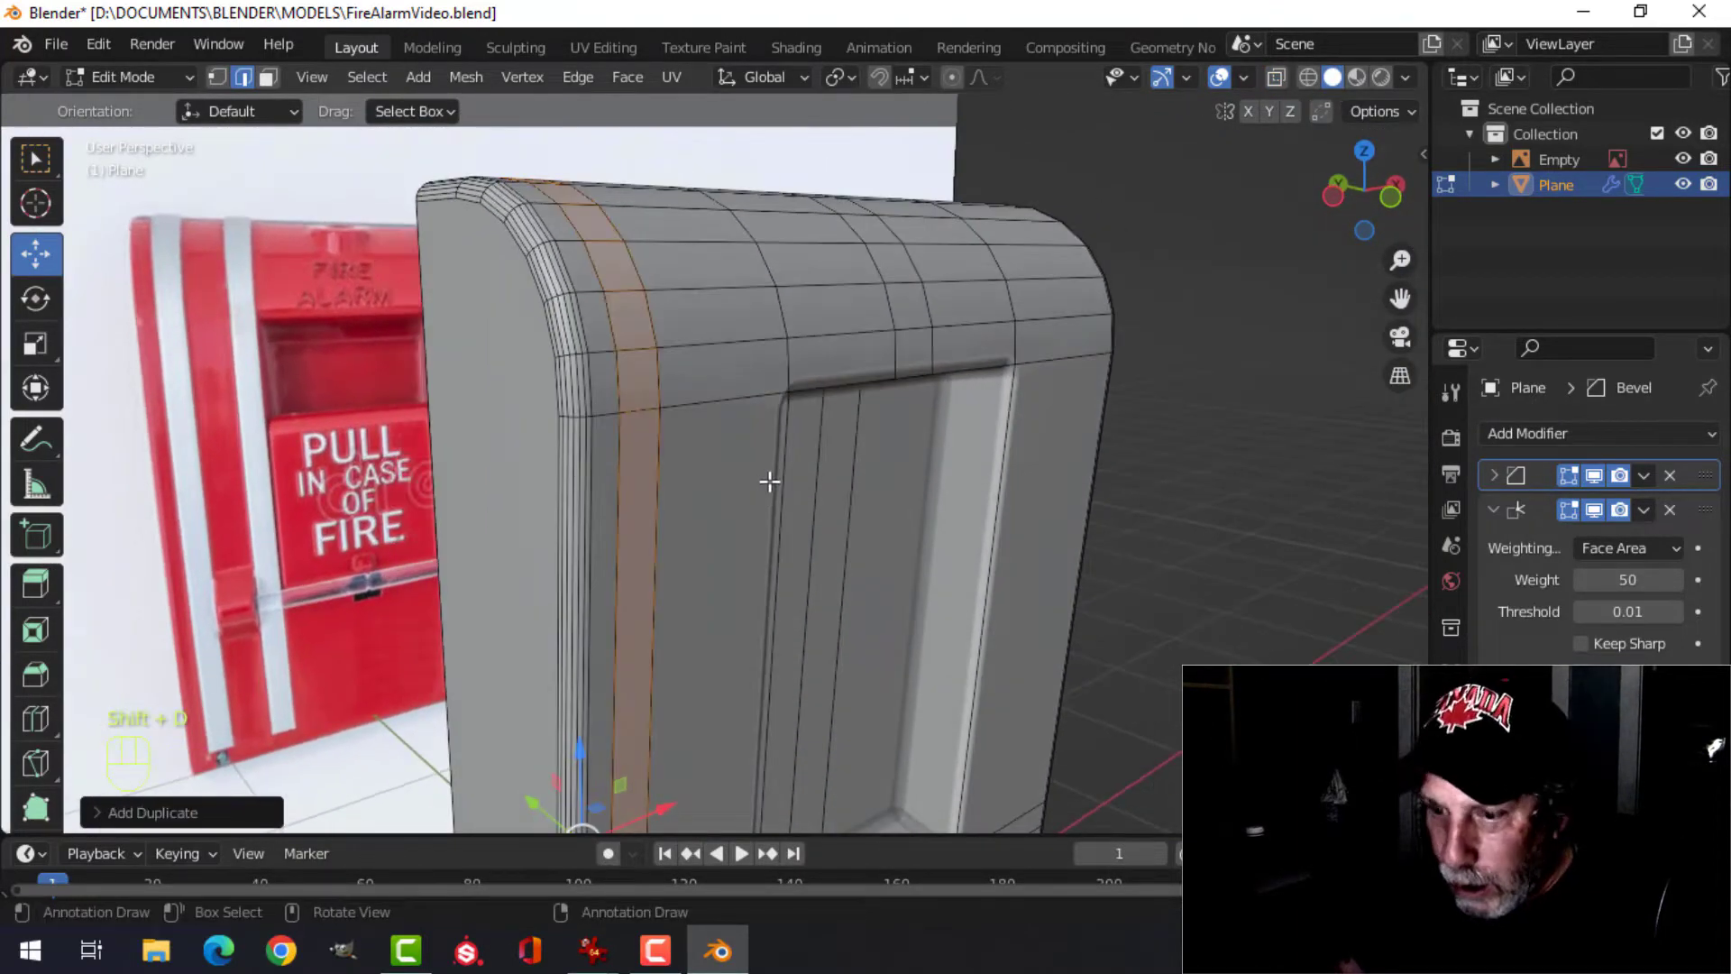
key("p")
left_click(768, 479)
key("Tab")
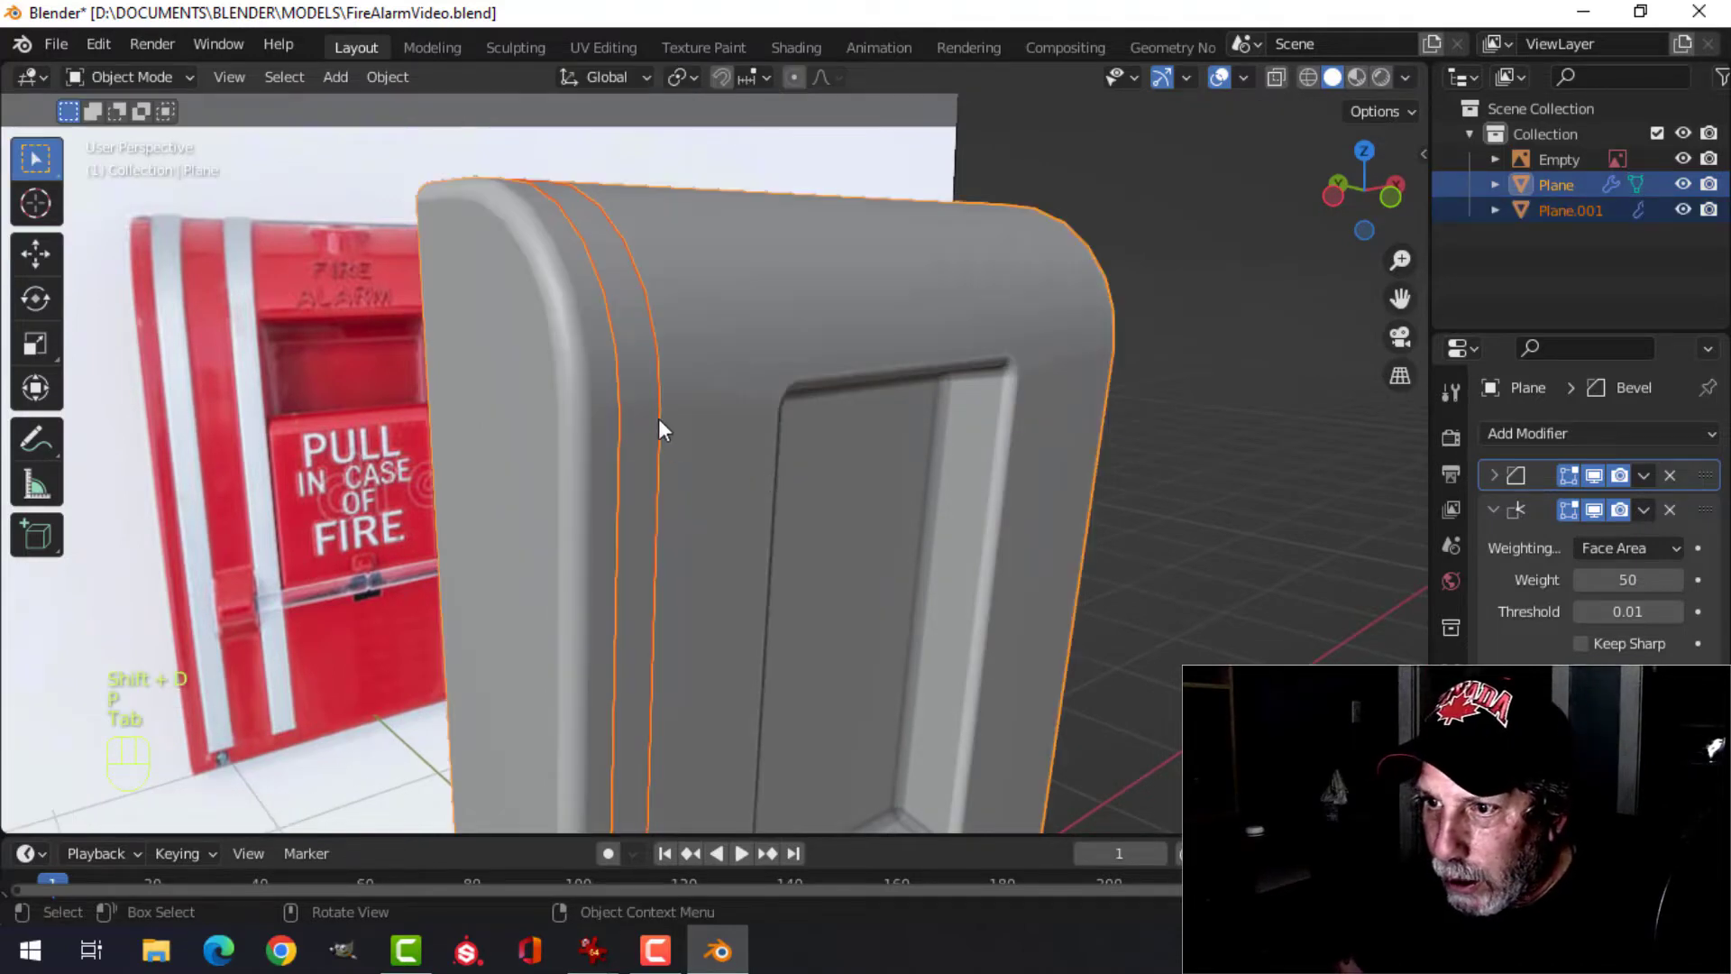
- Hide the separated stripe object and dissolve the two stripe edge loops left on the main body
left_click(669, 398)
key("h")
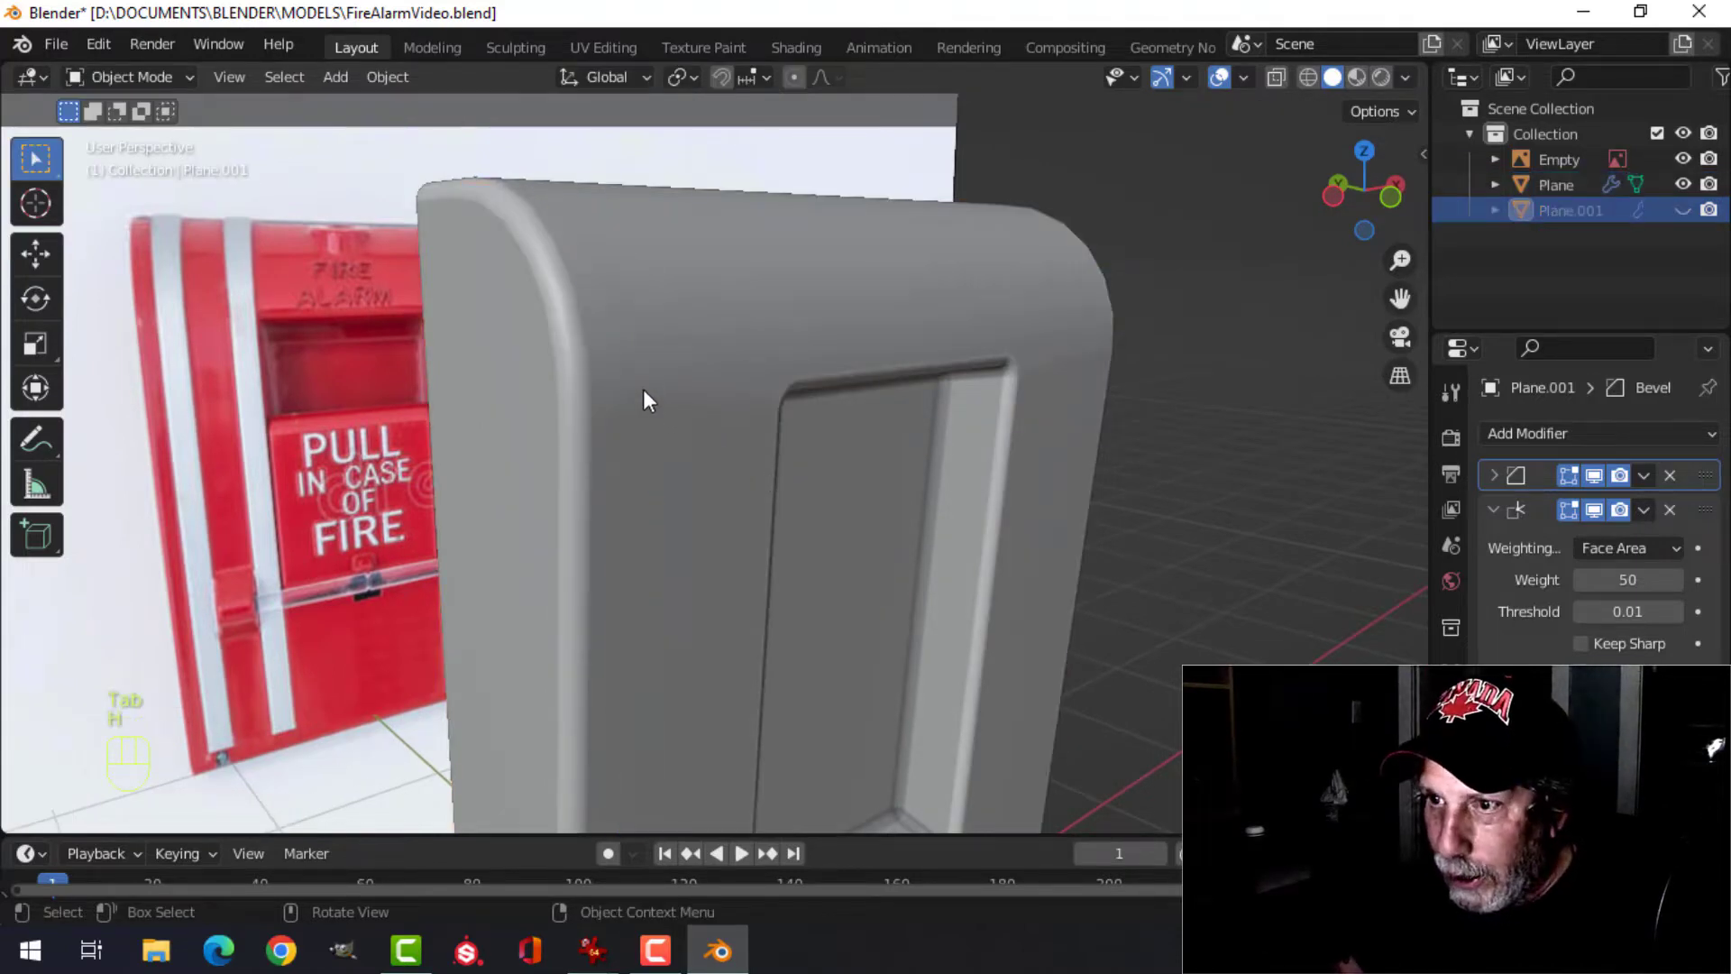
left_click(642, 388)
key("Tab")
middle_click_drag(775, 440, 672, 442)
left_click(582, 370)
key("Tab")
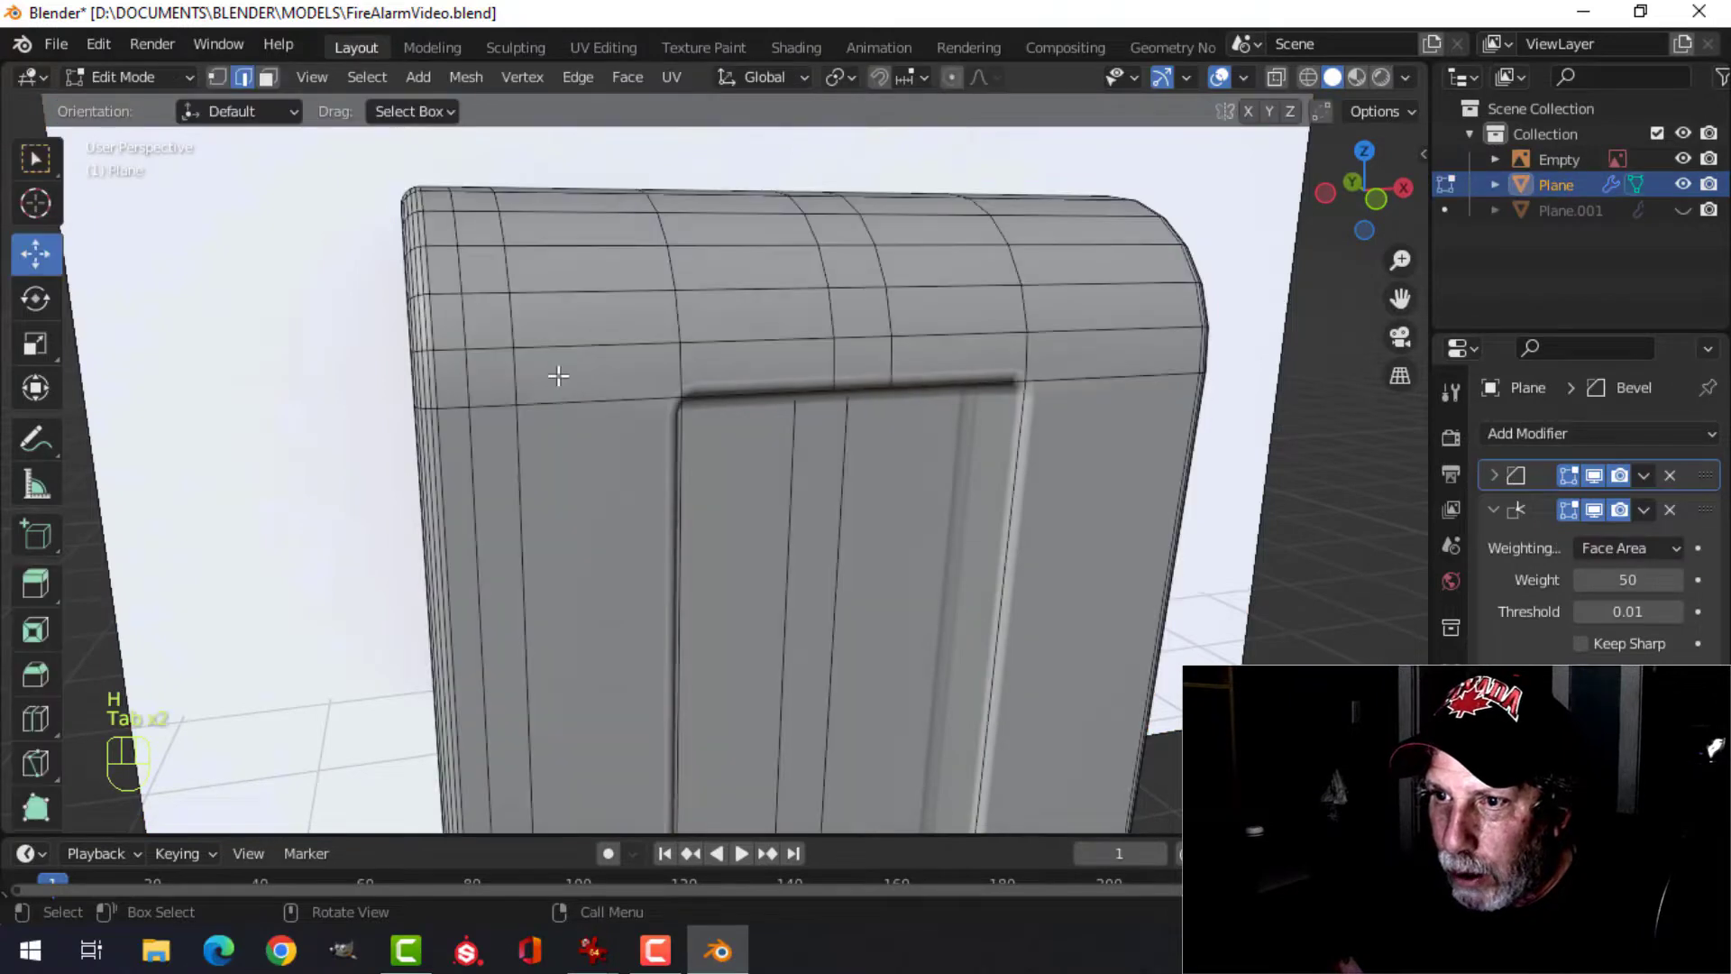
left_click(508, 321, "alt+shift")
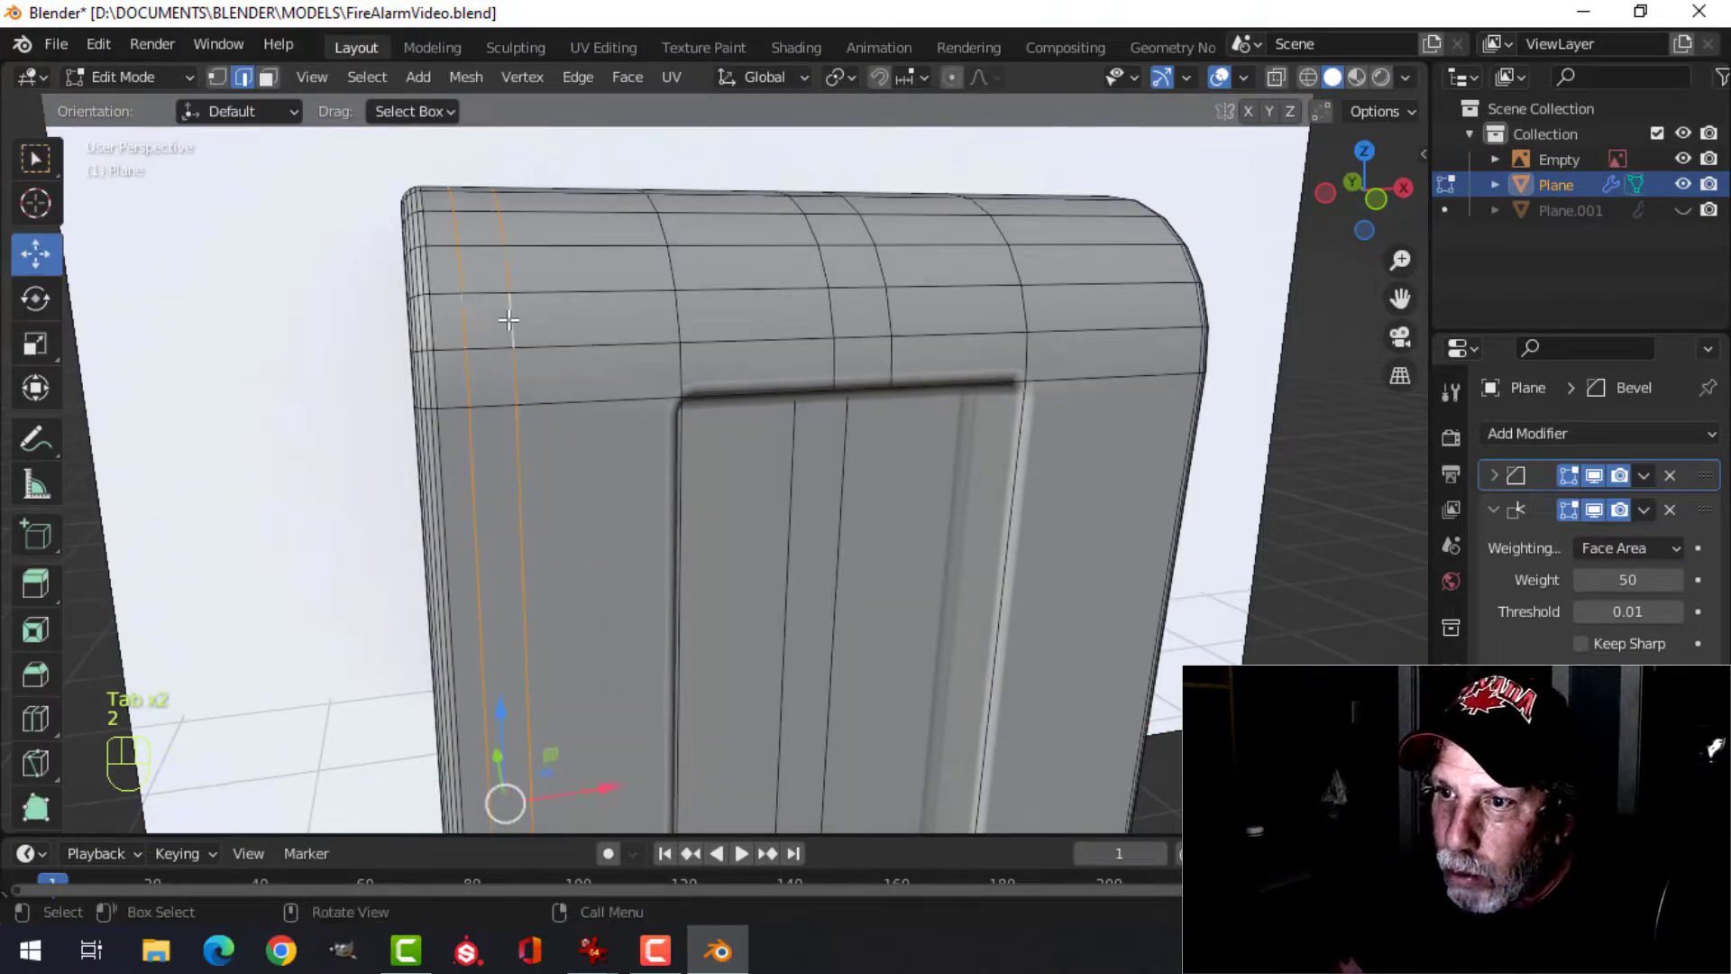
key("x")
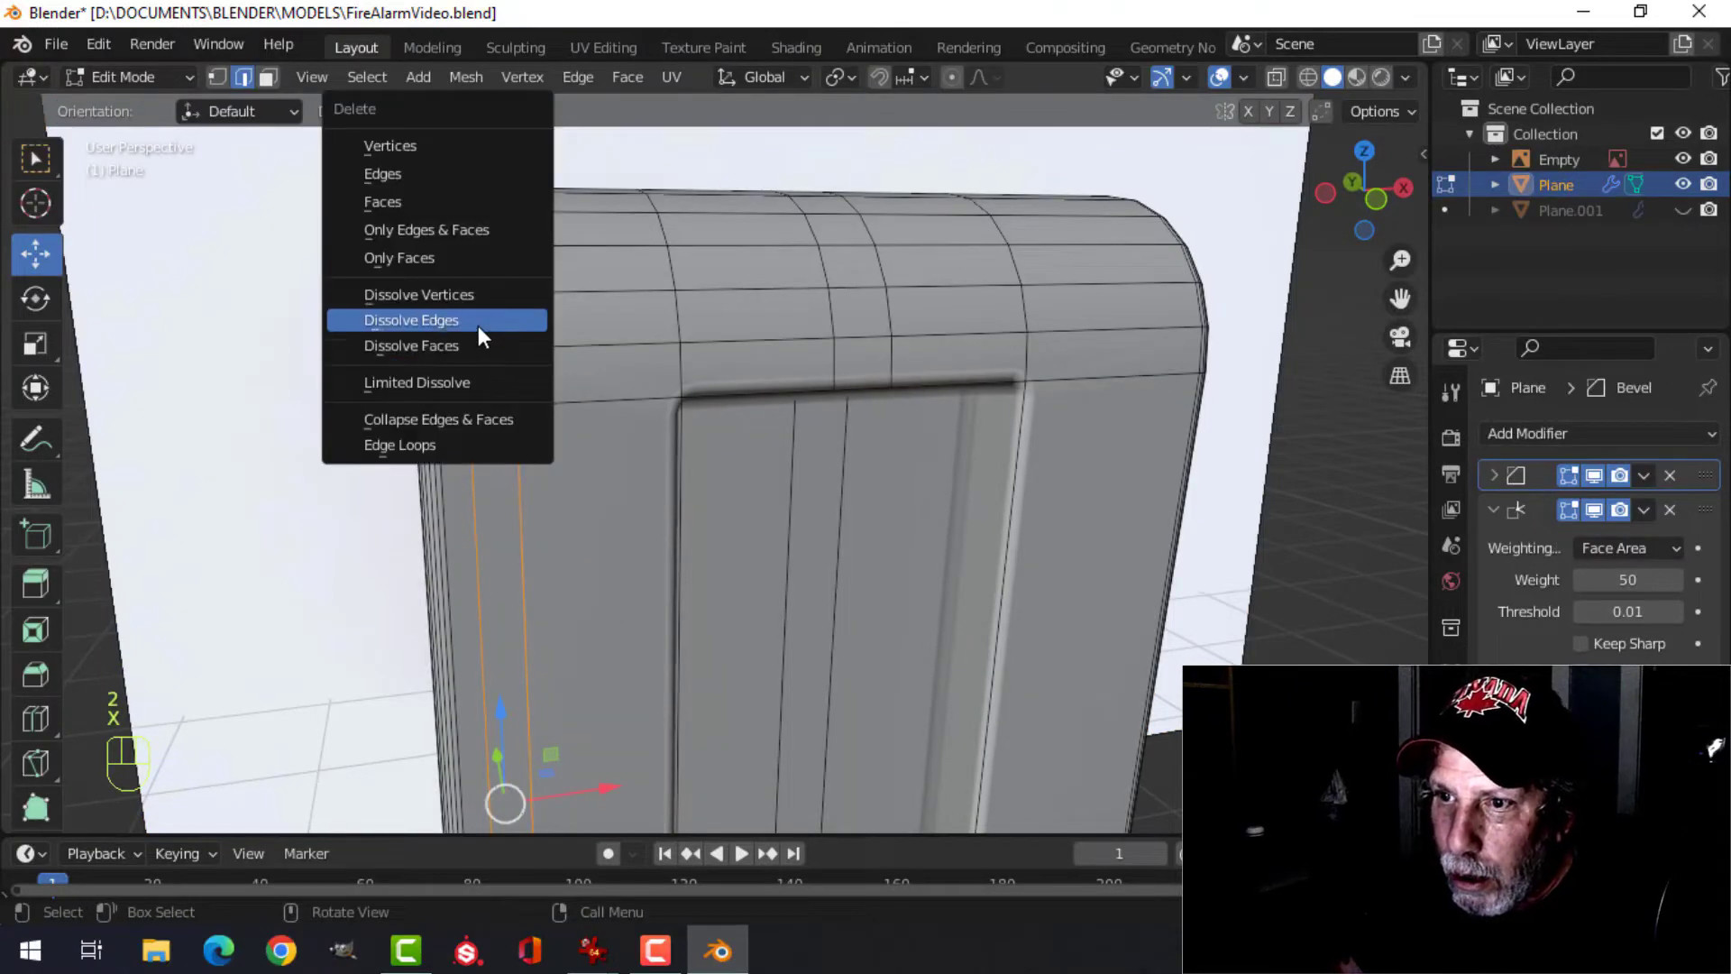
left_click(477, 326)
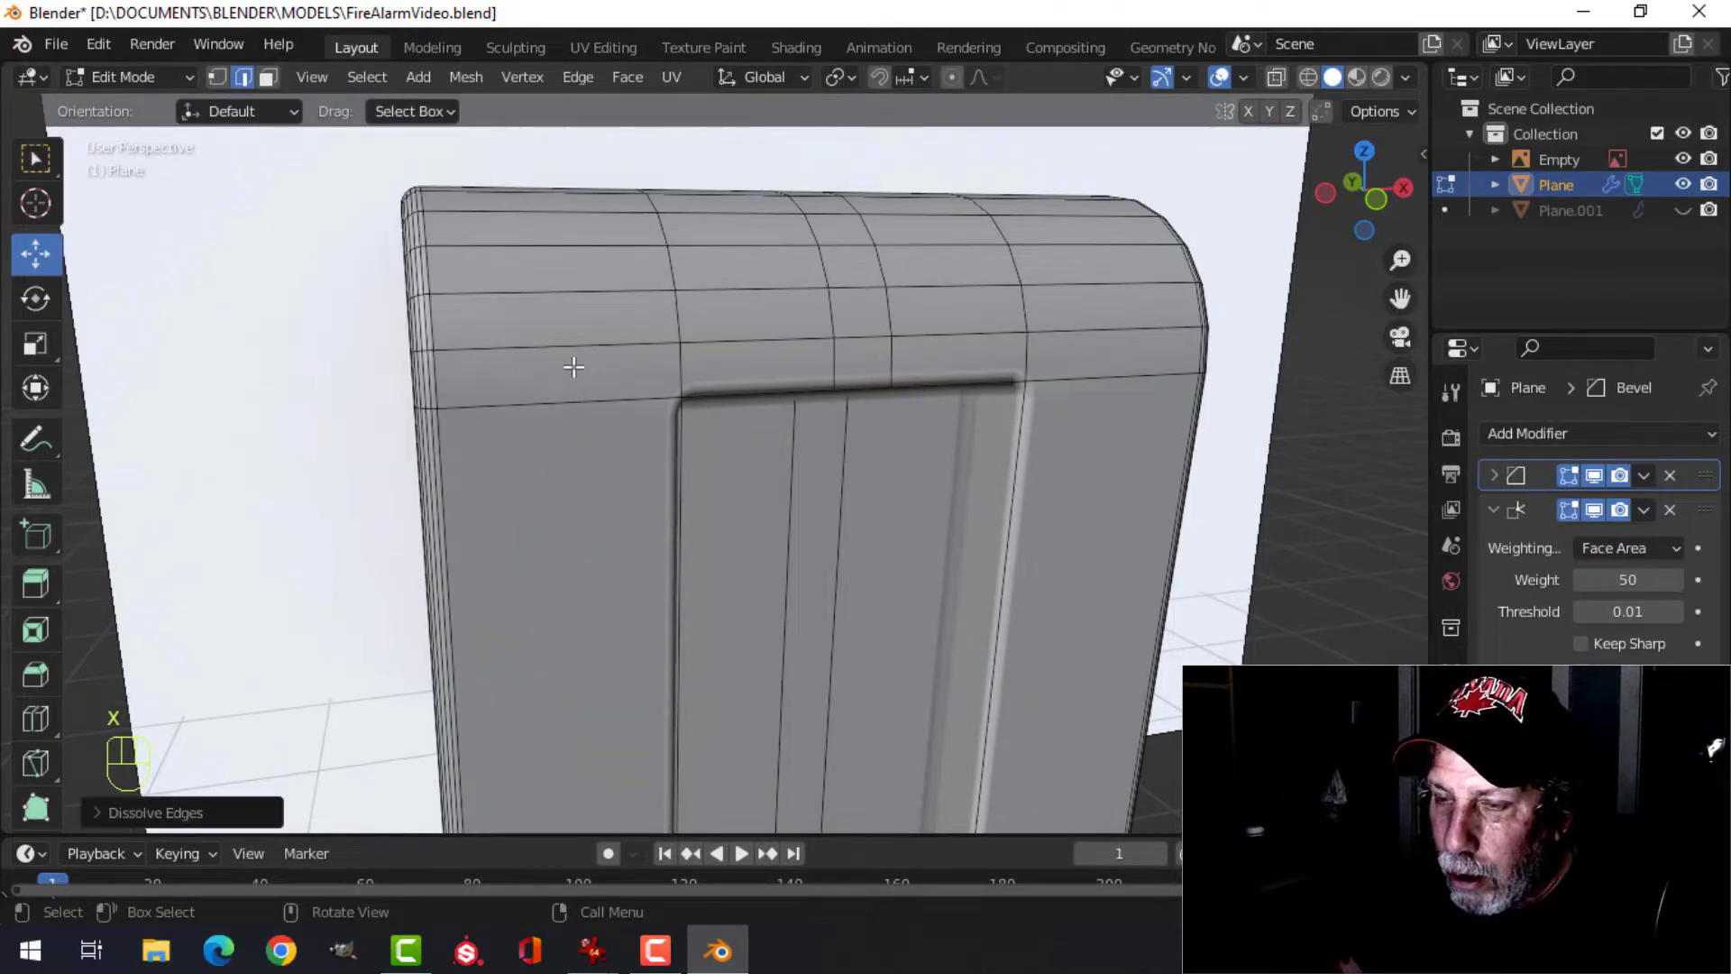
- Return to Object Mode, reveal the hidden stripe object and select only the stripe
key("Tab")
key("alt+h")
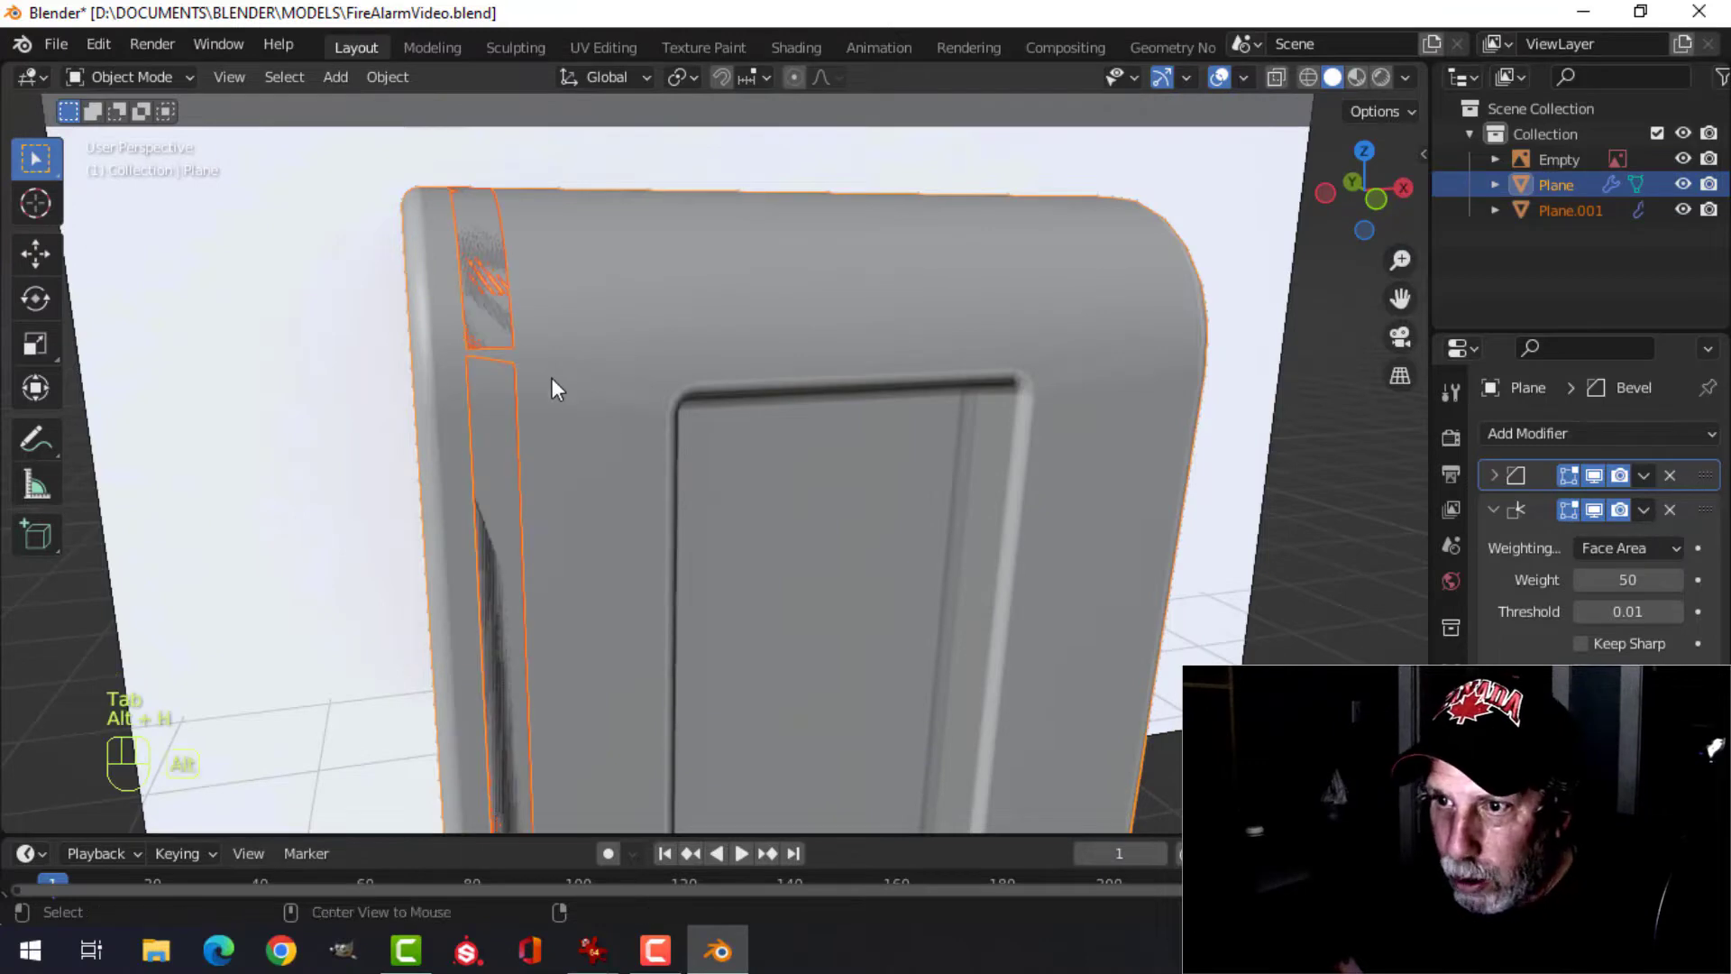
key("alt+a")
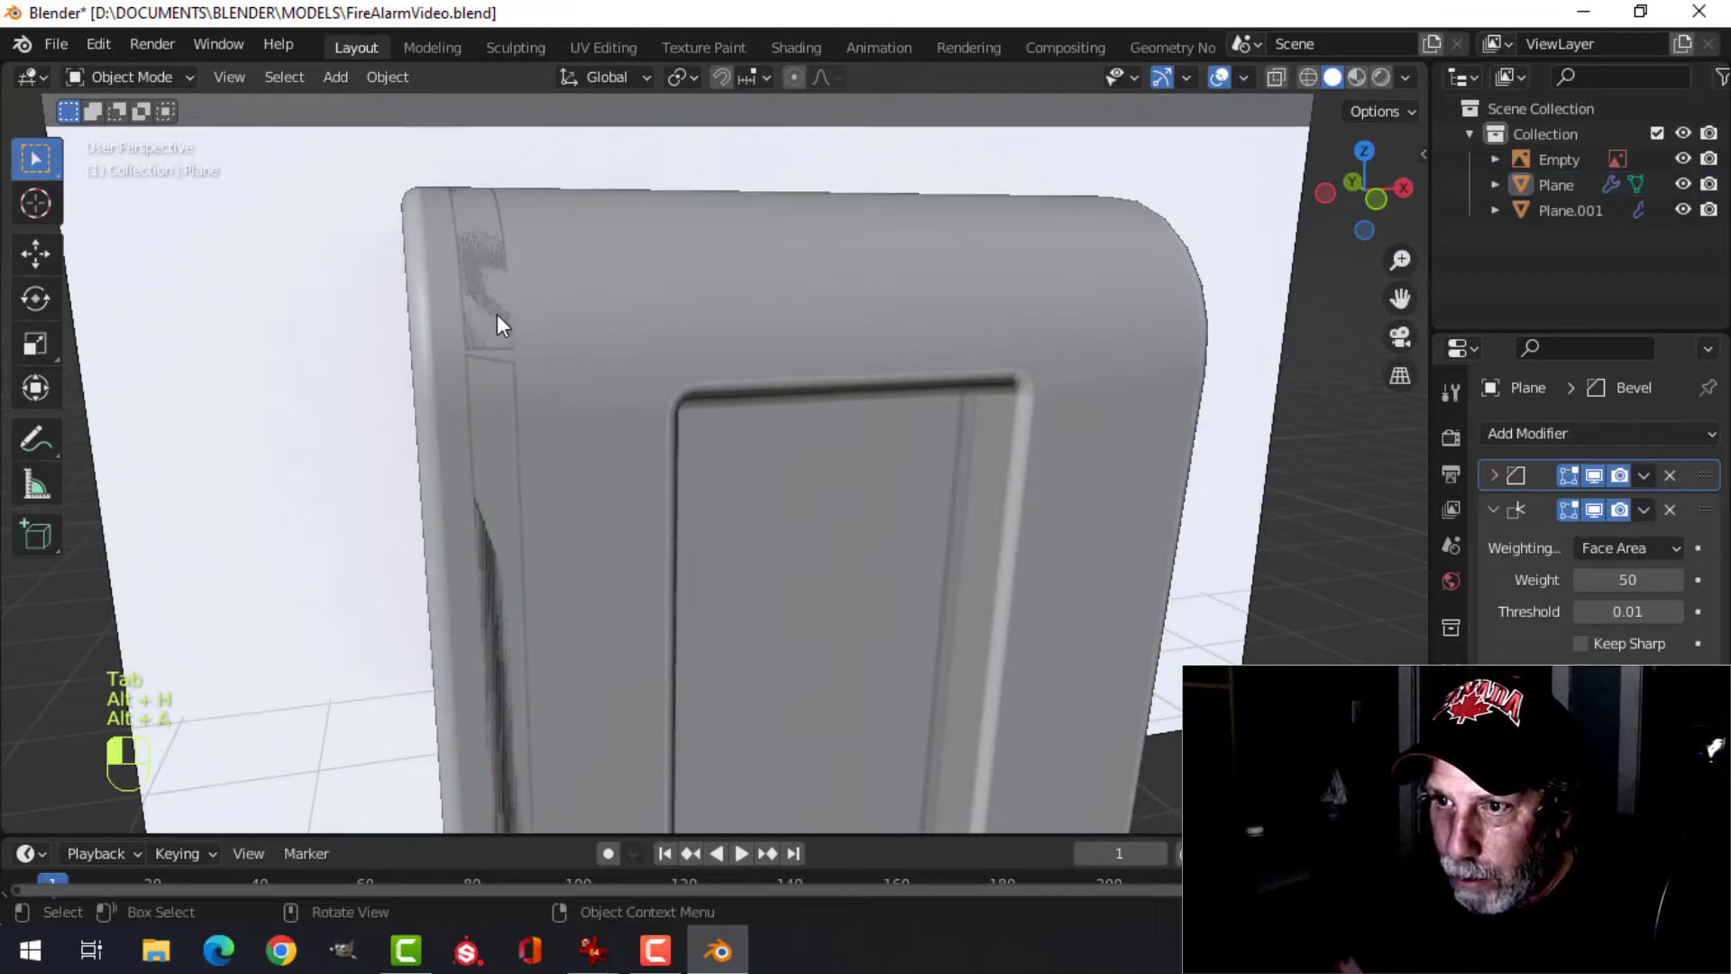
left_click(495, 314)
- Extrude all of the stripe's faces outward along their normals with Shrink/Fatten by about 0.019 m
middle_click_drag(498, 316, 857, 426)
key("Tab")
key("a")
key("e")
key("alt+s")
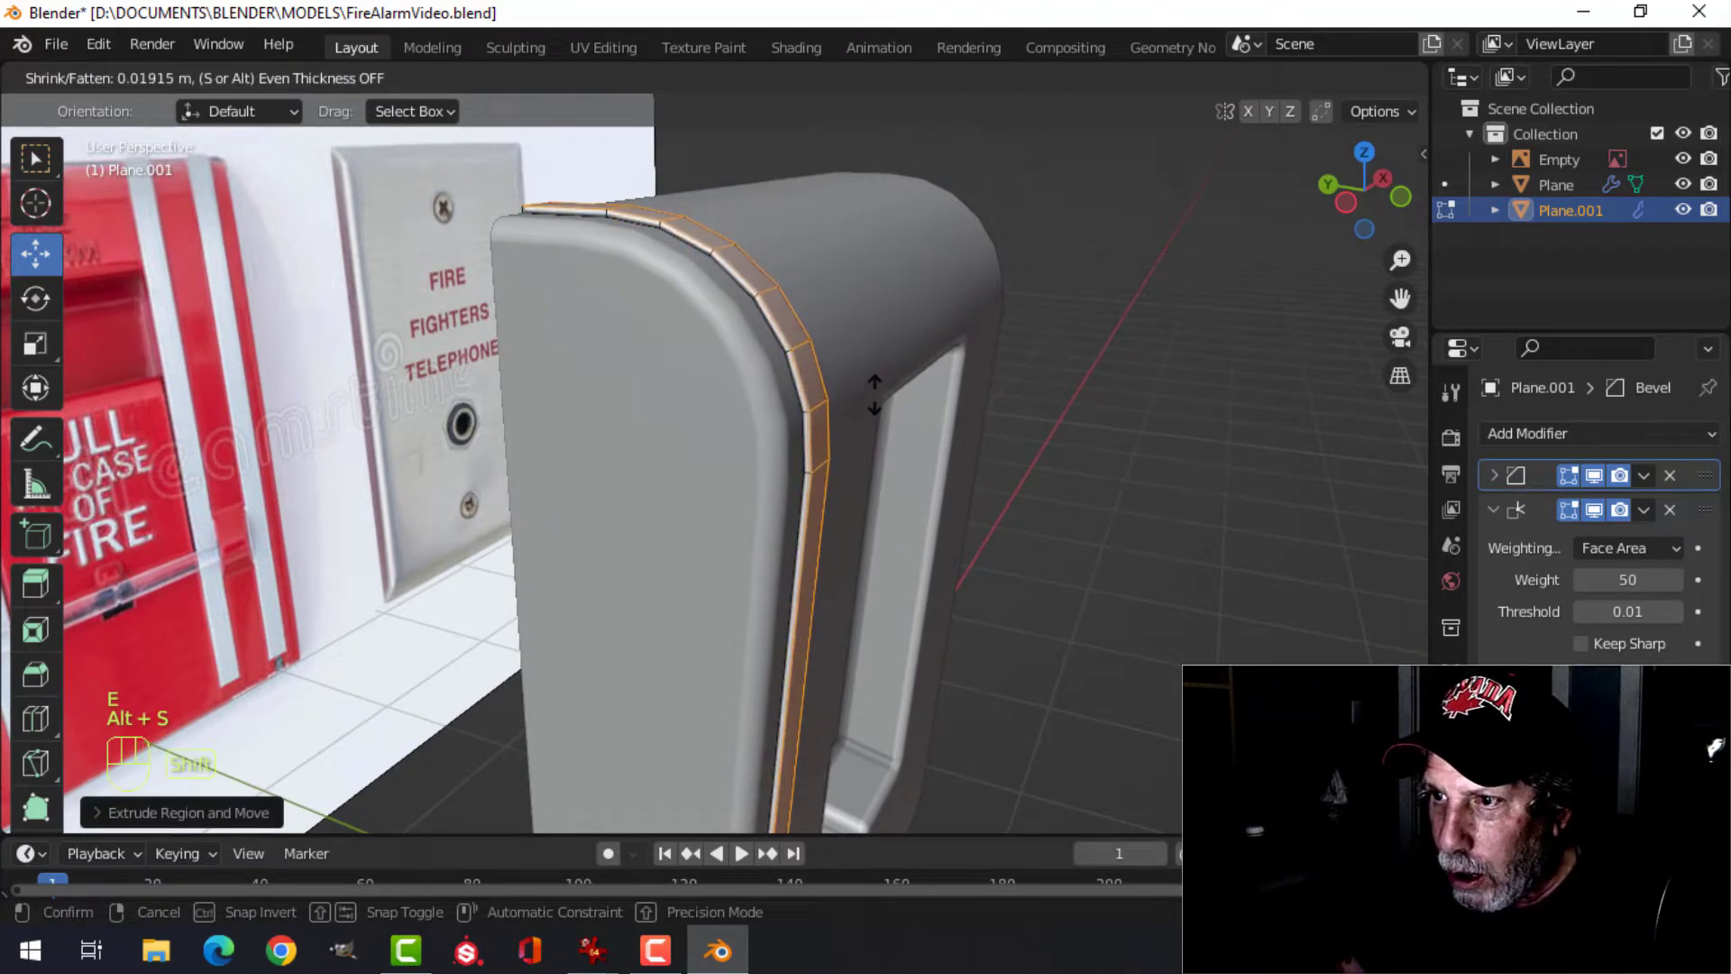
left_click(876, 387)
- Delete the small end face of the stripe at the upper back edge of the body
middle_click_drag(876, 388, 520, 431)
scroll(520, 432, "up", 4)
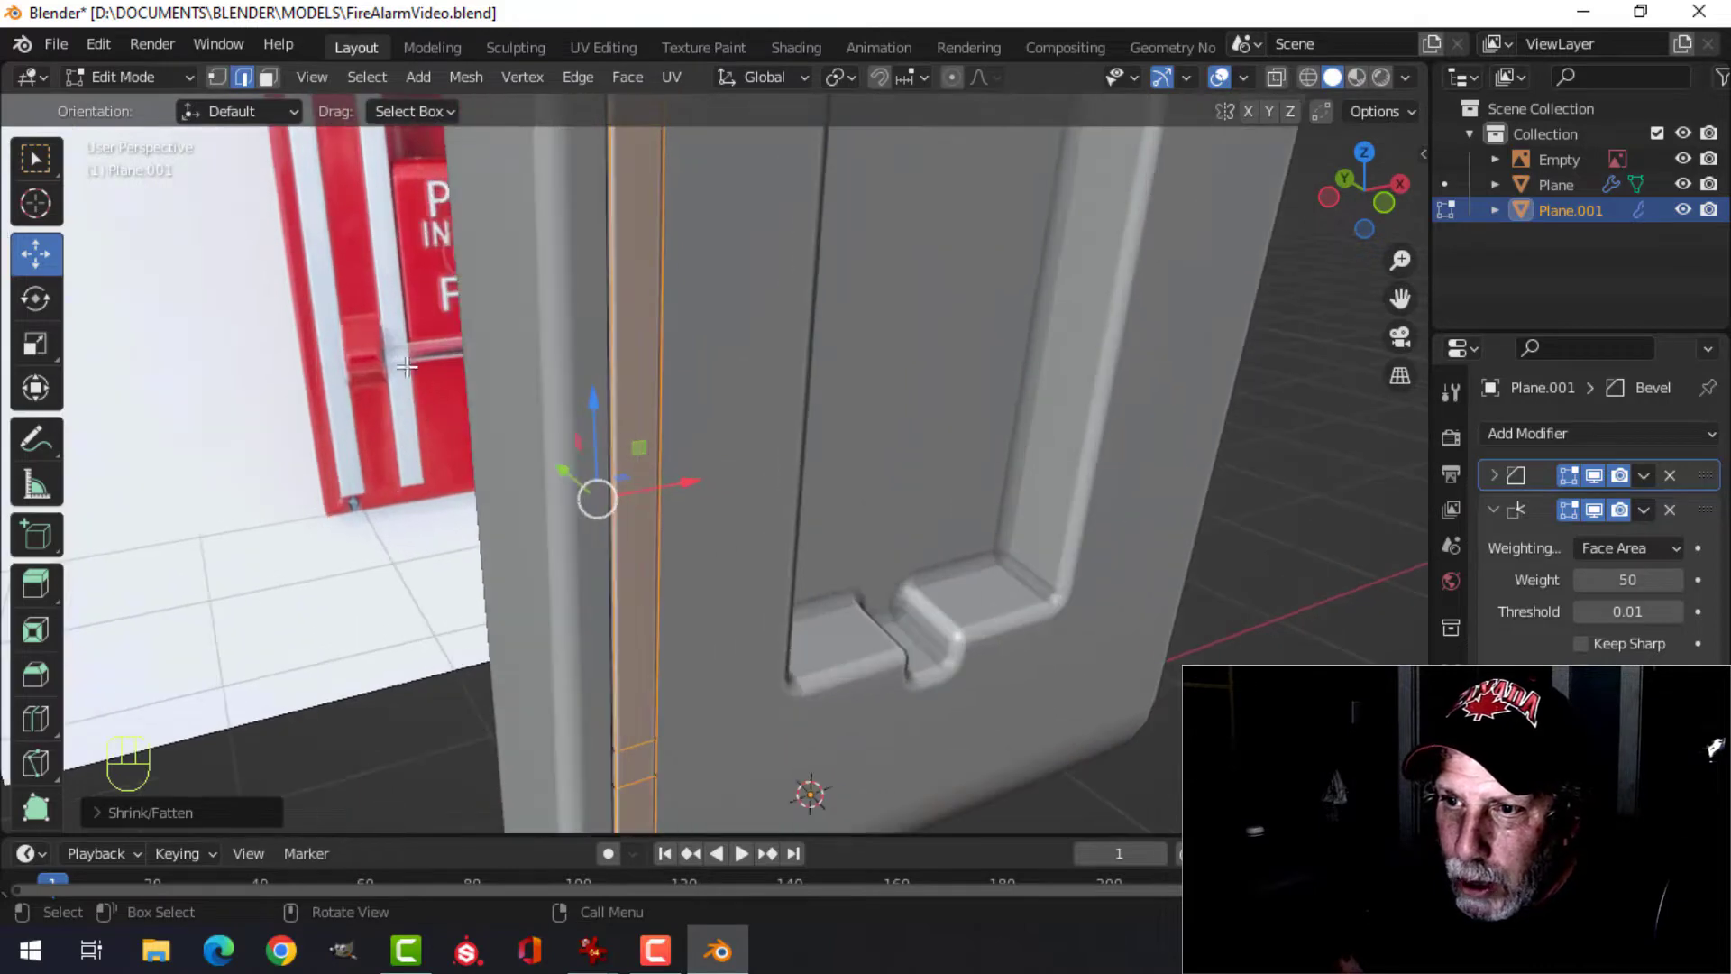
scroll(725, 385, "down", 4)
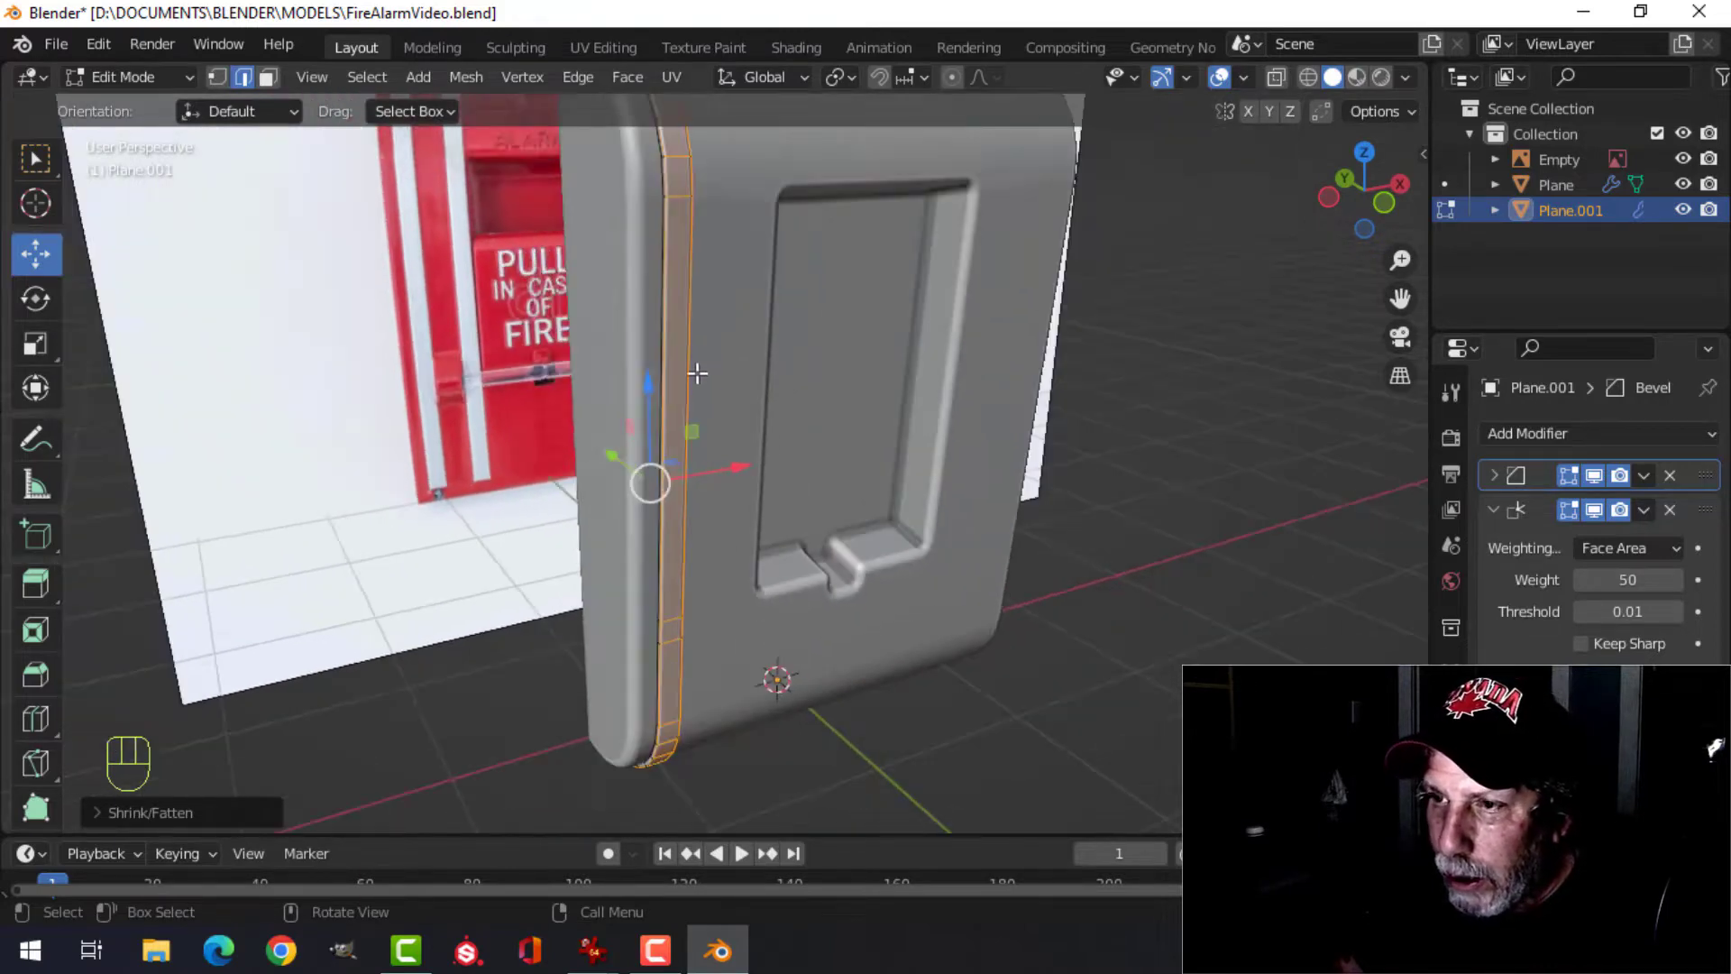
middle_click_drag(717, 416, 754, 373)
middle_click_drag(701, 317, 1036, 437)
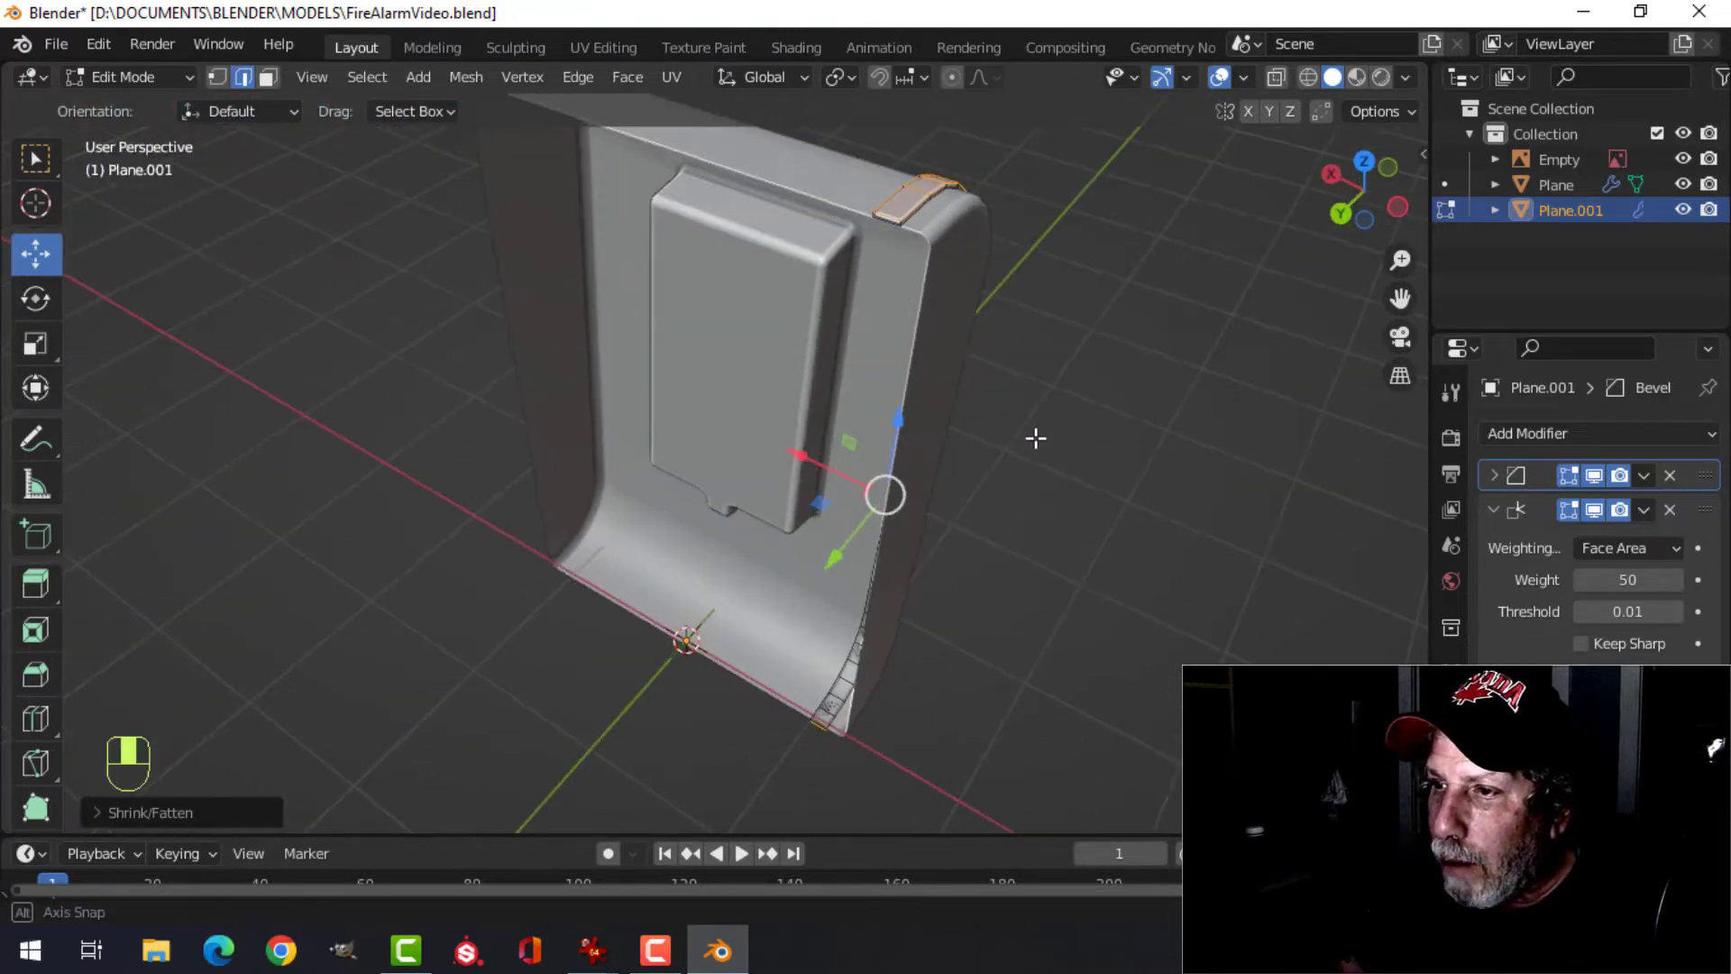
scroll(989, 282, "up", 4)
middle_click_drag(989, 283, 829, 622, "shift")
middle_click_drag(811, 613, 737, 535)
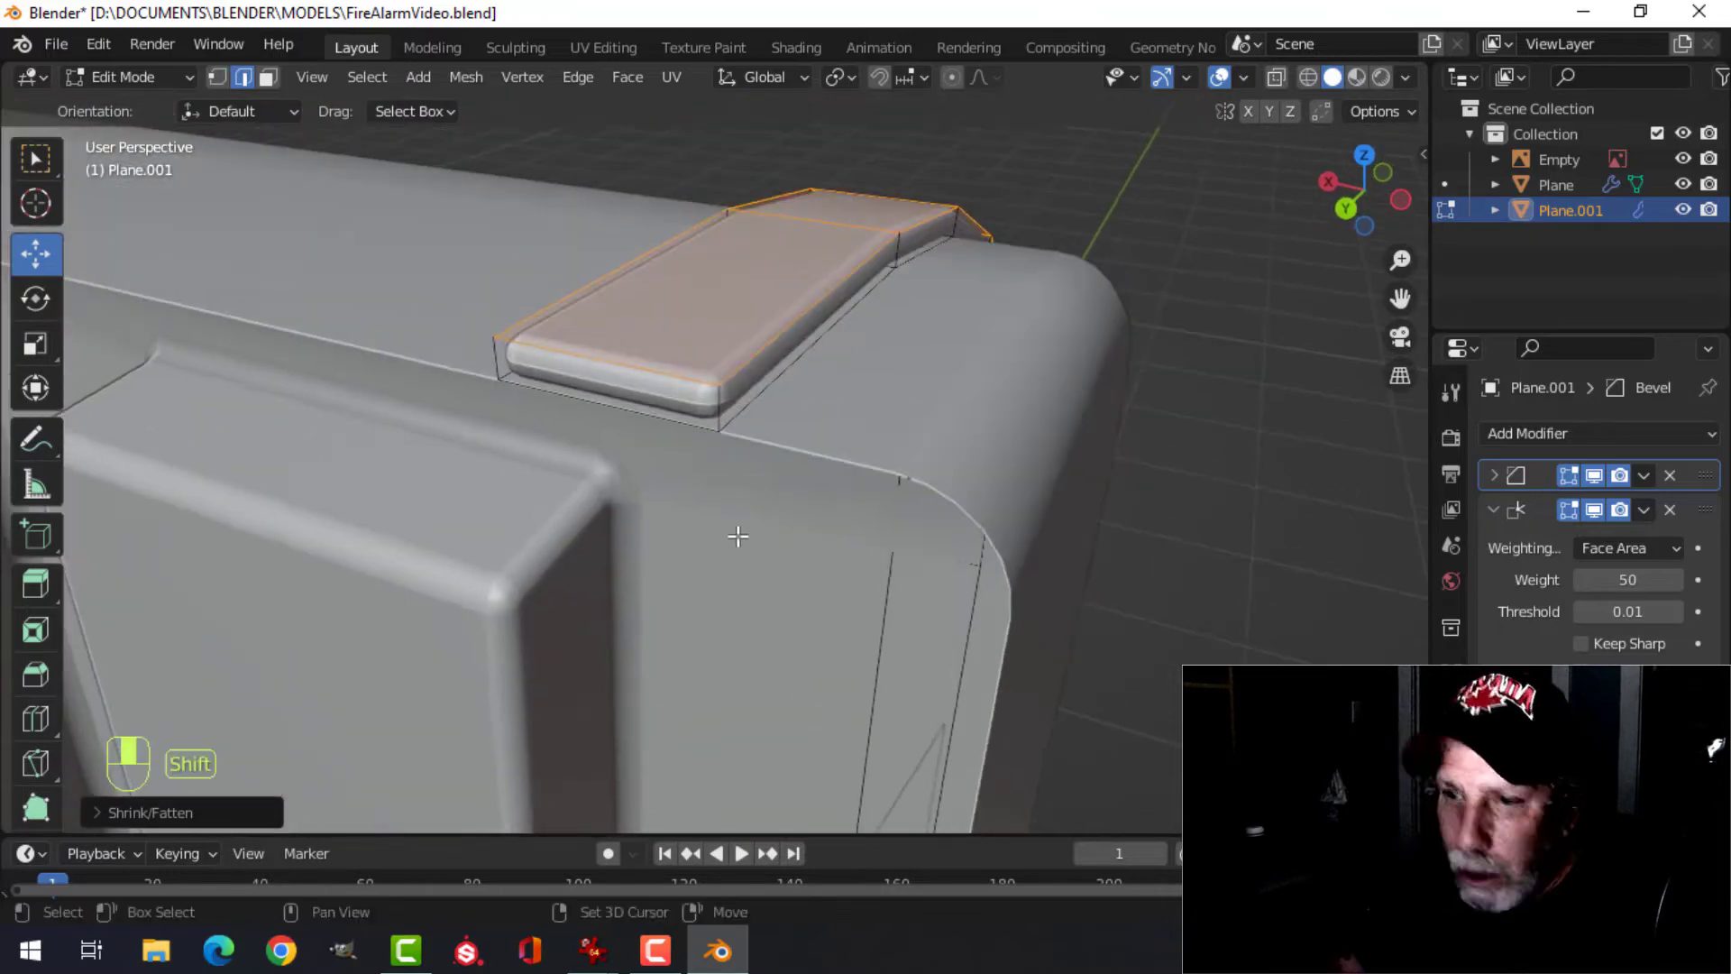
key("3")
left_click(648, 388)
key("x")
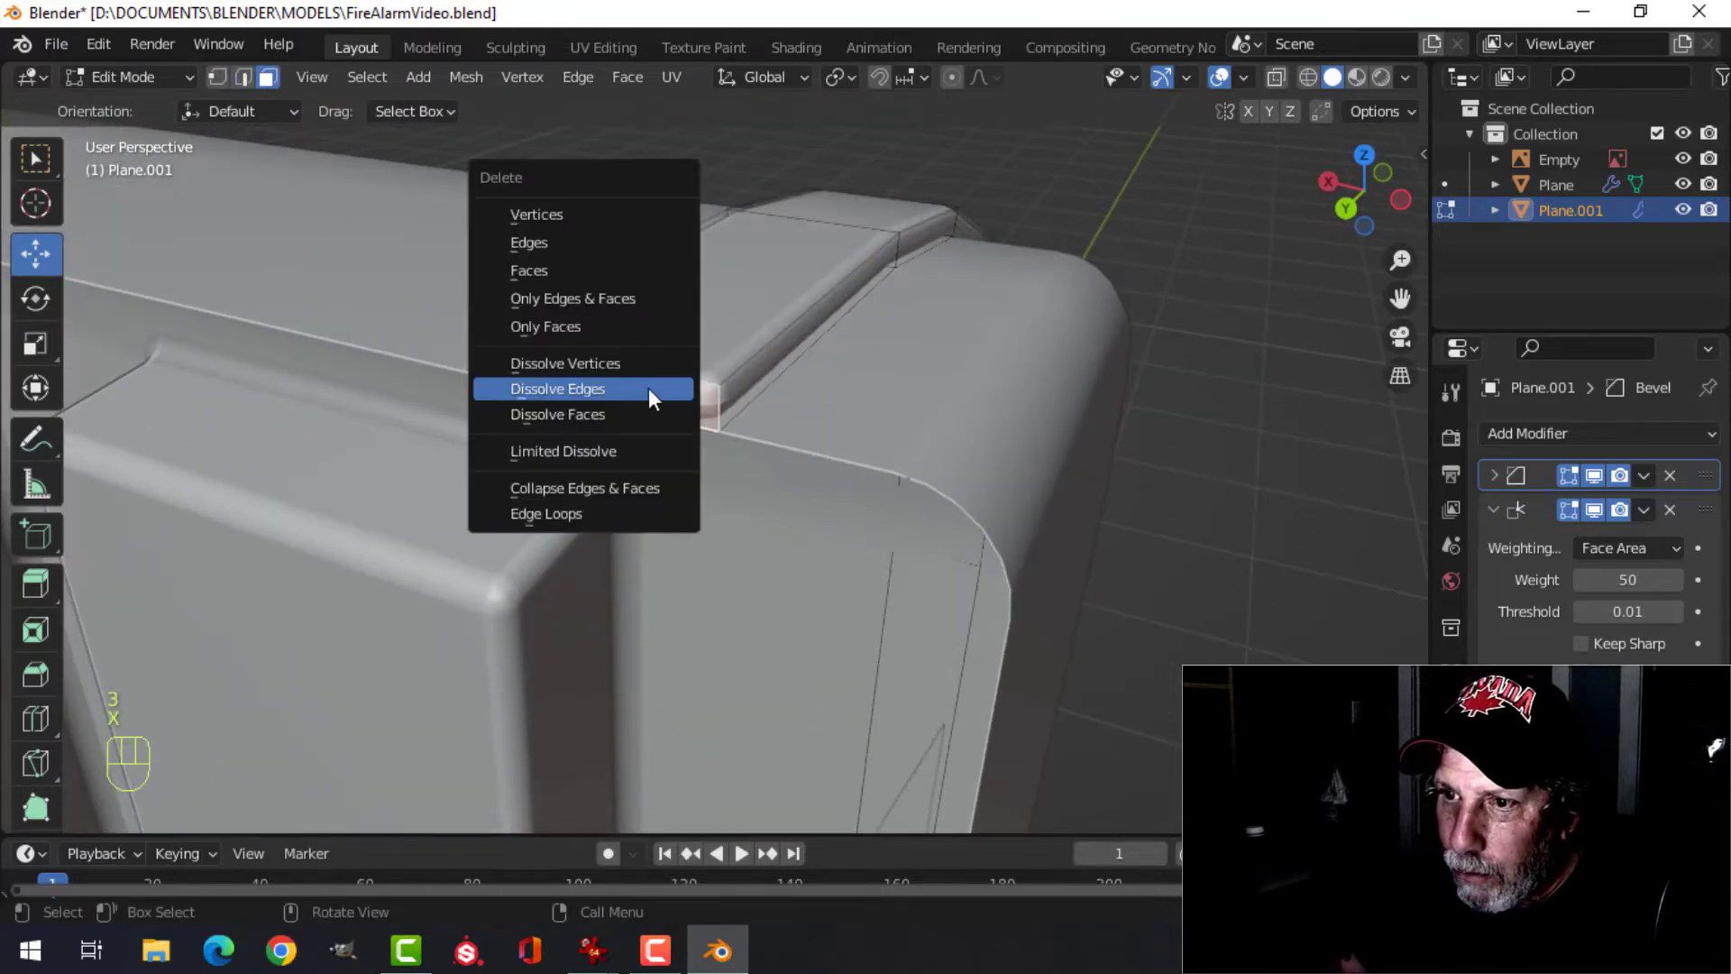
left_click(569, 274)
- Delete the stripe's other small end face at the lower back edge of the body
scroll(688, 622, "down", 4)
middle_click_drag(688, 622, 730, 490, "shift")
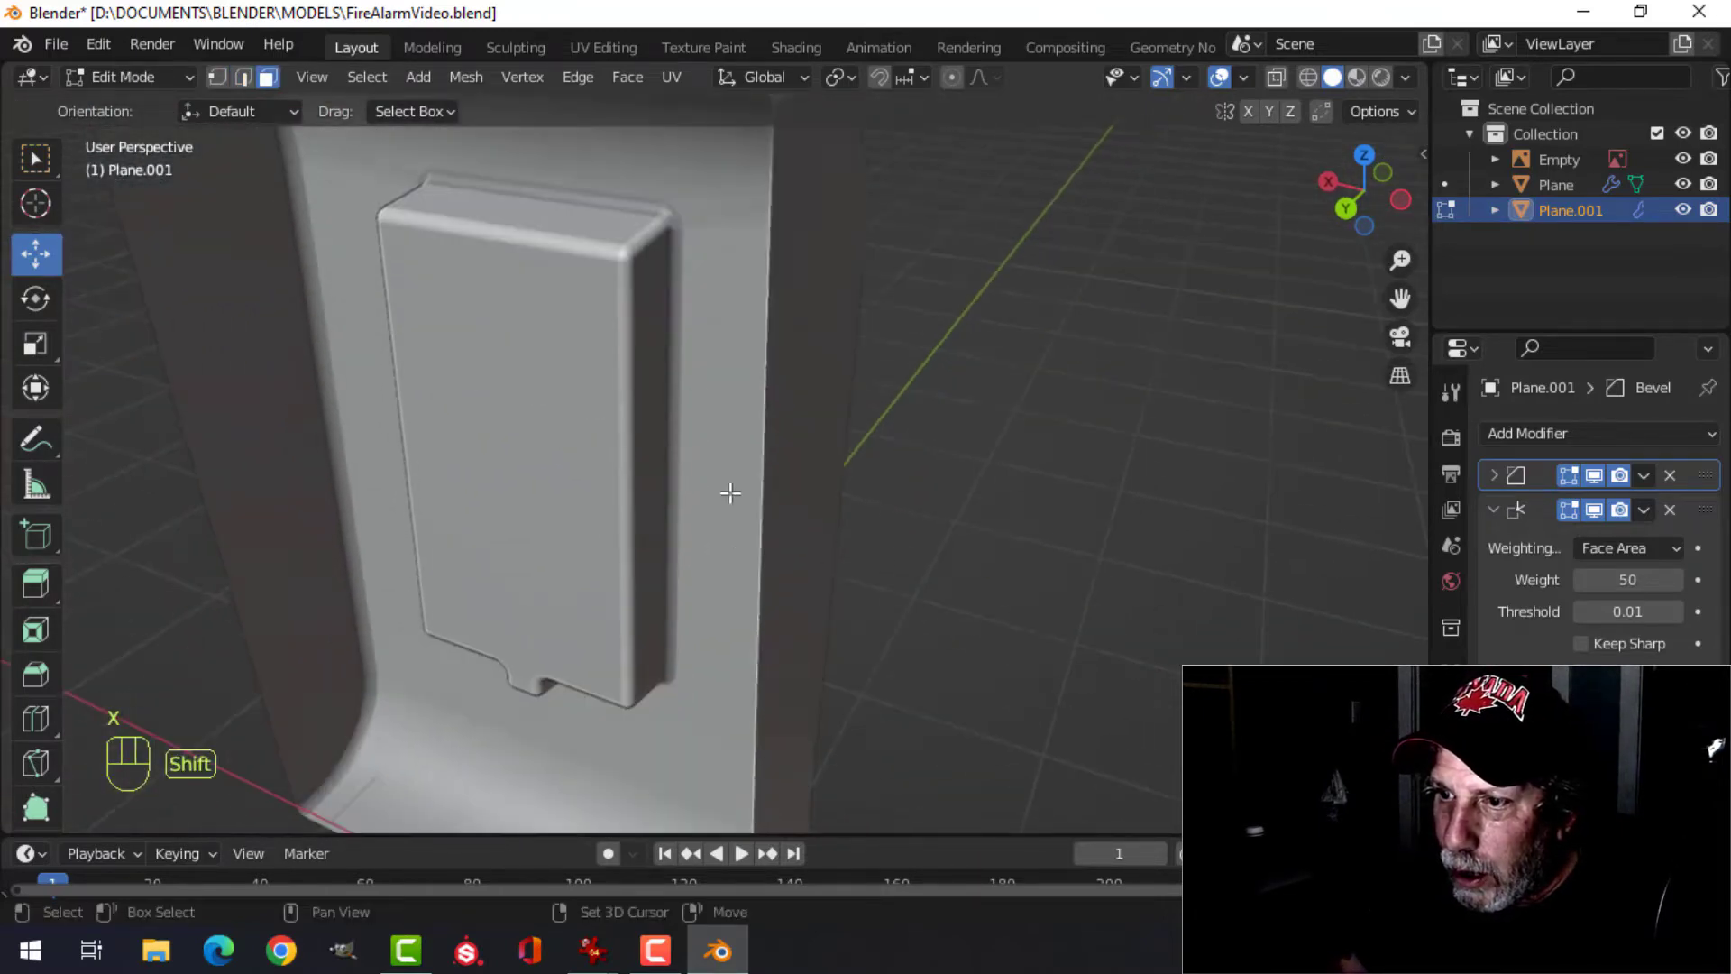
scroll(728, 505, "down", 4)
middle_click_drag(716, 619, 641, 444, "shift")
scroll(722, 518, "up", 6)
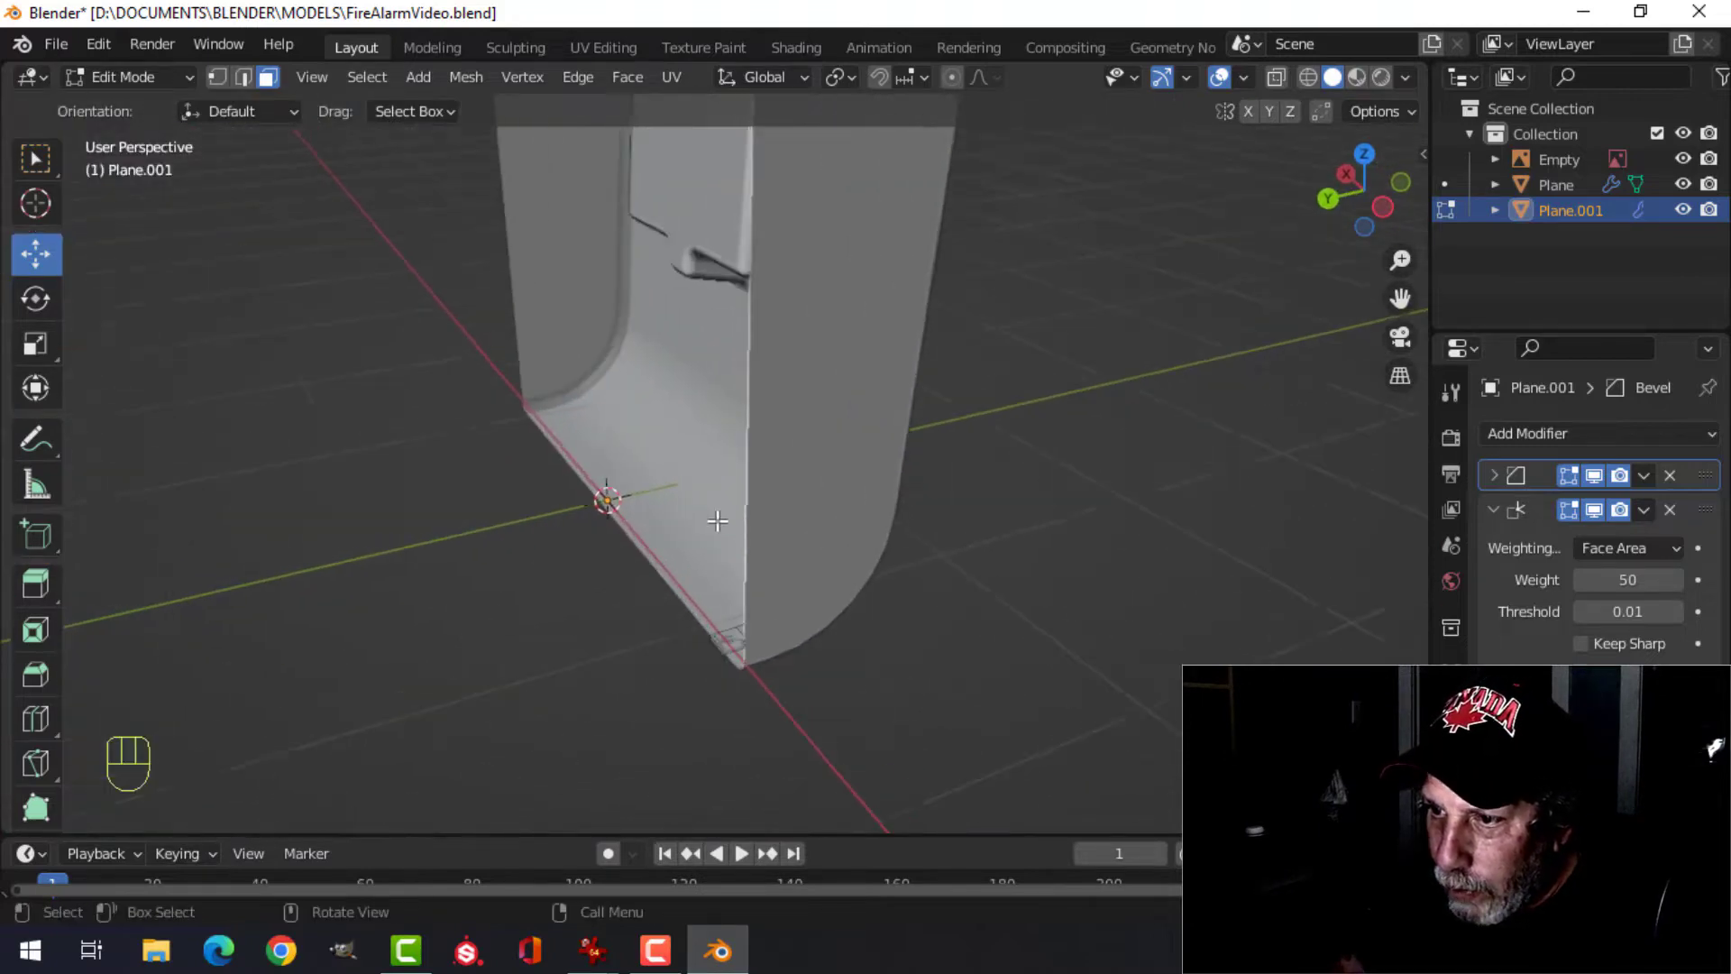
middle_click_drag(731, 581, 741, 542, "shift")
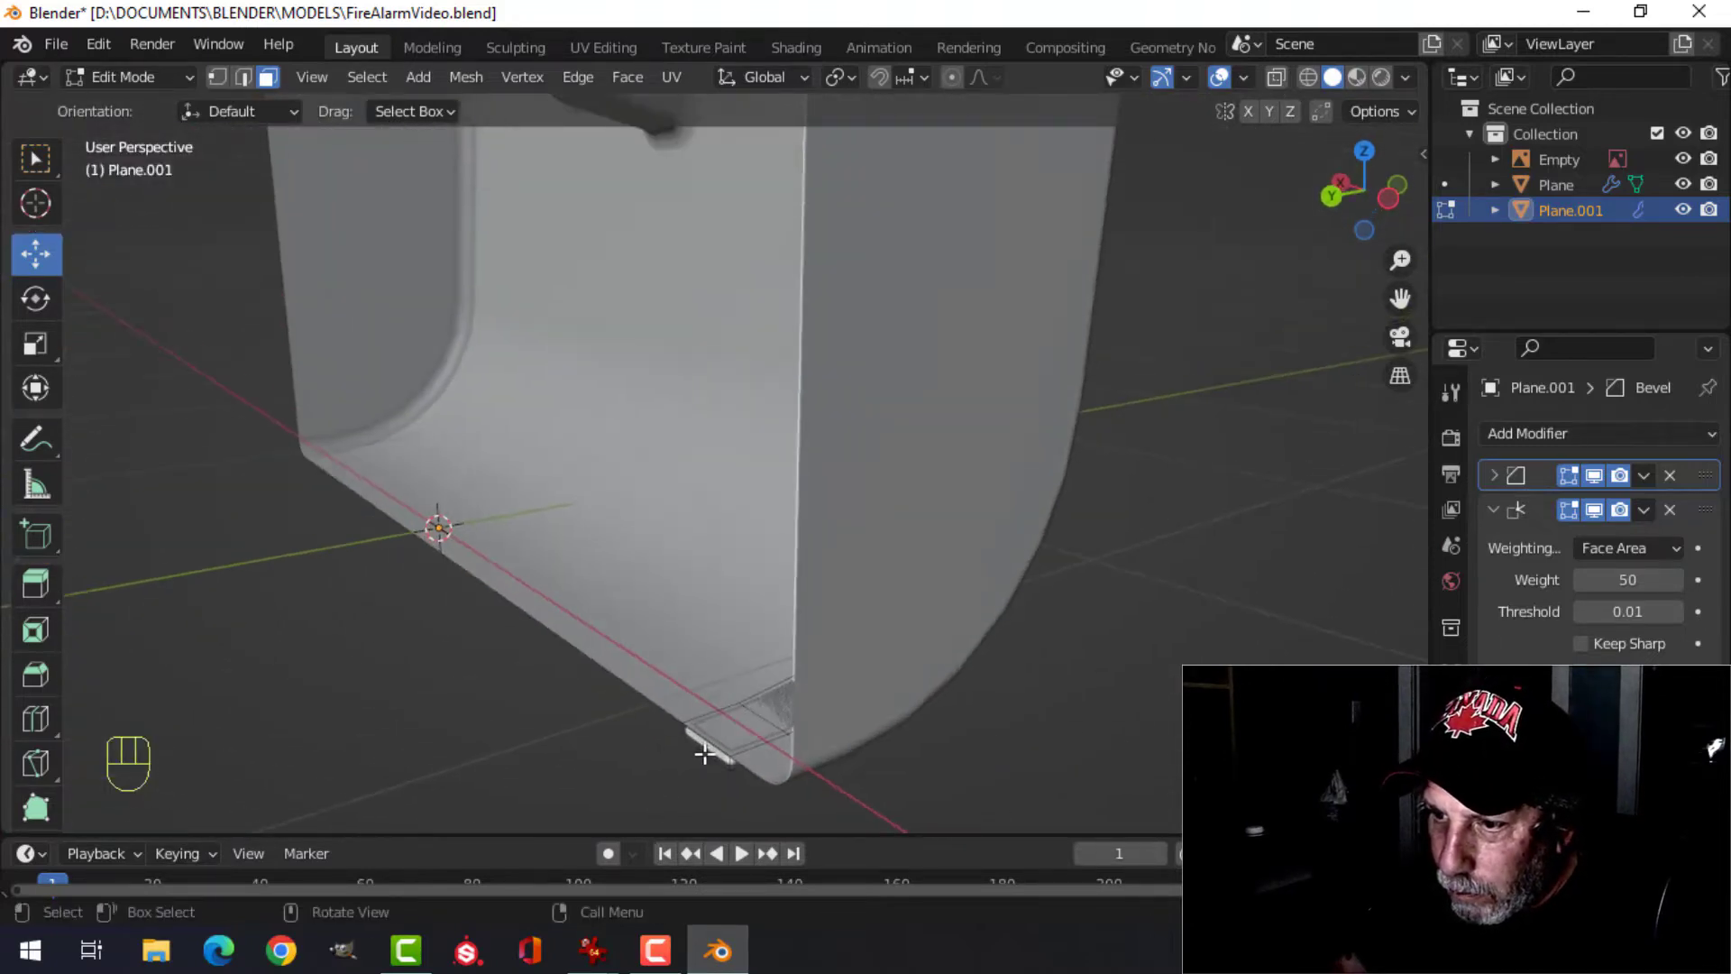
scroll(705, 754, "up", 2)
key("x")
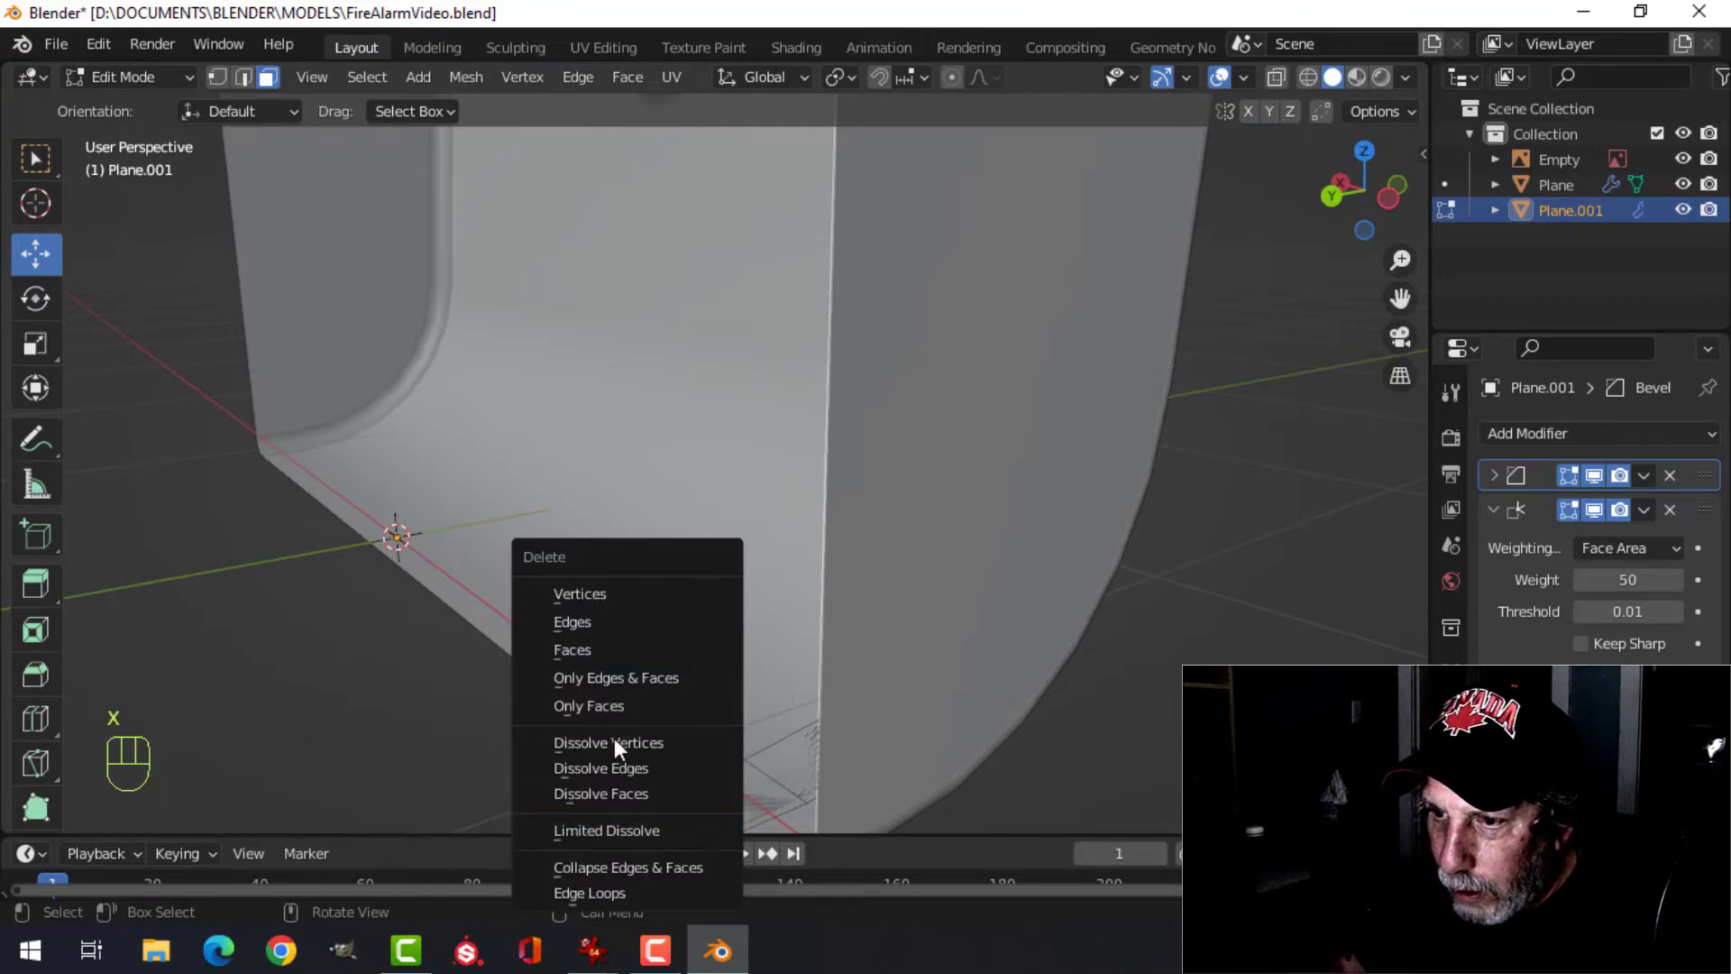
left_click(577, 642)
- Isolate the stripe object in local view and enter its Edit Mode
scroll(876, 610, "down", 2)
middle_click_drag(996, 497, 888, 564)
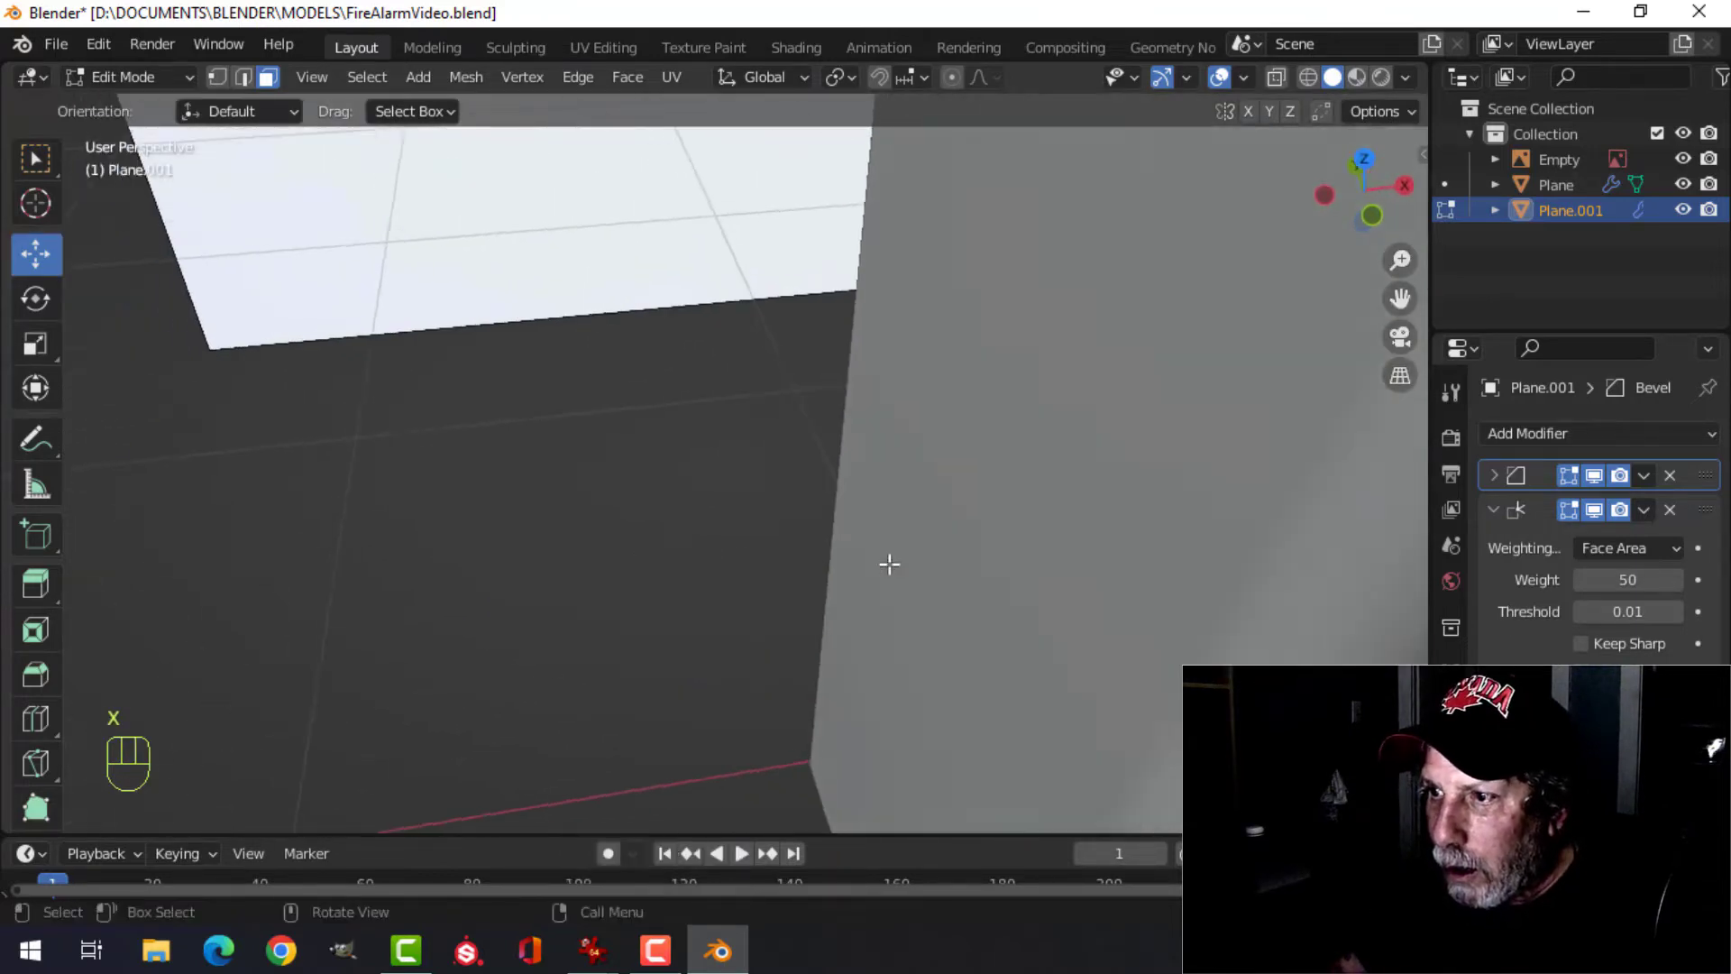
key("Tab")
scroll(991, 566, "down", 1)
middle_click_drag(1045, 558, 909, 624)
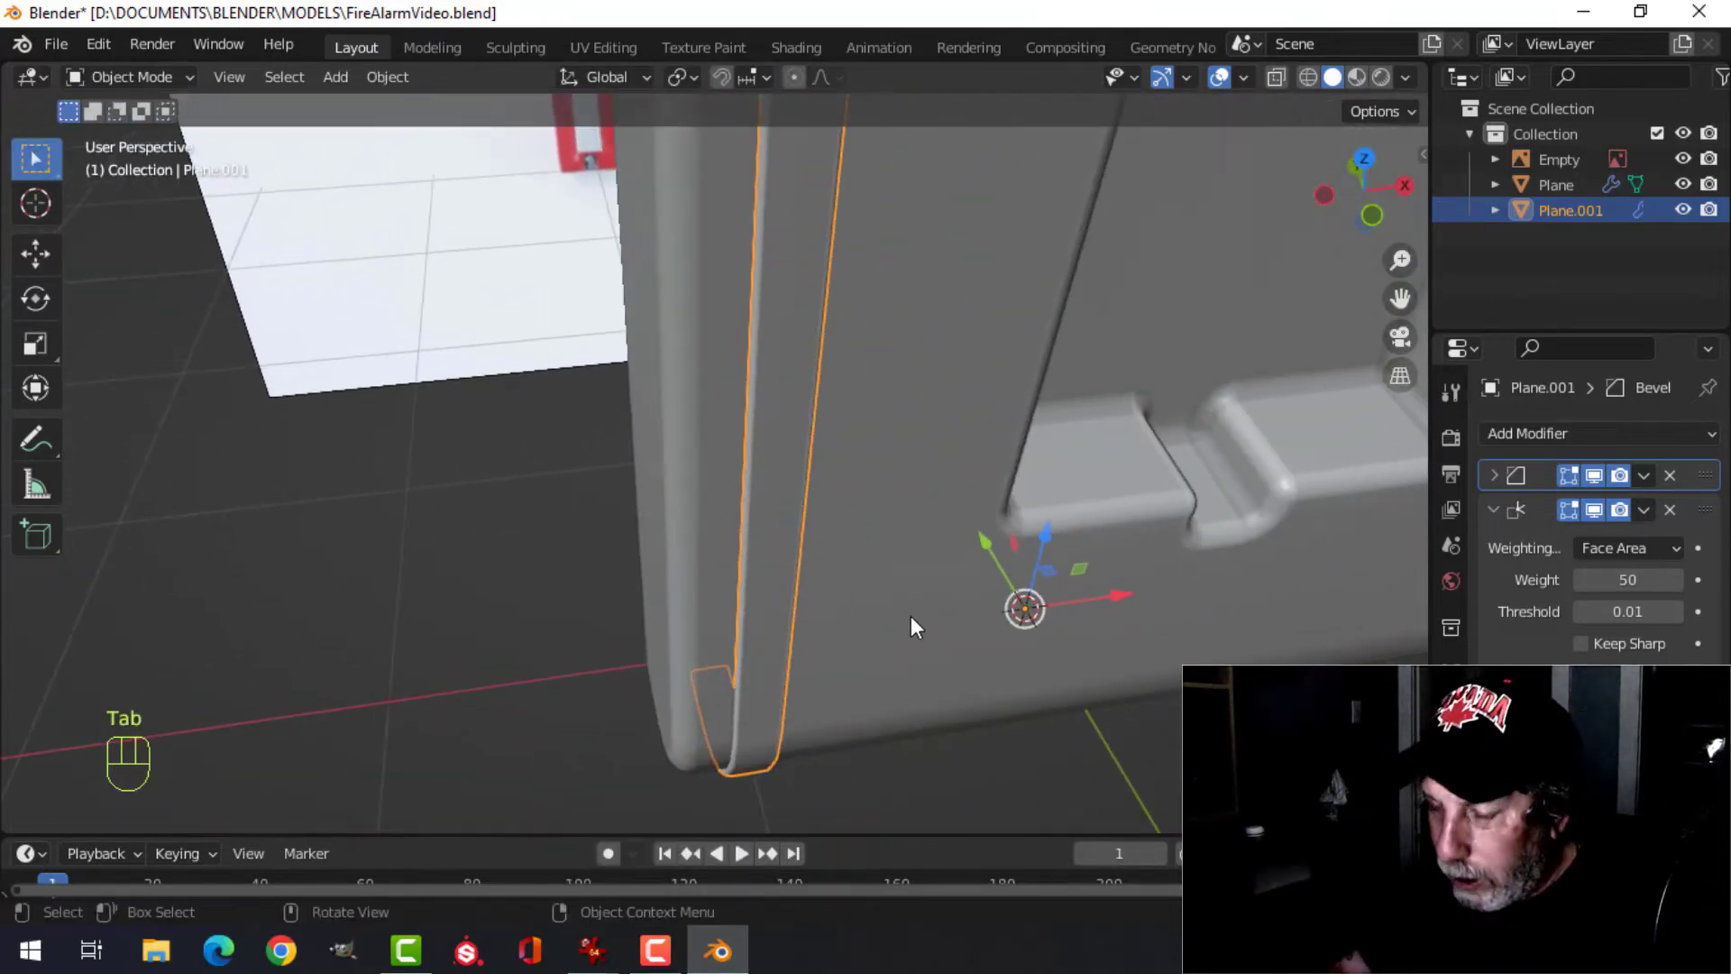
key("slash")
middle_click_drag(770, 518, 1062, 511)
scroll(1010, 500, "up", 3)
key("Tab")
- Select the face loop along the stripe's hidden back side and delete its faces
scroll(934, 491, "up", 1)
middle_click_drag(888, 529, 974, 478, "shift")
middle_click_drag(881, 588, 890, 491, "shift")
scroll(893, 561, "up", 2)
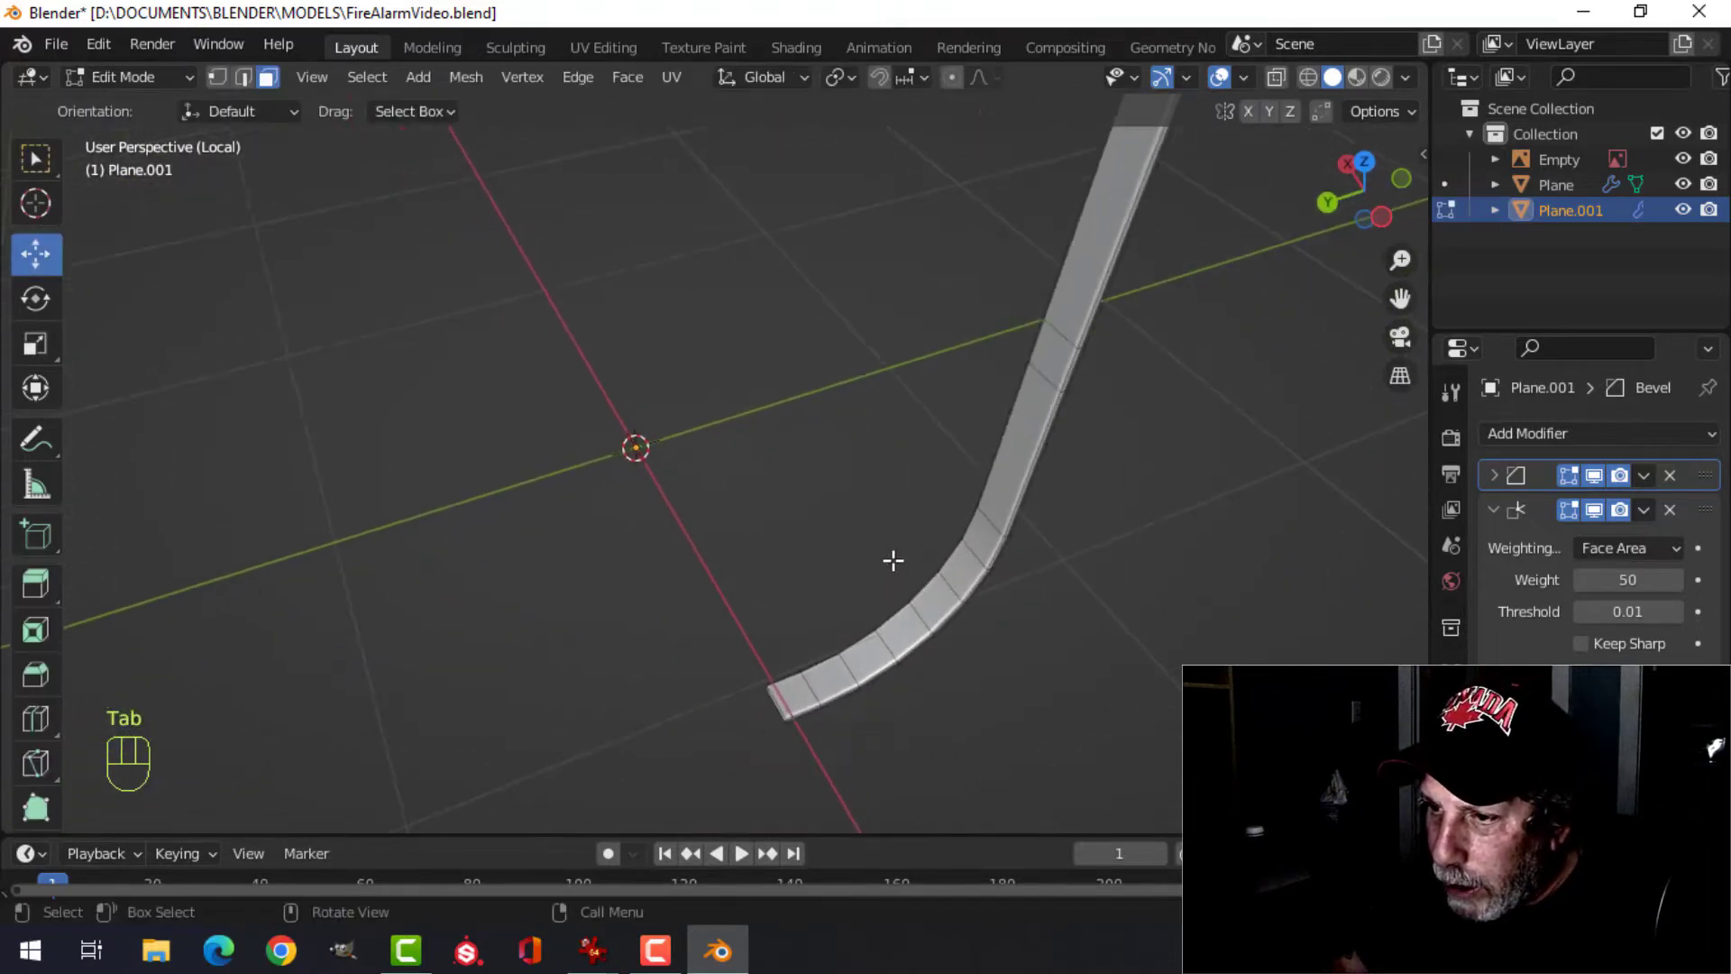
left_click(915, 620, "alt+shift")
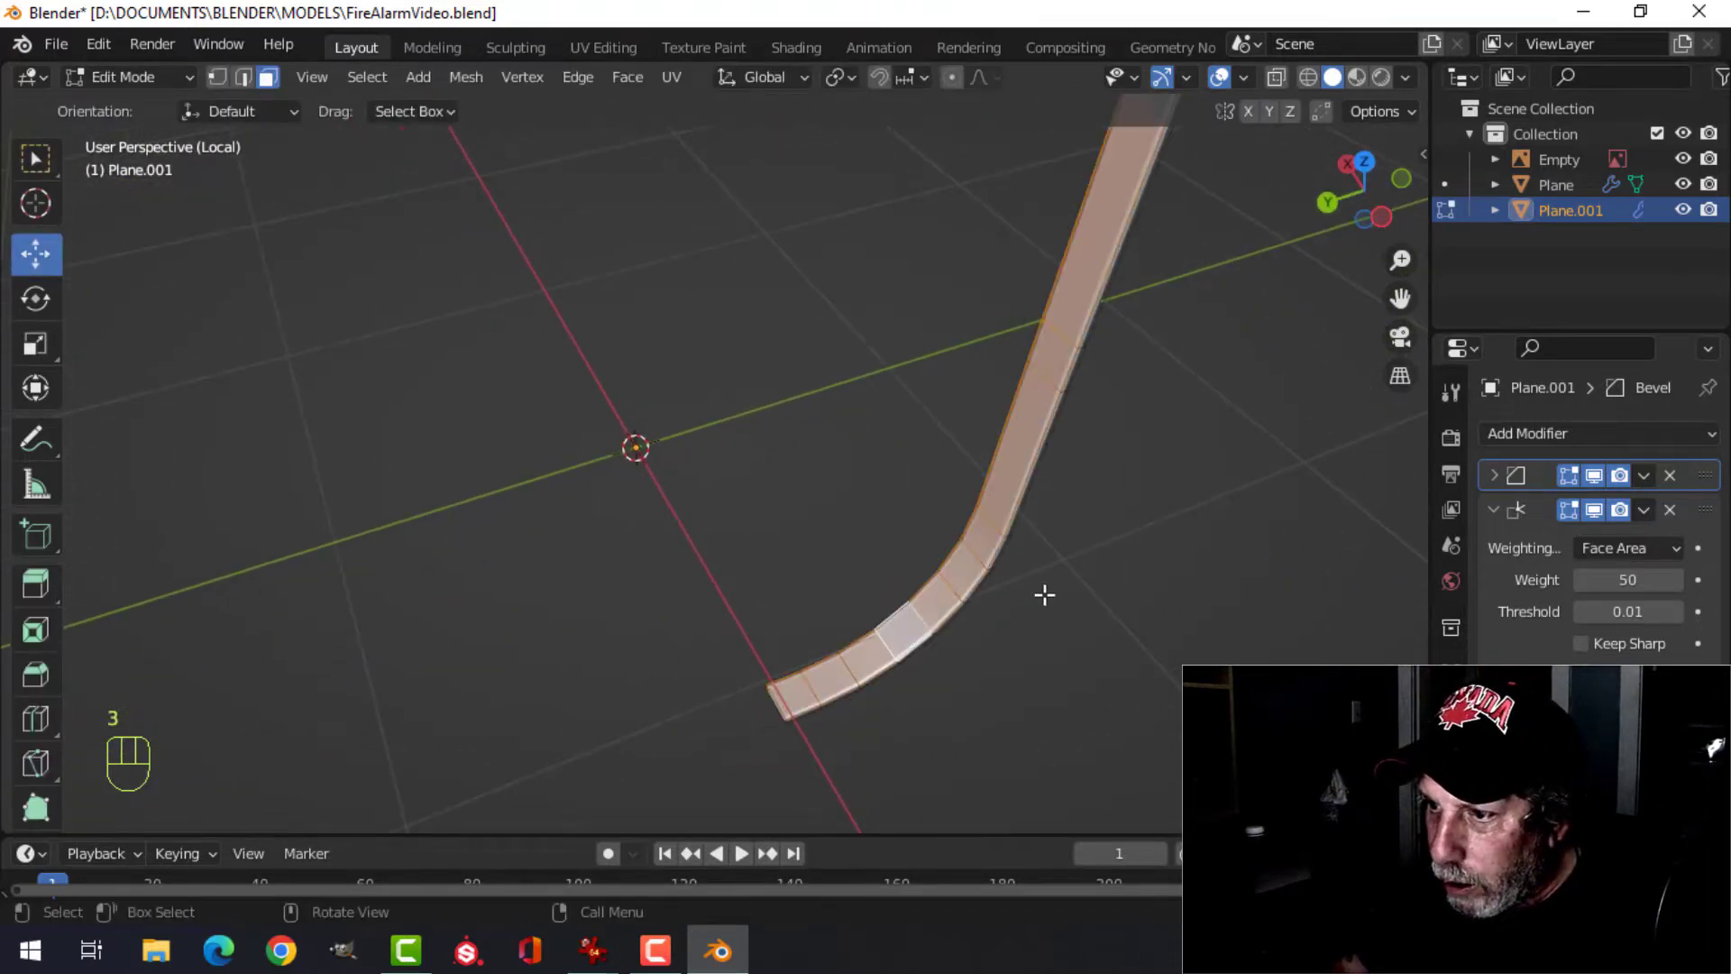
key("x")
left_click(1044, 591)
- Remove the stripe's Bevel and Weighted Normal modifiers and turn off Auto Smooth for its mesh
middle_click_drag(1044, 591, 889, 488)
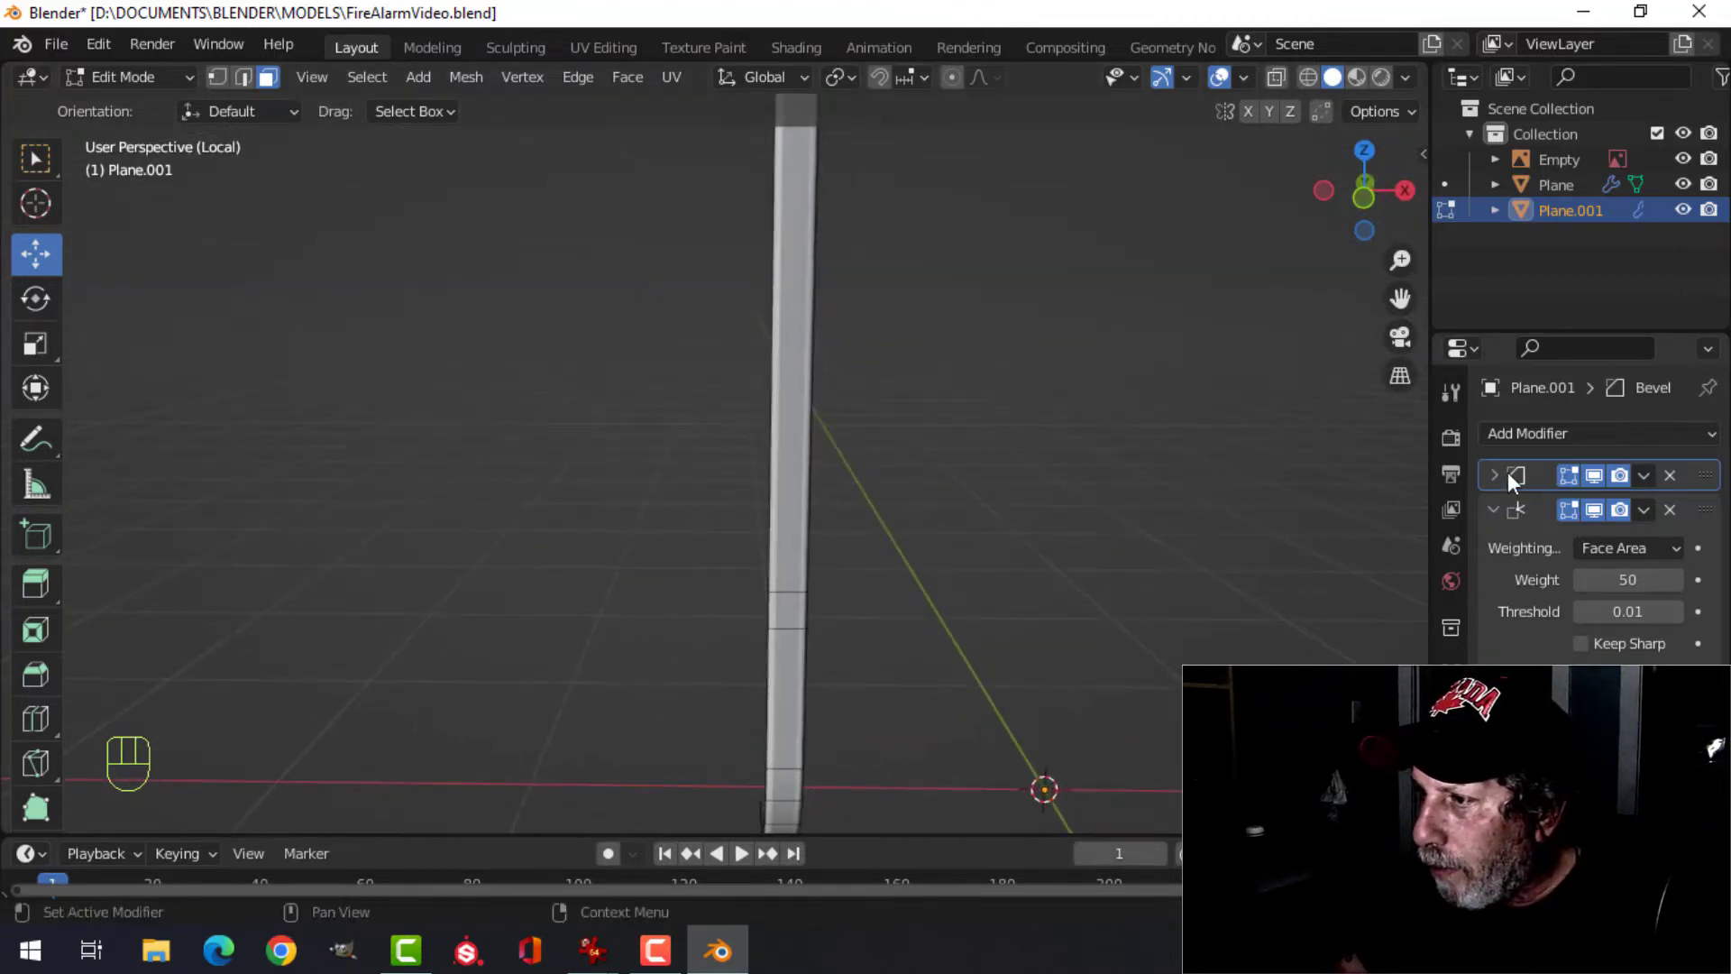
middle_click_drag(984, 472, 985, 531, "shift")
left_click(1669, 476)
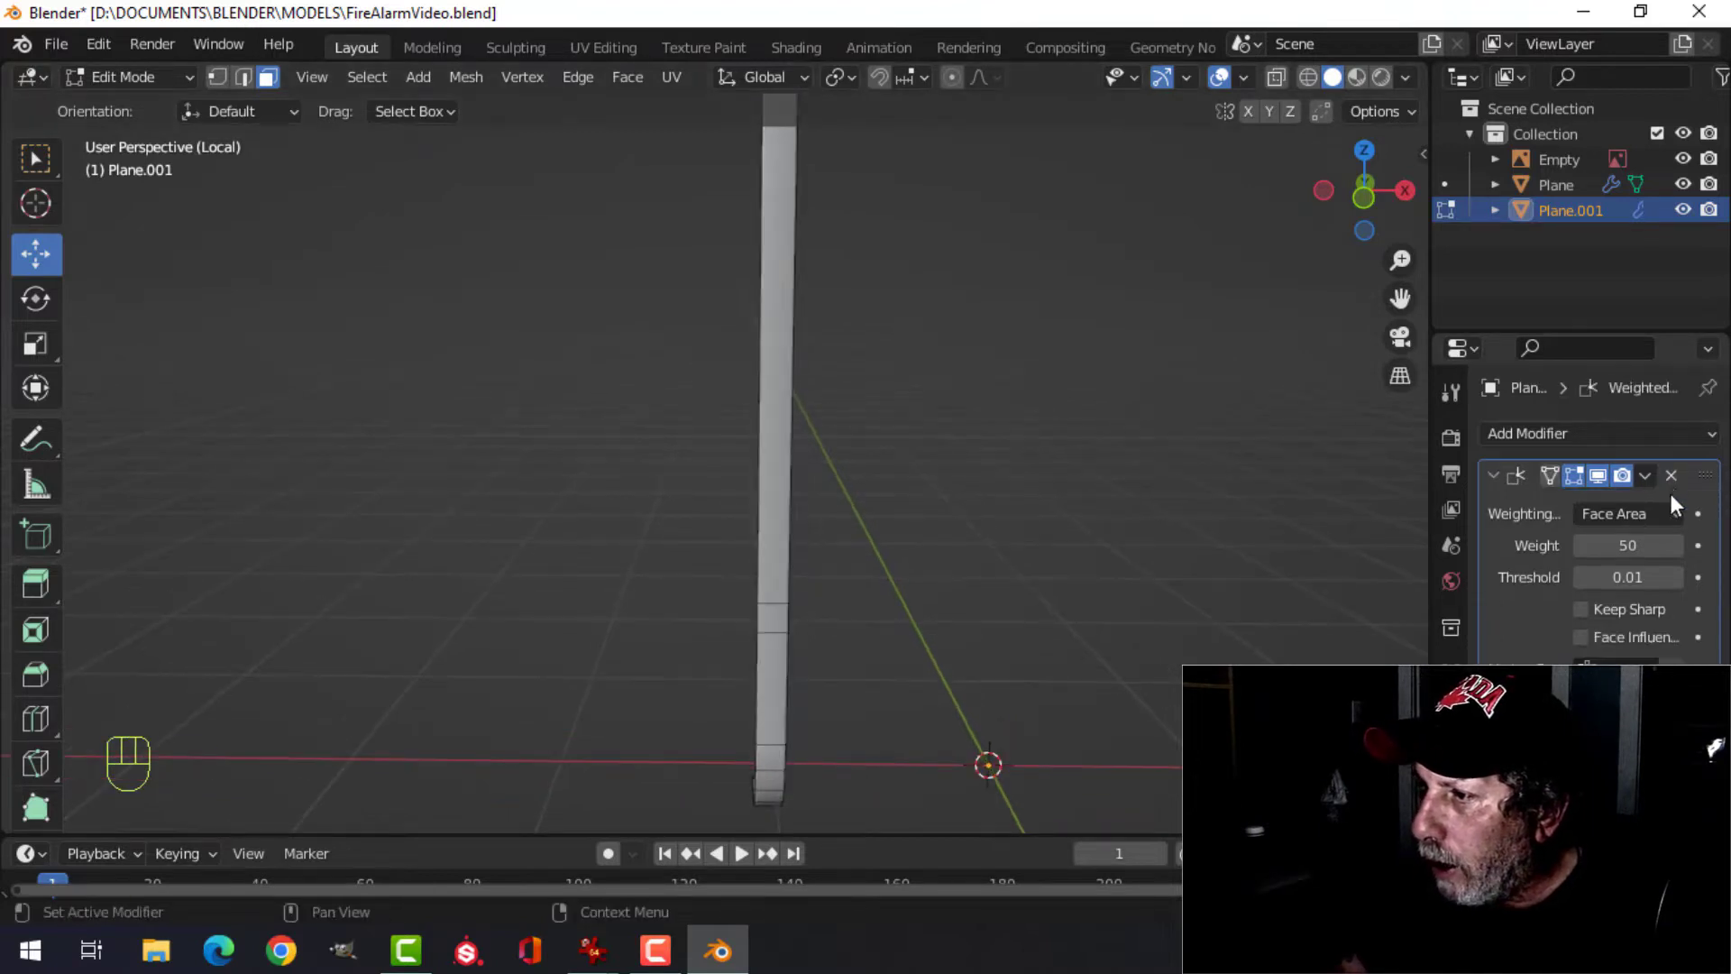
left_click(1670, 477)
left_click(1451, 853)
scroll(1550, 802, "down", 4)
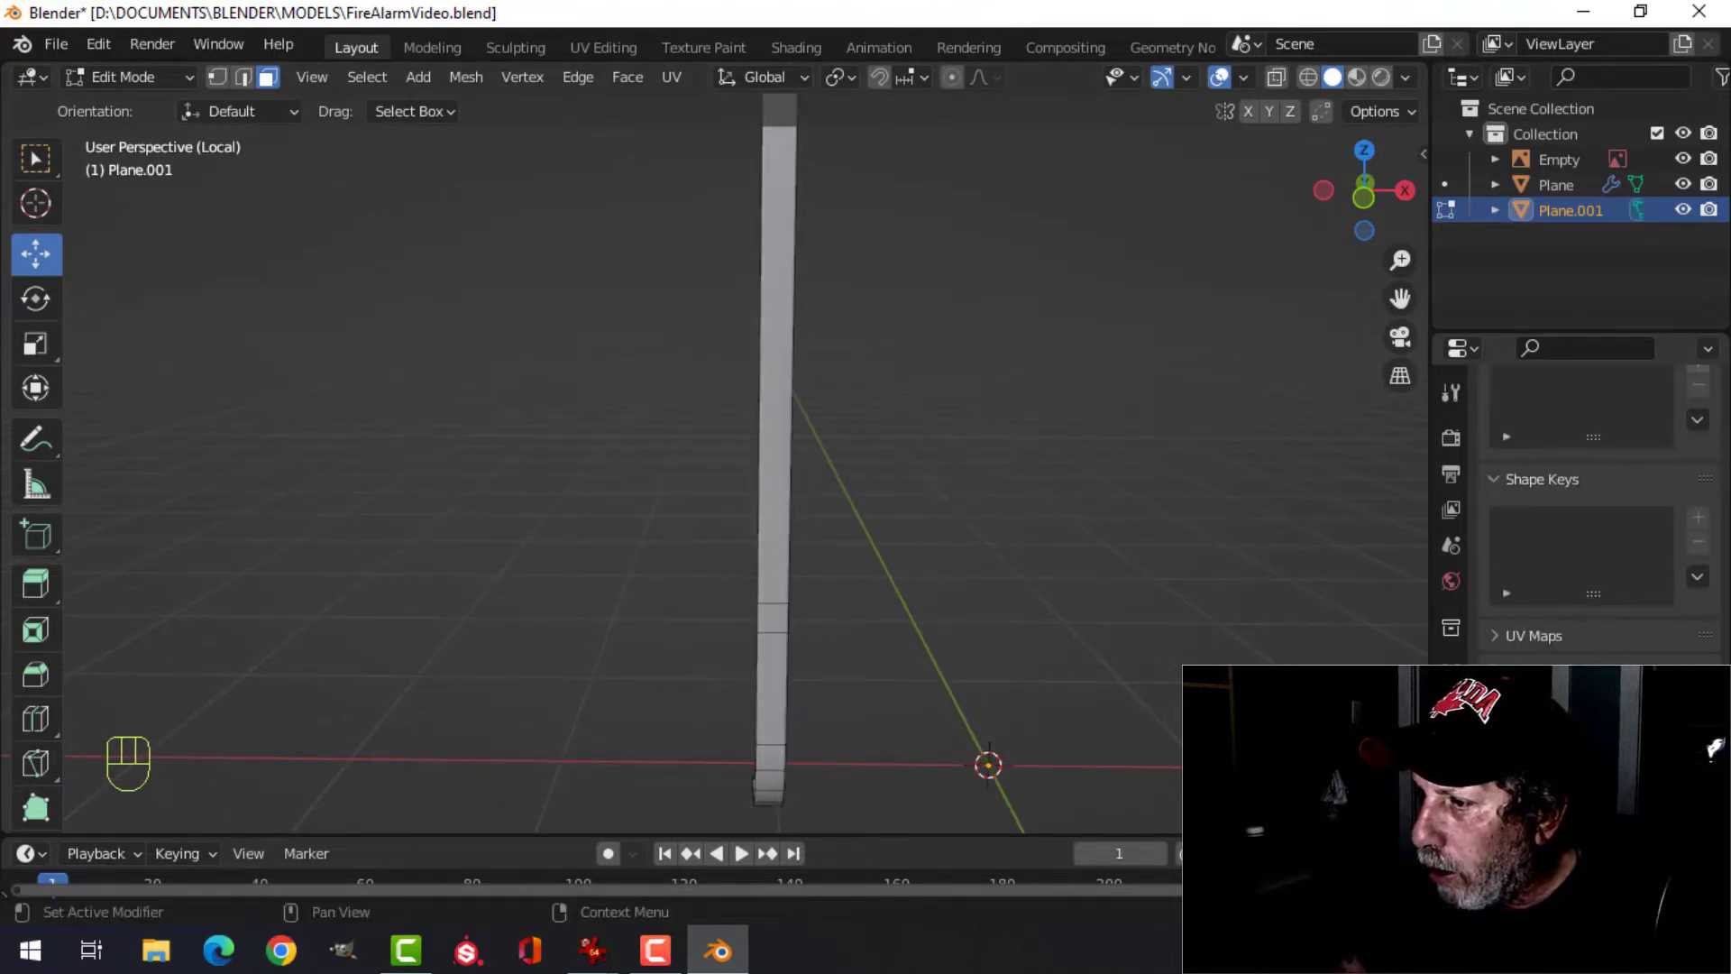
left_click(1587, 798)
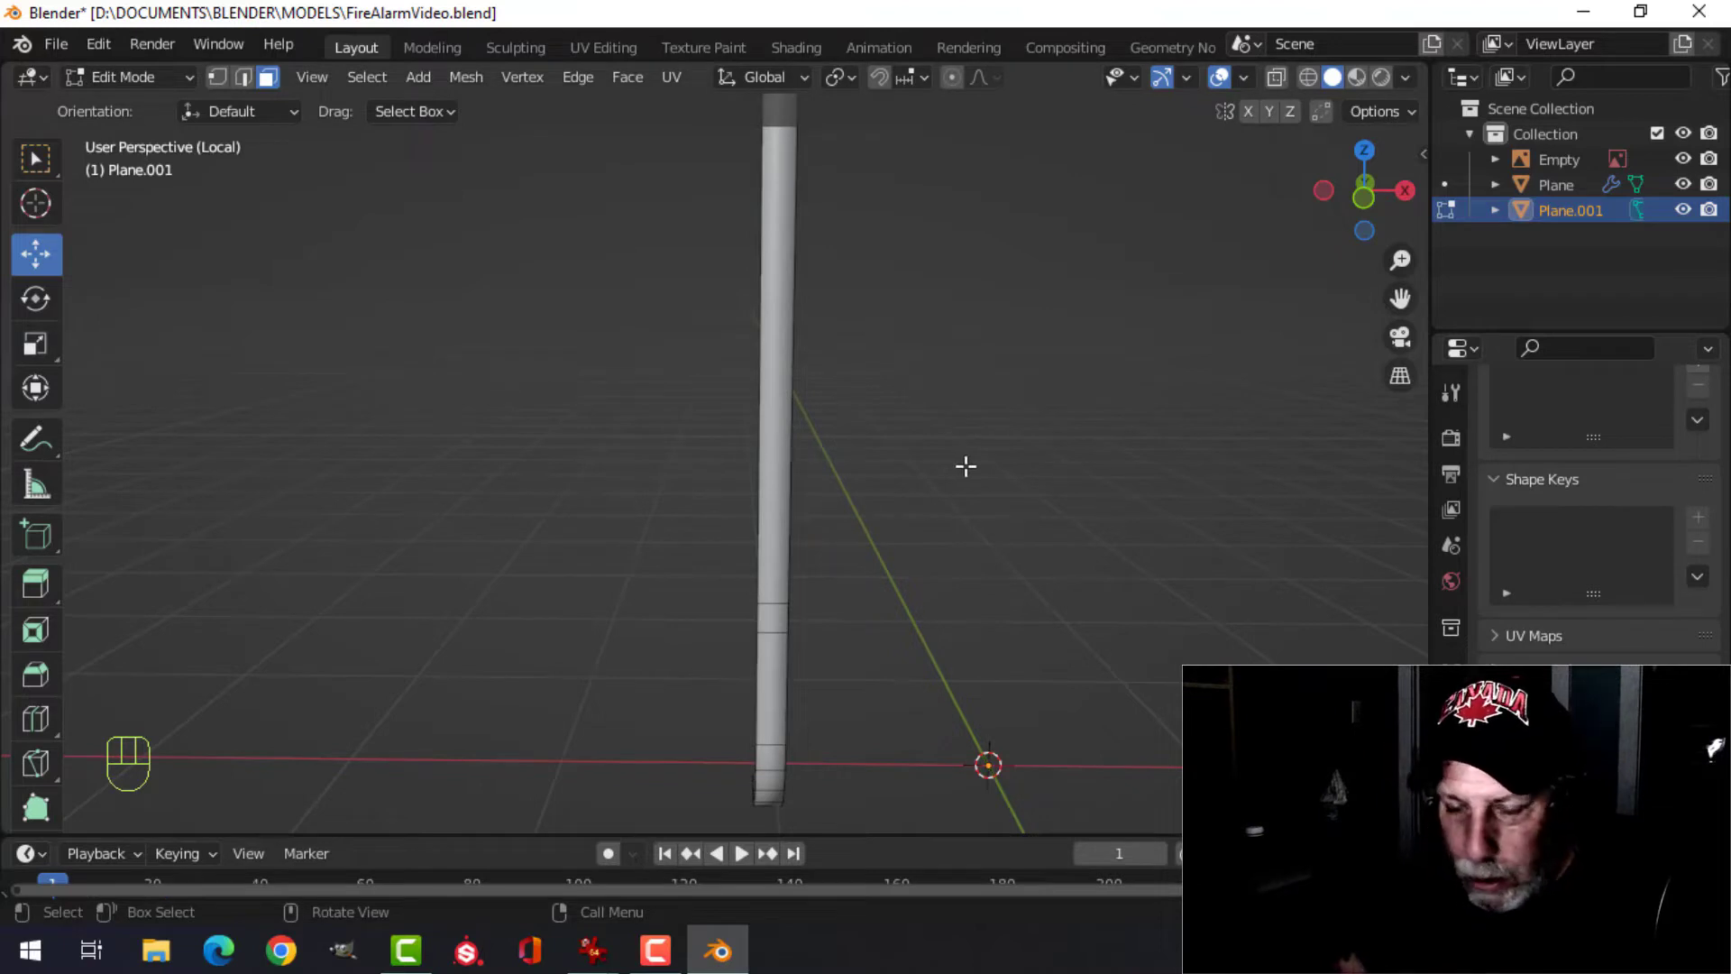
- Add a level 2 Subdivision Surface modifier to the stripe and return to Edit Mode
key("Tab")
key("ctrl+2")
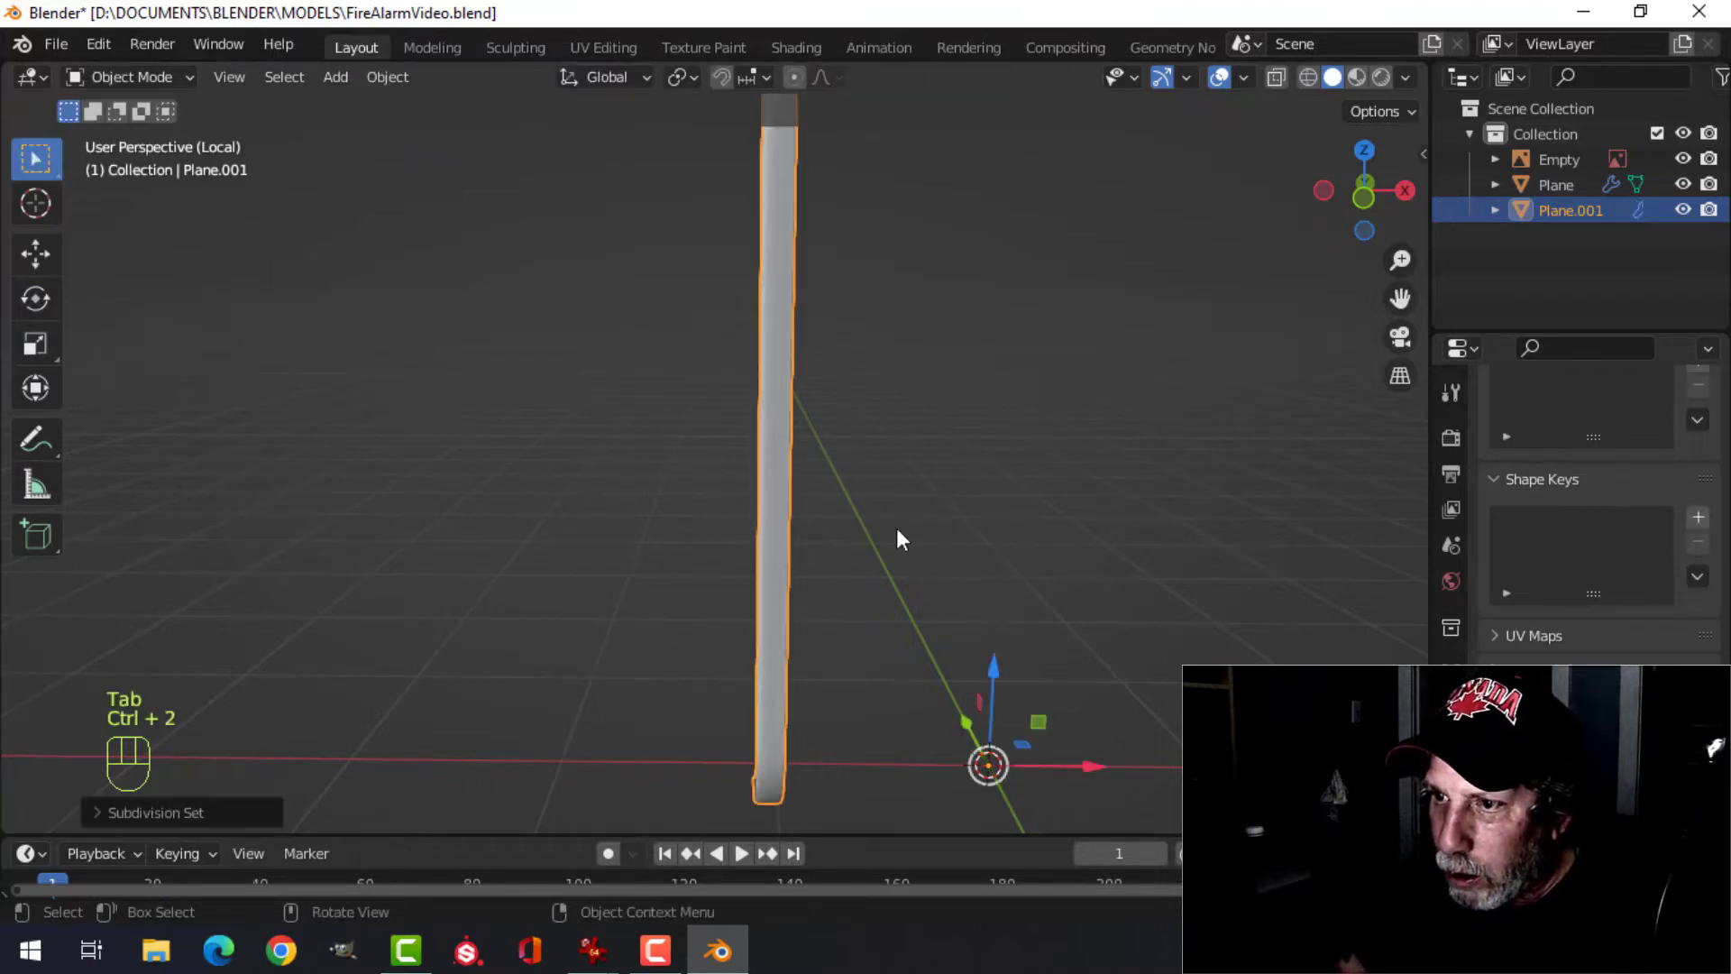
key("Tab")
- Add a centered lengthwise loop cut to the stripe and bevel it with one segment, about 0.033 m wide
middle_click_drag(939, 679, 863, 637, "shift")
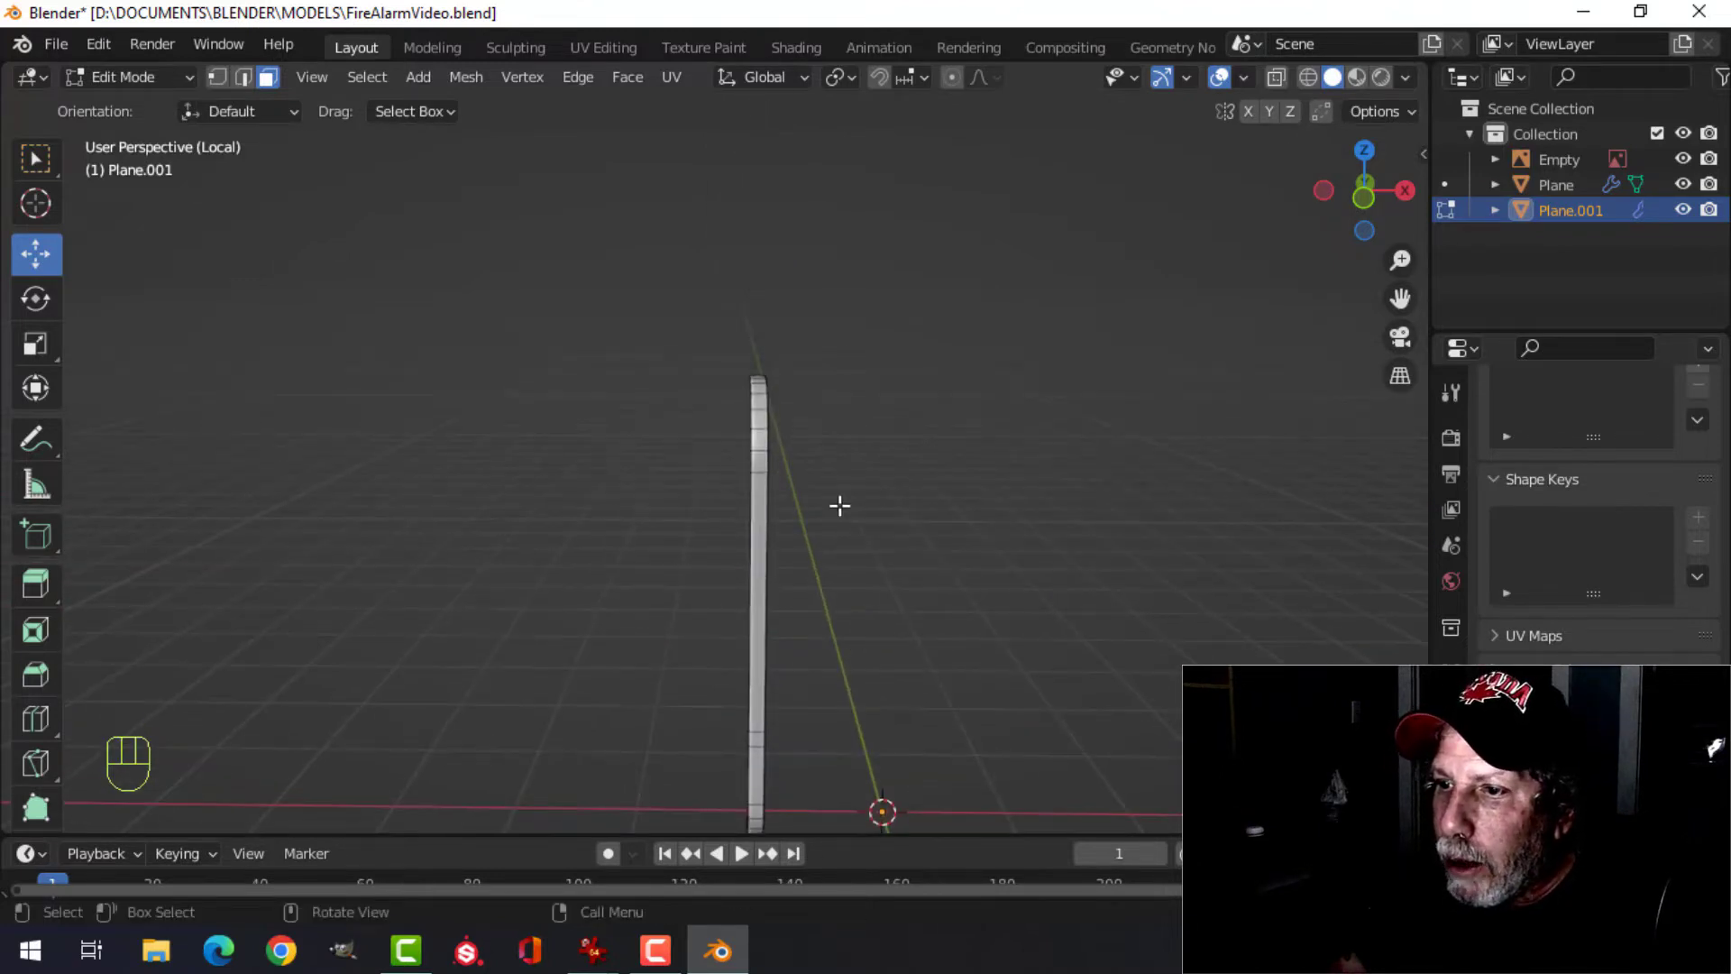
scroll(822, 521, "up", 4)
middle_click_drag(877, 516, 792, 486)
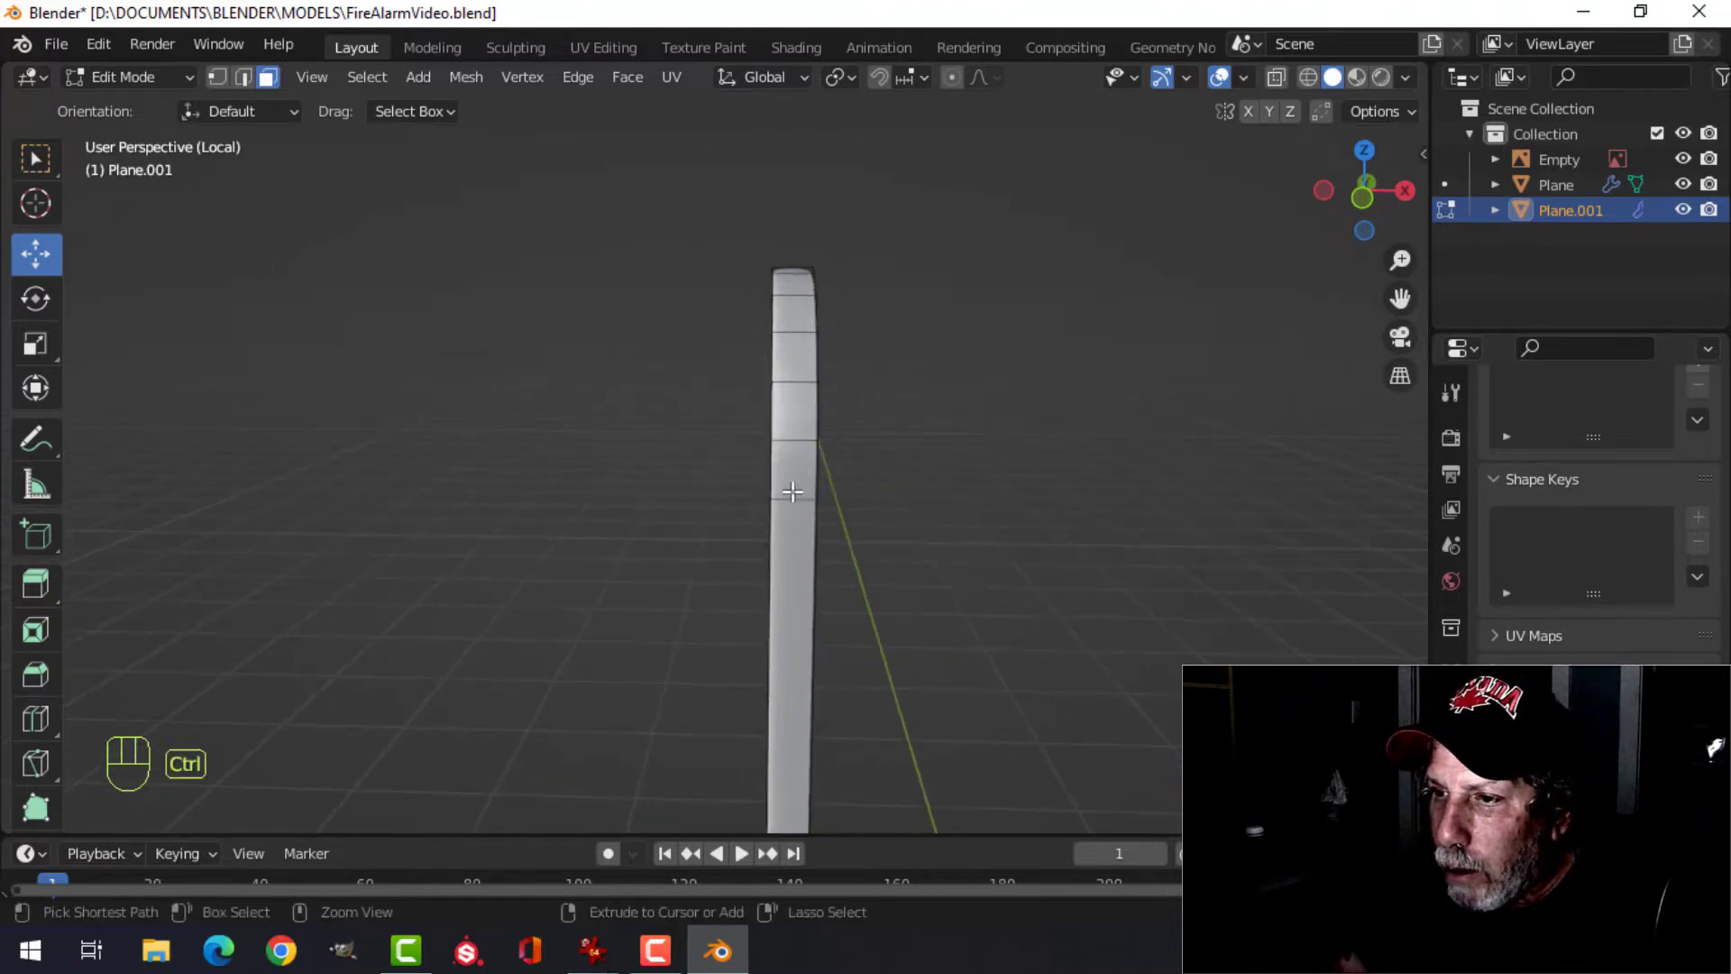
key("ctrl+r")
right_click(785, 441)
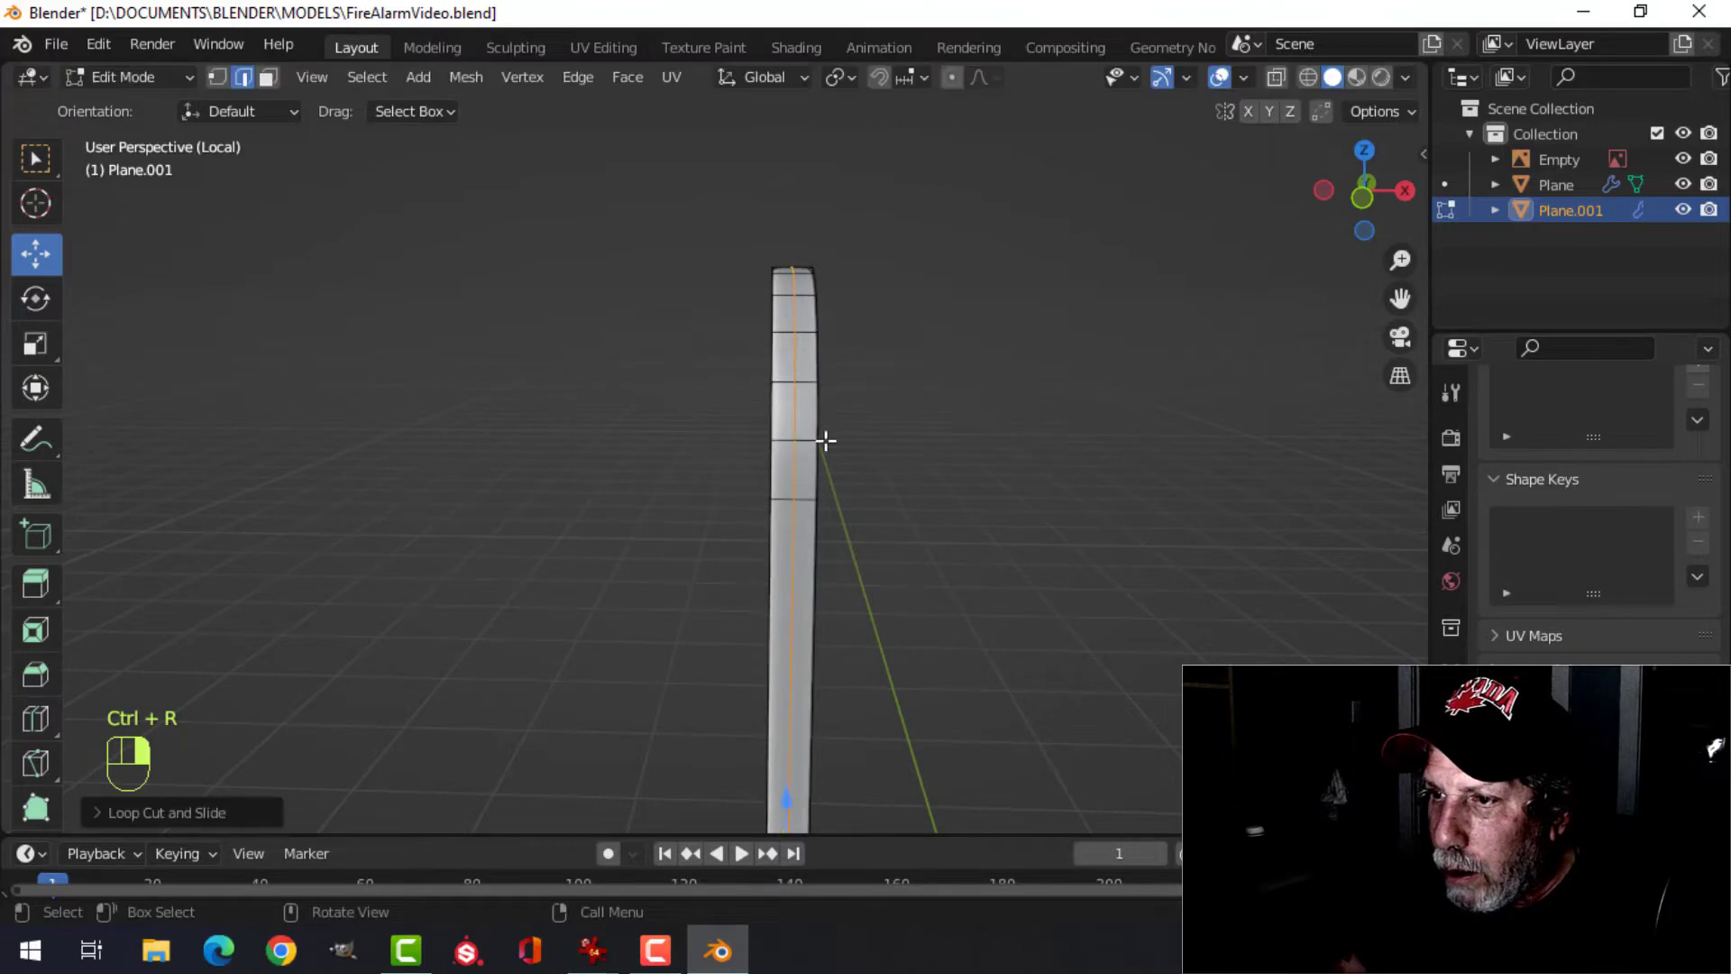
key("ctrl+b")
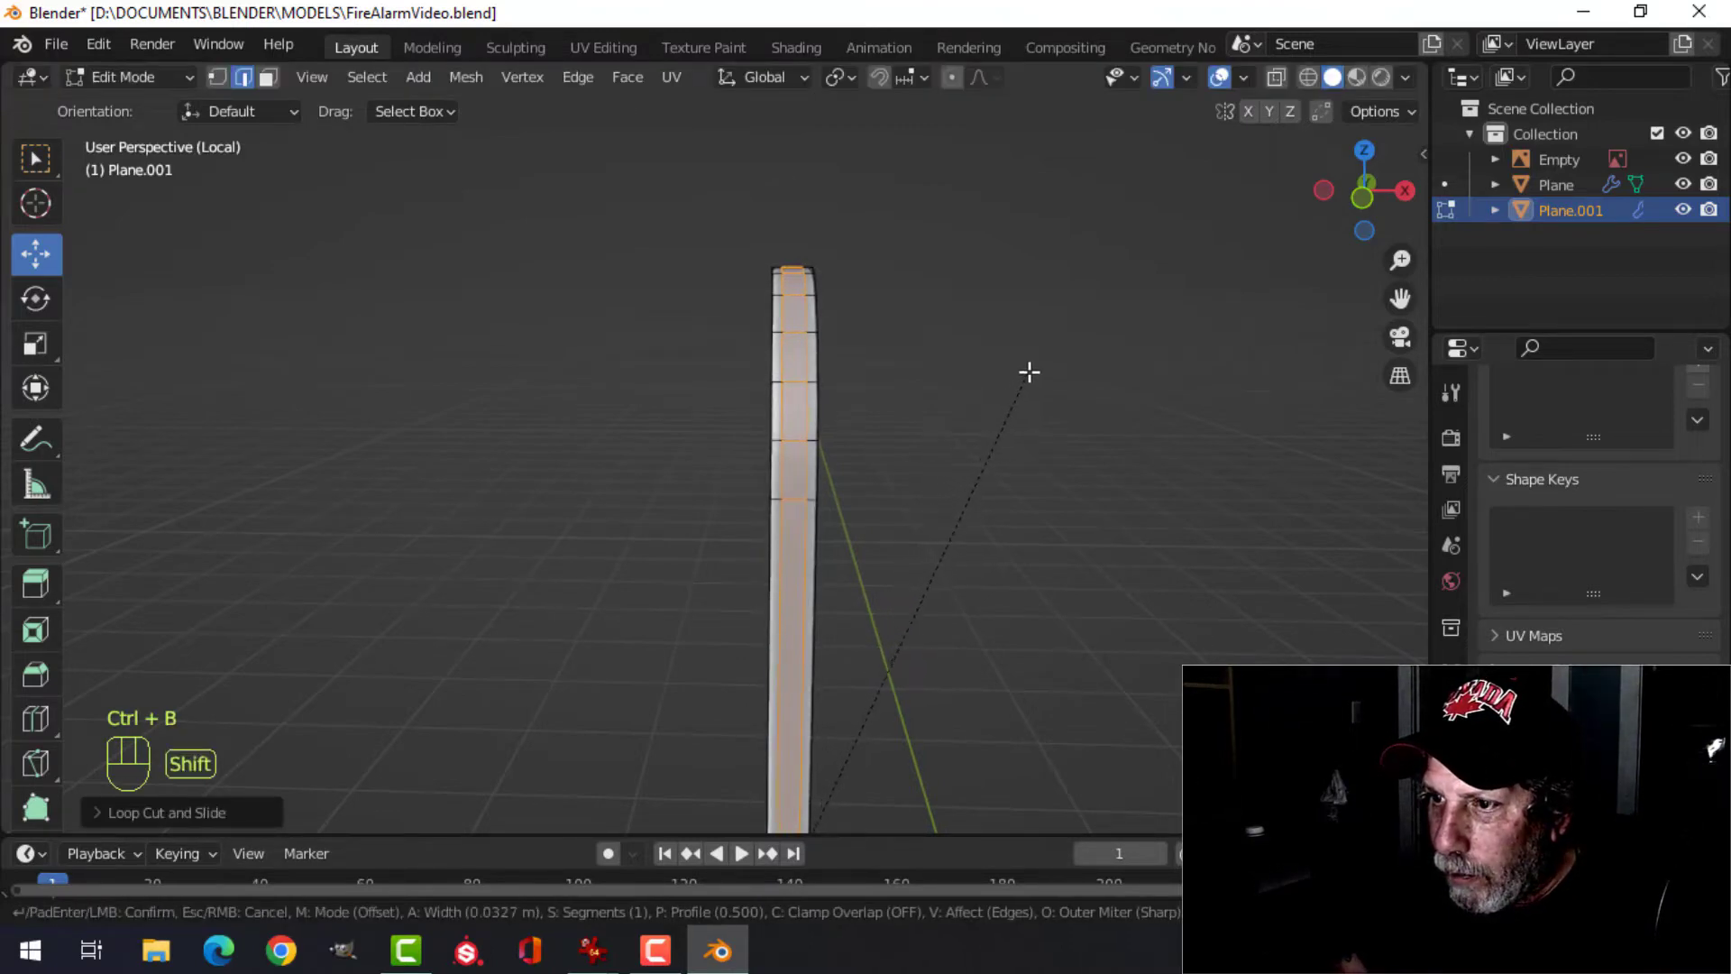
left_click(1037, 363)
key("alt+a")
- Add a lengthwise loop cut on each side wall of the stripe, slid close to the front face's edge
middle_click_drag(1035, 360, 898, 532)
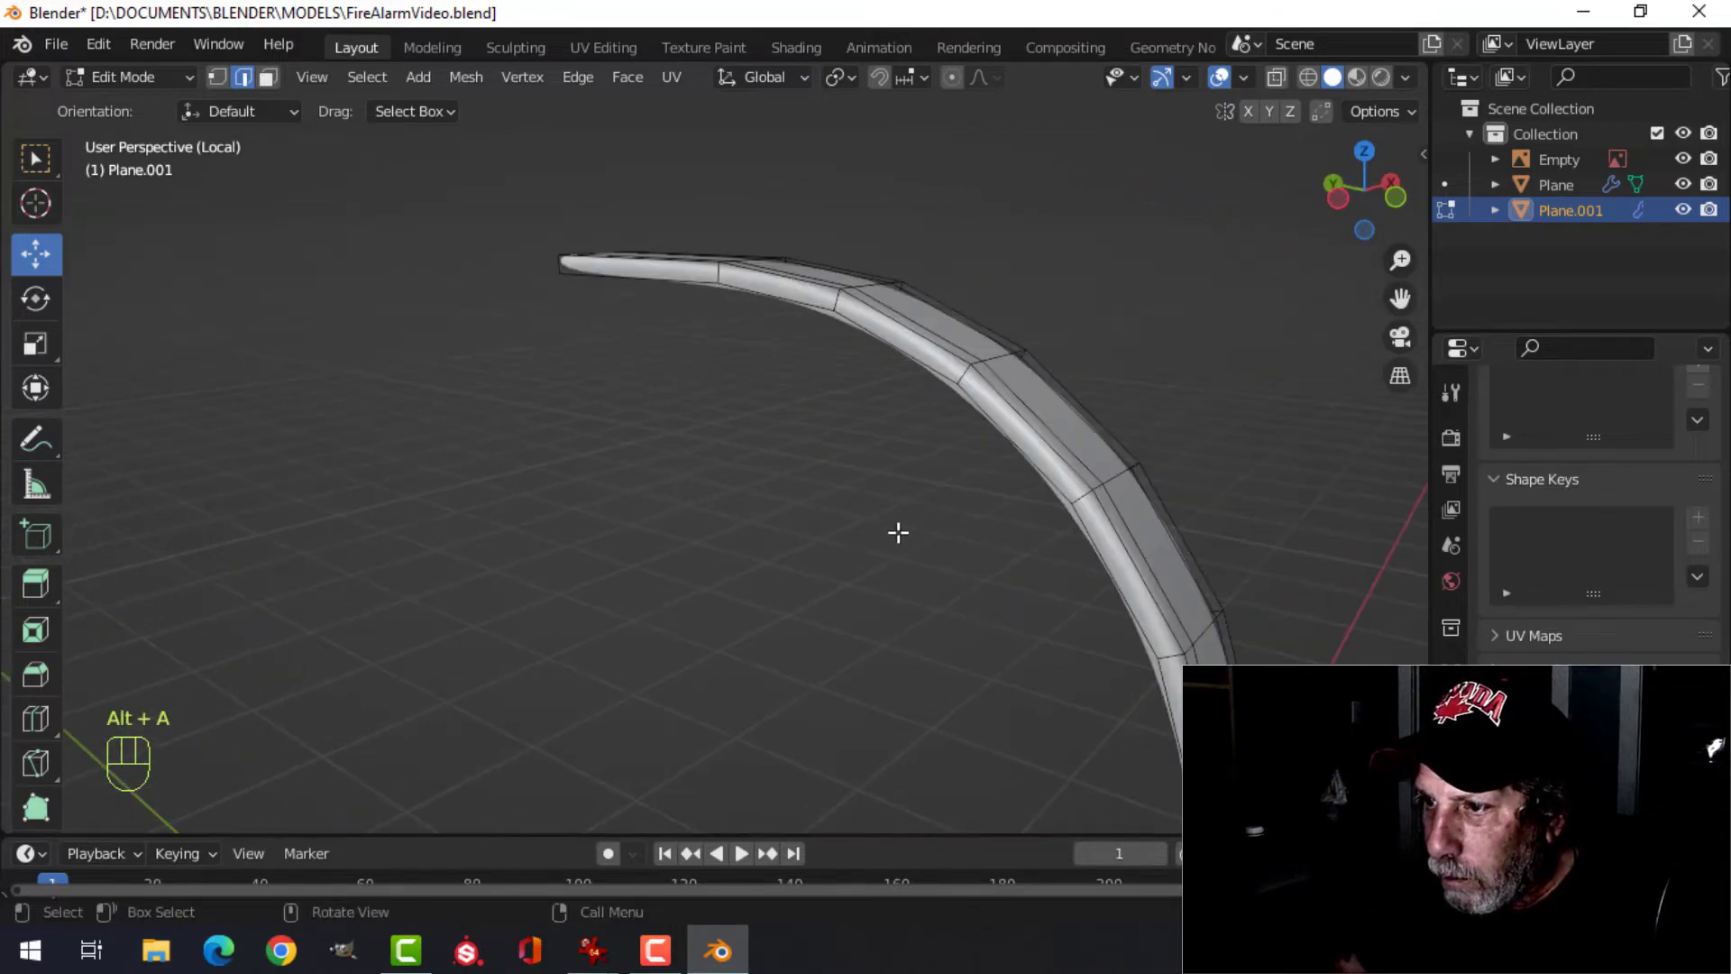
key("ctrl+r")
left_click(1059, 503)
left_click(1082, 498)
middle_click_drag(1118, 517, 726, 576)
scroll(710, 577, "up", 2)
key("ctrl+r")
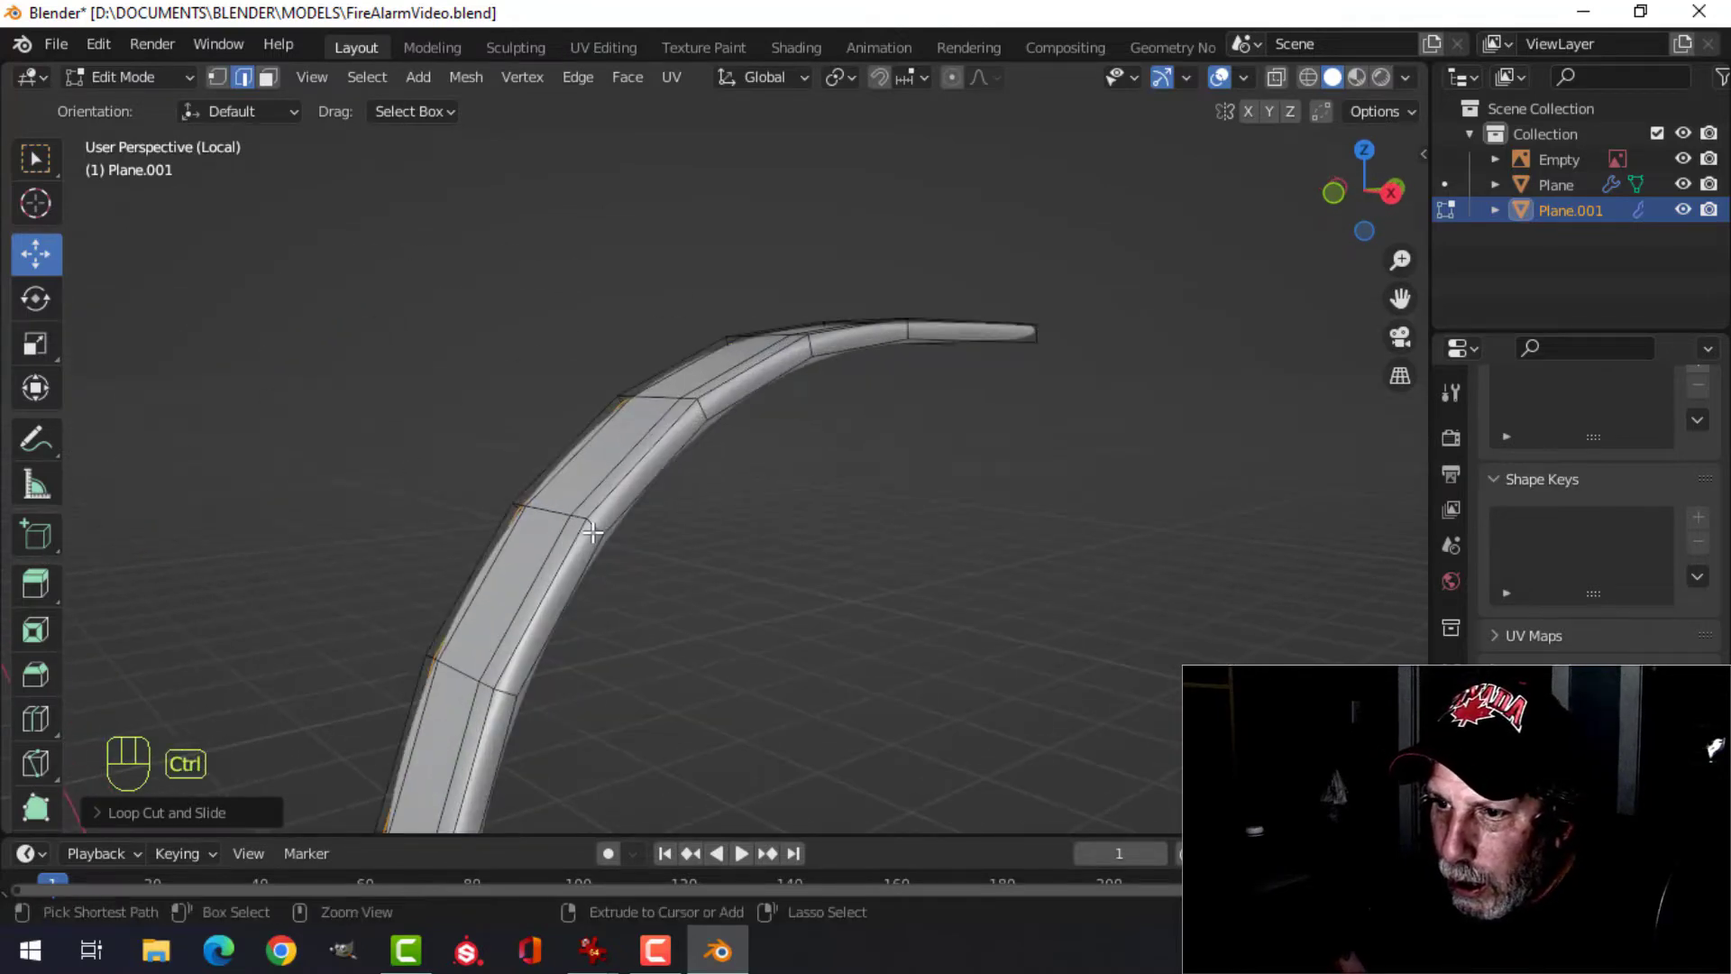
left_click(617, 531)
left_click(586, 525)
- Return to Object Mode, leave local view and deselect everything to view the stripe on the body
key("Tab")
middle_click_drag(727, 557, 896, 582)
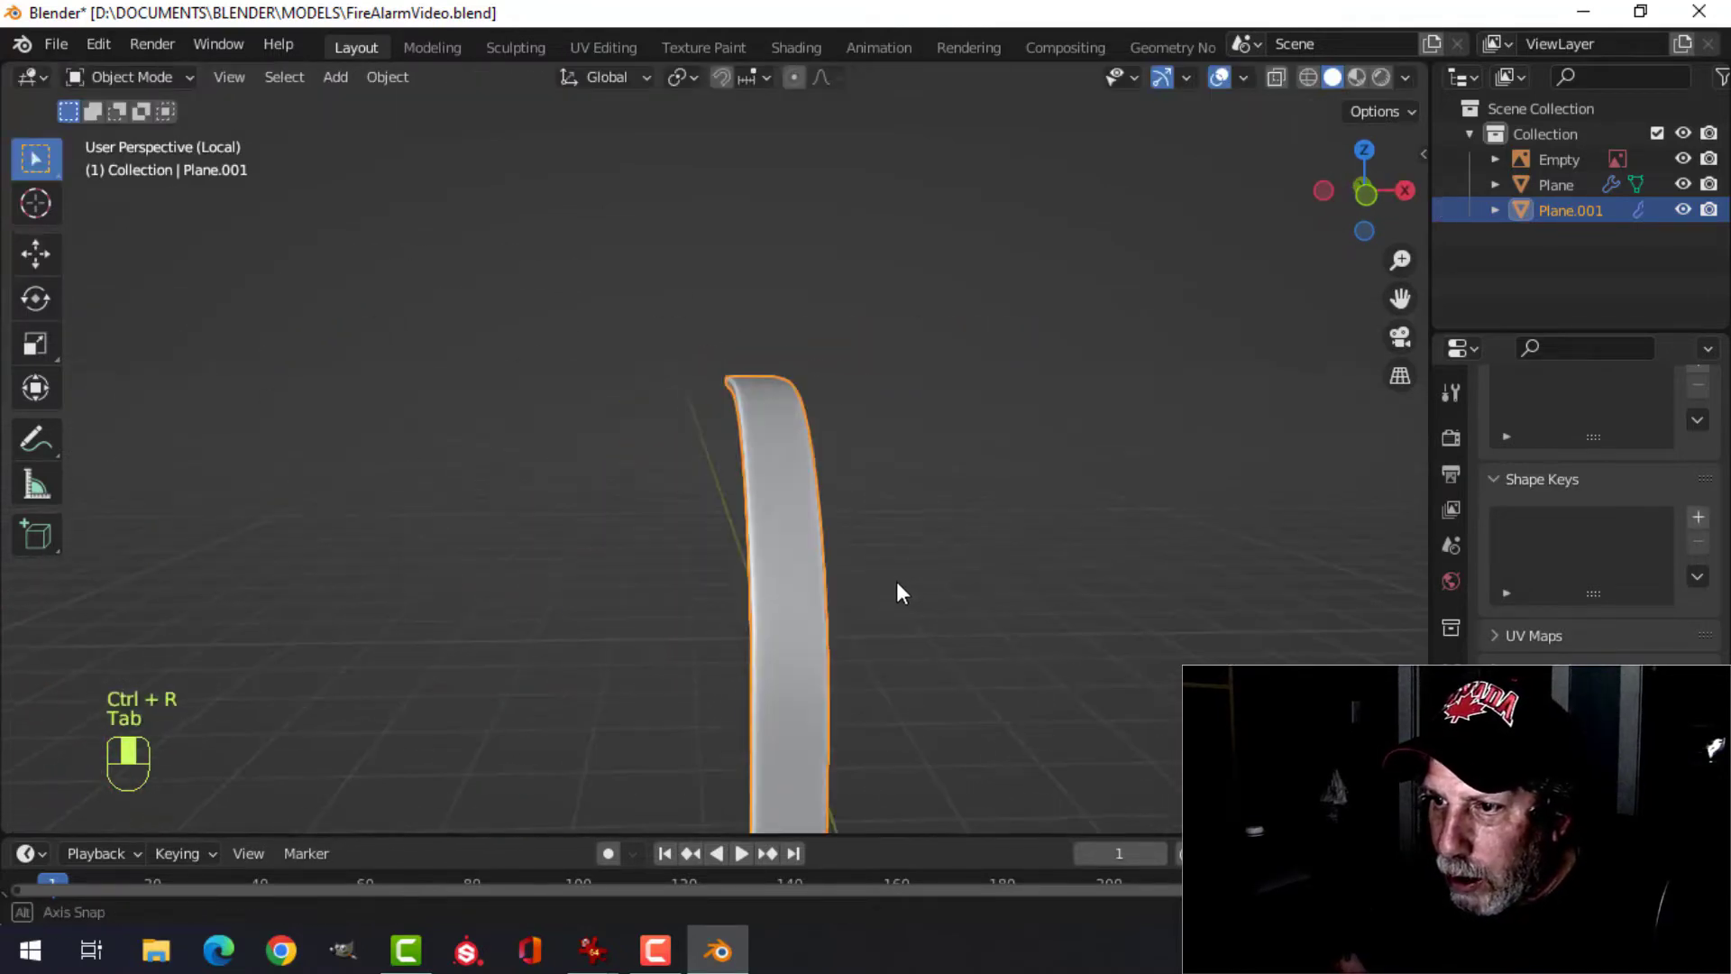
key("slash")
middle_click_drag(725, 485, 807, 584)
key("alt+a")
middle_click_drag(808, 584, 738, 488, "shift")
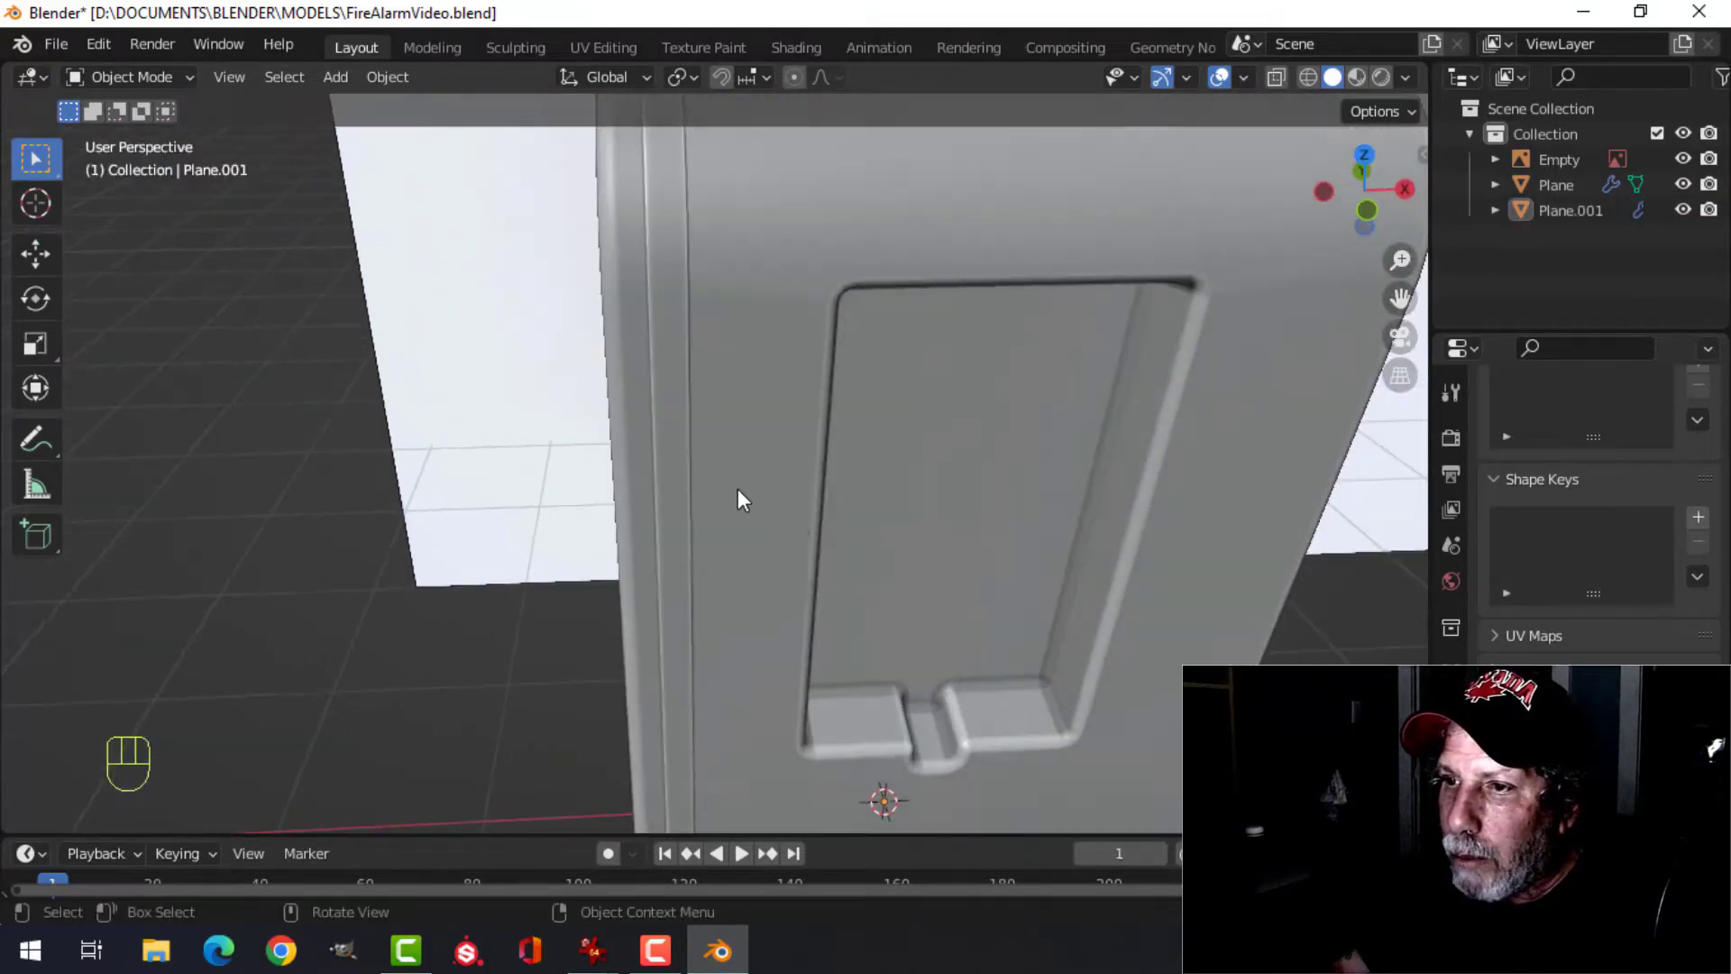
- Select the stripe and duplicate it in place in front wireframe view
left_click(776, 349)
key("KP_1")
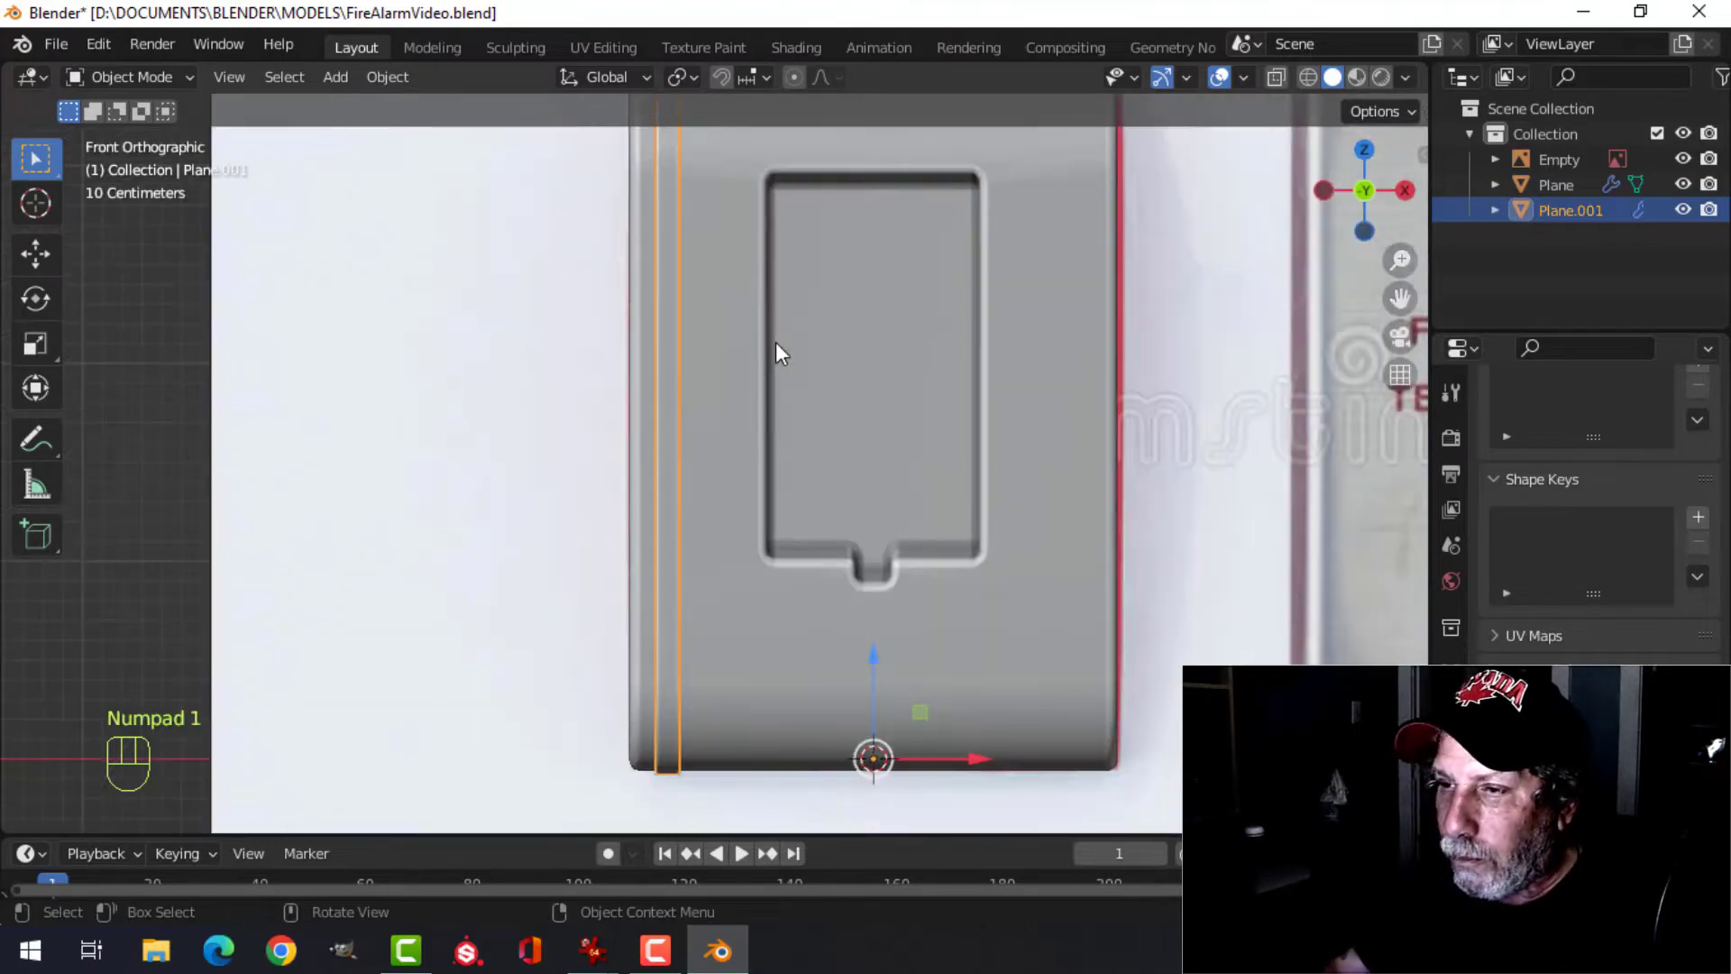
key("z")
left_click(641, 461)
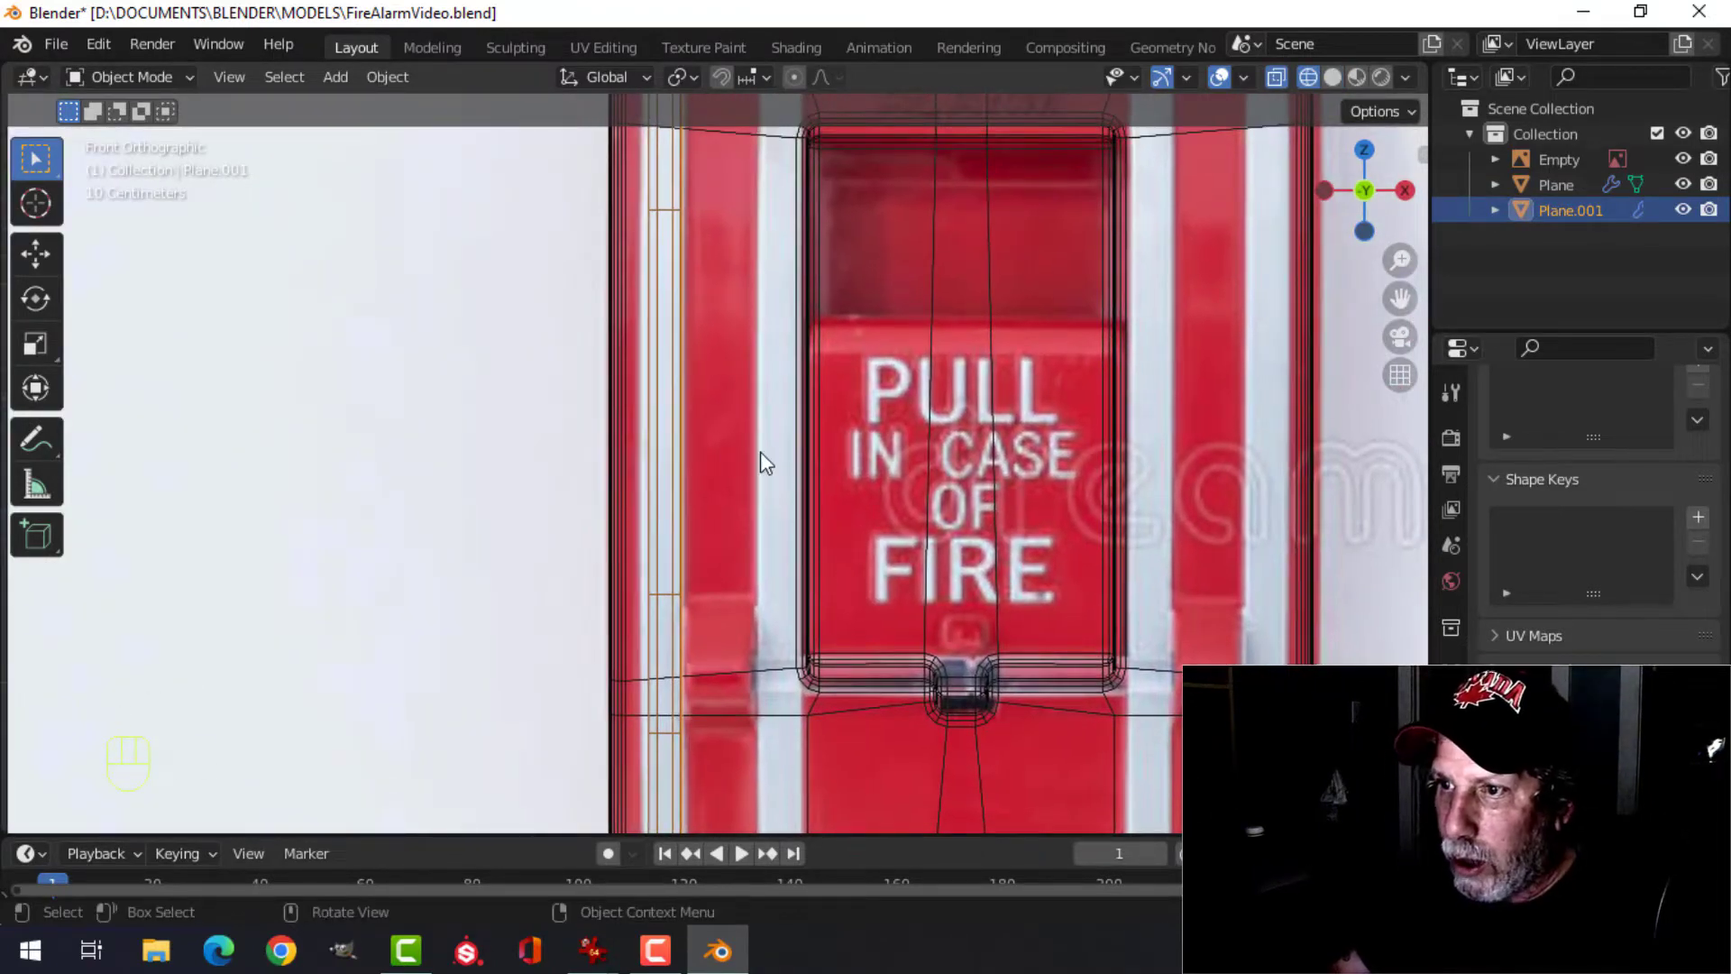
key("shift+d")
- Move the duplicated stripe along the X axis onto the reference's inner white stripe beside the recess
scroll(748, 501, "down", 3)
scroll(777, 549, "up", 2)
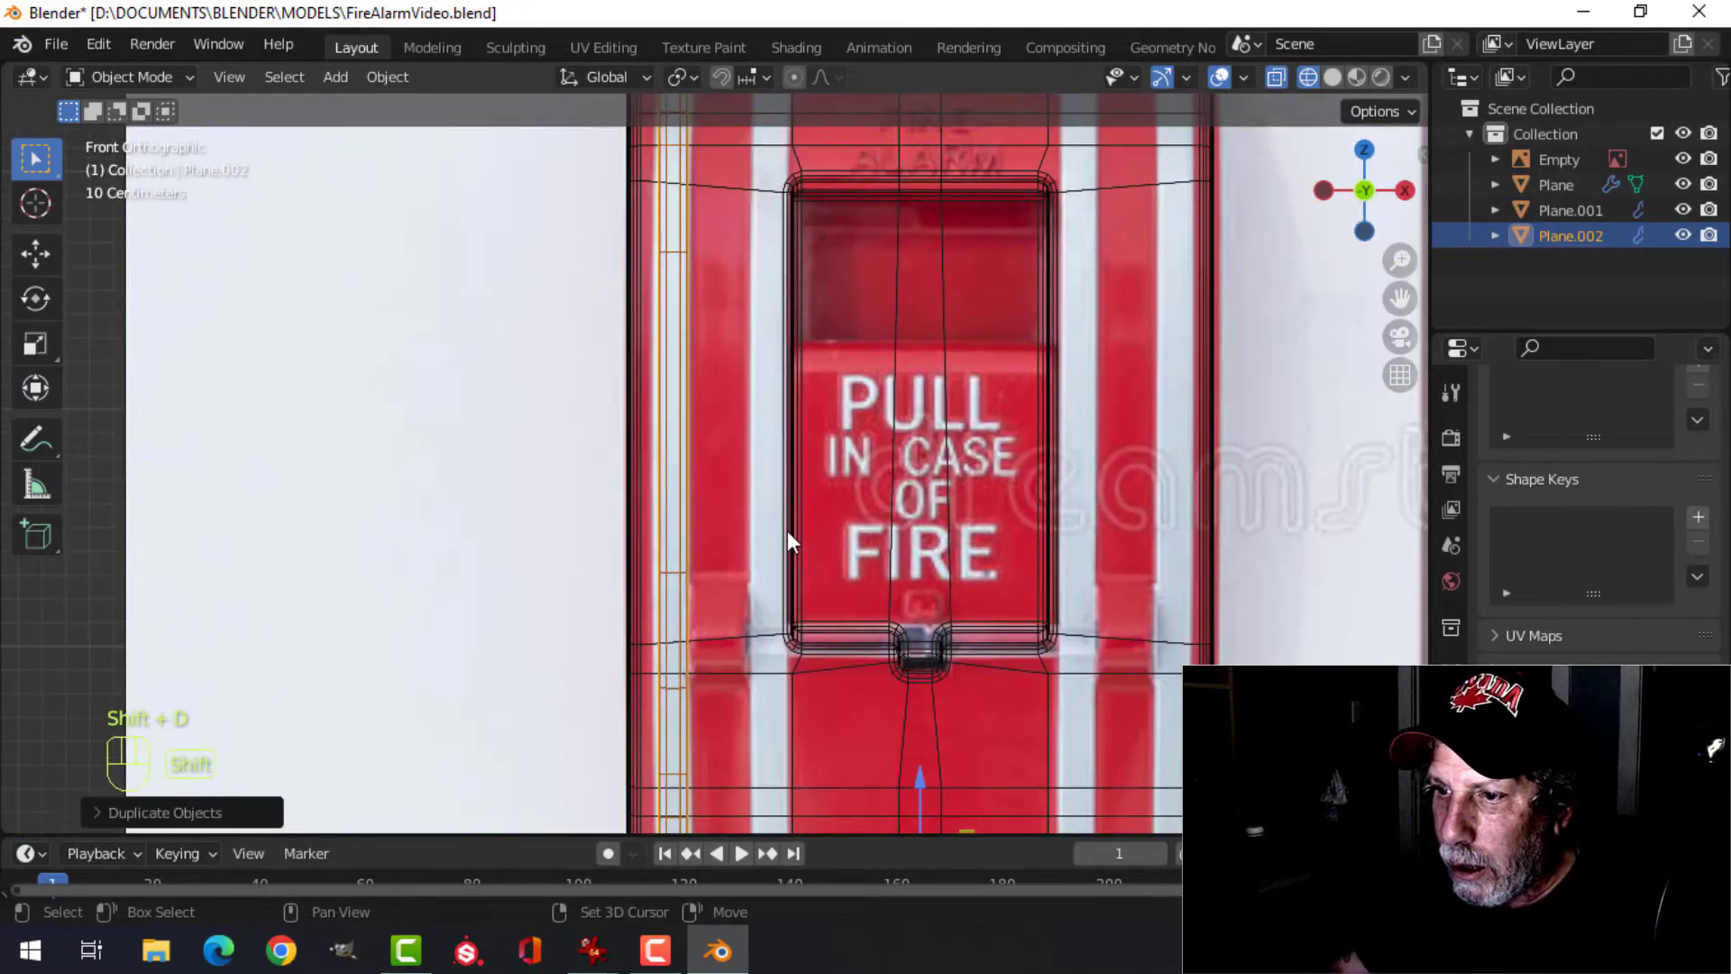
middle_click_drag(787, 530, 703, 283, "shift")
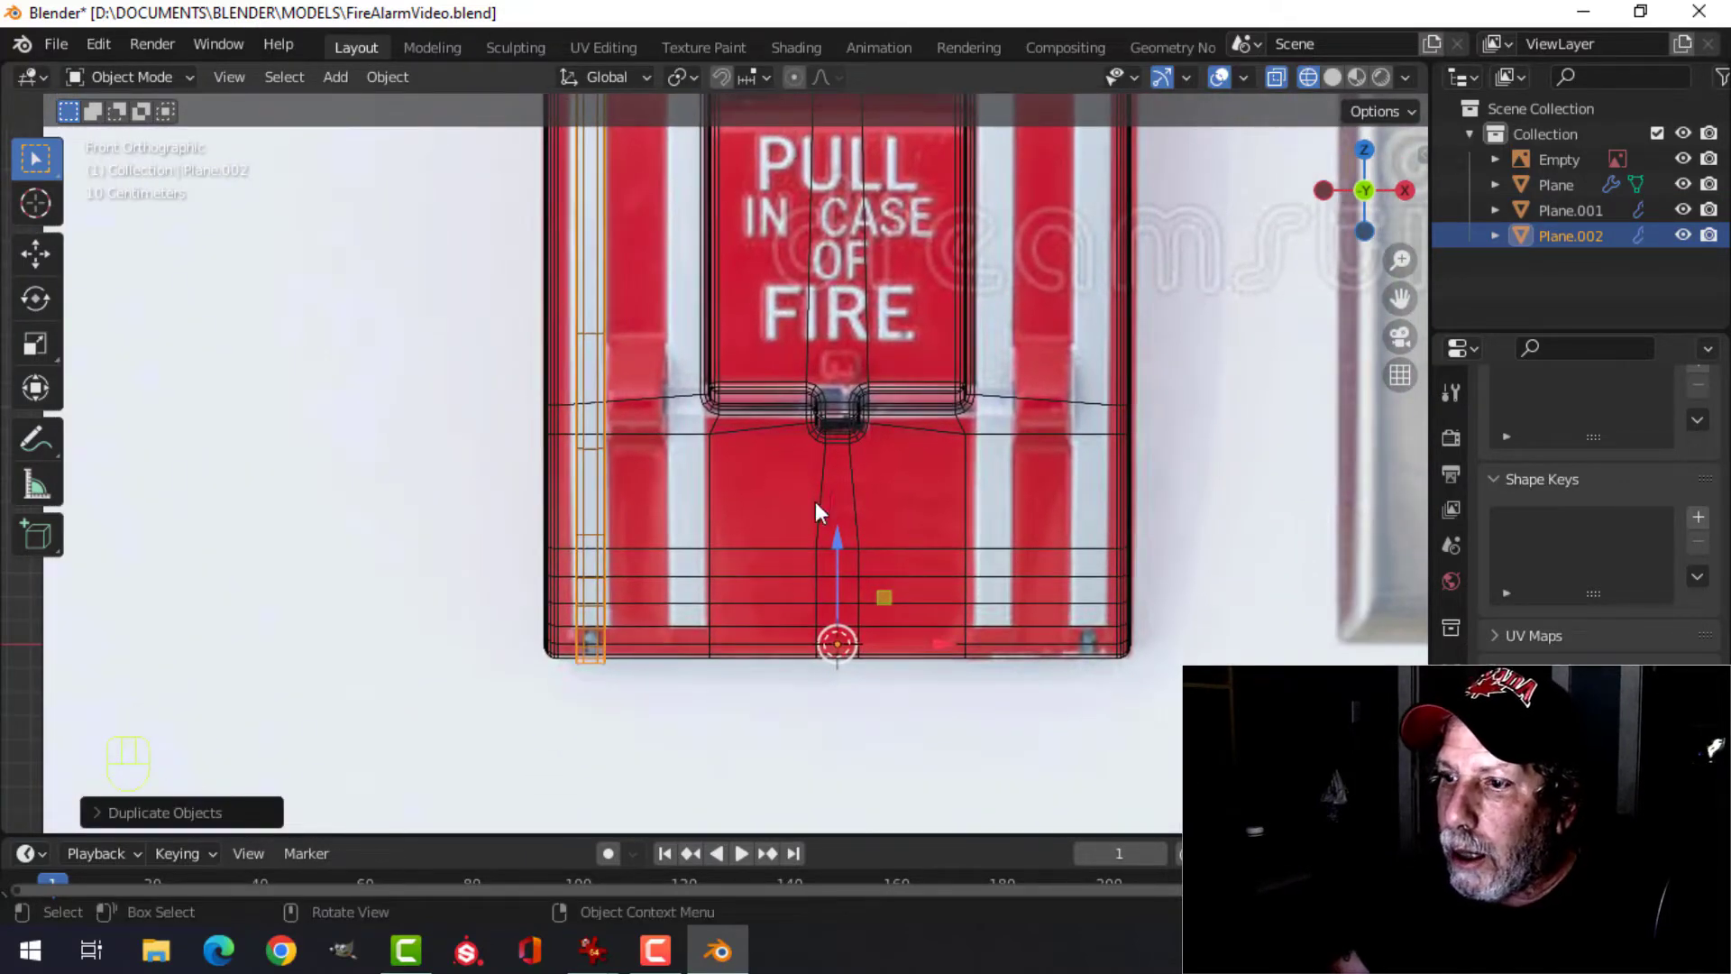
scroll(802, 508, "up", 3)
middle_click_drag(706, 354, 847, 611, "shift")
scroll(826, 491, "up", 1)
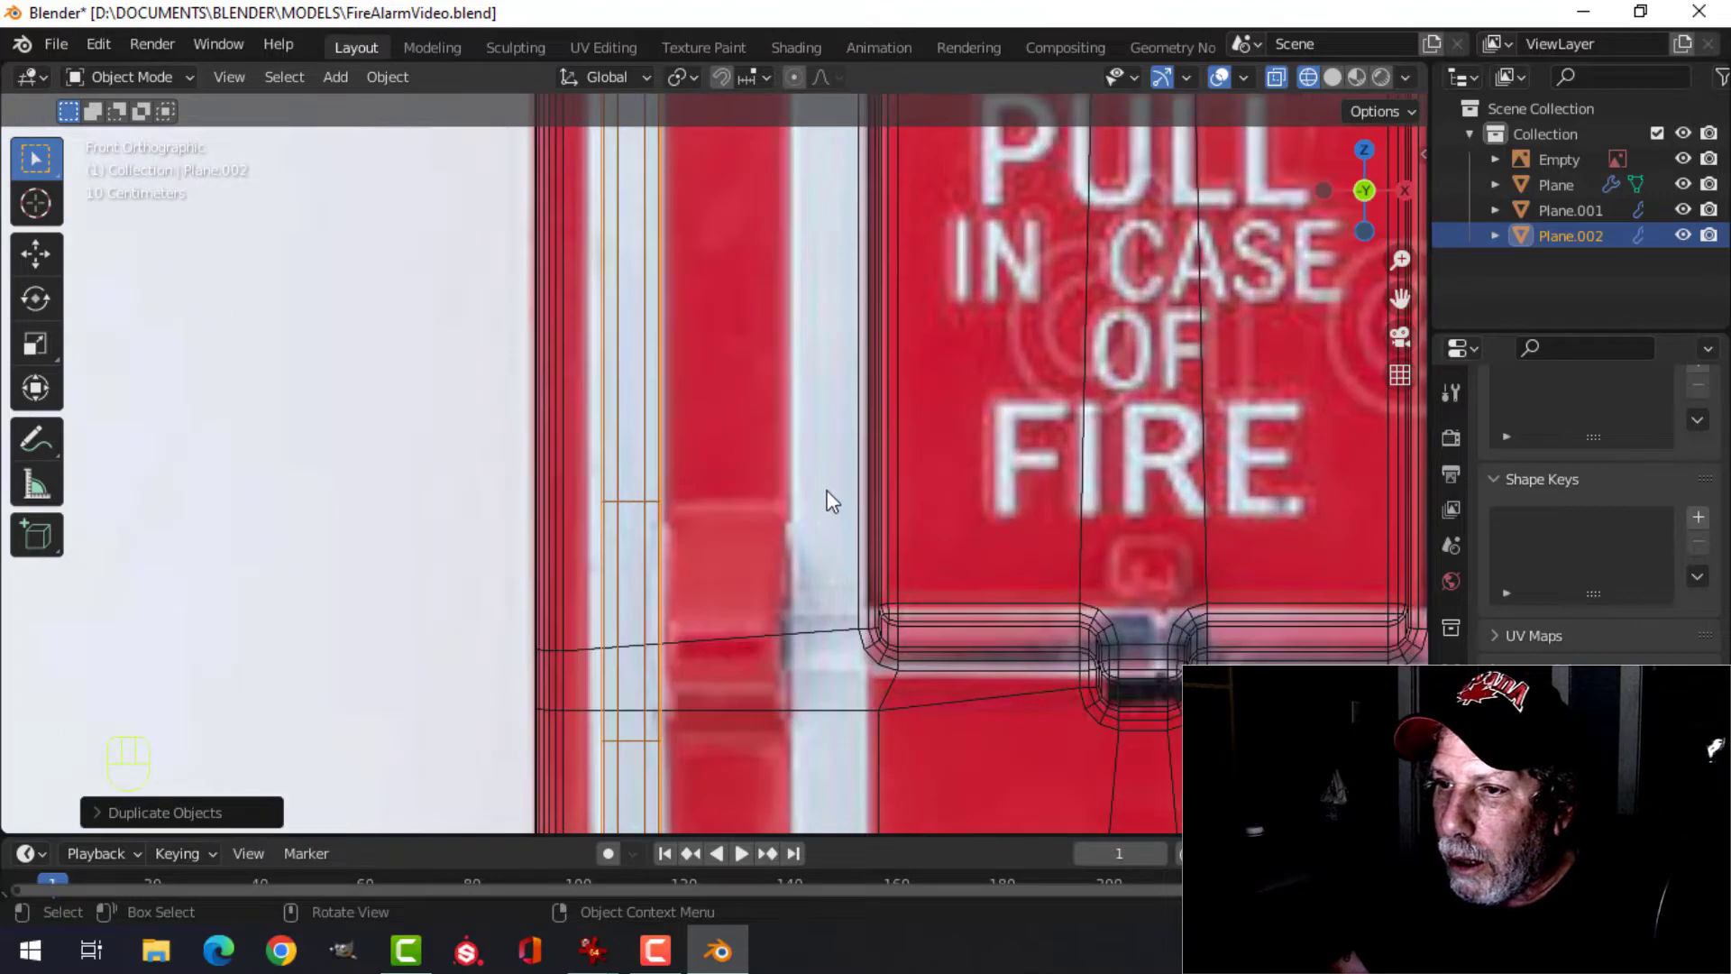
scroll(828, 491, "up", 2)
key("g")
key("x")
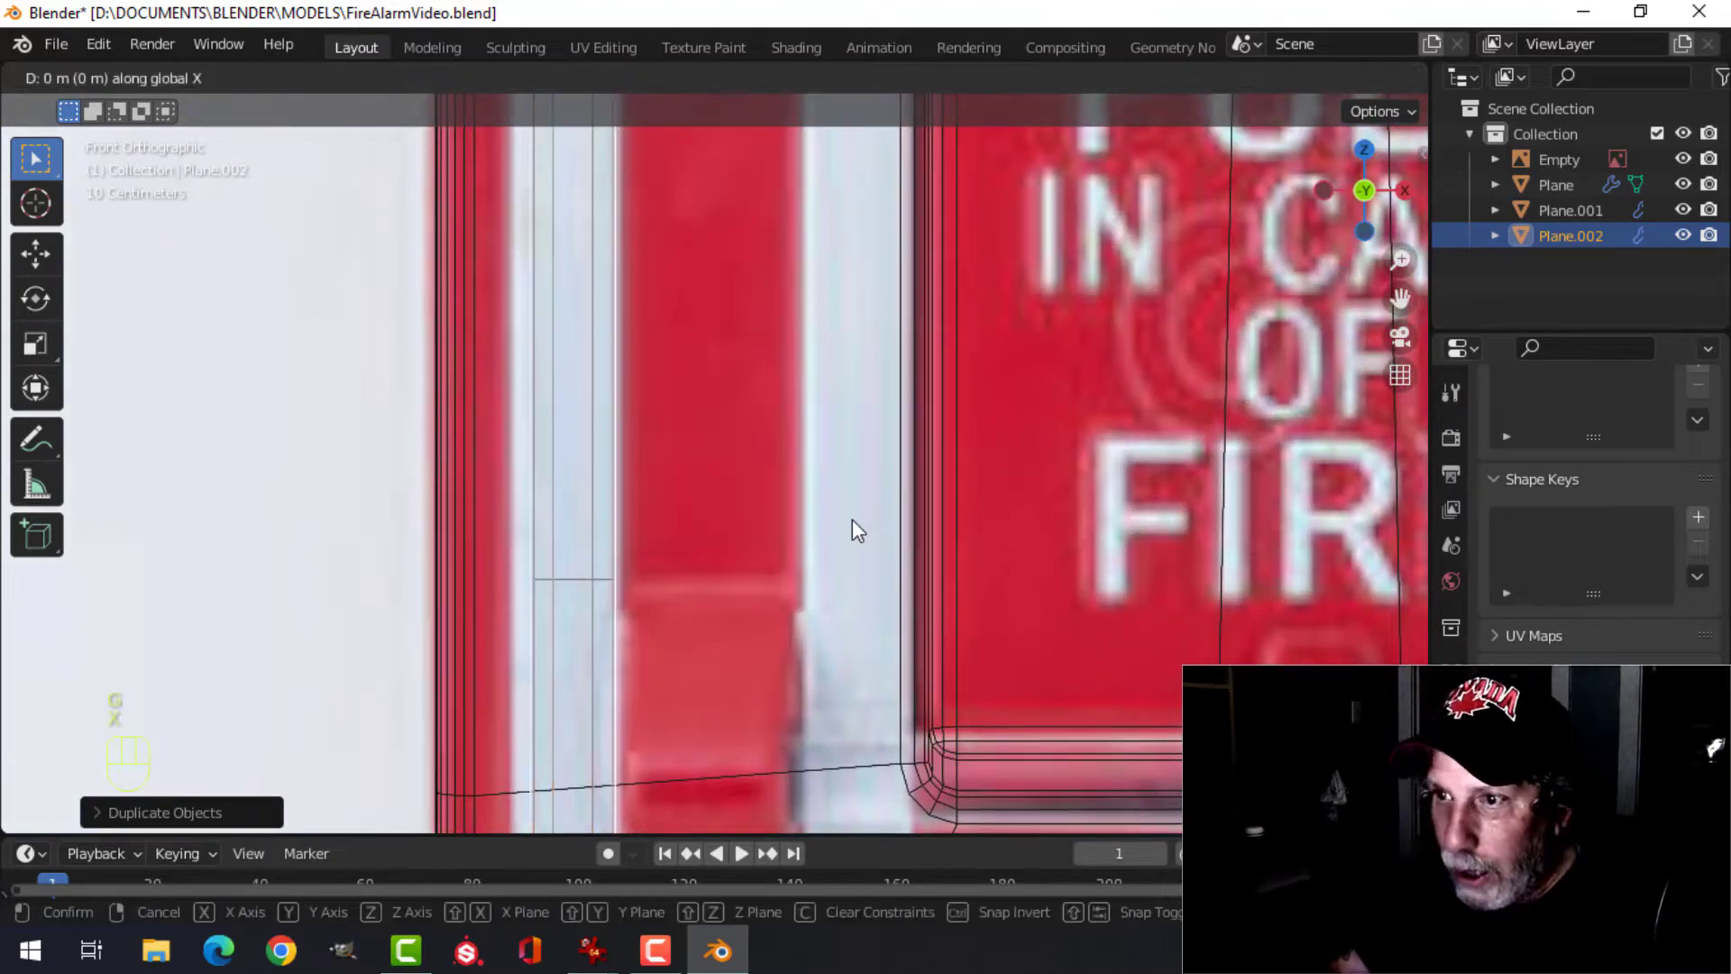
left_click(1125, 537)
- Return to solid shading and join the outer and inner stripes into one object
key("z")
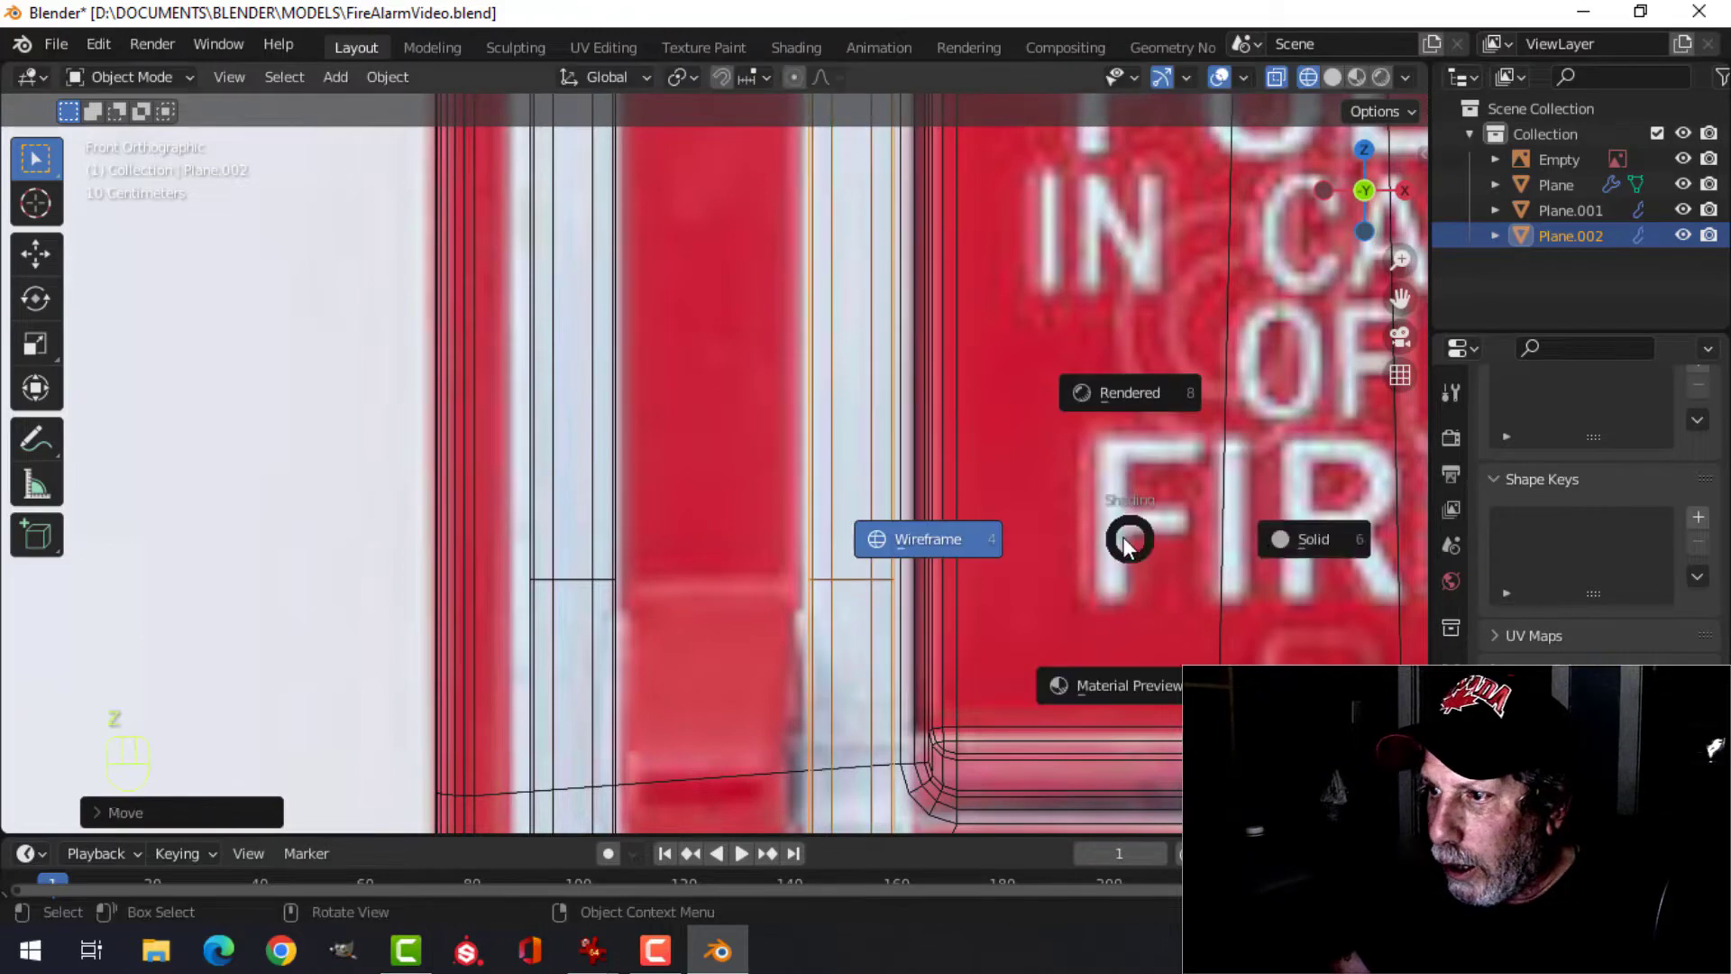
left_click(1294, 541)
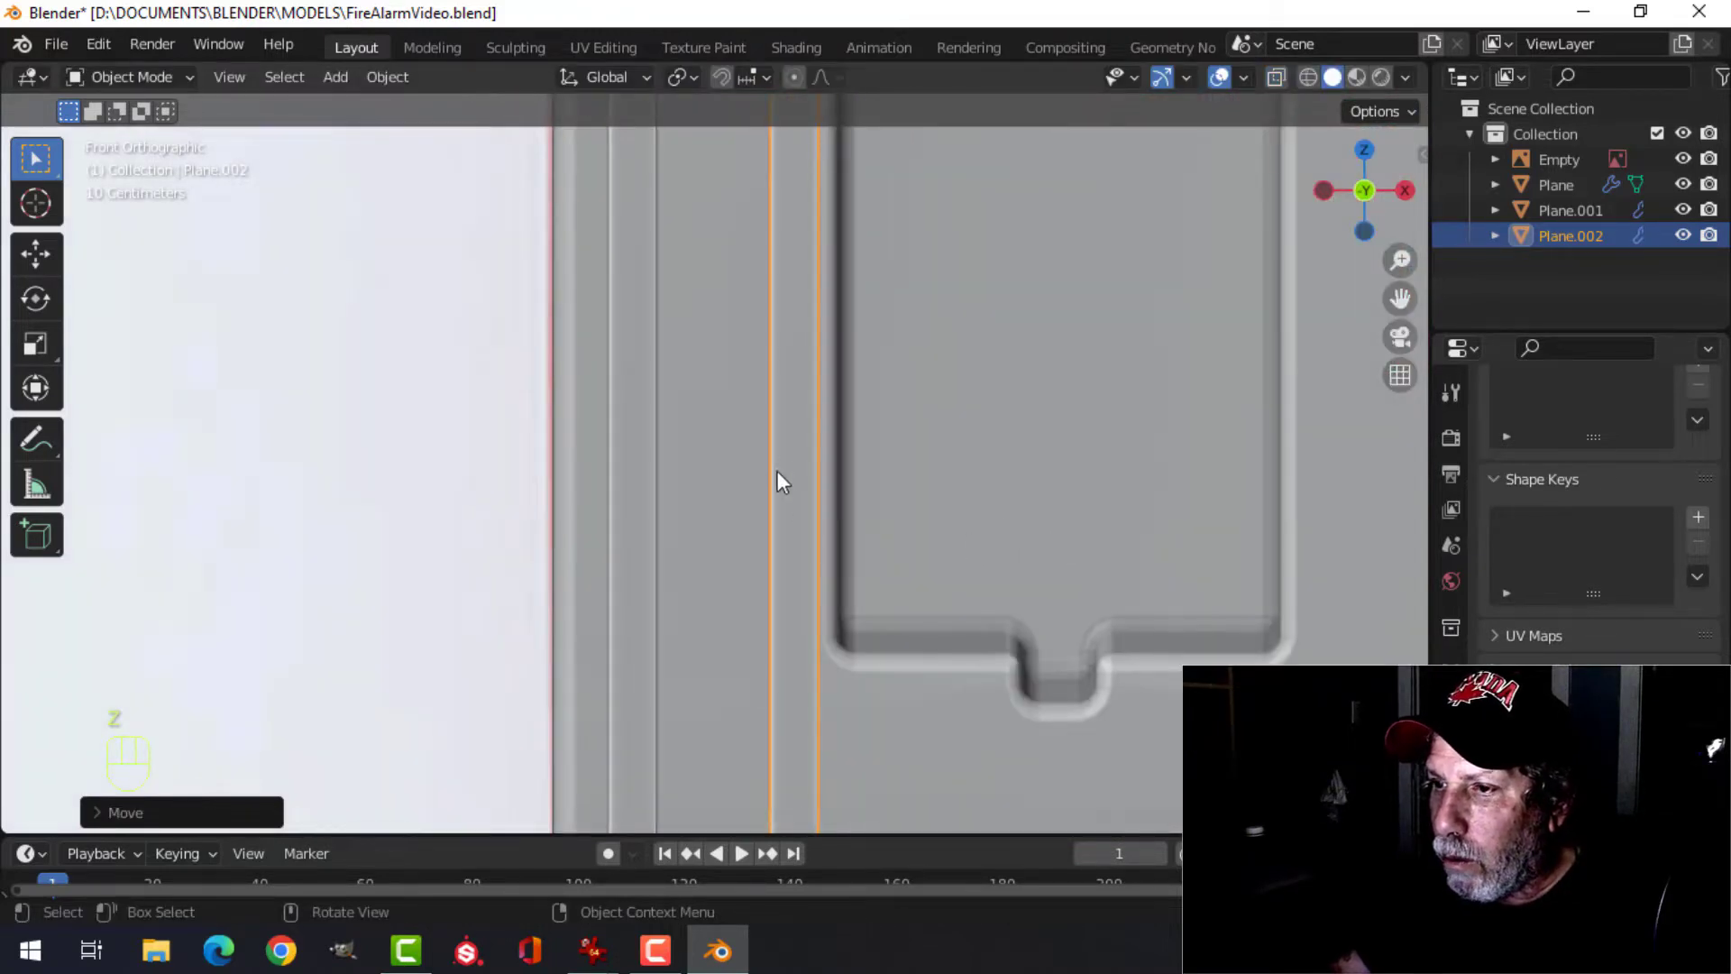
scroll(777, 470, "down", 6)
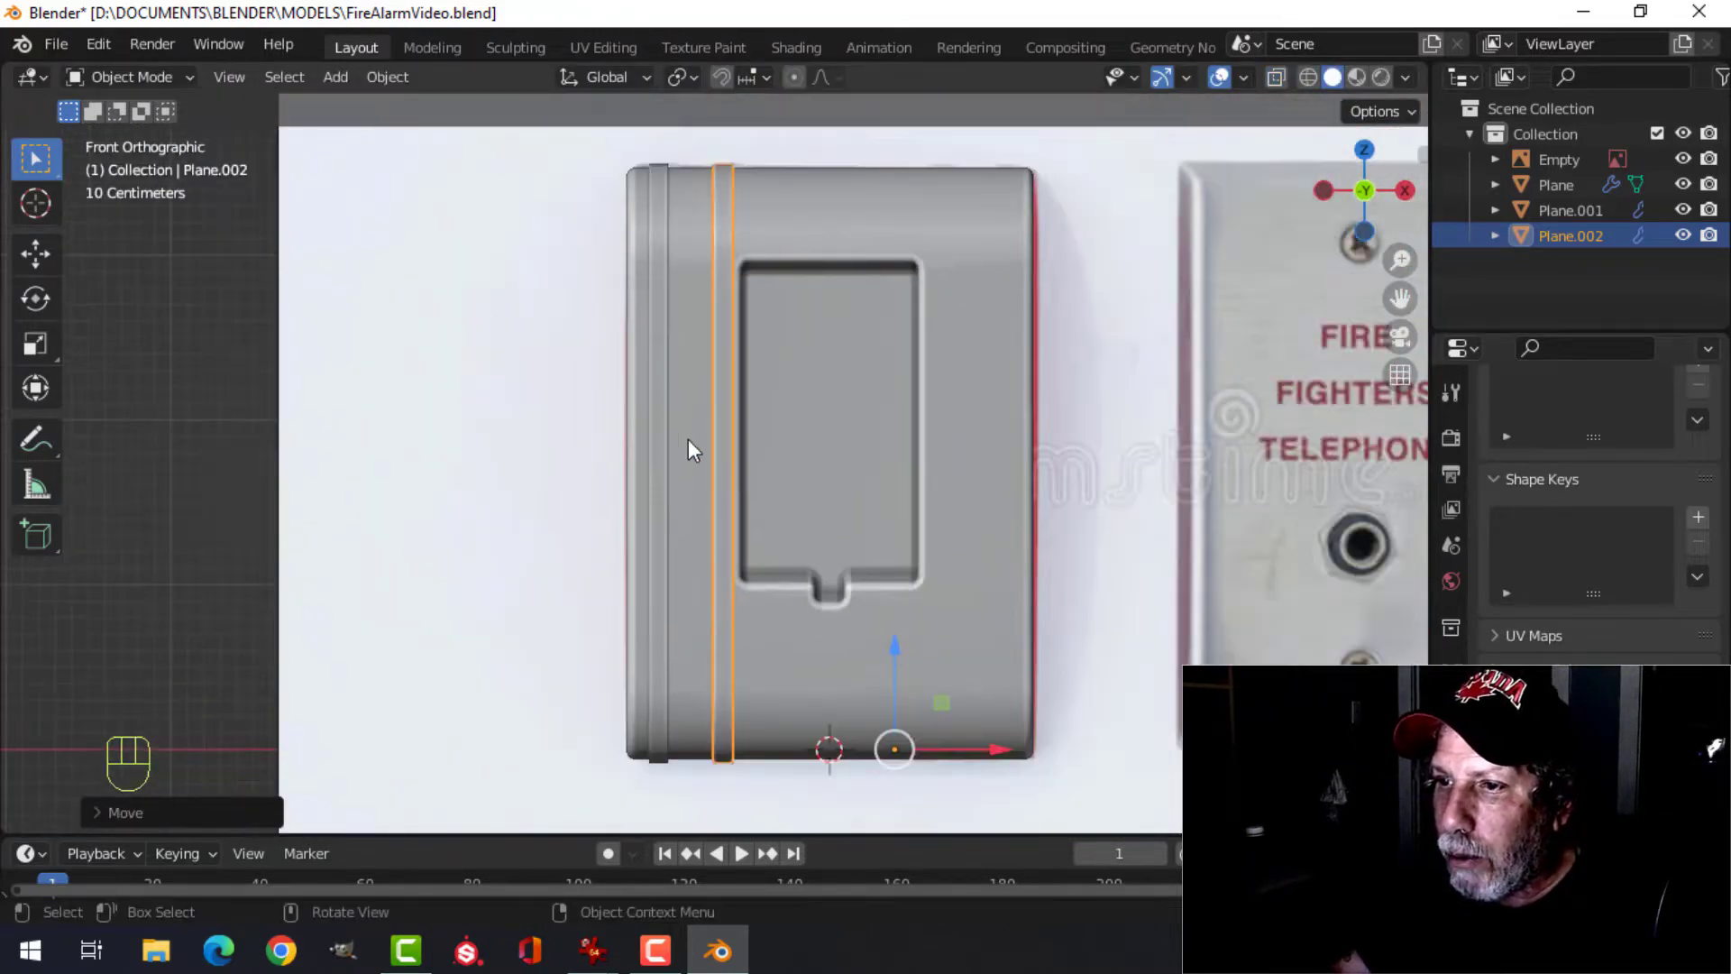
left_click(660, 393, "shift")
key("ctrl+j")
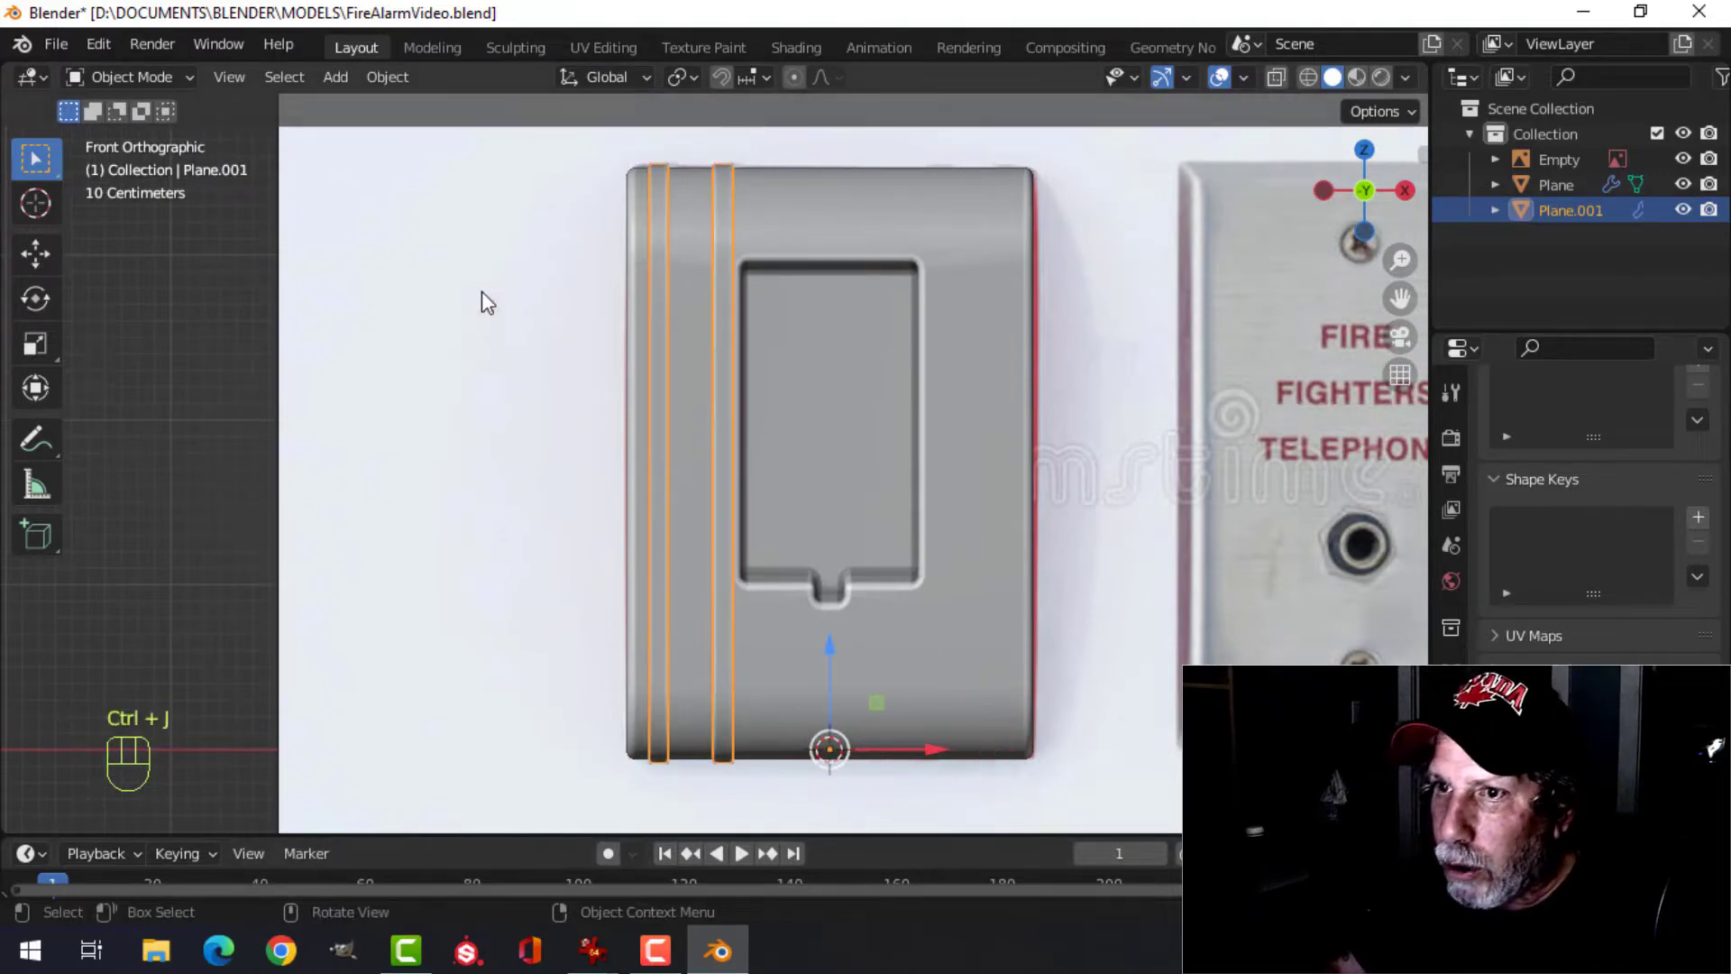
- Add a Mirror modifier to the joined stripes, deselect everything and save the file
left_click(1450, 710)
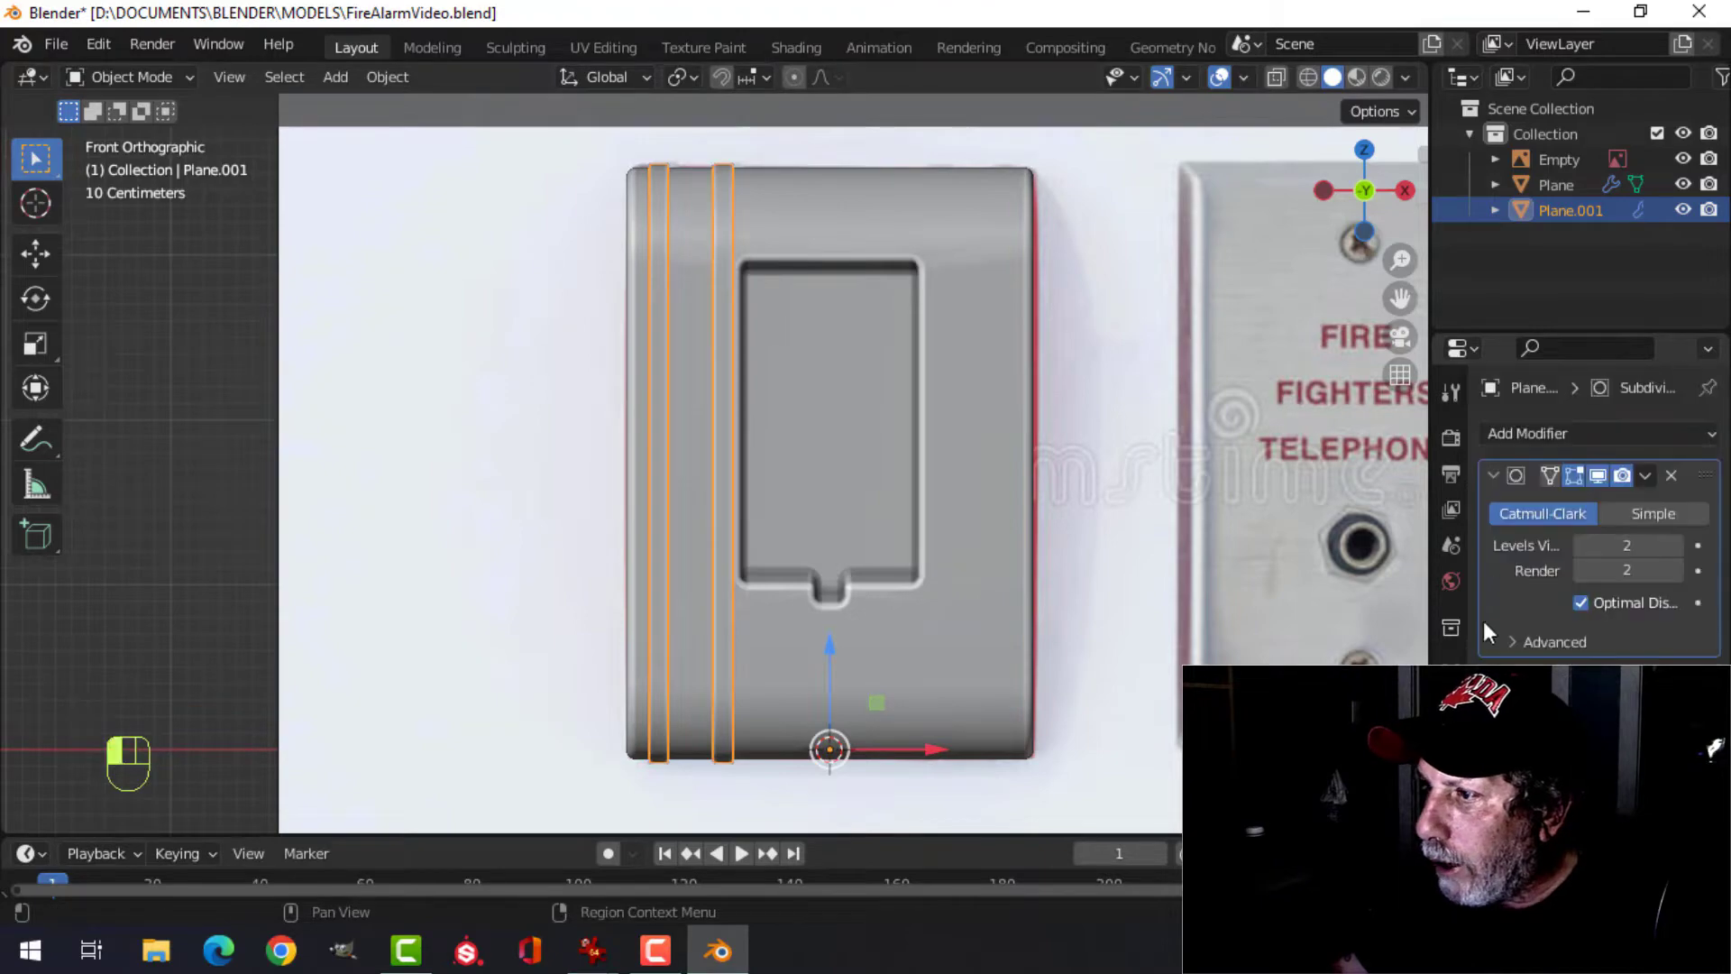
left_click(1543, 434)
left_click(1267, 535)
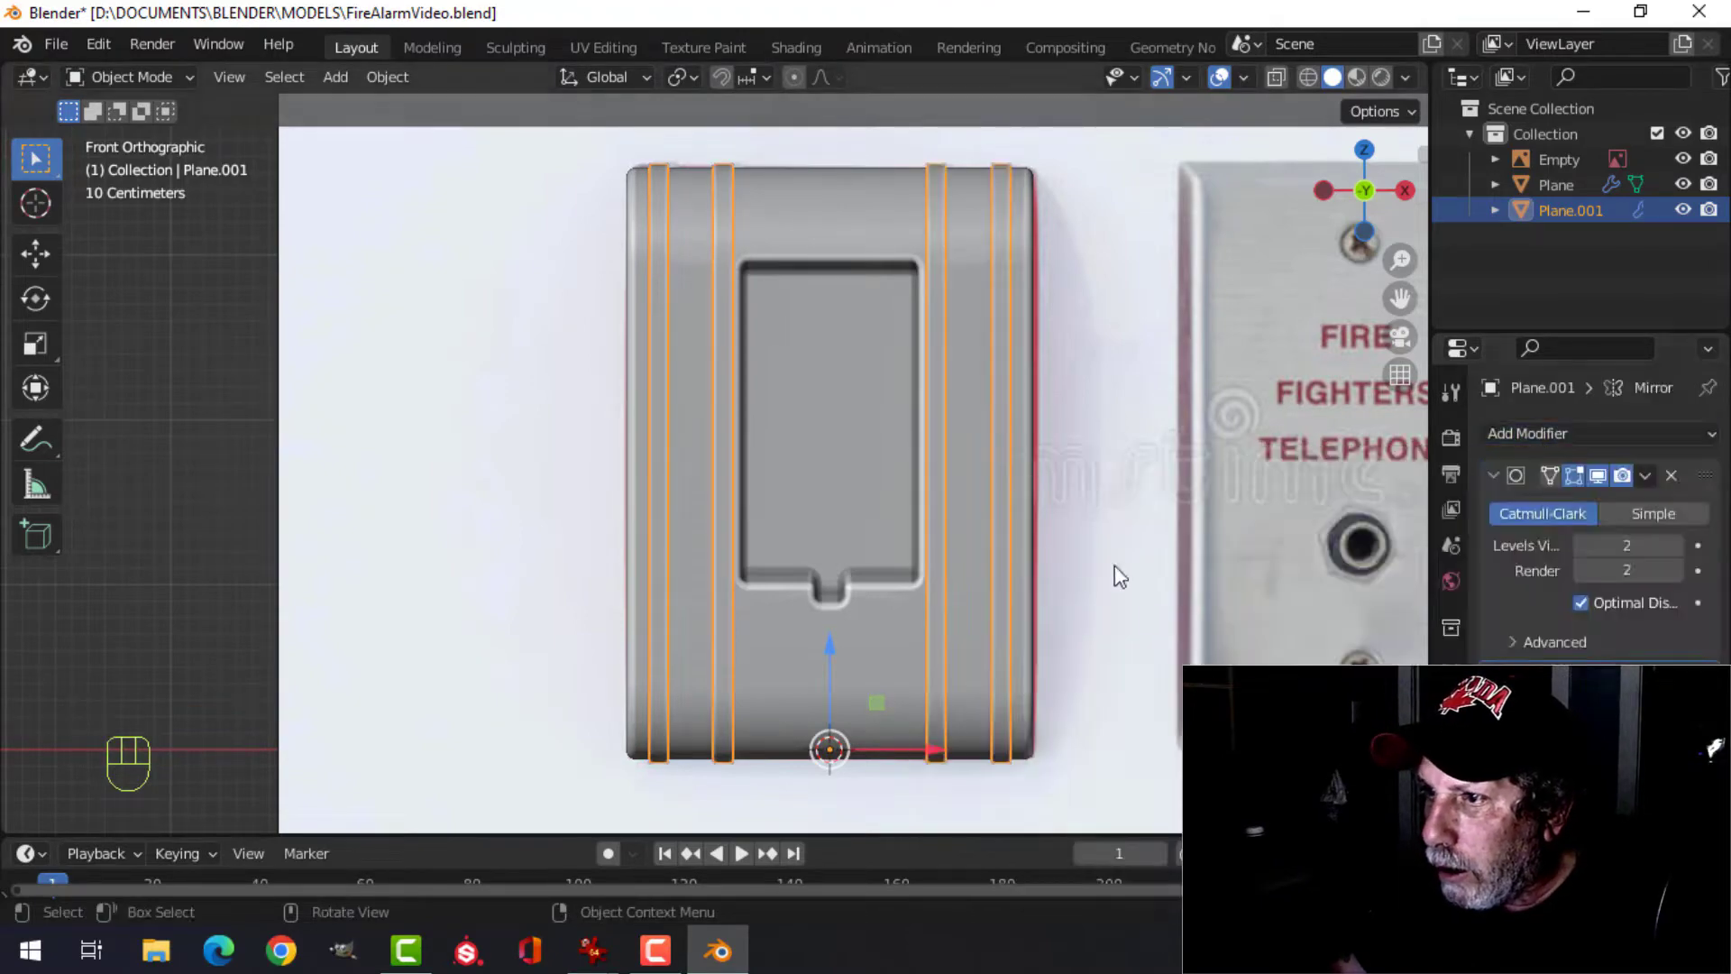
key("alt+a")
middle_click_drag(970, 494, 882, 595)
key("ctrl+s")
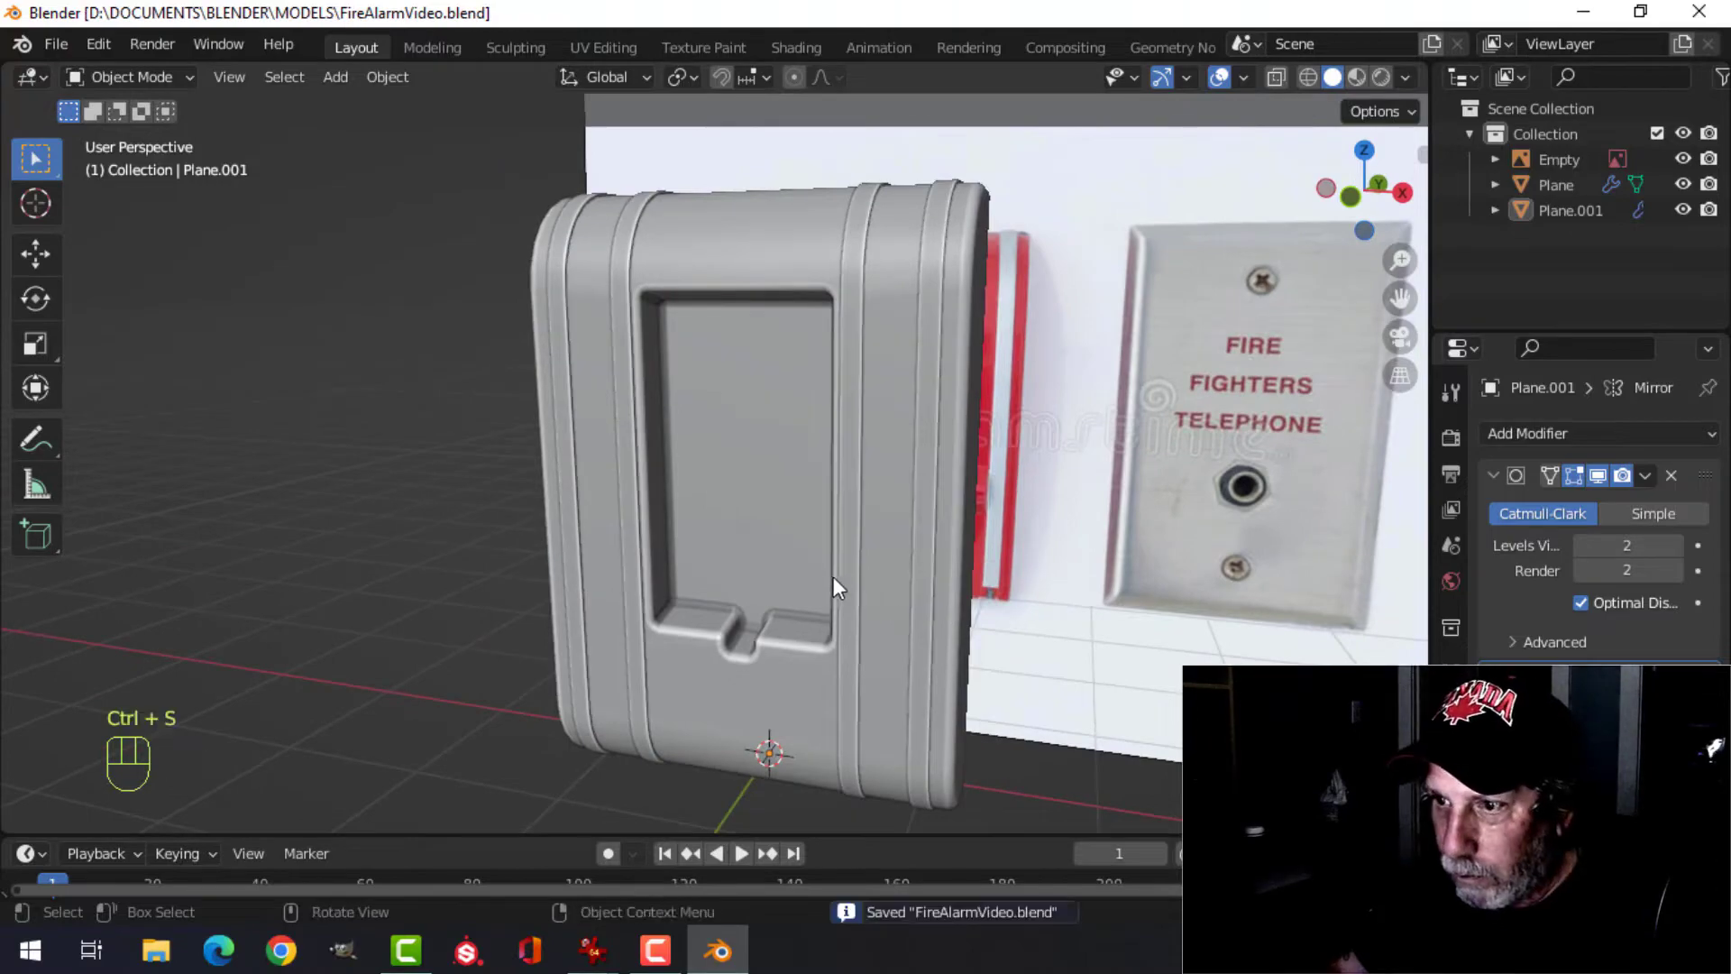
- Examine the pull handle in the reference photo and compare it with the recess on the modelled body
scroll(812, 576, "up", 5)
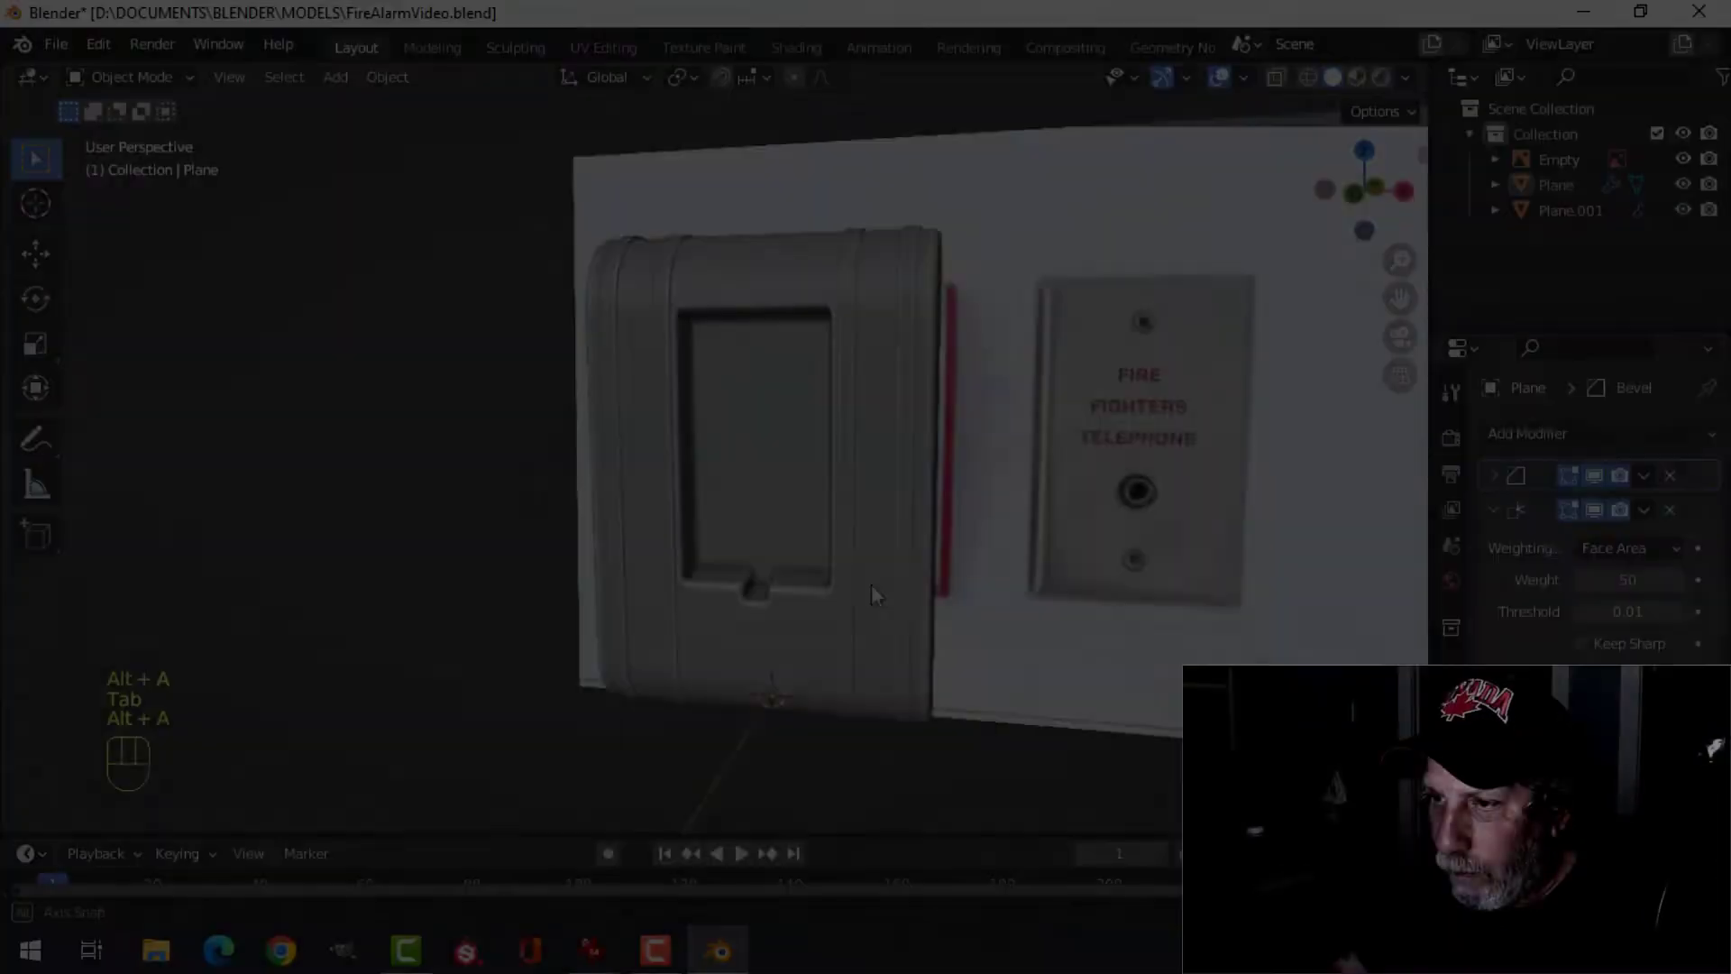
middle_click_drag(871, 582, 1033, 545)
scroll(1033, 545, "up", 3)
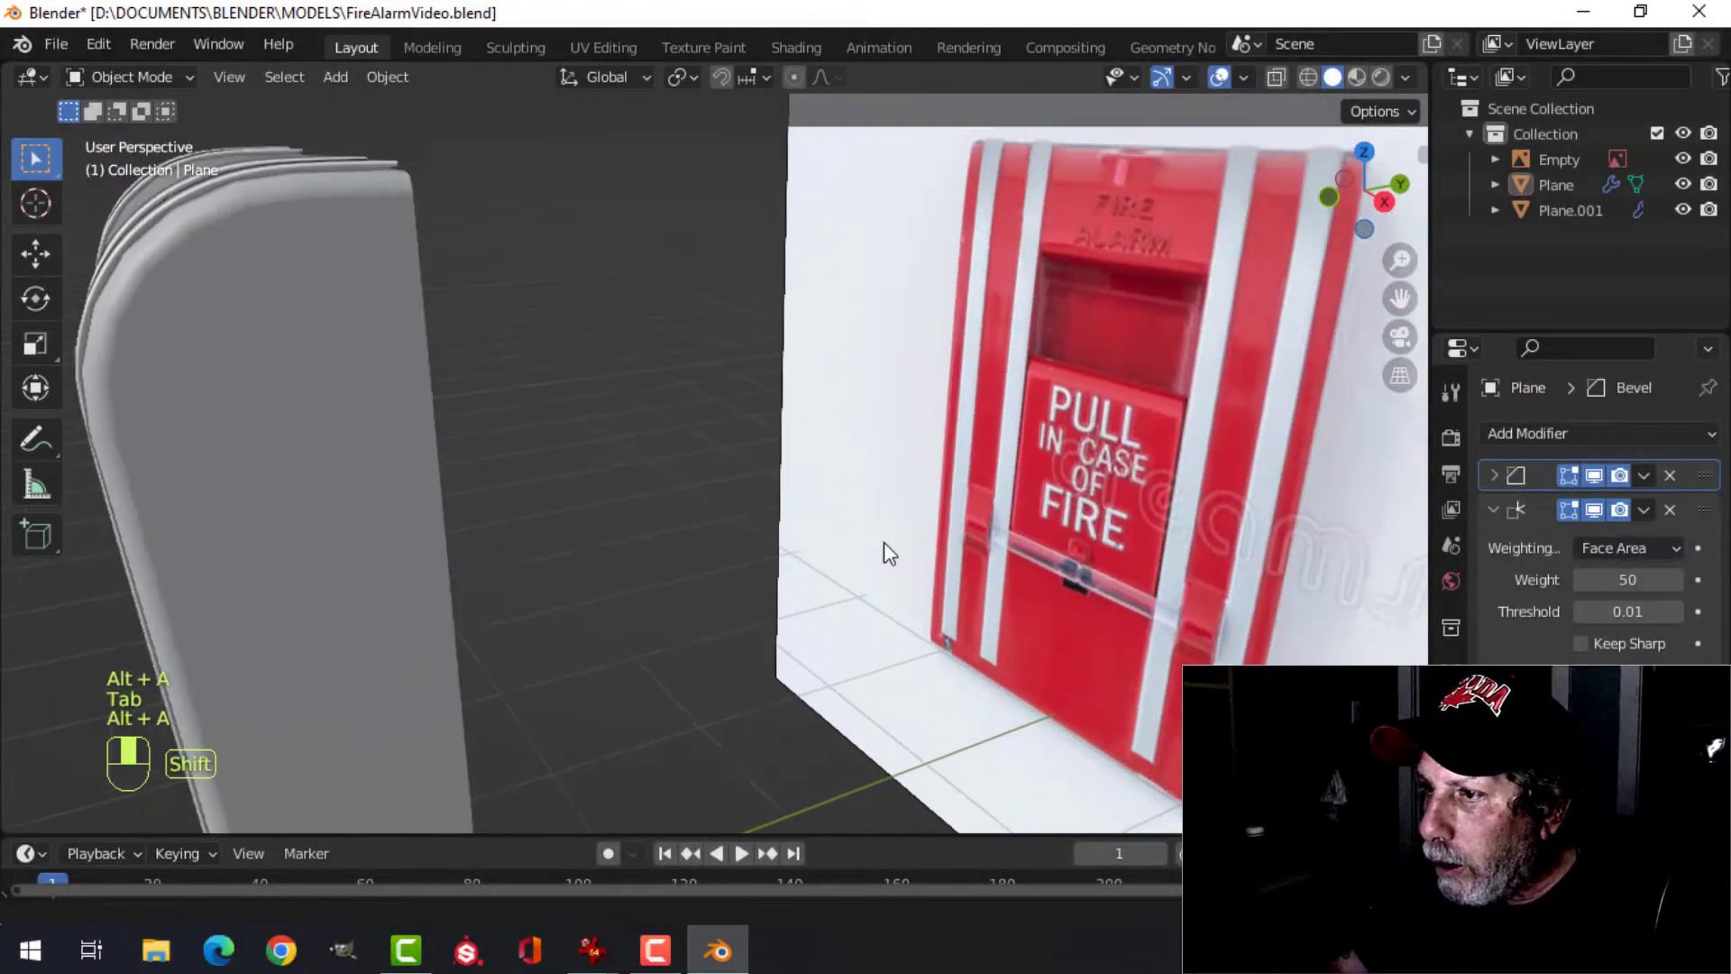
middle_click_drag(881, 549, 875, 504)
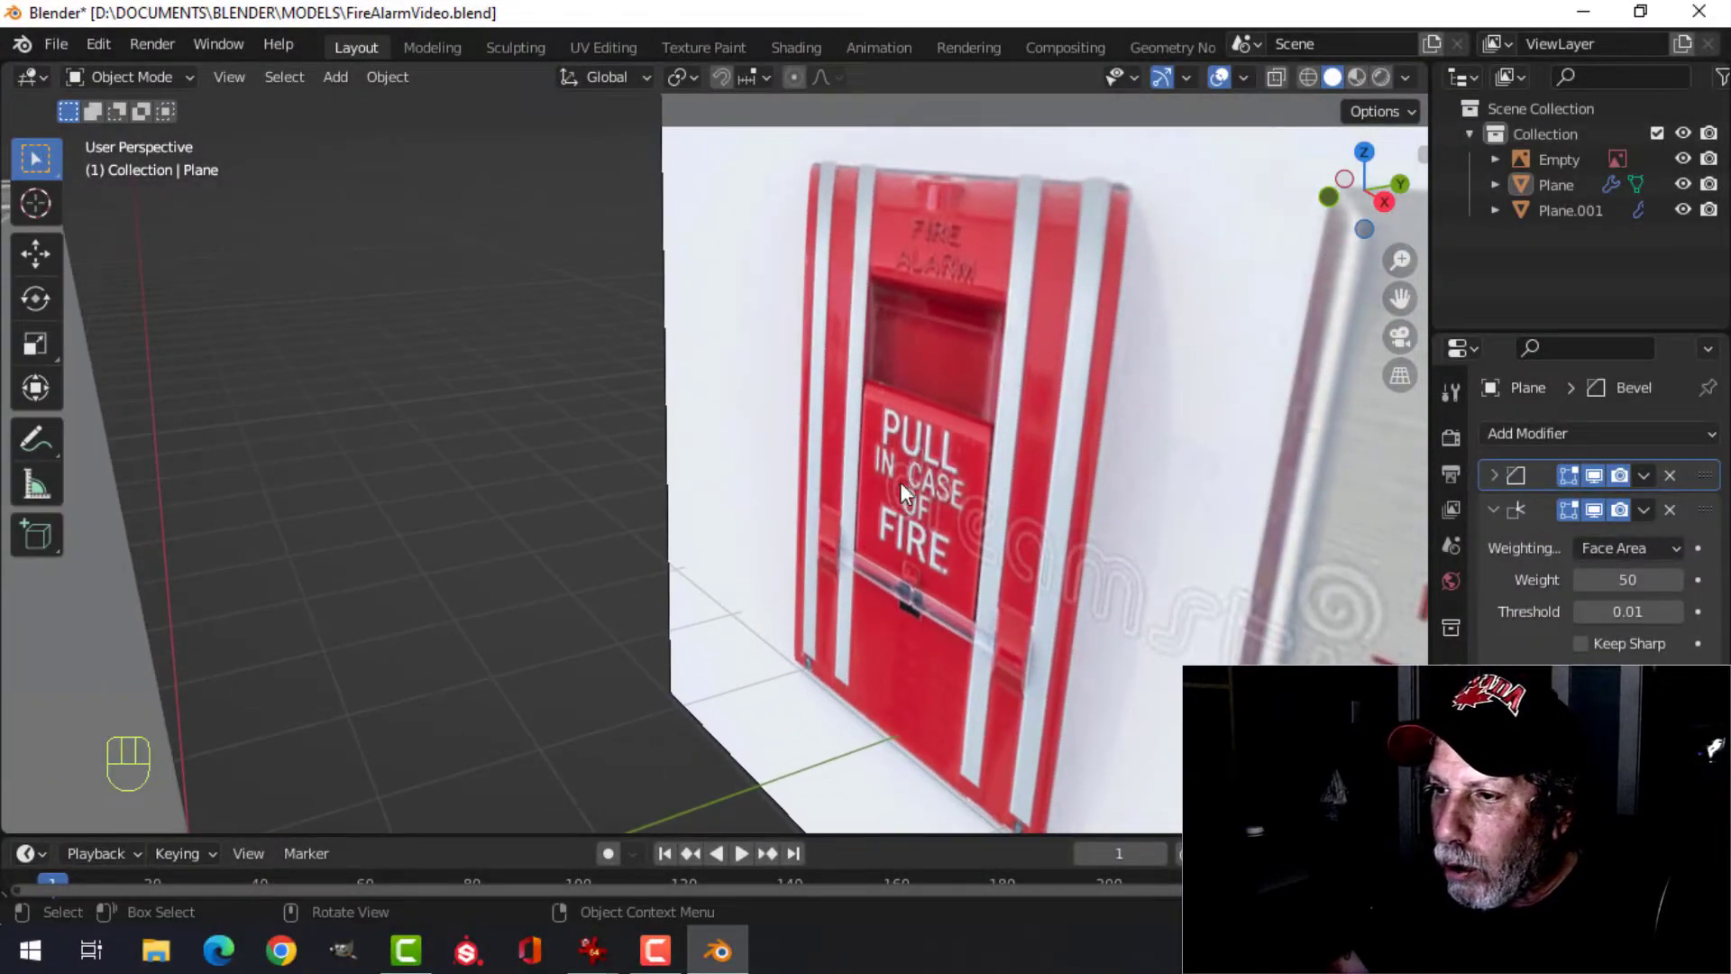
scroll(902, 493, "down", 5)
middle_click_drag(640, 586, 910, 518)
scroll(780, 518, "up", 4)
middle_click_drag(780, 518, 756, 502)
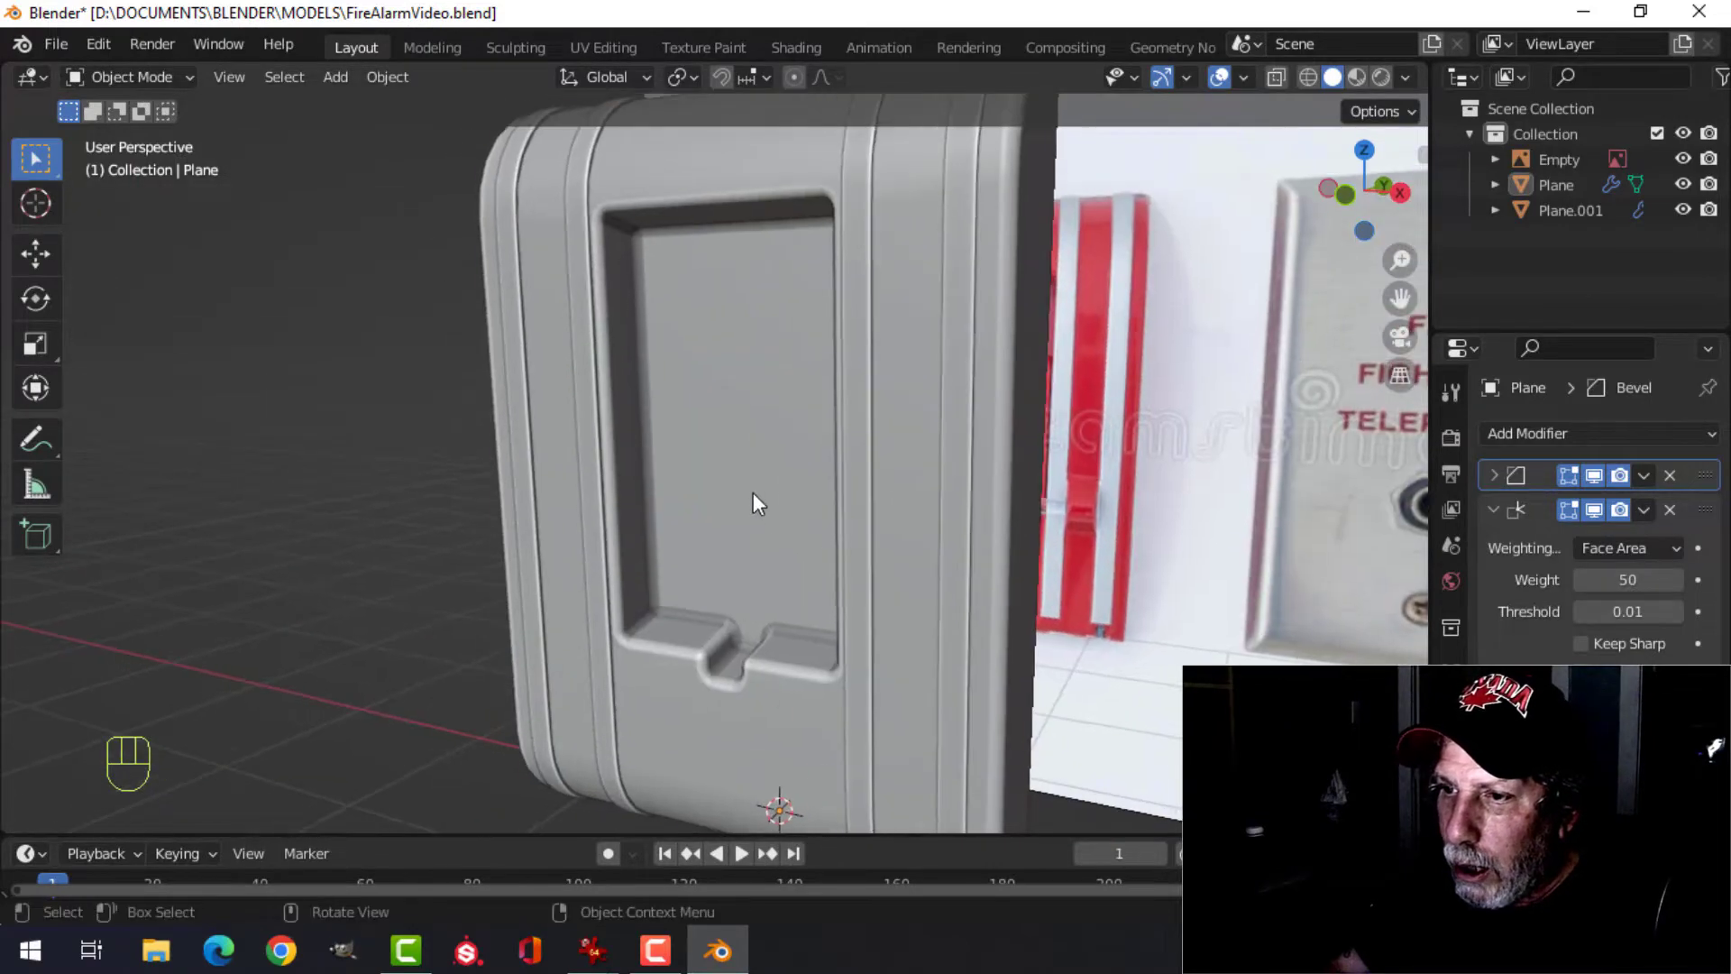
- Duplicate the three back faces of the body's recess and move the copy along Y to just in front of the body
key("Tab")
key("alt+a")
middle_click_drag(858, 553, 845, 559)
key("3")
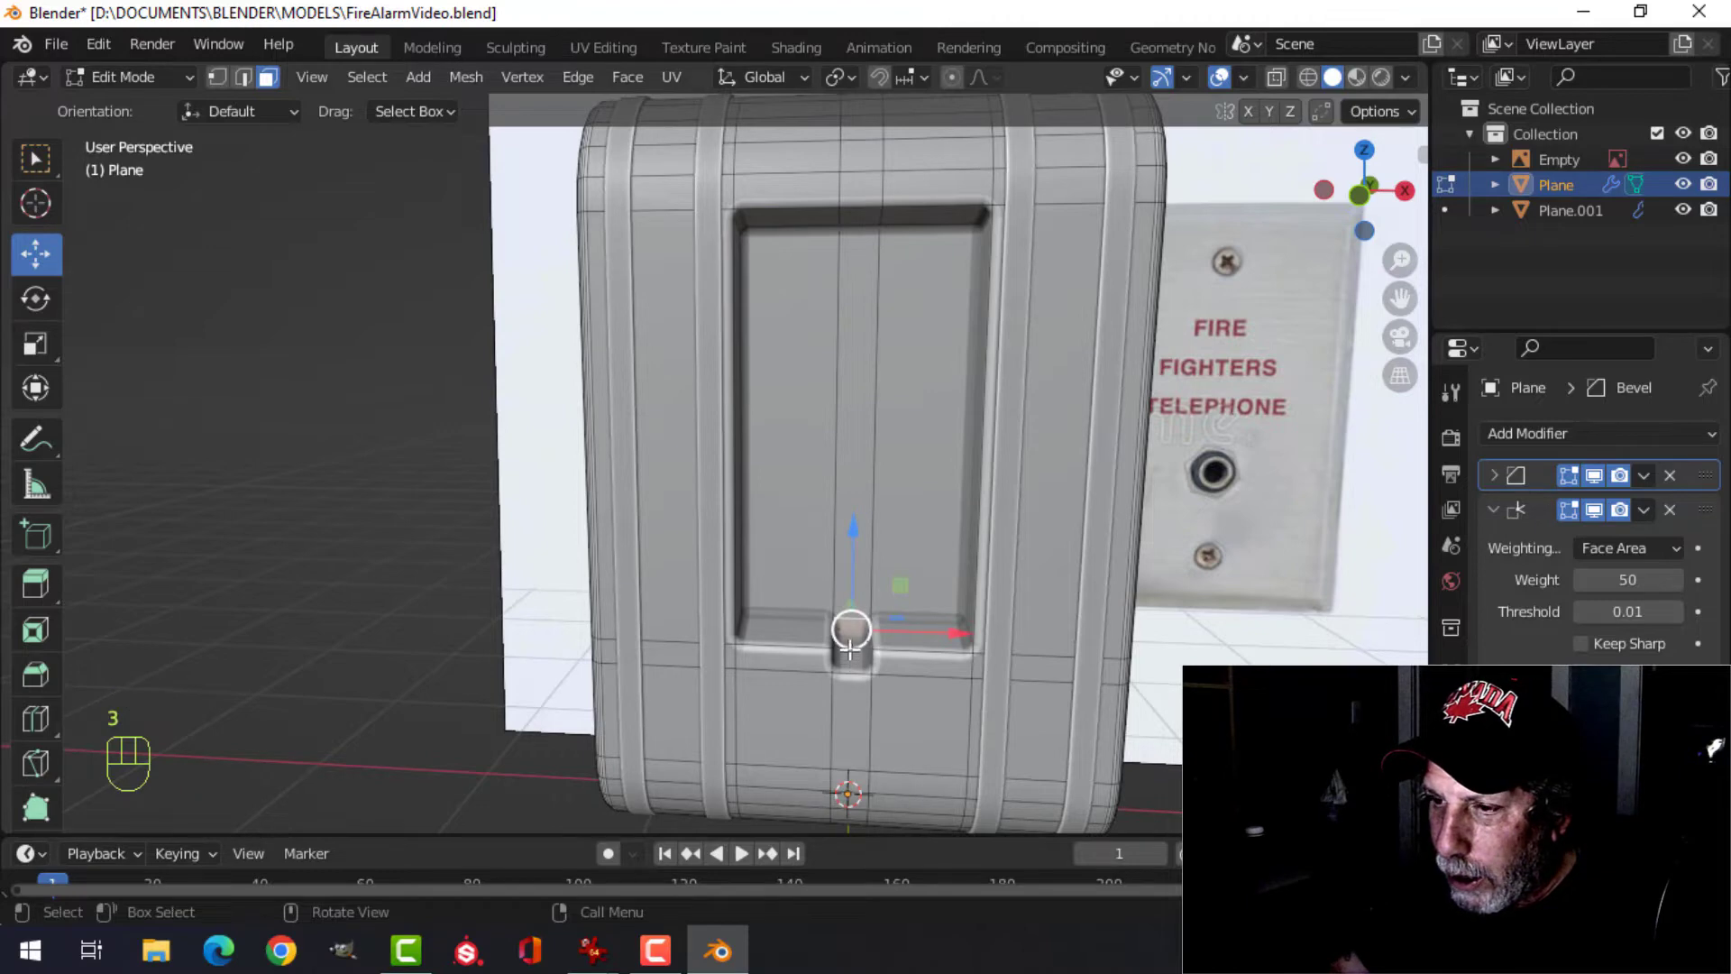
left_click(799, 570)
left_click(856, 520, "shift")
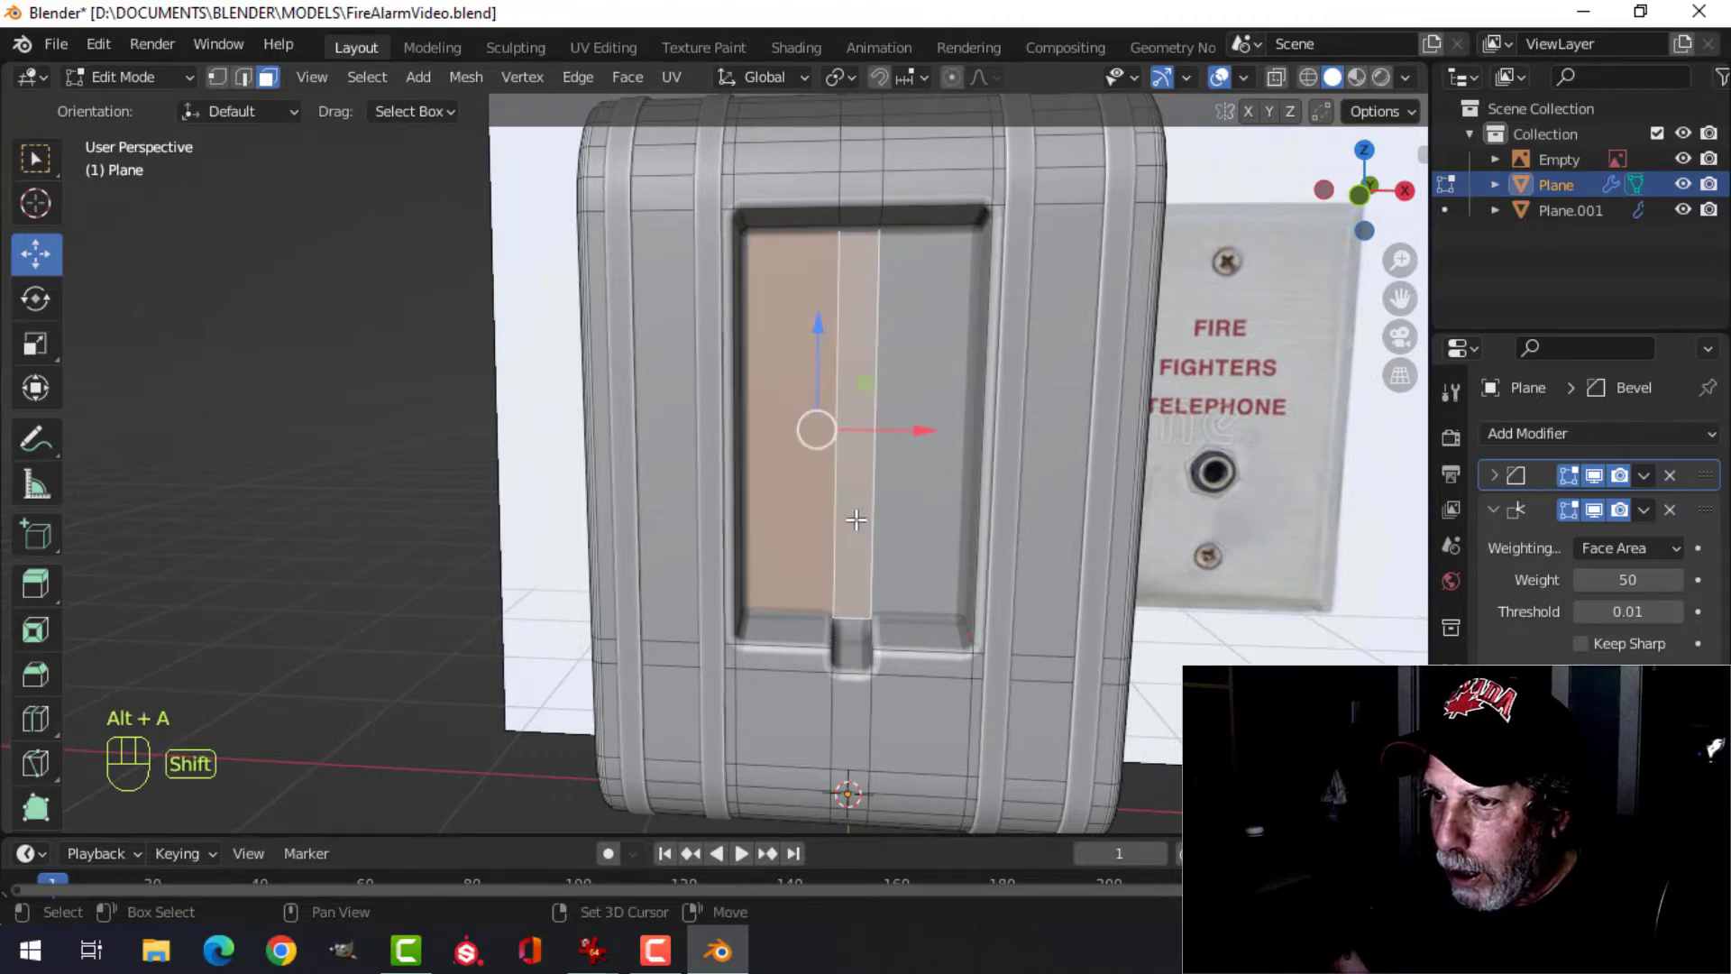
left_click(936, 488, "shift")
scroll(945, 514, "down", 4)
middle_click_drag(946, 522, 874, 544)
middle_click_drag(766, 541, 699, 517, "shift")
scroll(848, 534, "up", 4)
middle_click_drag(698, 517, 842, 494)
key("shift+d")
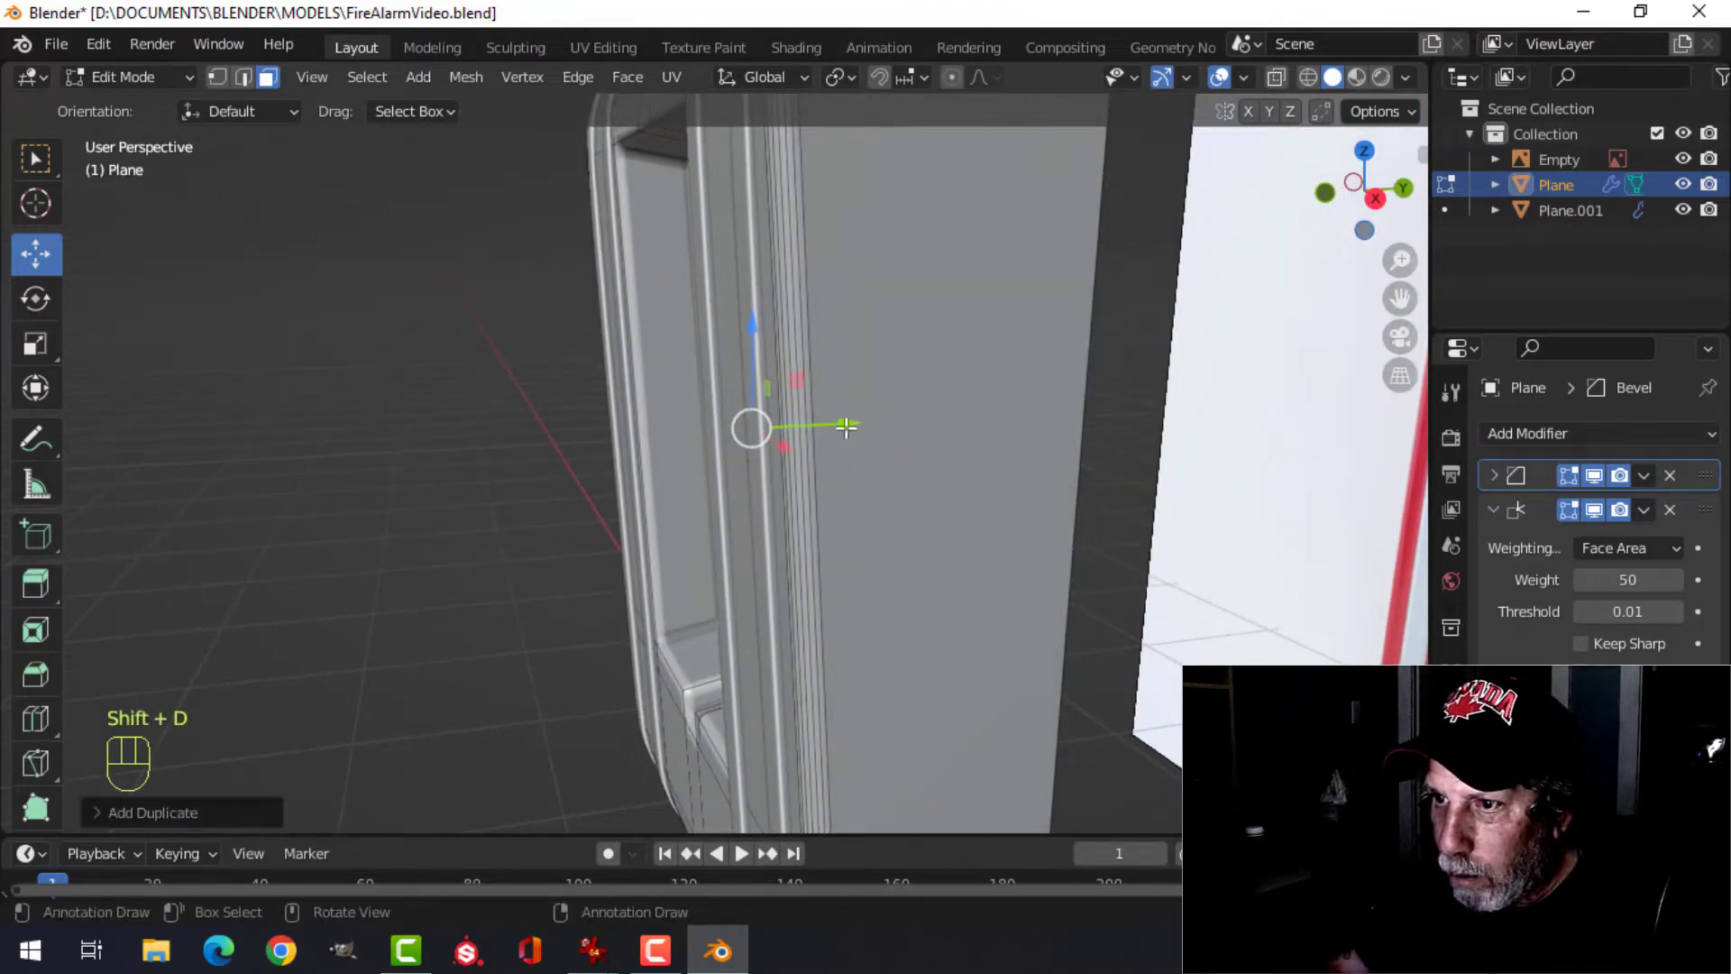
left_click_drag(845, 427, 708, 460)
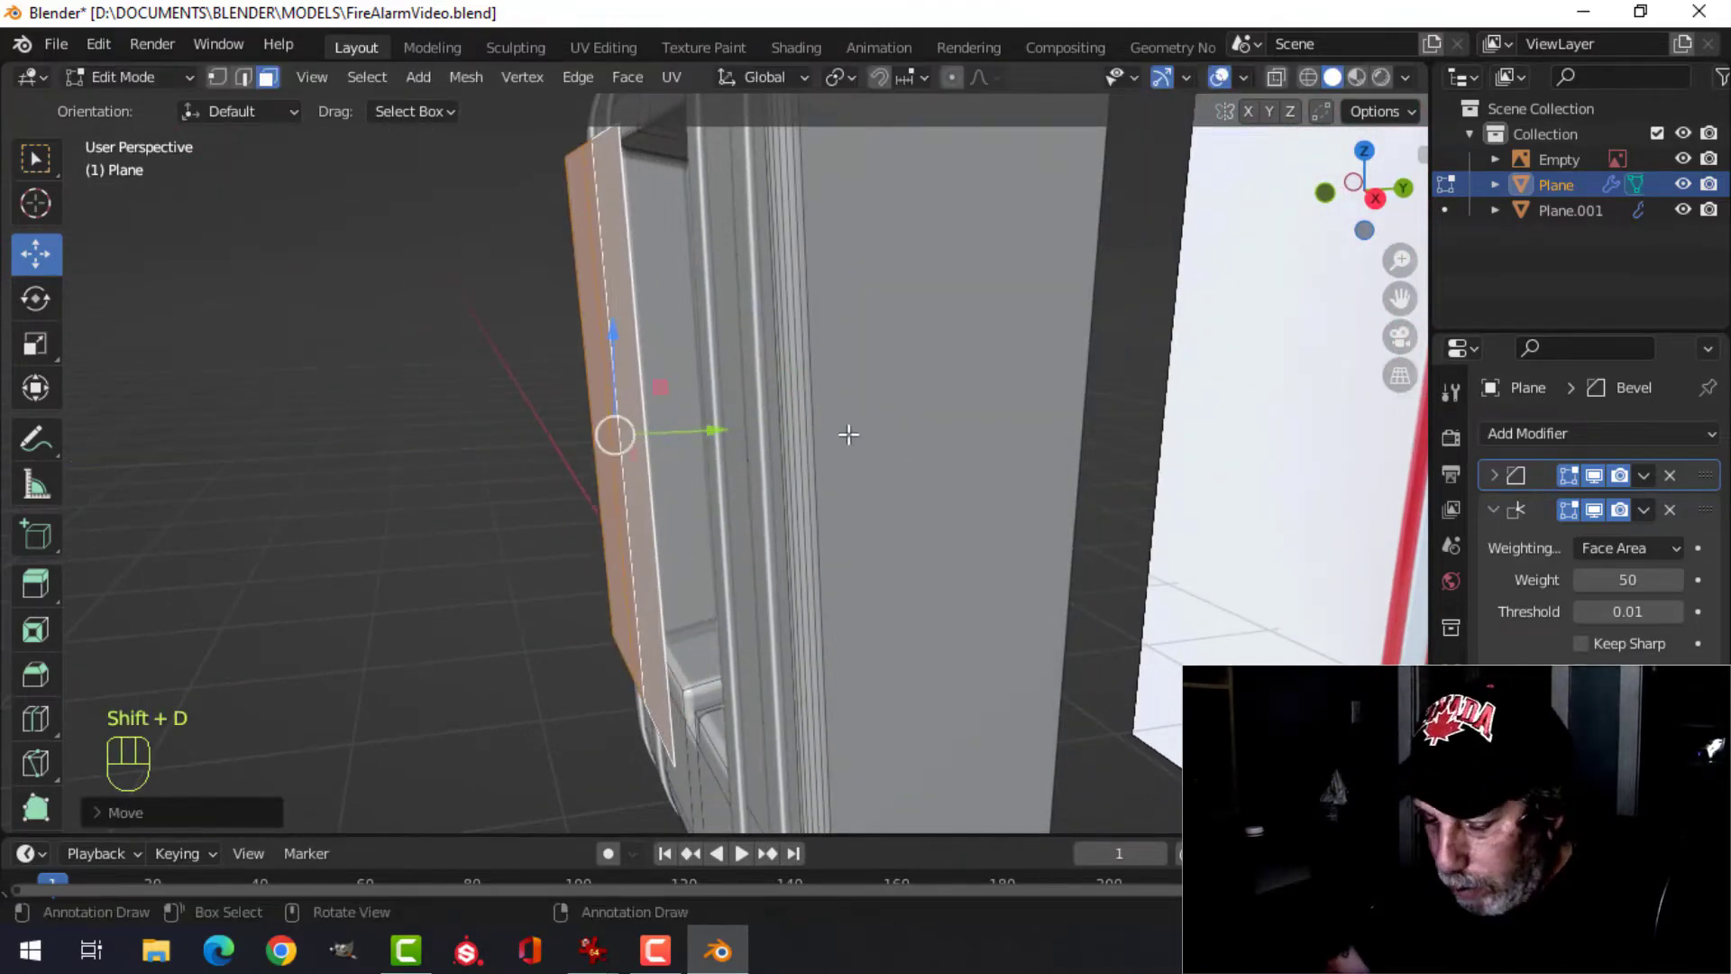
- Separate the copied faces into their own object and open that object in Edit Mode
key("p")
left_click(847, 433)
key("Tab")
left_click(597, 354)
key("Tab")
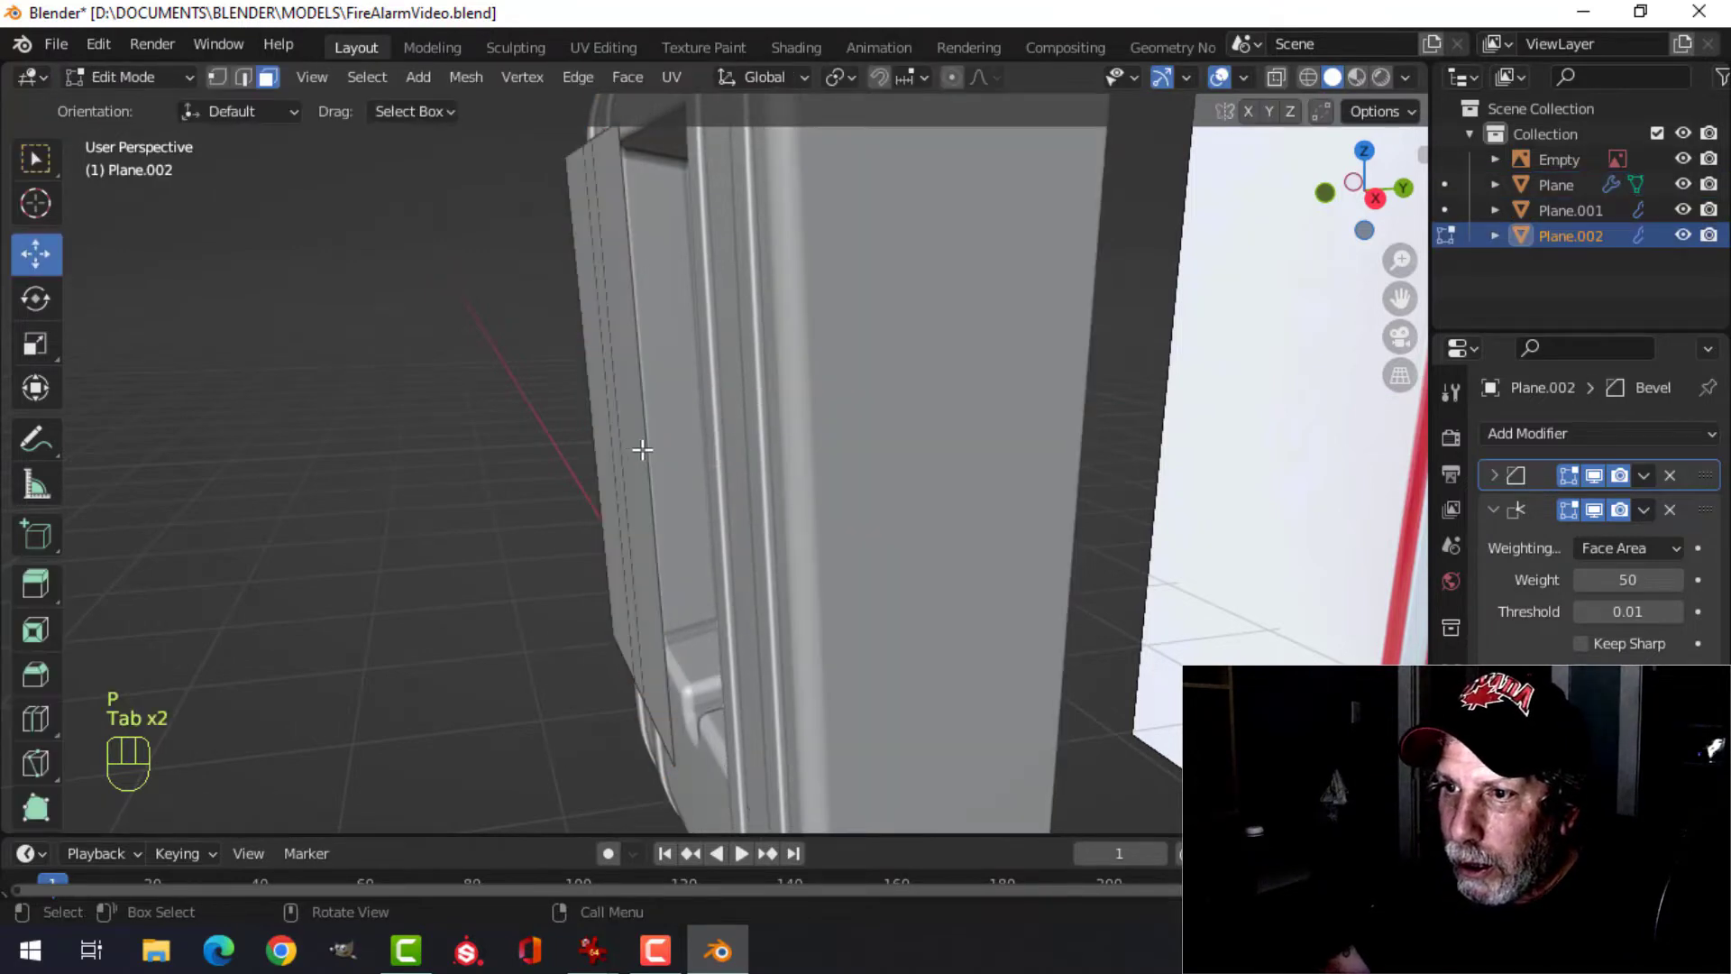
- Dissolve the two inner vertical edges of the separated panel to leave a single face
middle_click_drag(642, 448, 861, 404)
key("2")
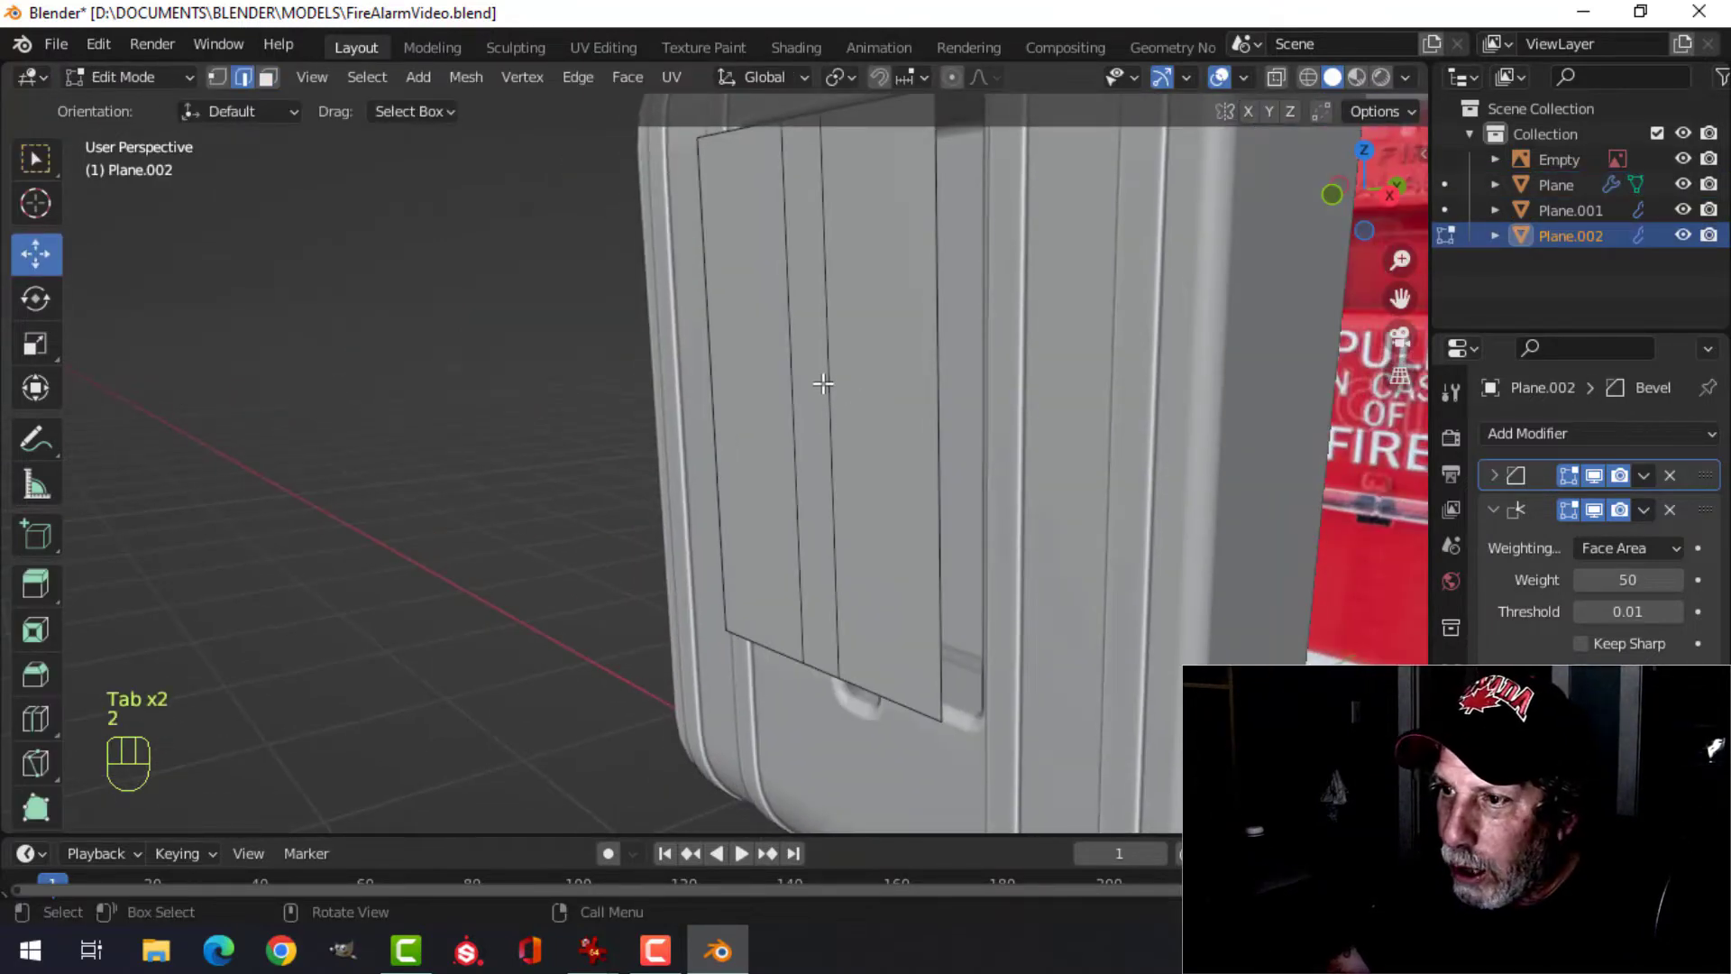
left_click(807, 346, "shift")
key("x")
left_click(796, 341)
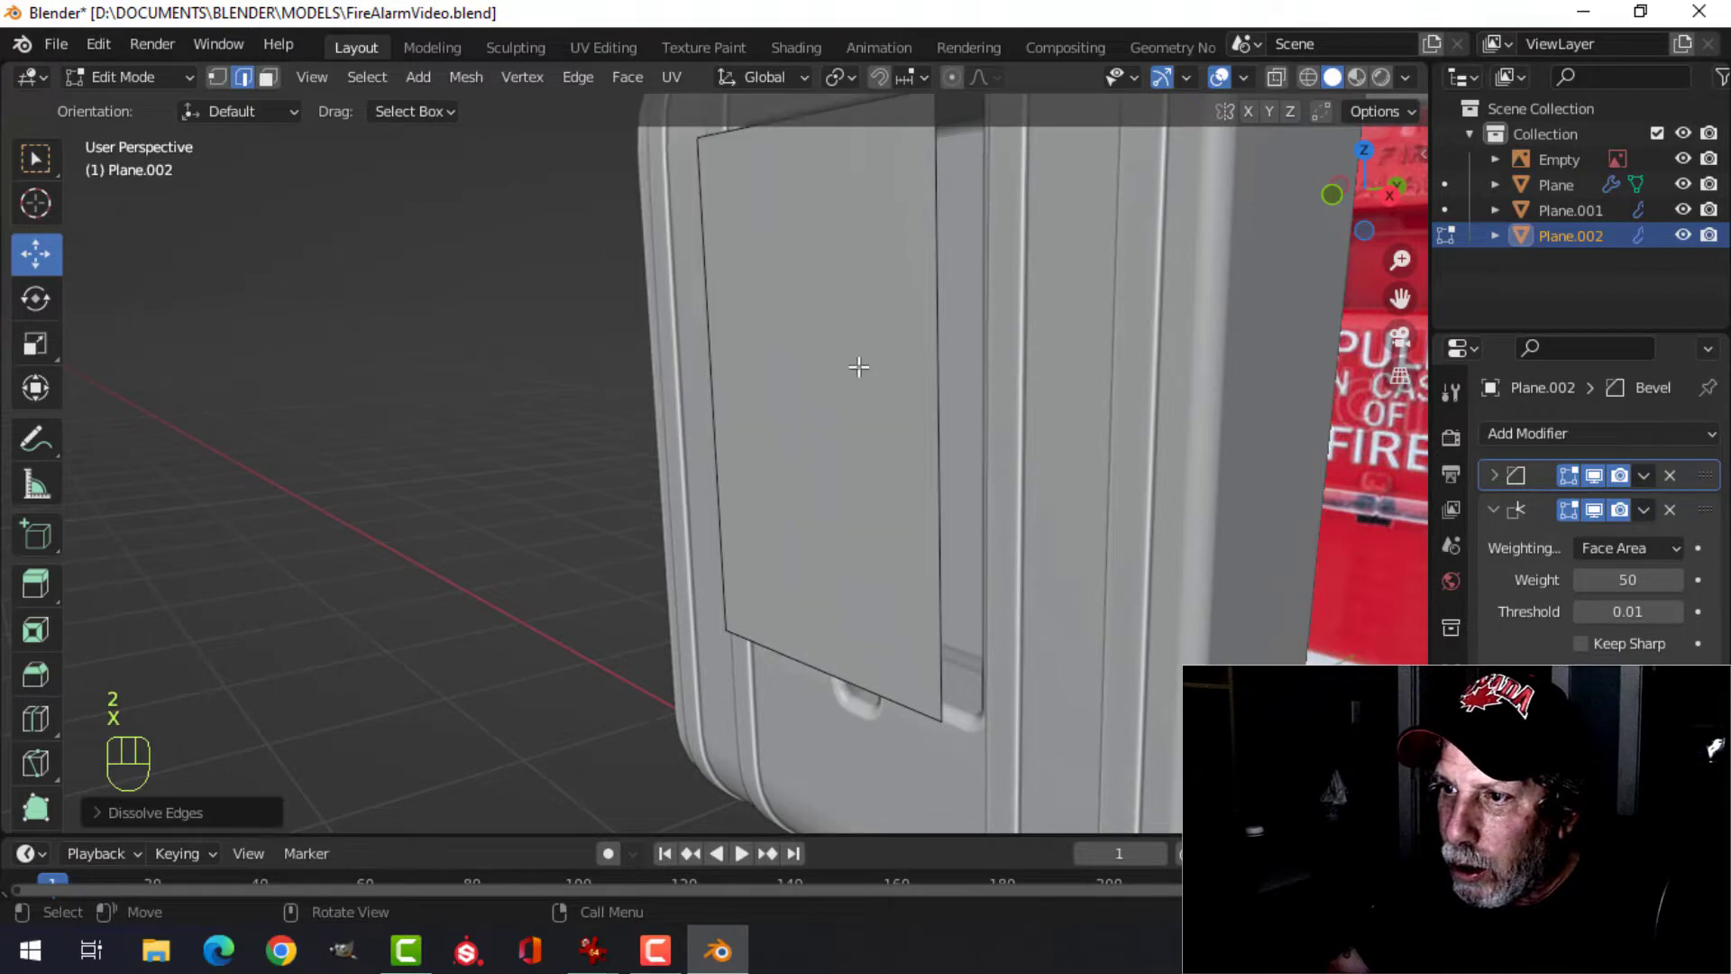
- Move the whole panel slightly down to line it up with the recess in front wireframe view
key("a")
mouse_move(916, 467)
middle_mouse_down()
mouse_move(889, 471)
mouse_move(917, 477)
middle_mouse_up()
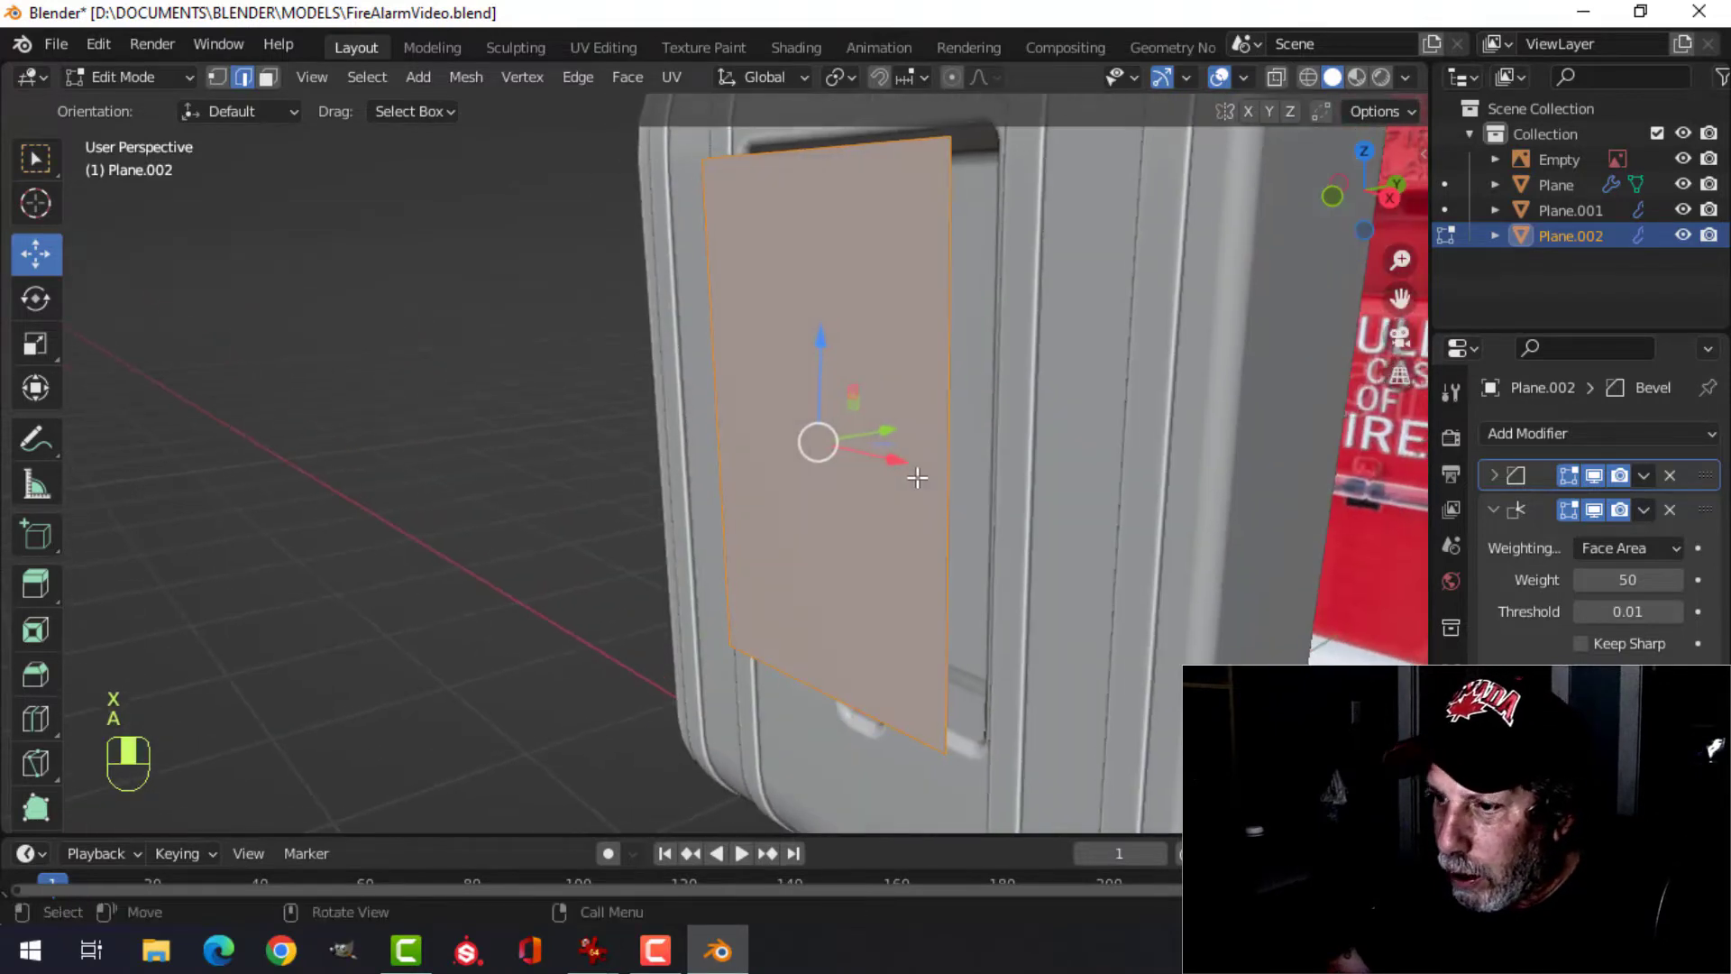
key("KP_1")
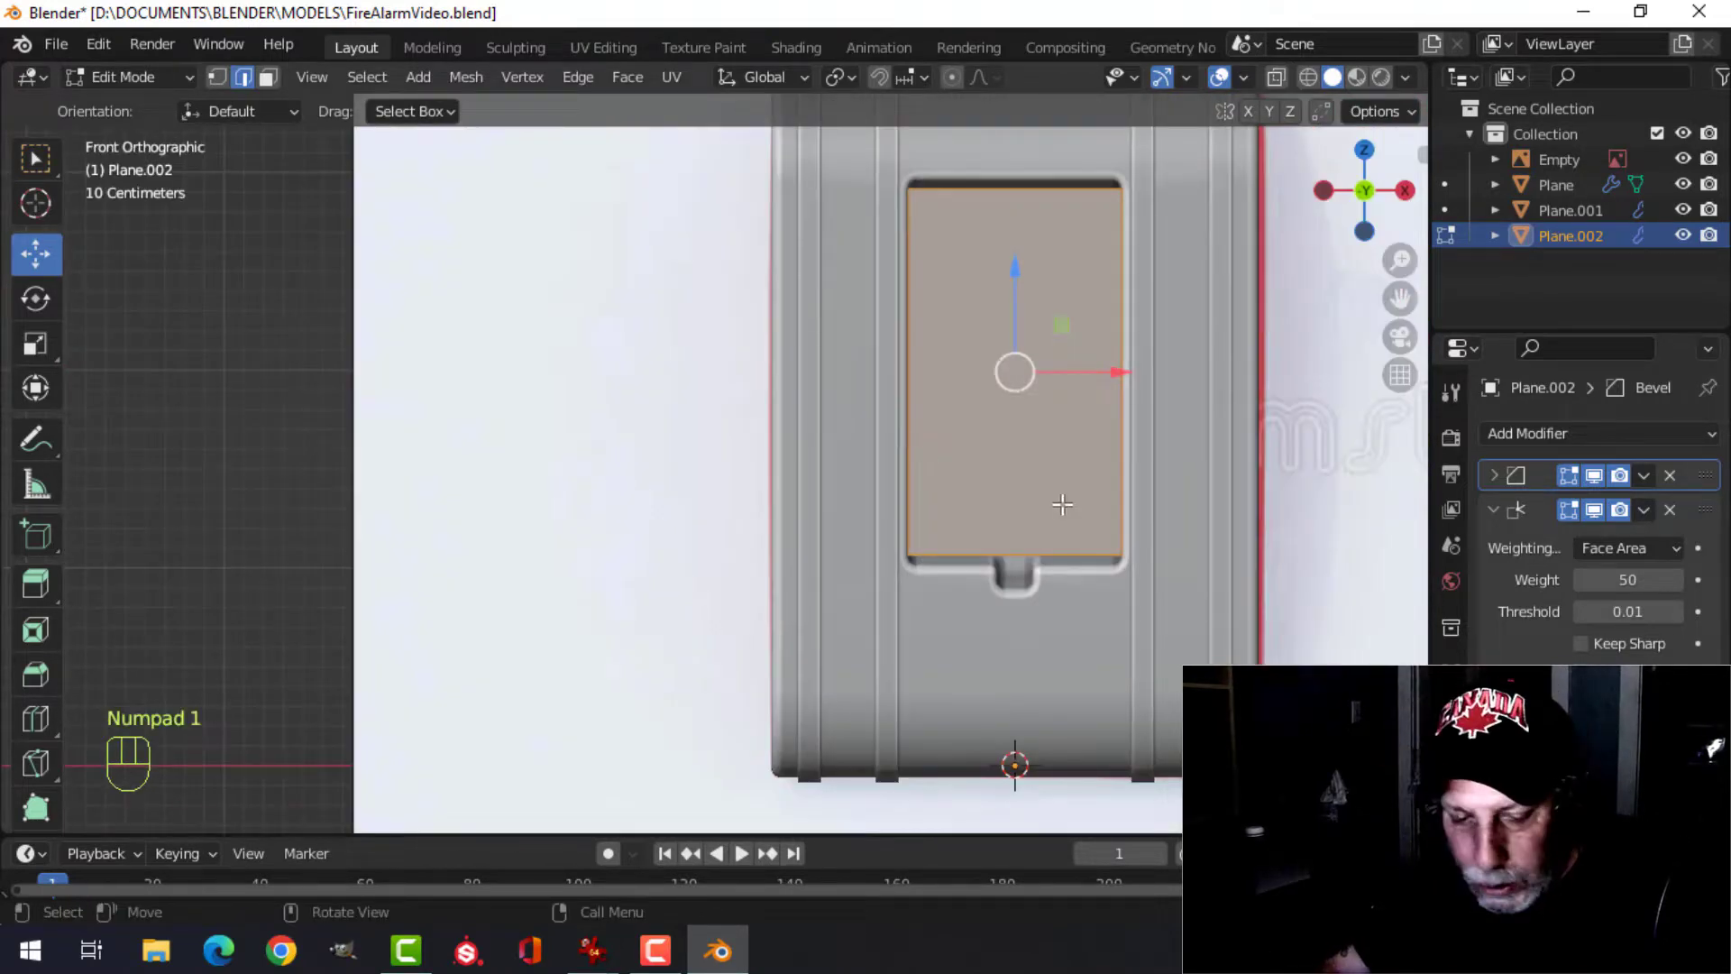
key("z")
left_click(852, 505)
scroll(843, 492, "up", 4)
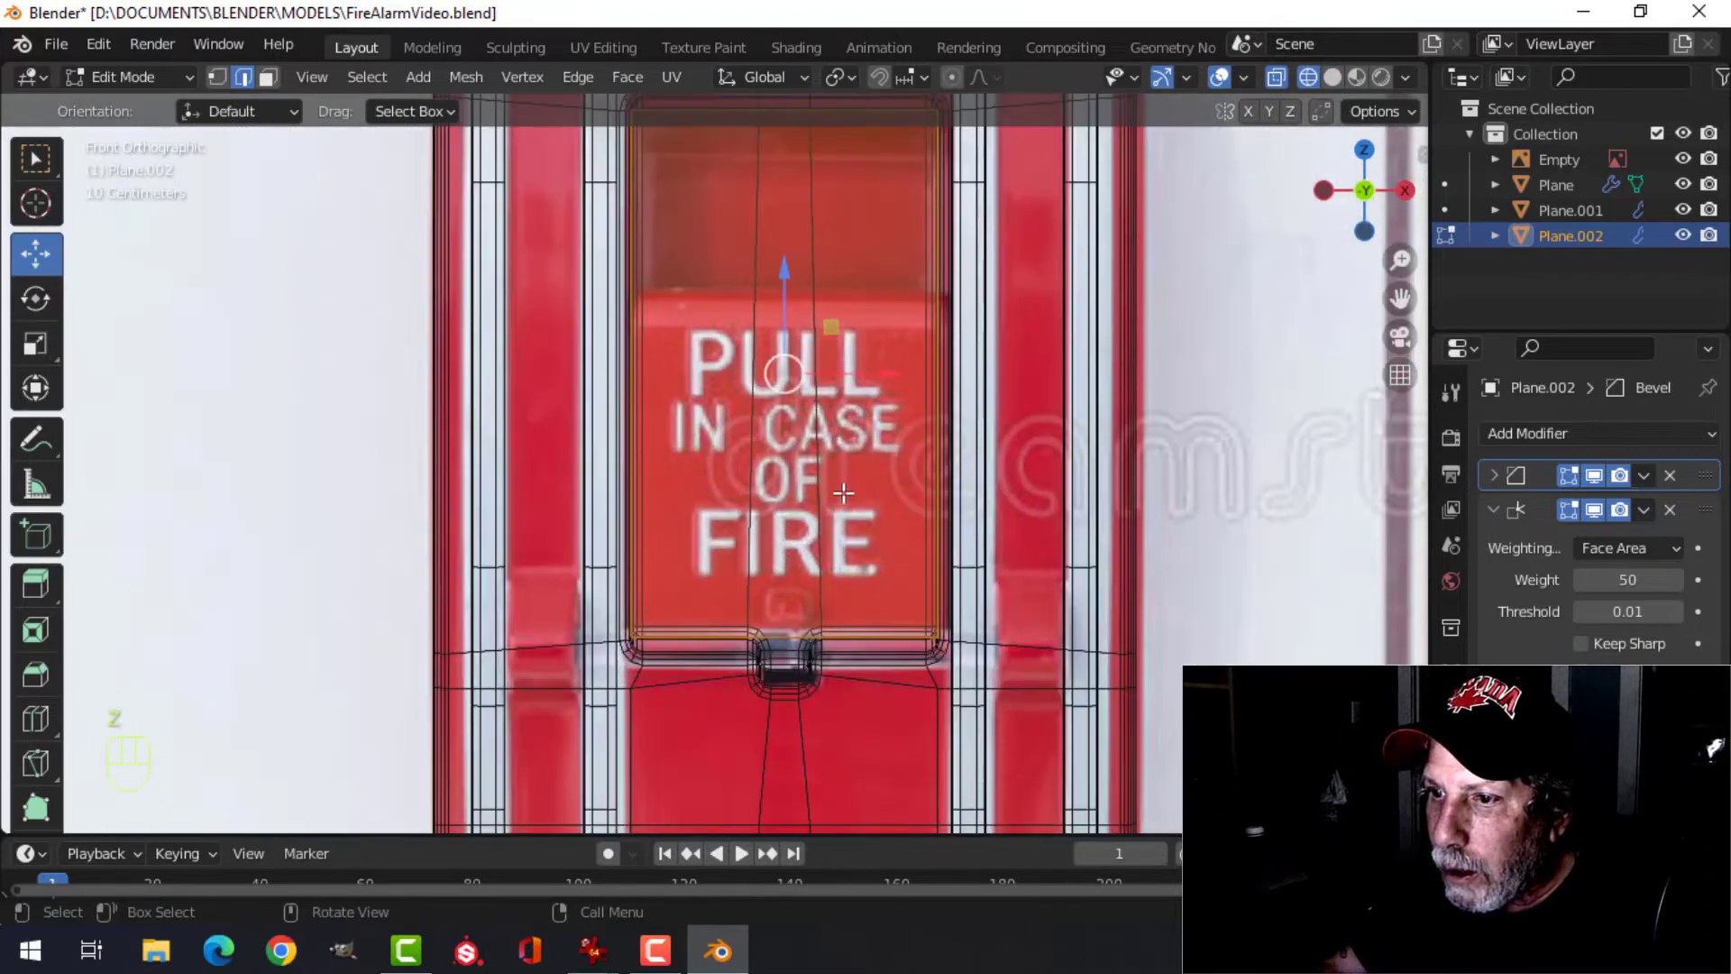
scroll(843, 492, "down", 1)
left_click_drag(771, 290, 769, 305)
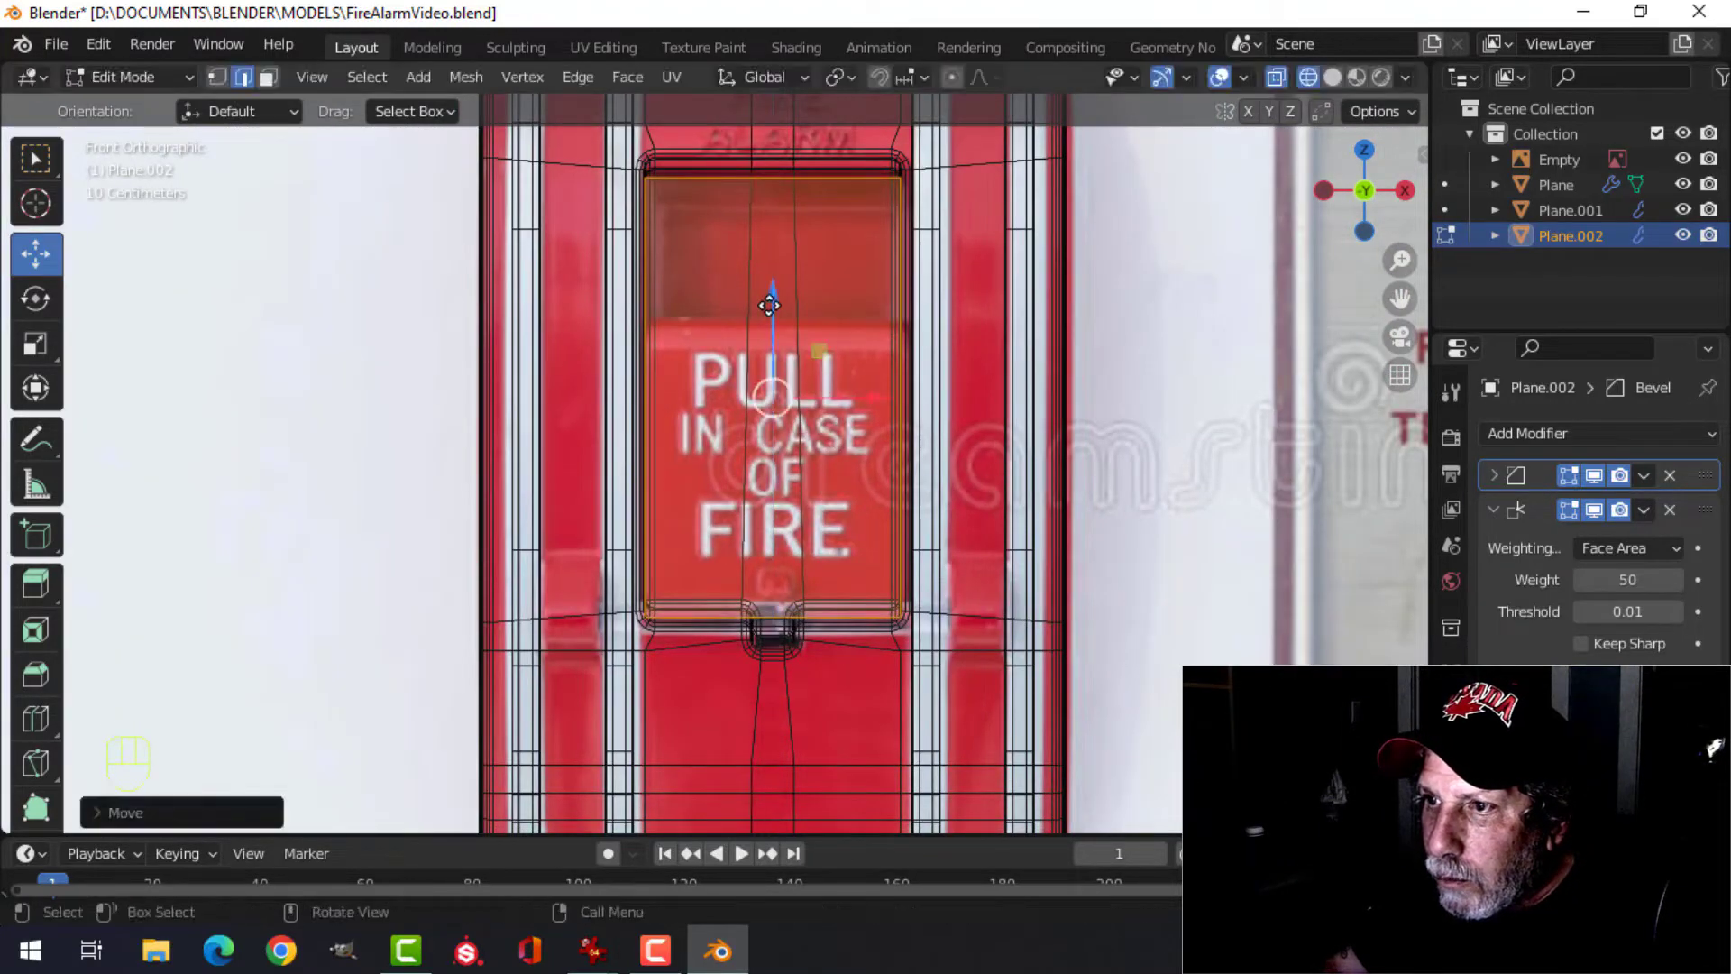
- Lower the panel's top edge to just above the PULL lettering, and extrude it straight up to the handle's top
left_click(789, 183)
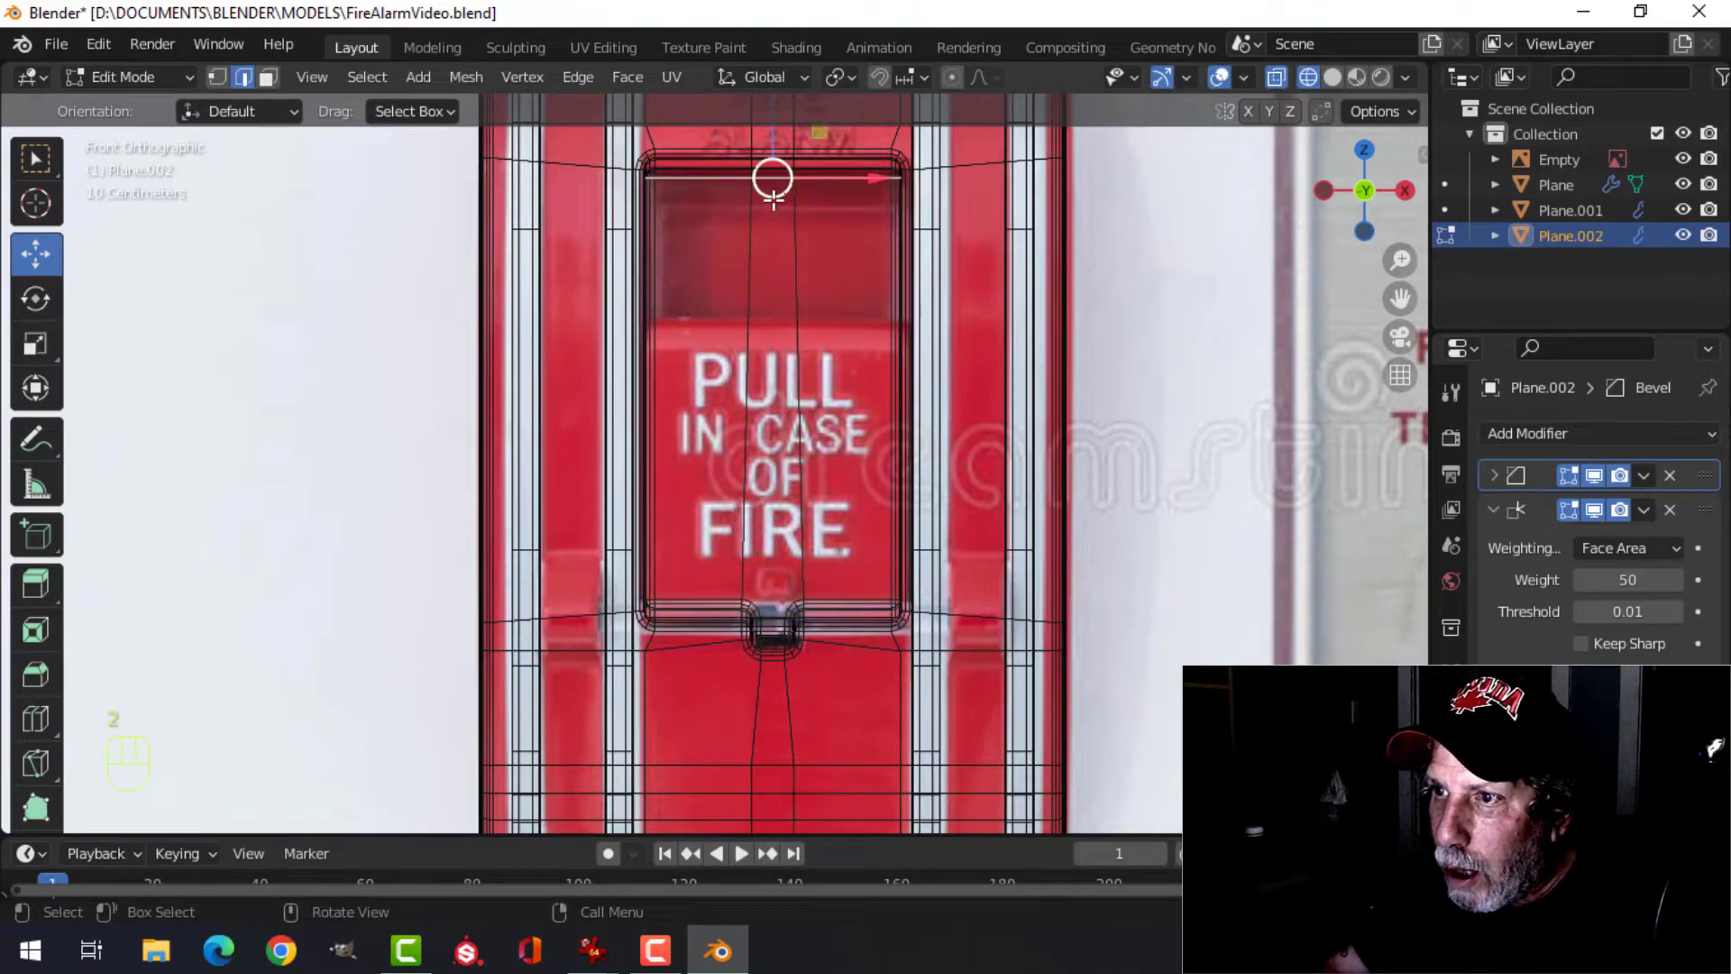
left_click_drag(777, 127, 779, 182)
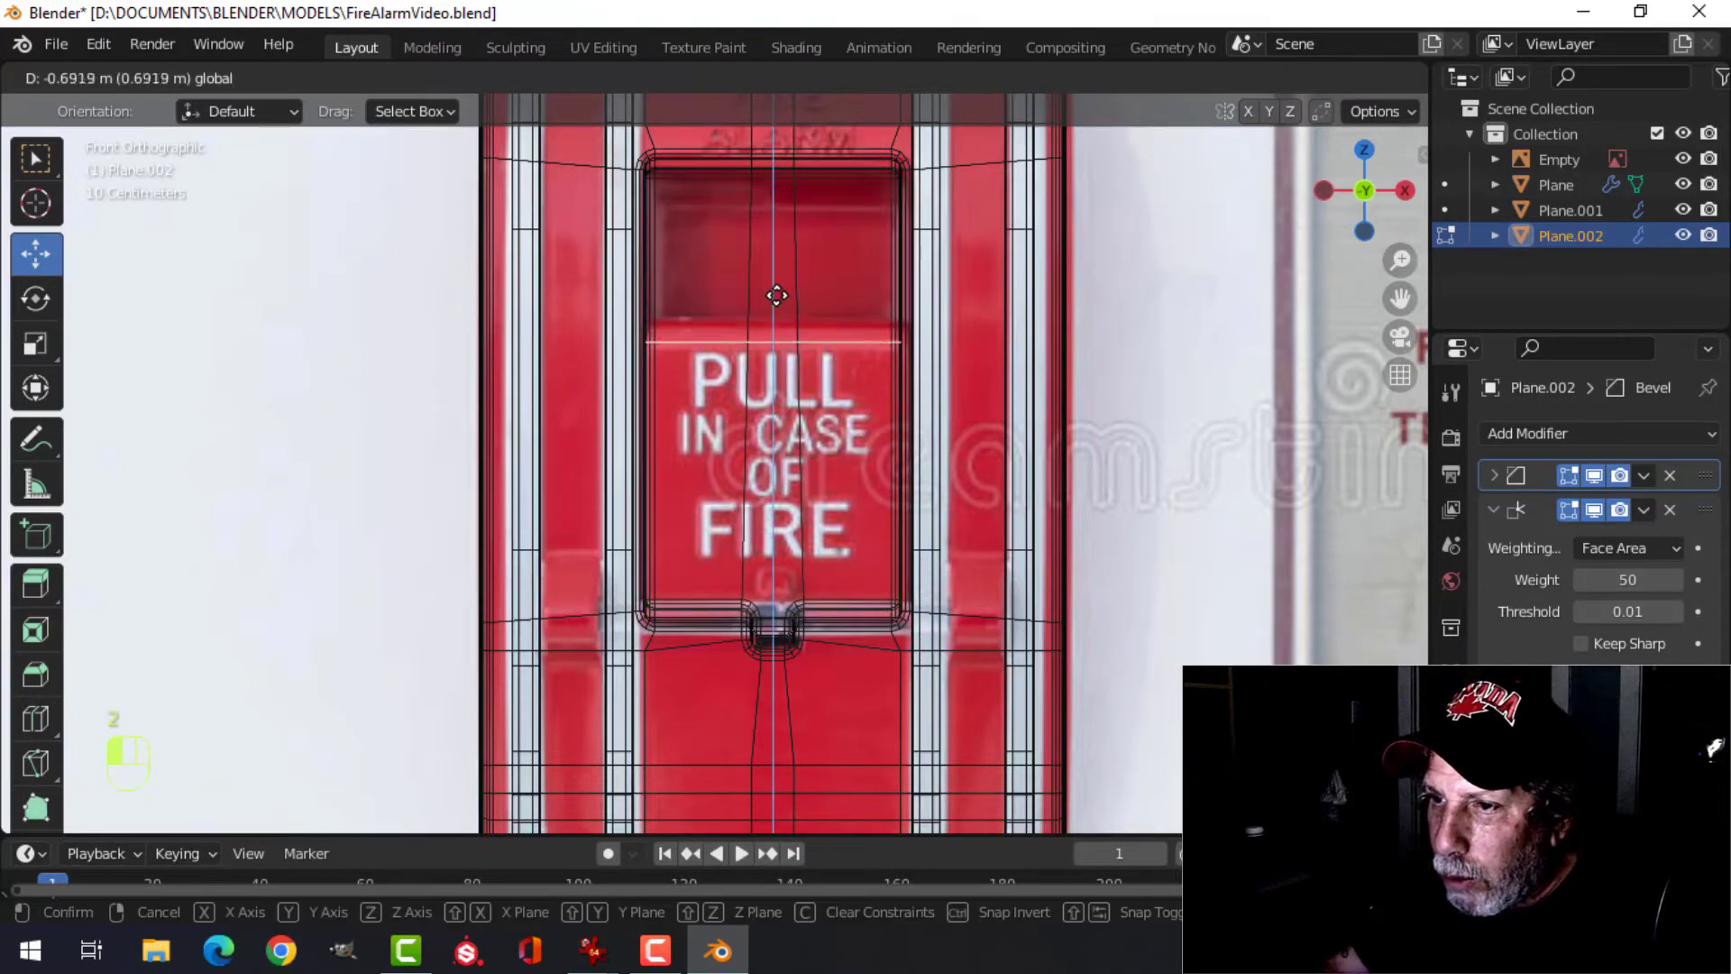
left_click_drag(776, 303, 782, 323)
scroll(811, 366, "up", 3)
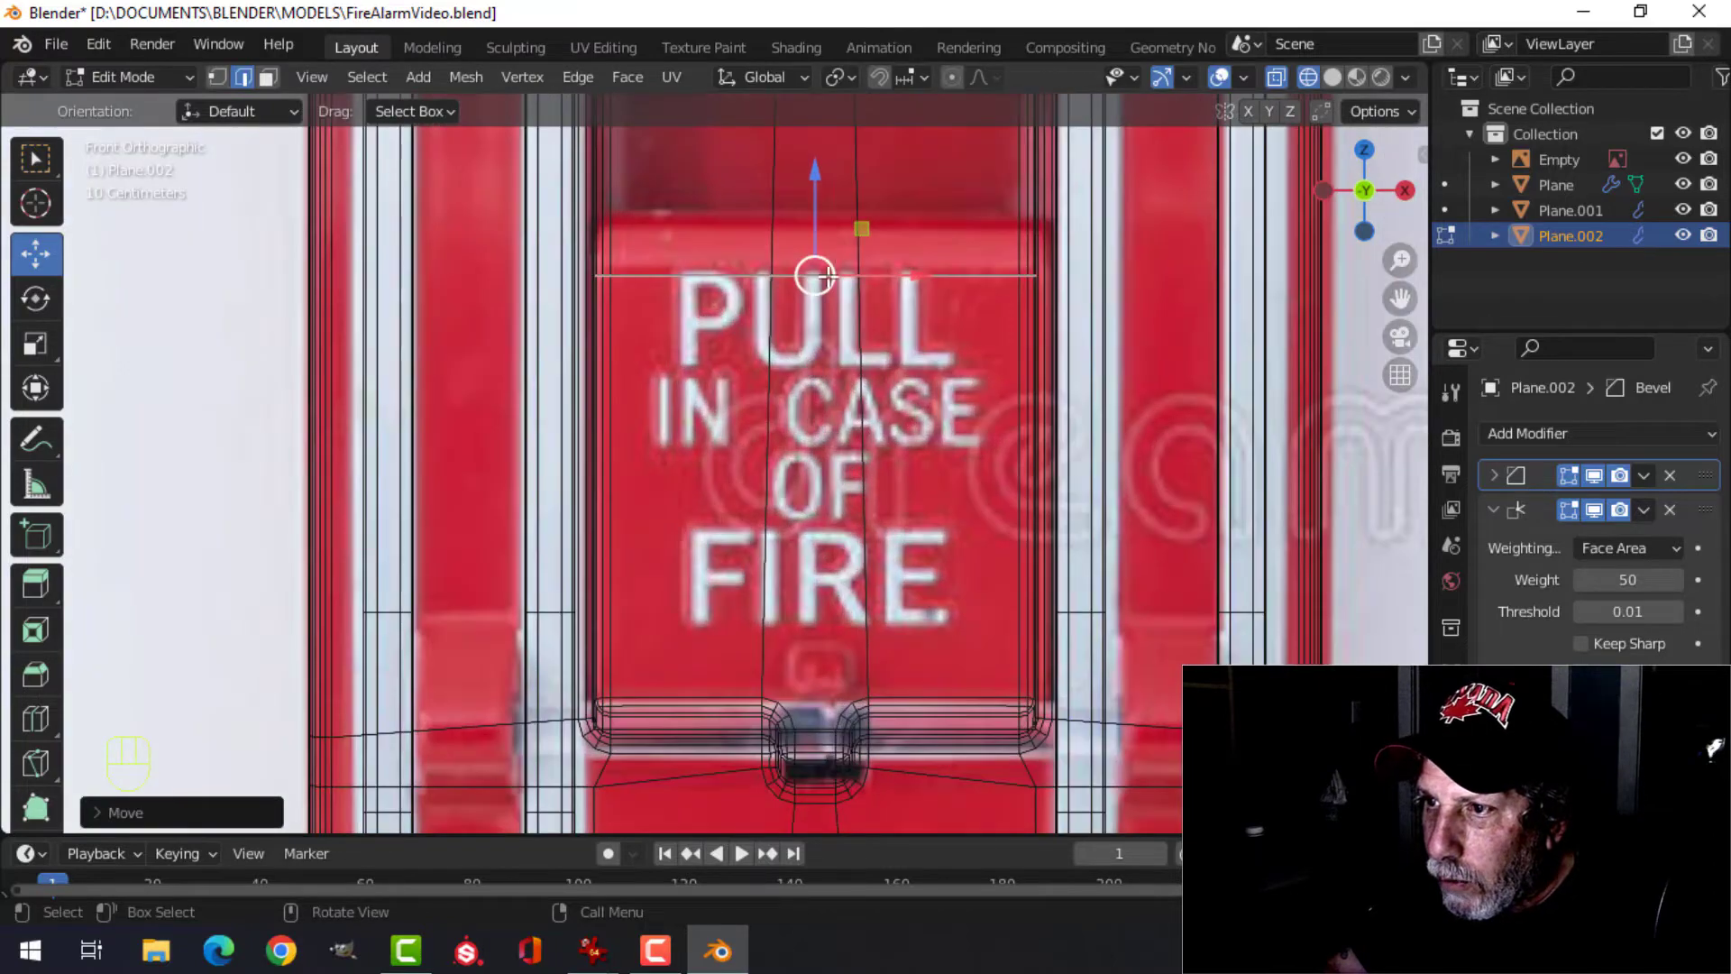
left_click_drag(817, 192, 943, 298)
scroll(938, 311, "down", 3)
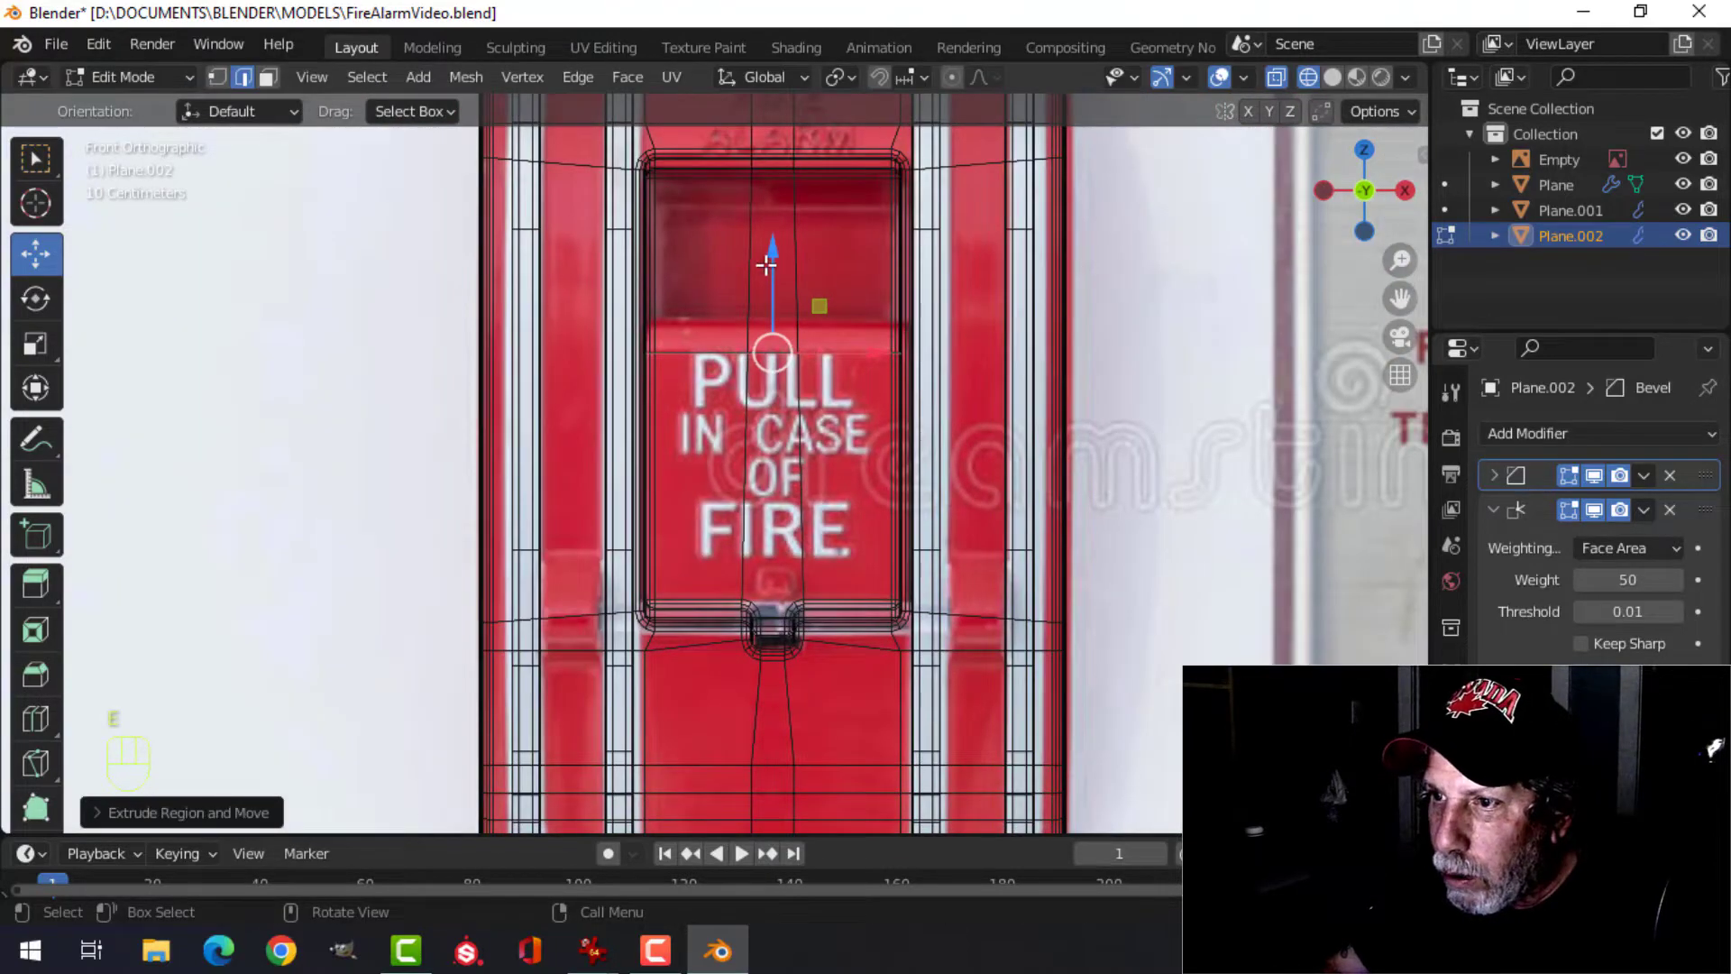
left_click_drag(766, 264, 766, 221)
- Extrude the handle's top edge about 0.11 m back toward the body in side view, and turn off the Bevel modifier's viewport display
key("KP_3")
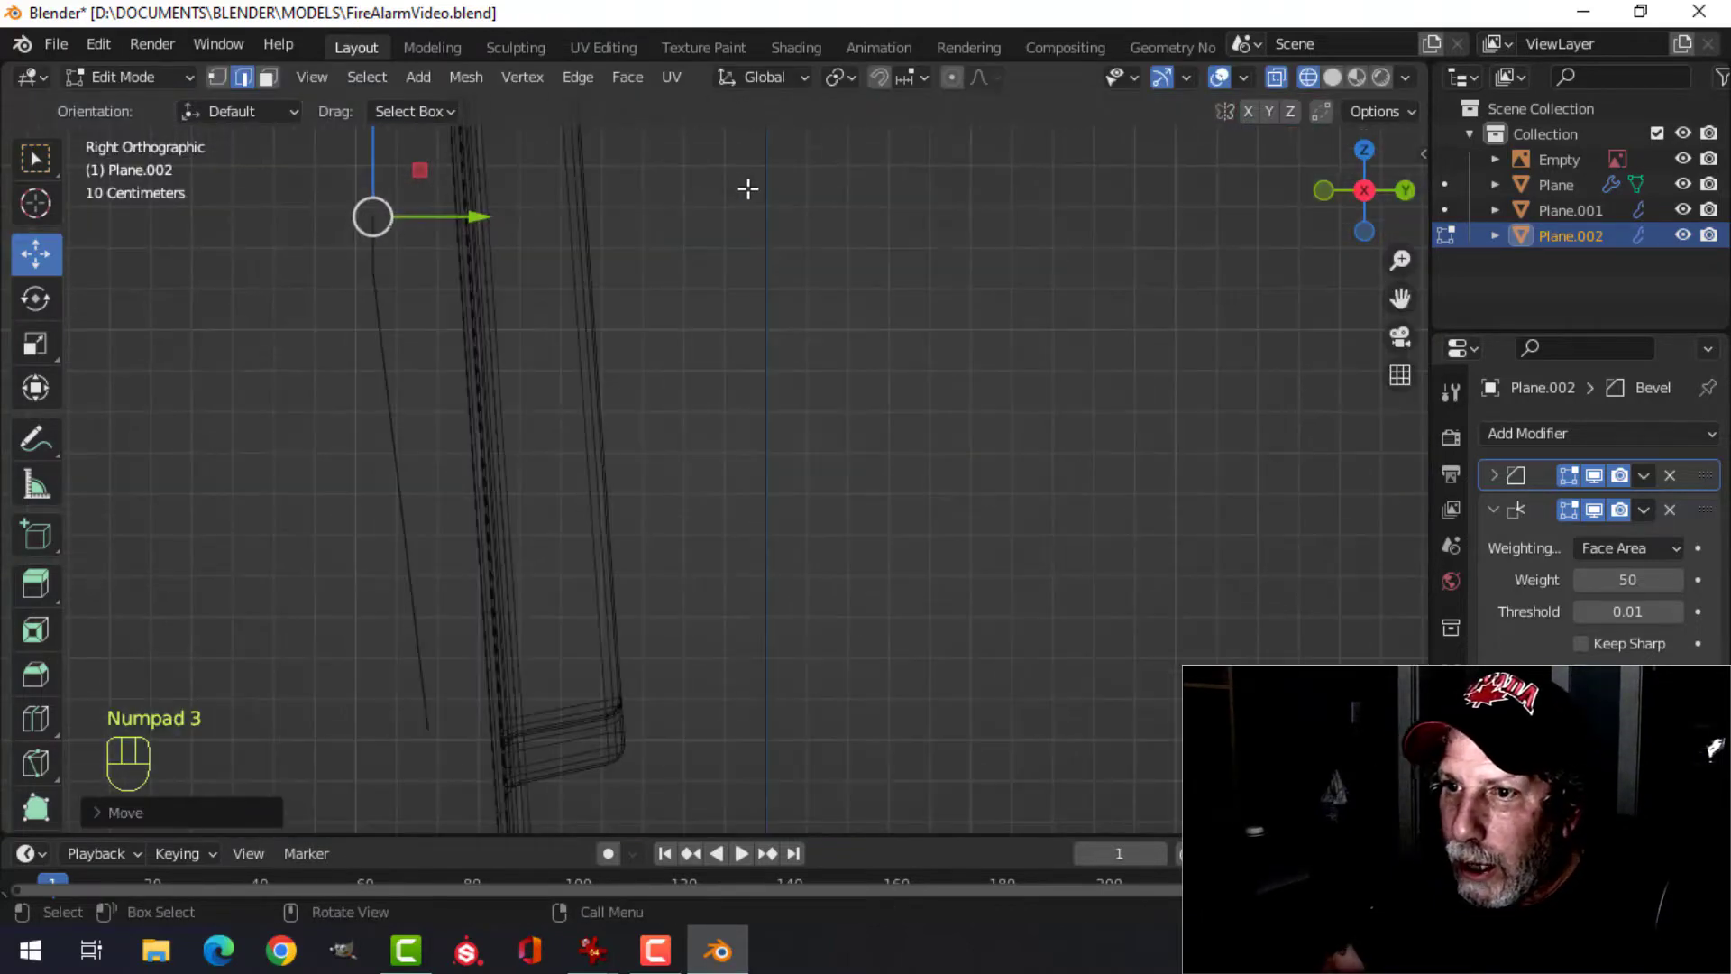
middle_click_drag(628, 231, 929, 368, "shift")
scroll(826, 370, "up", 2)
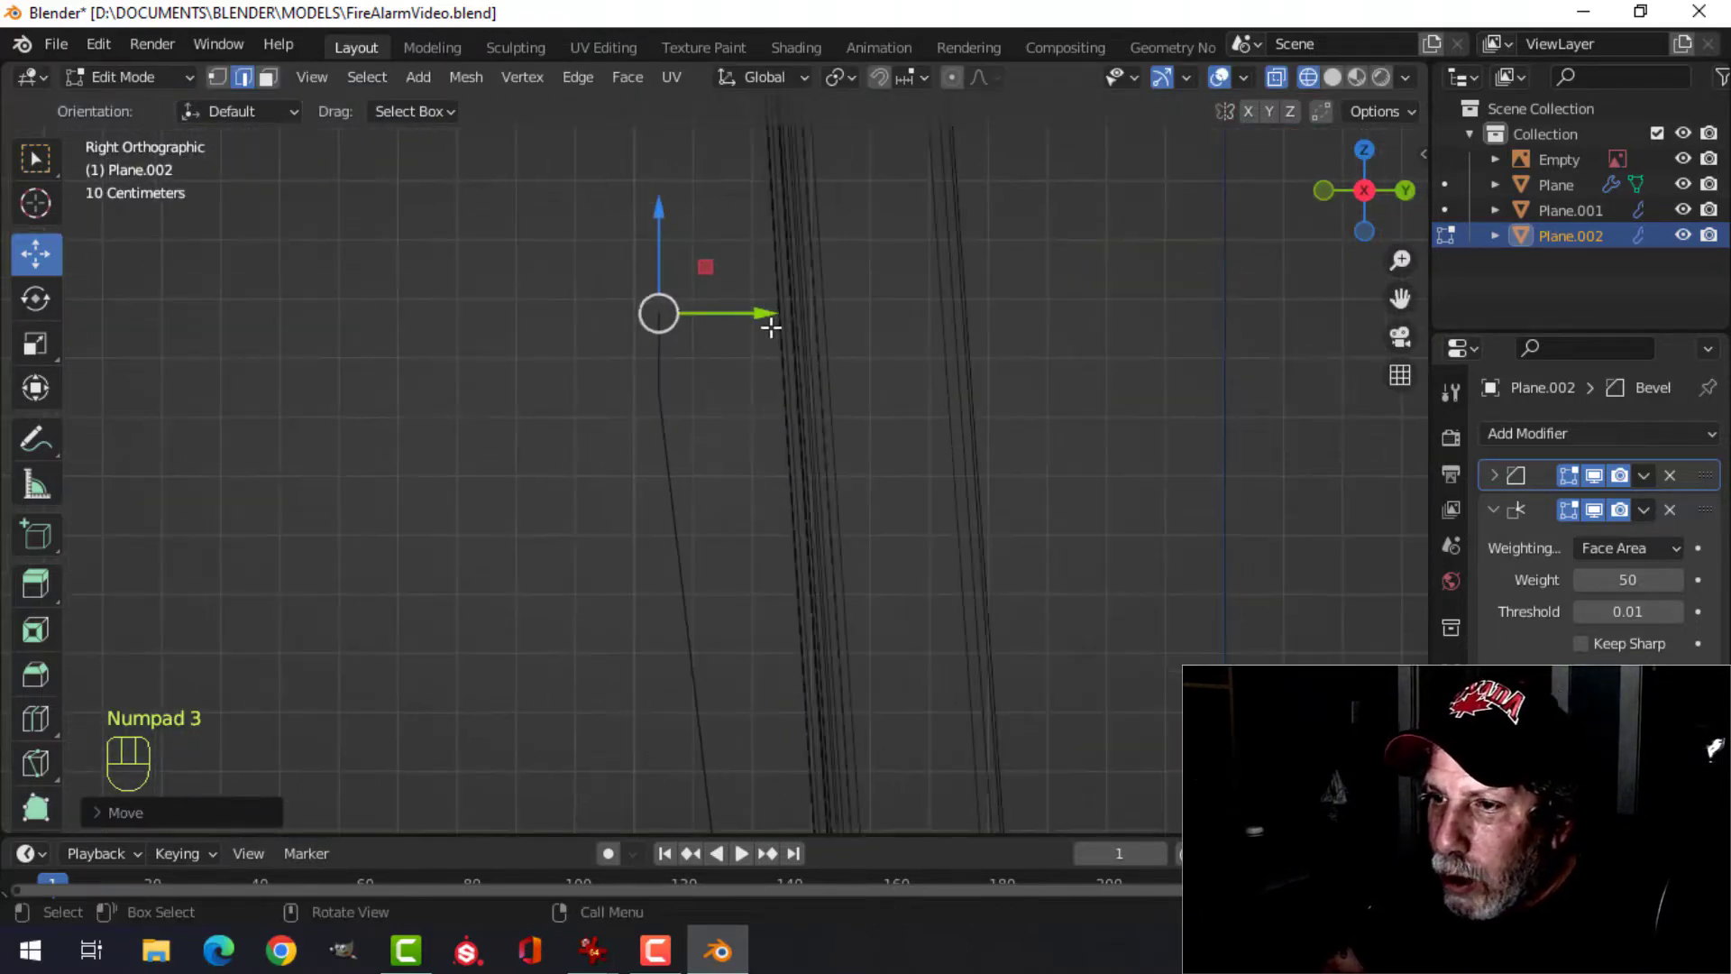
key("e")
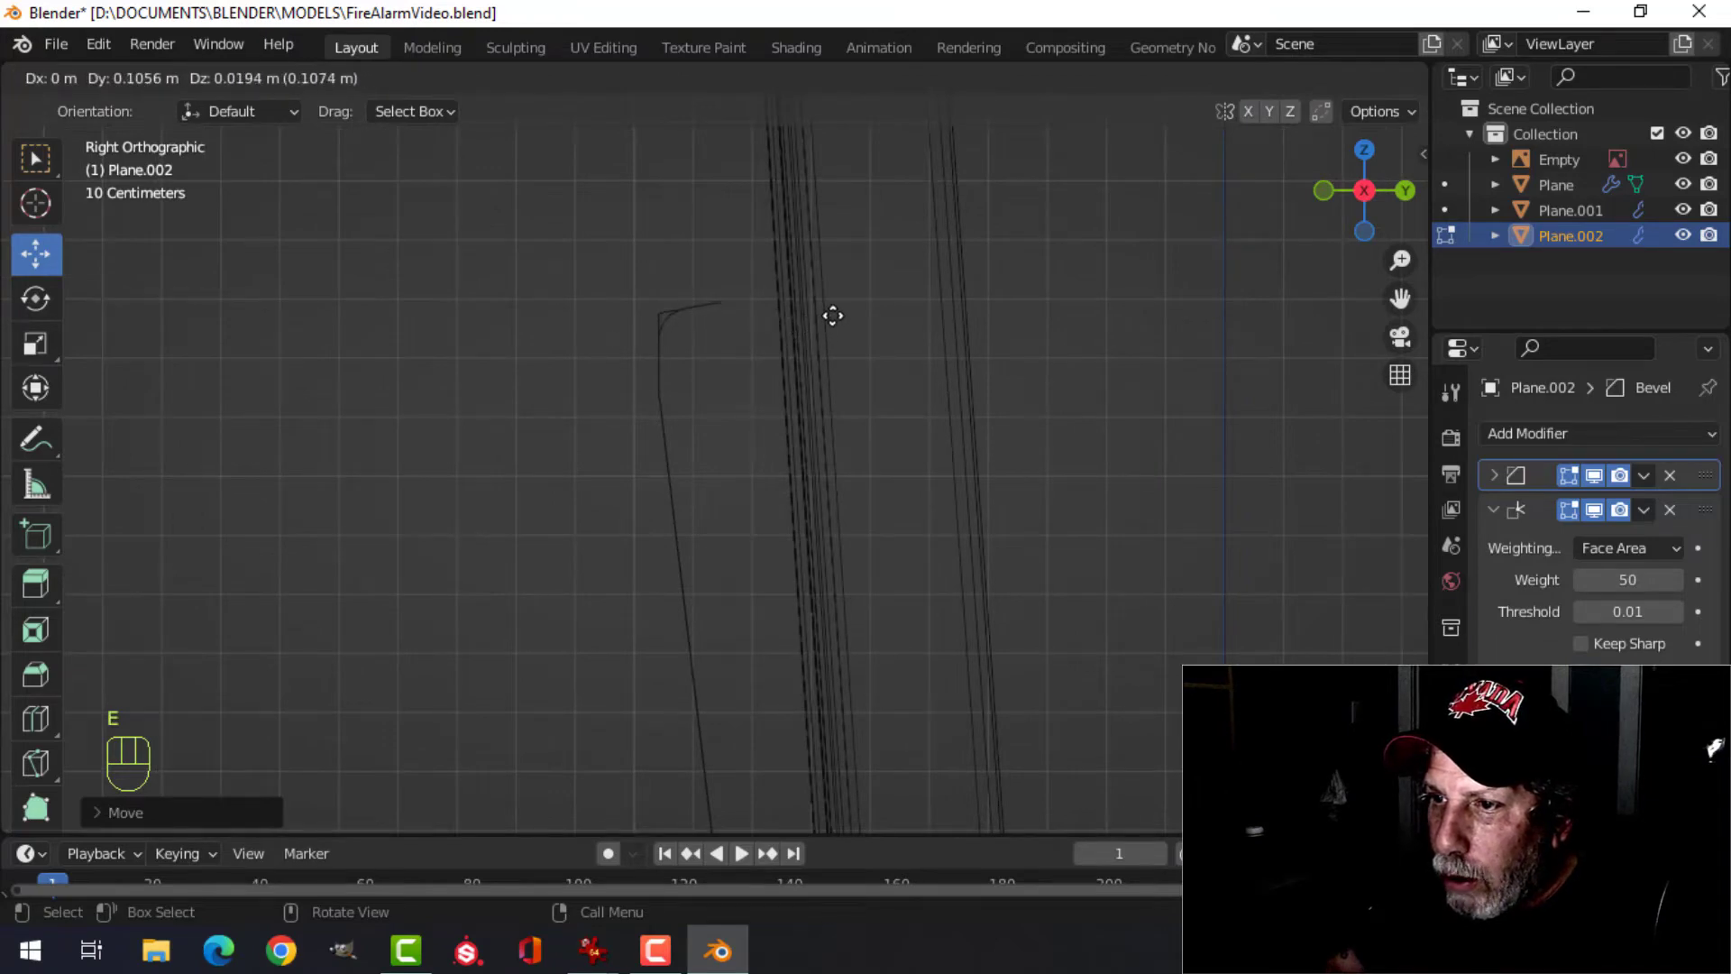
left_click(831, 309)
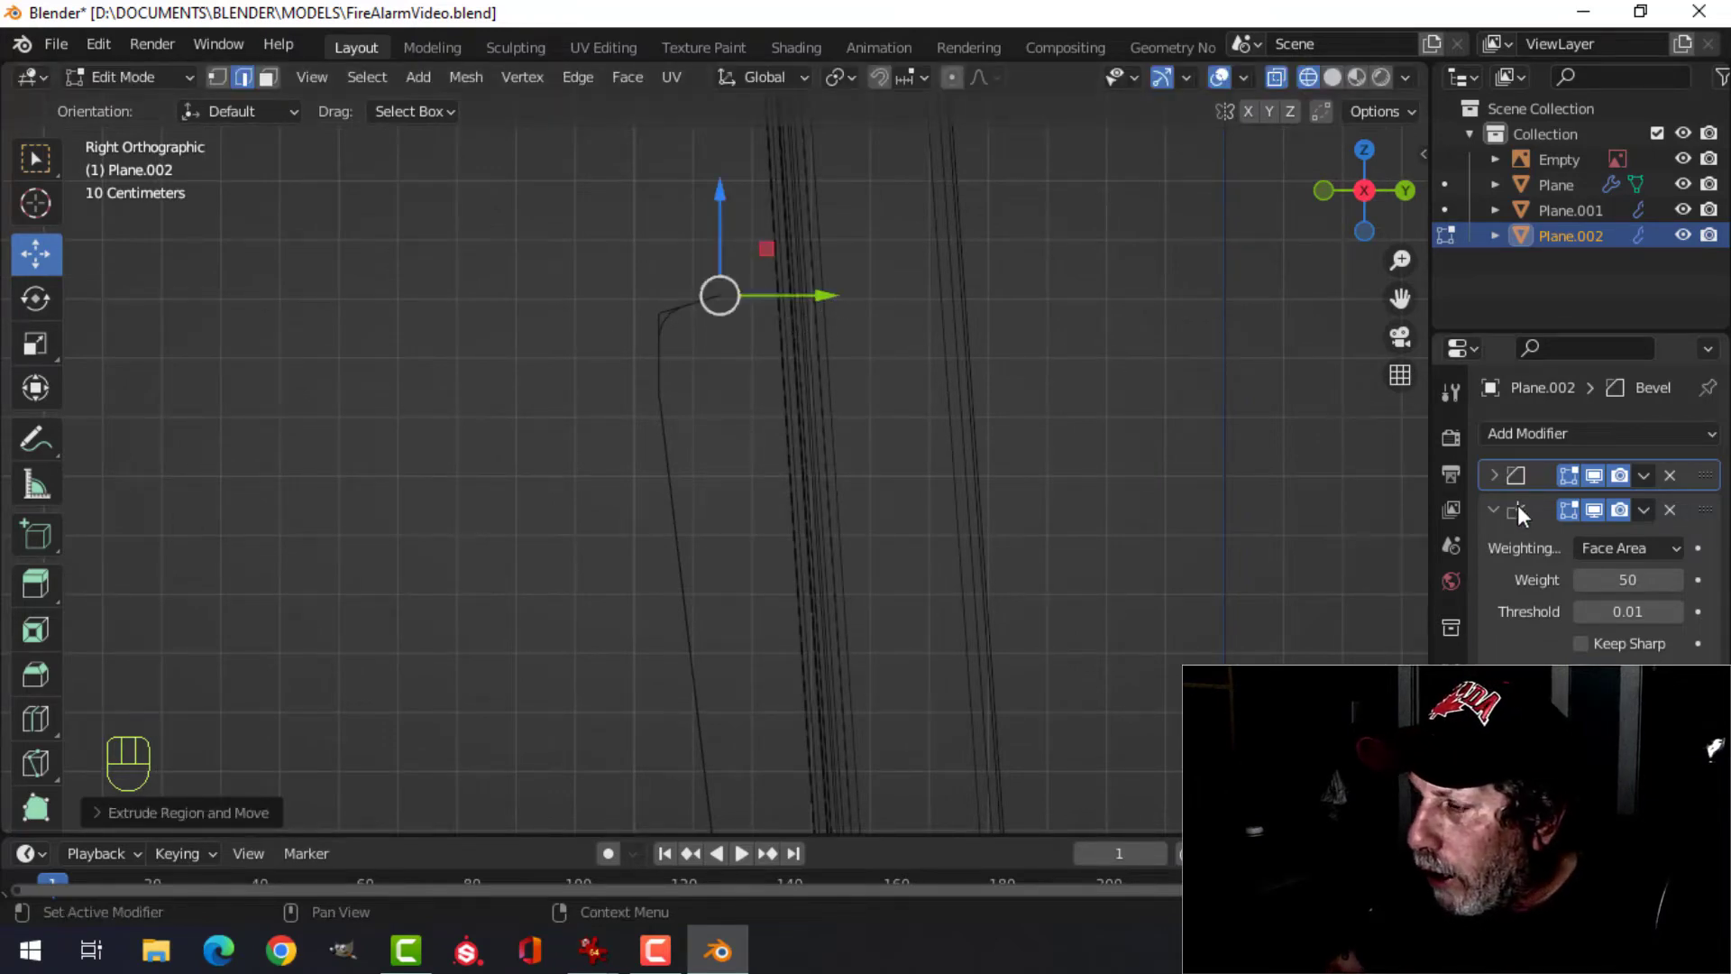
left_click(1594, 476)
middle_click_drag(867, 463, 970, 507)
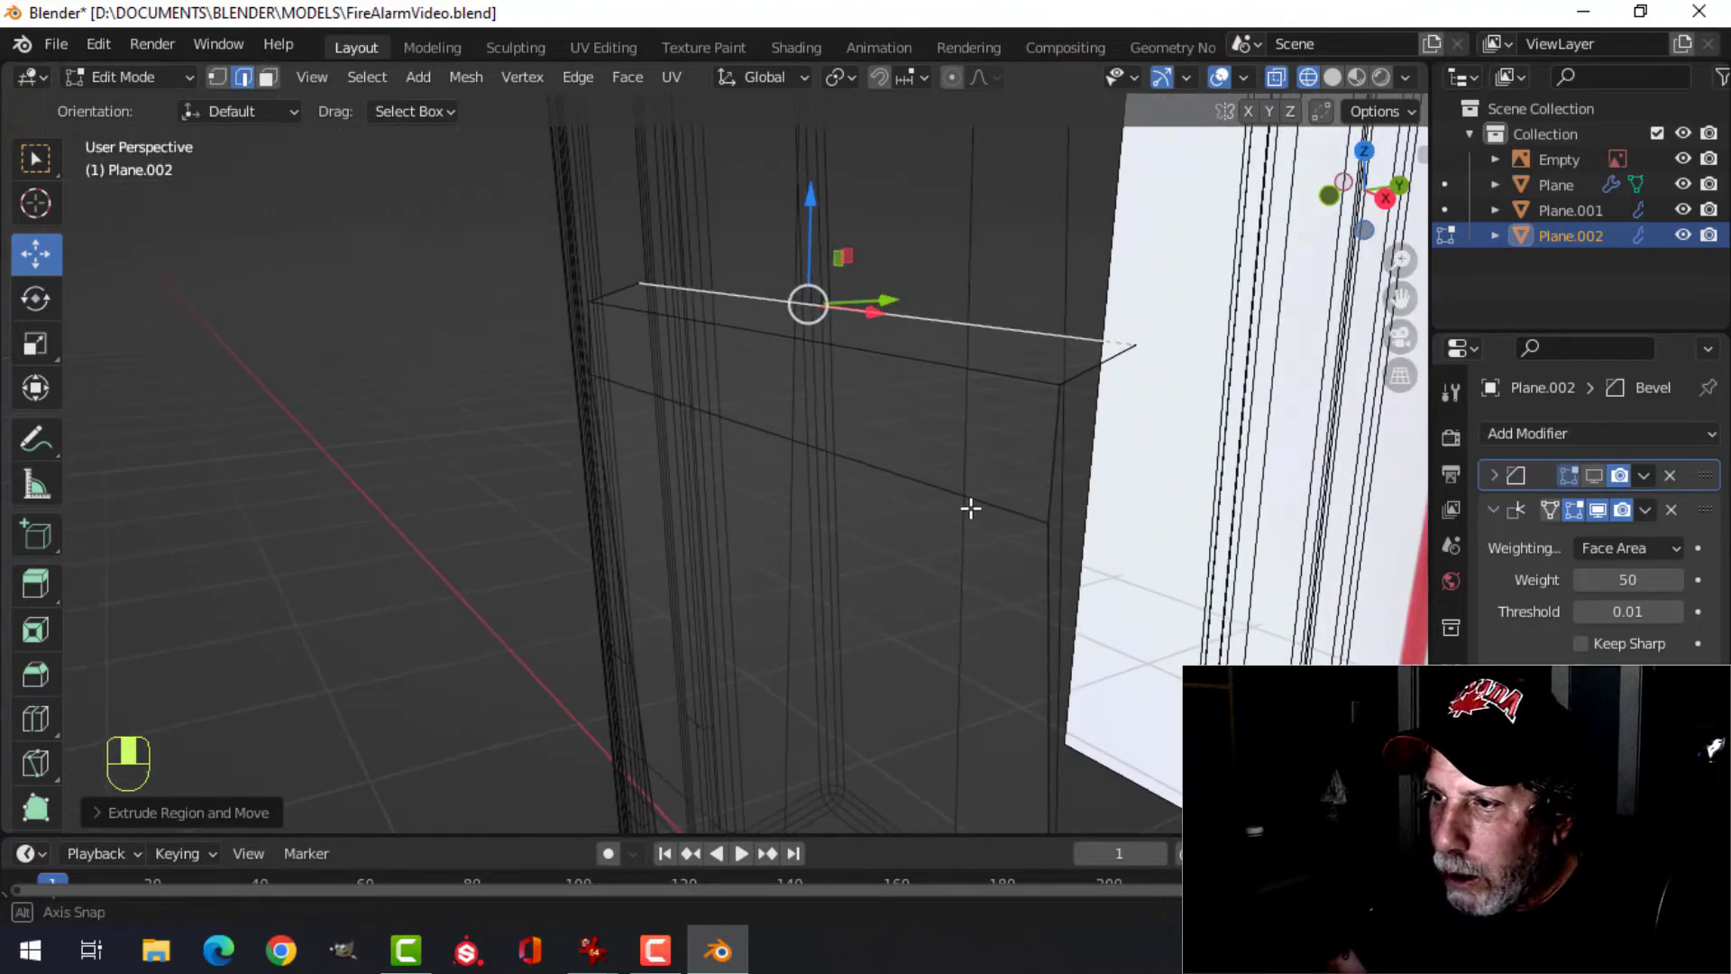
- Switch to solid shading and dissolve the horizontal edge running across the handle's front face below its top
key("alt+a")
key("z")
left_click(1161, 505)
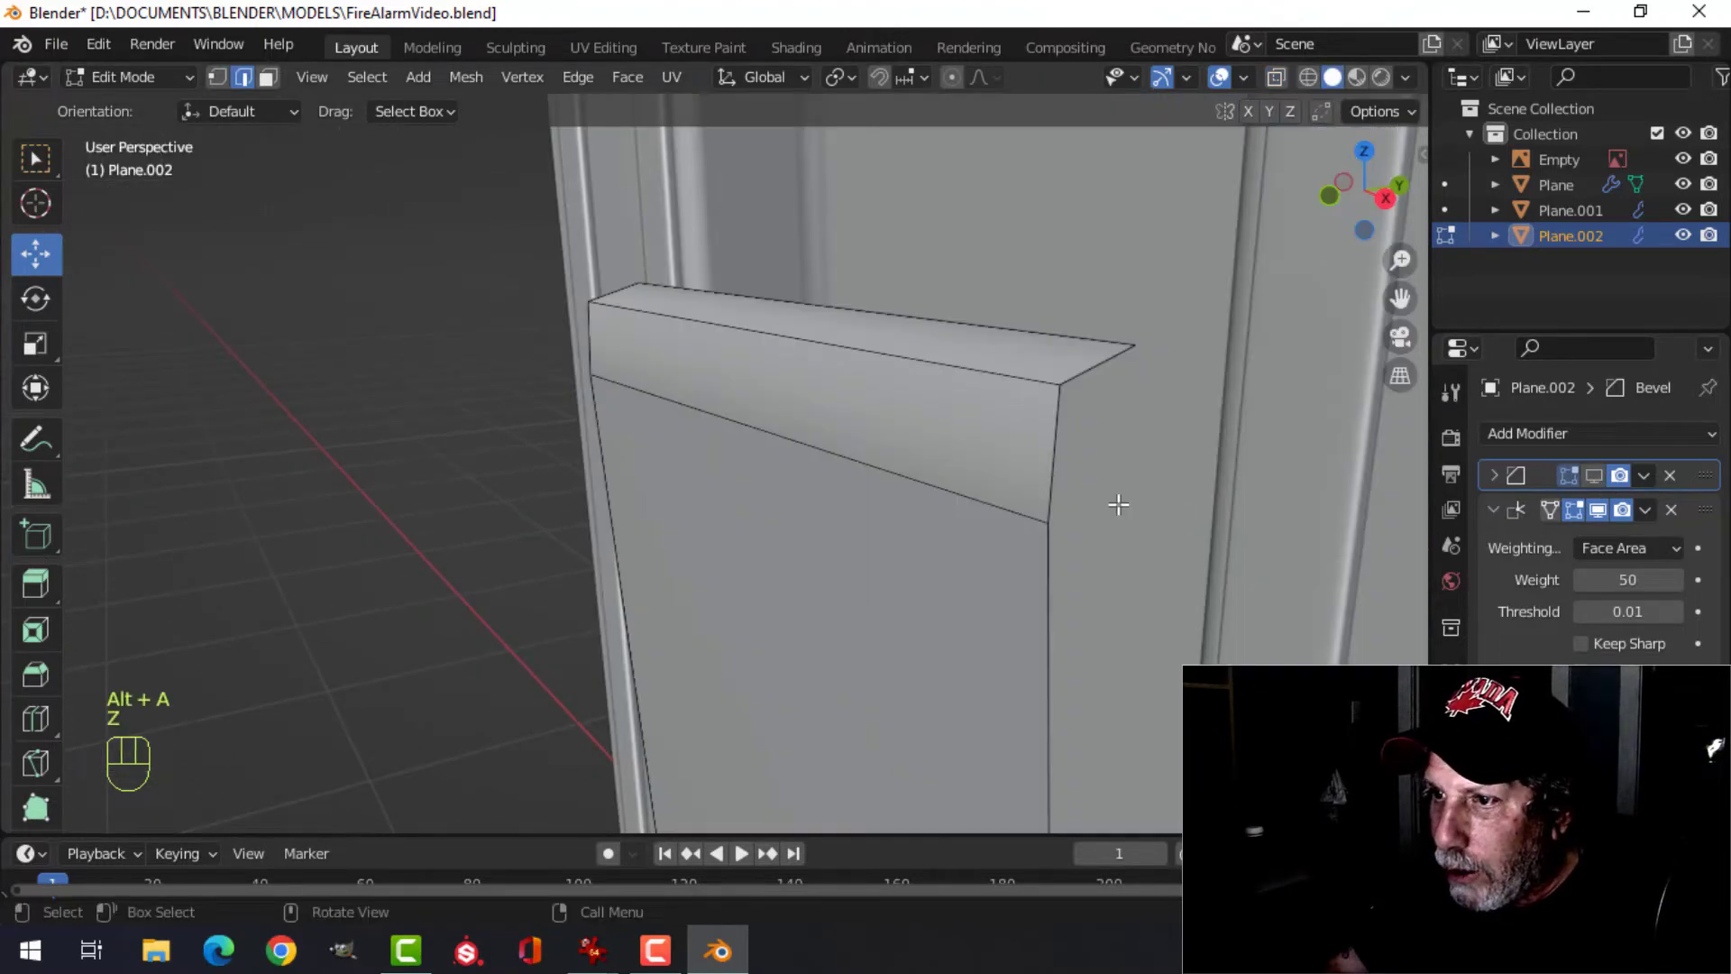
mouse_move(930, 478)
middle_mouse_down()
mouse_move(1016, 514)
mouse_move(884, 448)
mouse_move(909, 466)
middle_mouse_up()
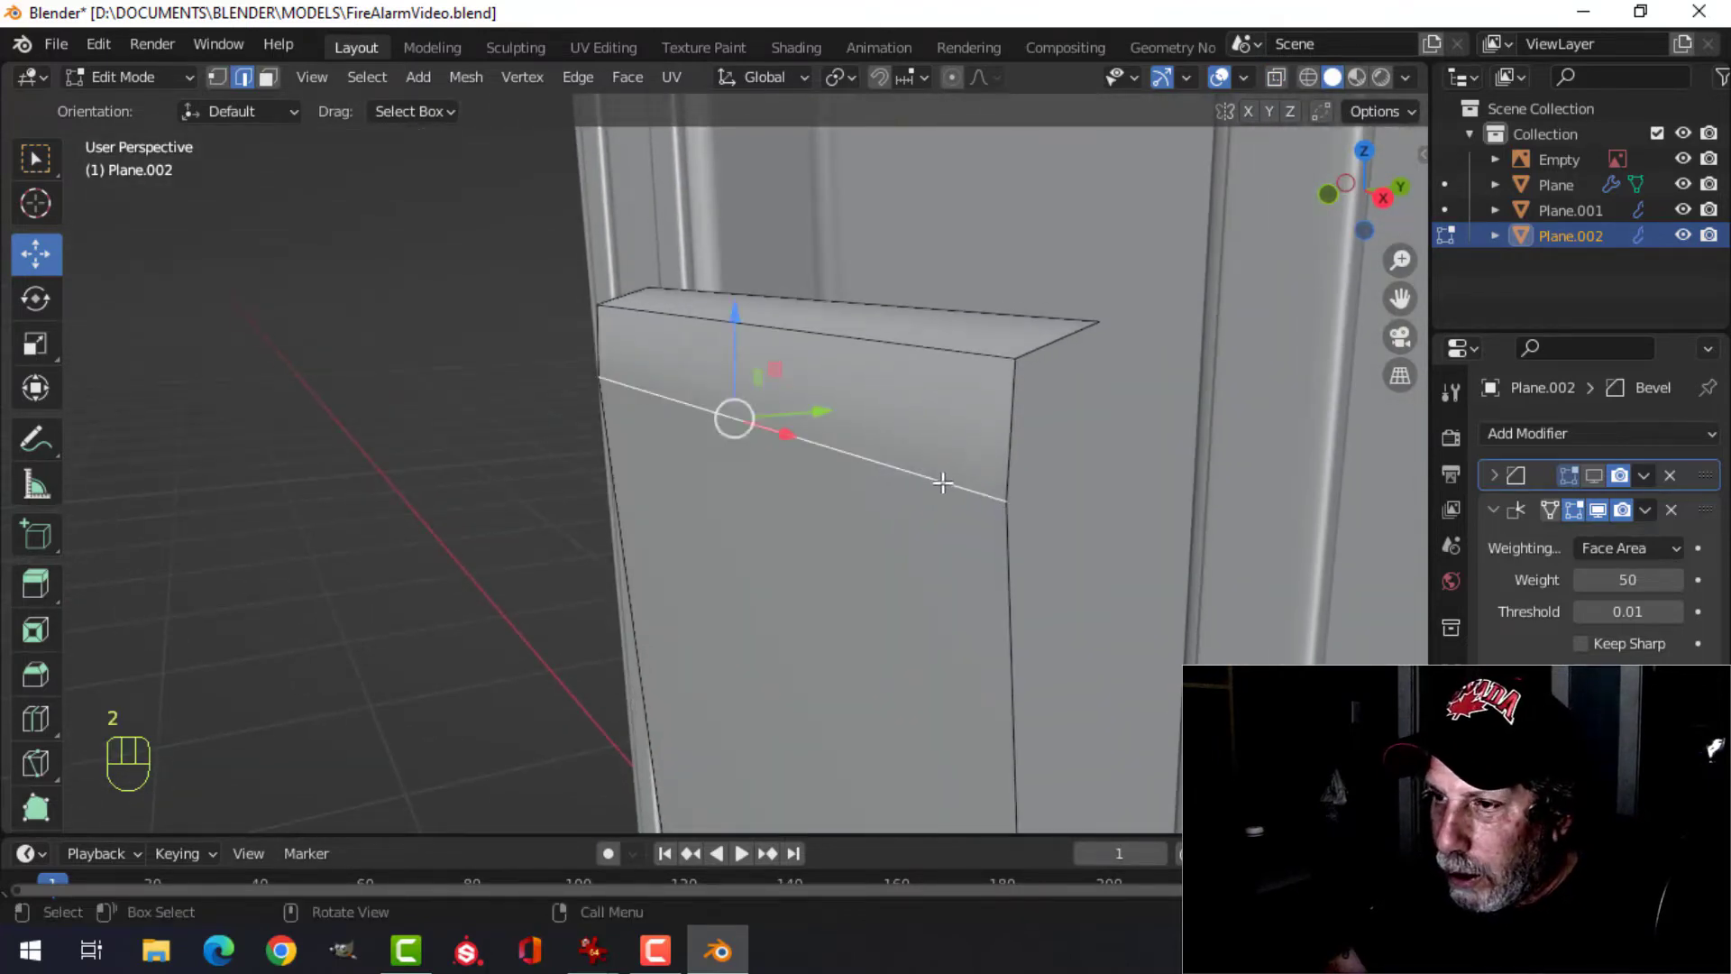
key("x")
left_click(909, 484)
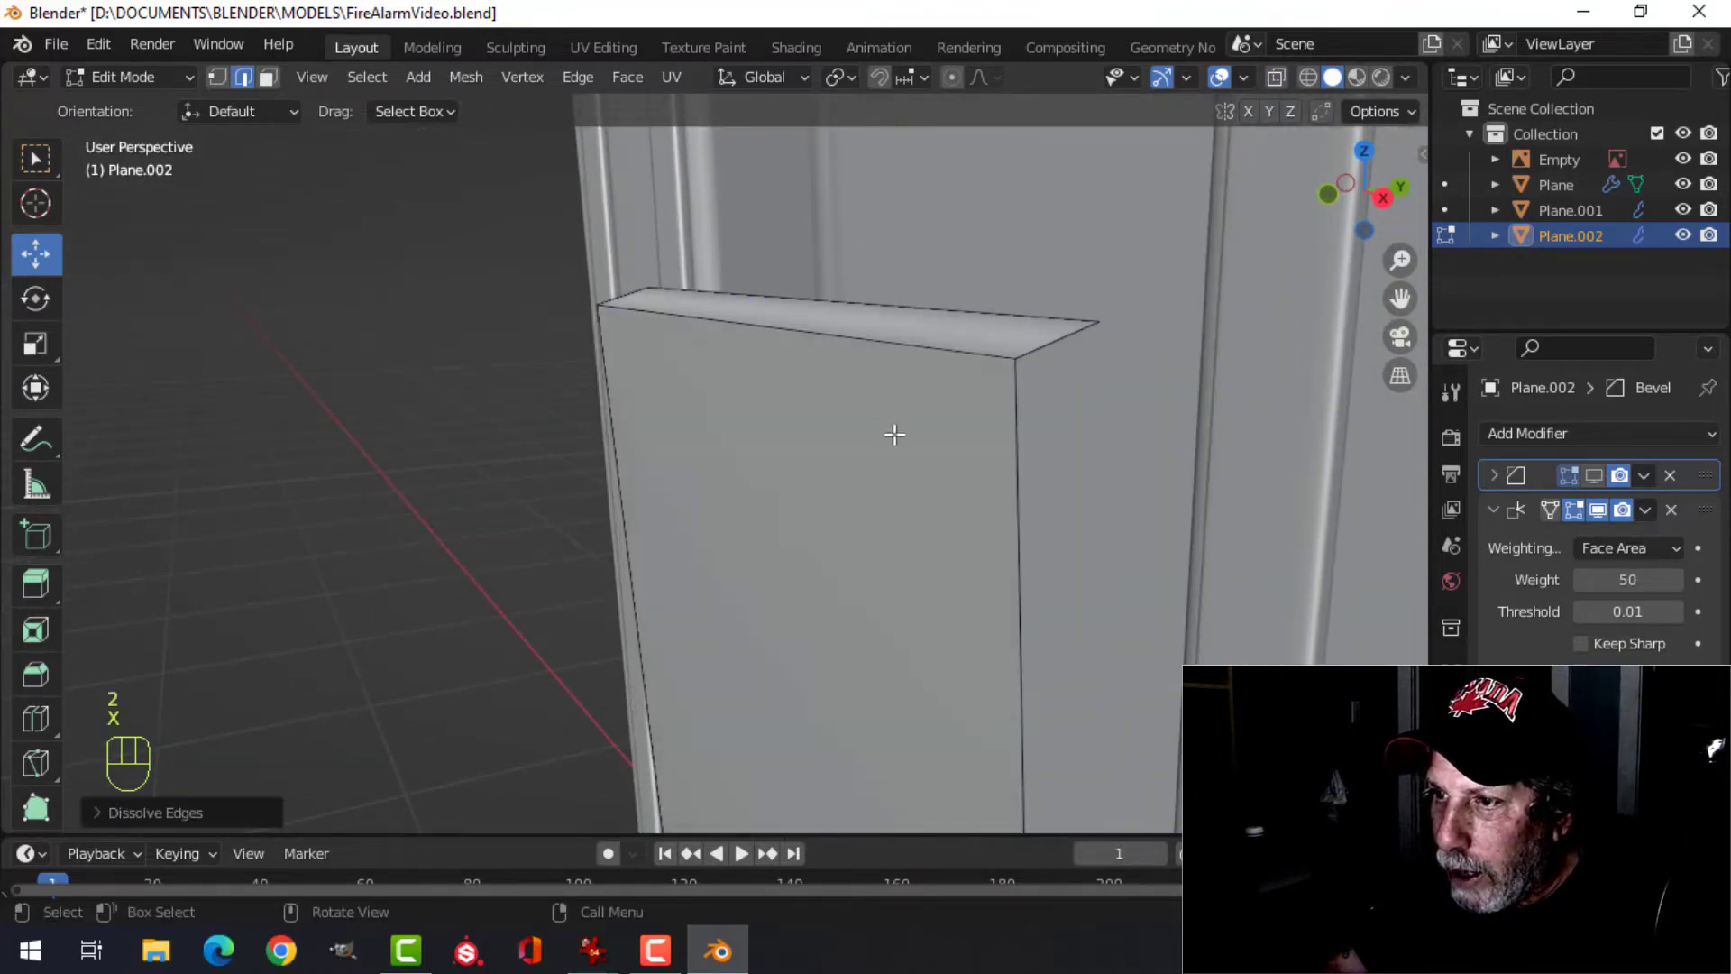
- Bevel the handle's top front edge about 0.08 m with 5 segments, and turn the Bevel modifier's viewport display back on
left_click(881, 344)
middle_click_drag(857, 456, 918, 484)
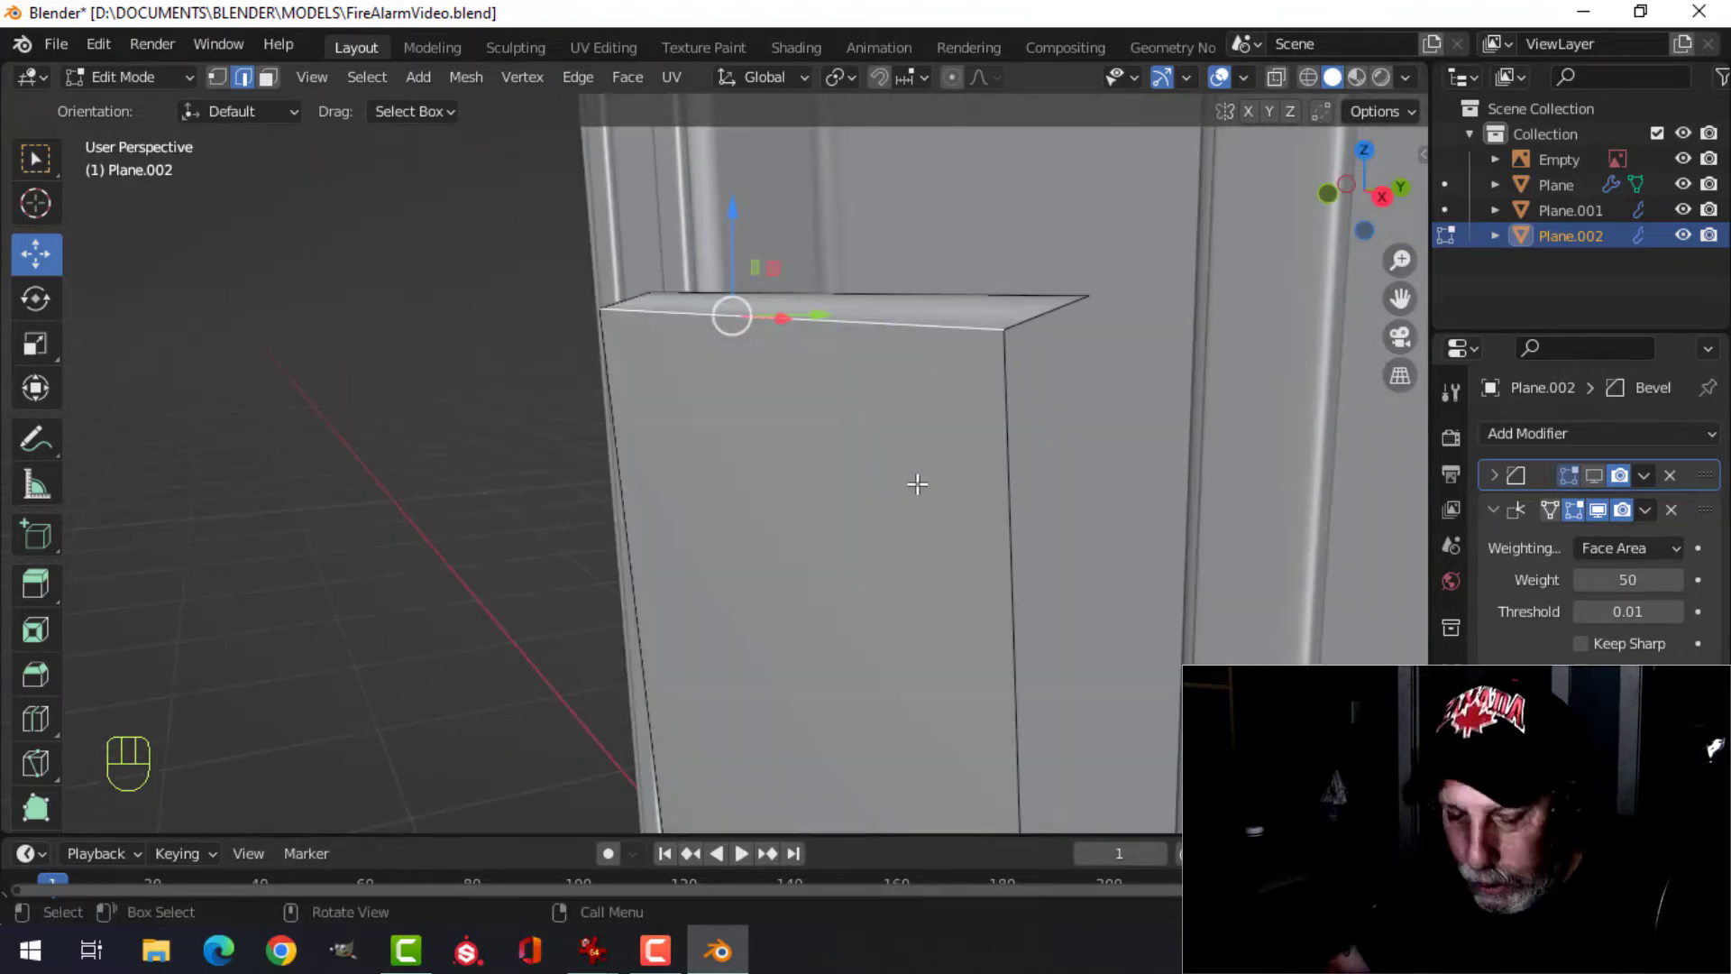
key("ctrl+b")
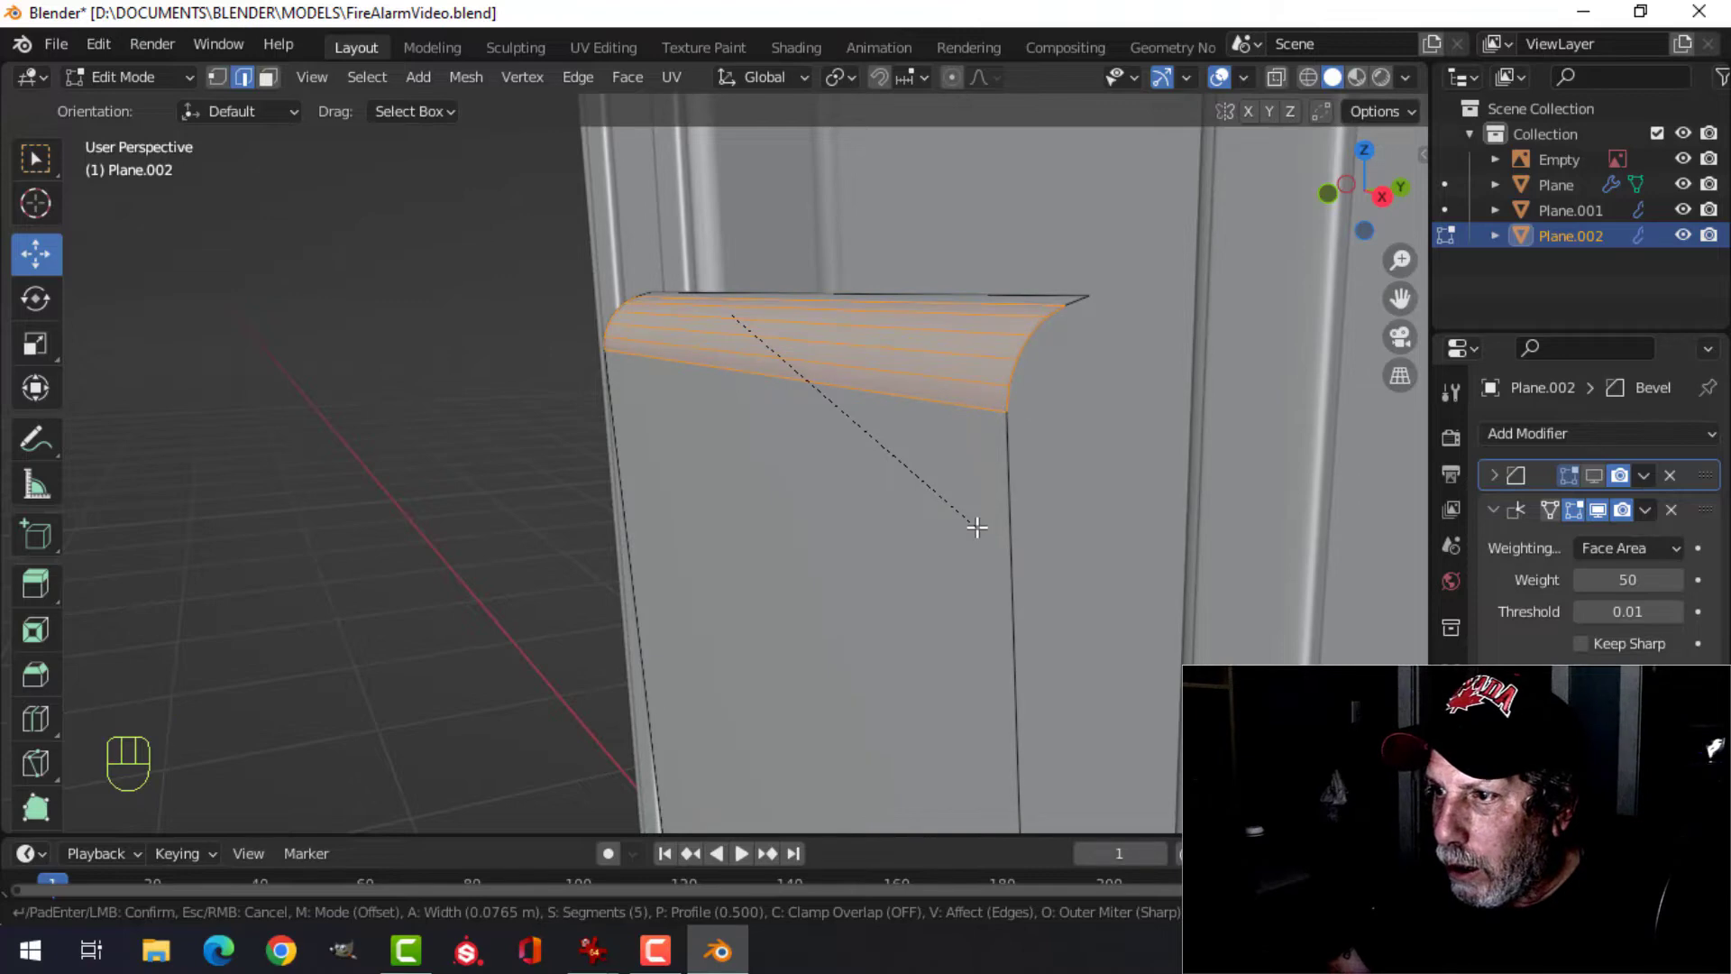
left_click(977, 526)
middle_click_drag(977, 529, 923, 539)
key("Tab")
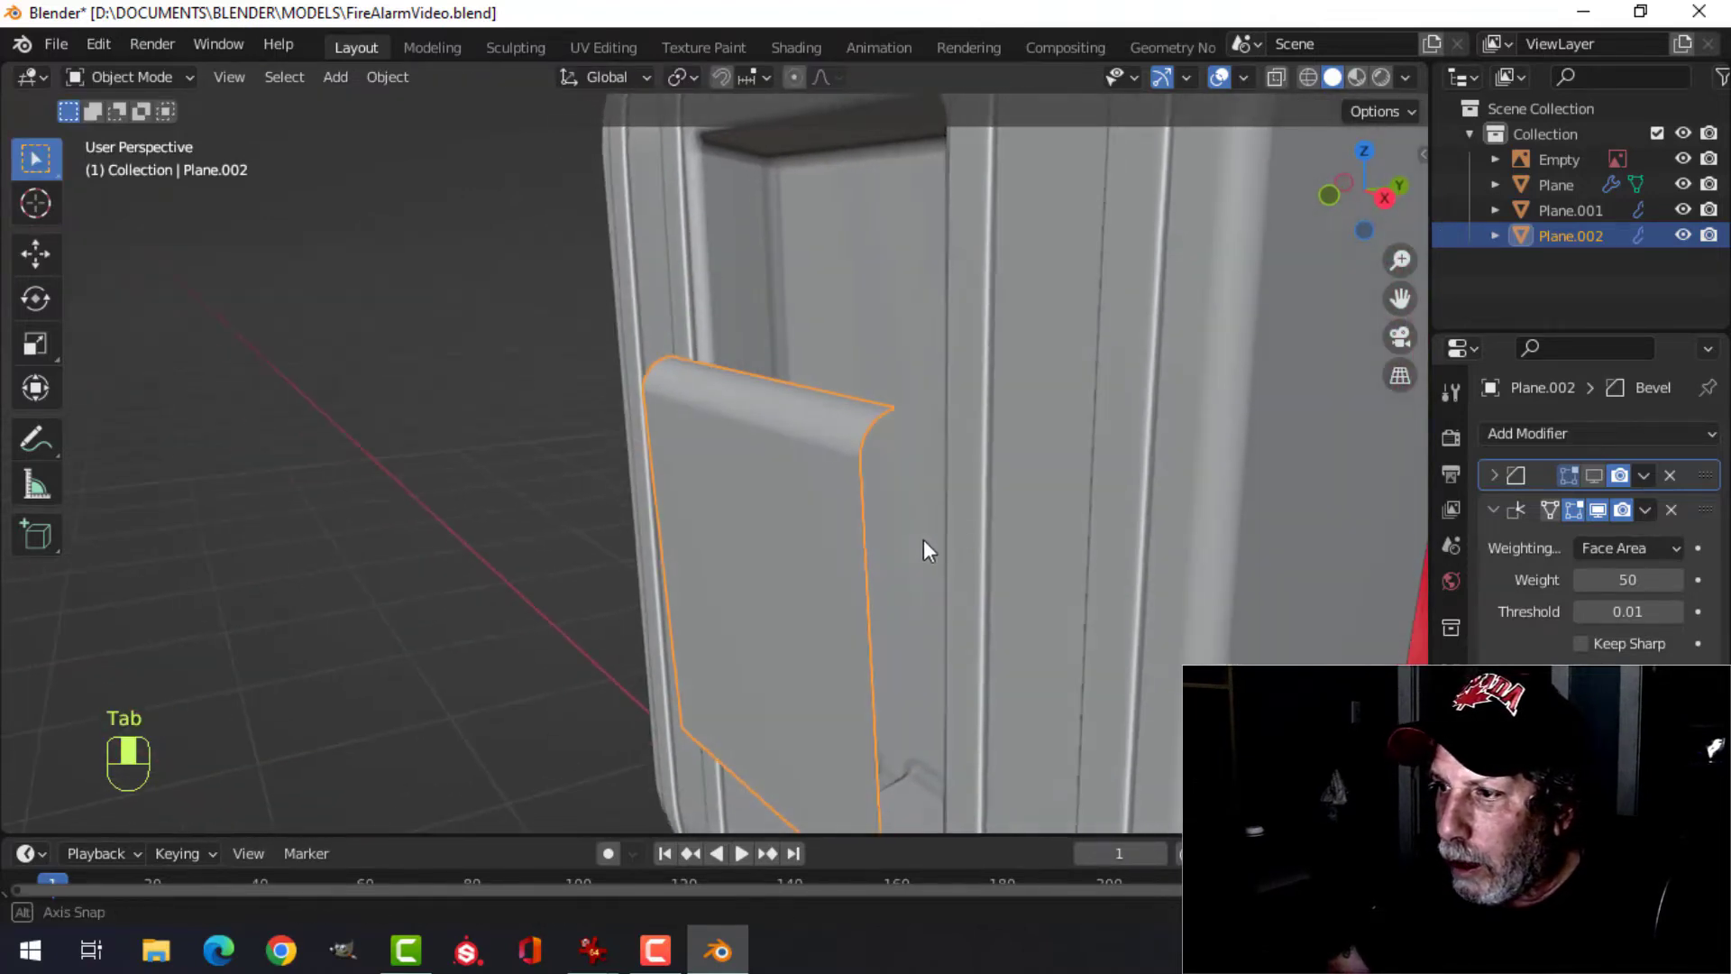
left_click(1592, 475)
middle_click_drag(1317, 539, 1134, 501)
- Add a Solidify modifier to the handle with 0.027 m thickness and even thickness enabled, and apply it
left_click(1602, 436)
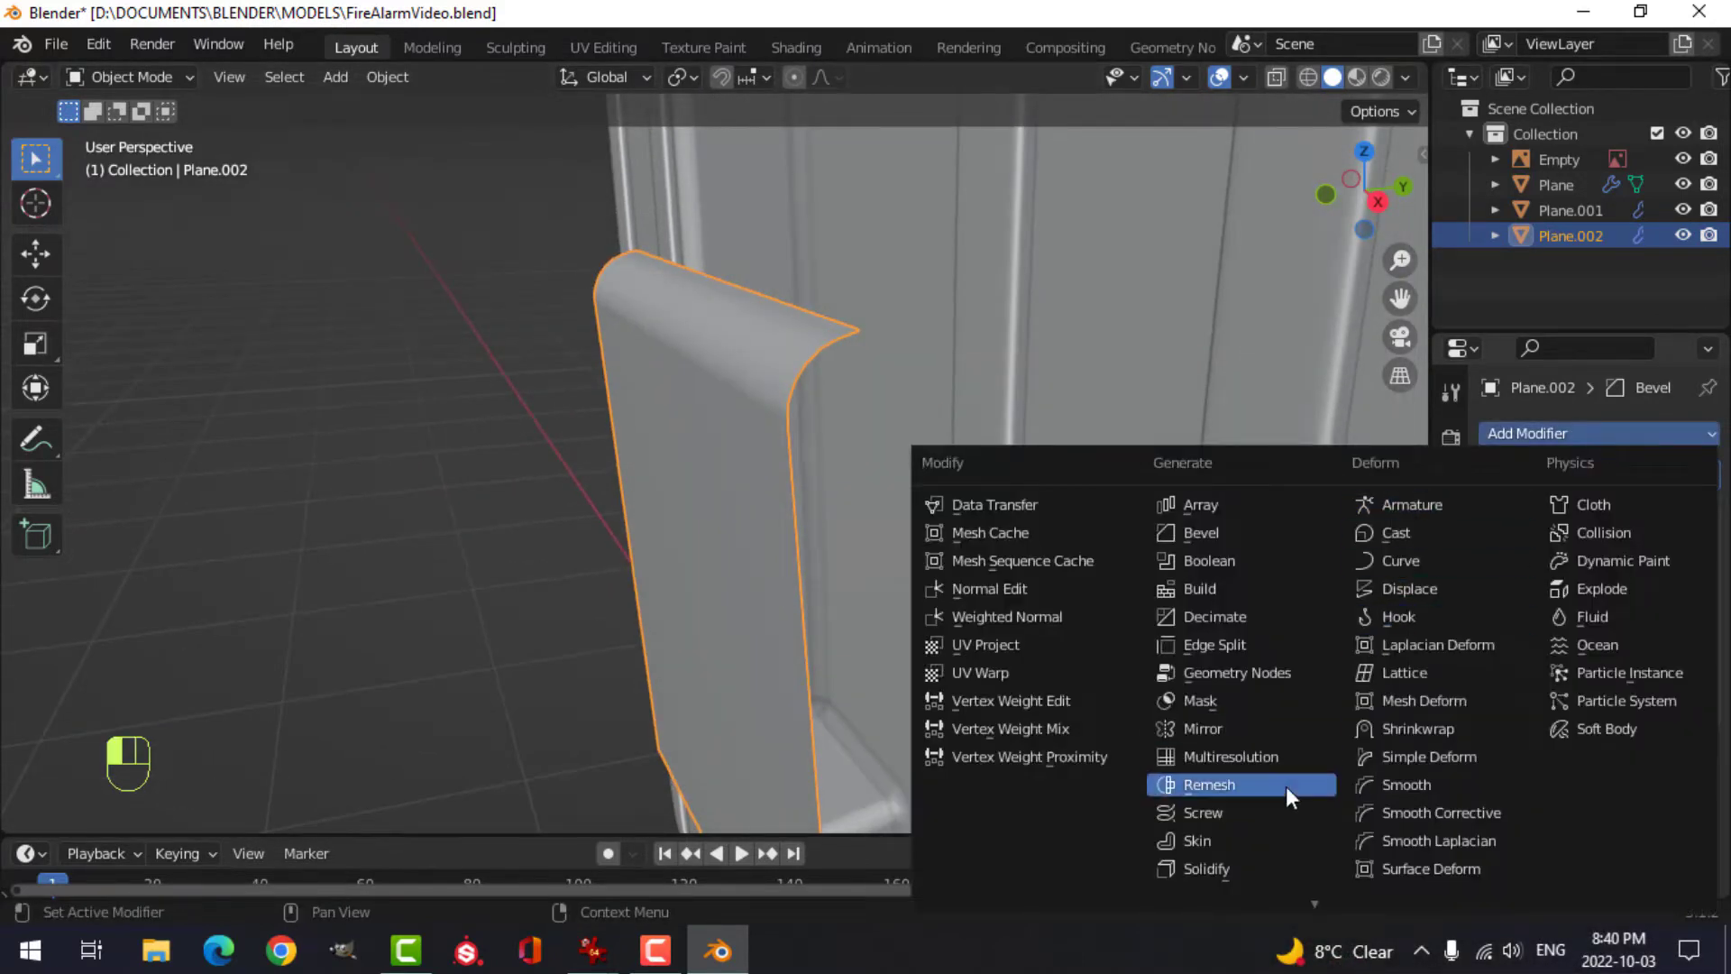
left_click(1208, 868)
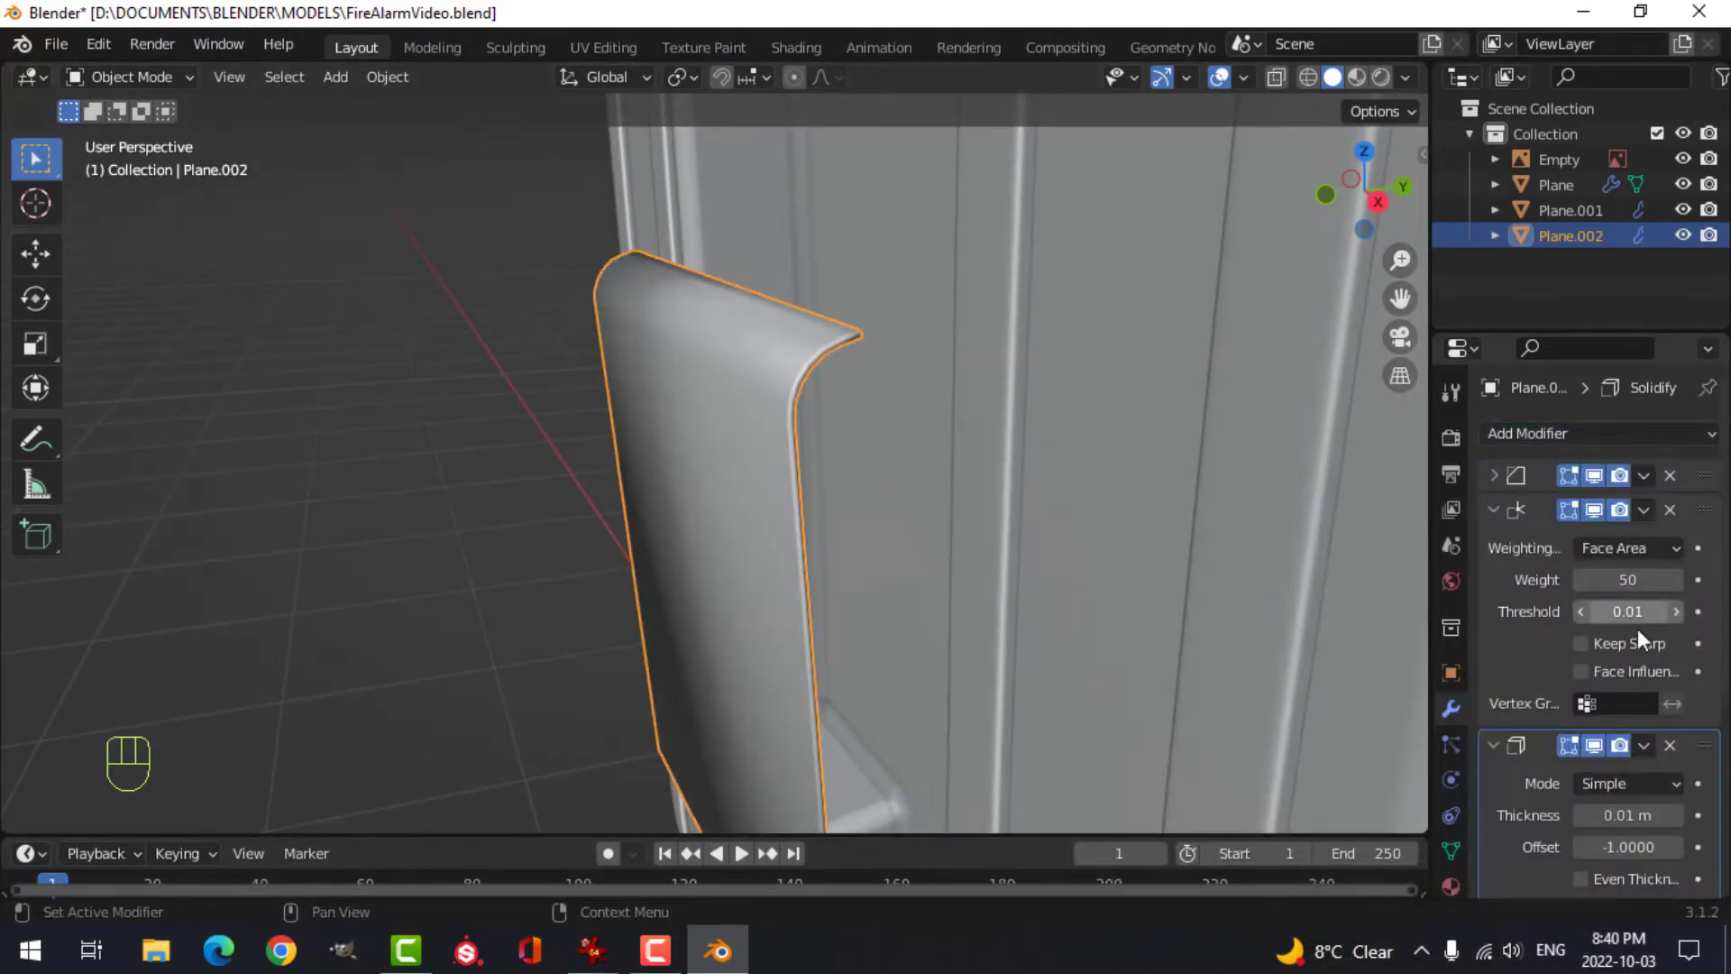
left_click_drag(1616, 814, 1645, 814, "shift")
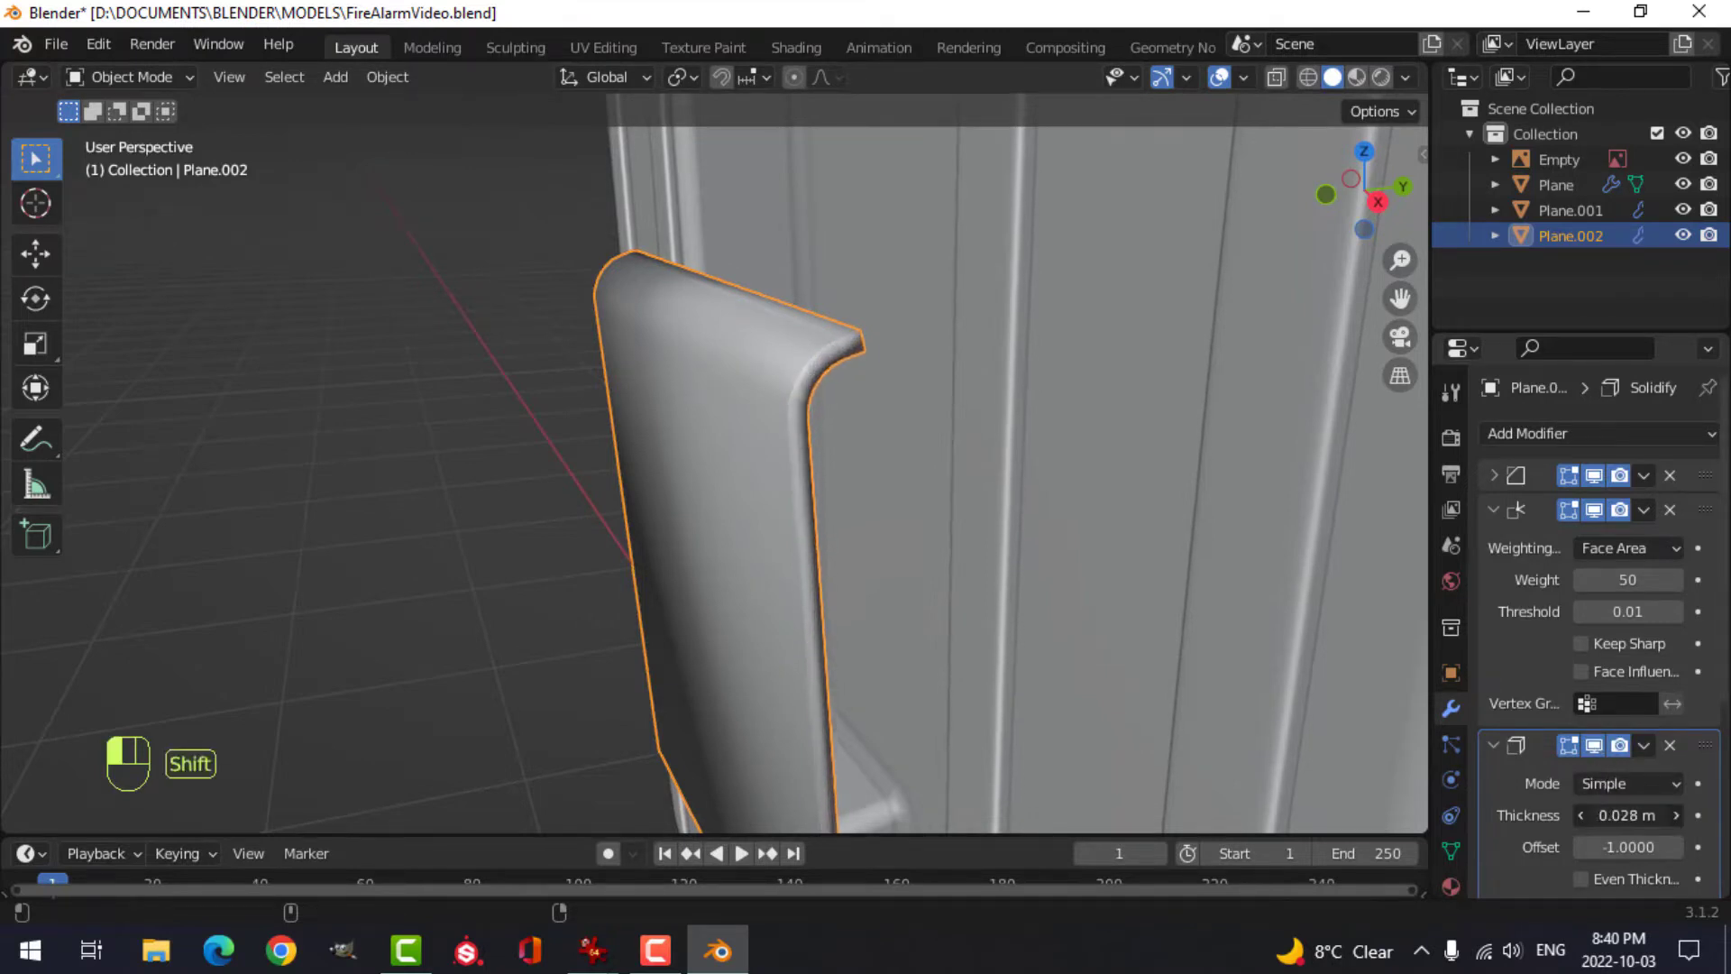
scroll(1590, 798, "down", 3)
left_click(1580, 776)
middle_click_drag(993, 591, 1063, 539)
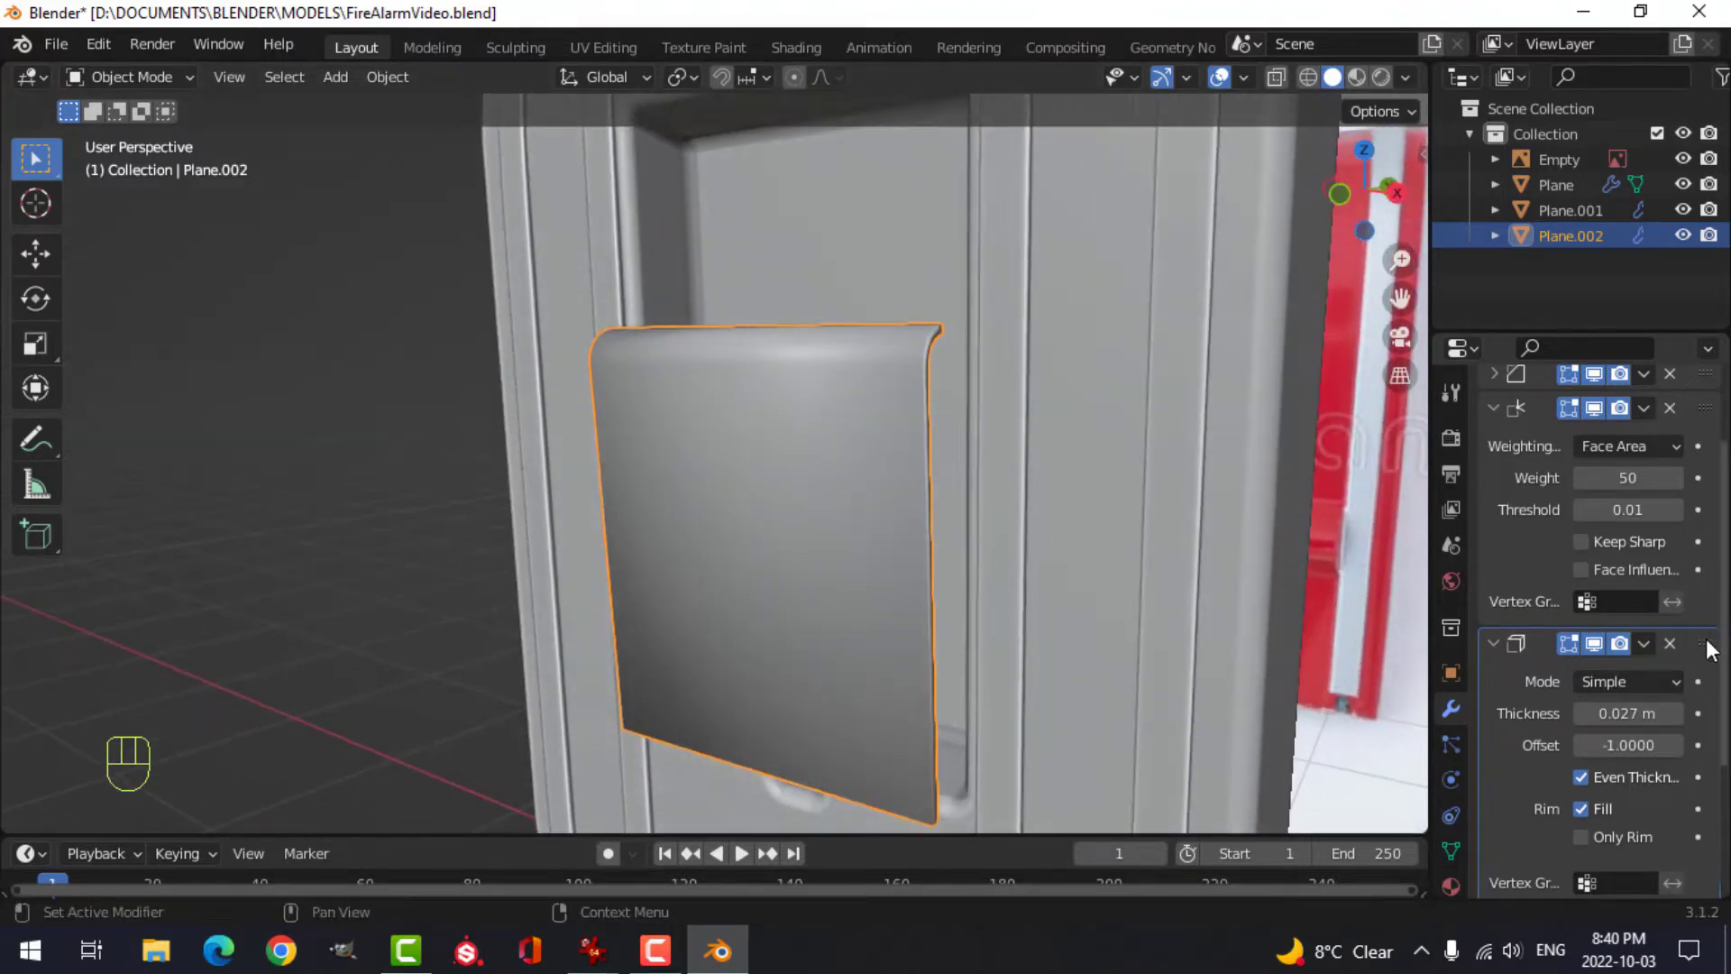
left_click(1645, 642)
left_click(1615, 663)
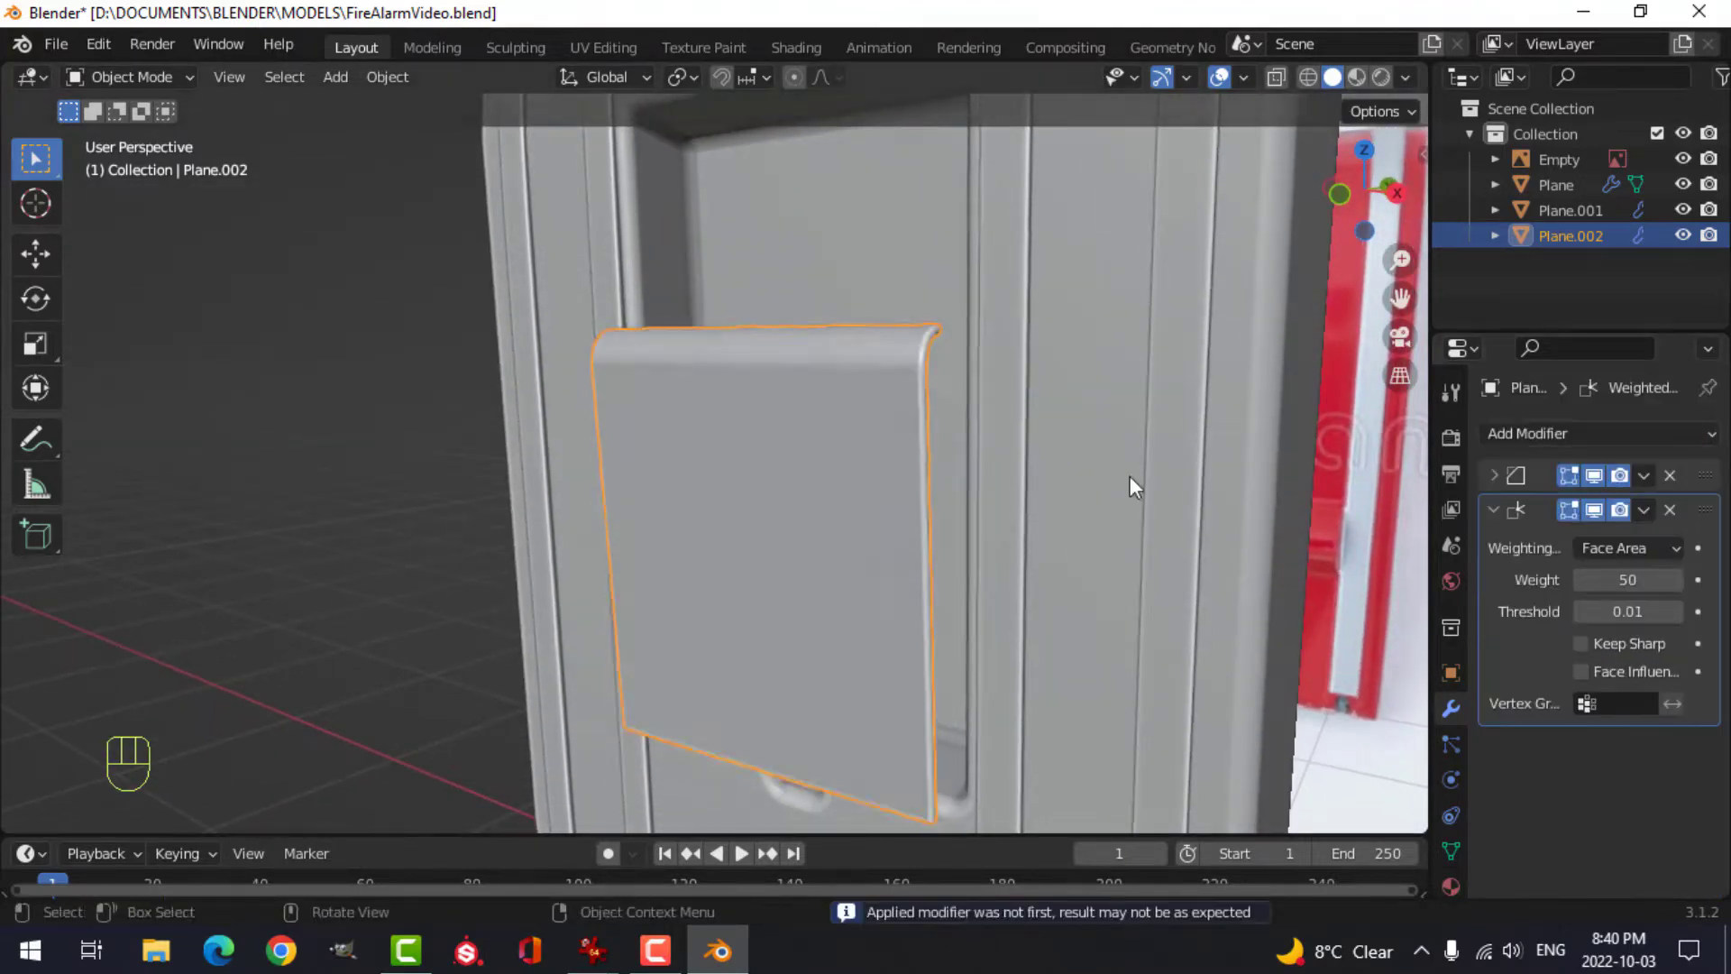
- Isolate the handle in local view and open its mesh for editing with nothing selected
middle_click_drag(1128, 476, 931, 479)
key("Tab")
key("alt+a")
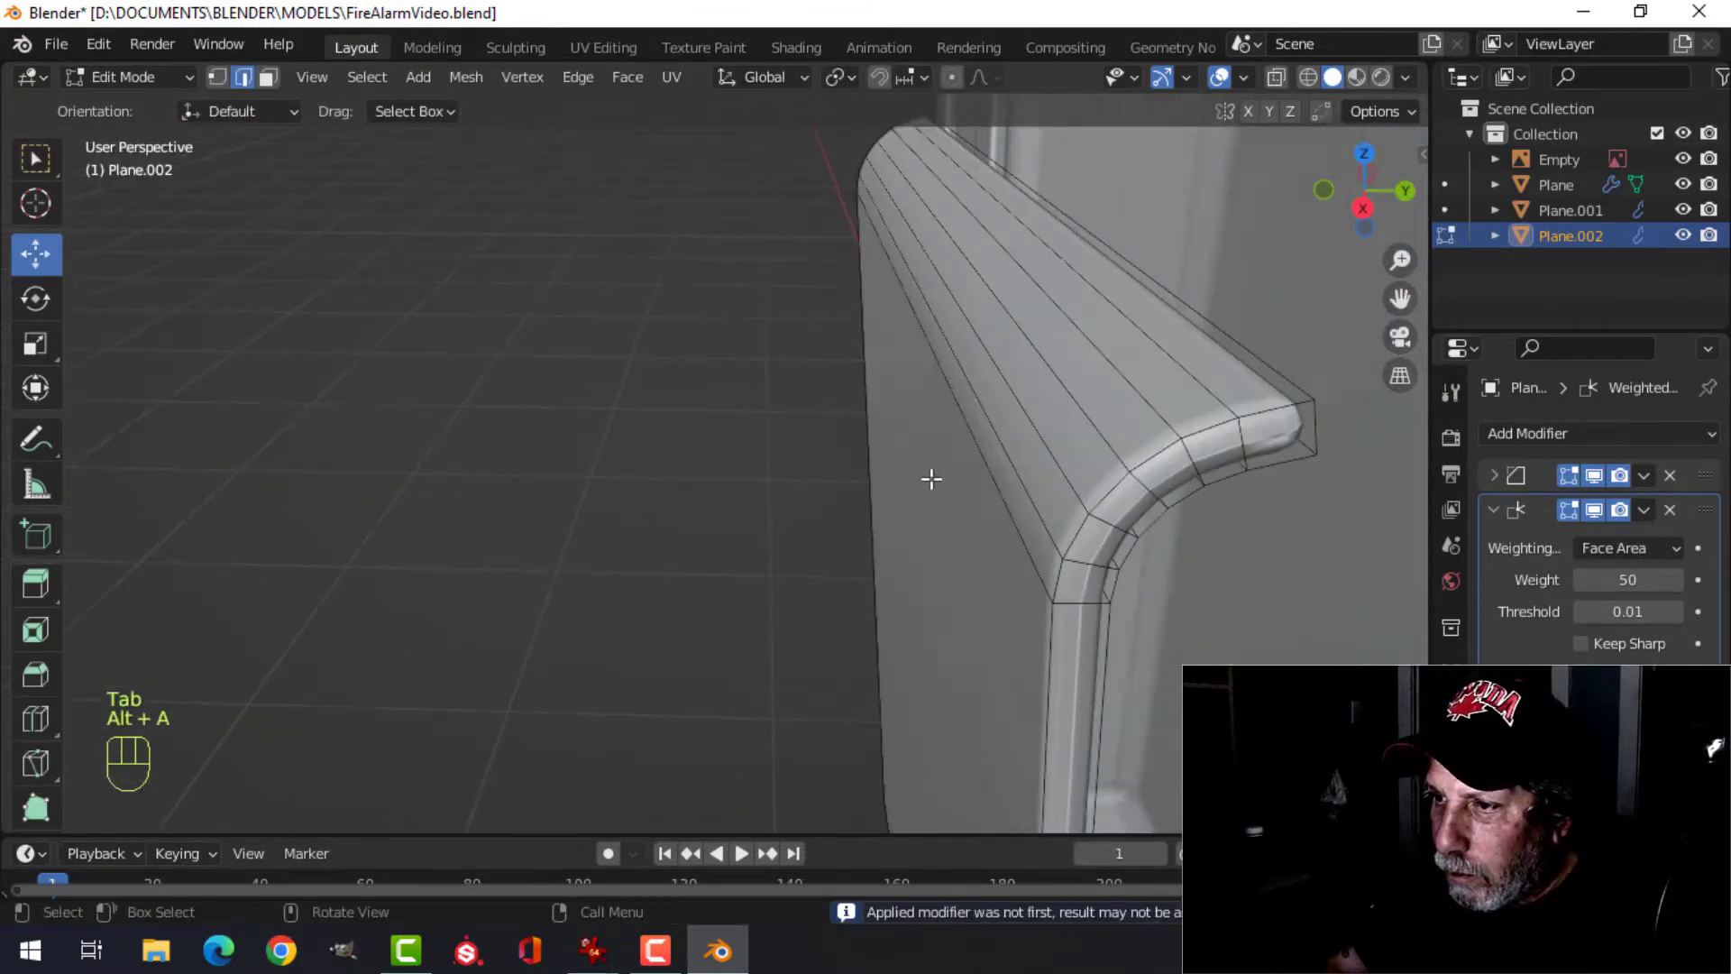
key("Tab")
key("KP_Divide")
key("Tab")
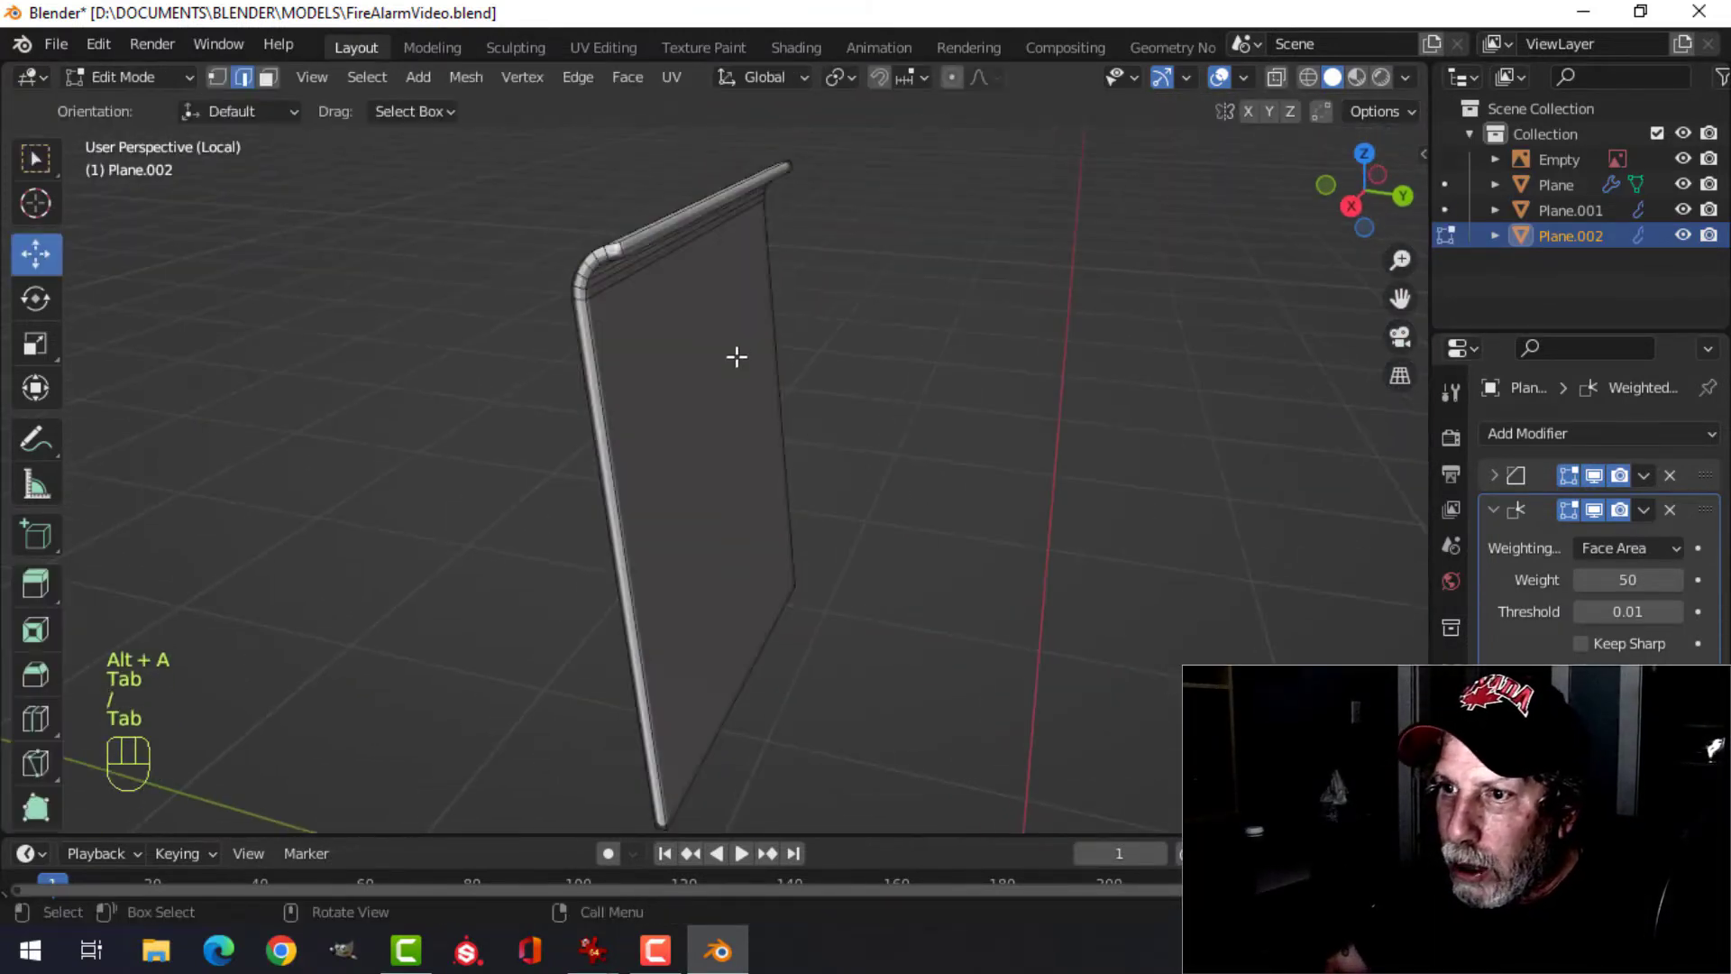
- Bevel the short thickness edges at the handle's four outer corners about 0.022 m with 3 segments
middle_click_drag(737, 357, 741, 417, "shift")
scroll(722, 397, "up", 4)
middle_click_drag(668, 359, 815, 514, "shift")
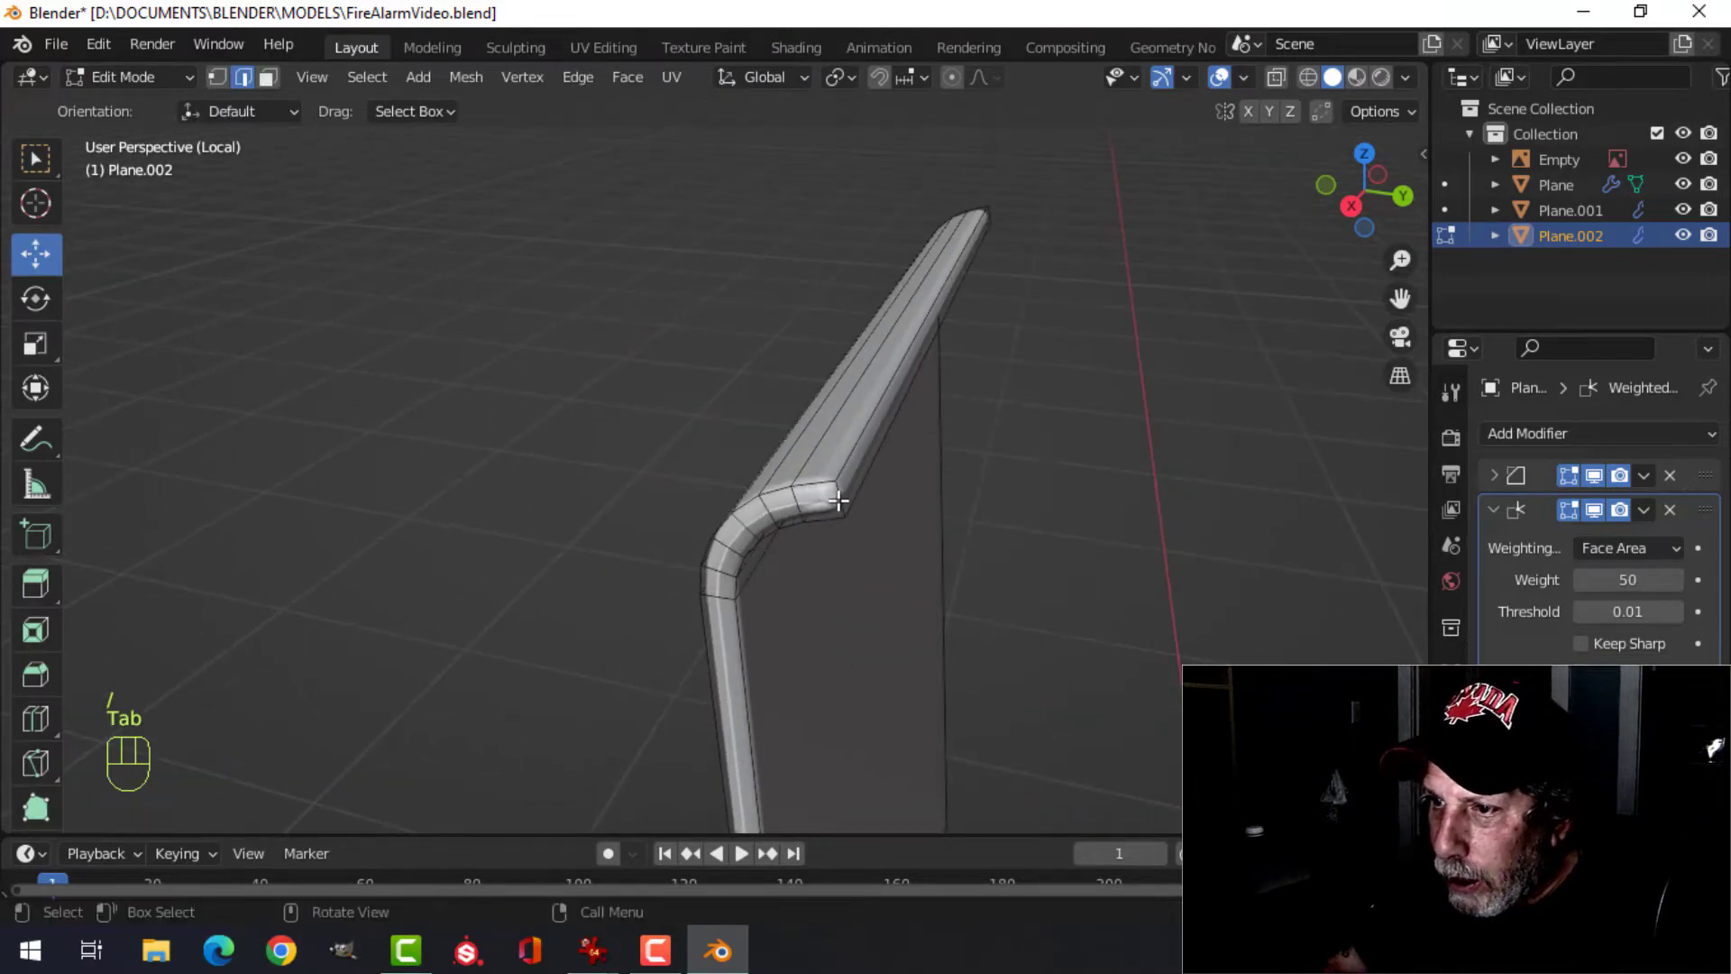
left_click(838, 500)
middle_click_drag(1167, 425, 842, 414)
scroll(869, 637, "down", 2)
middle_click_drag(869, 638, 830, 417, "shift")
scroll(791, 577, "up", 2)
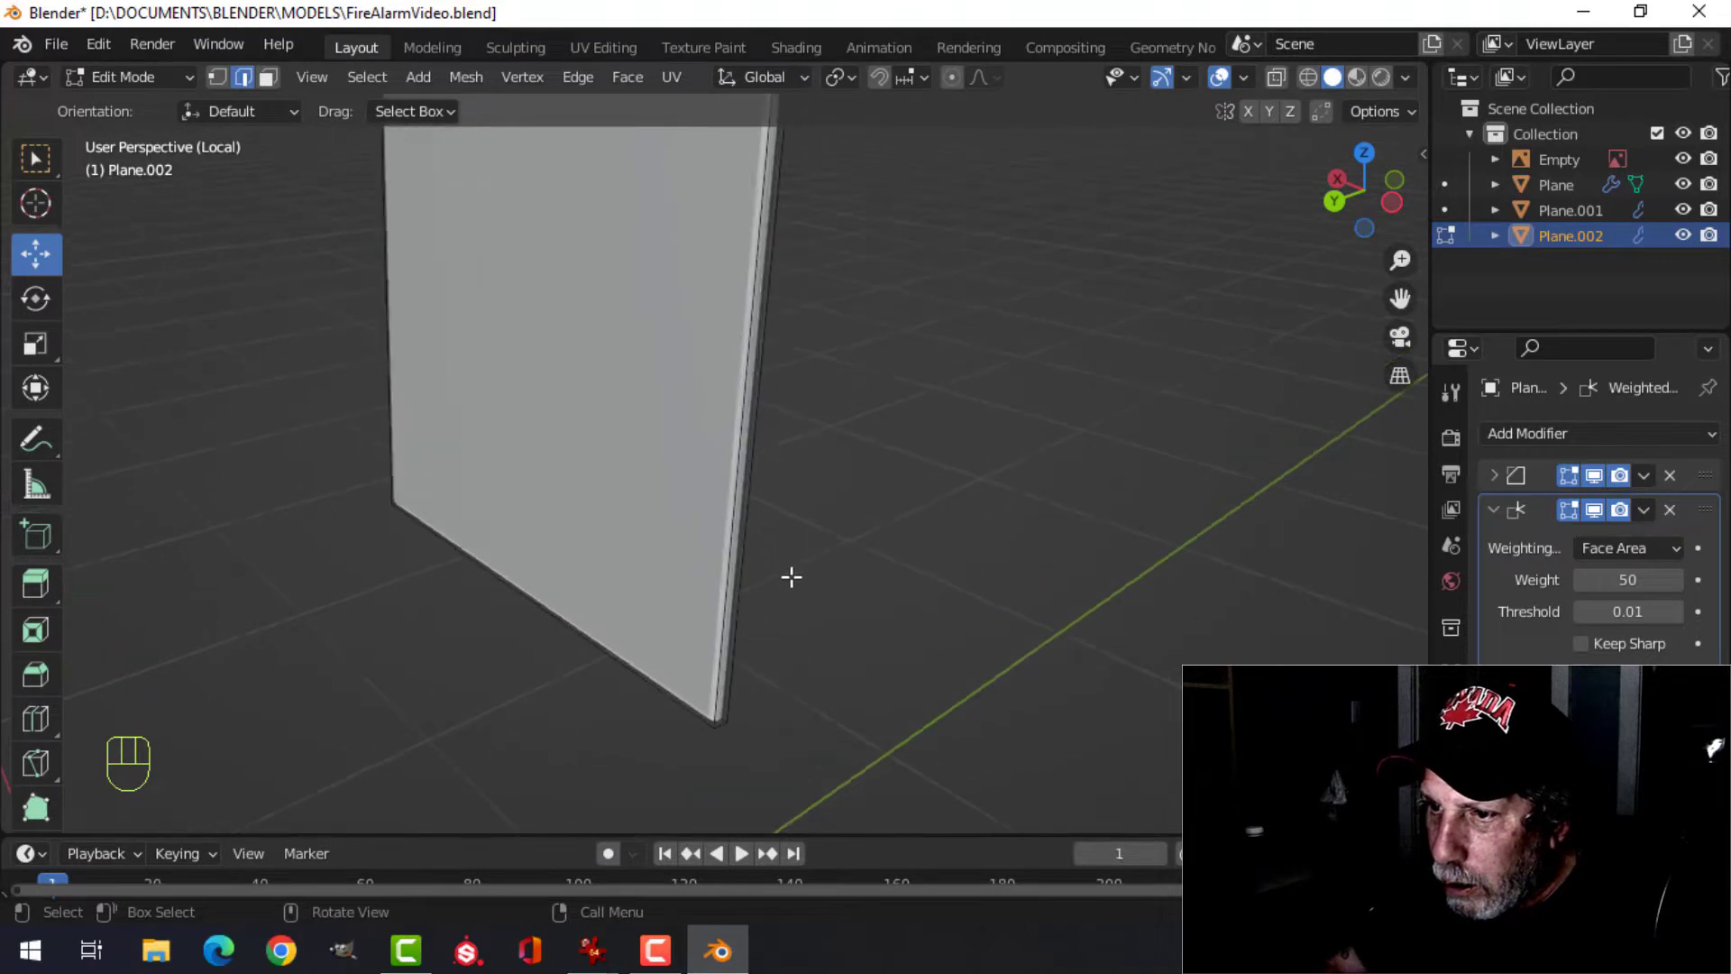
middle_click_drag(791, 577, 658, 417)
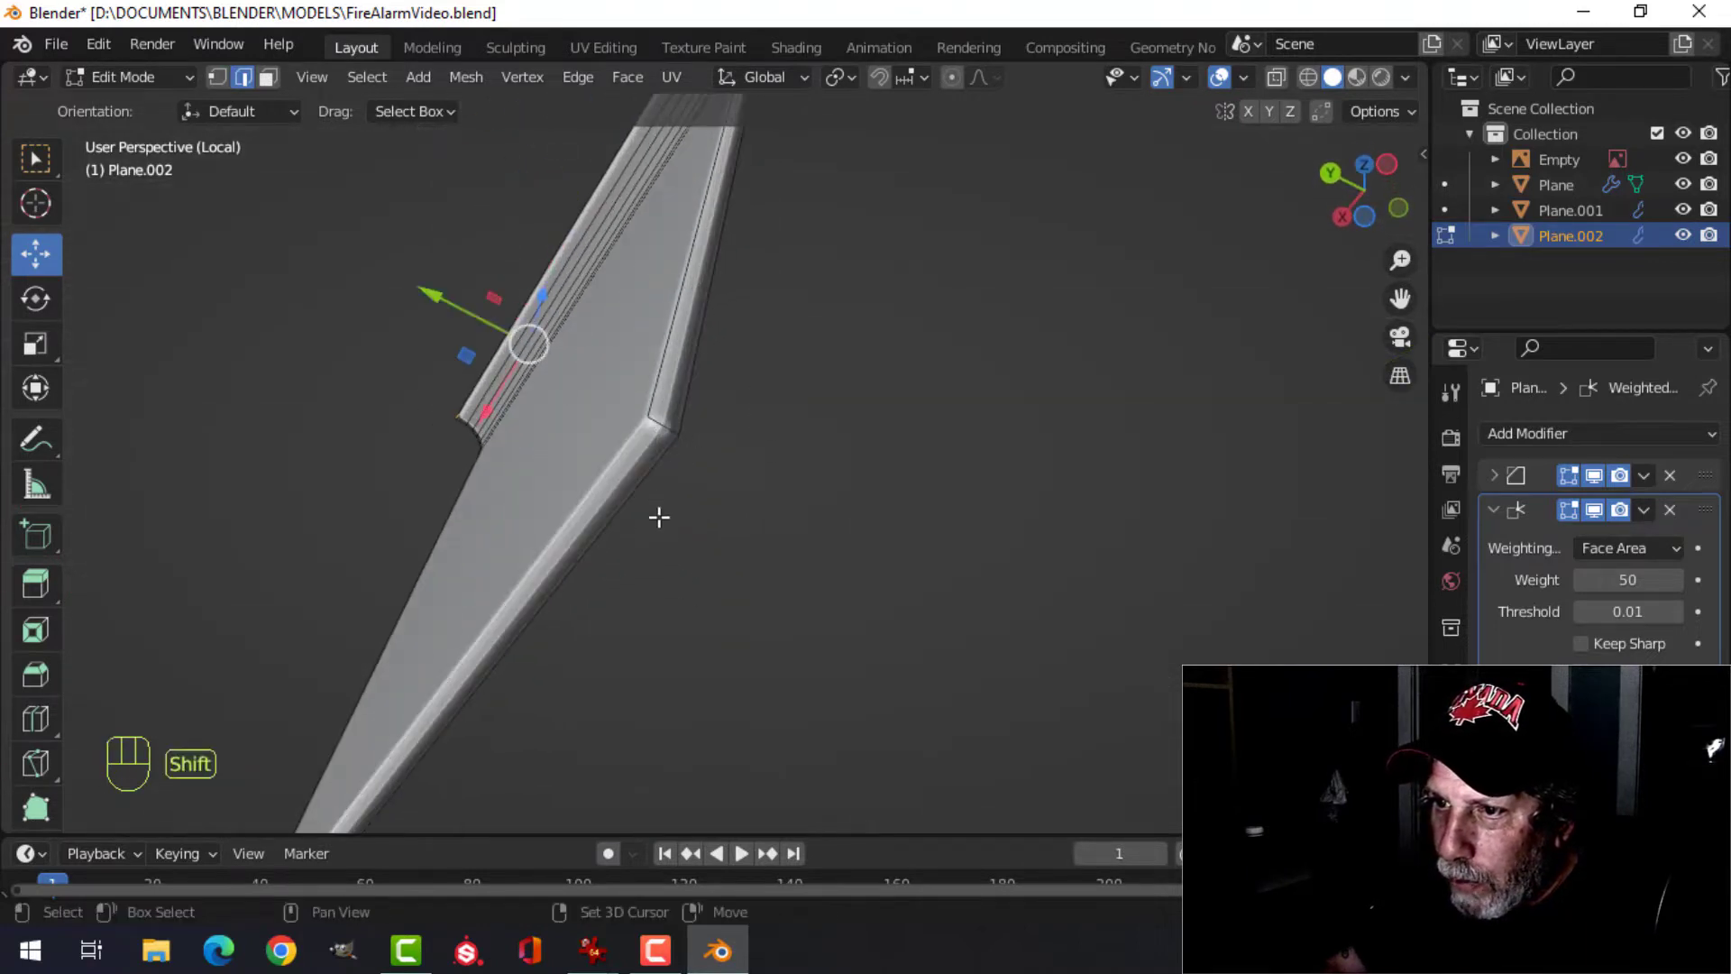
key("ctrl+z")
left_click(667, 435, "shift")
scroll(595, 550, "down", 2)
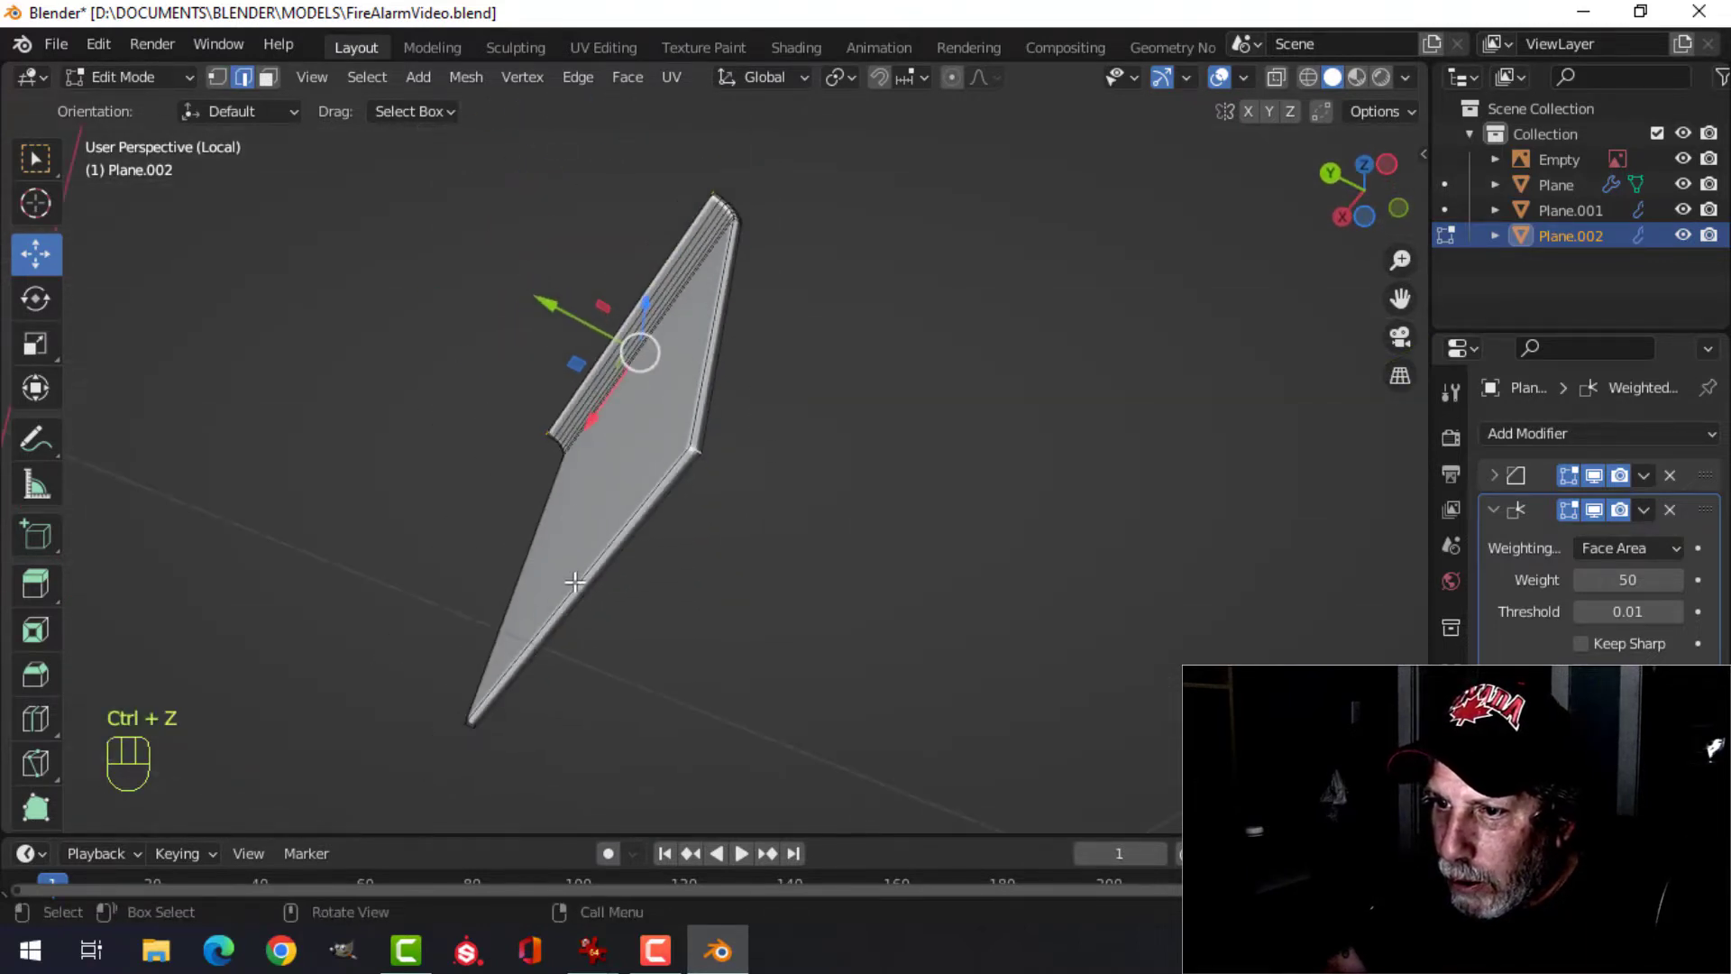
middle_click_drag(571, 580, 865, 587)
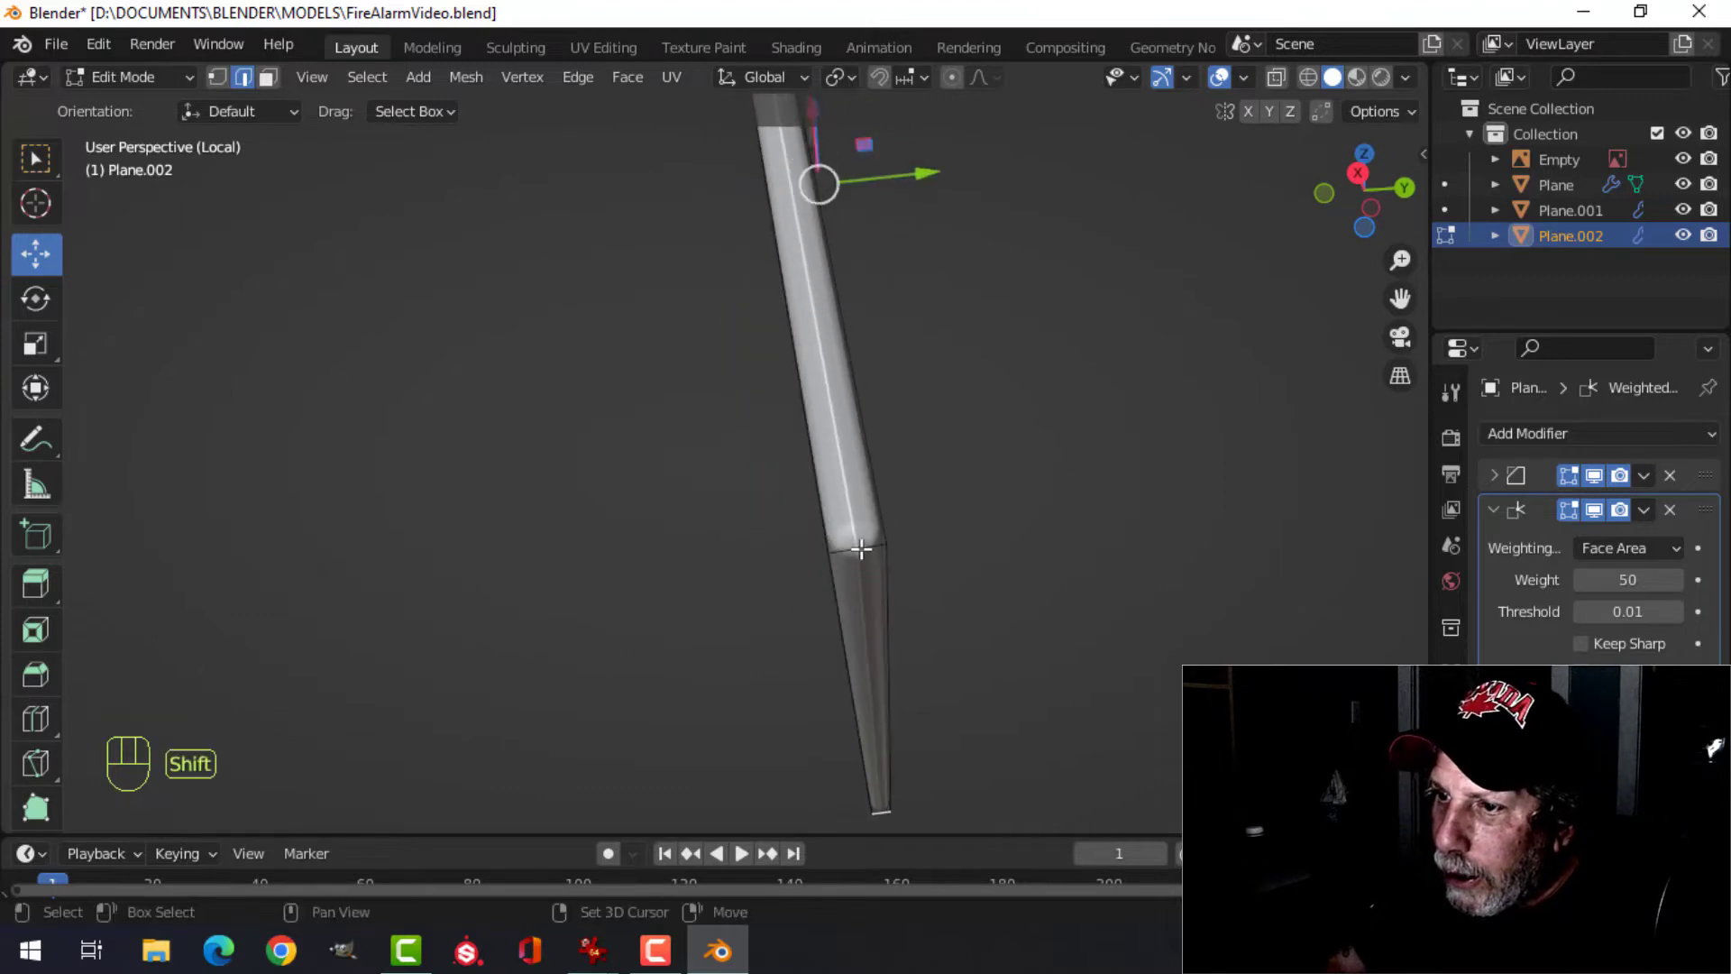
key("ctrl+b")
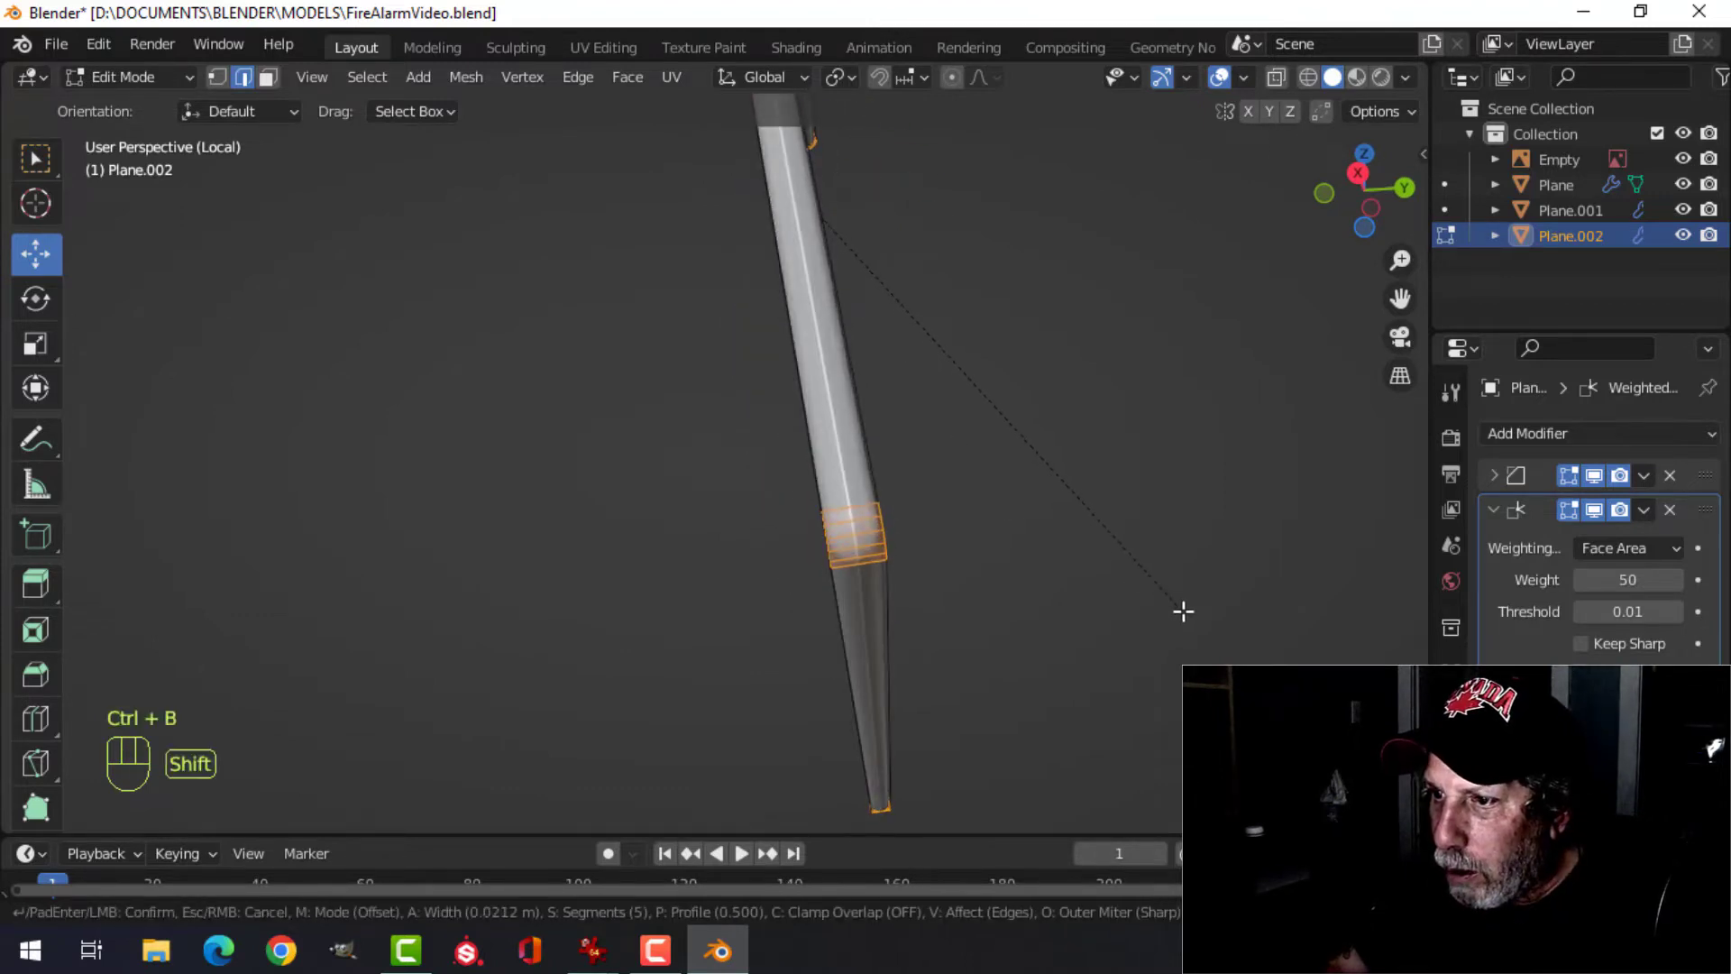
scroll(1186, 614, "down", 1)
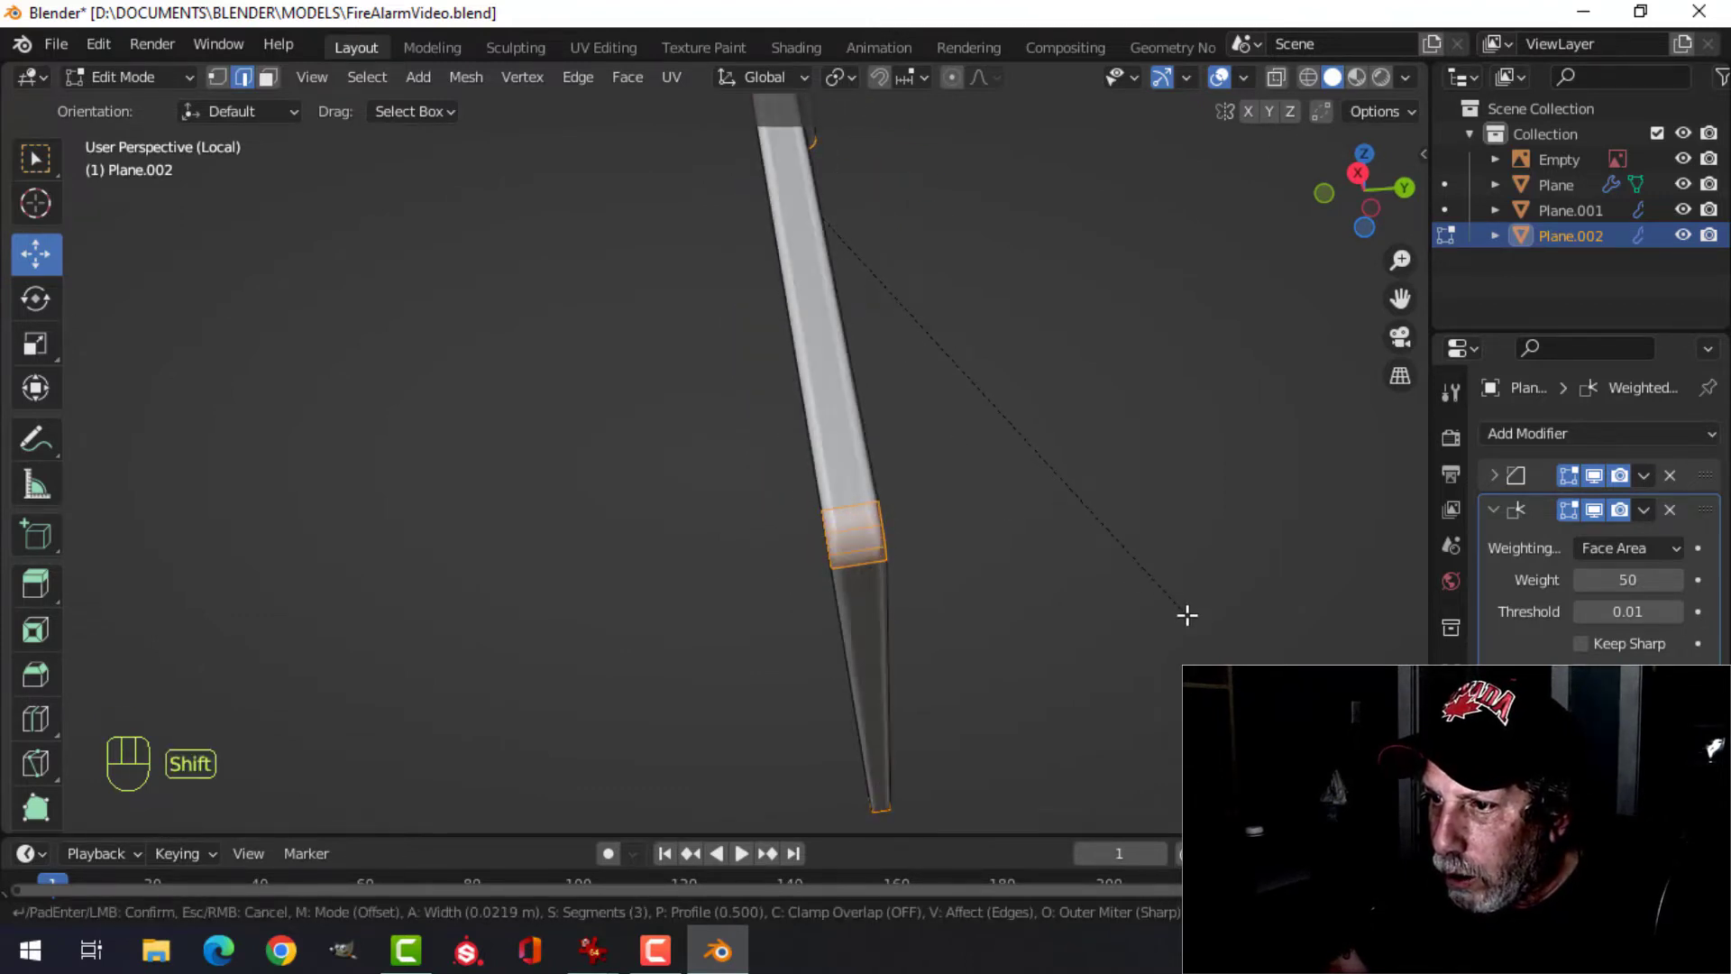
left_click(1191, 632)
key("alt+a")
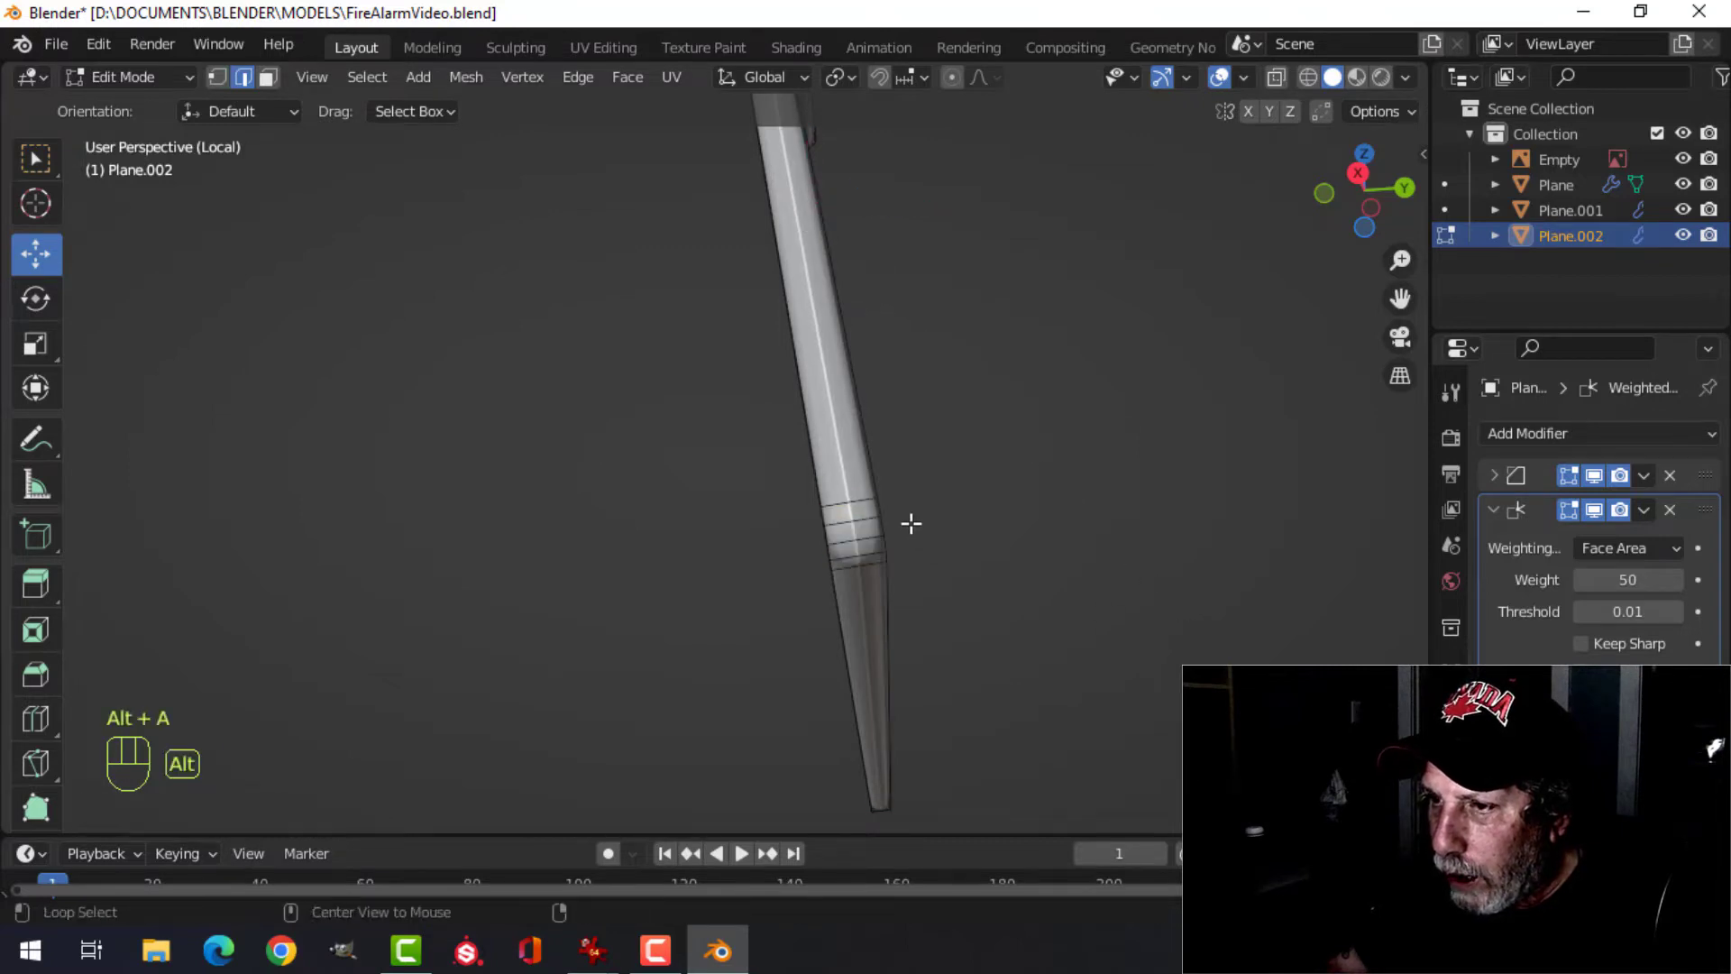
- Bevel the edge loops around the handle's front and back outlines about 0.004 m with 4 segments
left_click(864, 460, "alt+shift")
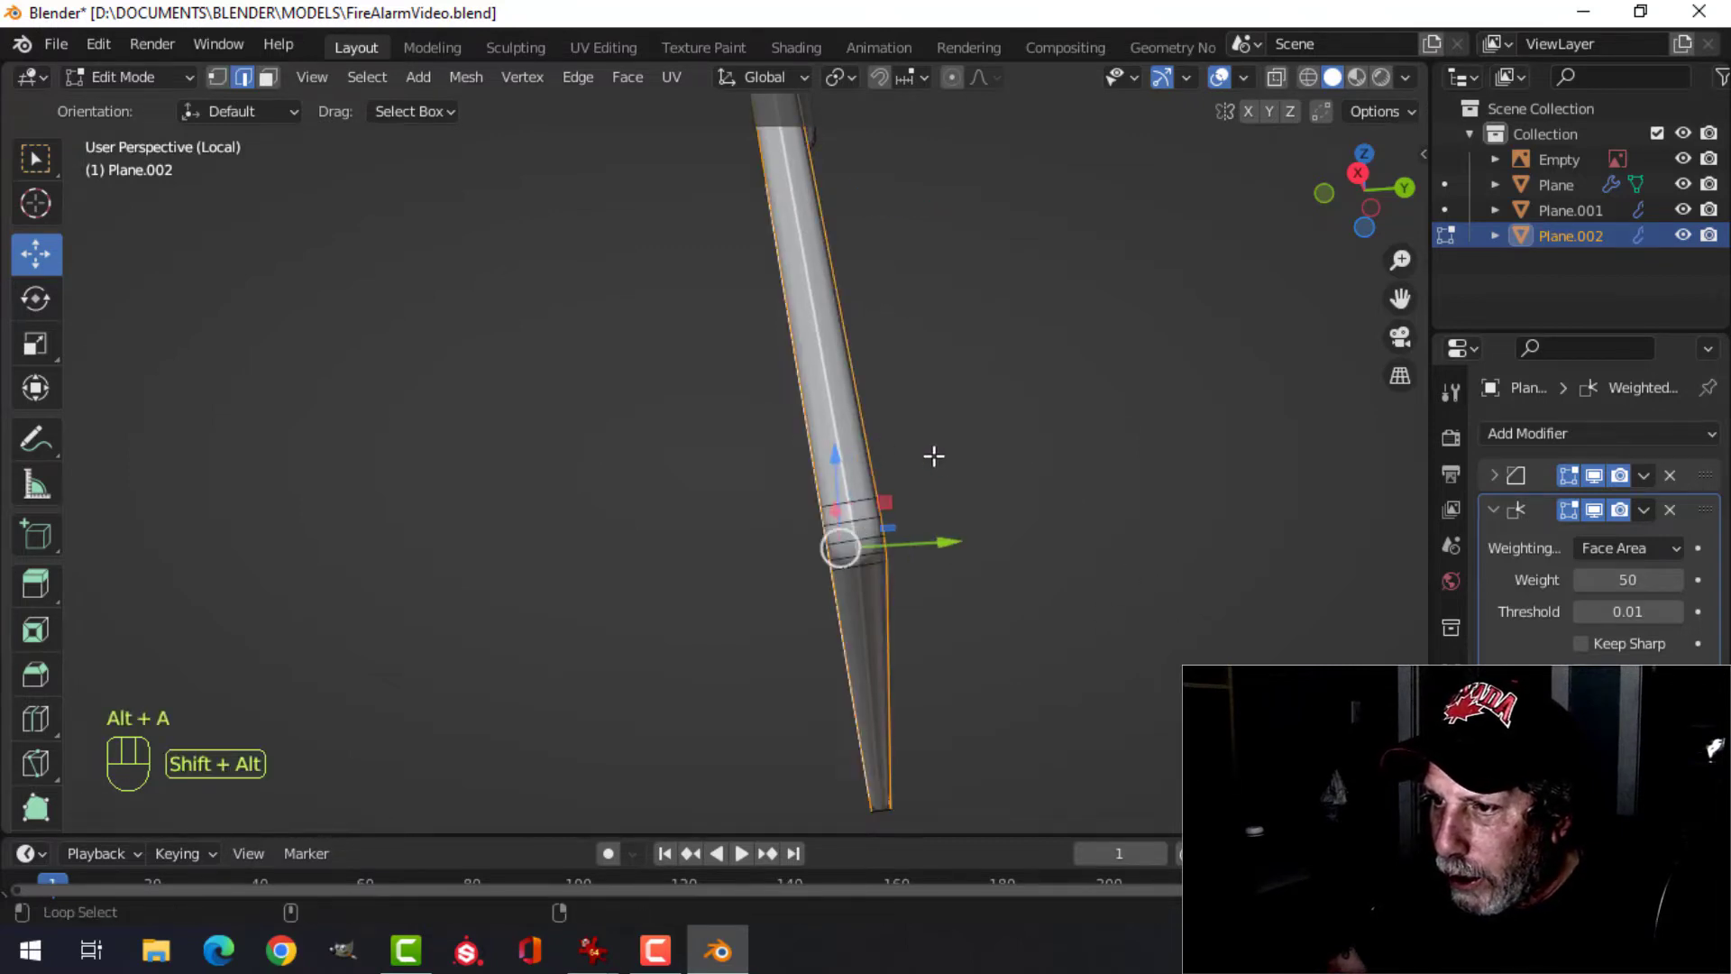
middle_click_drag(931, 456, 993, 654)
scroll(993, 654, "up", 4)
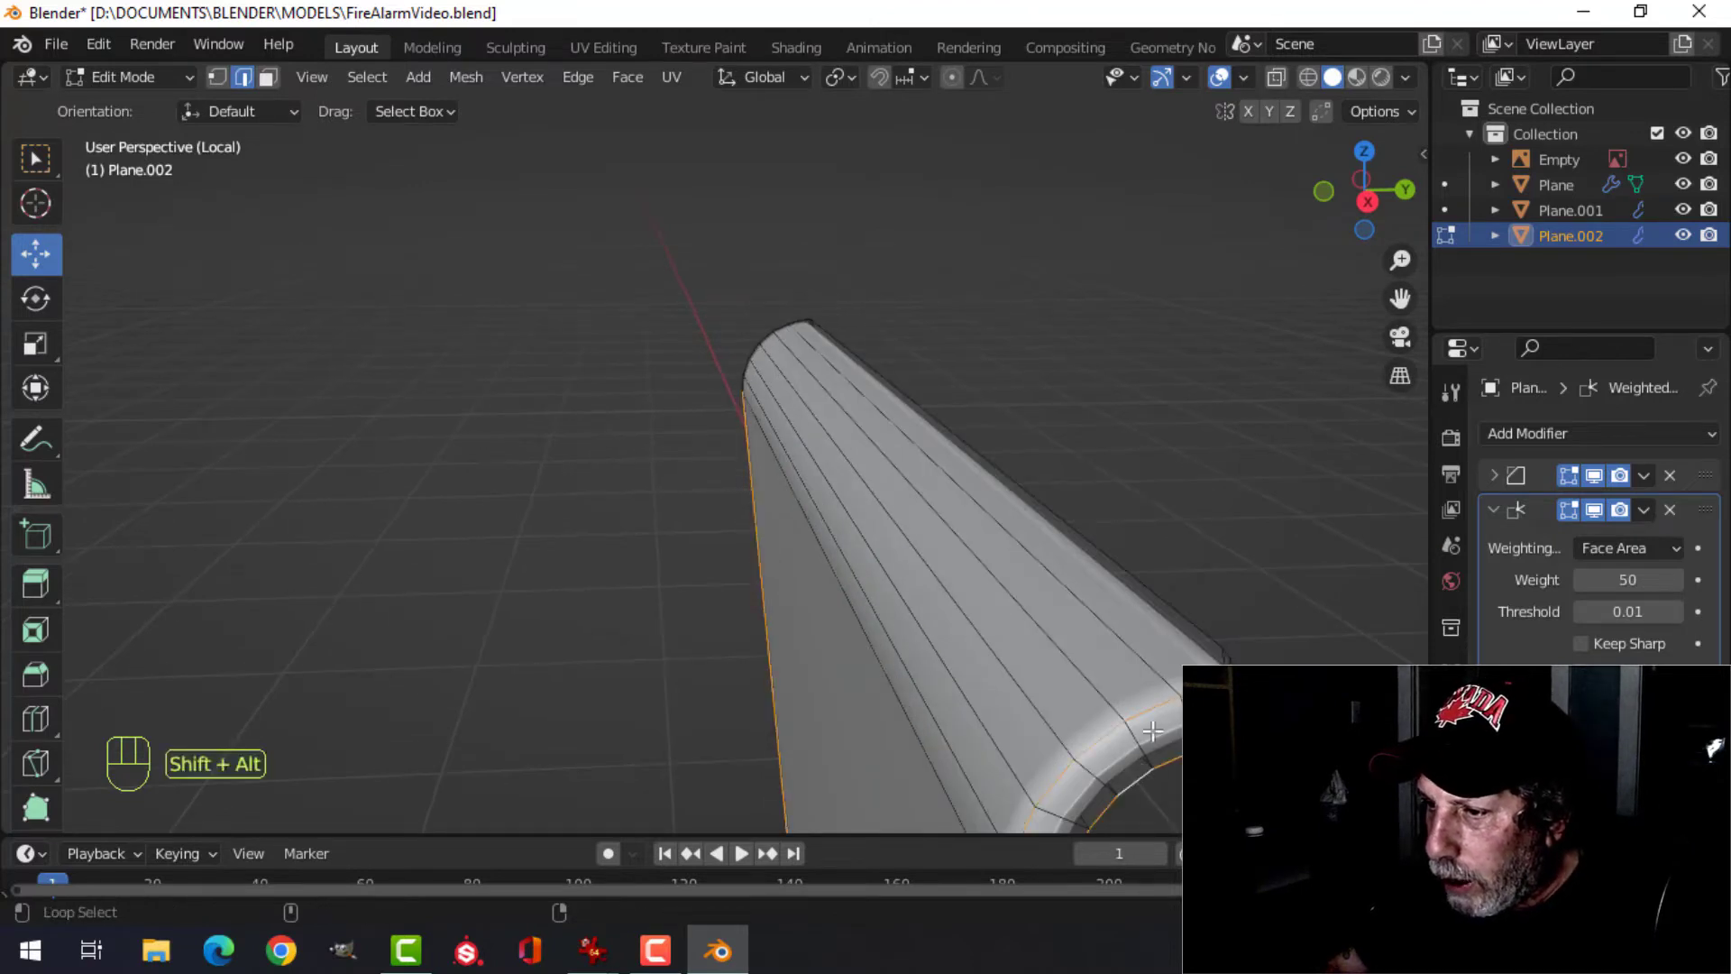
middle_click_drag(1172, 628, 1123, 635)
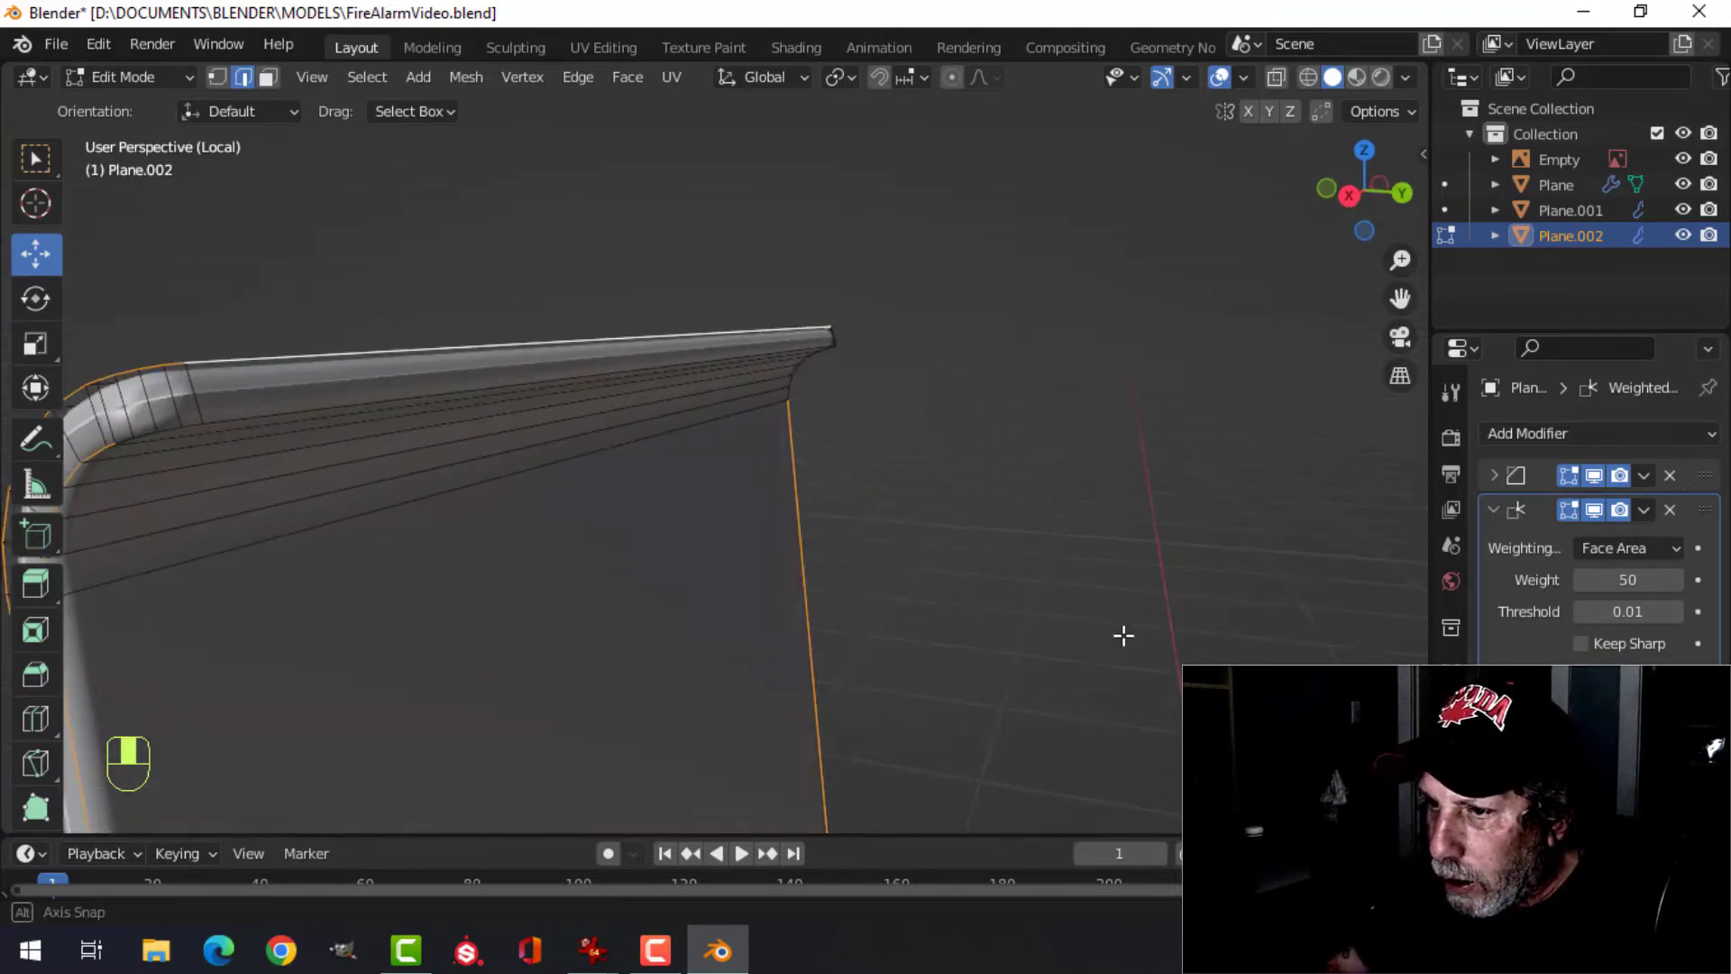
left_click(456, 401, "alt+shift")
middle_click_drag(456, 401, 988, 525)
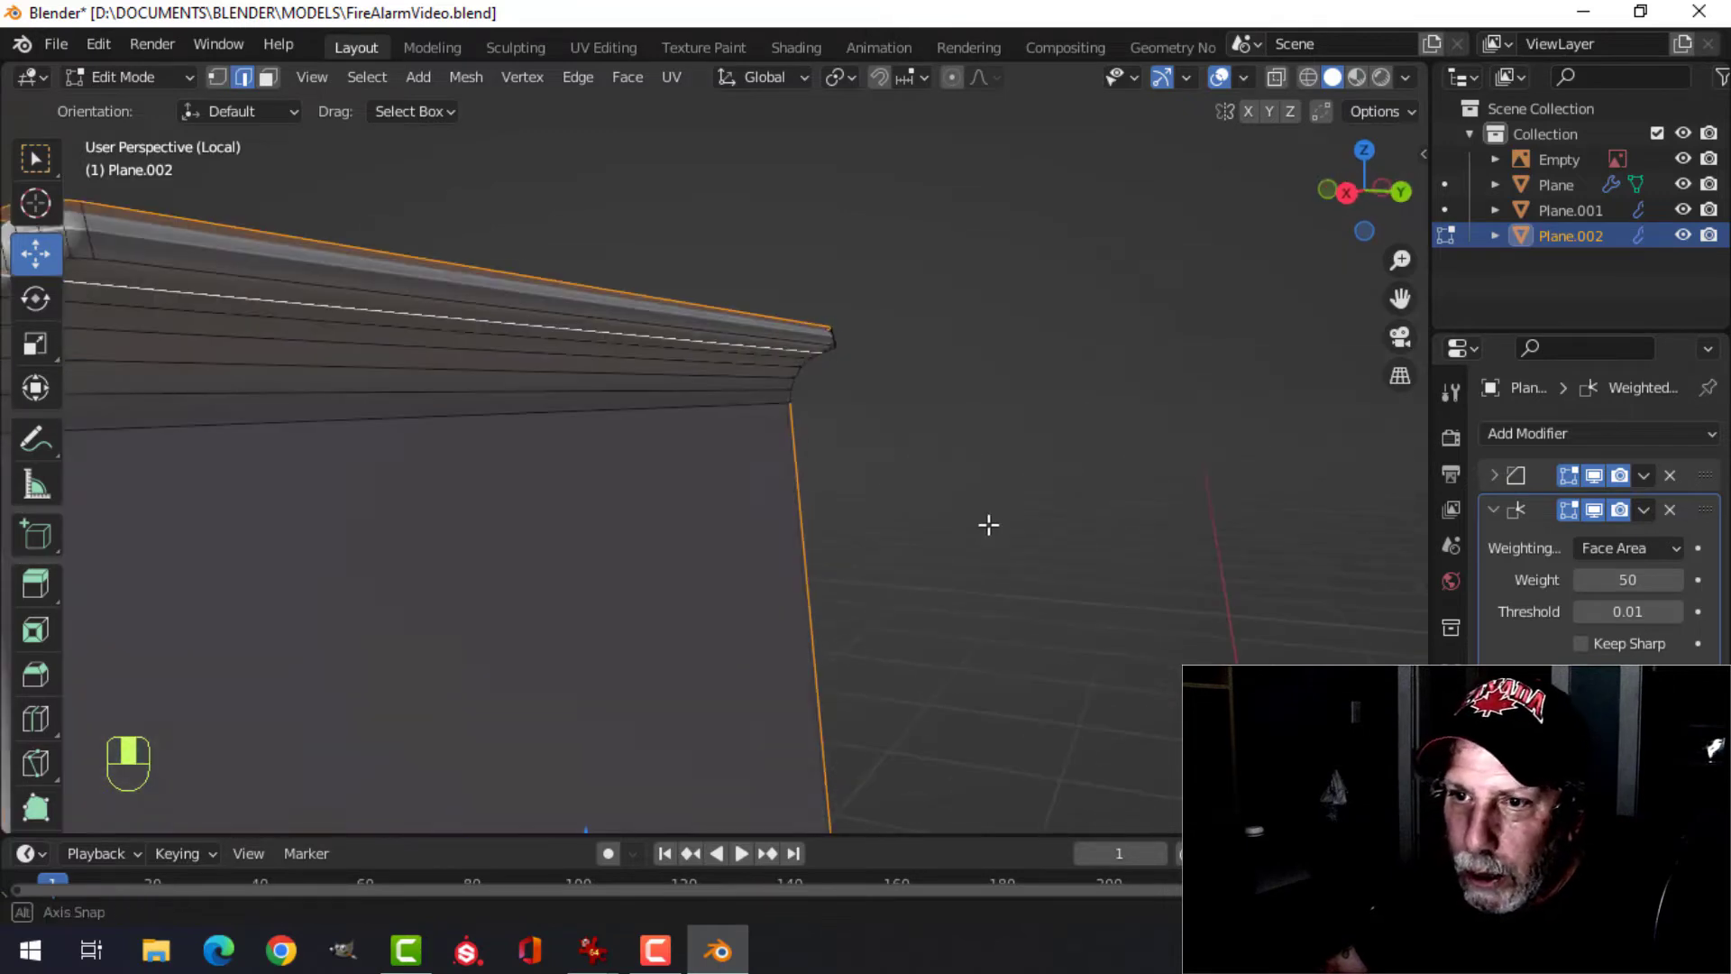
key("ctrl+z")
left_click(396, 359, "alt+shift")
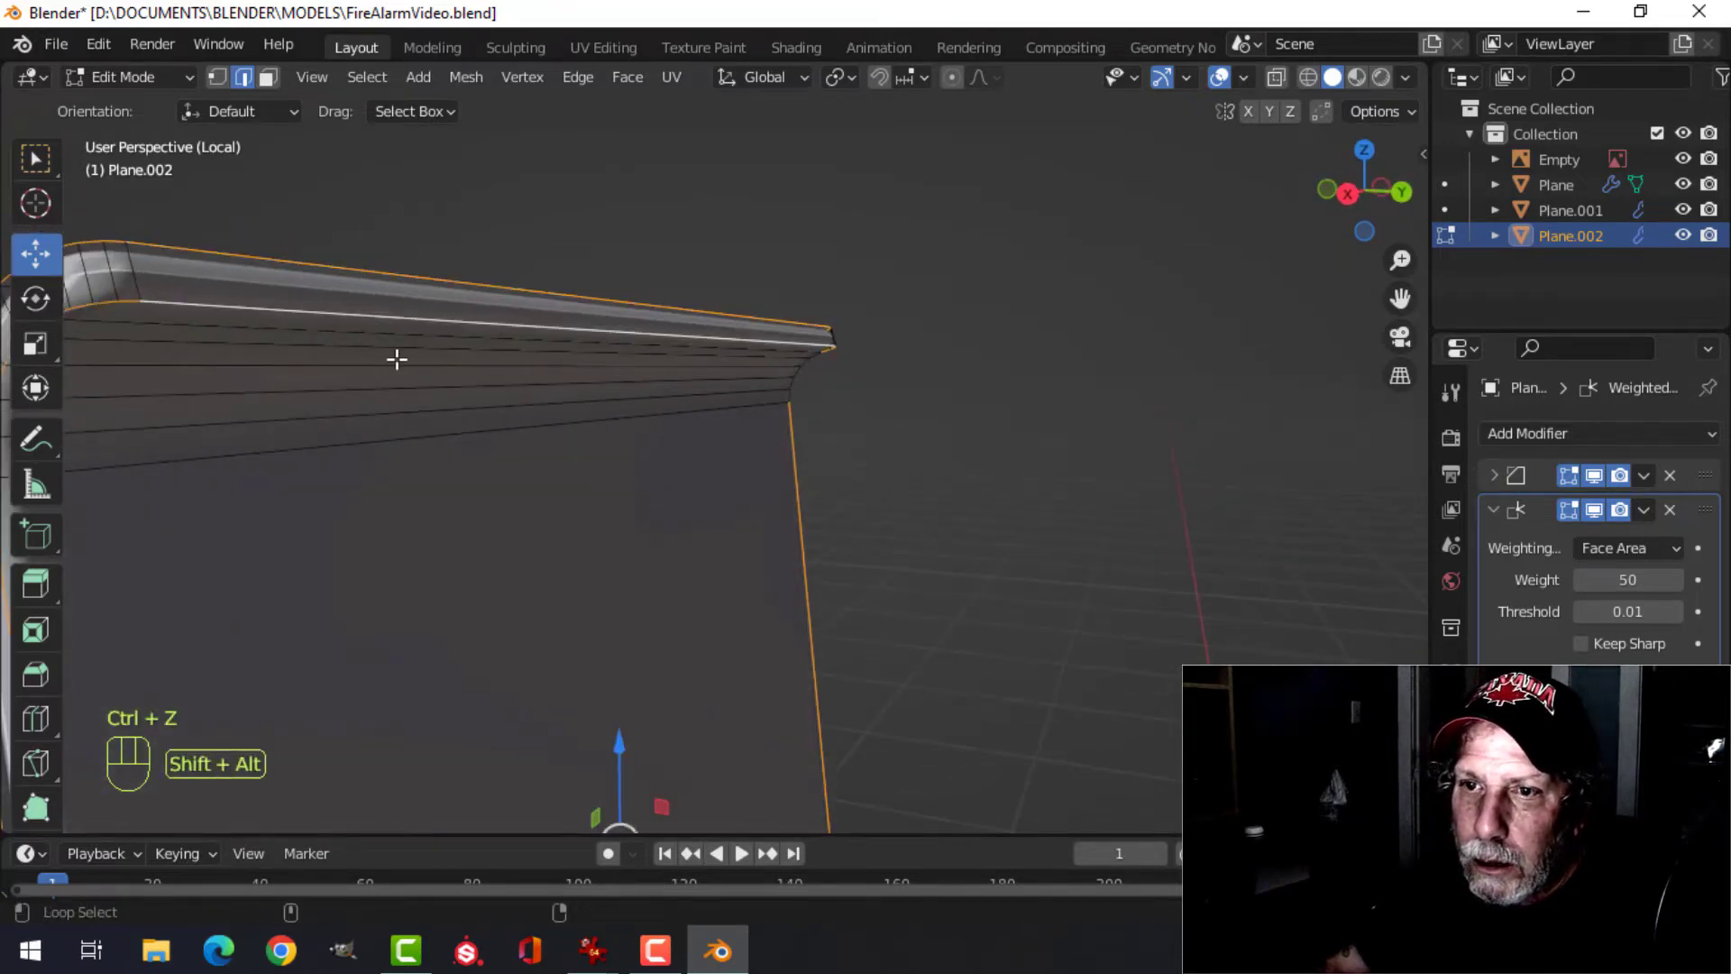
middle_click_drag(396, 358, 655, 365)
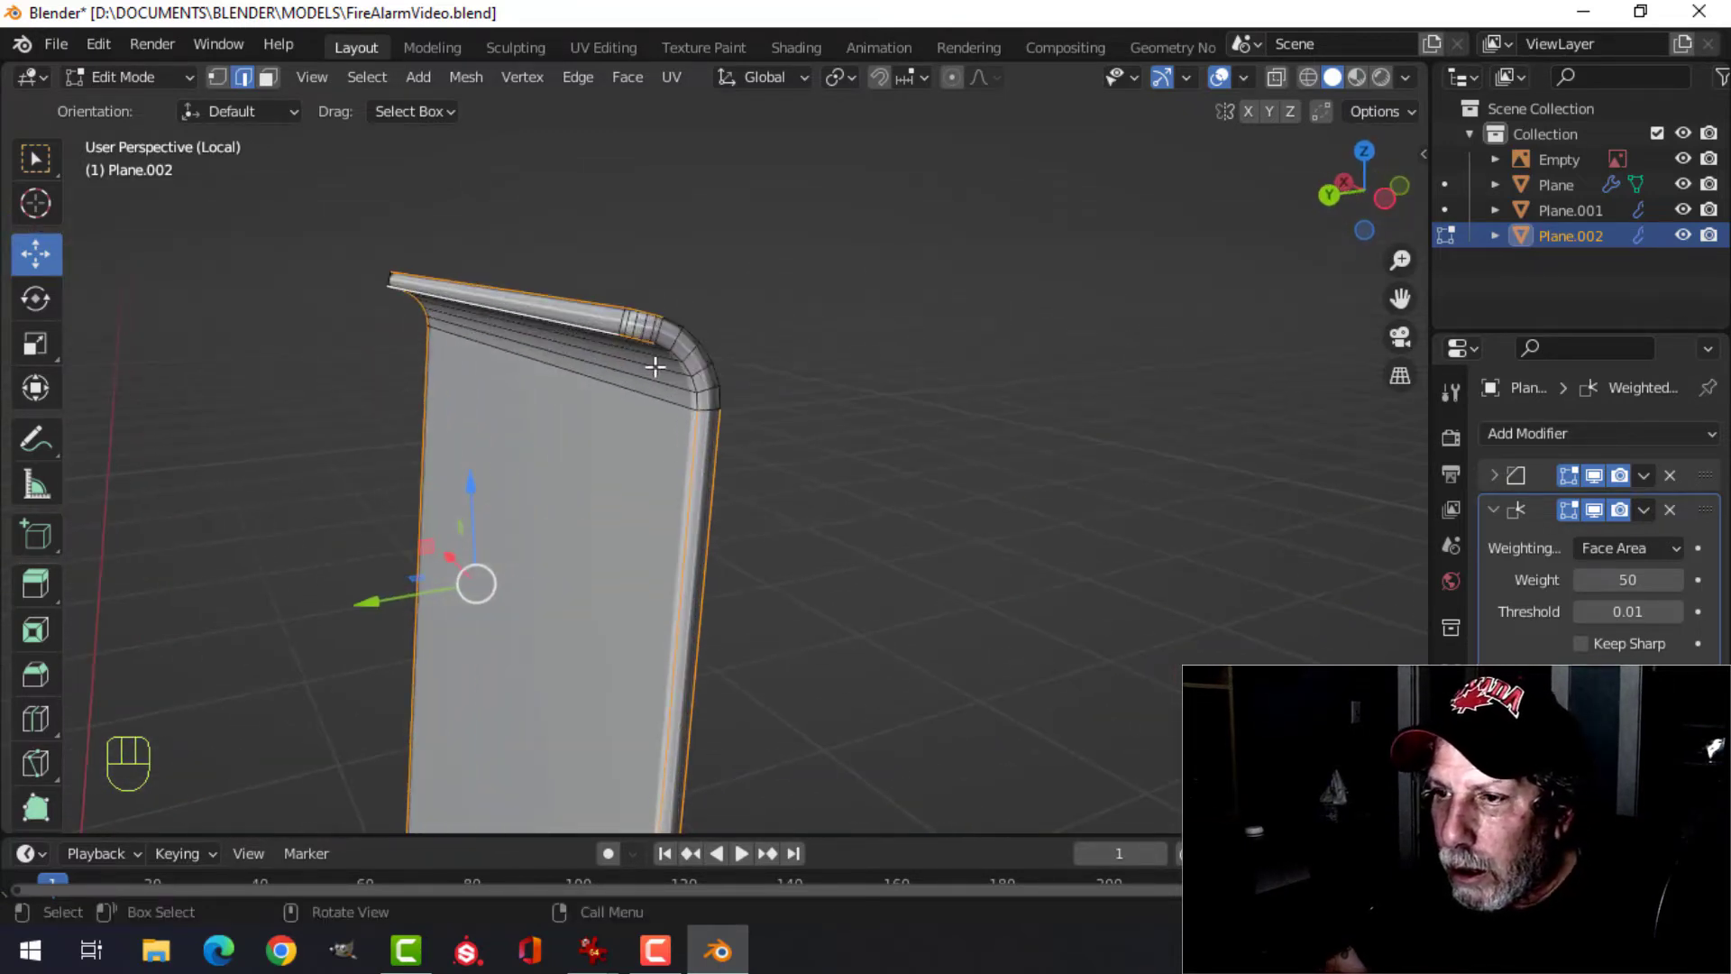
key("ctrl+z")
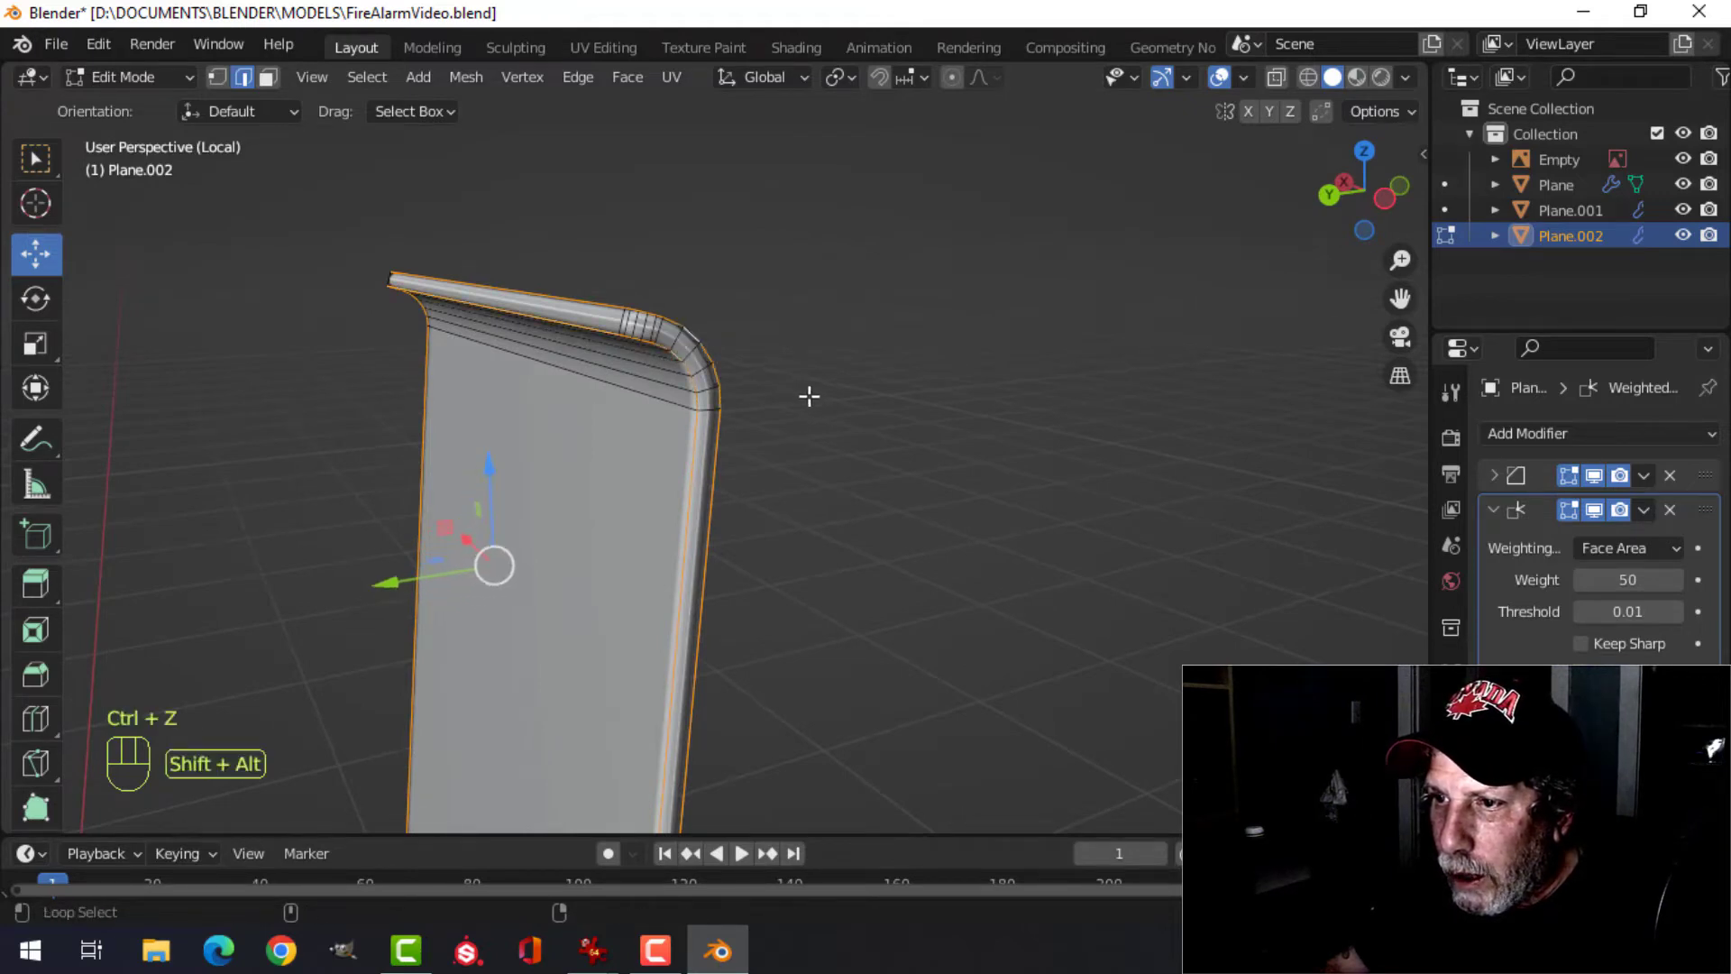
middle_click_drag(809, 397, 954, 498)
scroll(699, 443, "up", 1)
scroll(868, 500, "up", 2)
key("ctrl+b")
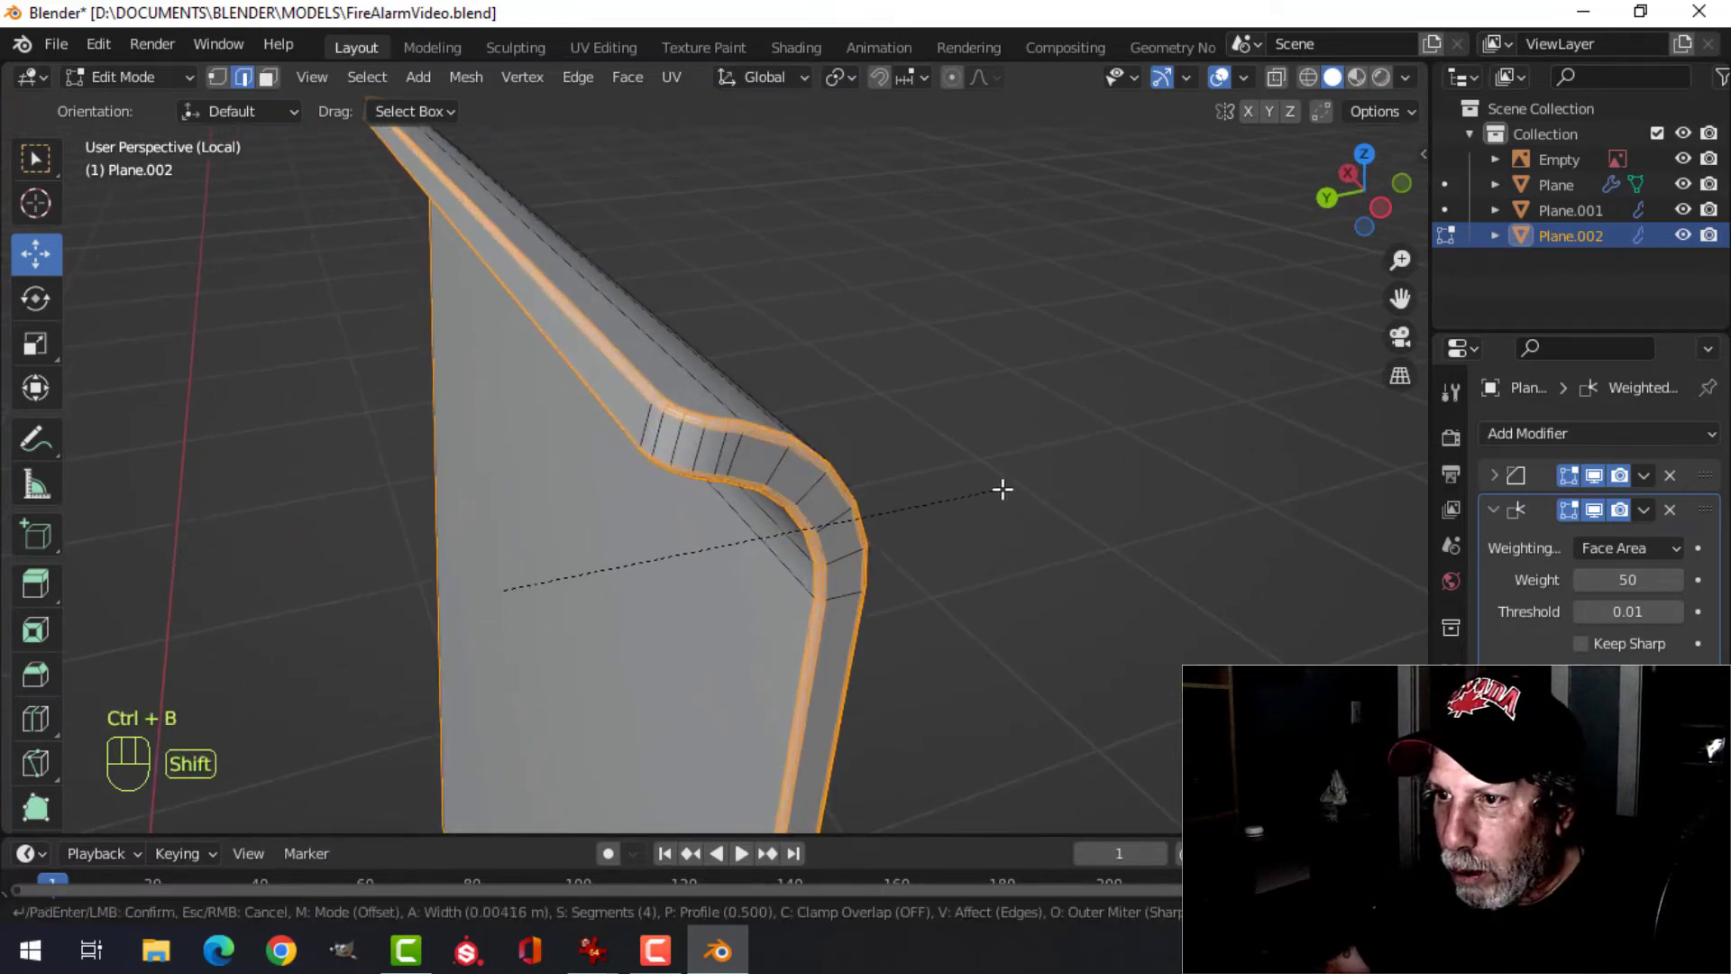
left_click(1018, 485)
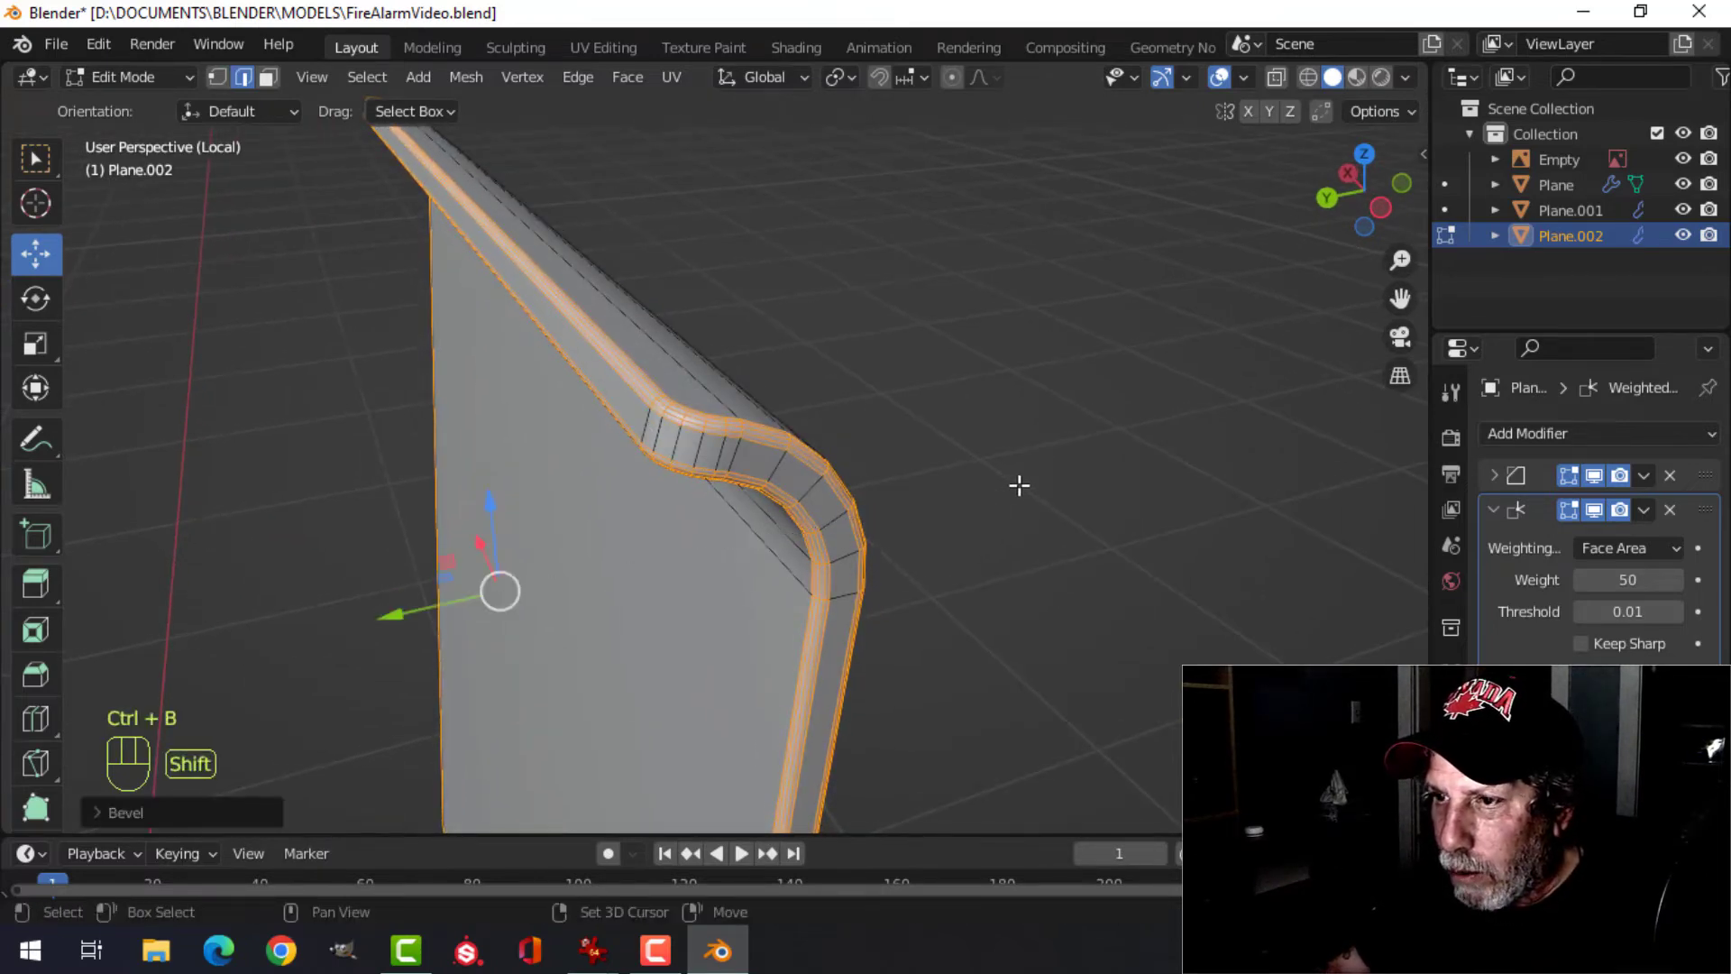
- Finish editing the handle's mesh, deselect it, and leave local view to bring back the whole fire alarm
middle_click_drag(1015, 483, 715, 529)
scroll(715, 529, "up", 2)
key("Tab")
scroll(743, 515, "down", 4)
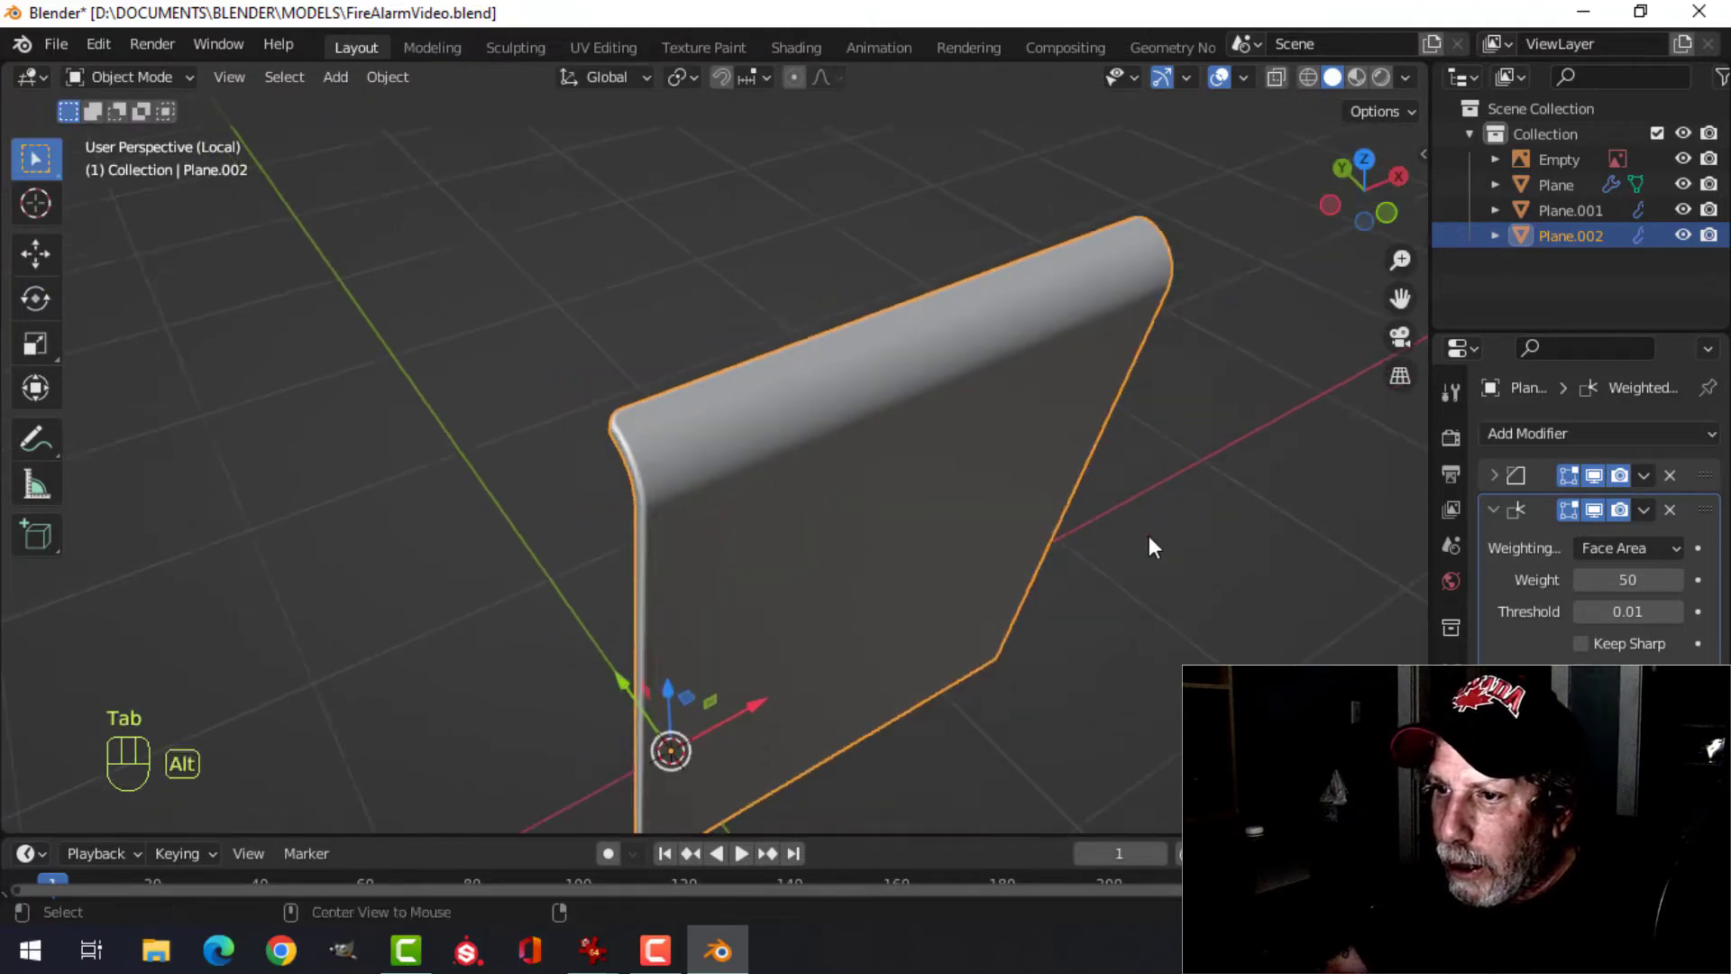
key("alt+a")
key("slash")
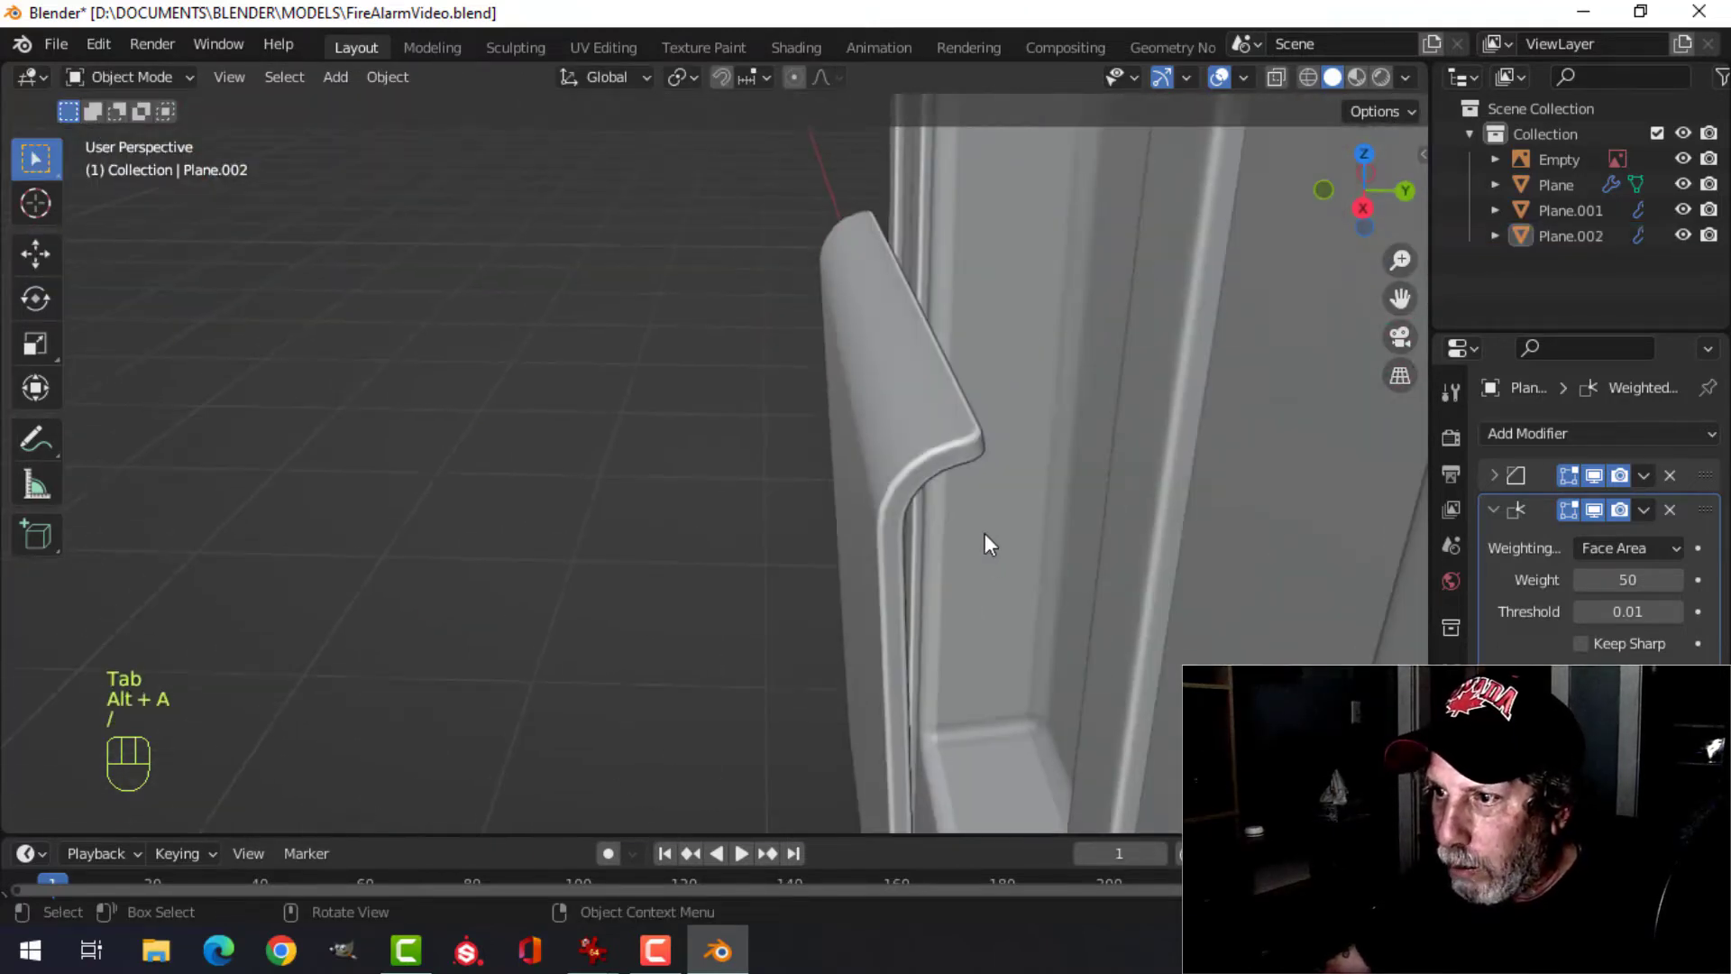
middle_click_drag(984, 533, 978, 582)
scroll(1104, 545, "down", 5)
- Recalculate the normals of all the fire alarm's meshes to face outside, and return to object mode with nothing selected
key("a")
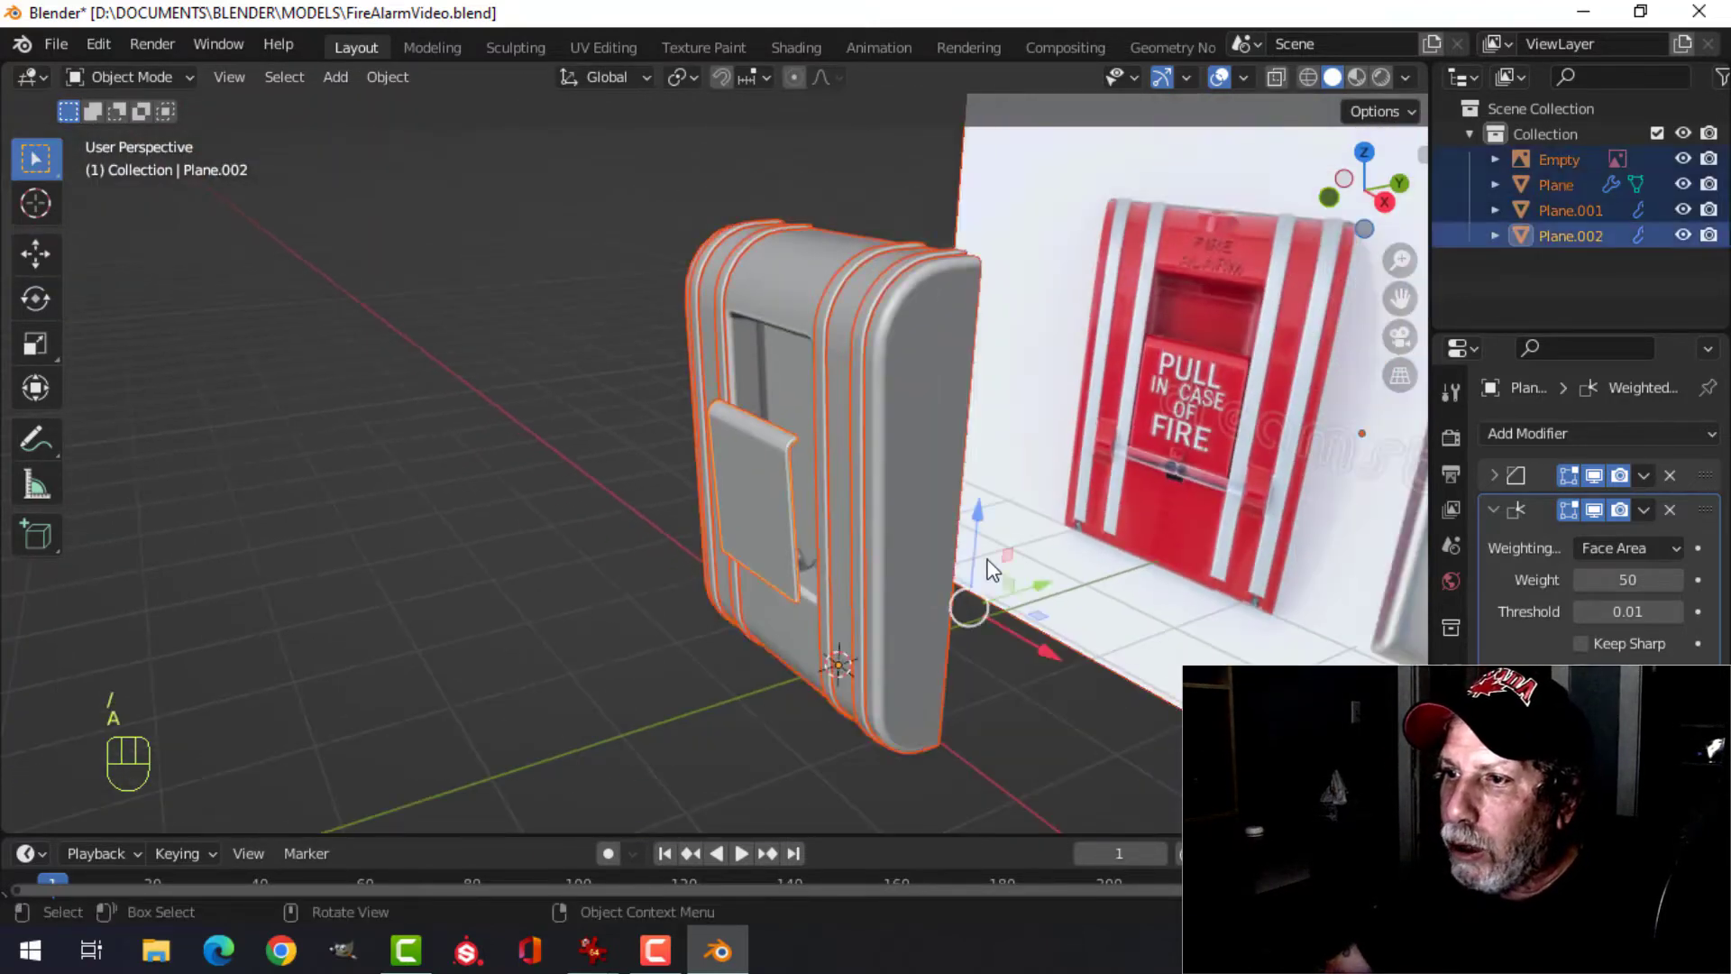
key("Tab")
key("a")
key("alt+n")
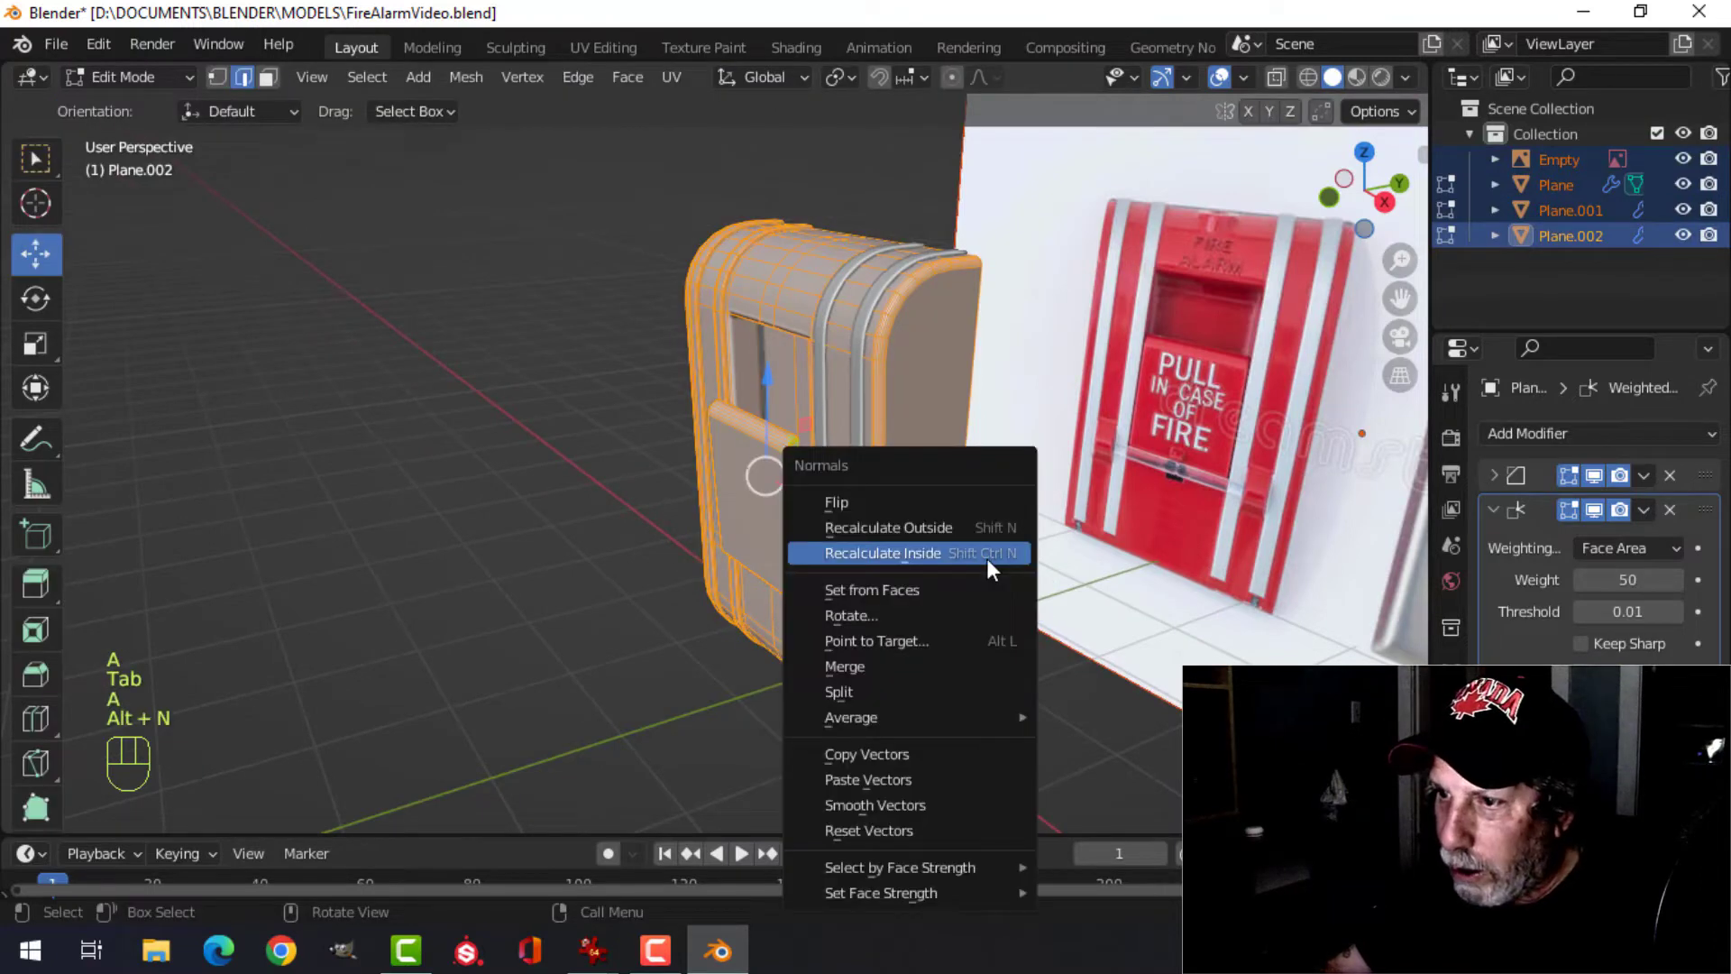
left_click(971, 533)
key("Tab")
scroll(878, 546, "up", 4)
key("alt+a")
middle_click_drag(880, 539, 850, 540)
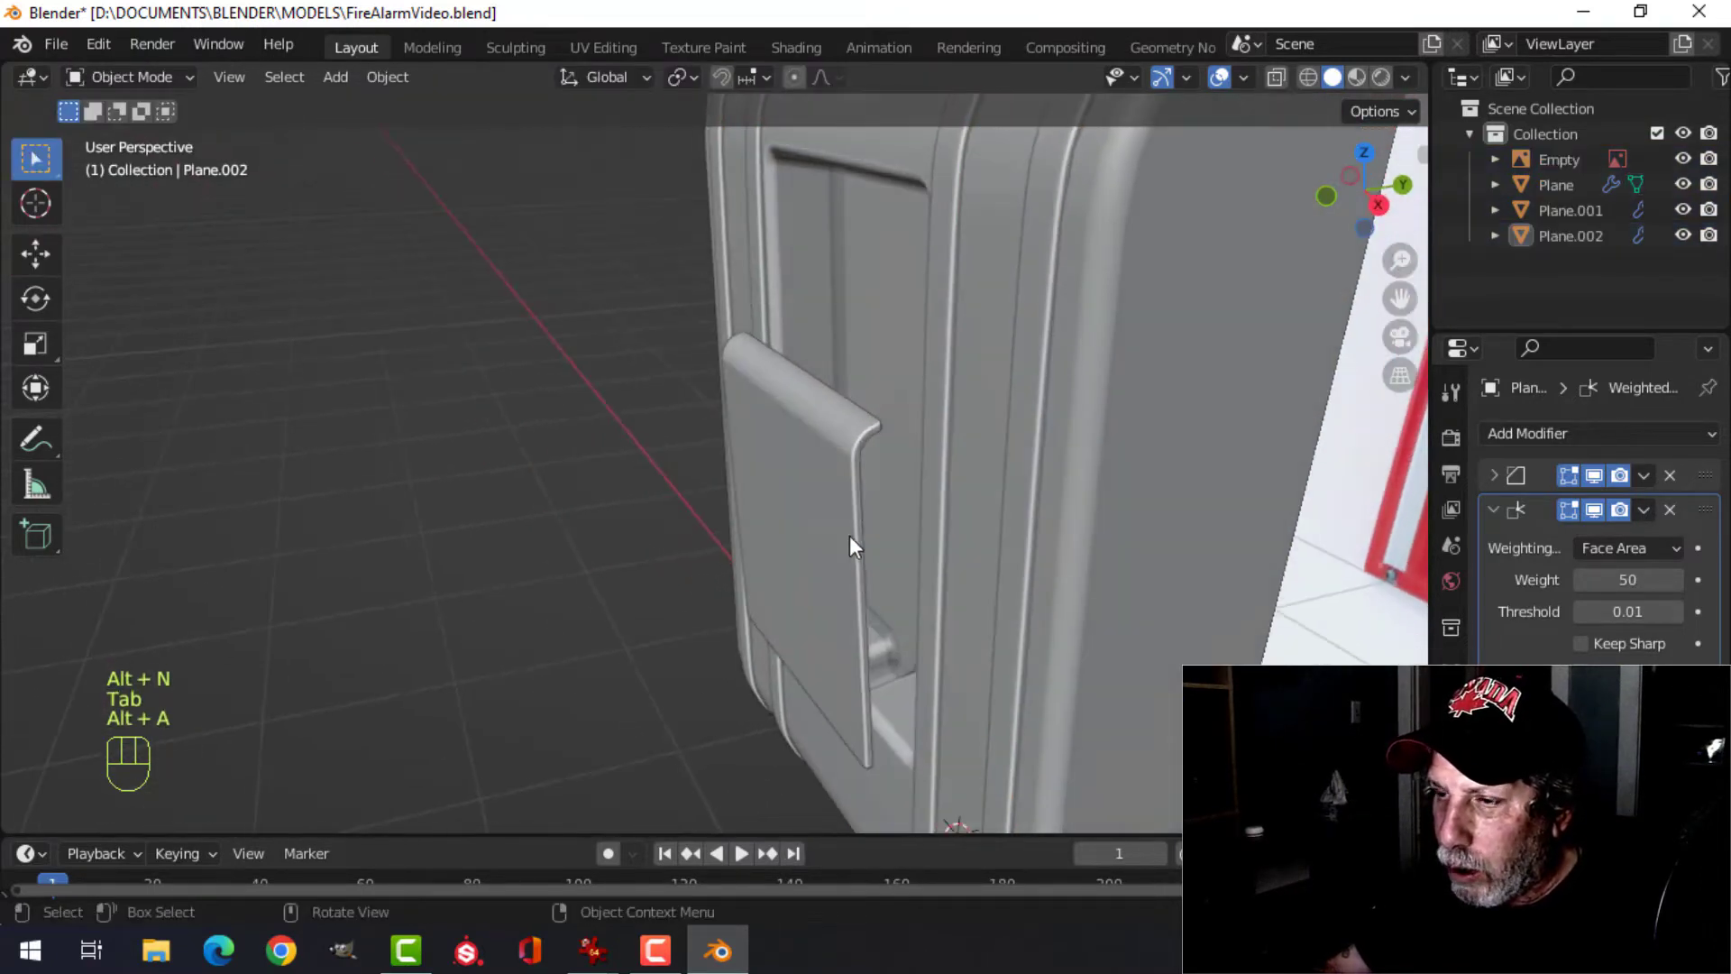
- Move the entire pull handle mesh back along Y into the body's recess, then finish editing and deselect it
left_click(850, 540)
key("Tab")
key("a")
left_click_drag(890, 471, 926, 465)
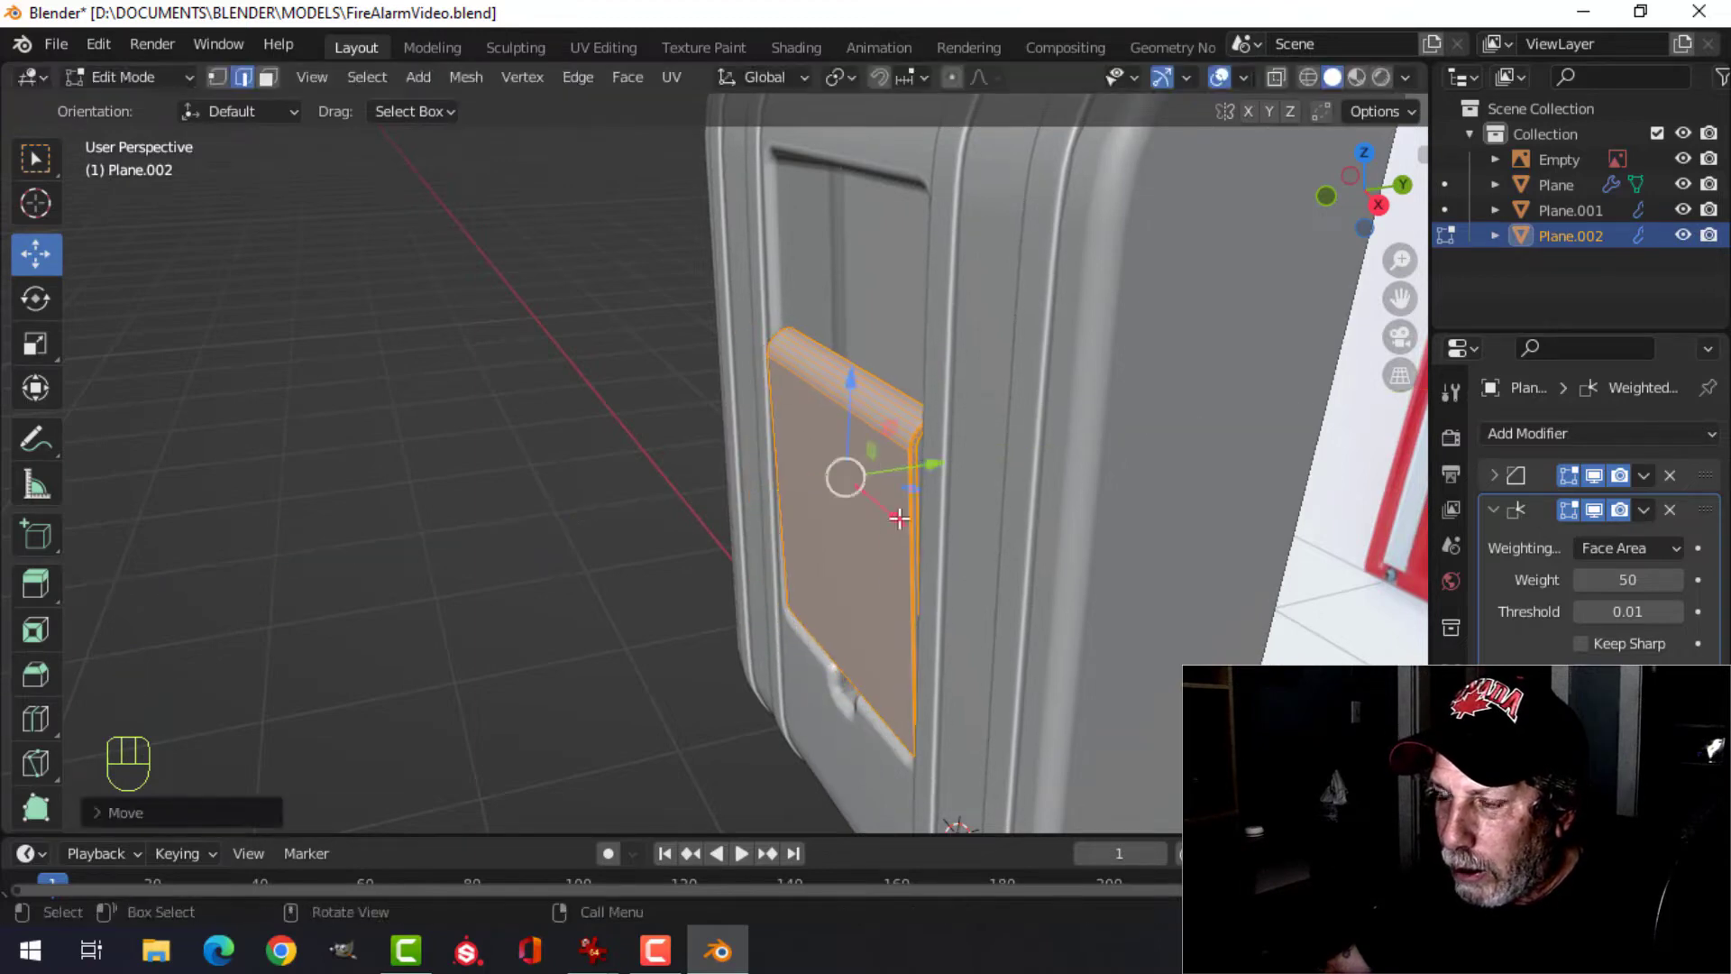
key("Tab")
key("alt+a")
- Compare the model with the reference image from the front in wireframe, and return to solid shading
scroll(857, 568, "down", 4)
mouse_move(857, 568)
middle_mouse_down()
mouse_move(780, 610)
mouse_move(1082, 525)
mouse_move(1020, 545)
middle_mouse_up()
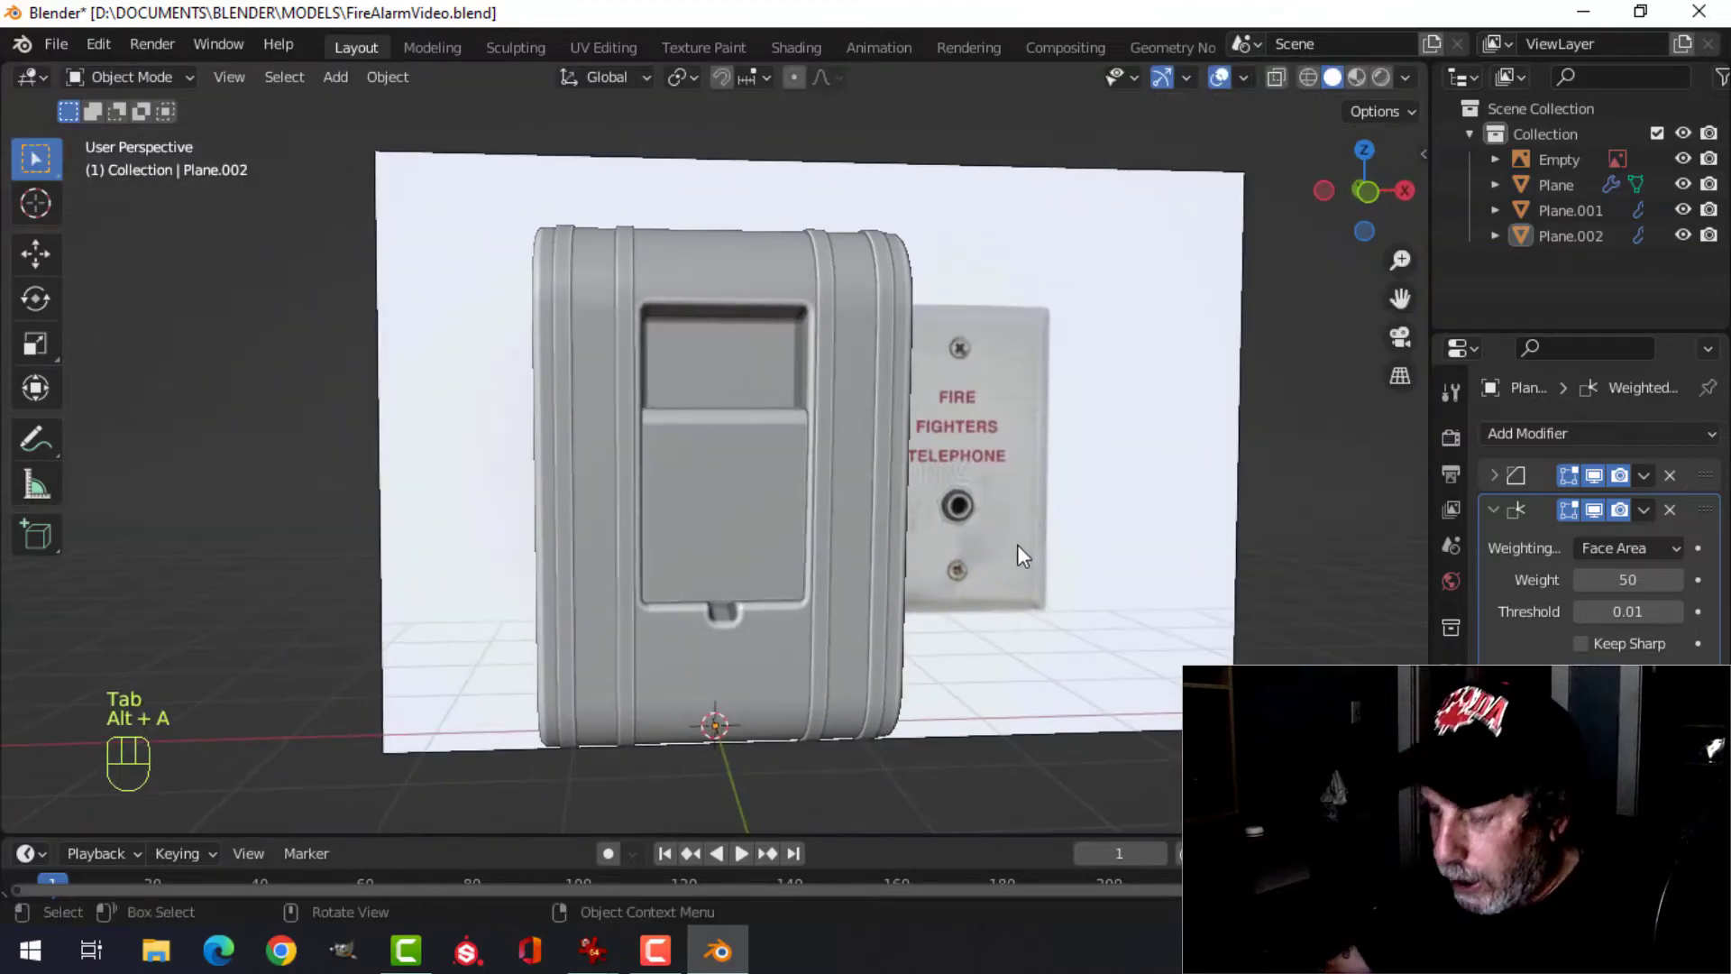
key("KP_1")
key("z")
left_click(819, 545)
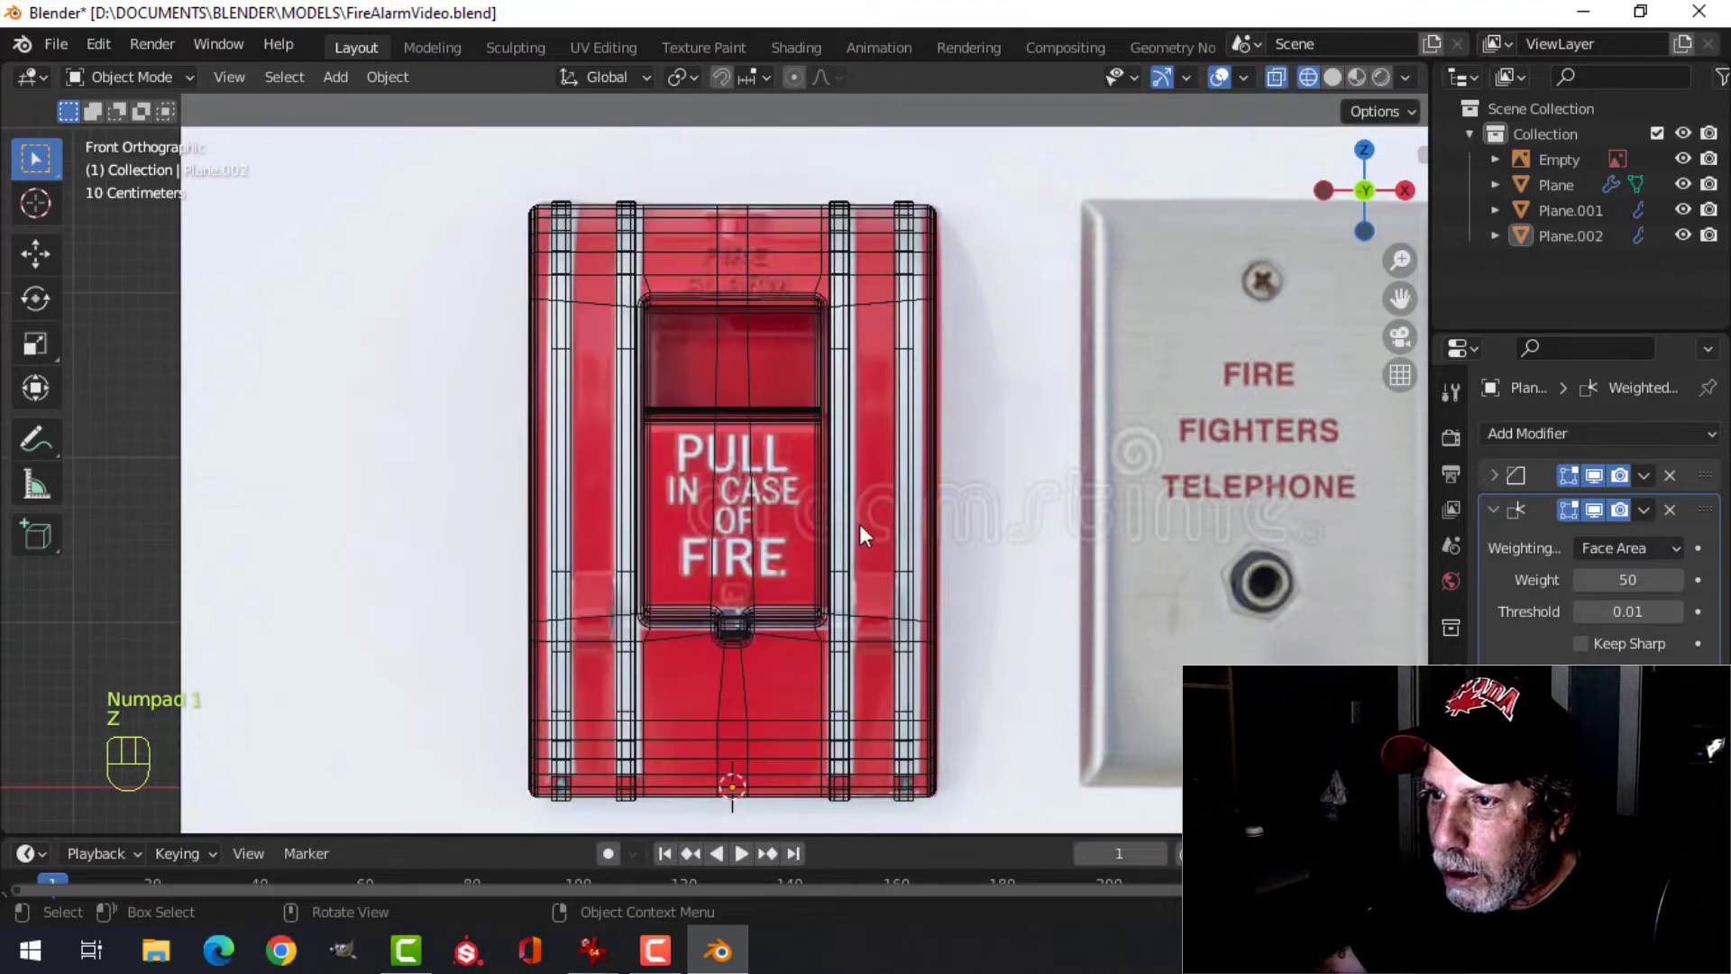
key("z")
left_click(1025, 512)
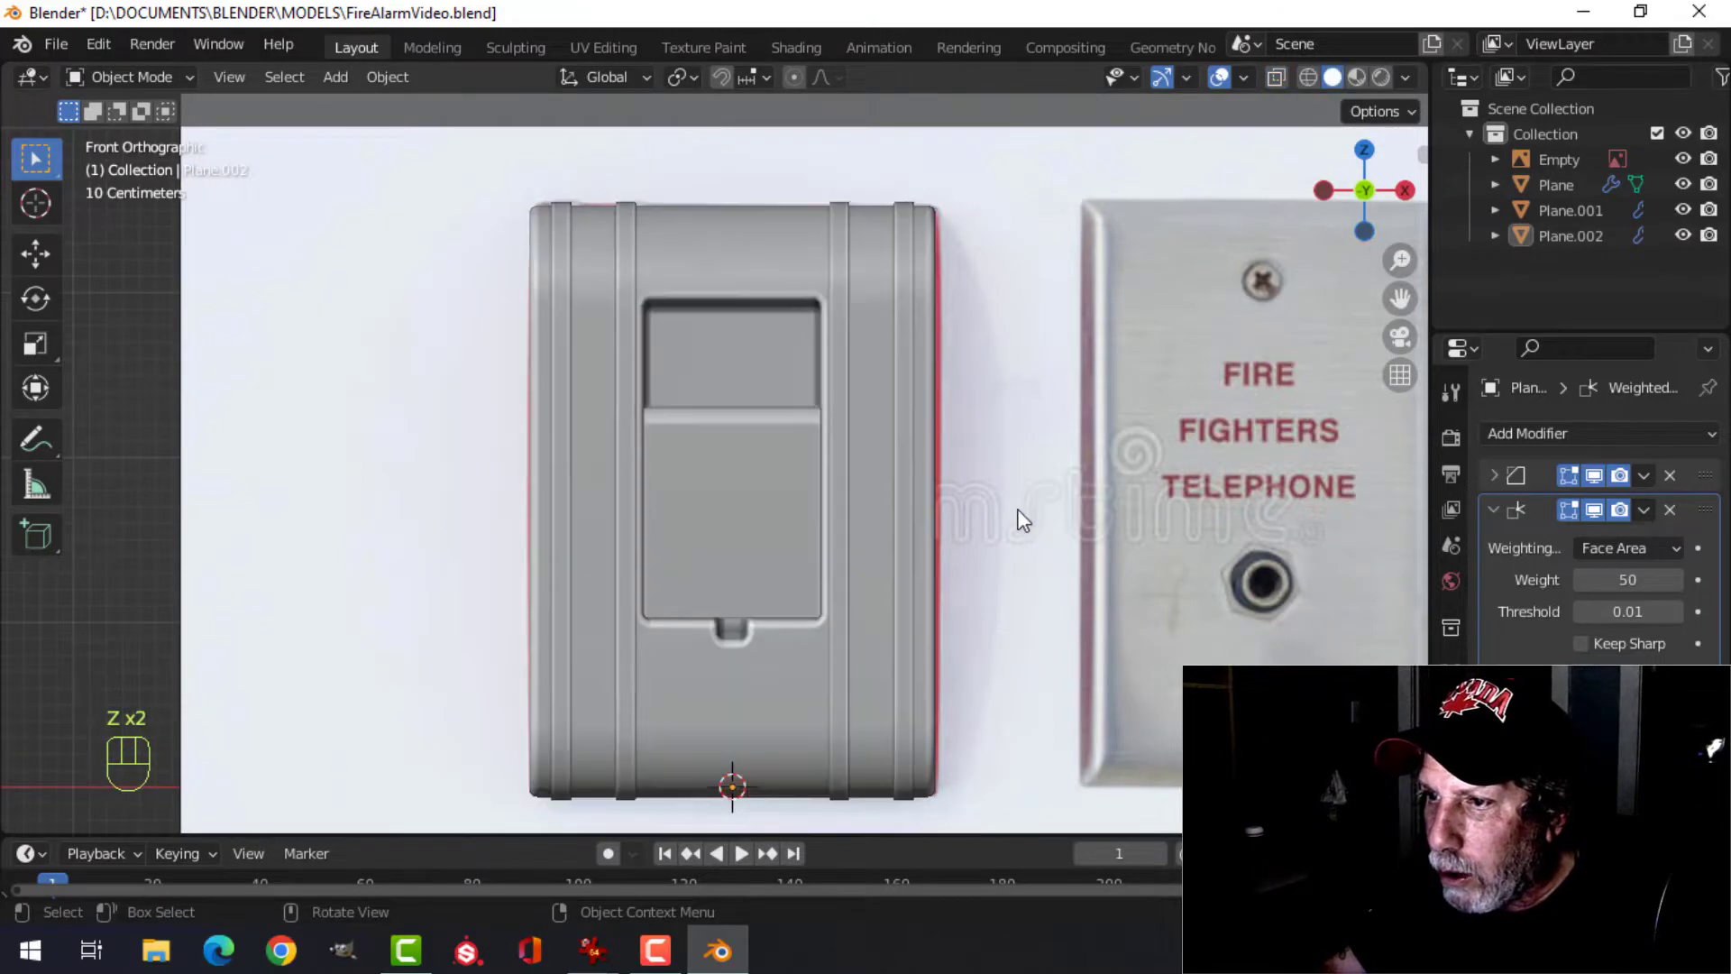
scroll(831, 474, "down", 4)
scroll(791, 552, "up", 4)
middle_click_drag(791, 552, 814, 499, "shift")
scroll(815, 499, "down", 2)
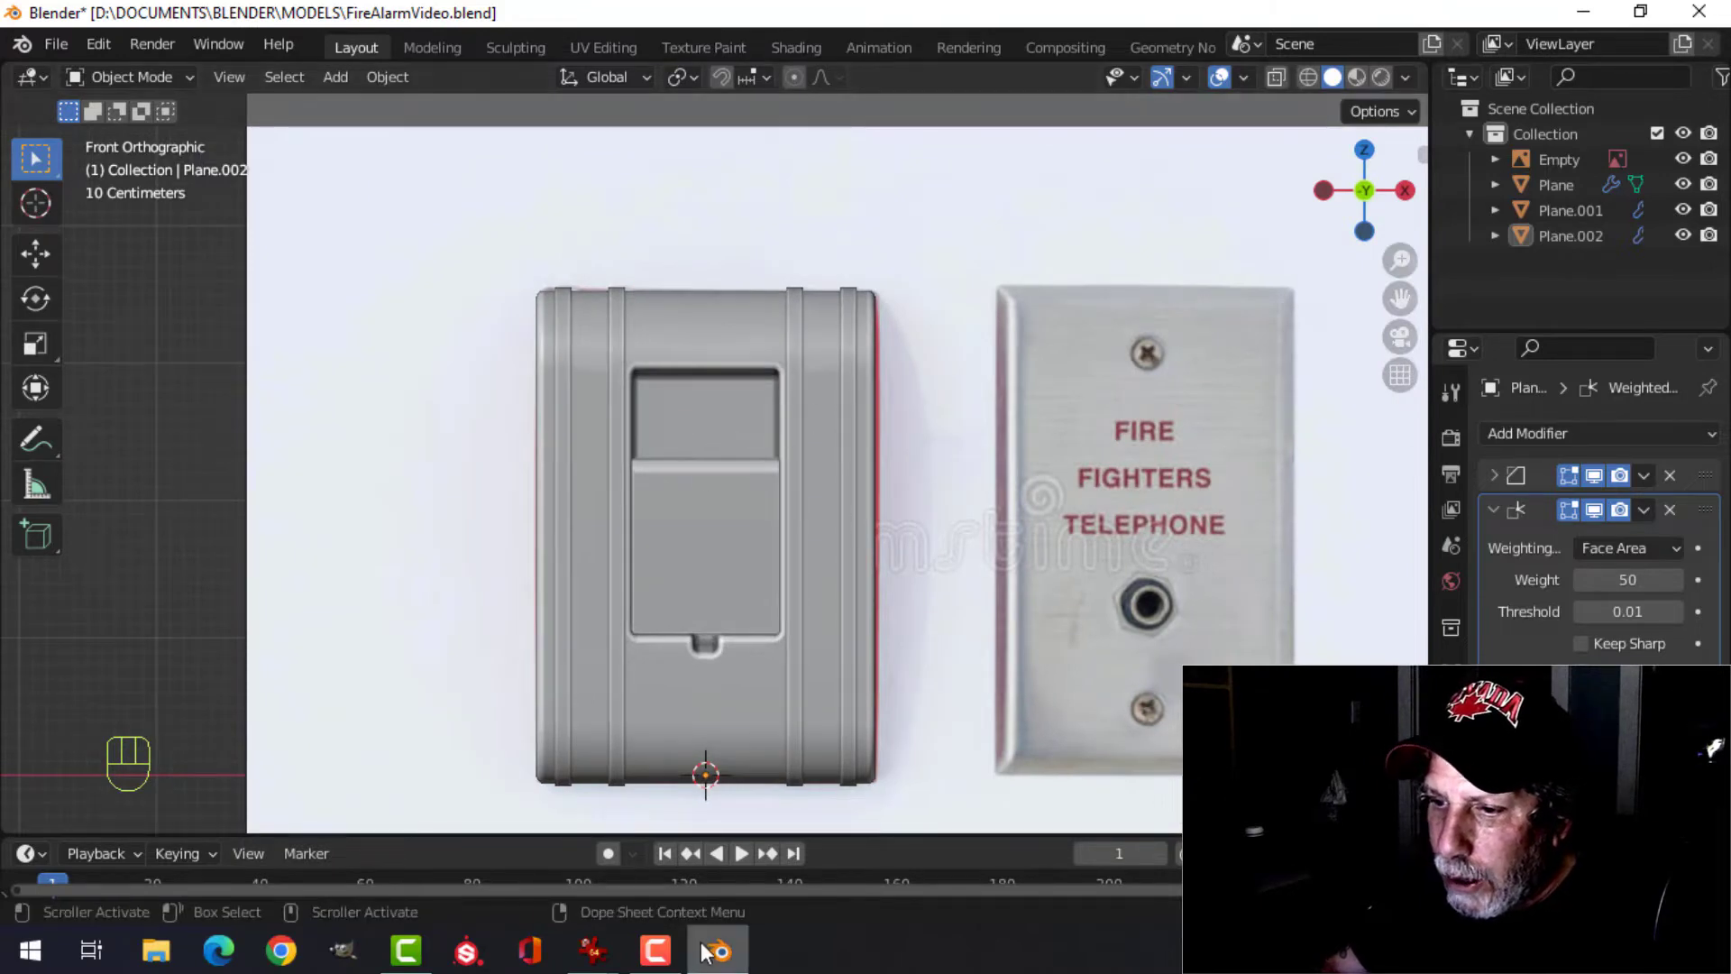
- Switch to IrfanView to examine the lock in fire-alarm-29336697.jpg, and return to Blender
left_click(593, 950)
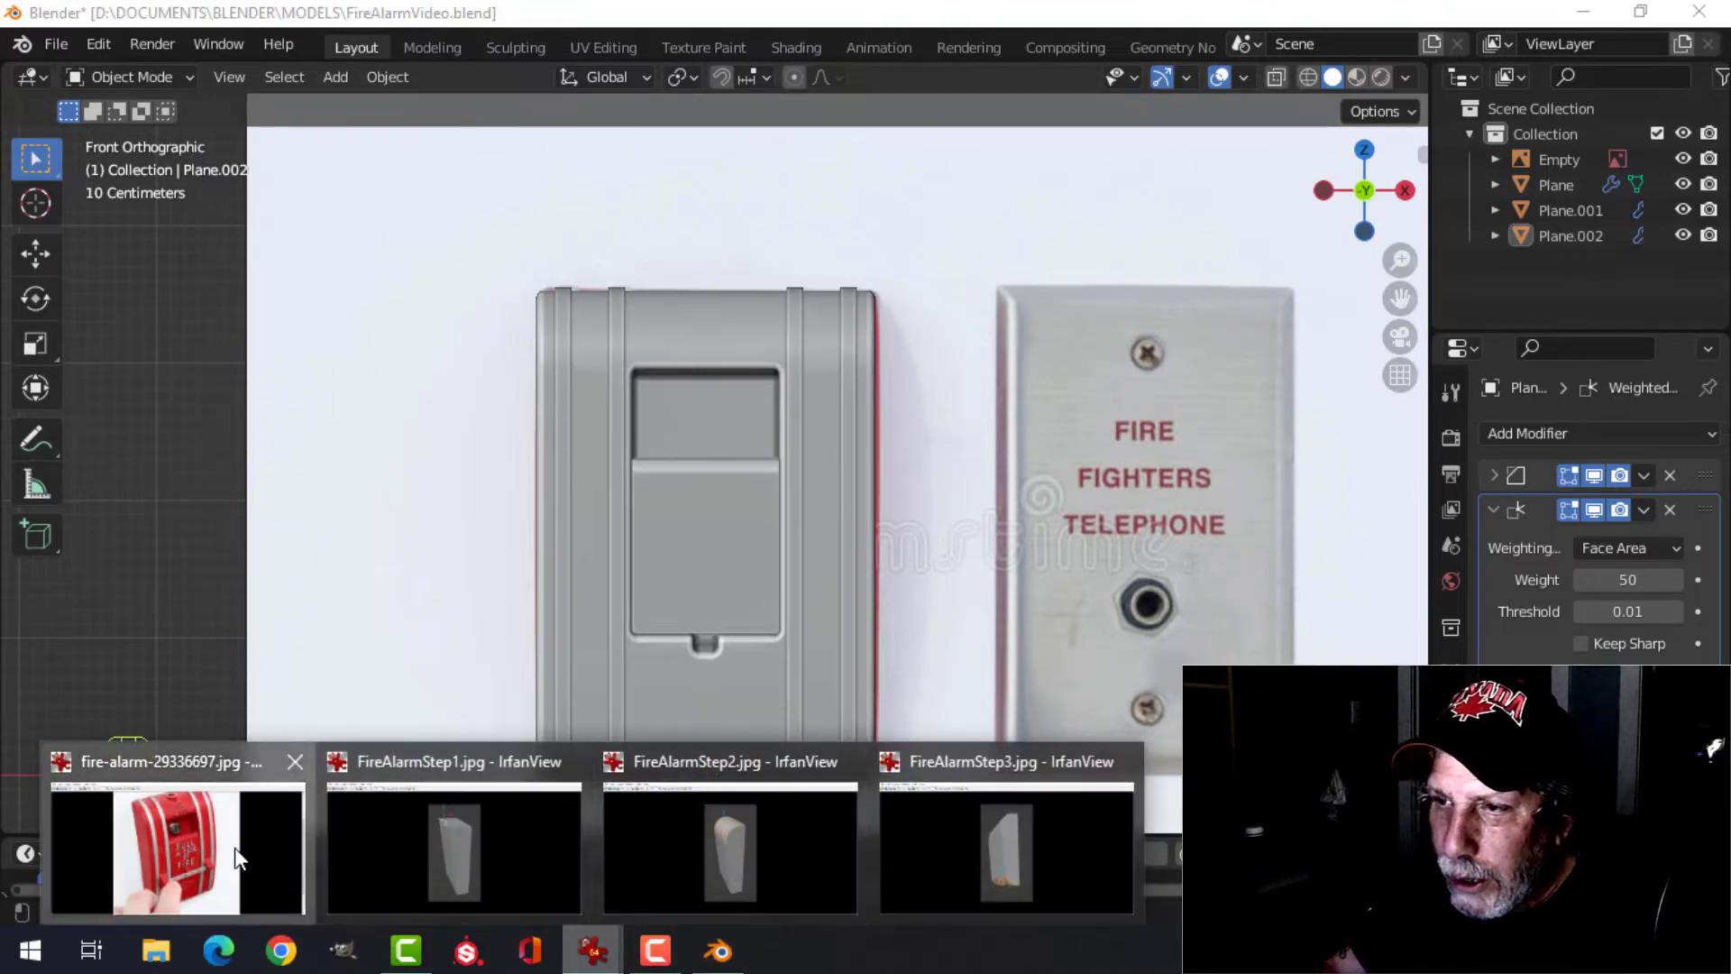
left_click(235, 849)
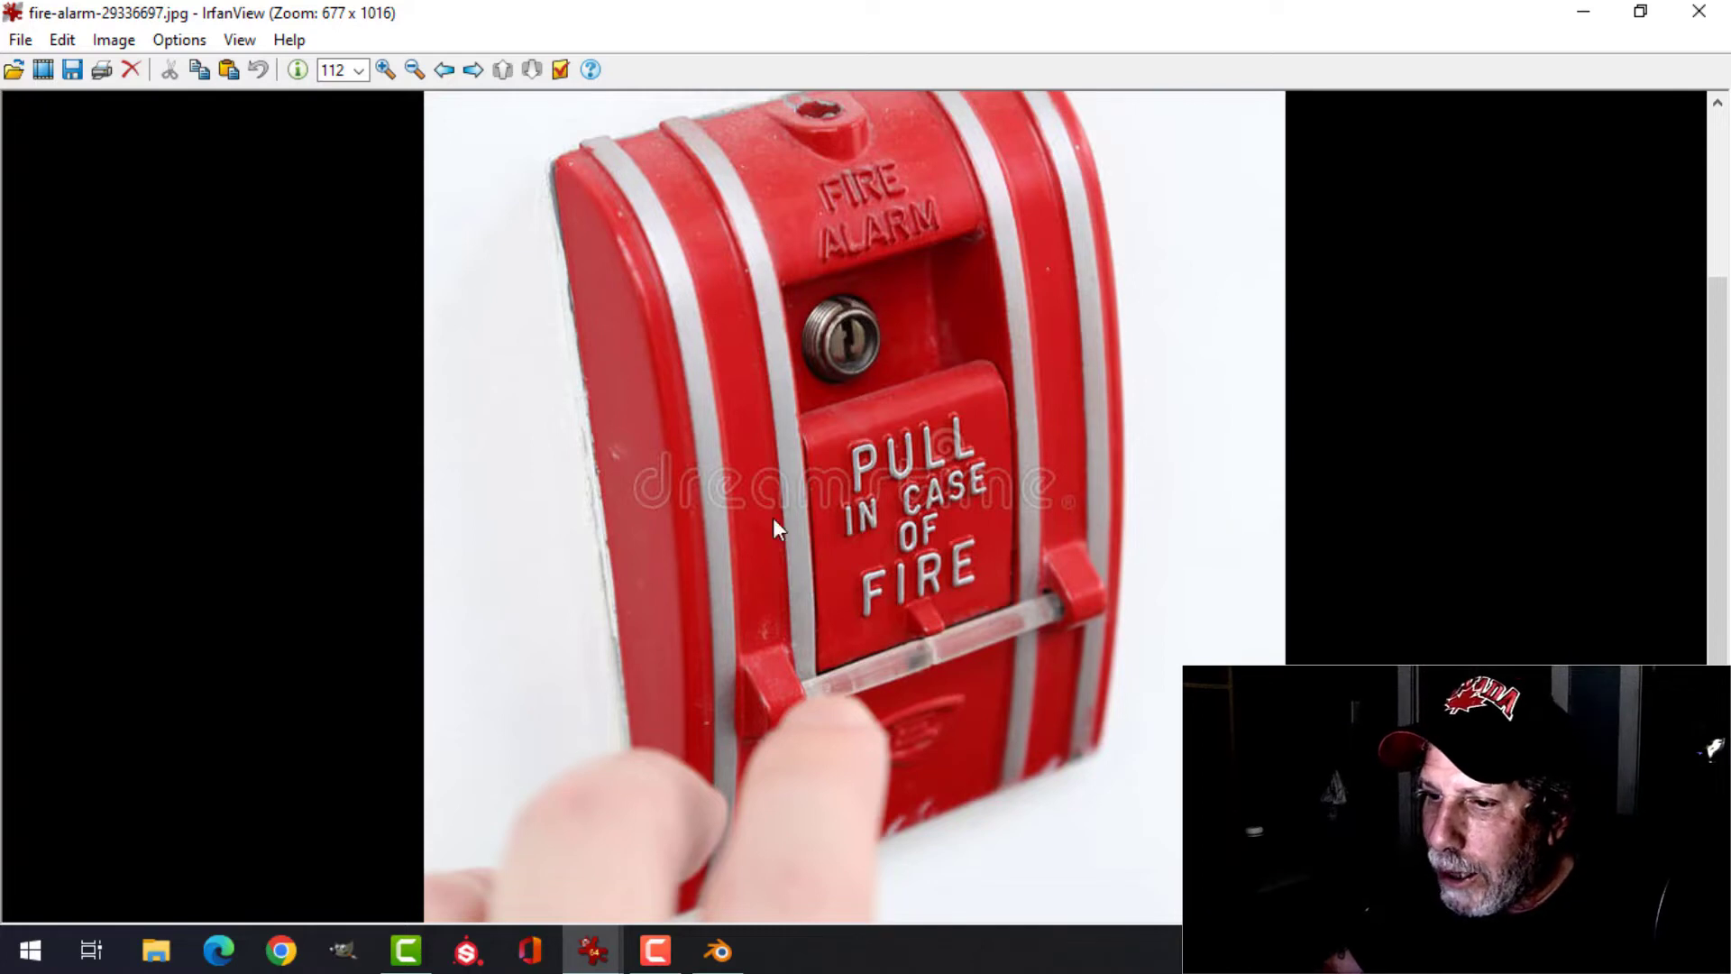
left_click(719, 951)
- Add a mesh circle with 16 vertices for the lock
scroll(737, 491, "up", 4)
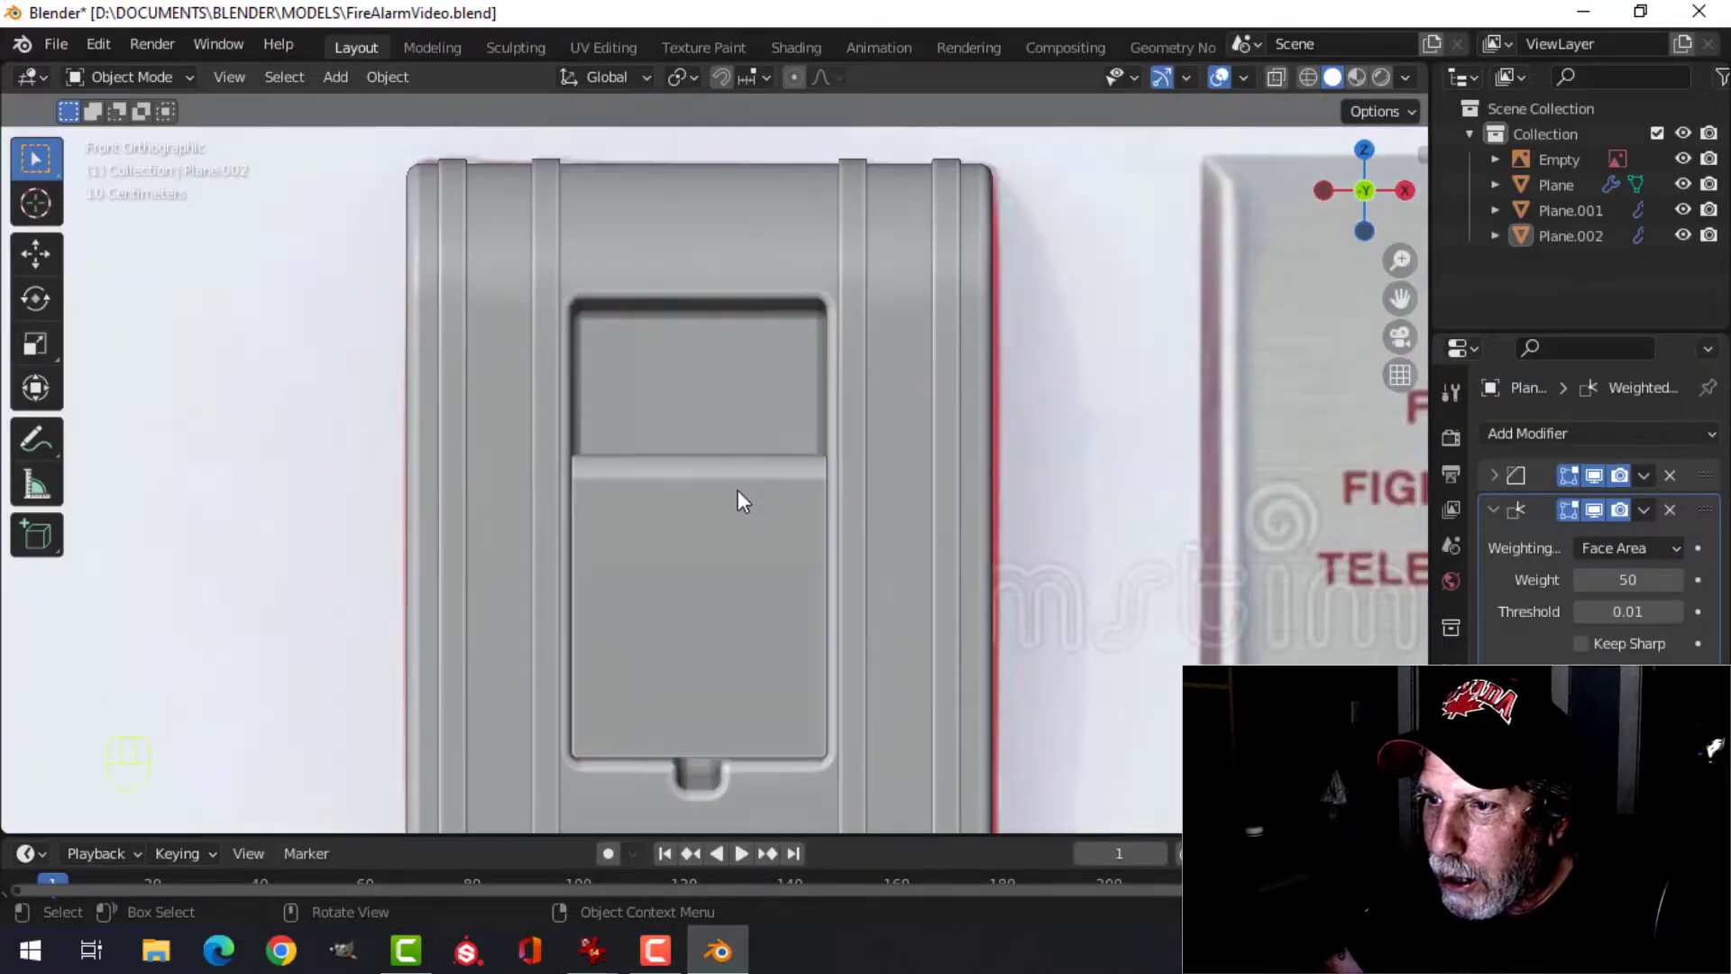
scroll(743, 541, "down", 4)
scroll(745, 579, "up", 6)
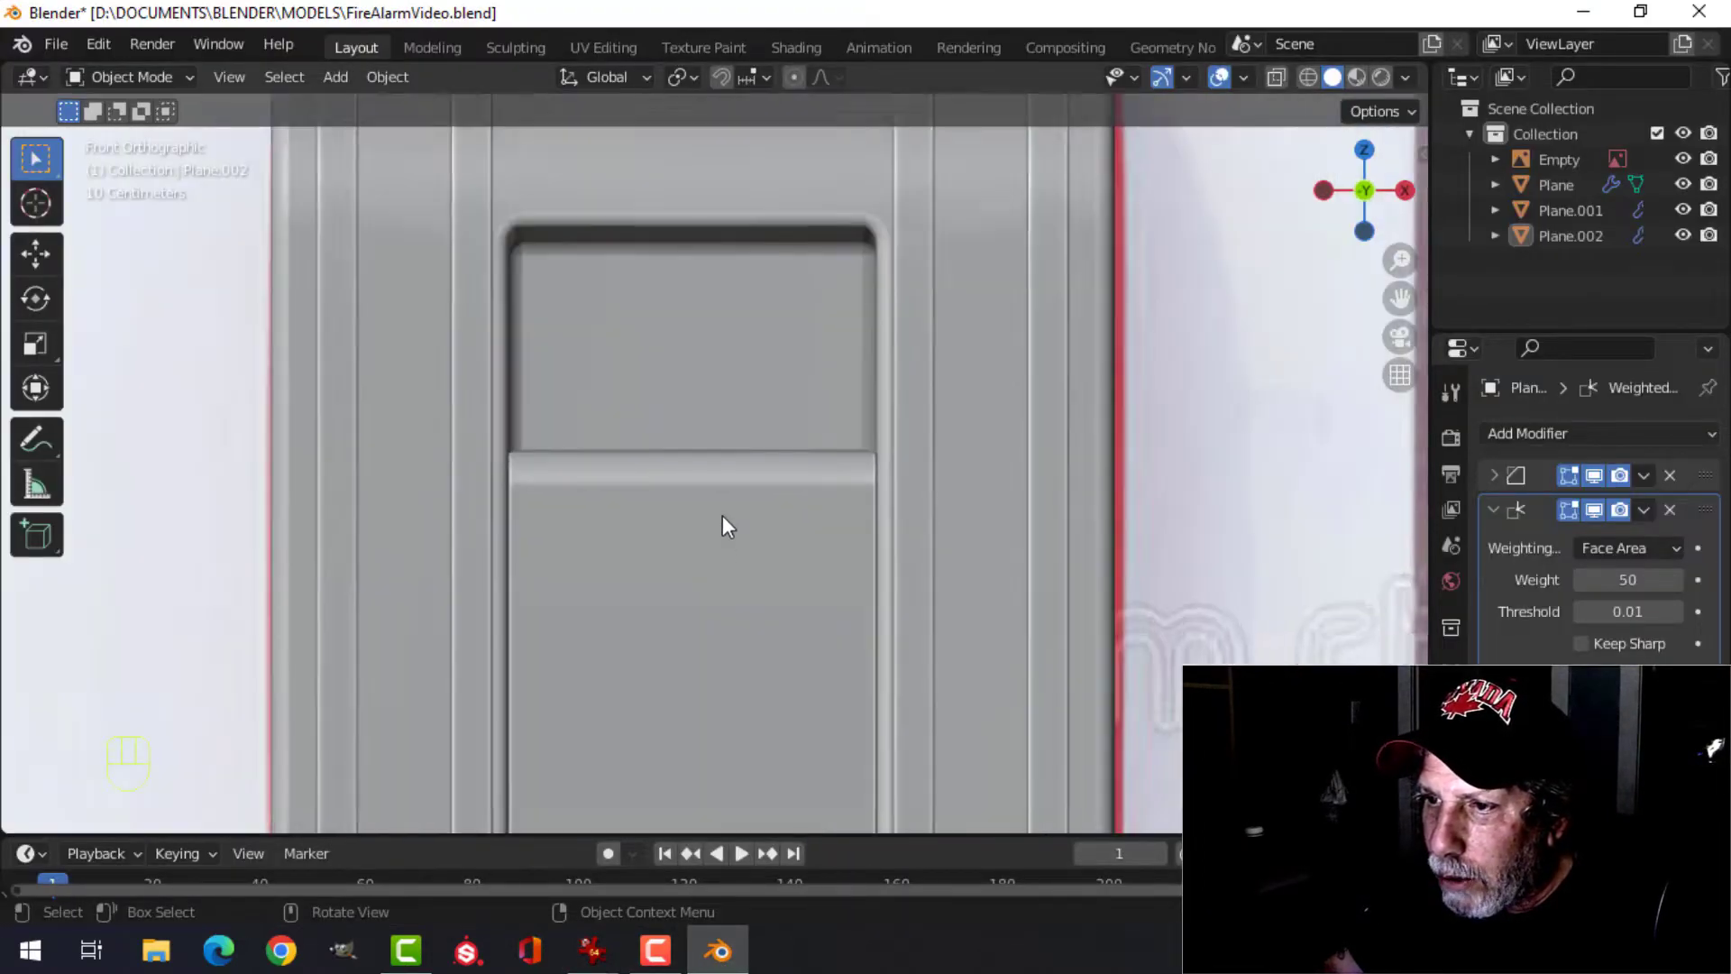
middle_click_drag(722, 516, 758, 623, "shift")
key("shift+a")
mouse_move(716, 402)
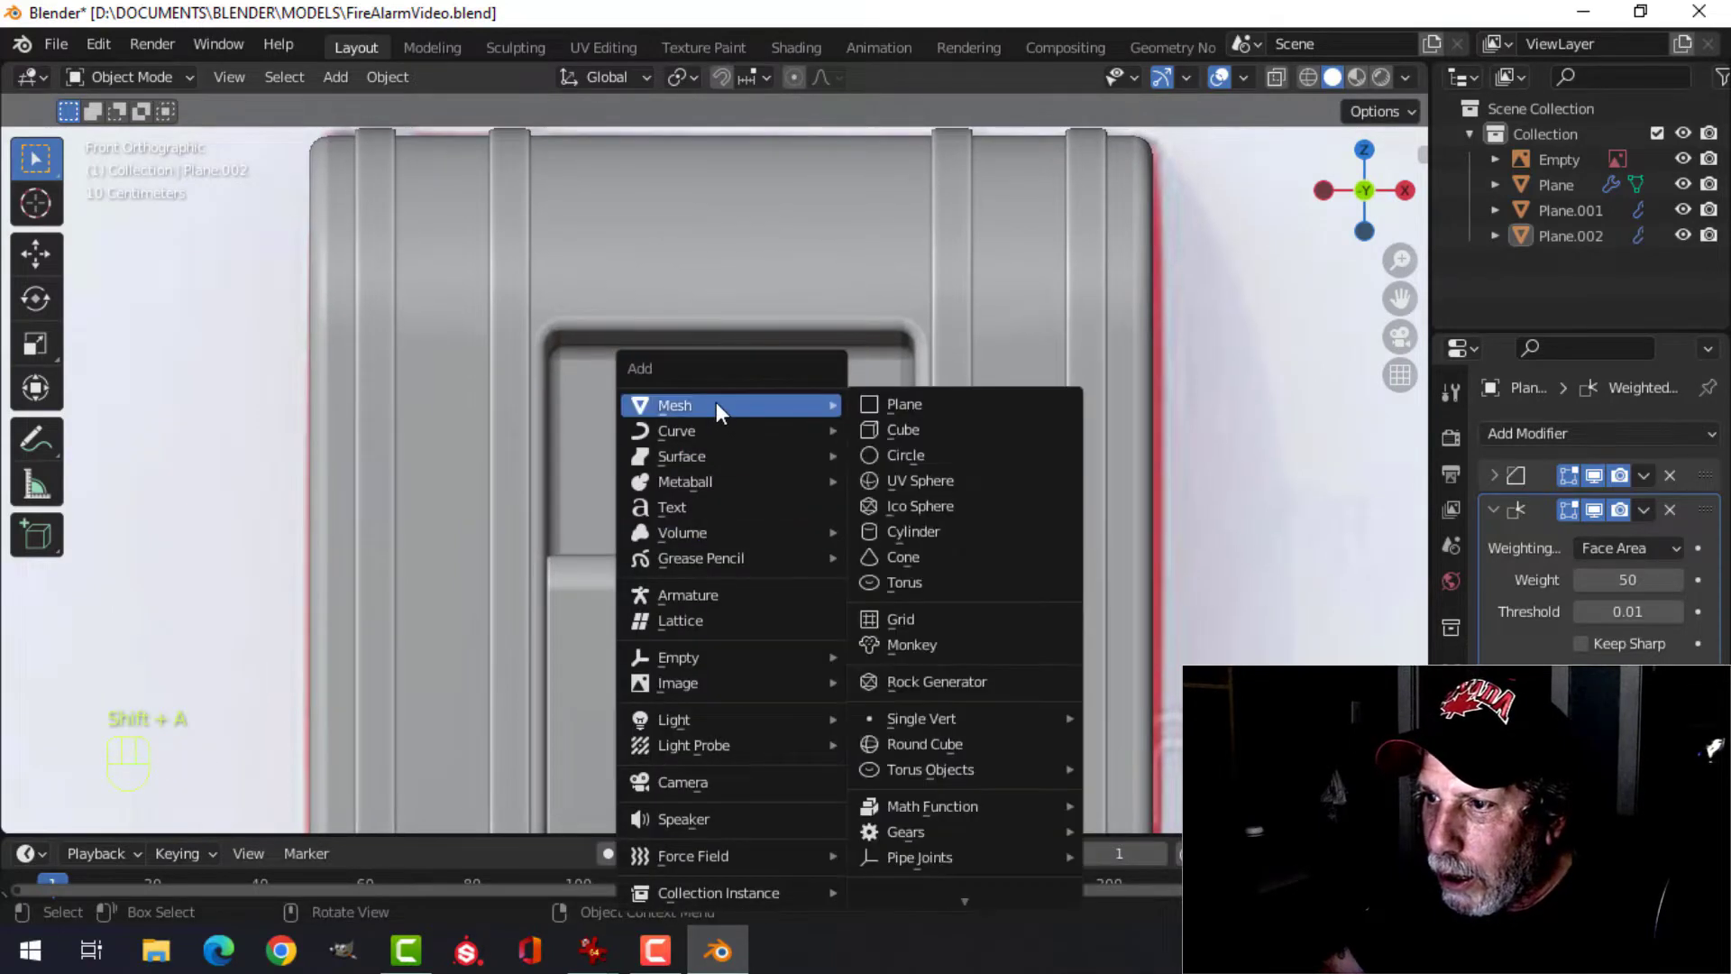
left_click(900, 453)
left_click(177, 811)
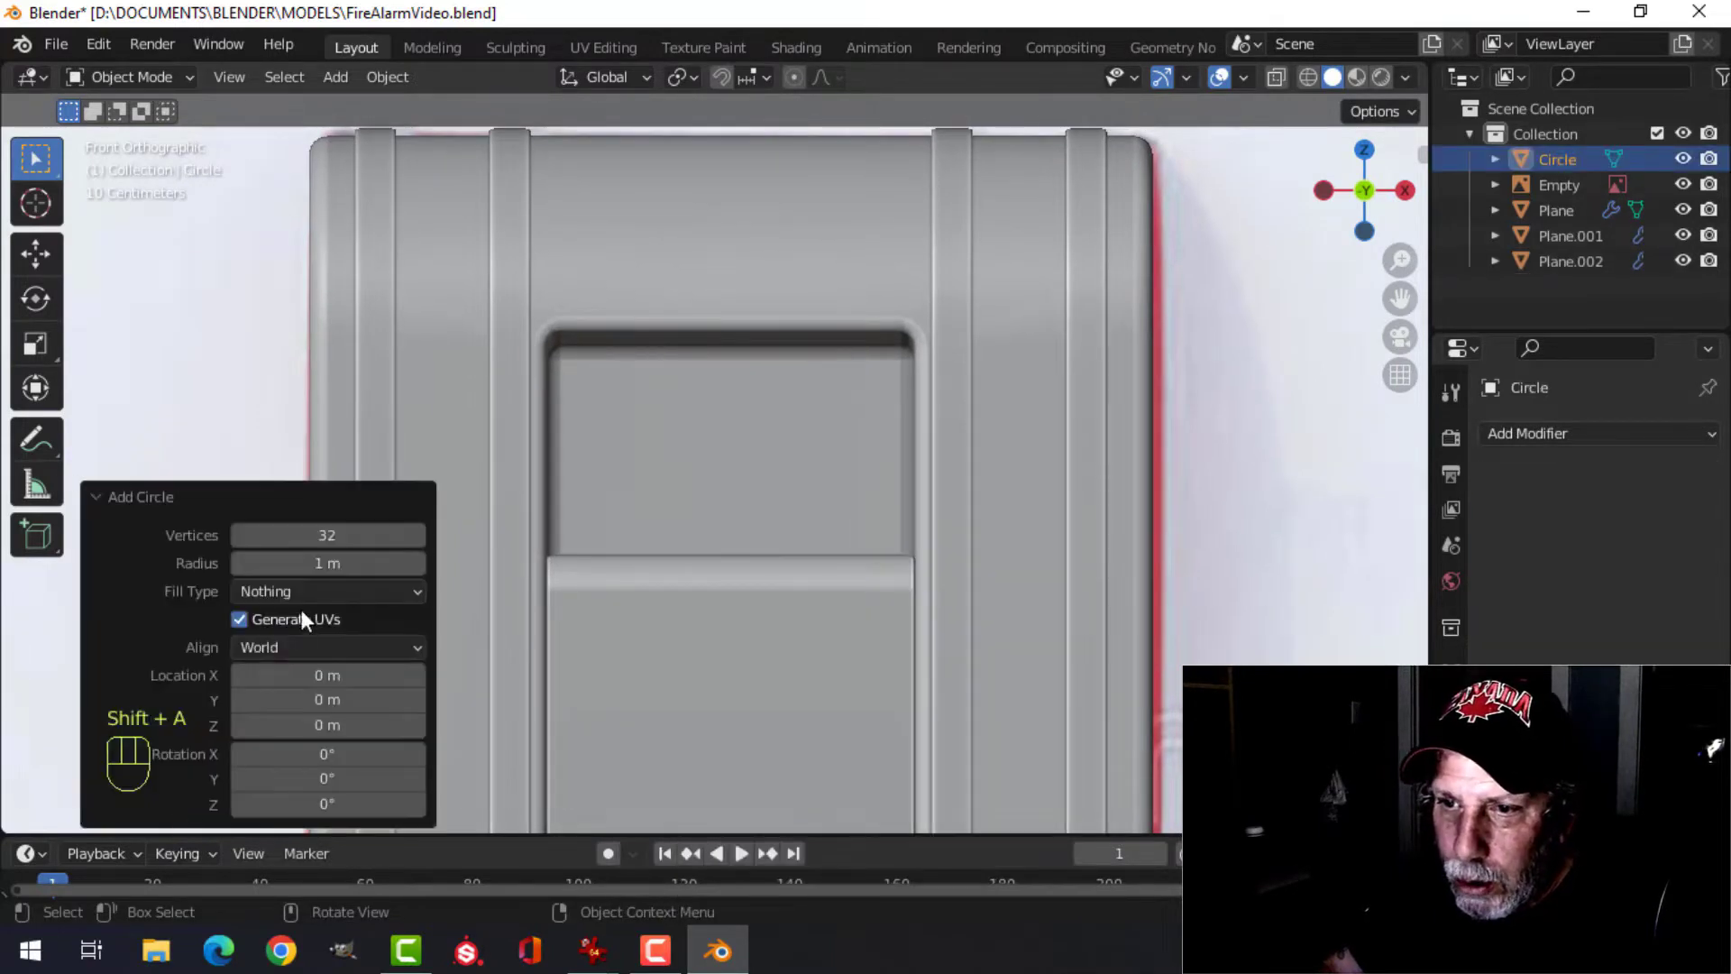
left_click(336, 534)
type("16")
key("Return")
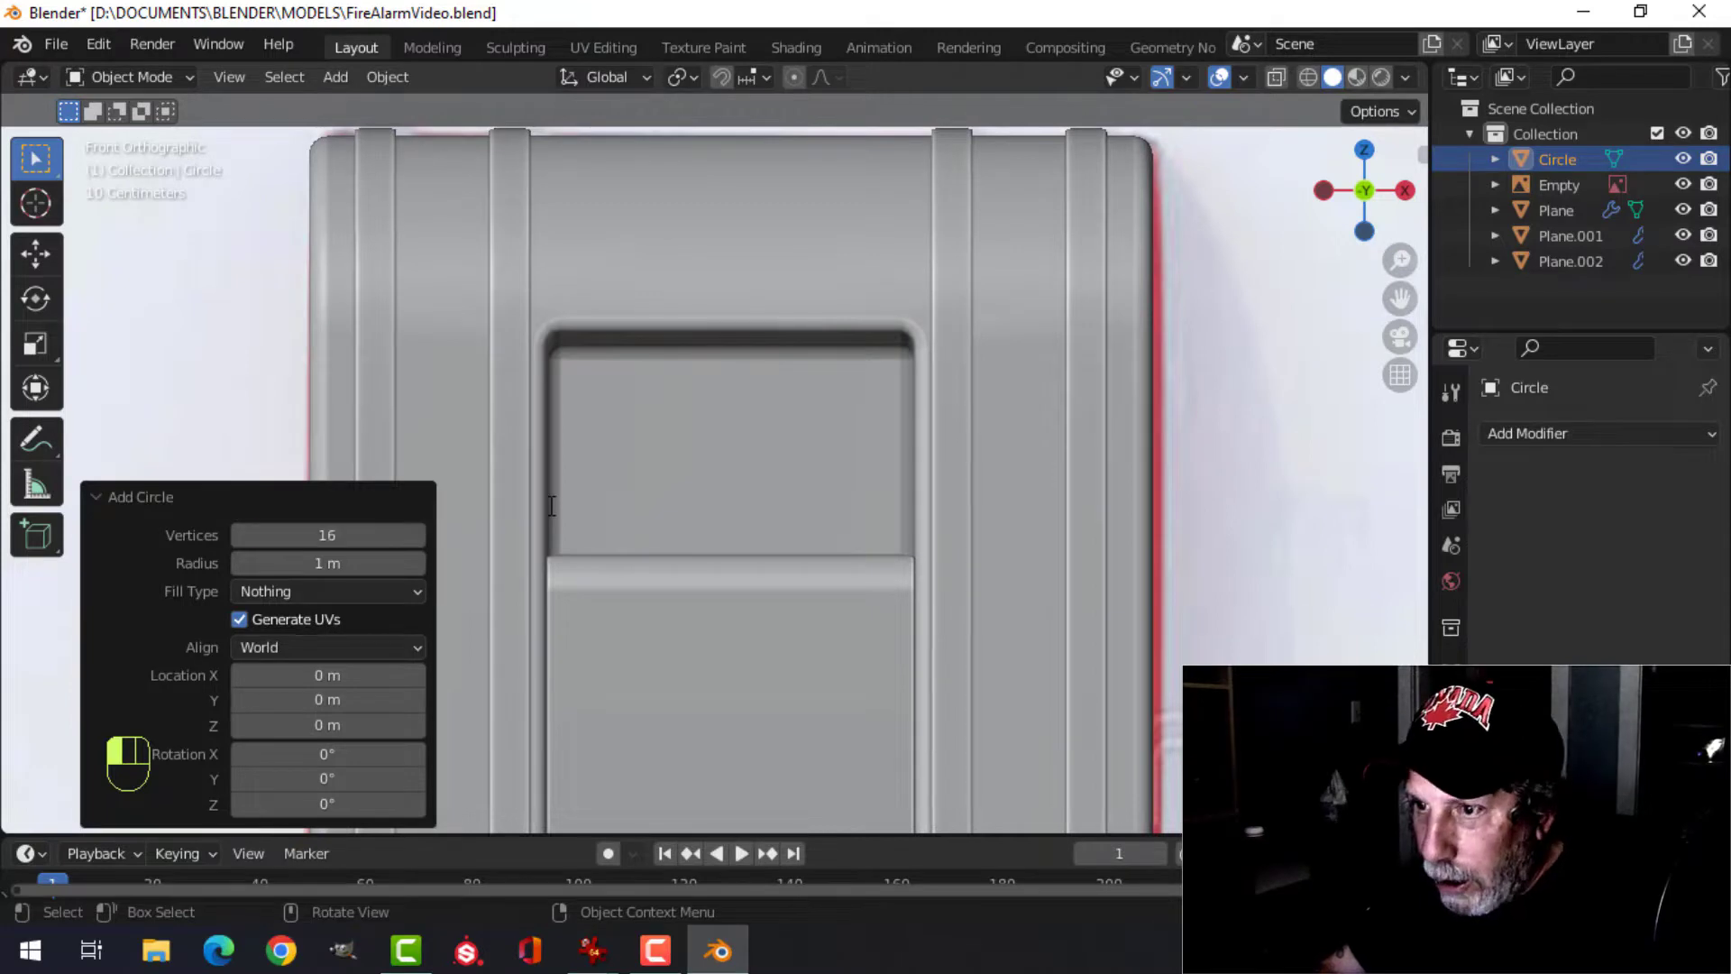
- Scale the circle's mesh down to roughly half size, raise it about 1.99 m and move it about 1.26 m forward of the body
scroll(565, 513, "down", 4)
key("Tab")
scroll(931, 554, "down", 4)
key("s")
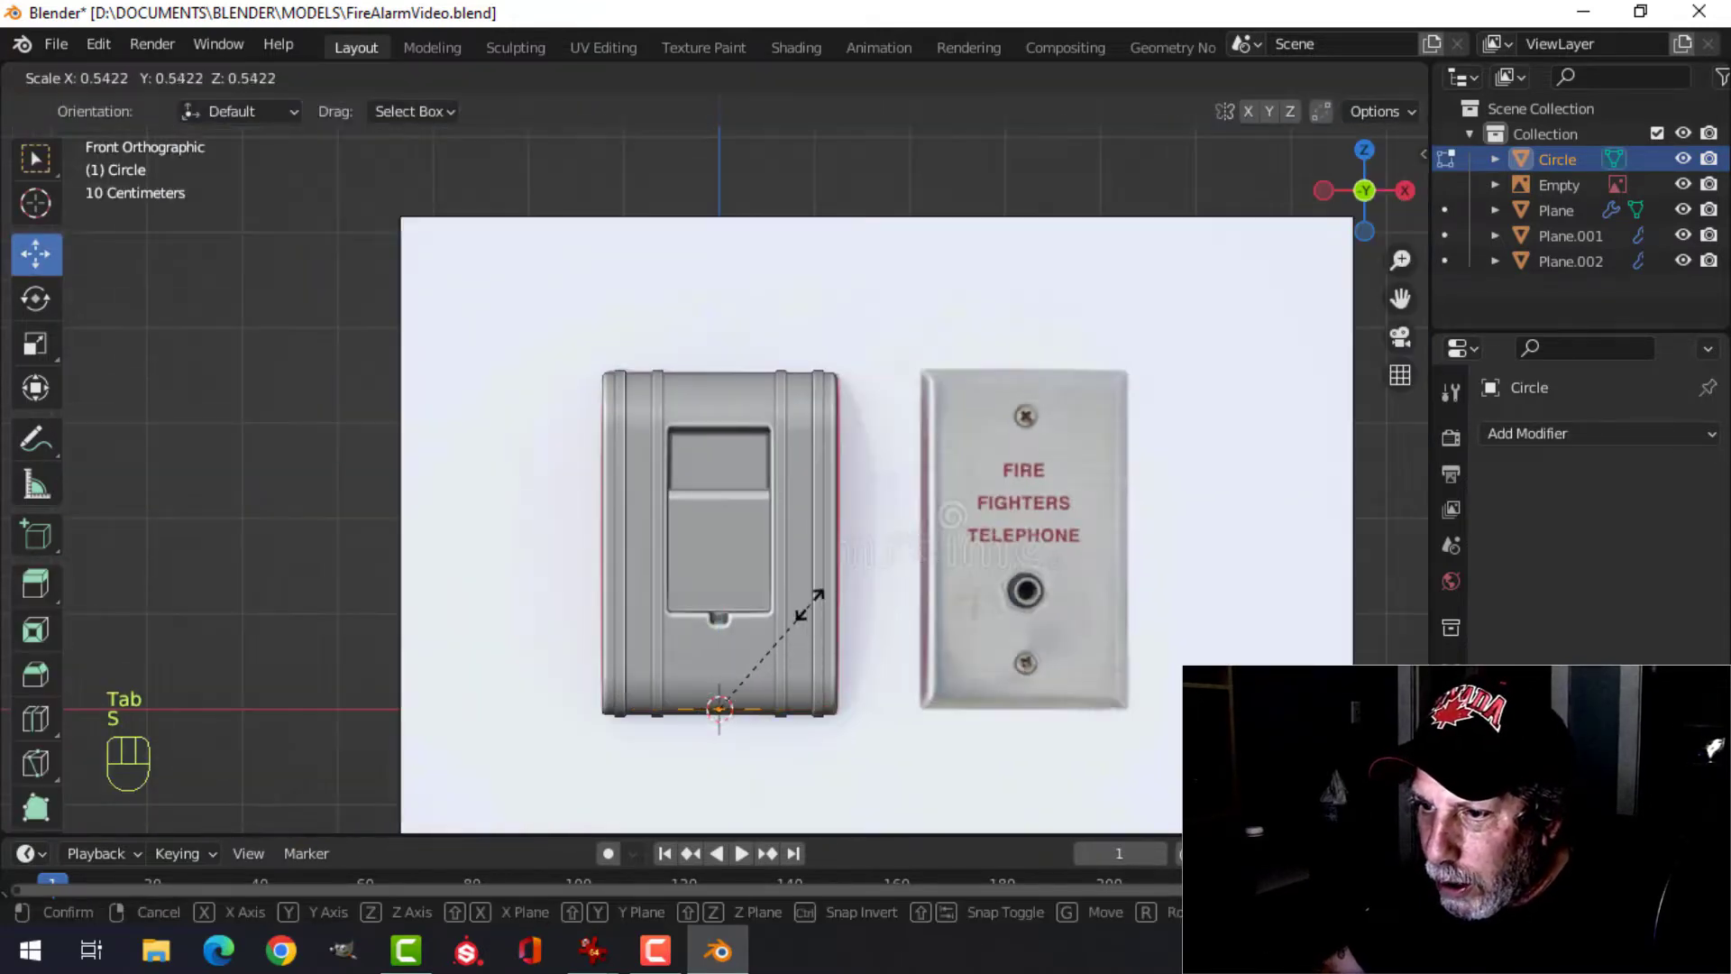
left_click(810, 605)
left_click_drag(720, 611, 723, 420)
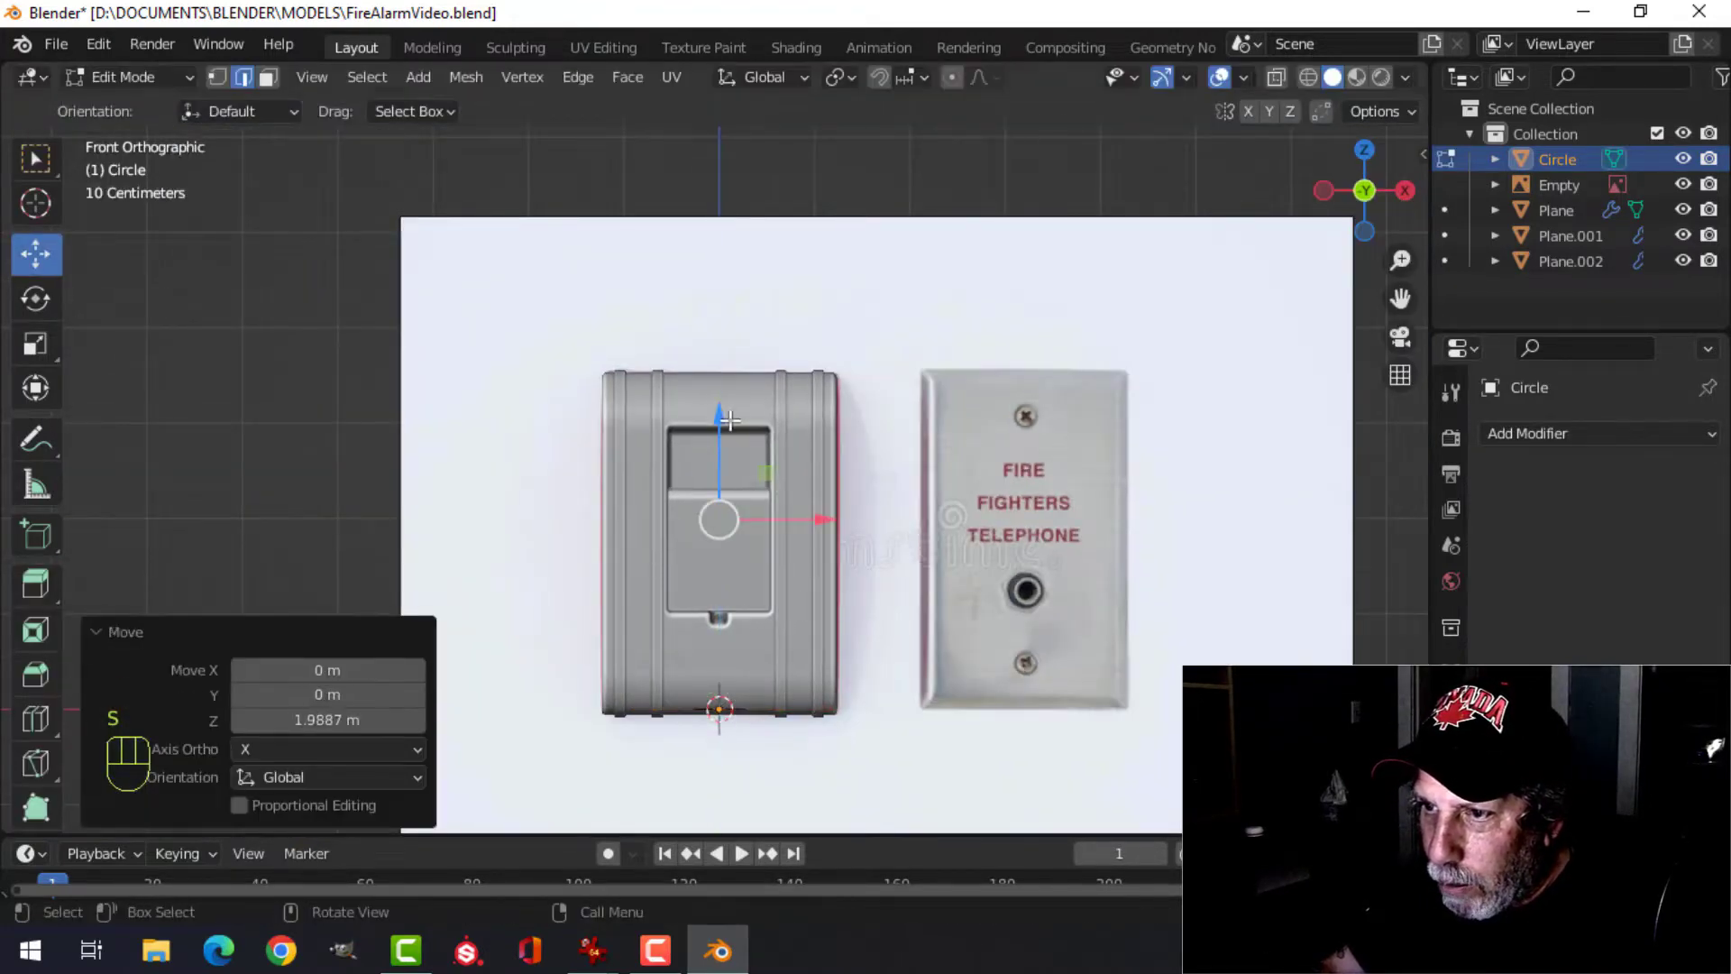
middle_click_drag(783, 473, 645, 538)
left_click_drag(890, 473, 792, 506)
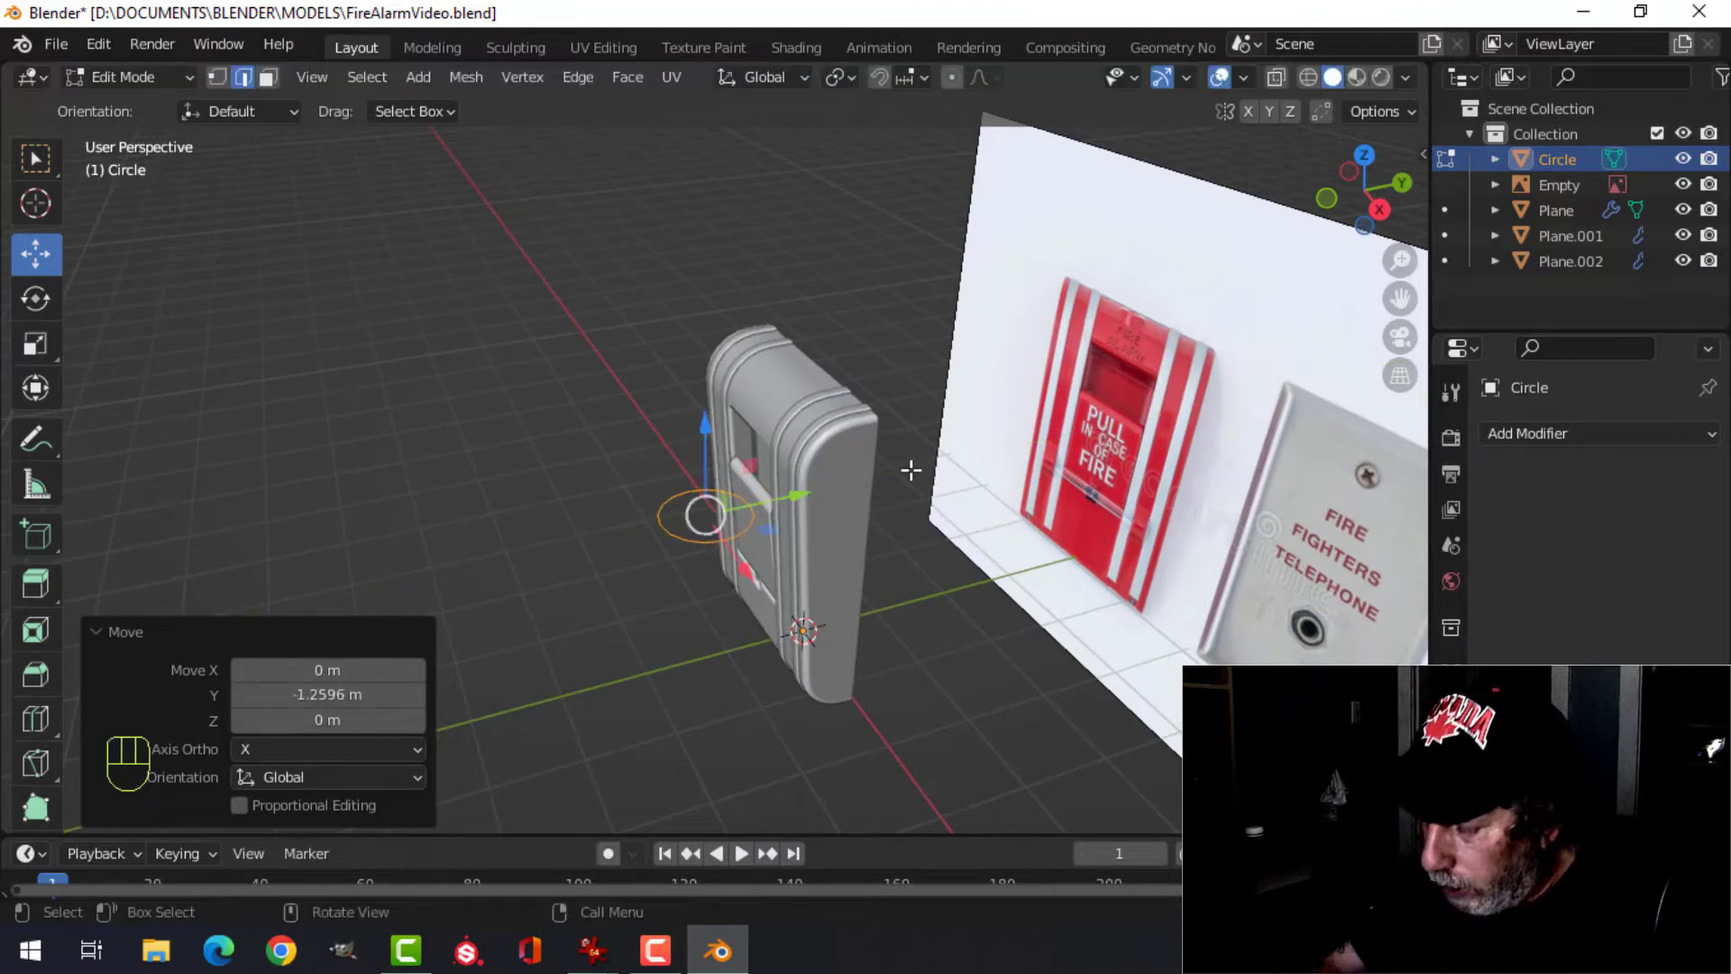
- Scale the circle to about 0.653 and rotate it 90° about X to face the front
key("KP_1")
scroll(910, 470, "up", 3)
key("s")
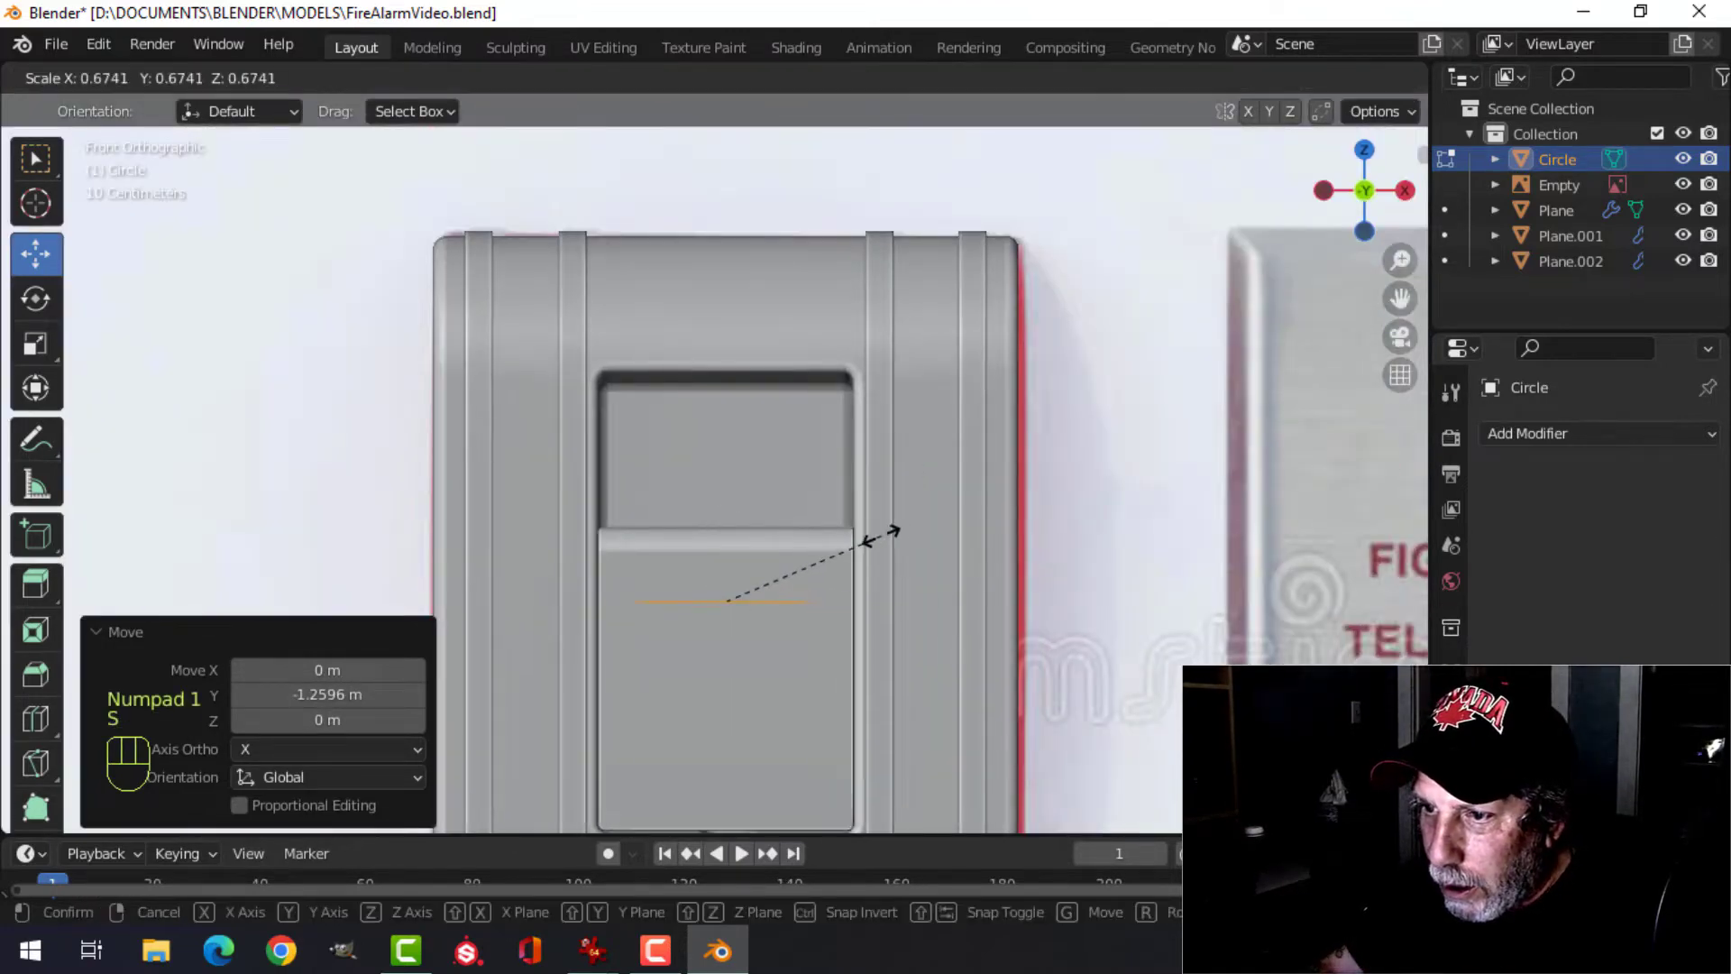
left_click(882, 534)
key("r")
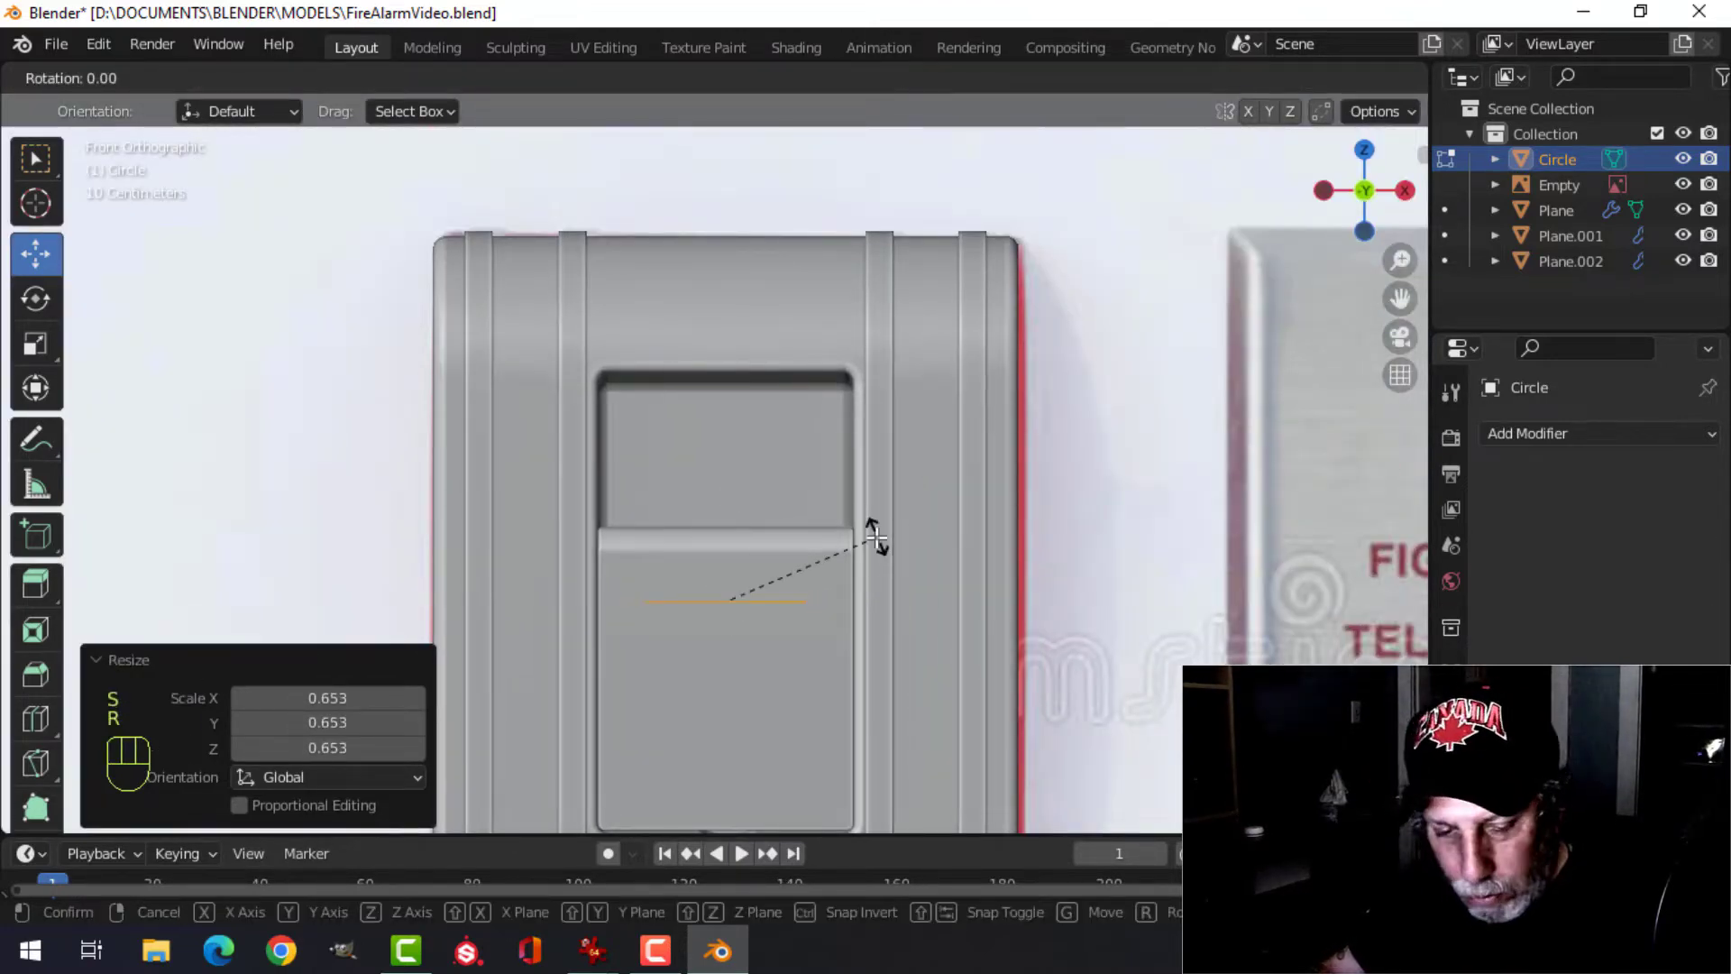
type("x90")
left_click(874, 532)
- Raise the circle about 0.57 m to centre it in the opening above the handle, and resize it to fit inside
key("g")
key("z")
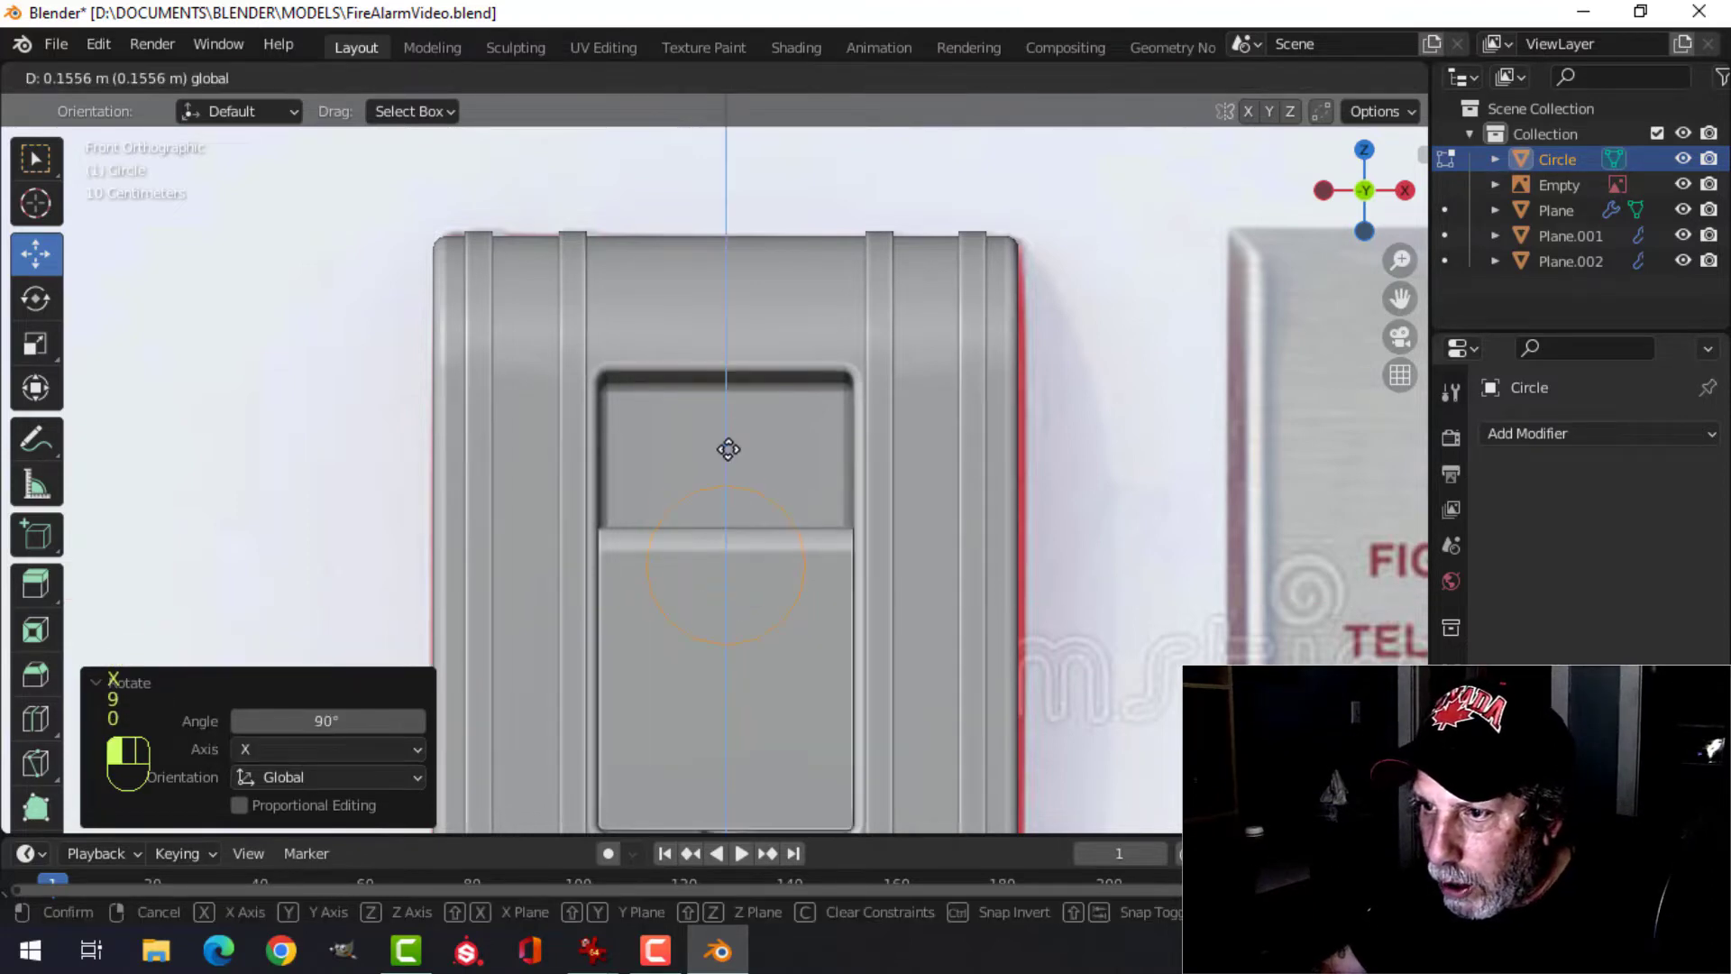
left_click(727, 362)
key("s")
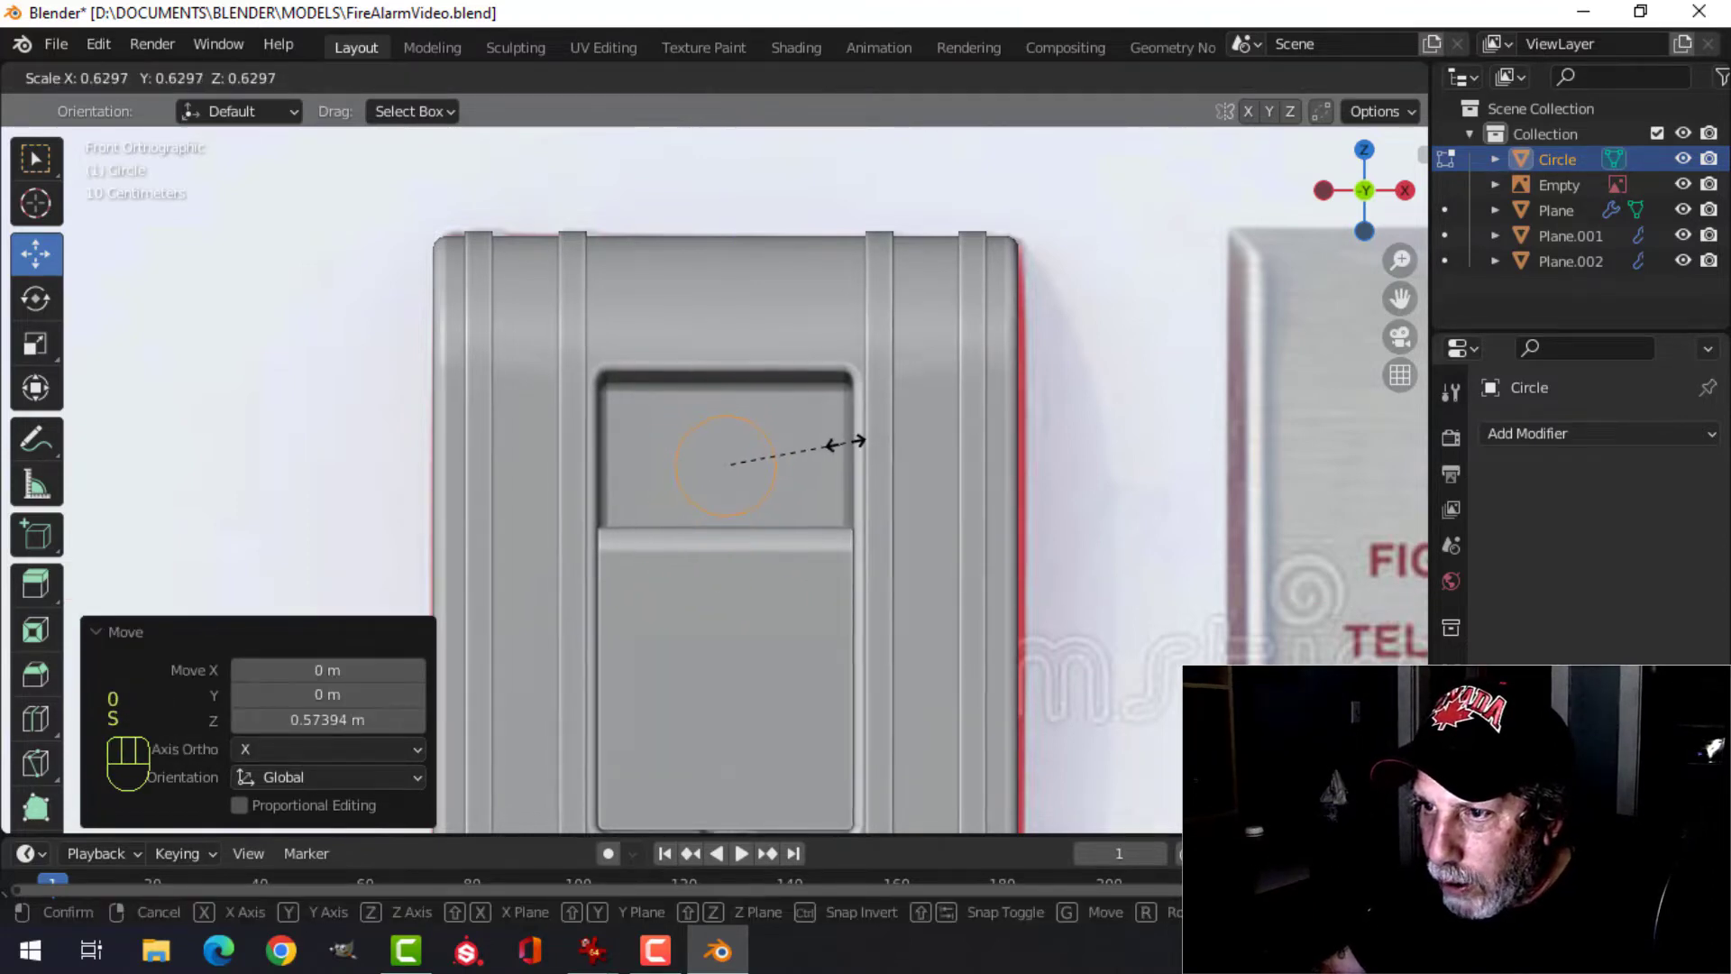
left_click(826, 442)
key("s")
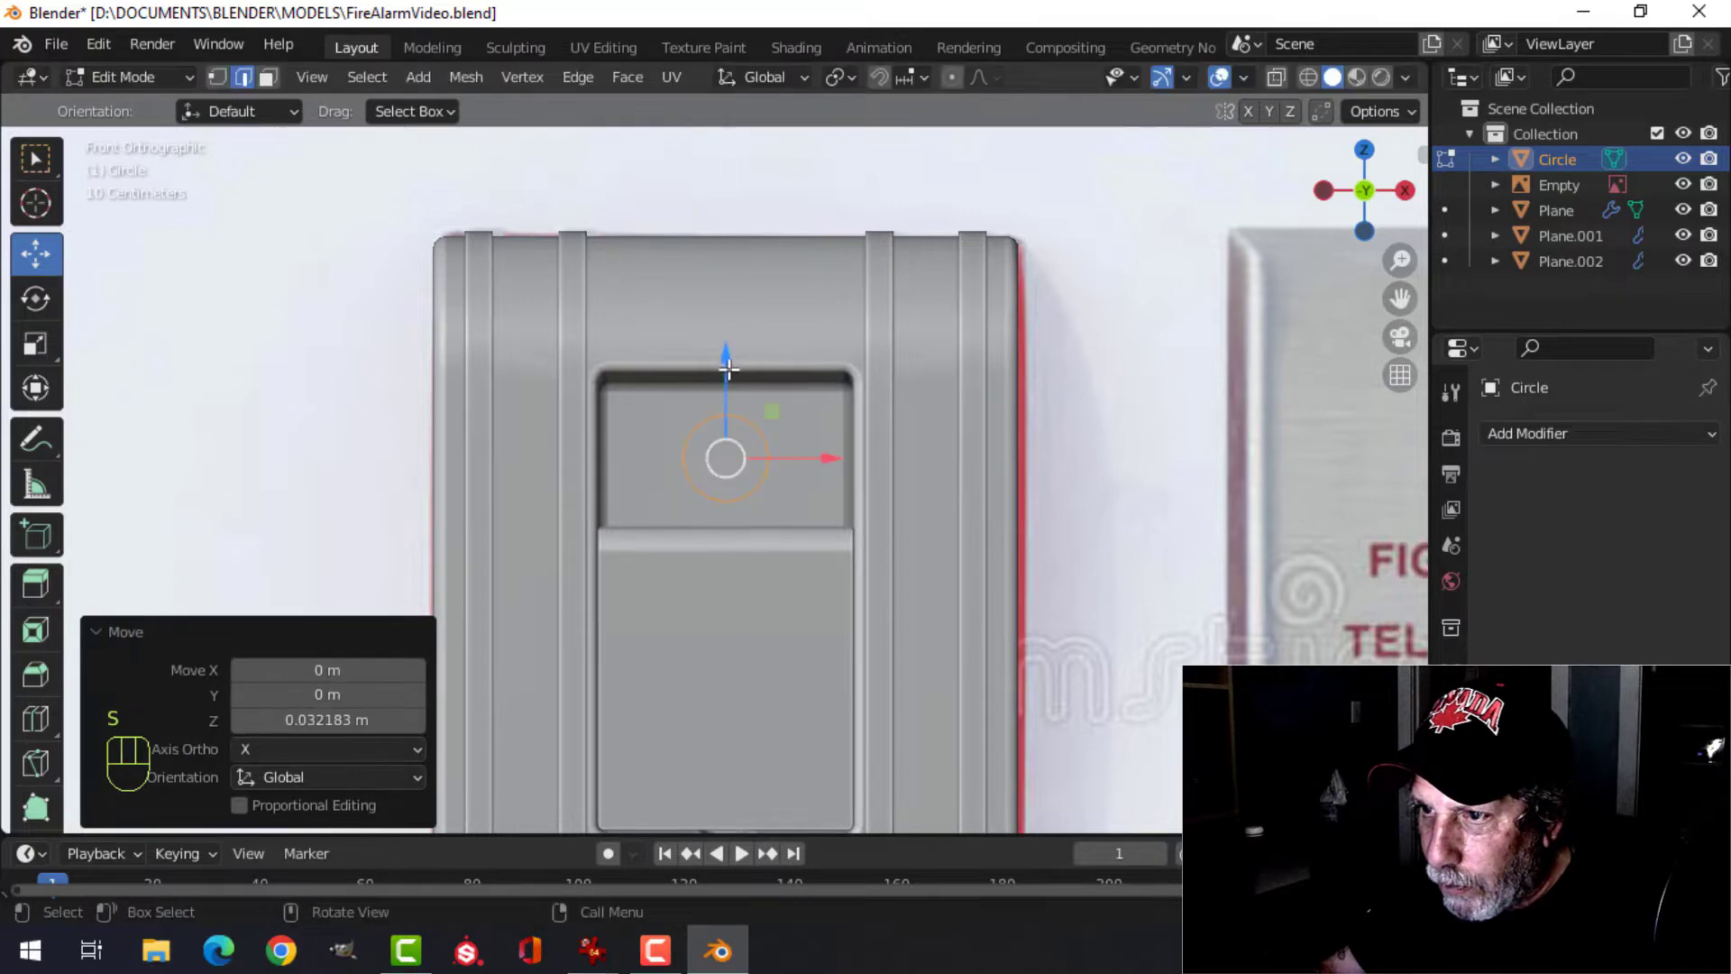
left_click(857, 424)
- Move the circle back about 0.678 m along Y into the recess, near its back wall
middle_click_drag(858, 425, 947, 586)
scroll(947, 586, "up", 4)
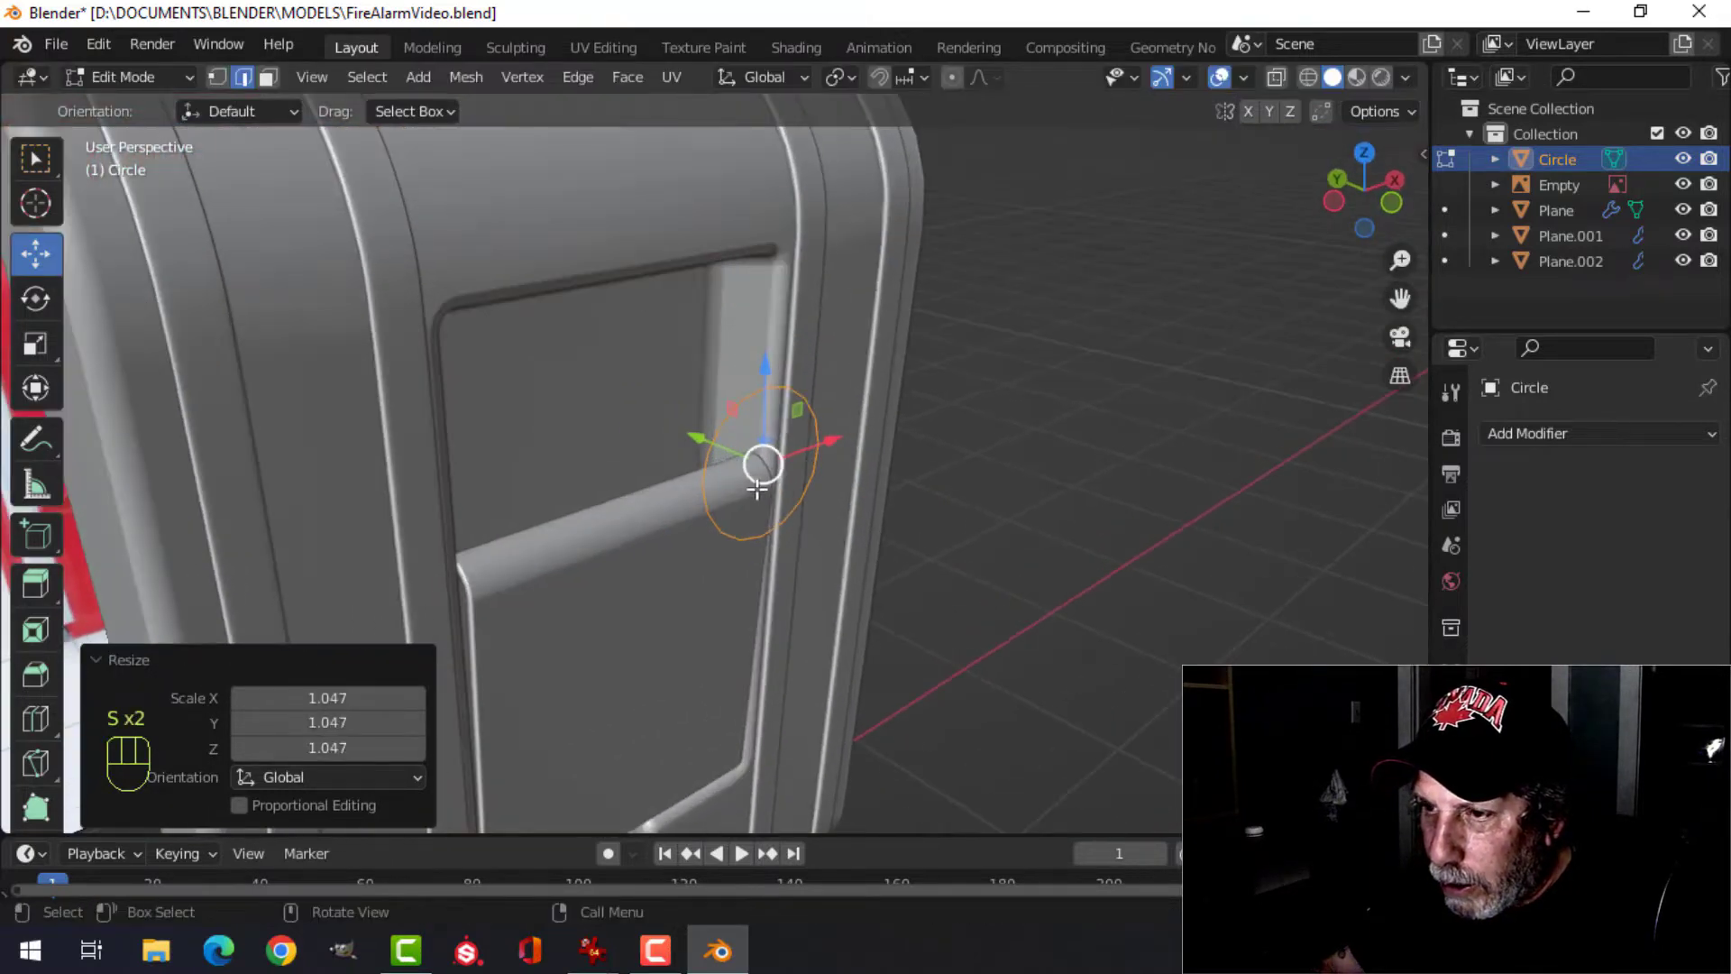
key("g")
left_click_drag(544, 375, 538, 372)
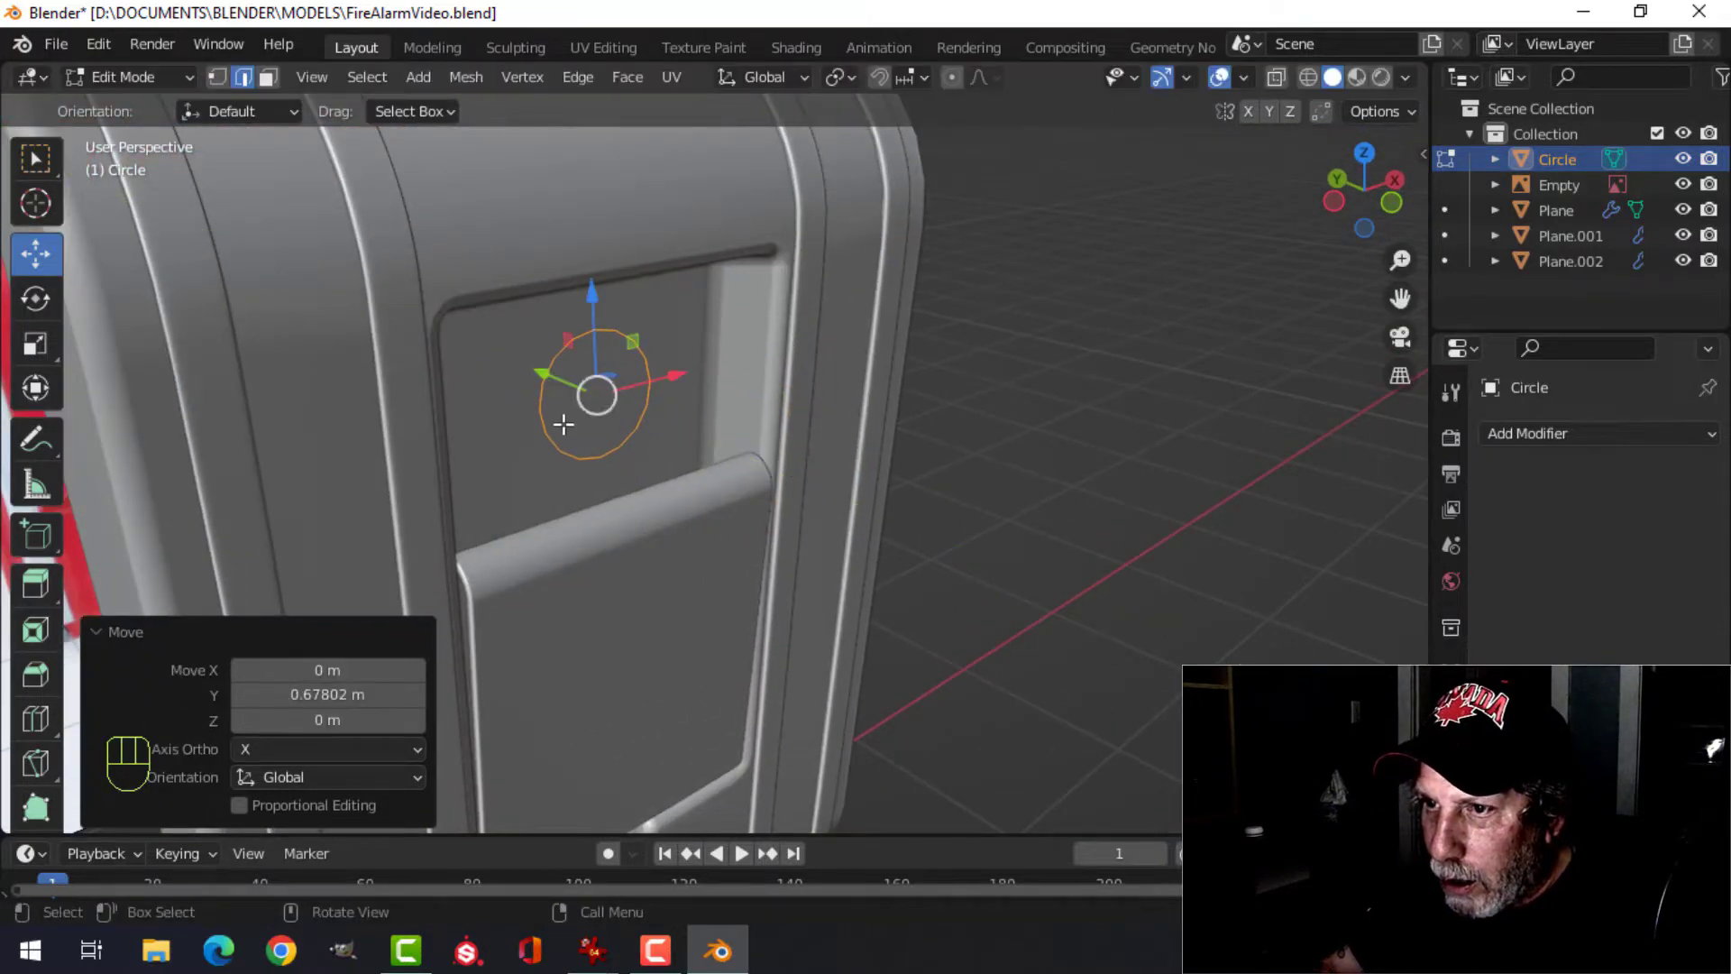
- Extrude the circle forward along Y to form the lock's outer cylindrical wall
middle_click_drag(565, 422, 631, 432)
scroll(703, 505, "up", 2)
key("1")
middle_click_drag(740, 531, 884, 537, "shift")
scroll(879, 536, "up", 2)
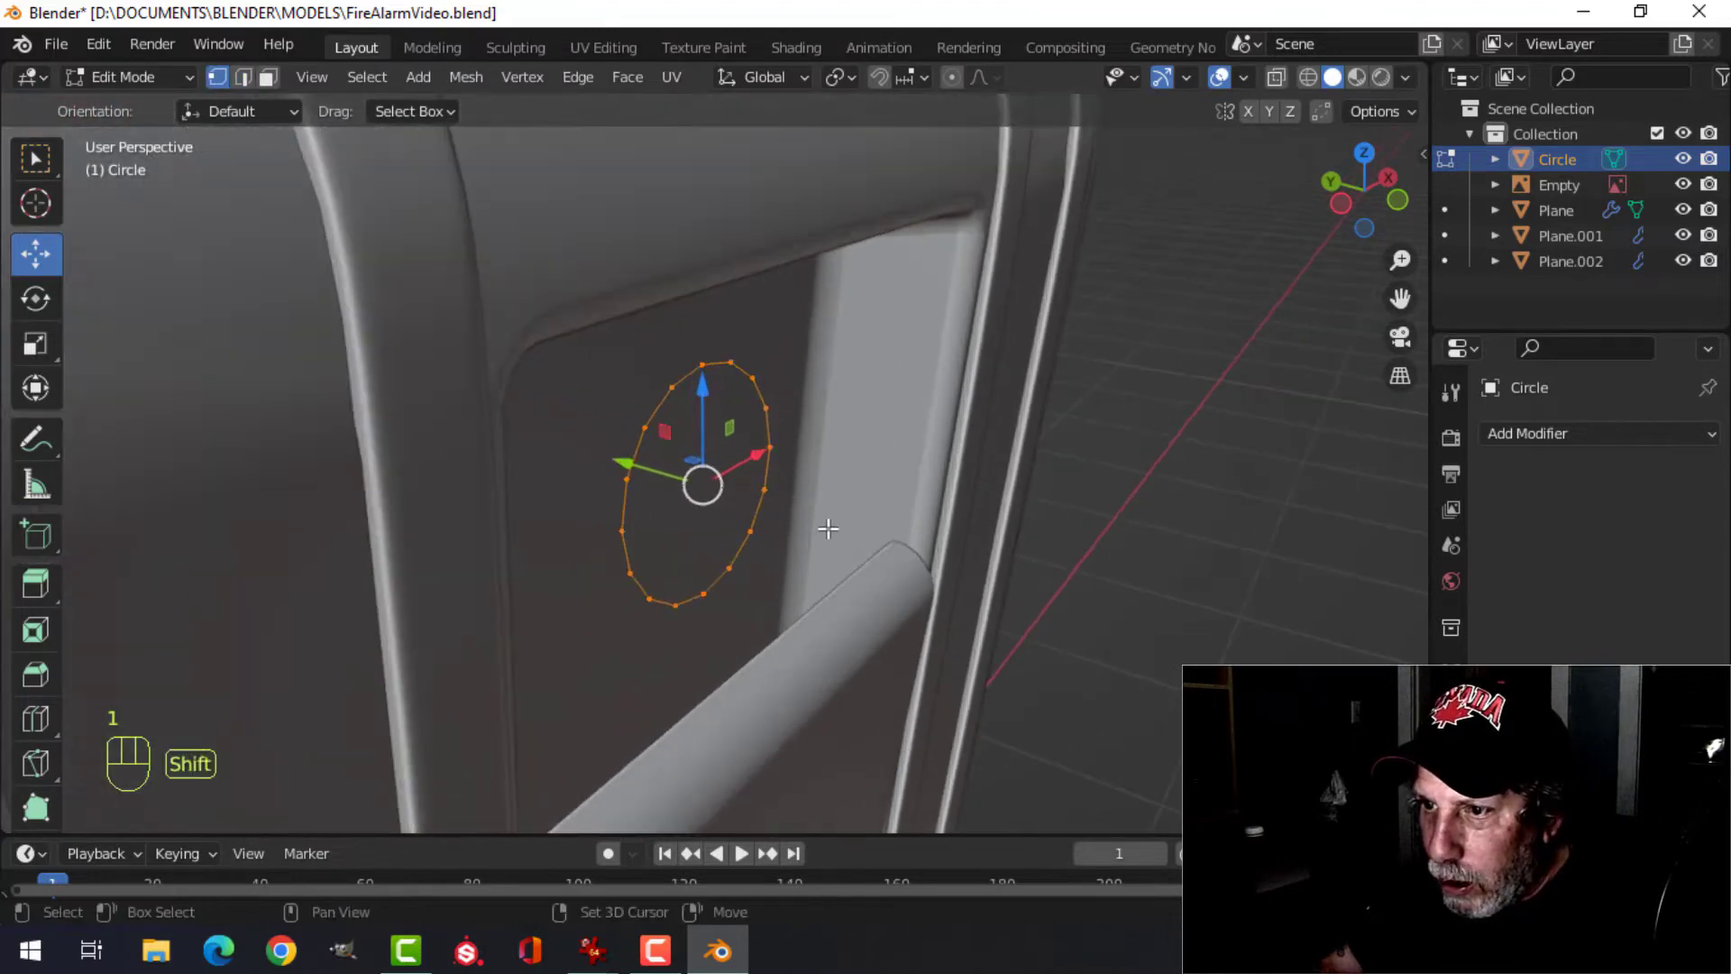
middle_click_drag(783, 496, 879, 530)
middle_click_drag(833, 530, 967, 534, "shift")
middle_click_drag(991, 541, 904, 535)
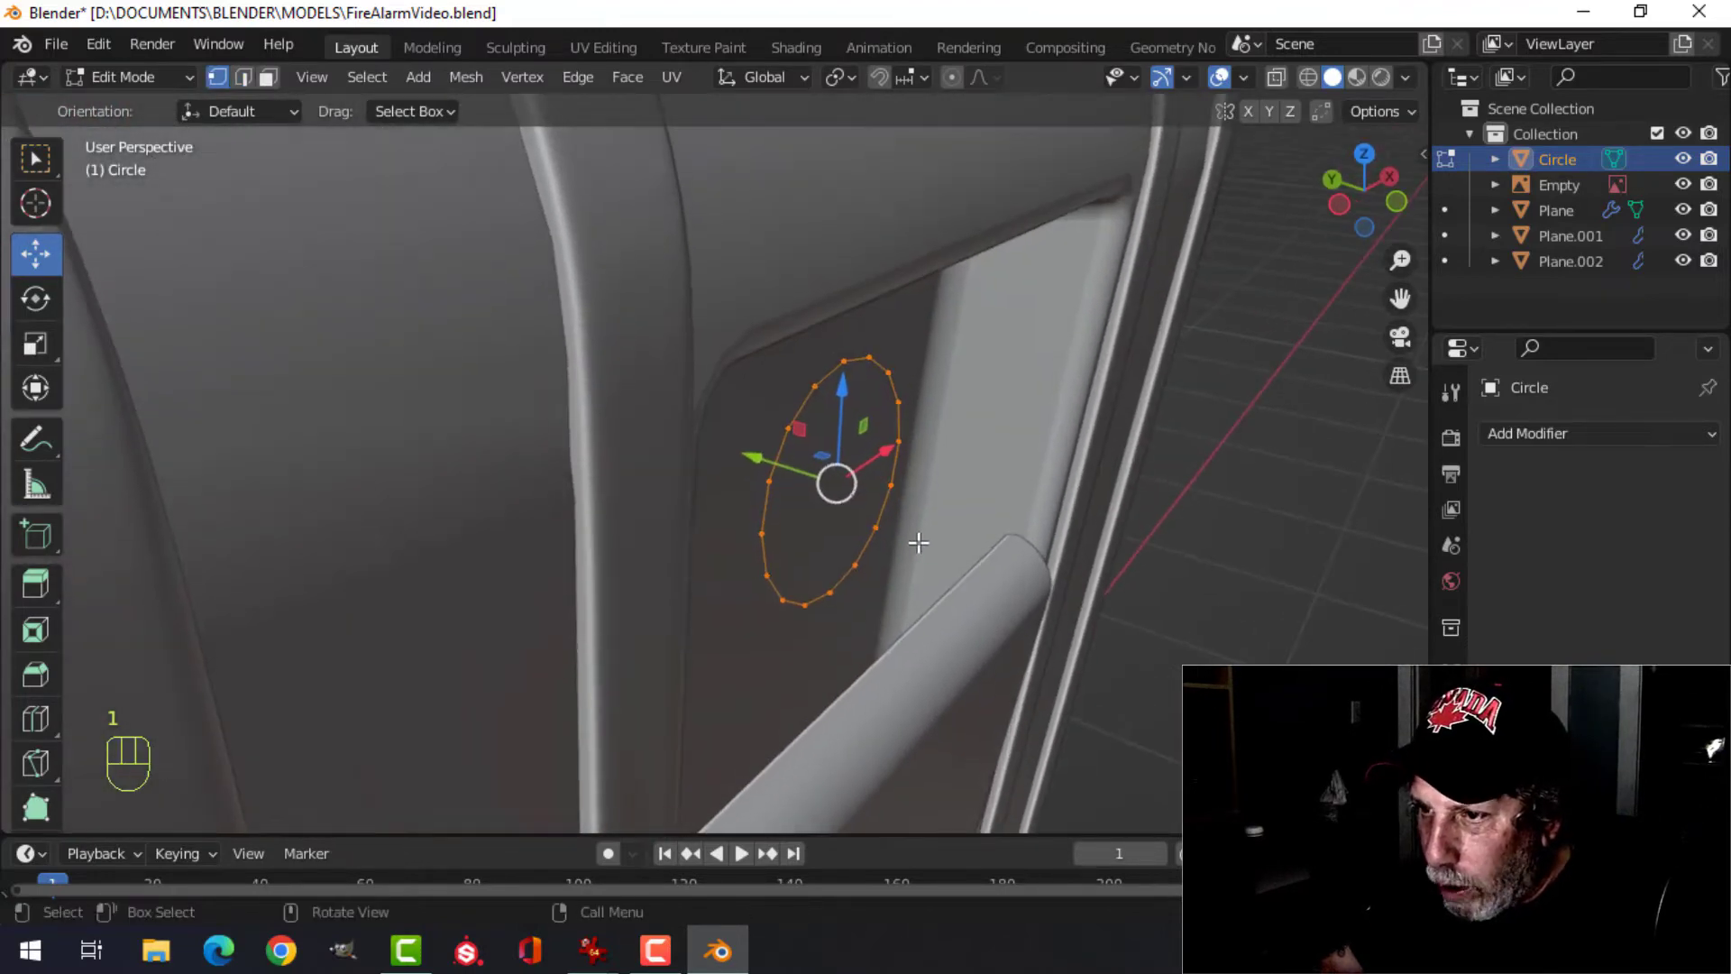
key("e")
left_click_drag(816, 499, 823, 509)
- Extrude the cylinder's front edge loop in place and scale it to about 0.840 to form a flat rim
middle_click_drag(828, 509, 919, 498)
key("e")
right_click(1277, 405)
key("s")
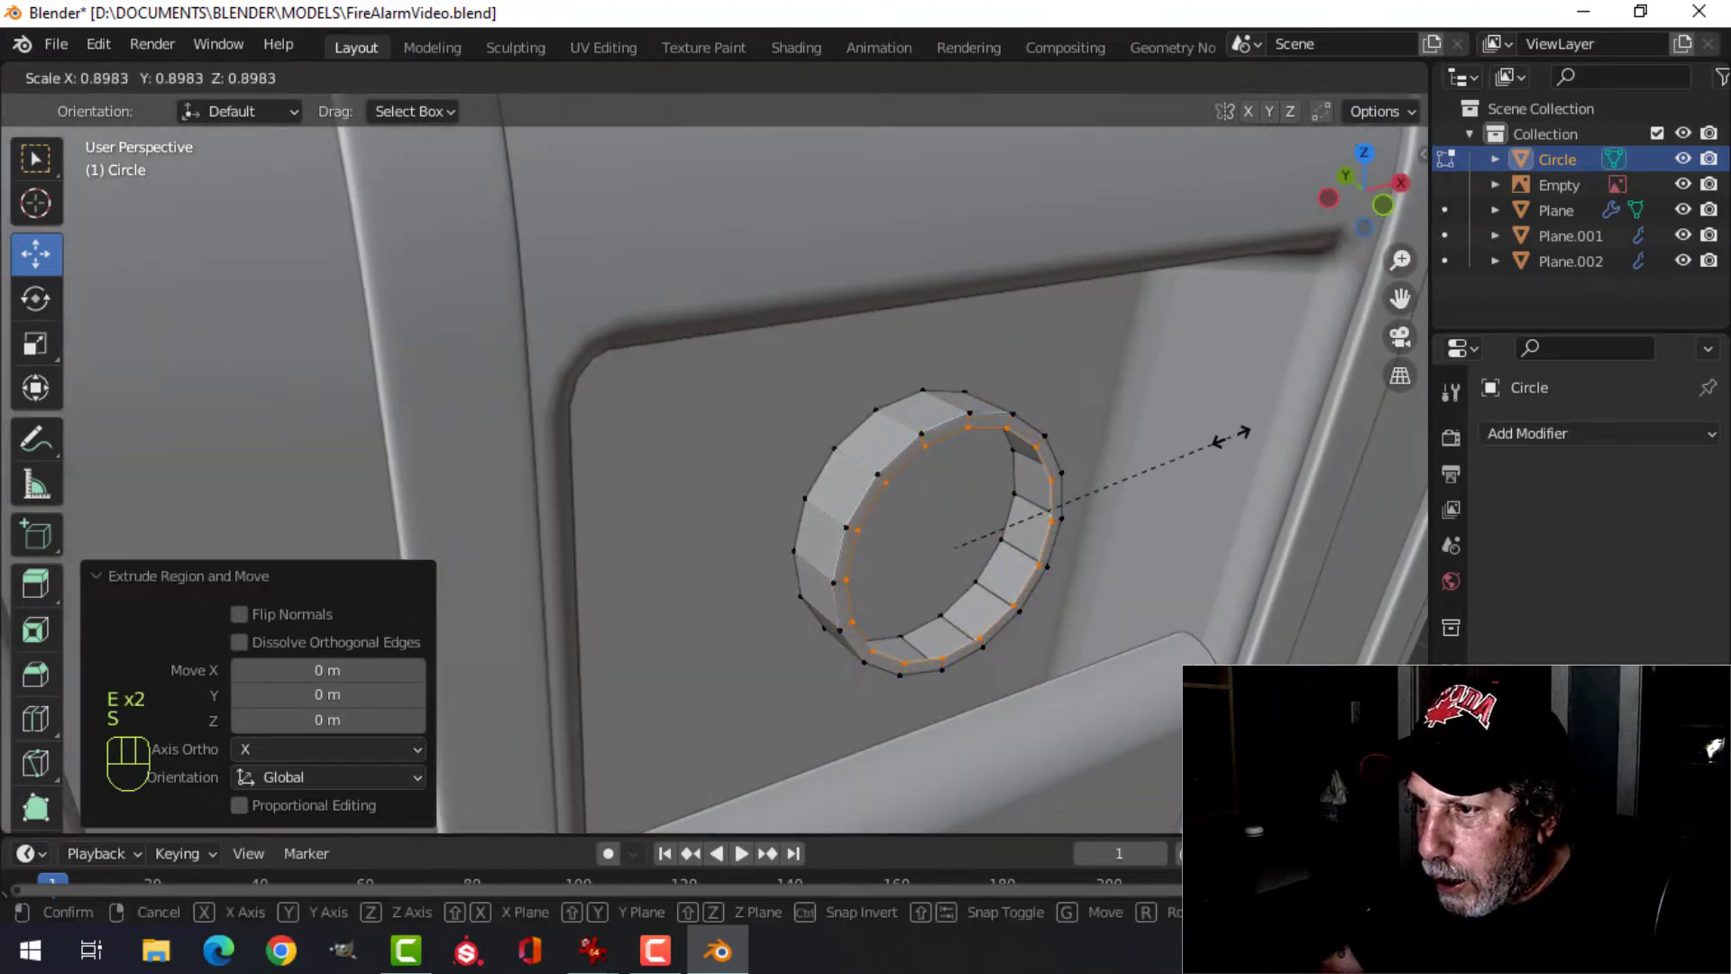
left_click(1212, 445)
- Extrude the rim's inner loop slightly forward as a raised step, and extrude it again inward at a scale of about 0.846
middle_click_drag(1113, 515, 1031, 512, "shift")
scroll(997, 494, "up", 2)
key("e")
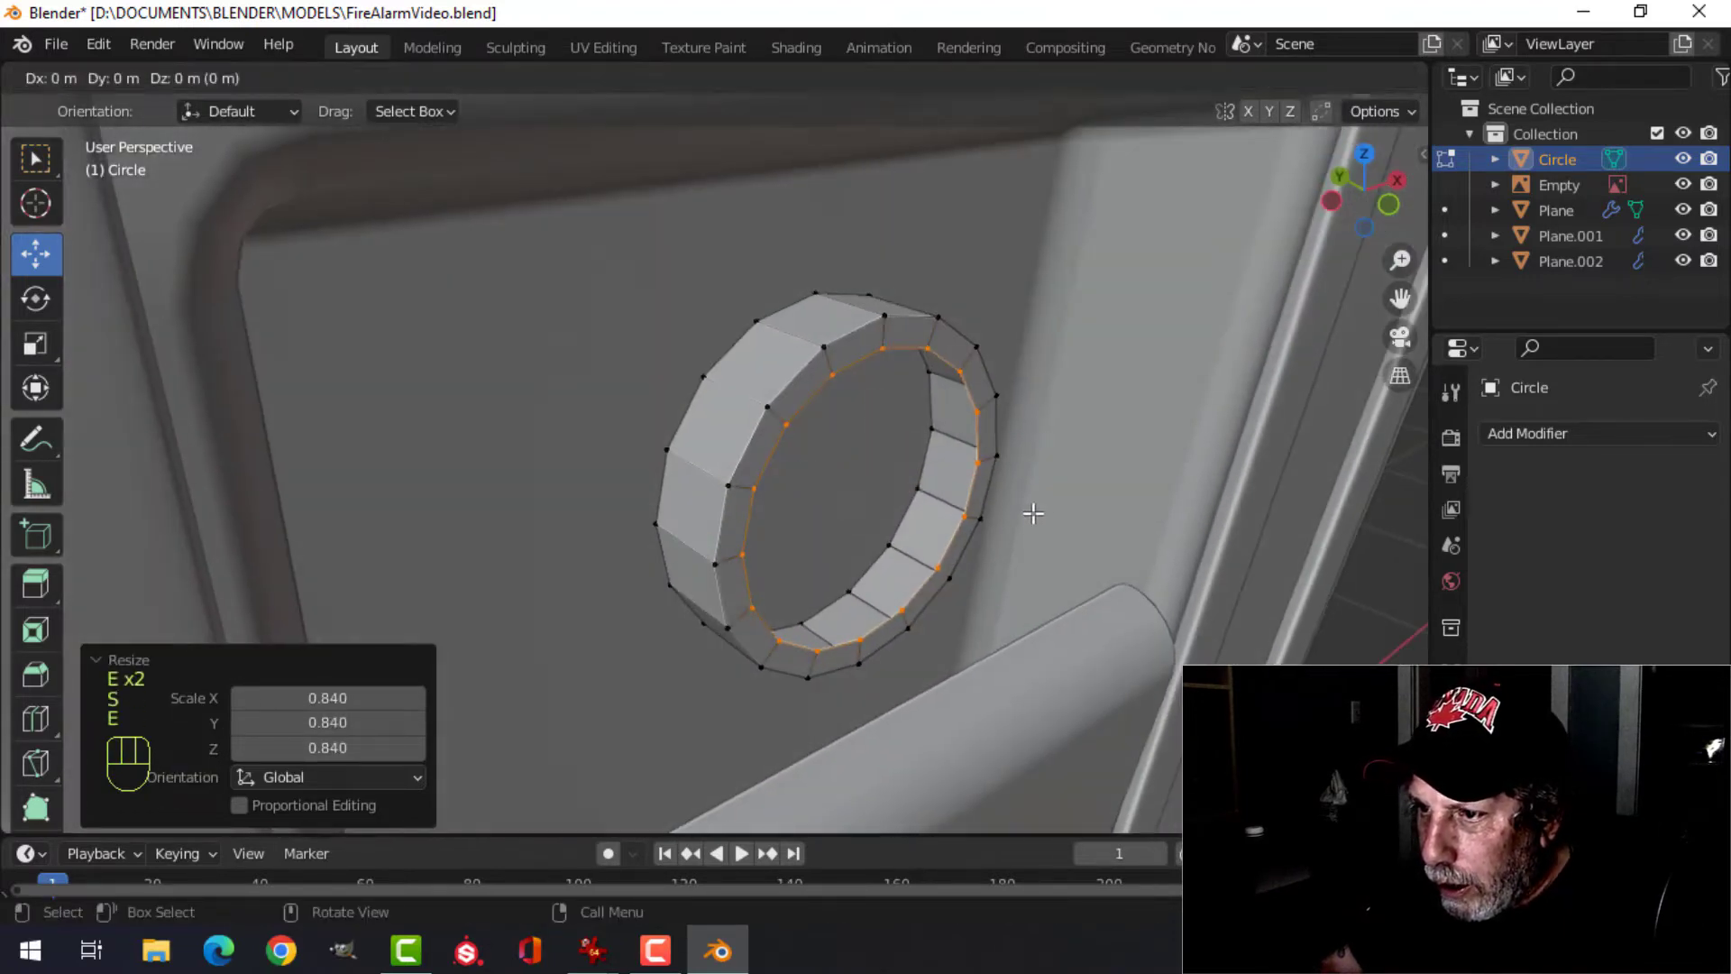
right_click(1031, 514)
key("e")
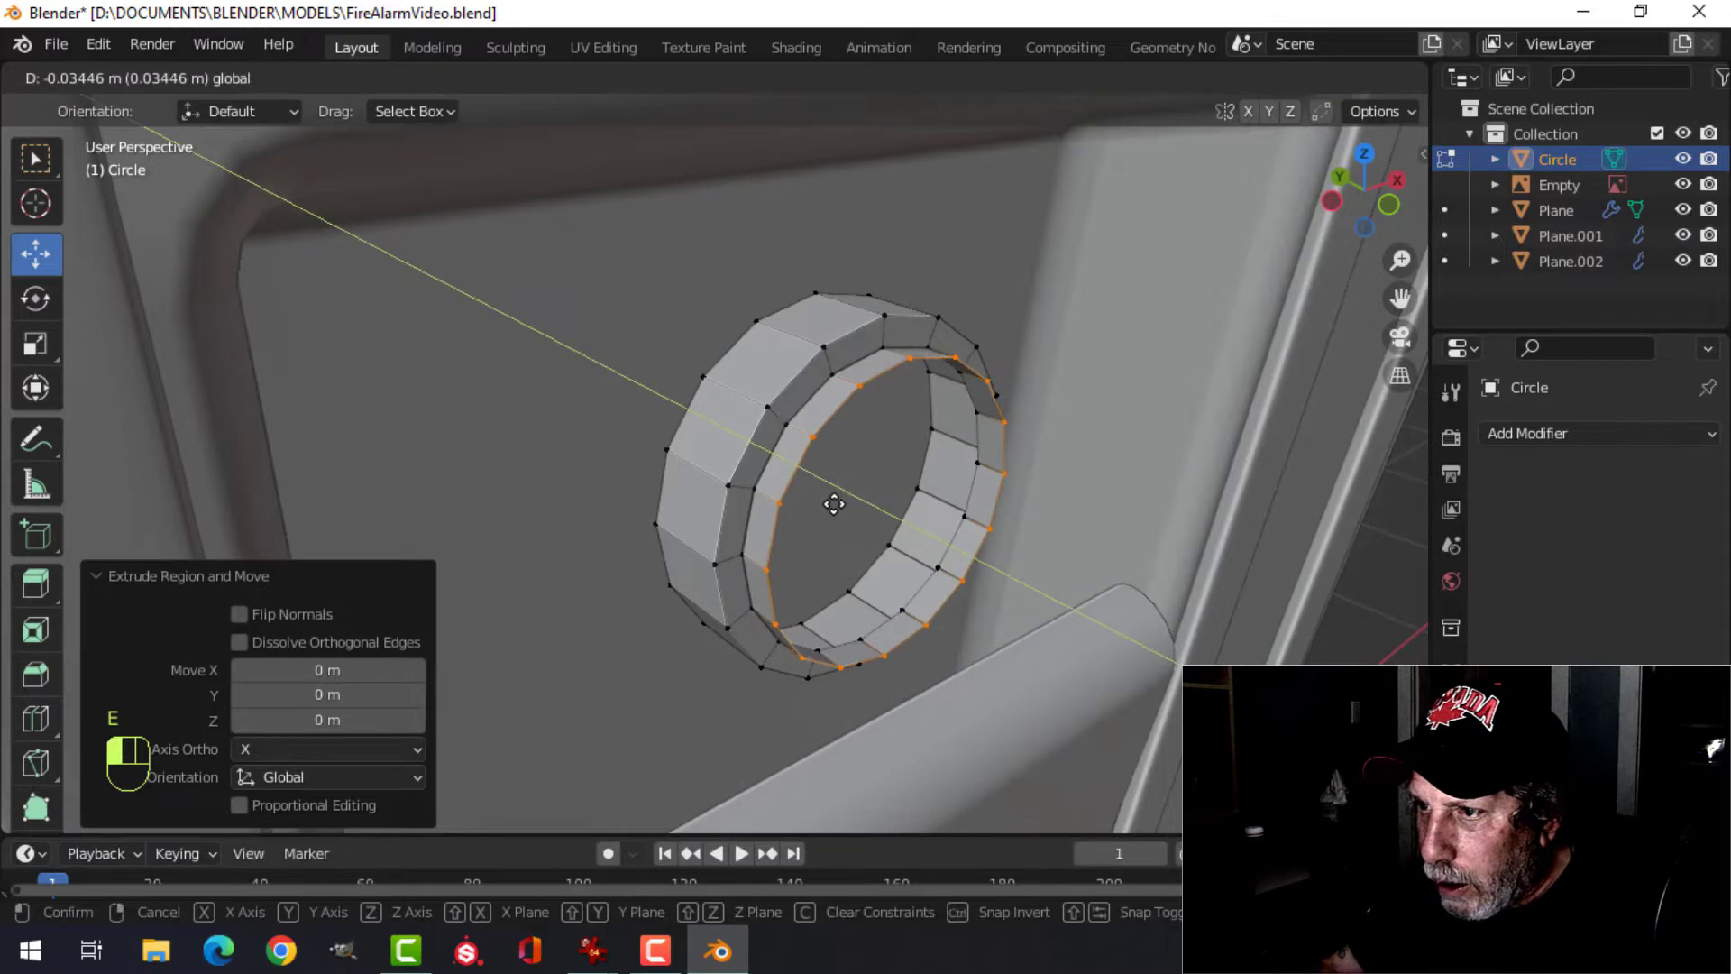
right_click(830, 500)
key("s")
left_click(1067, 506)
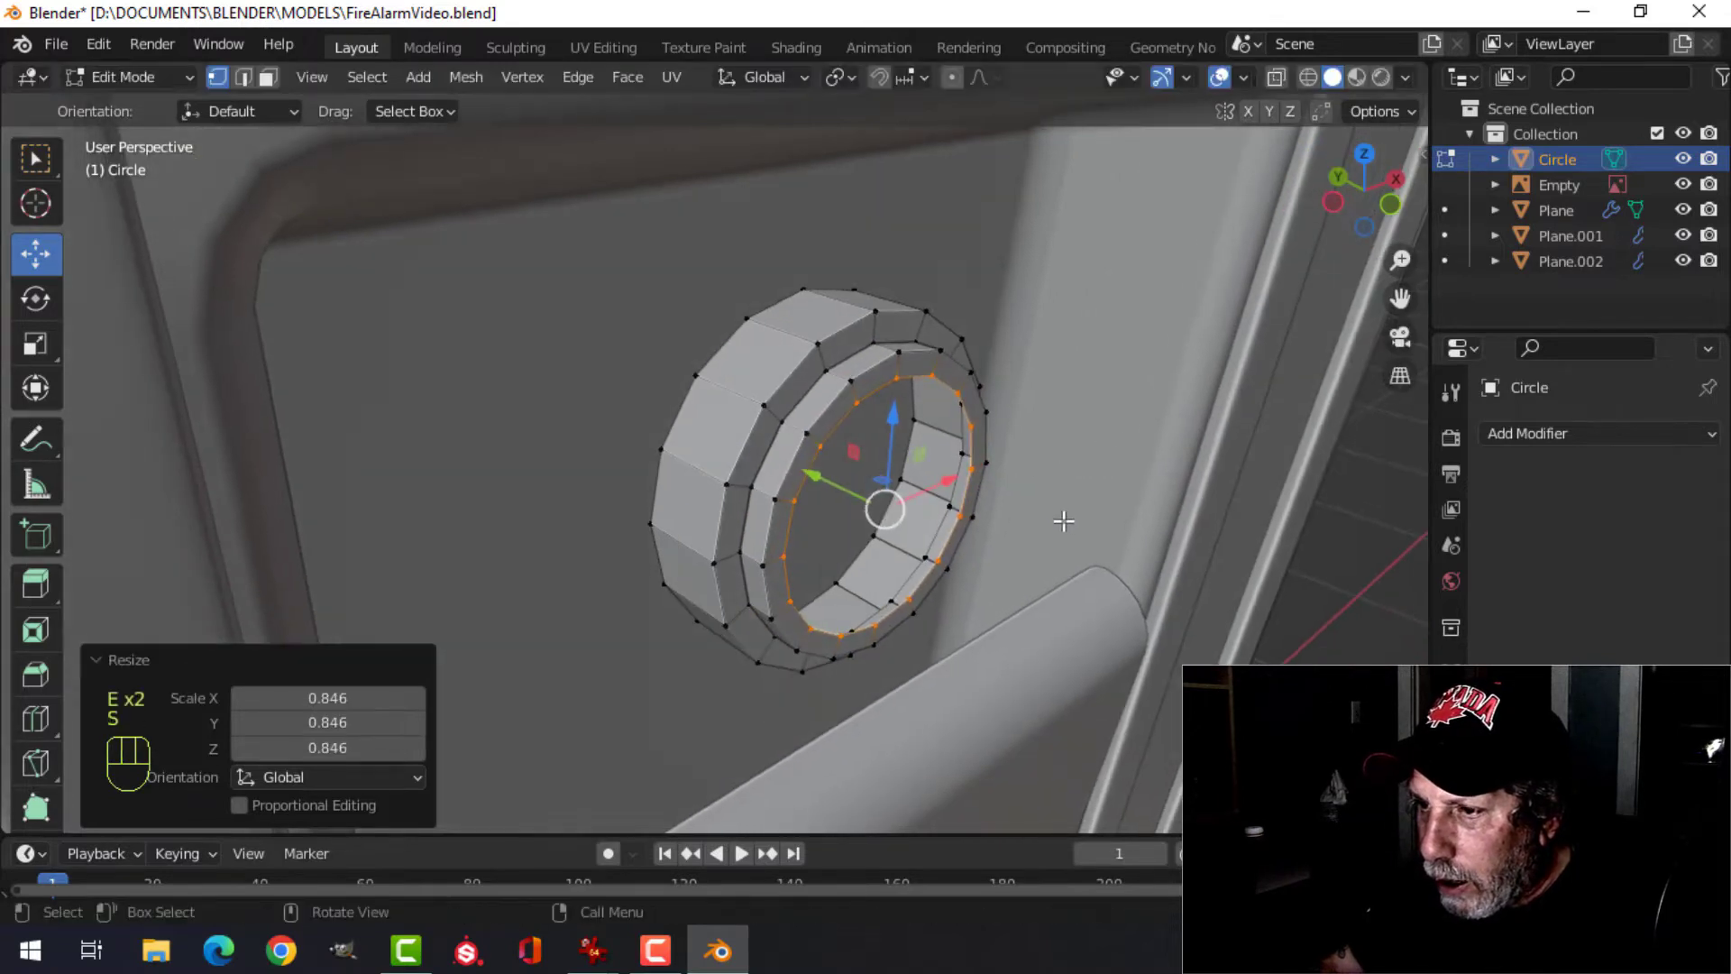
- Extrude the innermost loop back along Y into the lock, and fill the opening with a face
key("e")
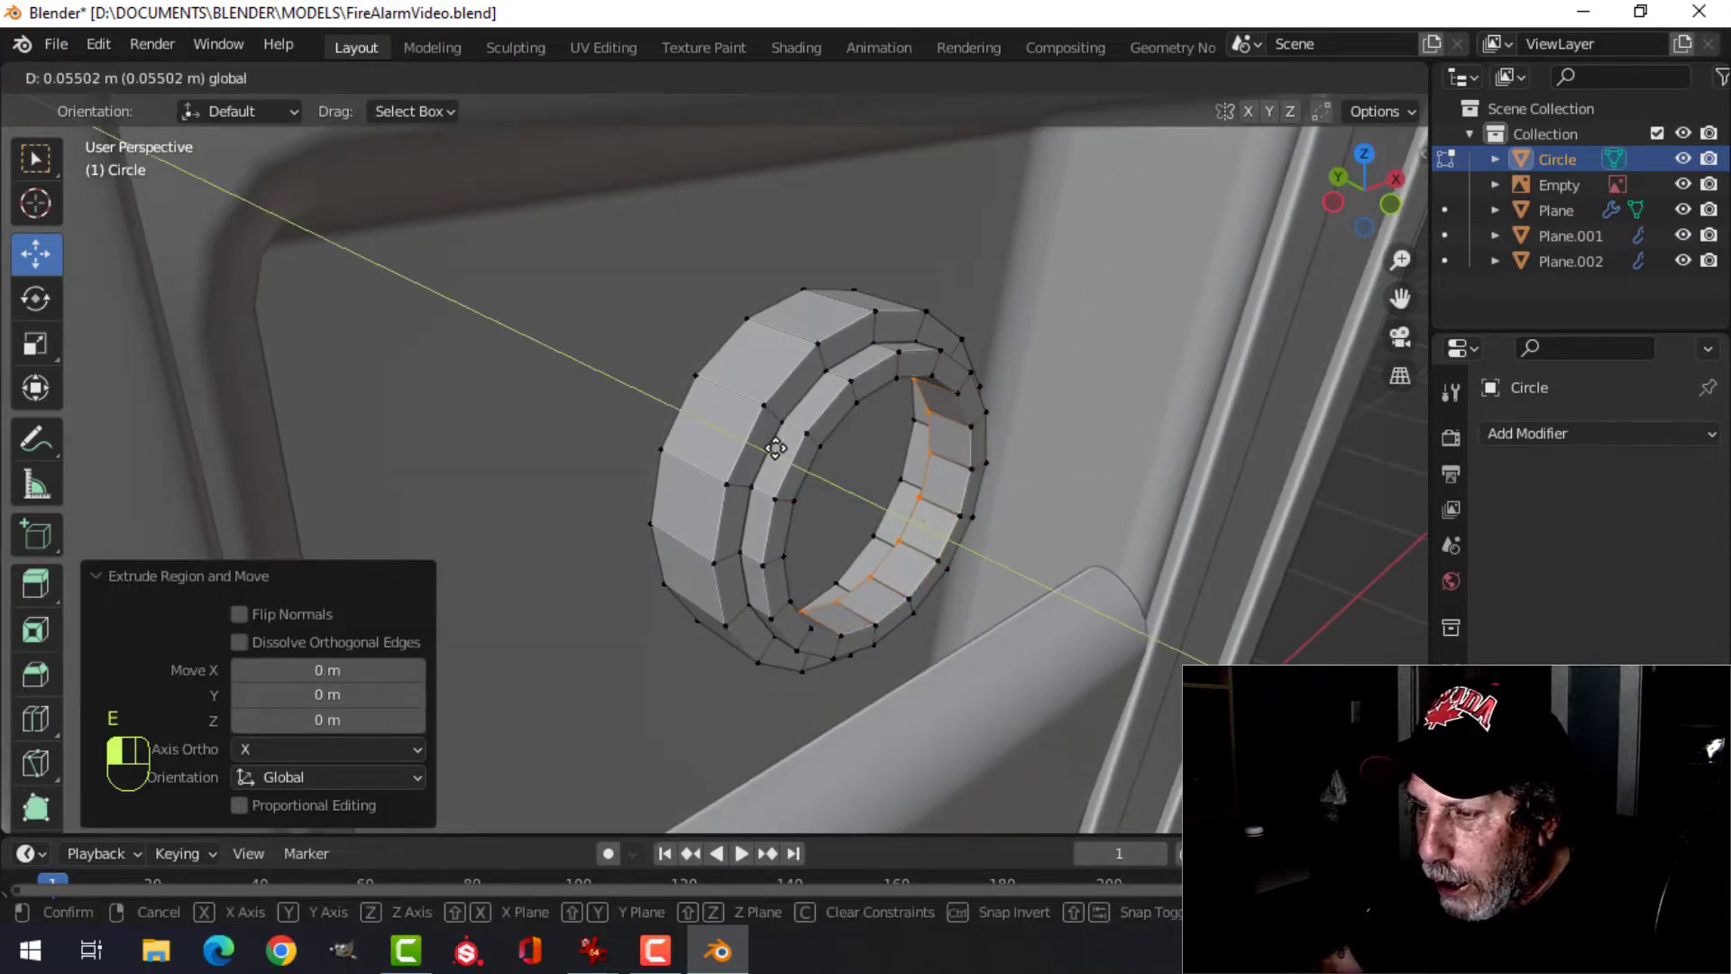
left_click(974, 492)
key("f")
- Separate the lock's filled centre face into its own object, and return to object mode
scroll(1004, 502, "up", 3)
middle_click_drag(1005, 502, 978, 475, "shift")
scroll(1025, 491, "down", 3)
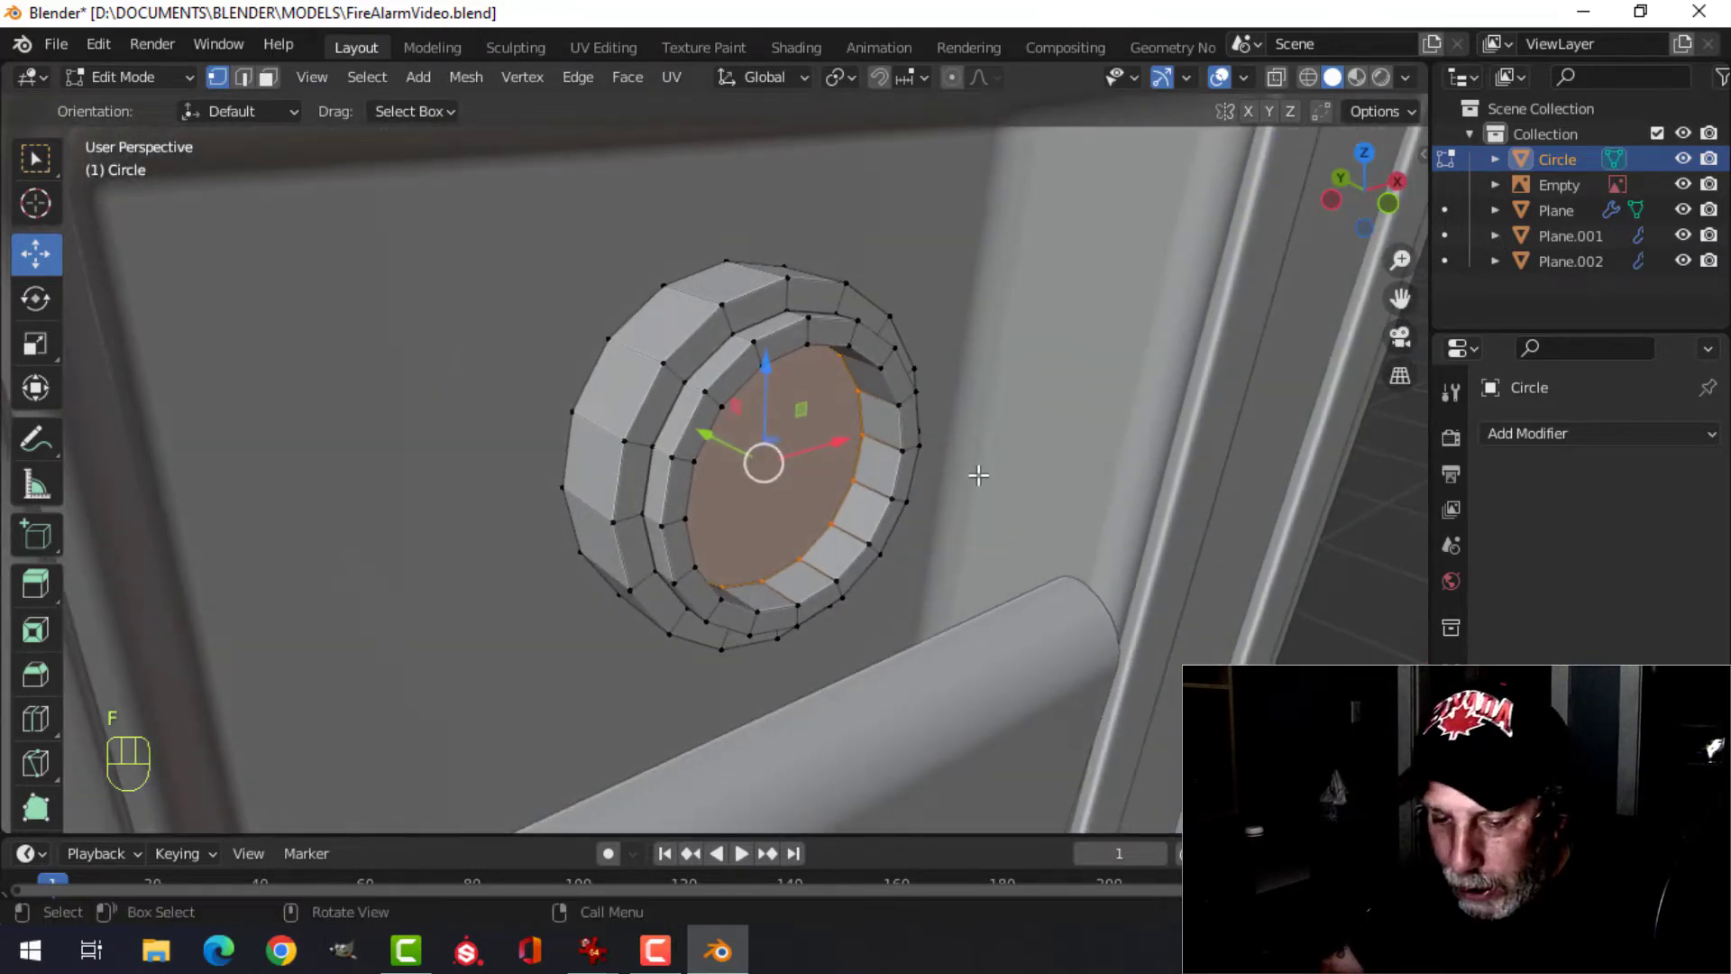
key("p")
left_click(978, 475)
key("Tab")
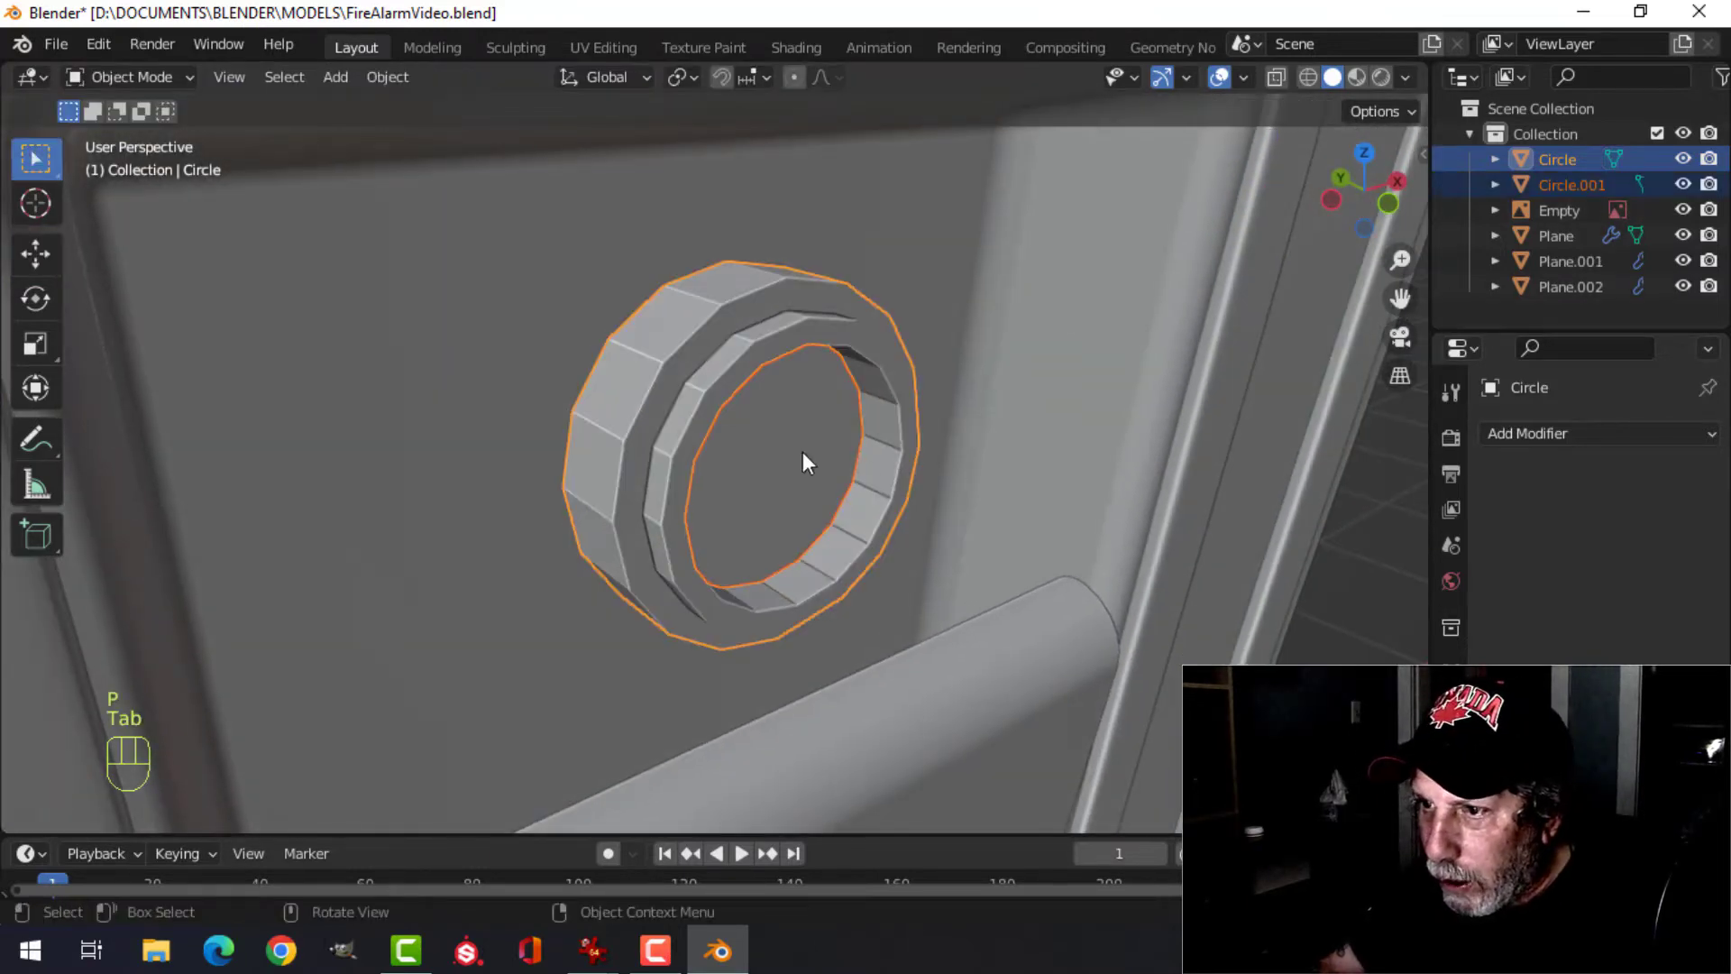
- Bevel the outer rim edge and both front edge loops of the lock ring's raised step by about 0.004 m
left_click(803, 452)
middle_click_drag(887, 505, 779, 382)
left_click(779, 381)
key("Tab")
scroll(872, 409, "up", 3)
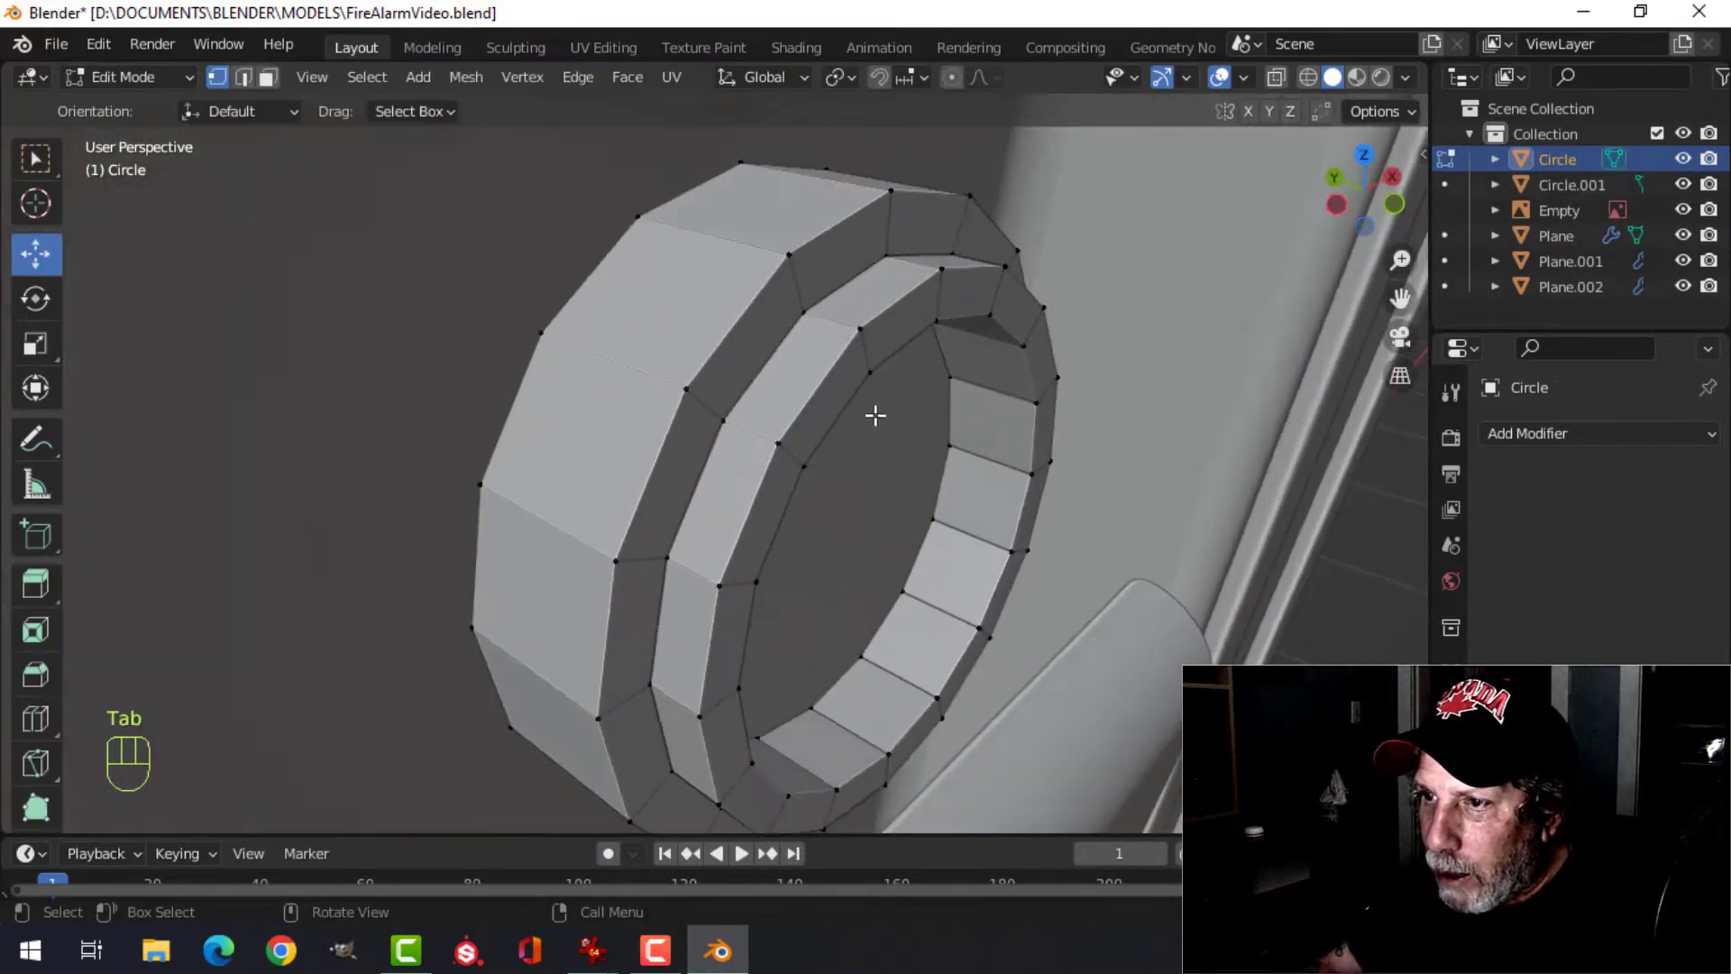
middle_click_drag(872, 409, 870, 482)
key("2")
left_click(835, 433, "alt+shift")
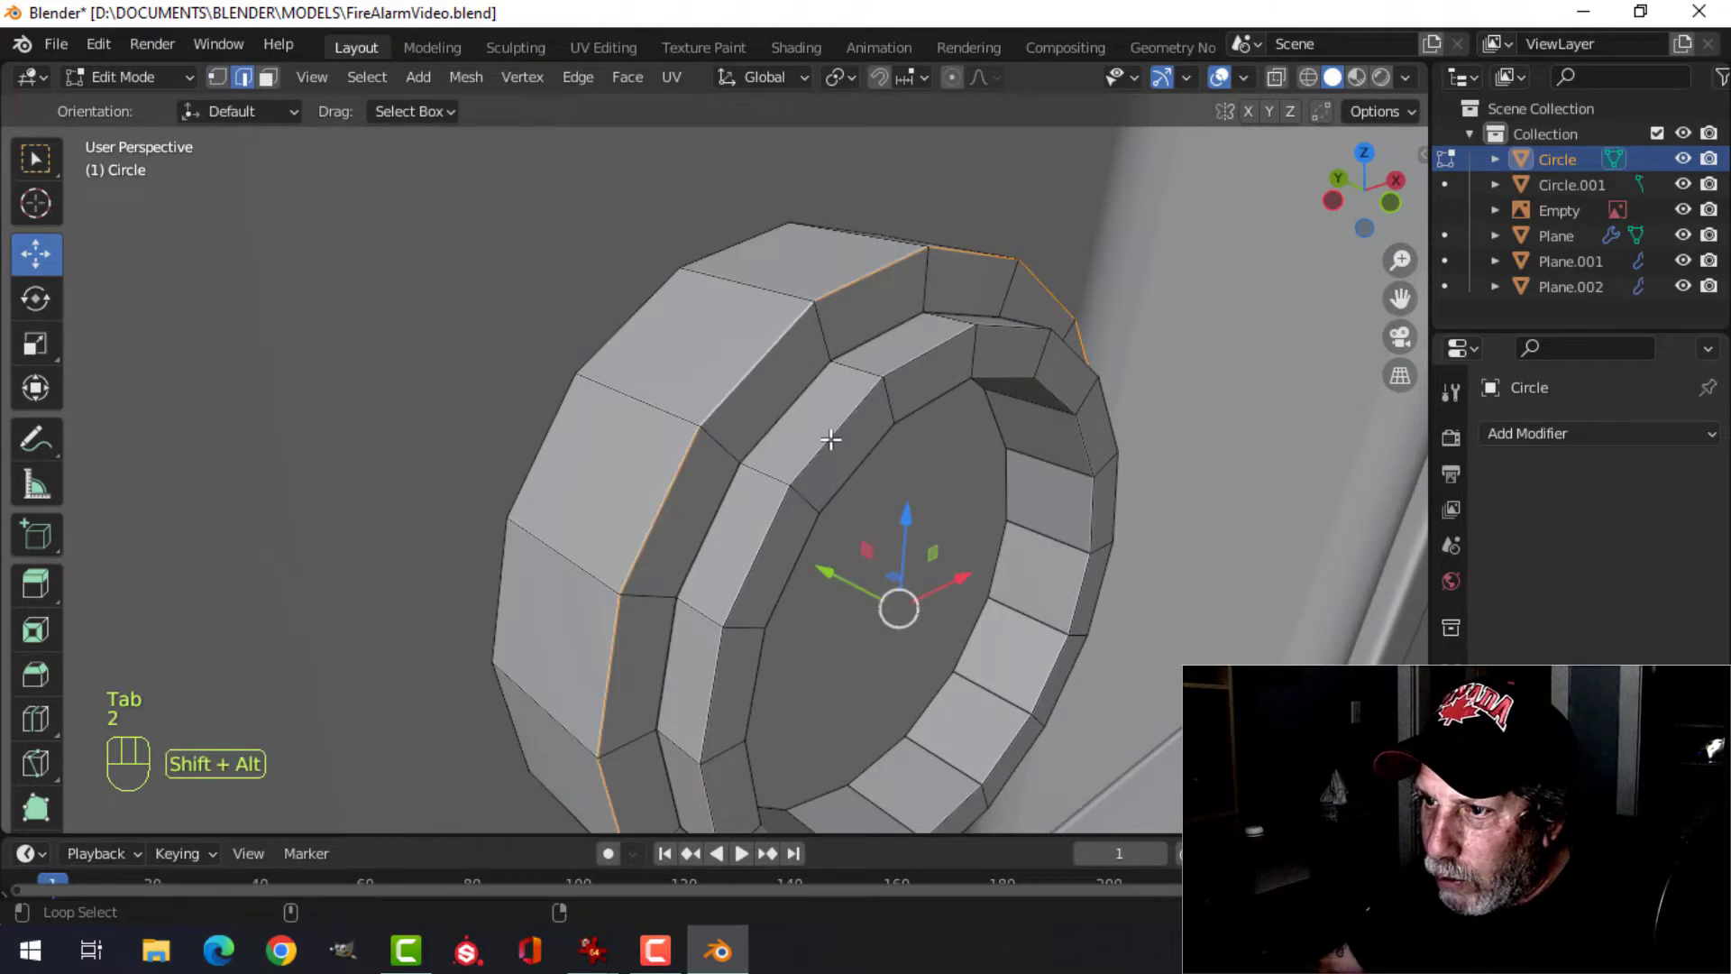
left_click(862, 445, "alt+shift")
middle_click_drag(1025, 475, 1027, 491, "shift")
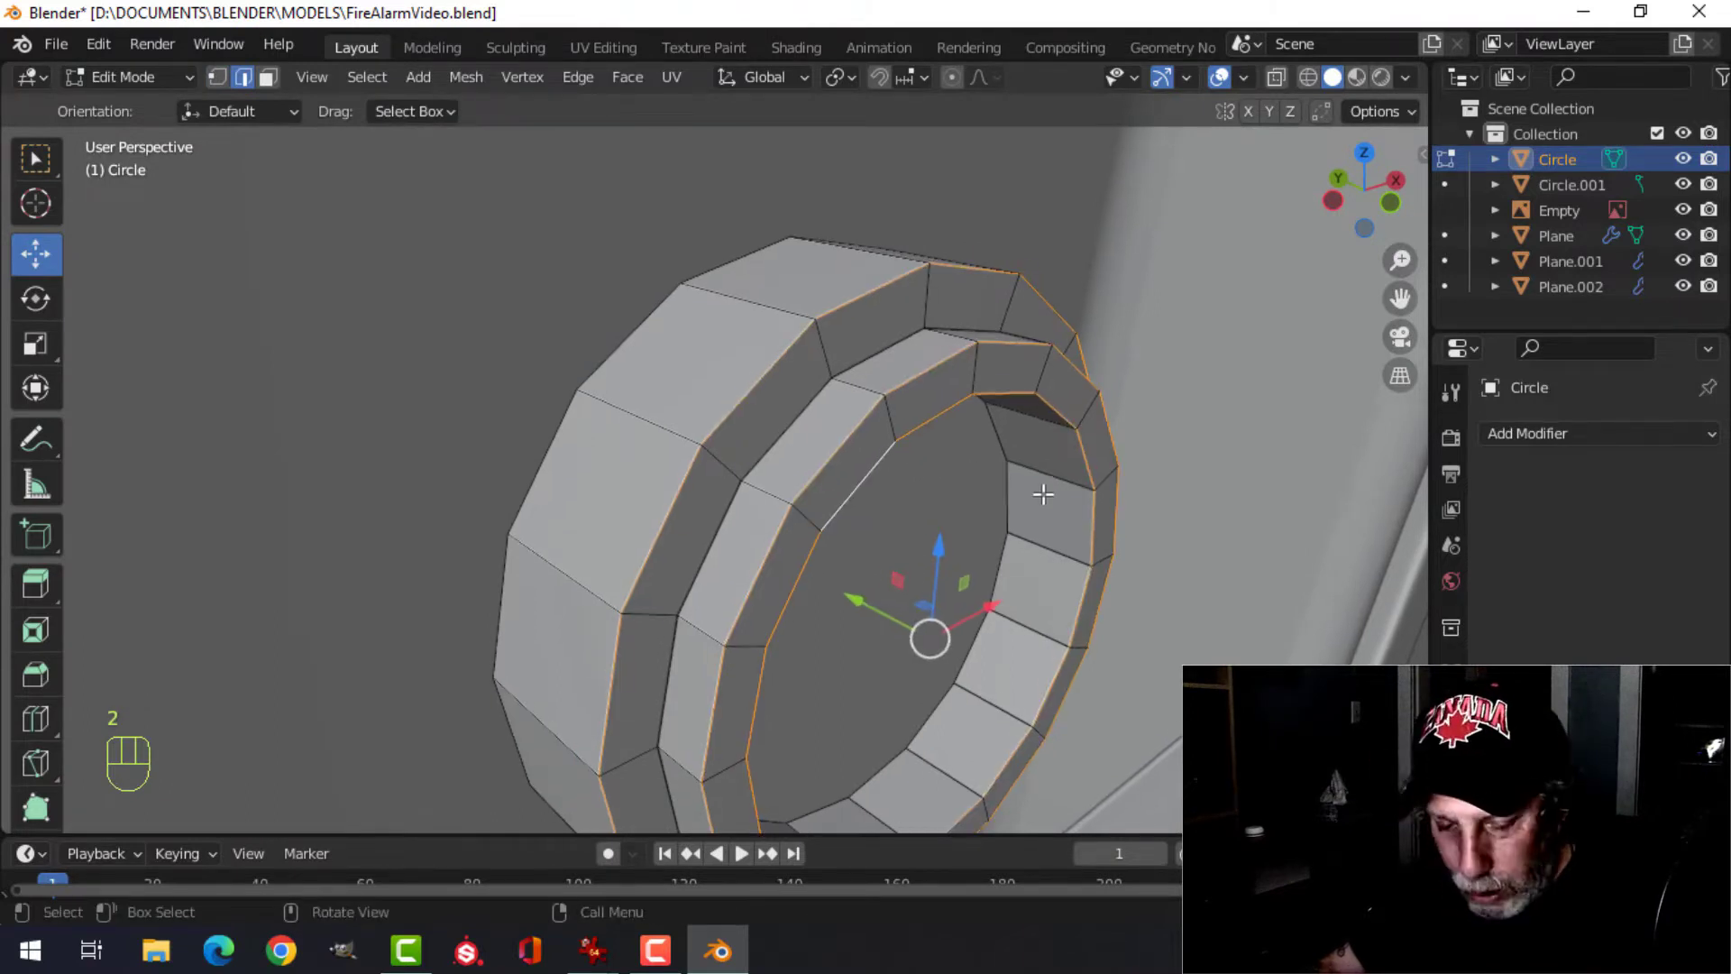
key("ctrl+b")
scroll(1161, 496, "down", 2)
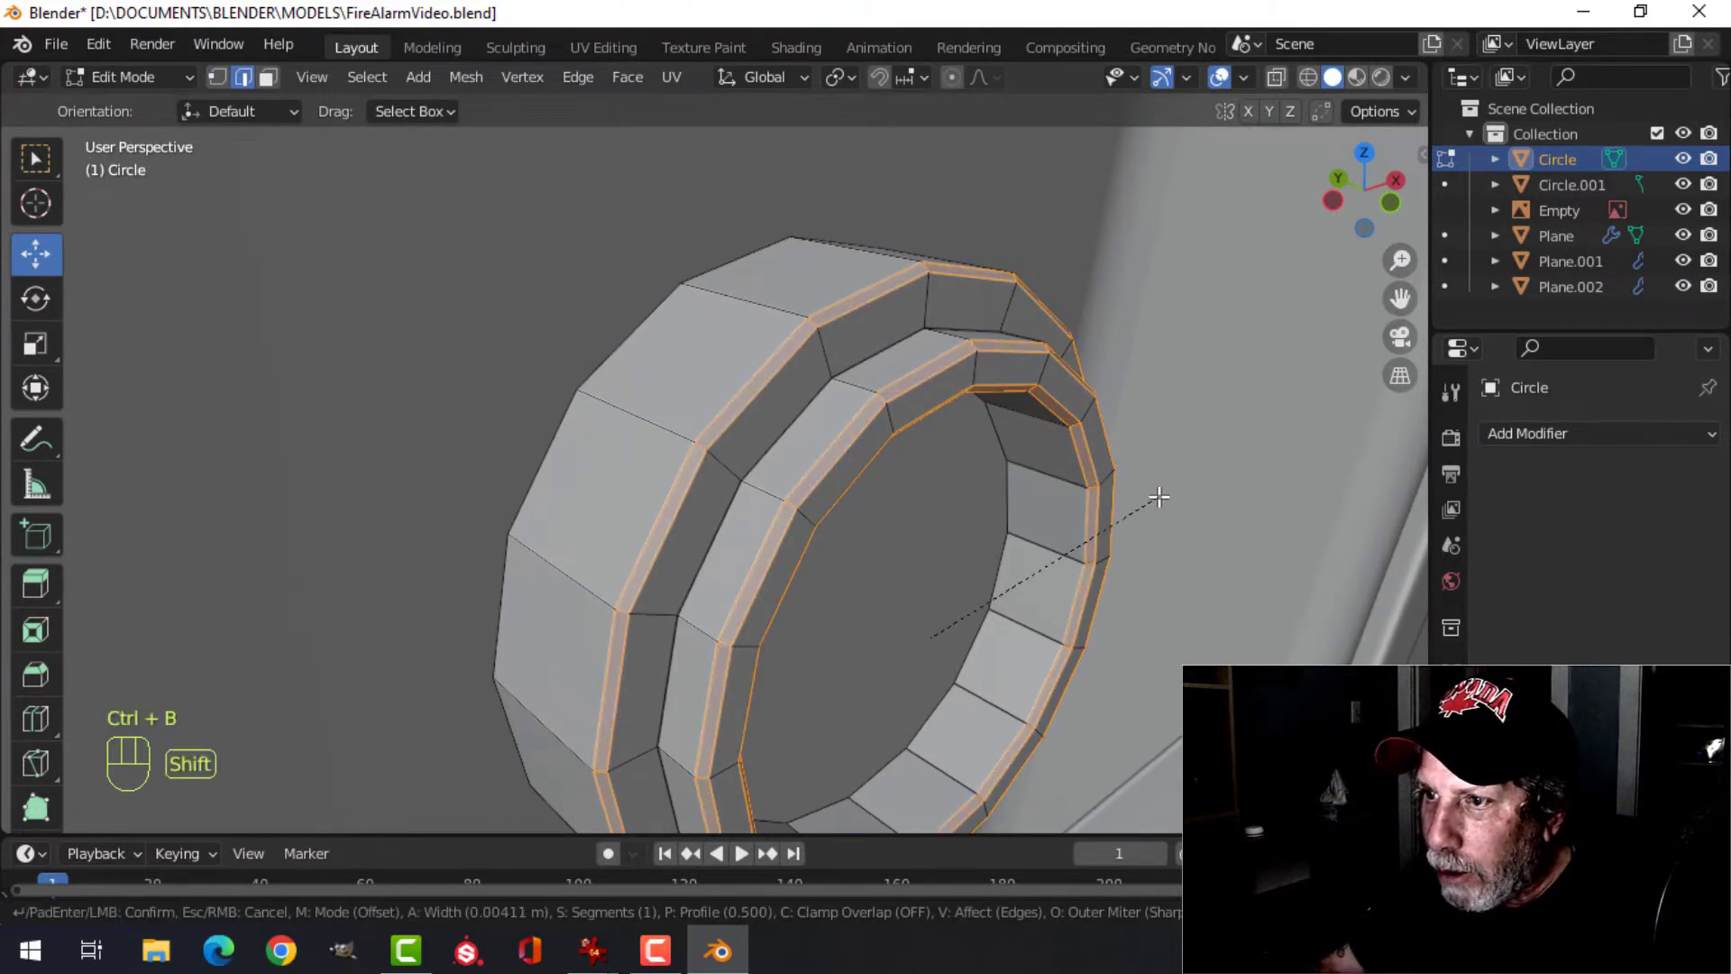
left_click(1159, 496)
key("Tab")
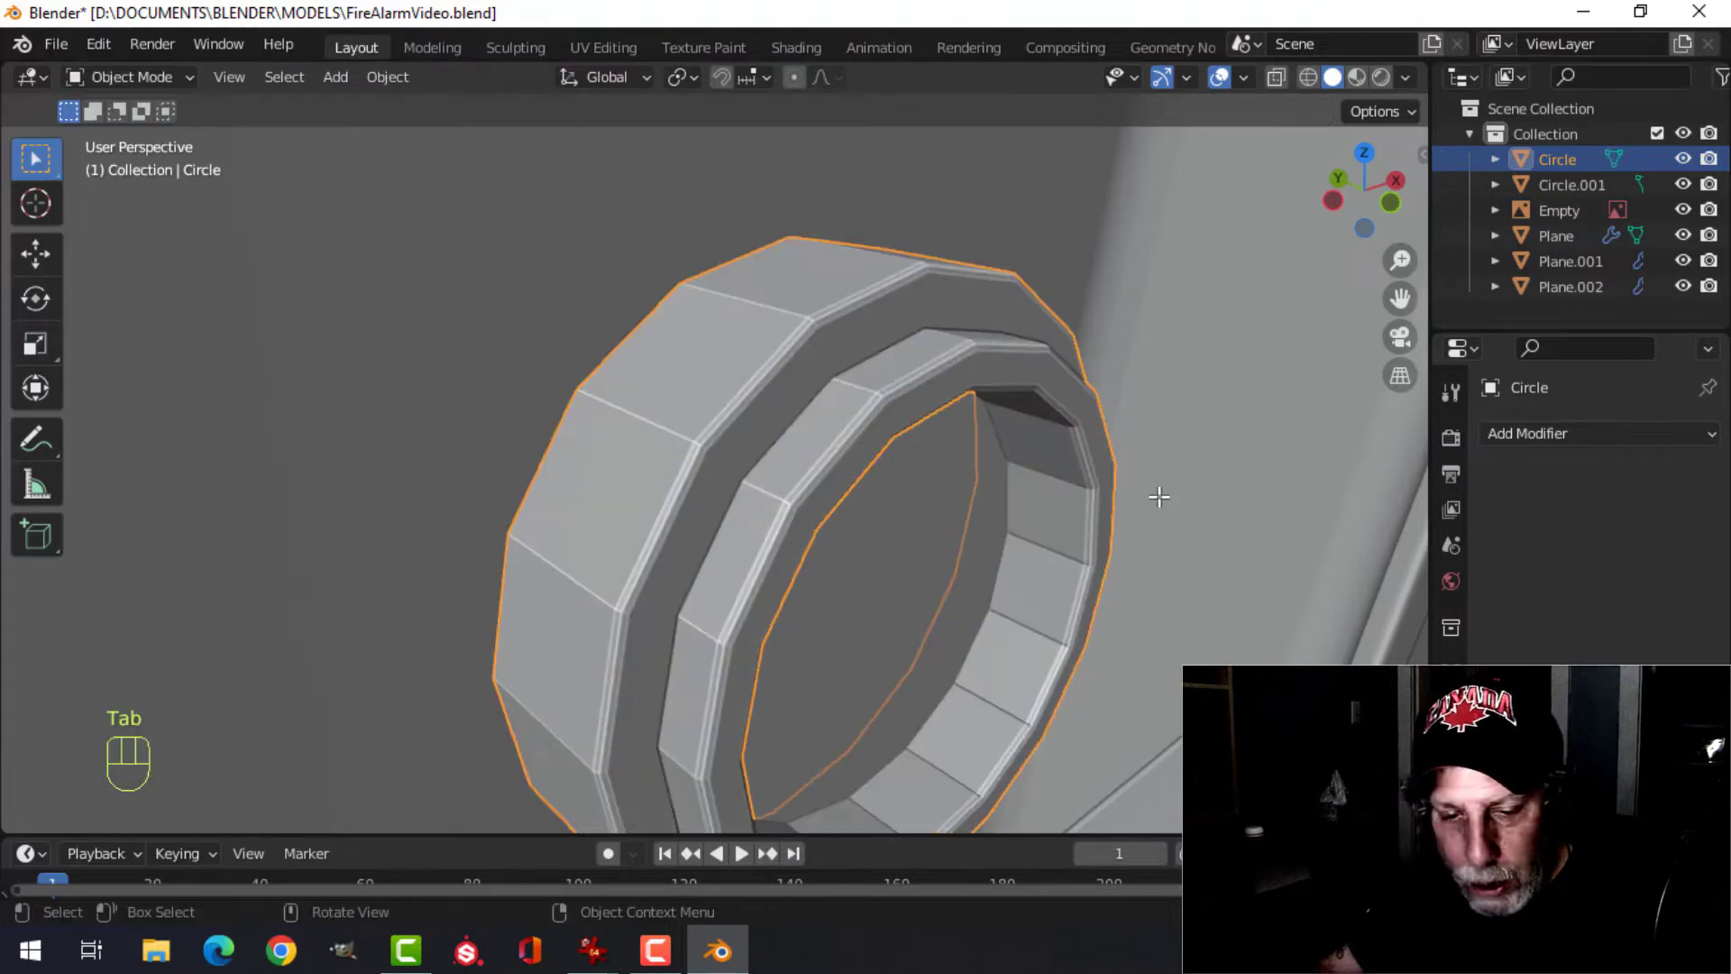
- Add a level 1 Subdivision Surface modifier to the lock ring and shade it smooth
key("ctrl+1")
right_click(797, 323)
left_click(796, 323)
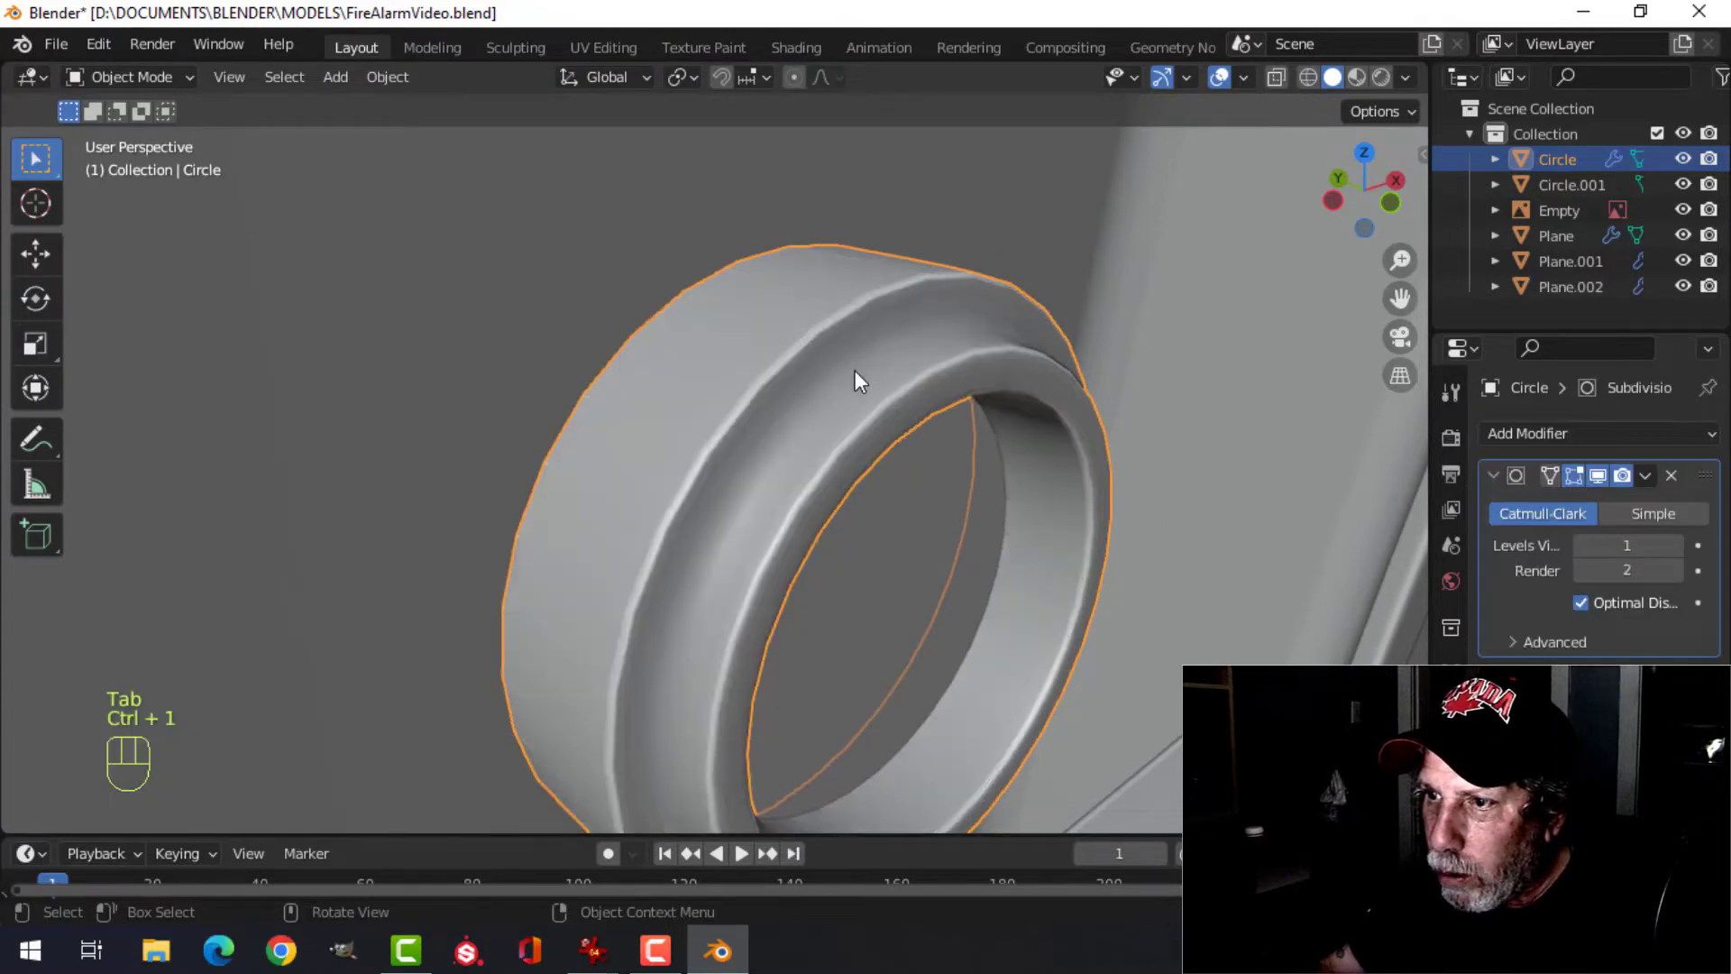
- Add a supporting loop cut on the raised step's side wall at factor 0.588 and another on the adjoining flat rim, close to their shared corner
key("Tab")
key("ctrl+r")
left_click(843, 390)
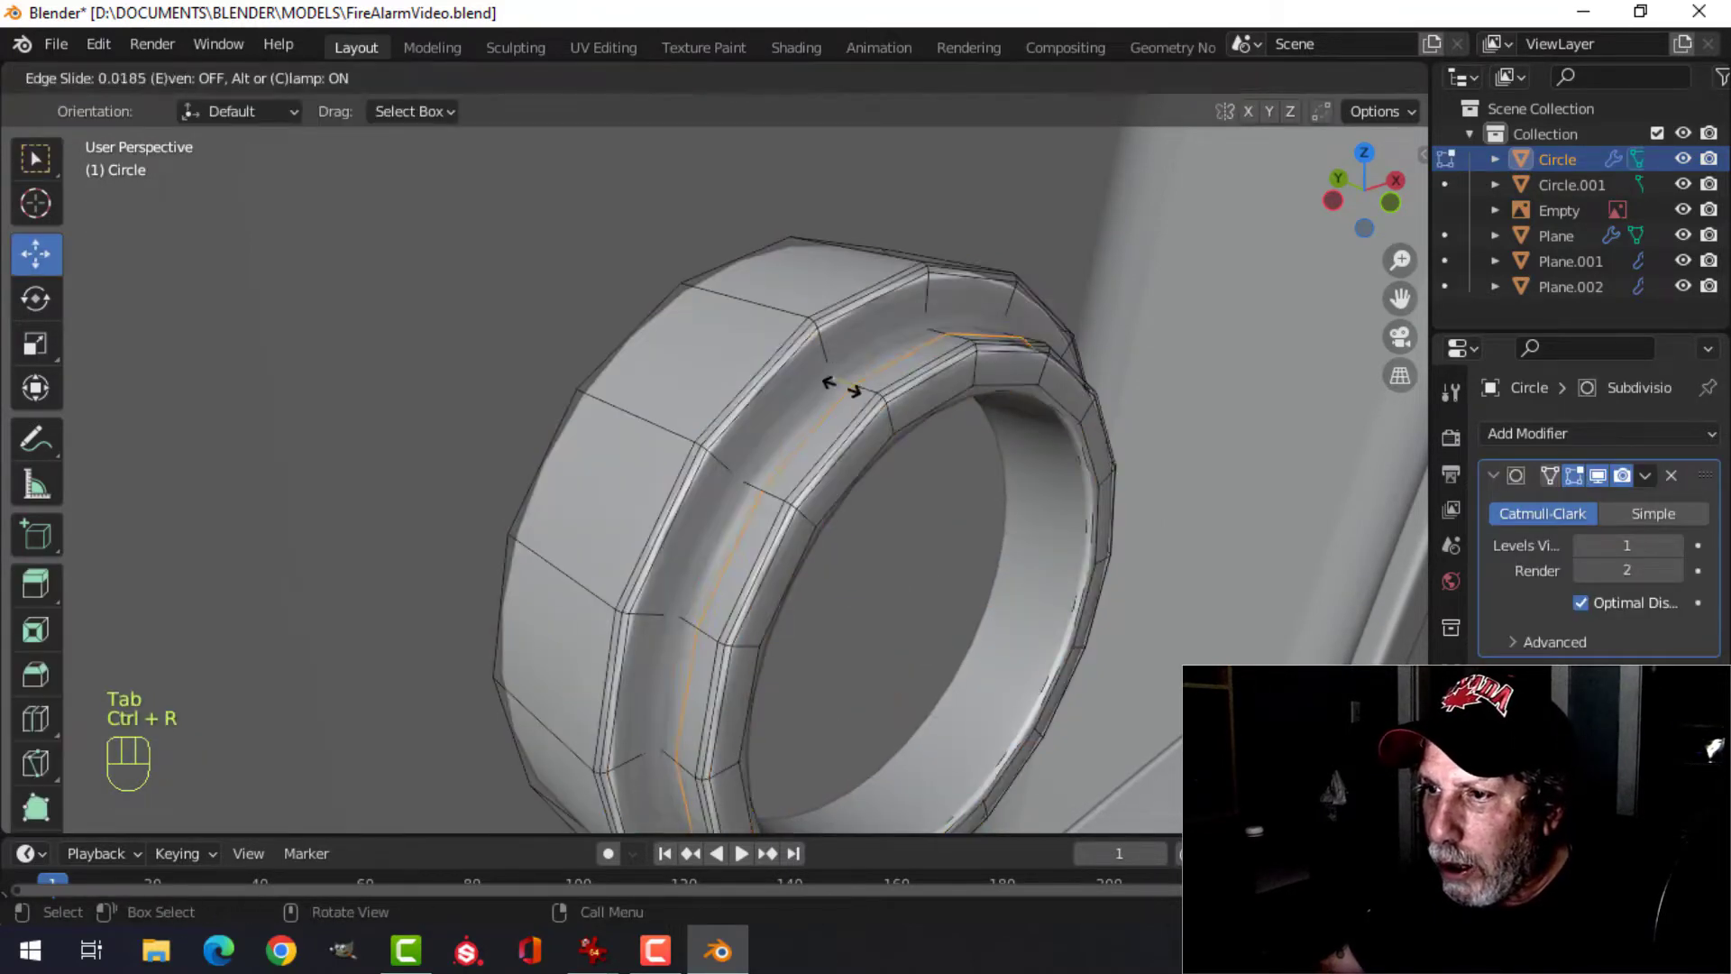
left_click(836, 377)
key("ctrl+r")
left_click(820, 360)
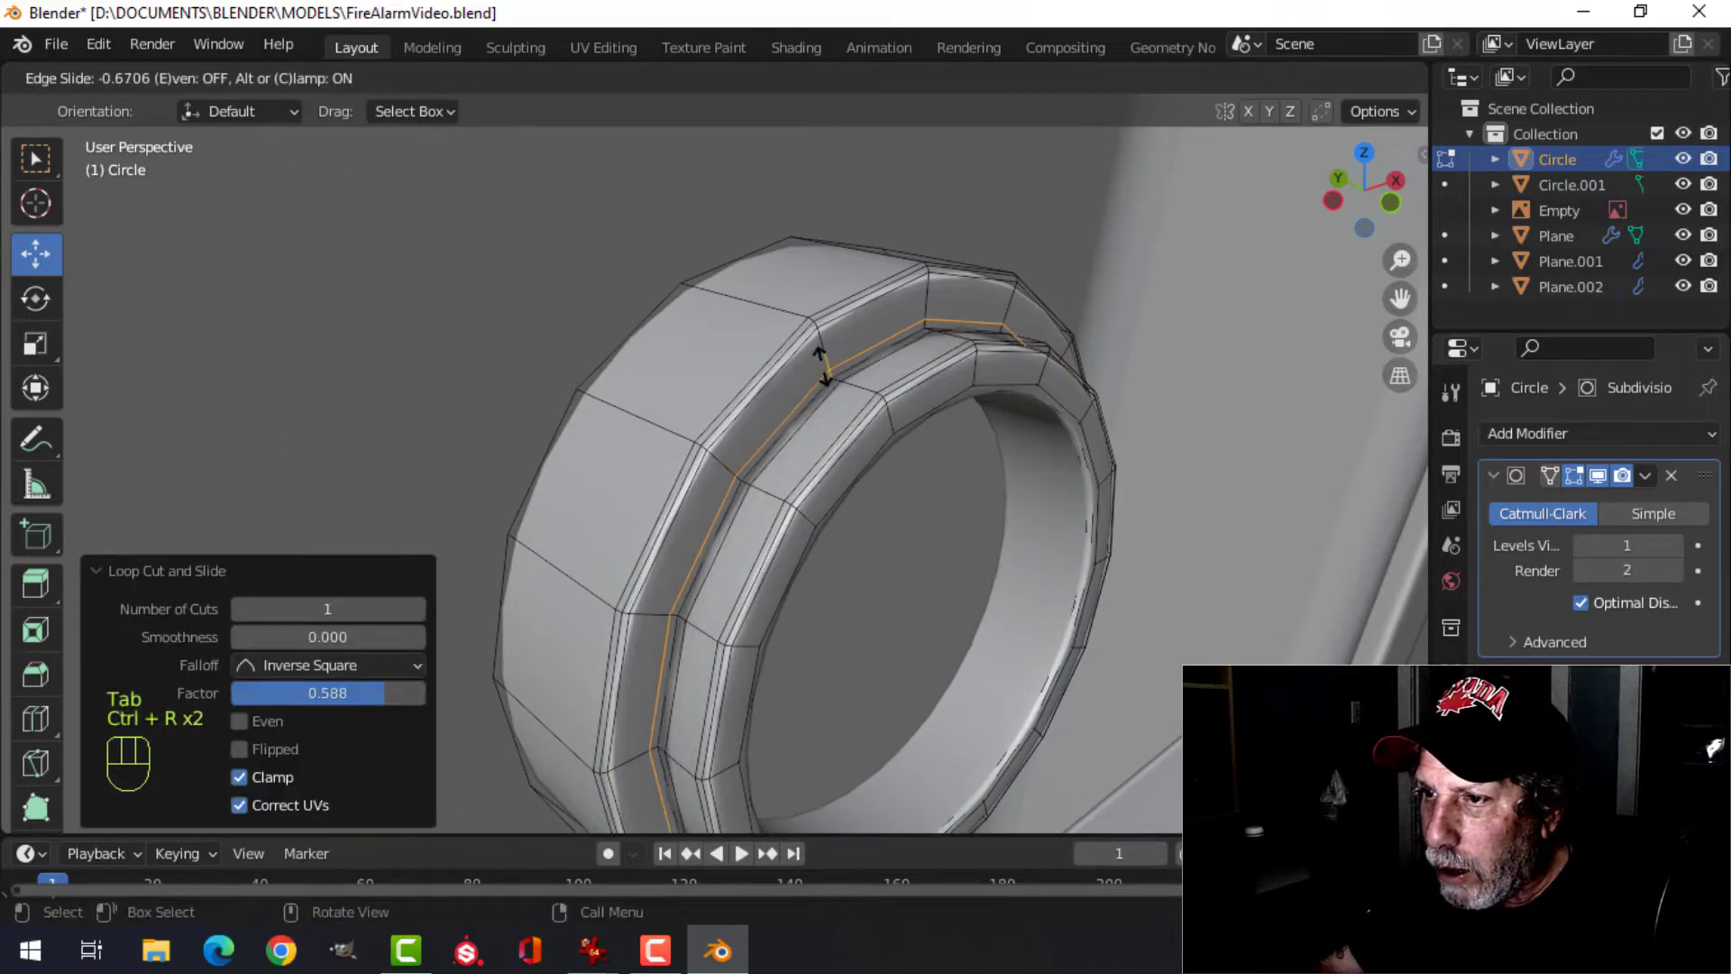
left_click(840, 369)
key("Tab")
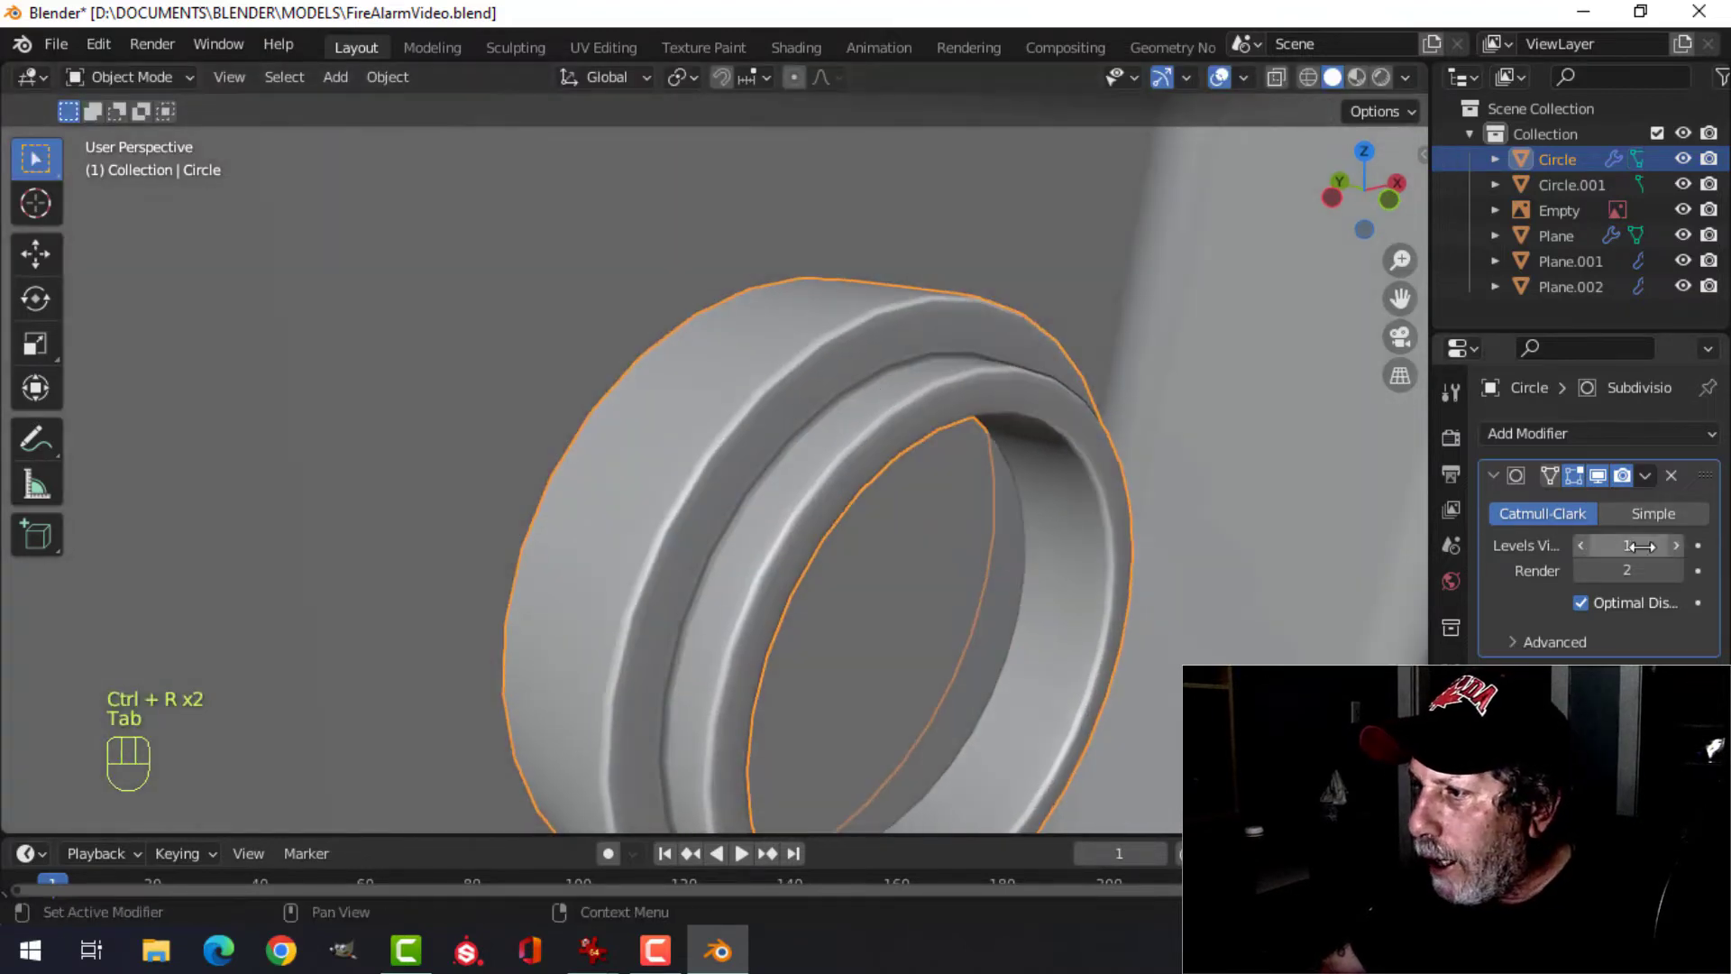
- Raise the lock ring's viewport subdivision level to 2 and clear the selection
left_click(1675, 544)
middle_click_drag(770, 409, 825, 456)
scroll(825, 456, "down", 2)
key("alt+a")
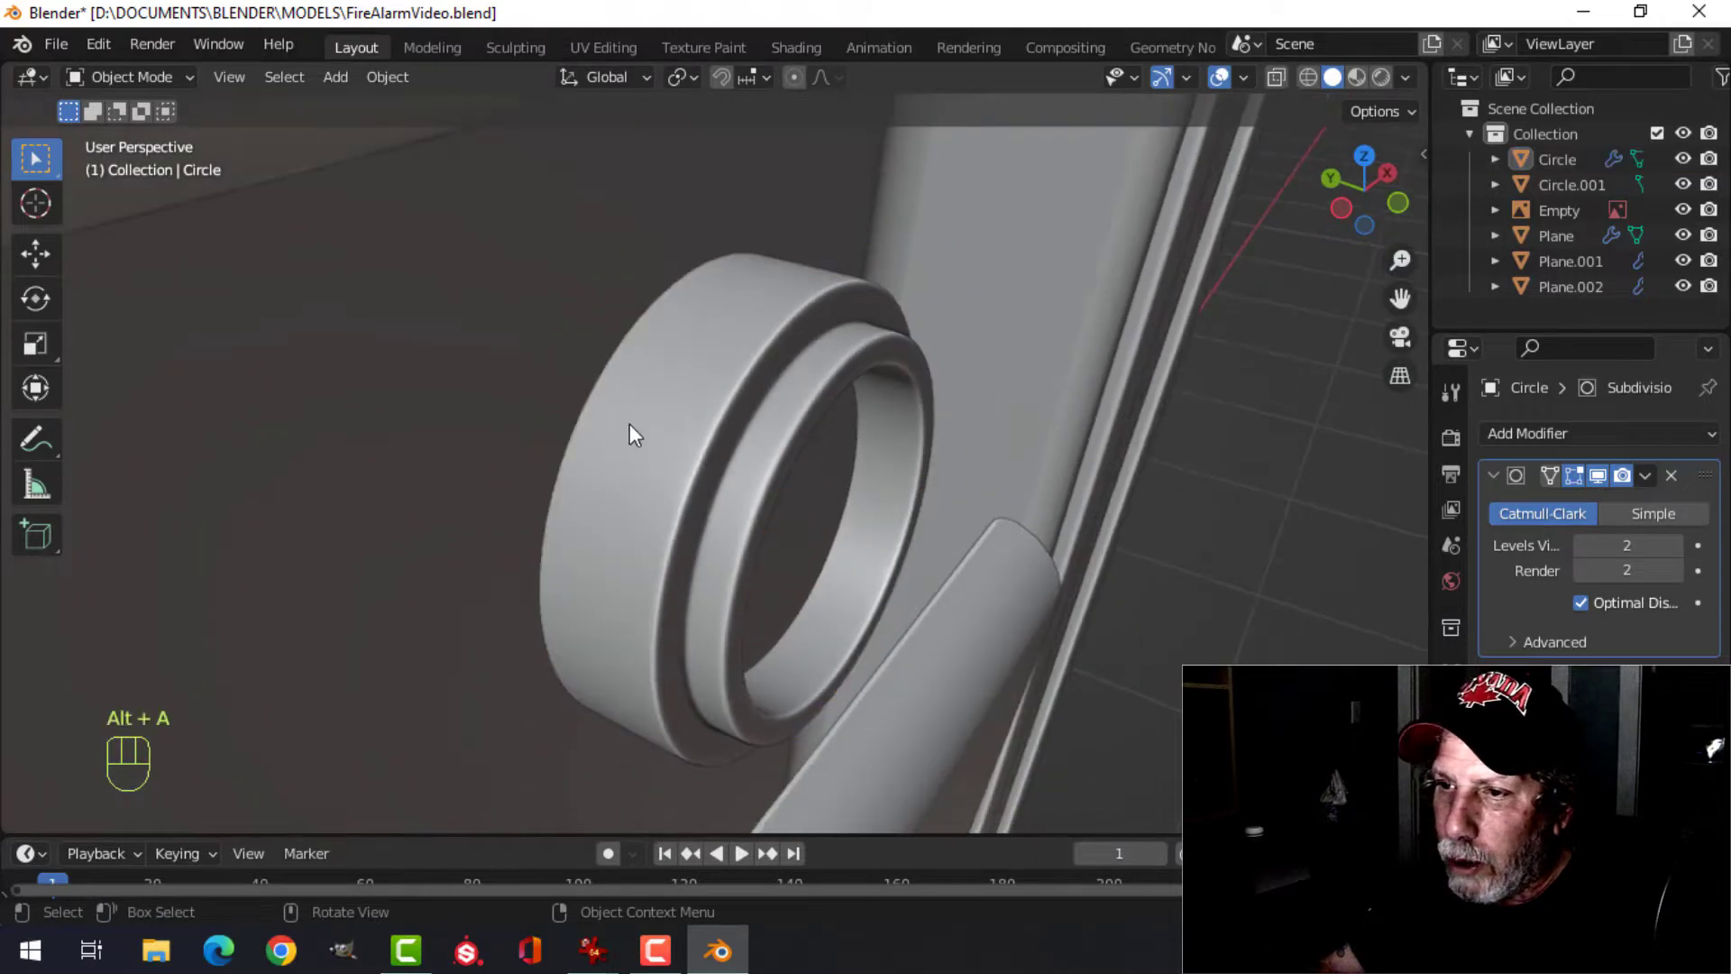
- Isolate the lock ring and add three evenly spaced loop cuts around its outer side wall
middle_click_drag(629, 423, 649, 454)
left_click(797, 402)
key("slash")
key("Tab")
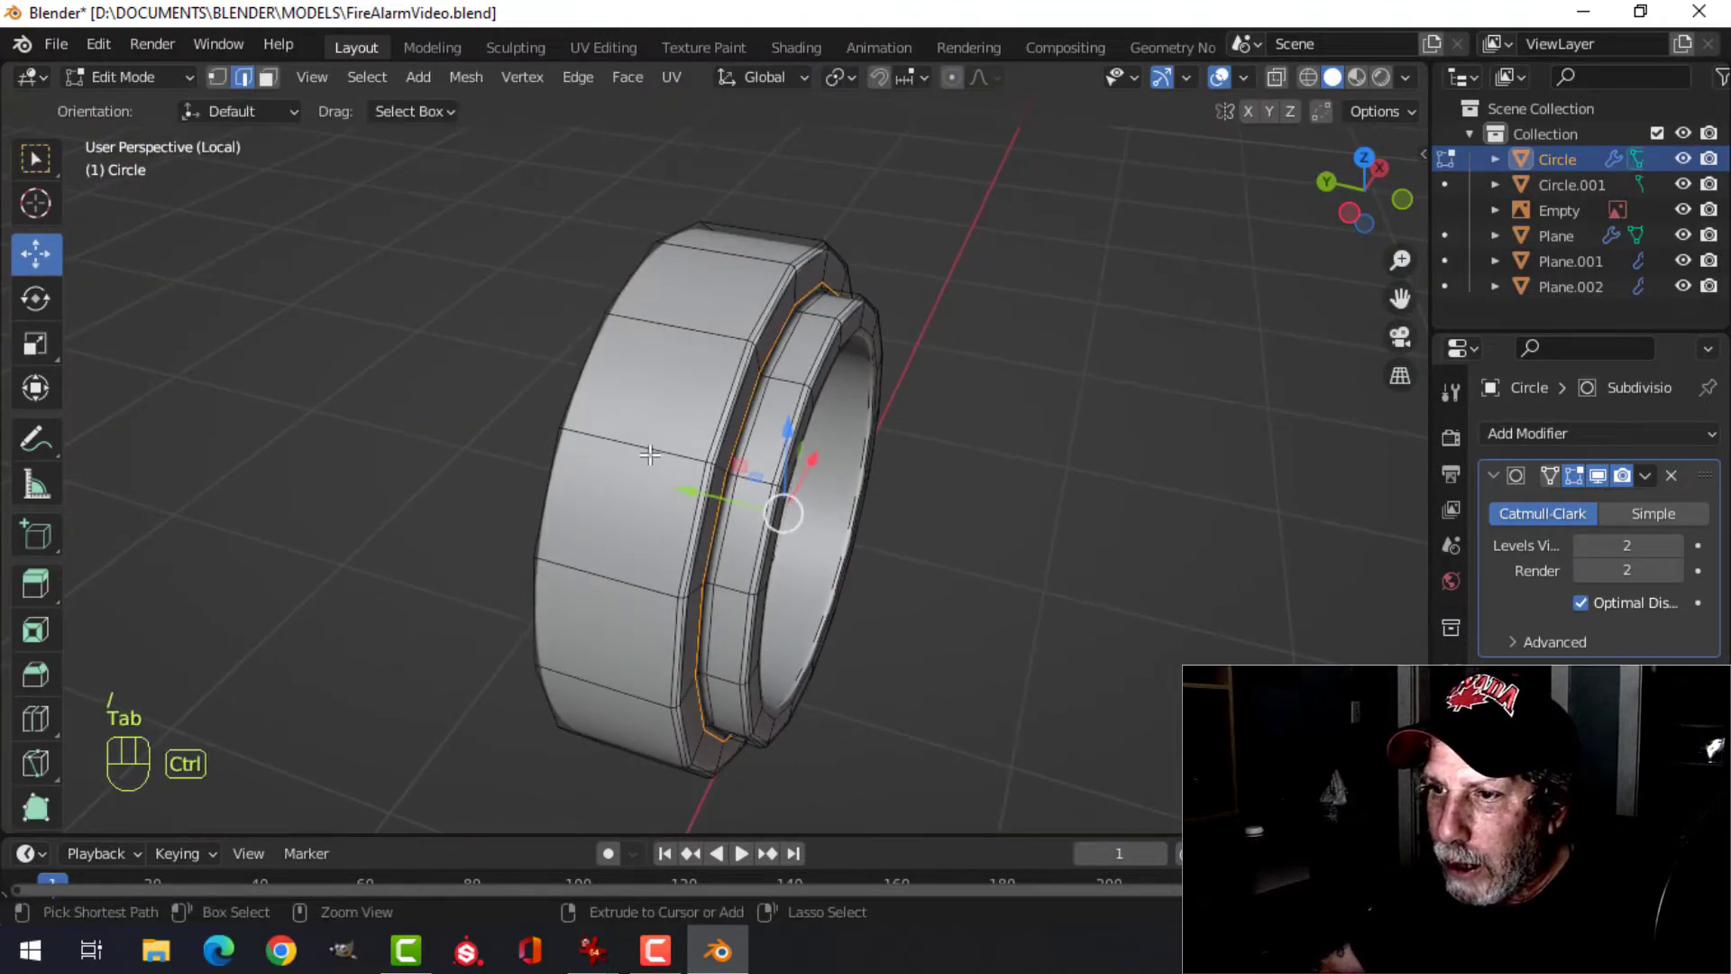
key("ctrl+r")
scroll(775, 451, "up", 2)
left_click(793, 441)
right_click(794, 431)
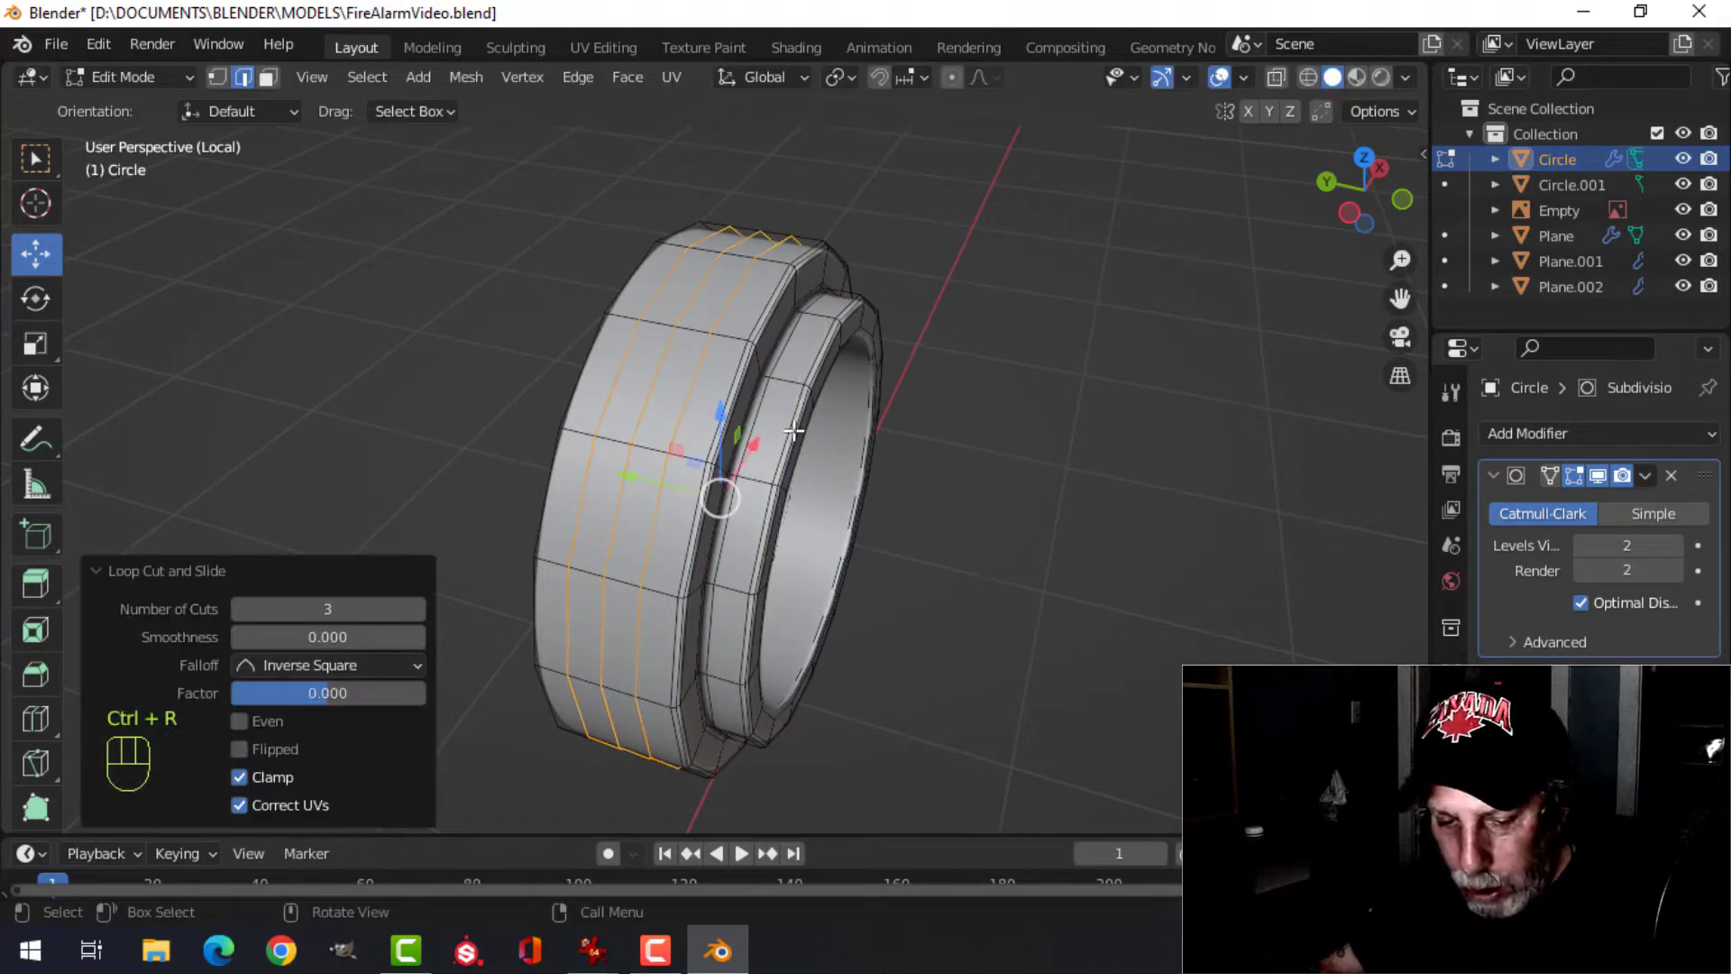
- Bevel the three new side-wall loops into narrow bands about 0.00625 m wide
key("ctrl+b")
scroll(898, 443, "down", 1)
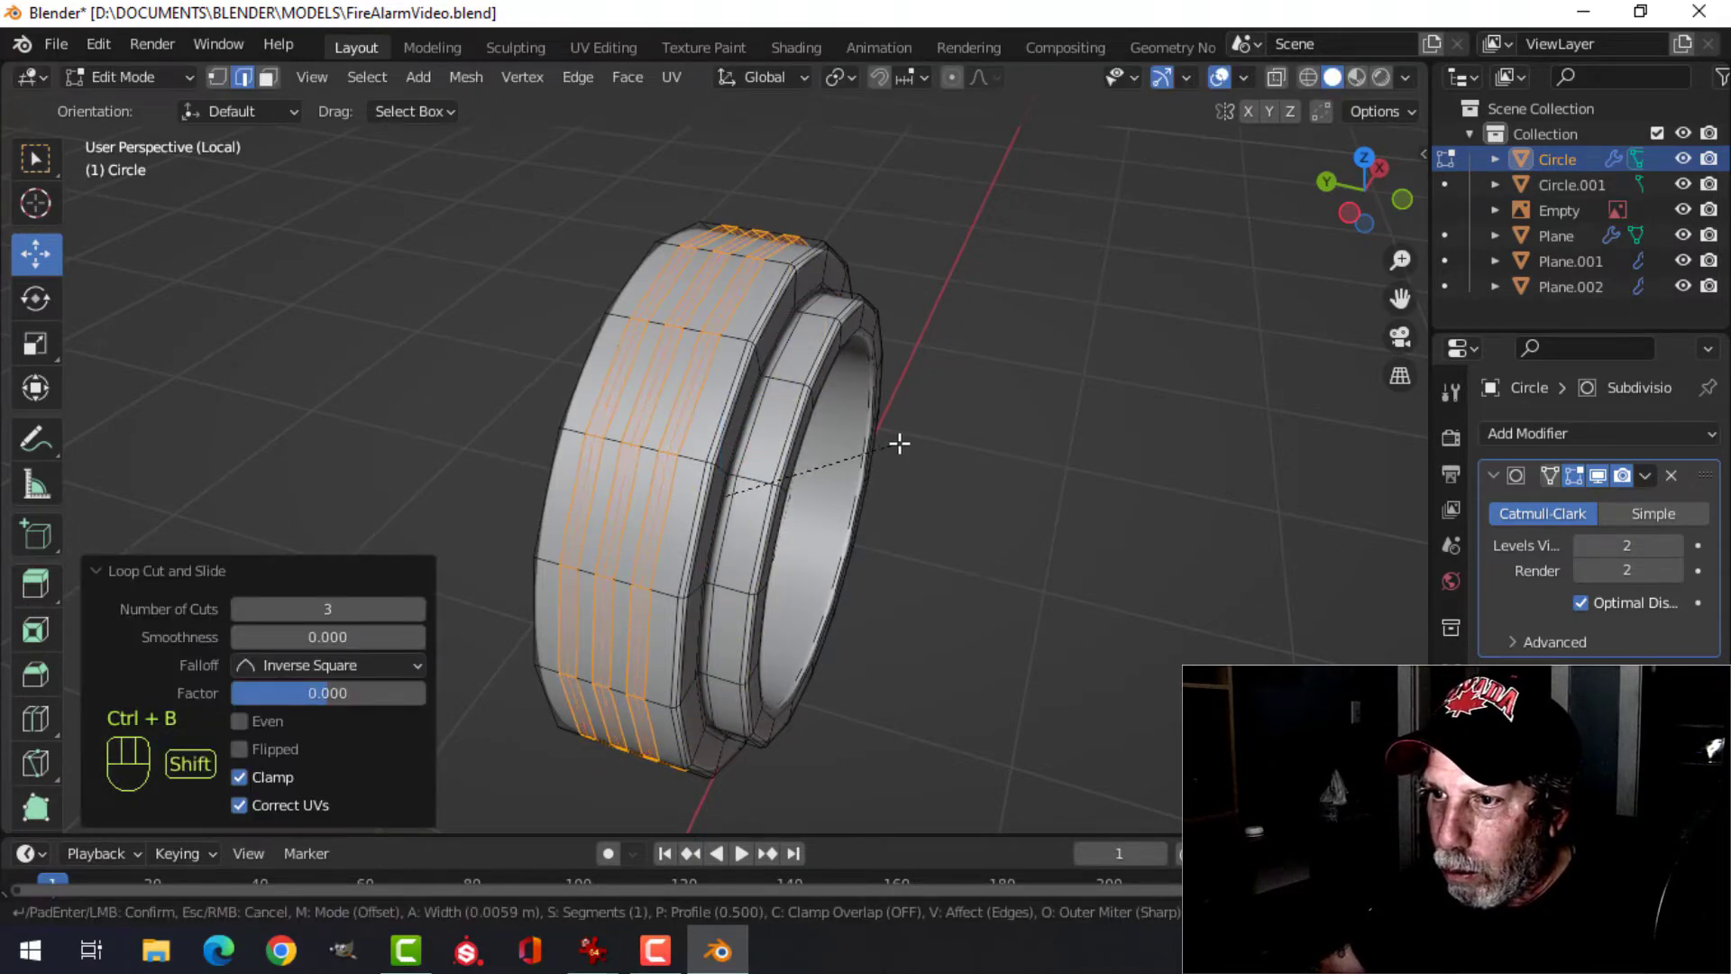
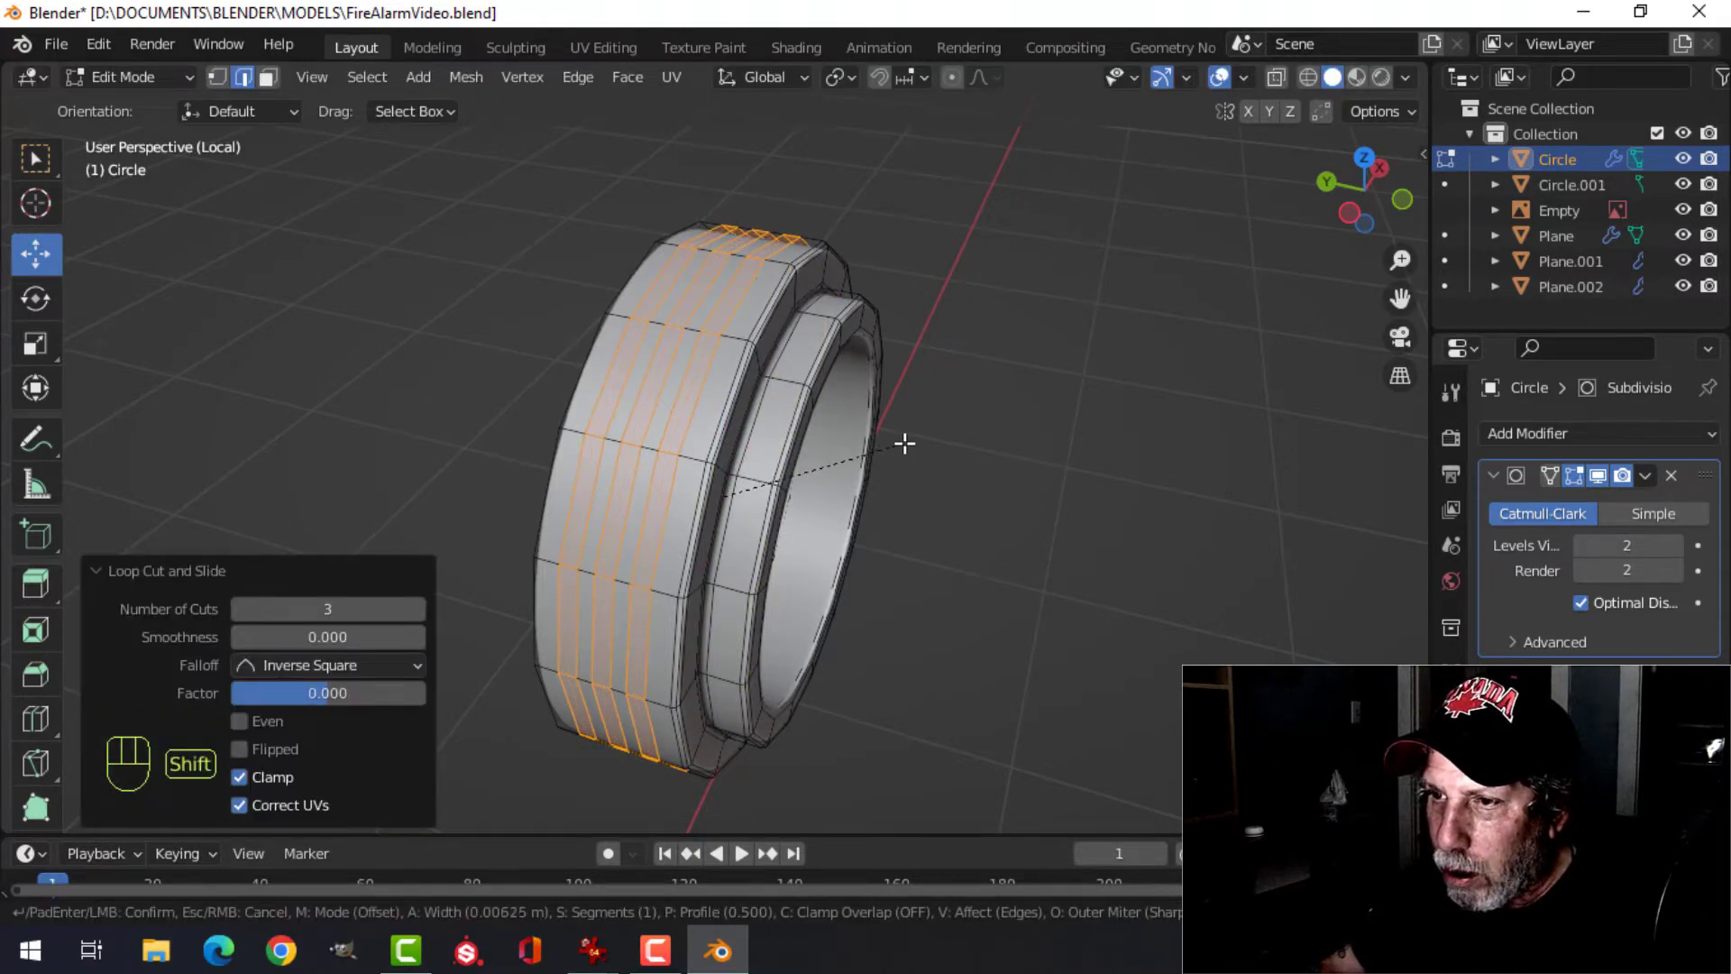
left_click(904, 443)
- Extrude the three bands in place, offset them along their normals by about 0.003 m, and bring the full model back into view
key("e")
right_click(904, 442)
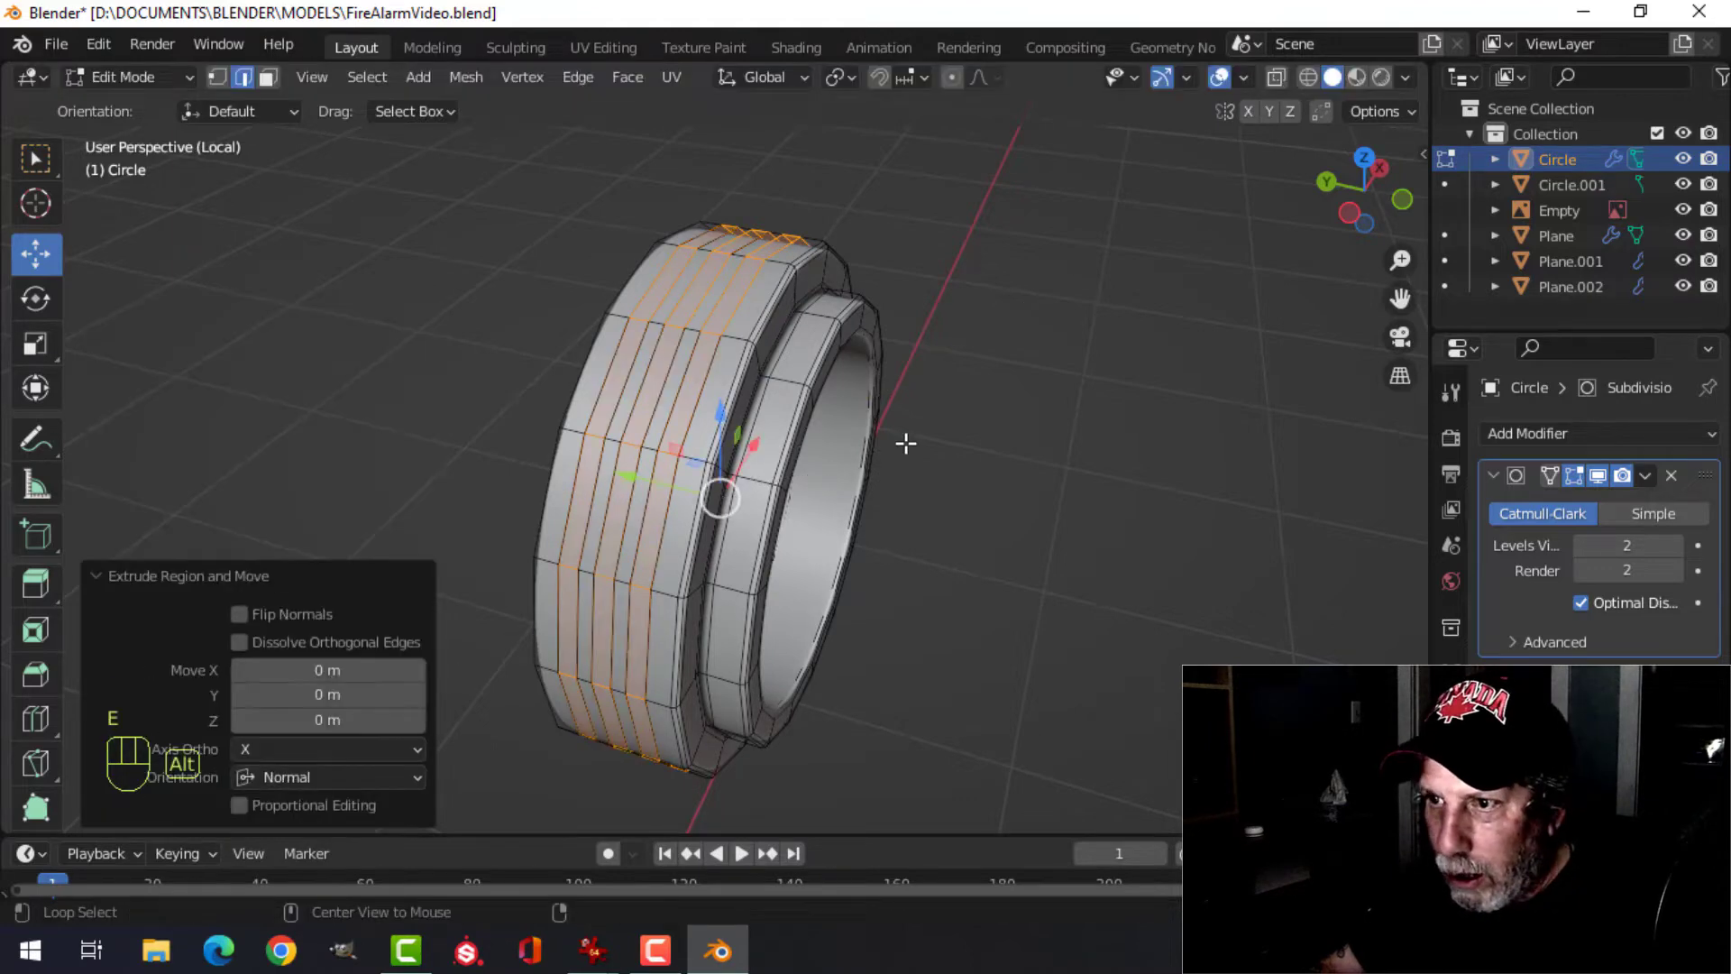
key("alt+s")
left_click(906, 420)
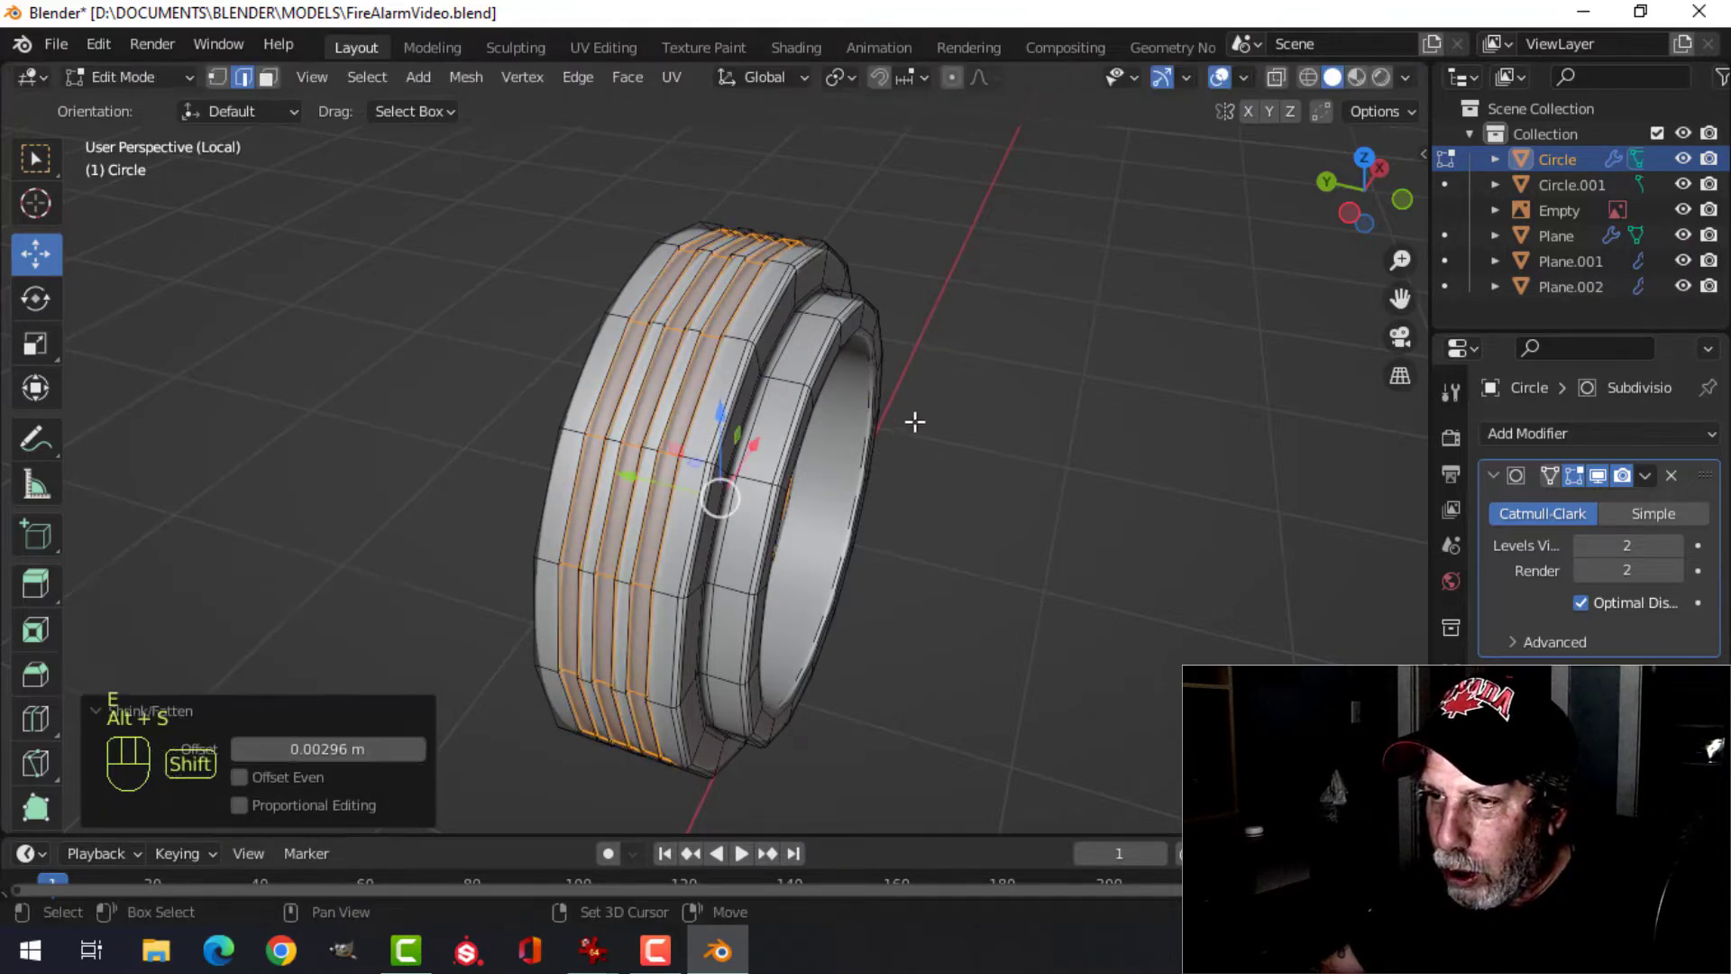
key("alt+a")
key("Tab")
middle_click_drag(926, 422, 871, 402)
key("alt+a")
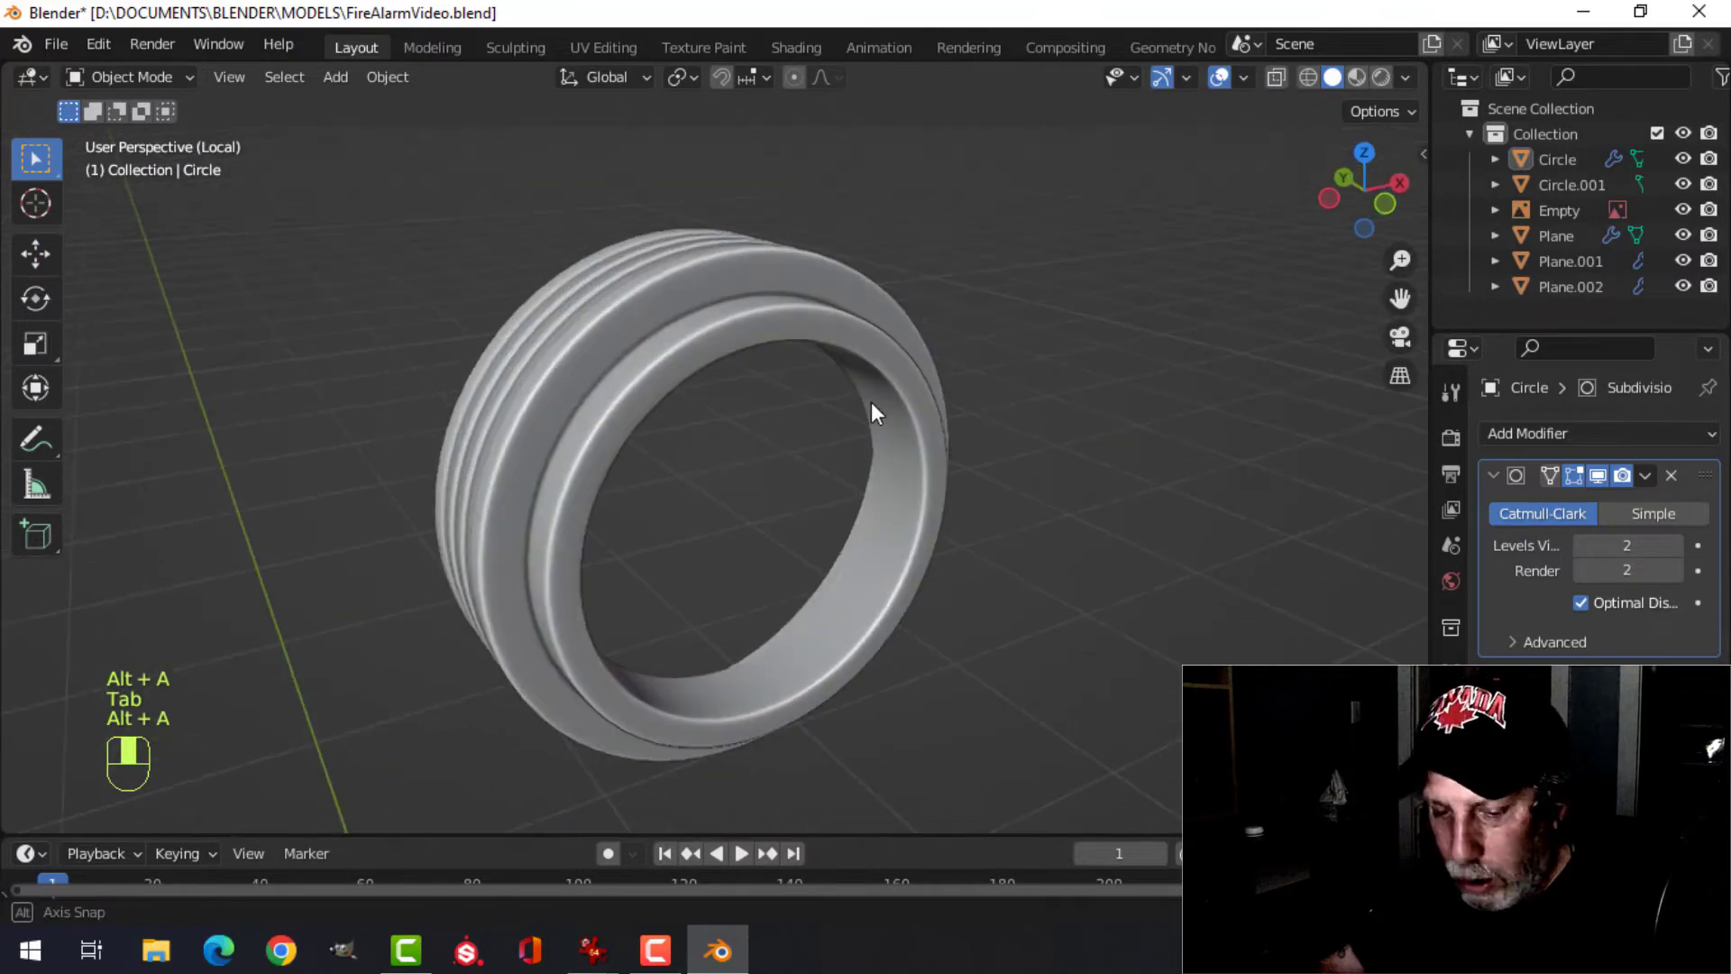
key("alt+h")
key("slash")
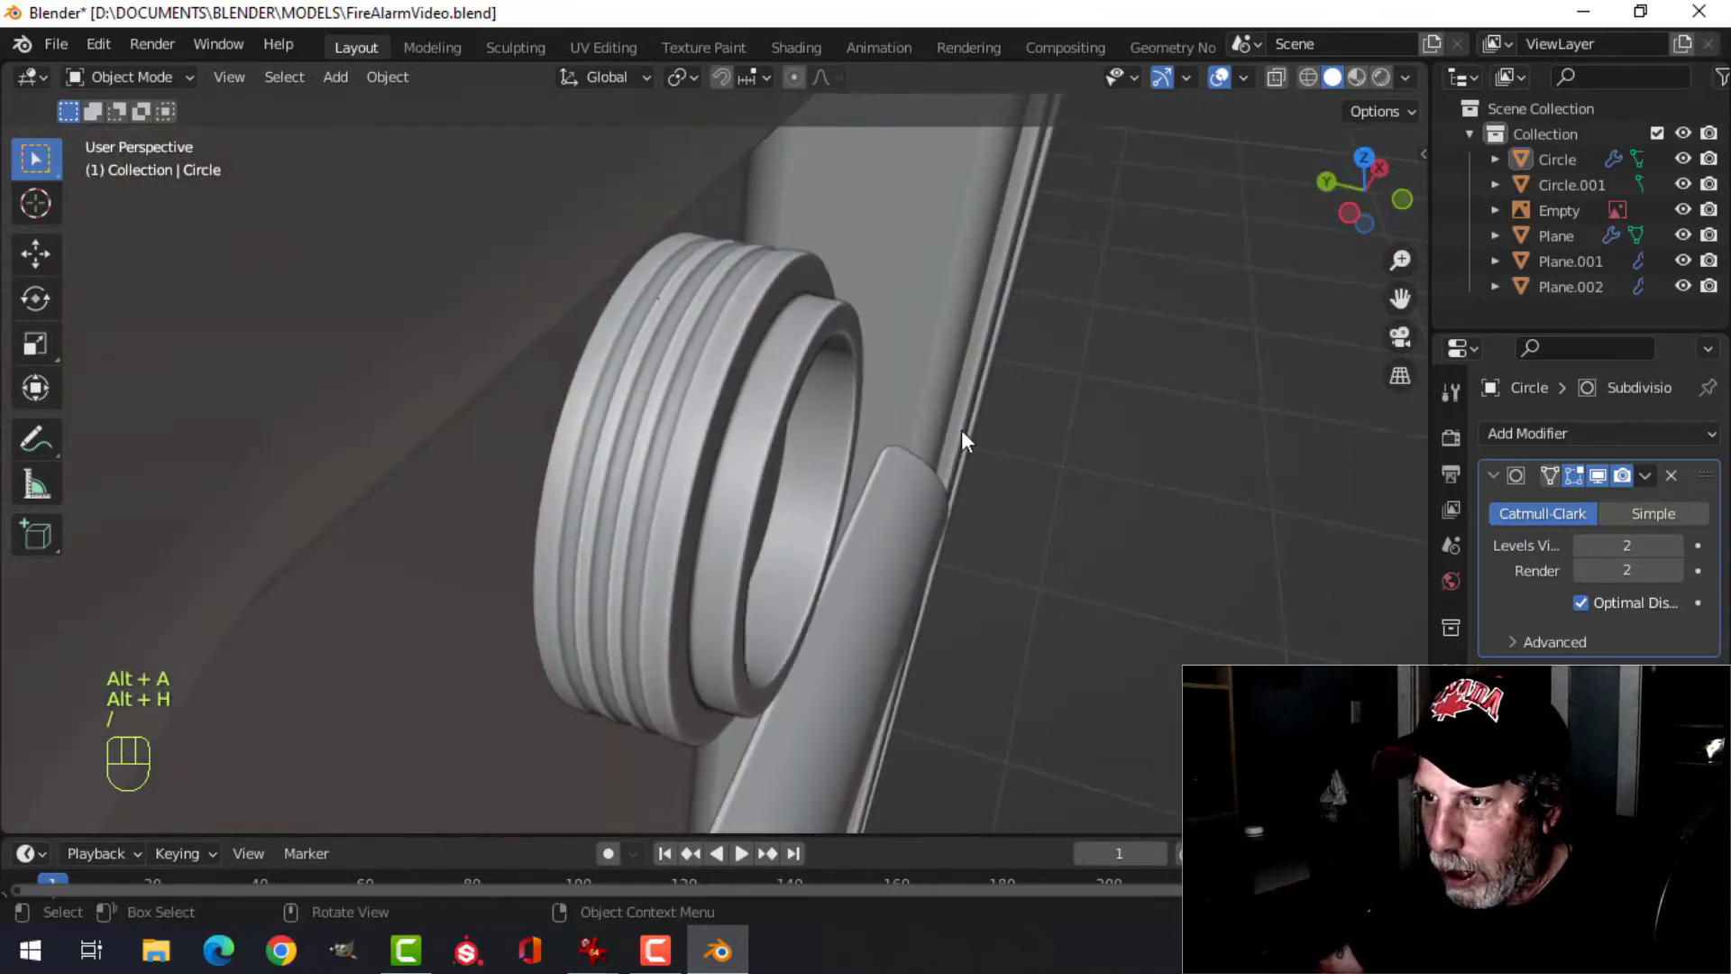
- Move the lock's centre disc forward along Y by about -0.027 m and scale it to fit inside the ring
middle_click_drag(961, 441, 775, 419)
left_click(876, 557)
middle_click_drag(877, 557, 838, 432, "shift")
key("Tab")
key("a")
left_click_drag(597, 348, 613, 371)
middle_click_drag(613, 371, 908, 390)
key("s")
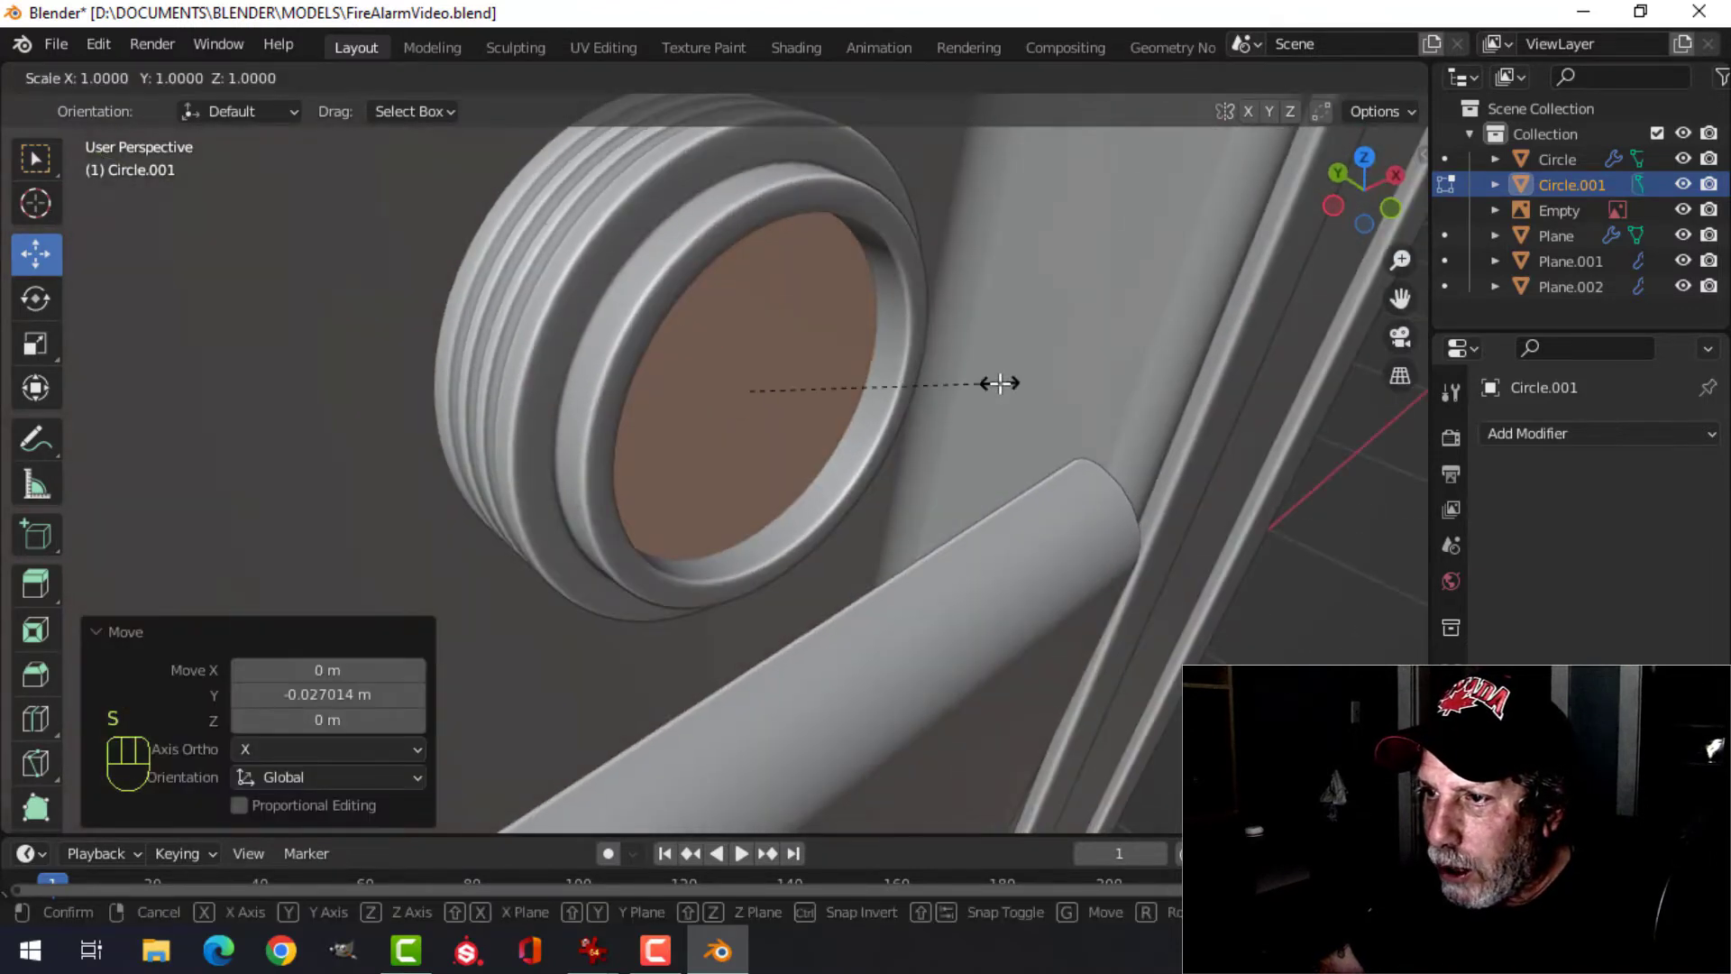
left_click(1010, 379)
key("Tab")
- Isolate the centre disc and snap the 3D cursor to its middle
middle_click_drag(1024, 398, 884, 479)
key("alt+a")
left_click(804, 478)
key("KP_Divide")
scroll(868, 451, "down", 3)
key("Tab")
key("a")
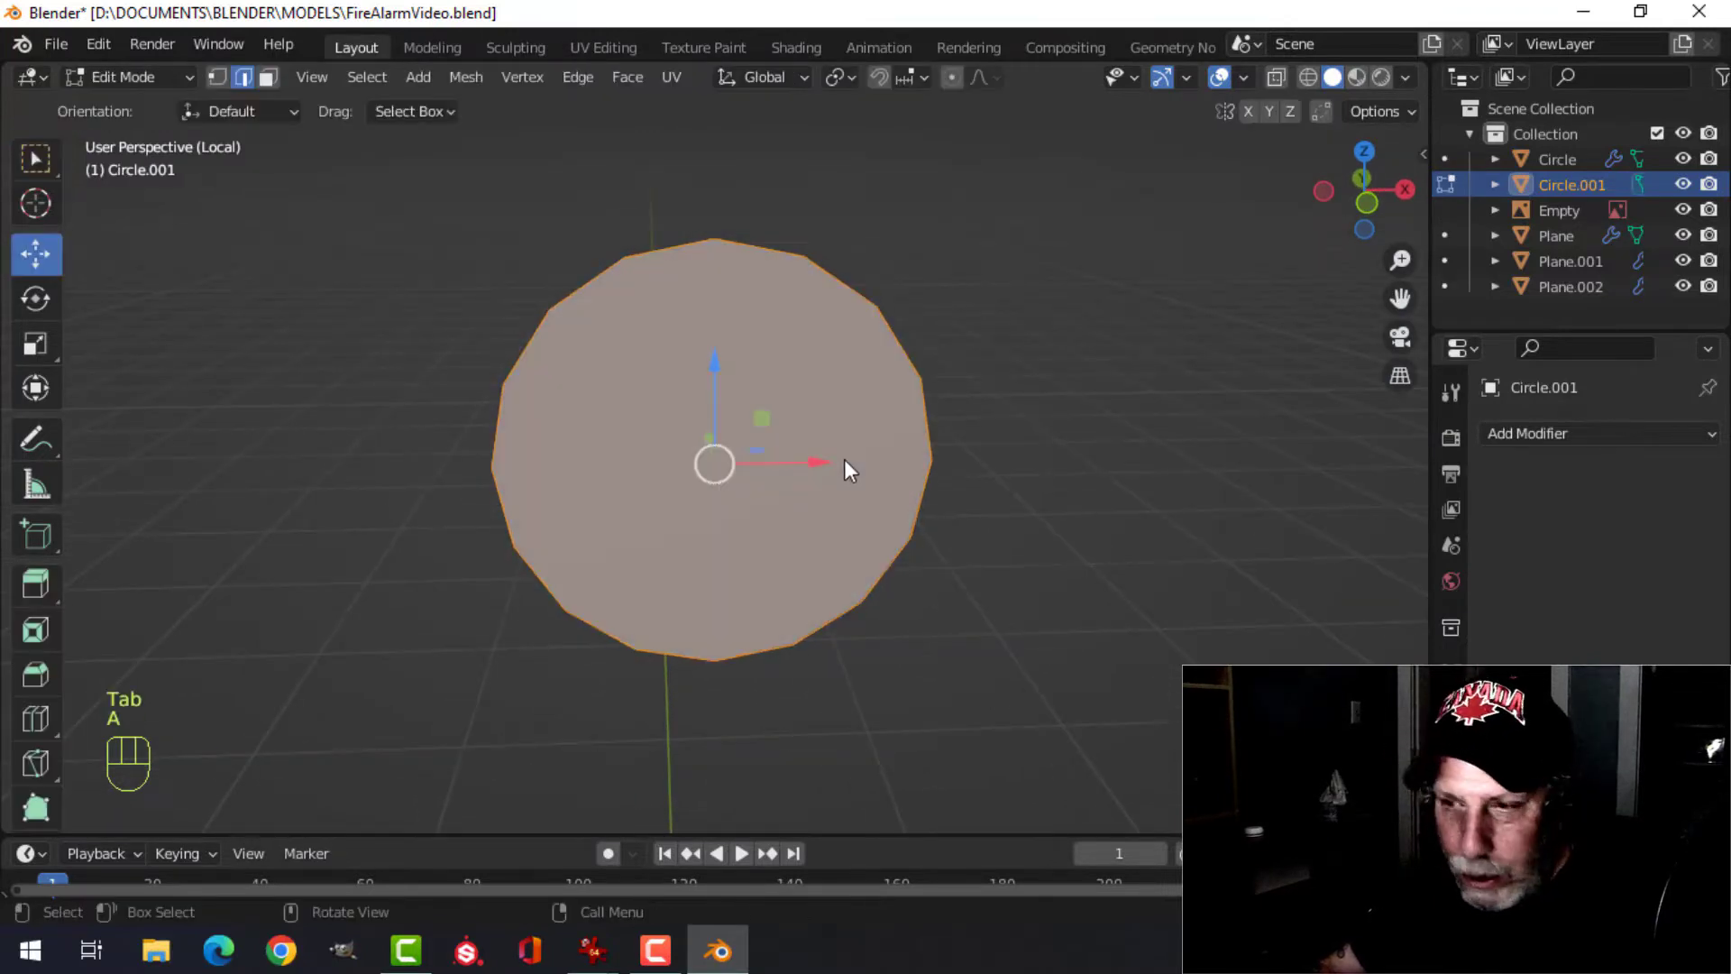
key("shift+s")
left_click(840, 608)
key("Tab")
scroll(911, 510, "down", 2)
key("alt+a")
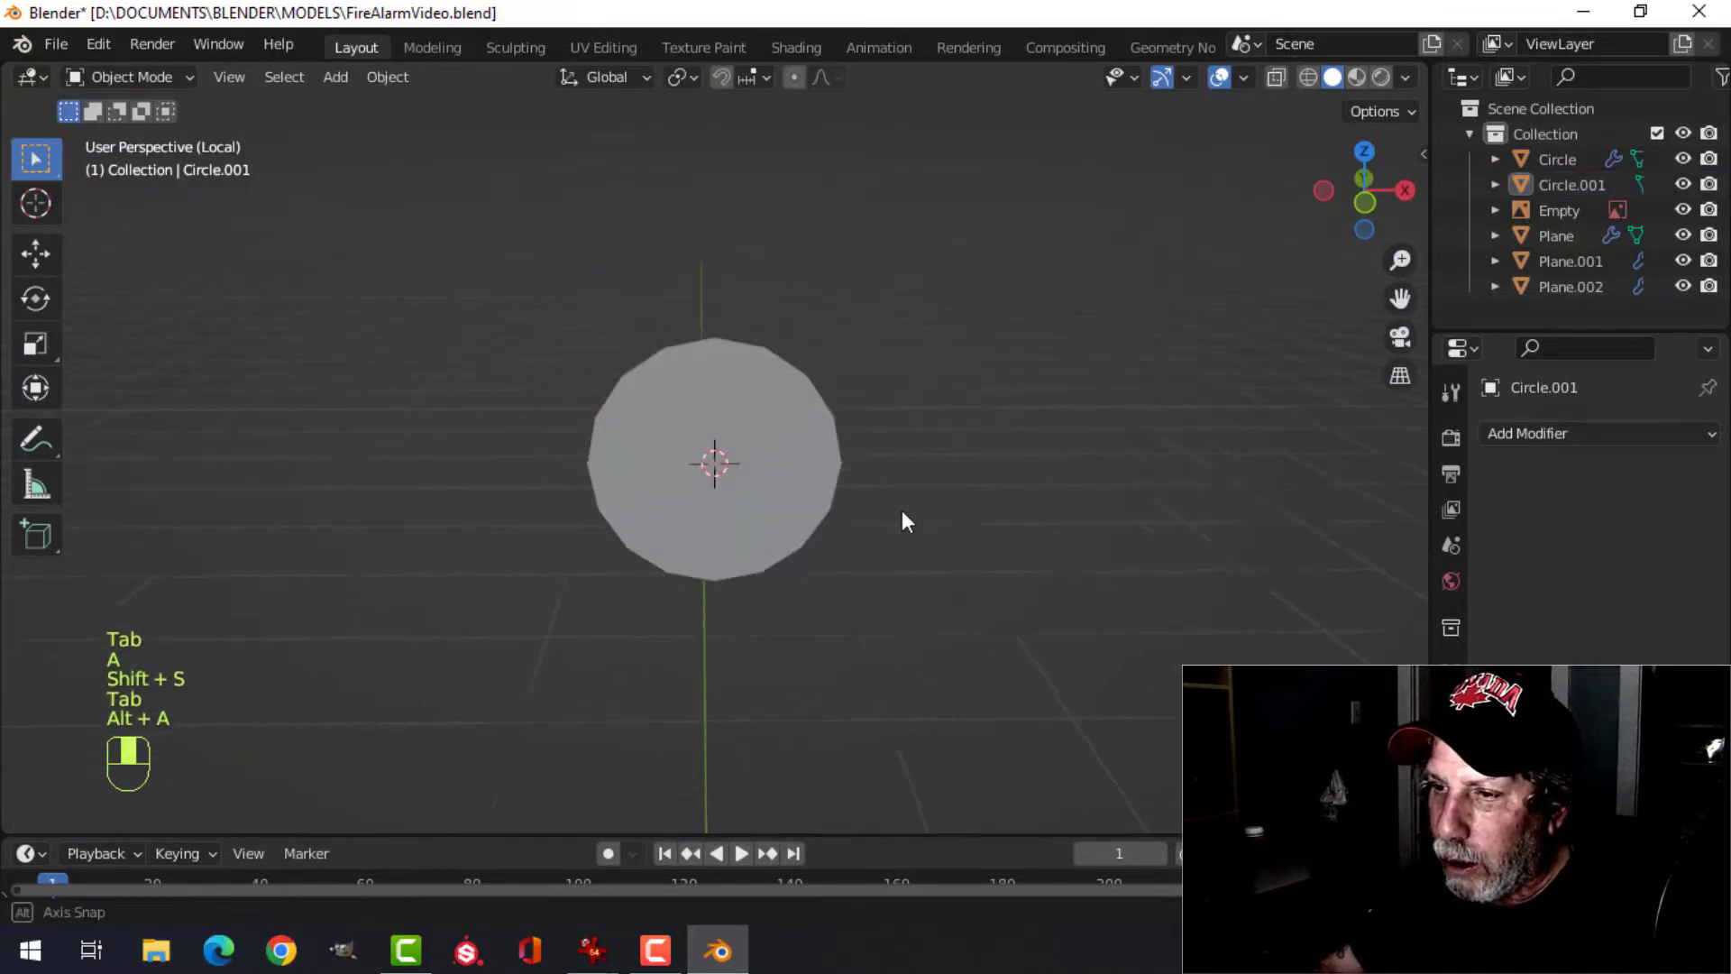
- Add a plane at the disc's centre, scale it to 0.053, and rotate it 90° about X
key("KP_1")
scroll(902, 505, "up", 2)
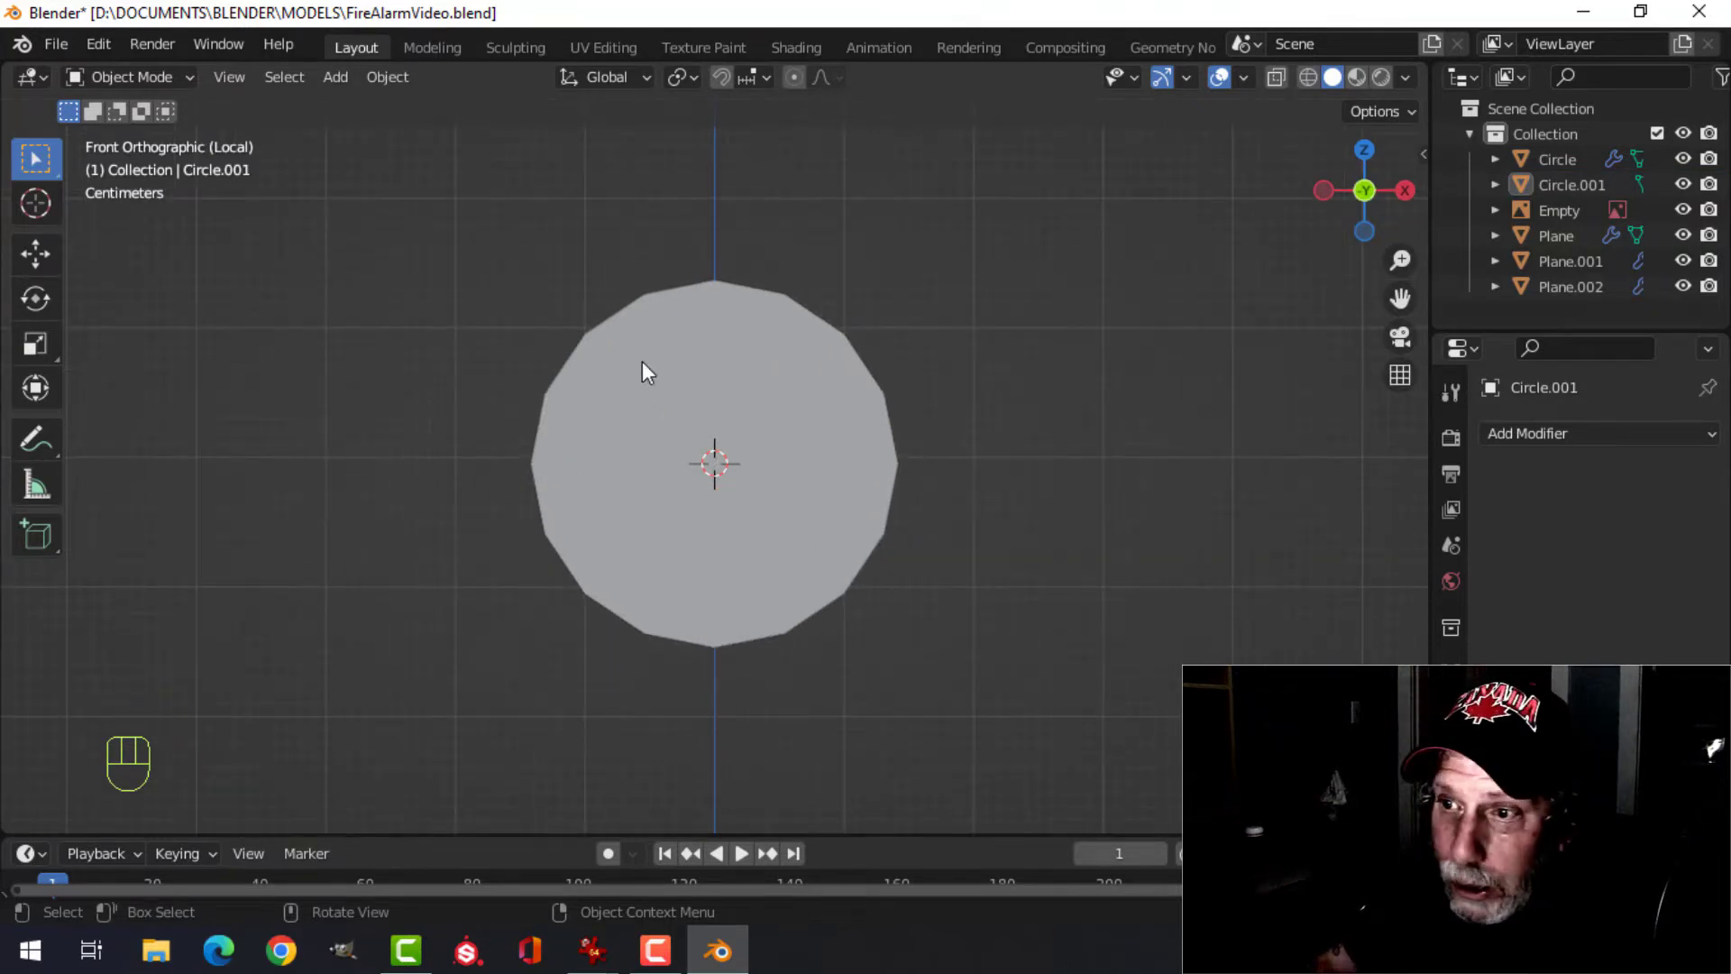
key("shift+a")
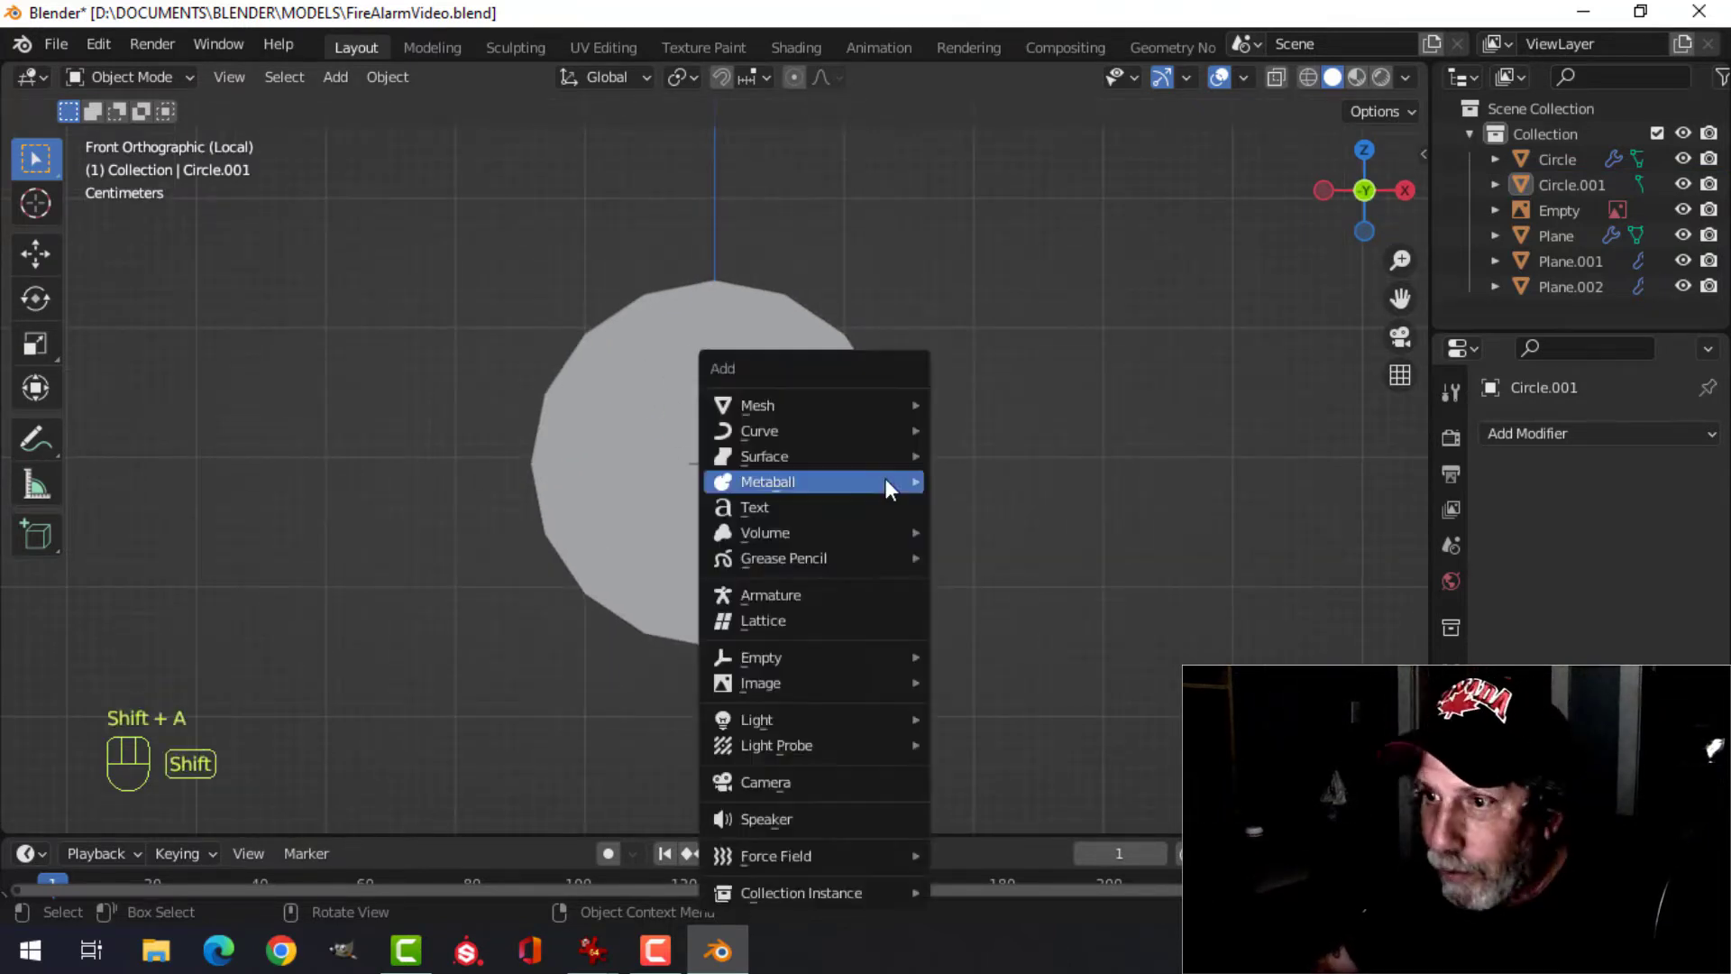
mouse_move(786, 406)
left_click(960, 403)
key("Tab")
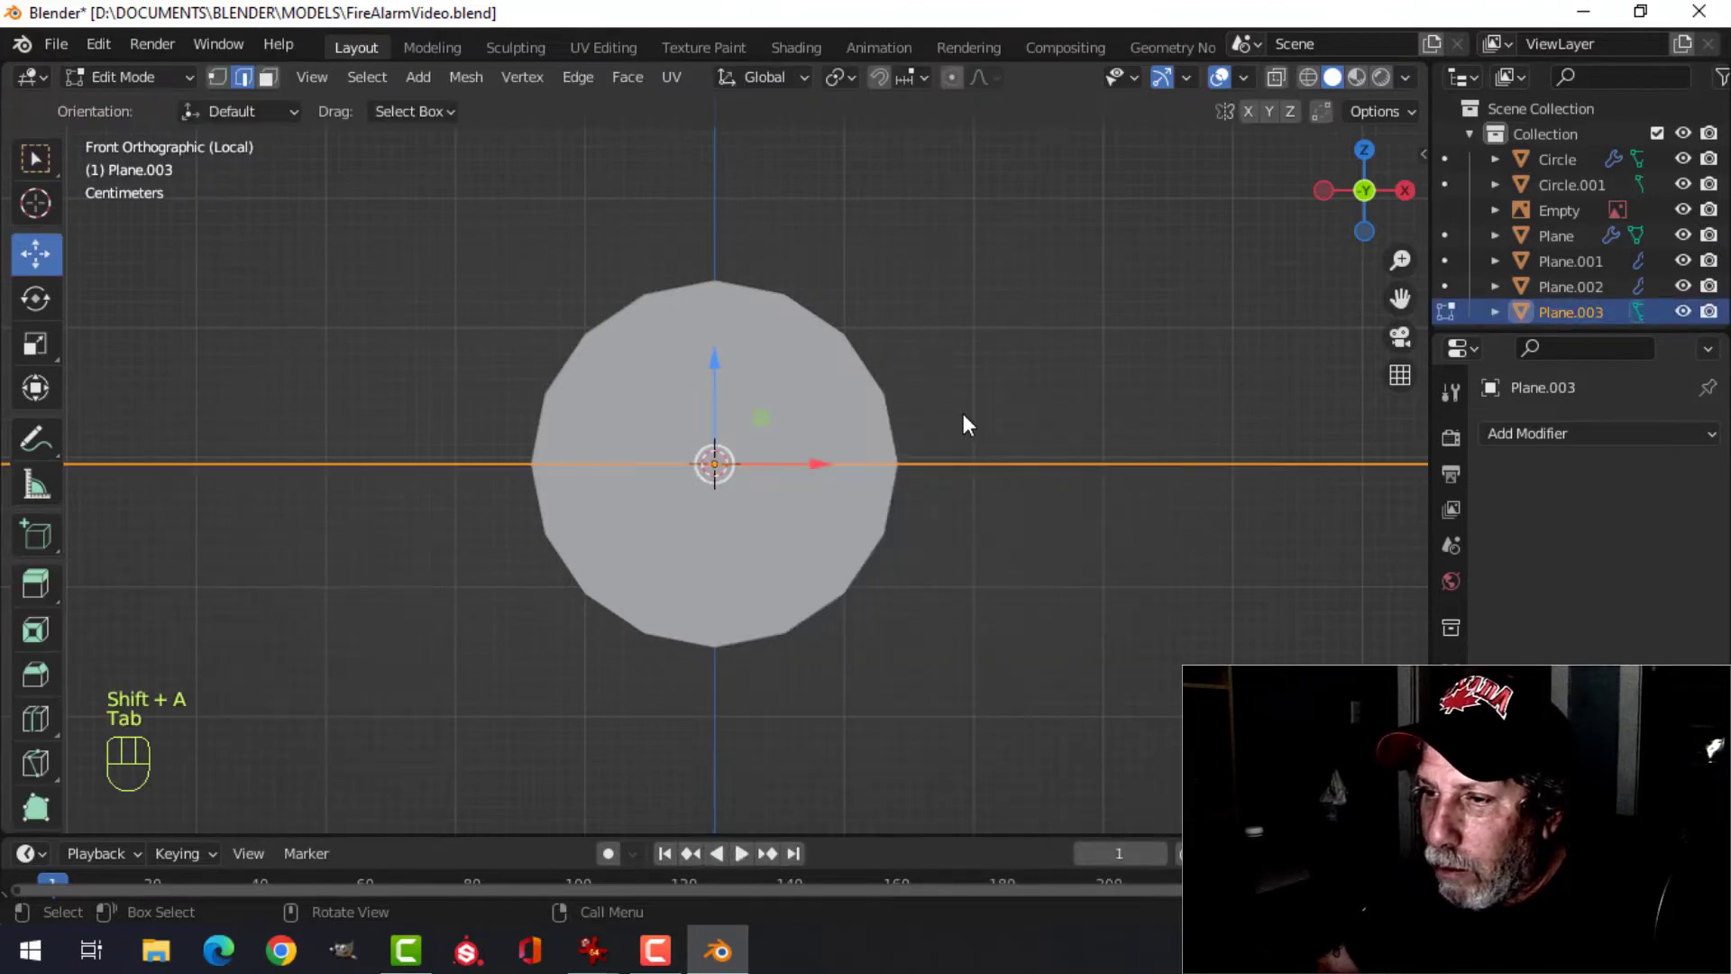
key("s")
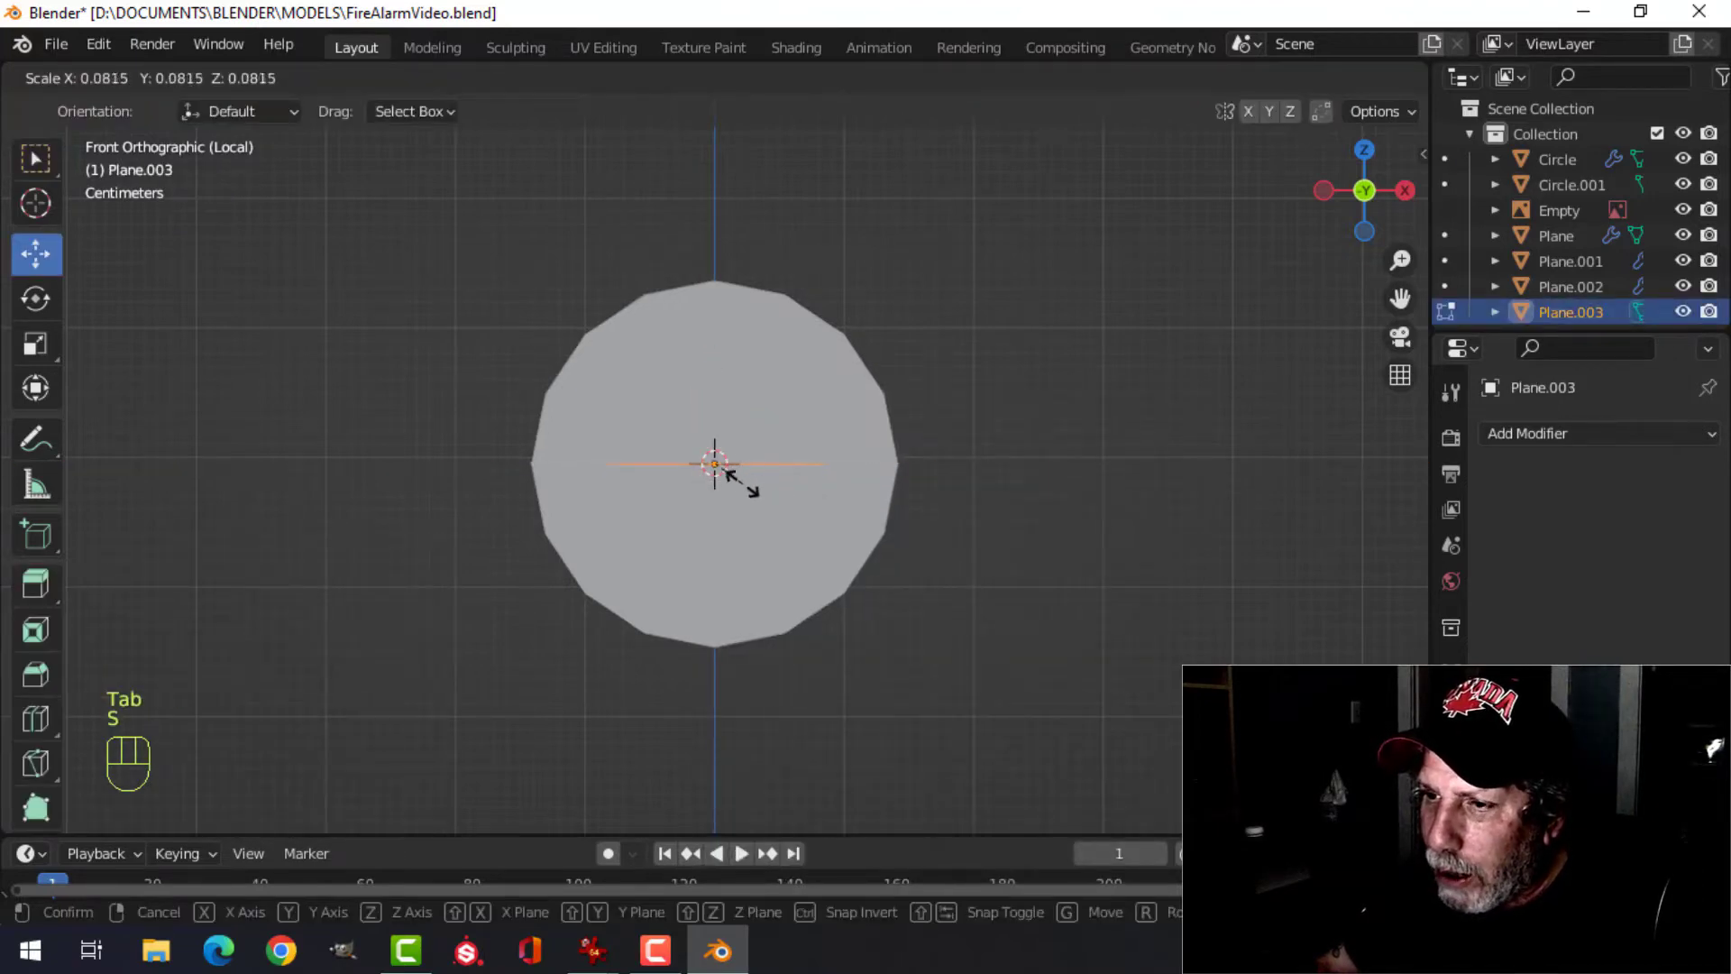
left_click(716, 466)
key("r")
key("x")
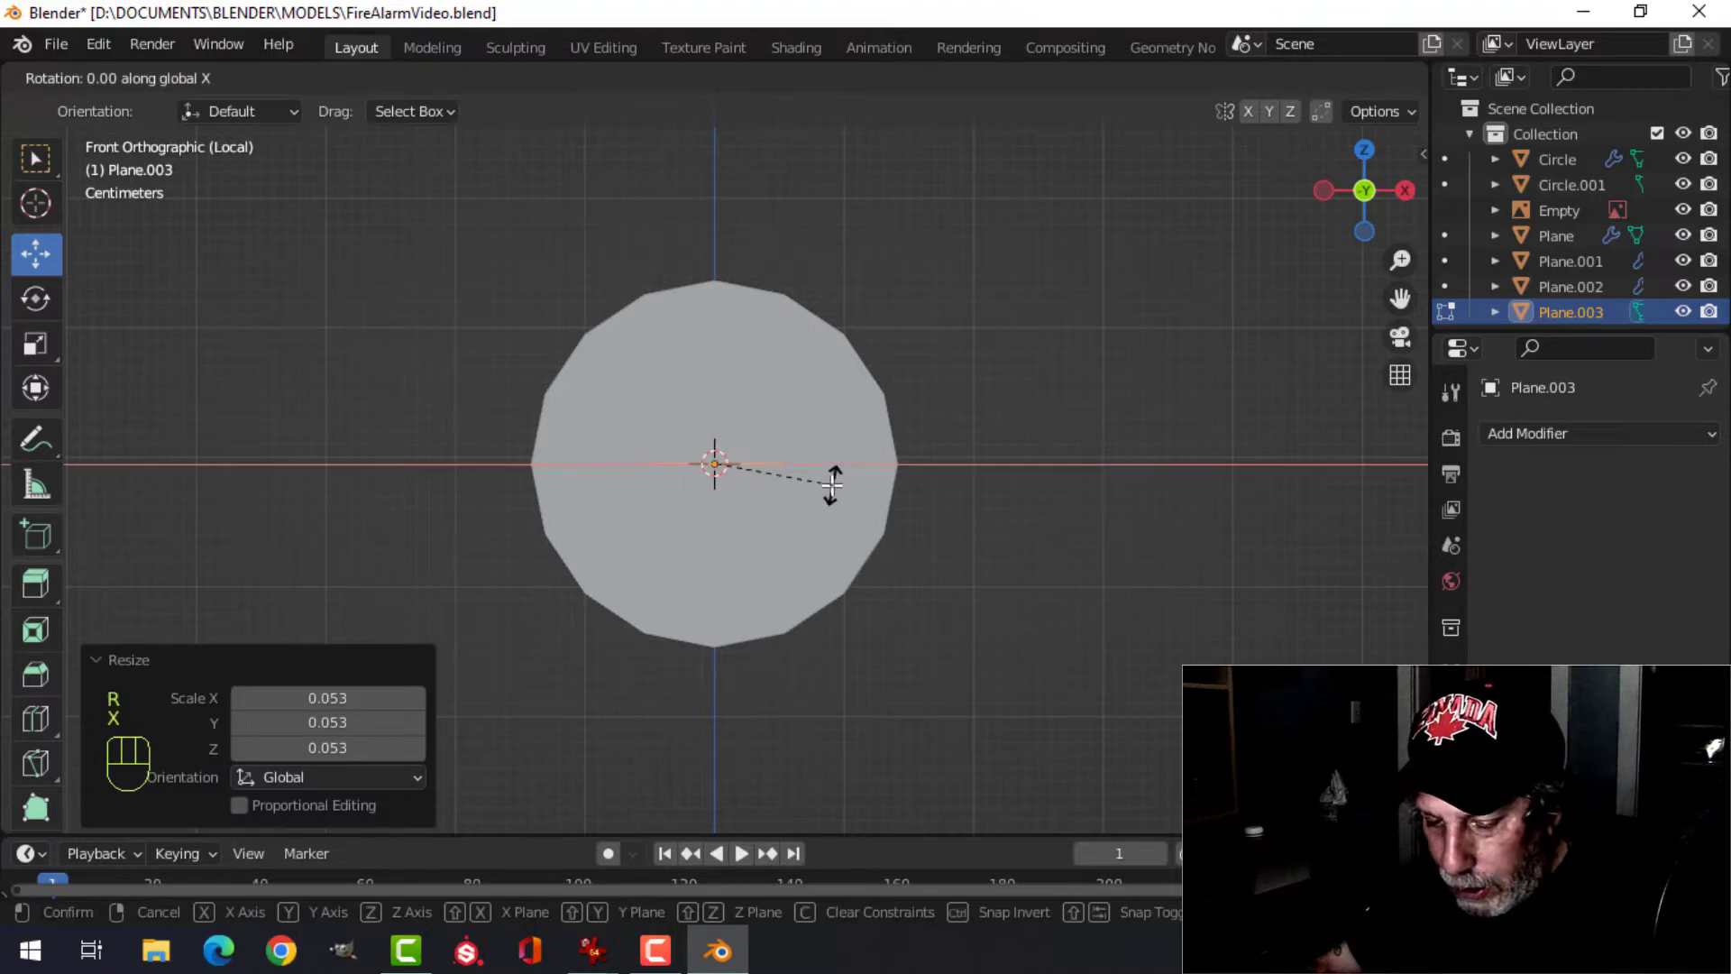
key("0")
left_click(832, 484)
- Stretch the plane into a tall rectangle by scaling it about 0.772 in X and 1.857 in Z
middle_click_drag(831, 484, 966, 530)
key("s")
key("x")
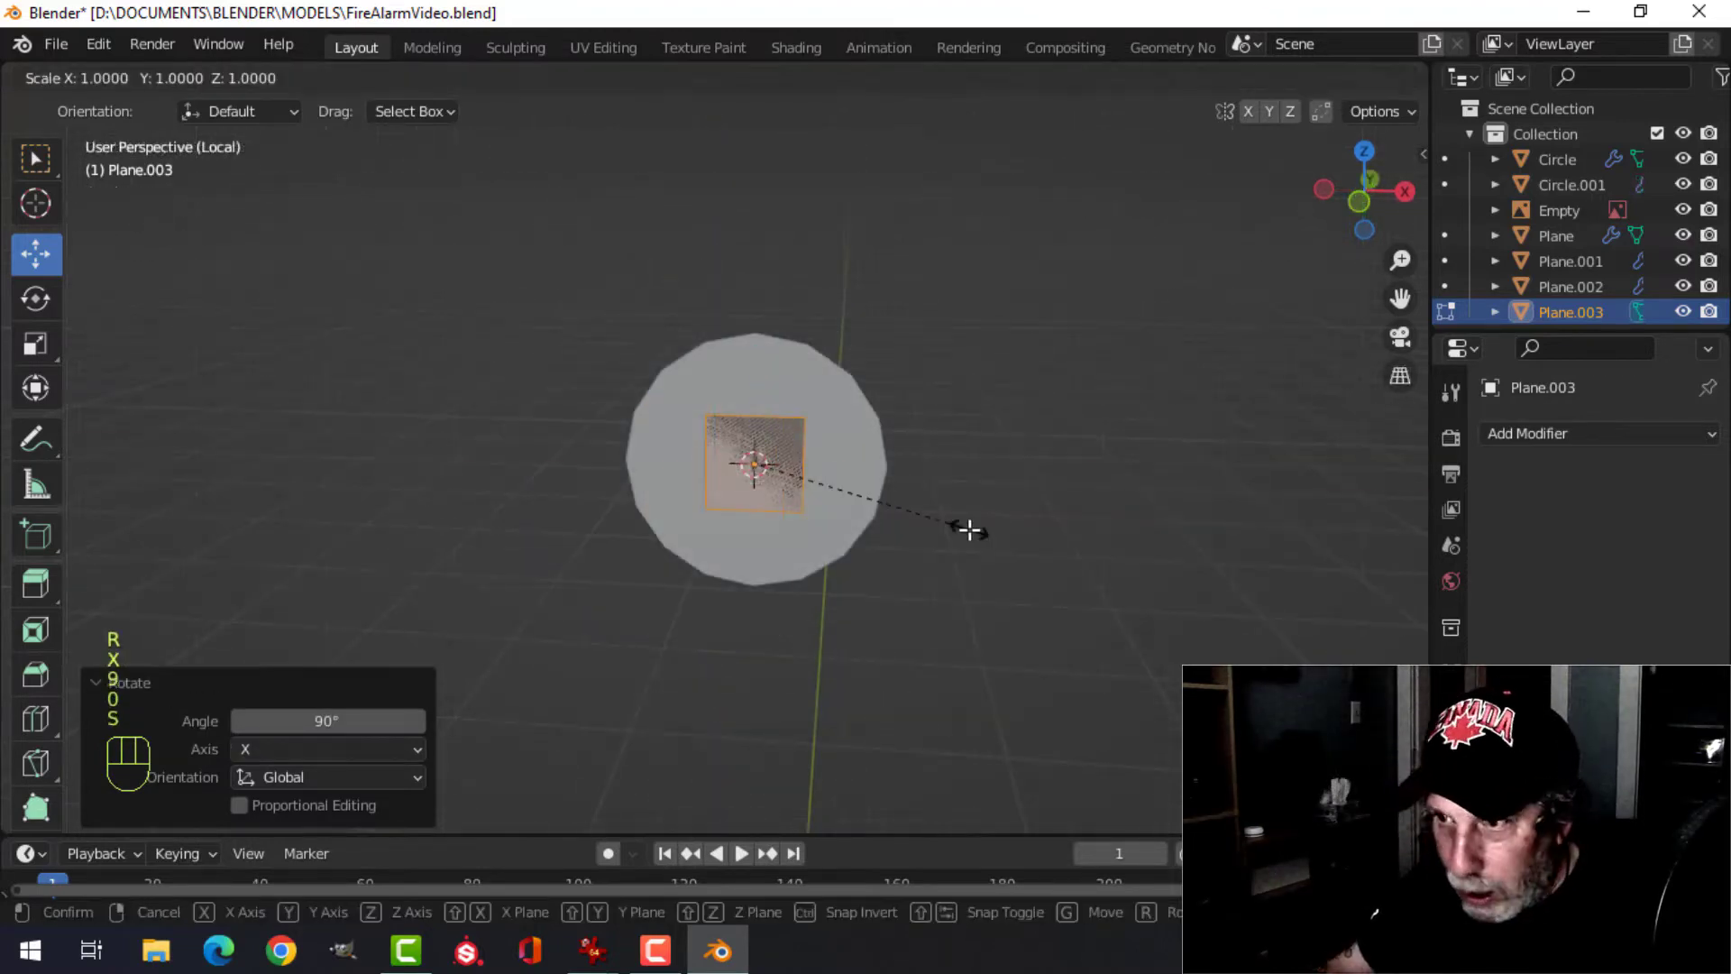
left_click(914, 530)
key("s")
key("z")
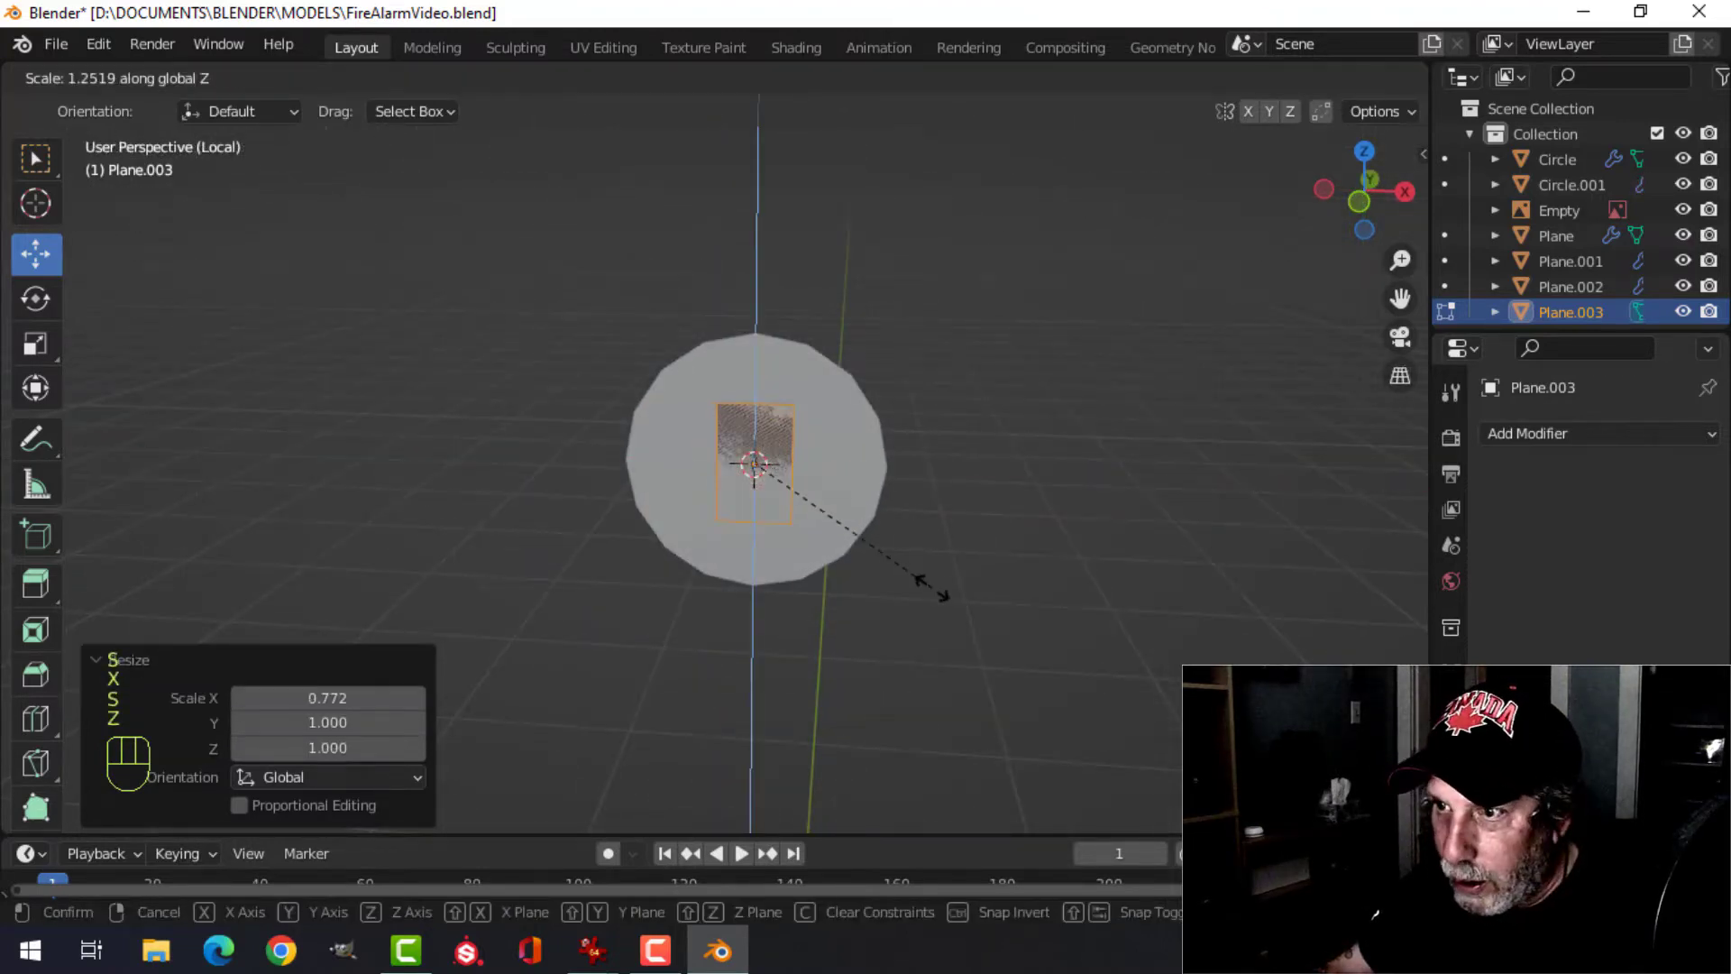
left_click(965, 669)
key("Tab")
- Divide the rectangle with one centred vertical loop cut and six evenly spaced horizontal loop cuts
scroll(784, 463, "up", 3)
key("ctrl+r")
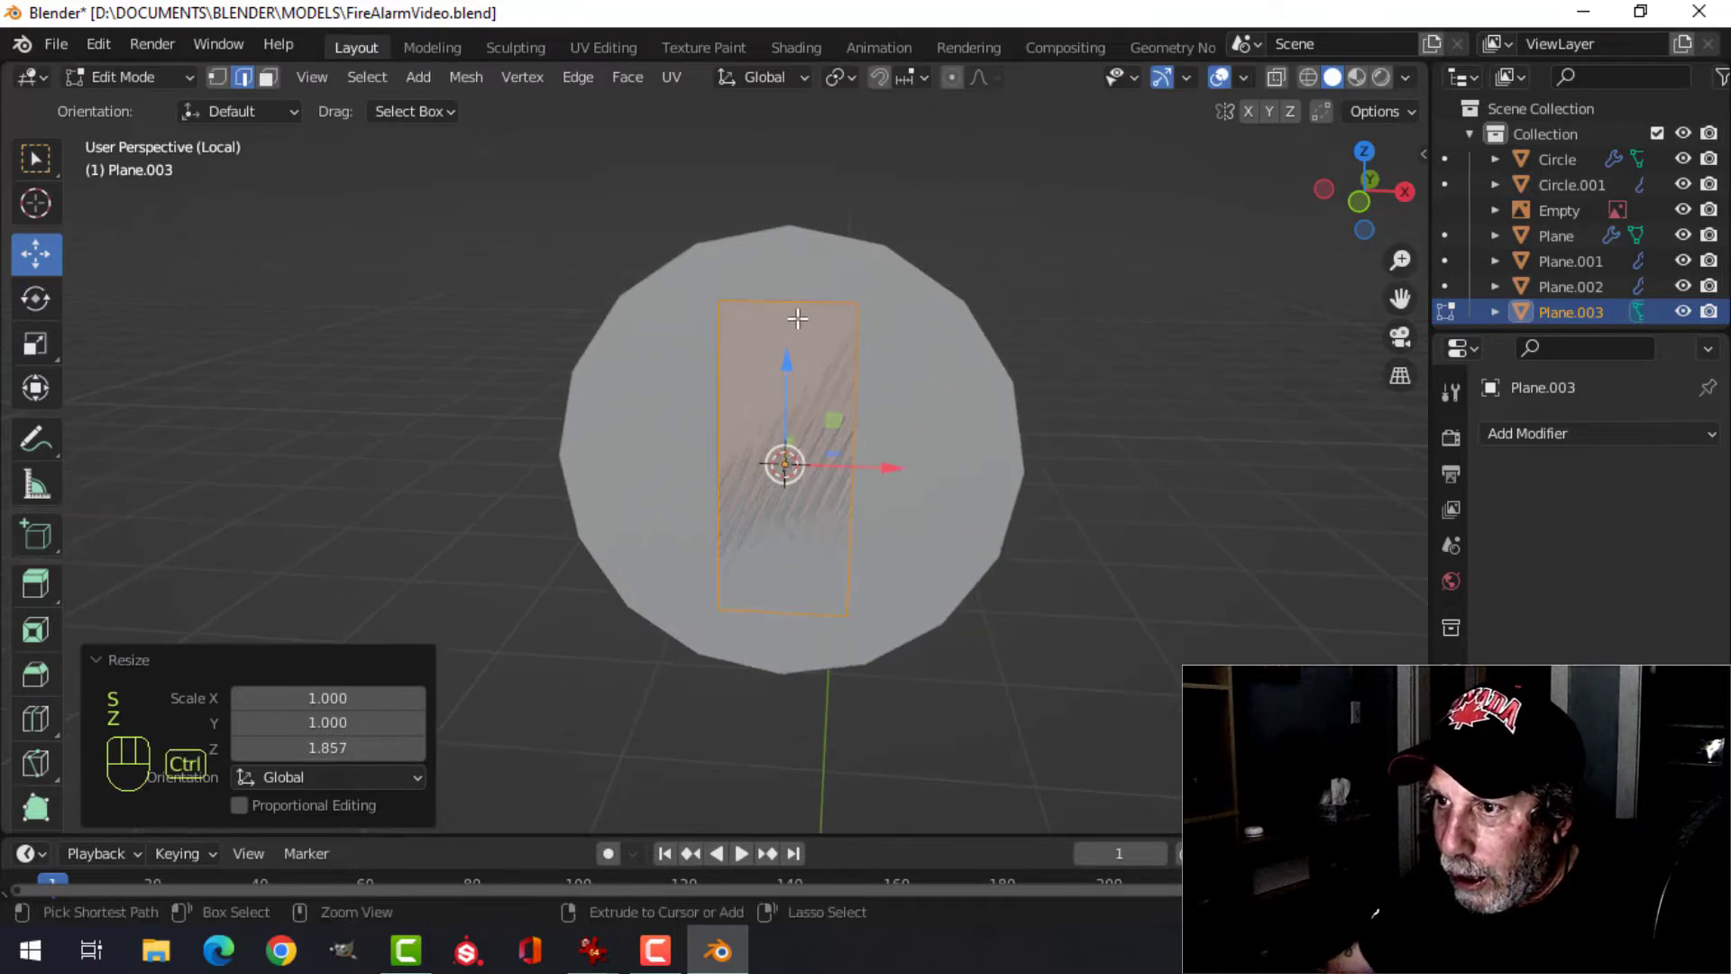
left_click(797, 318)
right_click(797, 318)
key("ctrl+r")
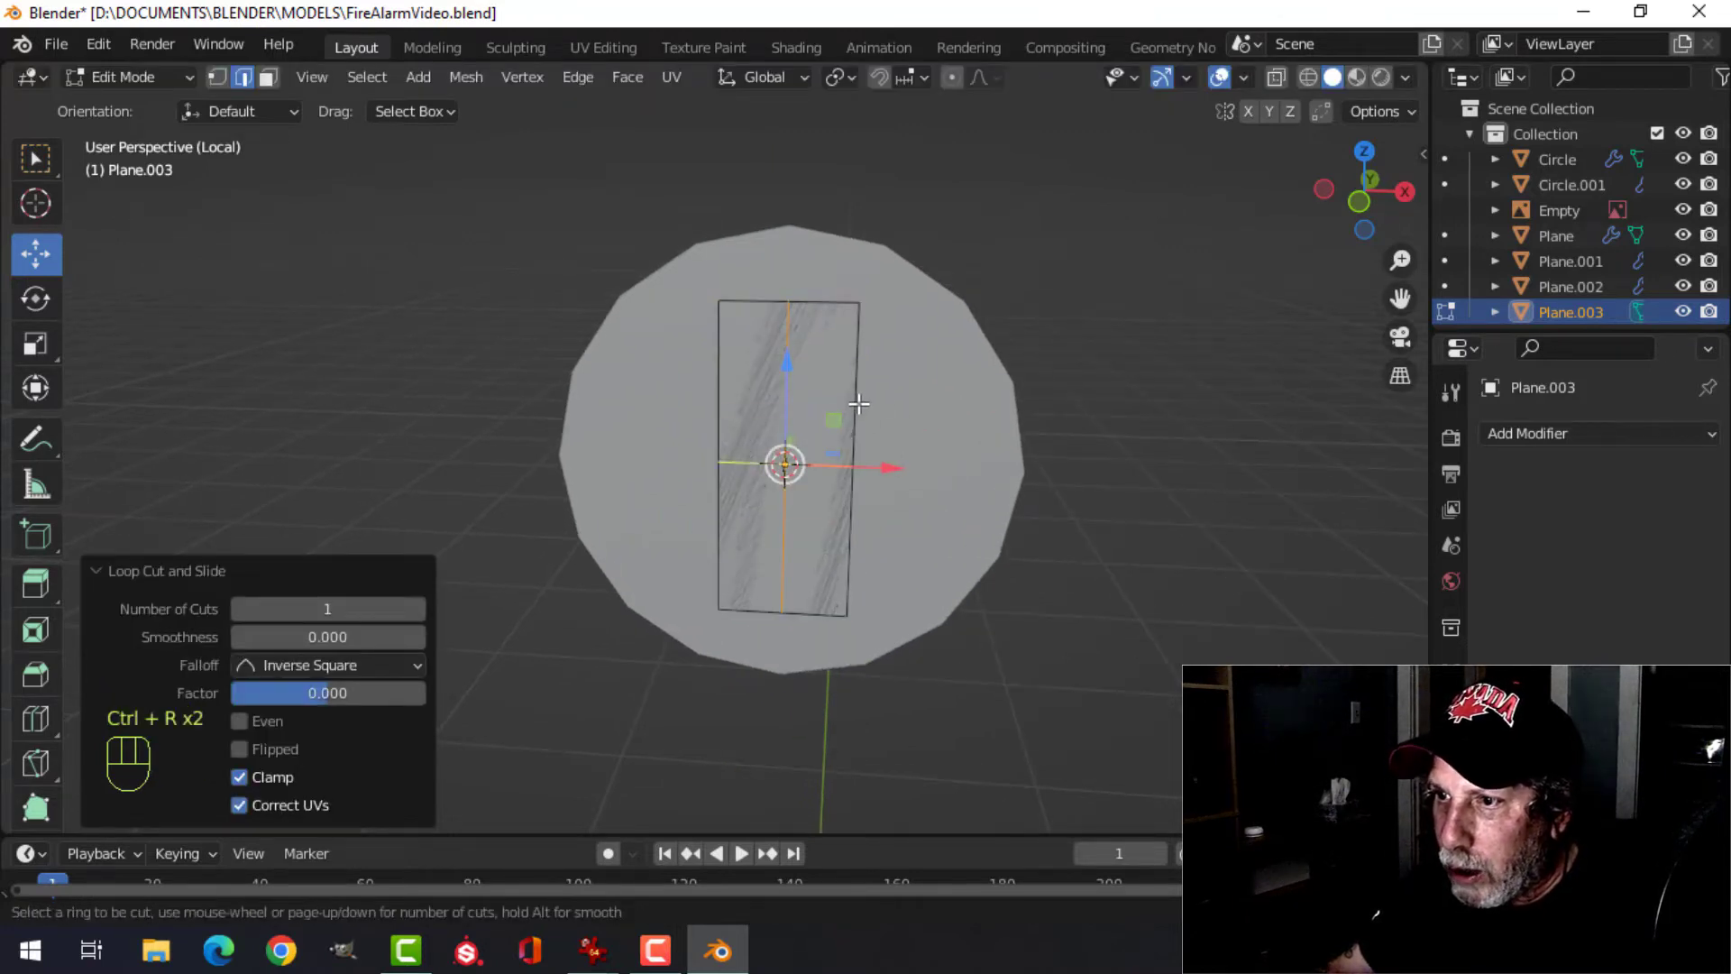
scroll(858, 404, "up", 5)
left_click(858, 402)
right_click(859, 401)
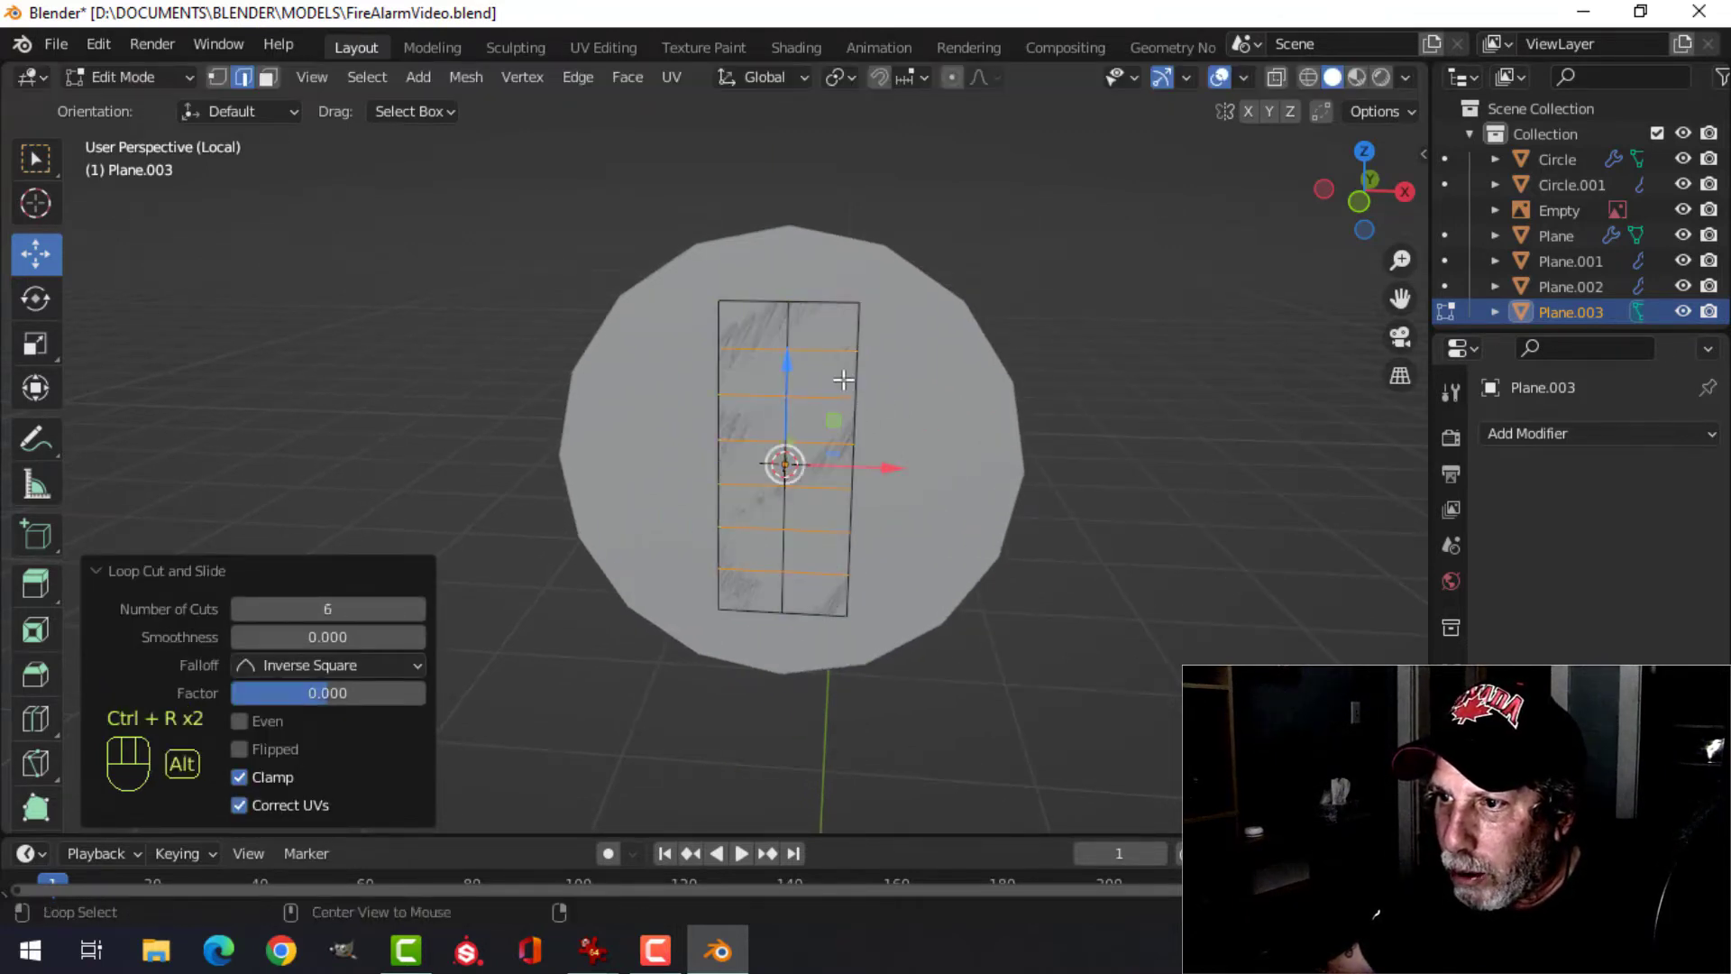
- Delete the grid's top-left cell and the third and fourth cells from the top of its right column
key("alt+a")
middle_click_drag(843, 380, 852, 399, "shift")
key("x")
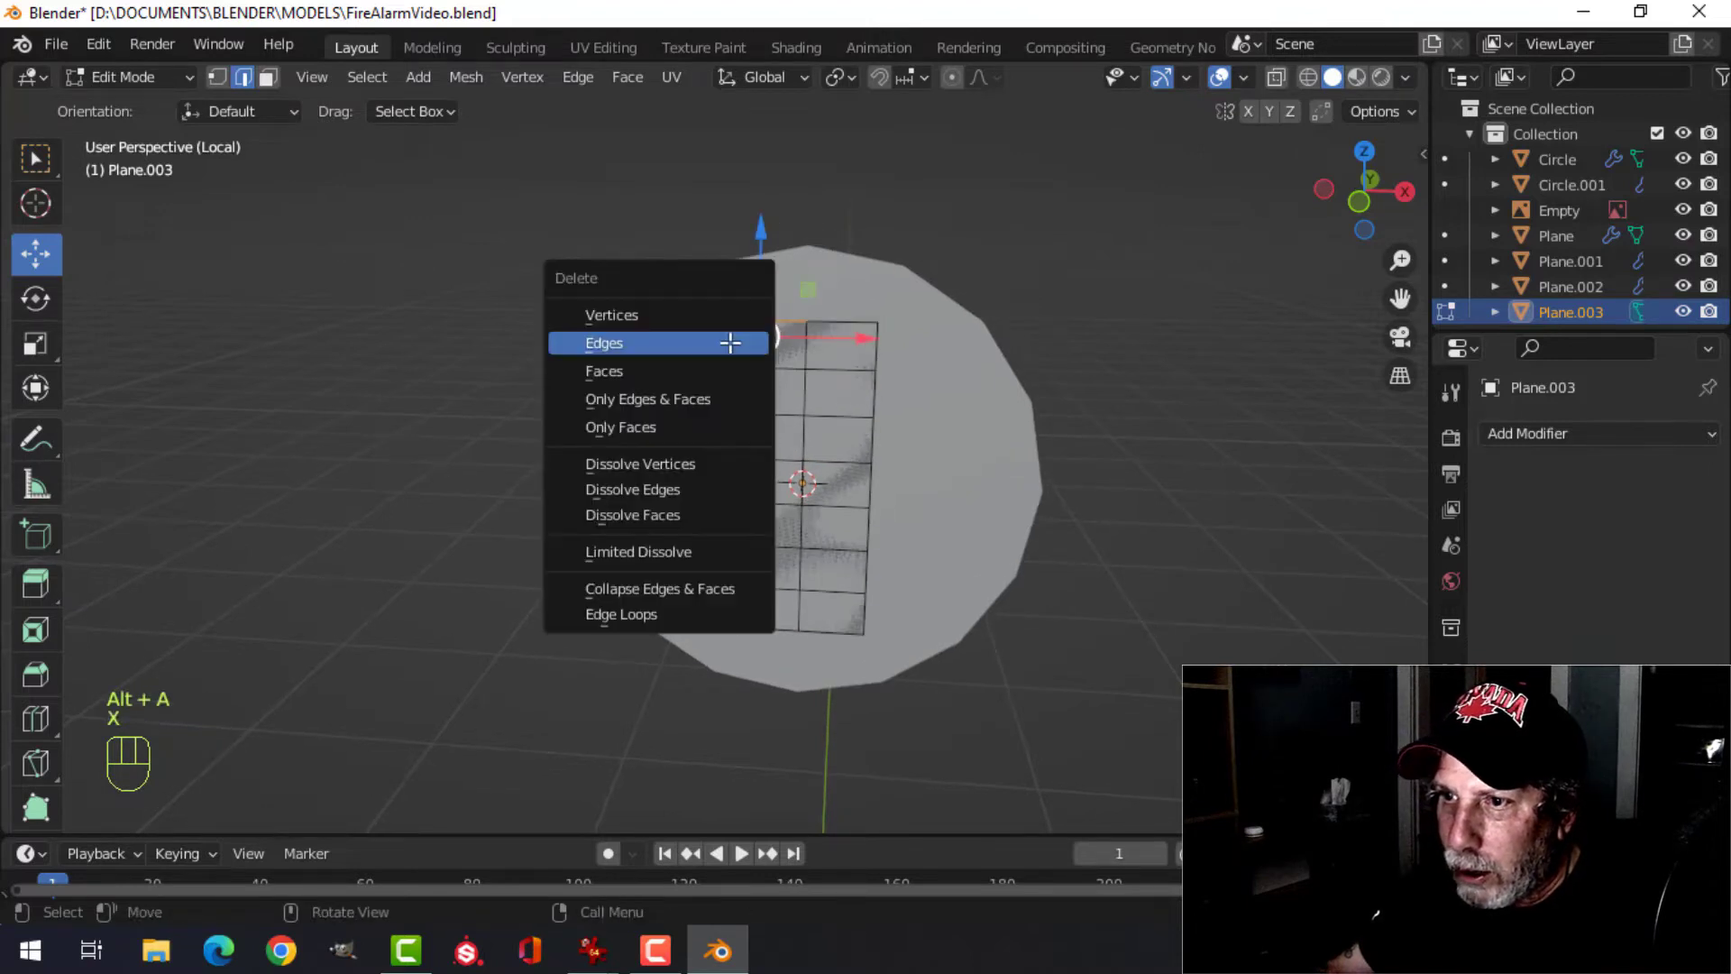
left_click(727, 340)
scroll(861, 405, "up", 3)
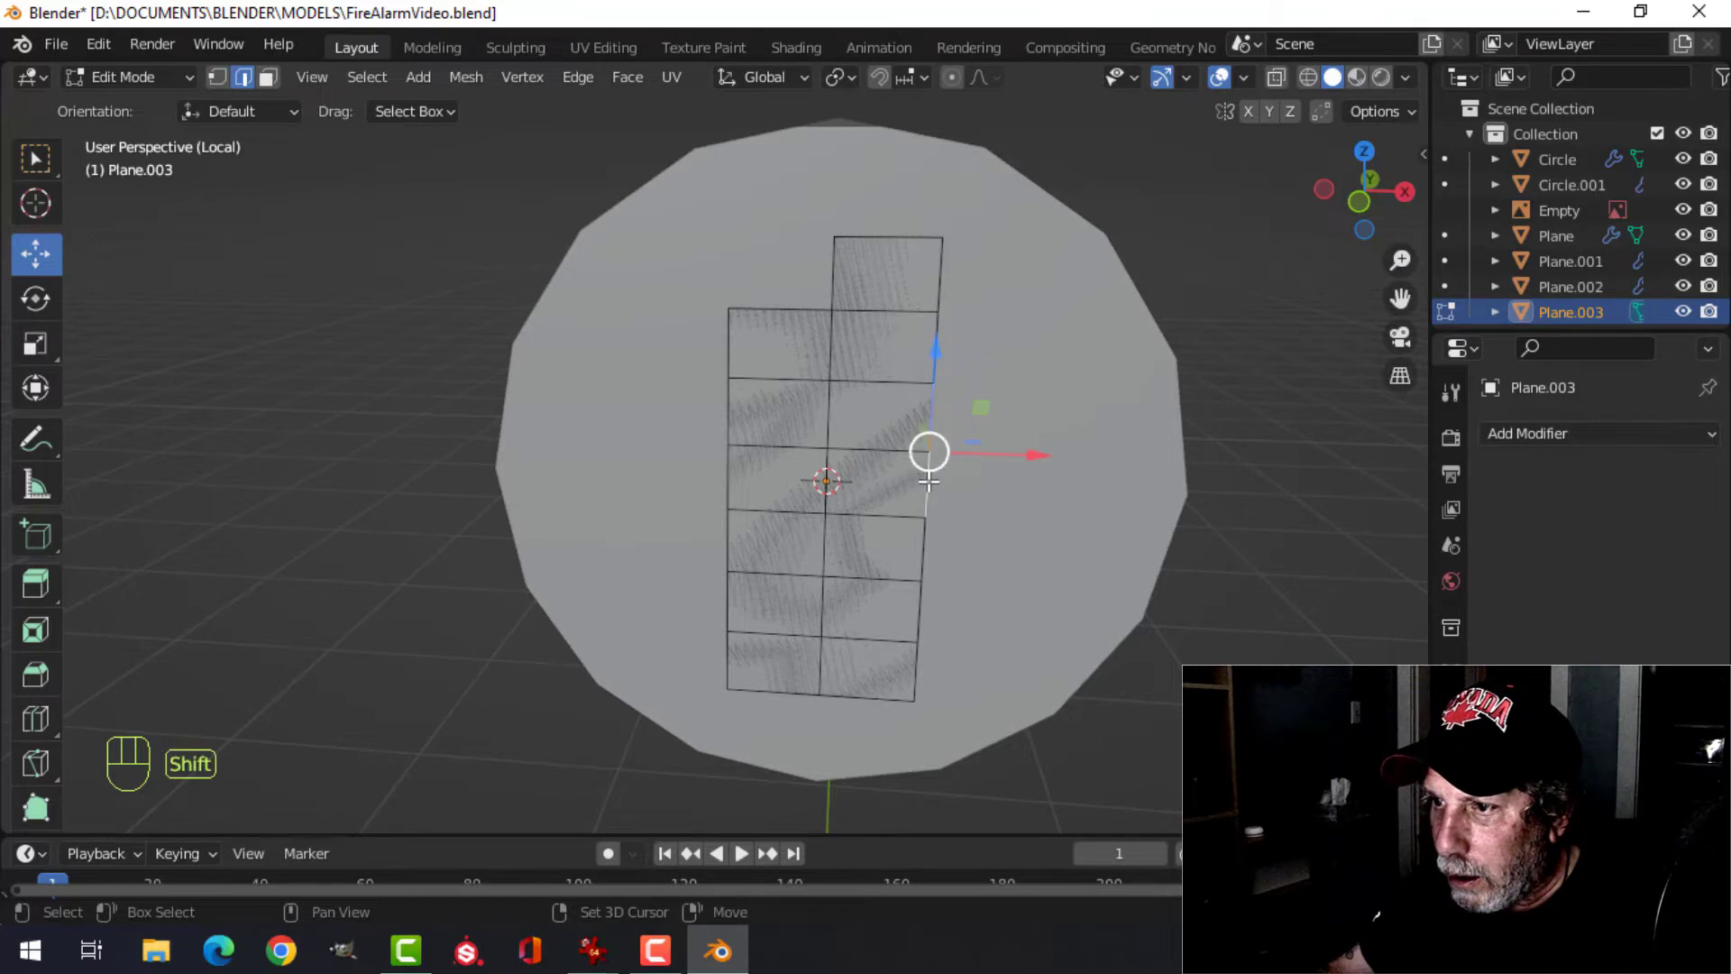
key("x")
left_click(896, 451)
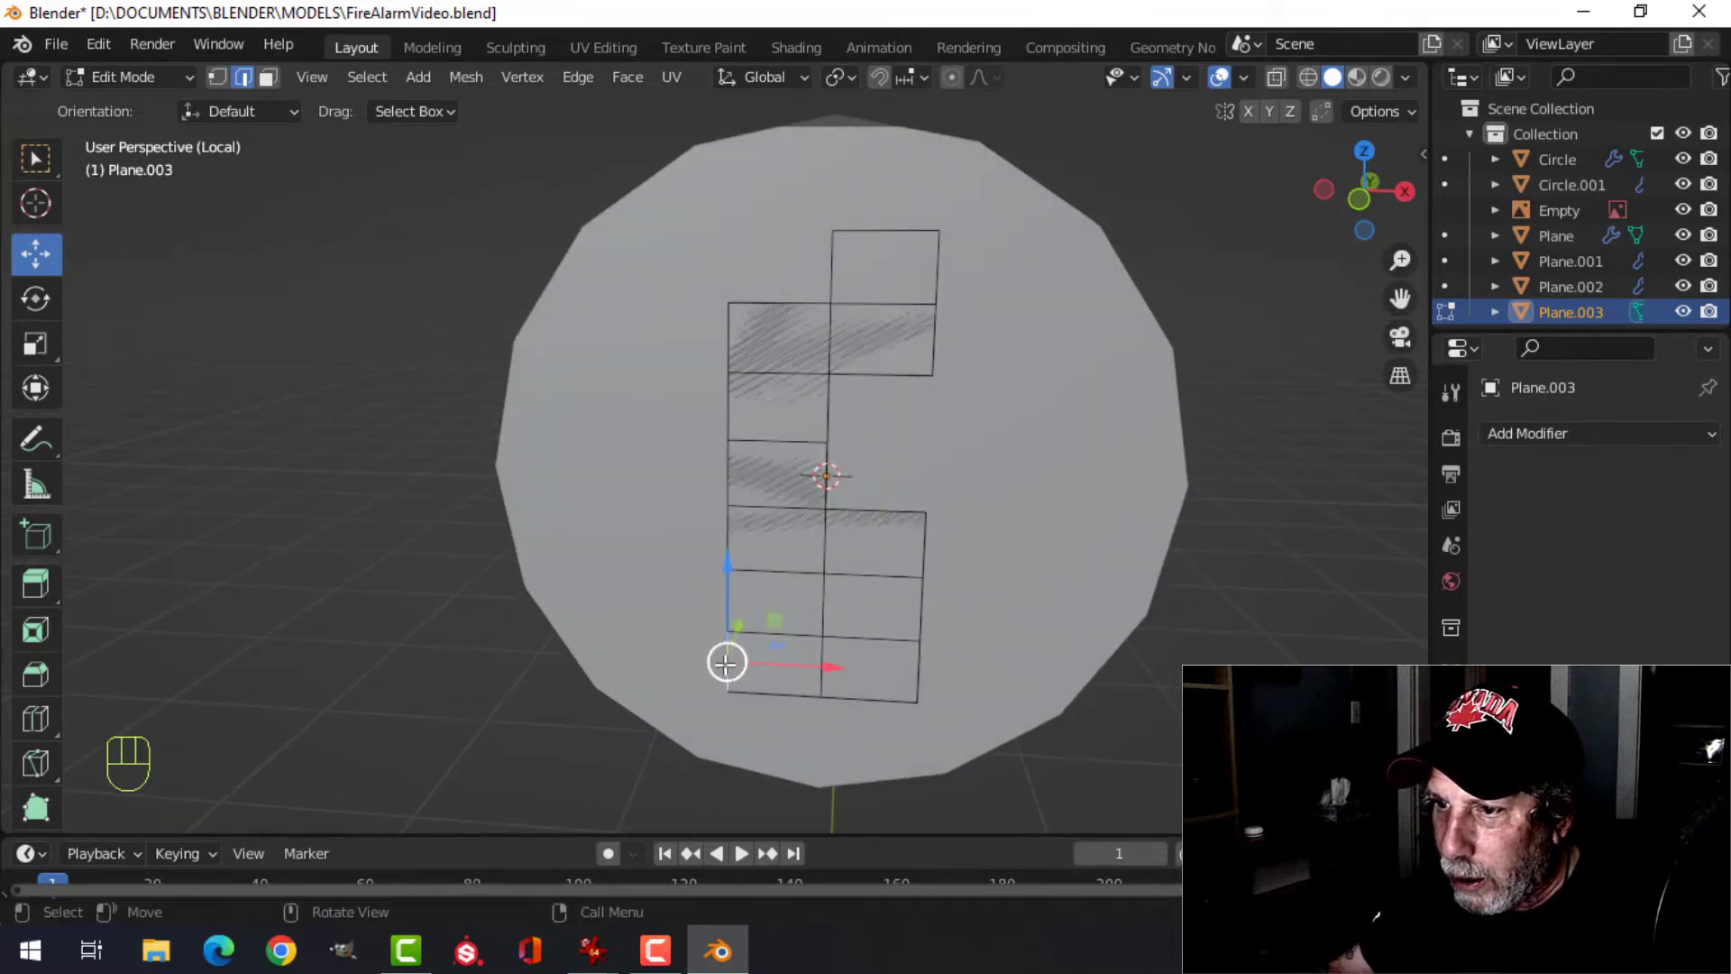
- Delete the bottom-left cell of the keyway grid
key("x")
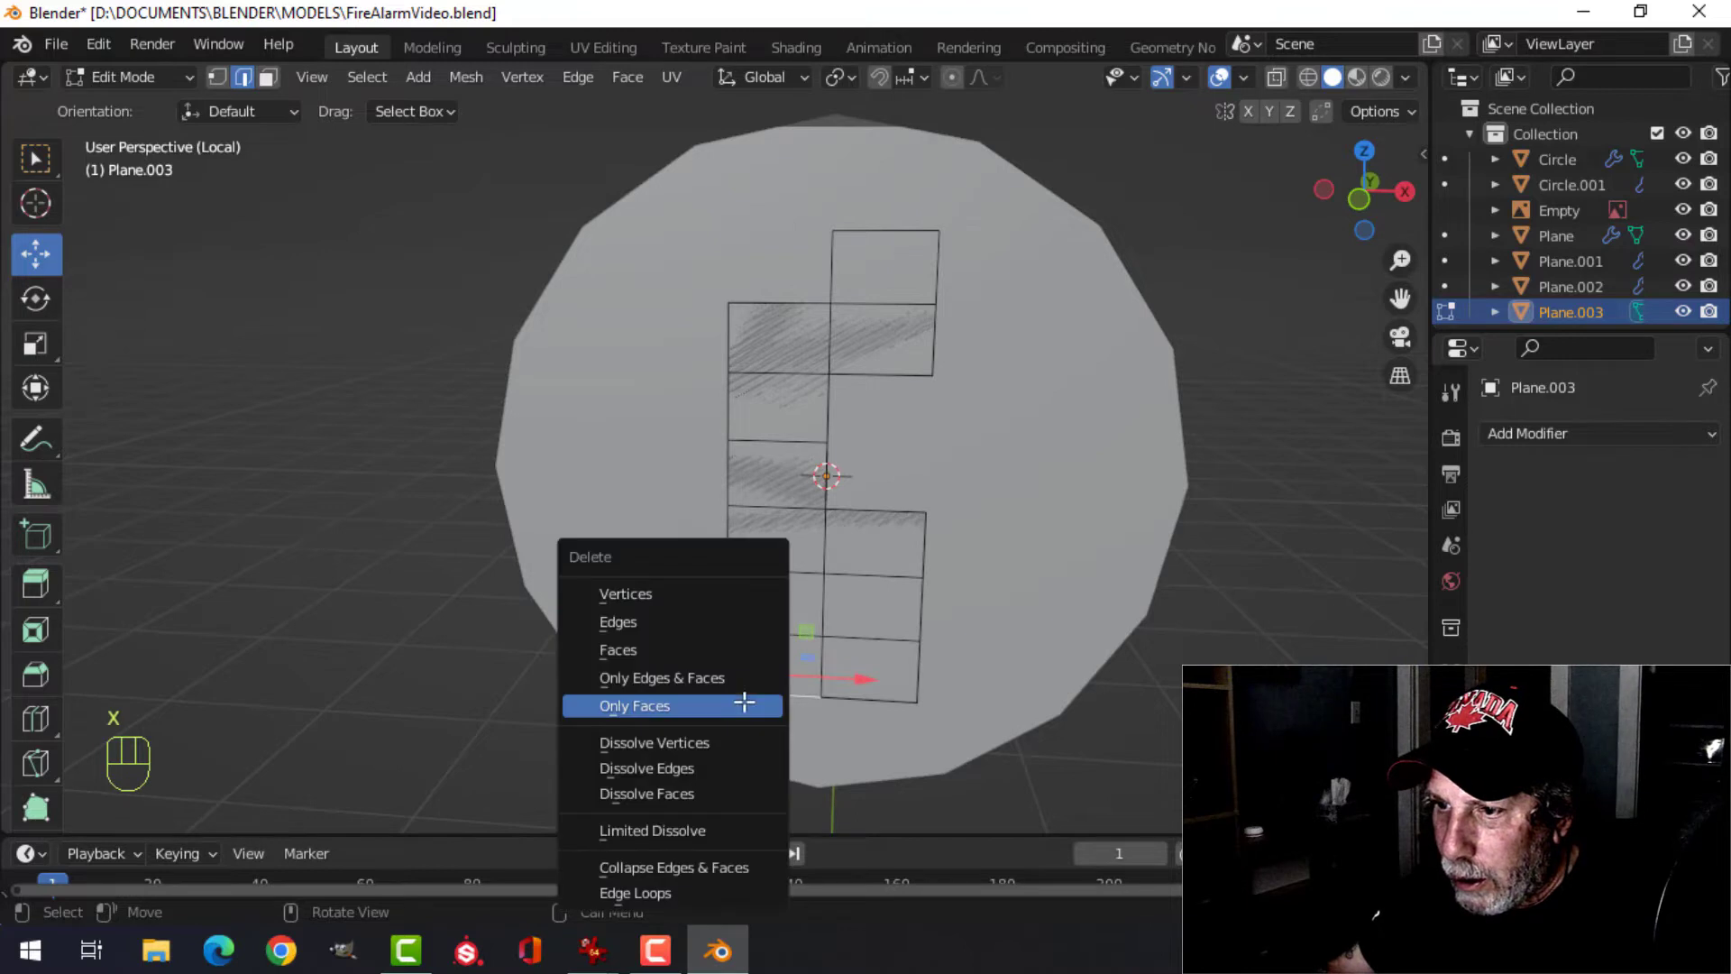
left_click(669, 650)
key("alt+a")
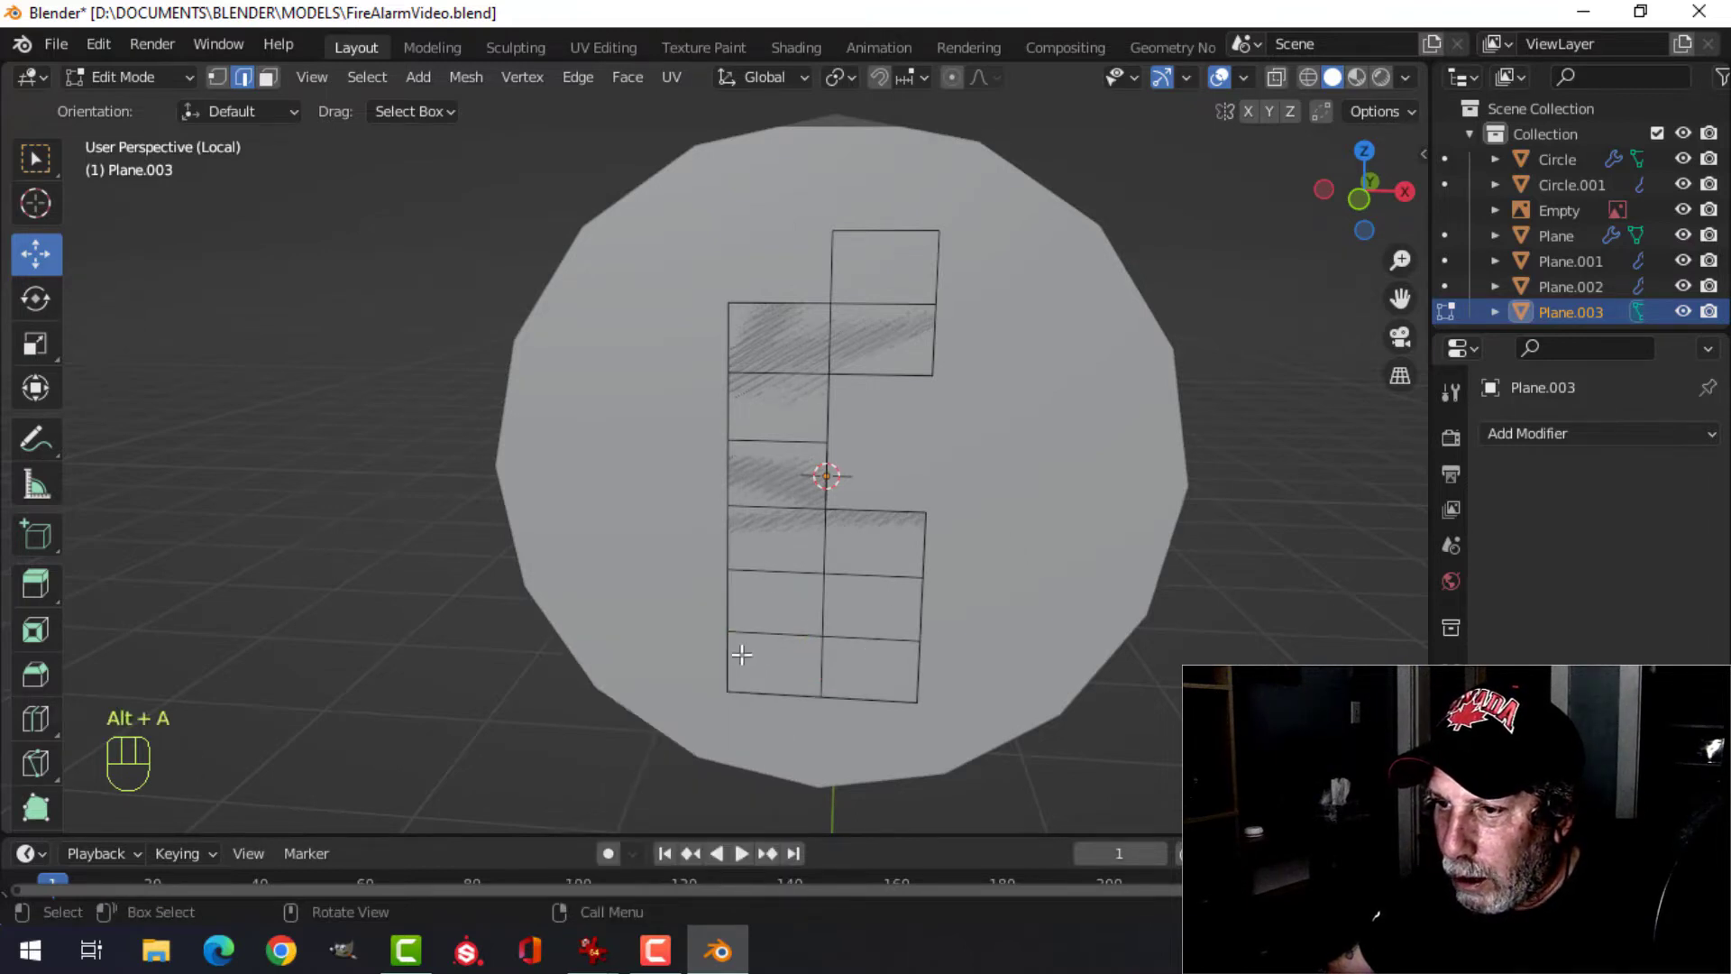
key("x")
left_click(716, 627)
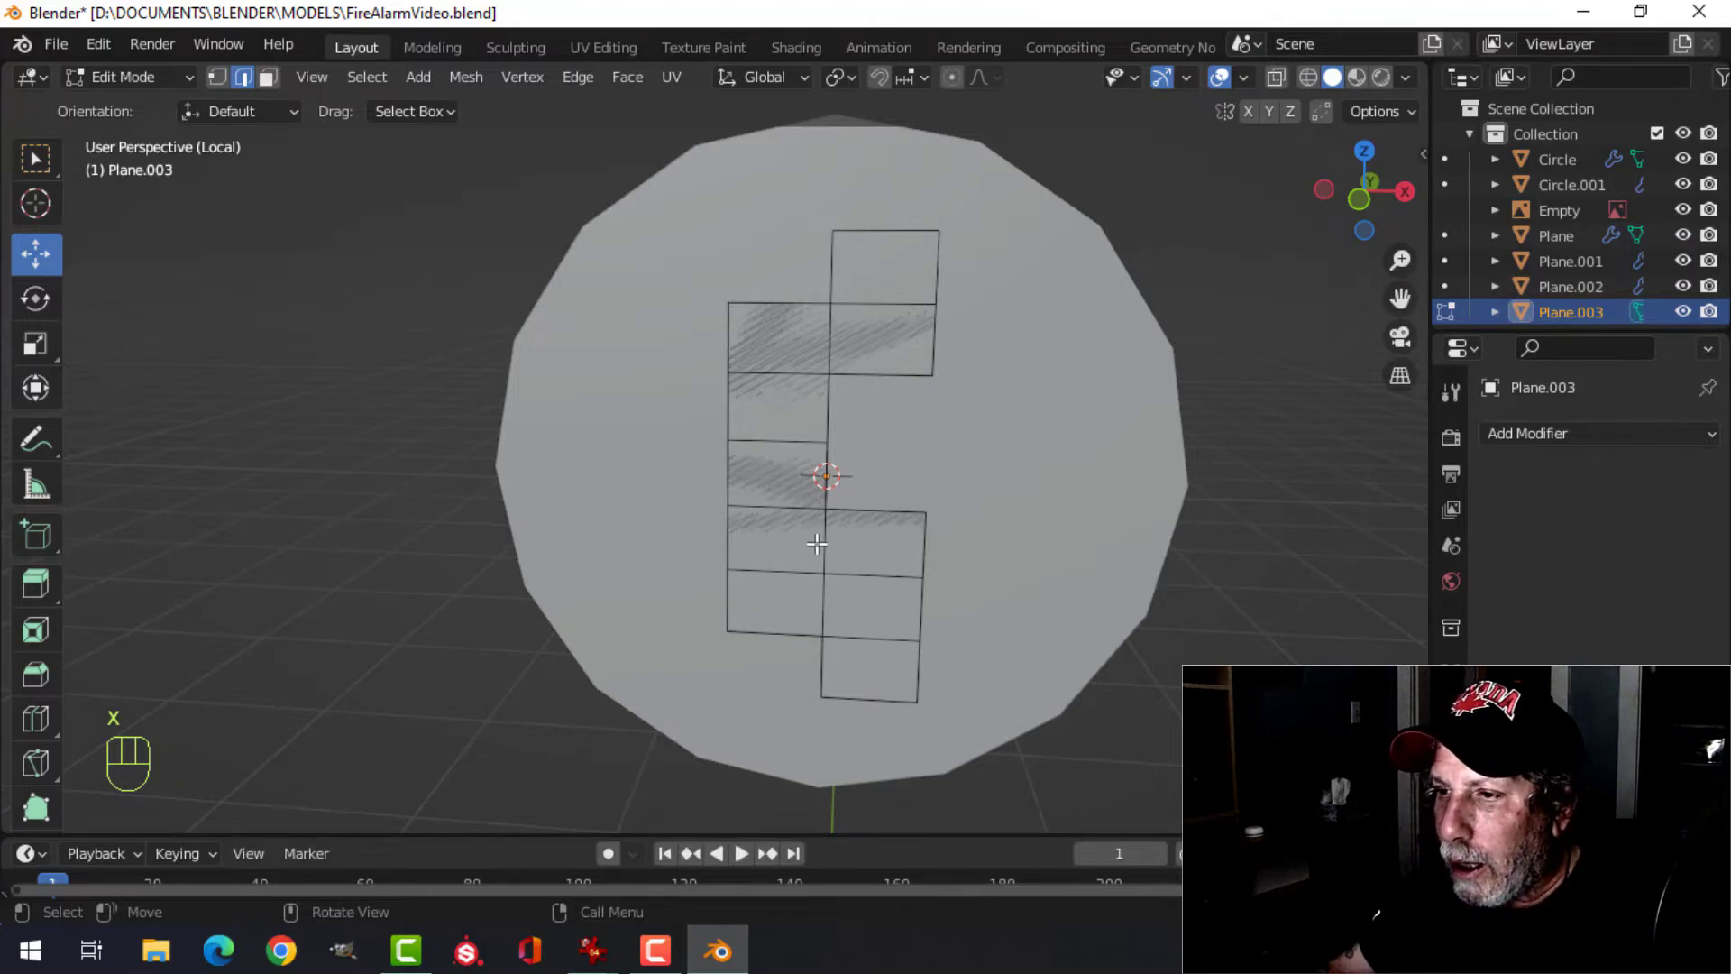
- Add a centred vertical loop cut through the left column and delete the outer half of its middle cell to form a narrow neck
scroll(798, 535, "up", 1)
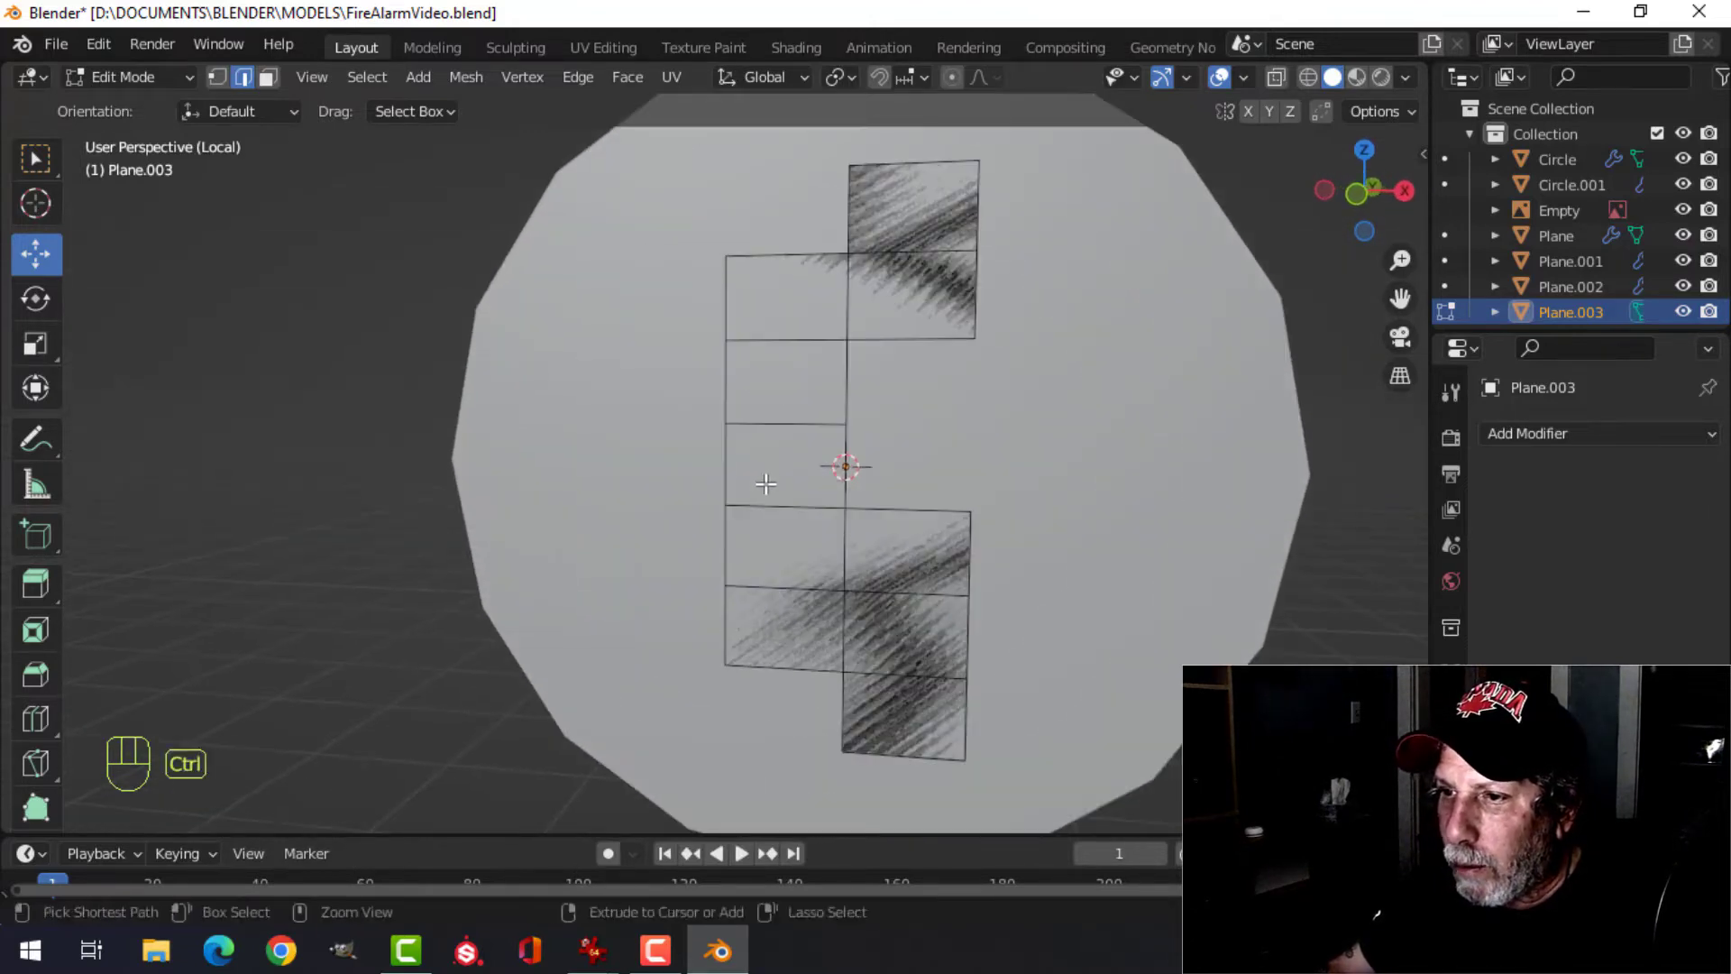
key("ctrl+r")
left_click(776, 444)
right_click(734, 464)
key("alt+a")
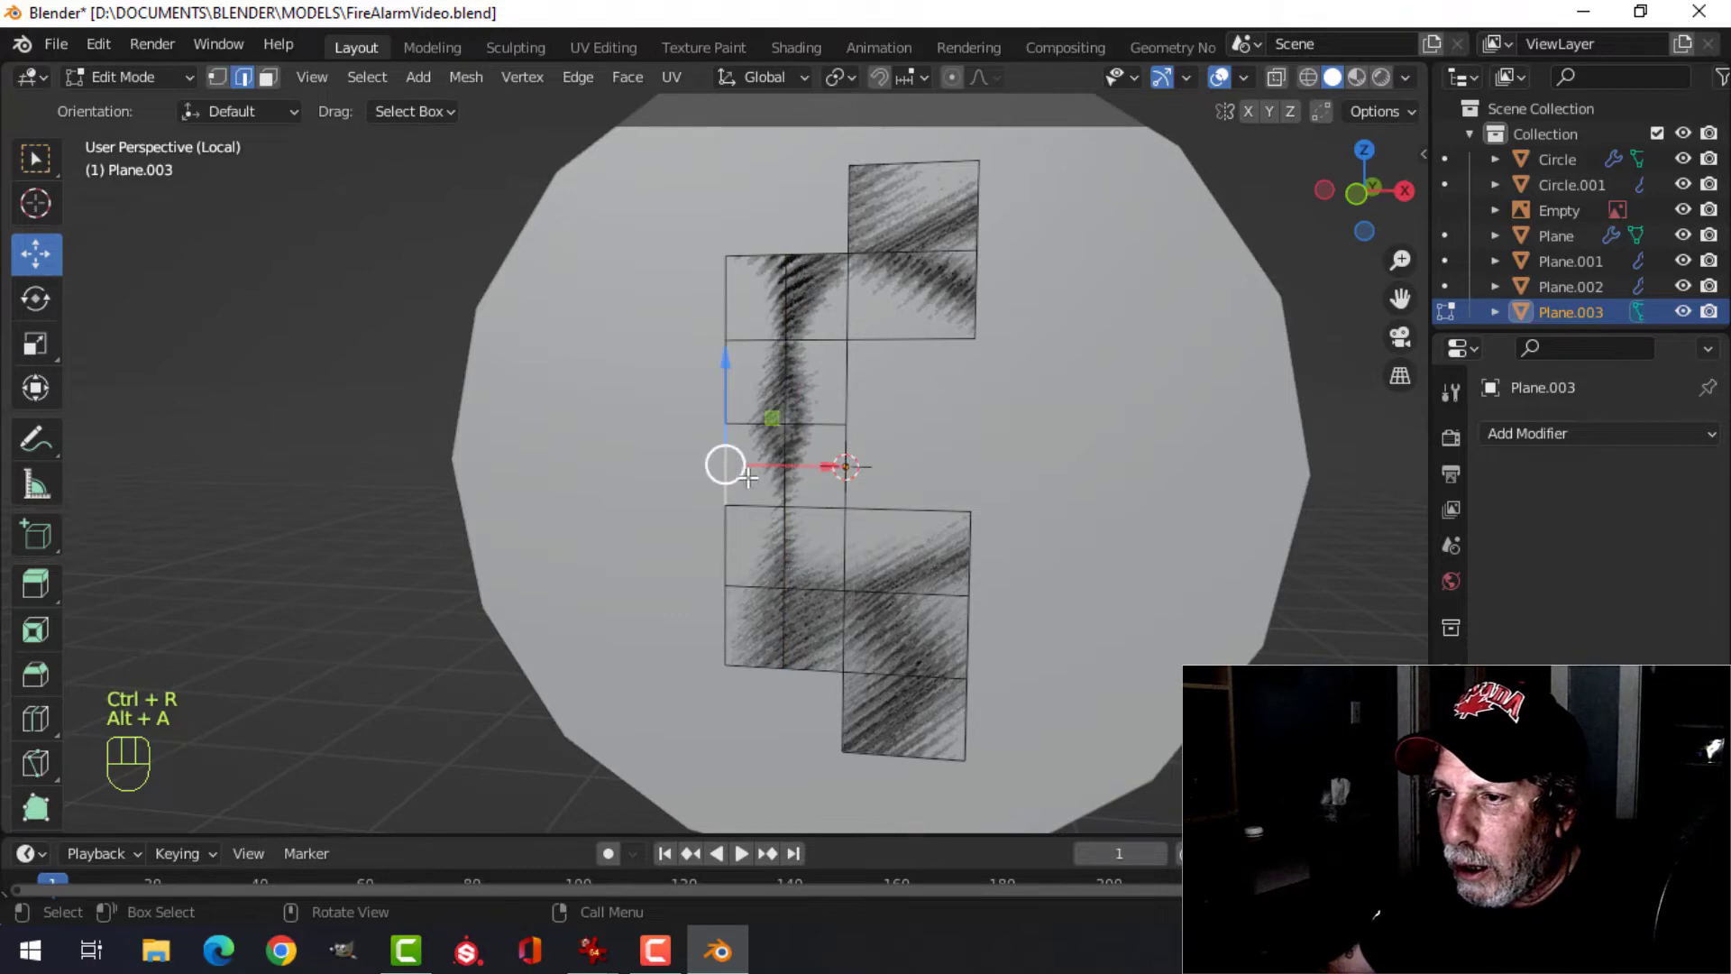
key("x")
left_click(766, 477)
scroll(1011, 535, "down", 2)
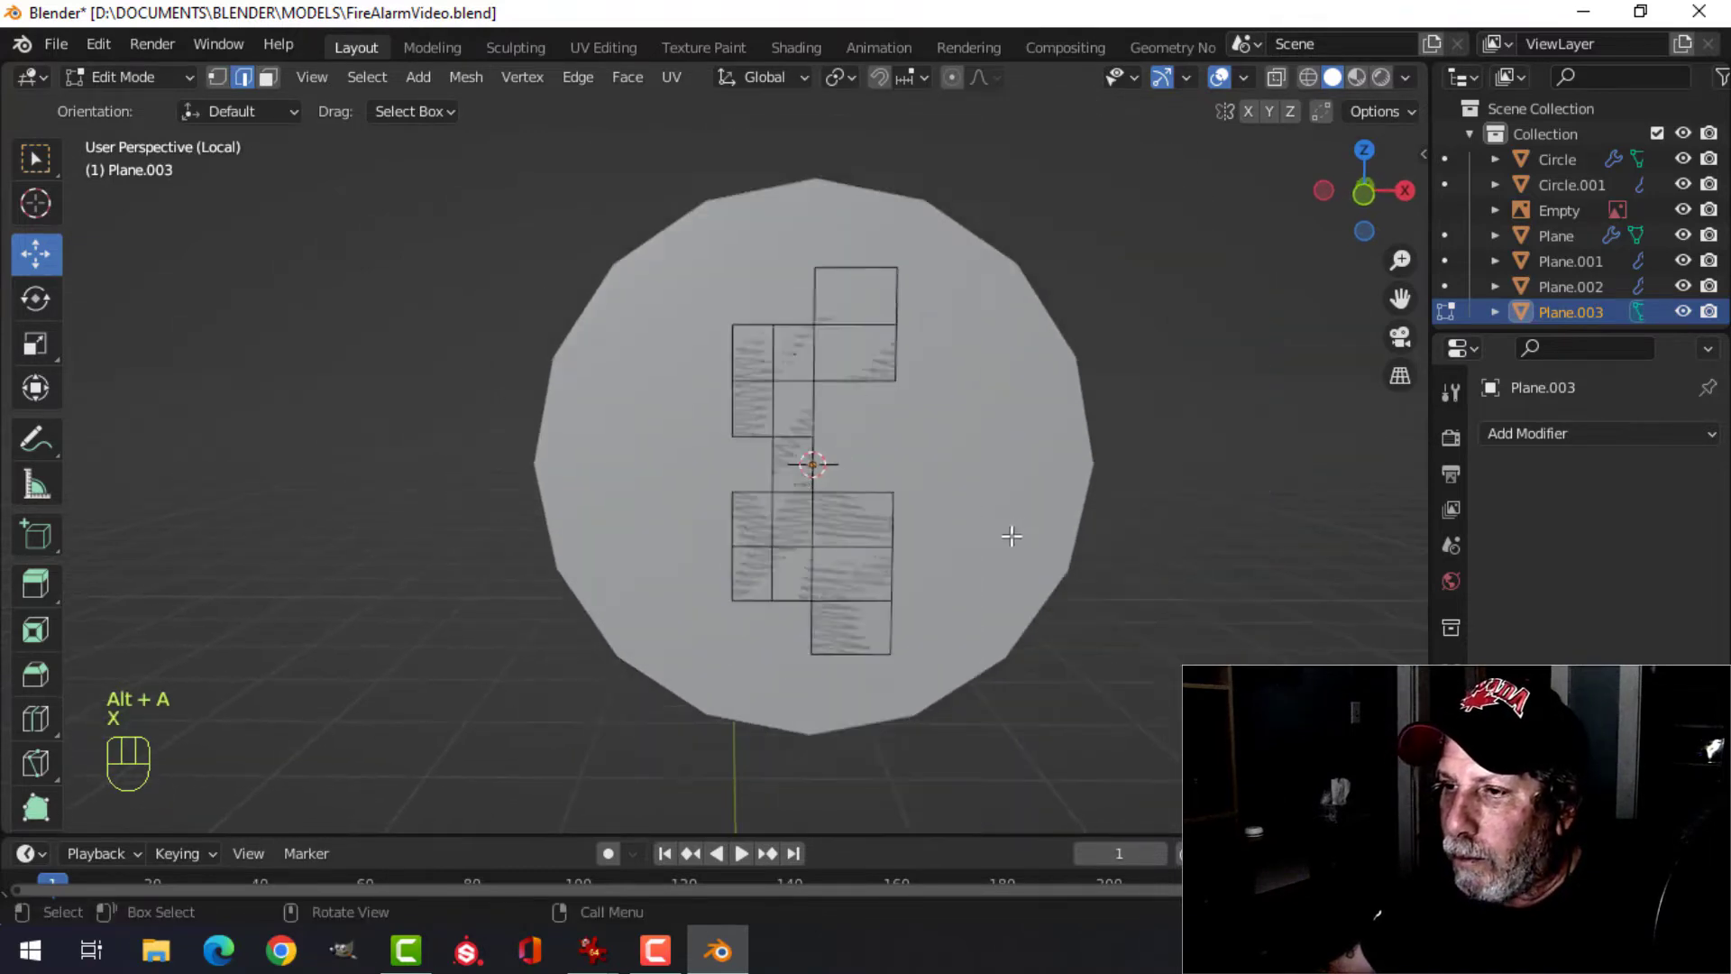
- Extrude the whole keyway outline into a solid block and recalculate its normals outside
scroll(1012, 535, "down", 1)
mouse_move(990, 506)
middle_mouse_down()
mouse_move(965, 481)
mouse_move(962, 541)
middle_mouse_up()
scroll(962, 481, "down", 1)
key("a")
middle_click_drag(850, 518, 919, 582, "shift")
key("e")
left_click(938, 548)
key("a")
key("alt+n")
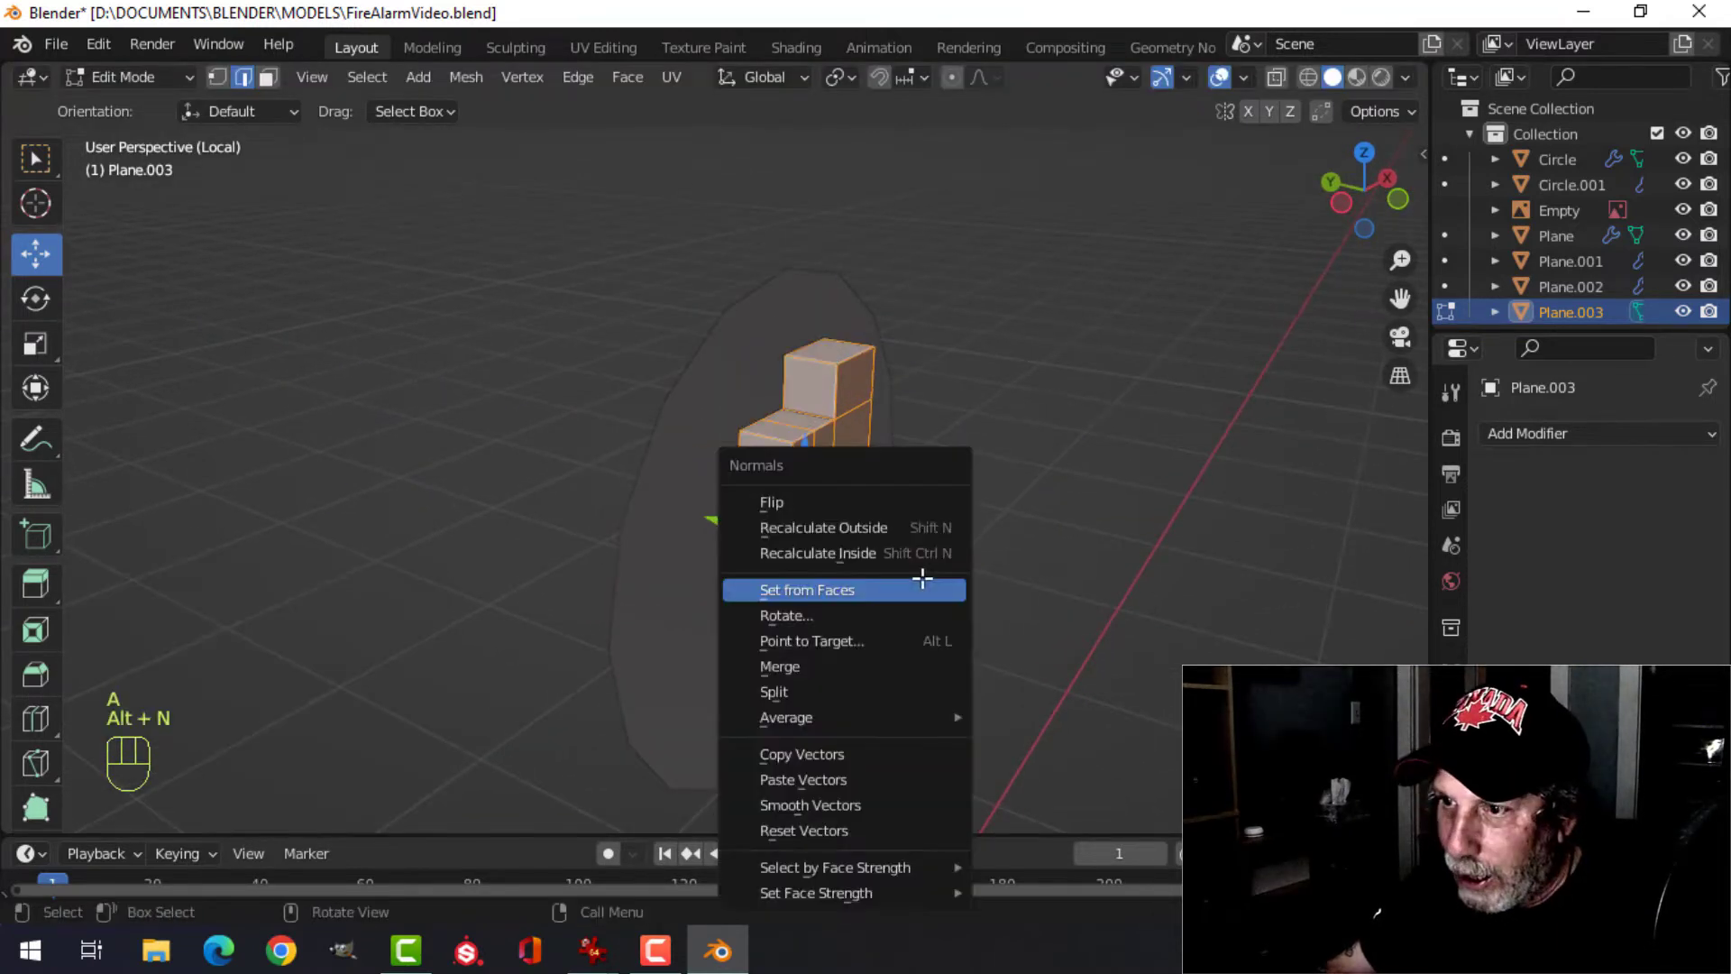
left_click(877, 527)
key("Tab")
middle_click_drag(955, 528, 1377, 475)
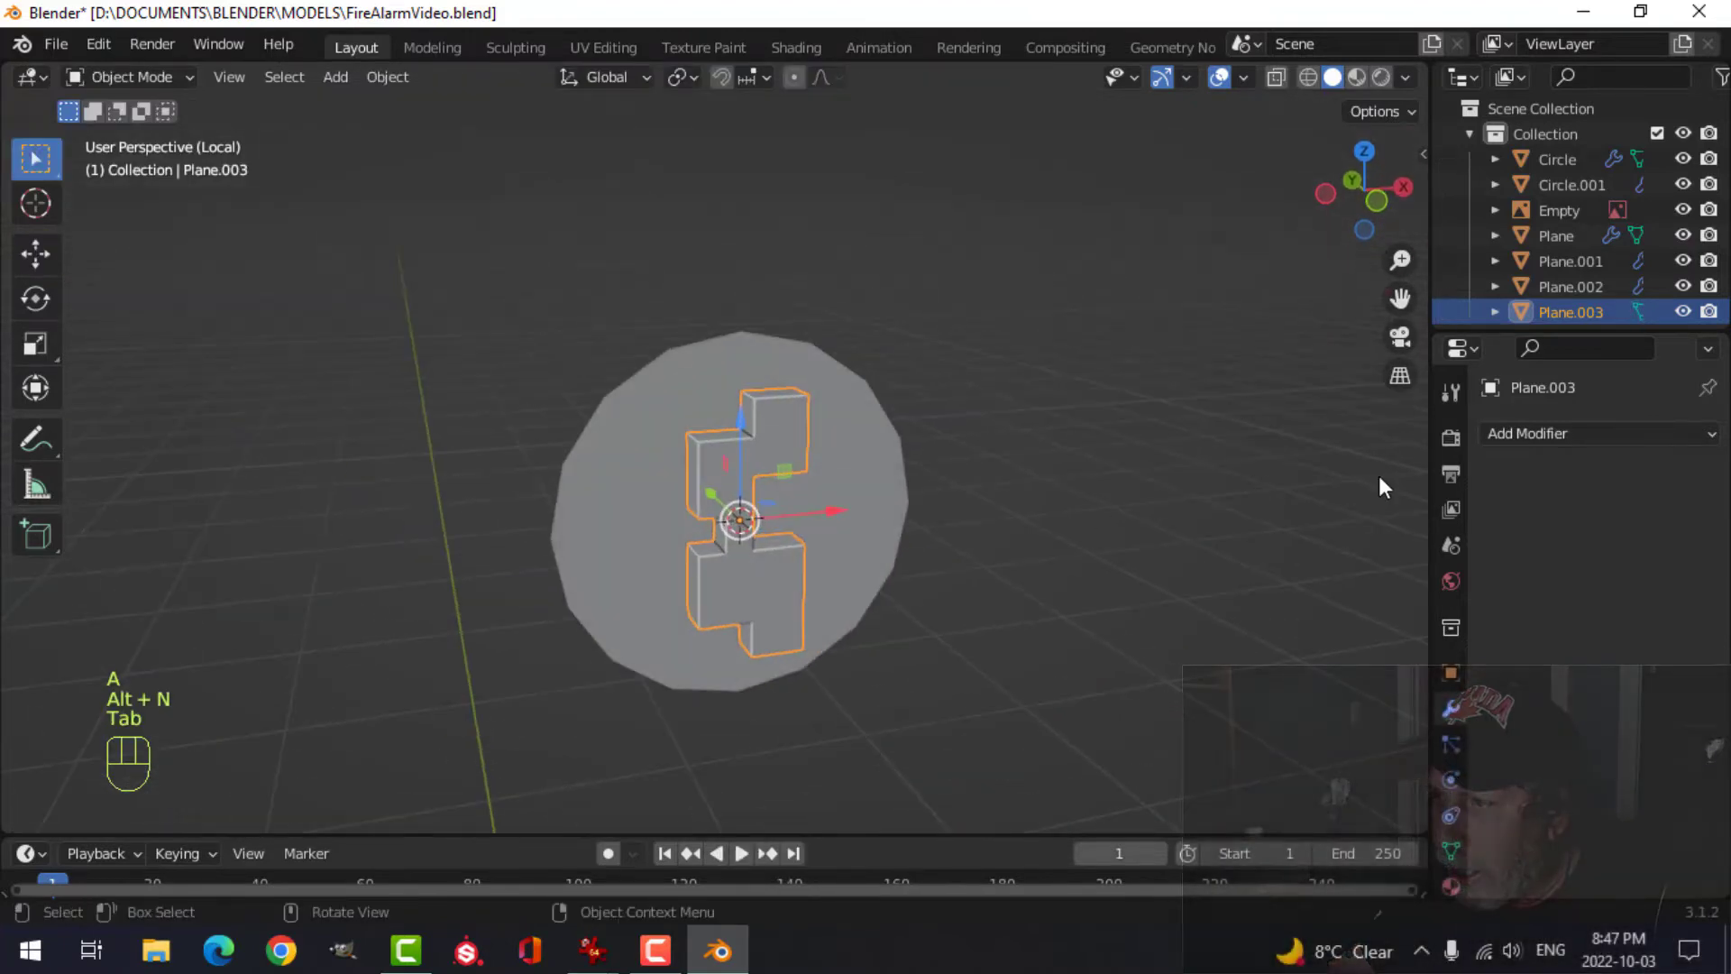
- Add a Bevel modifier to the keyway block with 3 segments and an amount of 0.01 m
left_click(1594, 434)
left_click(1226, 532)
scroll(1187, 535, "up", 3)
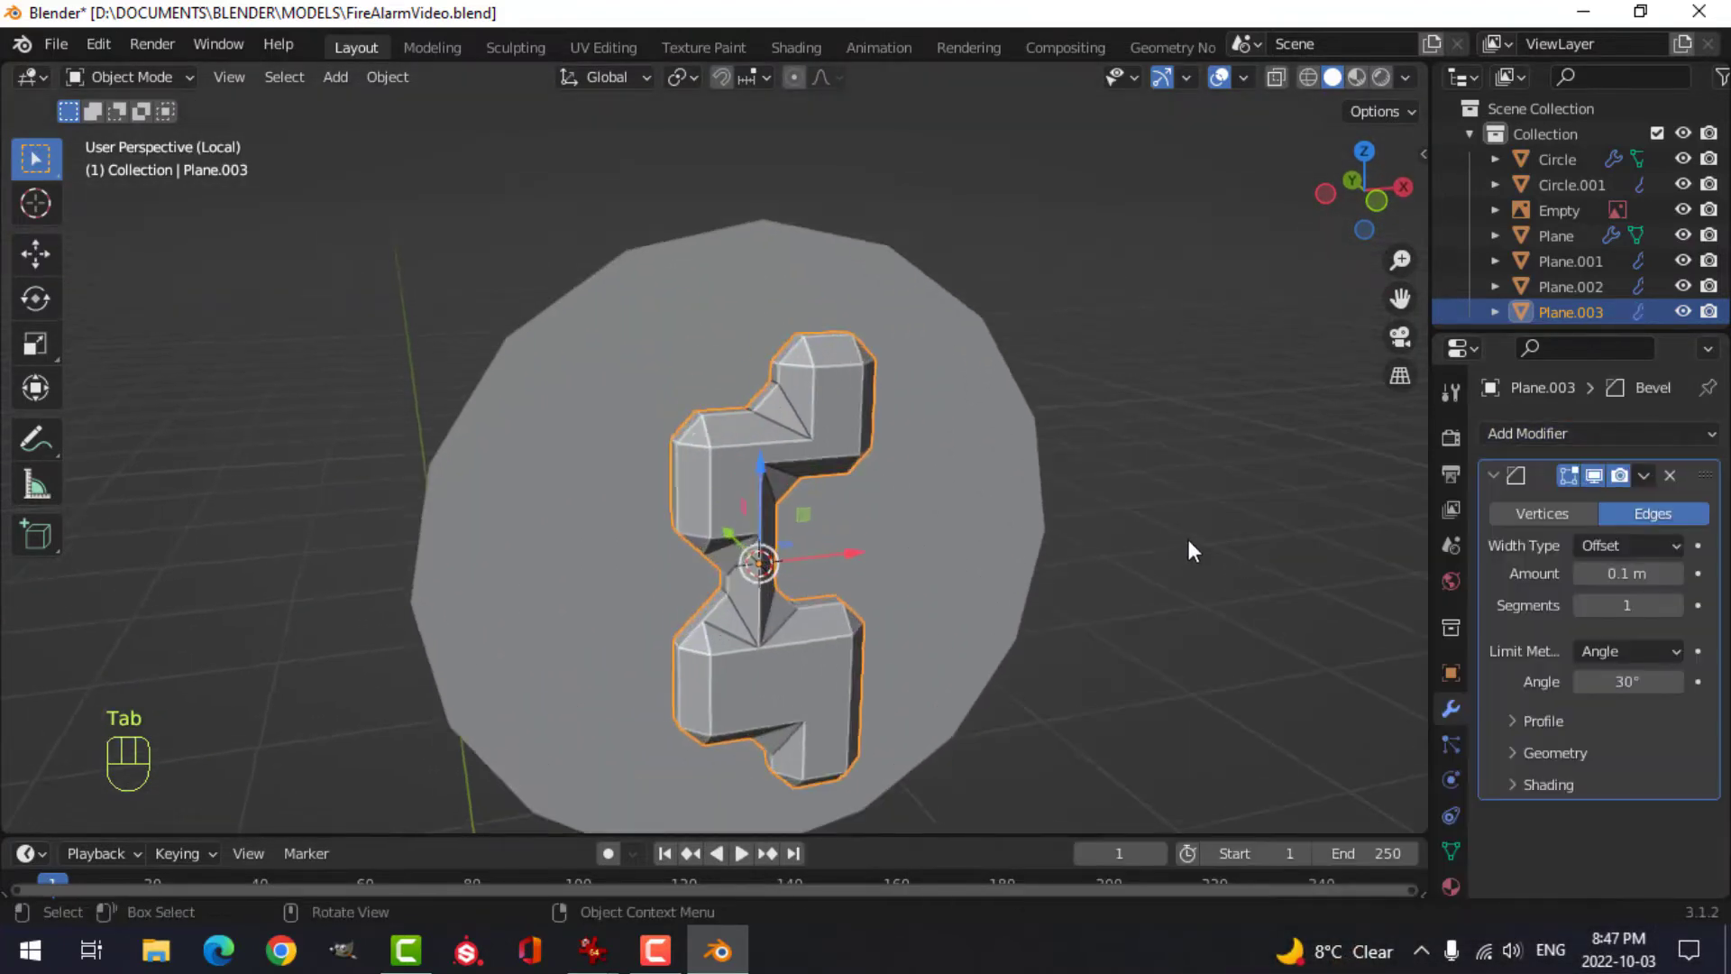
left_click(1678, 606)
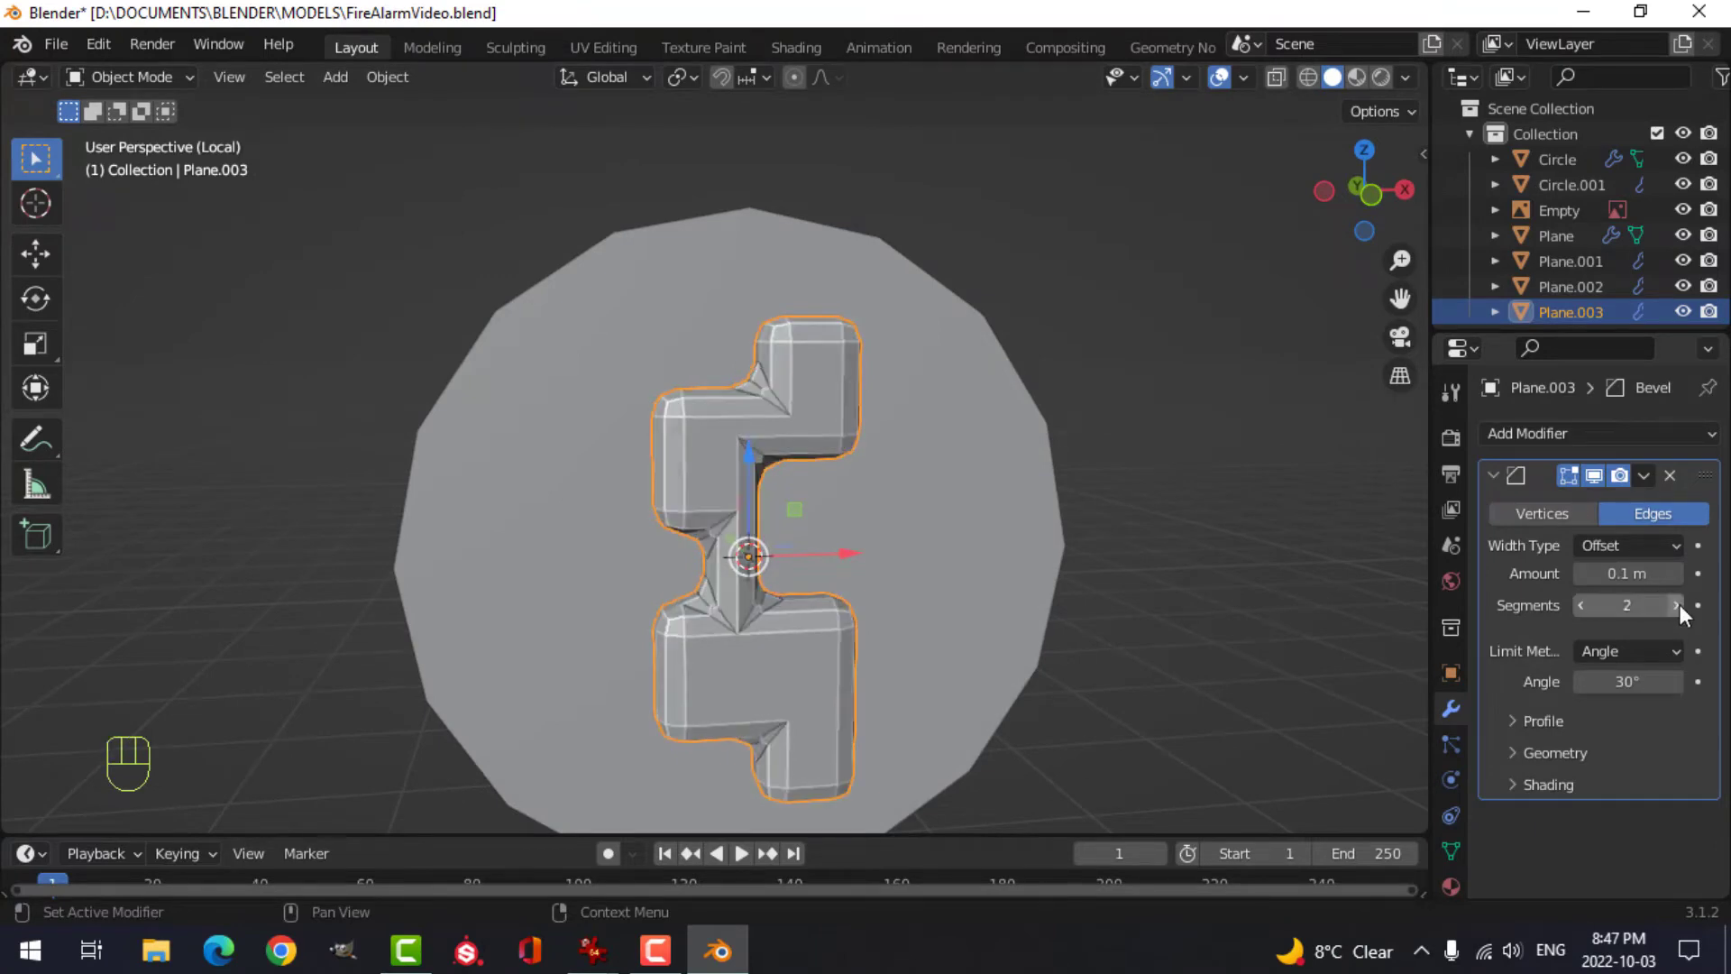
left_click(1680, 604)
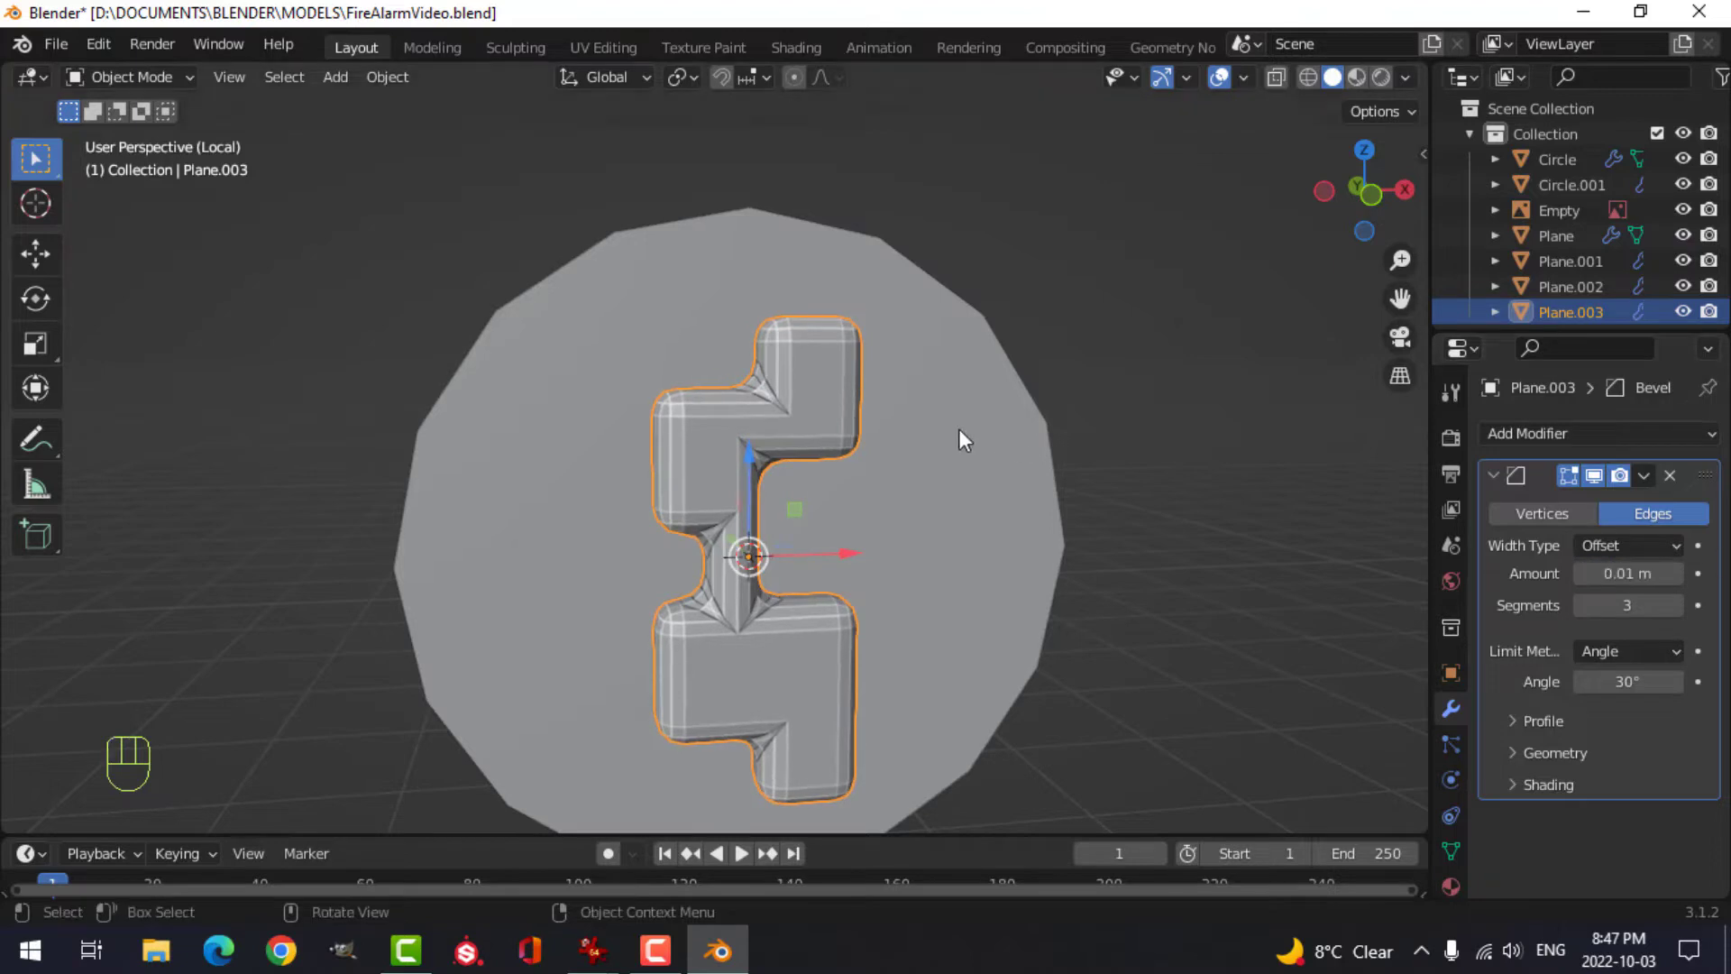
- Shade the keyway block smooth and set the bevel's outer miter to Arc
right_click(793, 400)
left_click(793, 400)
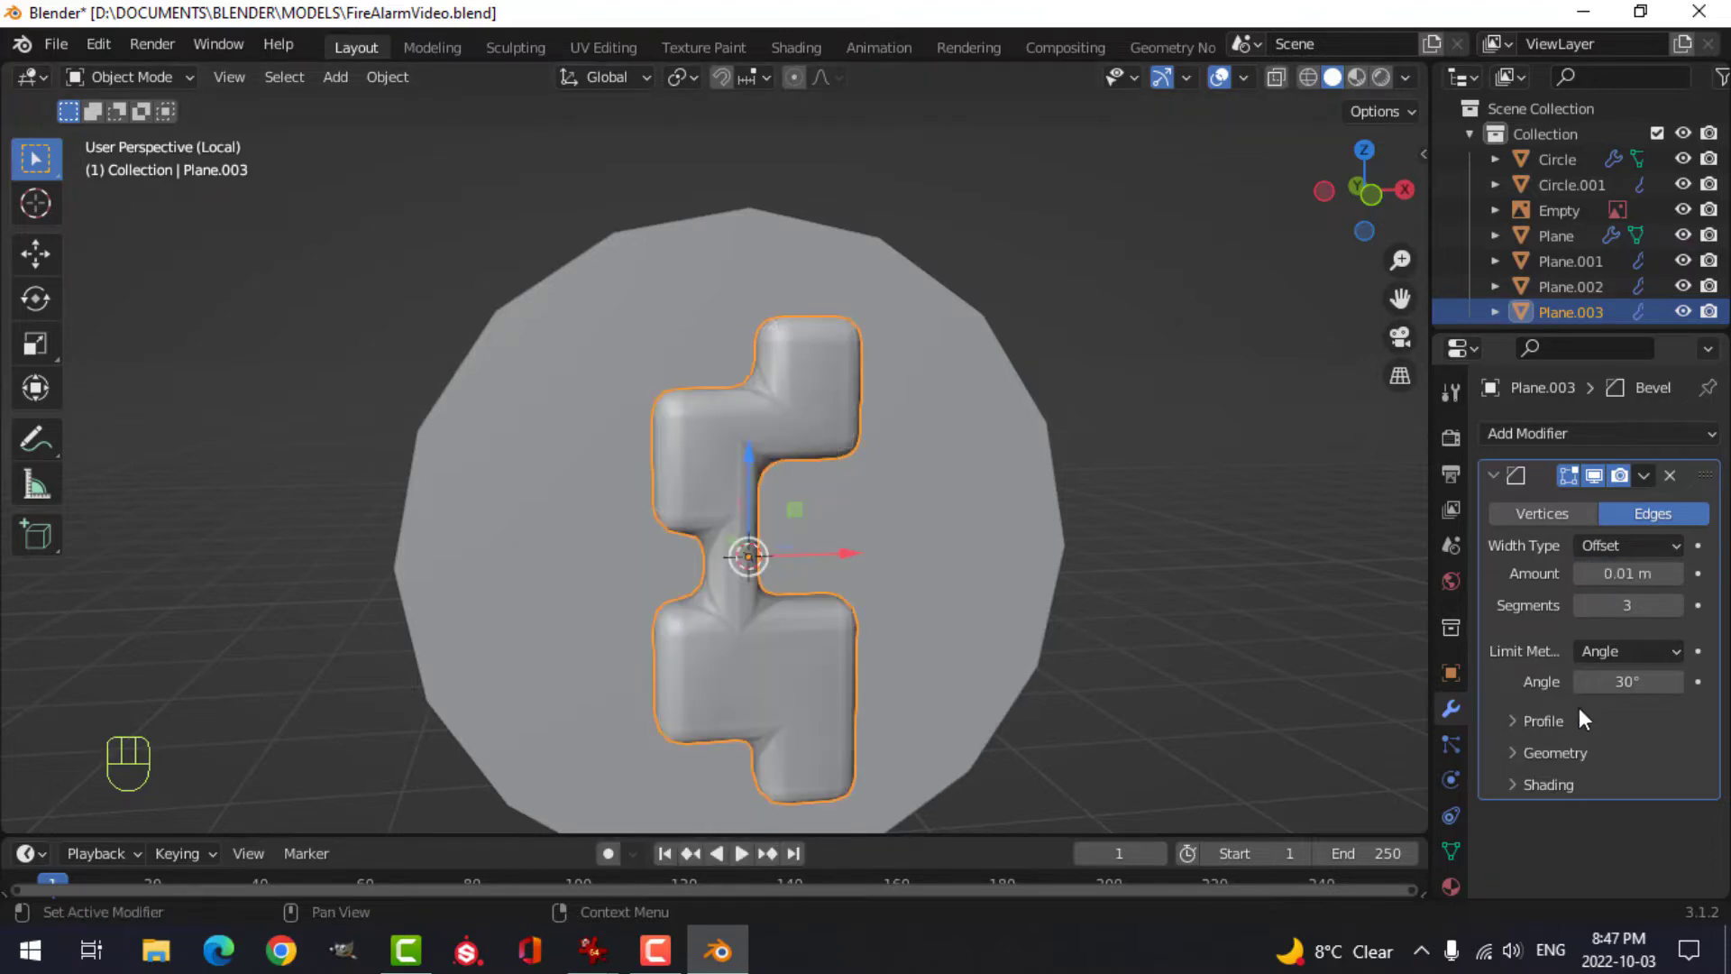
left_click(1513, 754)
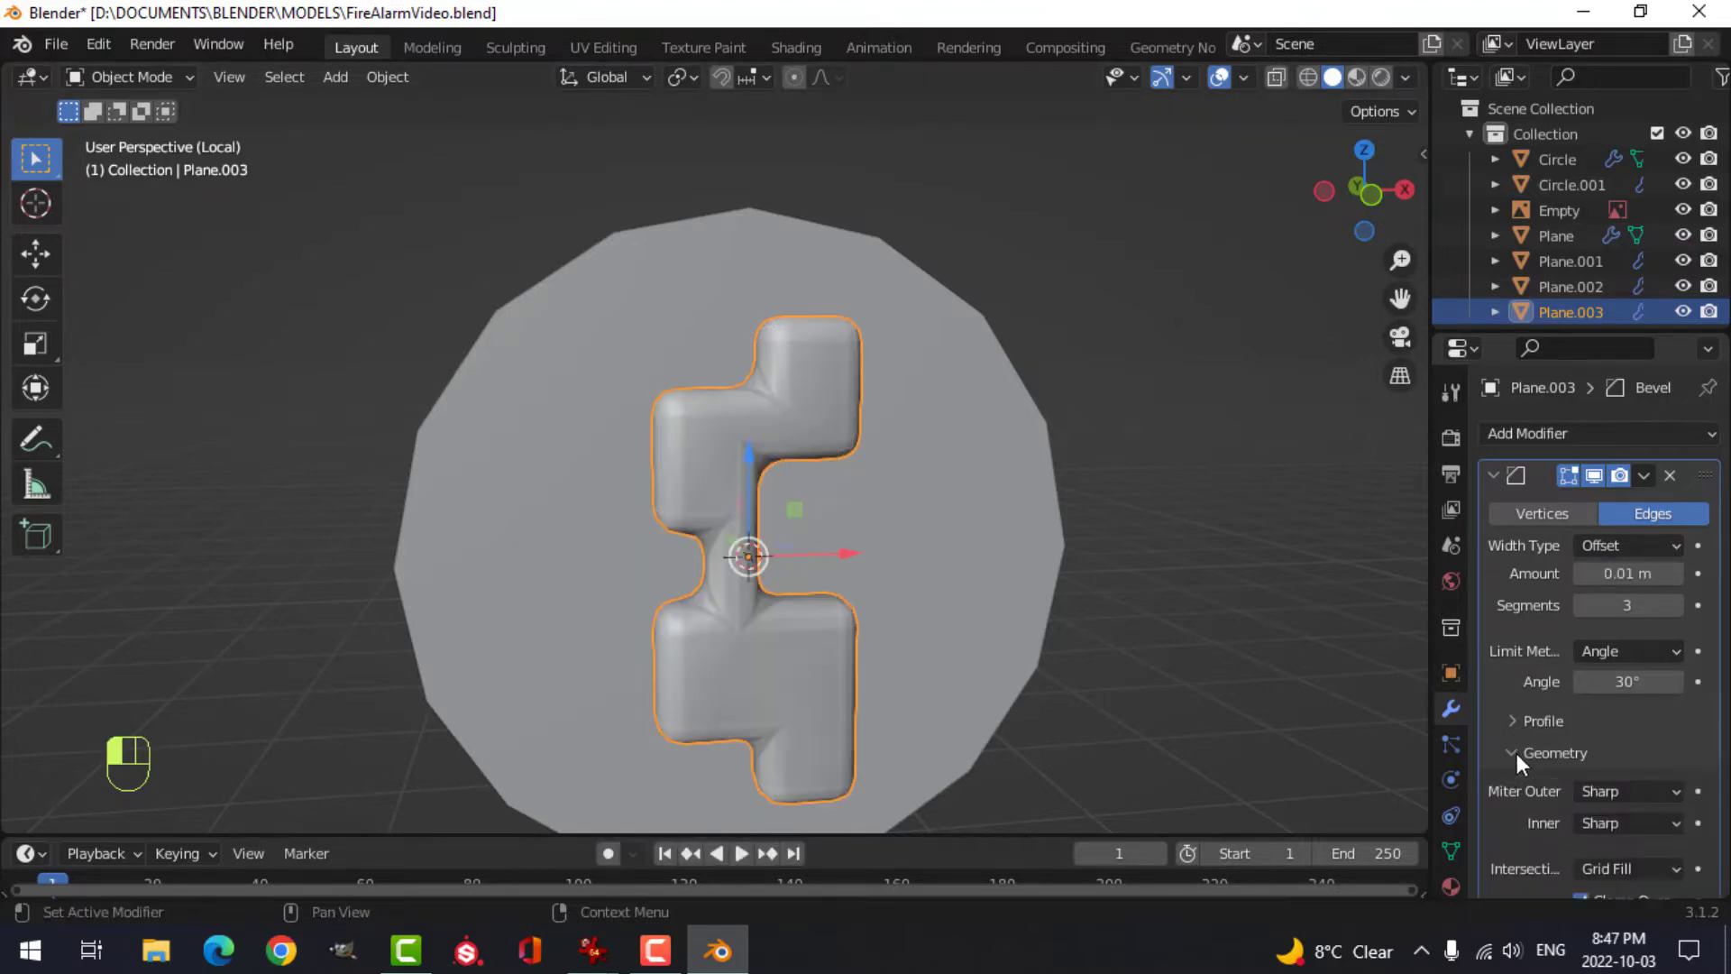
left_click(1608, 792)
left_click(1565, 707)
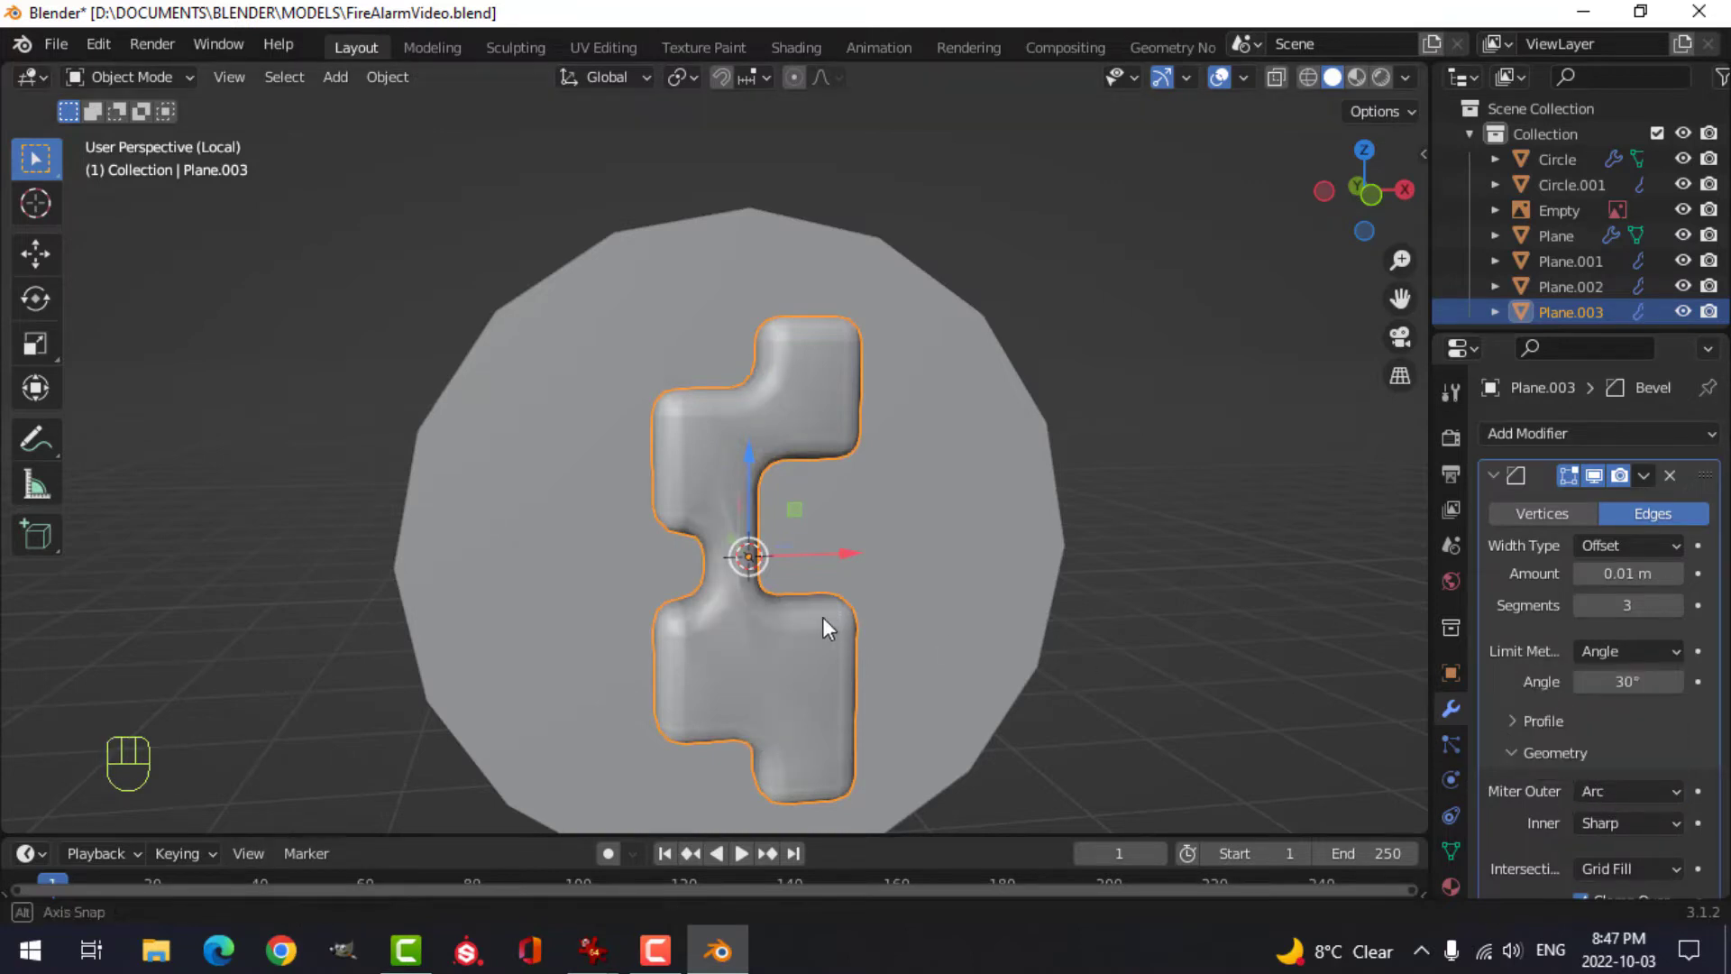
middle_click_drag(822, 617, 910, 611)
- Add a Weighted Normal modifier to the keyway block and enable Auto Smooth at 30°
left_click(1538, 433)
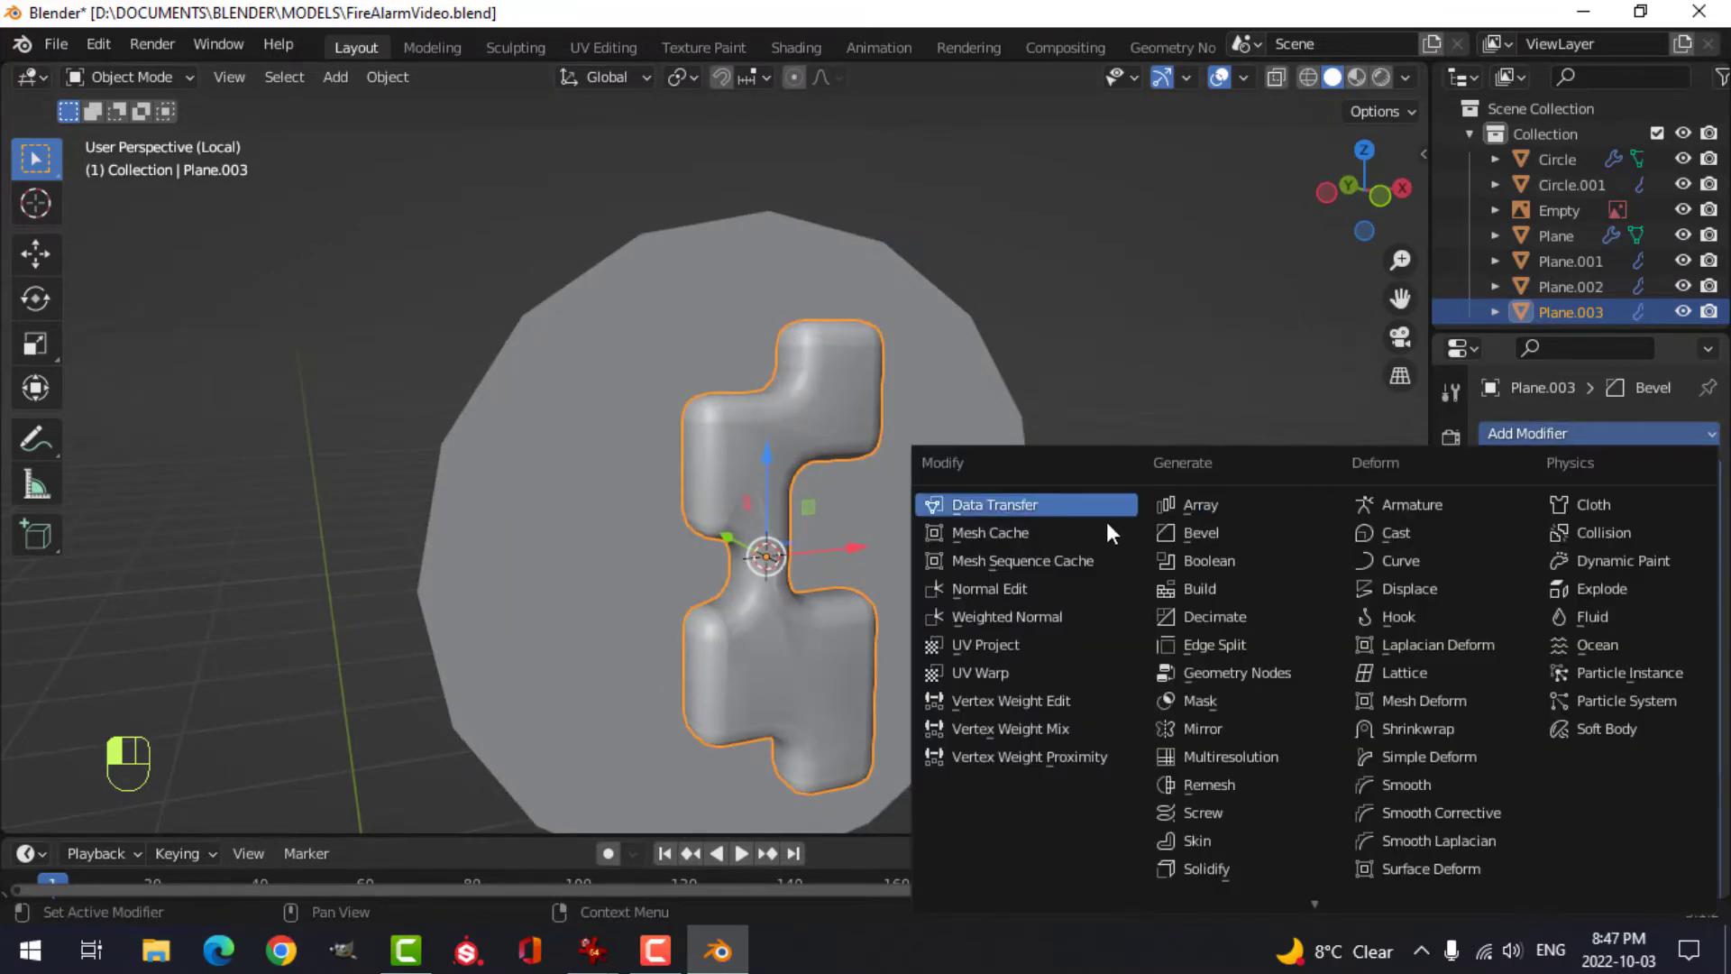
left_click(1044, 613)
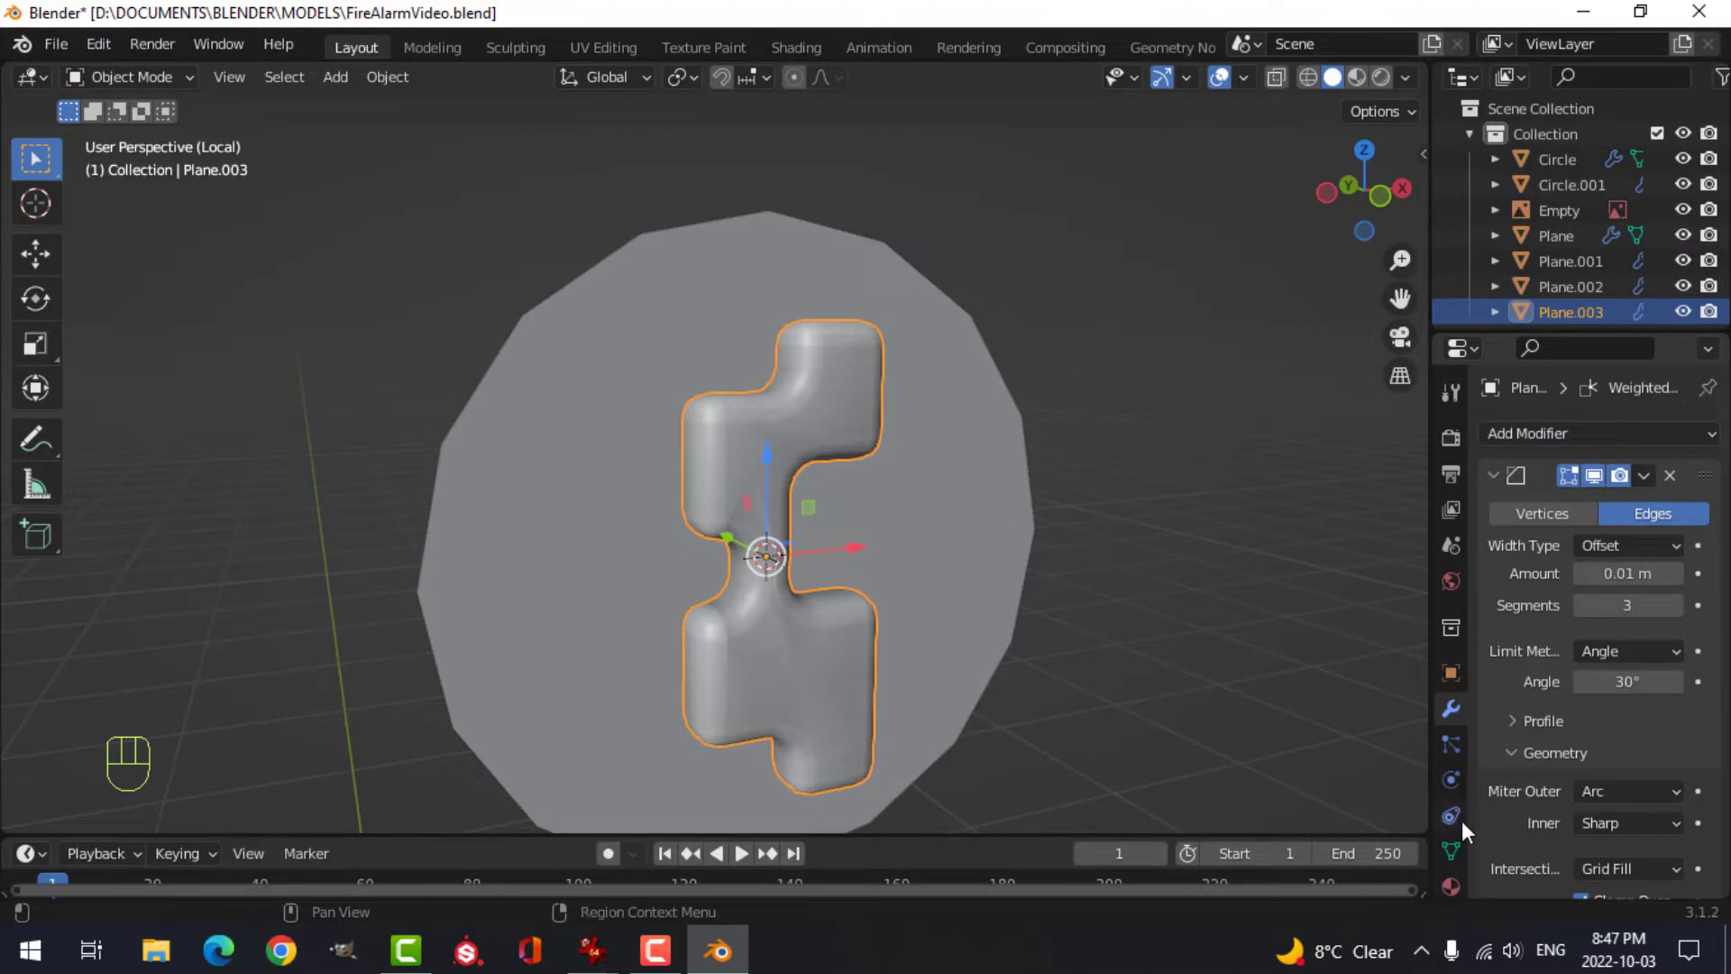
left_click(1451, 851)
scroll(1533, 820, "down", 5)
left_click(1580, 760)
scroll(992, 640, "up", 3)
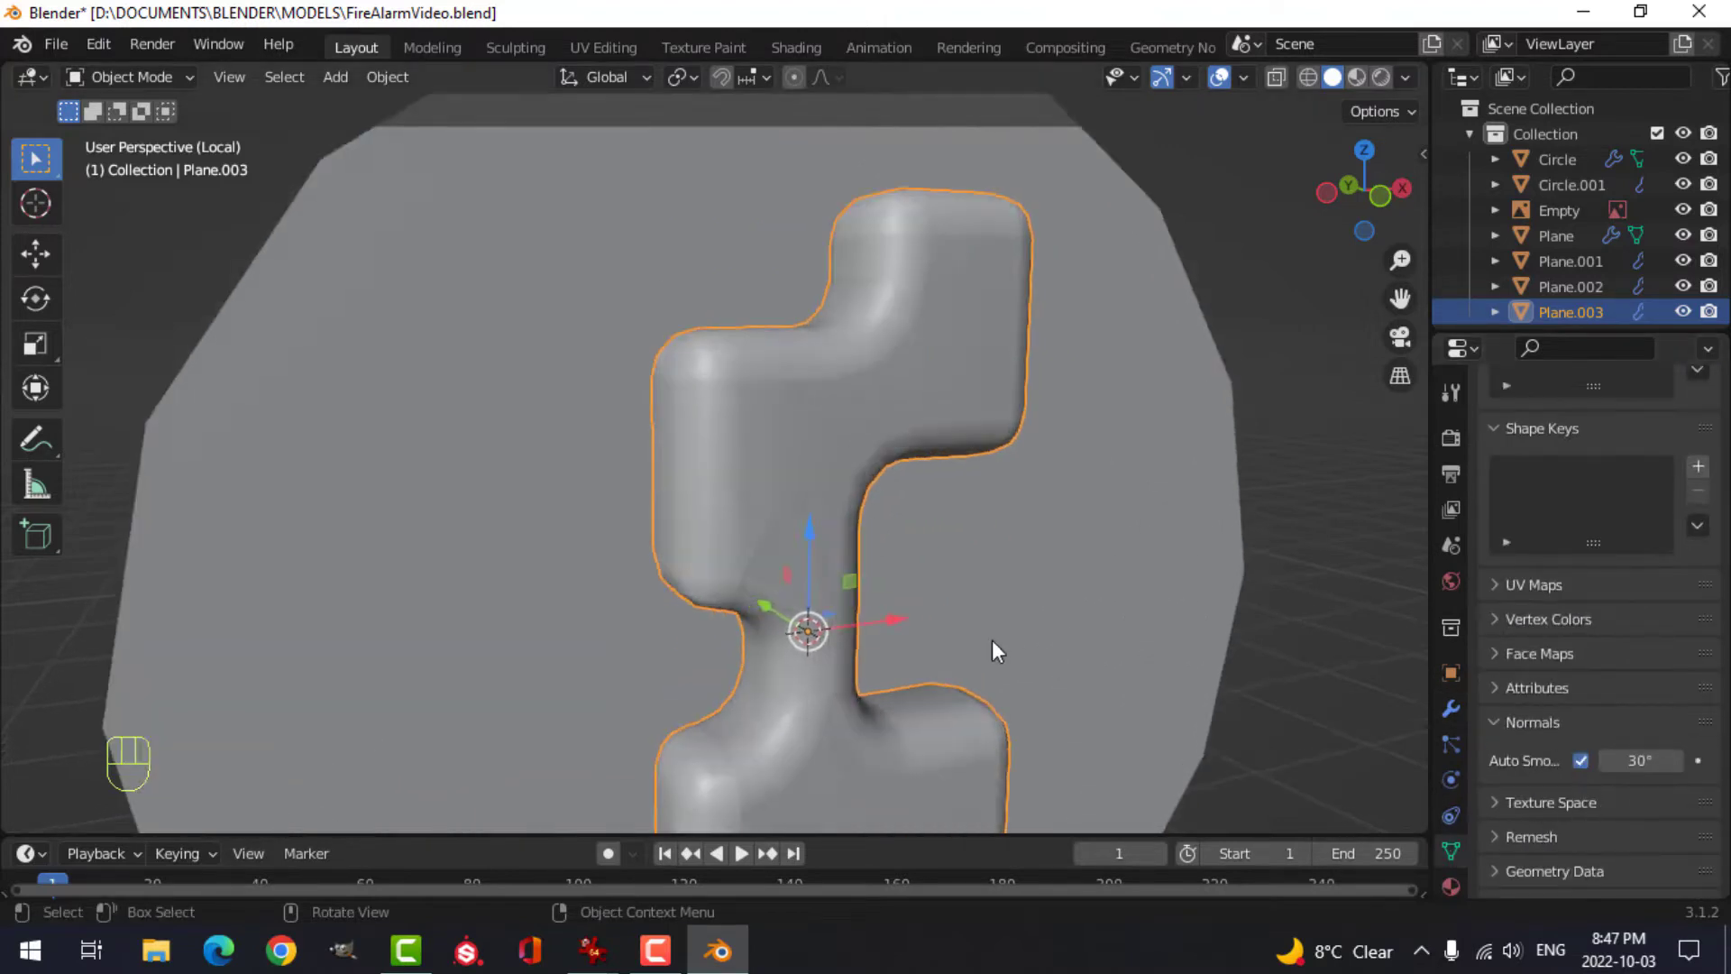
- Move the keyway block's entire mesh along Y so that it passes through the disc
mouse_move(992, 651)
middle_mouse_down()
mouse_move(1089, 665)
mouse_move(1002, 658)
middle_mouse_up()
key("Tab")
key("a")
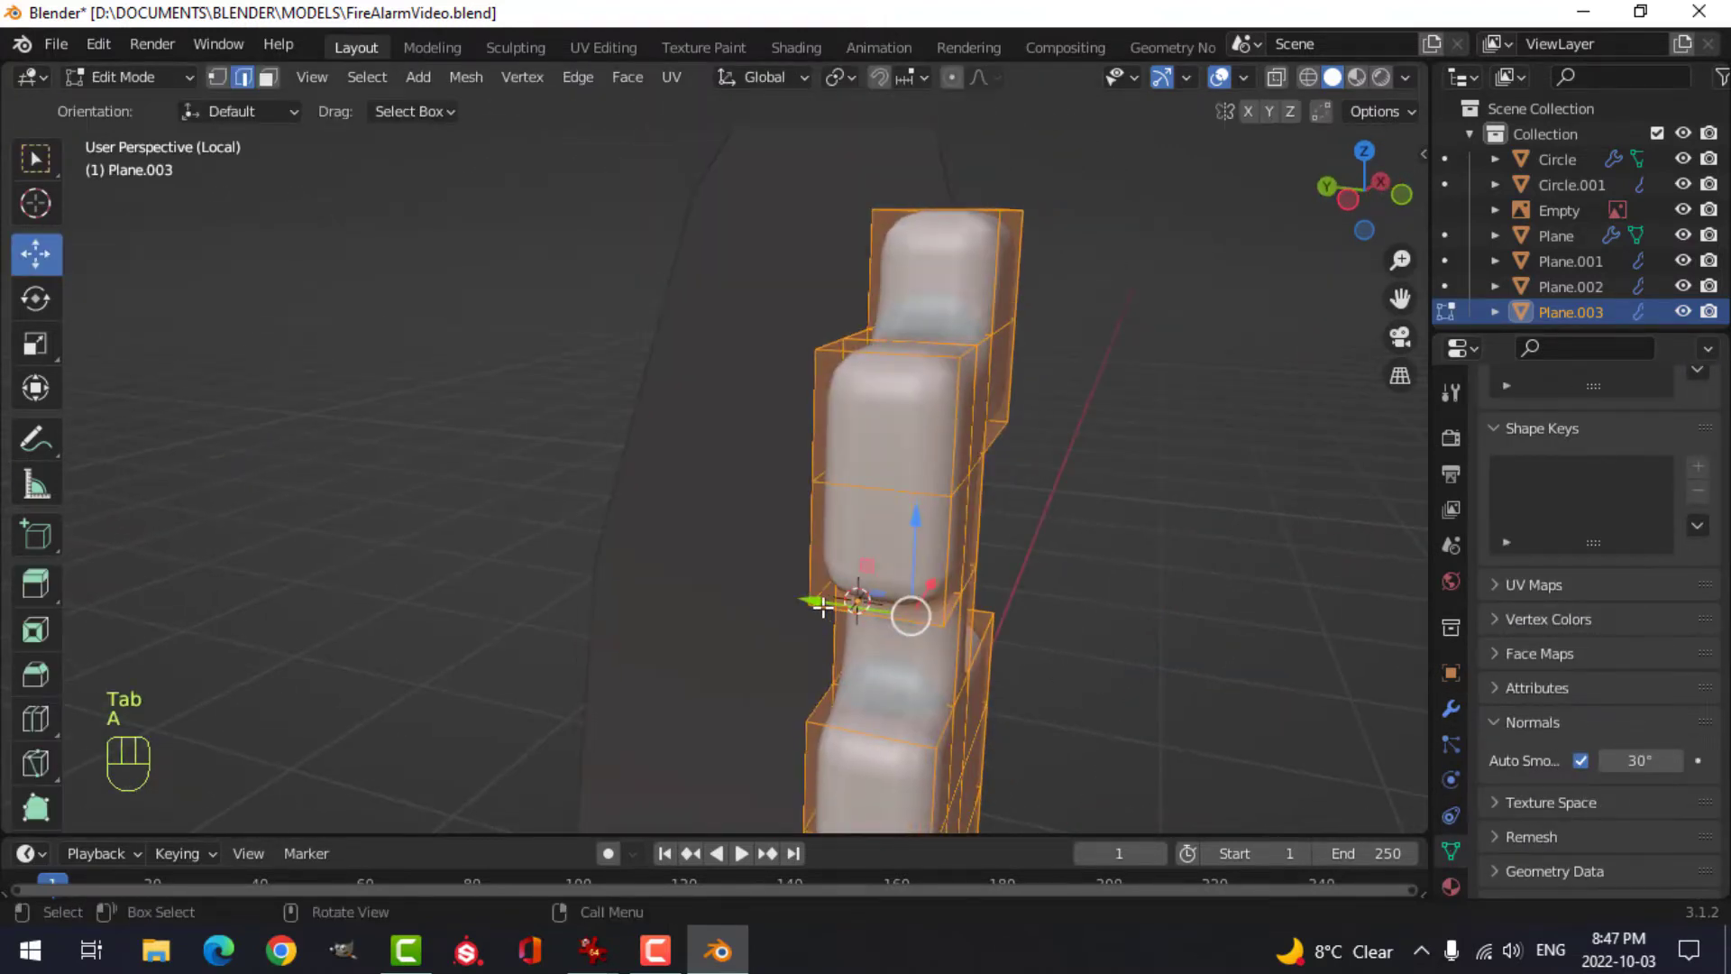
left_click_drag(822, 607, 765, 583)
key("Tab")
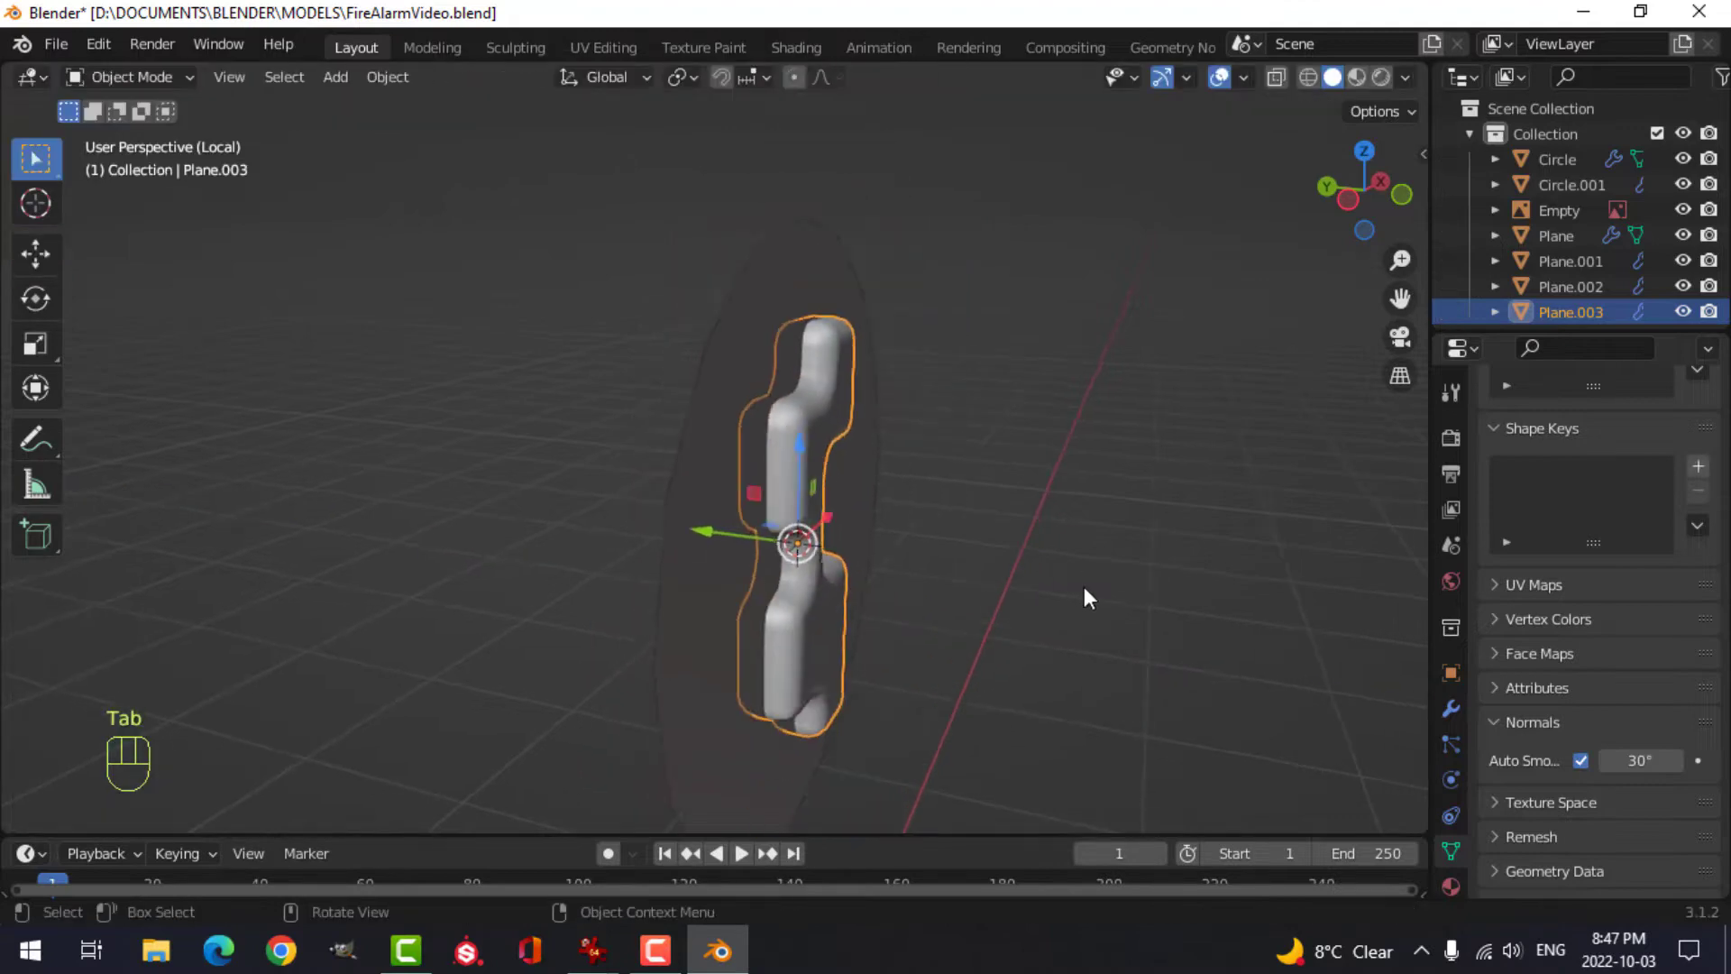
- Cut the keyway block out of the disc with a Boolean Difference modifier and apply the modifier
middle_click_drag(1083, 586, 965, 593)
key("alt+a")
left_click(914, 494)
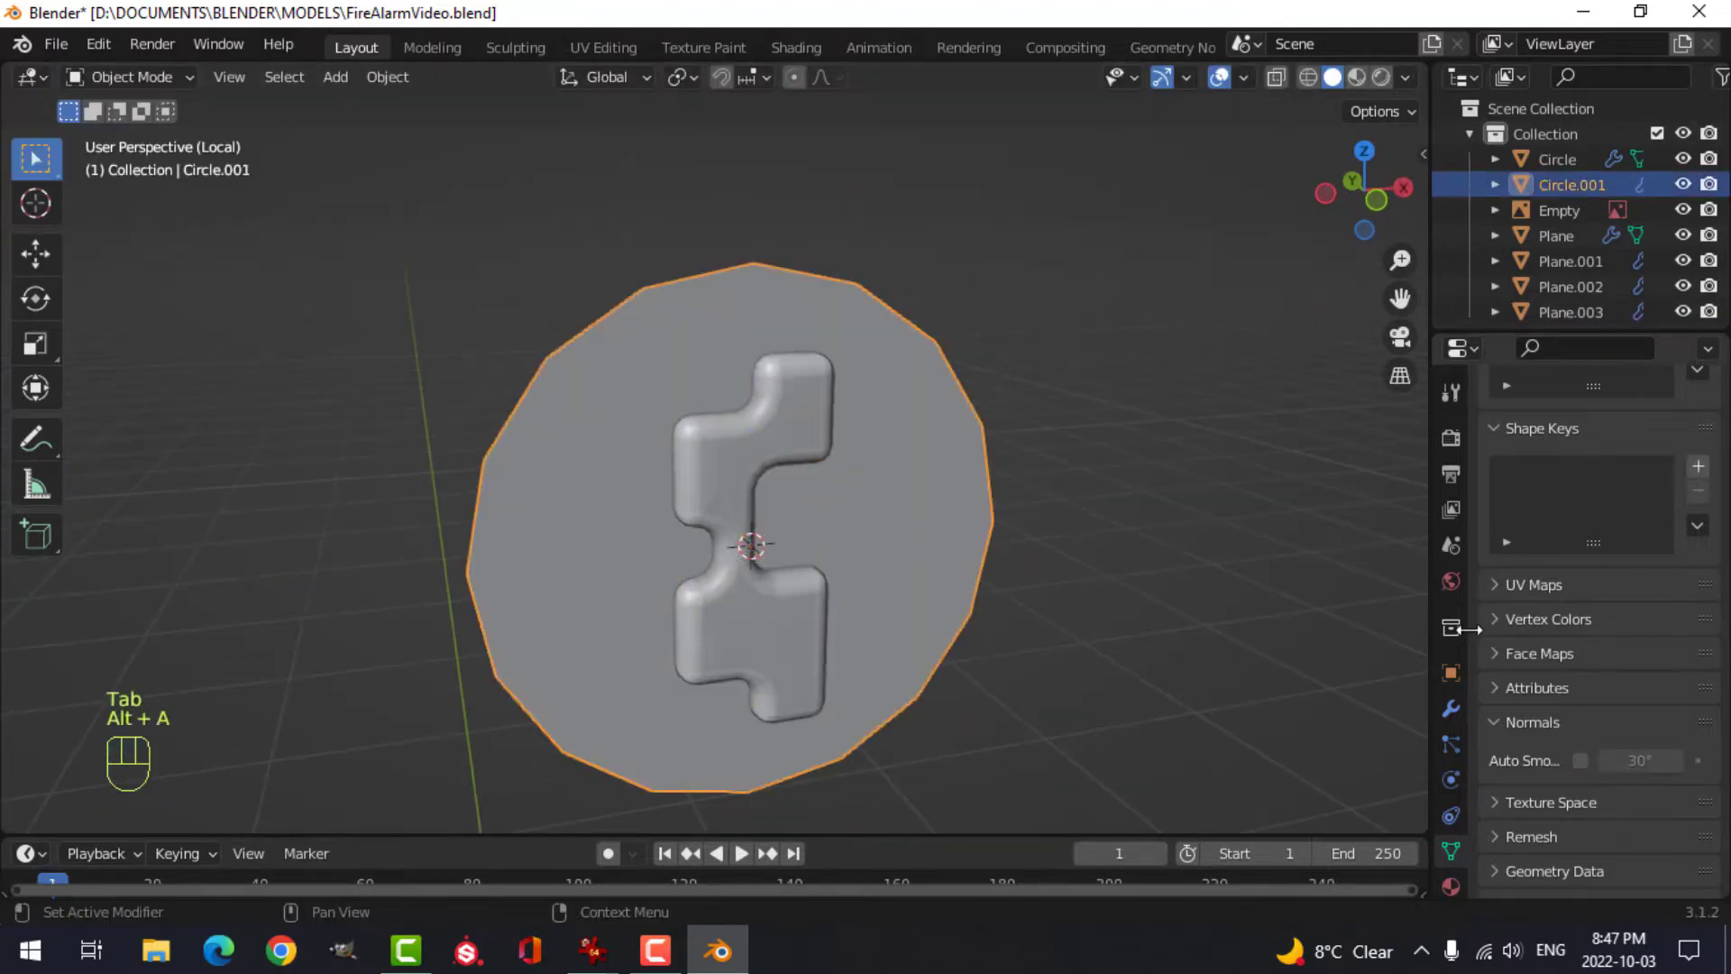
left_click(1453, 710)
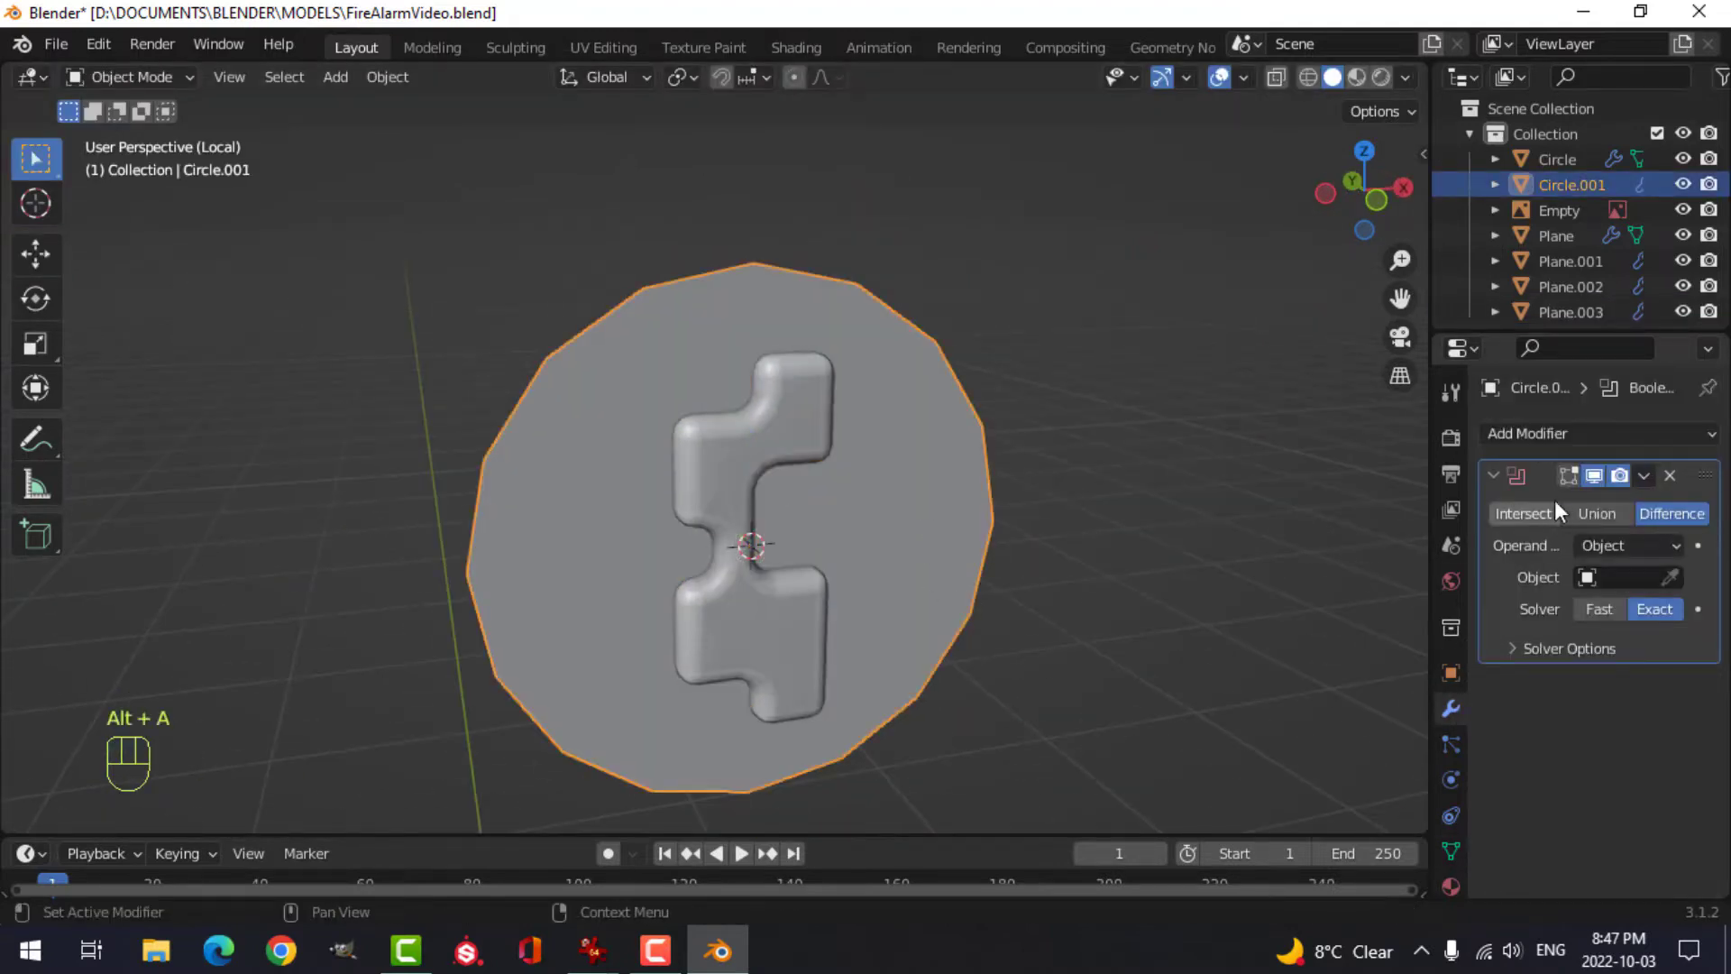
left_click(1670, 577)
left_click(748, 392)
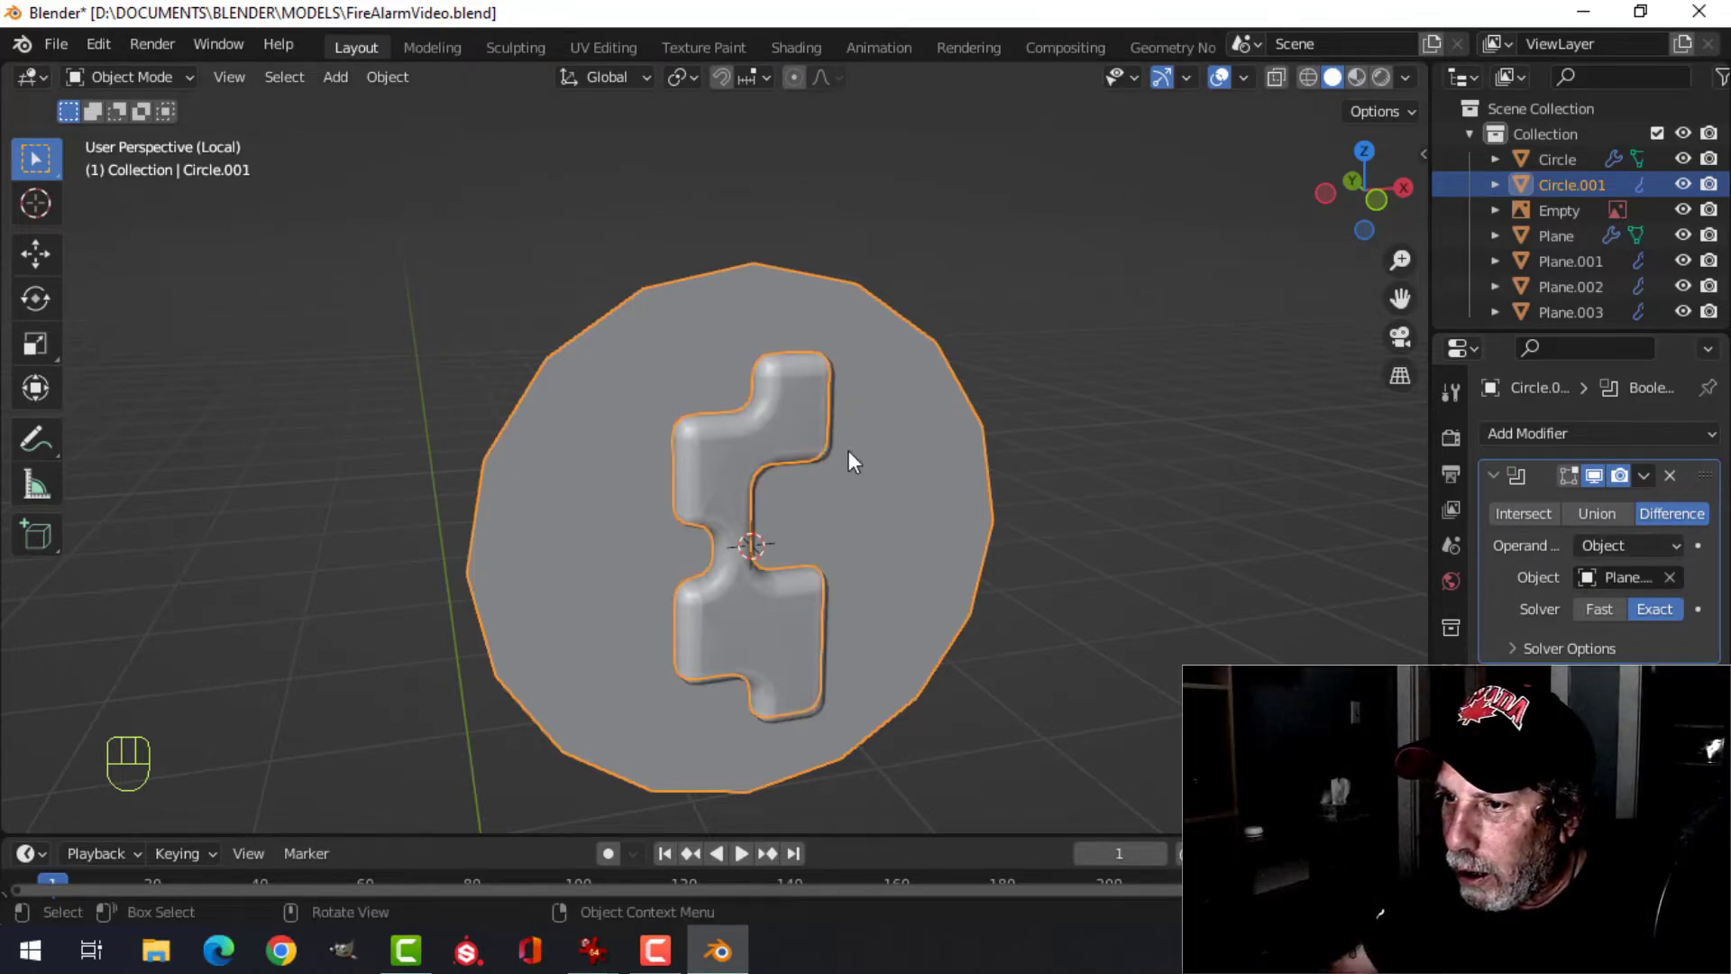
left_click(1644, 475)
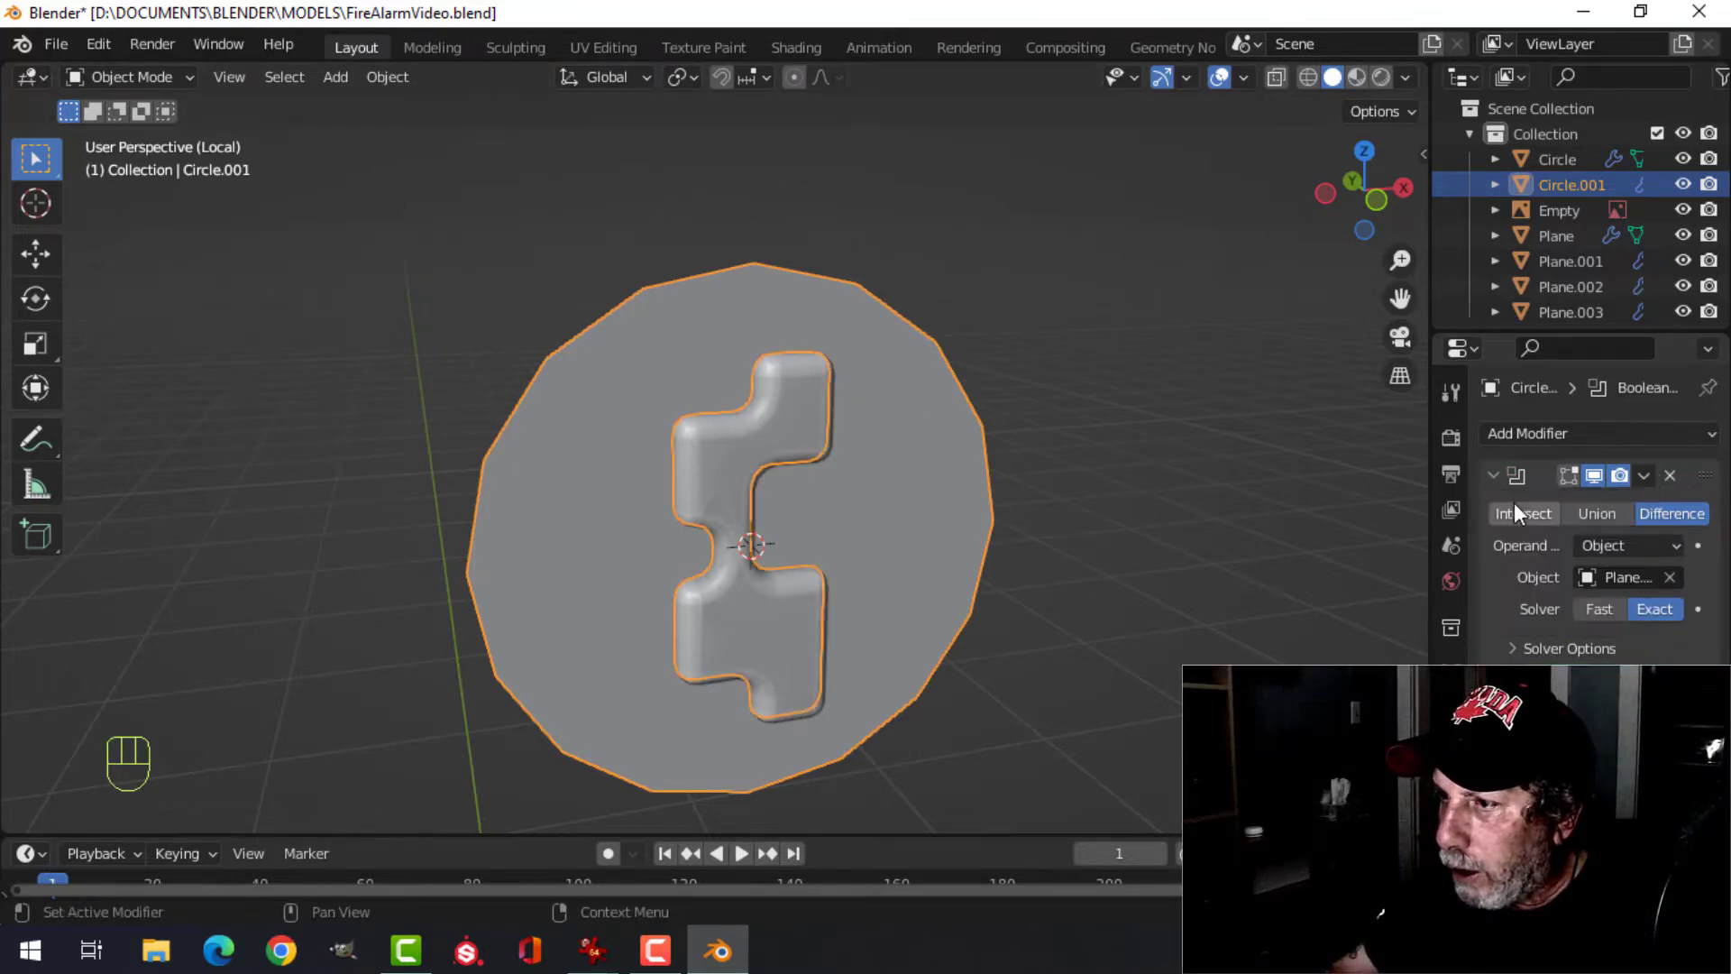
left_click(1644, 475)
left_click(1594, 504)
- Delete the keyway cutter block from in front of the disc
left_click(748, 441)
key("x")
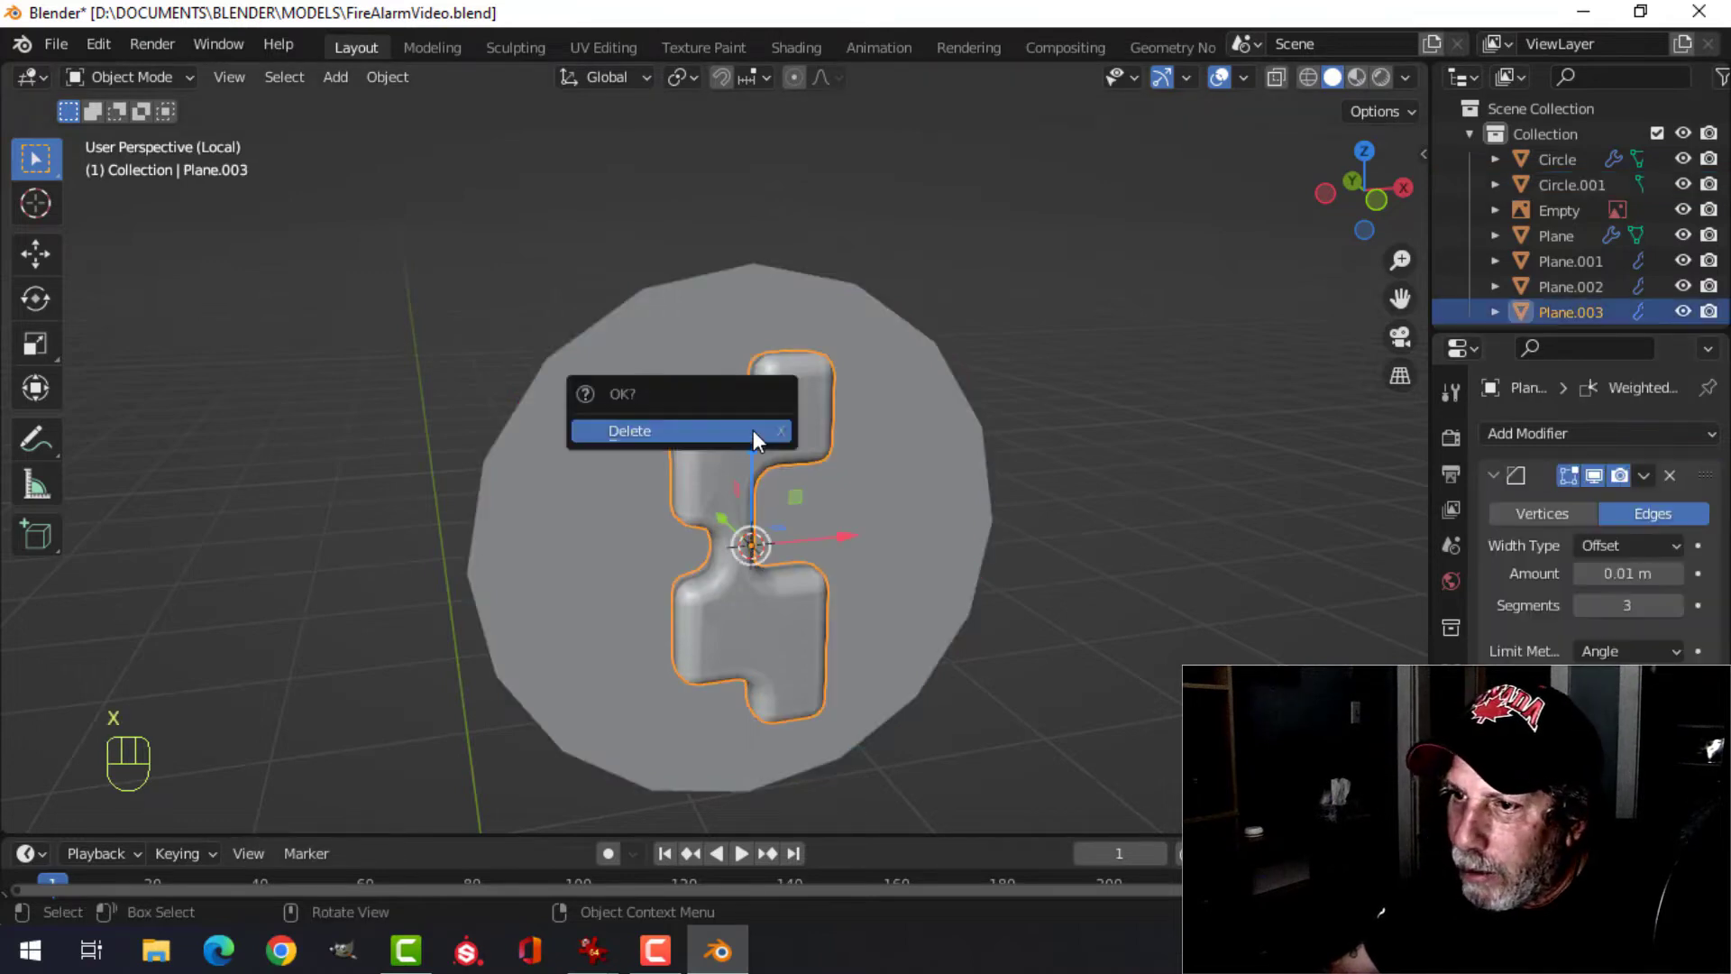
left_click(753, 430)
scroll(864, 534, "up", 2)
middle_click_drag(863, 533, 923, 523)
scroll(831, 532, "down", 2)
- Extrude the edge loop of the disc's keyway opening about 0.025 m backward along Y and fill its back with a face
left_click(847, 488)
key("Tab")
scroll(850, 490, "up", 3)
key("alt+a")
key("2")
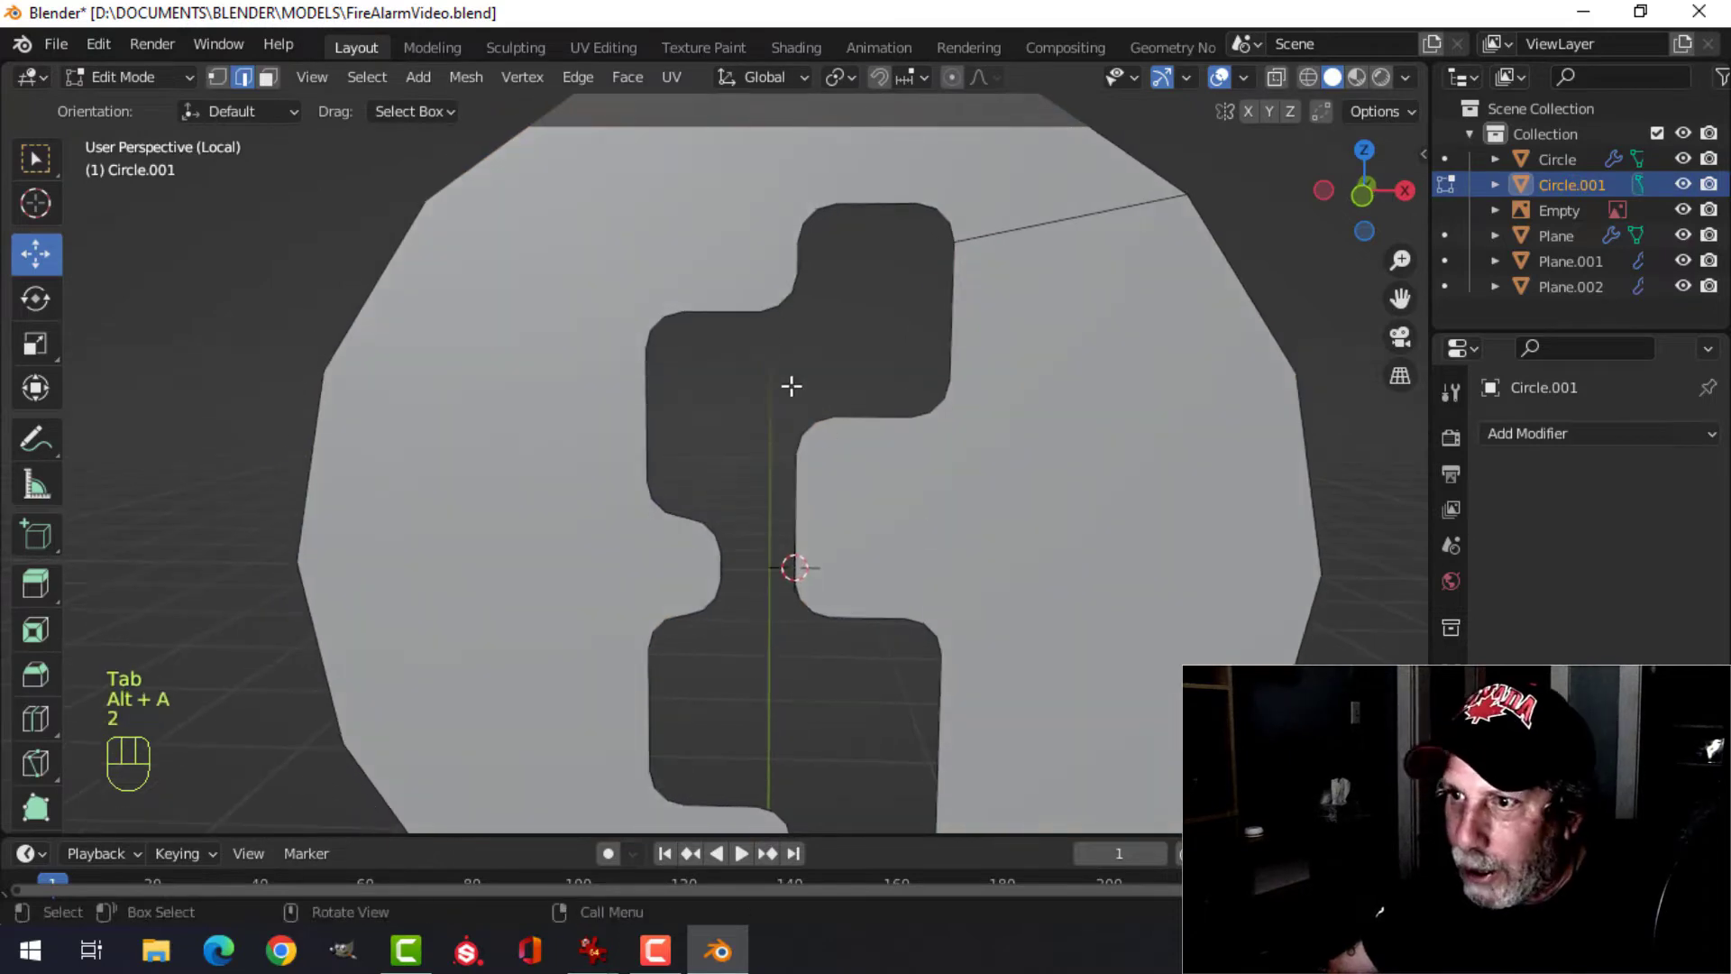
left_click(757, 298, "alt+shift")
scroll(884, 468, "down", 3)
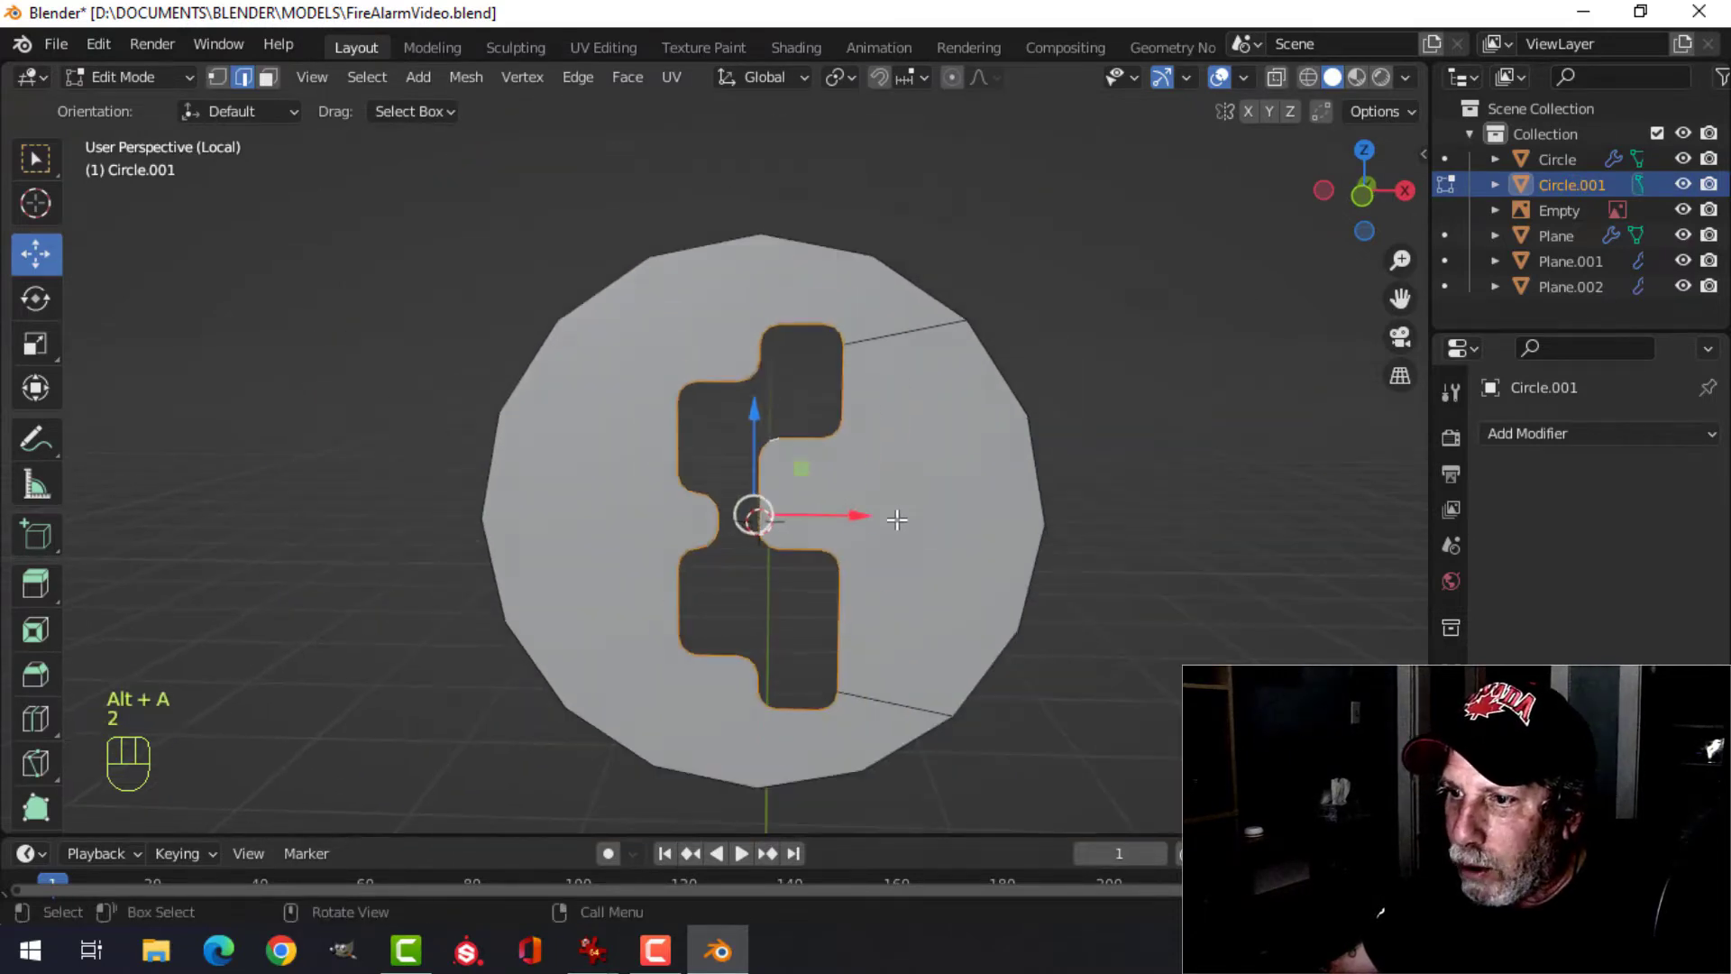
middle_click_drag(892, 514, 935, 645)
key("e")
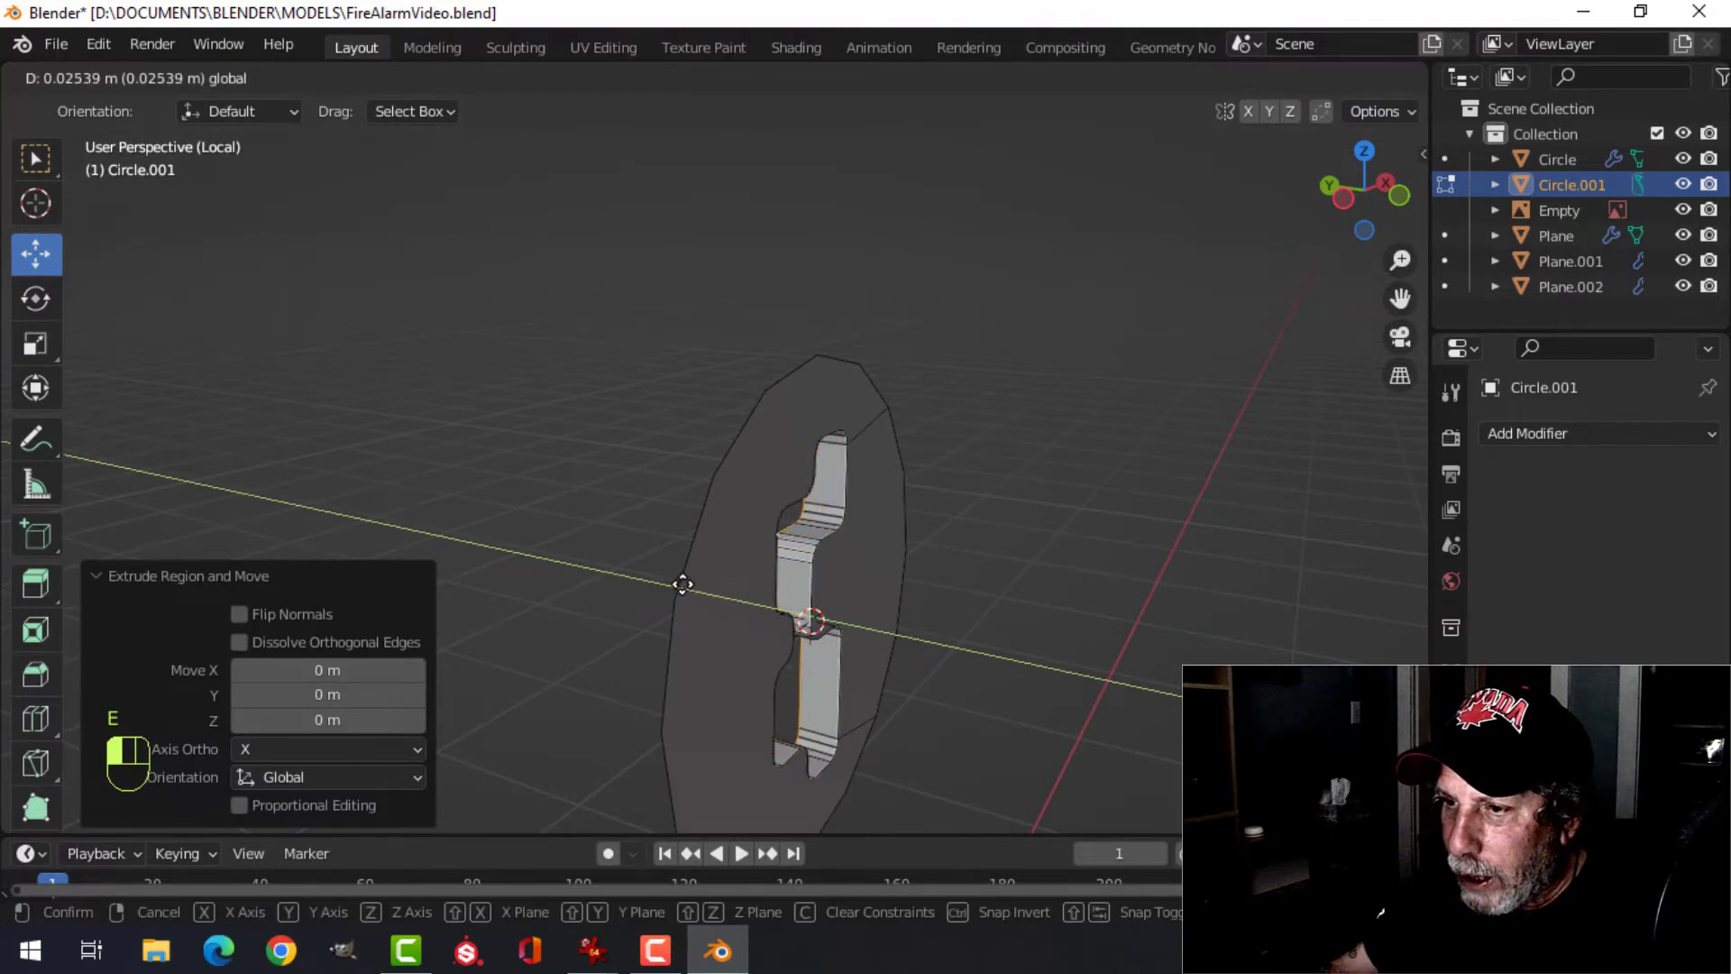
left_click_drag(682, 584, 676, 582)
key("f")
- Bevel the keyway's front edge loop by 0.0024 m with 4 segments and leave the isolated view of the disc
middle_click_drag(1073, 576, 982, 606)
scroll(991, 549, "up", 2)
key("alt+a")
left_click(717, 369, "alt+shift")
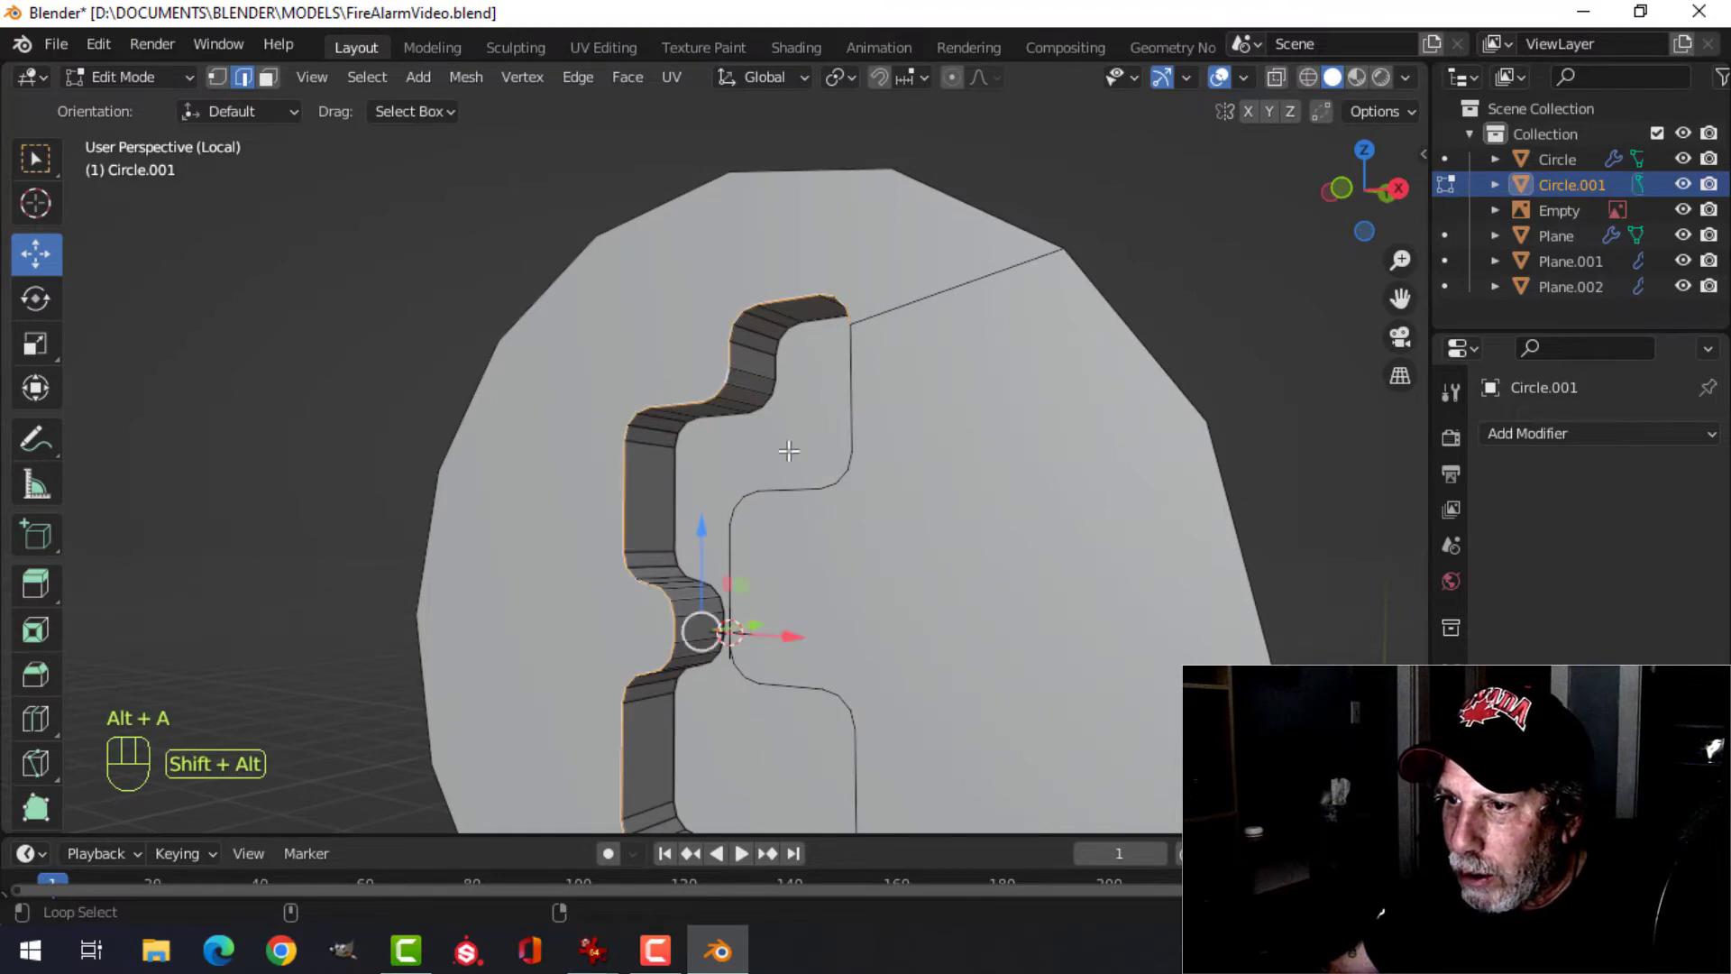
left_click(801, 501, "alt+shift")
scroll(804, 518, "down", 4)
middle_click_drag(811, 543, 996, 553)
scroll(932, 601, "up", 4)
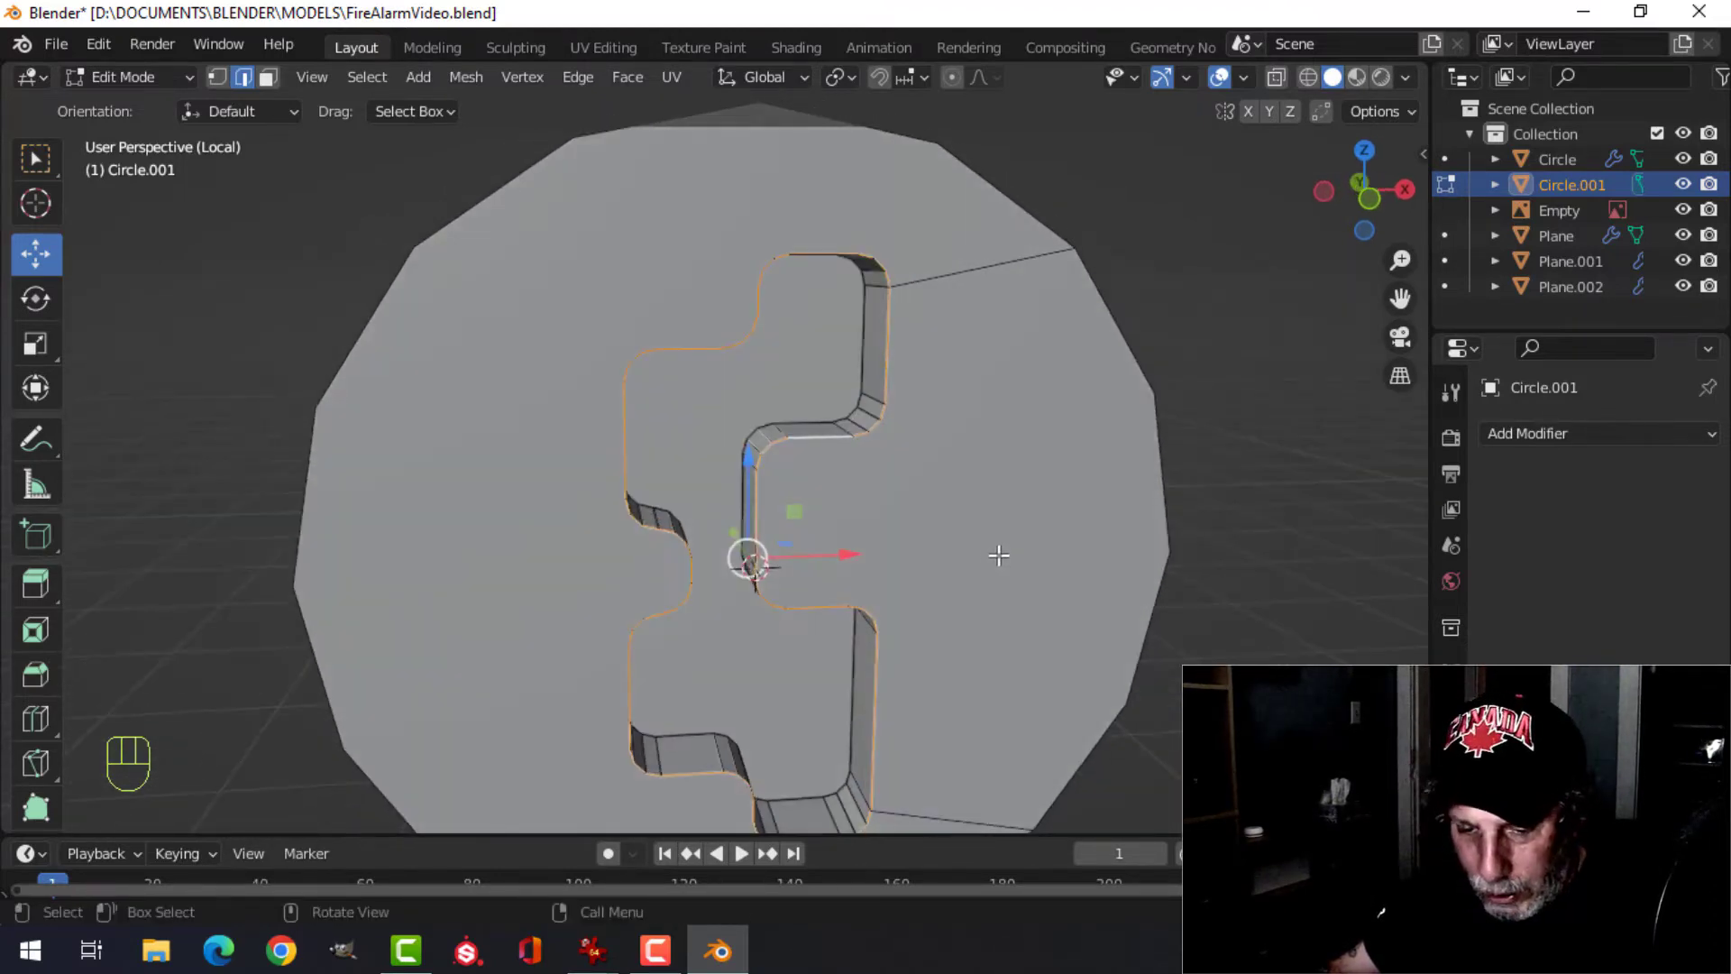
key("ctrl+b")
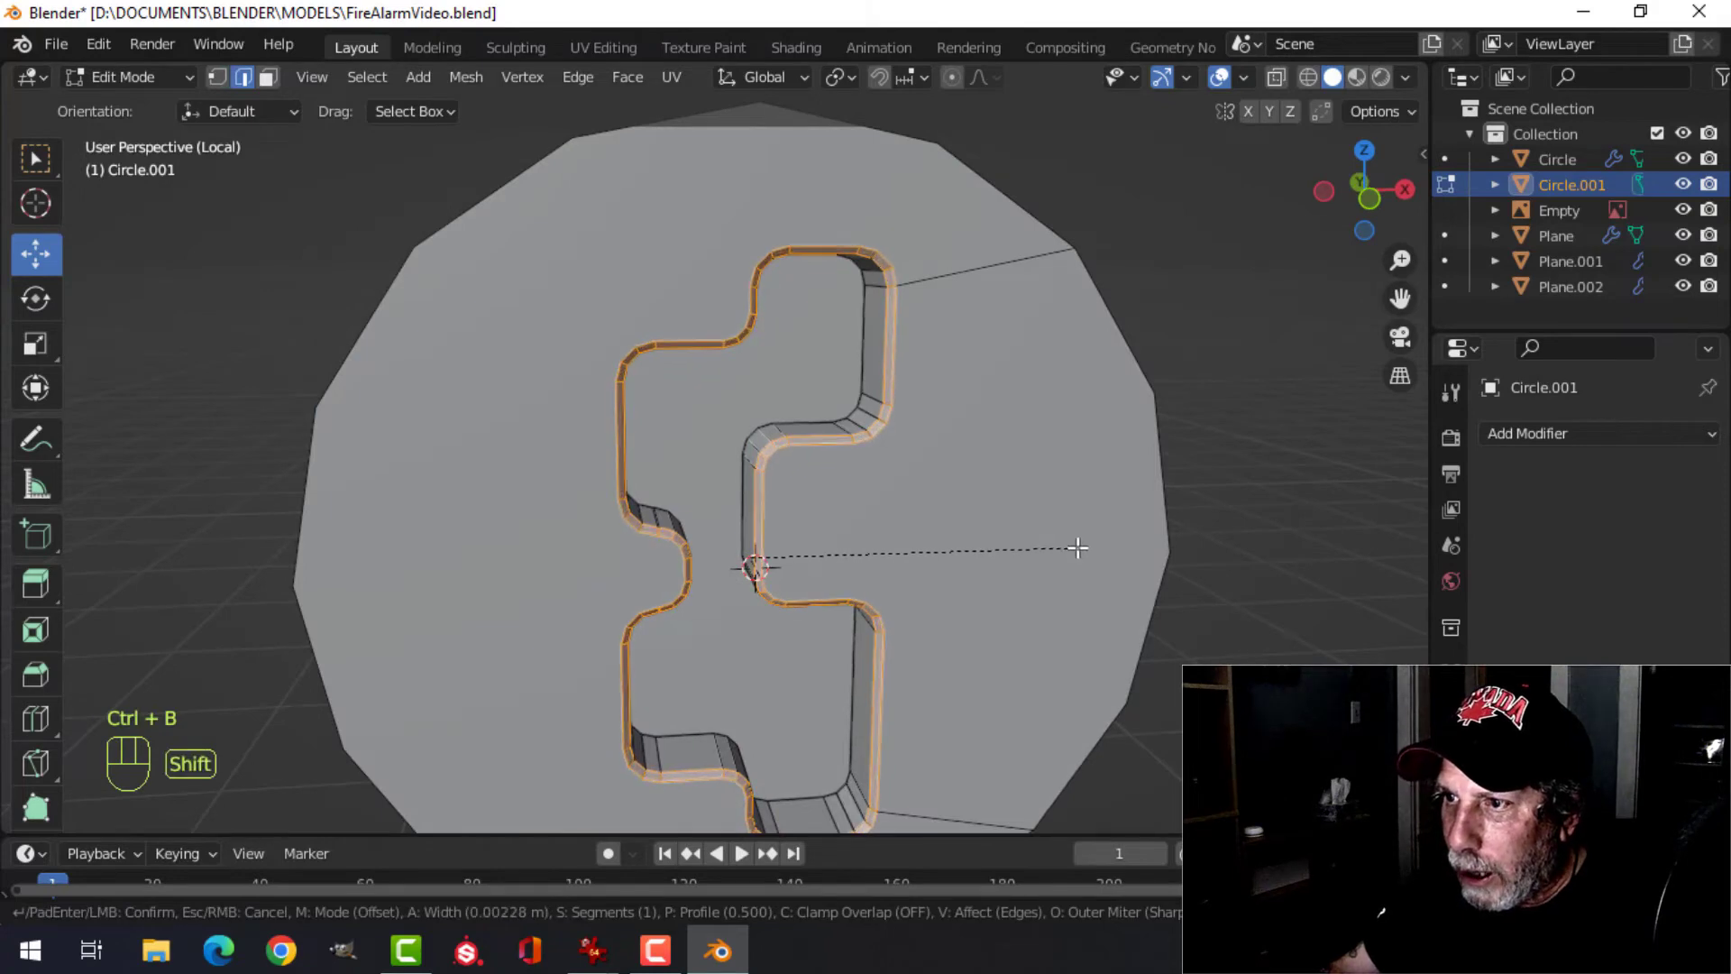
scroll(1079, 547, "up", 2)
left_click(1079, 547)
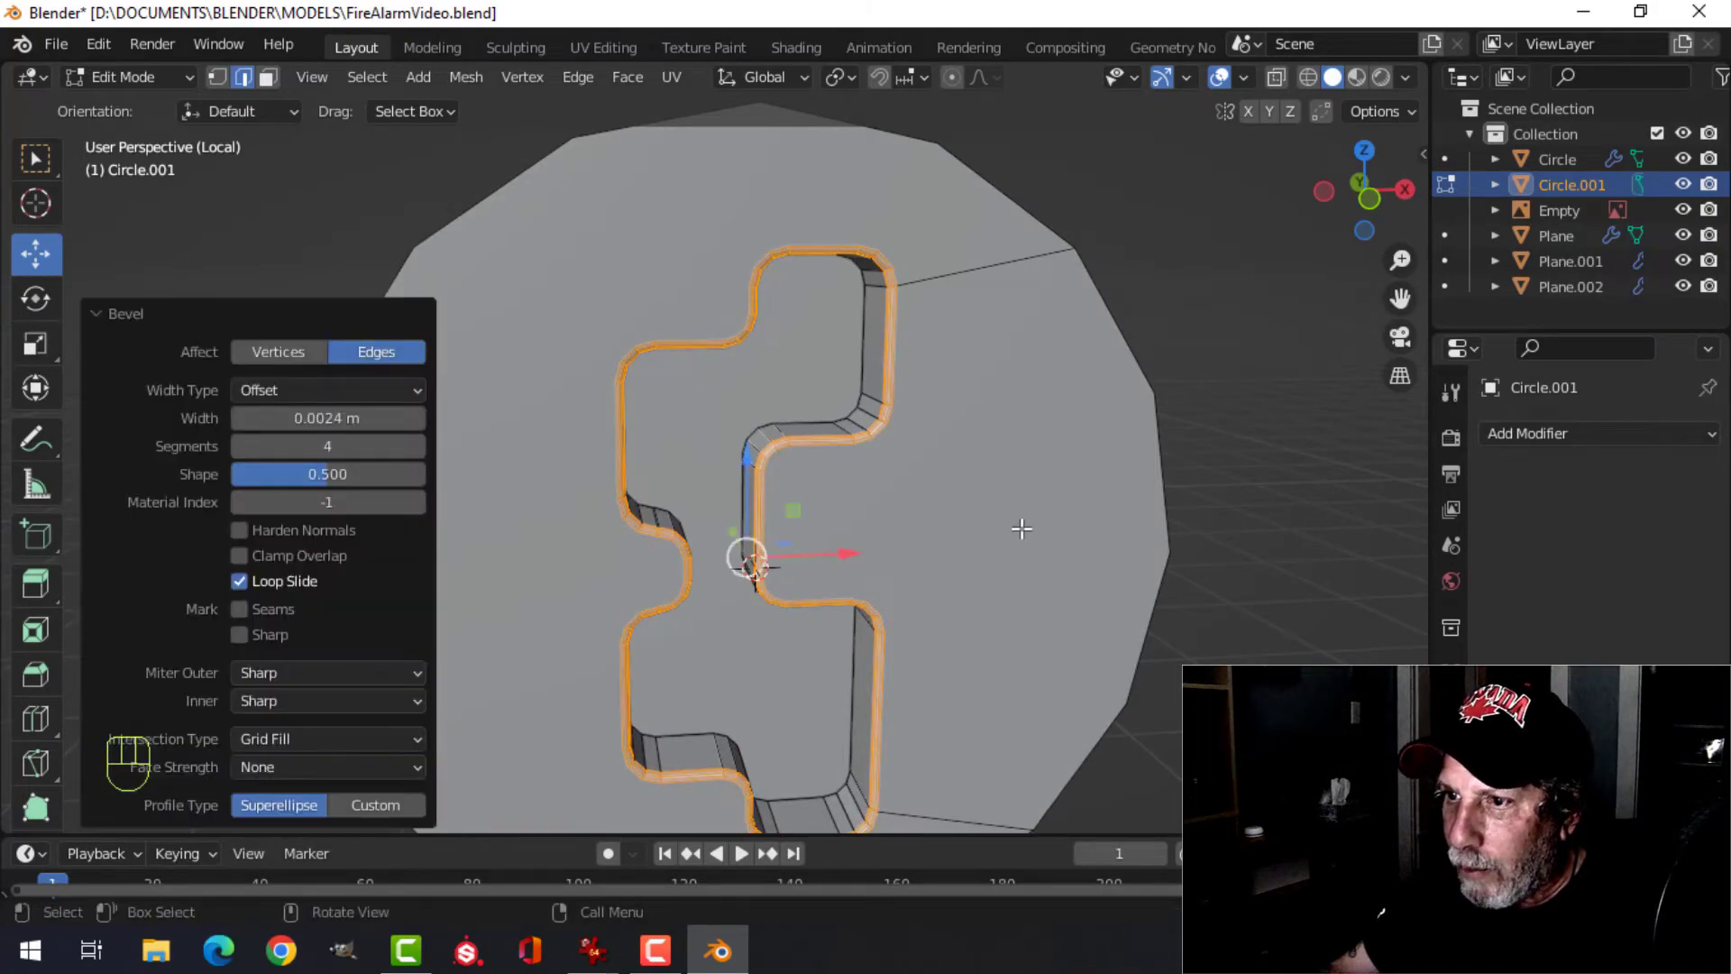
key("Tab")
key("KP_Divide")
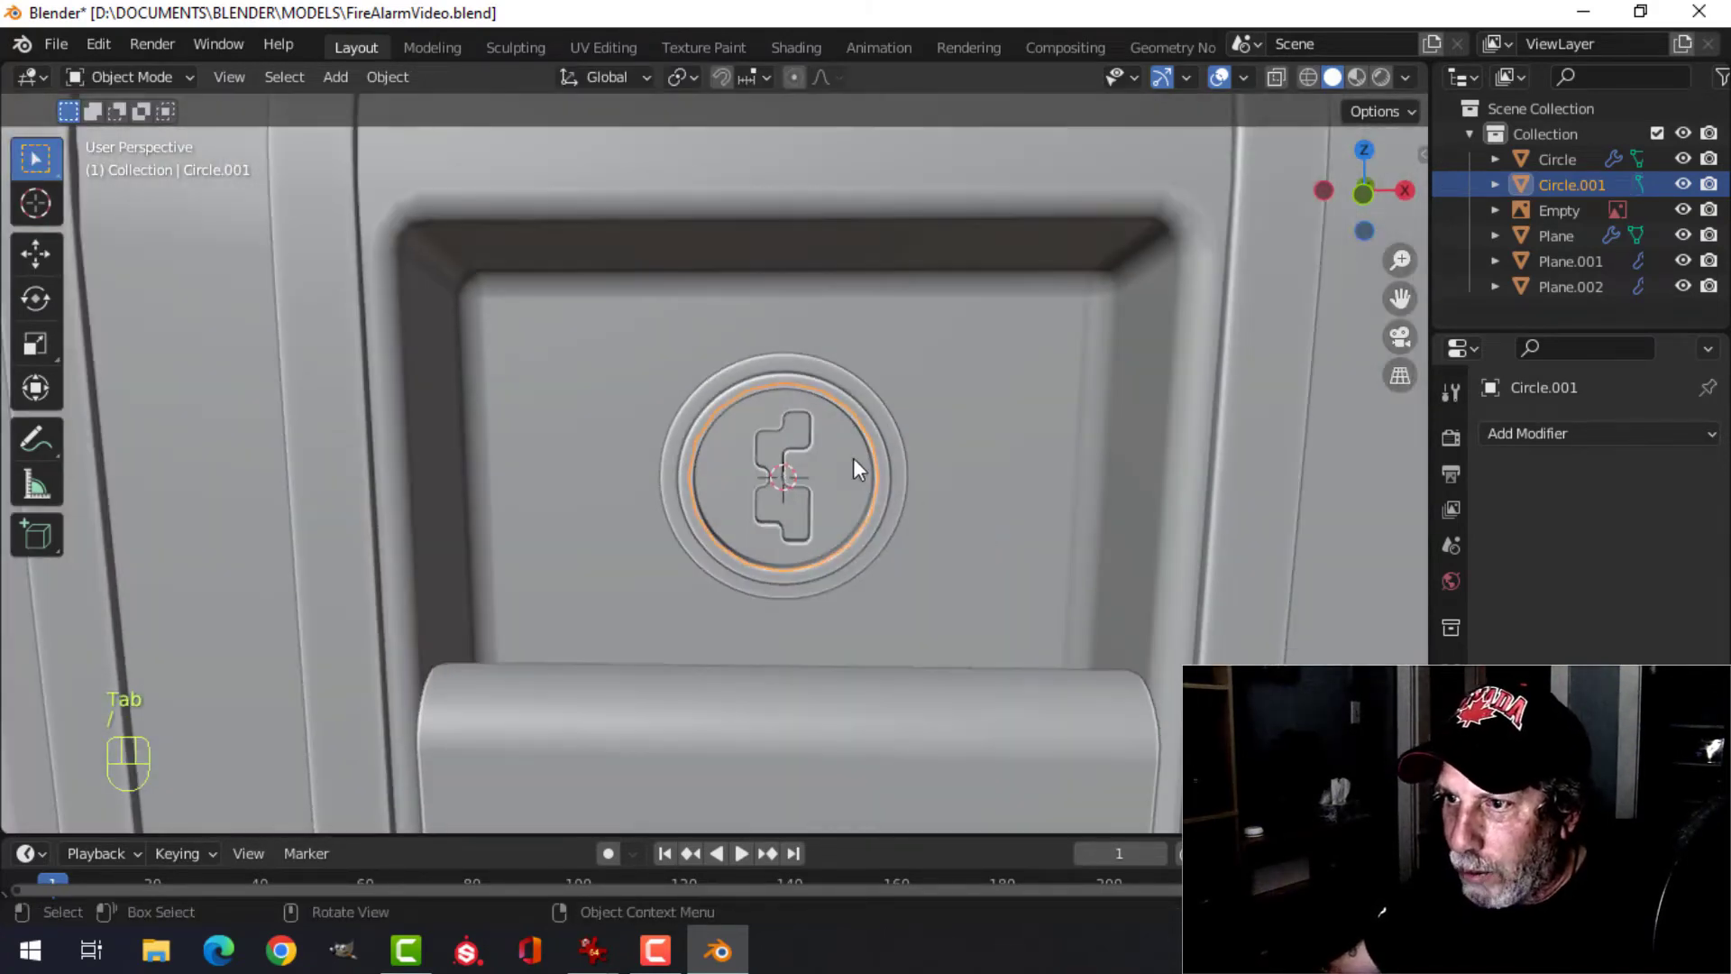
- Shade the lock disc smooth, adding a Weighted Normal modifier with Auto Smooth to clean up the shading around the keyway
right_click(820, 453)
left_click(820, 453)
scroll(824, 478, "up", 3)
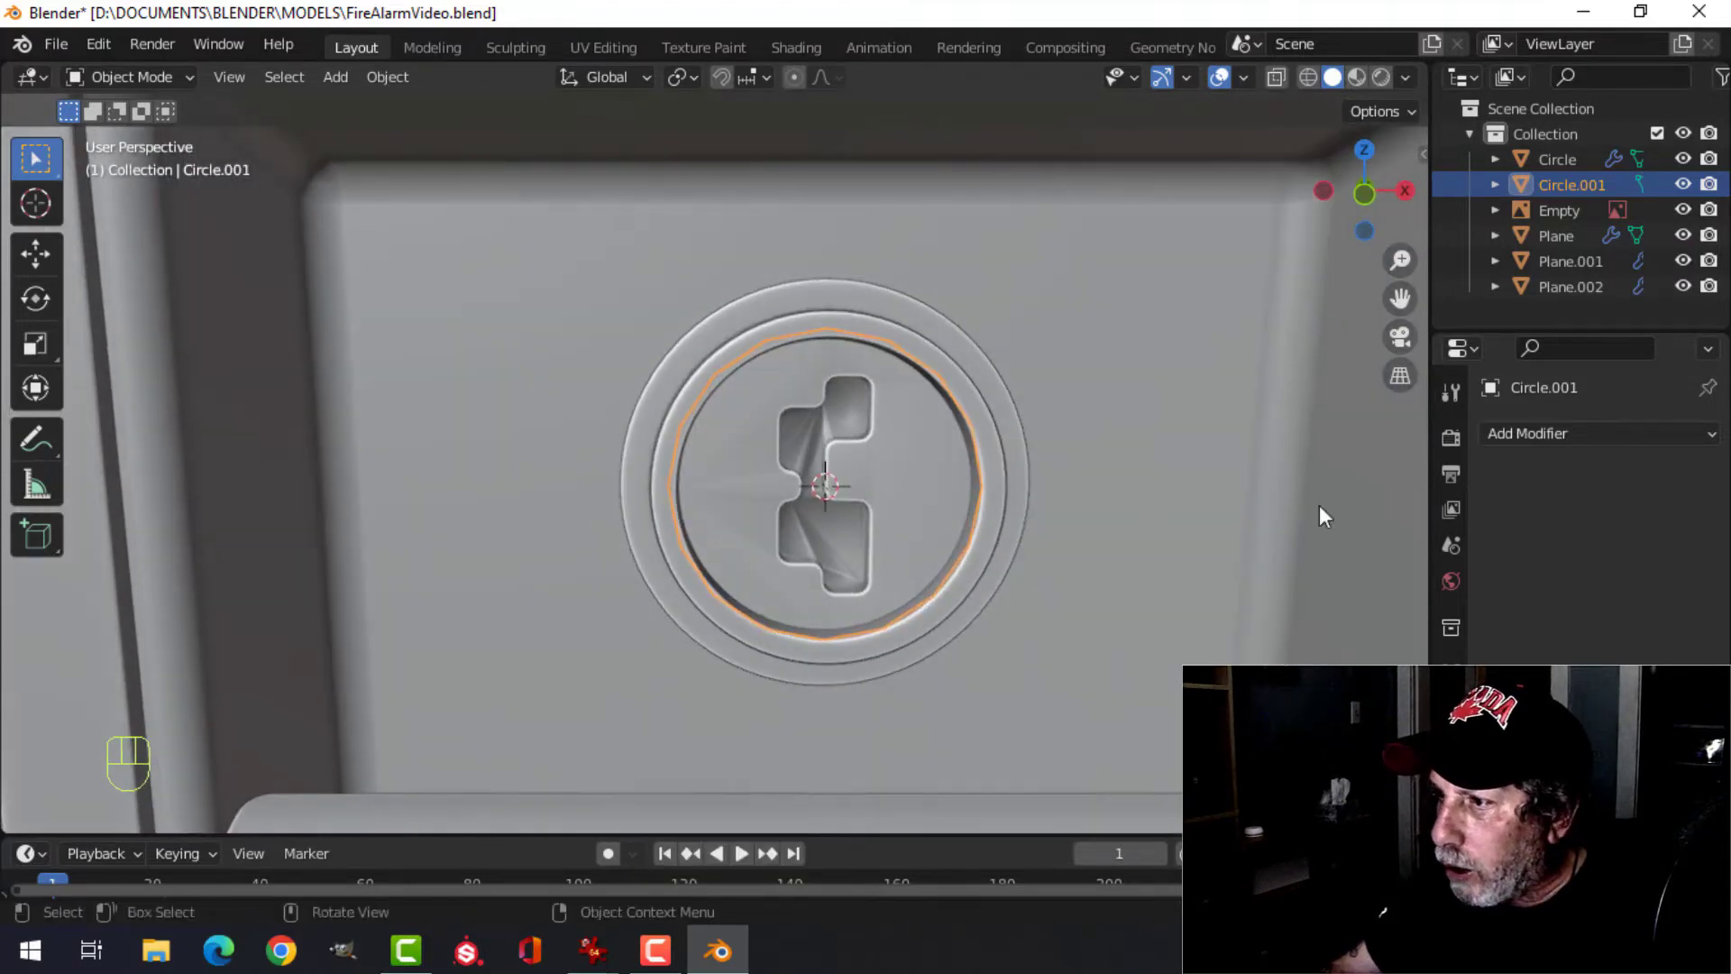
left_click(1549, 433)
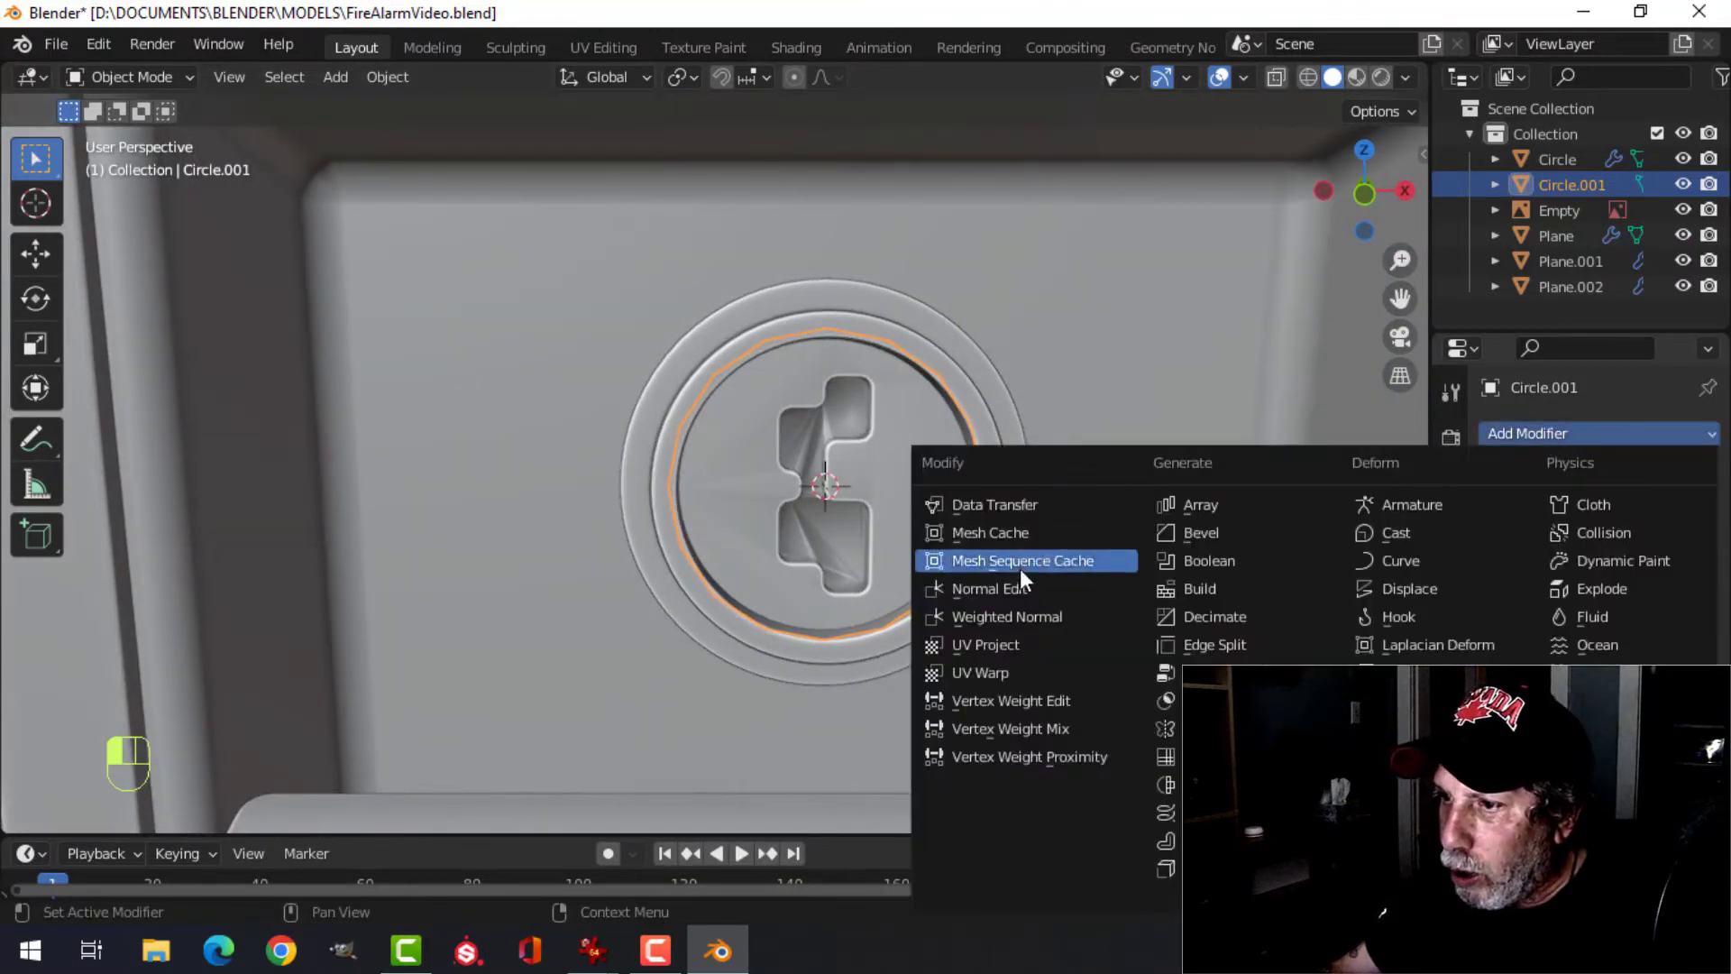
left_click(1021, 616)
left_click(1450, 855)
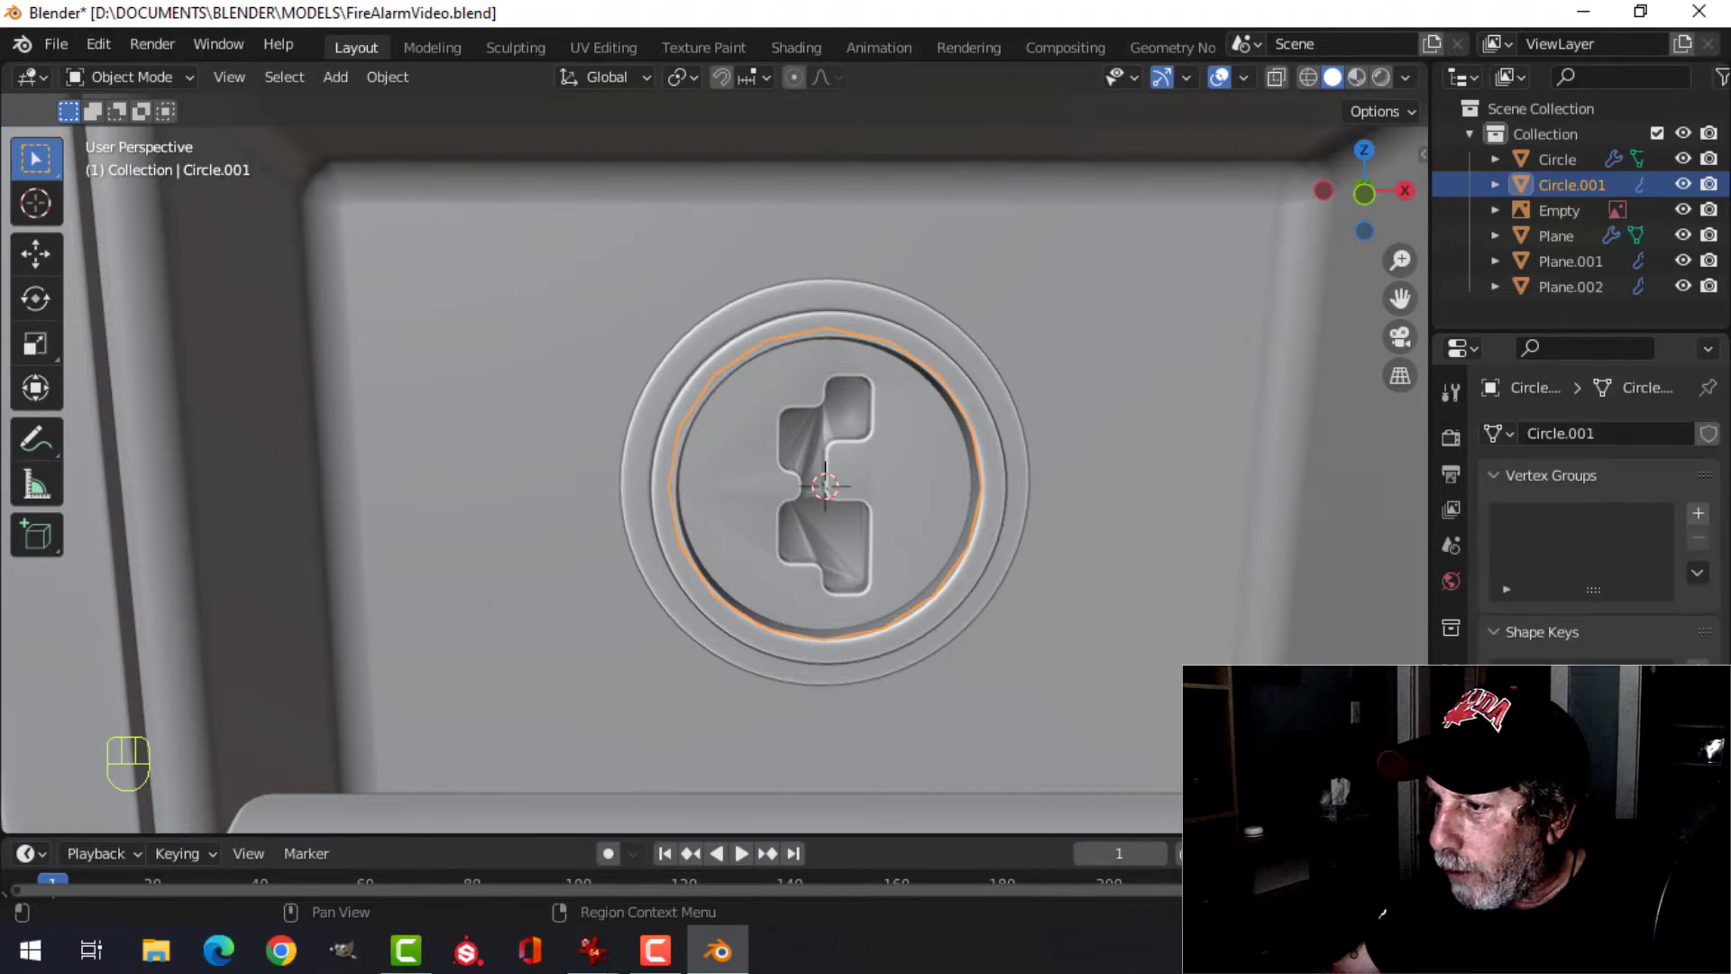
scroll(1600, 631, "down", 5)
scroll(874, 595, "up", 2)
key("alt+a")
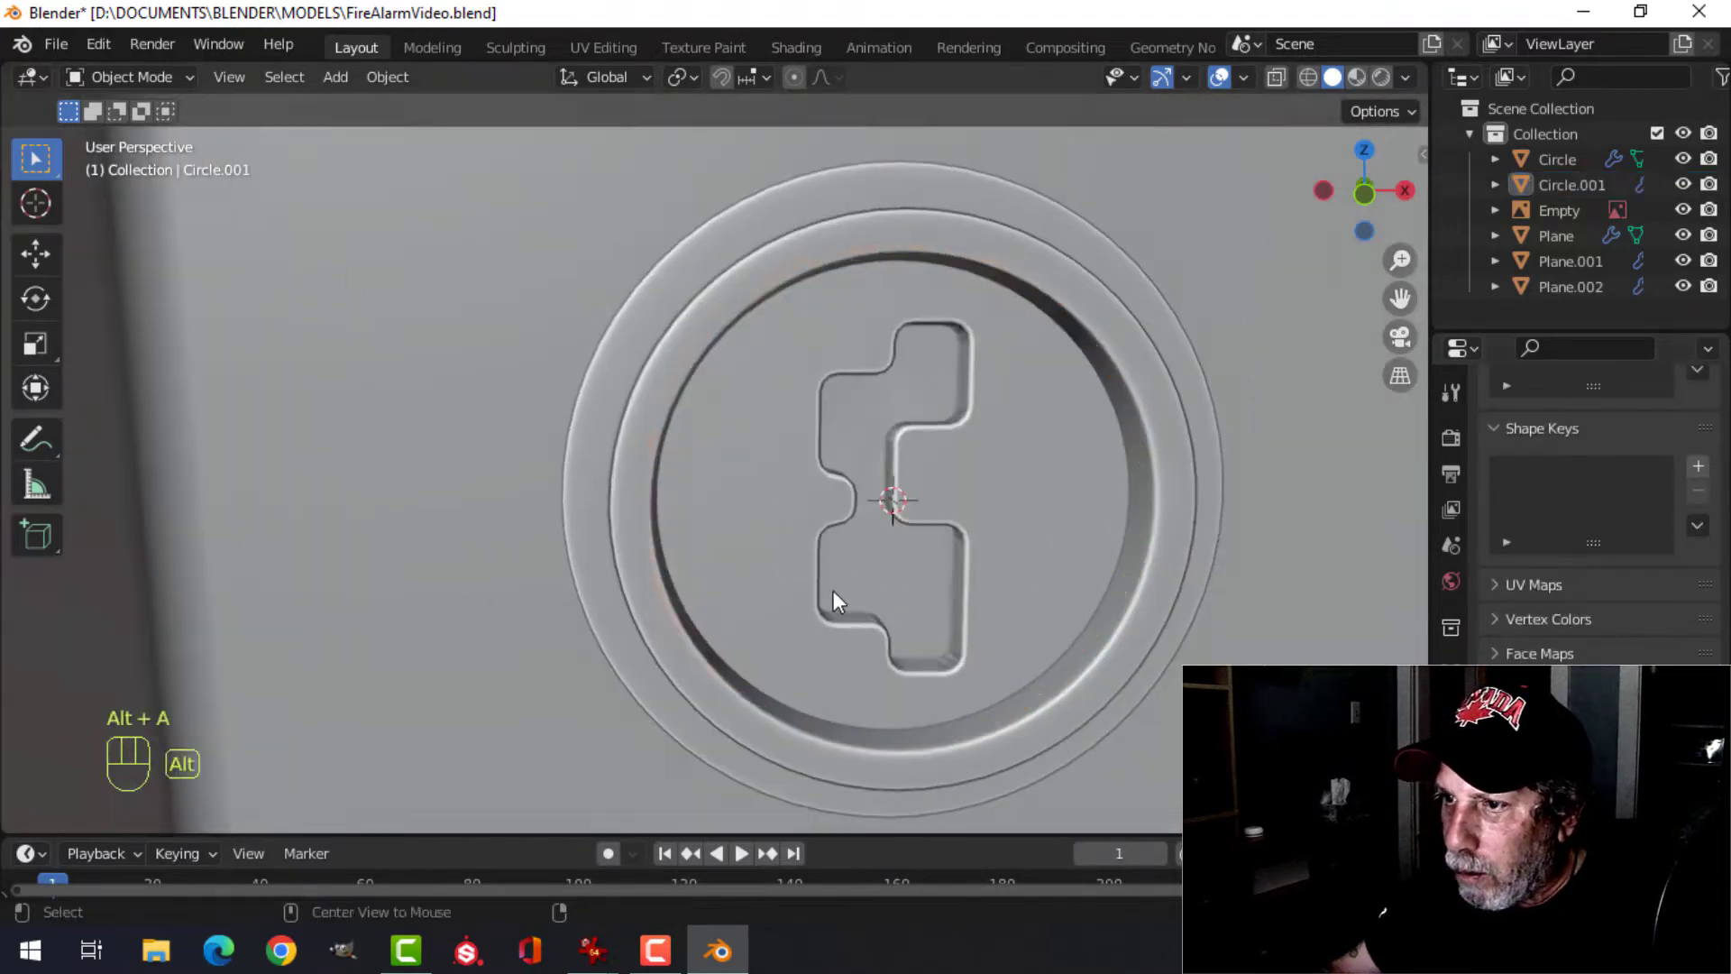
- Select the lock ring and disc together and move all their geometry backward along Y toward the back wall of the recess
middle_click_drag(833, 591, 814, 440)
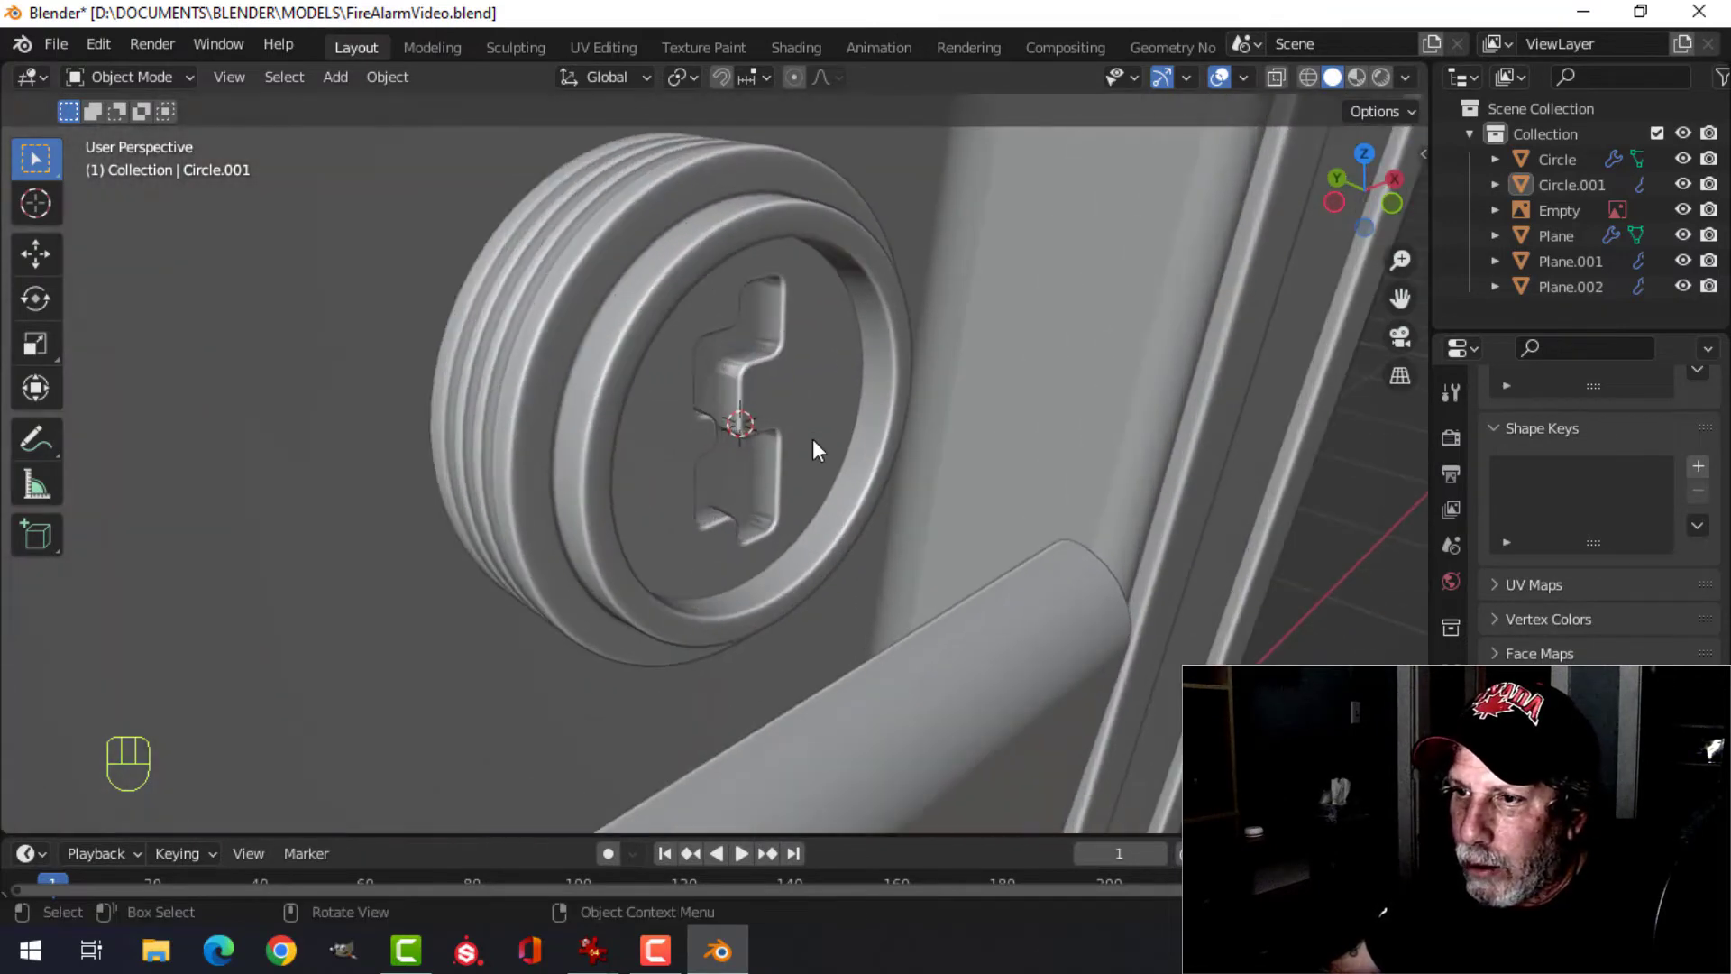
left_click(802, 428)
left_click(662, 267, "shift")
scroll(602, 429, "down", 3)
middle_click_drag(603, 429, 754, 582)
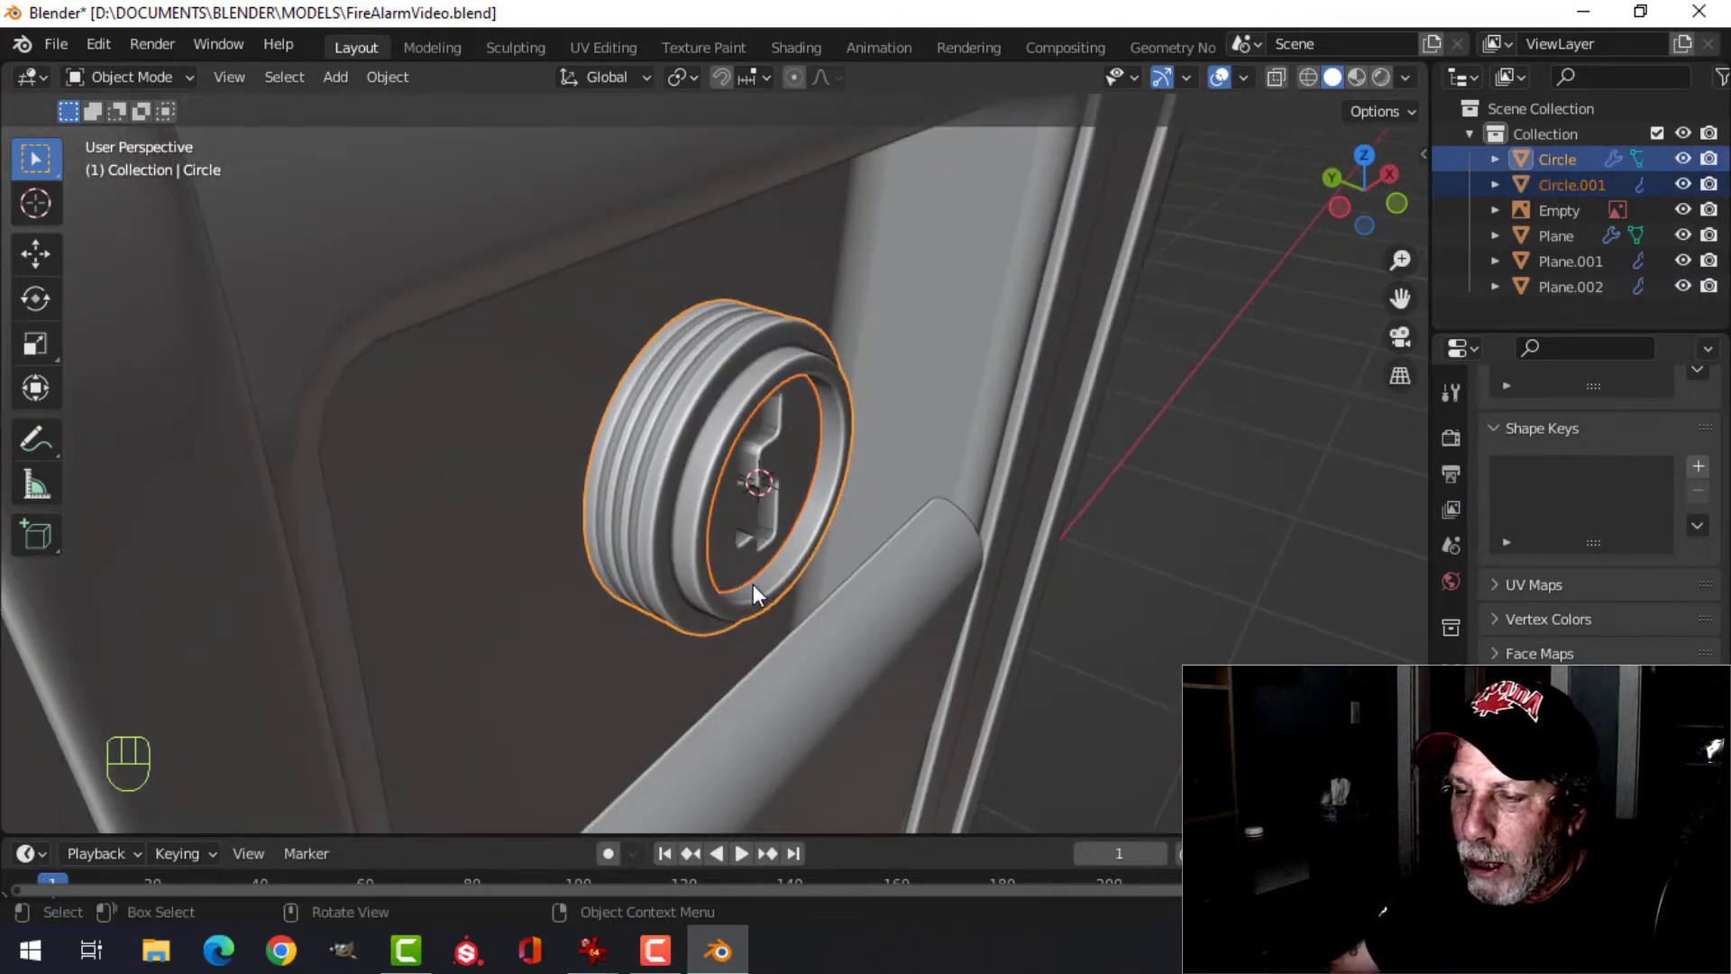
key("Tab")
key("a")
left_click_drag(690, 457, 592, 408)
key("Tab")
scroll(802, 444, "down", 1)
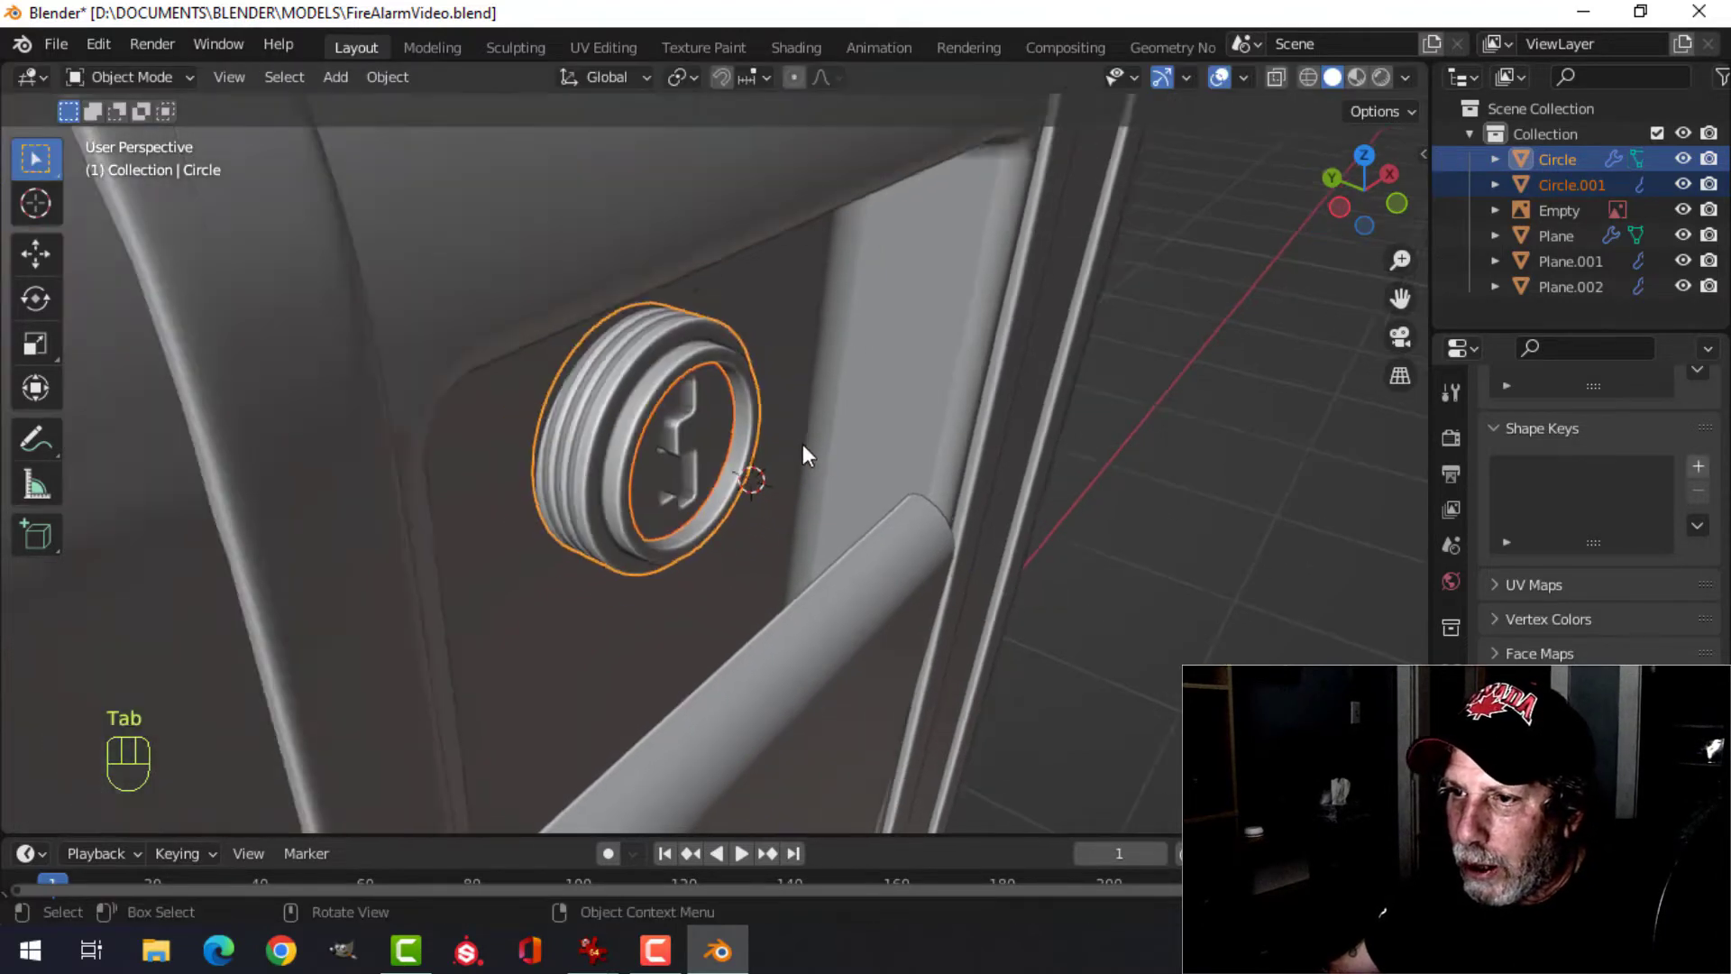
- Set the origins of the lock ring and disc to their geometry
mouse_move(803, 443)
middle_mouse_down()
mouse_move(649, 431)
mouse_move(691, 476)
middle_mouse_up()
scroll(651, 436, "down", 3)
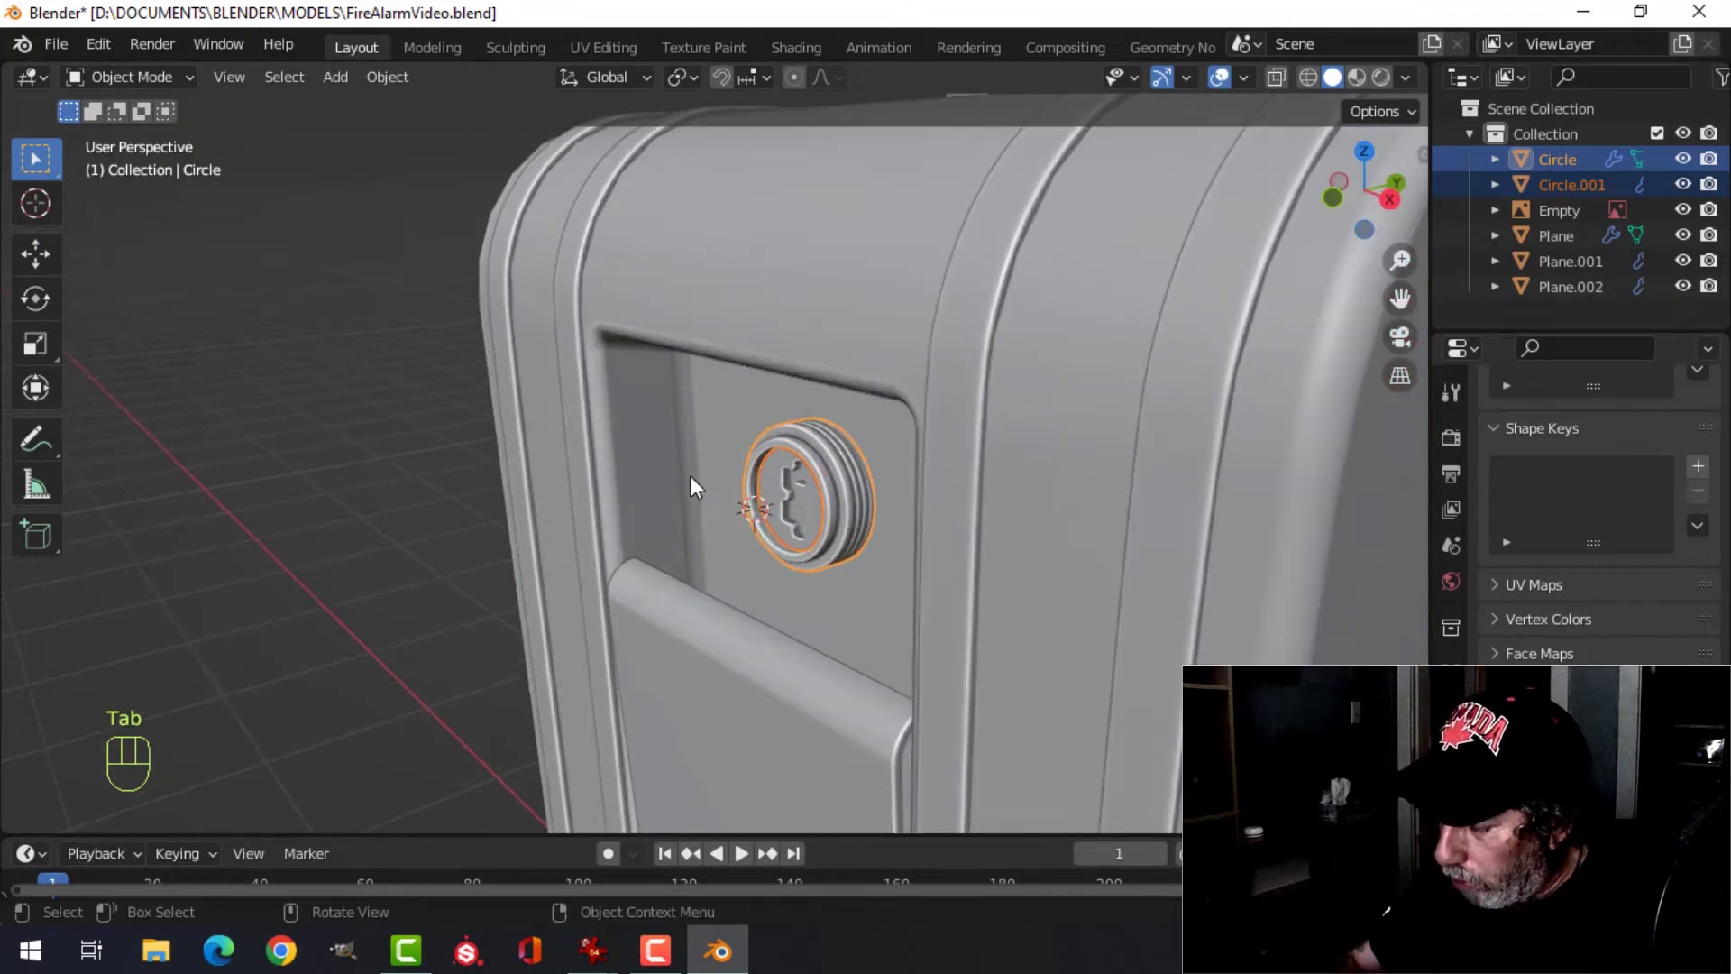
key("KP_3")
key("z")
left_click(484, 491)
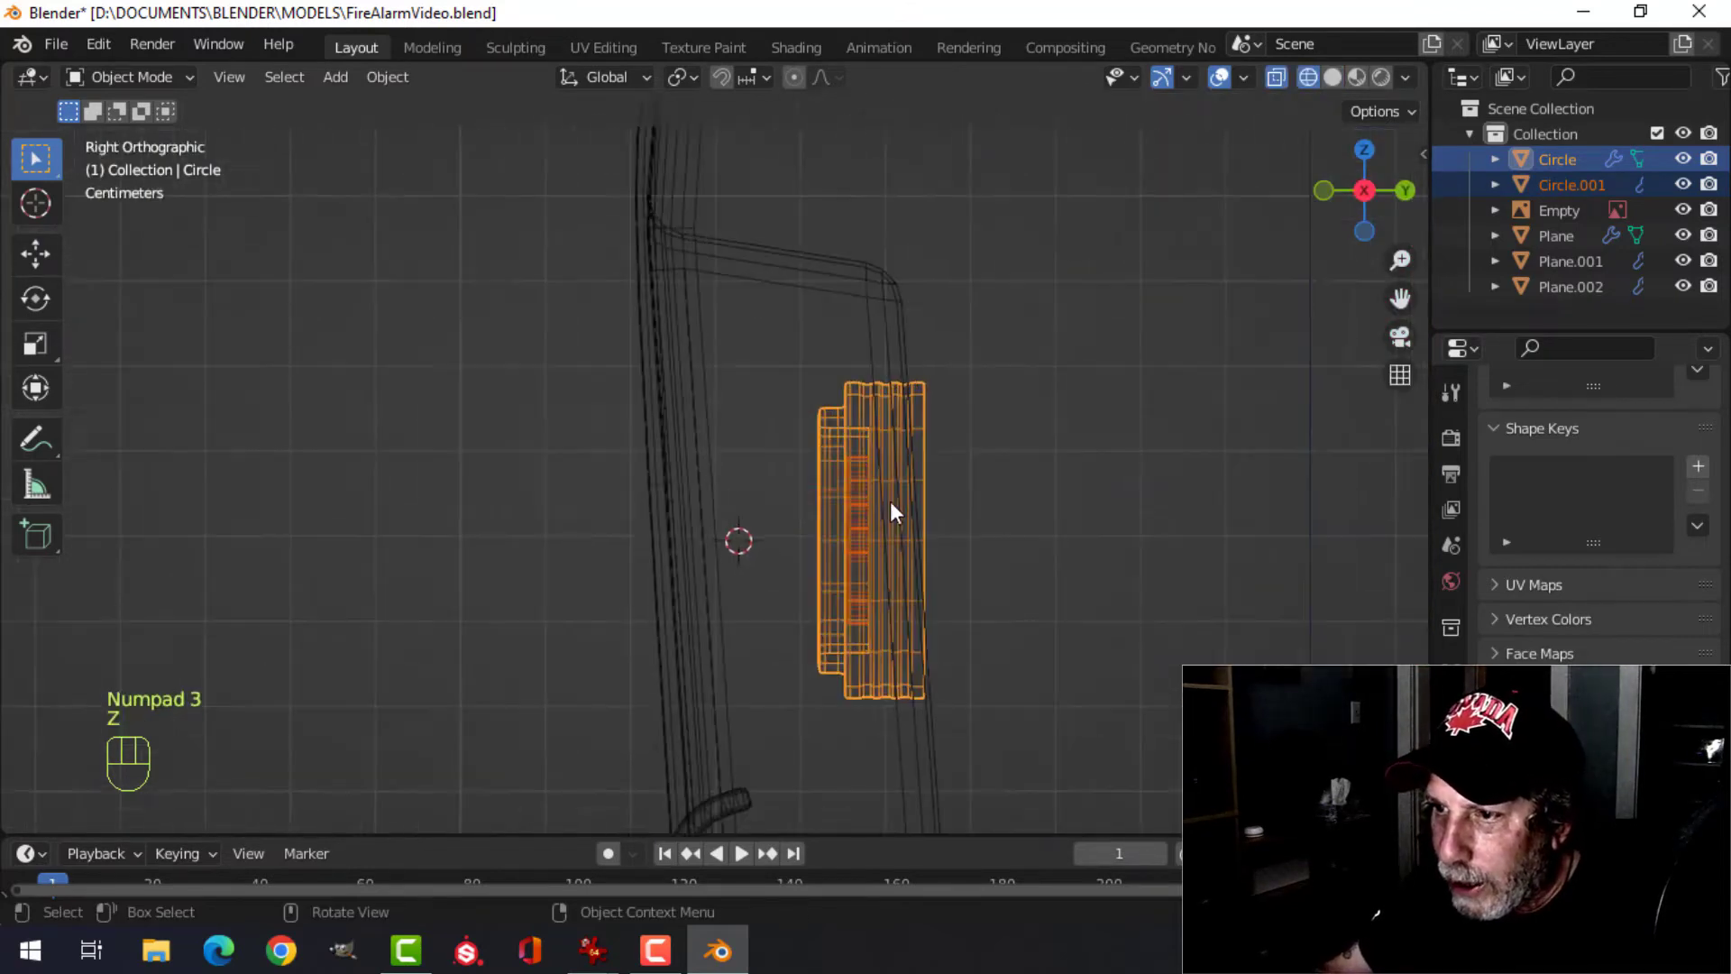
key("KP_Decimal")
left_click(393, 69)
mouse_move(417, 128)
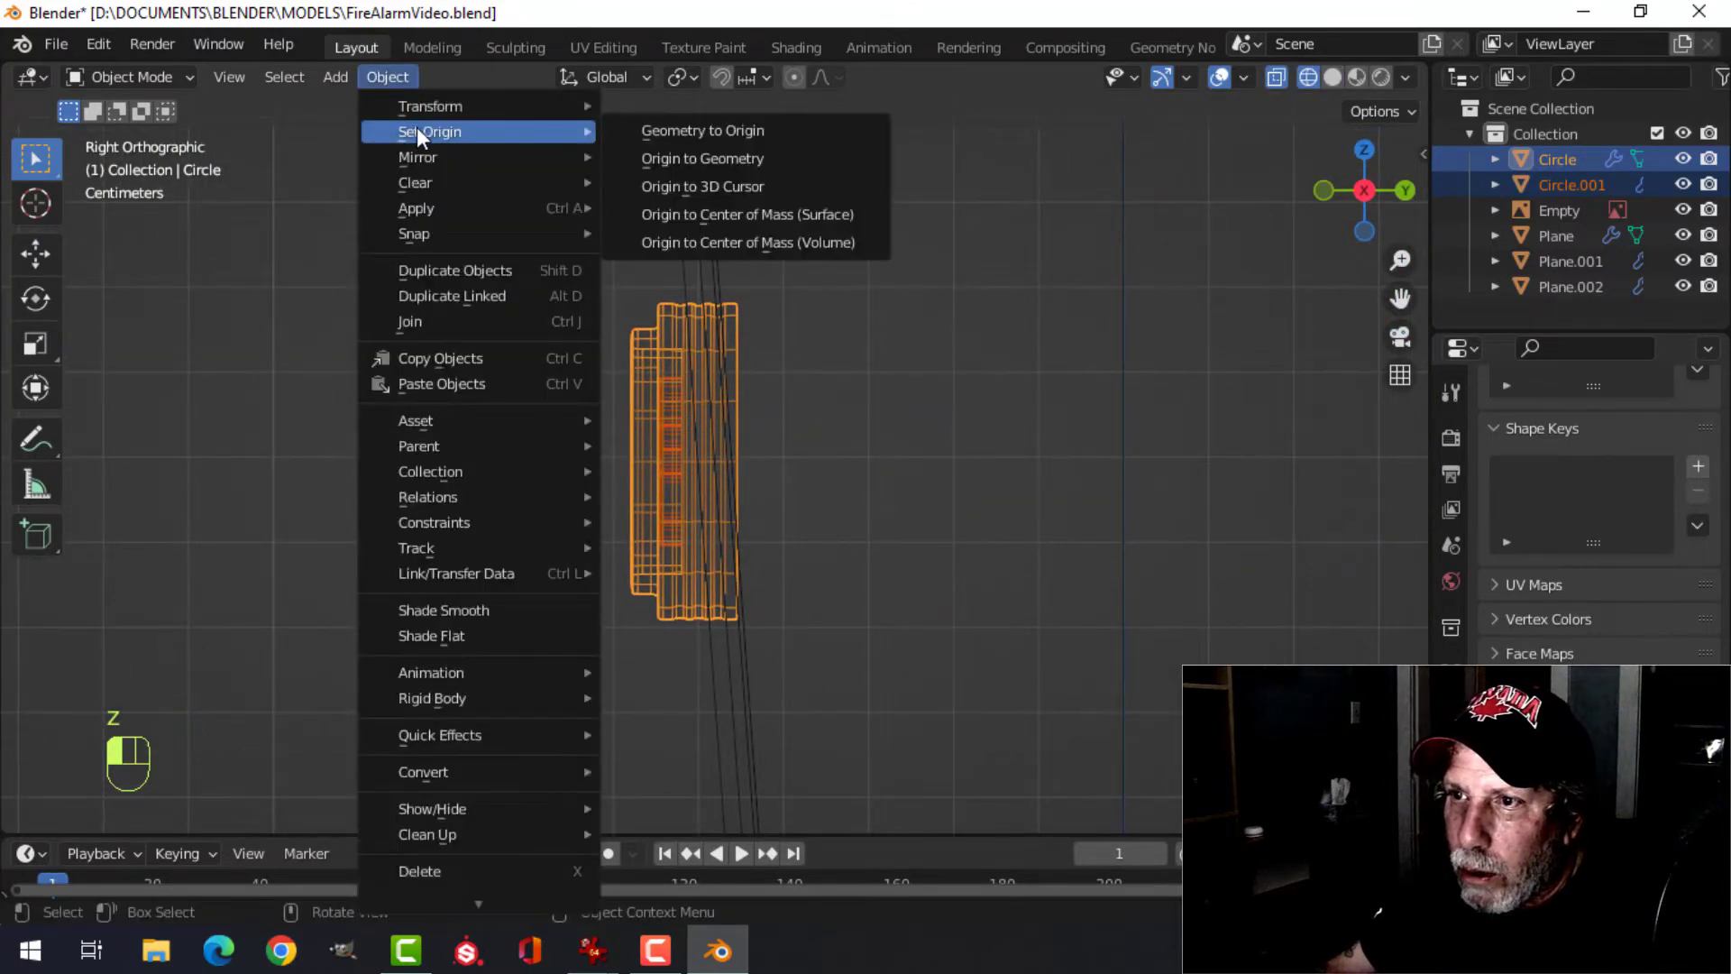
left_click(721, 160)
- Rotate the lock ring and disc about -4.28° in the right side view to follow the recess's sloped back wall
scroll(898, 342, "up", 2)
key("r")
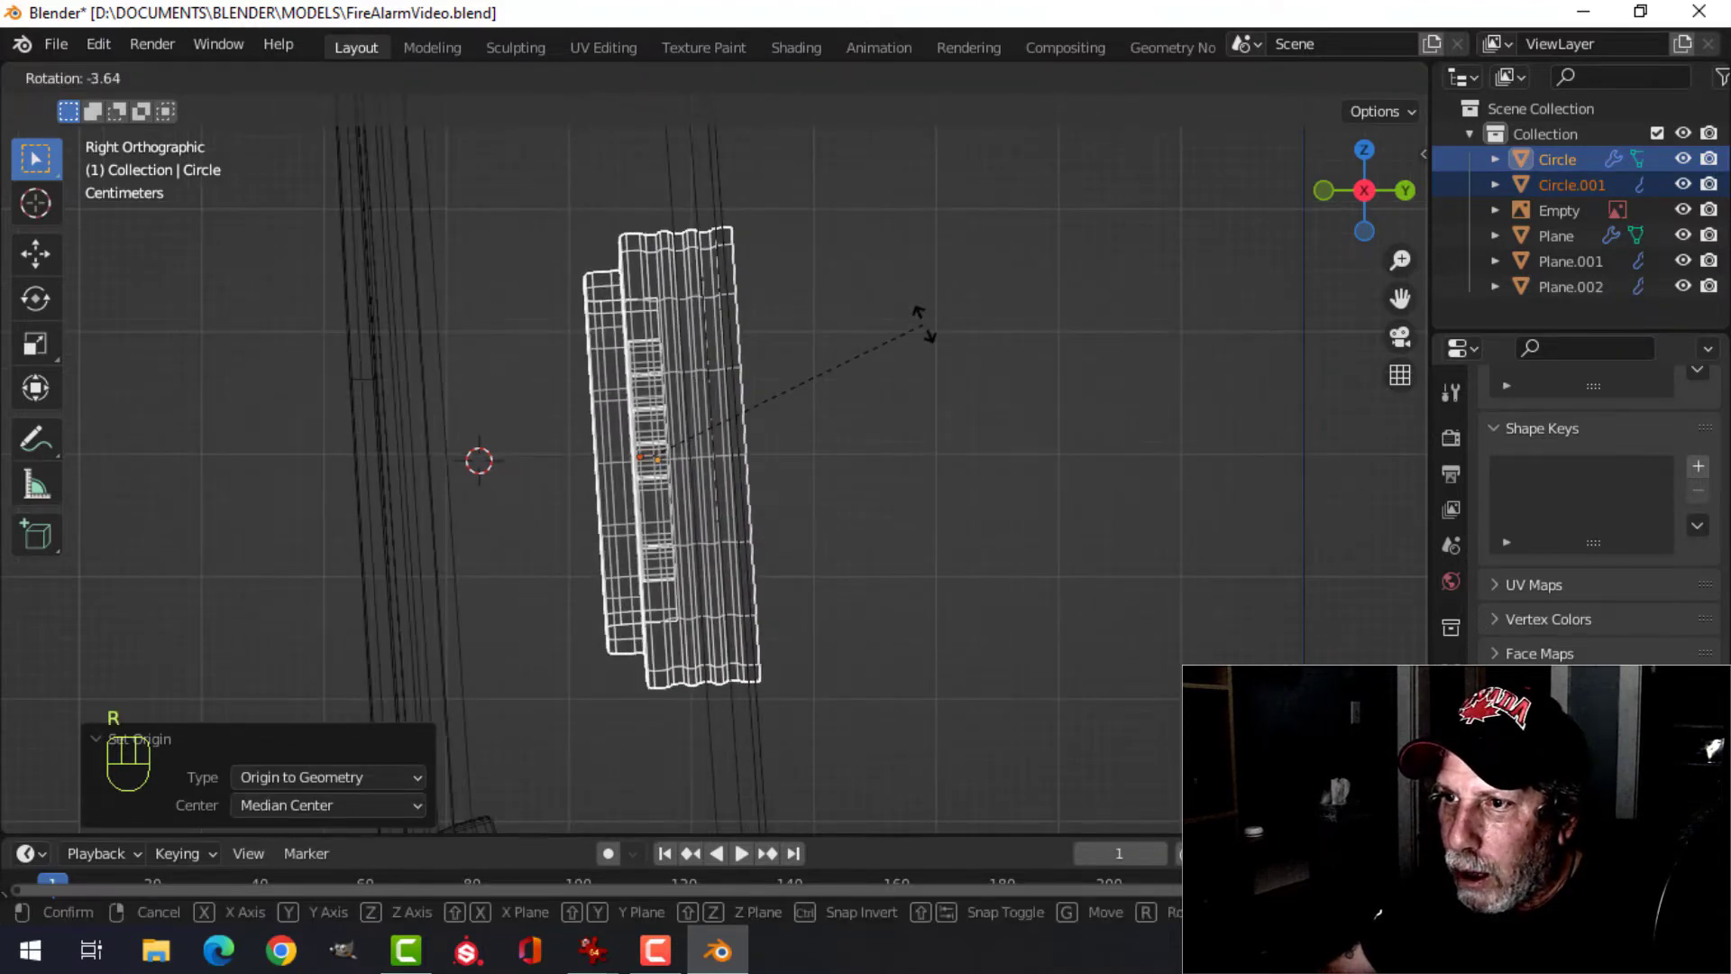
left_click(922, 321)
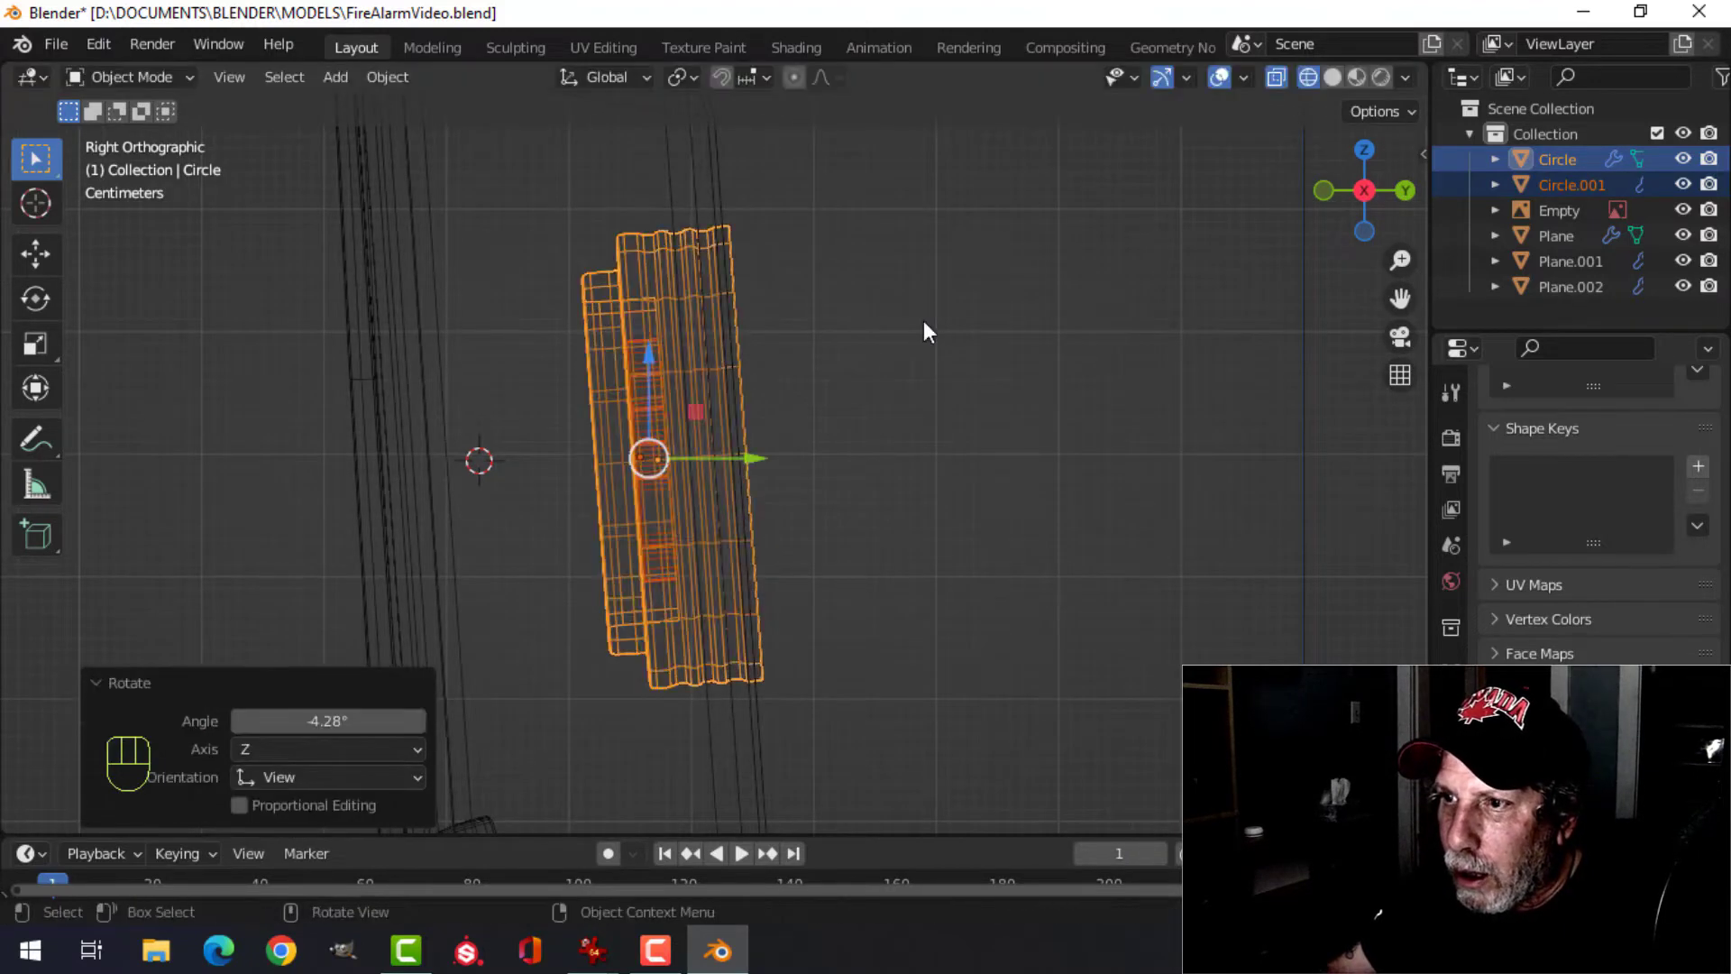
key("z")
left_click(1100, 326)
- Clear the selection of the lock parts and save the fire alarm file
key("Tab")
key("alt+a")
mouse_move(754, 436)
middle_mouse_down()
mouse_move(891, 490)
mouse_move(880, 537)
mouse_move(896, 485)
mouse_move(797, 438)
mouse_move(845, 458)
middle_mouse_up()
key("Tab")
key("ctrl+s")
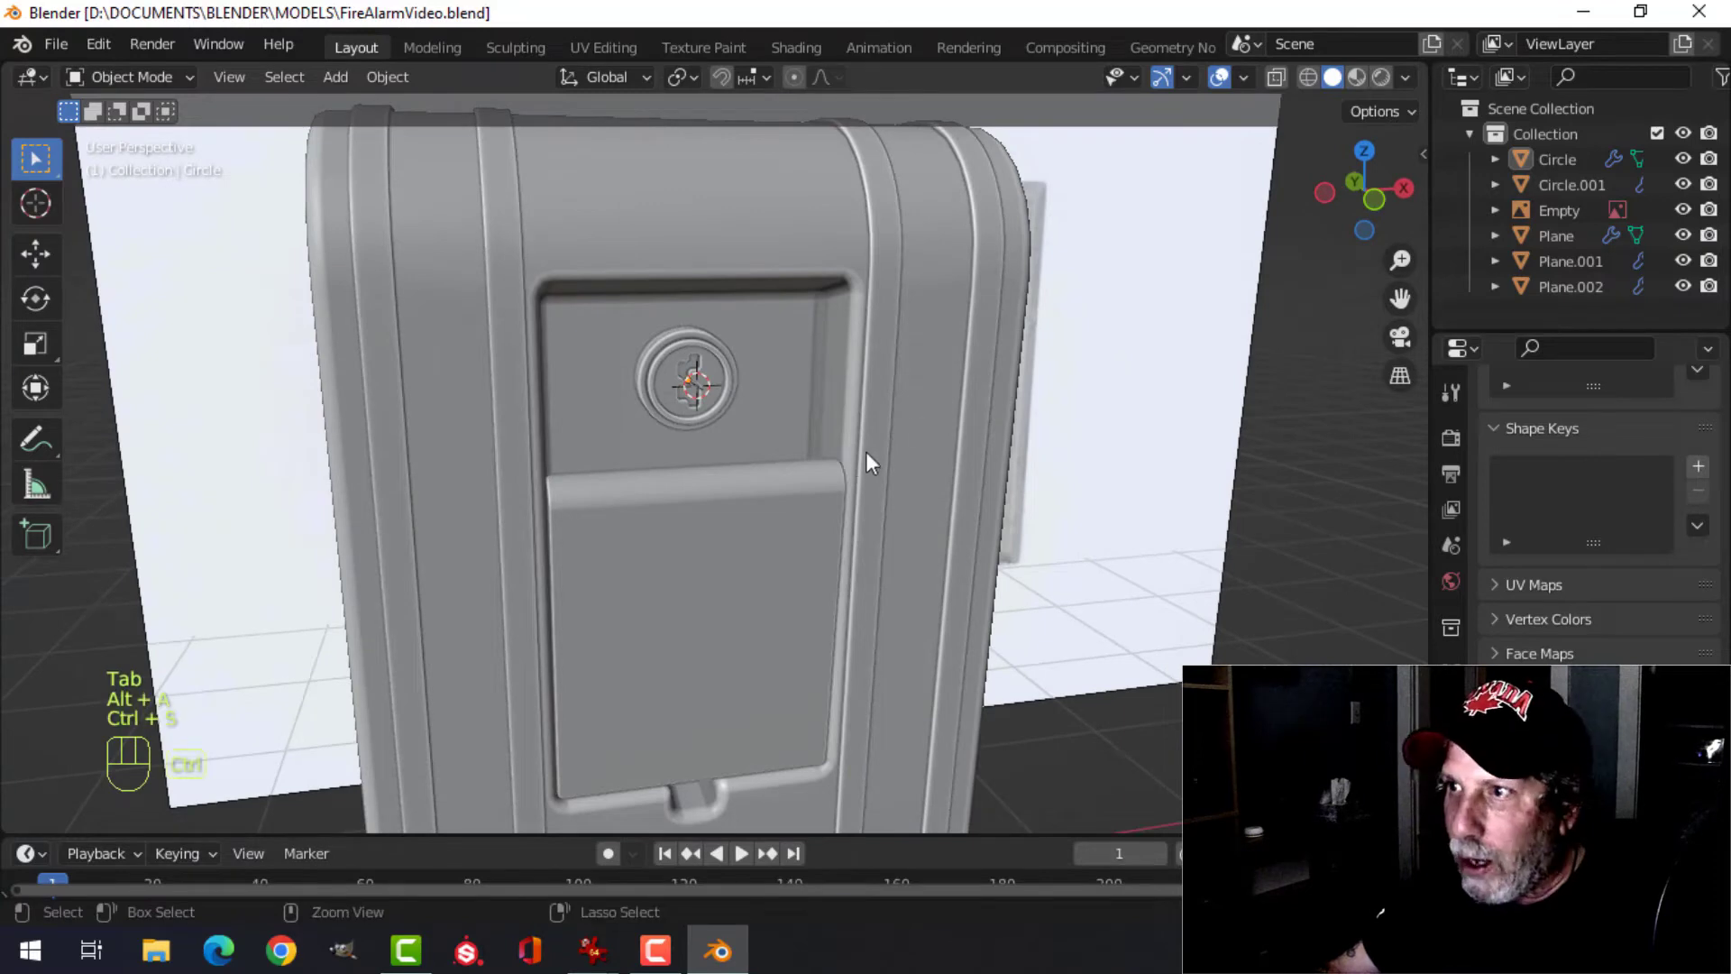
- Turn on Shadow in the solid viewport shading and set the cavity type to Screen
left_click(1409, 79)
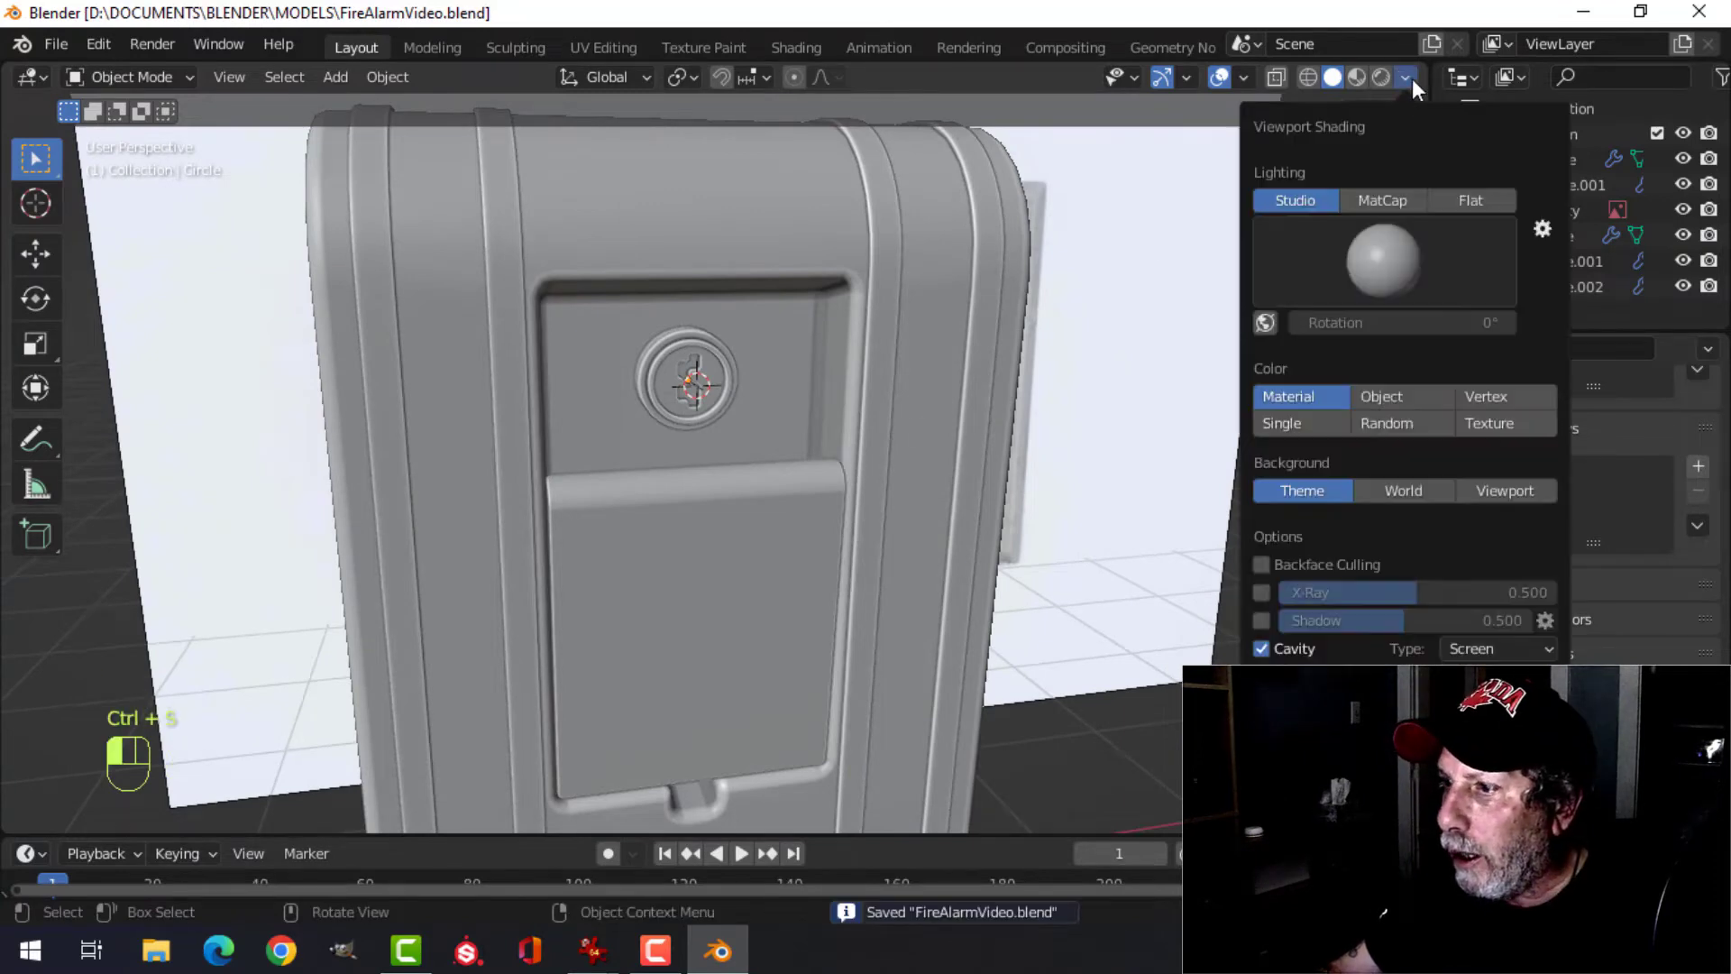
left_click(1260, 620)
scroll(962, 433, "down", 7)
scroll(1120, 275, "up", 4)
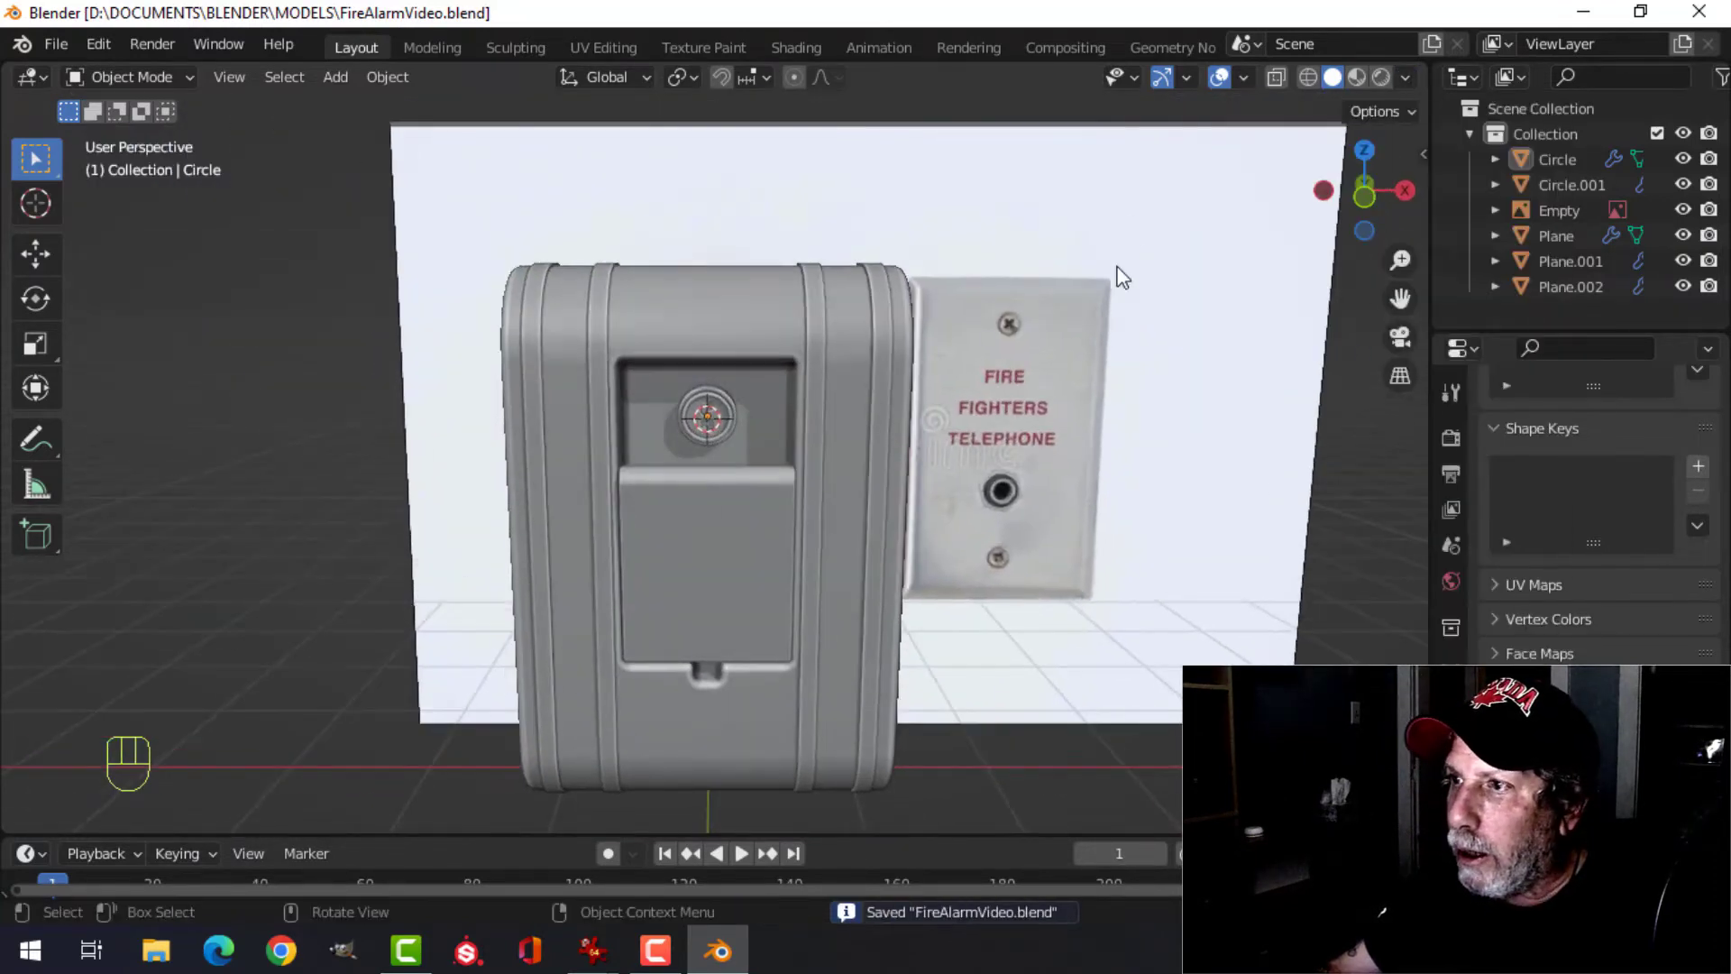
left_click(1407, 81)
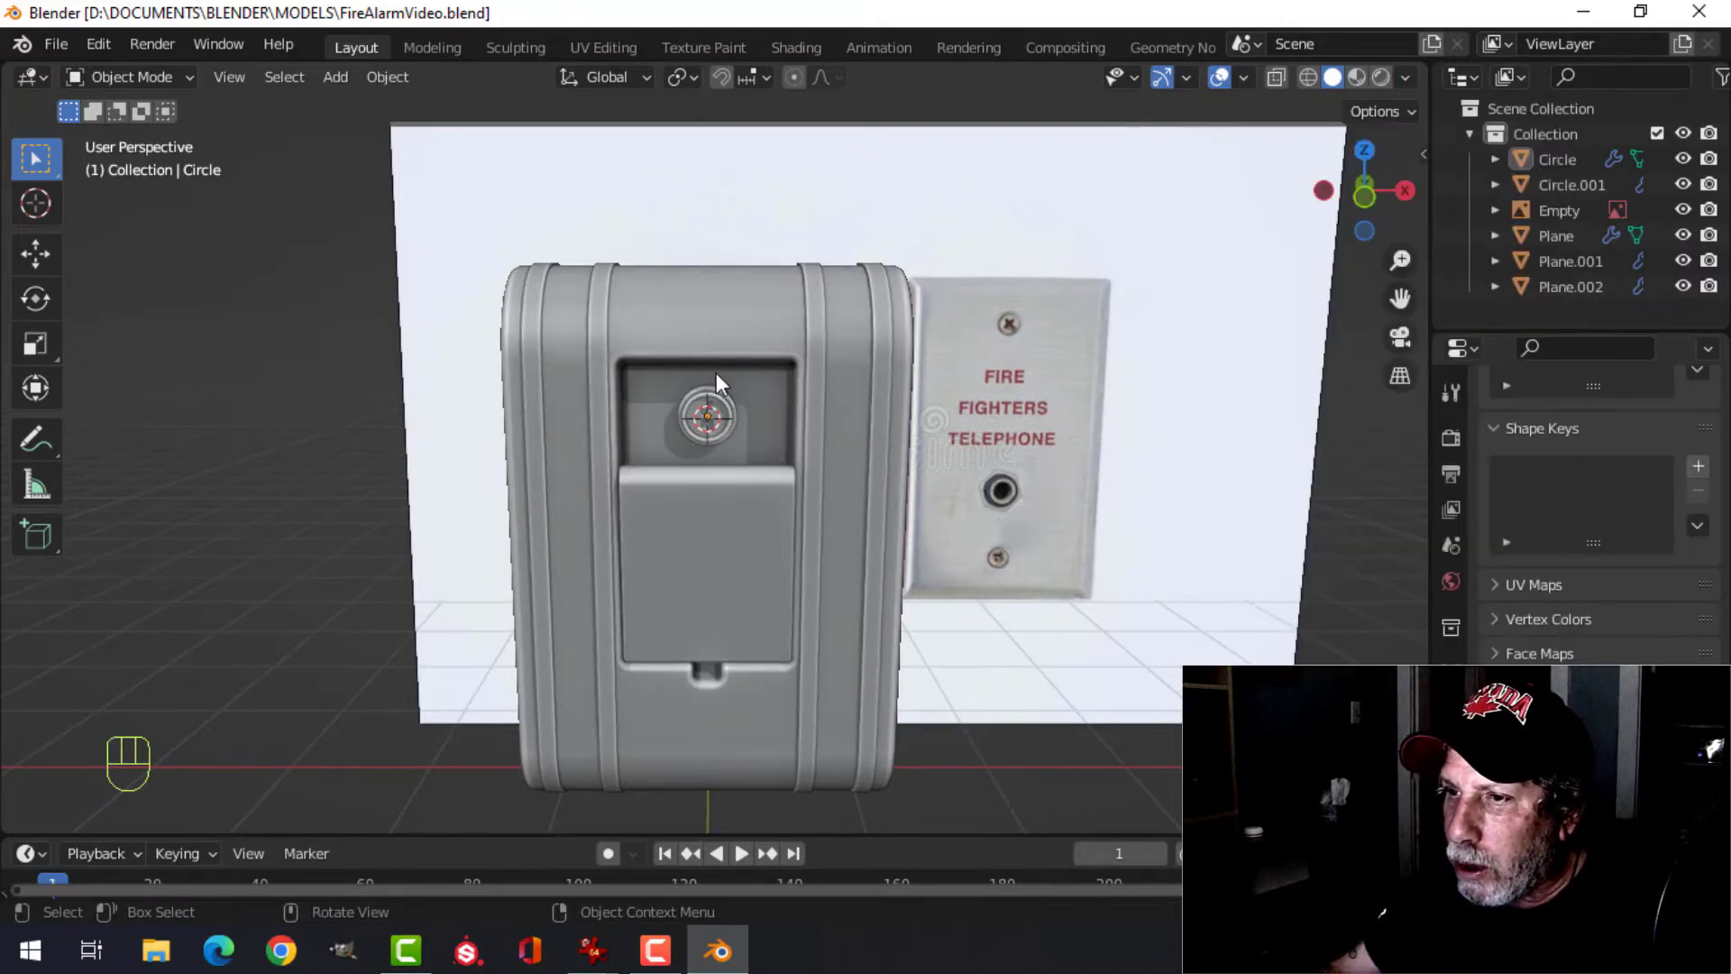
middle_click_drag(716, 371, 772, 434)
left_click(1406, 77)
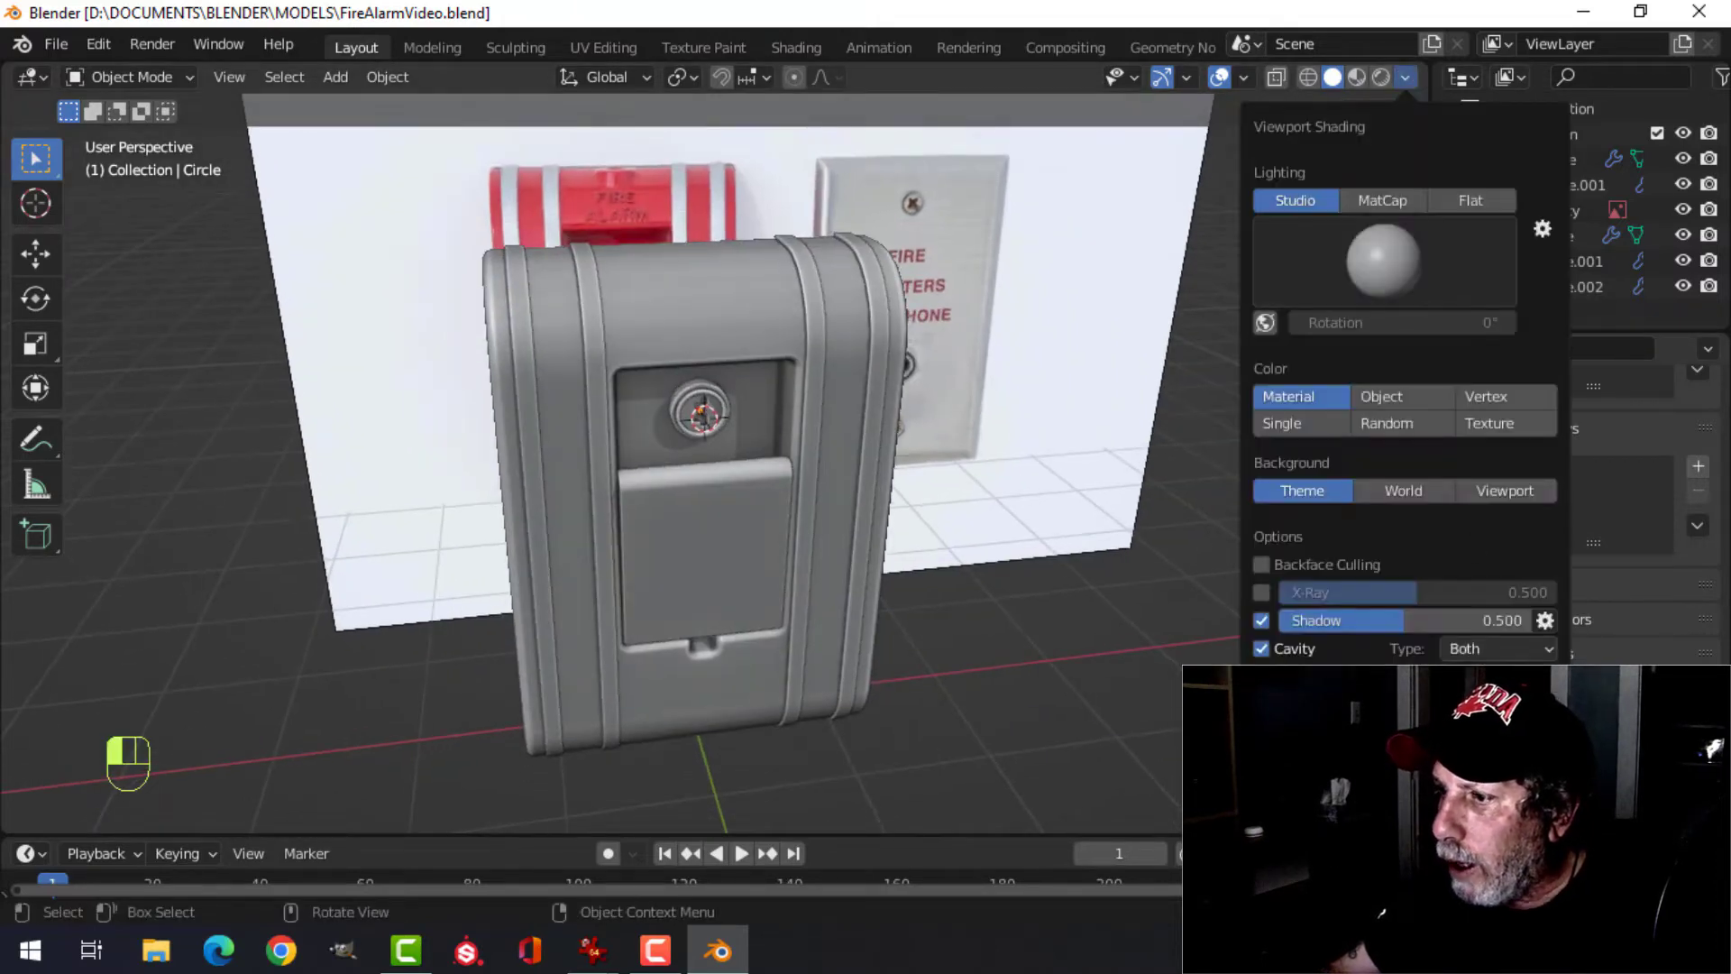
left_click(1492, 701)
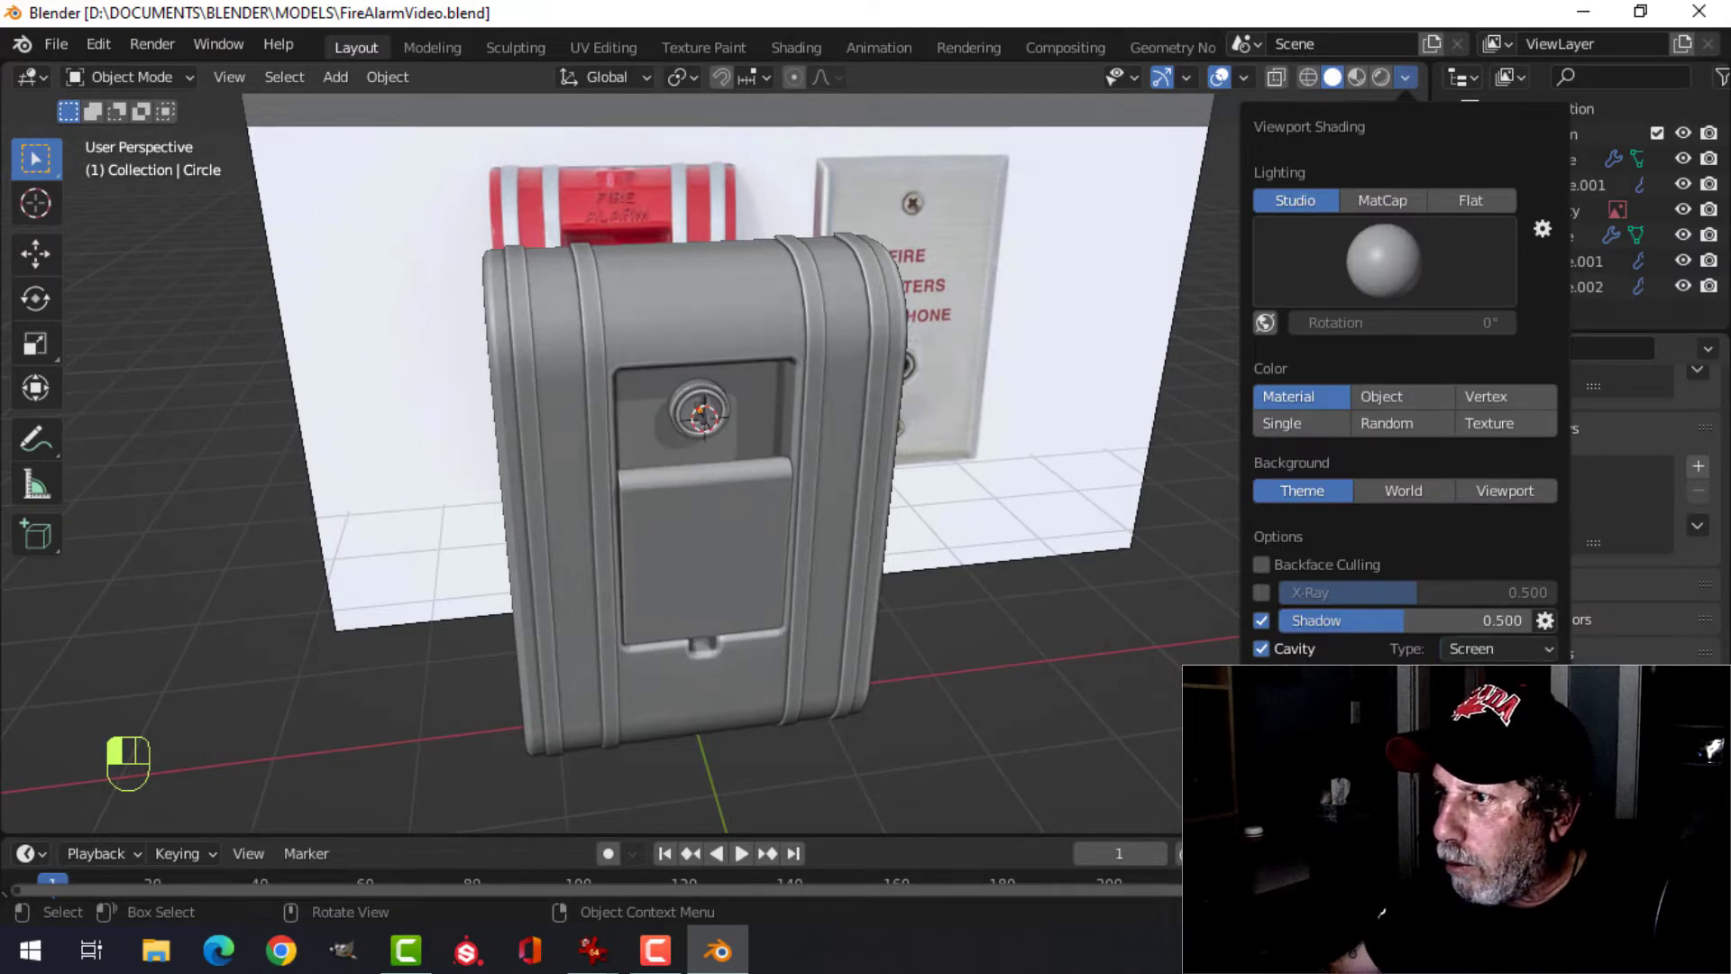
- Switch the viewport lighting to MatCap with a dark grey material preset
left_click(1379, 200)
left_click(1381, 252)
left_click(1251, 333)
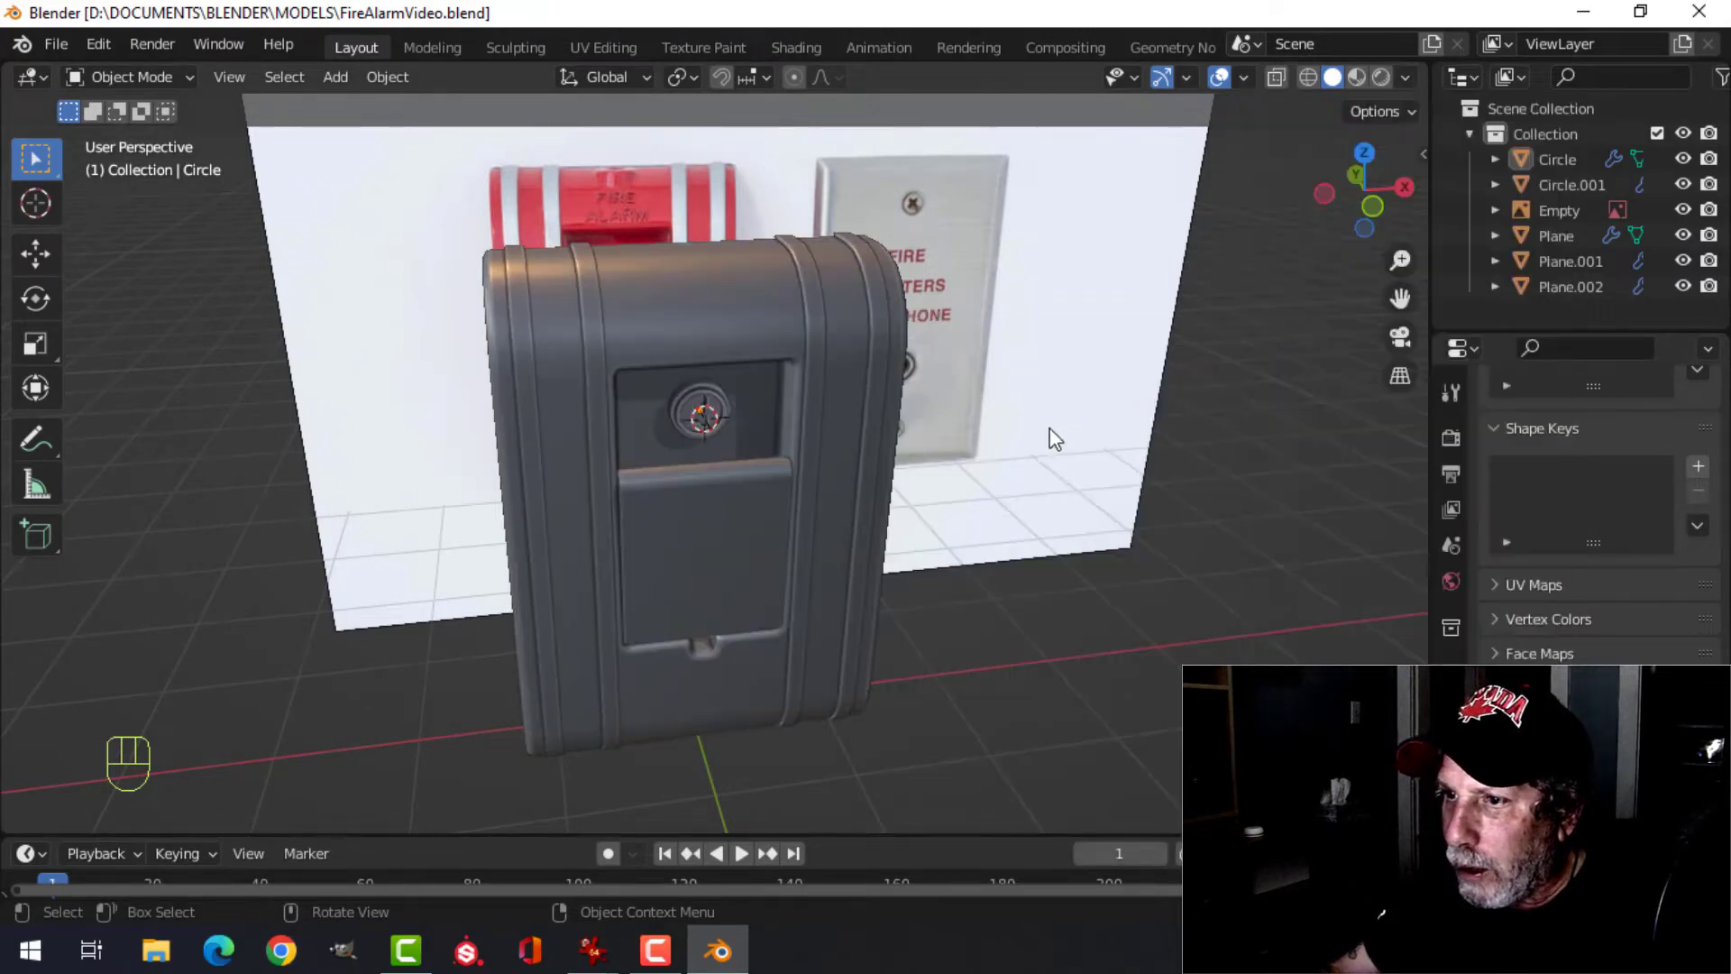
- Correct the face normals on all geometry of the lock ring and disc together
middle_click_drag(1054, 439, 895, 375)
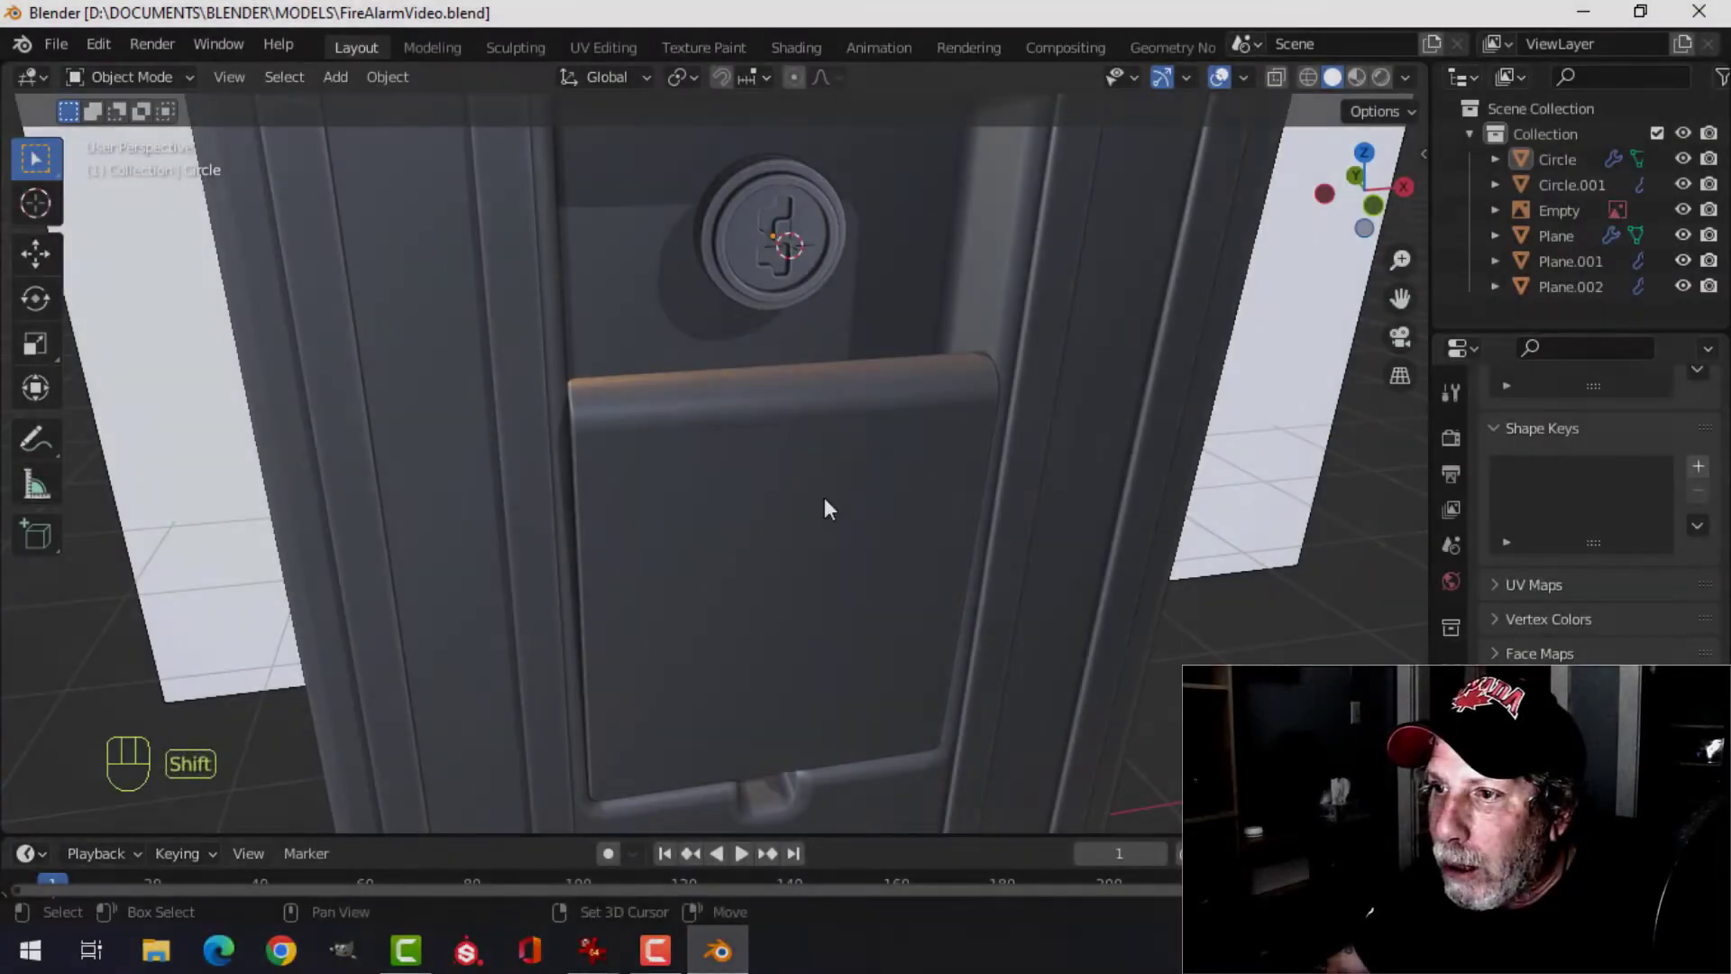
left_click(813, 263)
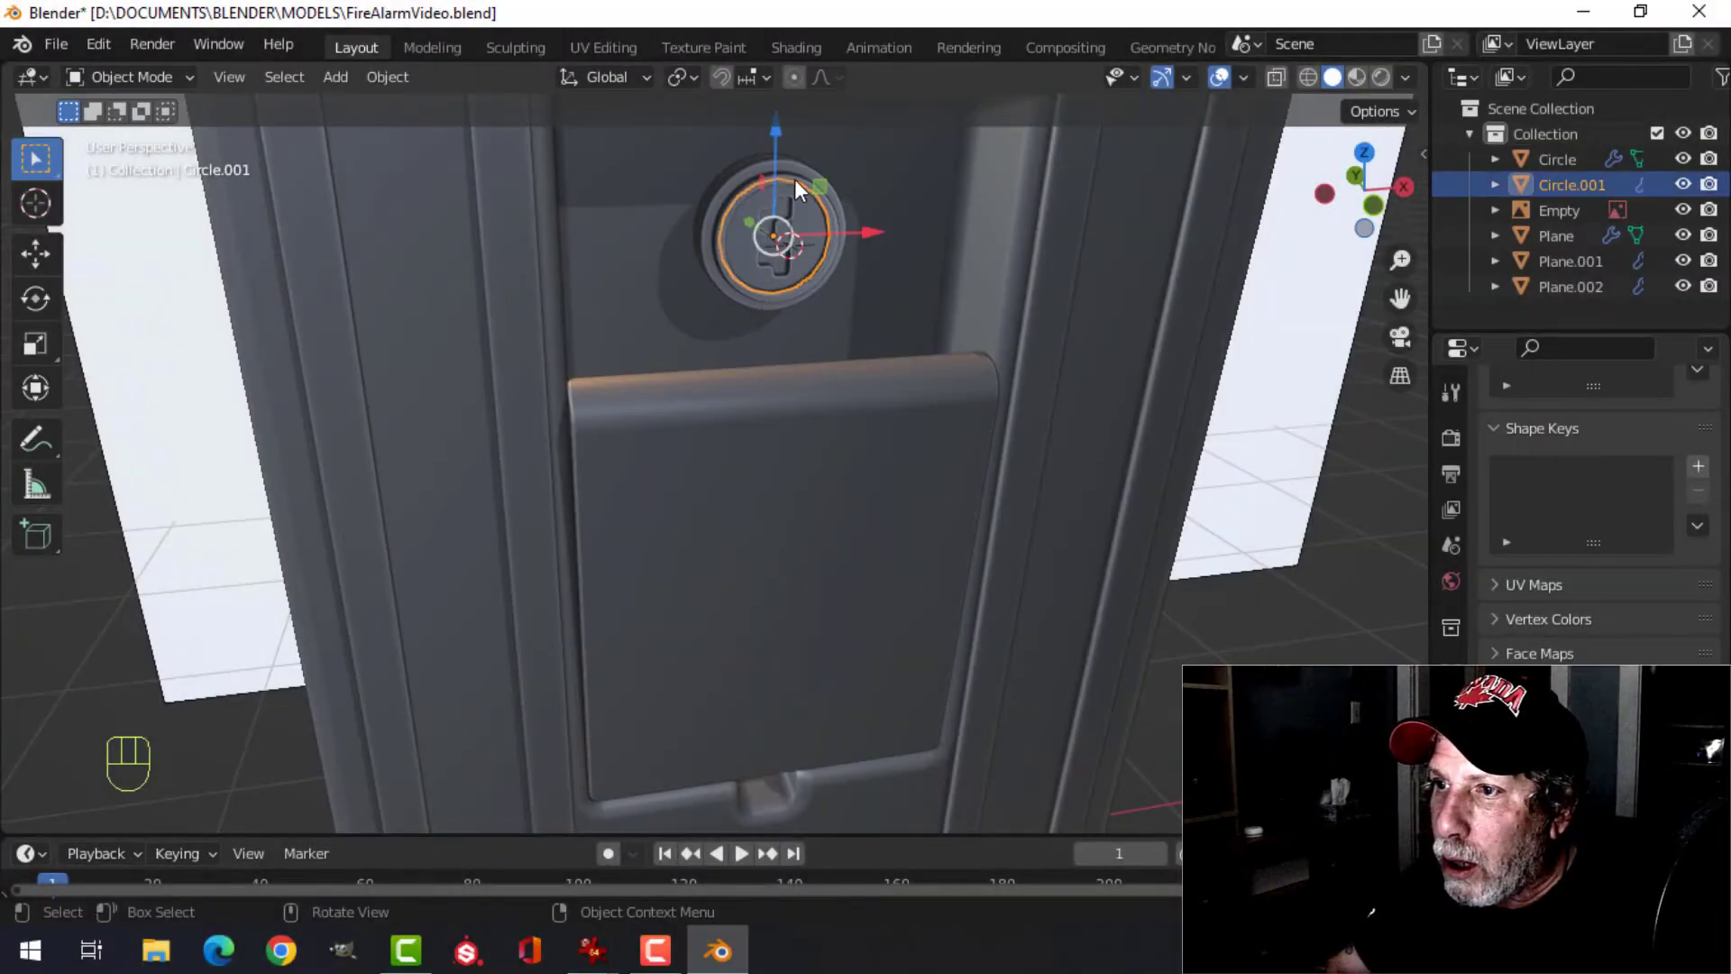
left_click(765, 170, "shift")
key("Tab")
key("a")
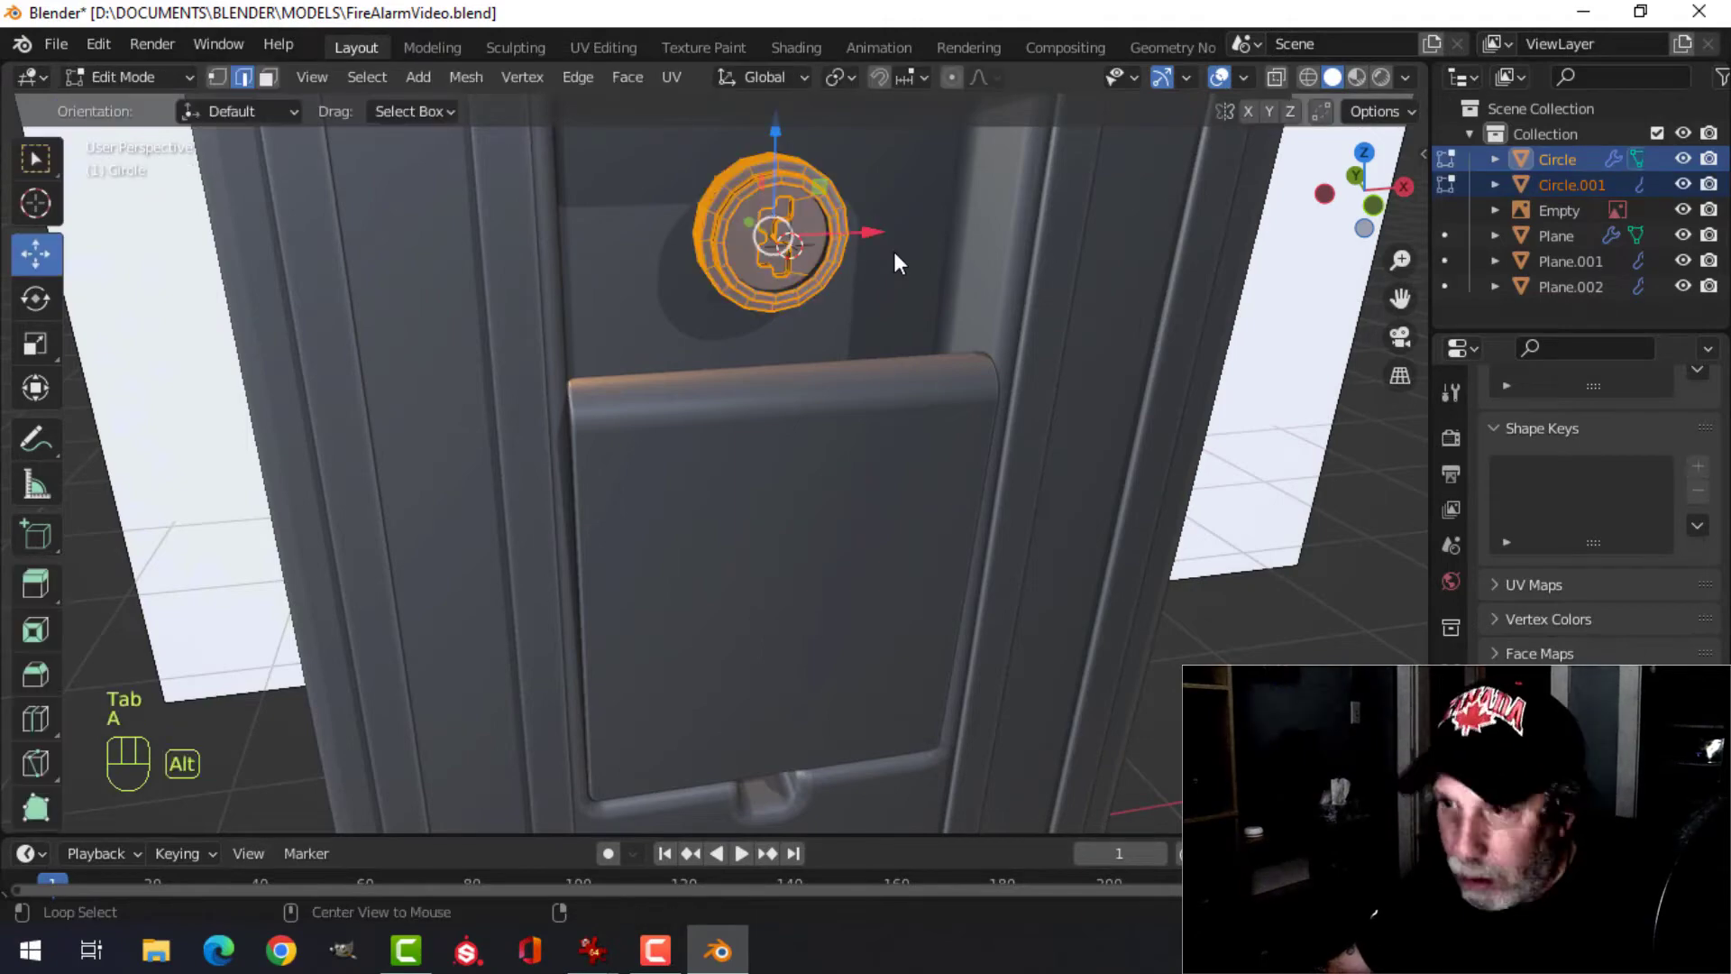
key("alt+n")
left_click(895, 251)
key("Tab")
key("alt+a")
- Examine the reference image's bracket between the two left stripes against the body mesh in a front wireframe view
scroll(1062, 427, "down", 5)
mouse_move(1062, 428)
middle_mouse_down()
mouse_move(836, 429)
mouse_move(787, 378)
mouse_move(739, 414)
mouse_move(947, 452)
mouse_move(865, 502)
mouse_move(911, 441)
mouse_move(858, 446)
mouse_move(957, 472)
mouse_move(885, 444)
mouse_move(844, 459)
mouse_move(874, 379)
middle_mouse_up()
scroll(911, 441, "up", 8)
key("KP_1")
key("z")
left_click(739, 458)
scroll(932, 468, "up", 4)
scroll(946, 424, "down", 4)
scroll(874, 503, "down", 2)
scroll(788, 480, "up", 4)
mouse_move(732, 508)
middle_mouse_down("shift")
mouse_move(785, 496)
mouse_move(694, 487)
mouse_move(712, 485)
middle_mouse_up("shift")
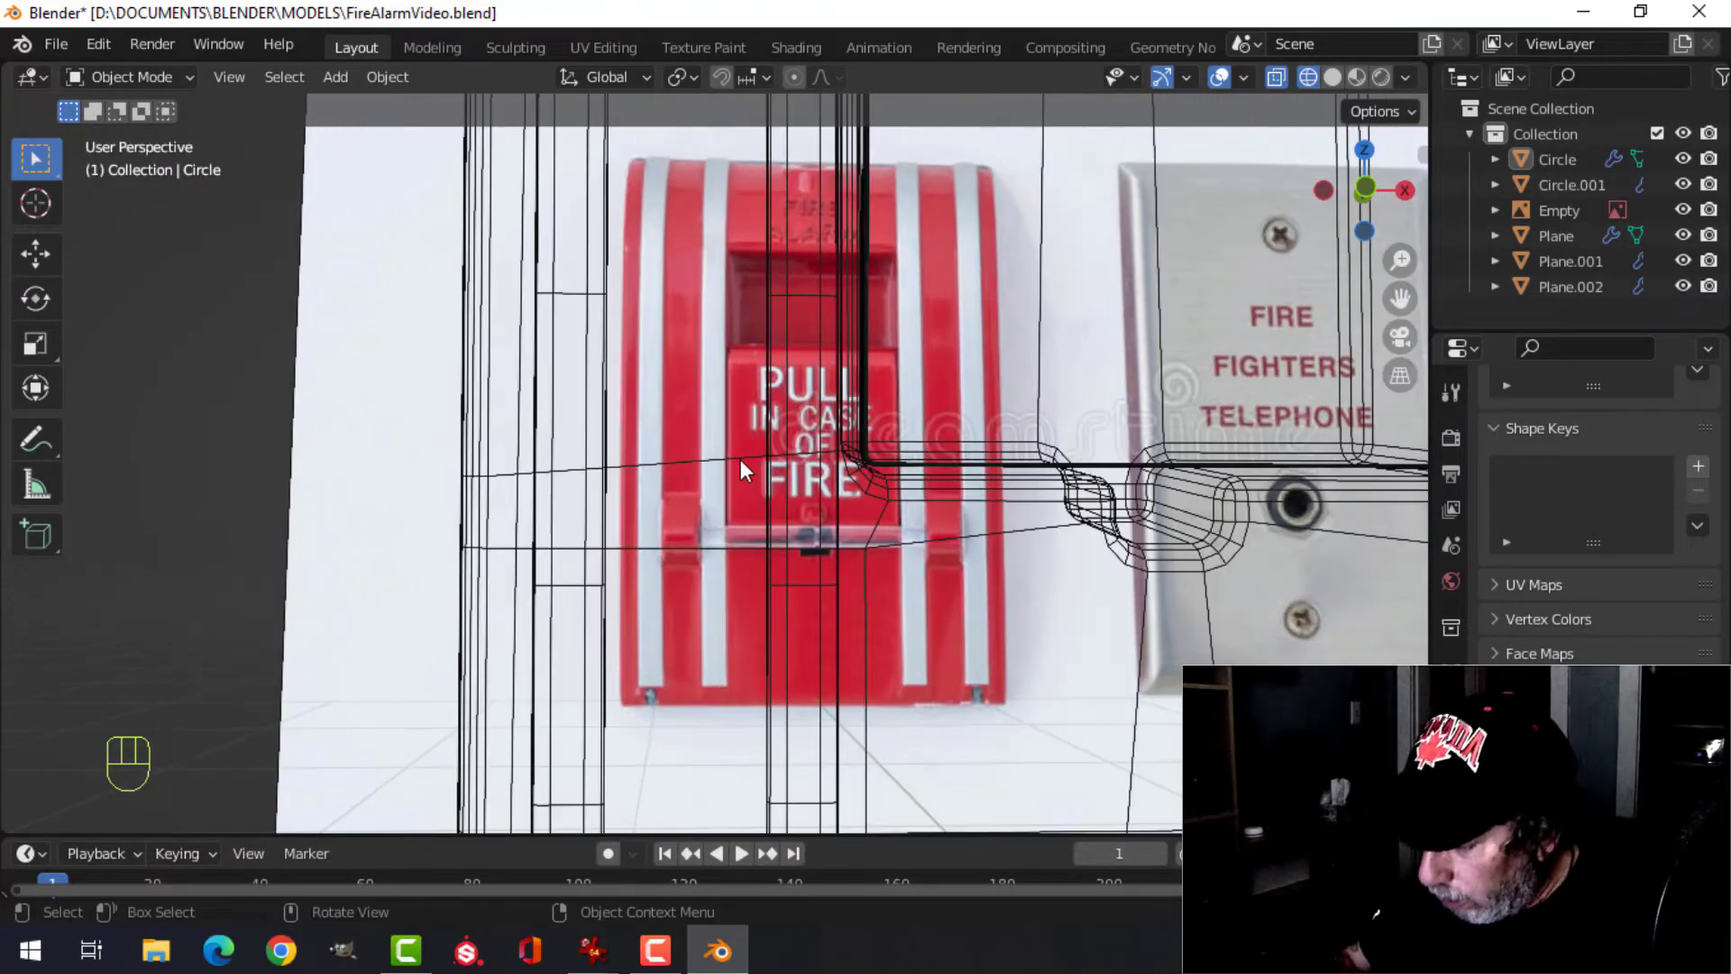
key("KP_1")
- Duplicate the narrow body face over the reference's left bracket and move the copy about -0.165 m along Y
left_click(713, 482)
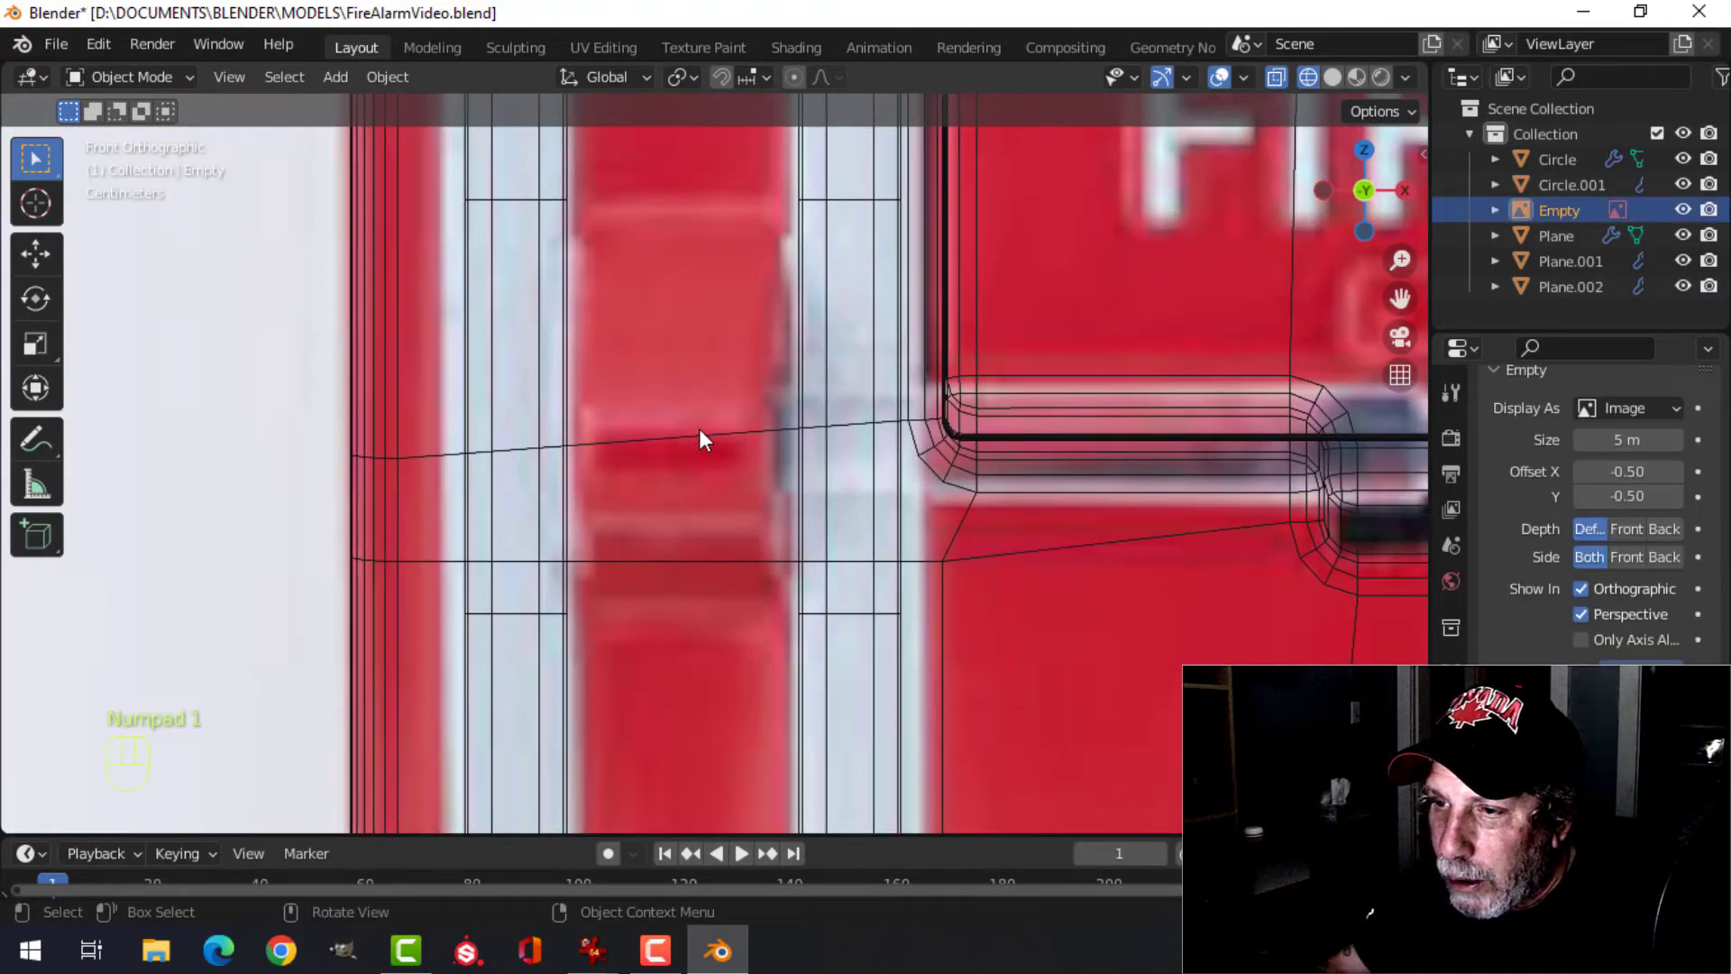
left_click(705, 436)
scroll(764, 446, "down", 2)
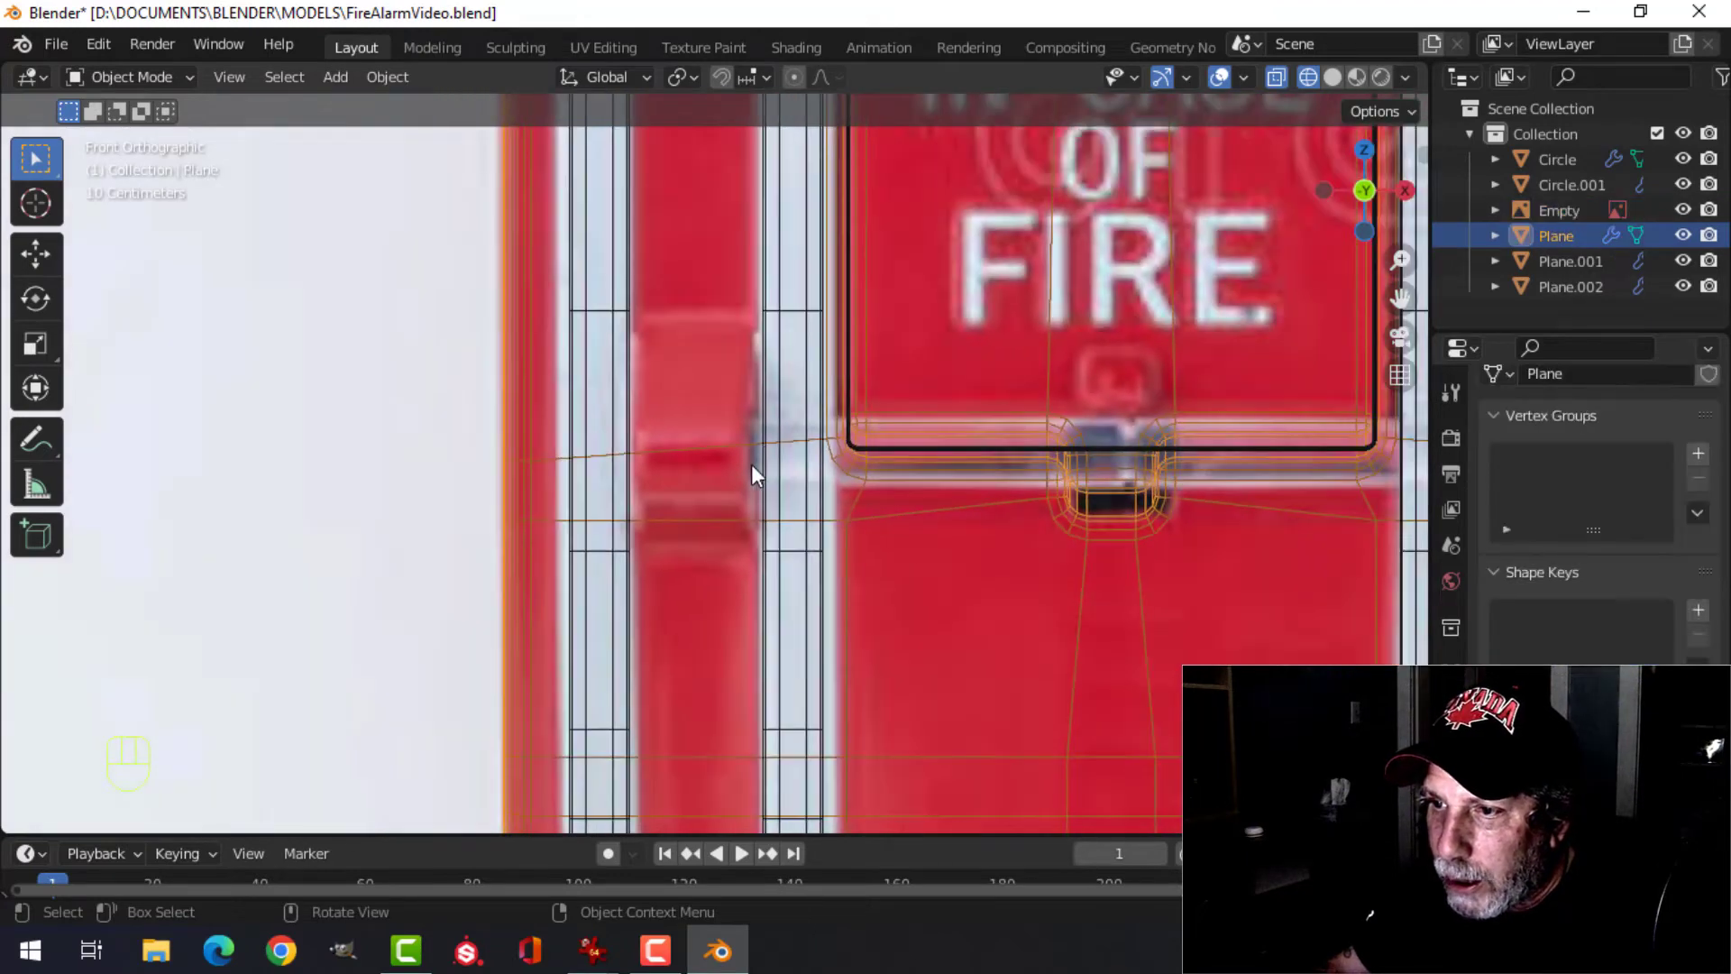
scroll(750, 463, "up", 1)
key("Tab")
key("3")
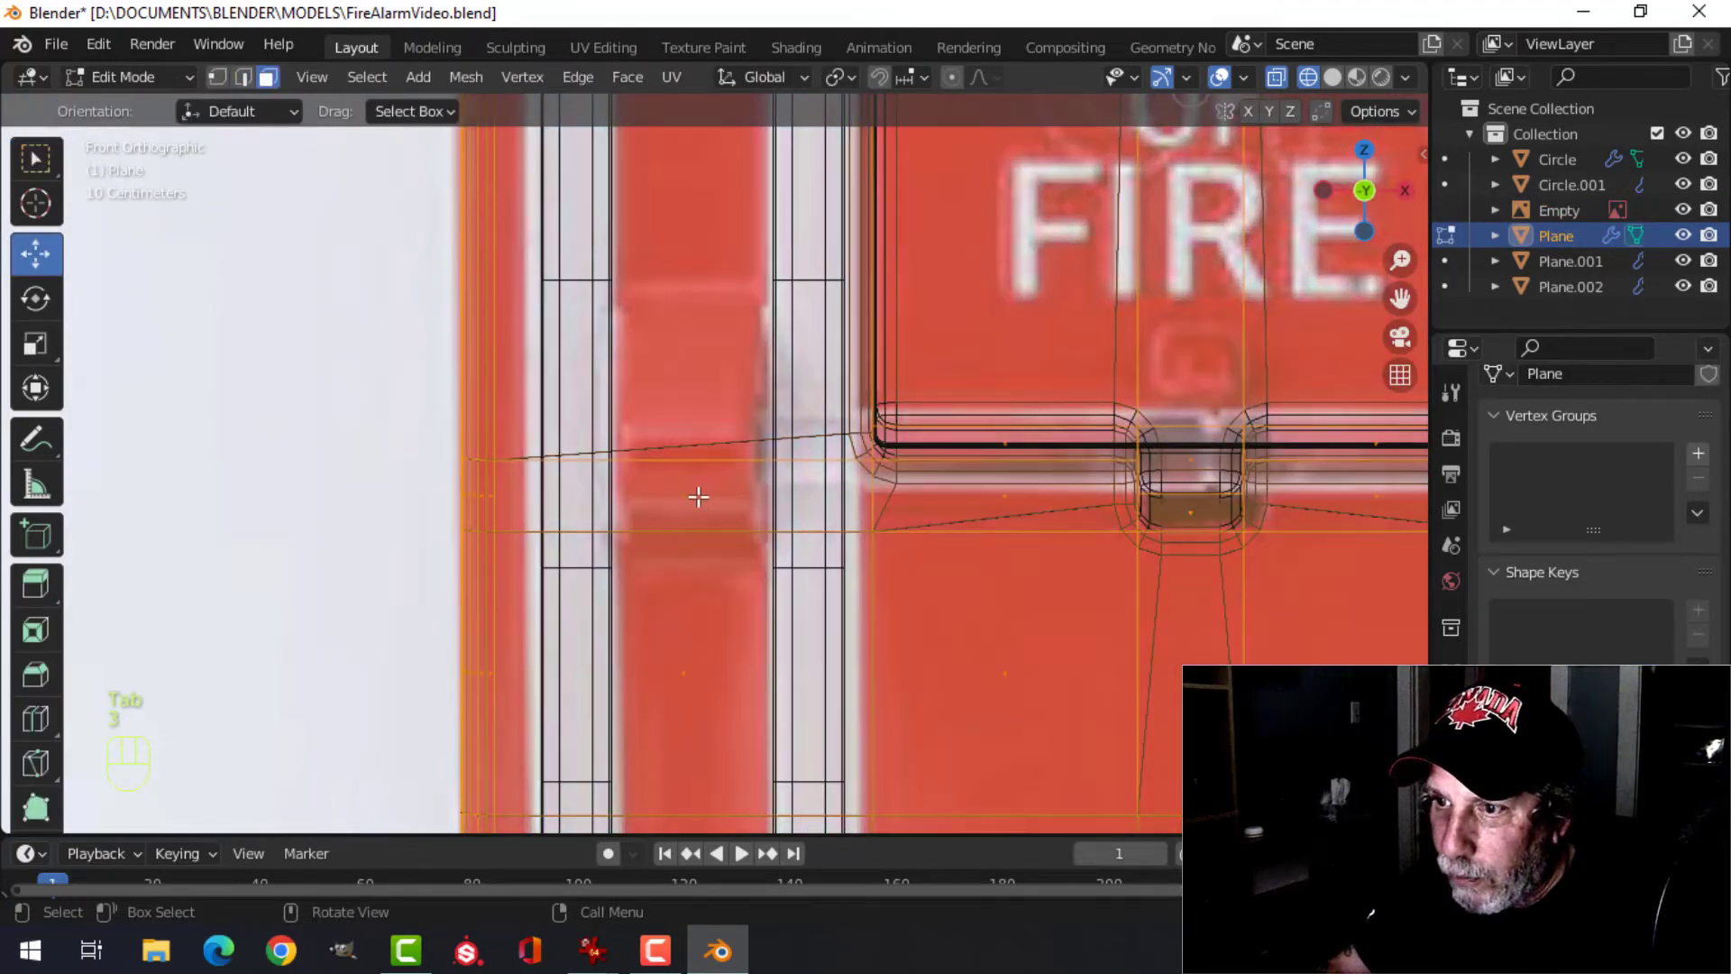
left_click(698, 495)
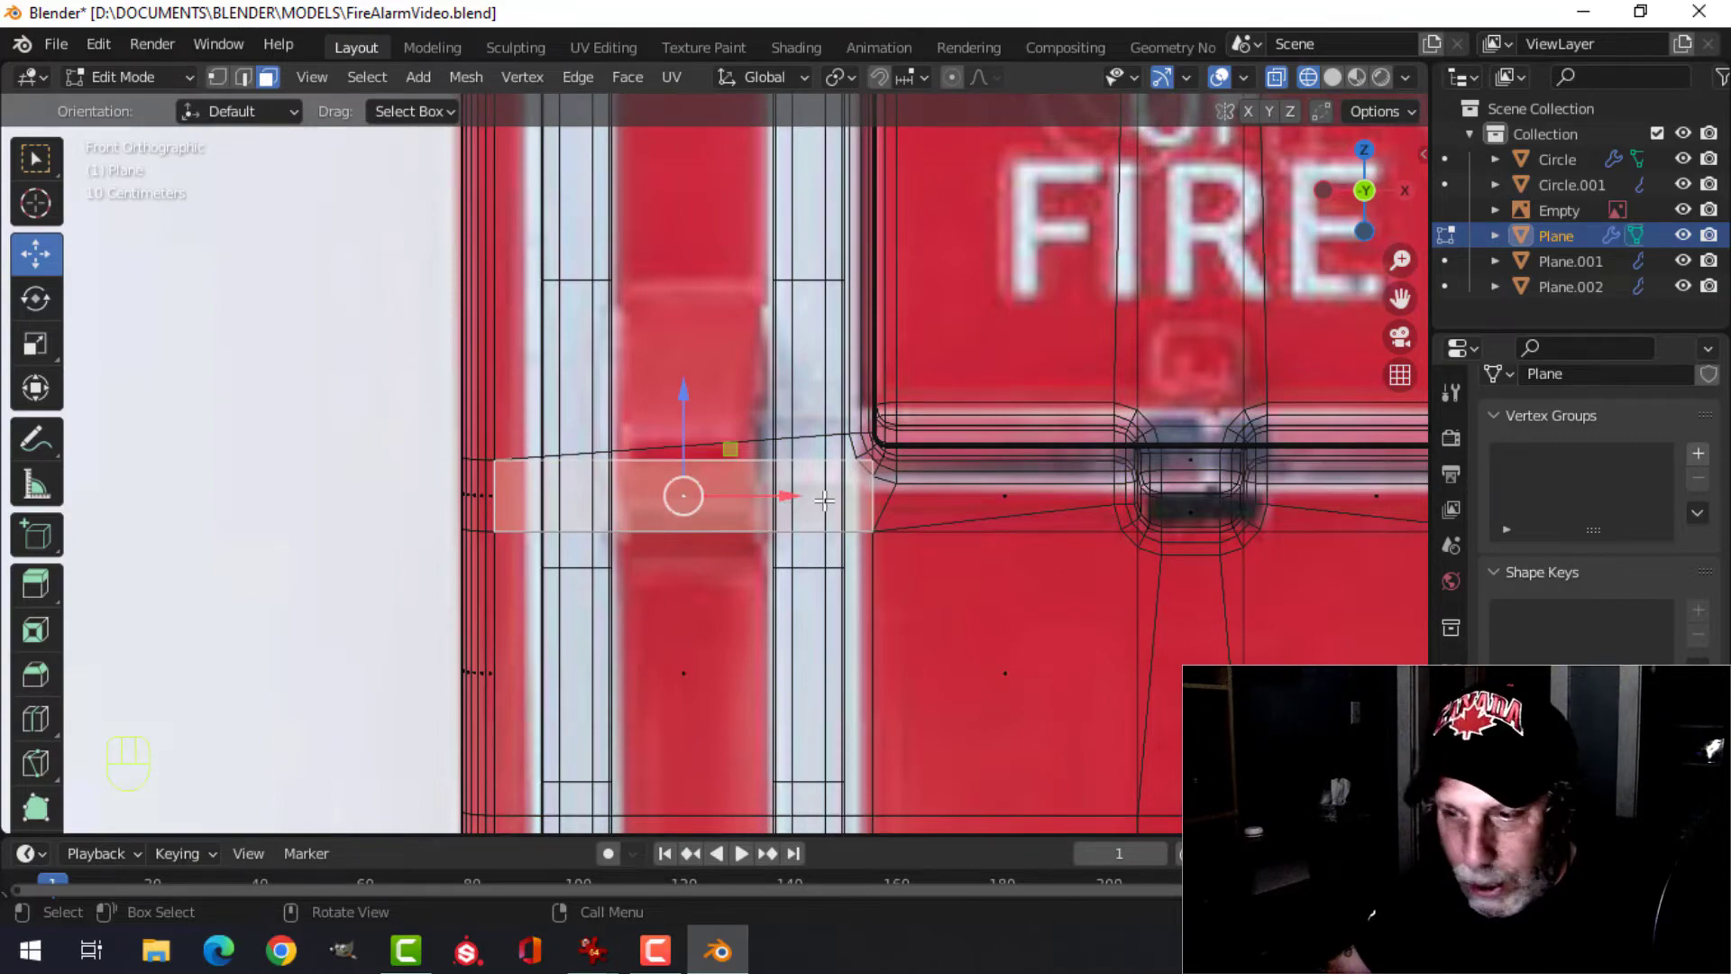
key("shift+d")
right_click(824, 500)
scroll(846, 499, "down", 3)
middle_click_drag(846, 499, 734, 533)
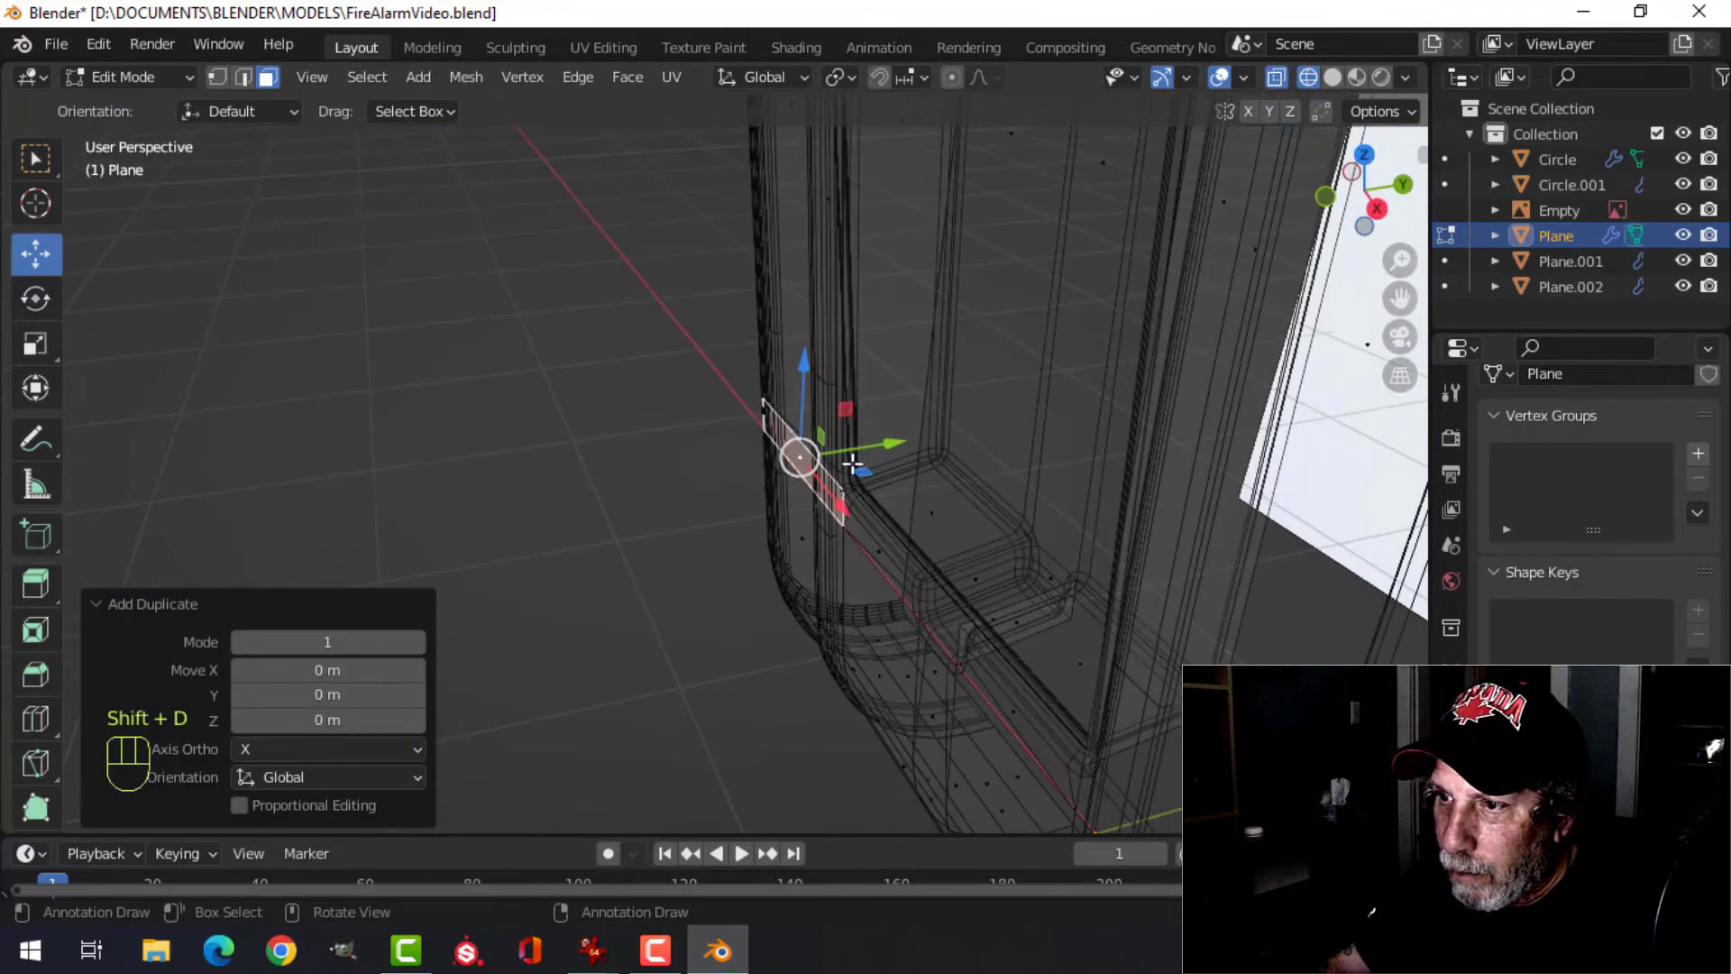
left_click_drag(880, 450, 933, 439)
- Separate the duplicated bracket face from the body into its own object and select it
key("KP_1")
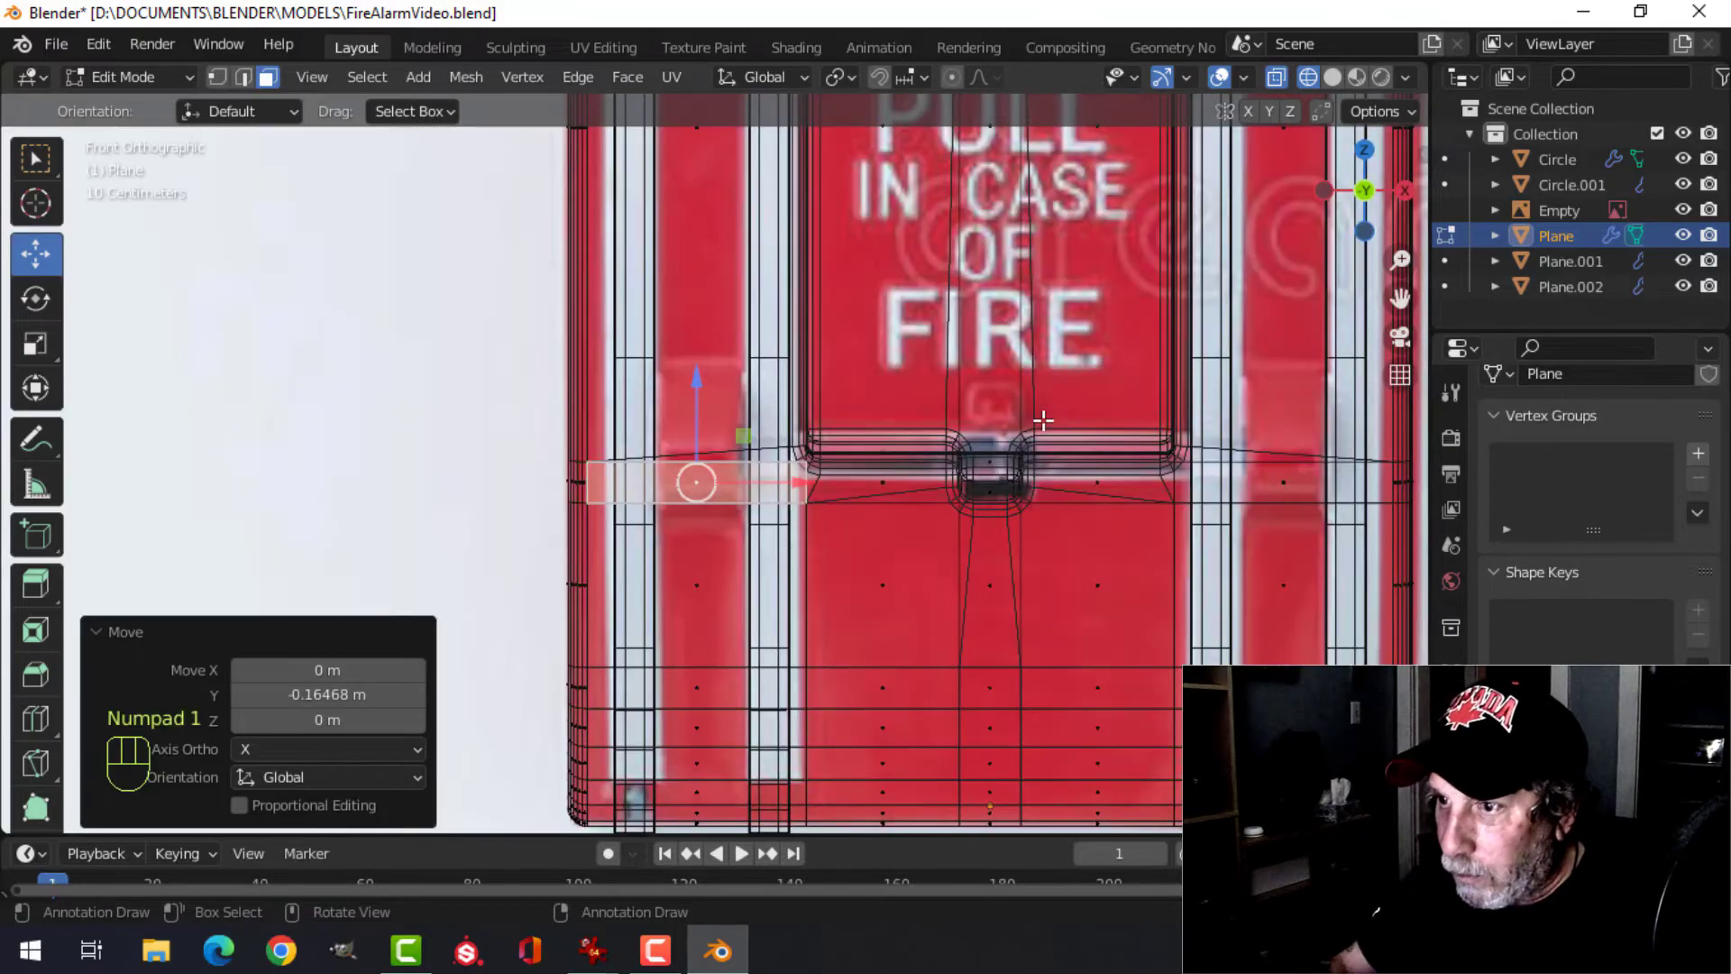
scroll(1037, 420, "up", 3)
key("Tab")
key("a")
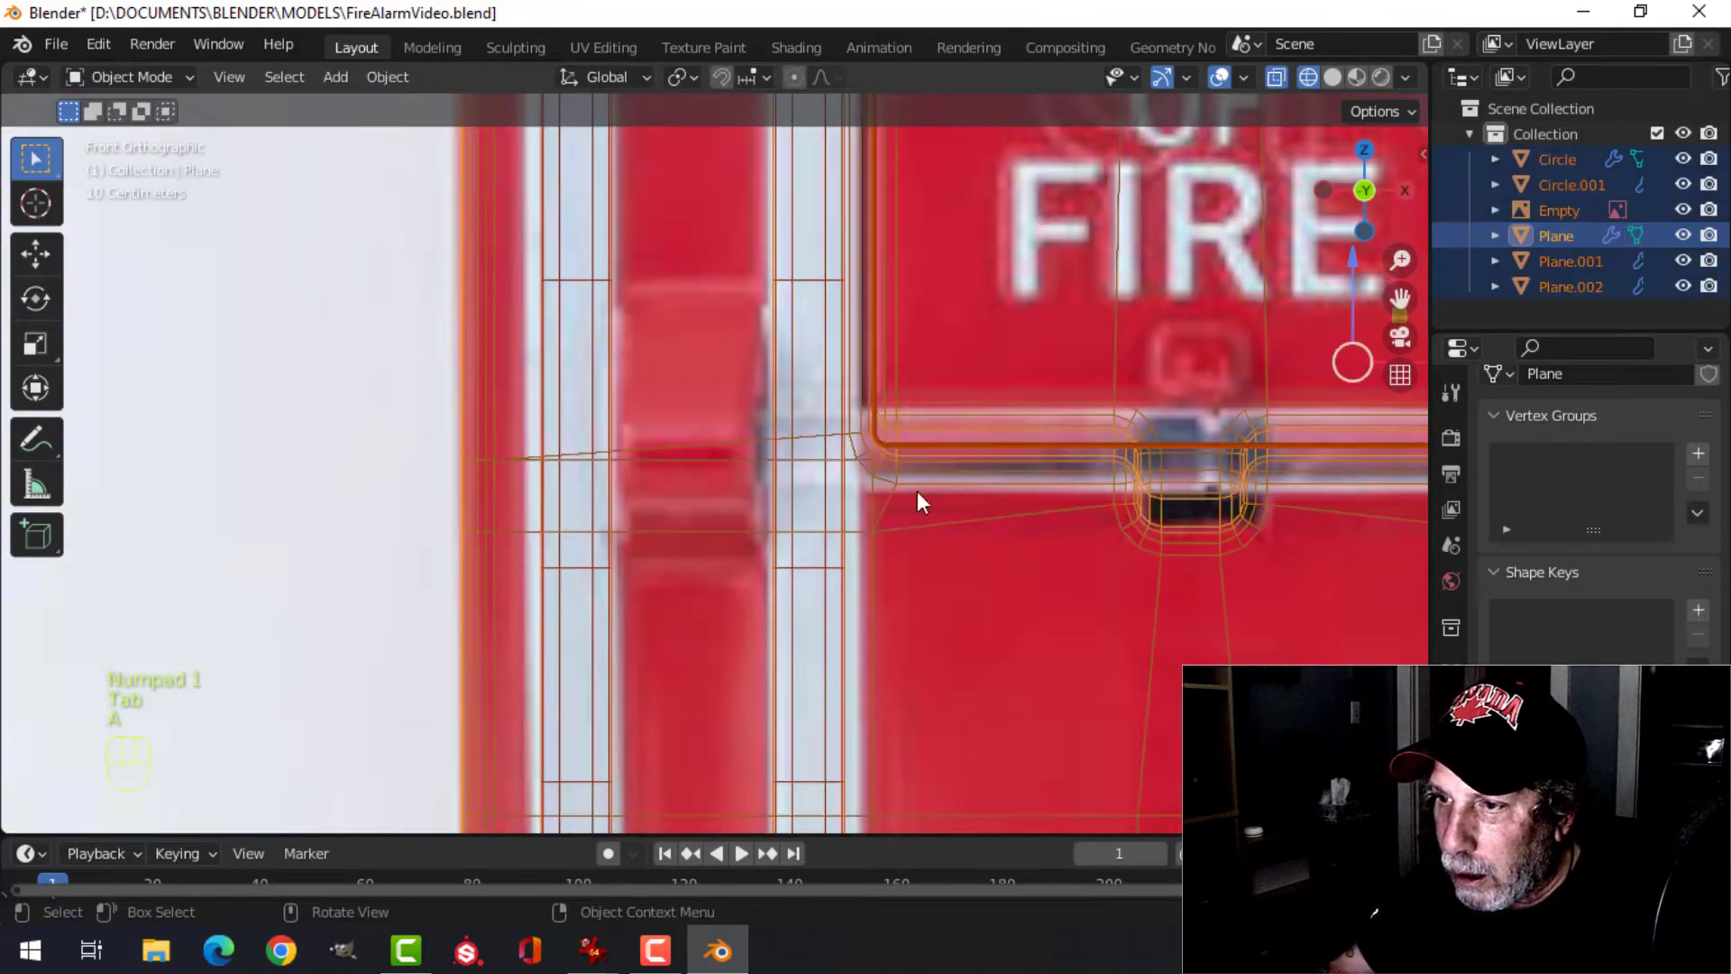
left_click(737, 466)
left_click(692, 451)
mouse_move(692, 452)
middle_mouse_down()
mouse_move(694, 515)
mouse_move(660, 455)
middle_mouse_up()
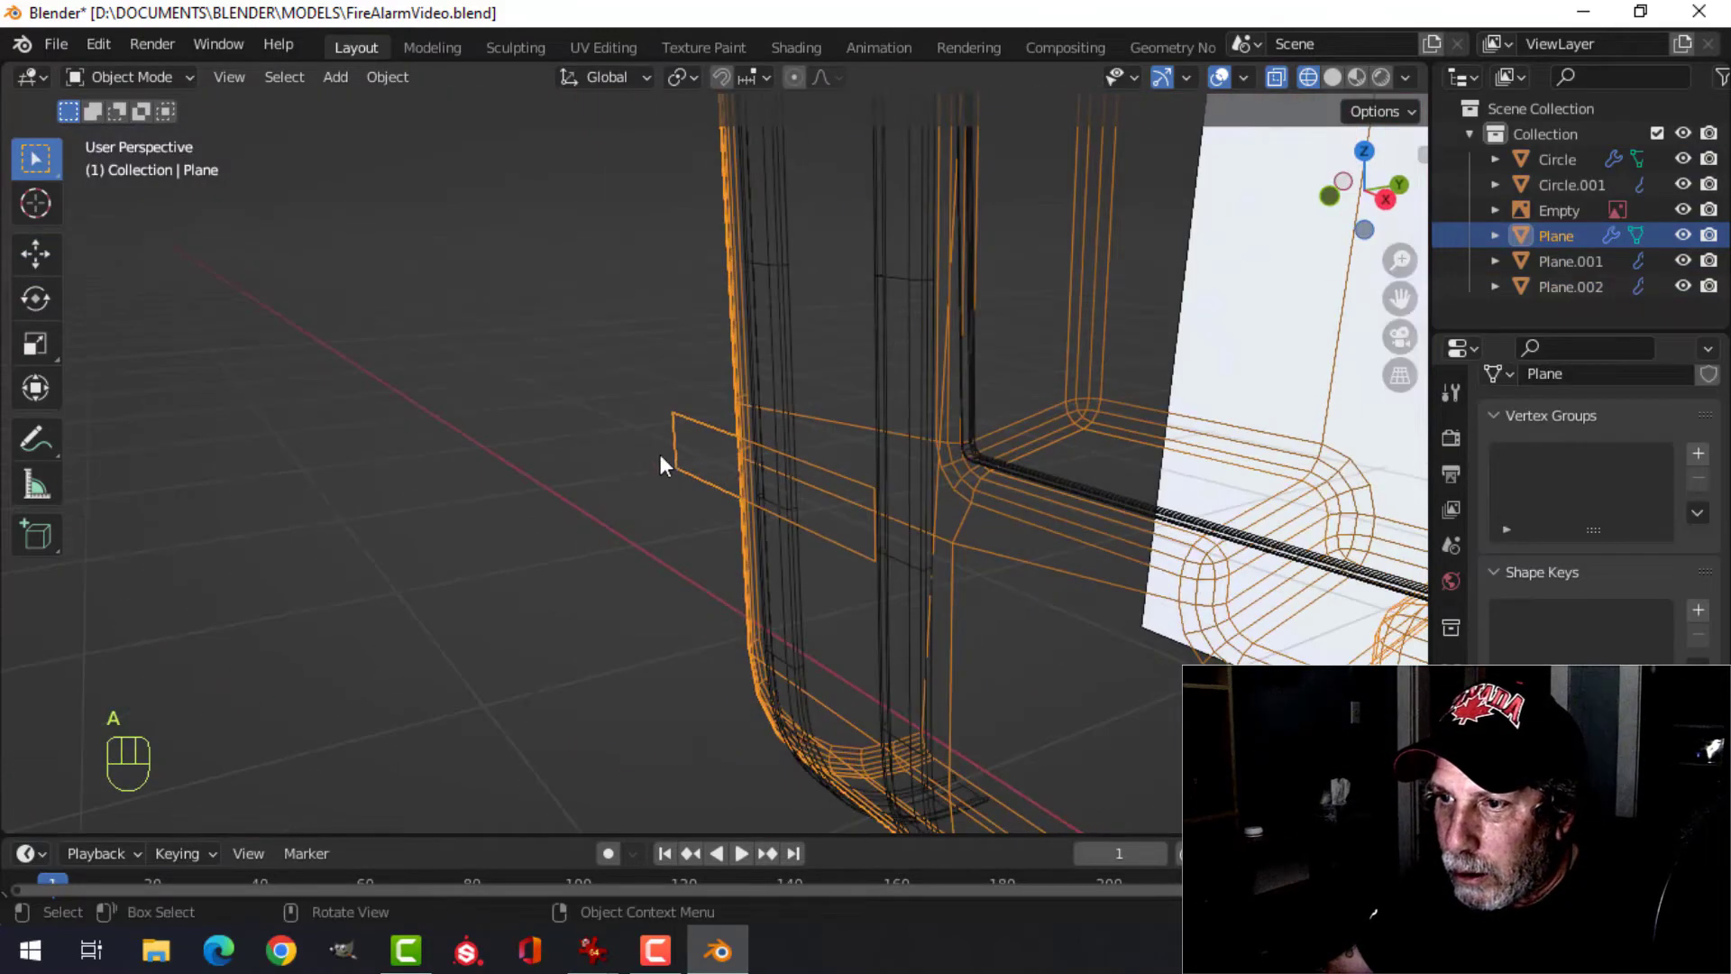
key("Tab")
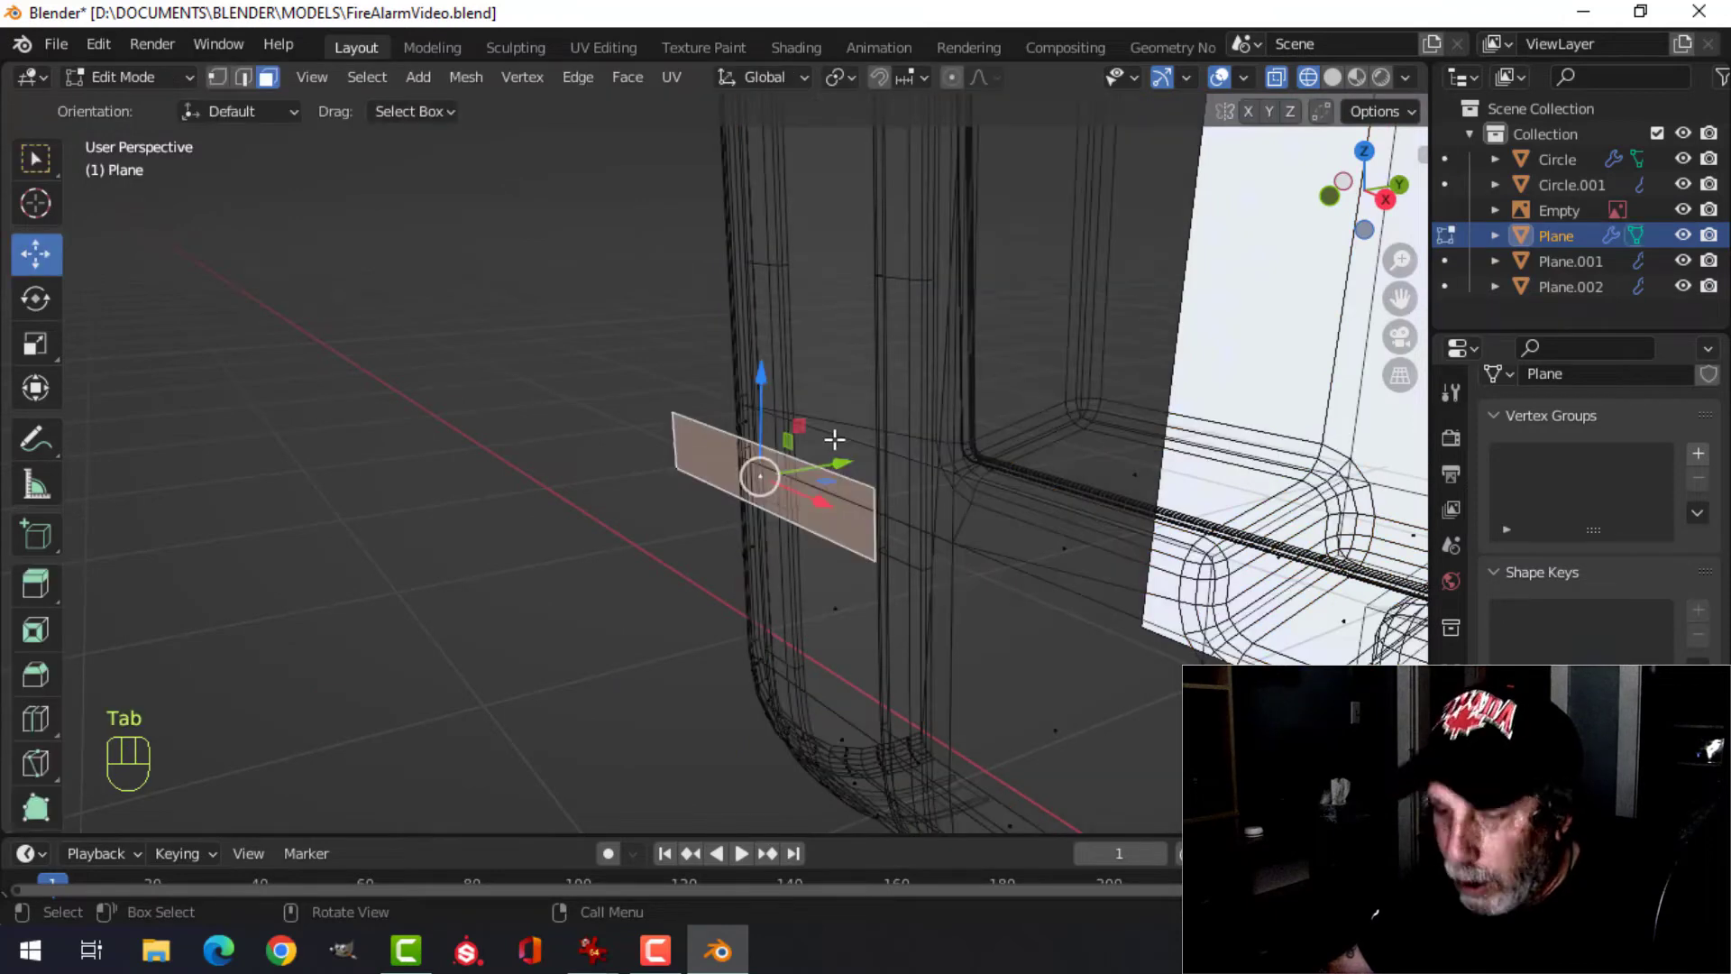
key("p")
key("Tab")
left_click(782, 446)
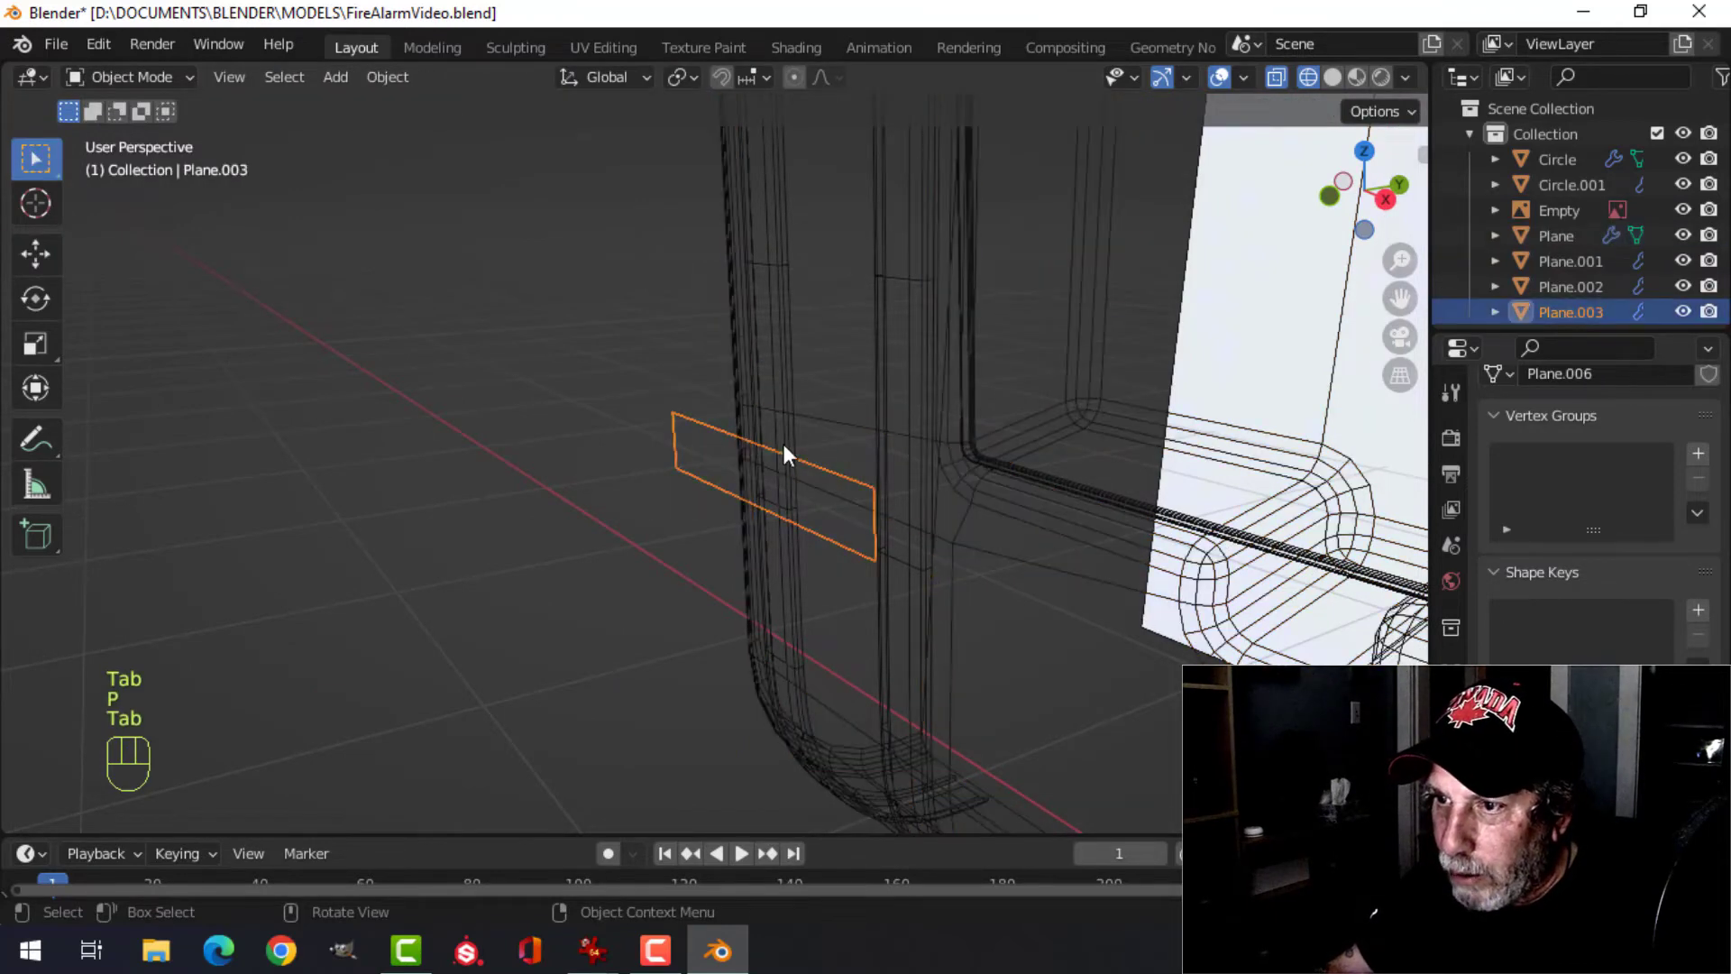
- Narrow the separated bracket face to about 0.333 of its width along X to fit between the two left stripes
key("Tab")
key("a")
key("KP_1")
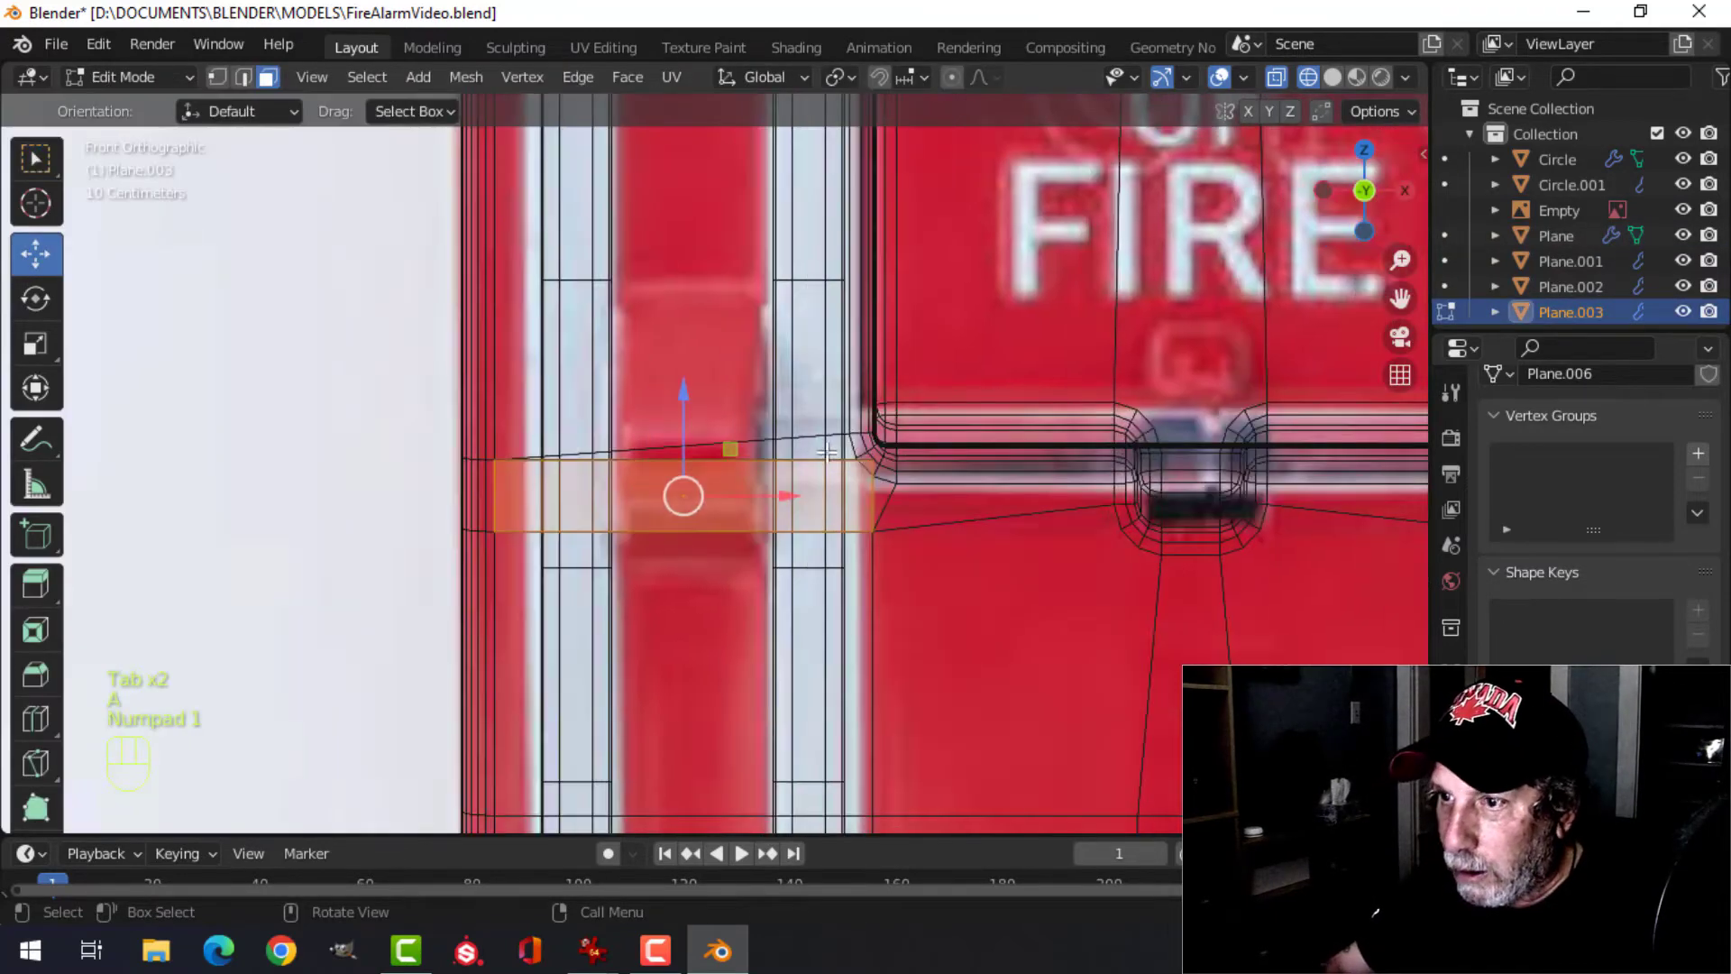
key("s")
key("x")
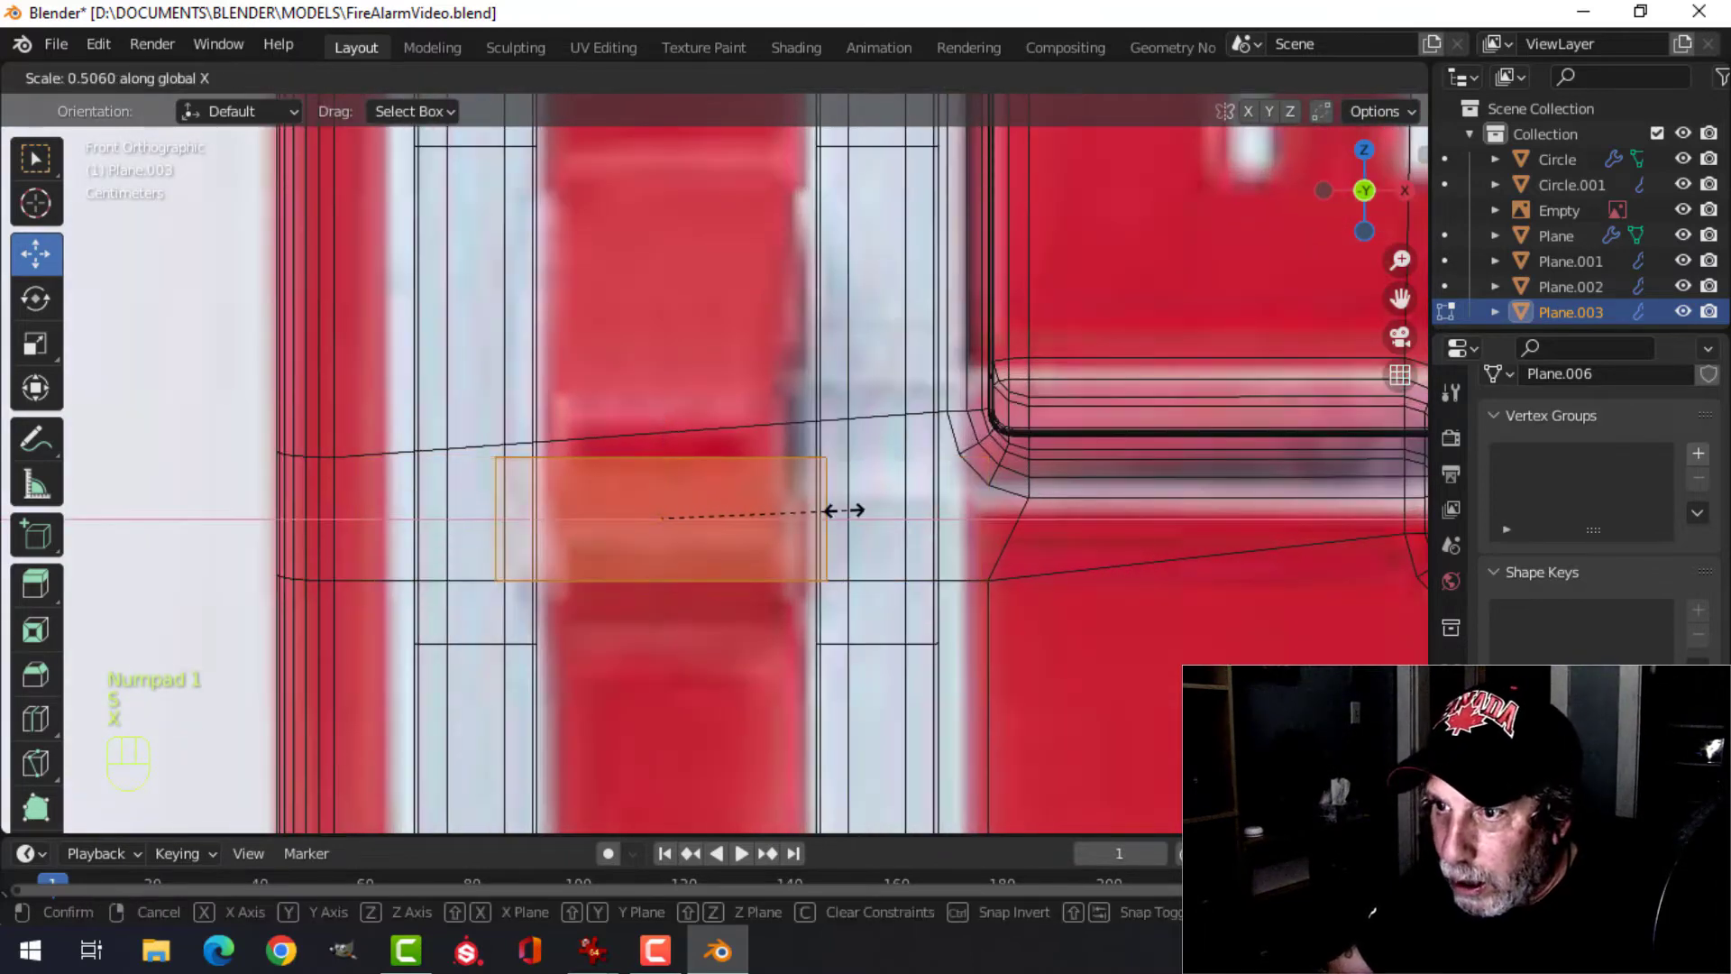
left_click(781, 509)
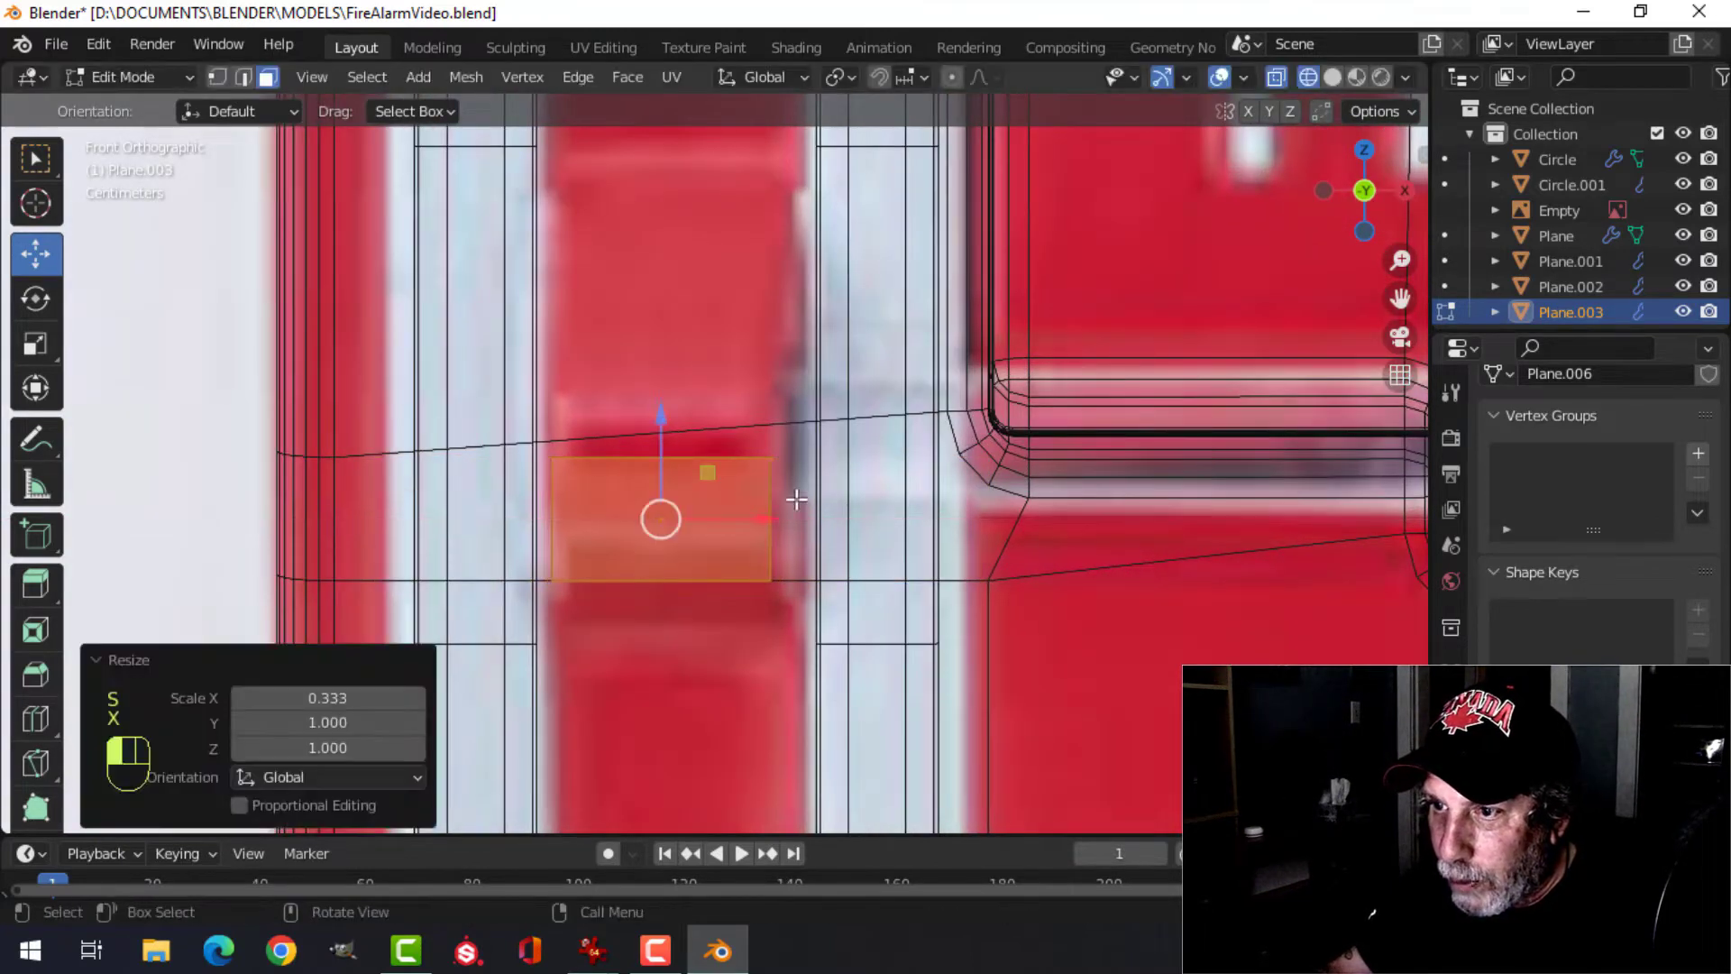
- Stretch the bracket face to about 4.5 times its height along Z over the reference bracket
scroll(826, 476, "down", 2)
key("s")
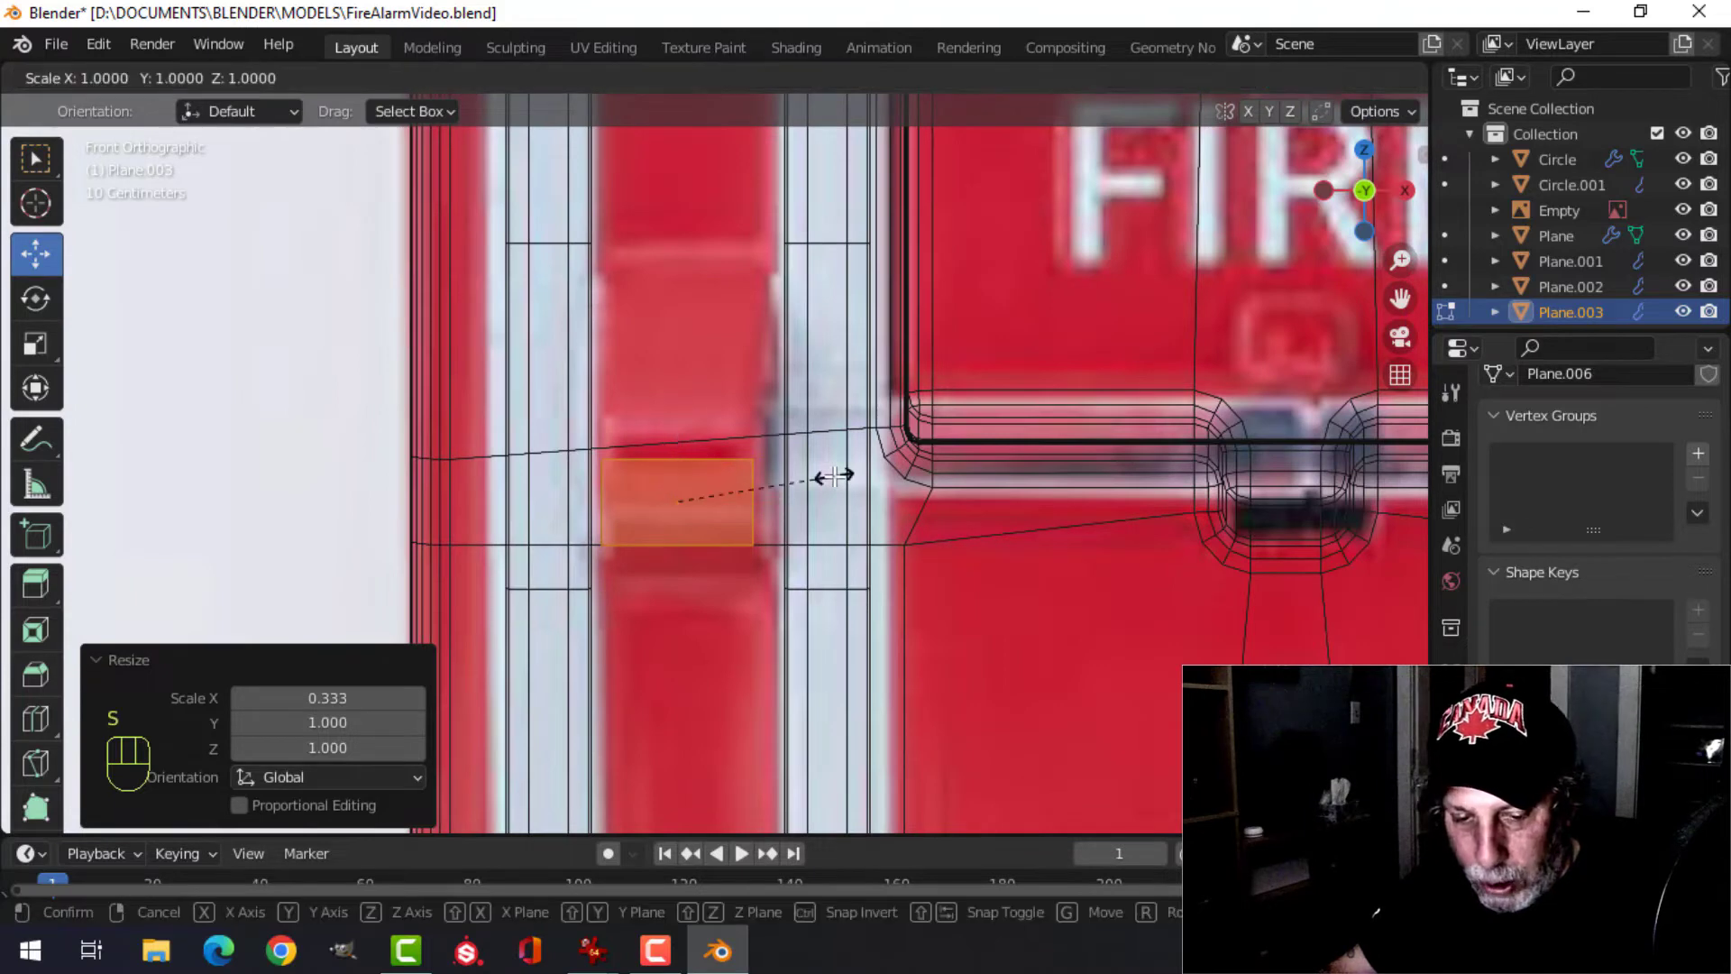
key("z")
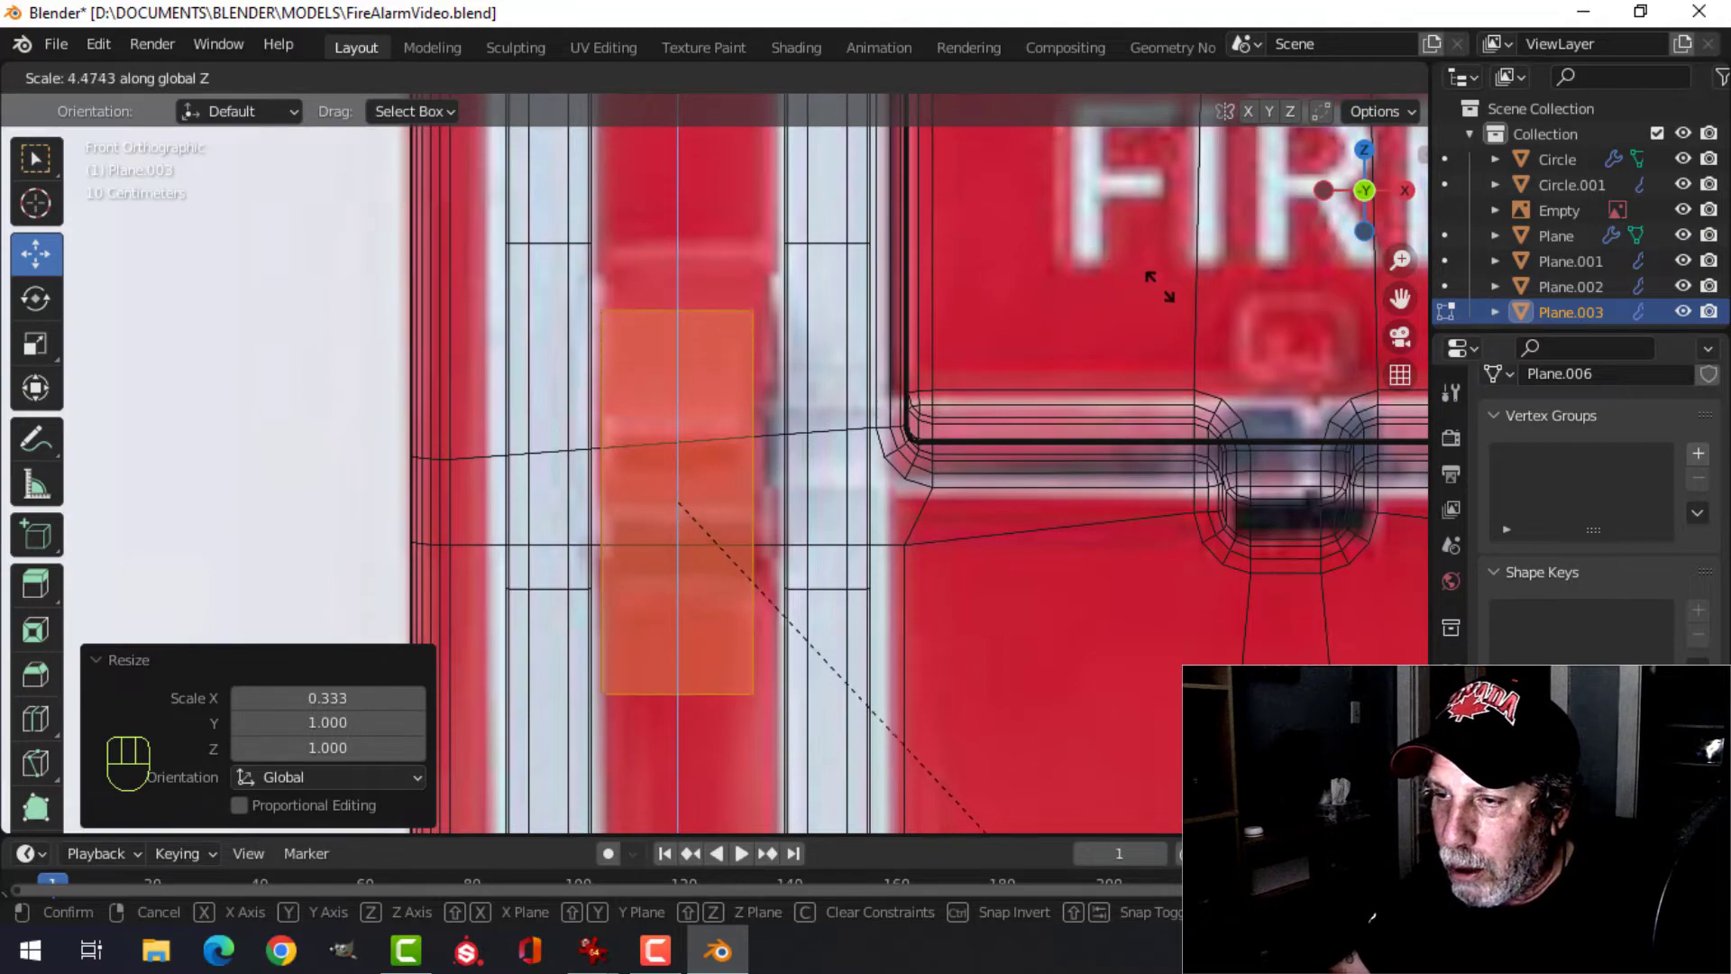
left_click(1186, 328)
- In solid shading, add one centred horizontal loop cut to the bracket face and pull it outward along Y into a peak
mouse_move(848, 520)
middle_mouse_down()
mouse_move(869, 505)
mouse_move(1032, 530)
mouse_move(776, 443)
mouse_move(943, 476)
middle_mouse_up()
key("z")
left_click(1208, 530)
scroll(798, 468, "up", 2)
middle_click_drag(798, 468, 855, 401, "shift")
mouse_move(855, 400)
middle_mouse_down()
mouse_move(904, 404)
mouse_move(859, 424)
middle_mouse_up()
key("ctrl+r")
left_click(718, 404)
right_click(718, 404)
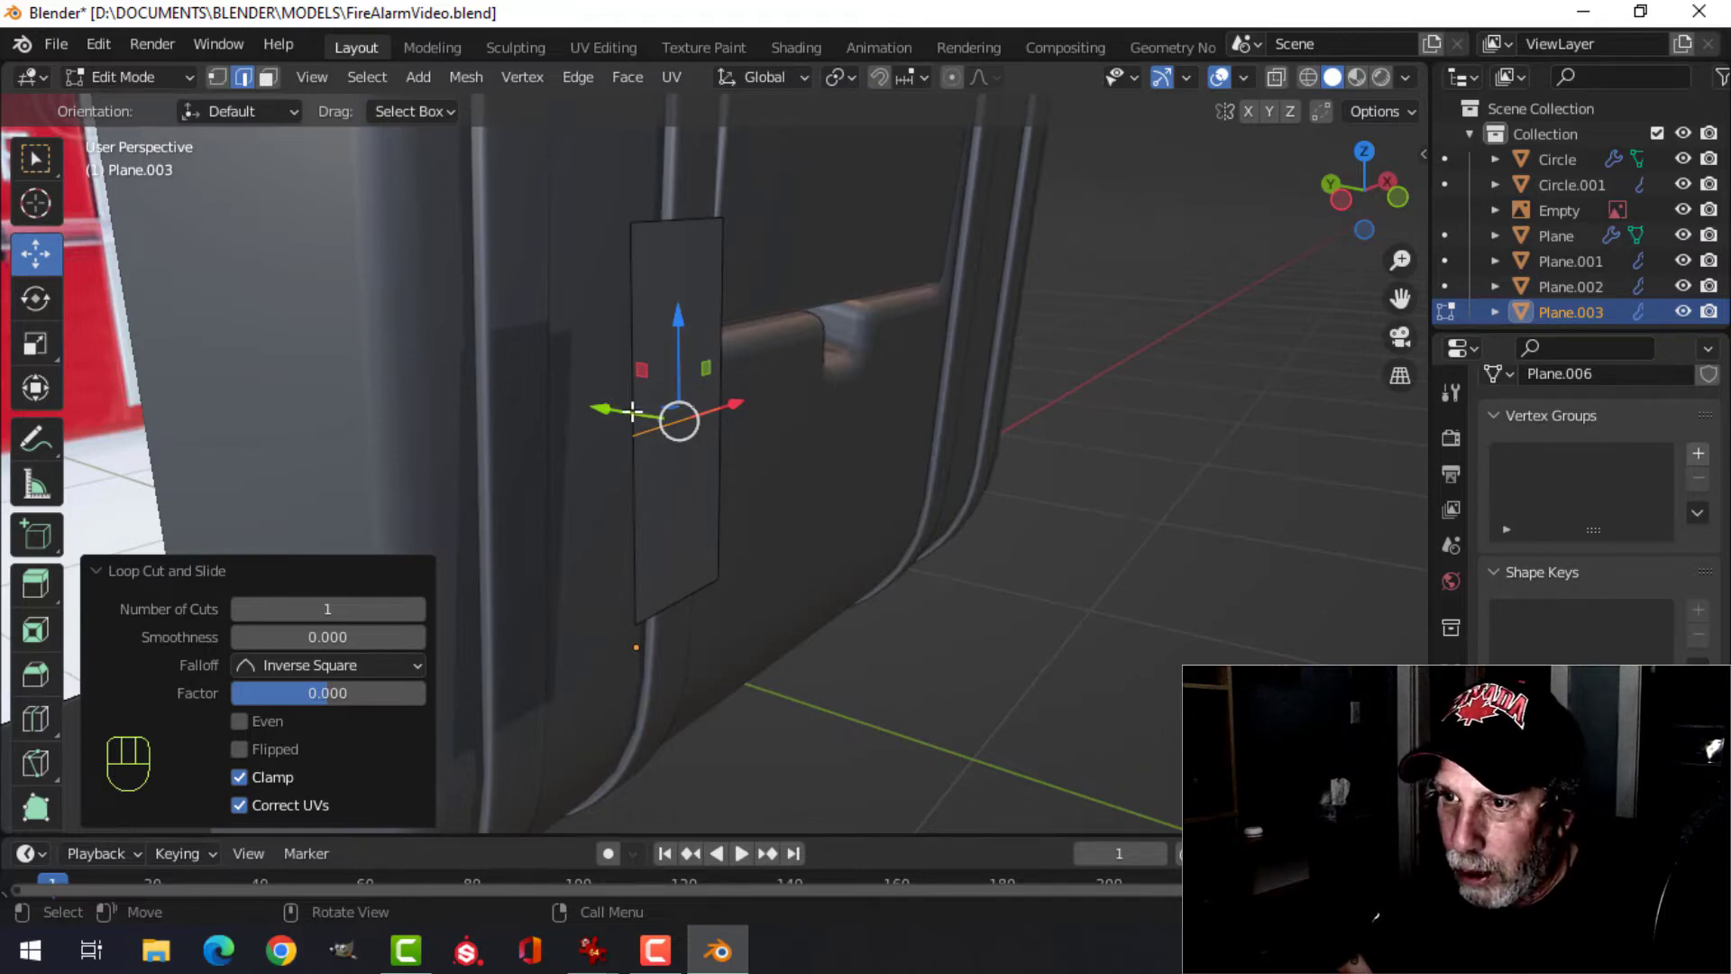
left_click_drag(633, 412, 715, 444)
- Extrude the whole folded bracket face and move the extrusion about 0.191 m along Y toward the body
key("a")
middle_click_drag(715, 445, 968, 416)
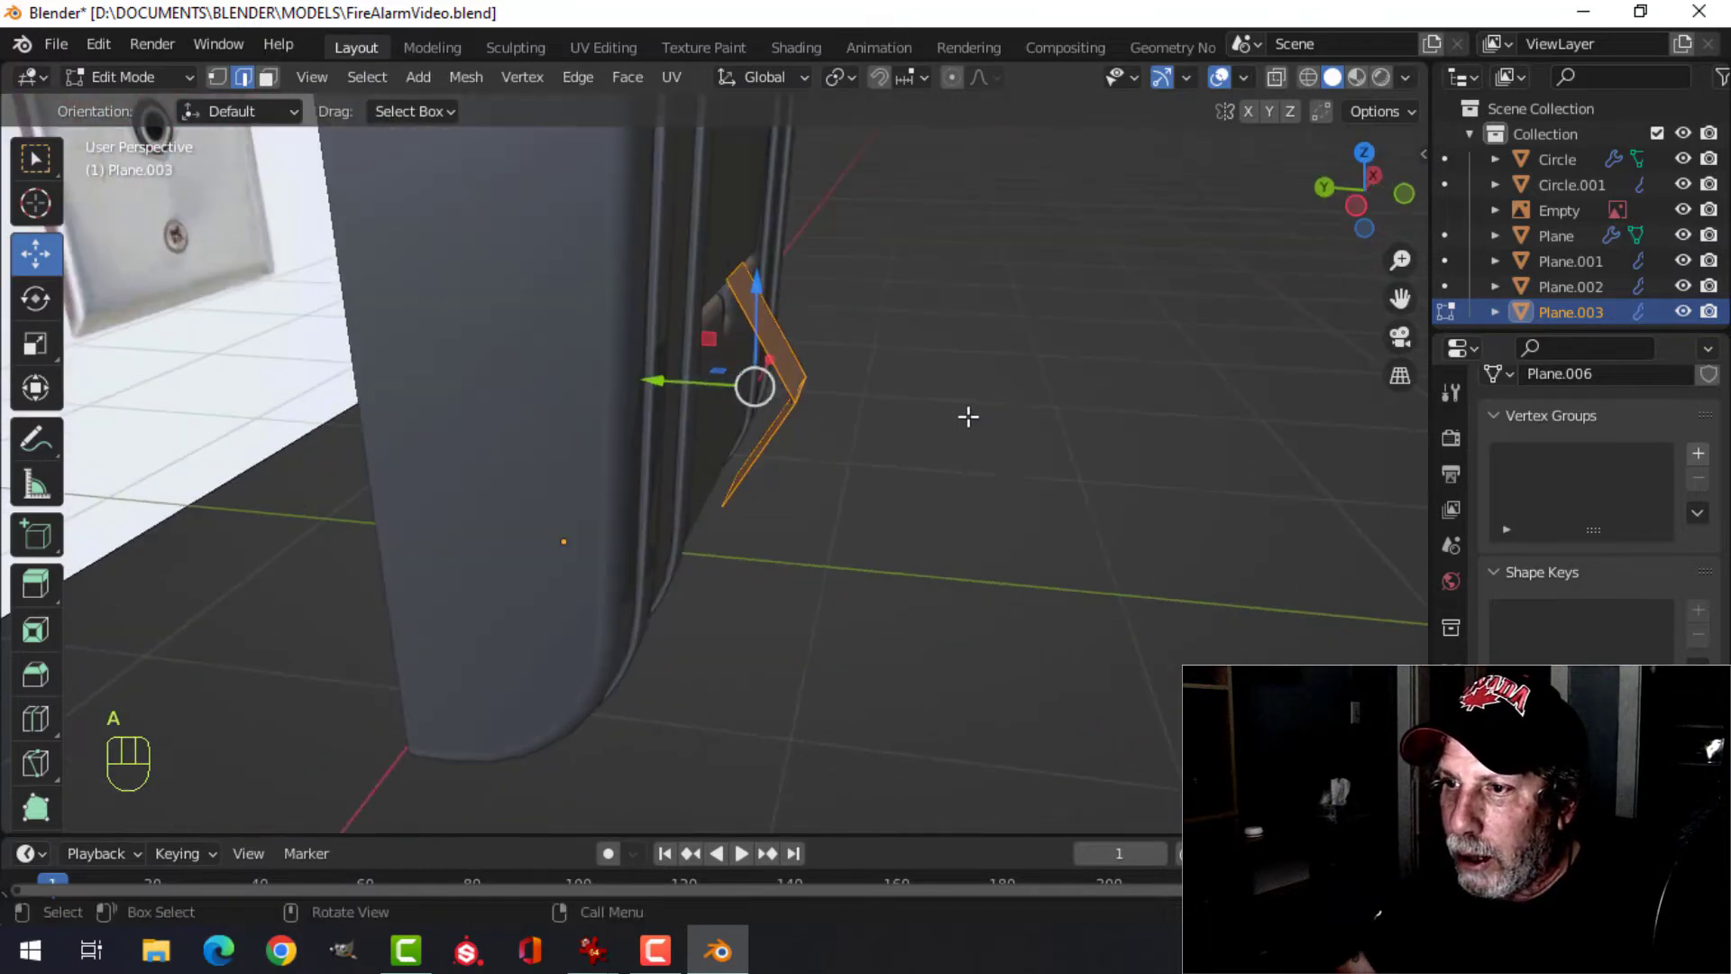
key("e")
key("e")
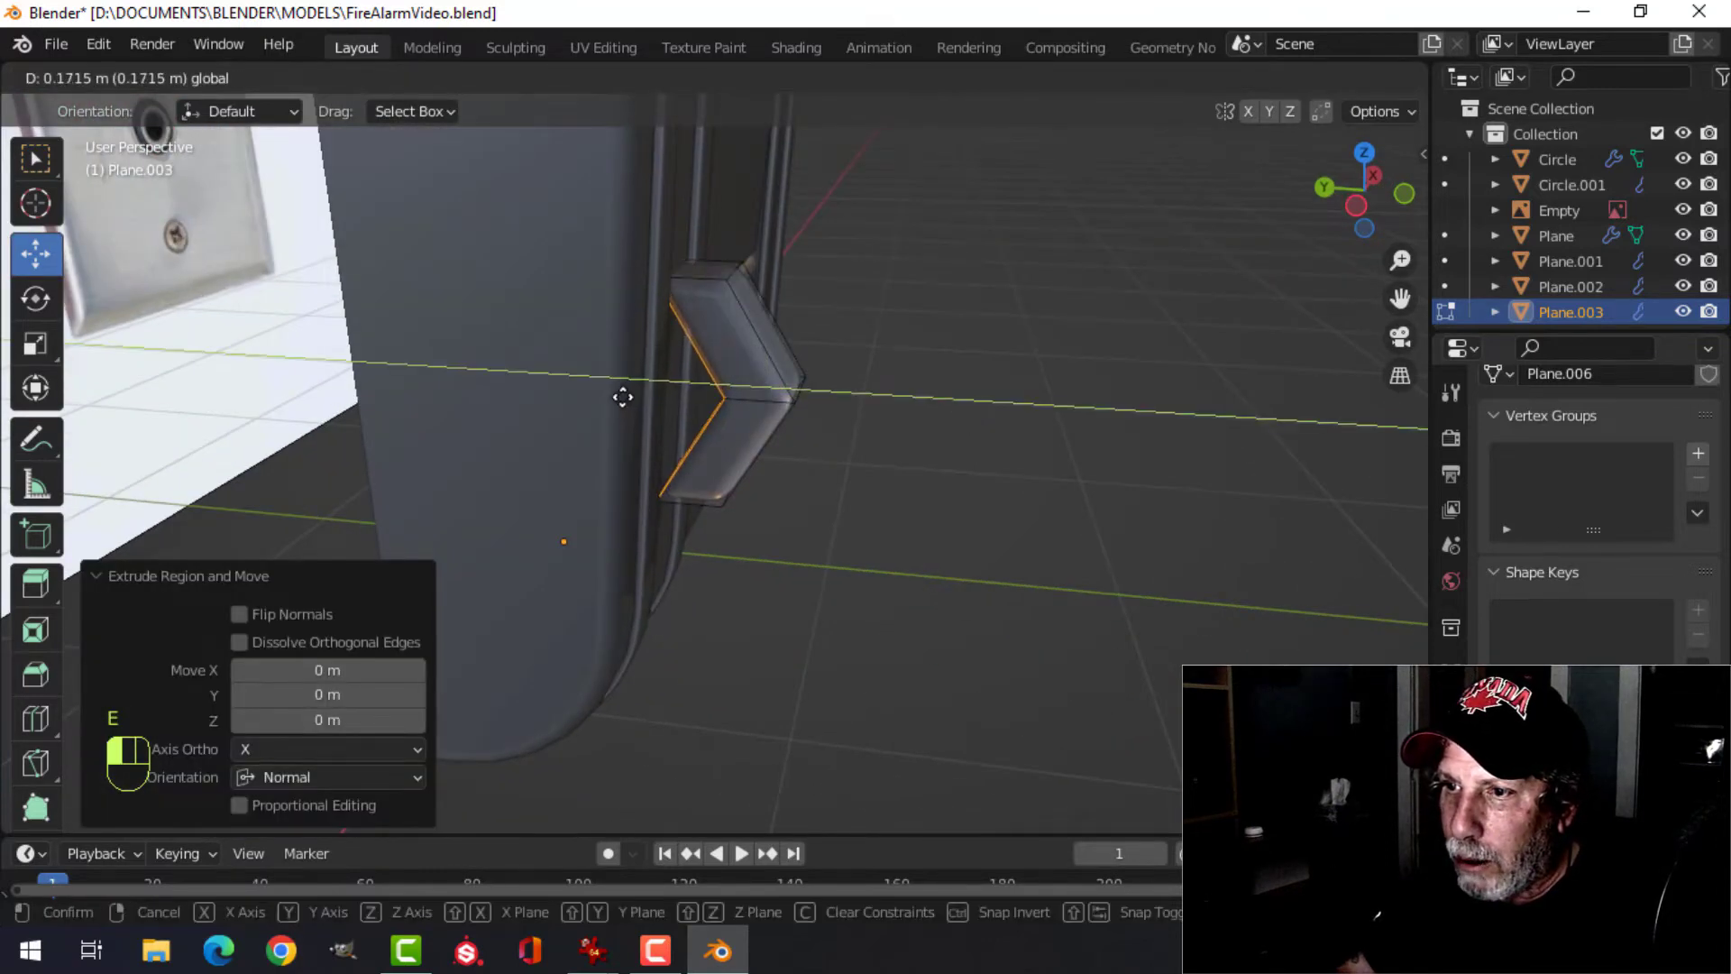
left_click(615, 398)
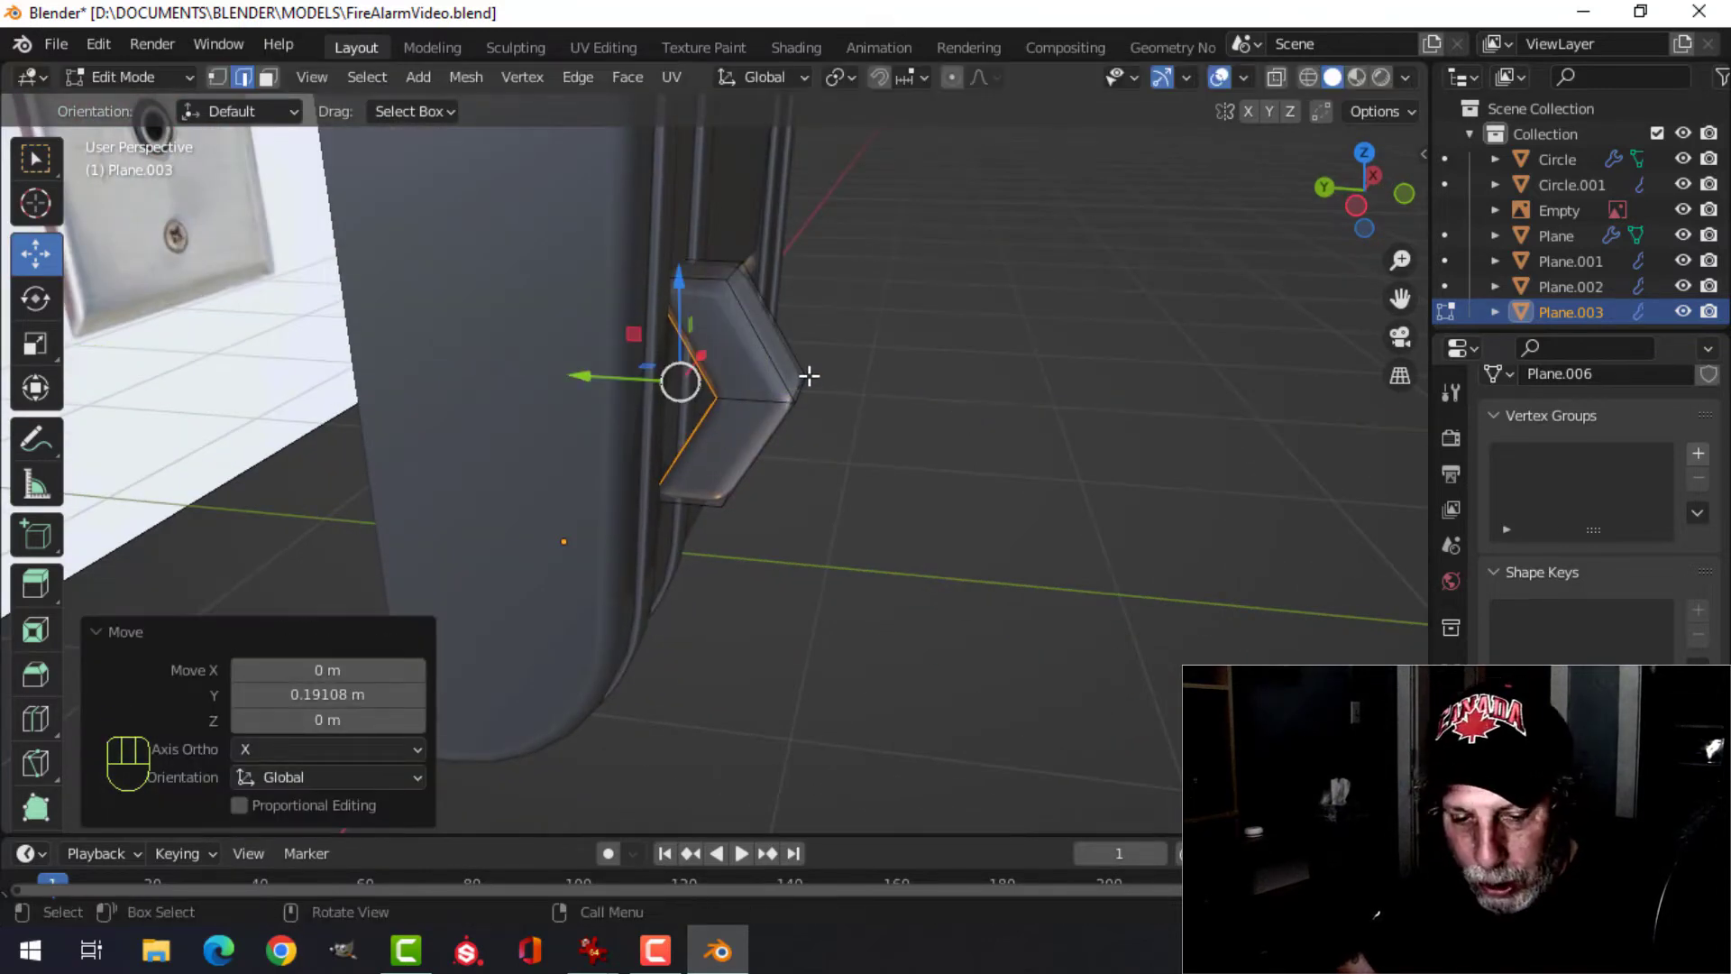
- Flatten the bracket's extruded back by scaling it to 0 along Y, and move it about -0.066 m along Y
key("s")
key("y")
key("0")
left_click(754, 385)
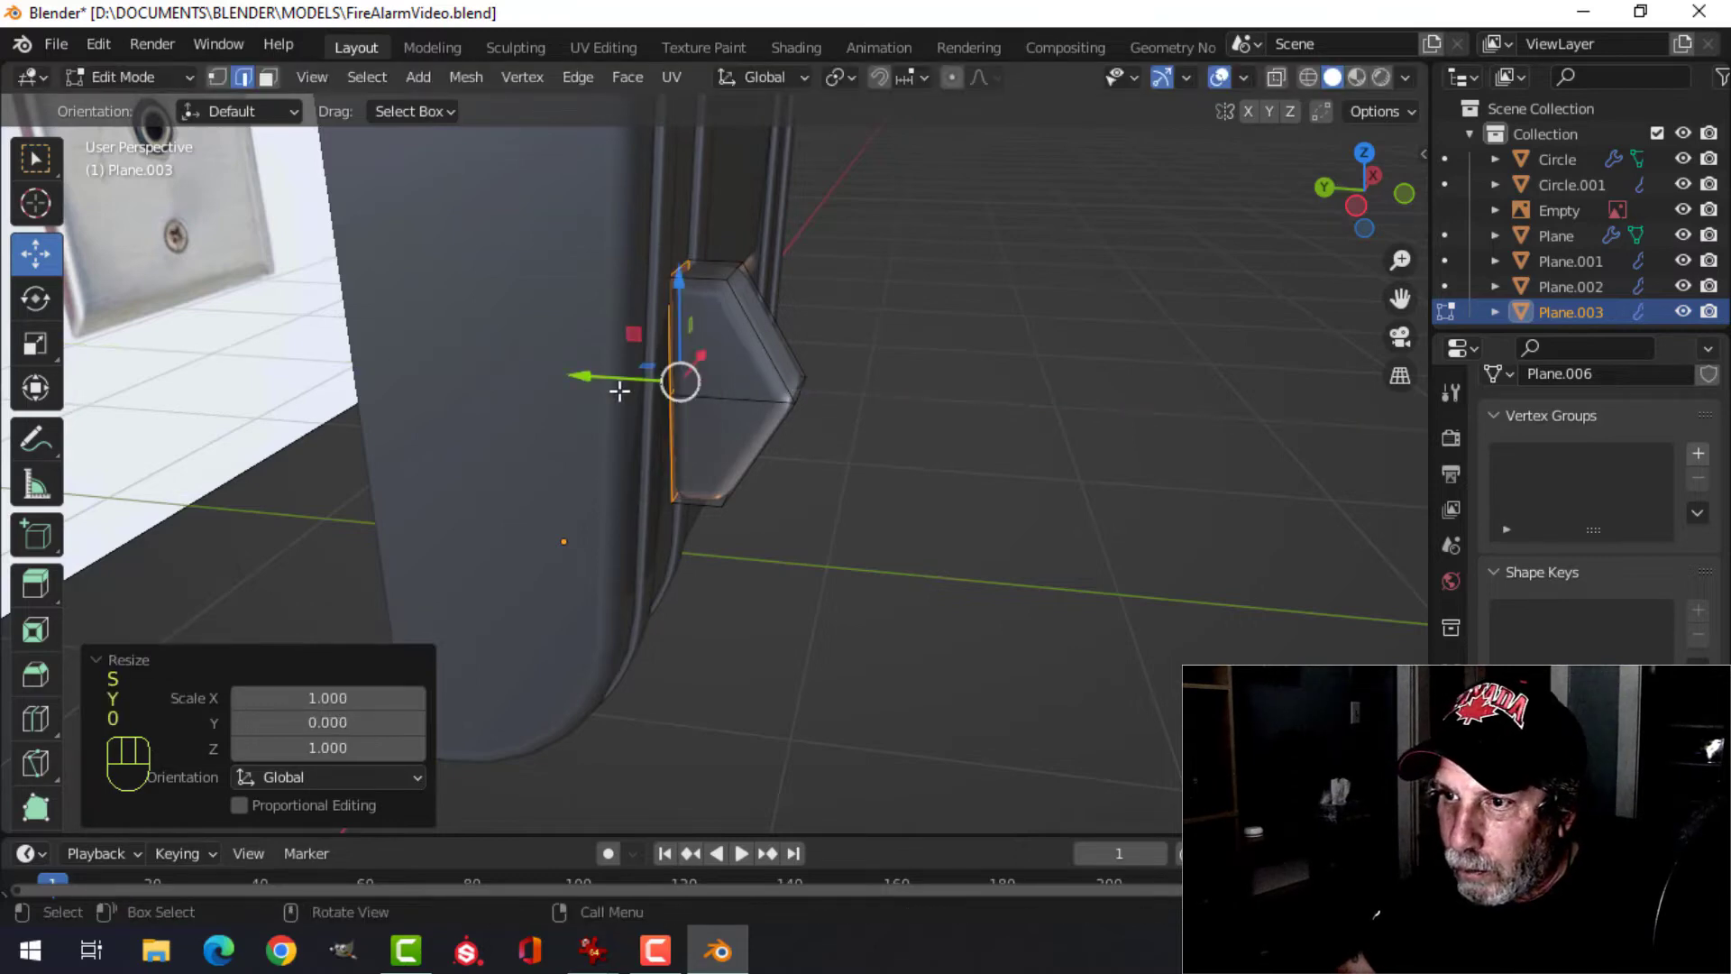
left_click_drag(600, 383, 616, 398)
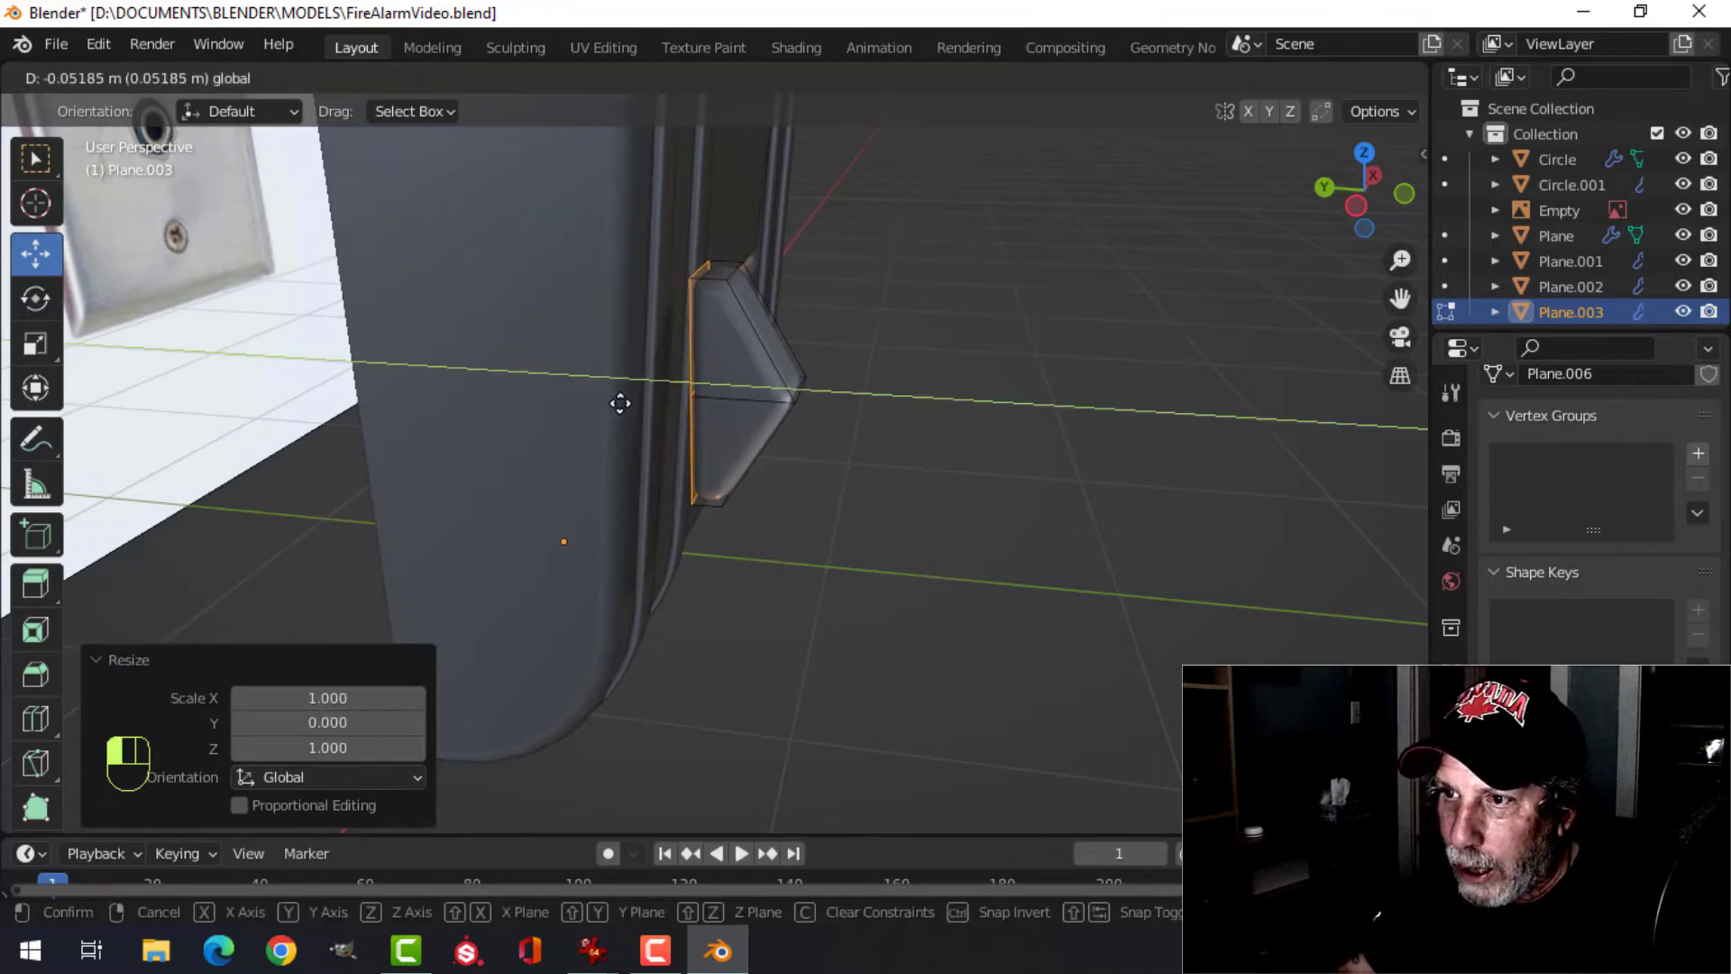
left_click(622, 410)
key("x")
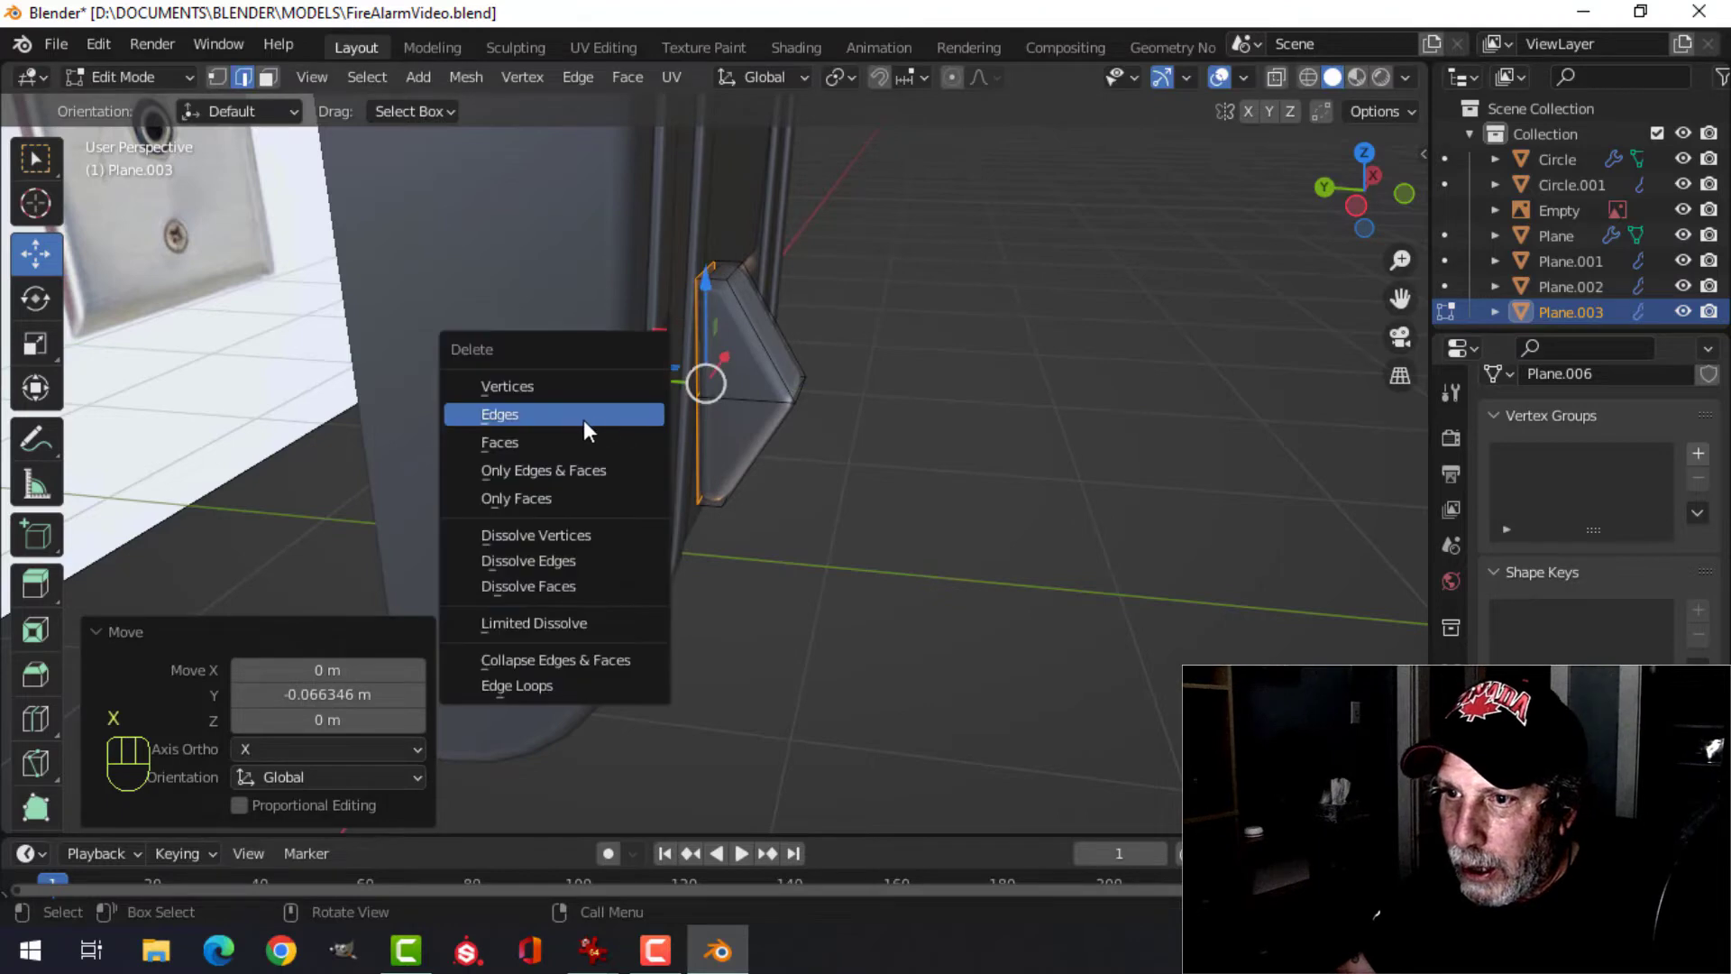
left_click(580, 417)
key("ctrl+z")
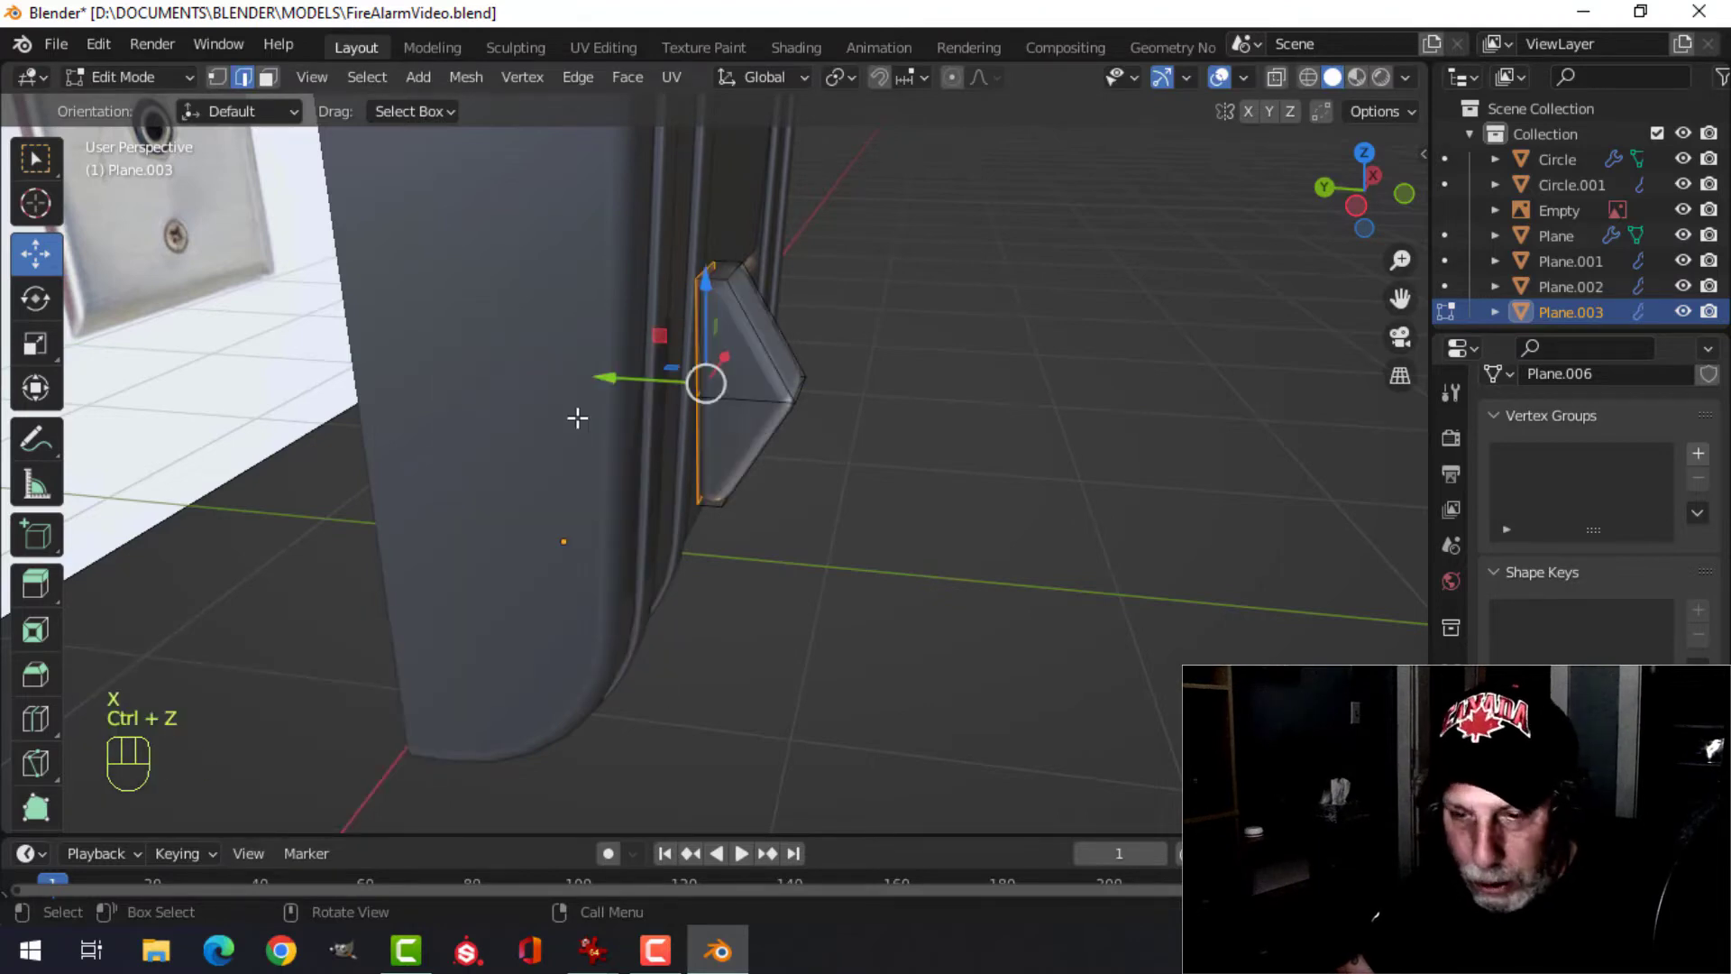
- Delete the selected faces on the bracket's flat back
key("x")
left_click(552, 424)
middle_click_drag(857, 414, 878, 371)
- Bevel the edges running around the bracket's middle peak with a width of about 0.065 m and 4 segments
left_click(810, 382, "shift")
middle_click_drag(977, 405, 966, 348)
left_click(799, 365, "alt+shift")
middle_click_drag(960, 361, 984, 354)
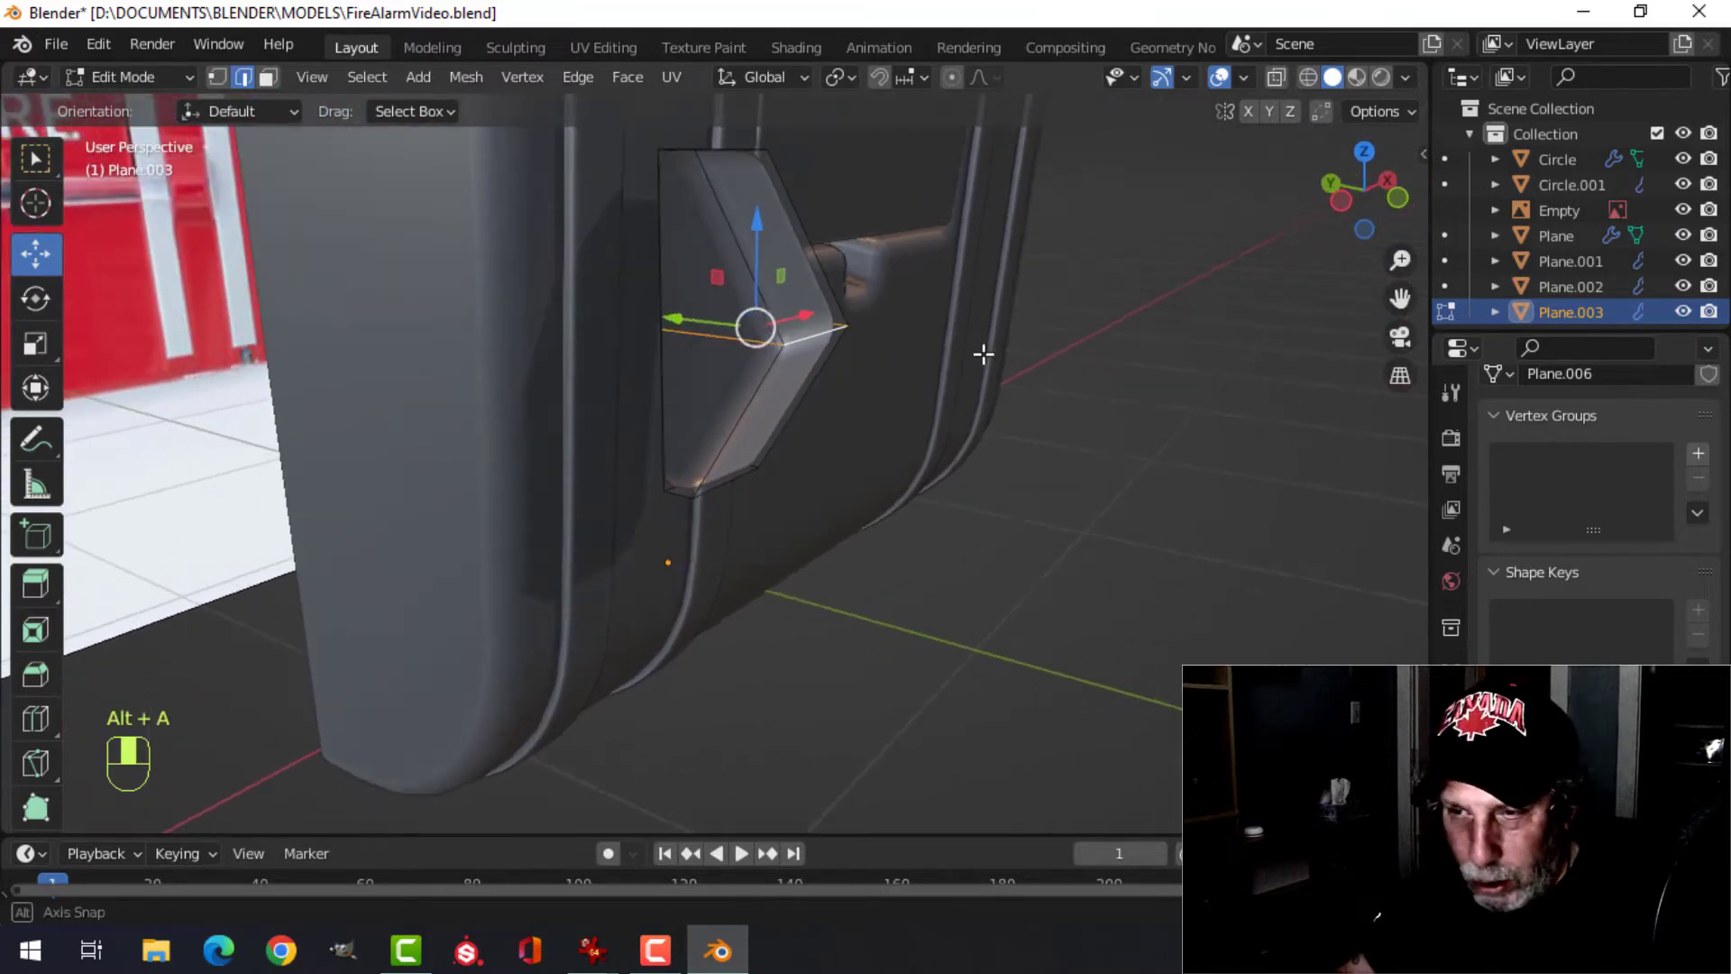
key("ctrl+b")
scroll(1144, 433, "up", 3, "shift")
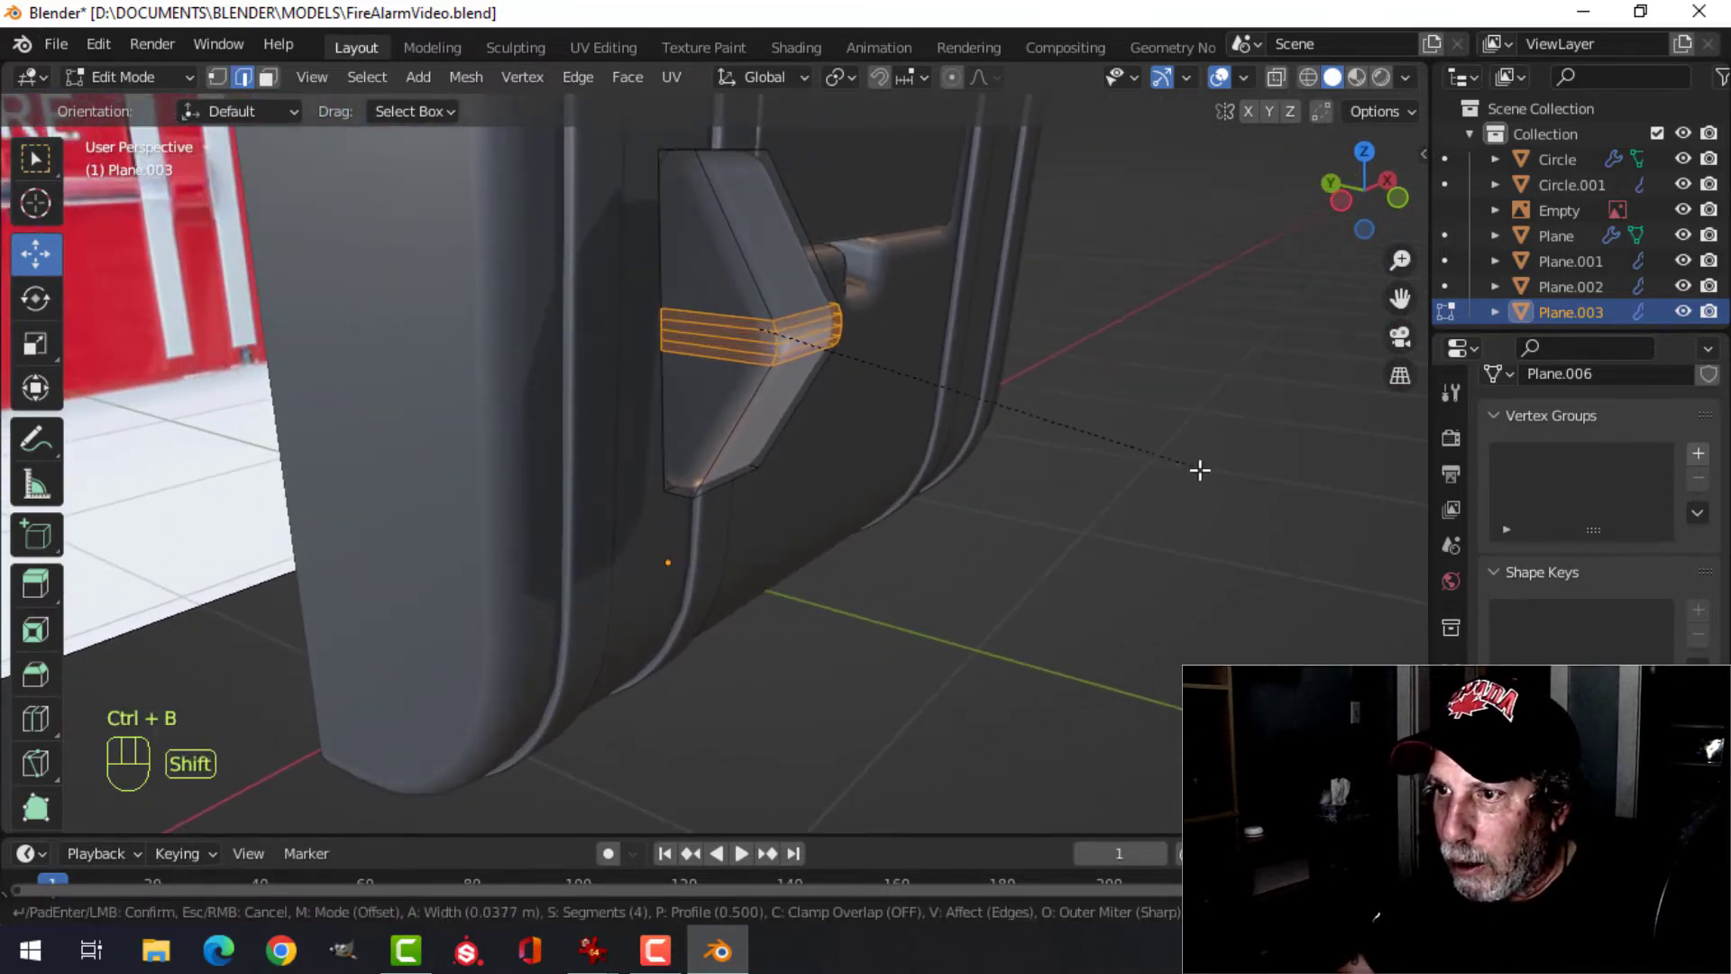
left_click(1313, 587)
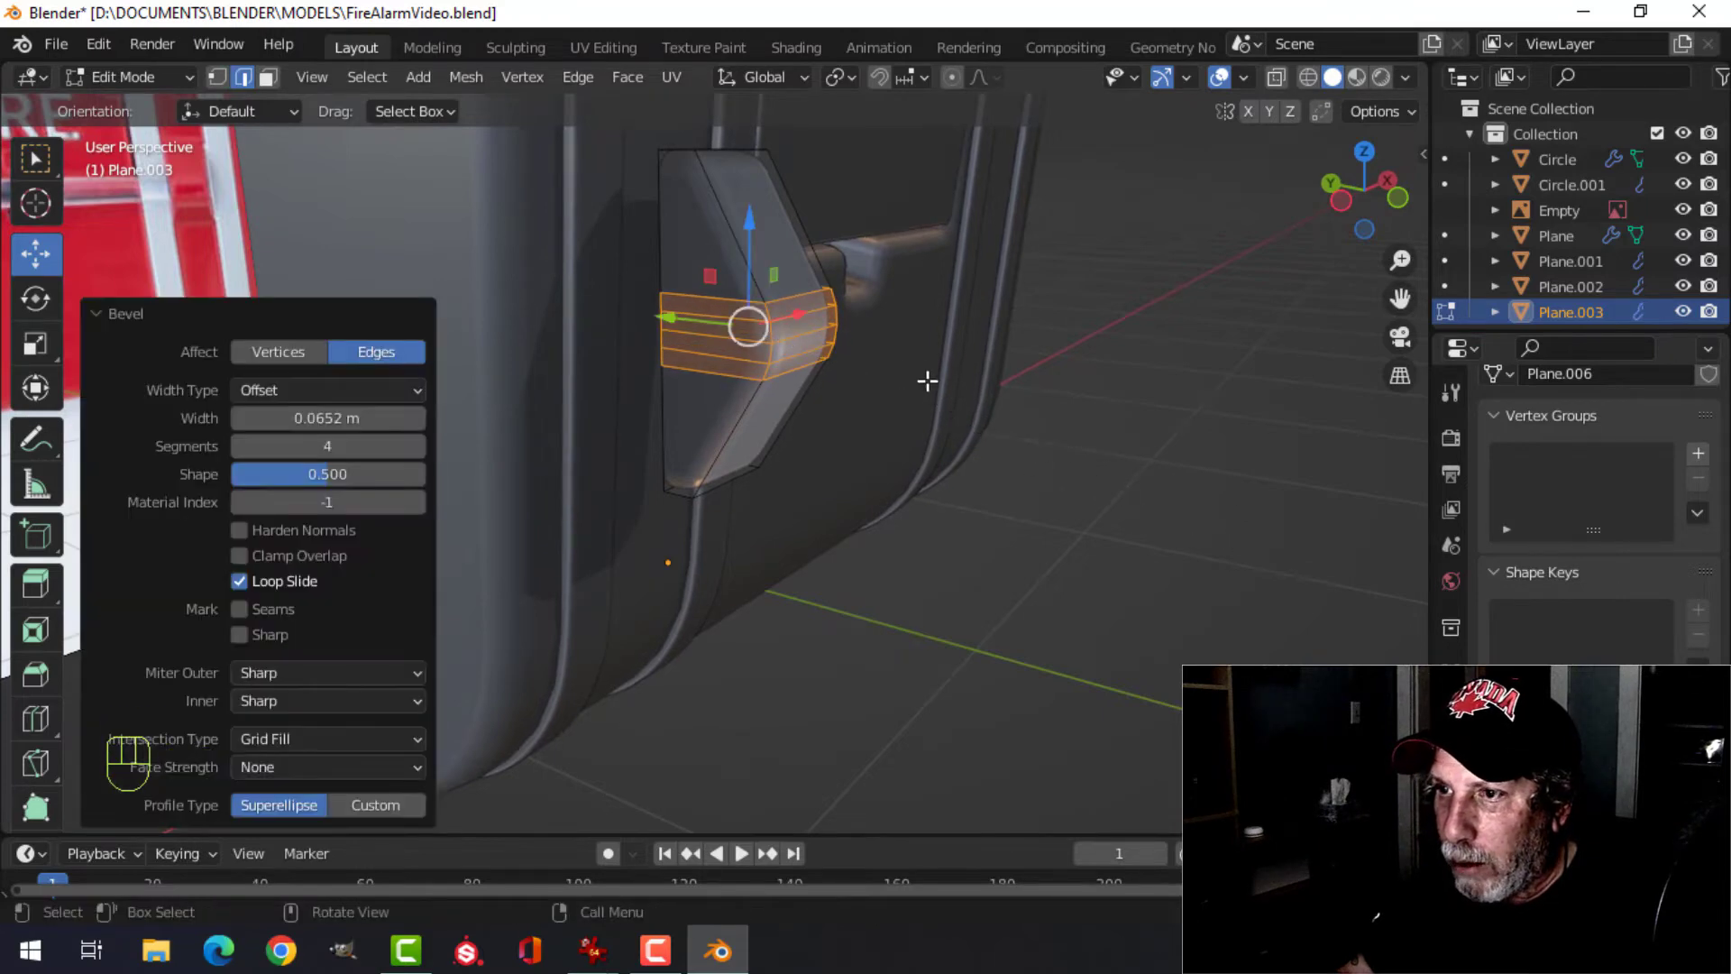
key("alt+a")
middle_click_drag(916, 345, 811, 297)
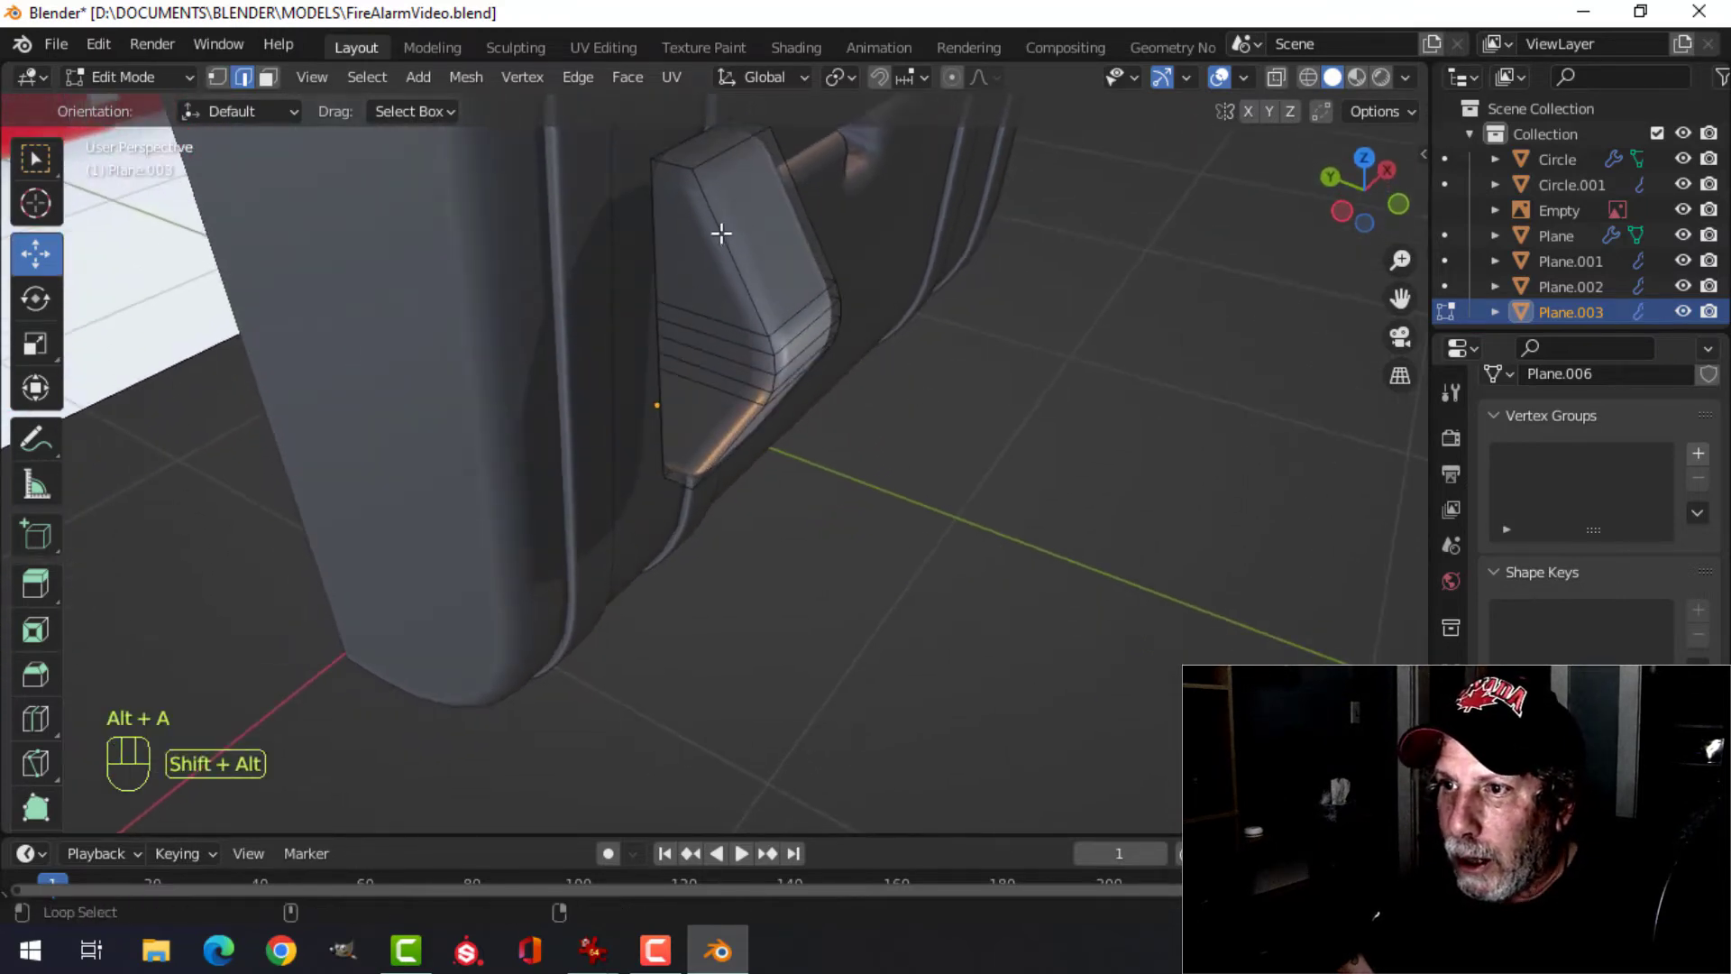
- Select the edge loops around both side faces of the small angled block and bevel them with four segments
left_click(705, 208, "alt+shift")
middle_click_drag(761, 471, 746, 433)
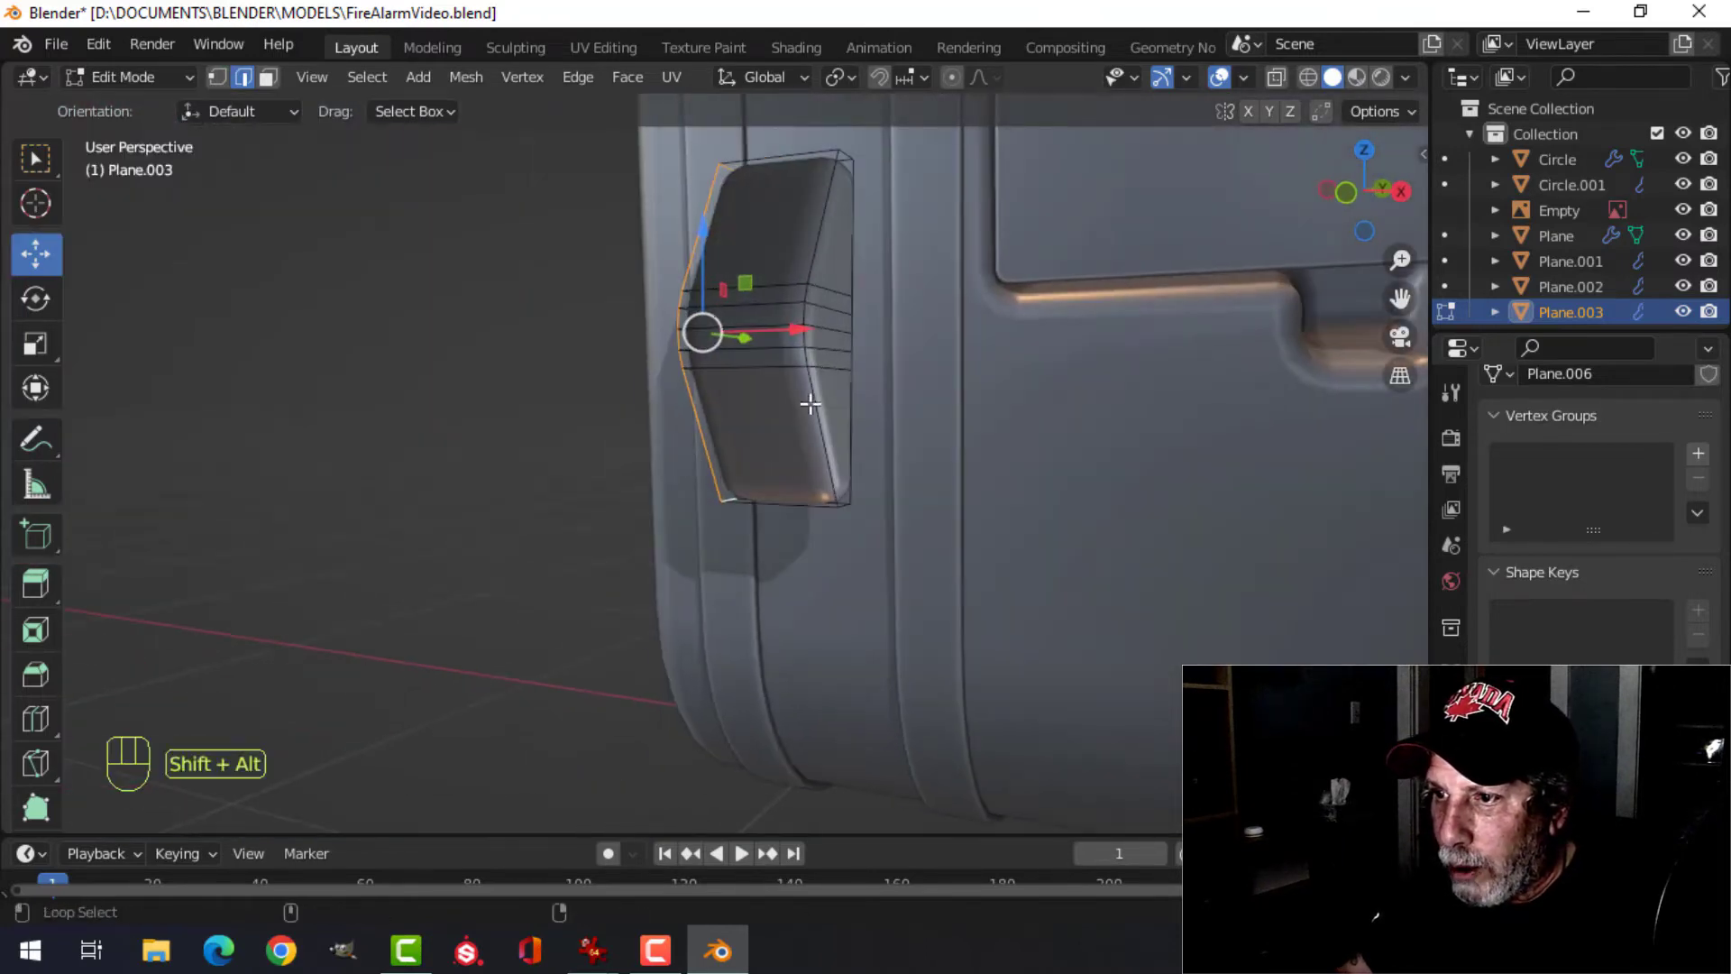
left_click(841, 464, "alt+shift")
left_click(848, 507, "alt+shift")
middle_click_drag(901, 372, 909, 448)
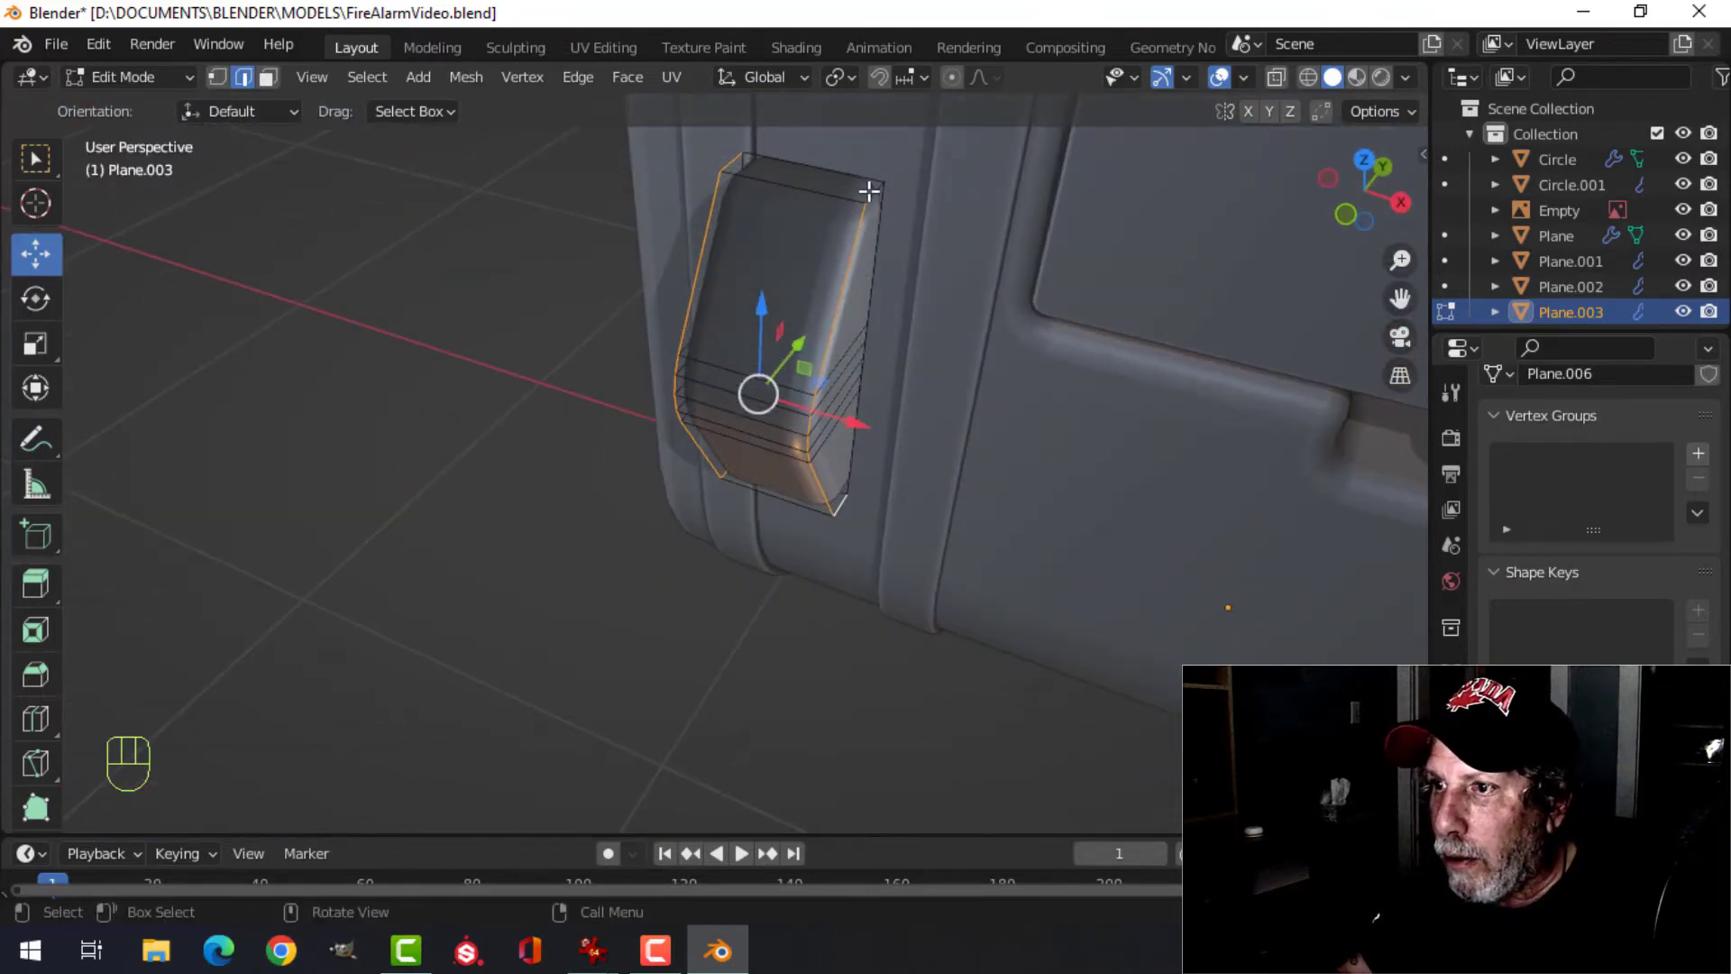
left_click(872, 193, "alt+shift")
middle_click_drag(930, 240, 885, 259)
key("ctrl+b")
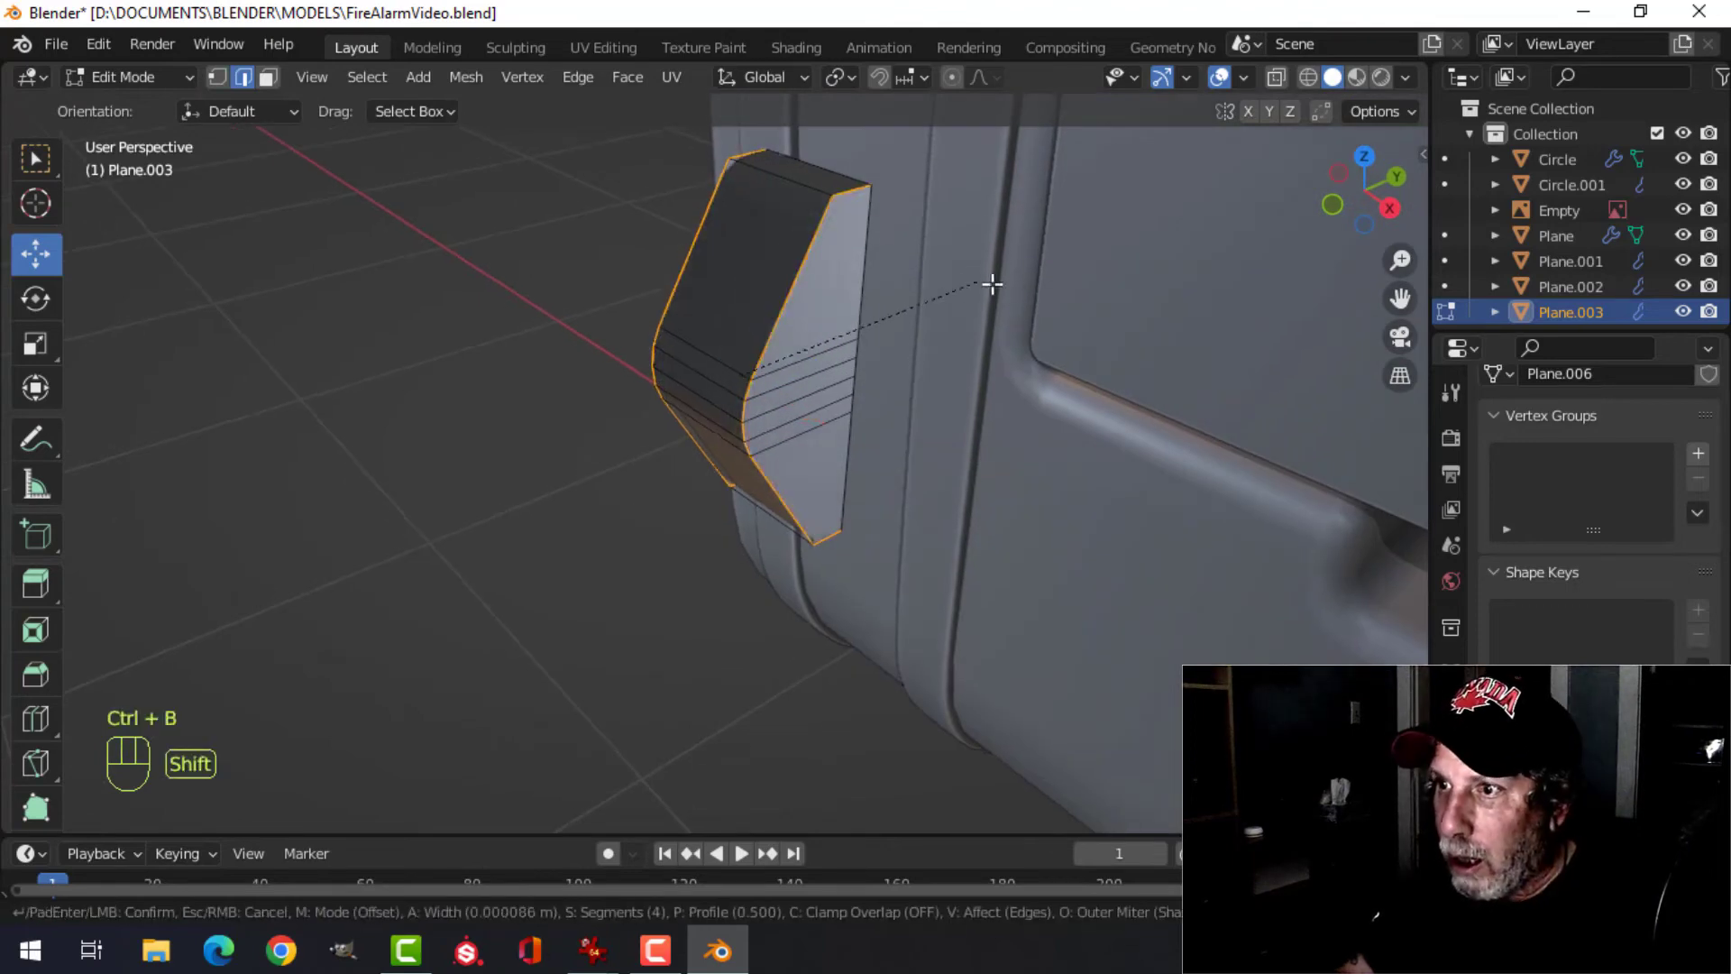
left_click(1088, 310)
- Bevel the crosswise edges at the block's upper and lower ends with four segments
key("alt+a")
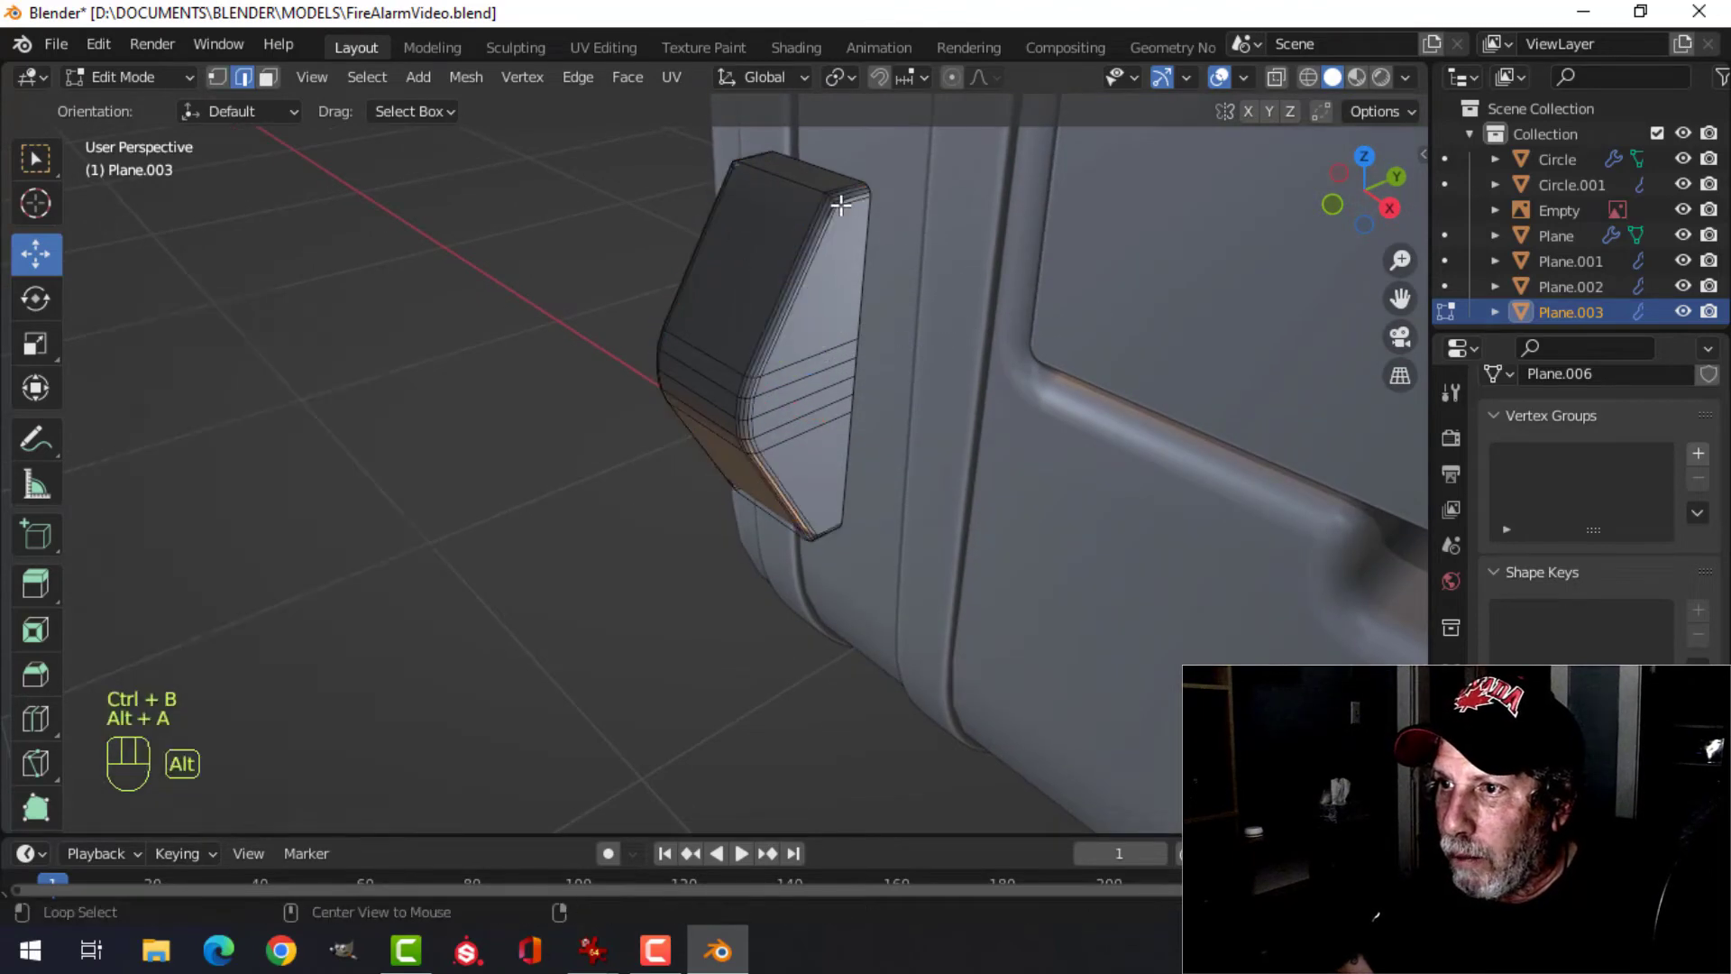
middle_click_drag(893, 437, 899, 212)
left_click(783, 471, "alt+shift")
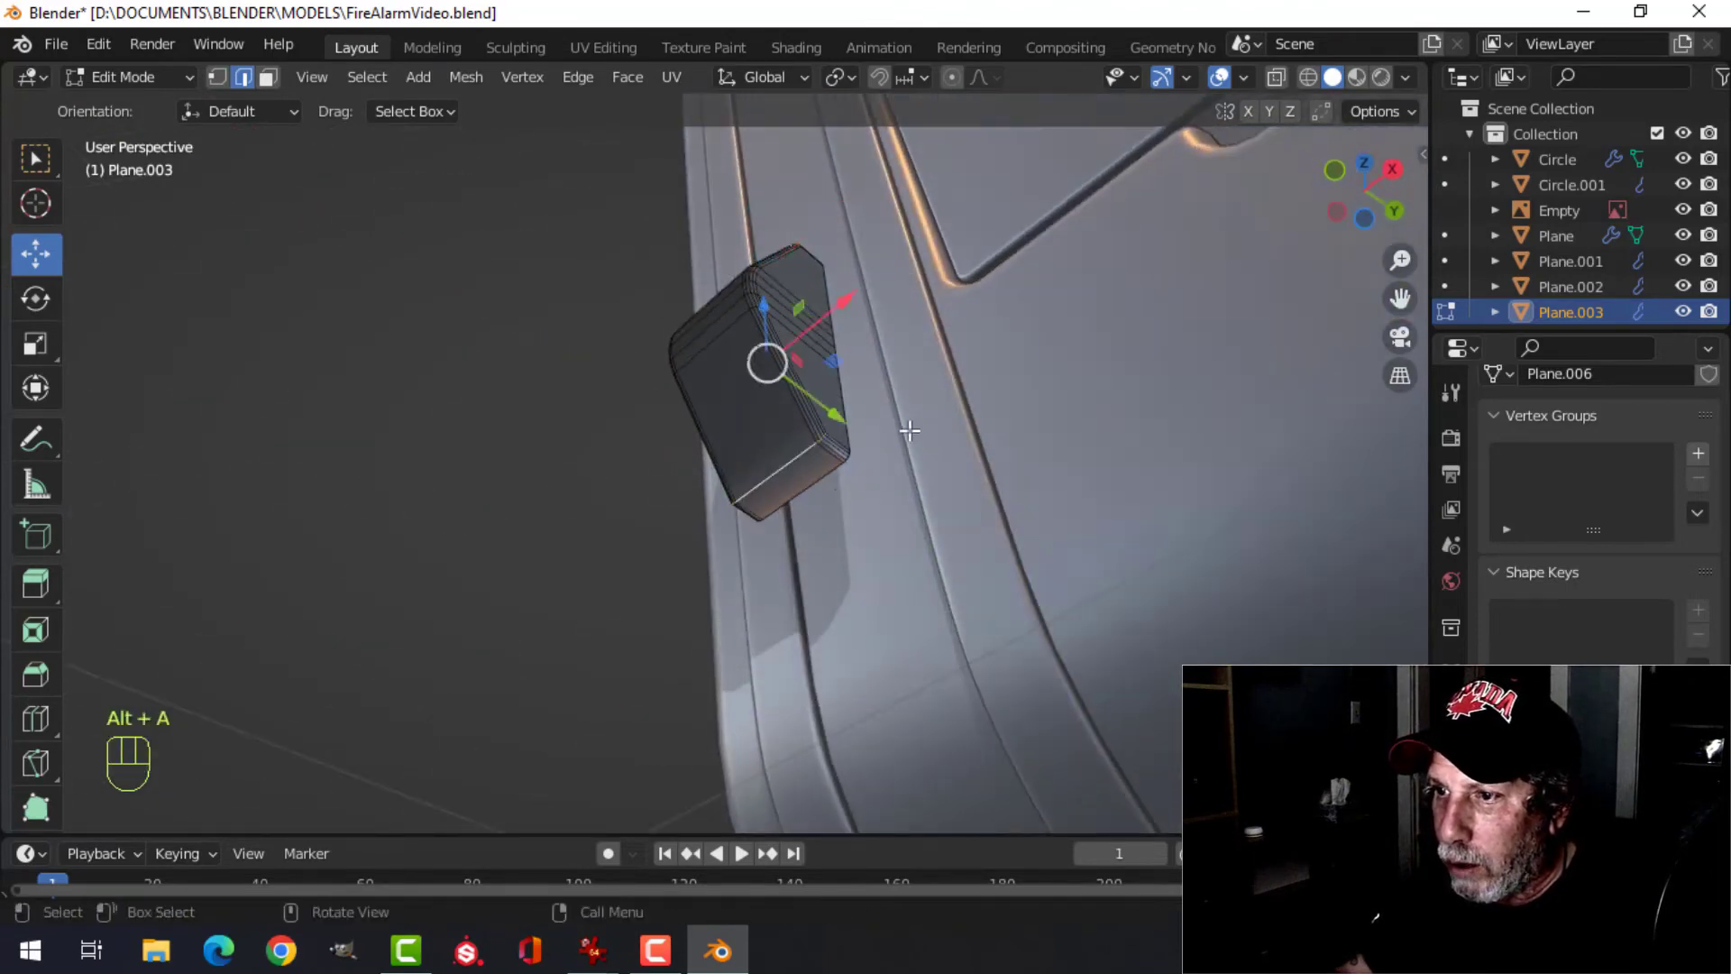
key("ctrl+b")
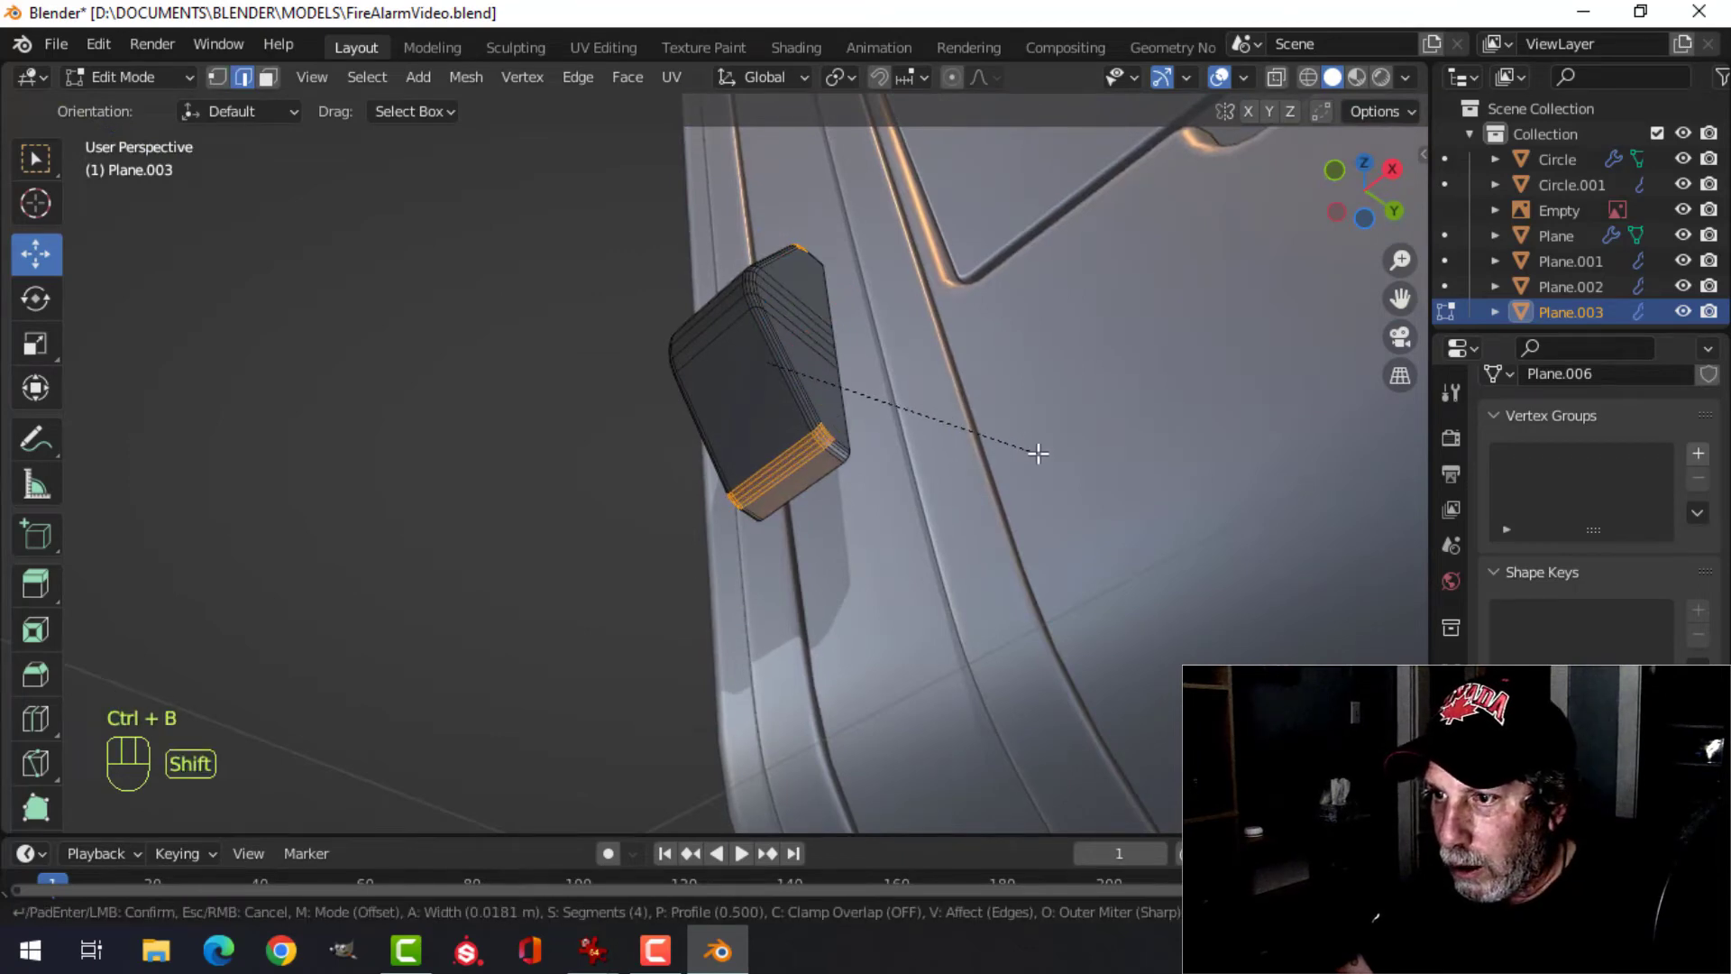
left_click(840, 343)
key("Tab")
key("alt+a")
middle_click_drag(840, 343, 712, 416)
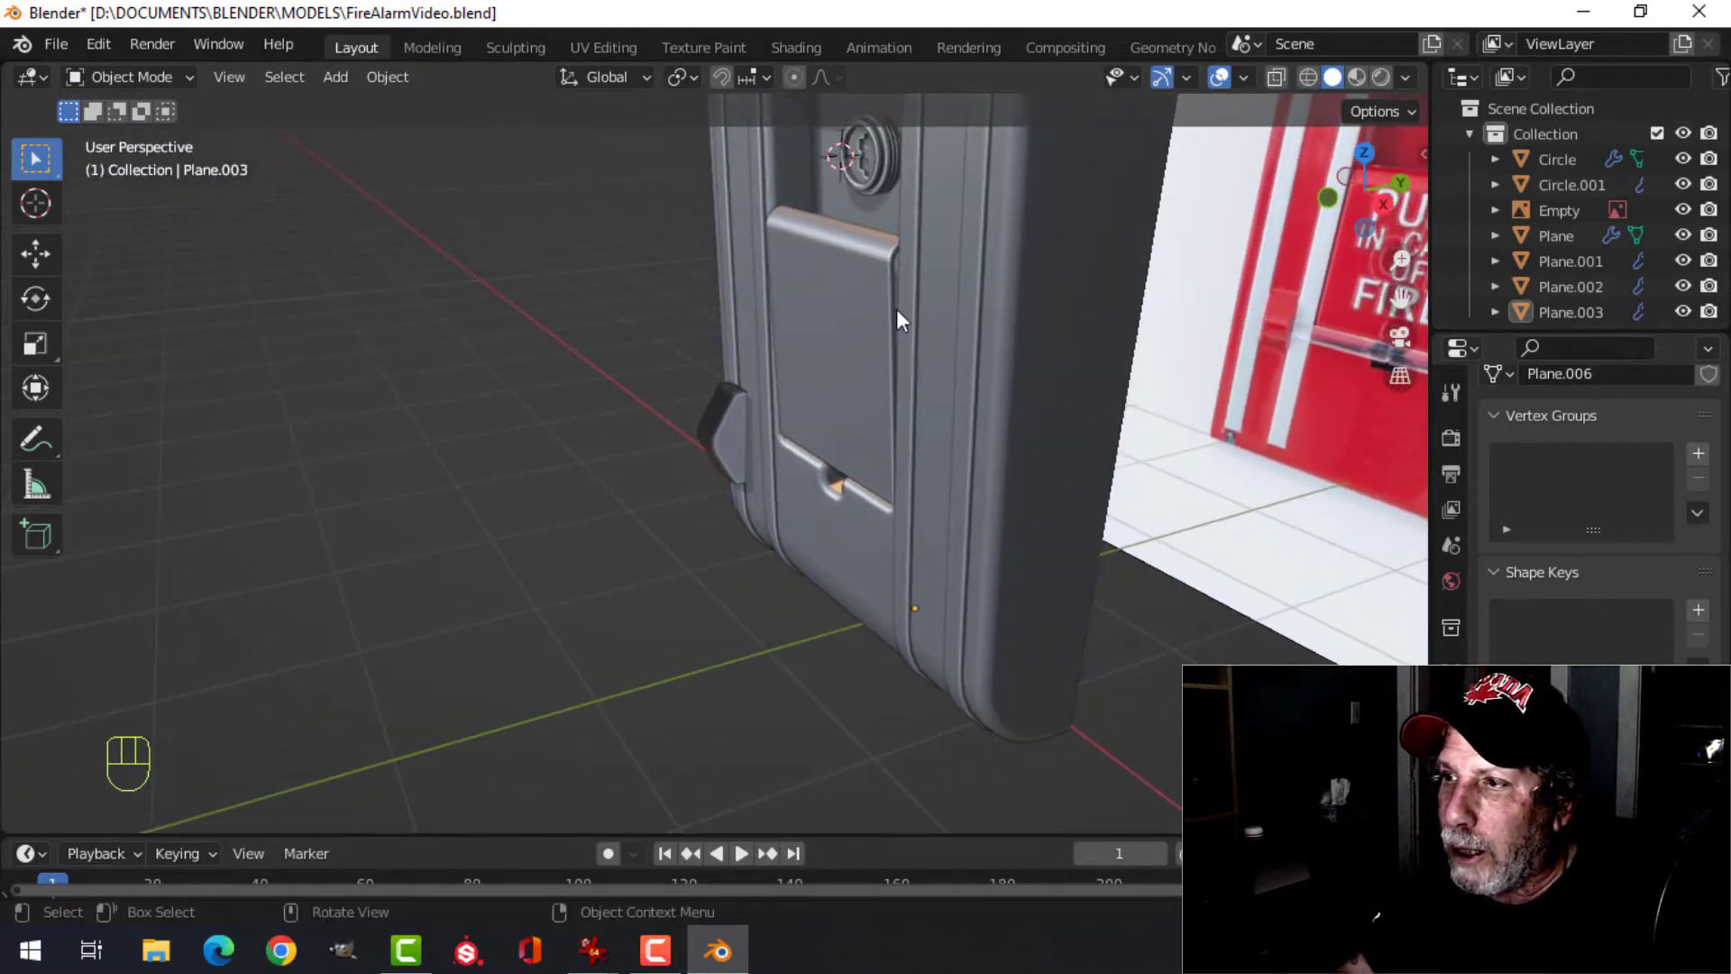
- Check the model's face orientation and correct the normals on all faces of the angled block
left_click(1243, 79)
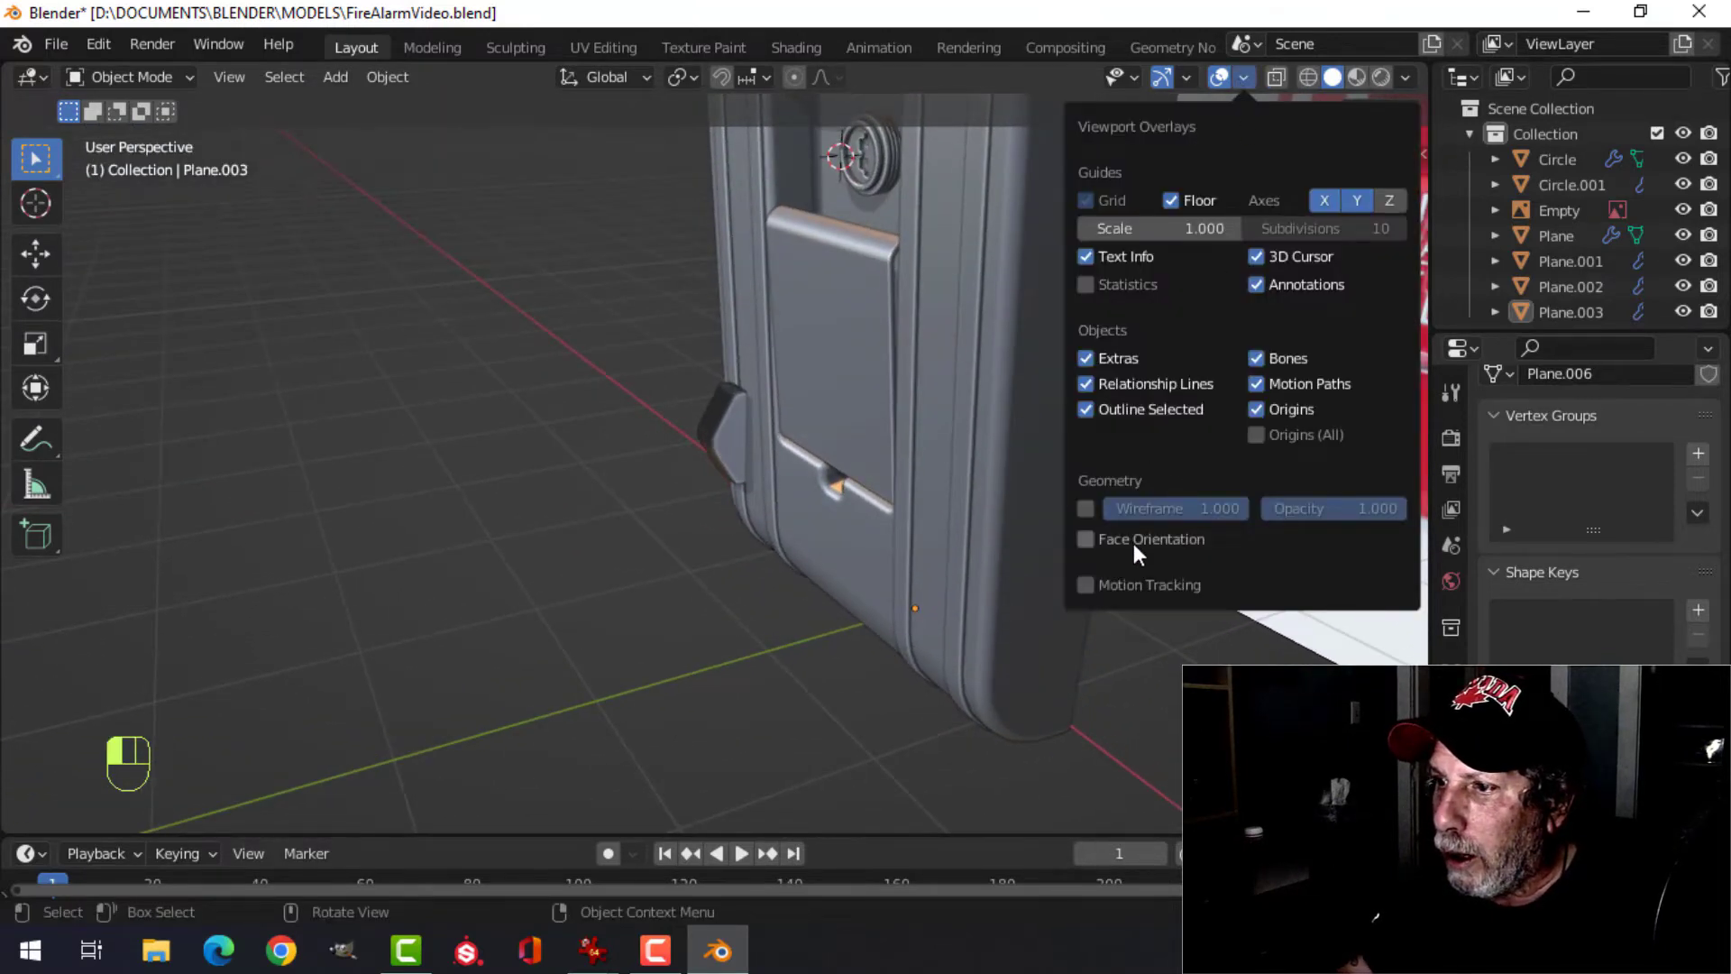
left_click(1086, 539)
left_click(1085, 539)
left_click(714, 436)
key("Tab")
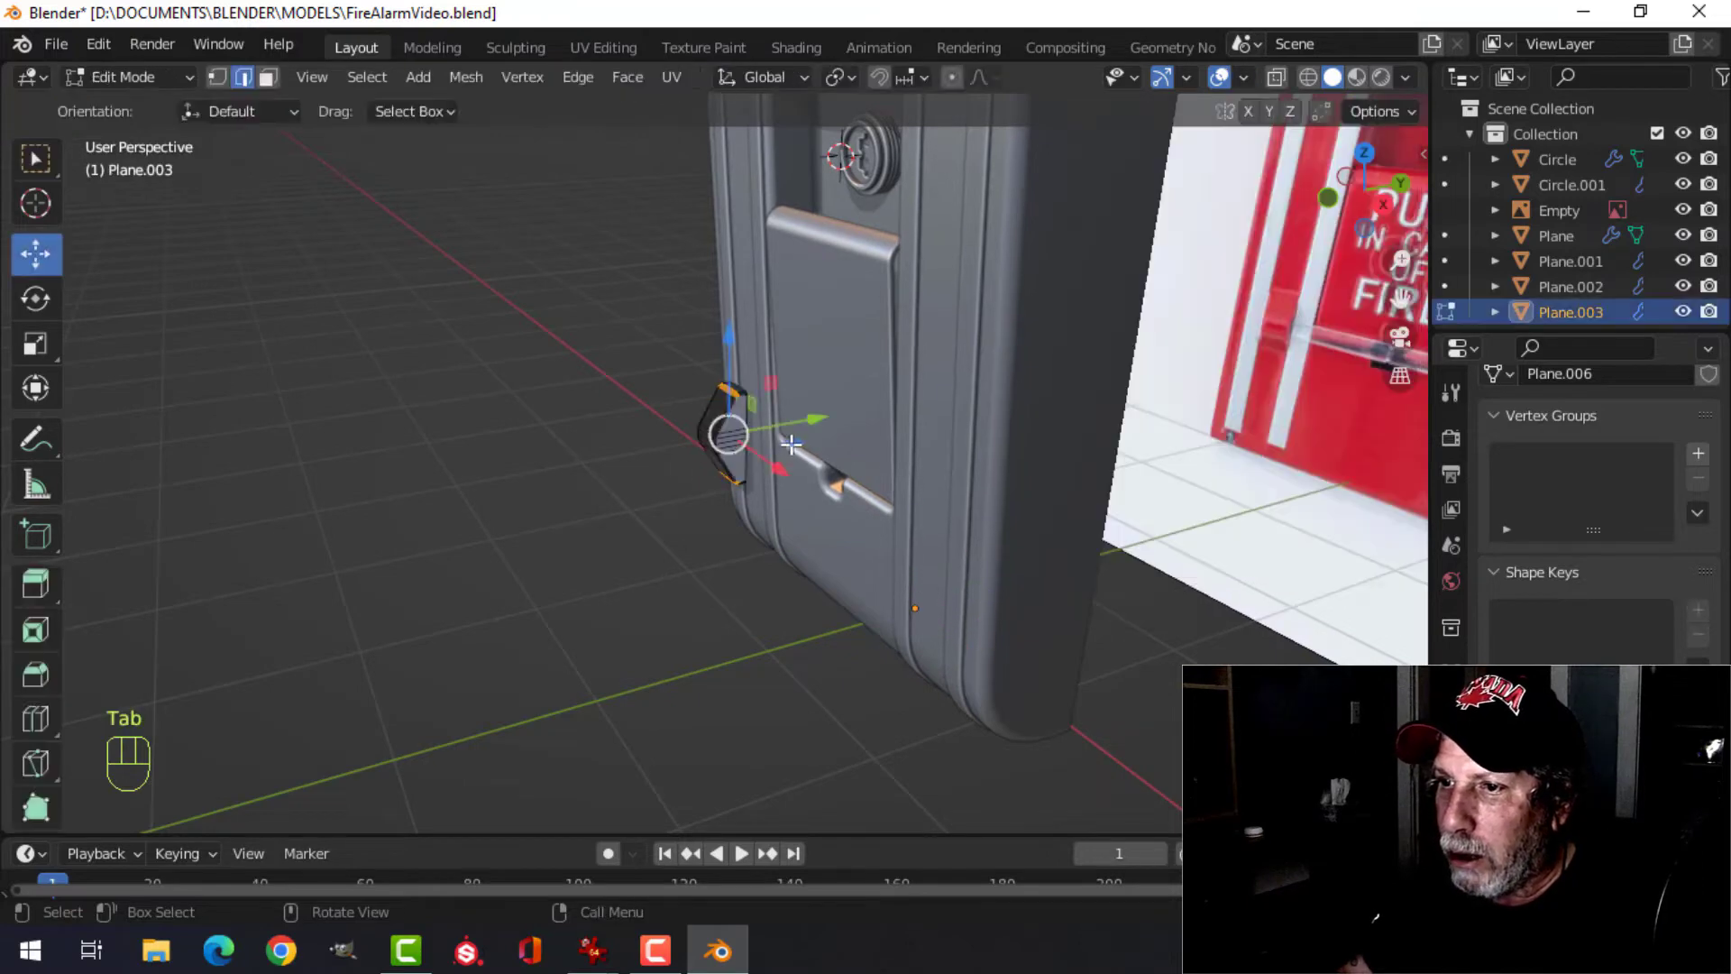
key("a")
key("alt+n")
left_click(793, 444)
key("Tab")
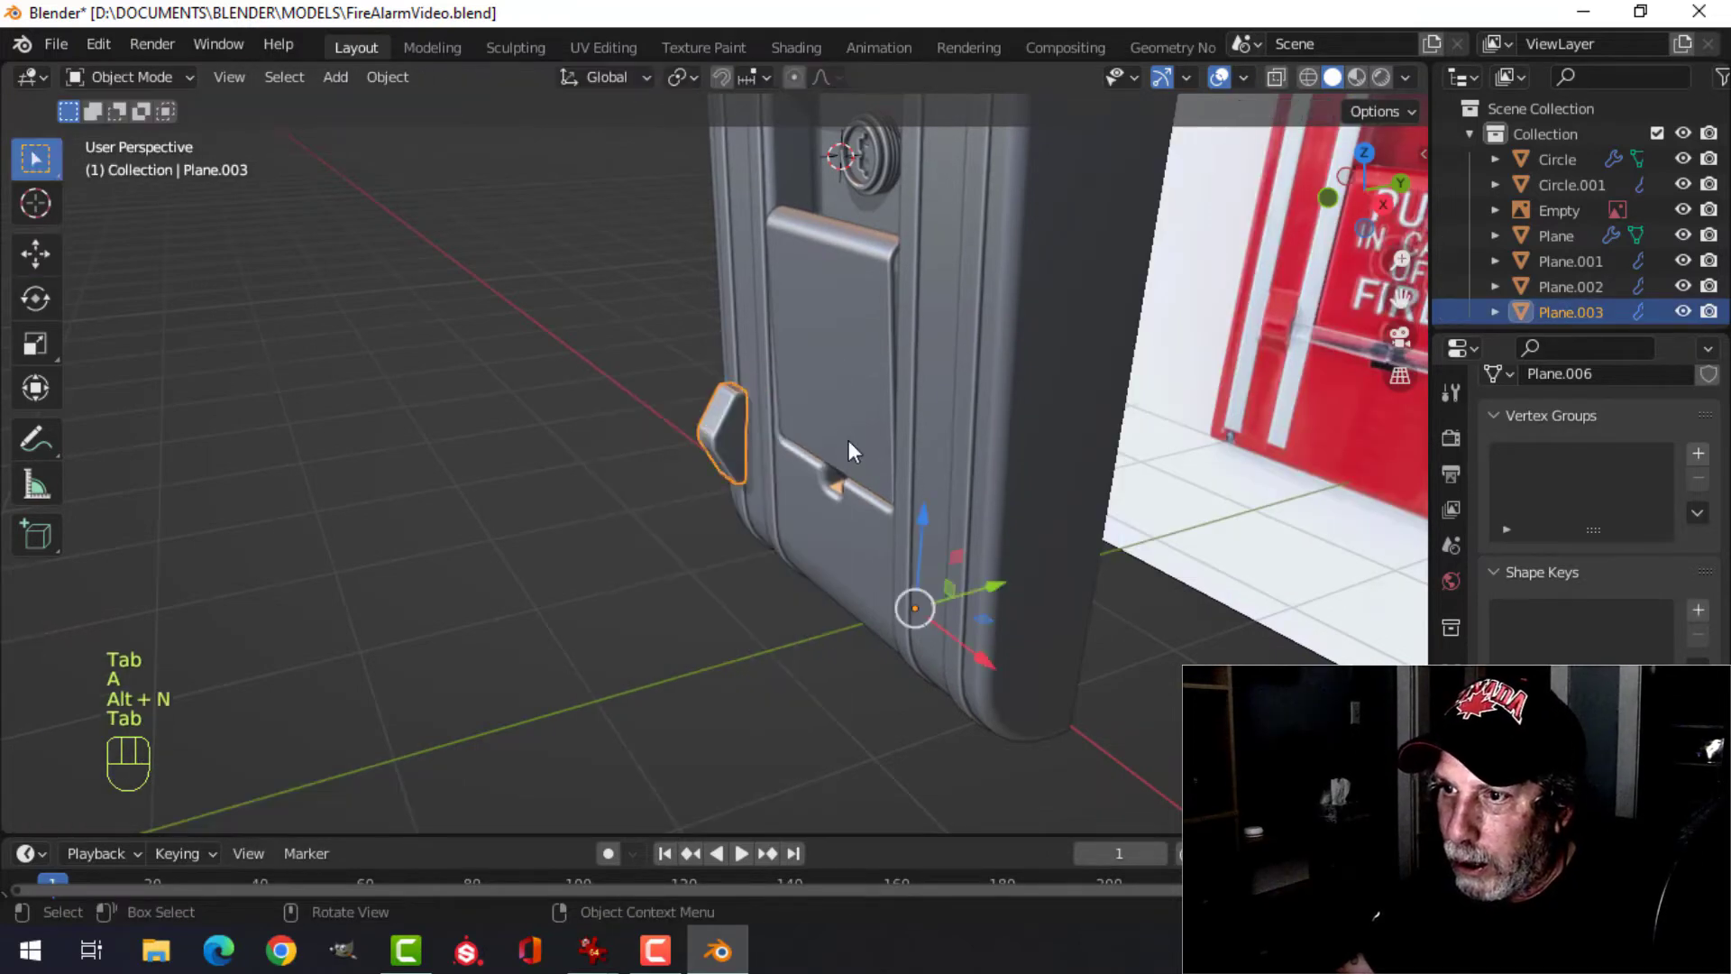
key("alt+a")
- Add a Mirror modifier to the angled block to create a matching block on the opposite side of the alarm
scroll(766, 461, "up", 2)
scroll(866, 306, "down", 5)
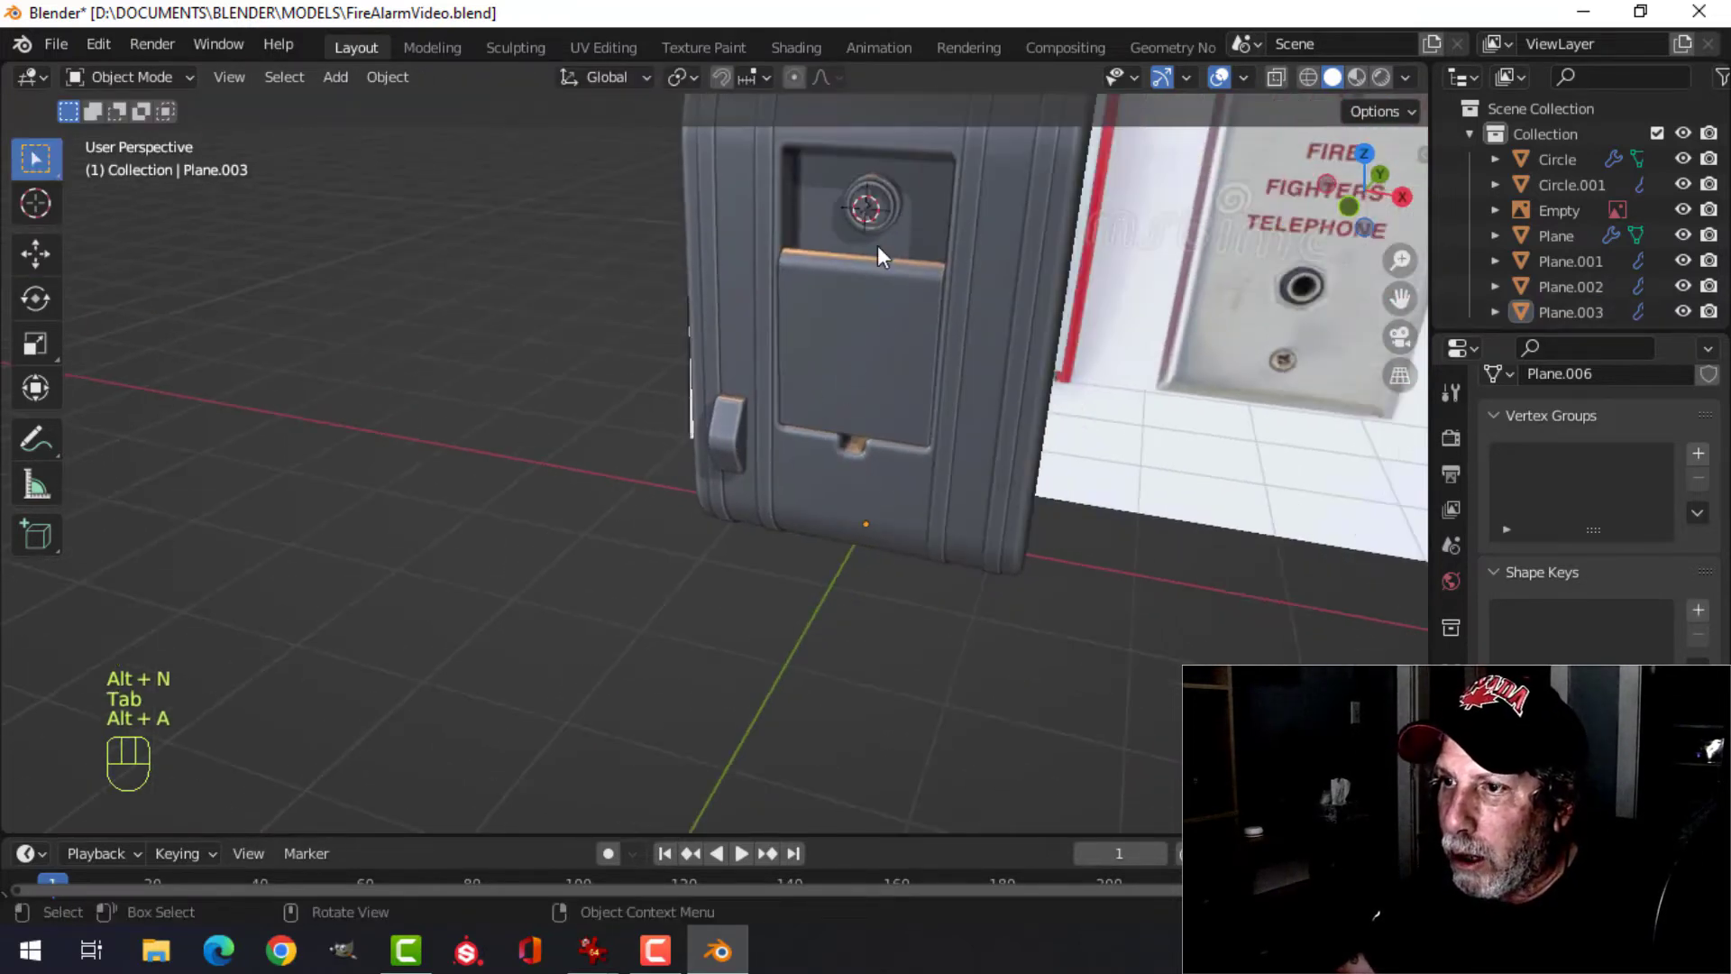
middle_click_drag(874, 355, 910, 347)
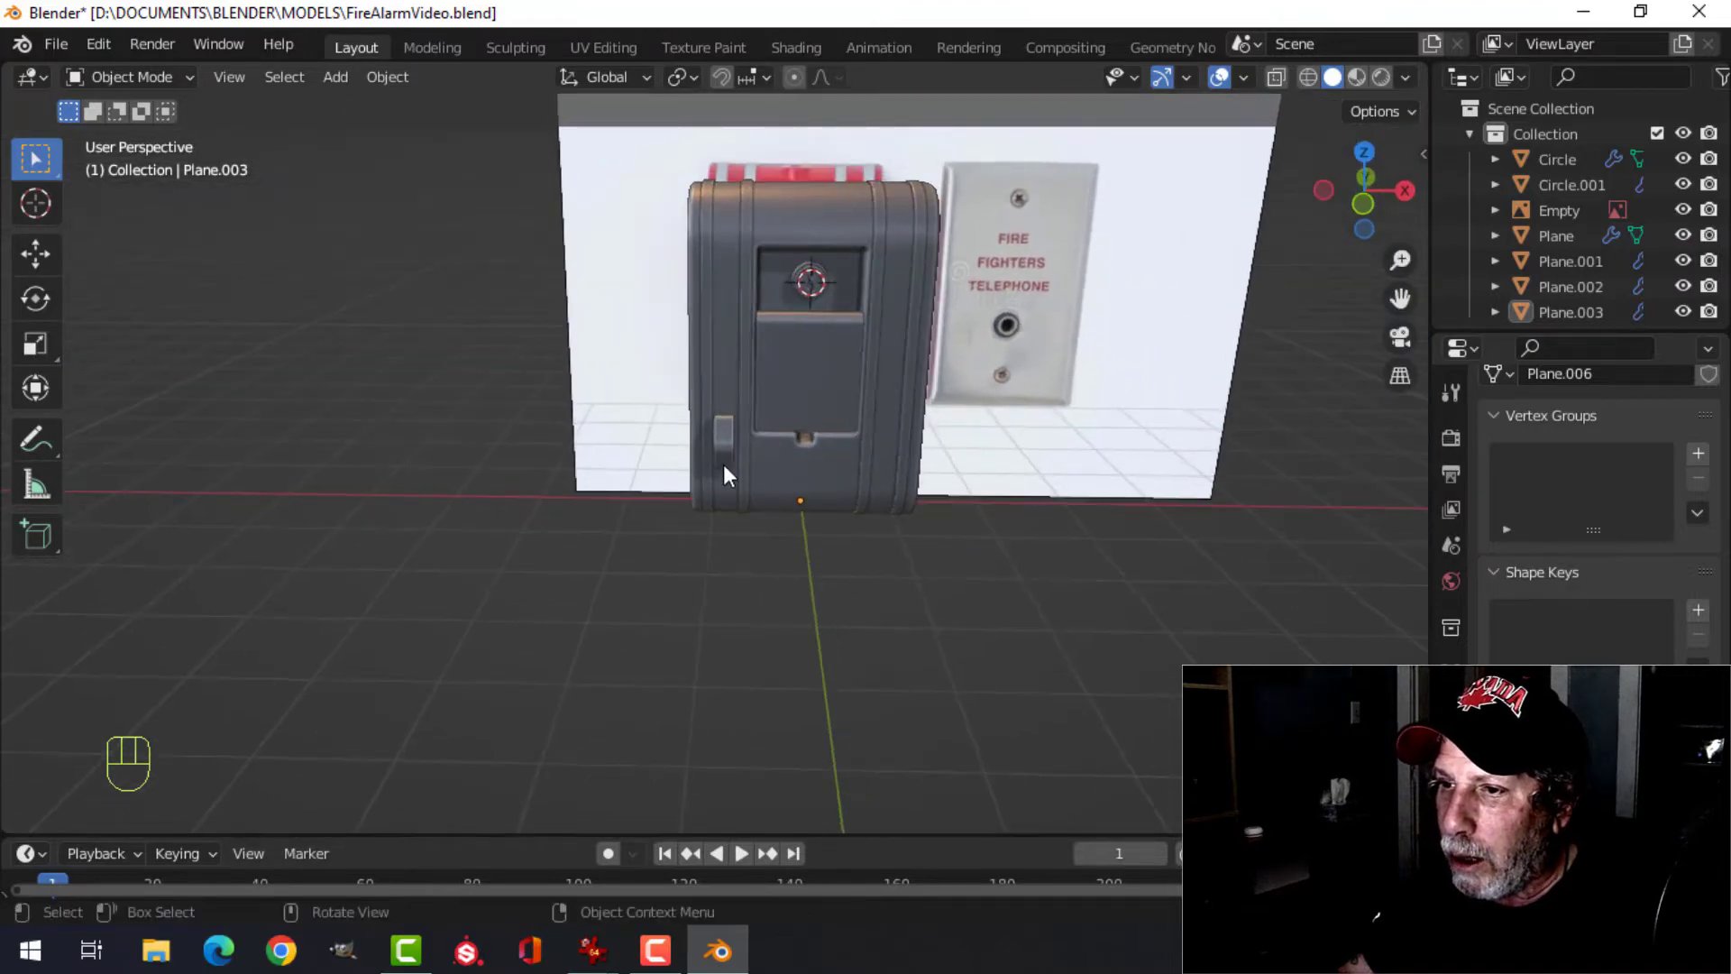
left_click(723, 458)
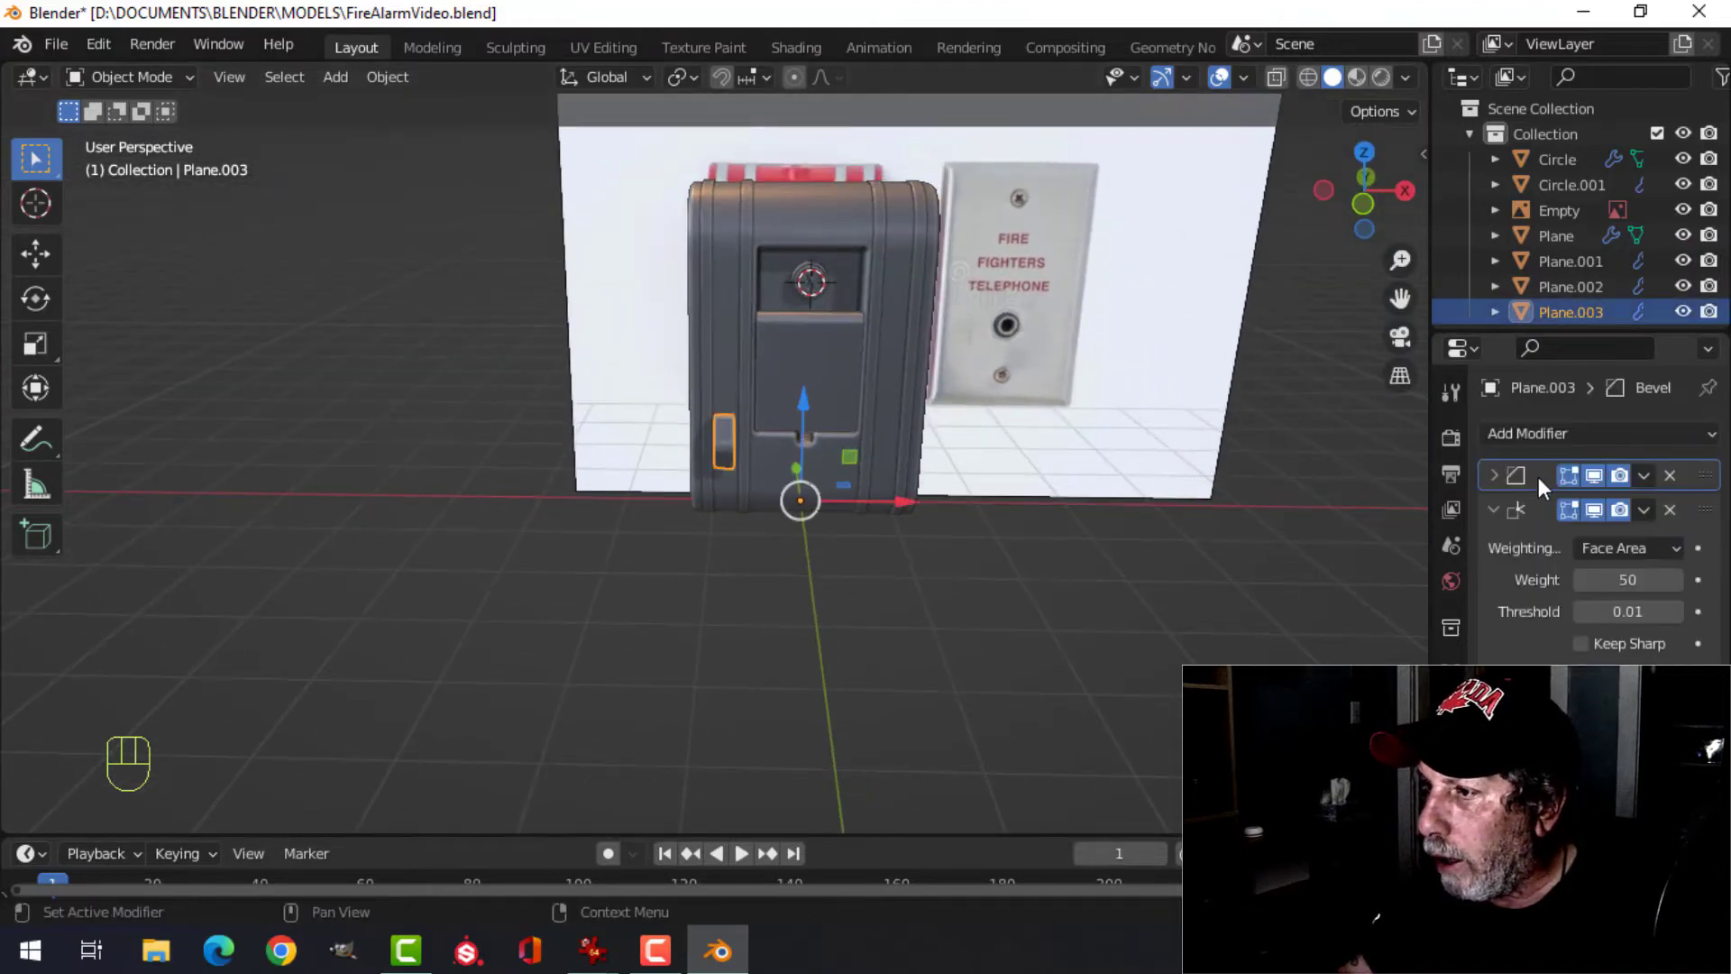
left_click(1540, 432)
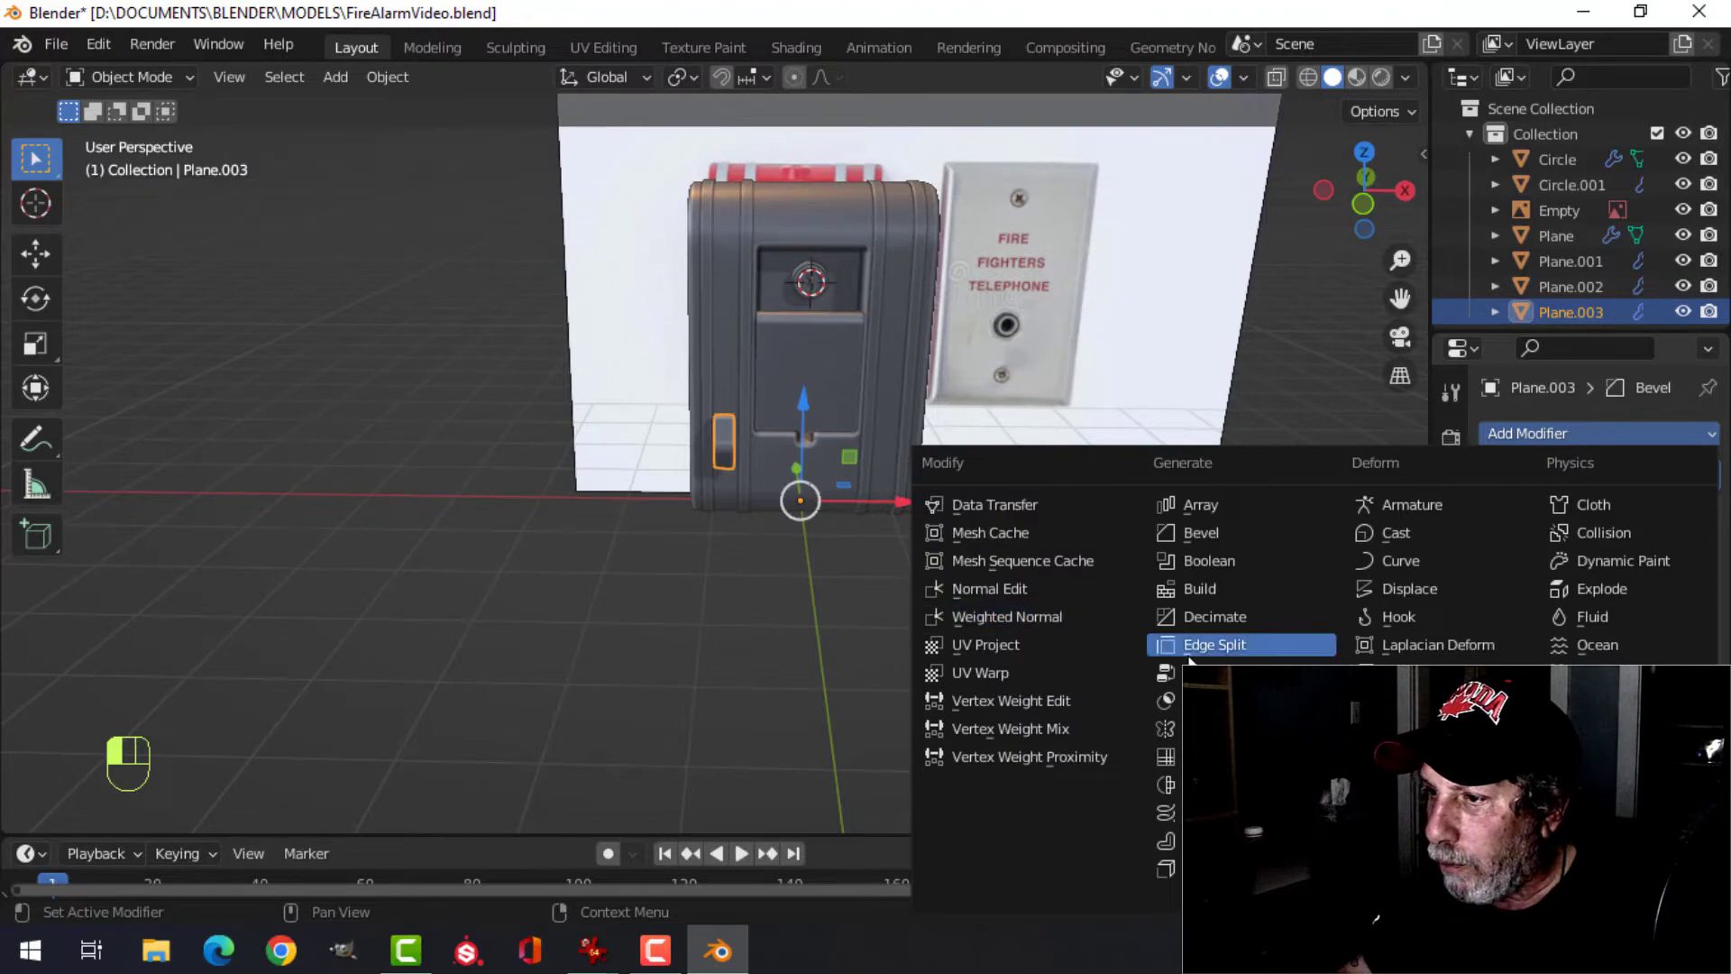
left_click(1166, 729)
mouse_move(1010, 478)
middle_mouse_down()
mouse_move(901, 483)
mouse_move(983, 466)
mouse_move(960, 473)
mouse_move(991, 427)
mouse_move(982, 473)
mouse_move(920, 496)
mouse_move(1001, 467)
middle_mouse_up()
scroll(902, 483, "up", 4)
scroll(991, 465, "down", 2)
scroll(960, 462, "up", 2)
- Raise the mirrored blocks about 0.063 m along Z to match the reference image in front wireframe view
key("KP_1")
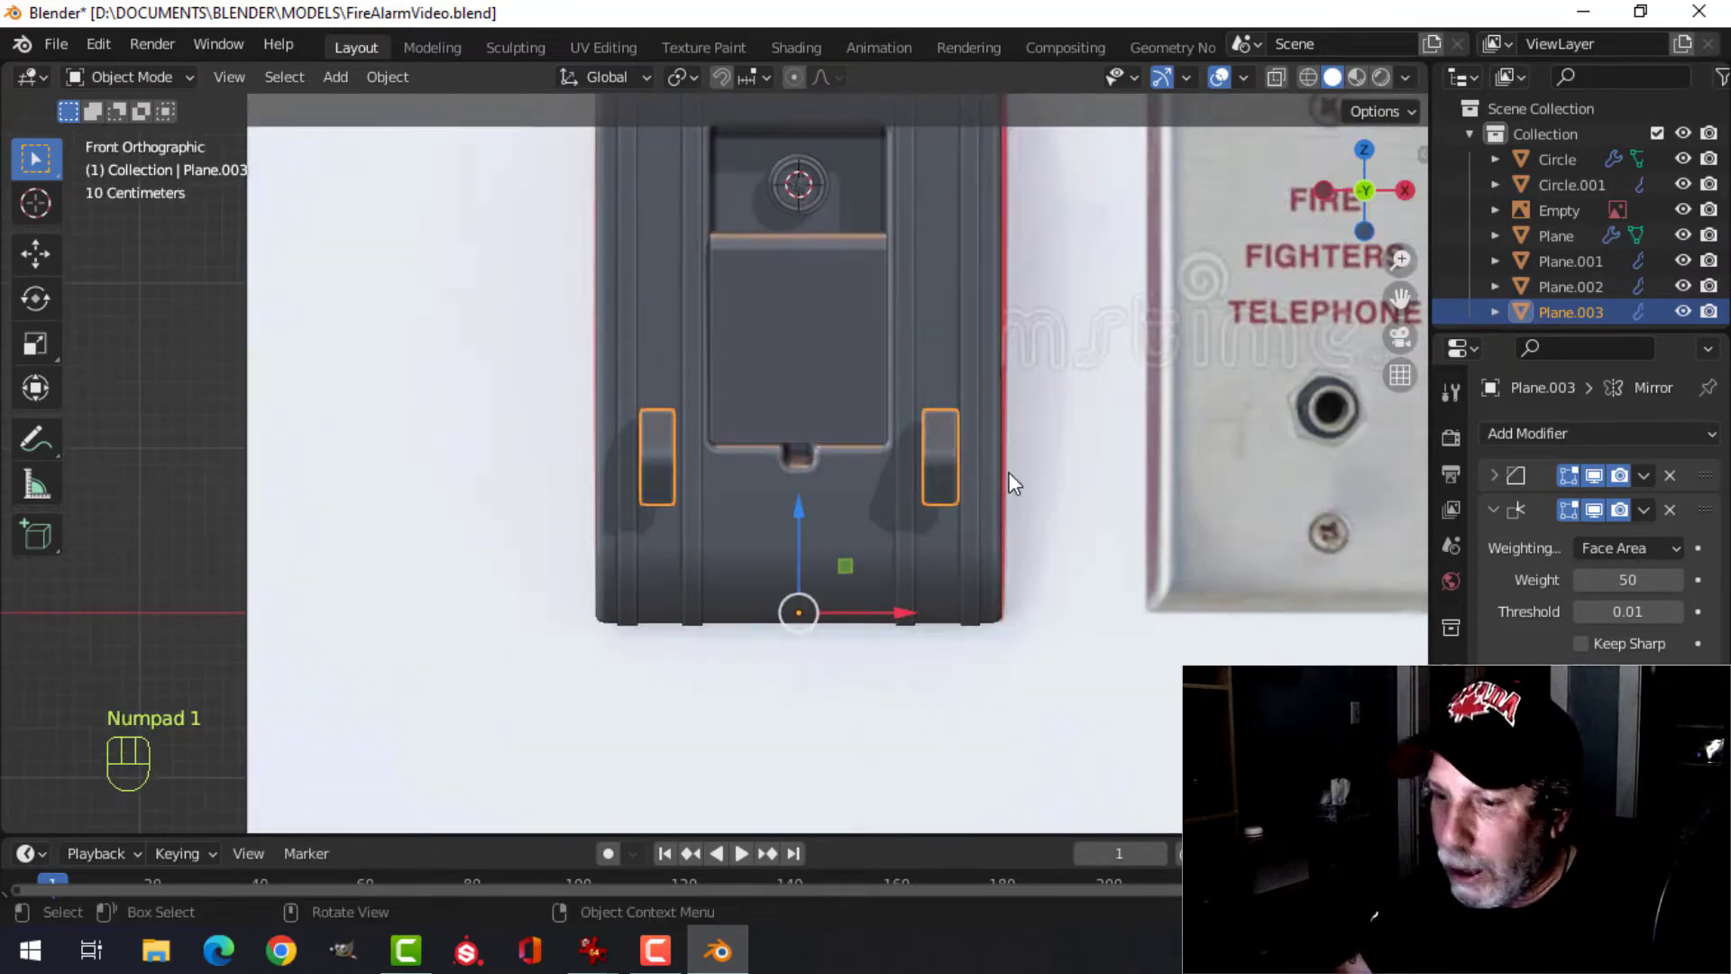
key("z")
left_click(811, 478)
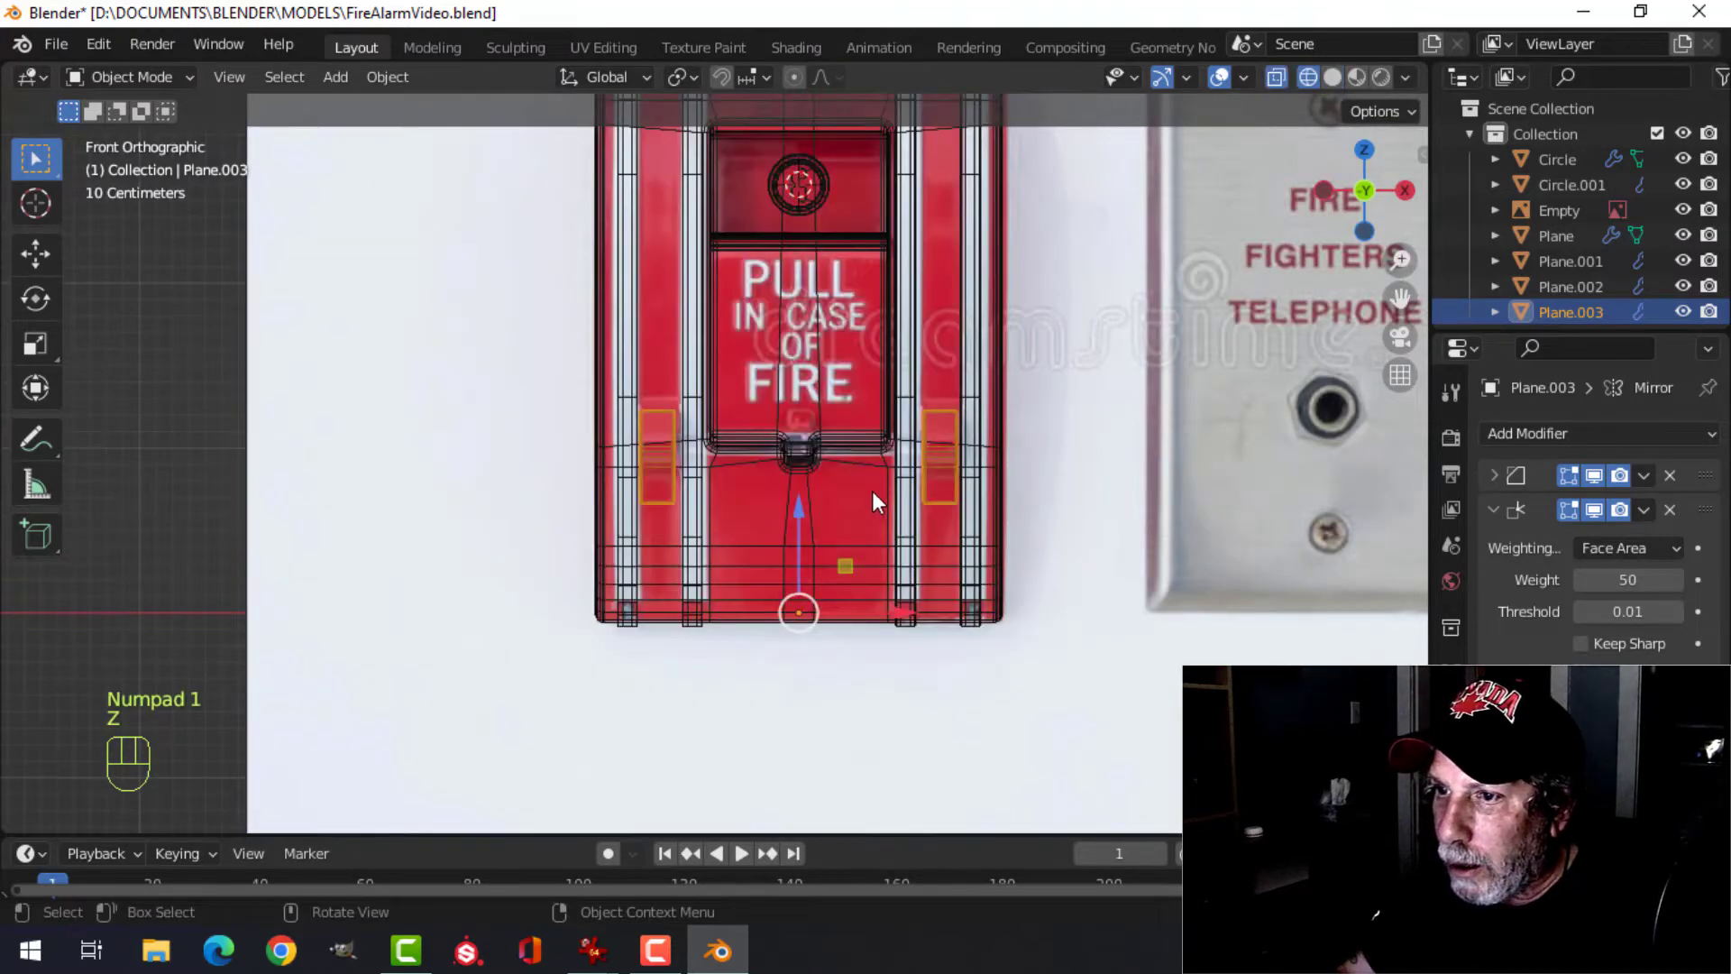
scroll(596, 408, "up", 2)
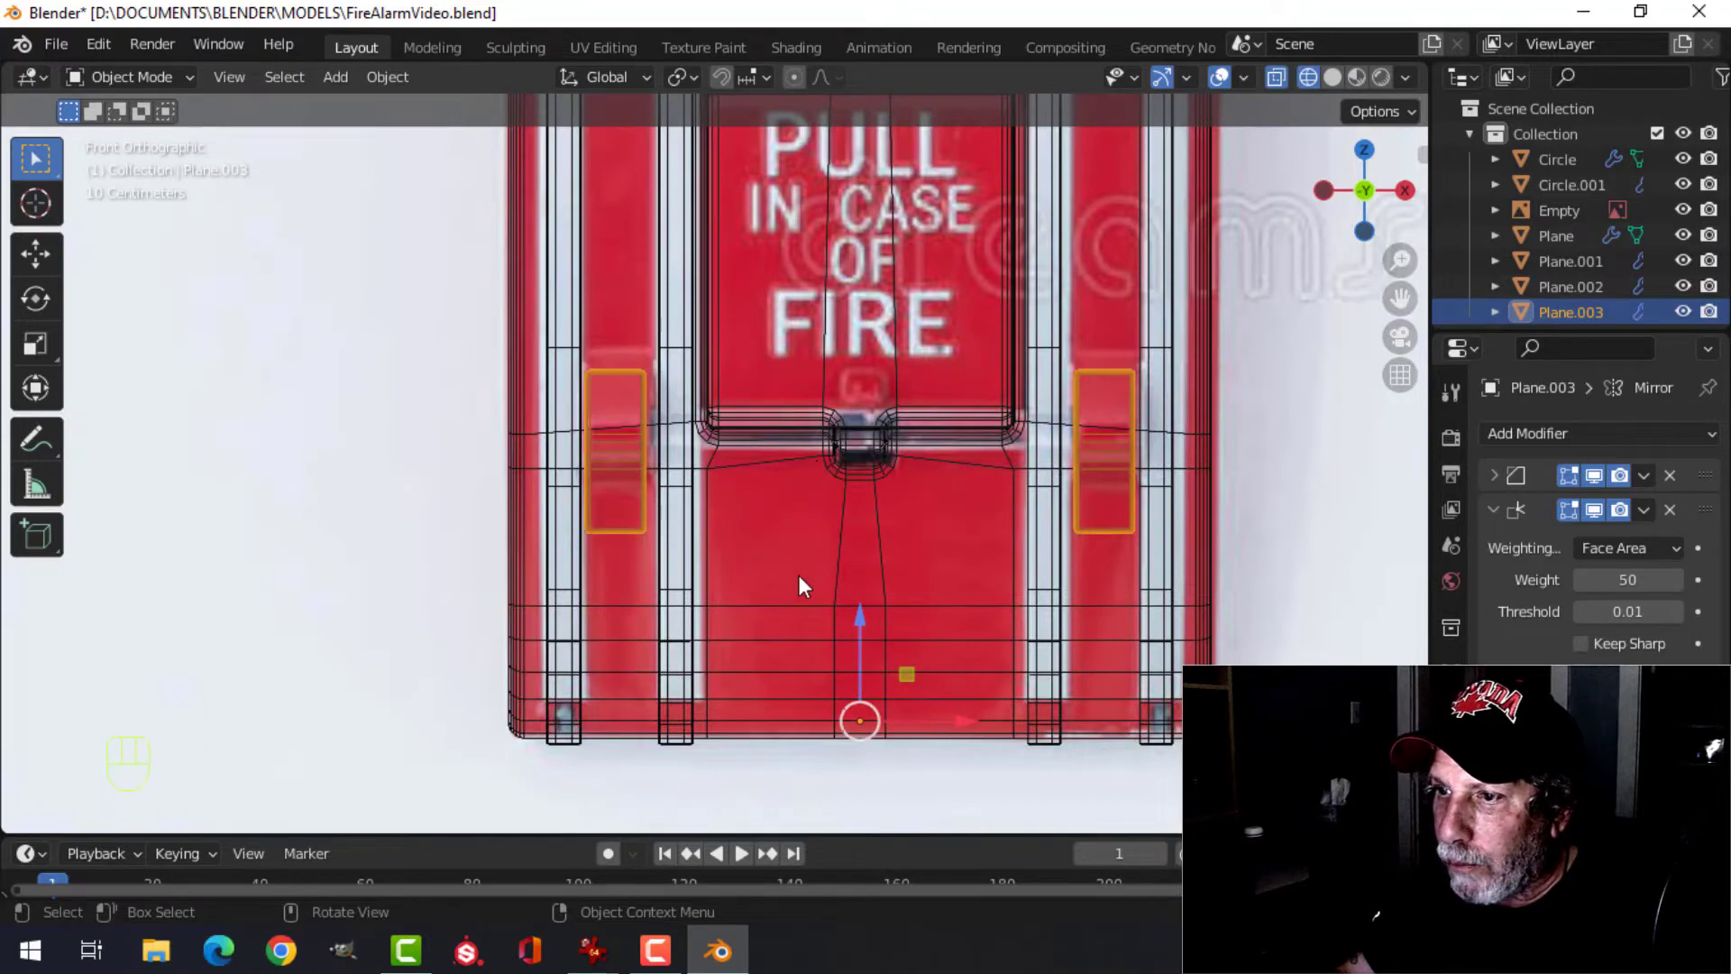
left_click_drag(859, 616, 864, 588)
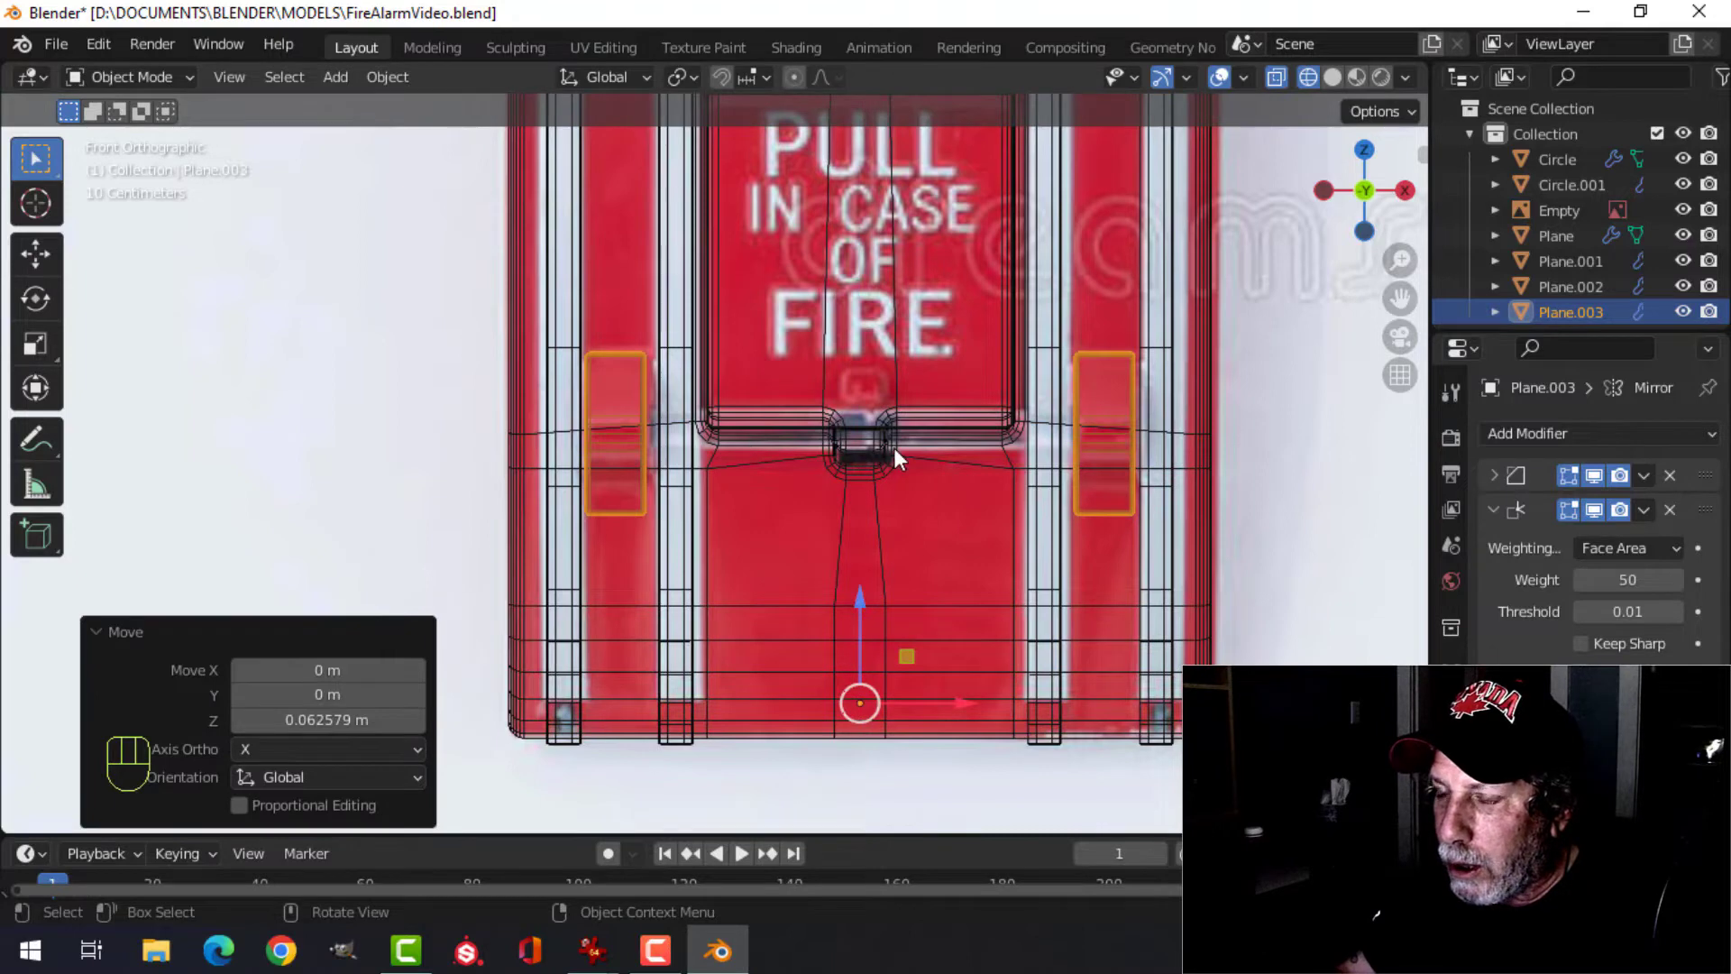
key("z")
left_click(1159, 485)
scroll(972, 415, "down", 3)
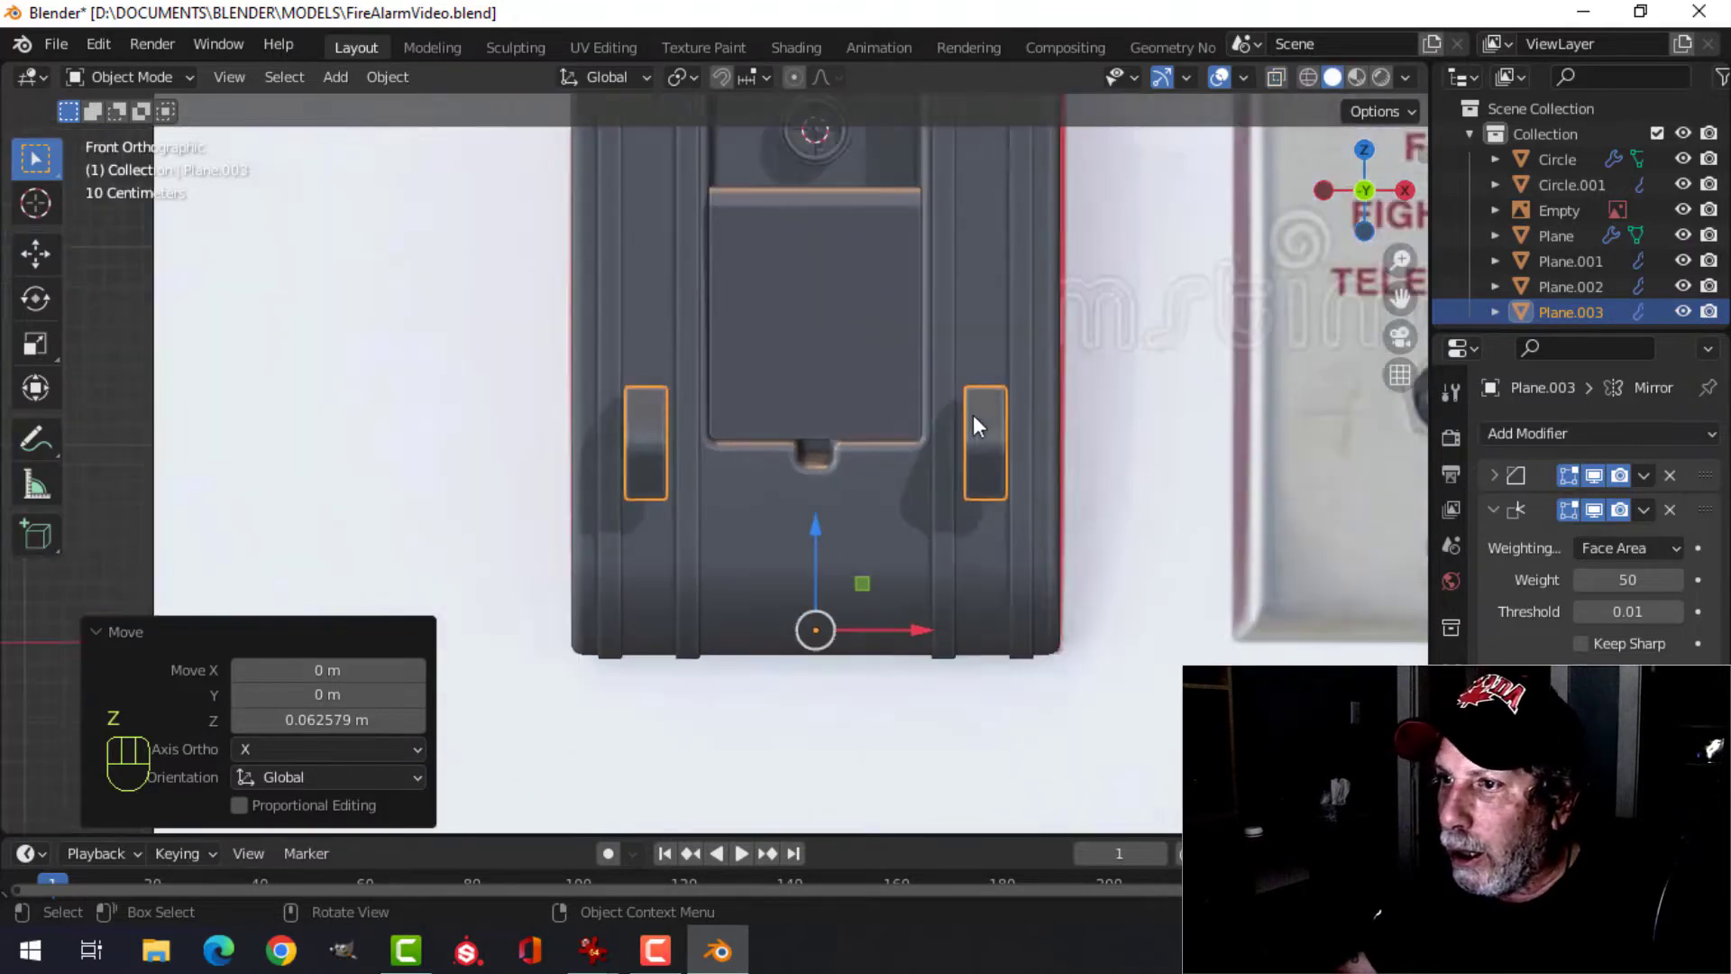
- Add a mesh cylinder with 16 vertices and the cap fill type set to Nothing
key("shift+a")
mouse_move(898, 405)
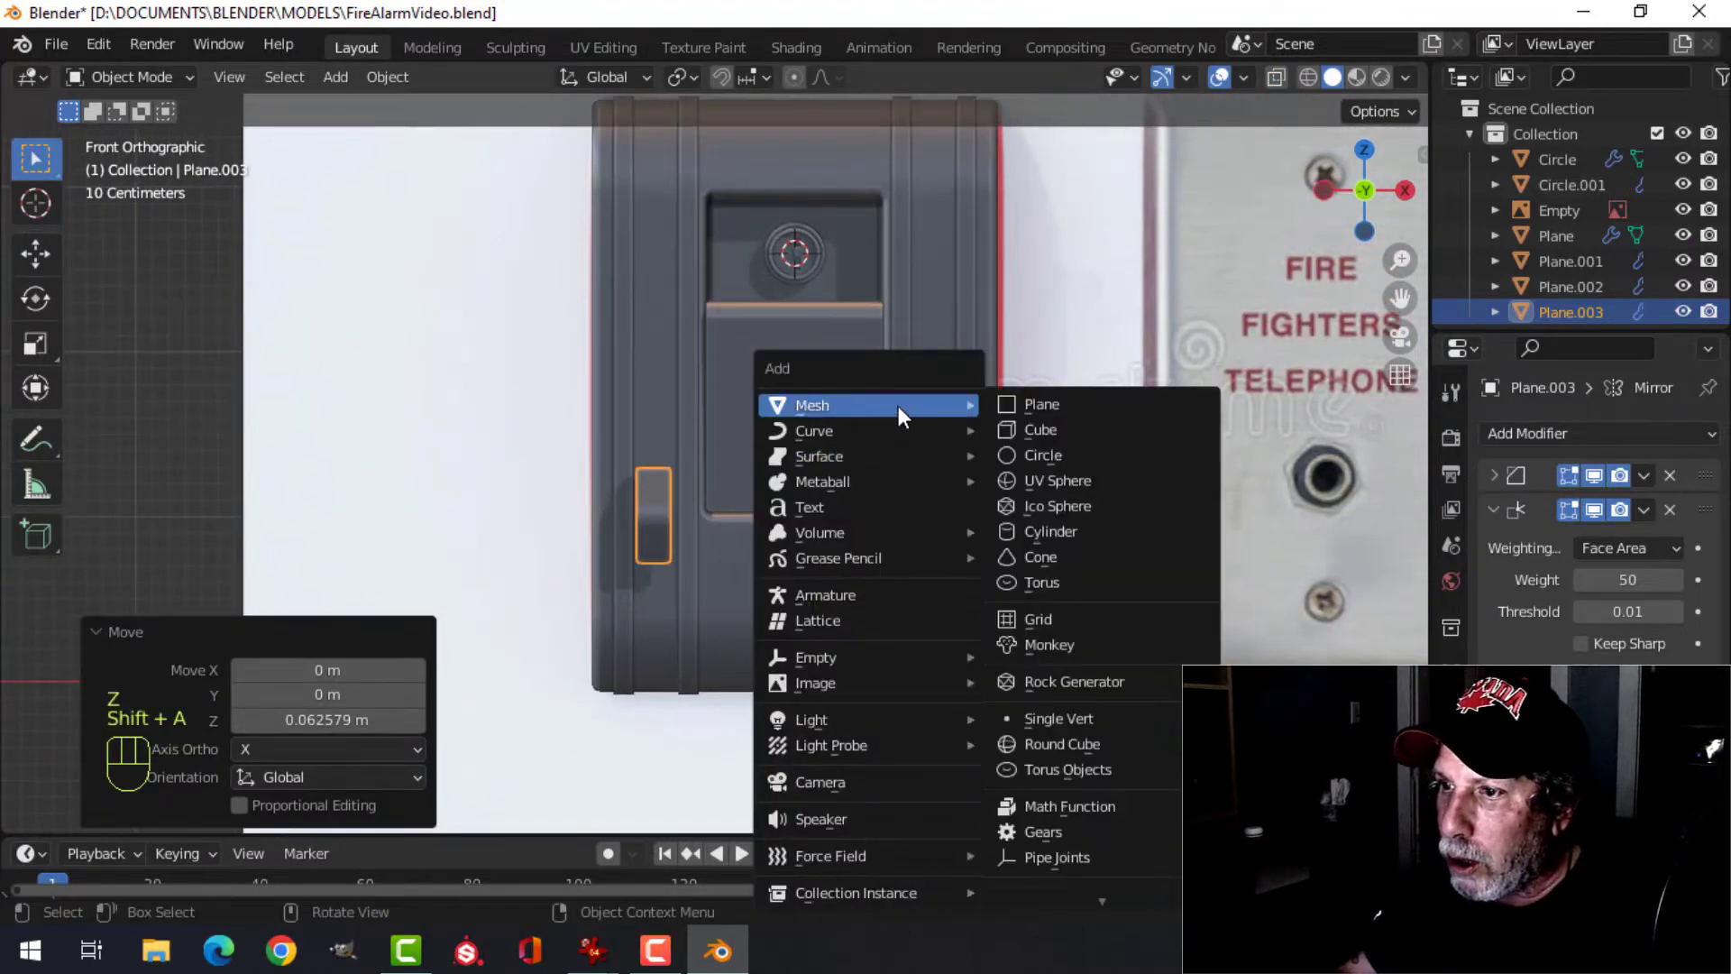
left_click(1054, 531)
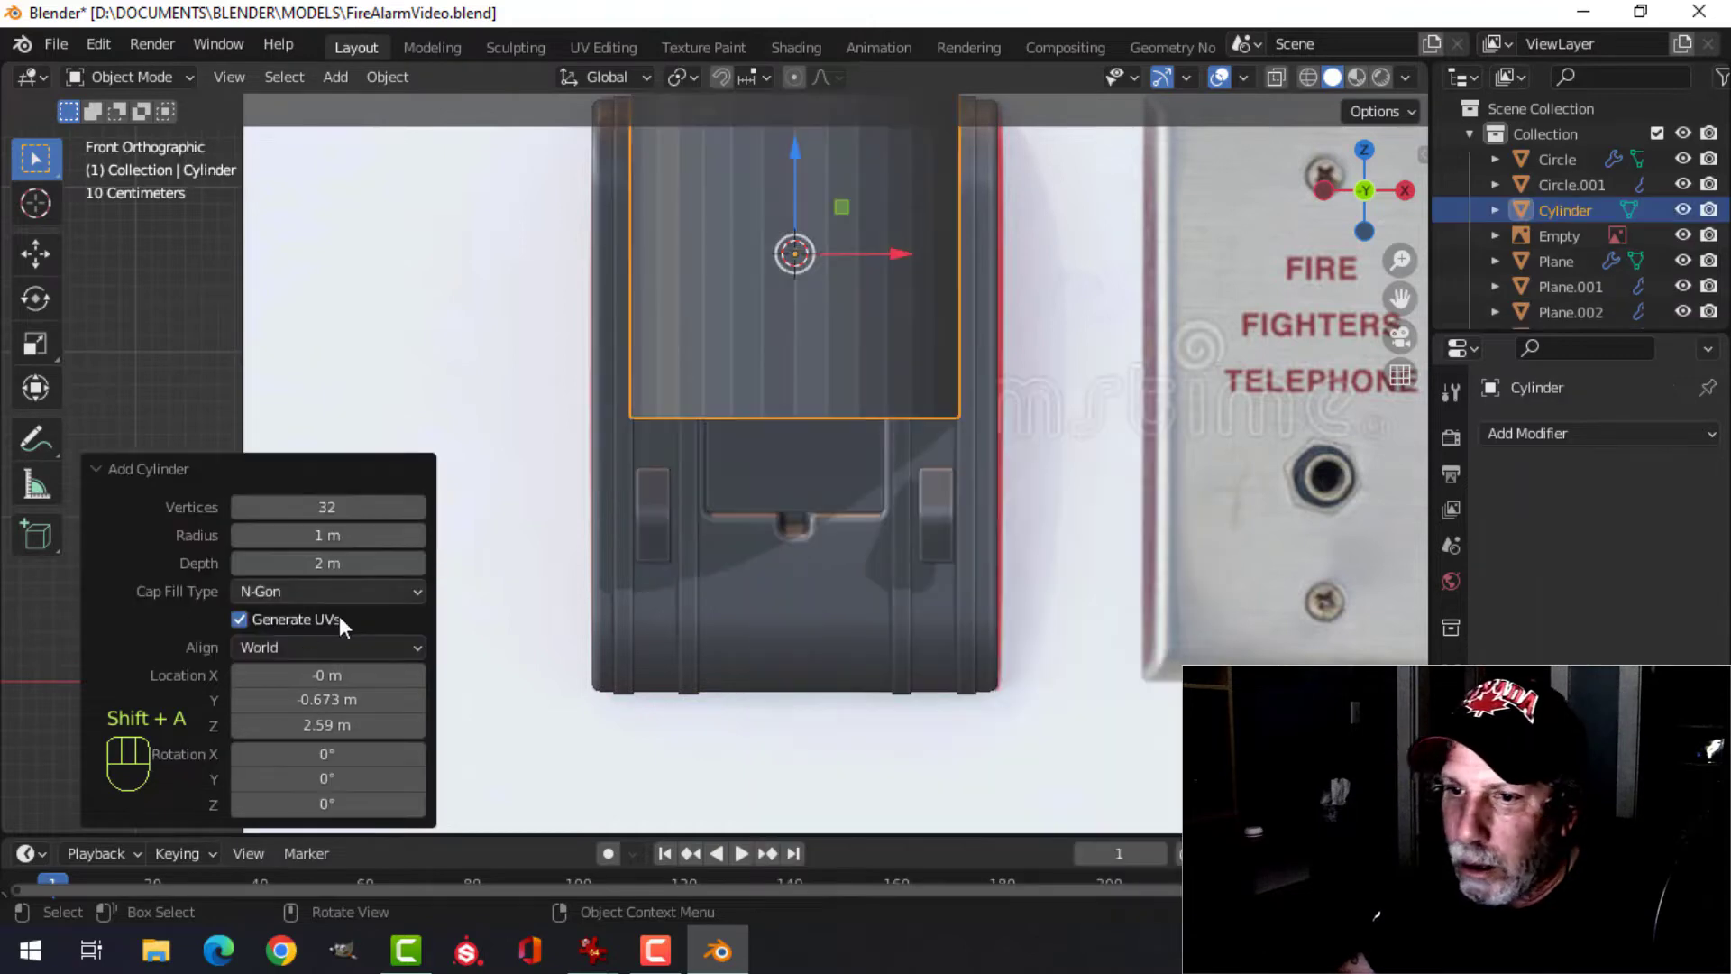
left_click(297, 508)
key("Return")
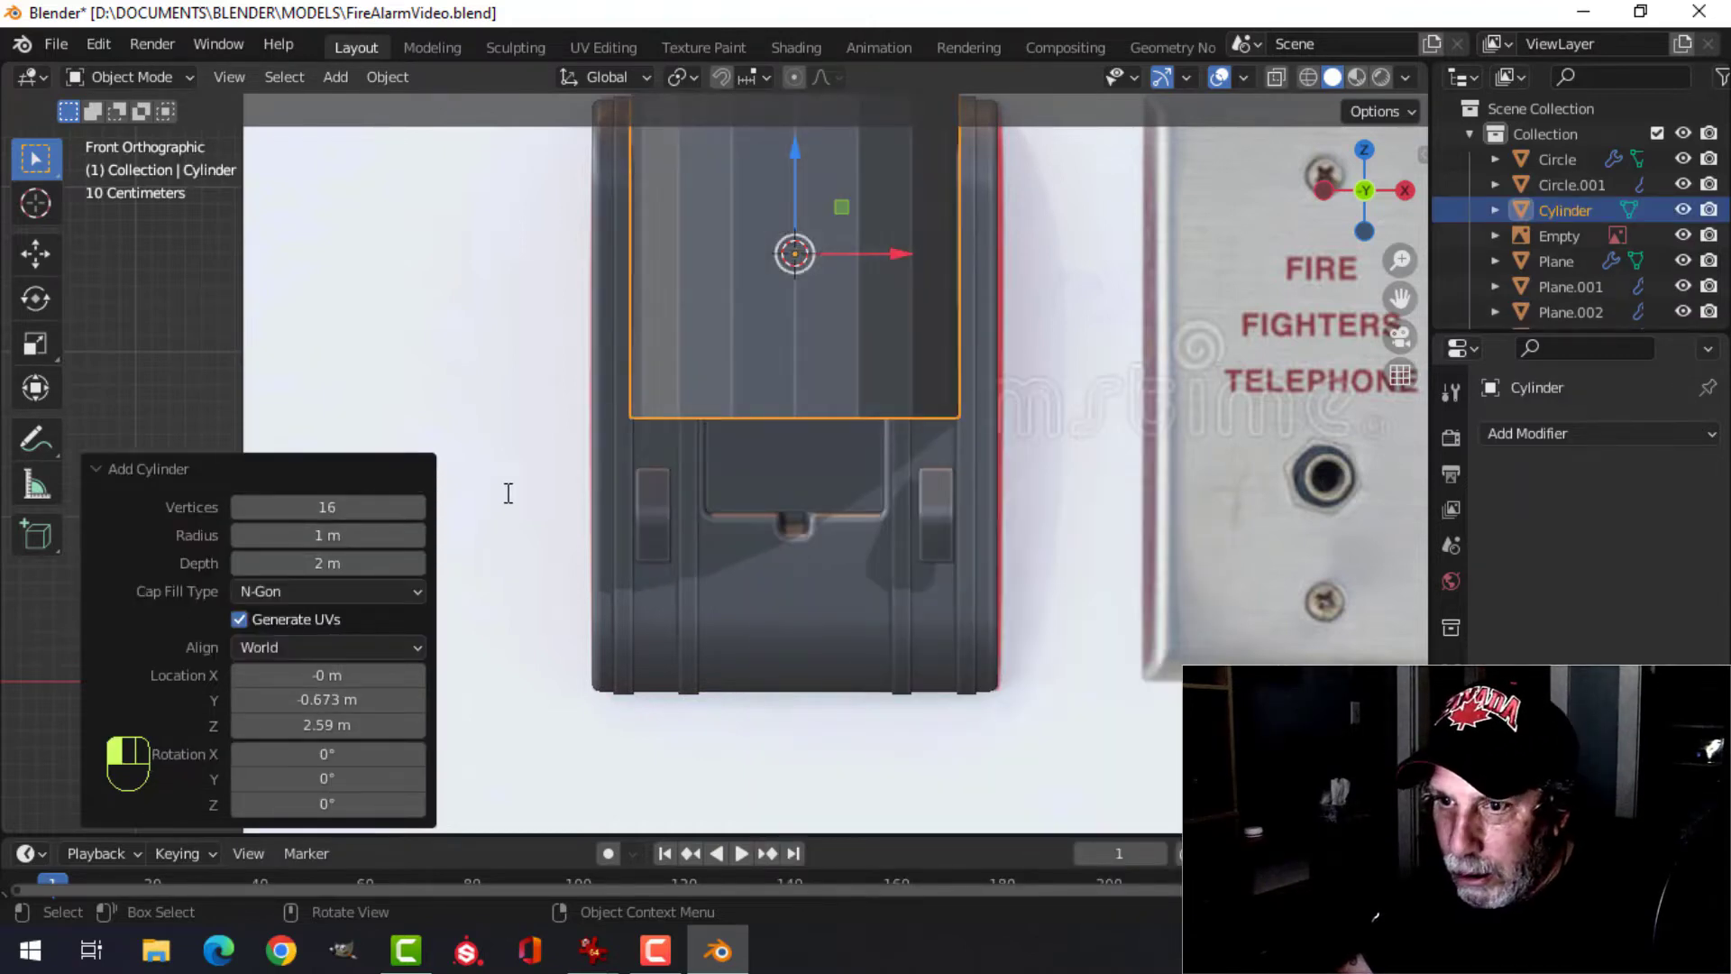
left_click(336, 592)
left_click(325, 617)
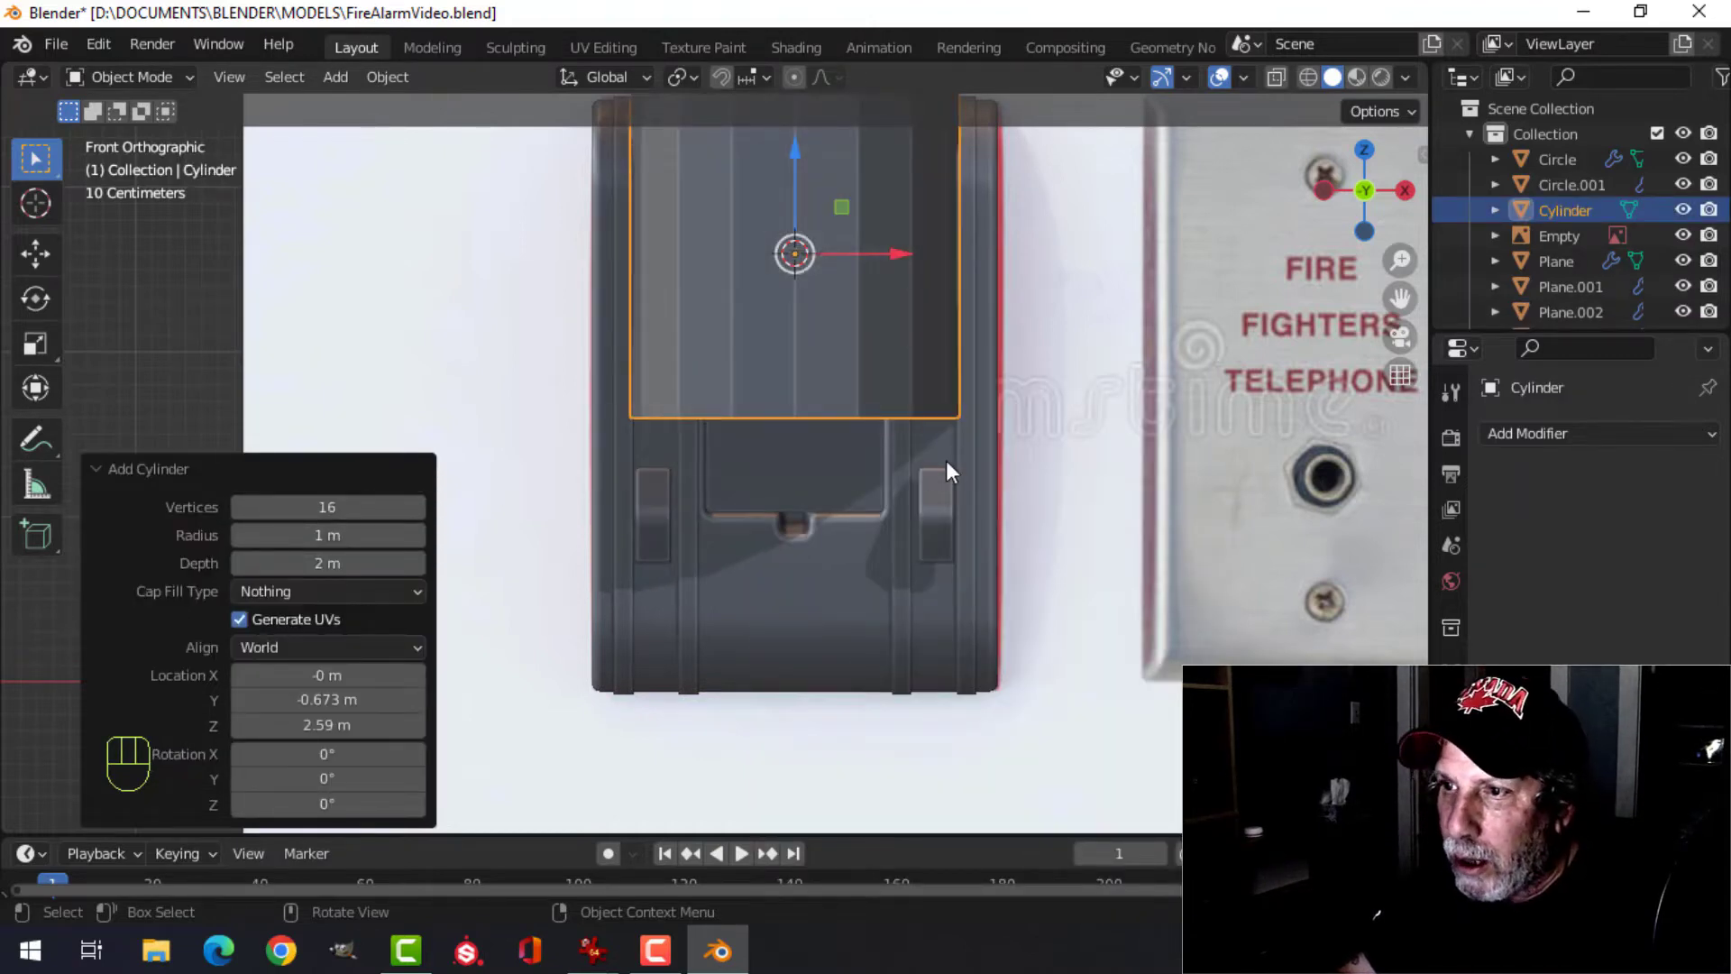
- Scale the cylinder's geometry to 0.117 and lower it about 1.576 m along Z to the level of the side blocks
key("Tab")
key("s")
left_click(807, 296)
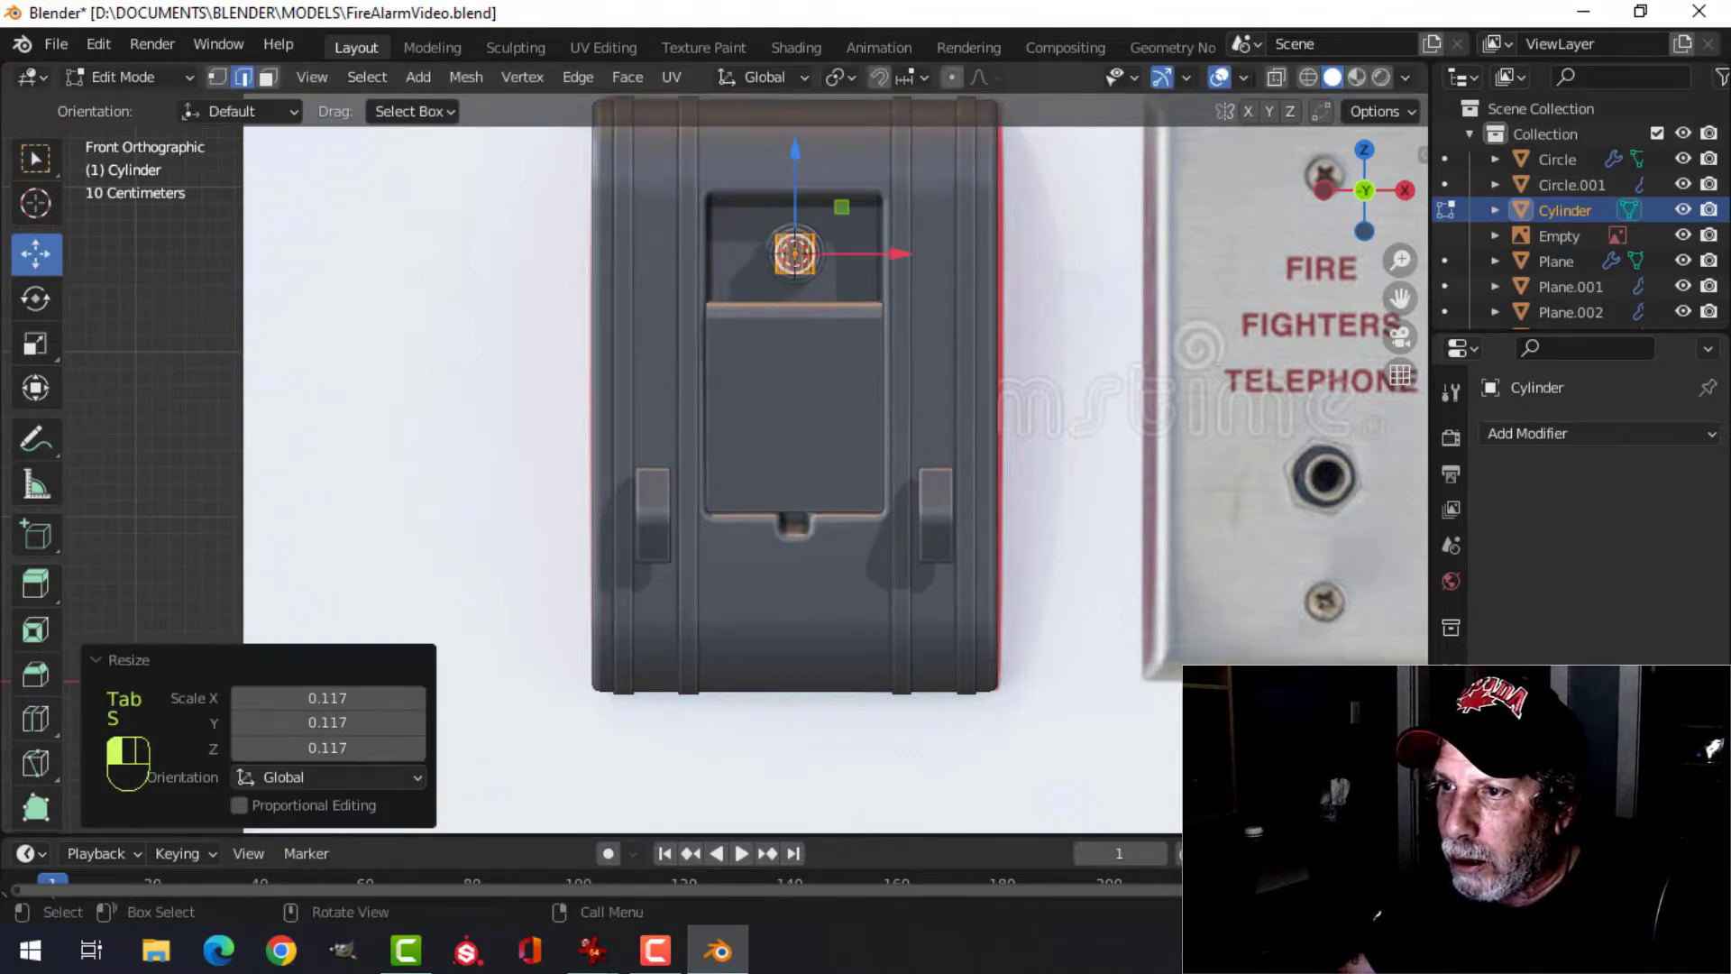
left_click_drag(808, 201, 945, 457)
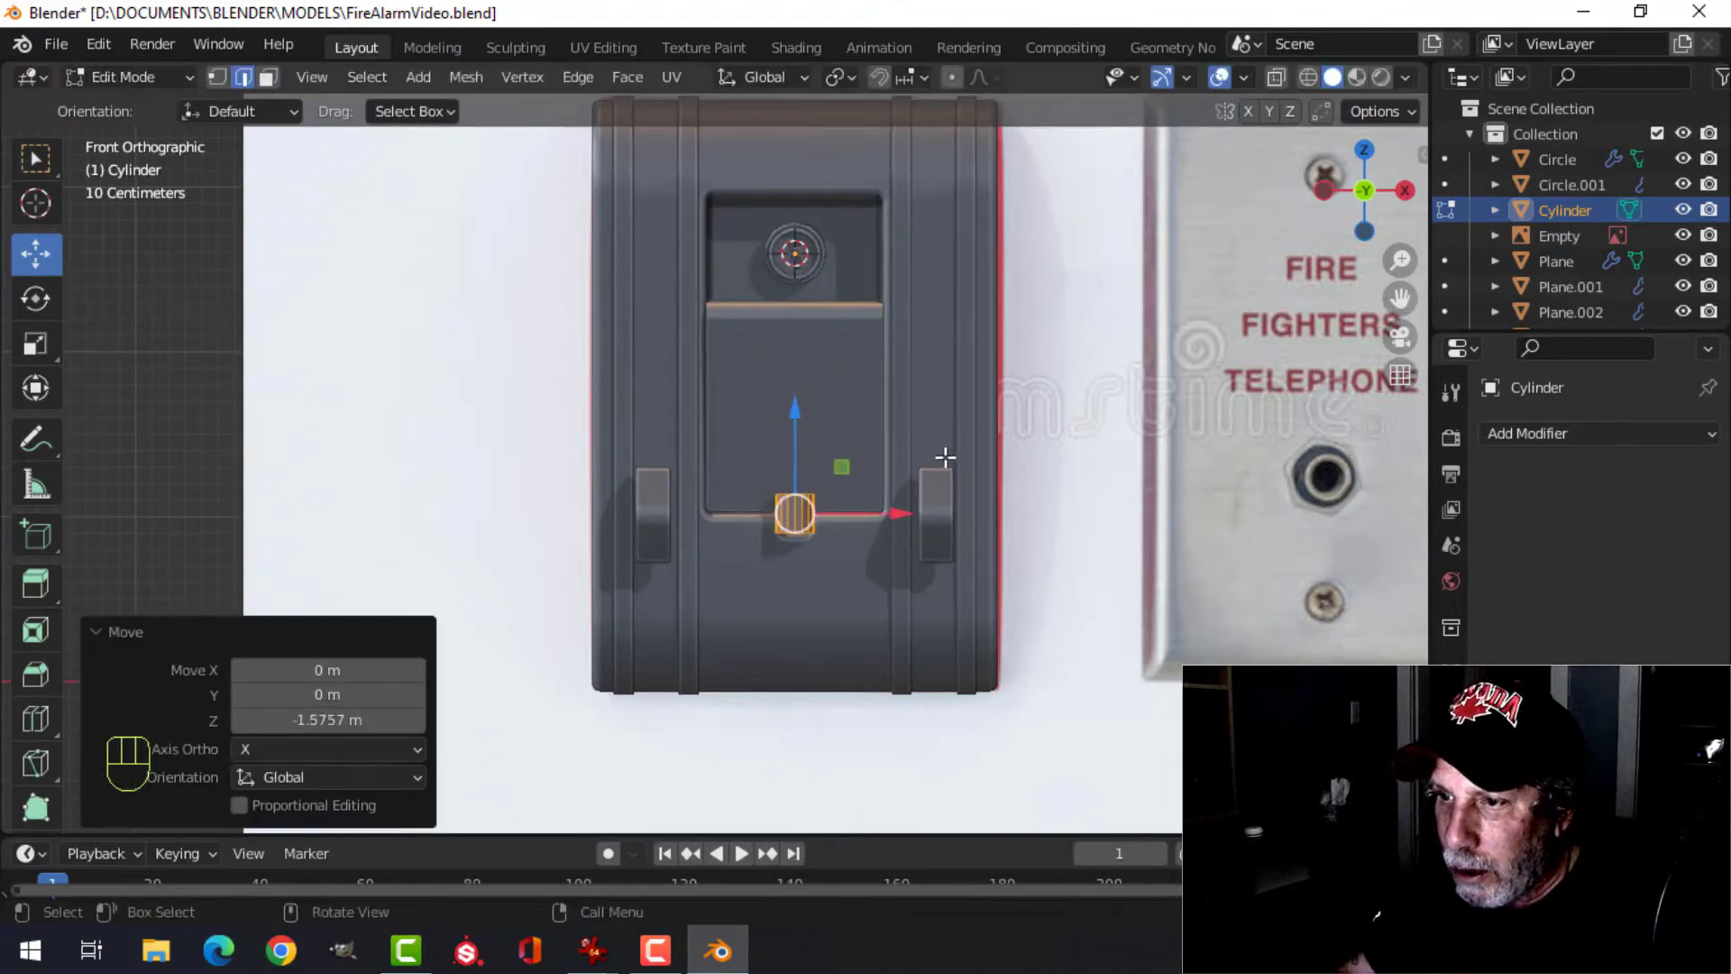
- Rotate the cylinder 90° about Y and stretch it along X until it spans between the two side blocks
key("r")
key("y")
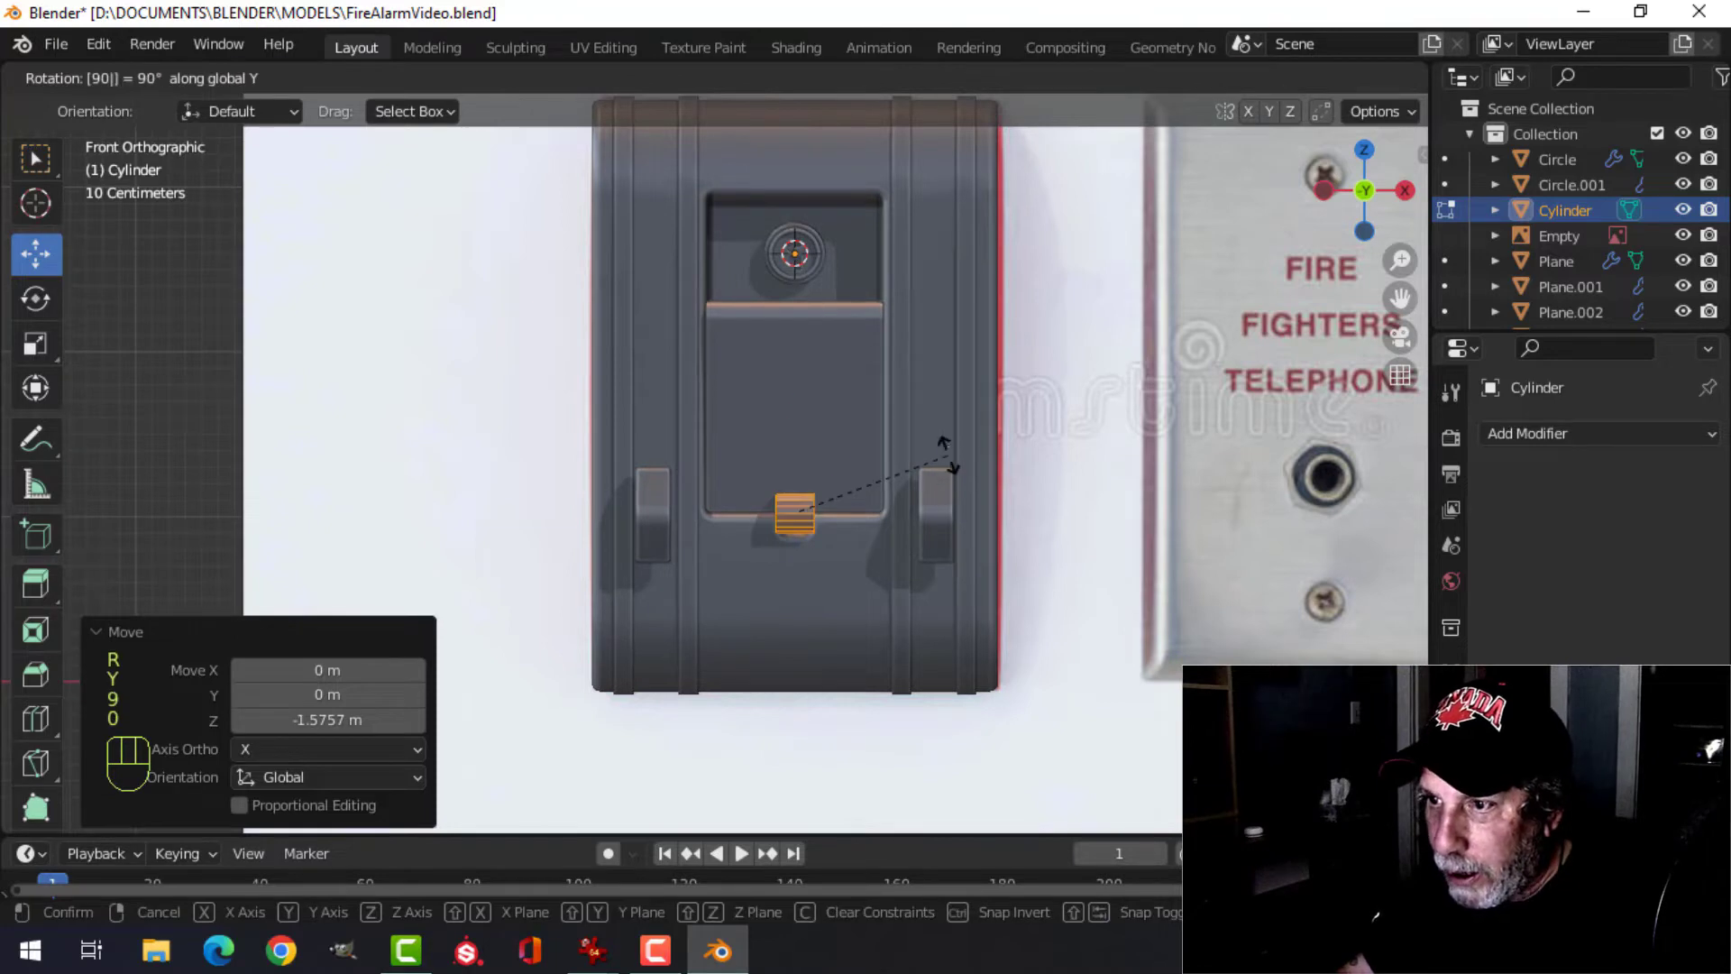
left_click(947, 455)
scroll(960, 480, "up", 1)
key("s")
key("x")
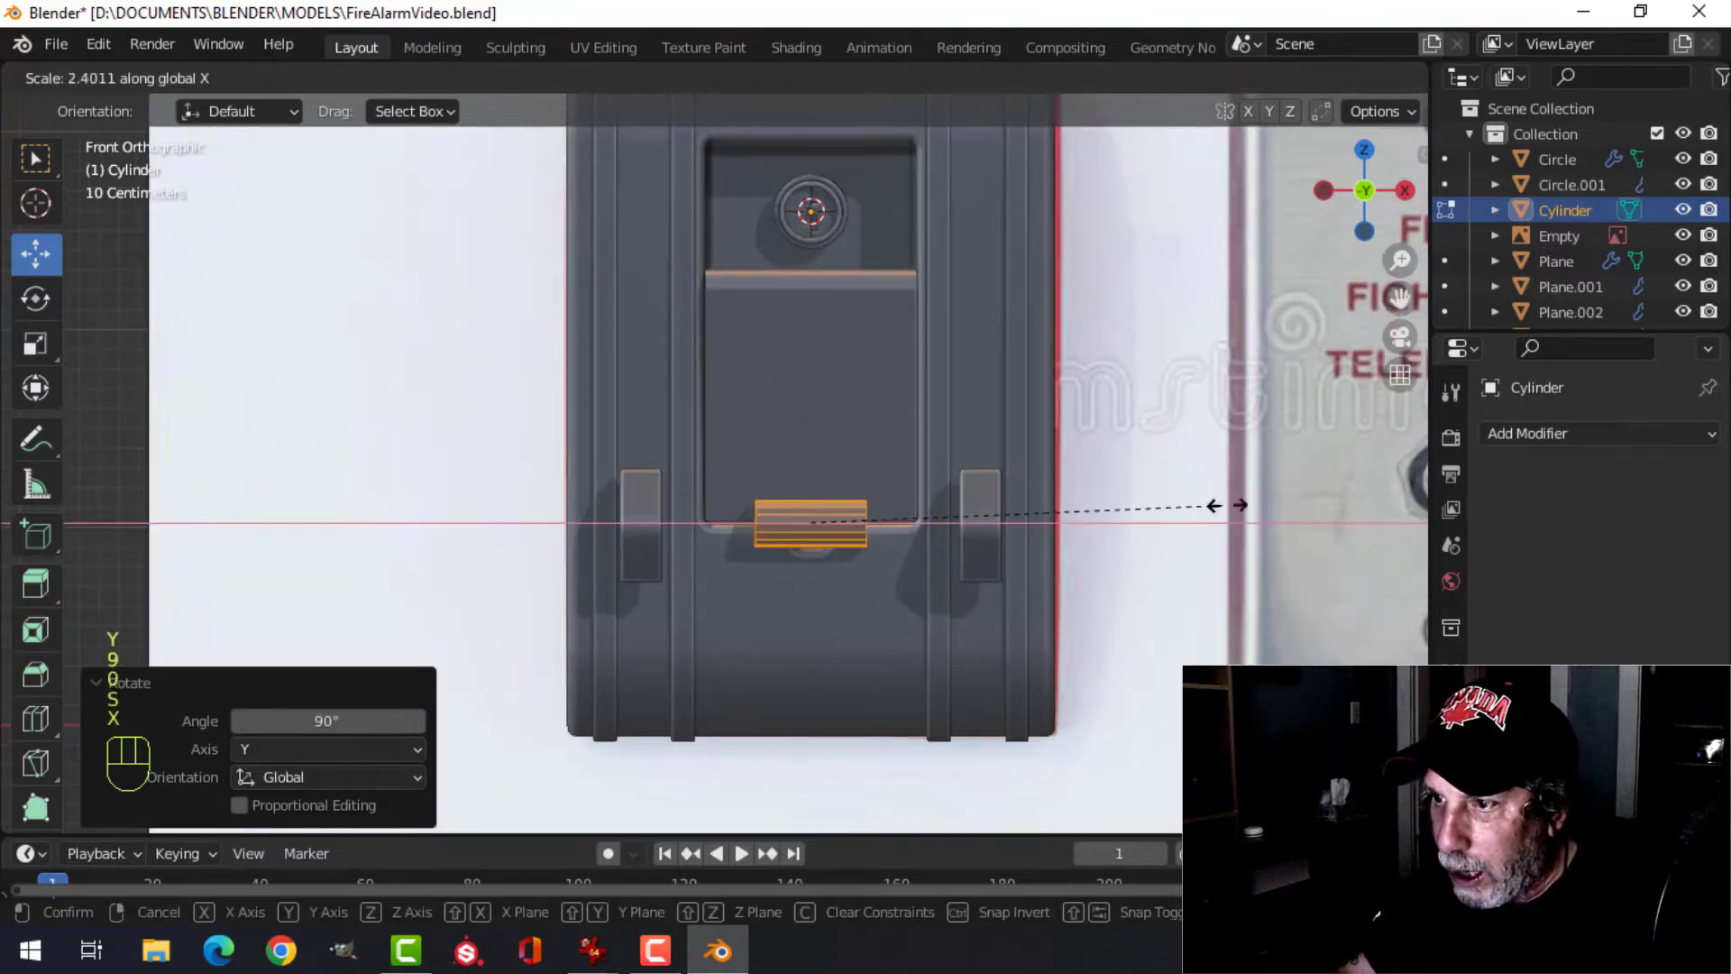
left_click(568, 525)
- Move the bar about -0.127 m along Y and thin it to 0.652 in Y and Z, keeping its length
middle_click_drag(568, 525, 678, 587)
left_click_drag(835, 555, 811, 567)
scroll(805, 570, "up", 3)
middle_click_drag(786, 576, 778, 429, "shift")
key("KP_1")
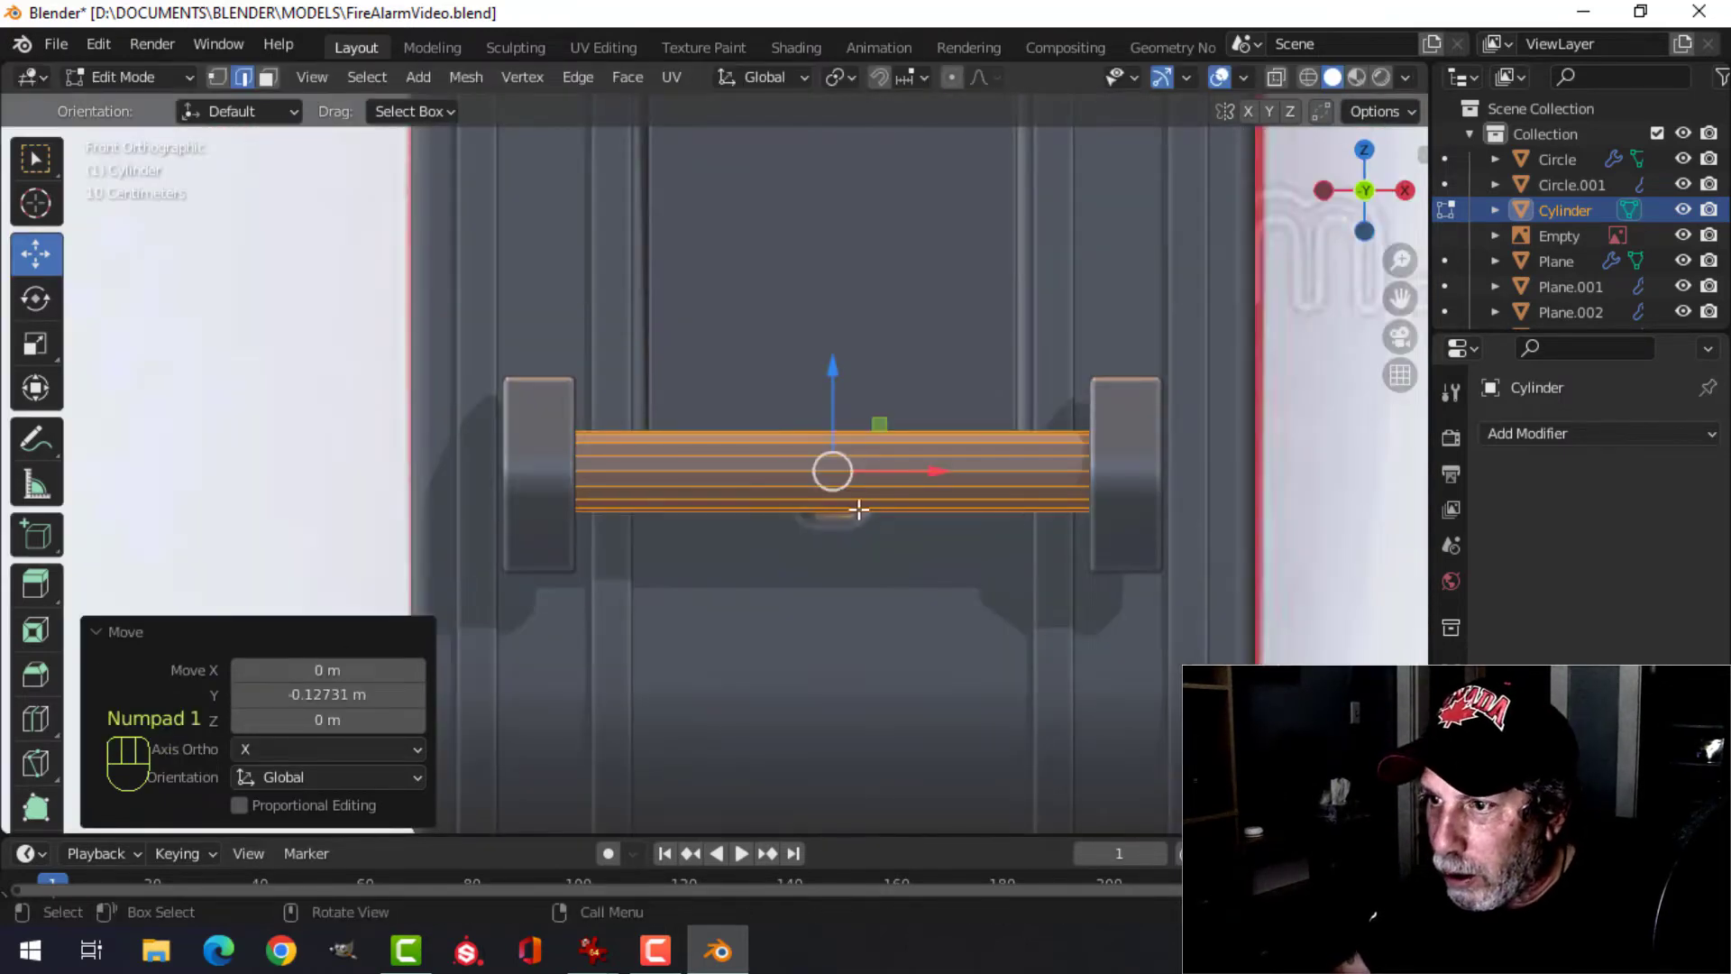
key("s")
key("shift+x")
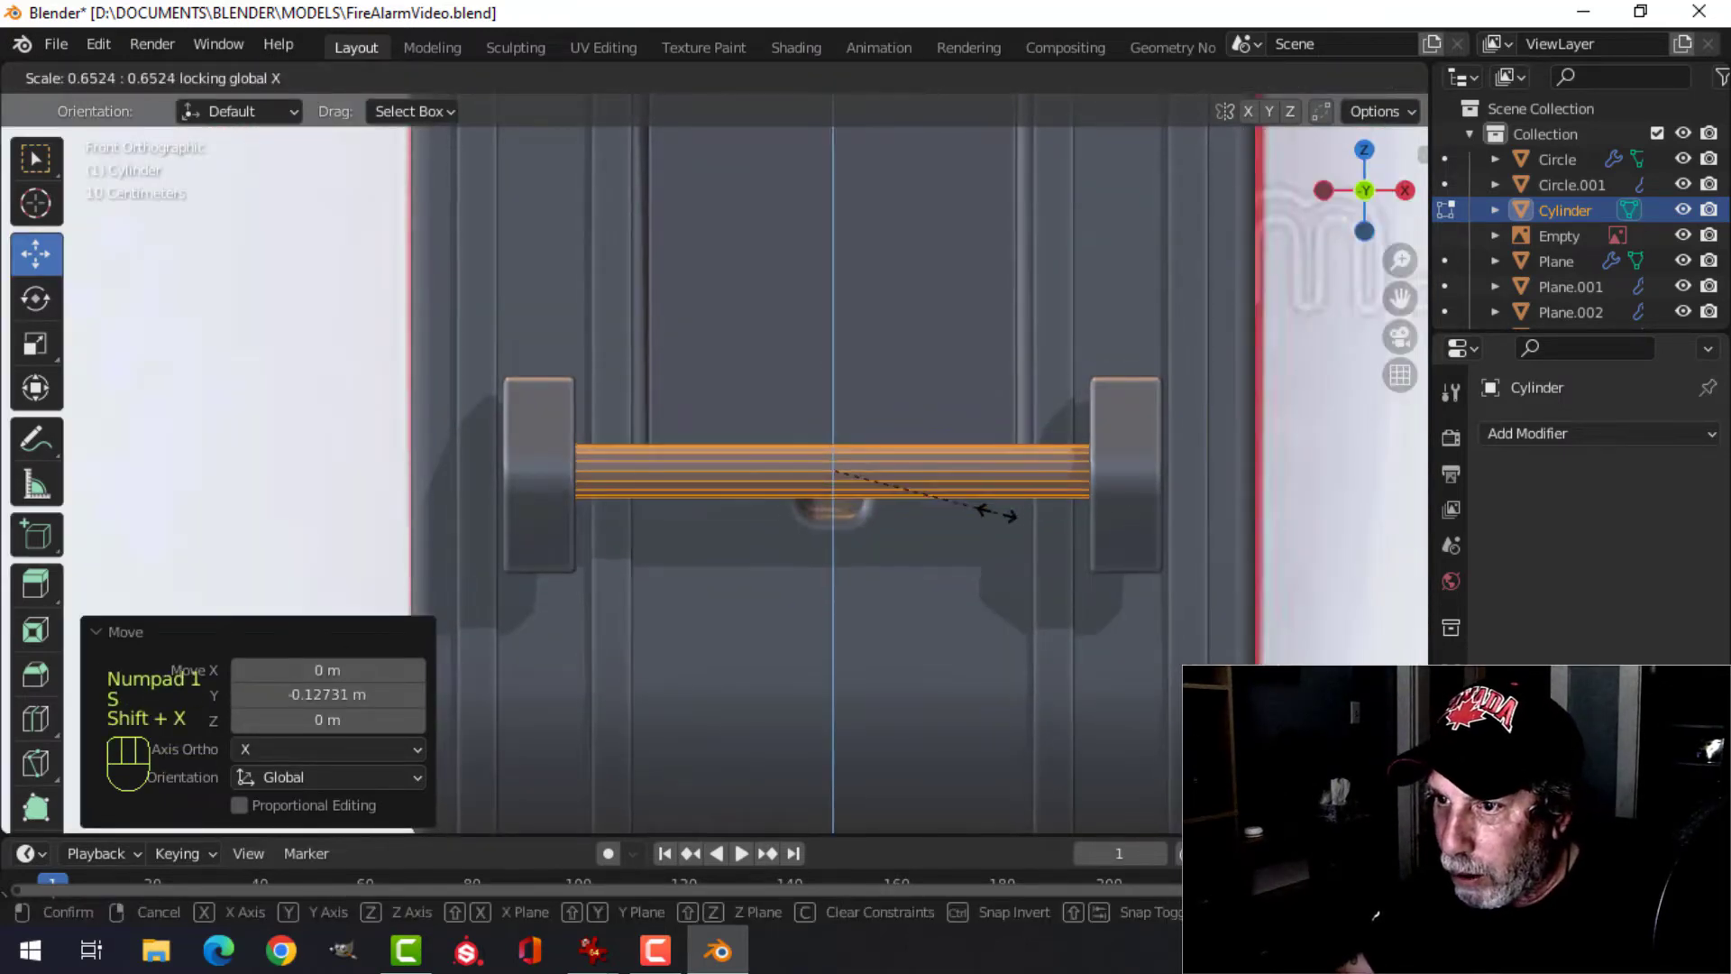
left_click(996, 512)
- Apply smooth shading to the bar in solid display
key("z")
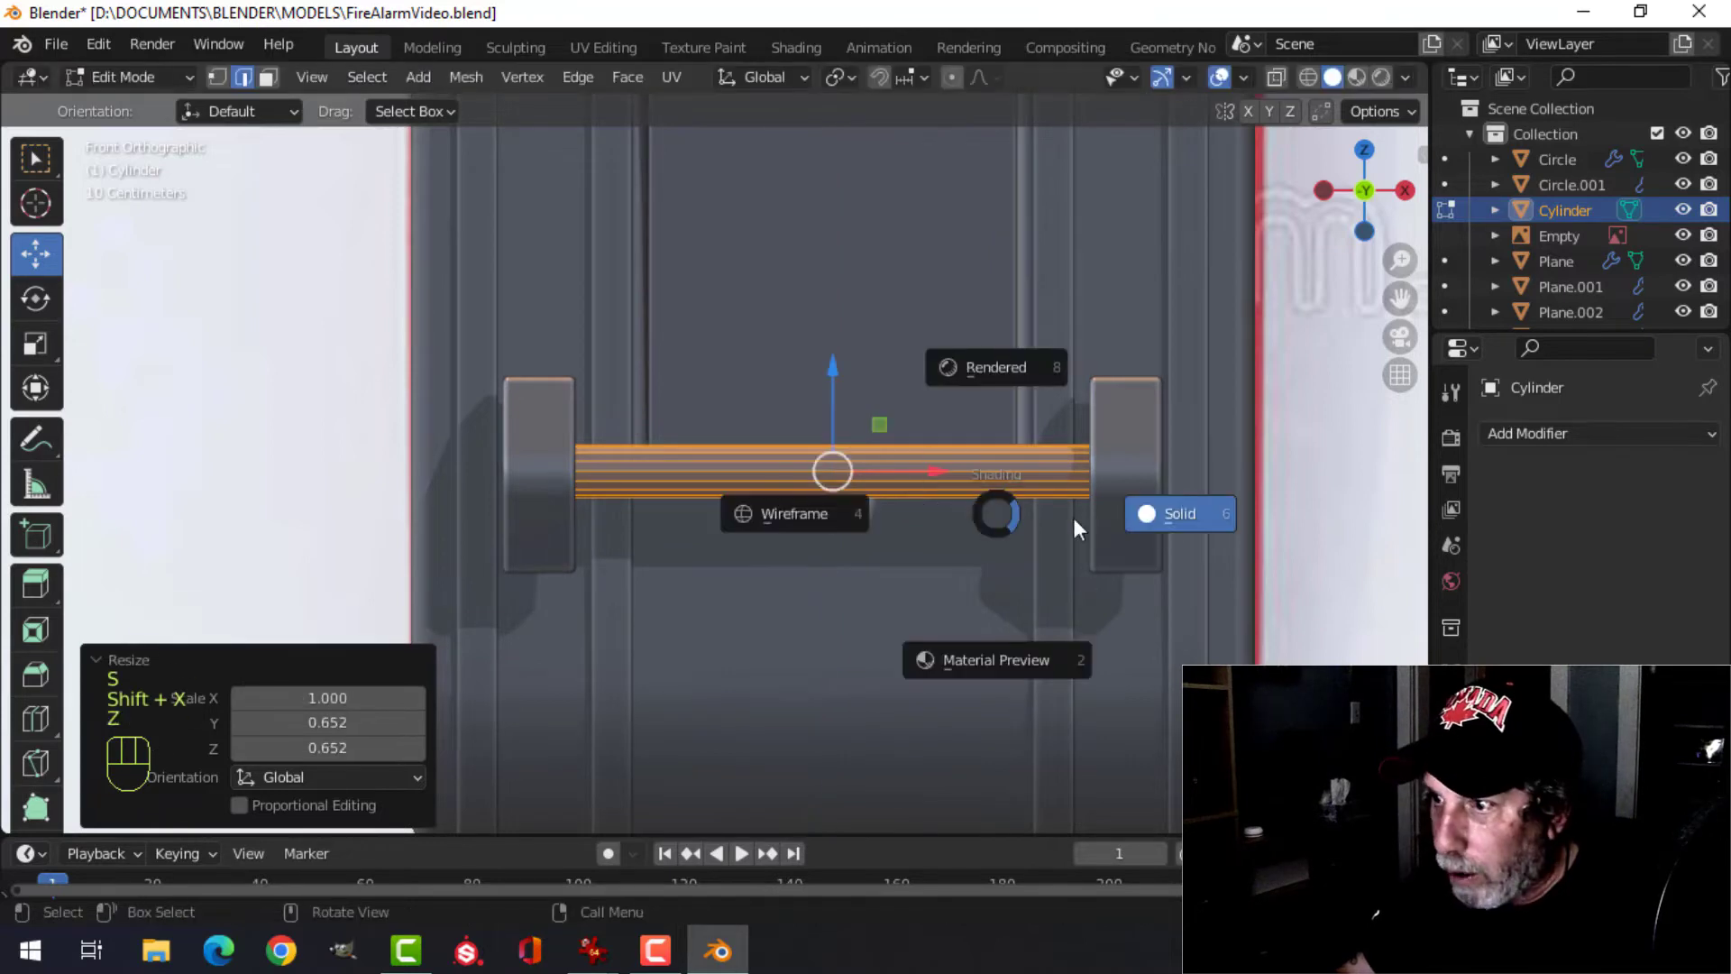
left_click(1170, 521)
key("Tab")
right_click(928, 467)
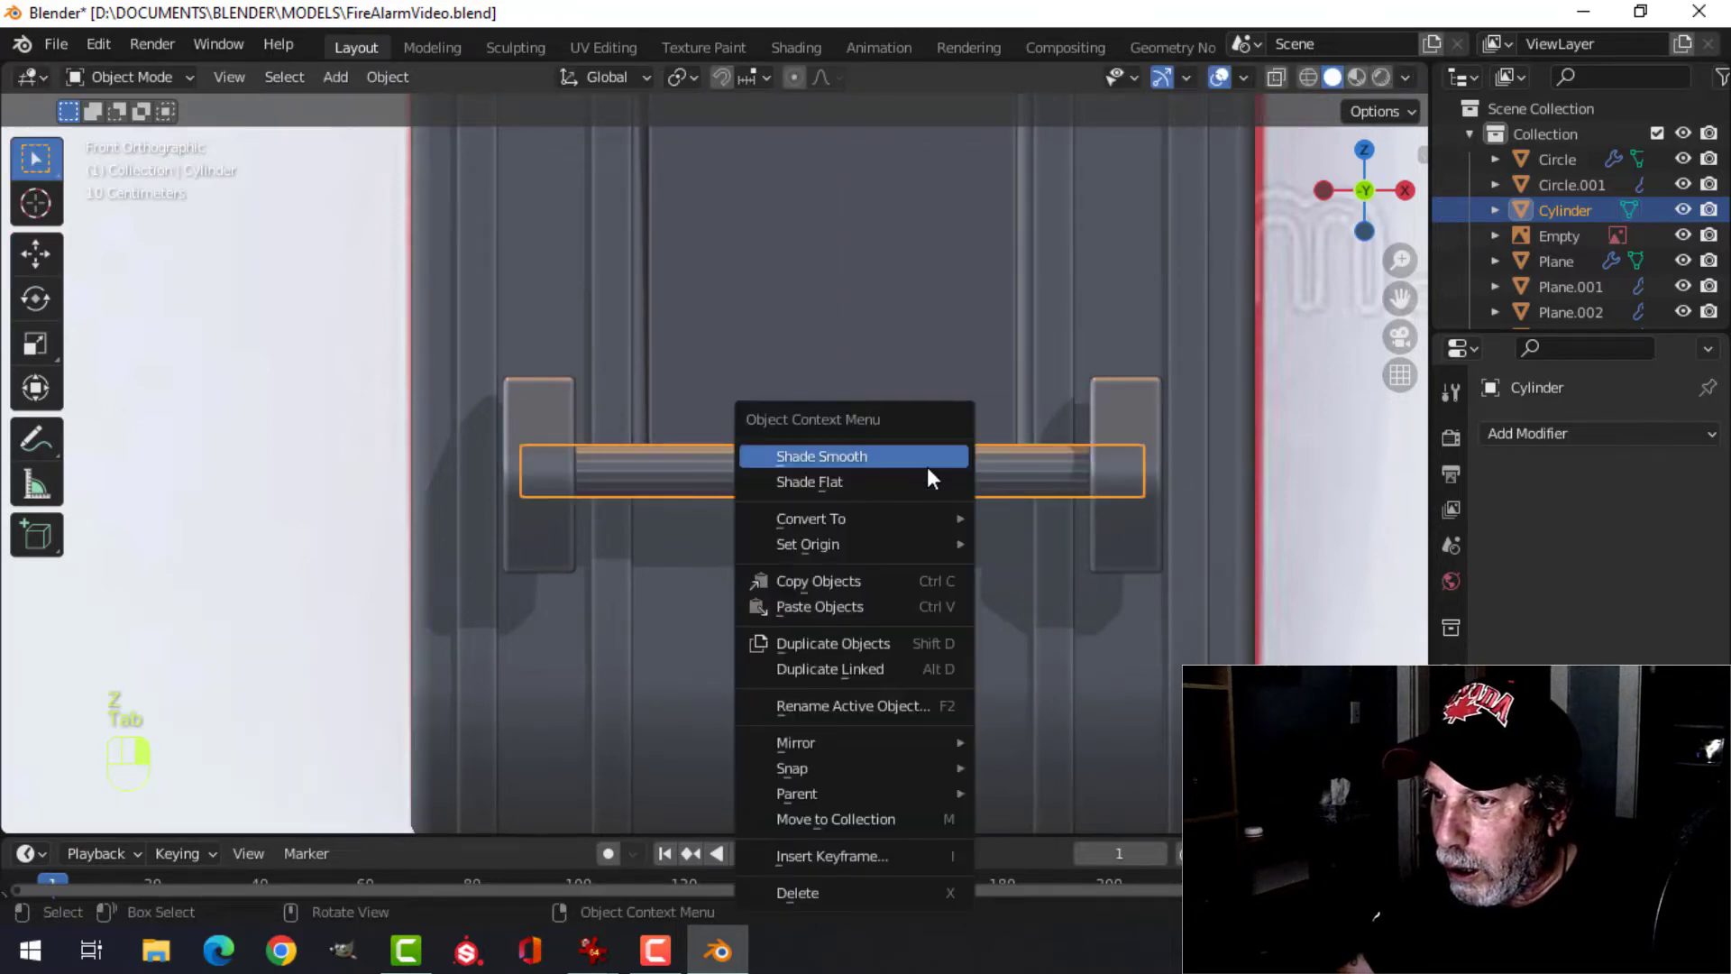
left_click(927, 465)
- Shorten the whole bar along X to a scale of 0.910 so its ends sit inside the side blocks
key("Tab")
key("a")
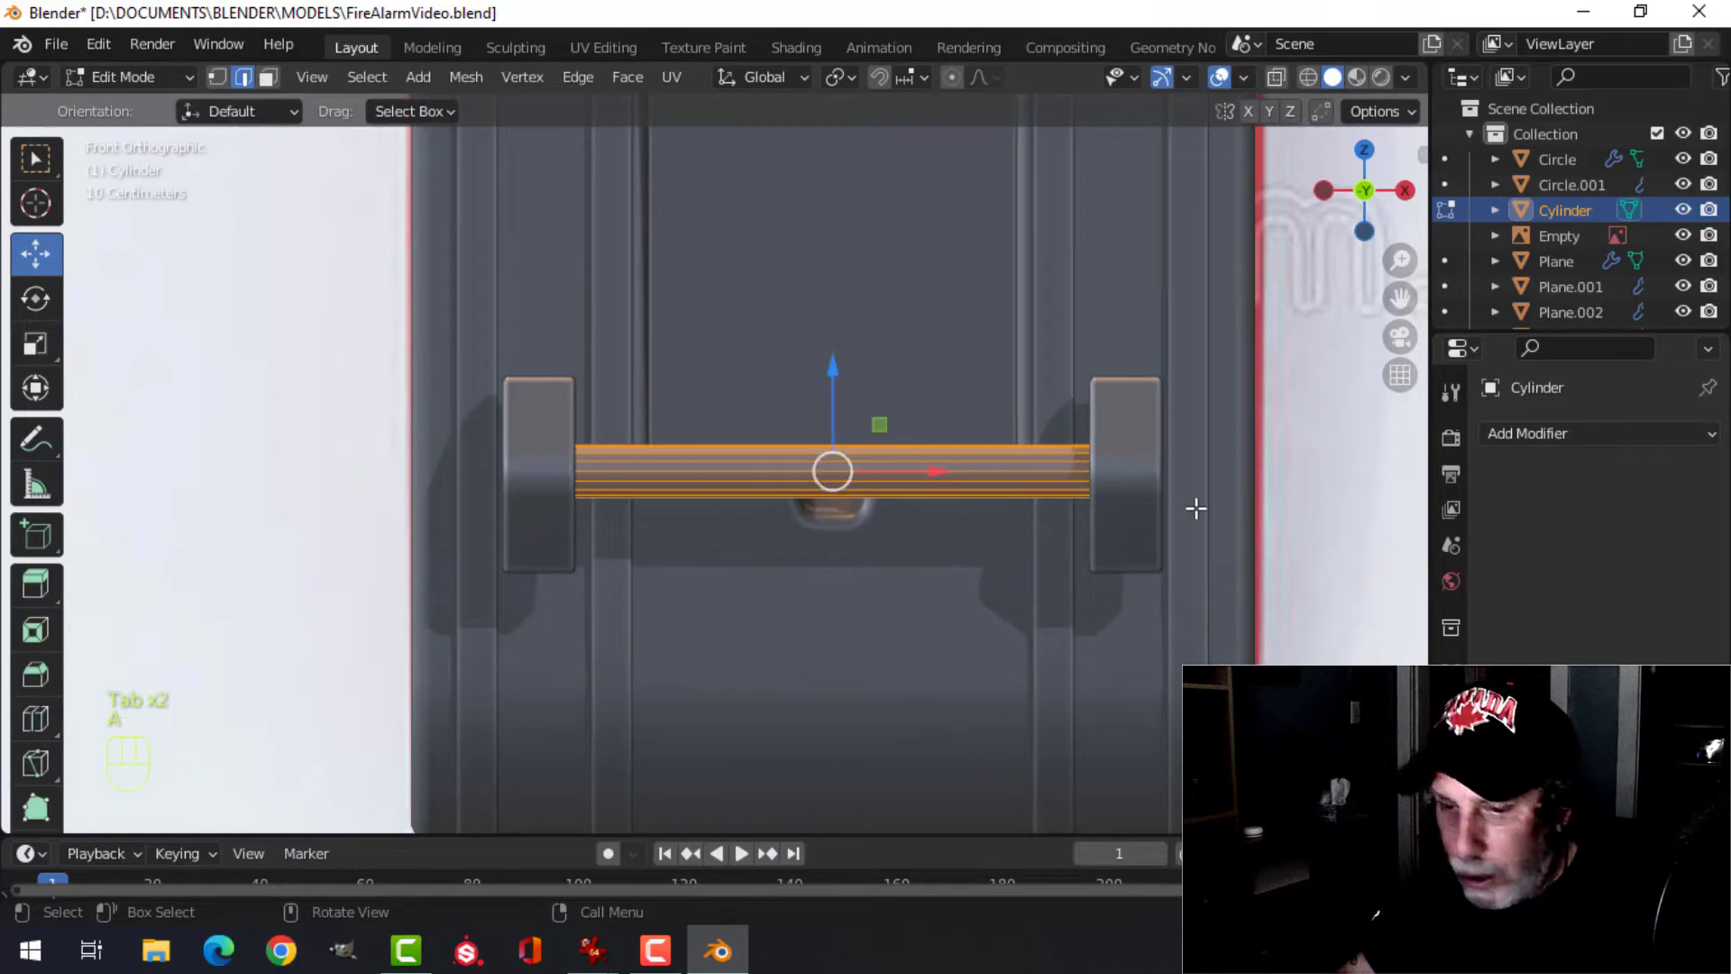
key("s")
key("x")
left_click(1153, 503)
key("z")
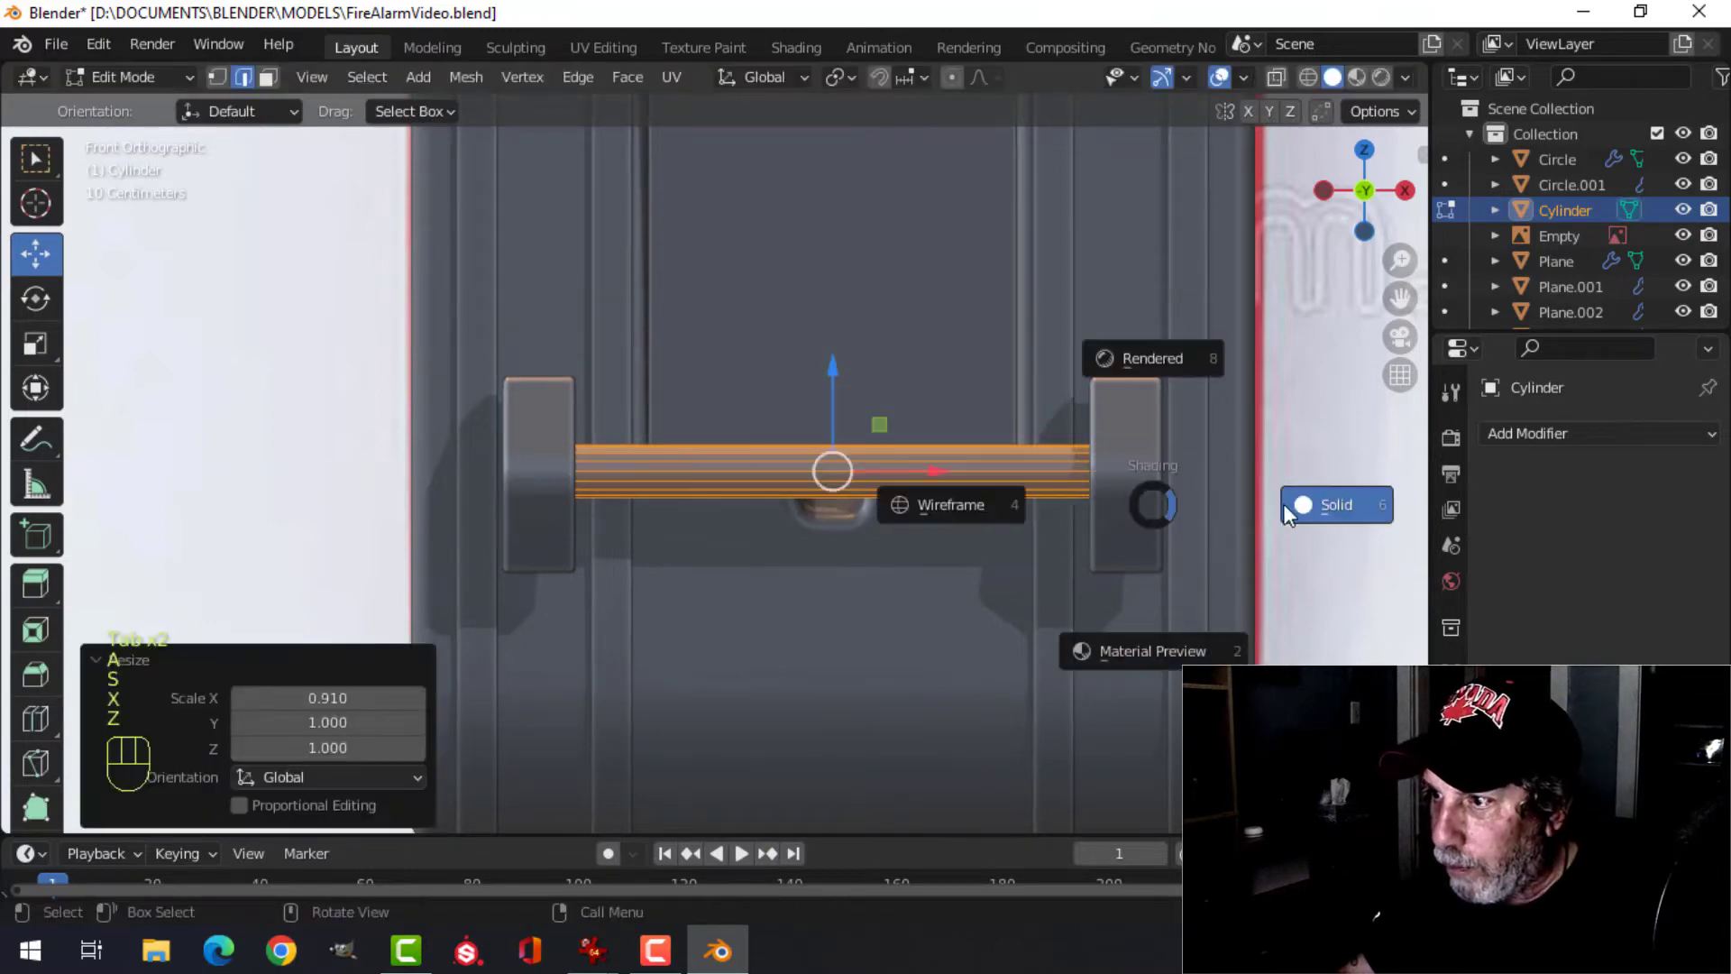
key("Escape")
key("Tab")
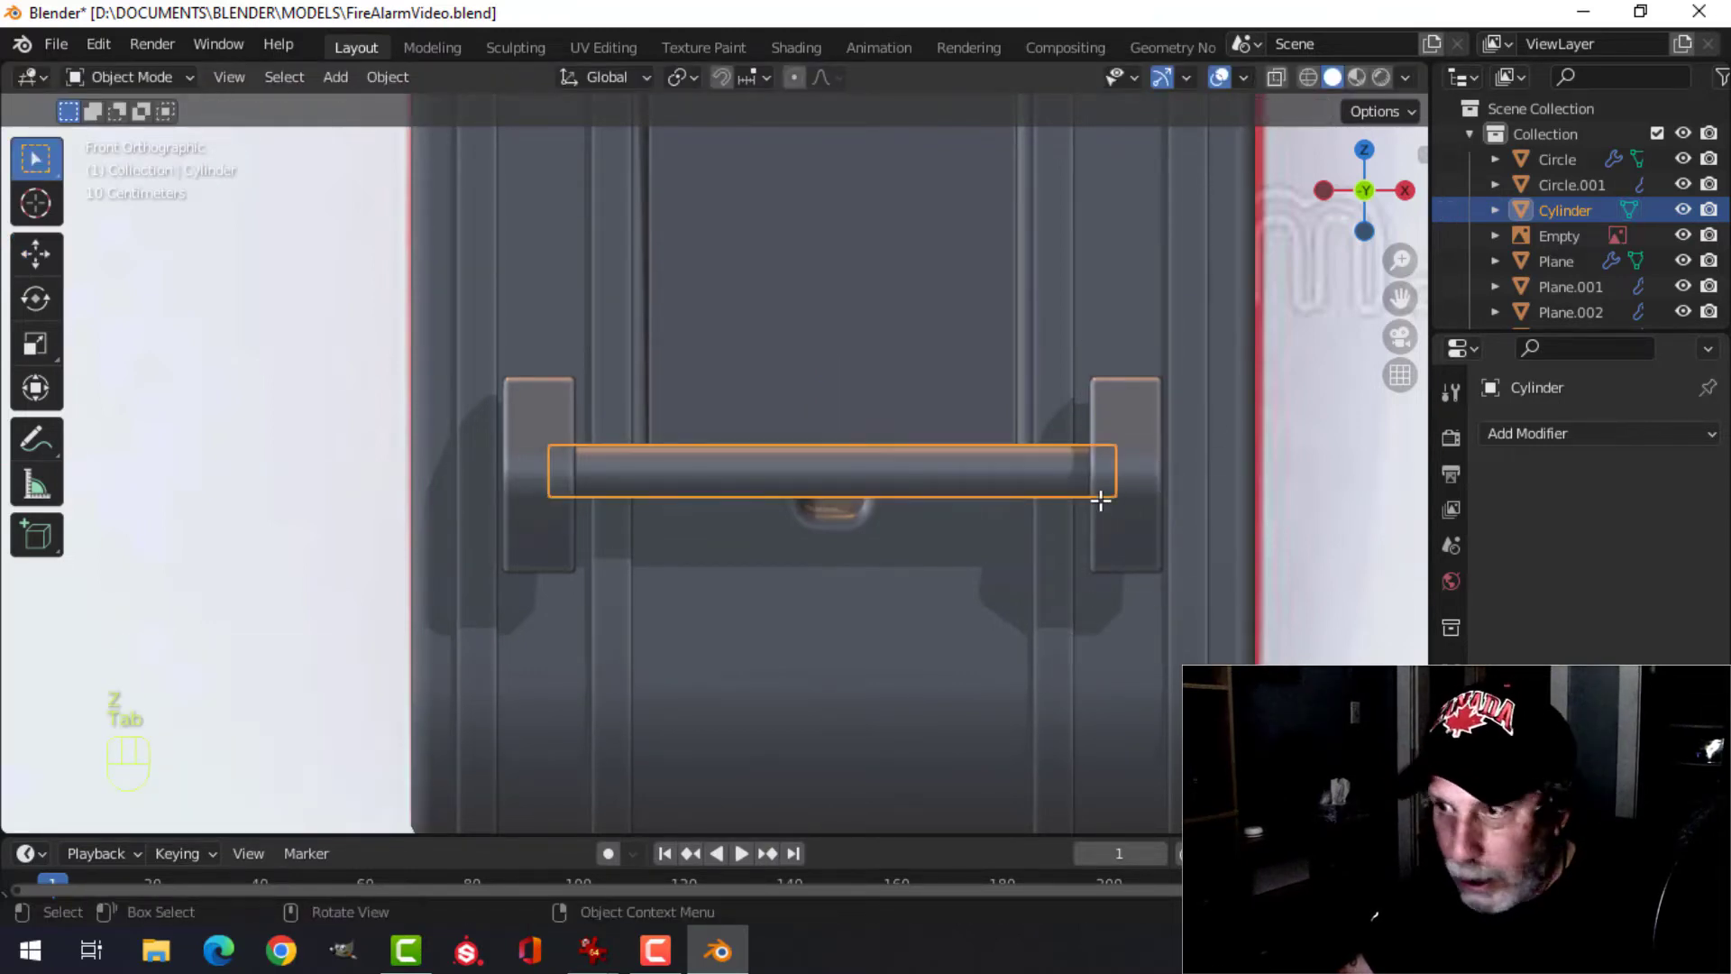
- Compare the bar and side blocks against the reference image in wireframe, and return to solid display
key("z")
left_click(937, 501)
scroll(988, 499, "up", 2)
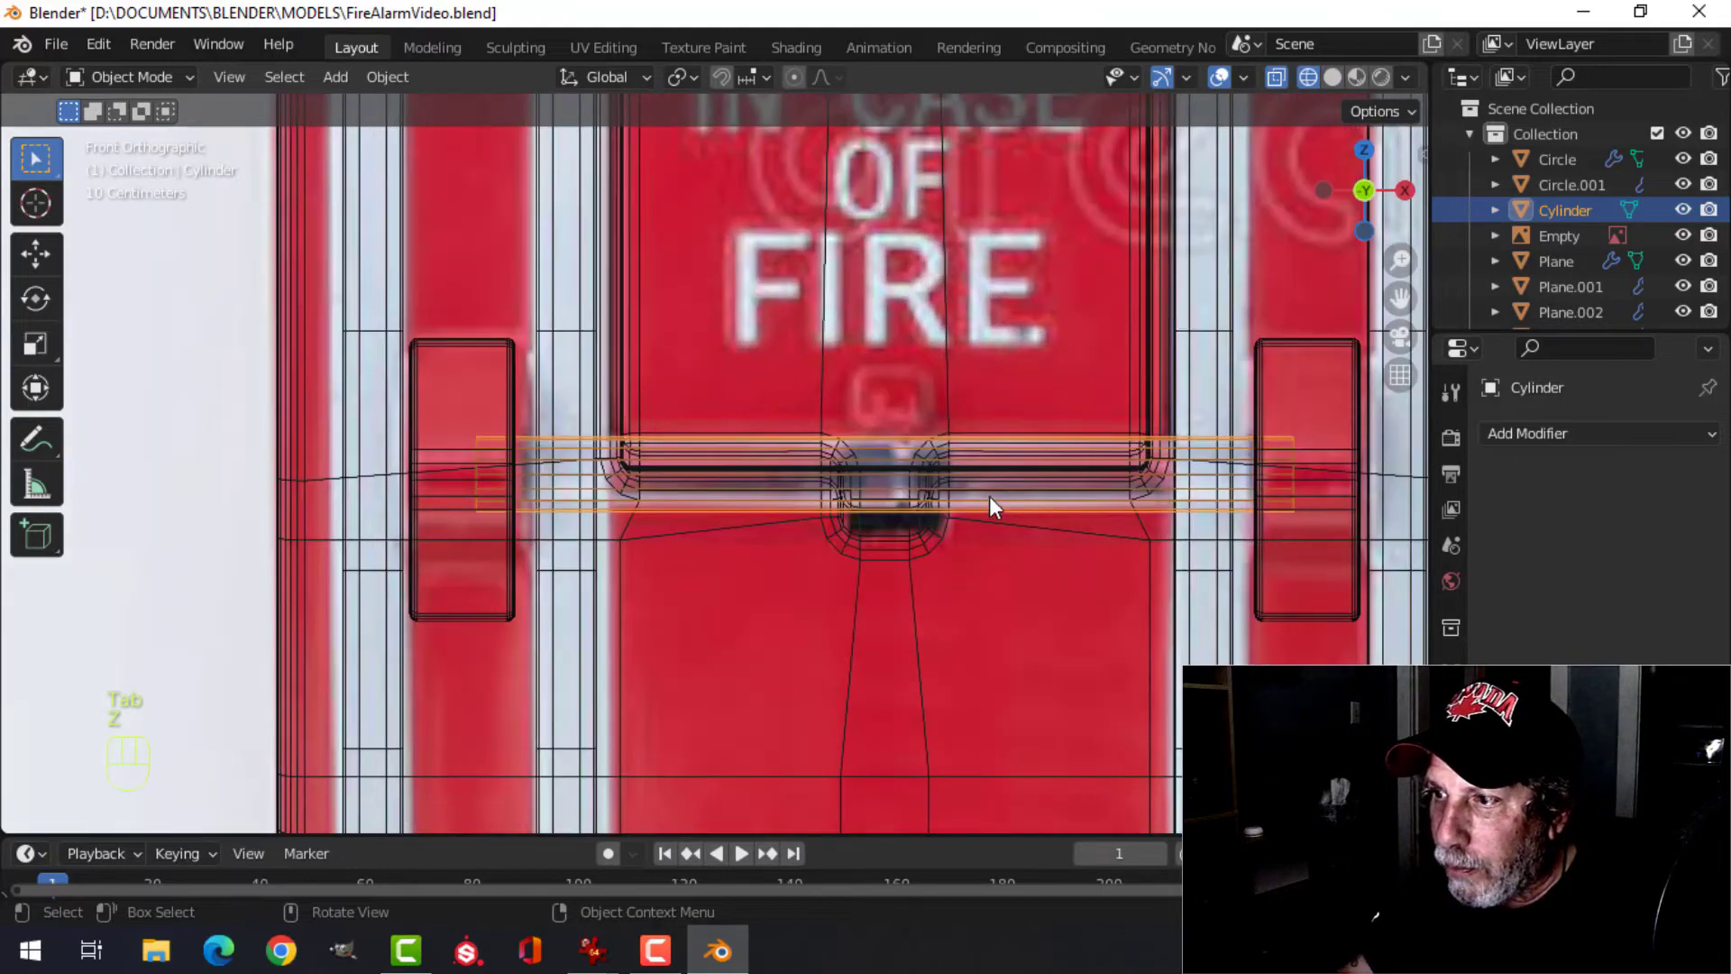
scroll(990, 498, "down", 1)
scroll(943, 478, "down", 2)
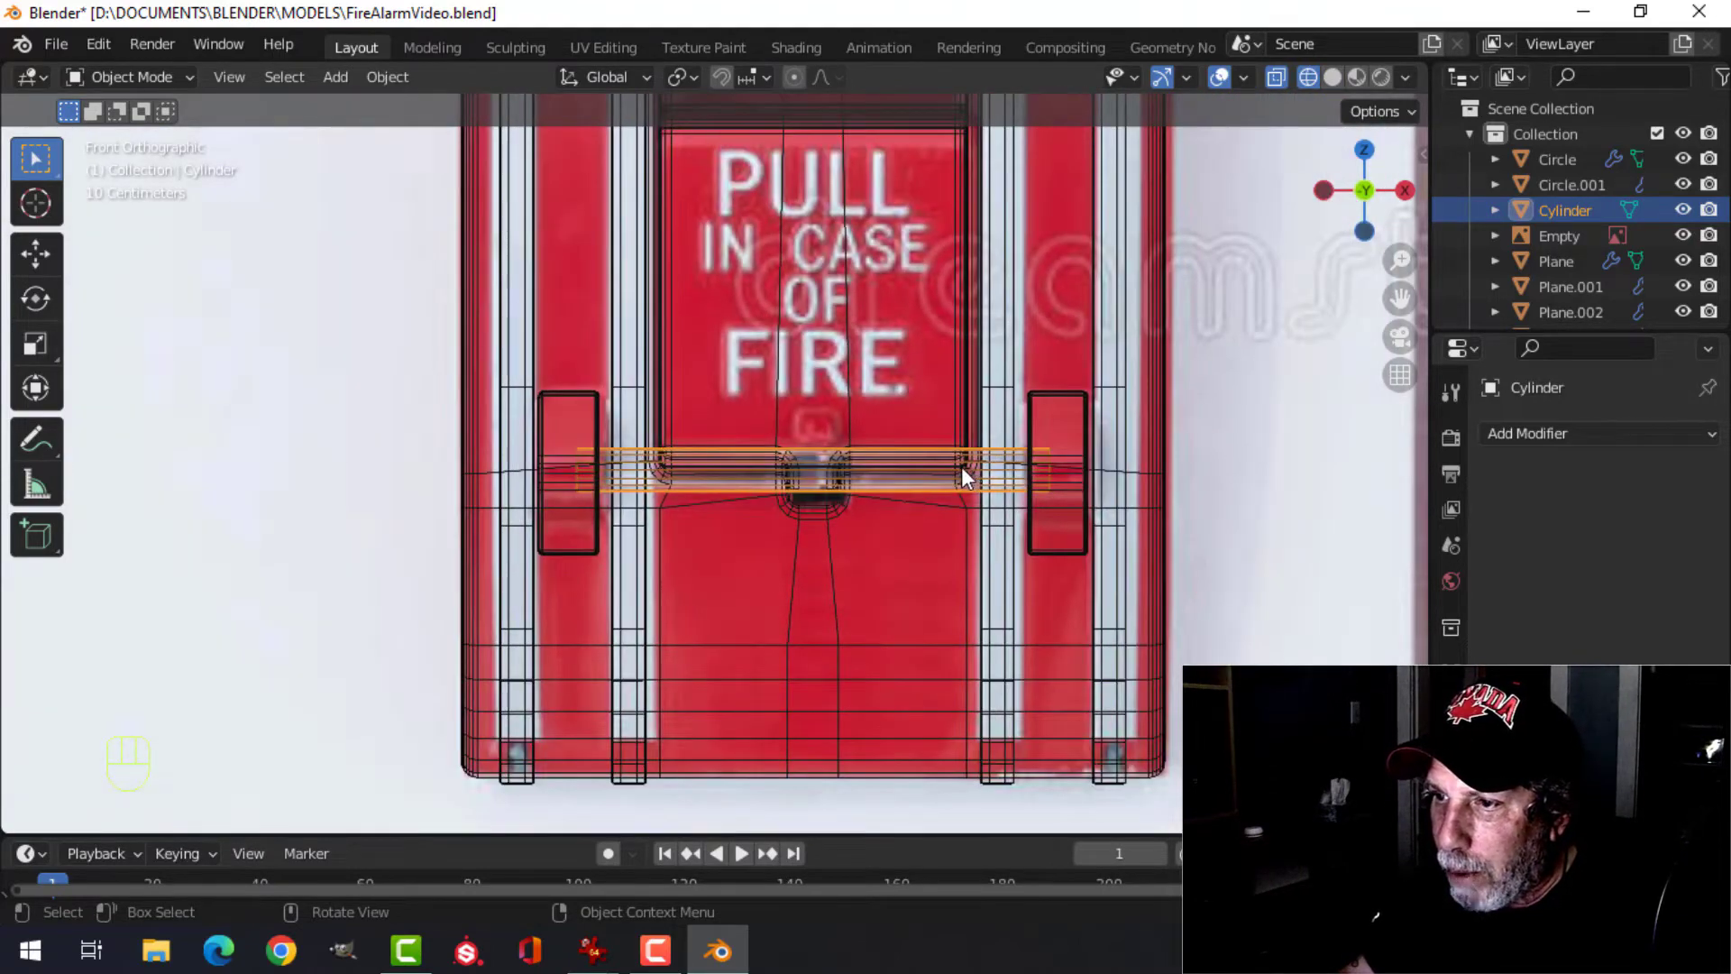
scroll(956, 467, "up", 4)
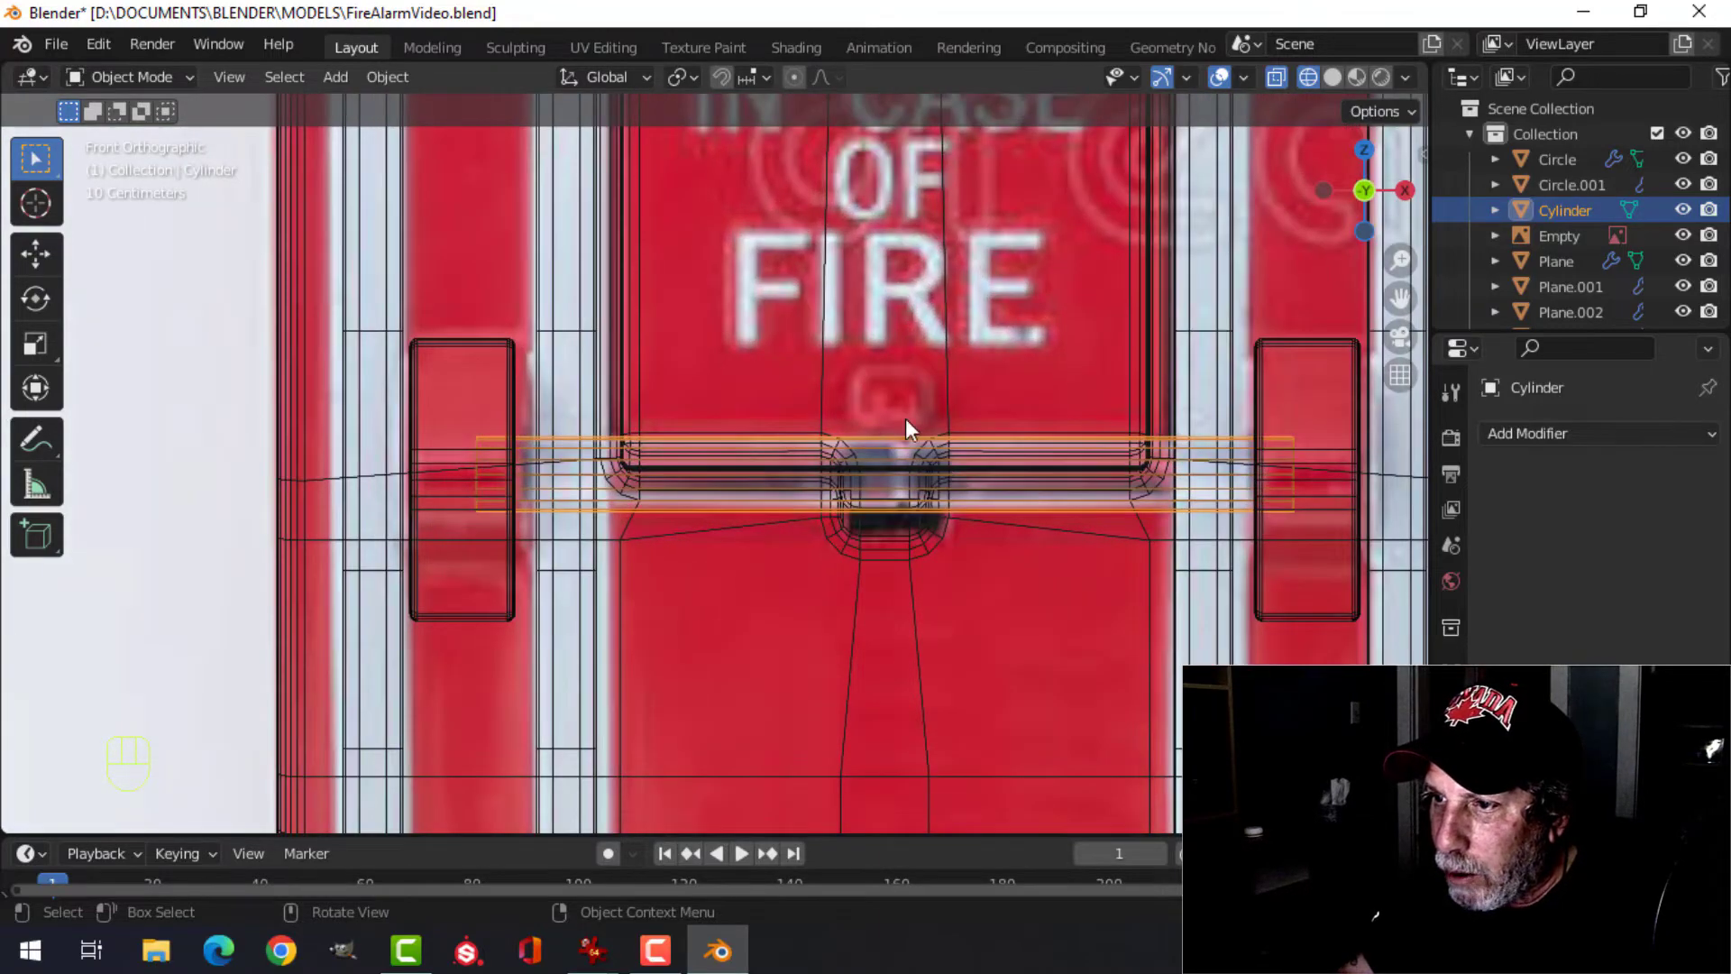
key("z")
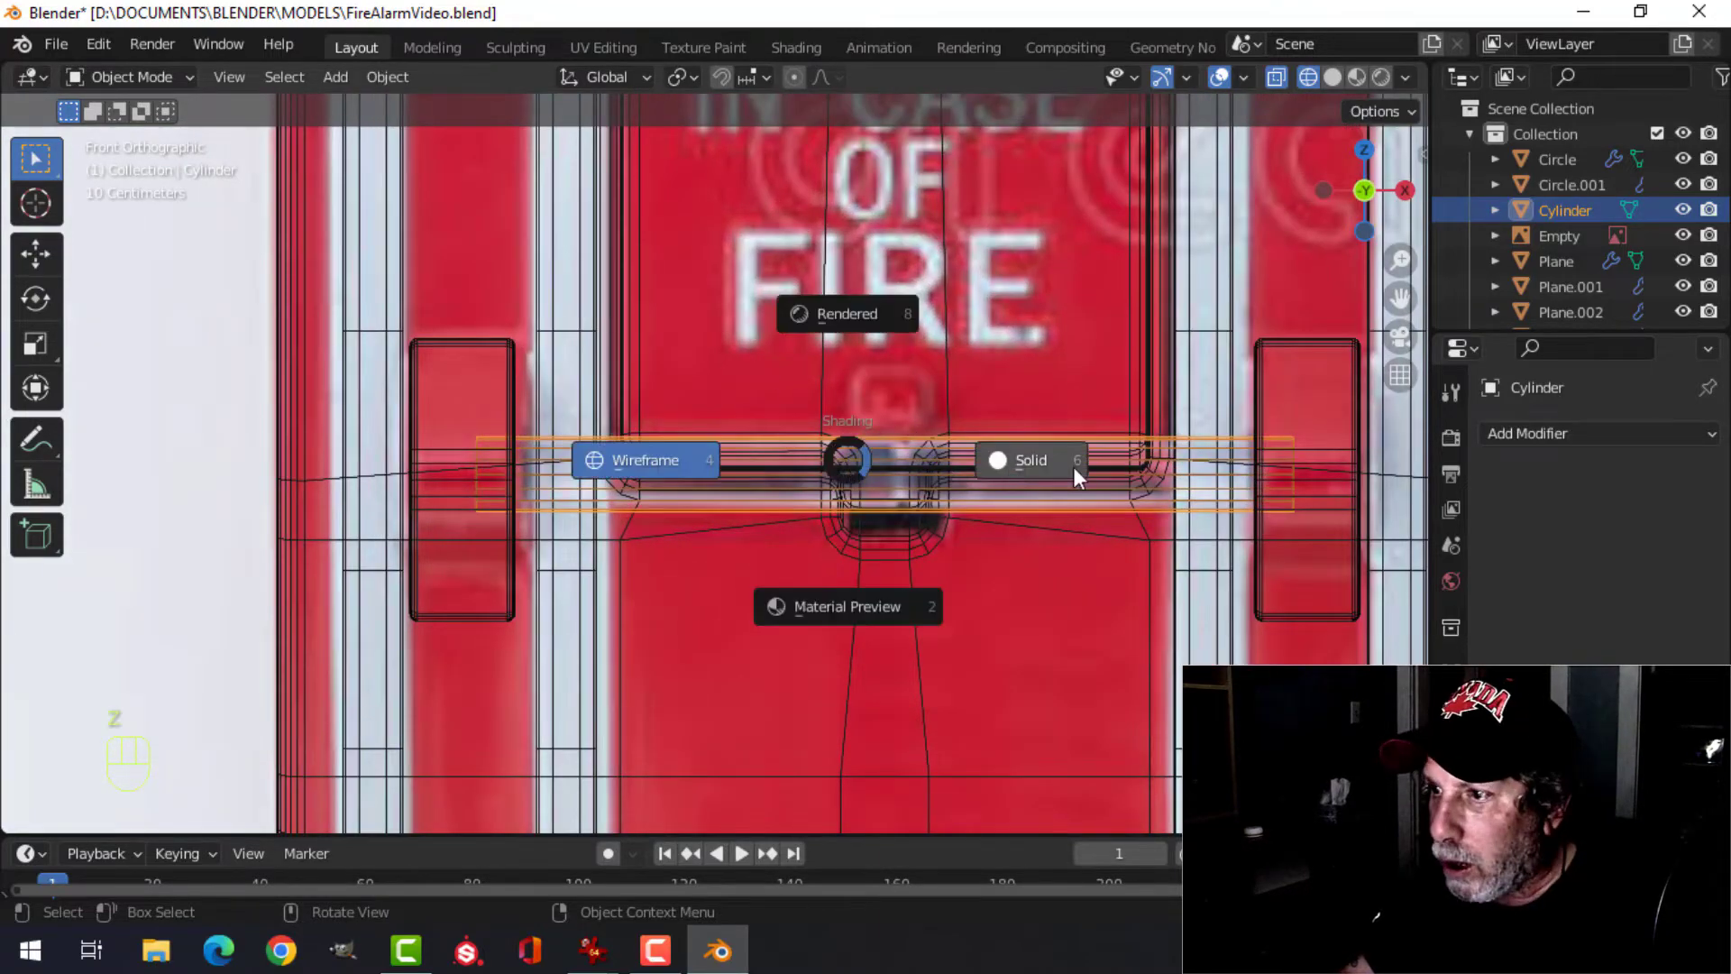
left_click(1066, 464)
- Edit the bar and side block together and move all their geometry about 0.088 m along Y toward the housing
middle_click_drag(916, 445, 720, 503)
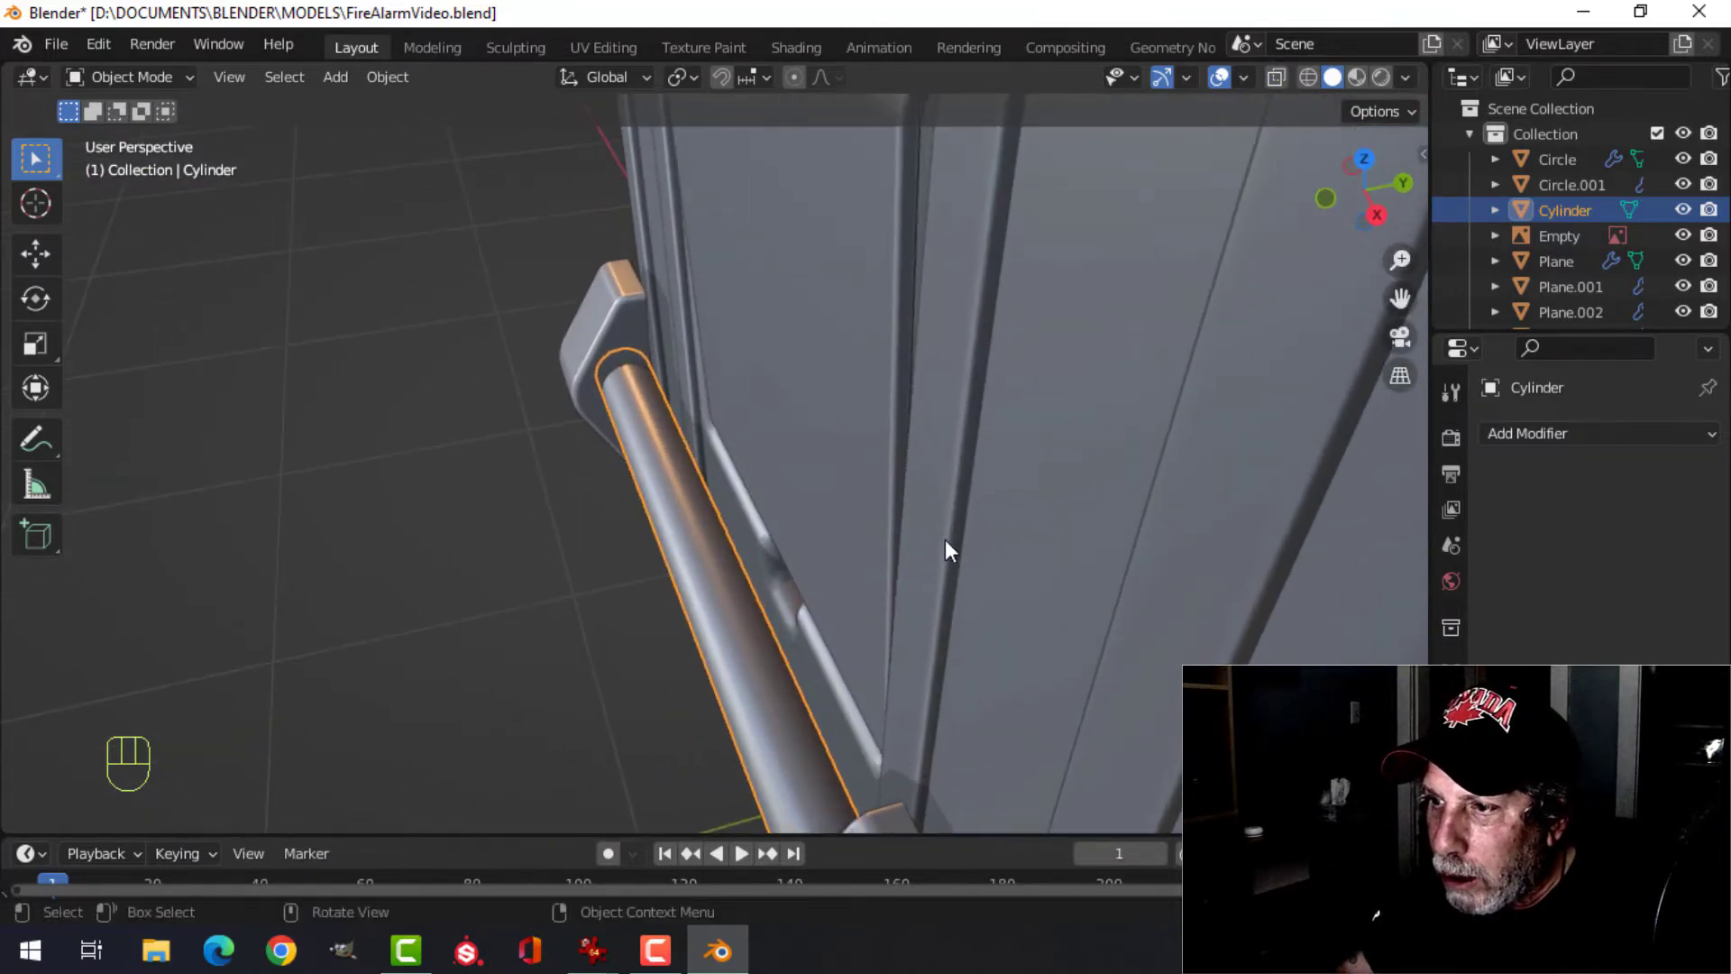
mouse_move(944, 541)
middle_mouse_down()
mouse_move(867, 553)
mouse_move(1098, 502)
mouse_move(1199, 534)
mouse_move(1205, 595)
mouse_move(808, 559)
mouse_move(904, 552)
mouse_move(912, 530)
middle_mouse_up()
scroll(784, 539, "up", 4)
key("alt+a")
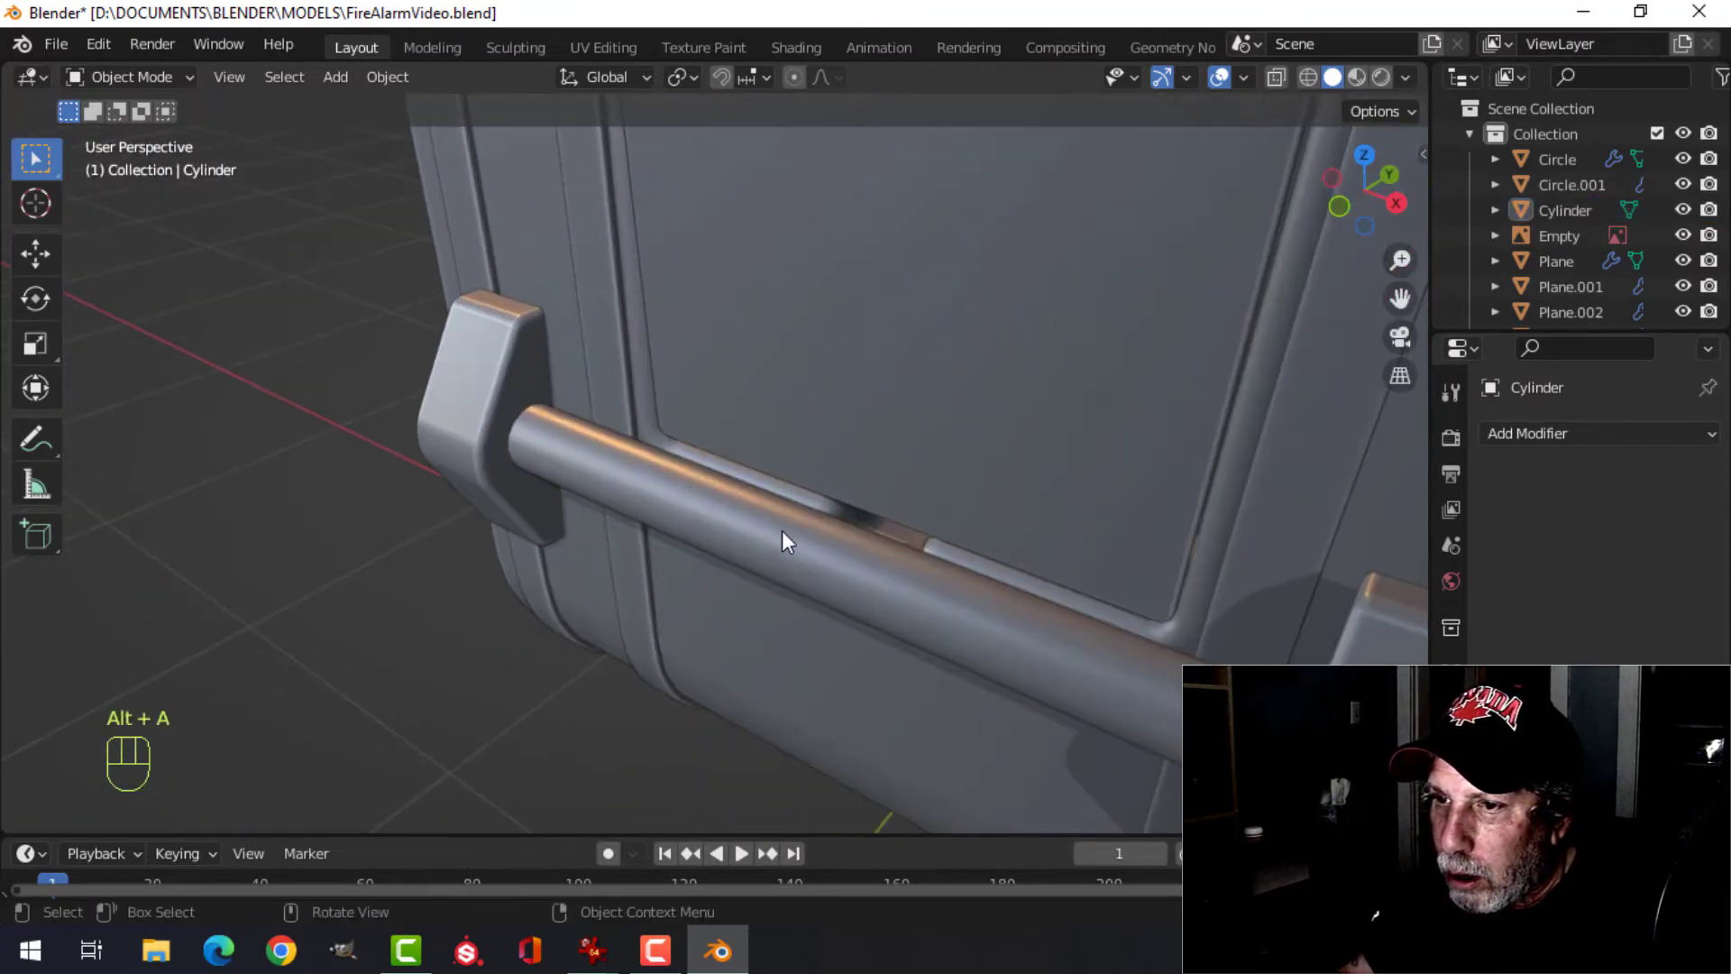
middle_click_drag(781, 539, 701, 515)
left_click(701, 516)
left_click(519, 386, "shift")
key("Tab")
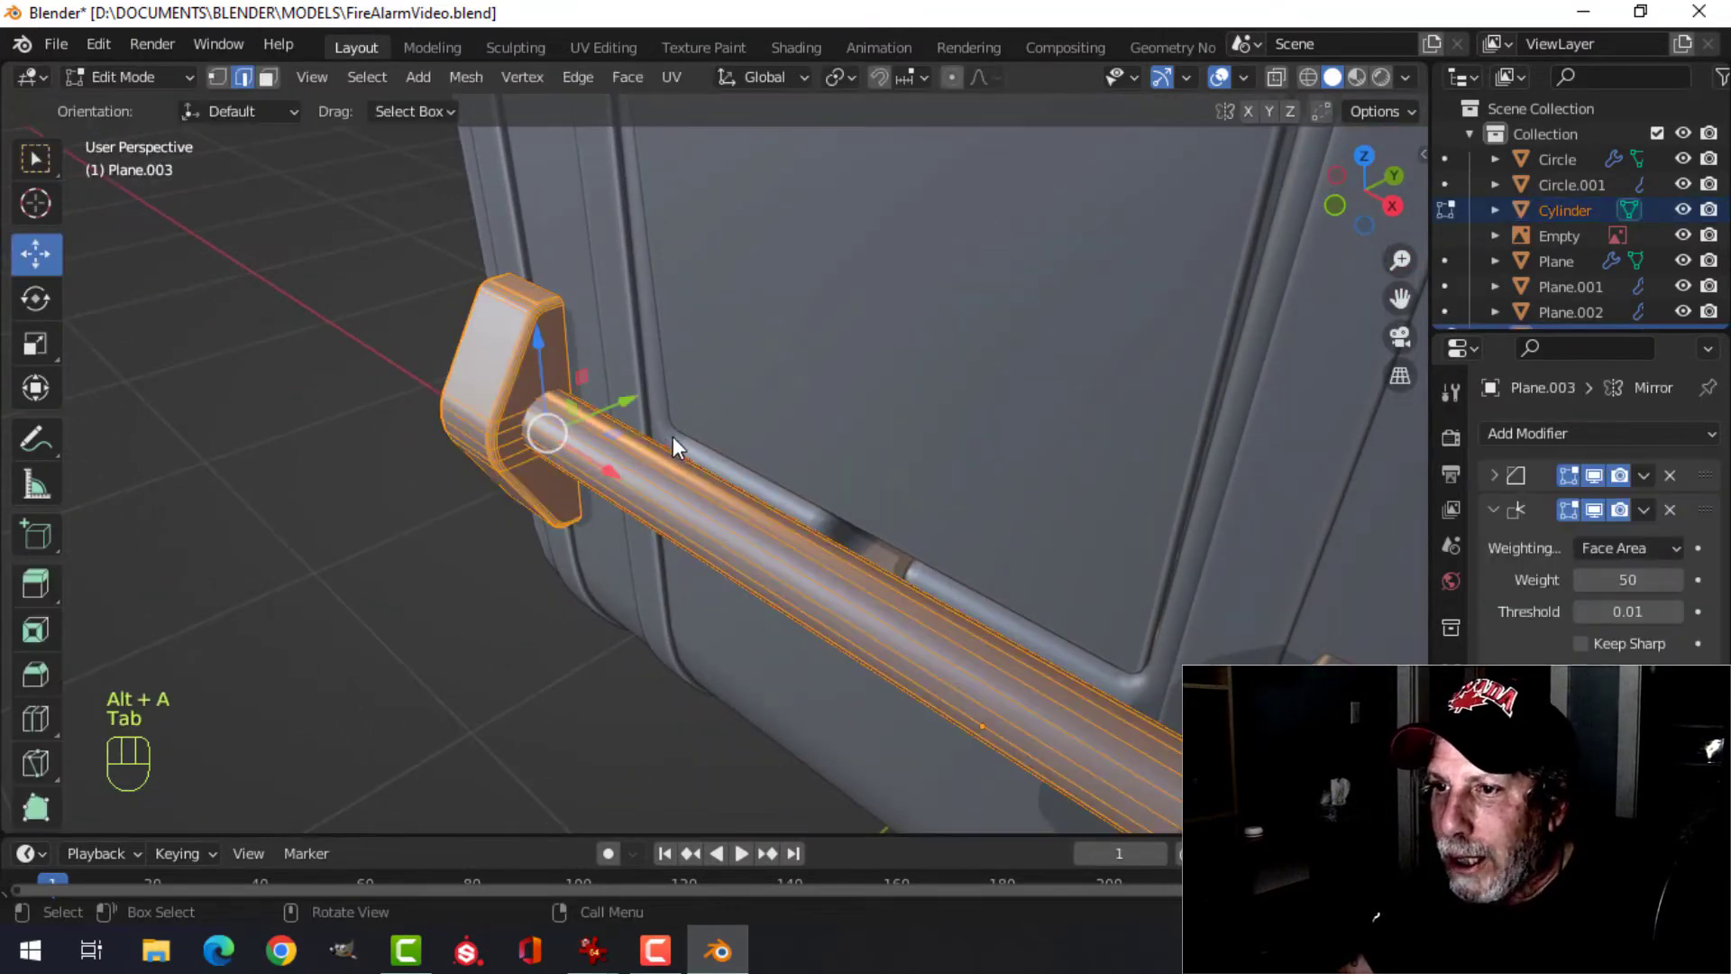
key("a")
middle_click_drag(676, 442, 827, 464)
left_click_drag(683, 385, 726, 382)
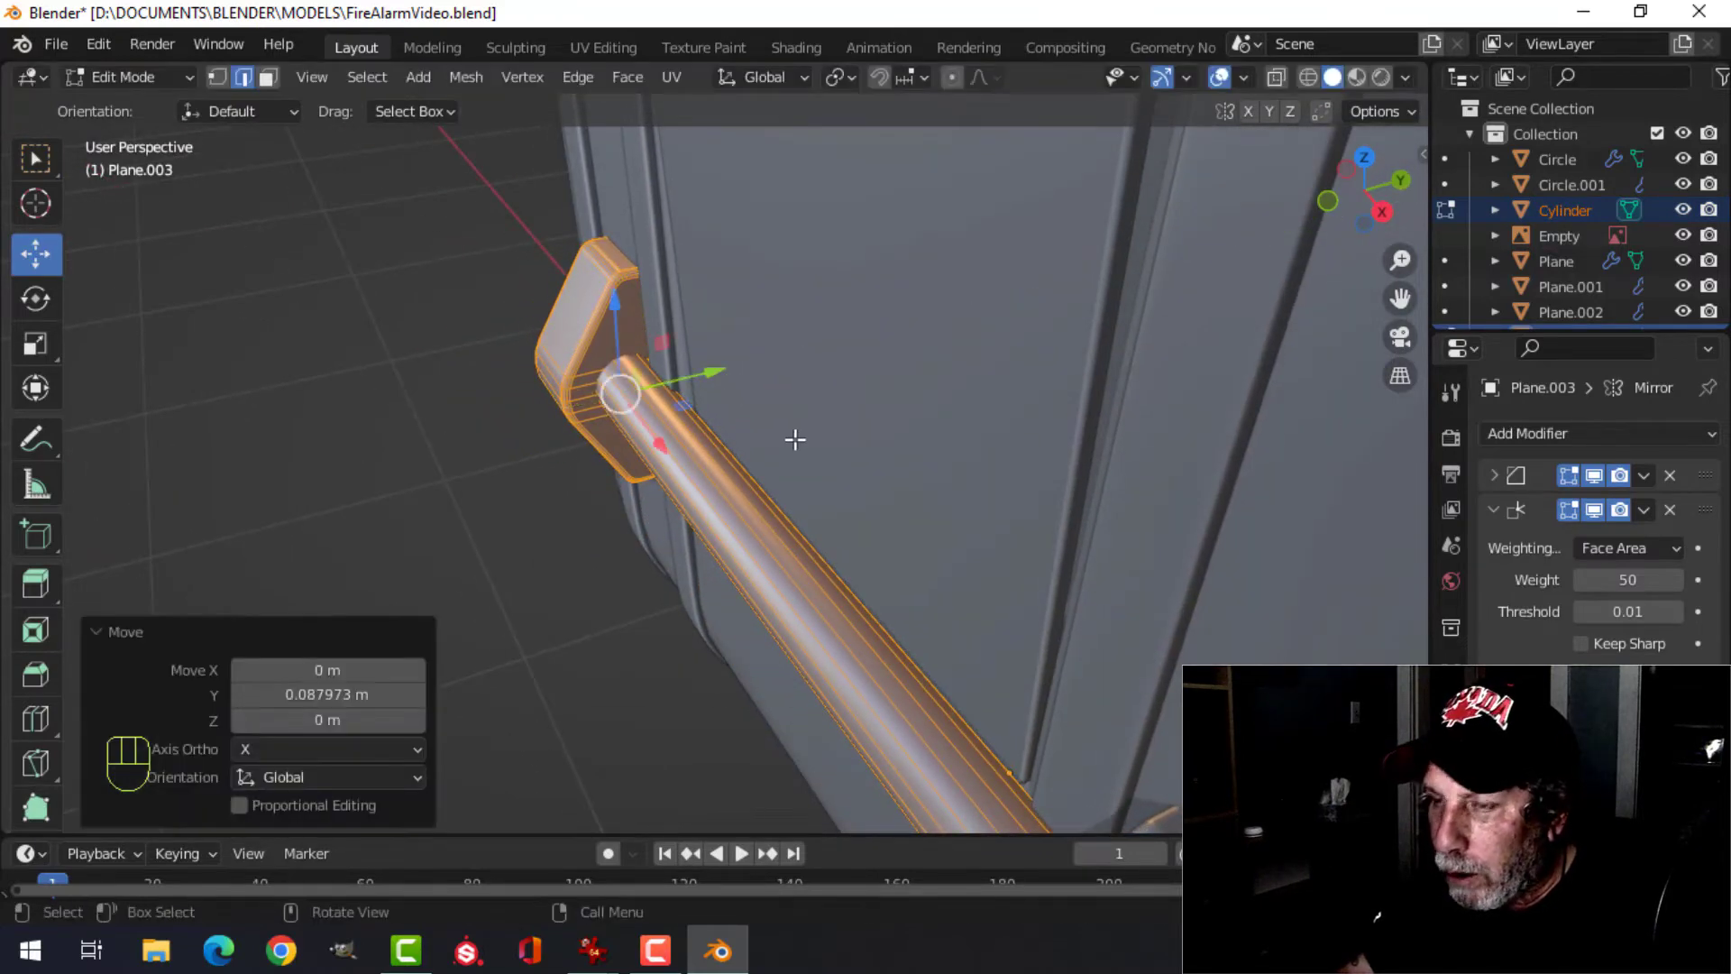
middle_click_drag(796, 439, 761, 441)
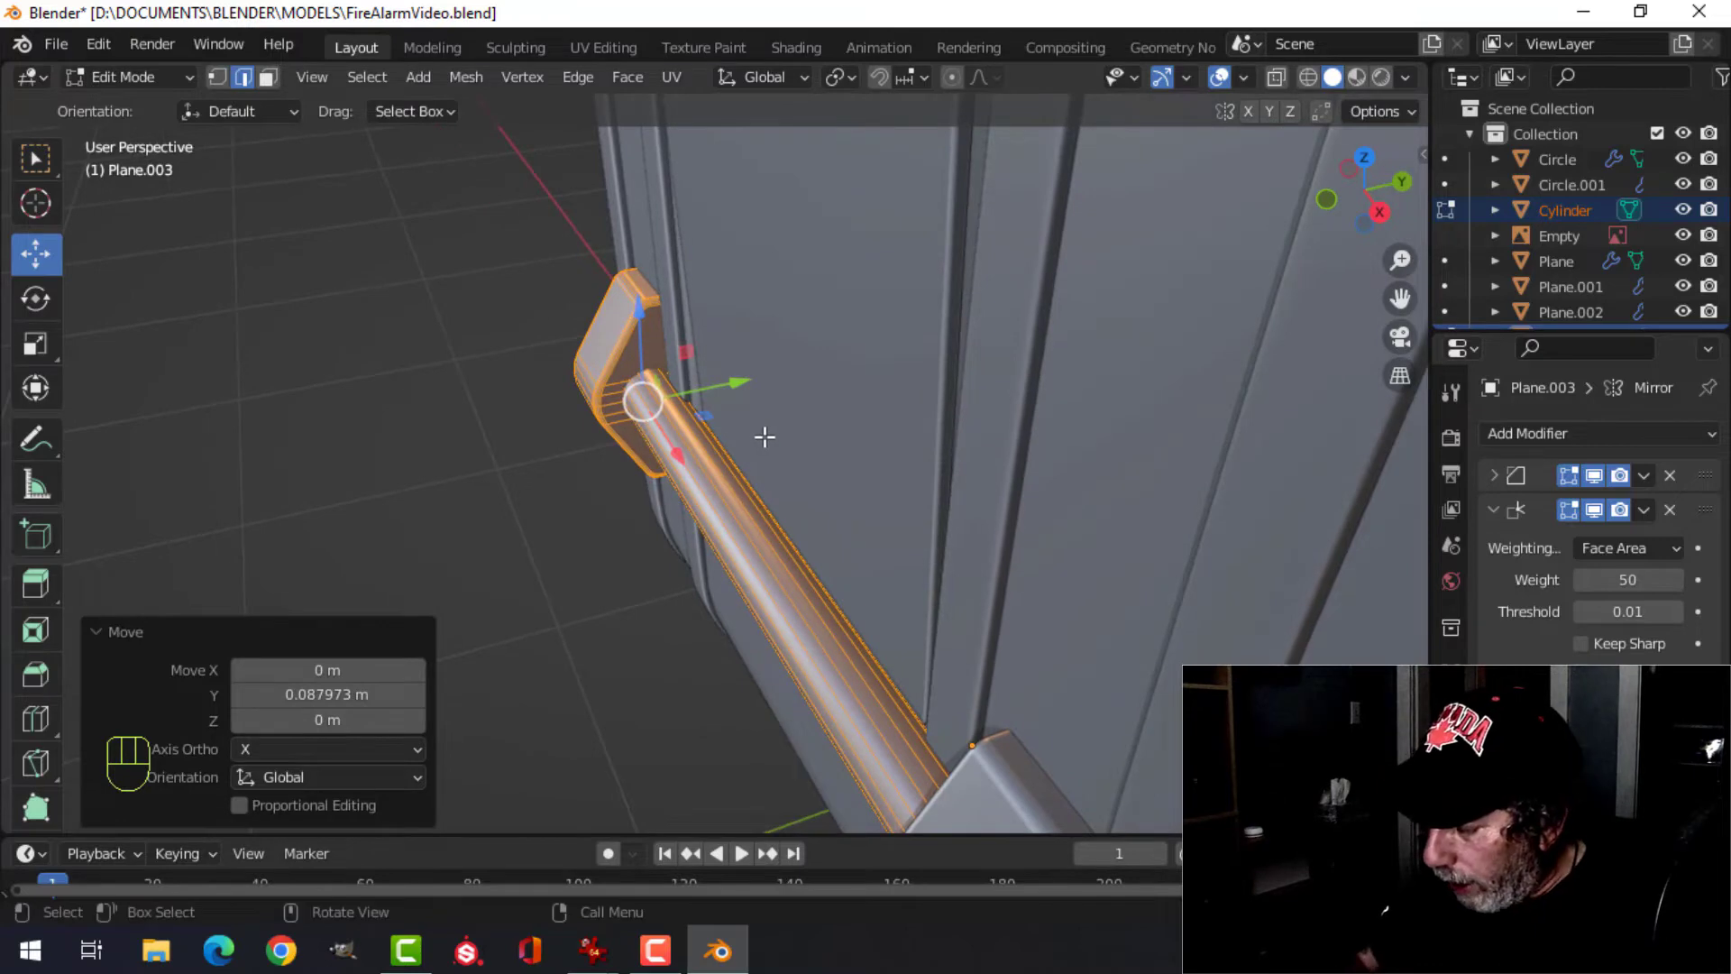
- Set the origins of the bar and side block to their geometry, working in the right-side wireframe view
key("KP_3")
key("z")
left_click(510, 424)
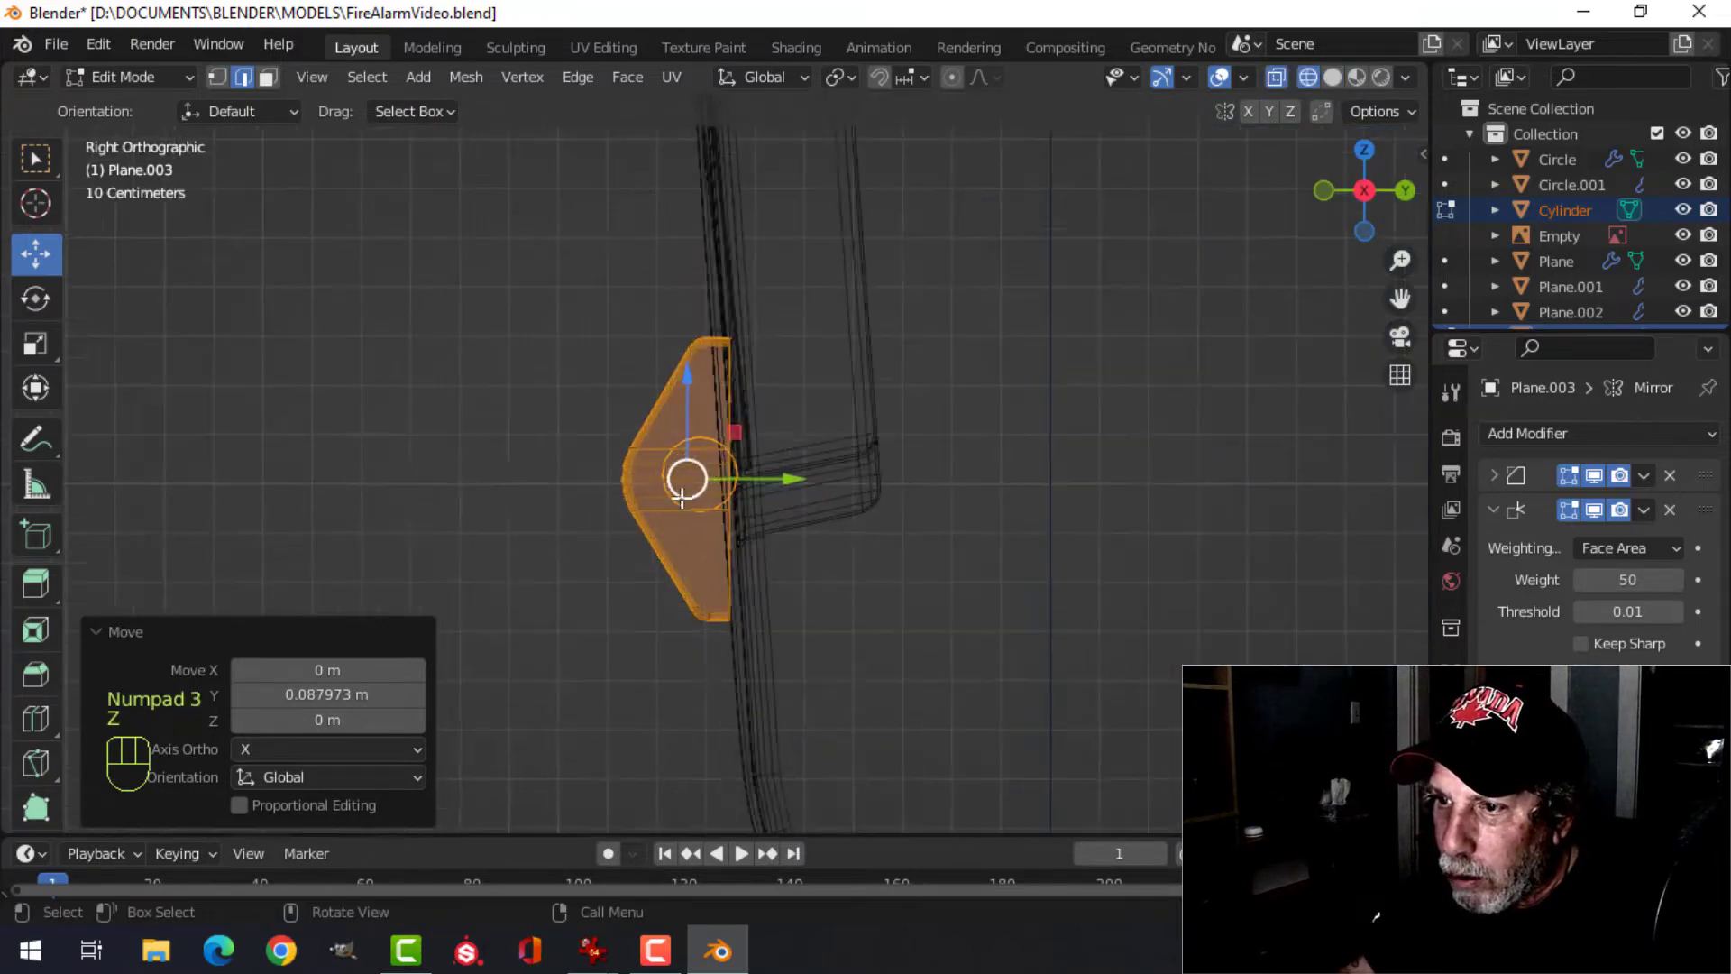
key("Tab")
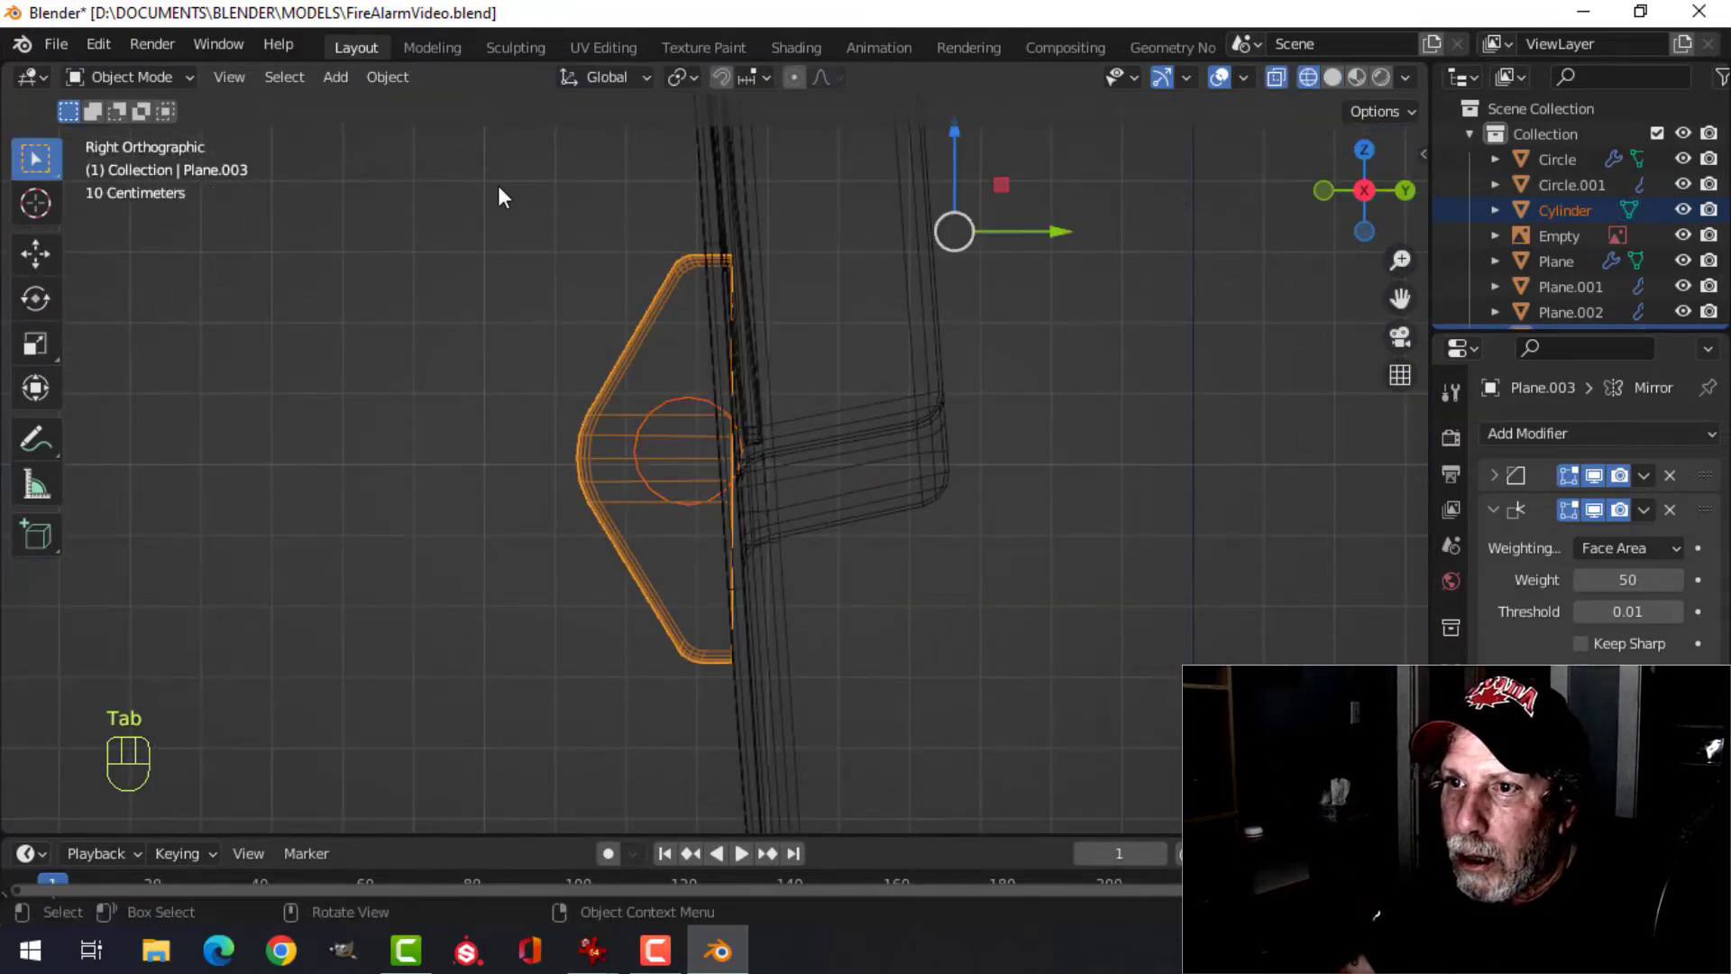
left_click(393, 78)
mouse_move(429, 125)
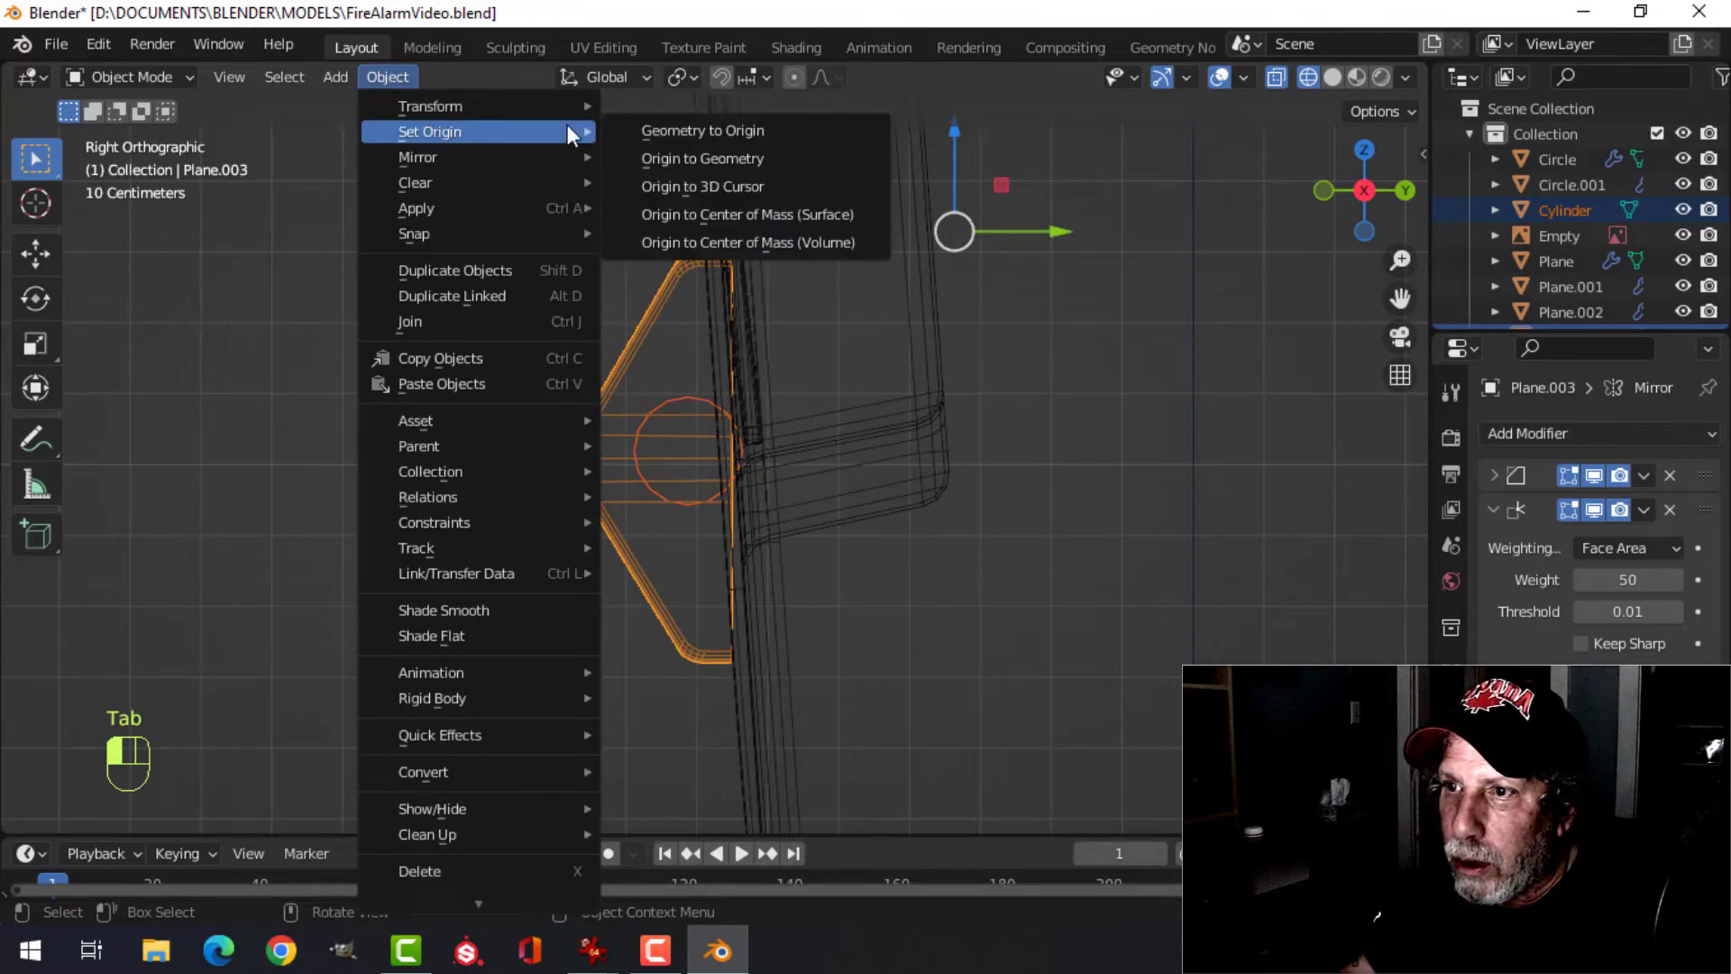
left_click(701, 157)
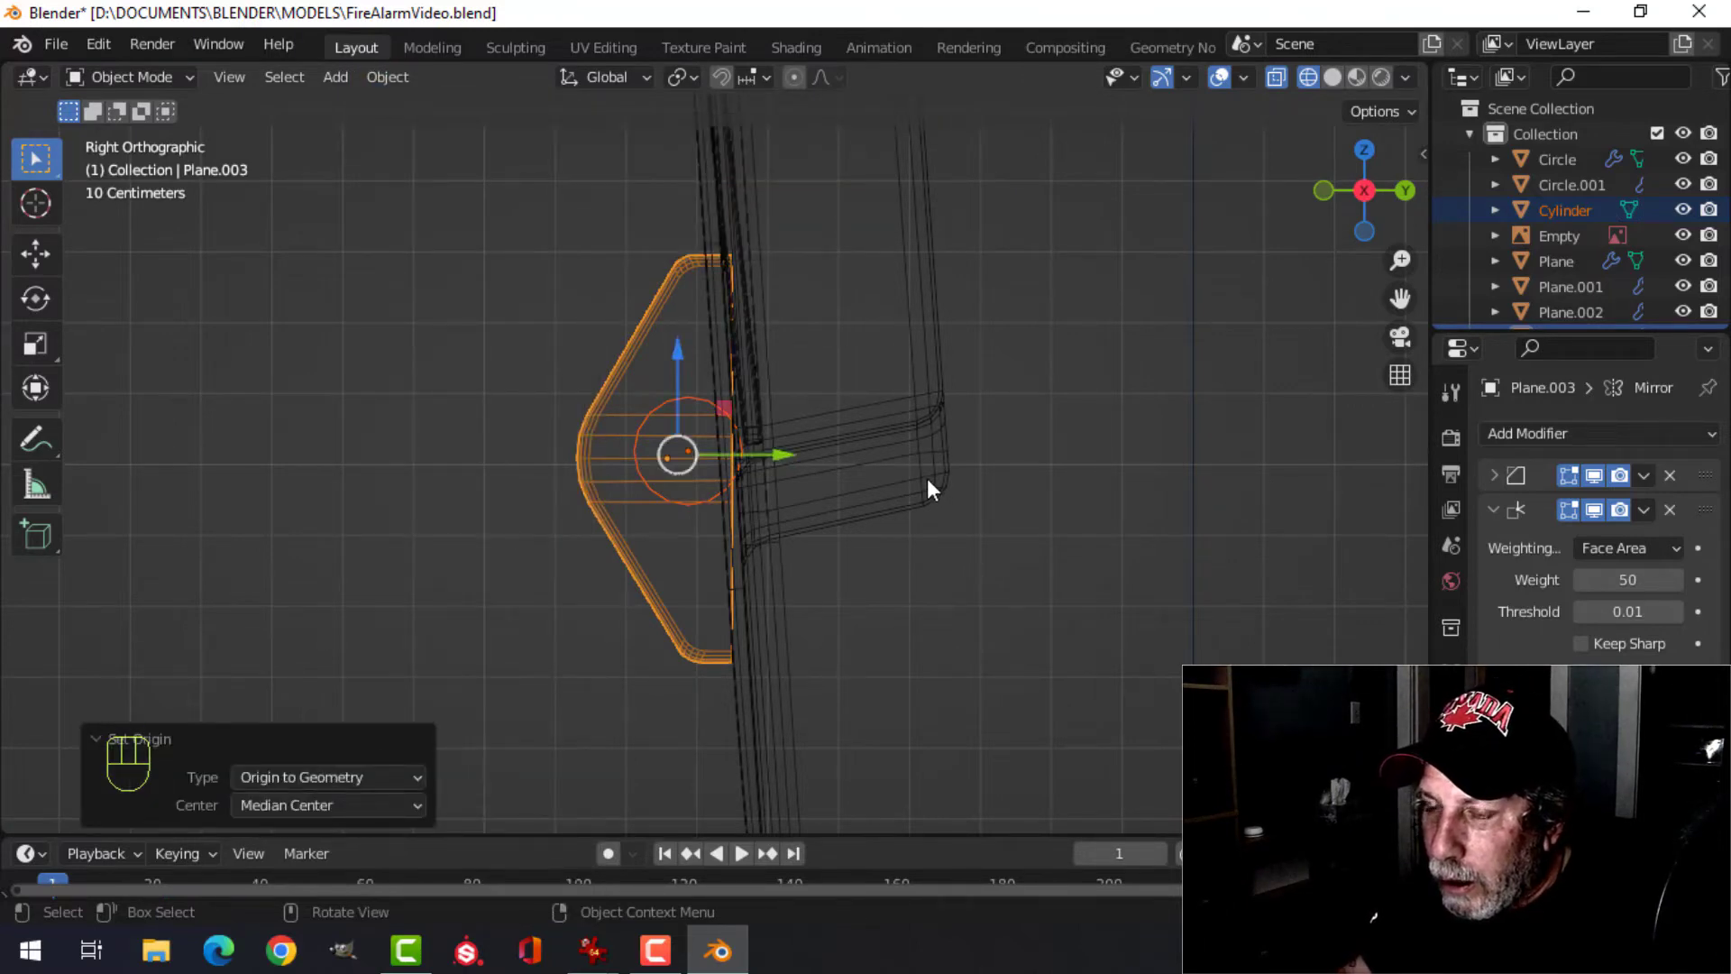
- Rotate the bar and side block about -4.14° in the side view to follow the slope of the housing
scroll(928, 480, "up", 1)
key("r")
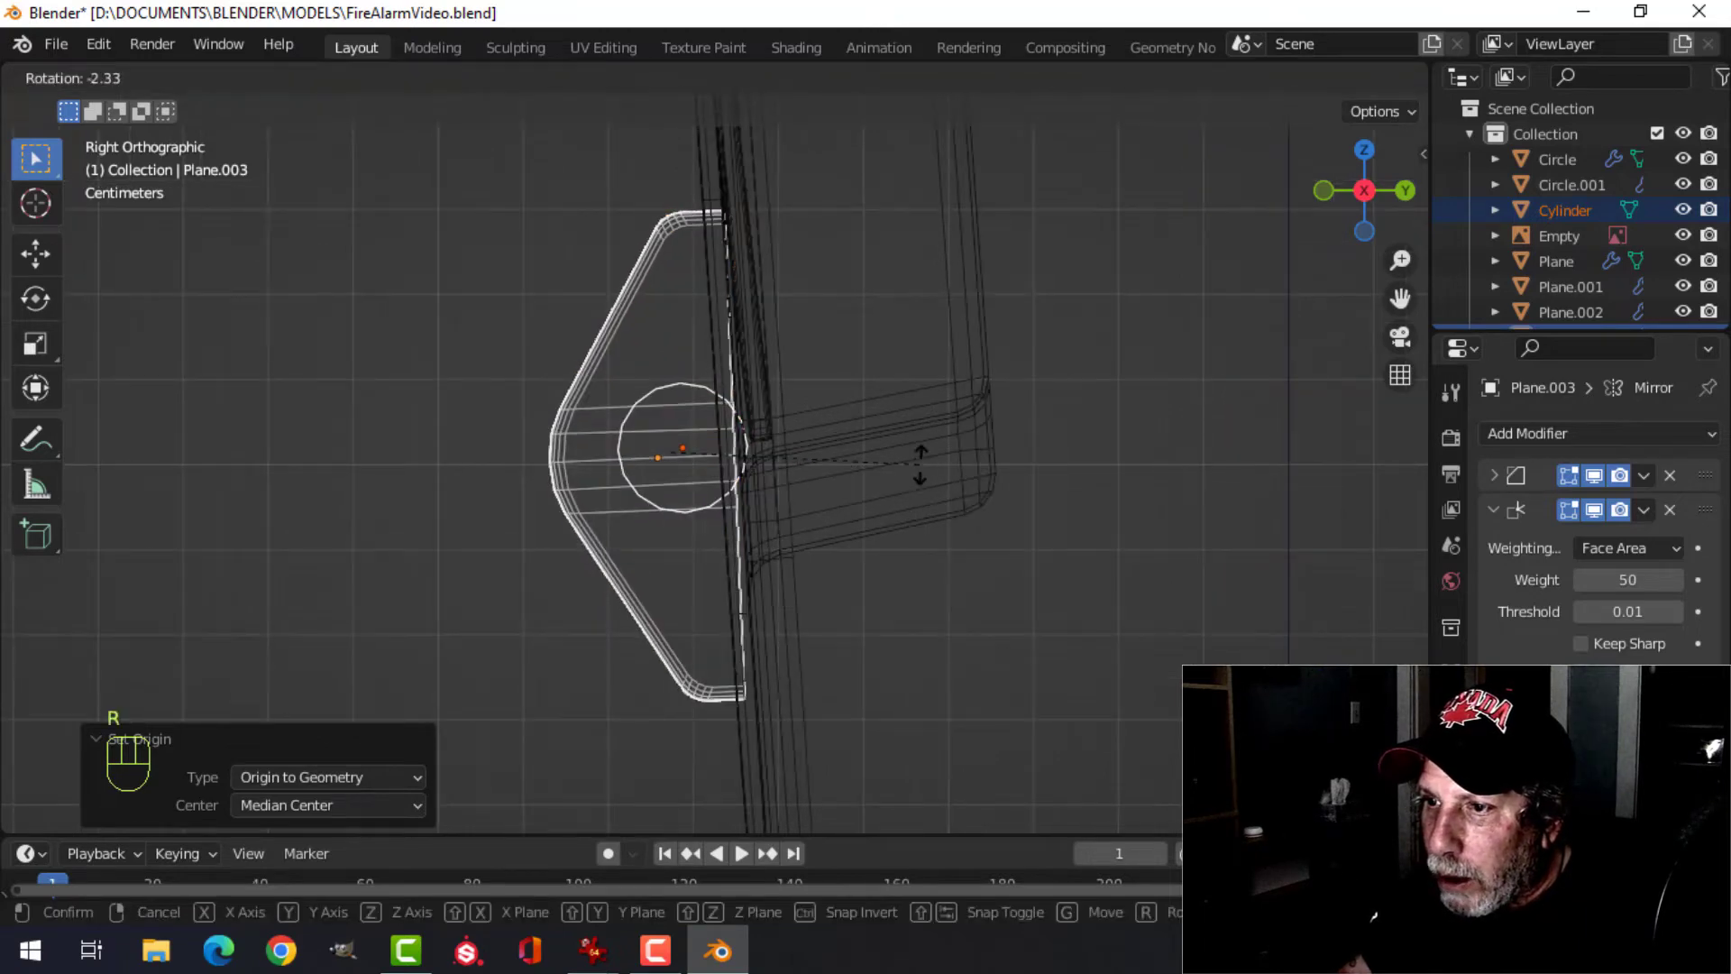
left_click(879, 458)
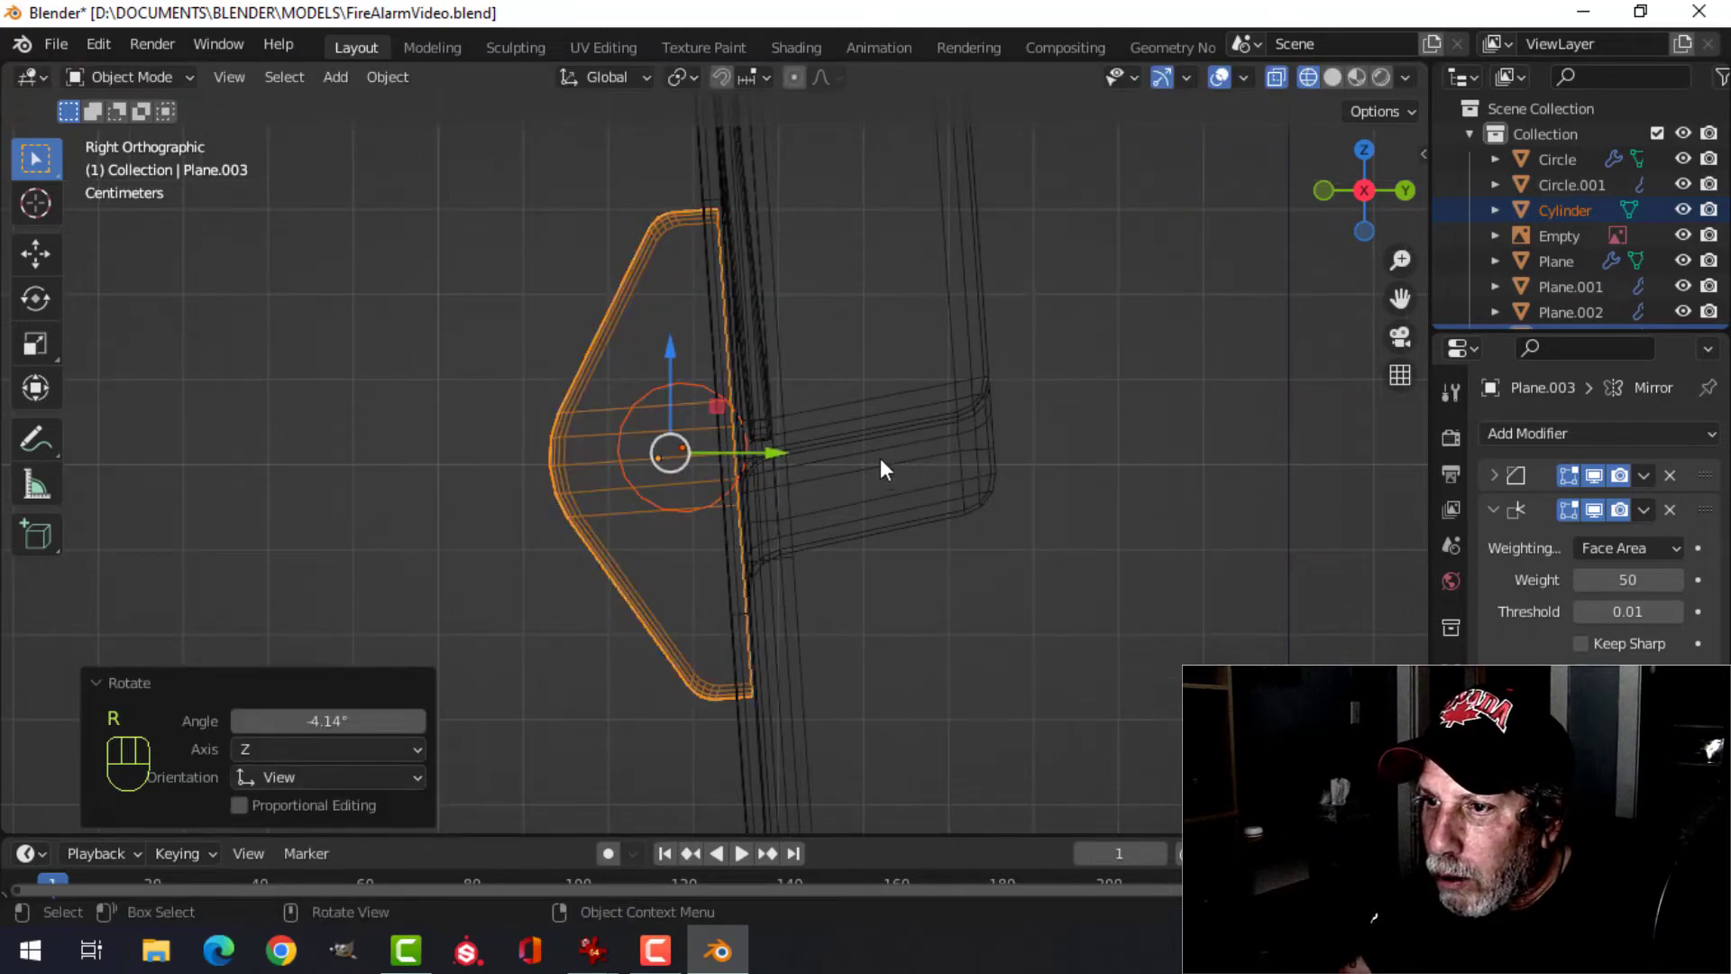
- Reposition only the bar inside the block, moving it about -0.031 m in Y and -0.012 m in Z, with a small Y correction
key("alt+a")
left_click(689, 398)
left_click_drag(774, 449, 743, 463)
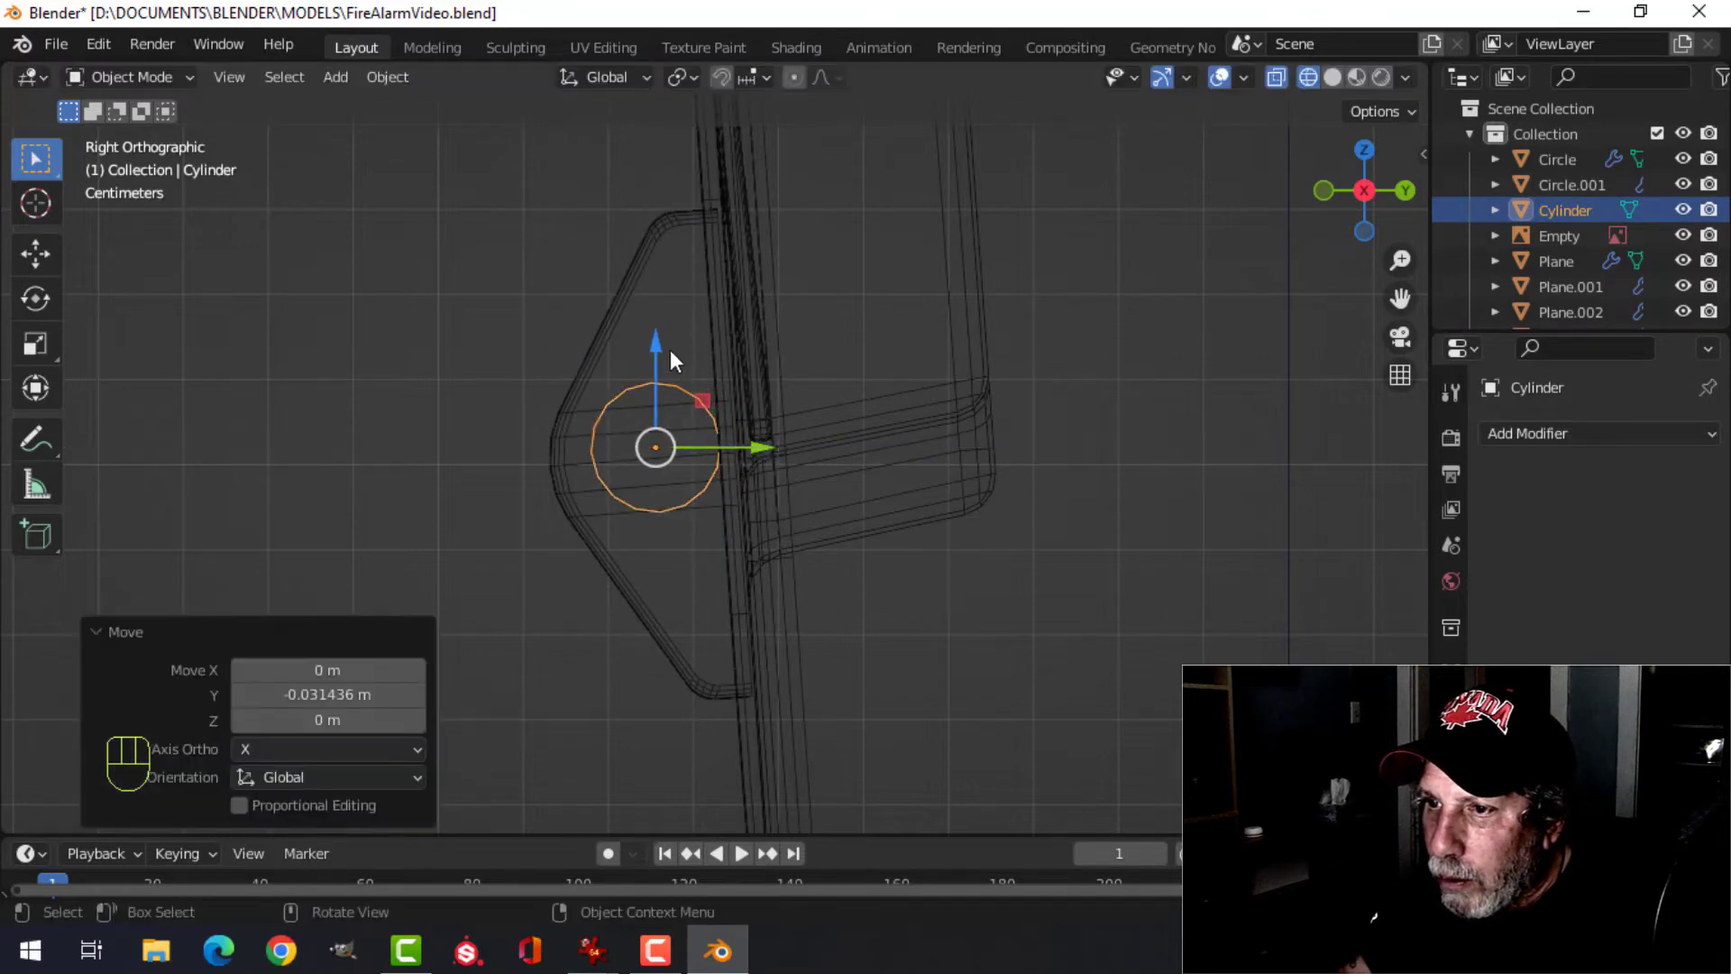
left_click_drag(670, 351, 654, 363)
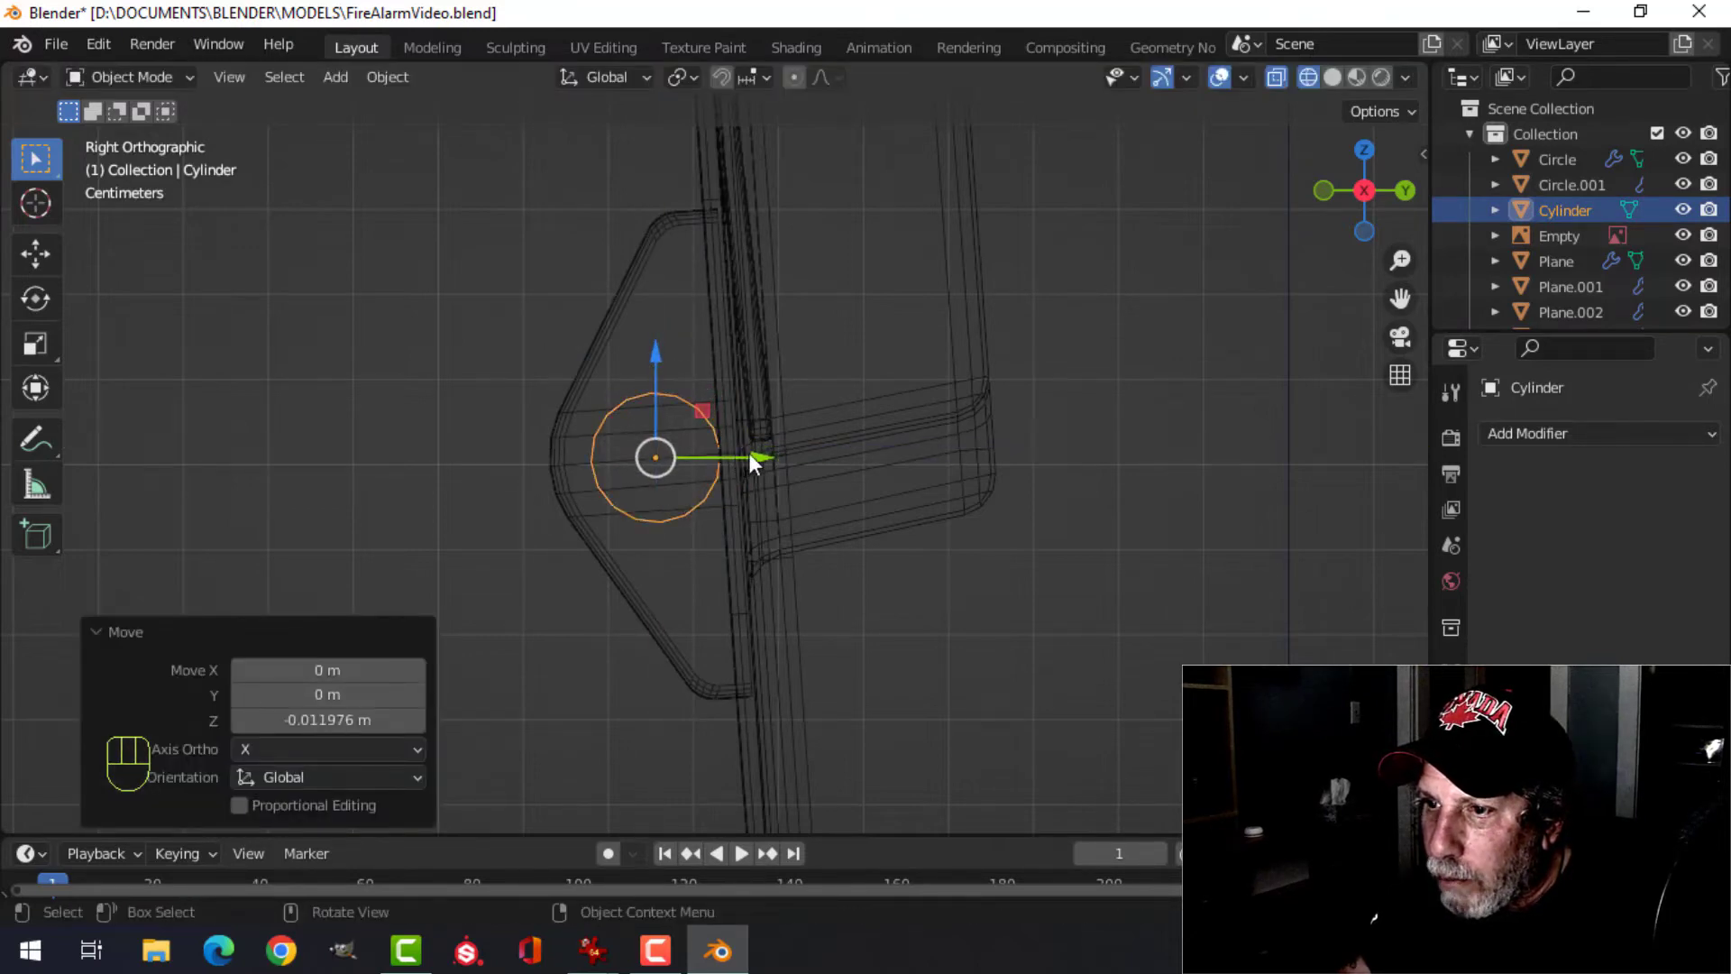
left_click_drag(754, 451, 776, 457)
- In solid display, set the side block's origin back to the 3D cursor at the keyhole so it mirrors across the housing
key("z")
left_click(933, 454)
mouse_move(580, 496)
middle_mouse_down()
mouse_move(802, 553)
mouse_move(880, 467)
mouse_move(842, 527)
mouse_move(681, 490)
middle_mouse_up()
scroll(802, 554, "down", 2)
key("alt+a")
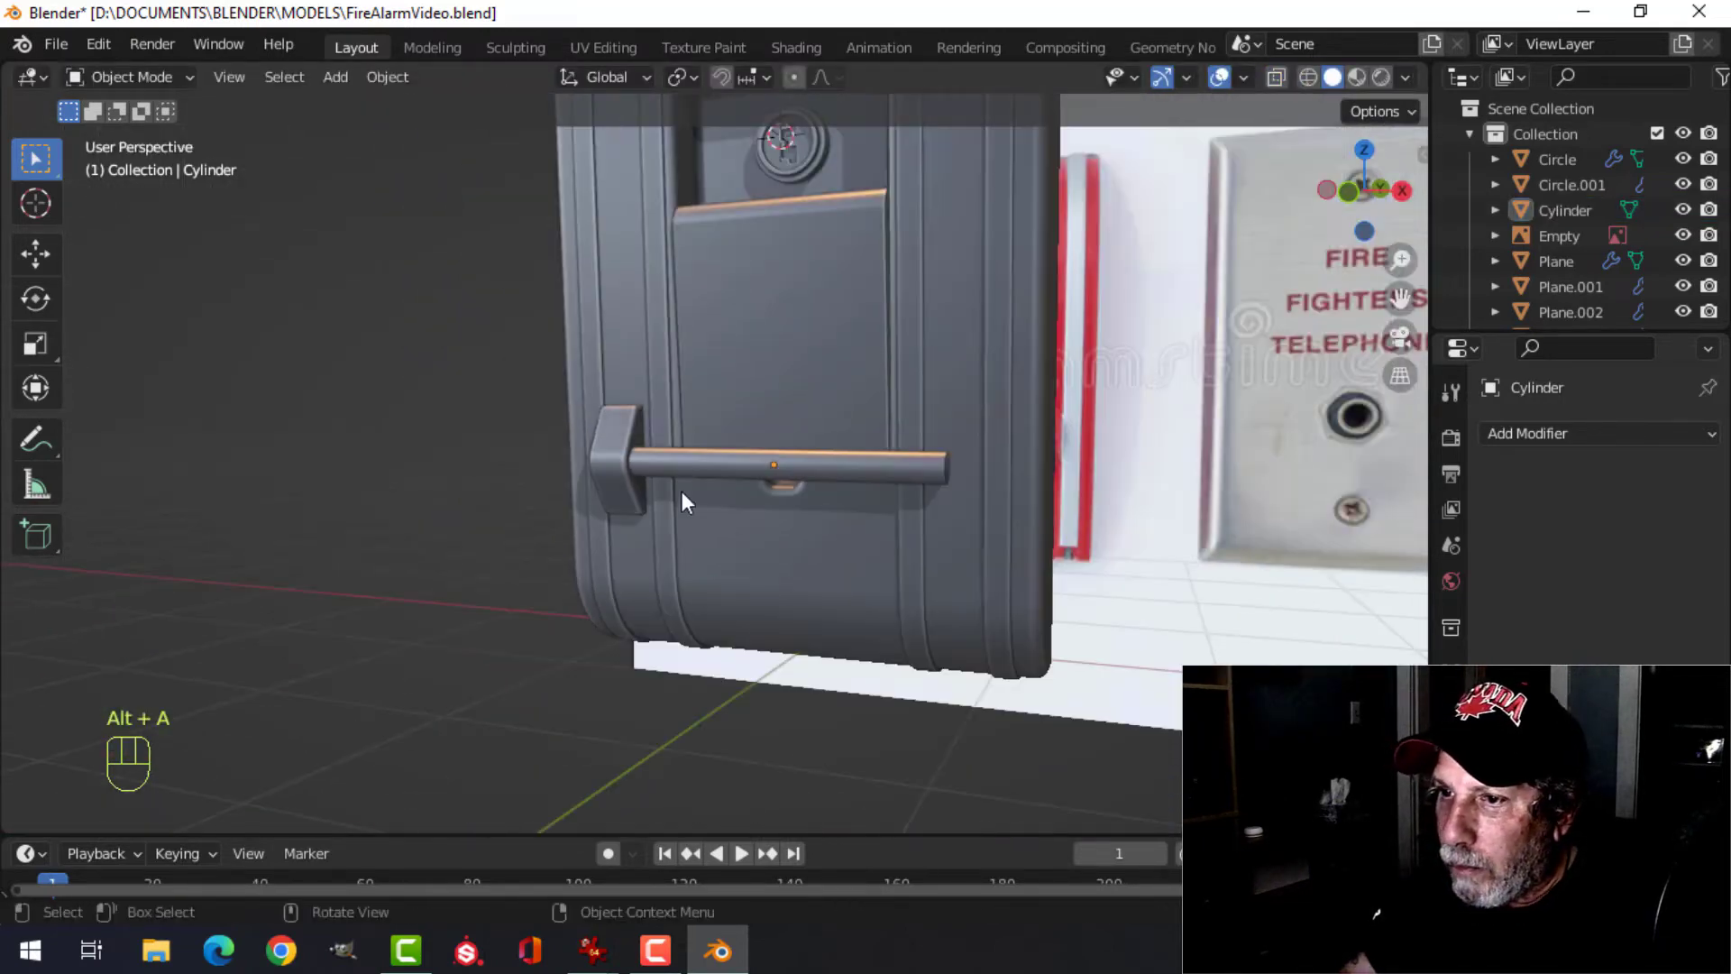
left_click(677, 462)
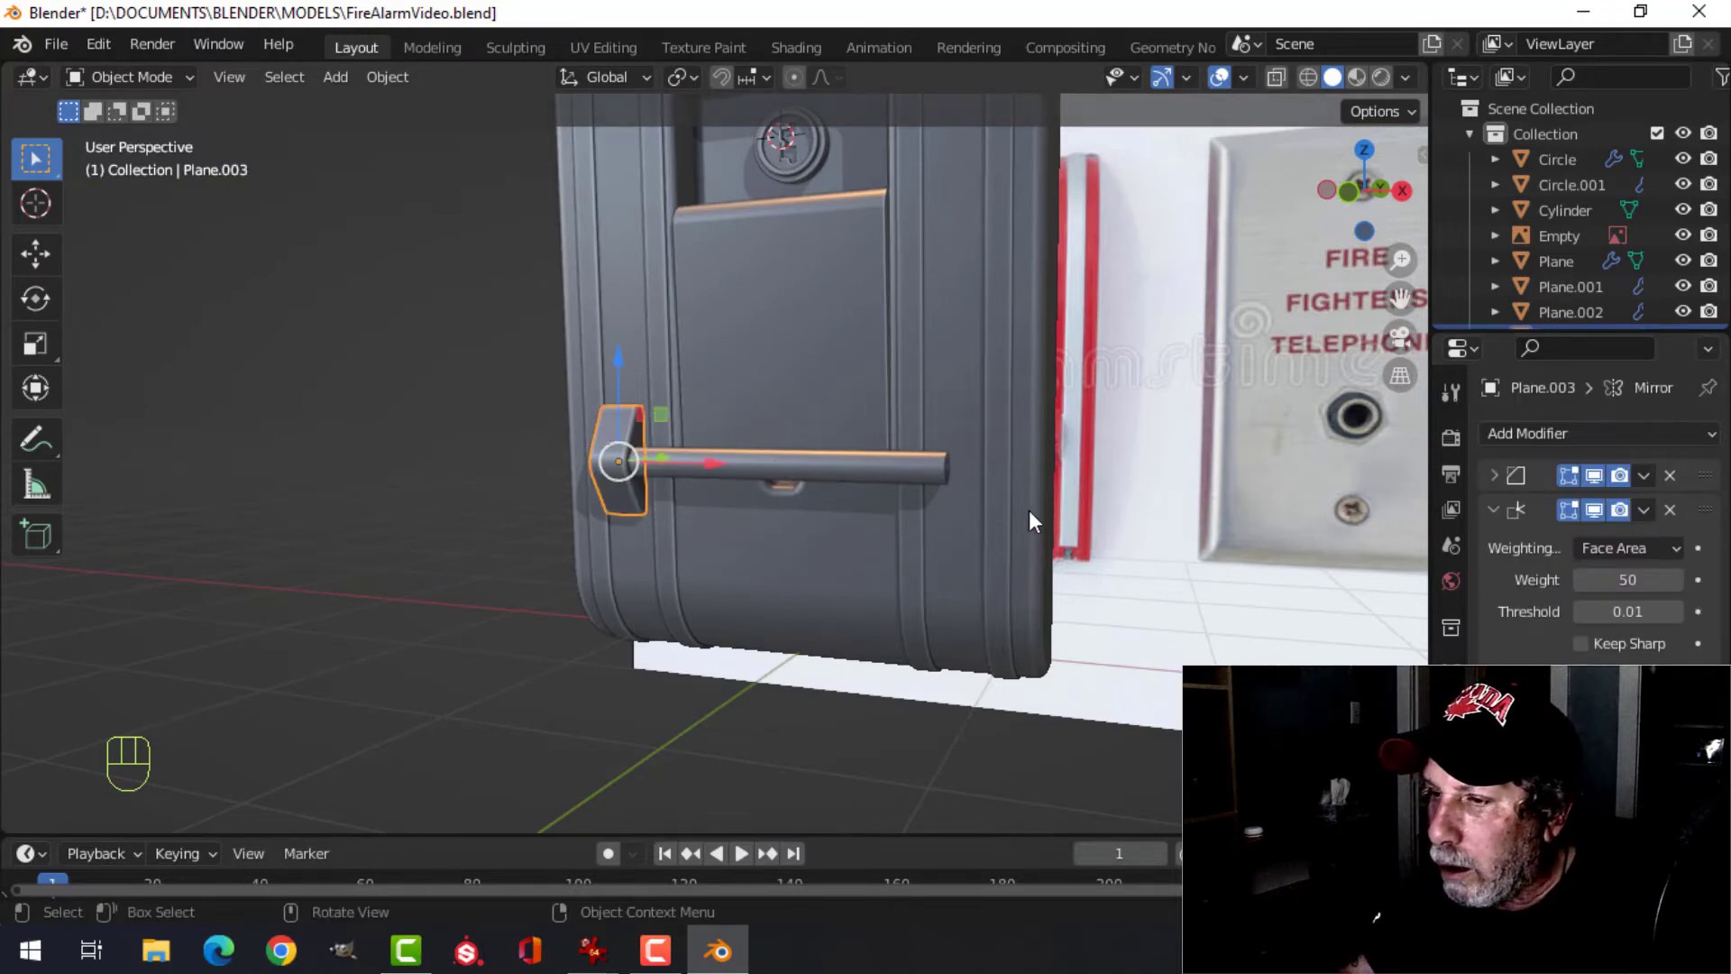
middle_click_drag(1029, 510, 927, 501)
scroll(853, 495, "up", 1)
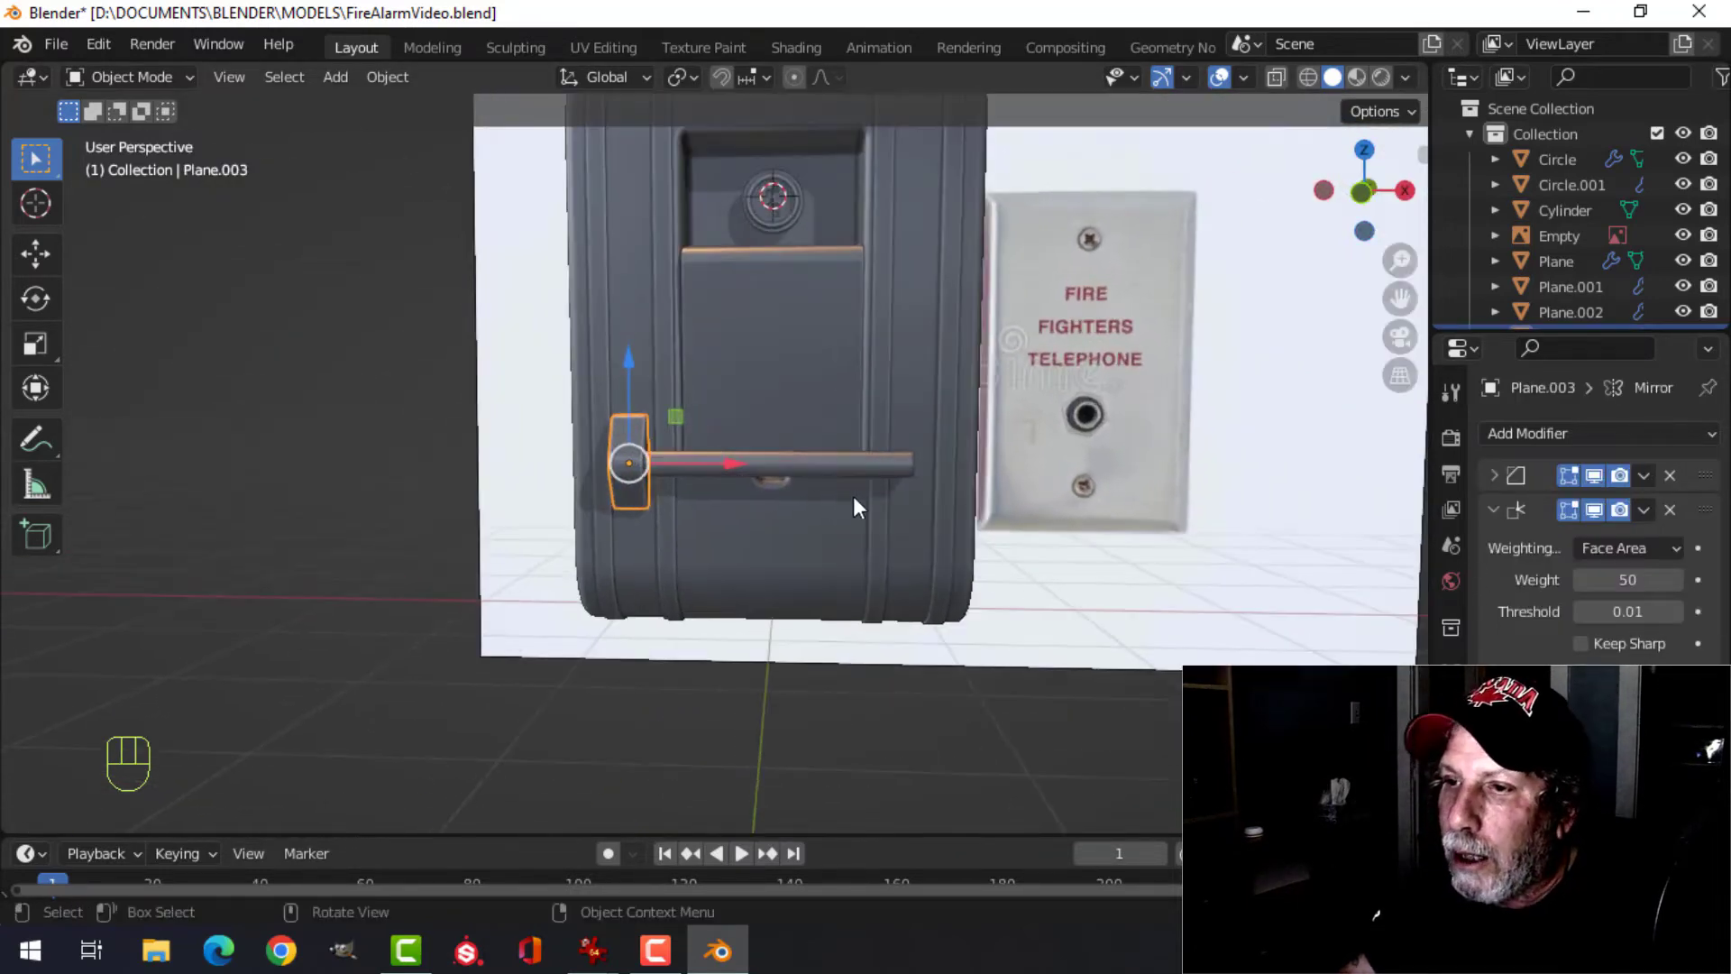
scroll(760, 500, "down", 1)
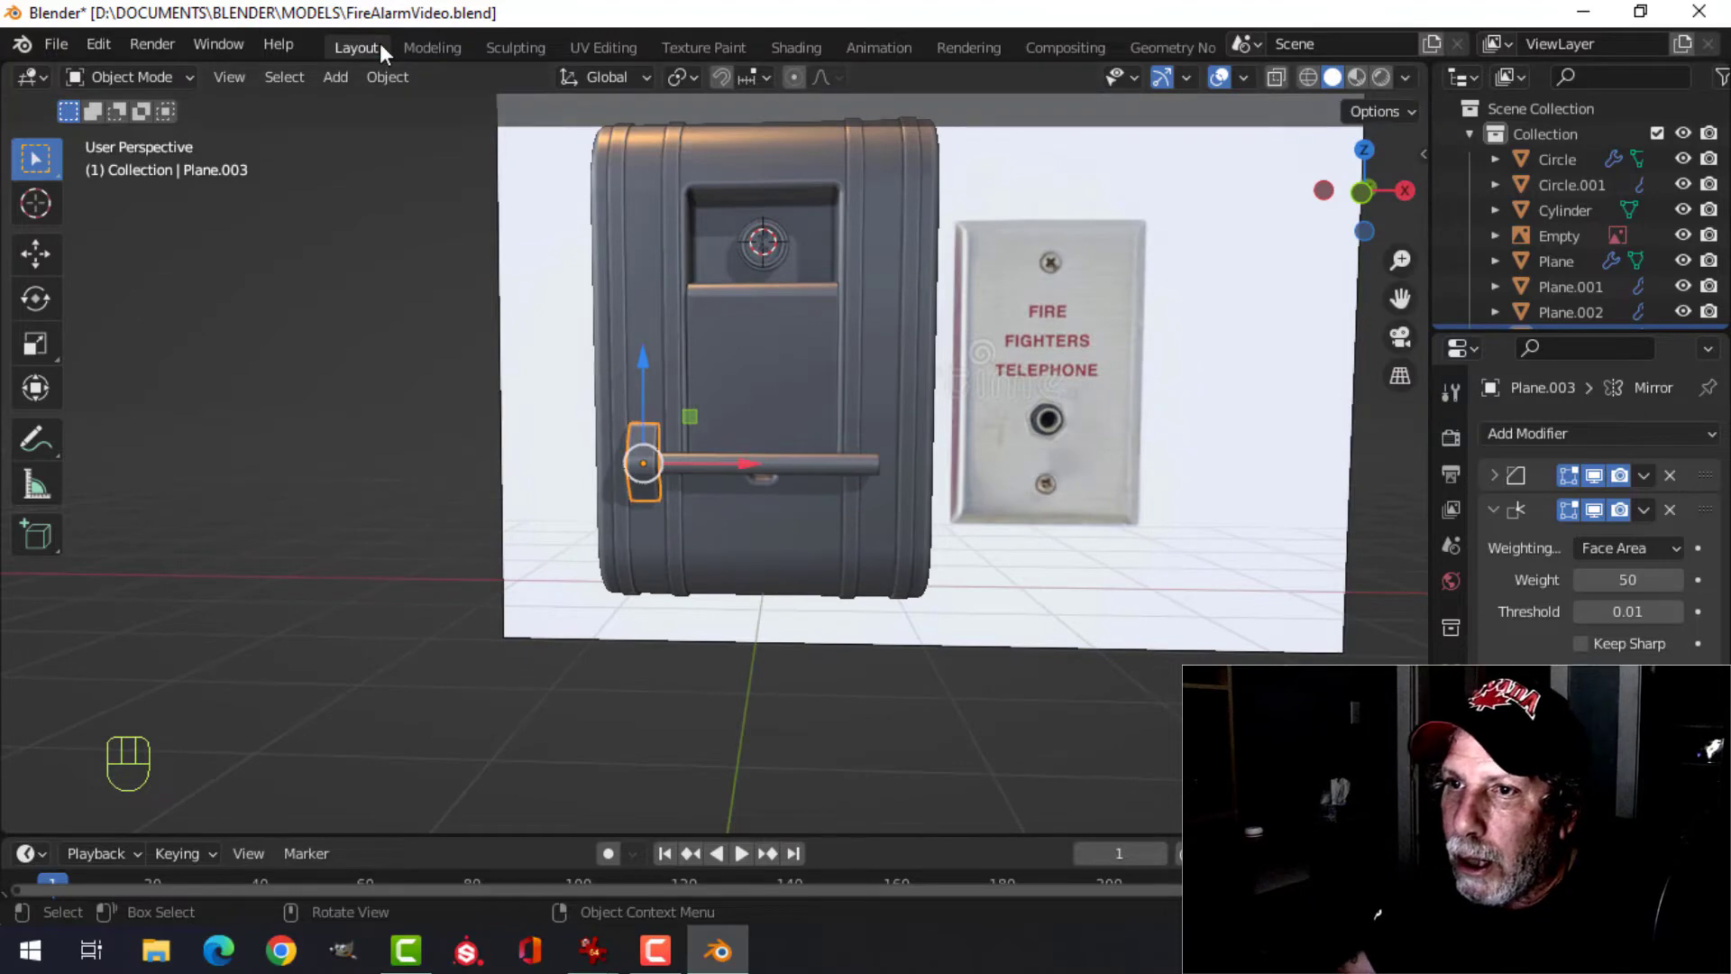
left_click(390, 78)
mouse_move(438, 126)
left_click(704, 183)
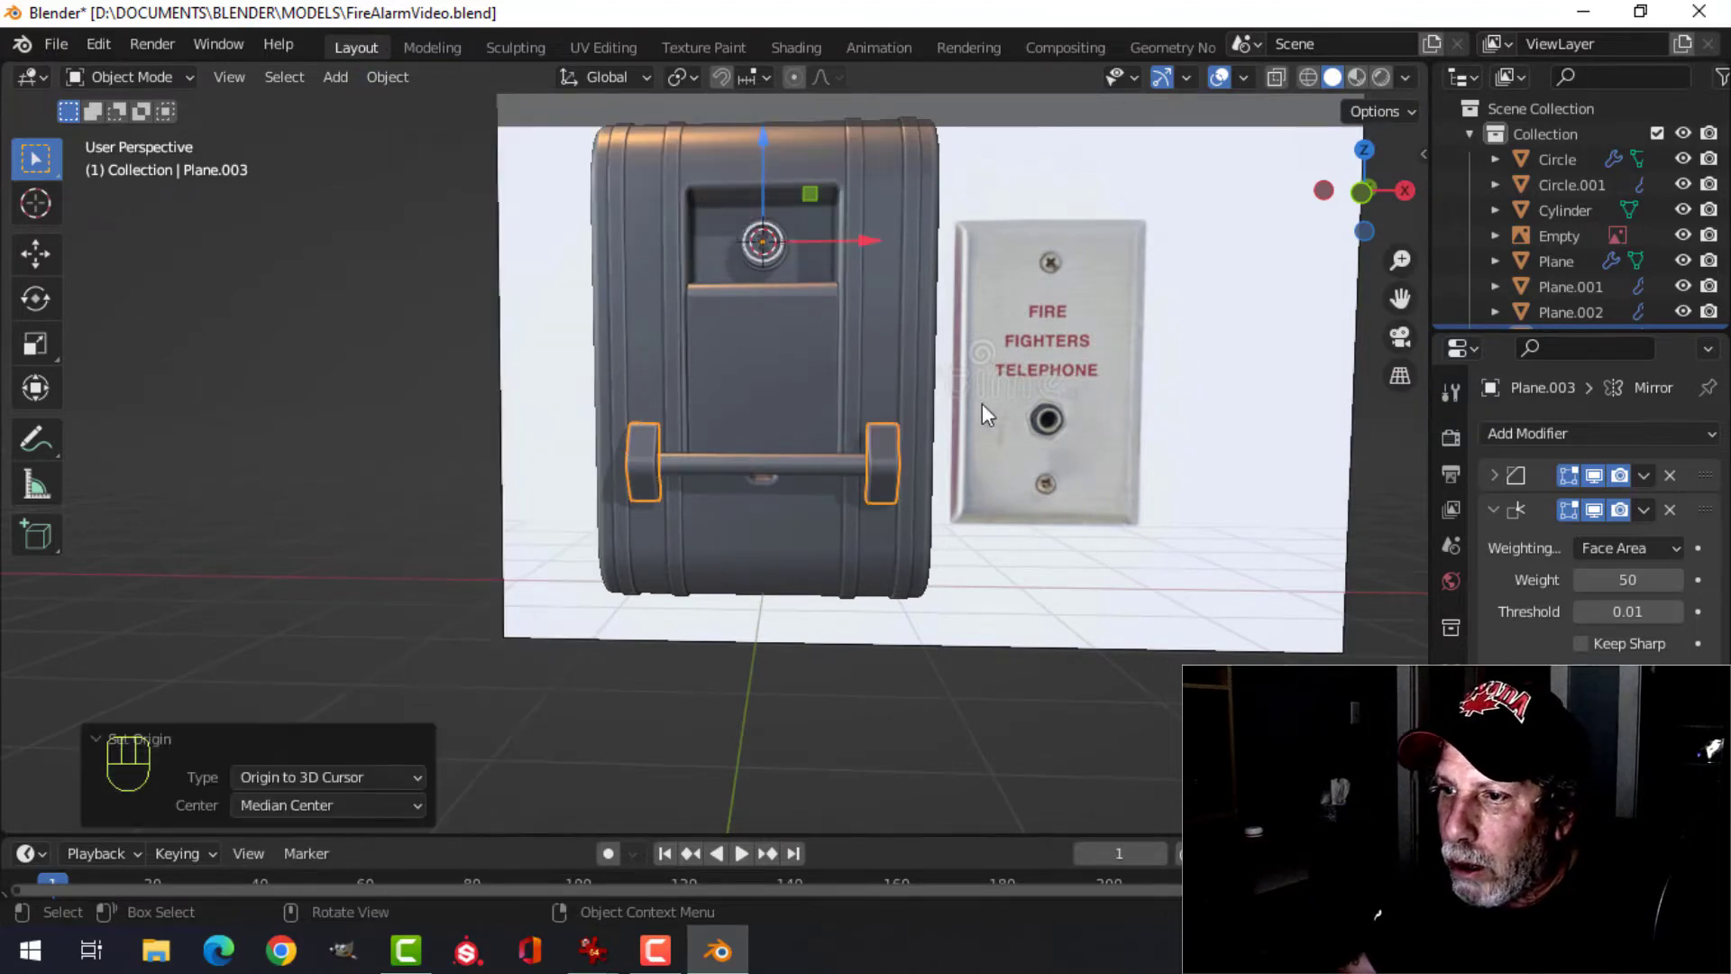
key("alt+a")
- Select the mirrored side blocks and the bar, and nudge their geometry together slightly in Edit Mode
middle_click_drag(1004, 419, 784, 405)
scroll(854, 495, "up", 4)
middle_click_drag(784, 406, 1094, 290)
scroll(1094, 291, "up", 2)
left_click(1093, 292)
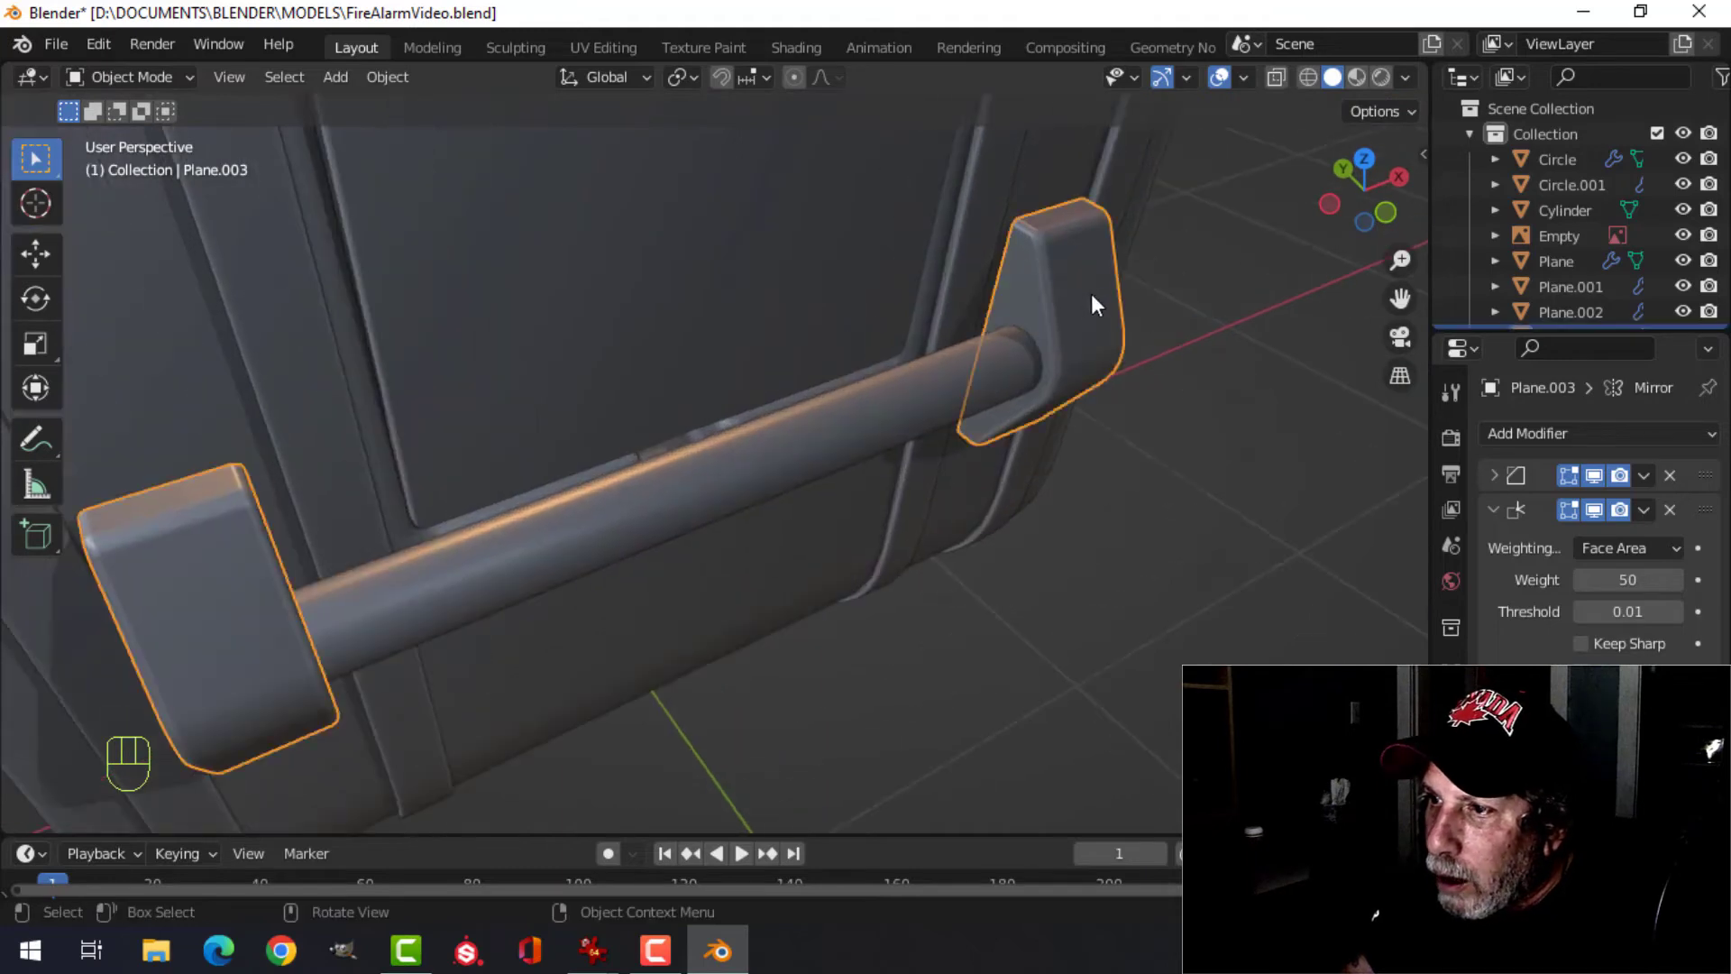
left_click(656, 521, "shift")
middle_click_drag(656, 521, 756, 516)
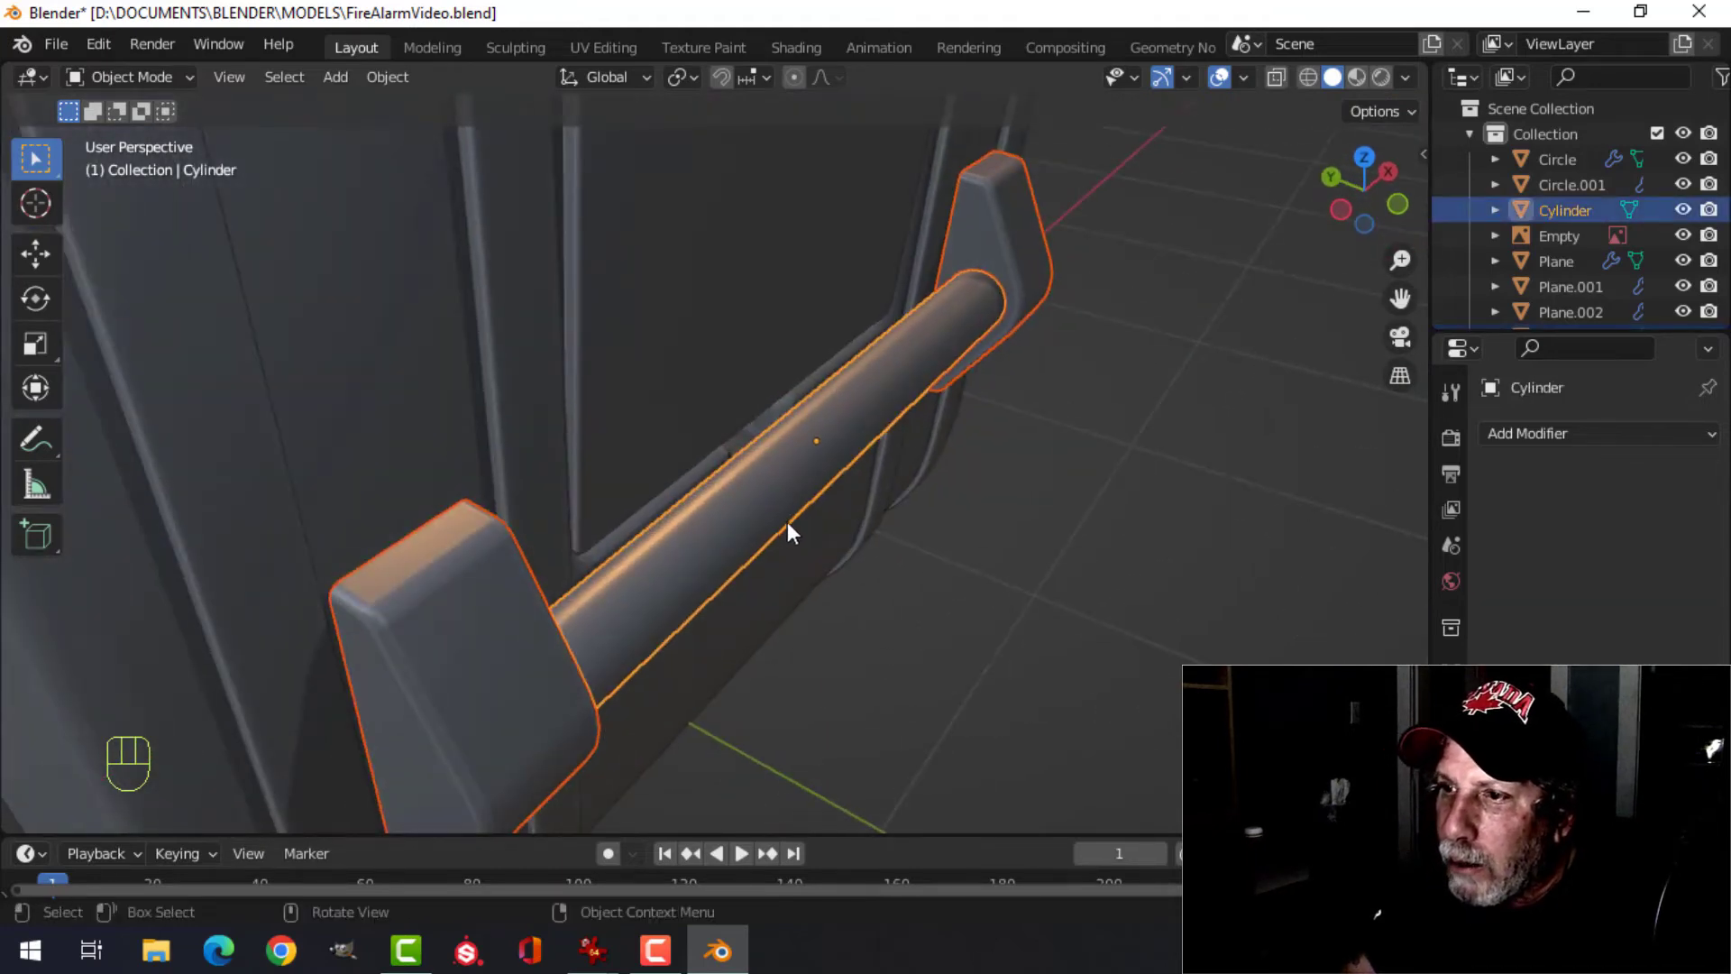
key("Tab")
left_click_drag(480, 636, 483, 630)
key("Tab")
middle_click_drag(483, 630, 766, 550)
scroll(766, 550, "down", 3)
middle_click_drag(766, 550, 792, 537)
key("alt+a")
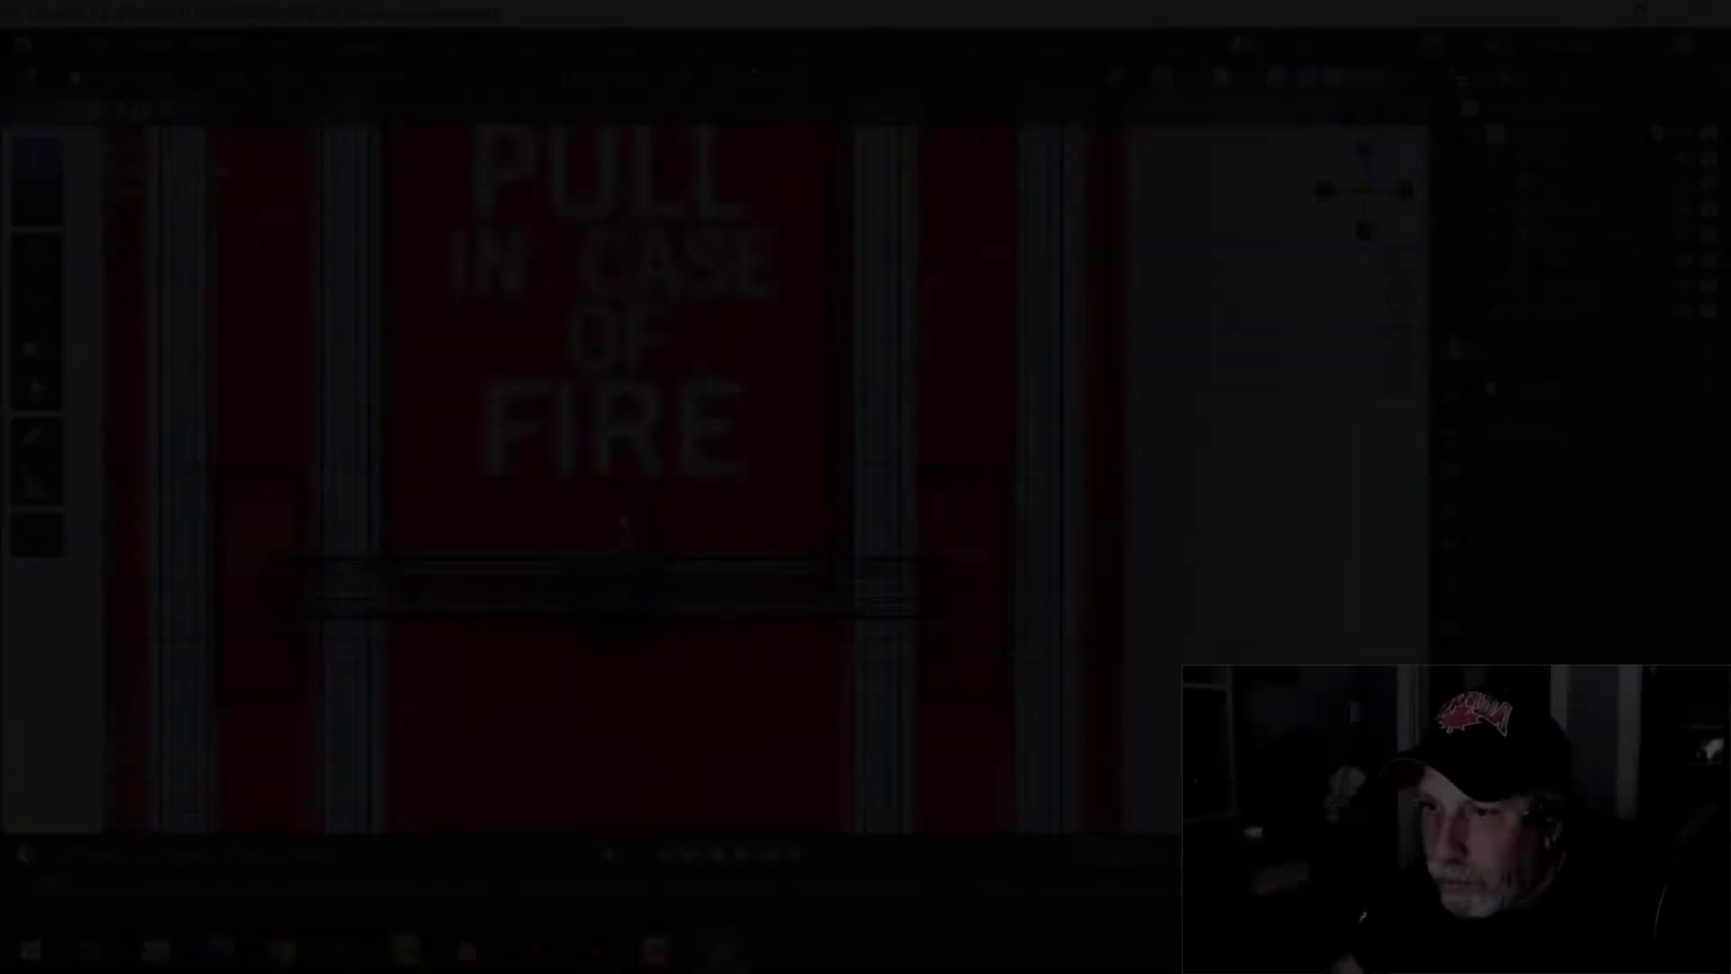
- Switch to IrfanView to examine the small tab above the bar in the angled fire alarm photo, and return to Blender
scroll(620, 510, "down", 2)
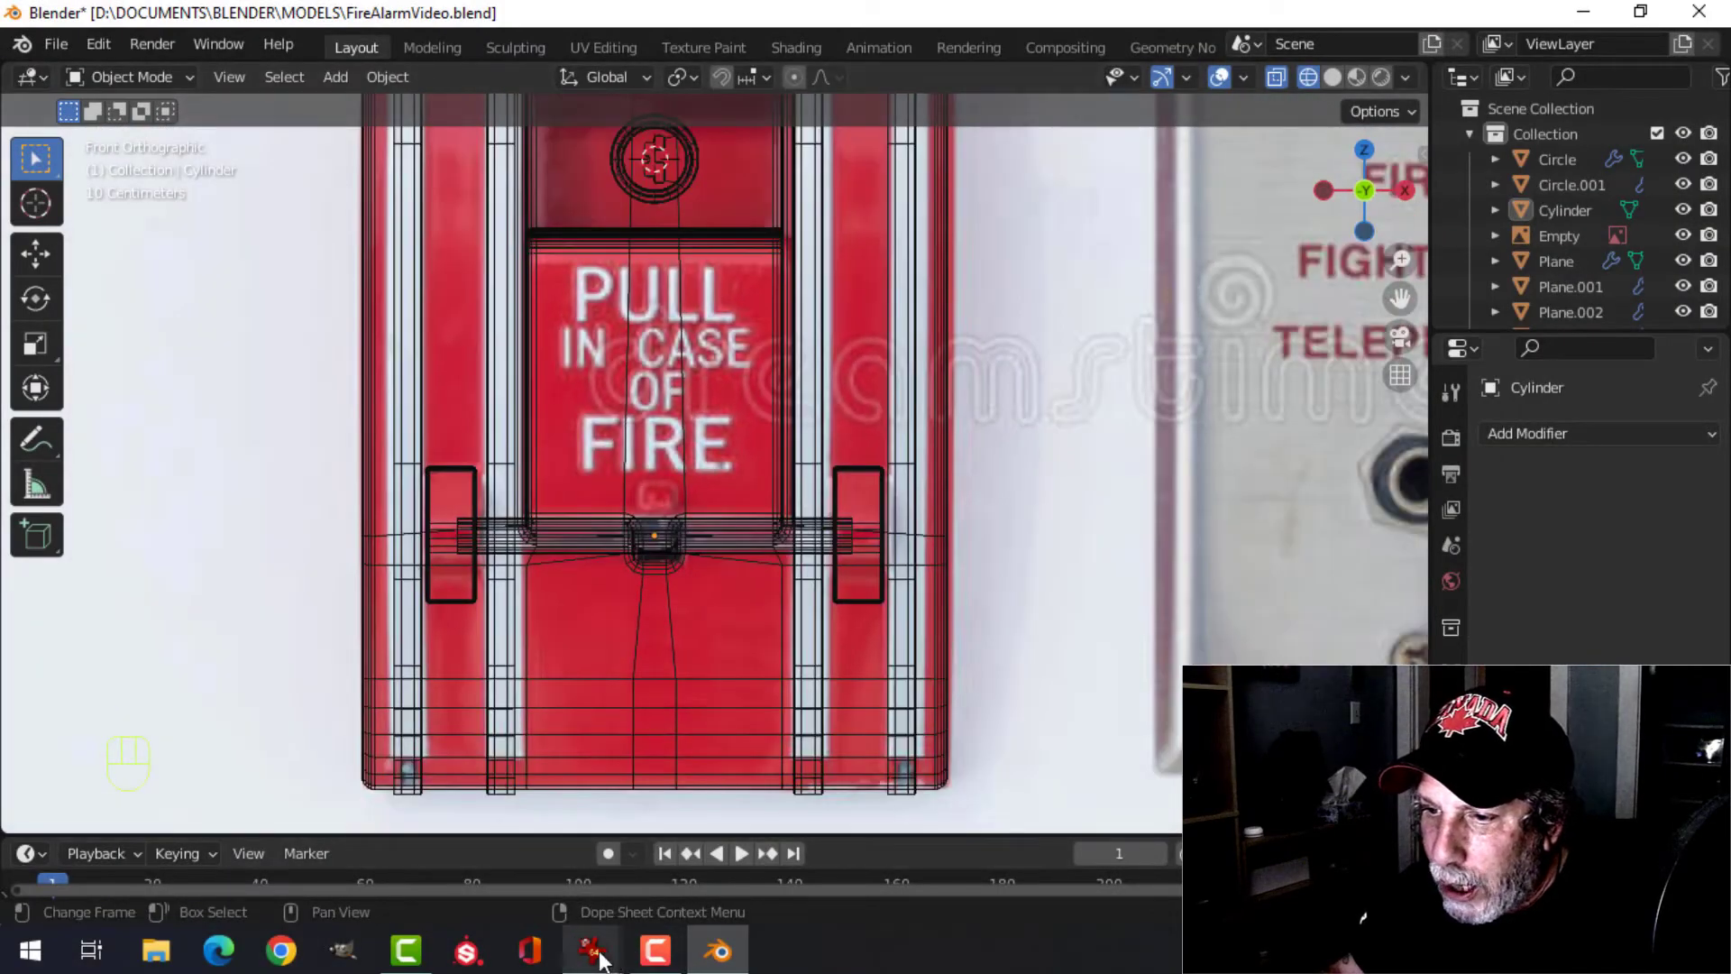
mouse_move(592, 950)
left_click(272, 825)
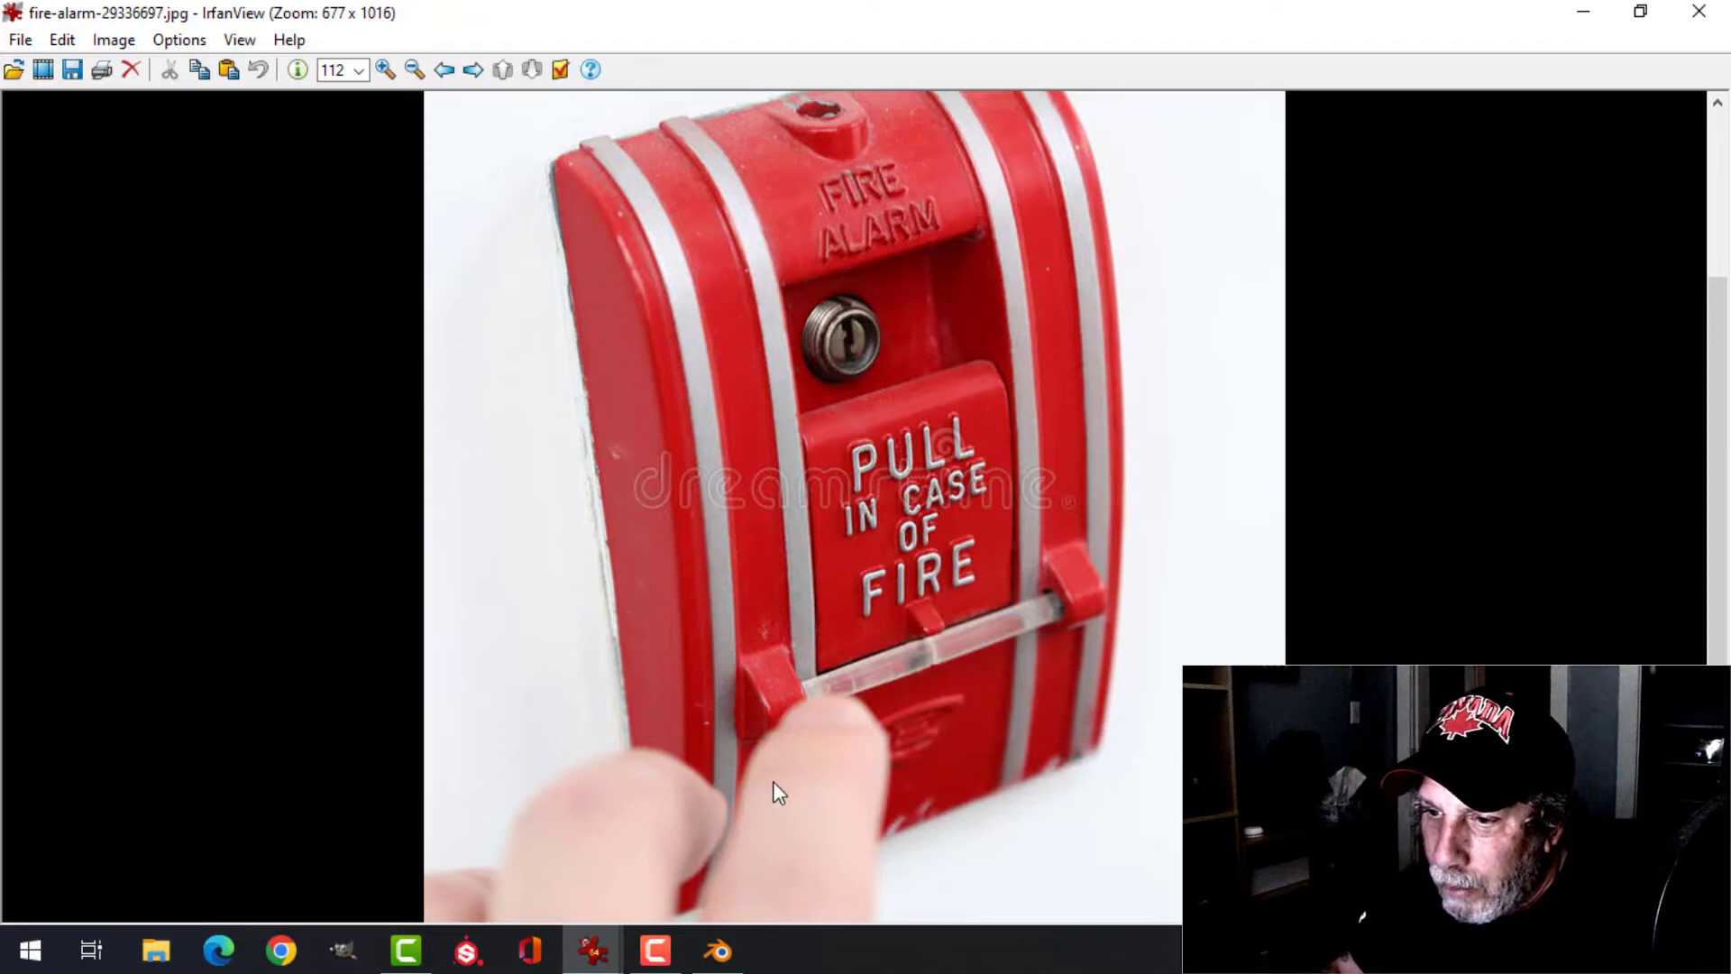
left_click(719, 950)
scroll(664, 555, "up", 2)
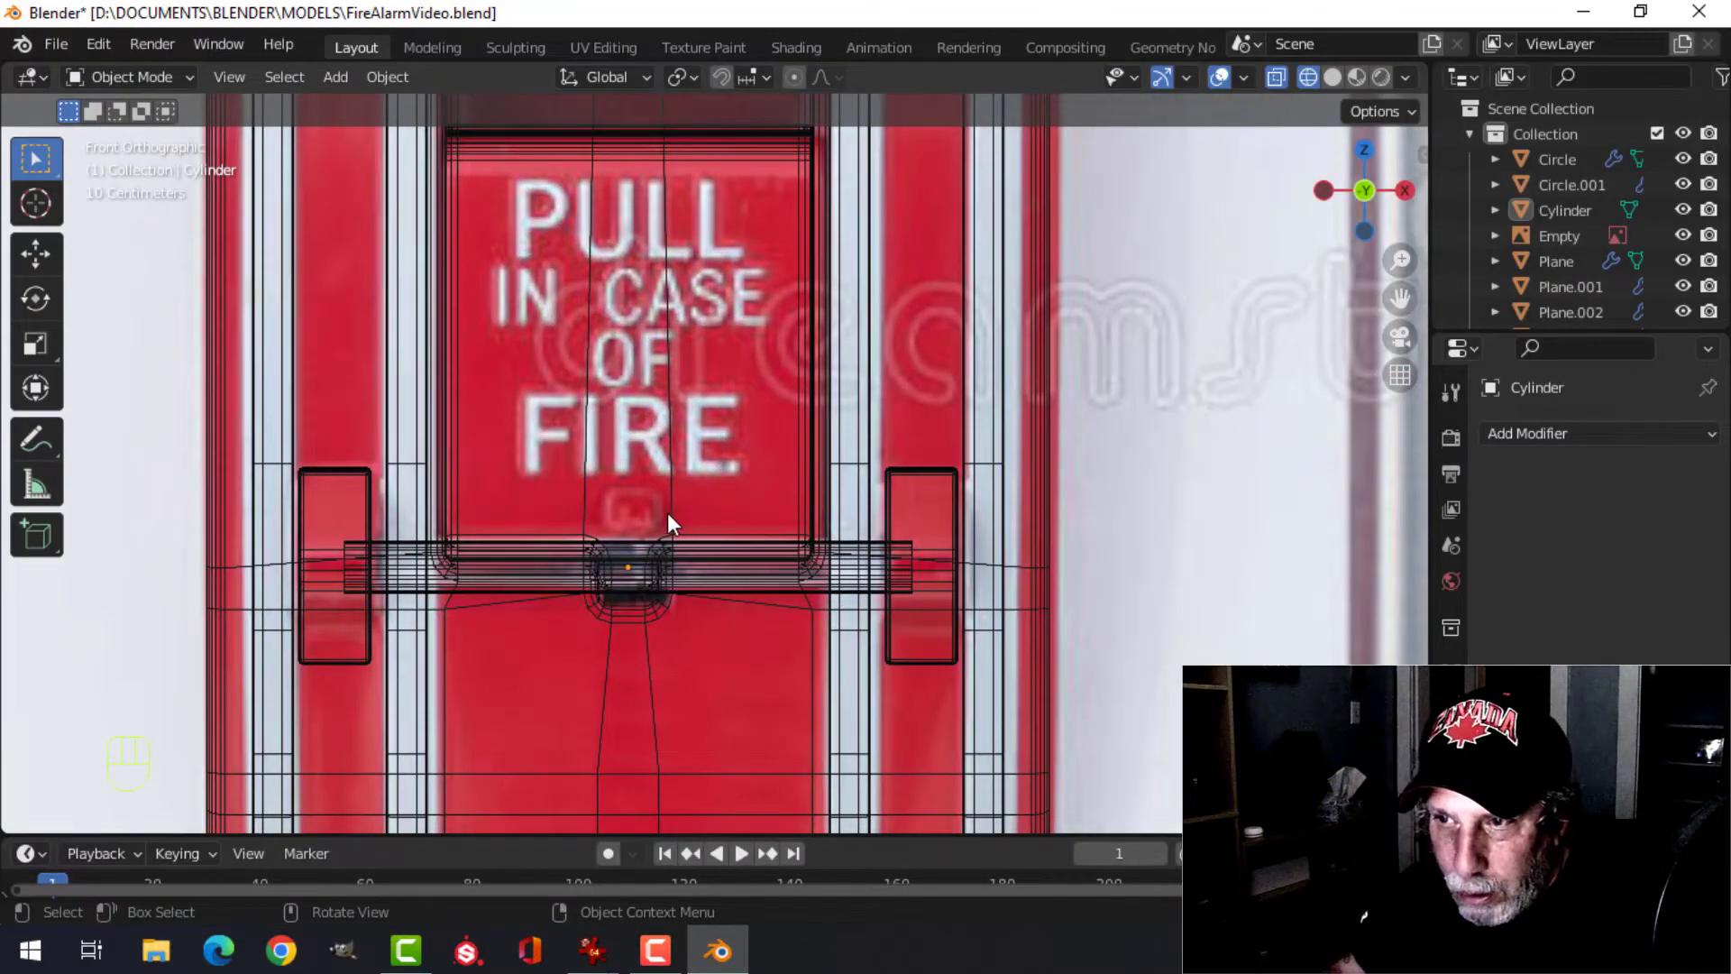
scroll(670, 521, "down", 3)
scroll(672, 523, "up", 1)
- Add a plane, scale its mesh to 0.244 and rotate it 90° about X to face the front
key("shift+a")
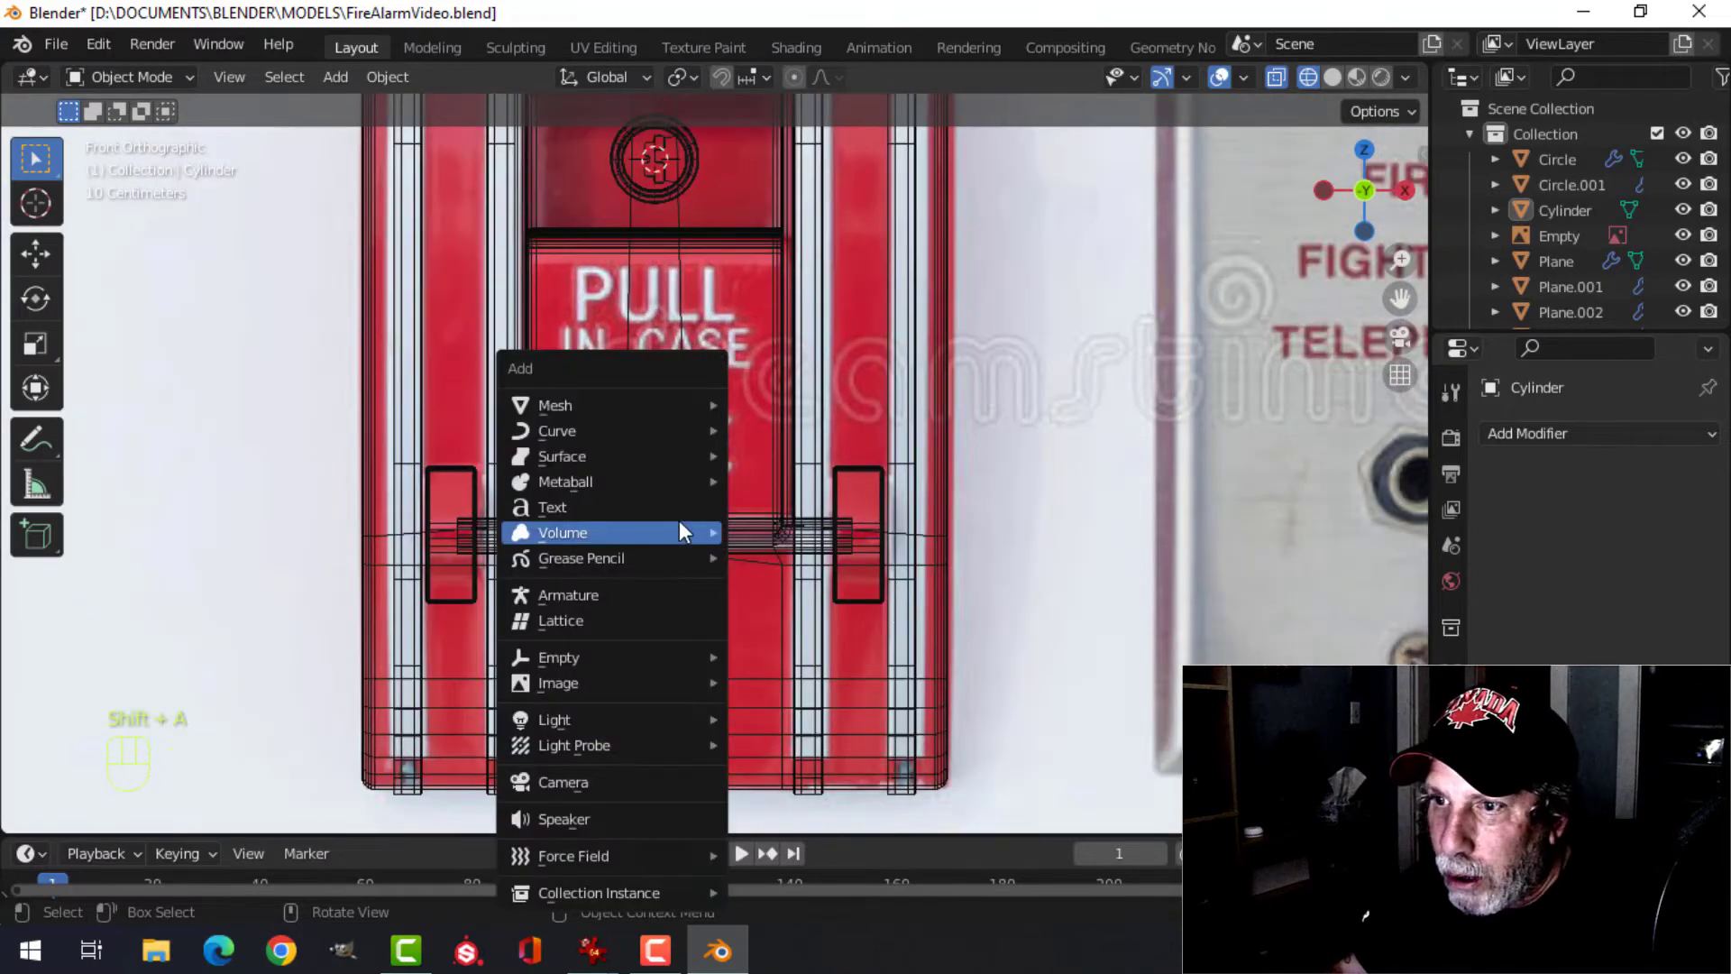
mouse_move(587, 406)
left_click(762, 398)
scroll(793, 414, "down", 2)
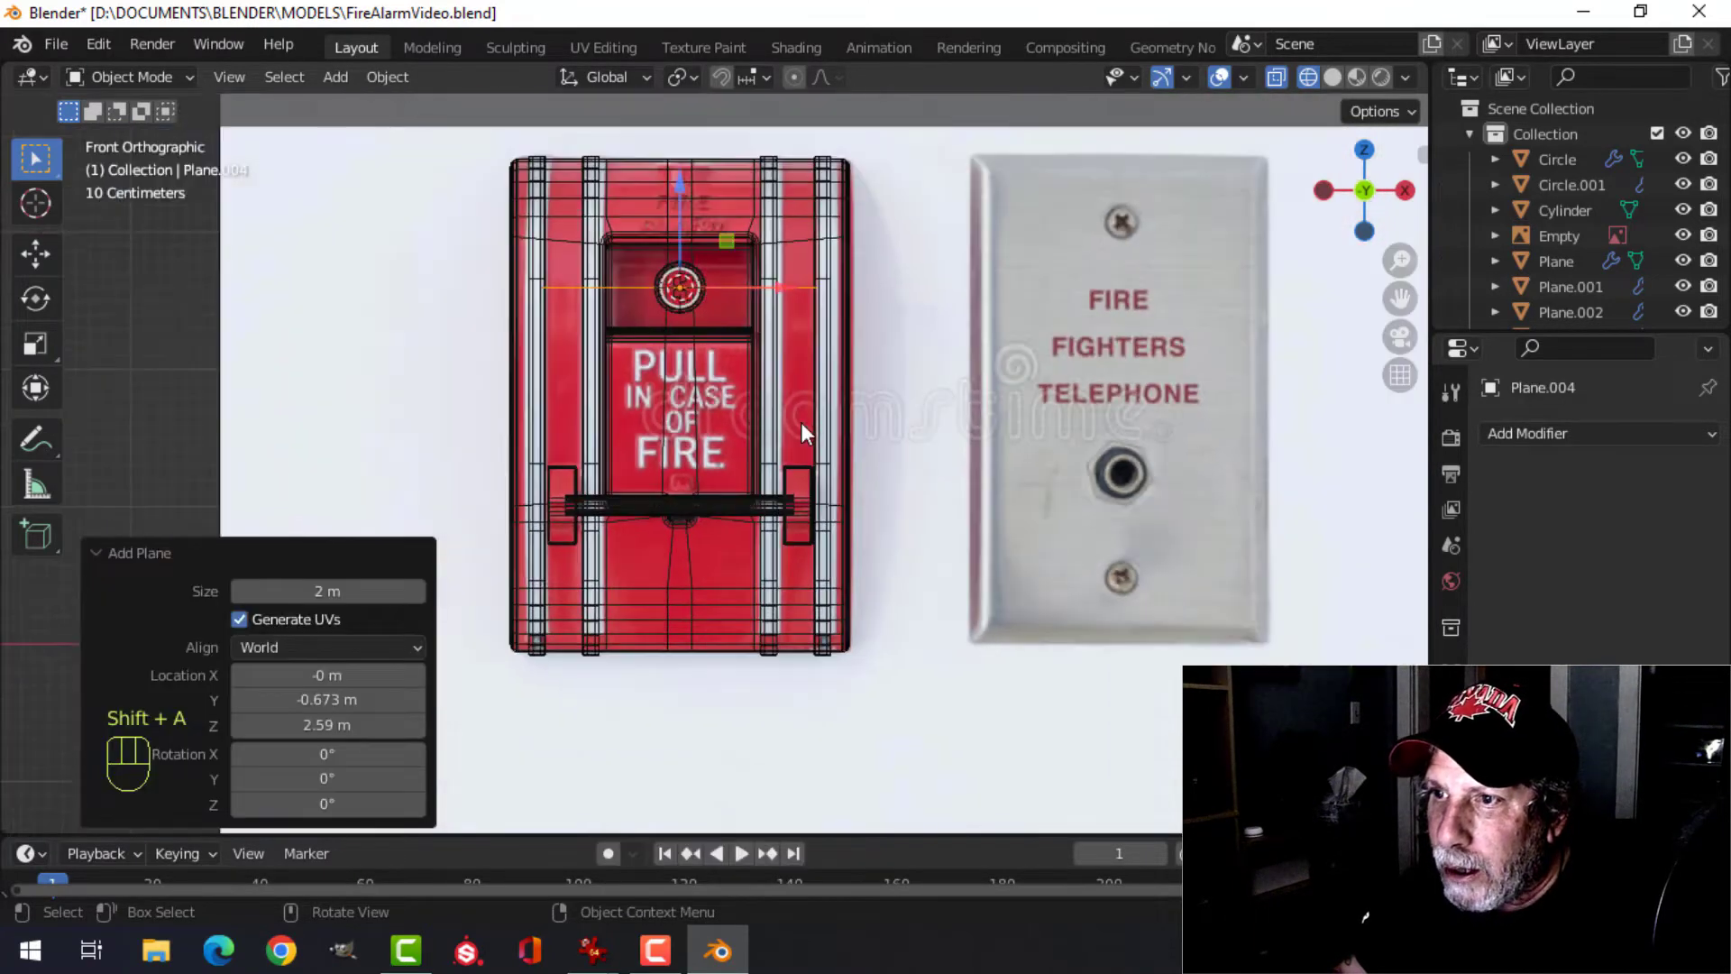
key("Tab")
key("s")
left_click(687, 369)
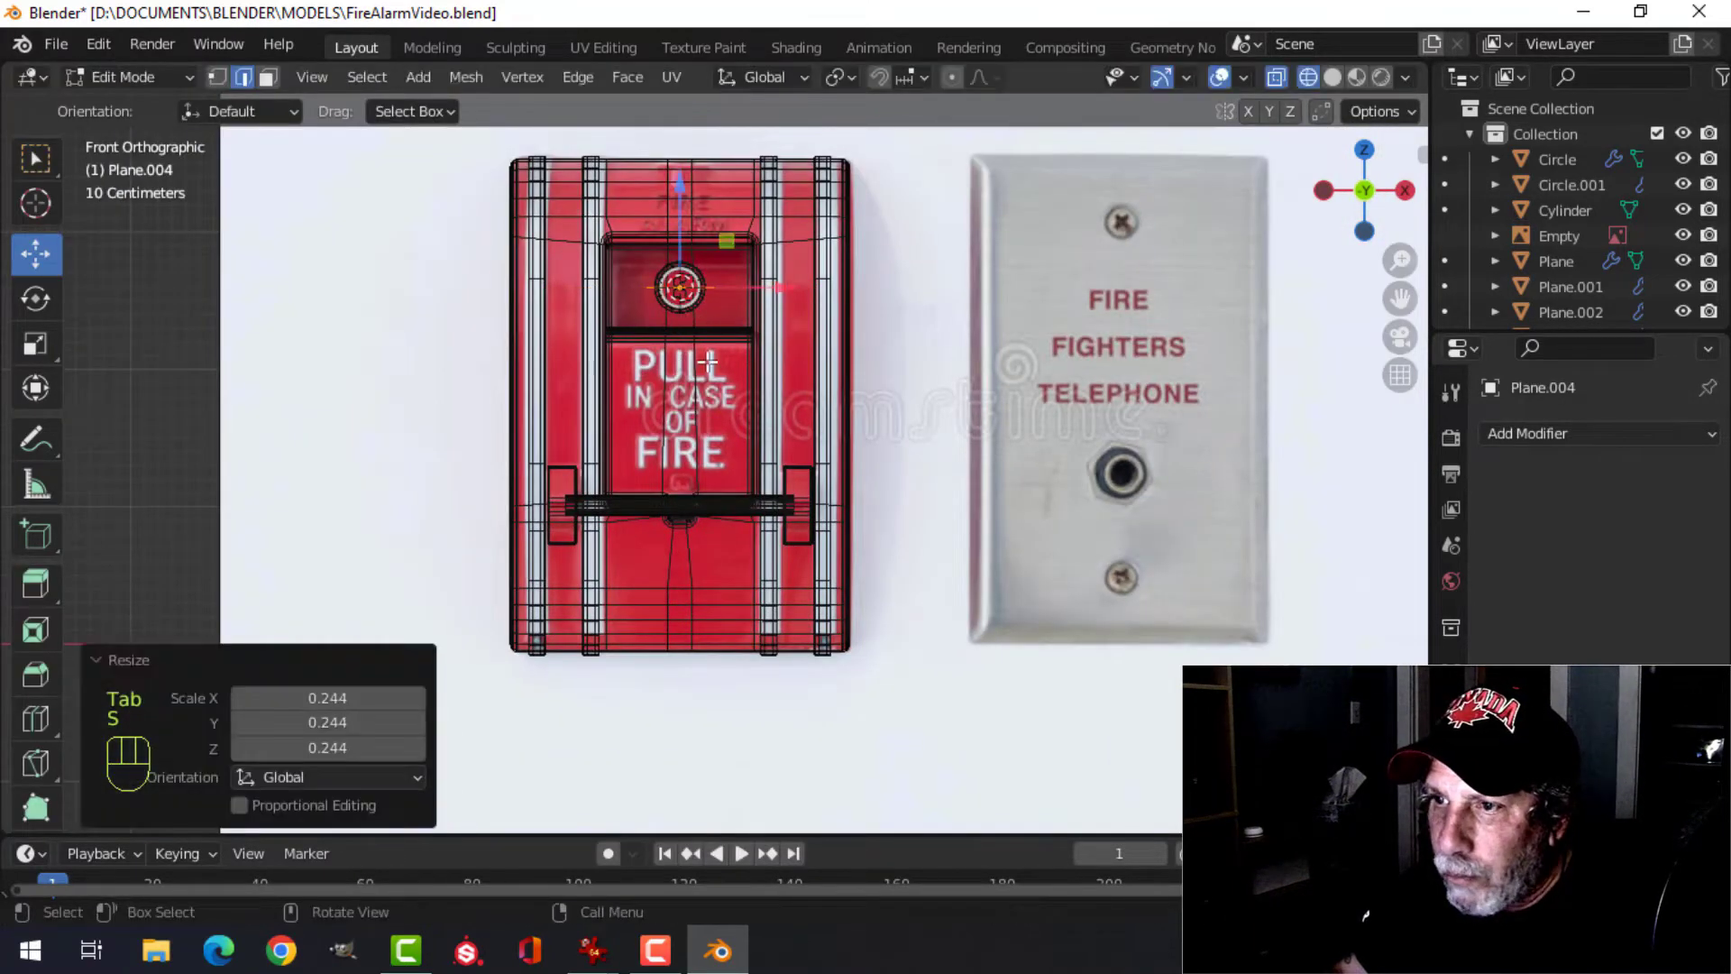
type("rx90")
left_click(692, 305)
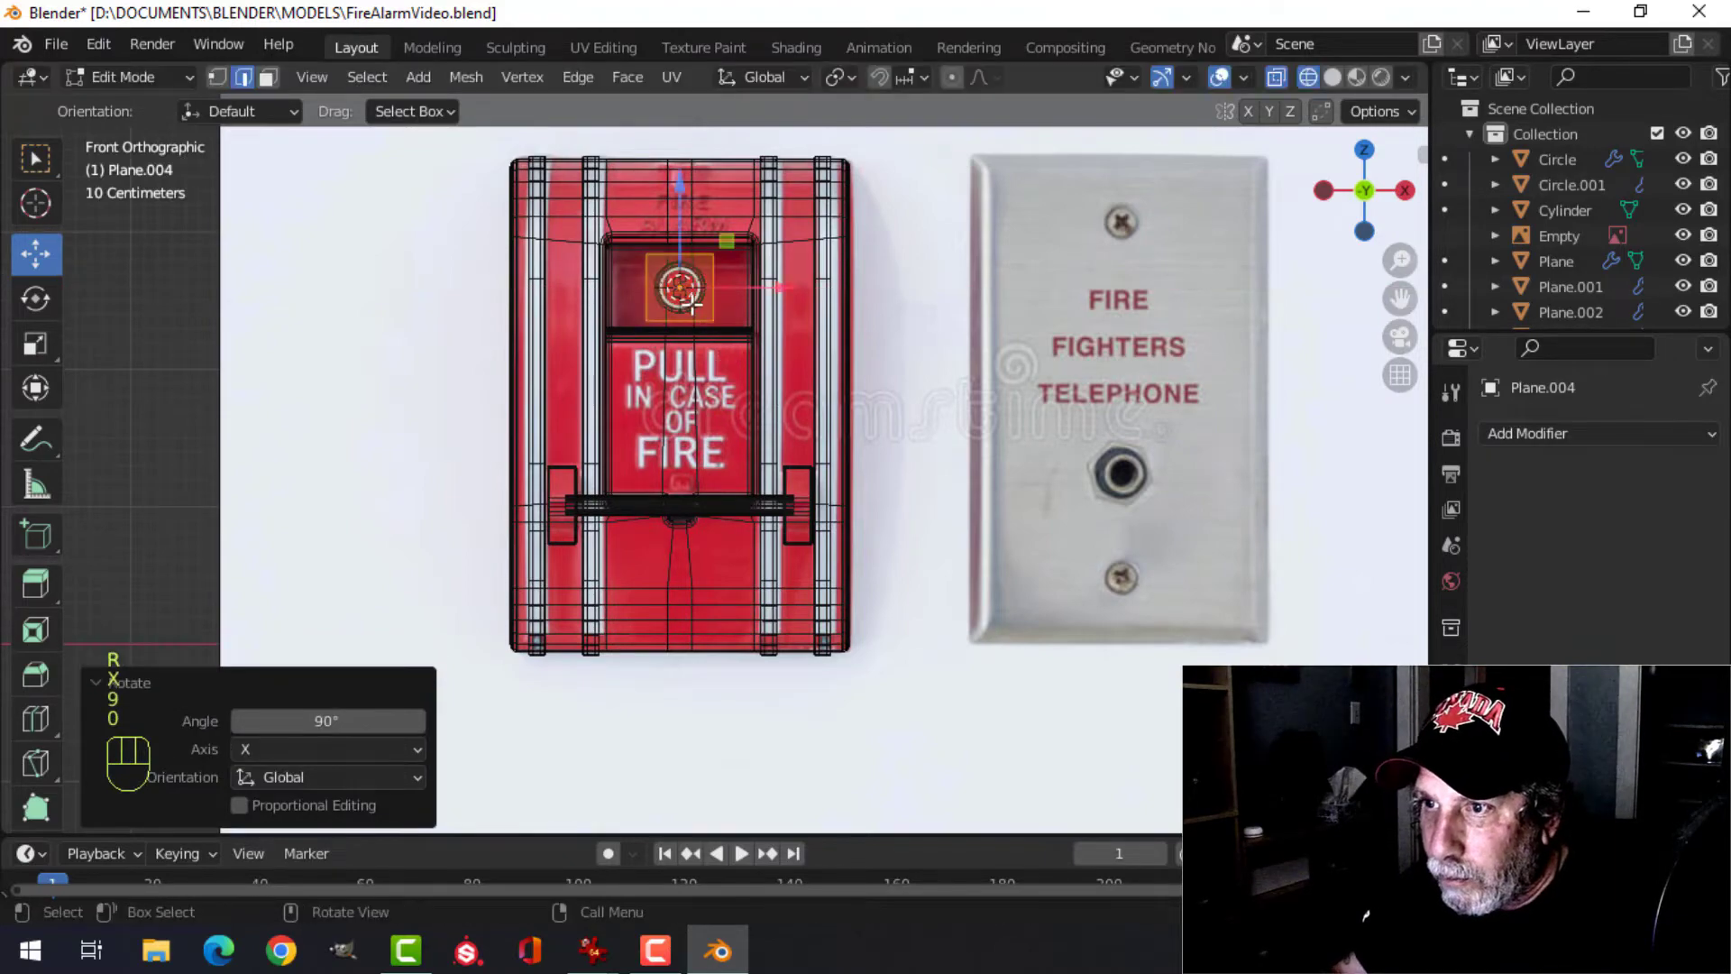
- Move the plane about -1.455 m along Z to the small tab below FIRE, nudge it up 0.037 m and shrink it to fit
left_click_drag(684, 192, 693, 400)
scroll(722, 415, "up", 6)
key("s")
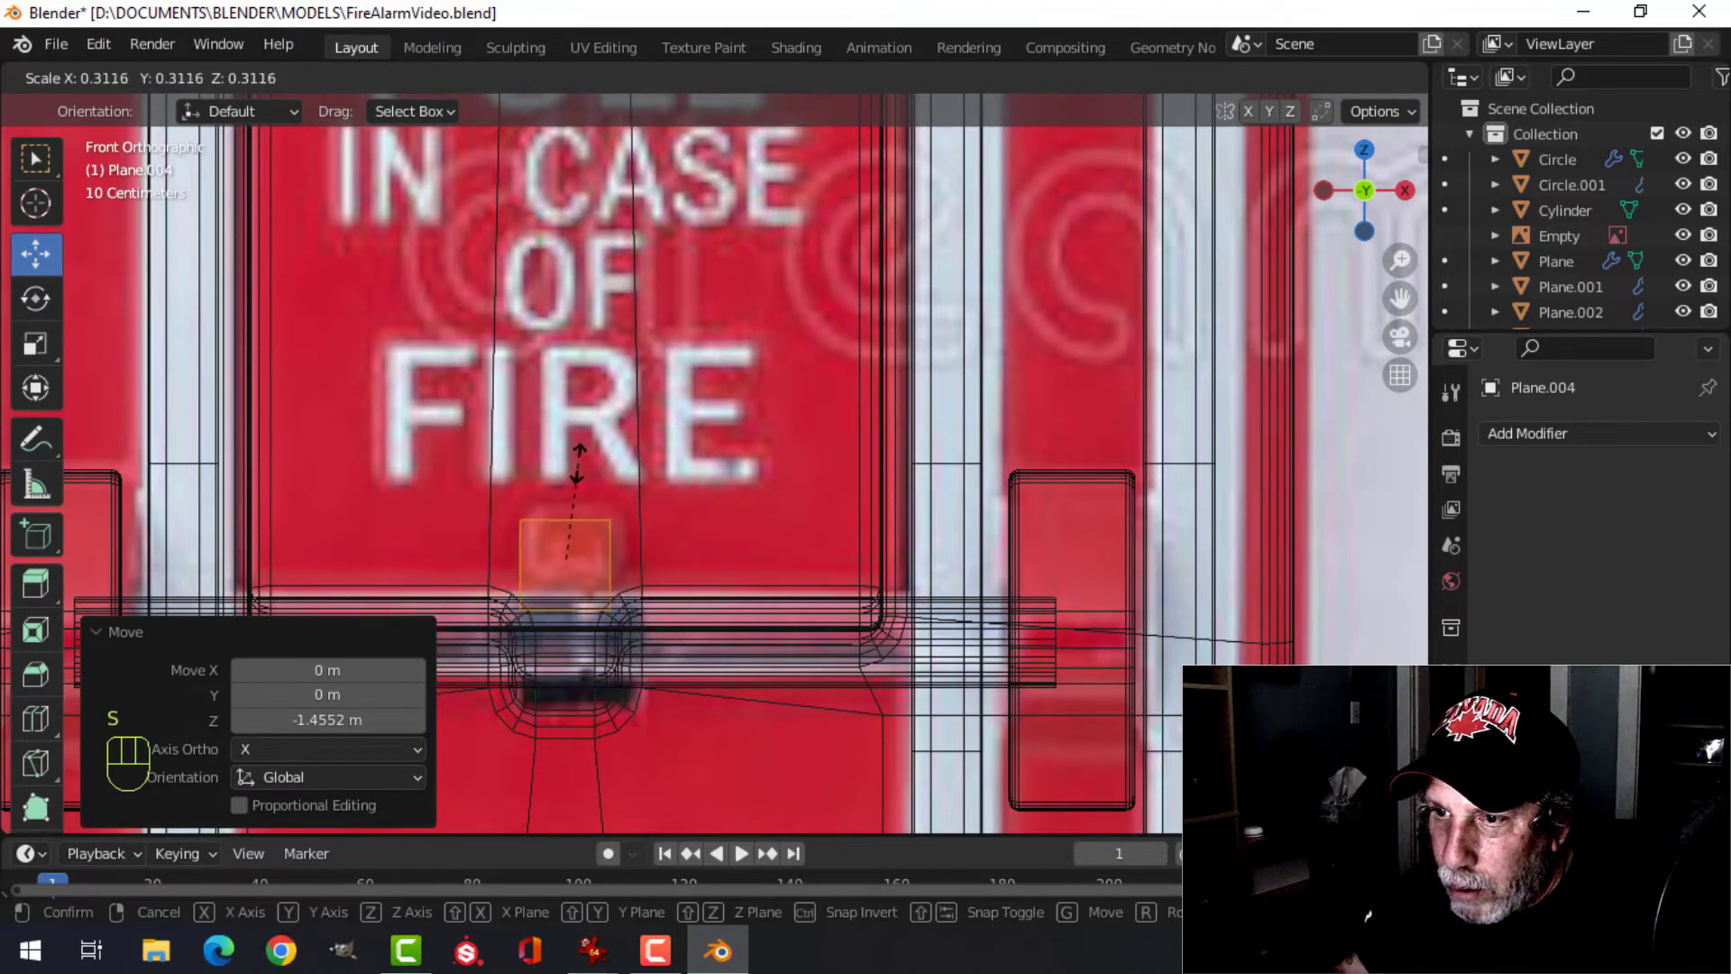
left_click(582, 463)
left_click_drag(575, 465, 582, 438)
key("s")
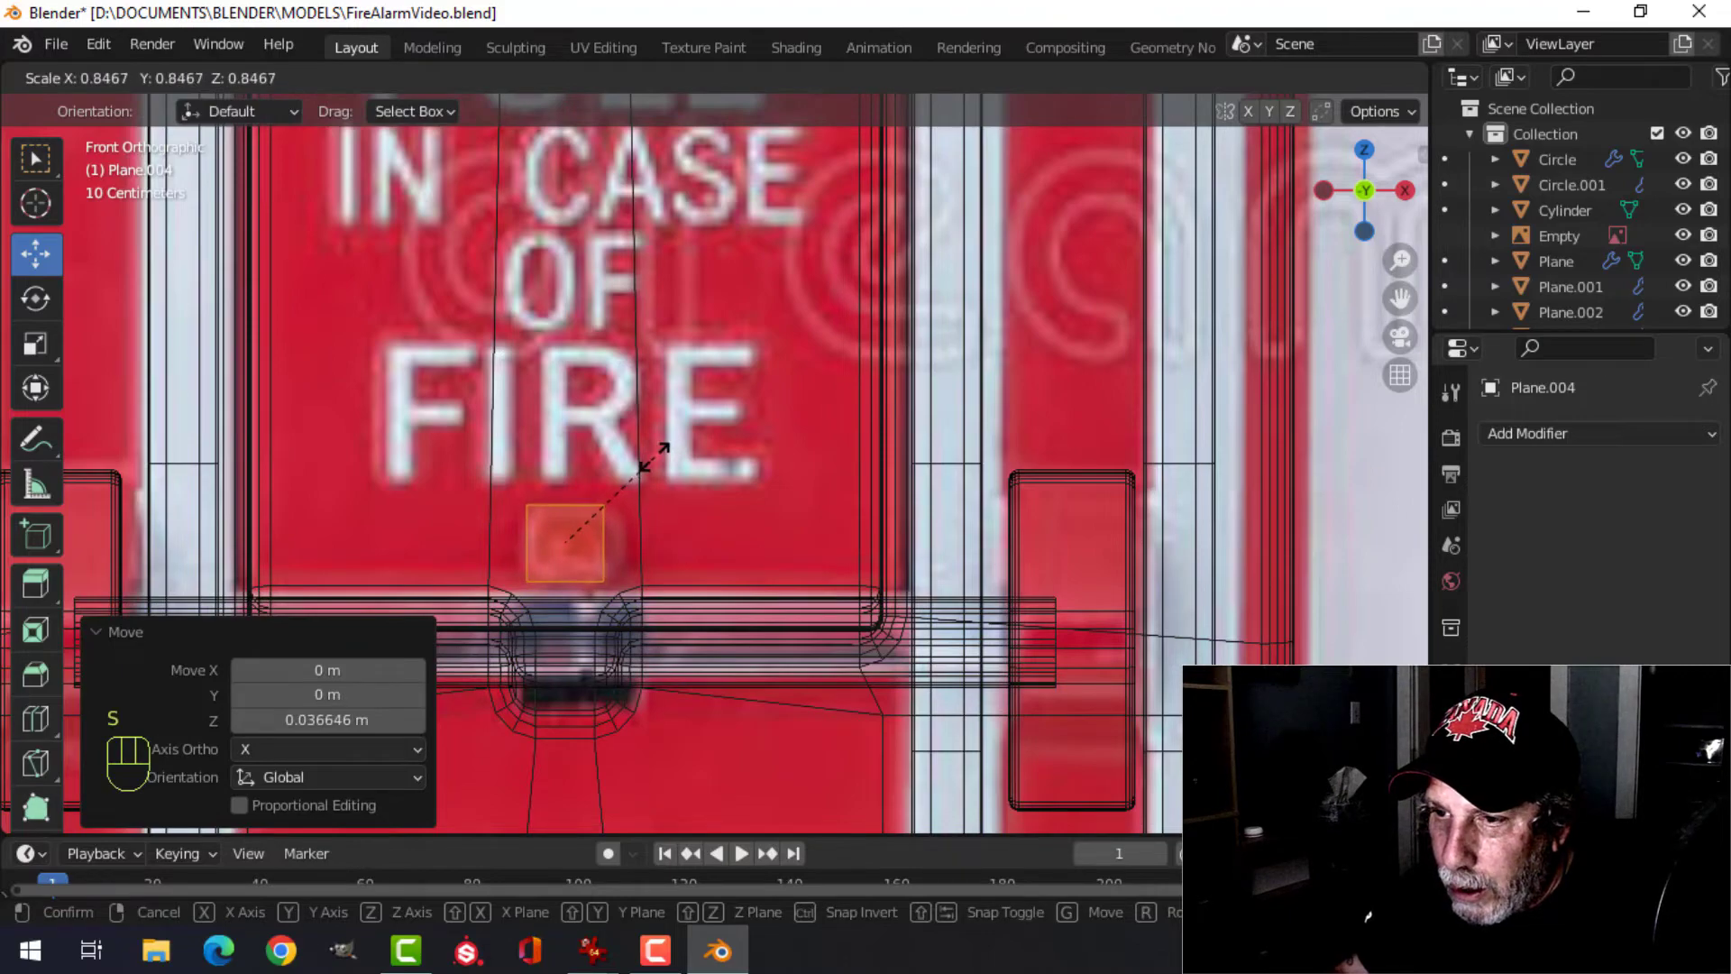
left_click(671, 454)
- Extrude the plane outward from the housing along Y and taper the new face to a scale of 0.581
mouse_move(765, 485)
middle_mouse_down()
mouse_move(703, 533)
mouse_move(530, 543)
mouse_move(746, 510)
middle_mouse_up()
key("e")
right_click(592, 498)
left_click_drag(740, 501, 654, 510)
key("s")
left_click(623, 497)
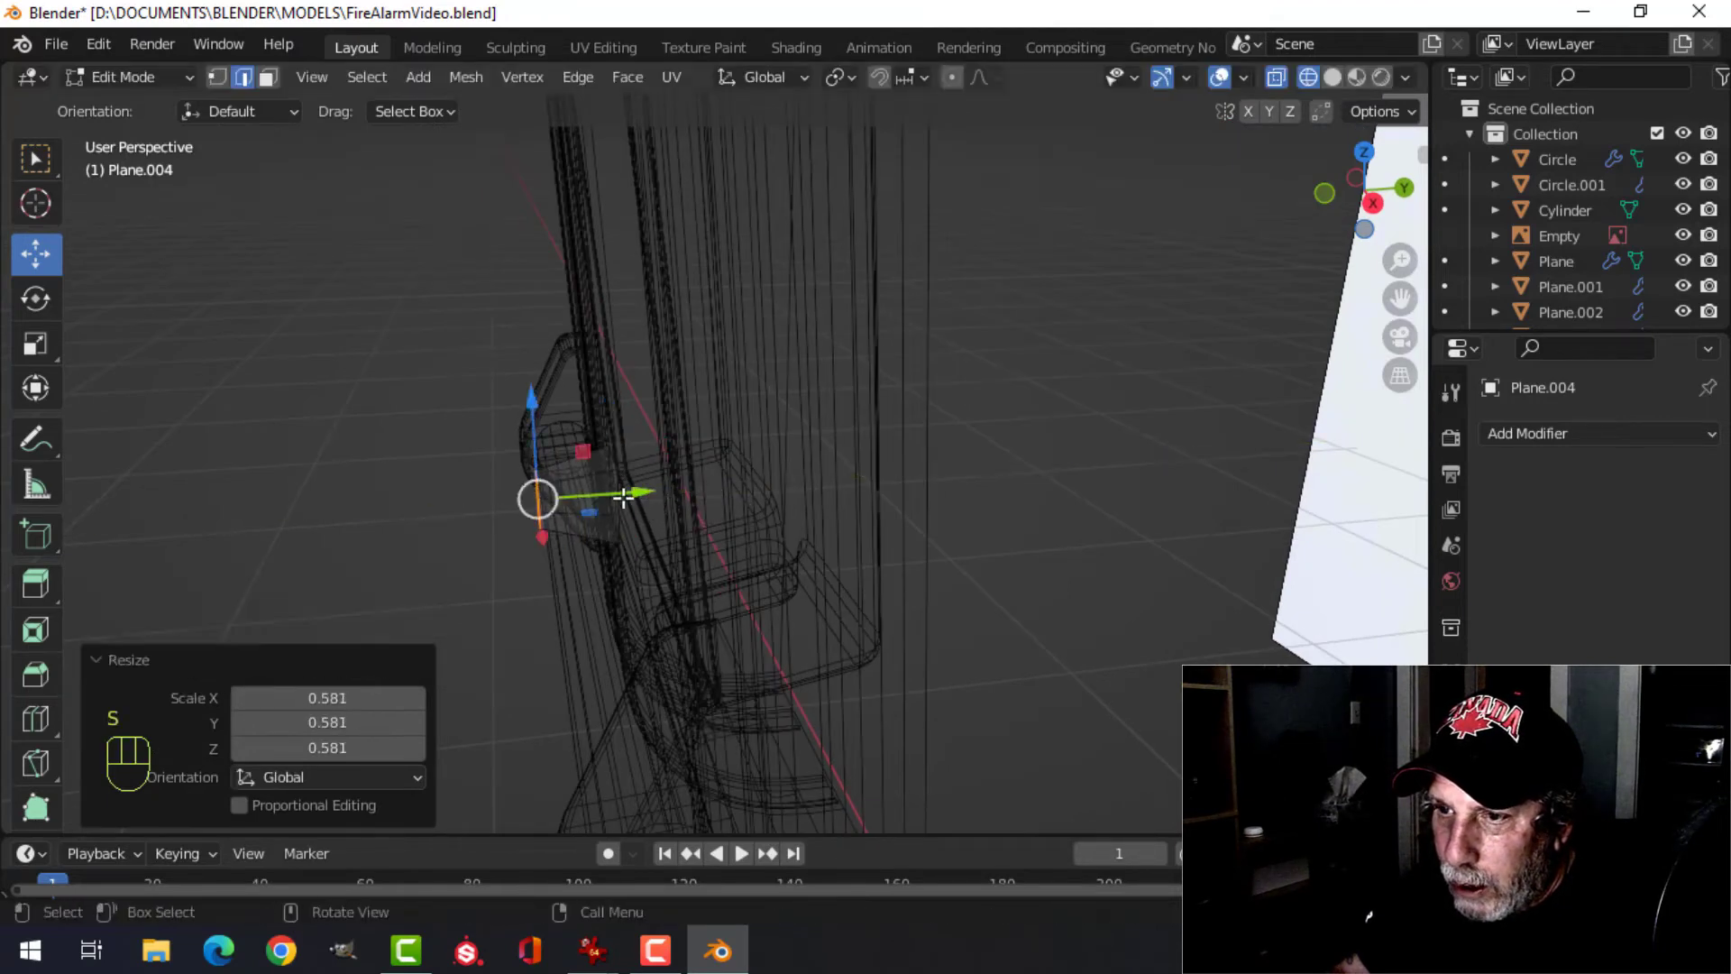
- Lower the tab's tapered front face about 0.021 m along Z and push the whole tab along Y toward the housing
left_click_drag(536, 417, 539, 432)
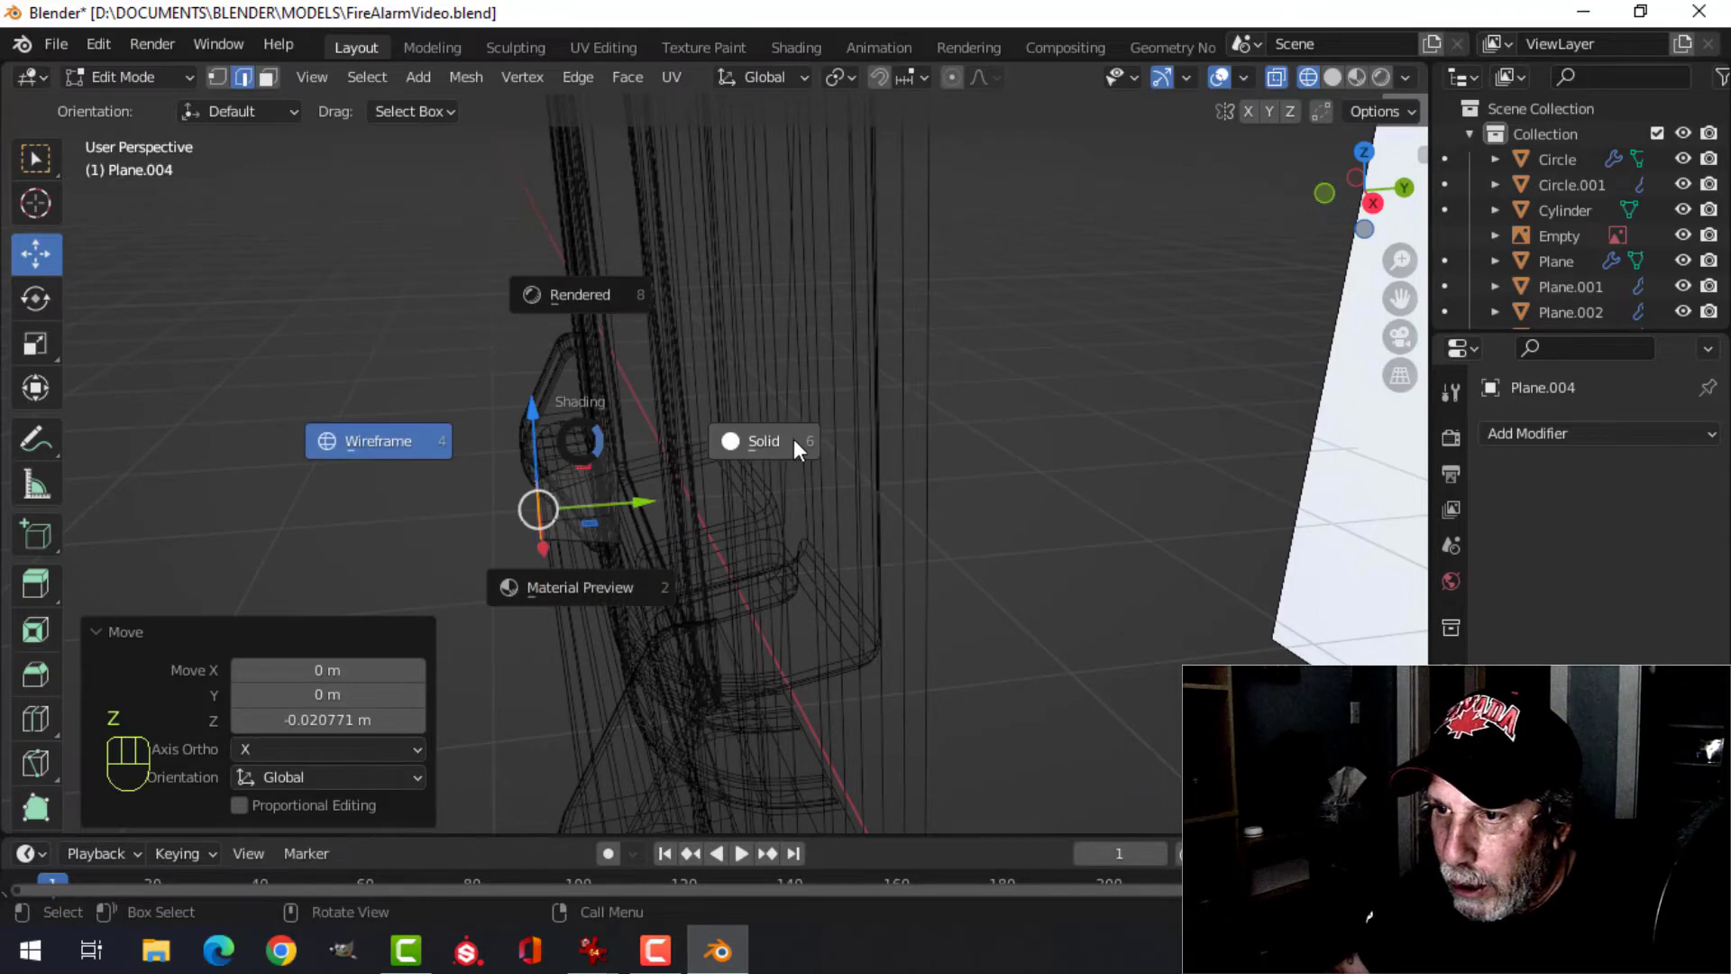
left_click(791, 441)
mouse_move(784, 471)
middle_mouse_down()
mouse_move(685, 462)
mouse_move(498, 502)
mouse_move(522, 540)
mouse_move(667, 512)
middle_mouse_up()
key("a")
left_click_drag(728, 445, 748, 443)
- Bevel the four lengthwise edges of the tab with 4 segments, about 0.007 m wide
middle_click_drag(787, 471, 801, 431)
scroll(724, 493, "up", 3)
key("alt+a")
middle_click_drag(800, 431, 769, 449)
key("2")
left_click(631, 405)
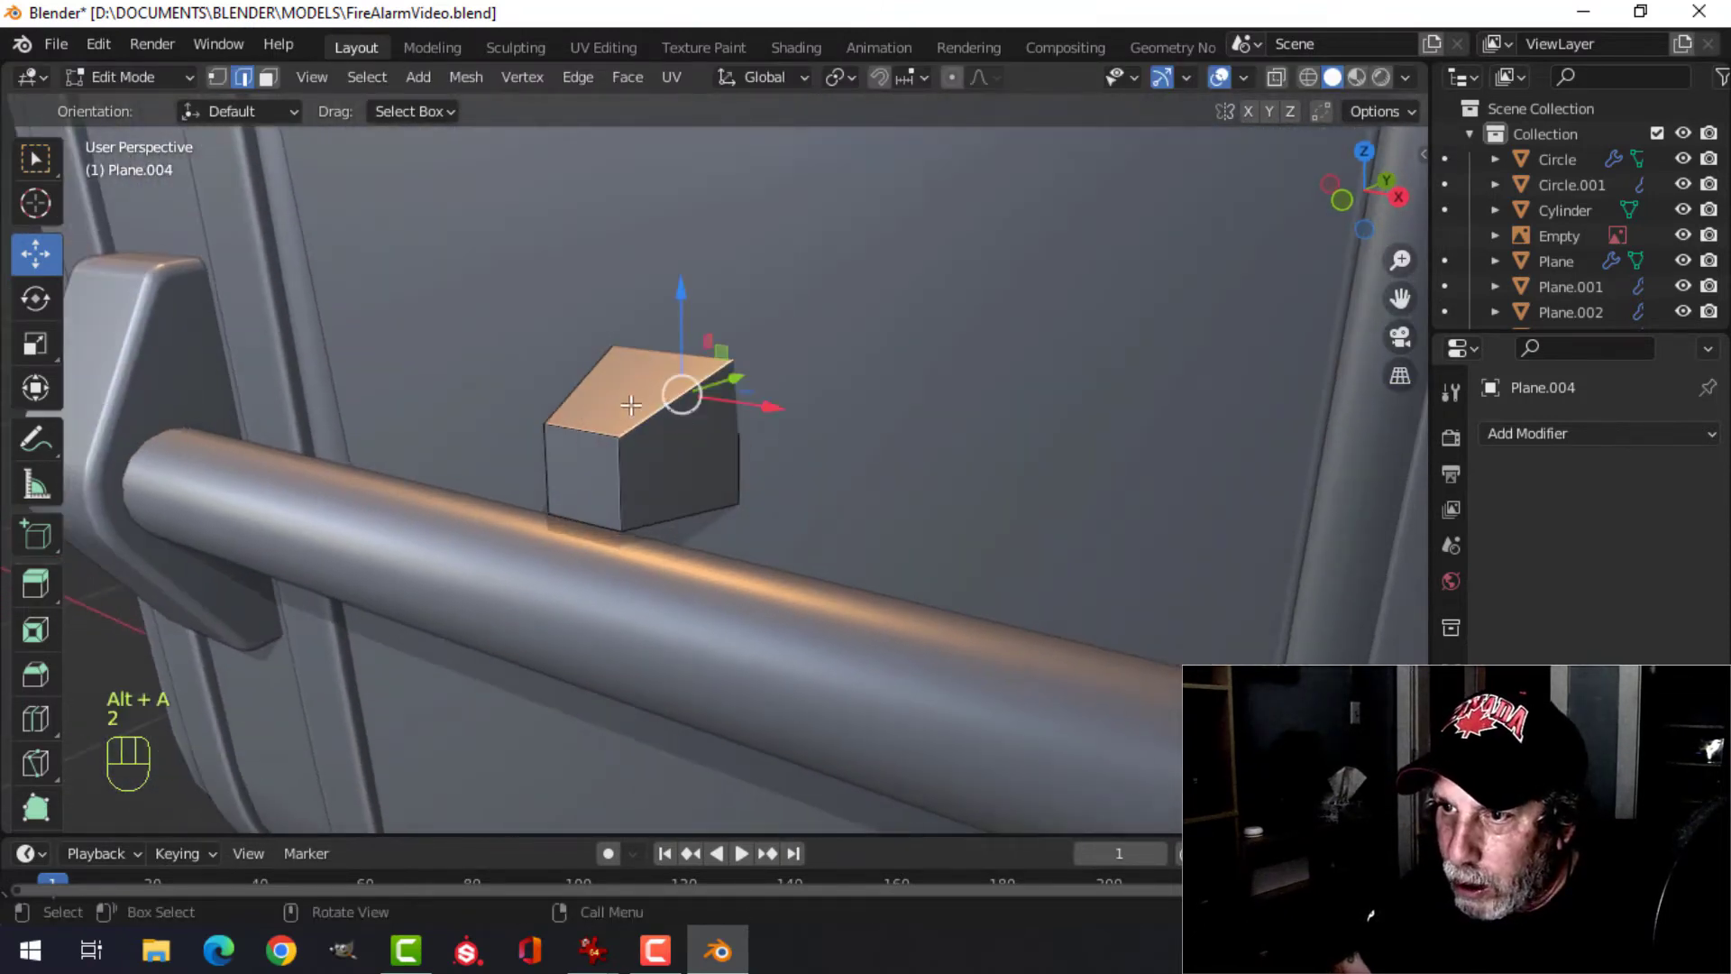
middle_click_drag(665, 498, 681, 530)
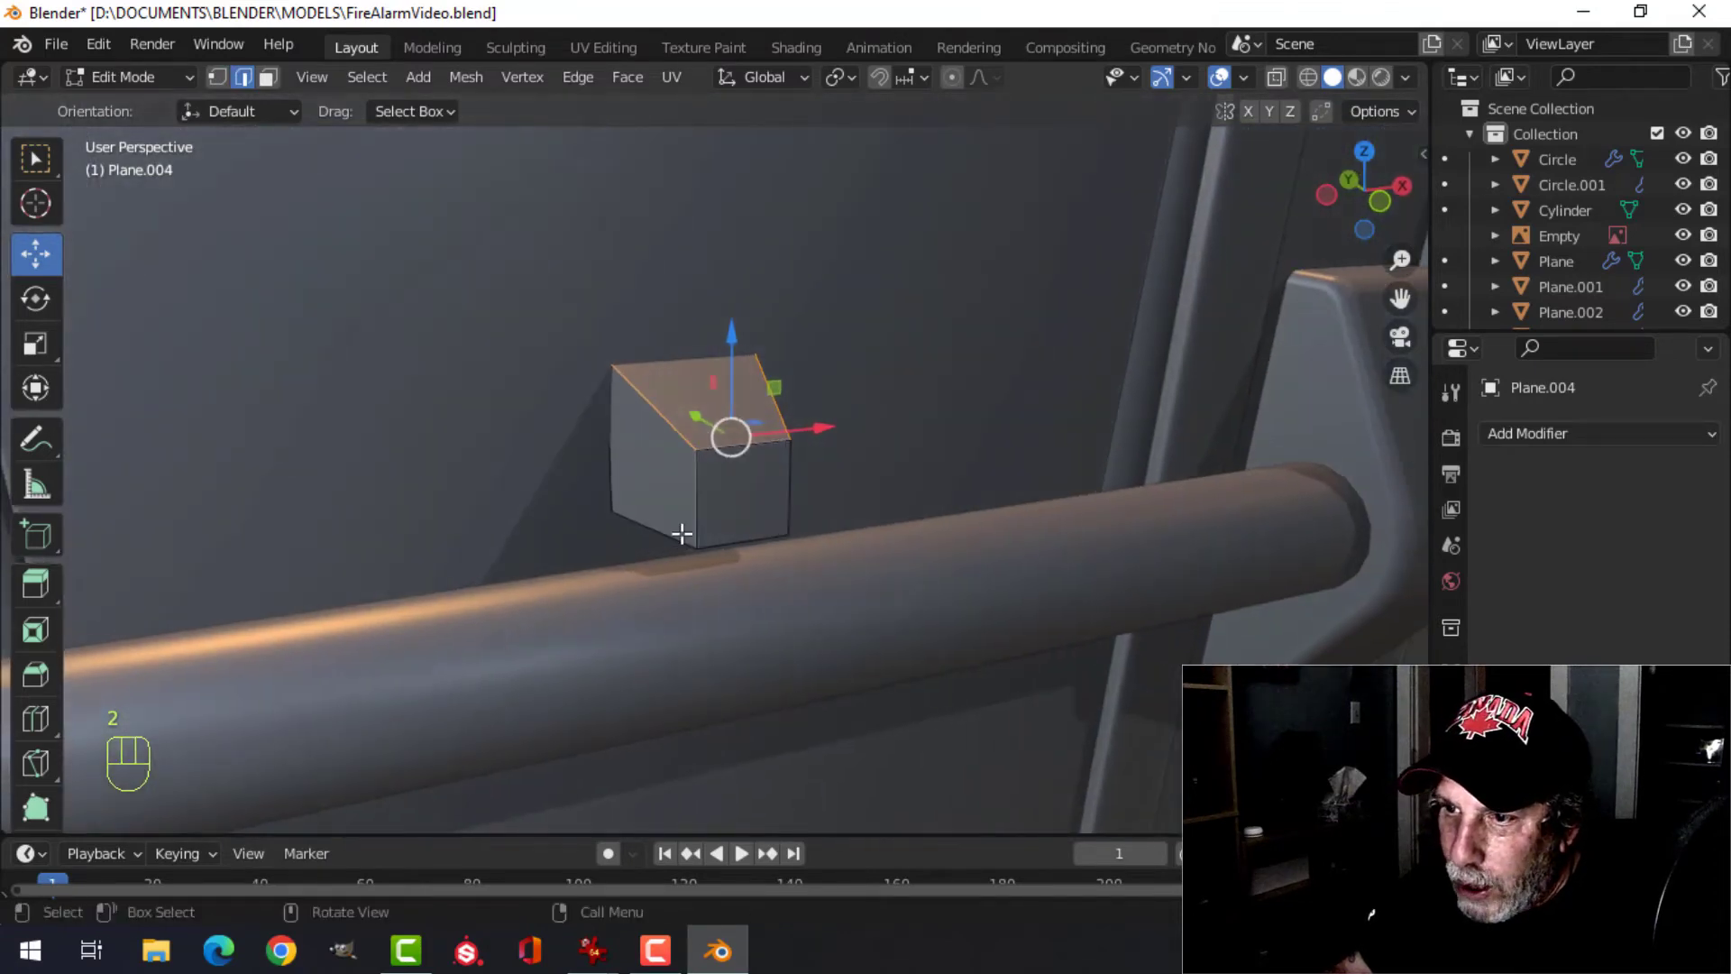
key("ctrl+b")
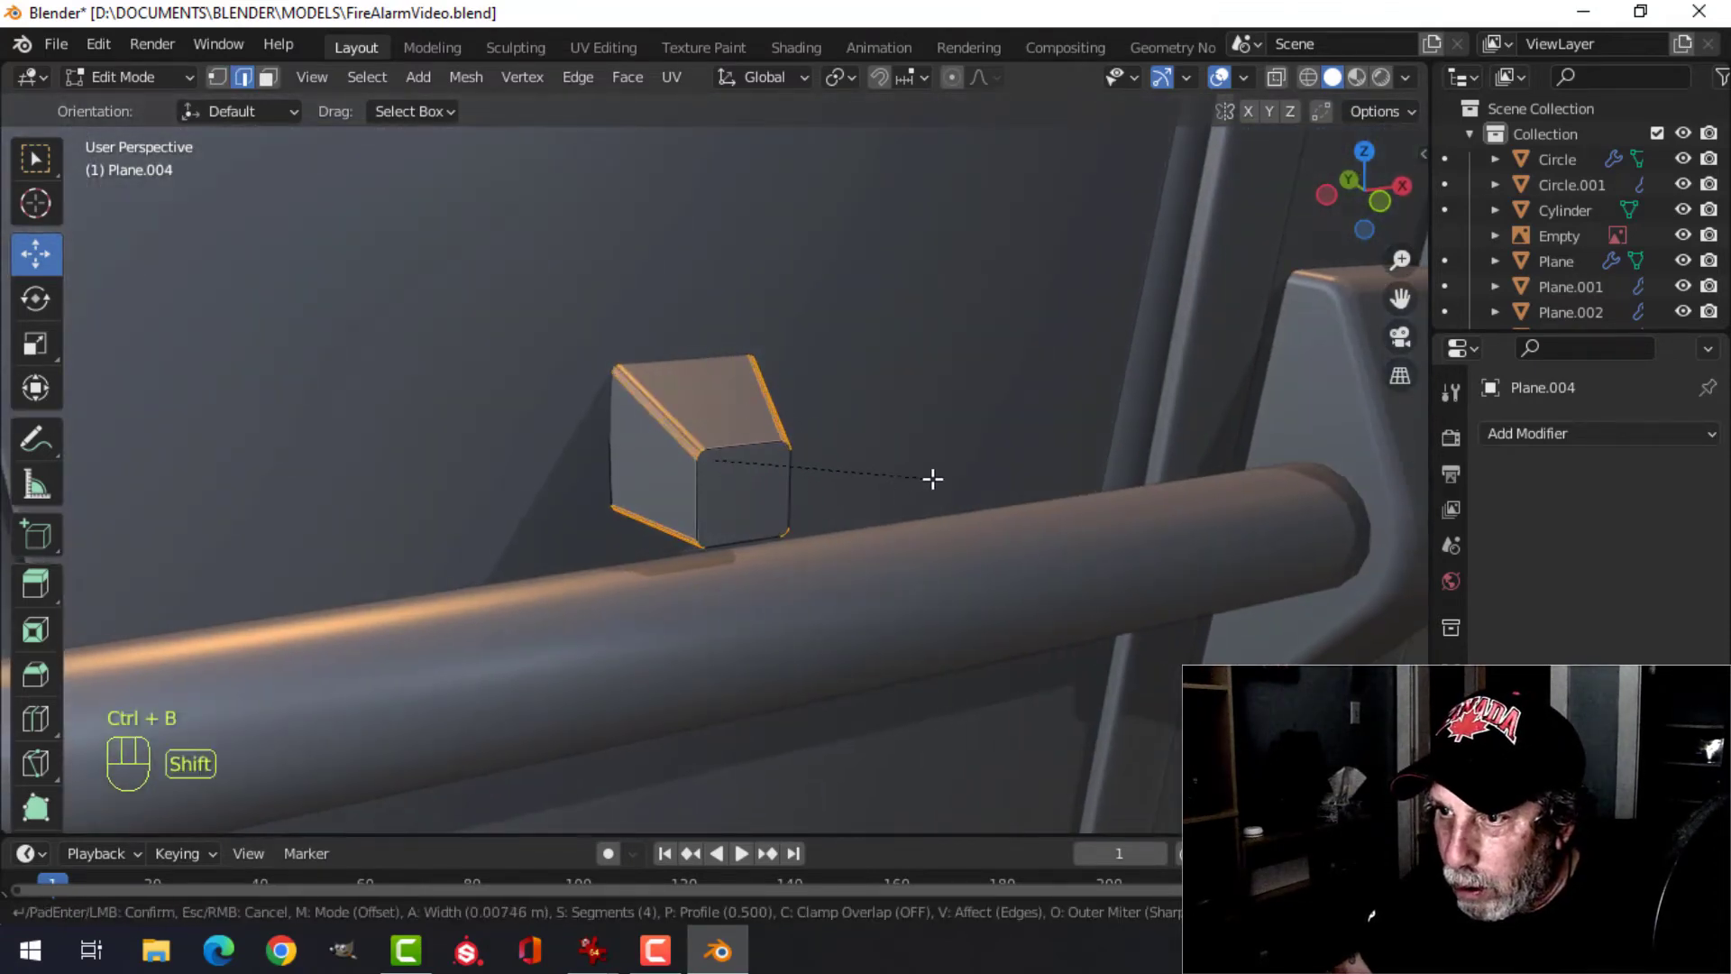
left_click(932, 478)
- Bevel the edge loop around the tab's front face and return to Object Mode
middle_click_drag(901, 484, 733, 478)
key("alt+a")
left_click(767, 444, "alt+shift")
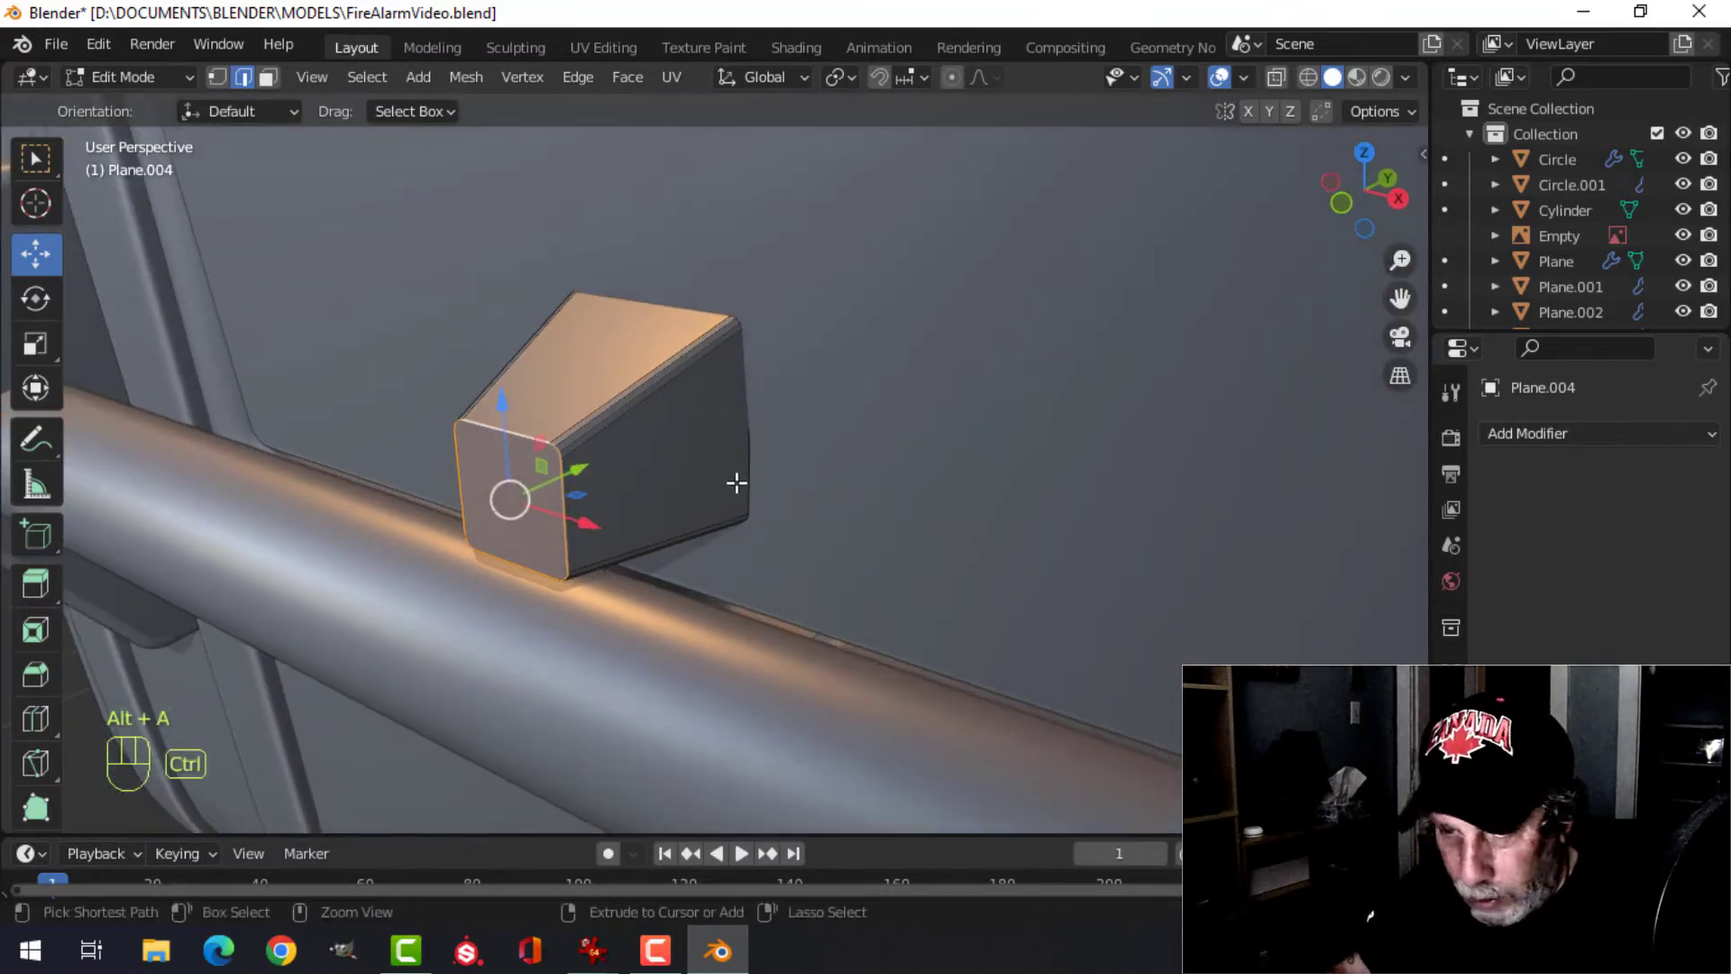
key("ctrl+b")
left_click(797, 469)
key("Tab")
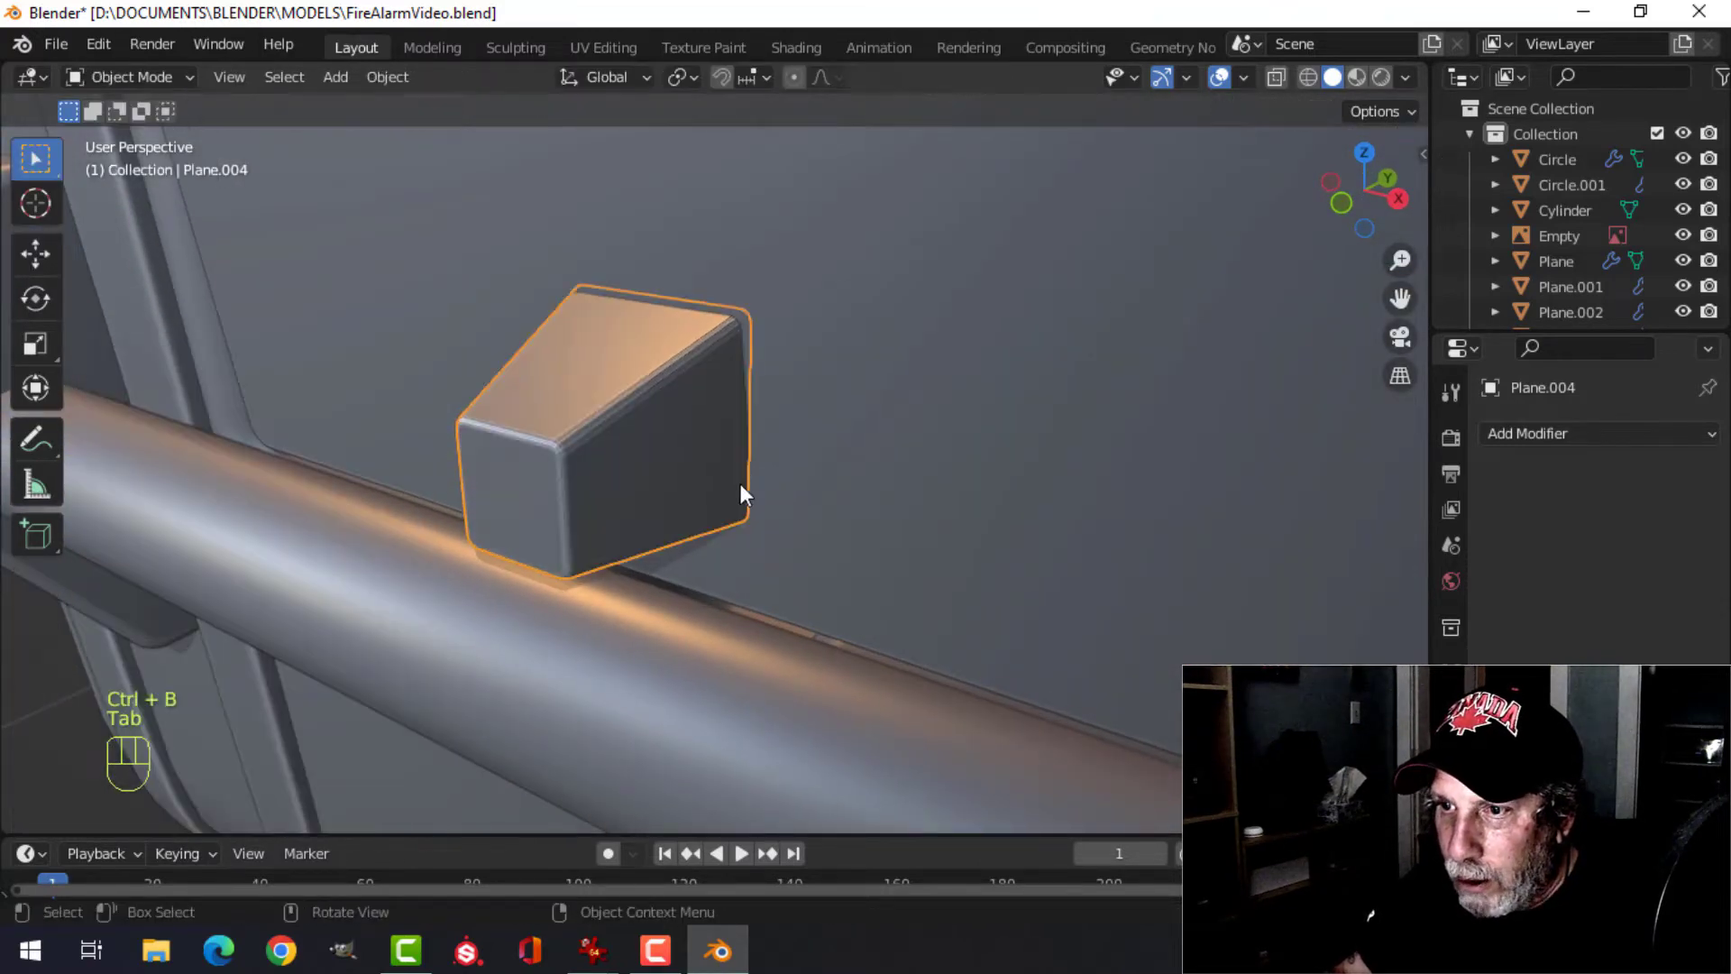
- Apply smooth shading to the tab
scroll(712, 487, "down", 4)
key("alt+a")
left_click(655, 456)
right_click(655, 454)
left_click(654, 452)
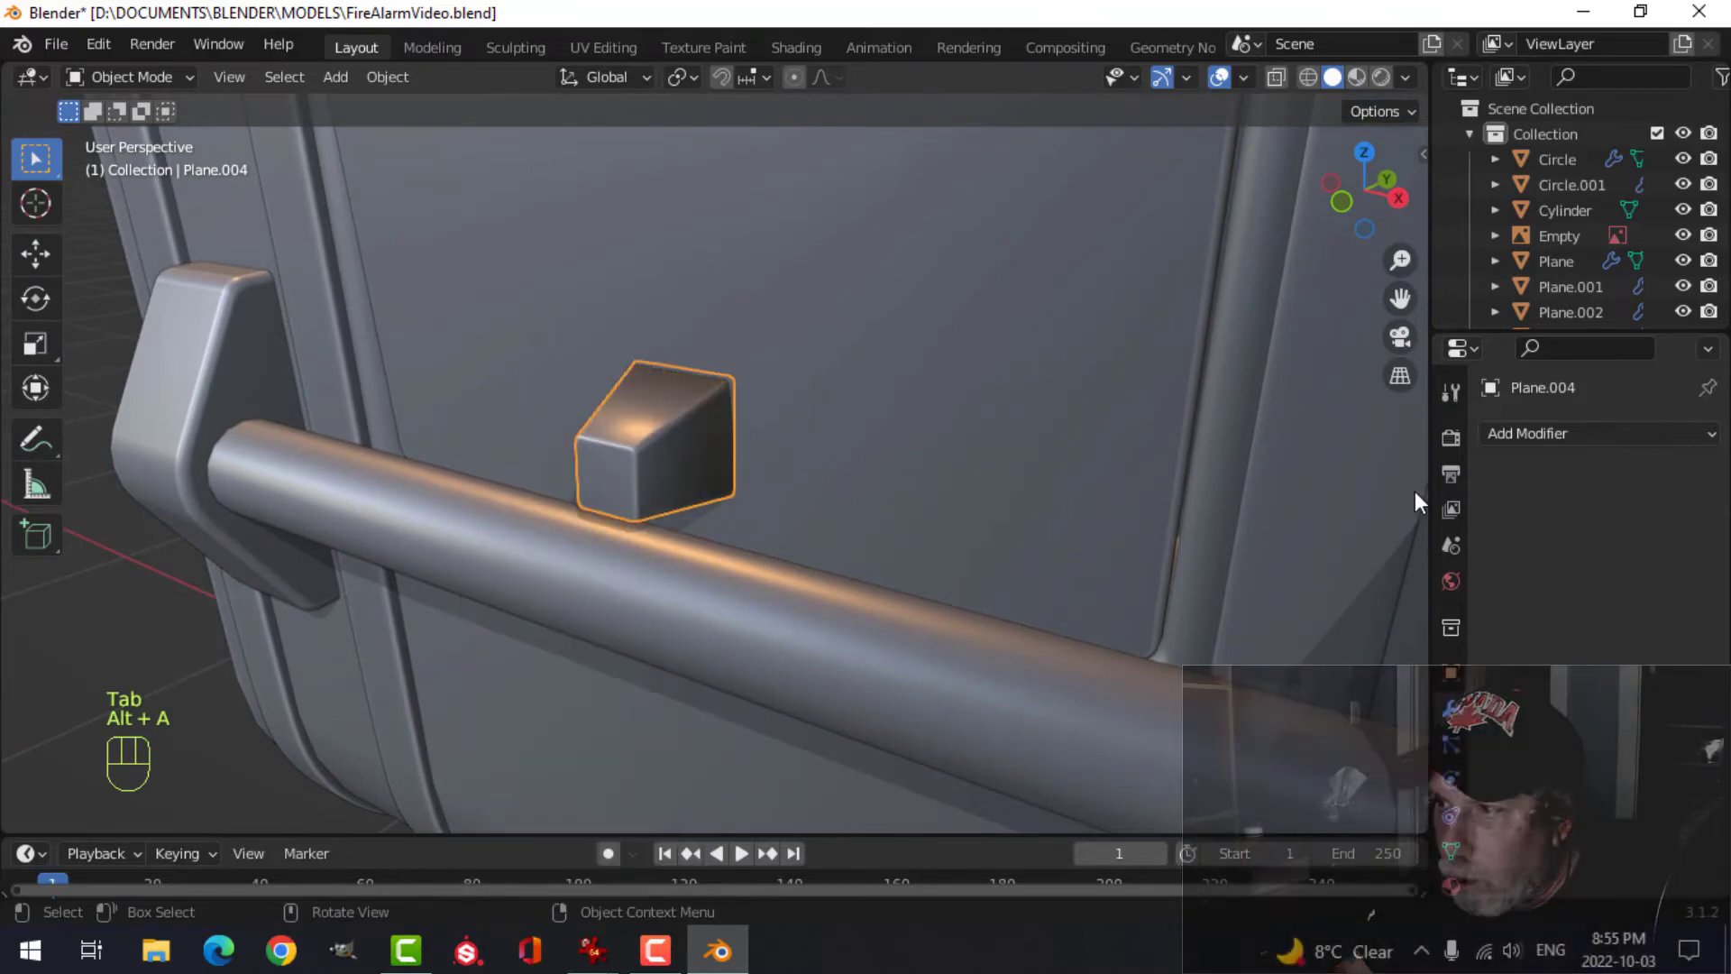
- Add a Weighted Normal modifier to the tab and enable Auto Smooth at 30°
left_click(1528, 433)
left_click(1010, 615)
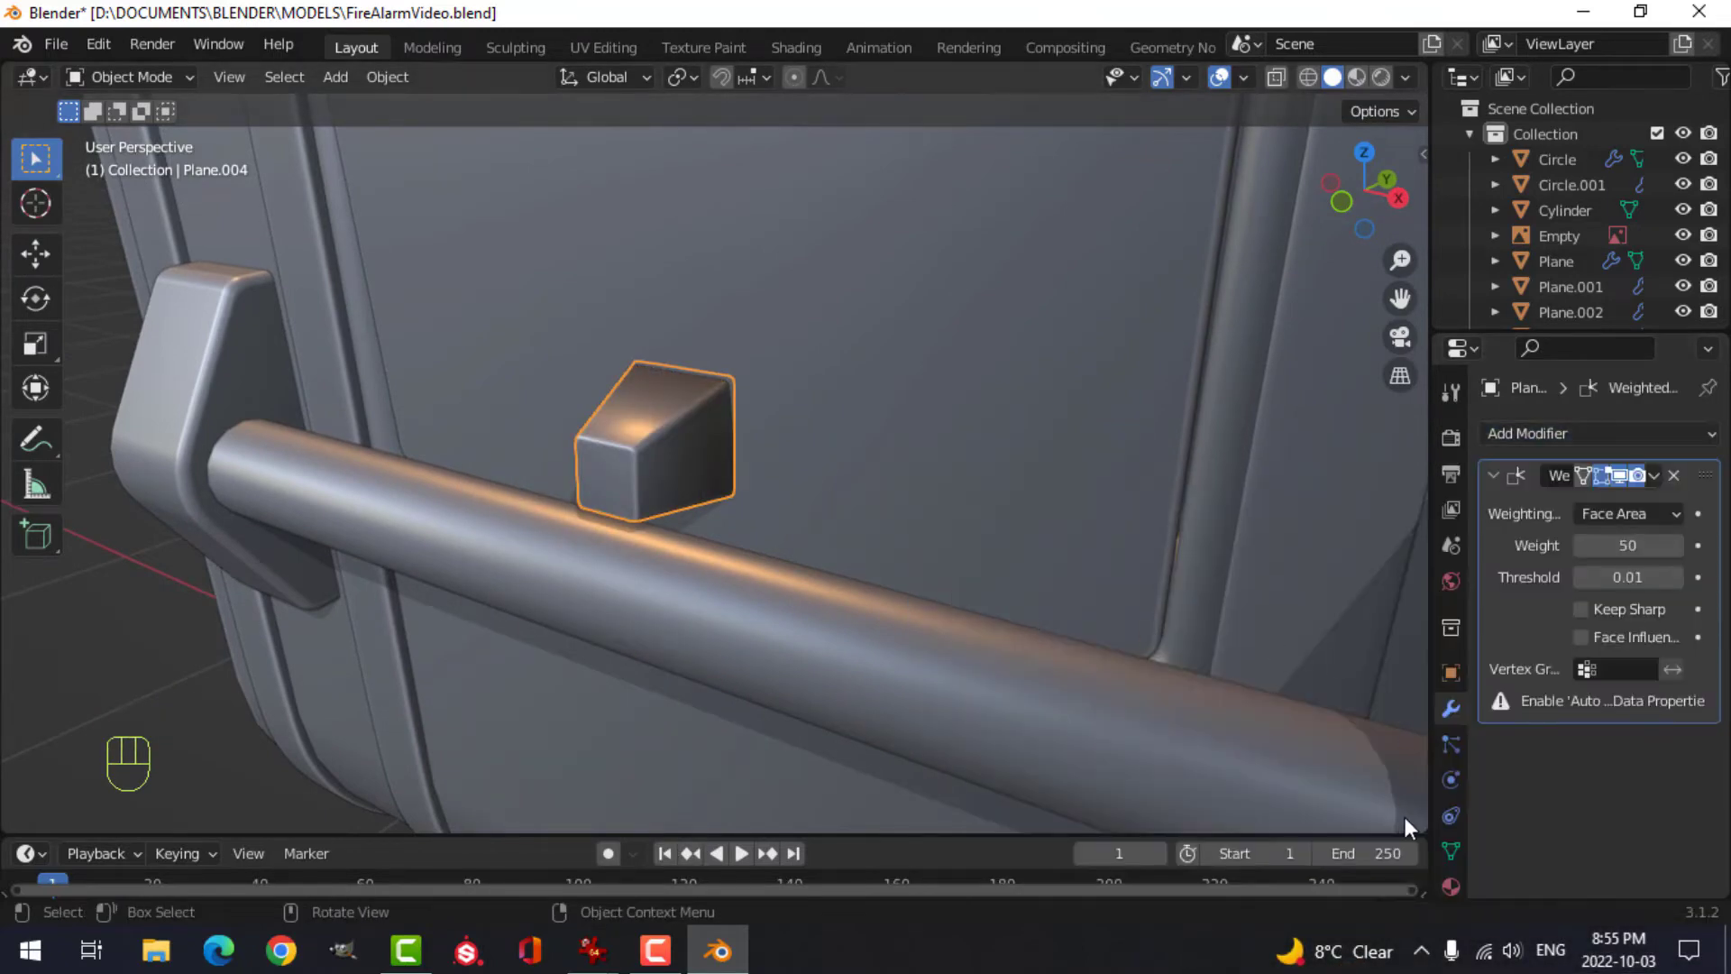
left_click(1450, 849)
scroll(1541, 830, "down", 2)
left_click(1583, 761)
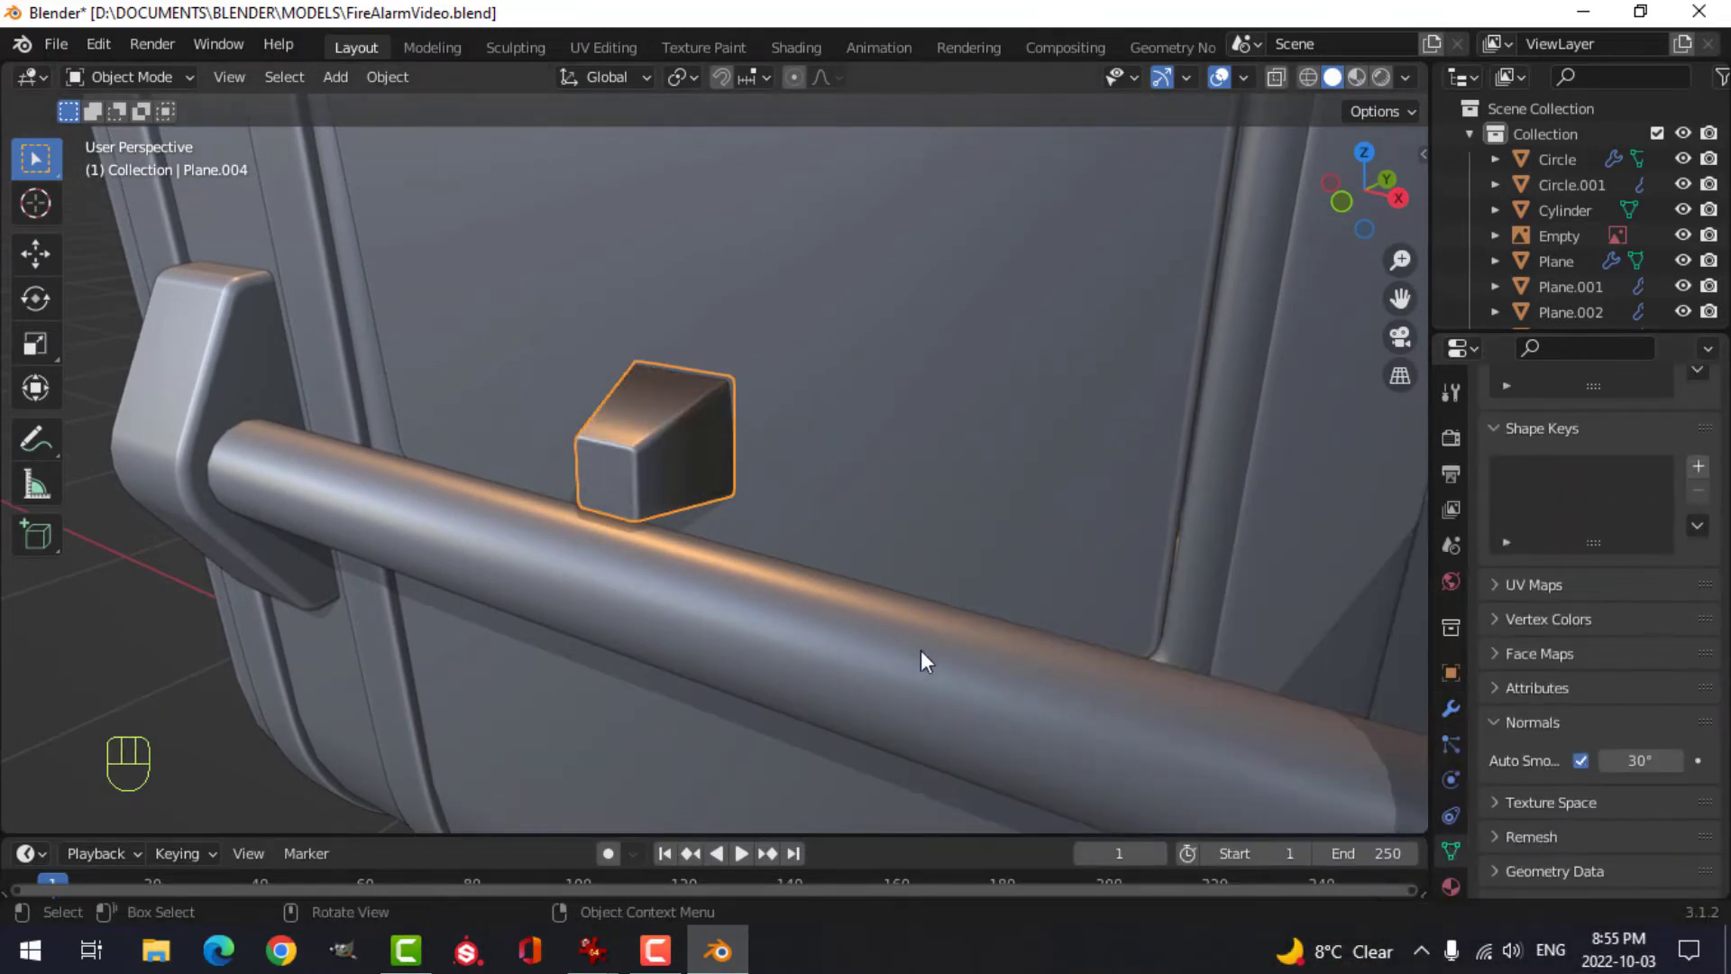
- Nudge the tab's whole mesh slightly along Y toward the housing
middle_click_drag(923, 658, 792, 668)
key("Tab")
key("a")
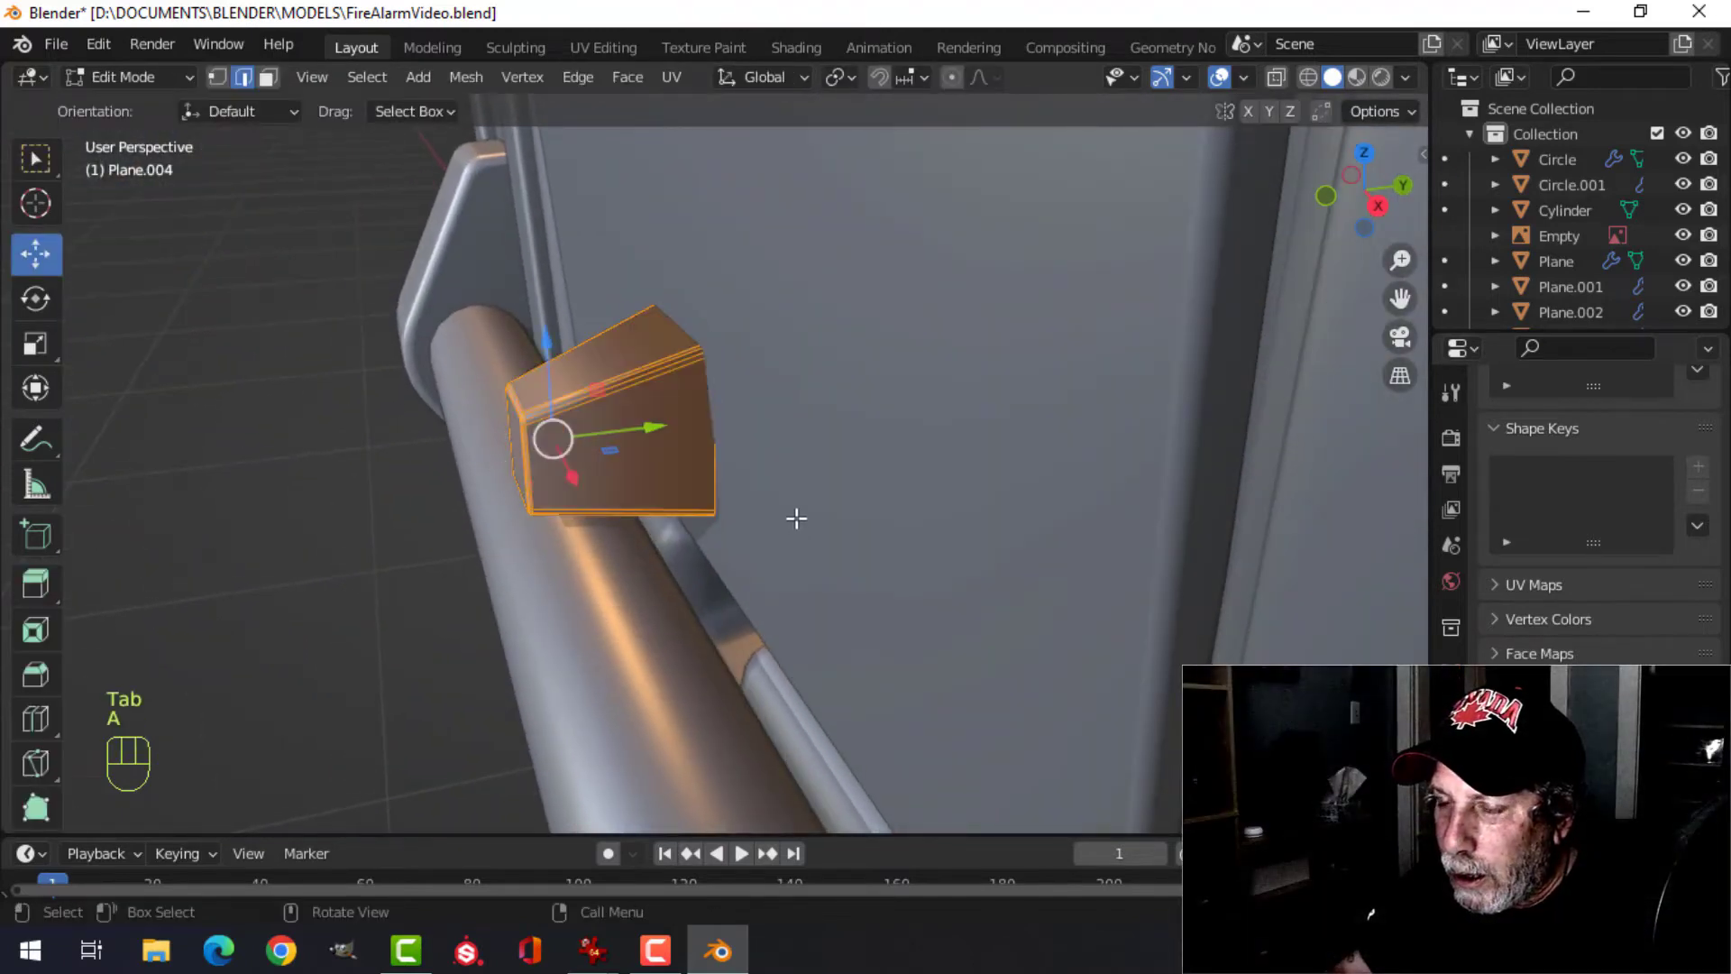
middle_click_drag(796, 519, 786, 539)
mouse_move(662, 432)
left_mouse_down()
mouse_move(589, 444)
mouse_move(666, 434)
left_mouse_up()
- Isolate the tab and delete its large back face
middle_click_drag(720, 476, 532, 517)
key("Tab")
key("slash")
key("Tab")
key("3")
left_click(849, 563)
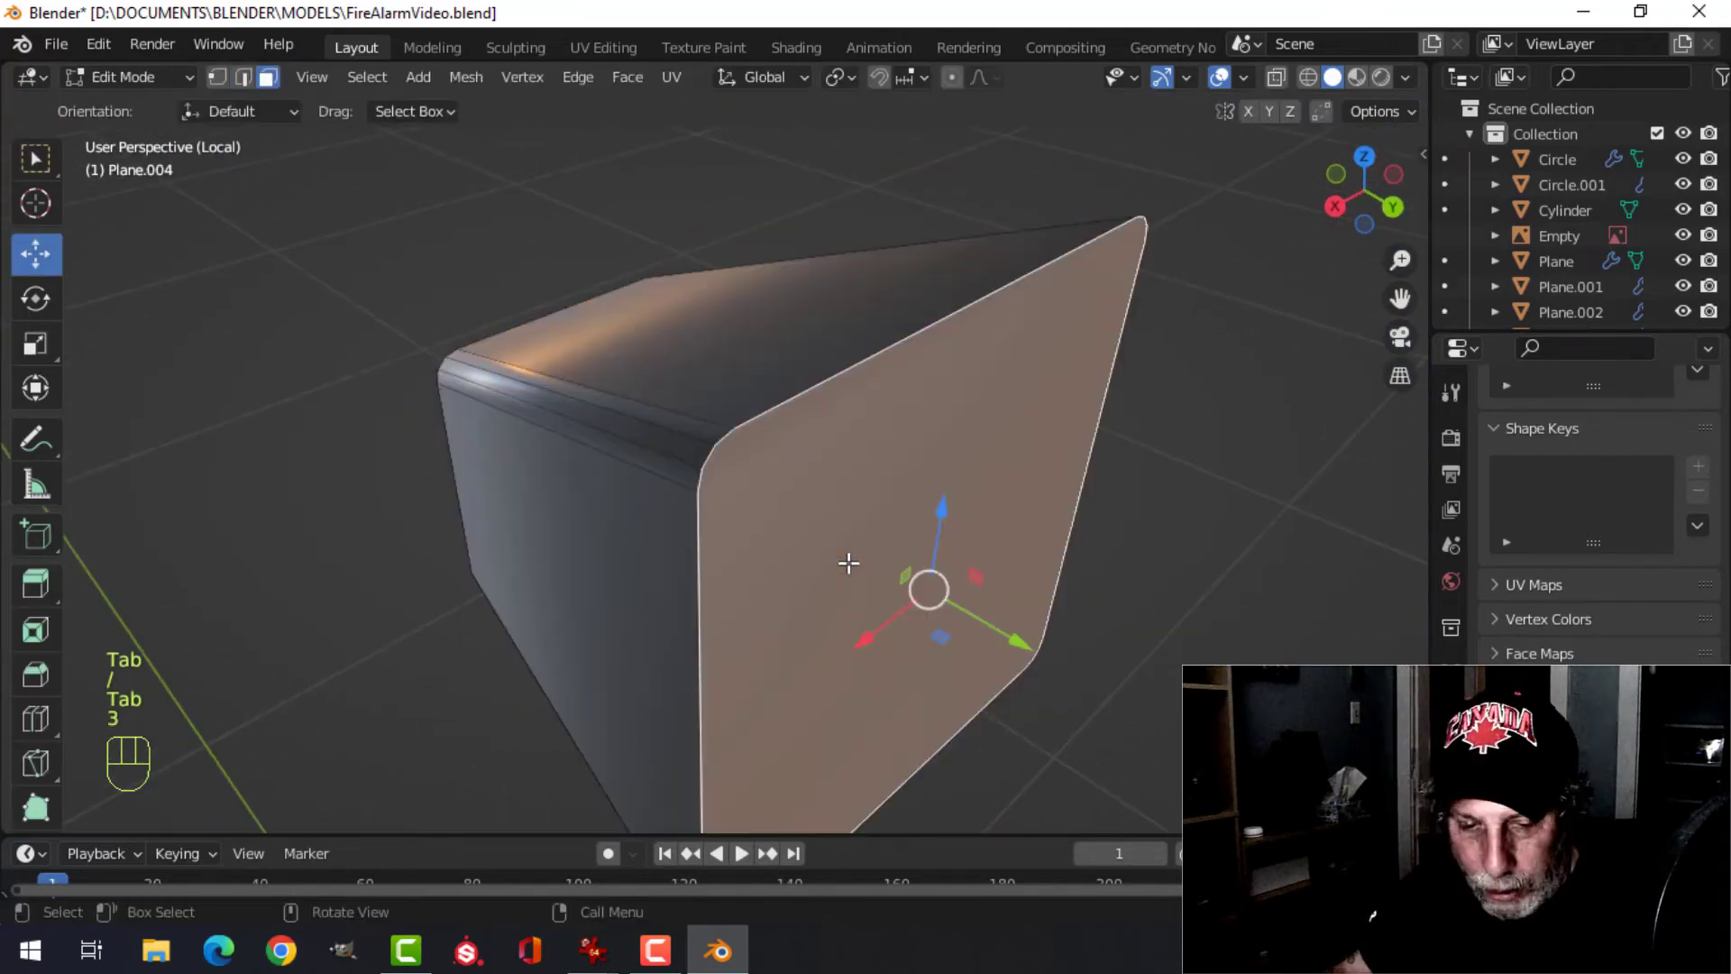
key("x")
left_click(846, 563)
key("Tab")
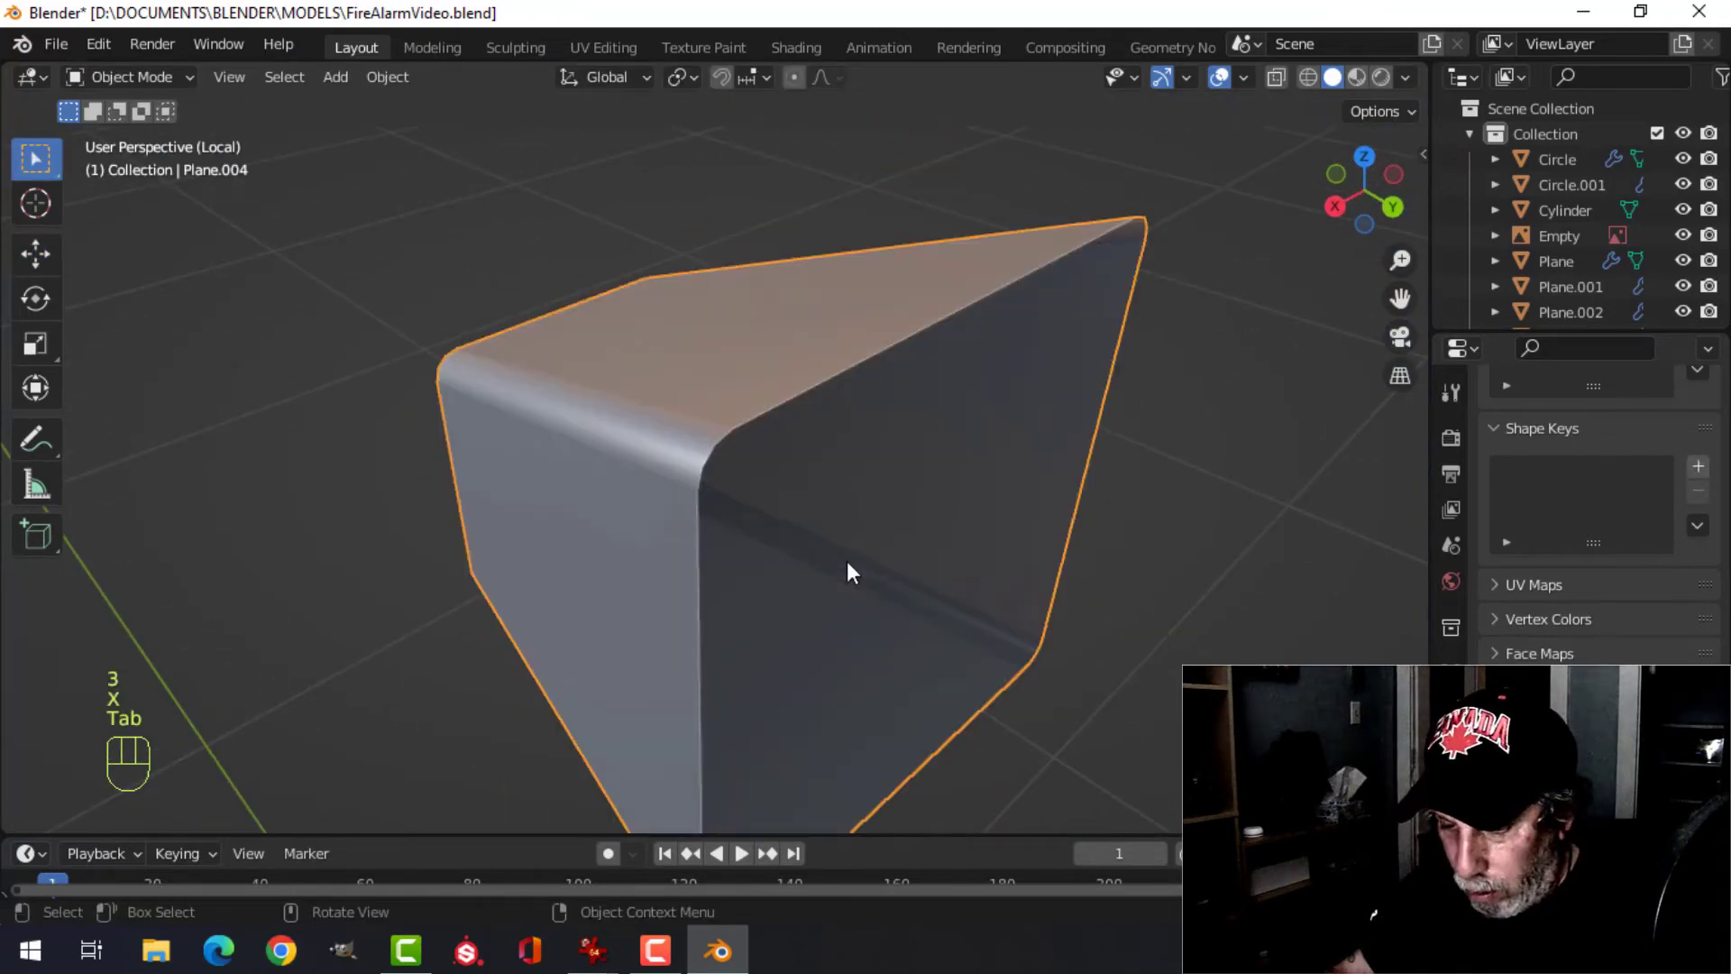
- Leave the isolated view and move the tab's mesh about 0.064 m along Y toward the housing
key("slash")
key("Tab")
key("a")
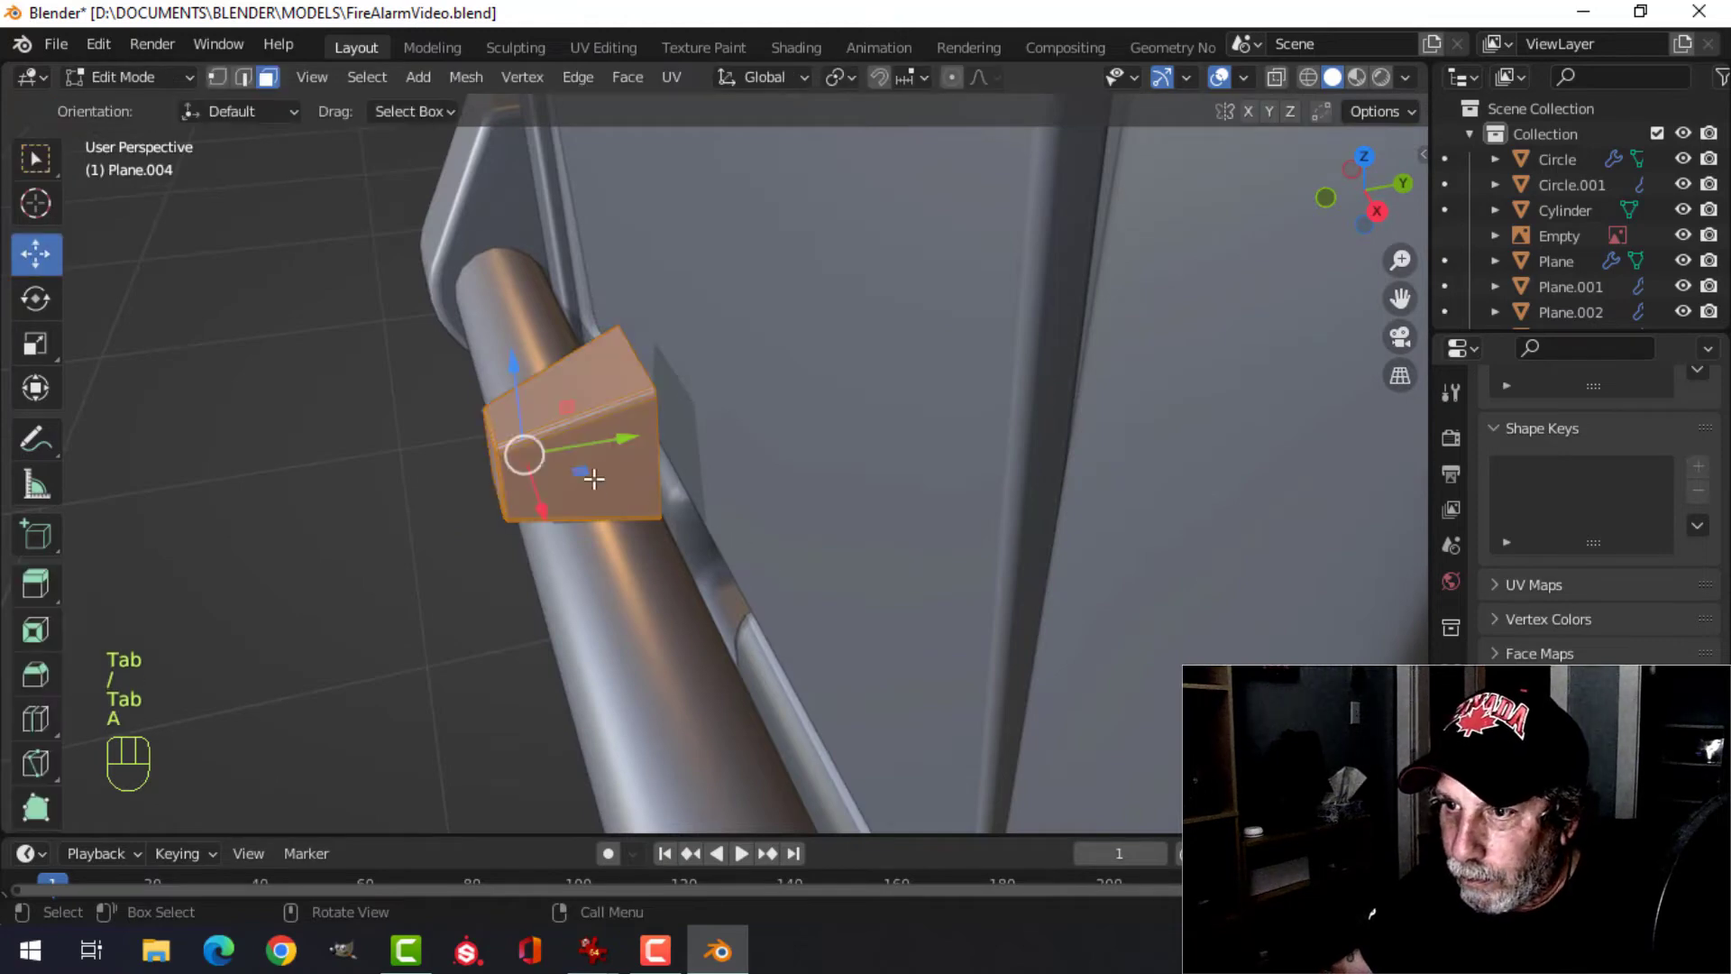
left_click_drag(586, 473, 676, 483)
middle_click_drag(676, 484, 809, 230)
middle_click_drag(783, 505, 703, 507)
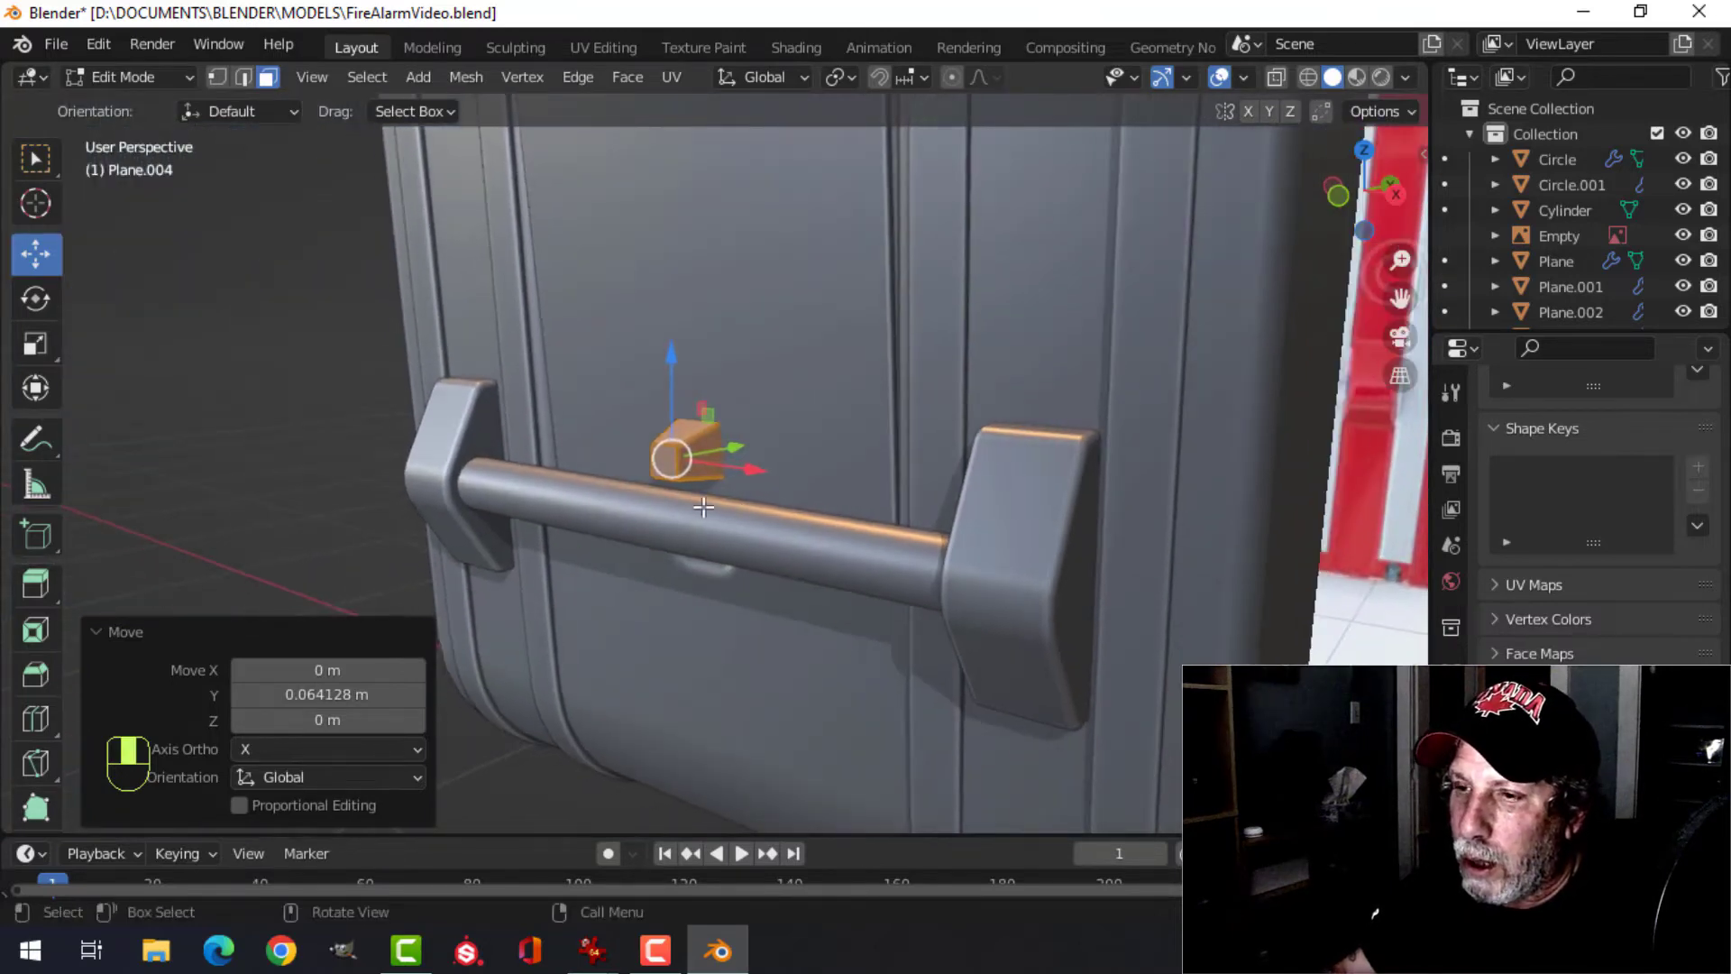
key("Tab")
- Select the horizontal bar's whole mesh and nudge it slightly along Y
left_click(708, 539)
key("Tab")
mouse_move(687, 606)
middle_mouse_down()
mouse_move(719, 580)
mouse_move(705, 616)
middle_mouse_up()
key("a")
mouse_move(763, 485)
left_mouse_down()
mouse_move(776, 476)
mouse_move(757, 479)
left_mouse_up()
mouse_move(757, 479)
middle_mouse_down()
mouse_move(811, 520)
mouse_move(762, 497)
middle_mouse_up()
- Thin the bar to a scale of 0.866 in Y and Z, keeping its length, and adjust its position along Y
key("s")
key("shift+x")
left_click(788, 573)
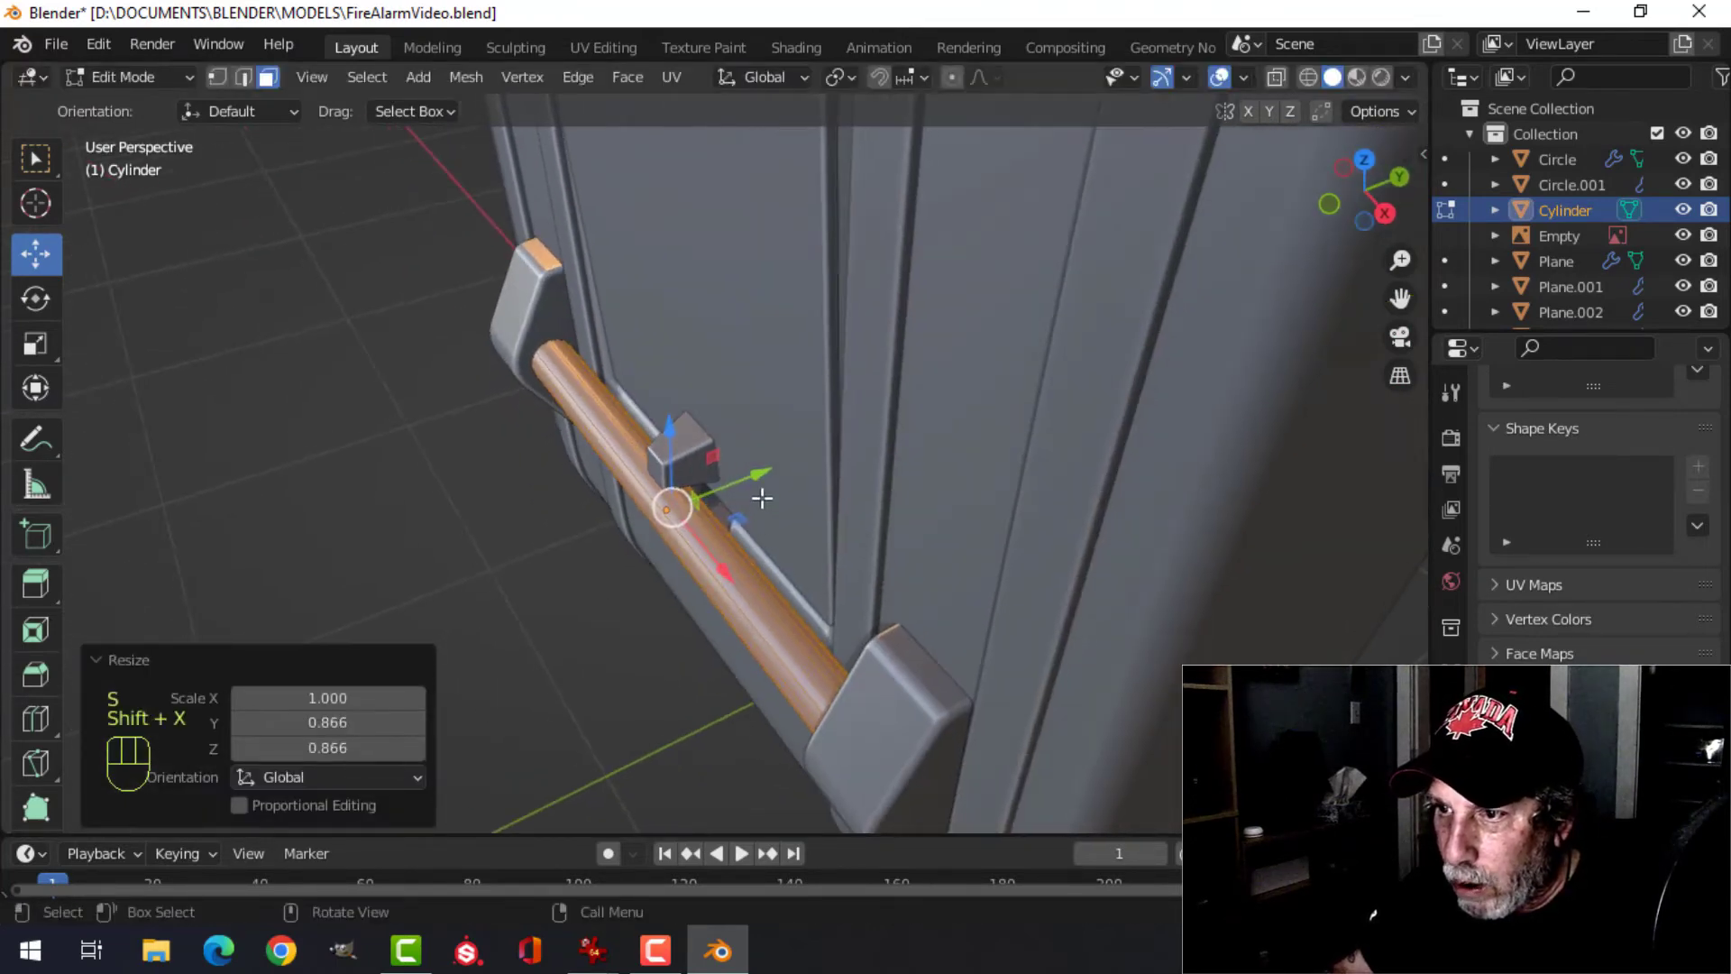
left_click_drag(762, 476, 767, 471)
key("Tab")
scroll(631, 577, "down", 3)
key("alt+a")
- Lower the small tab slightly along Z above the bar
middle_click_drag(607, 587, 852, 533)
scroll(826, 500, "up", 4)
scroll(755, 449, "up", 3)
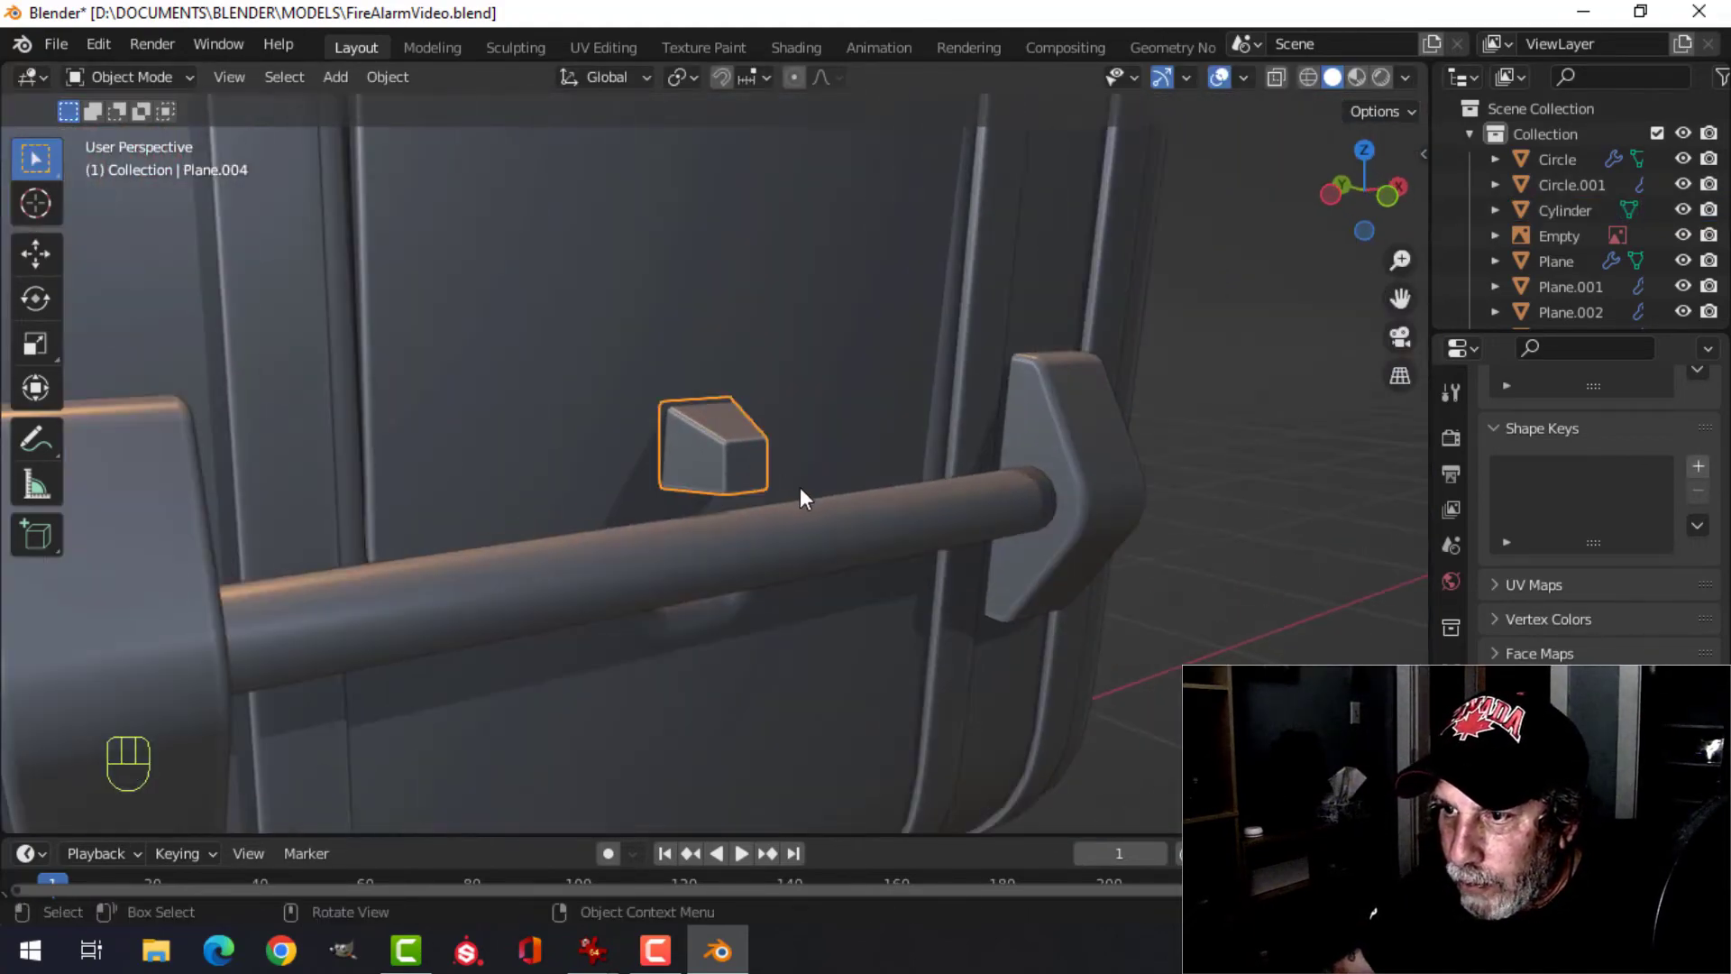
key("Tab")
key("a")
left_click_drag(740, 383, 741, 390)
middle_click_drag(741, 389, 734, 495)
key("alt+a")
- Return to Object Mode, deselect everything and save the file
scroll(920, 514, "down", 5)
scroll(912, 521, "down", 3)
scroll(734, 495, "down", 4)
key("Tab")
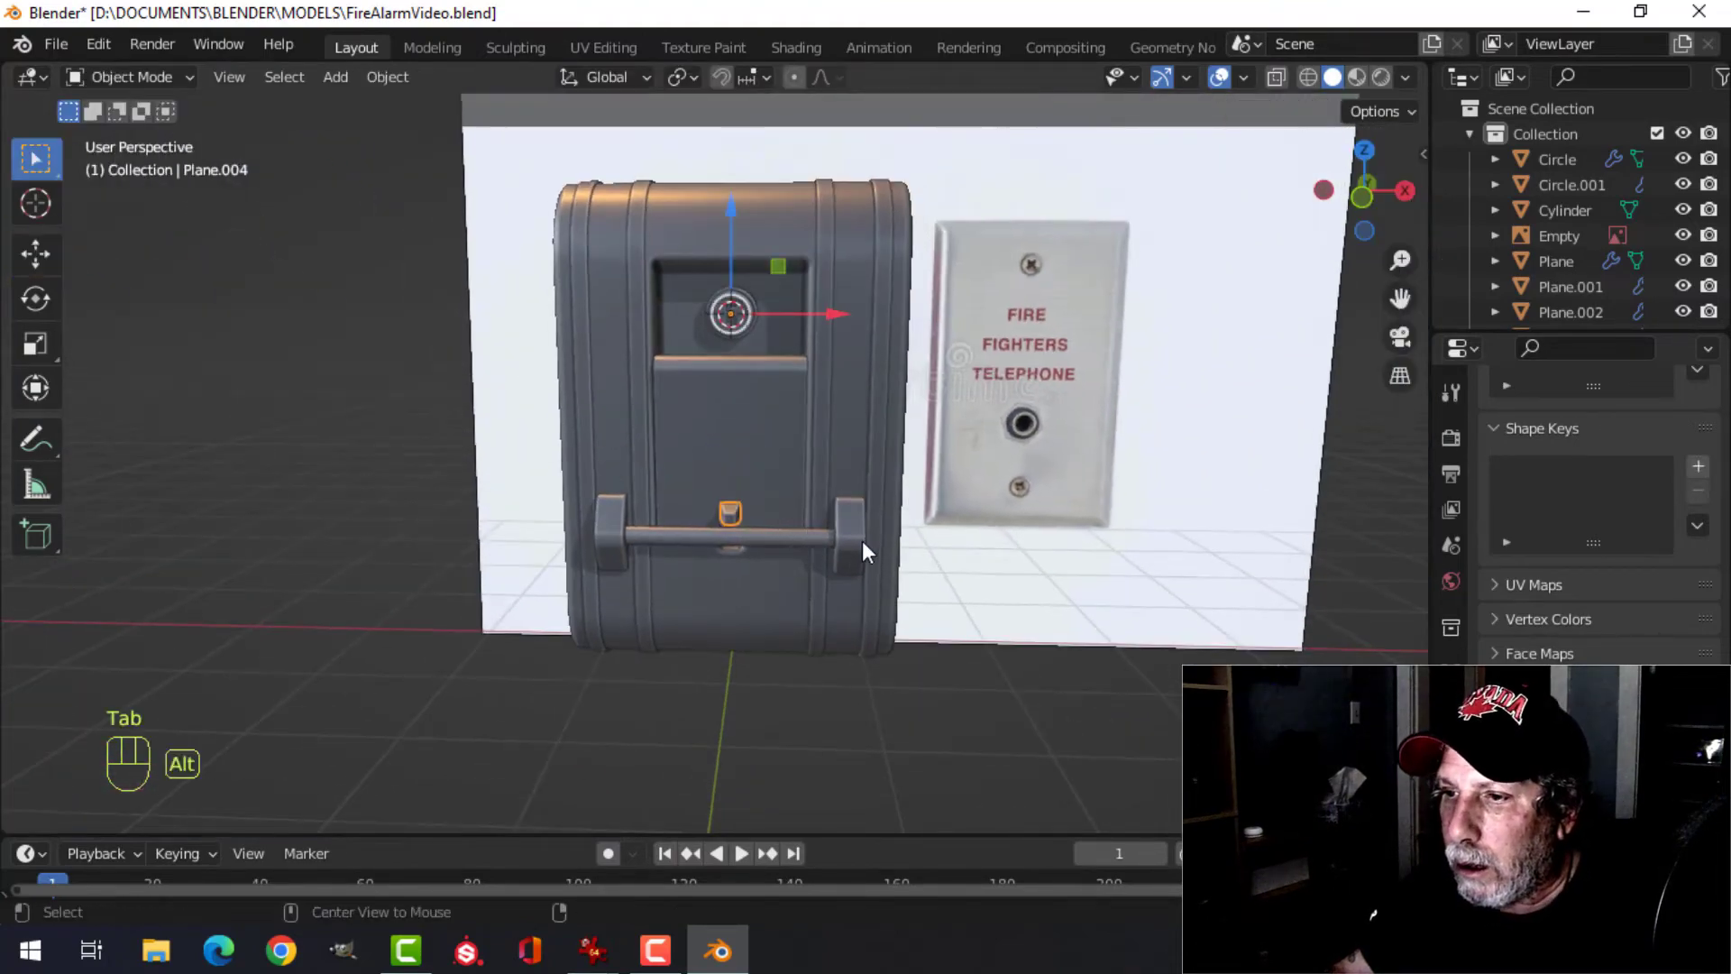
key("alt+a")
scroll(860, 531, "up", 3)
middle_click_drag(858, 526, 679, 387)
key("ctrl+s")
- Isolate the front panel together with the small tab and view them from the right
scroll(819, 614, "up", 3)
middle_click_drag(726, 531, 486, 485)
scroll(672, 534, "up", 3)
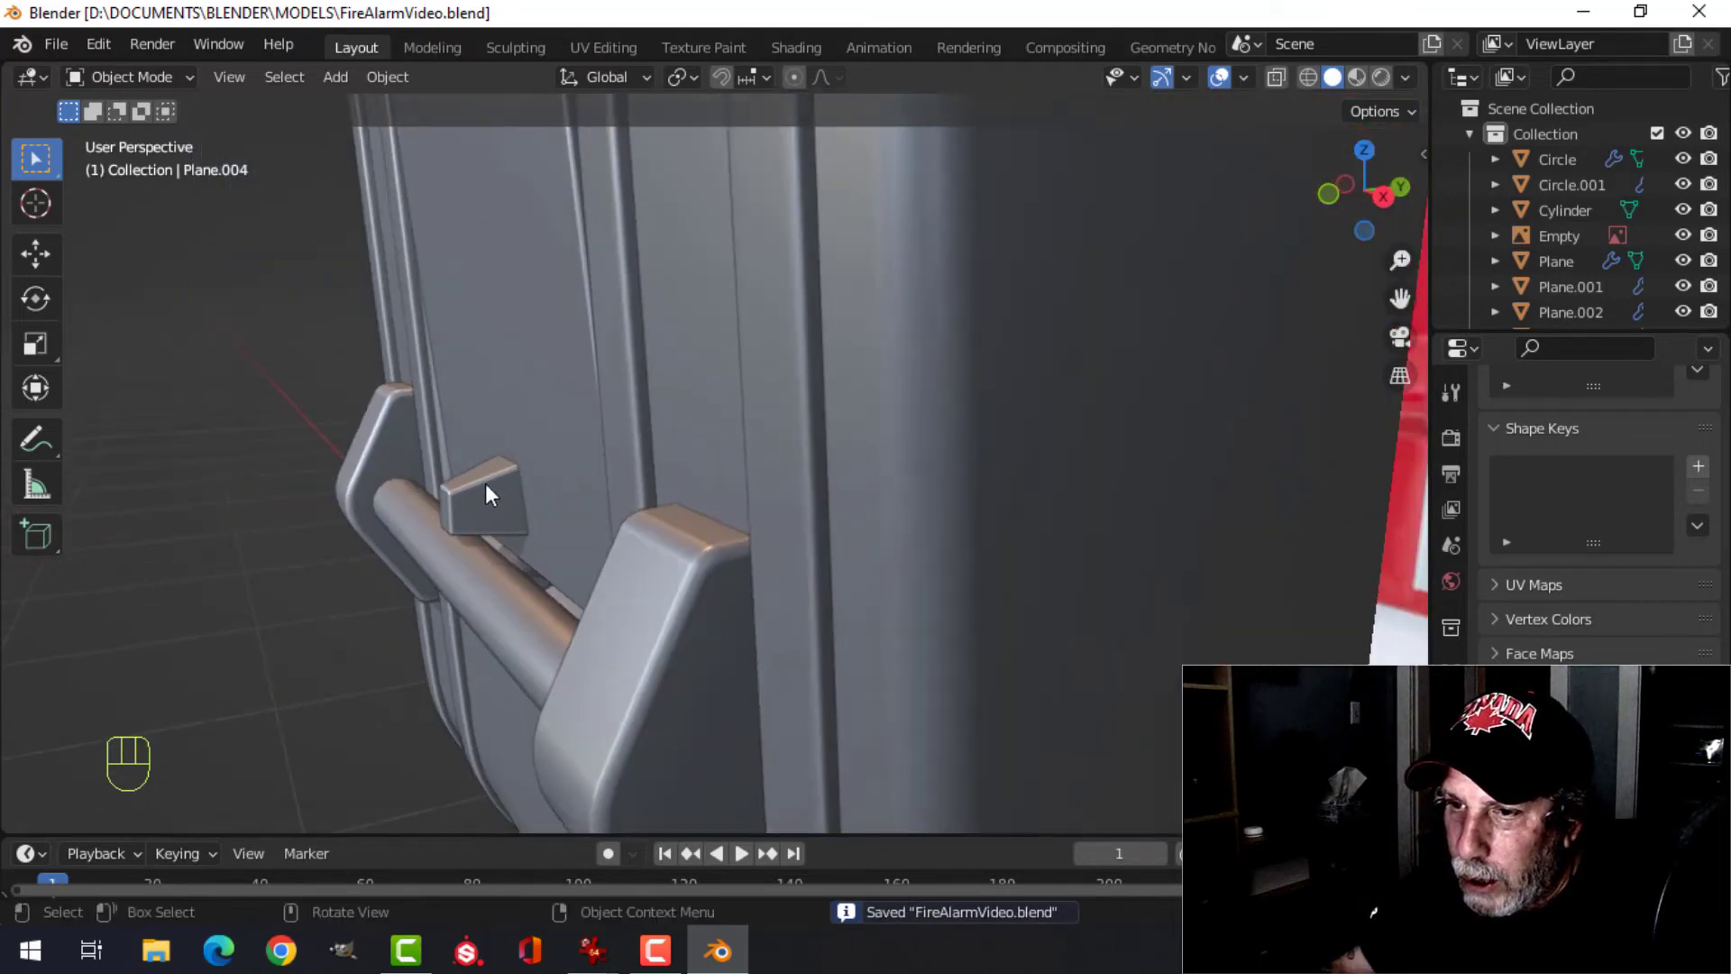
left_click(617, 359)
key("KP_Divide")
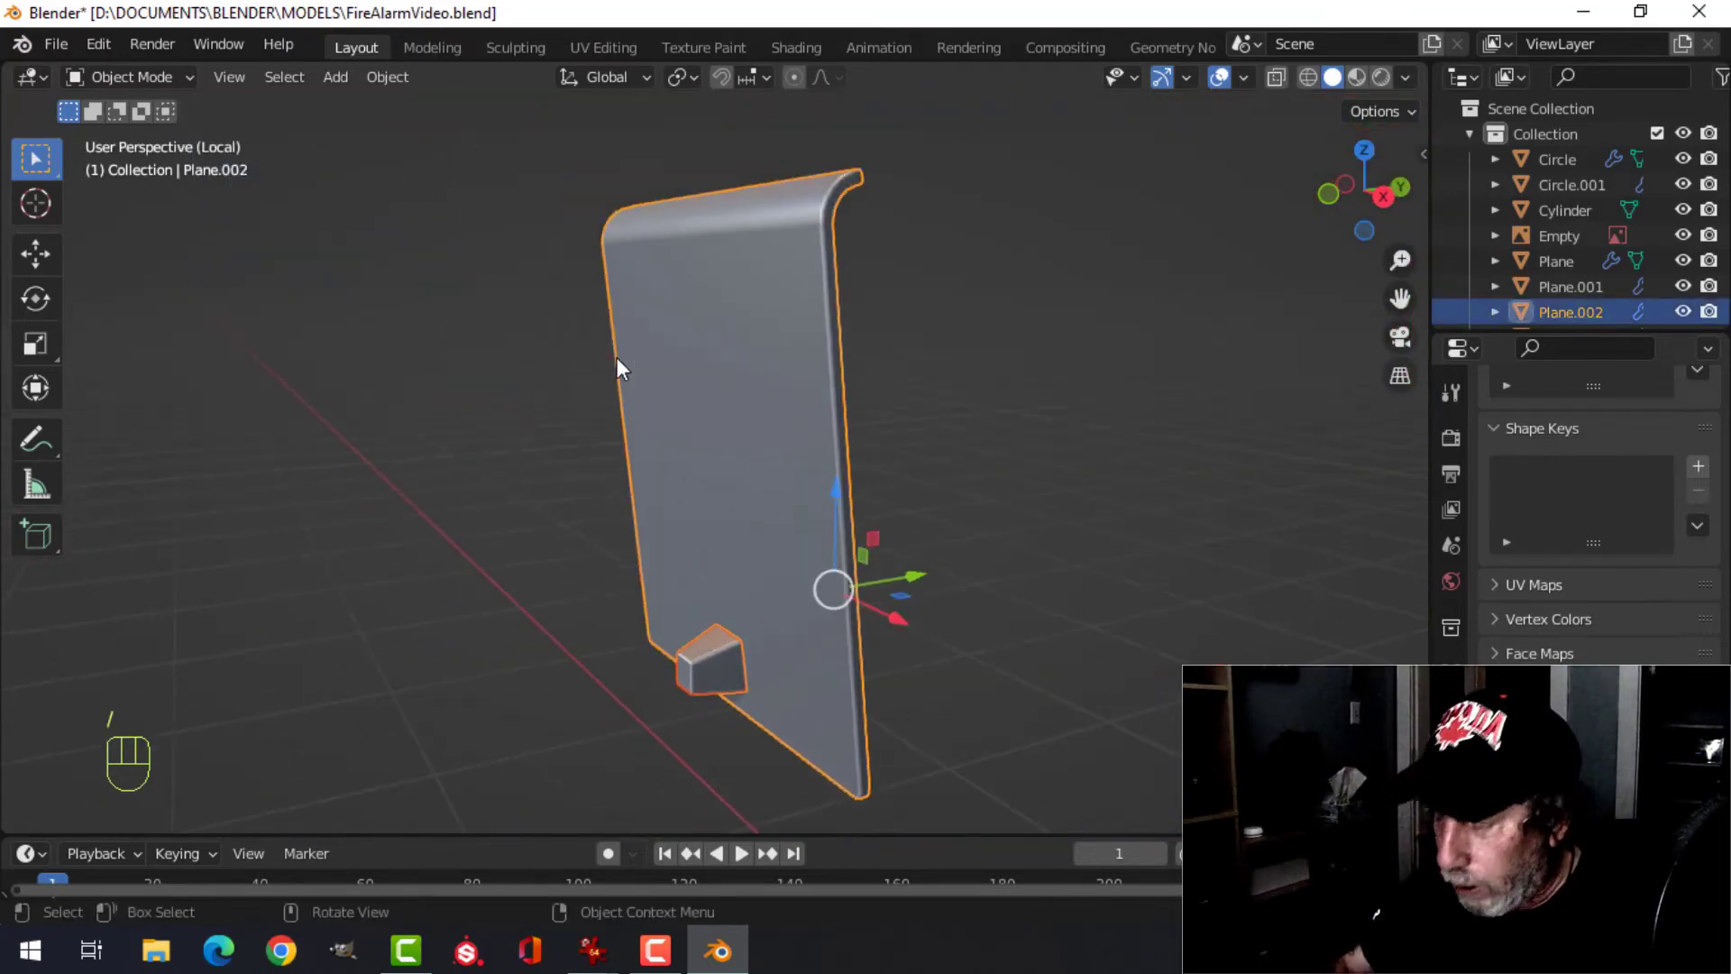
key("KP_3")
scroll(689, 453, "up", 2)
middle_click_drag(689, 452, 710, 292, "shift")
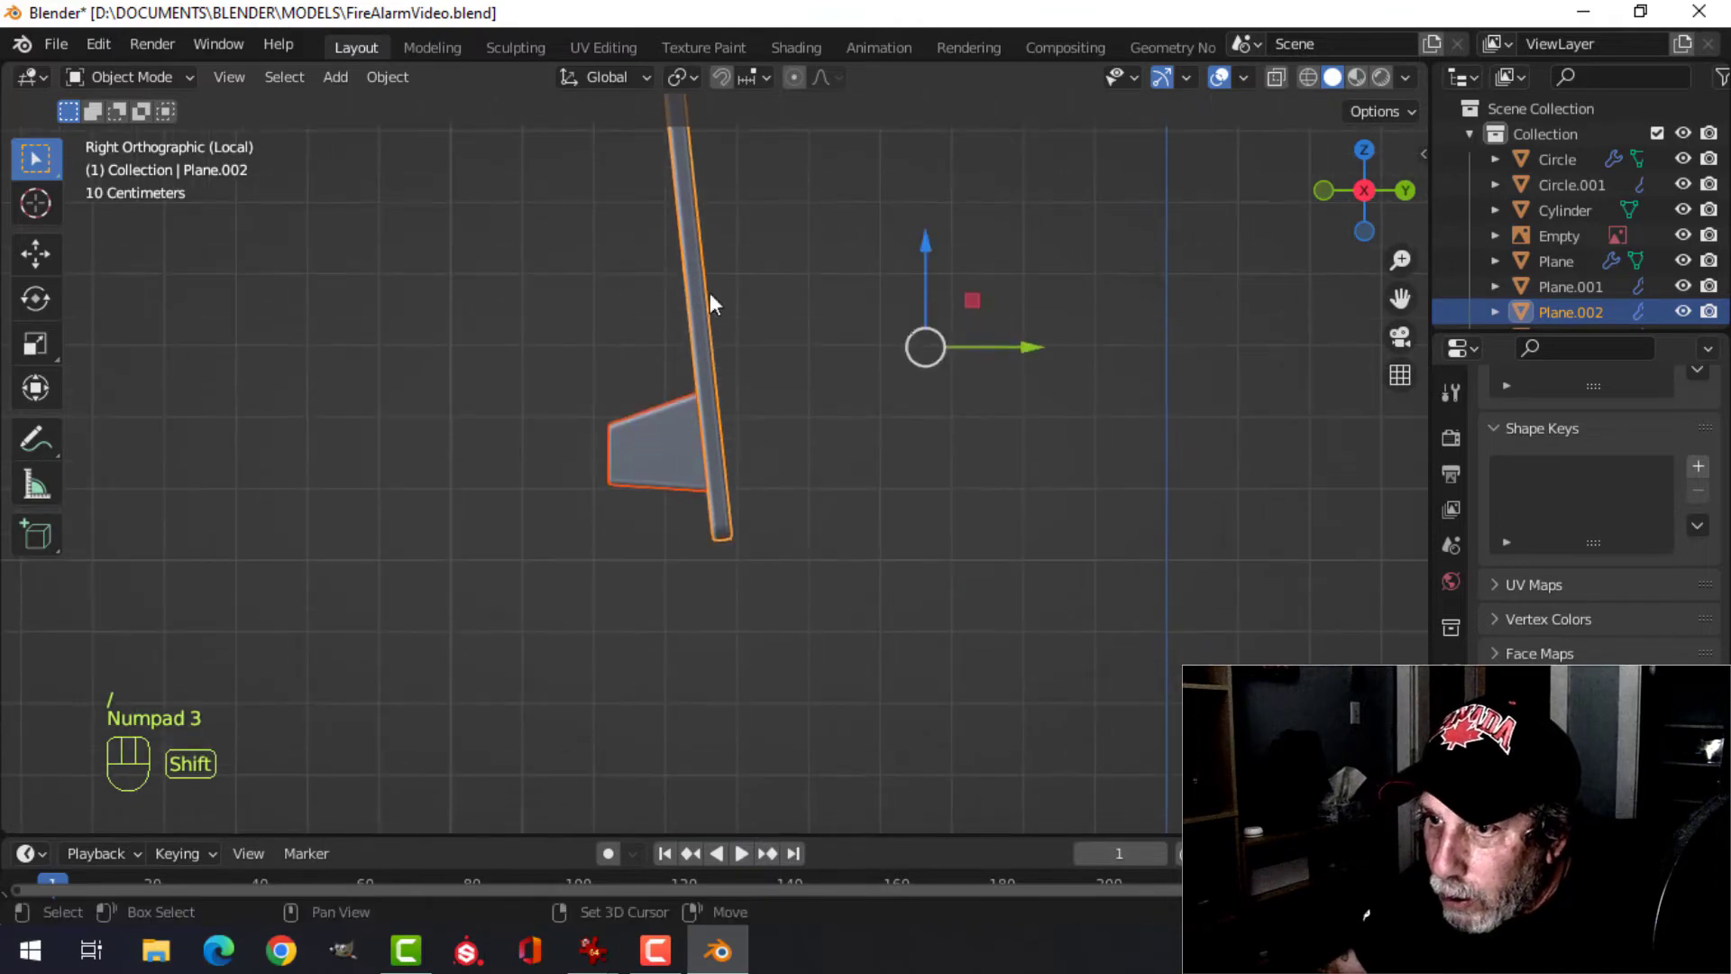
- Rotate the tab's mesh -6.4° to match the slanted front panel and leave the isolated view
left_click(669, 449)
key("Tab")
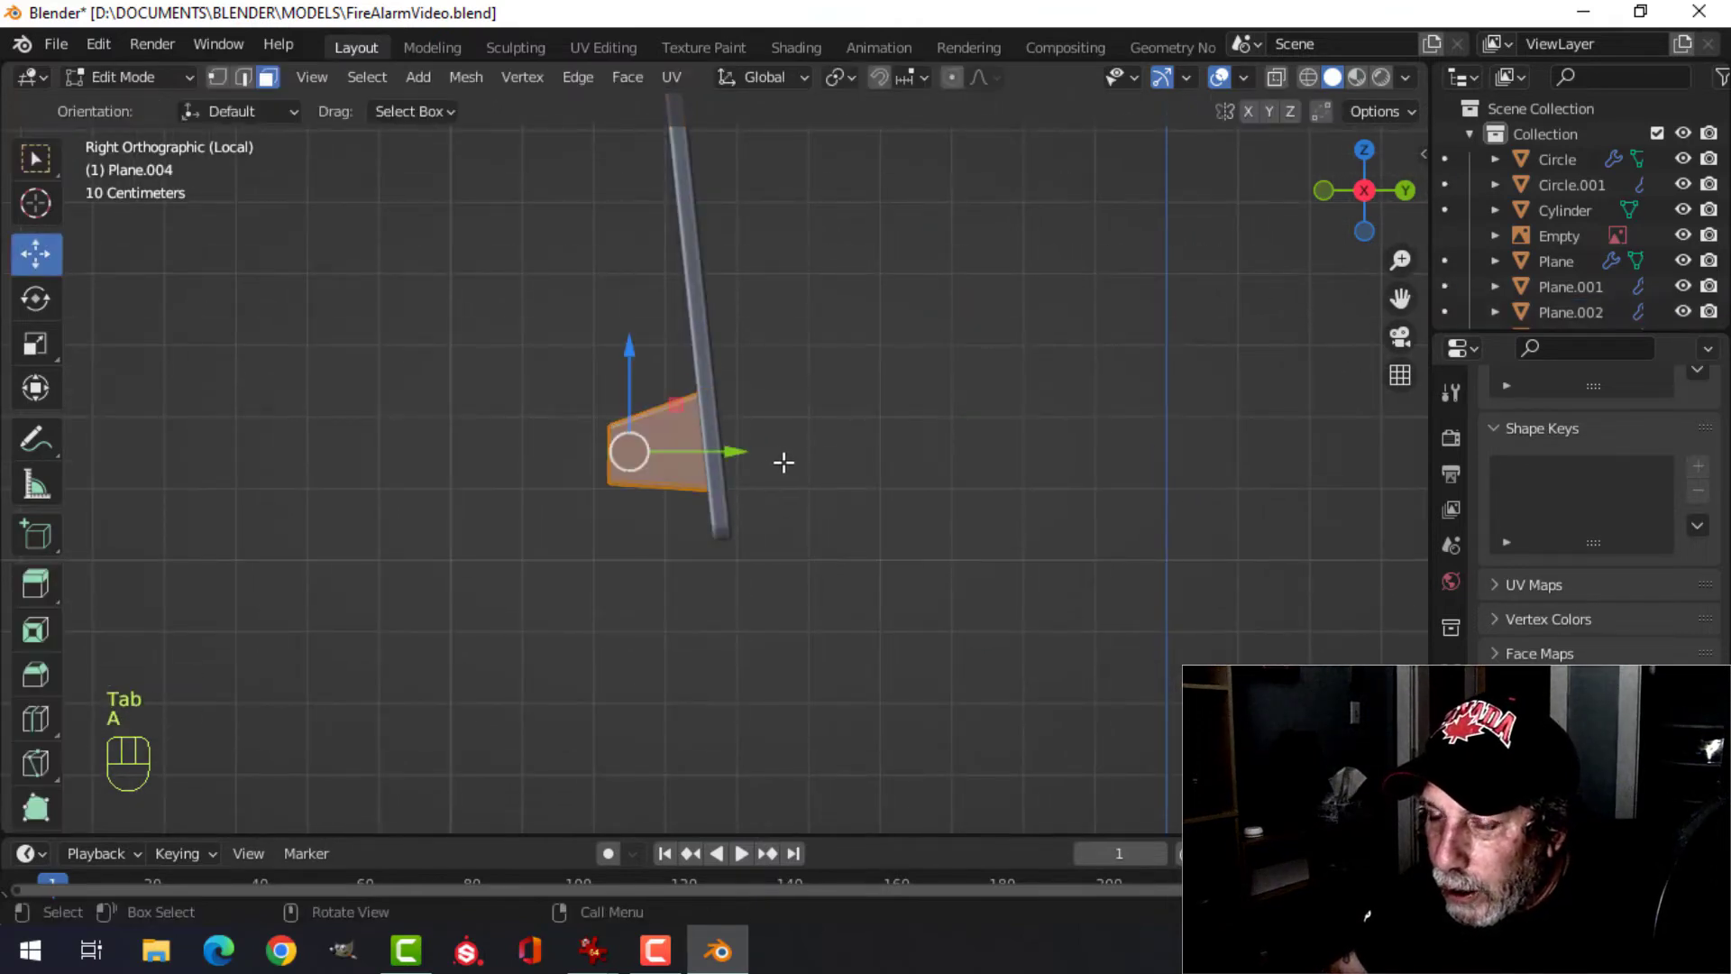
key("r")
left_click(792, 444)
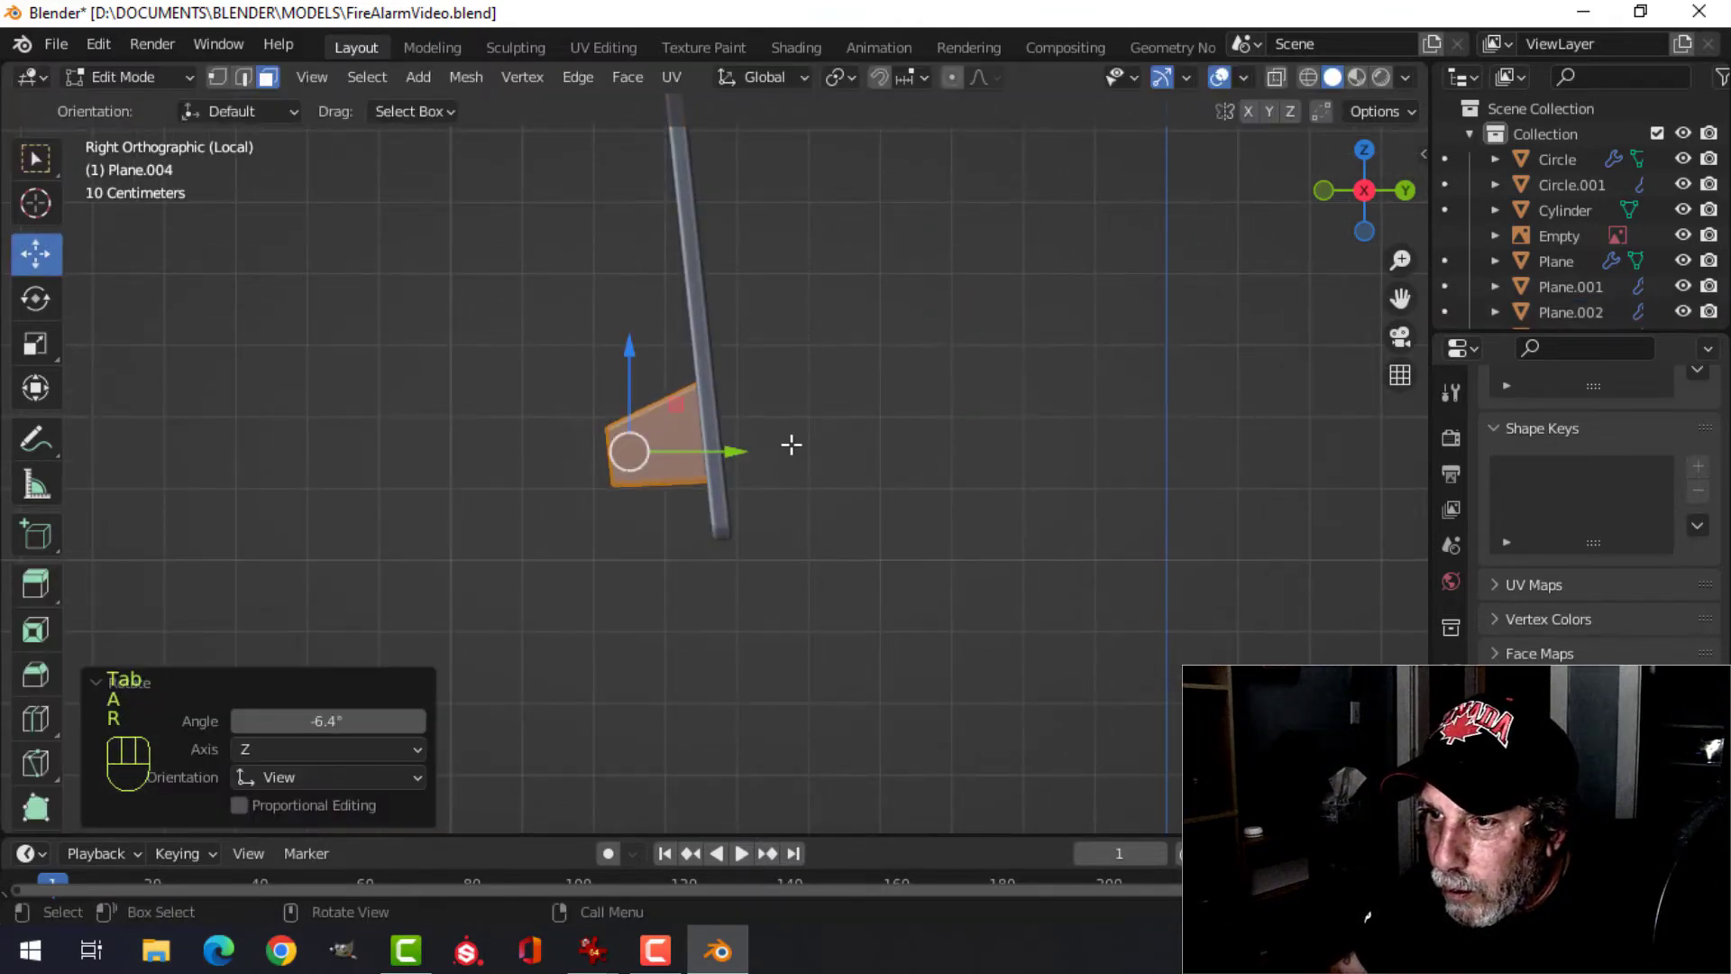
key("Tab")
key("alt+a")
middle_click_drag(788, 445, 671, 561)
key("slash")
- Add a plane and raise it along Z above the top of the housing
scroll(691, 468, "down", 3)
scroll(676, 505, "up", 3)
middle_click_drag(681, 451, 701, 565)
scroll(726, 506, "down", 3)
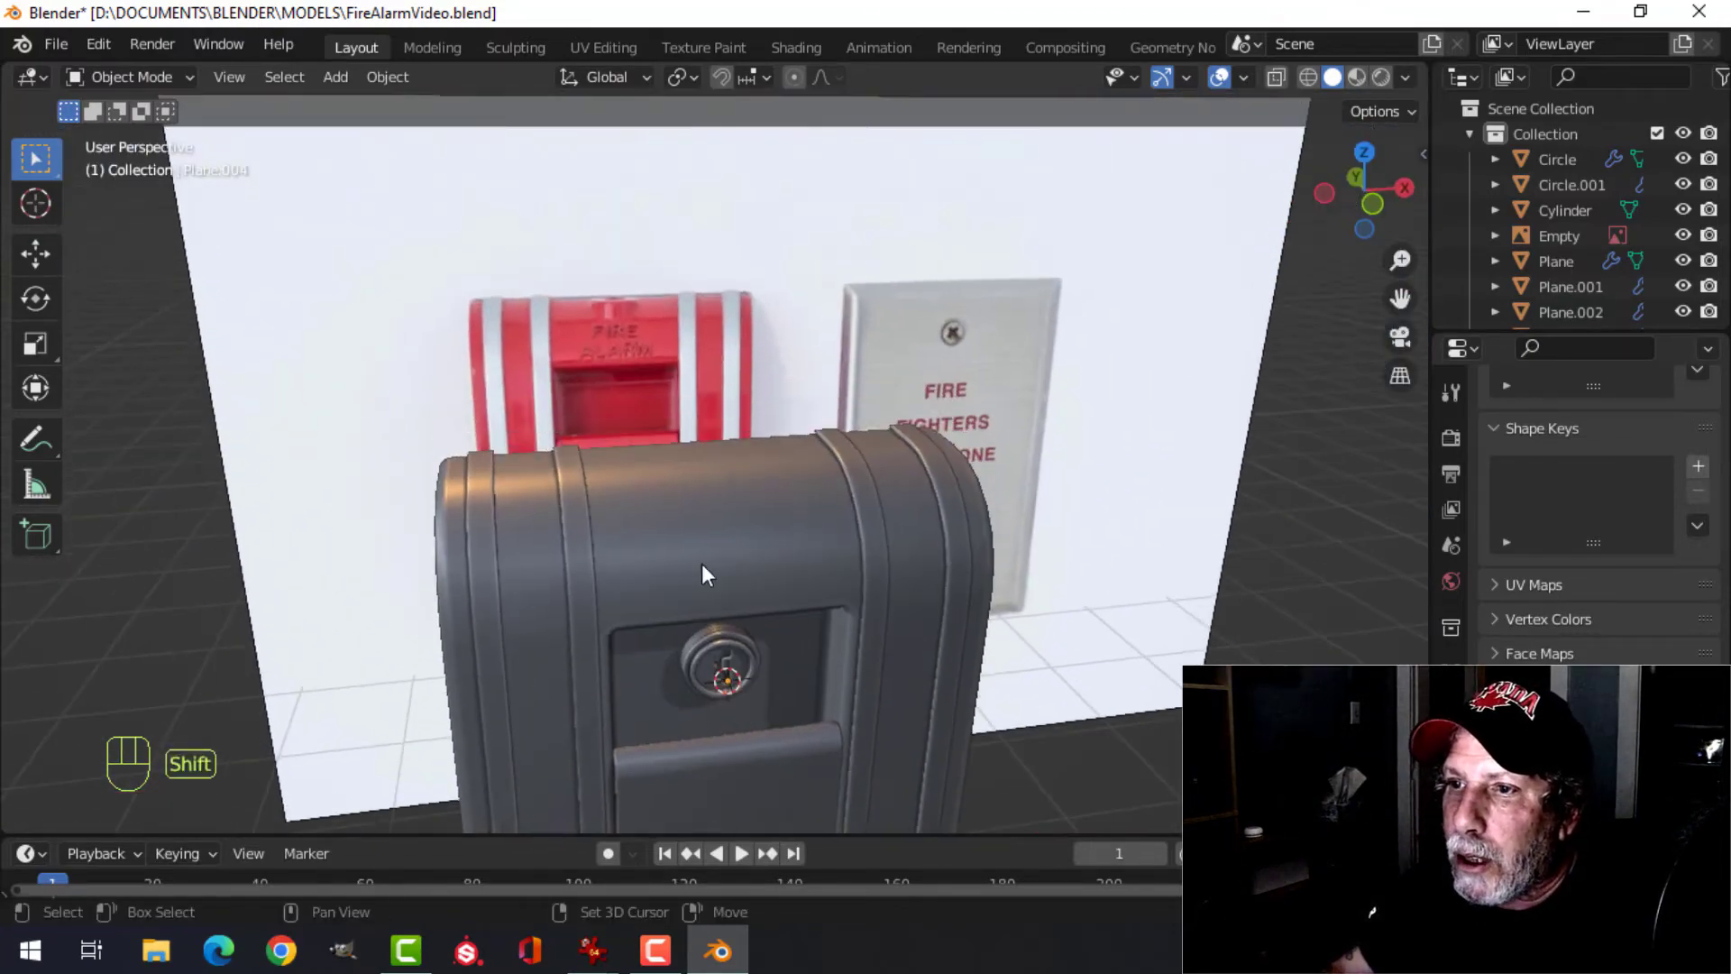
middle_click_drag(722, 501, 742, 471)
key("shift+a")
mouse_move(721, 461)
mouse_move(663, 405)
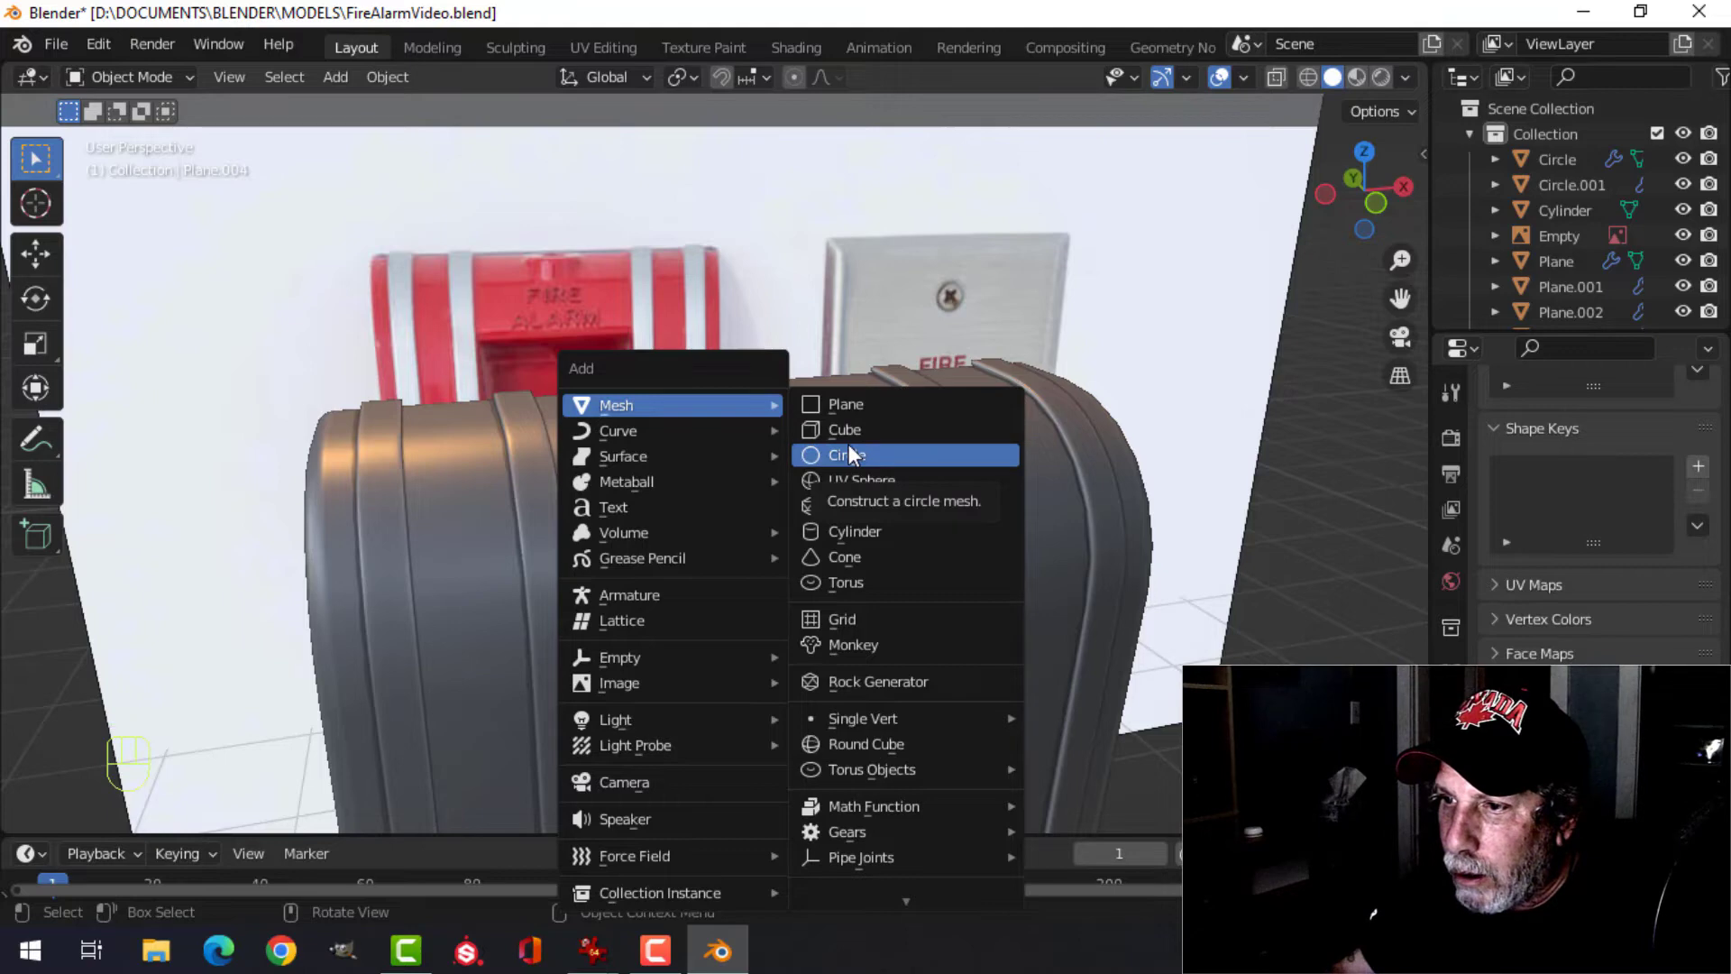
left_click(835, 404)
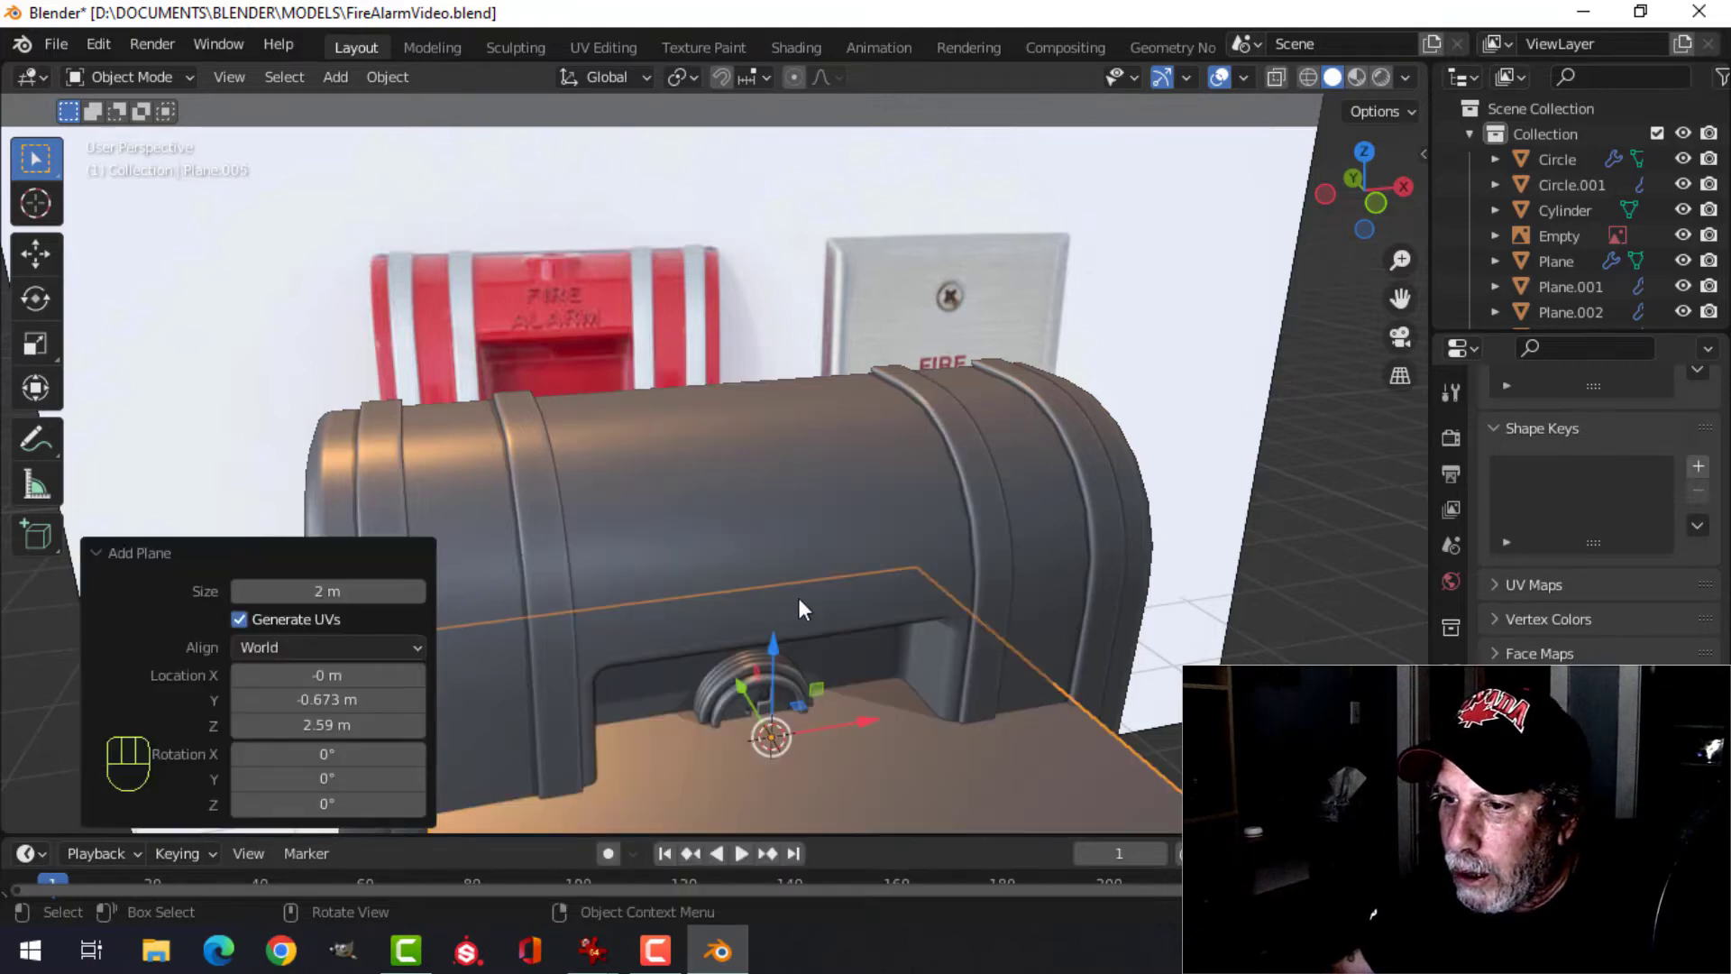
left_click_drag(767, 634, 736, 307)
middle_click_drag(764, 461, 767, 516)
- Scale the plane's mesh to 0.281 and move it about 0.416 m along Y toward the back
key("Tab")
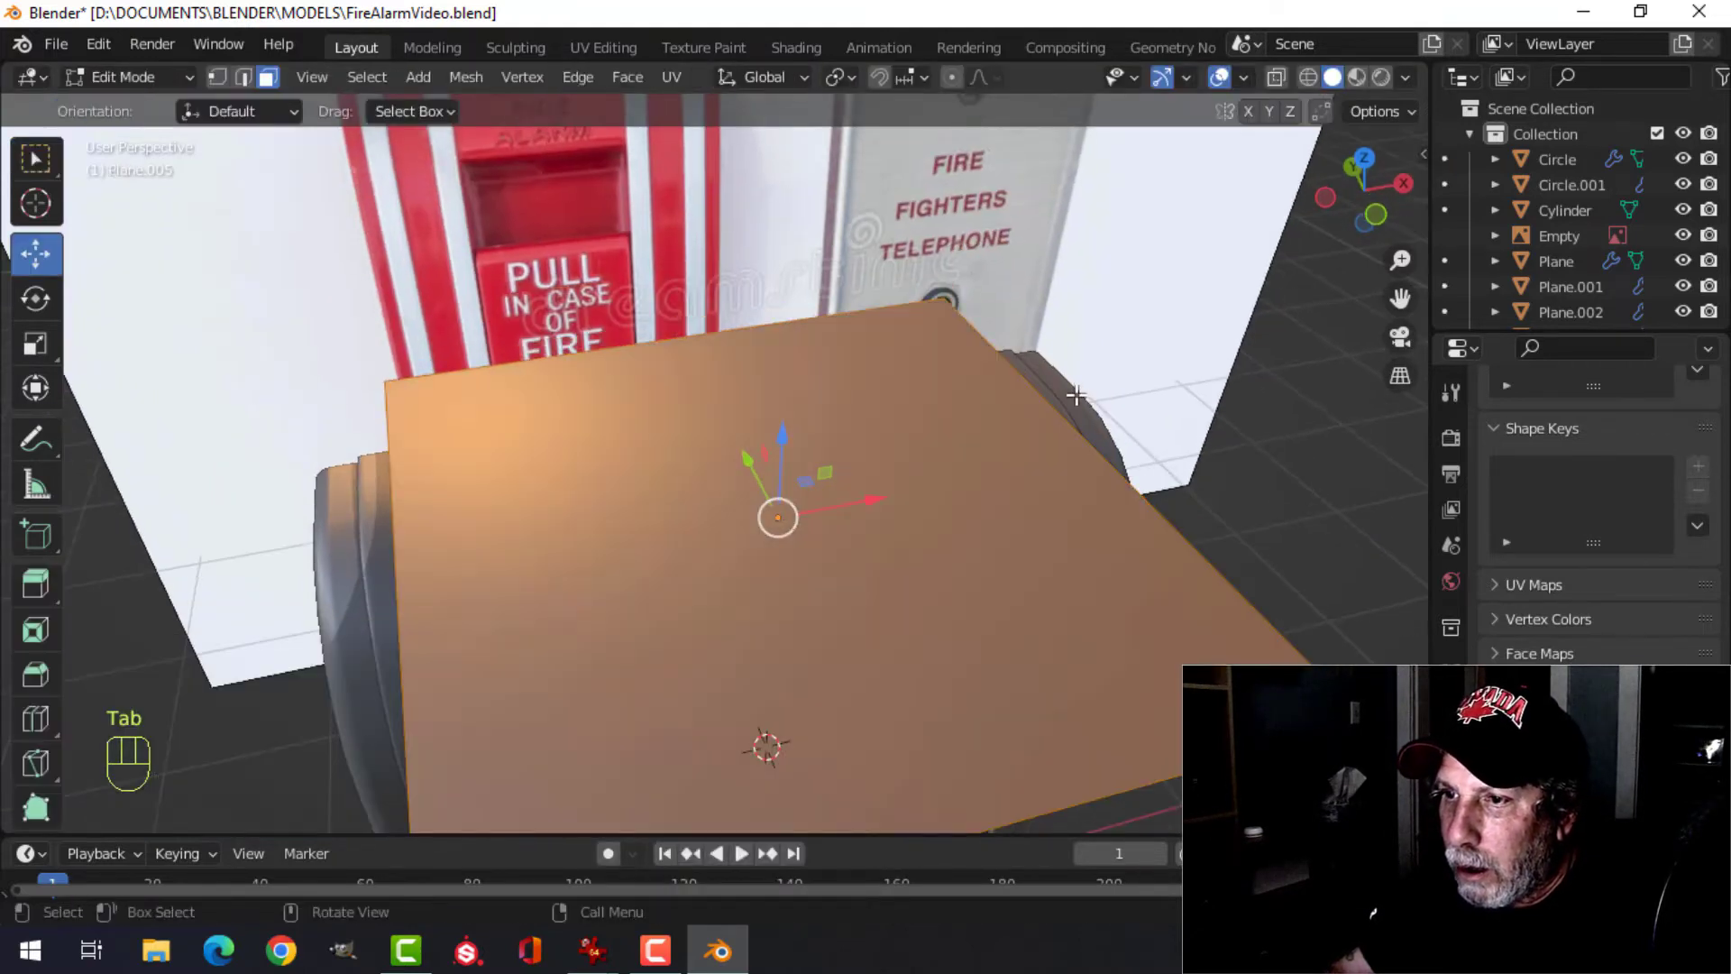
key("s")
left_click(814, 502)
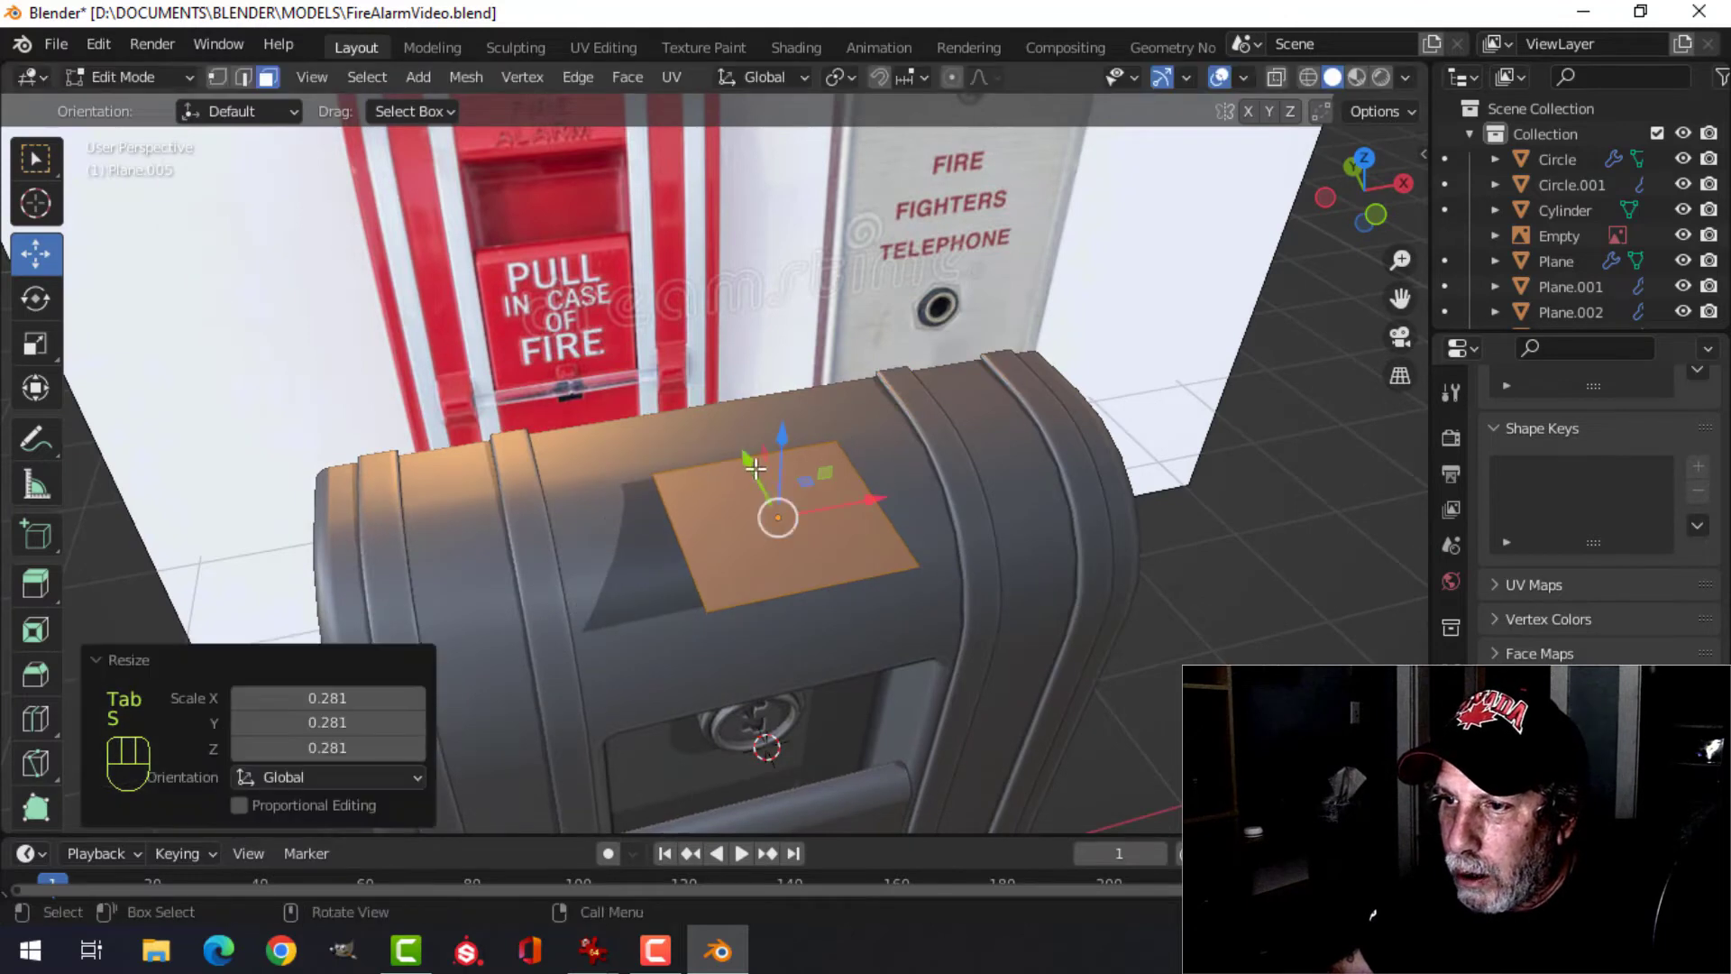
left_click_drag(755, 468, 697, 378)
- Lower the plane about 0.071 m along Z to the housing's top edge in front view and switch to wireframe shading
key("KP_1")
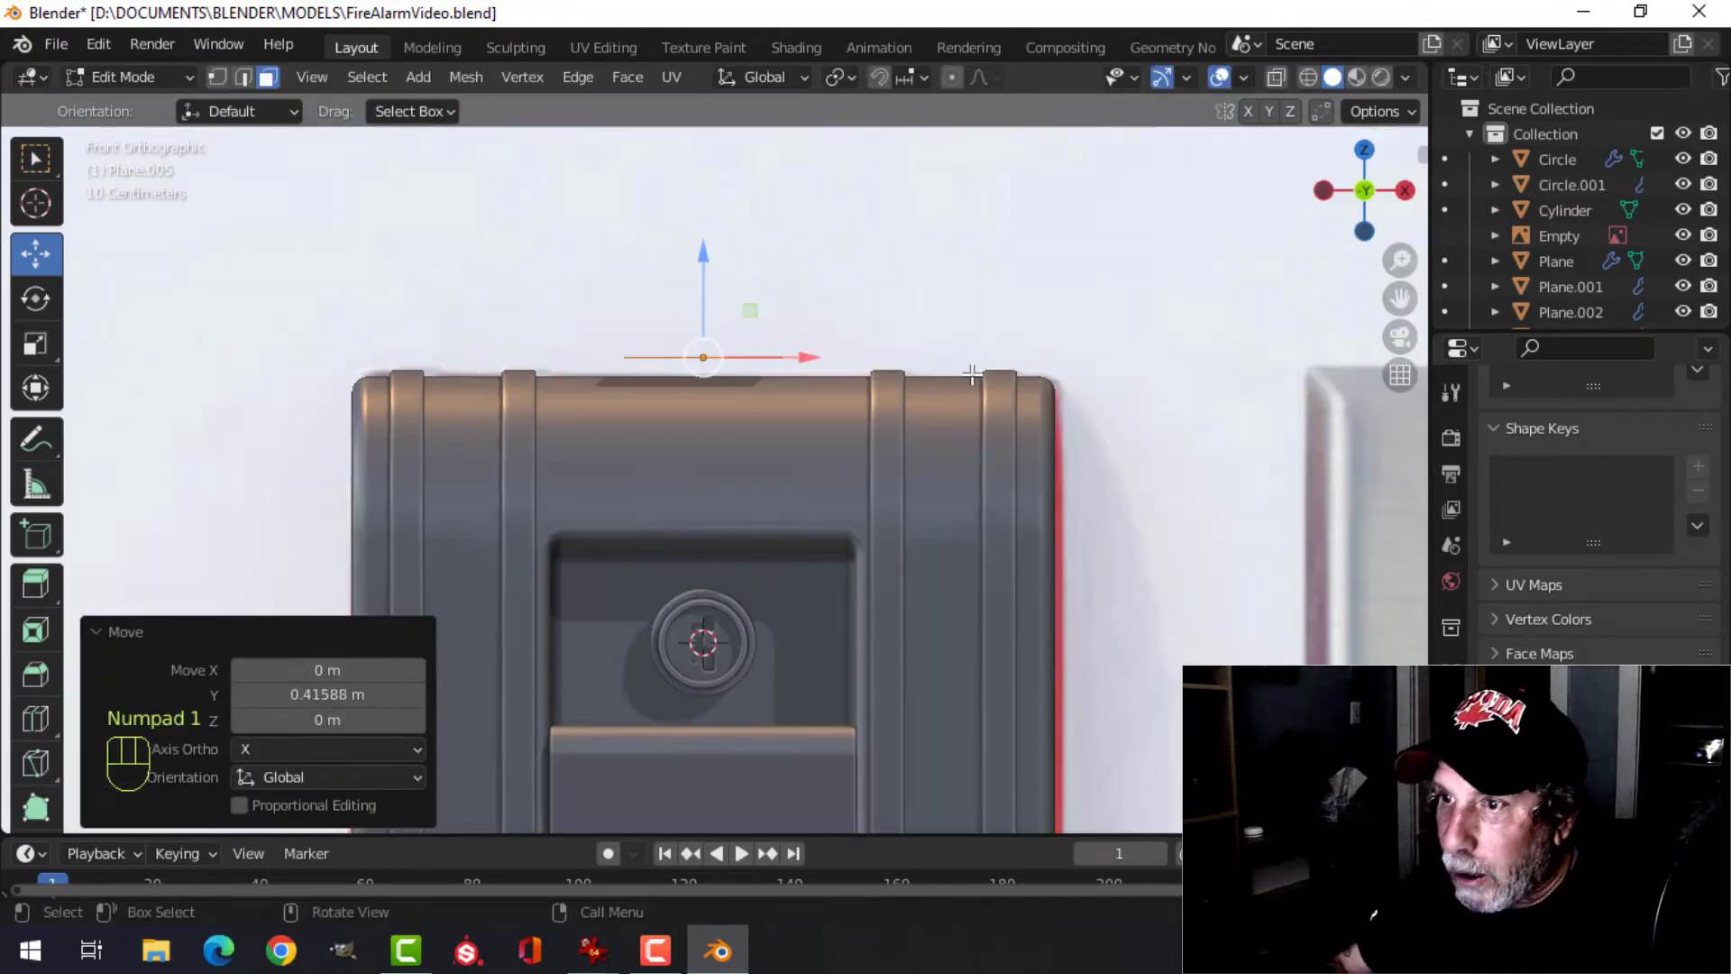
scroll(971, 375, "up", 4)
scroll(901, 381, "down", 3)
left_click_drag(692, 228, 701, 265)
key("z")
left_click(495, 262)
scroll(693, 352, "up", 2)
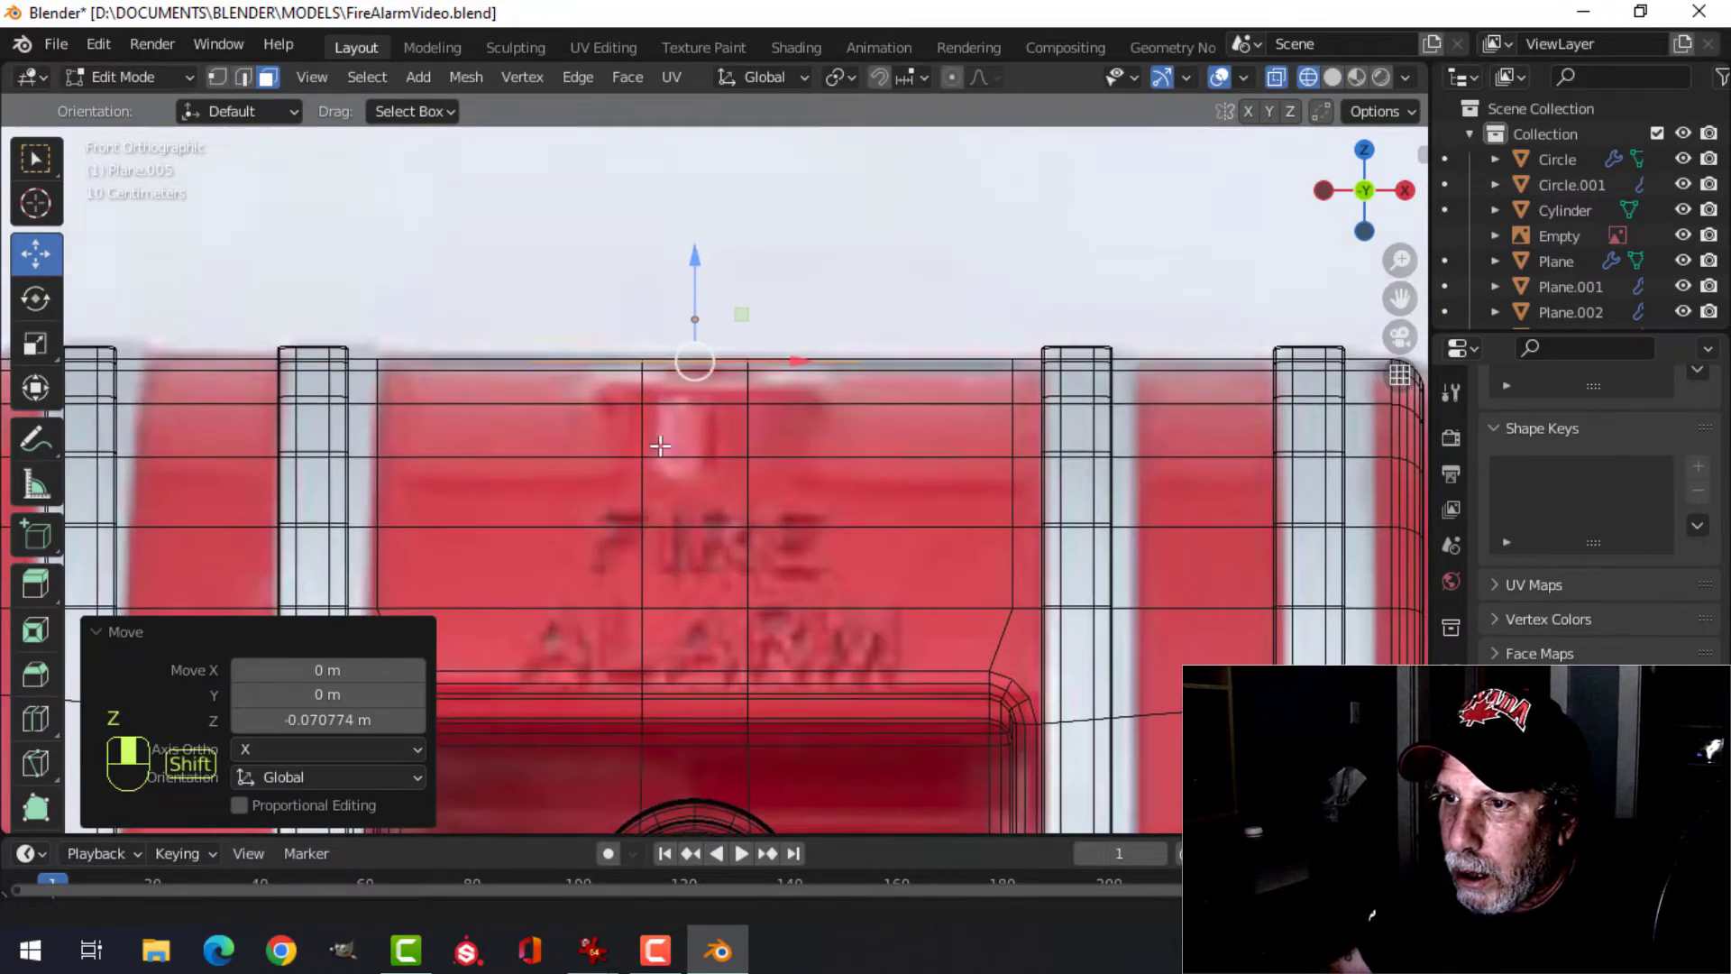
- Fit the plane's size to the small plate above the FIRE ALARM lettering and shift it back along Y
mouse_move(682, 341)
left_mouse_down()
mouse_move(690, 279)
mouse_move(707, 339)
left_mouse_up()
key("s")
left_click(777, 341)
left_click_drag(702, 265, 701, 266)
middle_click_drag(721, 298, 868, 440)
scroll(857, 514, "down", 2)
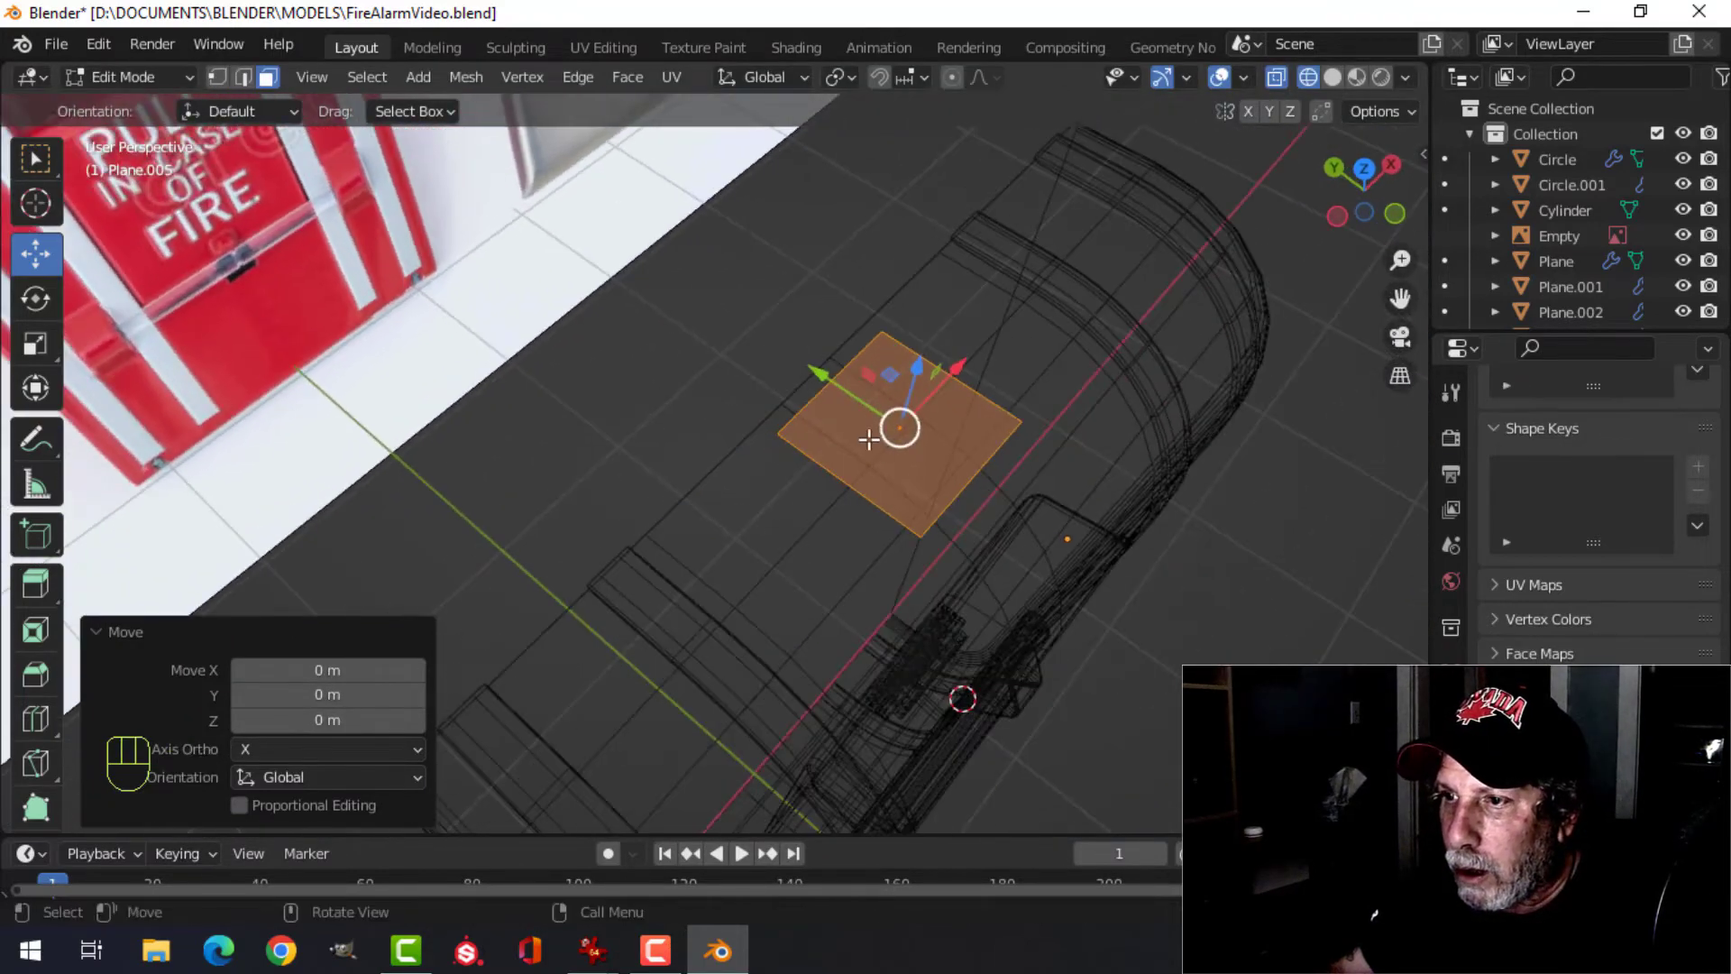
left_click(836, 374)
left_click_drag(766, 336, 723, 306)
- Switch to solid shading and round the flat plate's two front corners with a five-segment vertex bevel of about 0.158 m
mouse_move(993, 514)
middle_mouse_down()
mouse_move(958, 510)
mouse_move(931, 413)
middle_mouse_up()
left_click(953, 513)
key("z")
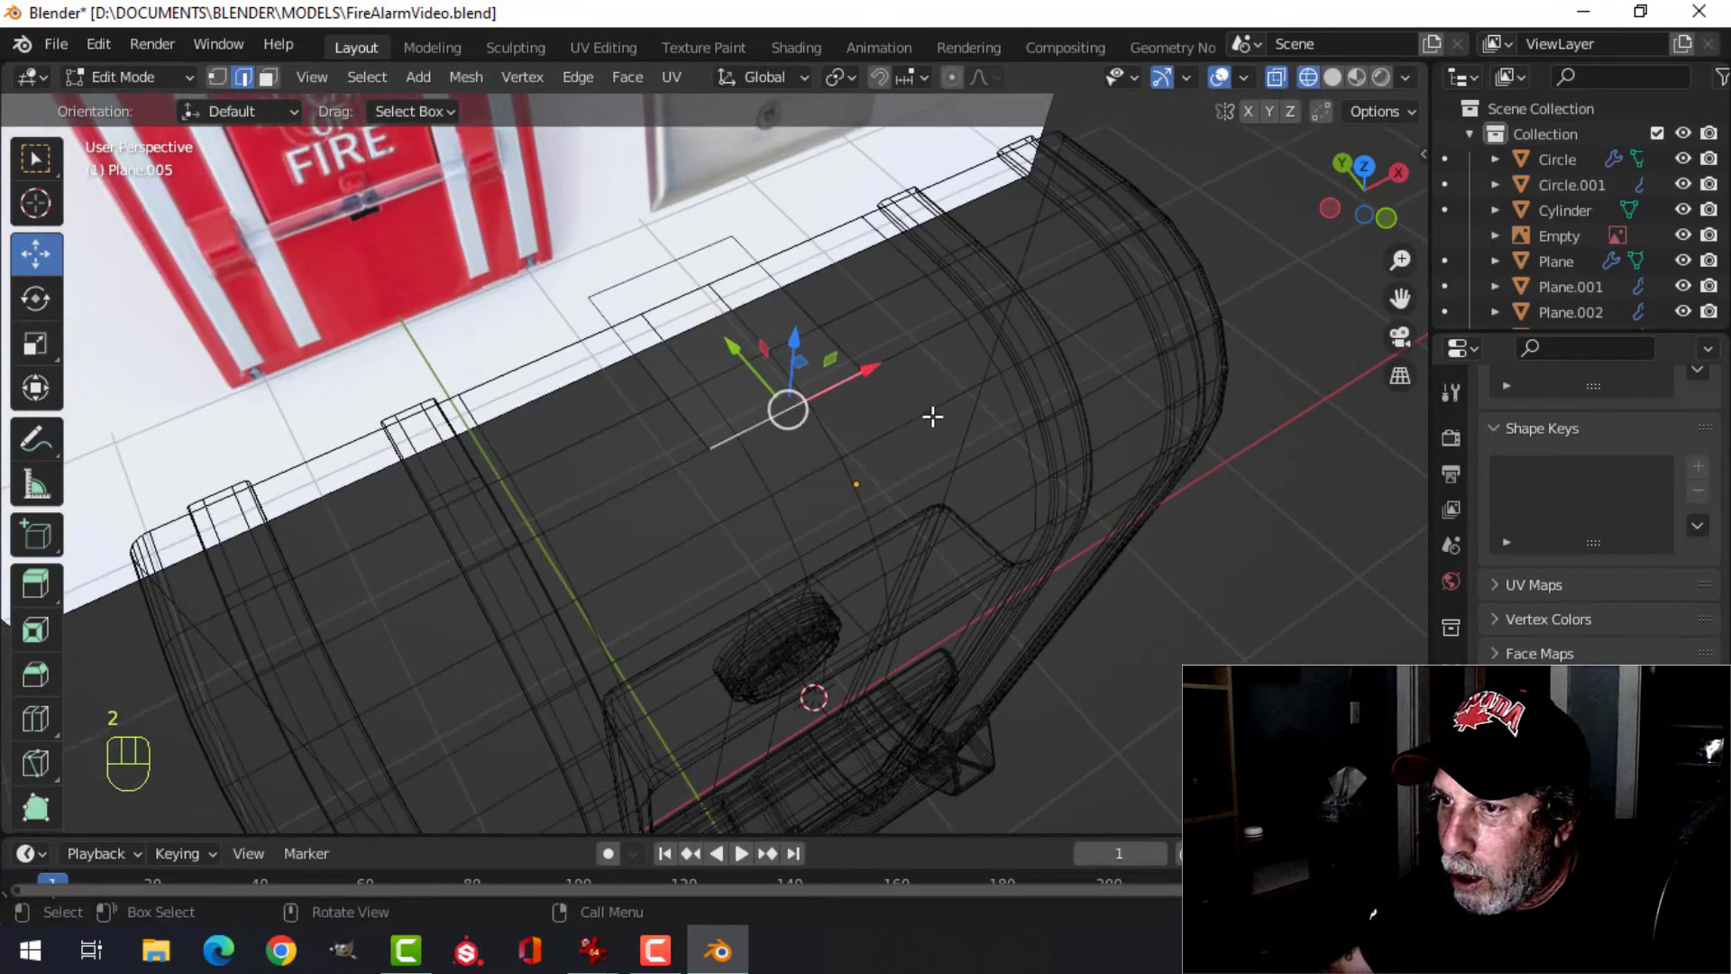
left_click(1097, 417)
key("ctrl+b")
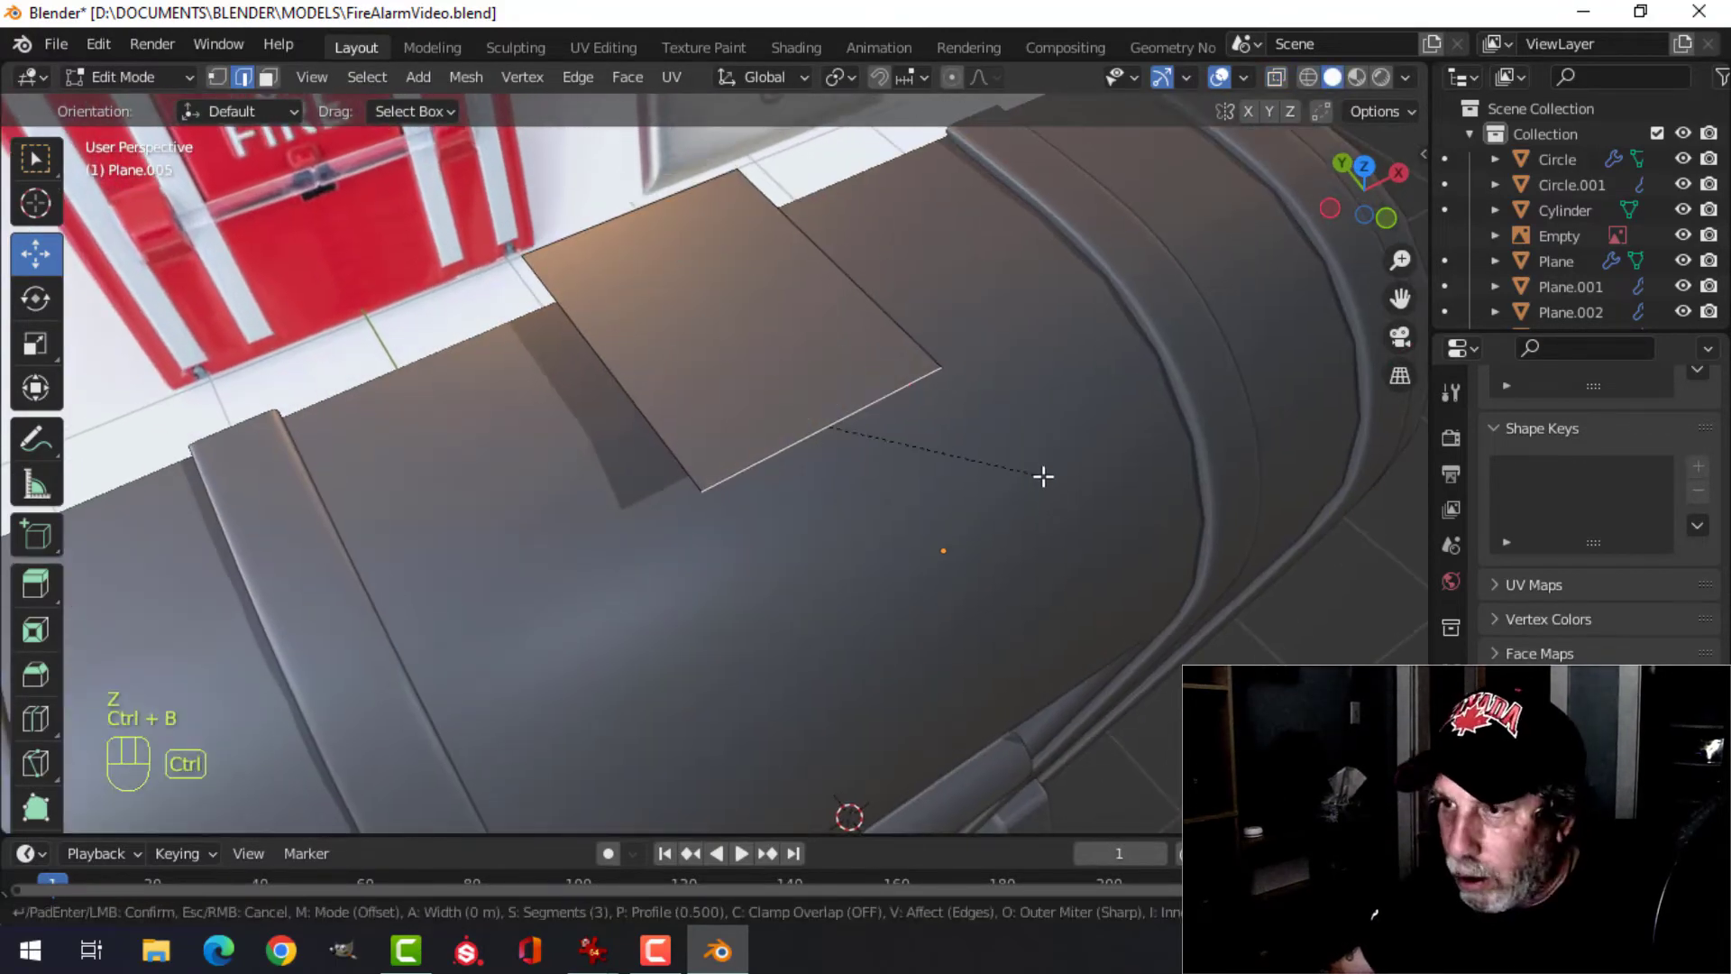
key("Escape")
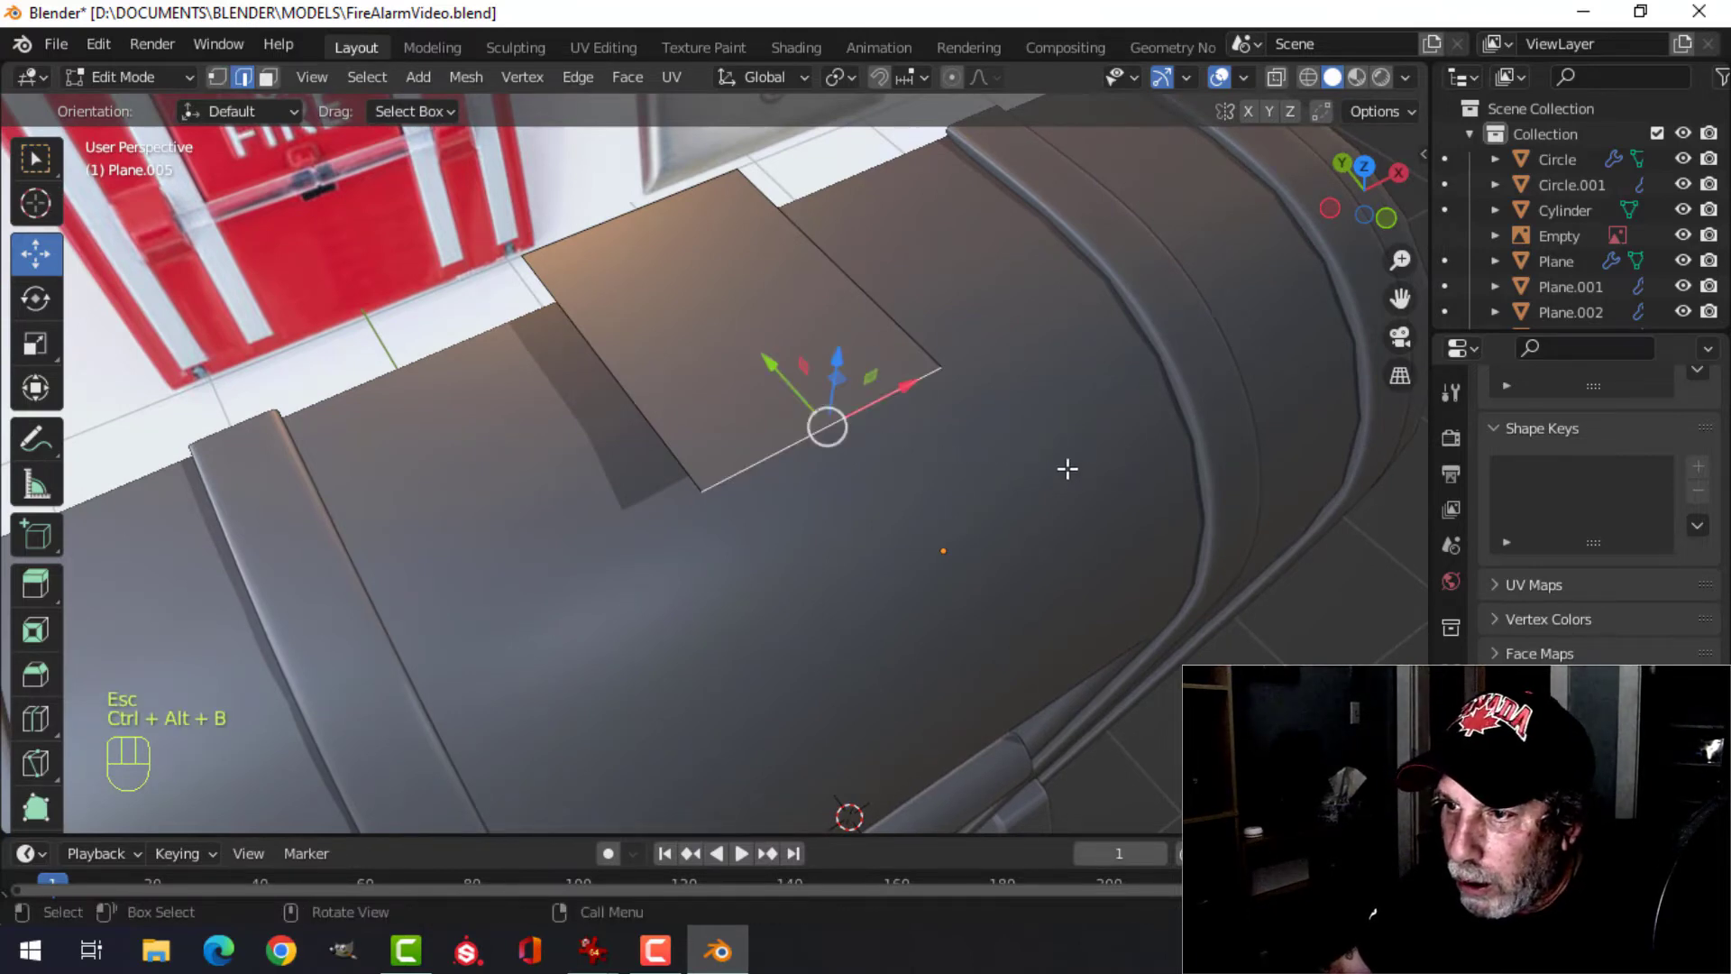
scroll(1014, 463, "down", 1)
key("1")
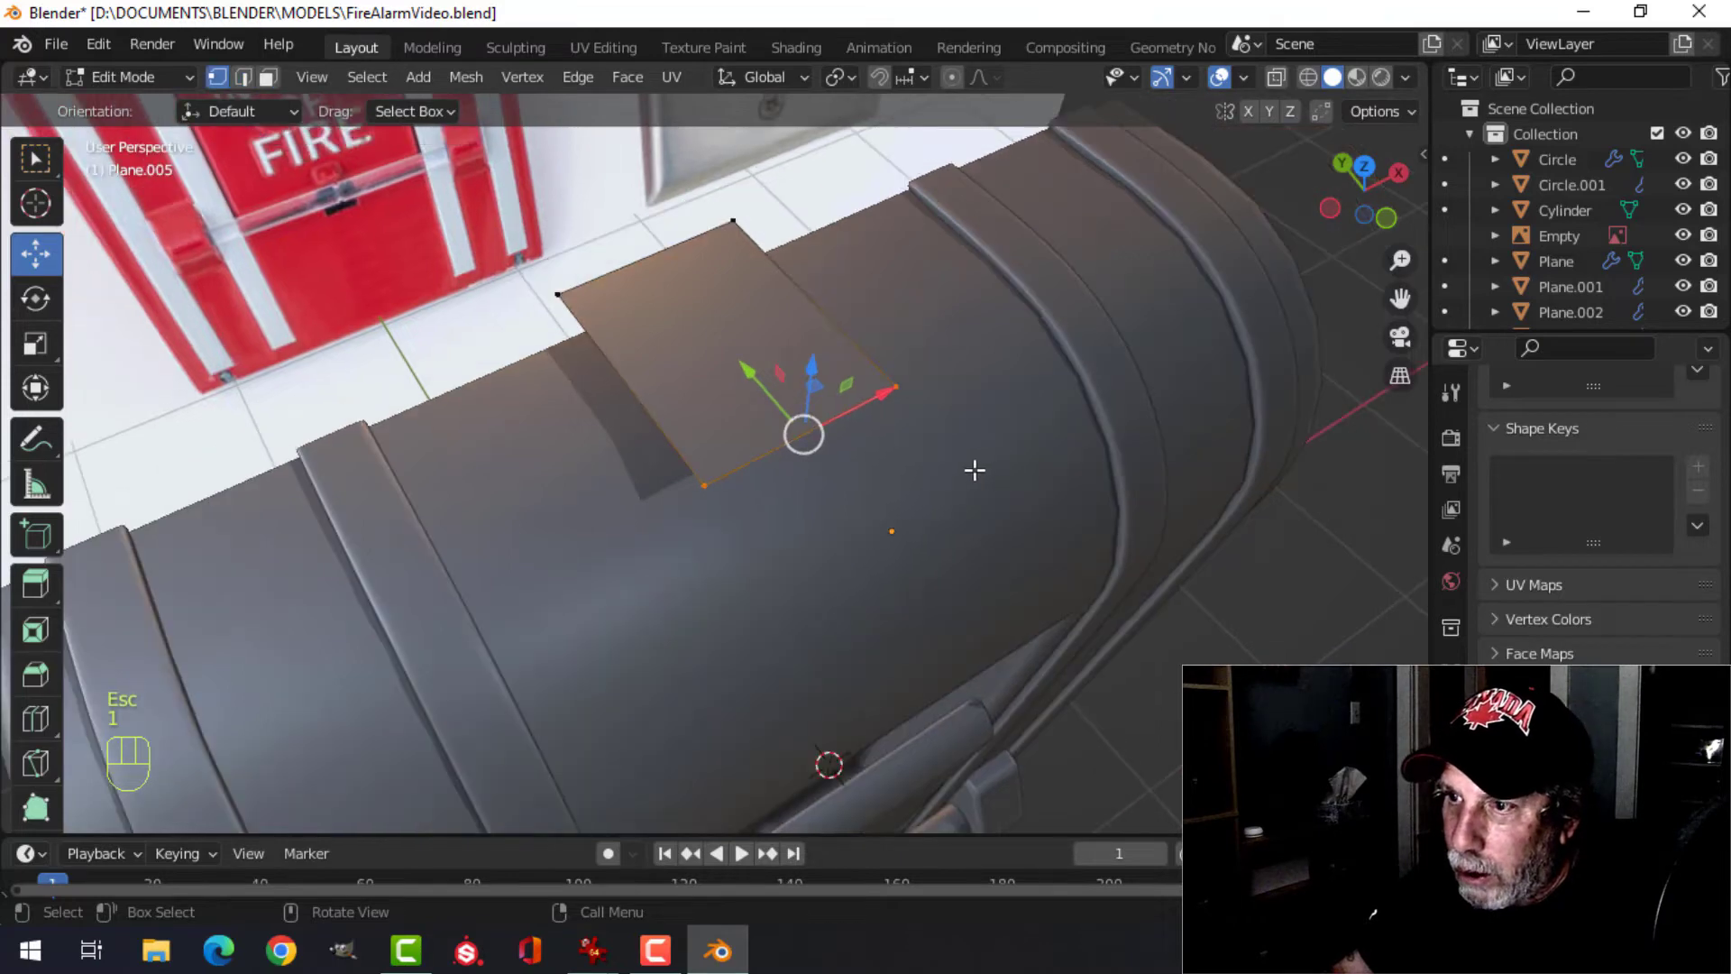
middle_click_drag(974, 468, 937, 483)
key("ctrl+shift+b")
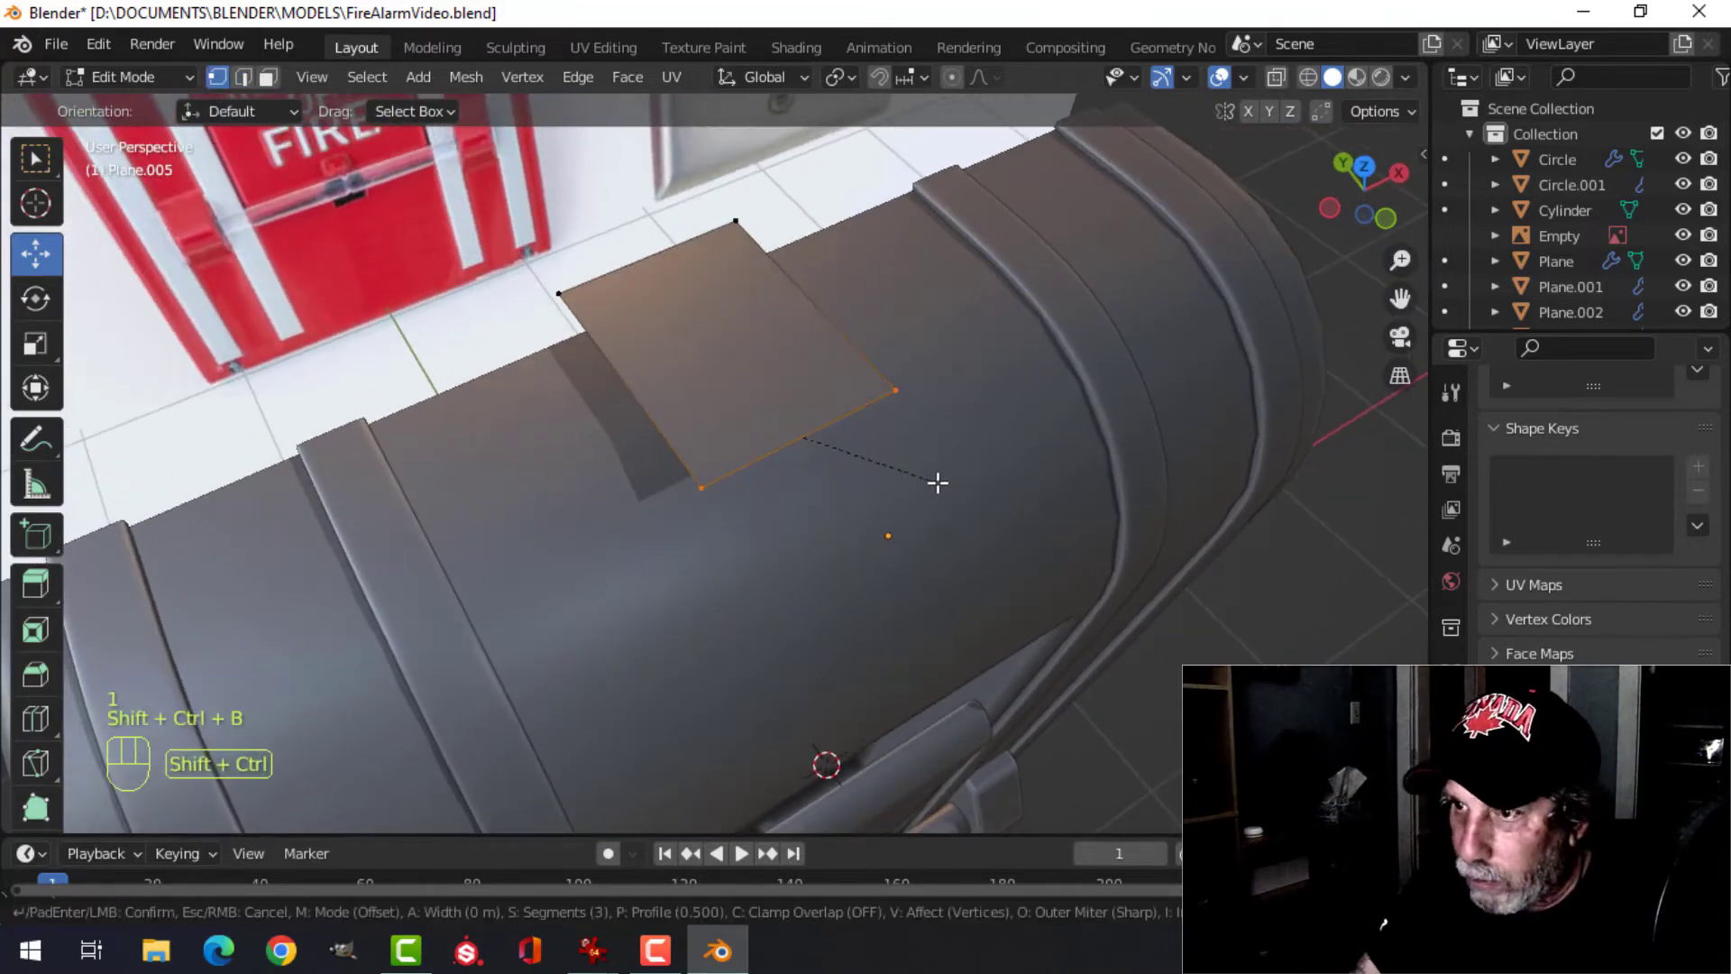
left_click(1047, 460)
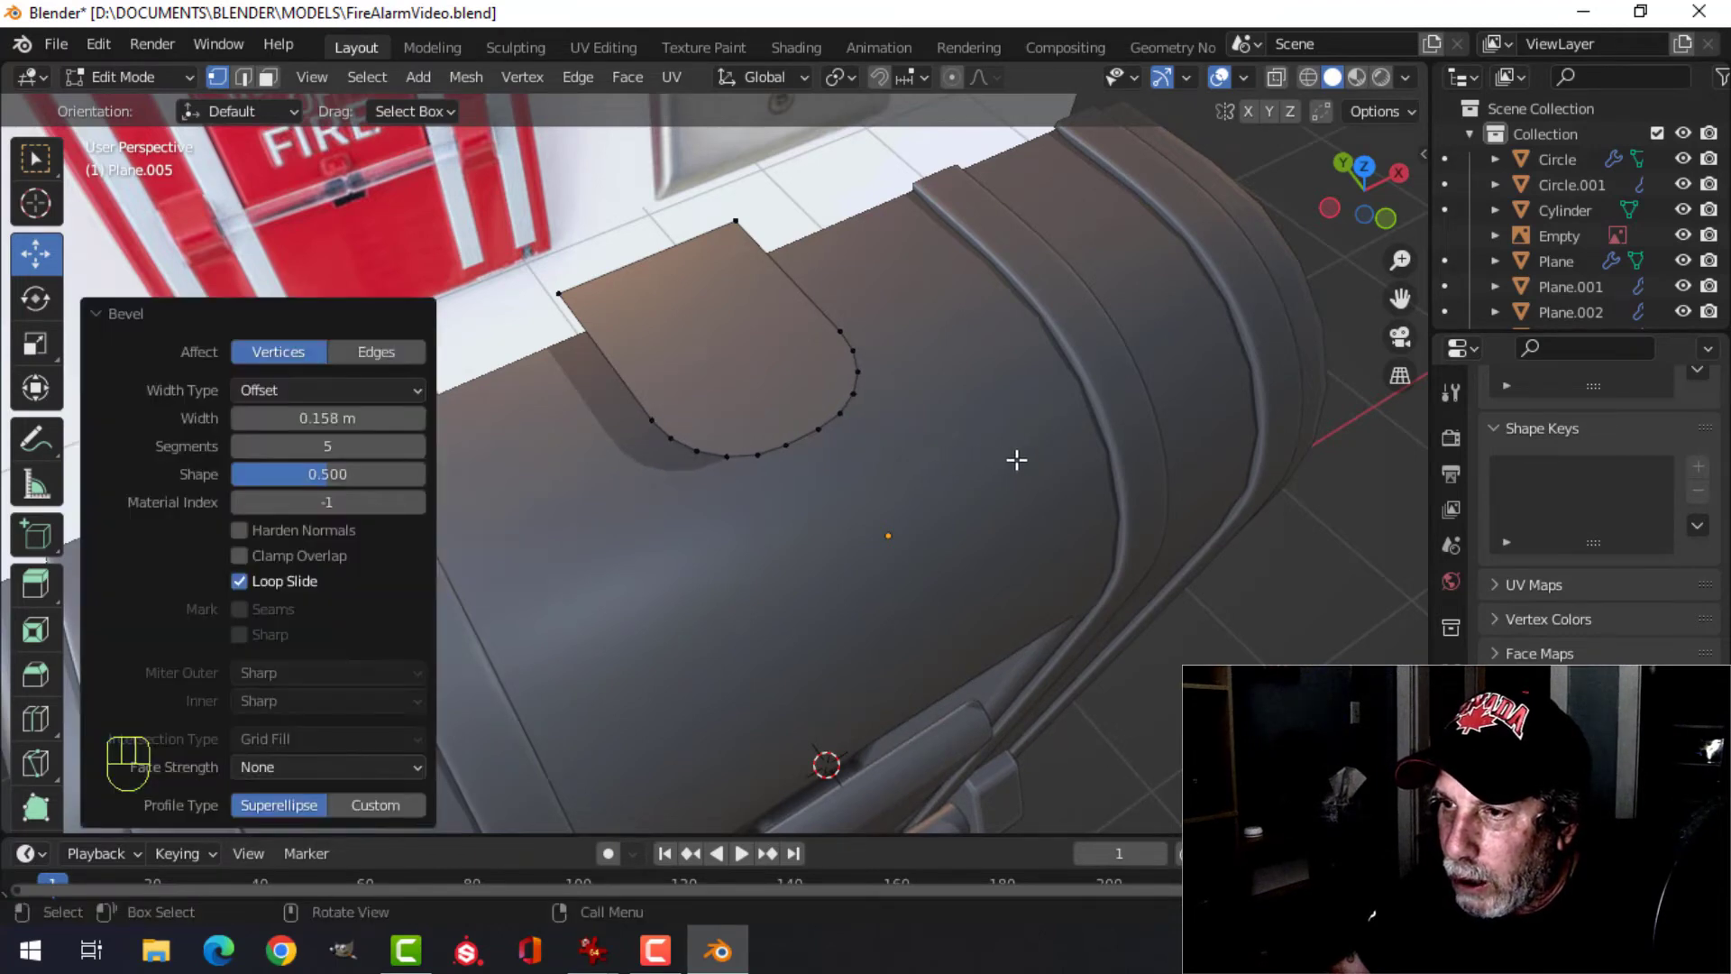
- Extrude the whole rounded plate downward about 0.13 m to give it thickness
key("alt+a")
middle_click_drag(1028, 461, 956, 391)
key("a")
key("e")
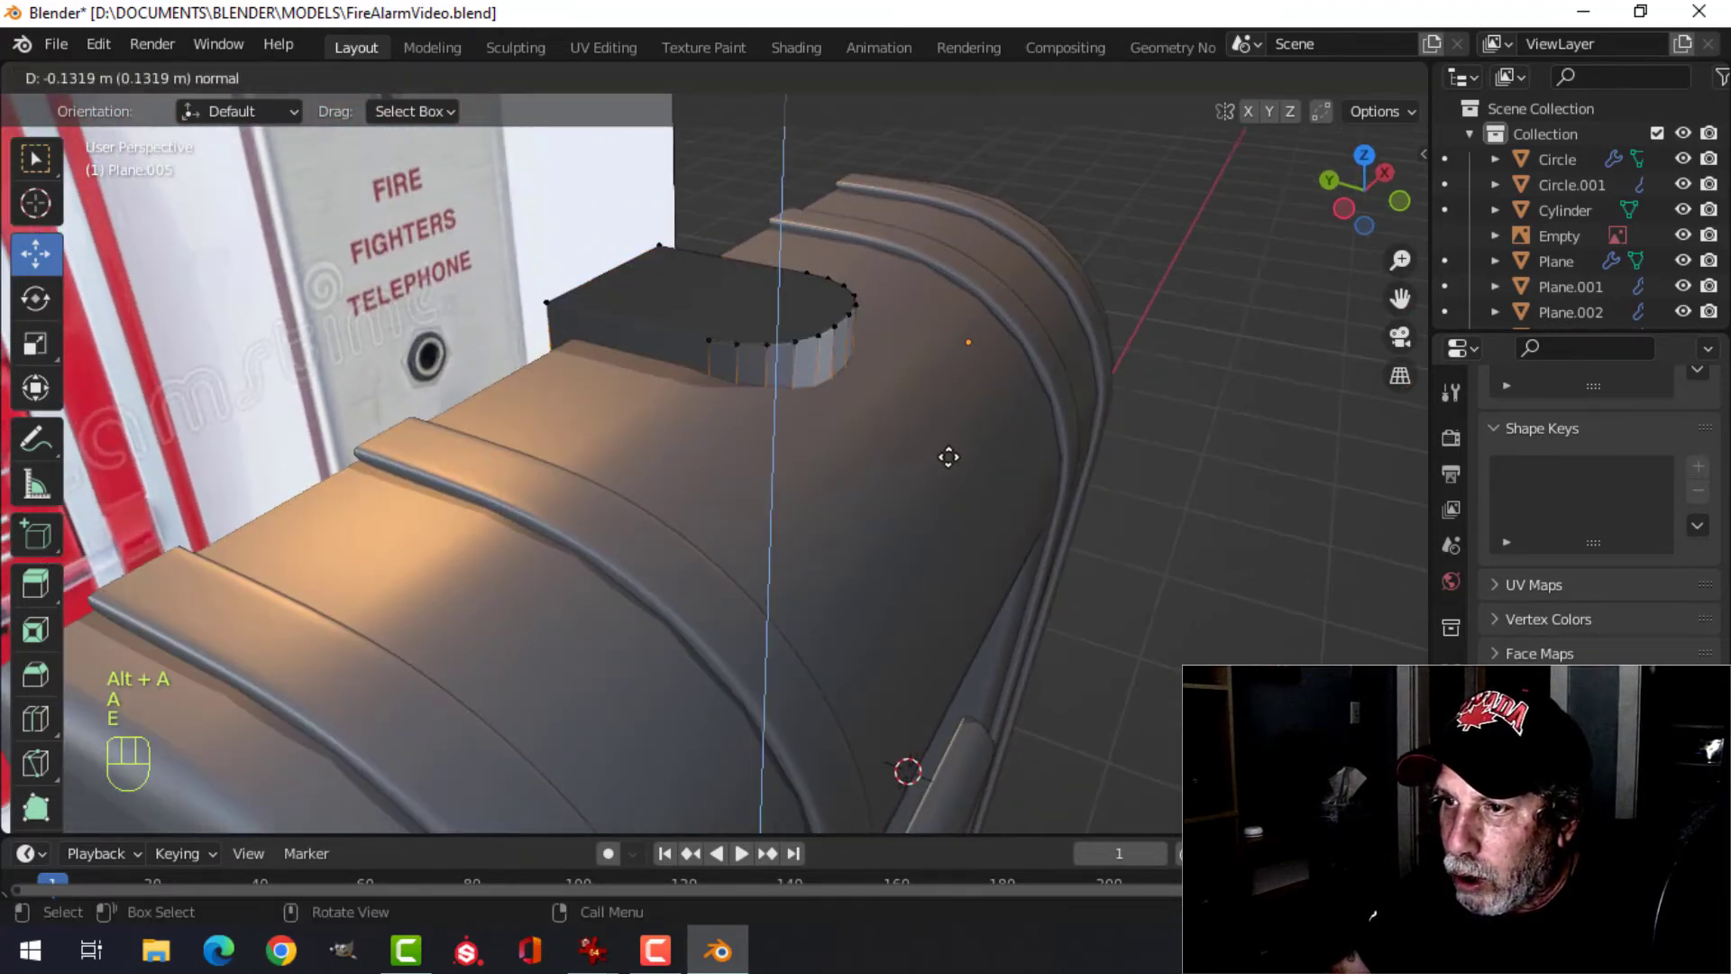
left_click(948, 460)
- Delete the thickened plate's bottom face and its flat rear face
key("x")
left_click(898, 449)
middle_click_drag(893, 448, 730, 447)
key("x")
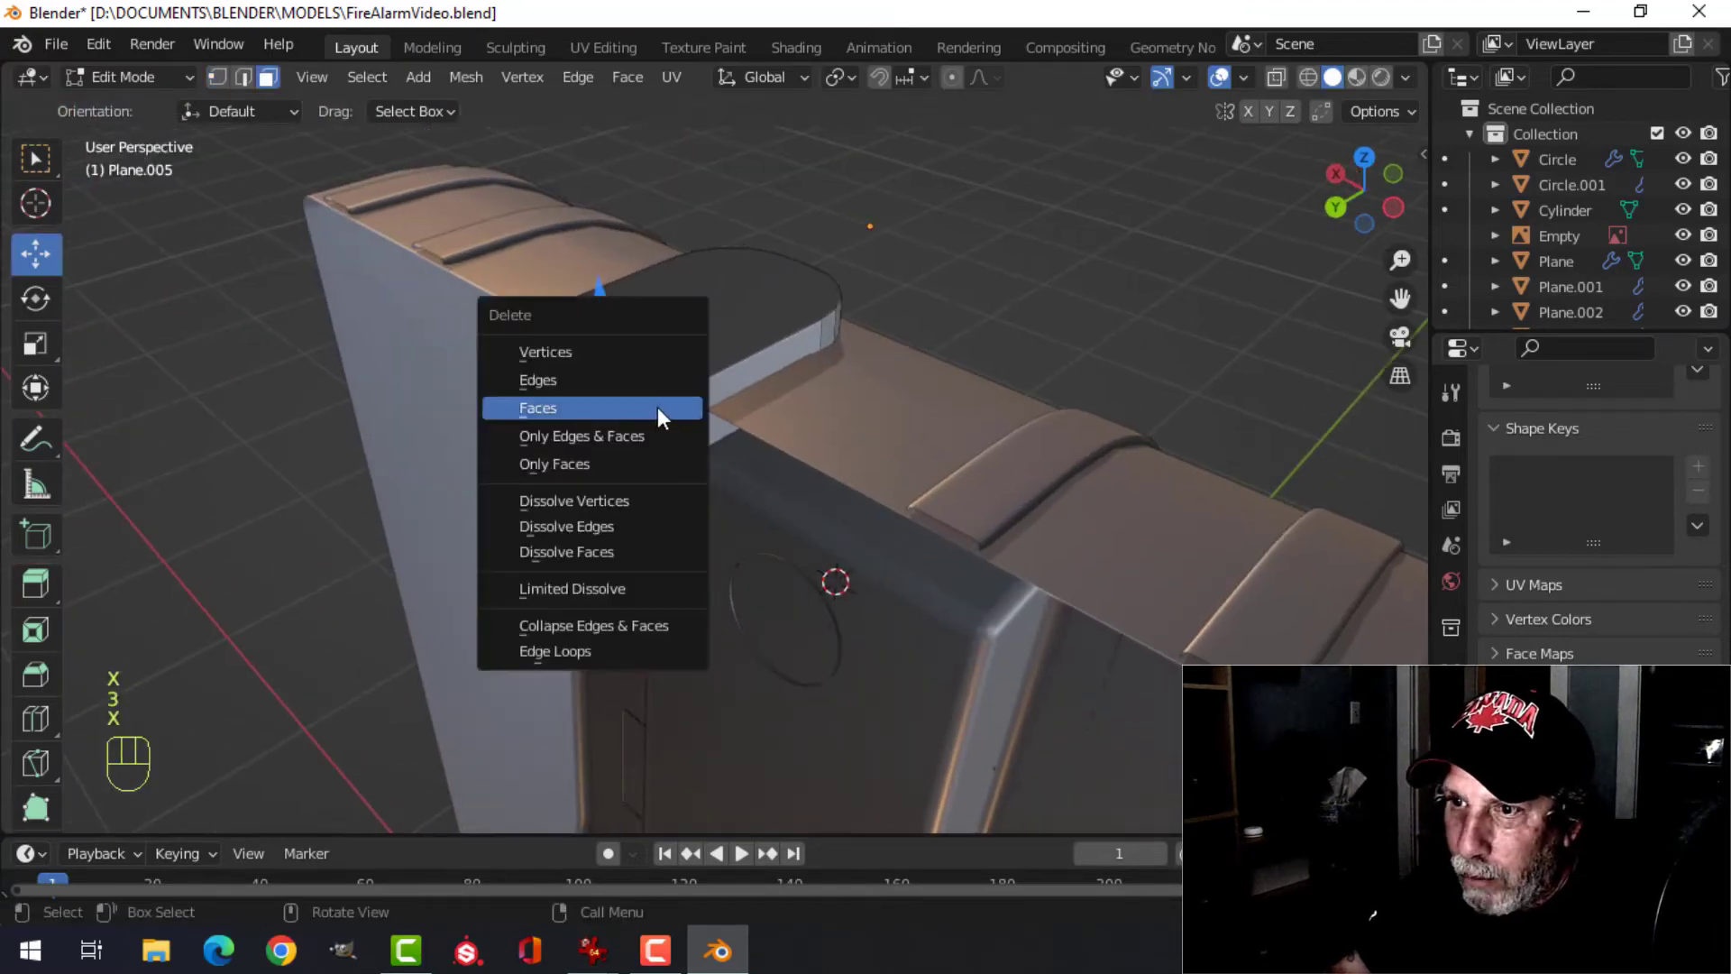
left_click(657, 411)
- Correct the normals of all the plate's faces so they point outward
middle_click_drag(793, 375, 939, 385)
key("a")
key("alt+n")
left_click(928, 378)
- Bevel the plate's top rim about 0.0137 m with 4 segments and shade the plate smooth
key("alt+a")
middle_click_drag(869, 326, 792, 437)
key("ctrl+b")
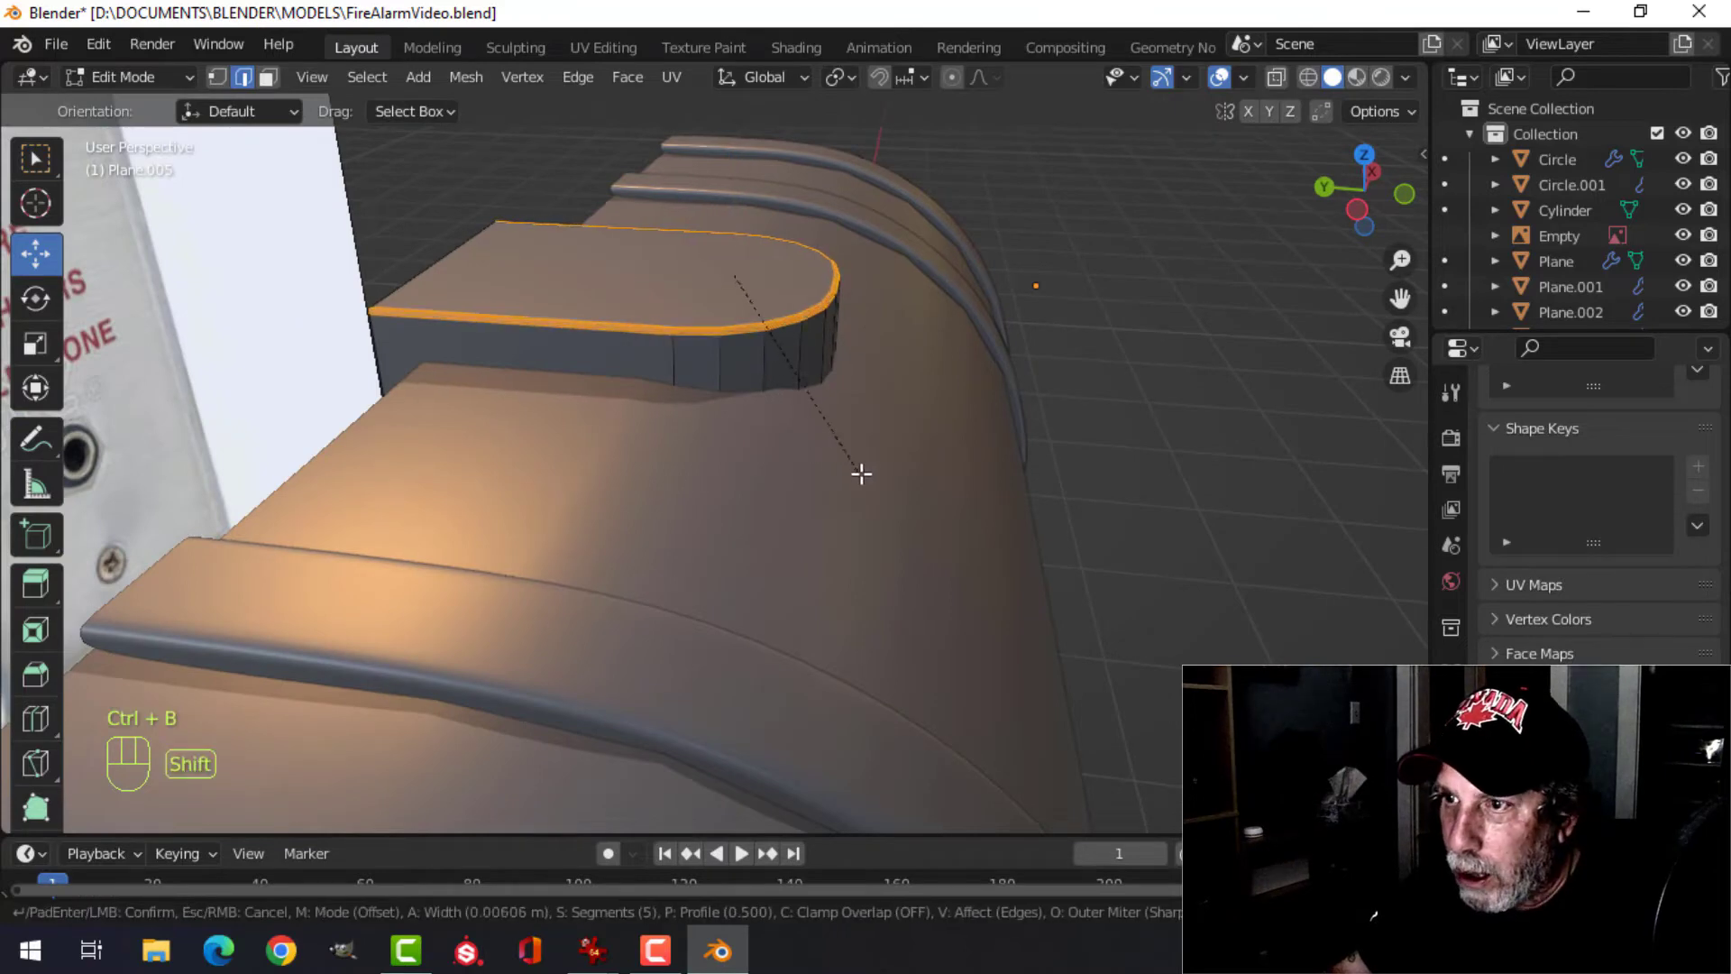
left_click(906, 514)
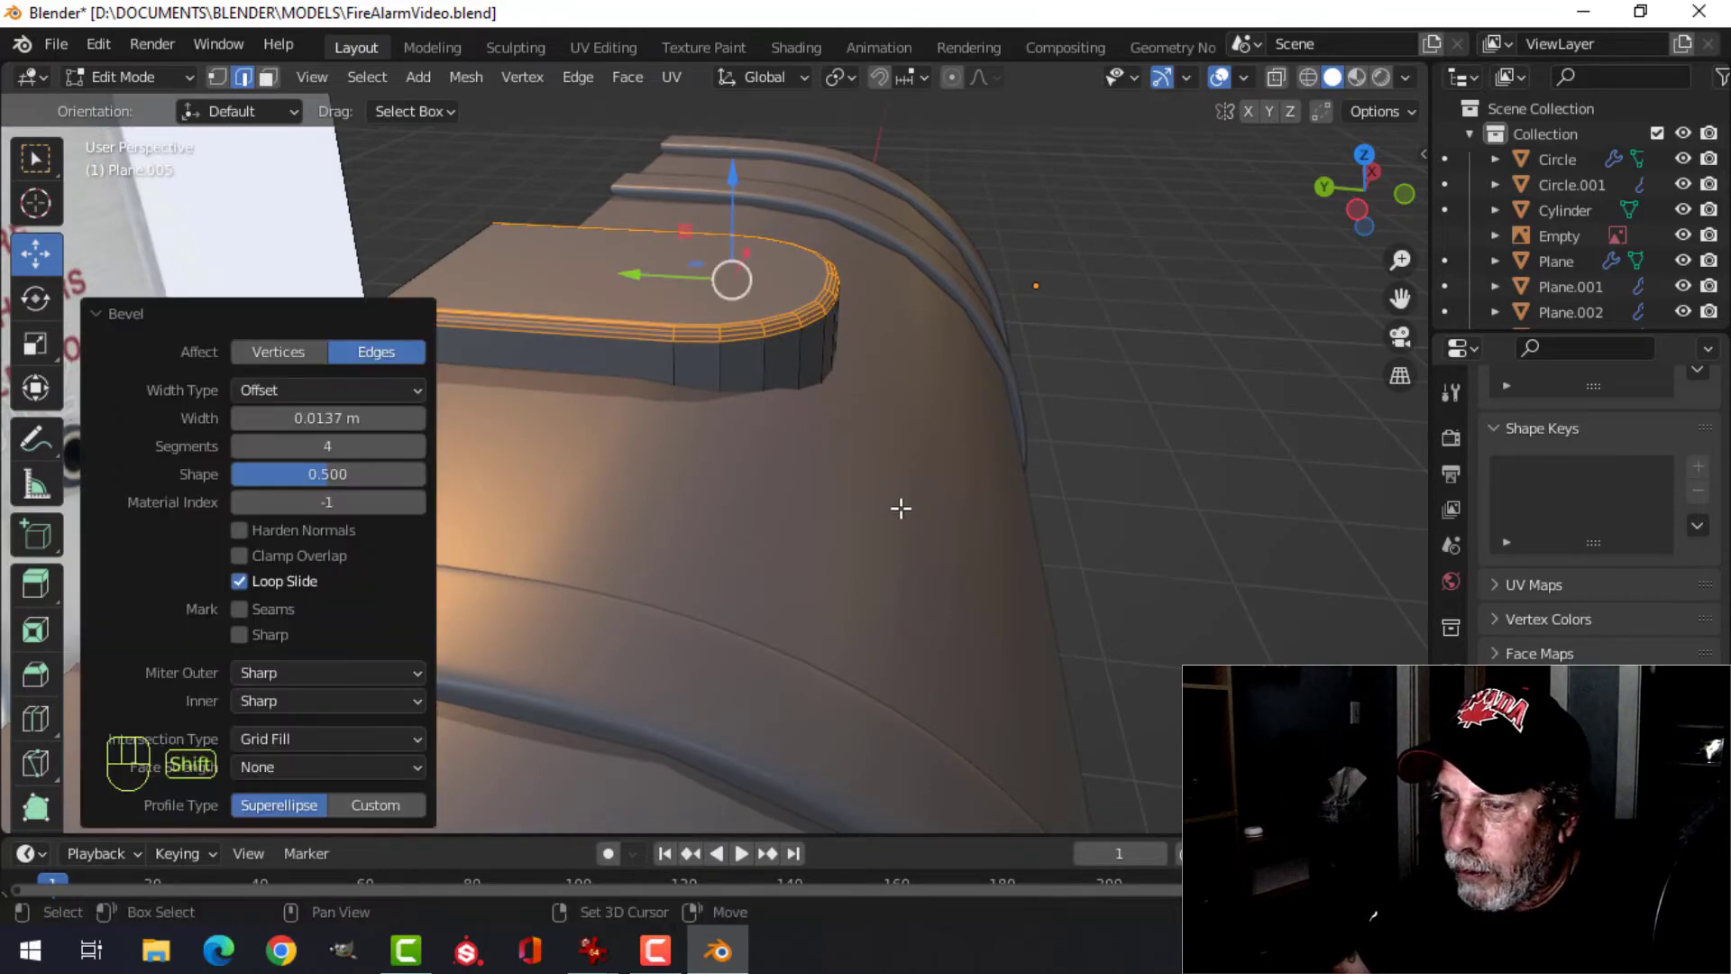
key("Tab")
right_click(669, 276)
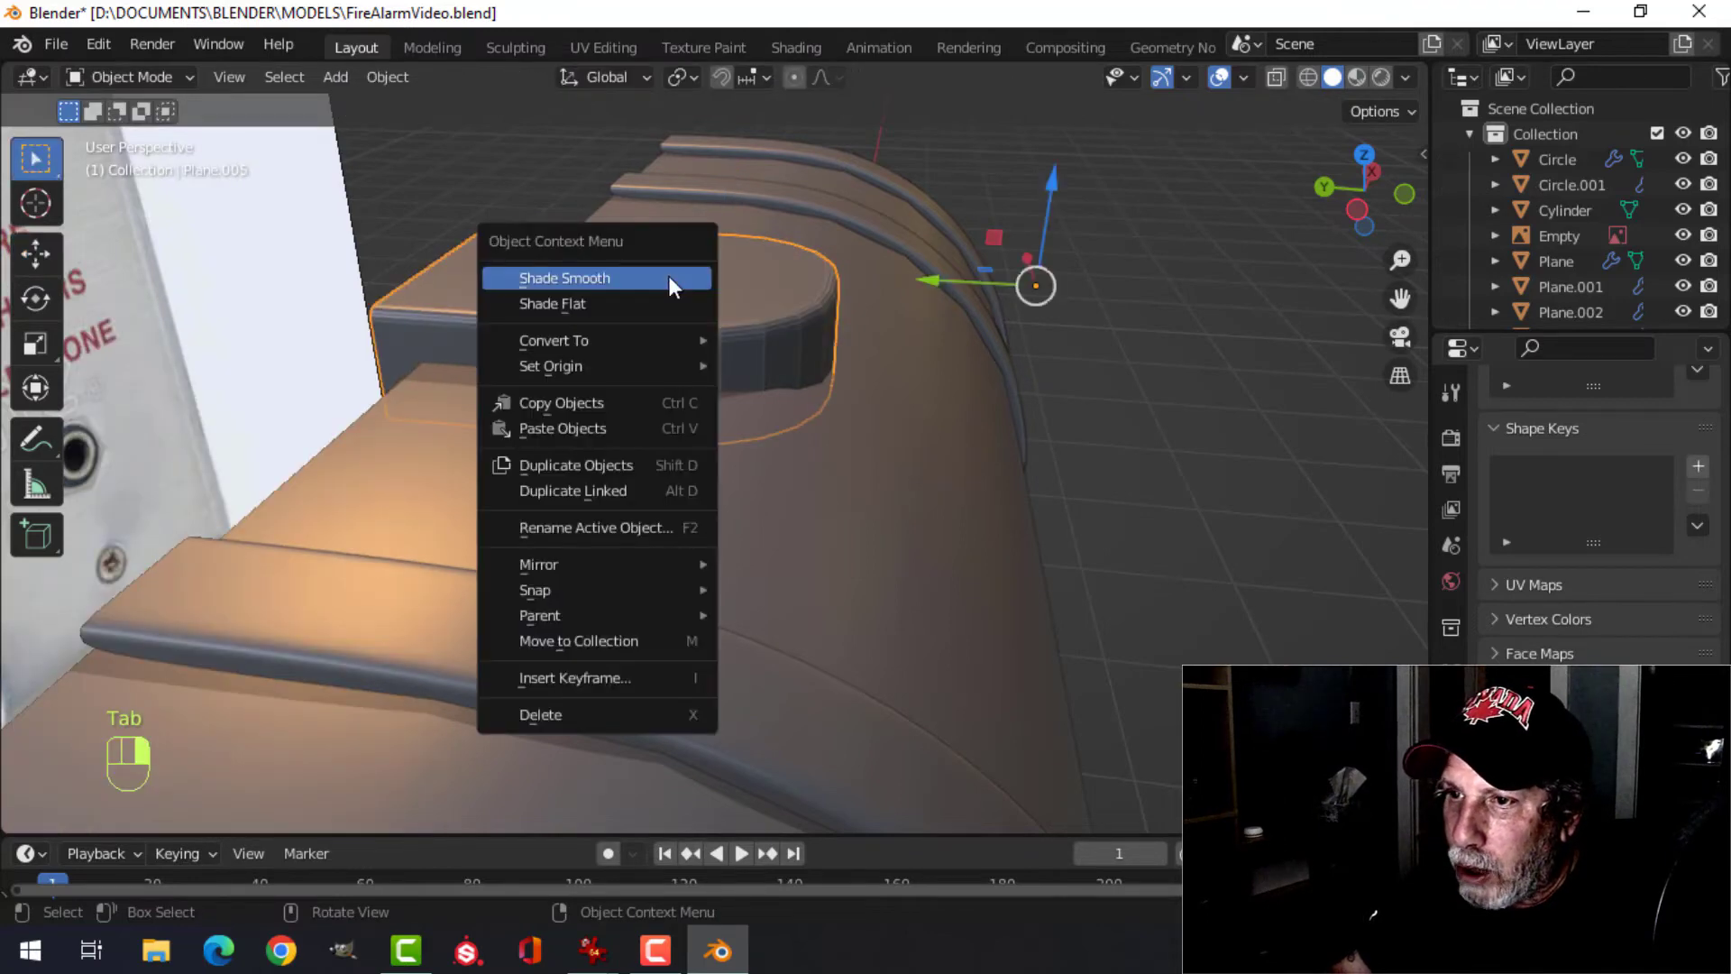
left_click(669, 276)
middle_click_drag(669, 276, 840, 368)
key("alt+a")
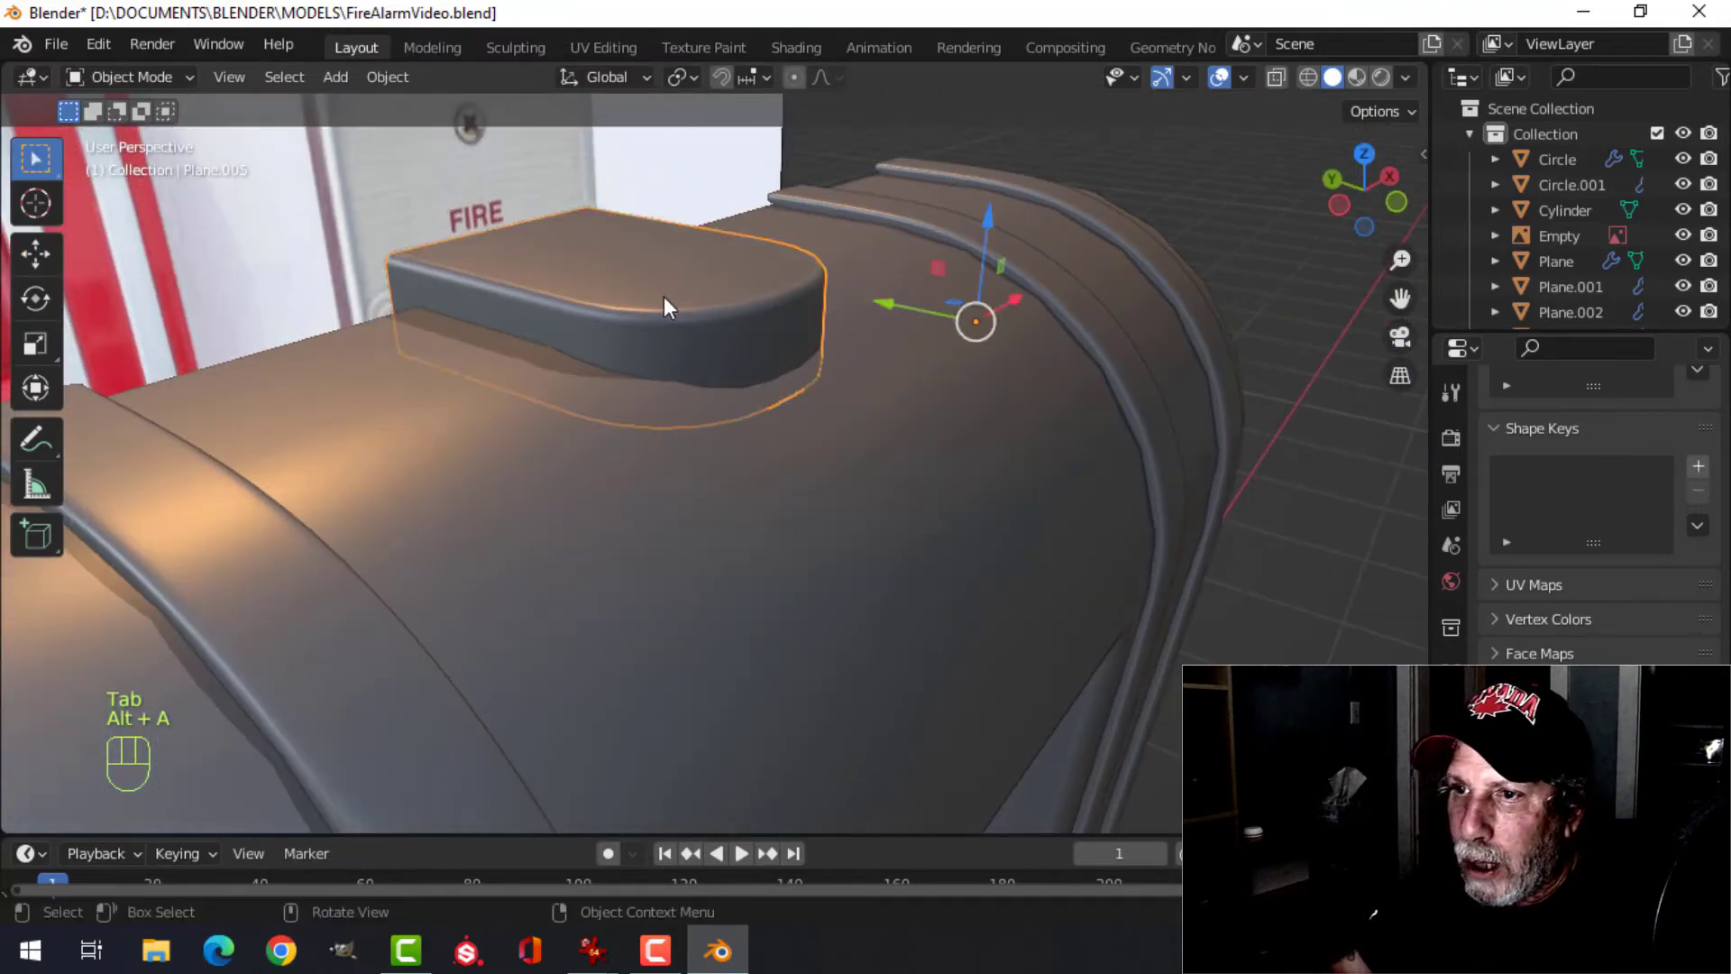
- Lower the plate's whole mesh slightly along Z into the top of the housing
key("Tab")
key("a")
middle_click_drag(618, 348, 732, 354, "shift")
left_click_drag(815, 184, 827, 222)
key("Tab")
key("alt+a")
- Raise the plate's whole mesh about 0.038 m along Z
middle_click_drag(873, 348, 804, 371)
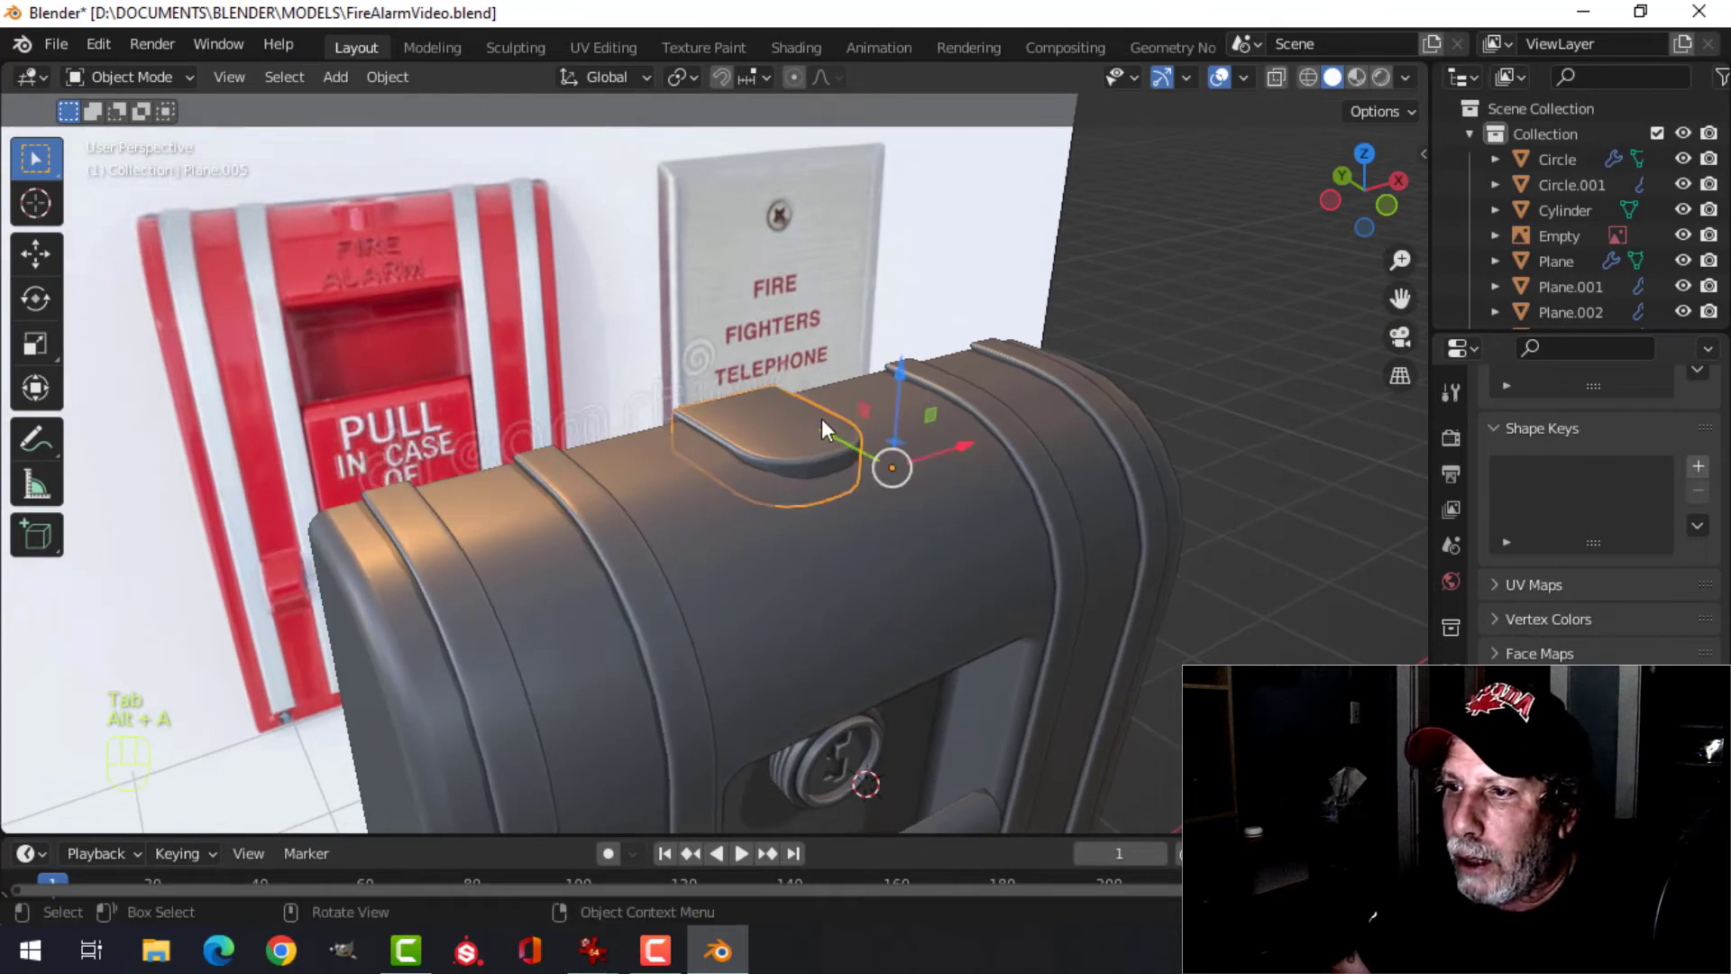
key("Tab")
left_click_drag(799, 357, 799, 340)
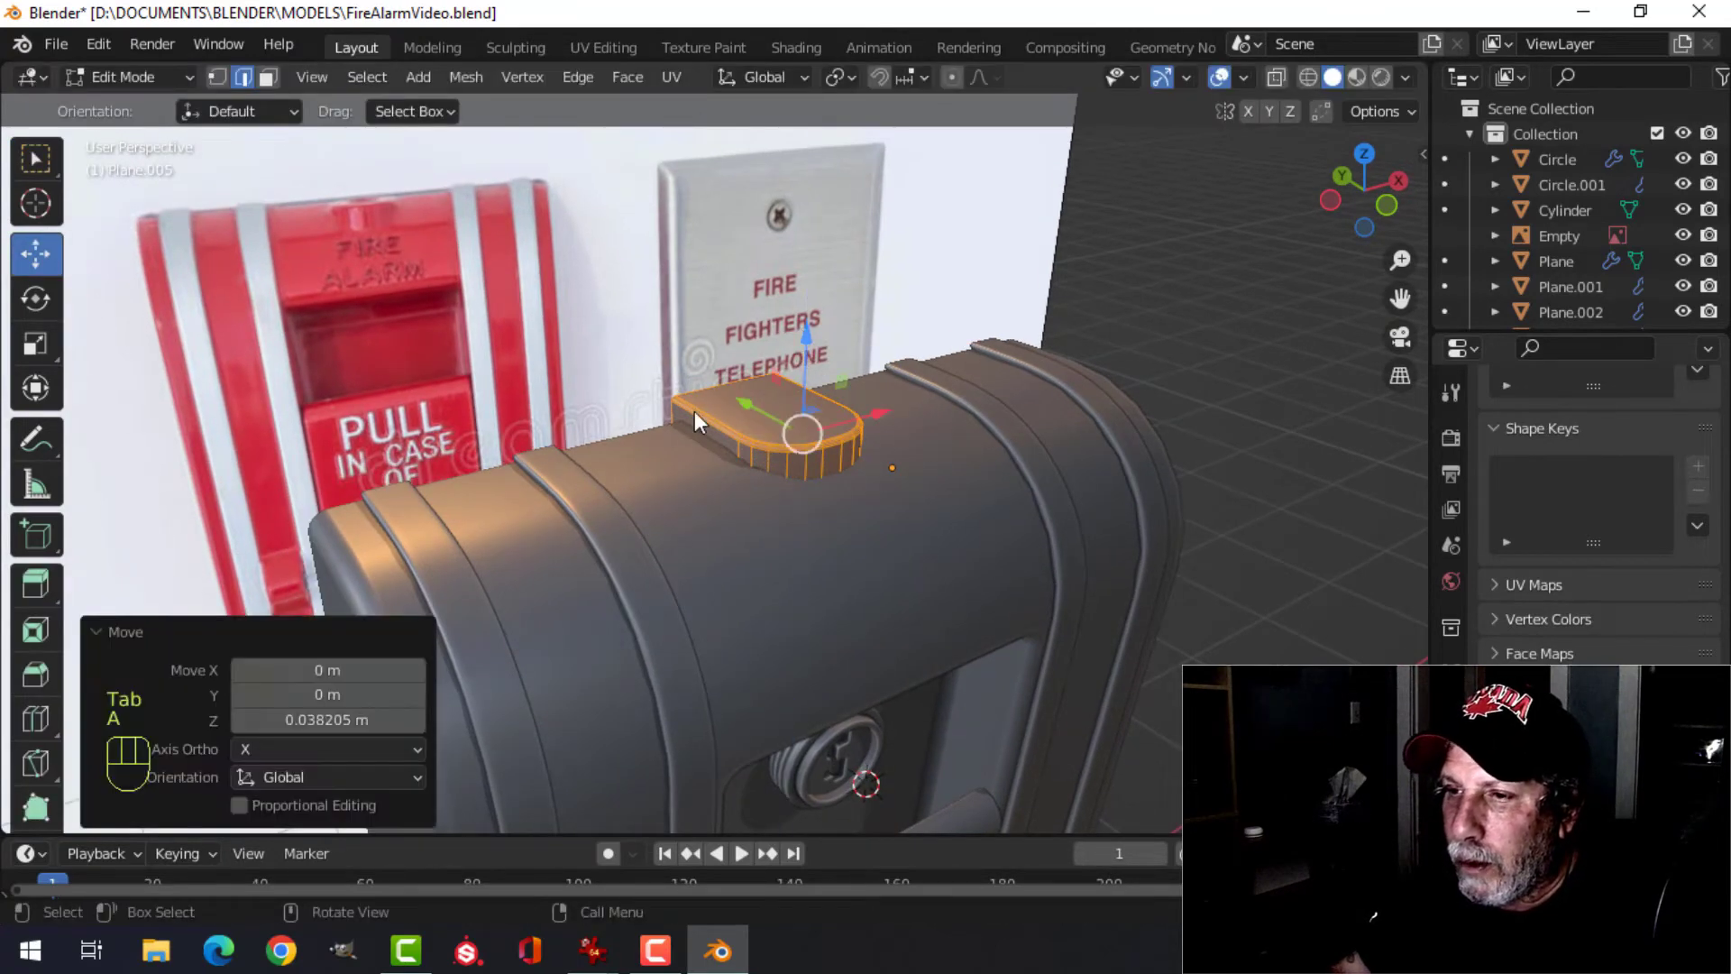
key("Tab")
- Set snapping to Edge and snap the plate's rear edges to the housing's back edge, about -0.055 m along Y
middle_click_drag(694, 411, 706, 487)
scroll(846, 427, "up", 4)
key("alt+a")
left_click(708, 428)
key("Tab")
key("alt+a")
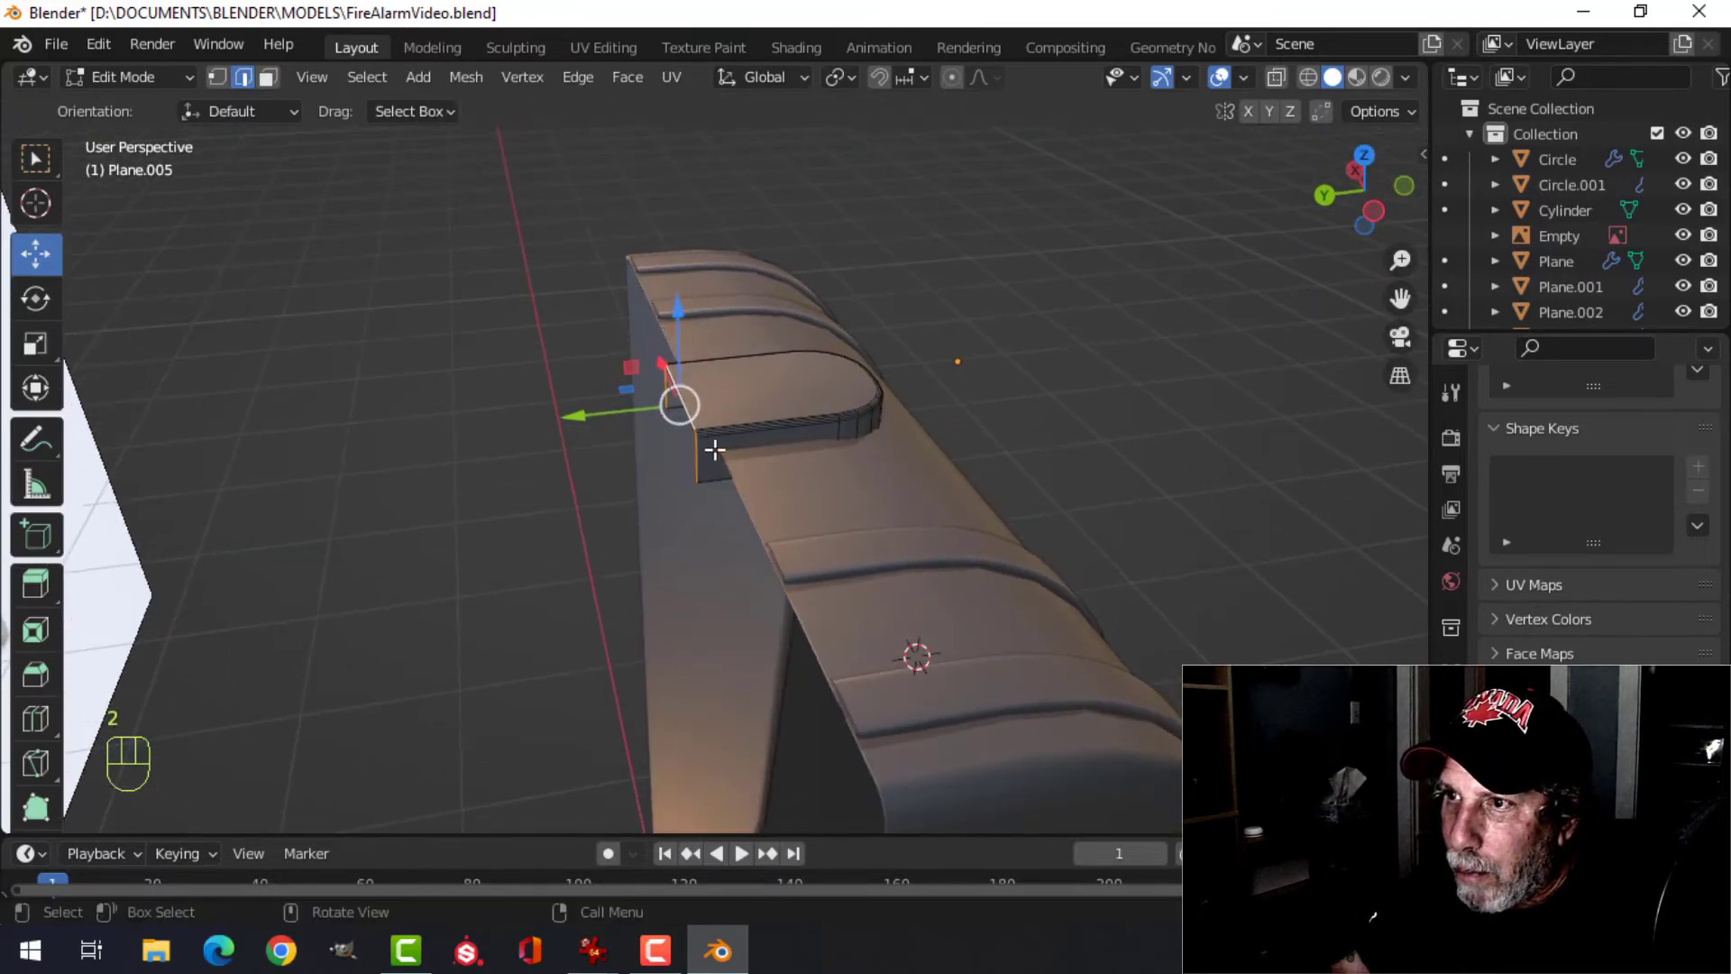
left_click(912, 75)
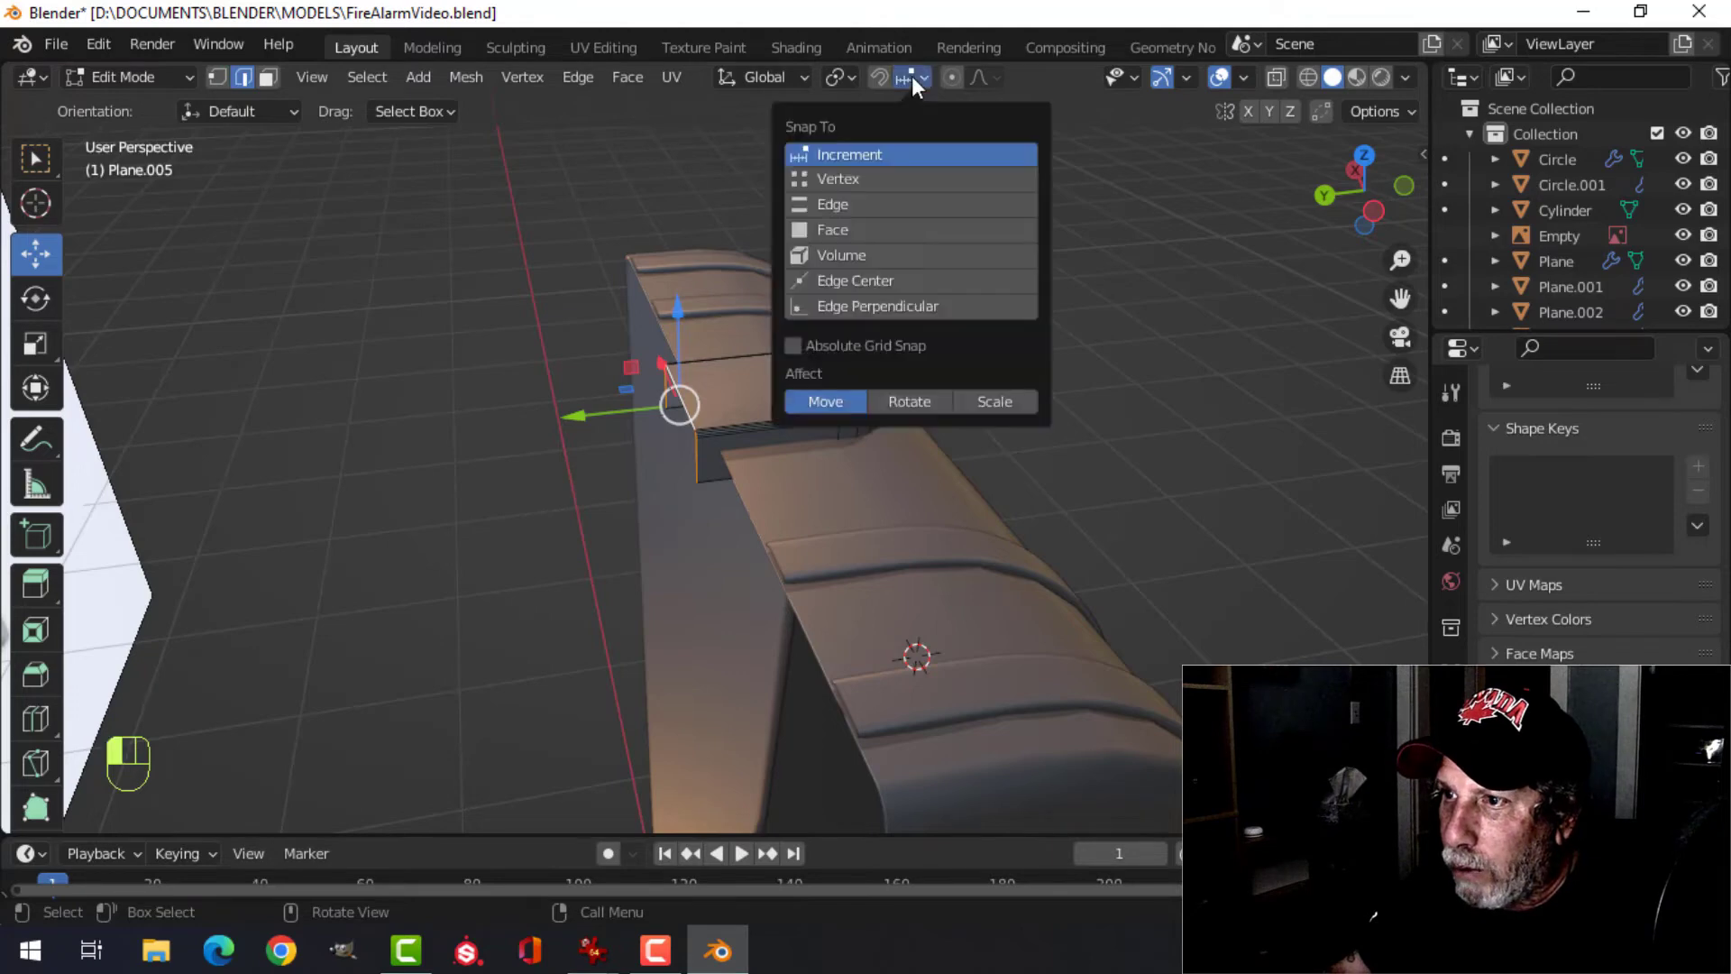
left_click(868, 206)
left_click_drag(577, 419, 630, 434)
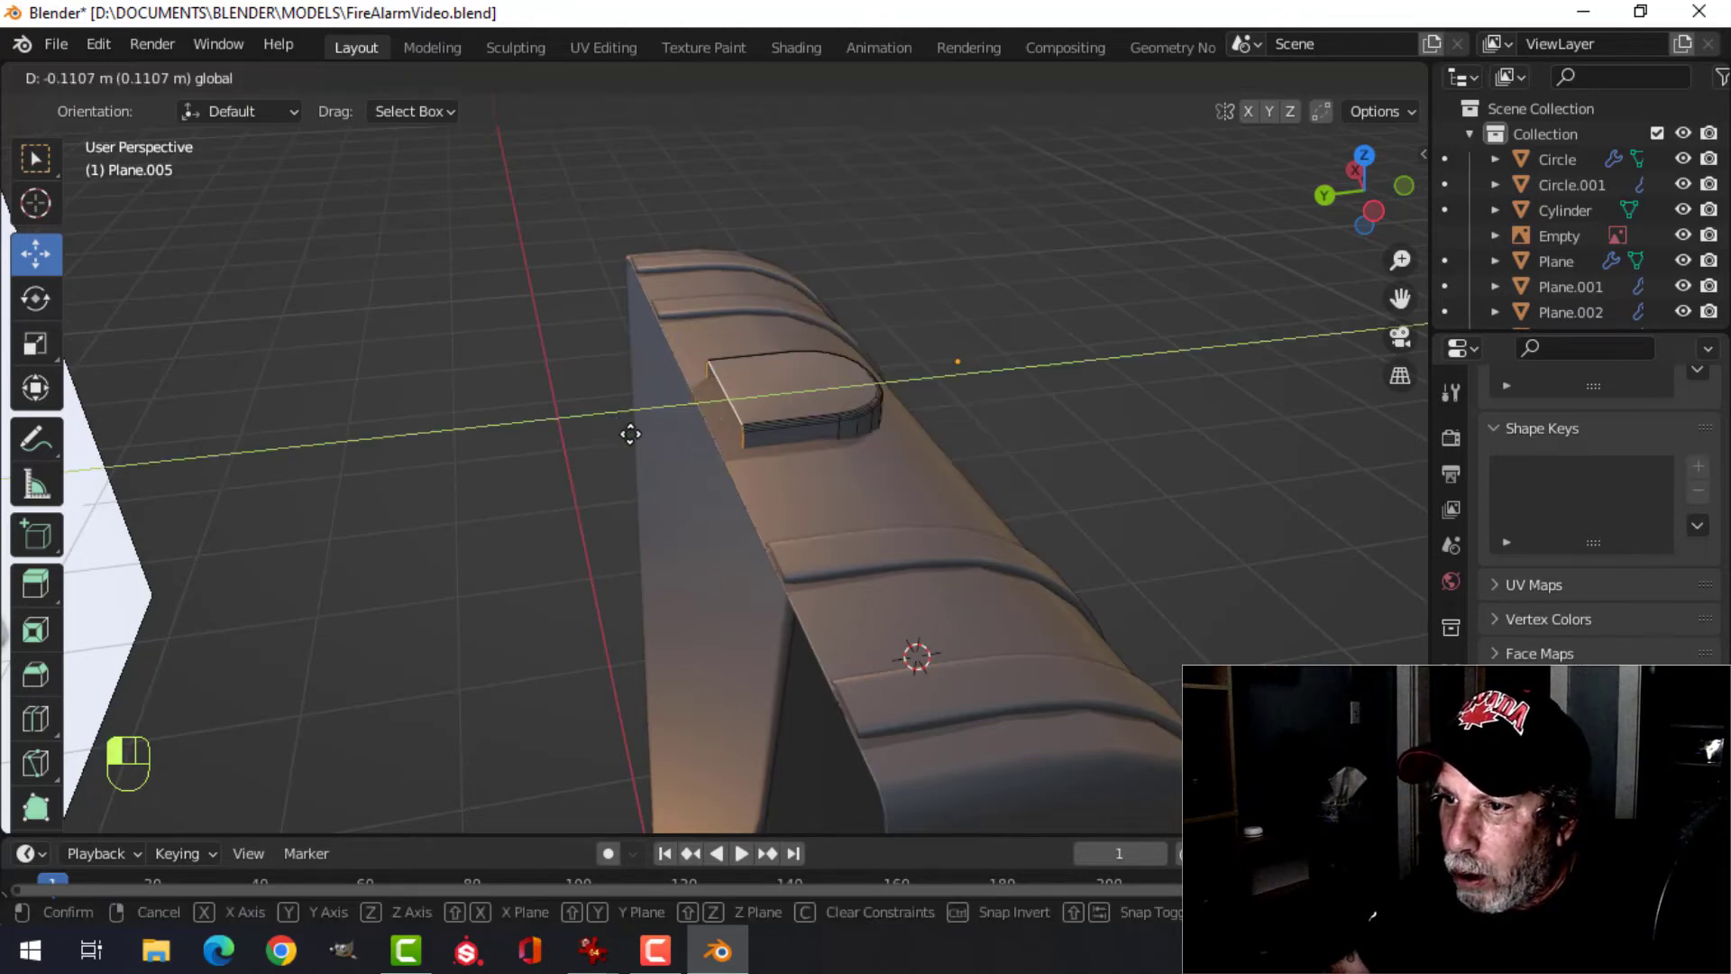
left_click_drag(718, 491, 718, 491, "ctrl")
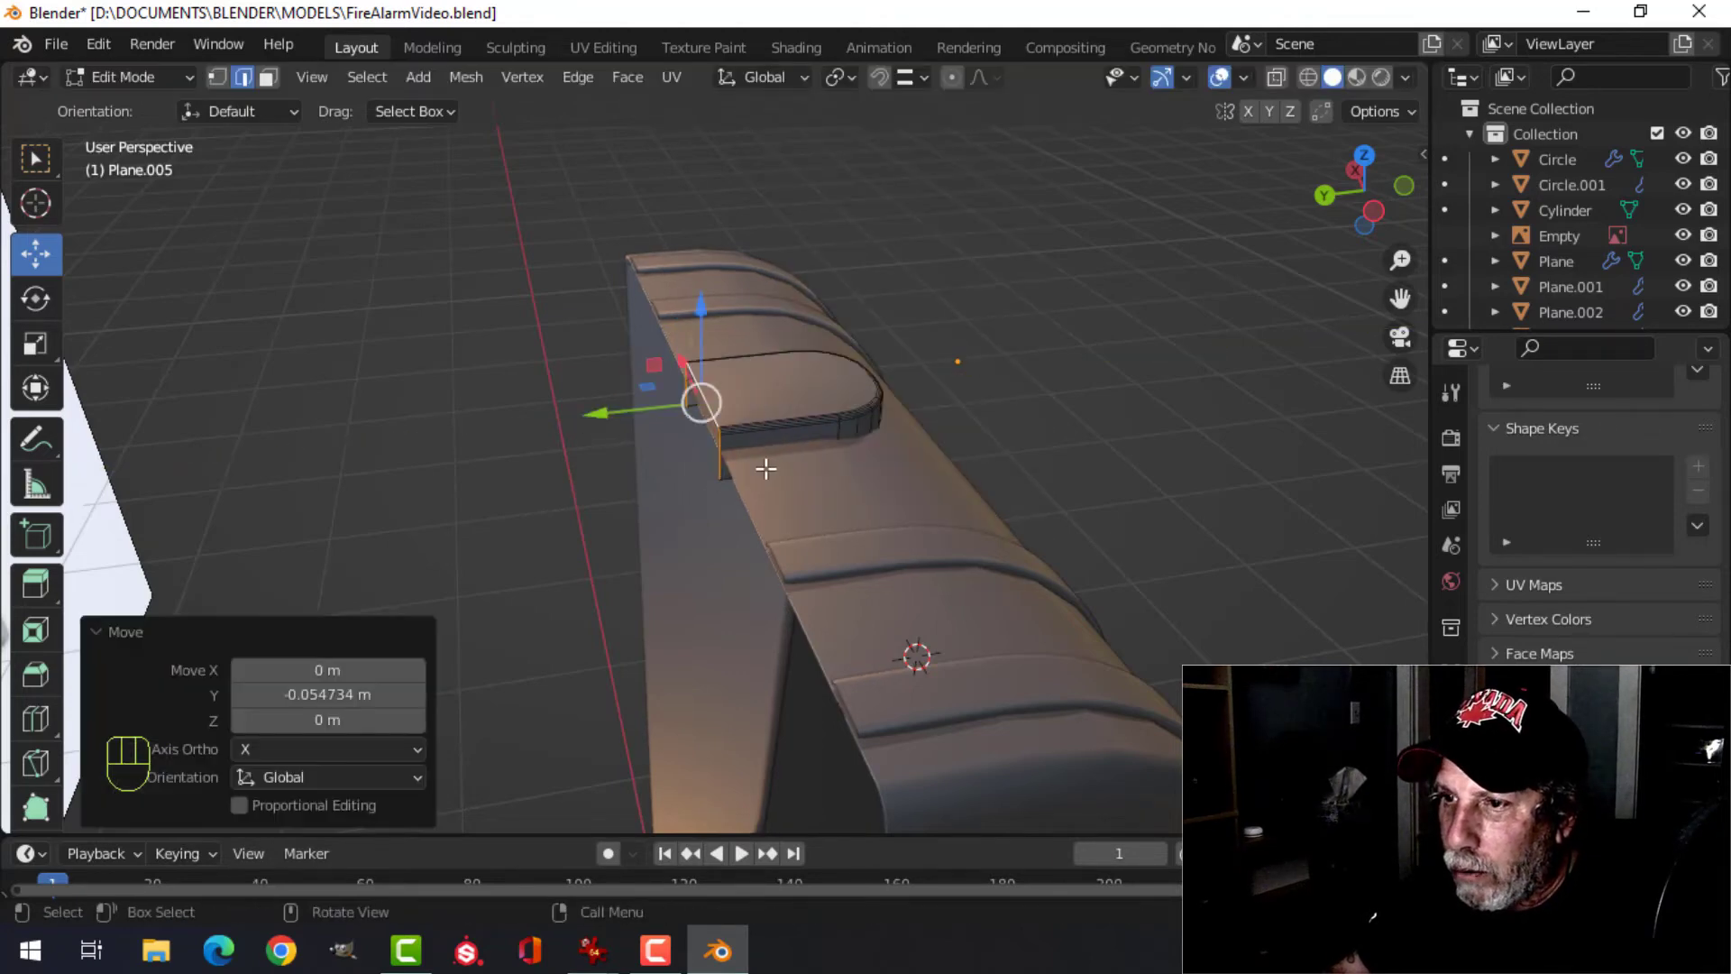
left_click(811, 512)
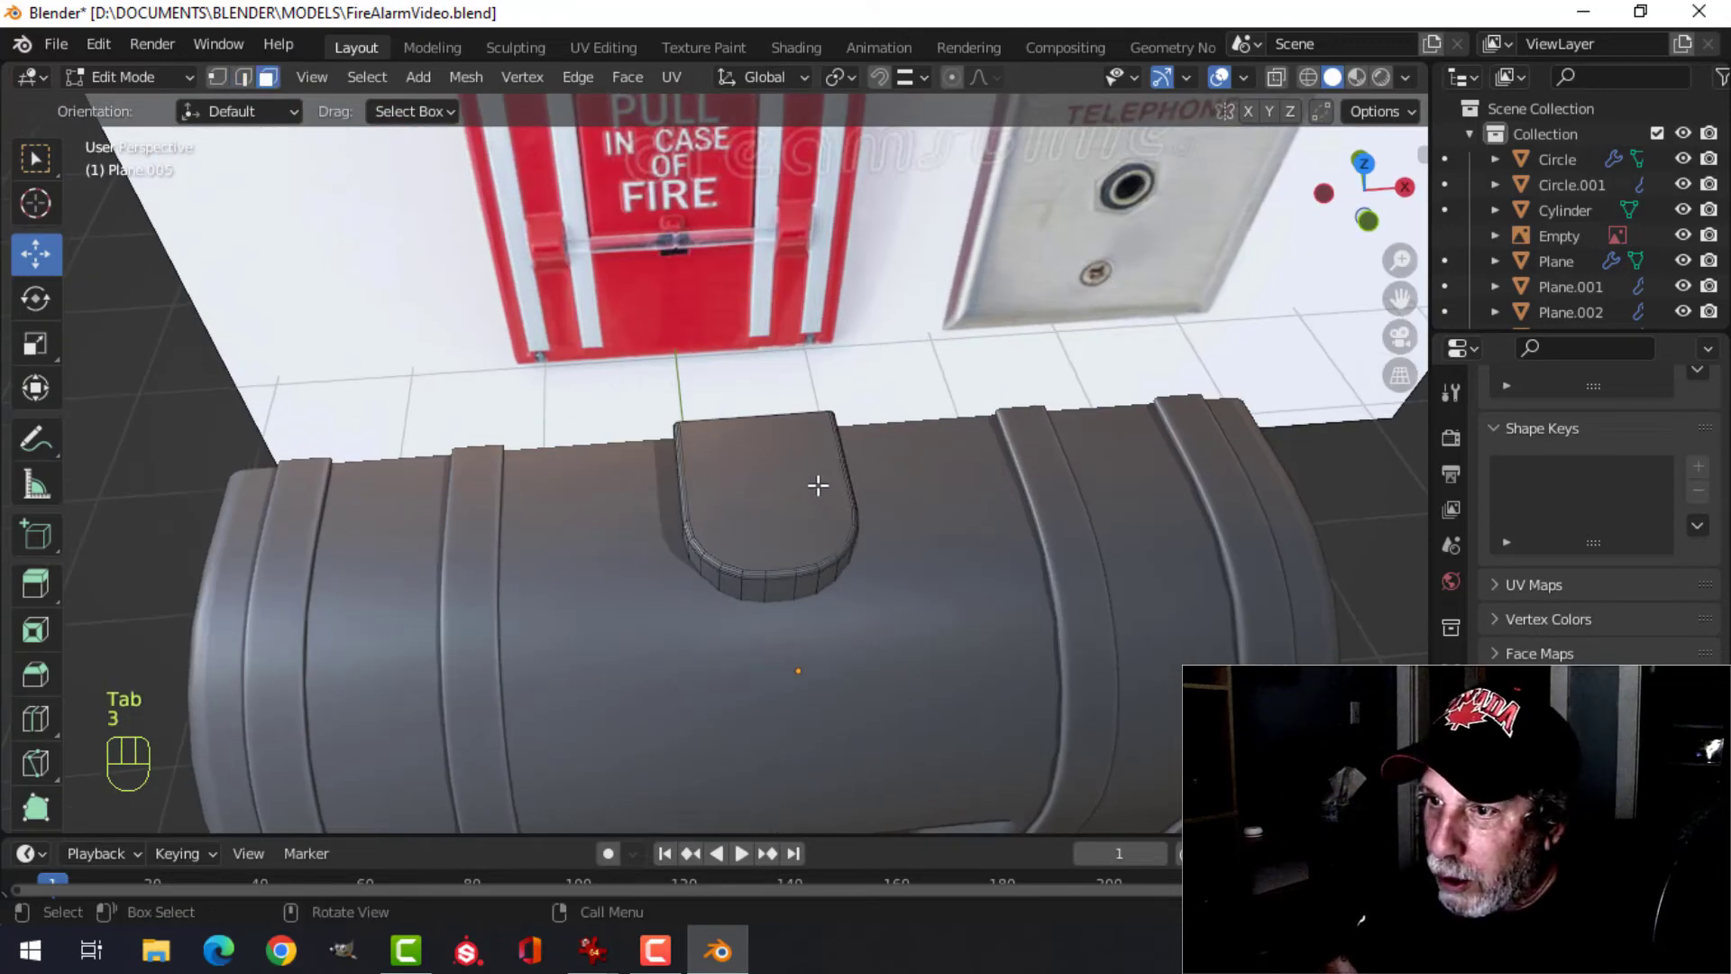
- Place the 3D cursor at the centre of the plate's top face
left_click(817, 485)
middle_click_drag(817, 485, 966, 557)
key("shift+s")
left_click(893, 622)
- Add a cylinder at the 3D cursor with 24 vertices and N-Gon caps
key("Tab")
key("shift+a")
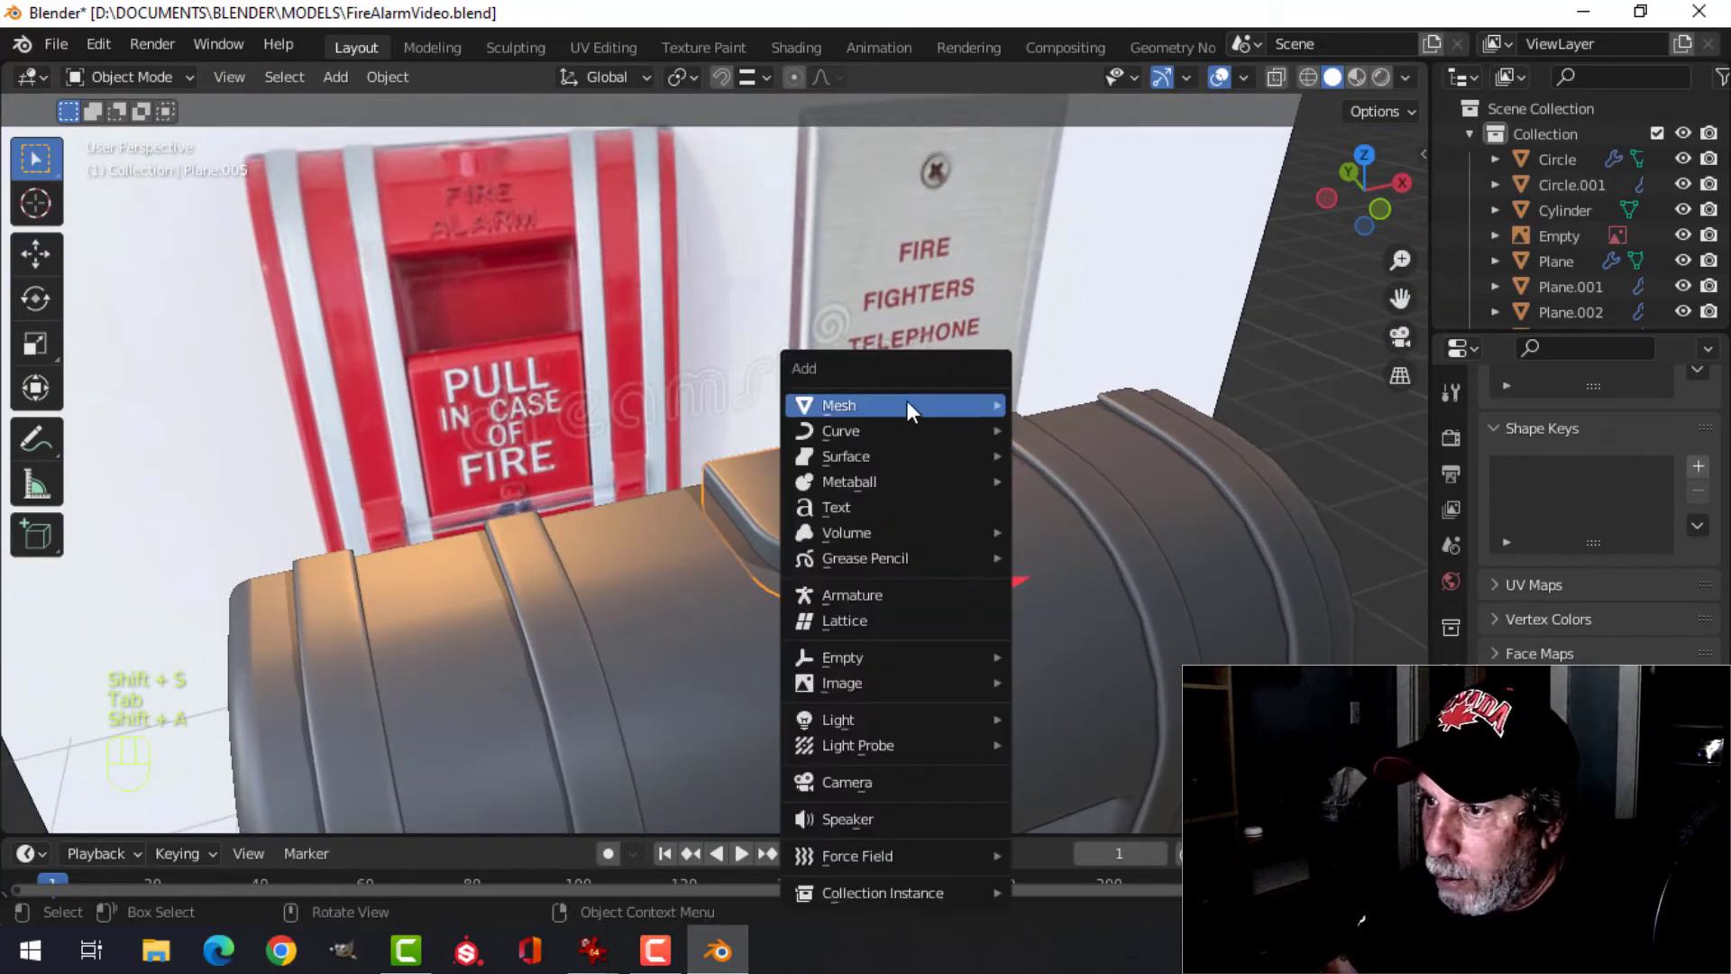
mouse_move(905, 405)
left_click(1095, 532)
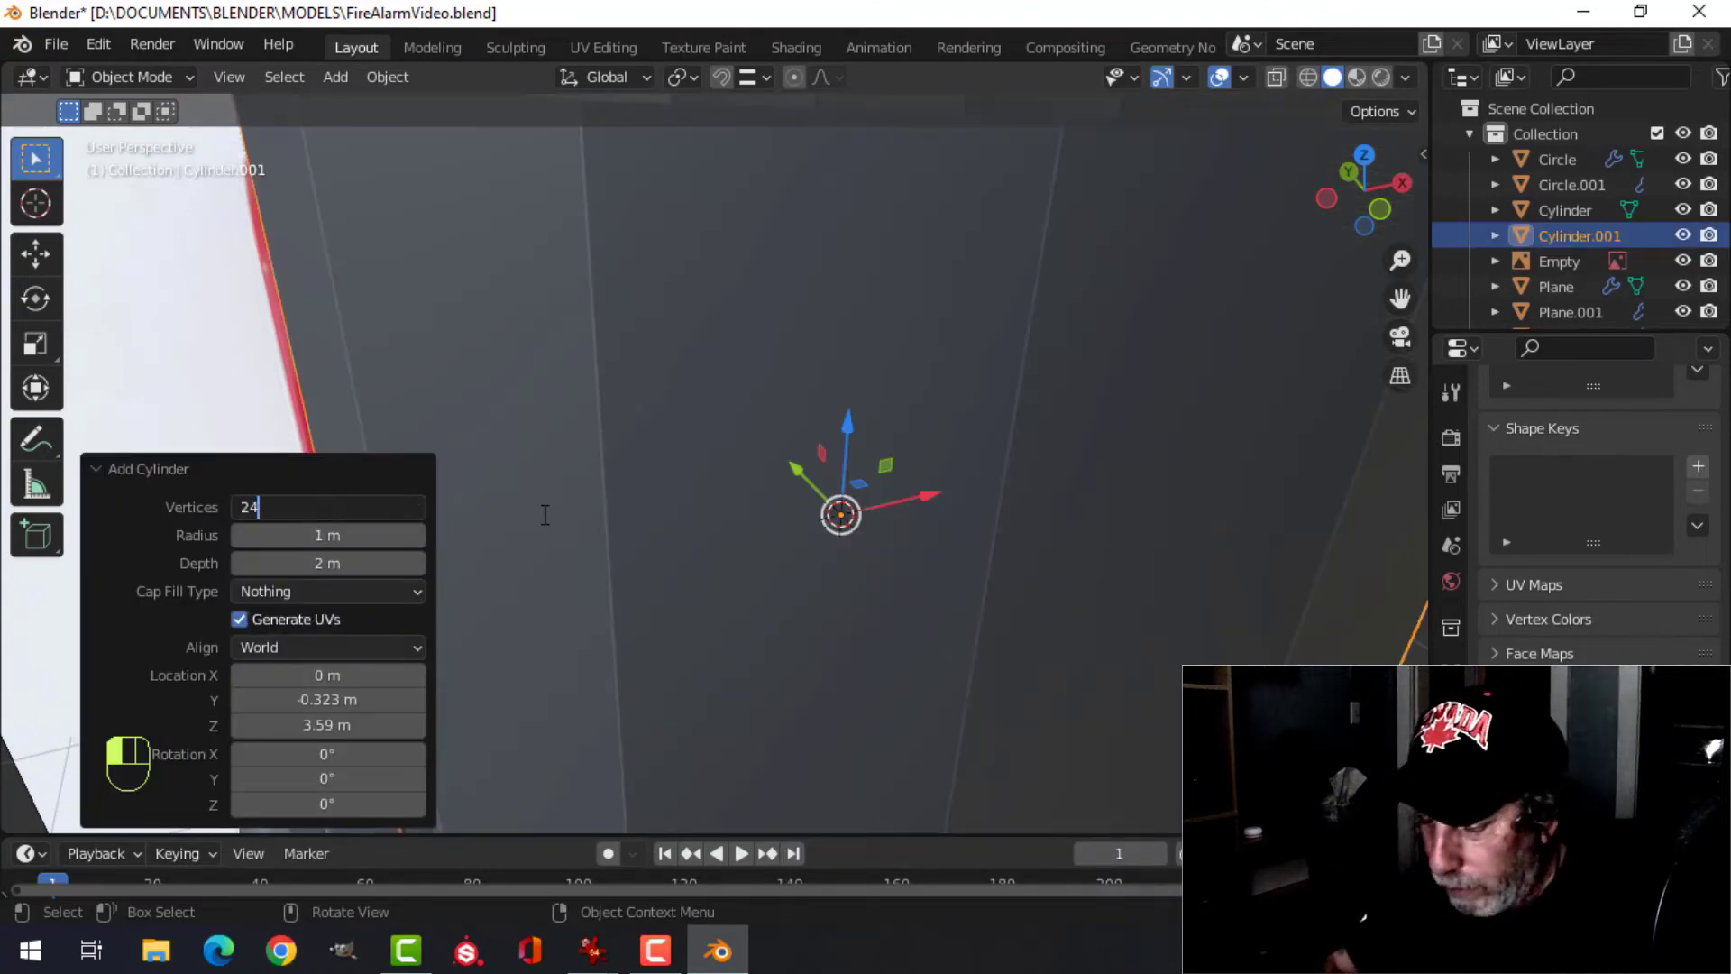
left_click(311, 593)
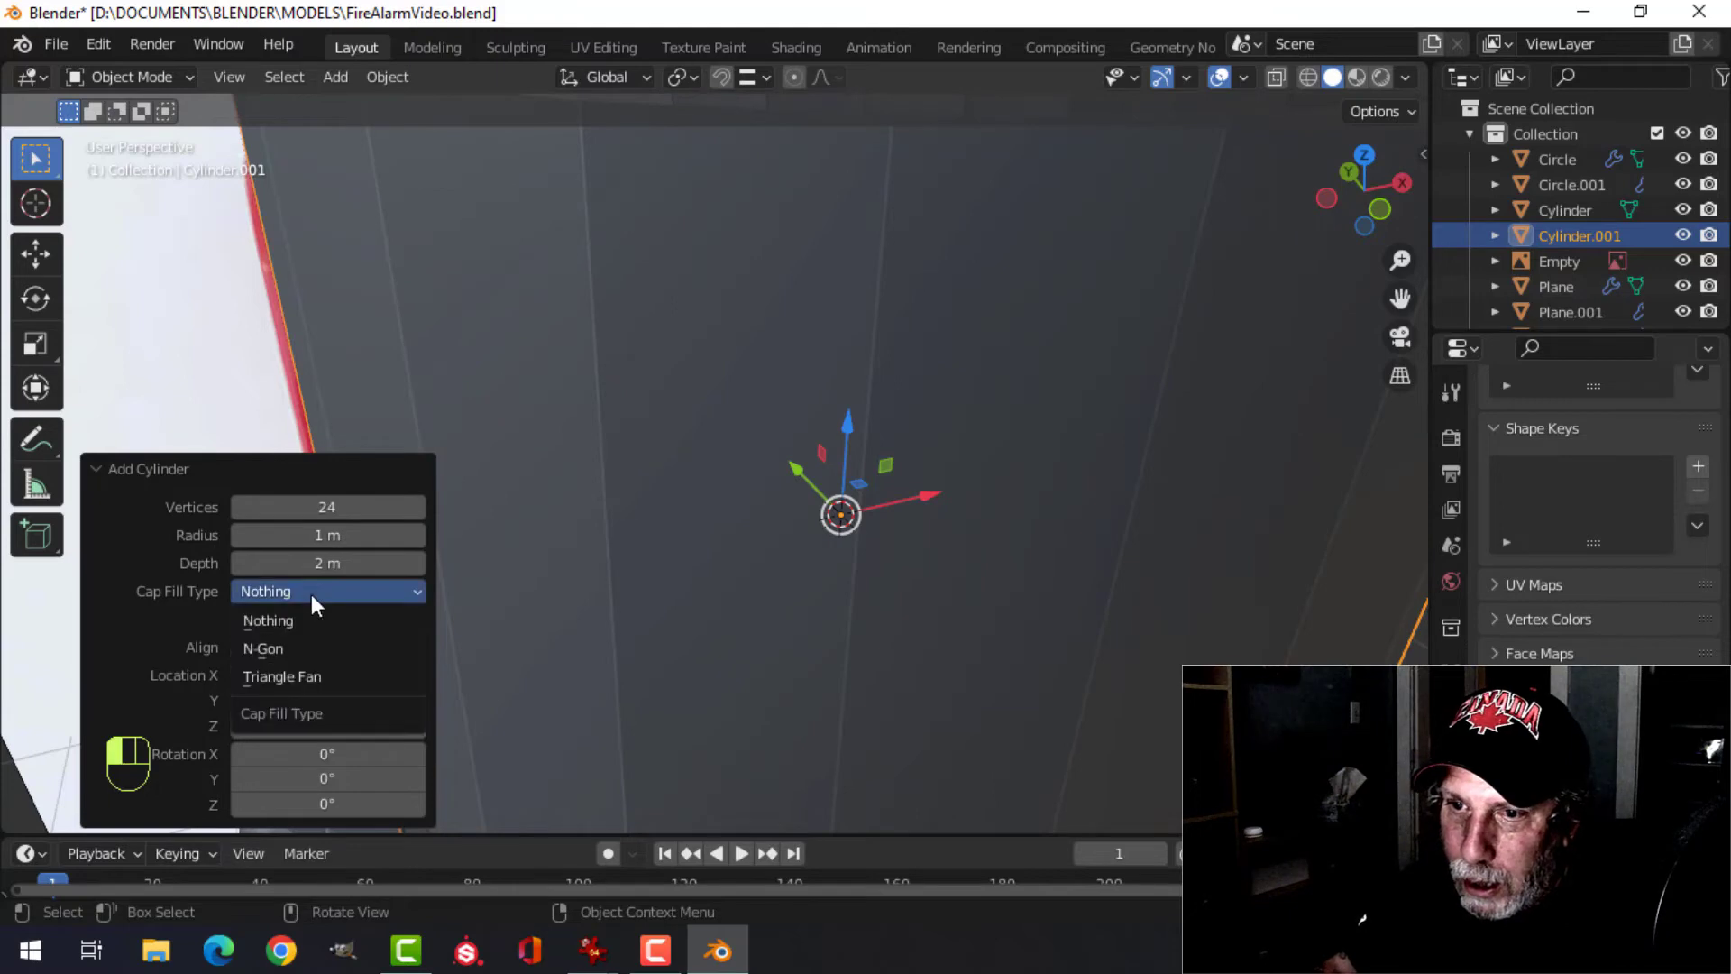
left_click(300, 617)
- Scale the cylinder's mesh to 0.099 so it fits on the plate
scroll(994, 450, "down", 4)
key("Tab")
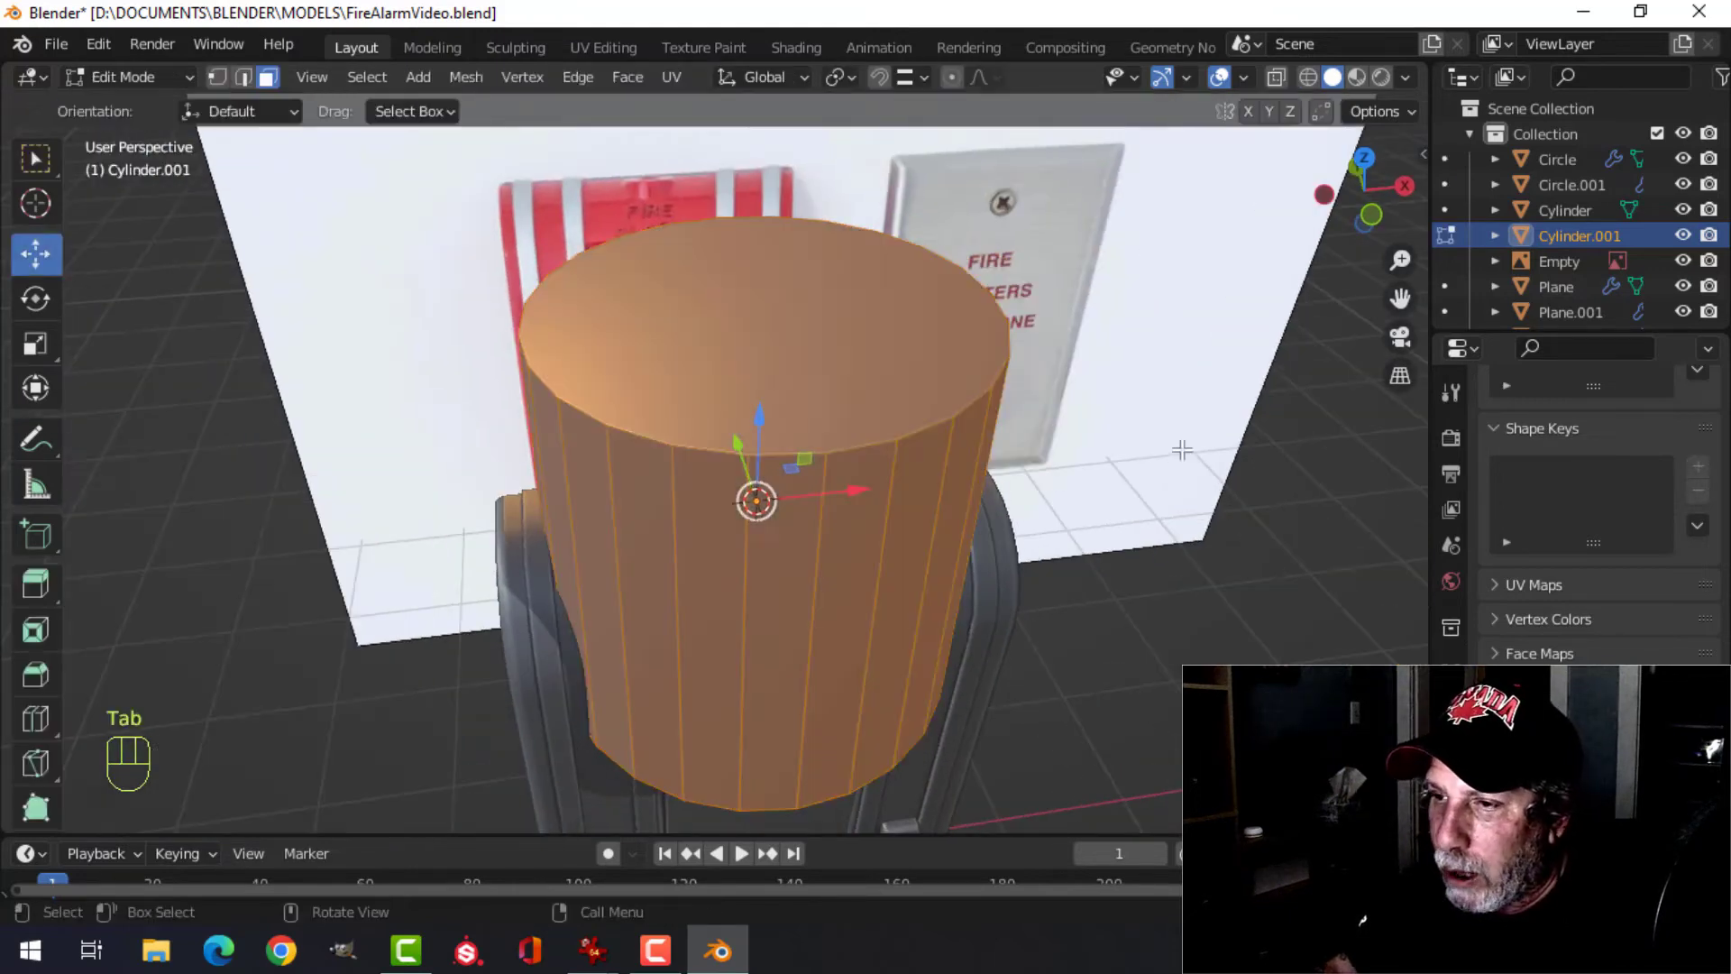
key("s")
left_click(777, 494)
scroll(795, 485, "up", 3)
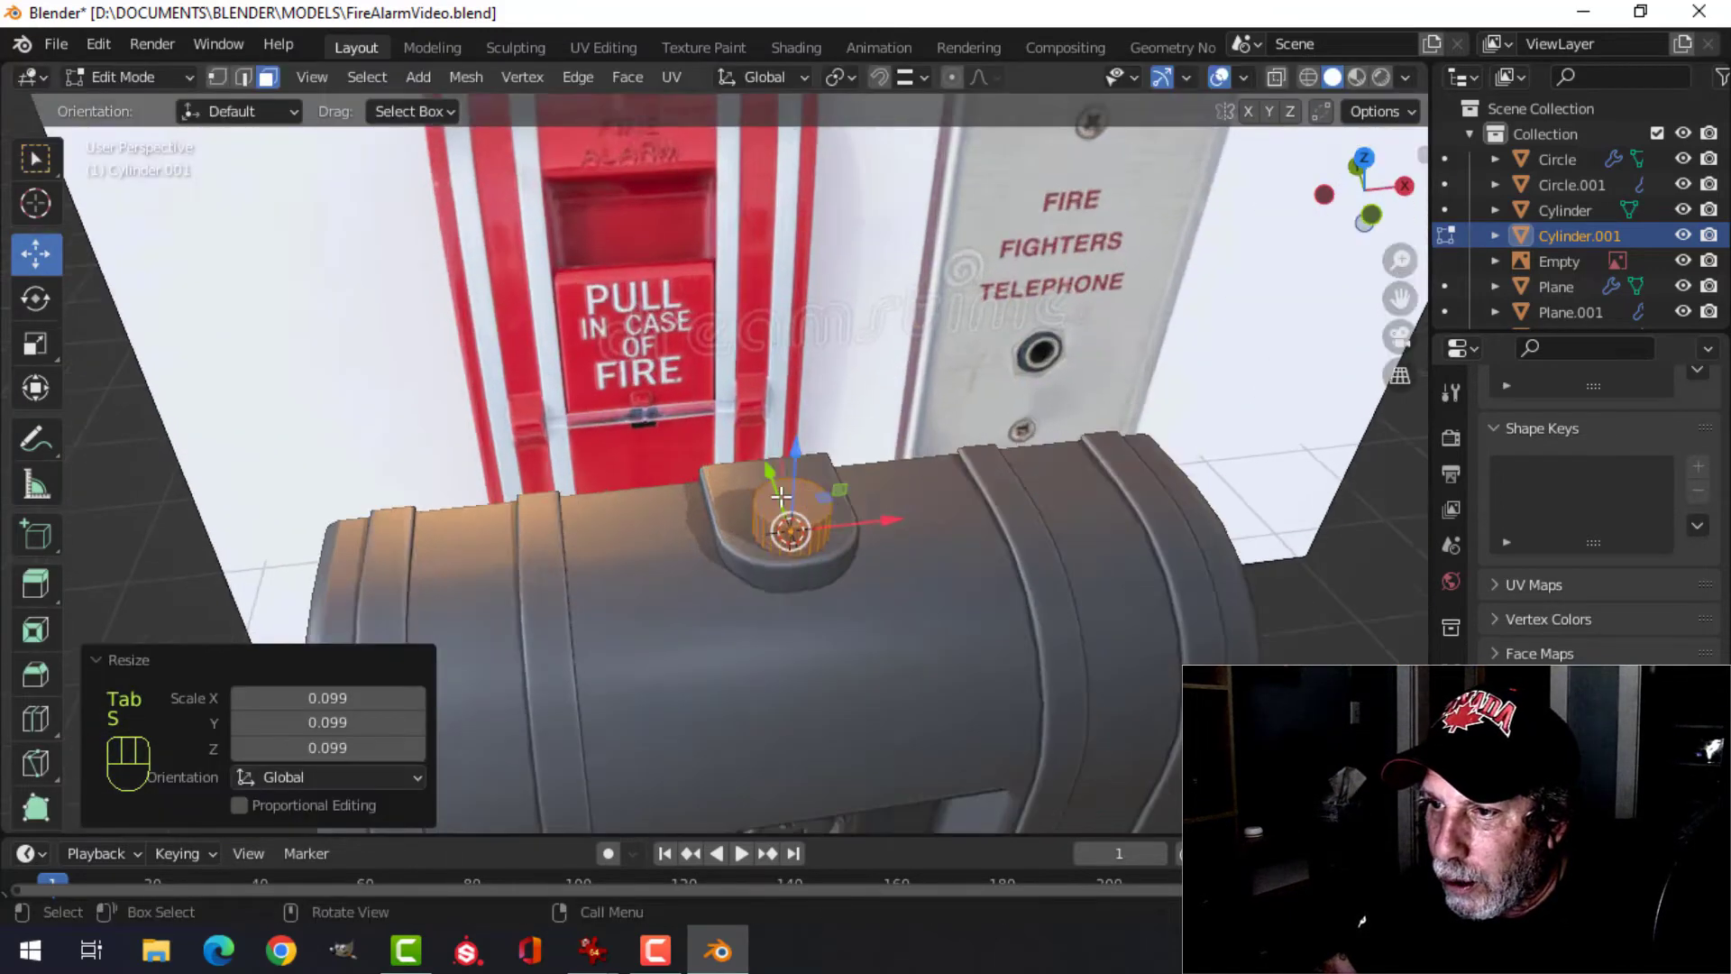
- Move the cylinder's mesh back along Y toward the middle of the plate and enlarge it to the hole size
middle_click_drag(790, 476, 800, 489)
left_click_drag(784, 467, 767, 448)
middle_click_drag(767, 448, 845, 411)
middle_click_drag(851, 422, 741, 385)
key("s")
left_click(961, 455)
key("Tab")
key("alt+a")
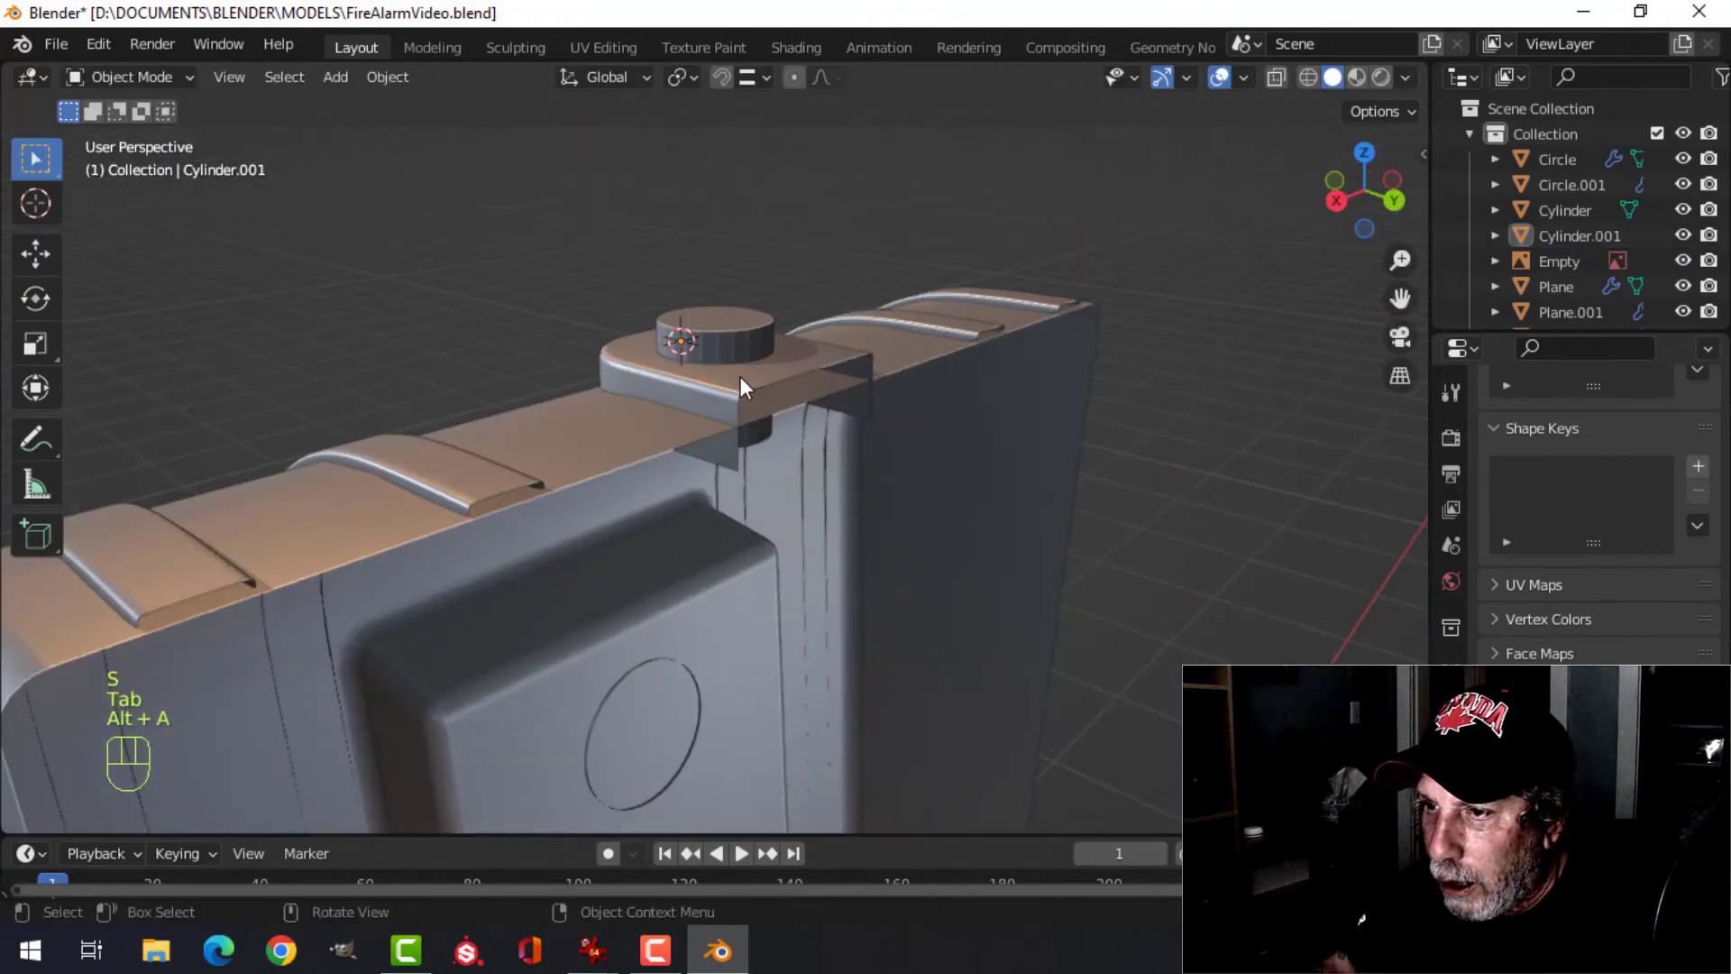
- Isolate the plate and the cylinder in local view
left_click(753, 338, "shift")
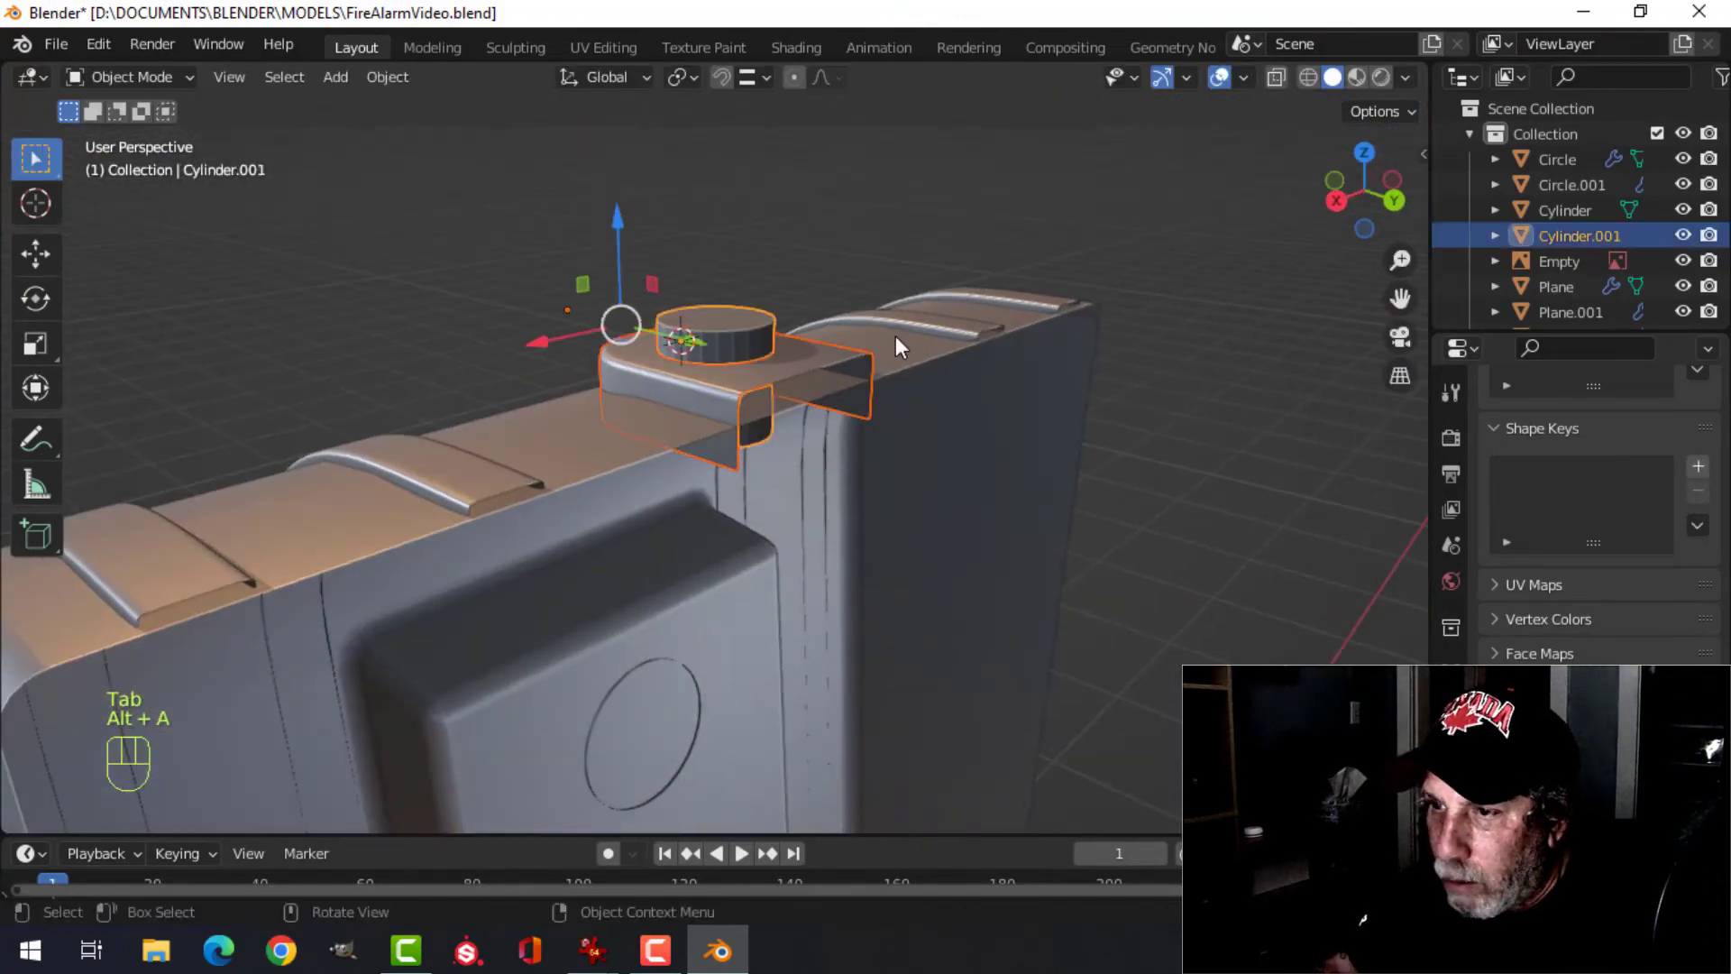
key("slash")
key("alt+a")
left_click(777, 379)
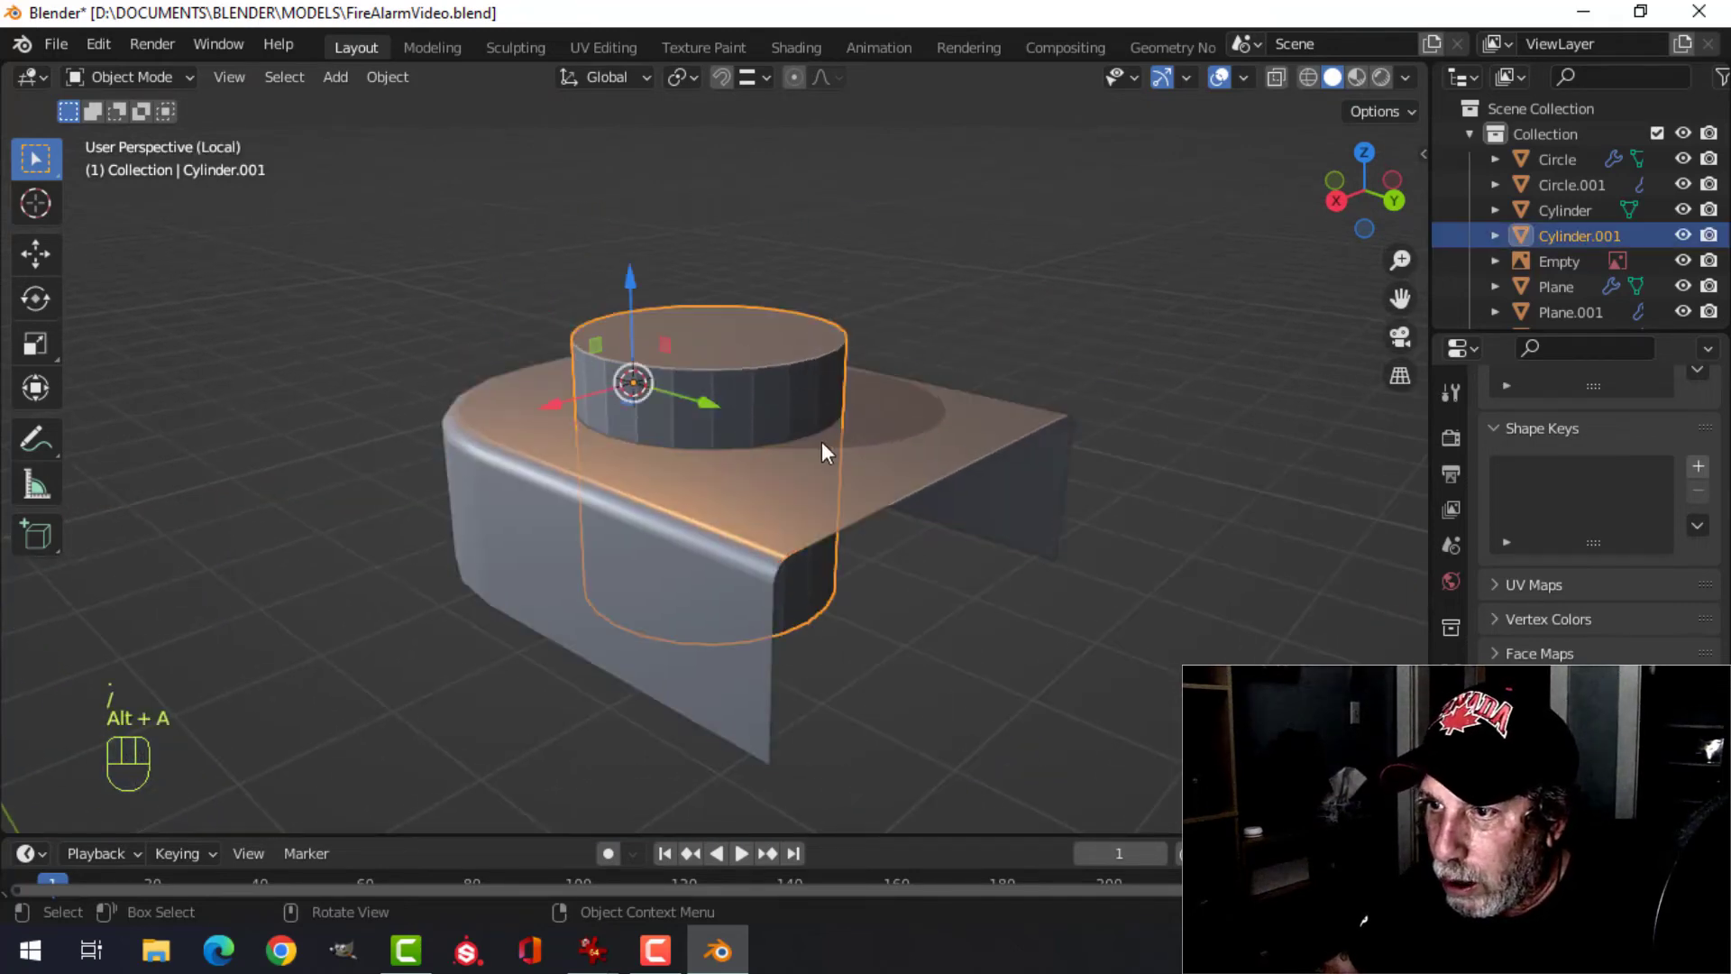
key("alt+a")
- Add a Boolean modifier in Difference mode to the plate, using the cylinder as the cutting object
left_click(840, 455, "shift")
middle_click_drag(920, 406, 1115, 458)
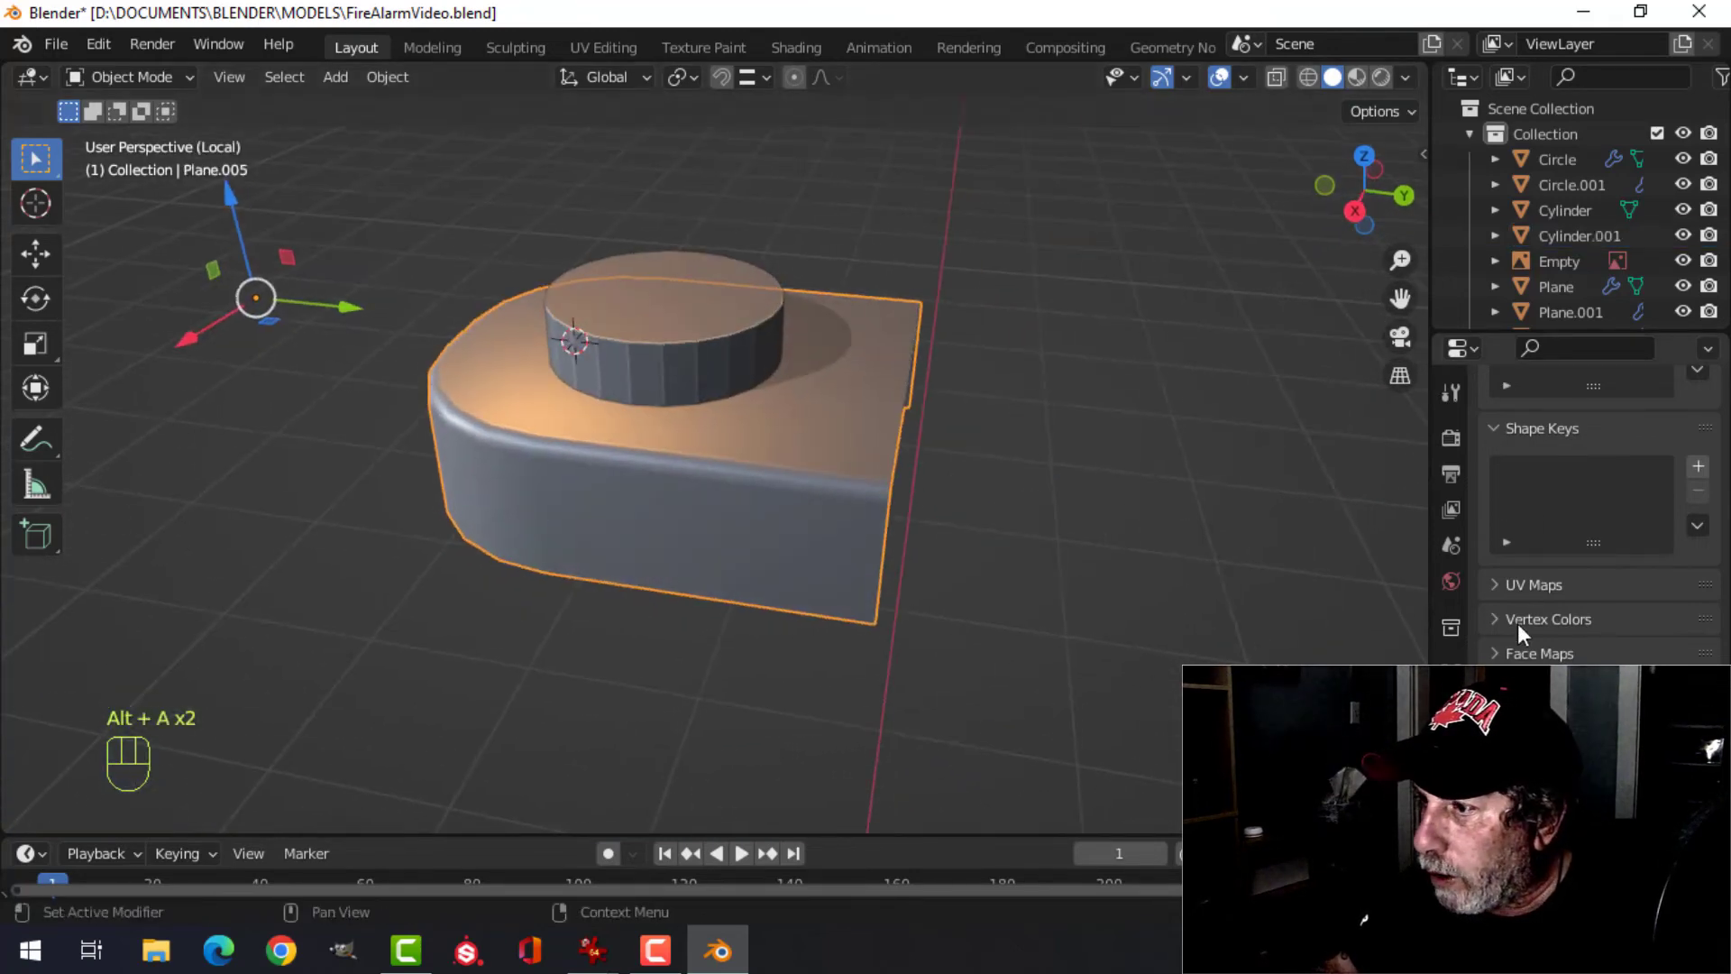
left_click(1450, 703)
left_click(1524, 433)
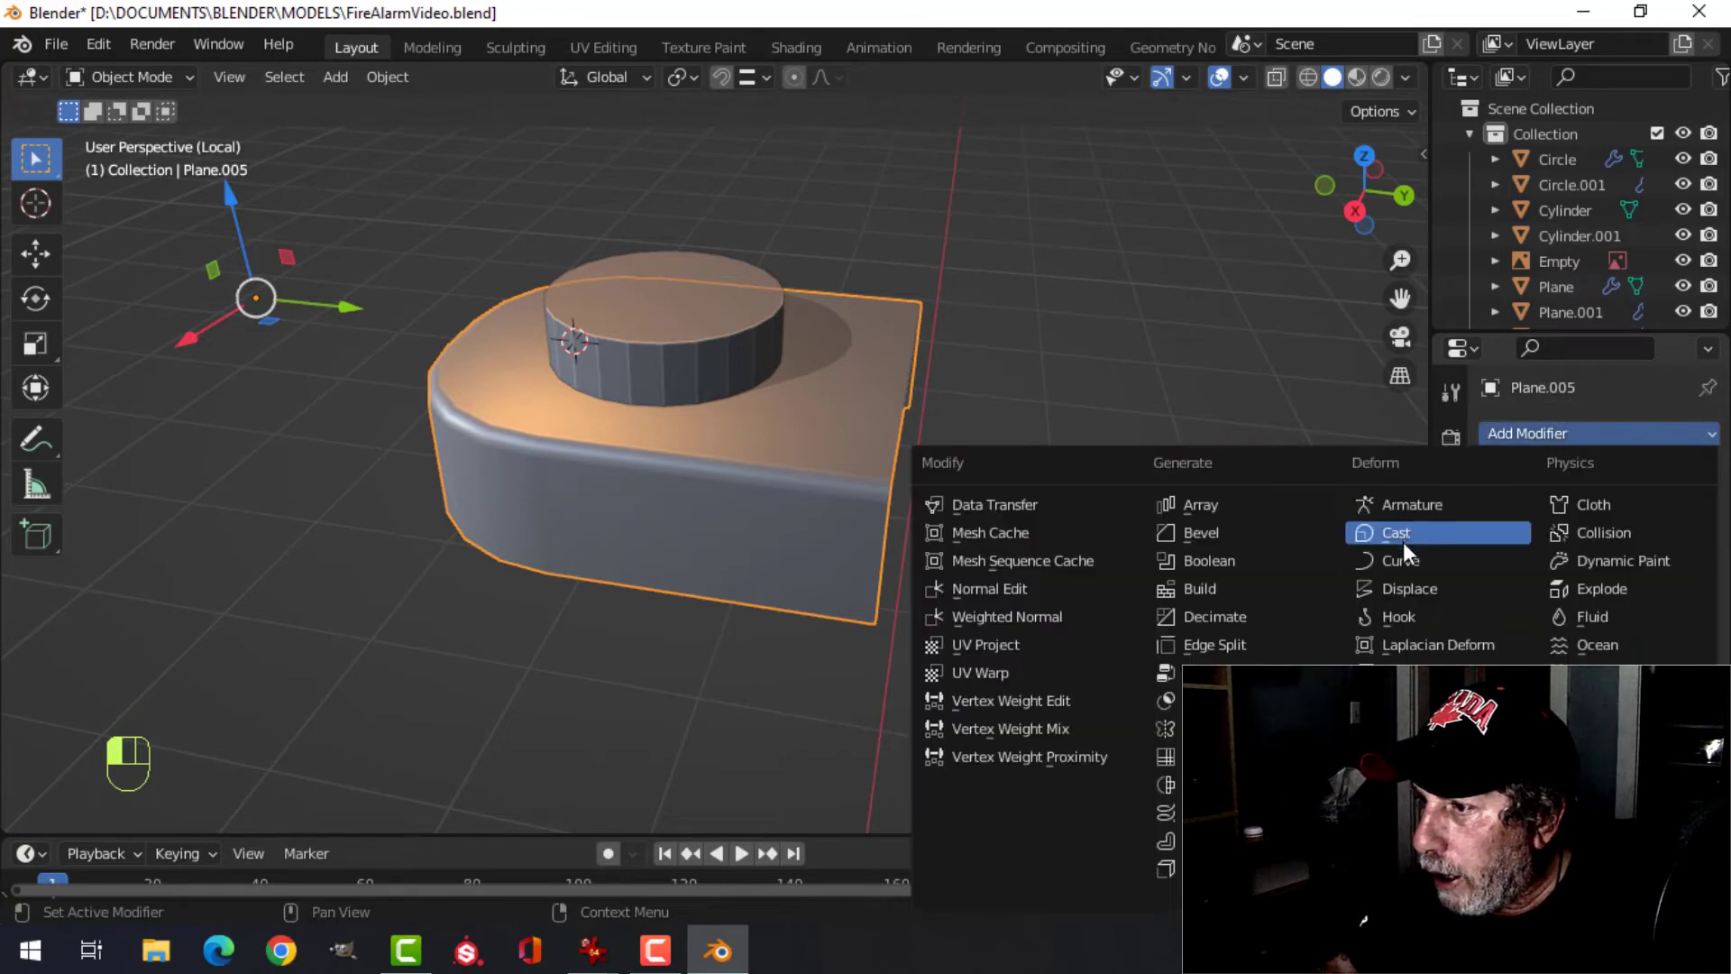
left_click(1213, 564)
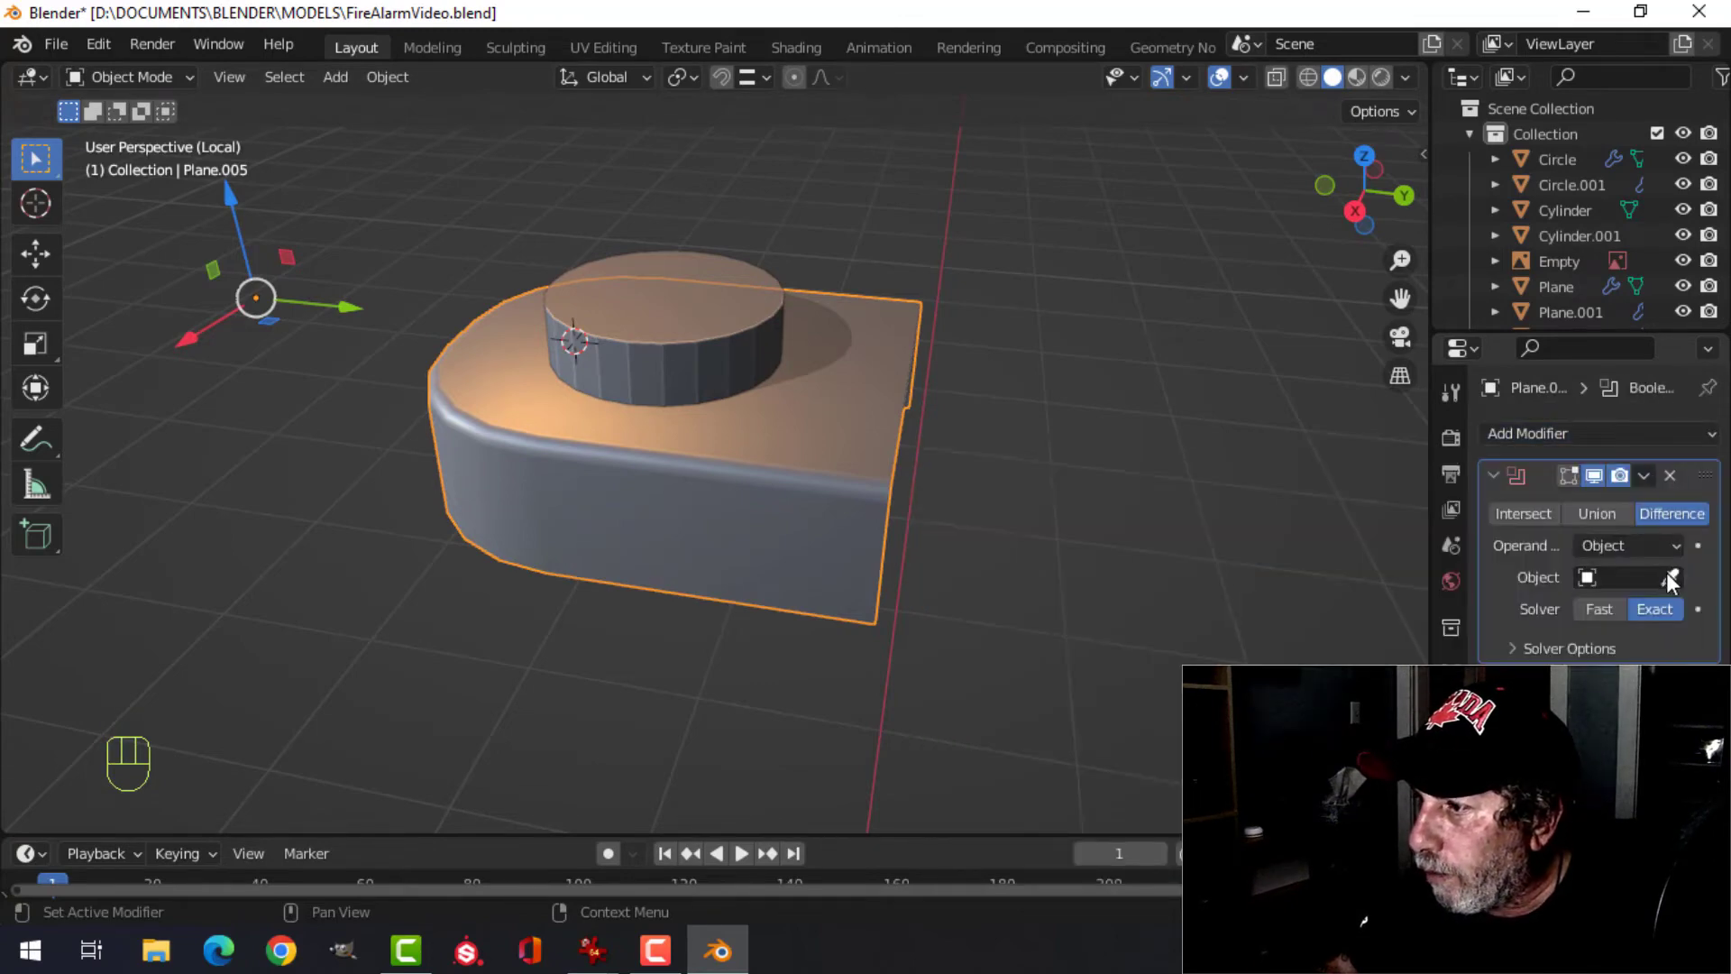
left_click(762, 311)
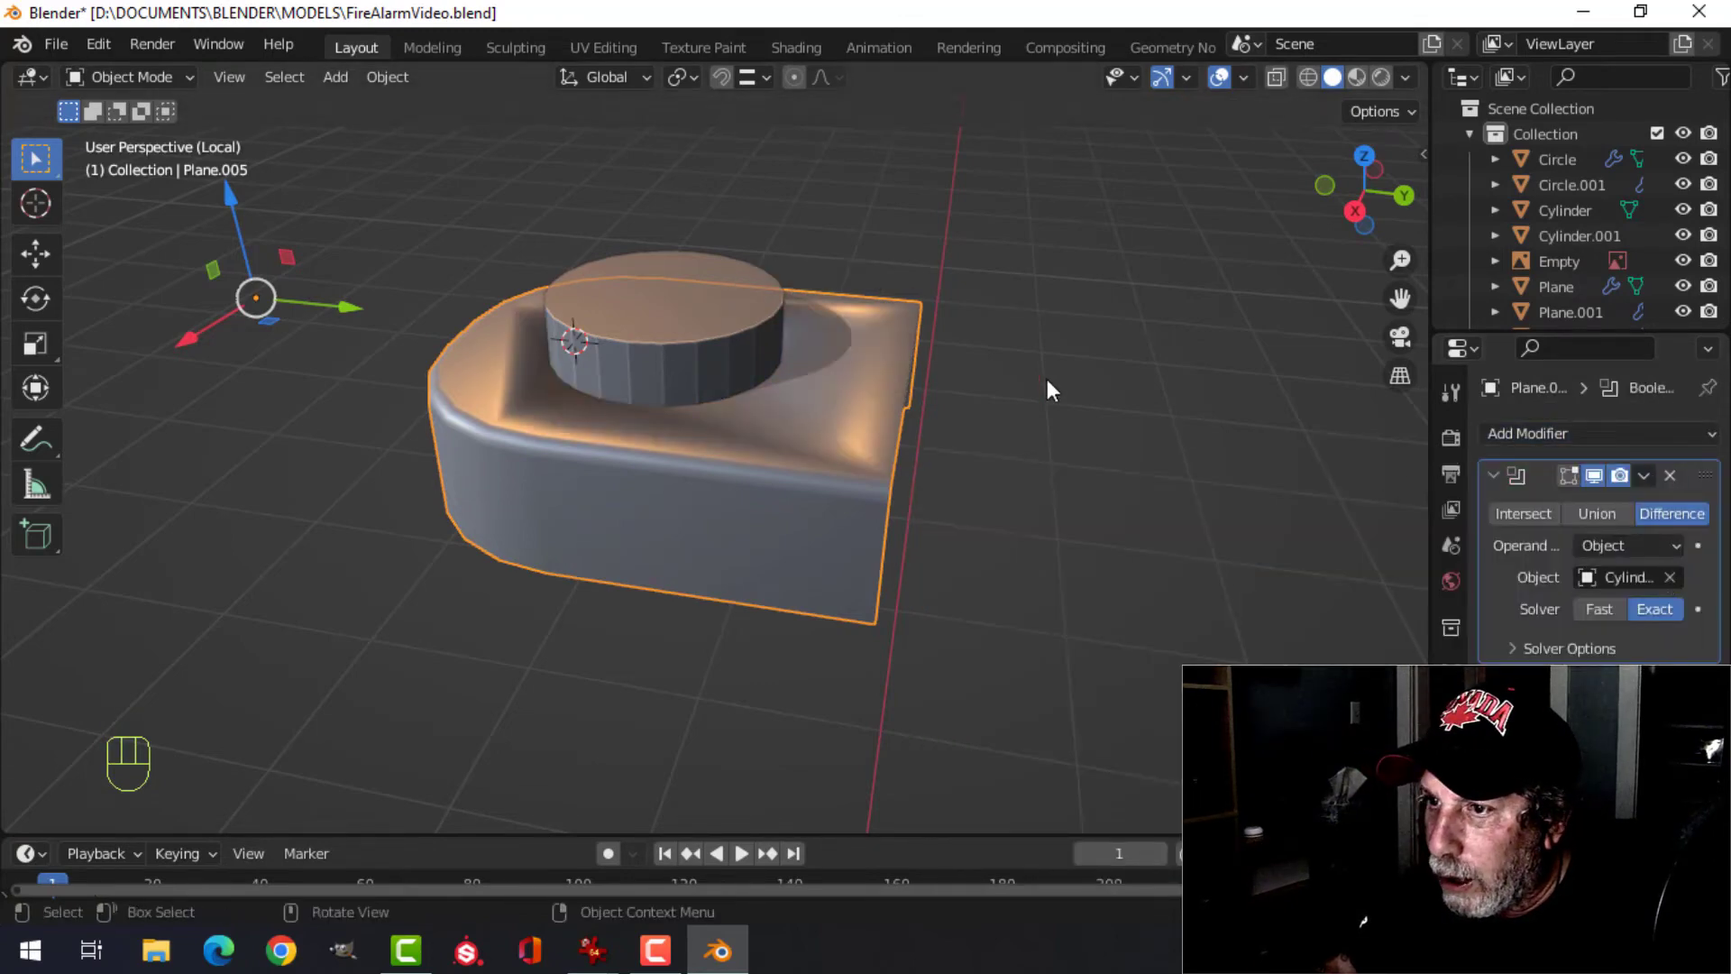
- Apply the plate's Boolean modifier and hide the cutting cylinder
left_click(1643, 475)
left_click(1555, 503)
left_click(706, 317)
key("h")
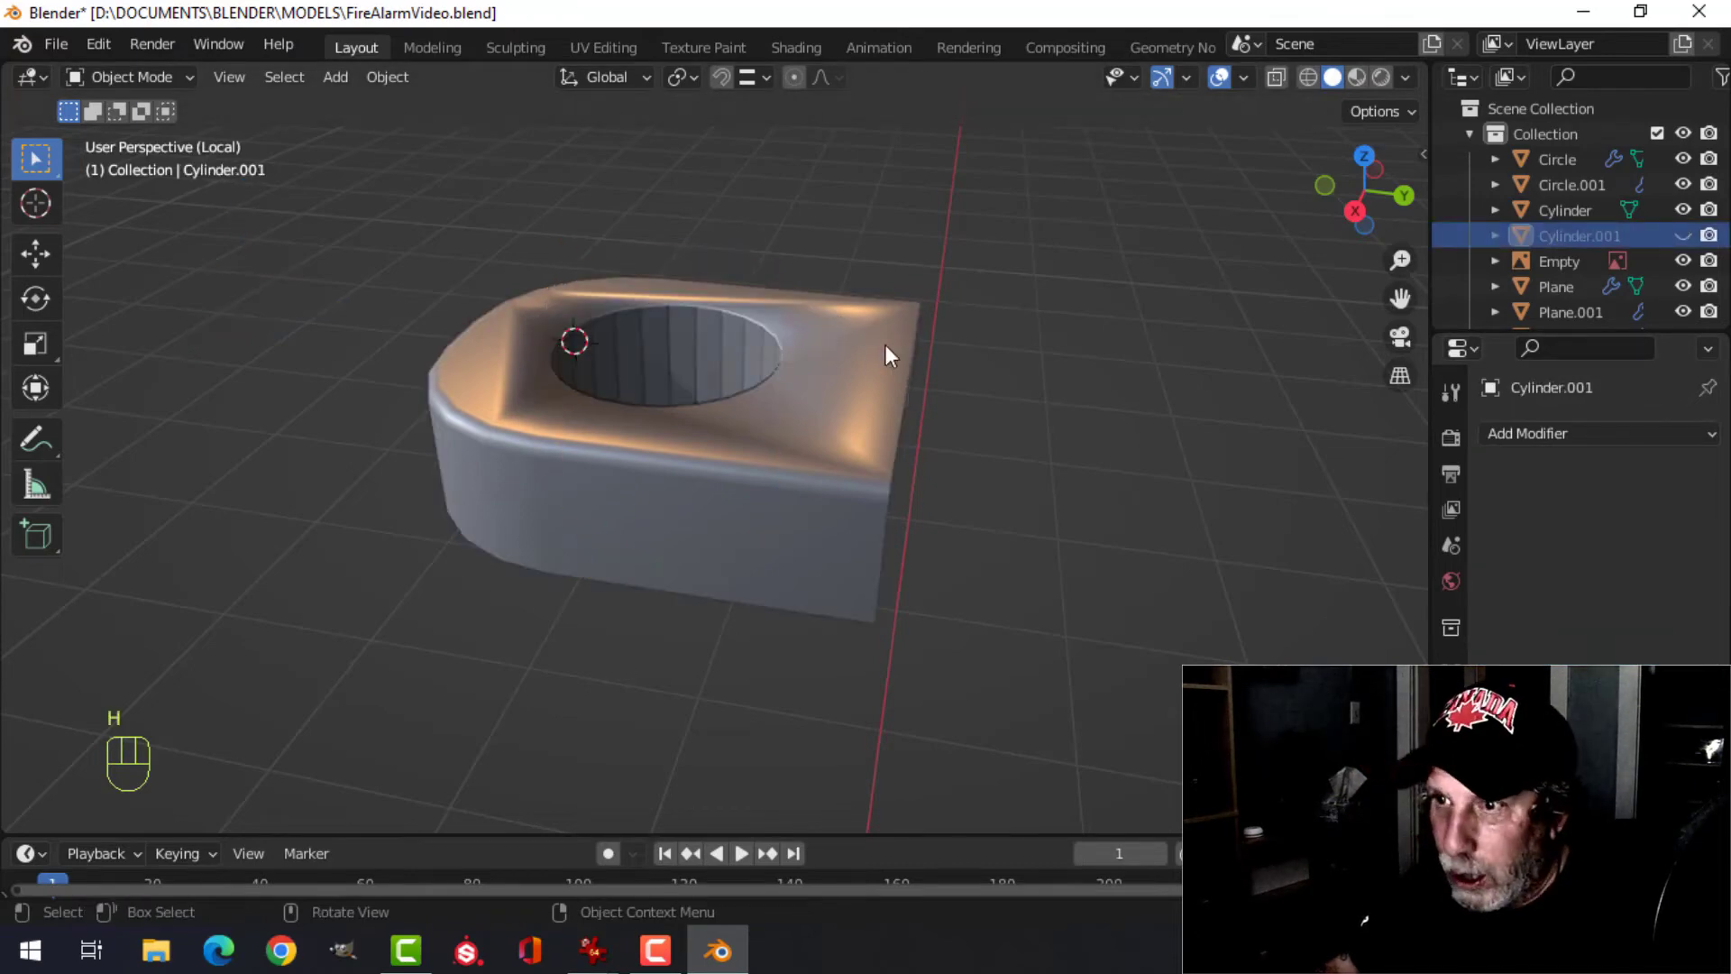
- Raise the bottom face of the plate's round hole about 0.131 m along Z and delete that face
left_click(880, 317)
scroll(880, 316, "up", 3)
key("Tab")
key("alt+a")
middle_click_drag(774, 434, 674, 478)
key("2")
left_click(768, 509)
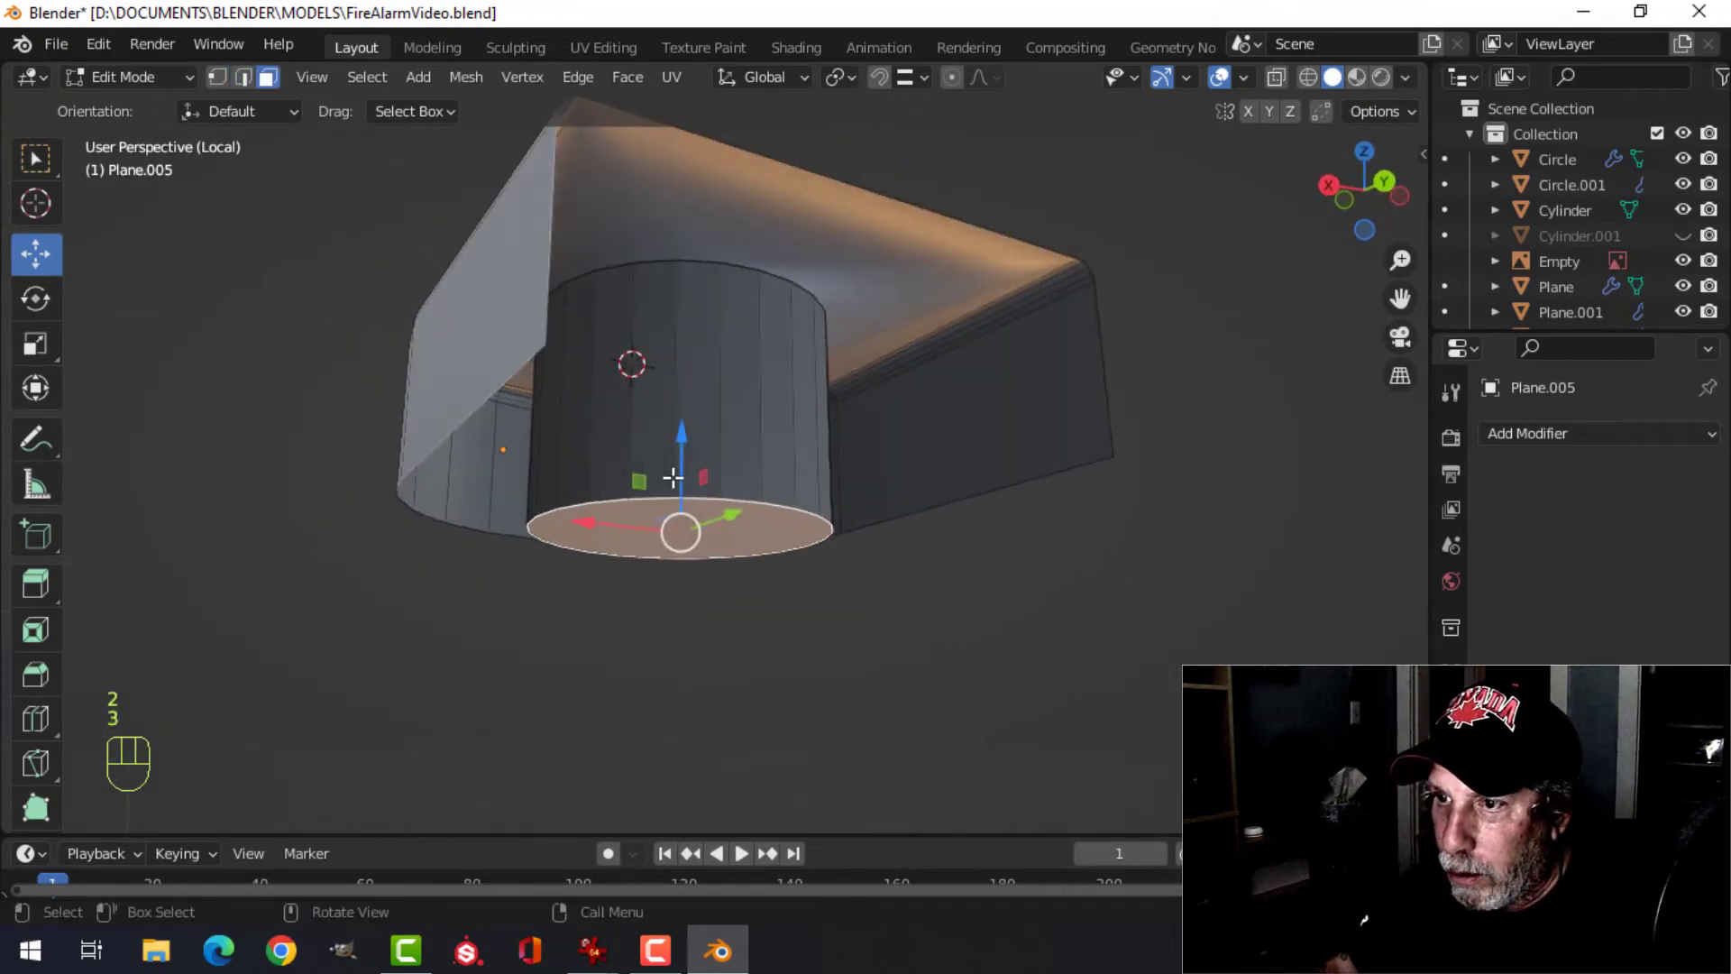
left_click_drag(677, 444, 657, 262)
key("x")
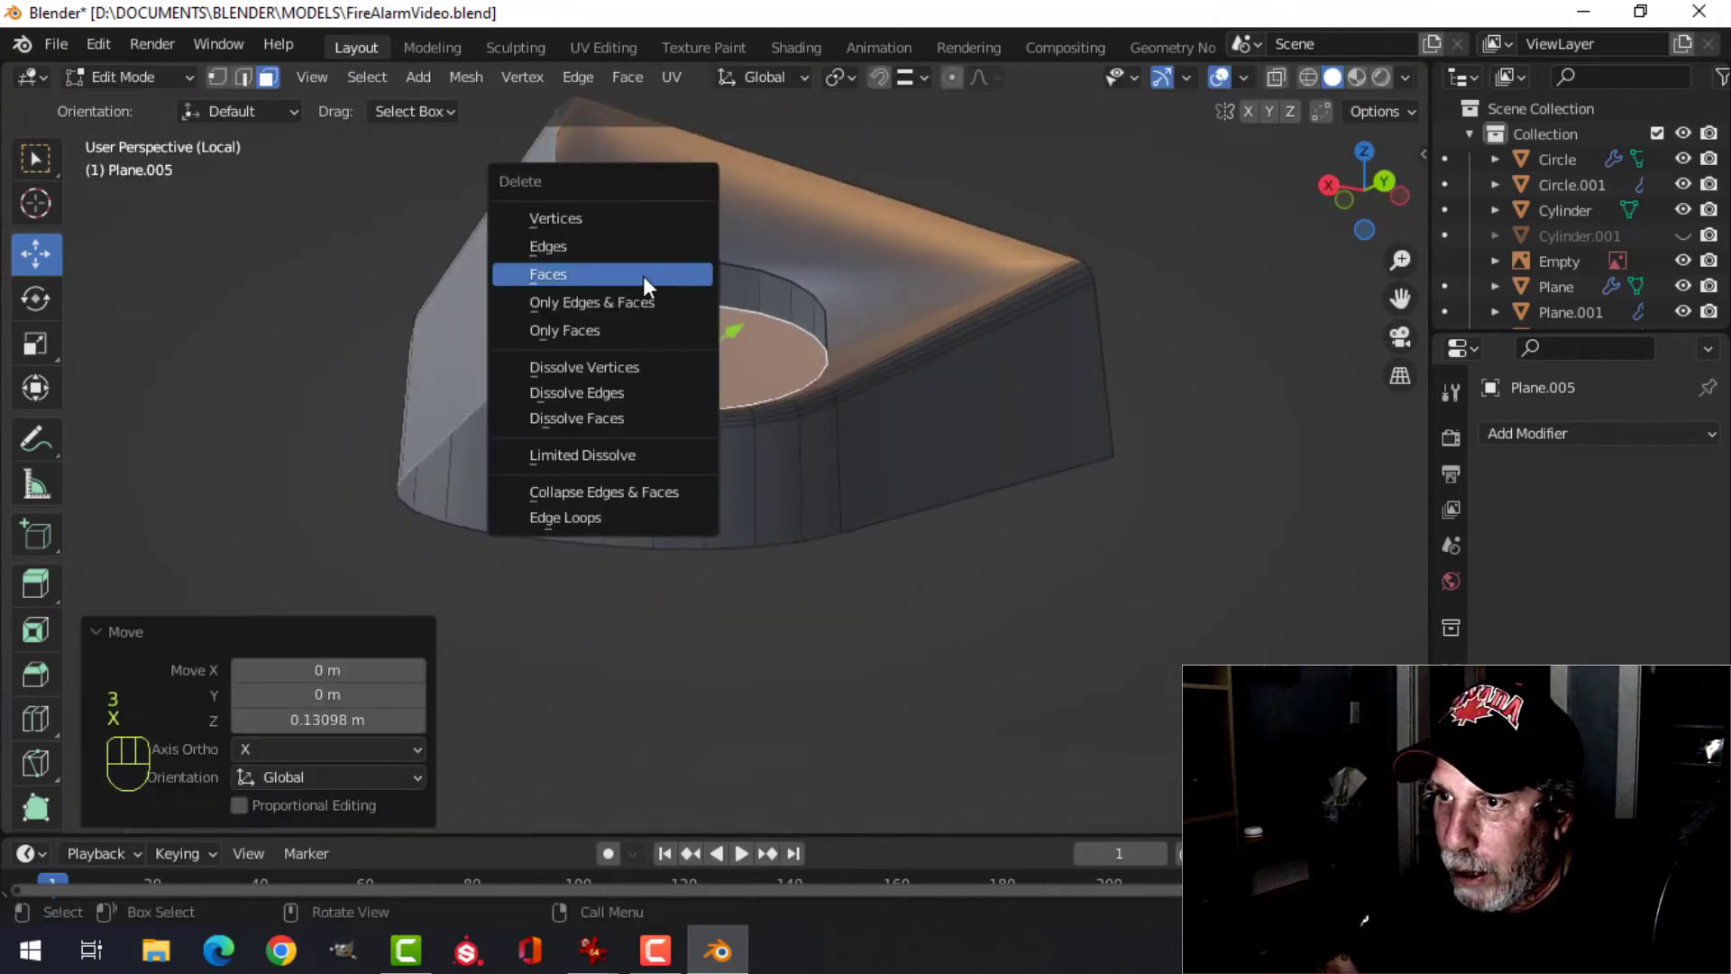
left_click(644, 285)
middle_click_drag(643, 285, 897, 430)
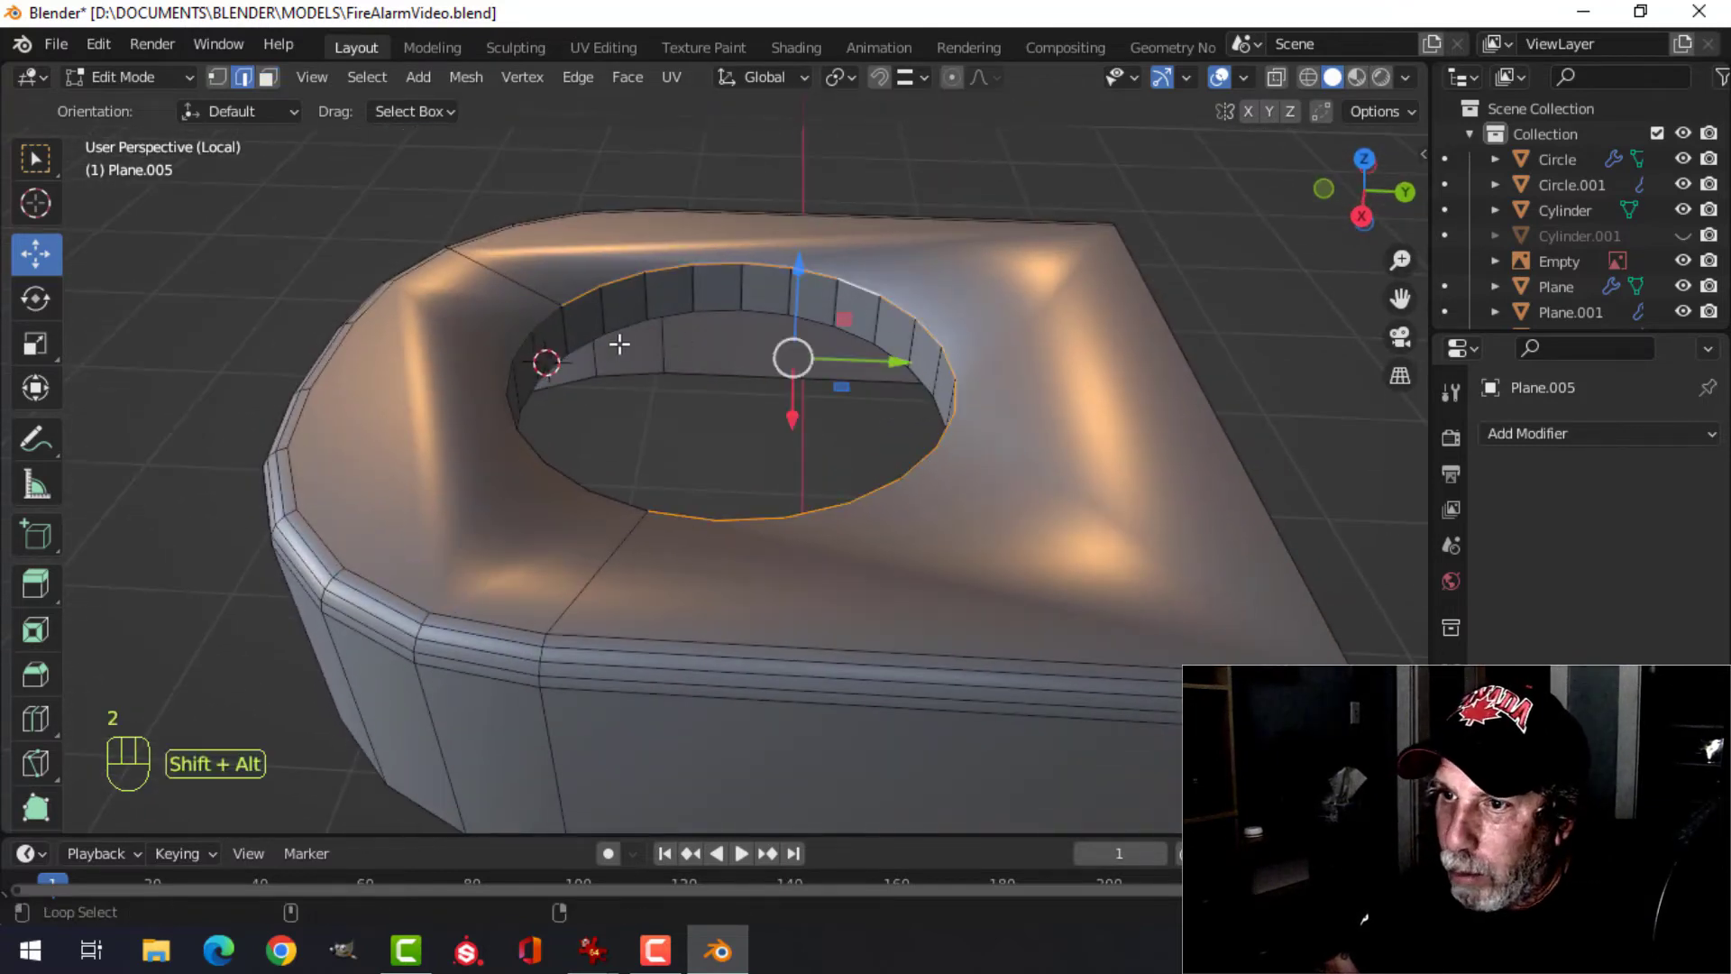
- Bevel the top rim of the plate's round hole about 0.007 m wide with 4 segments
key("ctrl+b")
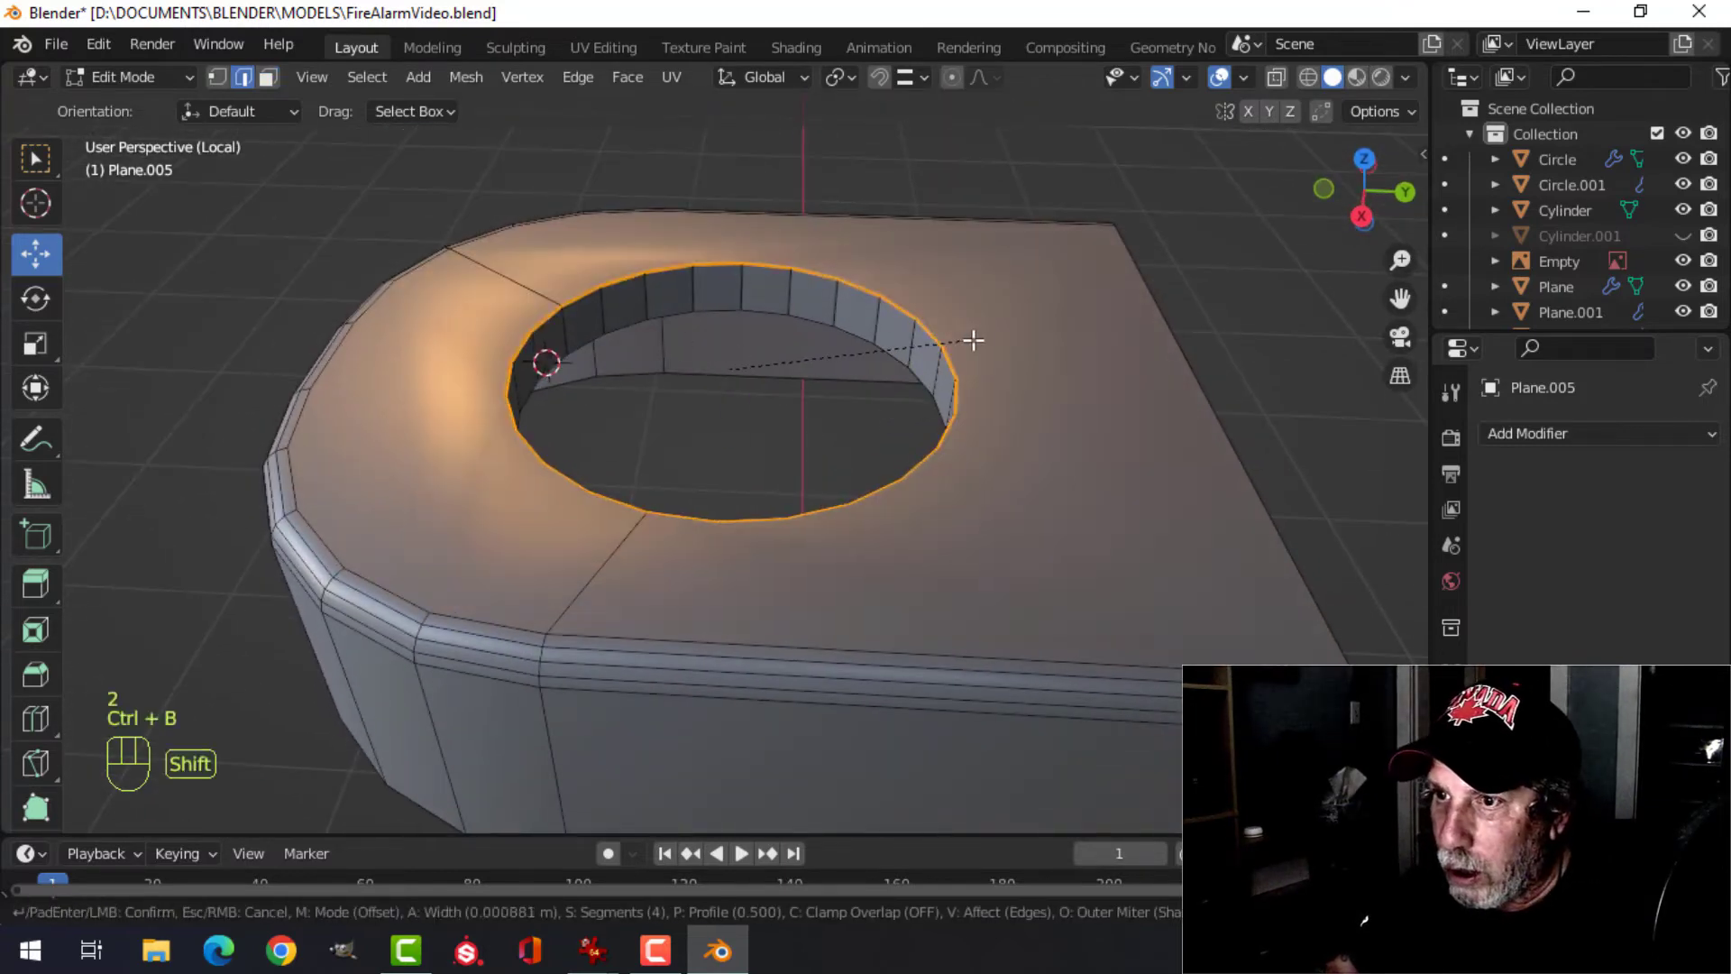
left_click(1094, 325)
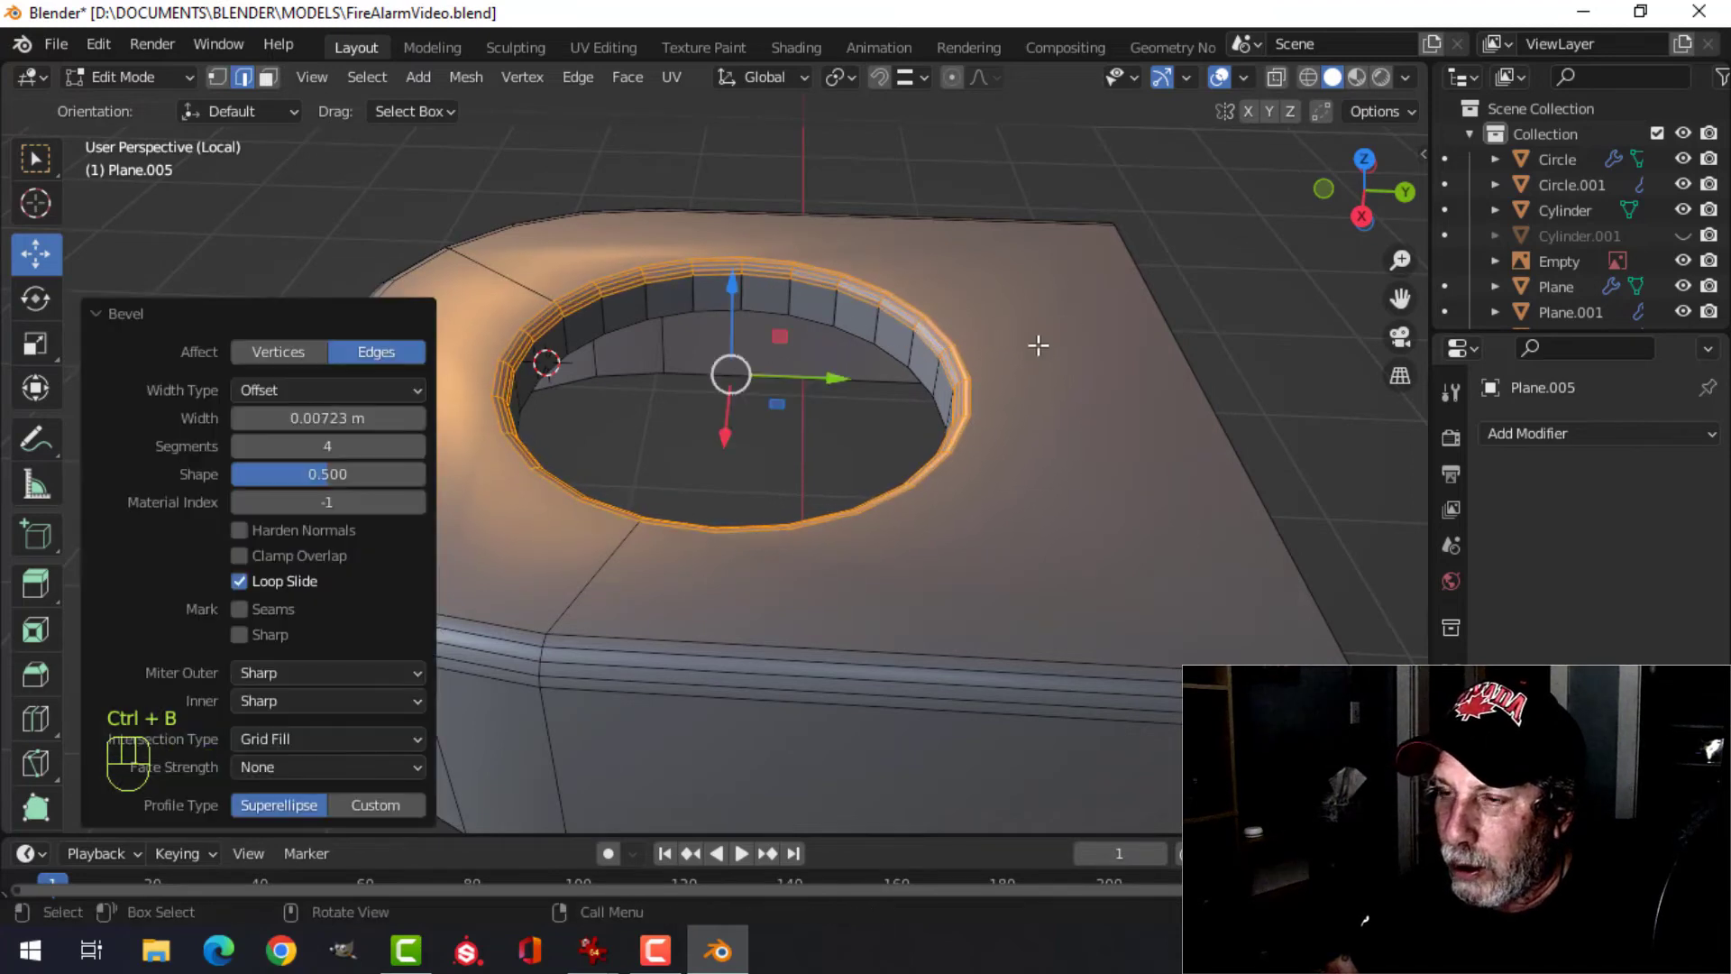
key("Tab")
- Shade the plate smooth, add a Weighted Normal modifier to it, and open its object data properties
scroll(763, 448, "down", 5)
key("alt+a")
middle_click_drag(723, 451, 776, 455)
left_click(784, 349)
right_click(783, 350)
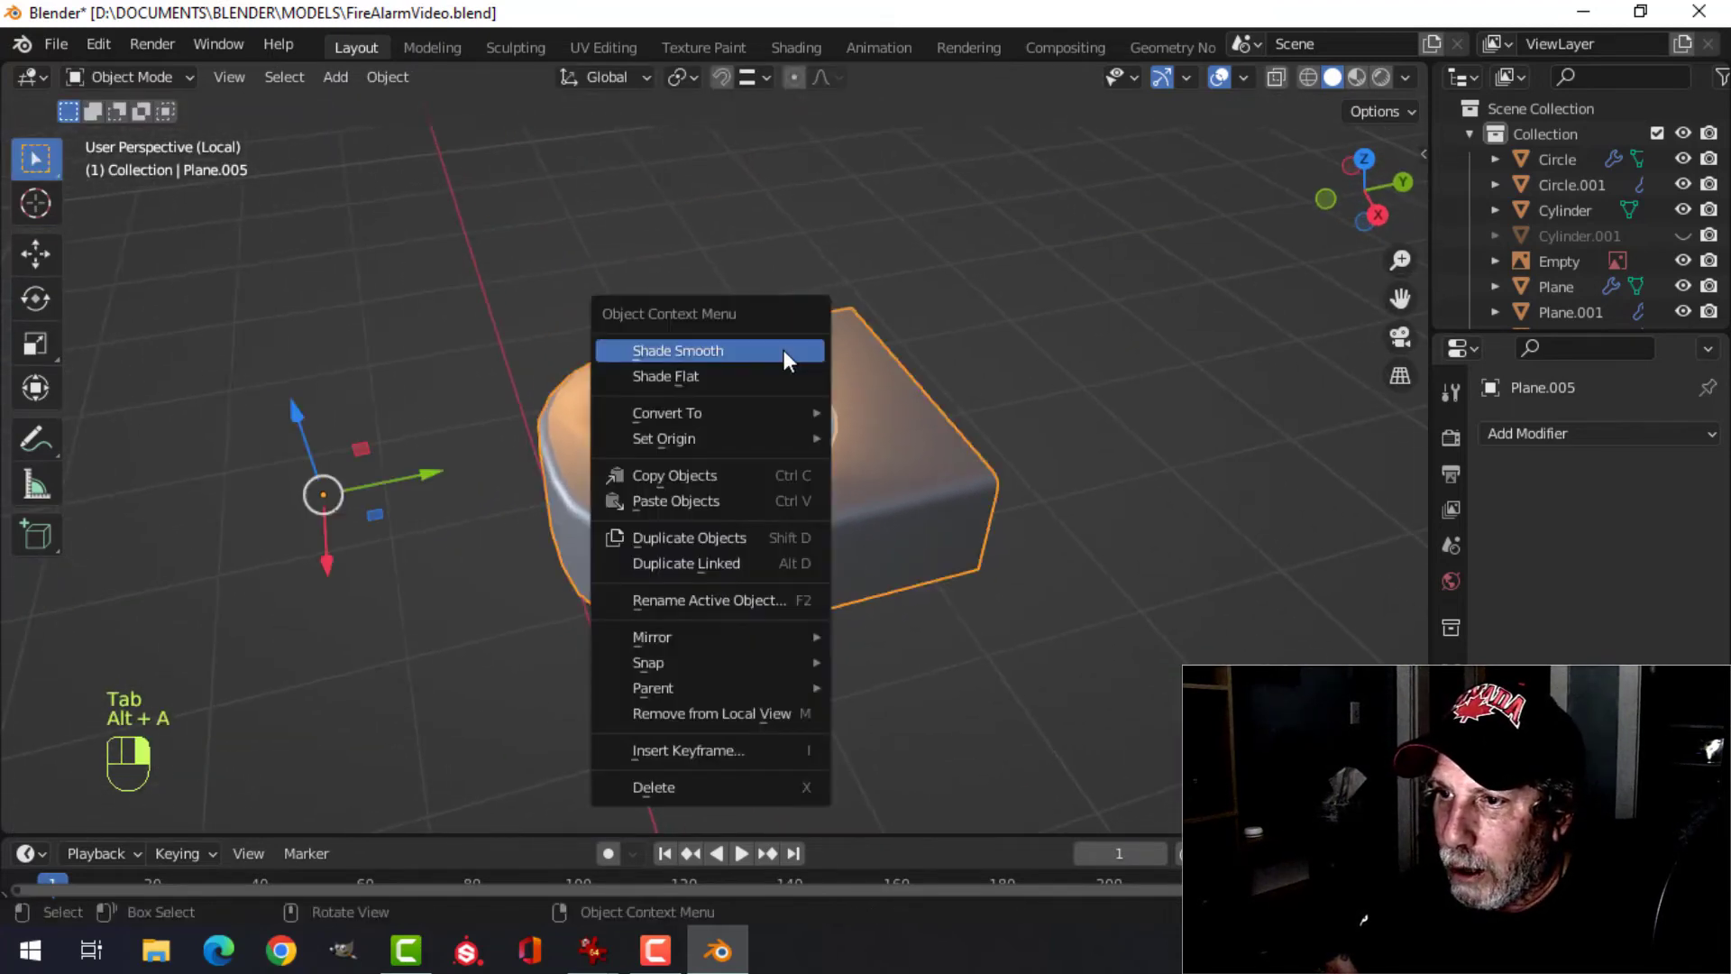
left_click(782, 351)
middle_click_drag(888, 463, 847, 476)
left_click(1593, 436)
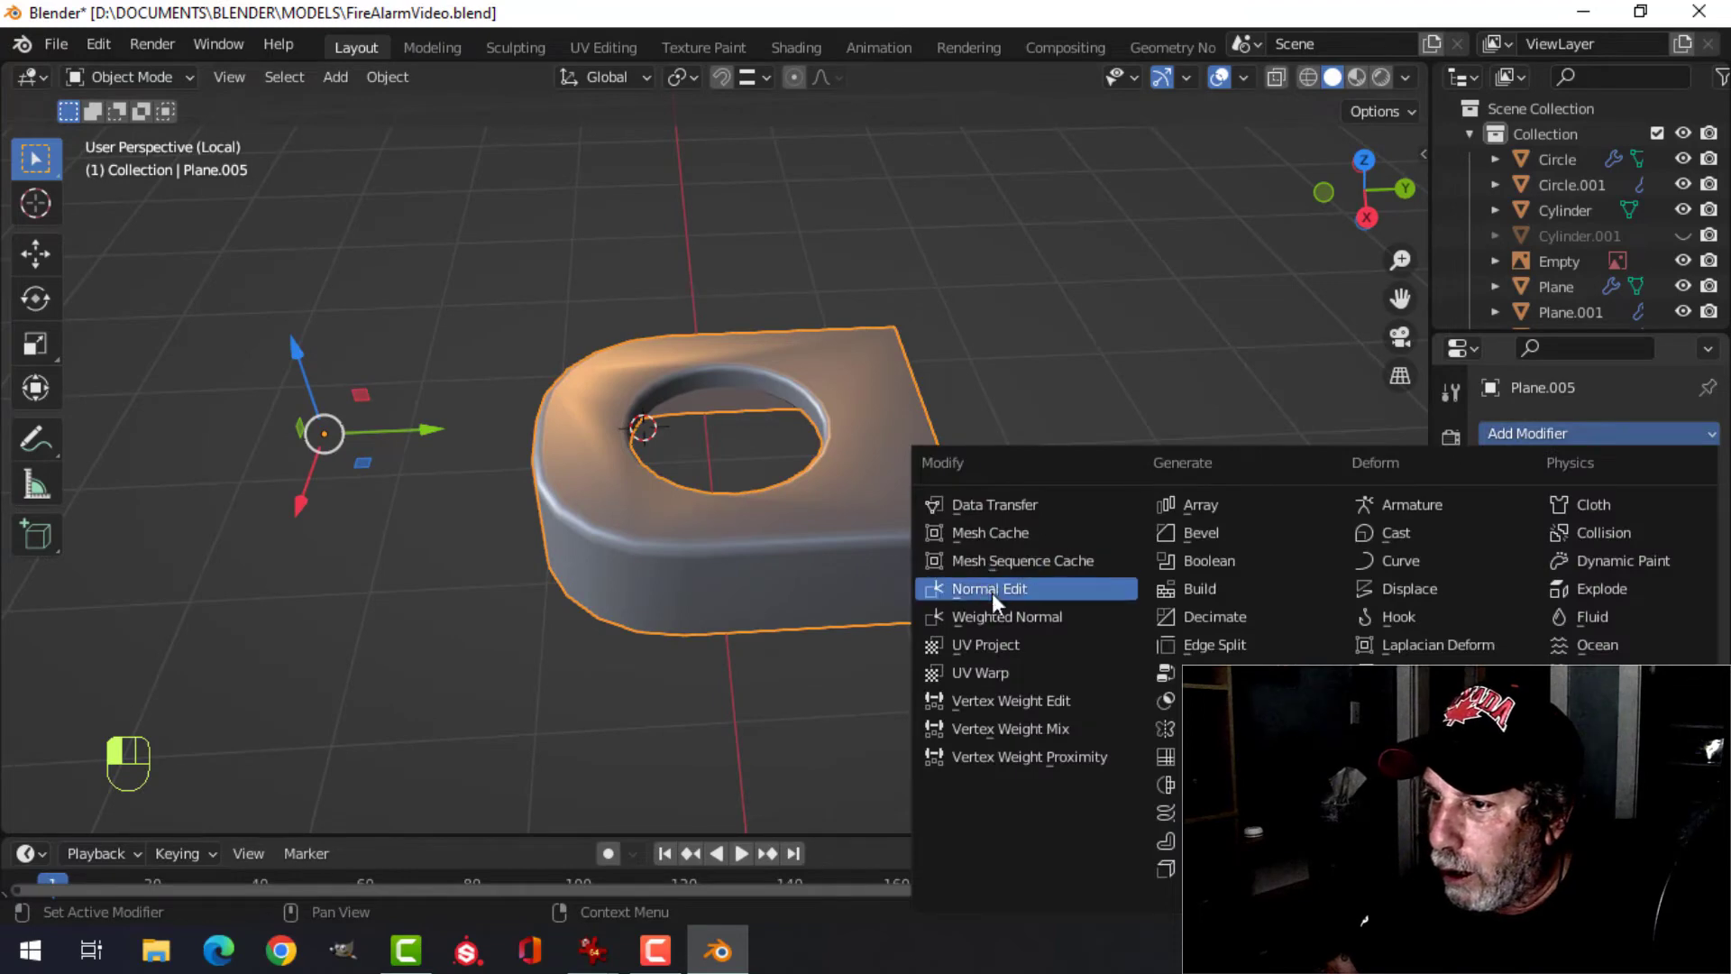
left_click(1006, 616)
left_click(1451, 853)
scroll(1532, 775, "down", 3)
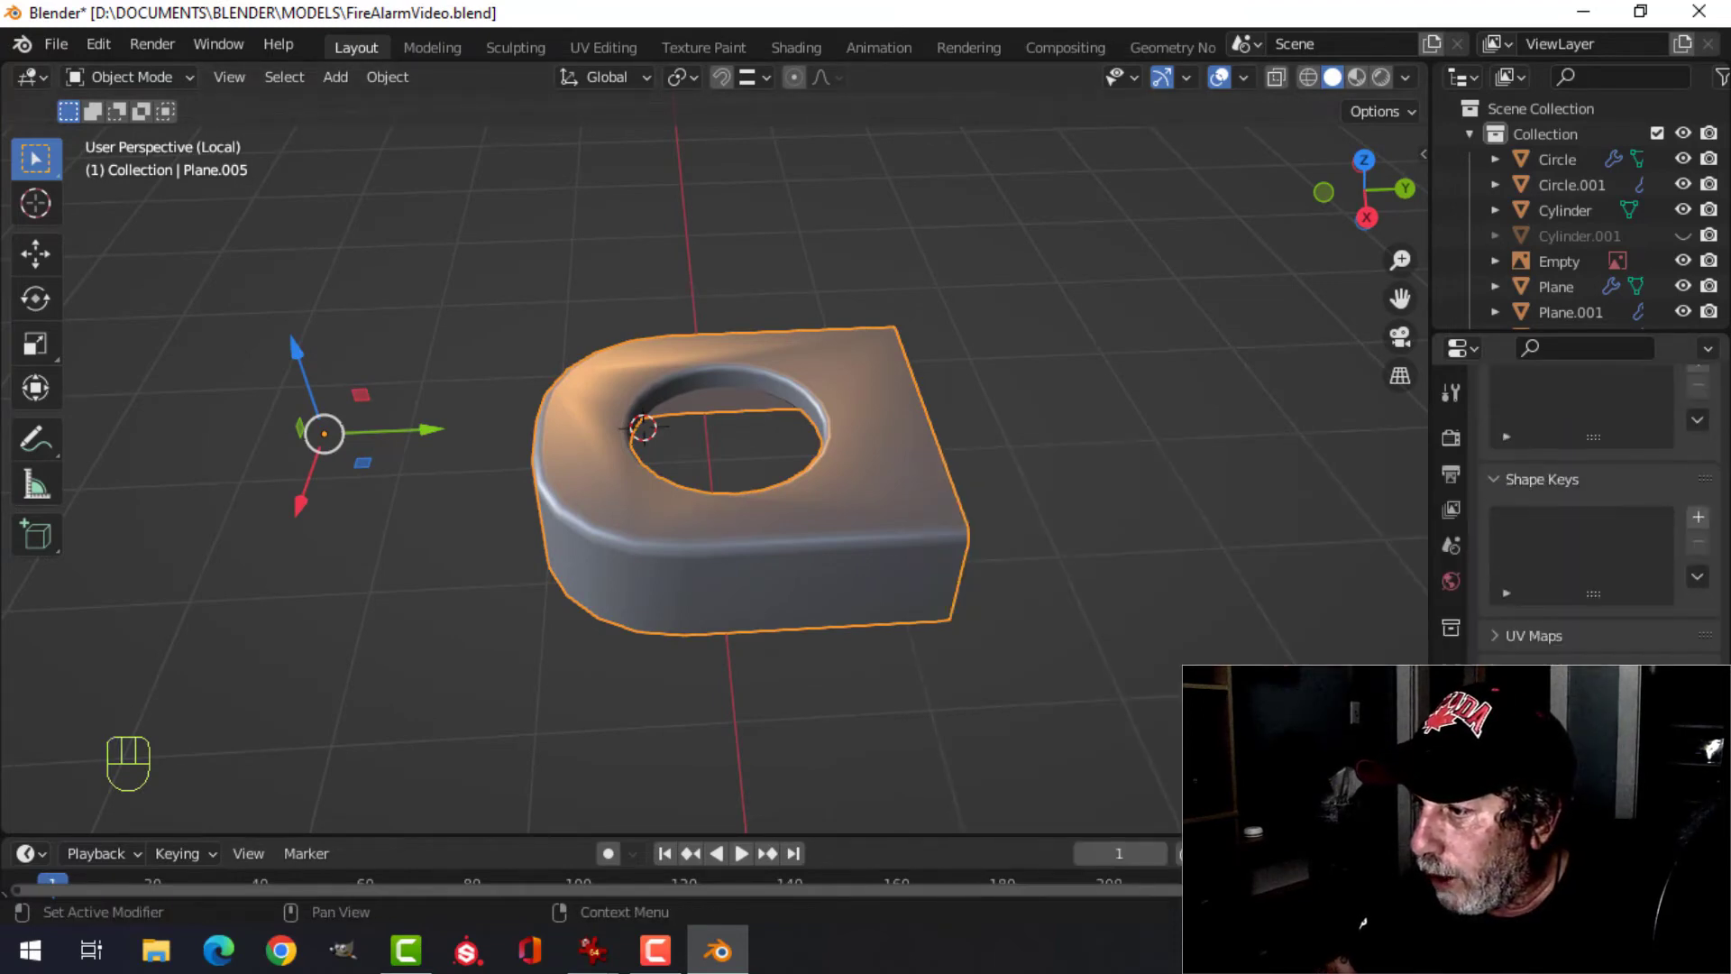
- Unhide the cutting cylinder and make it the only selected object
middle_click_drag(838, 478, 890, 458)
key("alt+h")
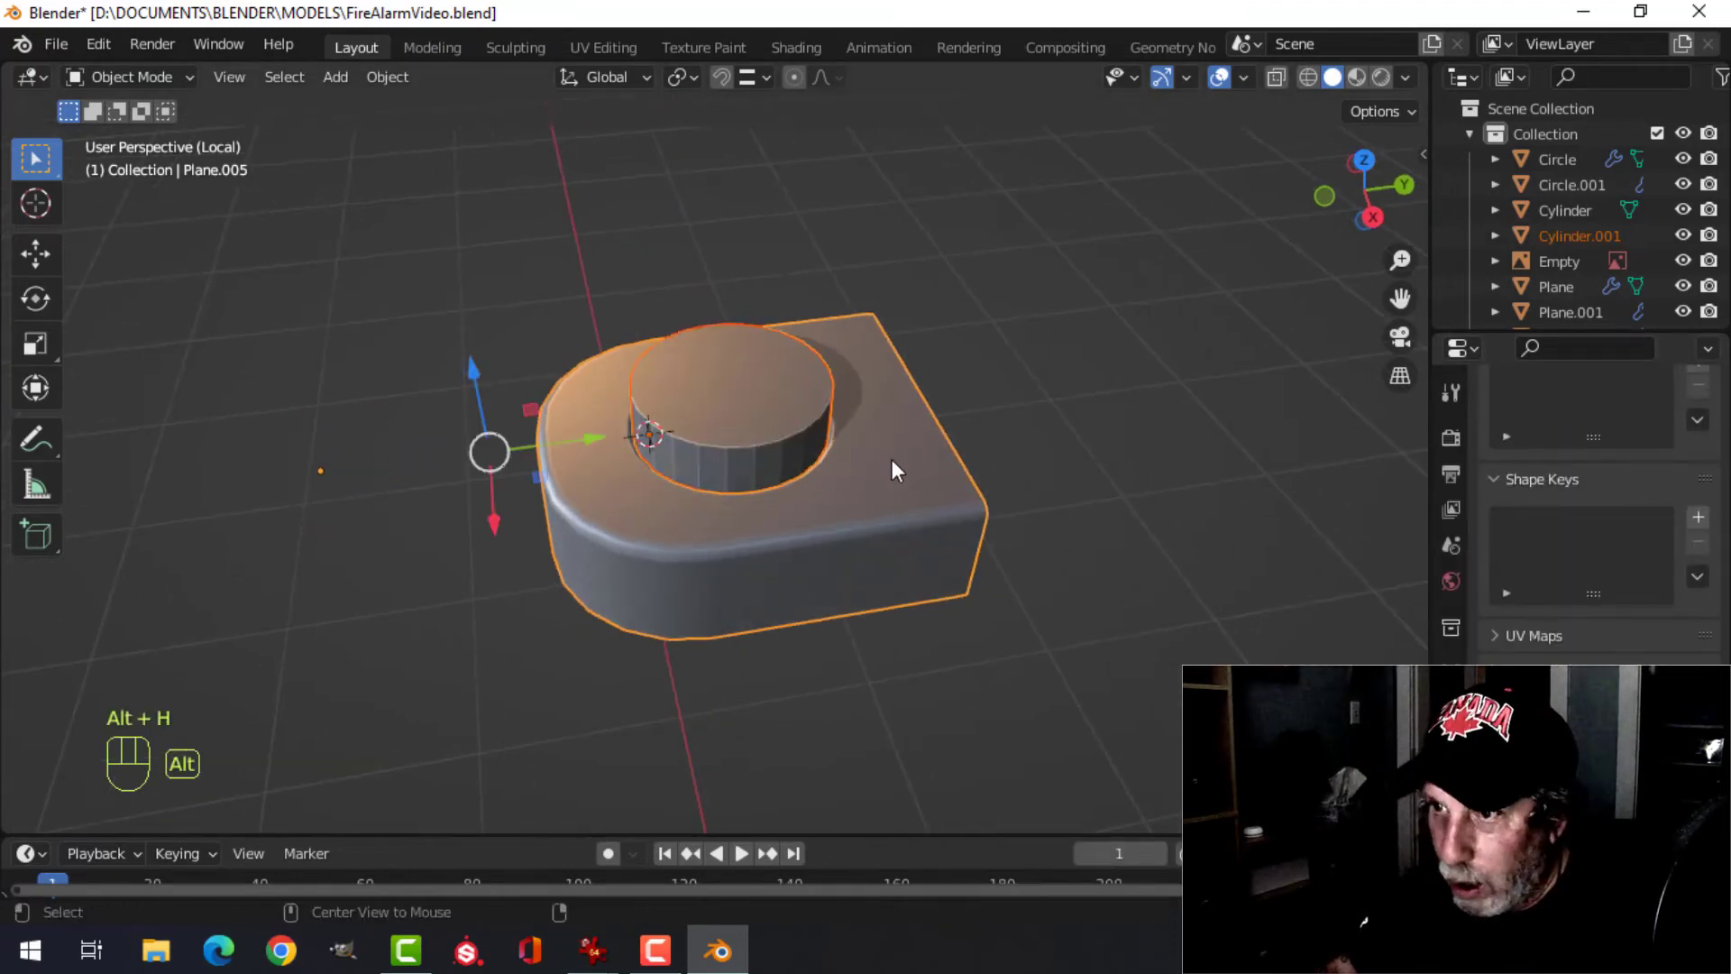
key("alt+a")
middle_click_drag(844, 377, 757, 377)
left_click(758, 376)
- Raise the cylinder's bottom face about 0.135 m along Z and delete that face
key("Tab")
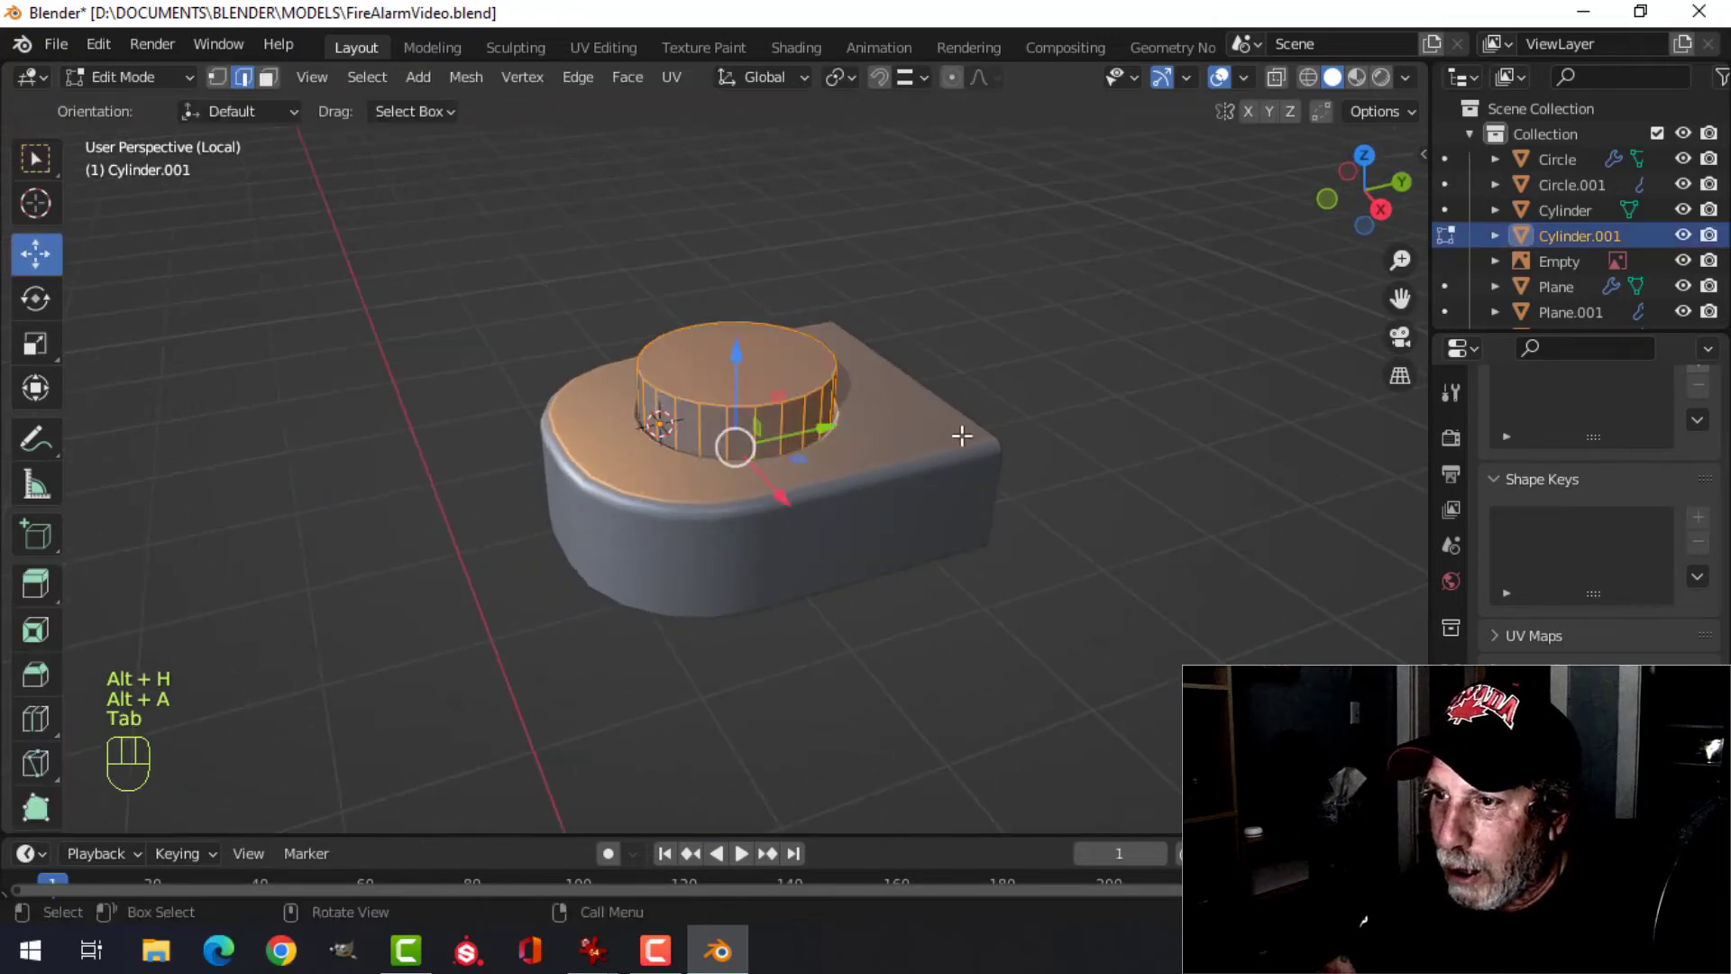
middle_click_drag(965, 434, 752, 466)
key("alt+a")
left_click(763, 493)
left_click_drag(722, 428, 719, 317)
key("x")
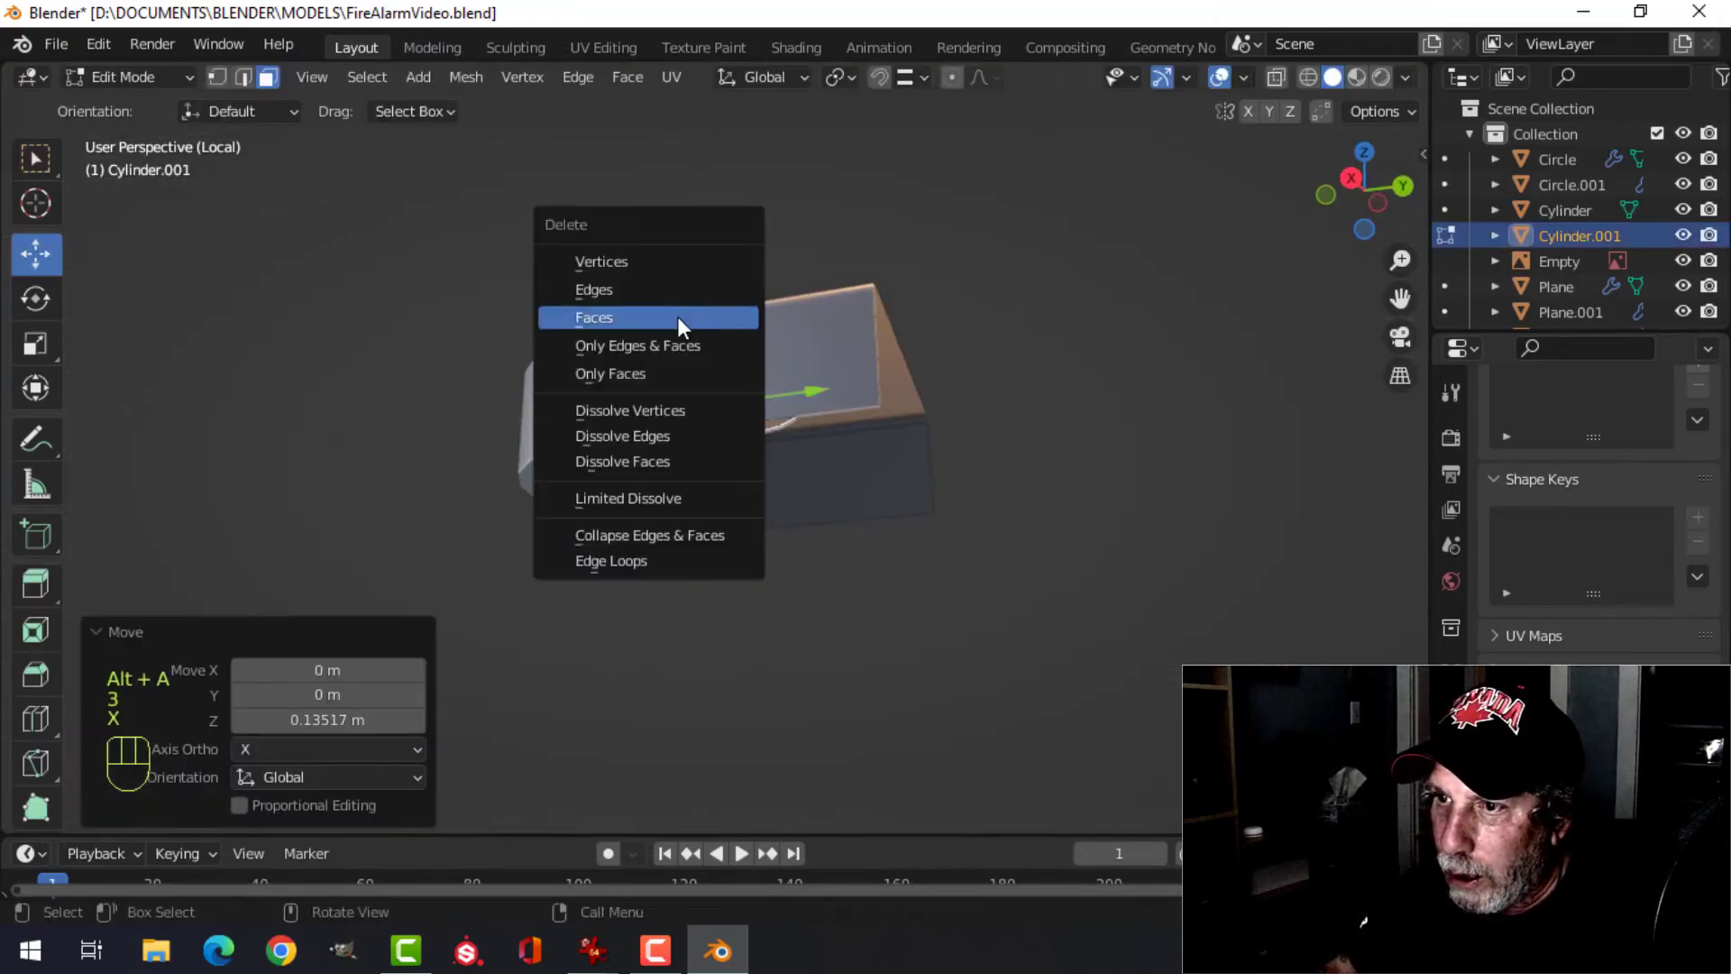
left_click(678, 318)
- Lower the cylinder's top face about 0.036 m along Z and bevel its rim about 0.01 m with 4 segments
middle_click_drag(680, 318, 810, 454)
left_click(723, 364)
left_click_drag(731, 306, 736, 338)
scroll(811, 406, "up", 2)
key("ctrl+b")
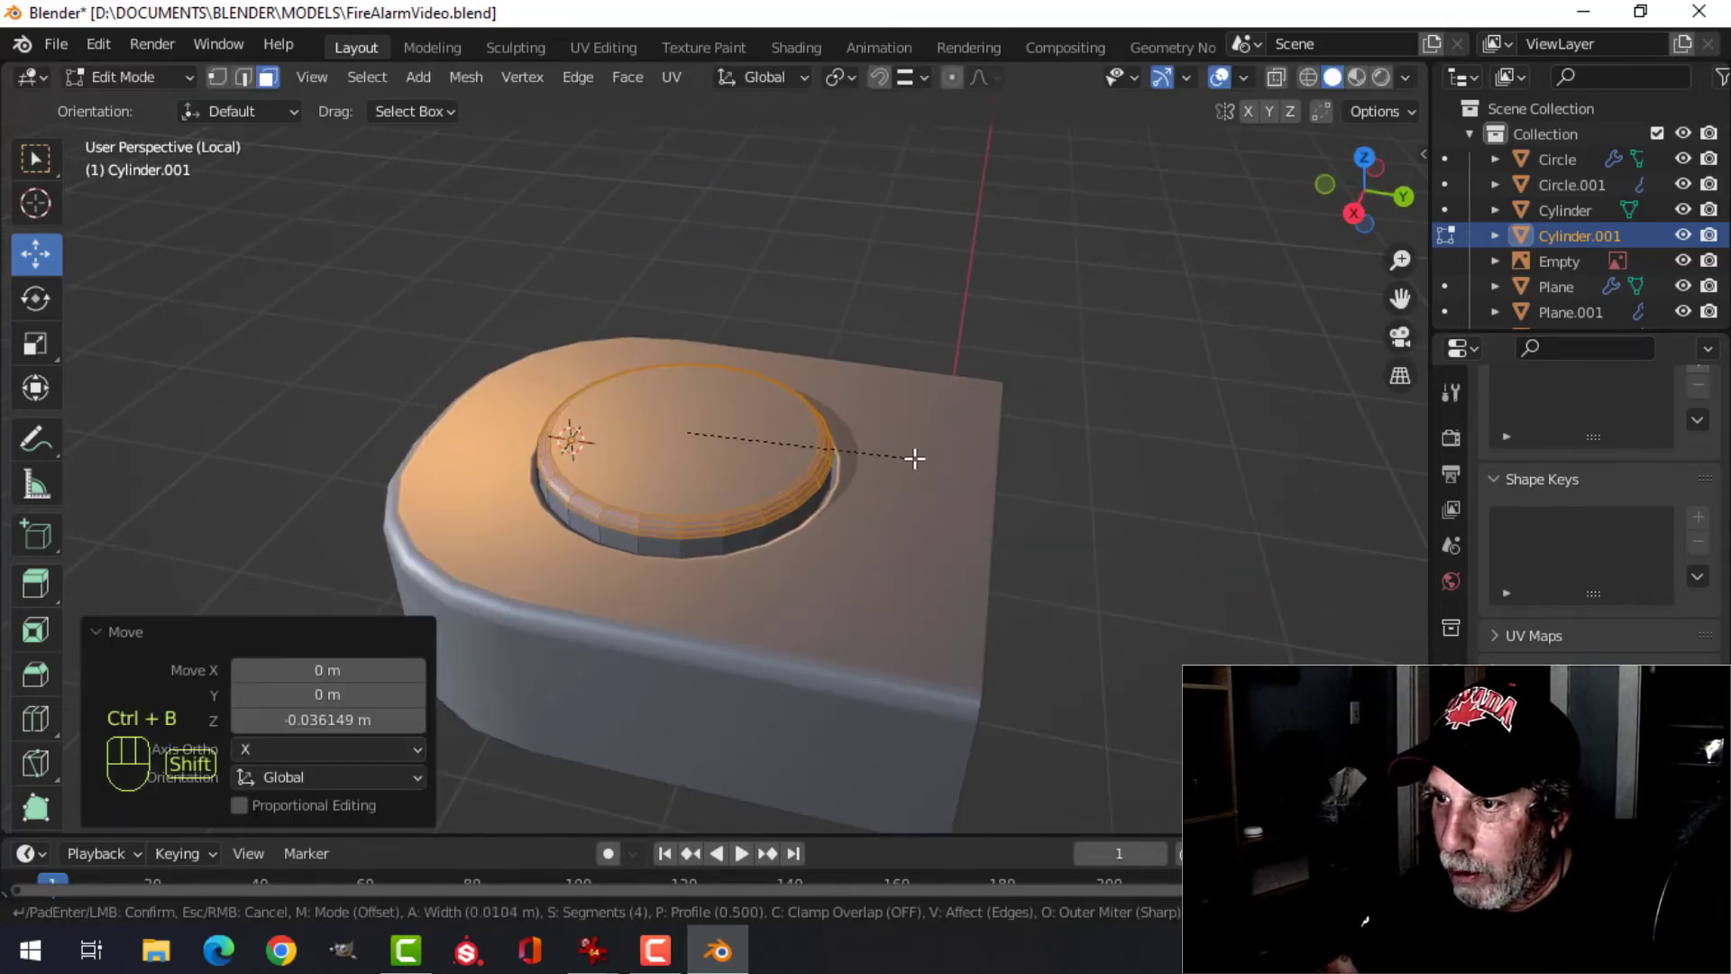
left_click(914, 458)
- Lower the whole cylinder mesh along Z so it sits inside the plate's round hole
key("a")
left_click_drag(686, 374, 690, 401)
key("Tab")
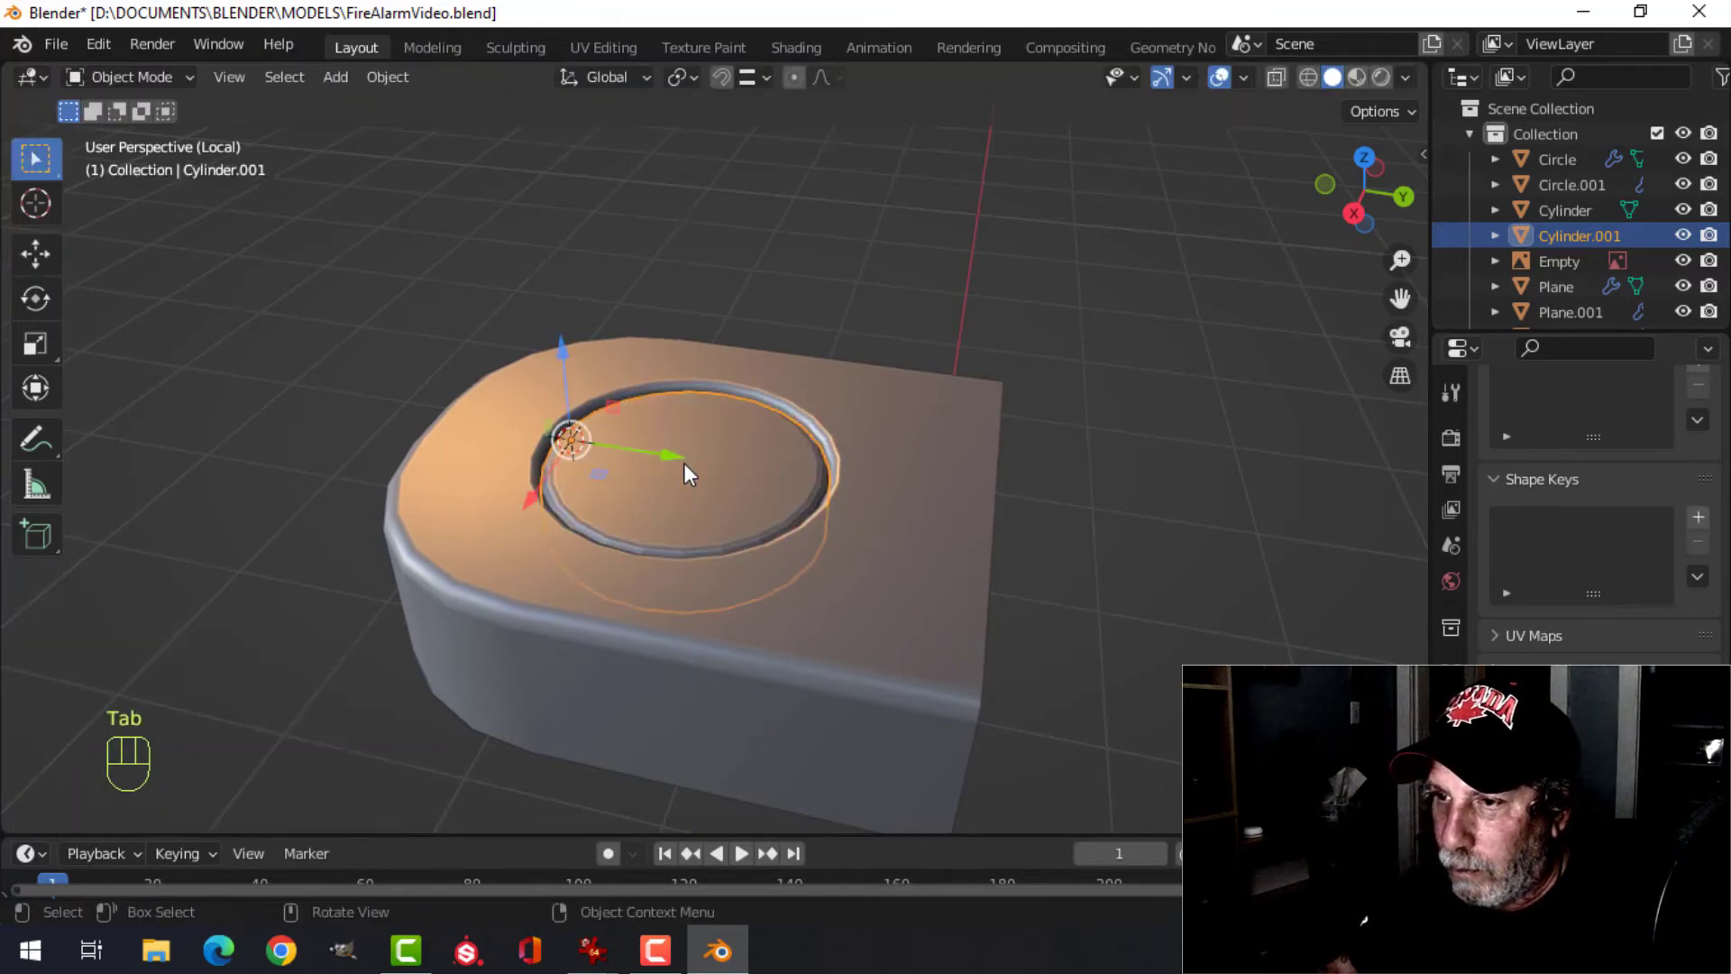
- Shade the cylinder smooth and deselect it
right_click(692, 438)
left_click(692, 438)
key("alt+a")
middle_click_drag(880, 449, 933, 505)
scroll(887, 503, "down", 4)
scroll(813, 484, "up", 3)
middle_click_drag(813, 484, 769, 495)
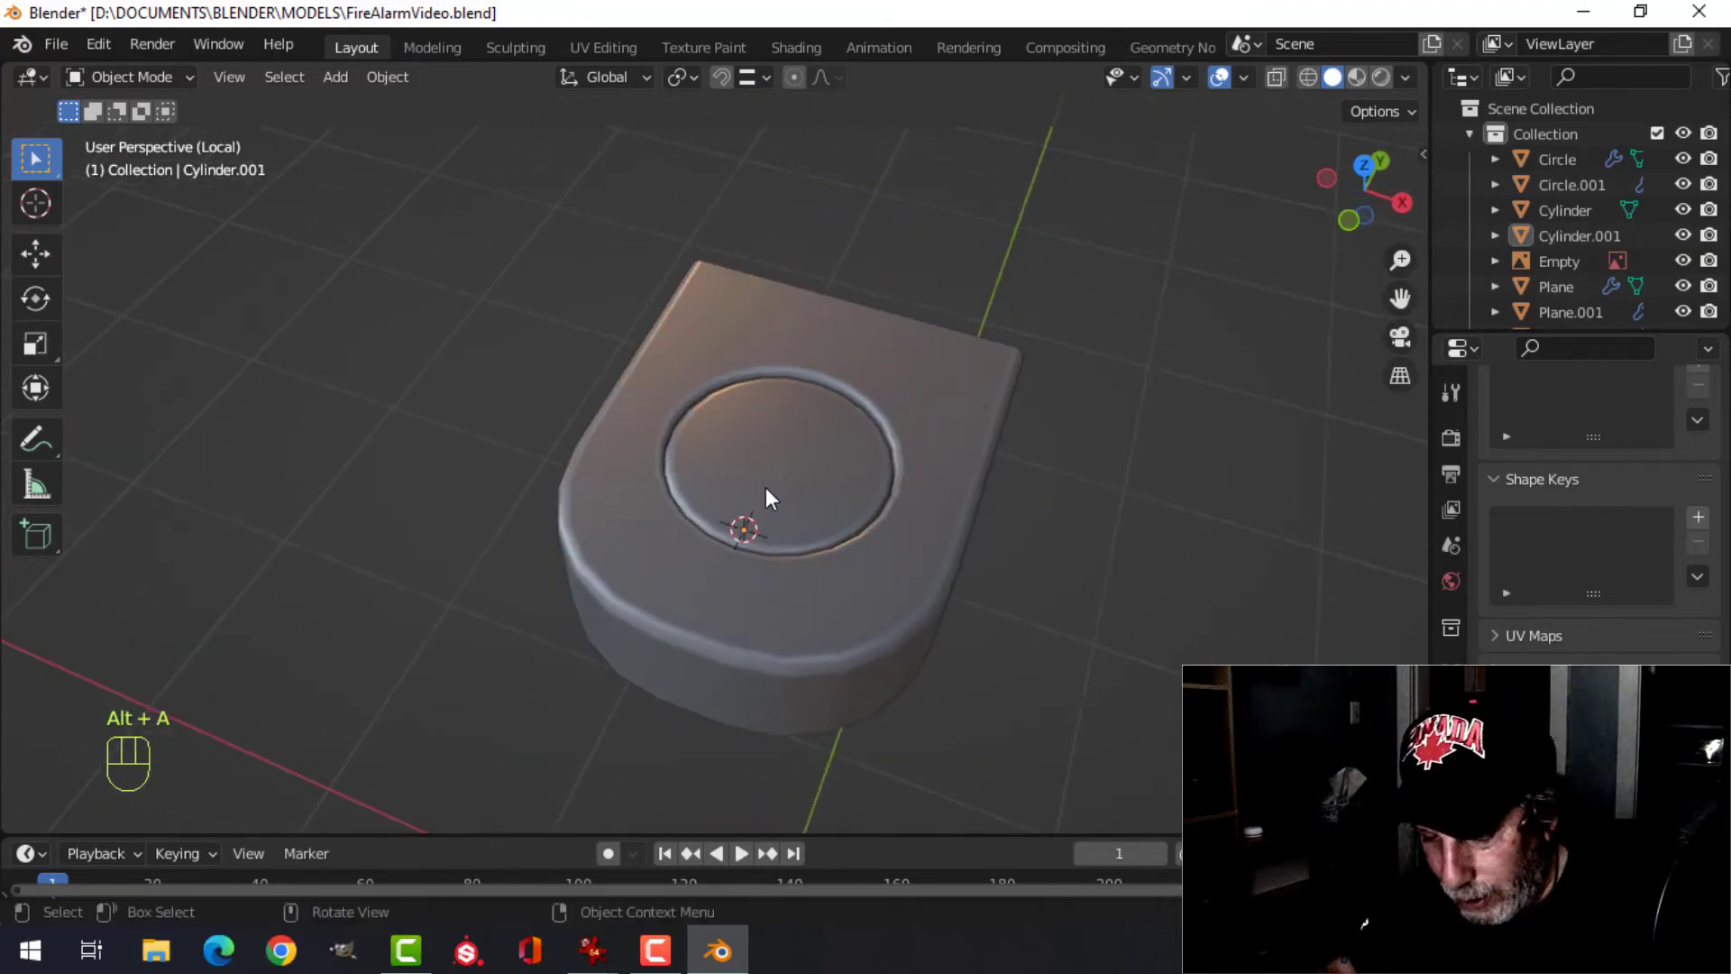
- Leave local view to bring back the whole pull station and save the file
key("KP_Divide")
middle_click_drag(929, 440, 735, 458)
scroll(734, 447, "up", 3)
scroll(727, 452, "down", 5)
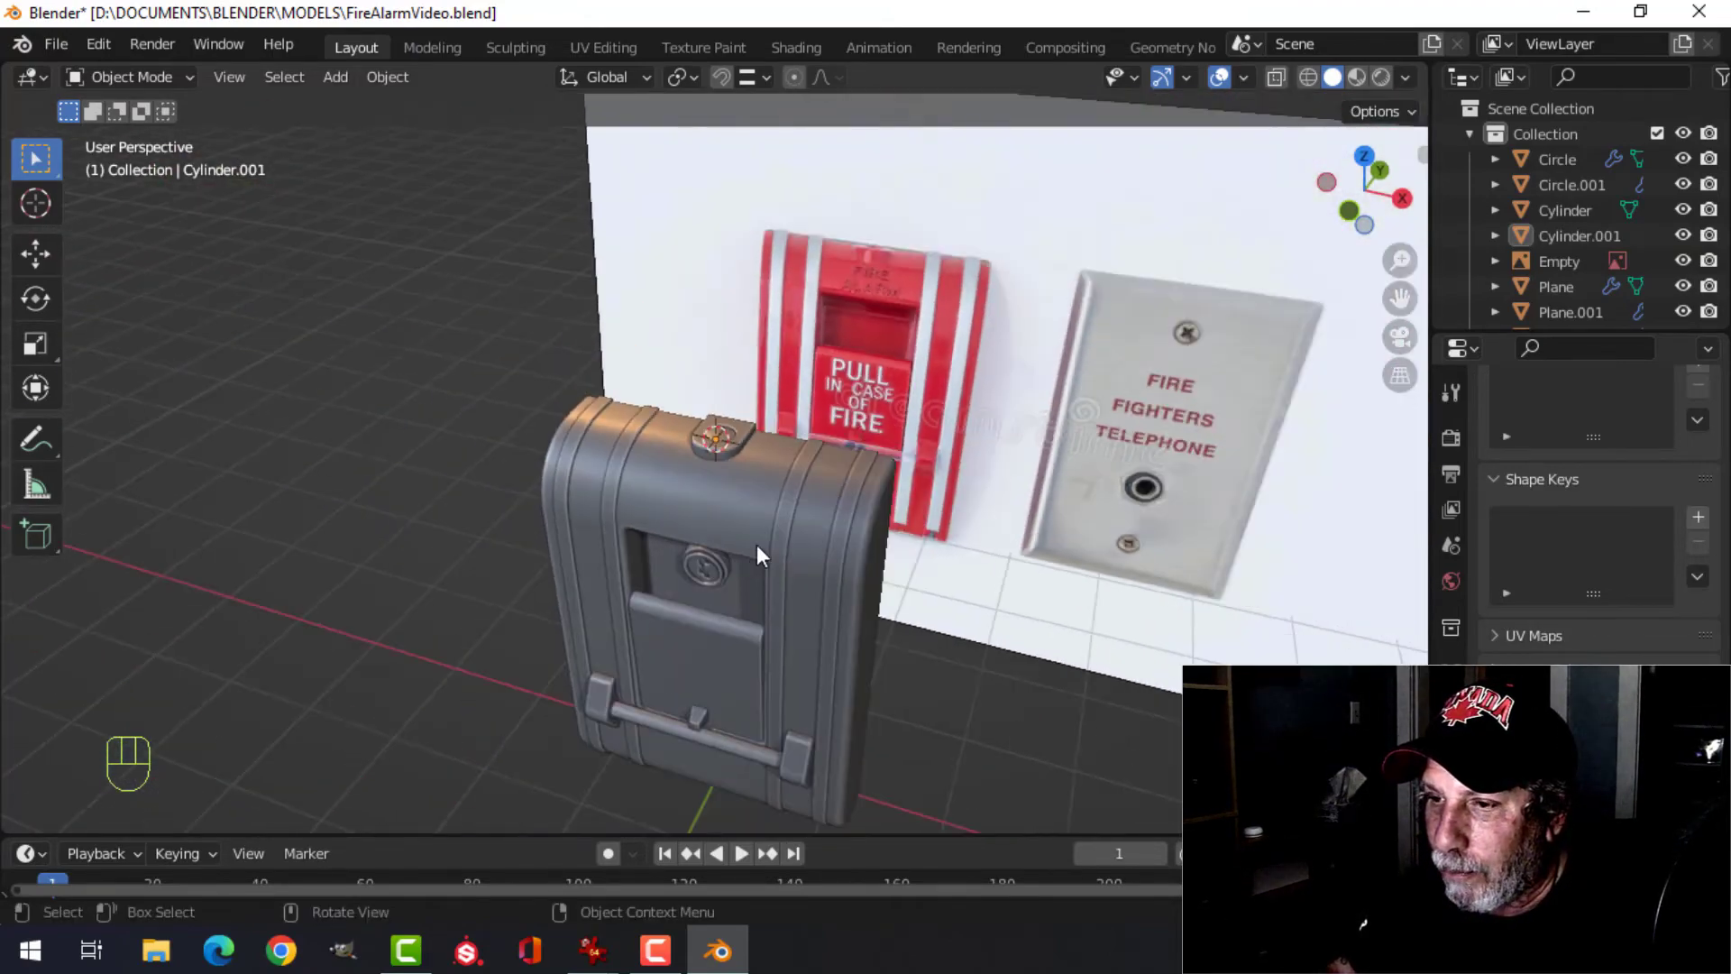
middle_click_drag(755, 545, 760, 354)
key("ctrl+s")
- Examine the front of the pull station around the panel, handle bar and brackets
scroll(793, 483, "up", 2)
scroll(805, 477, "down", 3)
scroll(699, 470, "up", 3)
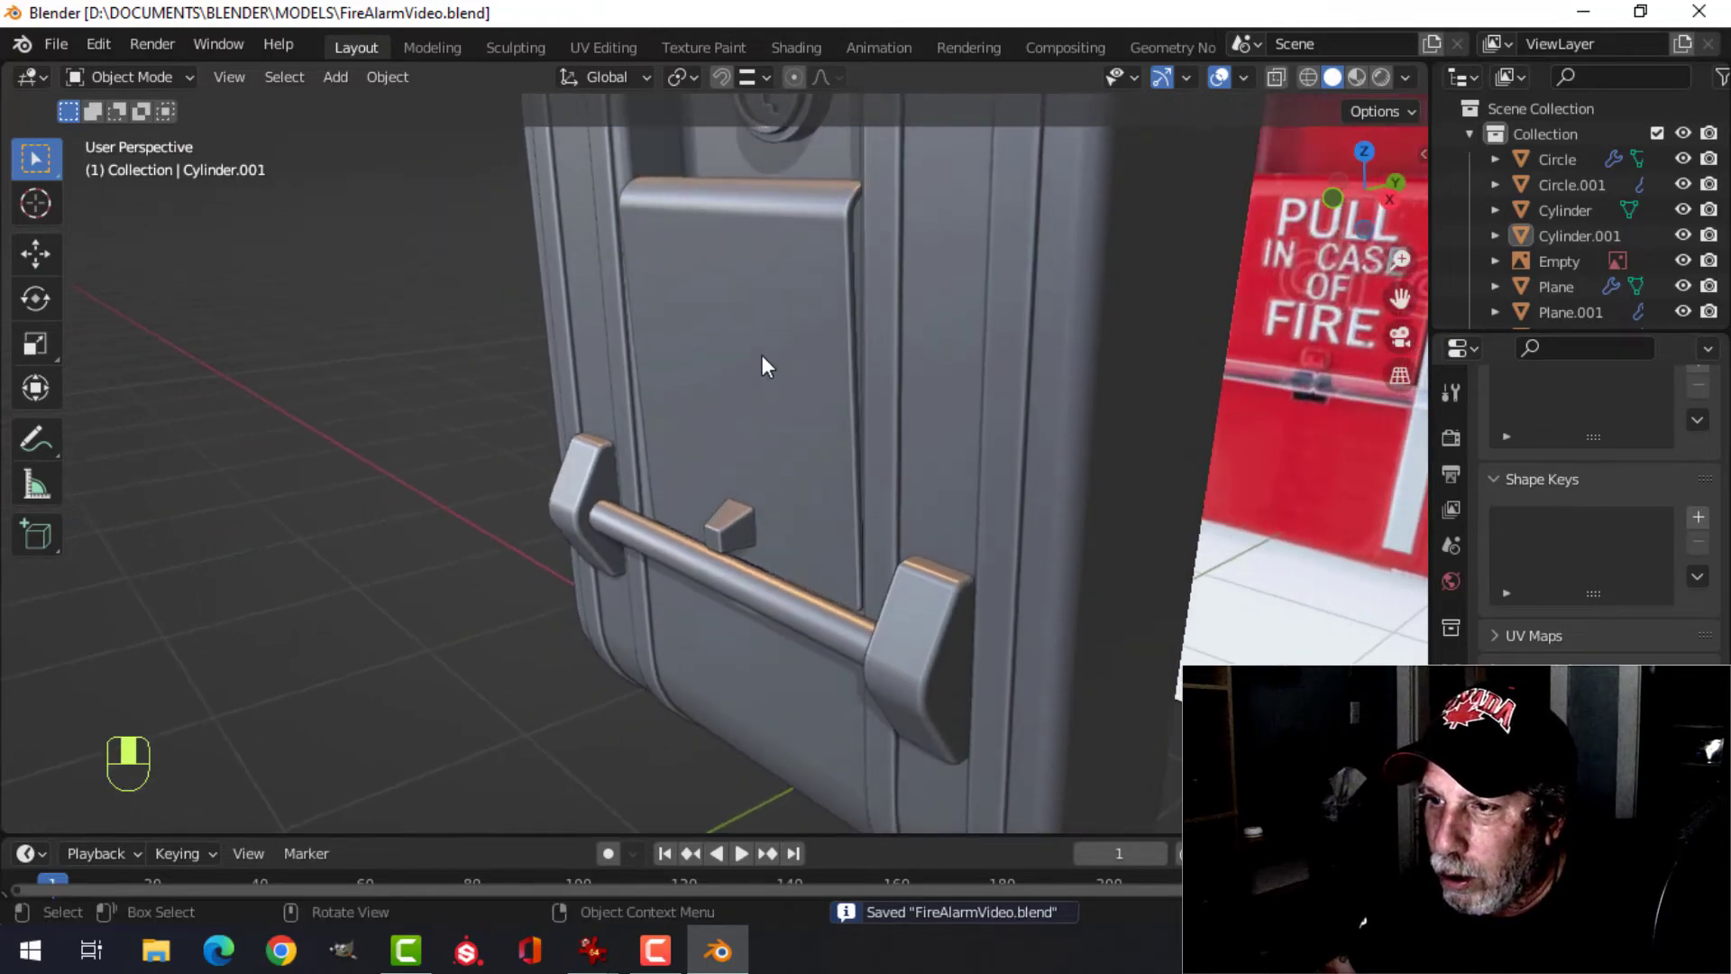
scroll(766, 499, "up", 3)
middle_click_drag(771, 481, 796, 355, "shift")
scroll(738, 414, "down", 3)
scroll(921, 379, "up", 2)
scroll(921, 368, "down", 4)
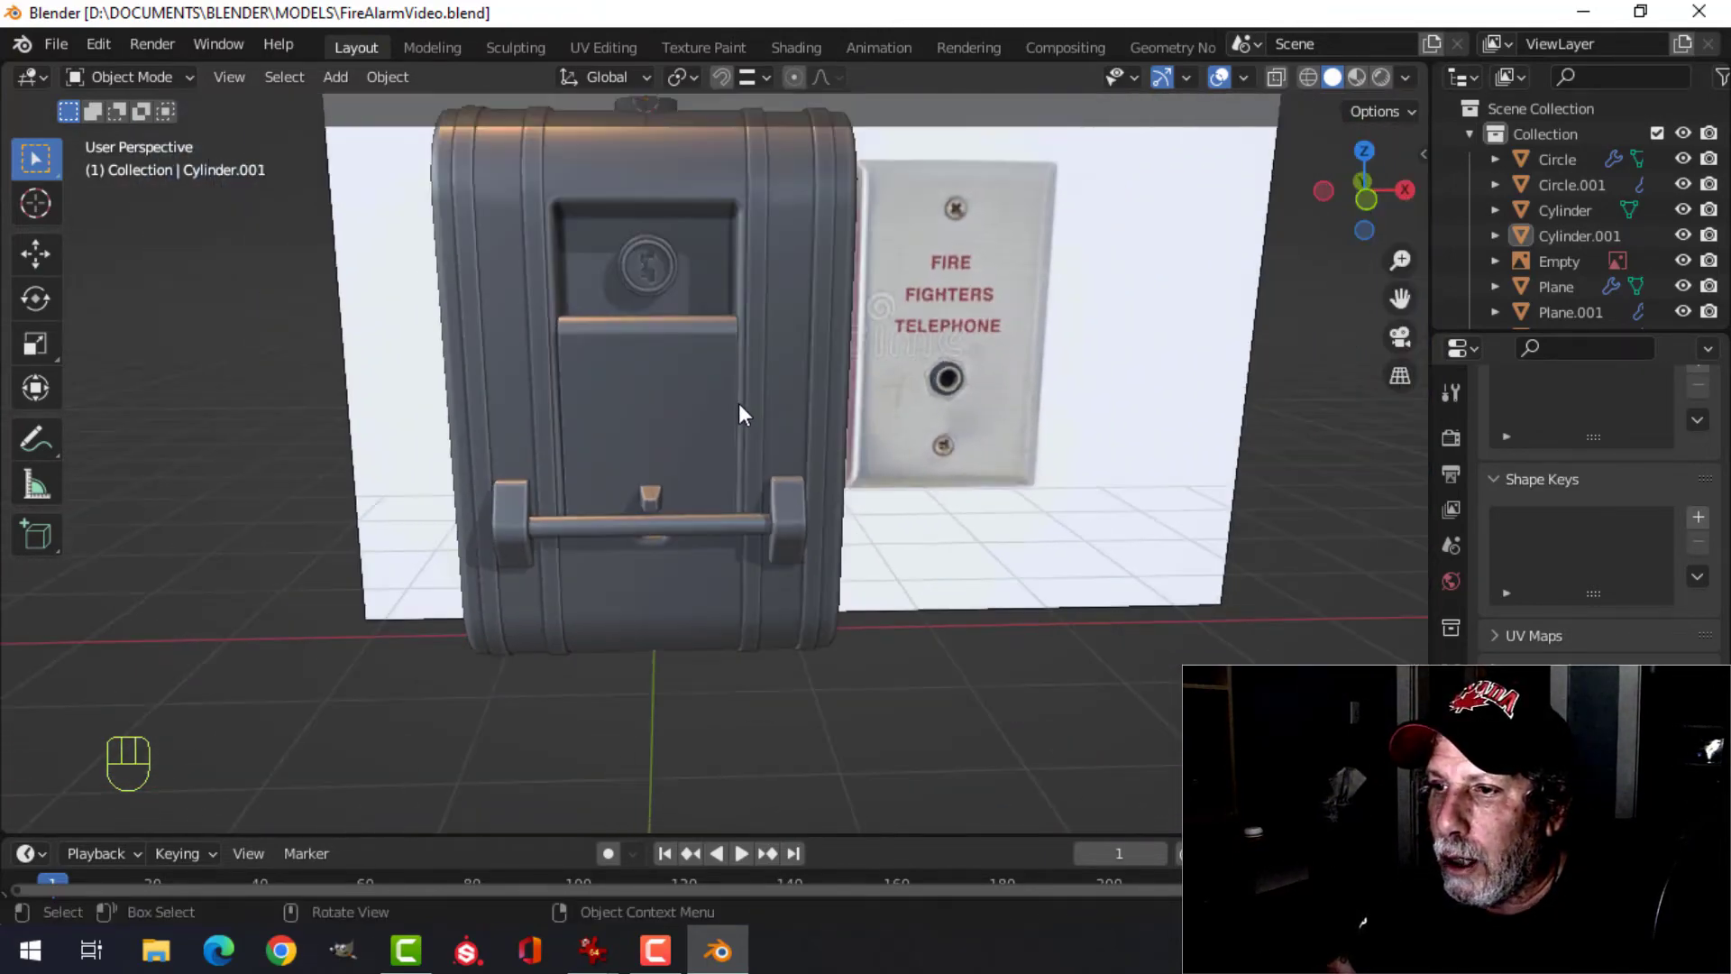
scroll(739, 403, "up", 1)
- Snap the 3D cursor to the front face of the pull panel, working from the front view
key("KP_1")
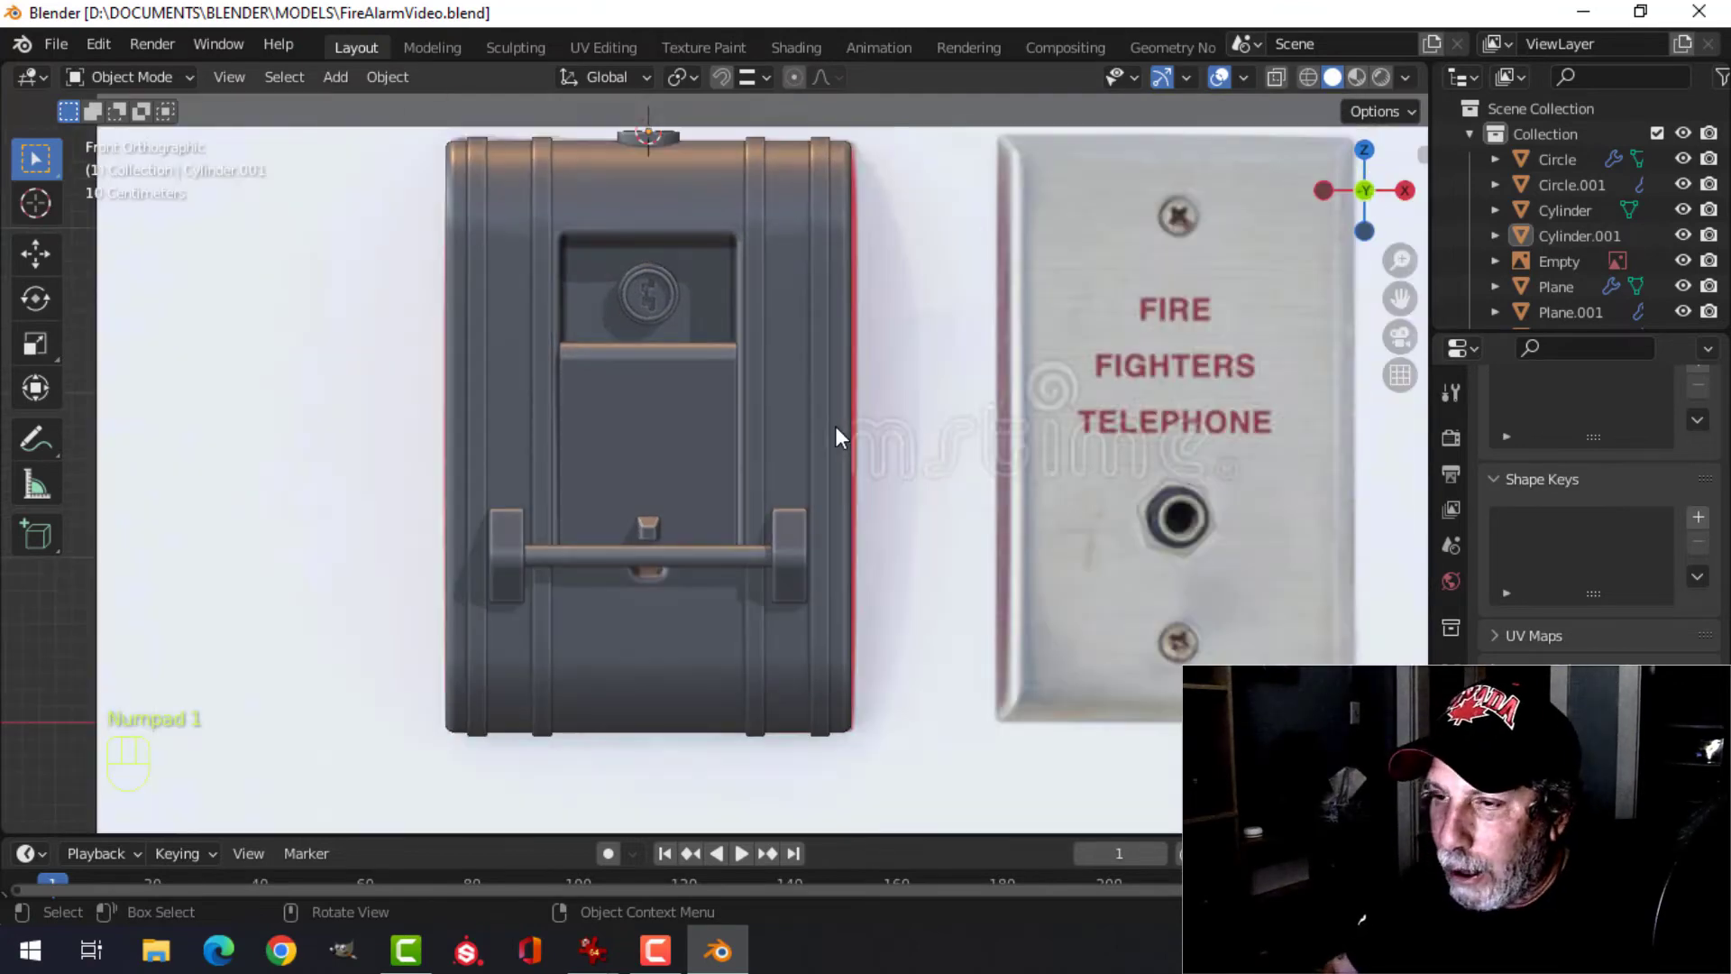
left_click(678, 438)
key("Tab")
key("3")
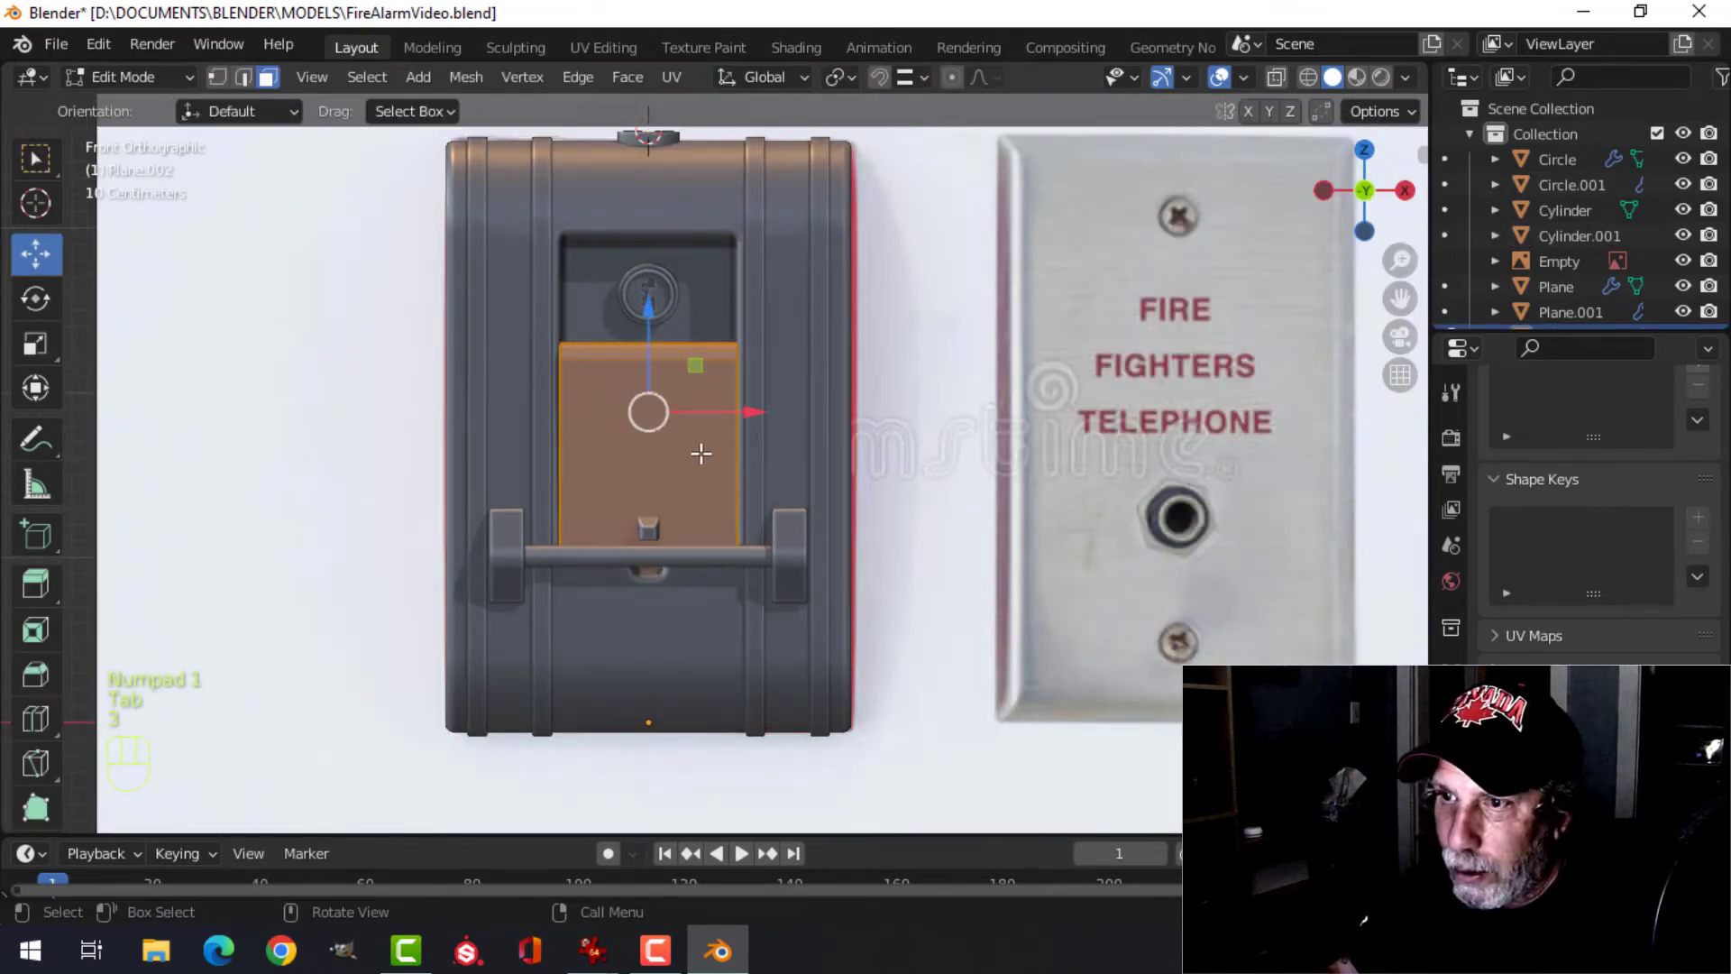
left_click(728, 449)
key("shift+s")
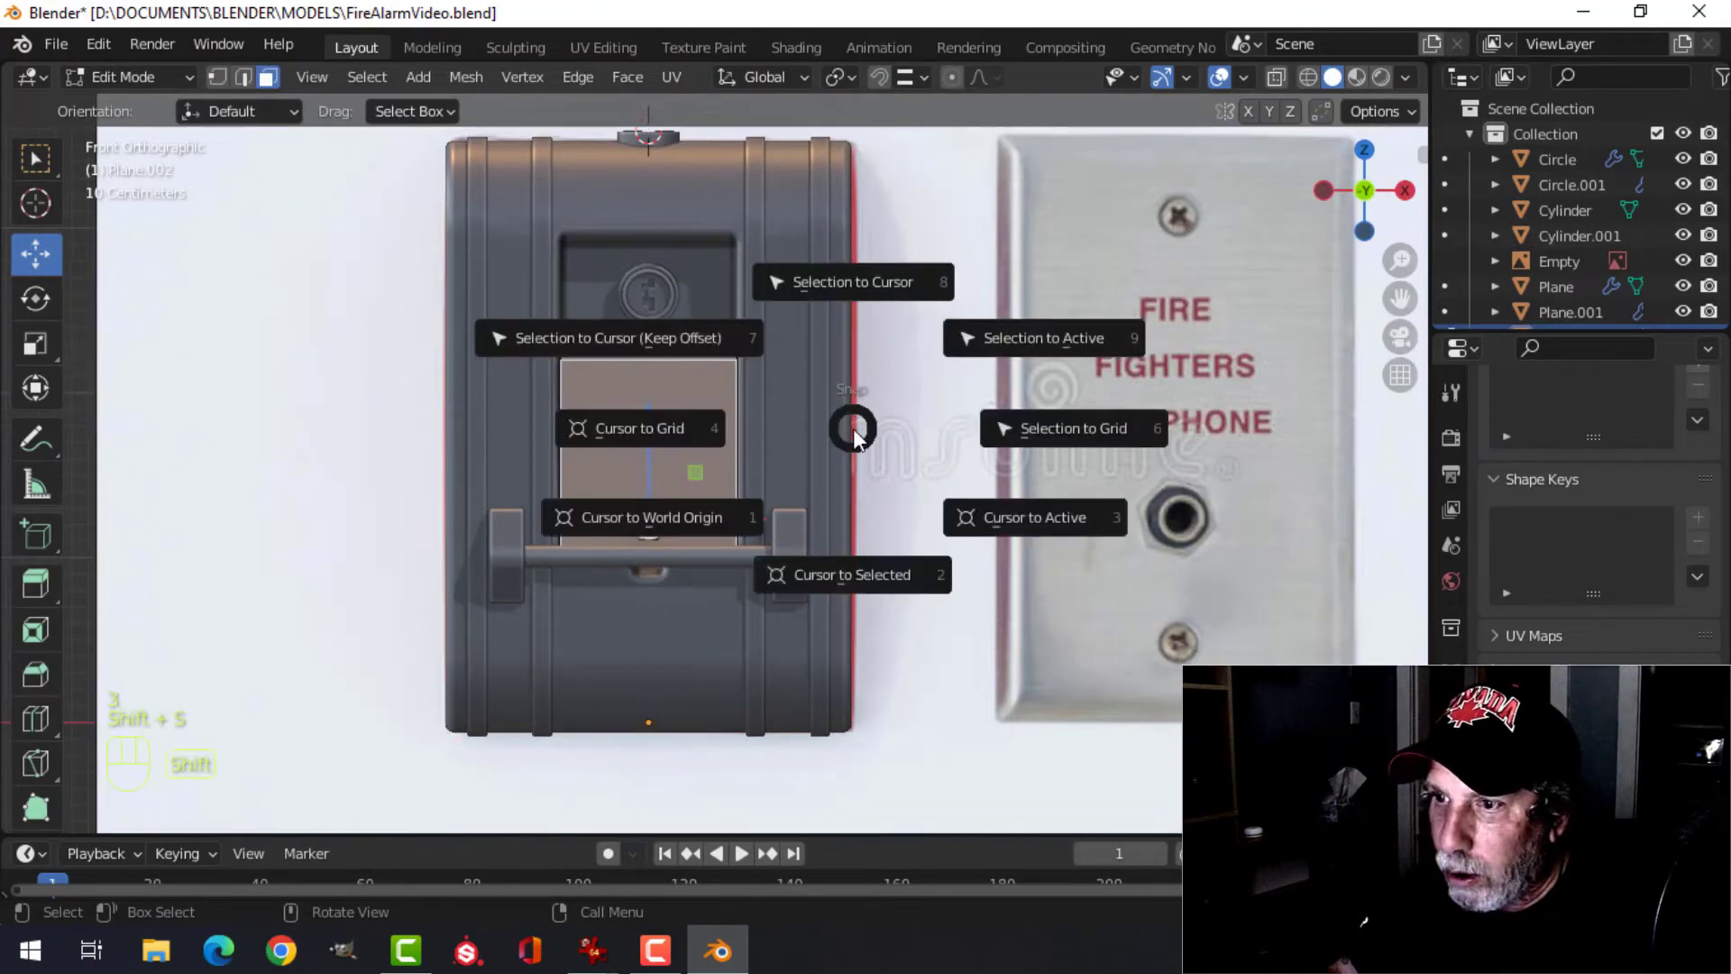
left_click(840, 596)
key("Tab")
- Compare the pull panel in wireframe and solid shading with the lettering on the reference image
key("z")
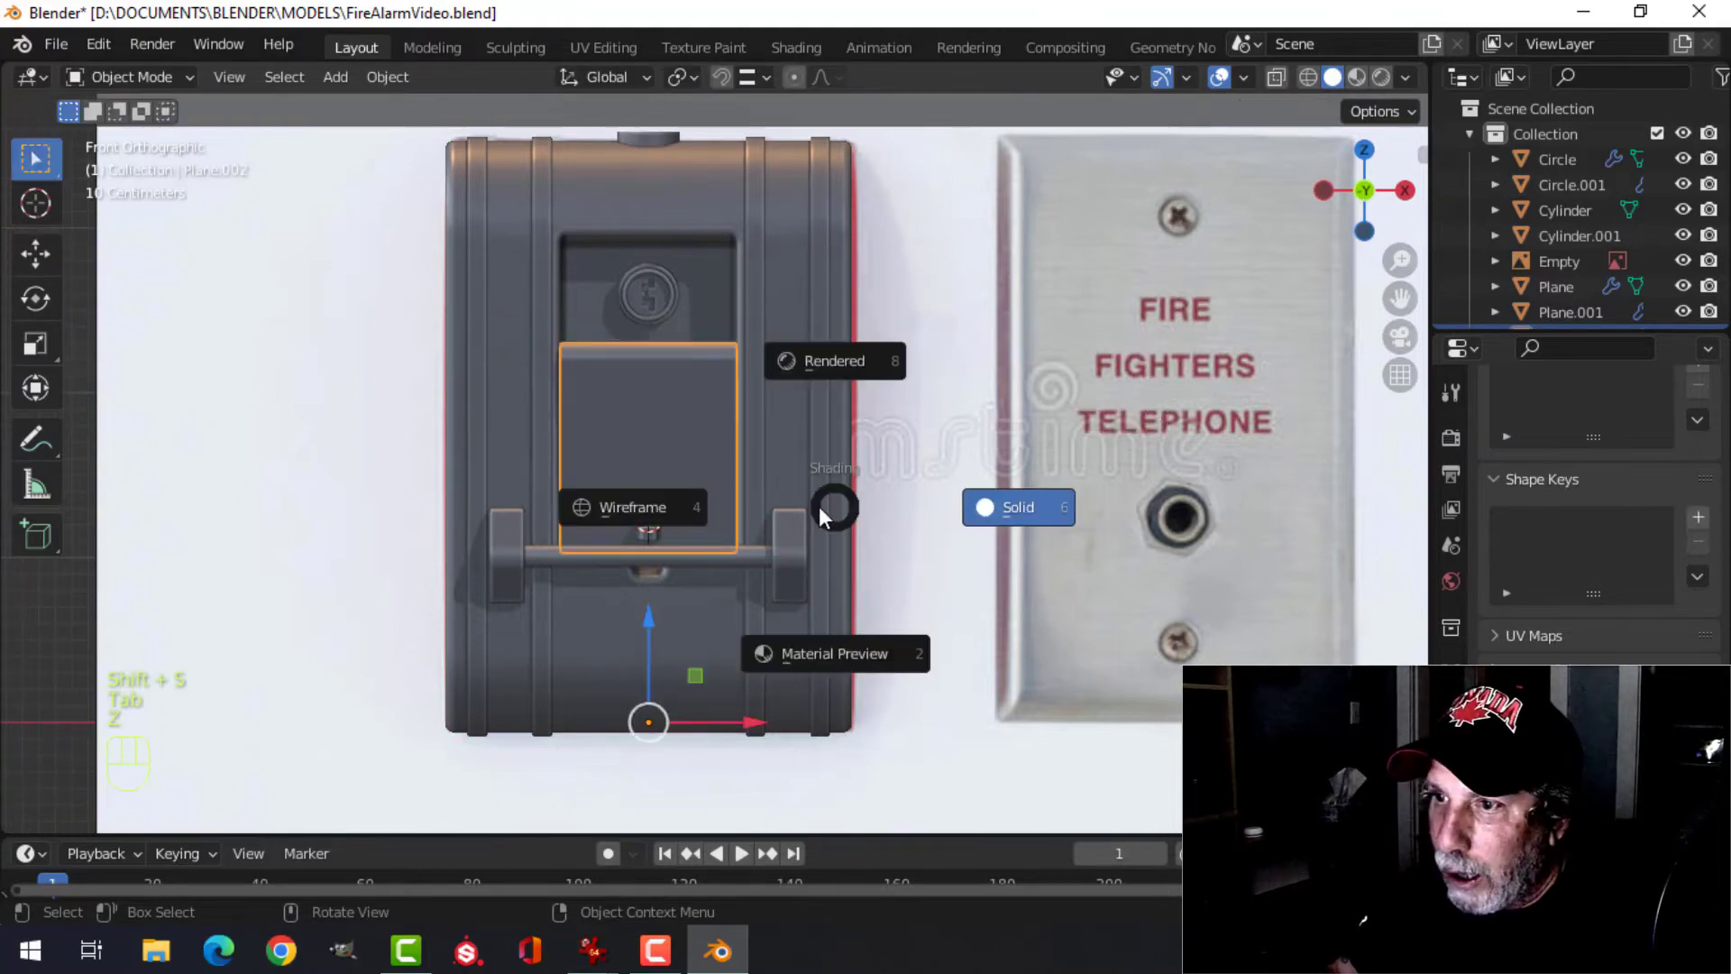
left_click(690, 505)
scroll(690, 505, "up", 4)
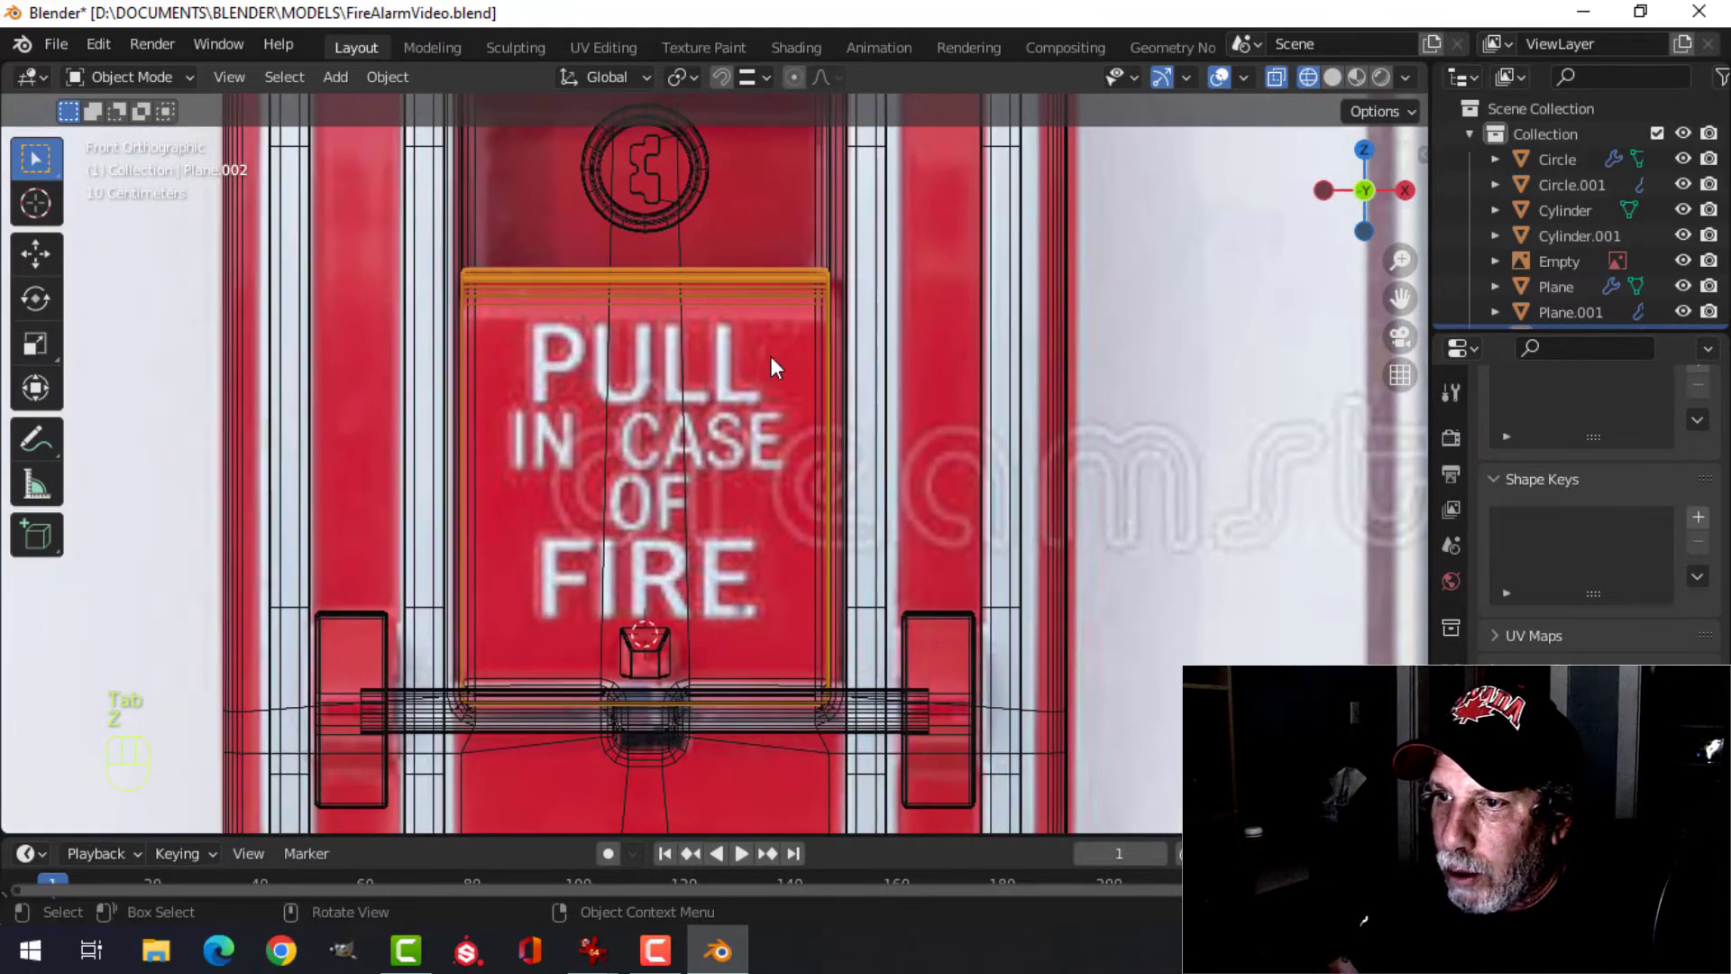
scroll(625, 398, "down", 2)
middle_click_drag(645, 463, 721, 481, "shift")
scroll(721, 481, "up", 1)
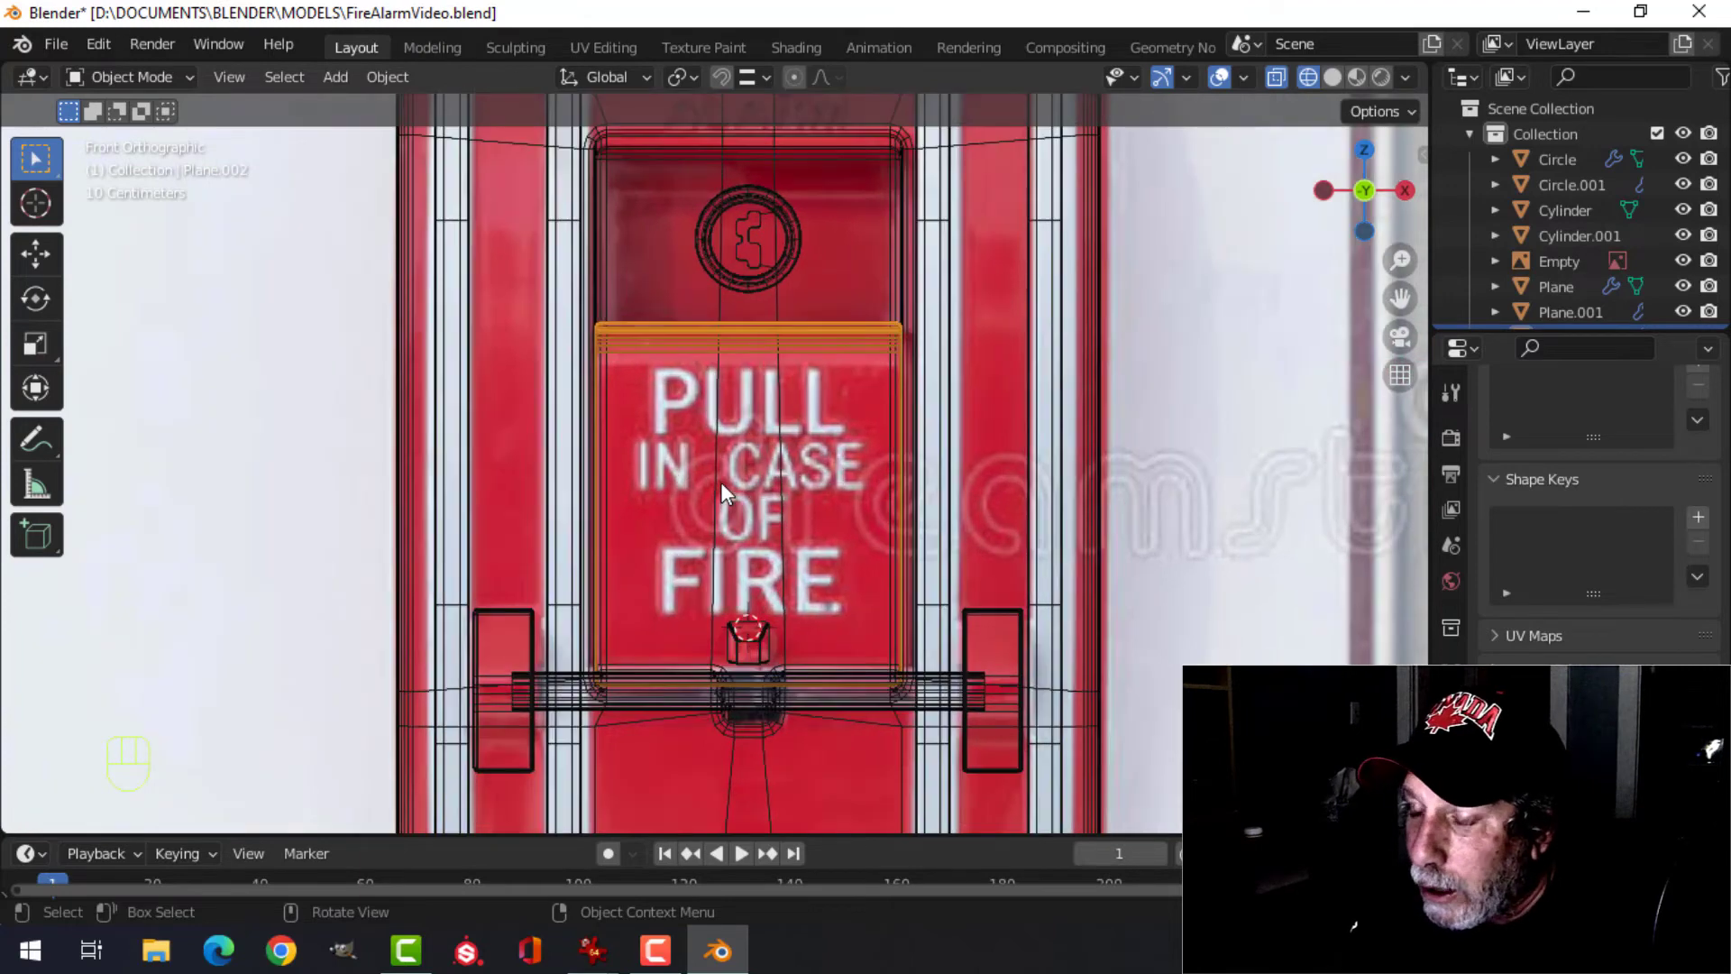
scroll(768, 472, "down", 1)
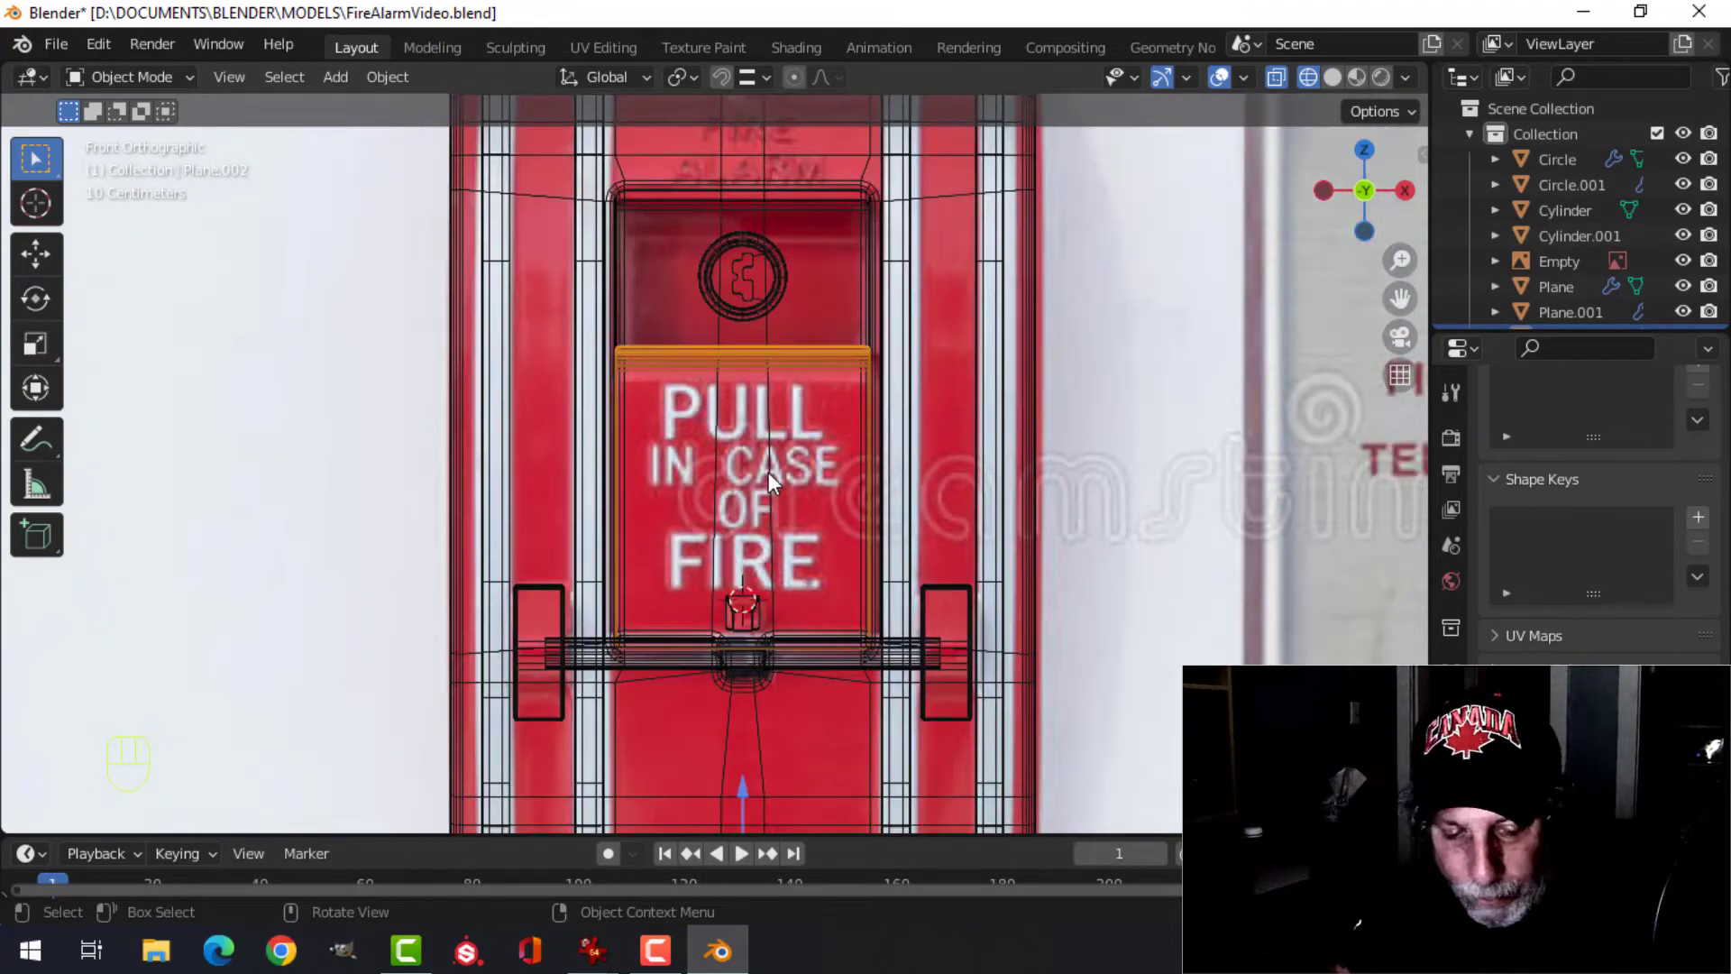
key("z")
left_click(934, 483)
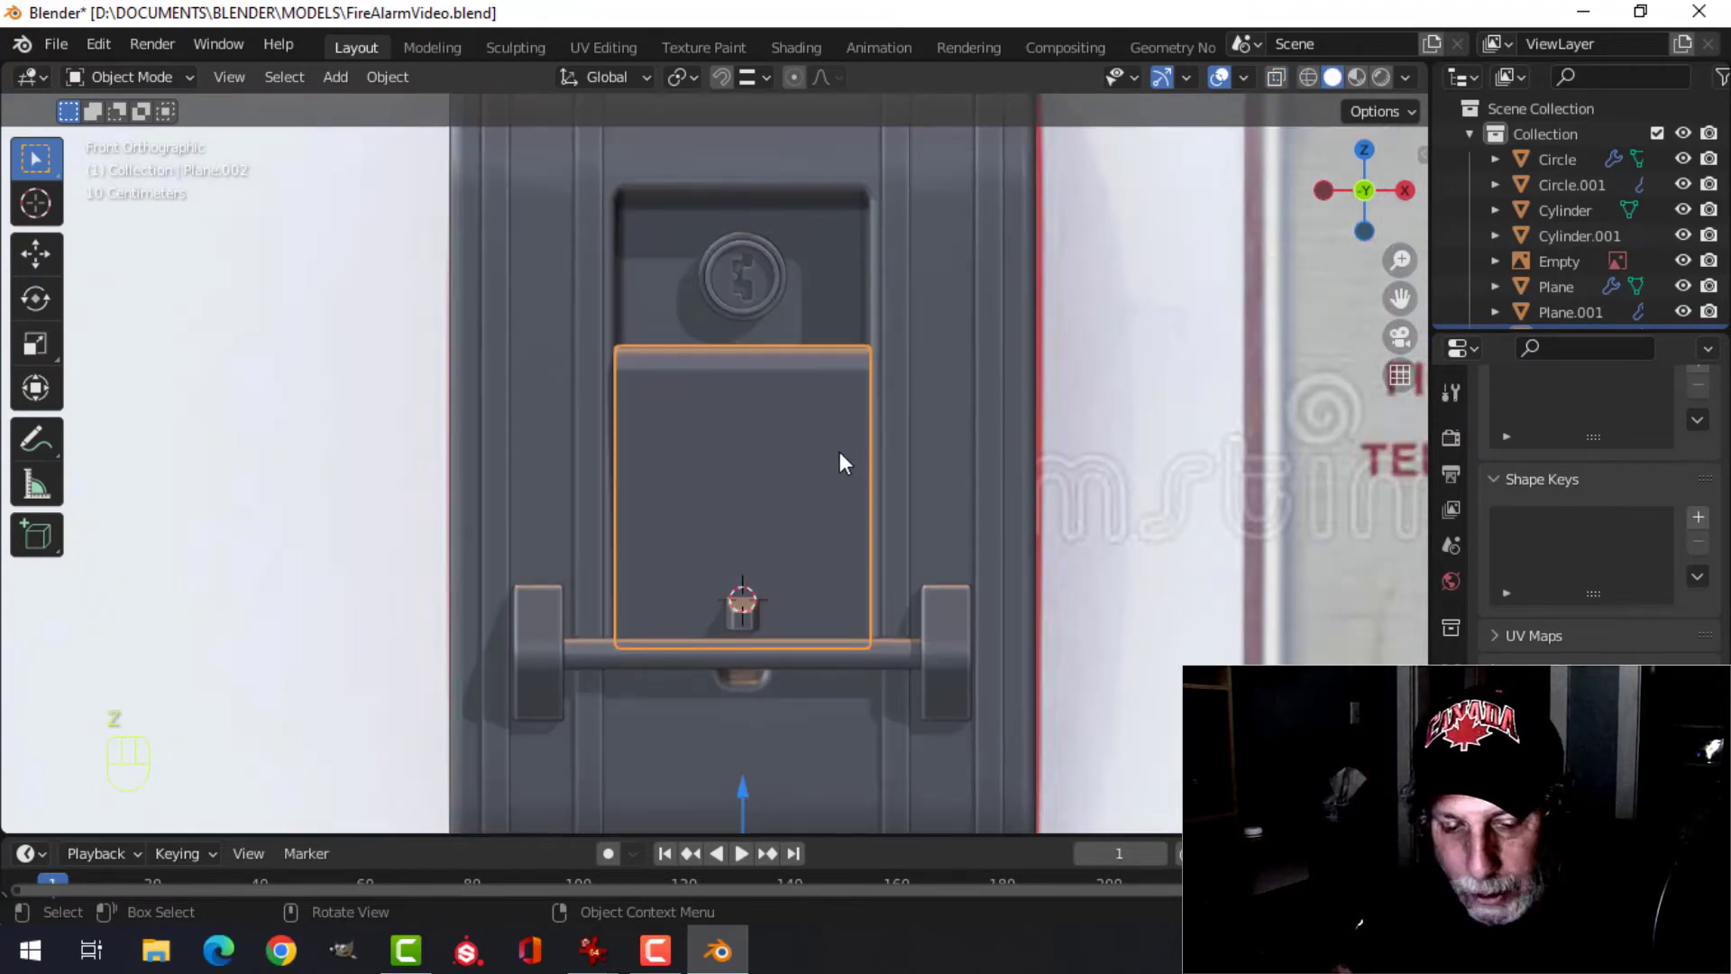
key("z")
left_click(739, 447)
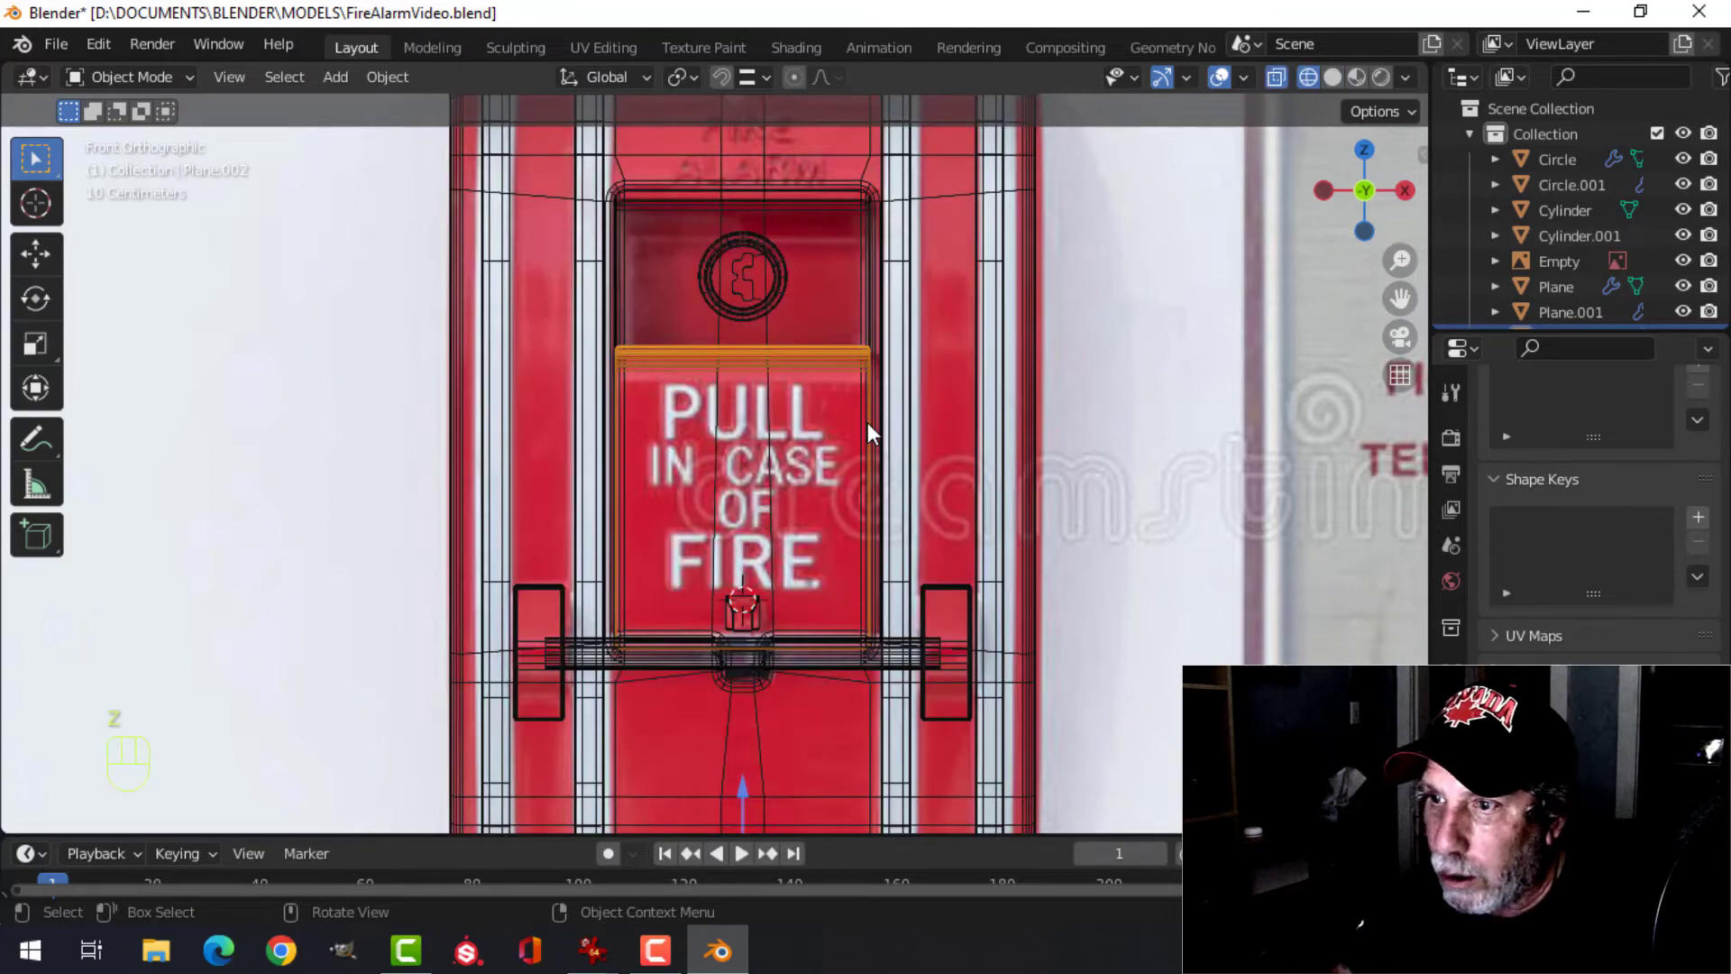
- Add a text object at the 3D cursor and set its horizontal alignment to Center
key("shift+a")
mouse_move(867, 422)
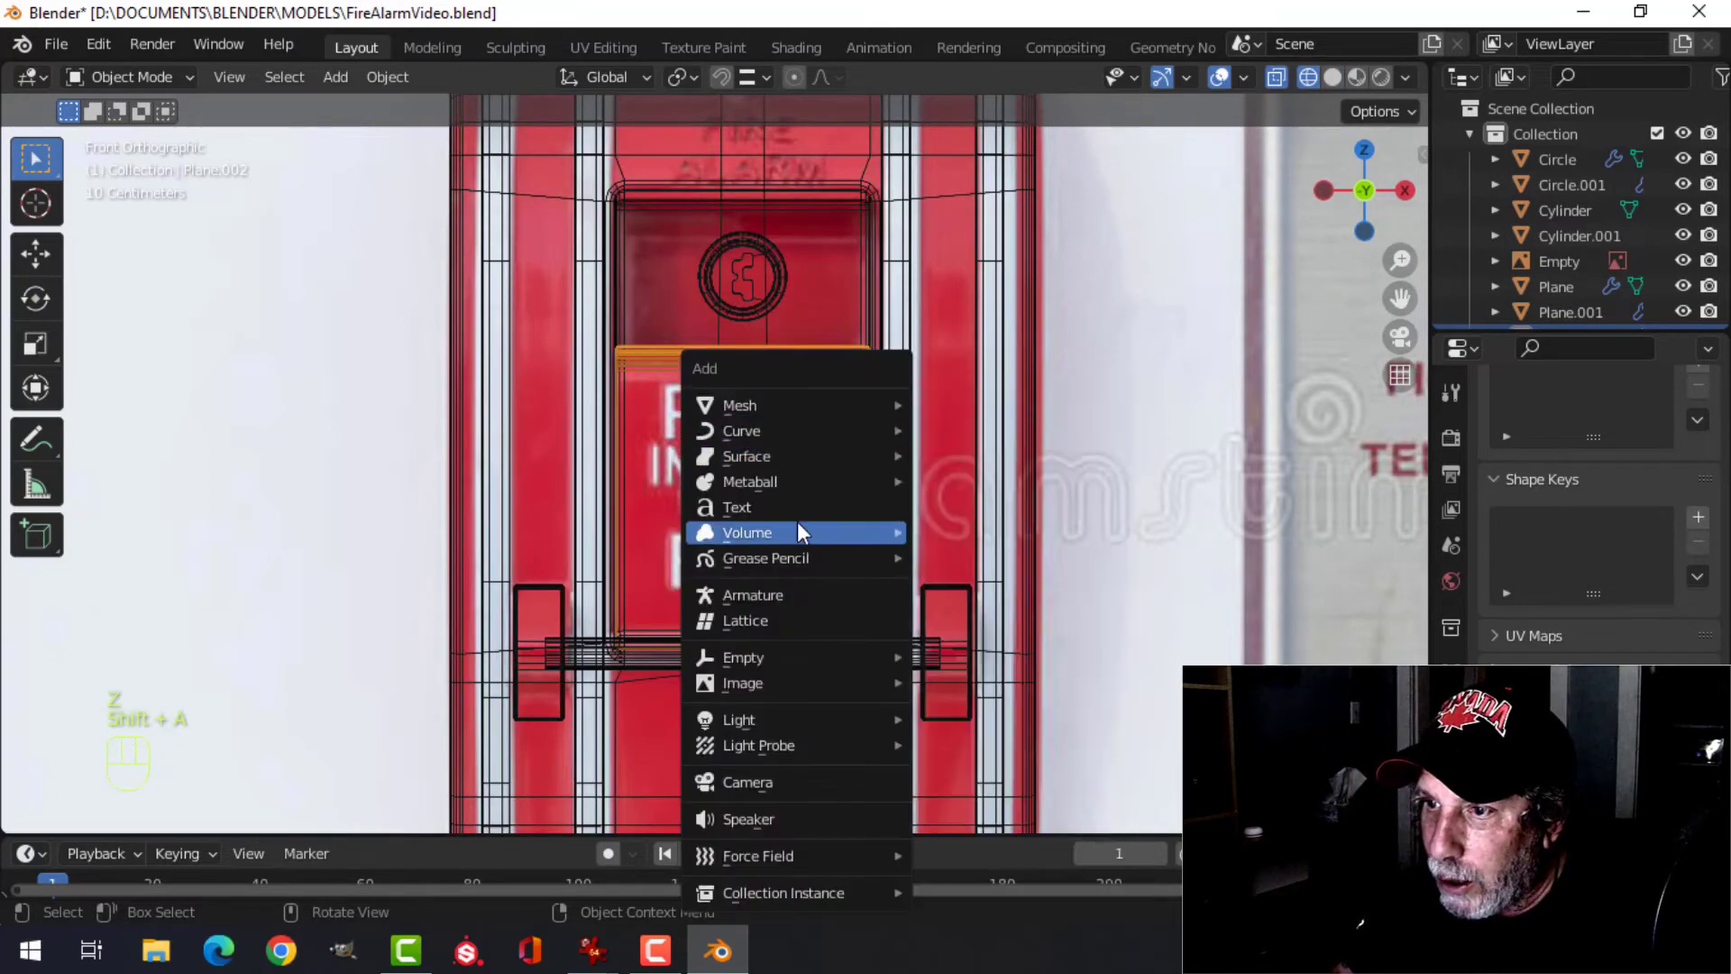
left_click(781, 507)
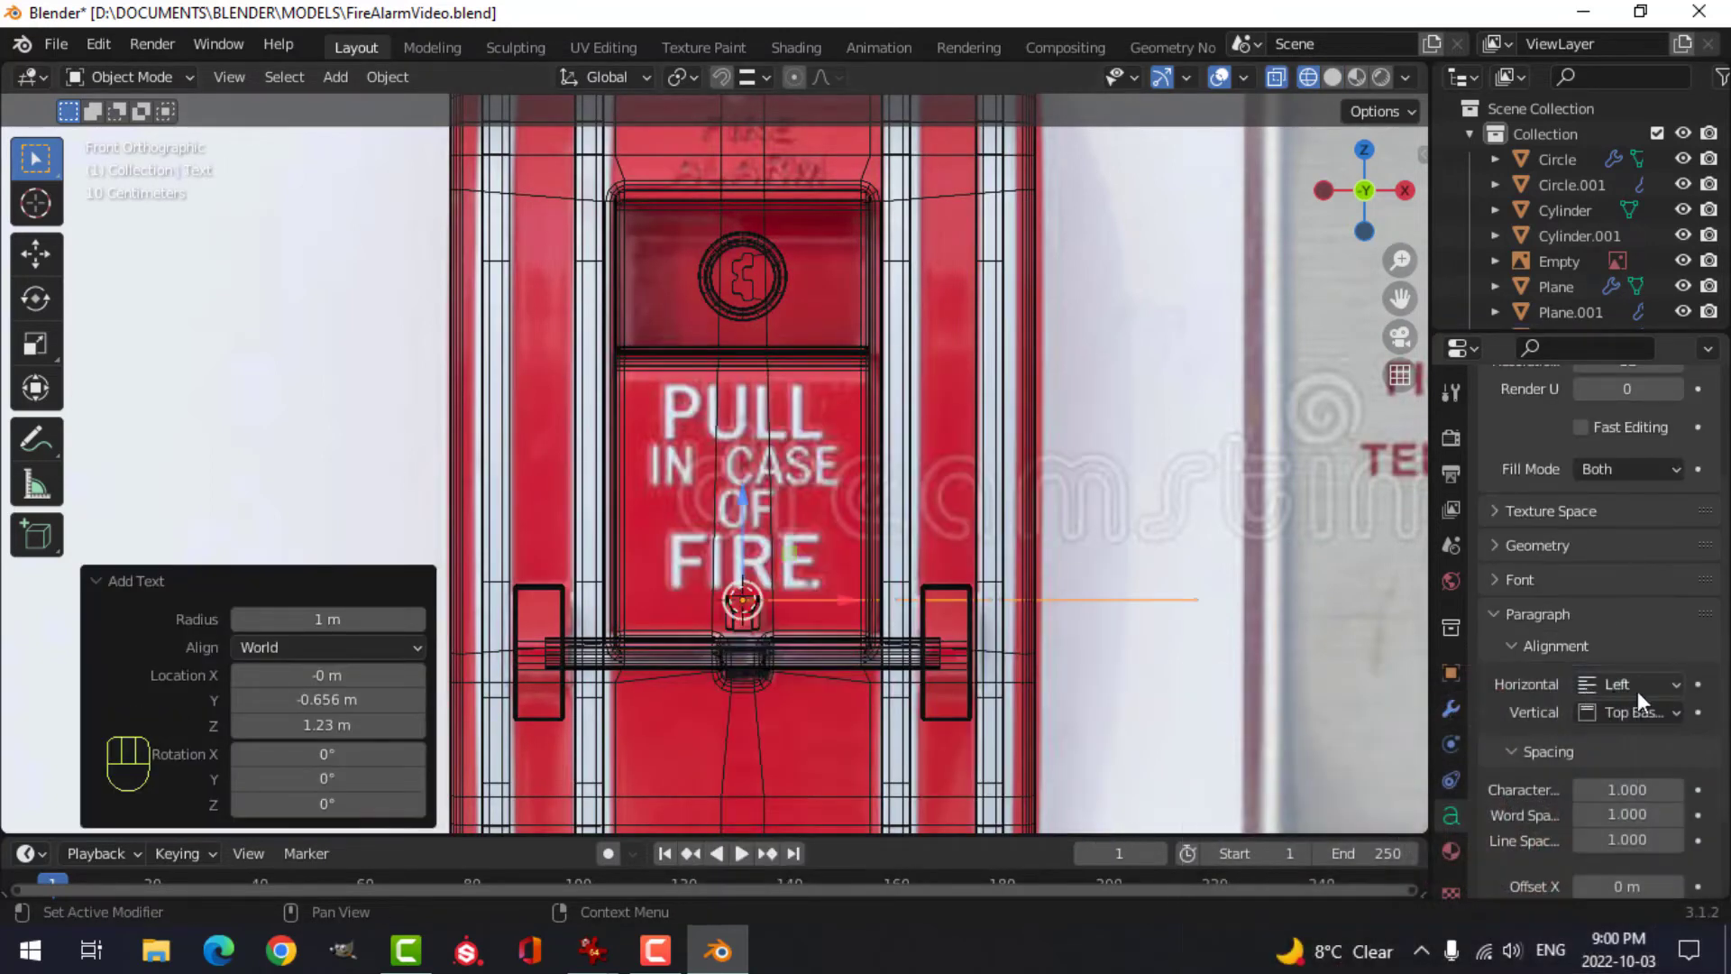
scroll(1568, 681, "down", 2)
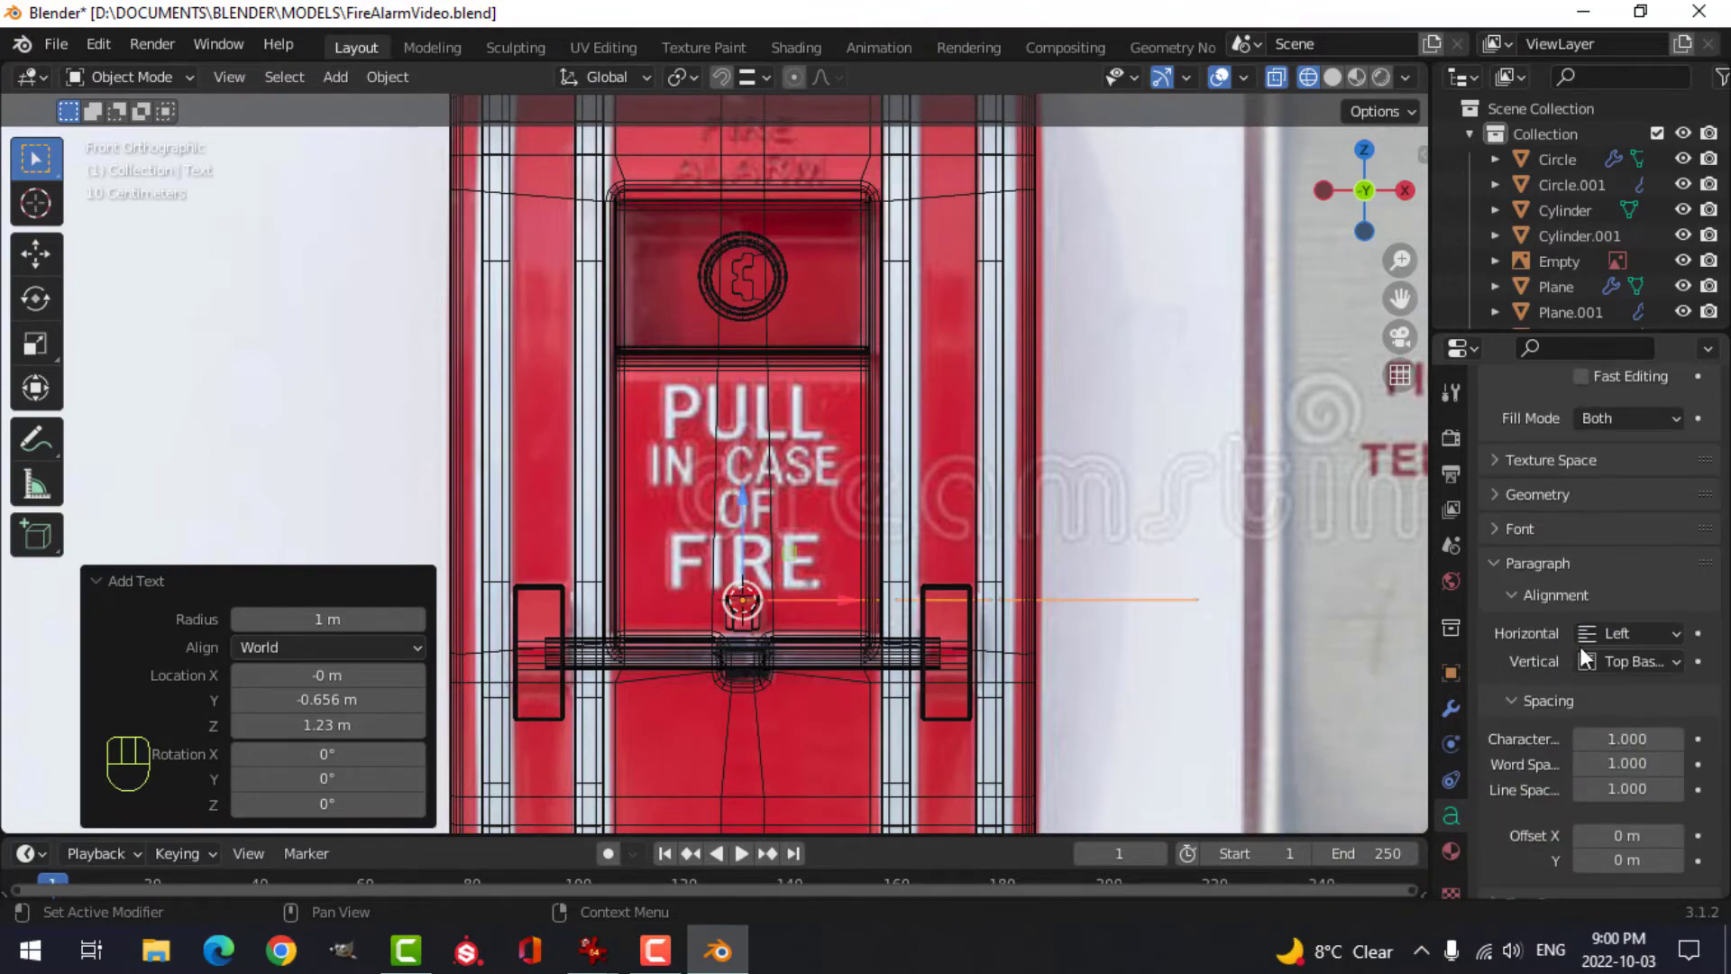
left_click(1620, 633)
left_click(1563, 690)
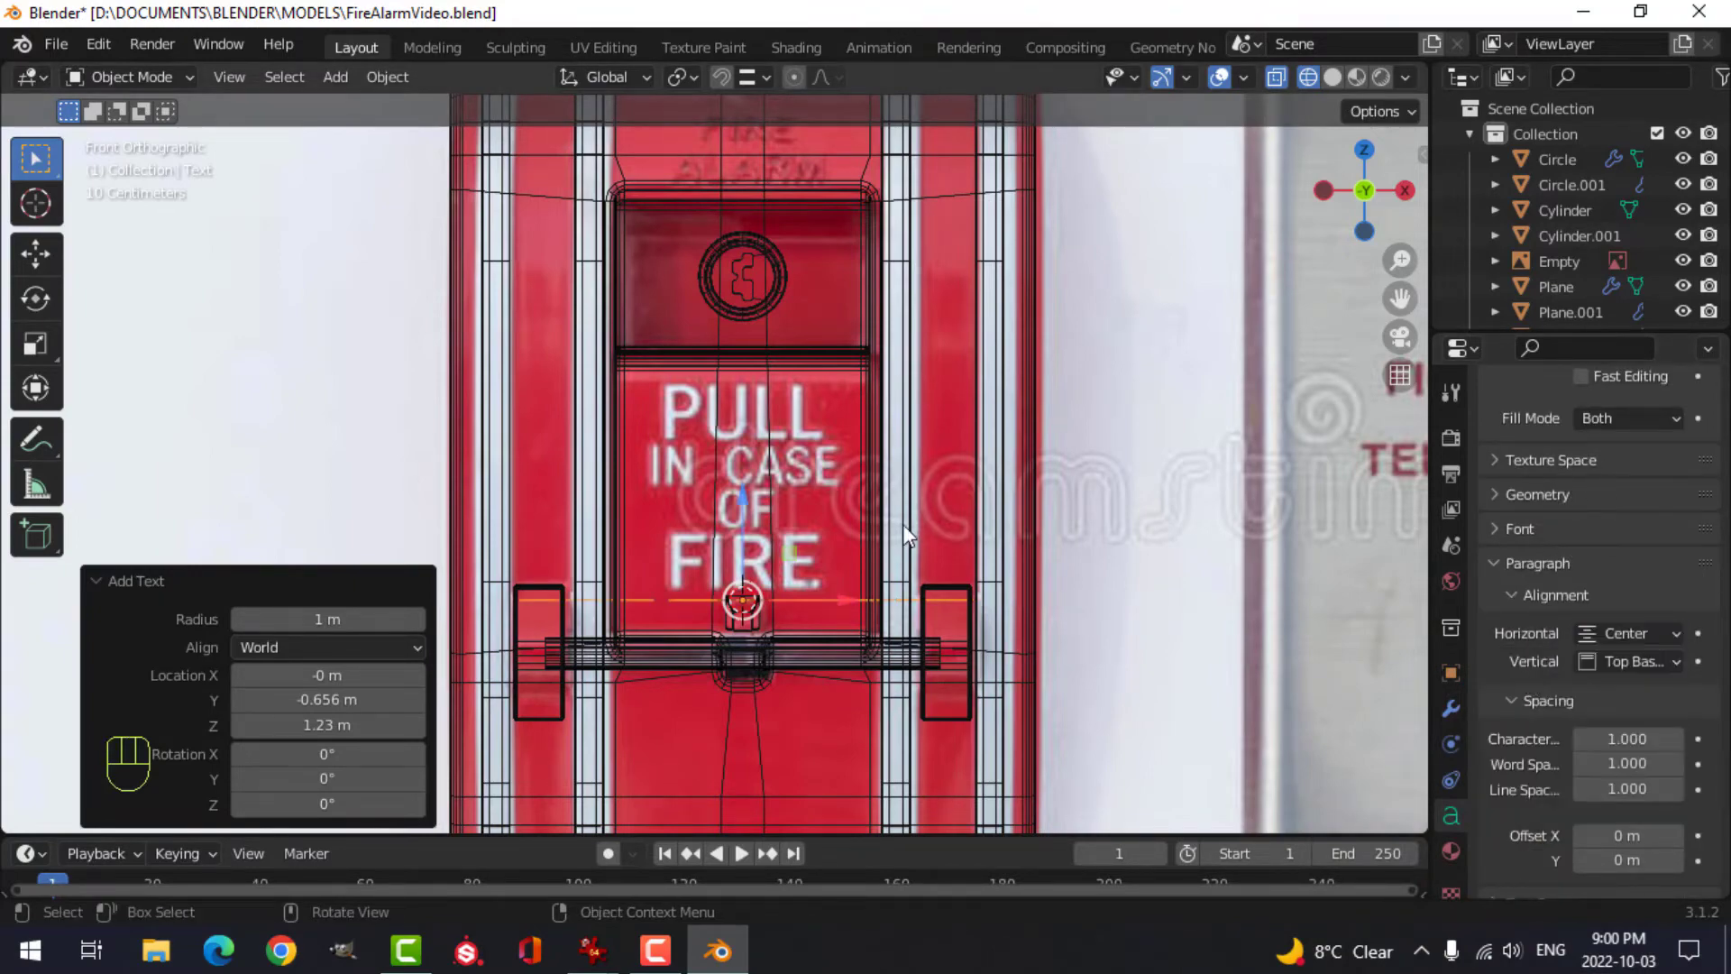
- Scale the text object to about 0.428 and rotate it 90° about the X axis
scroll(902, 523, "down", 2)
key("s")
left_click(841, 538)
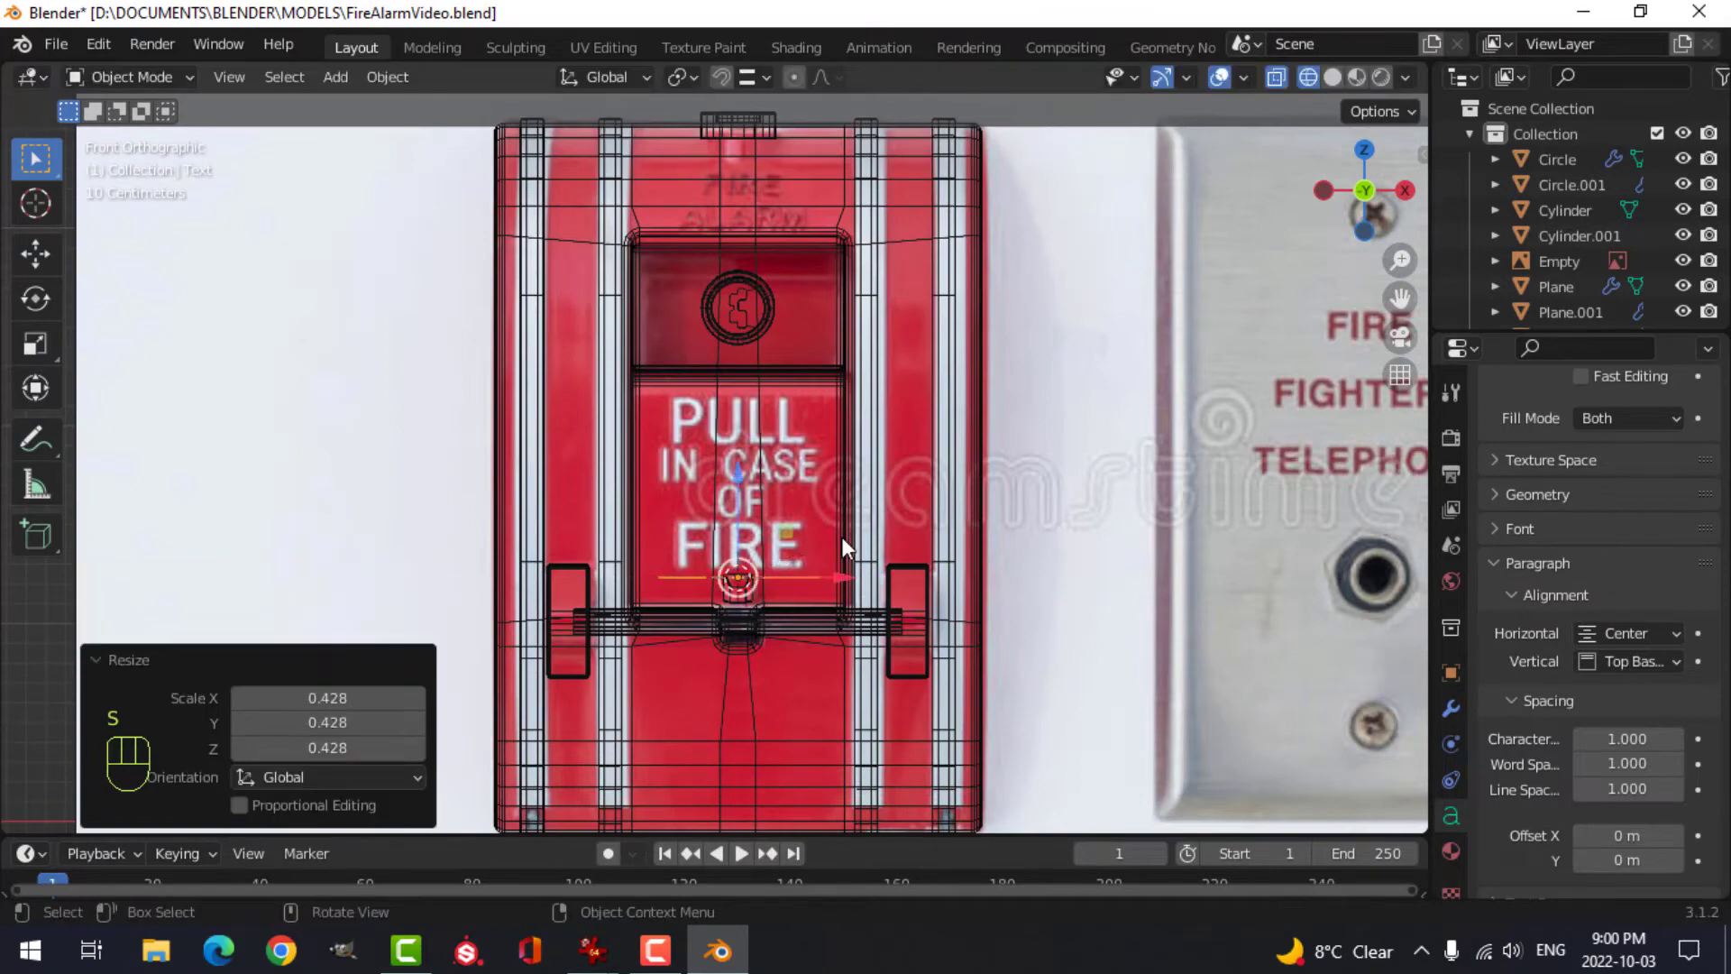
key("r")
key("x")
key("9")
key("0")
left_click(766, 555)
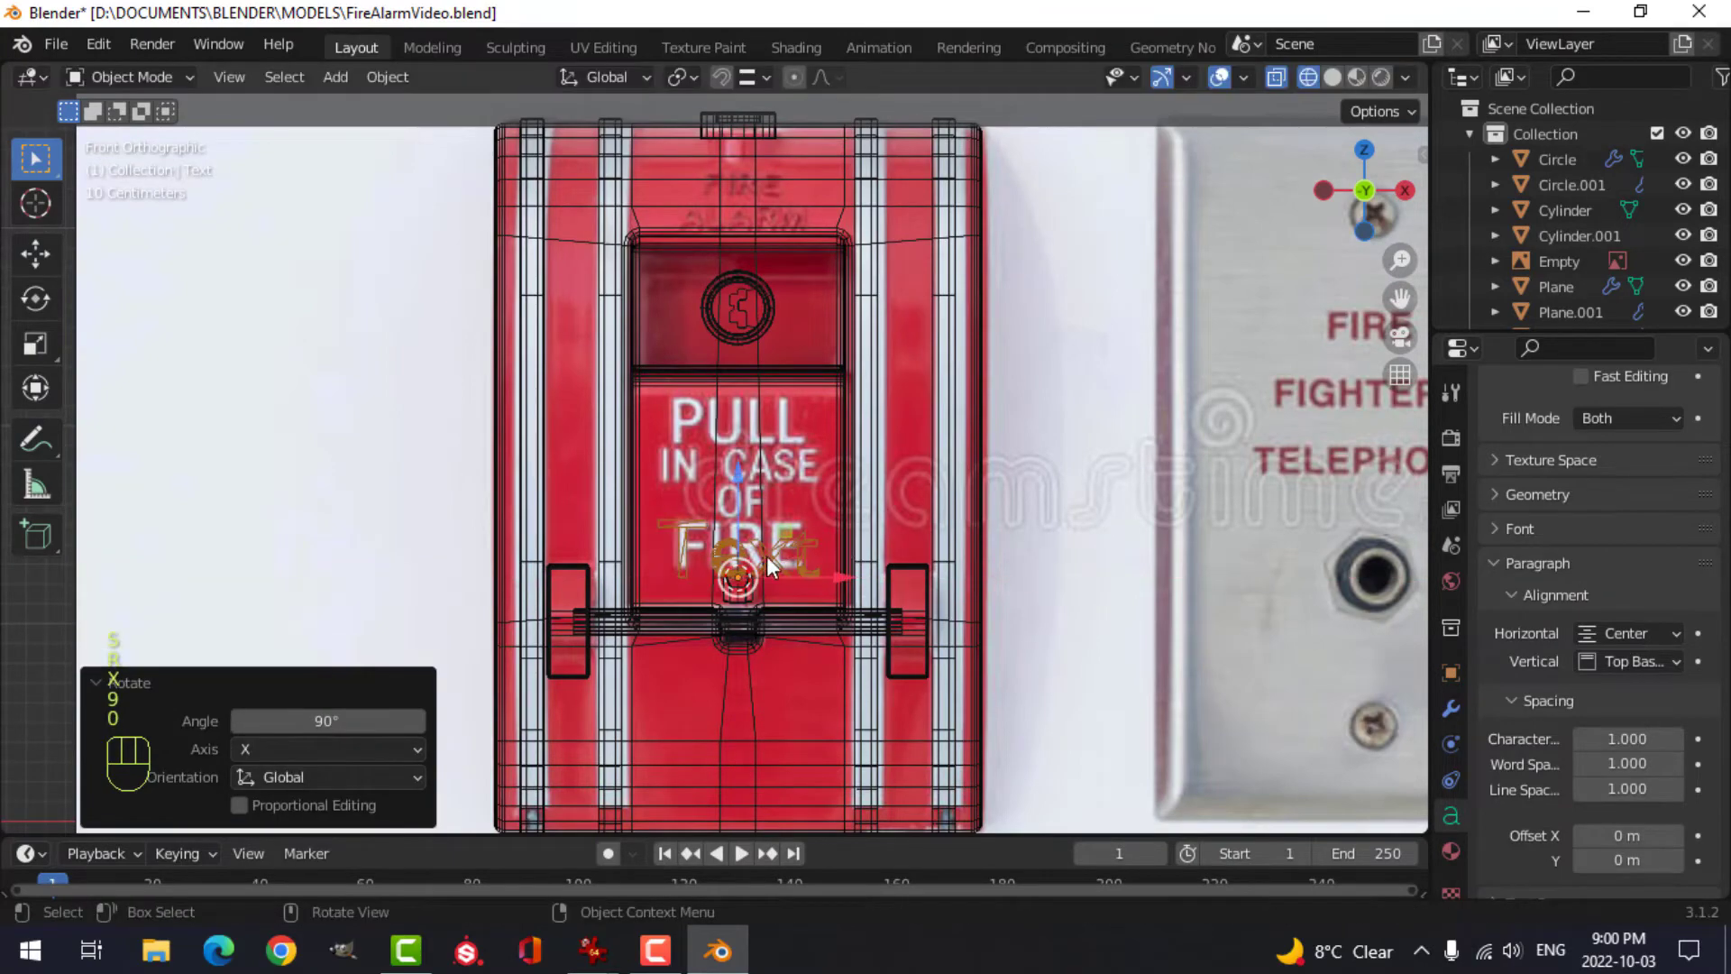
- Move the text up about 0.682 m along Z onto the reference's top word and scale it to match
key("g")
left_click(912, 379)
key("s")
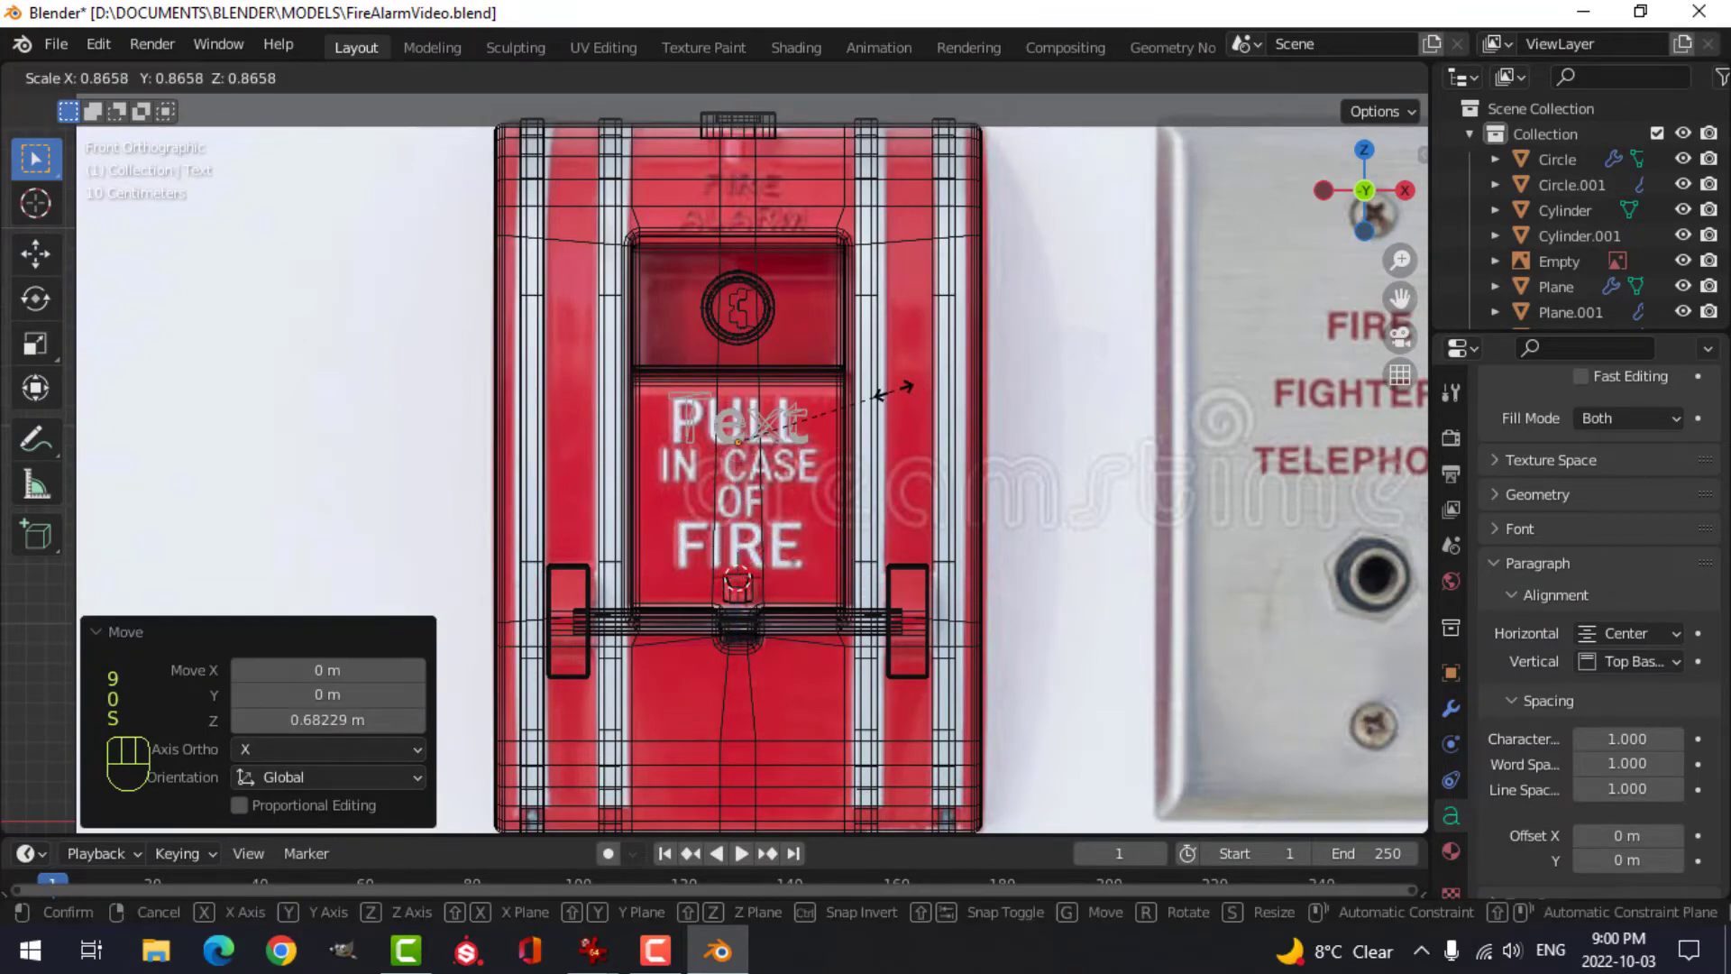
left_click(898, 440)
scroll(916, 431, "up", 5)
- Replace the default text content with "PULL" in capitals
key("Tab")
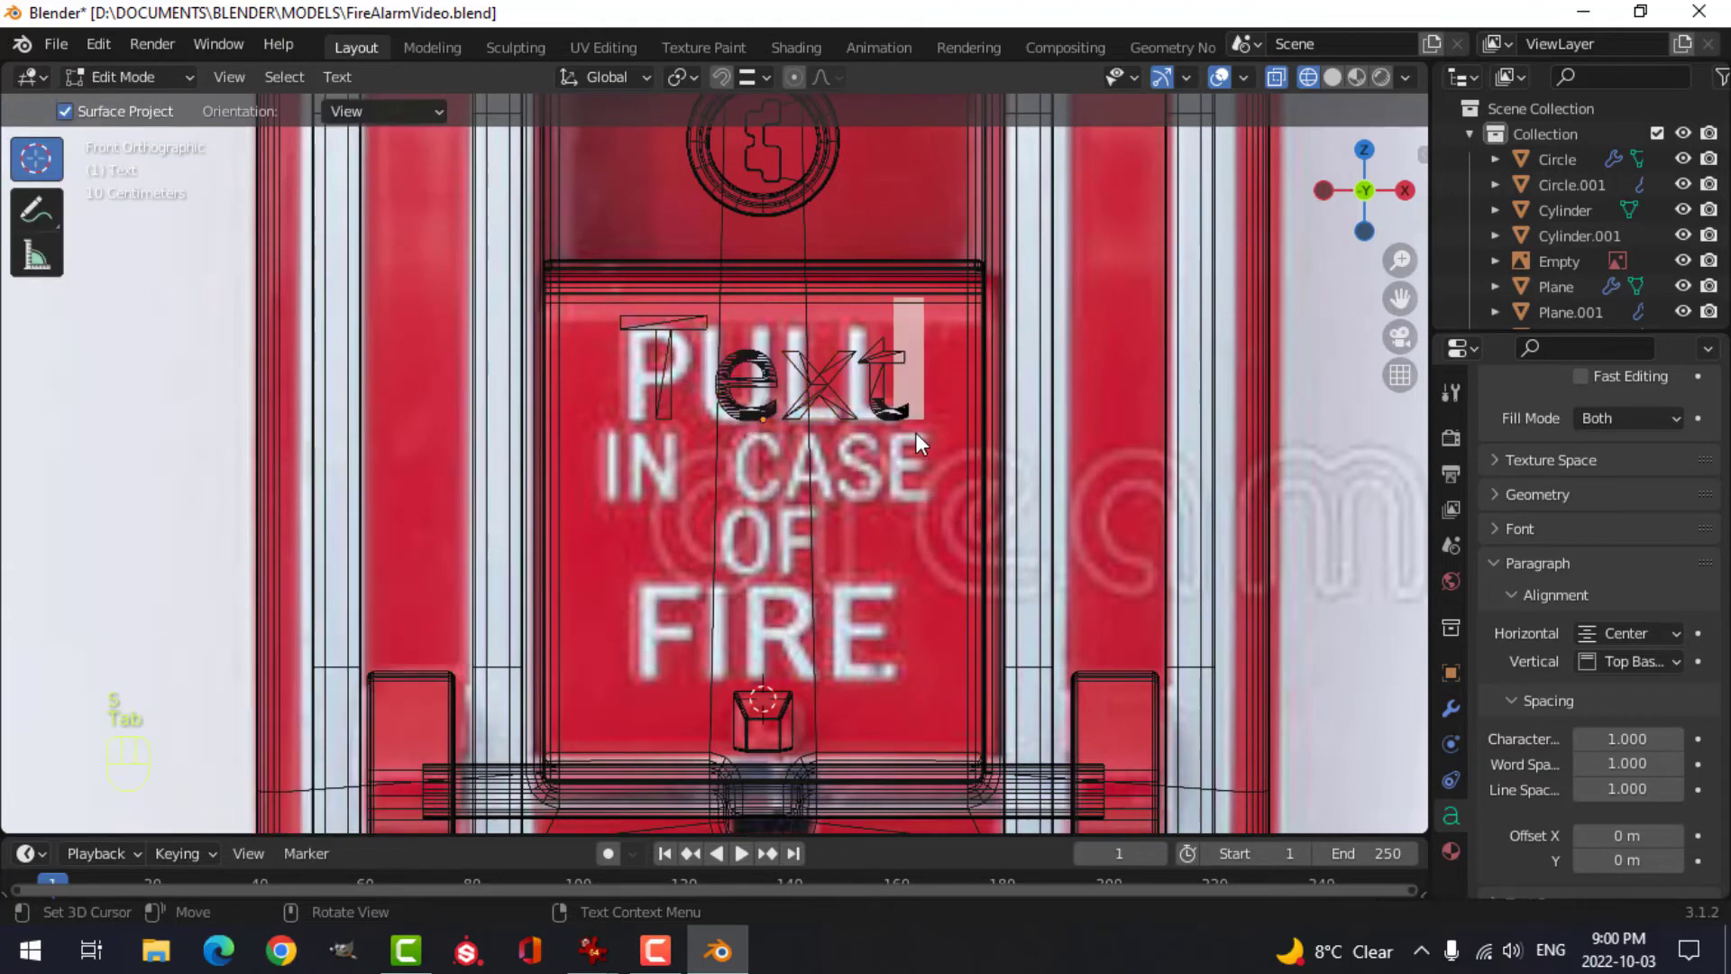
key("BackSpace")
key("BackSpace")
key("BackSpace")
key("BackSpace")
key("Caps_Lock")
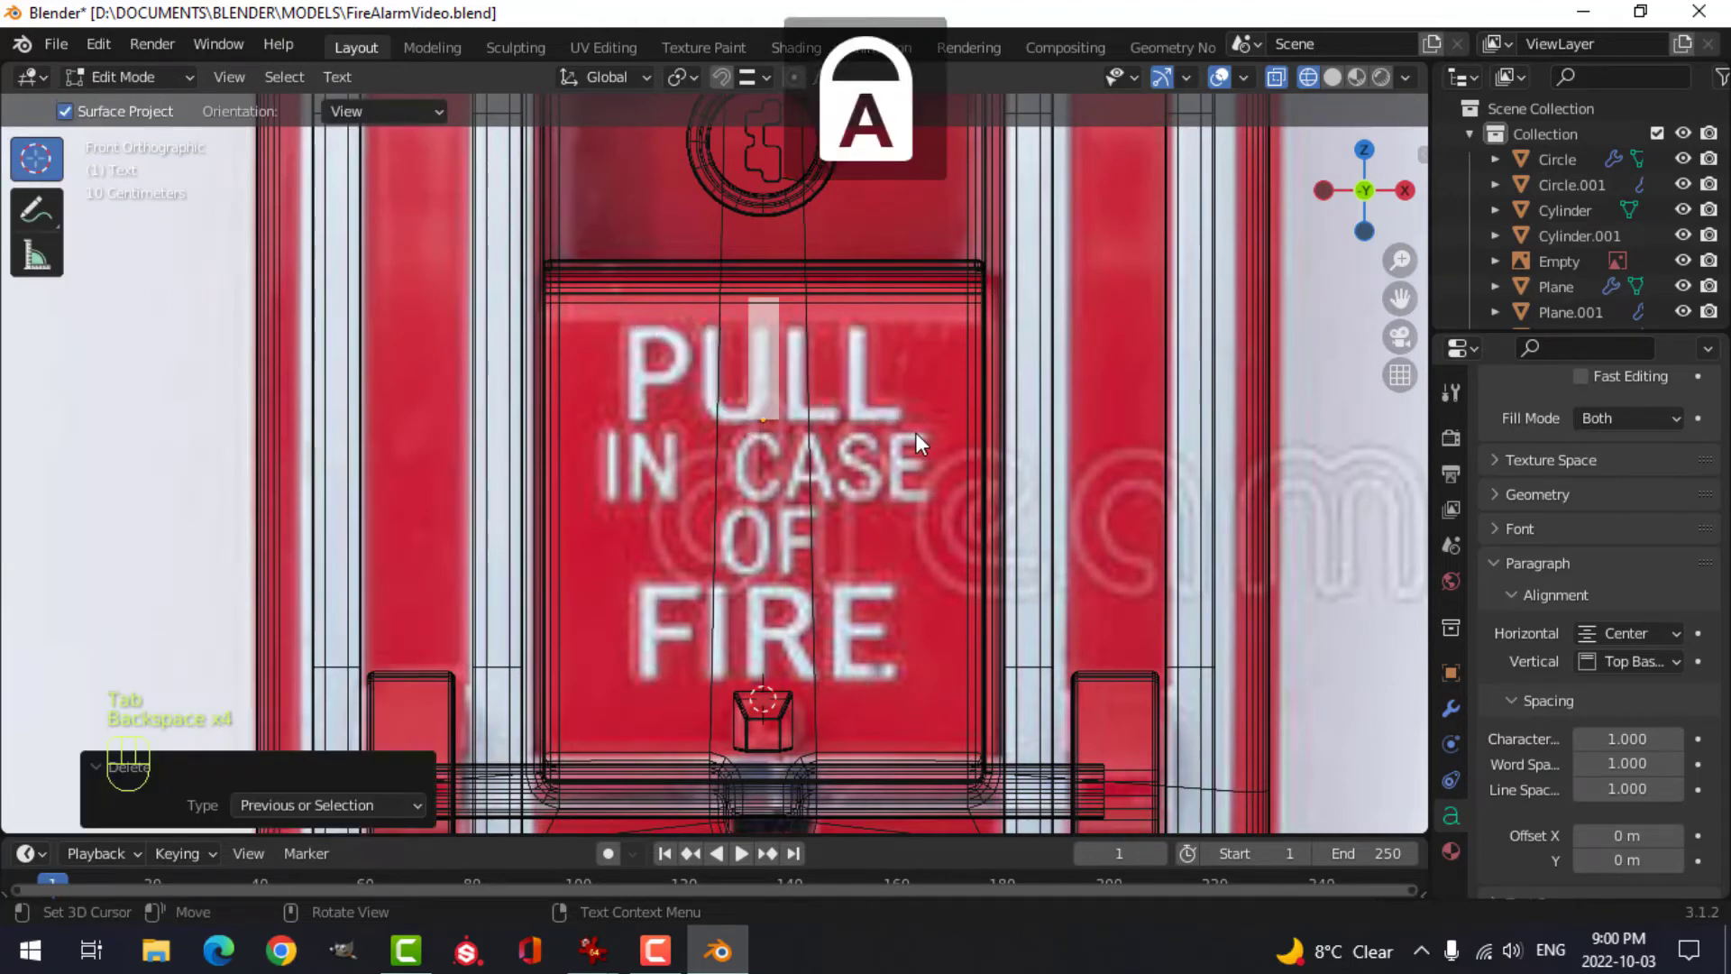
type("PULL")
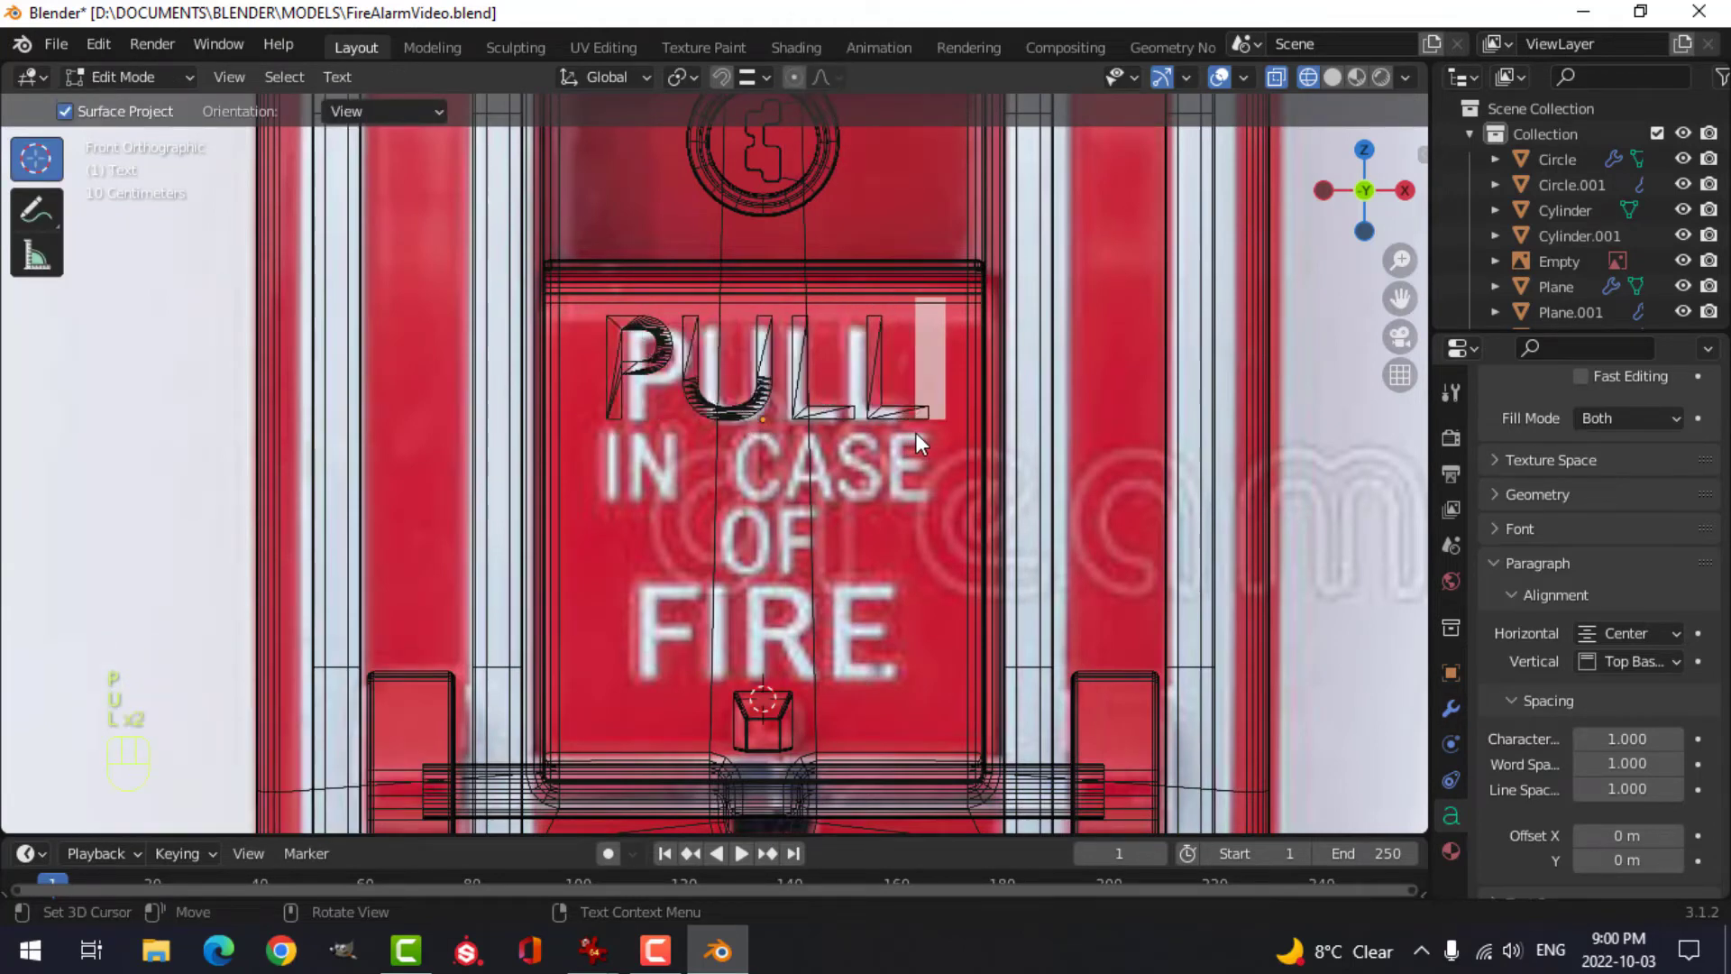
- Scale the PULL text to about 0.889 to fit the reference lettering
key("Tab")
key("s")
left_click(902, 431)
- Switch to solid shading and move the PULL text about -0.103 m along Y, out in front of the panel
key("z")
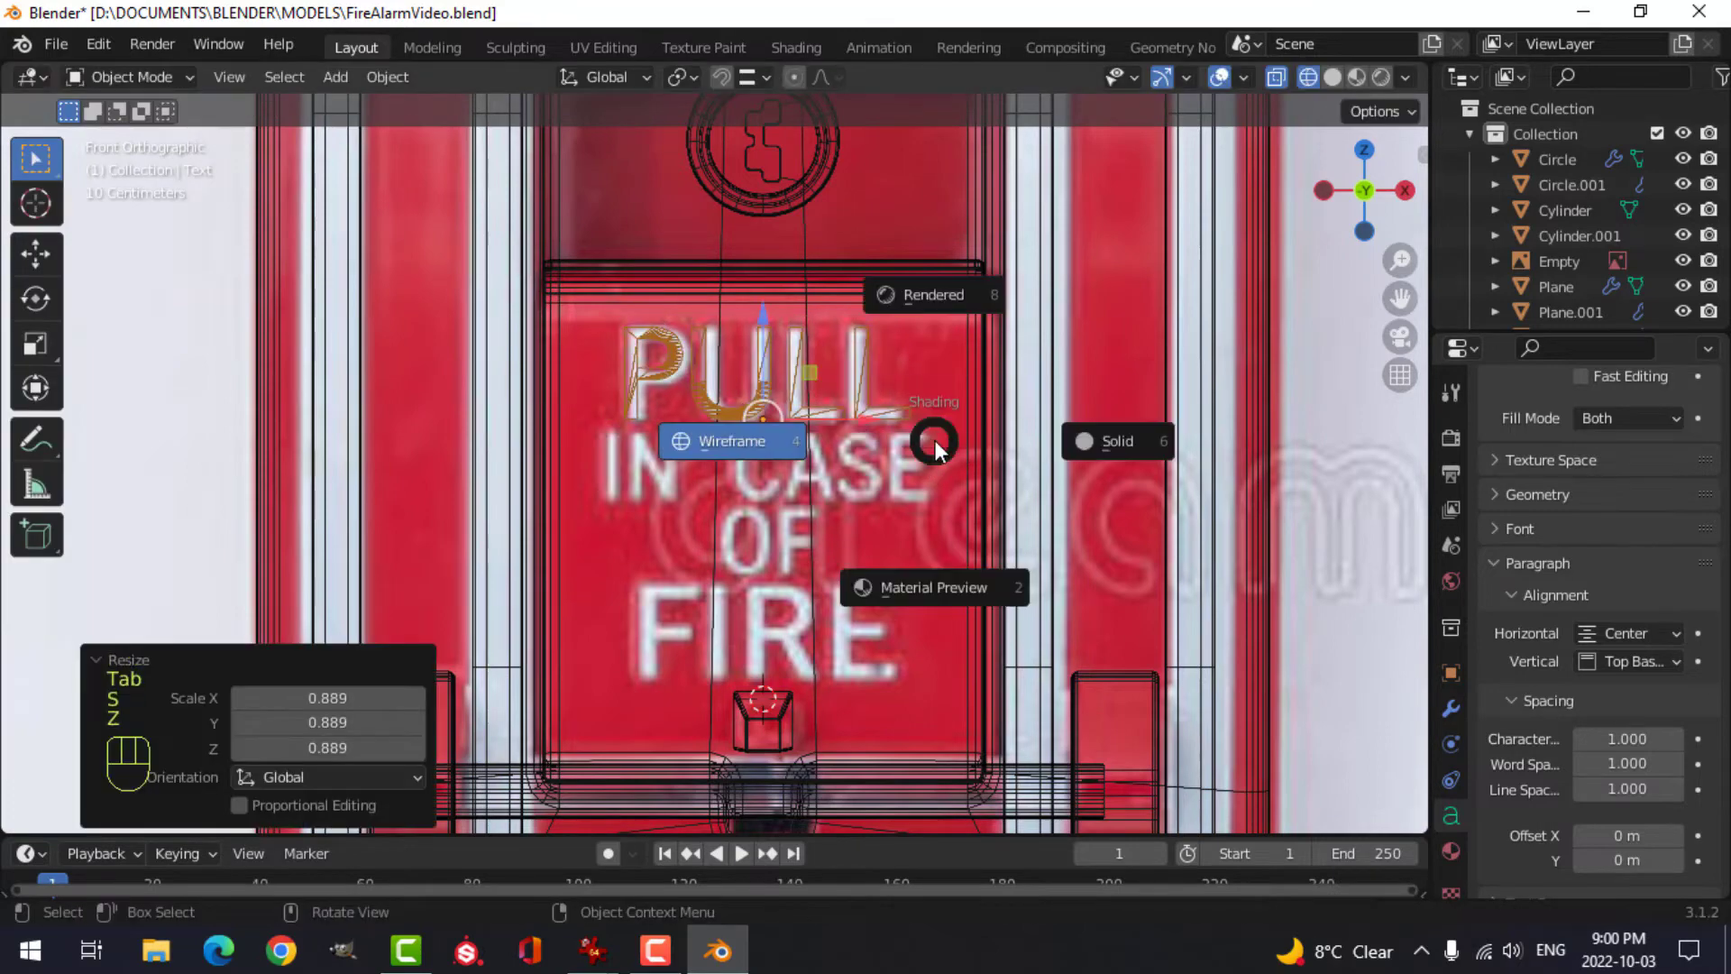
left_click(1086, 424)
mouse_move(1085, 414)
middle_mouse_down()
mouse_move(880, 490)
mouse_move(884, 425)
middle_mouse_up()
left_click_drag(886, 422, 824, 425)
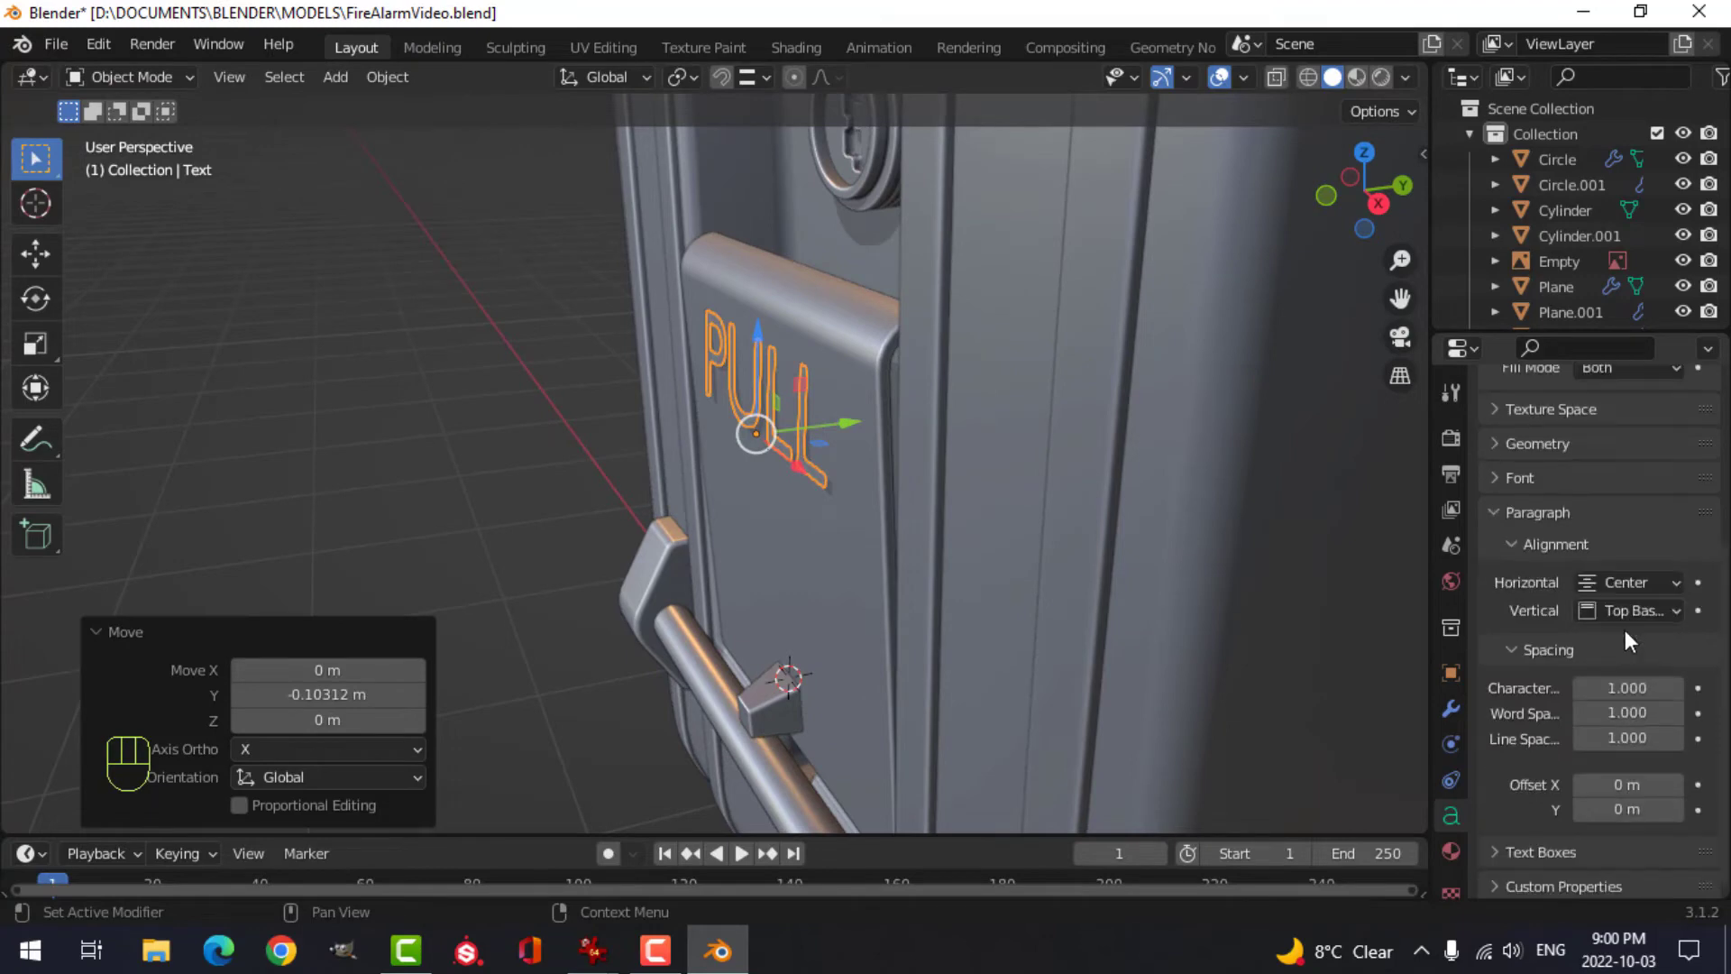
- Extrude the PULL text to a depth of 0.04 m in its geometry settings
scroll(1618, 634, "up", 5)
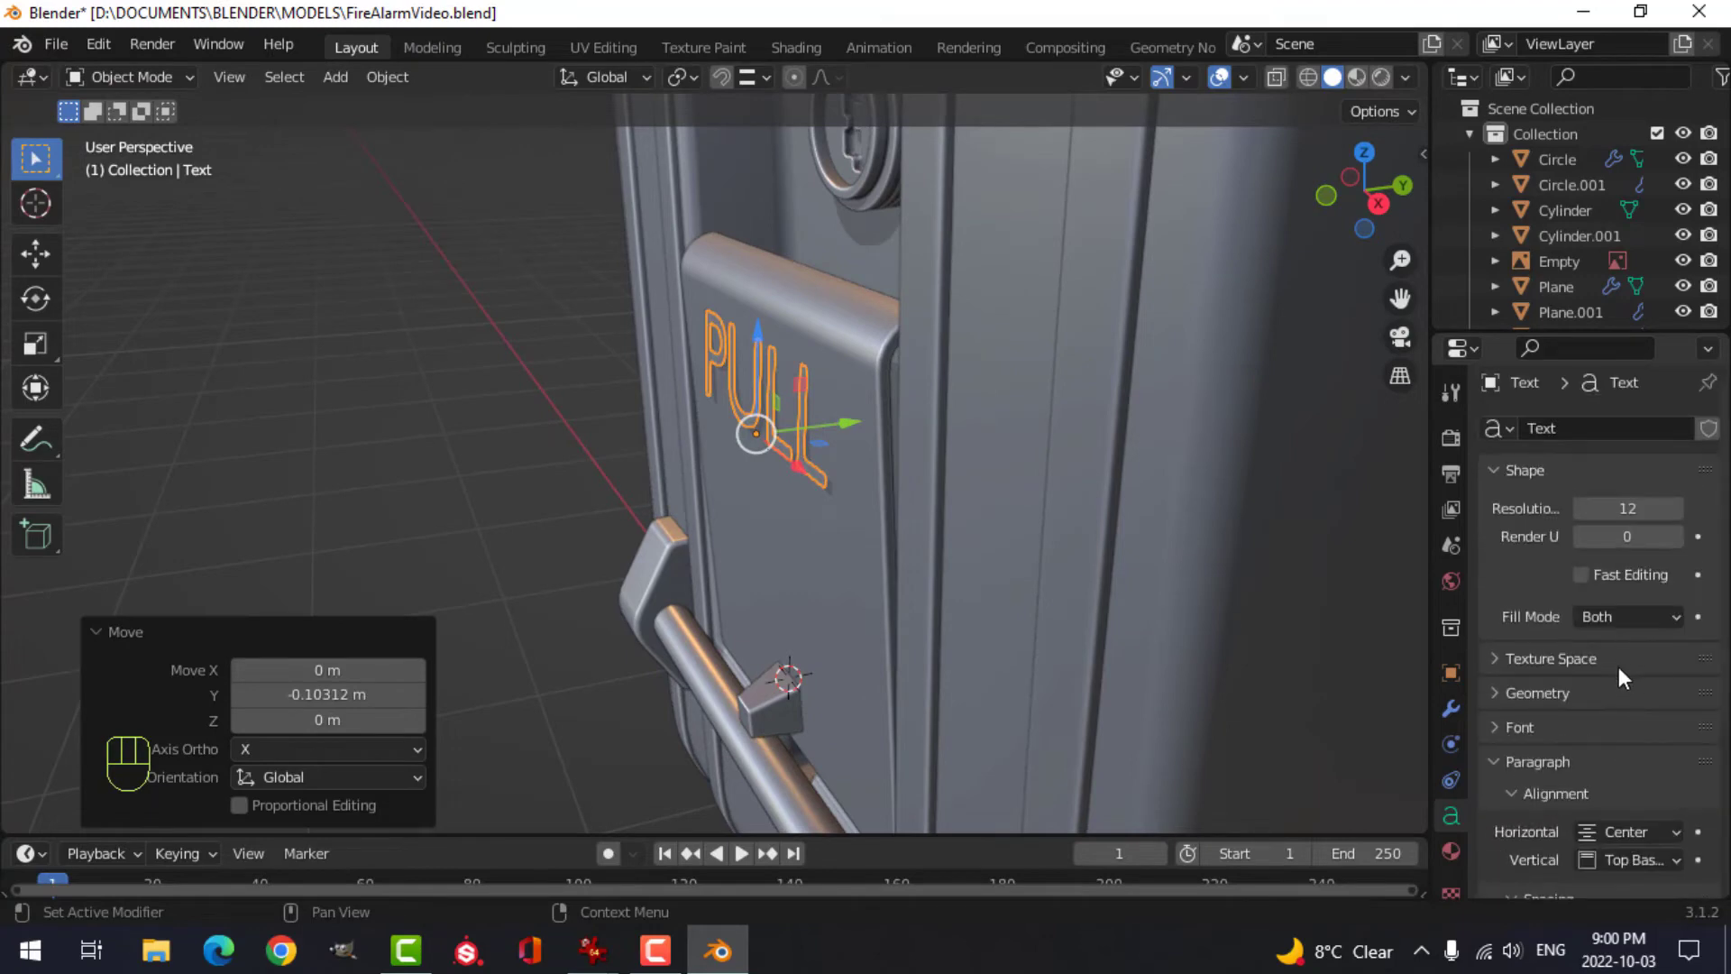
left_click(1496, 691)
scroll(1572, 705, "down", 2)
scroll(1575, 713, "down", 1)
left_click_drag(1604, 606, 1618, 606)
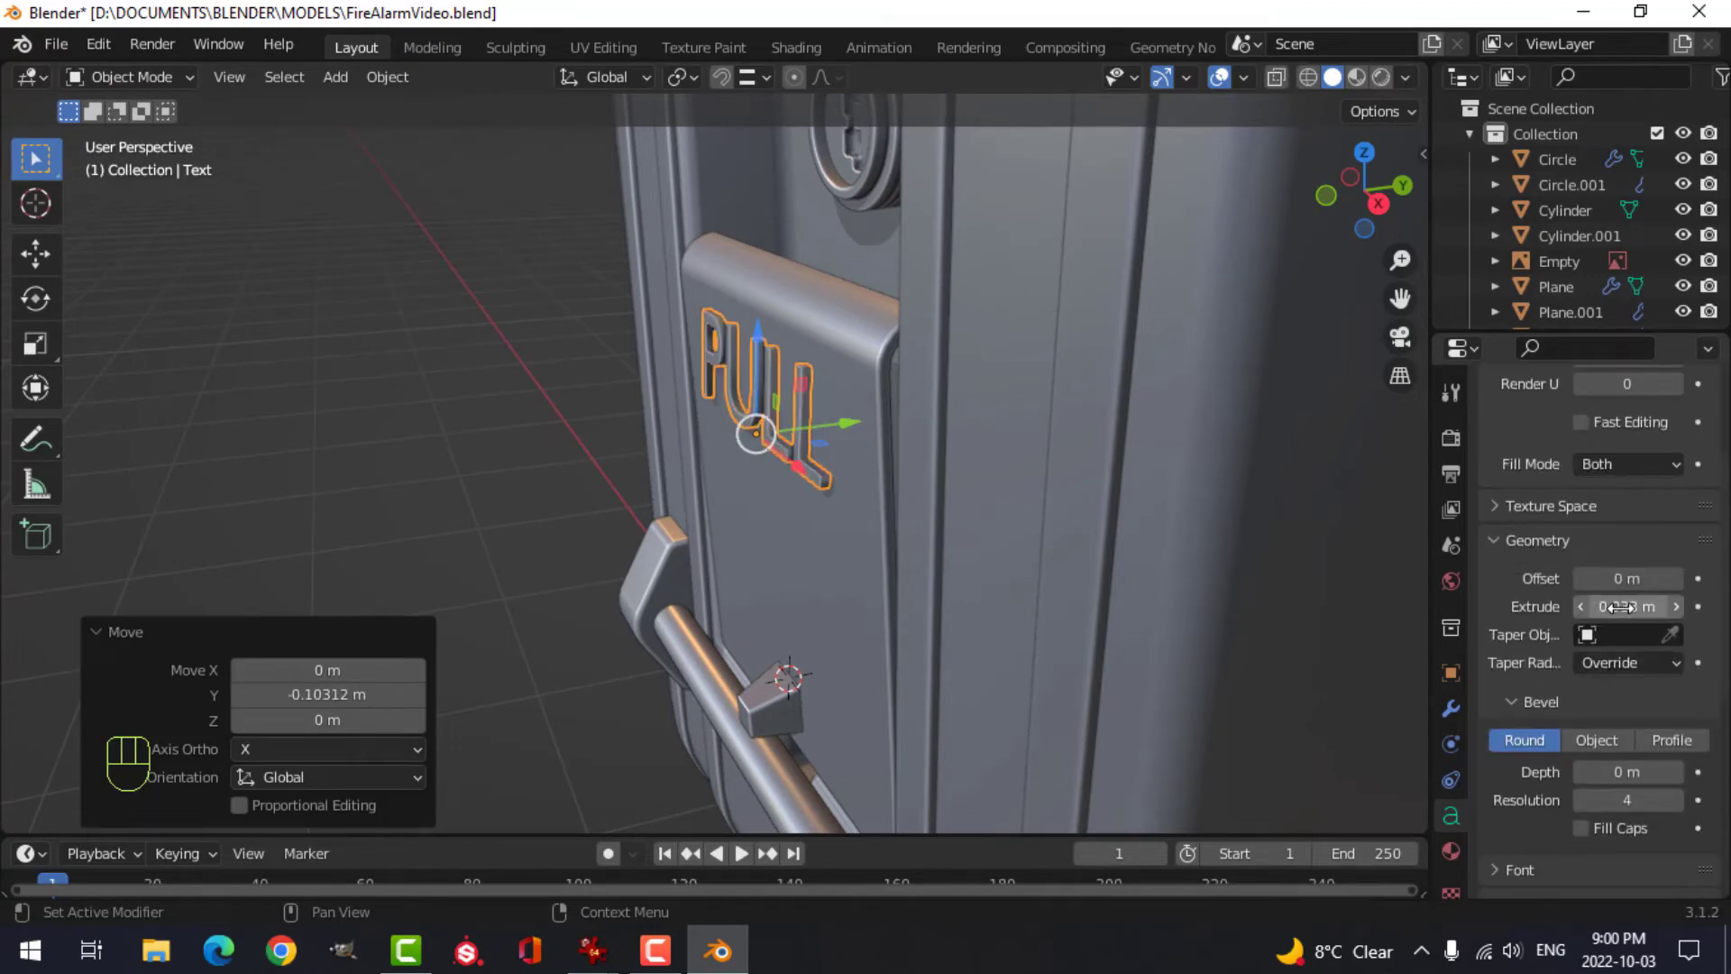
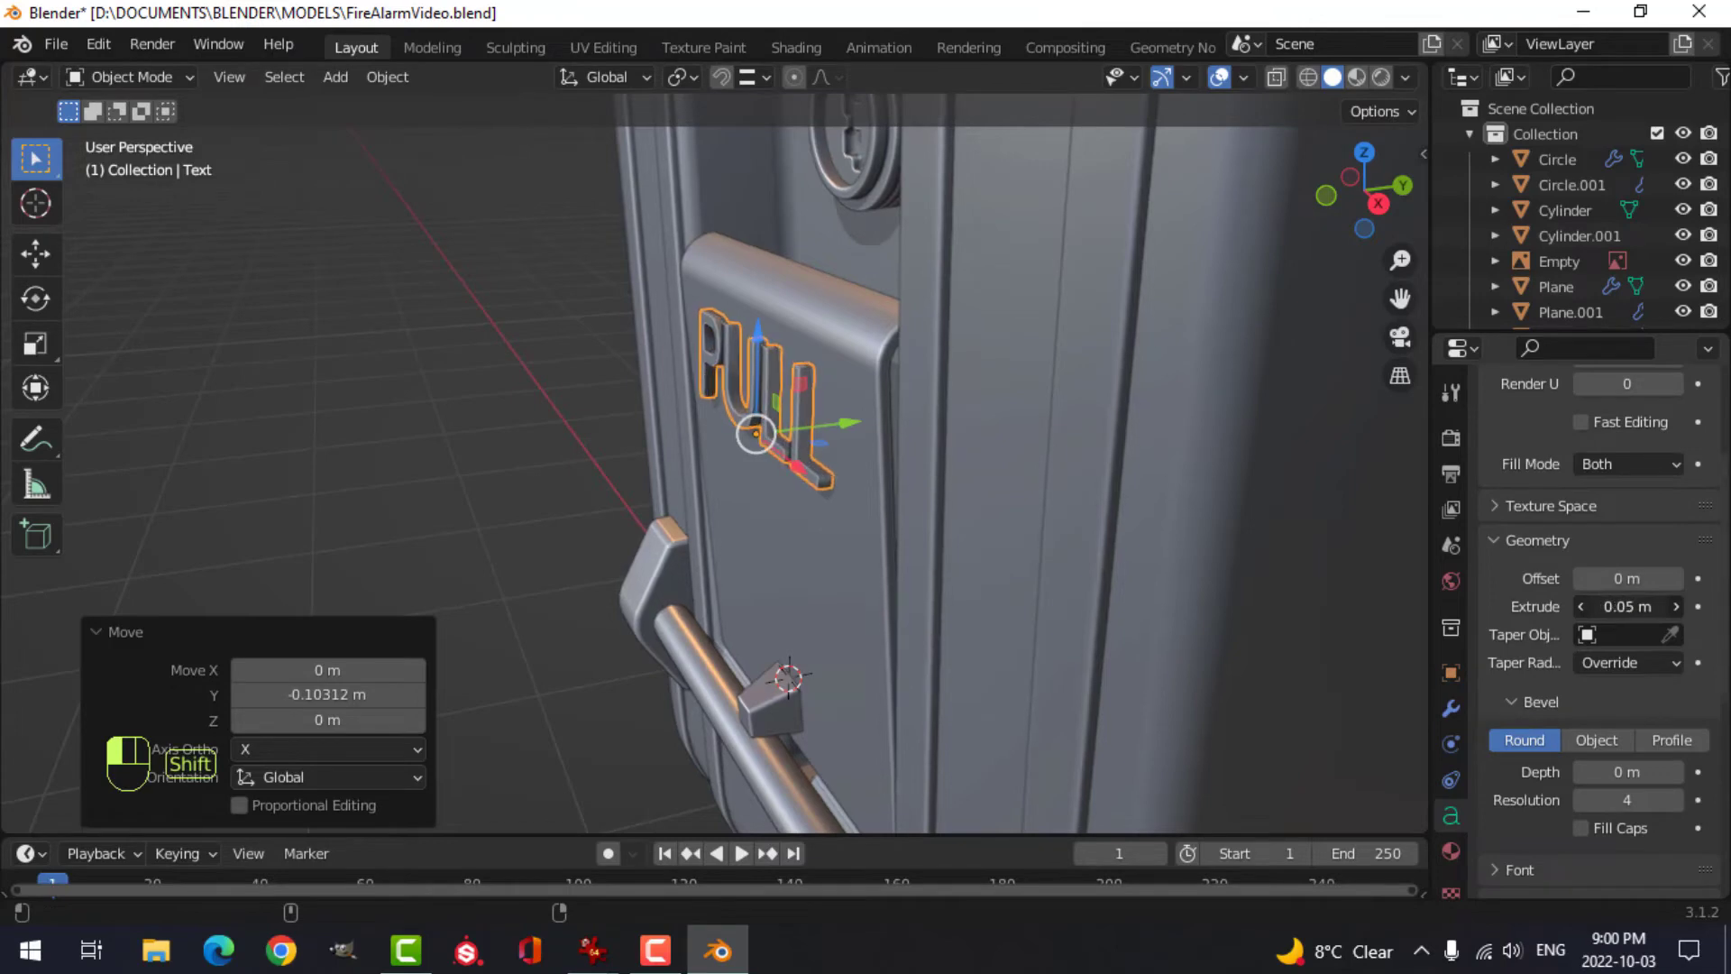
scroll(1041, 537, "up", 3)
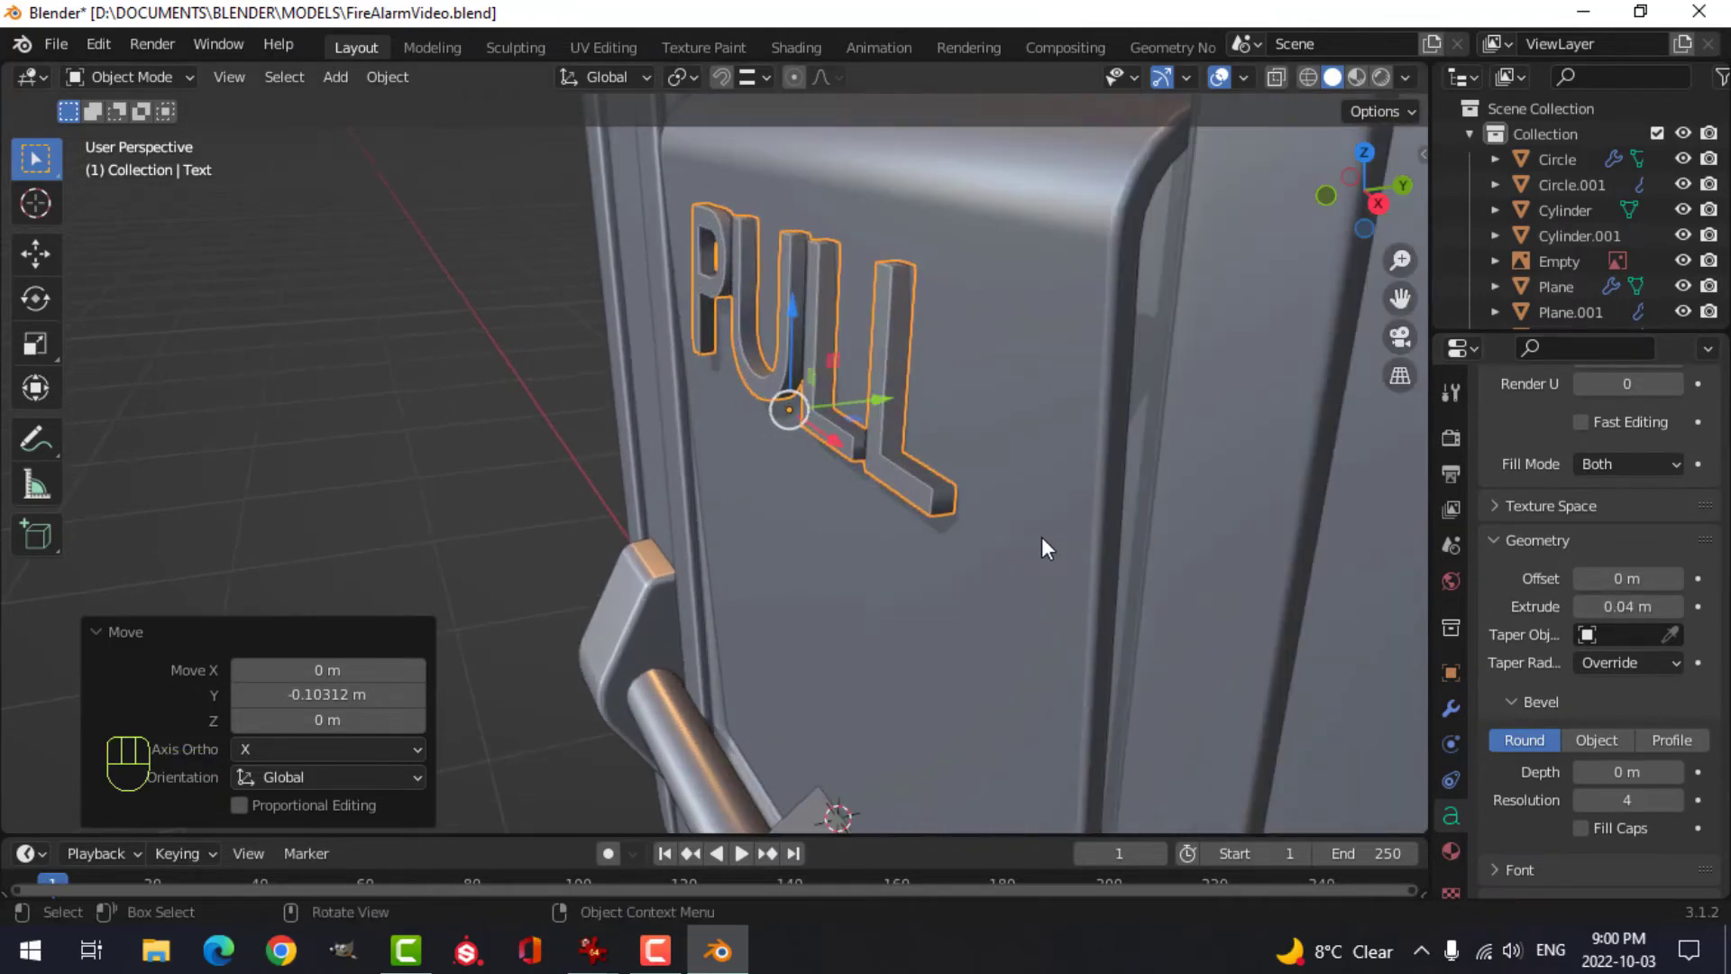
middle_click_drag(1334, 626, 1312, 610, "shift")
- Give the extruded PULL text a slight round bevel along its edges and check it up close
scroll(1610, 685, "down", 2)
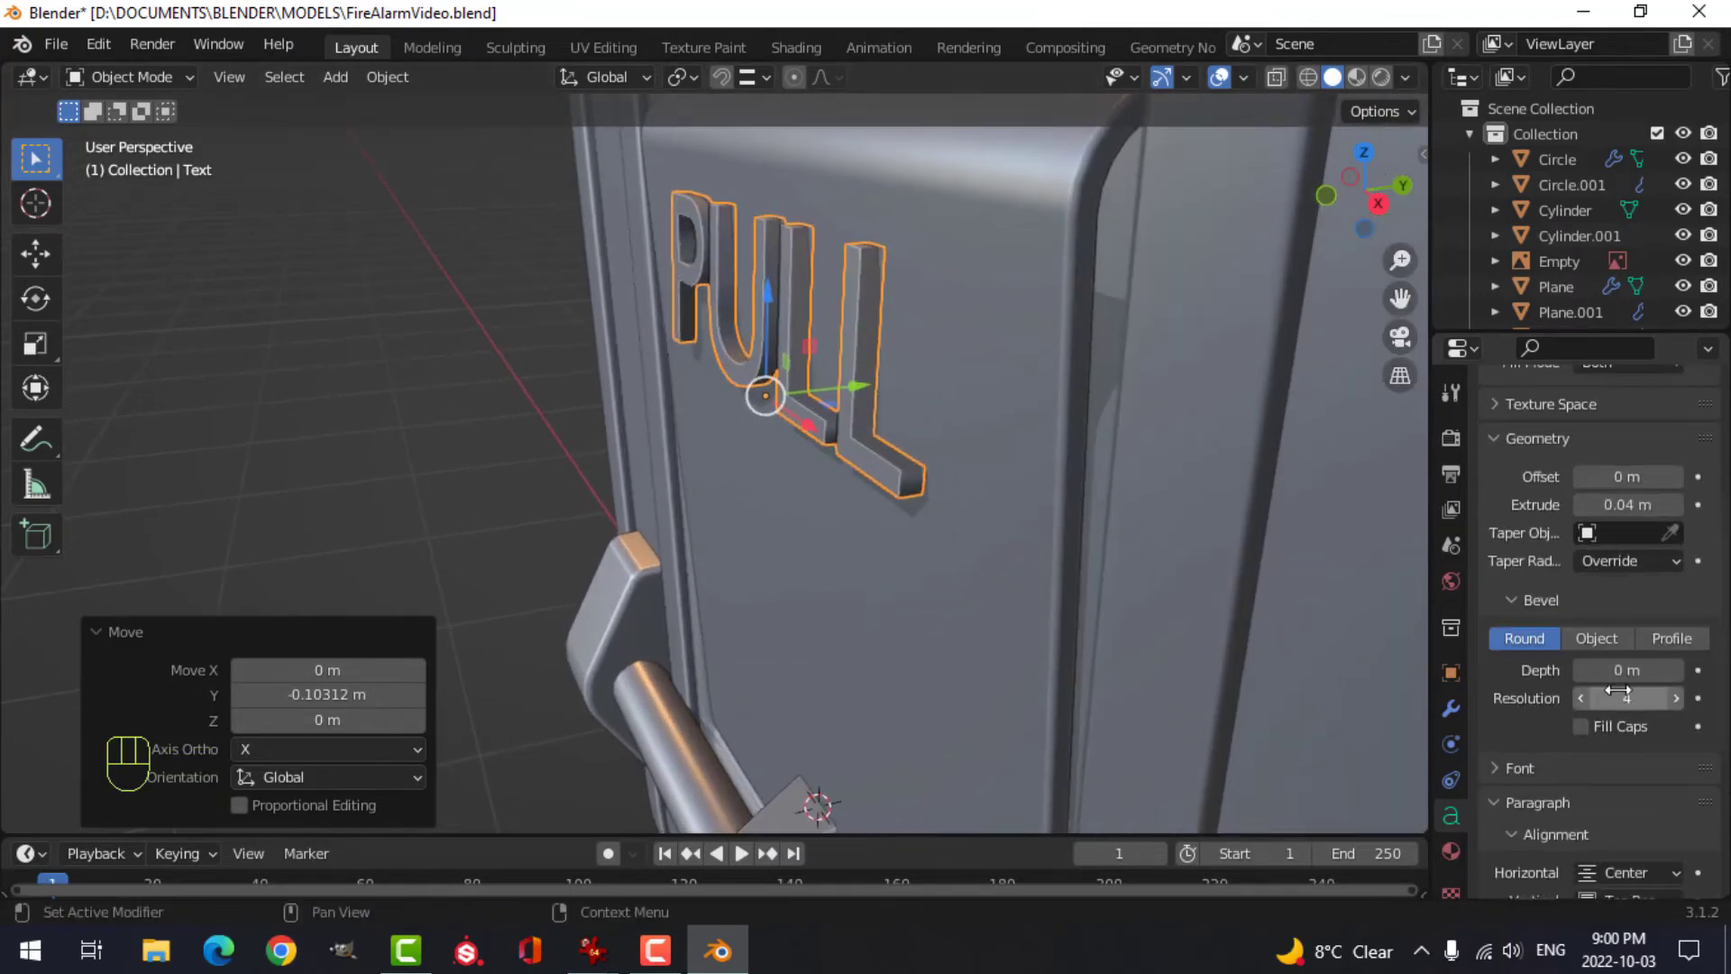
left_click_drag(1622, 672, 1622, 672)
scroll(807, 456, "down", 2)
middle_click_drag(808, 456, 1037, 449)
key("alt+a")
scroll(772, 458, "up", 4)
left_click(792, 483)
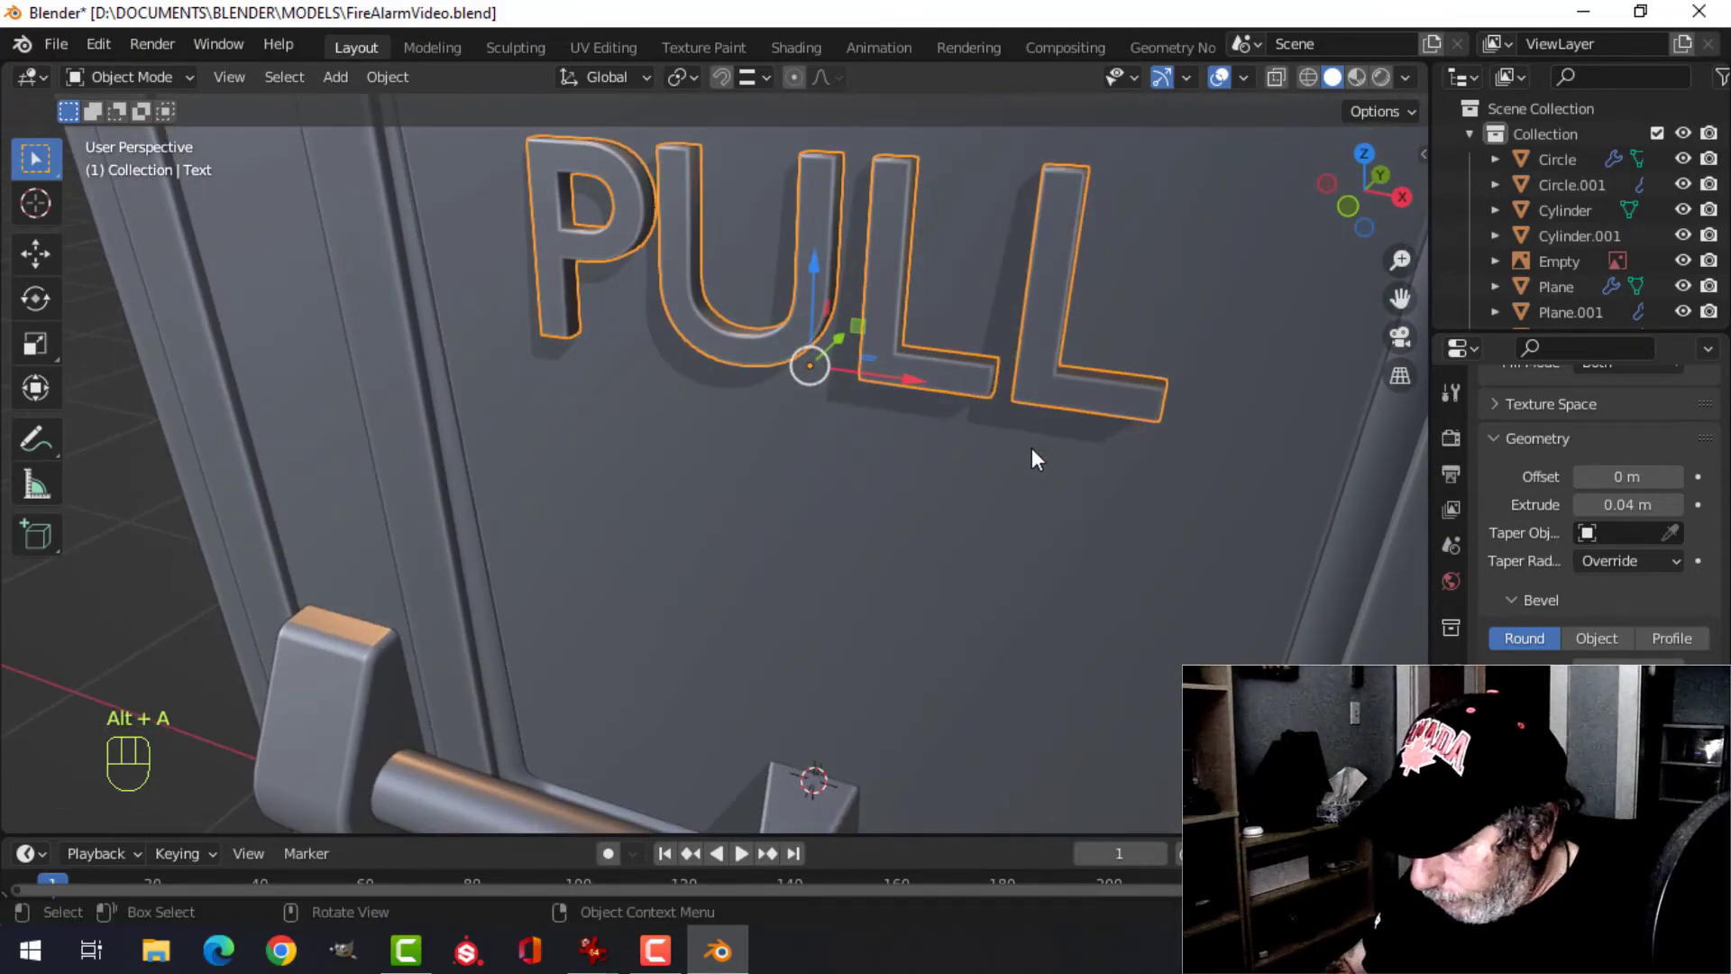
- In front view, duplicate the PULL text and move the copy straight down to form a second line
key("KP_1")
scroll(1024, 469, "down", 4)
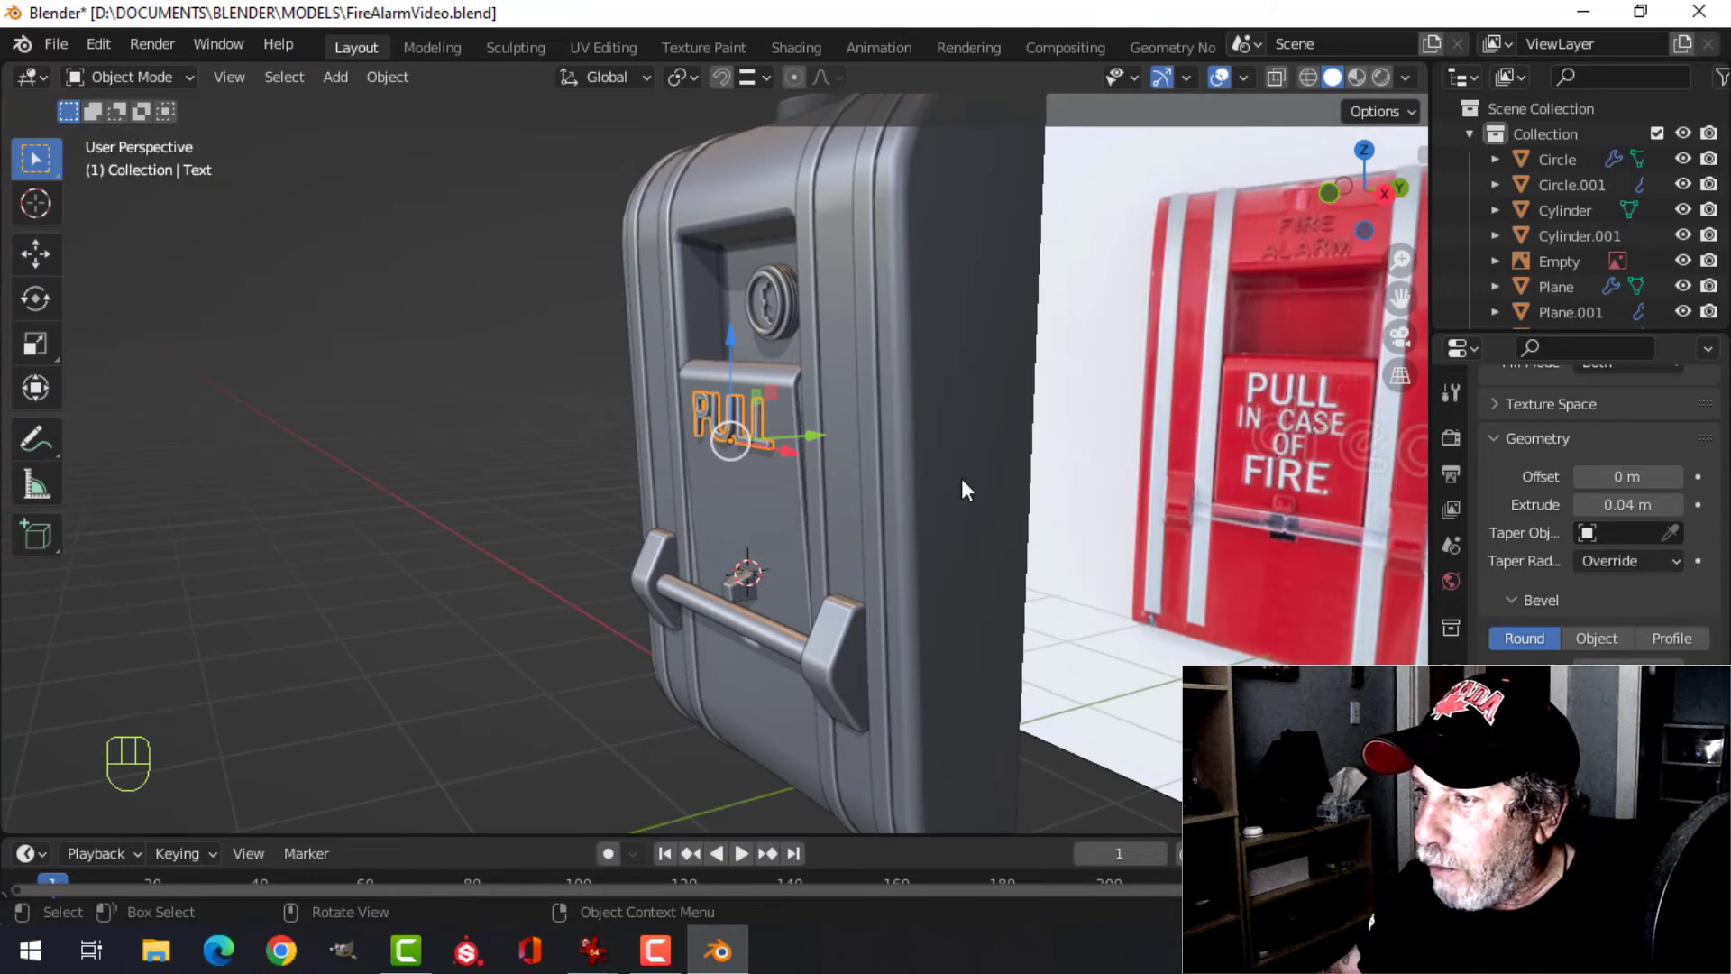
key("KP_1")
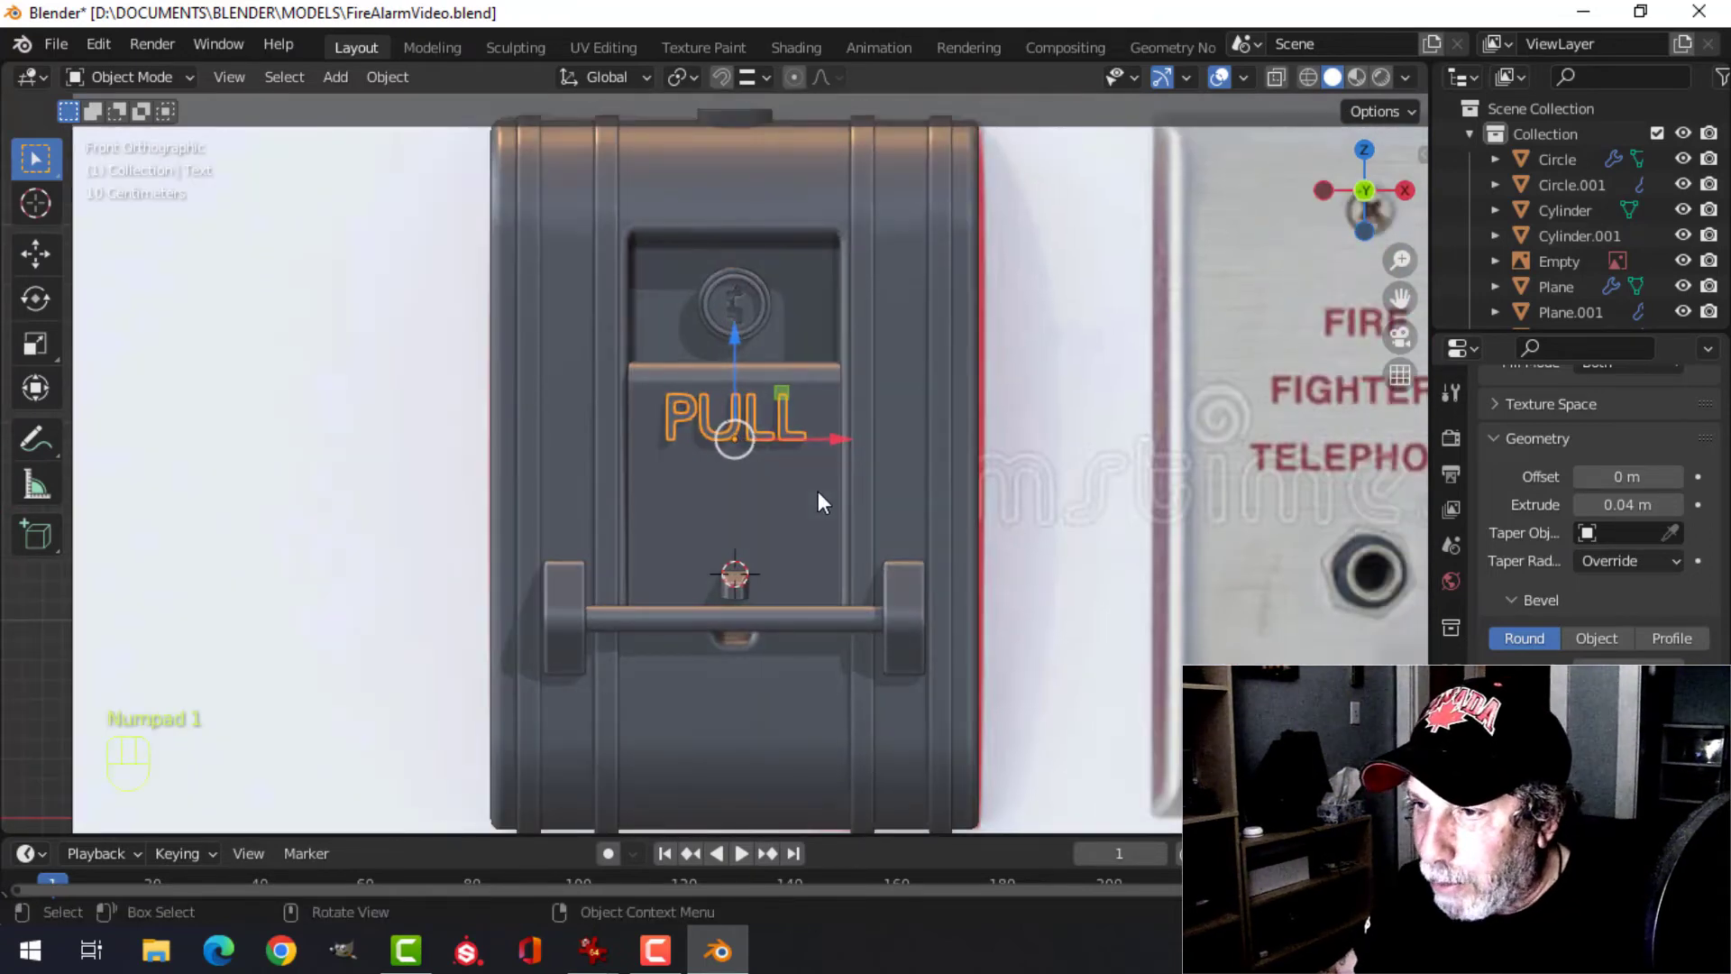
scroll(818, 490, "up", 4)
key("shift+d")
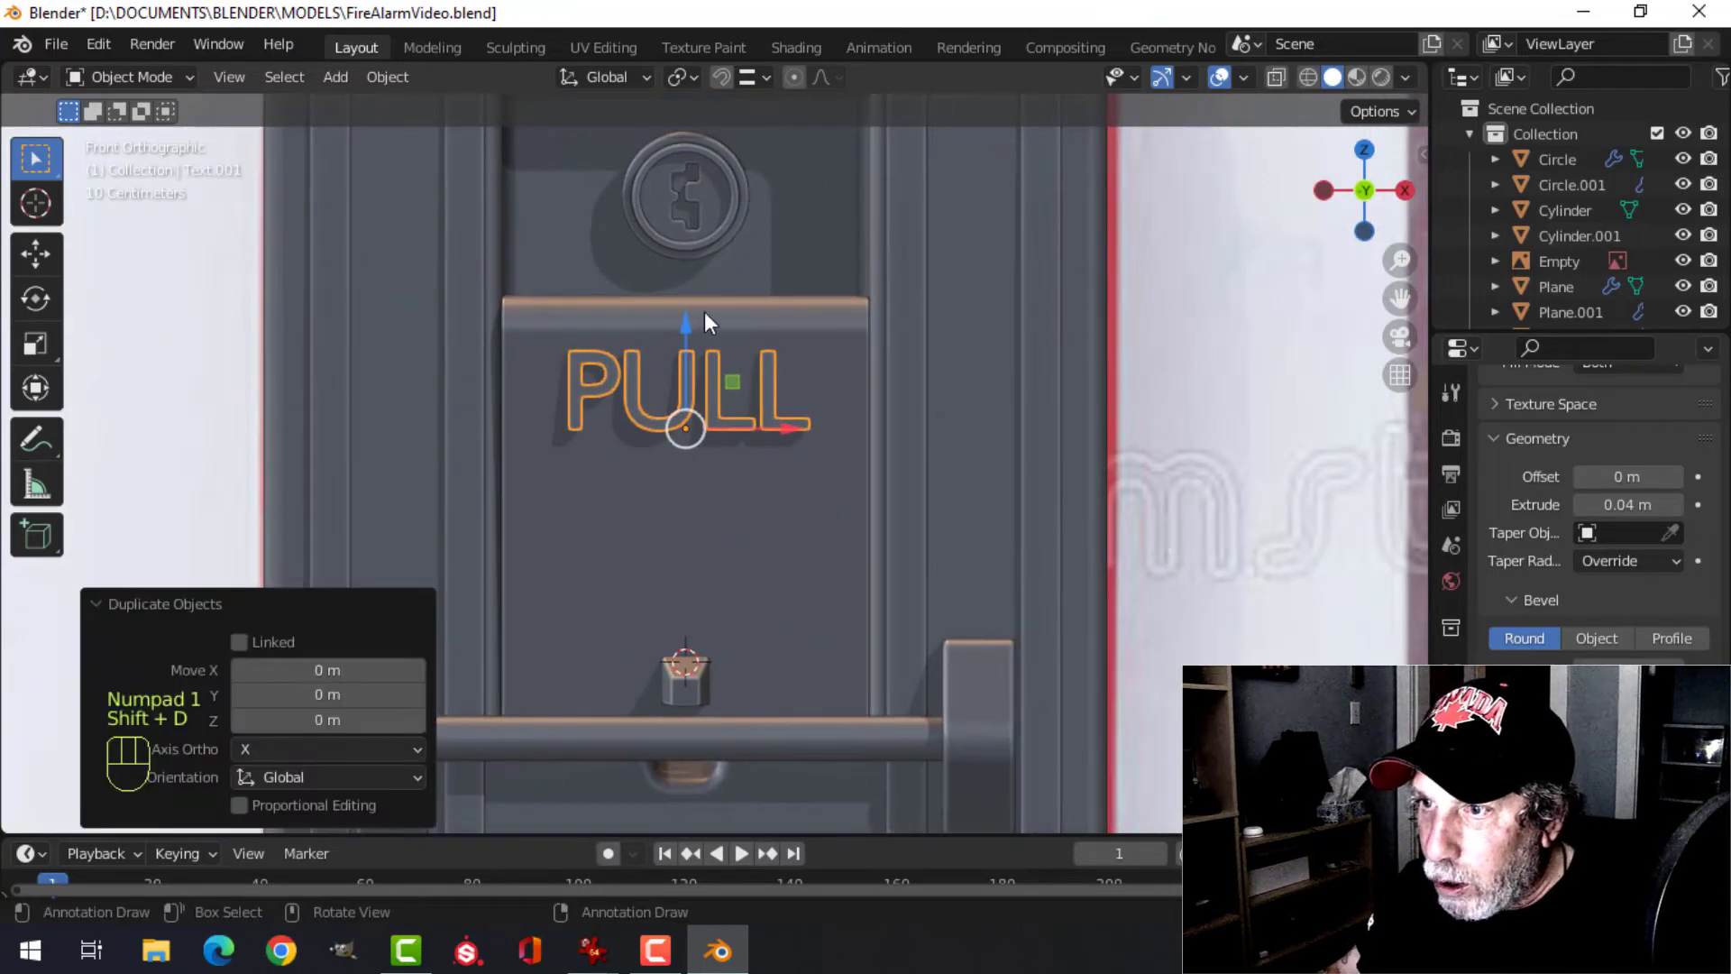
left_click_drag(685, 326, 685, 416)
- Replace the content of the lower PULL copy with "IN CASE" in capitals
key("Tab")
key("BackSpace")
key("BackSpace")
key("BackSpace")
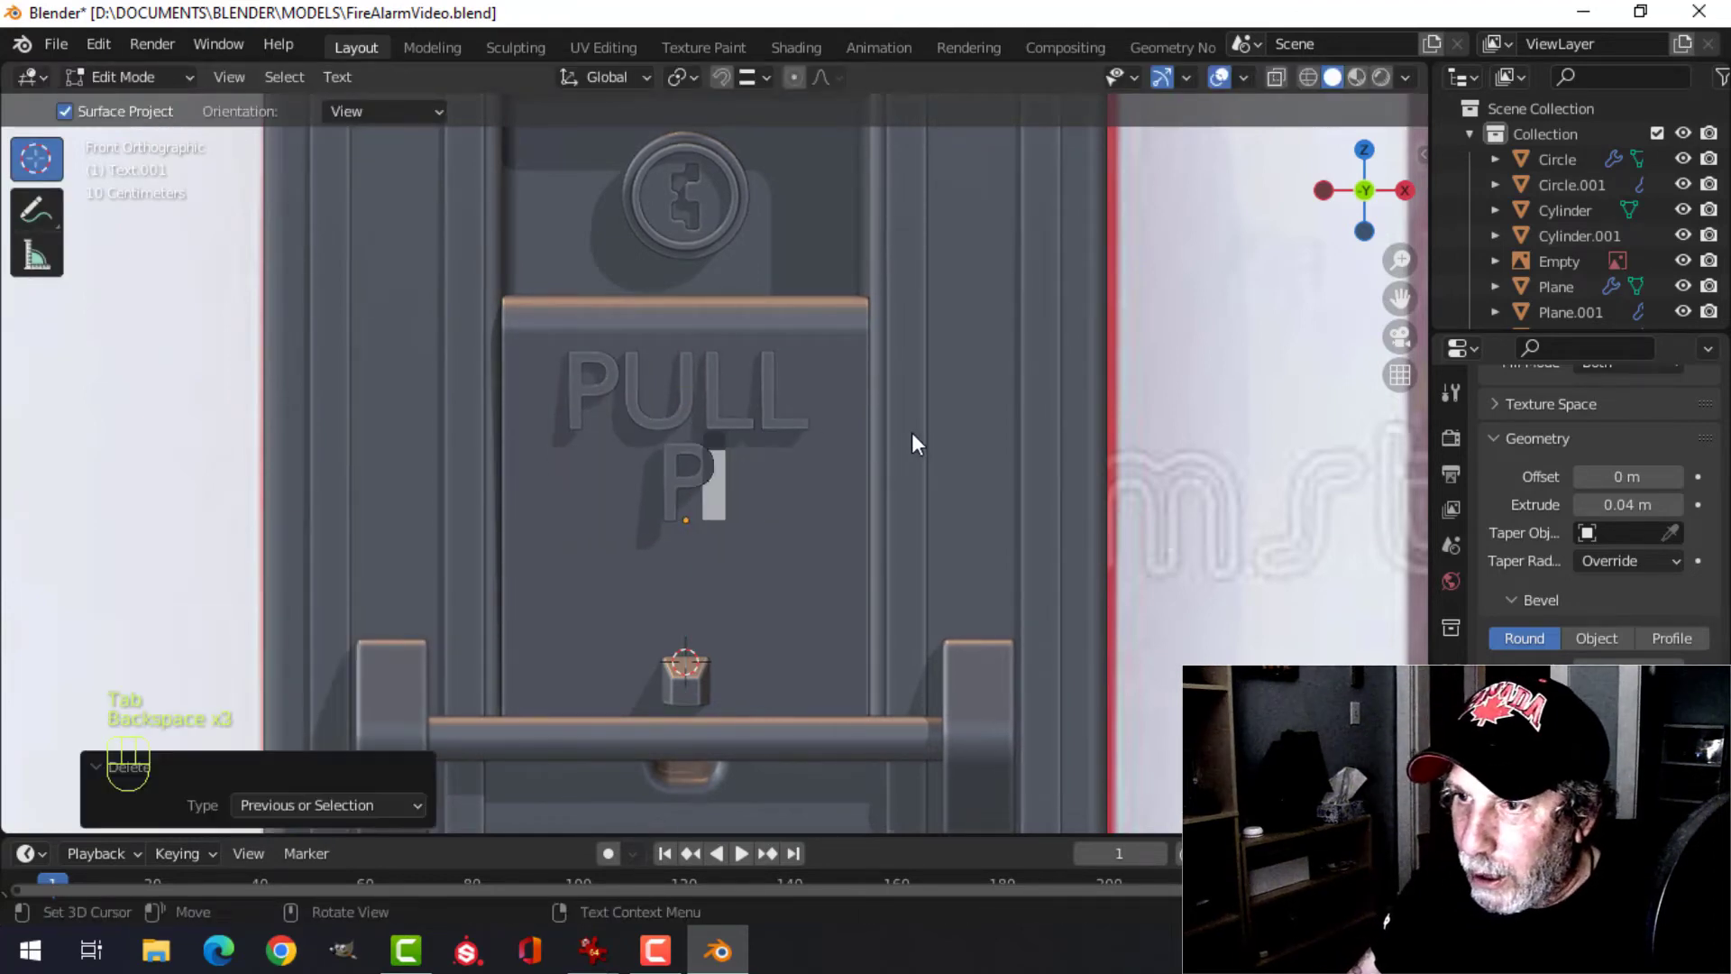
key("BackSpace")
type("IN CASE")
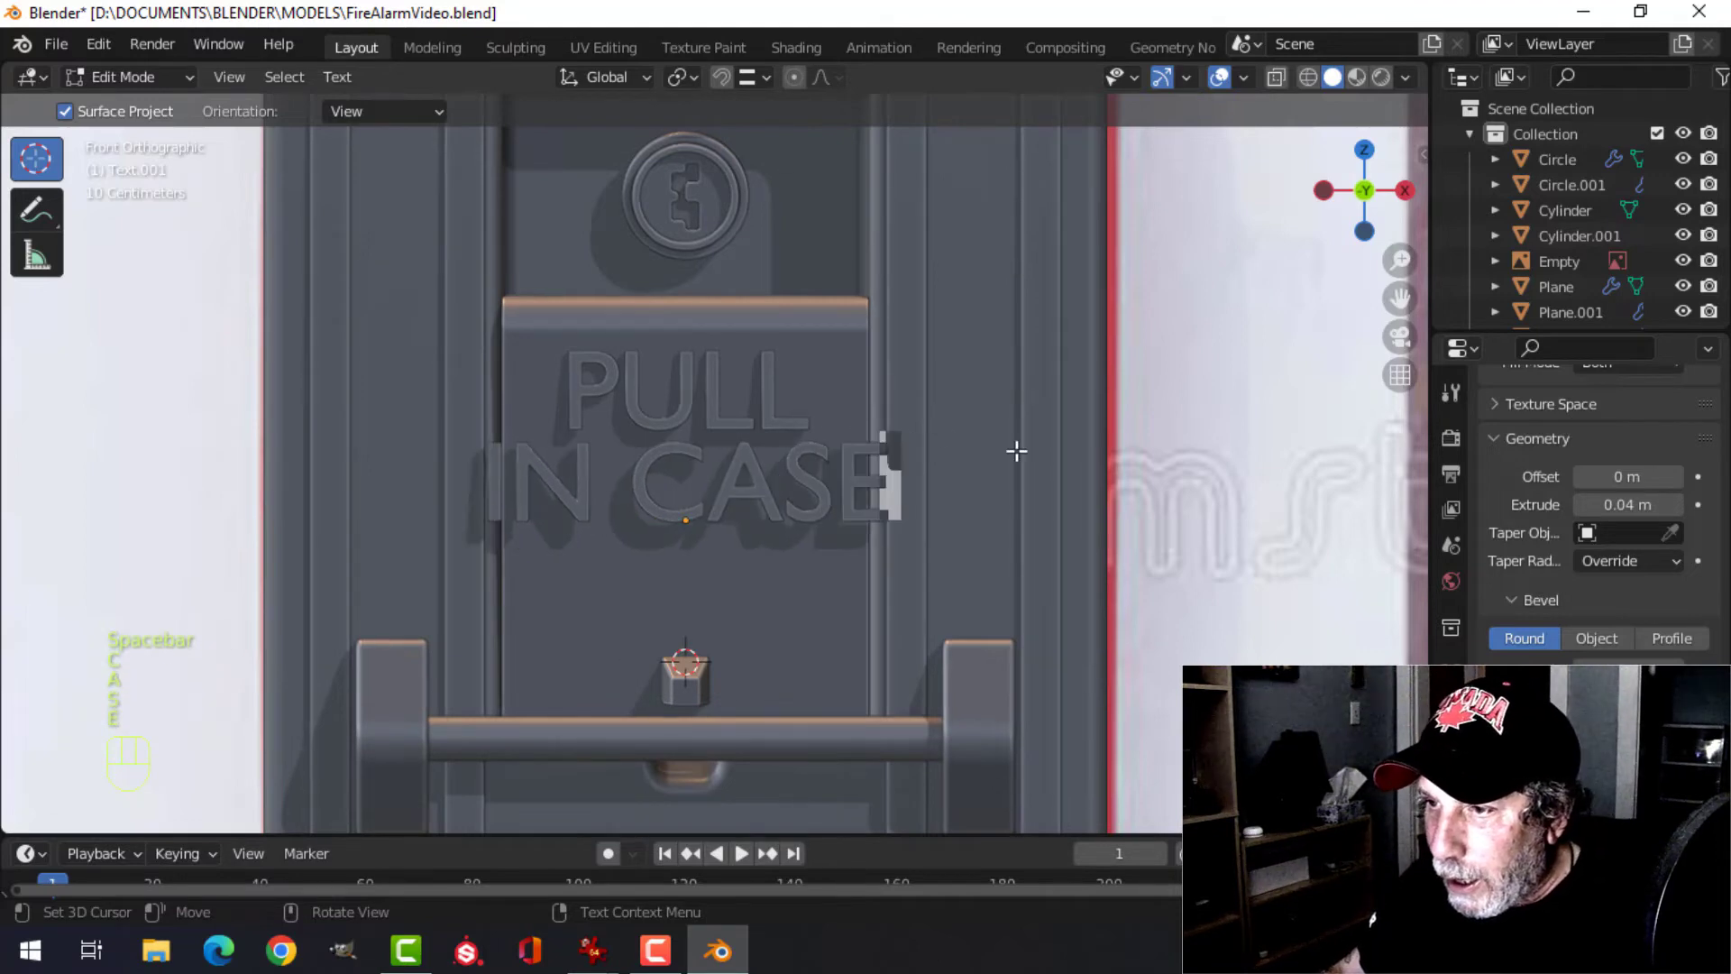
key("Tab")
- Scale the IN CASE text to about 0.68 and move it up closer beneath PULL
key("s")
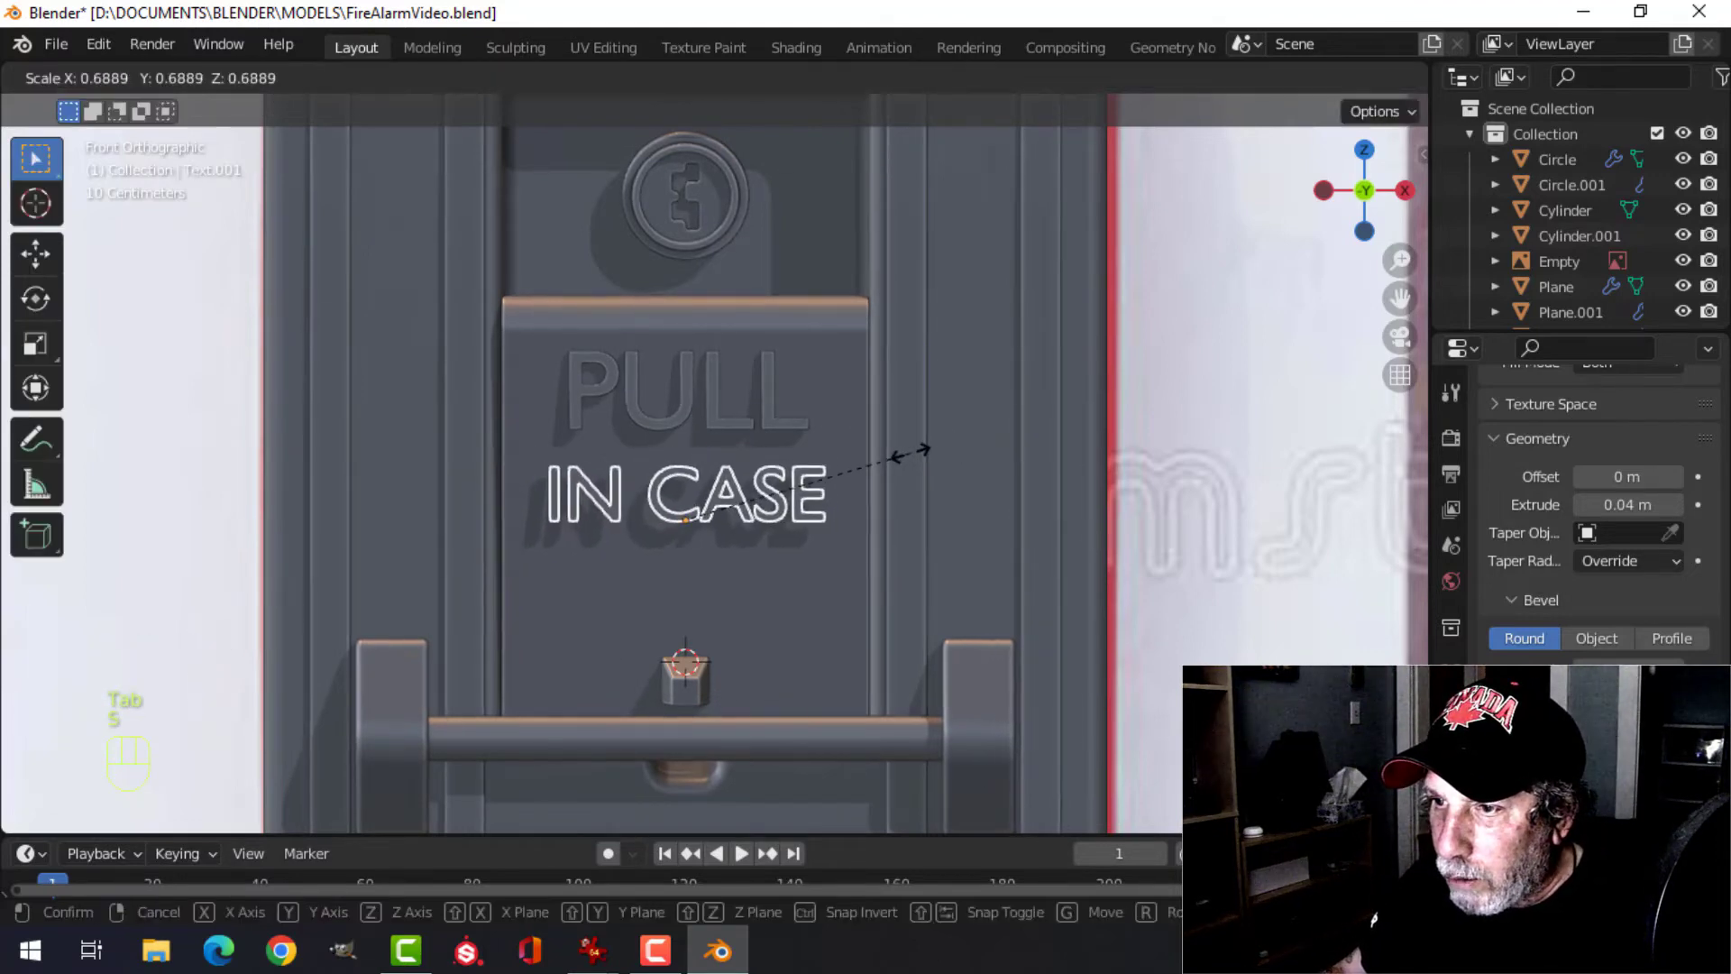
left_click(904, 461)
left_click_drag(687, 416, 686, 390)
- Duplicate the IN CASE text and move the copy about -0.2 m along Z to form a third line
key("shift+d")
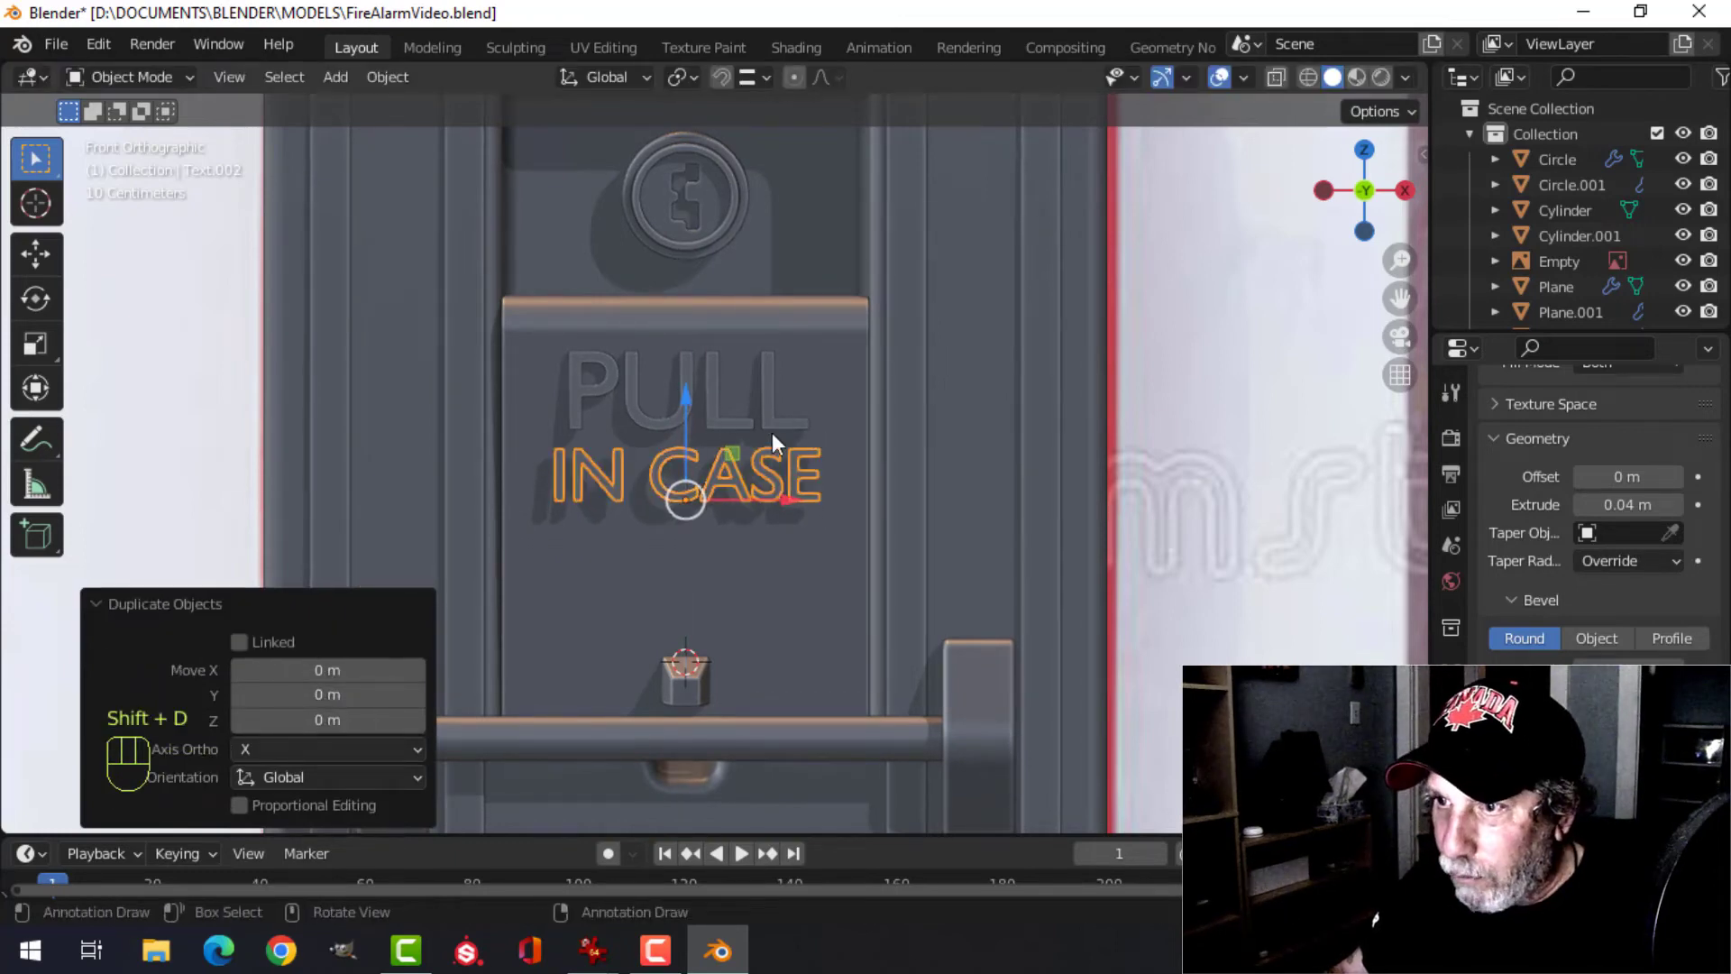
key("z")
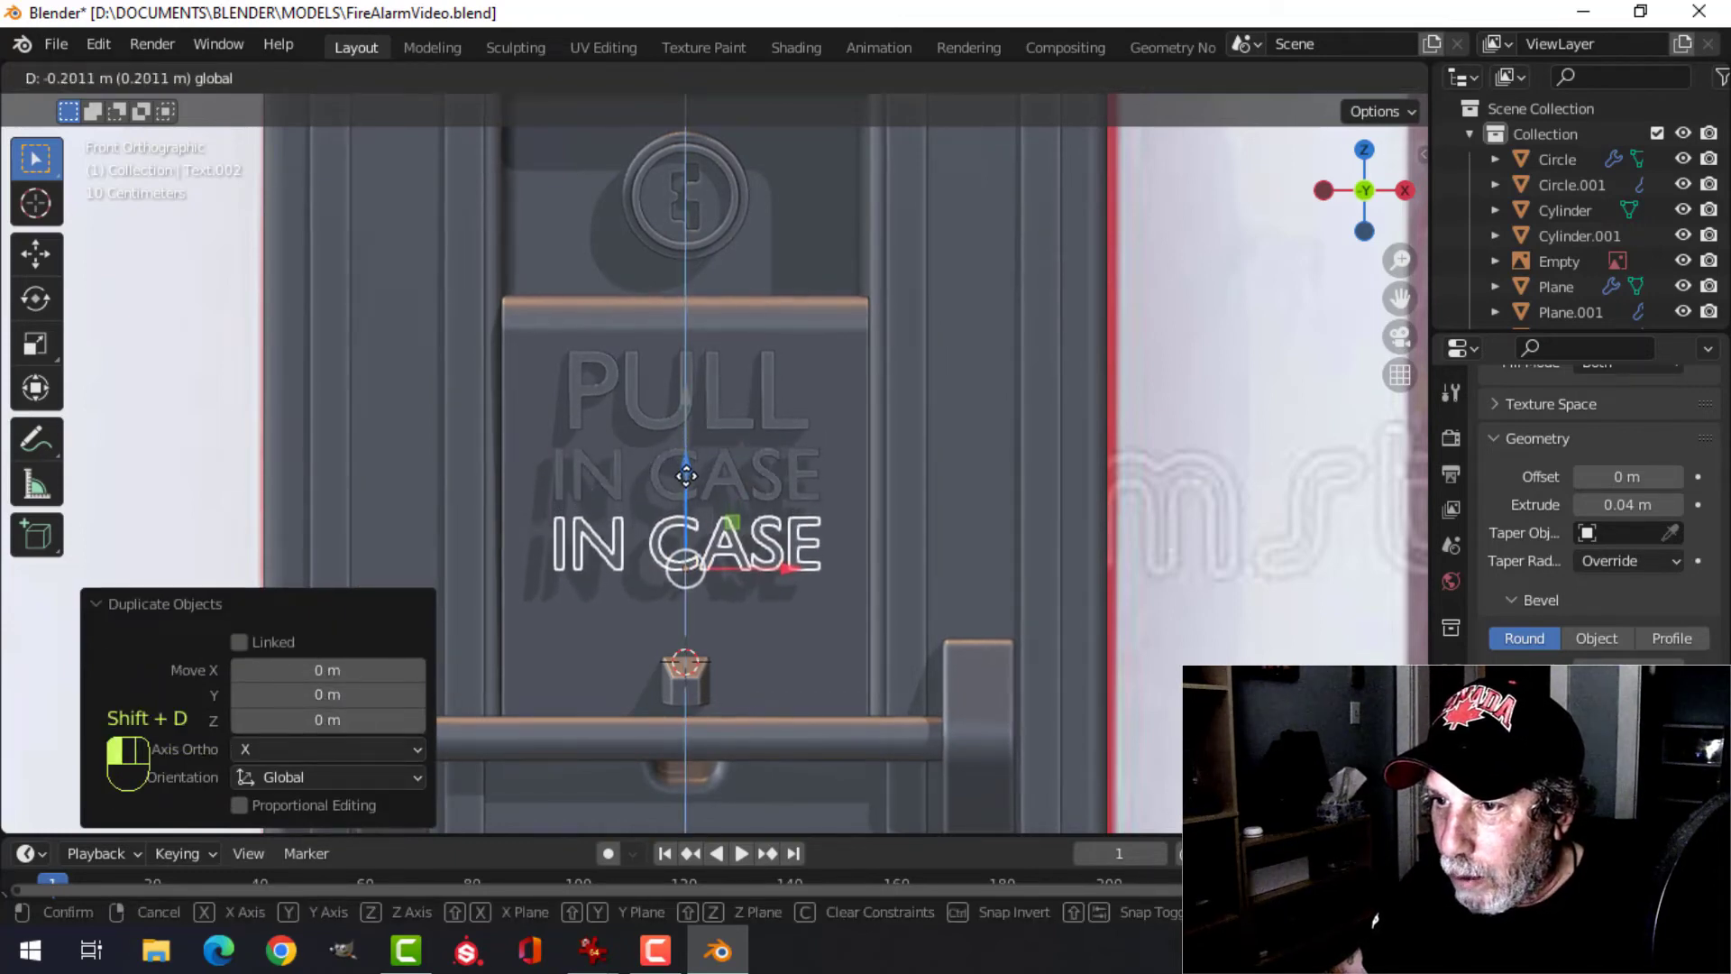
left_click(920, 492)
- Replace the content of the lower IN CASE copy with "OF" in capitals
key("Tab")
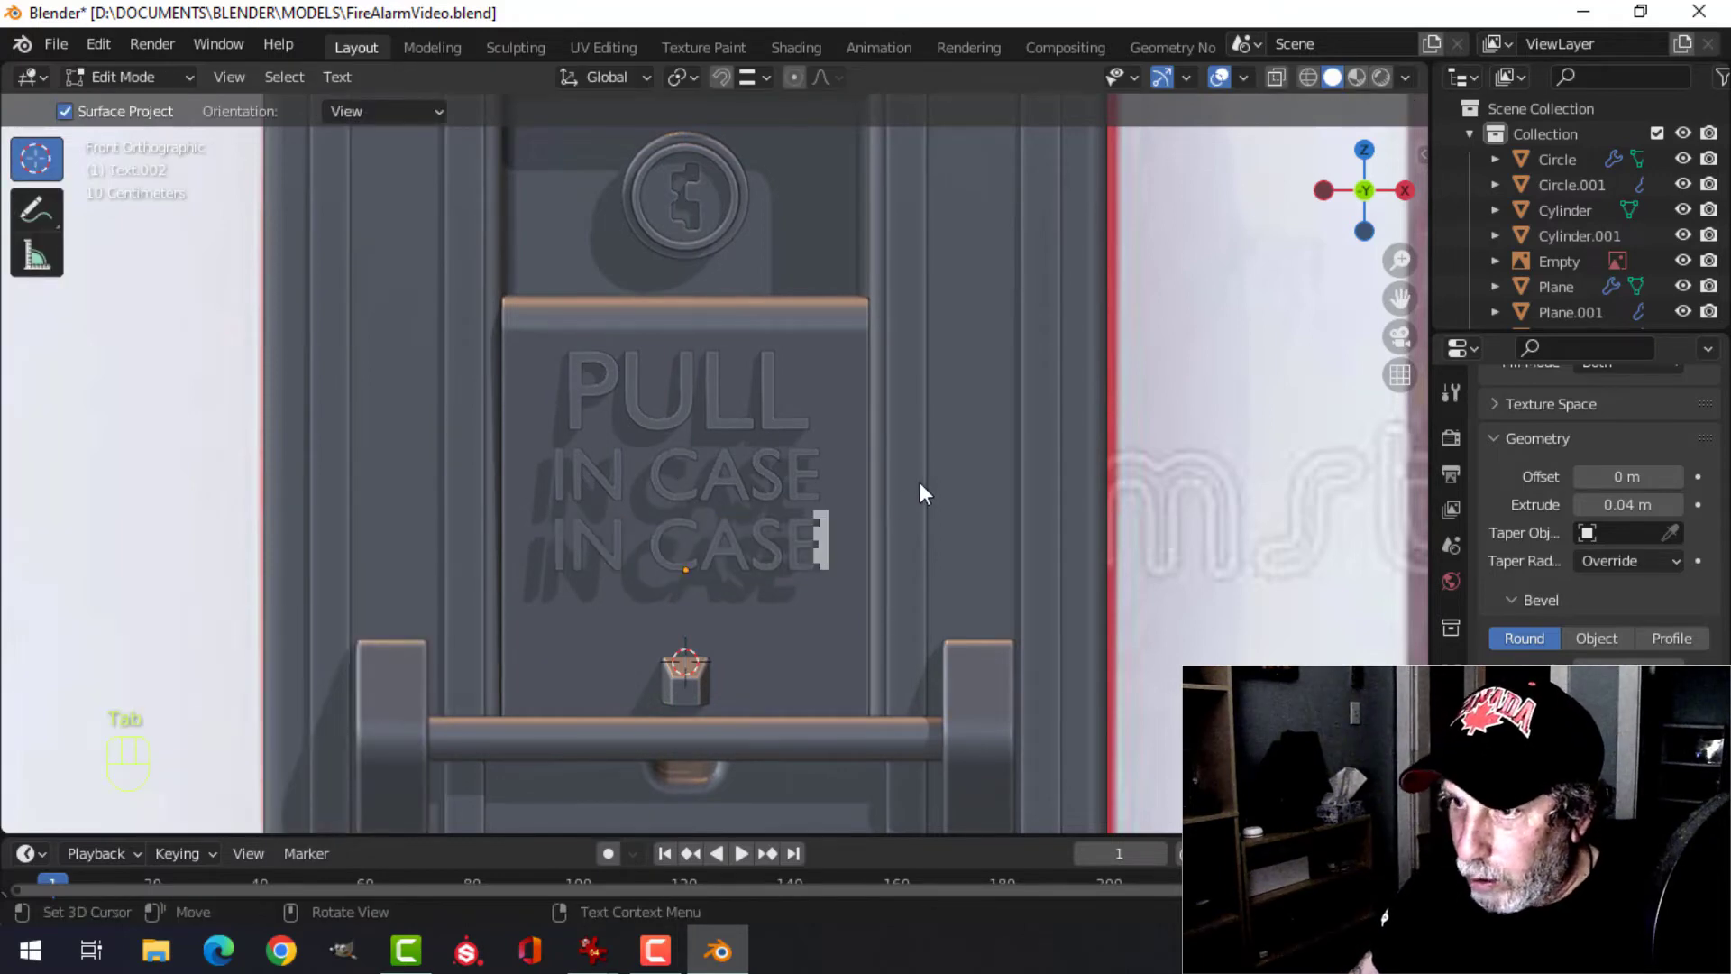
key("BackSpace")
key("BackSpace")
key("BackSpace")
key("BackSpace")
key("BackSpace")
key("BackSpace")
key("BackSpace")
type("OF")
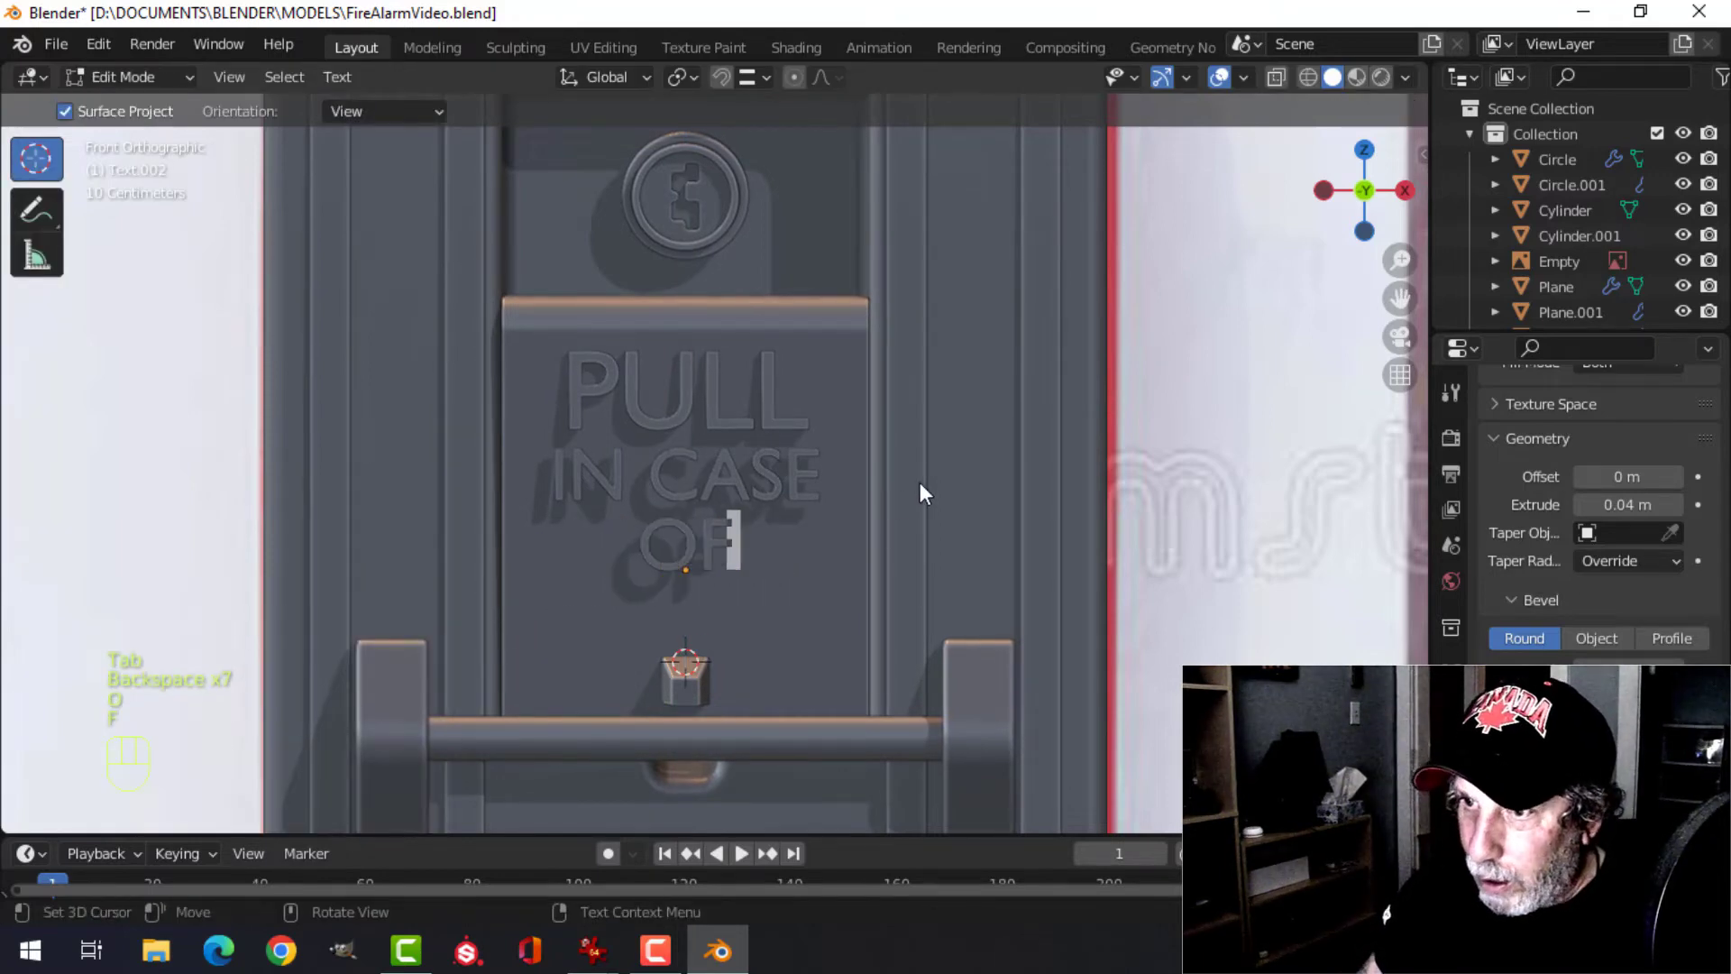
key("Tab")
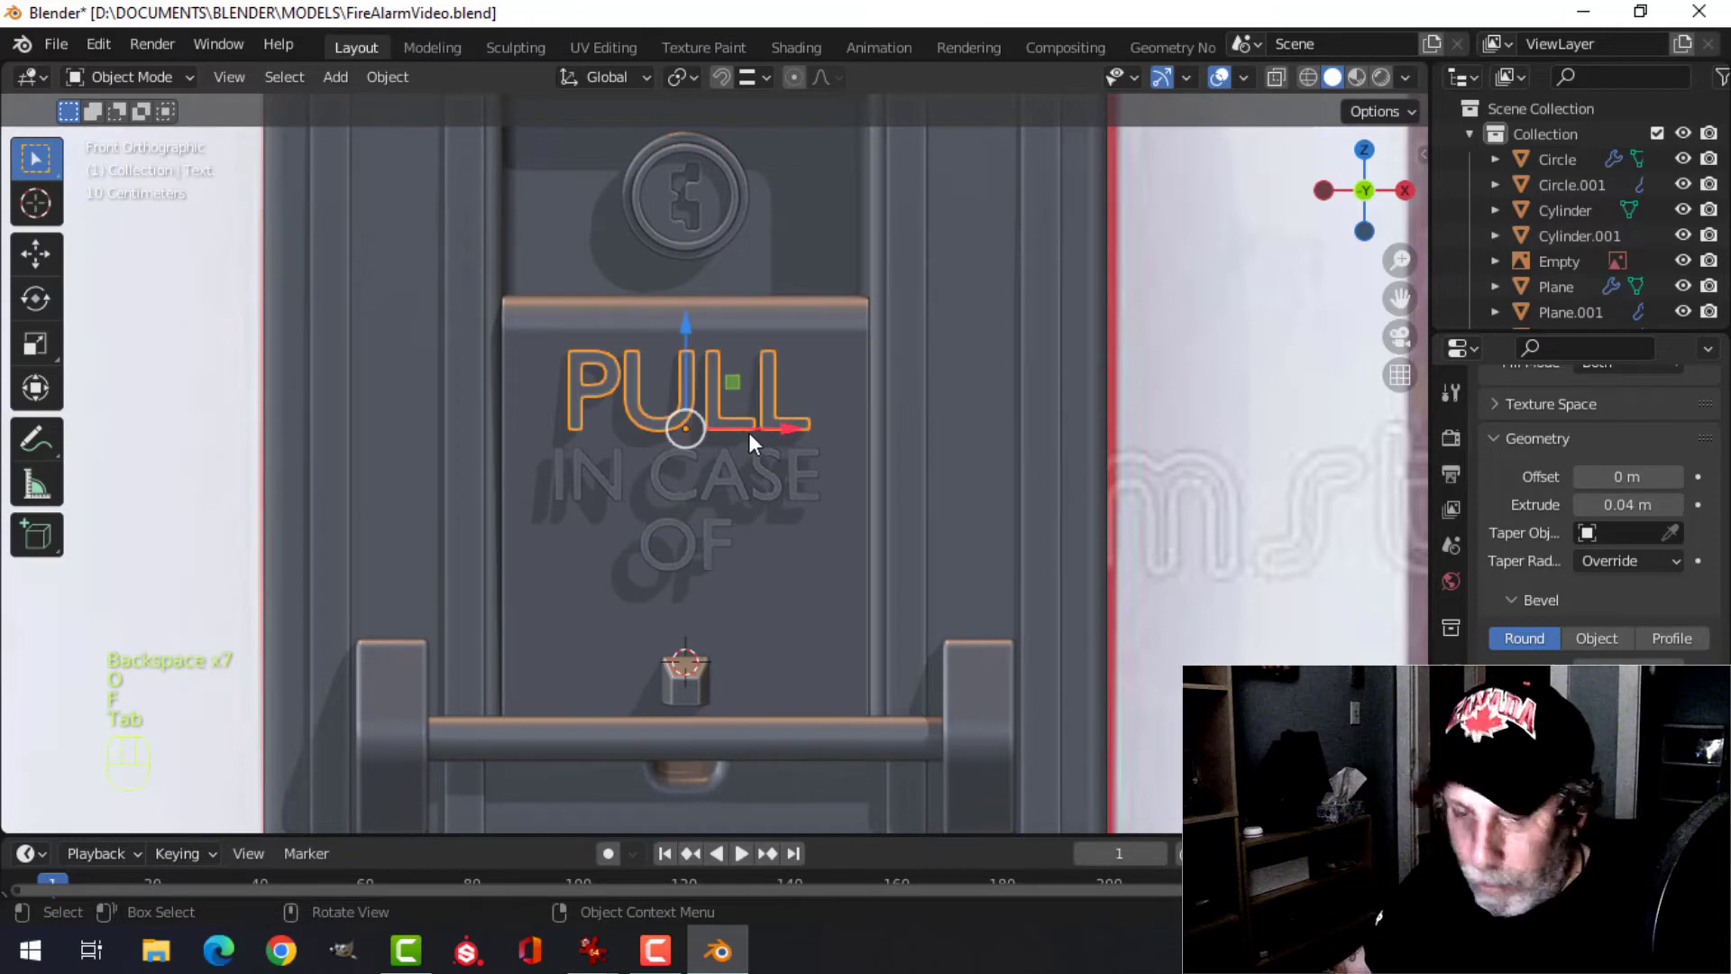
- Duplicate the PULL text and move the copy straight down along Z, below the OF line
key("shift+d")
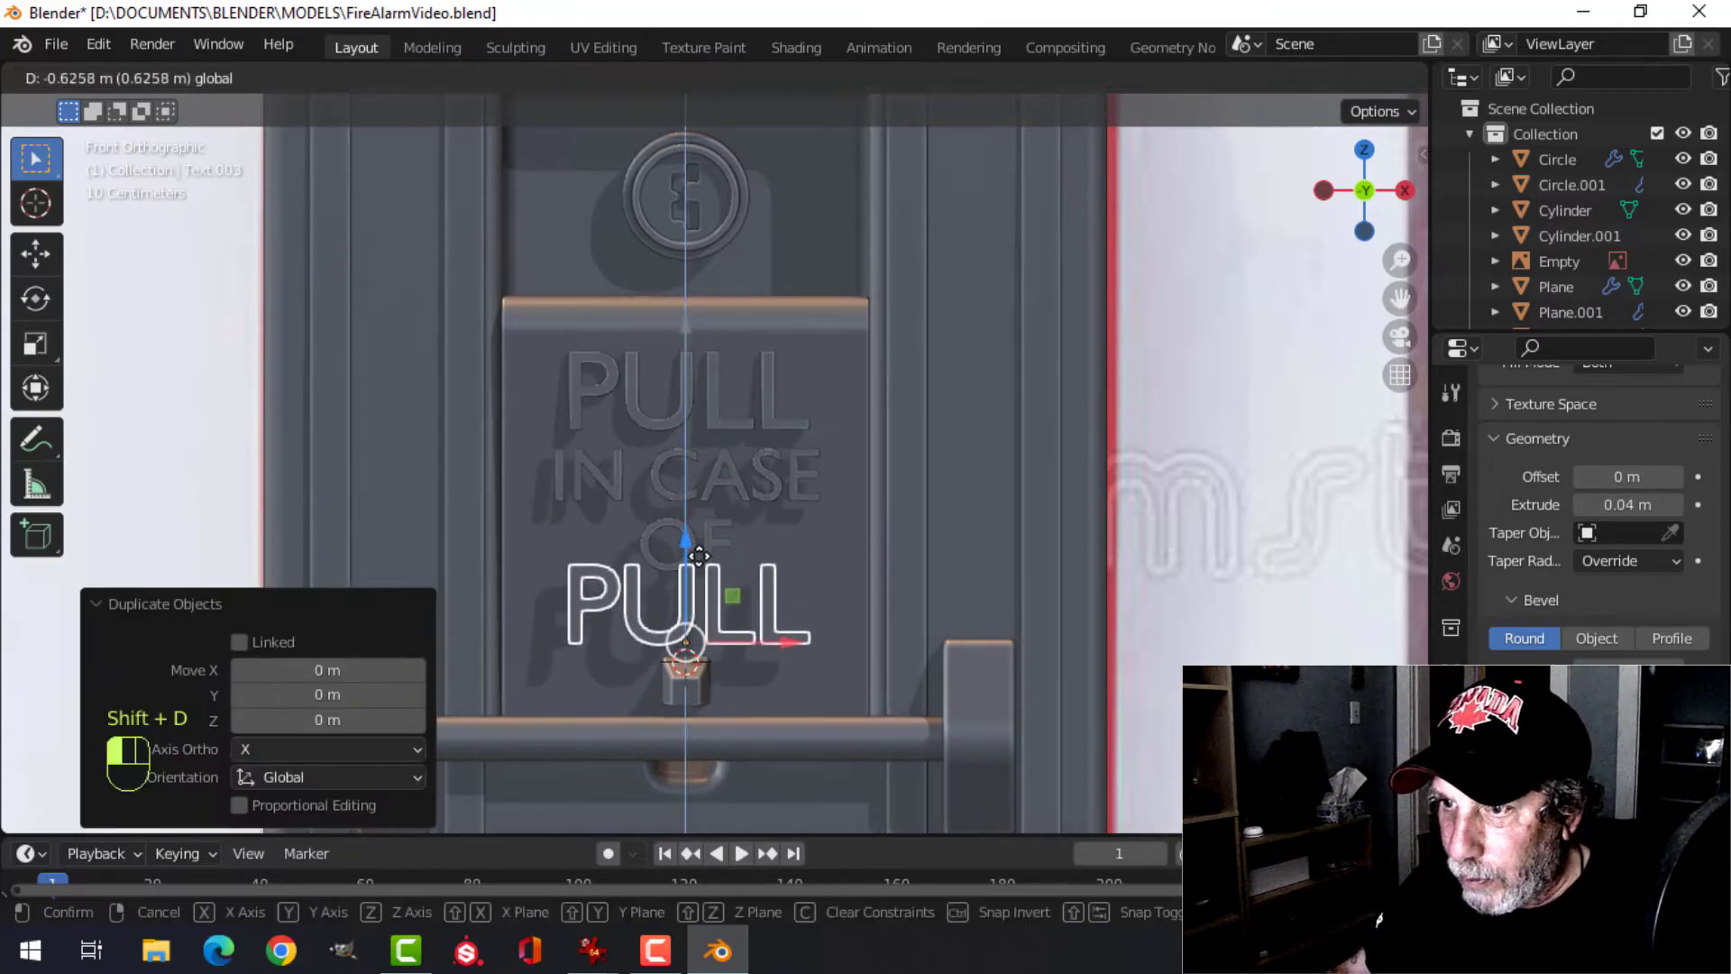
left_click(858, 595)
- Replace the bottom copy's content with "FIRE" in capitals and move it about -0.037 m along Z
key("Tab")
key("BackSpace")
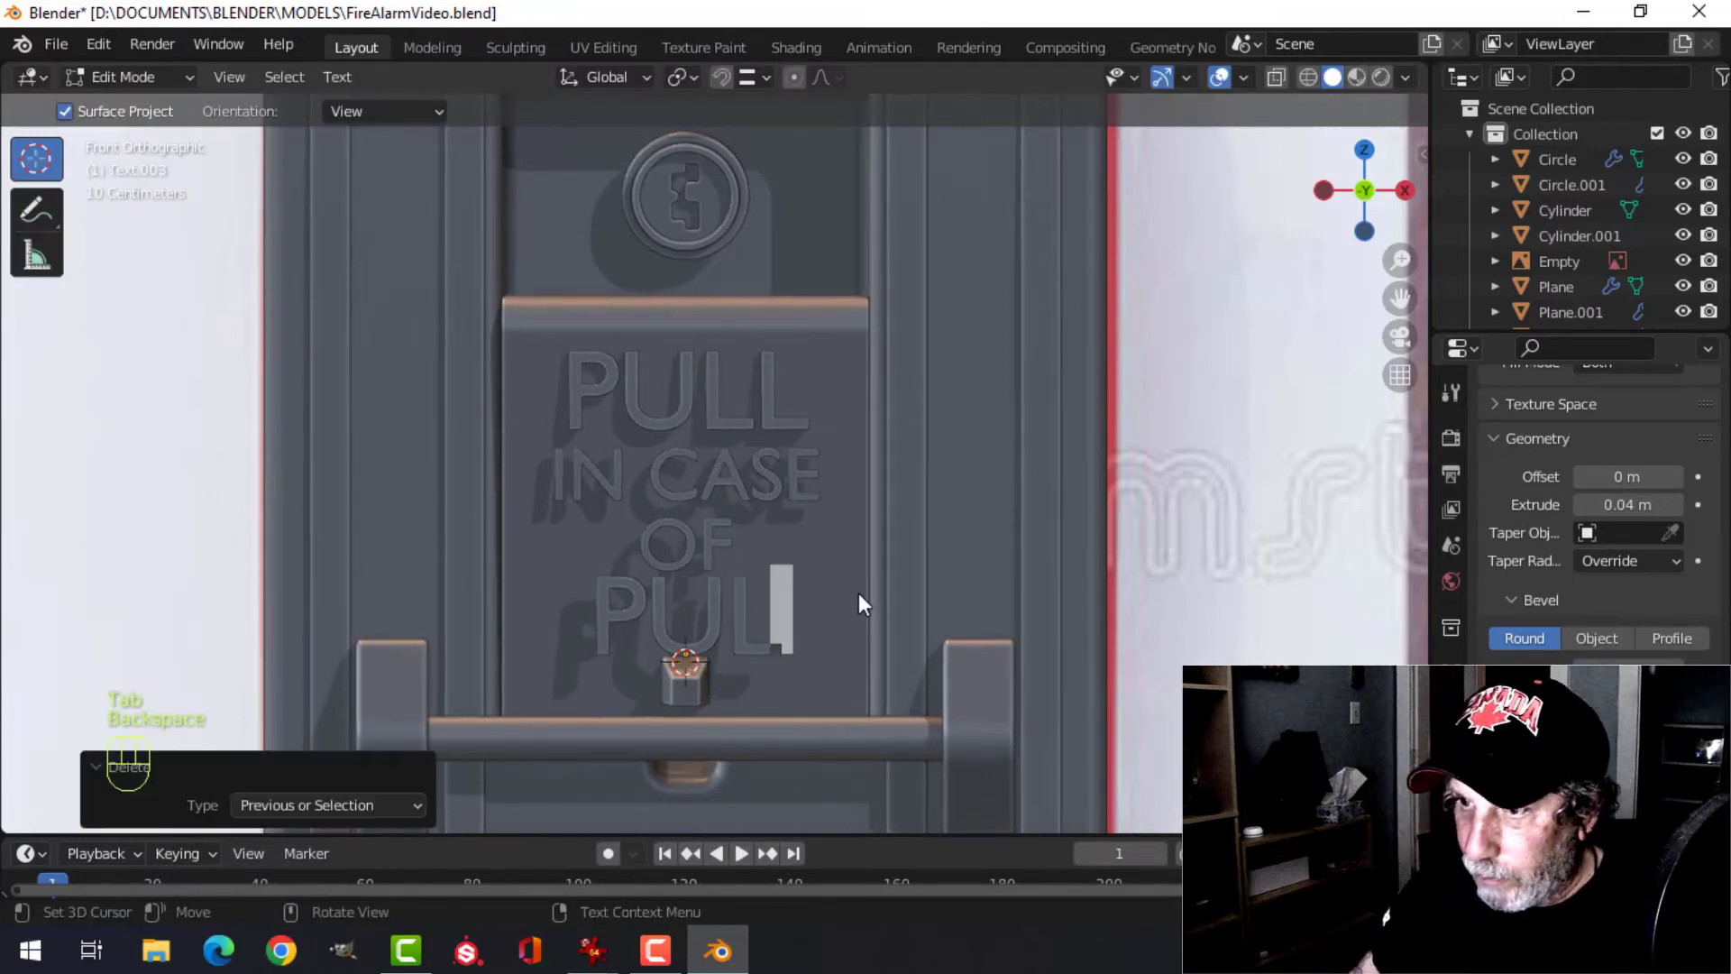
key("BackSpace")
key("BackSpace")
key("BackSpace")
key("Caps_Lock")
type("fi")
key("BackSpace")
key("BackSpace")
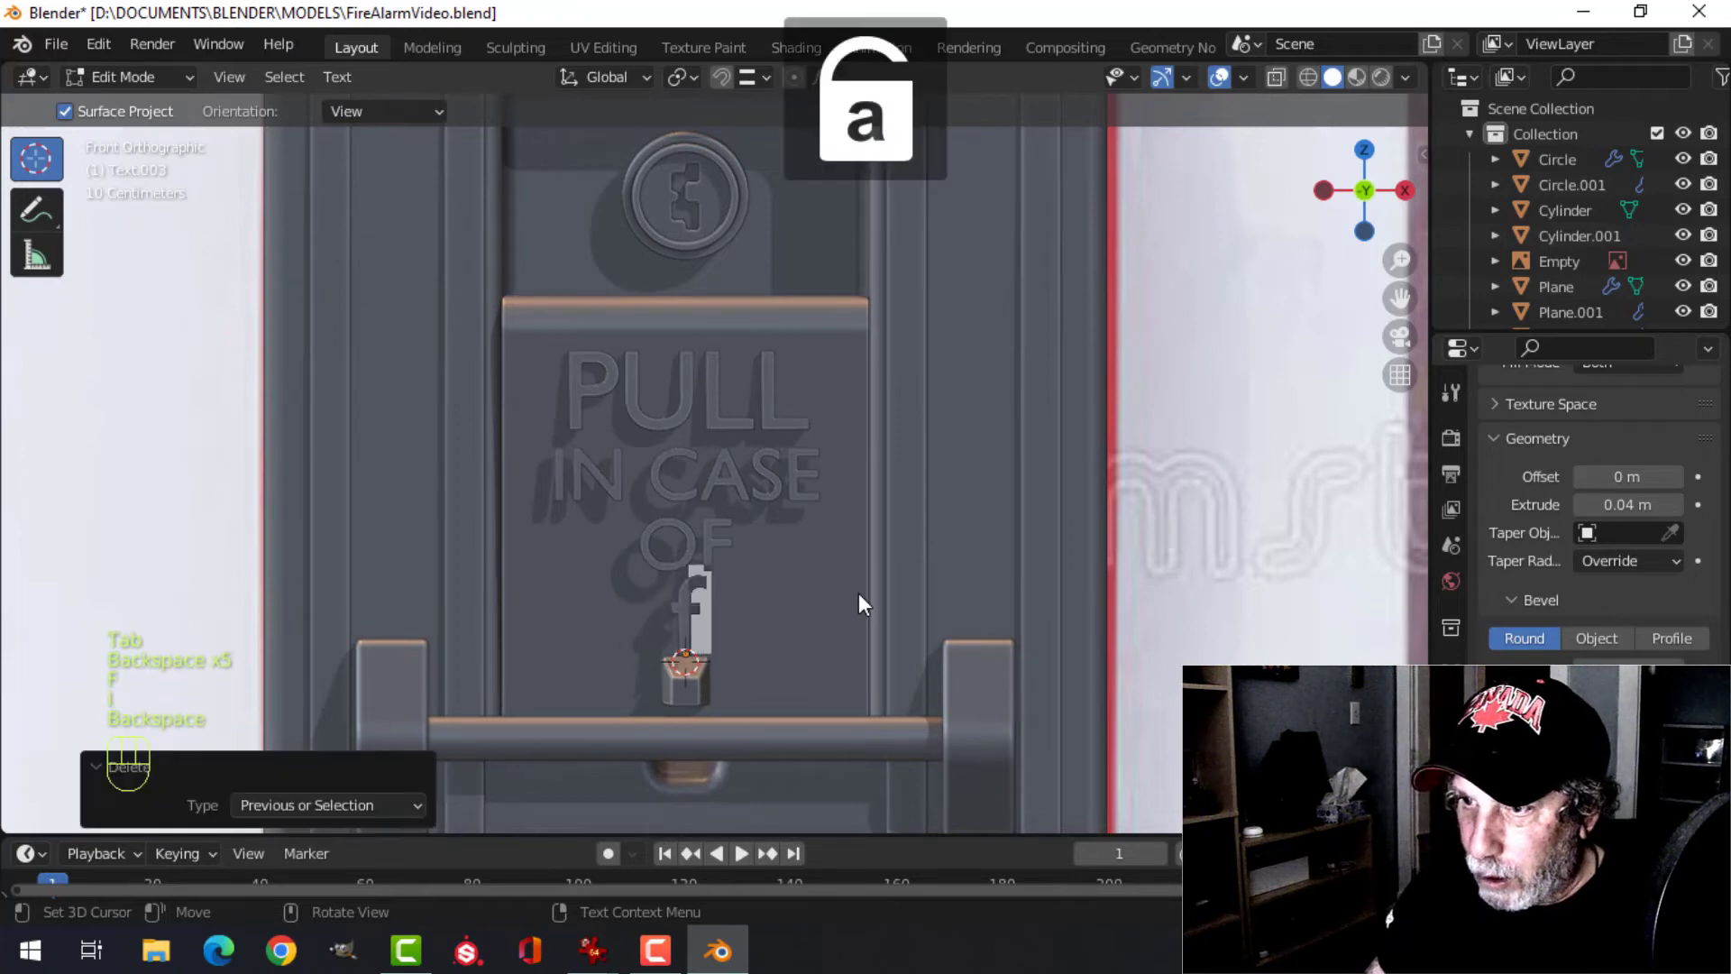
key("Caps_Lock")
type("FIRE")
key("Tab")
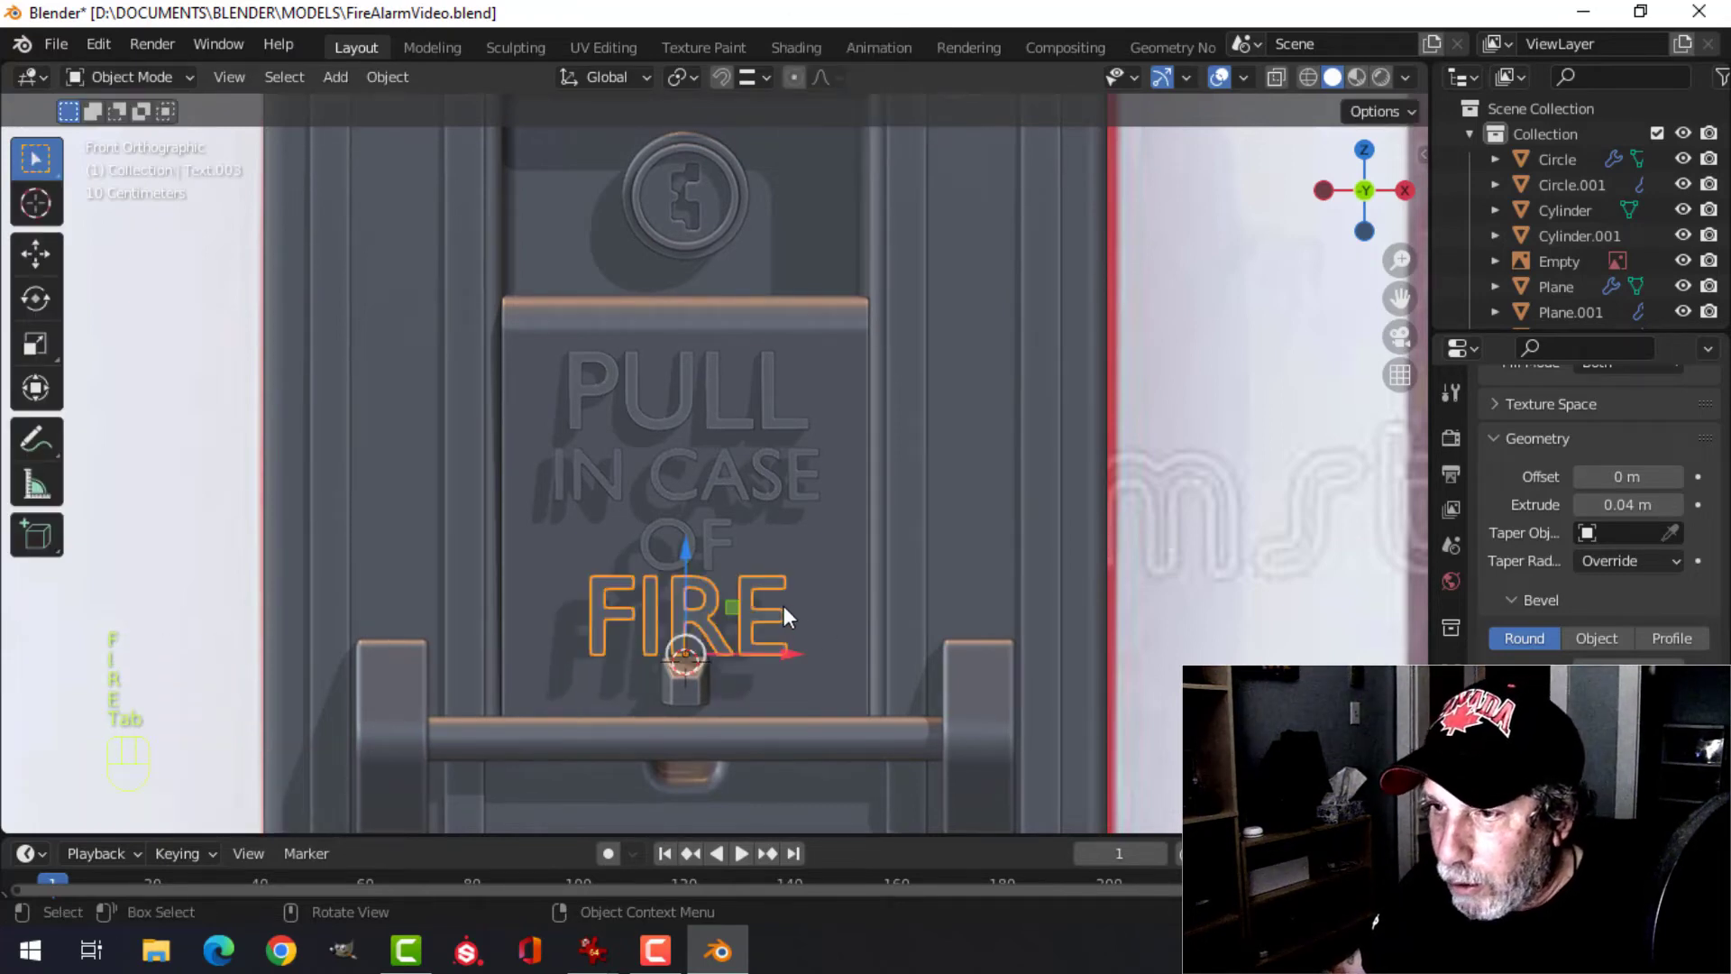
left_click_drag(682, 560, 683, 573)
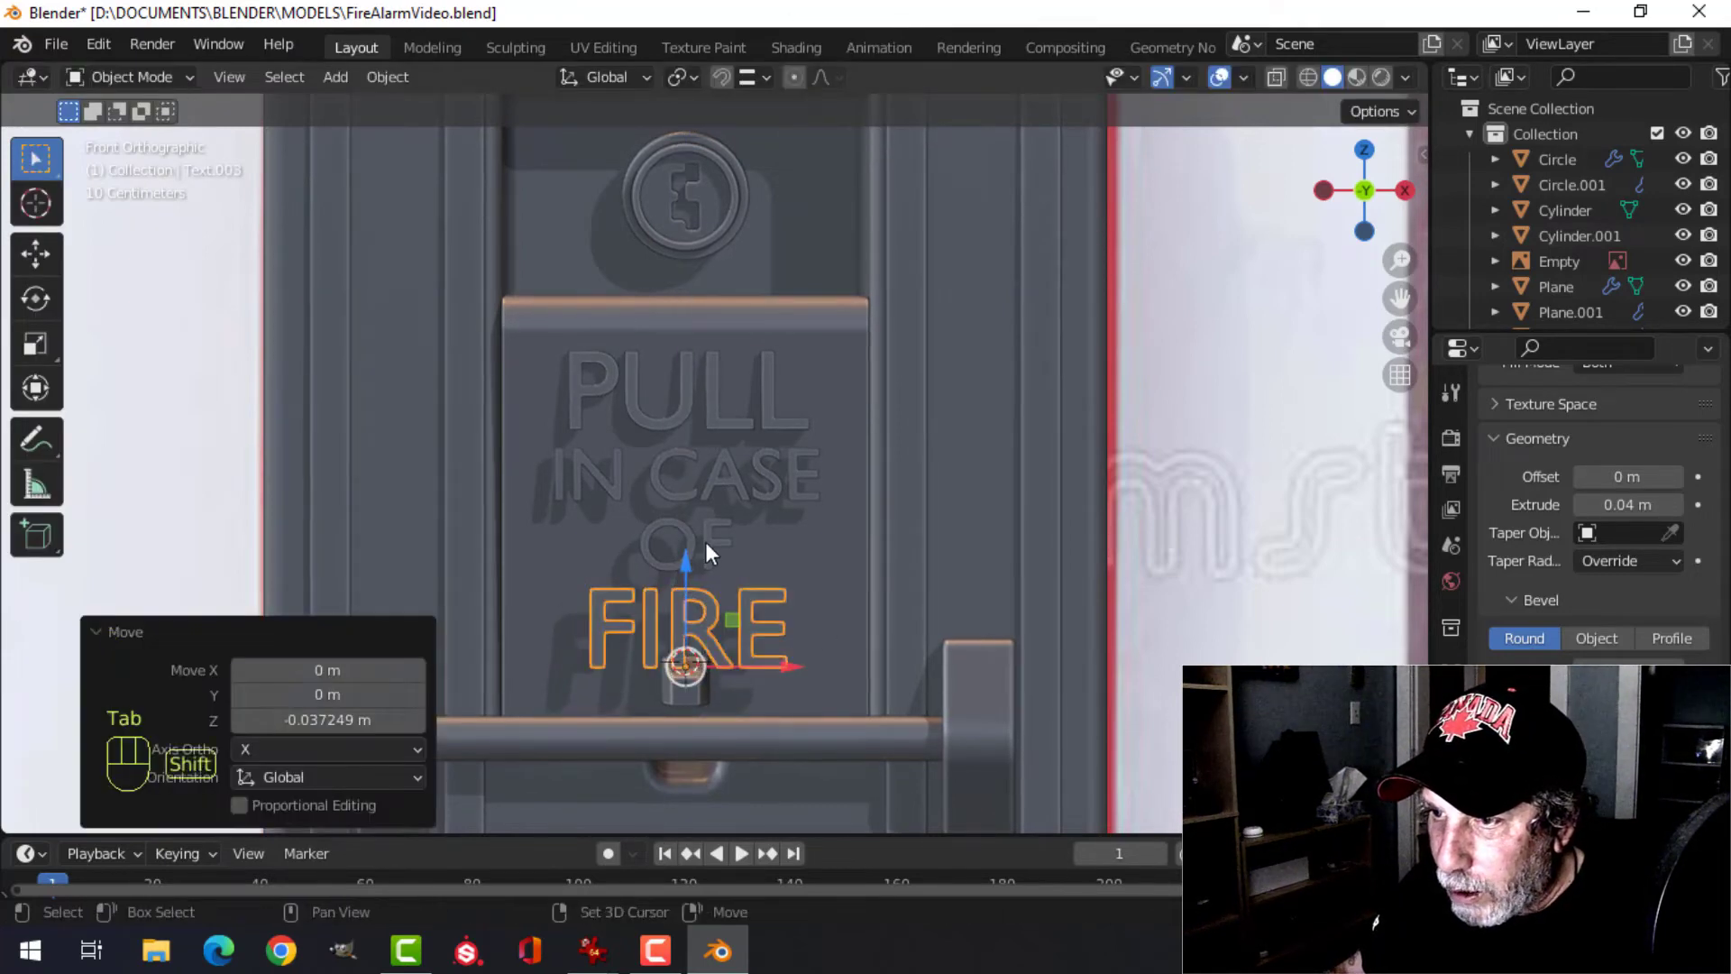
- Select all four text lines, scale them together to about 0.94 and move them about 0.041 m along Z
left_click(705, 543, "shift")
left_click(747, 492, "shift")
left_click(850, 431, "shift")
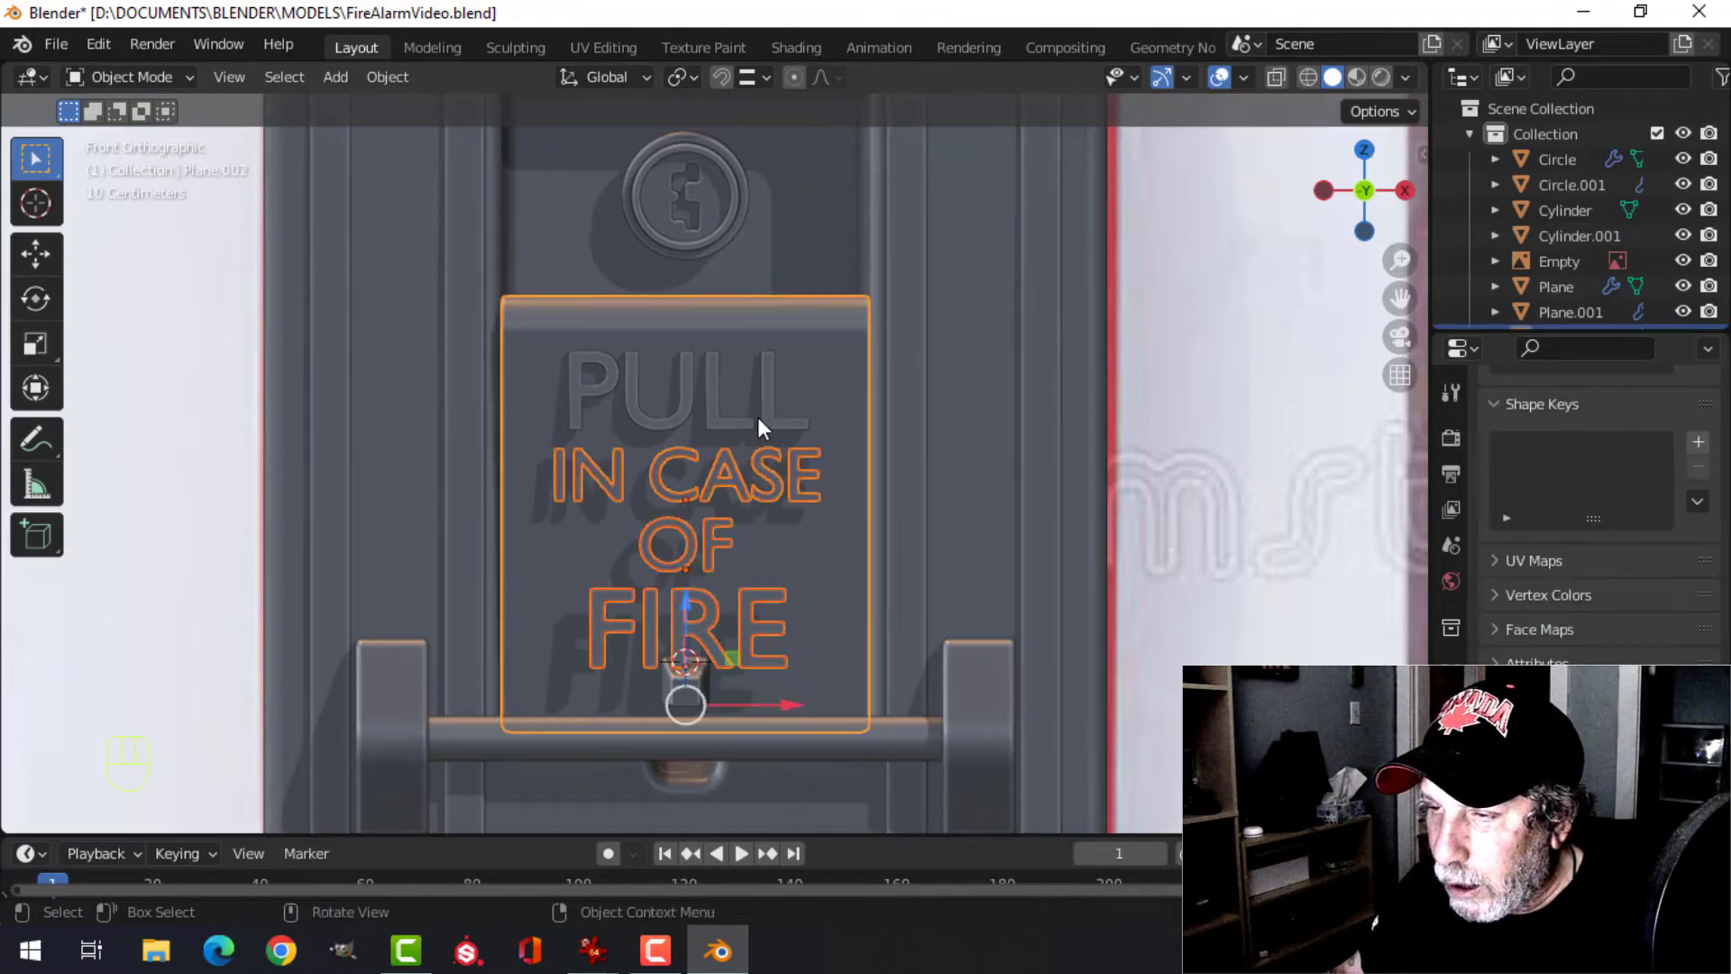
key("ctrl+z")
left_click(725, 402, "shift")
key("s")
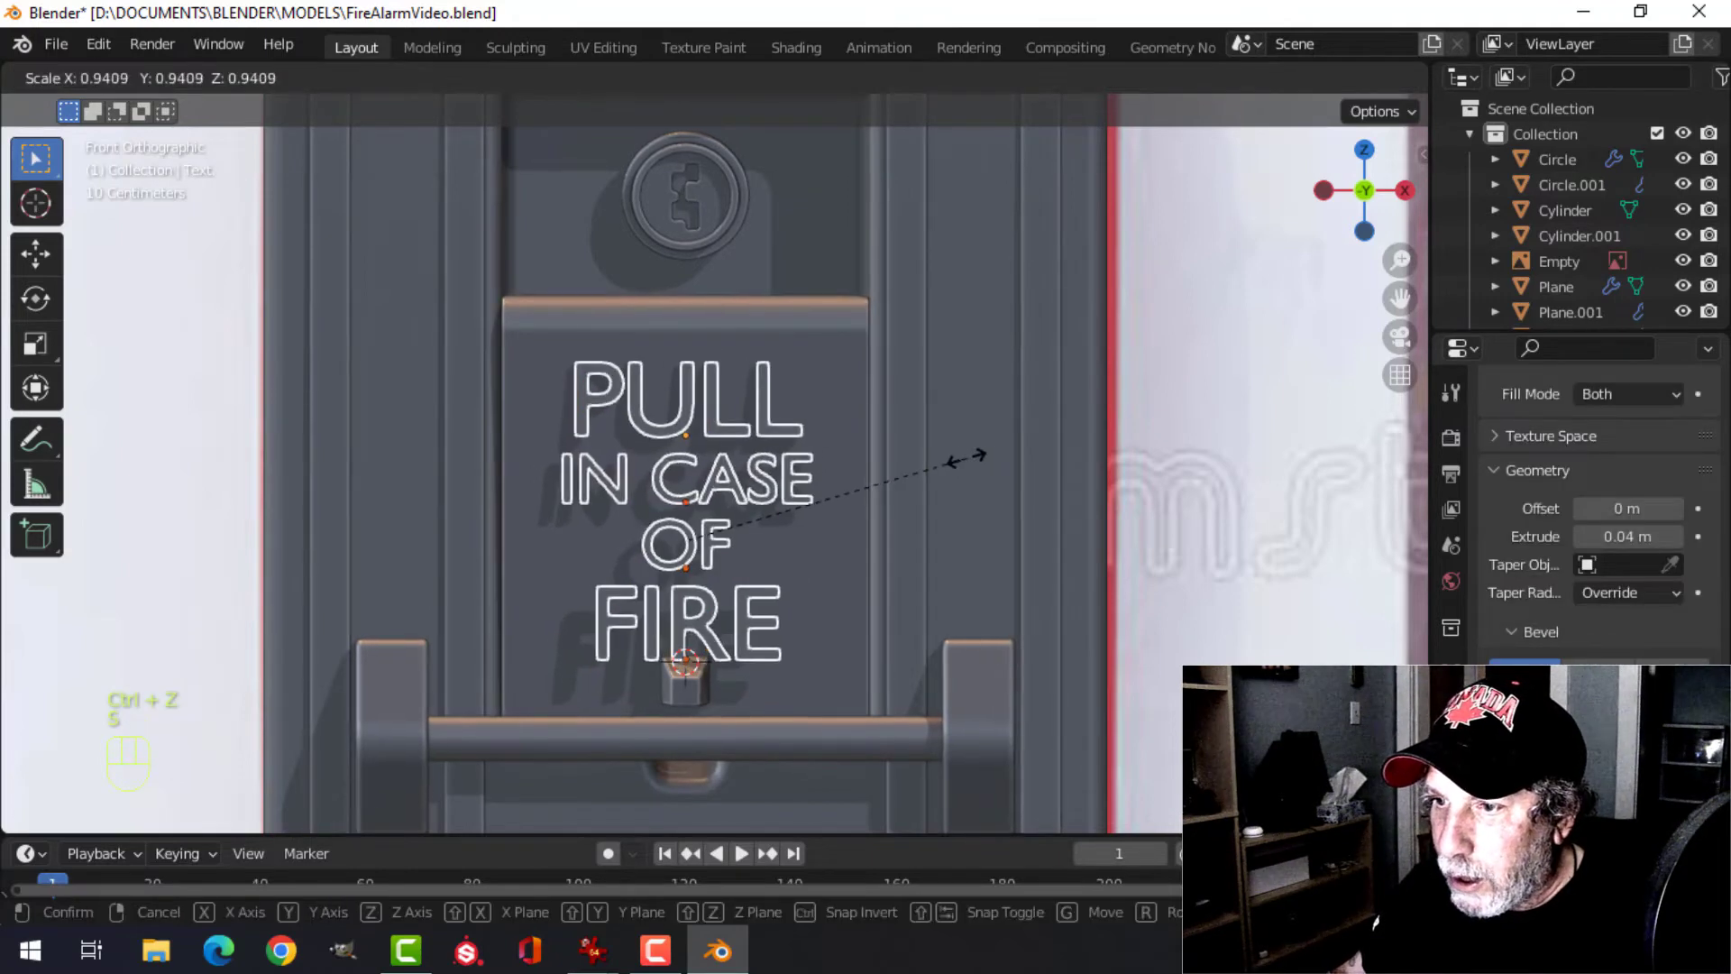
left_click(962, 459)
left_click_drag(689, 434, 689, 418)
- Move the four text lines about 0.008 m along Y, closer to the plate, and deselect them
middle_click_drag(888, 467, 831, 517)
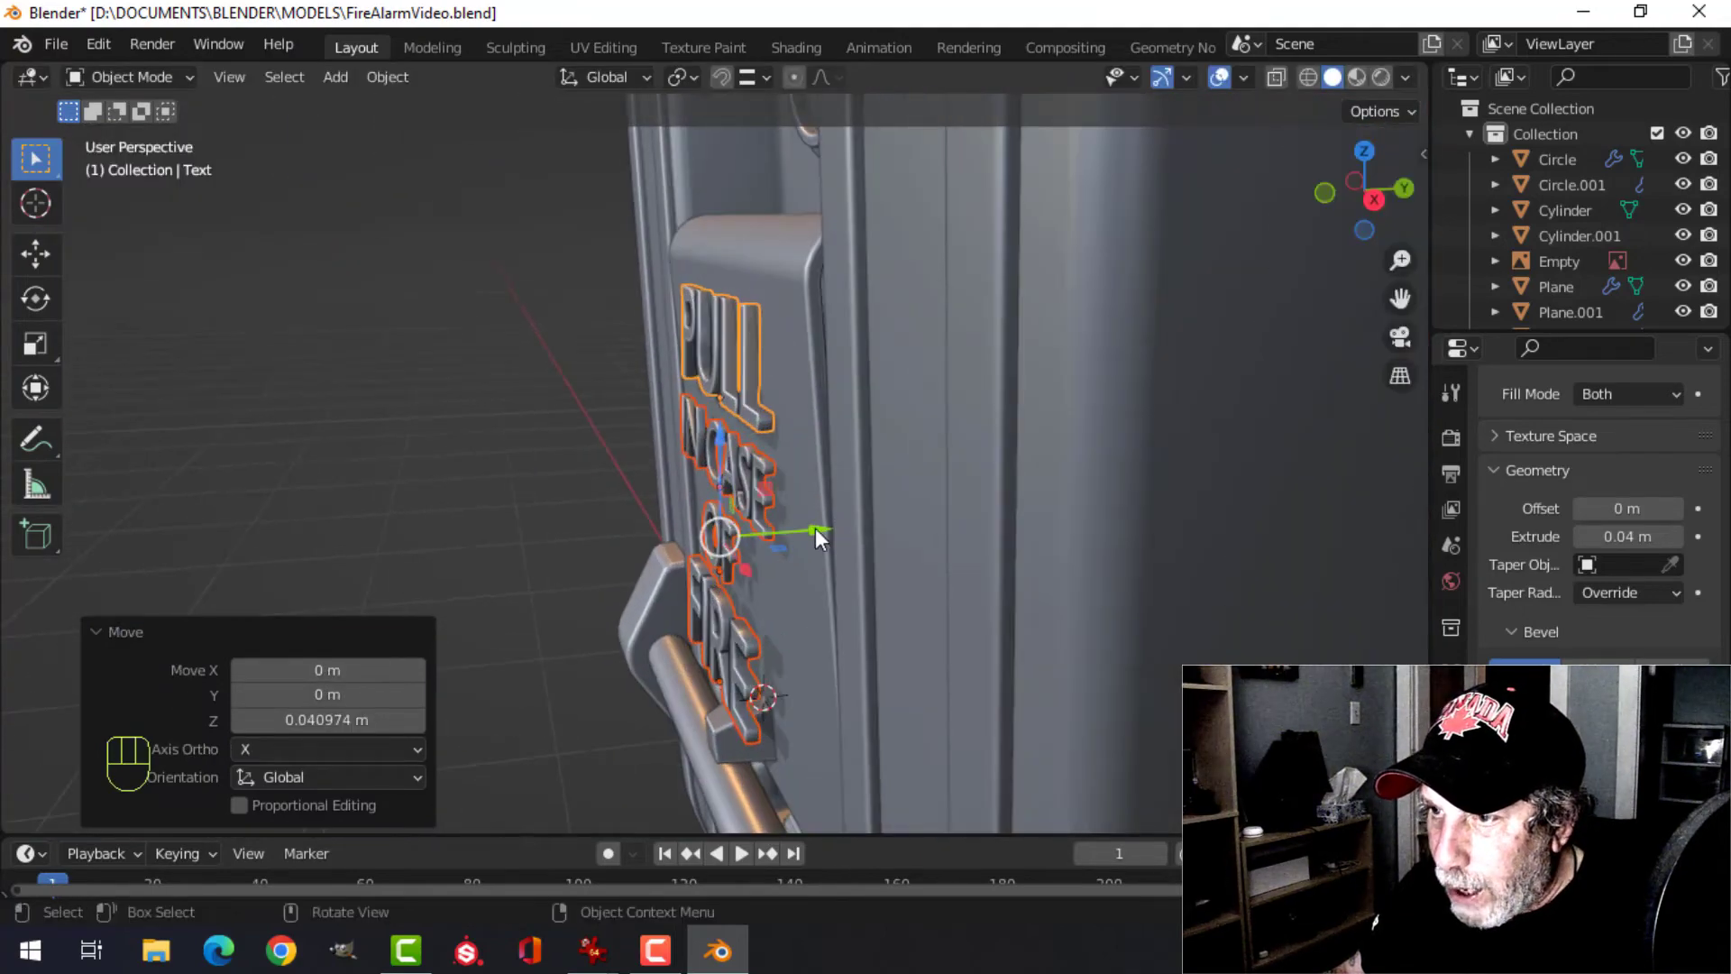
left_click_drag(815, 527, 776, 561)
middle_click_drag(775, 560, 984, 497)
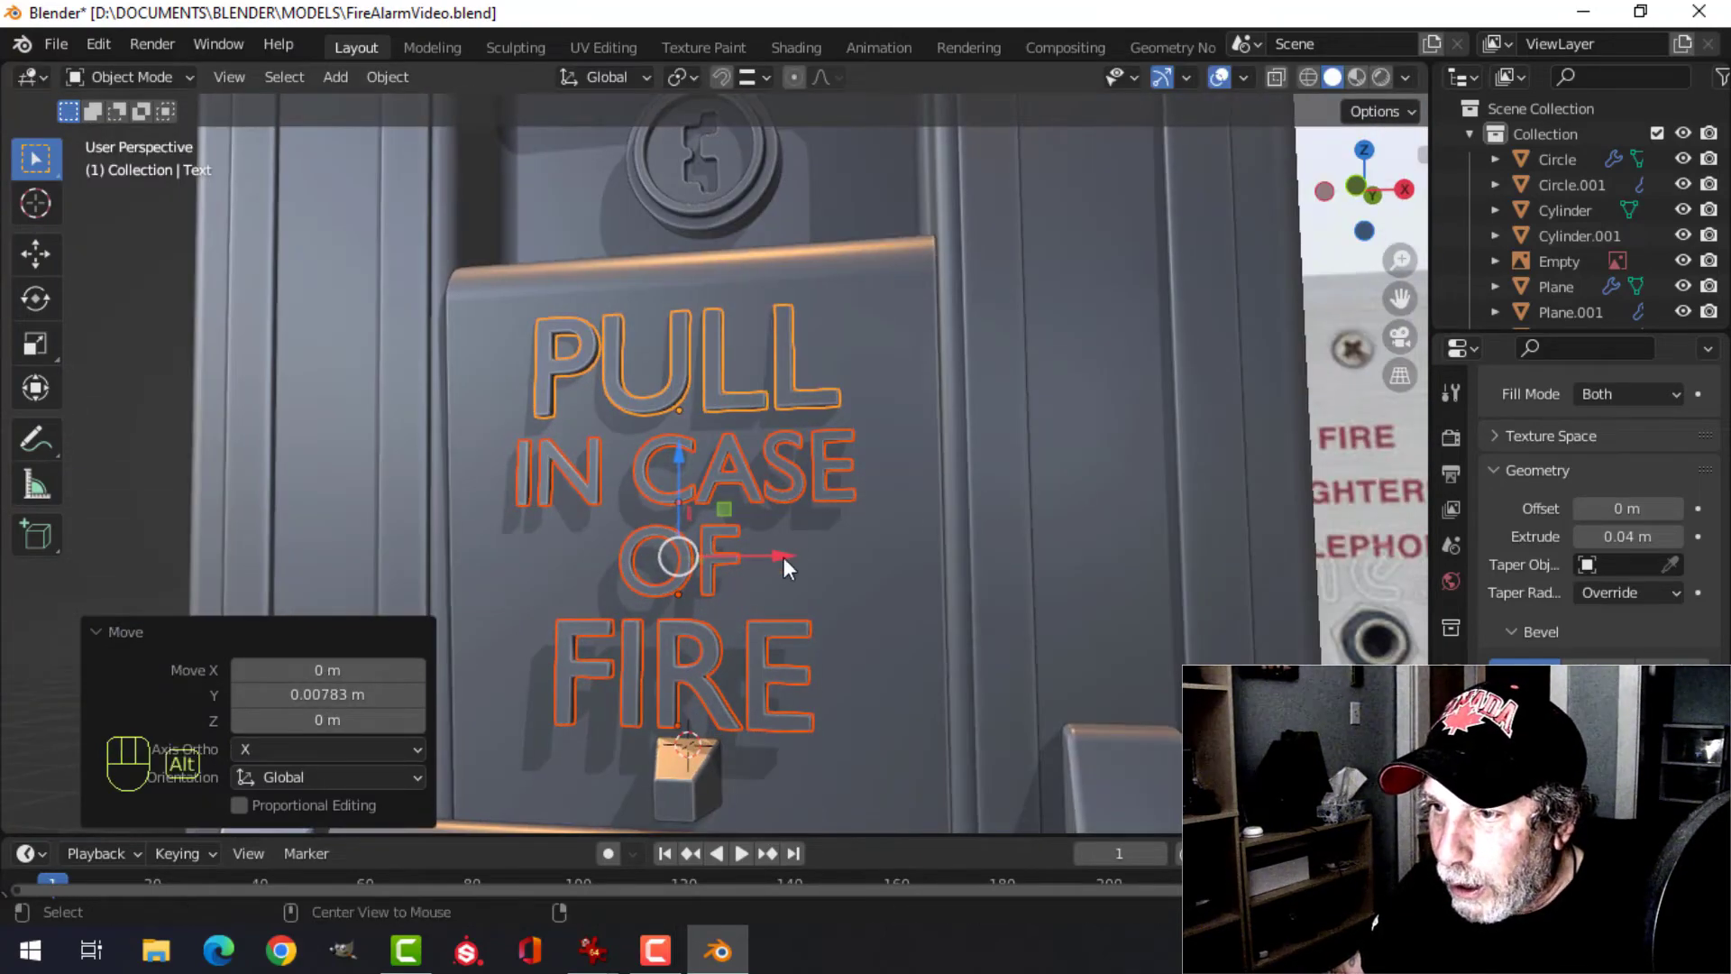
key("alt+a")
- Examine the raised lettering on the plate up close and from several angles
middle_click_drag(783, 557, 943, 510)
scroll(819, 636, "up", 4)
scroll(819, 624, "down", 3)
middle_click_drag(818, 625, 880, 503)
scroll(712, 561, "up", 3)
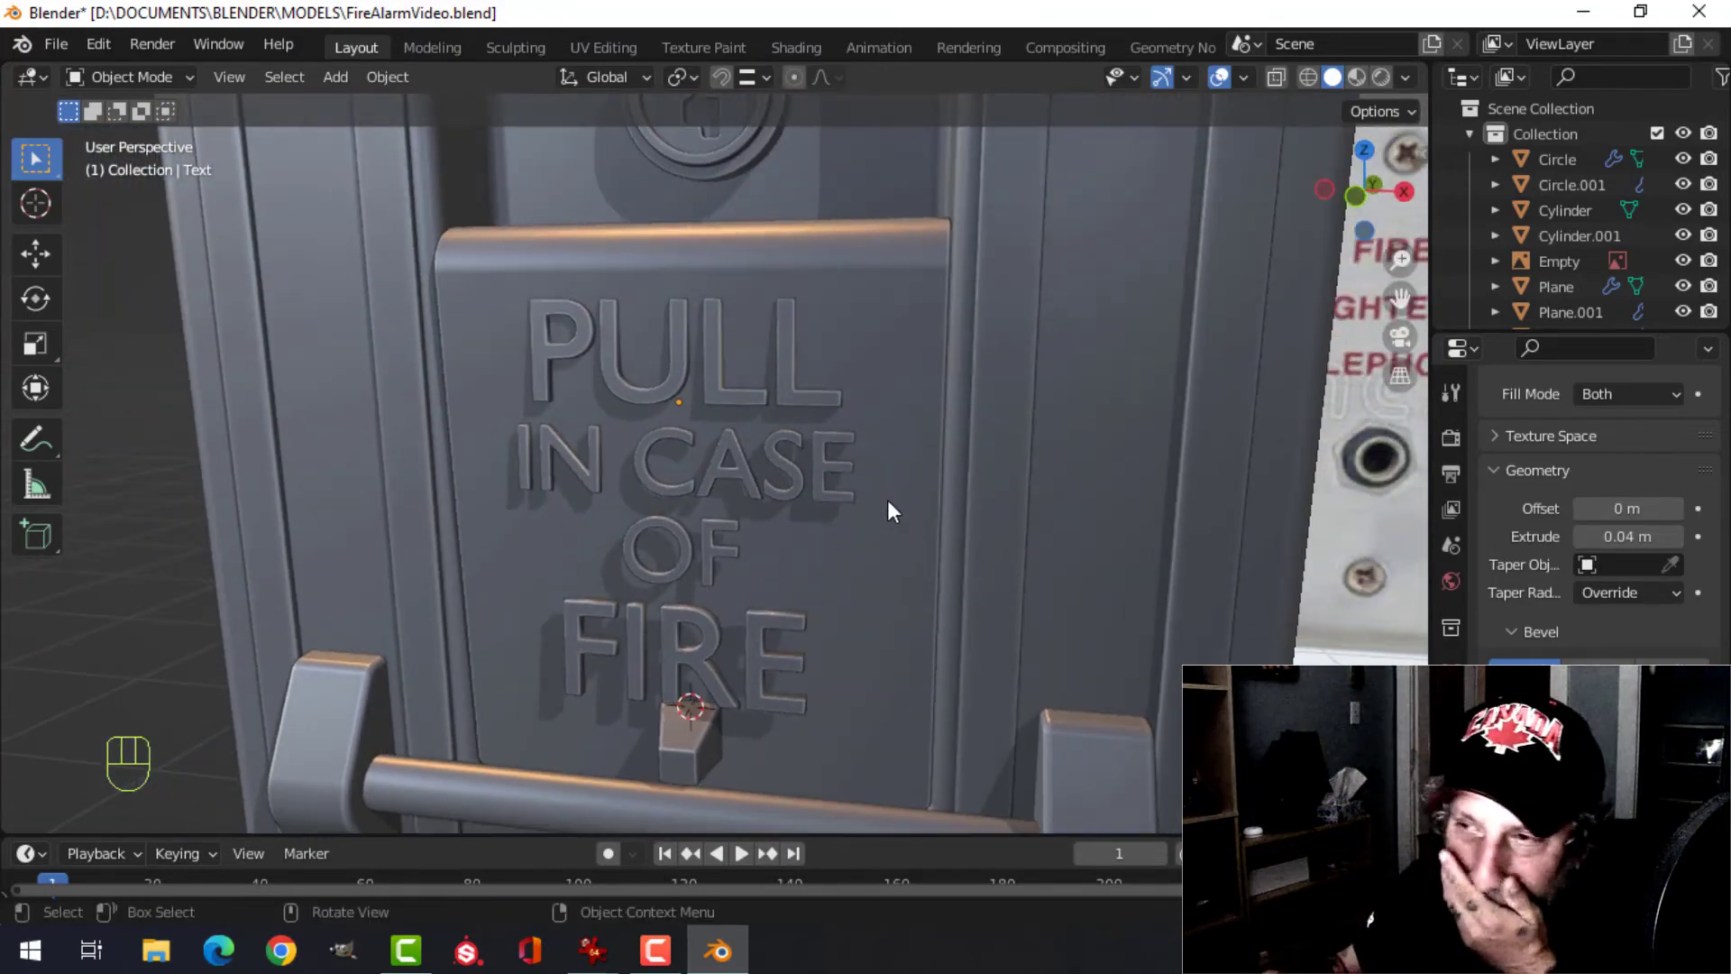
middle_click_drag(884, 496, 726, 501)
middle_click_drag(790, 268, 856, 424)
middle_click_drag(858, 439, 813, 338)
- Convert the PULL and IN CASE text objects to meshes, one after the other
left_click(813, 337)
middle_click_drag(823, 273, 837, 343)
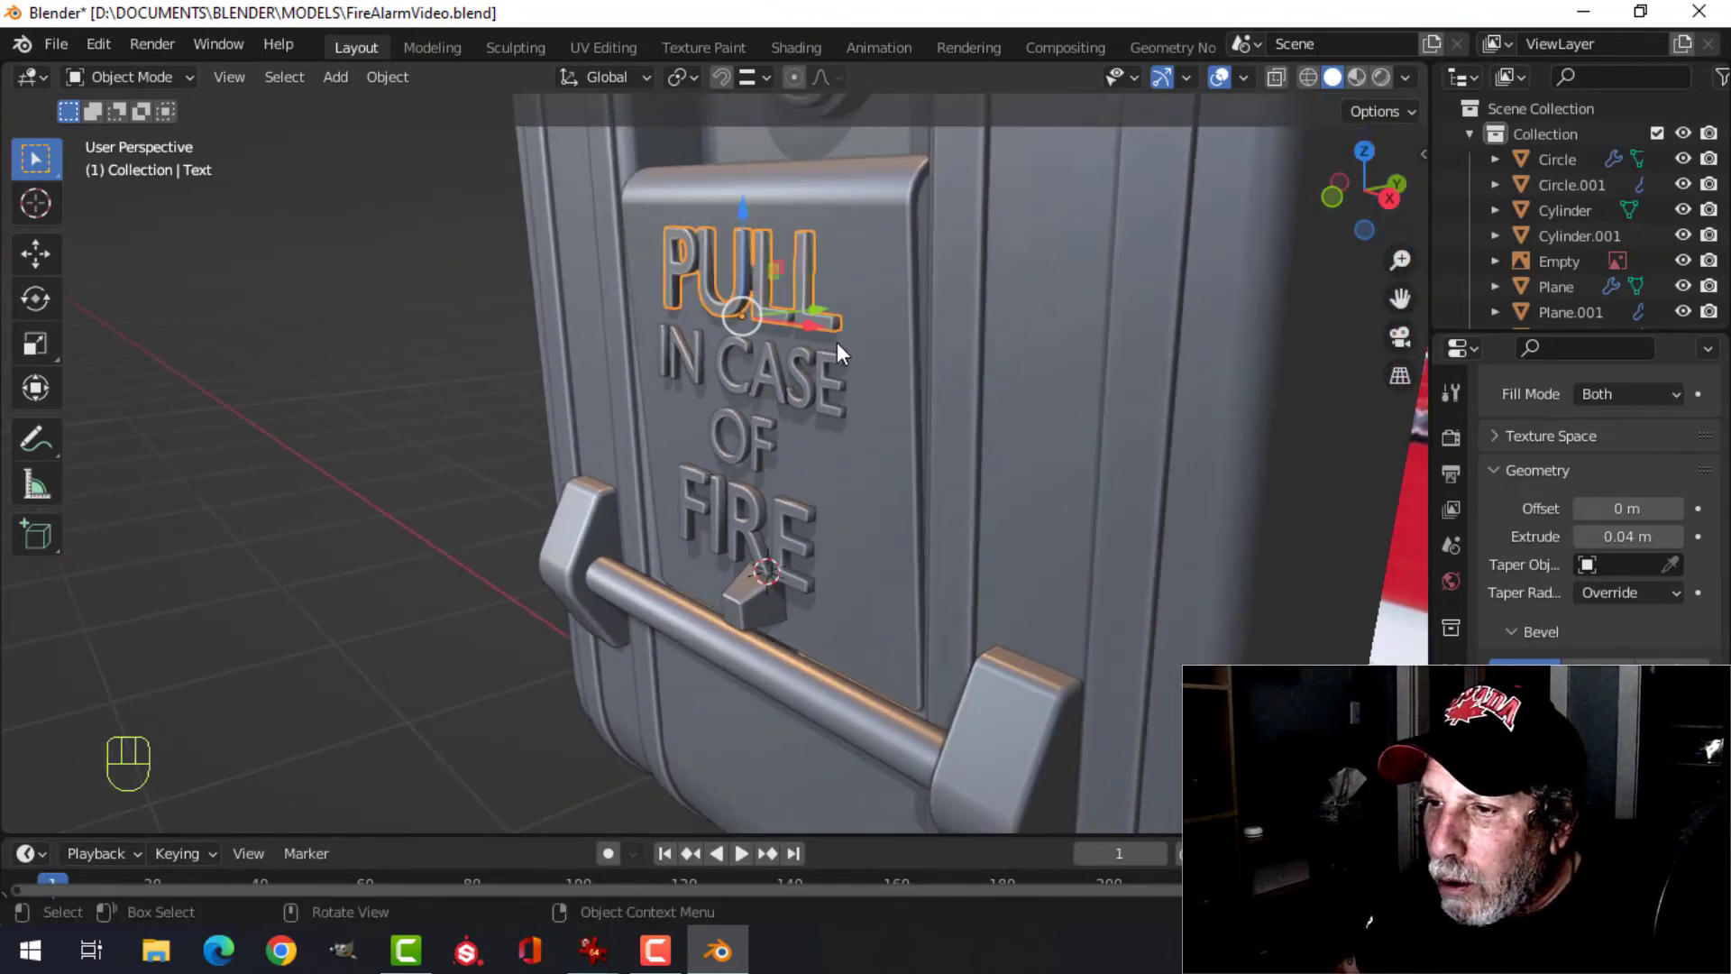
right_click(812, 305)
mouse_move(734, 363)
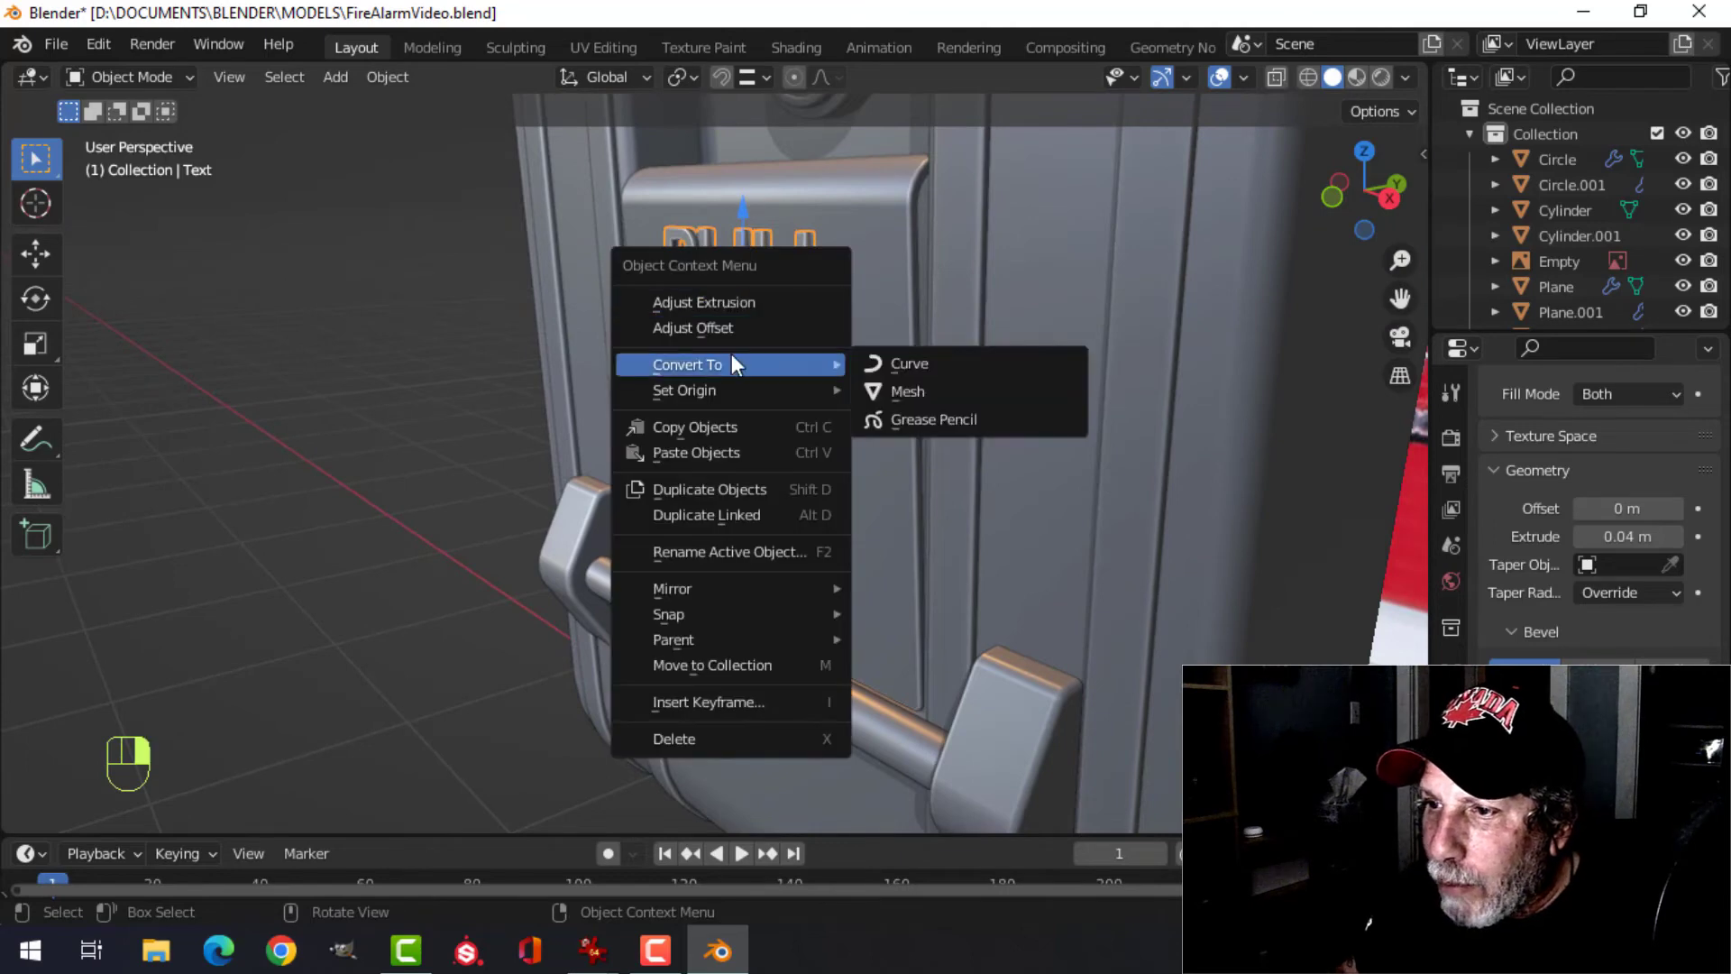
left_click(908, 390)
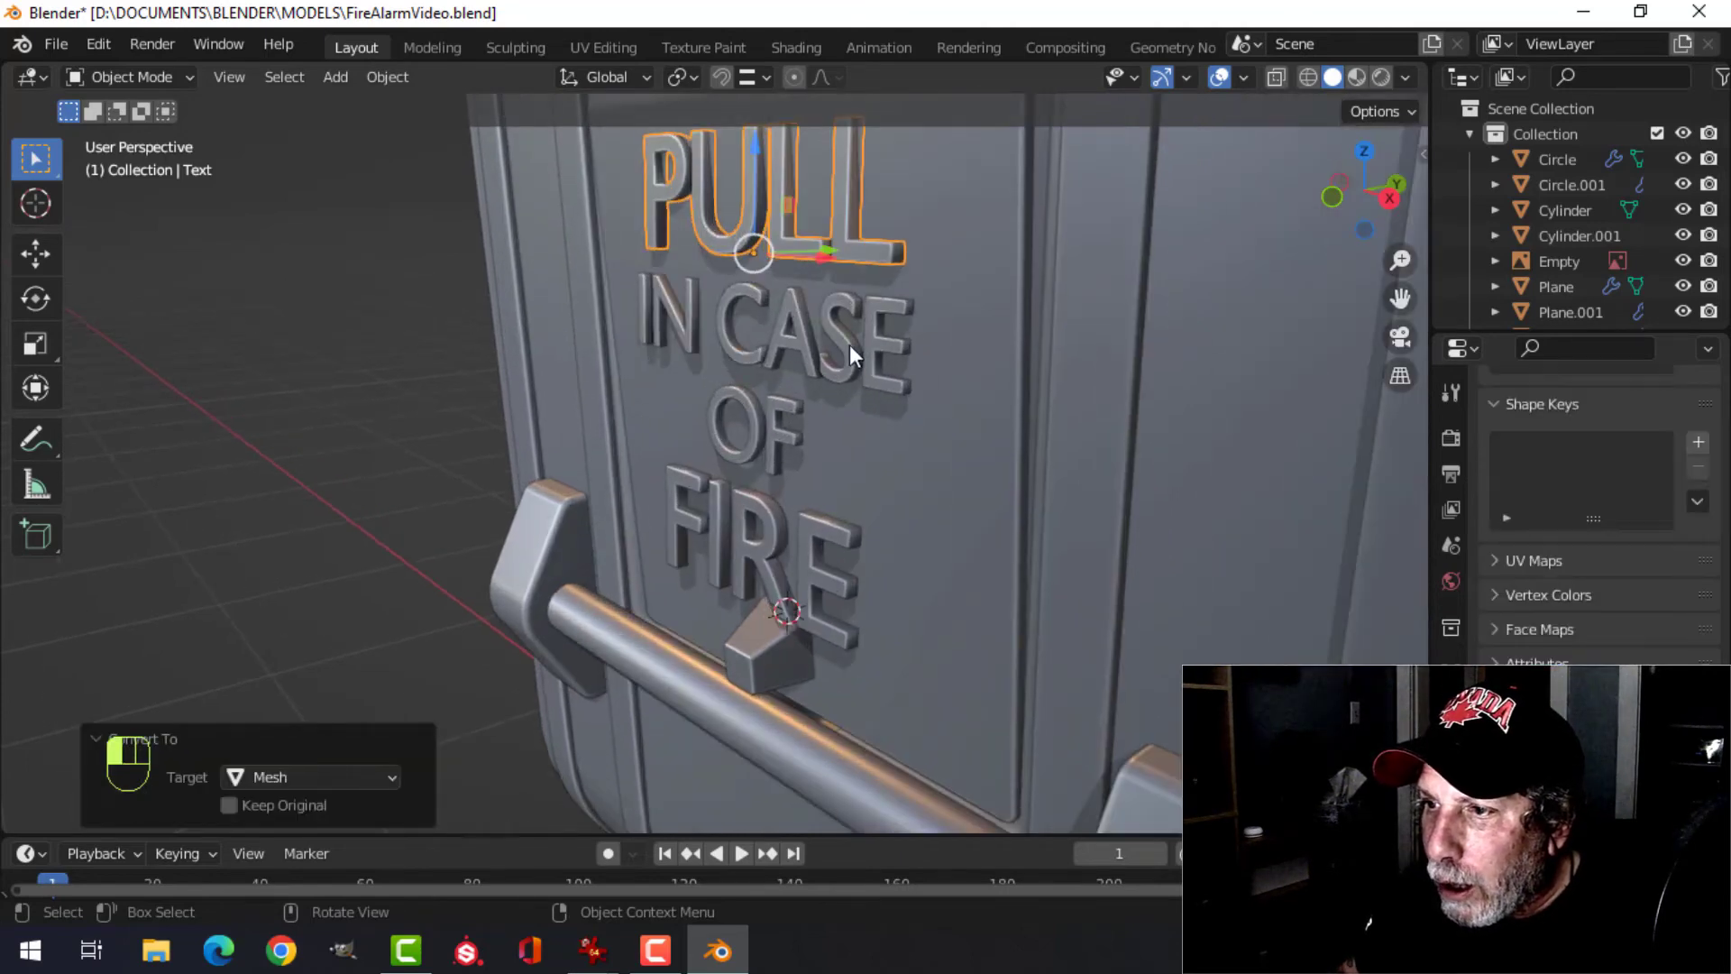
left_click(850, 348)
right_click(849, 348)
mouse_move(849, 344)
left_click(907, 366)
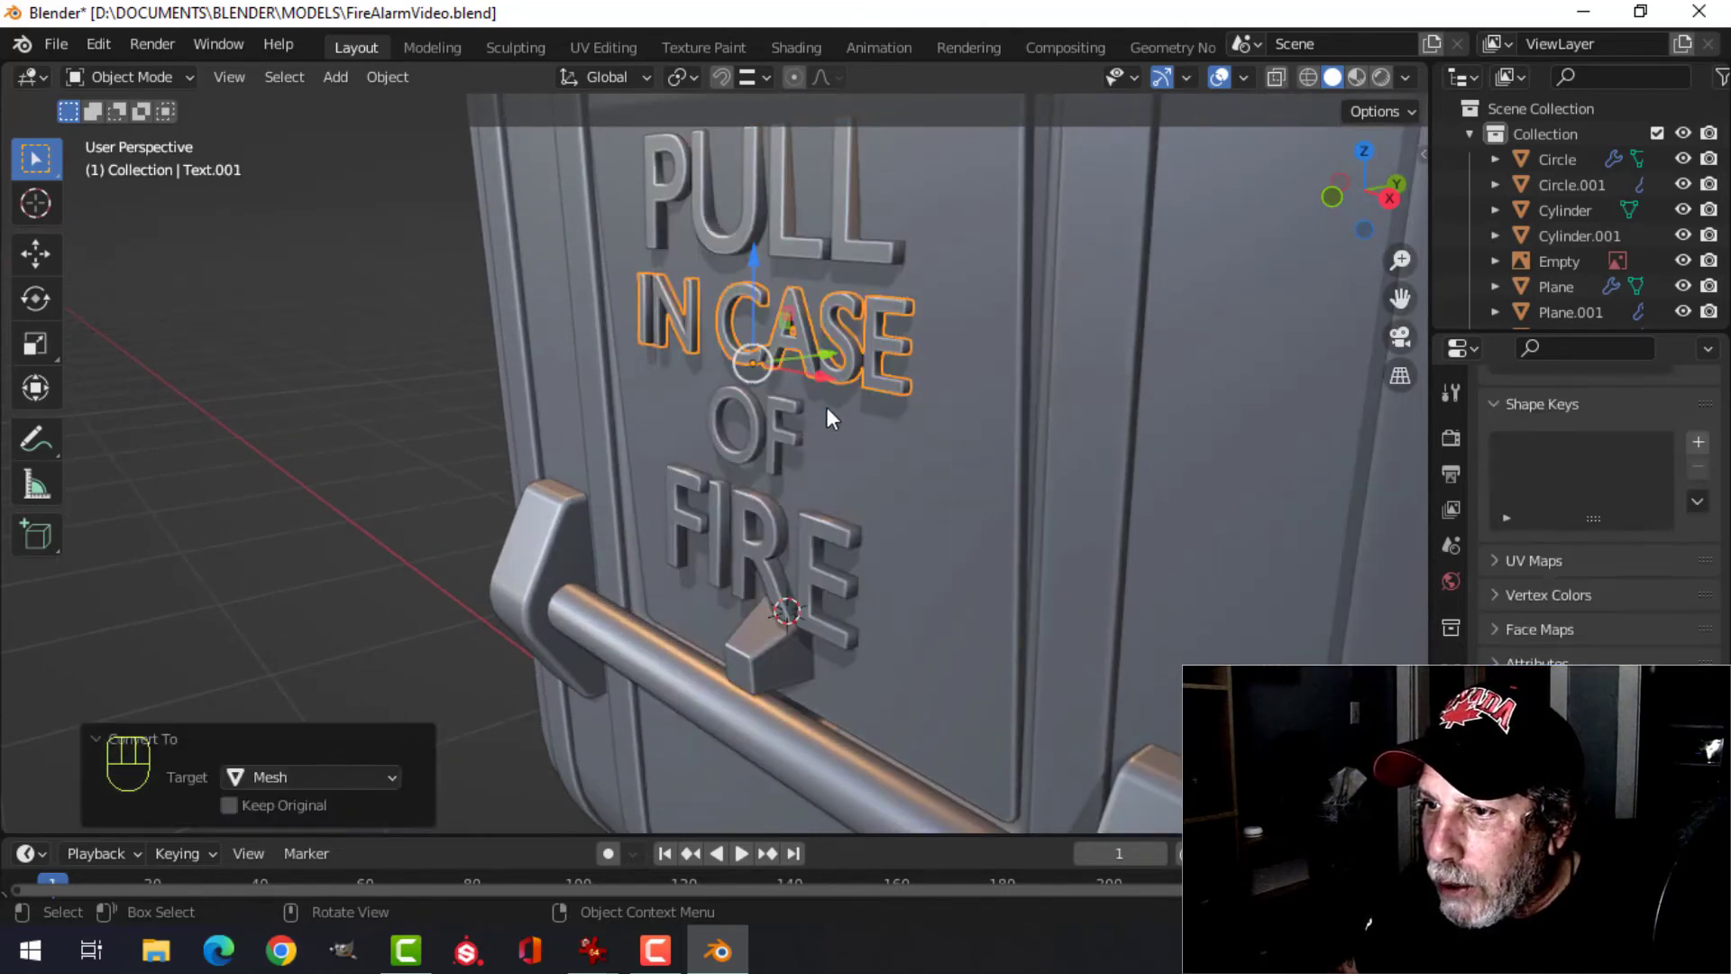
- Convert the OF and FIRE text objects to meshes, one after the other
left_click(787, 412)
right_click(784, 412)
mouse_move(784, 411)
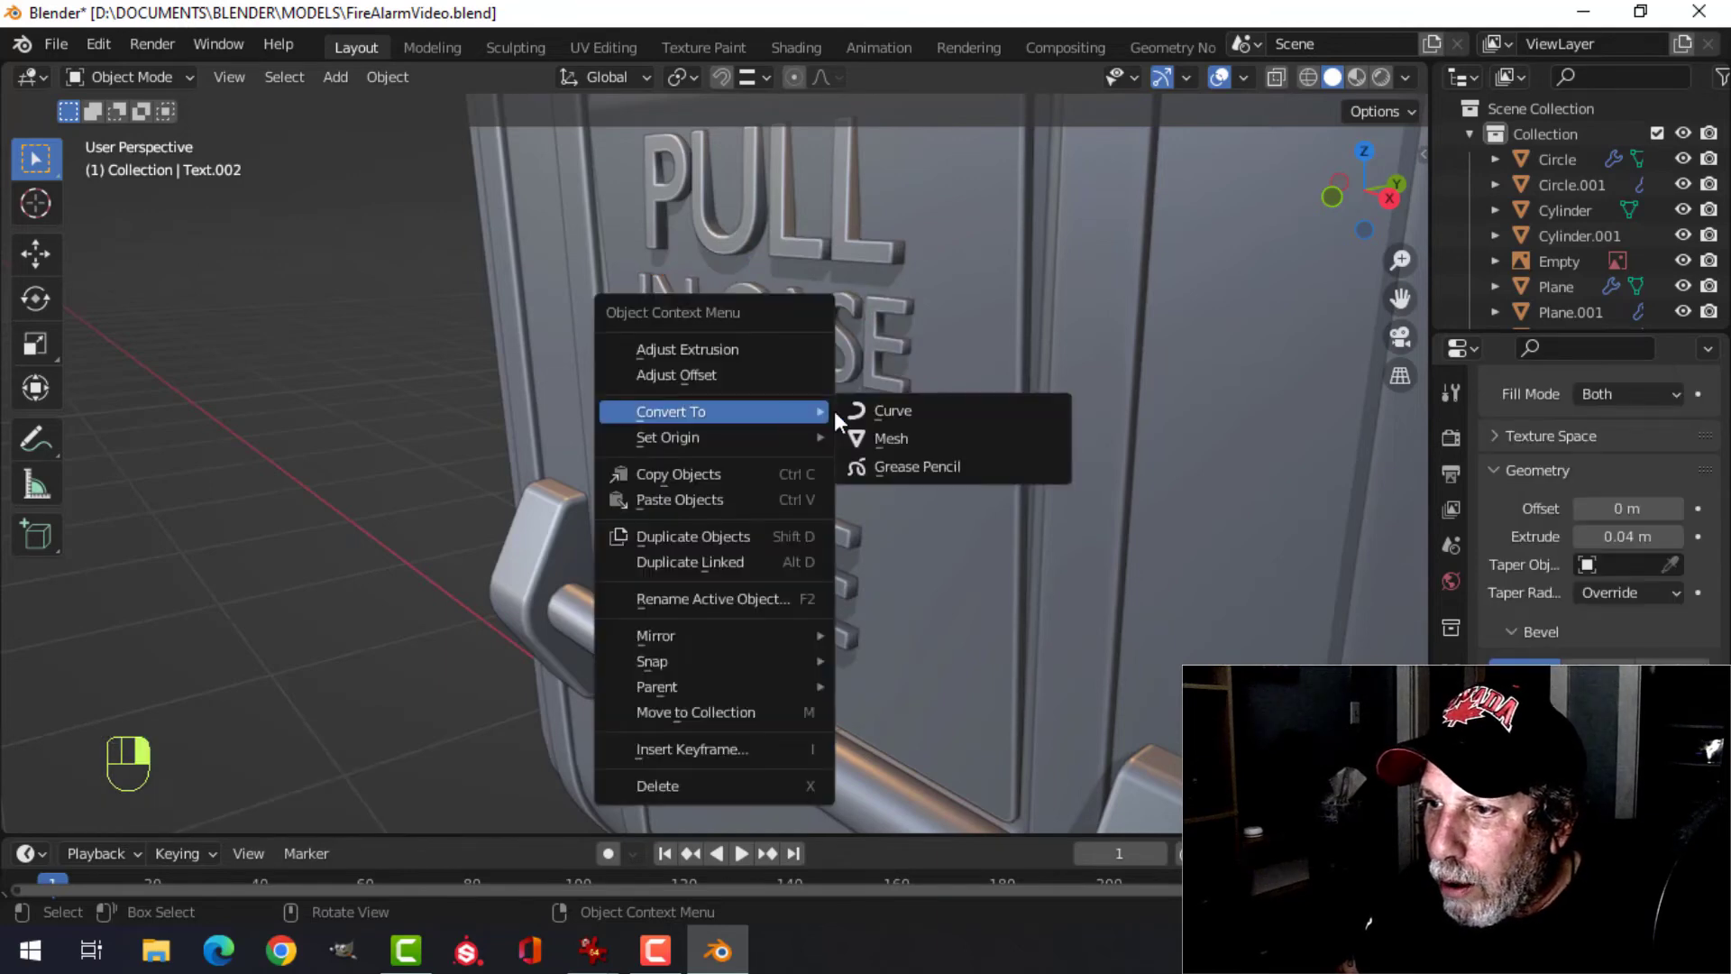
left_click(864, 434)
left_click(812, 523)
right_click(812, 523)
mouse_move(811, 523)
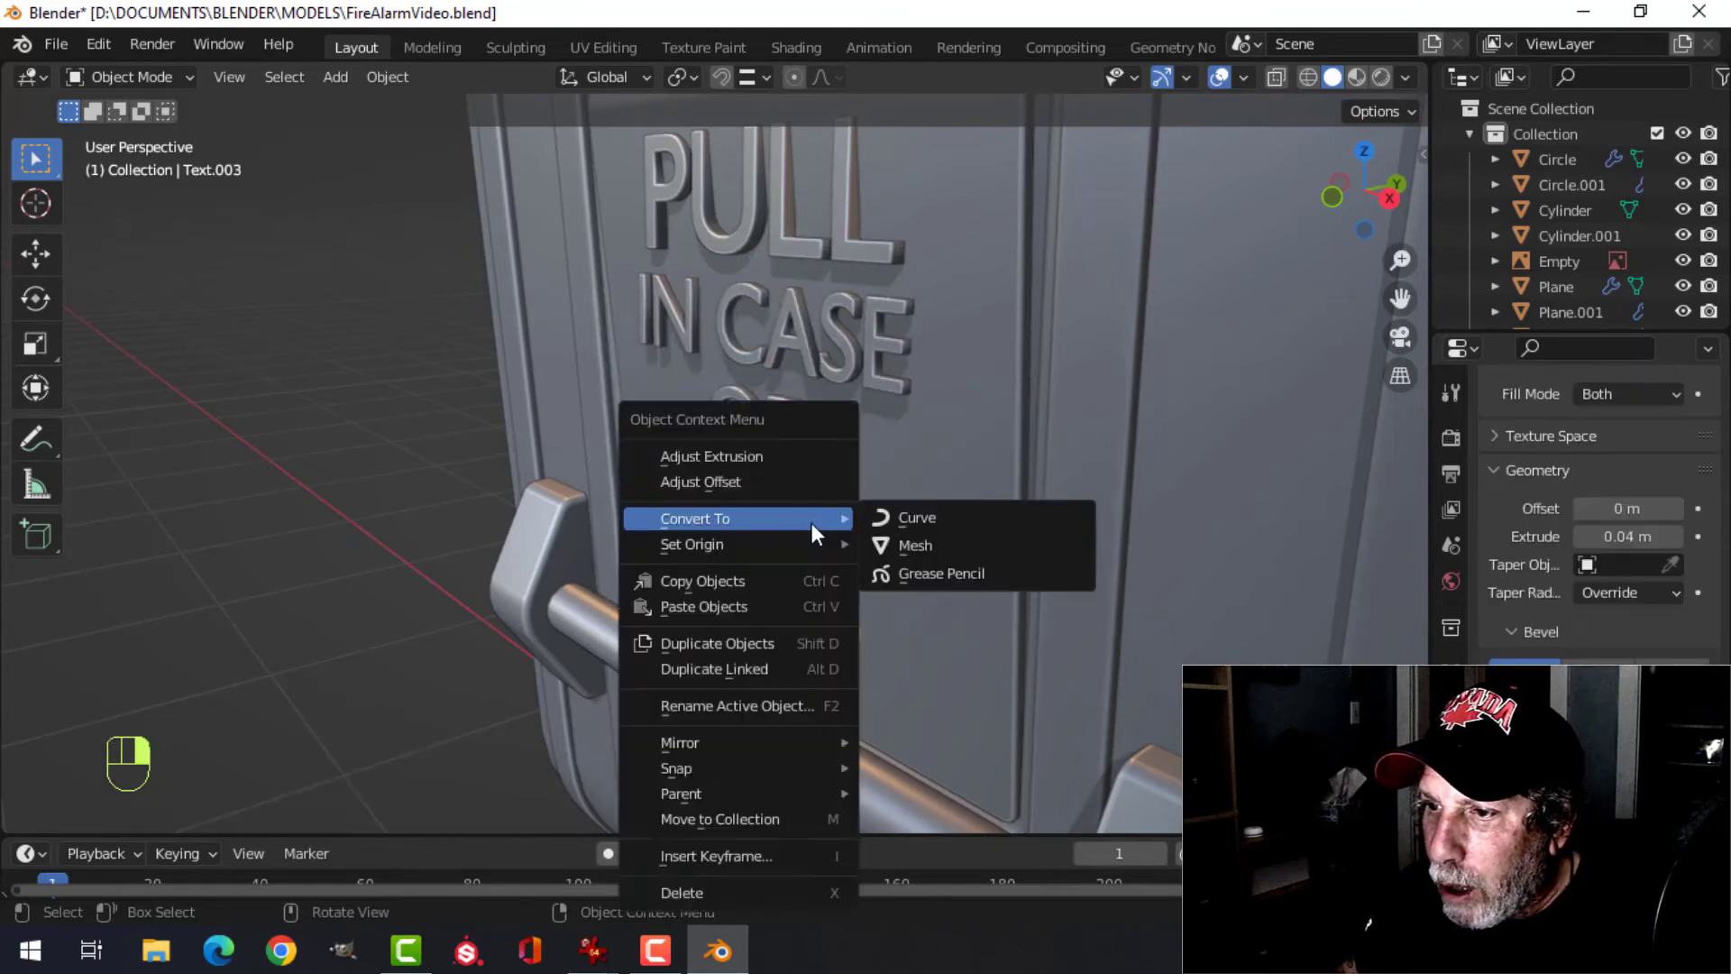
left_click(874, 545)
- Join the PULL, IN CASE, OF and FIRE meshes into one object and isolate it in local view
left_click(777, 440, "shift")
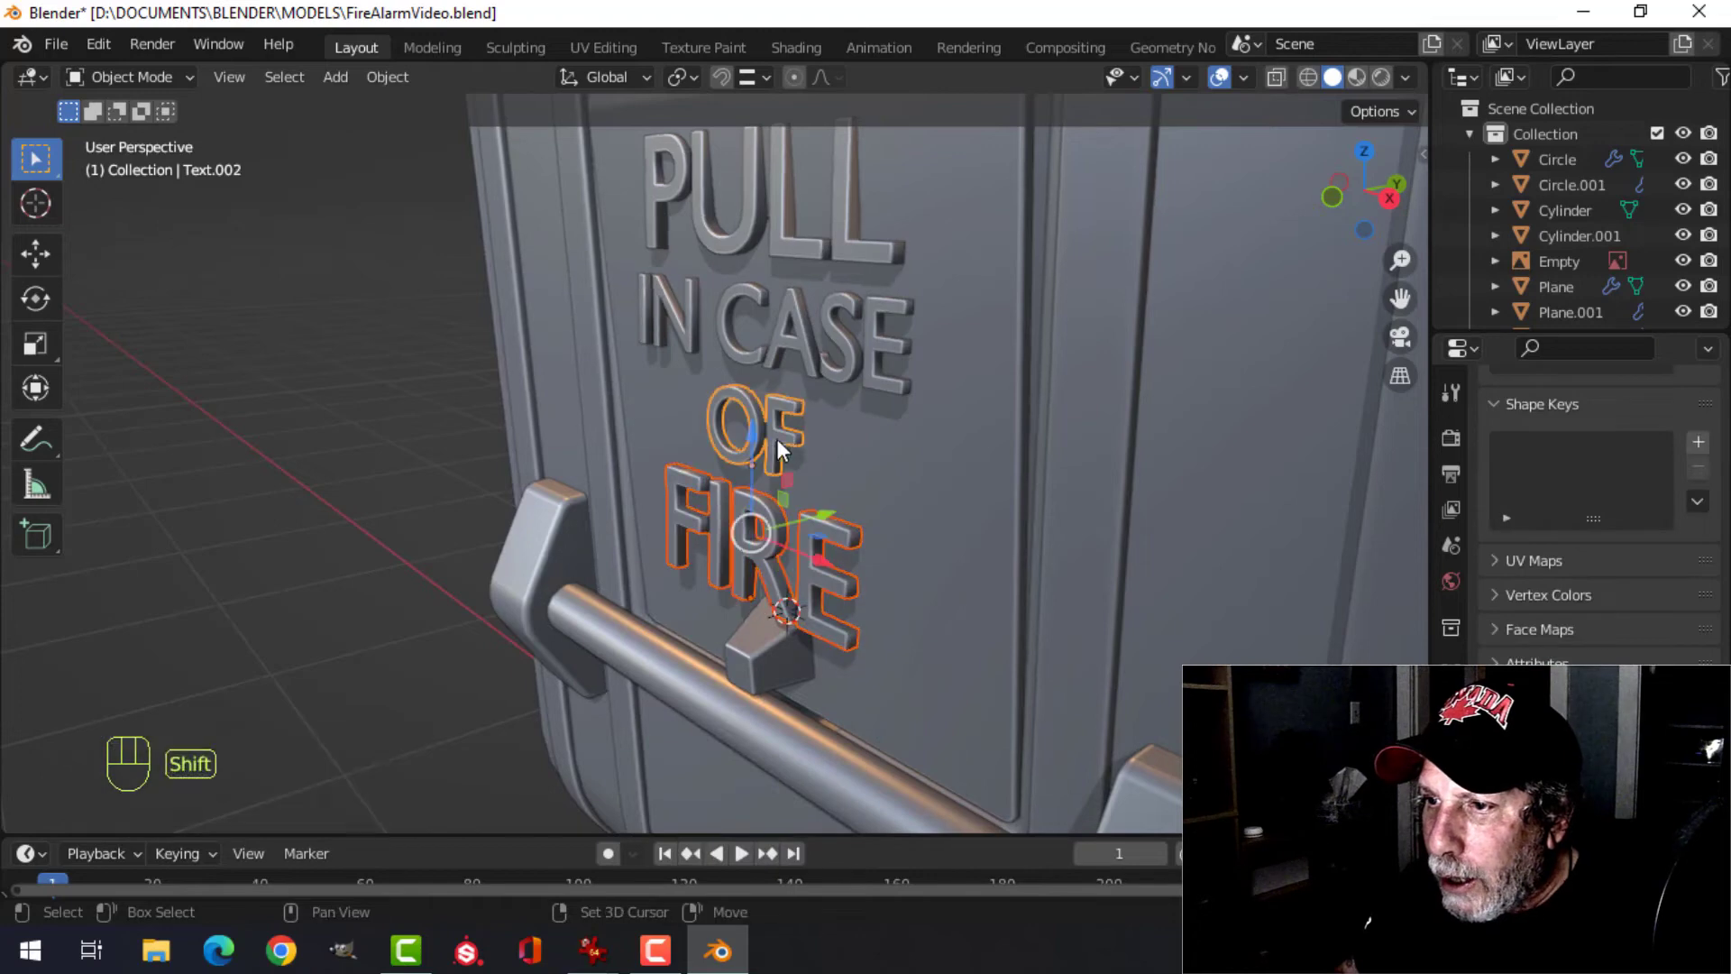
left_click(819, 241, "shift")
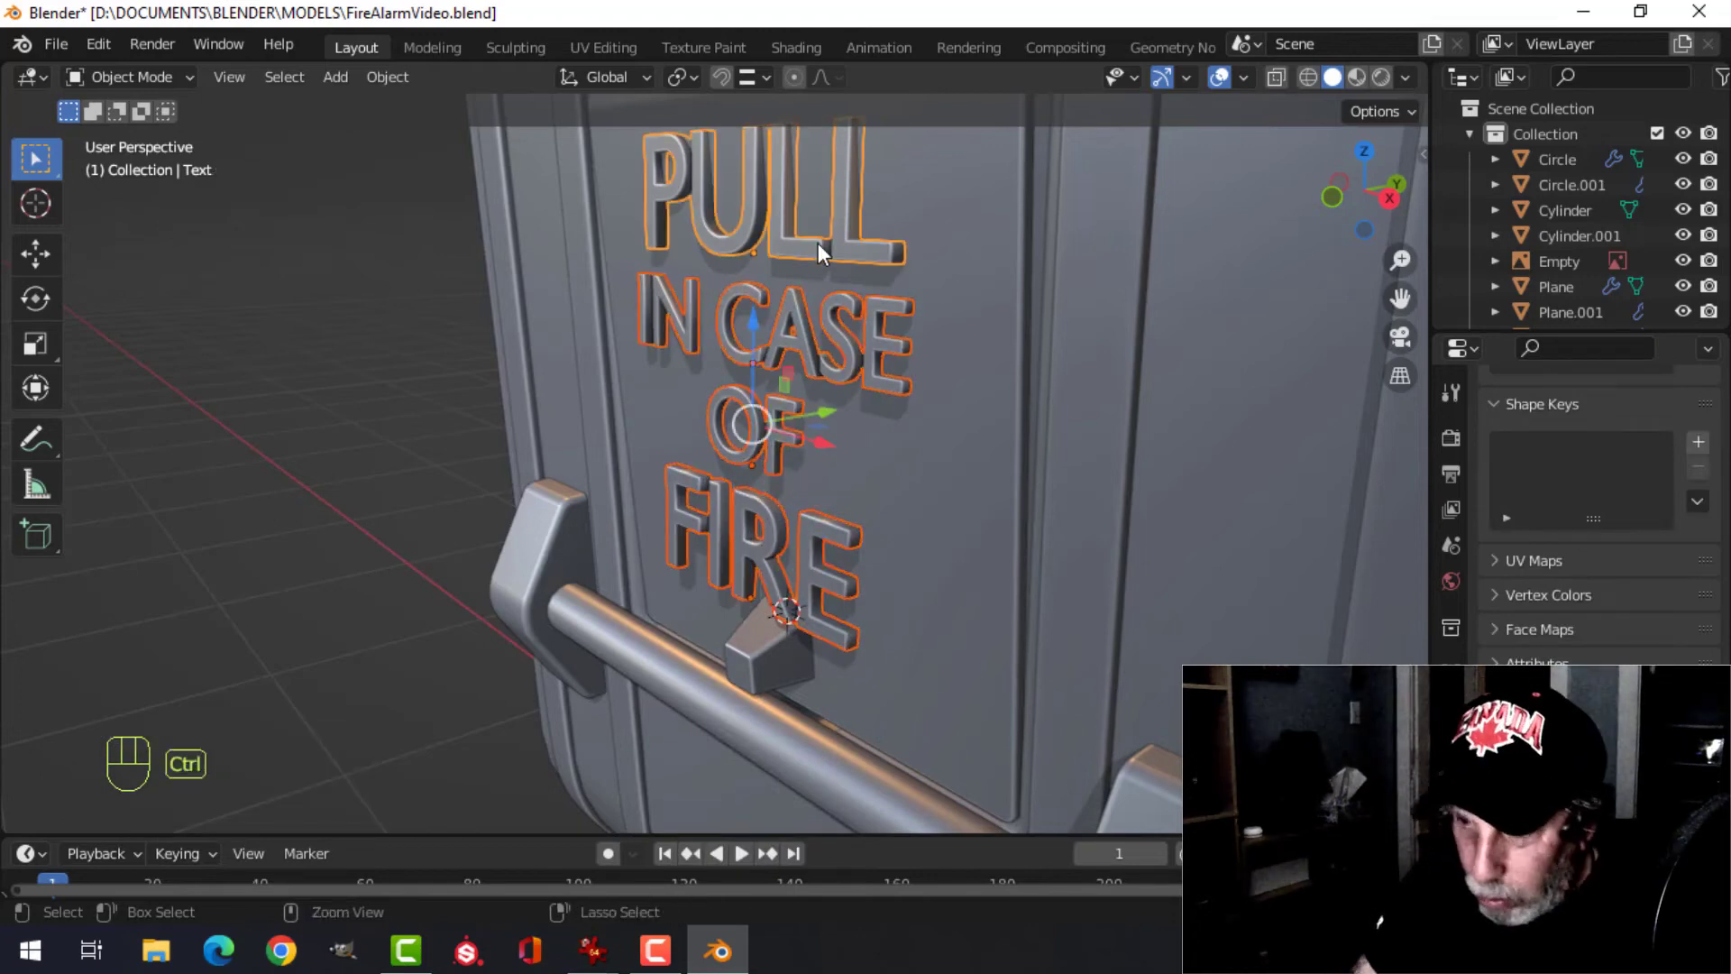
key("ctrl+j")
key("KP_Divide")
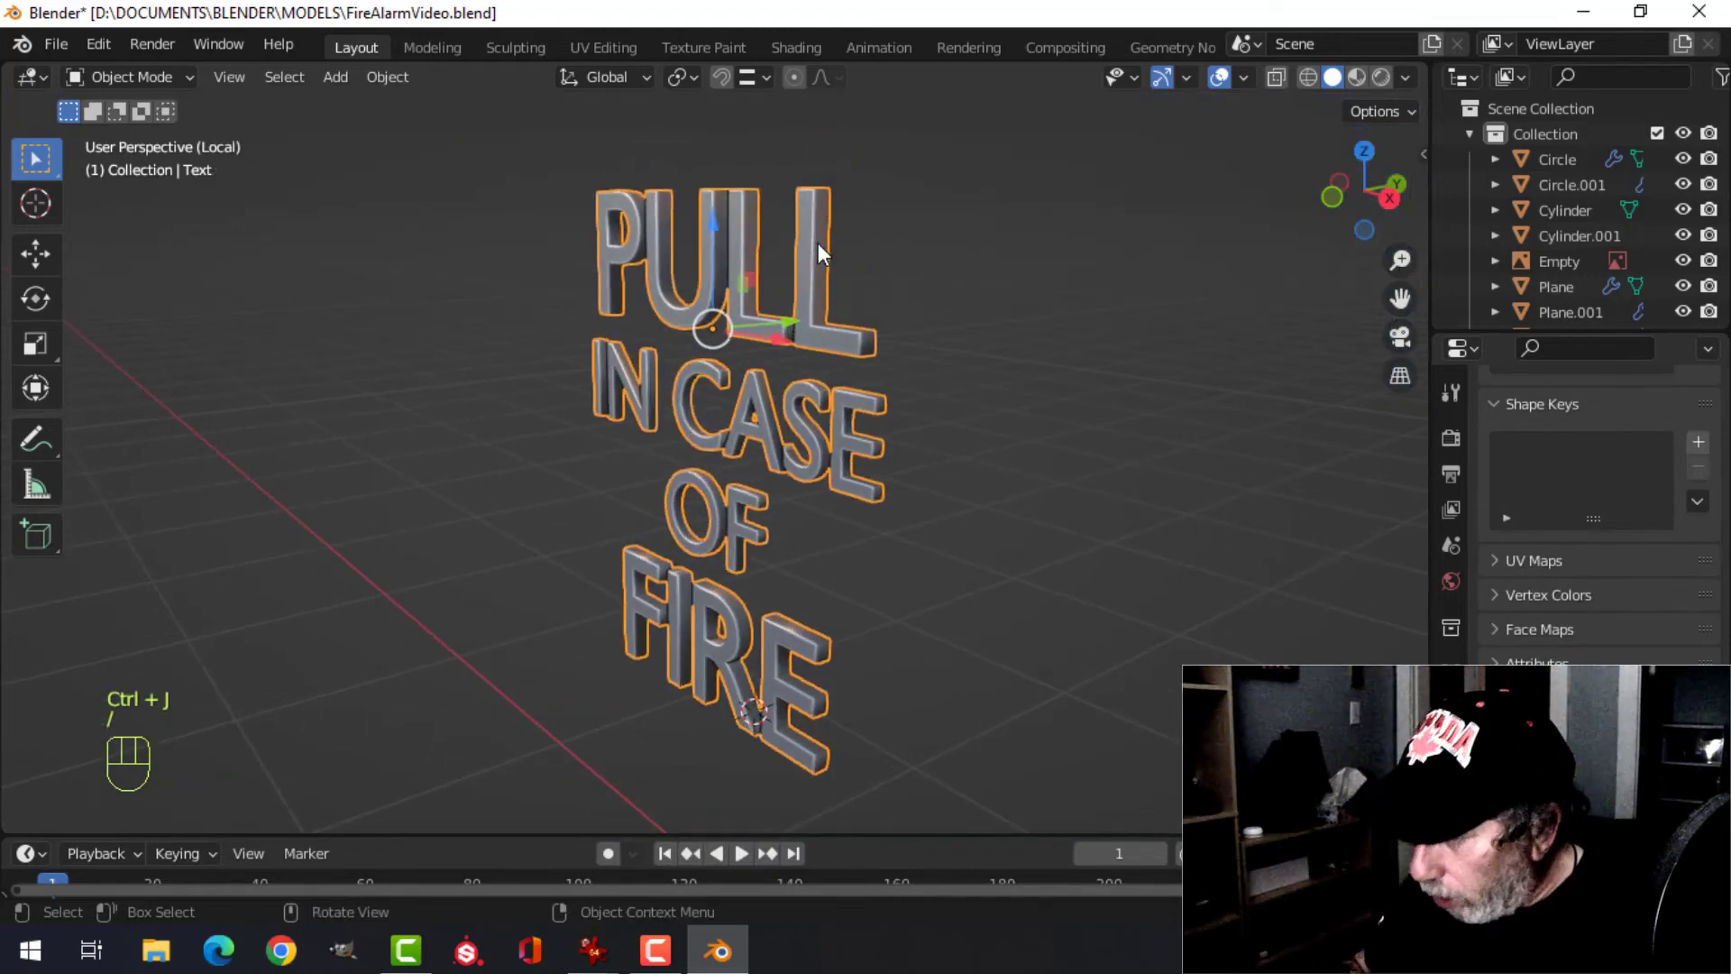
- Flatten all front-side vertices of the lettering by scaling them to 0 along Y, working from the right side in wireframe
key("KP_3")
scroll(941, 510, "down", 4)
key("Tab")
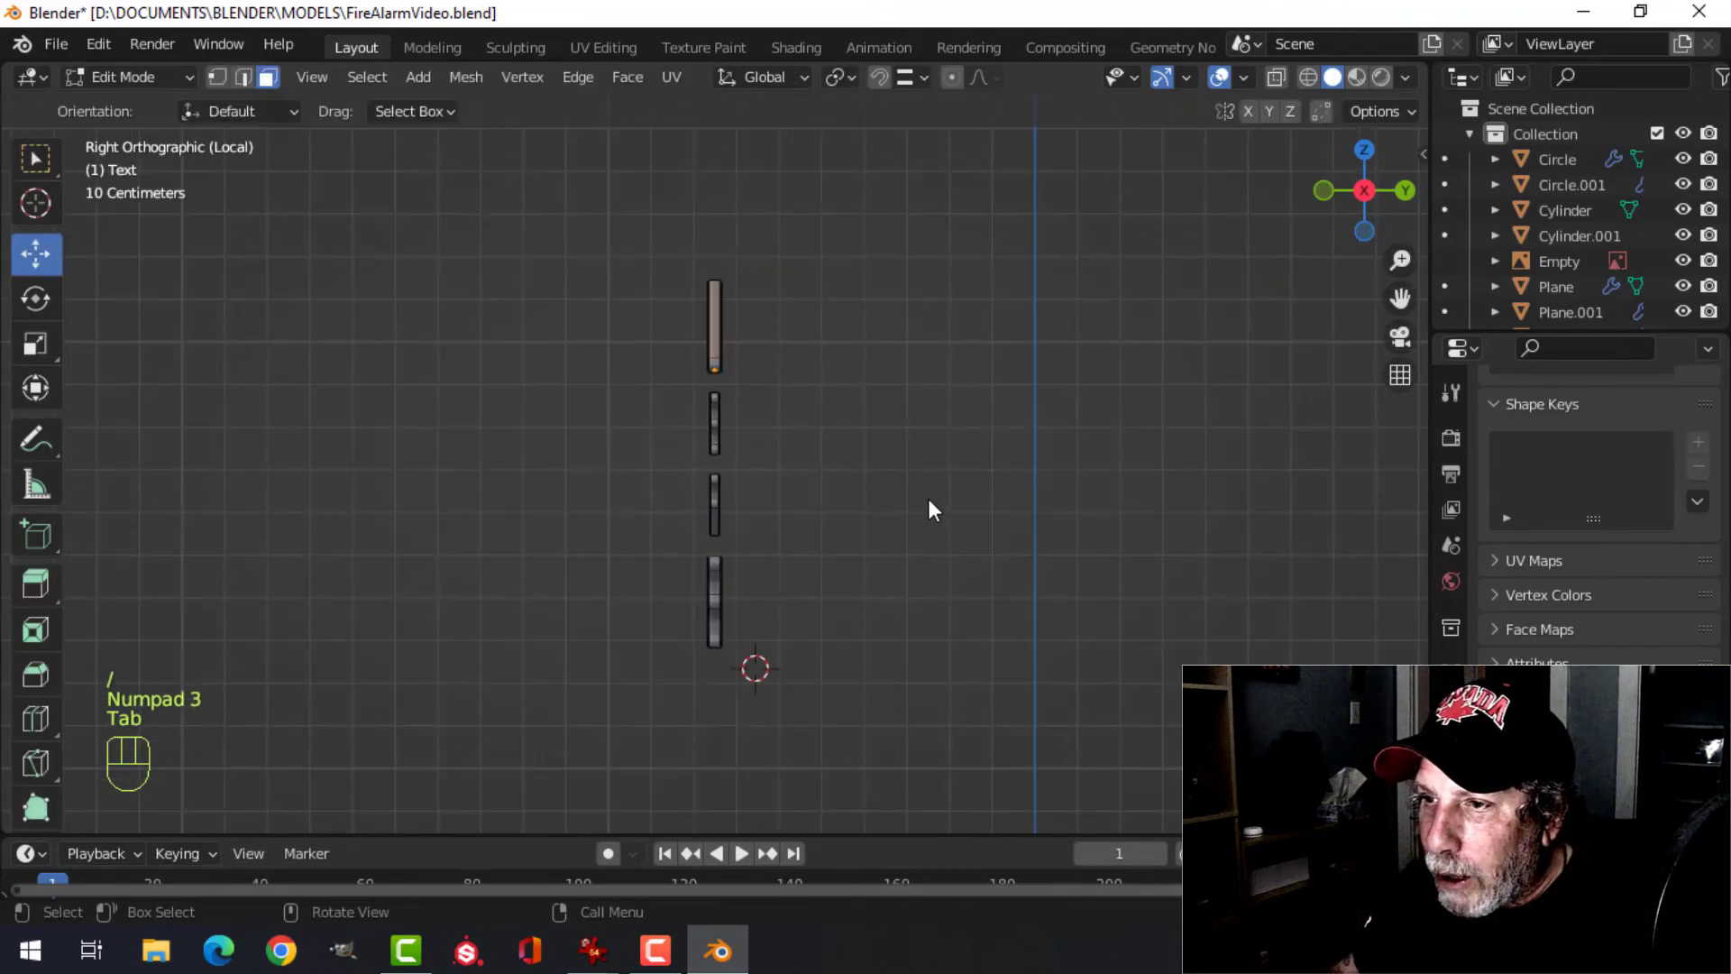
key("z")
left_click(755, 489)
scroll(776, 487, "up", 3)
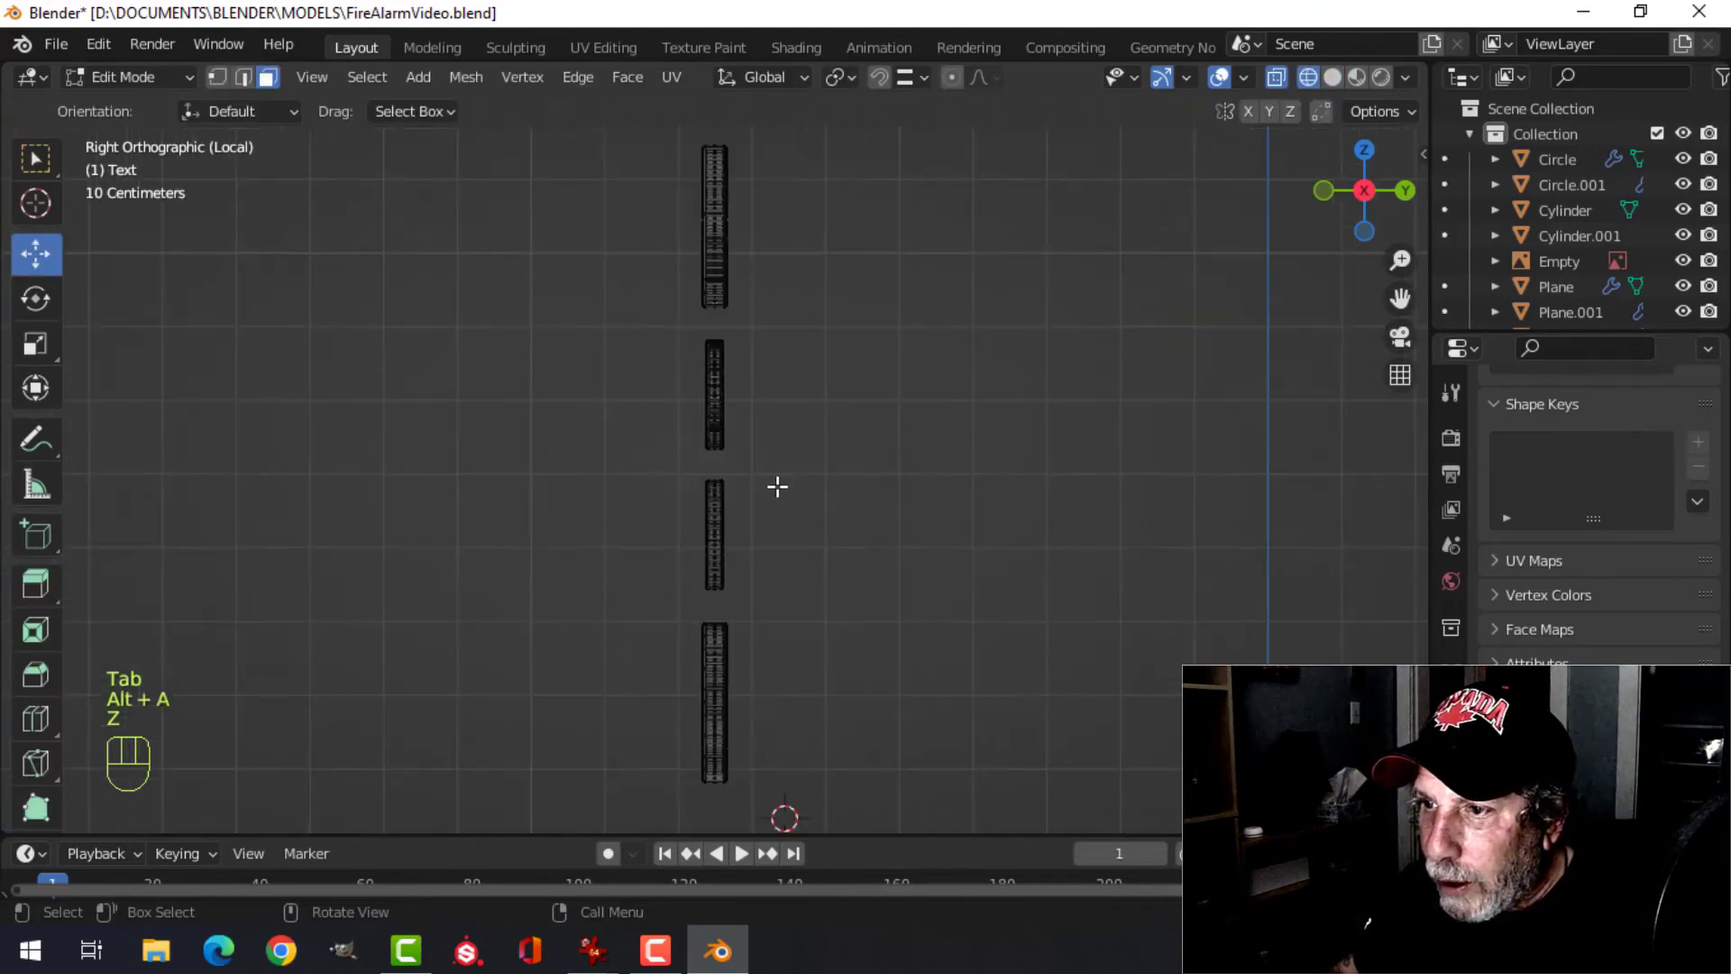
middle_click_drag(807, 493, 842, 499, "shift")
scroll(842, 500, "up", 1)
key("1")
scroll(842, 499, "down", 2)
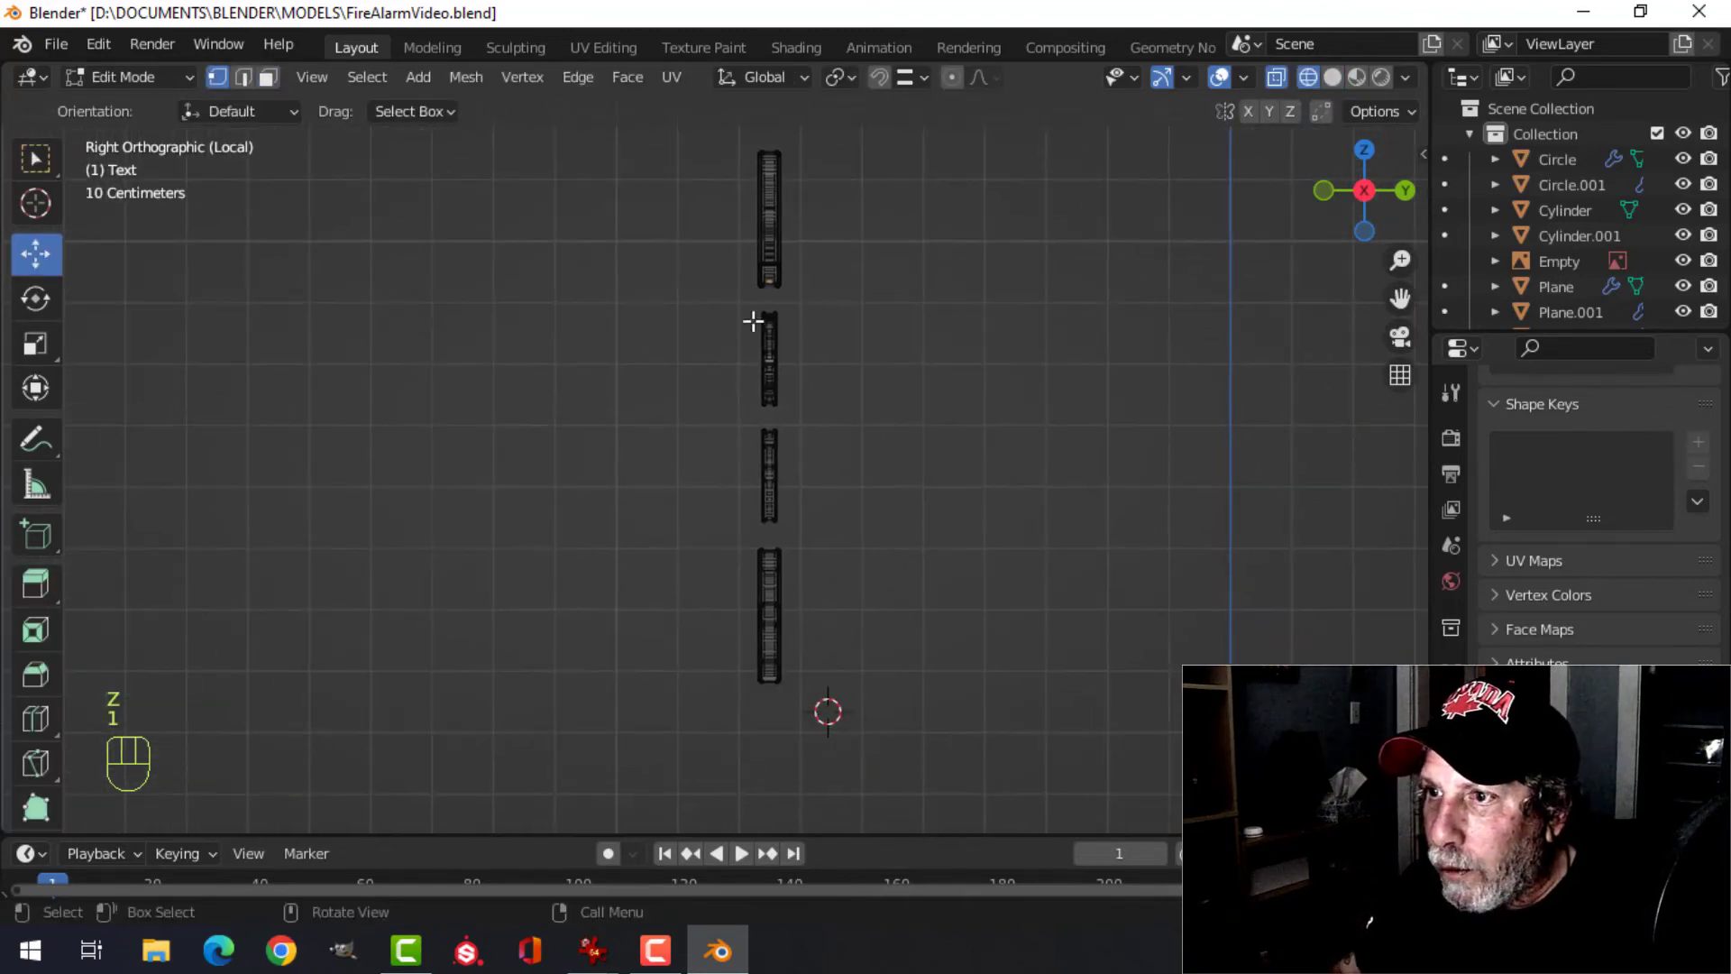
key("b")
left_click_drag(715, 124, 768, 715)
scroll(865, 607, "up", 5)
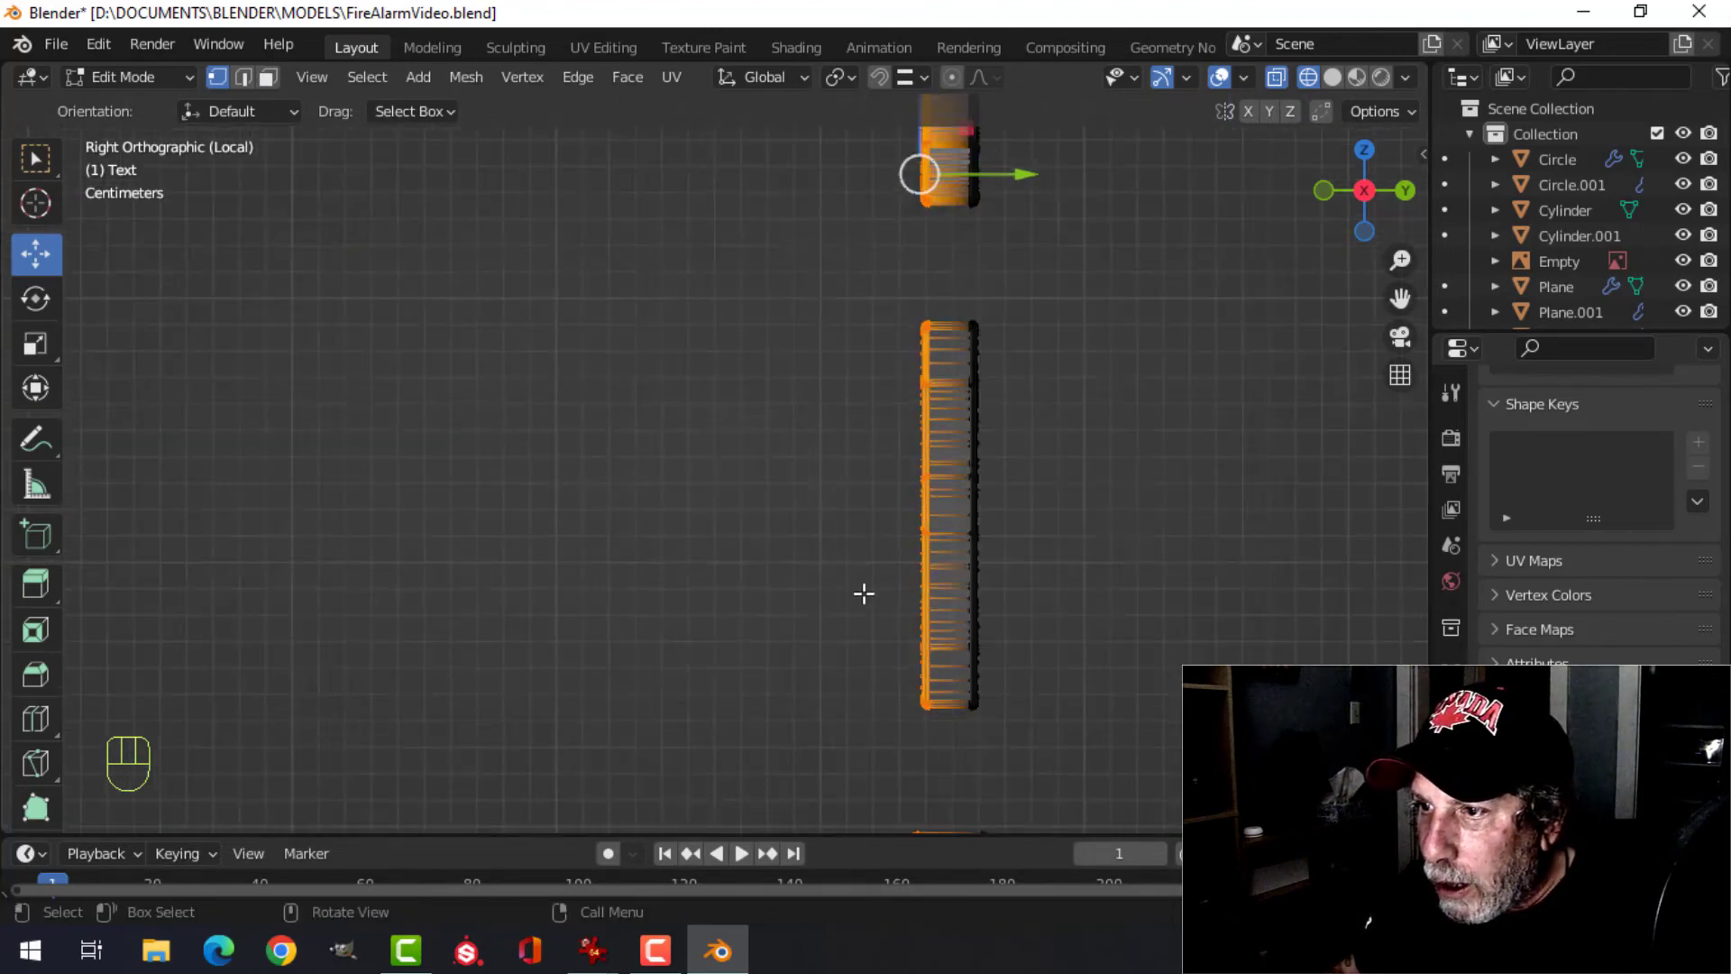
scroll(863, 593, "down", 3)
key("s")
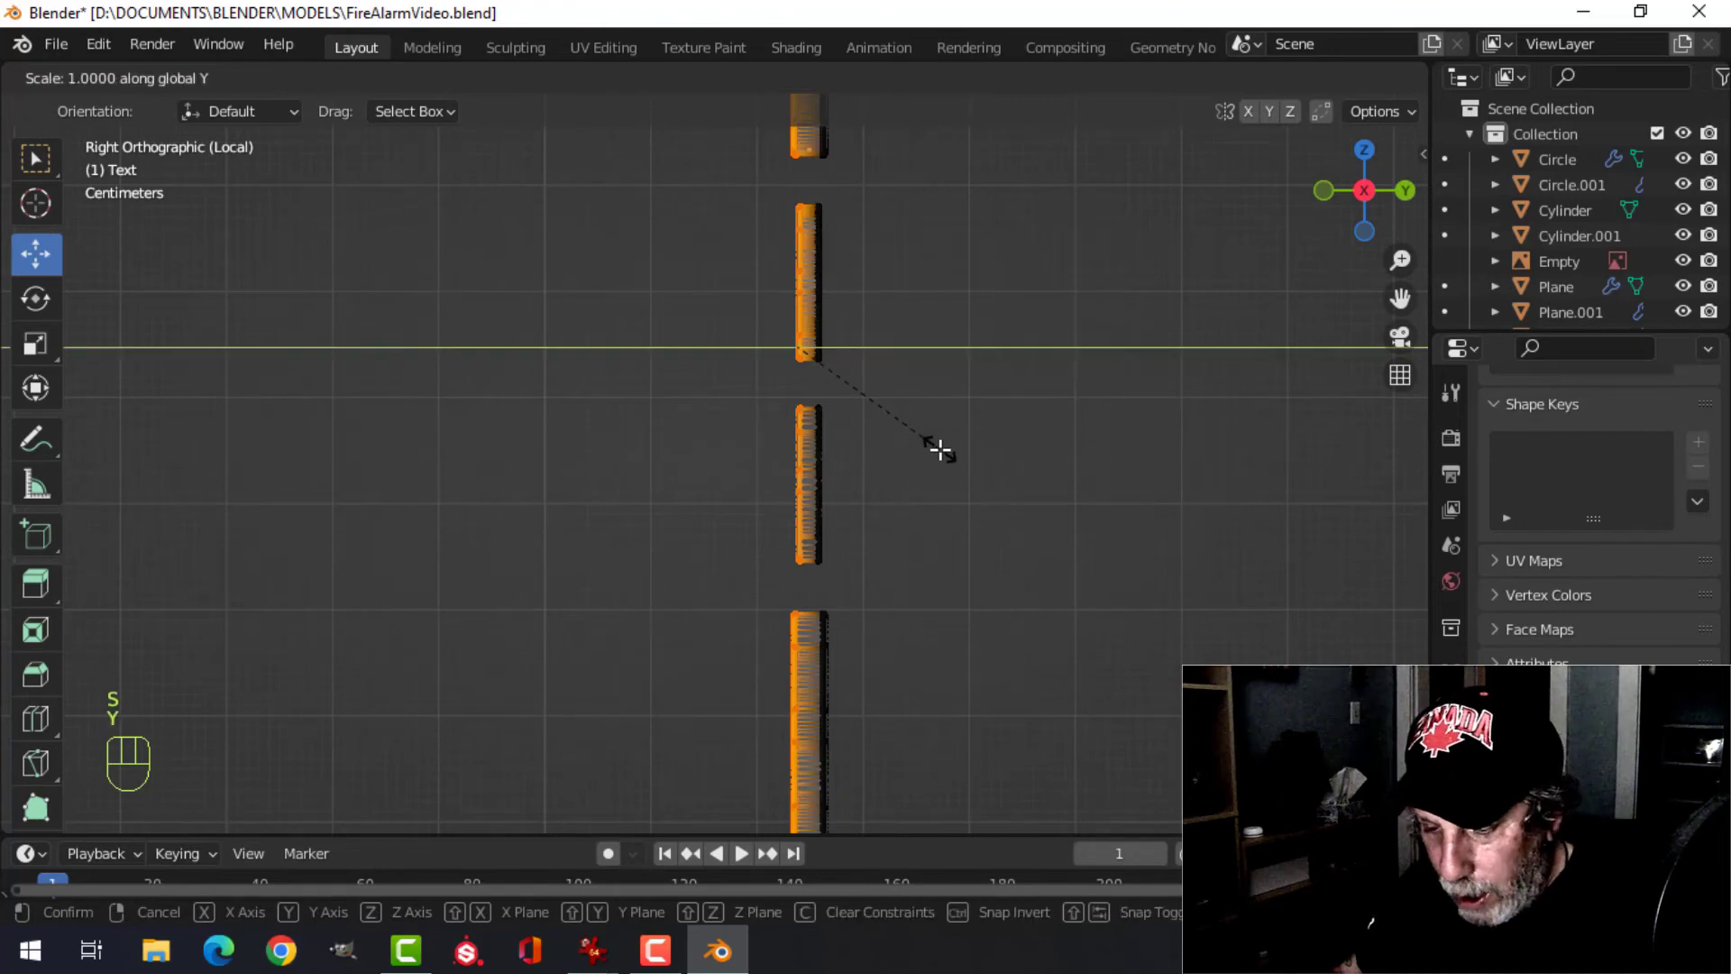
left_click(940, 449)
scroll(938, 429, "down", 3)
key("alt+a")
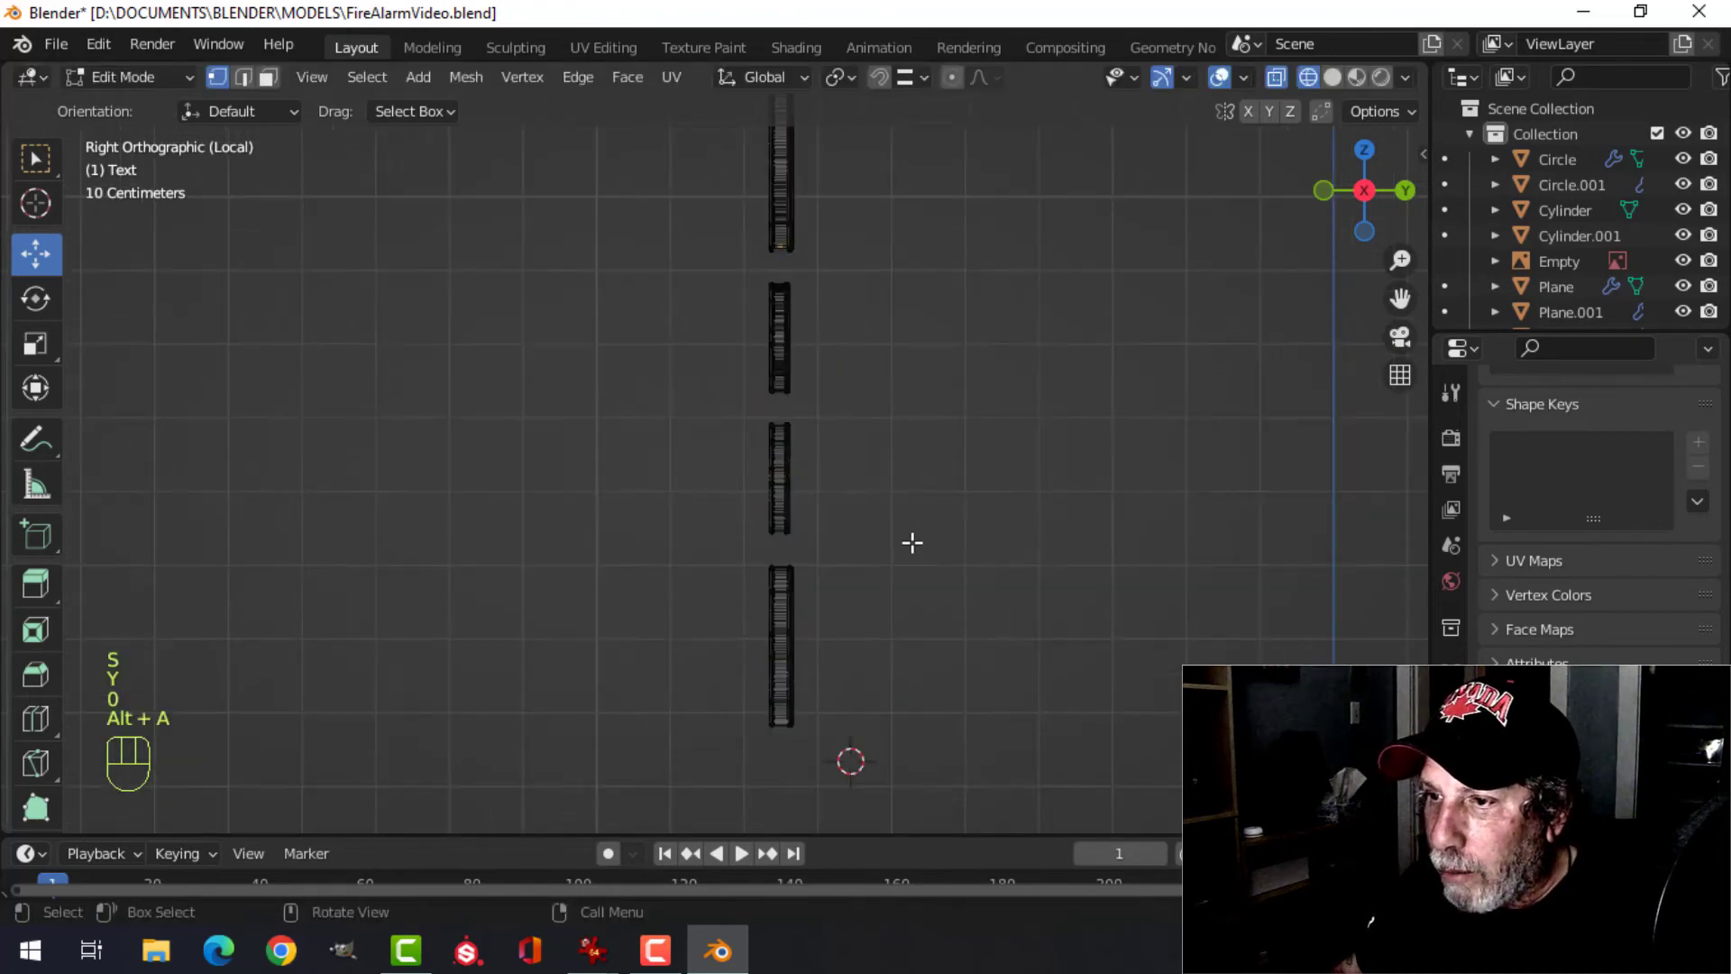
- Delete the back-side vertices of all the letters and return to the full model in solid shading
scroll(909, 486, "down", 2)
left_click_drag(872, 728, 766, 140)
scroll(918, 246, "up", 2)
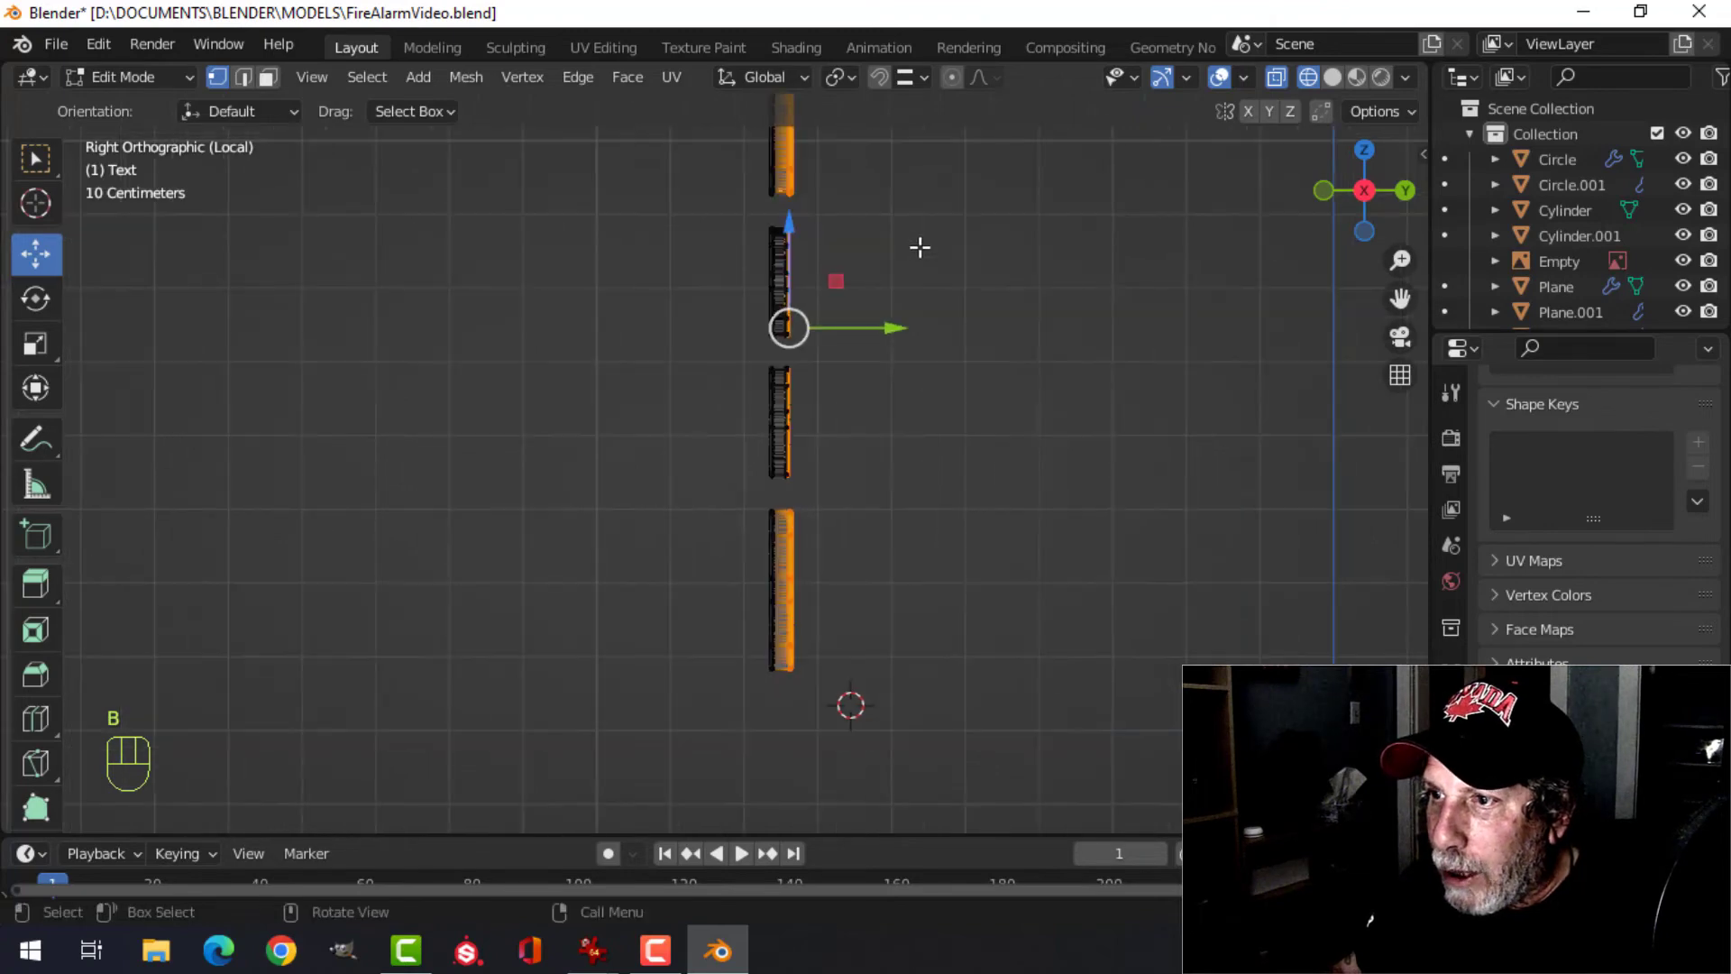
key("x")
left_click(906, 246)
key("z")
left_click(1052, 255)
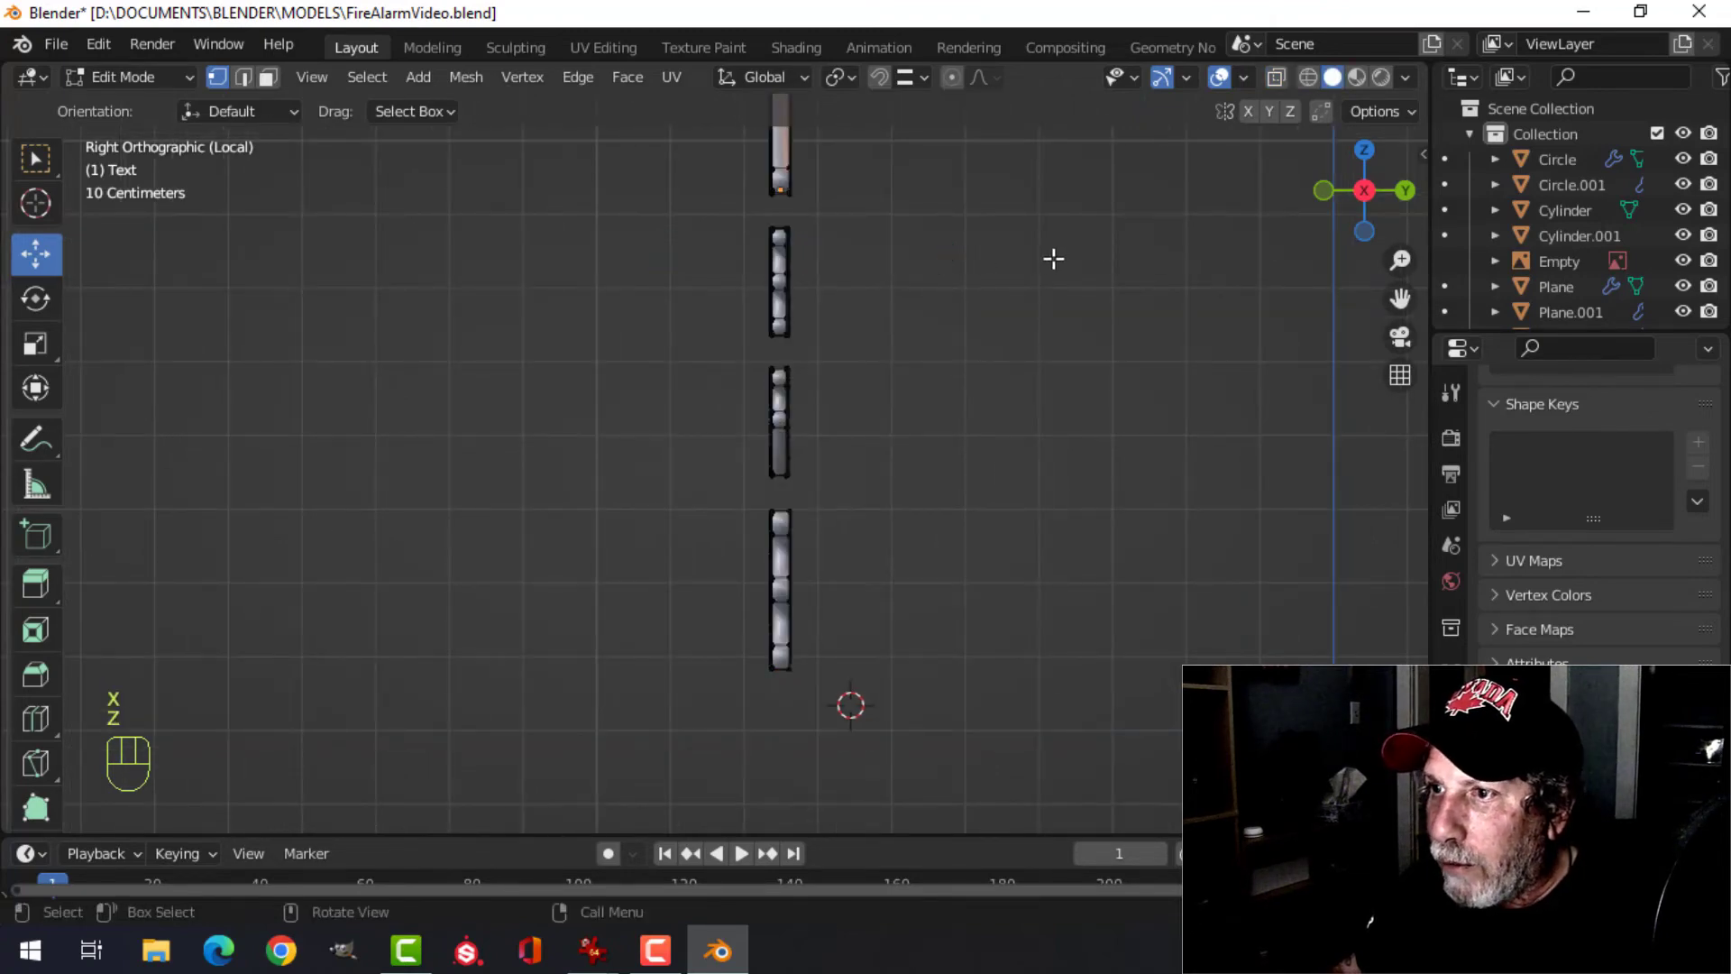
key("Tab")
key("alt+a")
middle_click_drag(953, 314, 842, 430)
scroll(933, 426, "up", 3)
key("KP_Divide")
- Isolate the lettering together with the plate behind it and view both from the right side
left_click(842, 430)
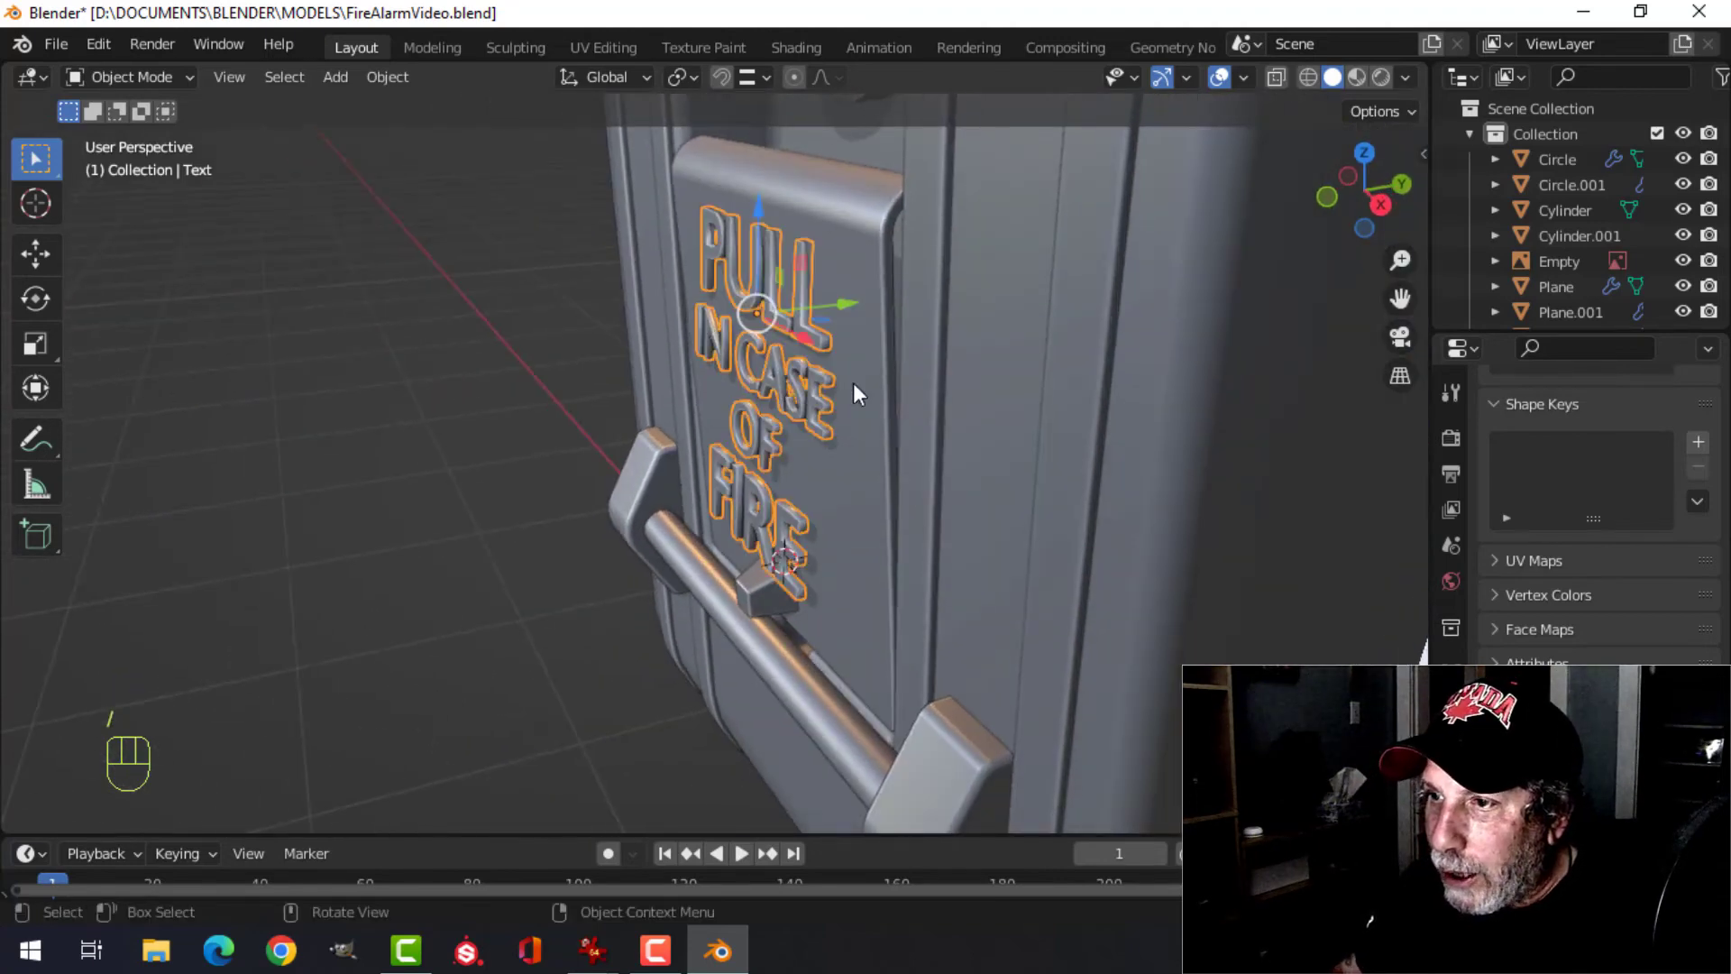
left_click(871, 323, "shift")
key("KP_Divide")
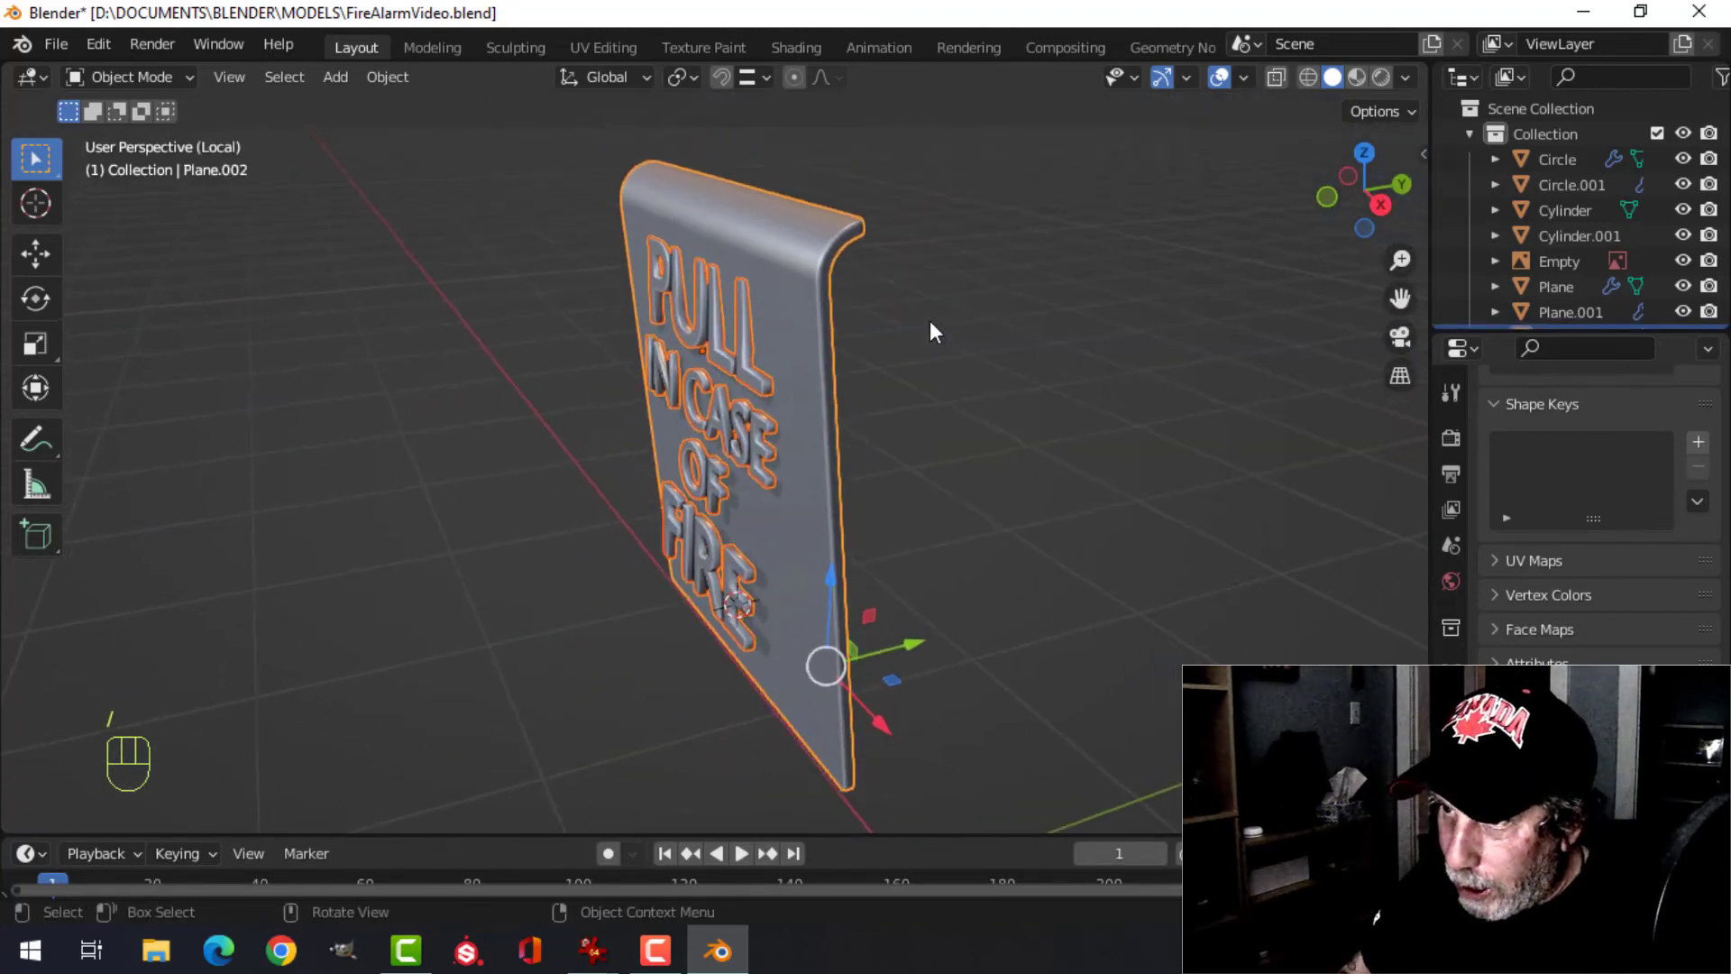
key("KP_3")
scroll(685, 410, "up", 3)
key("alt+a")
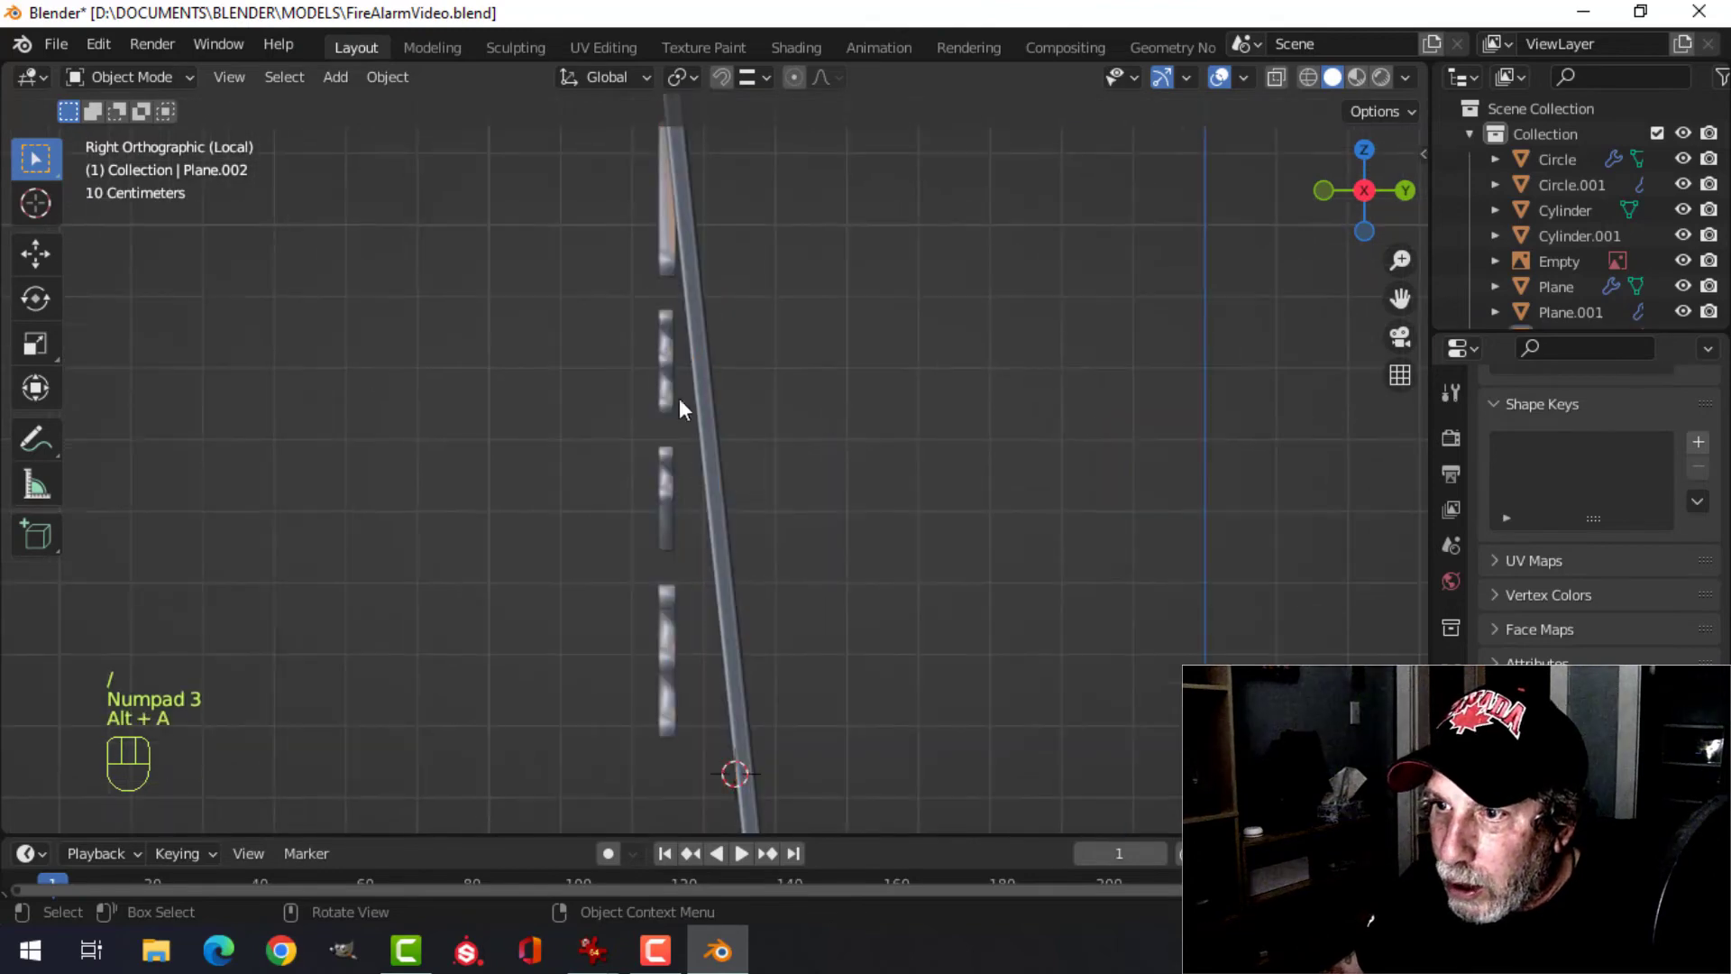
- Rotate the whole lettering geometry by -5.75° in the side view to match the plate's slant
middle_click_drag(738, 448, 769, 544, "shift")
key("Tab")
key("a")
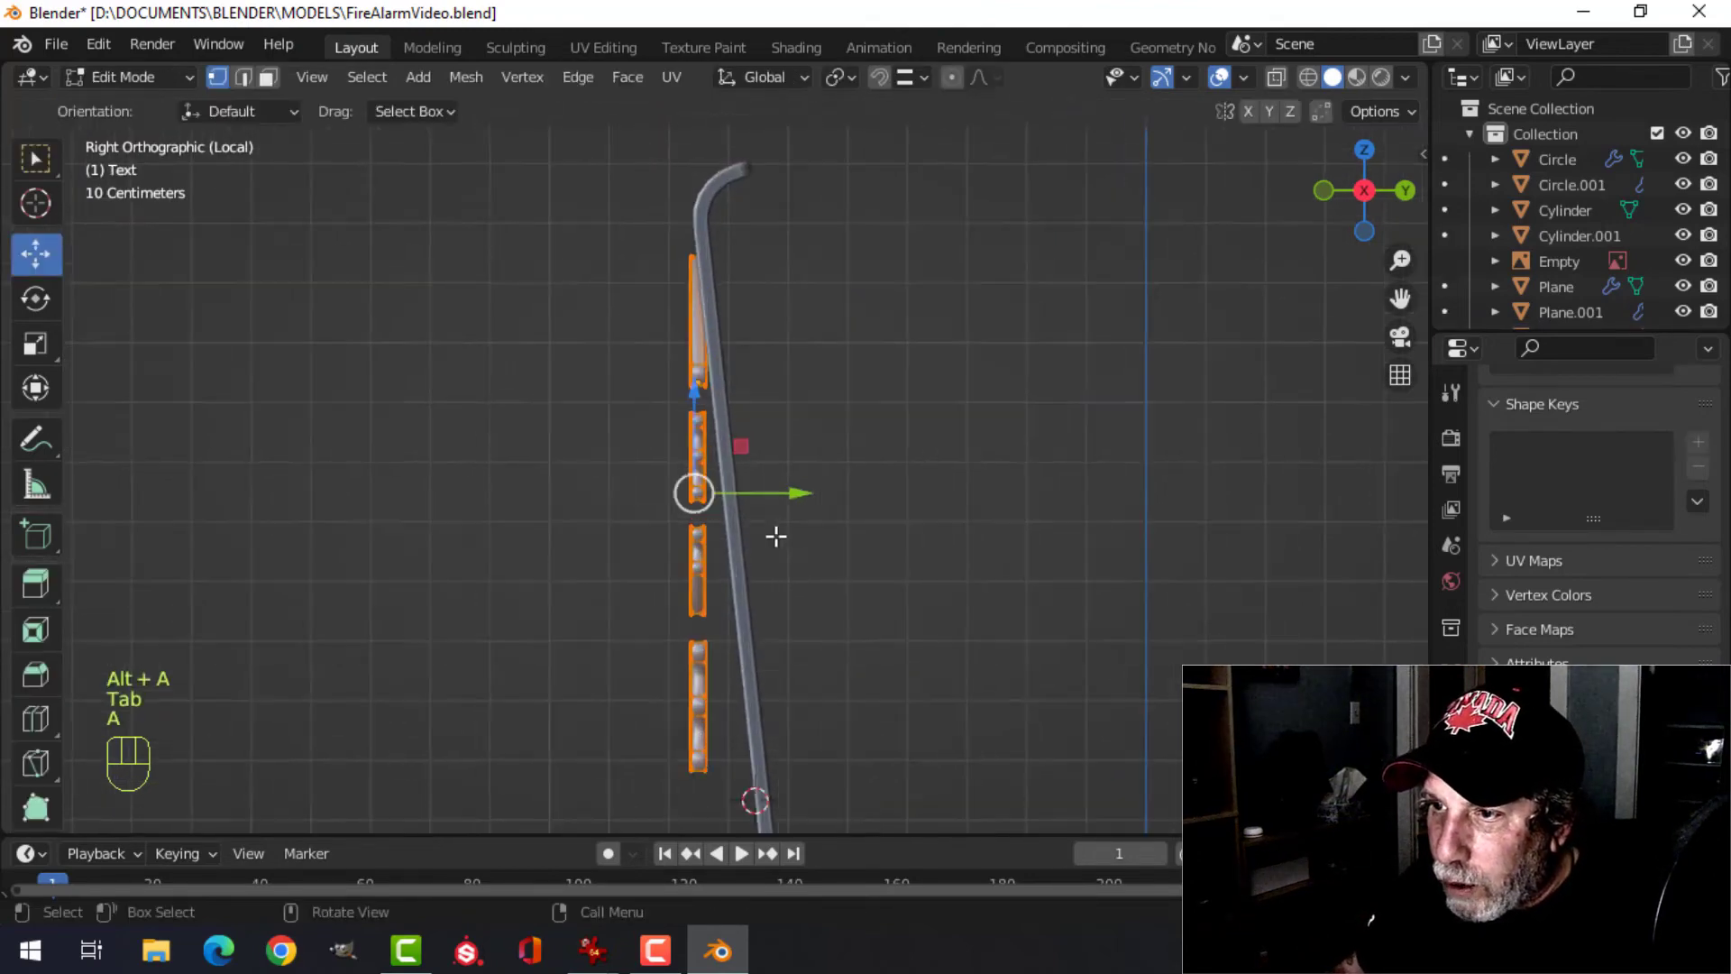
scroll(776, 537, "up", 2)
key("r")
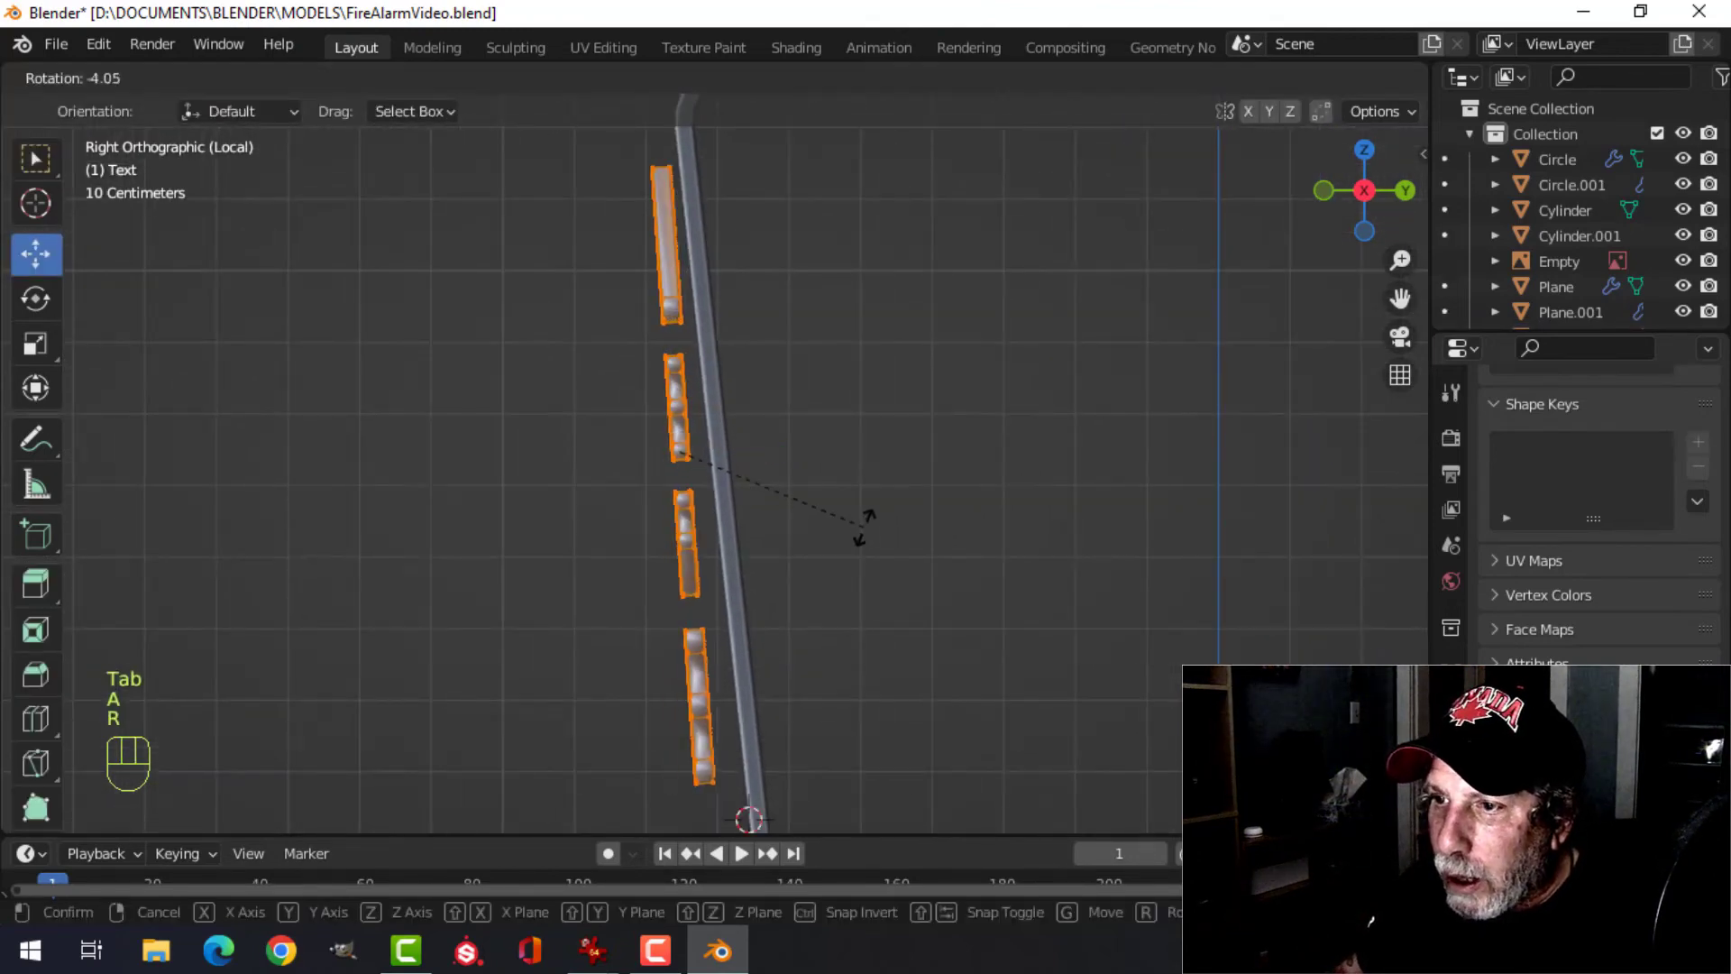
left_click(863, 519)
- Move the lettering geometry about 0.034 m in Y and 0.007 m in Z onto the plate, then leave edit mode and isolation
key("g")
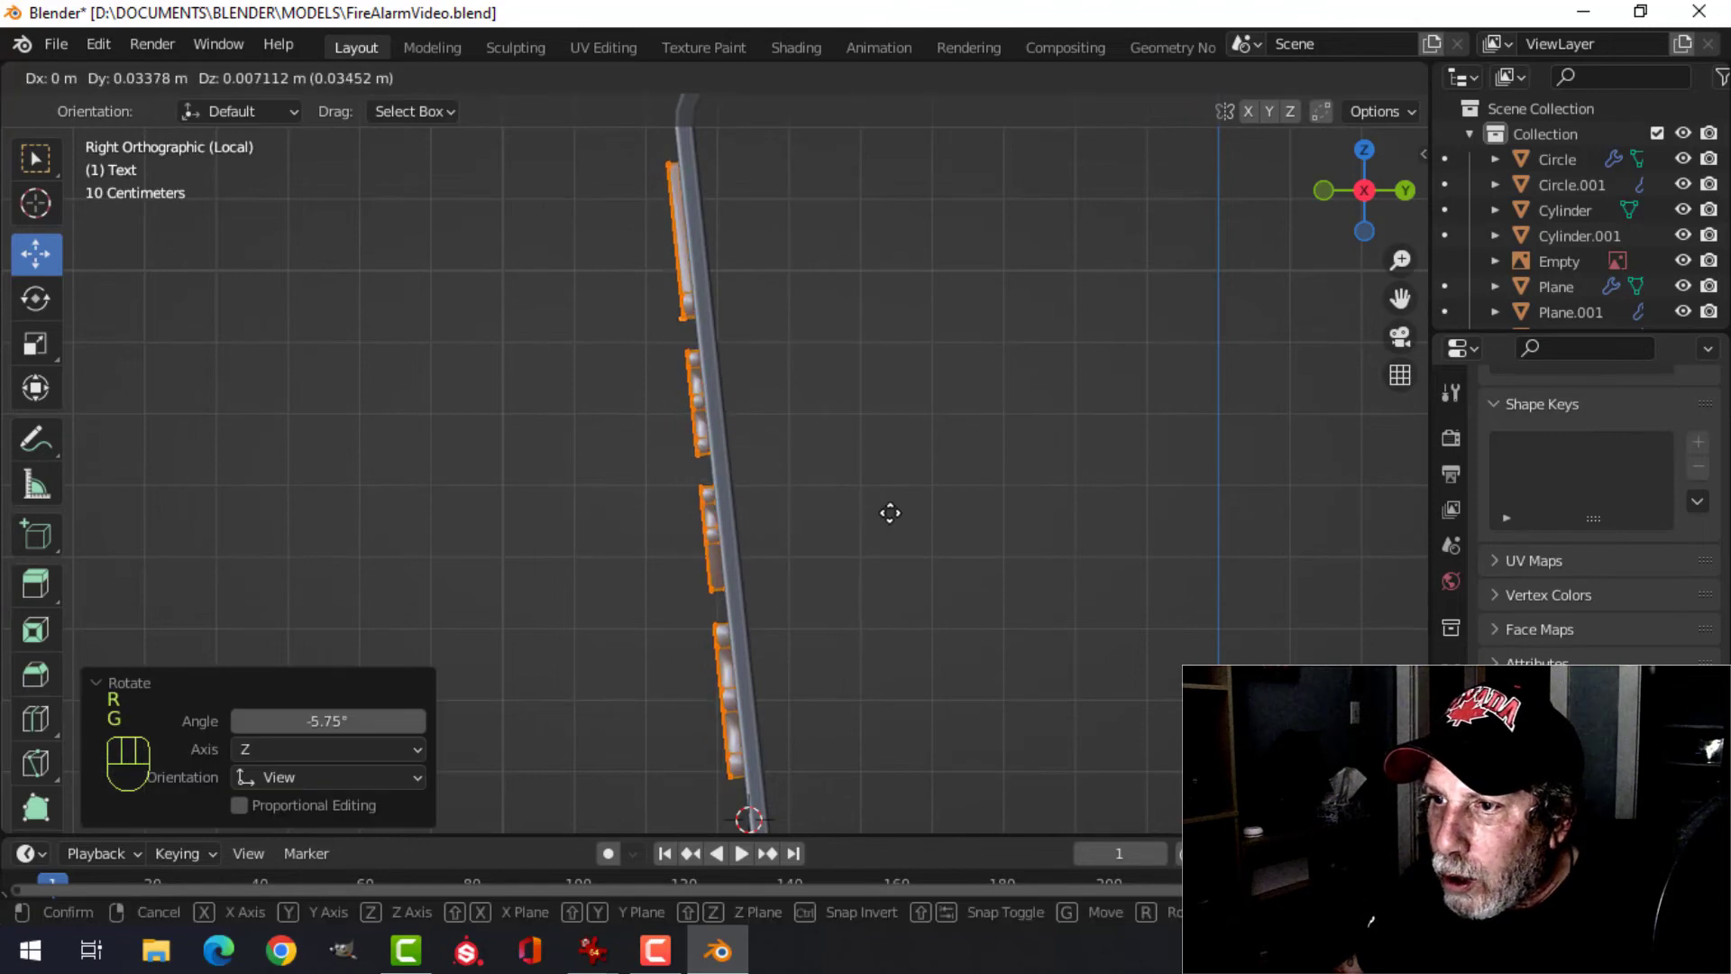
left_click(889, 513)
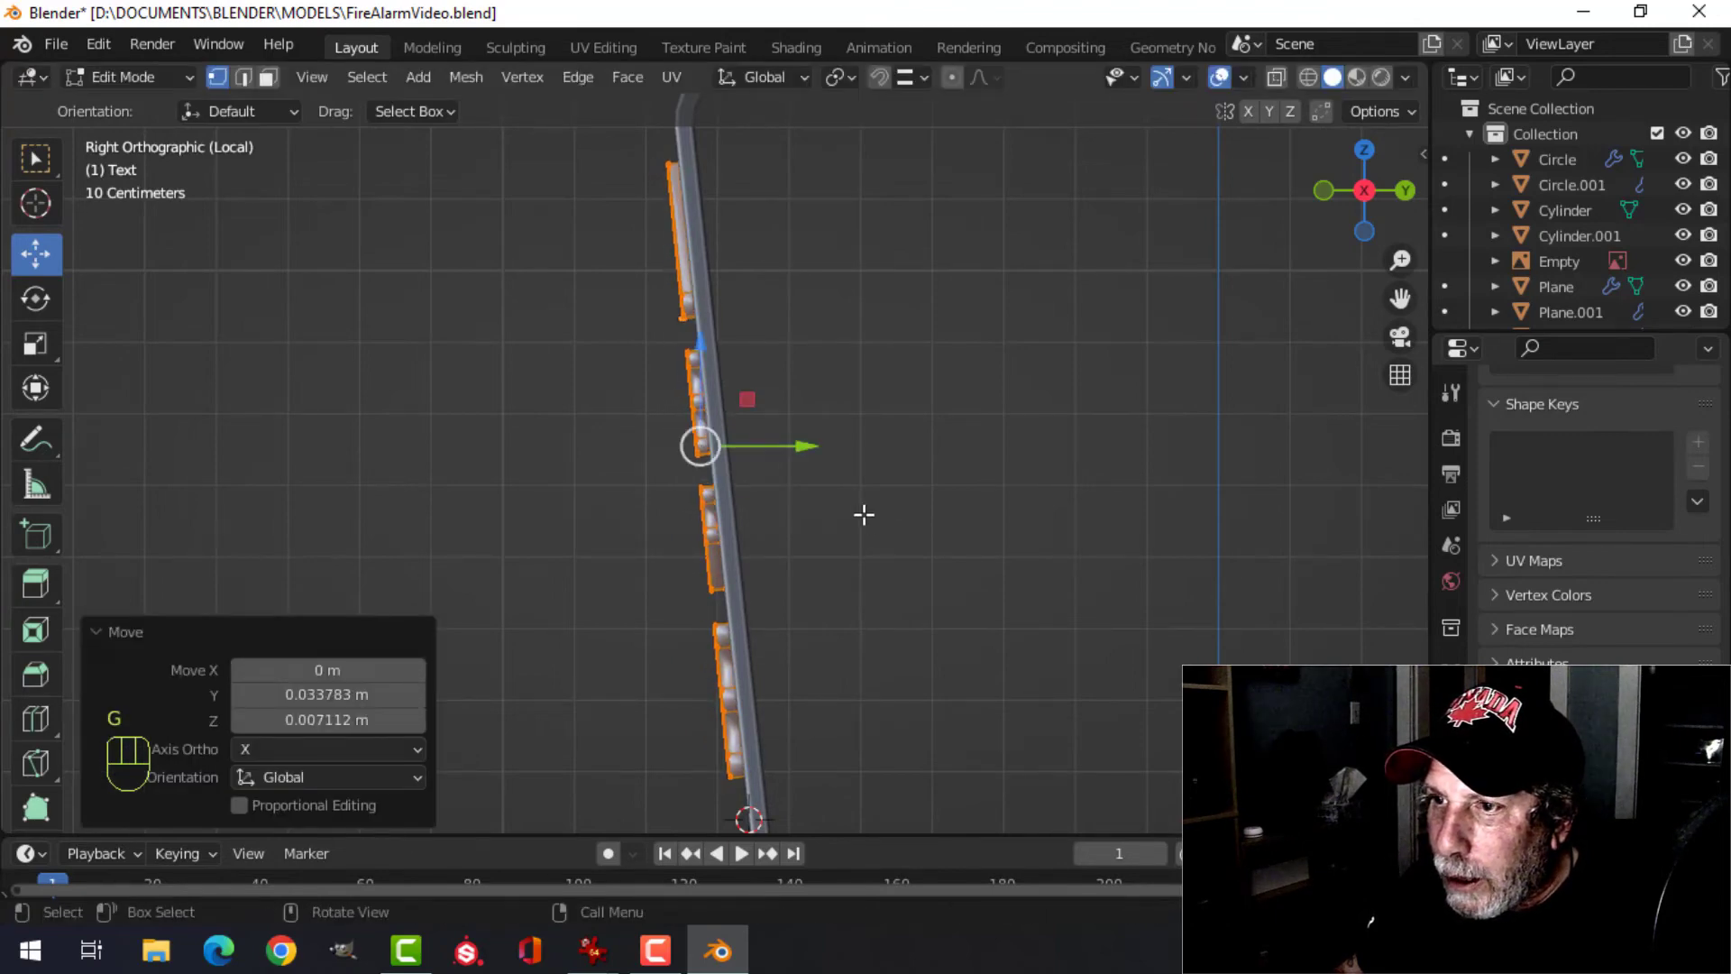
key("Tab")
key("alt+a")
middle_click_drag(780, 529, 962, 514)
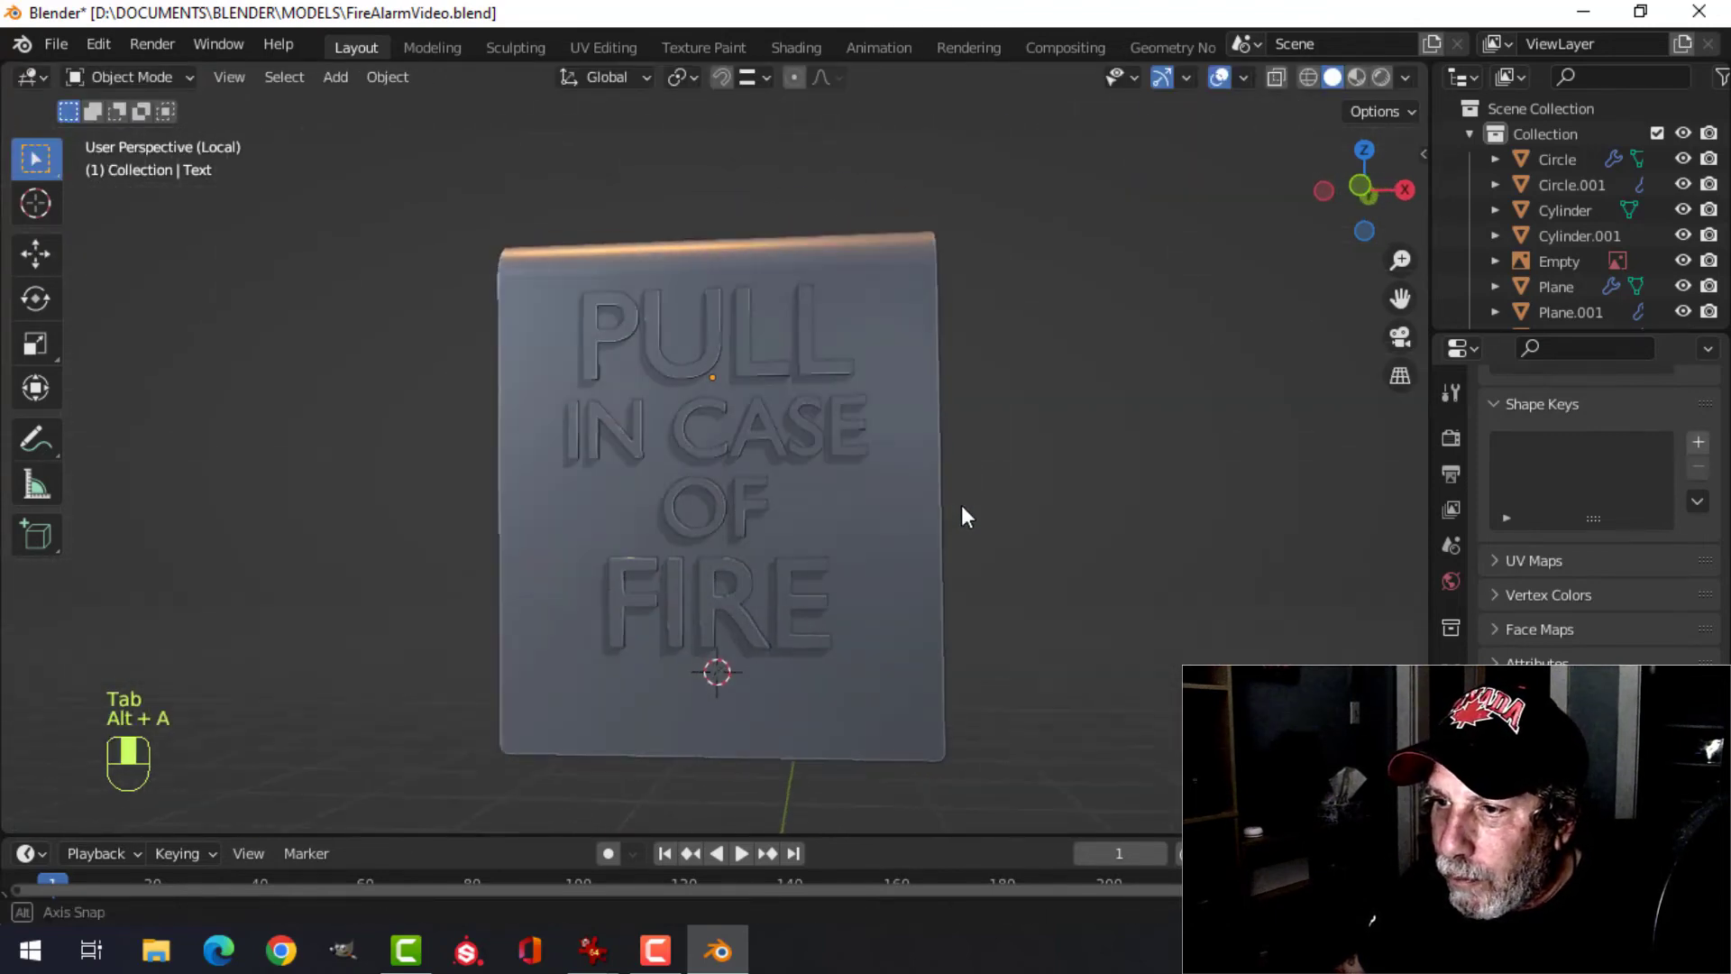
key("KP_Divide")
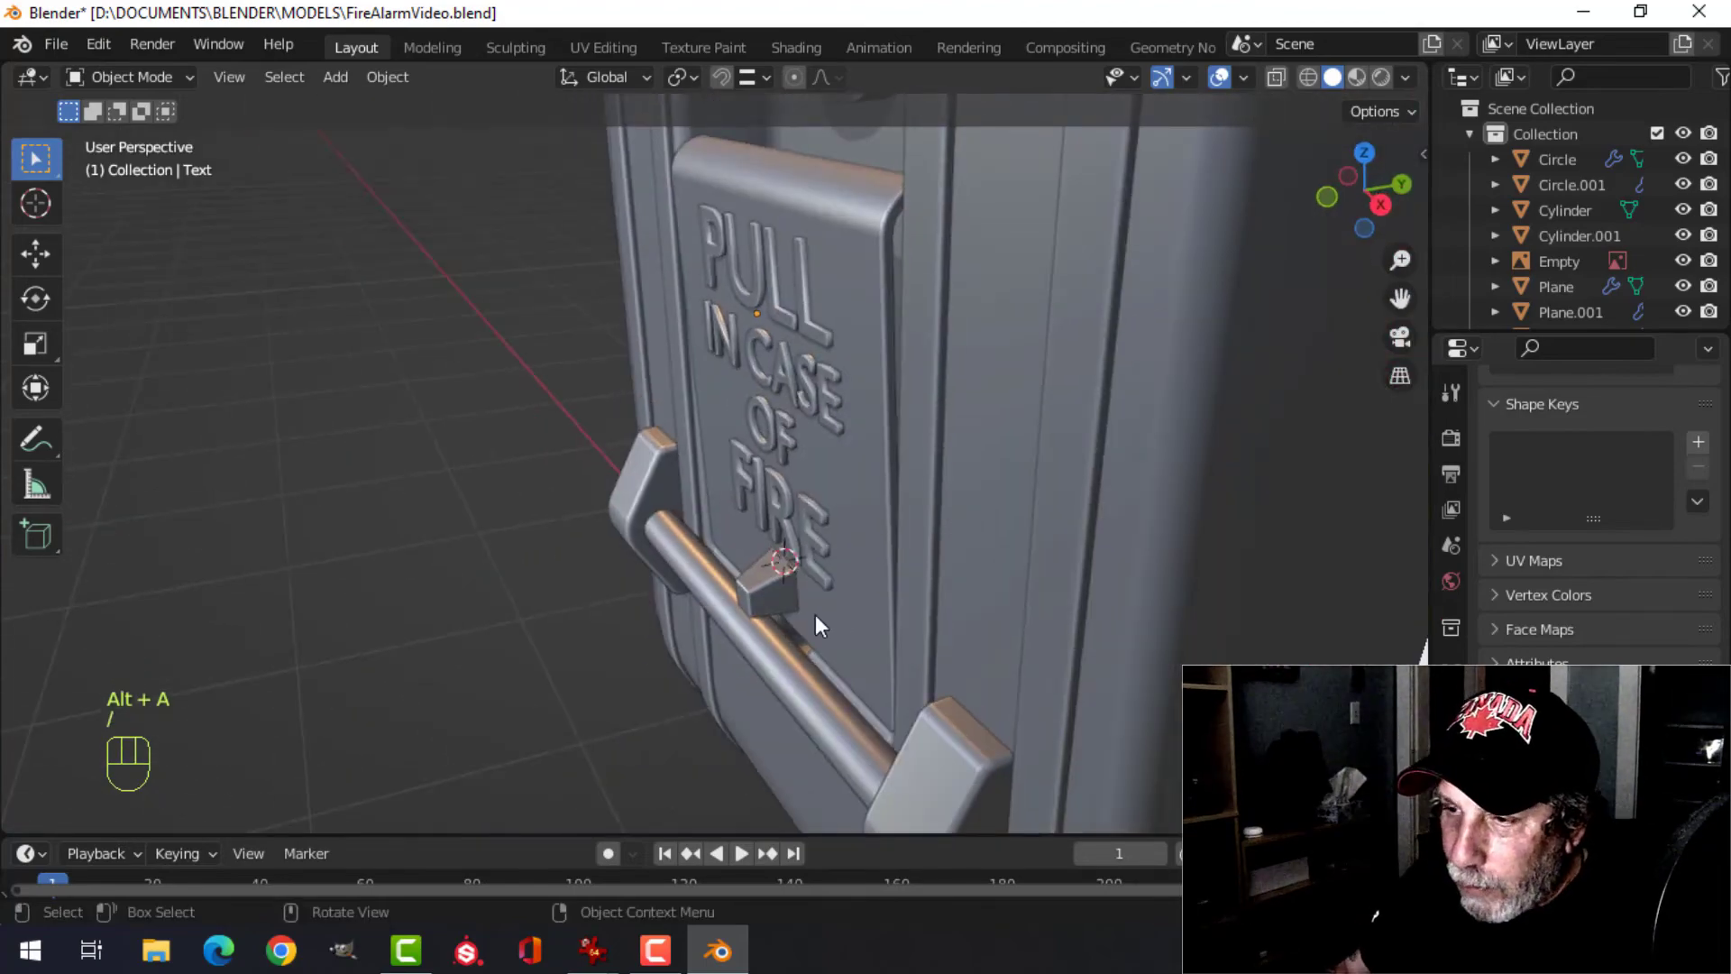
- Examine the seated lettering from several angles and check the model's normals with the Face Orientation overlay
scroll(973, 581, "up", 3)
middle_click_drag(974, 571, 733, 653)
scroll(734, 652, "down", 3)
middle_click_drag(815, 528, 834, 606, "shift")
middle_click_drag(834, 606, 741, 474)
left_click(741, 474)
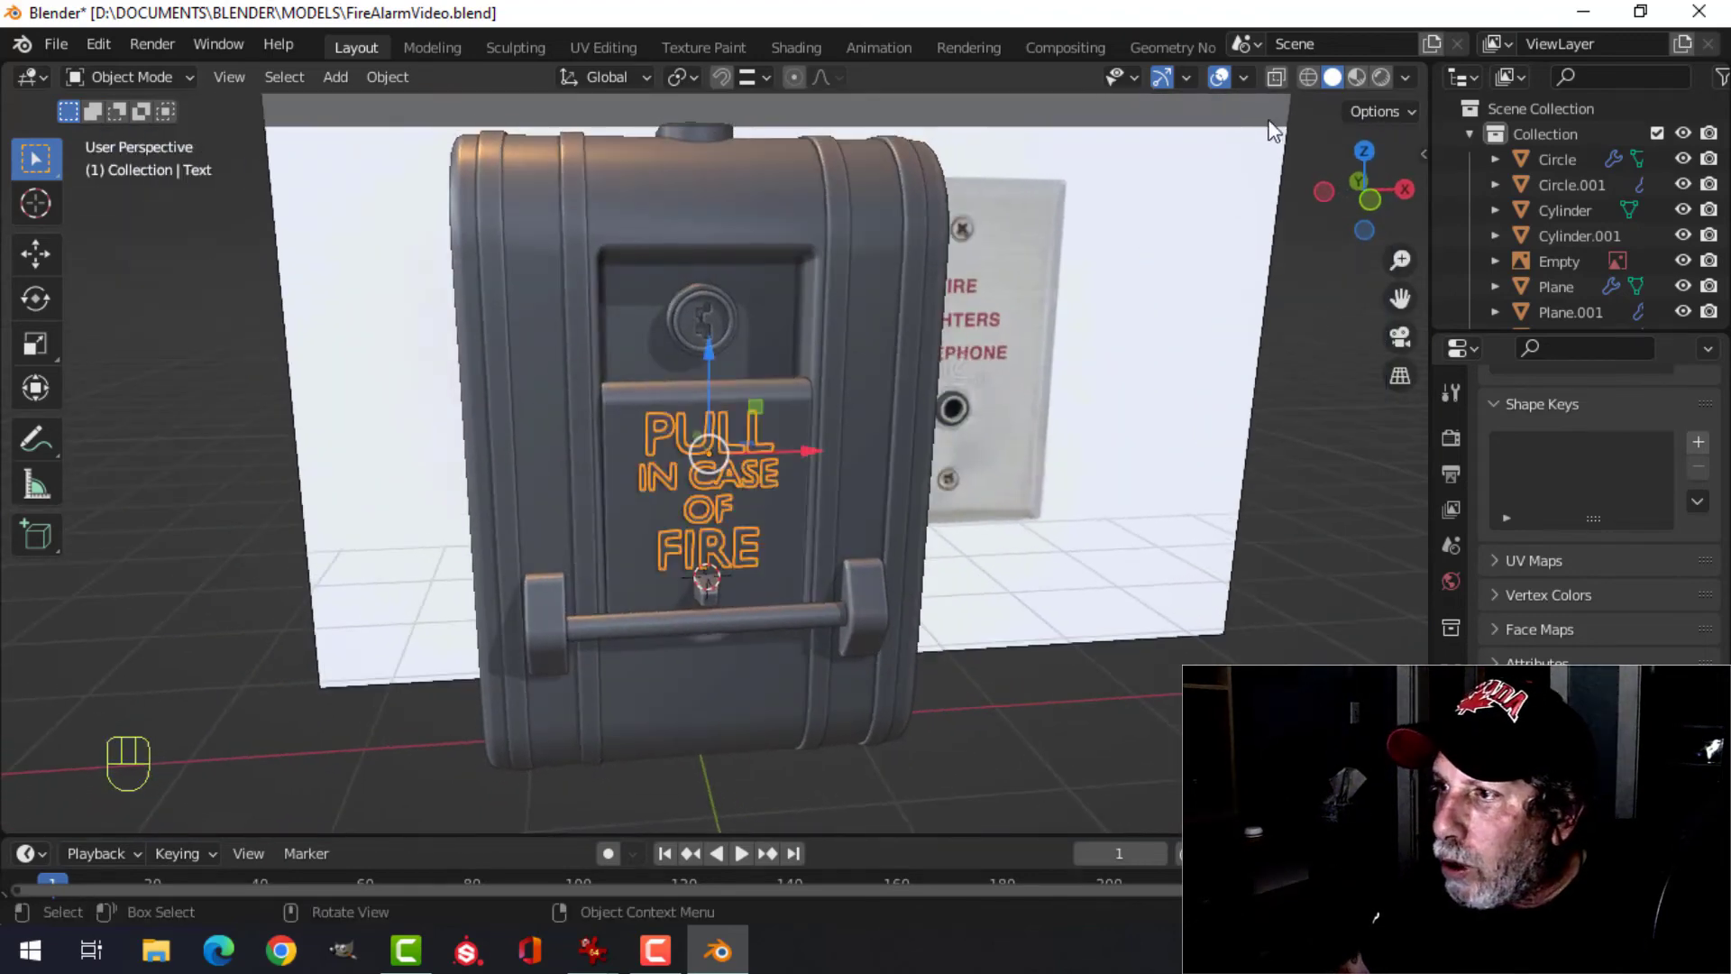
left_click(1244, 78)
left_click(1130, 540)
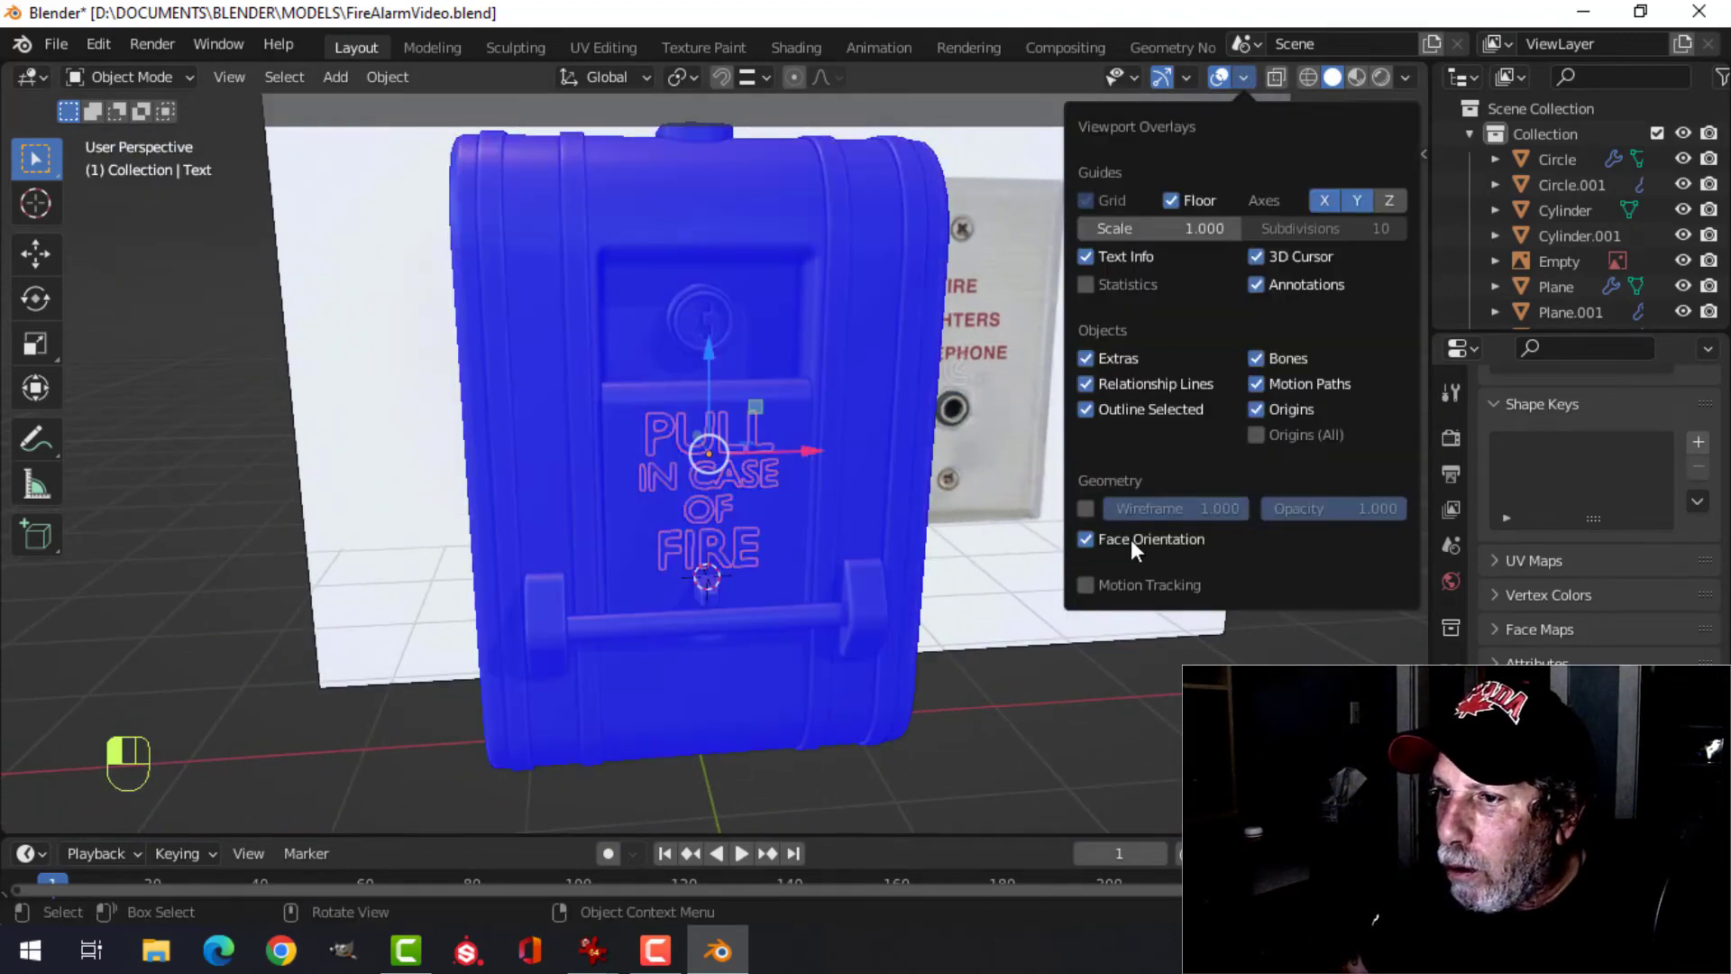
left_click(1131, 539)
key("alt+a")
middle_click_drag(982, 564, 757, 372)
scroll(902, 510, "up", 4)
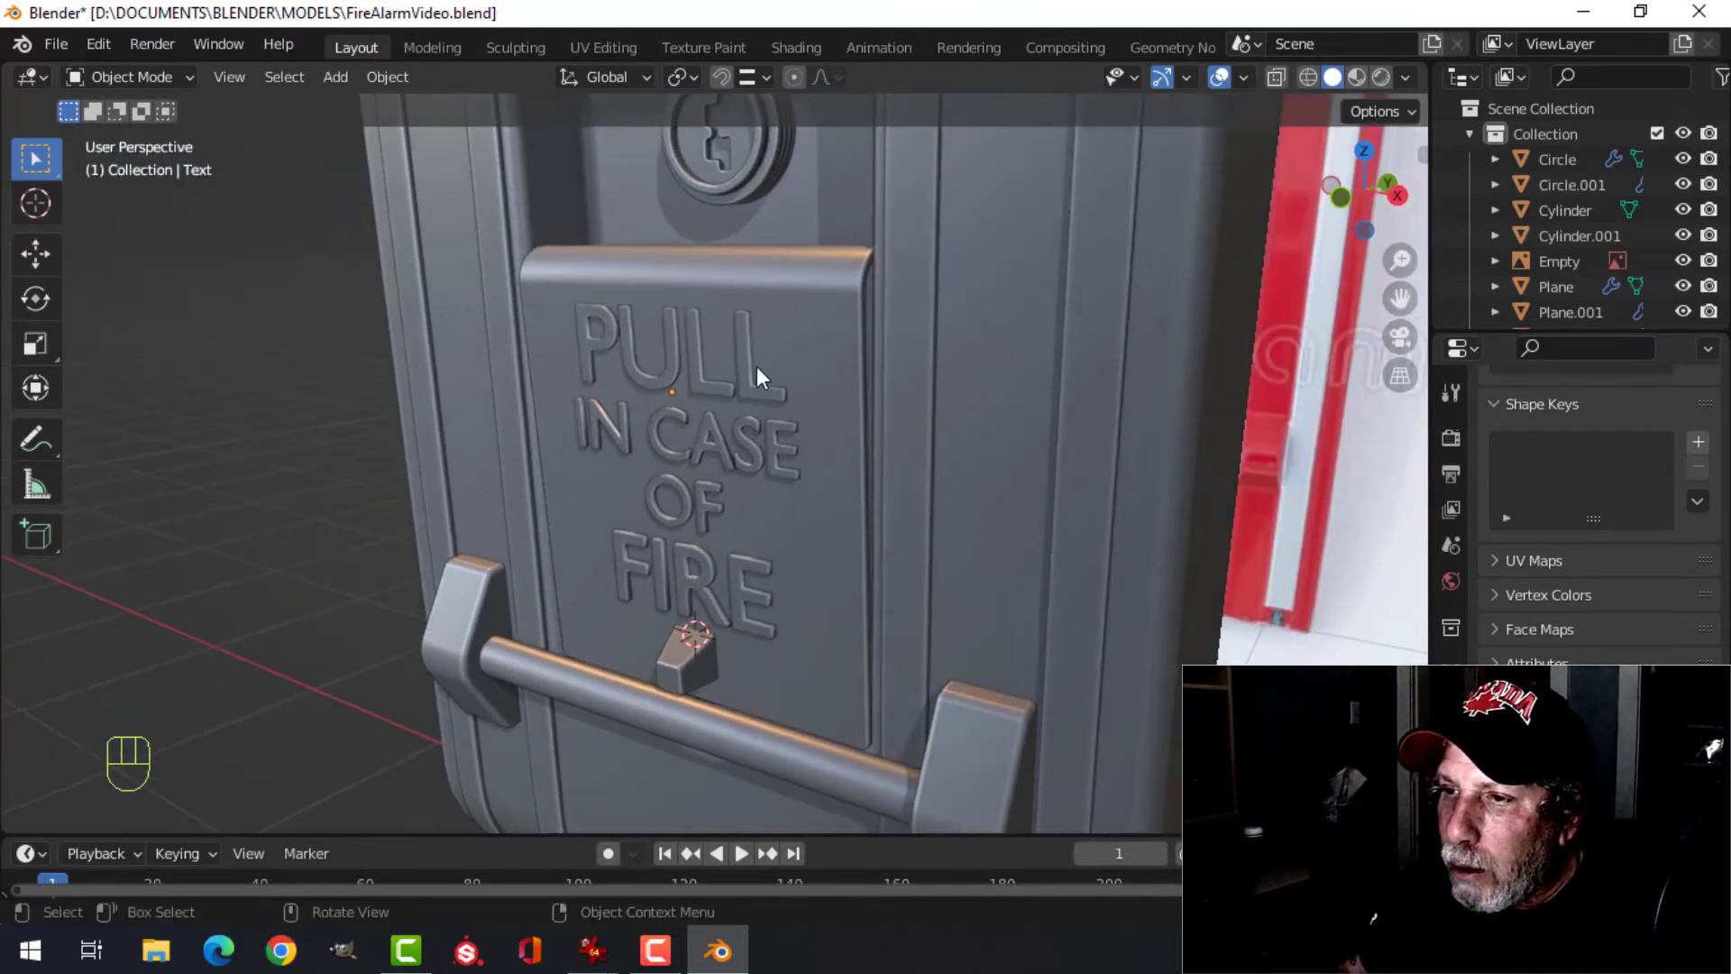
left_click(760, 436, "shift")
left_click(692, 640, "shift")
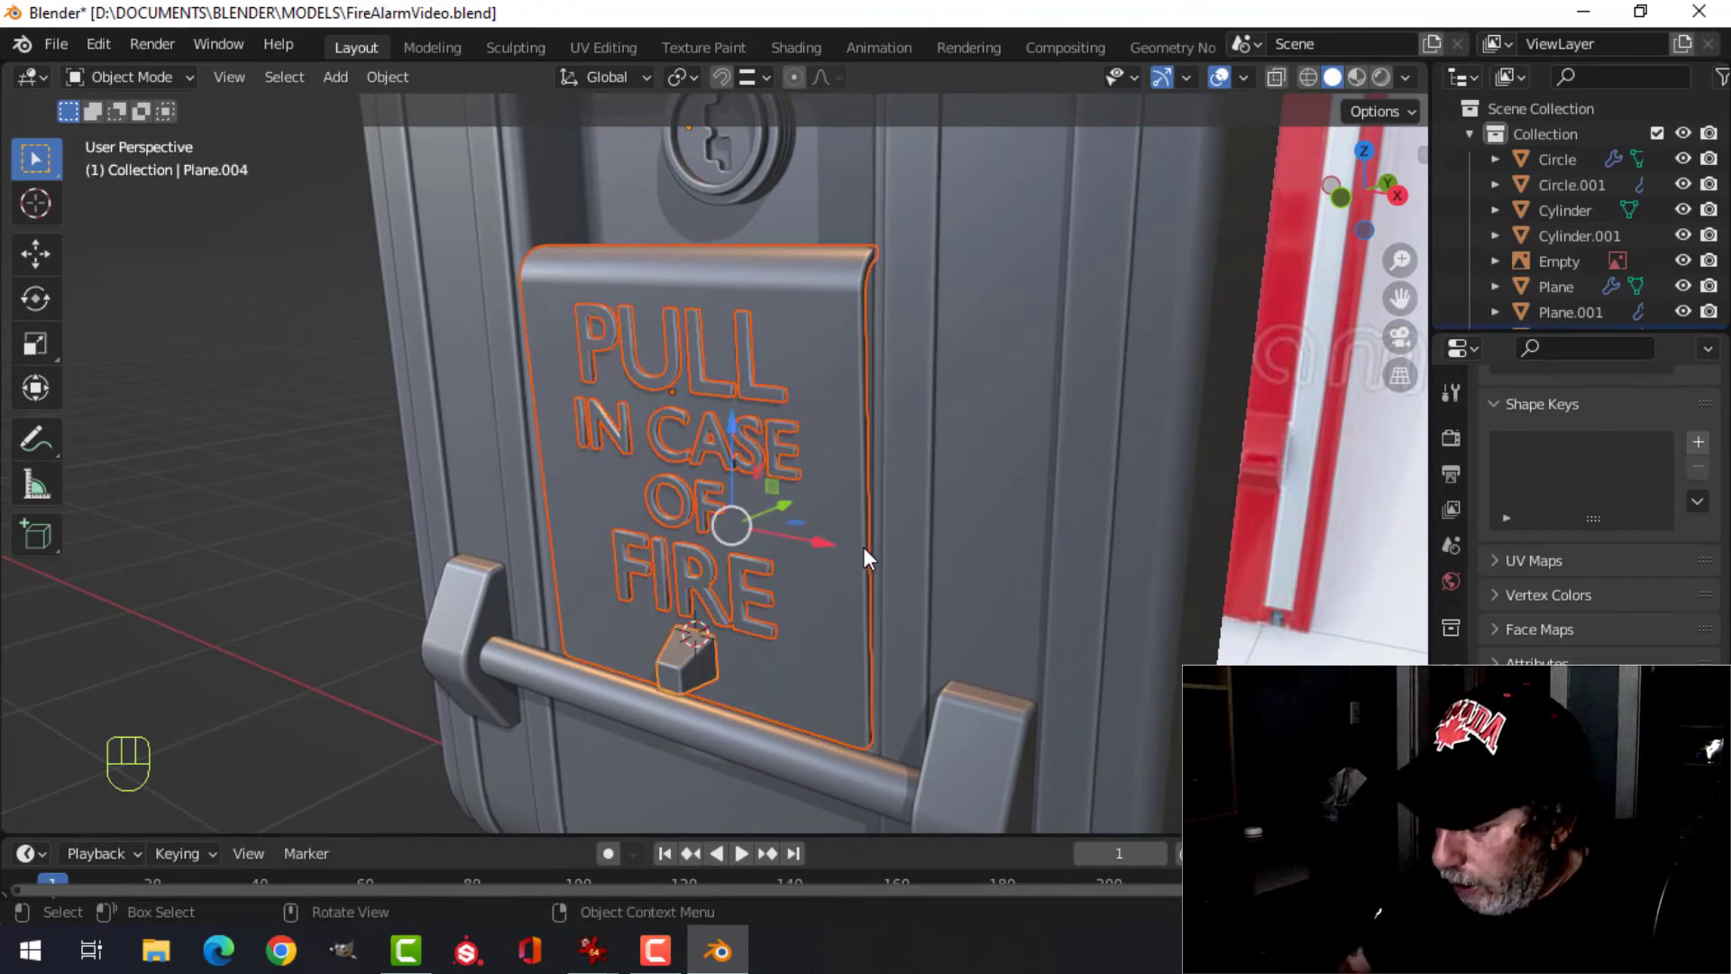
key("alt+a")
- Hide the horizontal handle bar in front of the plate's lower edge
middle_click_drag(776, 624, 823, 545)
scroll(781, 564, "up", 3)
left_click(905, 523)
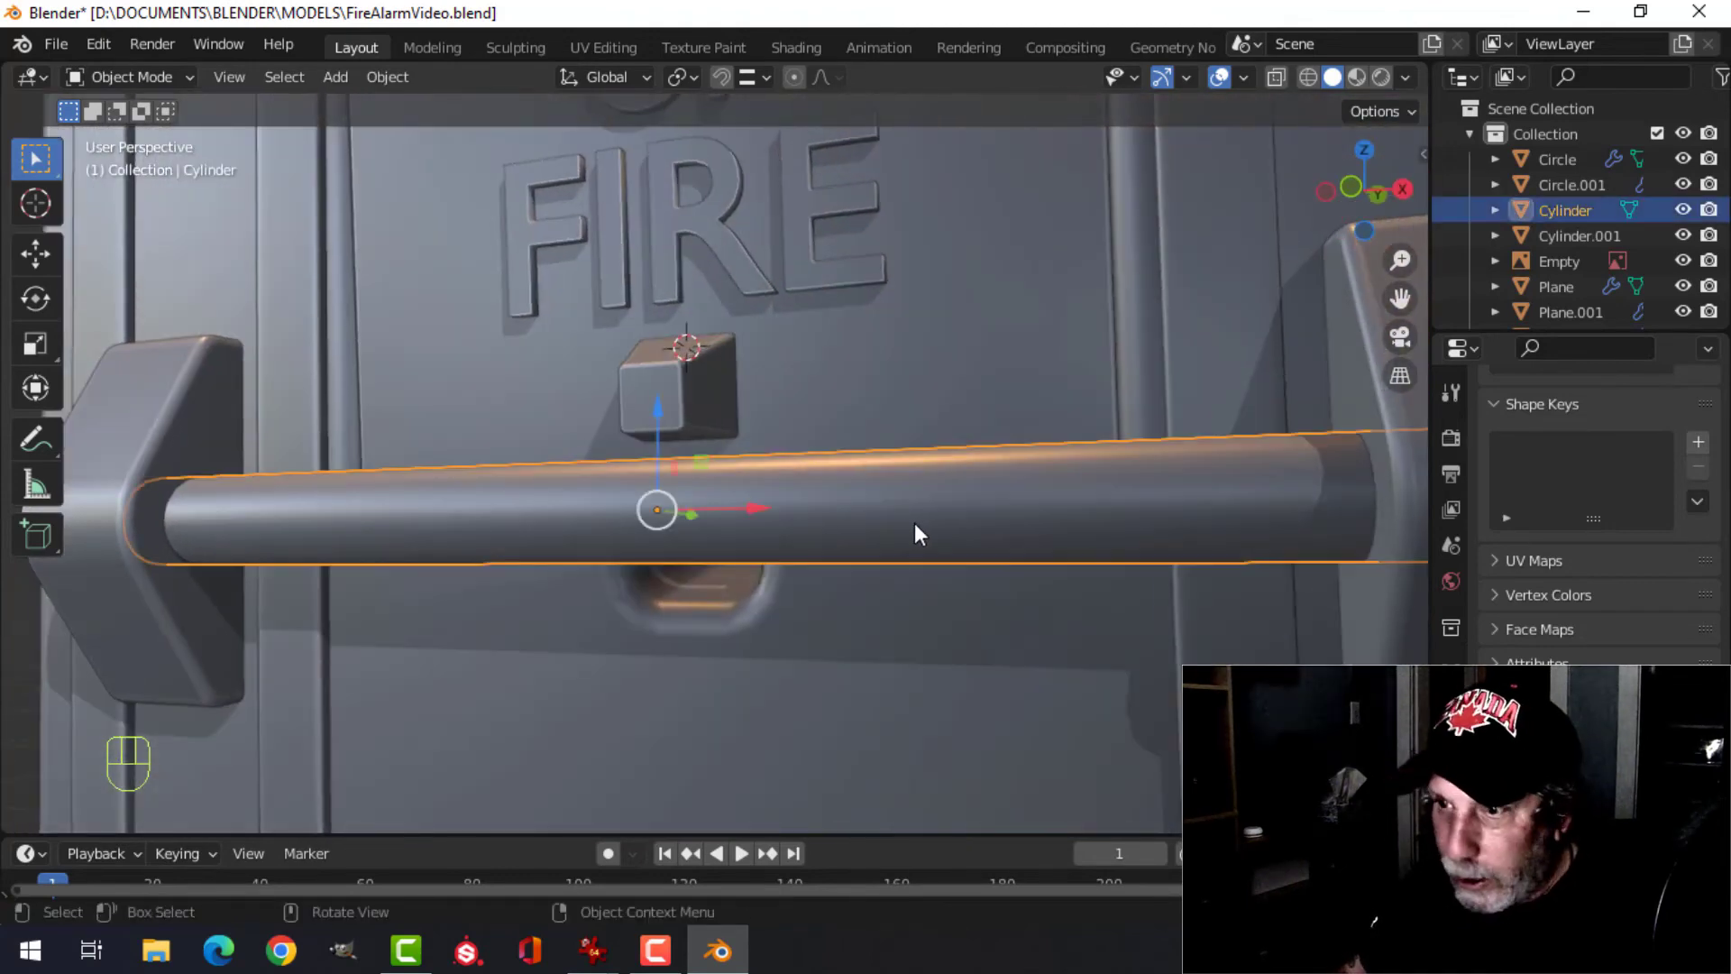
key("h")
- Snap the 3D cursor to the face along the plate's bottom edge and set the transform pivot point to 3D Cursor
left_click(795, 559)
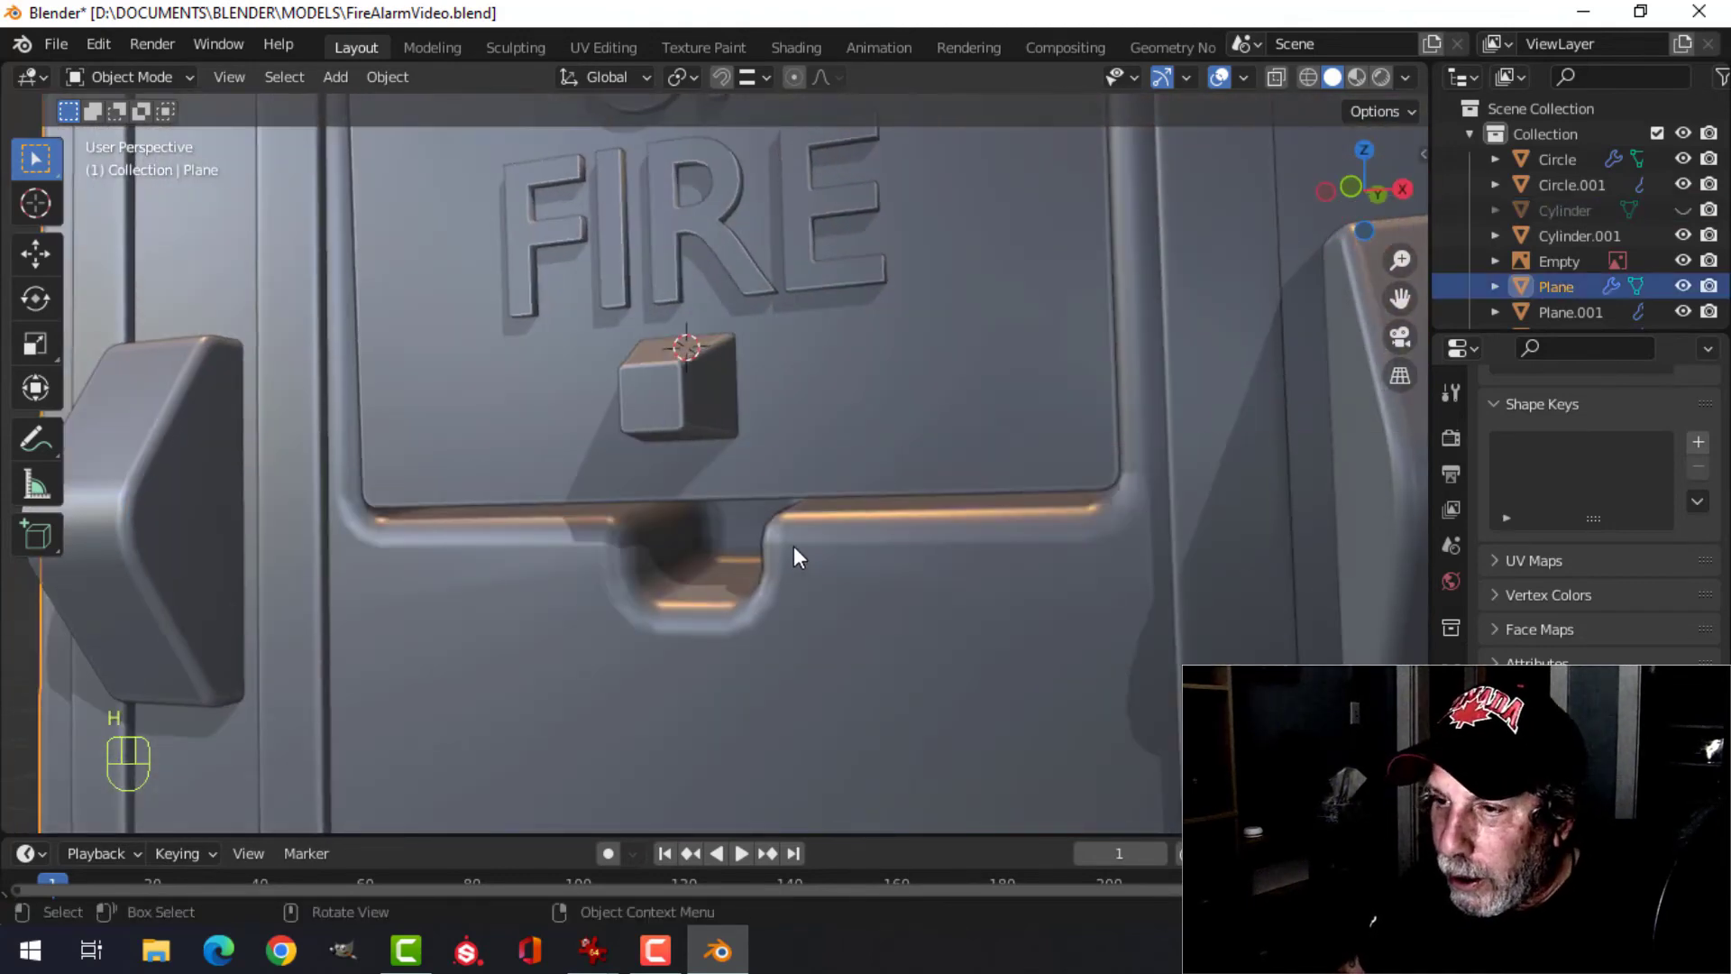
left_click(732, 487)
middle_click_drag(733, 484, 794, 431)
key("Tab")
mouse_move(762, 537)
middle_mouse_down()
mouse_move(751, 461)
mouse_move(781, 479)
mouse_move(788, 560)
mouse_move(792, 542)
middle_mouse_up()
key("alt+a")
left_click(691, 465)
key("shift+s")
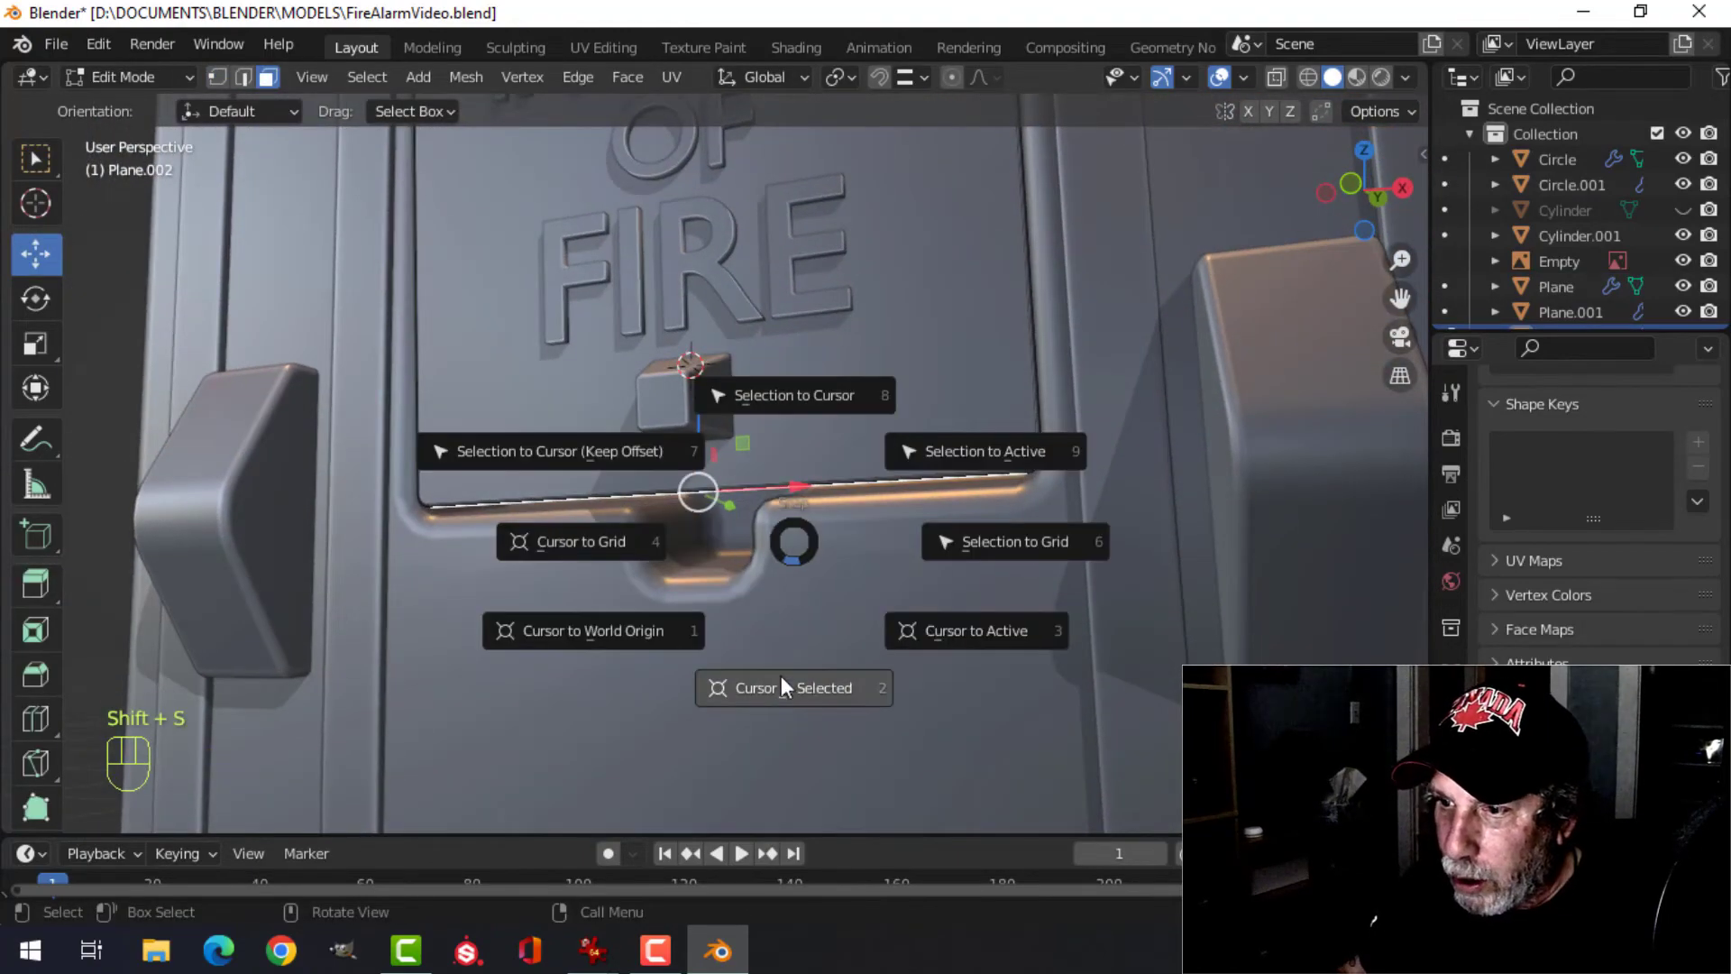
left_click(780, 675)
key("Tab")
left_click(684, 77)
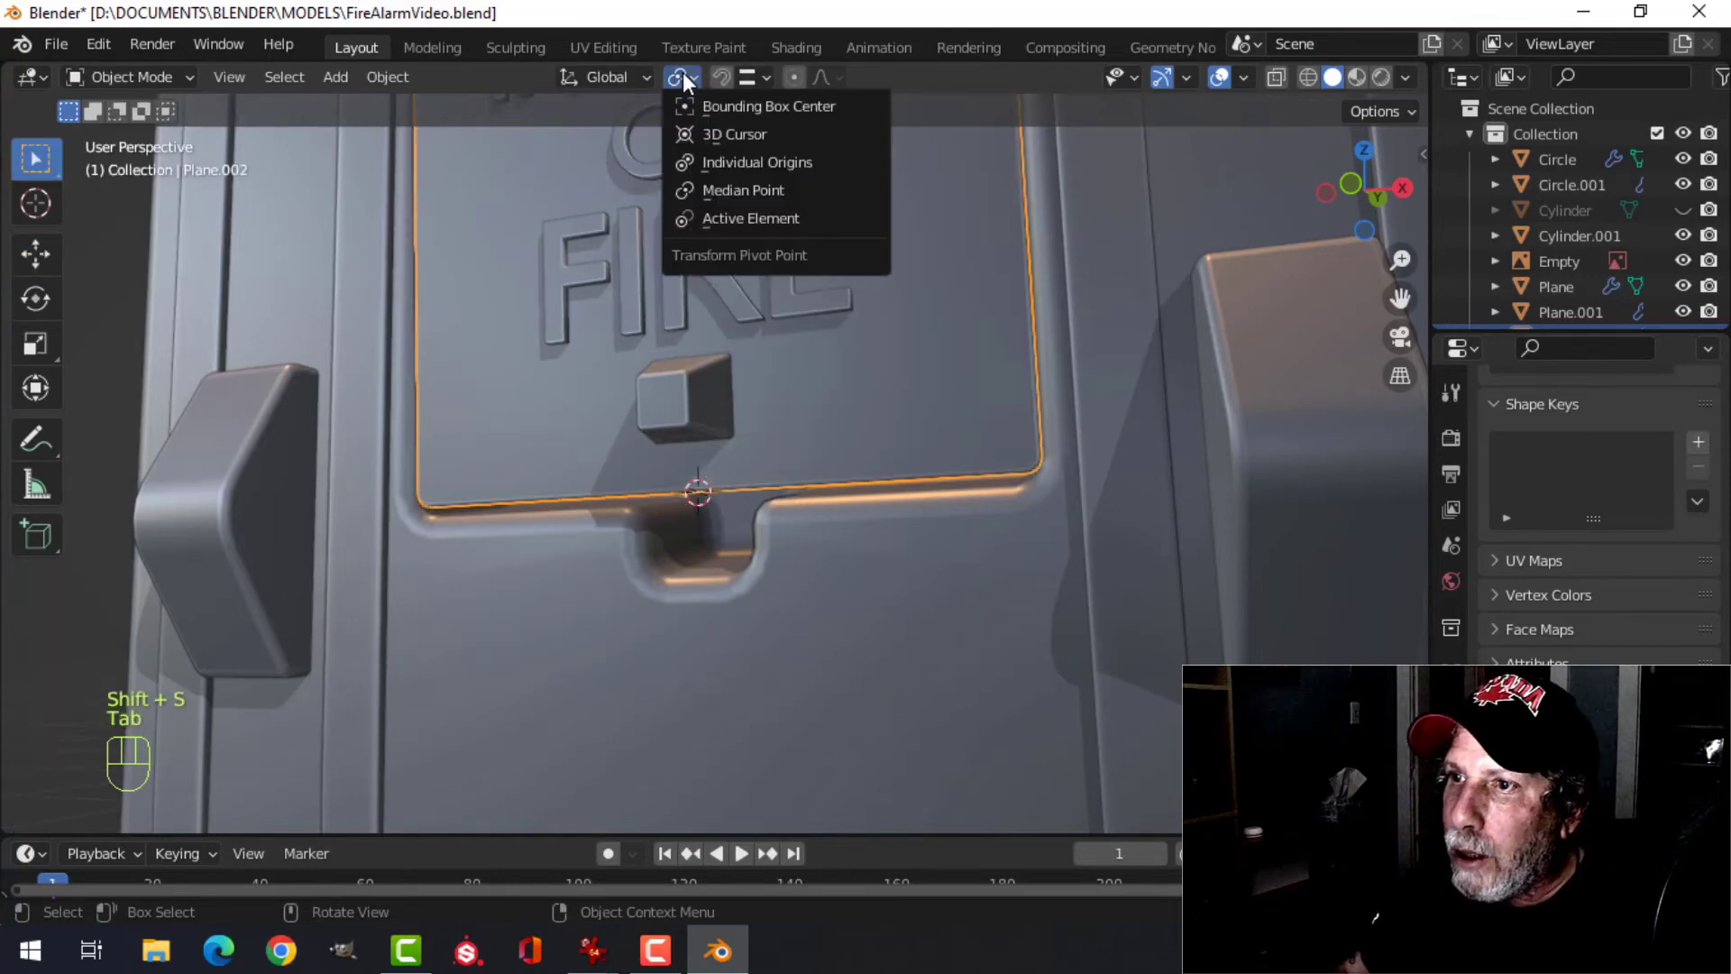
left_click(722, 135)
- Rotate the plate, its lettering and the small wedge tab together about the global X axis around the 3D cursor, tilting them into the housing
middle_click_drag(911, 383, 786, 480)
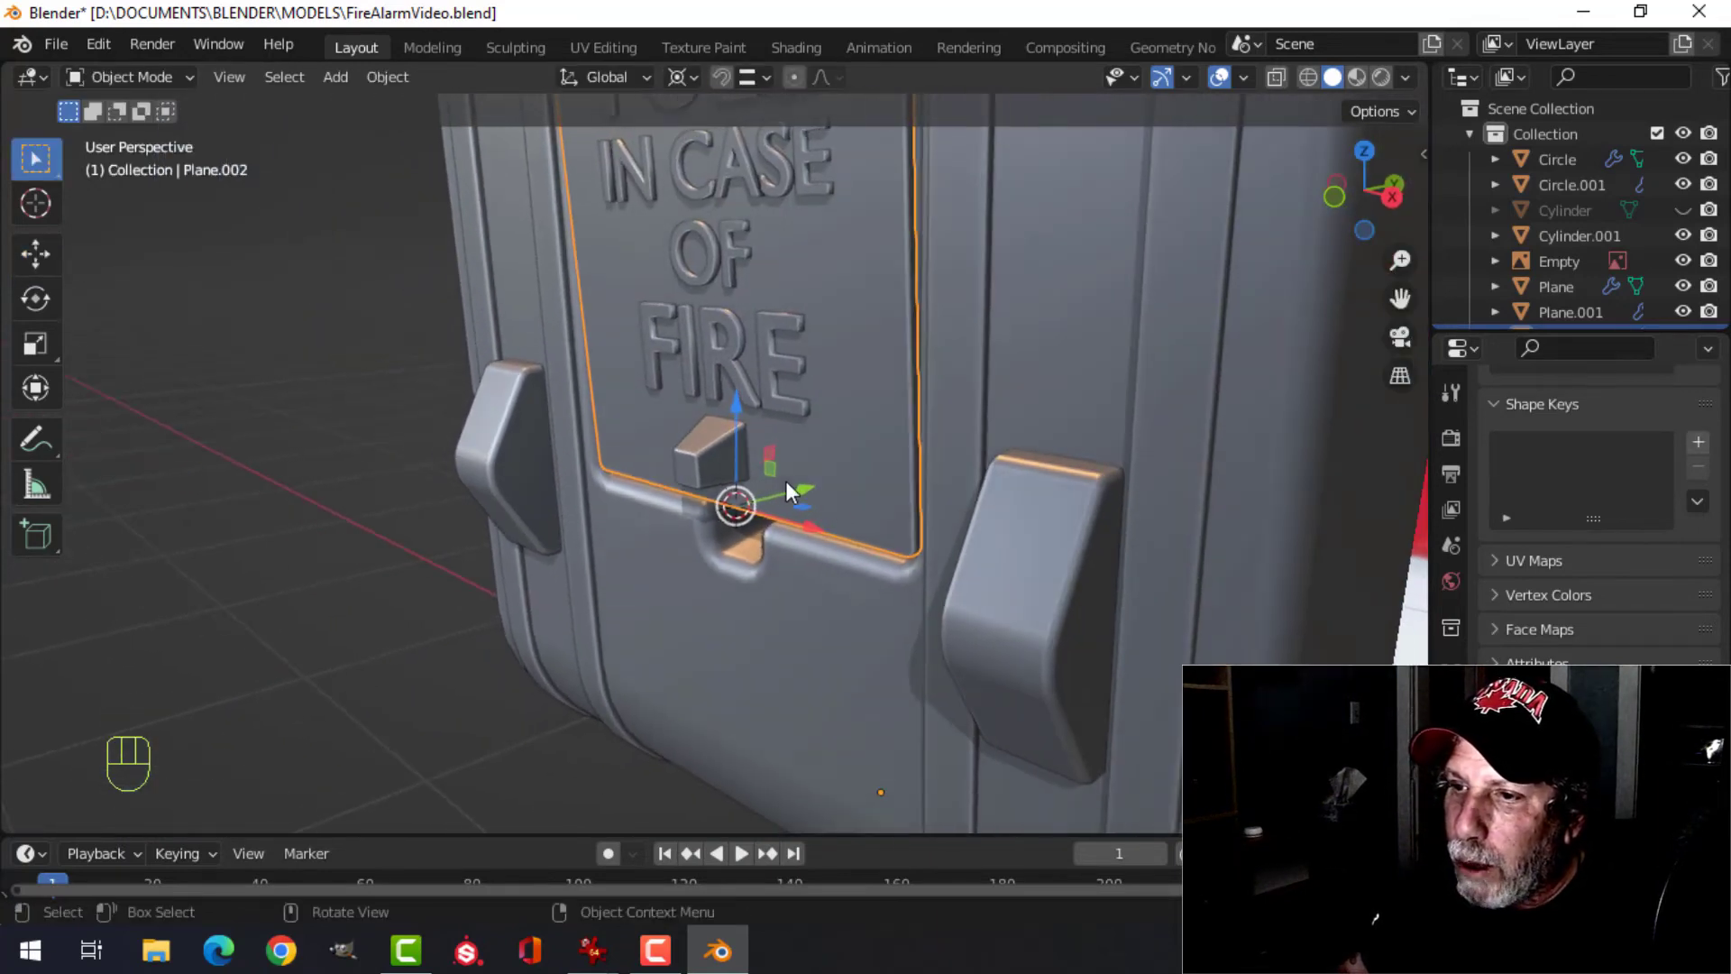
left_click(727, 448)
left_click(811, 396, "shift")
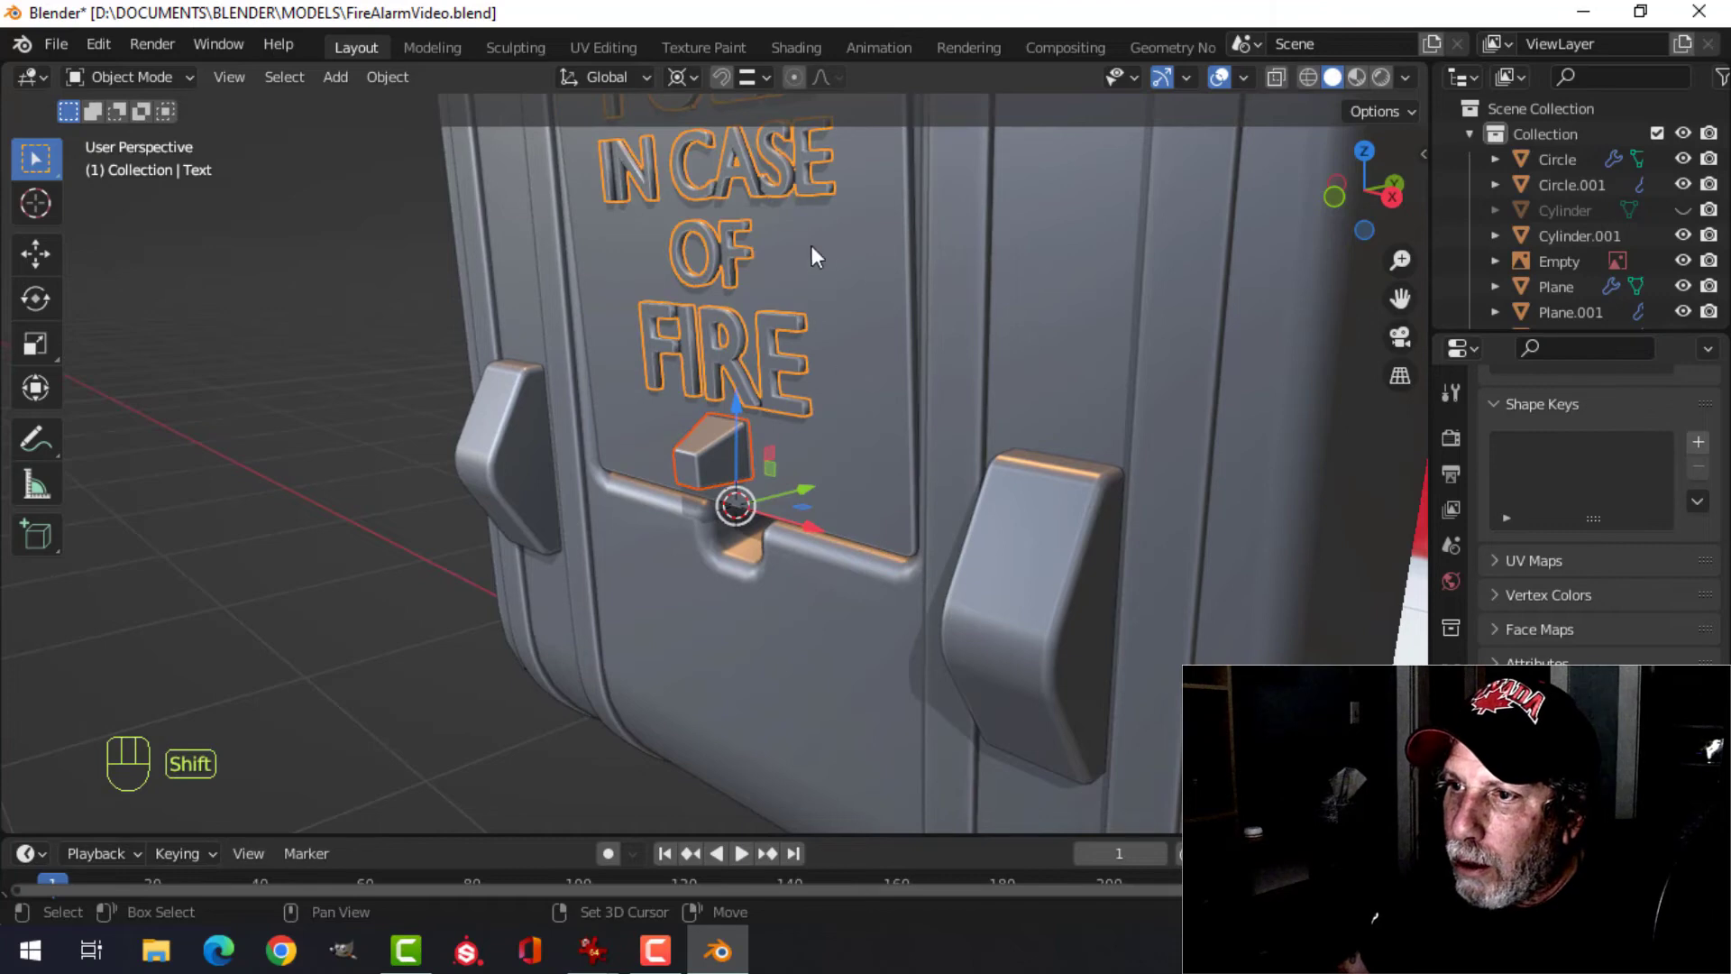
scroll(838, 279, "down", 2)
left_click(858, 315)
key("KP_3")
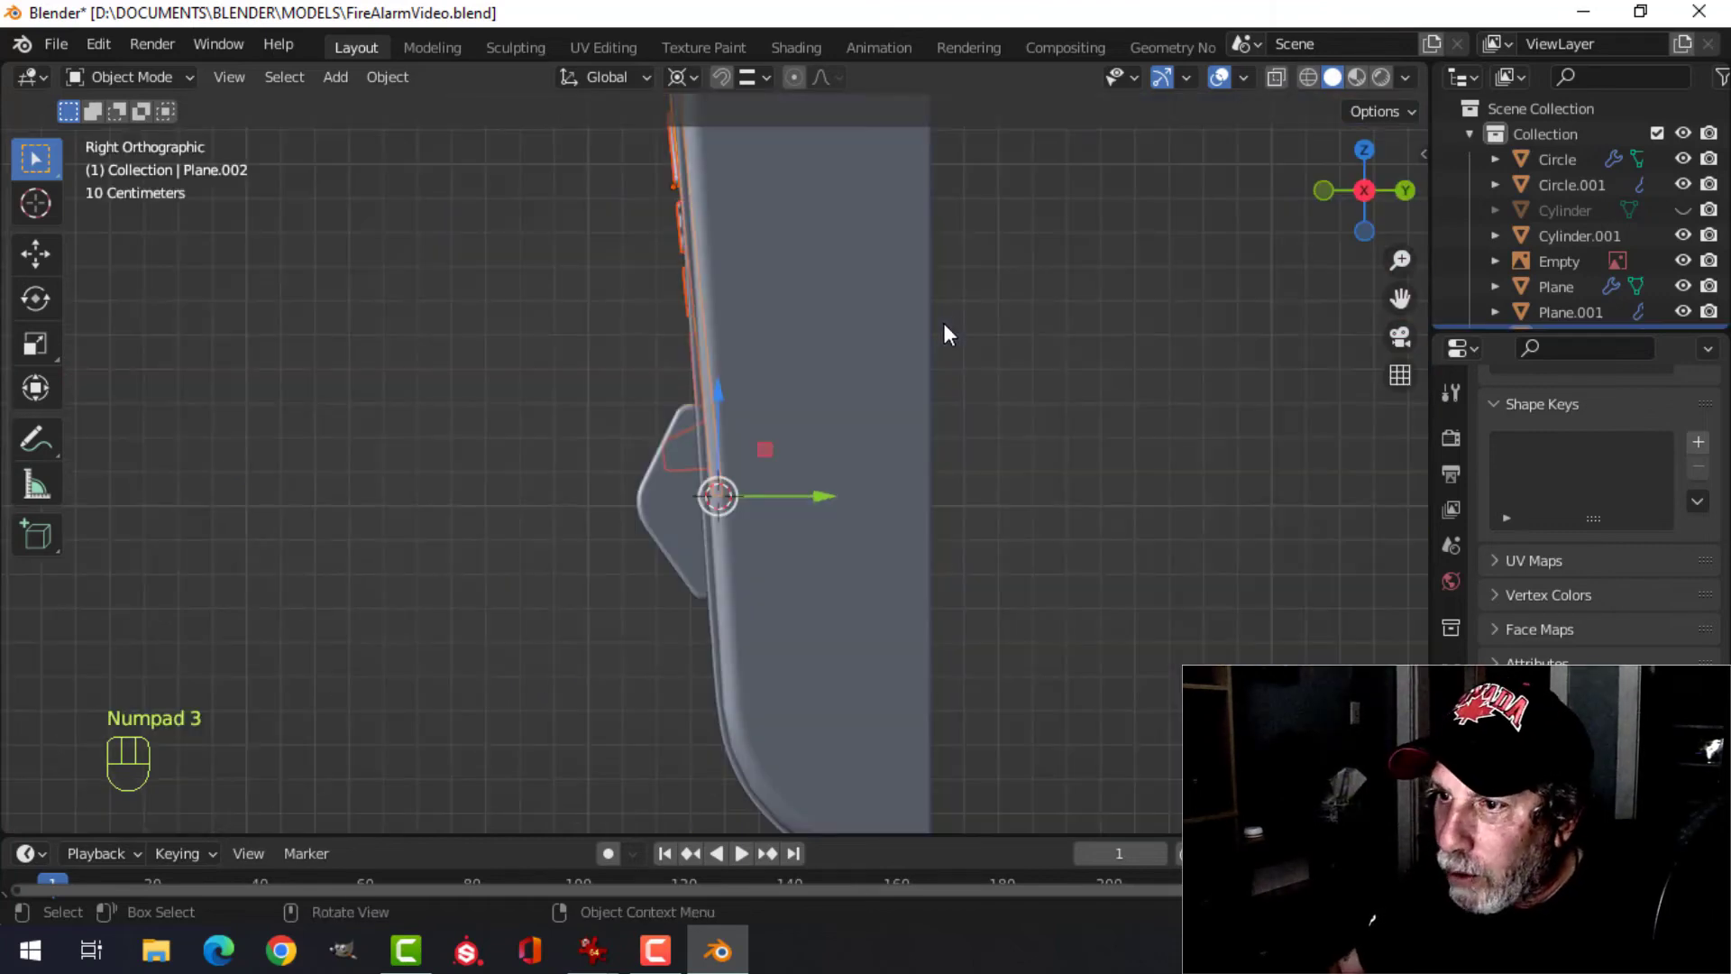
scroll(784, 340, "up", 3)
middle_click_drag(769, 297, 955, 651, "shift")
middle_click_drag(962, 442, 1029, 571, "shift")
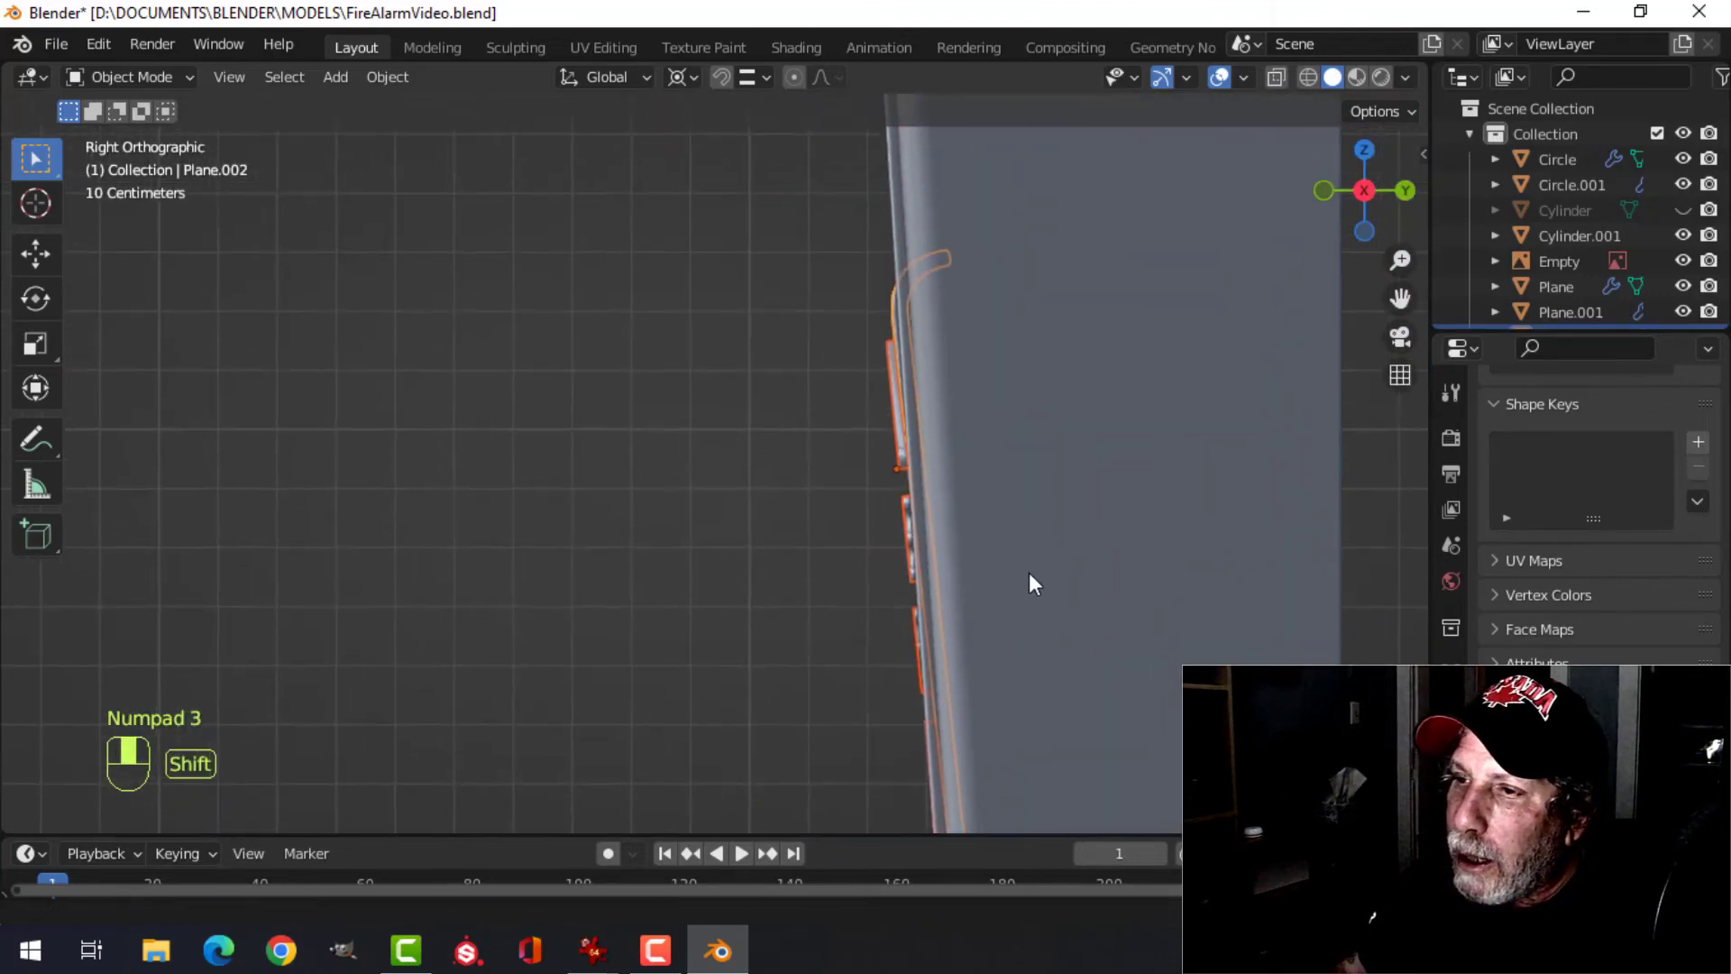
middle_click_drag(956, 491, 989, 431)
middle_click_drag(990, 431, 933, 430)
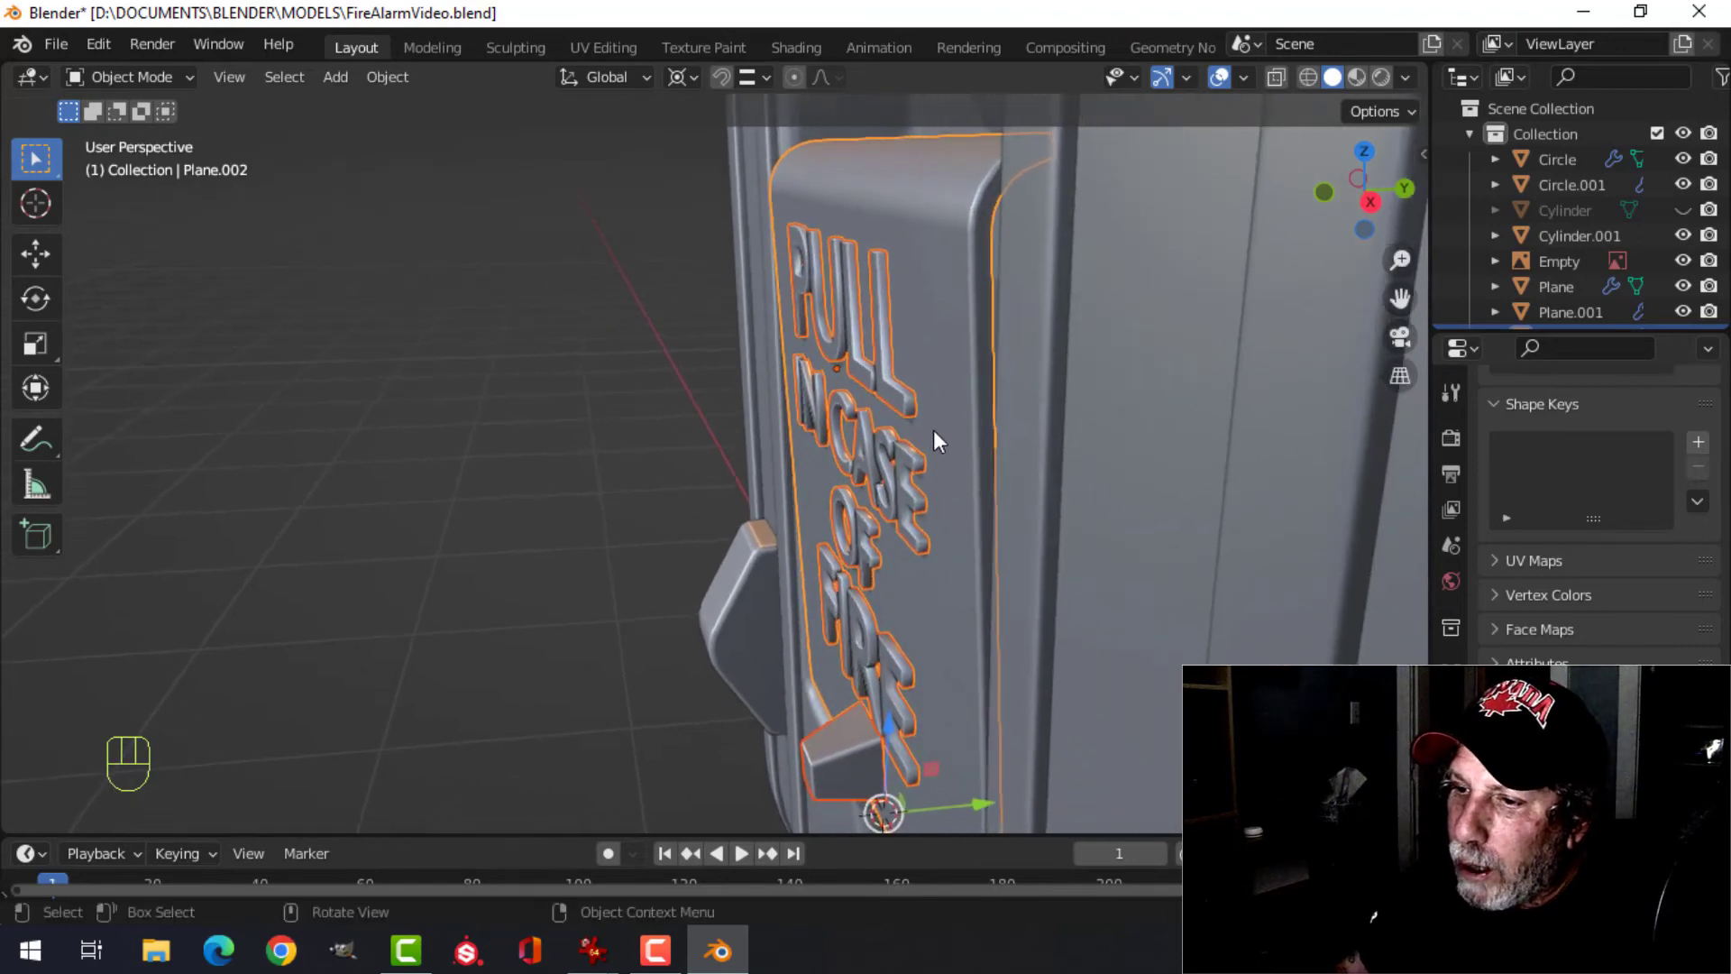
key("r")
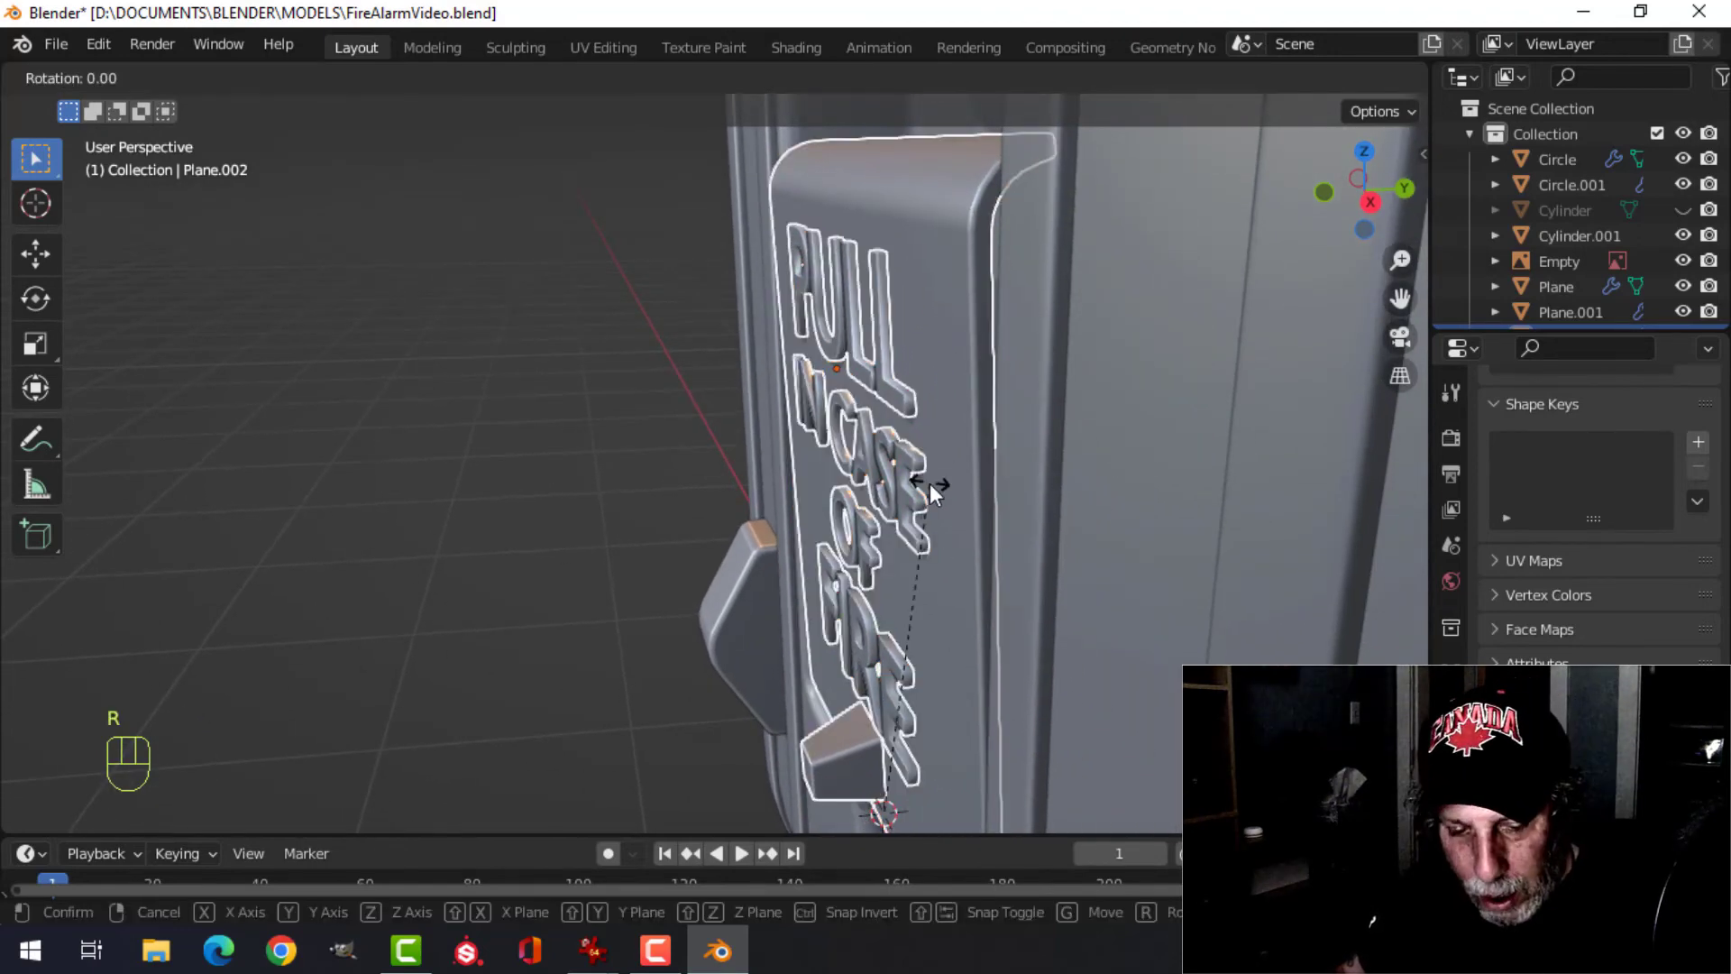
key("x")
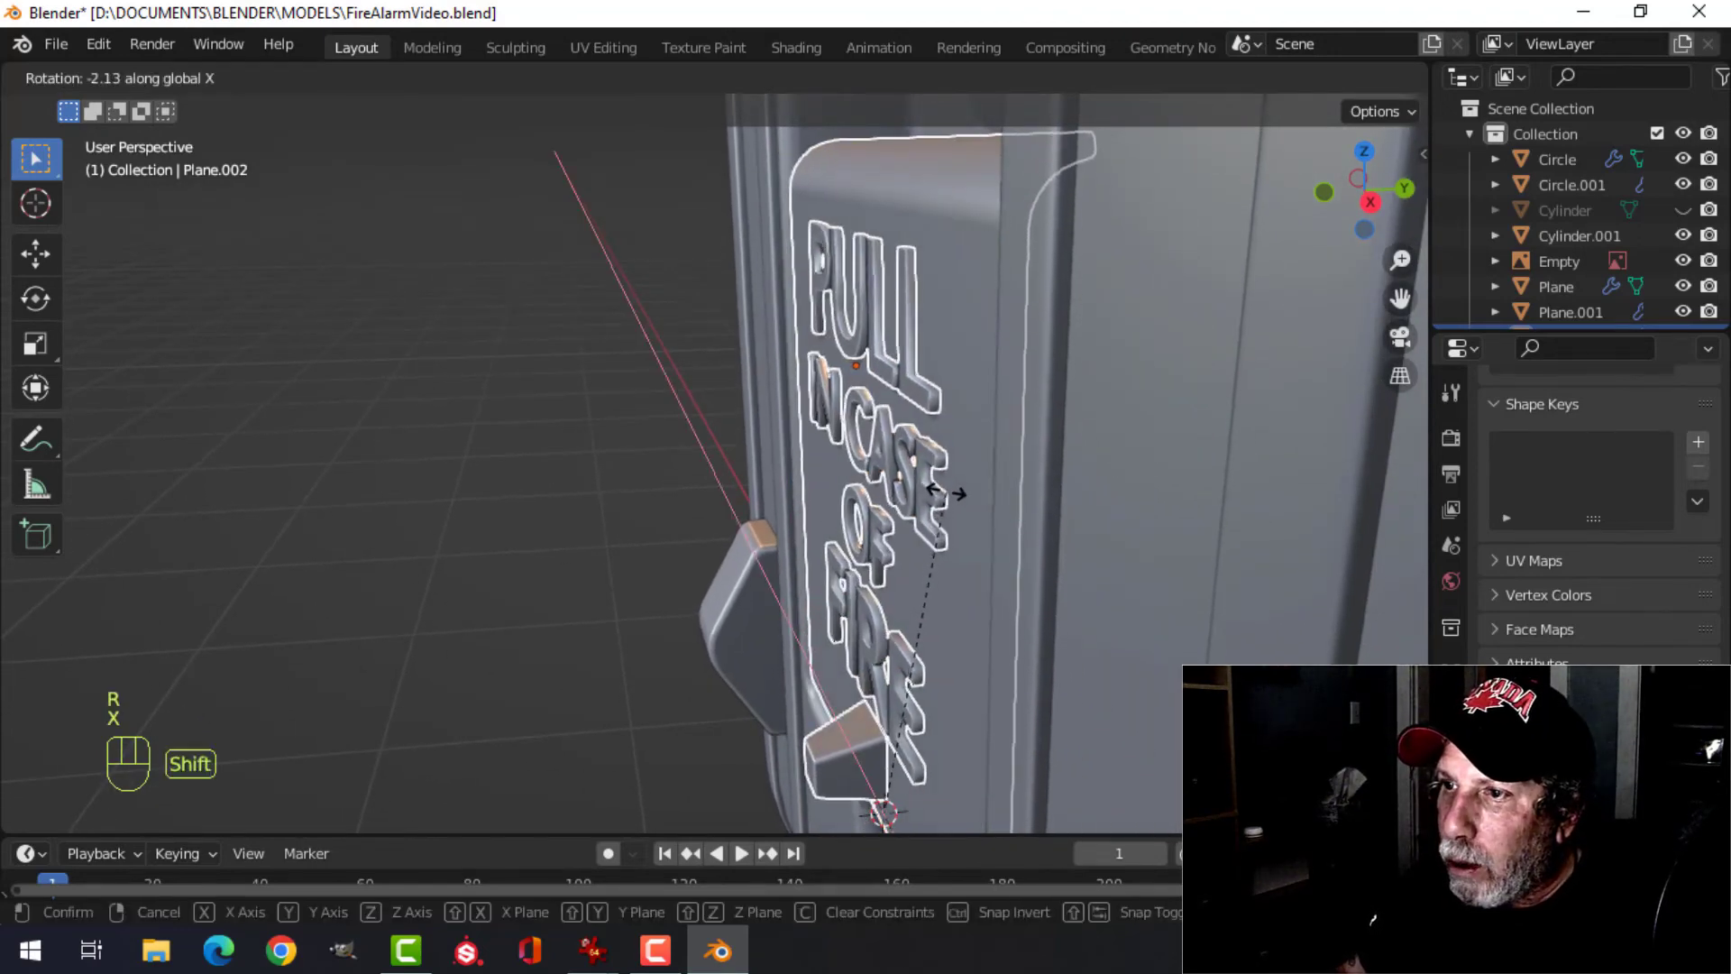
left_click(994, 511)
- Clear the selection, unhide the horizontal handle bar and save the file
middle_click_drag(887, 511, 1030, 523)
middle_click_drag(884, 505, 1091, 478)
scroll(895, 508, "down", 1)
key("alt+a")
scroll(923, 508, "down", 3)
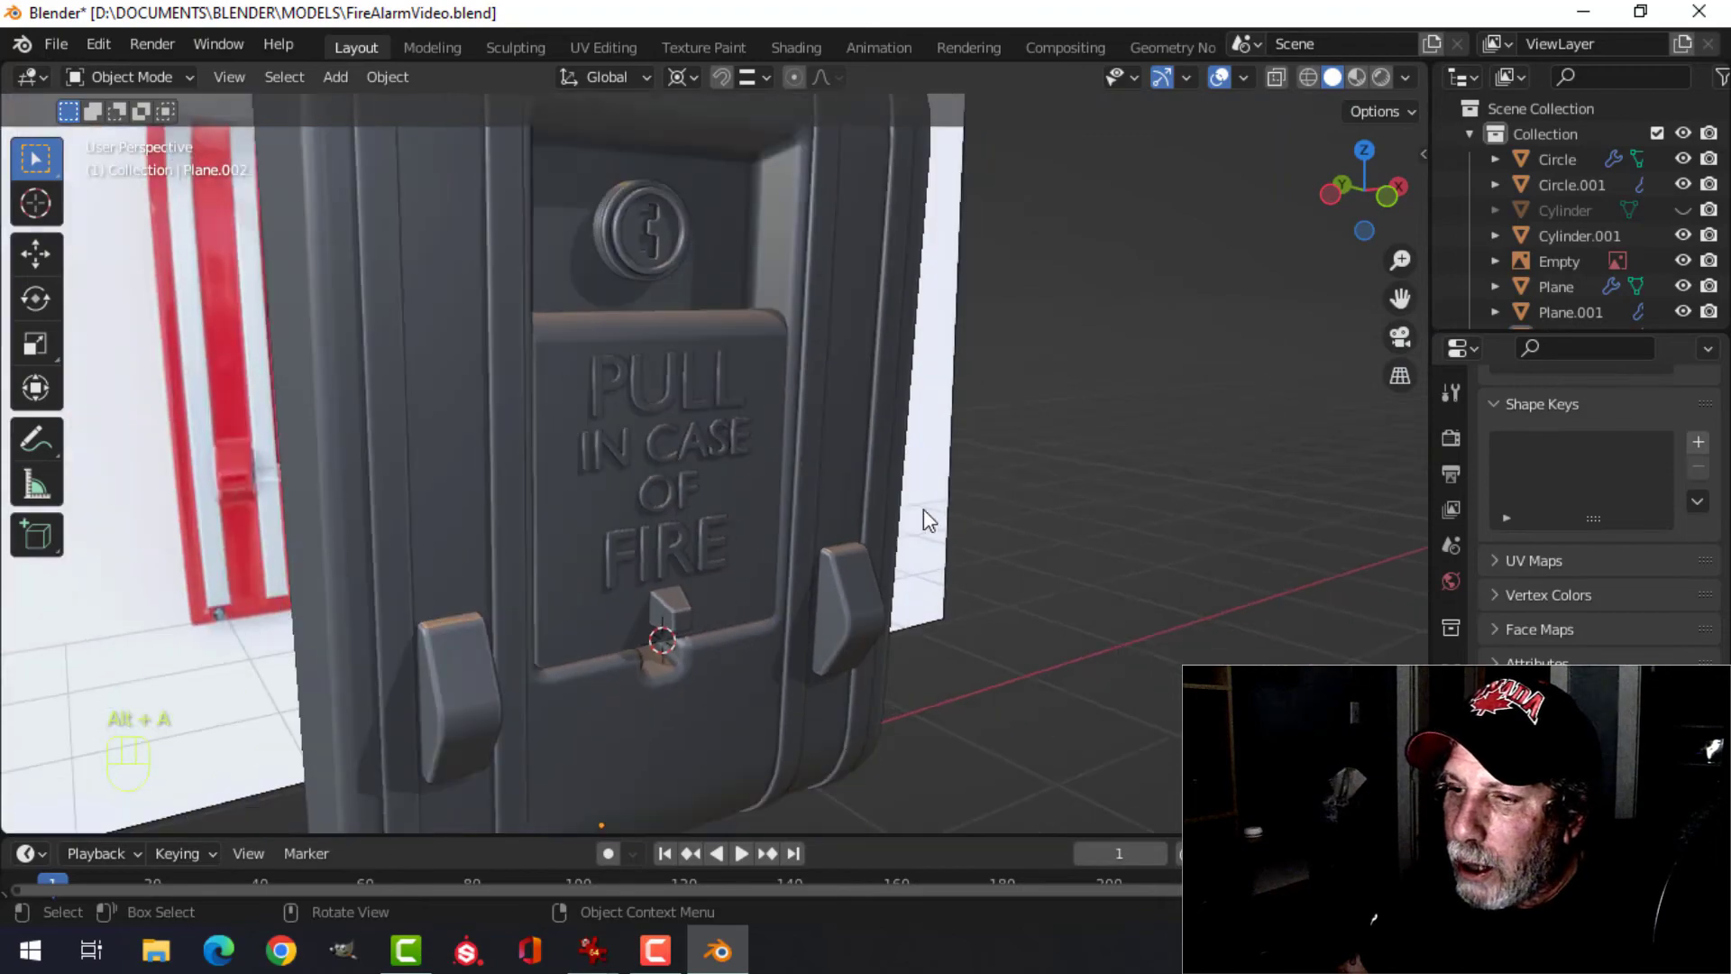
middle_click_drag(923, 509, 775, 489)
key("alt+h")
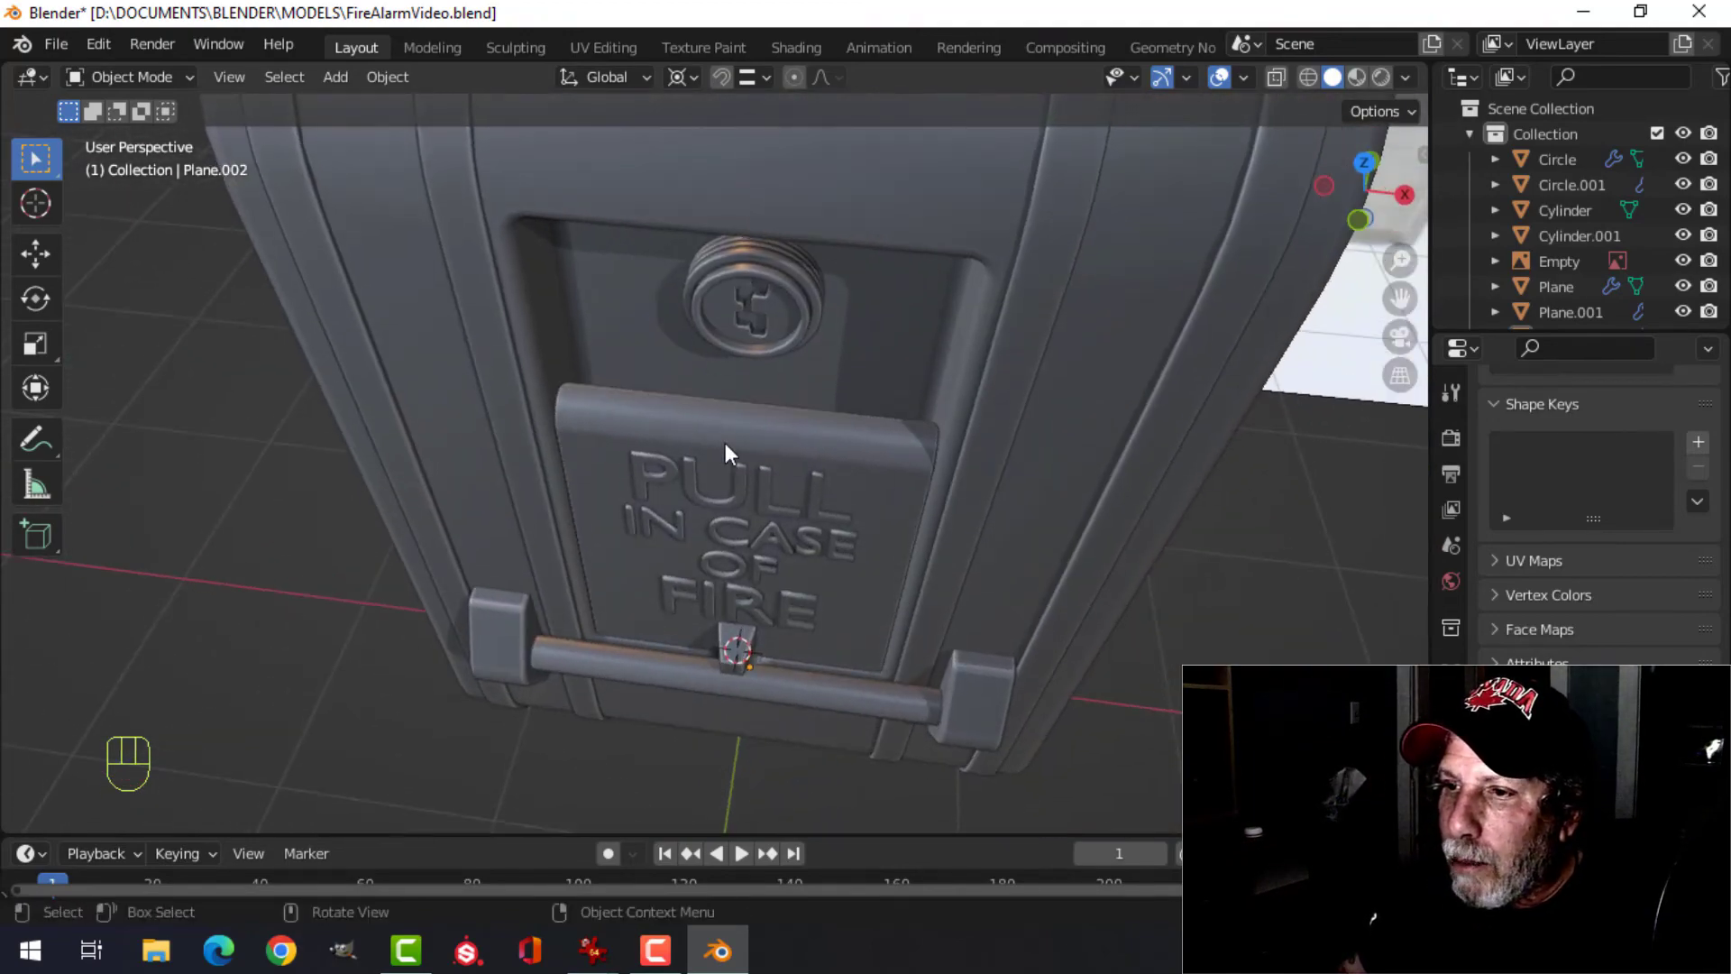
middle_click_drag(685, 373, 724, 291)
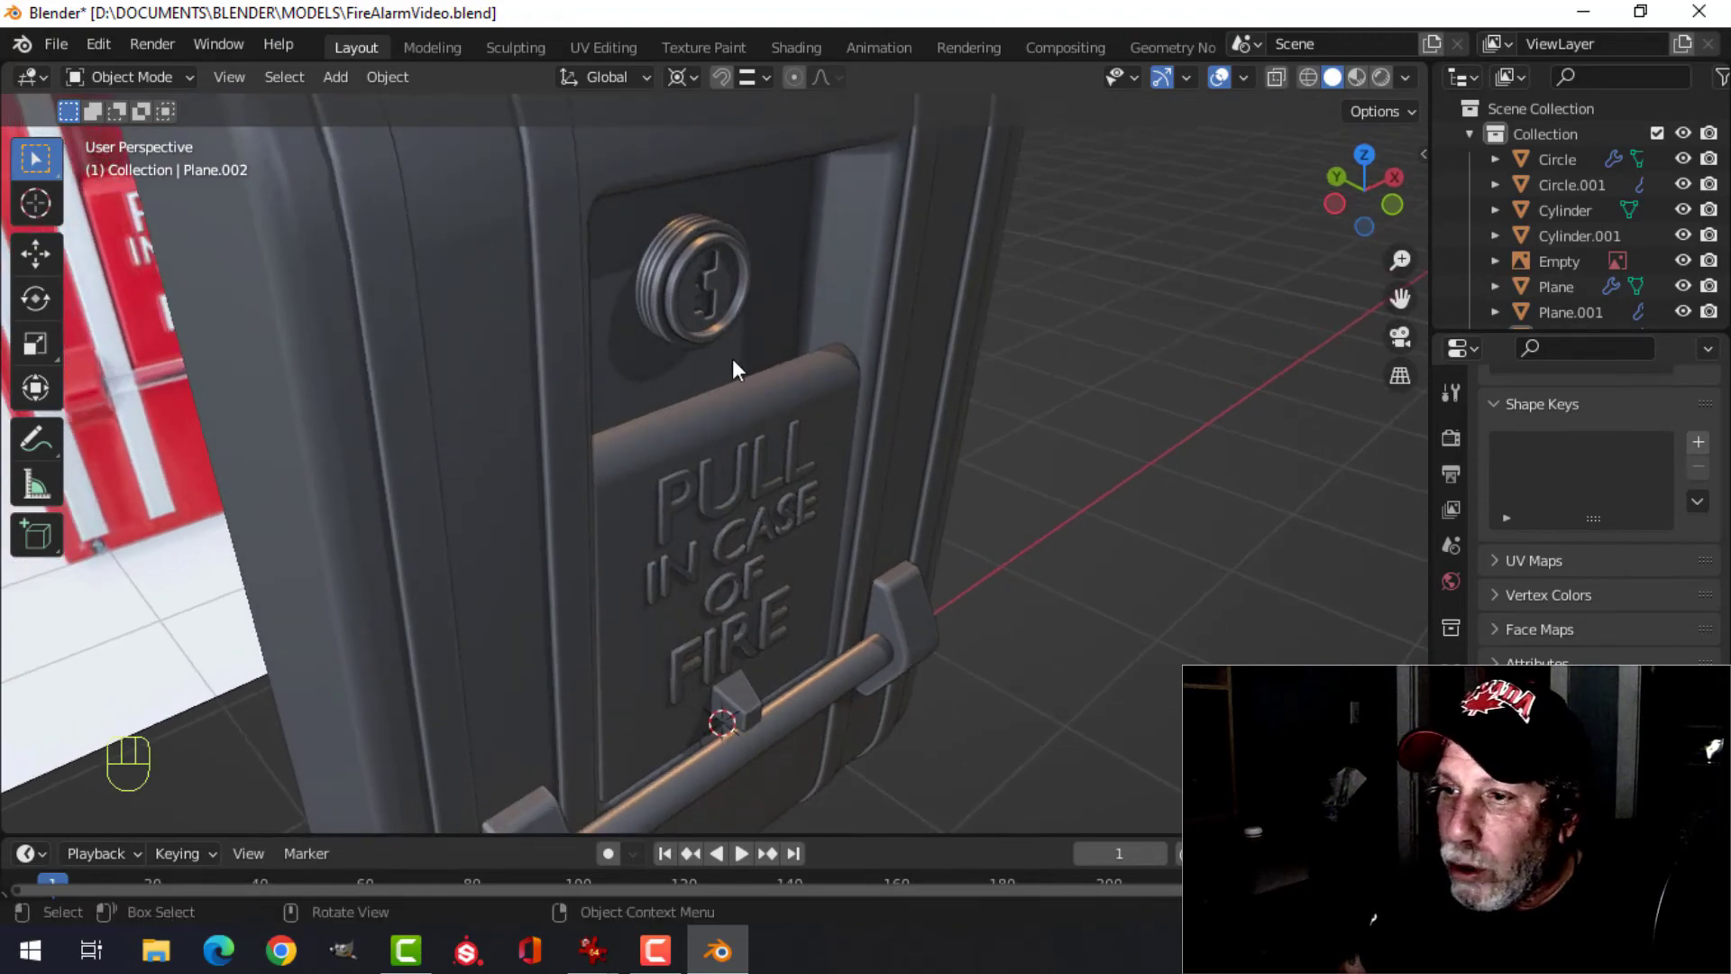
middle_click_drag(685, 348, 838, 421)
scroll(839, 420, "up", 2)
key("ctrl+s")
- Examine the upper front of the housing against the pull station in the reference image
middle_click_drag(919, 372, 805, 453)
scroll(795, 428, "up", 2)
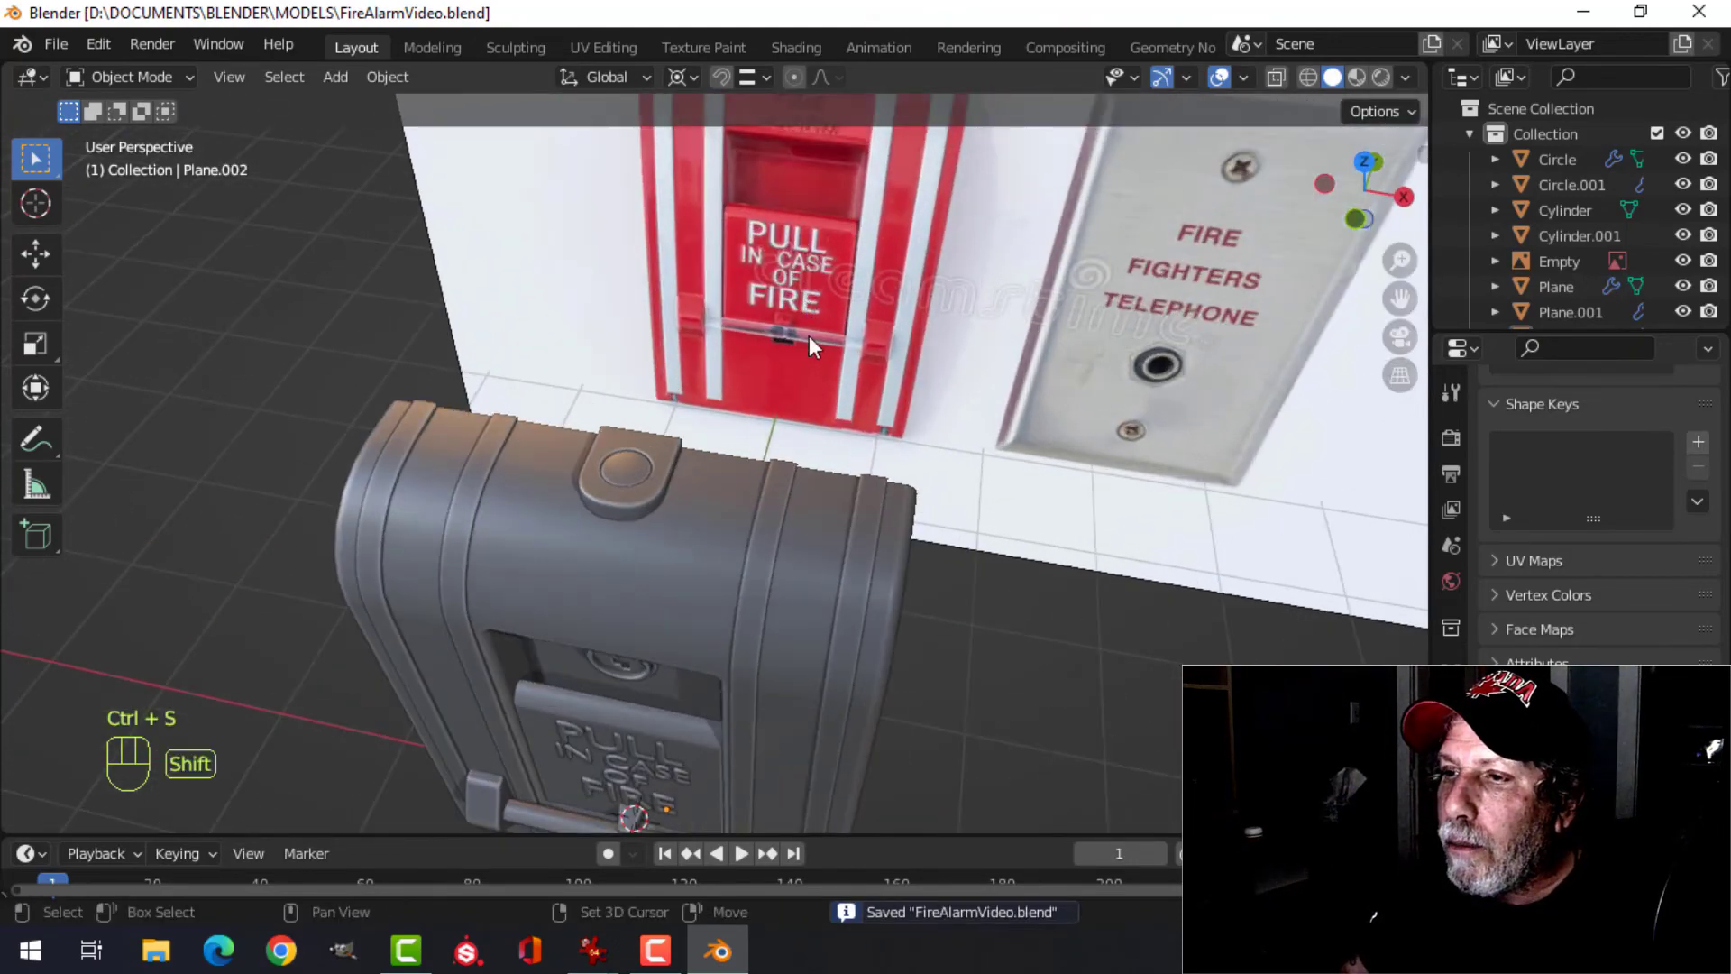
middle_click_drag(809, 337, 730, 442, "shift")
scroll(739, 598, "down", 4)
scroll(738, 602, "down", 2)
scroll(749, 567, "up", 2)
middle_click_drag(730, 442, 736, 416, "shift")
middle_click_drag(795, 485, 775, 471)
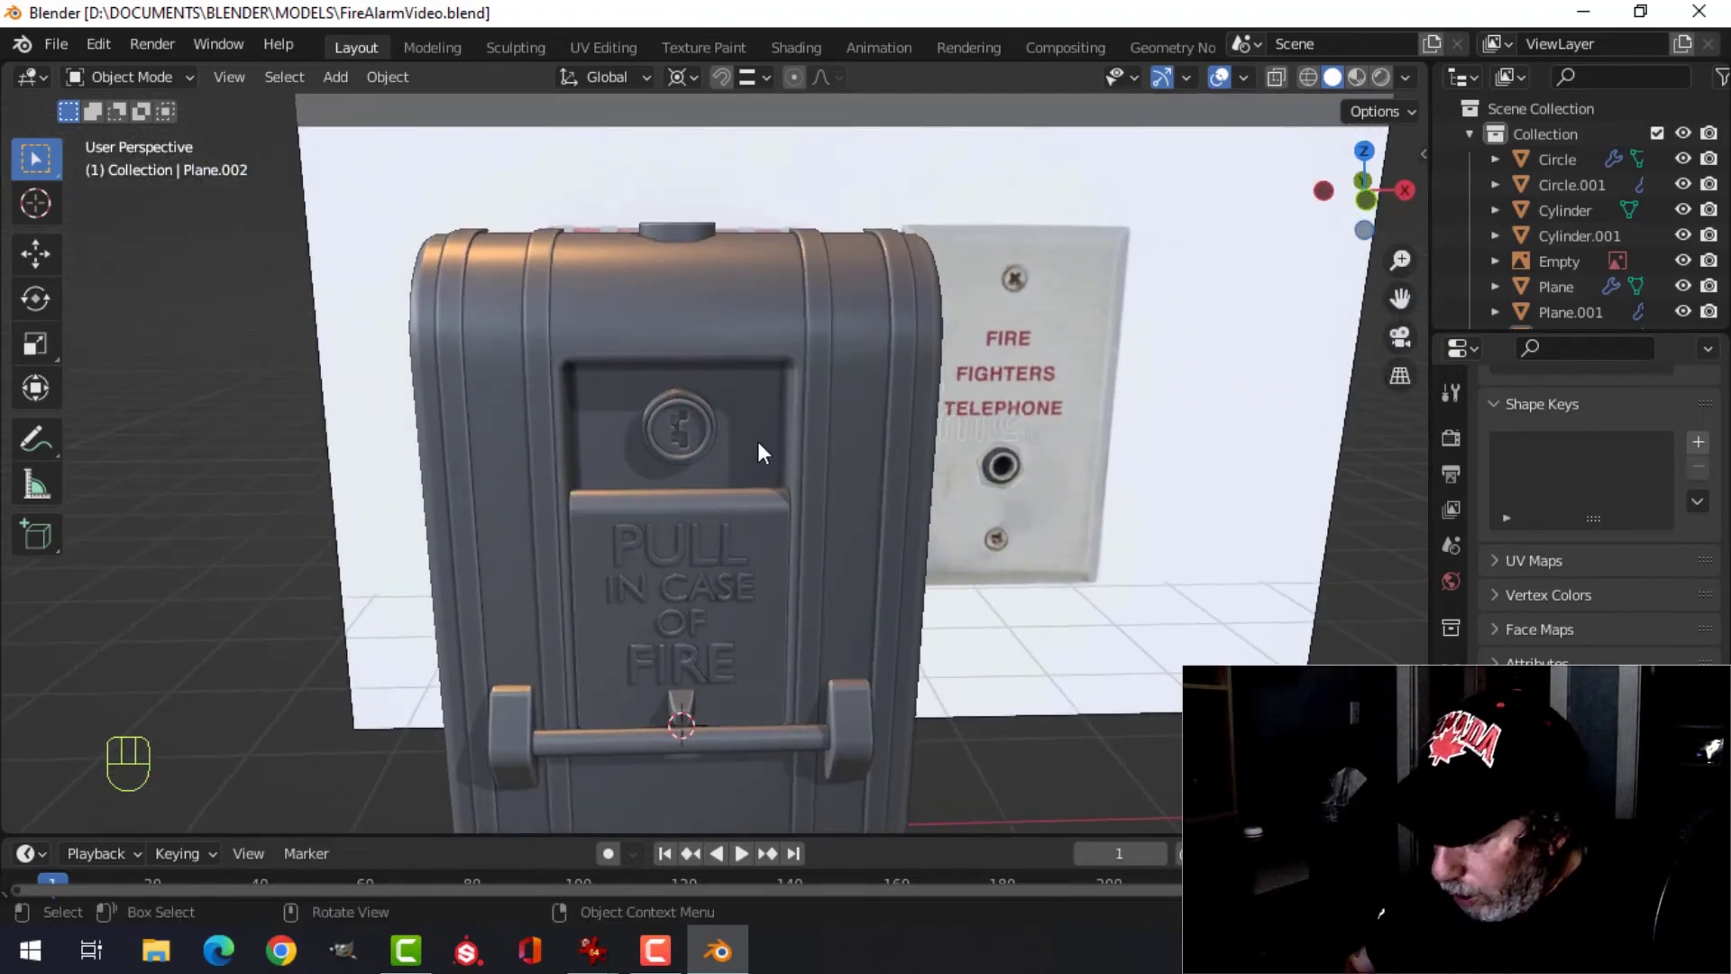
- Add a new text object in the front view and set its horizontal alignment to Center
key("KP_1")
key("shift+a")
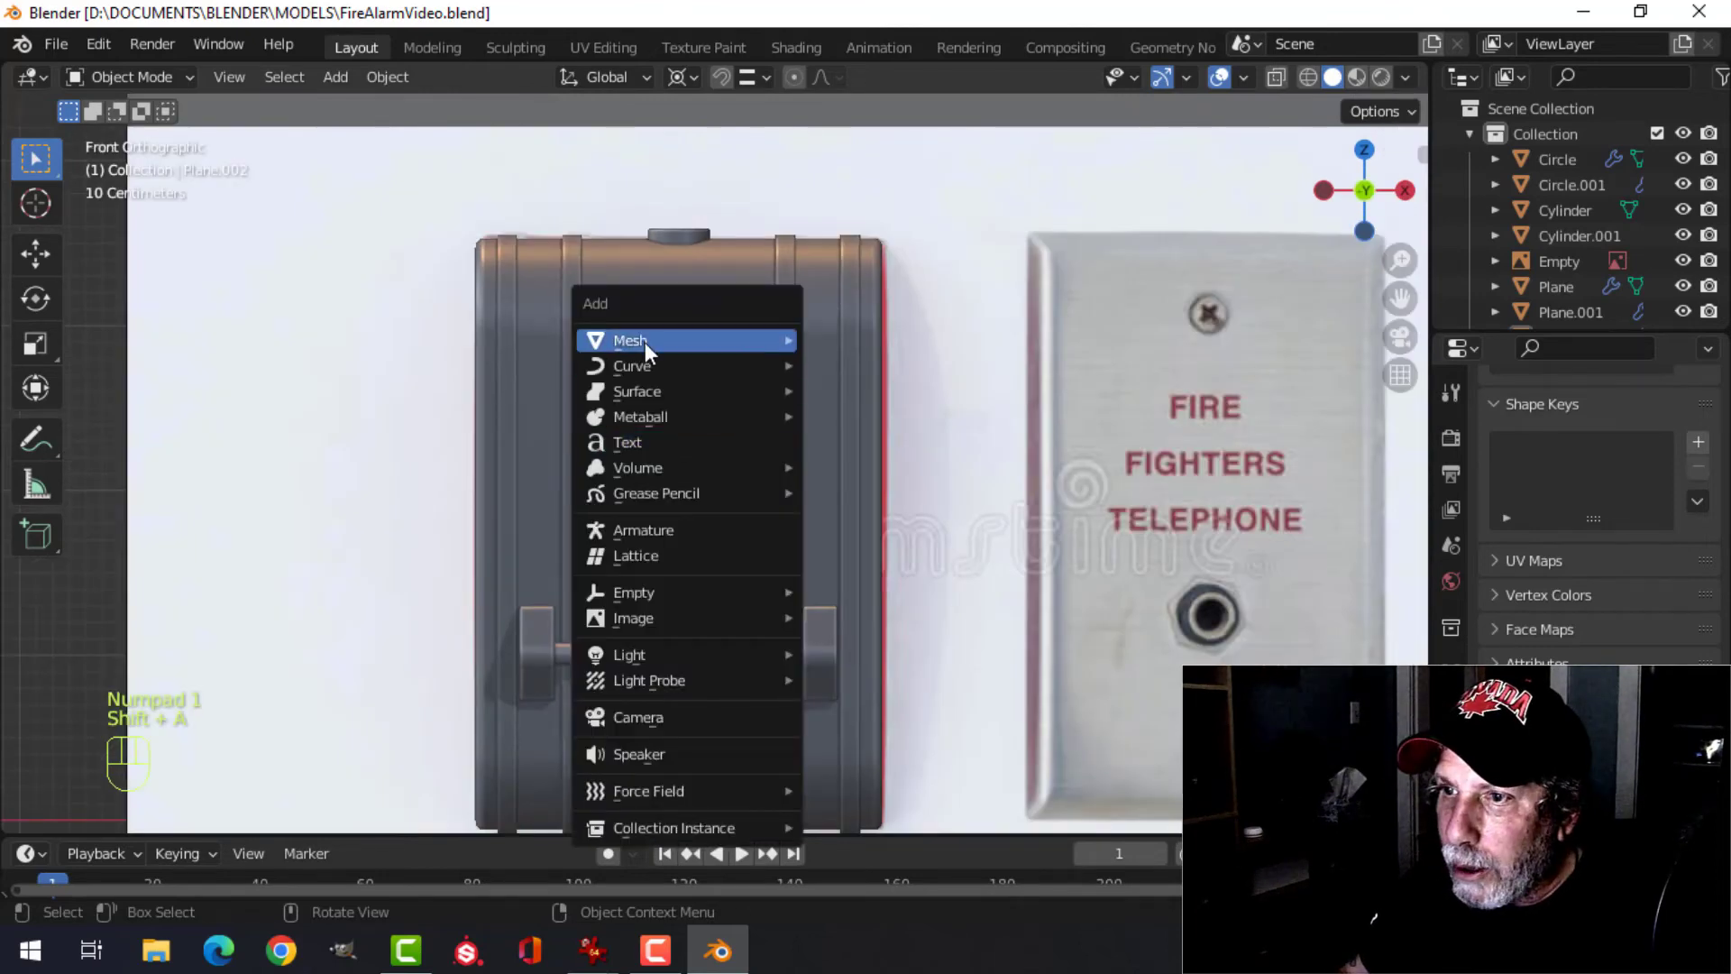
left_click(640, 442)
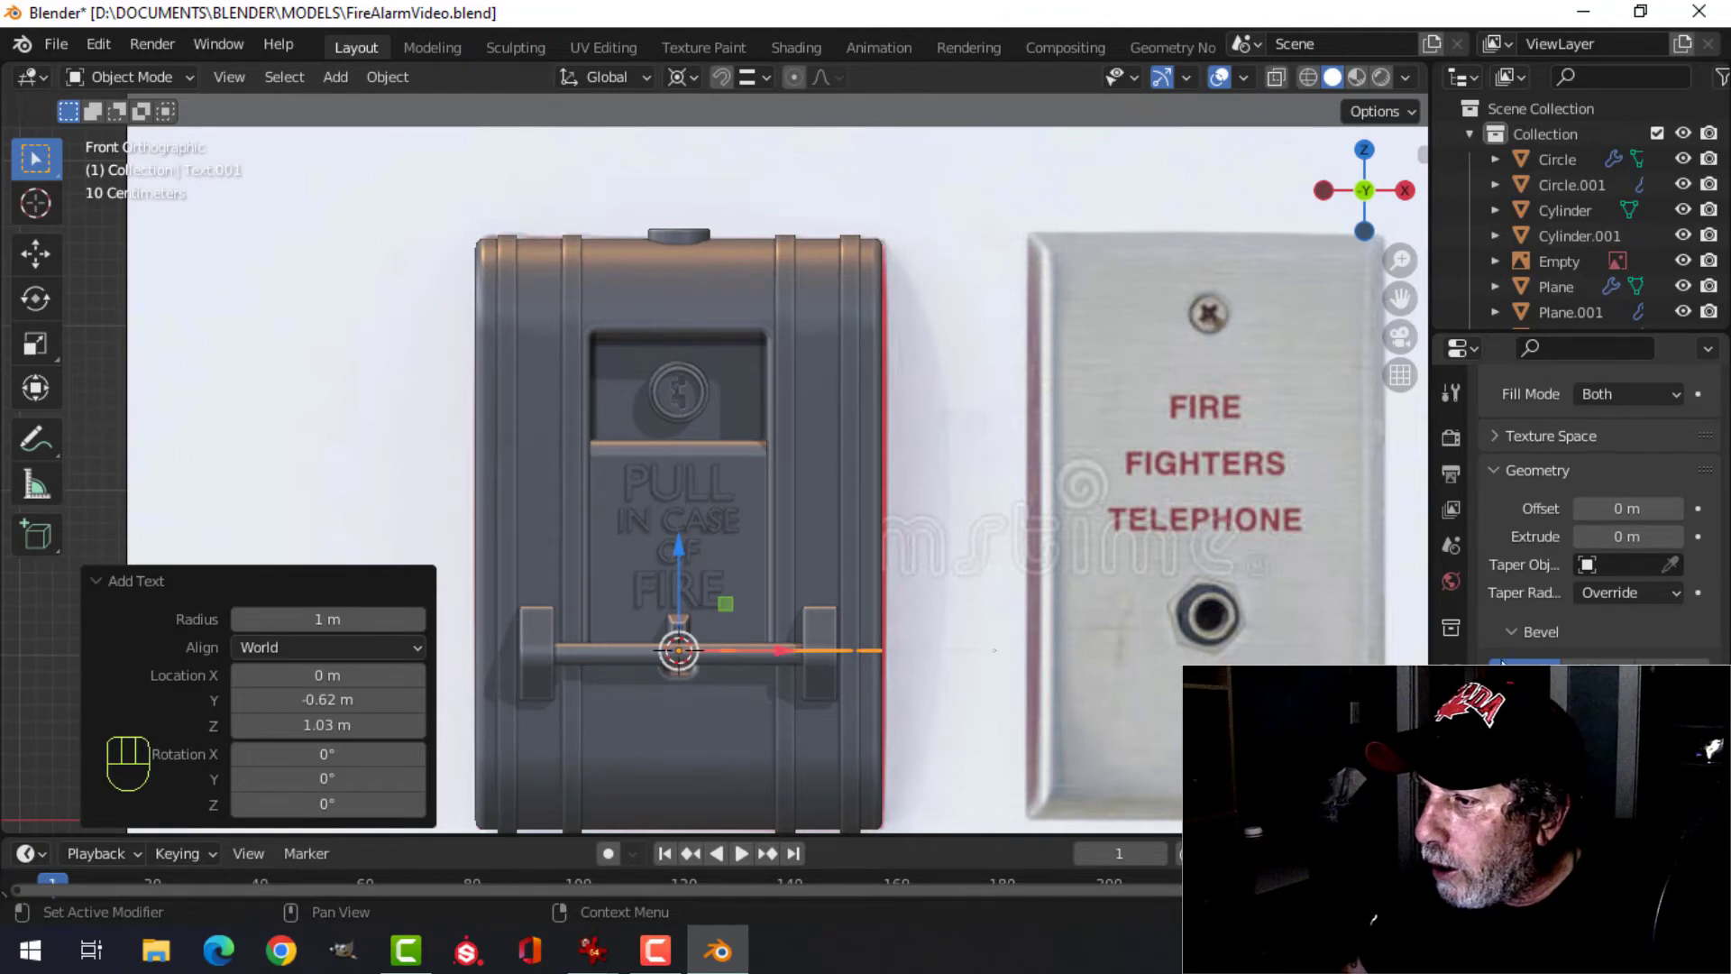
scroll(1532, 640, "down", 6)
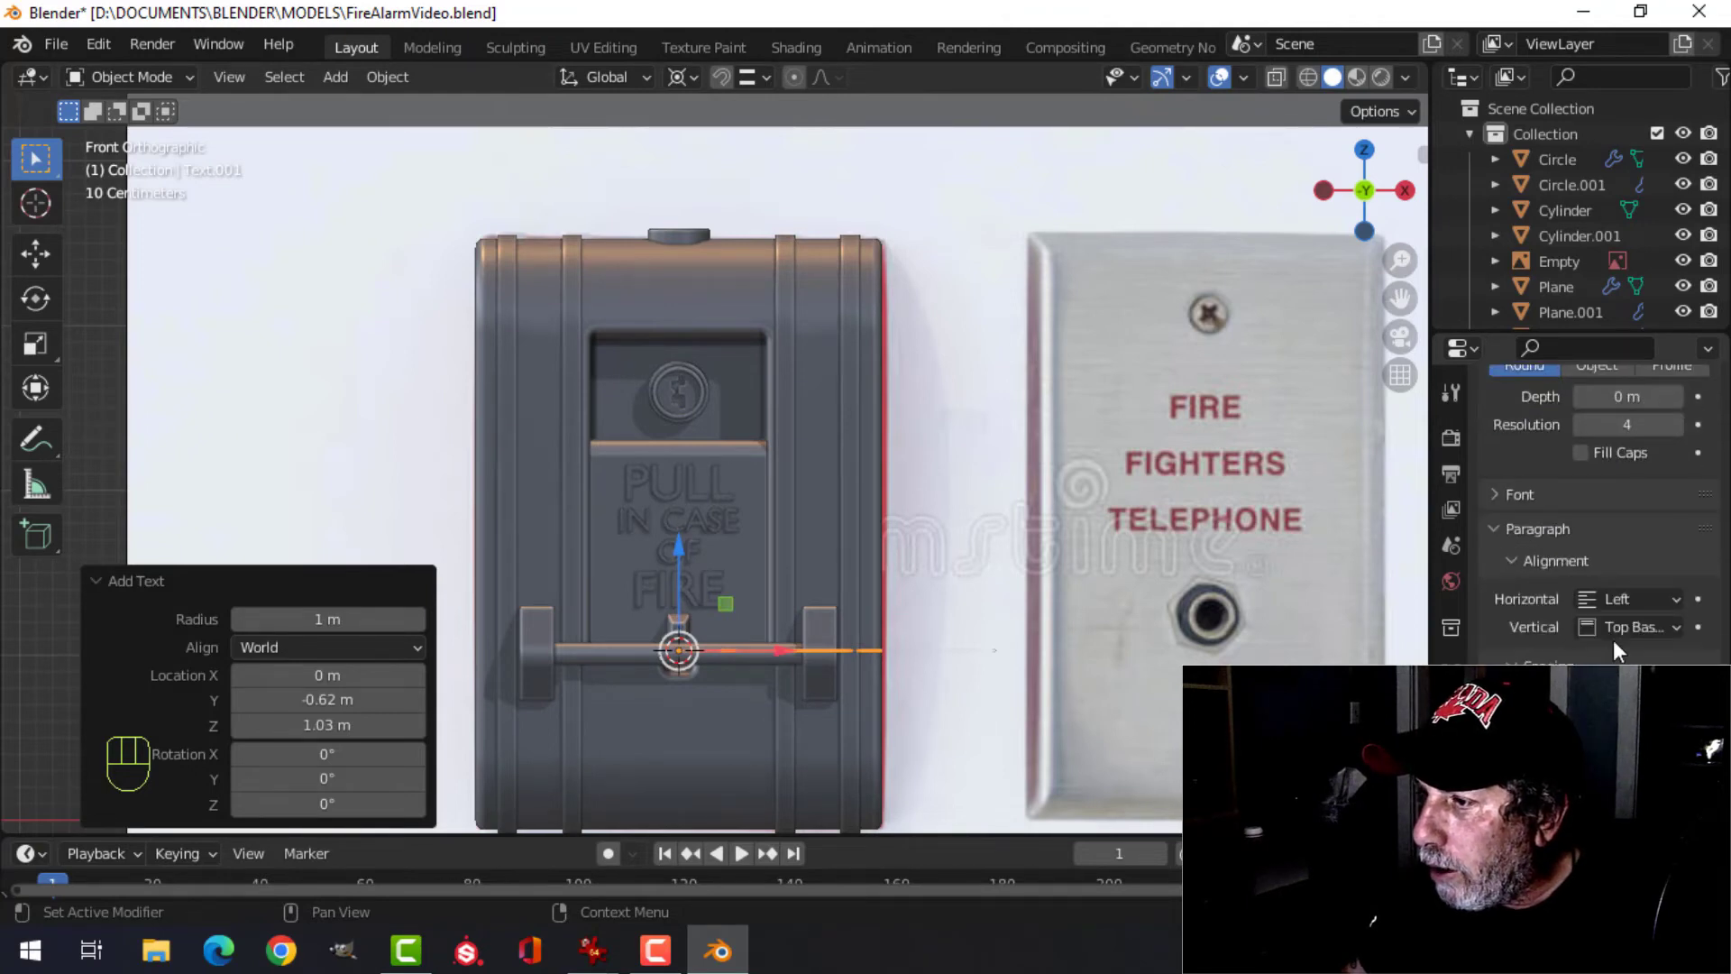
left_click(1627, 600)
left_click(1575, 657)
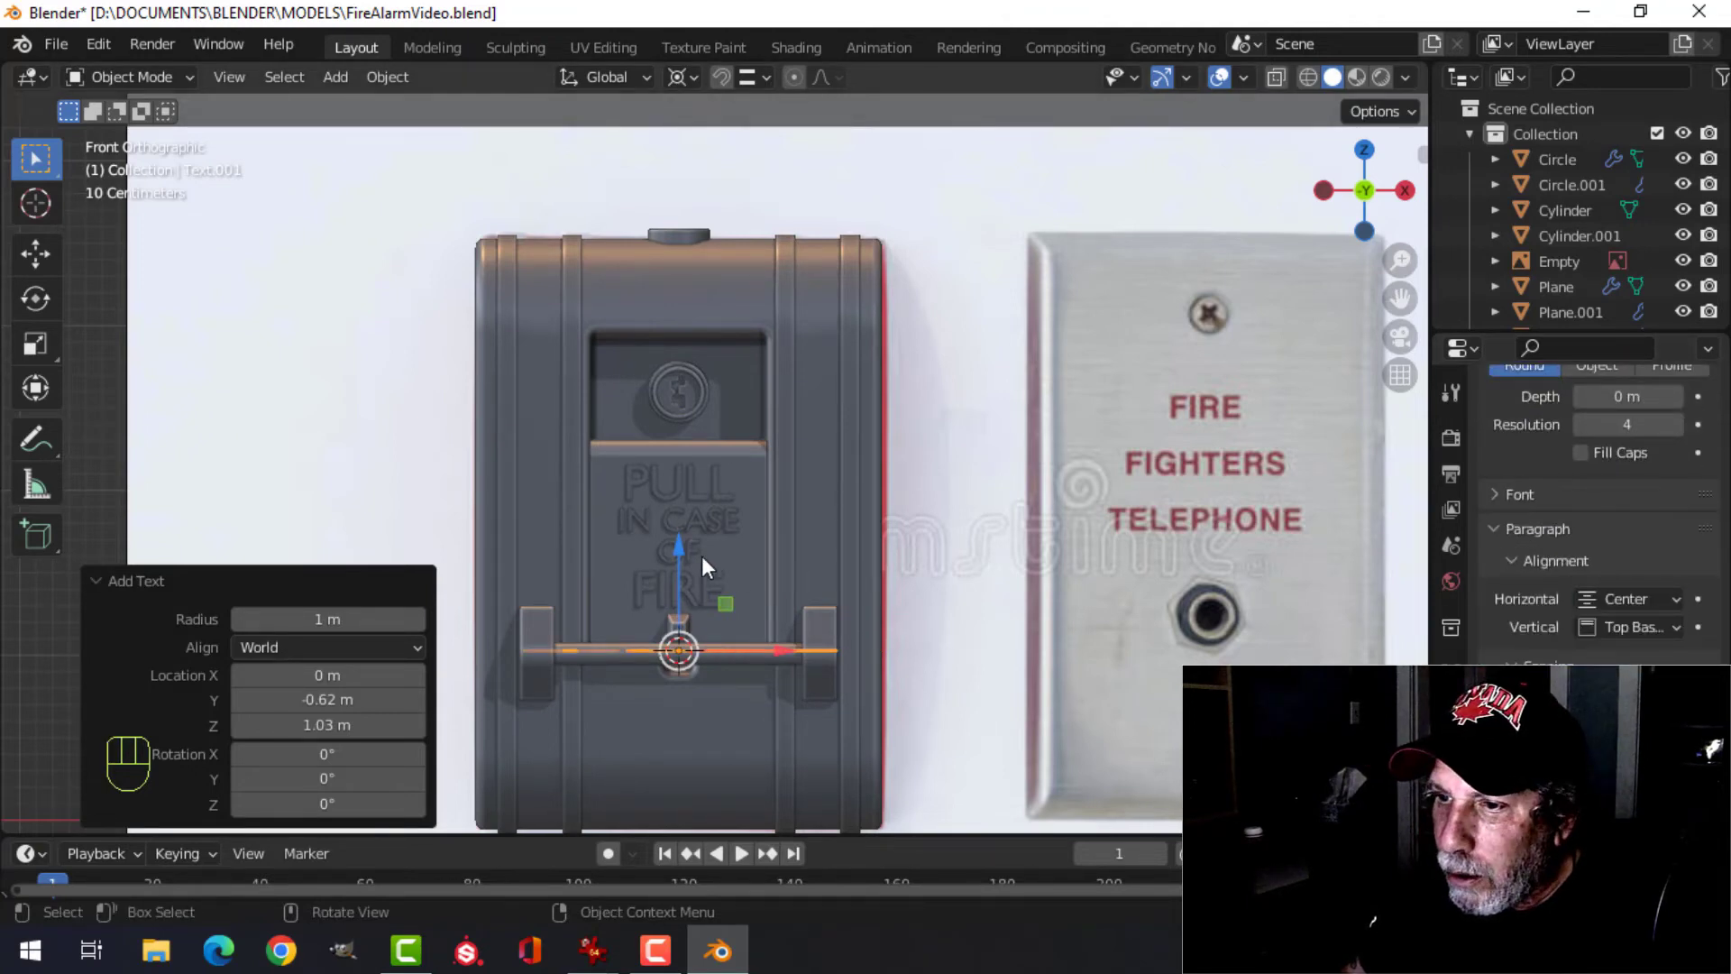
- Raise the text about 2.16 m in Z and scale it by 0.712, then by 0.711 with the pivot set to Median Point
left_click_drag(676, 522, 676, 203)
key("s")
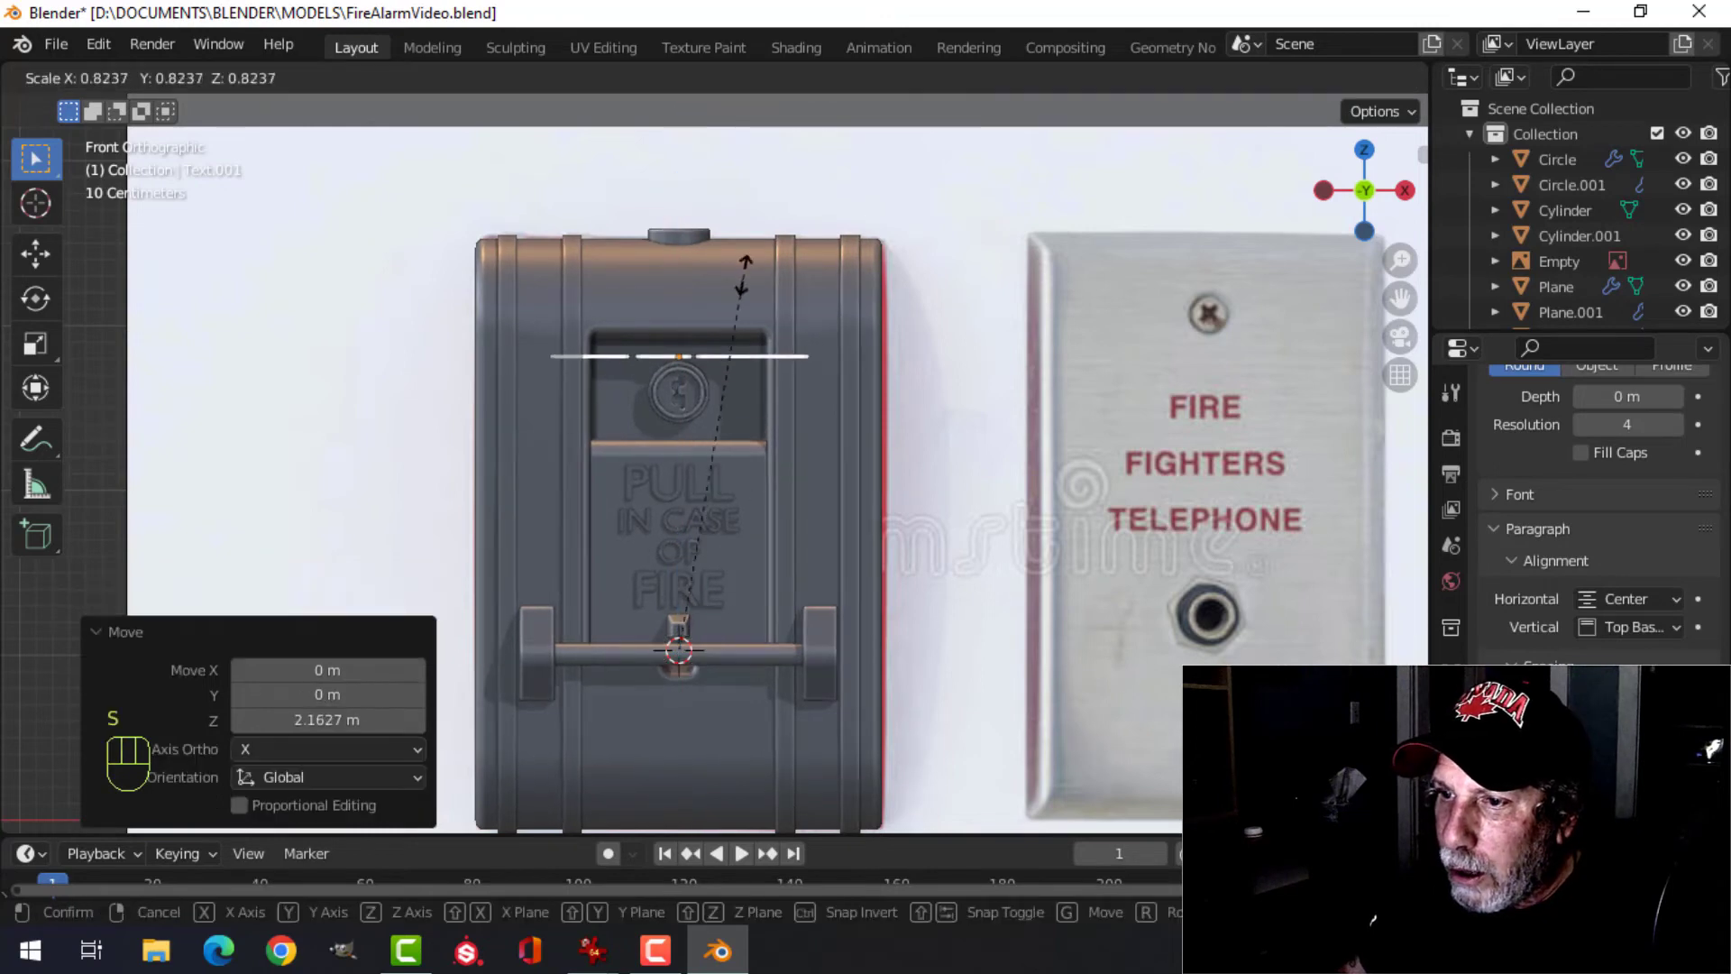
left_click(737, 321)
left_click(685, 78)
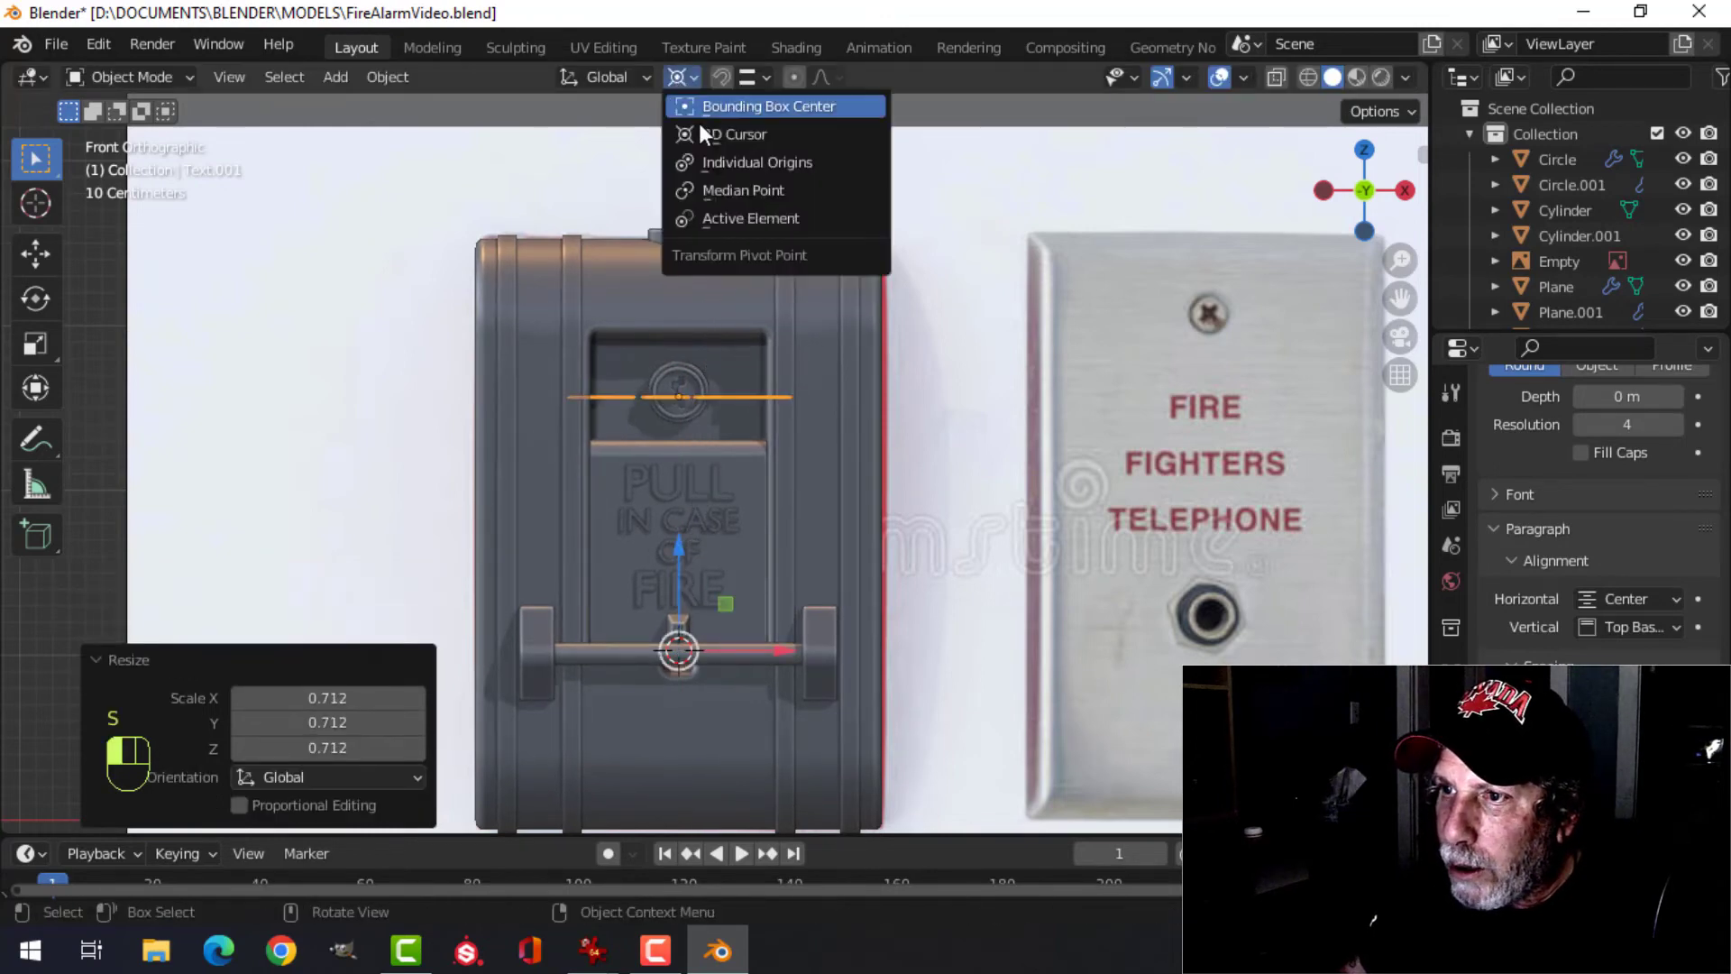
left_click(712, 198)
key("s")
left_click(835, 328)
key("r")
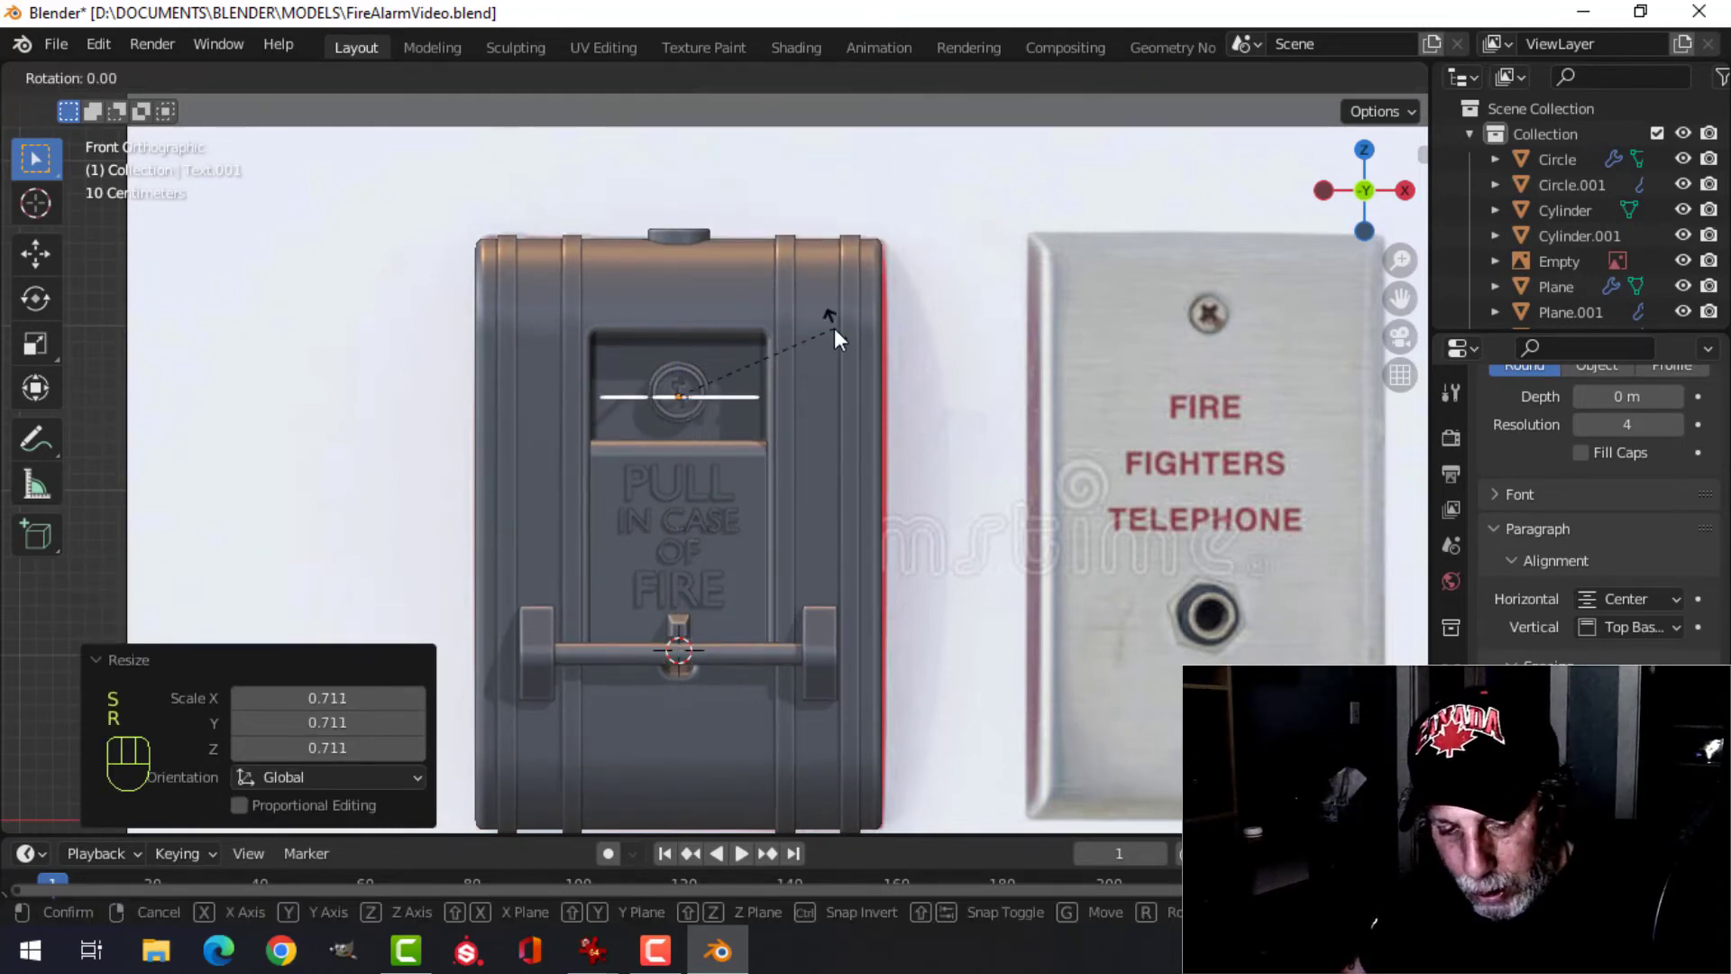
key("x")
key("Escape")
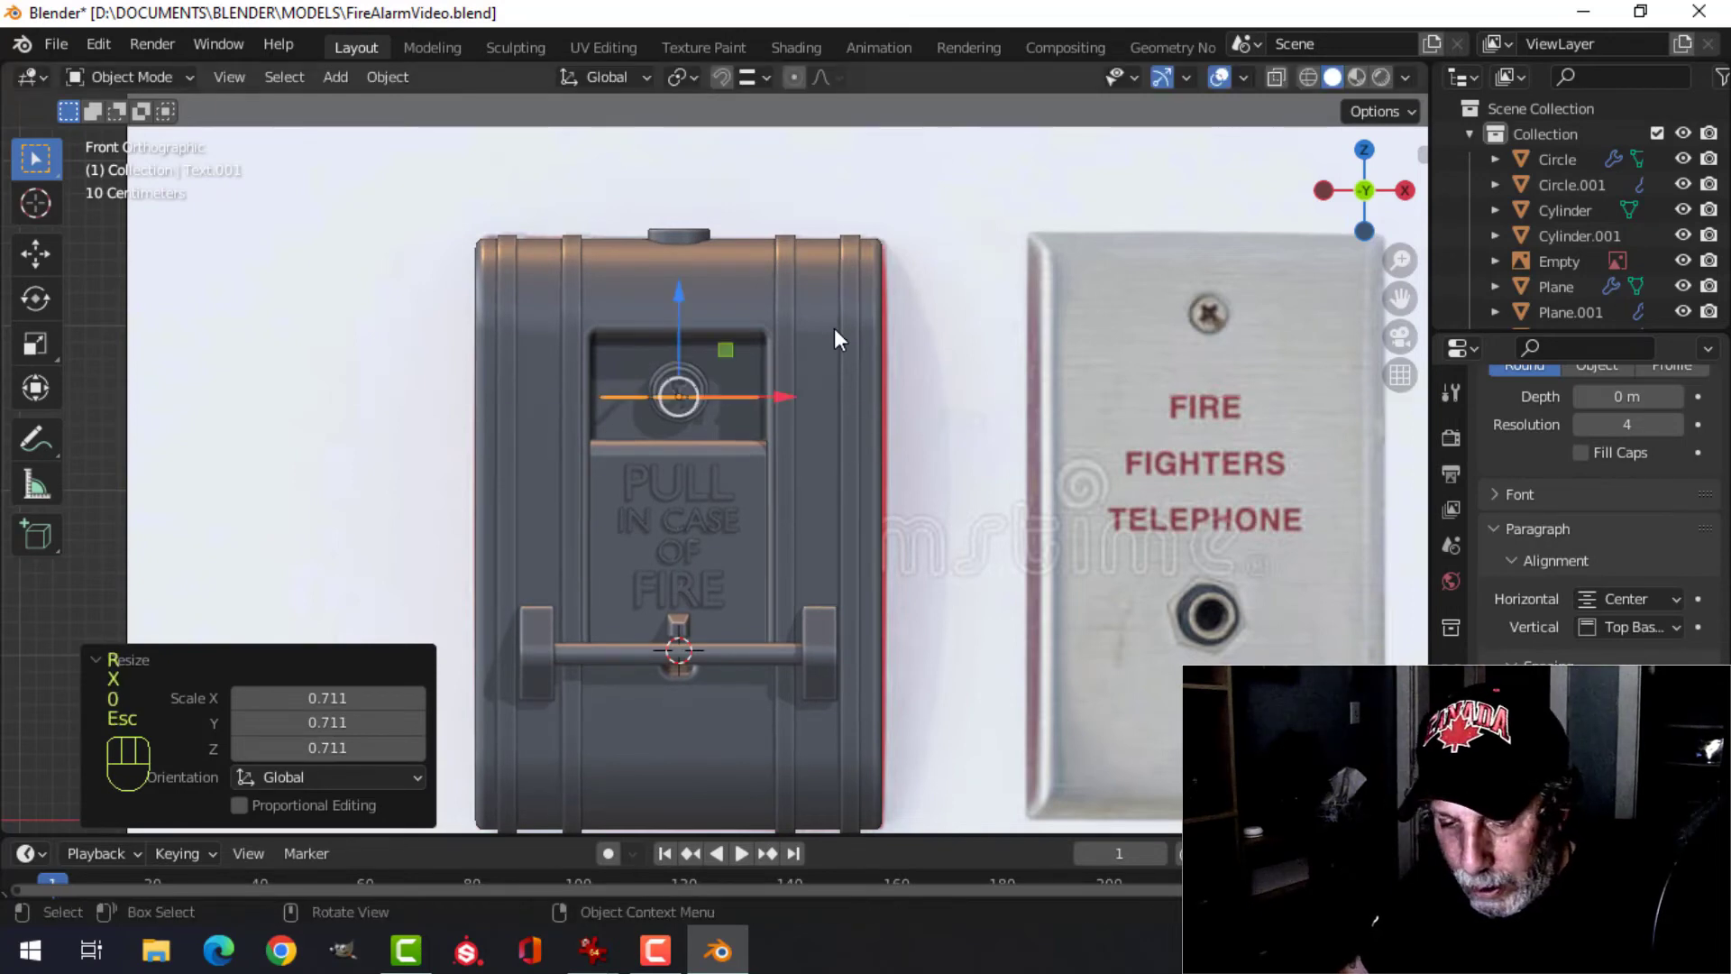
- Rotate the text 90° about the global X axis so it stands facing the front
key("r")
key("x")
key("9")
key("0")
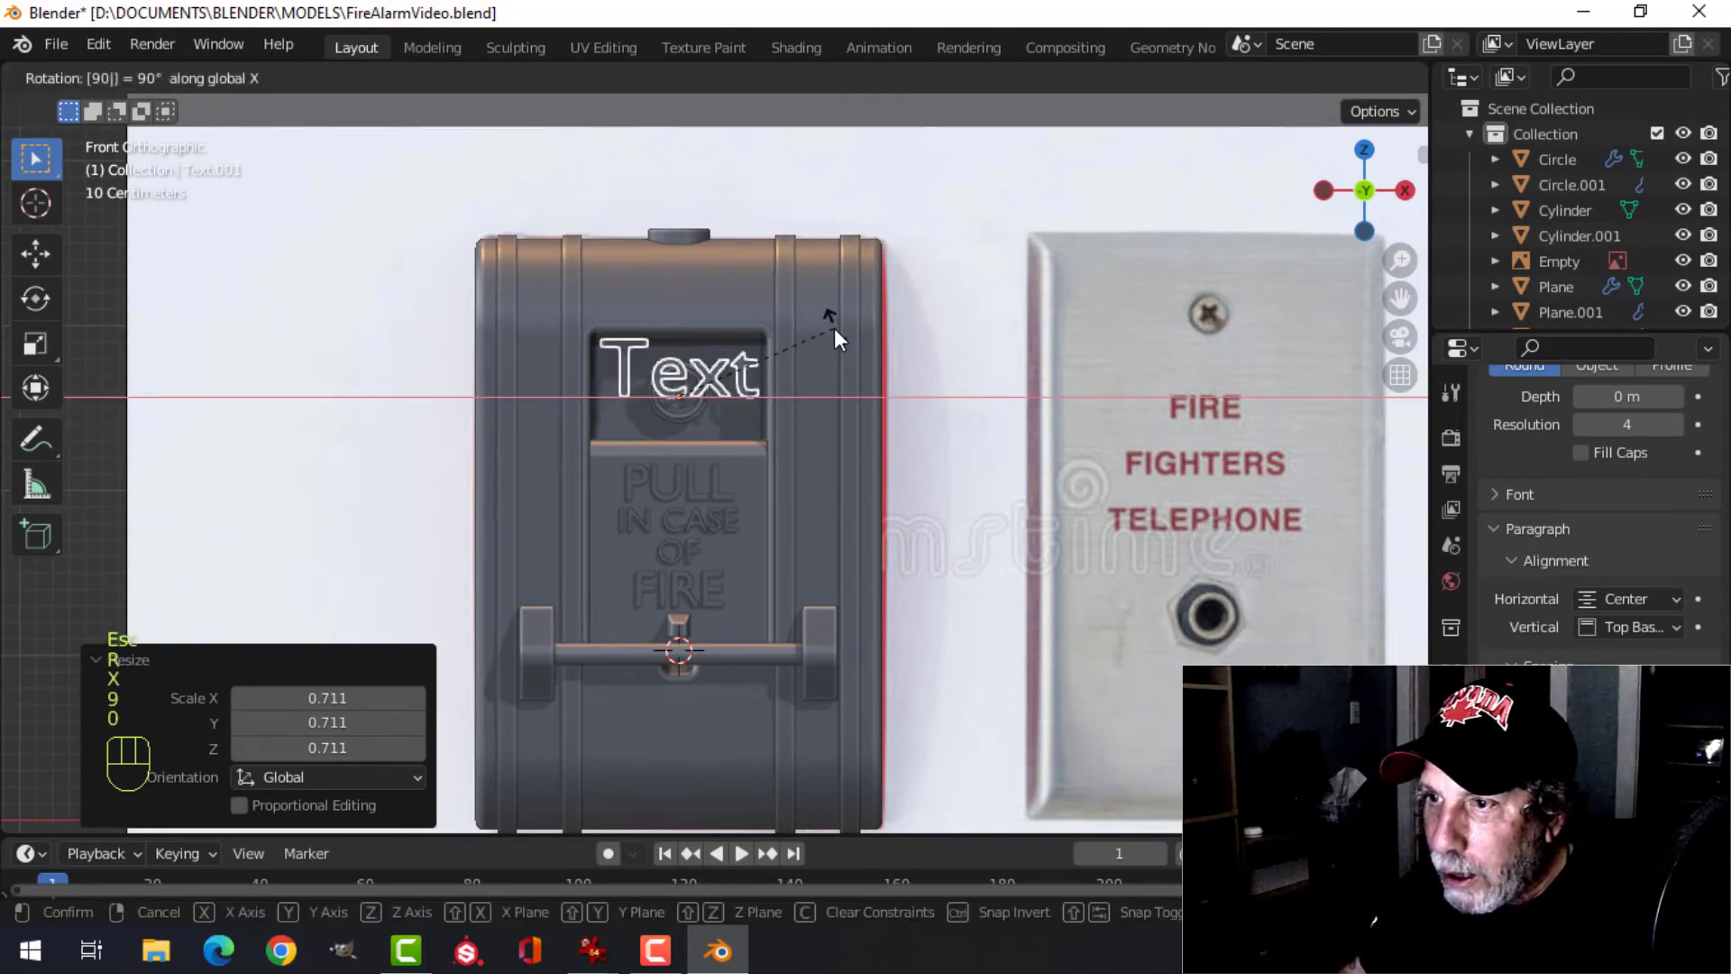
left_click(835, 328)
- Delete the placeholder word from the new text object in edit mode
scroll(783, 360, "up", 2)
key("Tab")
key("BackSpace")
key("BackSpace")
key("BackSpace")
key("BackSpace")
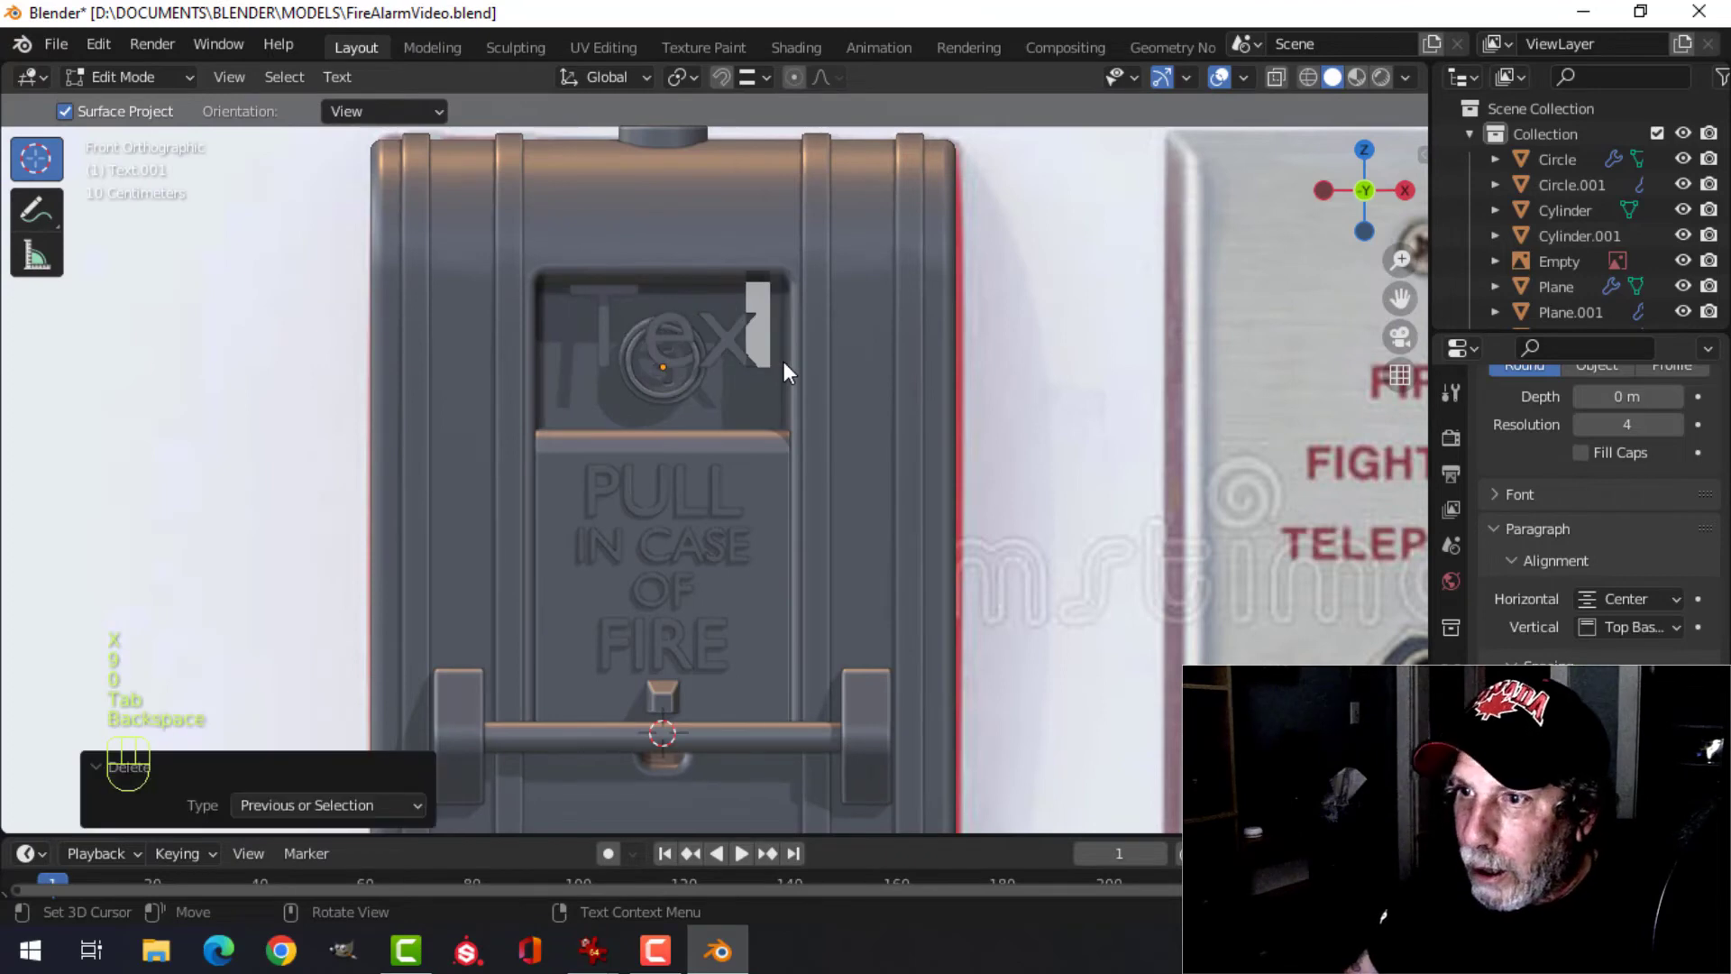
key("Caps_Lock")
type("fire")
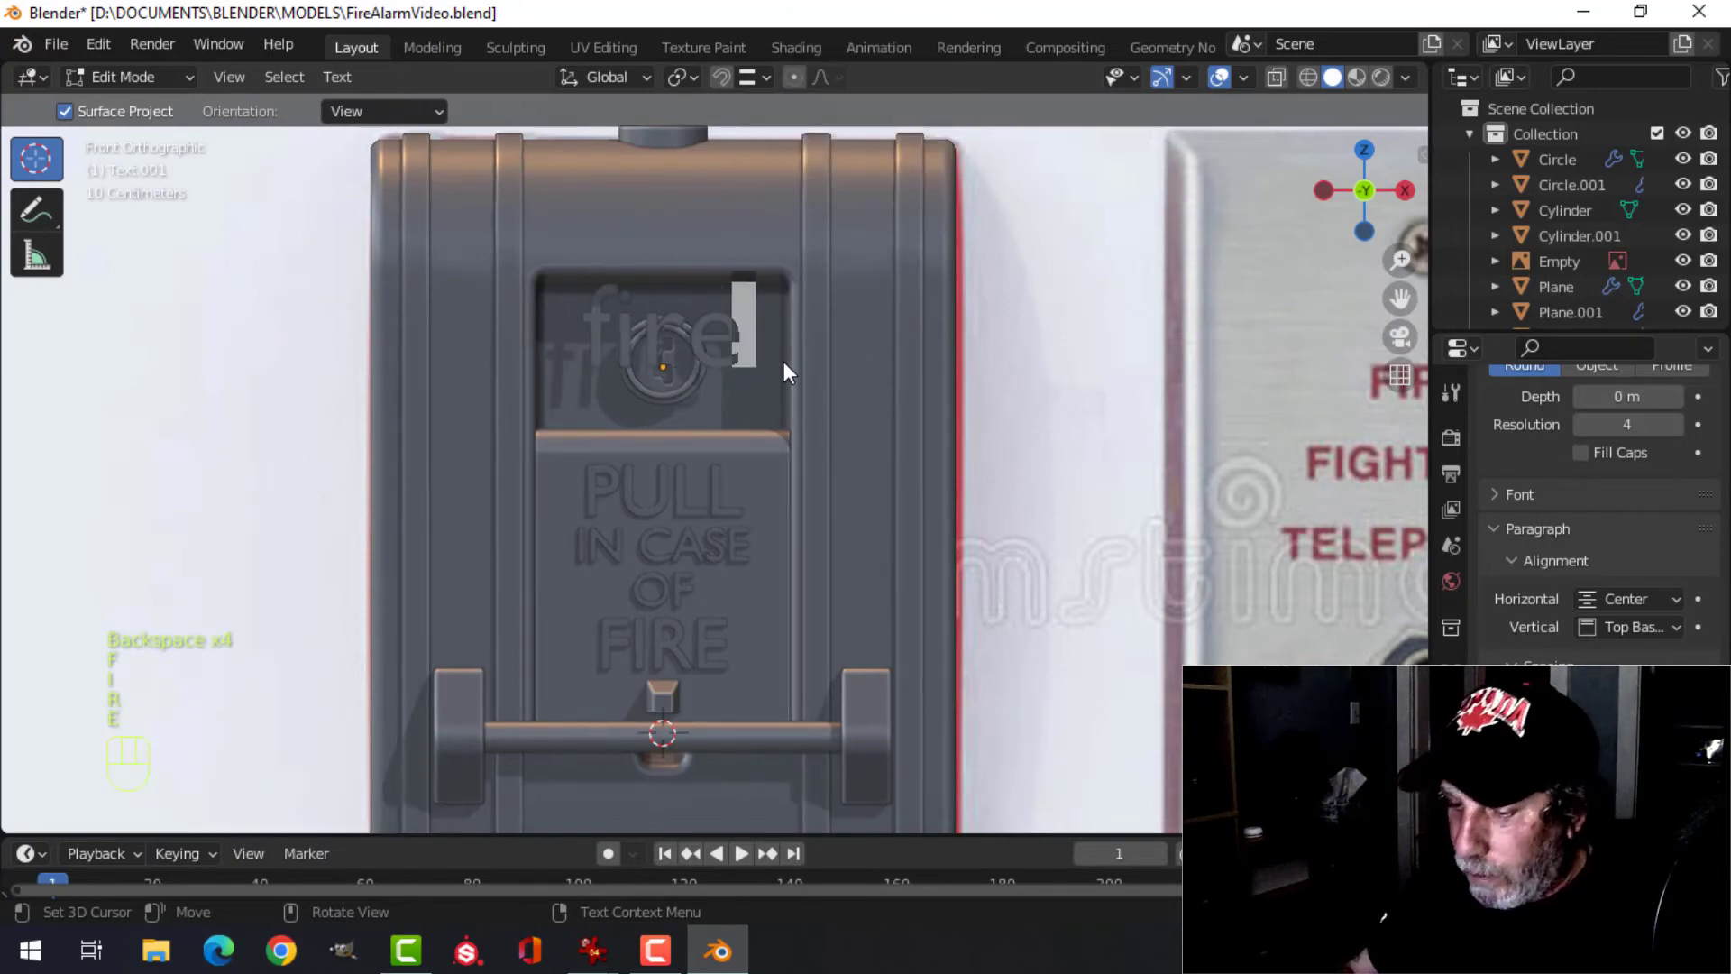
key("BackSpace")
key("BackSpace")
key("BackSpace")
key("BackSpace")
- Enter FIRE in capitals as the text object's content and leave edit mode
key("Caps_Lock")
type("FIRE")
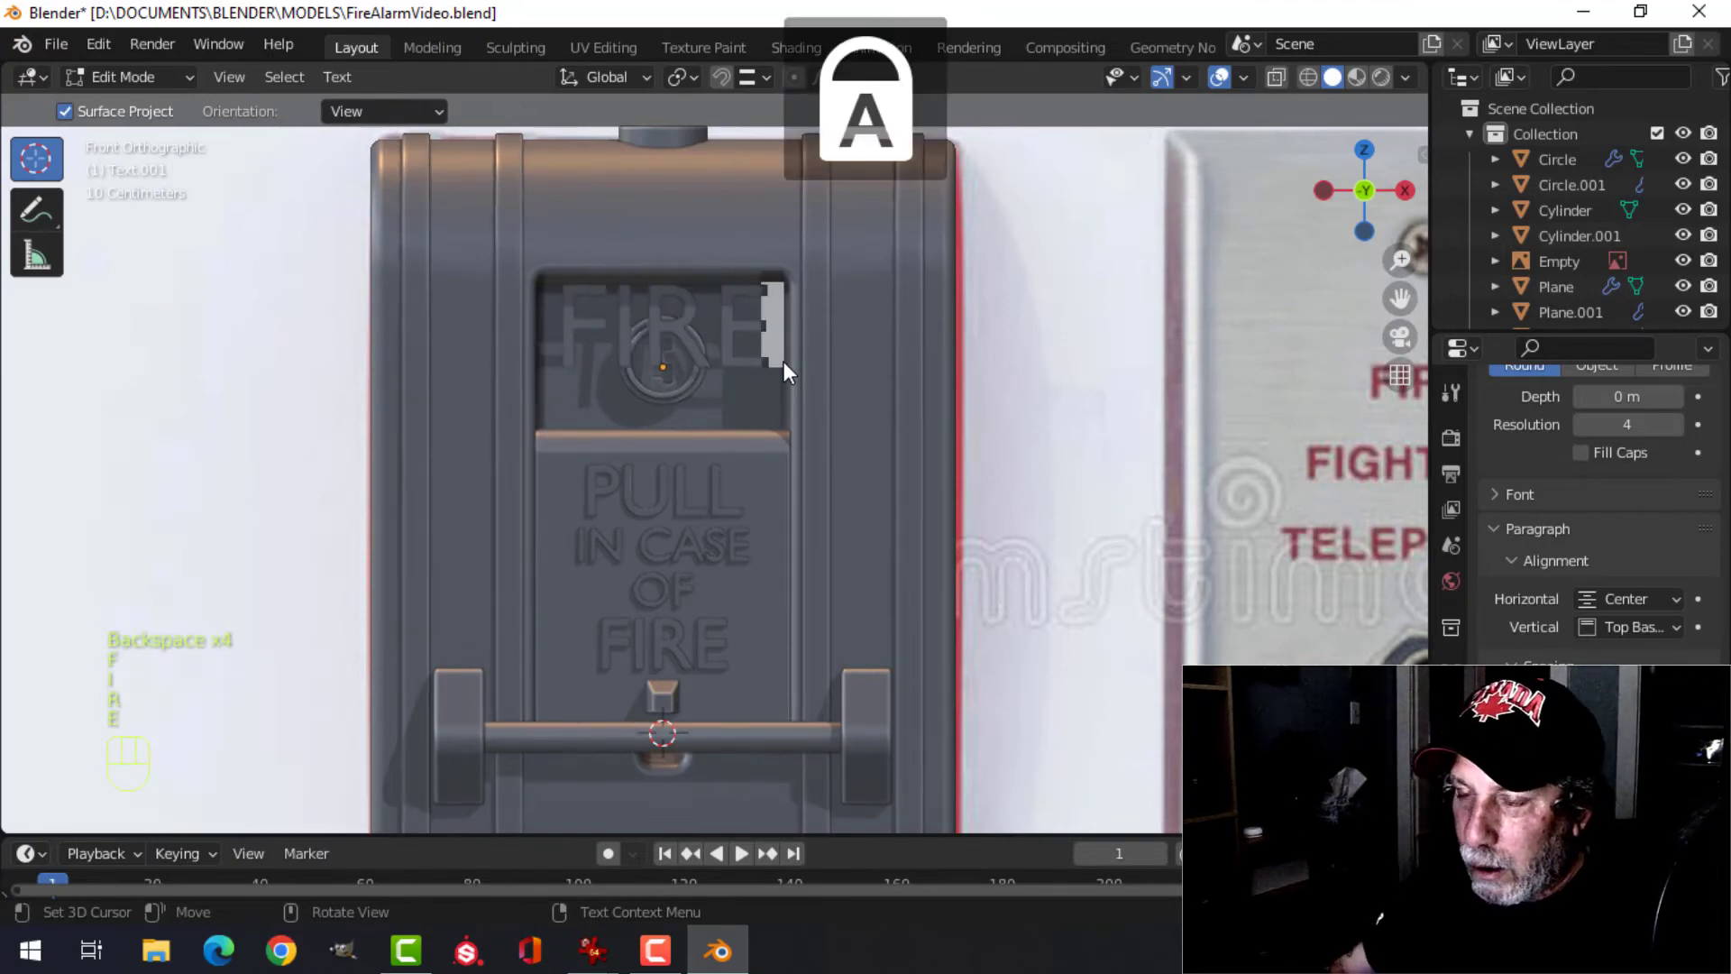
key("Tab")
- Stretch the FIRE text by 1.556 along X and scale it uniformly by 0.579
key("s")
key("x")
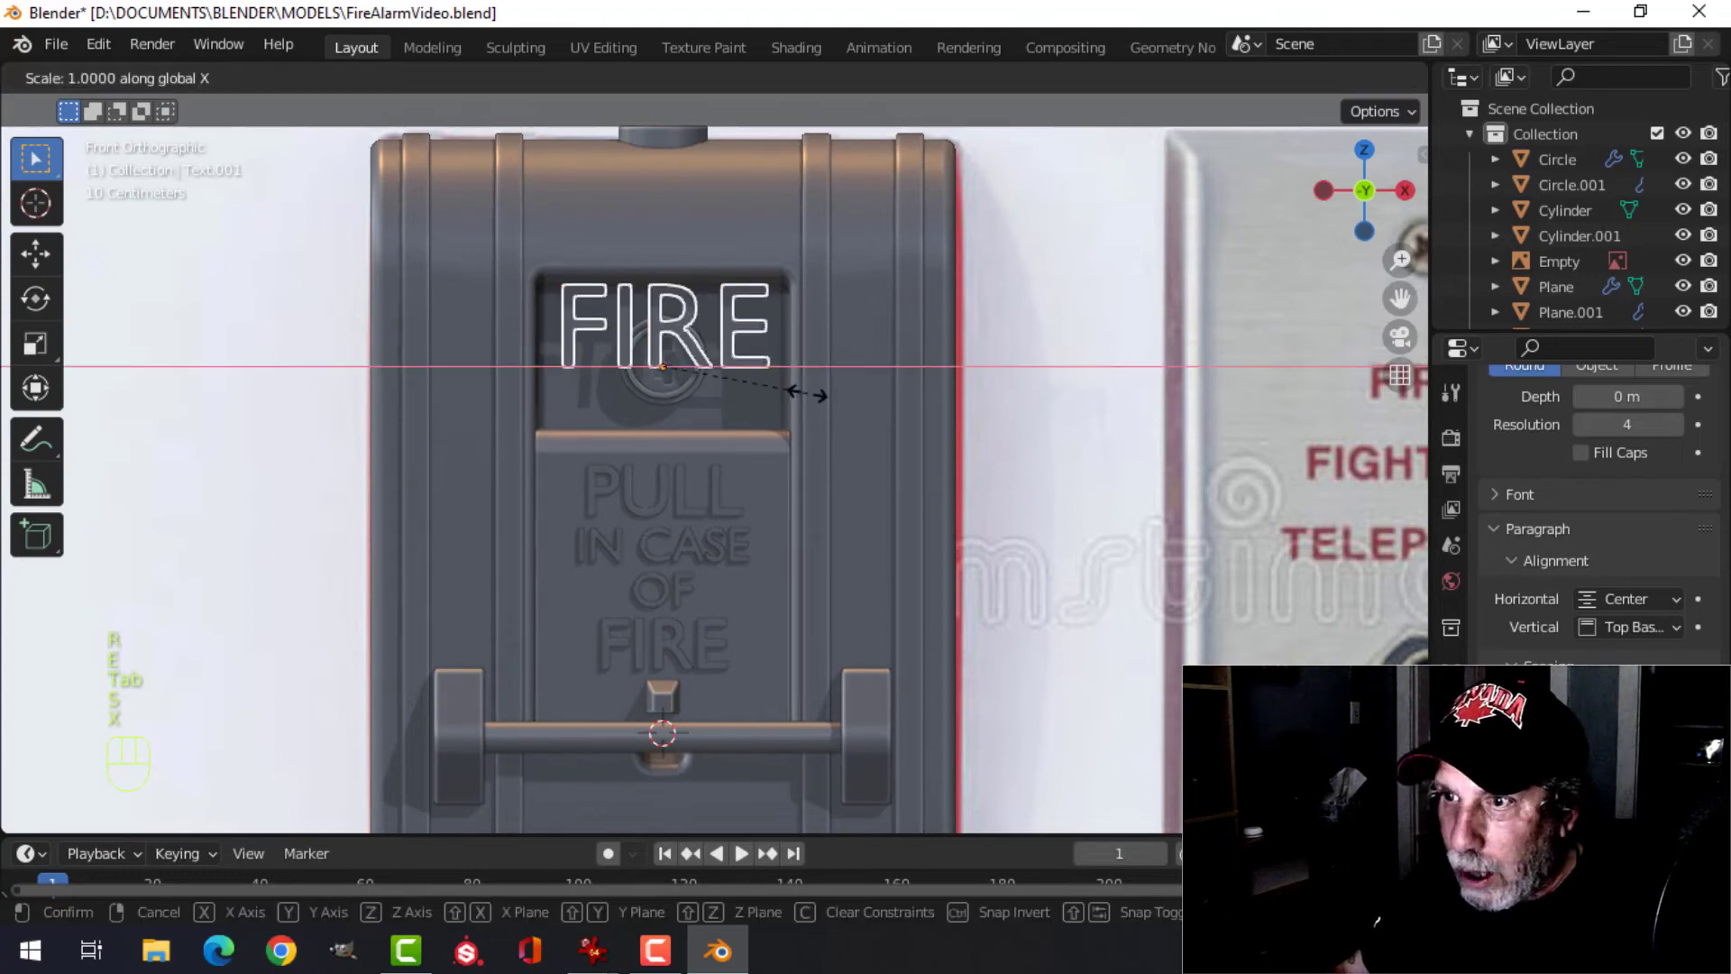
left_click(897, 397)
key("s")
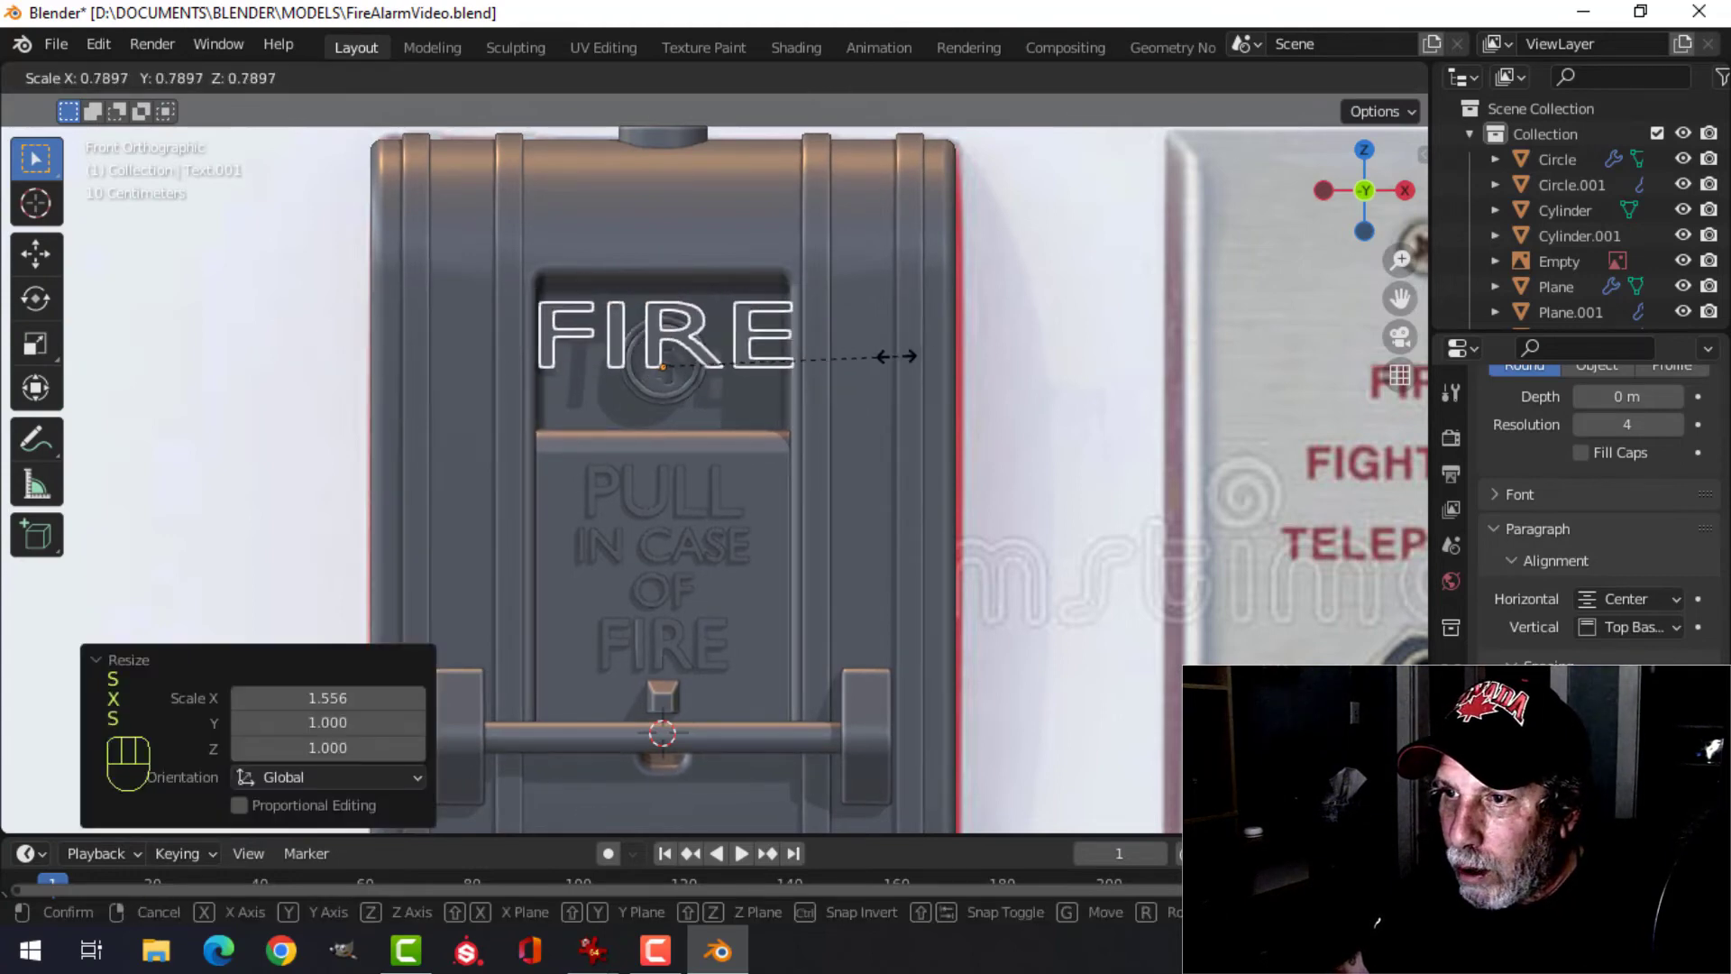
left_click(836, 356)
- Move the FIRE text up in Z above the recessed opening and fine-tune its overall scale
key("g")
key("z")
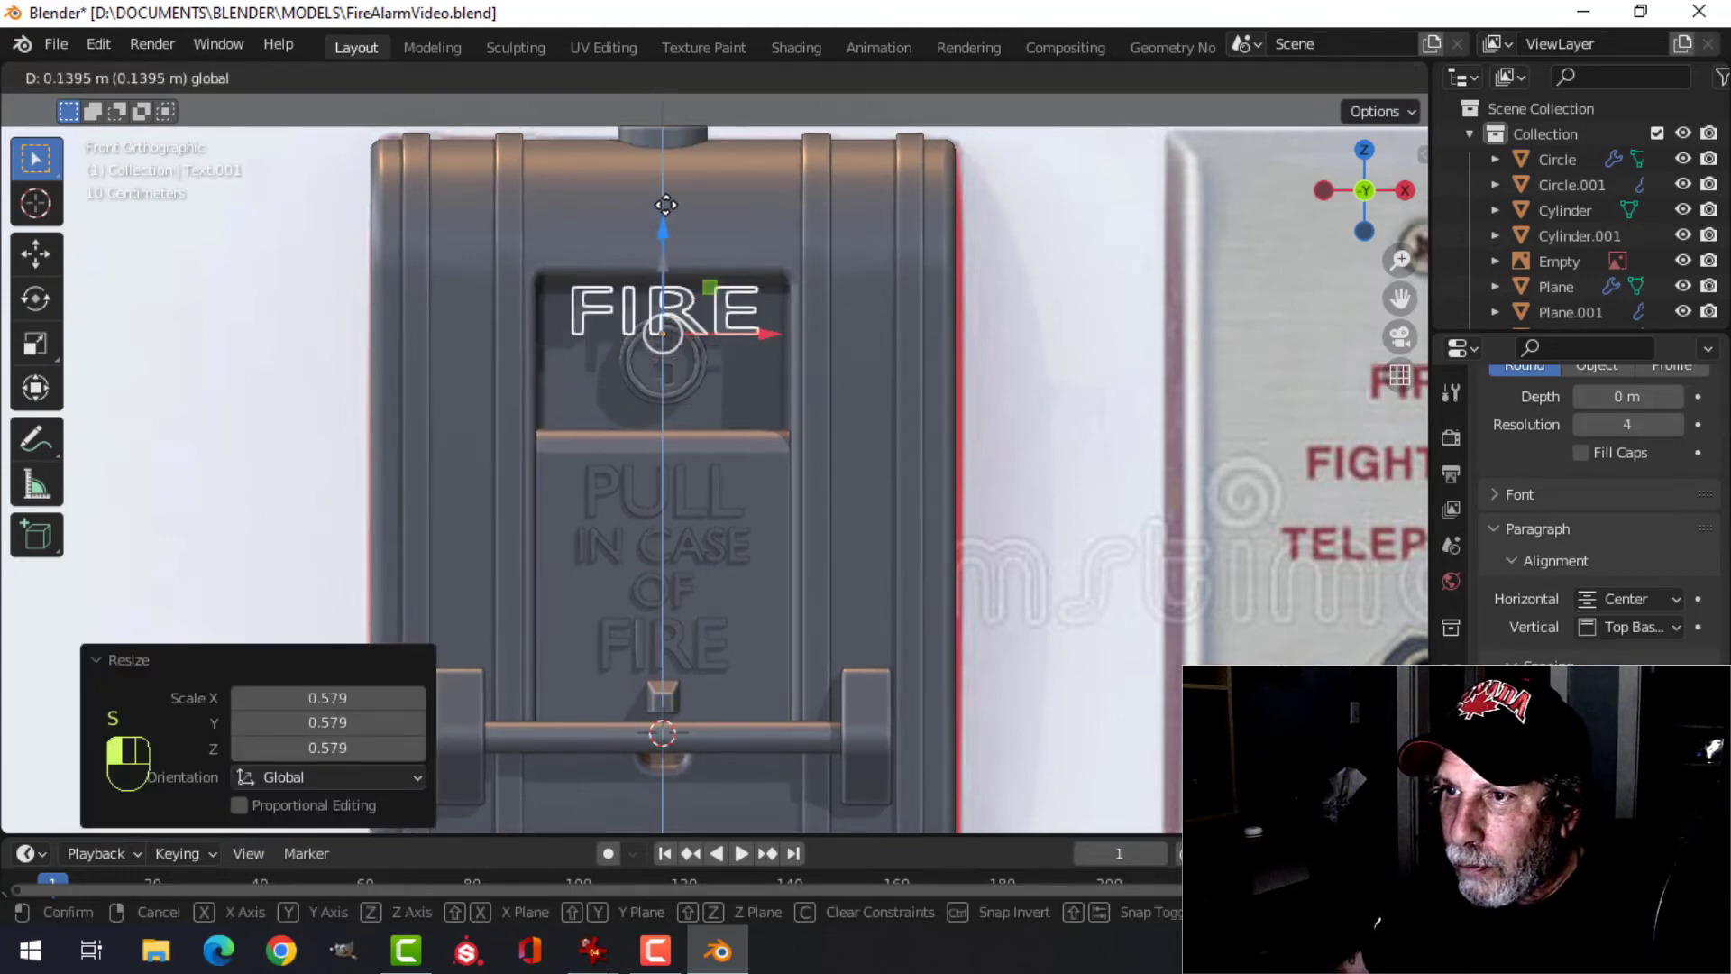
left_click(820, 188)
key("s")
left_click(812, 195)
- Move the FIRE text about -0.234 m in Y so it sits in front of the housing's curved upper face
middle_click_drag(811, 195, 507, 258)
key("g")
key("y")
left_click(473, 284)
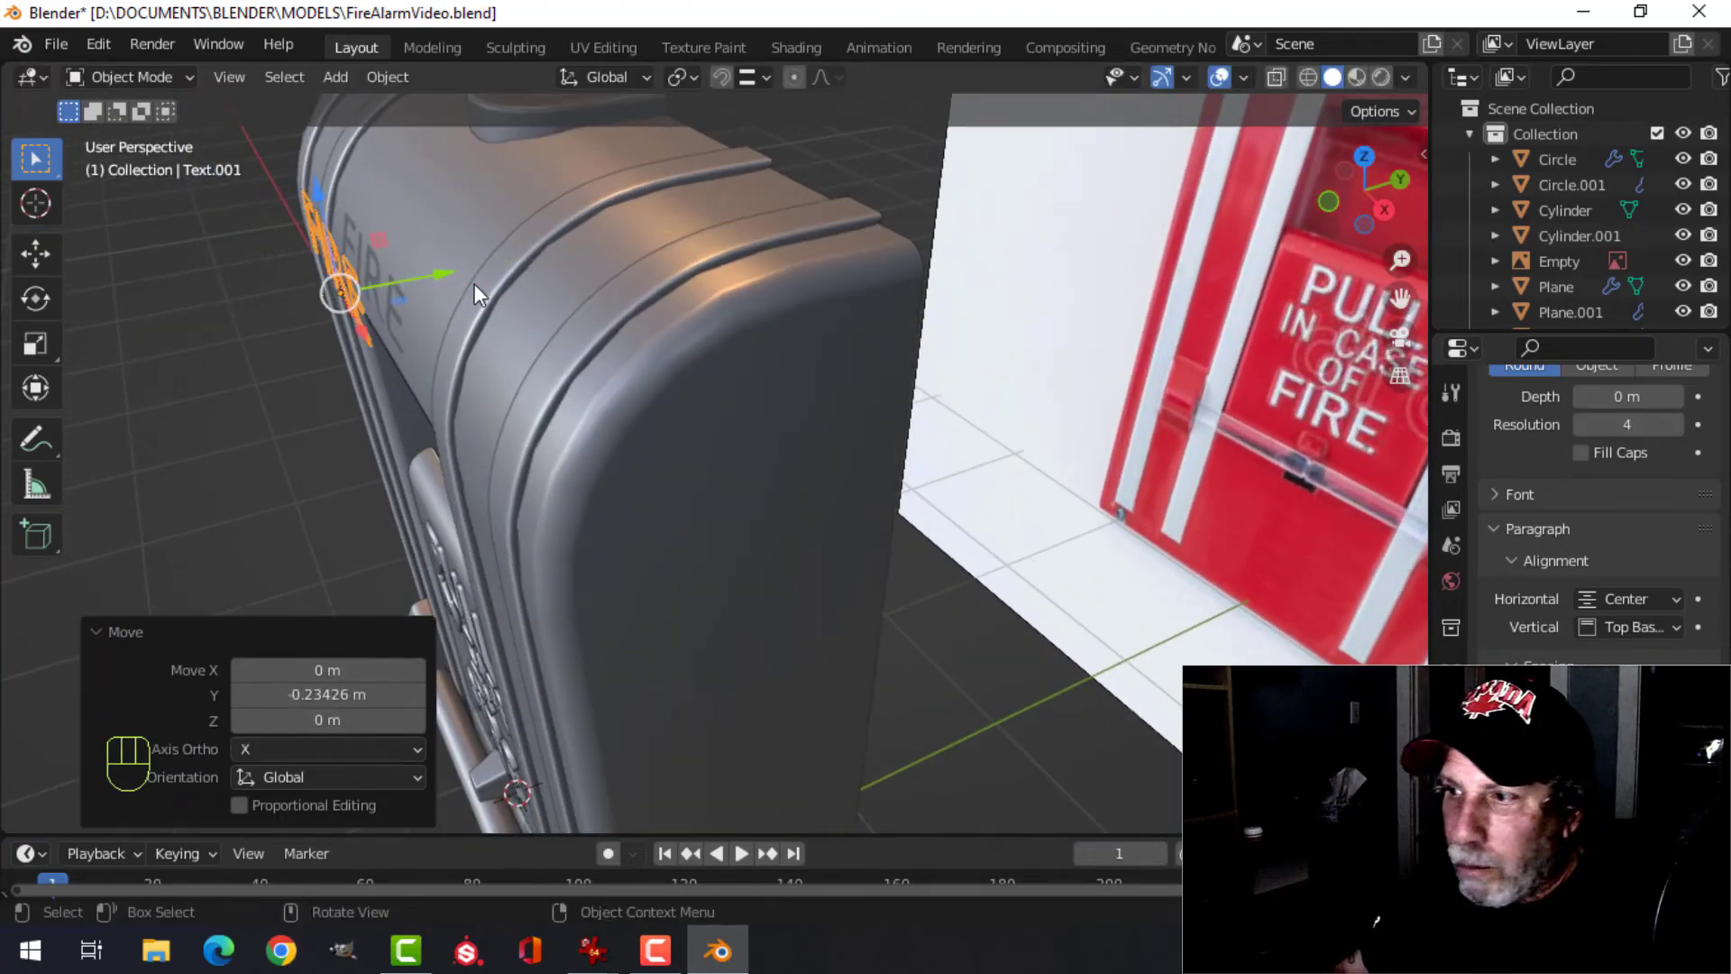
- Set the FIRE text's extrusion to 0.024 m and give it a slight bevel depth
scroll(1527, 599, "down", 1)
scroll(1639, 631, "up", 8)
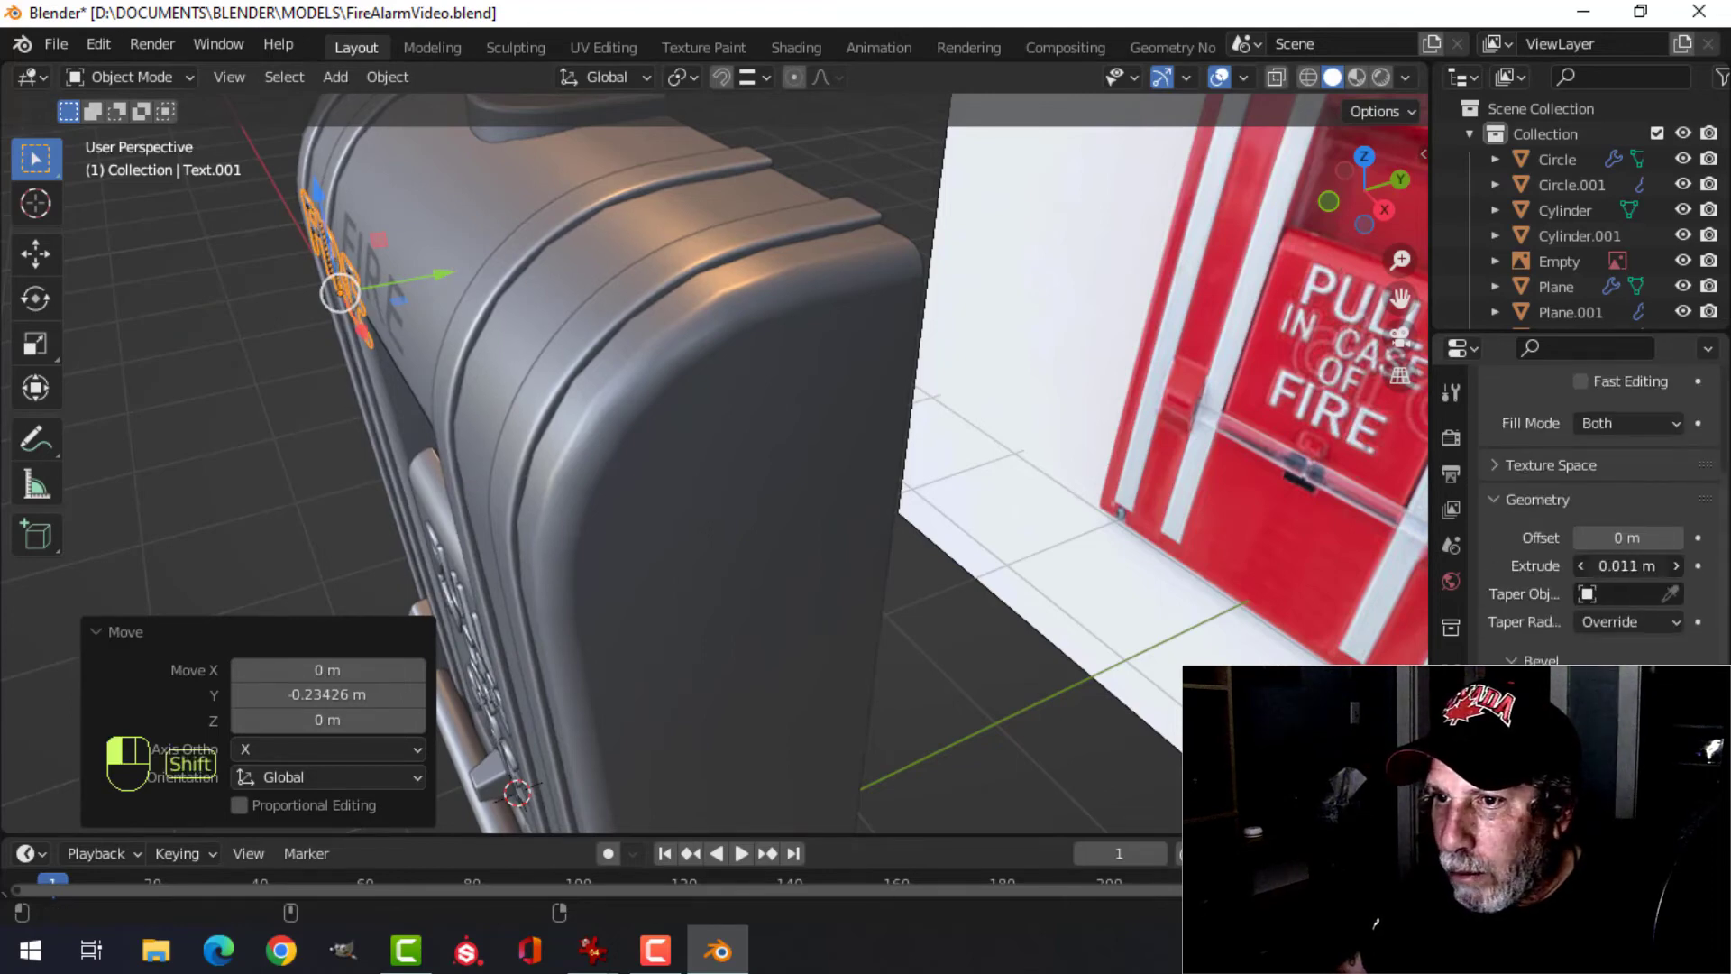
middle_click_drag(721, 451, 826, 517, "shift")
scroll(847, 462, "up", 4)
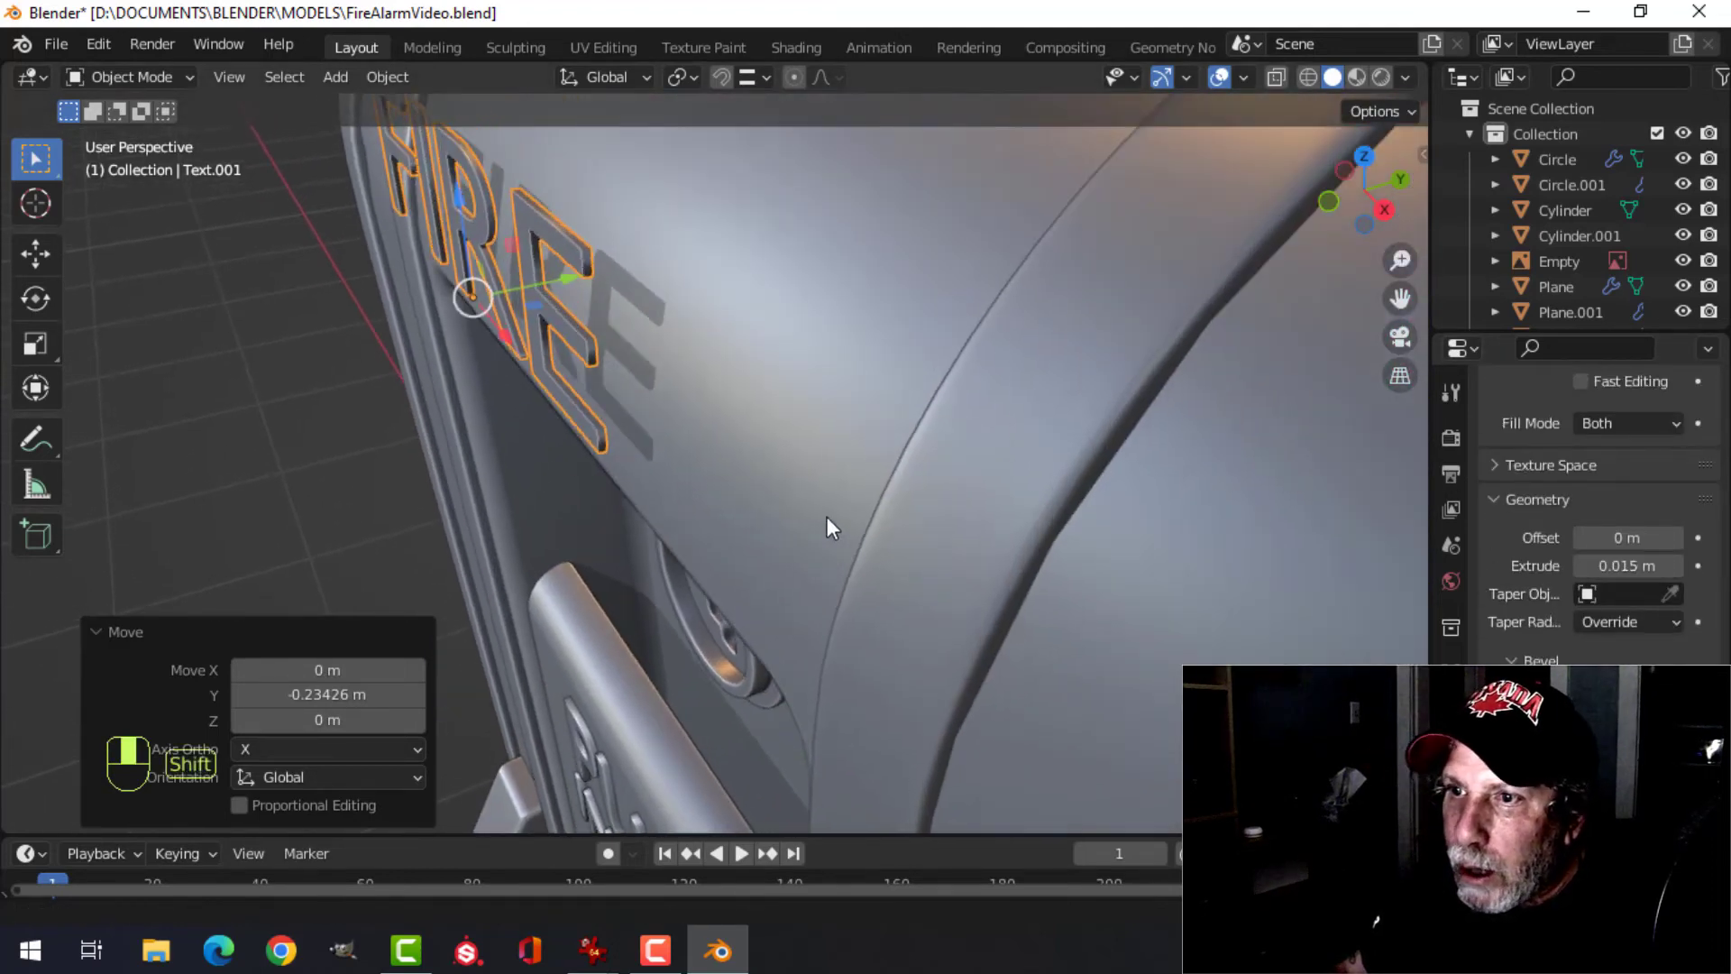
left_click_drag(1626, 566, 1653, 567, "shift")
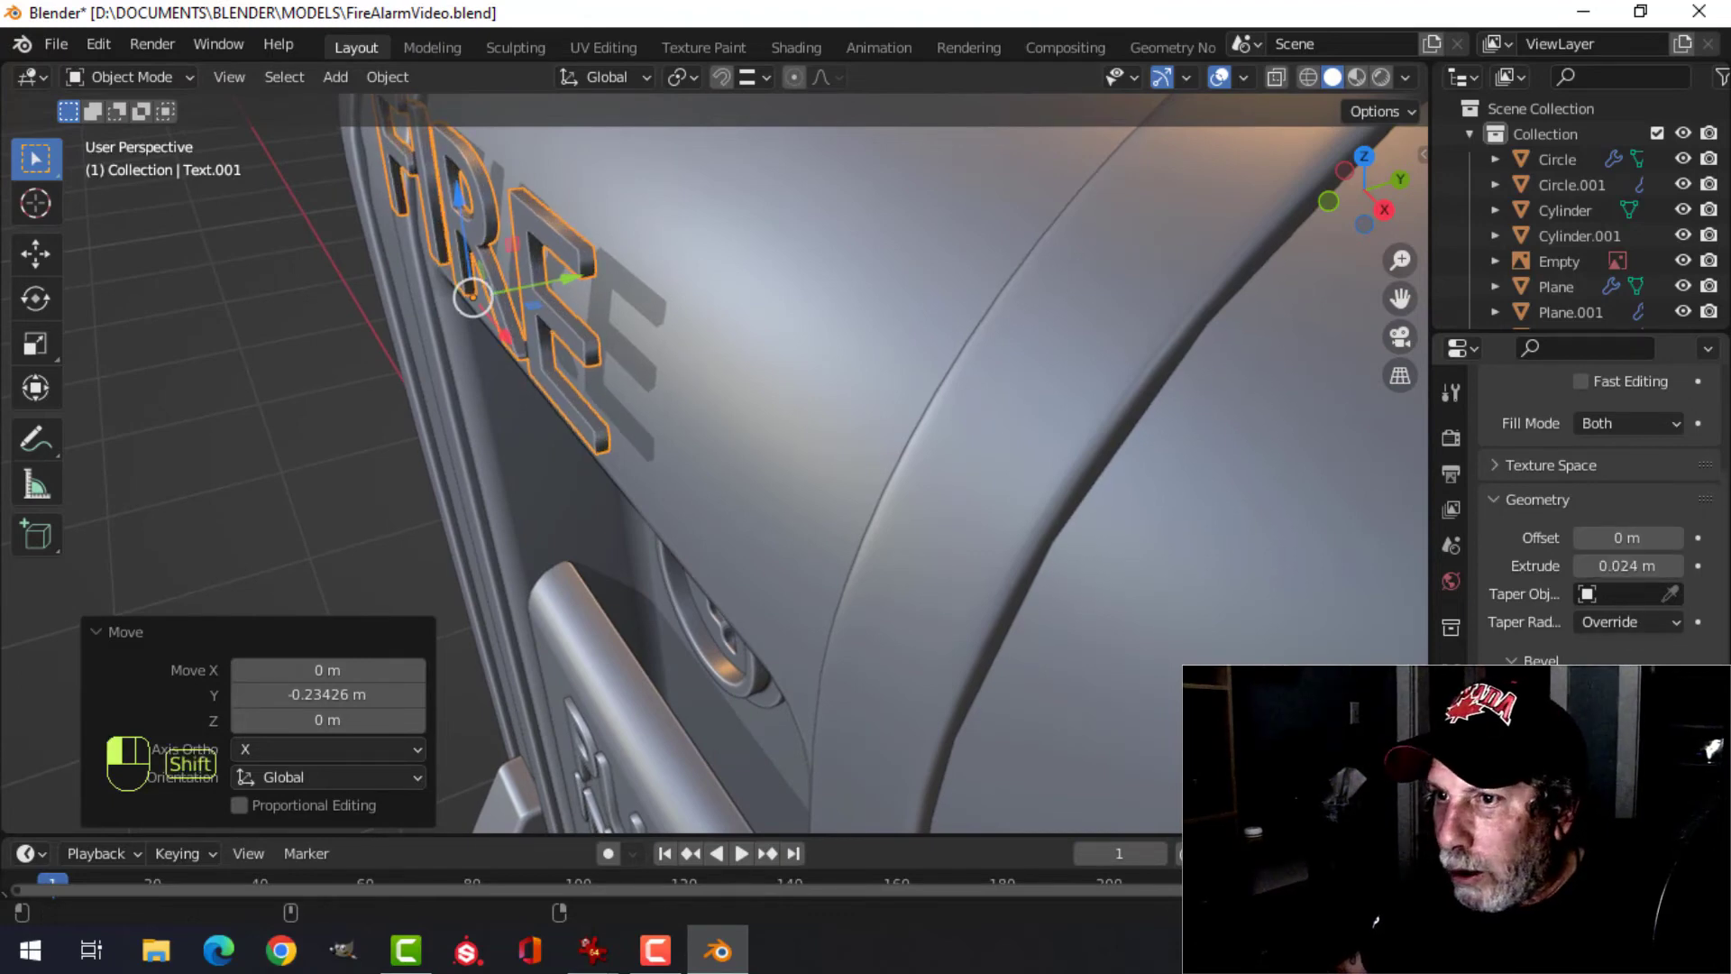
left_click_drag(1628, 721, 1639, 721, "shift")
- Scale the extruded FIRE text uniformly by 0.692
scroll(700, 472, "down", 2)
middle_click_drag(700, 472, 712, 397)
key("s")
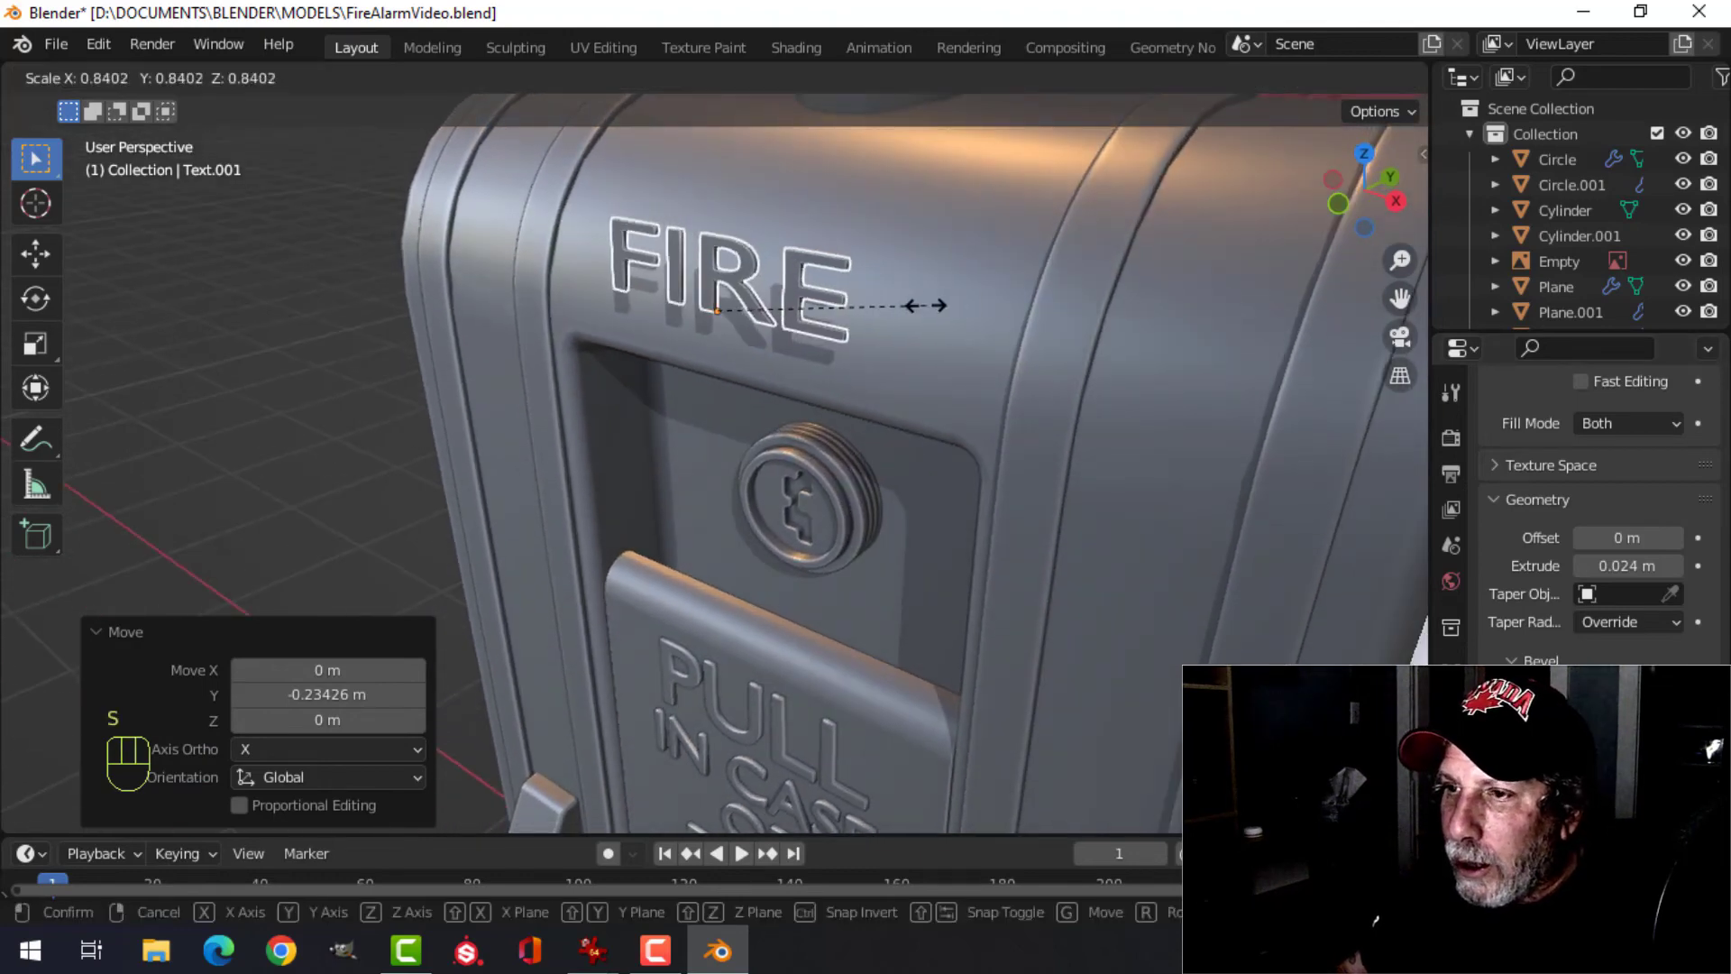
left_click(889, 301)
- Switch to wireframe shading in the front view and scale the FIRE text by 0.961 to match the reference lettering
key("KP_1")
key("z")
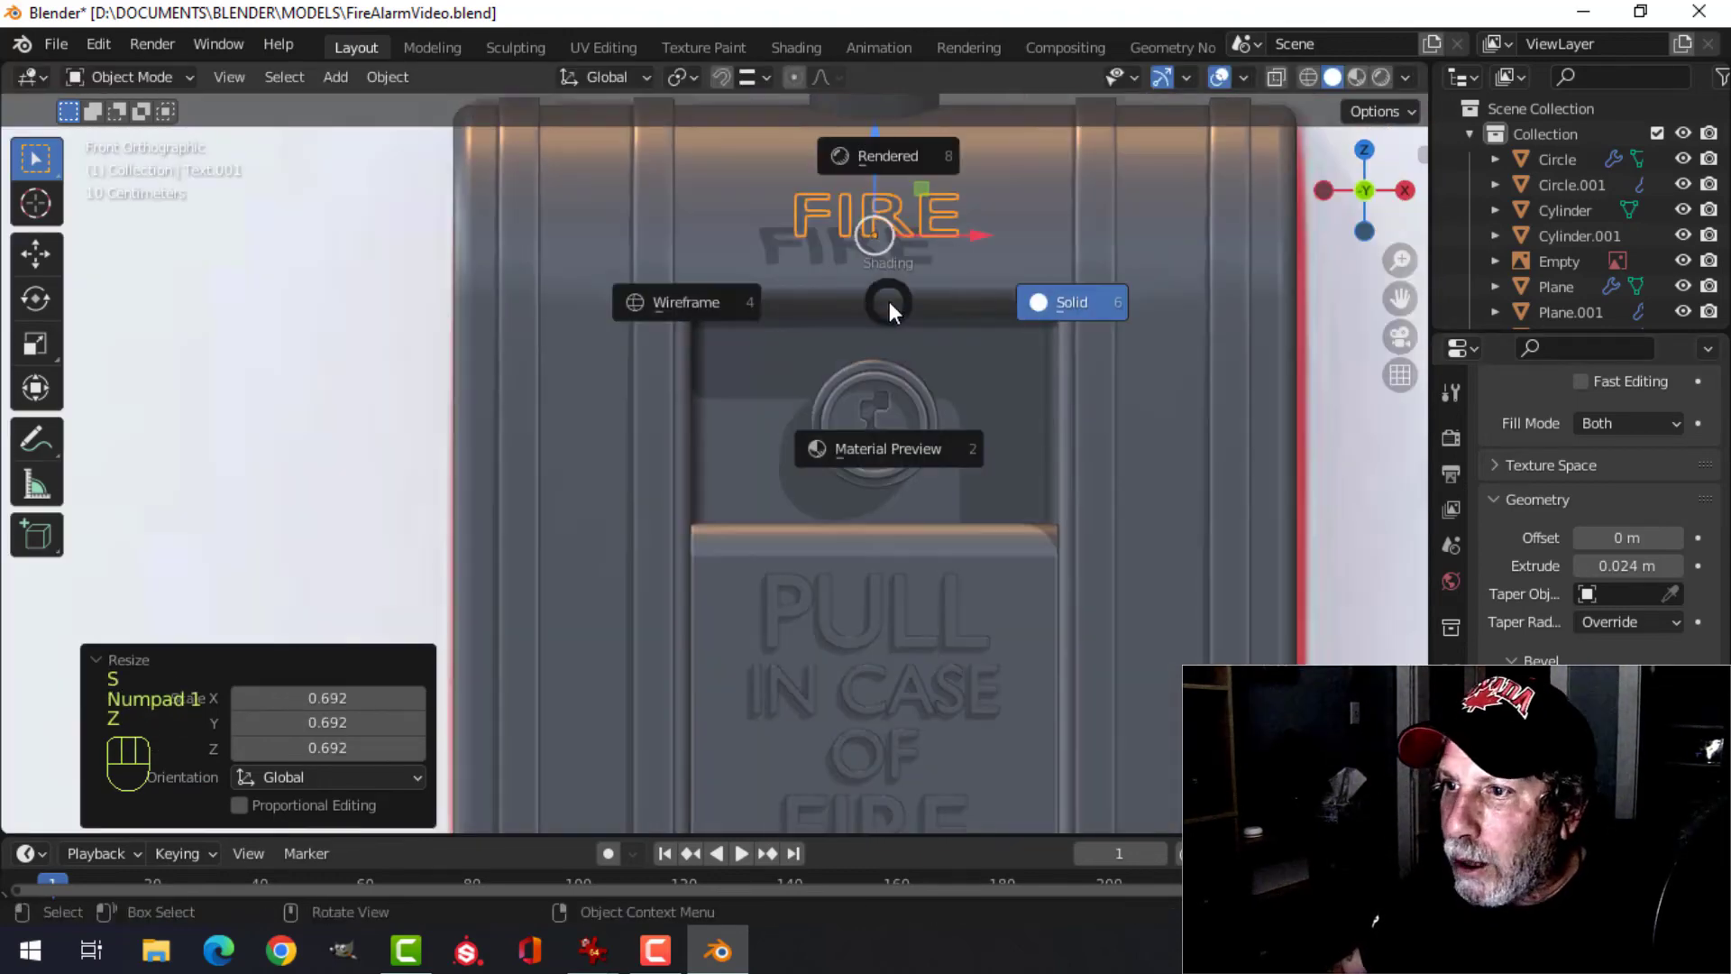
left_click(733, 311)
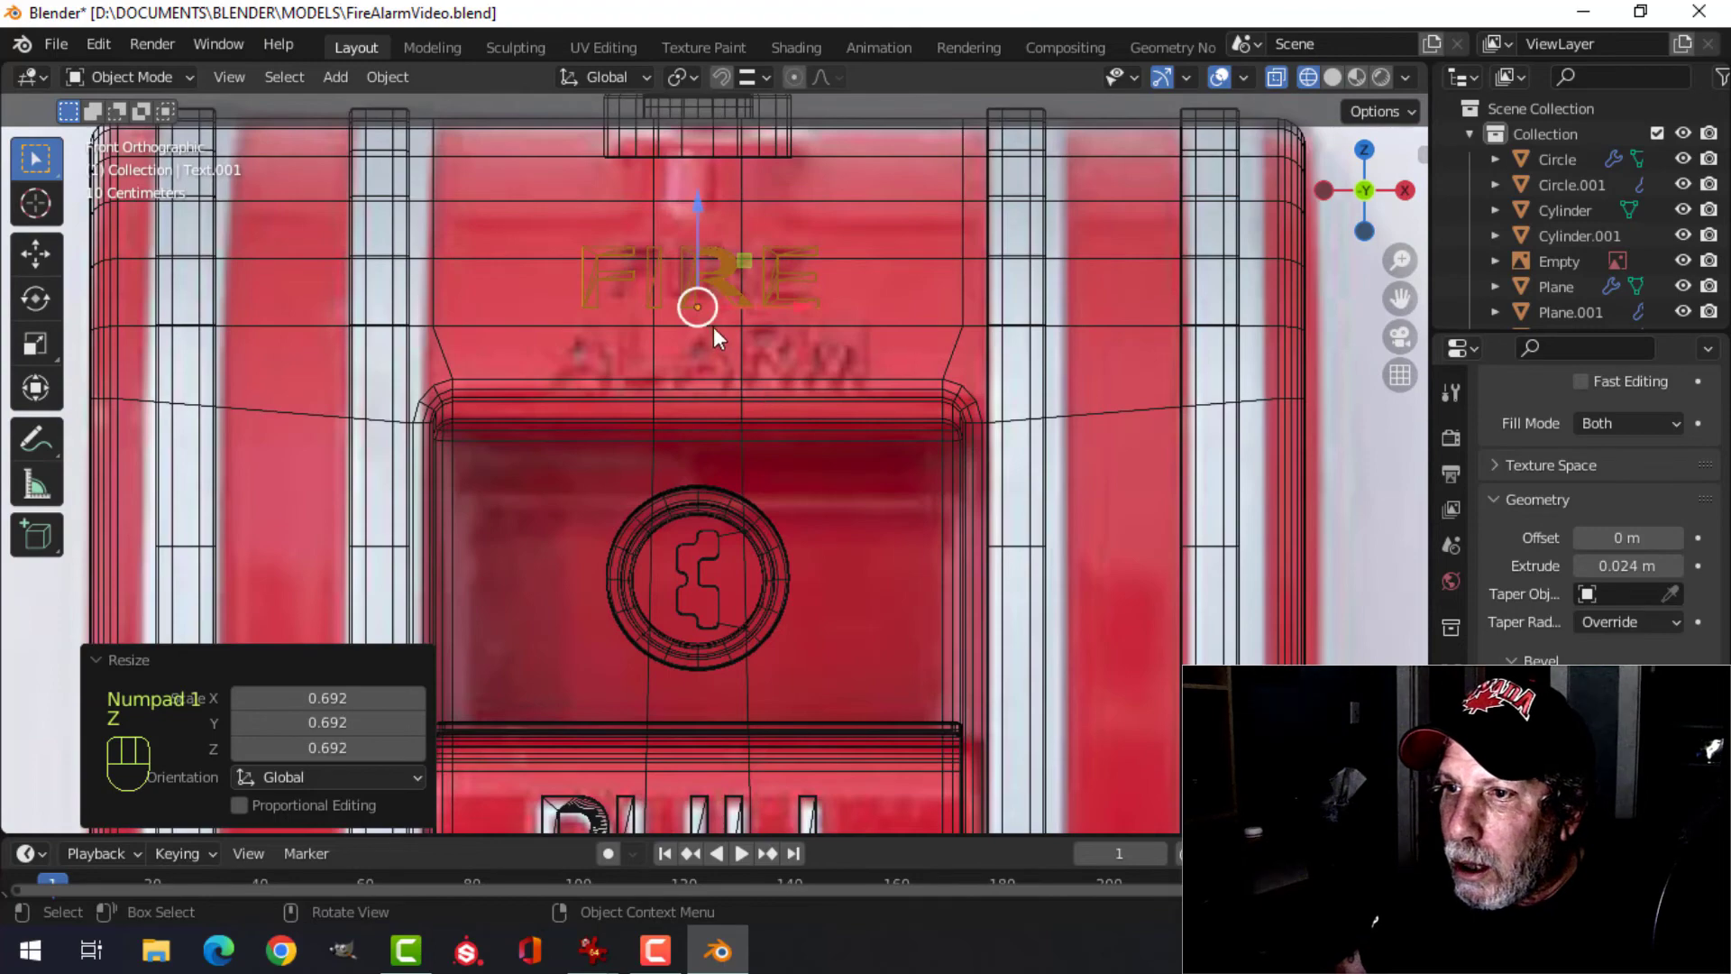
key("s")
left_click(893, 319)
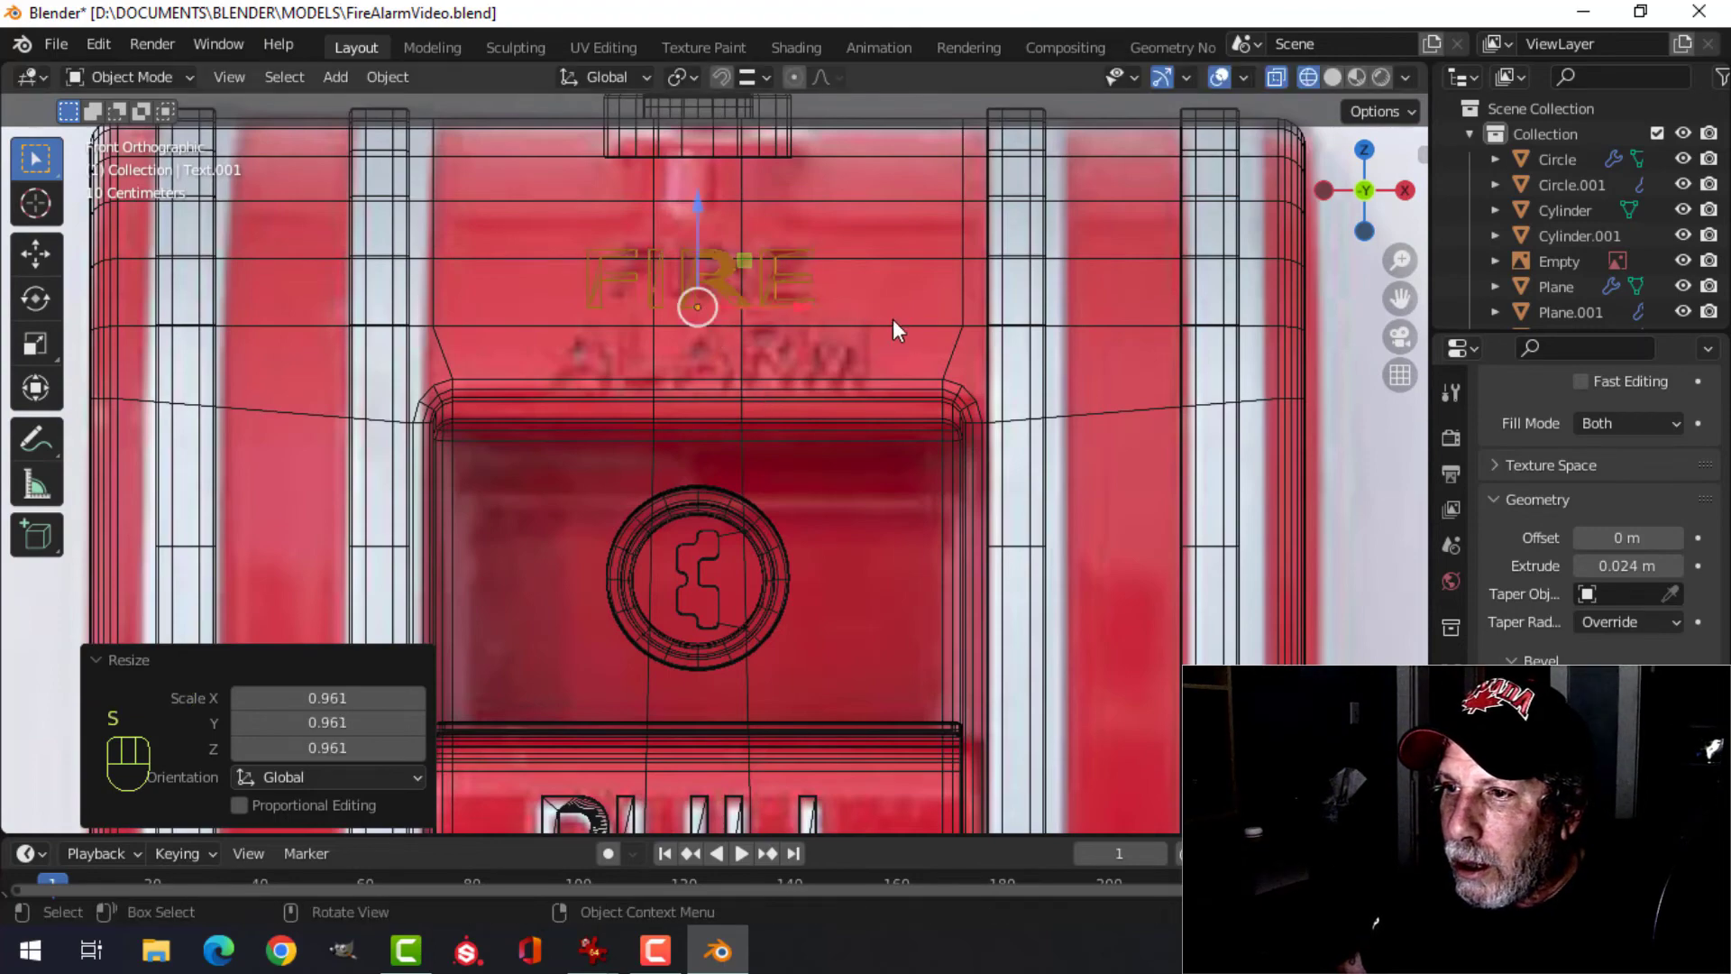
- Return to solid shading, duplicate the FIRE text and move the copy straight down in Z below the original
key("z")
left_click(1060, 322)
mouse_move(1060, 322)
middle_mouse_down()
mouse_move(867, 420)
mouse_move(619, 417)
mouse_move(665, 462)
mouse_move(772, 375)
mouse_move(790, 398)
middle_mouse_up()
key("shift+d")
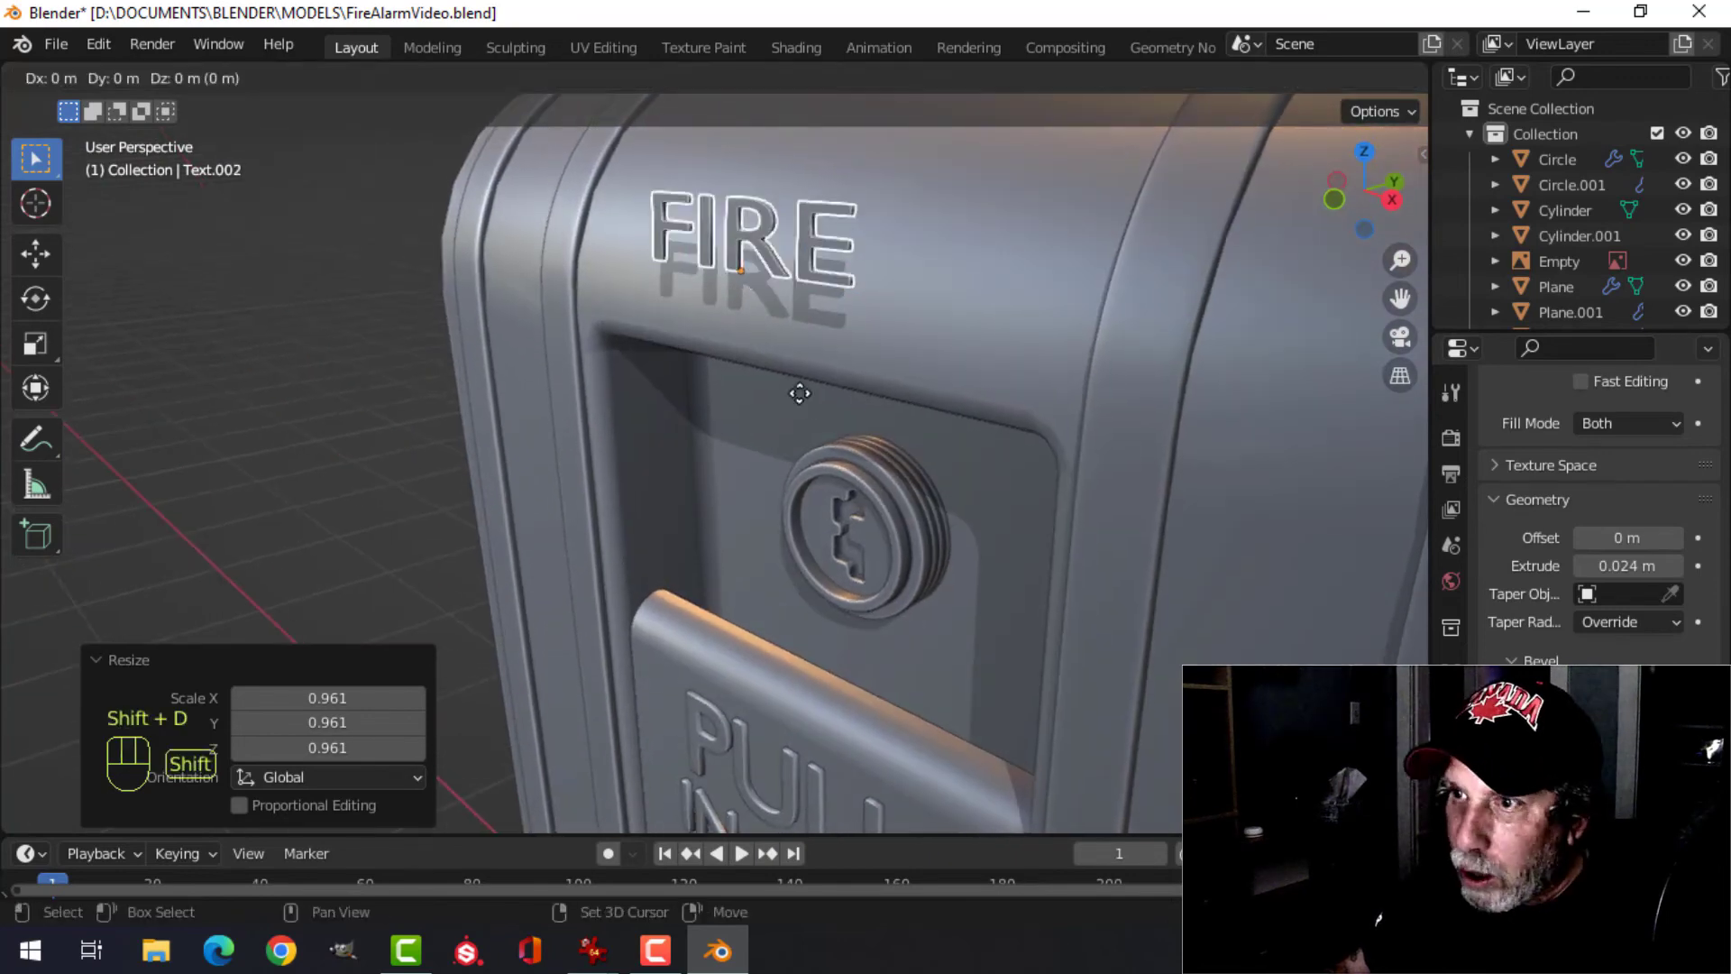
right_click(754, 189)
key("g")
key("z")
- Replace the wording of the lower text copy with "ALARM"
key("Tab")
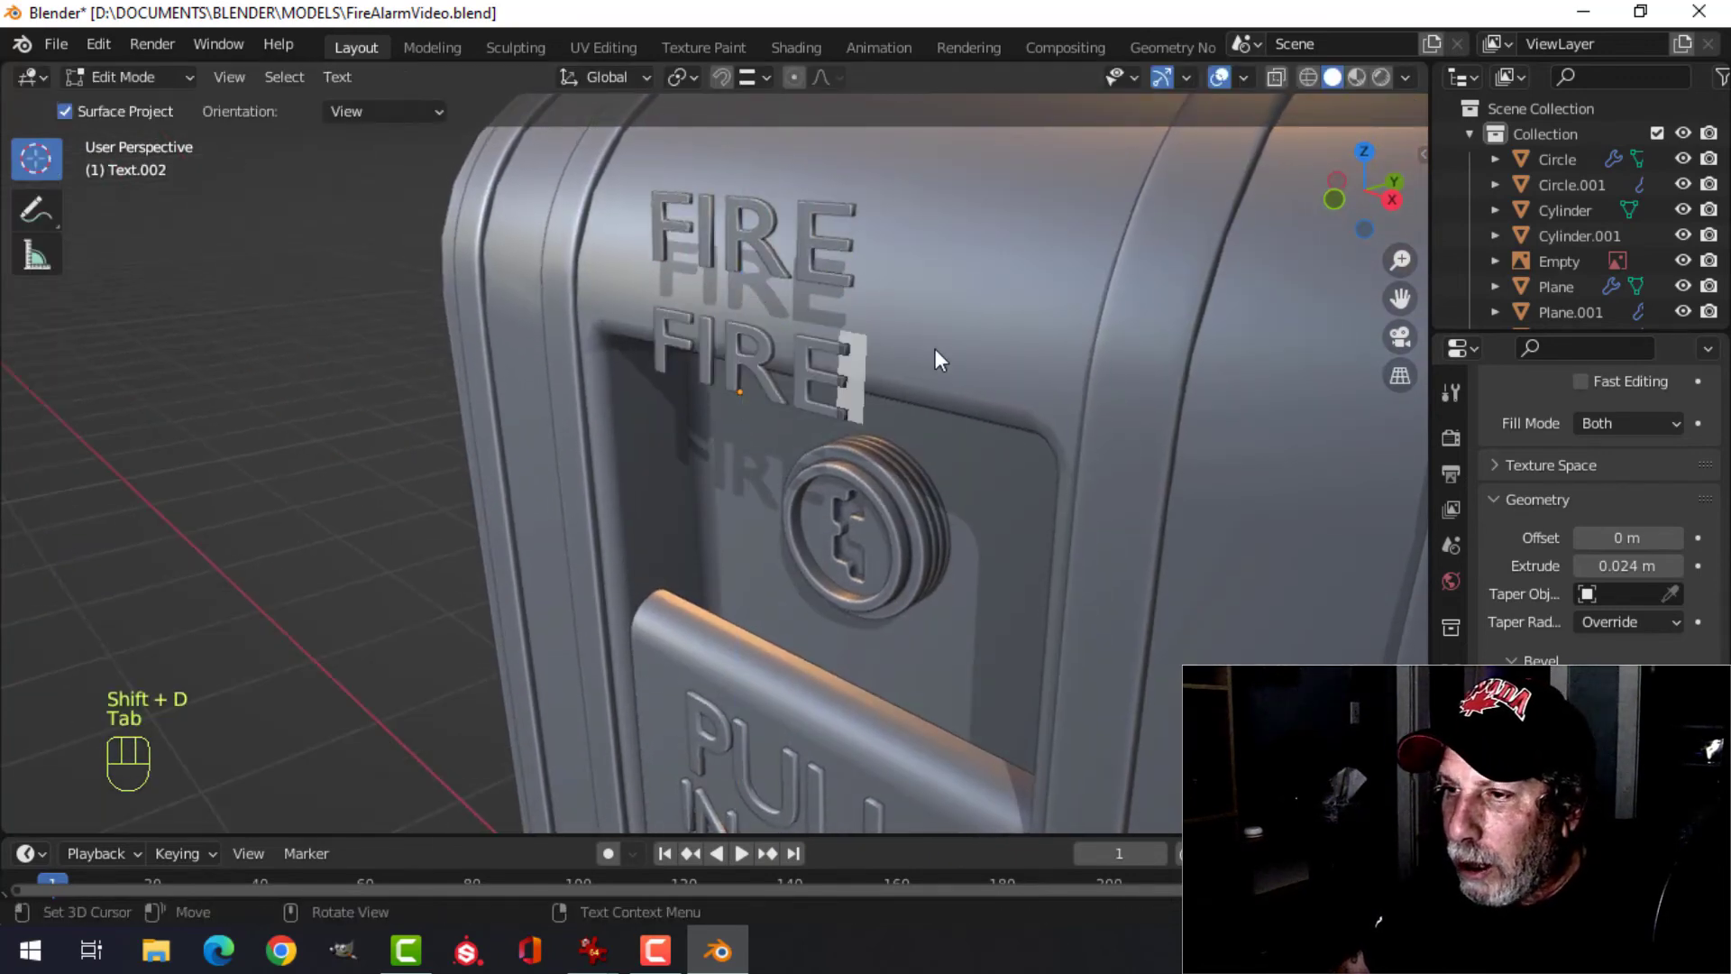
key("BackSpace")
key("BackSpace")
key("BackSpace")
key("BackSpace")
type("ALARM")
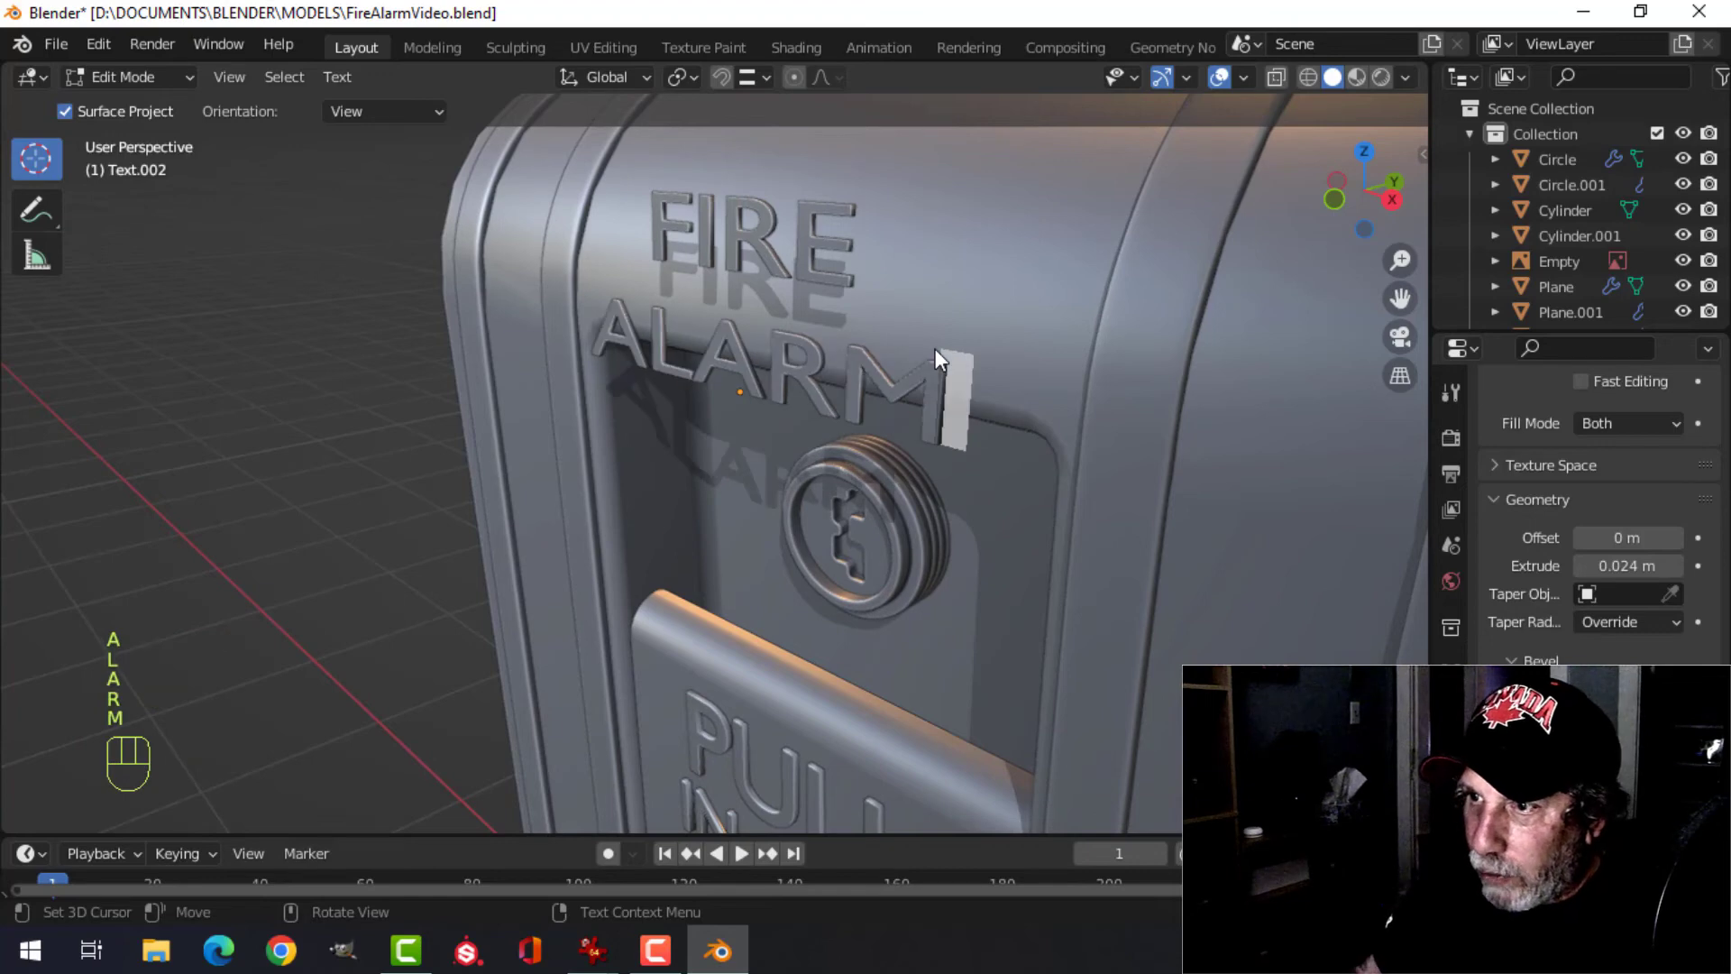
key("Tab")
- In the right side view, move the FIRE text about 0.079 m in Y to the housing and rotate it 19.5° to follow the curve
left_click(842, 246)
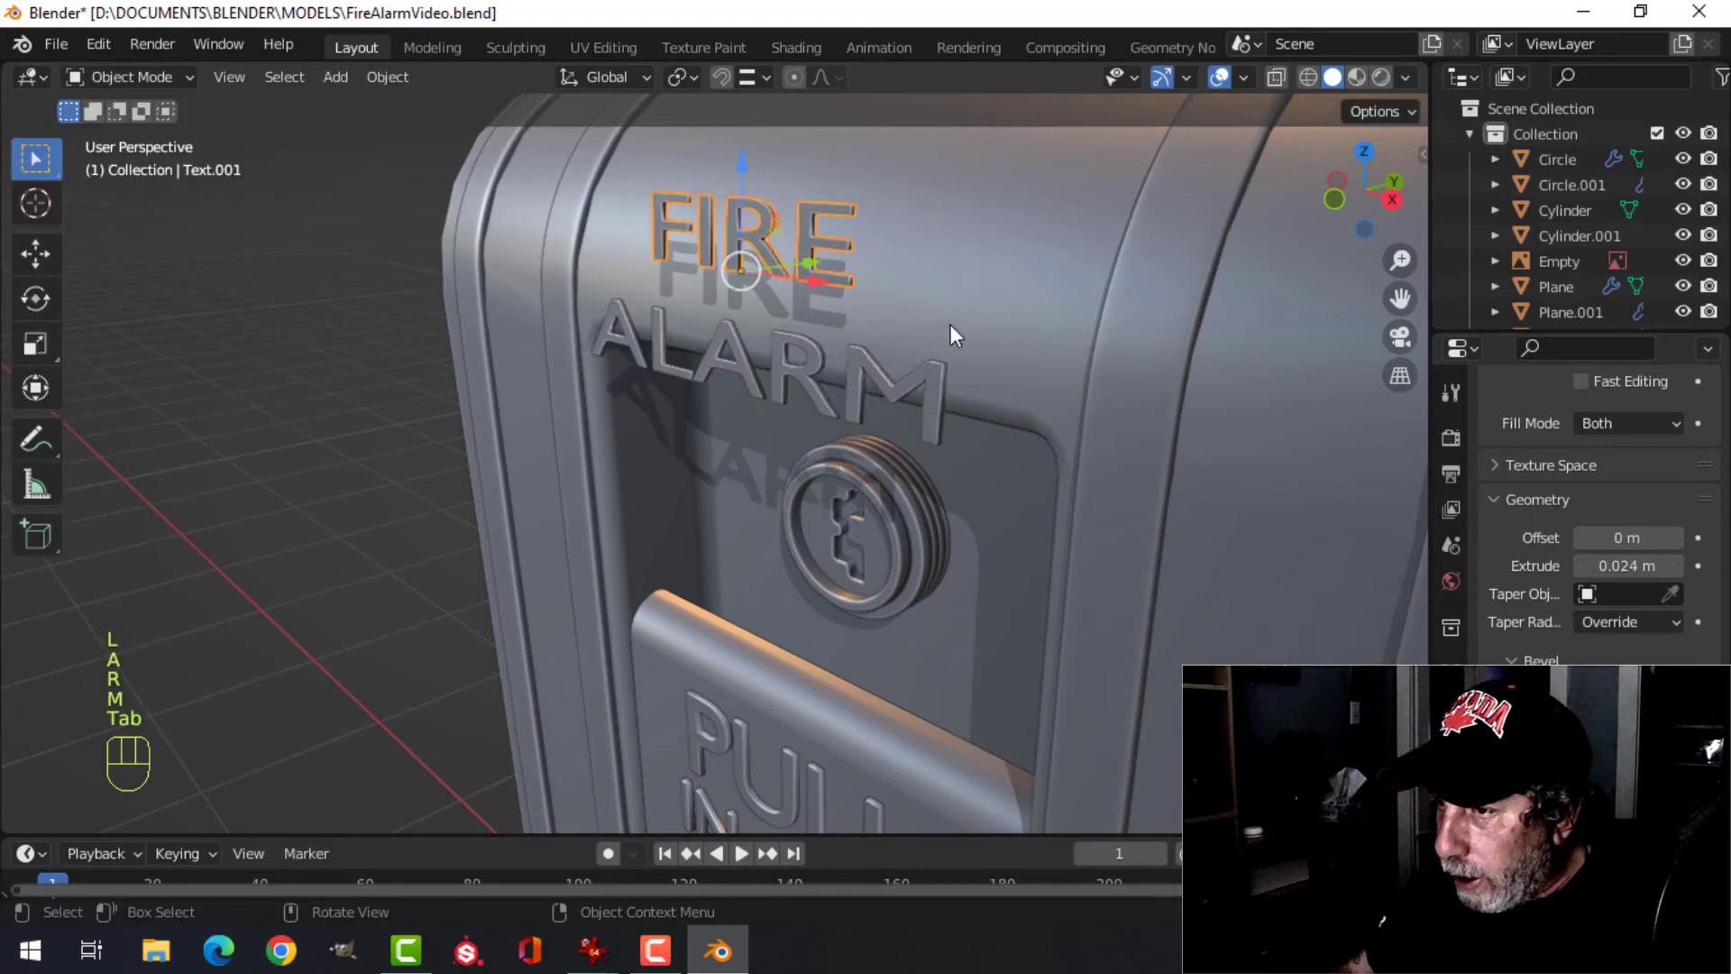
key("KP_3")
scroll(928, 323, "up", 3)
middle_click_drag(741, 293, 869, 526, "shift")
scroll(949, 466, "up", 2)
key("g")
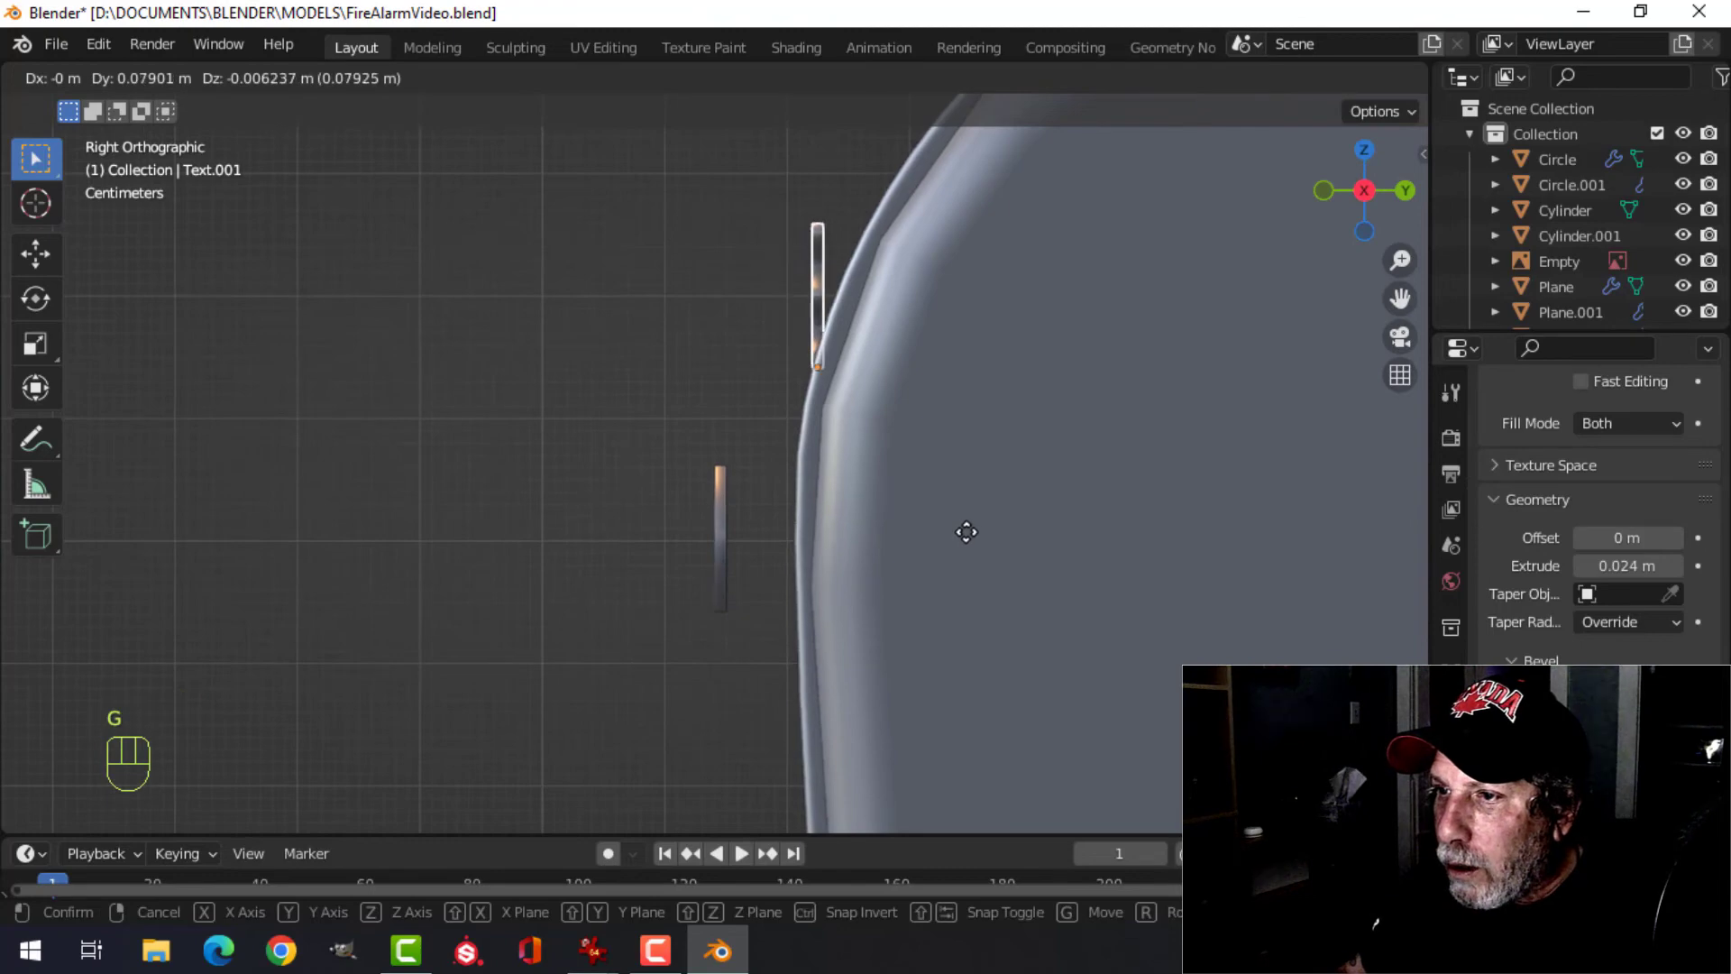
left_click(966, 532)
key("r")
left_click(921, 594)
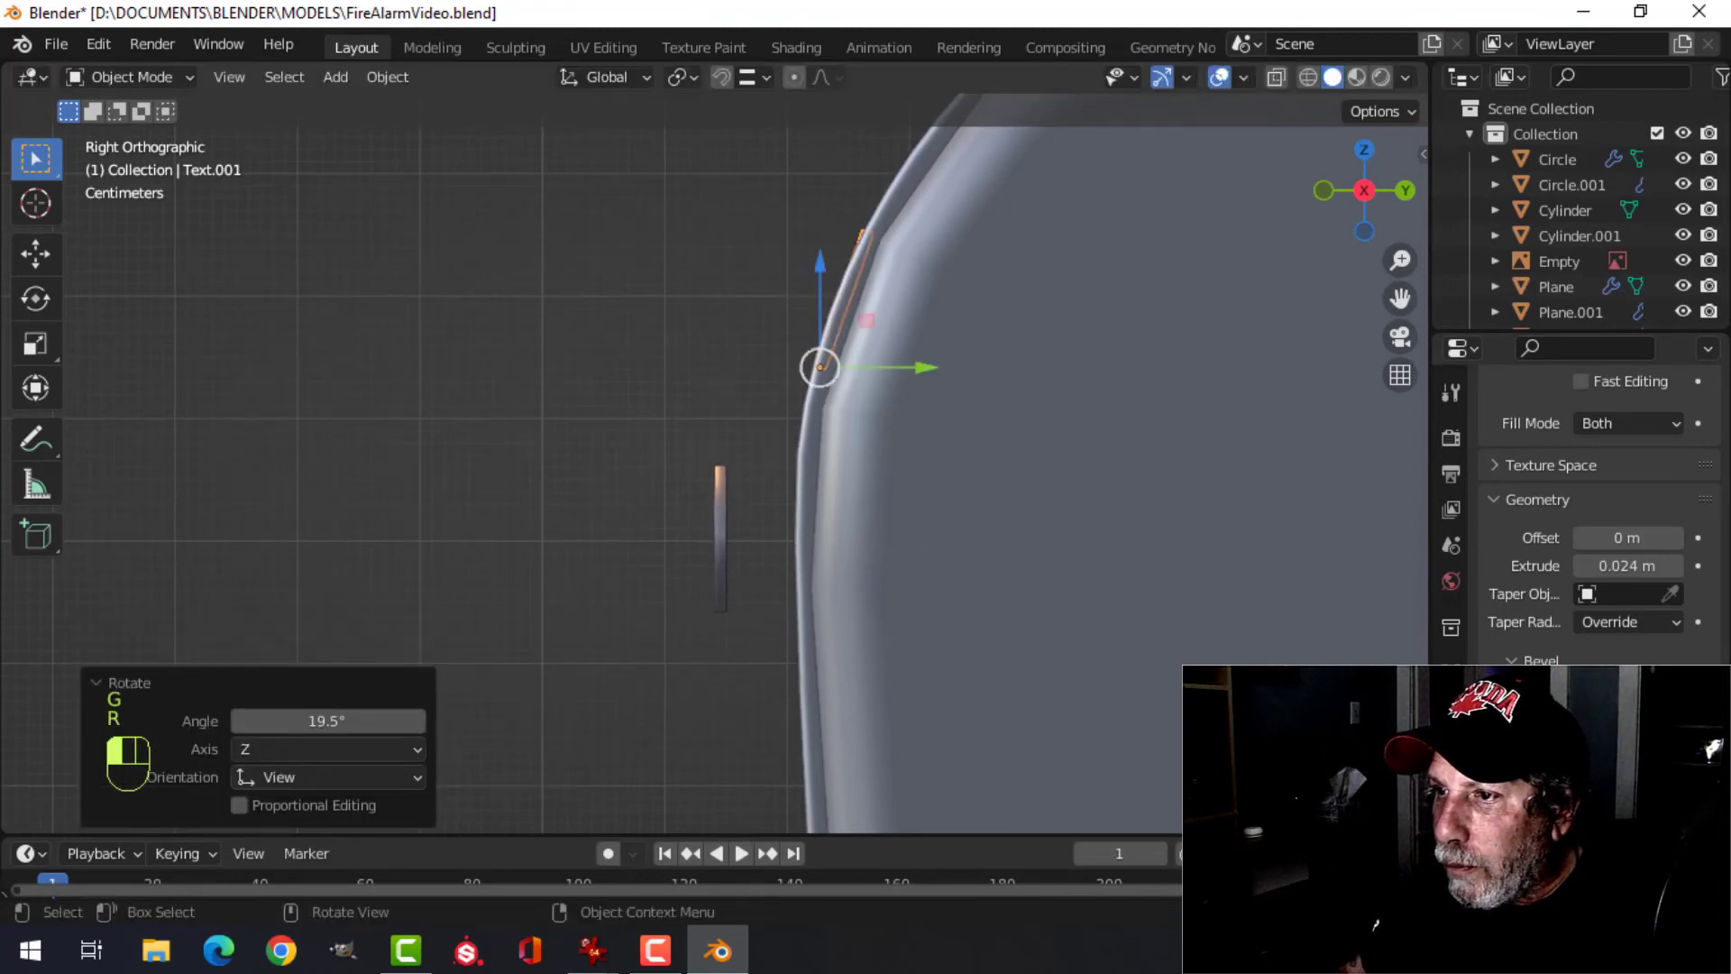
- Nudge the tilted FIRE text by about -0.0125 m and back 0.005 m in Y to seat it on the curved face
key("g")
left_click(929, 588)
key("g")
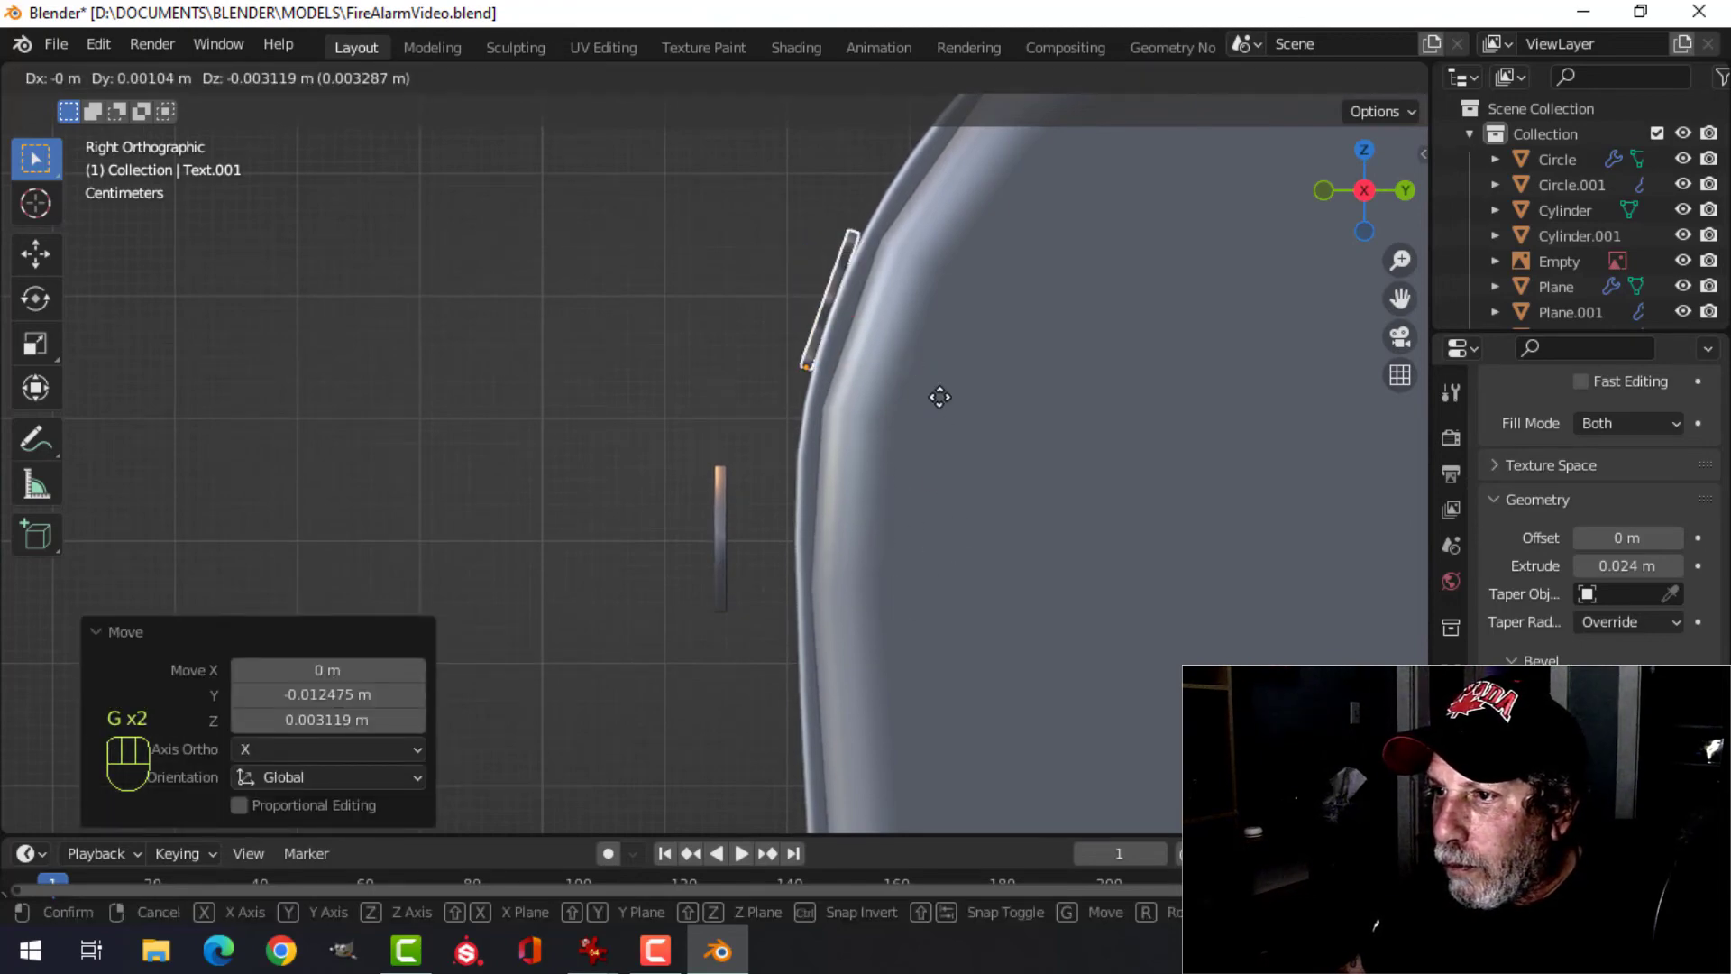
left_click(939, 391)
middle_click_drag(939, 391, 945, 485)
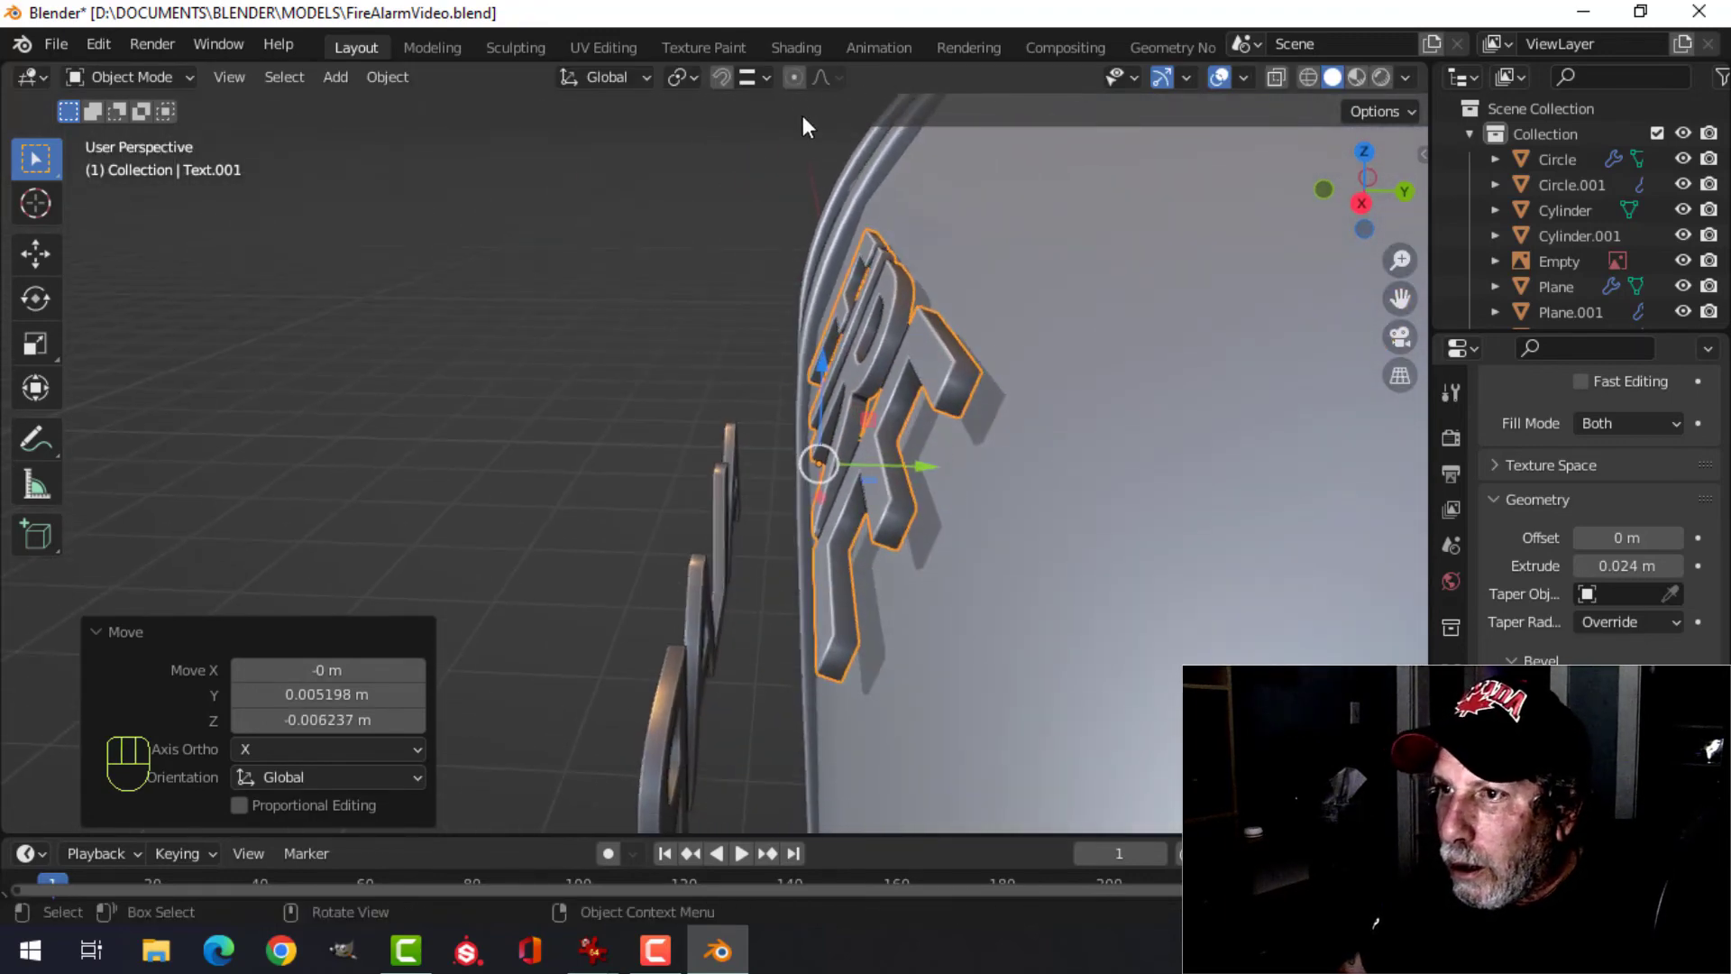
- Set the transform orientation to Normal and move the FIRE text -0.016441 m along its own Z axis into the housing
left_click(641, 77)
left_click(579, 208)
middle_click_drag(579, 208, 789, 365)
key("g")
key("z")
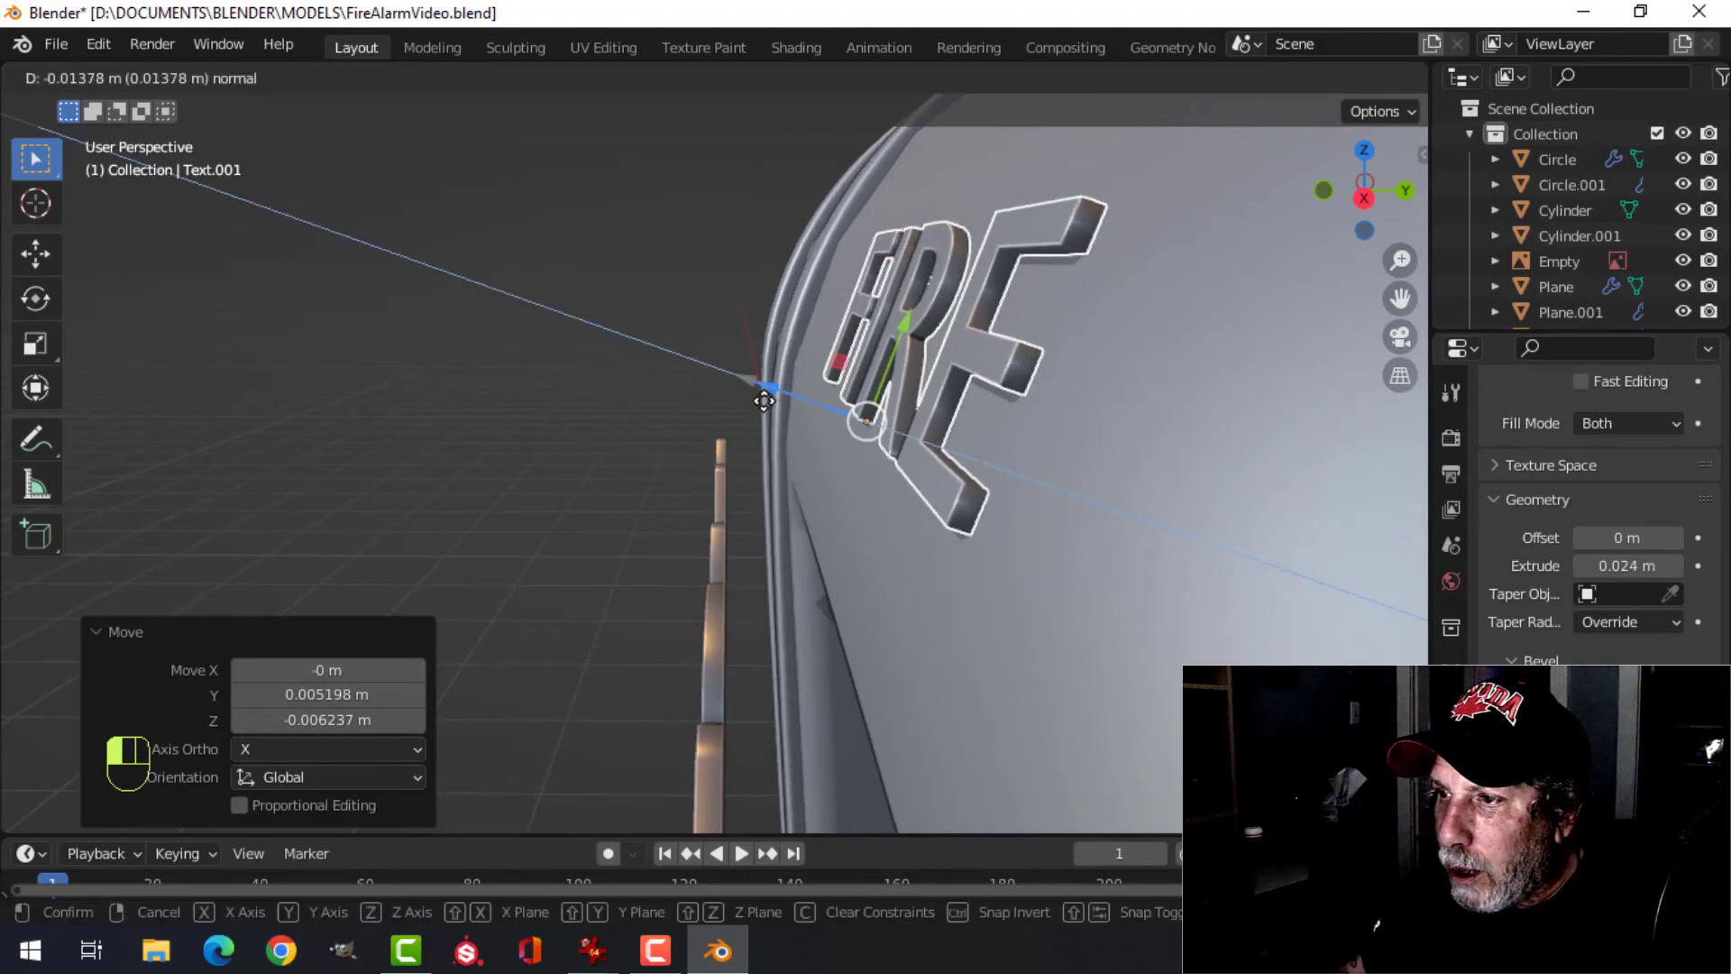
left_click(767, 407)
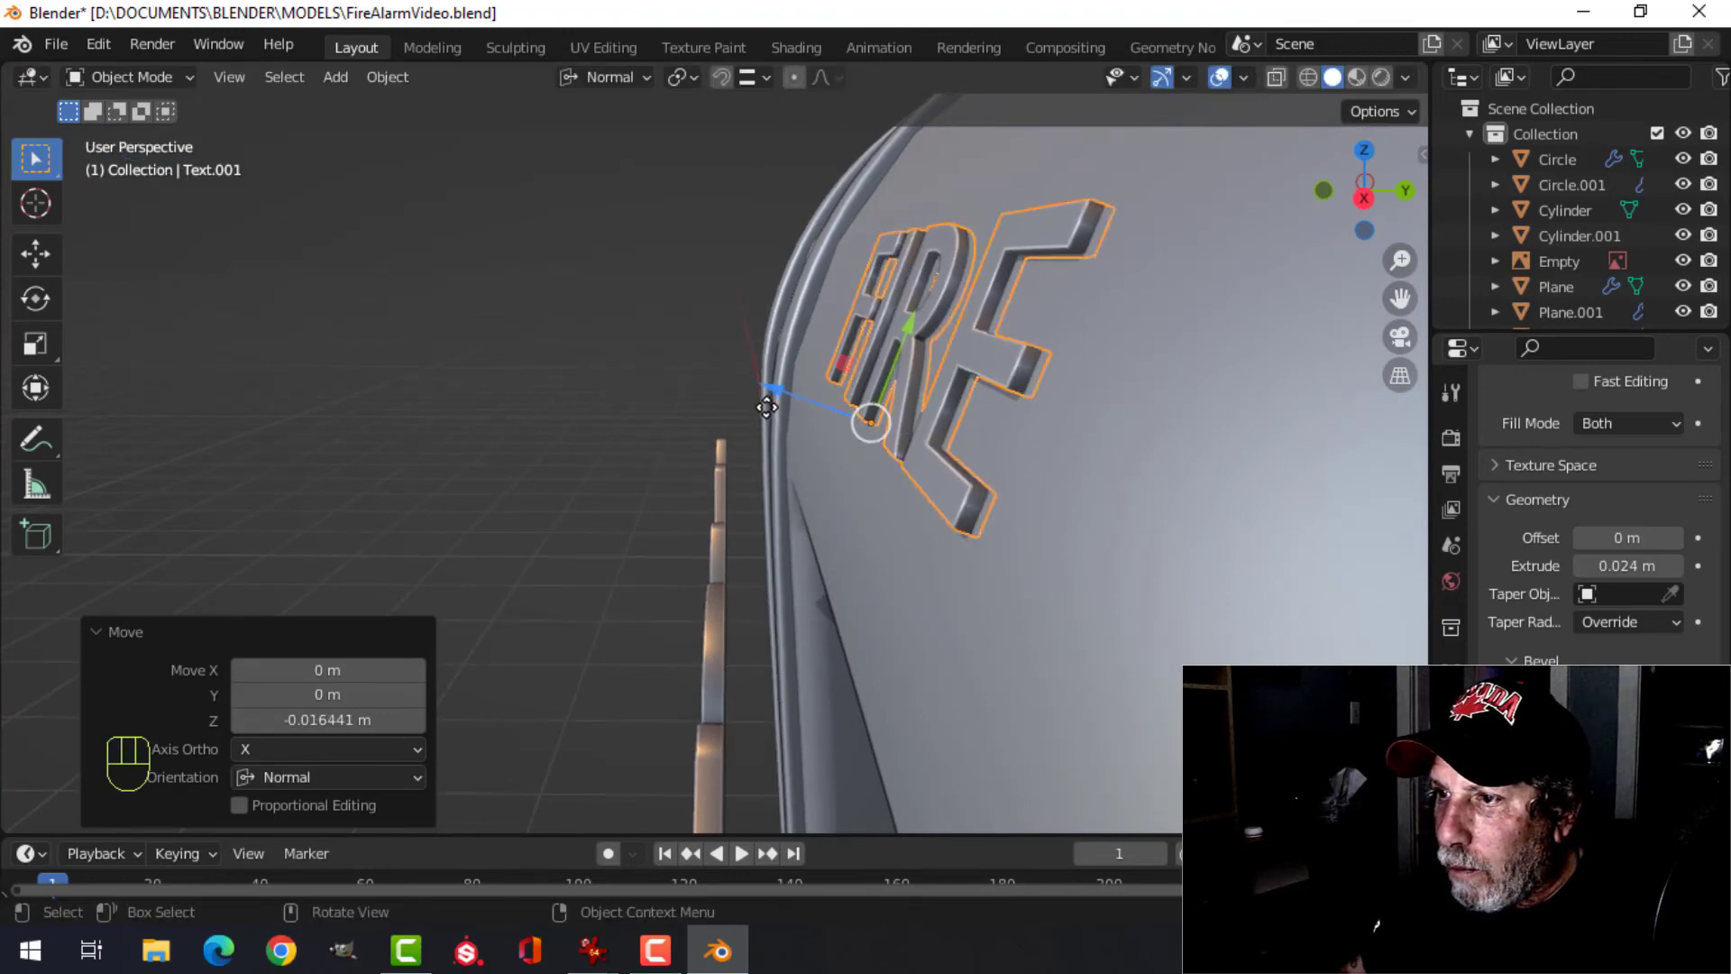
- Examine how the FIRE text sits on the housing's curved upper face
key("alt+a")
middle_click_drag(762, 397, 950, 424)
key("Tab")
scroll(908, 408, "down", 4)
key("Tab")
scroll(914, 417, "down", 5)
key("alt+a")
scroll(947, 413, "up", 2)
middle_click_drag(942, 400, 950, 366, "shift")
- Scale the ALARM text uniformly by 0.789 and move it up 0.05239 m along its normal Y axis, just beneath FIRE
left_click(833, 390)
scroll(865, 374, "down", 3)
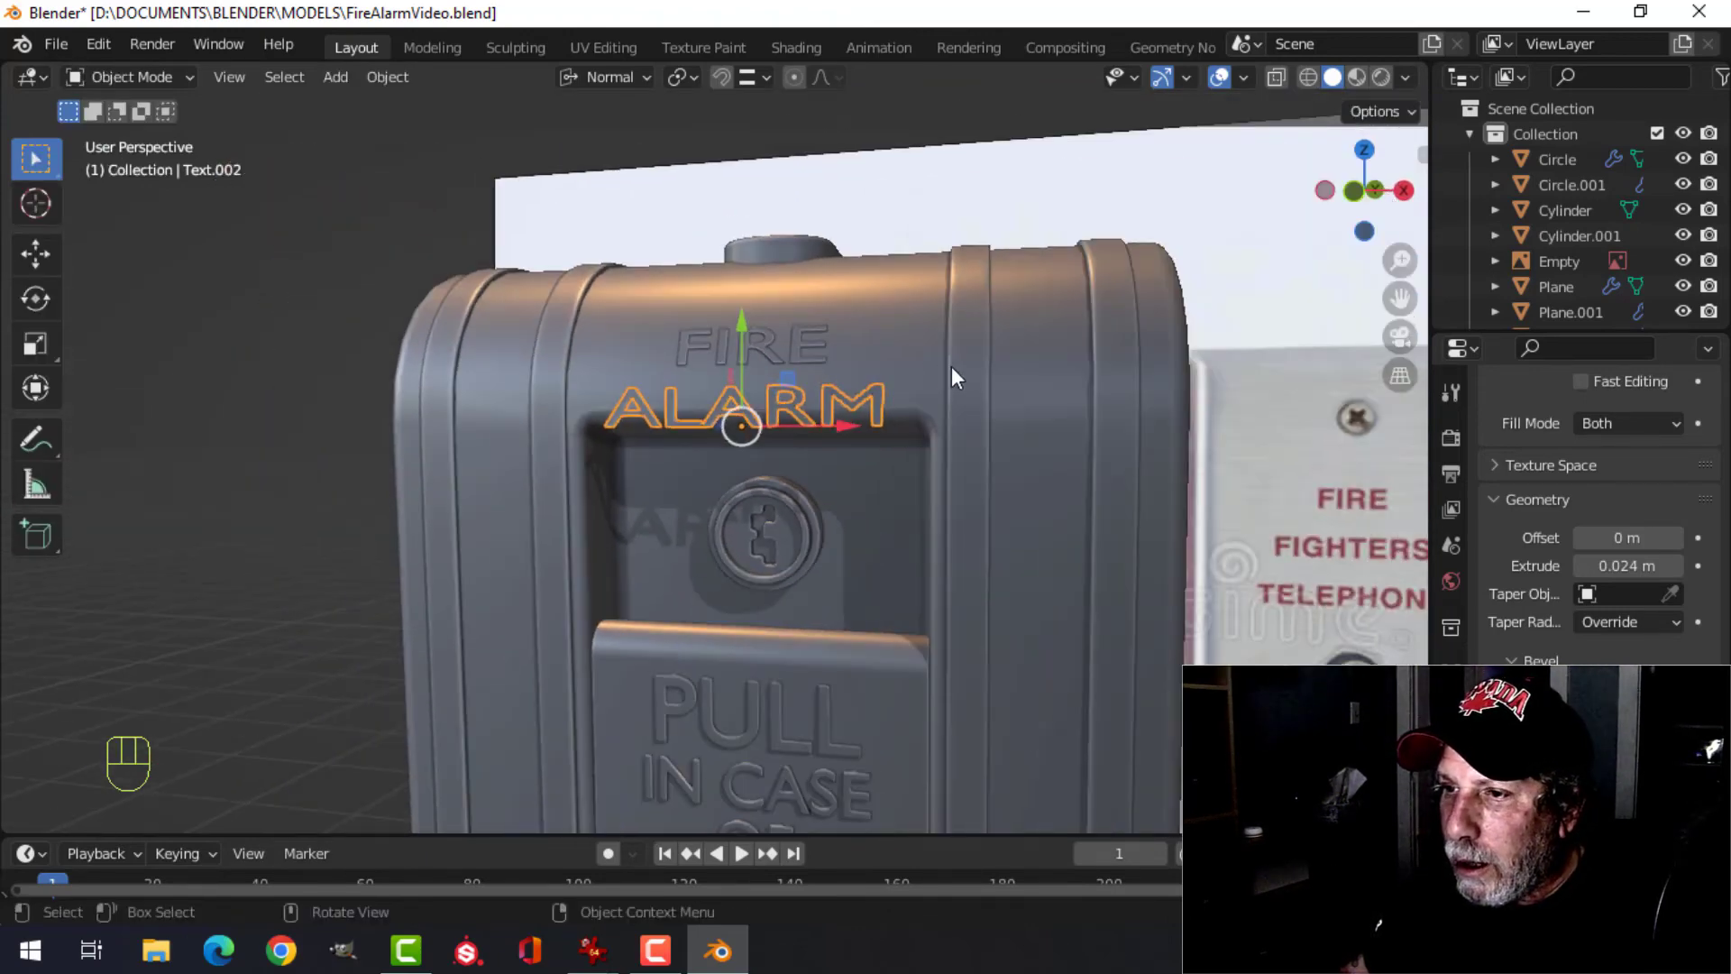
key("Tab")
type("S")
key("BackSpace")
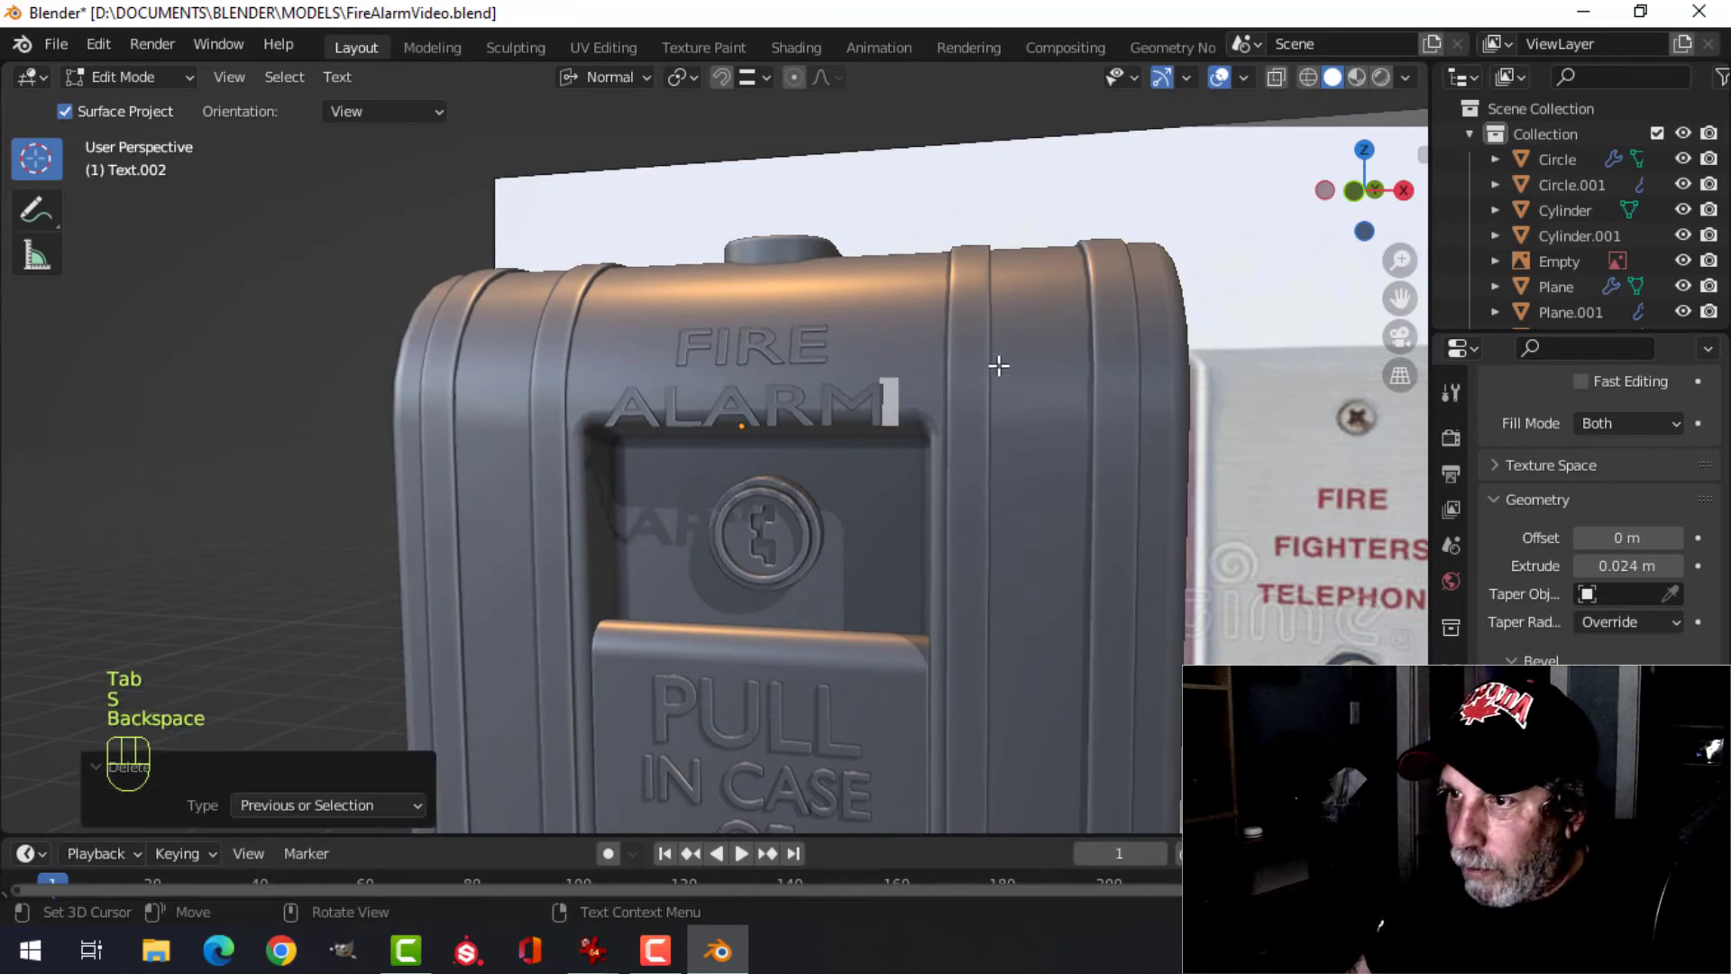
key("Tab")
key("s")
left_click(864, 403)
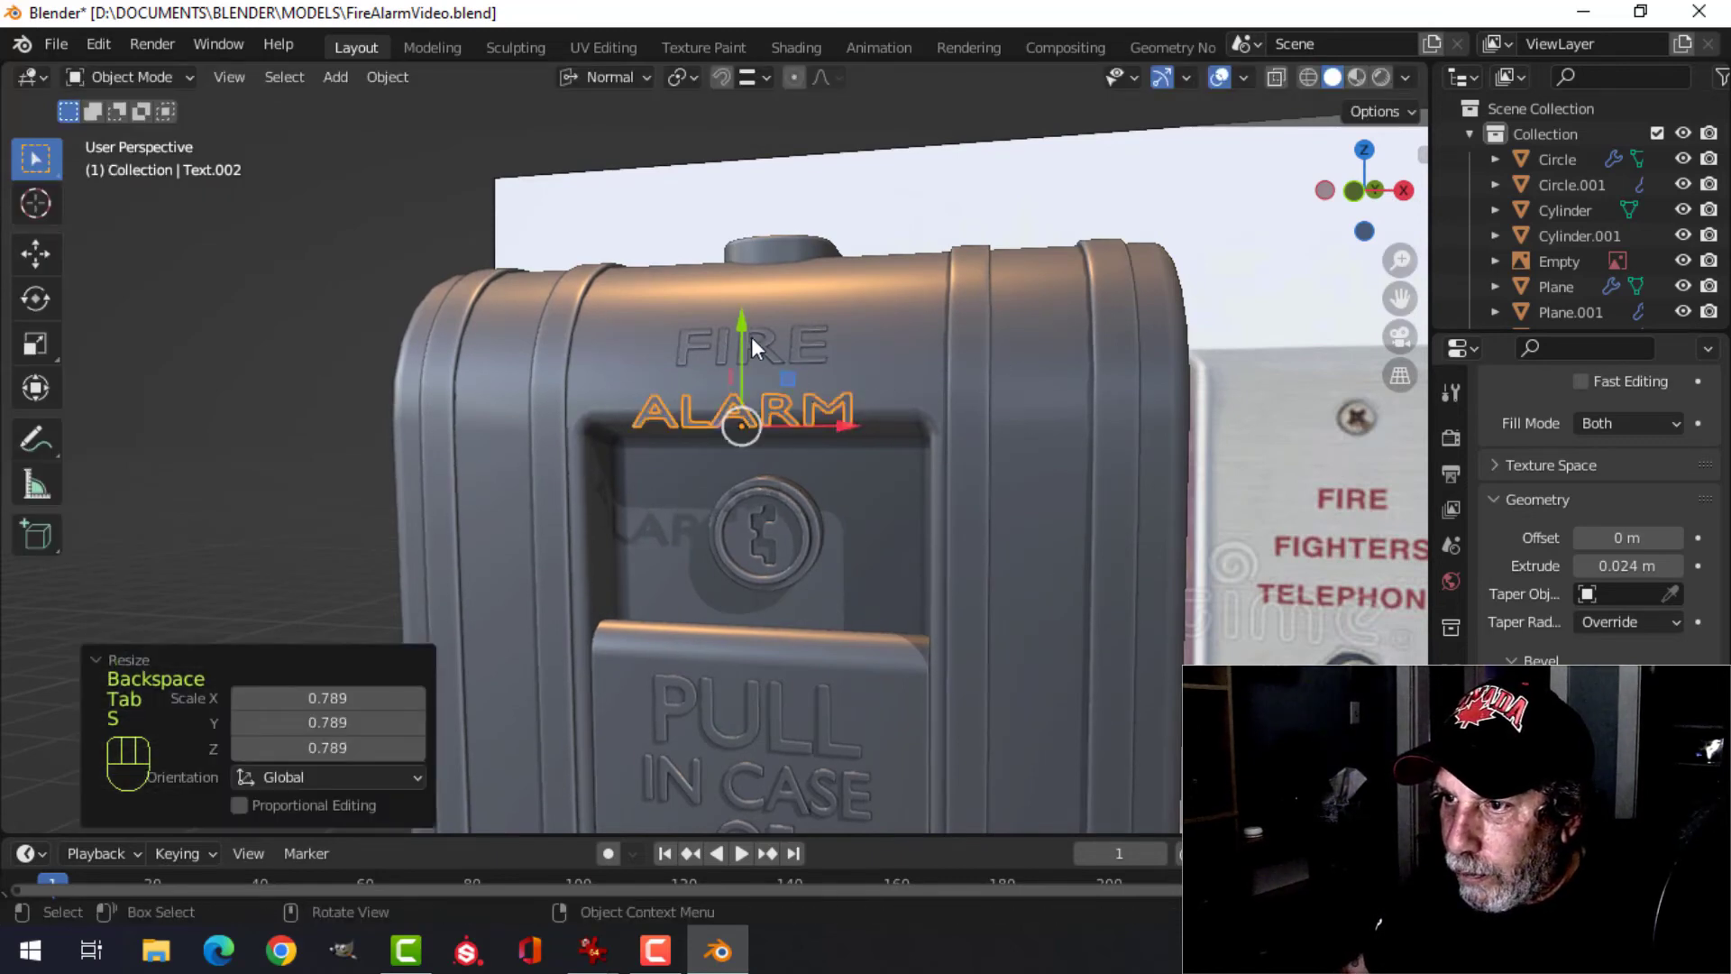
left_click_drag(752, 347, 752, 329)
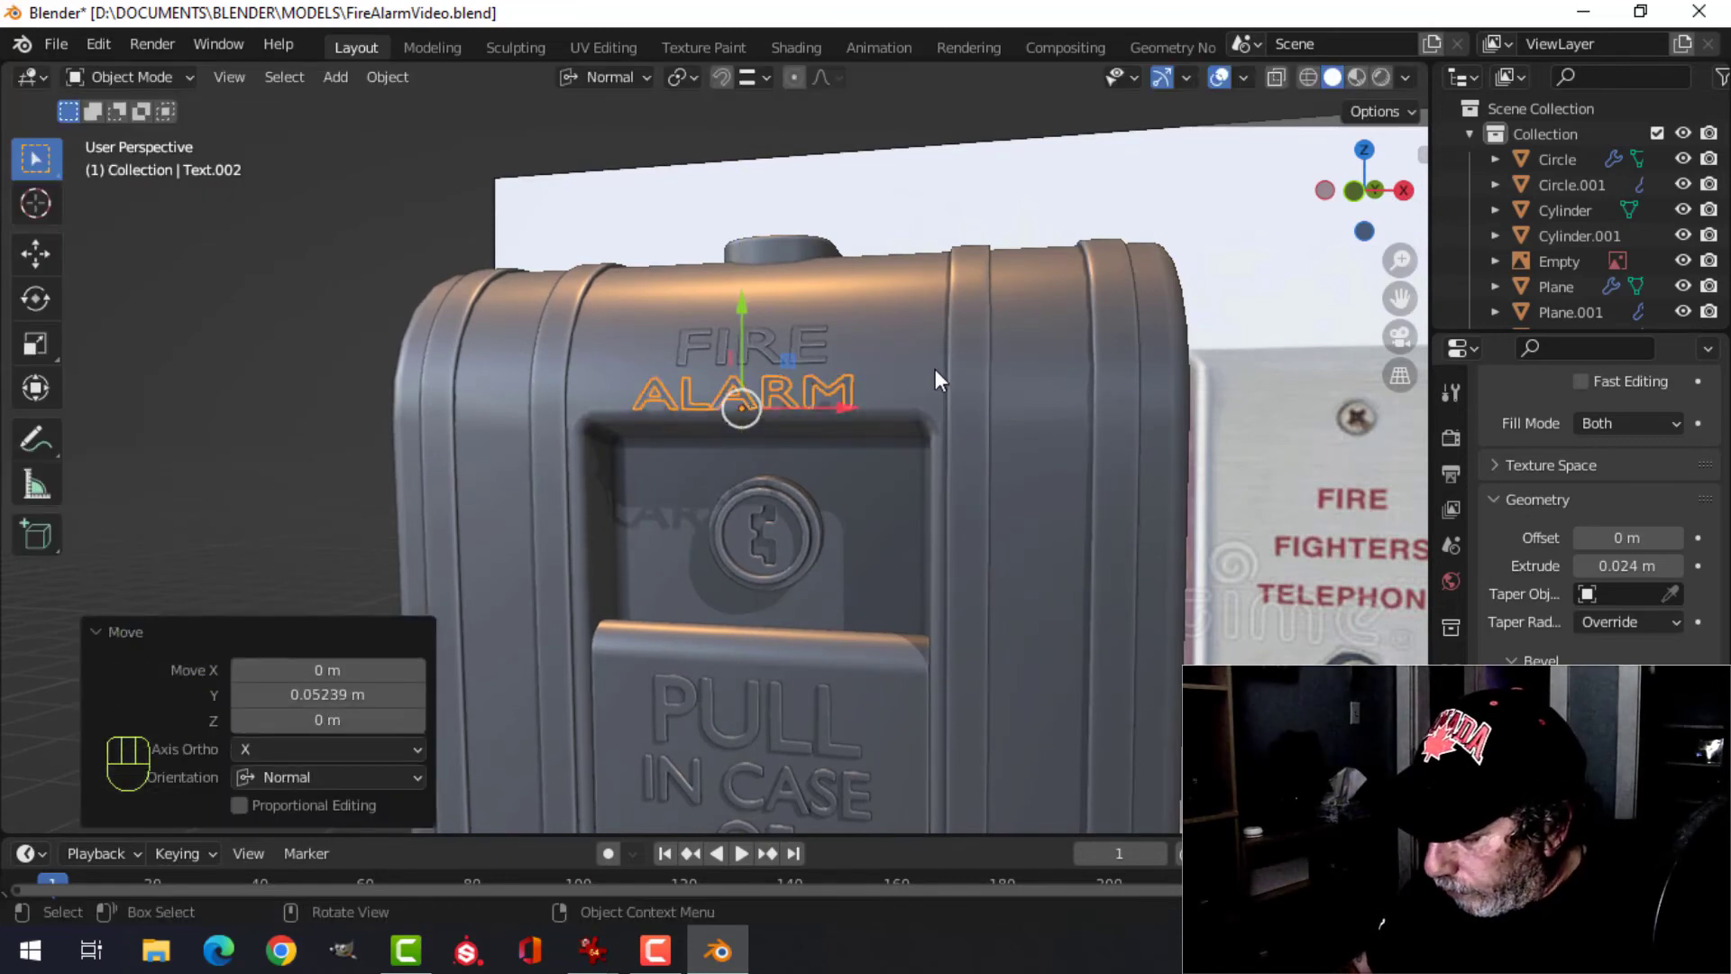
- In the right side view, move the ALARM text about 0.06 m in Y to the housing, then rotate it 4.89° and -1.5°
key("KP_3")
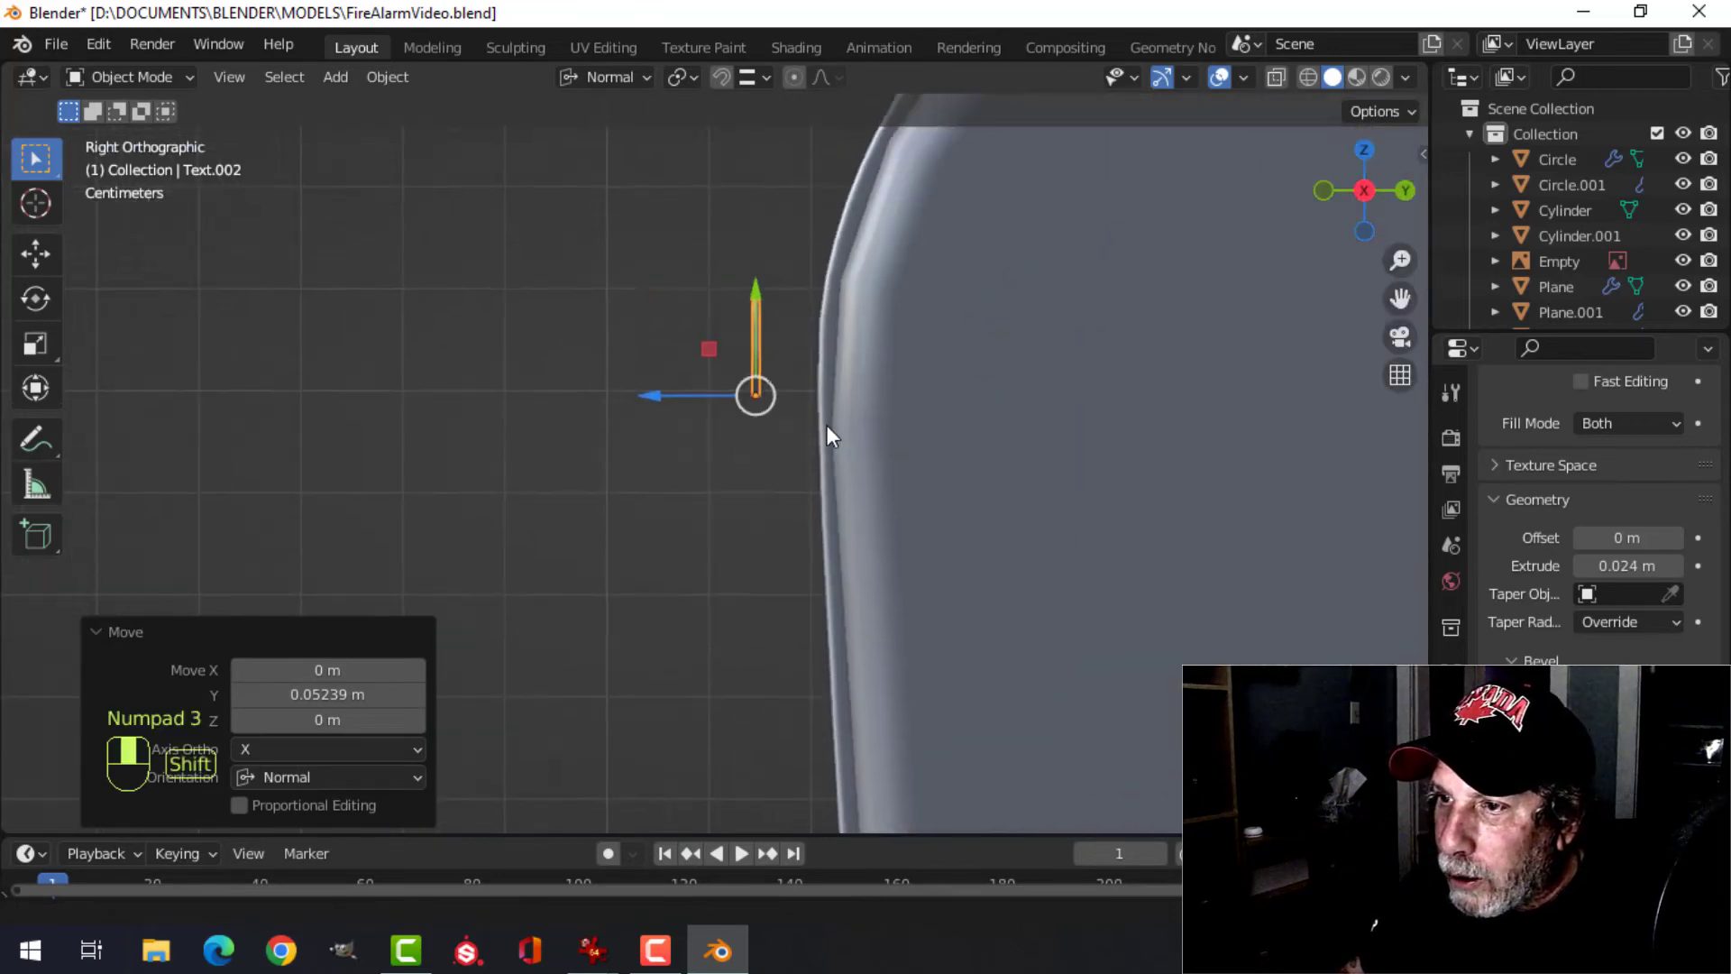
scroll(826, 425, "up", 2)
key("g")
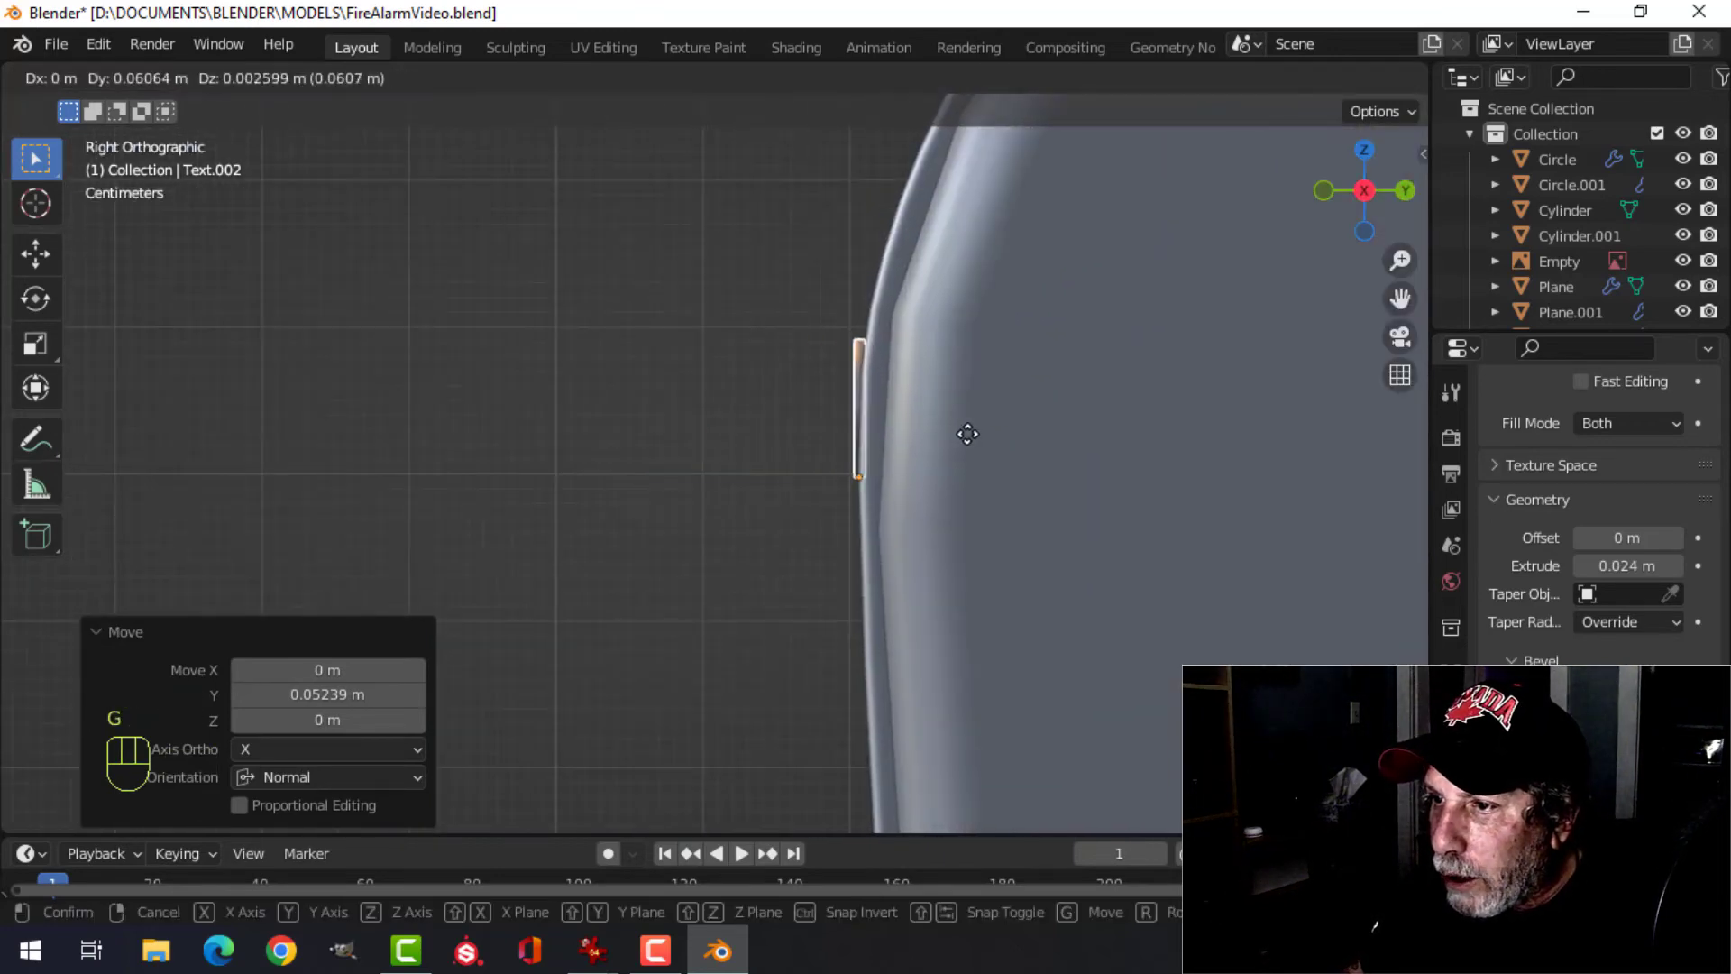
key("r")
left_click(964, 446)
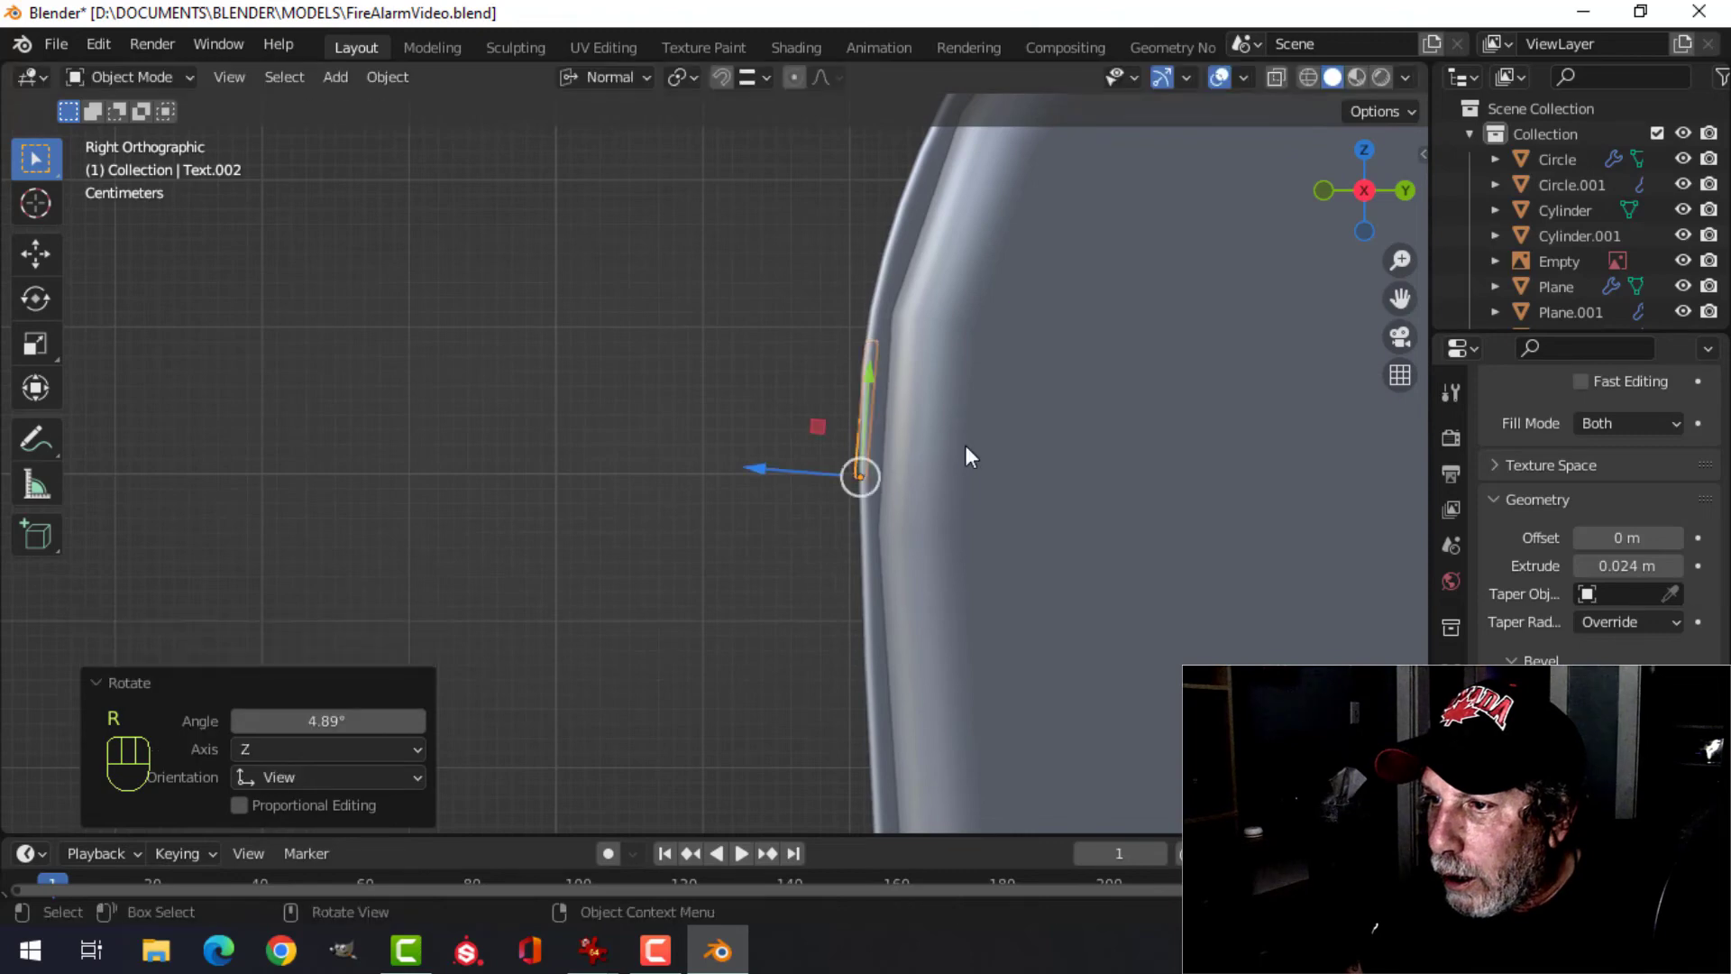
key("g")
left_click(959, 444)
key("r")
left_click(959, 442)
- Move the ALARM text 0.020839 m upward along its normal Y axis, closer to the FIRE lettering
middle_click_drag(959, 442, 902, 471)
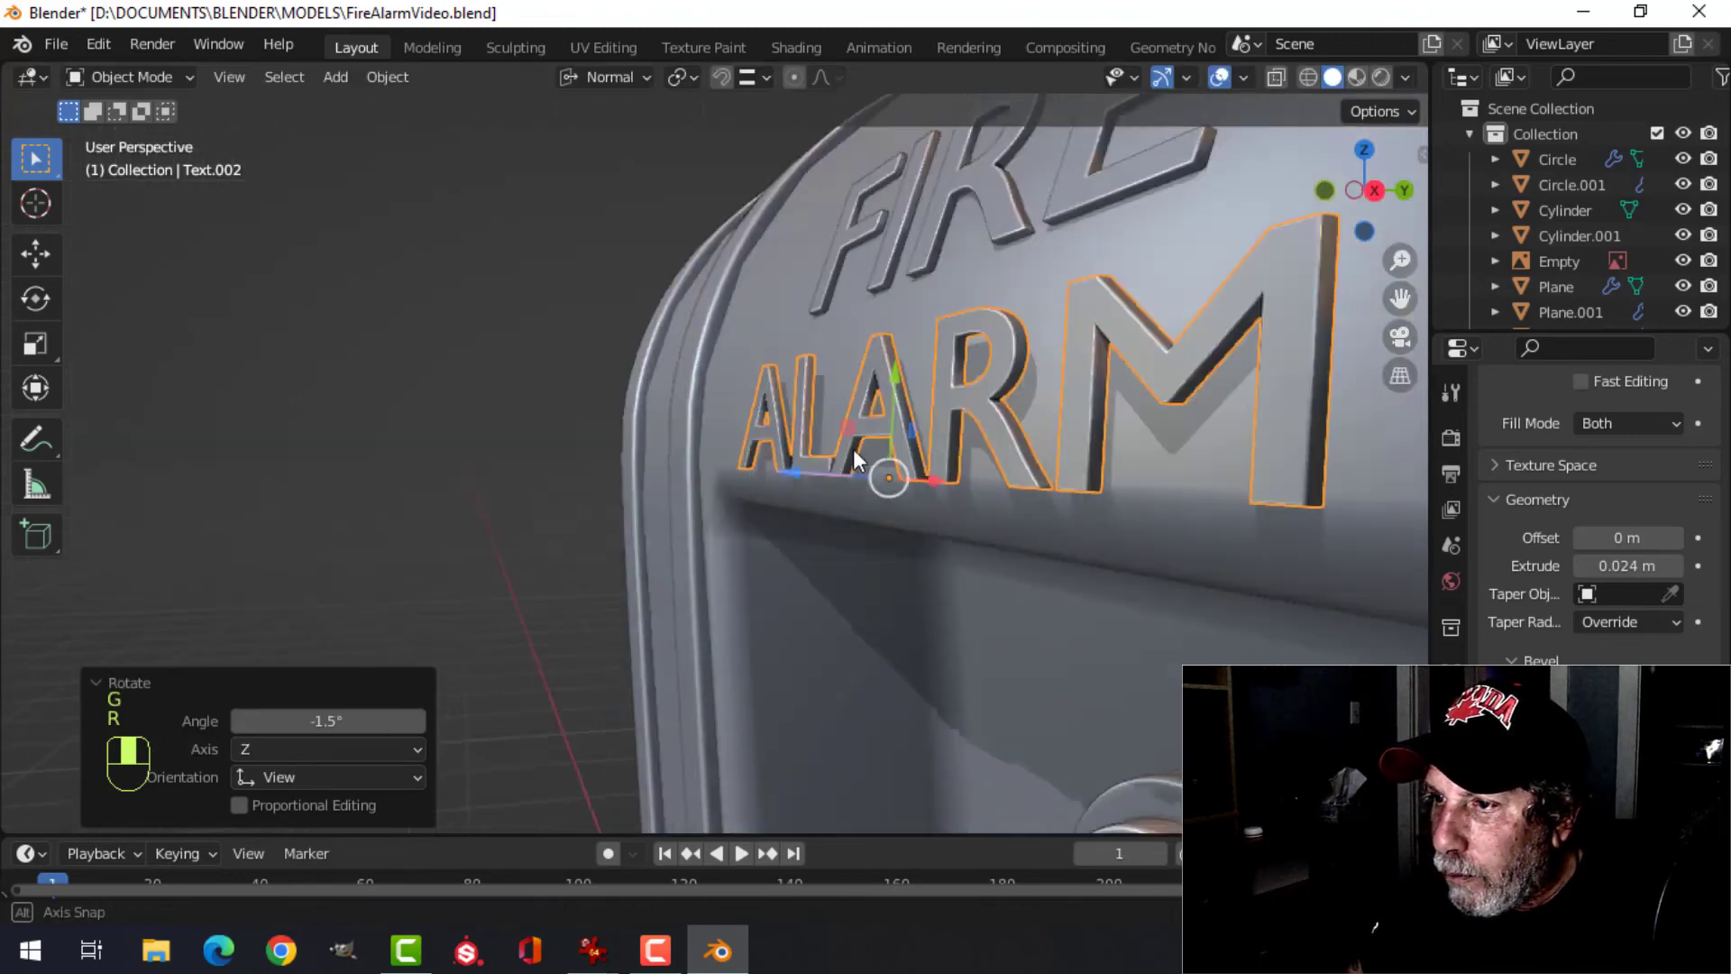
scroll(912, 471, "up", 4)
left_click_drag(886, 367, 889, 336)
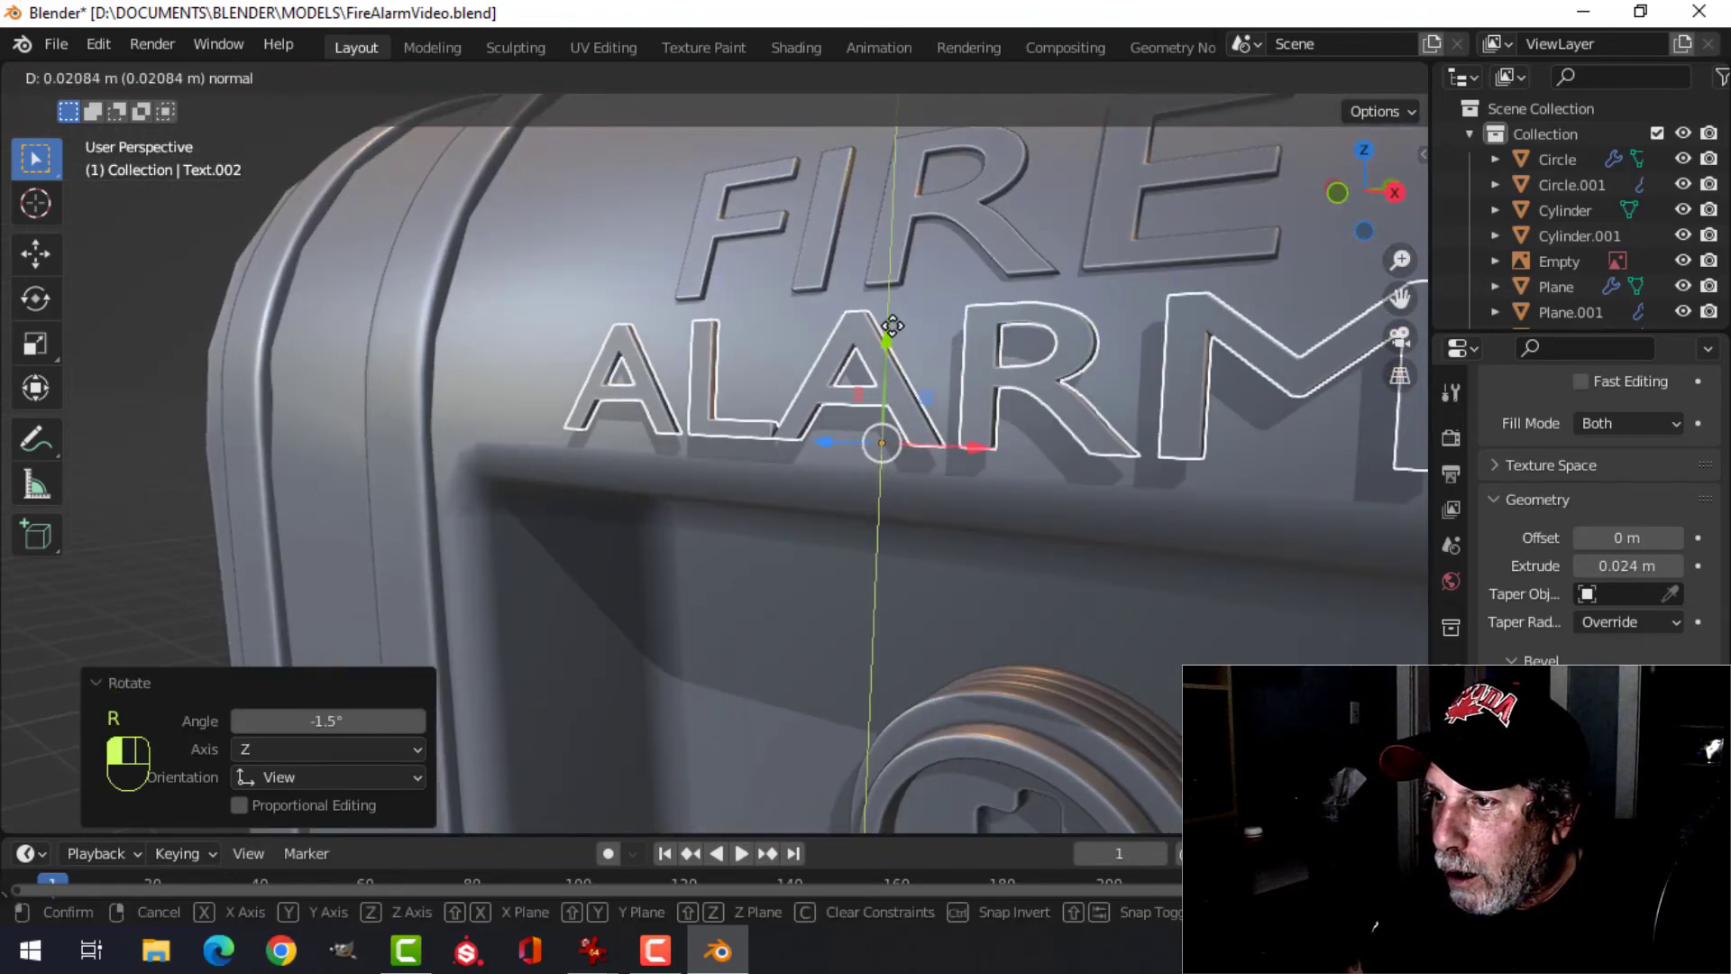
middle_click_drag(973, 368, 890, 364)
- In side wireframe view, tilt the ALARM text about 6° towards the housing and move it 0.009525 m in Y and 0.003509 m in Z
key("KP_3")
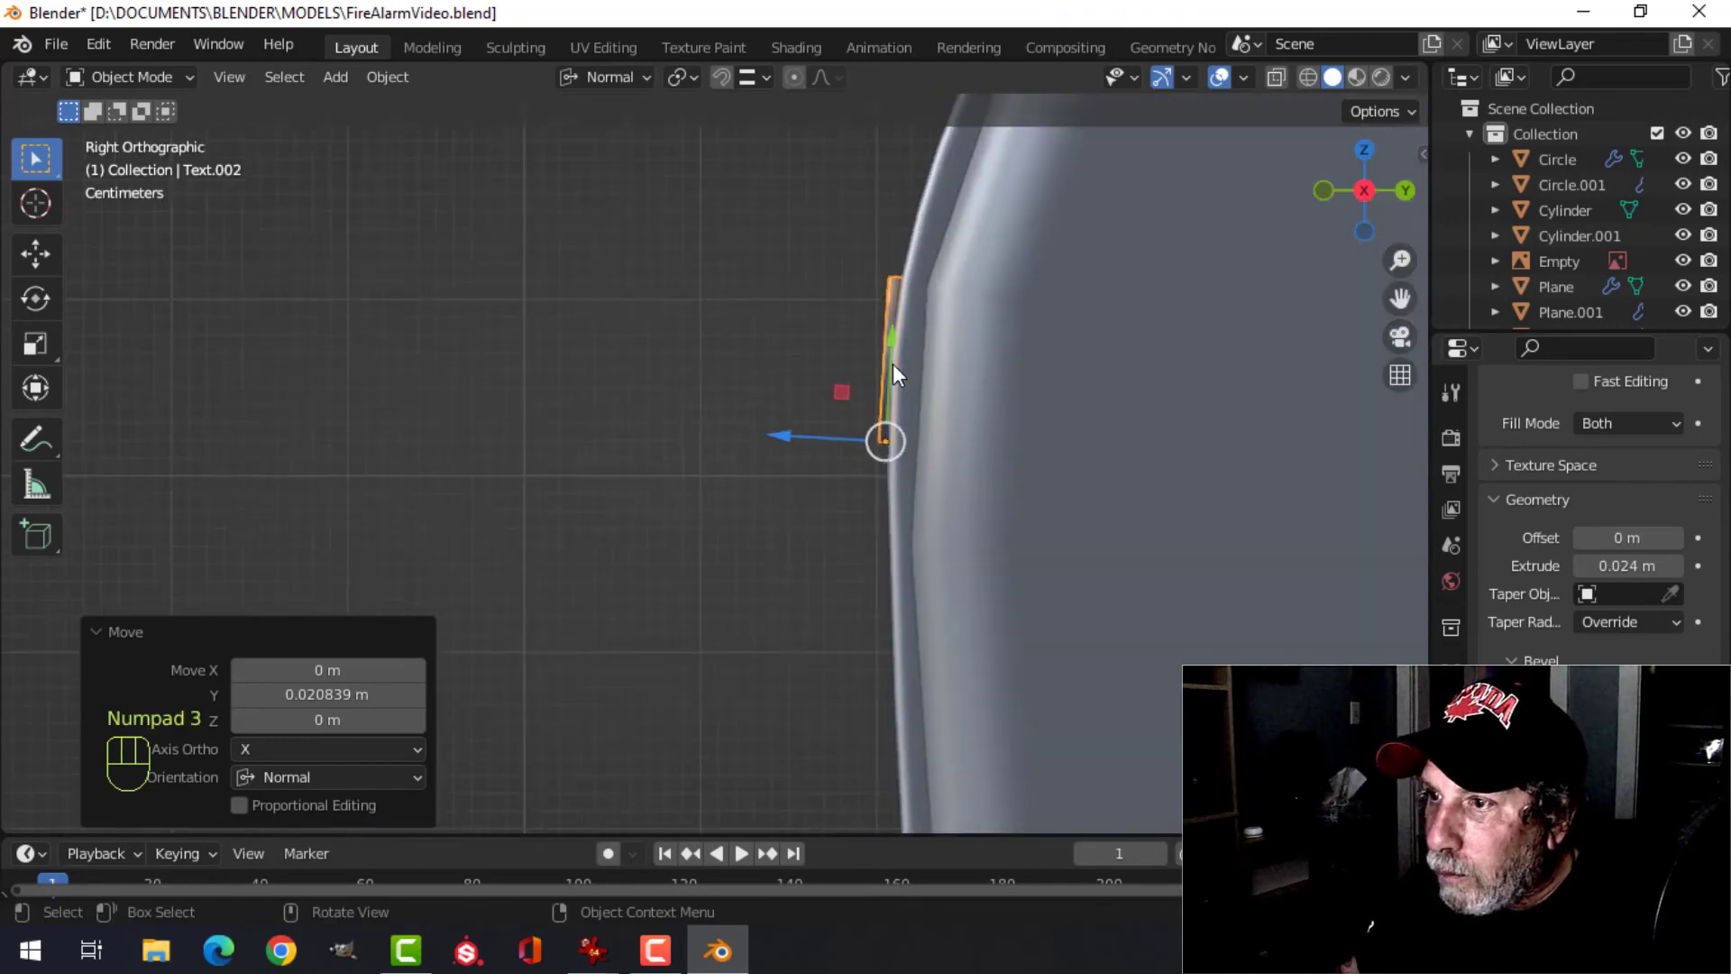
key("z")
left_click(840, 382)
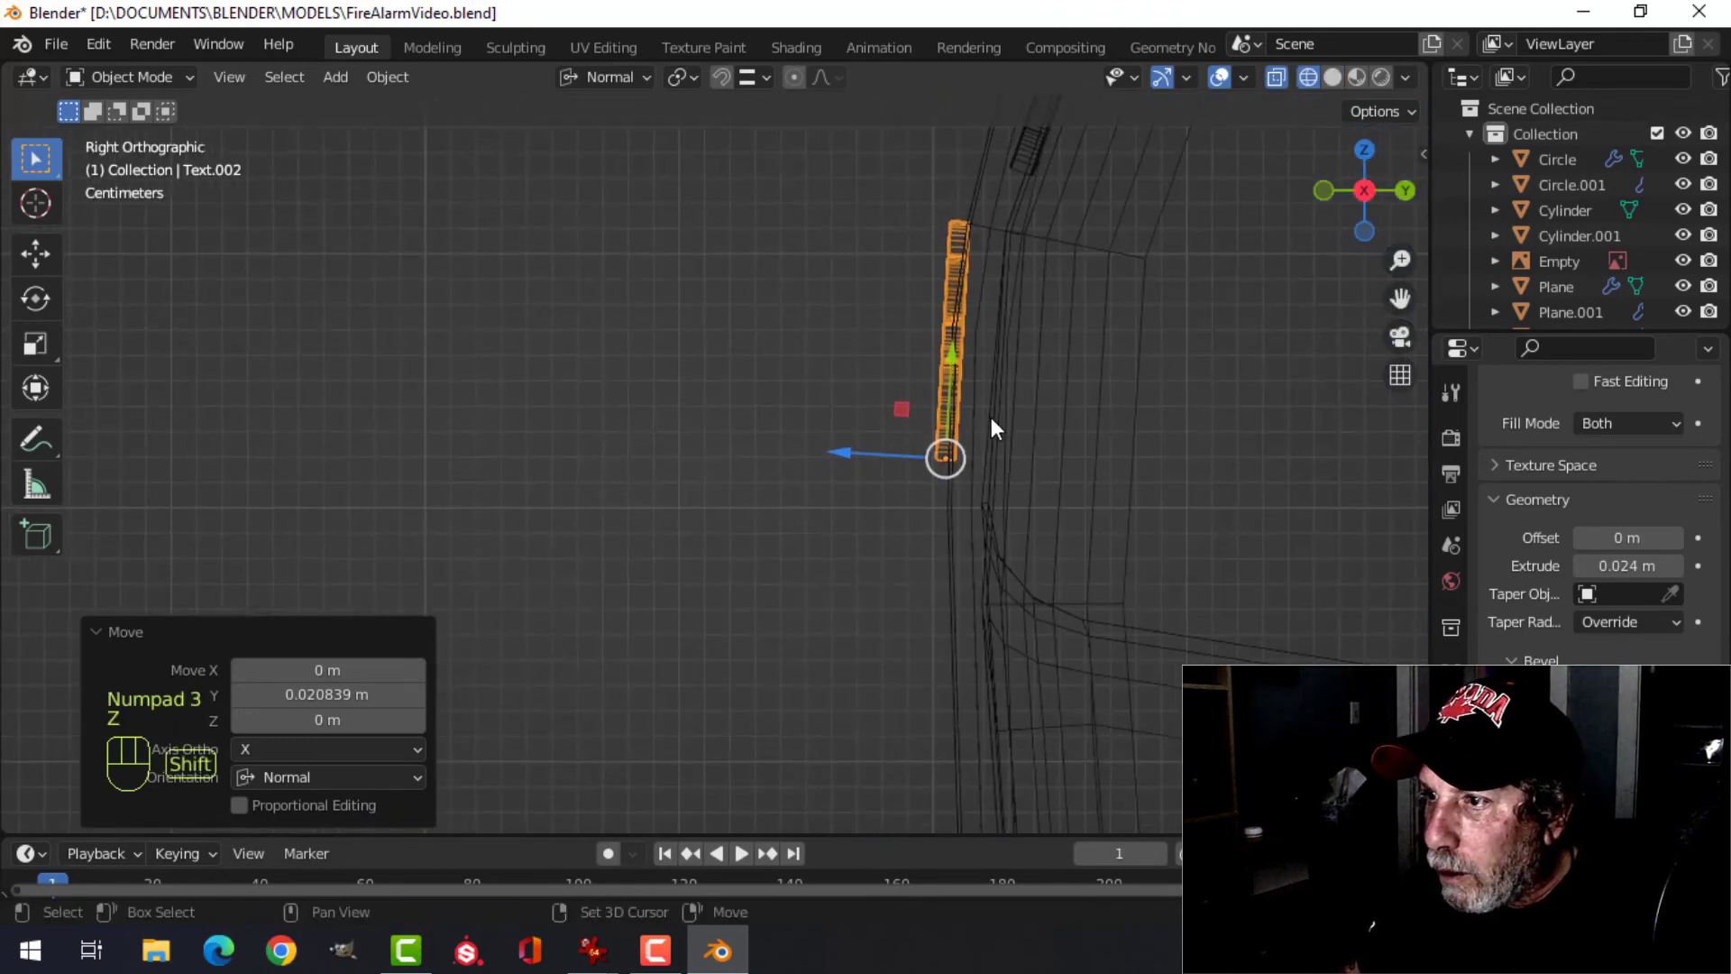
key("r")
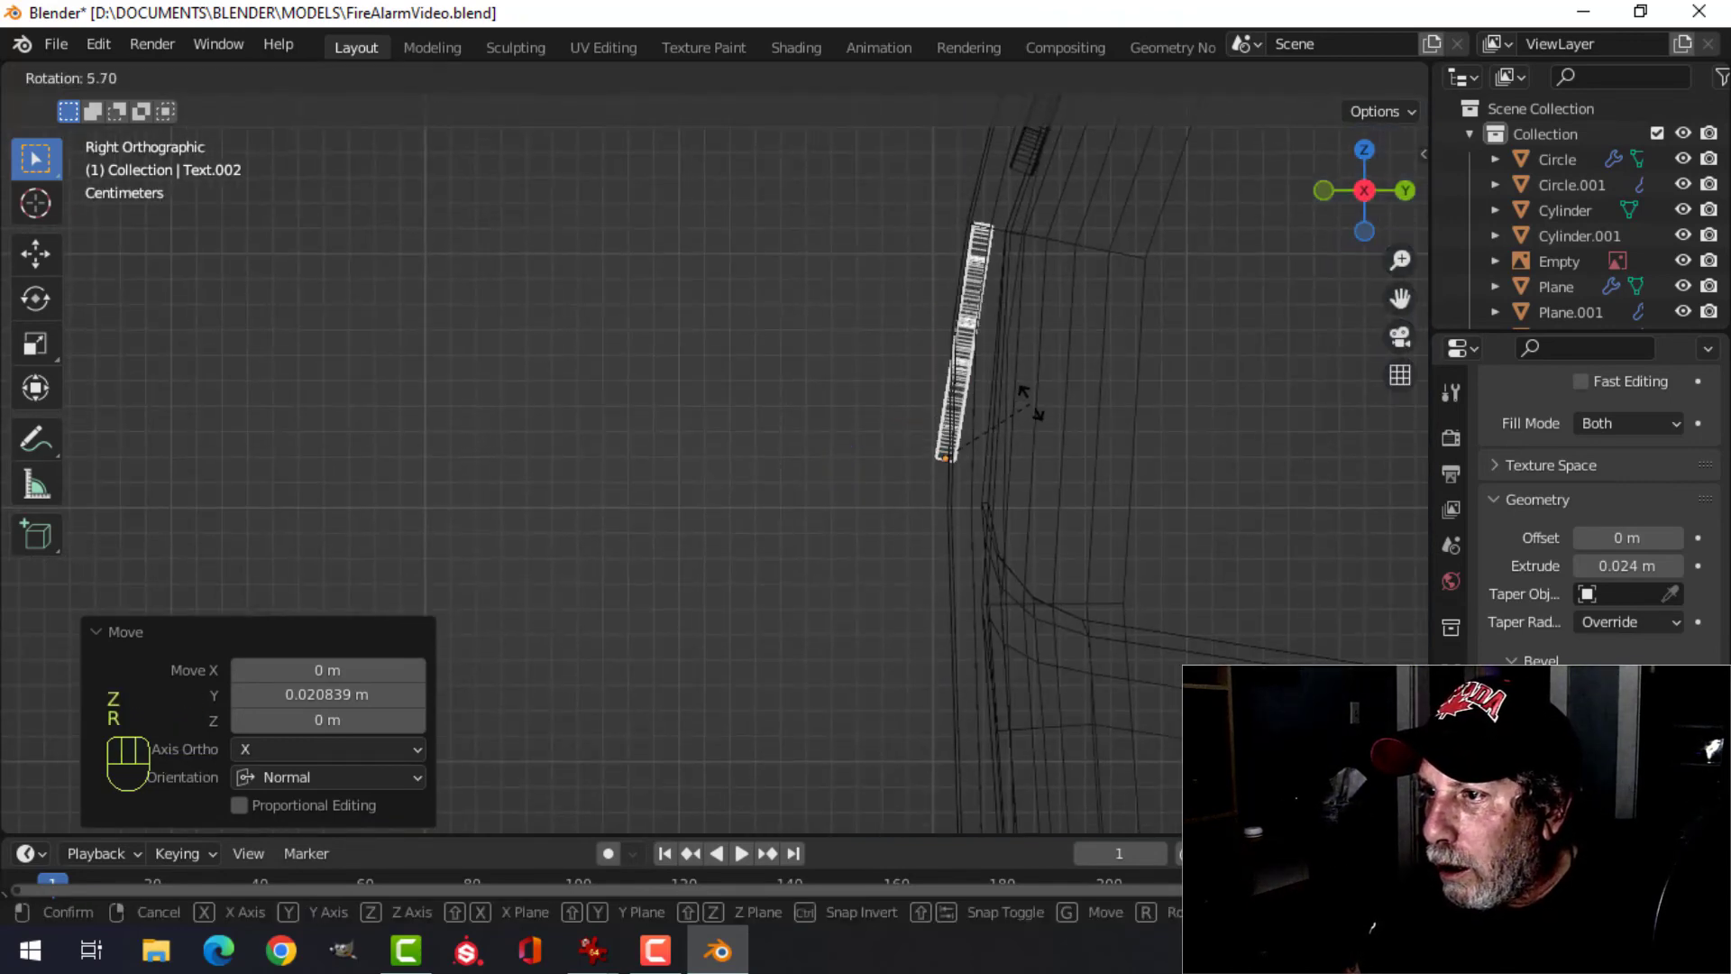
left_click(1029, 403)
key("g")
left_click(1053, 393)
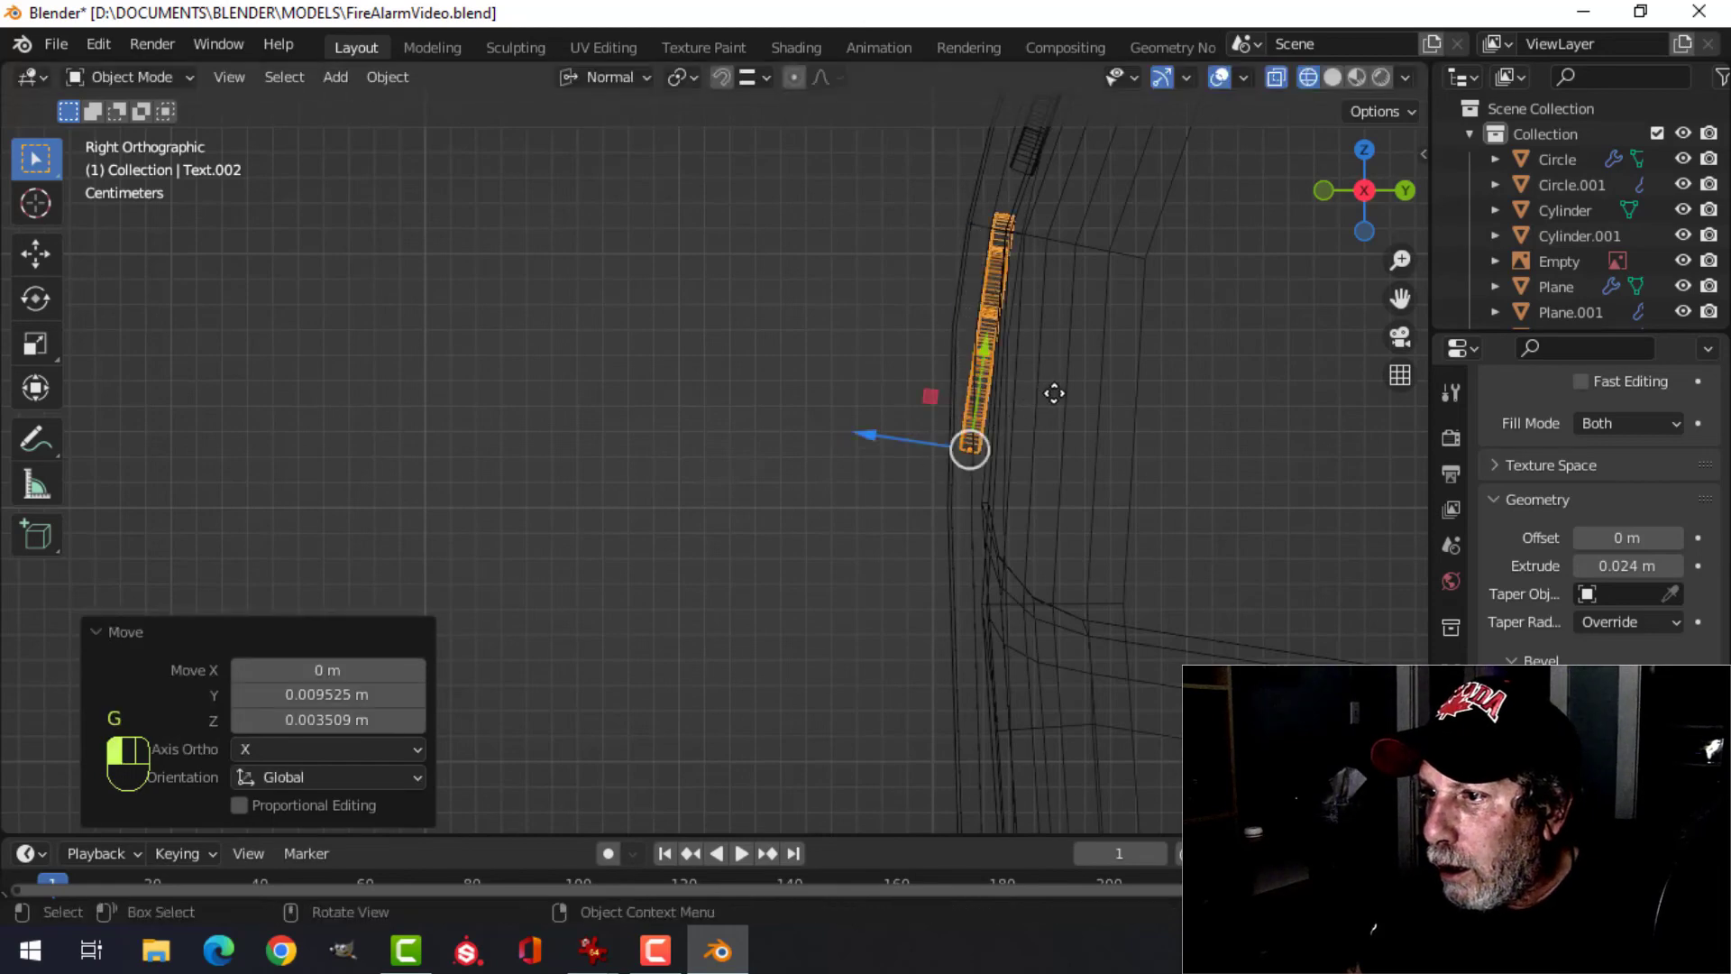
- Rotate the ALARM text back by -2.46° and nudge it about 0.0025 m in Y to align with the housing surface
key("r")
left_click(1071, 375)
key("g")
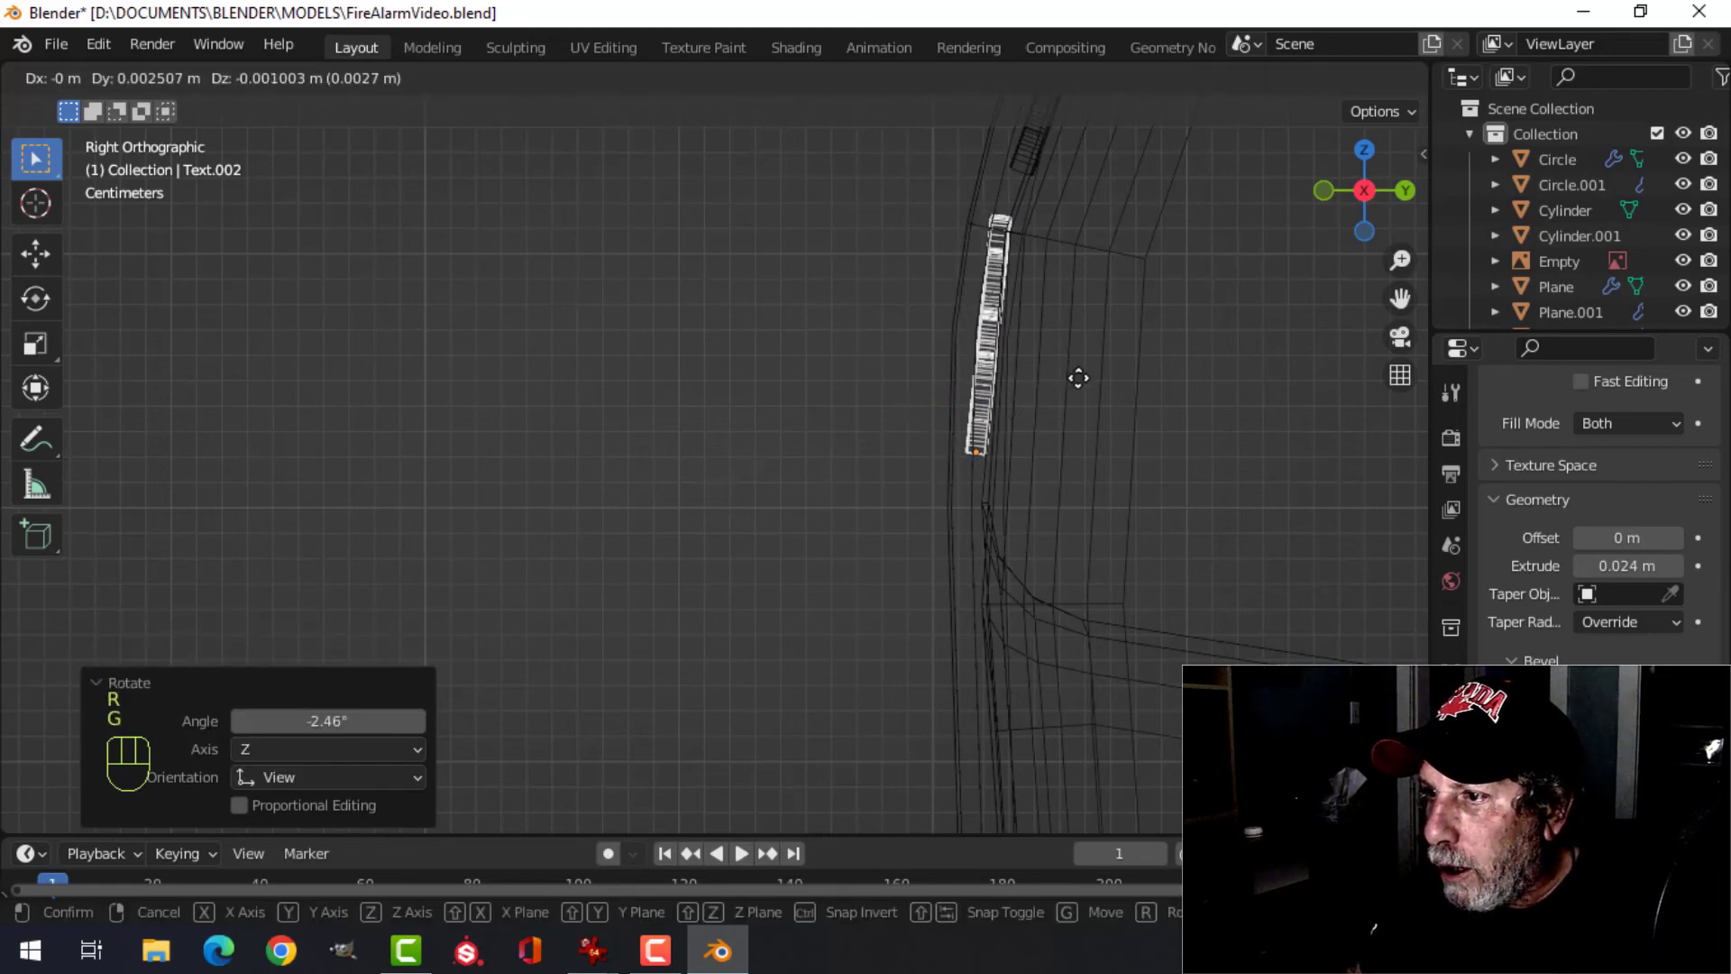
left_click(1078, 376)
- Return to solid shading and shift the ALARM text along Z to adjust how it sits on the housing
key("z")
left_click(1242, 386)
mouse_move(1241, 385)
middle_mouse_down()
mouse_move(1202, 451)
mouse_move(1094, 441)
mouse_move(1031, 504)
mouse_move(1024, 456)
mouse_move(974, 502)
mouse_move(881, 491)
mouse_move(1024, 445)
mouse_move(944, 463)
mouse_move(826, 375)
mouse_move(866, 495)
mouse_move(827, 479)
mouse_move(854, 475)
mouse_move(812, 441)
middle_mouse_up()
key("g")
key("z")
key("z")
left_click(973, 497)
key("alt+a")
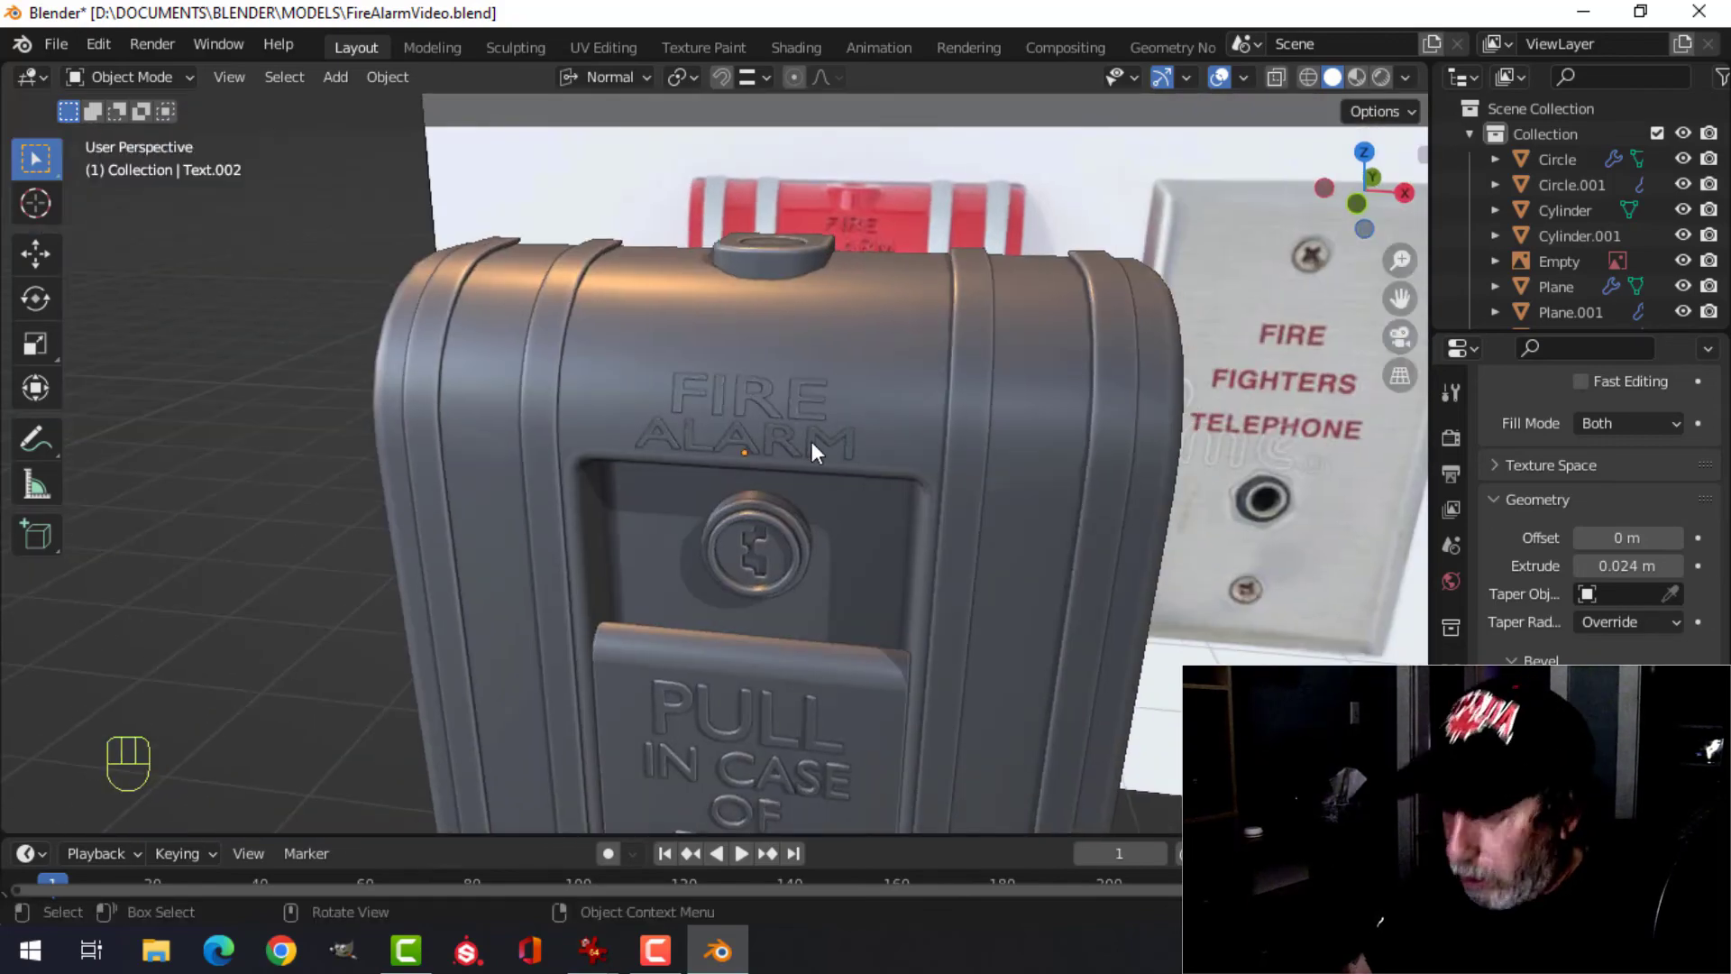
- Compare the FIRE ALARM lettering with the reference image in front wireframe view, then inspect it in solid shading
key("KP_1")
right_click(811, 441)
key("Escape")
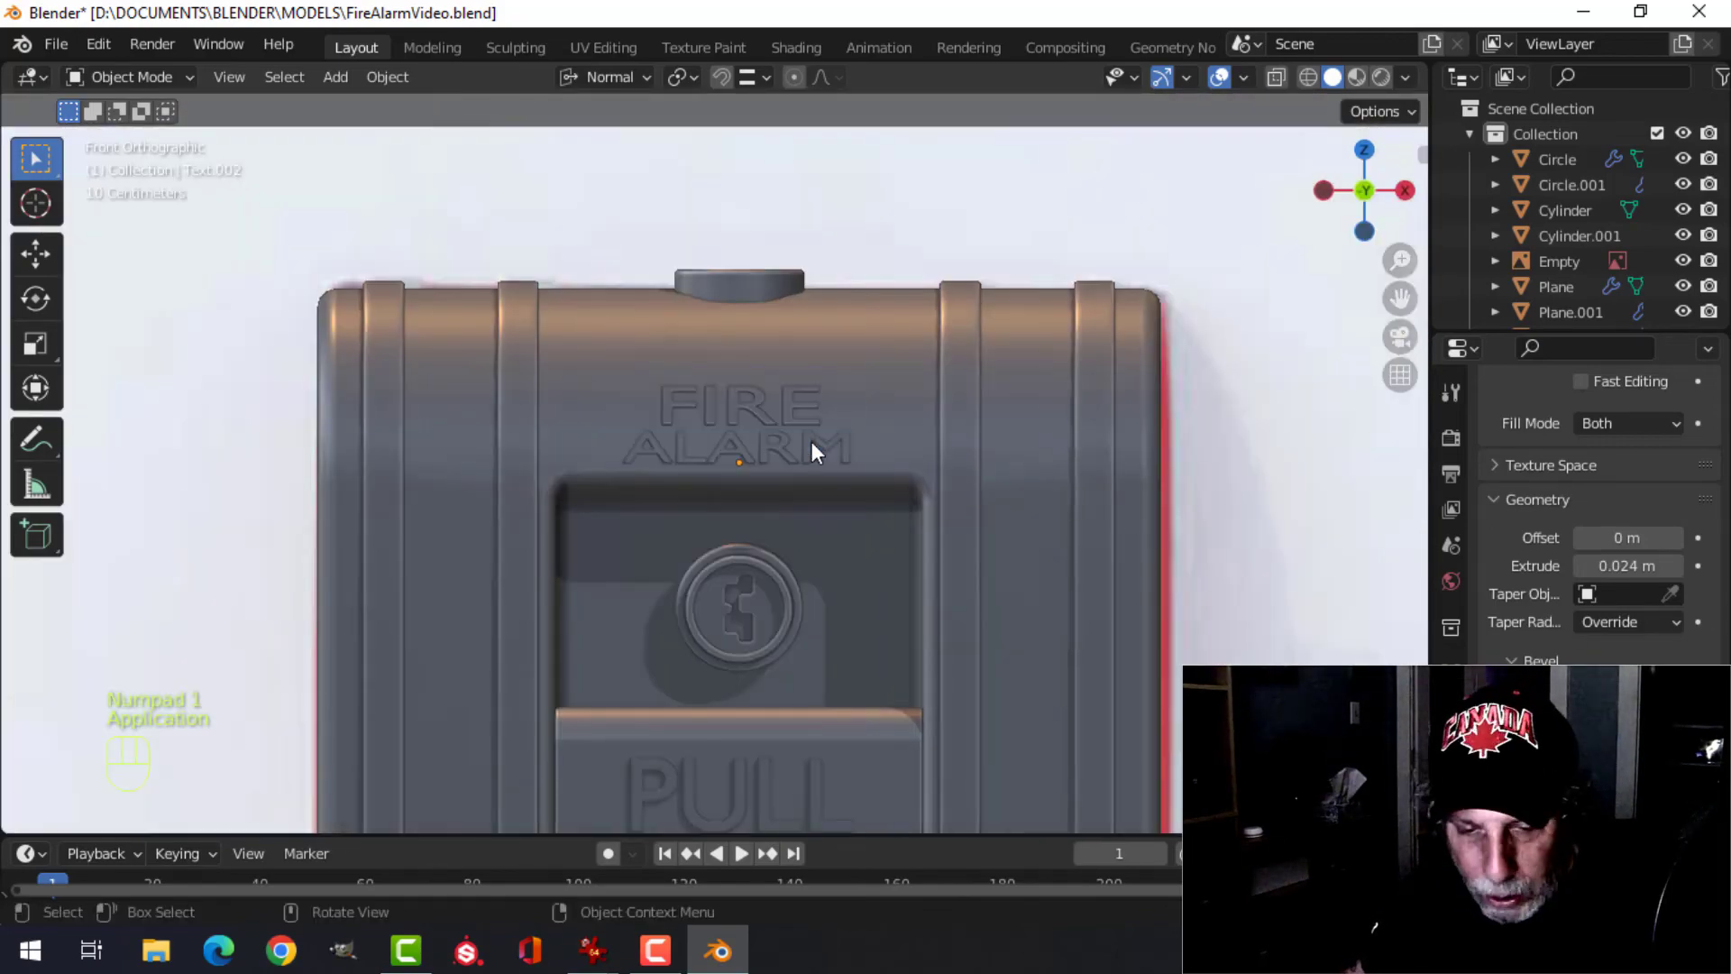
key("z")
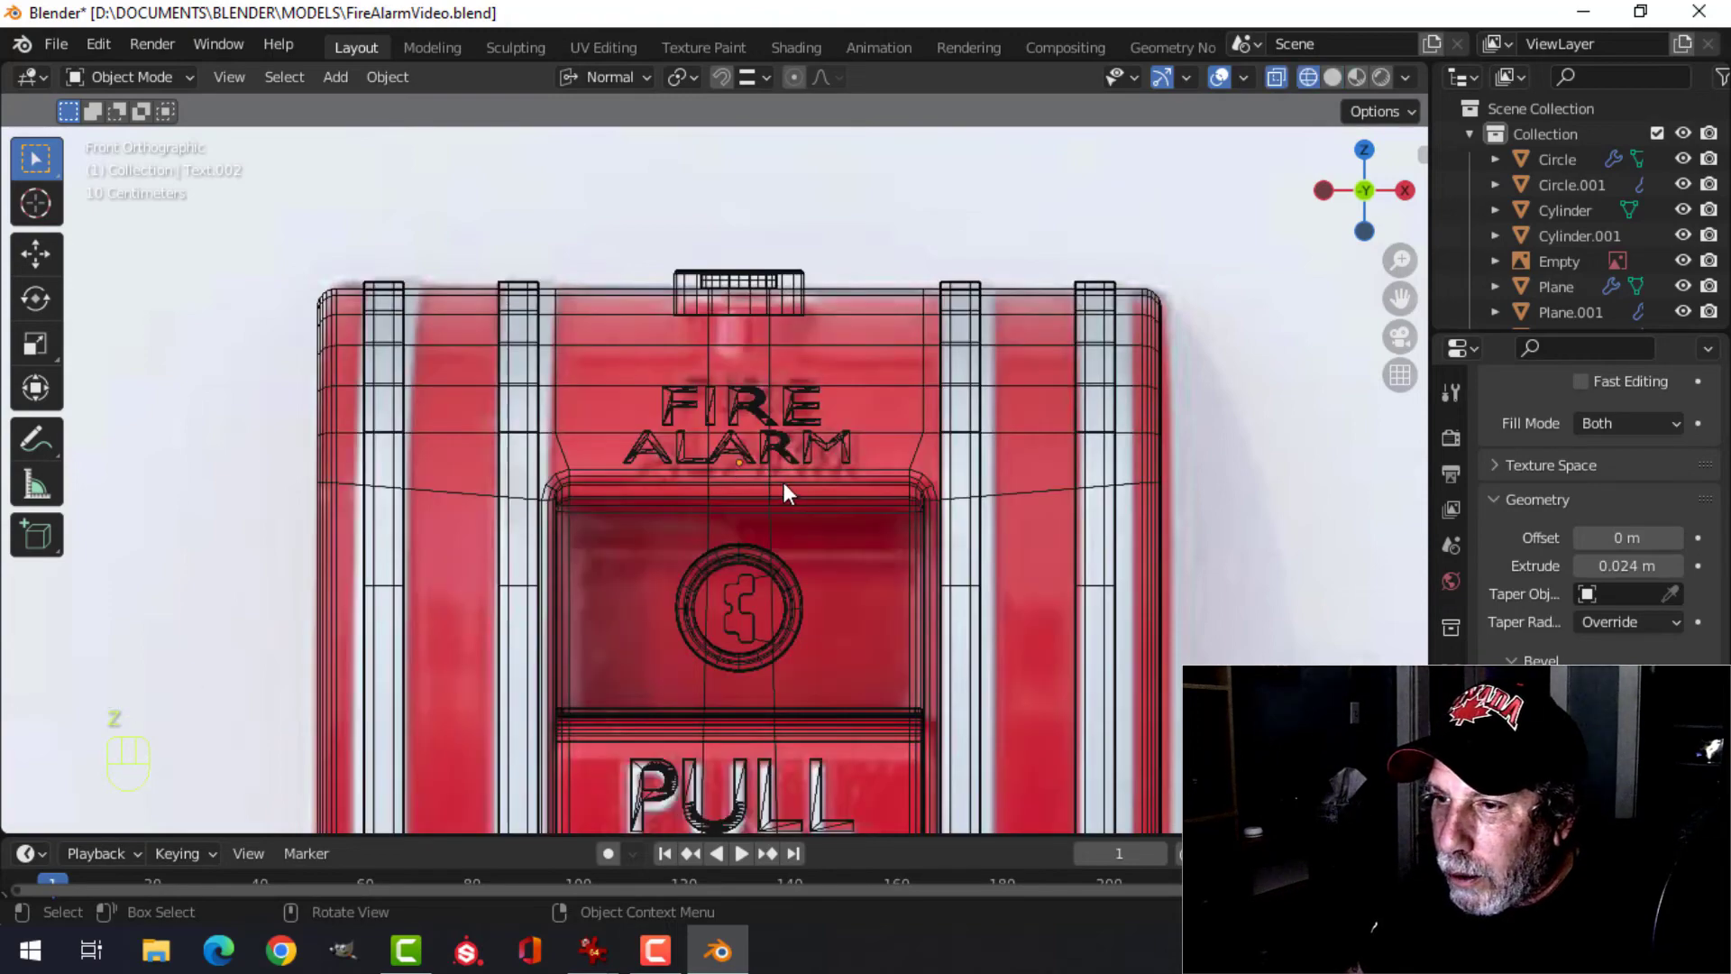
key("z")
left_click(952, 481)
middle_click_drag(895, 477, 875, 539)
key("alt+a")
scroll(765, 521, "down", 3)
scroll(784, 487, "up", 3)
- Select the housing and briefly toggle the Face Orientation overlay to check its normals
left_click(757, 430)
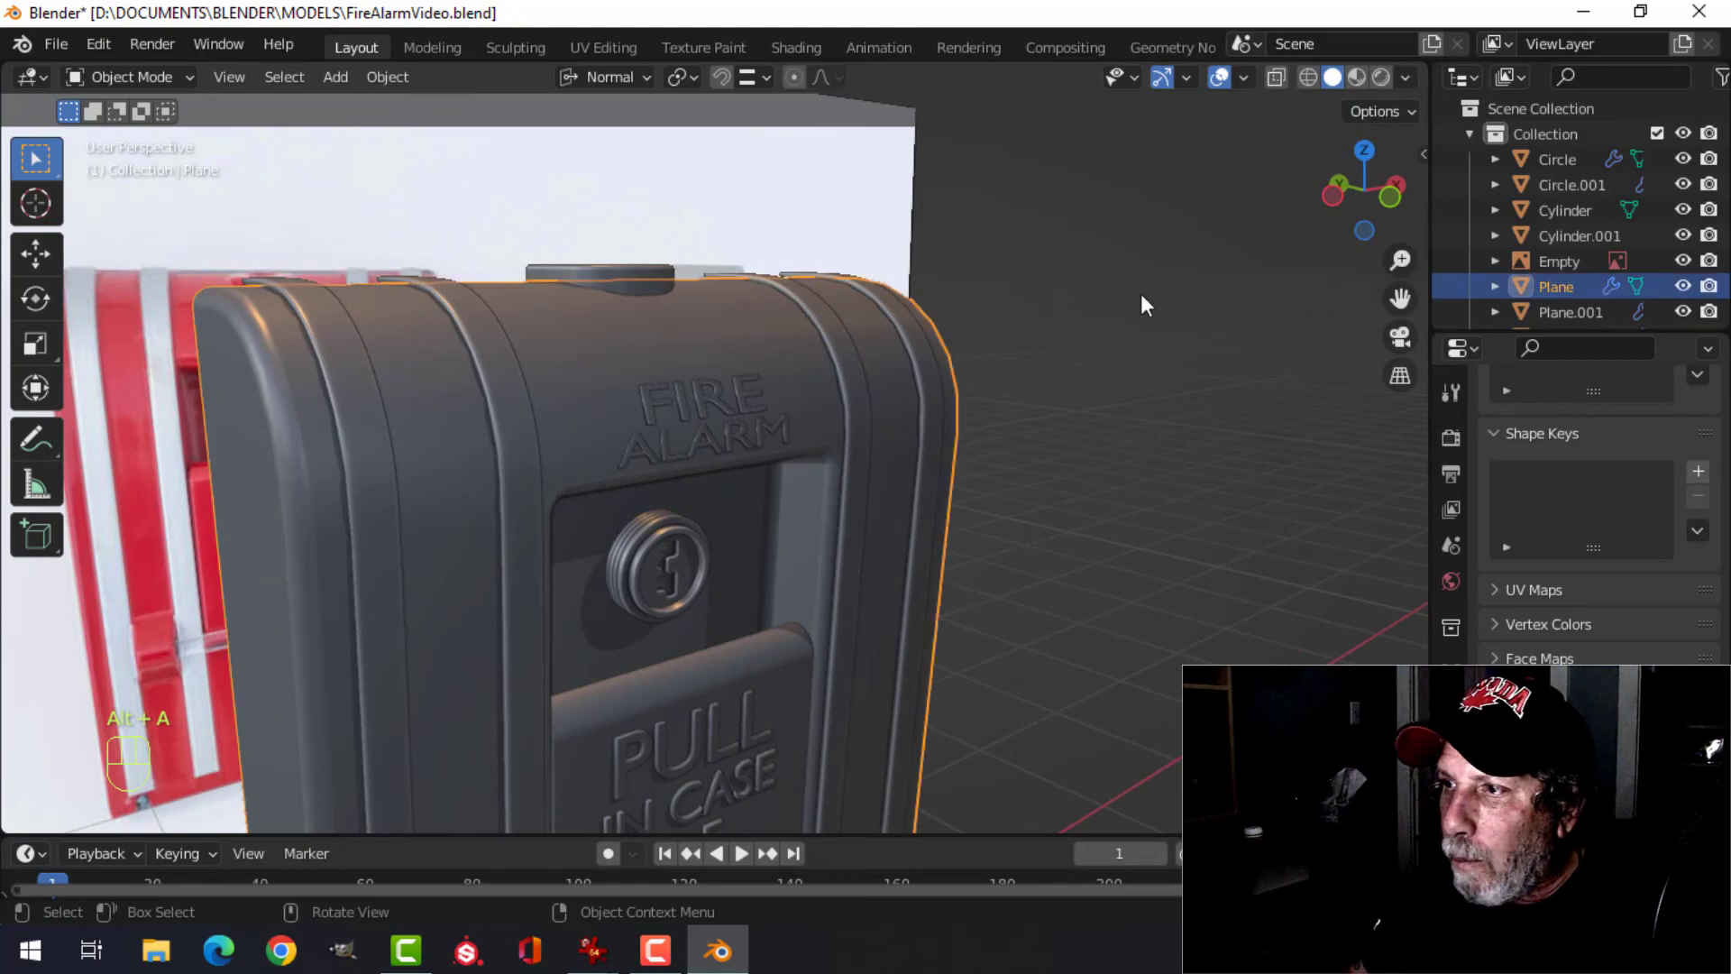
left_click(1240, 79)
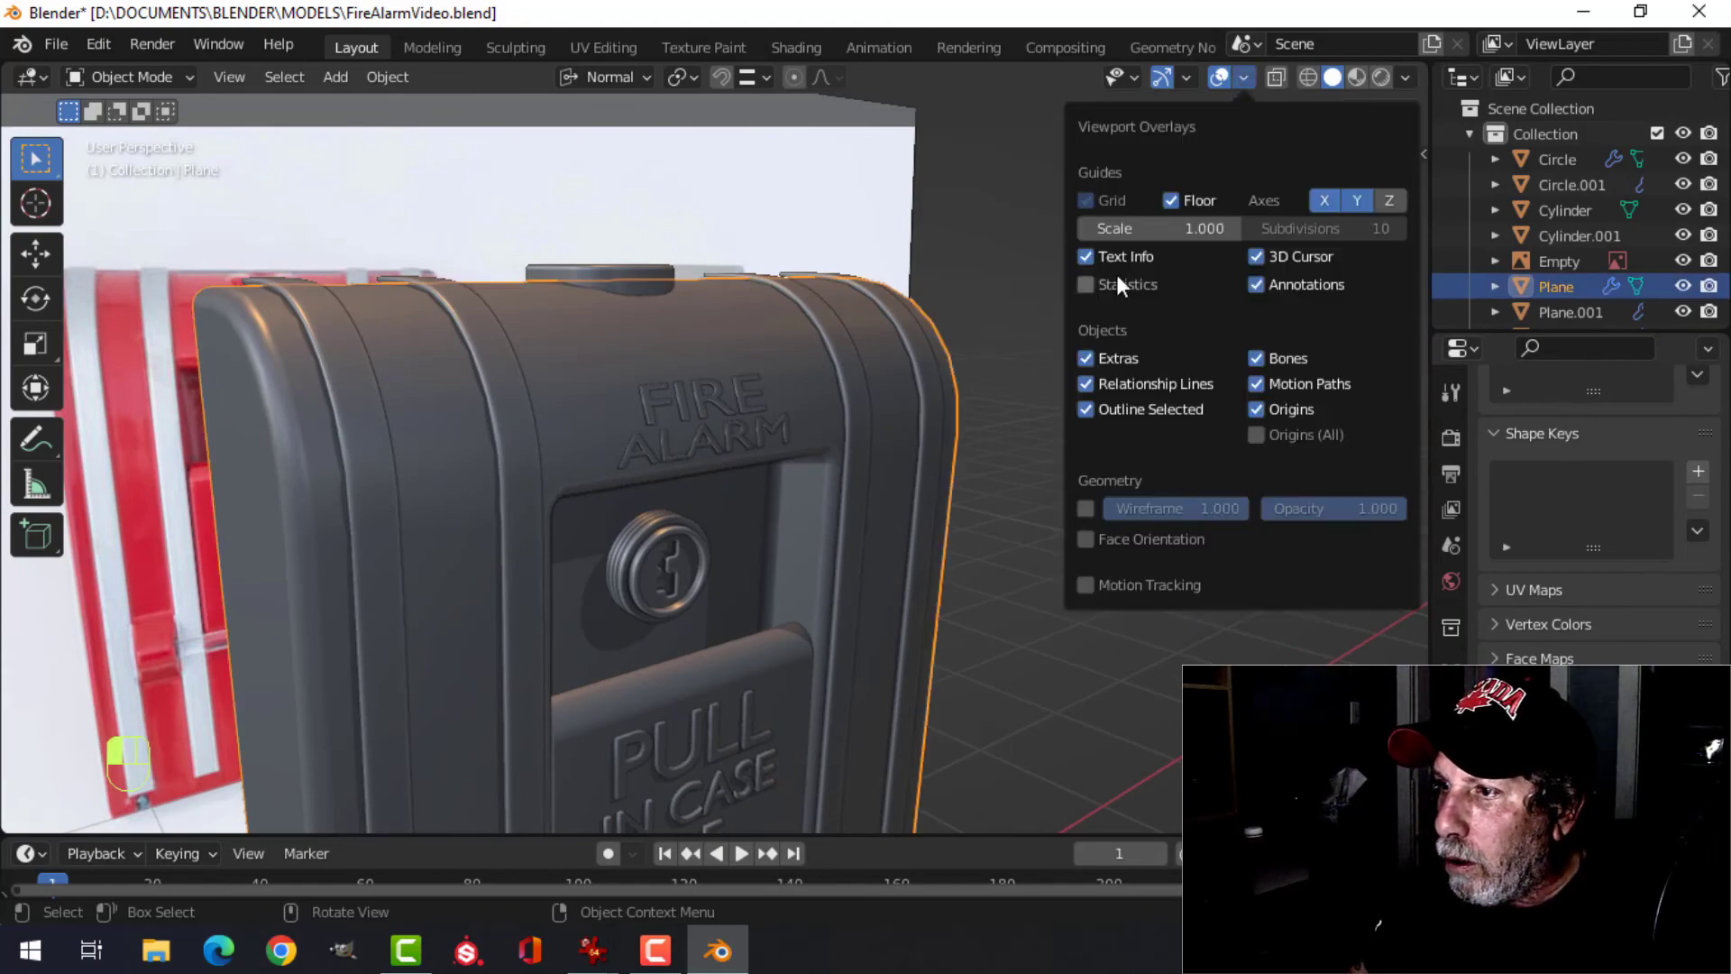
left_click(1150, 532)
left_click(1150, 530)
scroll(892, 514, "down", 3)
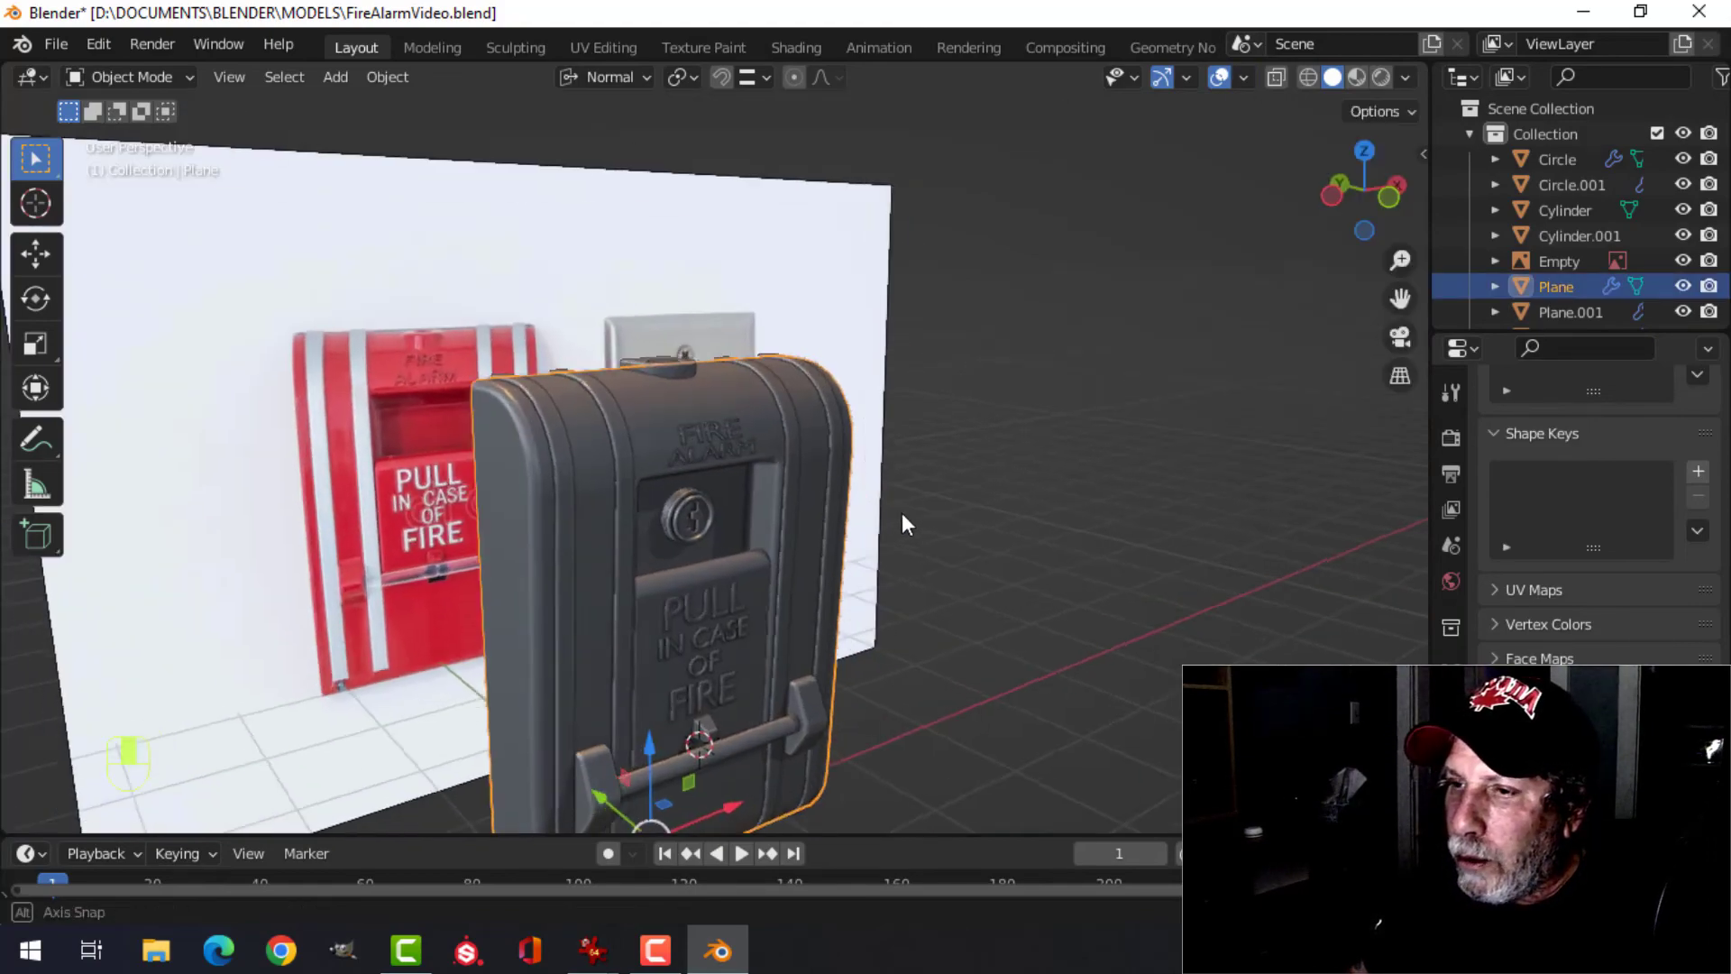
middle_click_drag(901, 512, 786, 468)
key("alt+a")
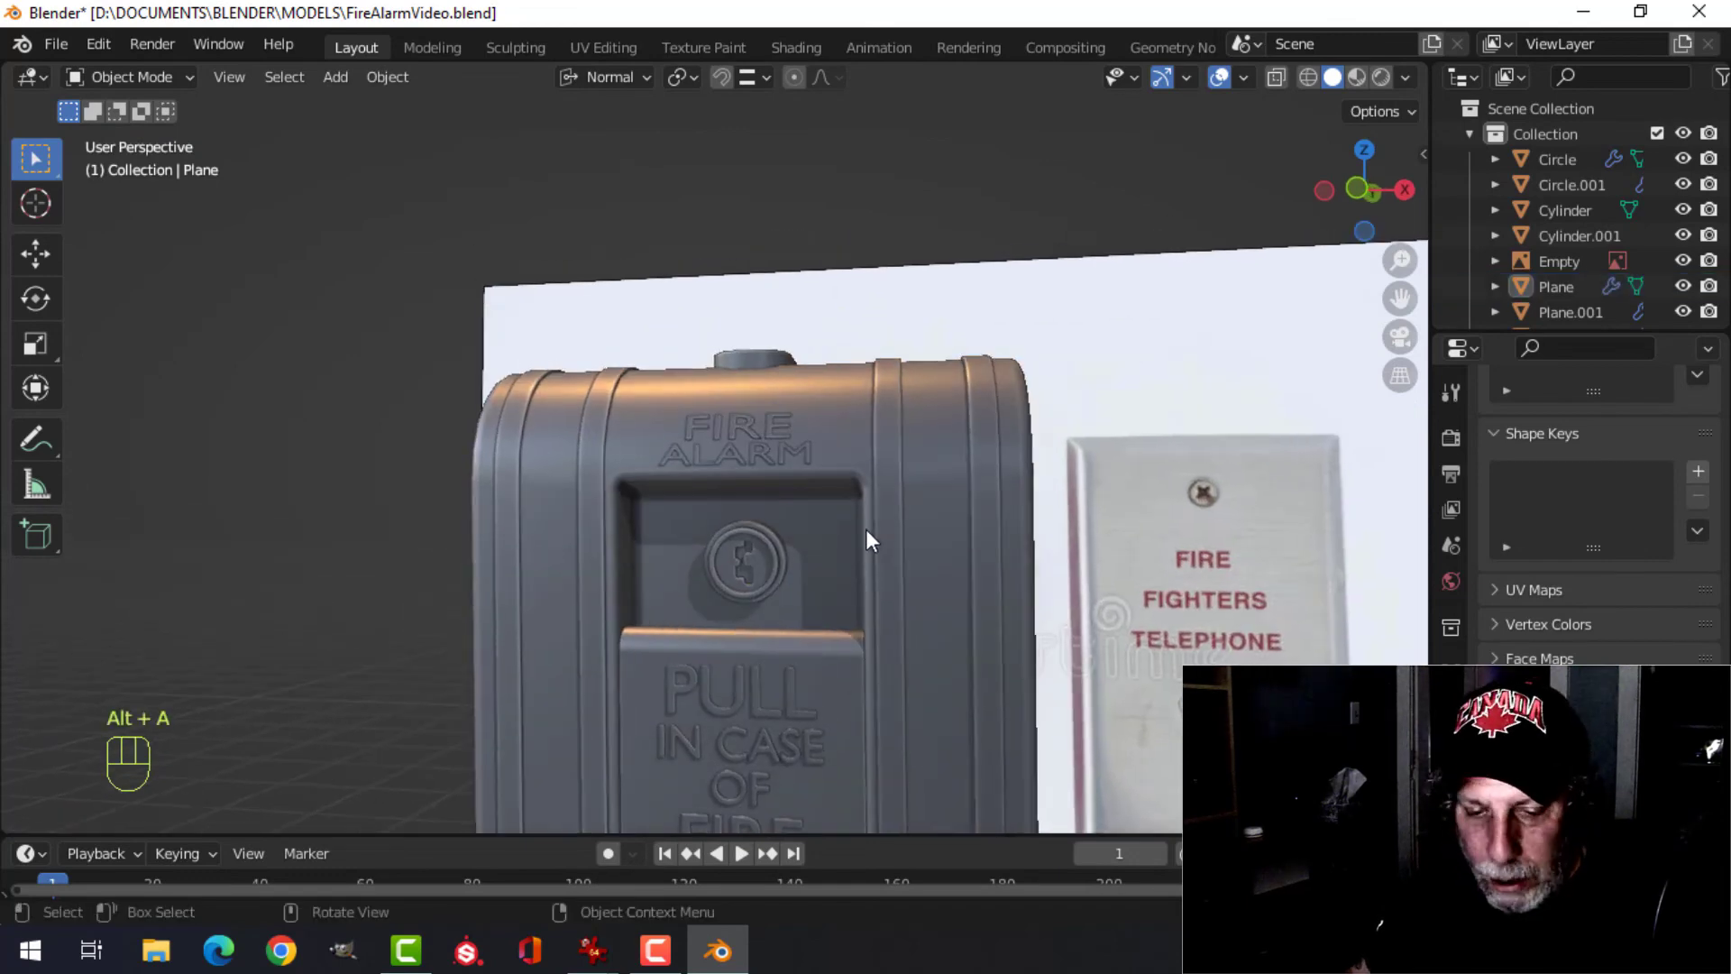
- Save the file and change the viewport MatCap to the glossy light-grey sphere
key("ctrl+s")
scroll(846, 533, "down", 3)
middle_click_drag(811, 541, 557, 555, "shift")
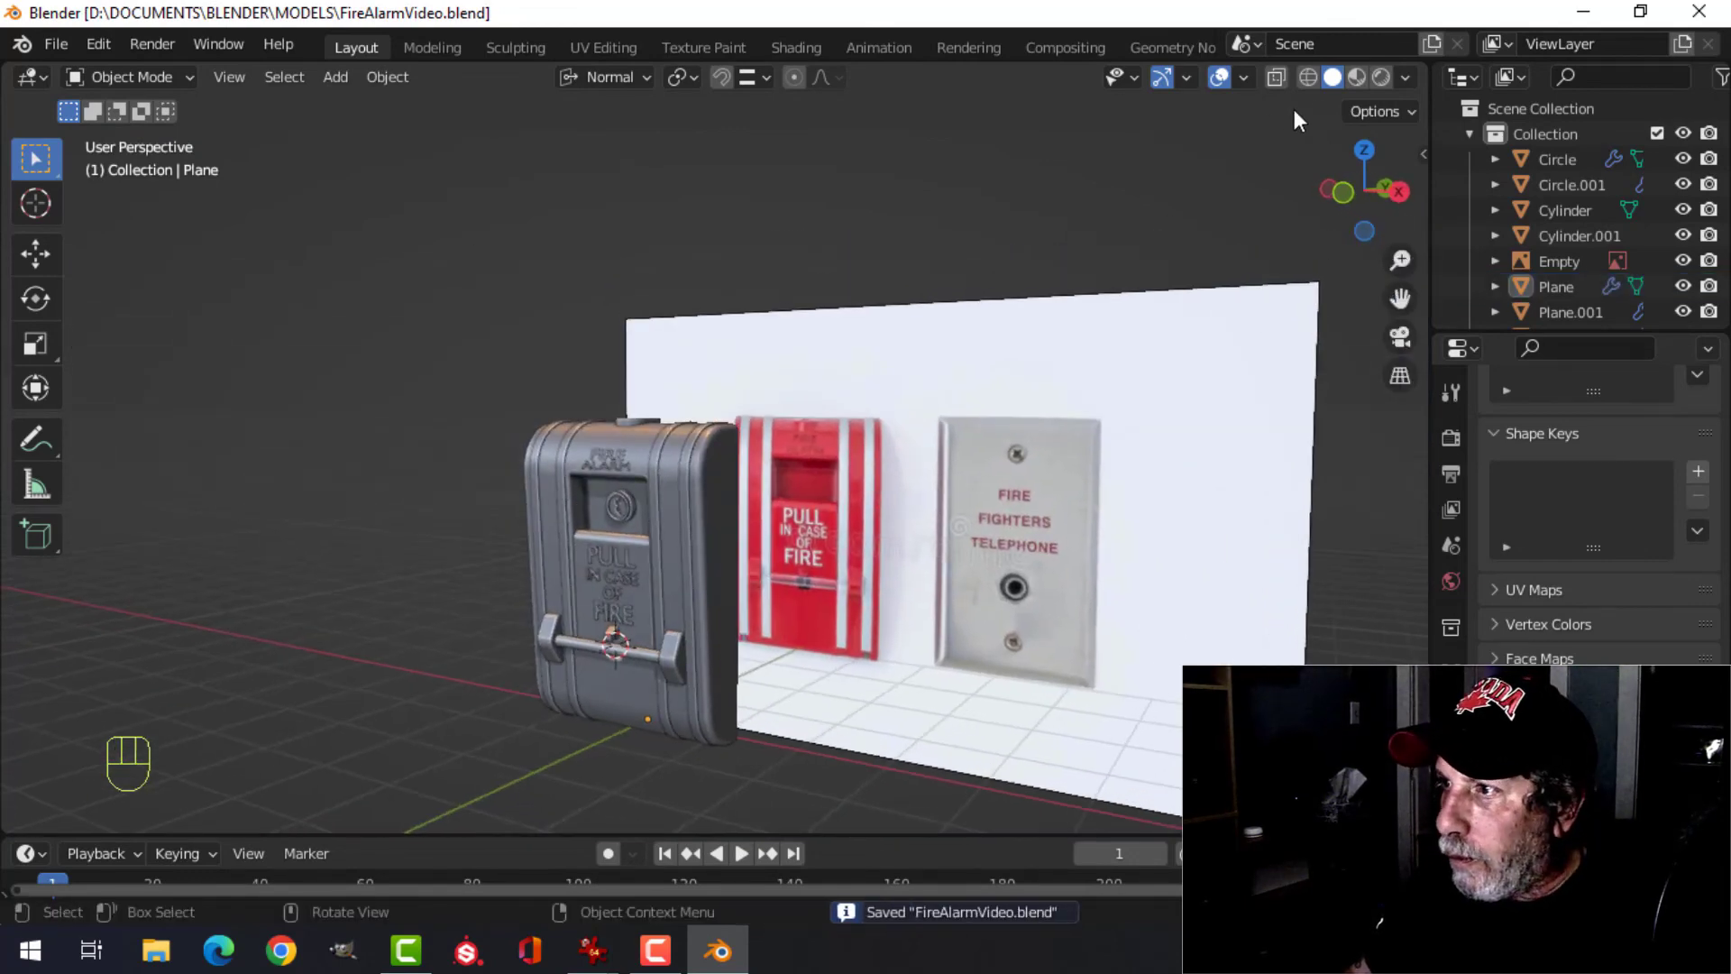
left_click(1404, 76)
left_click(1366, 297)
left_click(1317, 340)
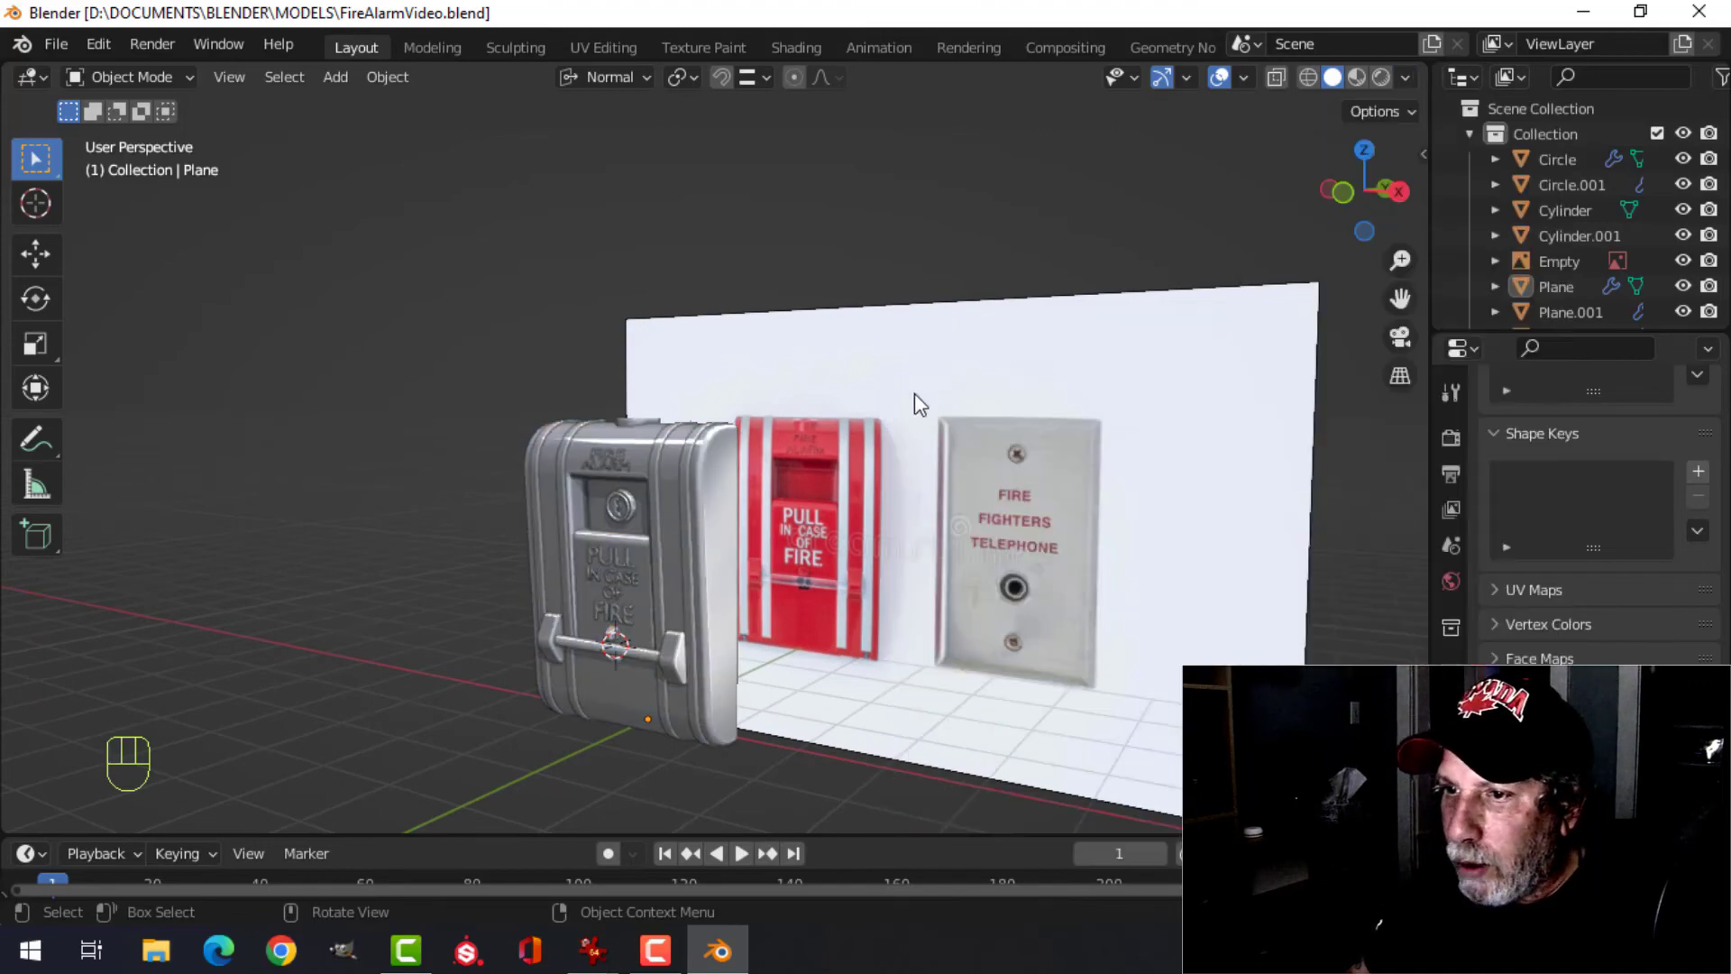
- Inspect the pull station from several angles and change the viewport MatCap to the matte white sphere
scroll(914, 393, "up", 4)
middle_click_drag(822, 430, 692, 451)
scroll(723, 518, "down", 4)
mouse_move(692, 451)
middle_mouse_down()
mouse_move(766, 407)
mouse_move(842, 430)
middle_mouse_up()
left_click(1405, 76)
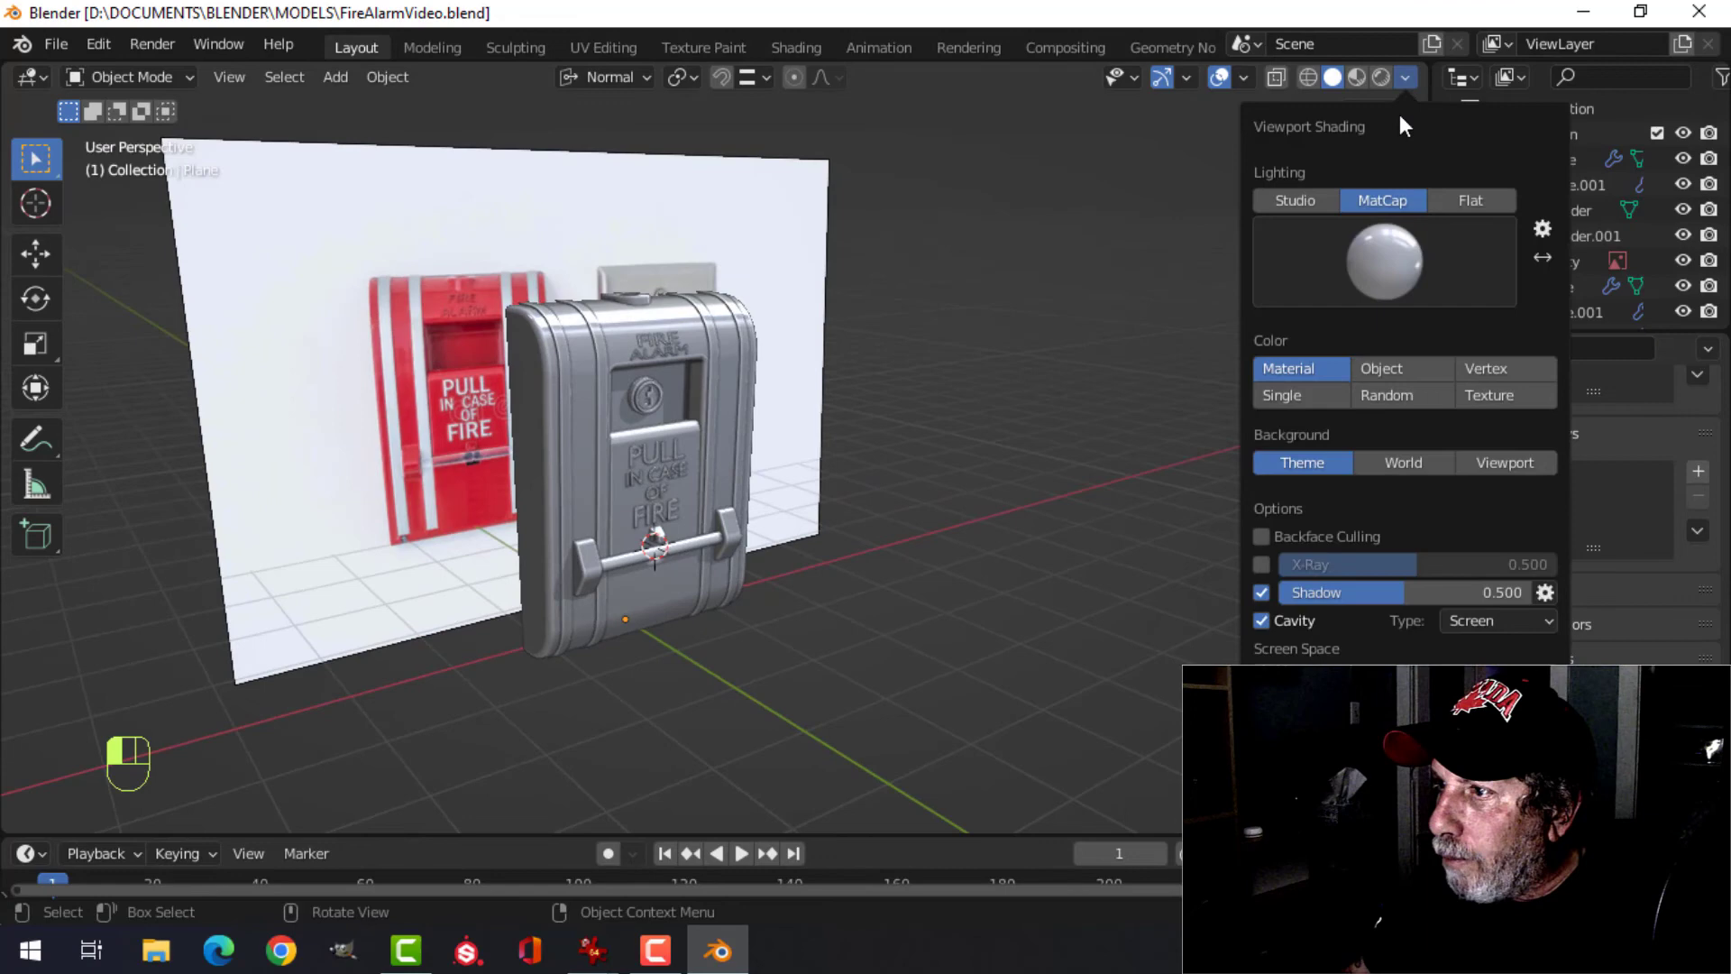
left_click(1376, 256)
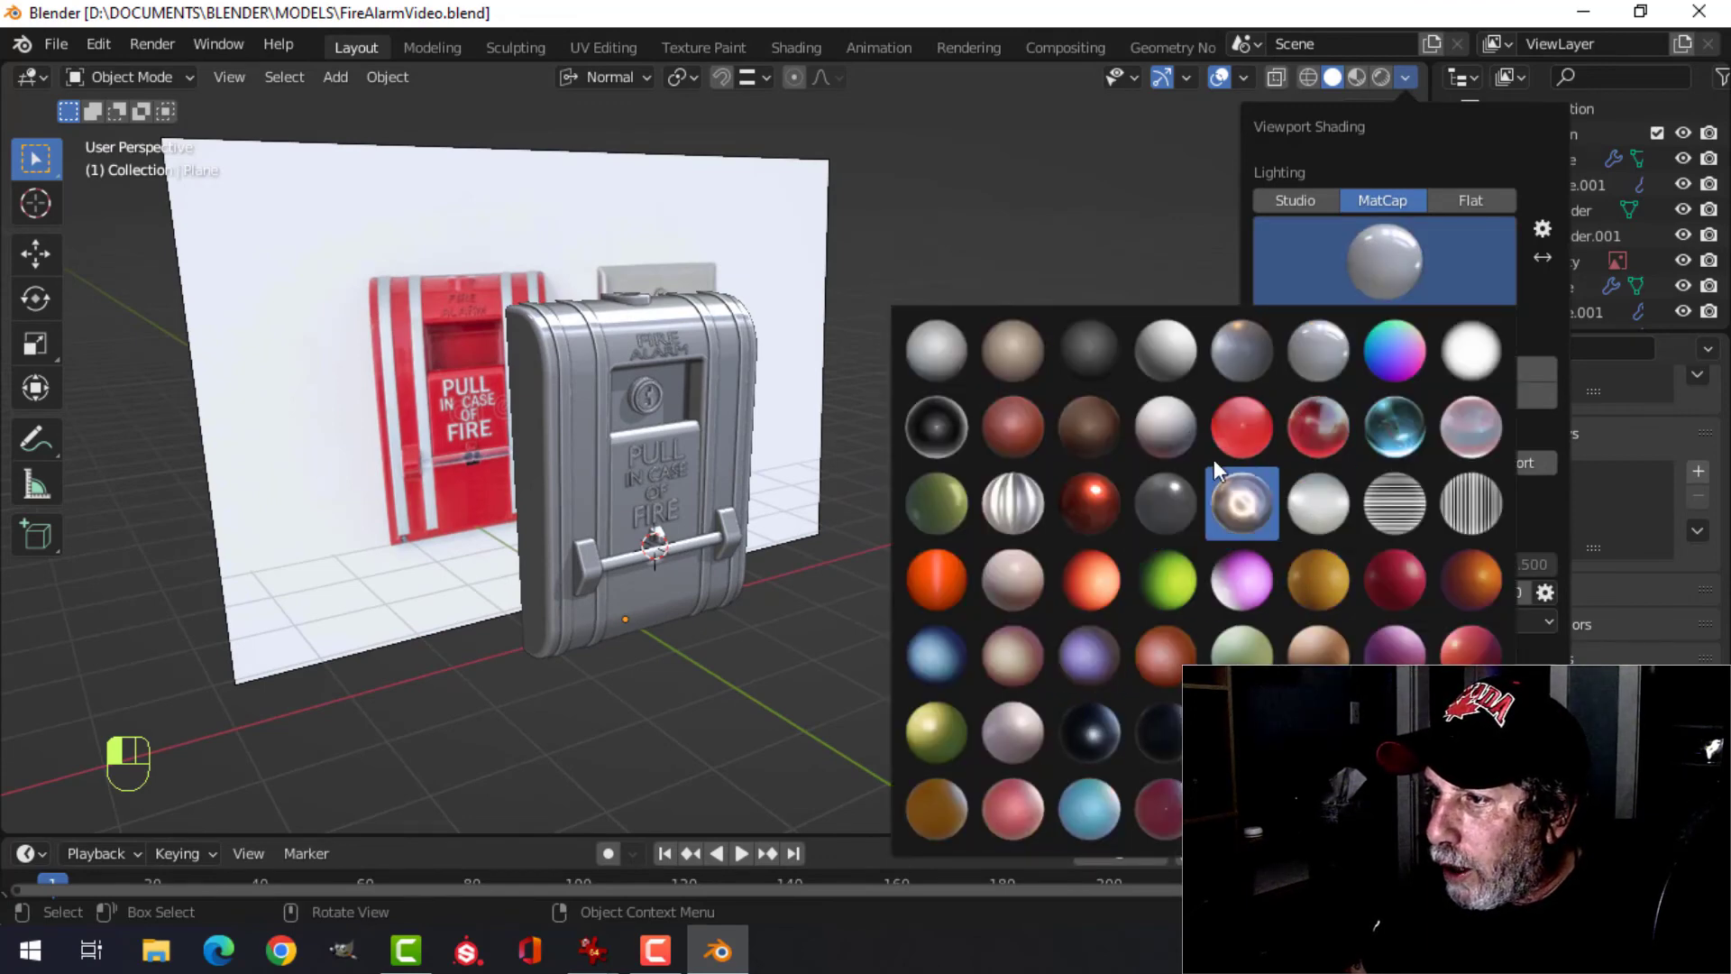
left_click(1178, 346)
scroll(941, 458, "up", 3)
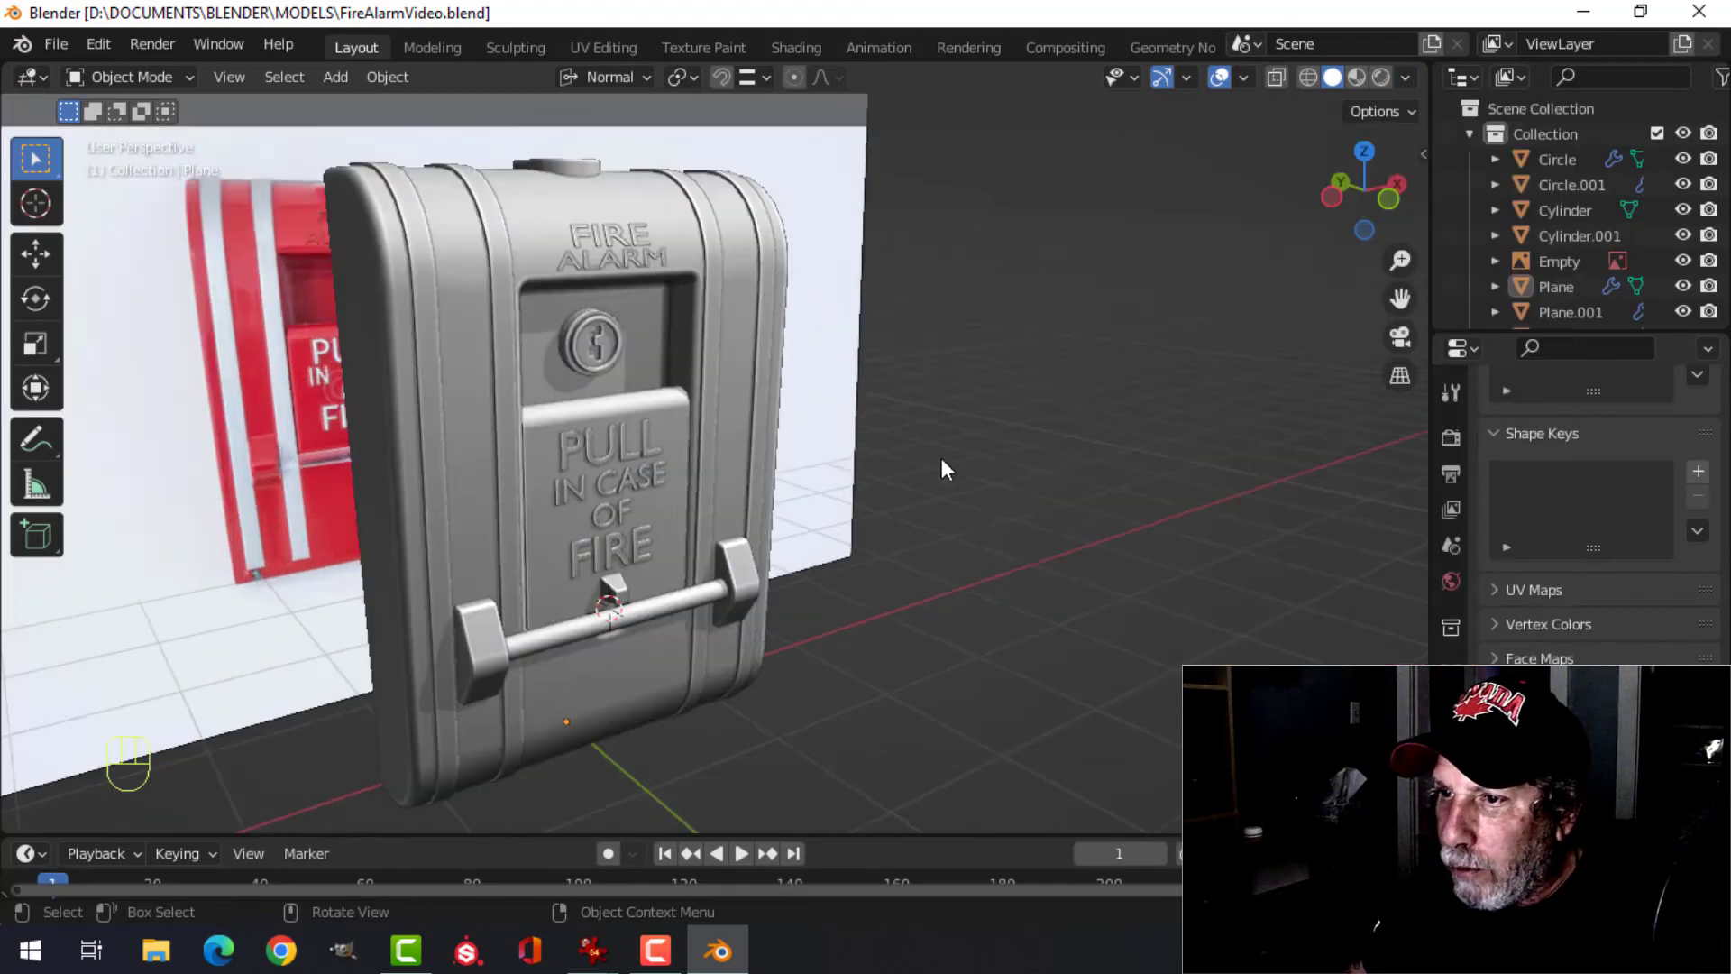
- Select the reference image behind the pull station and hide it
middle_click_drag(941, 458, 896, 455)
scroll(896, 451, "down", 2)
middle_click_drag(900, 375, 896, 422, "shift")
left_click(896, 421)
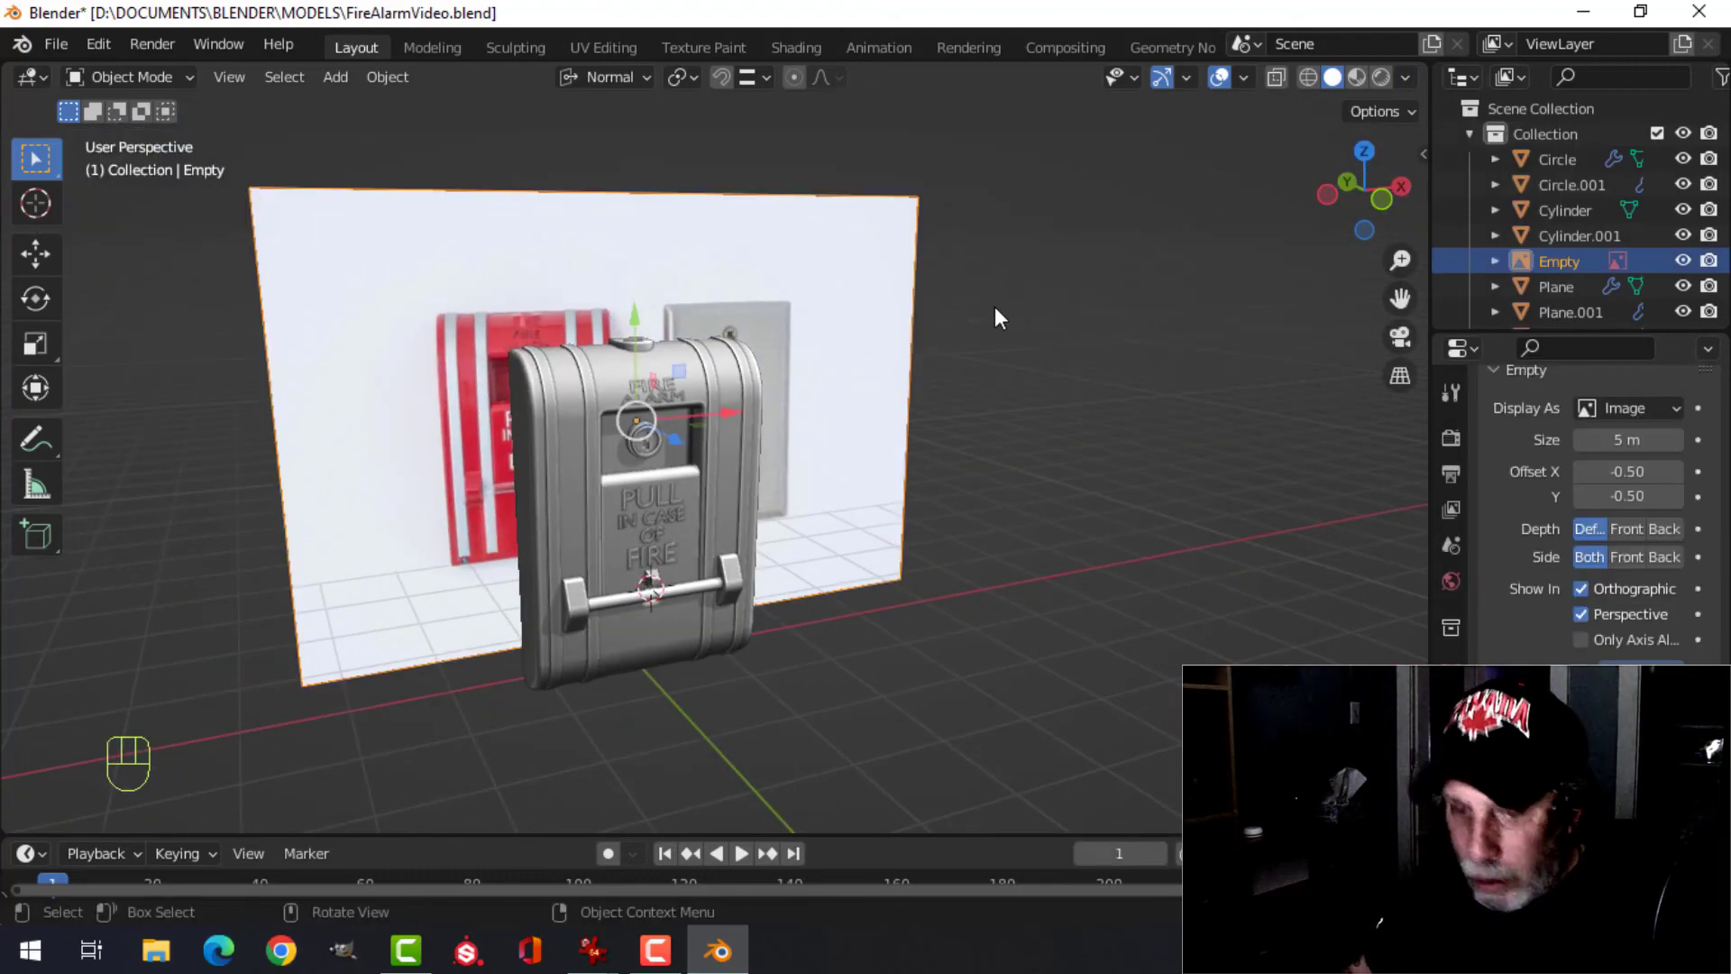
key("h")
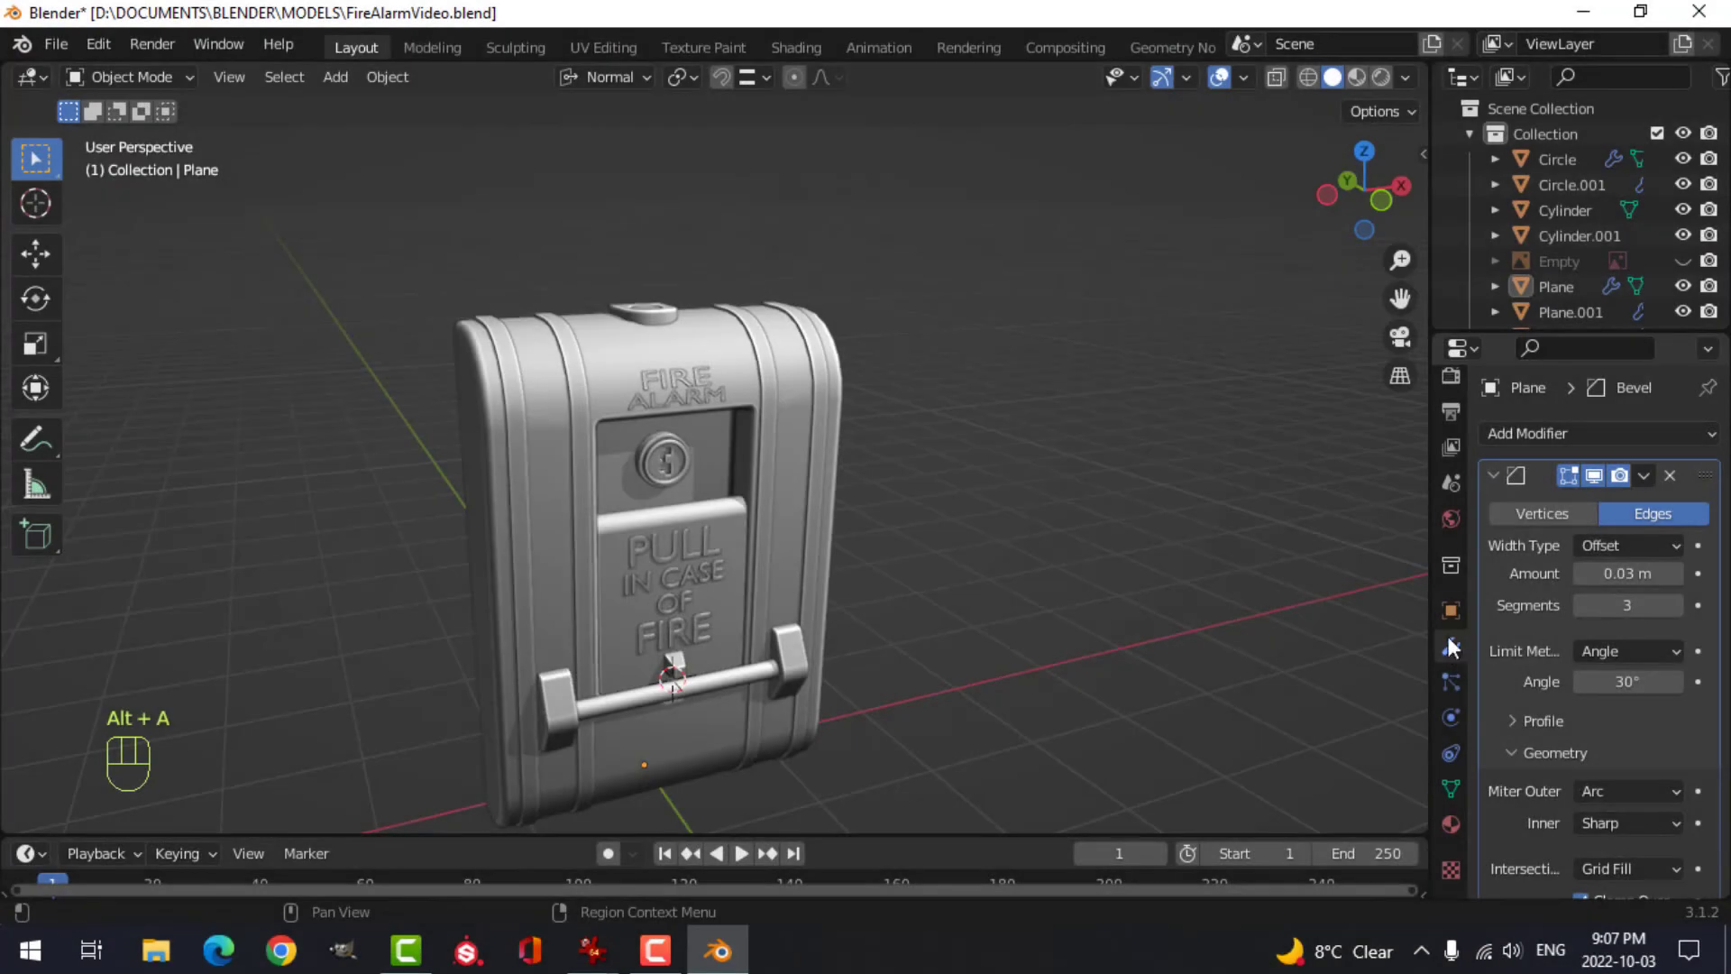
- Set the main housing's viewport display color to a saturated red, hex FF0034
left_click(1450, 610)
scroll(1668, 687, "down", 5)
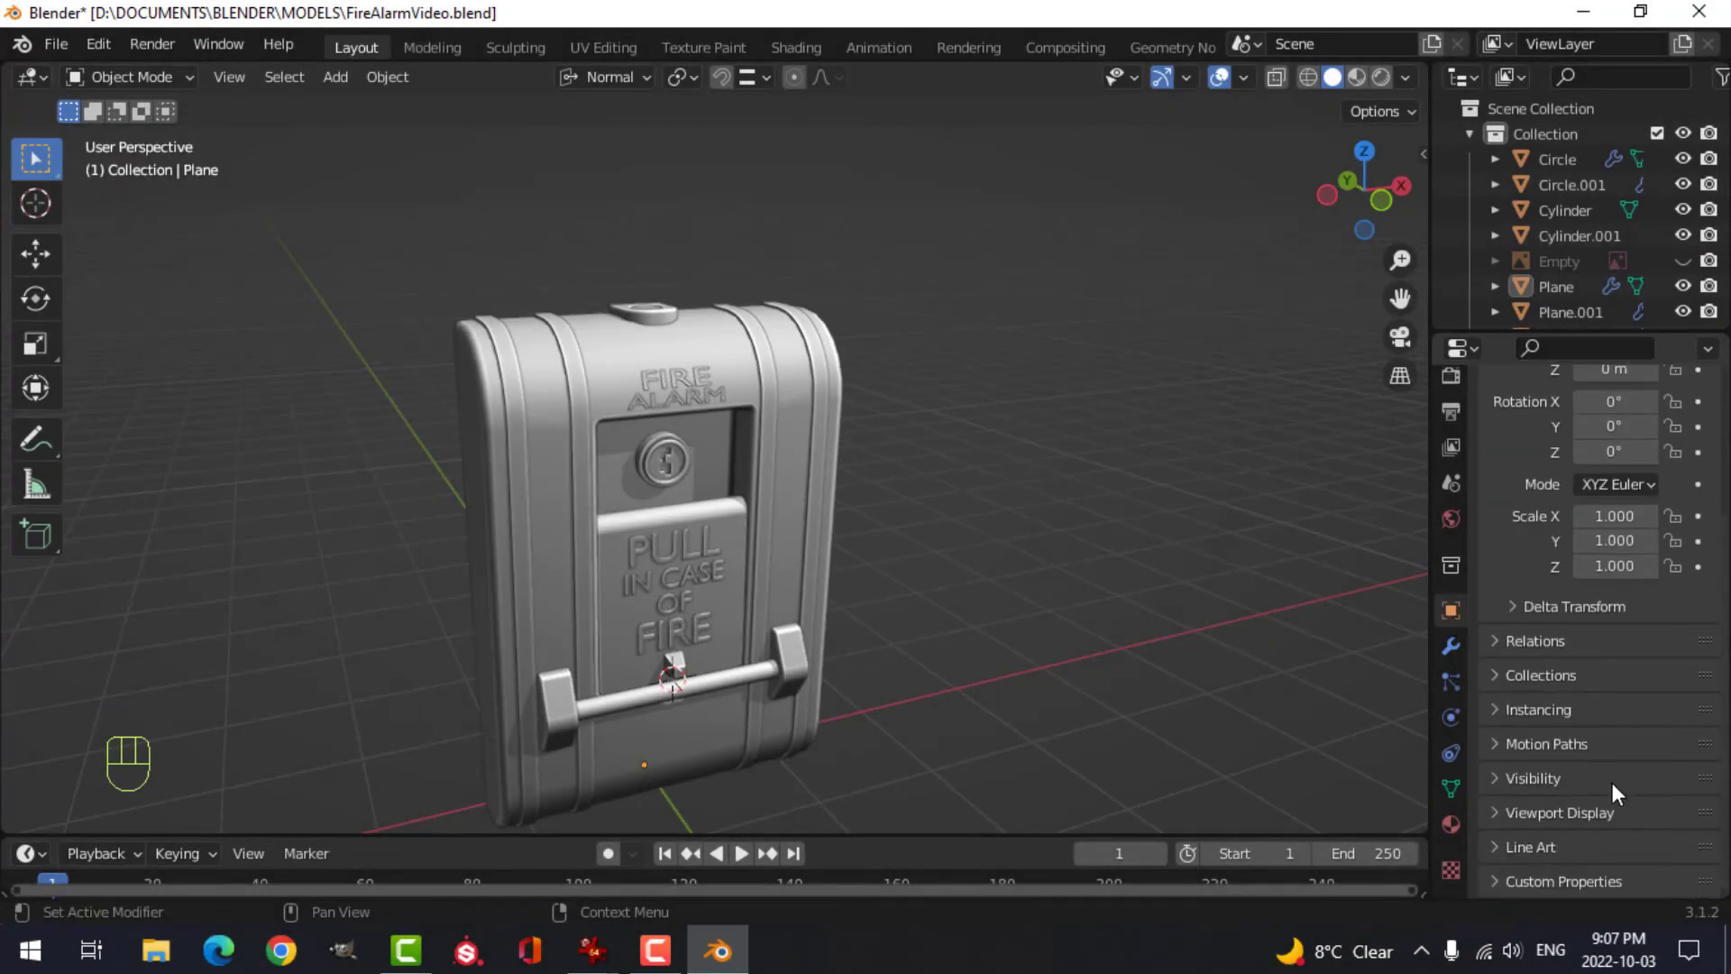
scroll(1559, 819, "down", 5)
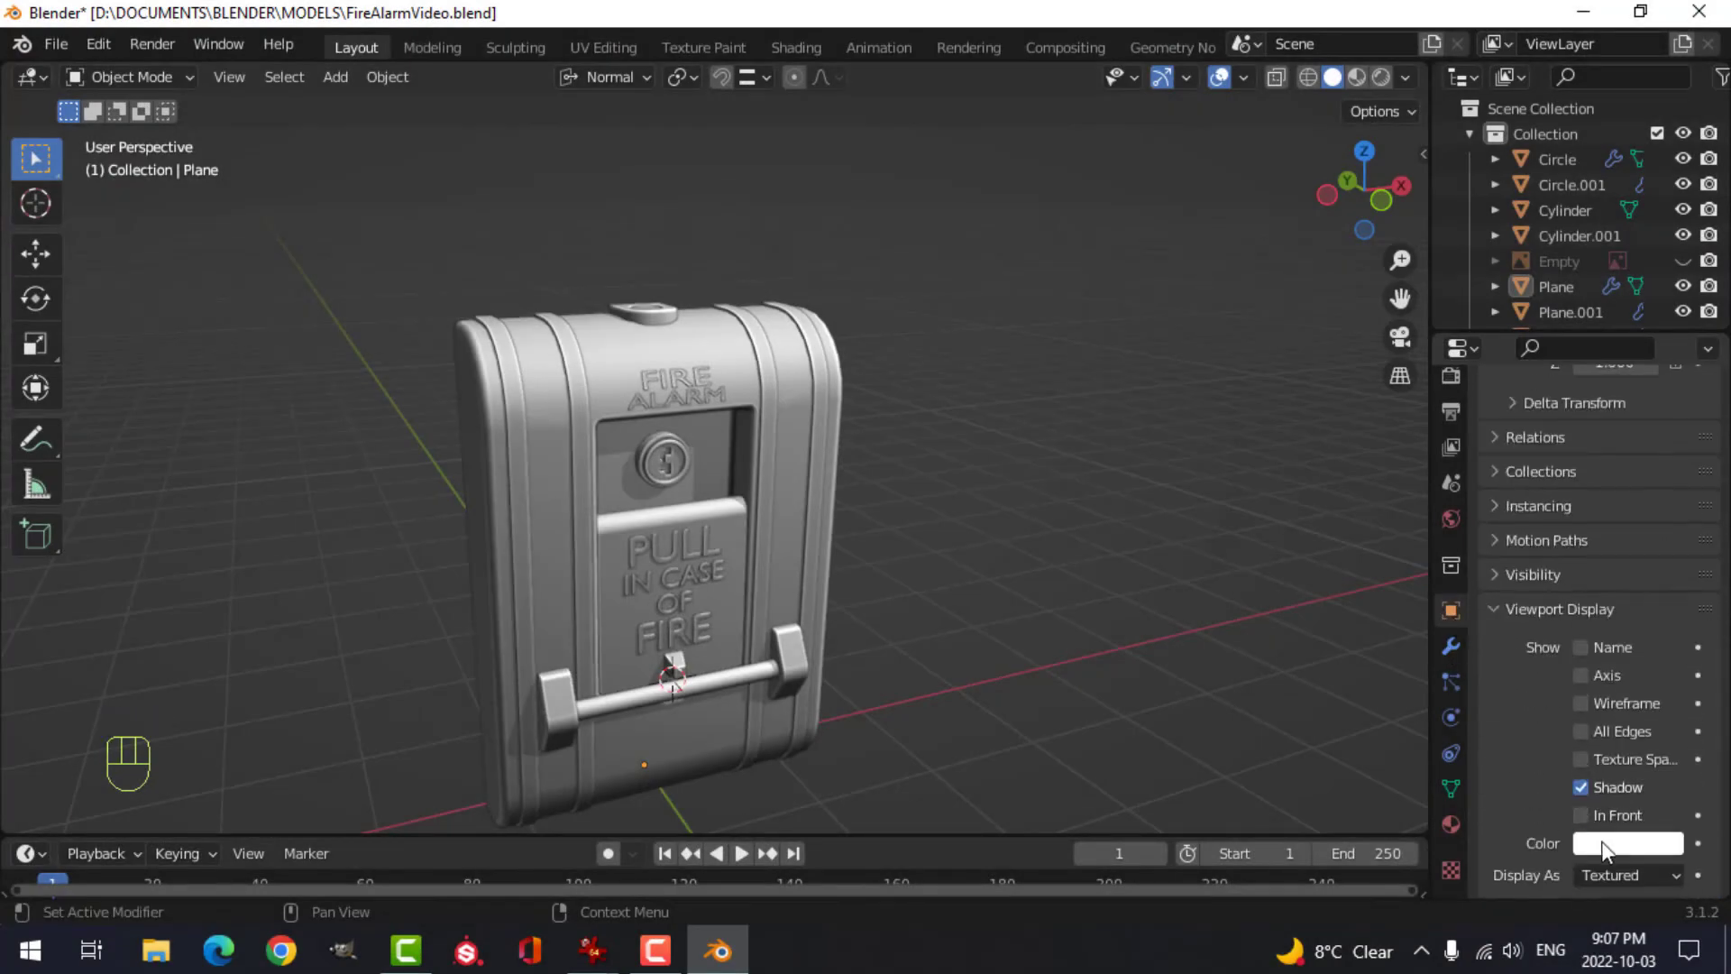
left_click(798, 389)
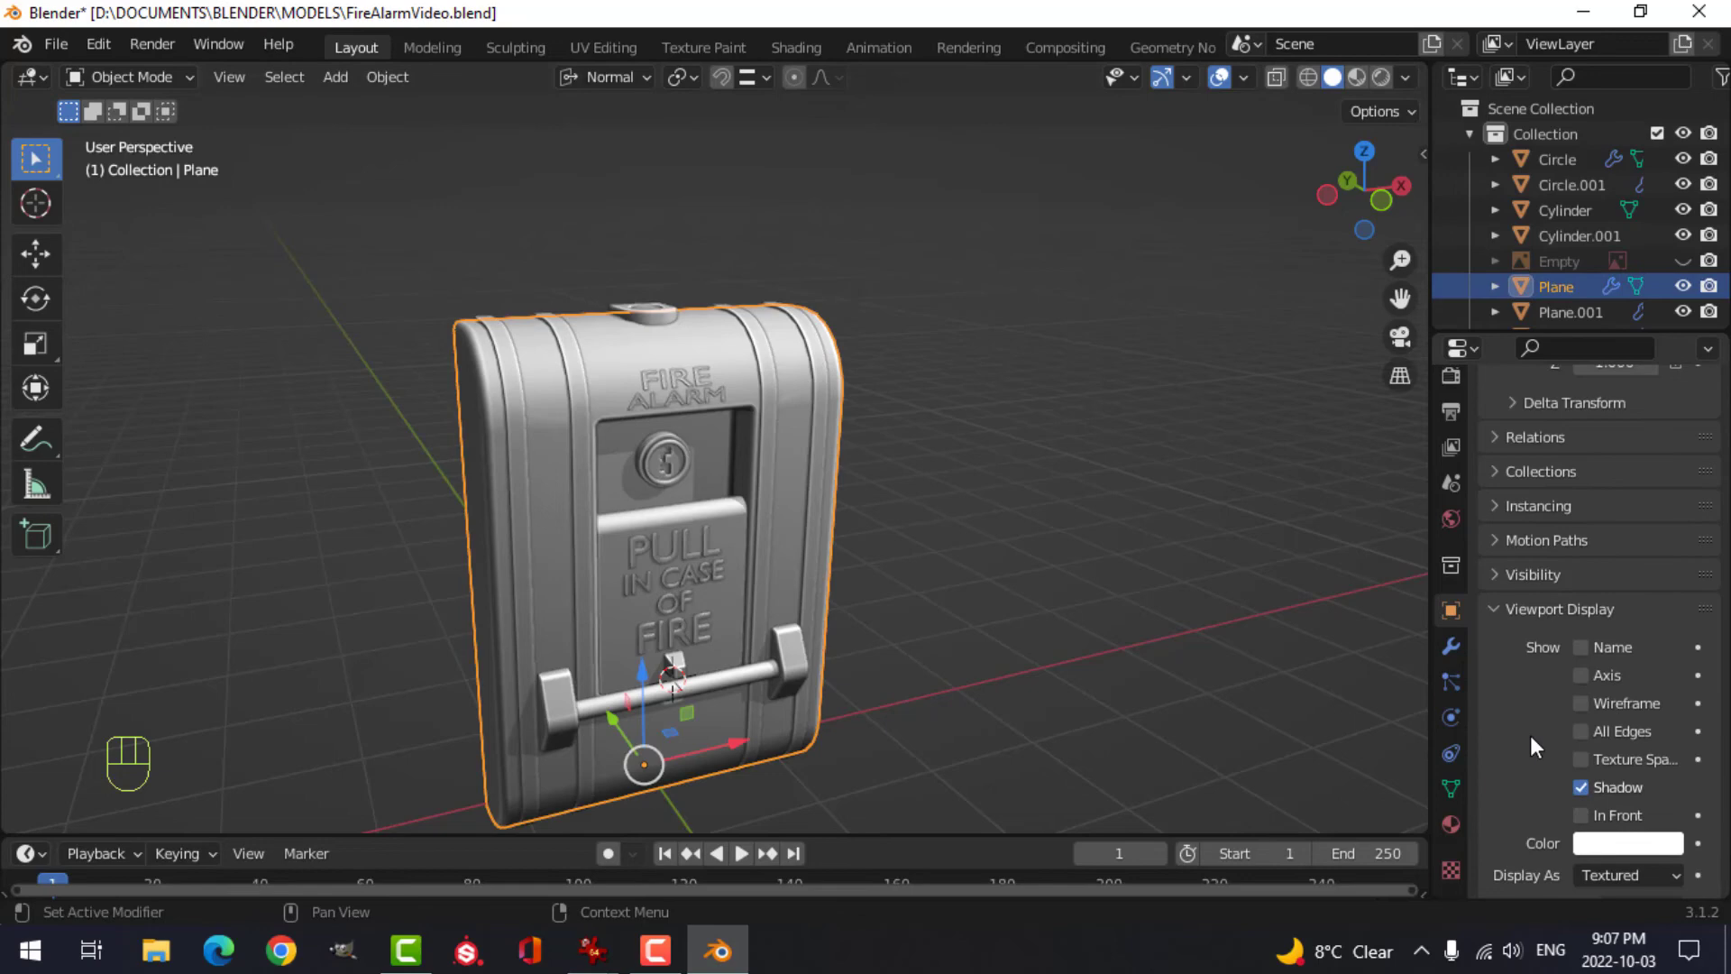
left_click(1596, 847)
left_click_drag(1561, 653, 1566, 649)
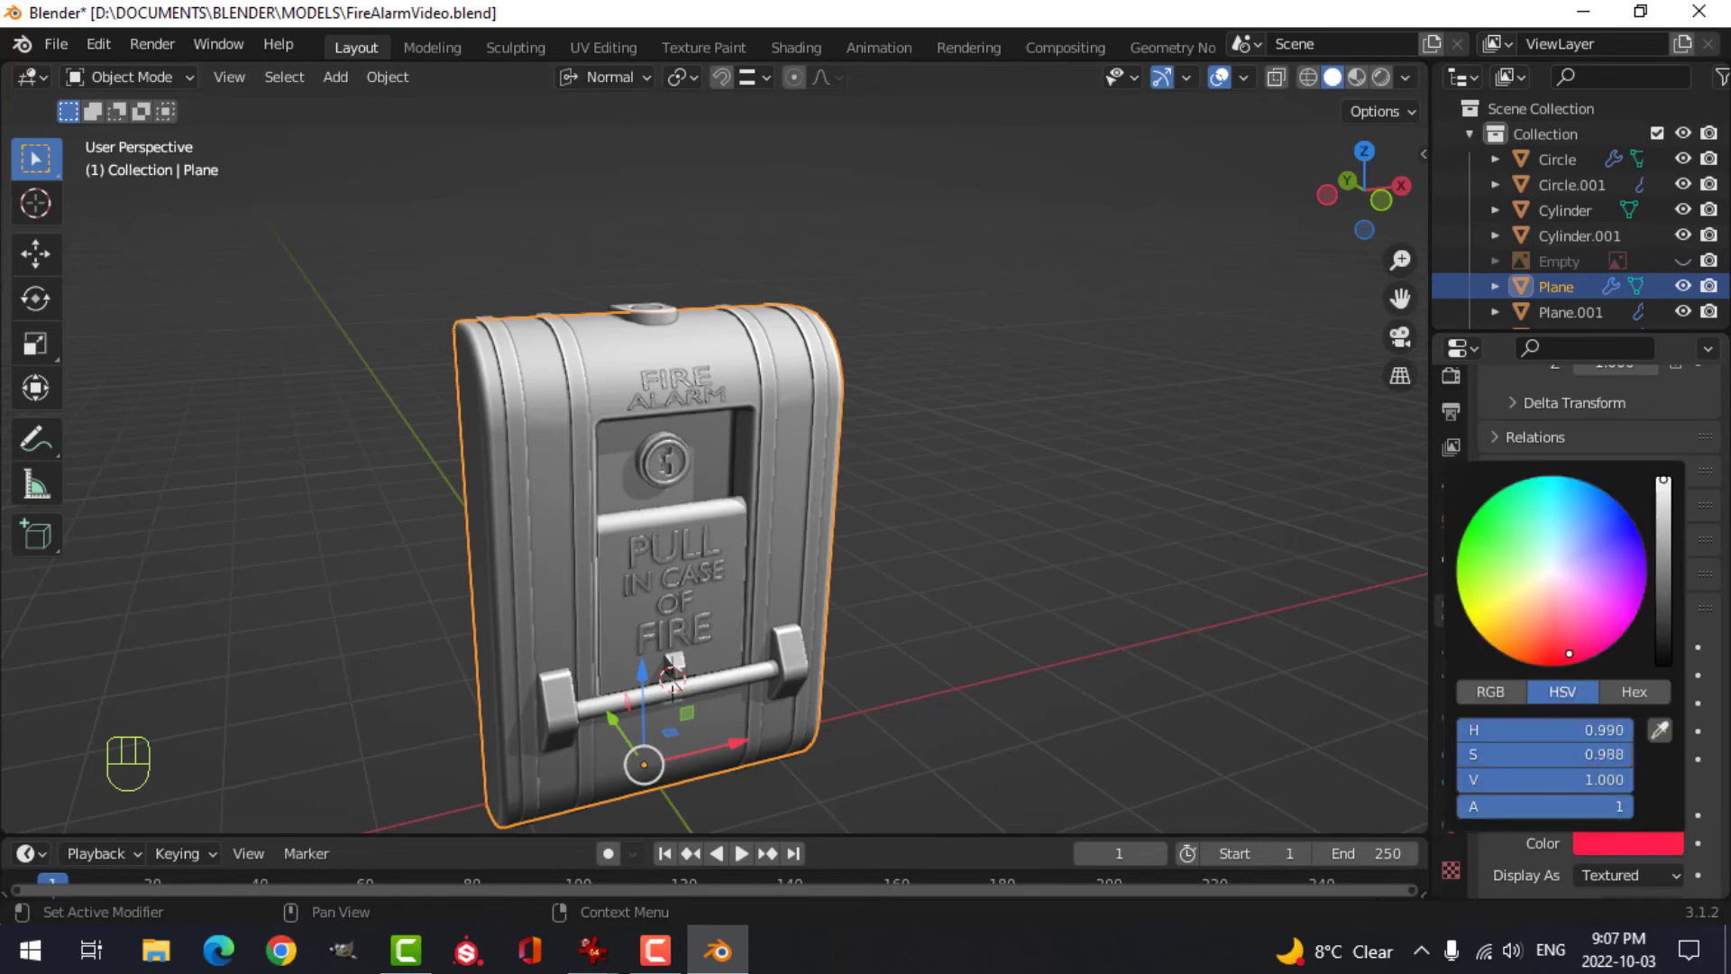
- Switch the viewport shading color mode to Object and view the colored pull station
left_click(1406, 77)
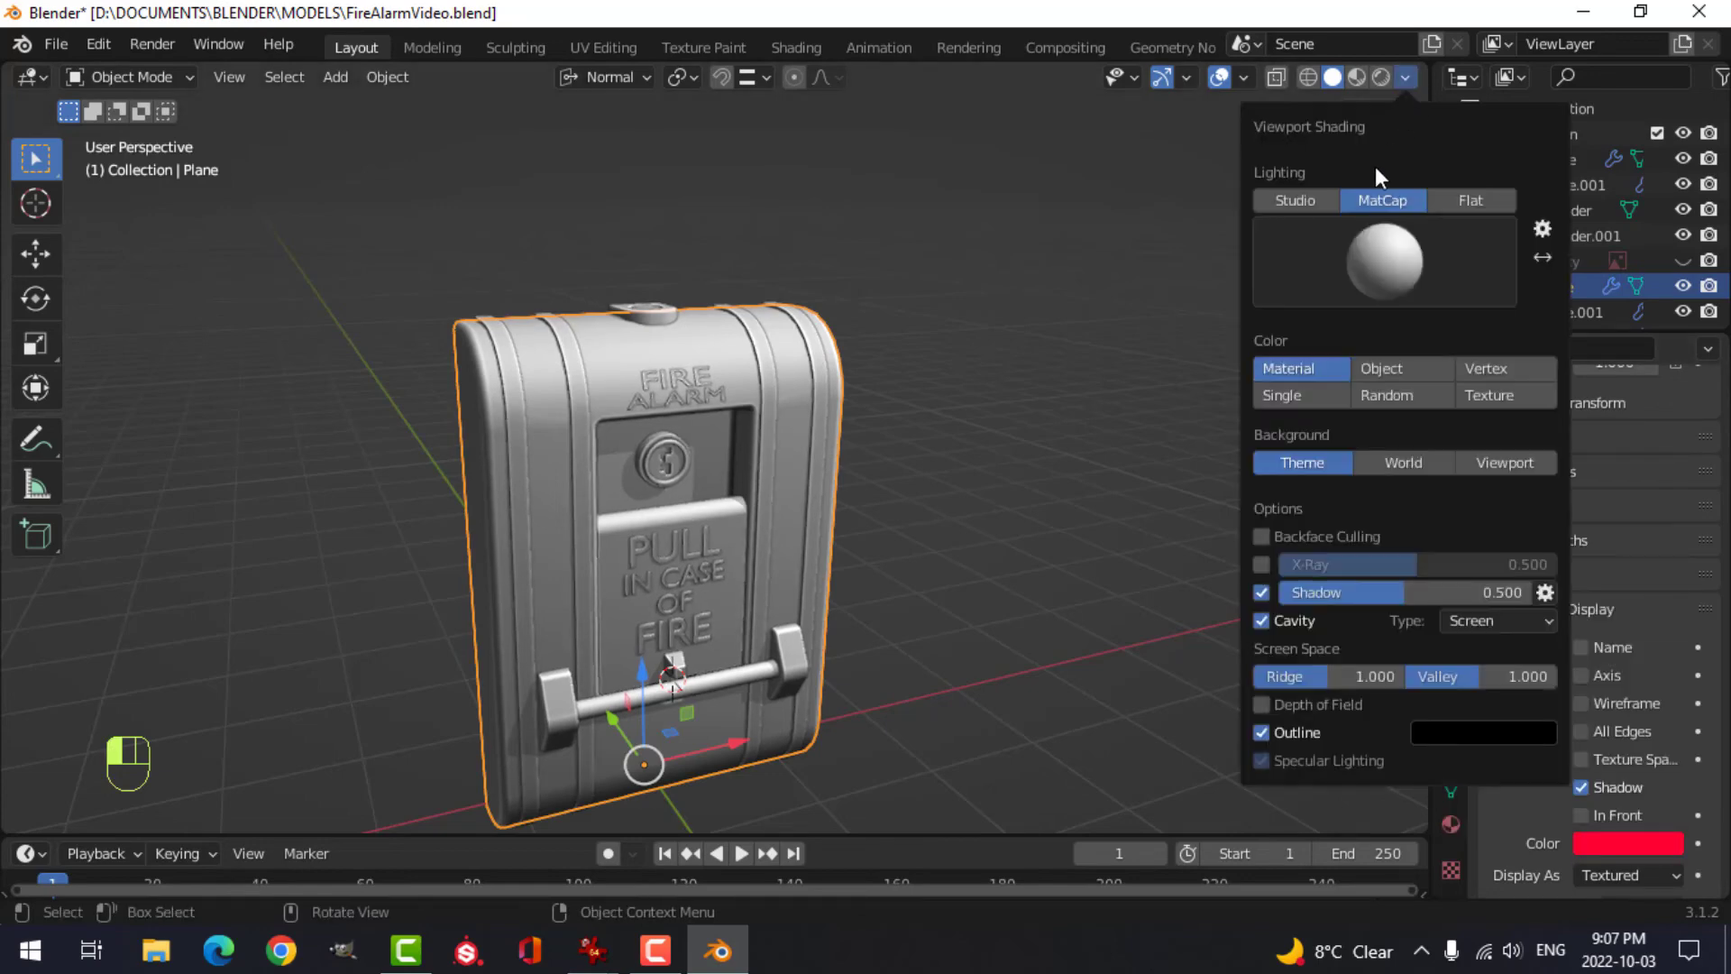
left_click(1379, 368)
scroll(992, 478, "up", 1)
scroll(992, 478, "down", 2)
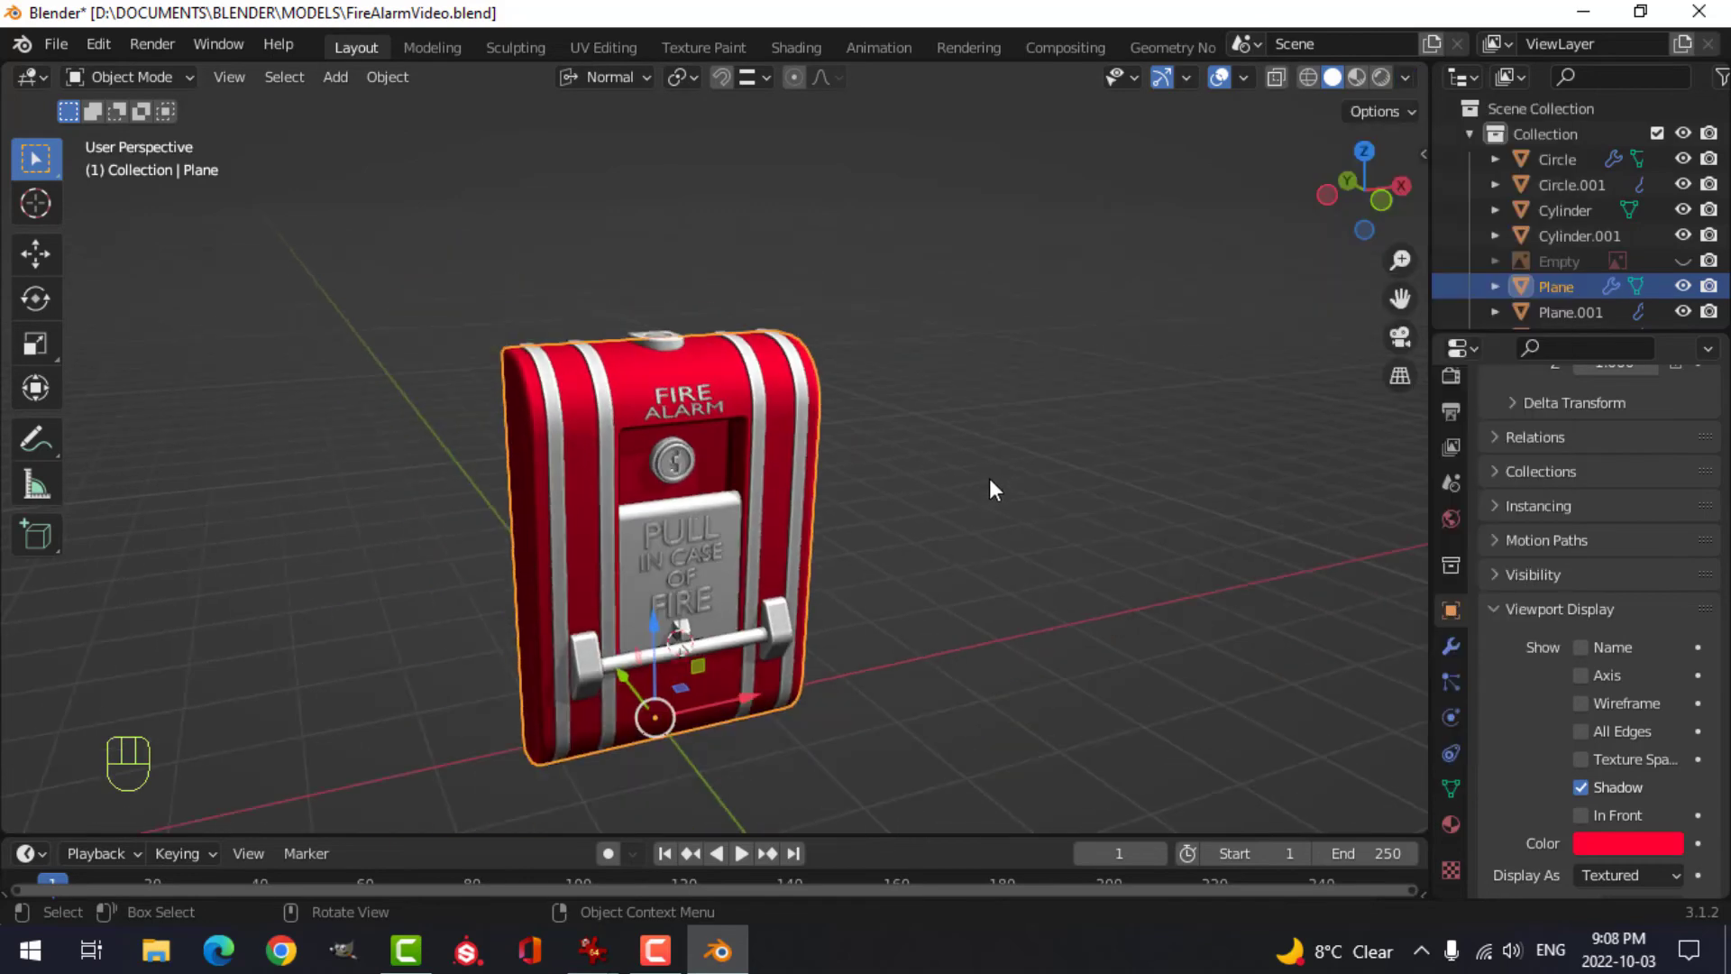
middle_click_drag(988, 478, 1014, 431)
scroll(988, 461, "up", 3)
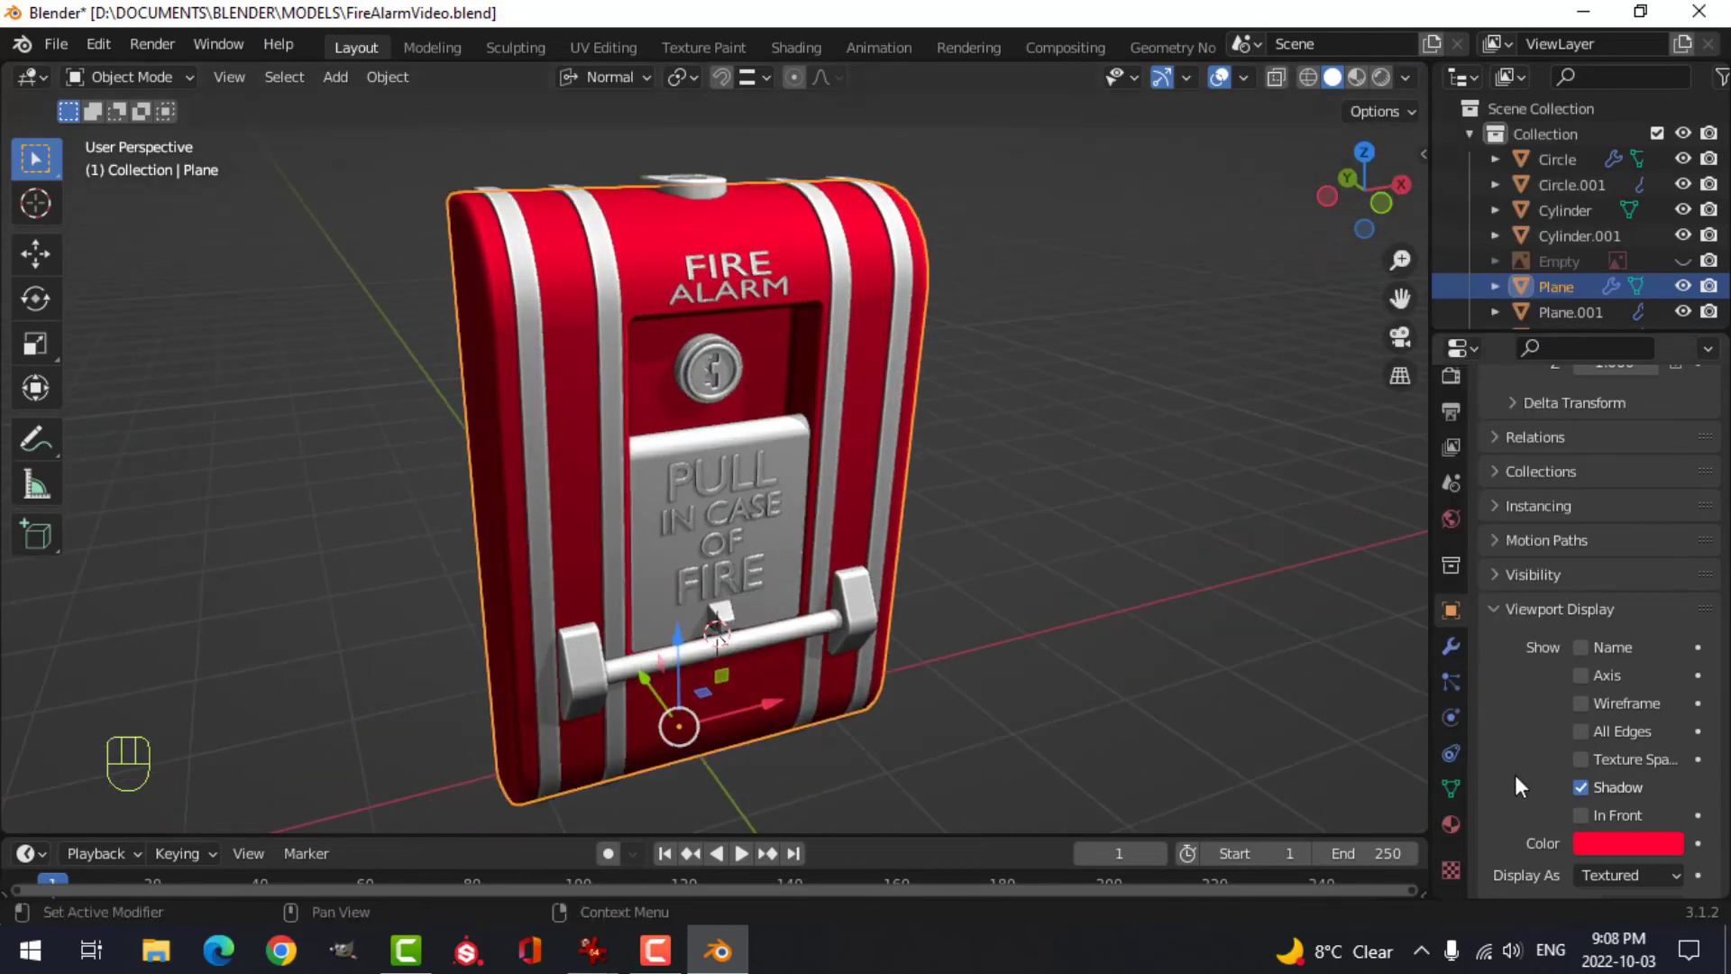
- Copy the housing's hex display color FF0034 to the "PULL IN CASE OF FIRE" panel
scroll(1620, 823, "down", 3)
left_click(1624, 743)
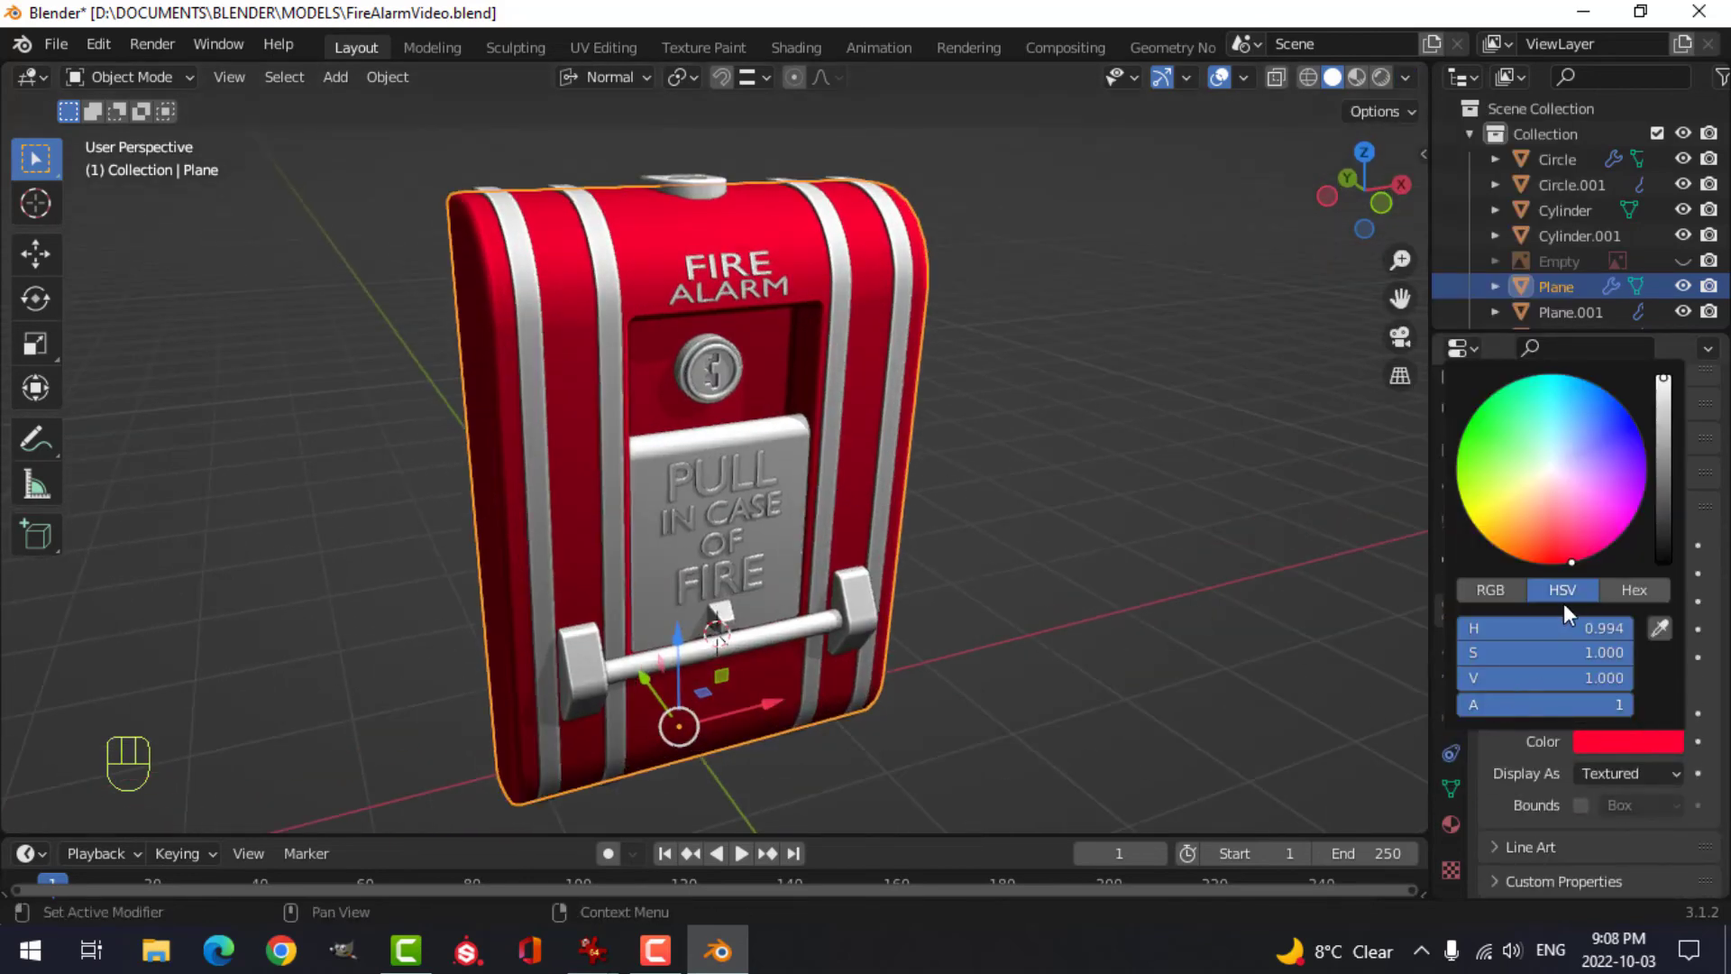
left_click(1622, 591)
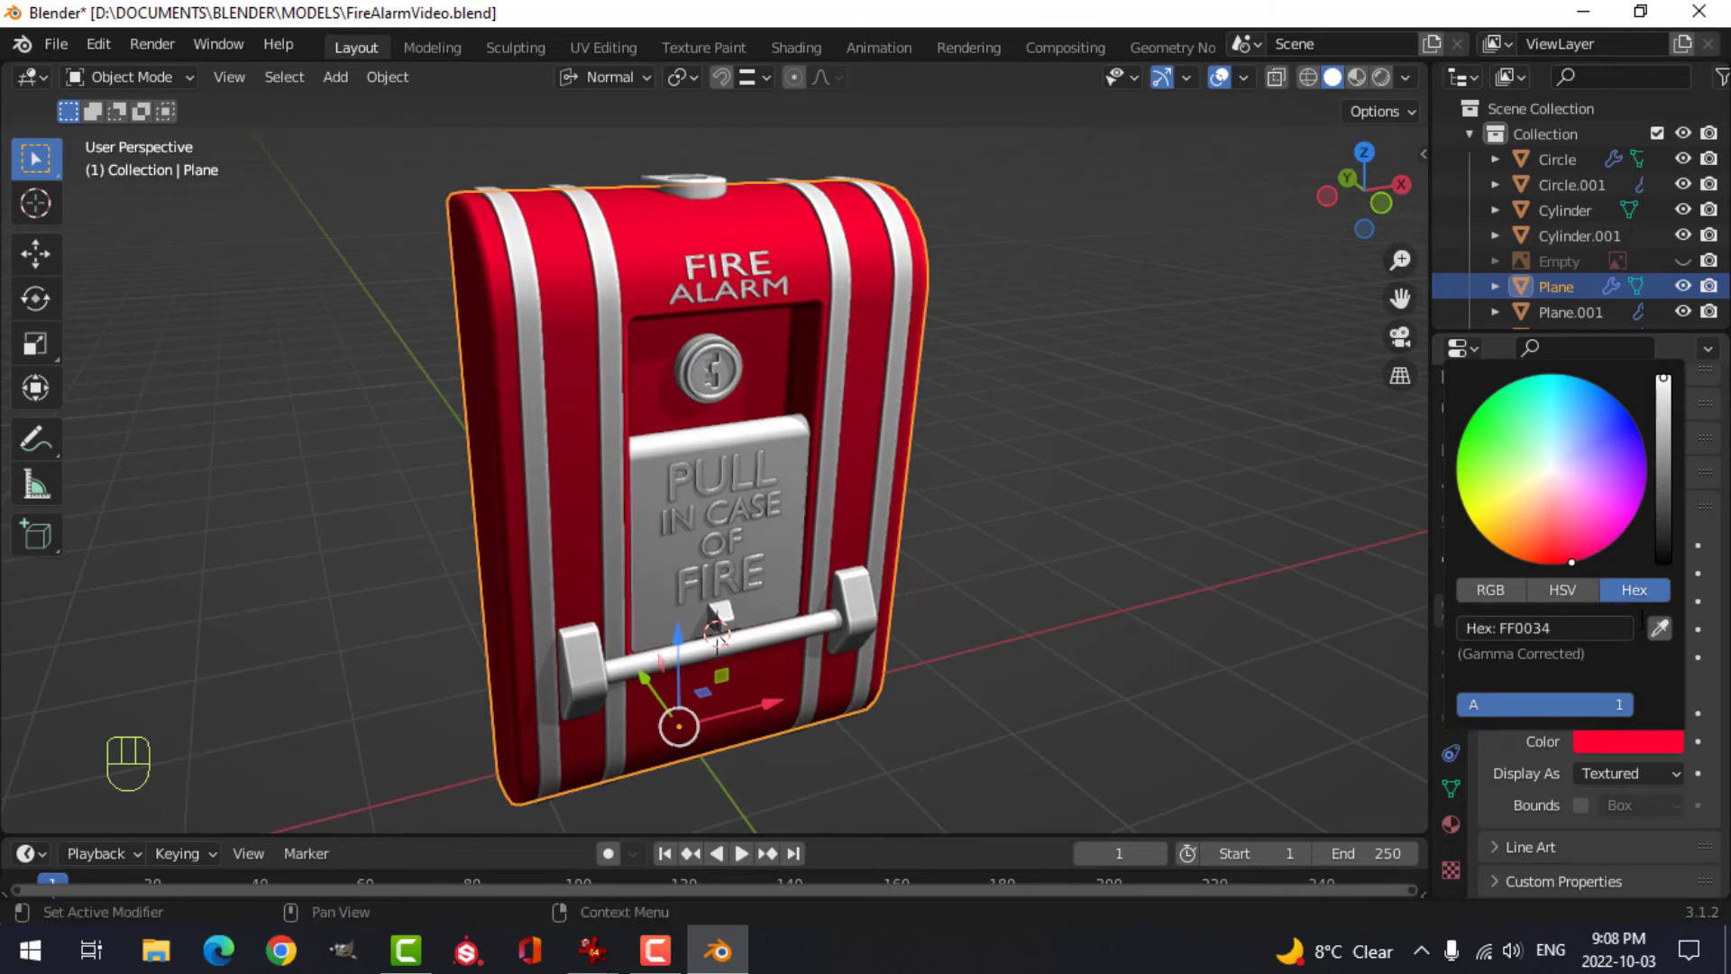
left_click(772, 445)
left_click(1616, 744)
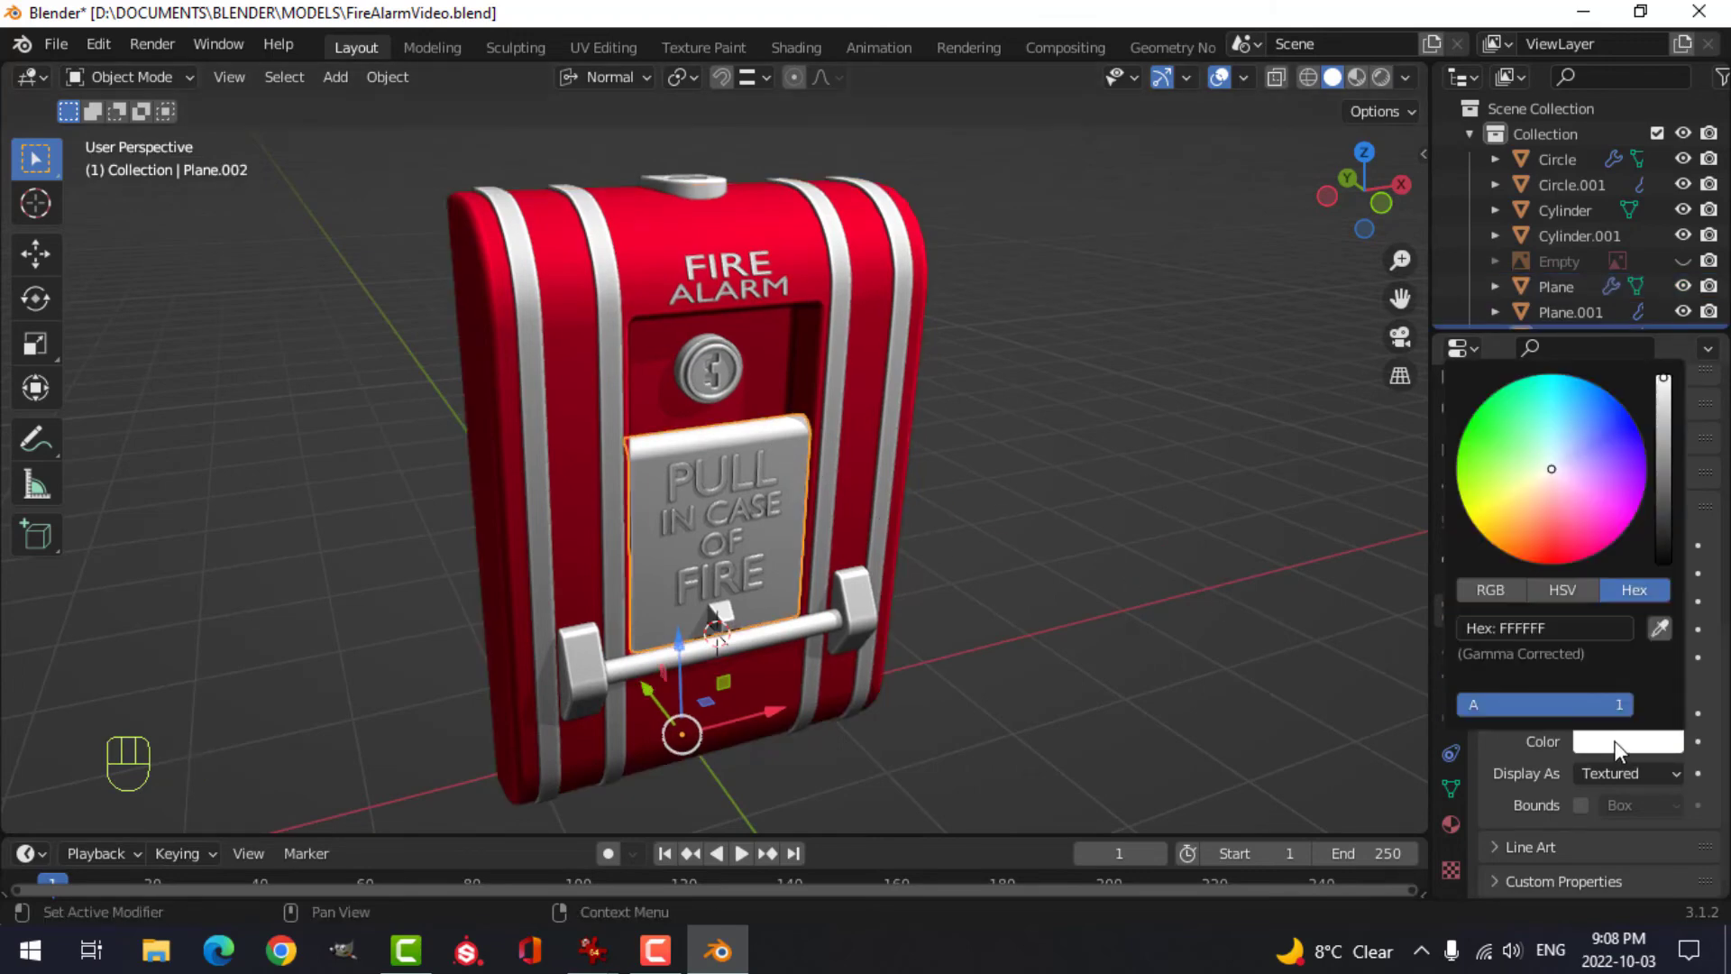
key("Return")
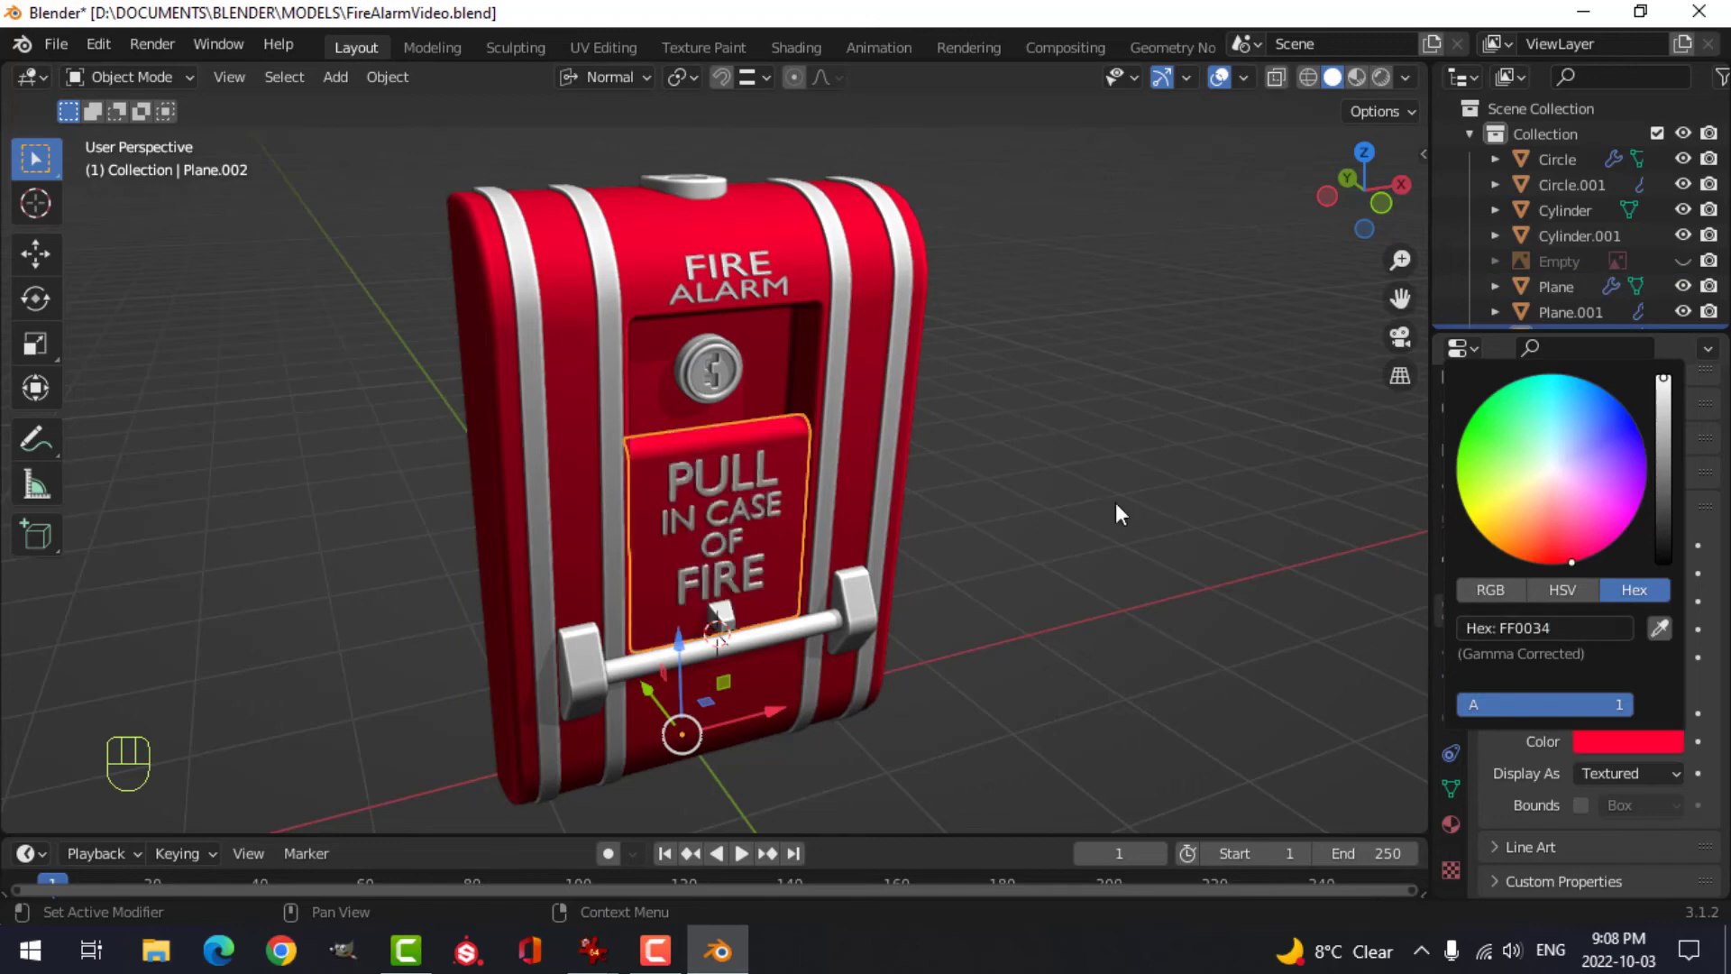
- Apply the hex display color FF0034 to the raised piece on top of the housing and to the handle brackets
left_click(712, 191)
left_click(1663, 746)
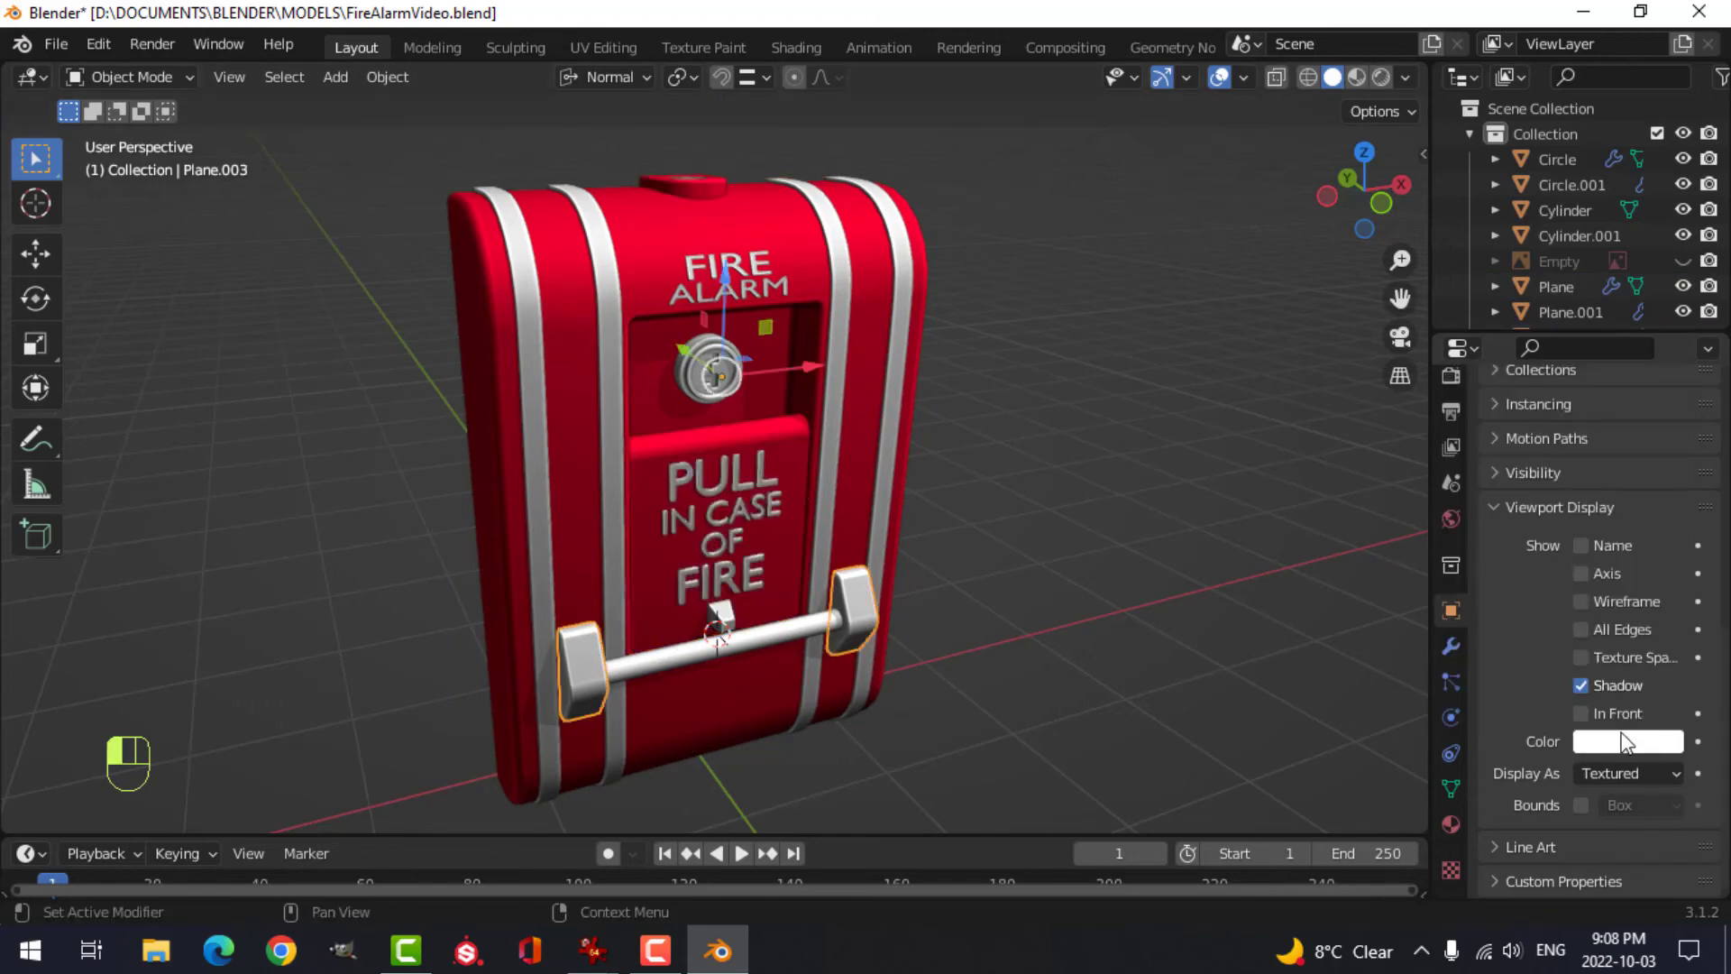
left_click(1626, 741)
left_click(1604, 626)
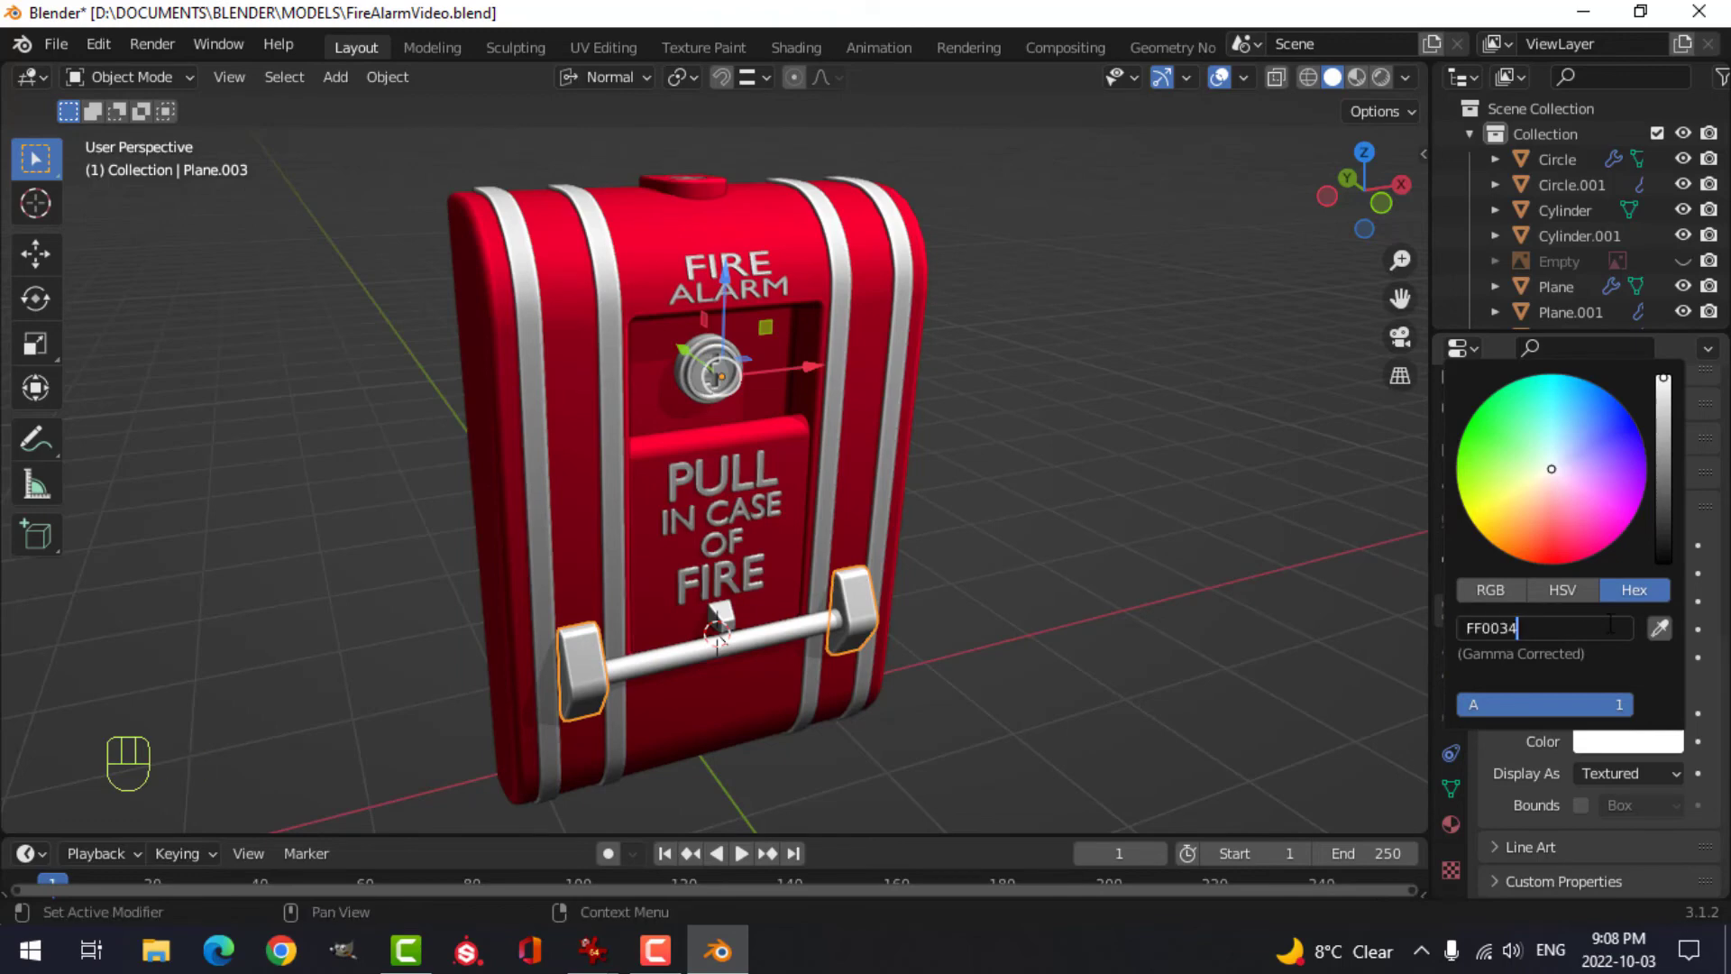
type("FF0034")
key("Return")
- Give the horizontal pull bar a pale lilac display color of R 0.678, G 0.628, B 1 and lower its alpha to about 0.45
left_click(827, 624)
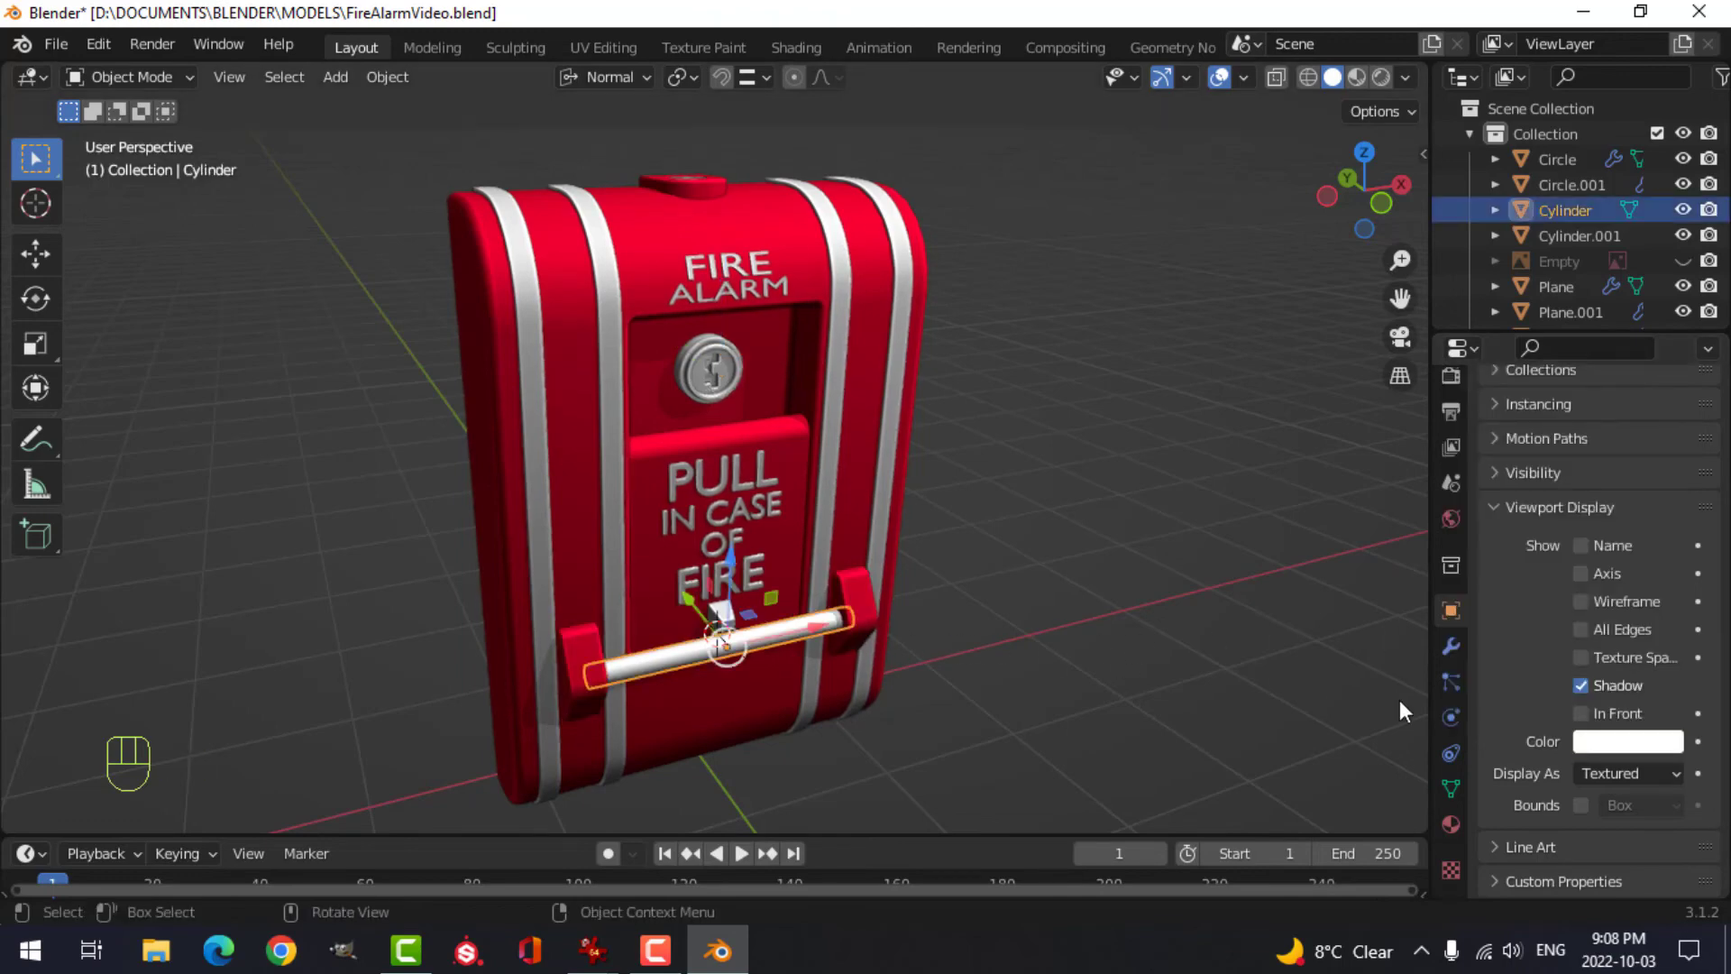
left_click(1619, 741)
left_click_drag(1552, 461, 1564, 462)
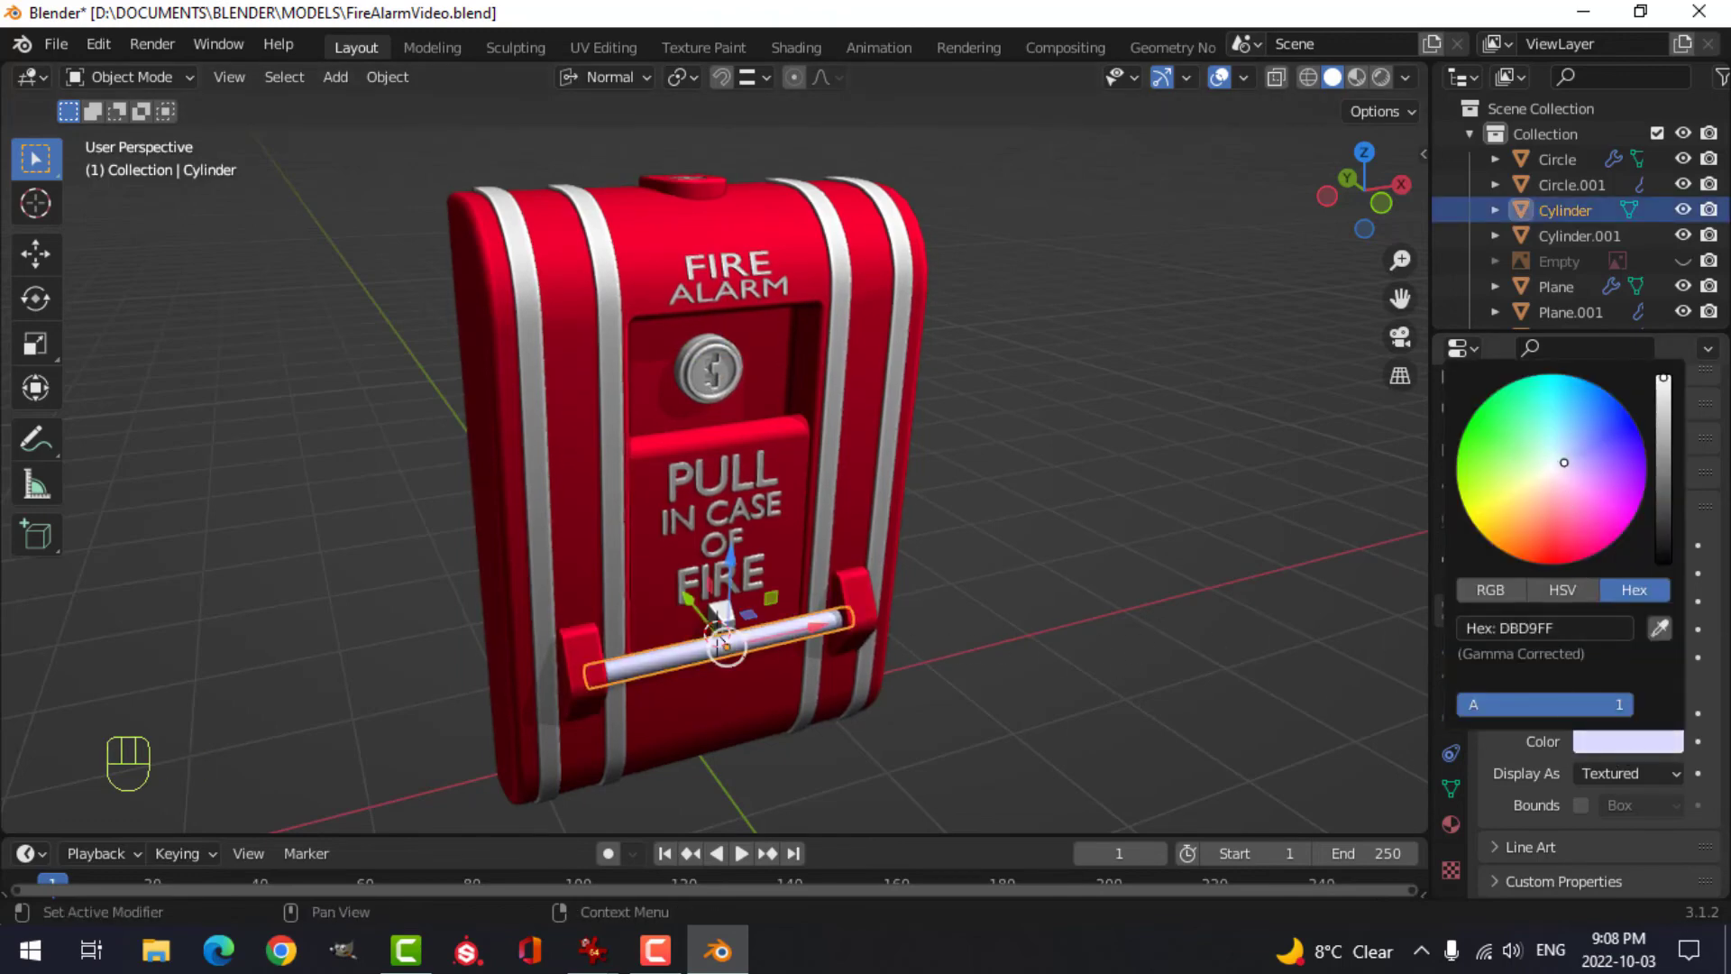
left_click(1512, 595)
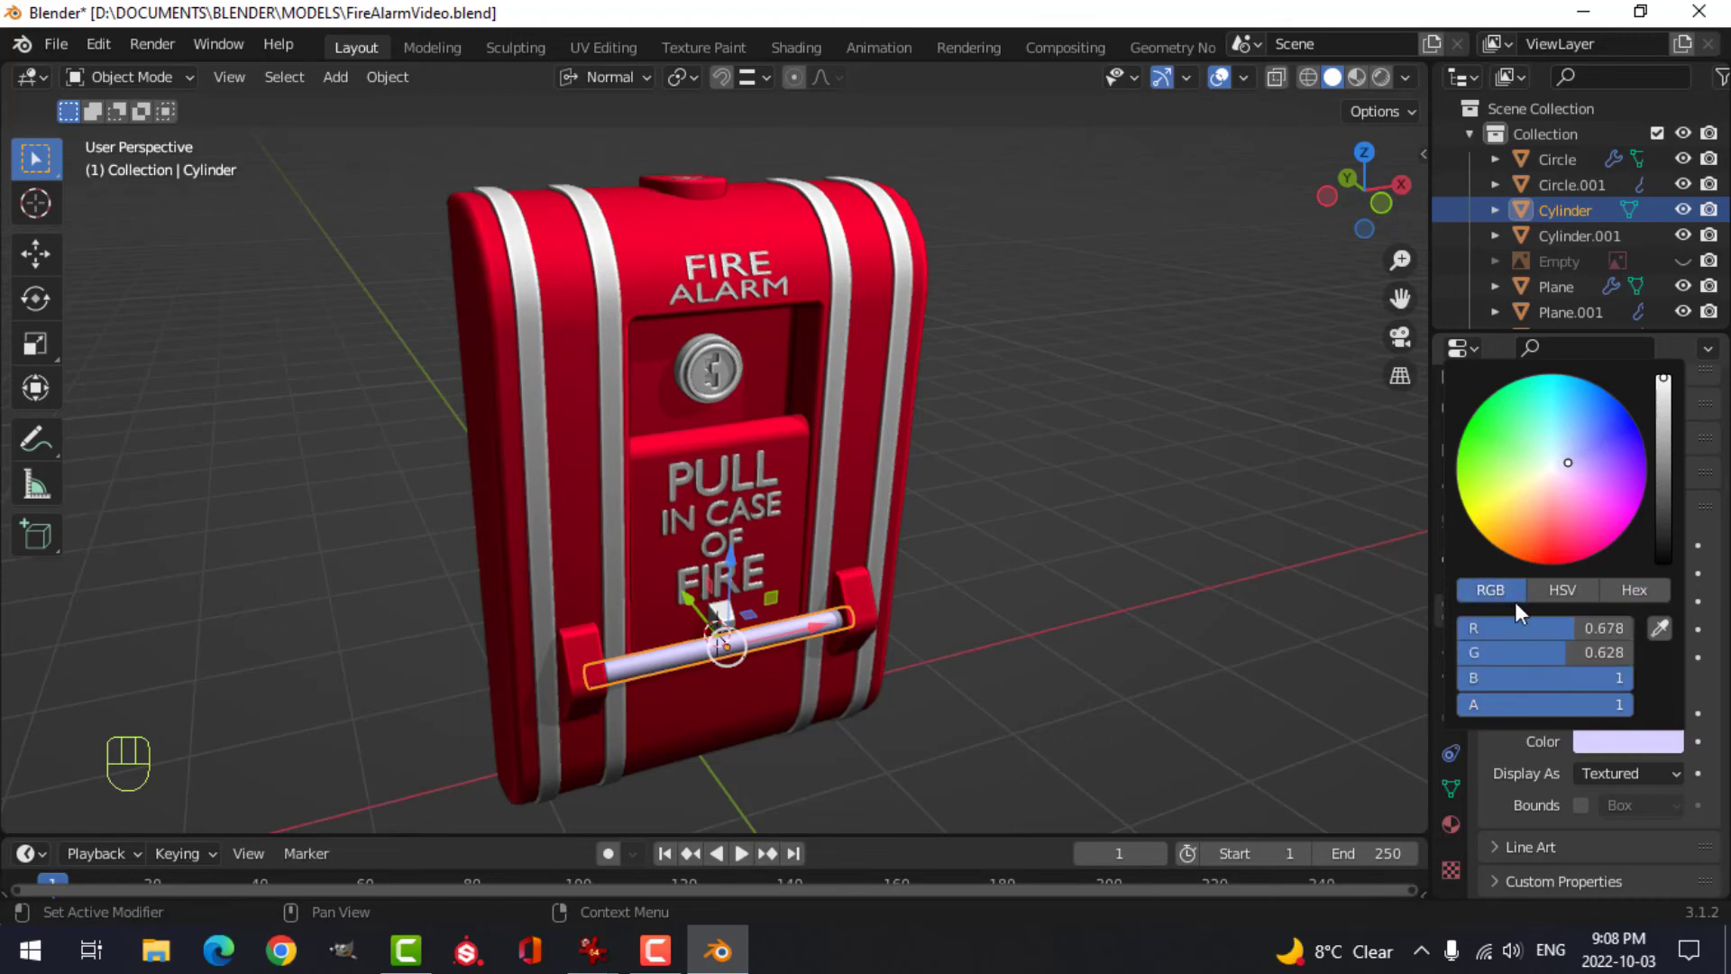
left_click_drag(1615, 710, 1547, 710)
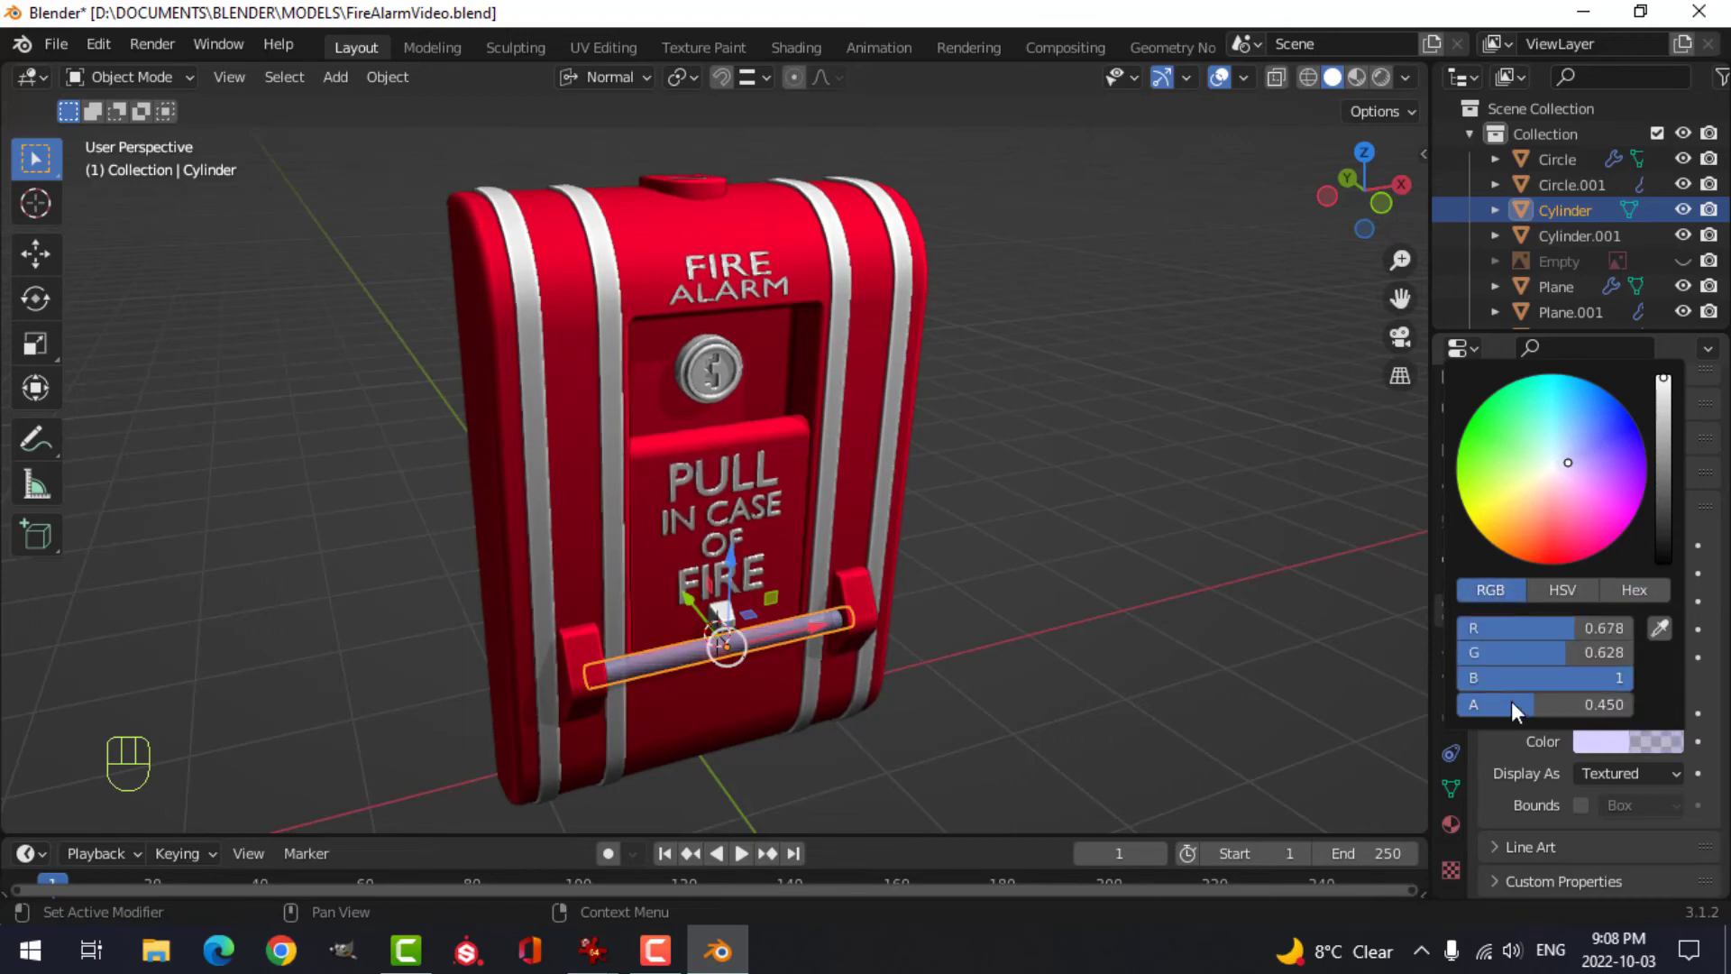
key("alt+a")
- Set the display color of the small catch above the pull bar to hex FF0034
scroll(709, 683, "up", 2)
left_click(727, 692)
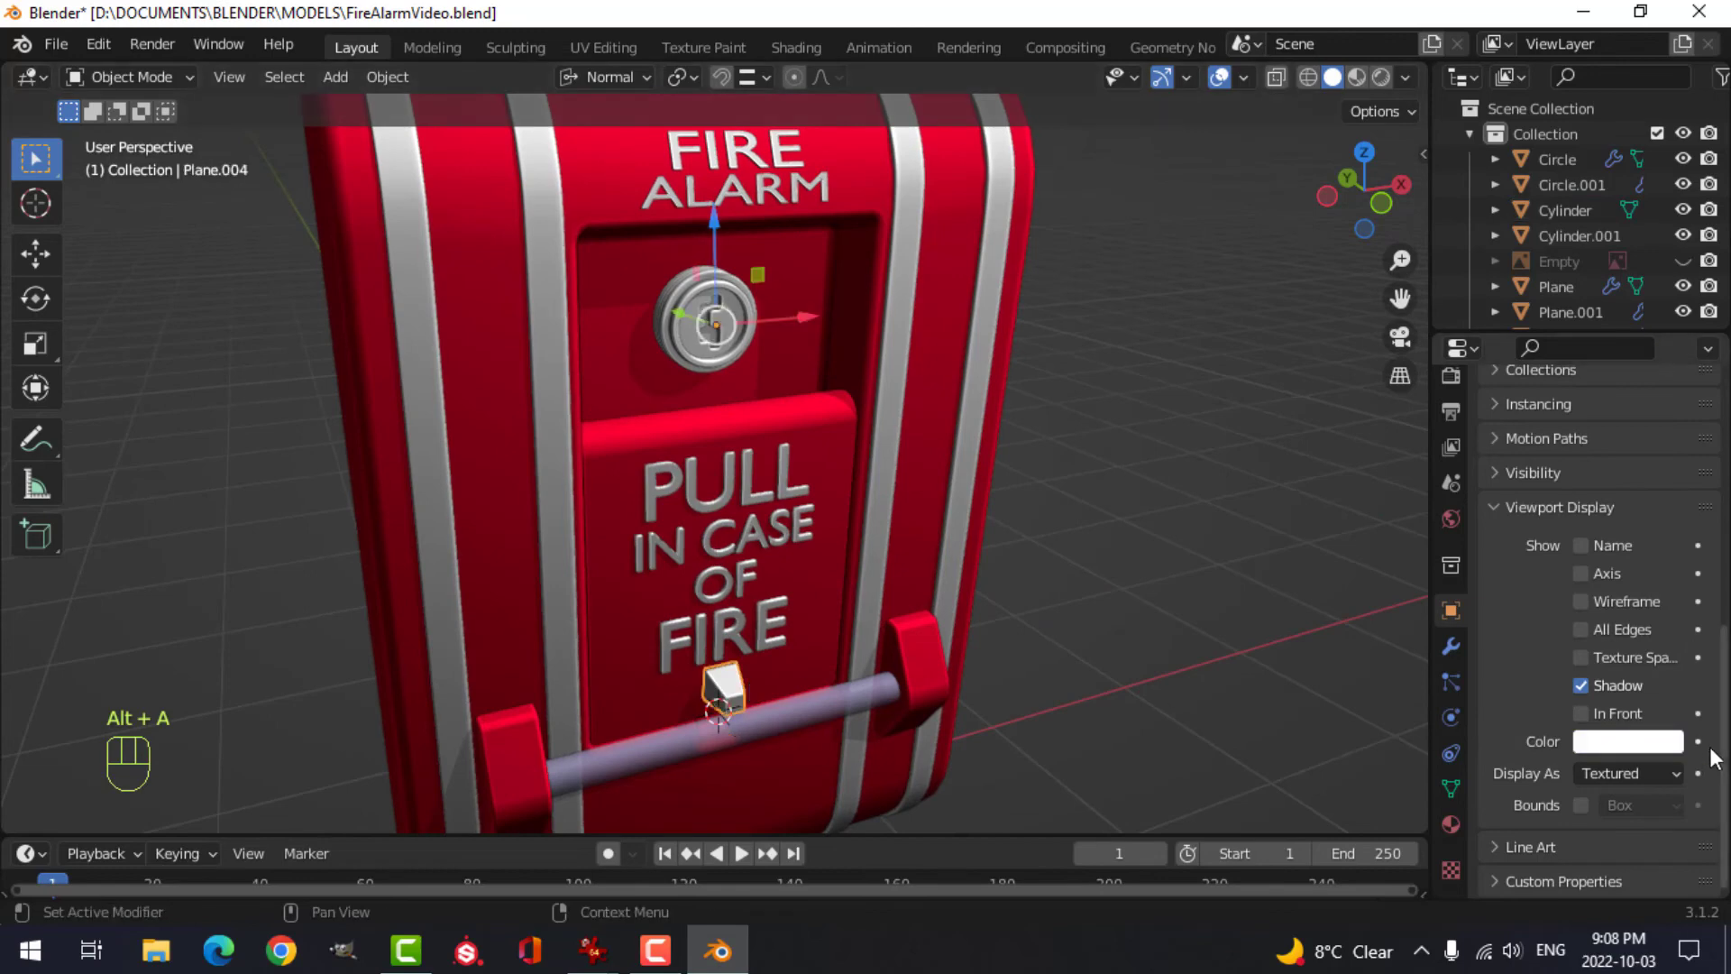
left_click(1641, 741)
left_click(1632, 588)
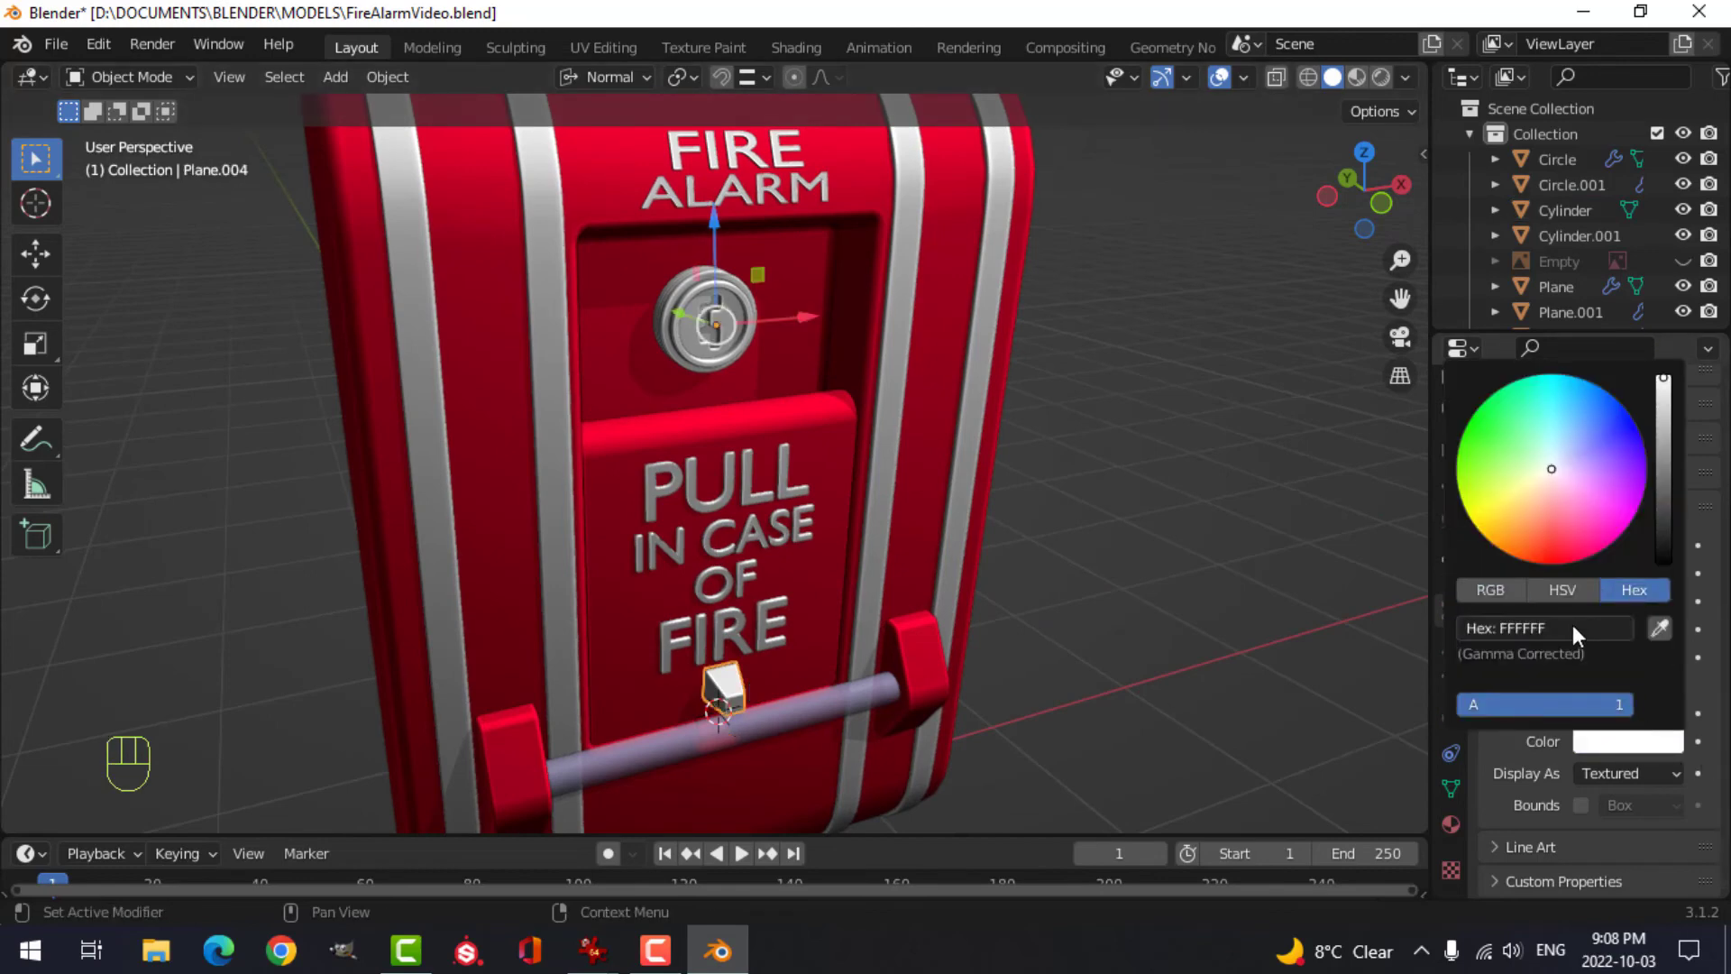
left_click(1572, 627)
type("FF0034")
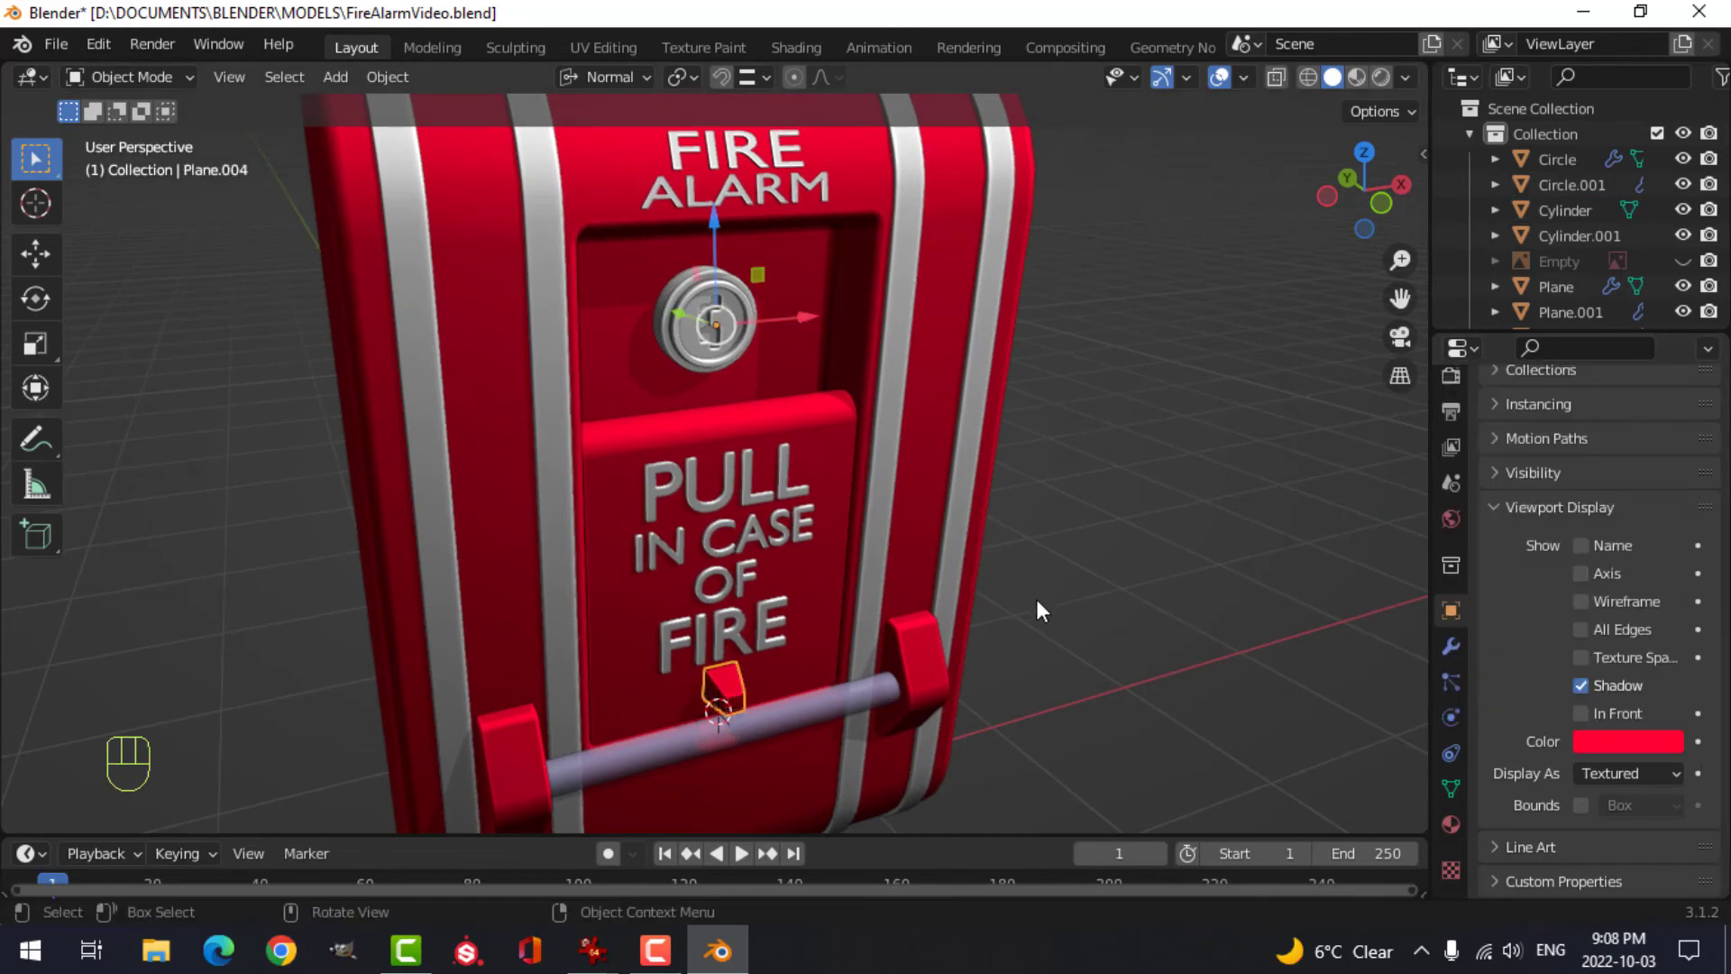
key("alt+a")
- Darken the outer lock ring's display color to a neutral grey, about hex B9B9B9
scroll(1034, 577, "down", 3)
middle_click_drag(1035, 571, 711, 236)
scroll(827, 336, "up", 3)
scroll(827, 337, "down", 3)
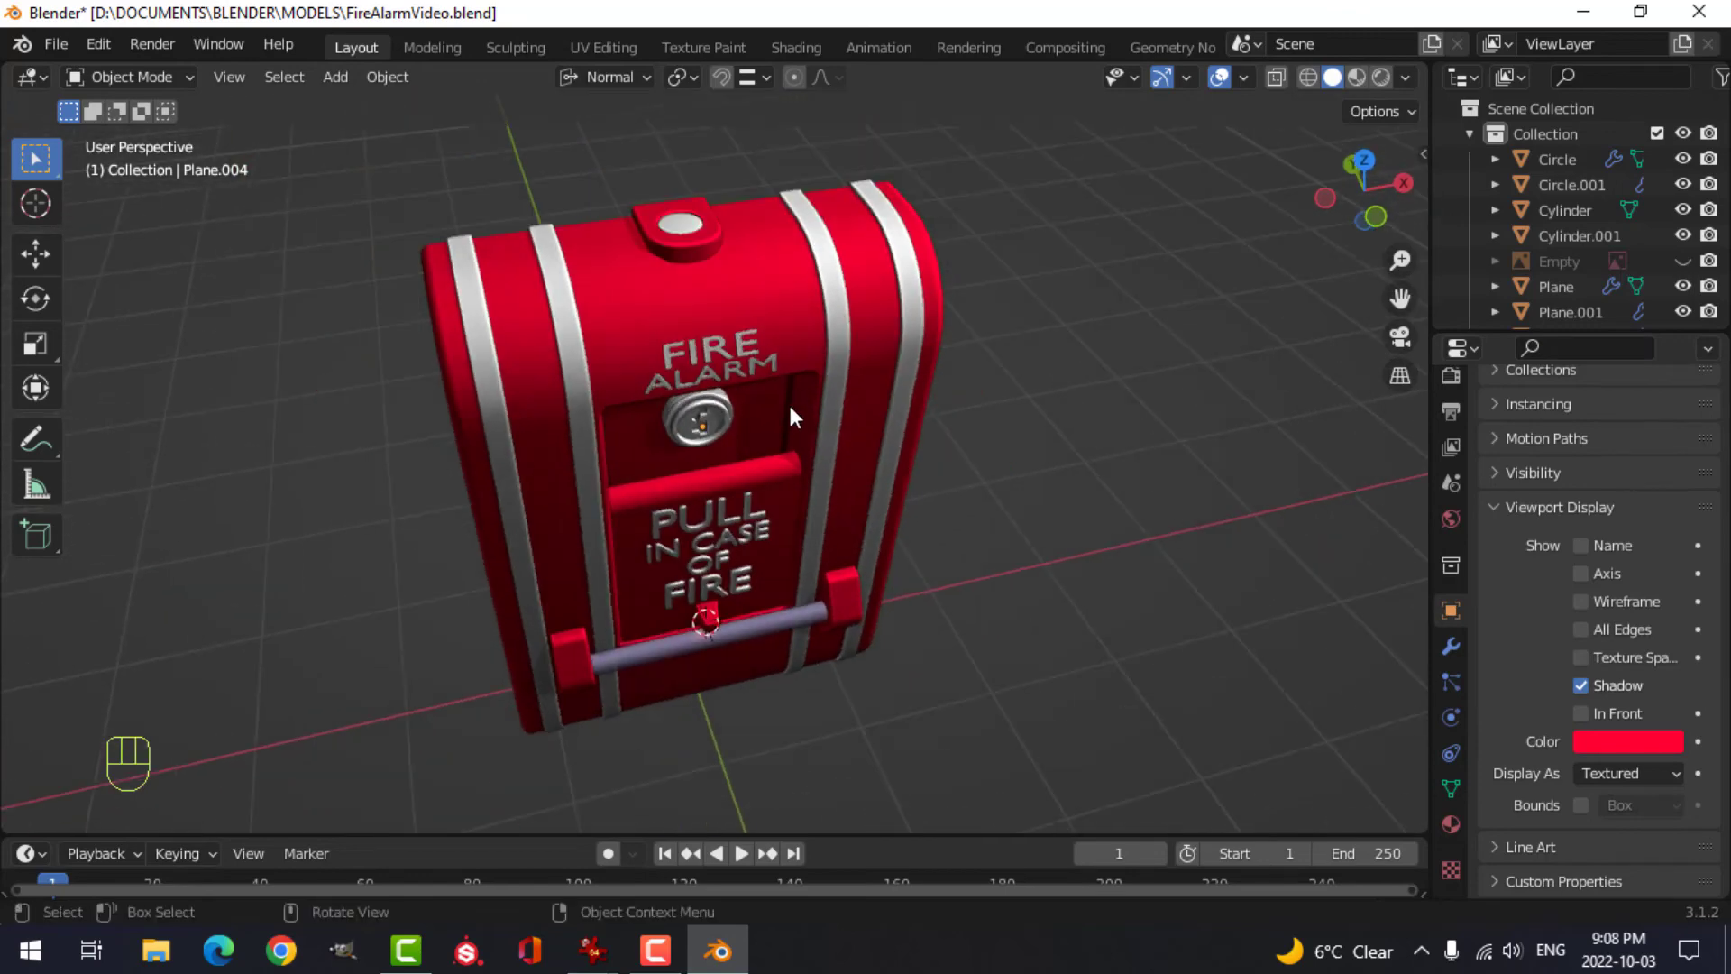
mouse_move(788, 404)
middle_mouse_down()
mouse_move(831, 428)
mouse_move(777, 405)
middle_mouse_up()
scroll(777, 405, "up", 2)
left_click(777, 408)
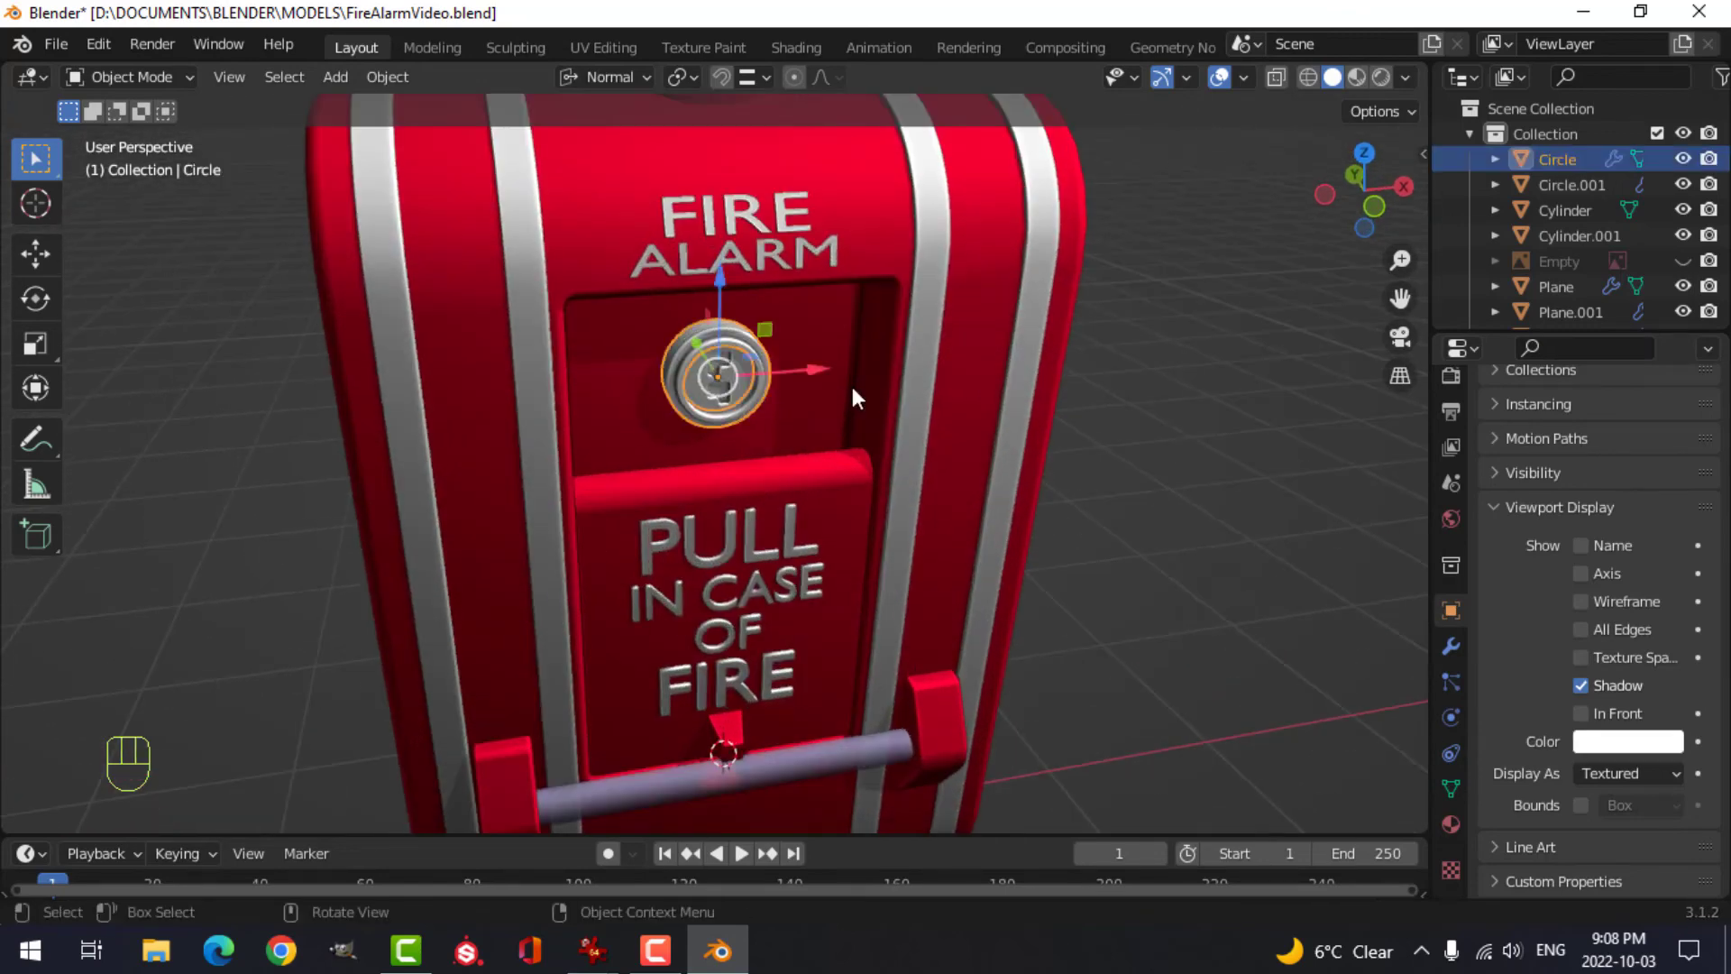
left_click(1578, 740)
left_click_drag(1662, 448, 1663, 422)
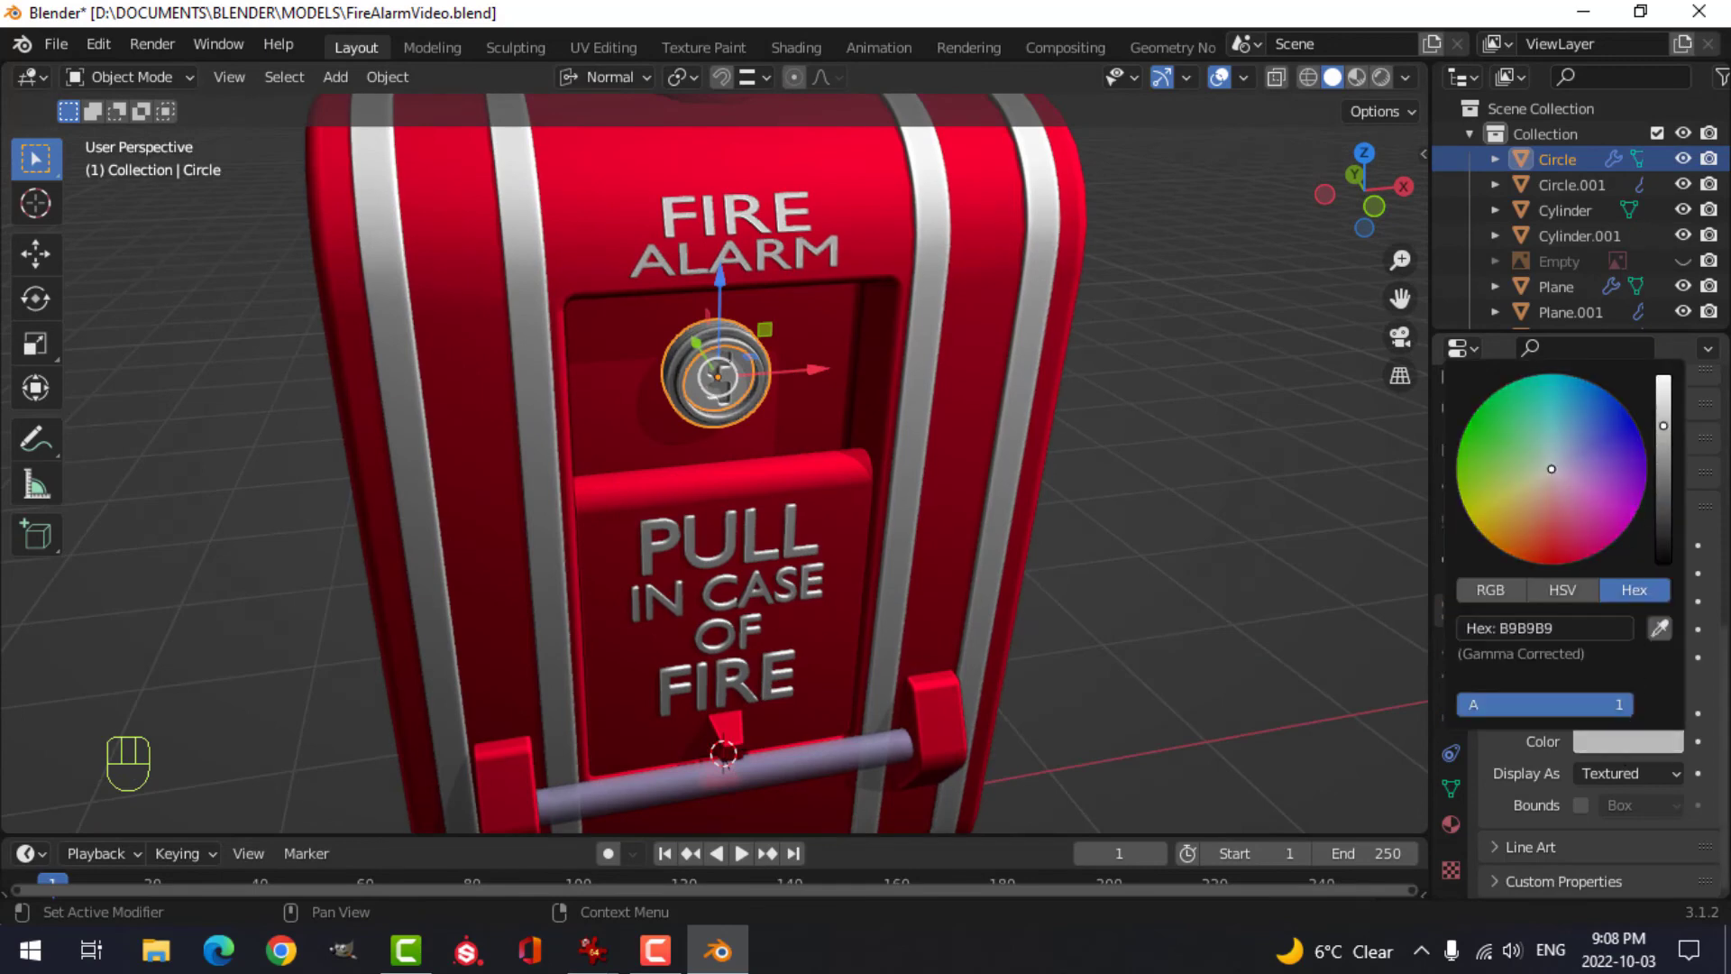
scroll(819, 449, "up", 5)
key("alt+a")
- Darken the inner lock cylinder's display color to a neutral mid grey
left_click(766, 322)
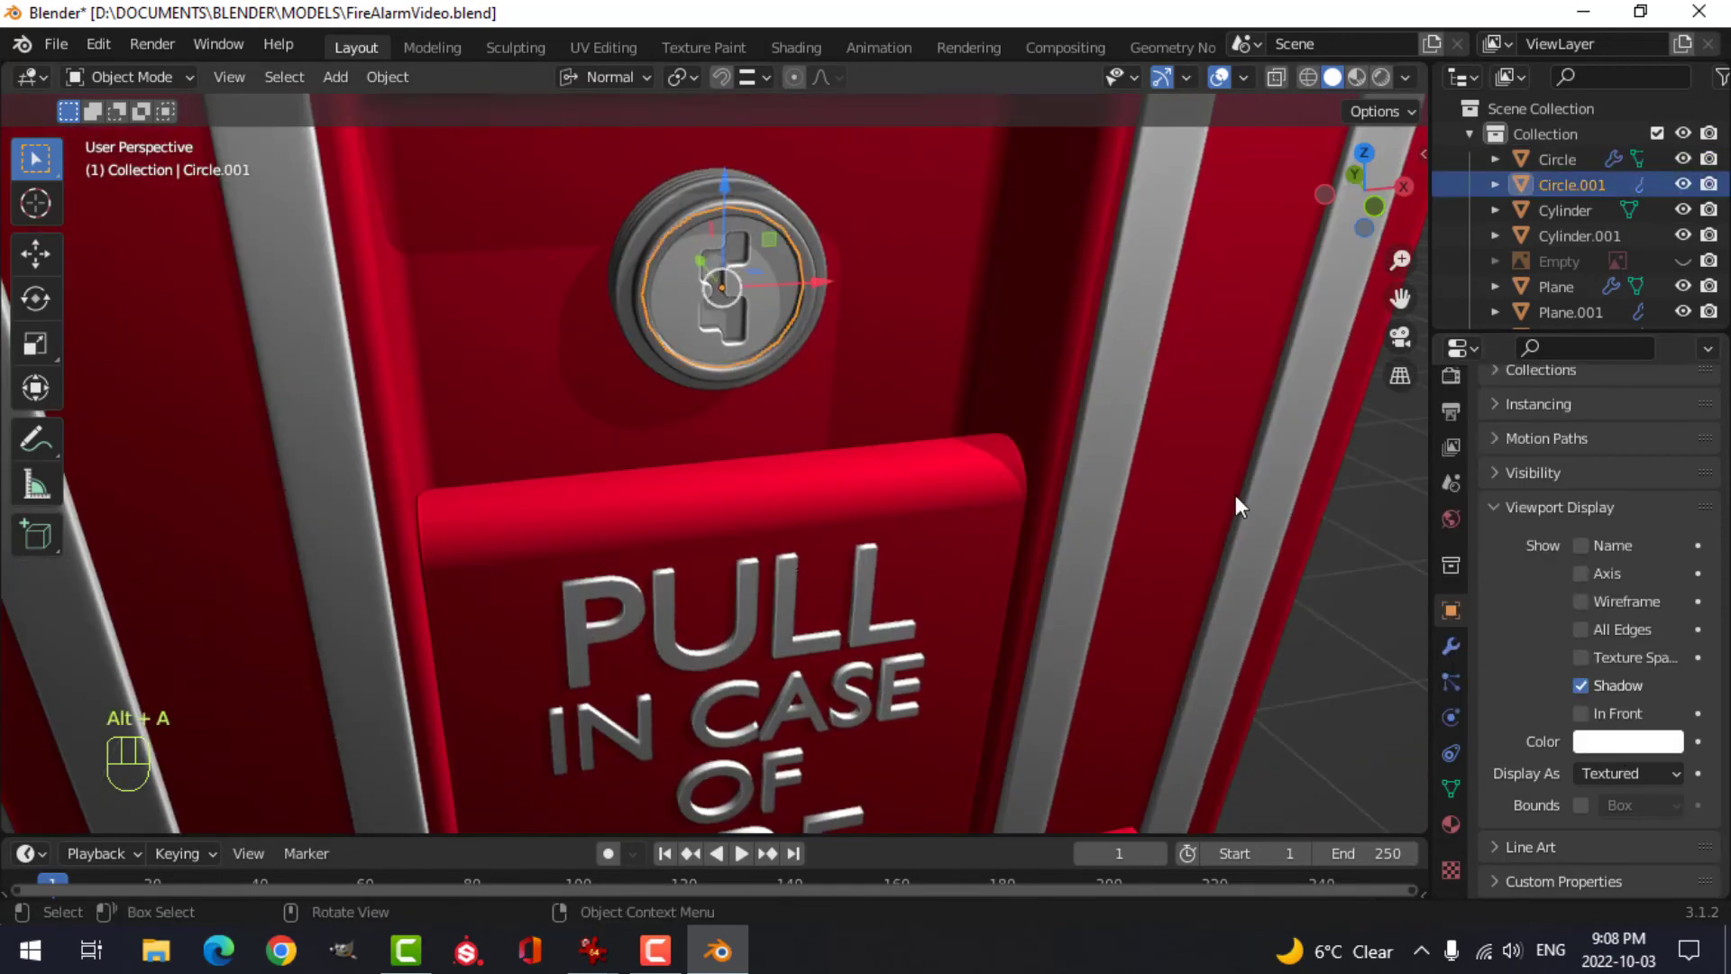
left_click(1637, 741)
left_click_drag(1664, 436, 1663, 424)
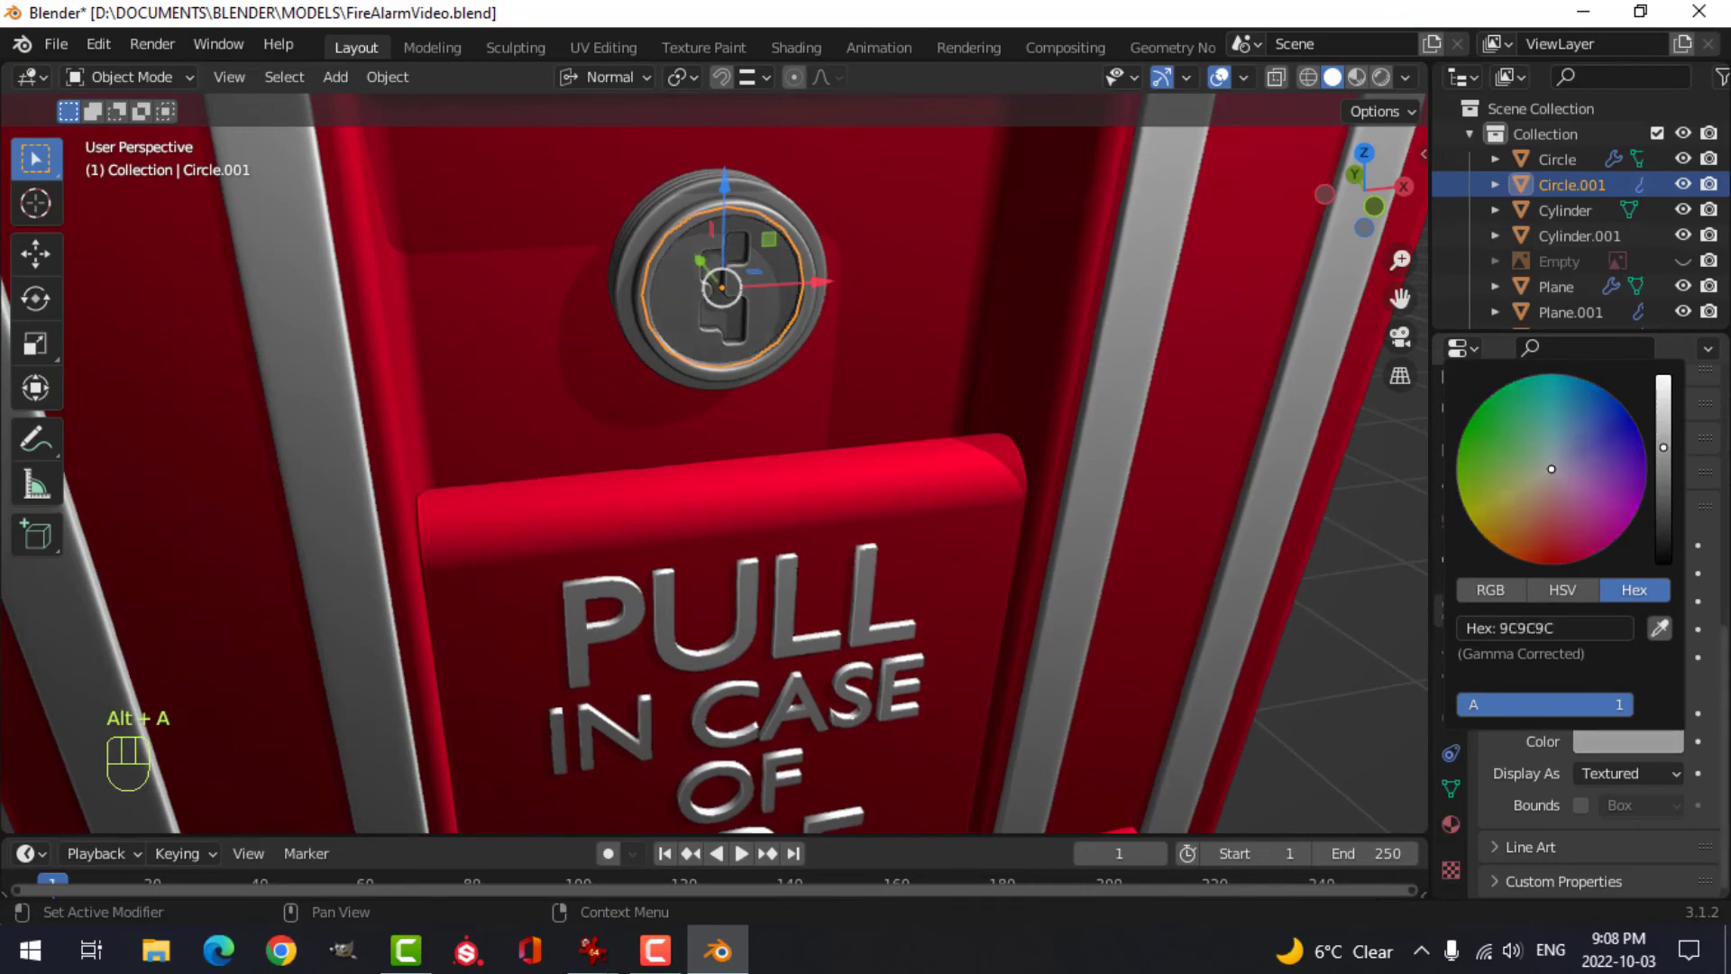
scroll(1115, 479, "down", 5)
key("alt+a")
- Hide the viewport overlays, review the colored pull station, and save the file
scroll(971, 533, "up", 1)
scroll(972, 534, "down", 5)
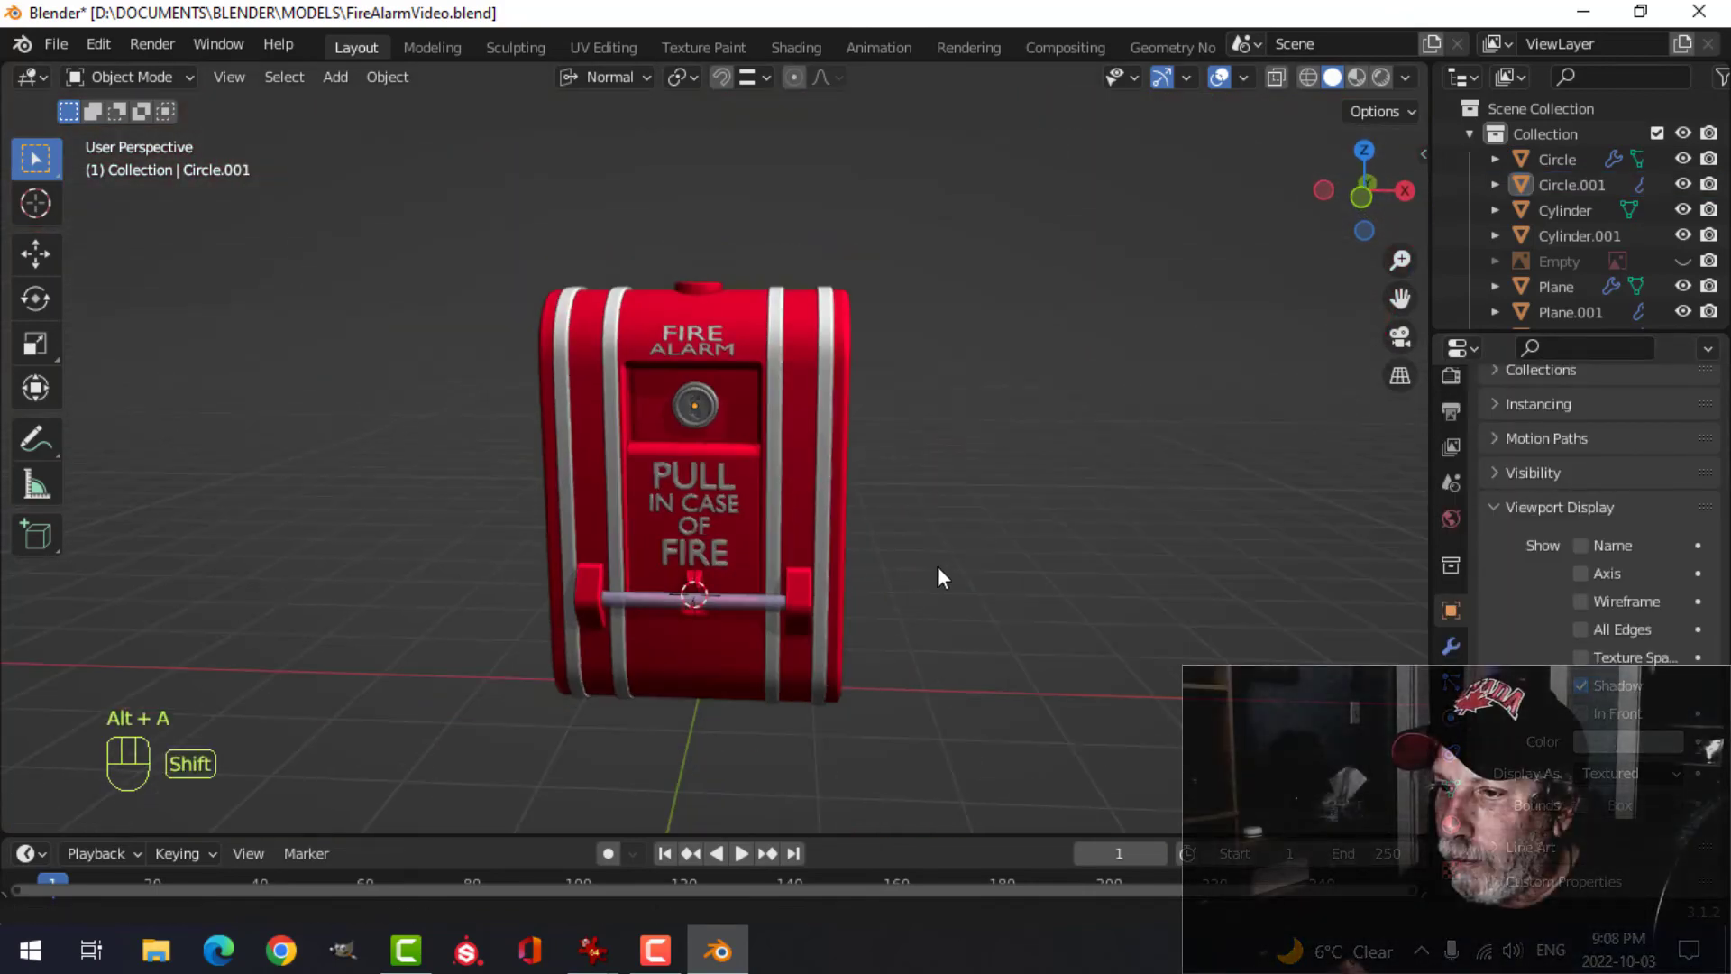
middle_click_drag(938, 565, 1046, 517)
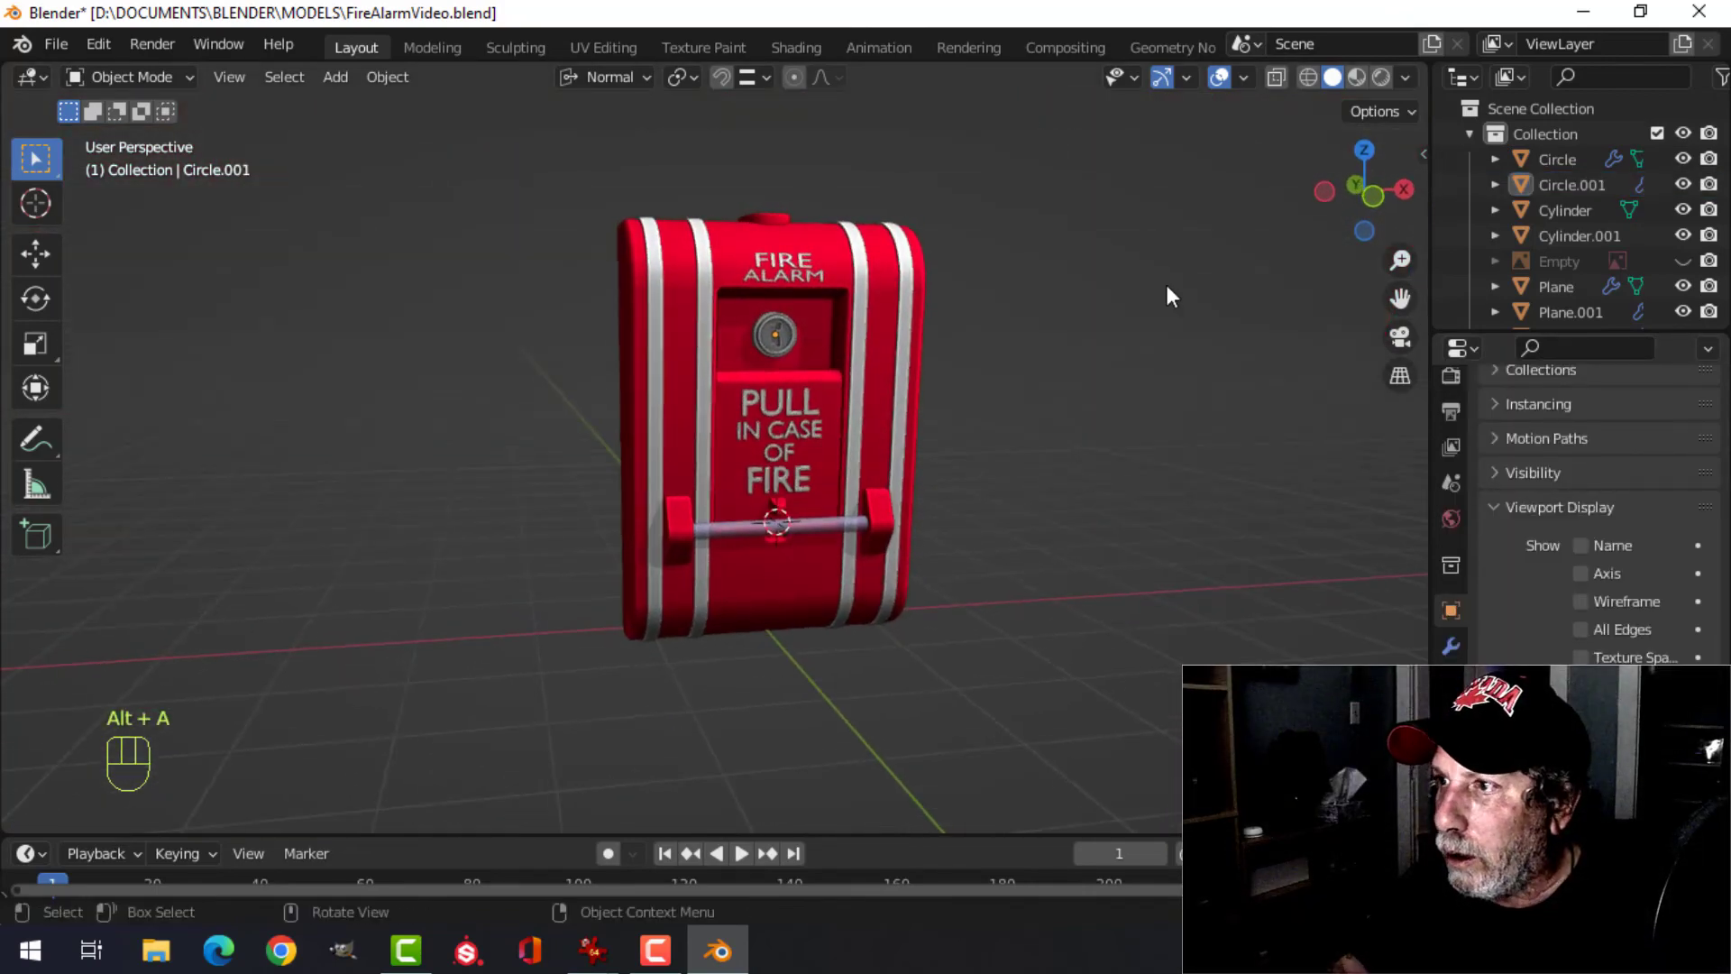
left_click(1219, 77)
scroll(1025, 350, "up", 3)
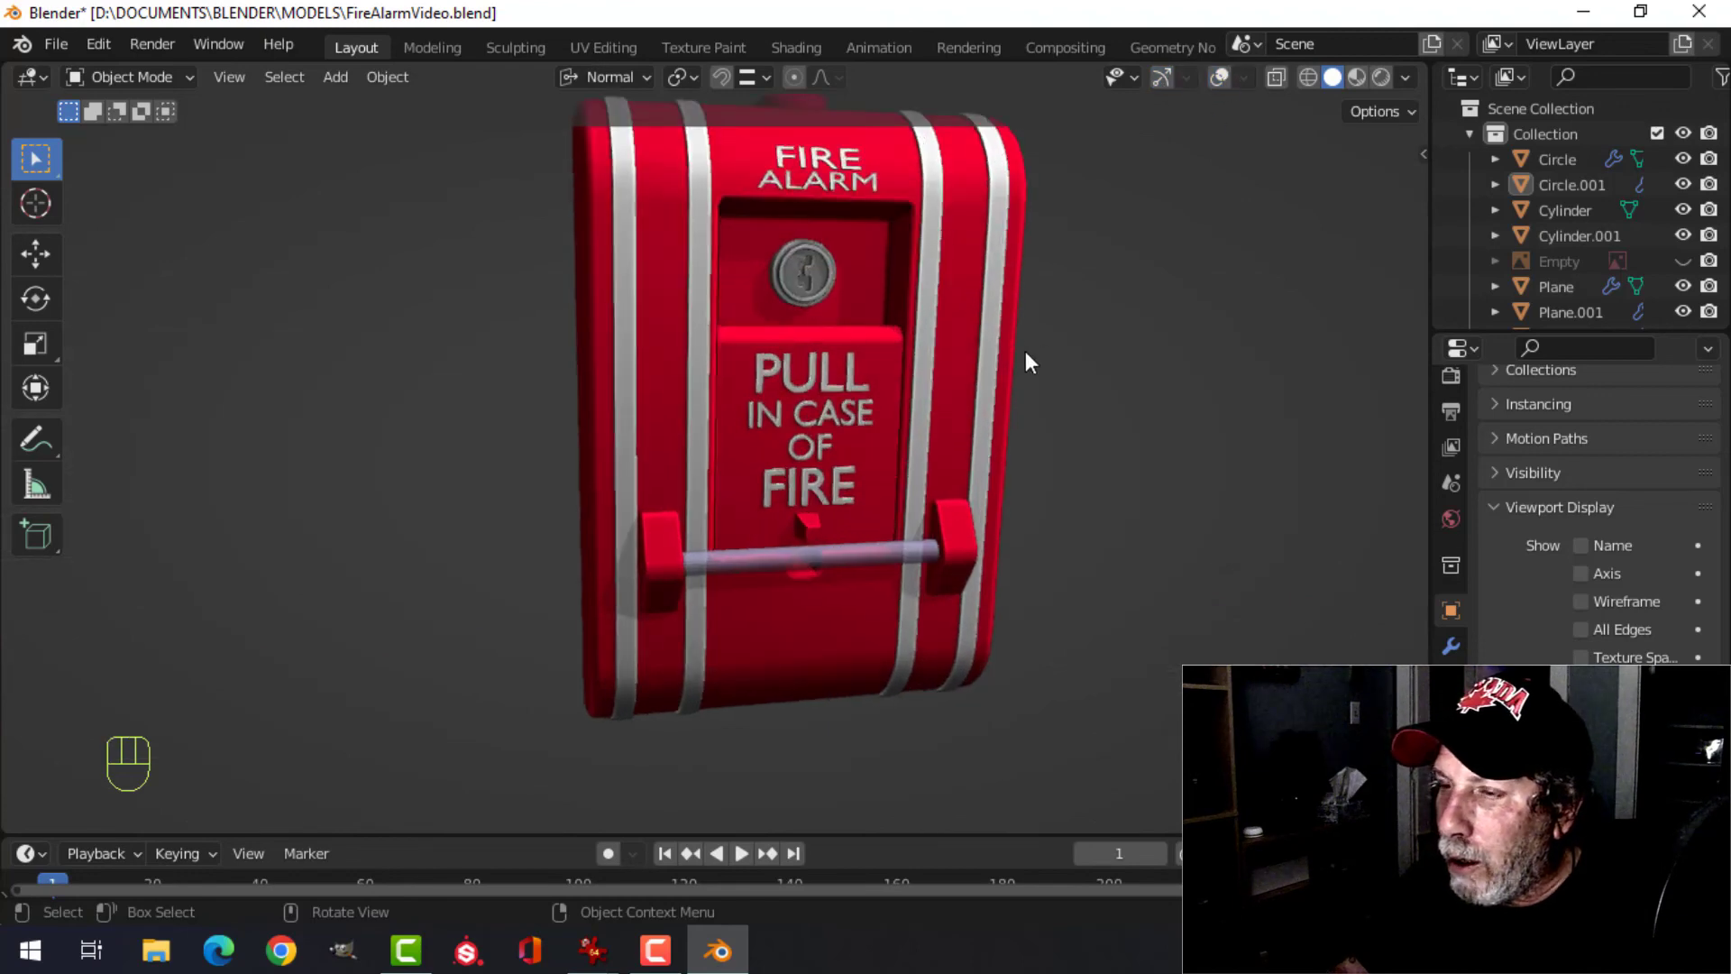
scroll(1035, 399, "down", 3)
mouse_move(987, 428)
middle_mouse_down()
mouse_move(836, 501)
mouse_move(687, 503)
mouse_move(715, 420)
mouse_move(1047, 426)
mouse_move(989, 460)
mouse_move(1012, 436)
middle_mouse_up()
key("ctrl+s")
- Change the viewport MatCap to the soft pale-grey sphere in the third row of presets
left_click(1405, 78)
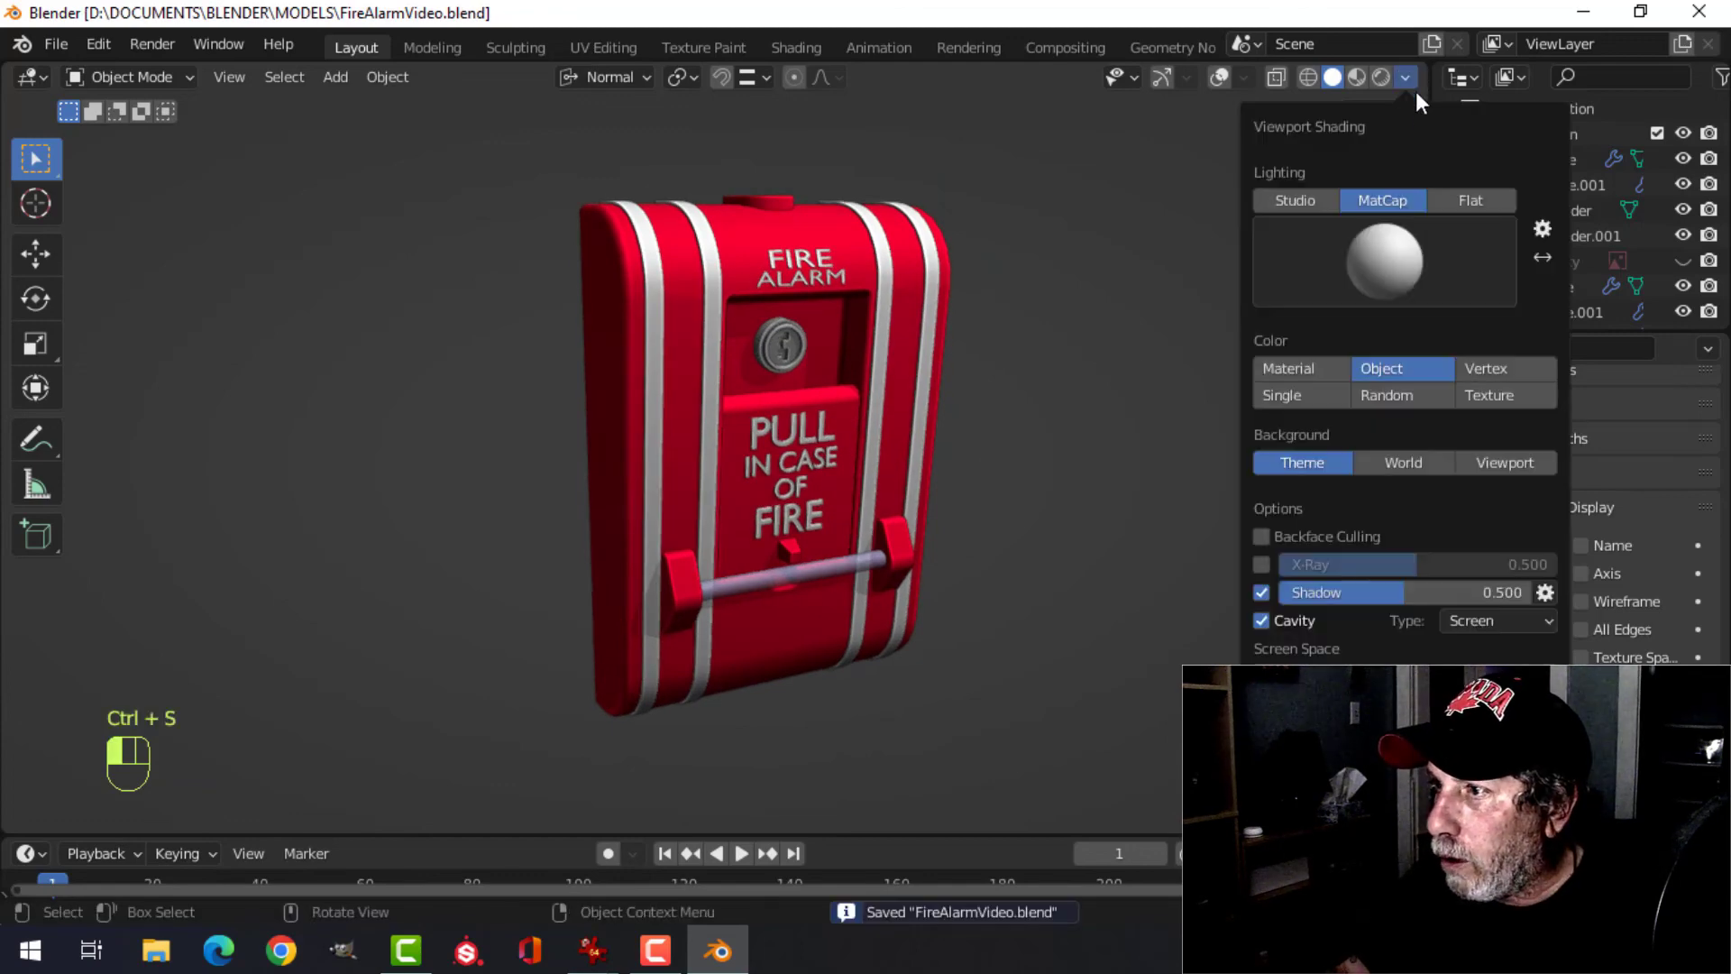
left_click(1403, 246)
left_click(1326, 496)
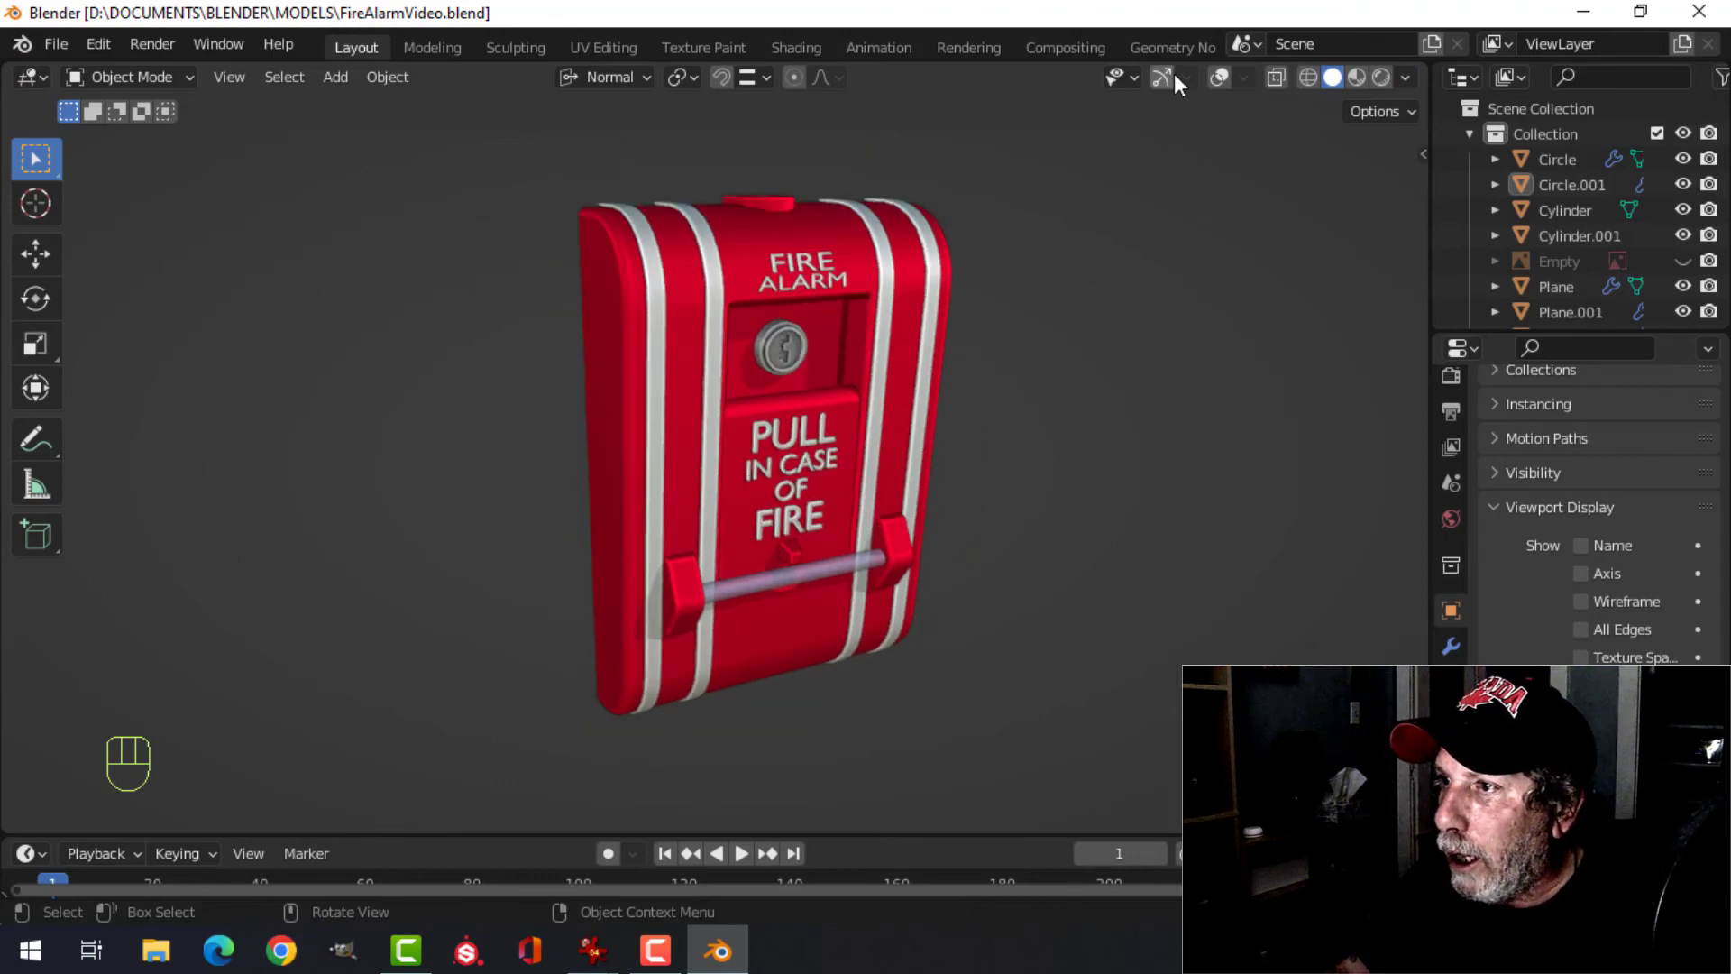
- Show the viewport overlays and gizmos again and add a 2 m mesh plane at the 3D cursor
left_click(1218, 77)
key("shift+a")
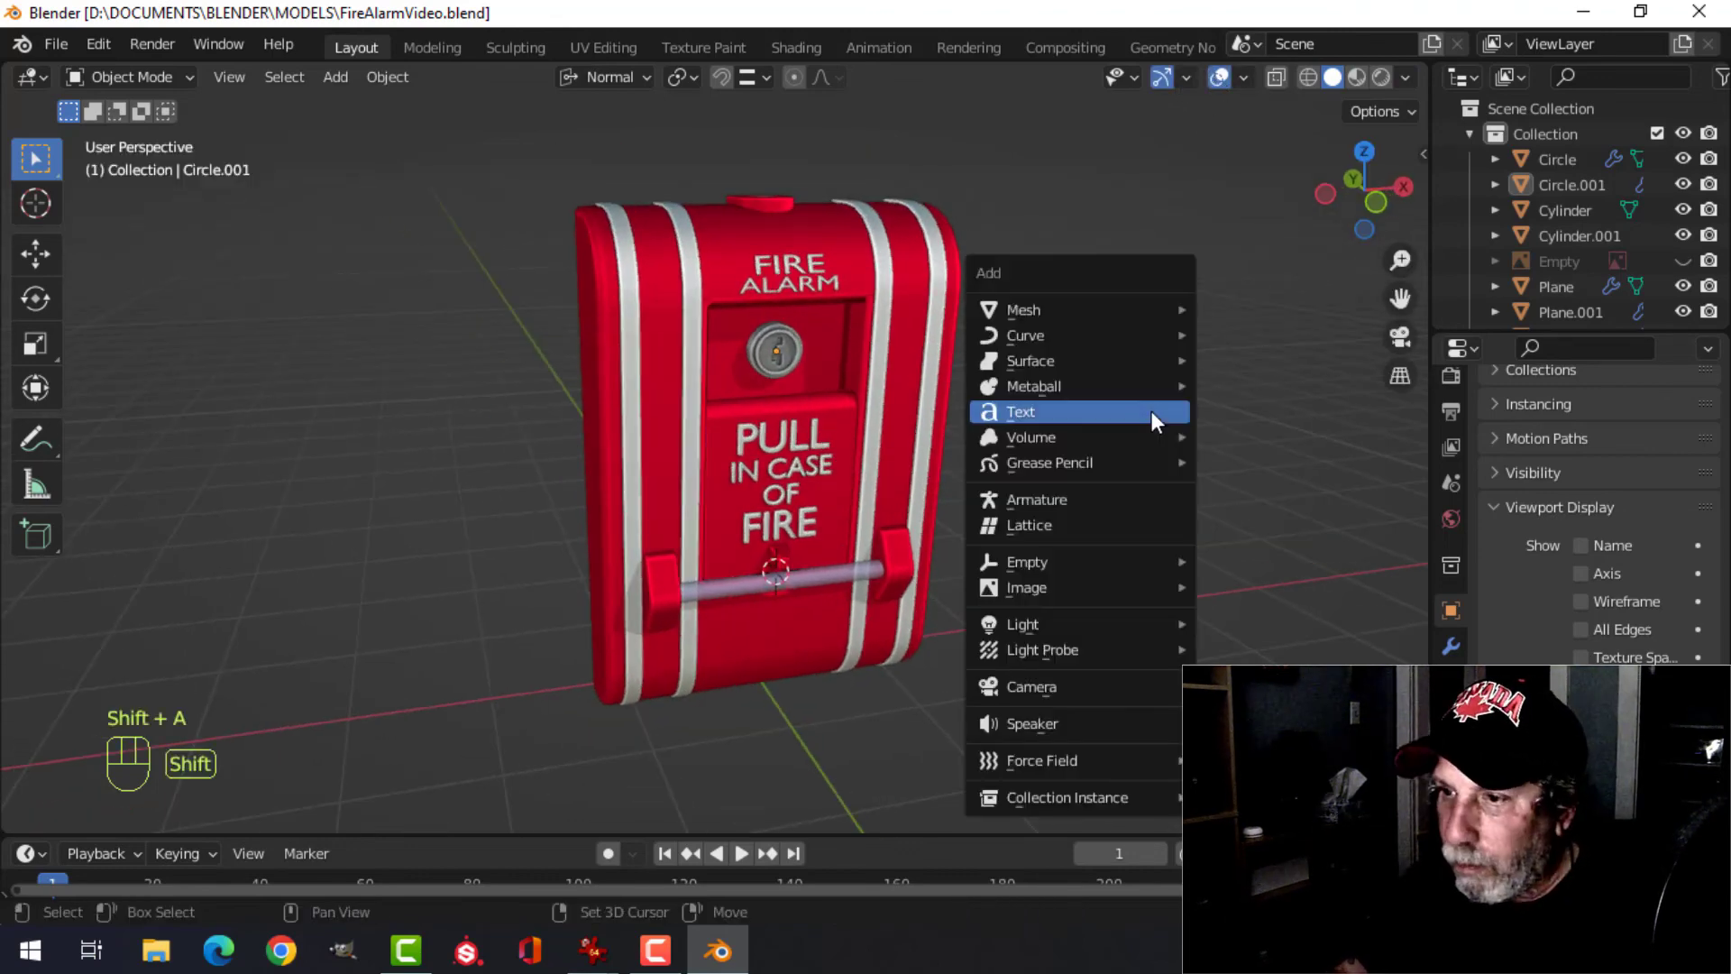
mouse_move(1126, 309)
left_click(1208, 306)
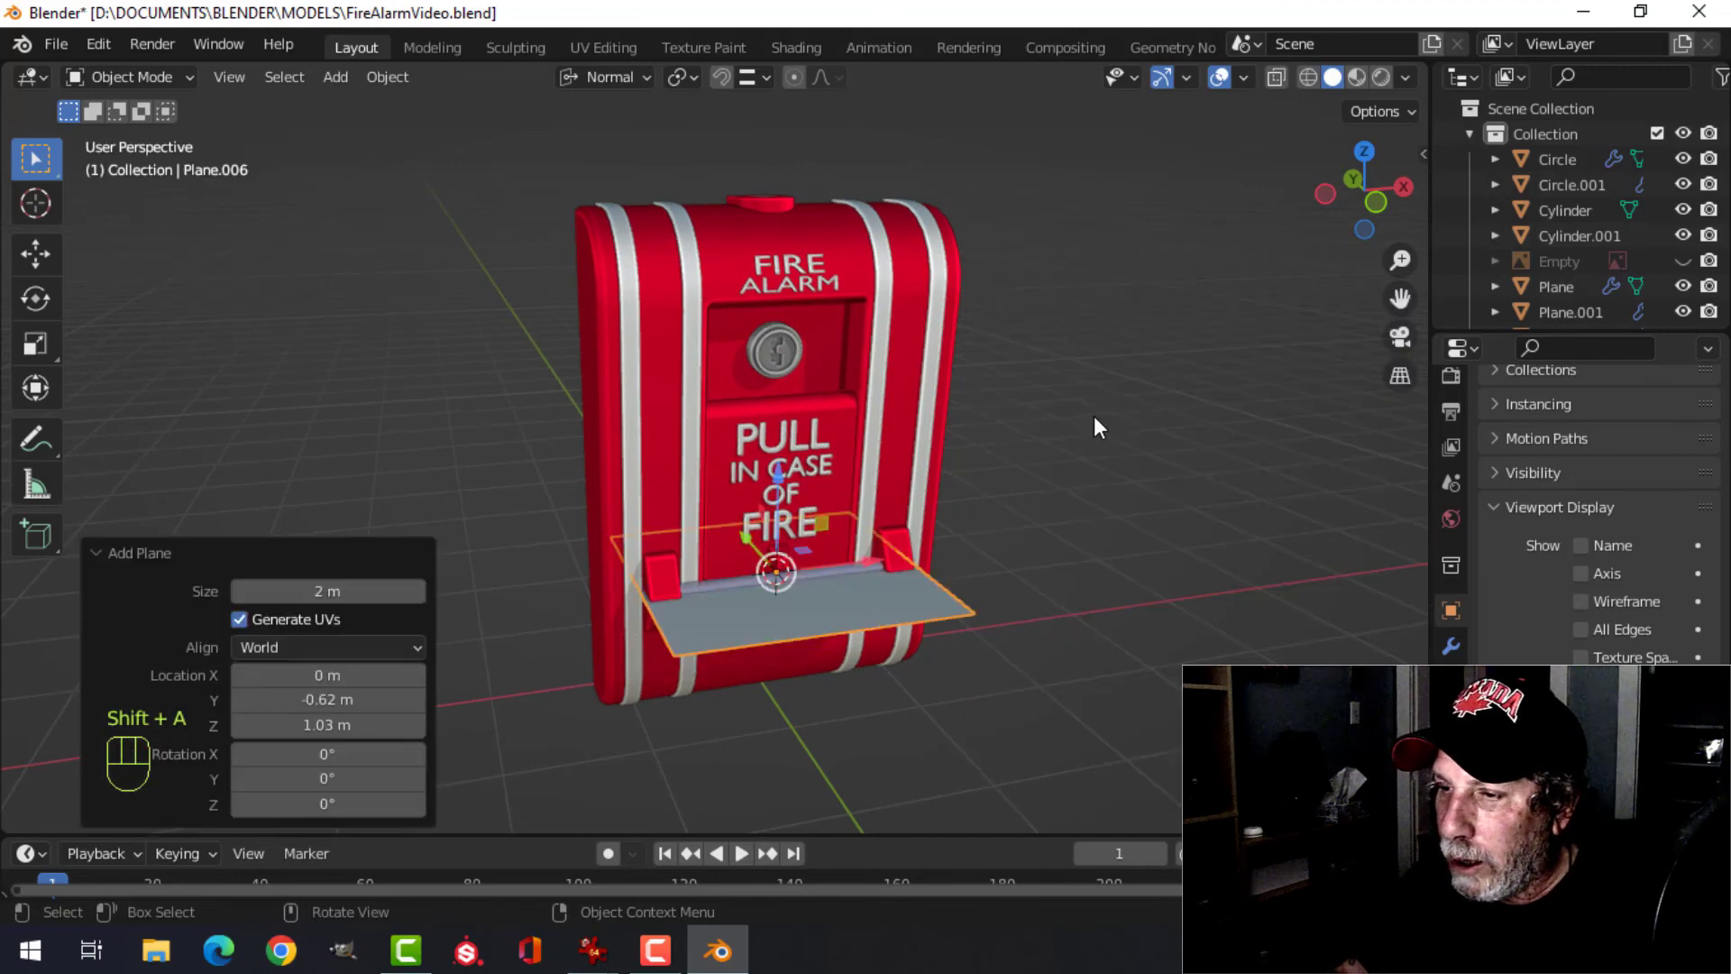
- Rotate the new plane's mesh 90° about its normal X axis in Edit Mode so it stands upright
key("Tab")
key("r")
key("x")
key("9")
key("0")
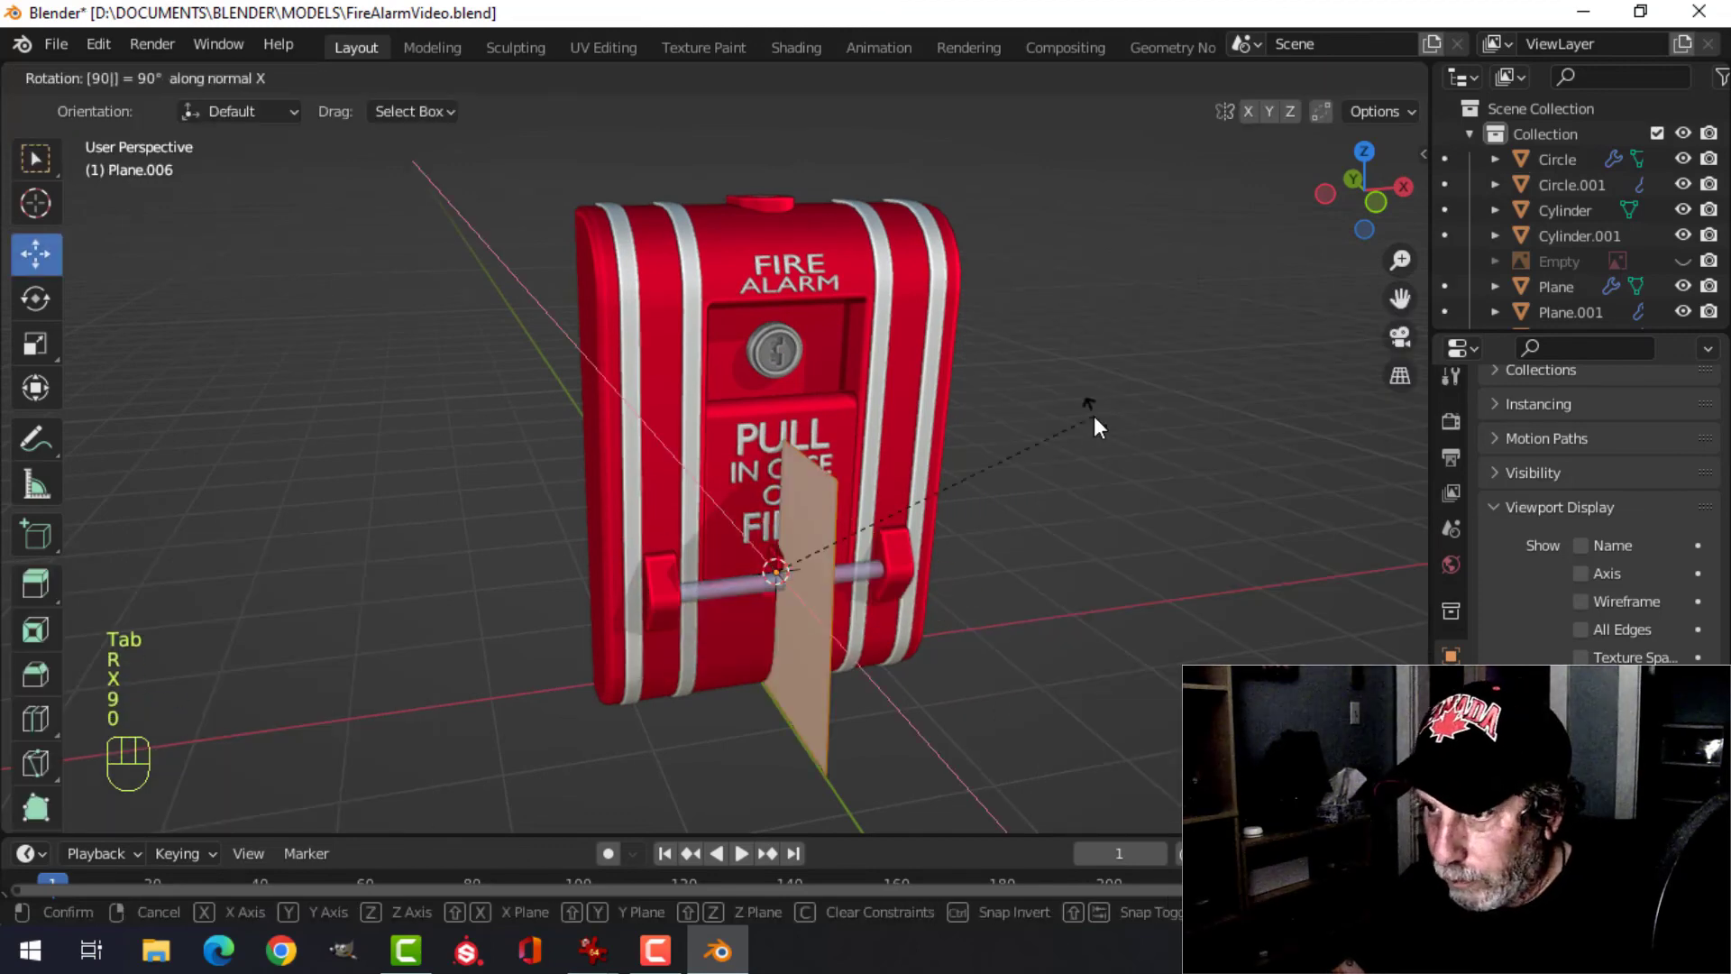
left_click(1096, 416)
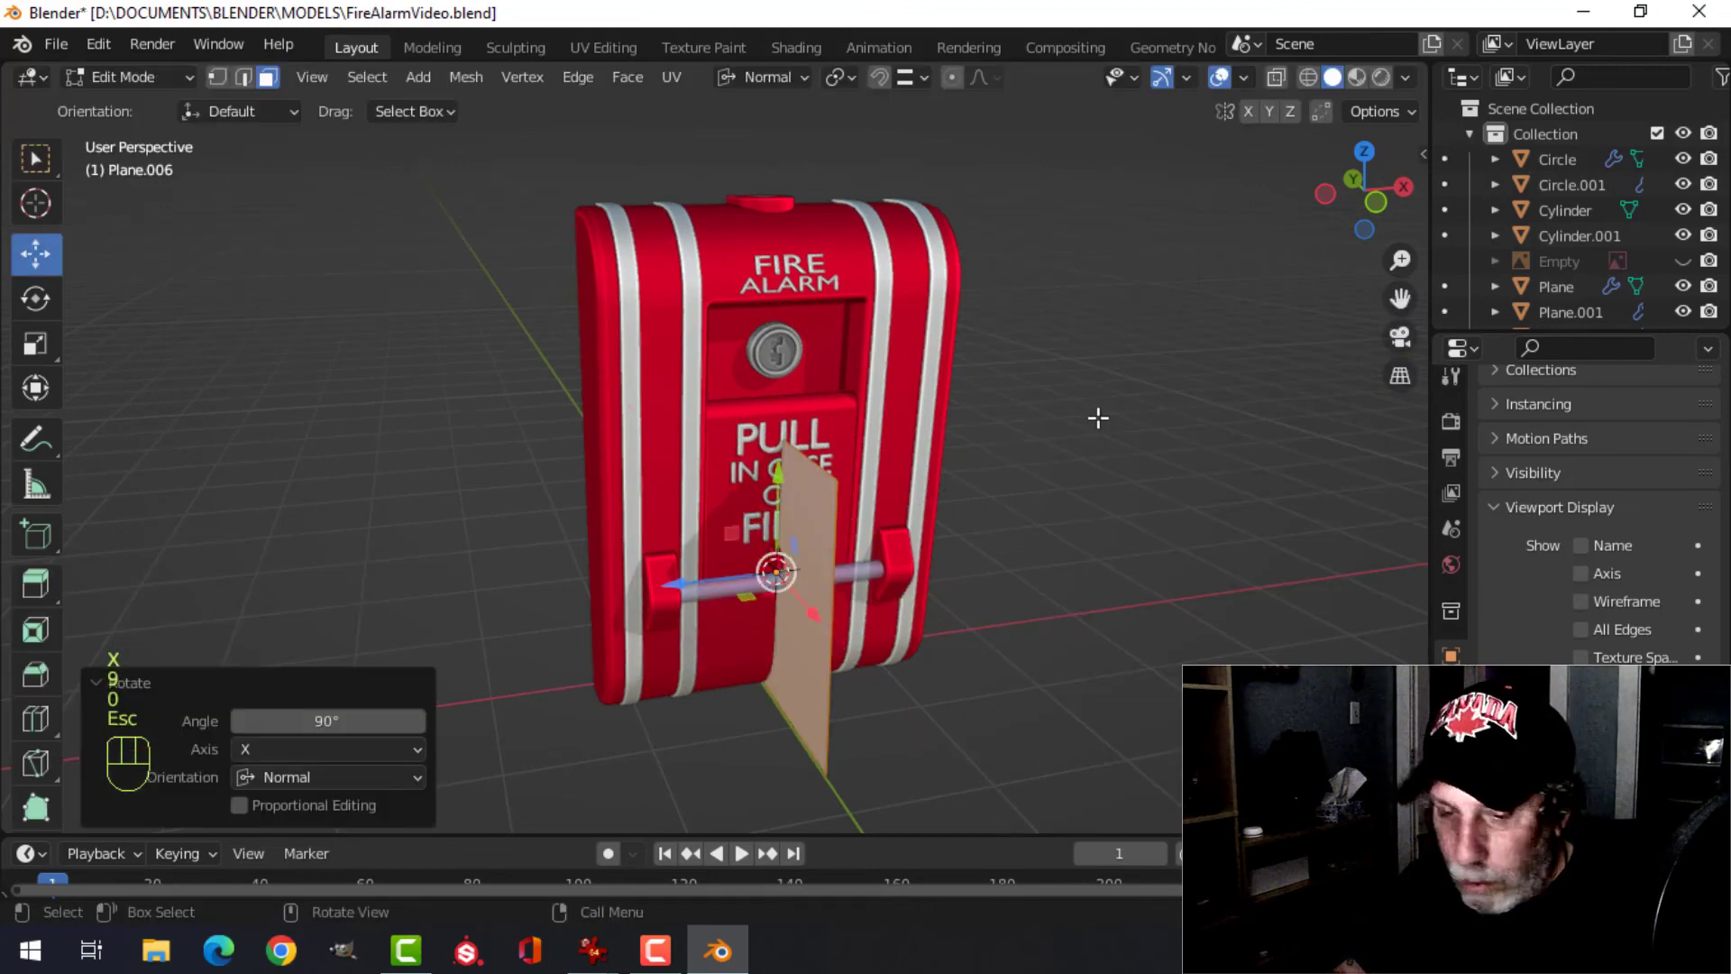
- Set the transform orientation to Global and rotate the plane 90° about Z so it parallels the pull station's back
left_click(762, 79)
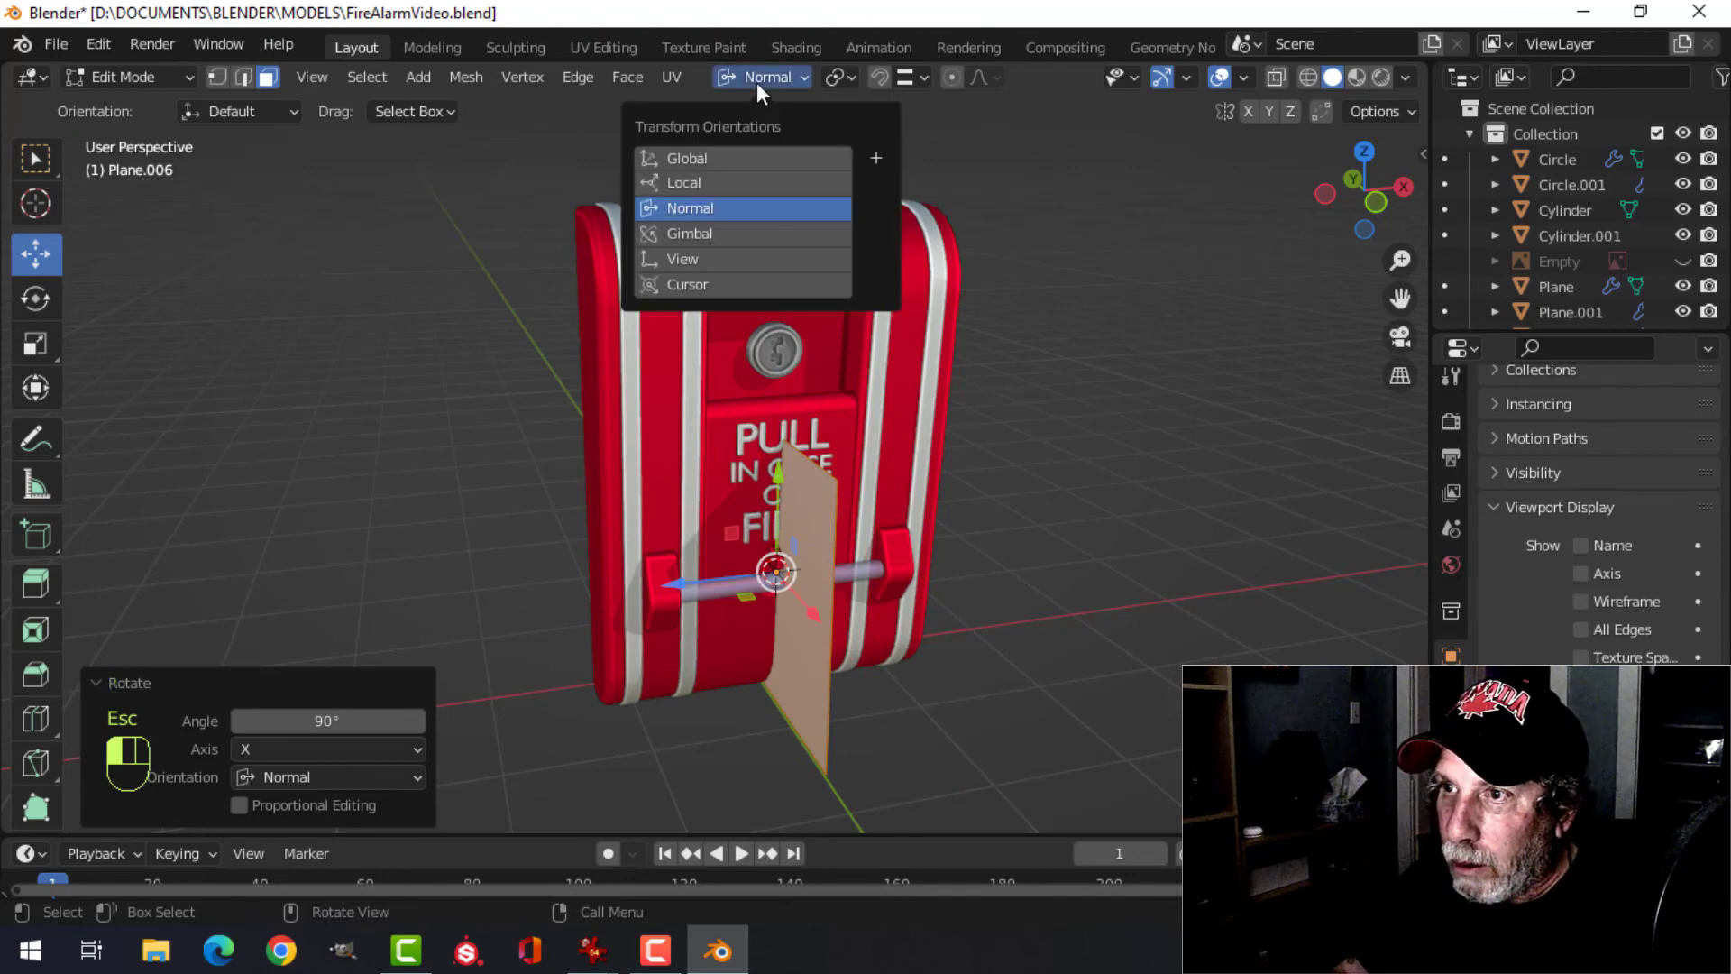
left_click(734, 158)
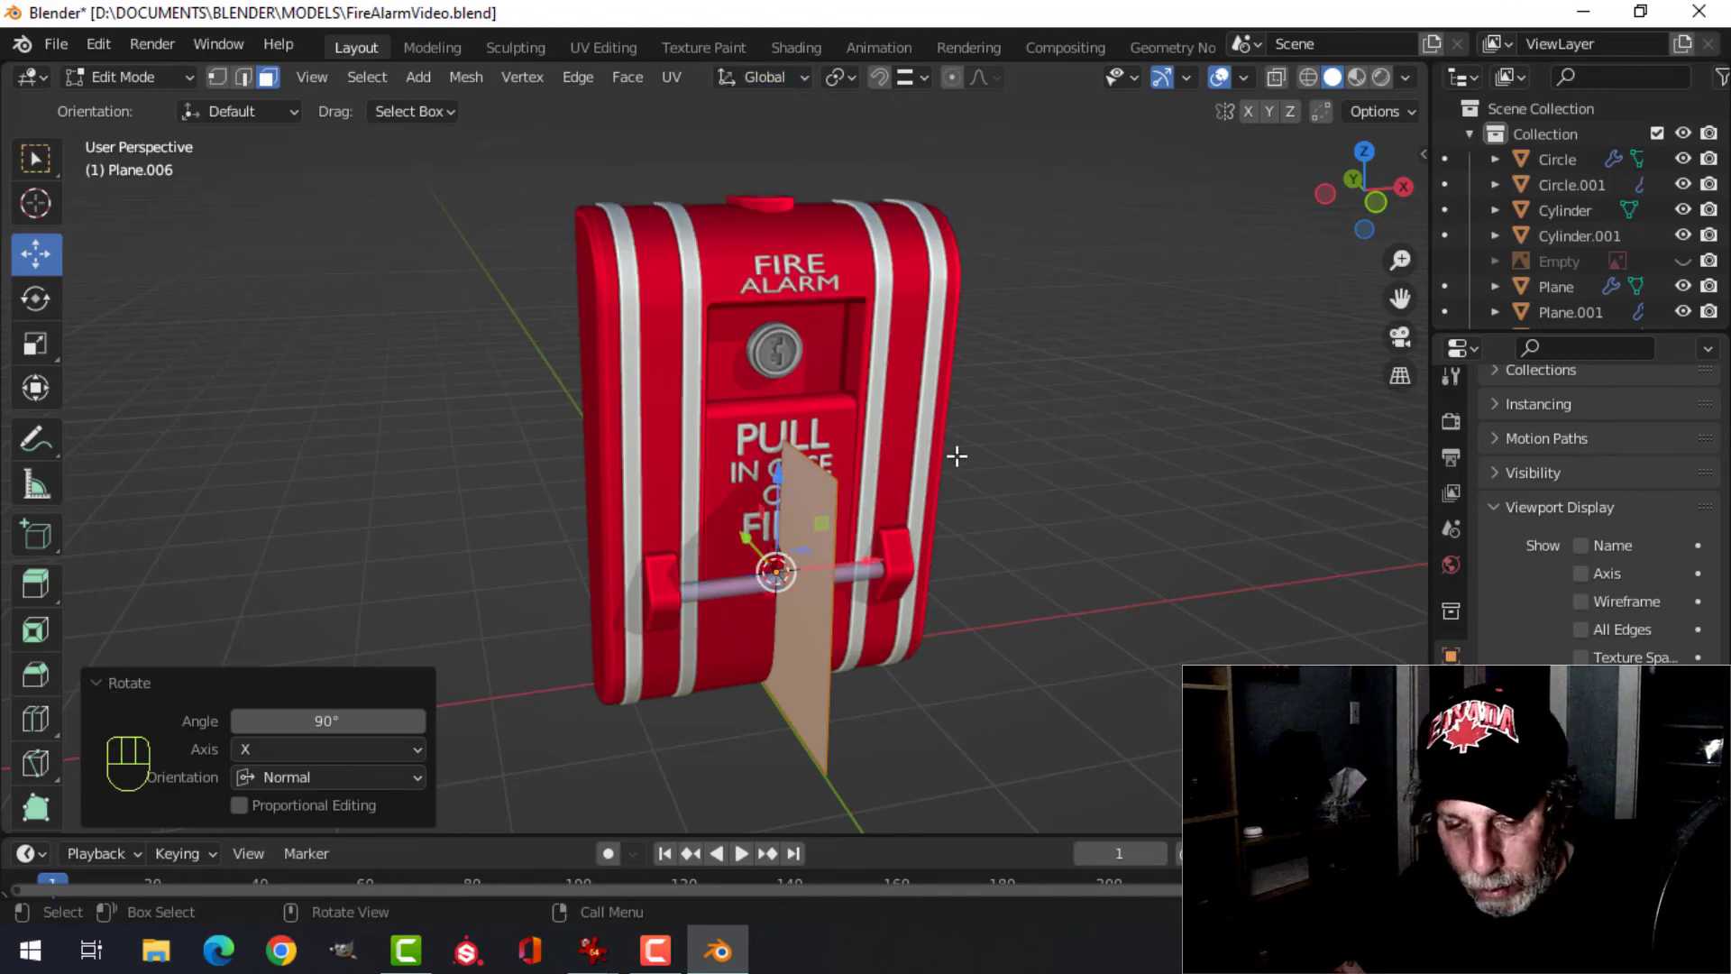
key("r")
key("z")
key("9")
key("0")
left_click(958, 464)
- Move the plane about 0.57 m along Y behind the pull station and scale it by 5 as a wall
middle_click_drag(958, 464, 671, 530)
left_click_drag(700, 539, 629, 528)
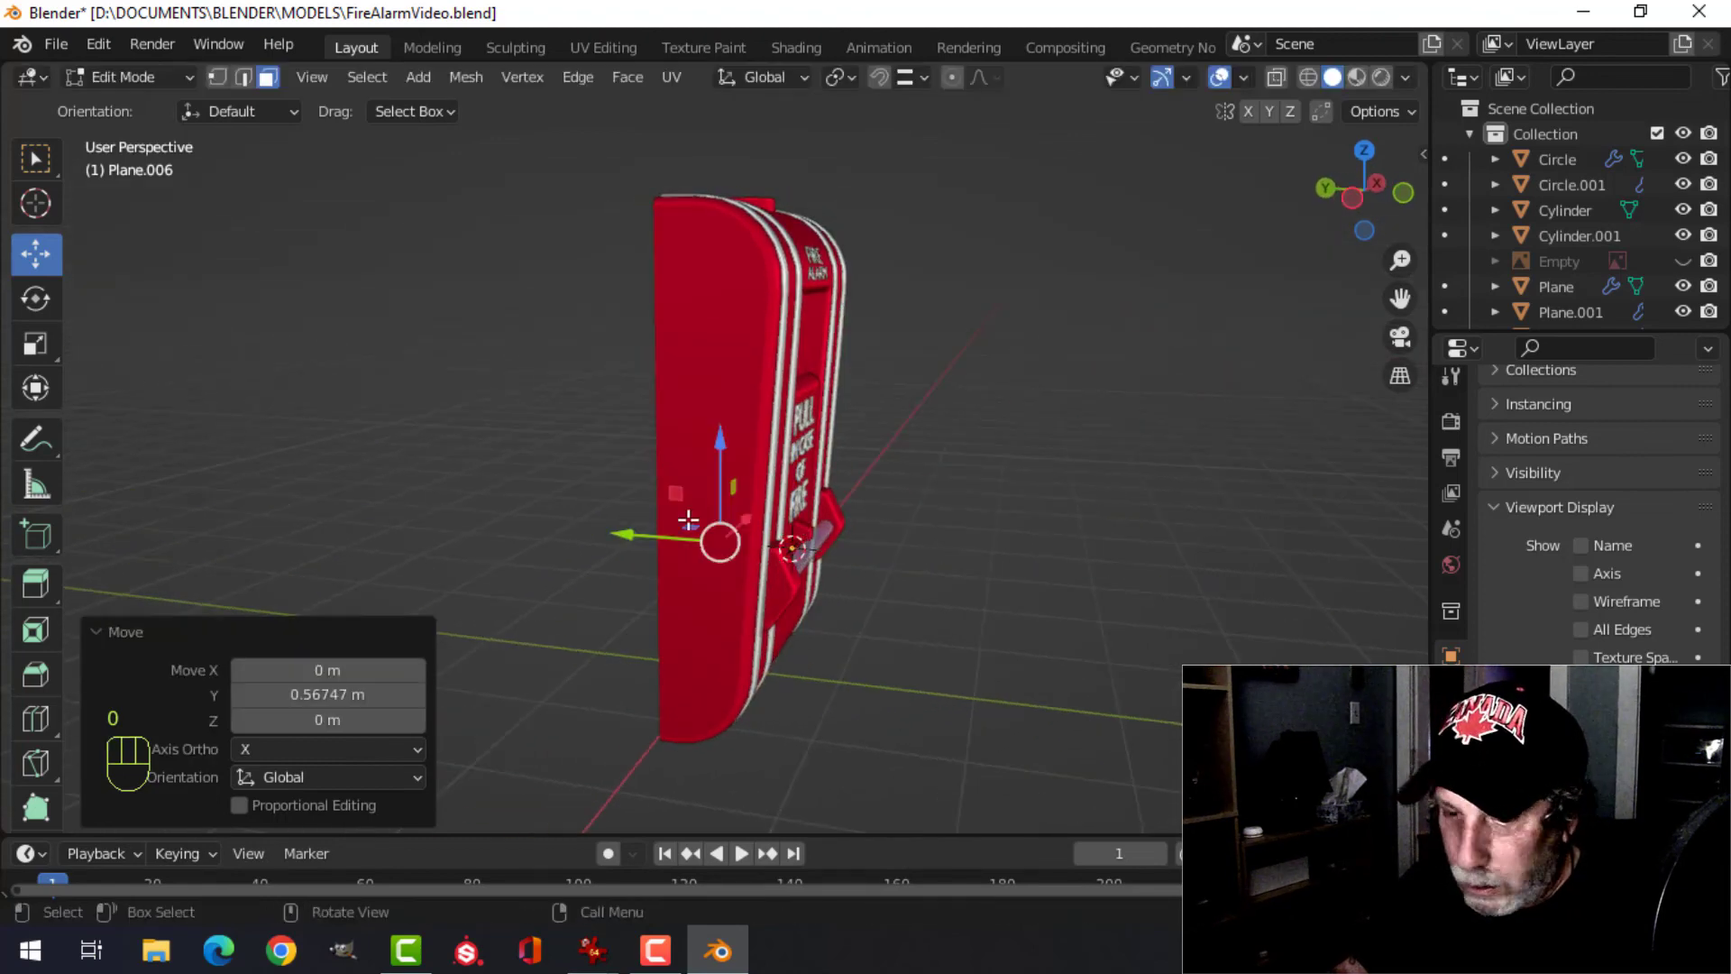
key("s")
key("5")
left_click(878, 514)
- Nudge the wall plane along Y to sit flush against the pull station's back and return to Object Mode
middle_click_drag(884, 513, 553, 464)
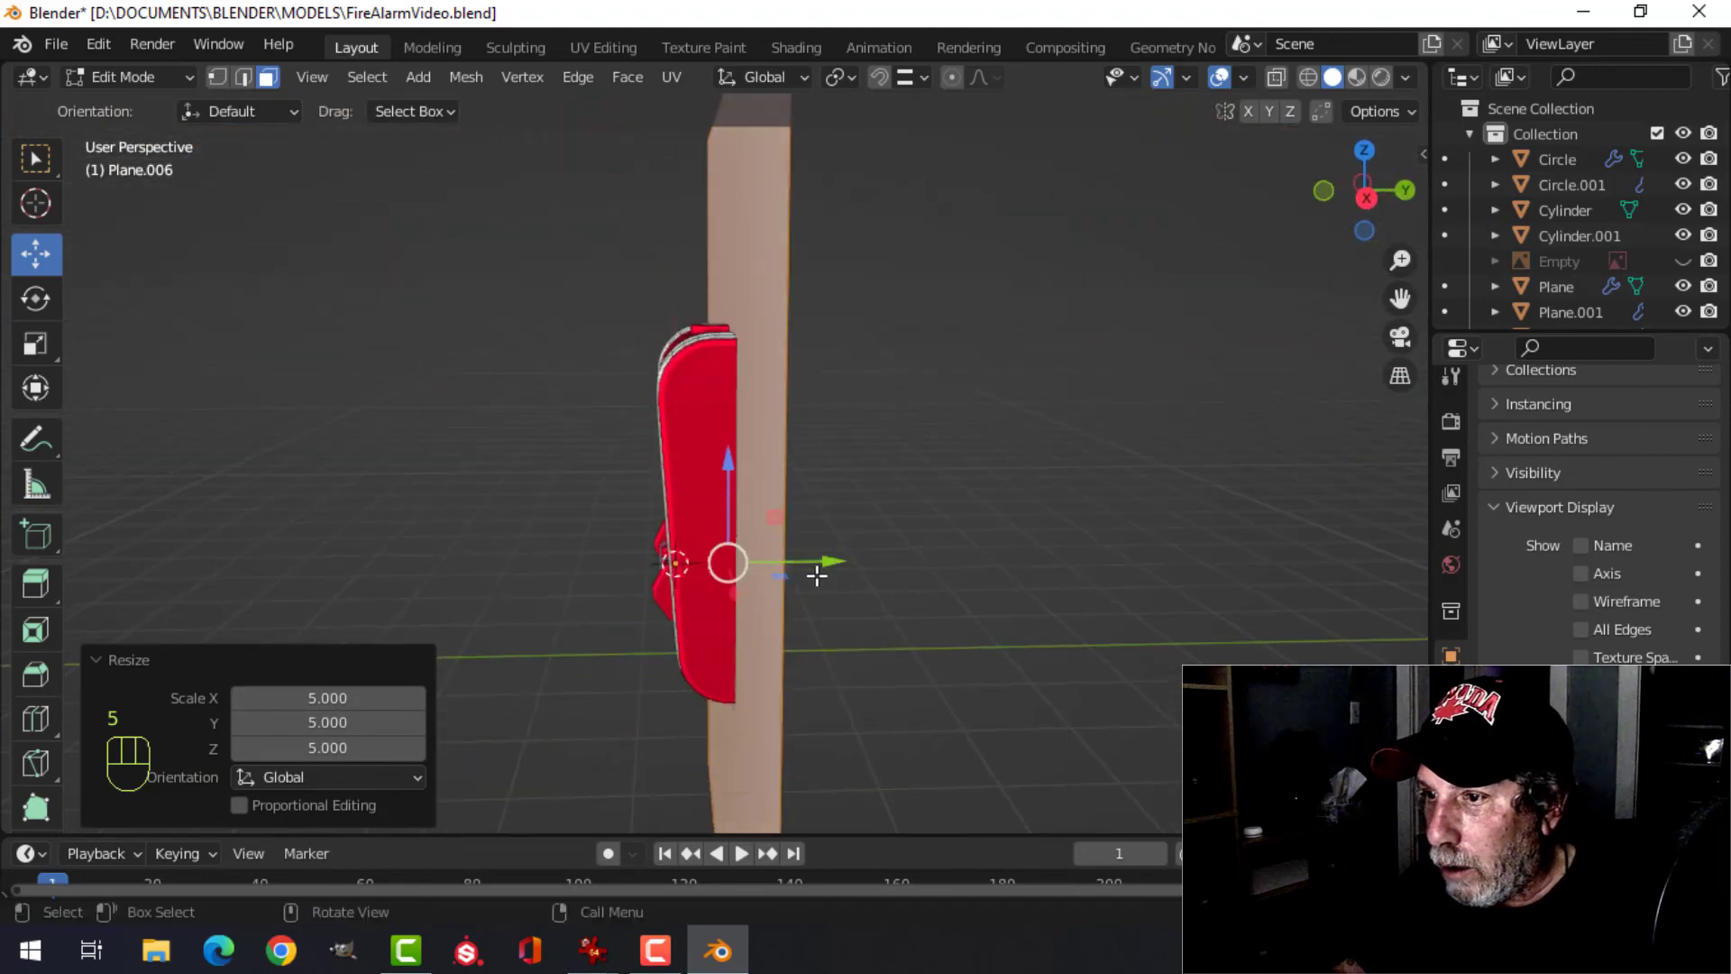
middle_click_drag(817, 576, 815, 585)
left_click_drag(850, 571, 857, 570)
middle_click_drag(743, 578, 977, 560)
key("Tab")
- Deselect everything, hide the viewport overlays and gizmos, and frame the pull station against the wall
scroll(737, 588, "down", 3)
key("alt+a")
middle_click_drag(736, 587, 1149, 155)
scroll(880, 573, "up", 2)
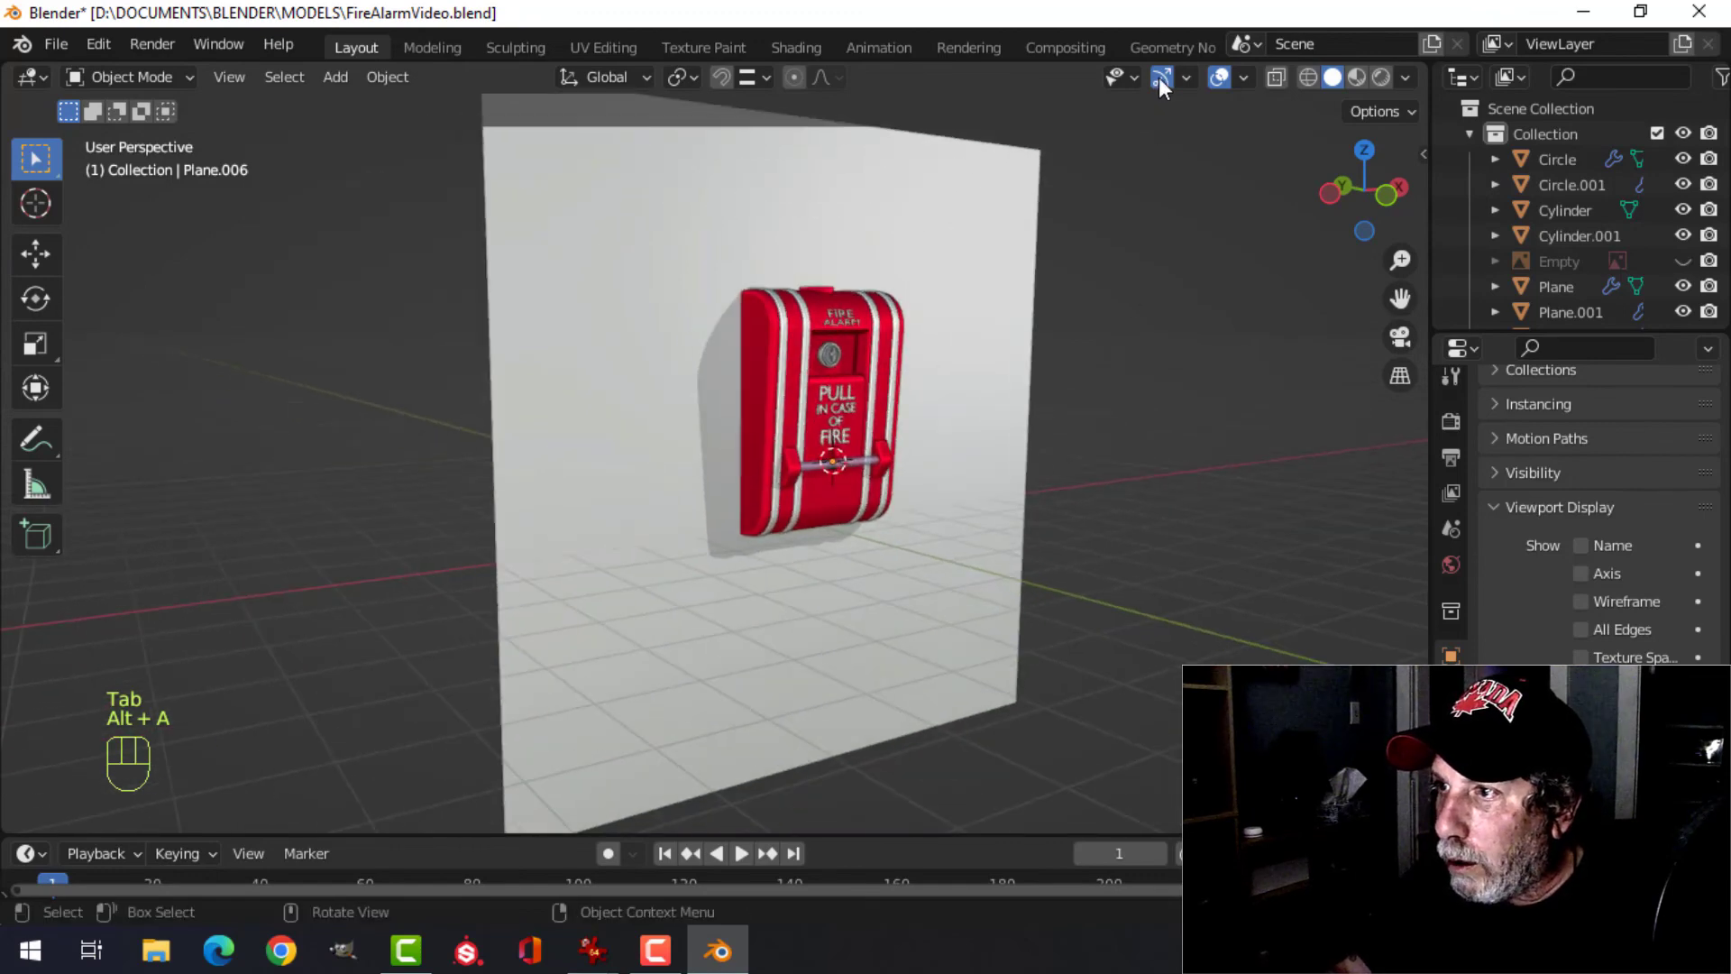
left_click(1220, 78)
scroll(1110, 395, "up", 3)
middle_click_drag(1111, 395, 1097, 528, "shift")
scroll(1099, 505, "down", 1)
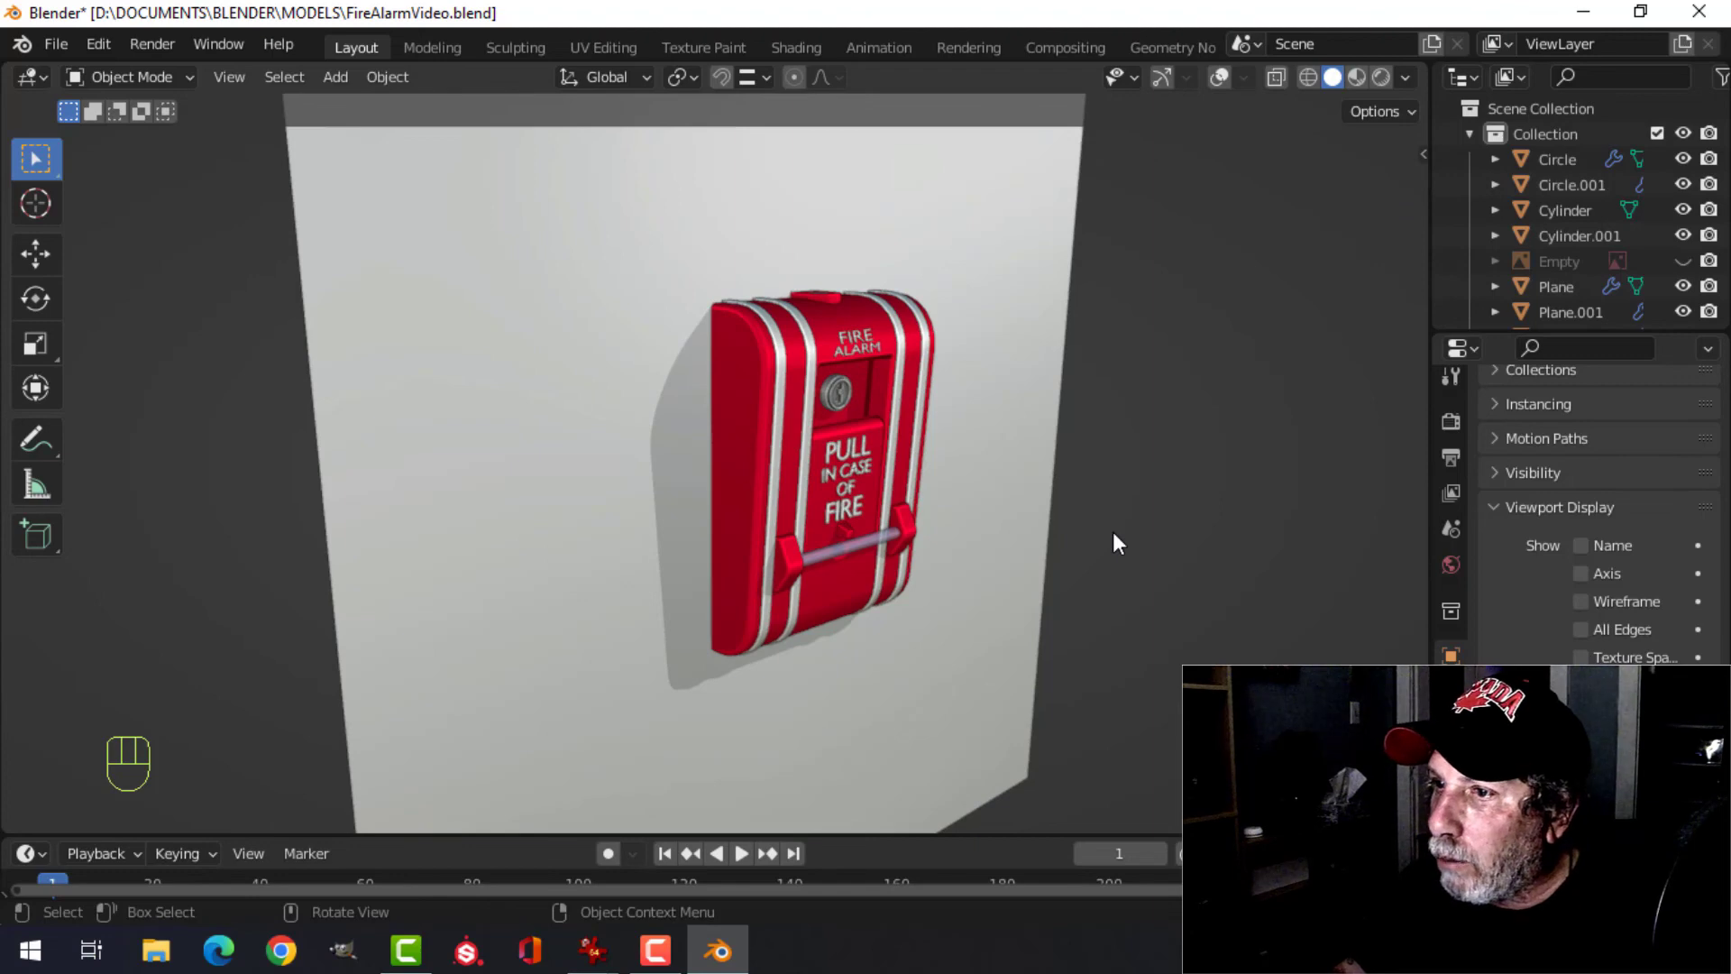
- Try the shiny metallic MatCap with the ringed highlight and examine the pull station from both sides
left_click(1408, 72)
left_click(1377, 299)
left_click(1225, 521)
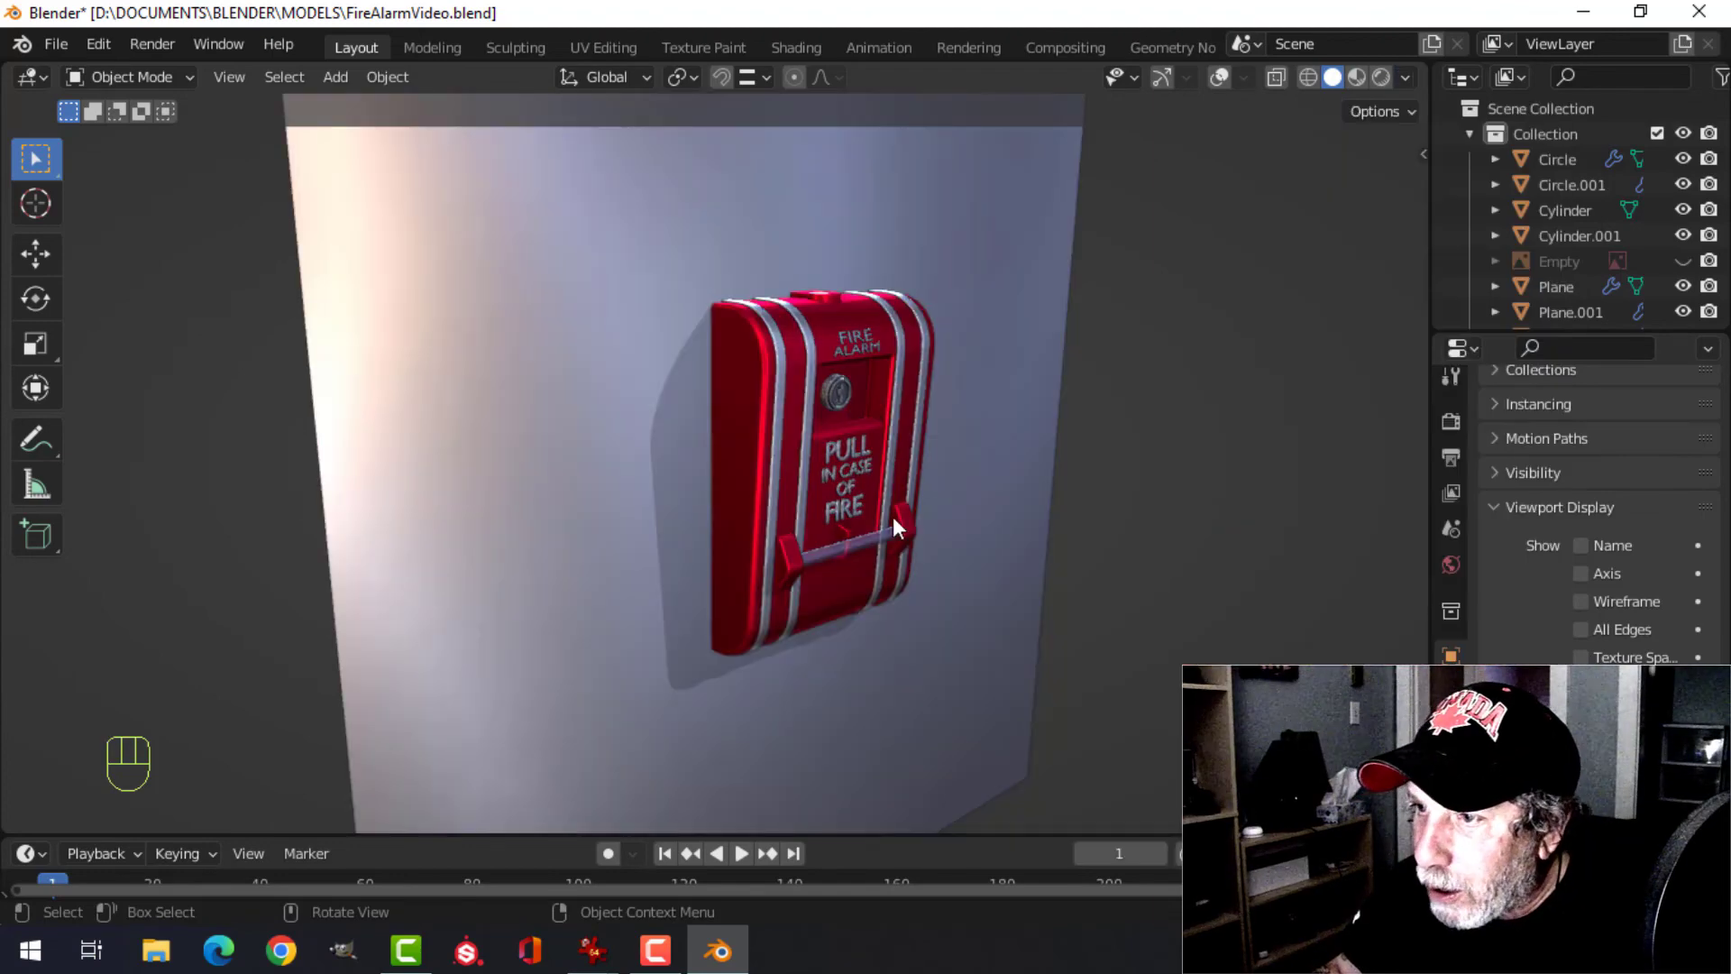
middle_click_drag(893, 517, 923, 473)
middle_click_drag(1035, 449, 1094, 458)
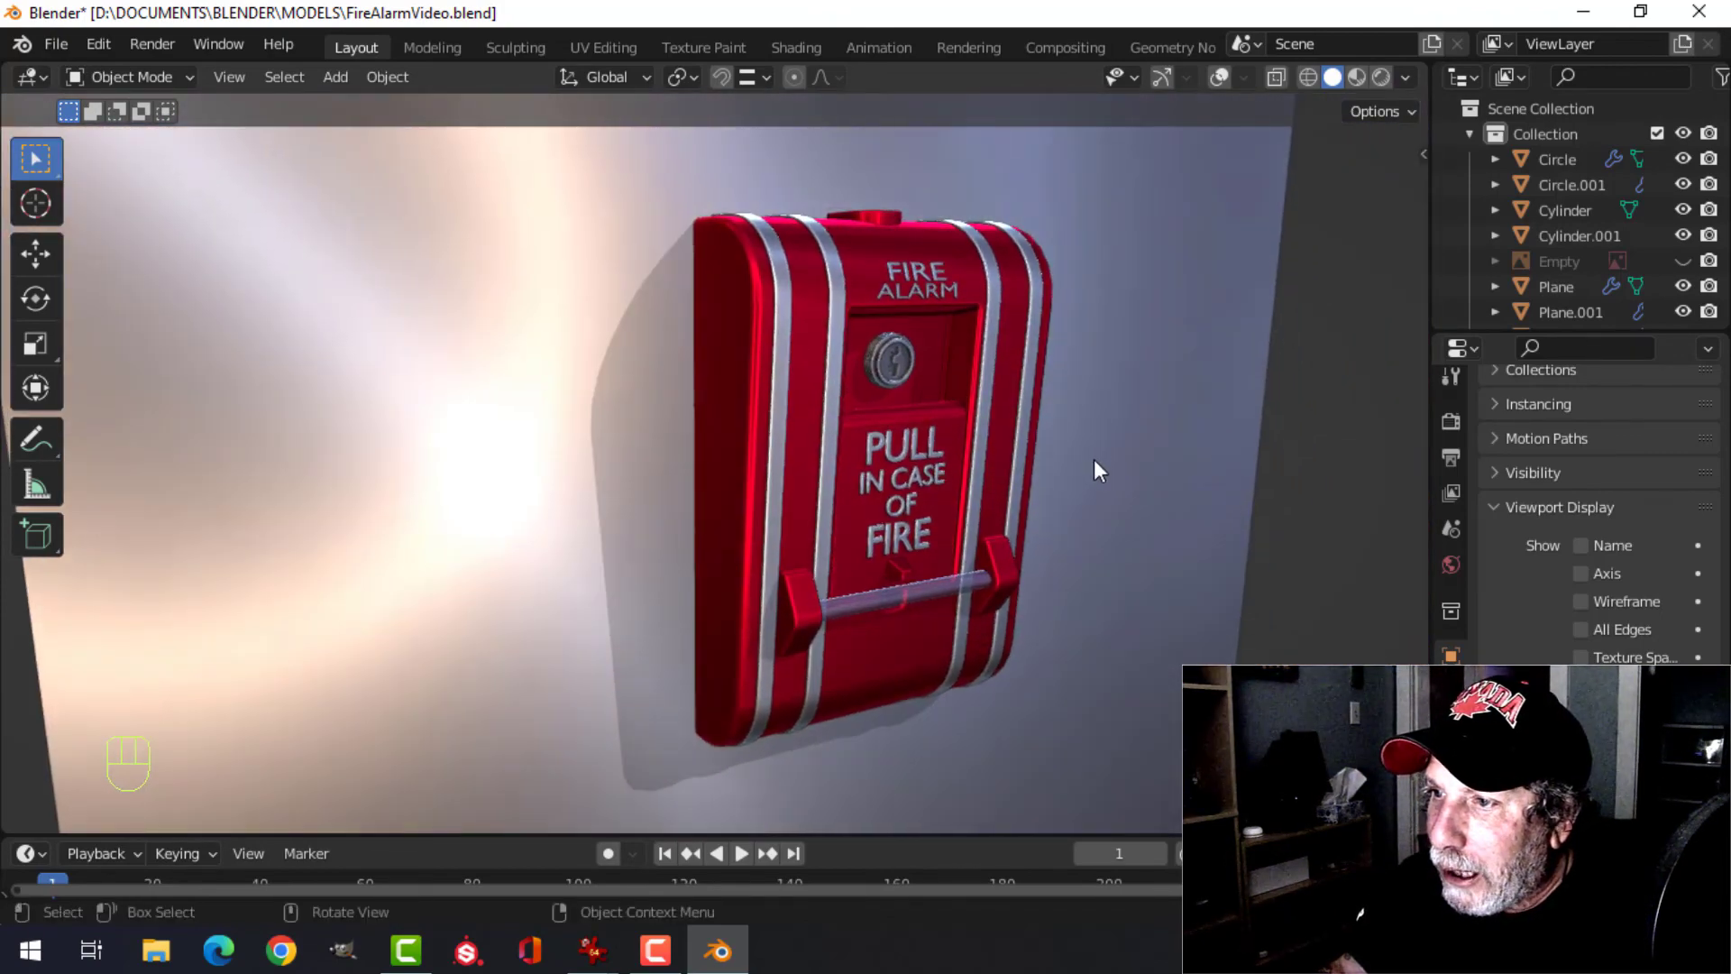
middle_click_drag(1074, 373, 737, 397)
- Try the glossy light-grey MatCap in the first preset row and the pale pinkish-grey one in the sixth row
left_click(1405, 76)
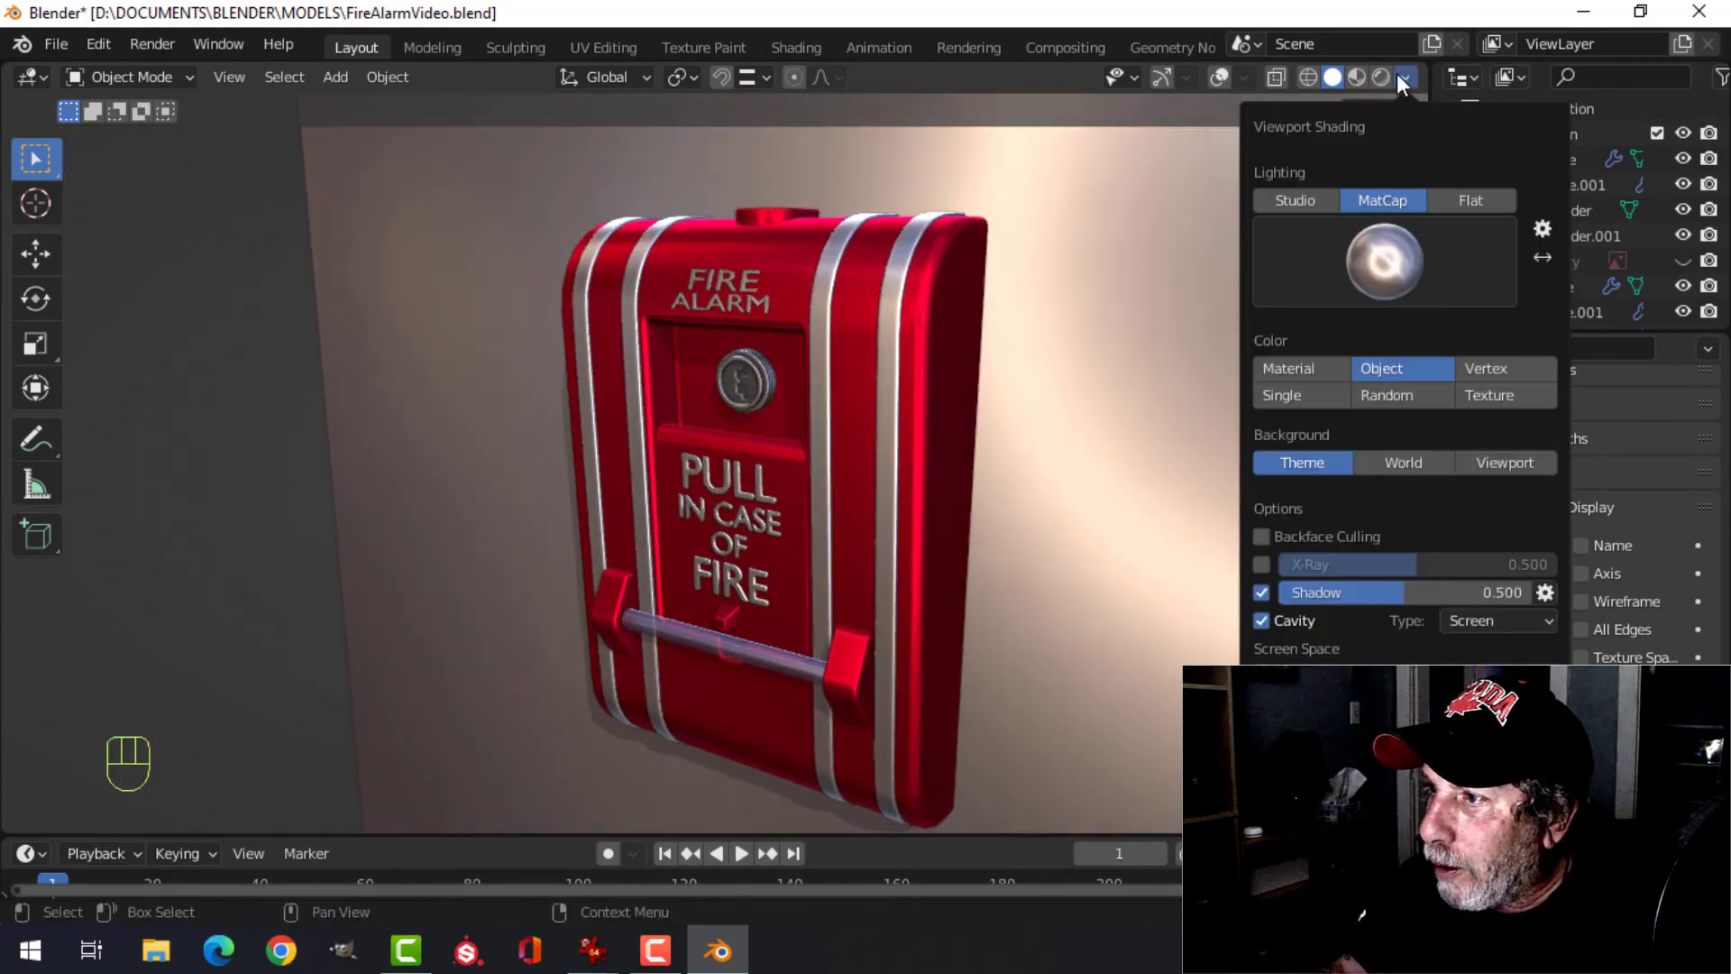
left_click(1393, 257)
left_click(1324, 346)
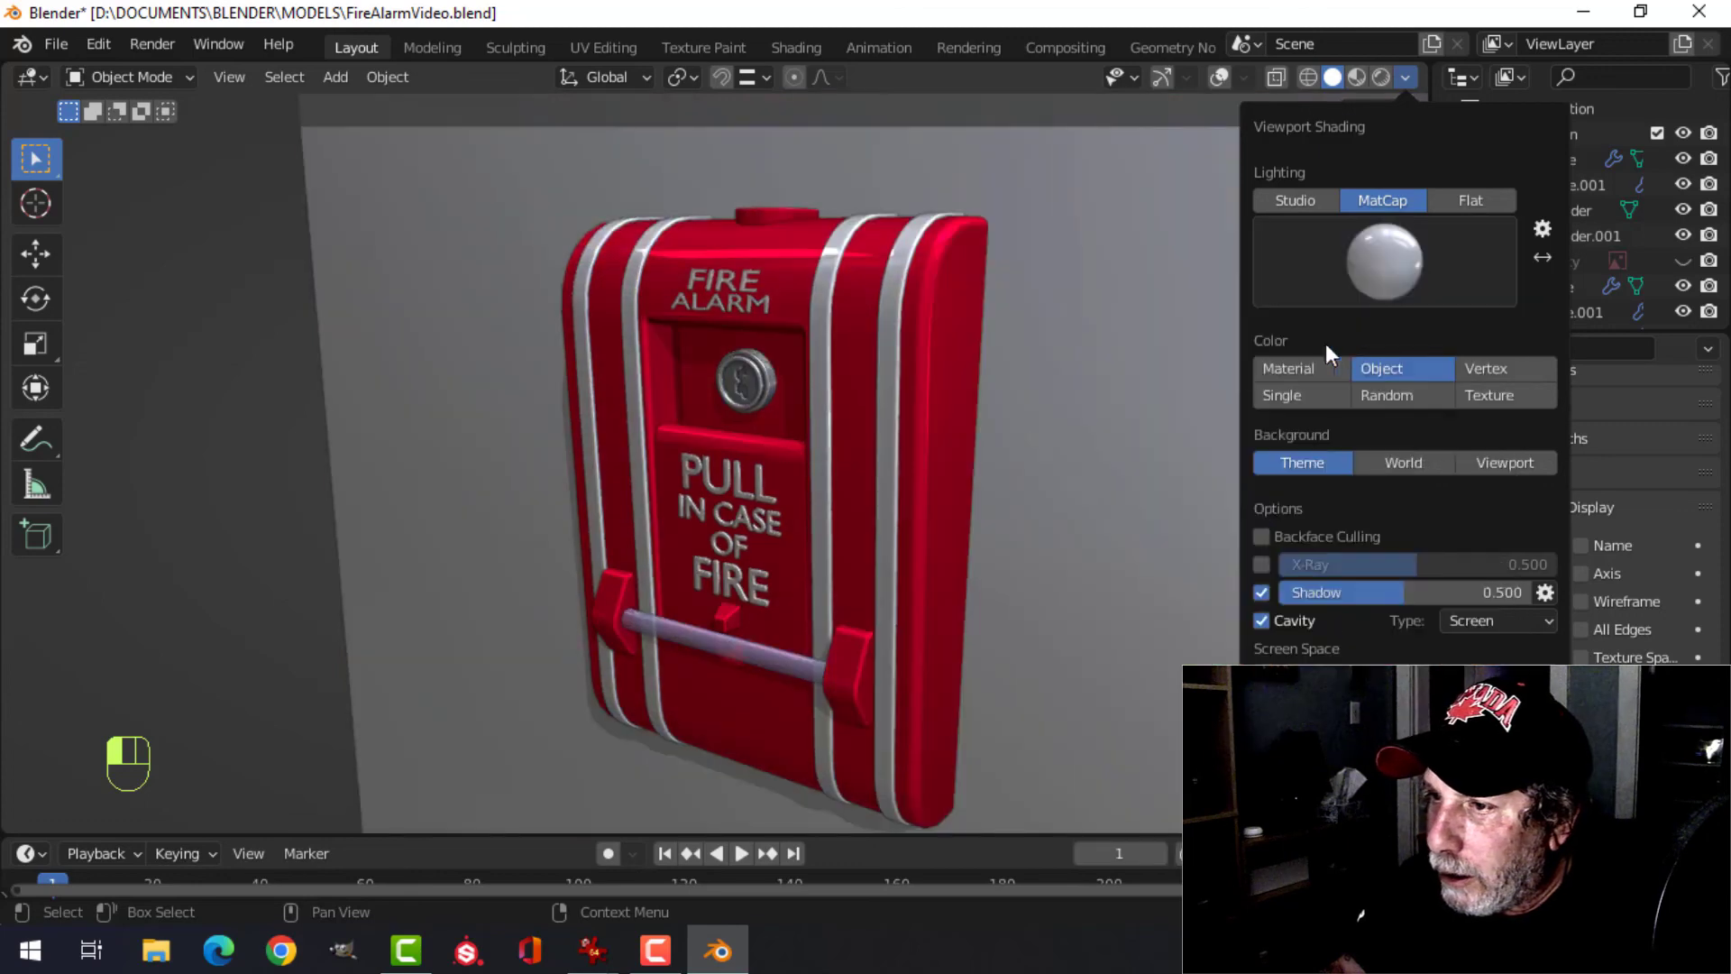
left_click(1387, 265)
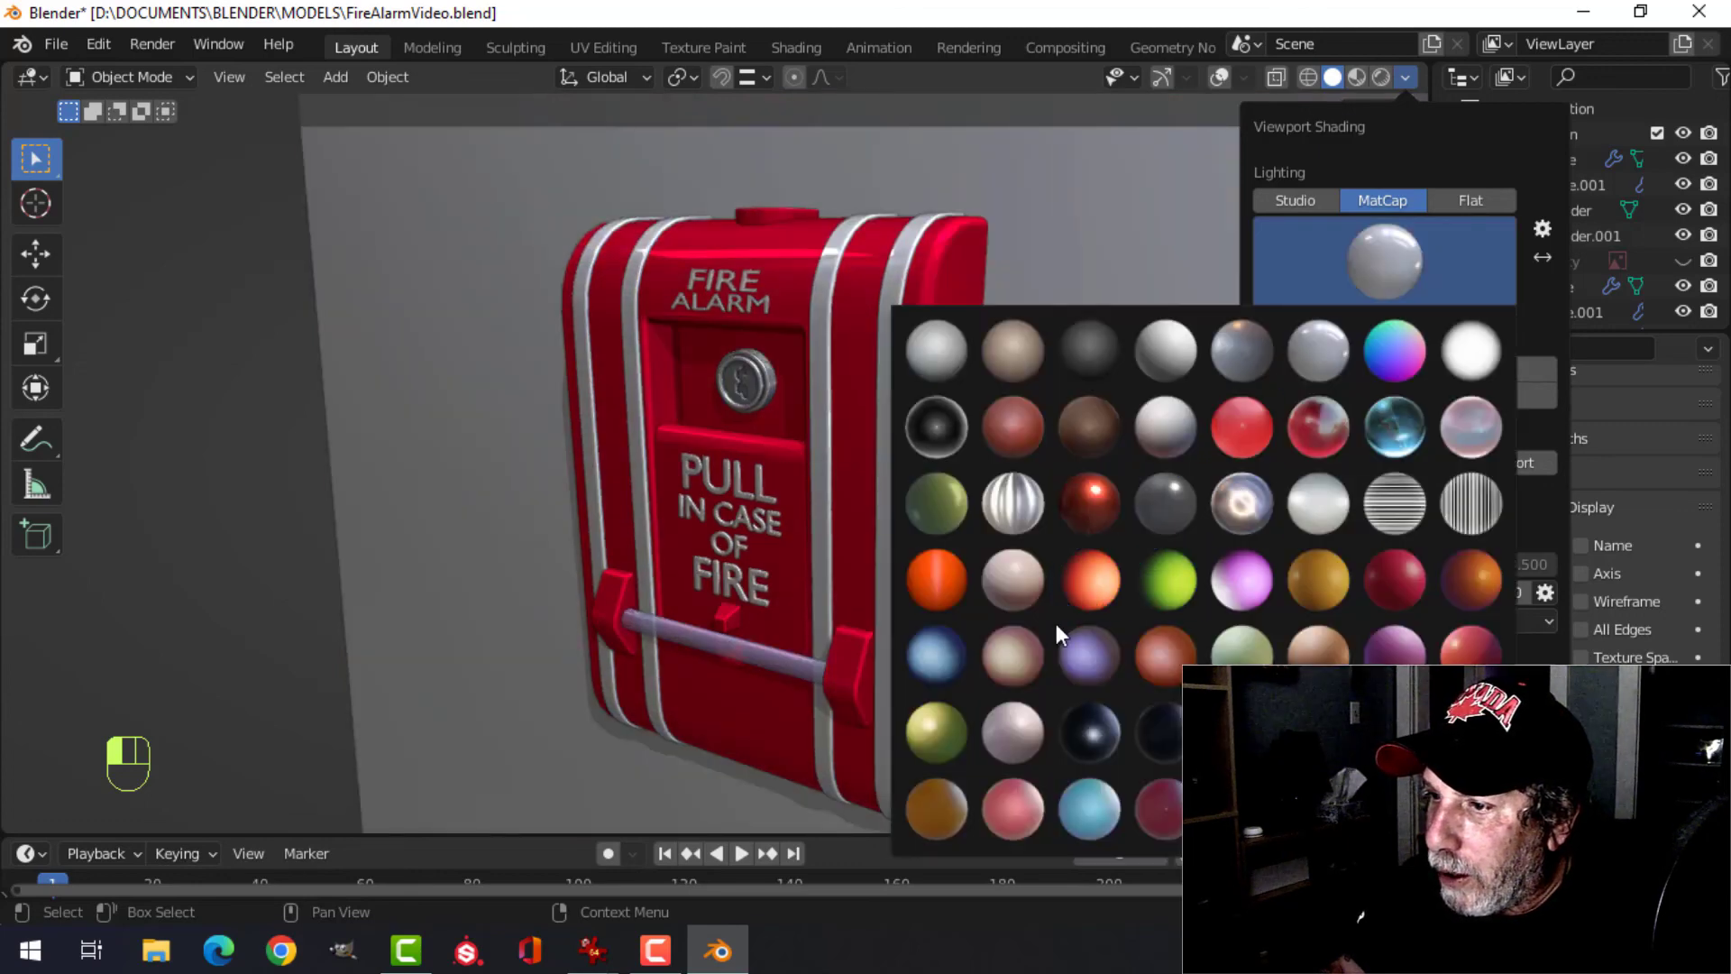
left_click(1025, 731)
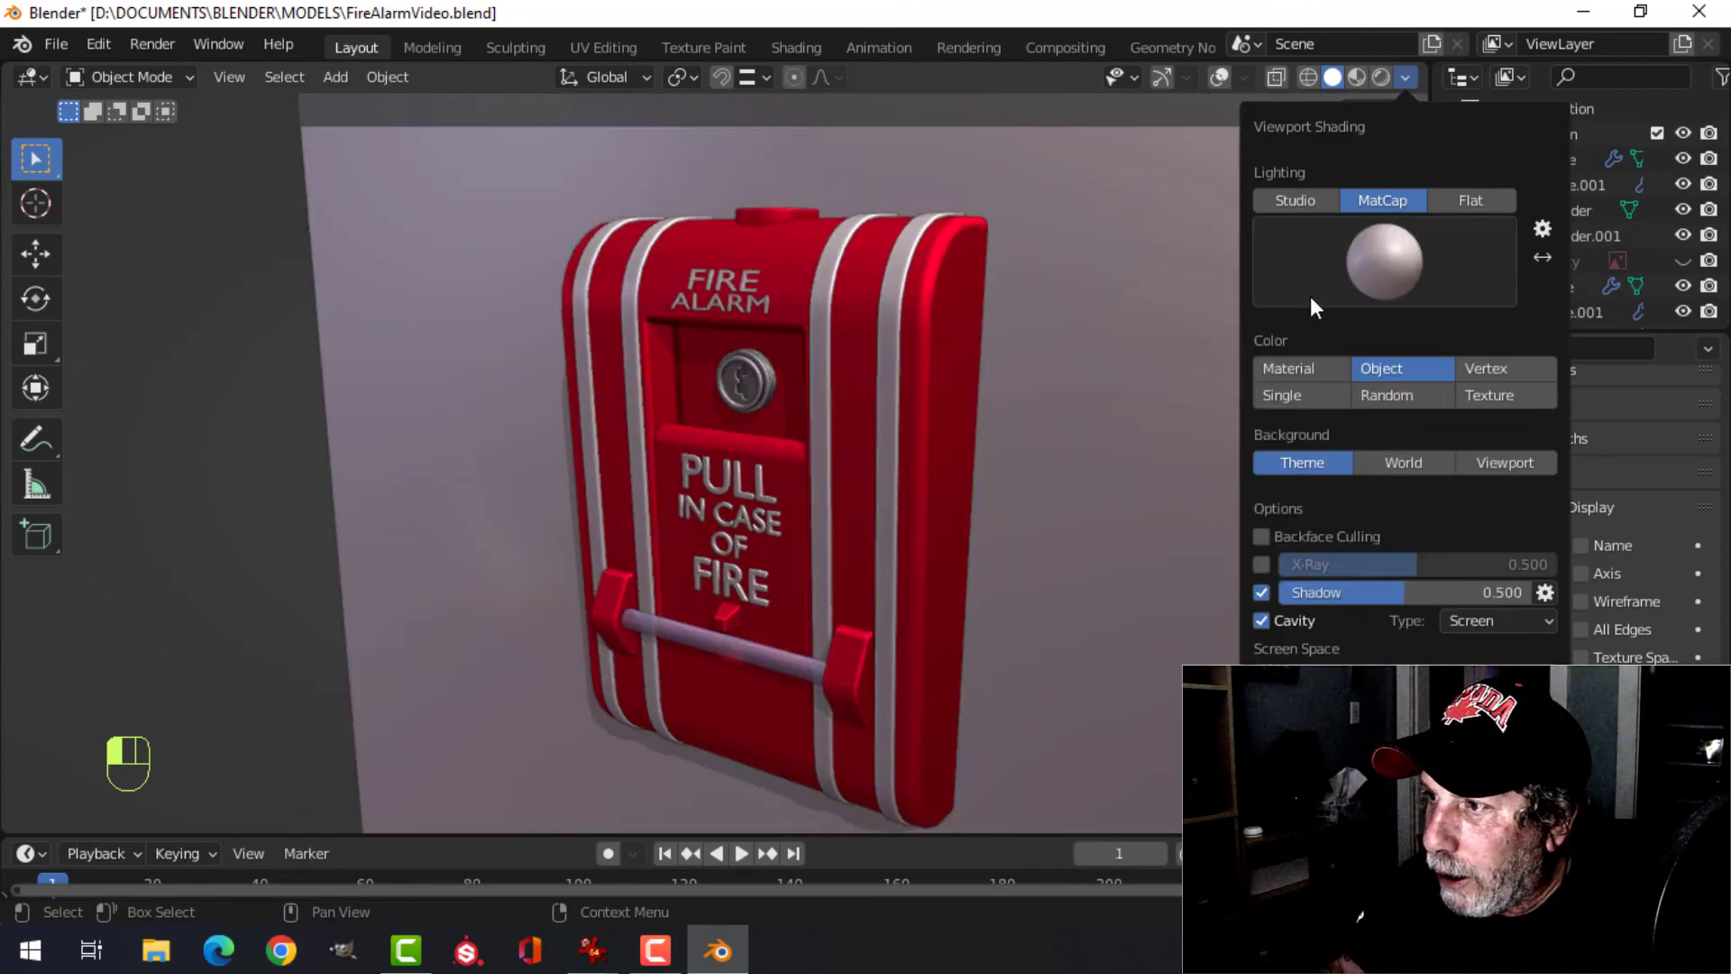
- Set the MatCap to the white sphere with dark shading in the second preset row and review the pull station
left_click(1365, 263)
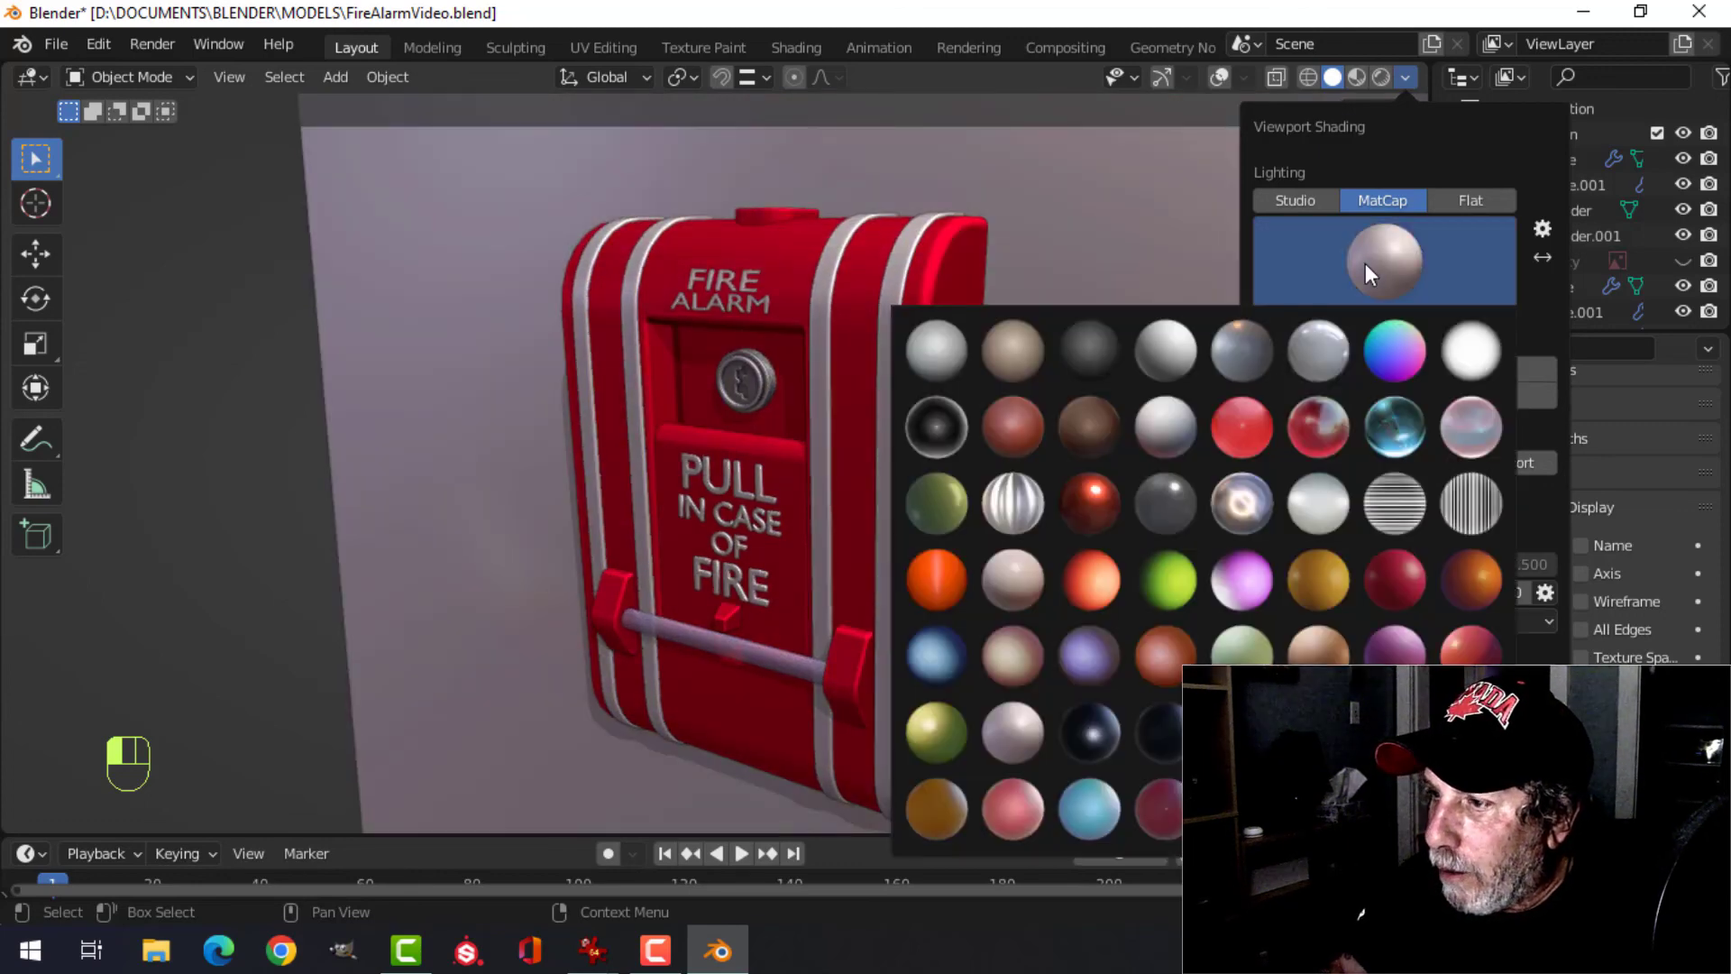
left_click(1176, 423)
middle_click_drag(979, 474, 1123, 463)
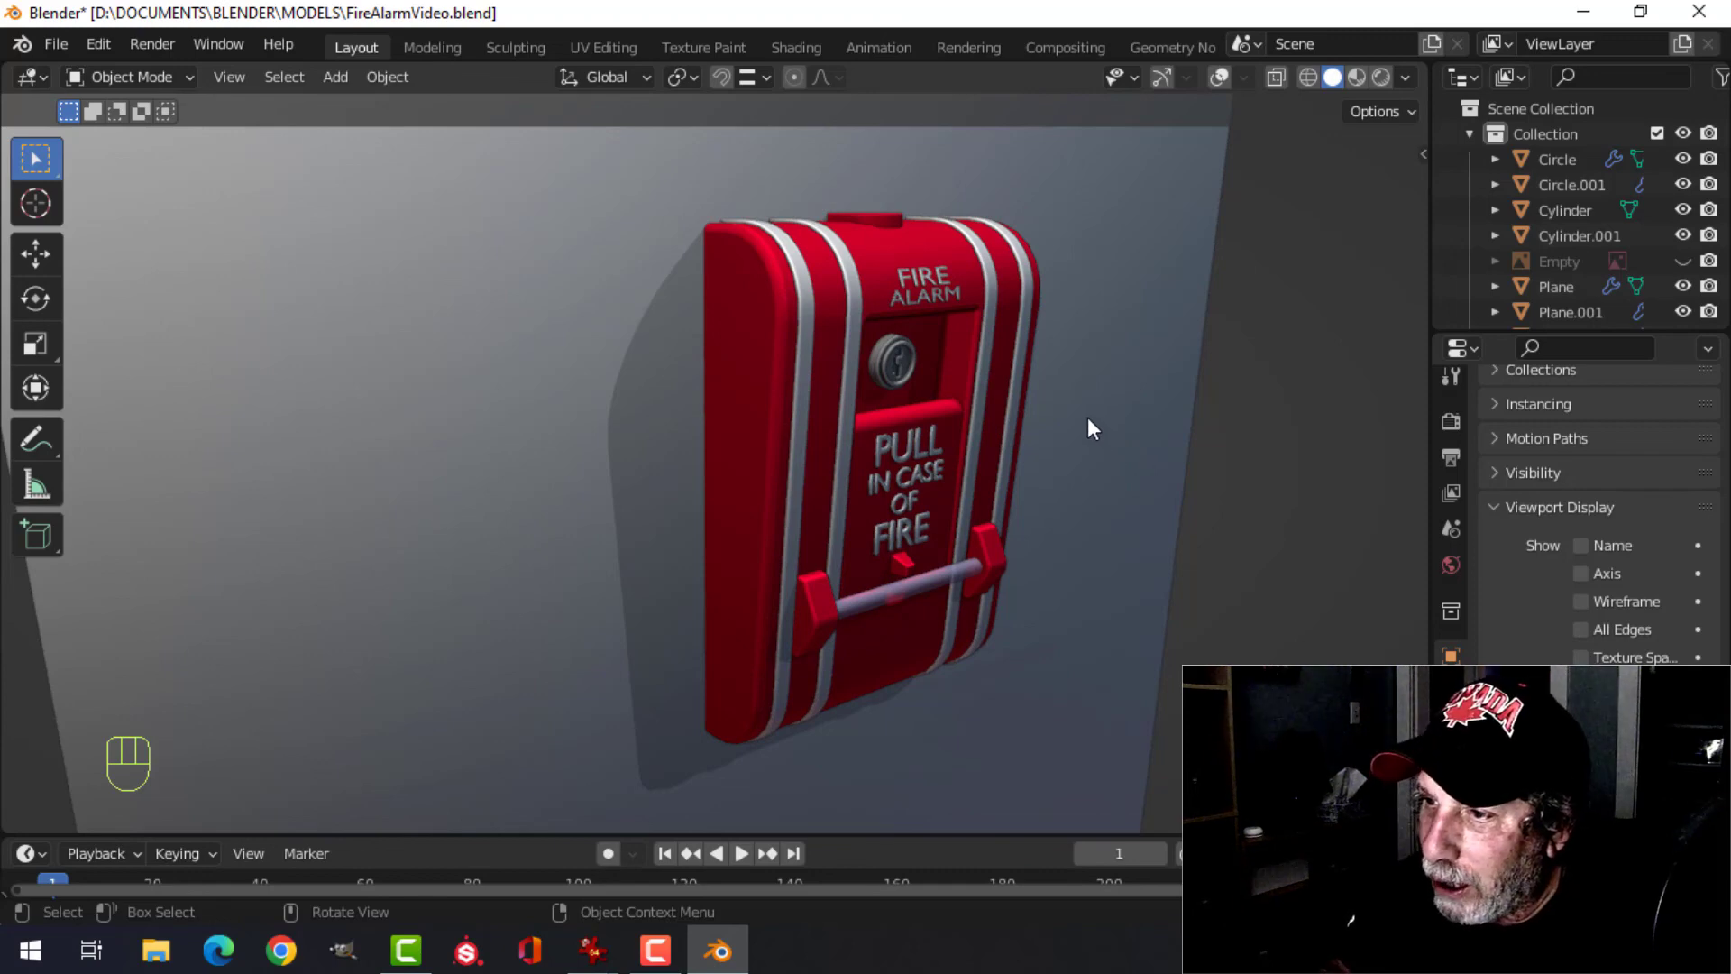
middle_click_drag(1118, 436, 884, 430)
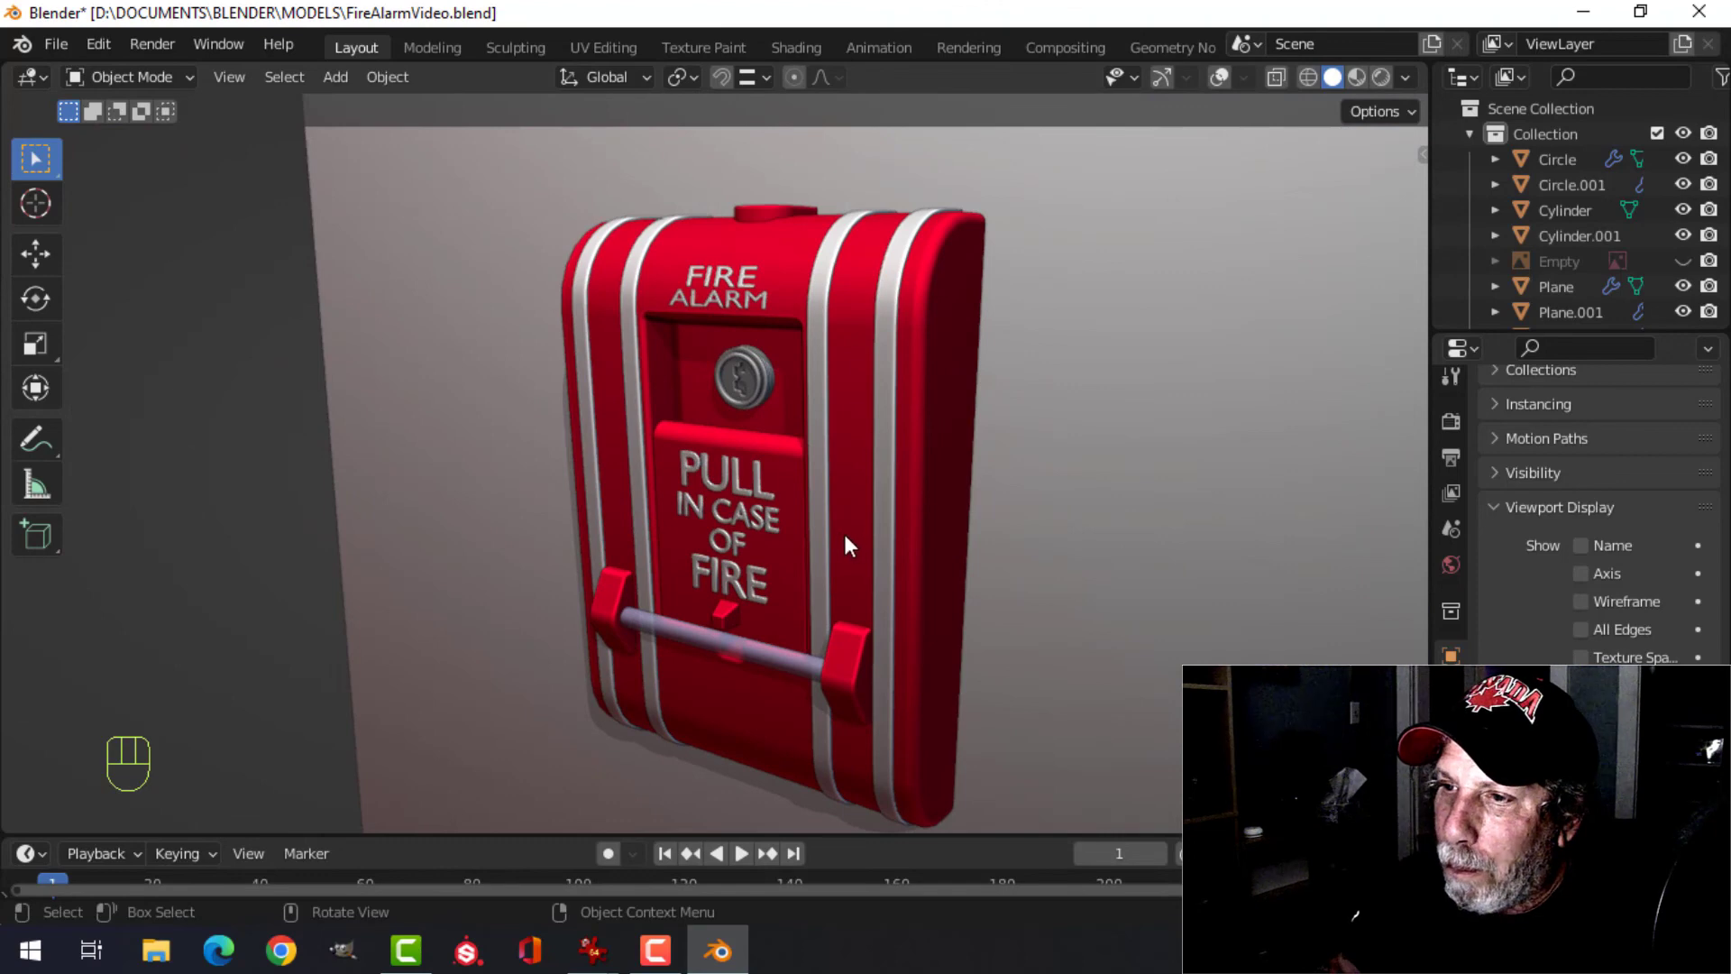
middle_click_drag(846, 541, 741, 511)
middle_click_drag(901, 478, 967, 409)
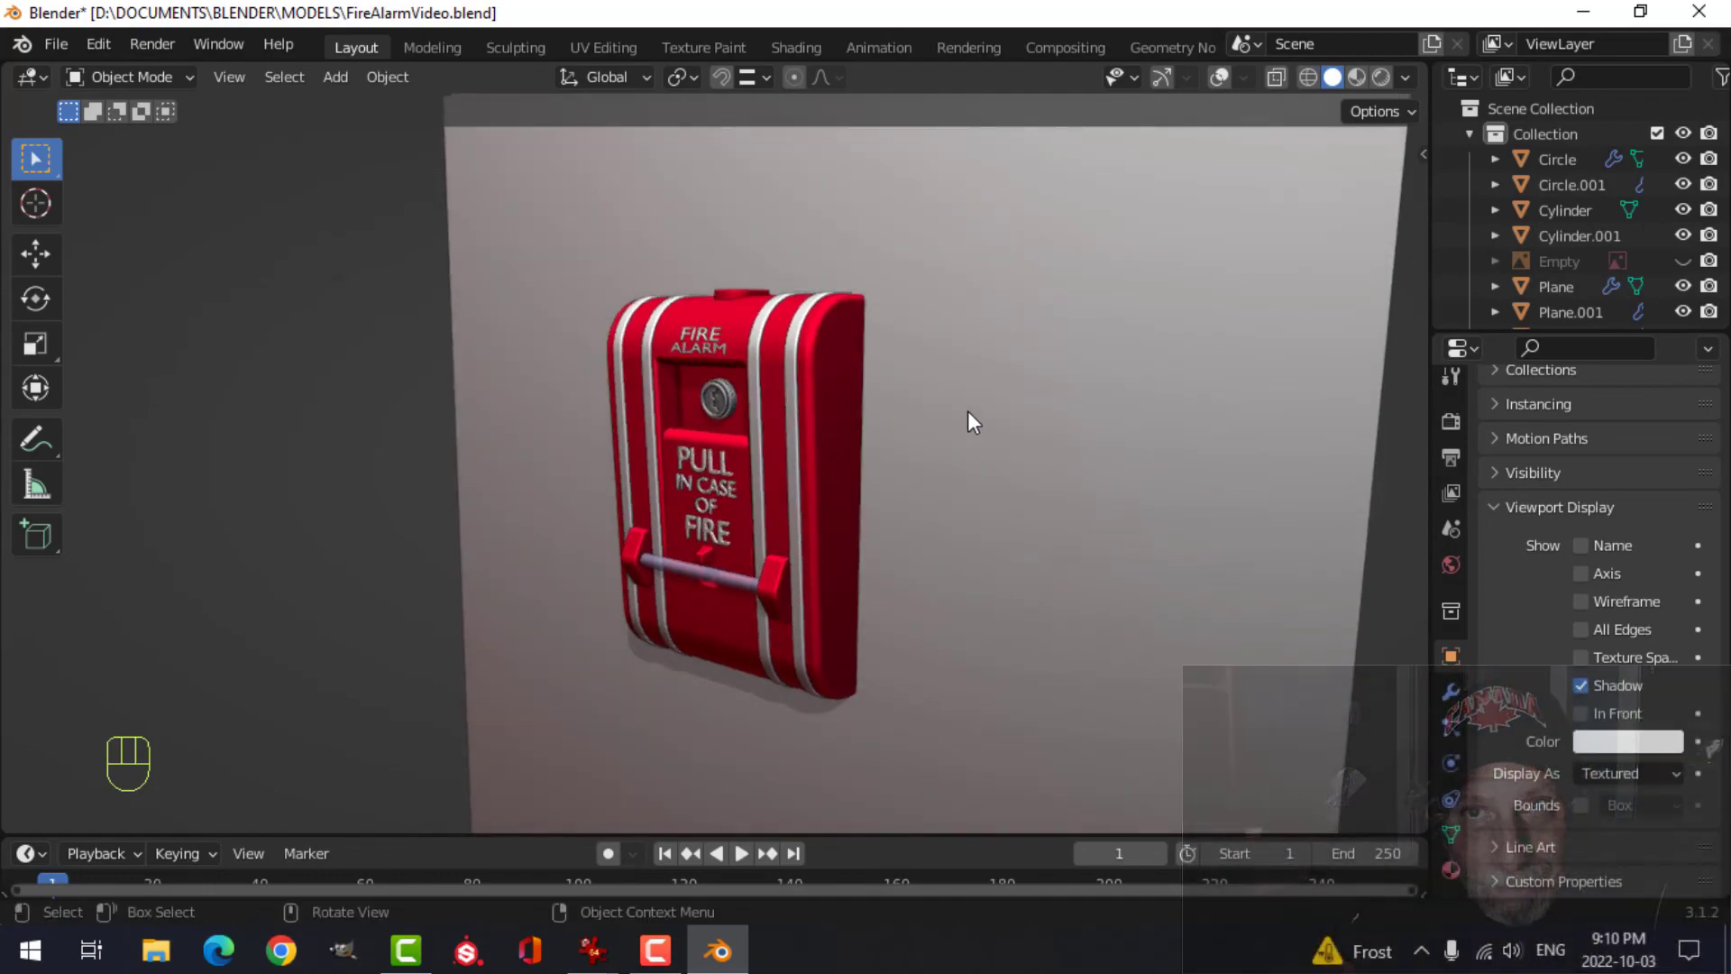